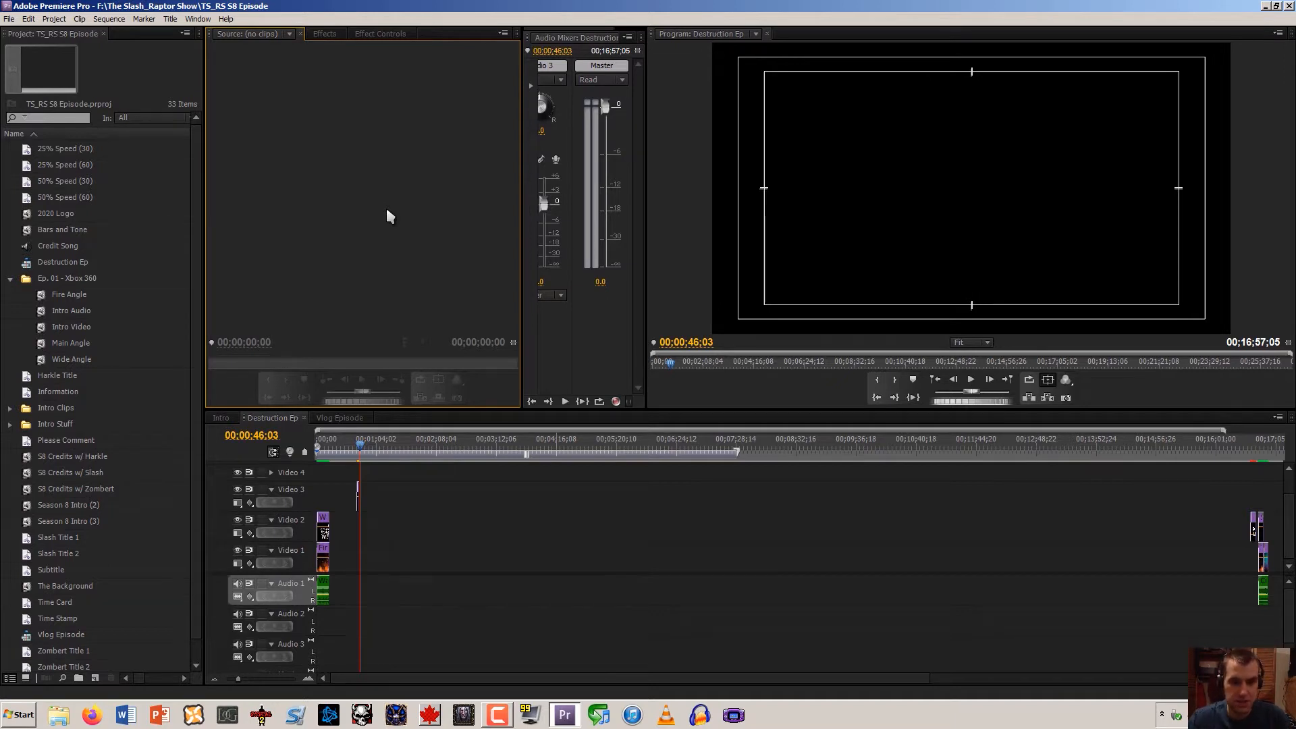
{"action": "scroll", "coordinate": [147, 407], "scroll_direction": "down", "scroll_amount": 1}
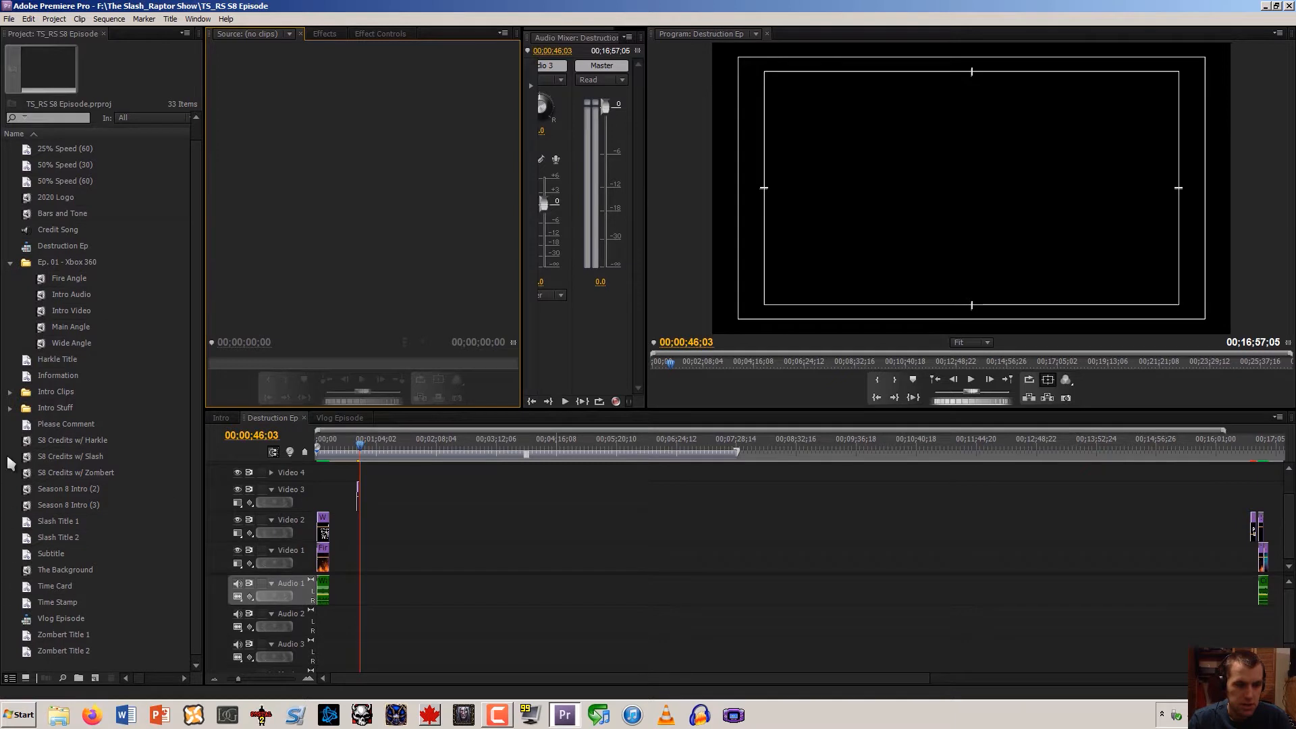
{"action": "scroll", "coordinate": [25, 363], "scroll_direction": "up", "scroll_amount": 1}
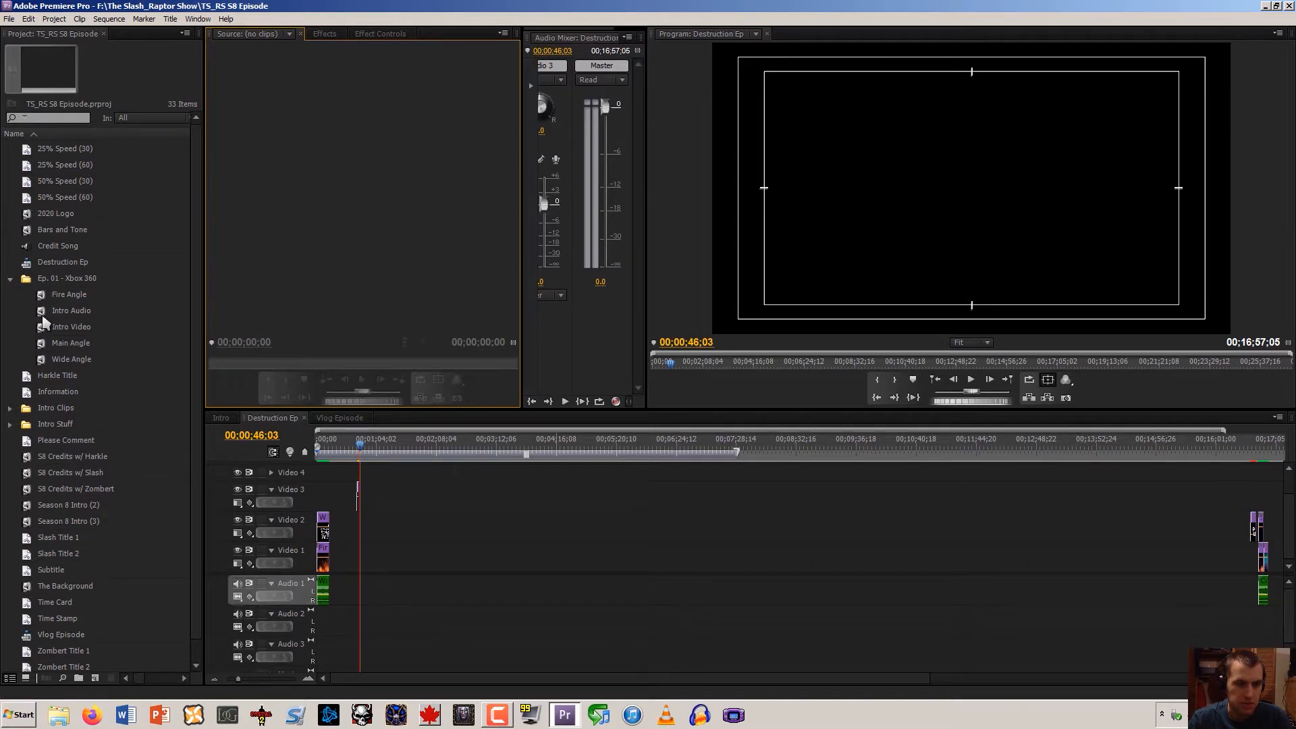
{"action": "left_click", "coordinate": [42, 328]}
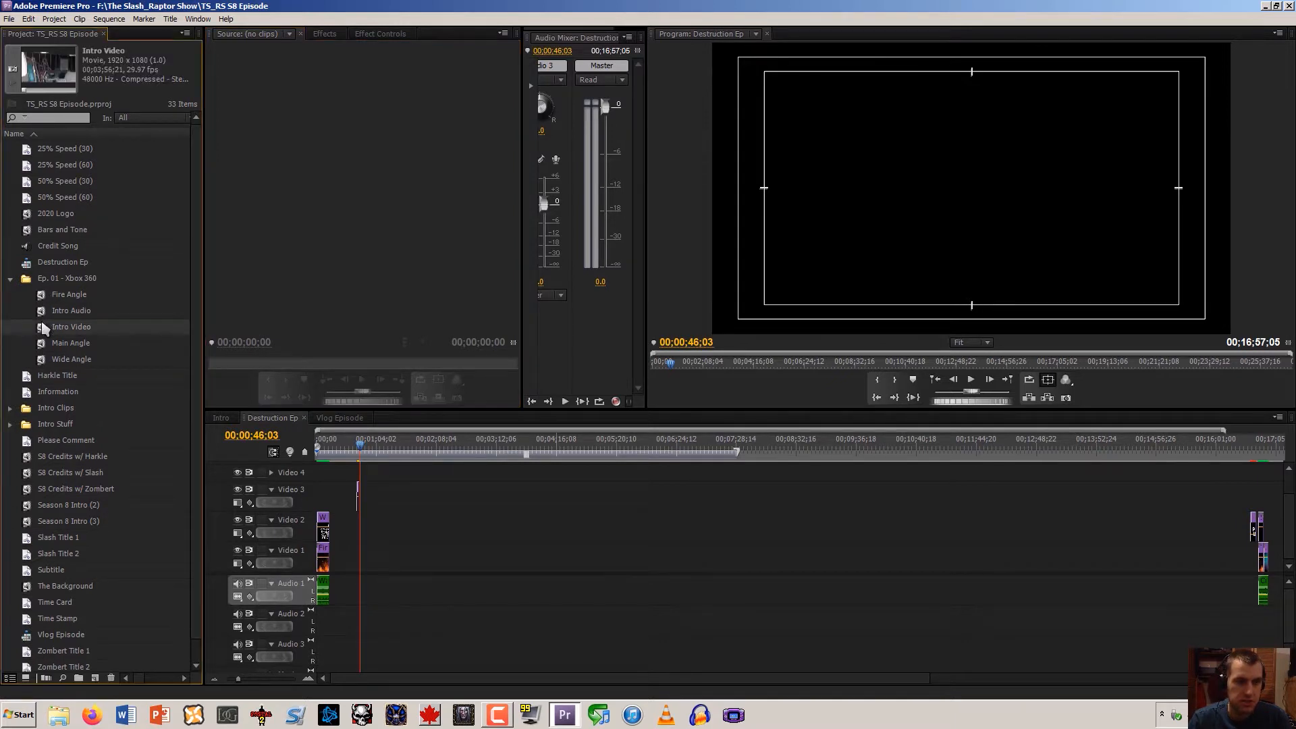
{"action": "left_click", "coordinate": [43, 313]}
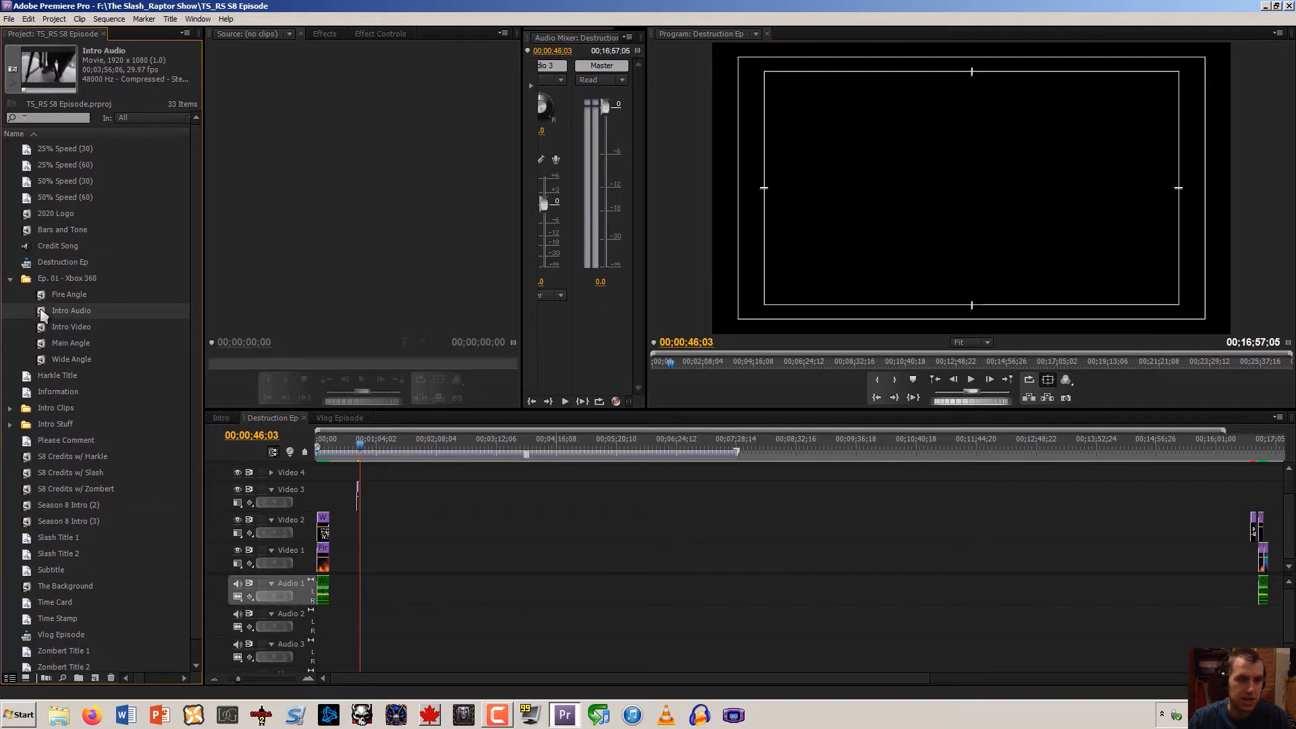
{"action": "double_click", "coordinate": [42, 313]}
{"action": "left_click_drag", "start_coordinate": [419, 340], "coordinate": [422, 588]}
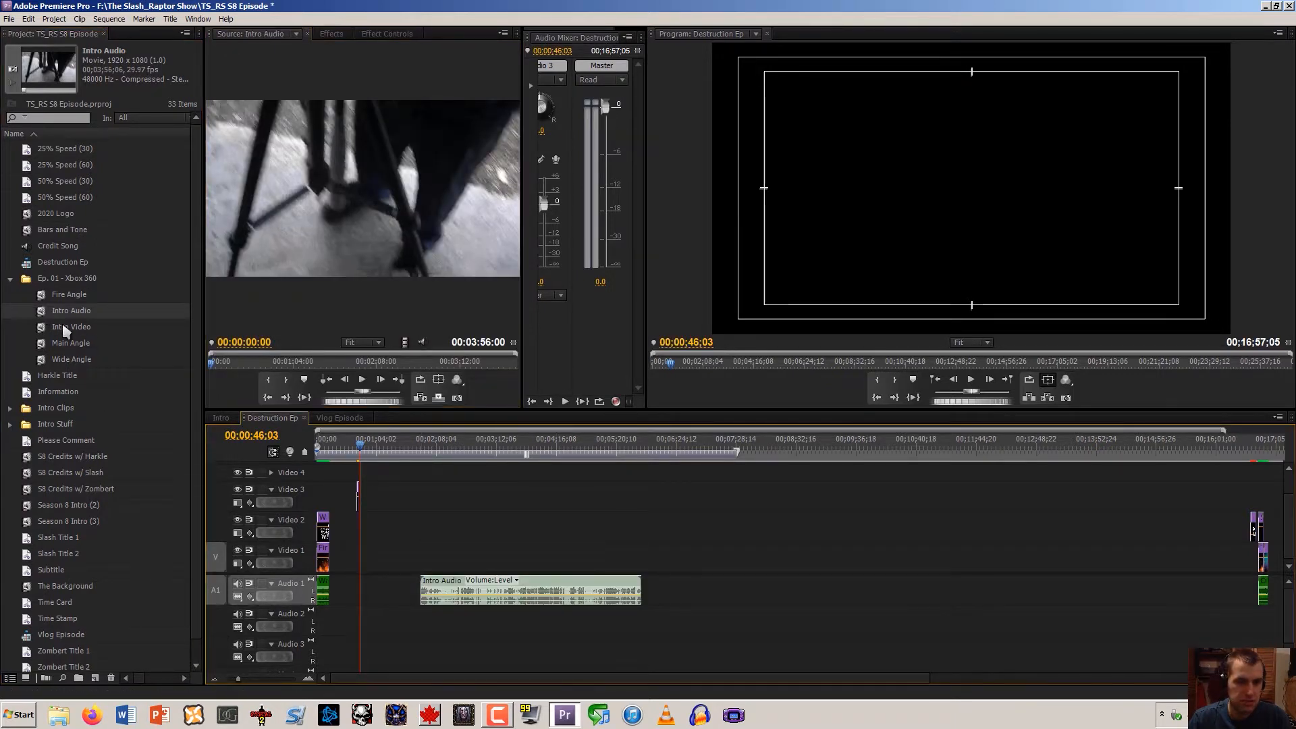
{"action": "left_click", "coordinate": [43, 328]}
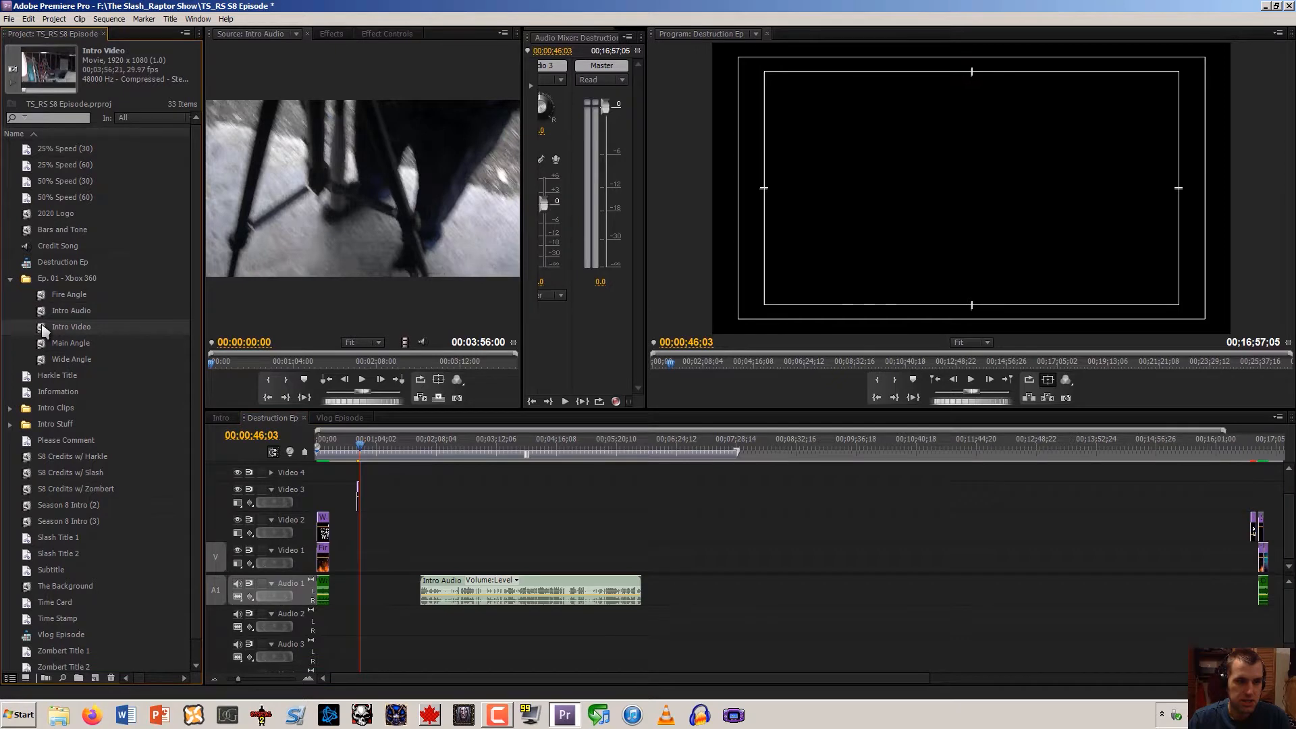
{"action": "left_click", "coordinate": [435, 588]}
{"action": "key", "text": "Delete"}
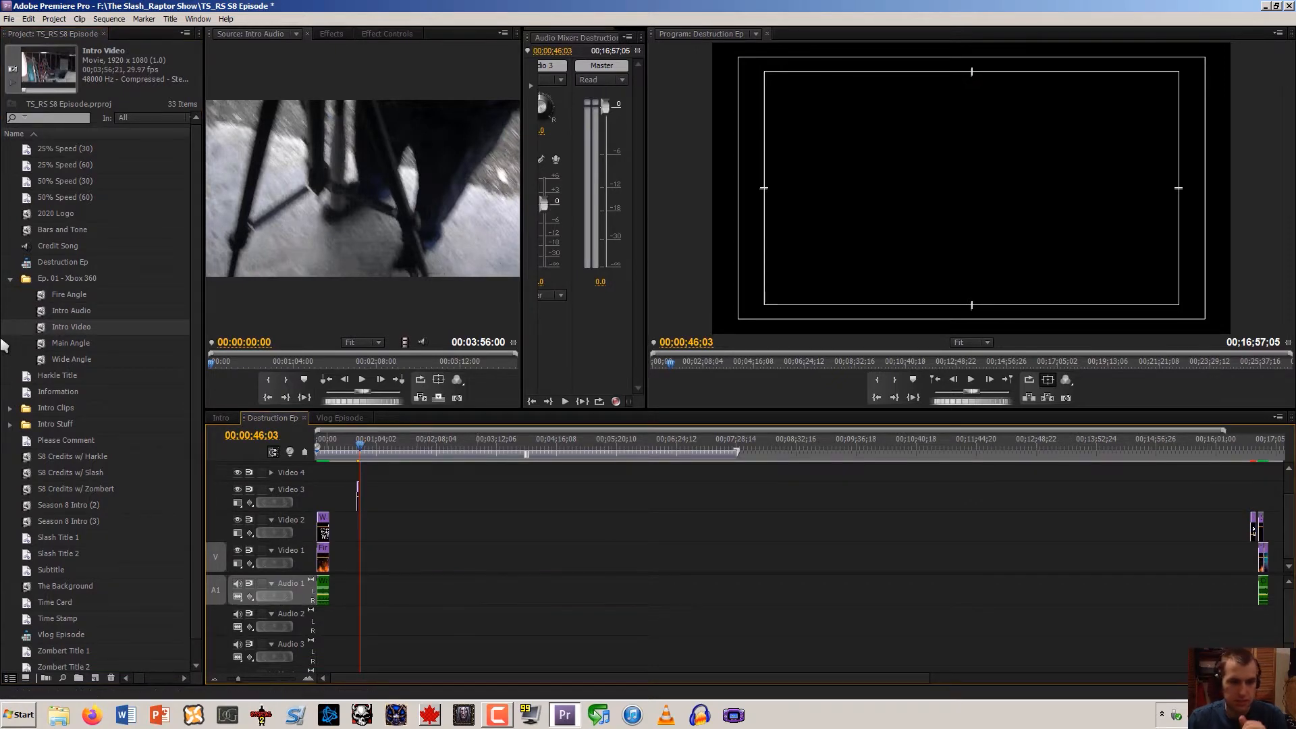
Play the Intro Video clip in the source monitor to about 00:01:06:01 and delete the Intro Audio clip from the project
{"action": "left_click", "coordinate": [49, 312]}
{"action": "key", "text": "Up"}
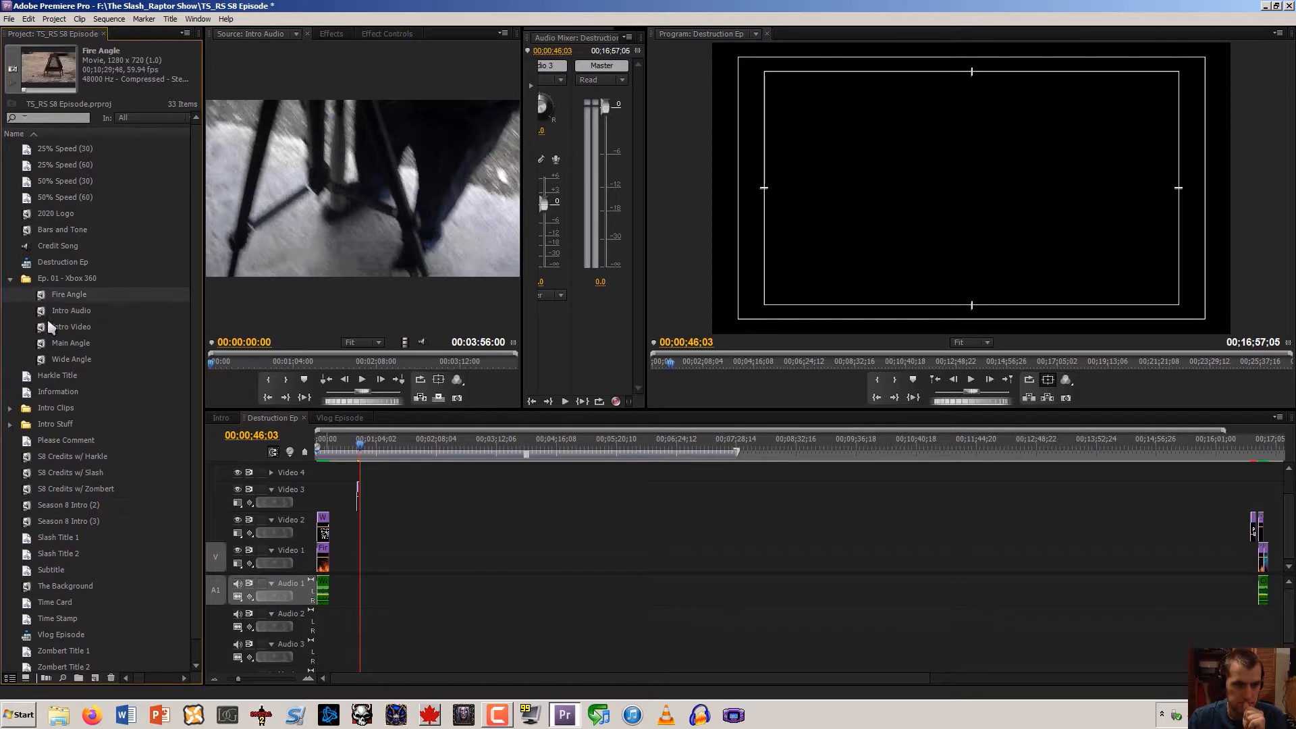
{"action": "double_click", "coordinate": [43, 329]}
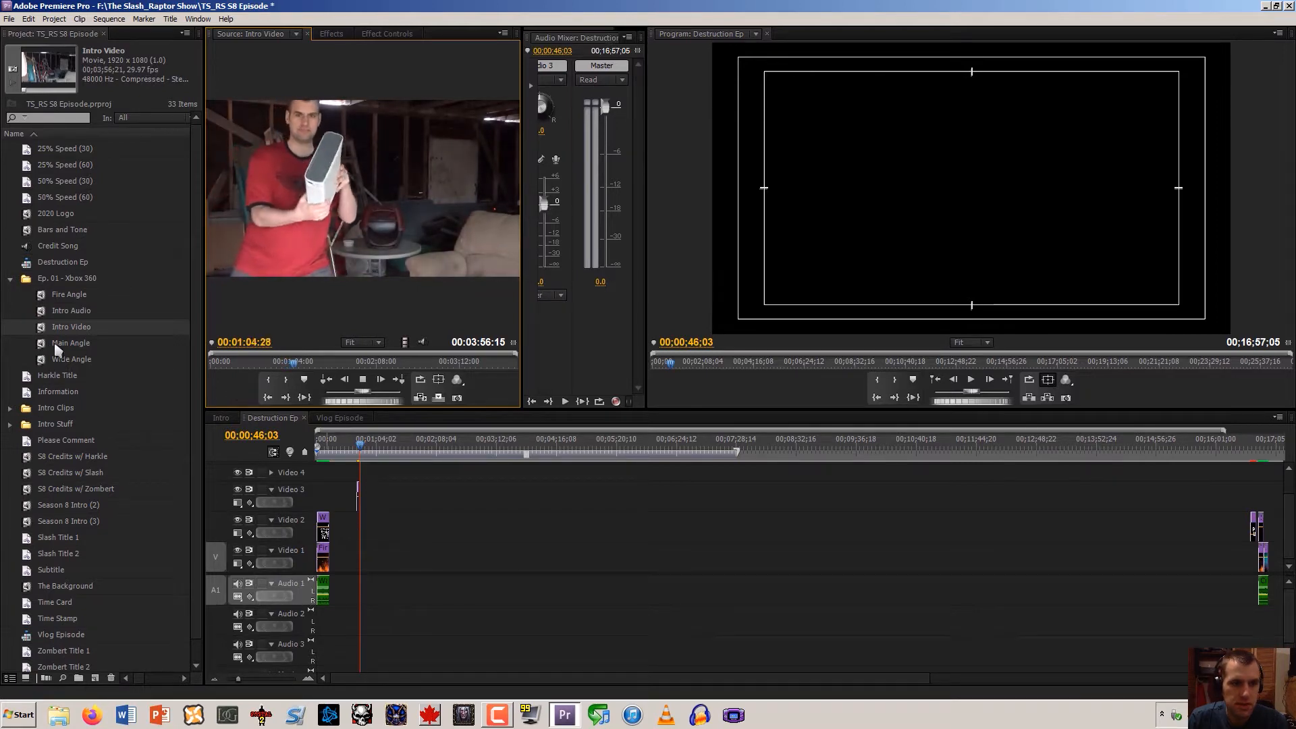
{"action": "left_click", "coordinate": [363, 380]}
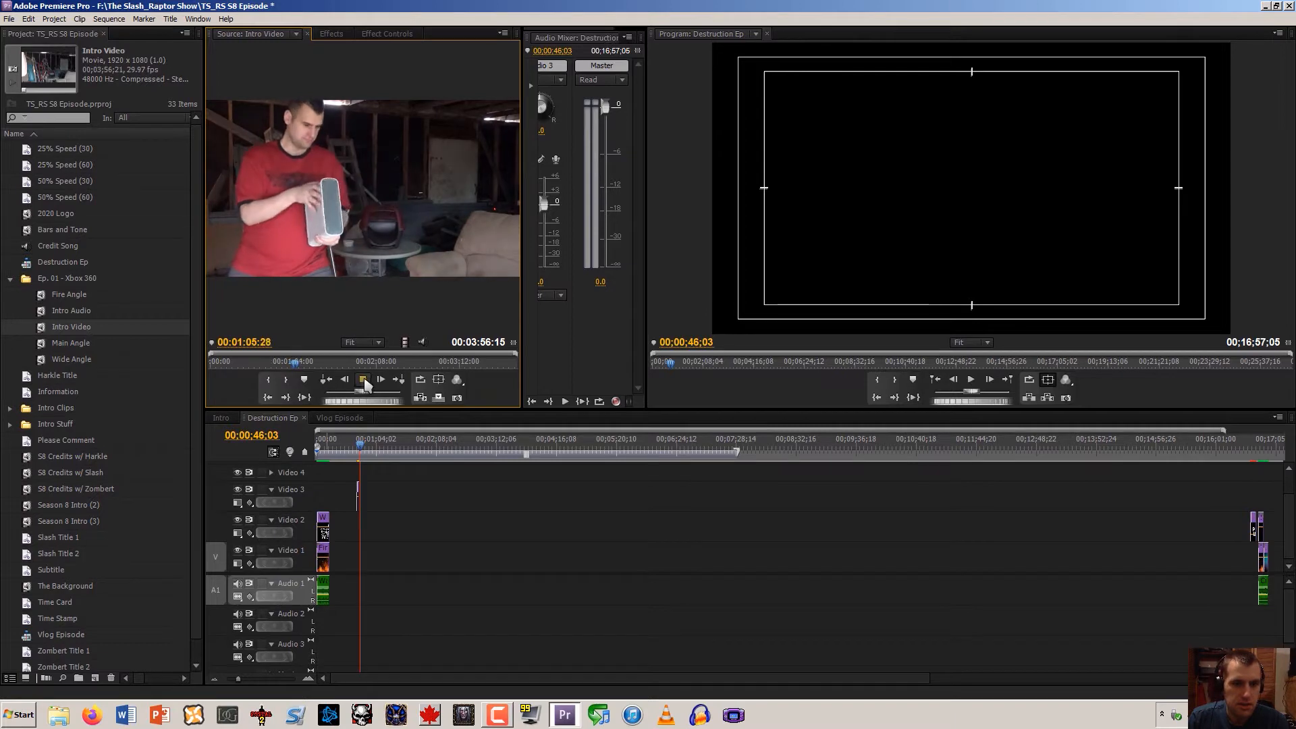
{"action": "left_click", "coordinate": [43, 313]}
{"action": "key", "text": "Delete"}
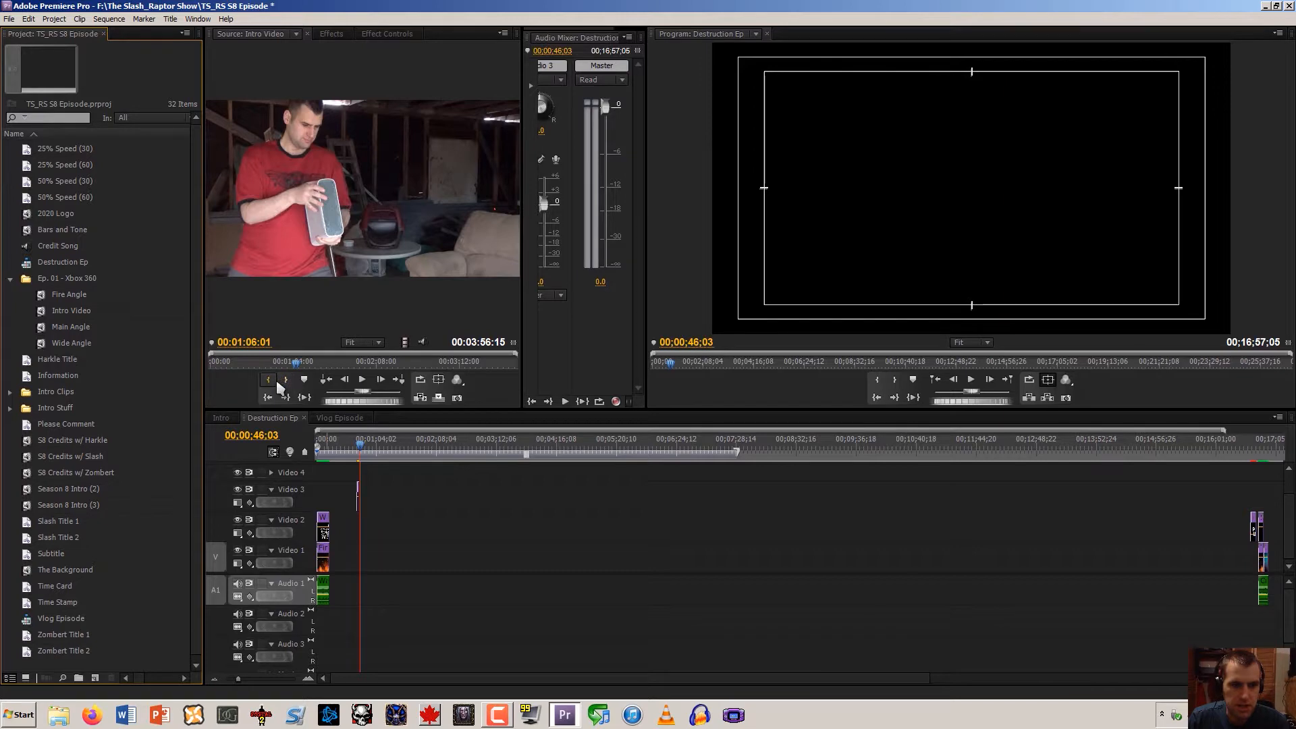
Mark the Intro Video clip's In point at 00:01:06:01 and play through to mark its Out point at 00:01:48:10
{"action": "left_click", "coordinate": [307, 374]}
{"action": "left_click", "coordinate": [303, 366]}
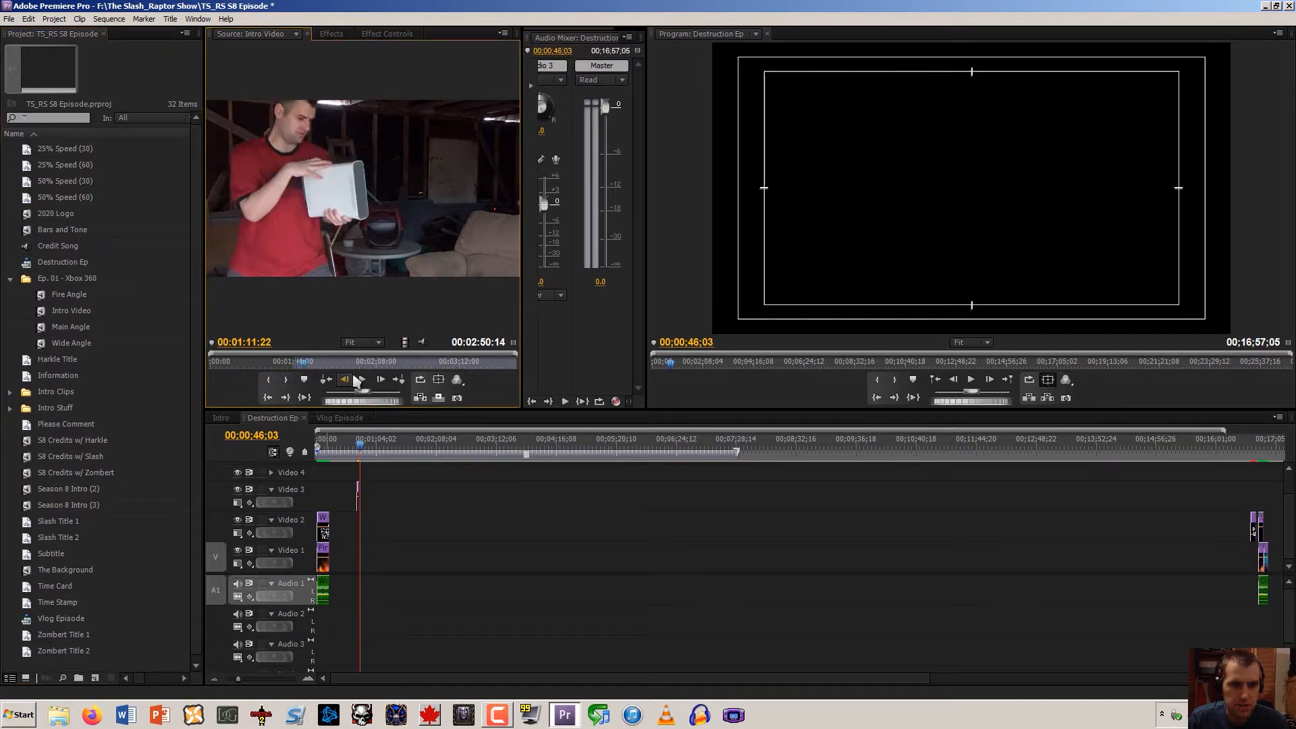
{"action": "left_click", "coordinate": [297, 365]}
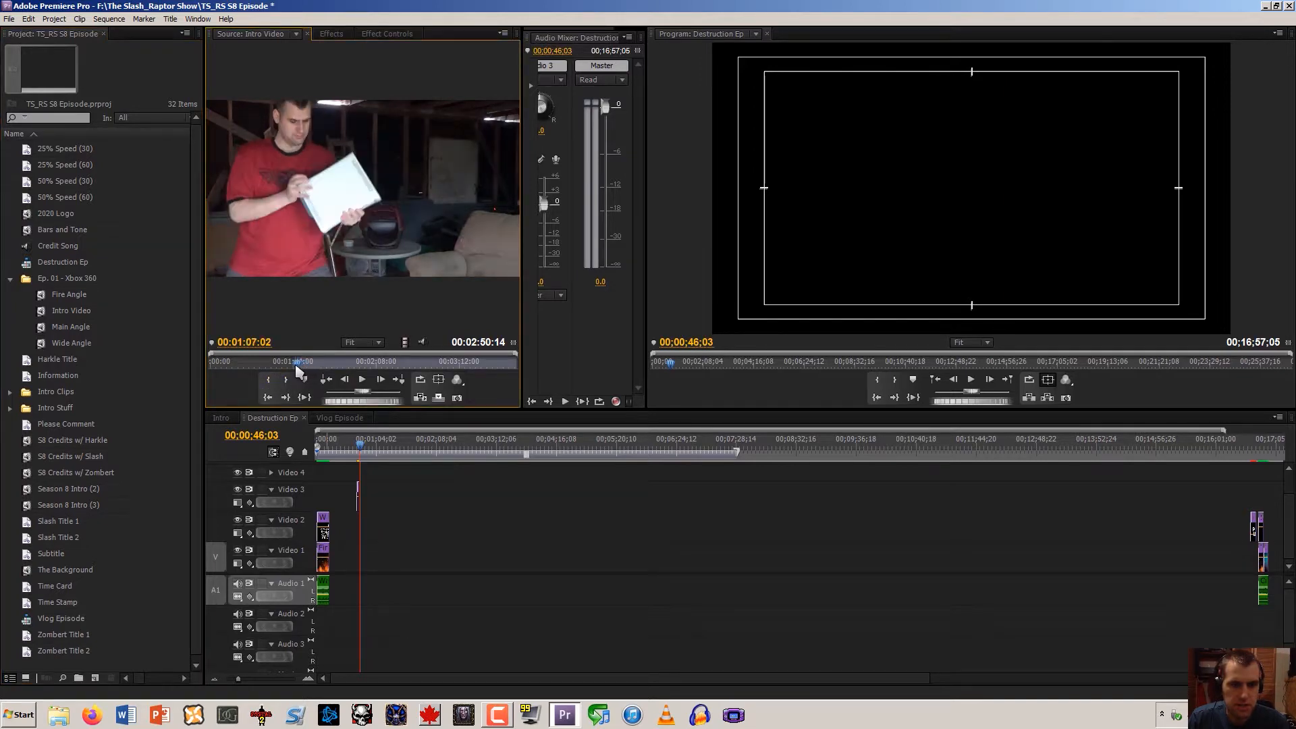
{"action": "left_click", "coordinate": [268, 398]}
{"action": "left_click", "coordinate": [362, 380]}
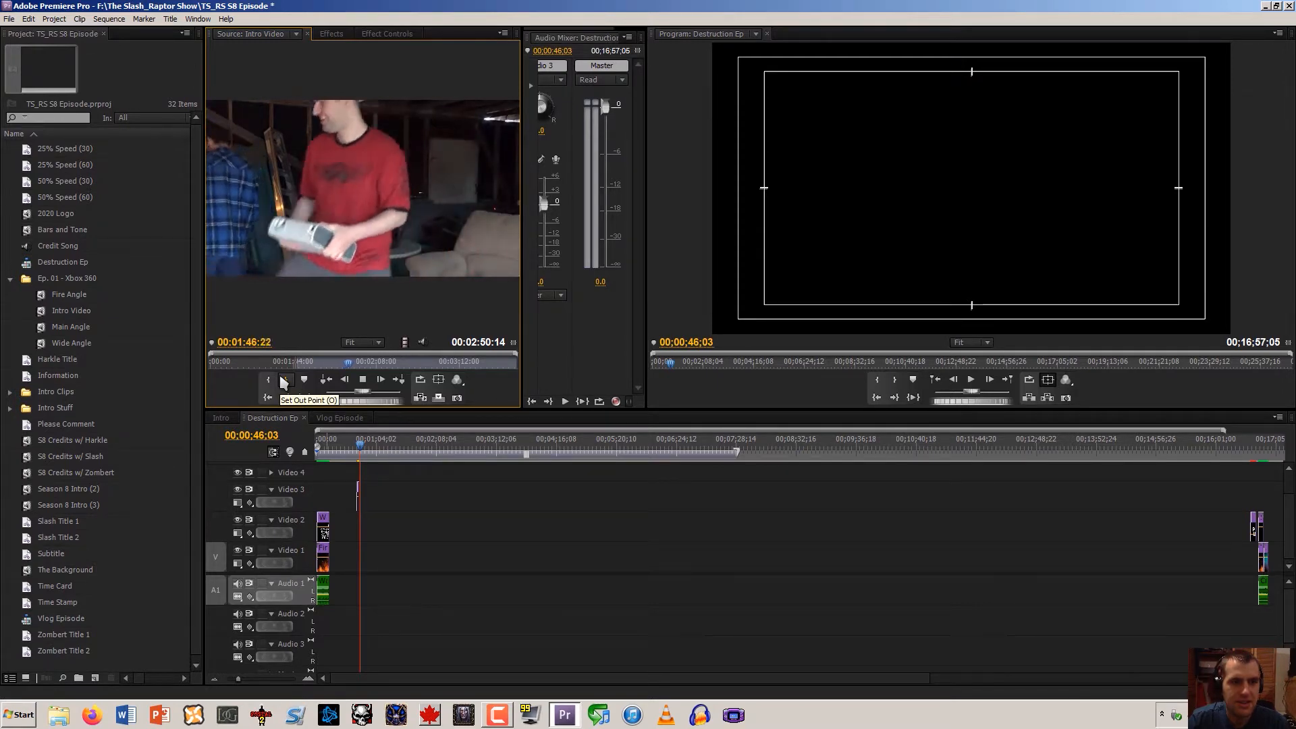
{"action": "key", "text": "space"}
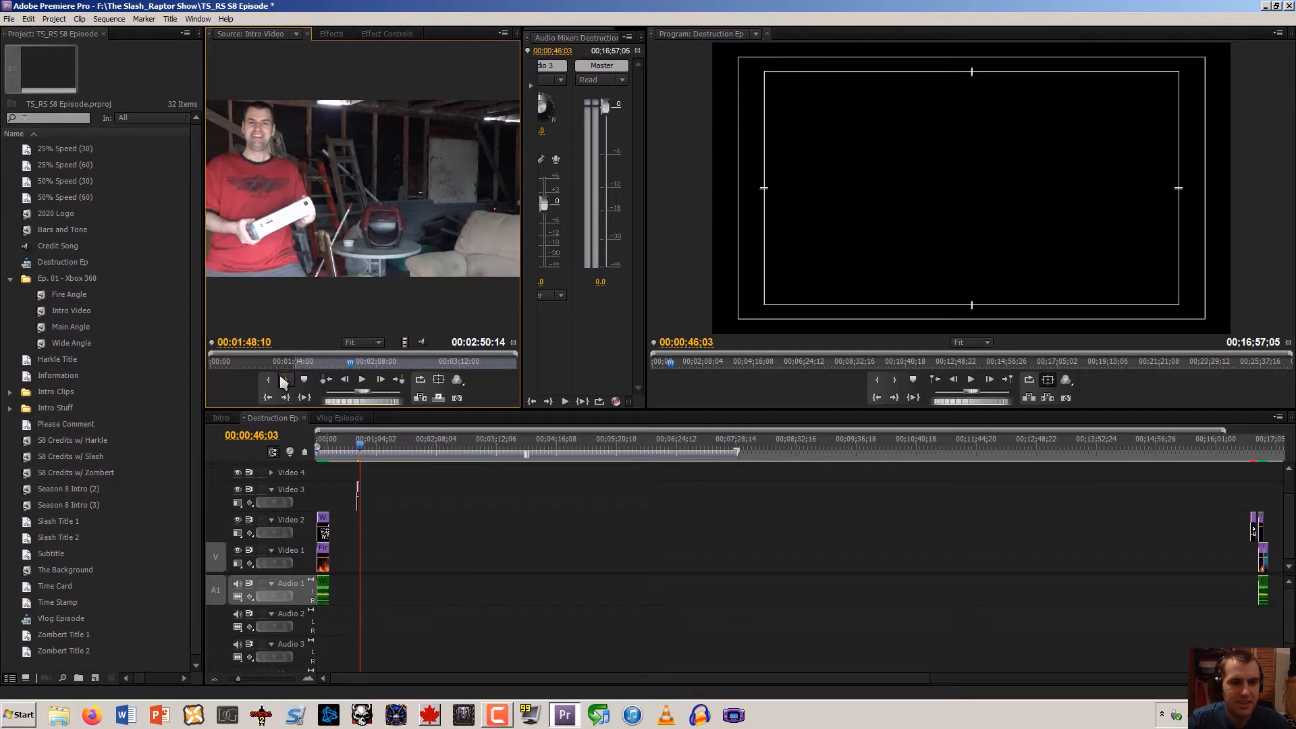
{"action": "left_click", "coordinate": [284, 382]}
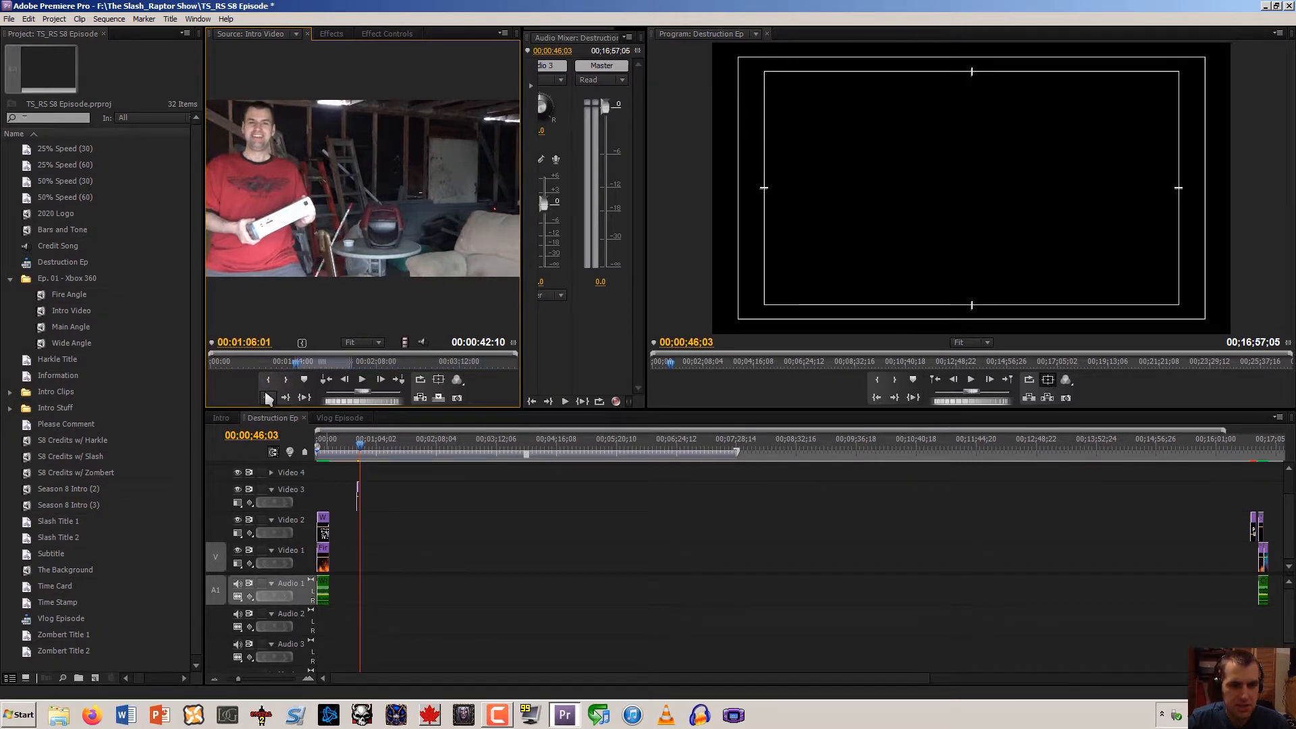
Move the Intro Video clip's In point to 00:01:06:11
{"action": "left_click", "coordinate": [268, 397]}
{"action": "key", "text": "Right"}
{"action": "key", "text": "Right"}
{"action": "key", "text": "Right"}
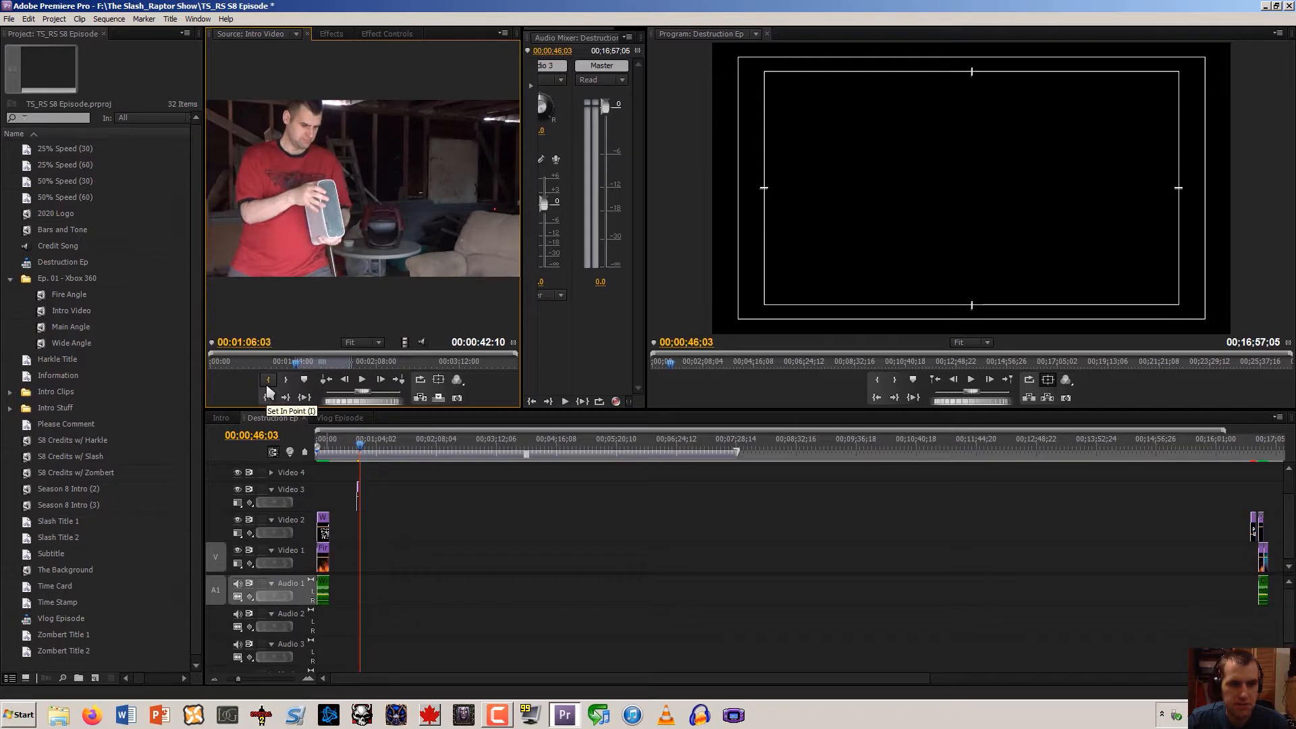
{"action": "key", "text": "Right"}
{"action": "key", "text": "Right"}
{"action": "key", "text": "Right"}
{"action": "key", "text": "Right"}
{"action": "key", "text": "Right"}
{"action": "key", "text": "Right"}
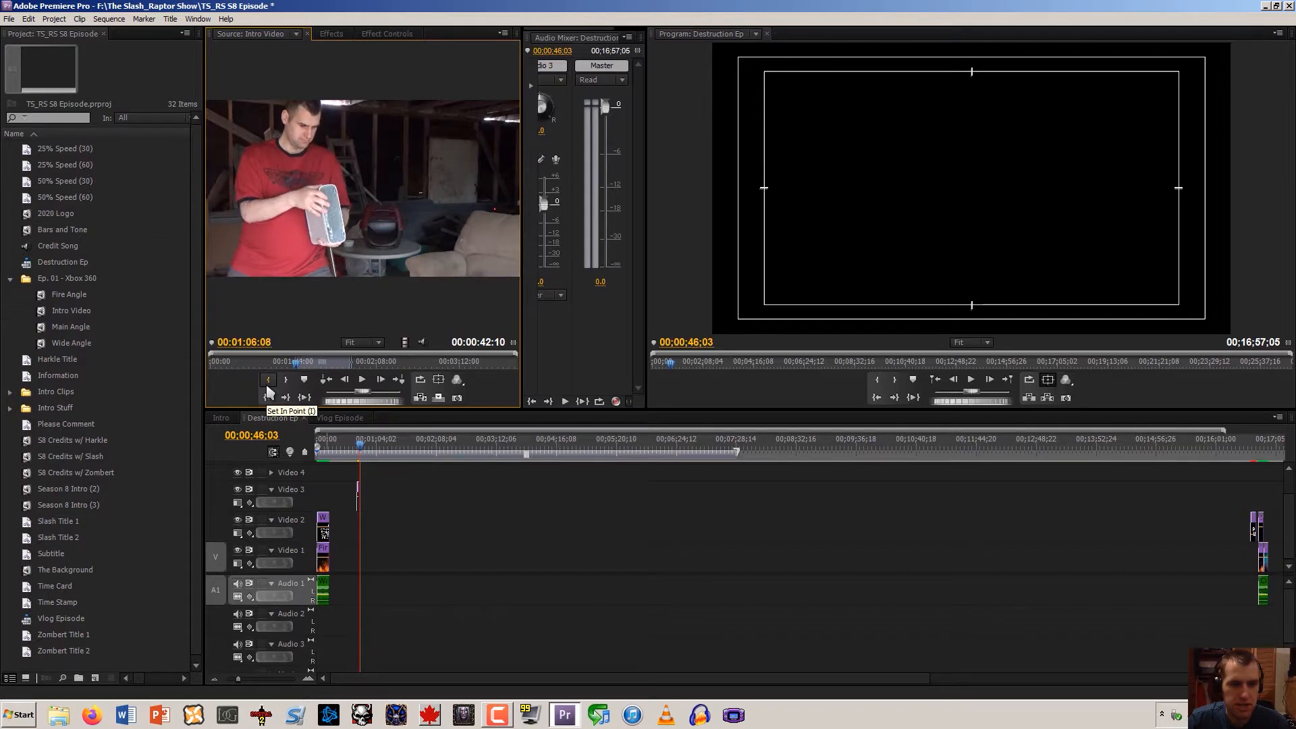
{"action": "key", "text": "Right"}
{"action": "left_click", "coordinate": [268, 382]}
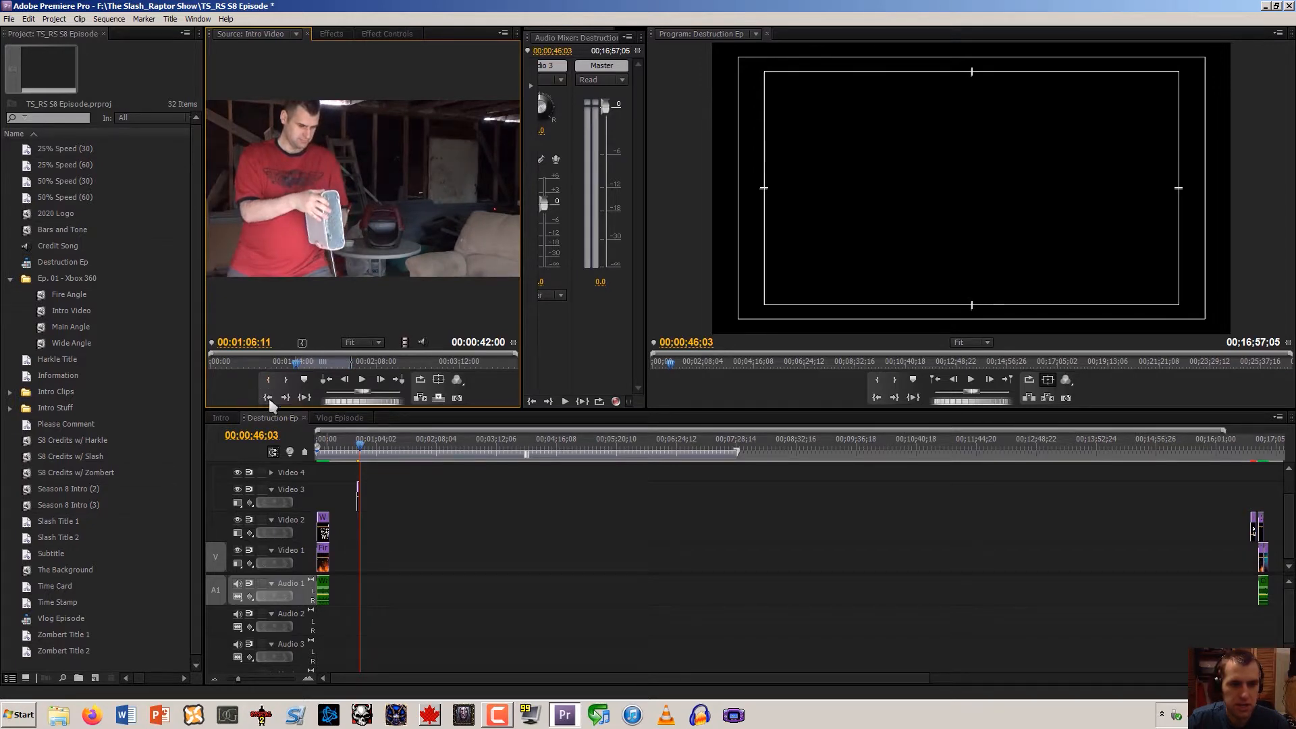
Place the marked Intro Video range in the empty stretch of Video 1 and Audio 1, and rename the timeline clip Blooper
{"action": "left_click_drag", "start_coordinate": [373, 205], "coordinate": [571, 542]}
{"action": "right_click", "coordinate": [571, 547]}
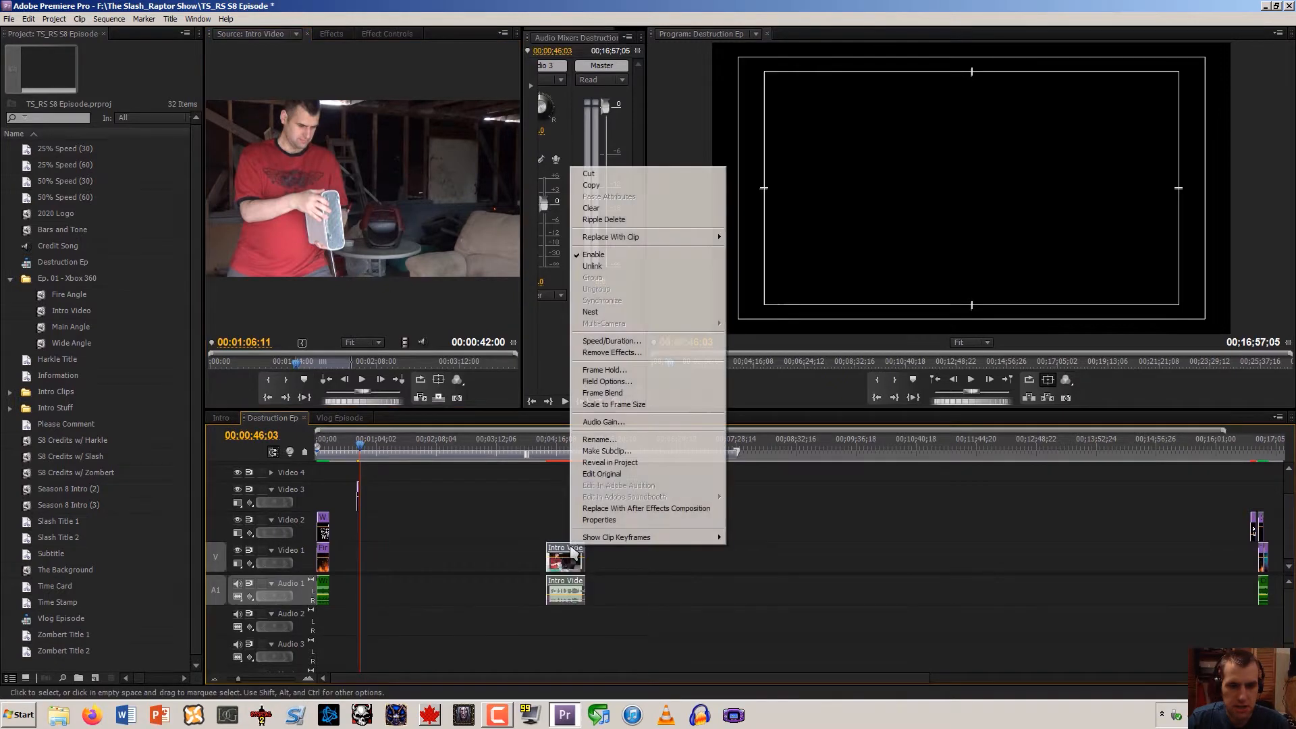
{"action": "left_click", "coordinate": [610, 439]}
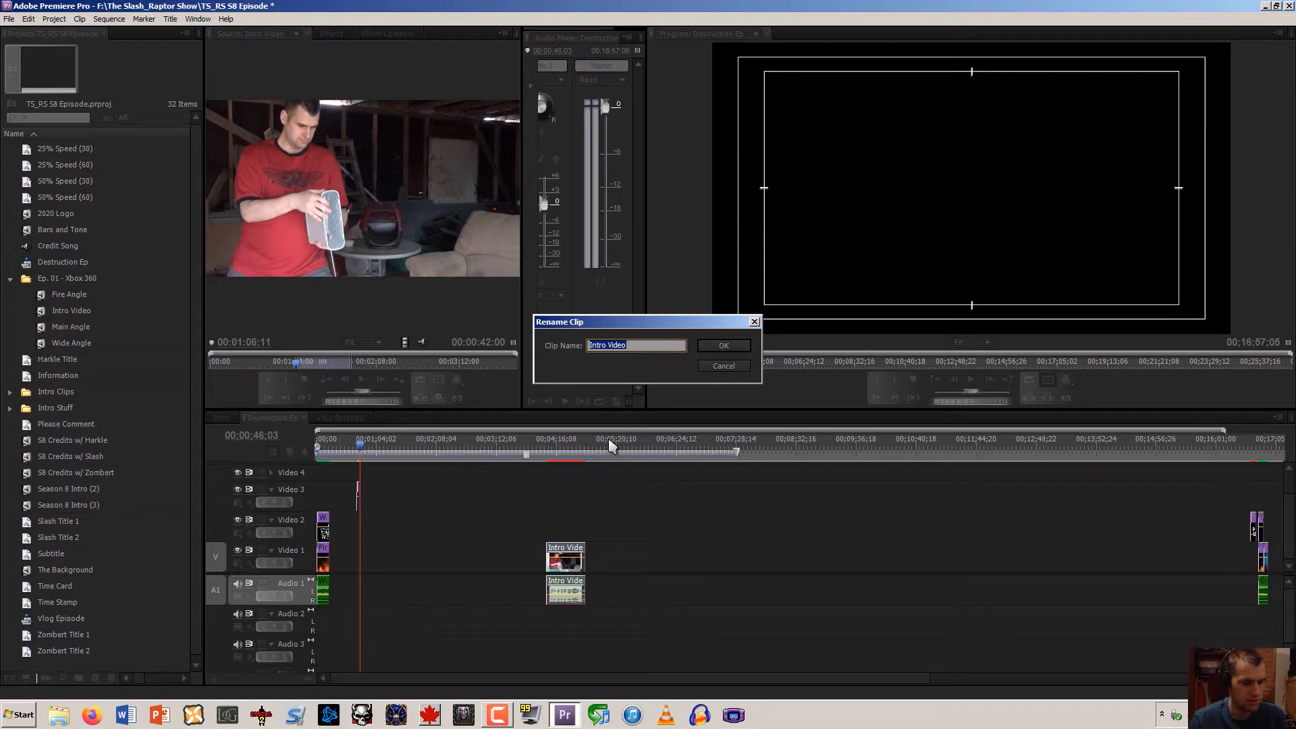
{"action": "type", "text": "Blooper"}
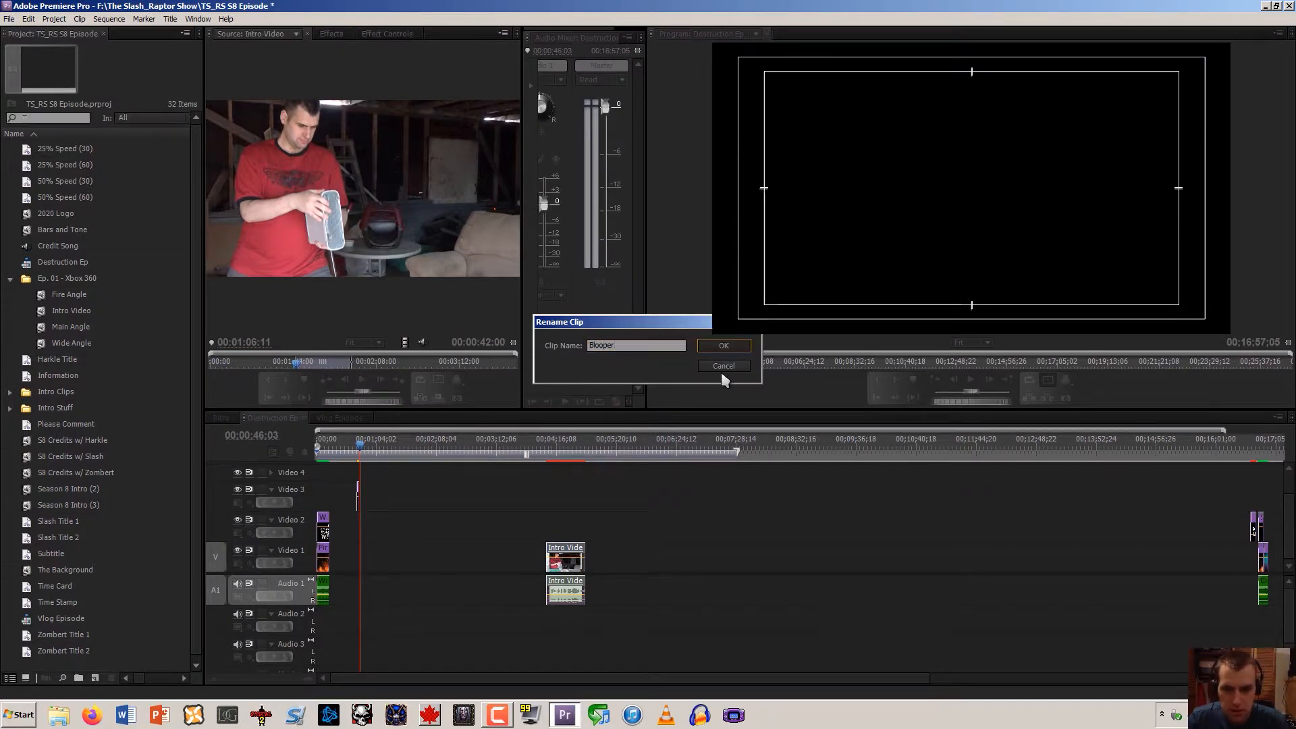
{"action": "key", "text": "Return"}
{"action": "left_click", "coordinate": [640, 589]}
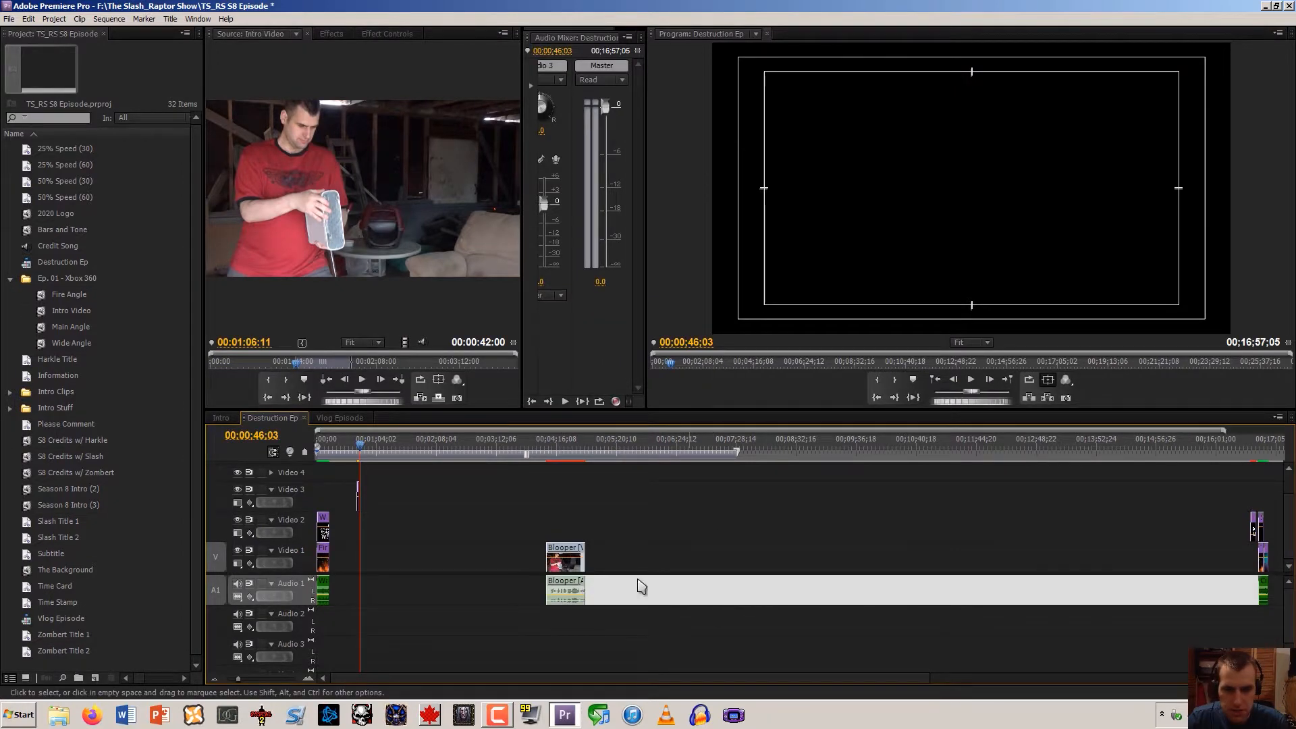
{"action": "left_click", "coordinate": [684, 562]}
{"action": "left_click", "coordinate": [581, 572]}
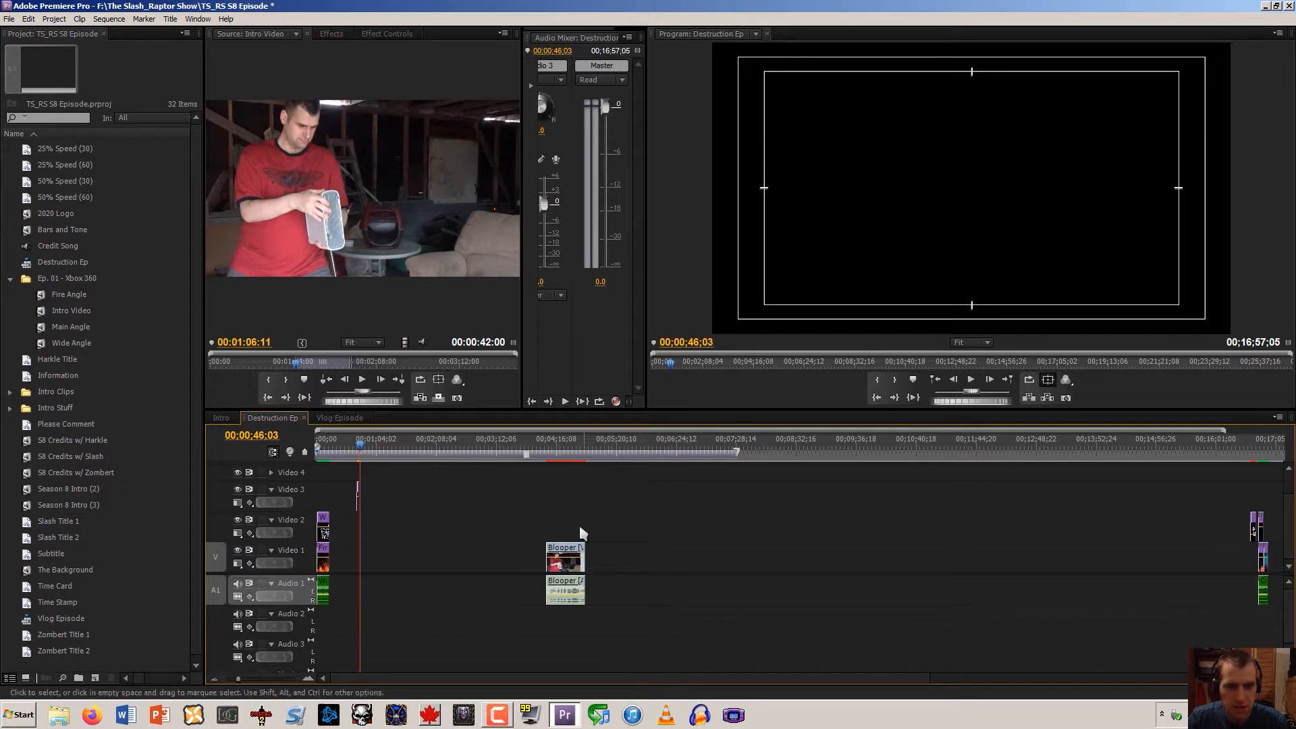
{"action": "right_click", "coordinate": [337, 241]}
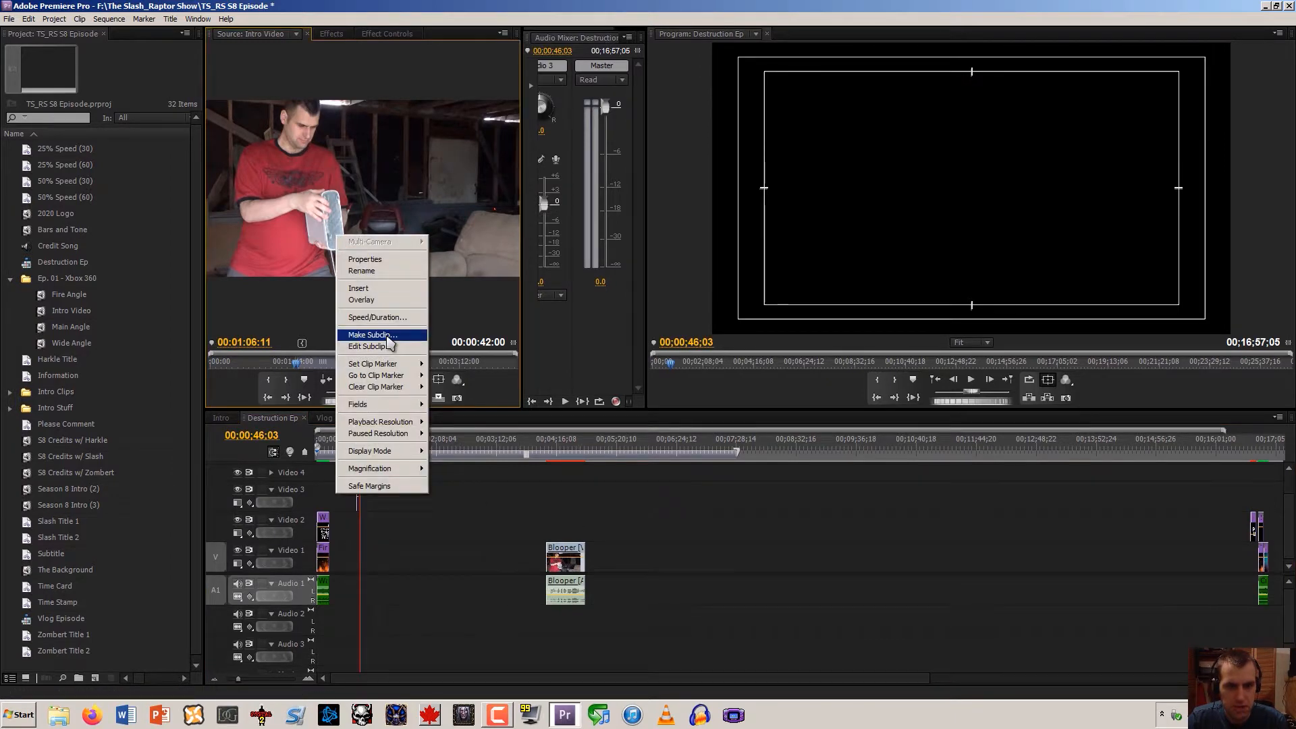
{"action": "left_click", "coordinate": [914, 587]}
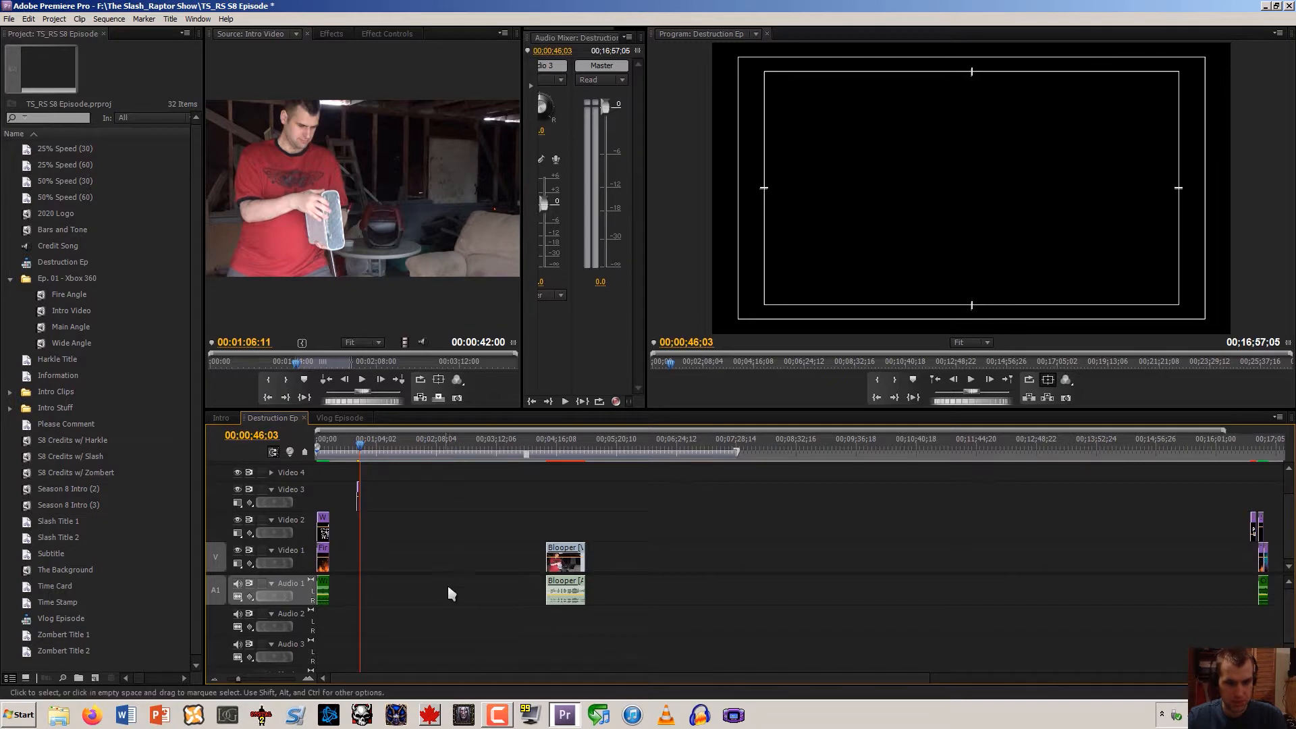
Move the Blooper clip on Video 1 and Audio 1 directly after the closing clips at the end of the sequence
{"action": "left_click_drag", "start_coordinate": [380, 680], "coordinate": [448, 640]}
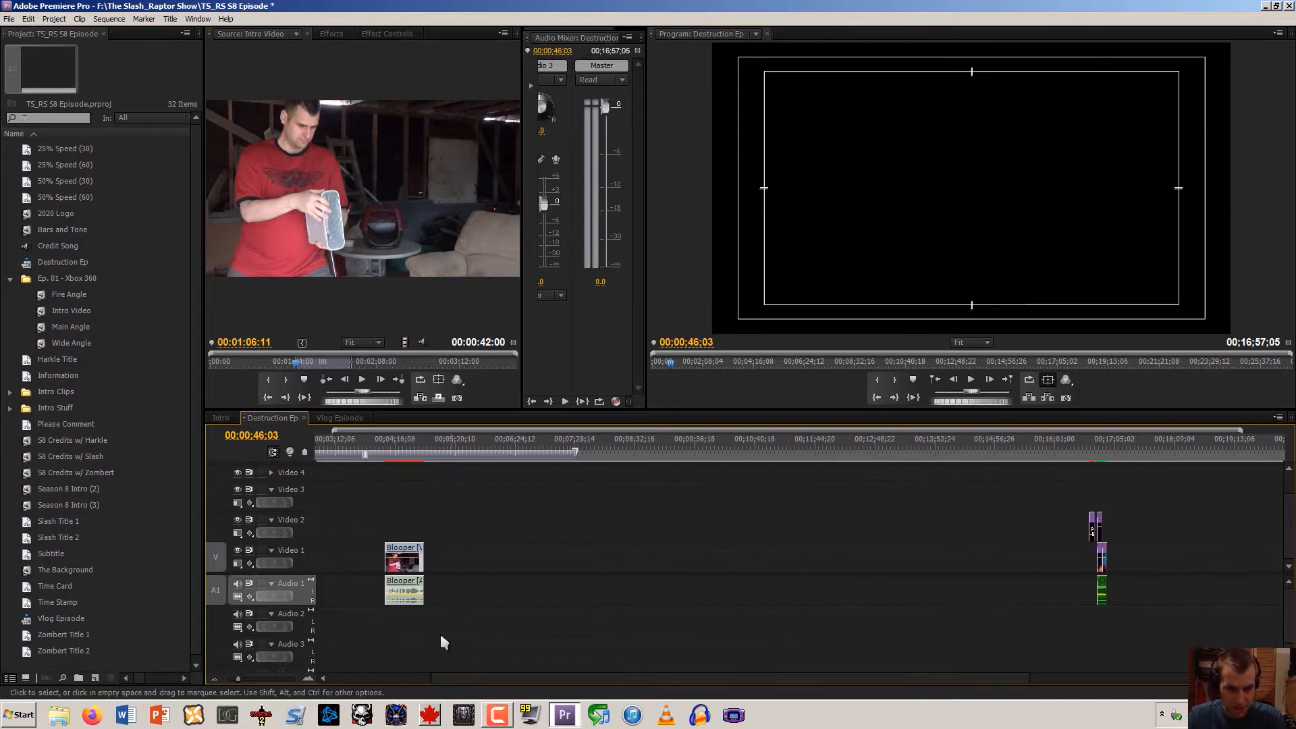
{"action": "left_click_drag", "start_coordinate": [404, 591], "coordinate": [1123, 578]}
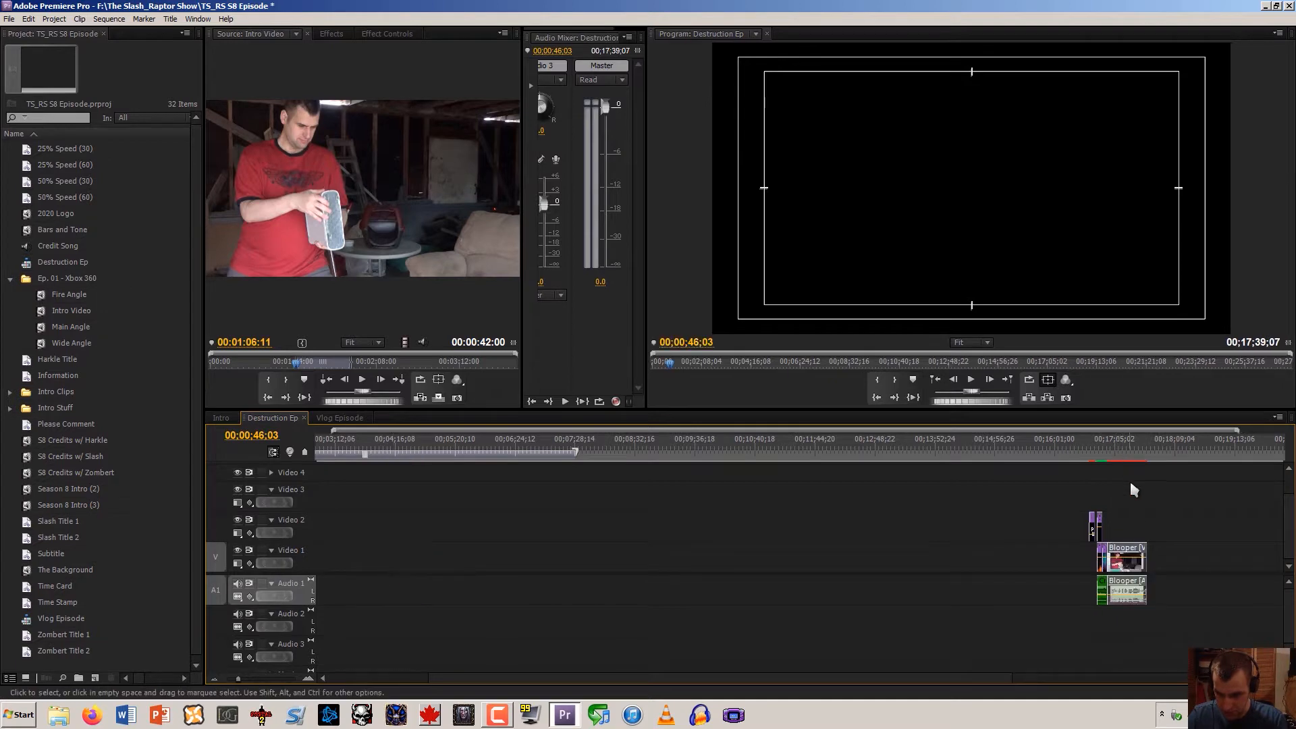
{"action": "left_click_drag", "start_coordinate": [920, 686], "coordinate": [822, 683]}
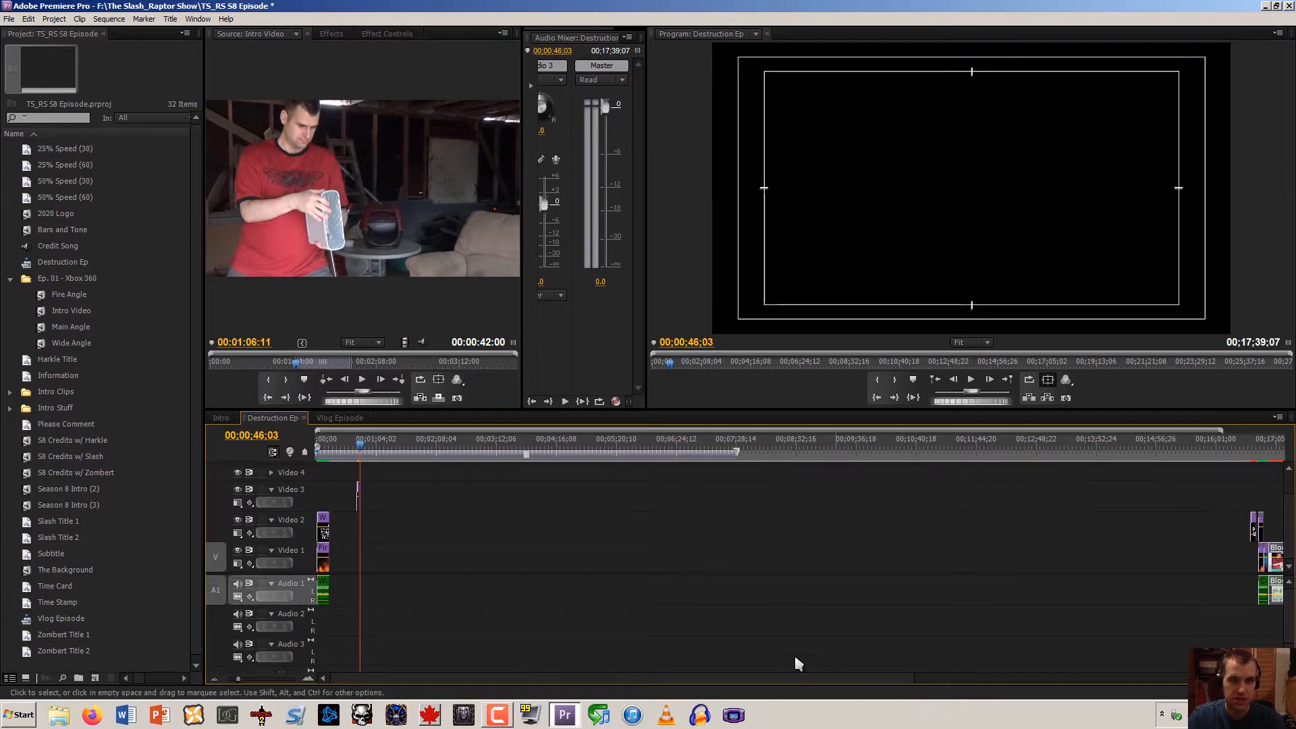
Check the Blooper clip's effect settings and bring up the list of effects and presets
{"action": "left_click", "coordinate": [329, 34]}
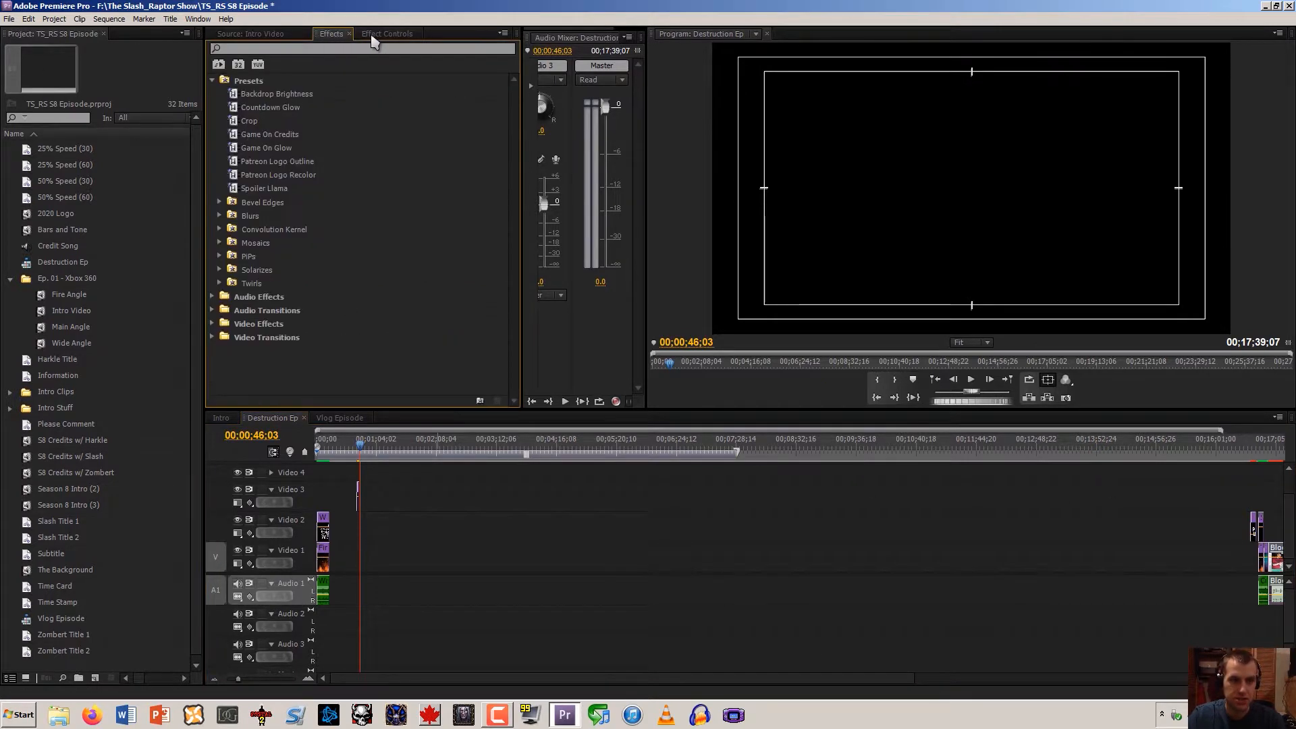
{"action": "left_click", "coordinate": [368, 34]}
{"action": "left_click", "coordinate": [328, 34]}
{"action": "left_click", "coordinate": [362, 34]}
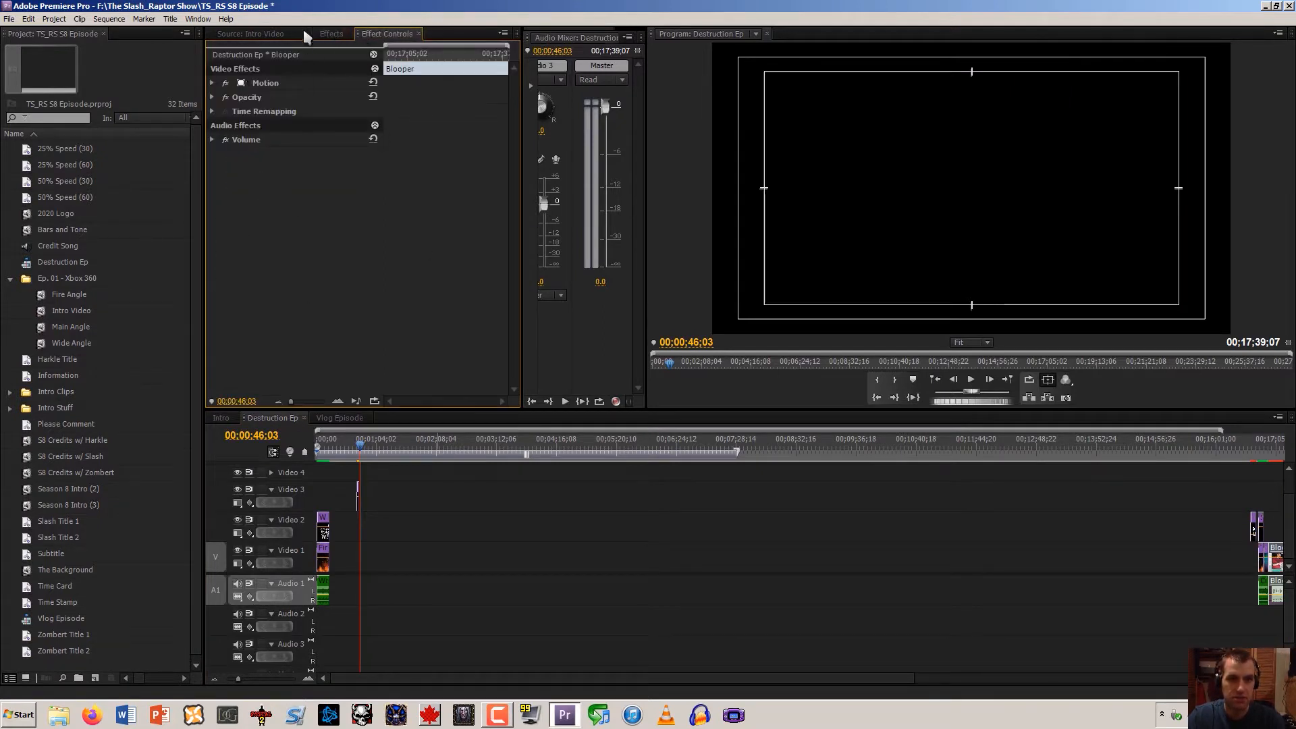
{"action": "left_click", "coordinate": [330, 34]}
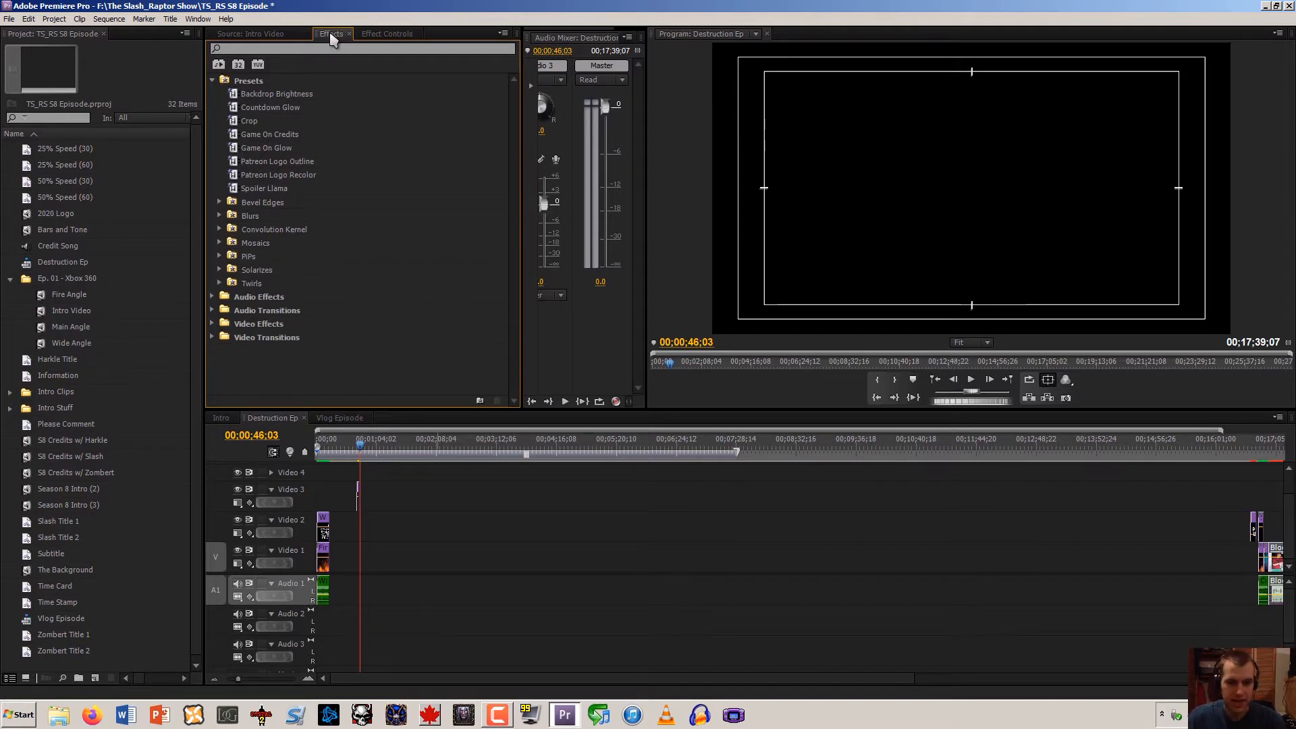
Zoom the Destruction Ep timeline in on the Warning and Fire Background clips at the start of the sequence
{"action": "left_click_drag", "start_coordinate": [418, 681], "coordinate": [327, 682]}
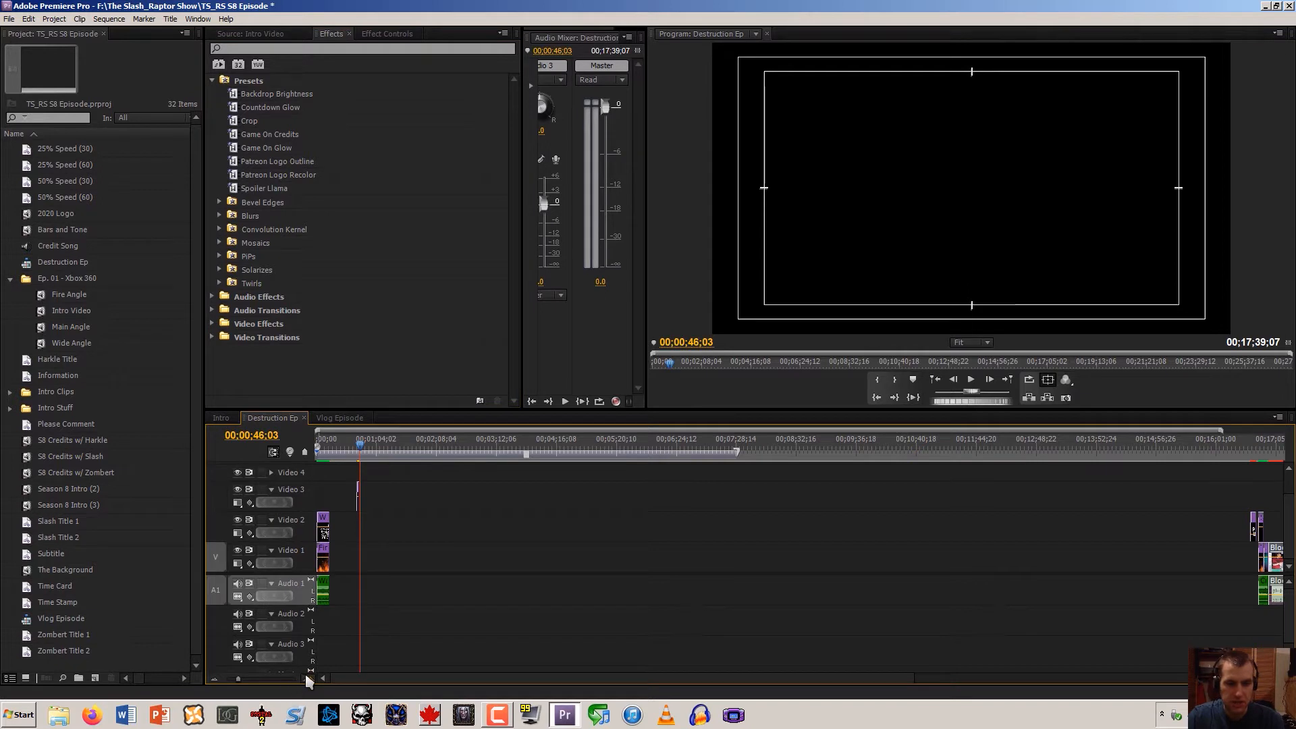
{"action": "left_click", "coordinate": [307, 679]}
{"action": "left_click", "coordinate": [308, 678]}
{"action": "left_click", "coordinate": [308, 678]}
{"action": "left_click", "coordinate": [308, 678]}
{"action": "left_click", "coordinate": [216, 679]}
{"action": "left_click", "coordinate": [219, 681]}
{"action": "left_click", "coordinate": [219, 681]}
{"action": "left_click", "coordinate": [219, 681]}
{"action": "left_click_drag", "start_coordinate": [357, 678], "coordinate": [344, 679]}
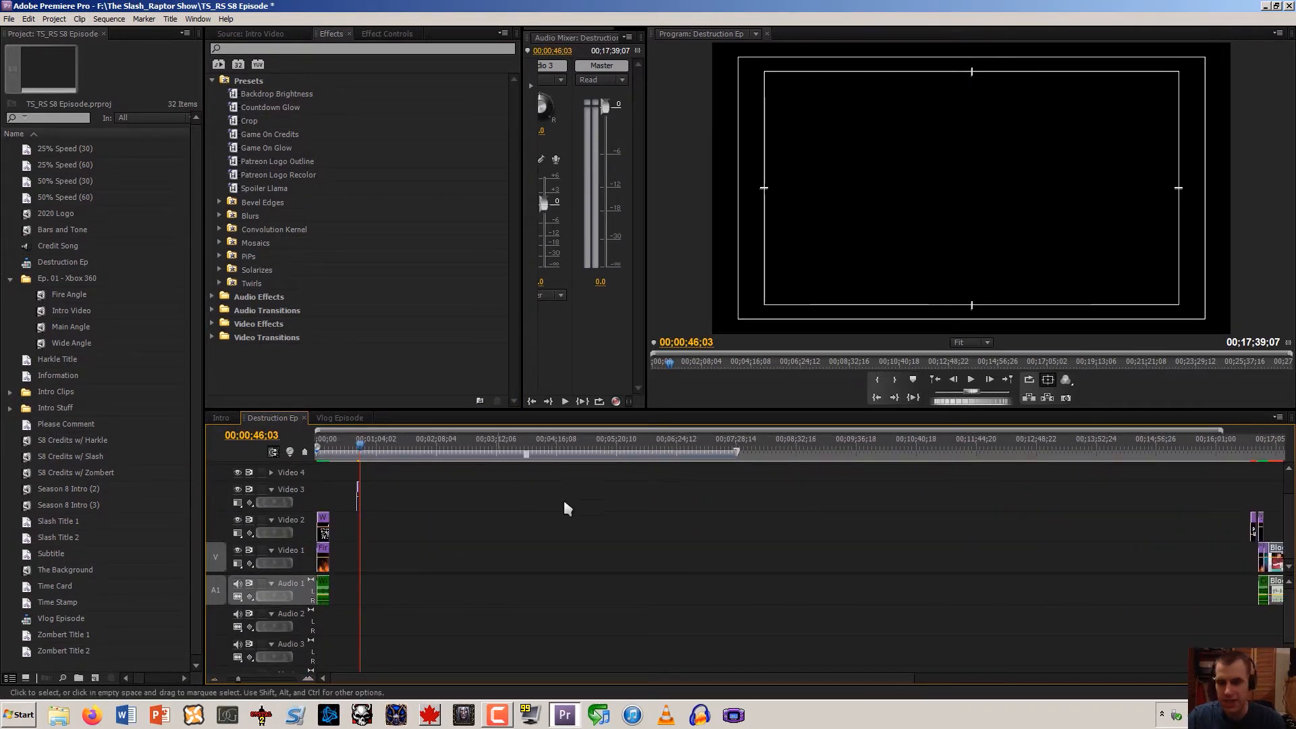
{"action": "left_click", "coordinate": [307, 679]}
{"action": "left_click", "coordinate": [308, 679]}
{"action": "left_click", "coordinate": [308, 679]}
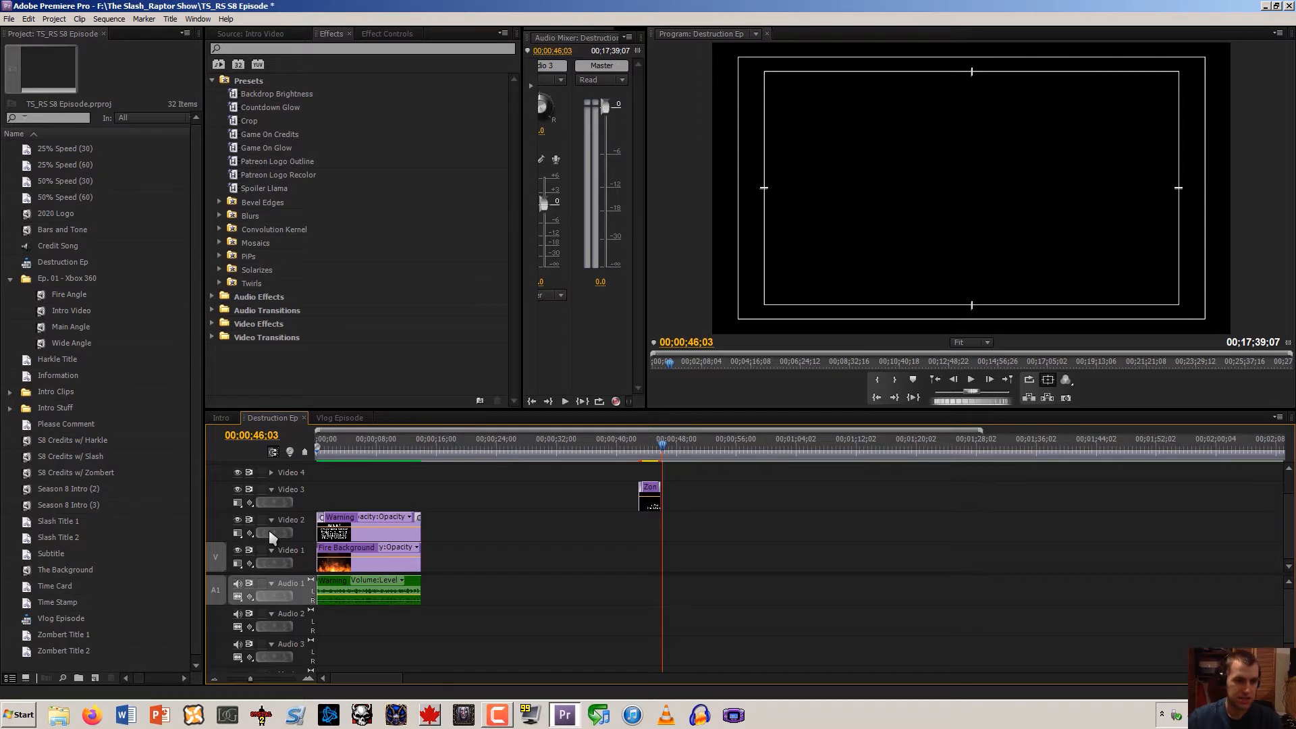
{"action": "key", "text": "super"}
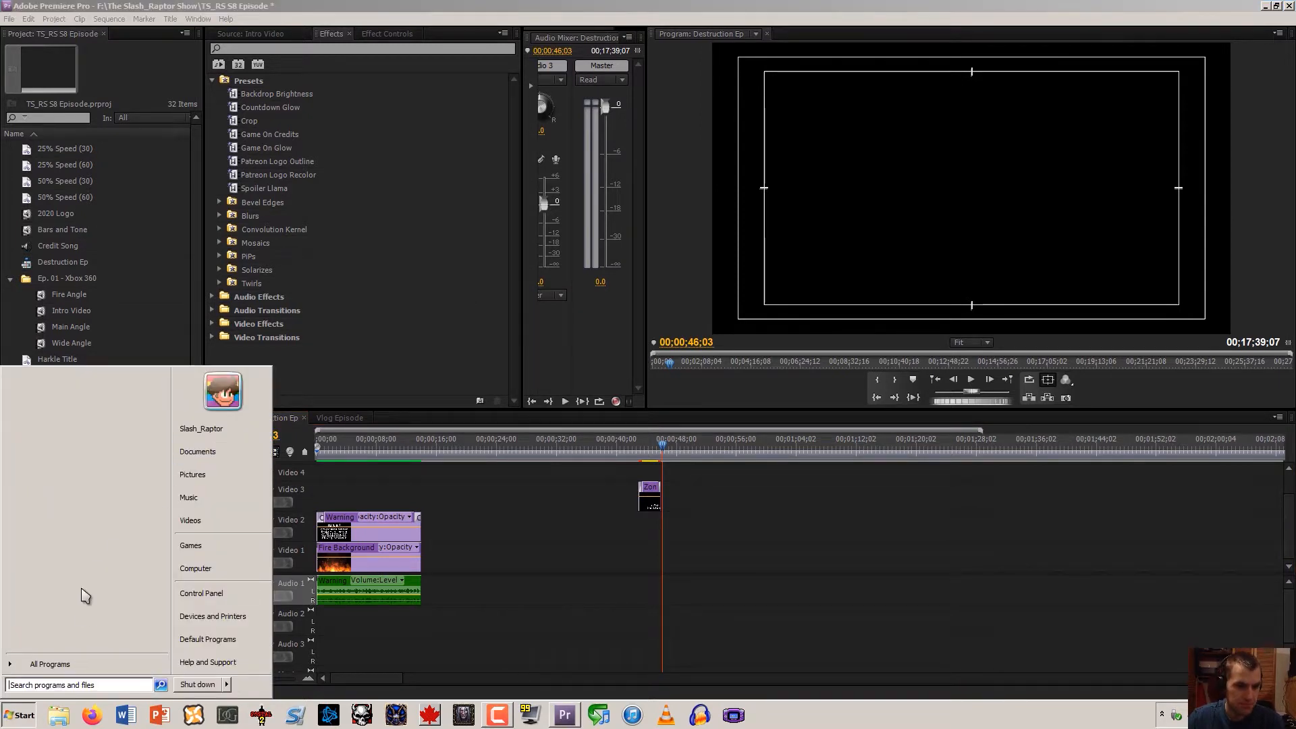
{"action": "left_click", "coordinate": [66, 663]}
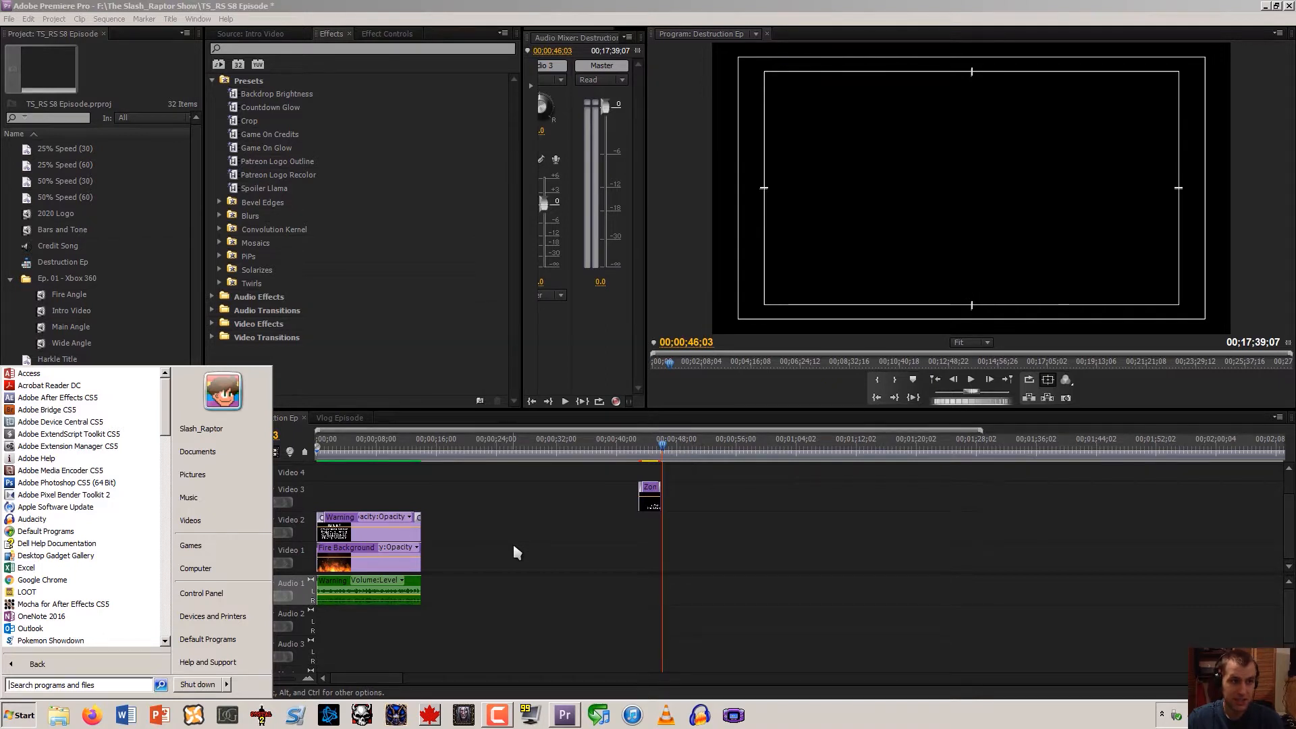
{"action": "left_click", "coordinate": [472, 533]}
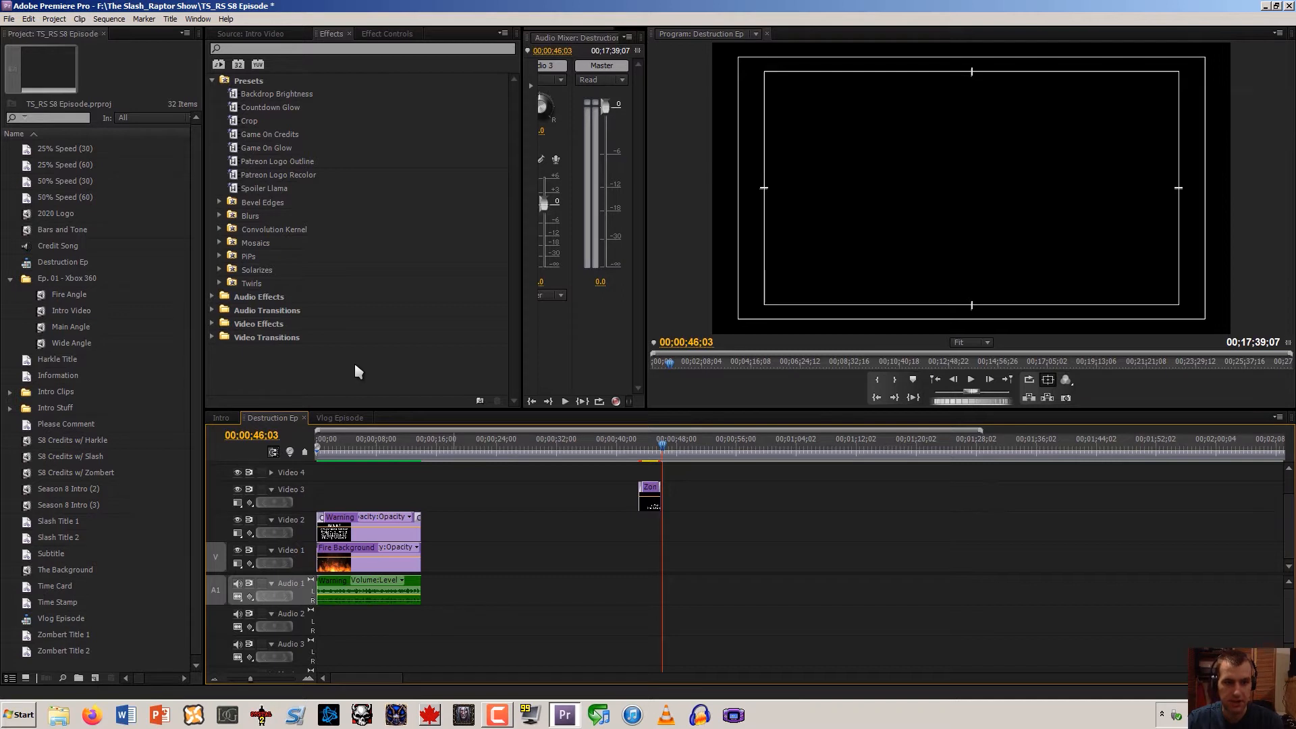
Look through the video transition categories, including 3D Motion, Zoom, Special Effect, Stretch, Page Peel and Map
{"action": "left_click", "coordinate": [211, 336]}
{"action": "scroll", "coordinate": [209, 330], "scroll_direction": "down", "scroll_amount": 1}
{"action": "left_click", "coordinate": [219, 311]}
{"action": "scroll", "coordinate": [216, 313], "scroll_direction": "down", "scroll_amount": 2}
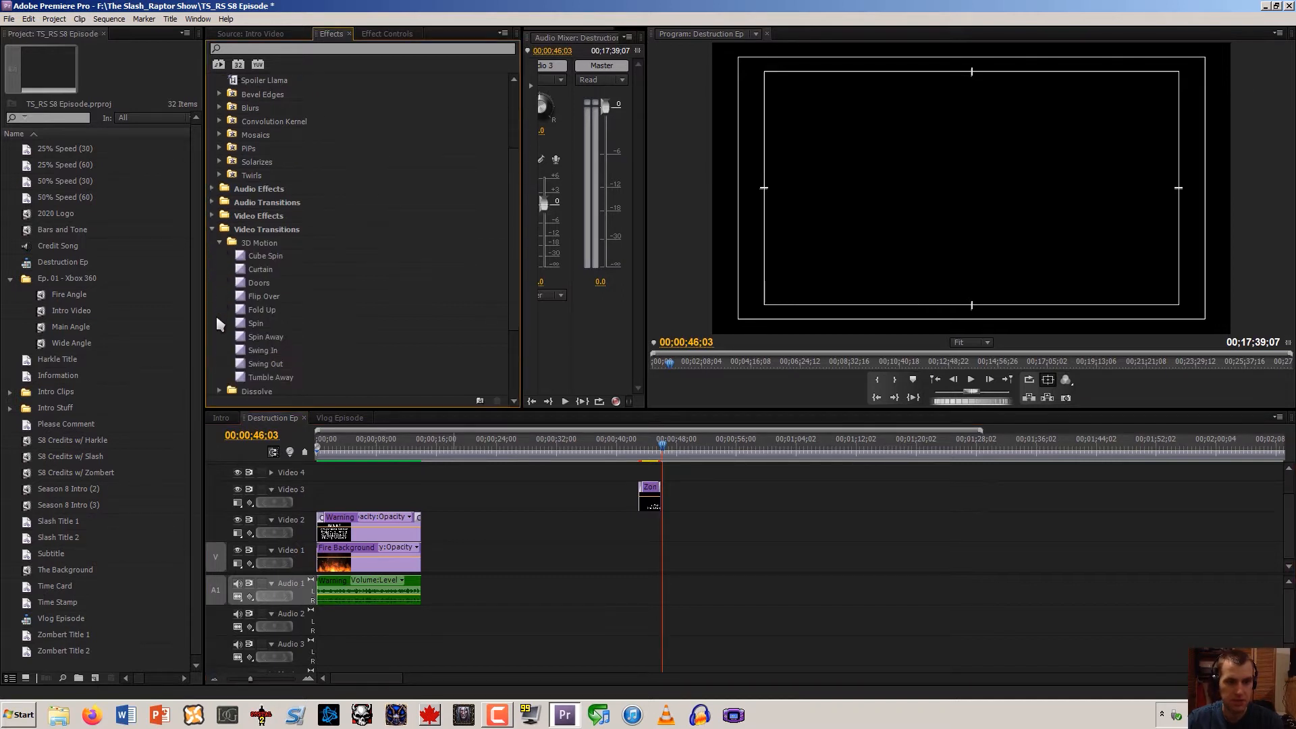
{"action": "left_click", "coordinate": [220, 244]}
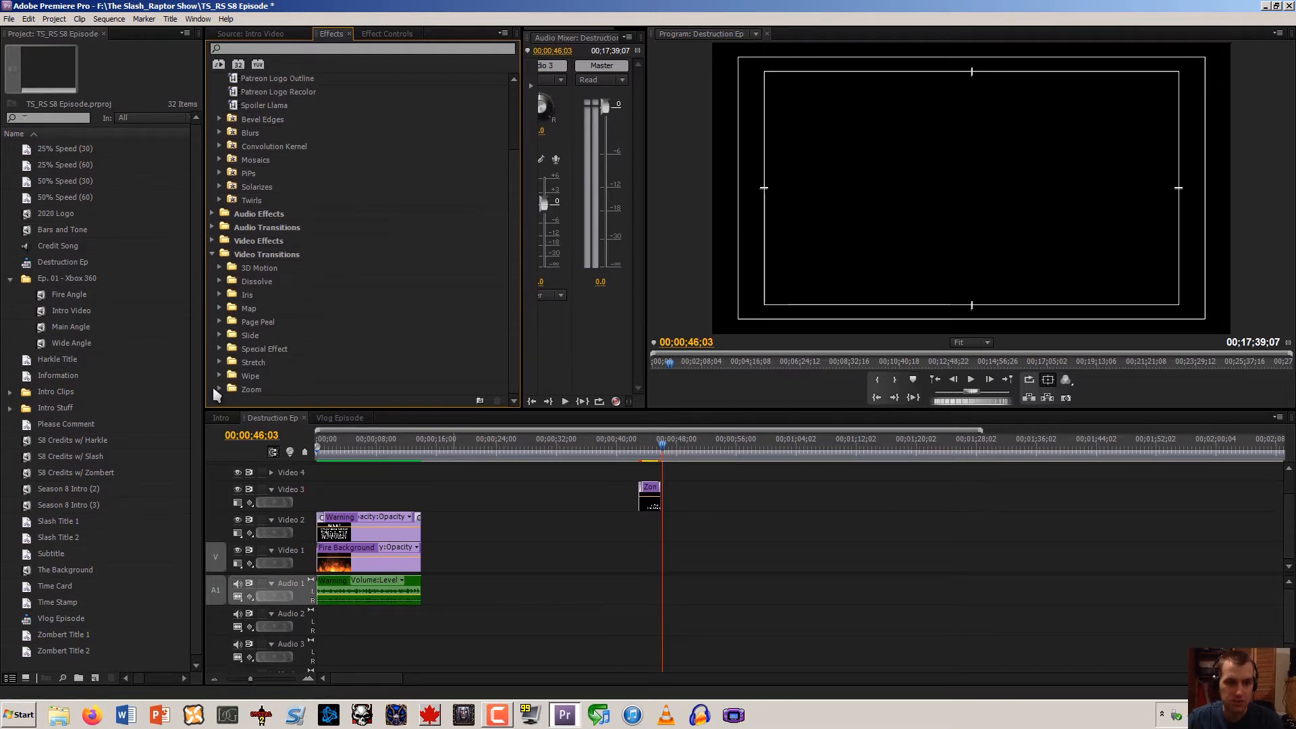
{"action": "left_click", "coordinate": [215, 389]}
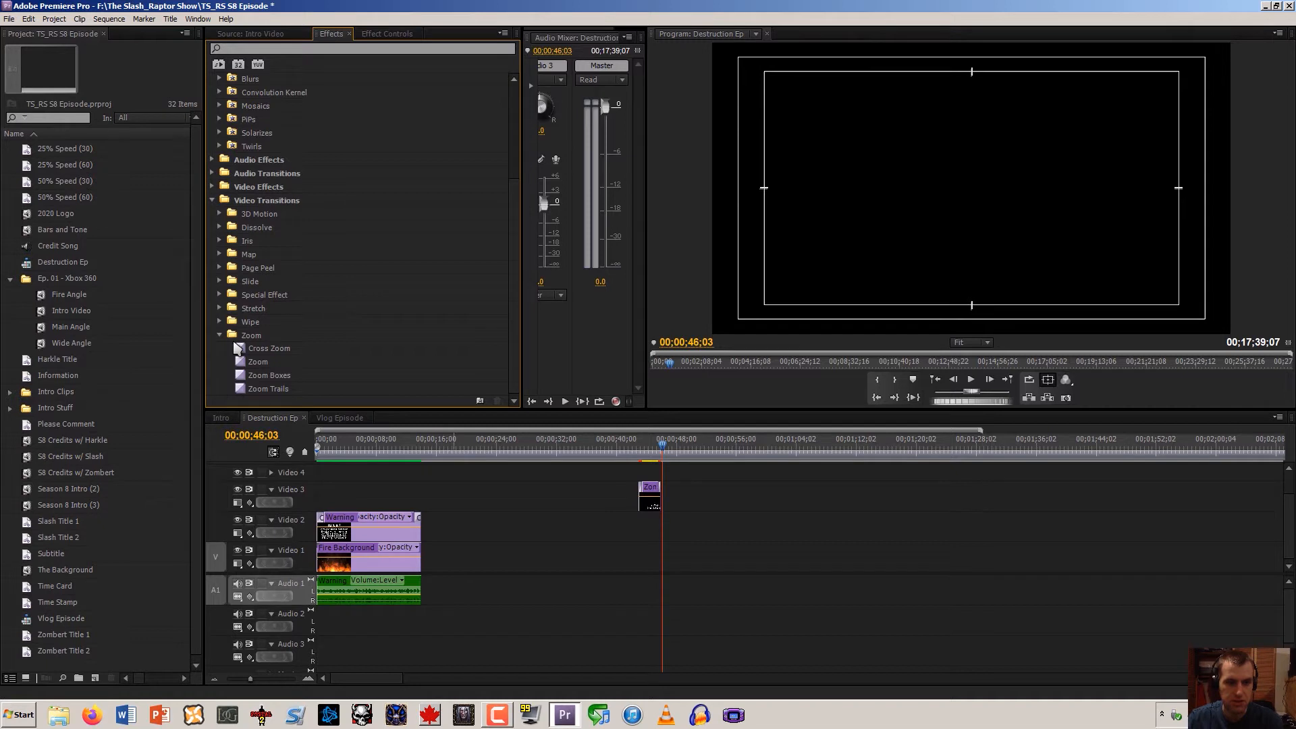
{"action": "left_click", "coordinate": [219, 334]}
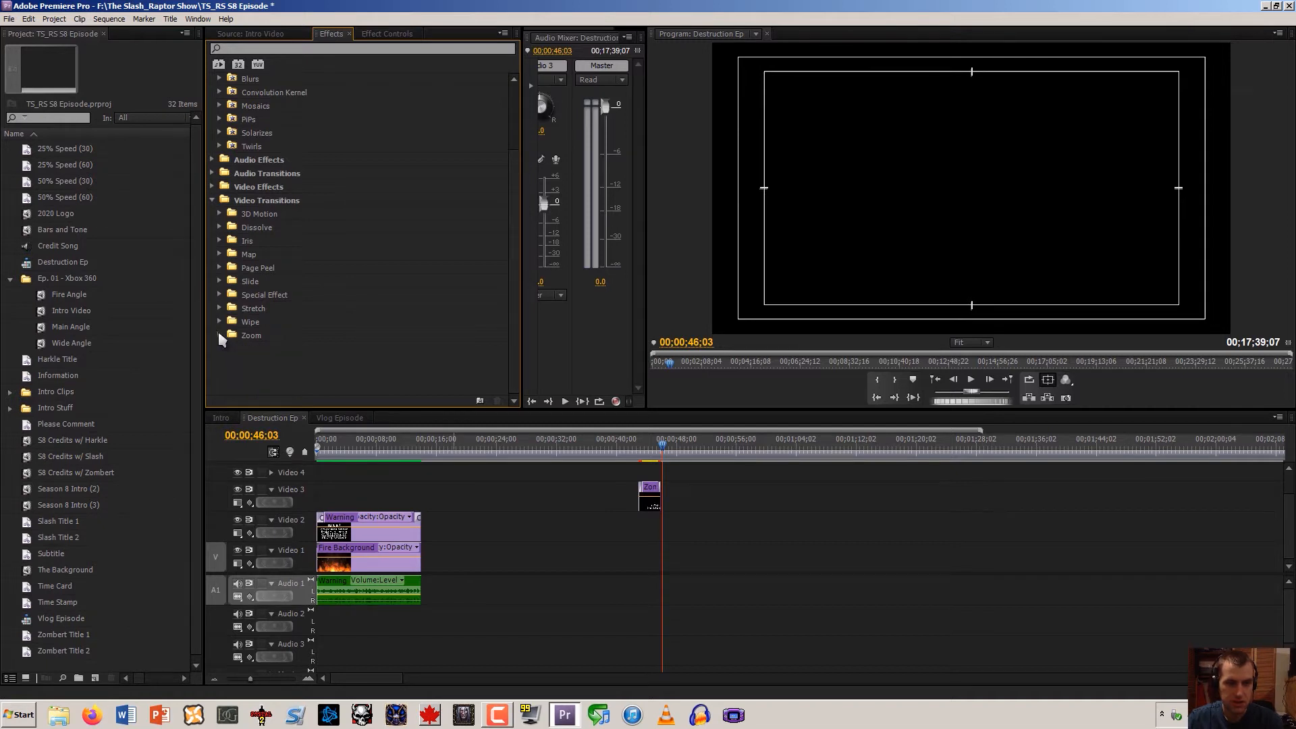
{"action": "left_click", "coordinate": [221, 295]}
{"action": "left_click", "coordinate": [219, 293]}
{"action": "left_click", "coordinate": [217, 308]}
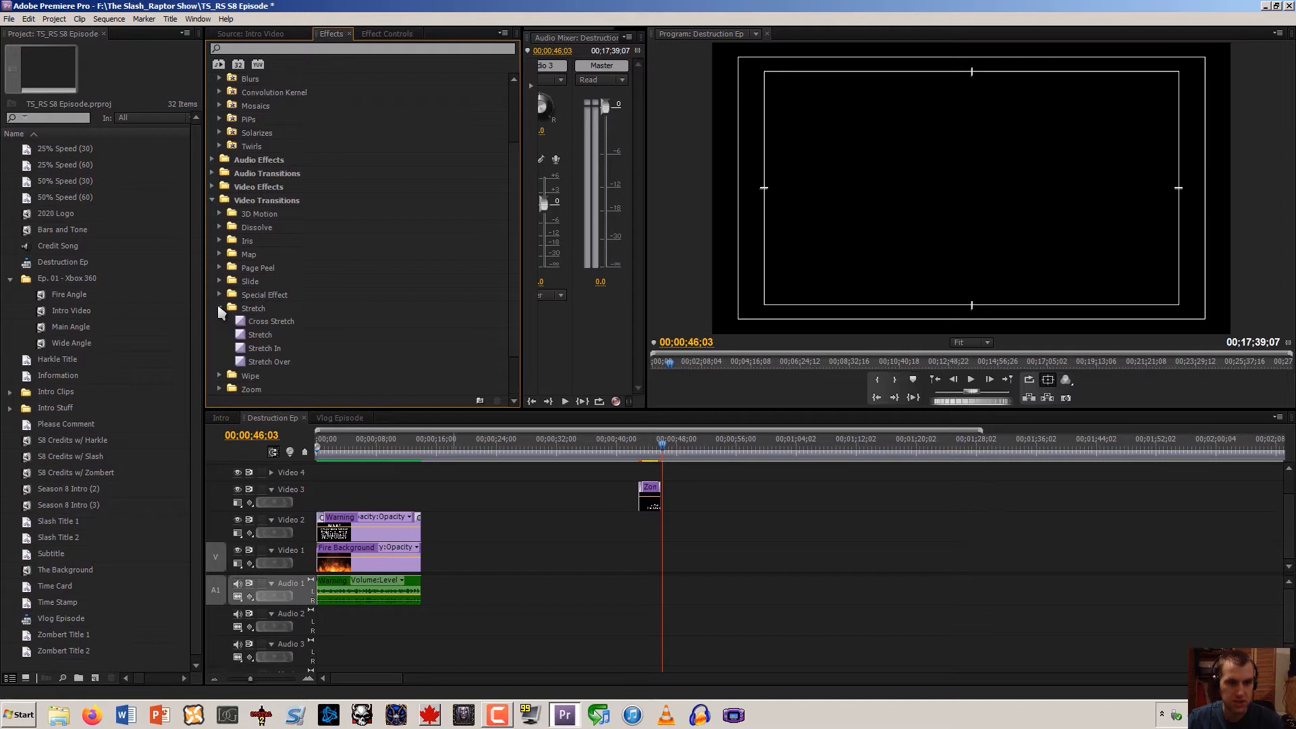
{"action": "left_click", "coordinate": [220, 308]}
{"action": "left_click", "coordinate": [219, 267]}
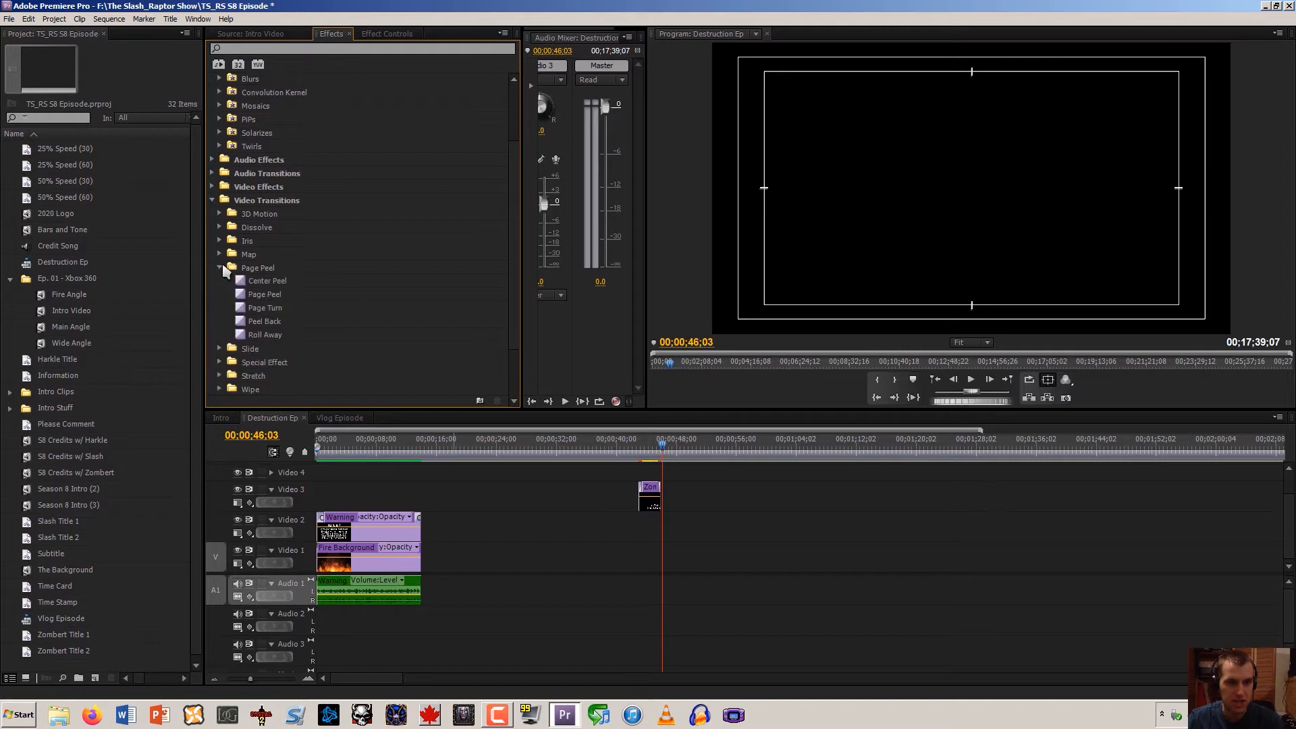
{"action": "left_click", "coordinate": [218, 267]}
{"action": "left_click", "coordinate": [219, 254]}
{"action": "left_click", "coordinate": [221, 255]}
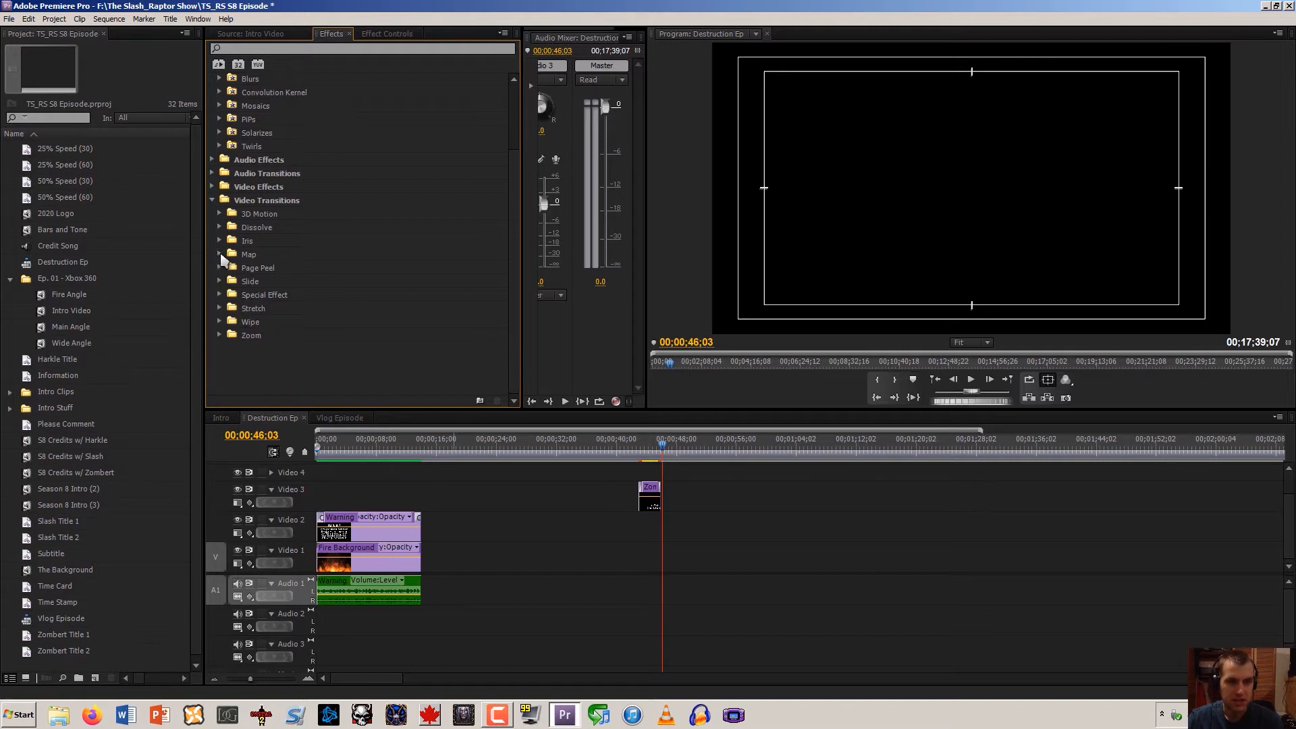
Load Bars and Tone as the source clip and place it on Video 1 and Audio 1 a short gap after the Blooper clip
{"action": "left_click", "coordinate": [280, 35]}
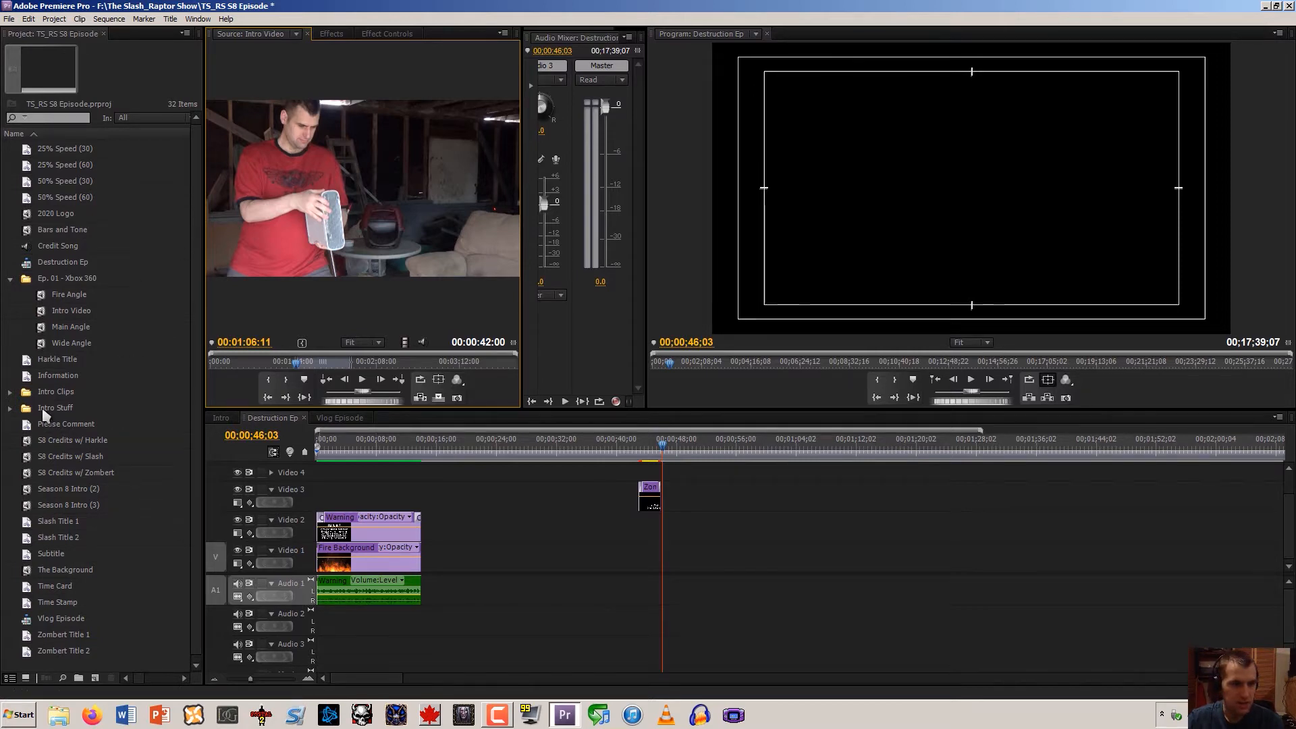
{"action": "left_click_drag", "start_coordinate": [29, 234], "coordinate": [225, 233]}
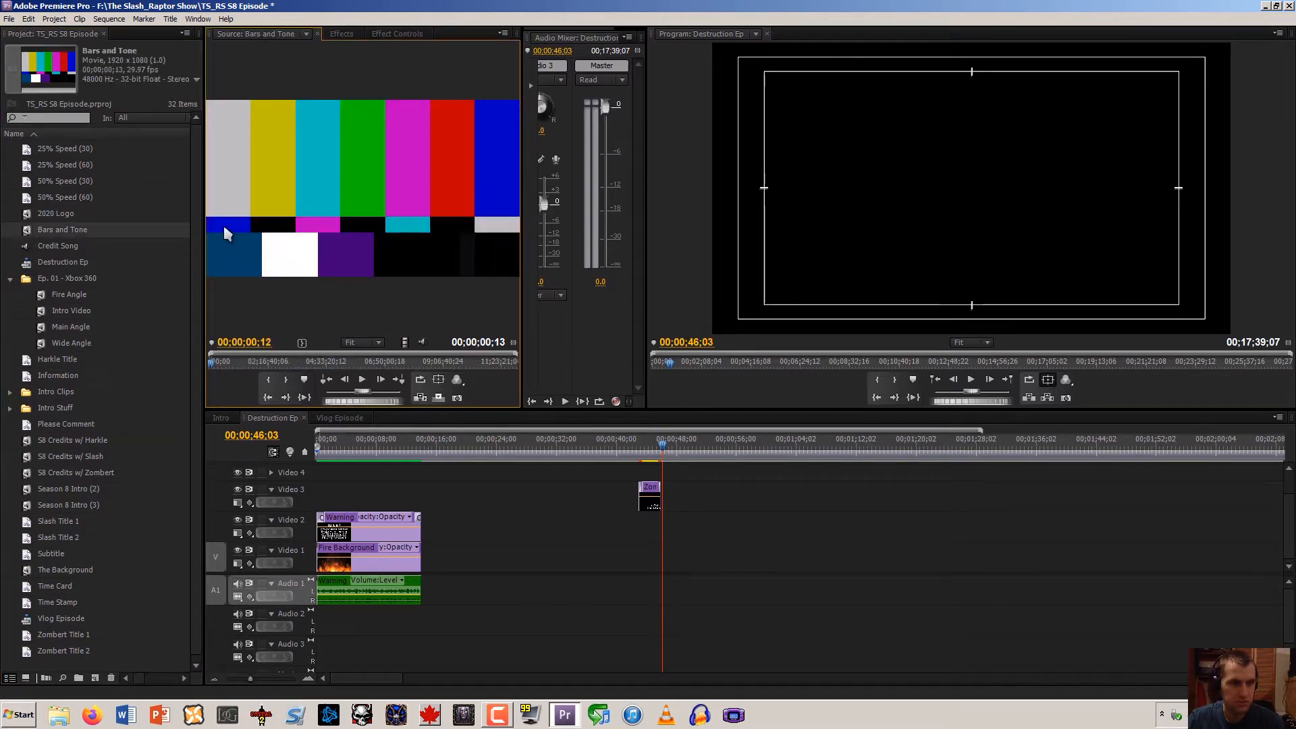
{"action": "left_click_drag", "start_coordinate": [367, 191], "coordinate": [994, 560]}
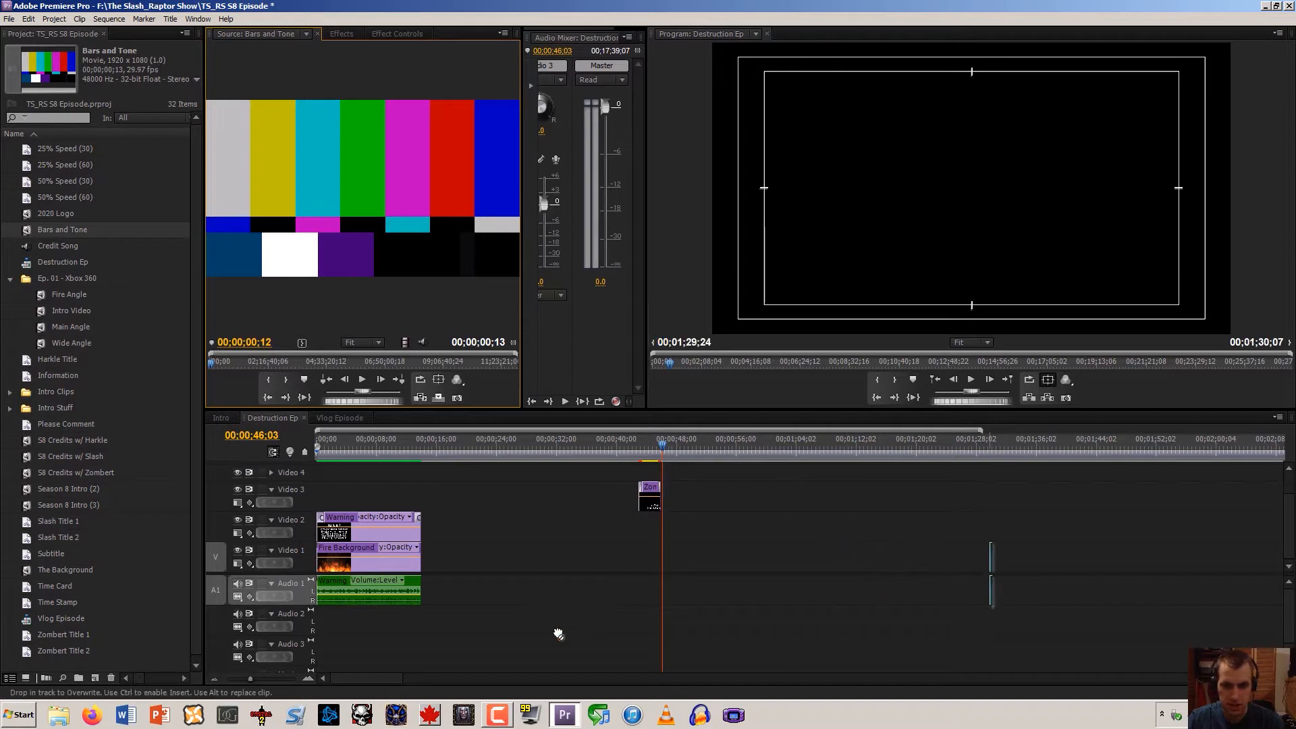
{"action": "left_click_drag", "start_coordinate": [378, 680], "coordinate": [427, 684]}
{"action": "left_click_drag", "start_coordinate": [411, 518], "coordinate": [552, 617]}
{"action": "left_click_drag", "start_coordinate": [408, 684], "coordinate": [886, 524]}
{"action": "left_click", "coordinate": [830, 443]}
{"action": "key", "text": "ctrl+v"}
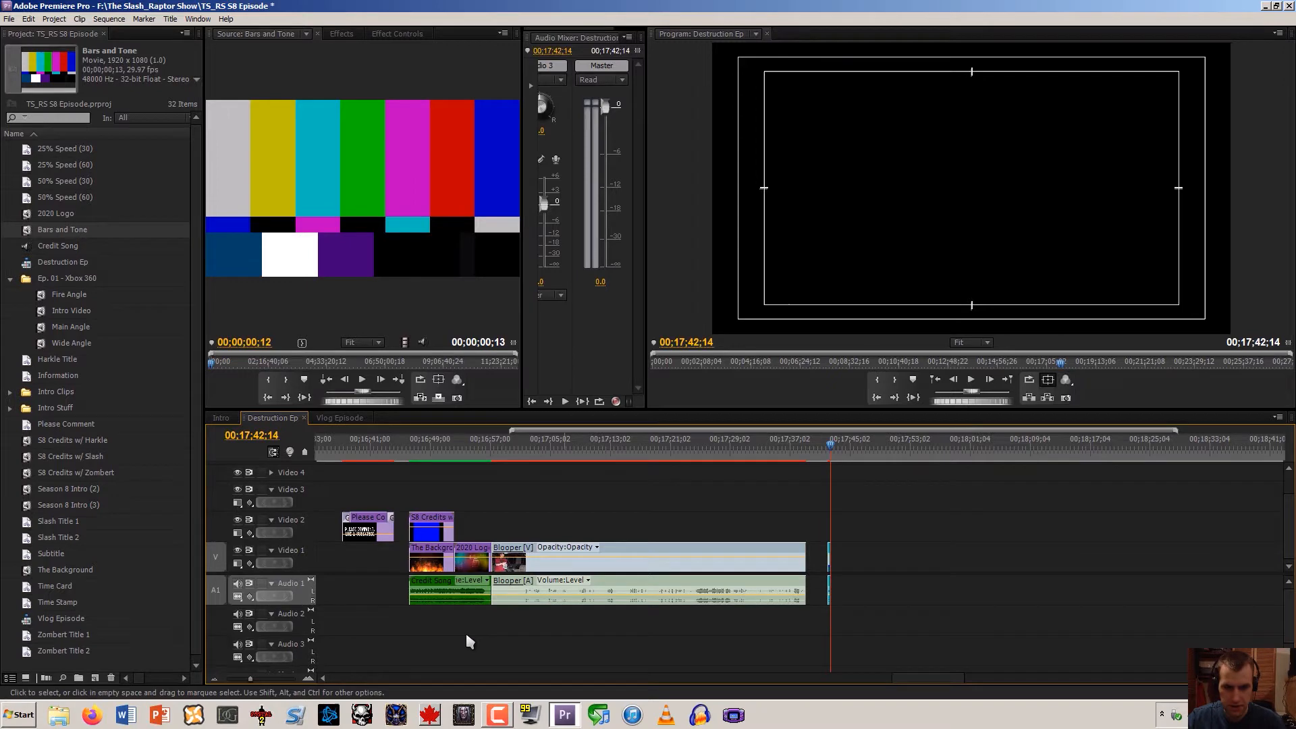
Play back the Bars and Tone clip at the end of the Destruction Ep sequence
{"action": "left_click", "coordinate": [320, 680]}
{"action": "left_click", "coordinate": [310, 679]}
{"action": "left_click", "coordinate": [310, 678]}
{"action": "left_click", "coordinate": [310, 679]}
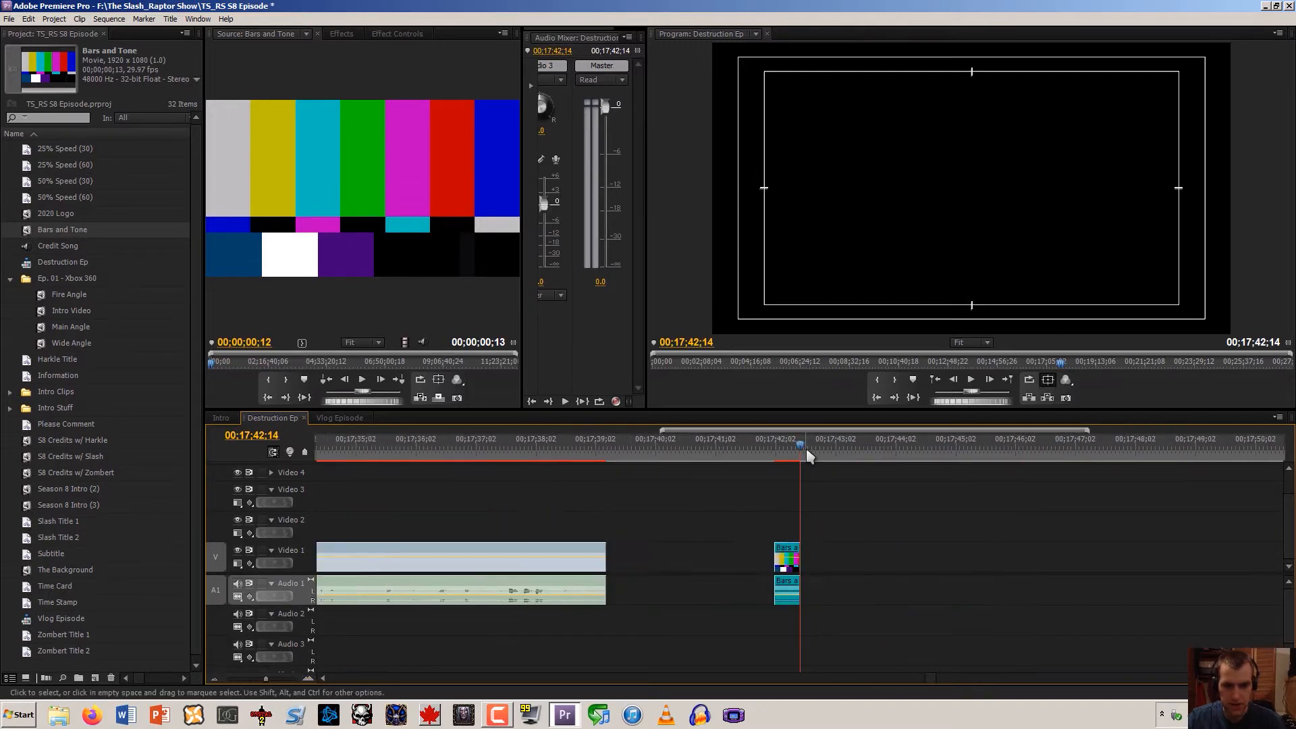
{"action": "left_click_drag", "start_coordinate": [806, 447], "coordinate": [772, 455]}
{"action": "key", "text": "space"}
{"action": "key", "text": "space"}
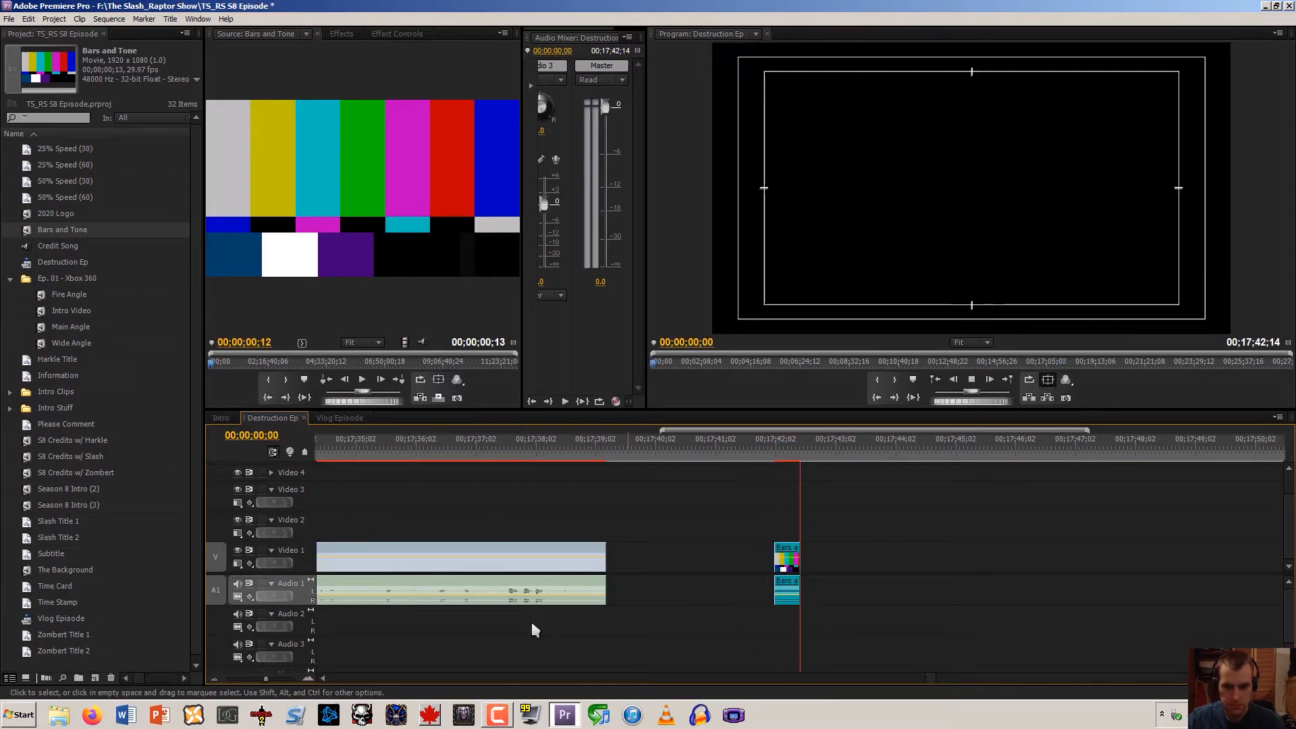
{"action": "key", "text": "space"}
Shift the Blooper clip about two seconds later and move the Bars and Tone clip directly after the 2020 Logo clip
{"action": "left_click_drag", "start_coordinate": [317, 677], "coordinate": [909, 654]}
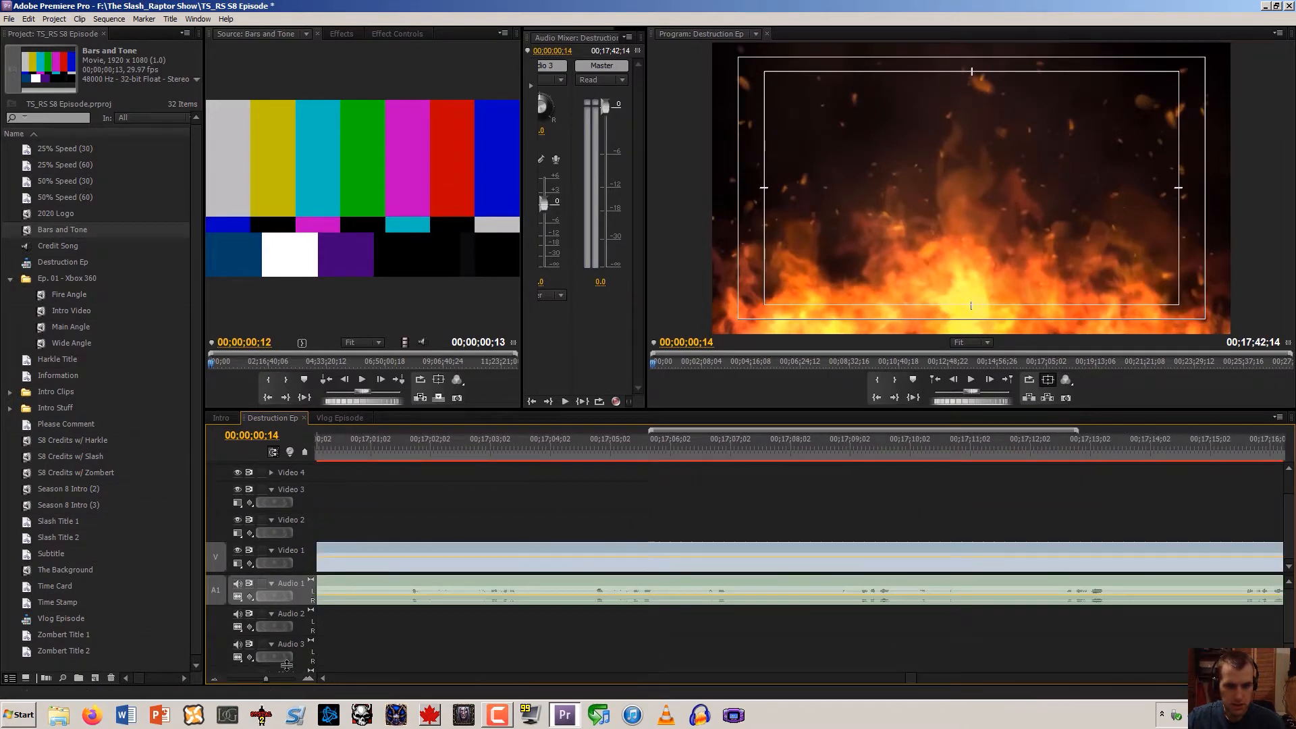
{"action": "left_click", "coordinate": [214, 679]}
{"action": "left_click", "coordinate": [214, 679]}
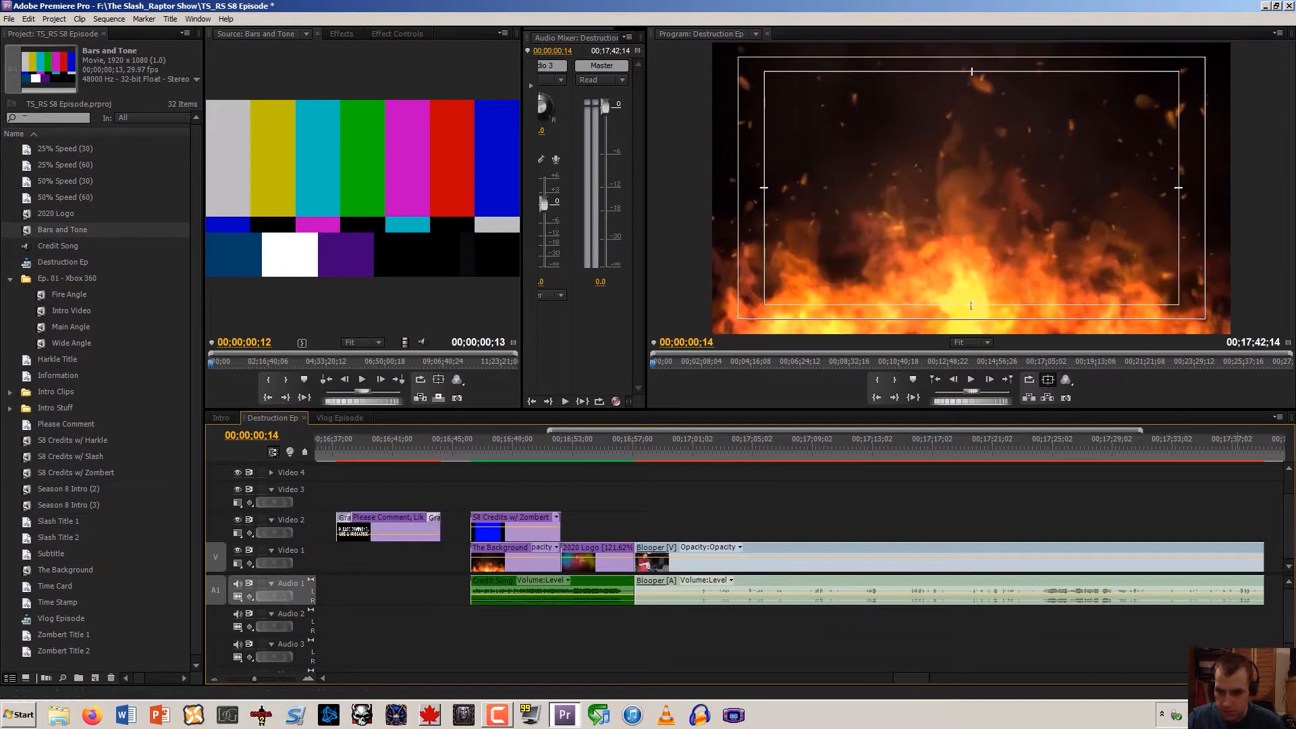
{"action": "scroll", "coordinate": [929, 593], "scroll_direction": "down", "scroll_amount": 2}
{"action": "left_click_drag", "start_coordinate": [937, 572], "coordinate": [966, 573]}
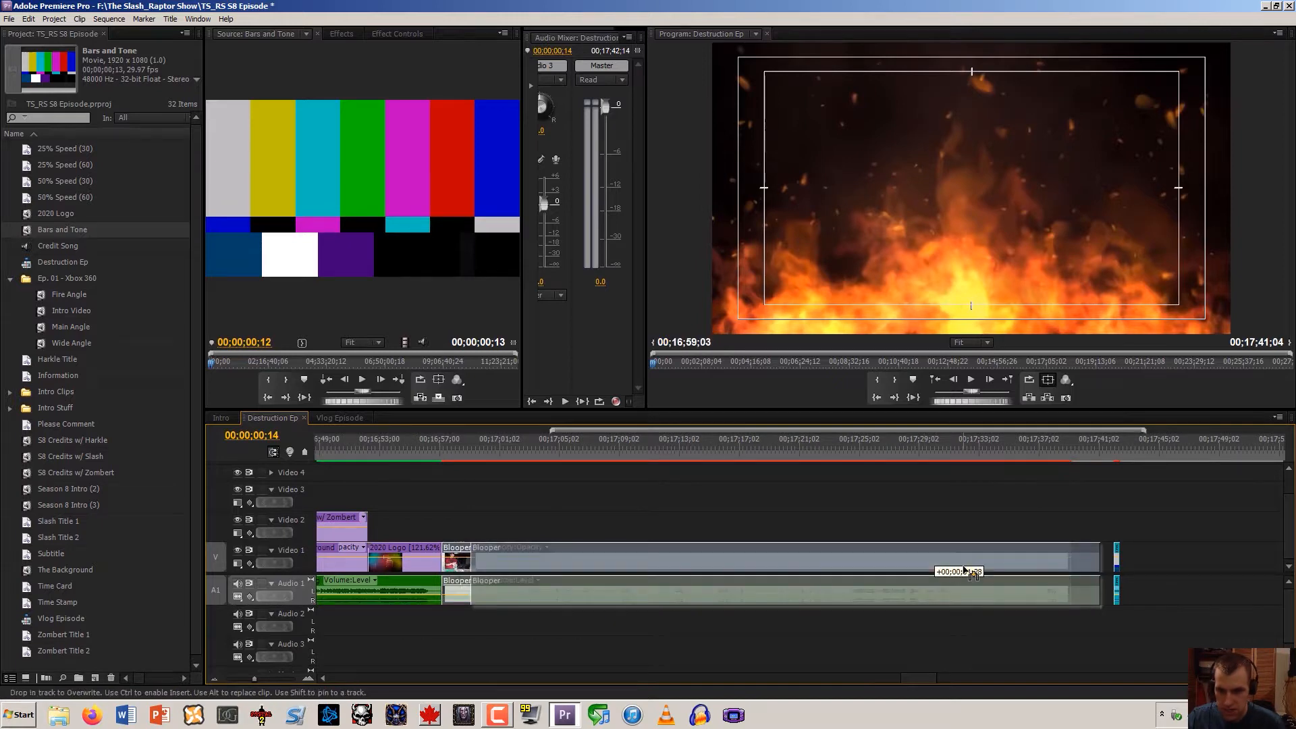
{"action": "left_click_drag", "start_coordinate": [1118, 568], "coordinate": [452, 559]}
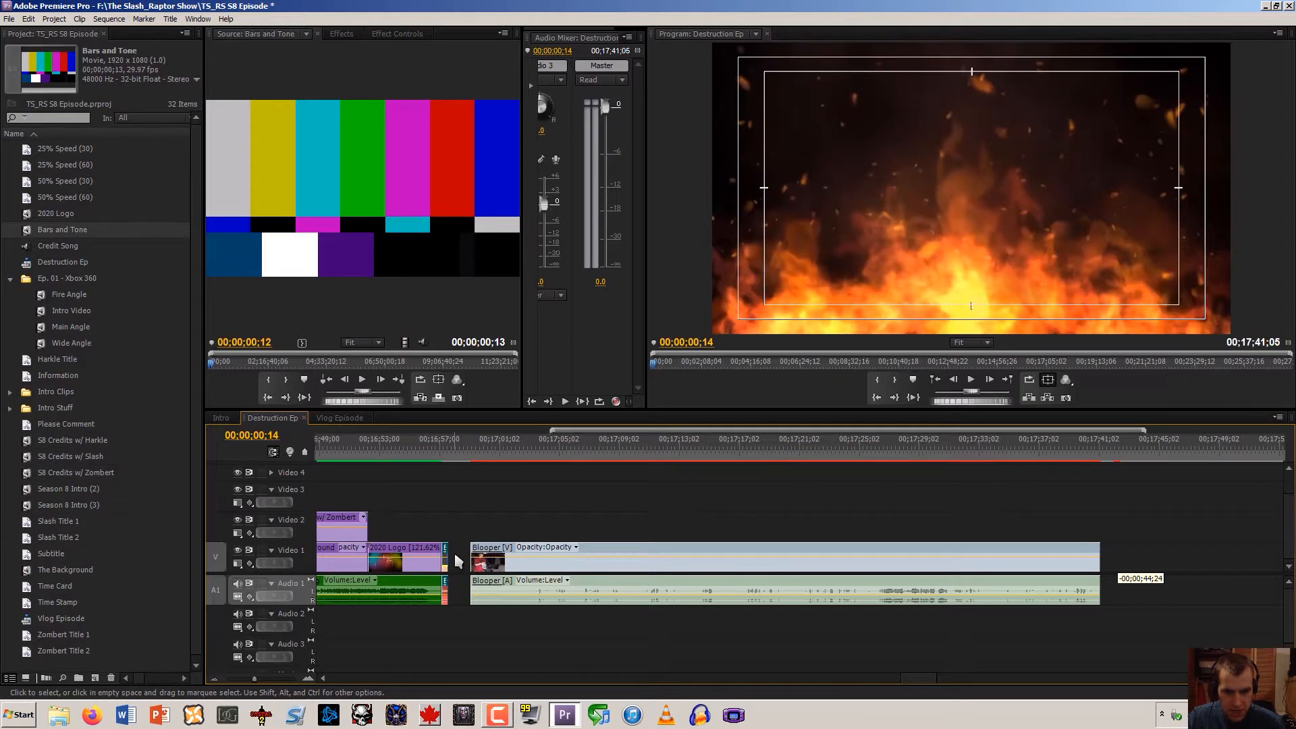
Paste a second Bars and Tone clip after Blooper, and move Blooper up against the first Bars and Tone clip
{"action": "left_click_drag", "start_coordinate": [1075, 451], "coordinate": [1101, 453]}
{"action": "key", "text": "ctrl+v"}
{"action": "left_click_drag", "start_coordinate": [501, 570], "coordinate": [479, 565]}
{"action": "left_click", "coordinate": [464, 497]}
Cut away the Blooper footage before 00;17;19;00 and close the gaps between the remaining clip and both Bars and Tone clips
{"action": "left_click_drag", "start_coordinate": [461, 451], "coordinate": [769, 385]}
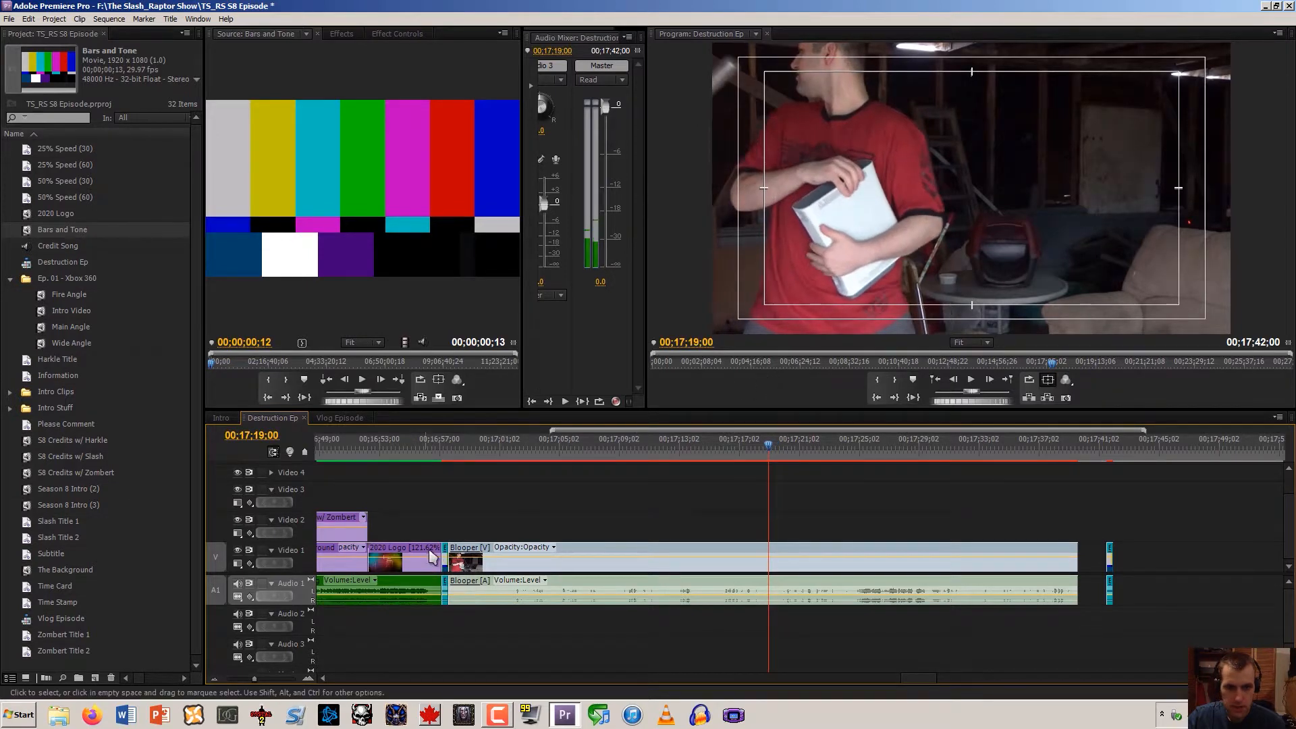
{"action": "key", "text": "c"}
{"action": "left_click", "coordinate": [772, 562]}
{"action": "key", "text": "v"}
{"action": "left_click", "coordinate": [718, 561]}
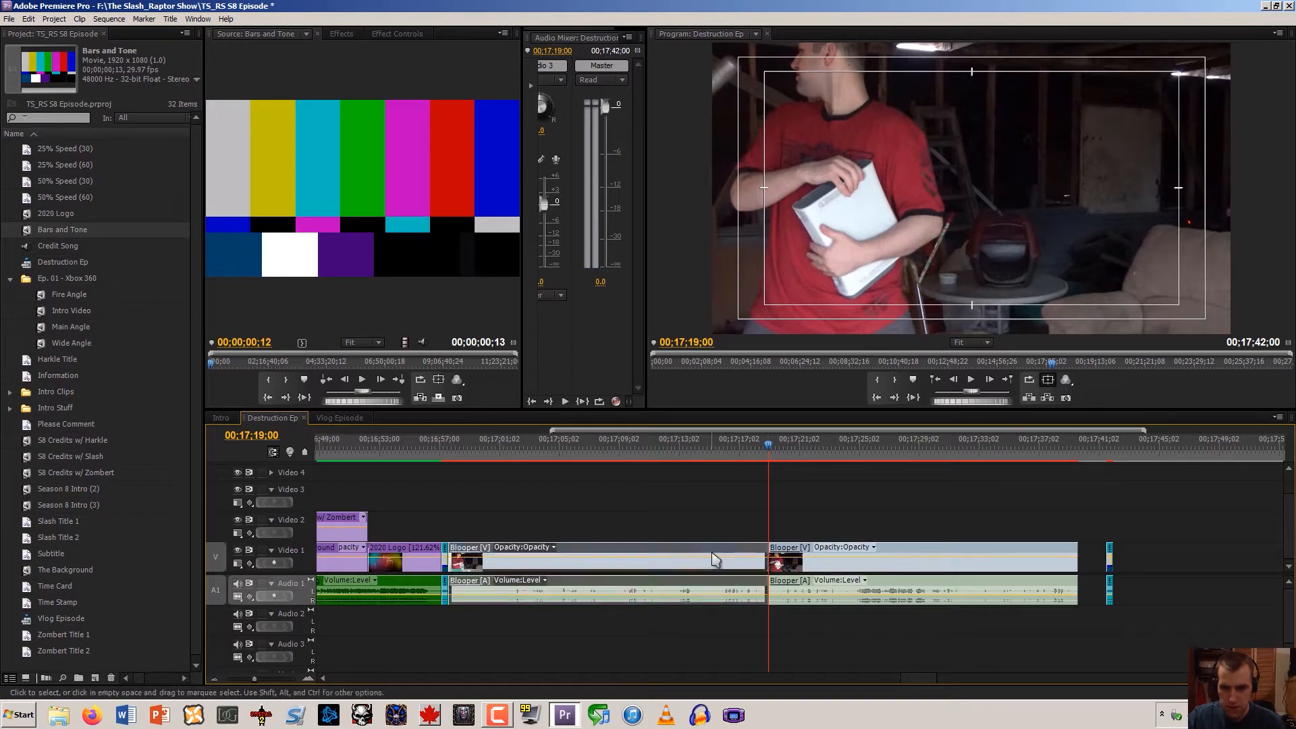
{"action": "key", "text": "Delete"}
{"action": "left_click_drag", "start_coordinate": [779, 563], "coordinate": [463, 570]}
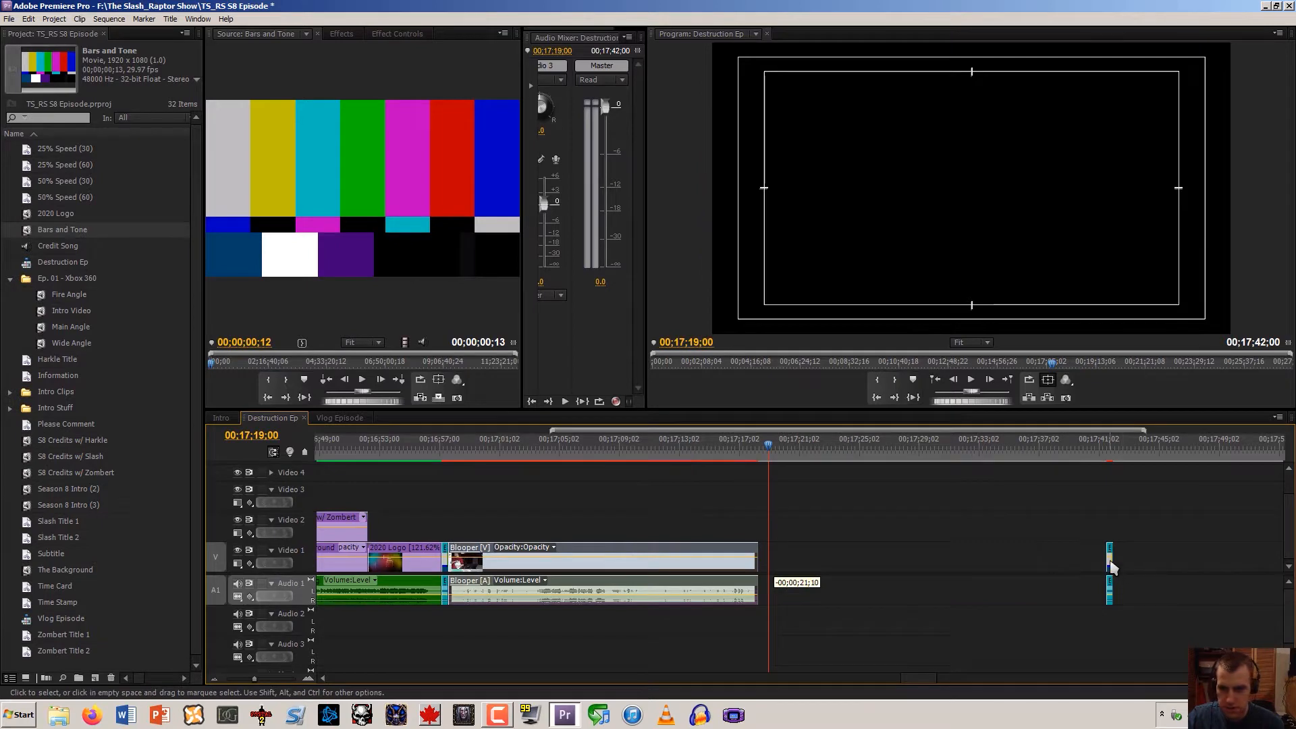
{"action": "left_click_drag", "start_coordinate": [766, 562], "coordinate": [762, 561]}
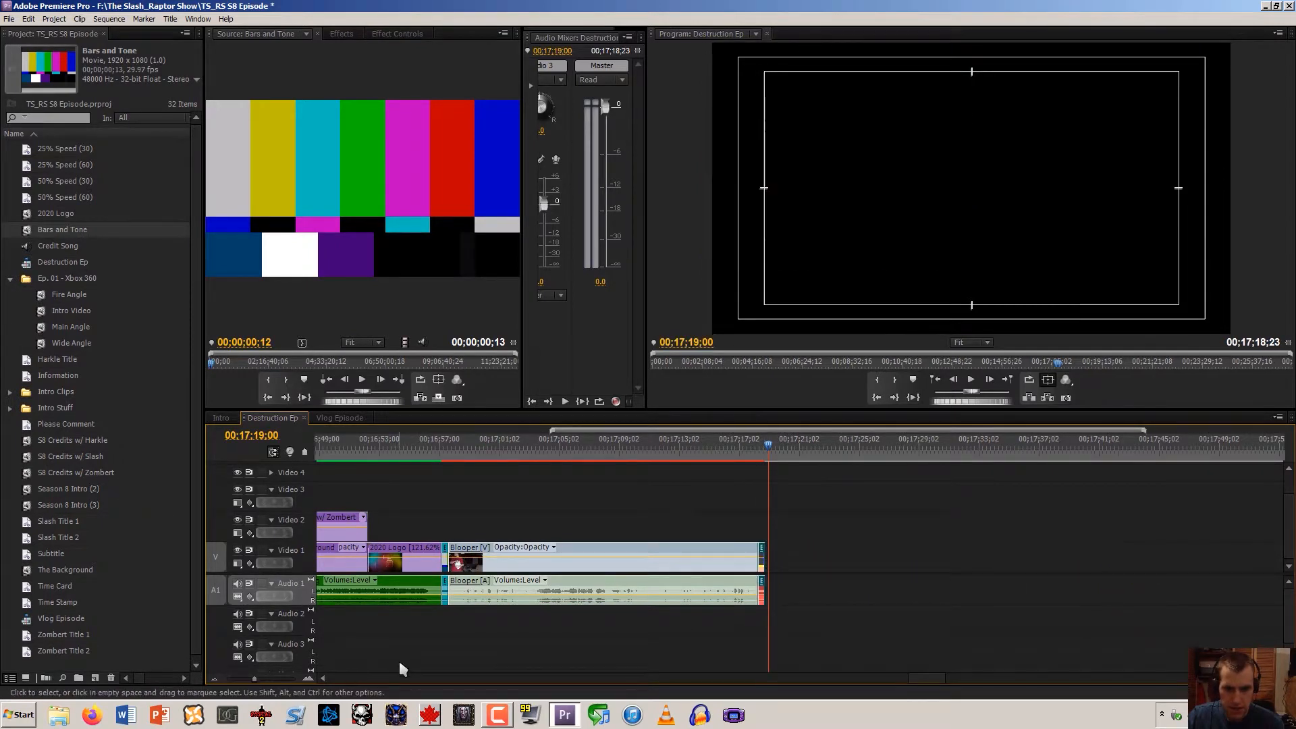
Play the end of the sequence and trim the final Bars and Tone clip to end at 00;17;18;18
{"action": "left_click", "coordinate": [309, 678]}
{"action": "left_click", "coordinate": [308, 679]}
{"action": "left_click", "coordinate": [308, 679]}
{"action": "left_click_drag", "start_coordinate": [746, 454], "coordinate": [574, 460]}
{"action": "key", "text": "space"}
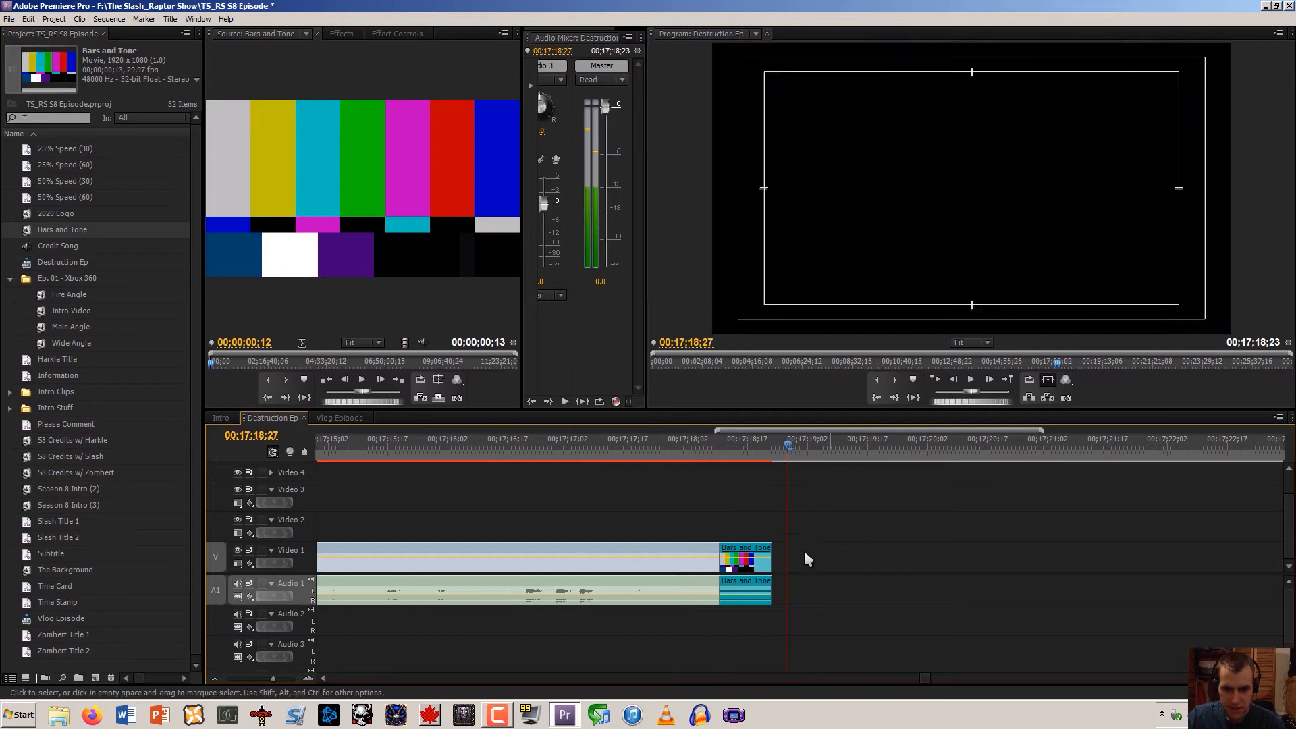
{"action": "left_click_drag", "start_coordinate": [768, 576], "coordinate": [866, 544]}
{"action": "left_click_drag", "start_coordinate": [684, 458], "coordinate": [652, 456]}
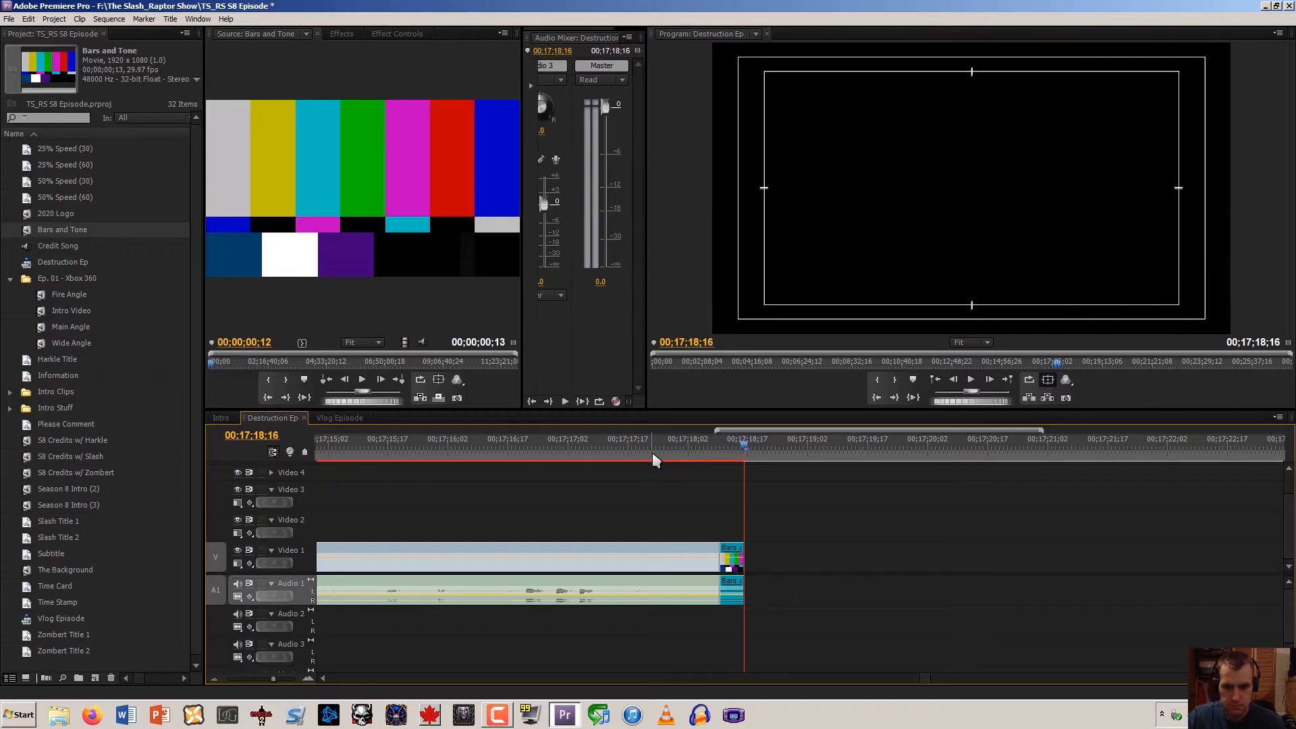
{"action": "left_click_drag", "start_coordinate": [751, 554], "coordinate": [754, 554]}
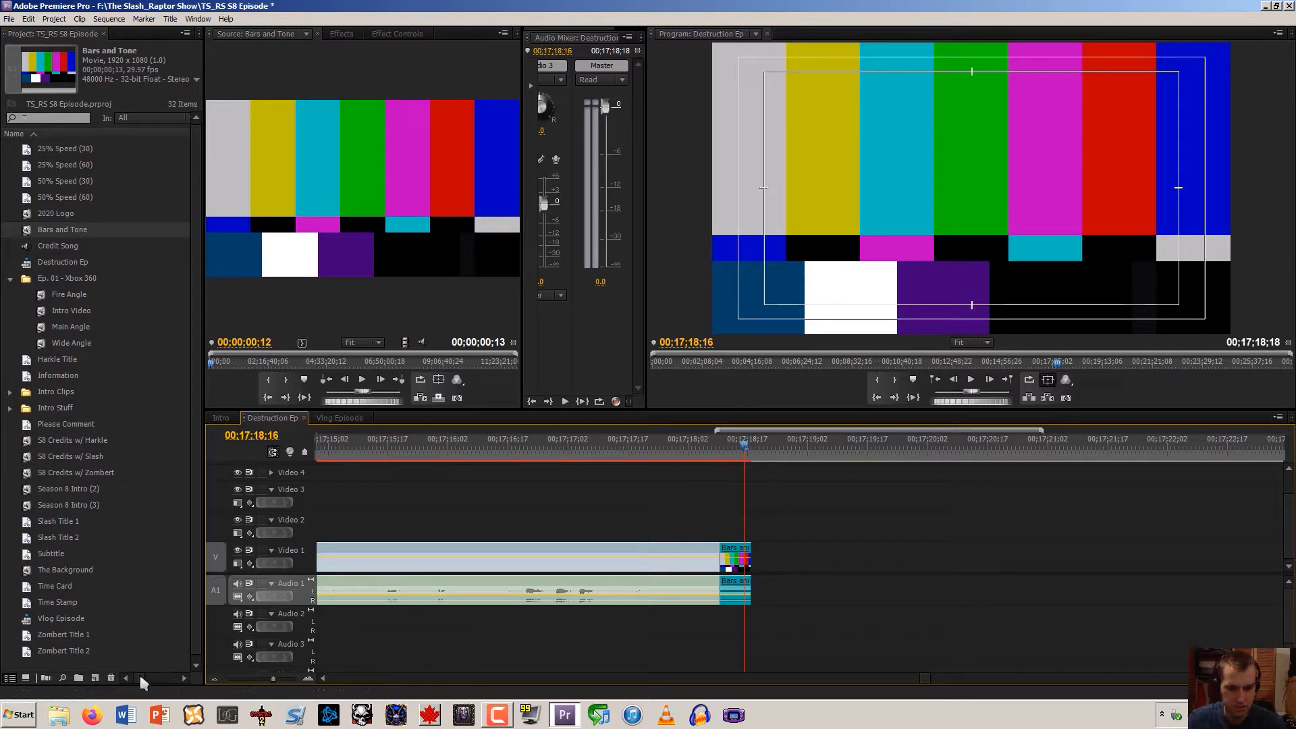
Reopen Intro Video as the source clip and mark a new range from about 00;01;50 to 00;02;00;06
{"action": "left_click", "coordinate": [213, 679]}
{"action": "left_click", "coordinate": [213, 679]}
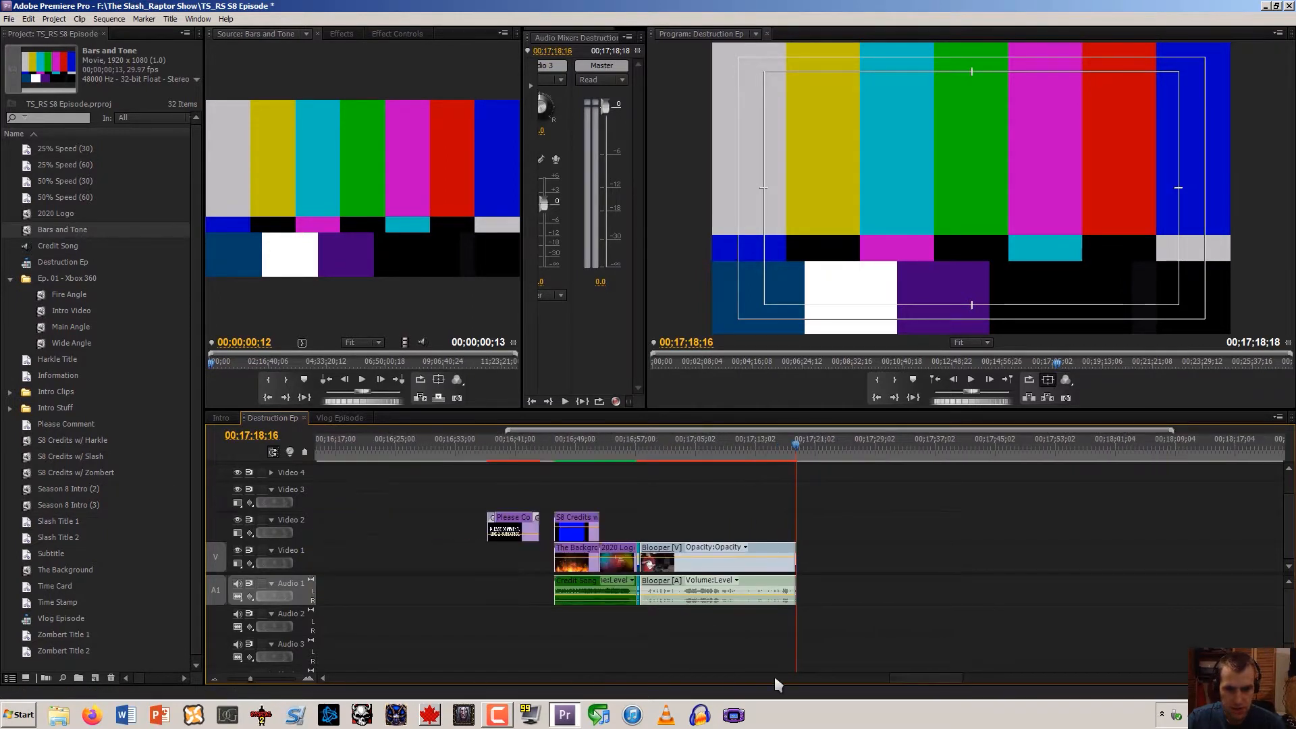
{"action": "left_click_drag", "start_coordinate": [927, 678], "coordinate": [247, 663]}
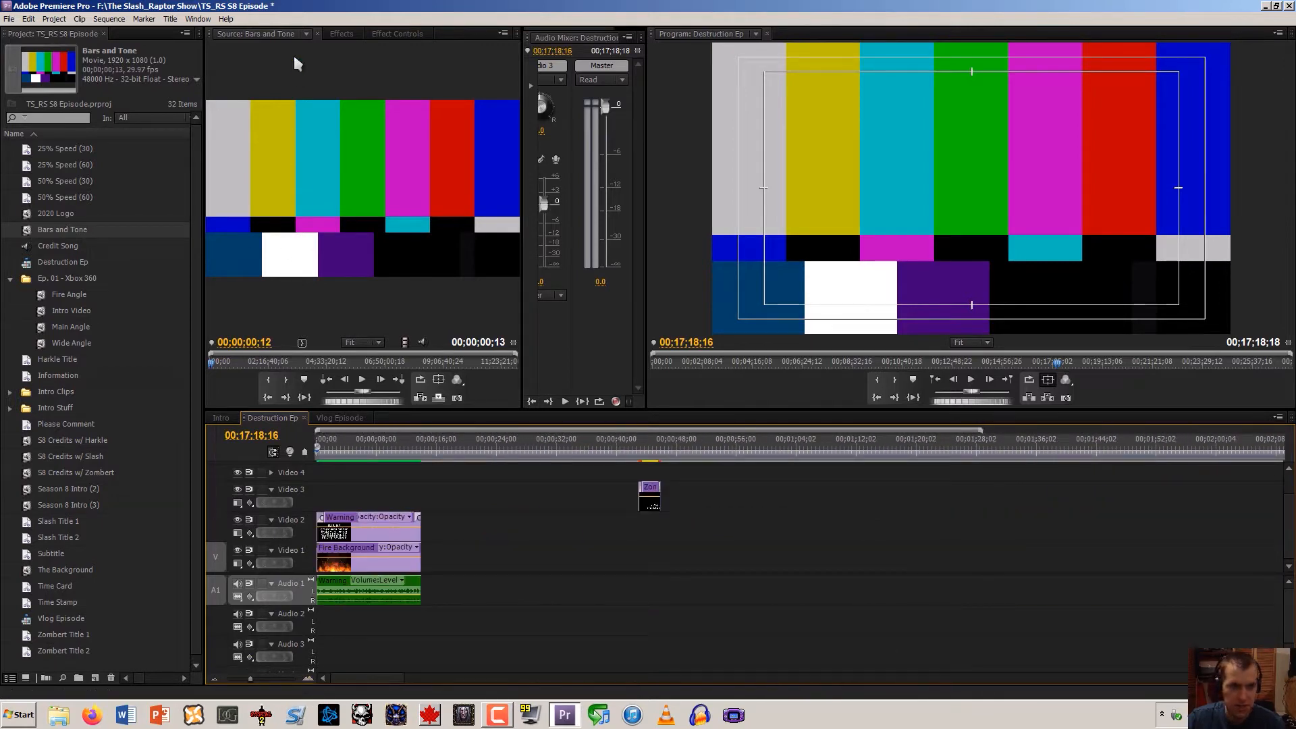
{"action": "left_click", "coordinate": [305, 34]}
{"action": "left_click", "coordinate": [272, 42]}
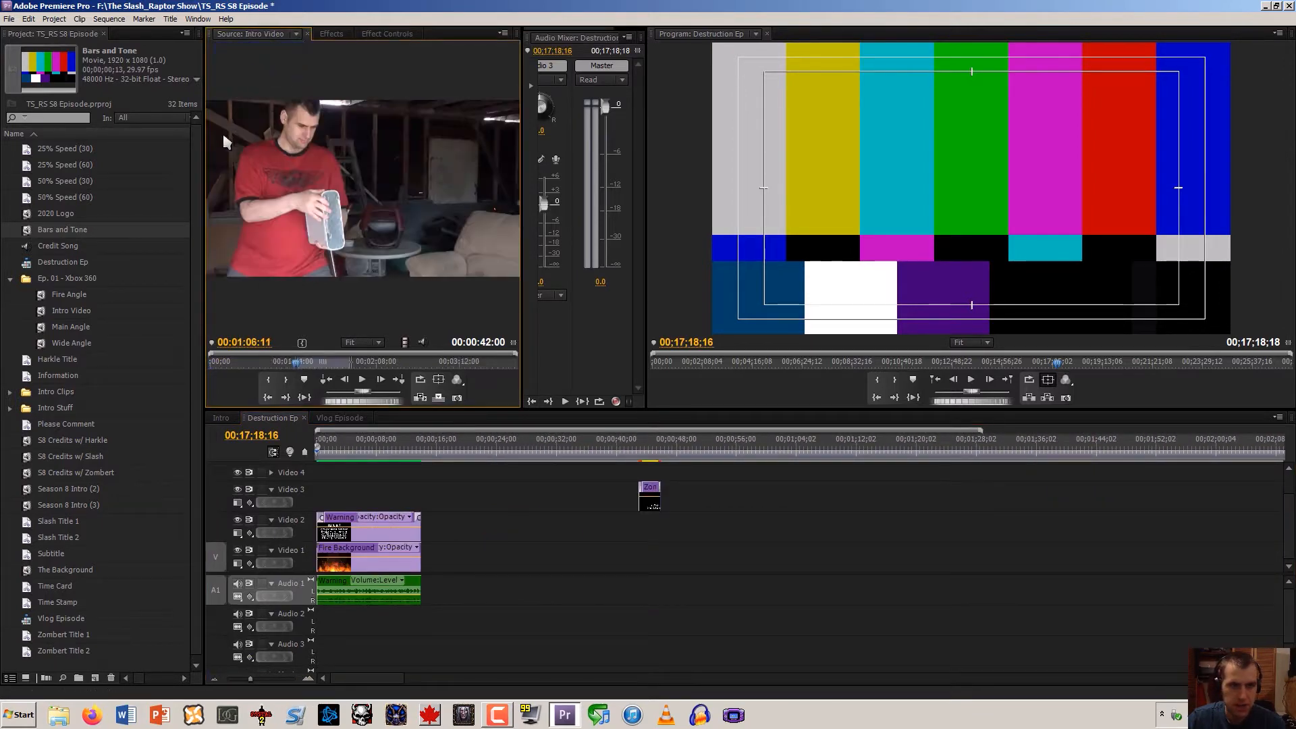
{"action": "left_click", "coordinate": [286, 398]}
{"action": "left_click", "coordinate": [268, 380]}
{"action": "left_click", "coordinate": [344, 380]}
{"action": "key", "text": "space"}
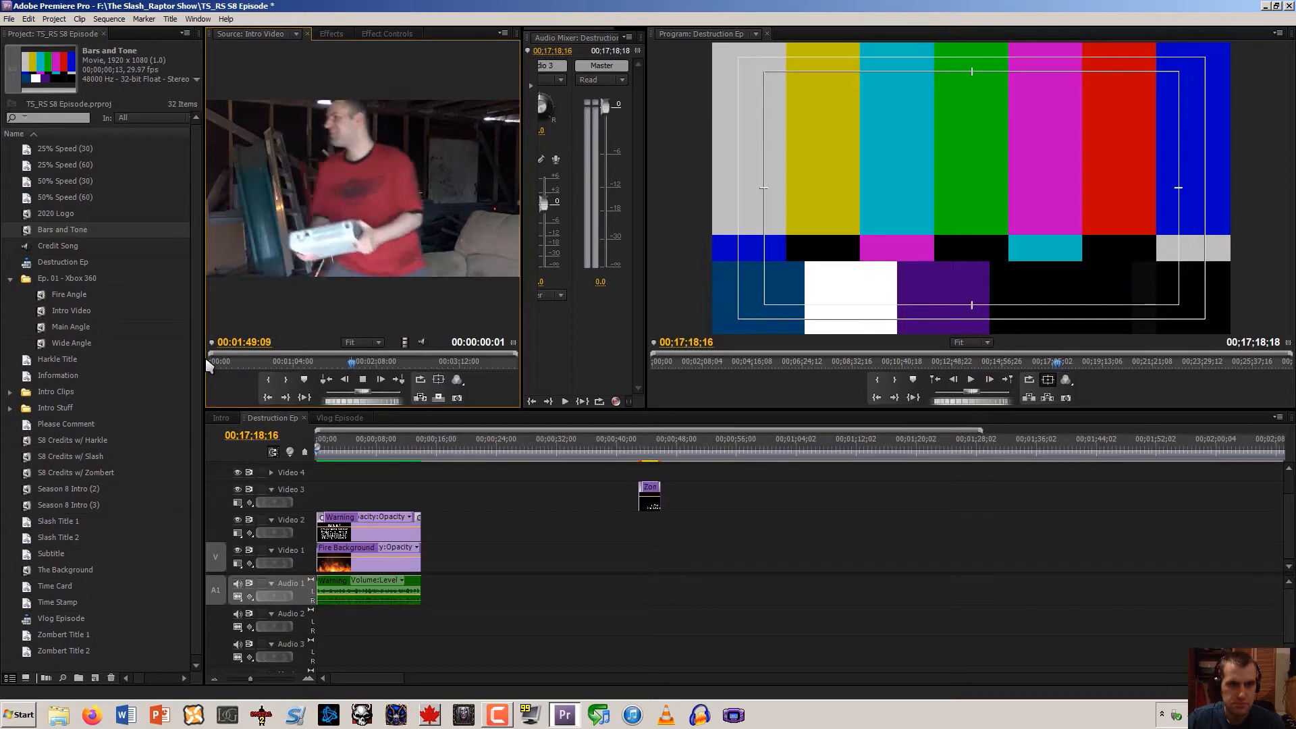
{"action": "left_click", "coordinate": [287, 383]}
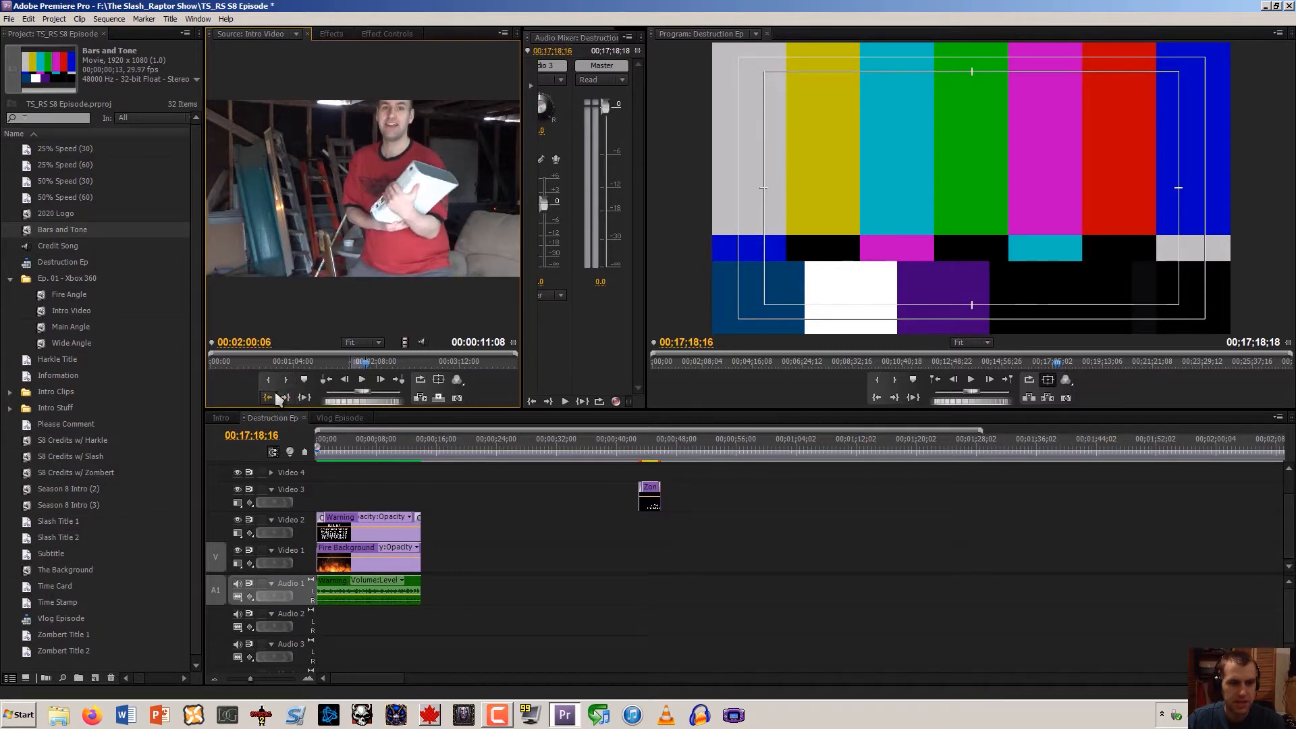
{"action": "left_click", "coordinate": [270, 398]}
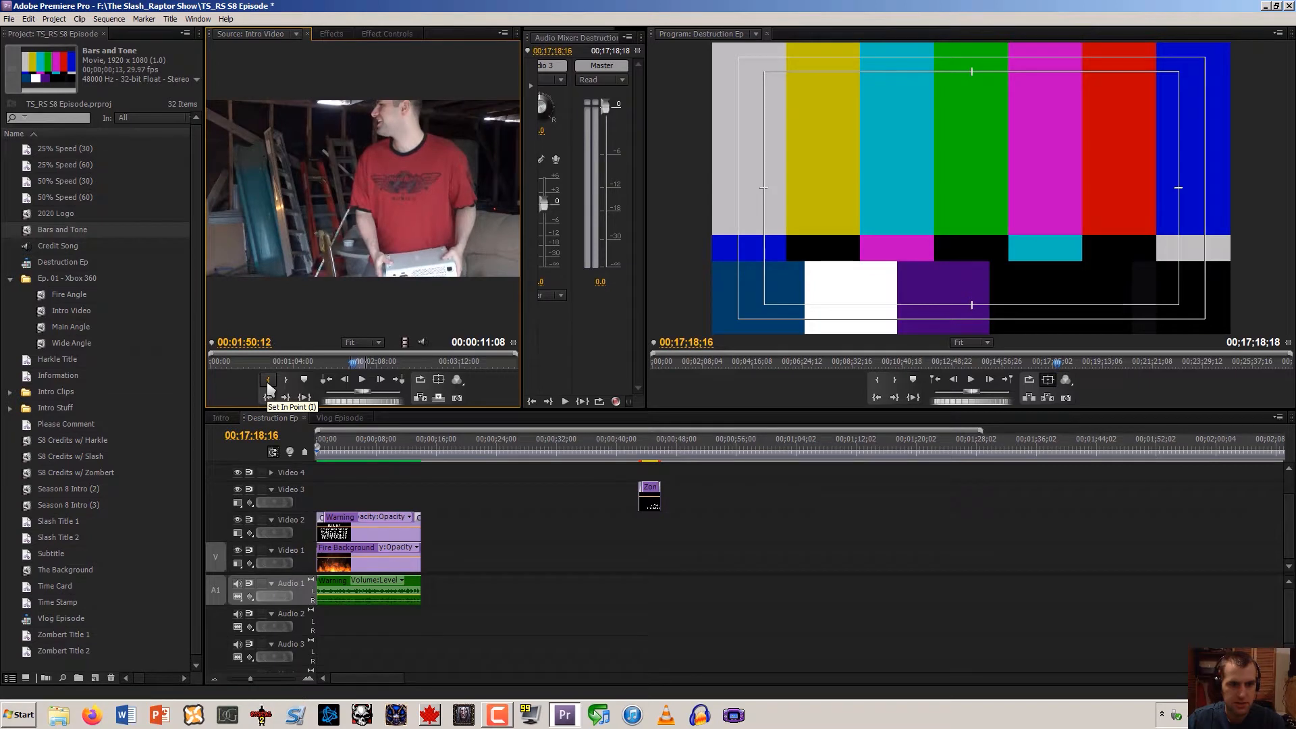
{"action": "left_click", "coordinate": [268, 381]}
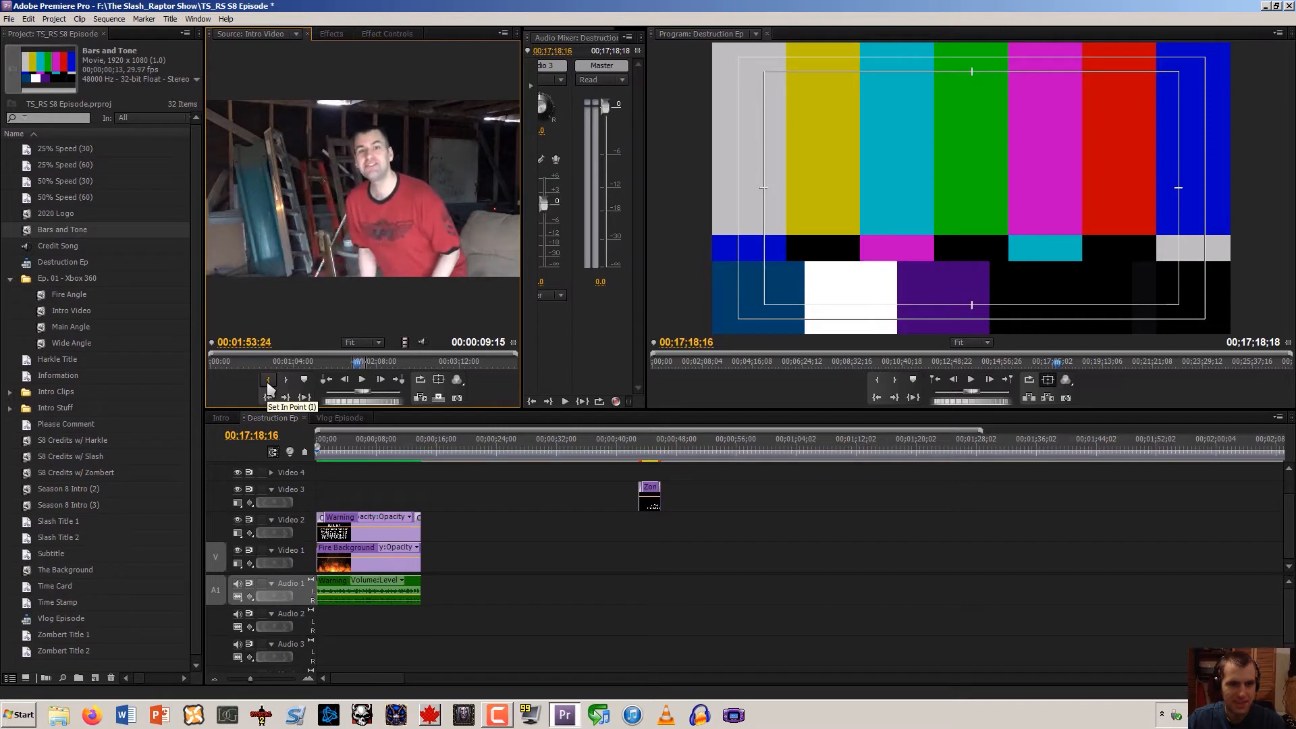
Place the marked Intro Video range at the end of the sequence, directly against the final Bars and Tone clip
{"action": "left_click_drag", "start_coordinate": [326, 222], "coordinate": [949, 616]}
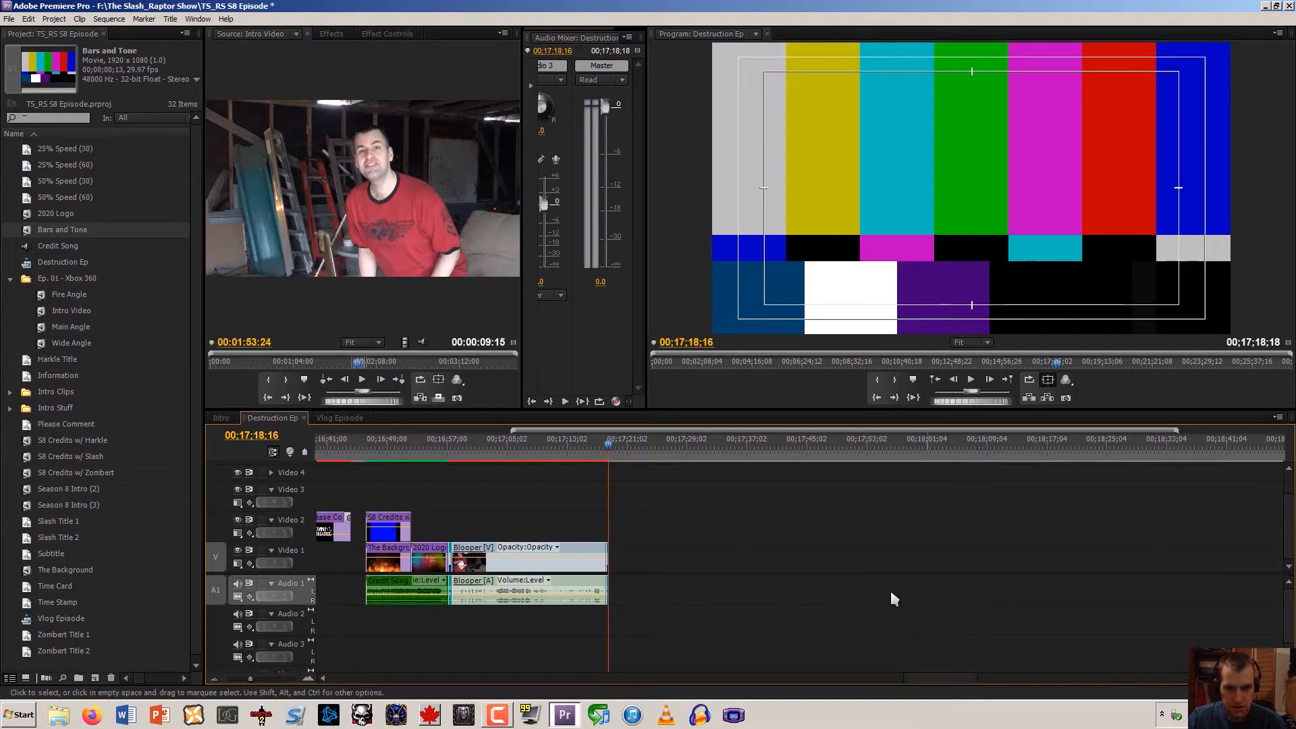
{"action": "left_click", "coordinate": [309, 679]}
{"action": "left_click", "coordinate": [809, 444]}
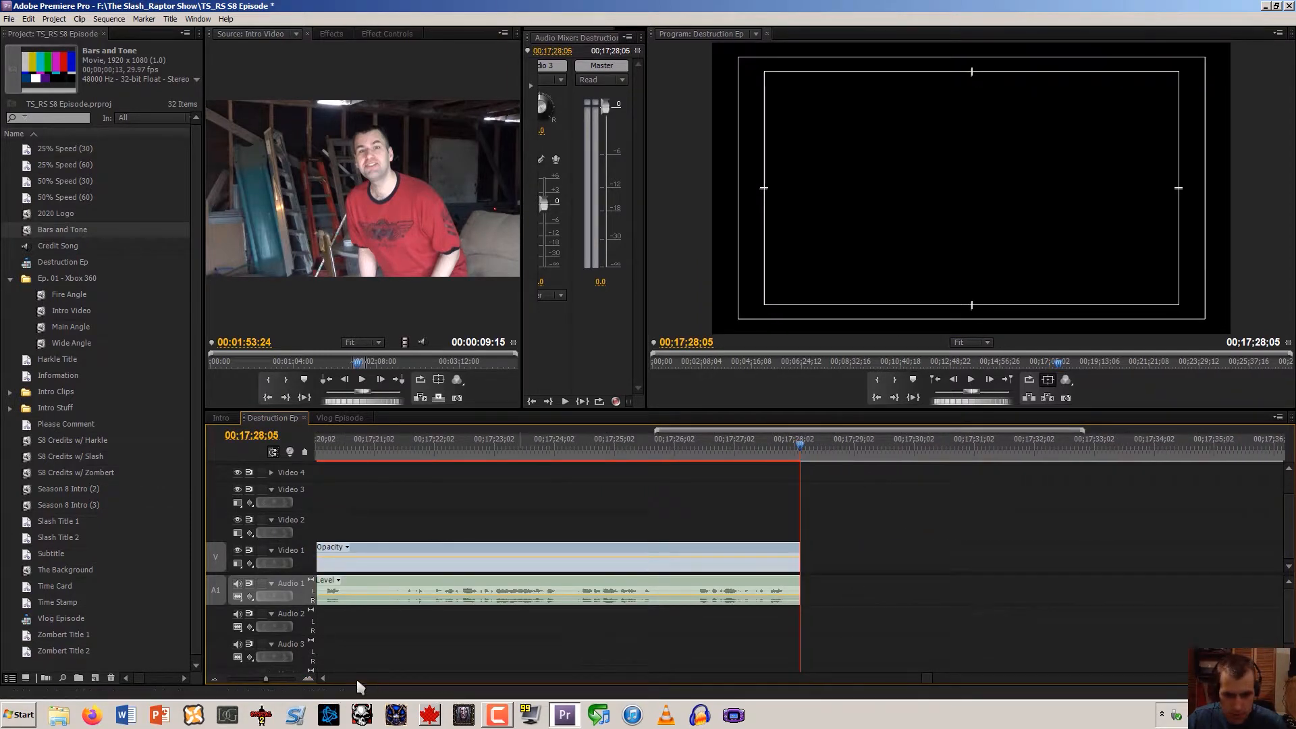
{"action": "left_click", "coordinate": [322, 678]}
{"action": "left_click_drag", "start_coordinate": [648, 566], "coordinate": [639, 565]}
Play the join between the second Bars and Tone clip and Intro Video, and shift Intro Video one frame earlier
{"action": "left_click", "coordinate": [627, 450]}
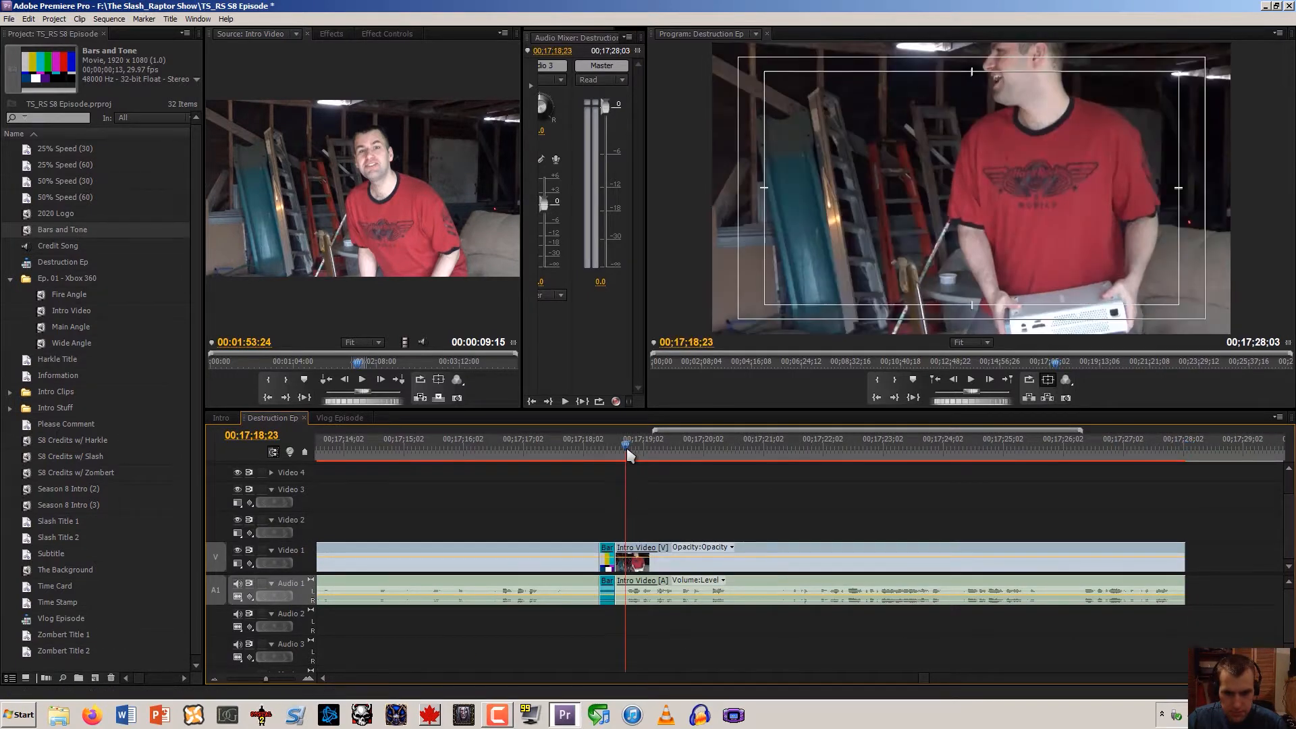
{"action": "left_click", "coordinate": [575, 443]}
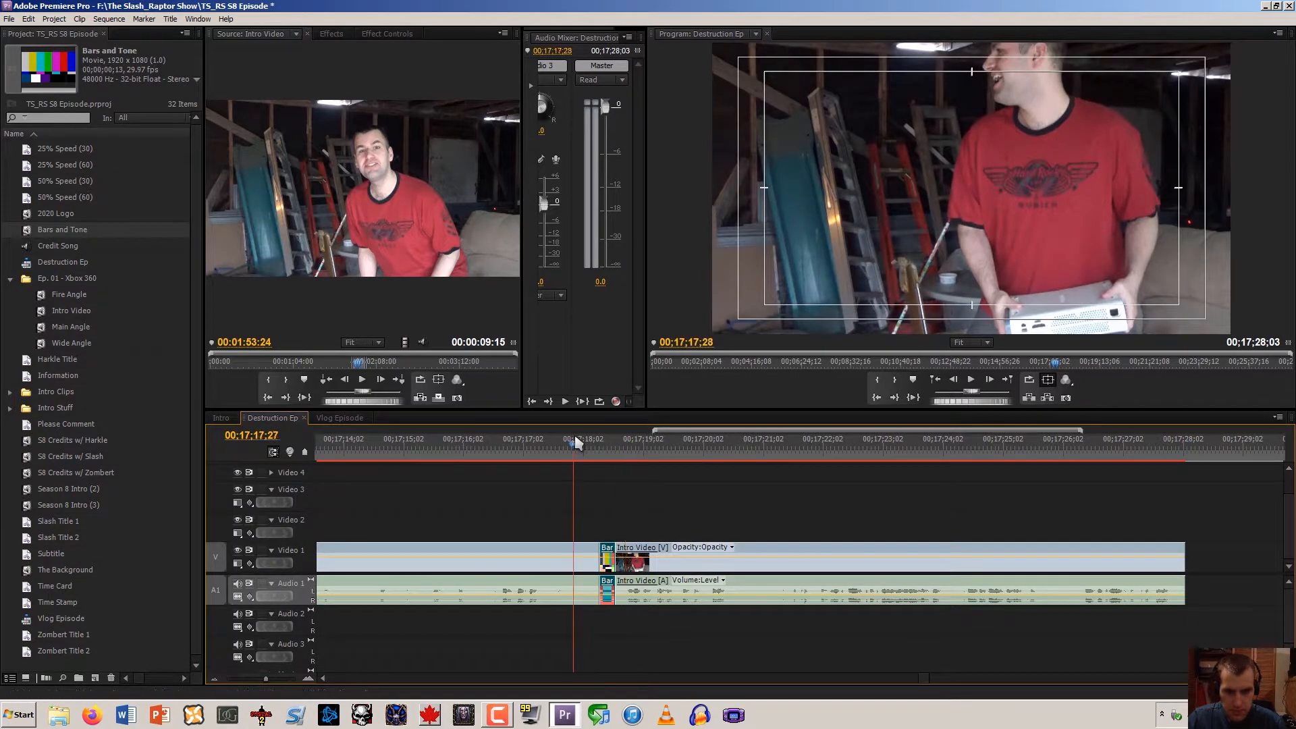
{"action": "key", "text": "space"}
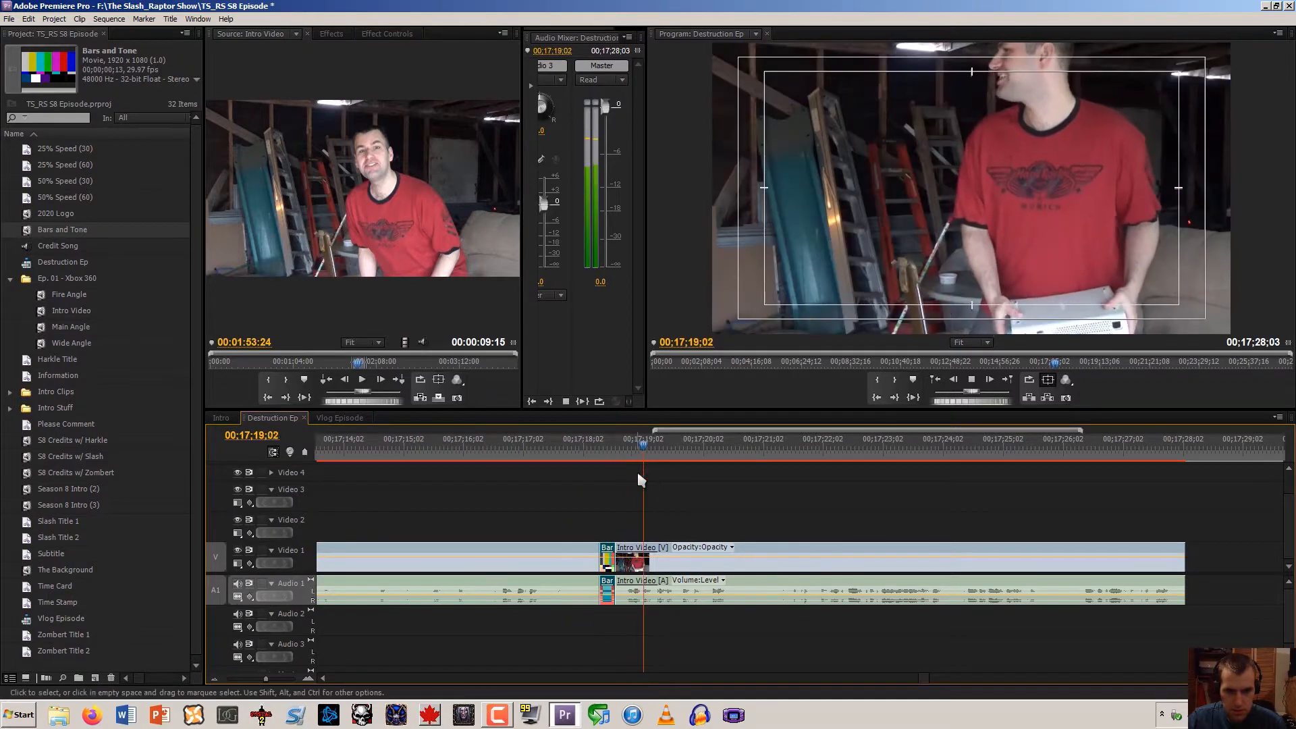
{"action": "key", "text": "space"}
{"action": "left_click", "coordinate": [309, 680]}
{"action": "left_click", "coordinate": [308, 681]}
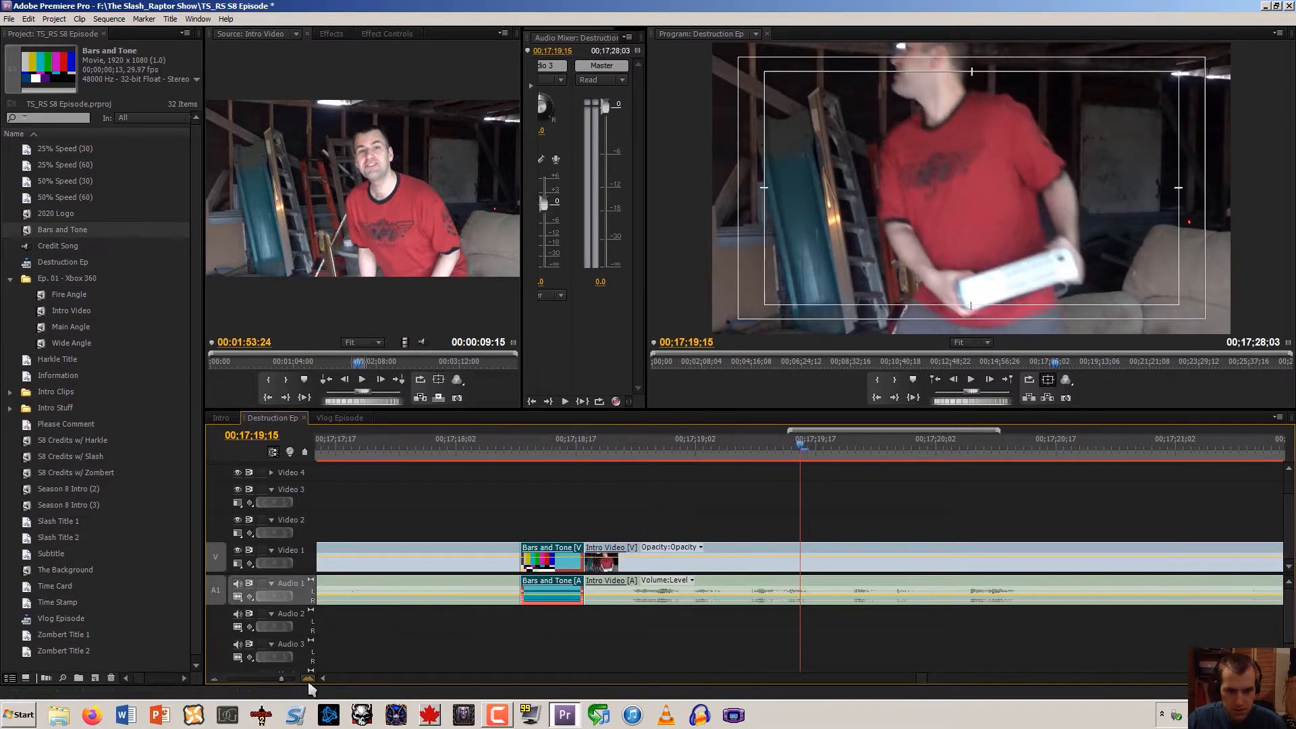
{"action": "left_click", "coordinate": [309, 680]}
{"action": "left_click_drag", "start_coordinate": [402, 576], "coordinate": [380, 574]}
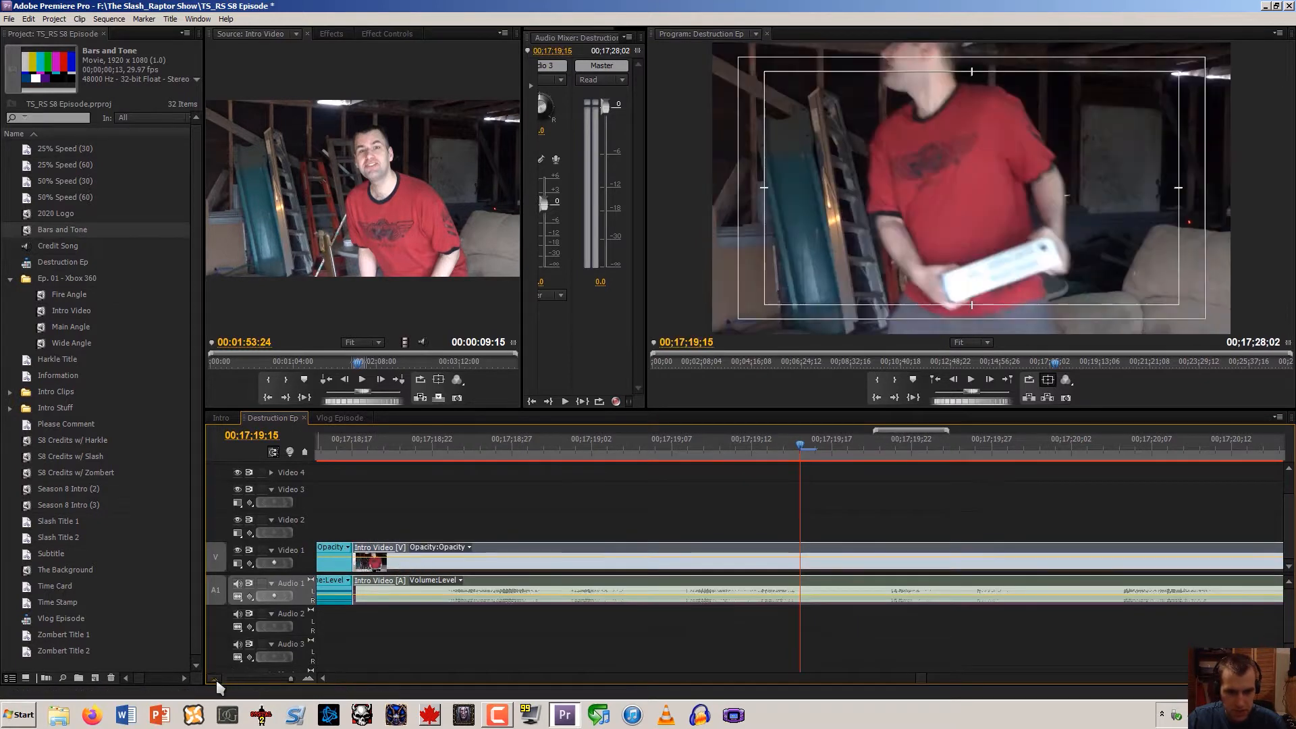
Replay the cut from Blooper through Bars and Tone into Intro Video
{"action": "left_click", "coordinate": [215, 679]}
{"action": "left_click", "coordinate": [215, 680]}
{"action": "left_click", "coordinate": [573, 436]}
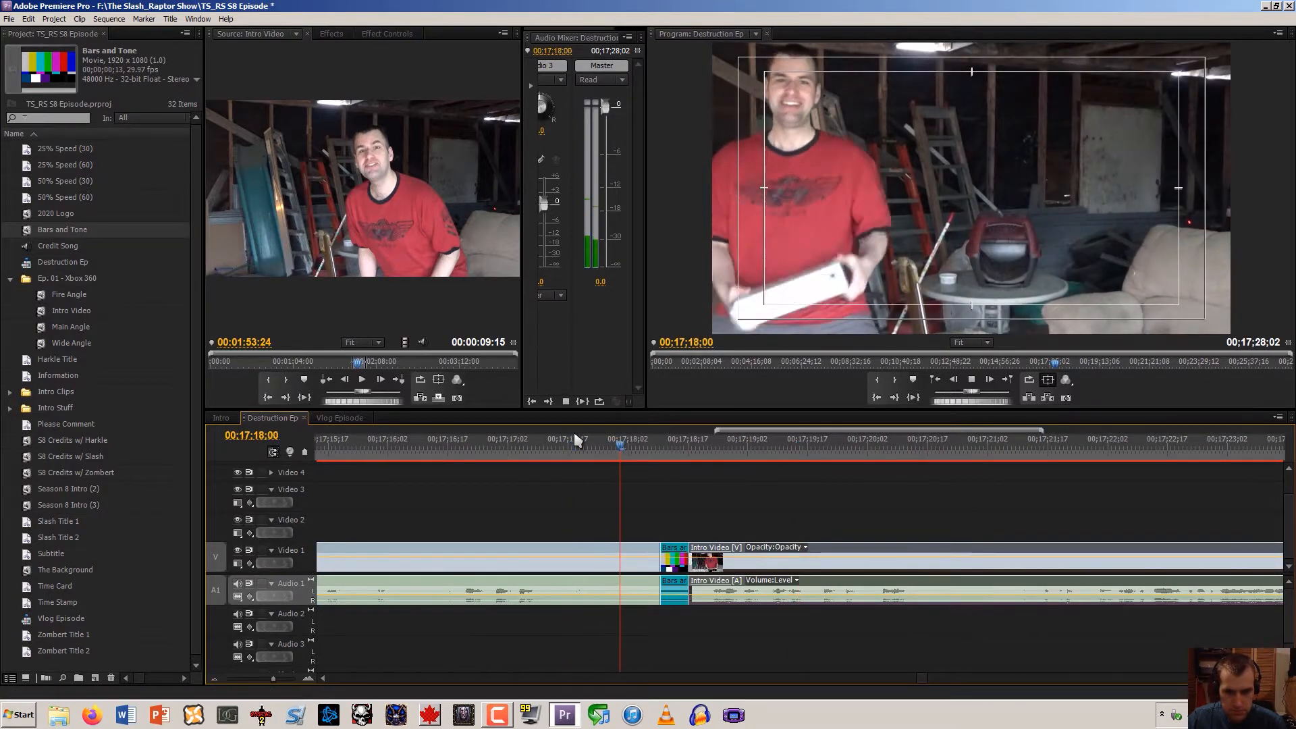
{"action": "key", "text": "space"}
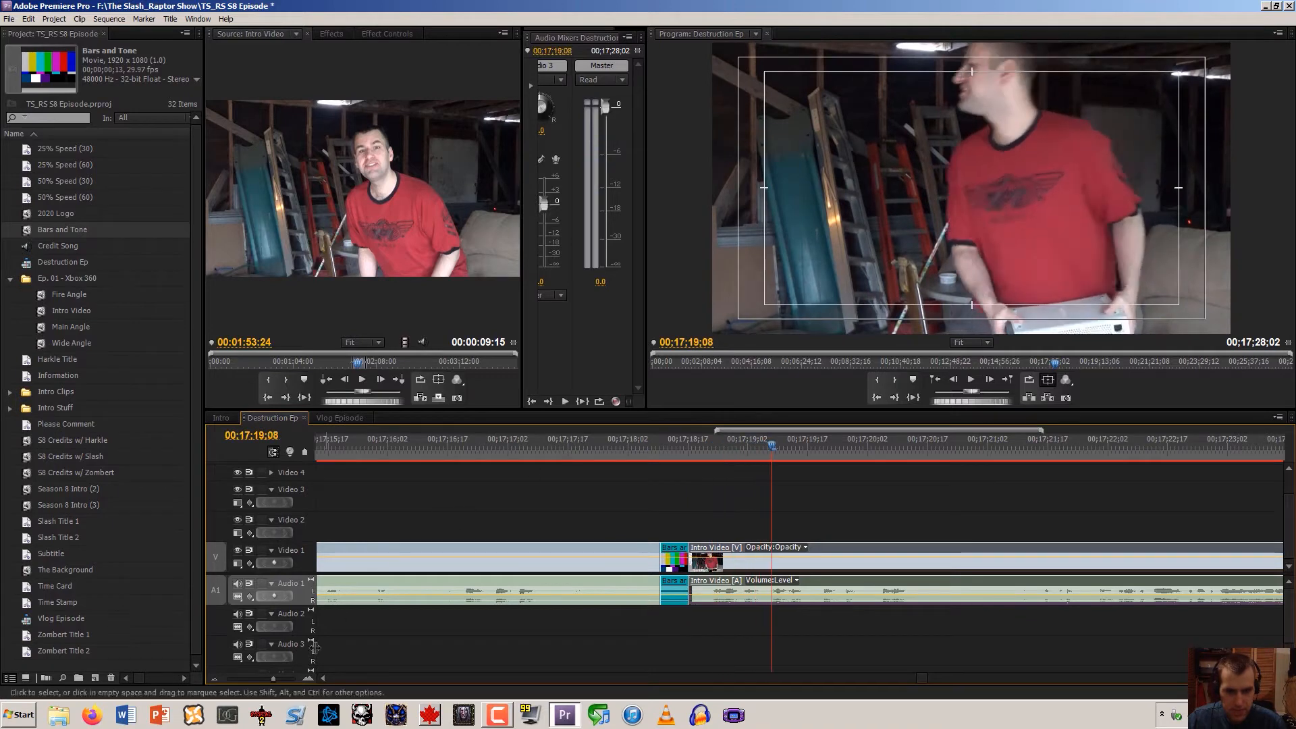
Paste a copy of the first Bars and Tone clip after Intro Video, starting at 00;17;28;25
{"action": "left_click", "coordinate": [214, 679]}
{"action": "left_click", "coordinate": [215, 679]}
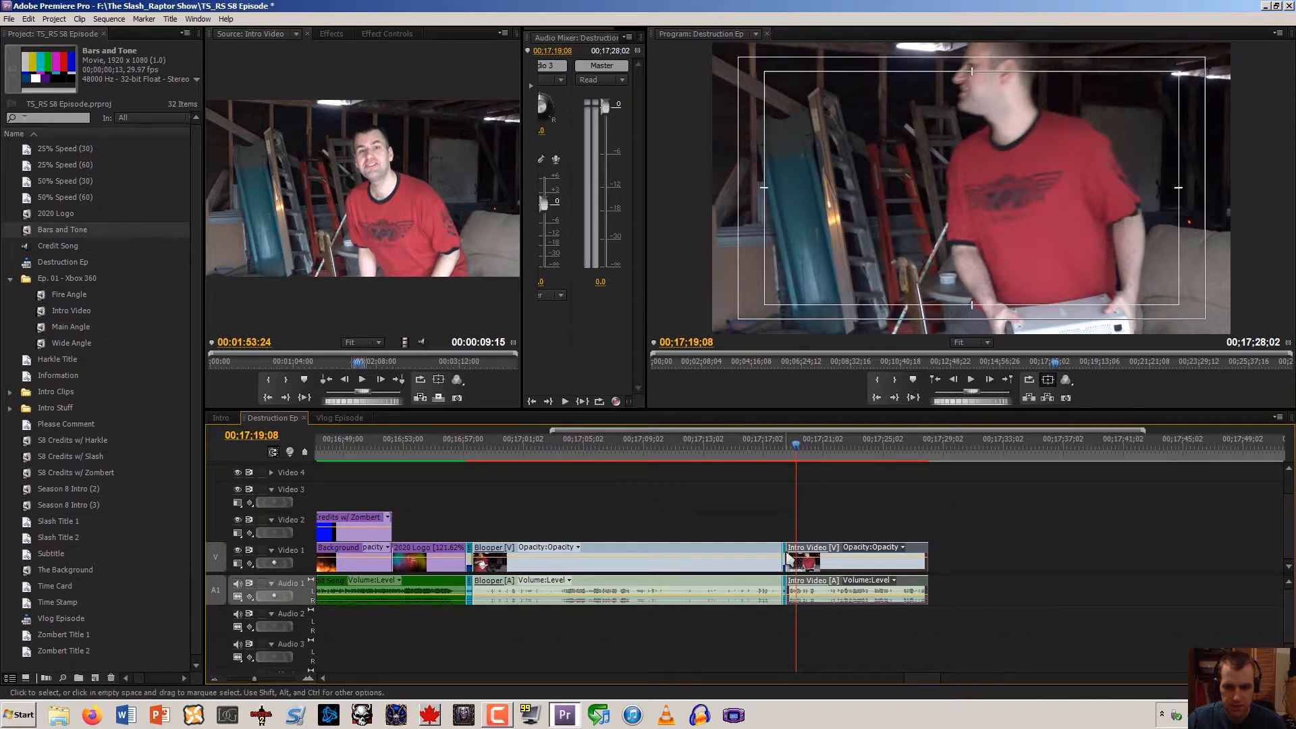
{"action": "left_click", "coordinate": [470, 555]}
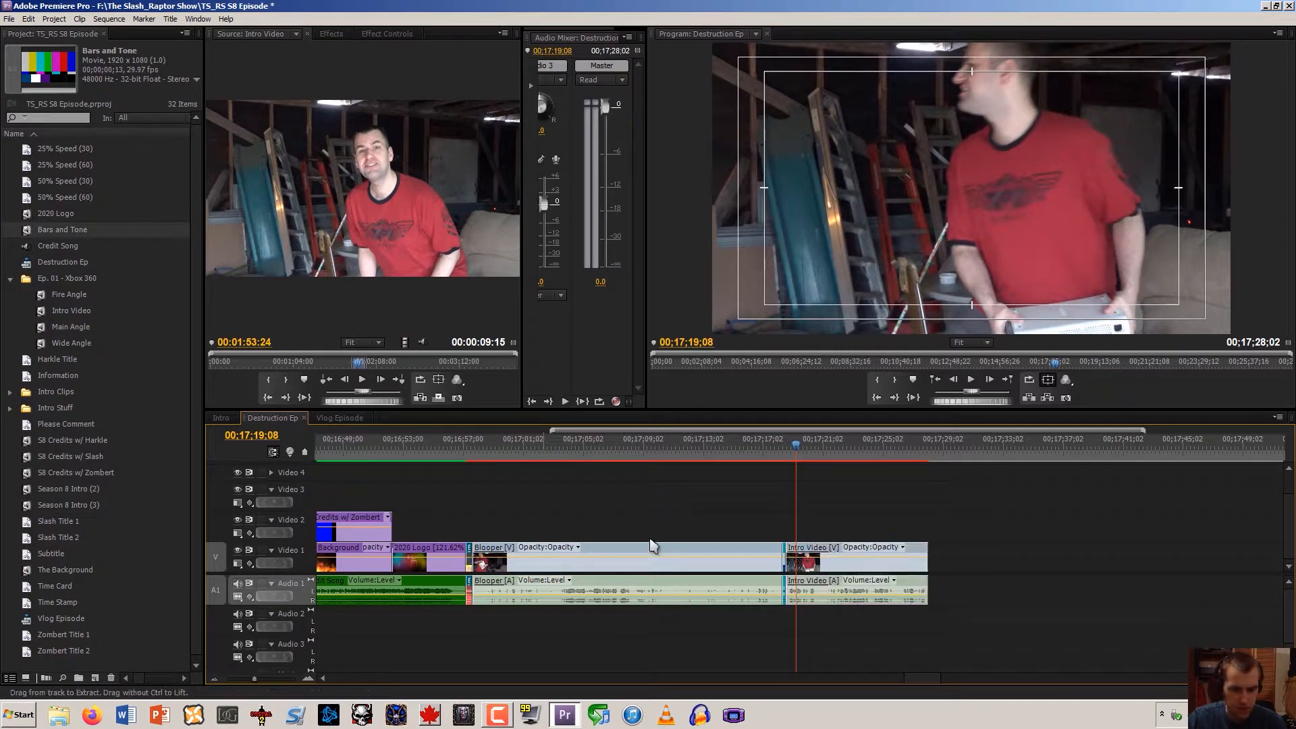
{"action": "left_click", "coordinate": [942, 457]}
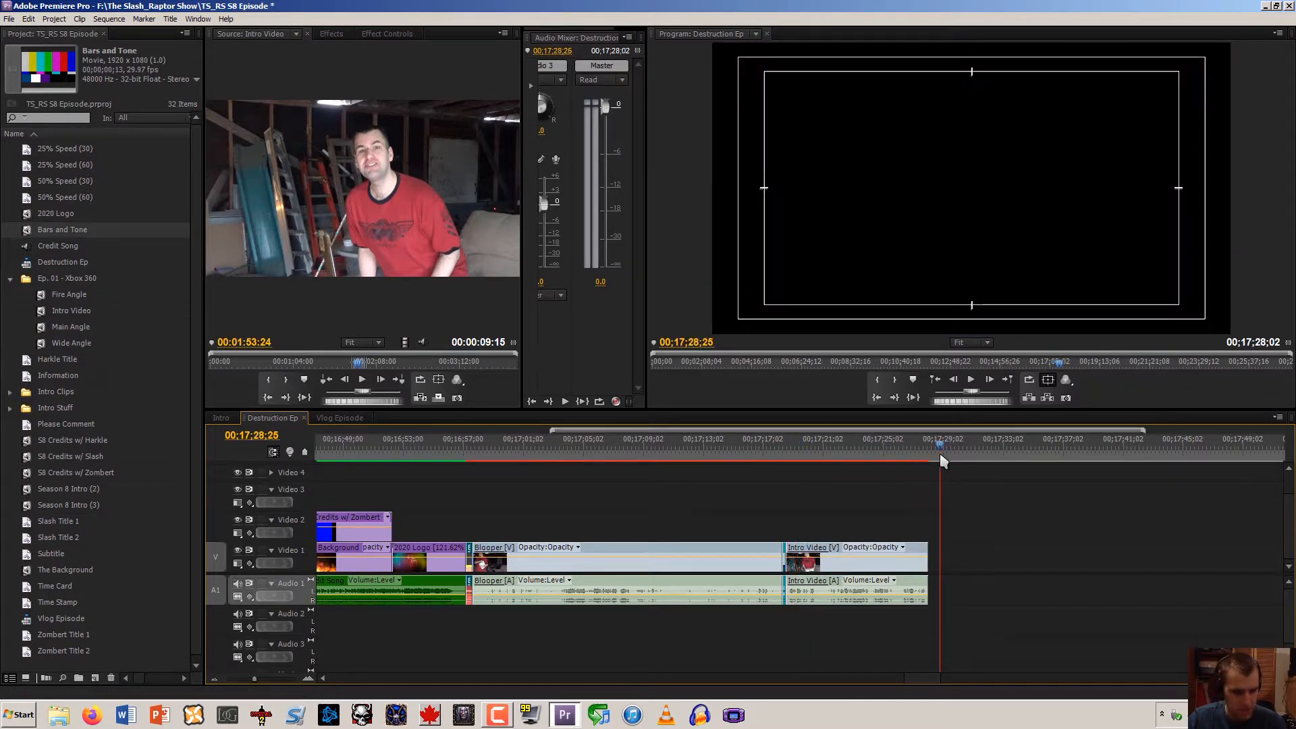
{"action": "key", "text": "ctrl+v"}
Shift Blooper, the second Bars and Tone clip and Intro Video later, and extend the first Bars and Tone clip by about three frames
{"action": "left_click_drag", "start_coordinate": [543, 512], "coordinate": [784, 566]}
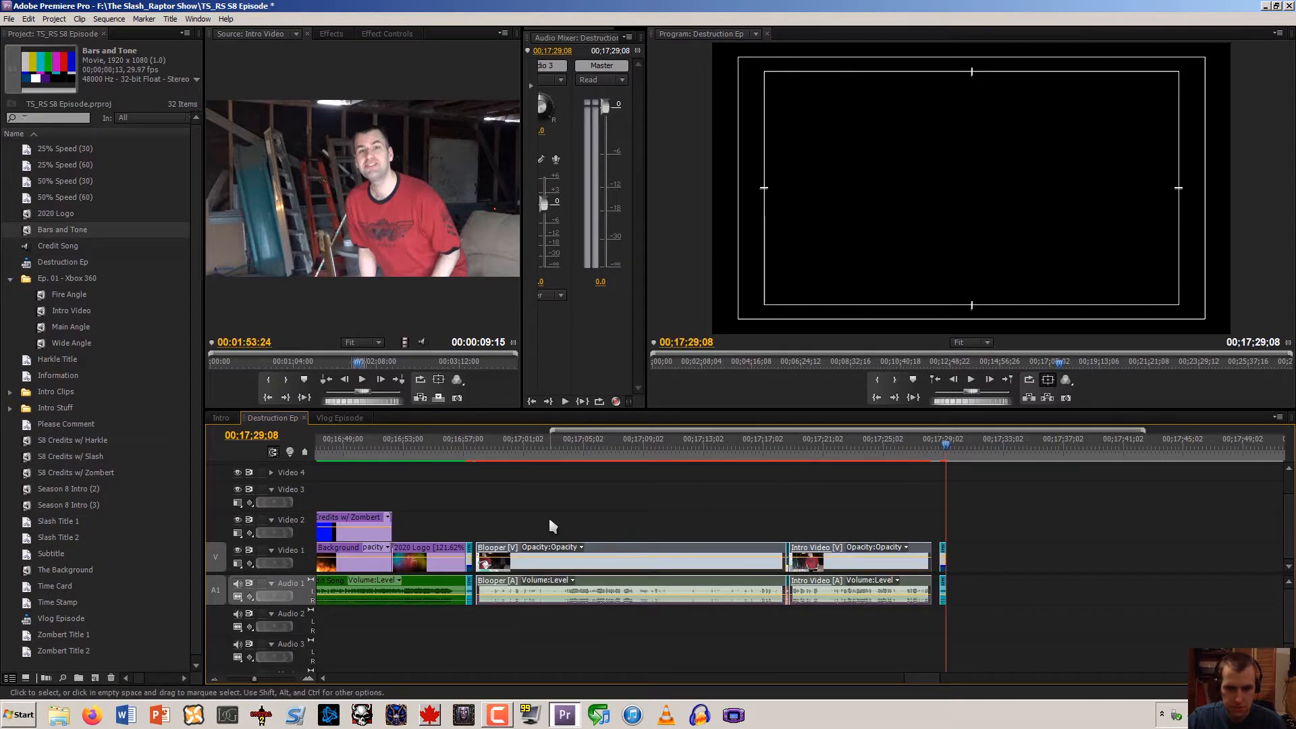
{"action": "left_click", "coordinate": [477, 456]}
{"action": "left_click", "coordinate": [308, 678]}
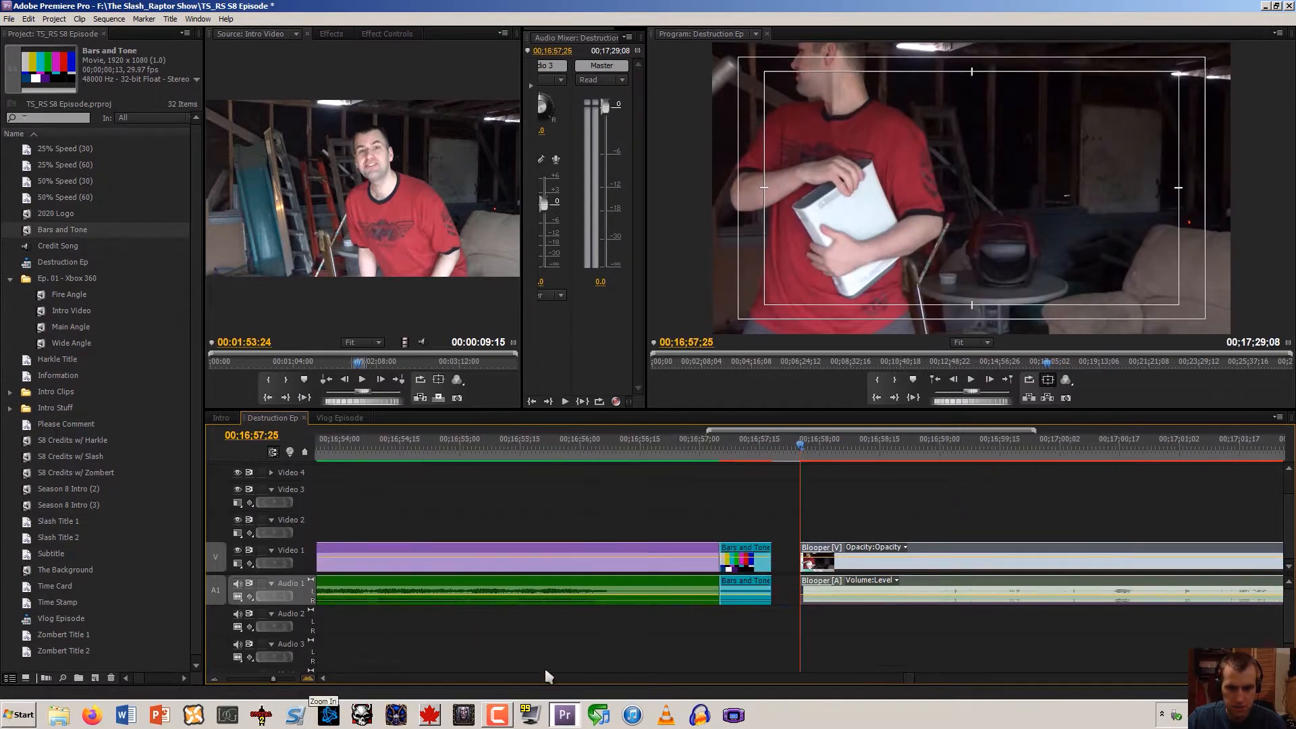
{"action": "left_click_drag", "start_coordinate": [773, 566], "coordinate": [778, 566]}
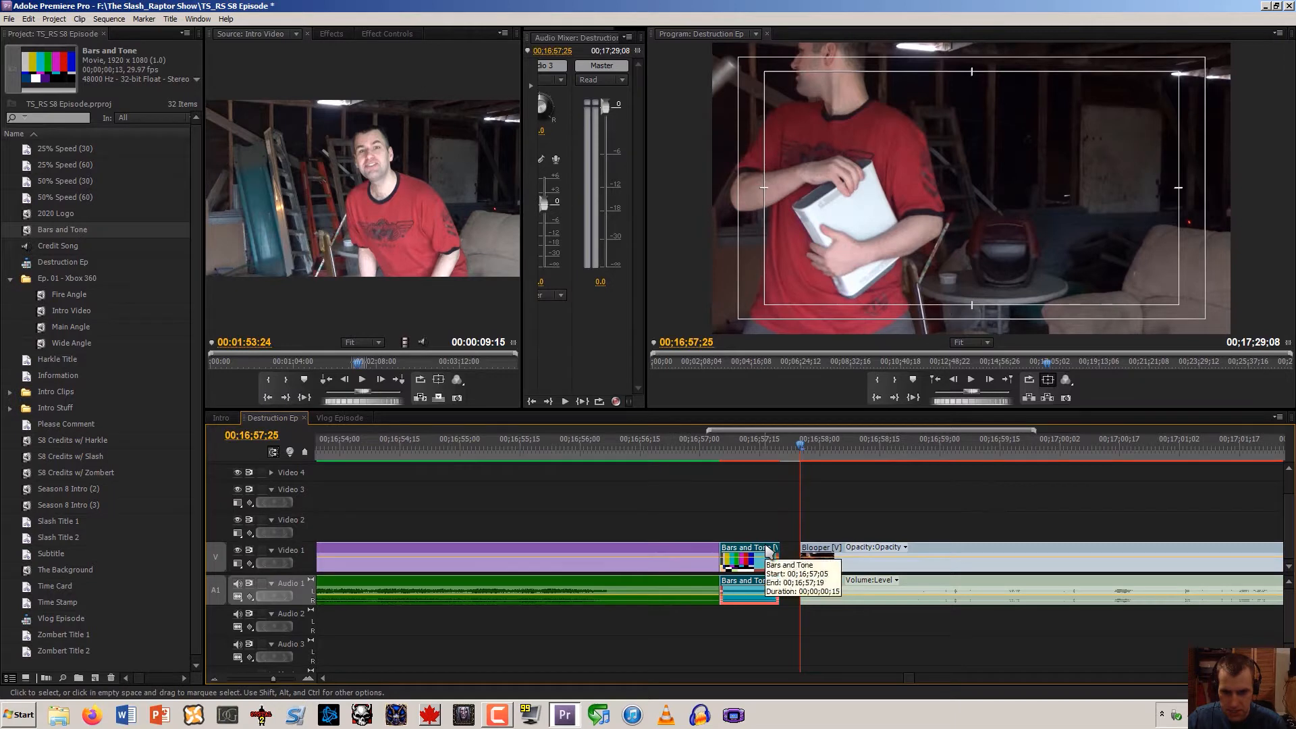
{"action": "left_click_drag", "start_coordinate": [779, 548], "coordinate": [782, 547]}
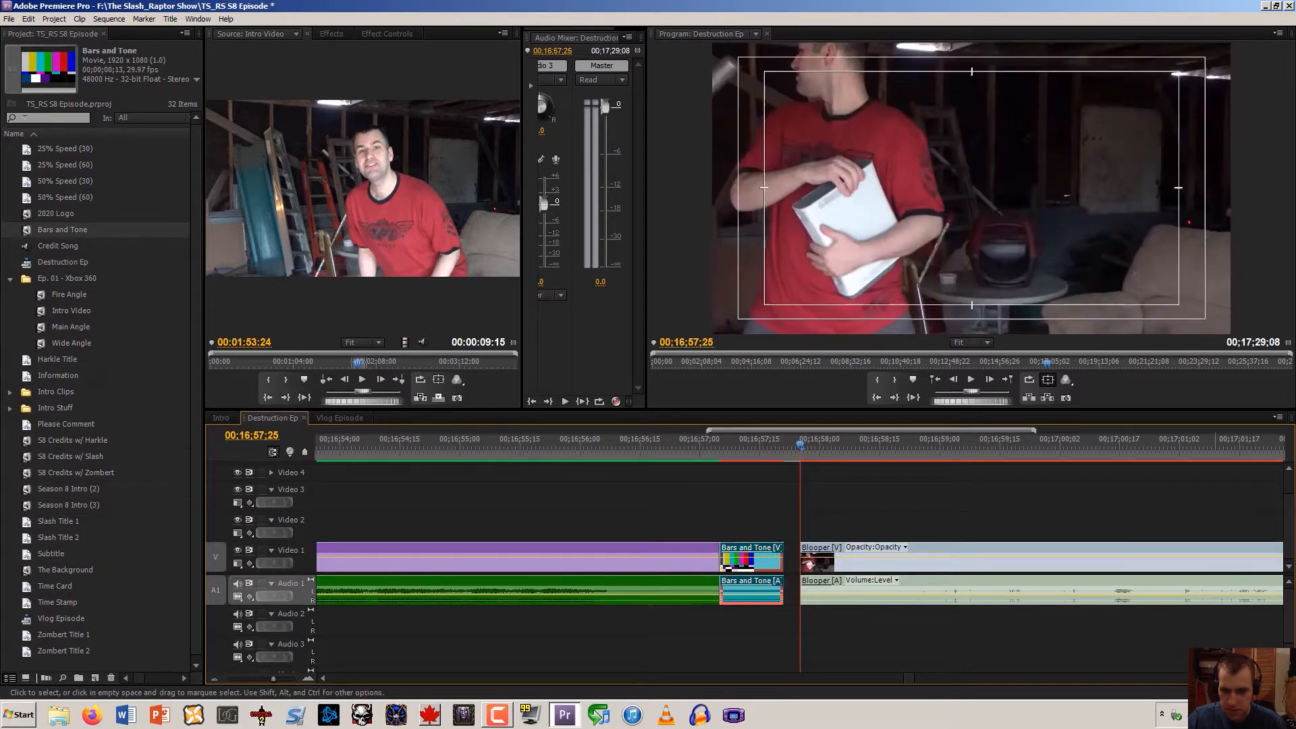
Move Blooper back against the end of the first Bars and Tone clip, starting at 00;16;57;21
{"action": "scroll", "coordinate": [783, 547], "scroll_direction": "down", "scroll_amount": 5}
{"action": "scroll", "coordinate": [800, 513], "scroll_direction": "down", "scroll_amount": 8}
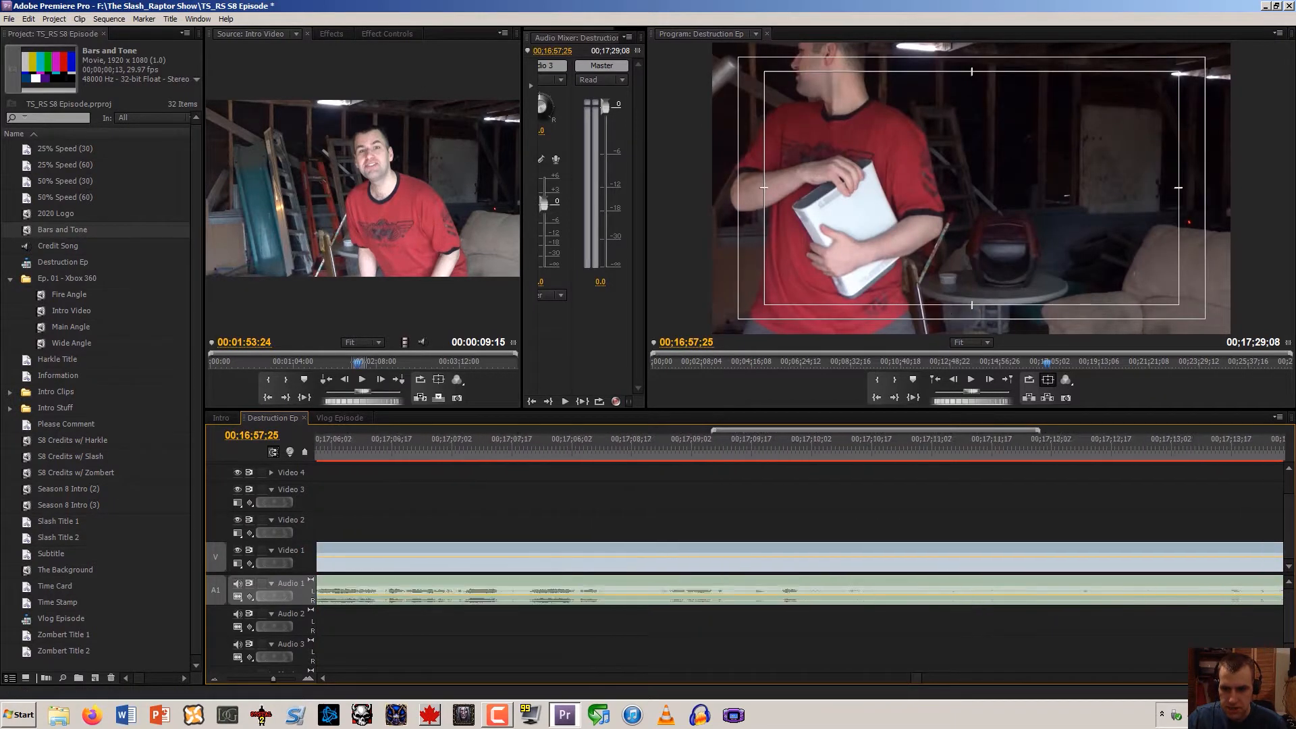
{"action": "left_click", "coordinate": [214, 678]}
{"action": "left_click", "coordinate": [214, 678]}
{"action": "left_click", "coordinate": [215, 678]}
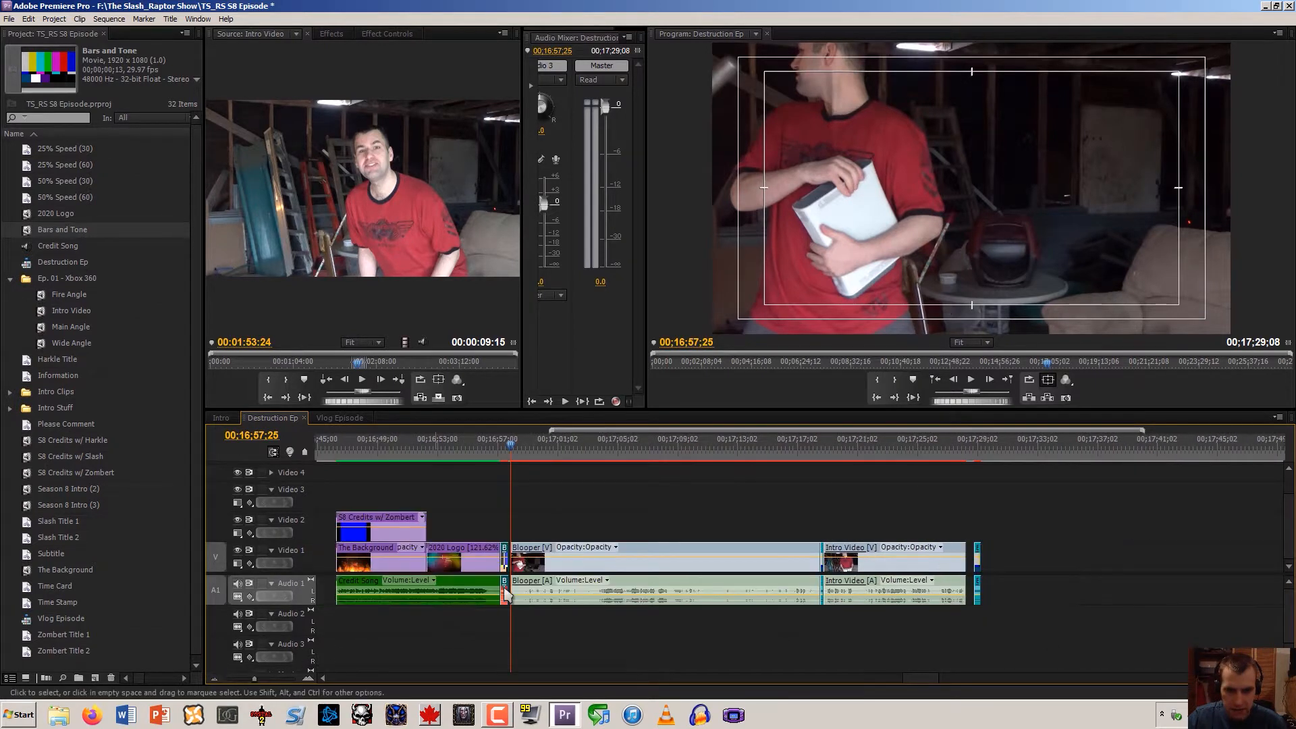
{"action": "left_click", "coordinate": [558, 571]}
{"action": "left_click_drag", "start_coordinate": [558, 571], "coordinate": [555, 571]}
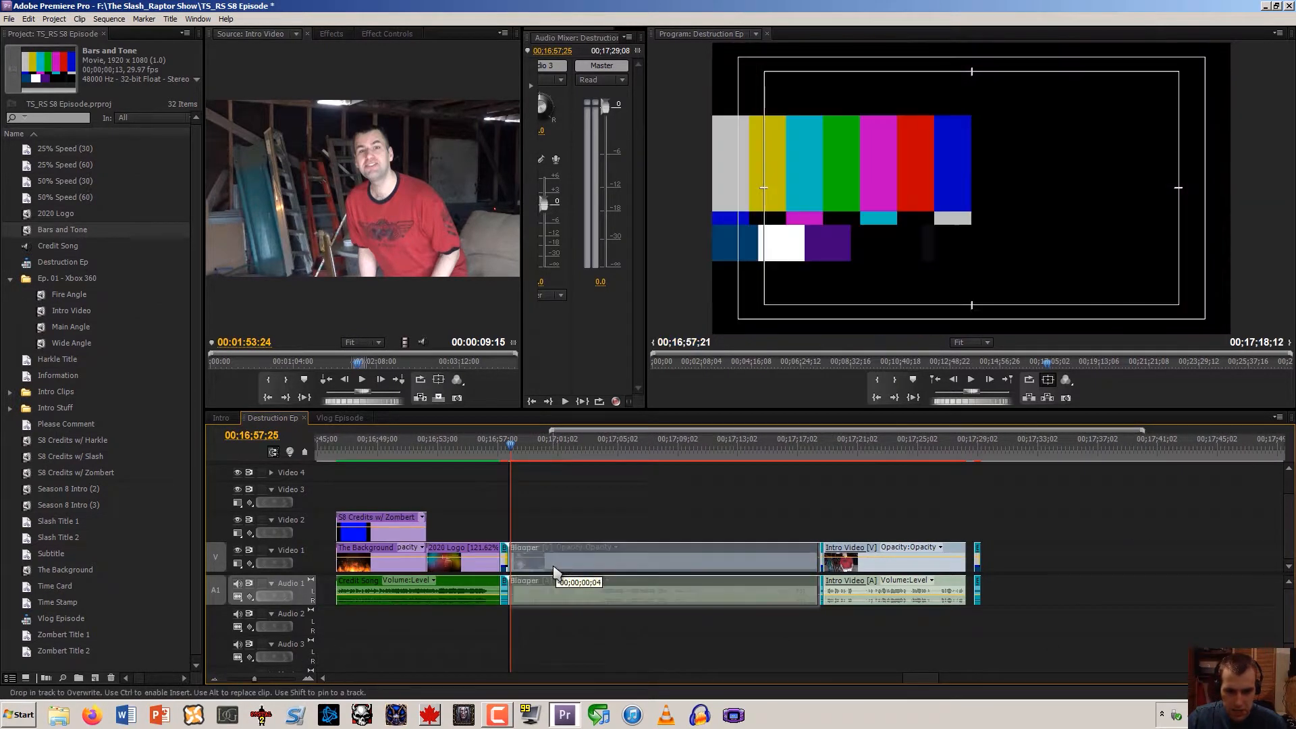
Extend the start of the second Bars and Tone clip and close the gaps to Blooper and Intro Video
{"action": "left_click", "coordinate": [839, 442]}
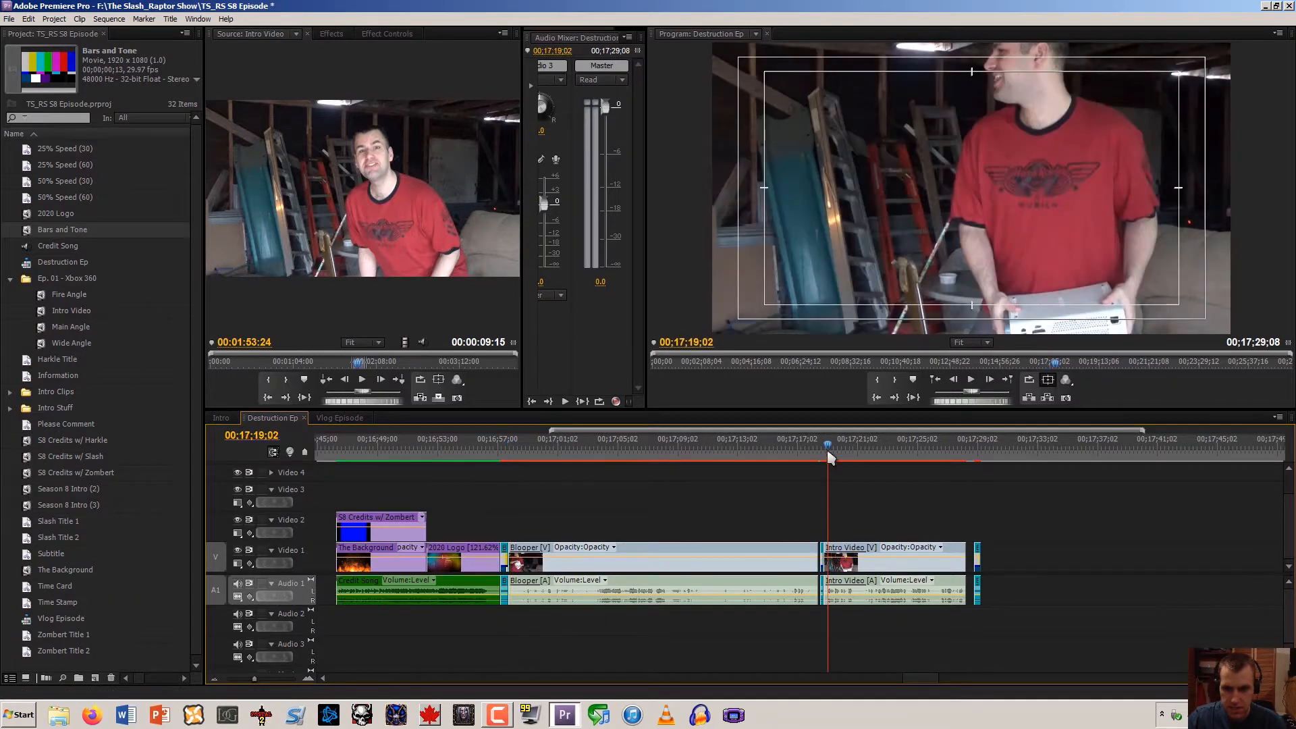
{"action": "left_click", "coordinate": [308, 678]}
{"action": "left_click", "coordinate": [308, 678]}
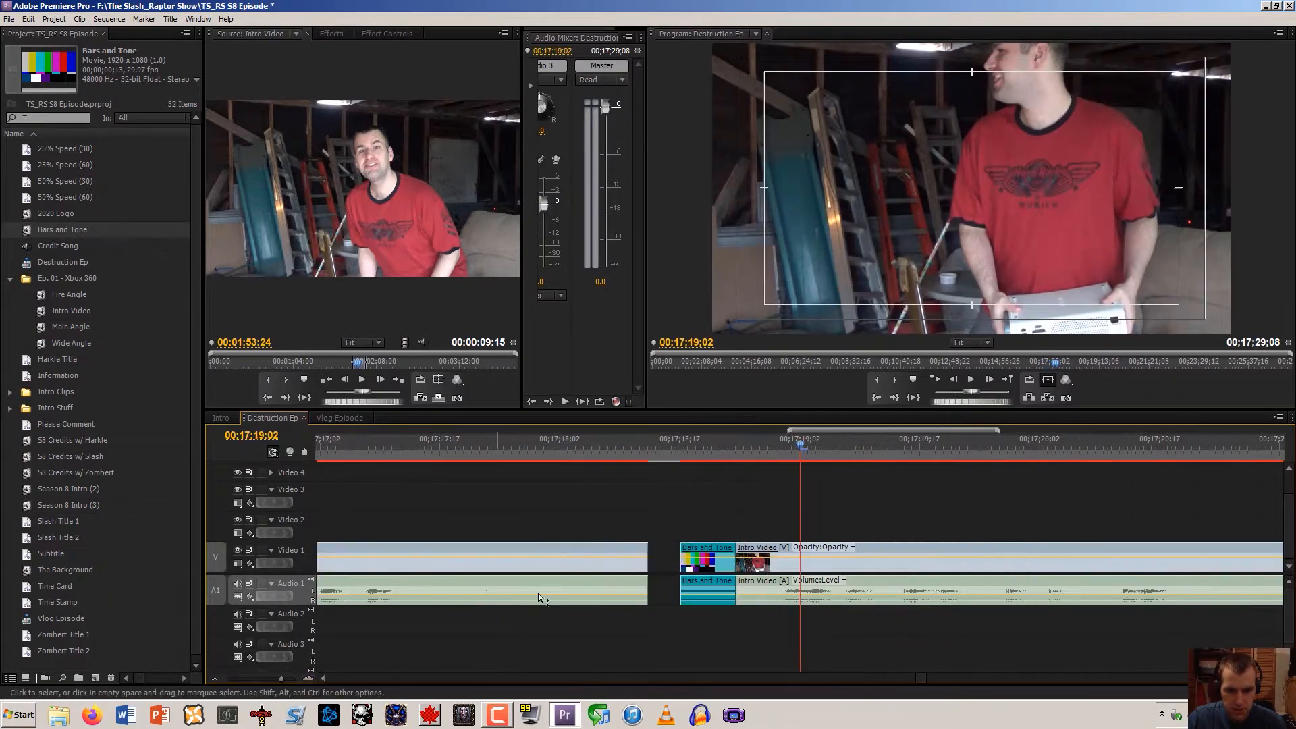
{"action": "left_click_drag", "start_coordinate": [670, 564], "coordinate": [669, 564]}
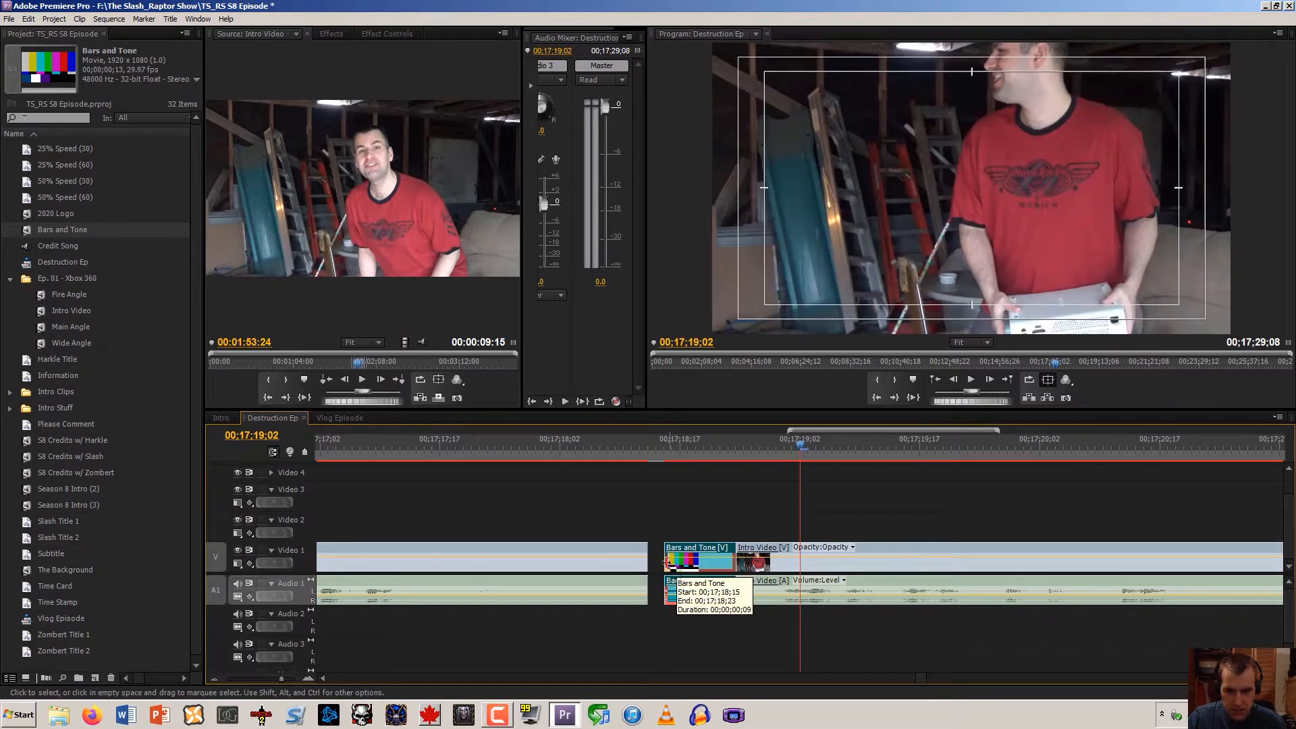
{"action": "left_click_drag", "start_coordinate": [667, 563], "coordinate": [682, 571]}
{"action": "left_click_drag", "start_coordinate": [776, 572], "coordinate": [754, 572]}
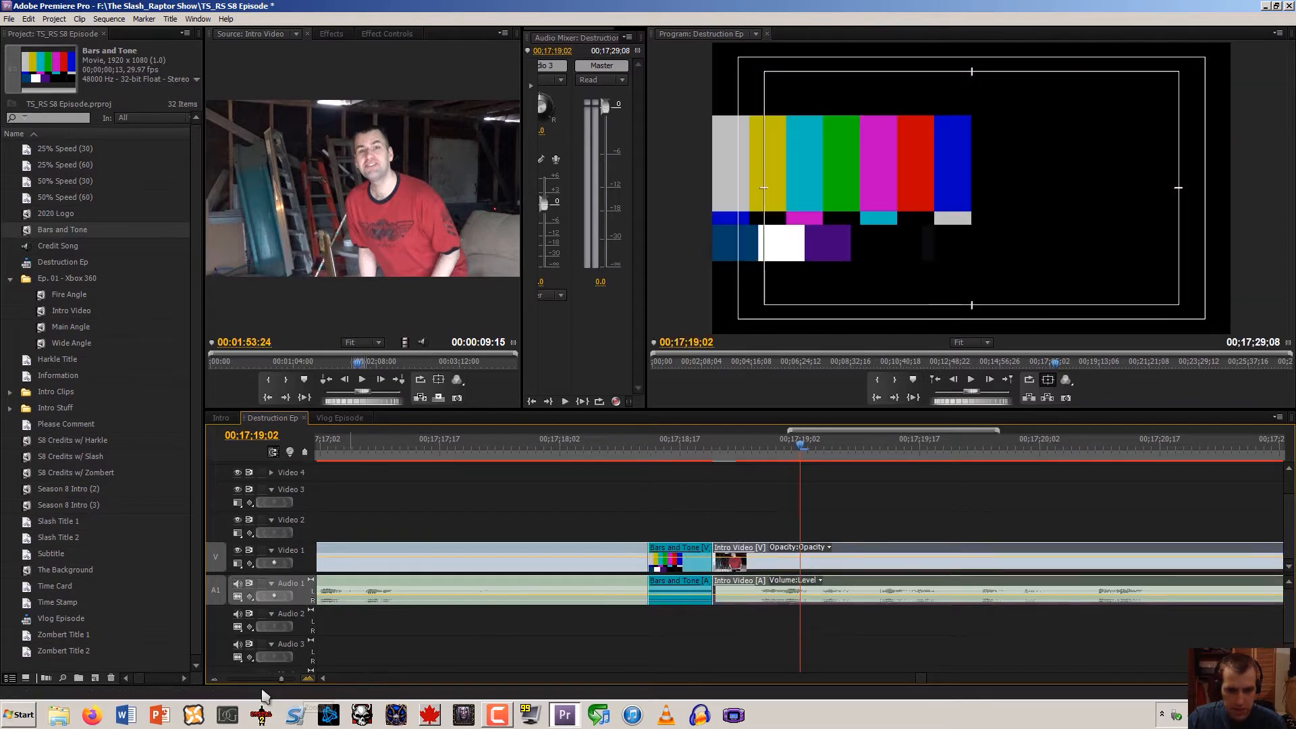
Extend the last Bars and Tone clip by about three frames and move it against the end of Intro Video
{"action": "left_click", "coordinate": [214, 679]}
{"action": "left_click", "coordinate": [214, 680]}
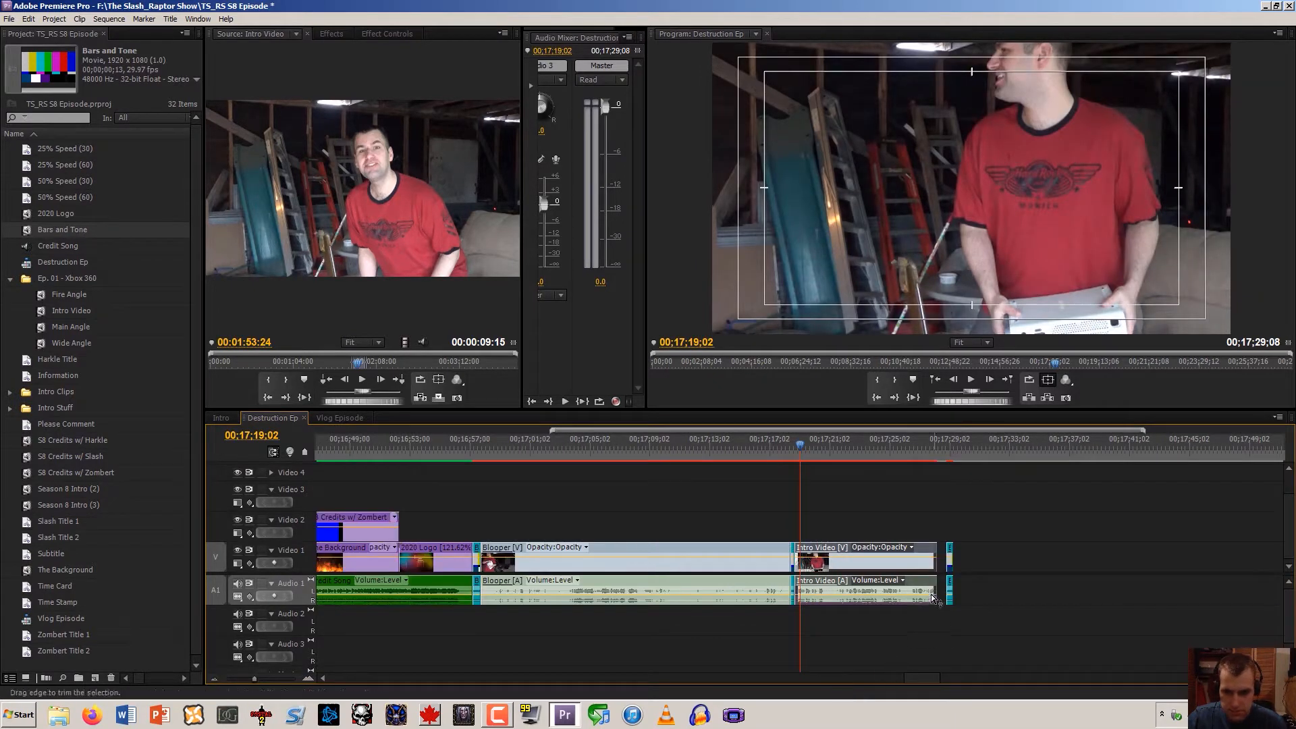
{"action": "left_click", "coordinate": [949, 451]}
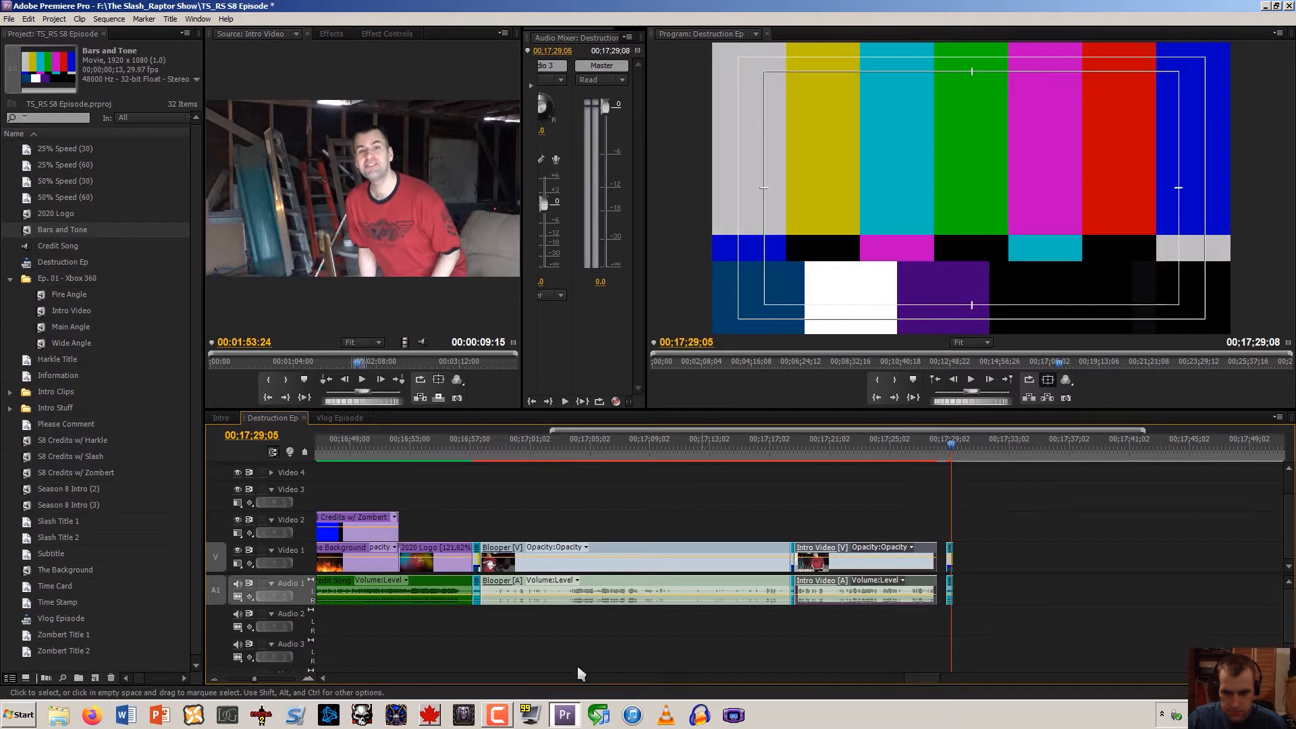
{"action": "left_click", "coordinate": [310, 679]}
{"action": "left_click", "coordinate": [310, 679]}
{"action": "left_click", "coordinate": [309, 680]}
{"action": "left_click", "coordinate": [310, 679]}
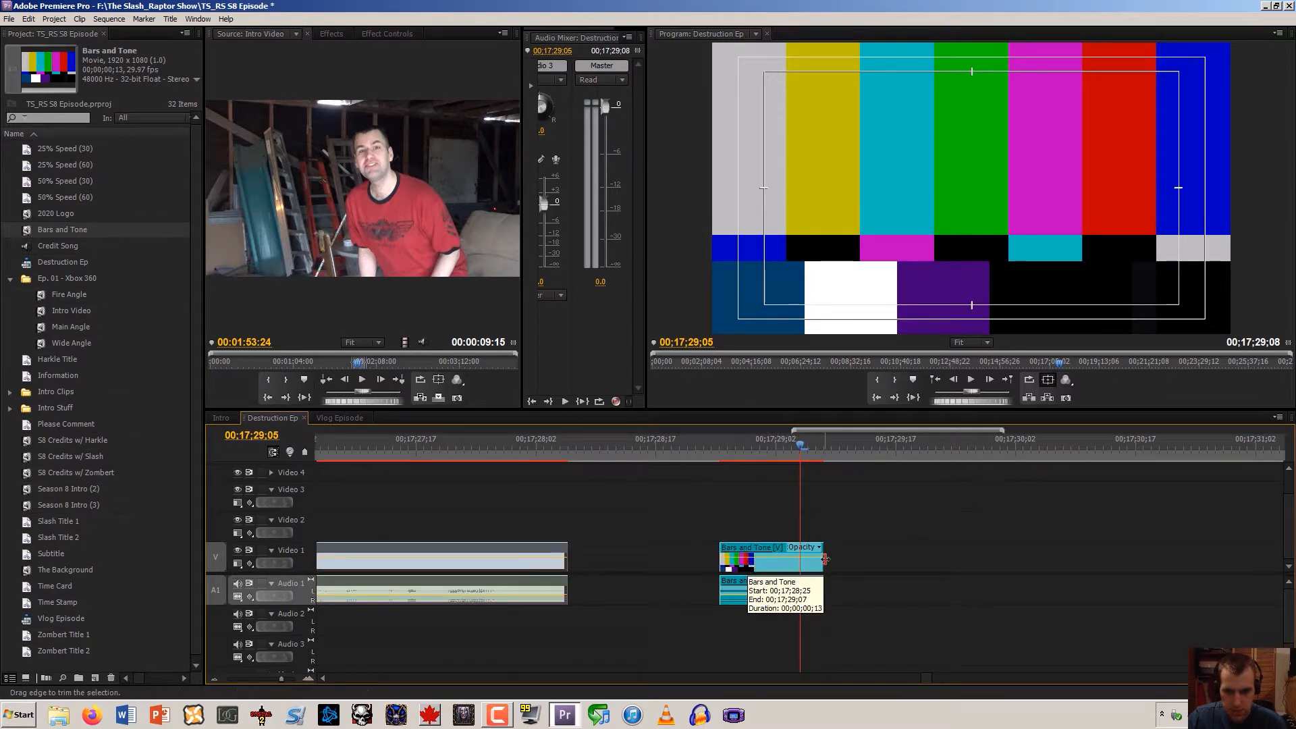
{"action": "left_click_drag", "start_coordinate": [823, 557], "coordinate": [863, 555]}
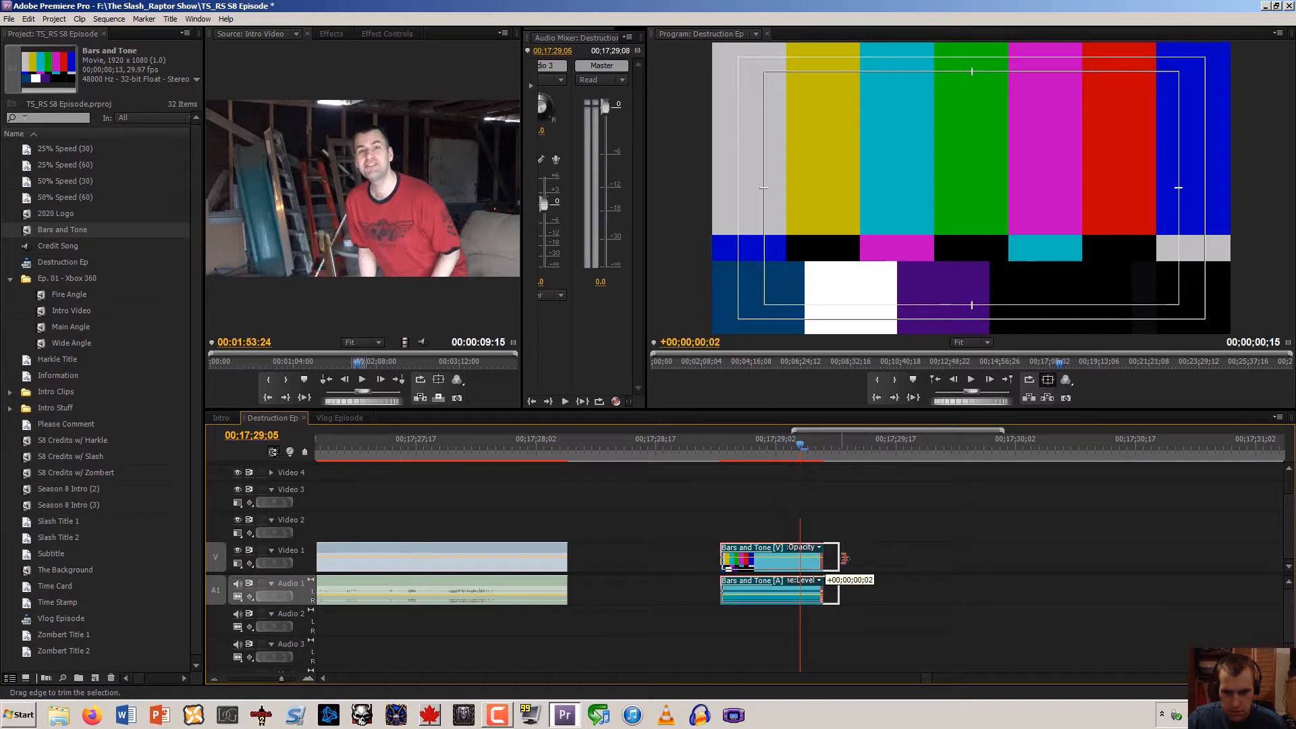
{"action": "left_click_drag", "start_coordinate": [810, 567], "coordinate": [591, 585]}
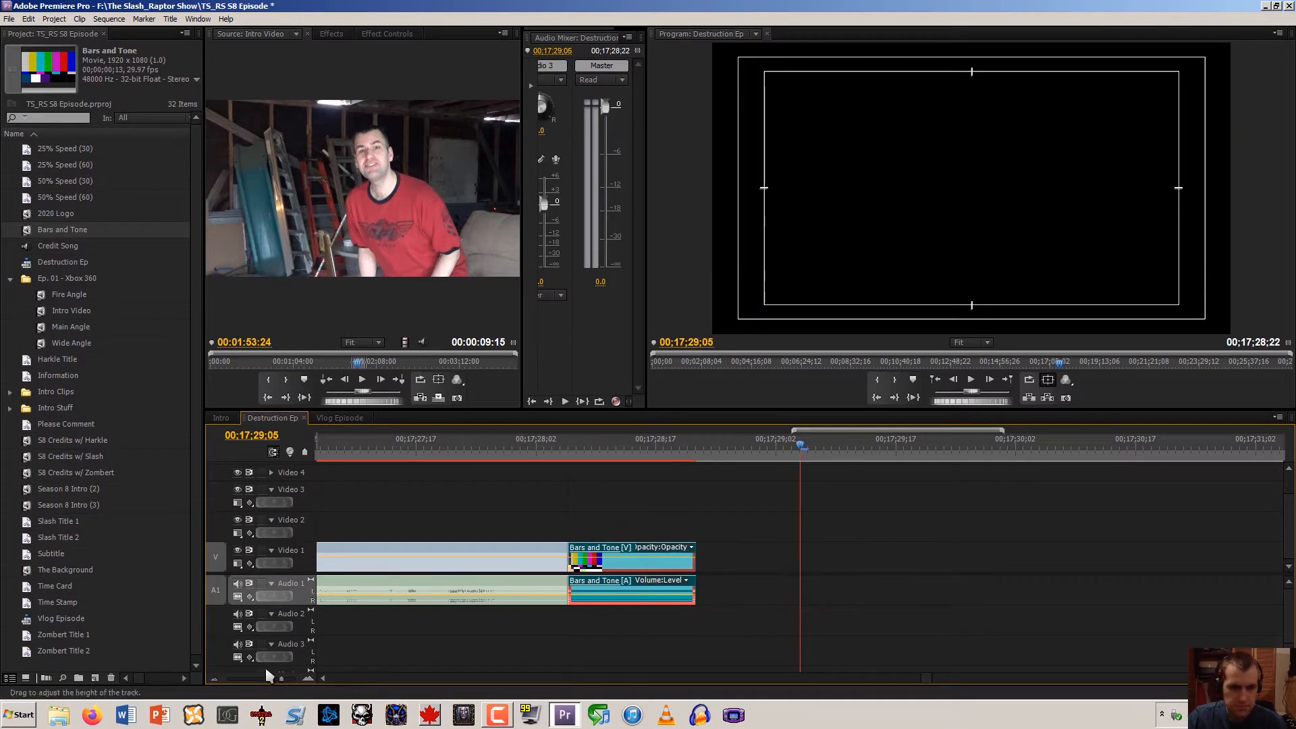
Play the sequence from the 2020 Logo at about 00;16;55 through the first Bars and Tone clip and the Blooper footage
{"action": "left_click", "coordinate": [213, 680]}
{"action": "left_click", "coordinate": [214, 681]}
{"action": "left_click", "coordinate": [213, 680]}
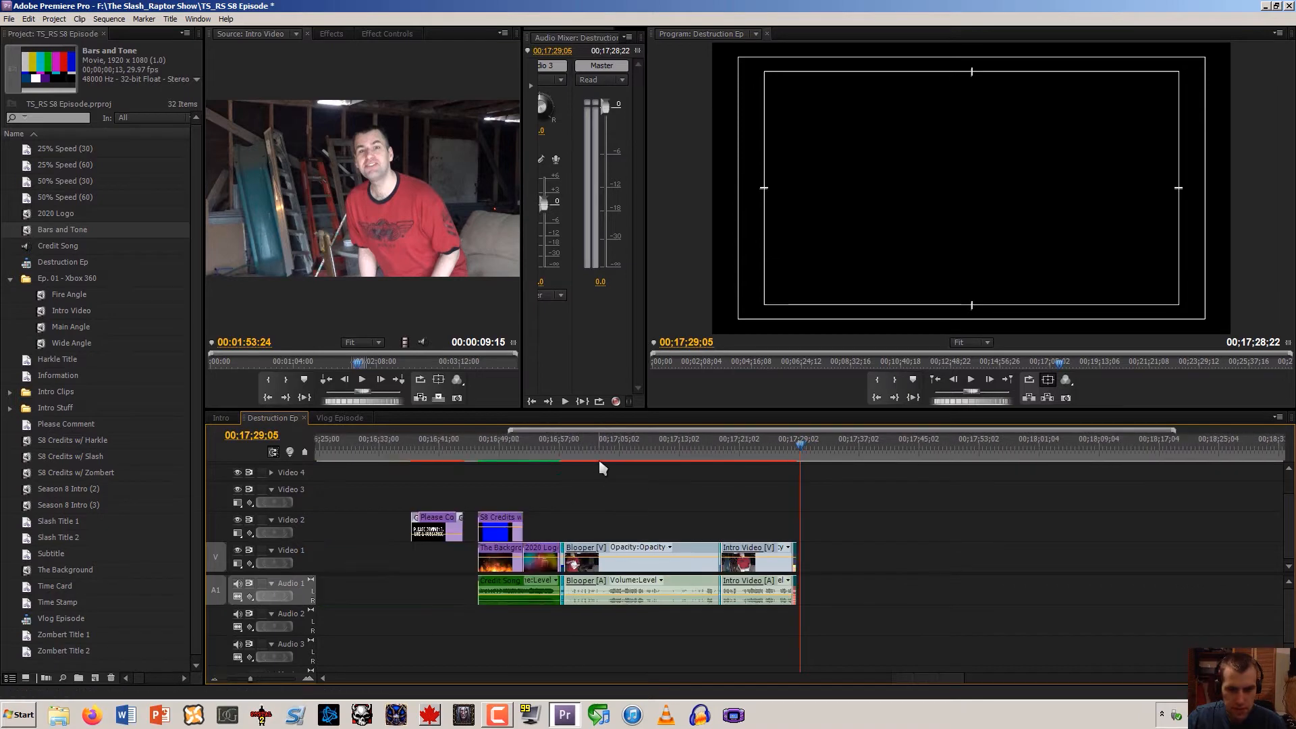
{"action": "left_click_drag", "start_coordinate": [598, 457], "coordinate": [547, 472]}
{"action": "key", "text": "space"}
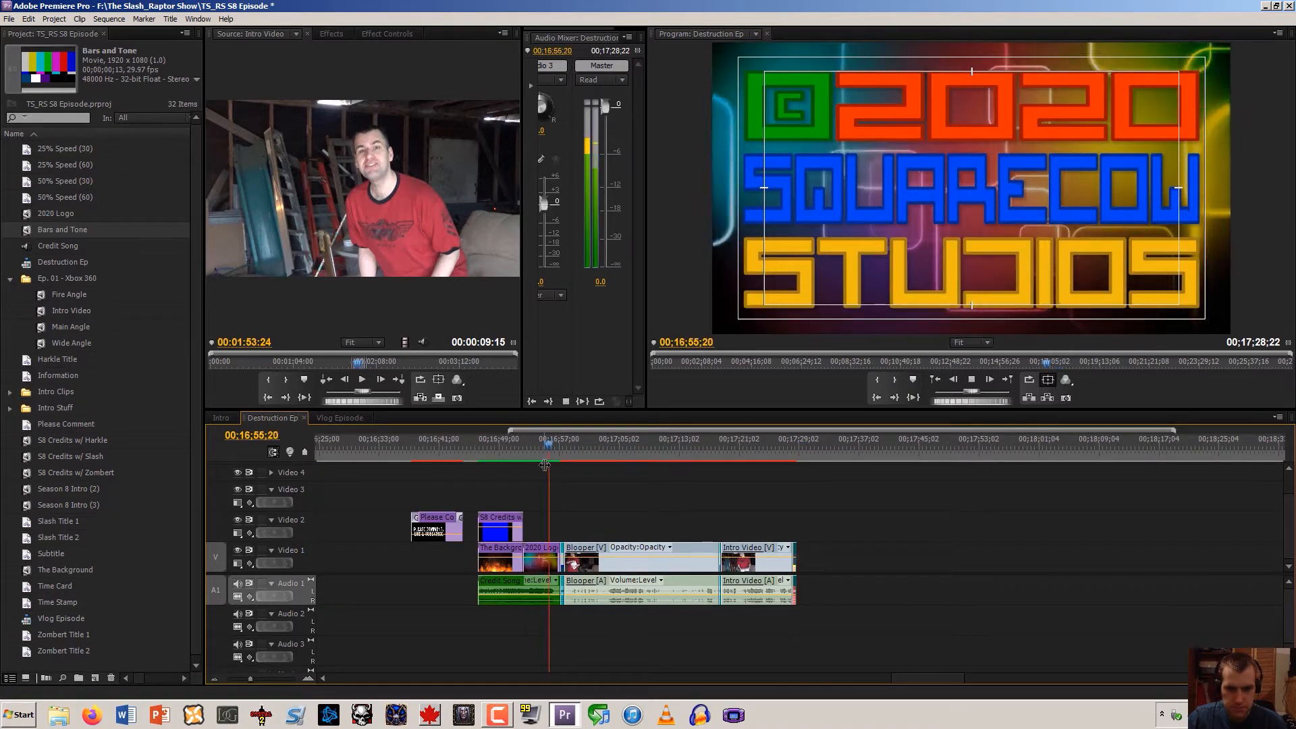
{"action": "key", "text": "space"}
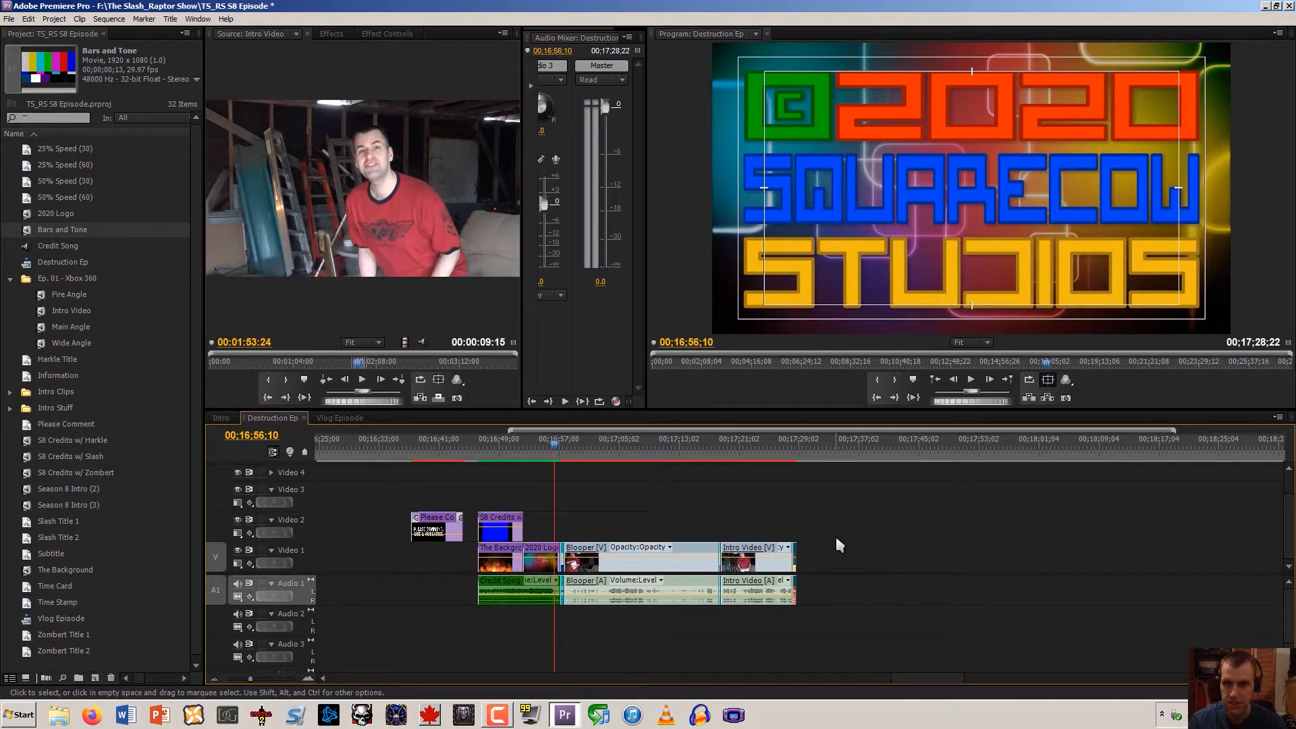
{"action": "left_click", "coordinate": [972, 381]}
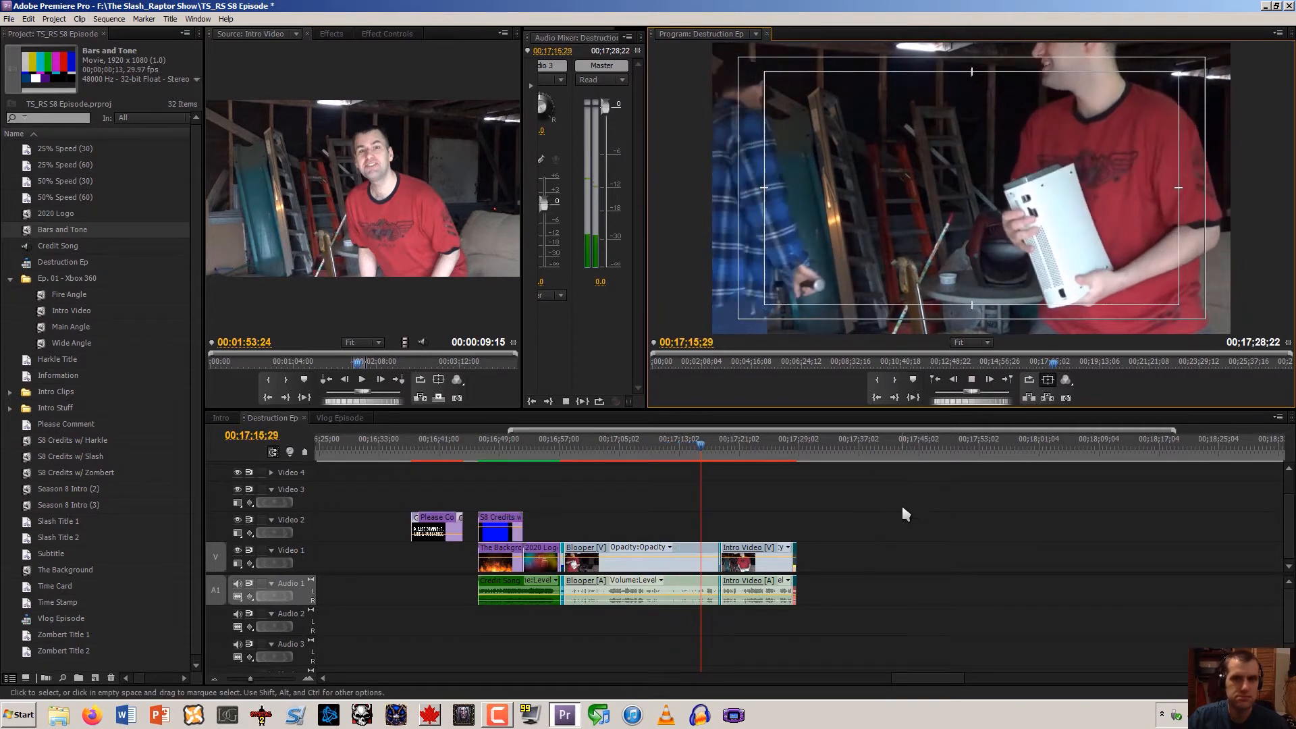
{"action": "key", "text": "space"}
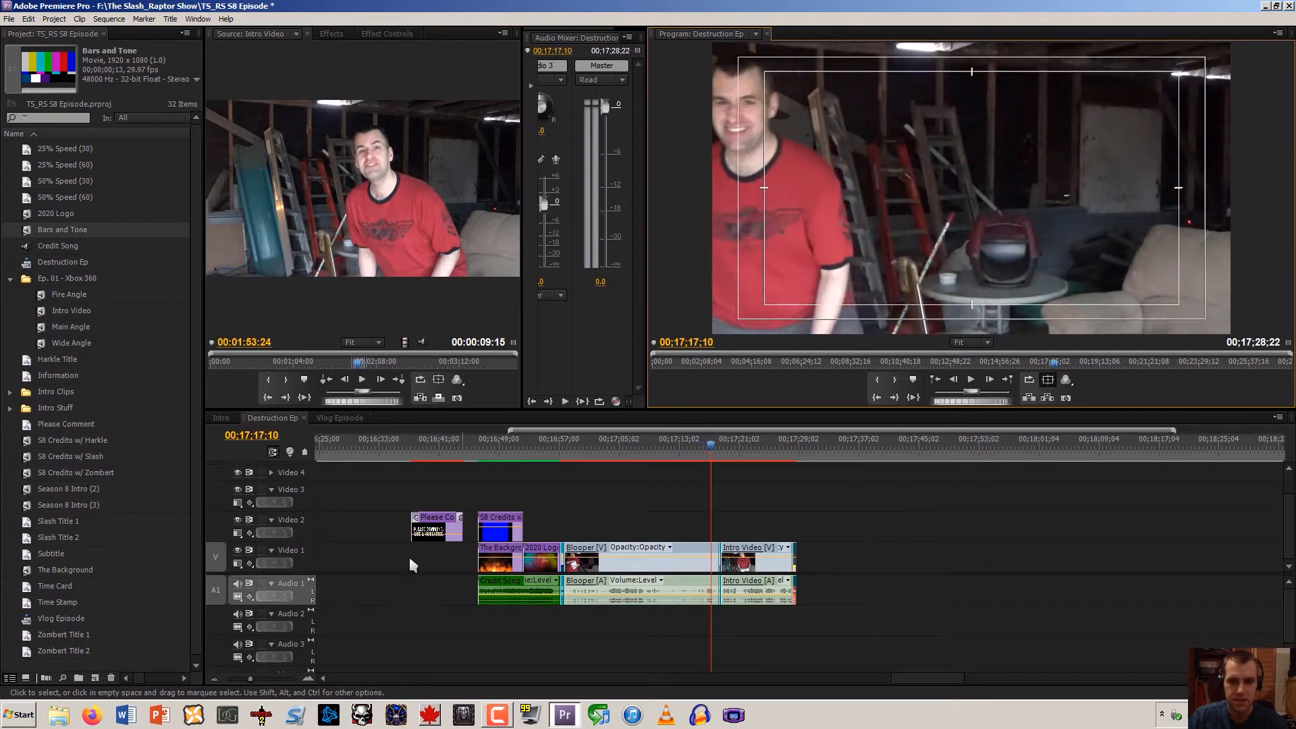
Locate the Blooper word at 00;17;11;19 and place the Bars and Tone audio there on Audio 2
{"action": "left_click", "coordinate": [308, 678]}
{"action": "left_click", "coordinate": [309, 678]}
{"action": "left_click", "coordinate": [440, 456]}
{"action": "key", "text": "space"}
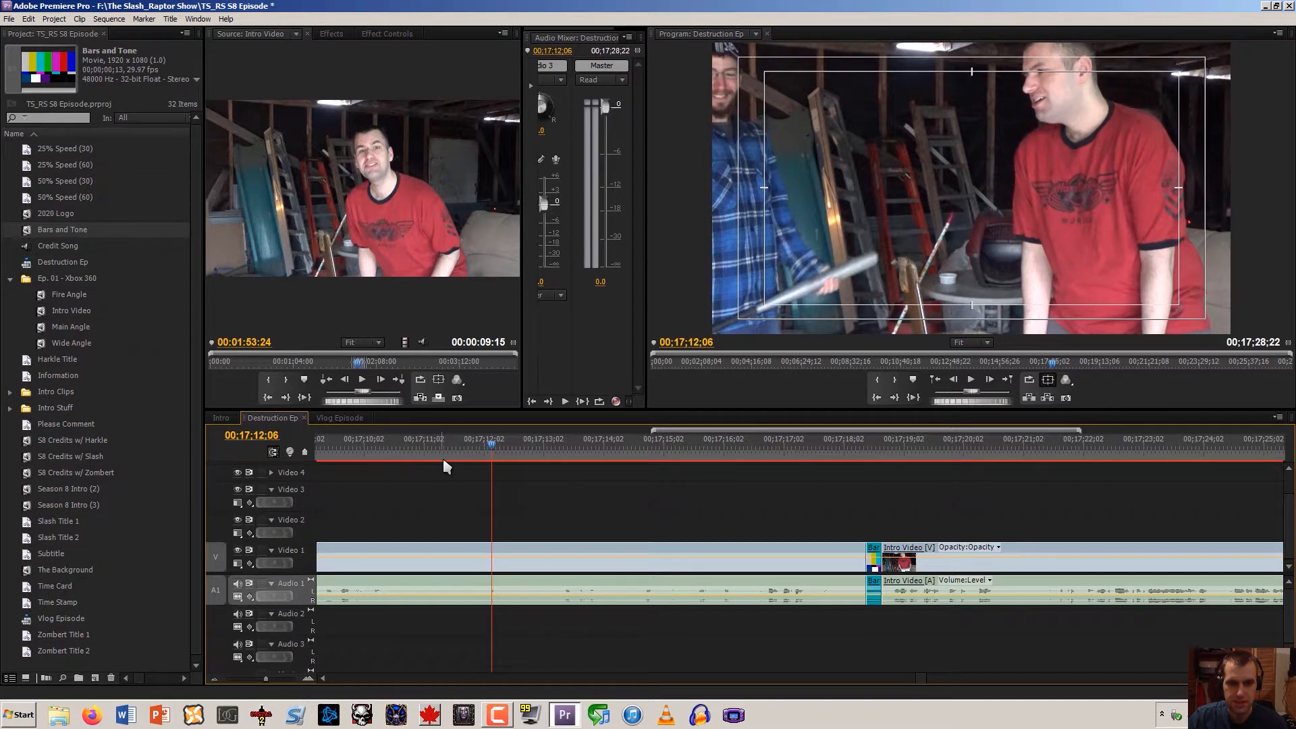
{"action": "key", "text": "Left"}
{"action": "key", "text": "Left"}
{"action": "key", "text": "Left"}
{"action": "key", "text": "Left"}
{"action": "key", "text": "Left"}
{"action": "key", "text": "Left"}
{"action": "key", "text": "Left"}
{"action": "key", "text": "Left"}
{"action": "key", "text": "Left"}
{"action": "key", "text": "Left"}
{"action": "key", "text": "Left"}
{"action": "key", "text": "Left"}
{"action": "key", "text": "Left"}
{"action": "key", "text": "Left"}
{"action": "key", "text": "Left"}
{"action": "key", "text": "Left"}
{"action": "key", "text": "Left"}
{"action": "key", "text": "Left"}
{"action": "key", "text": "Left"}
{"action": "key", "text": "Left"}
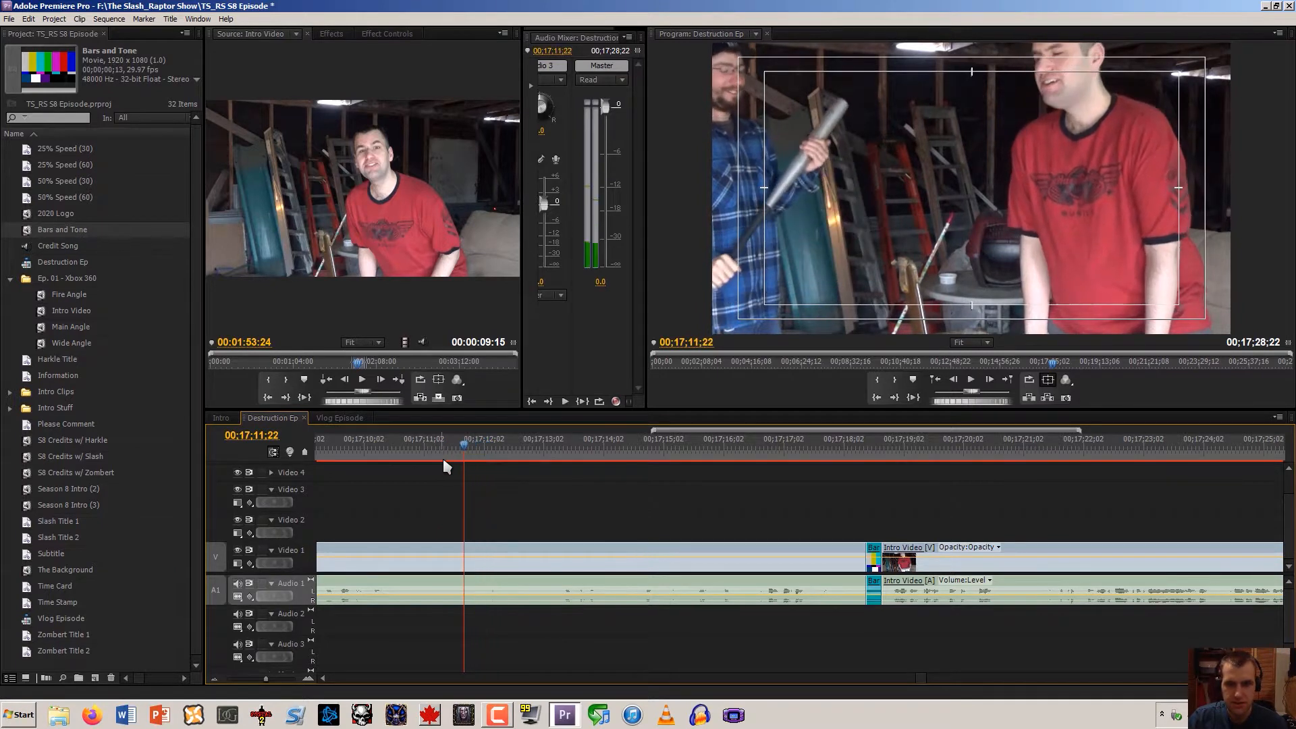
{"action": "key", "text": "Right"}
{"action": "key", "text": "Right"}
{"action": "key", "text": "Right"}
{"action": "key", "text": "Right"}
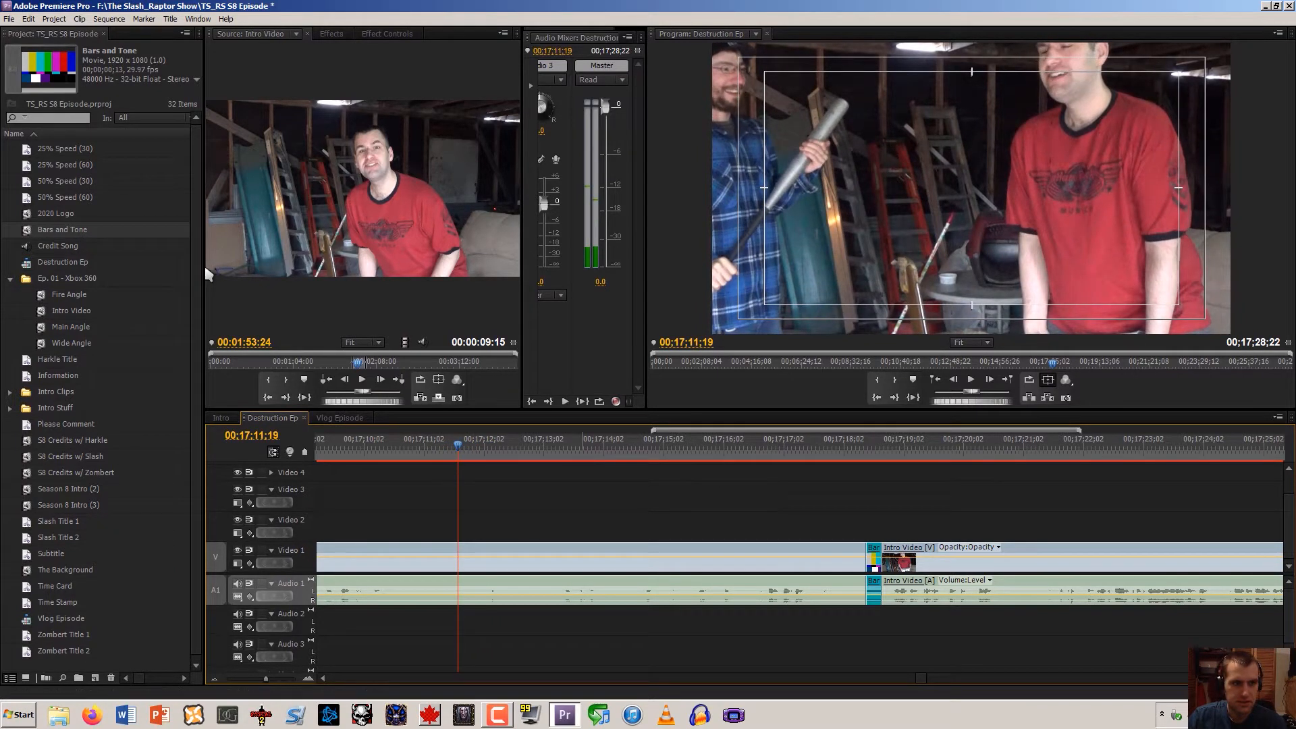
{"action": "left_click_drag", "start_coordinate": [39, 233], "coordinate": [396, 327]}
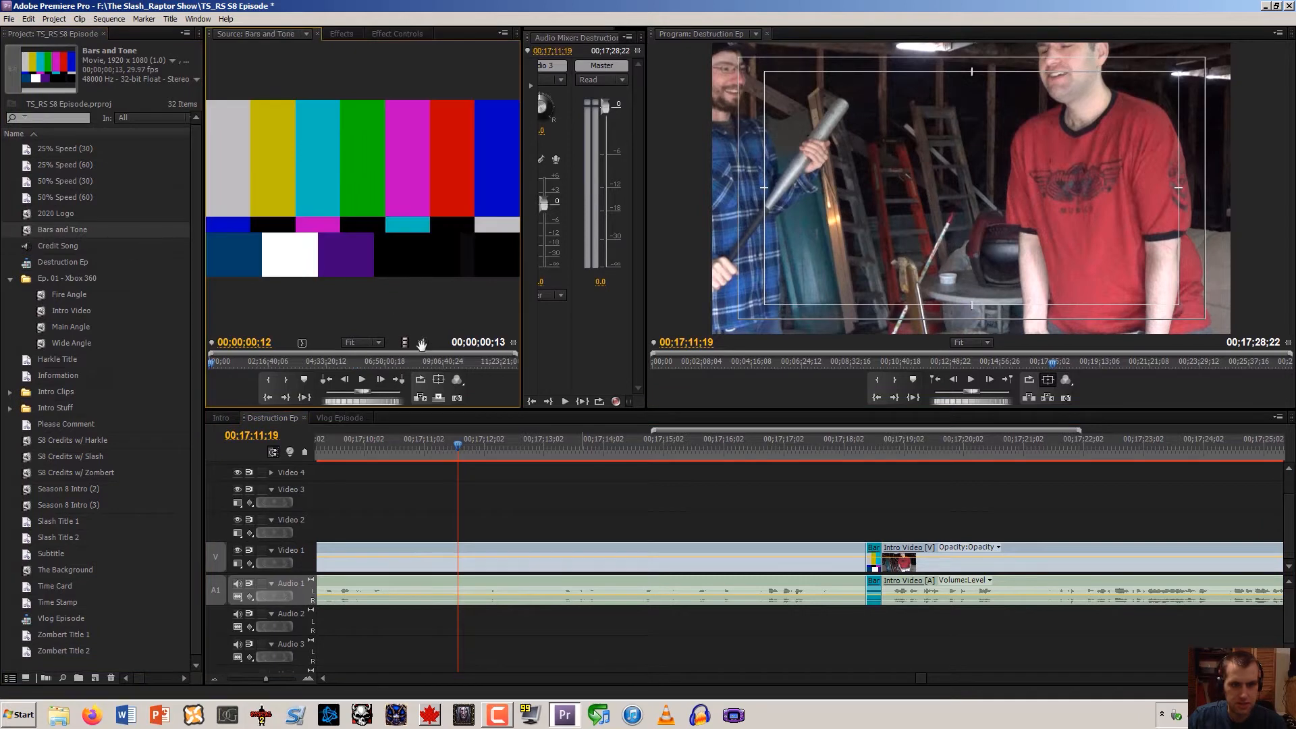
{"action": "left_click_drag", "start_coordinate": [510, 616], "coordinate": [466, 618]}
Shorten the tone clip from its end, overwrite Blooper's audio with it on Audio 1, and play that moment
{"action": "key", "text": "Right"}
{"action": "key", "text": "Right"}
{"action": "key", "text": "Right"}
{"action": "key", "text": "Right"}
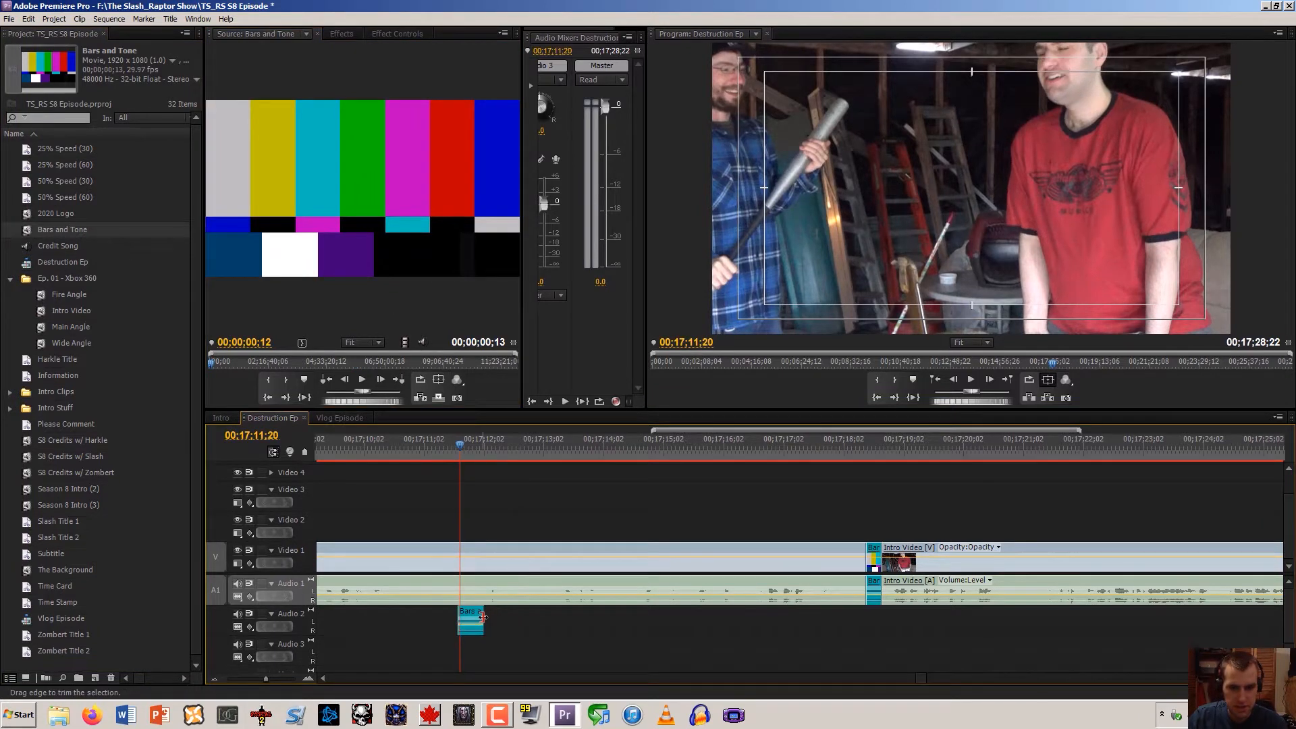
{"action": "key", "text": "Right"}
{"action": "left_click_drag", "start_coordinate": [485, 616], "coordinate": [471, 592]}
{"action": "left_click", "coordinate": [419, 448]}
{"action": "key", "text": "space"}
{"action": "key", "text": "space"}
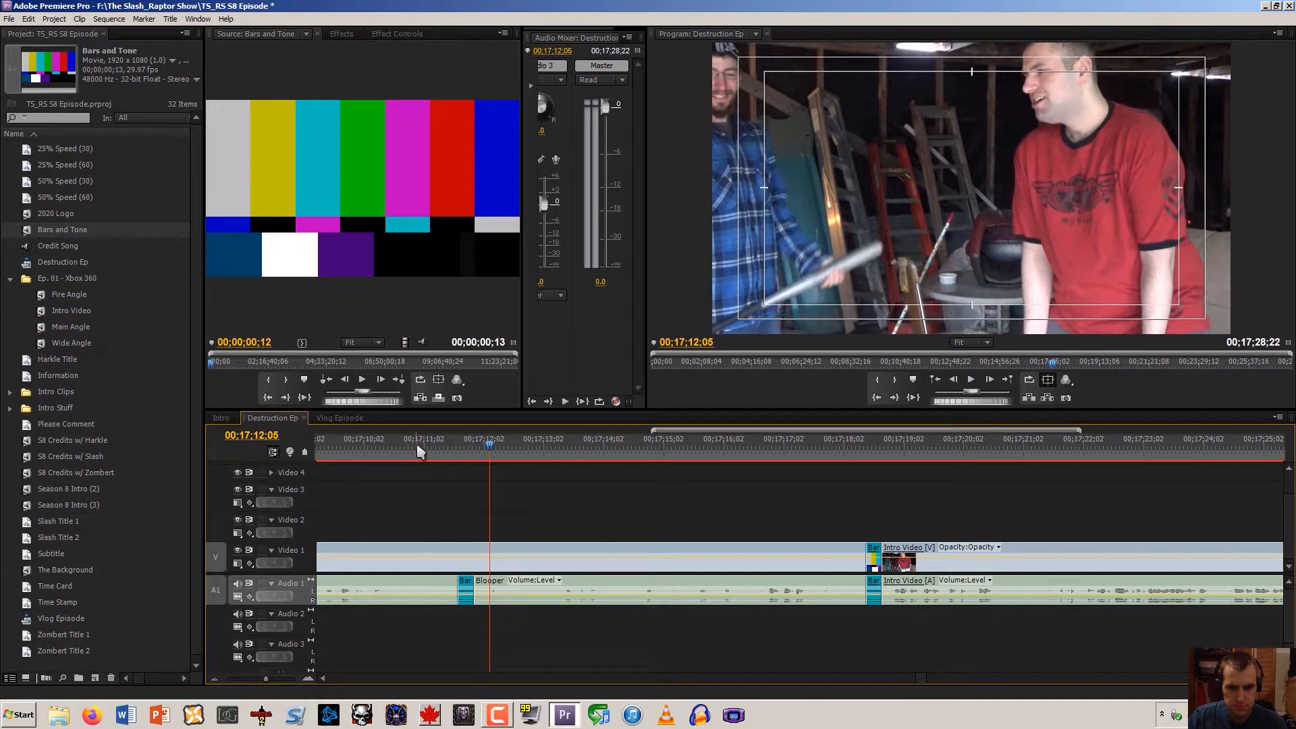
Undo the tone's move to Audio 1, overlay it on Blooper's audio at about 00;17;11;27 instead, and play it back
{"action": "key", "text": "ctrl+z"}
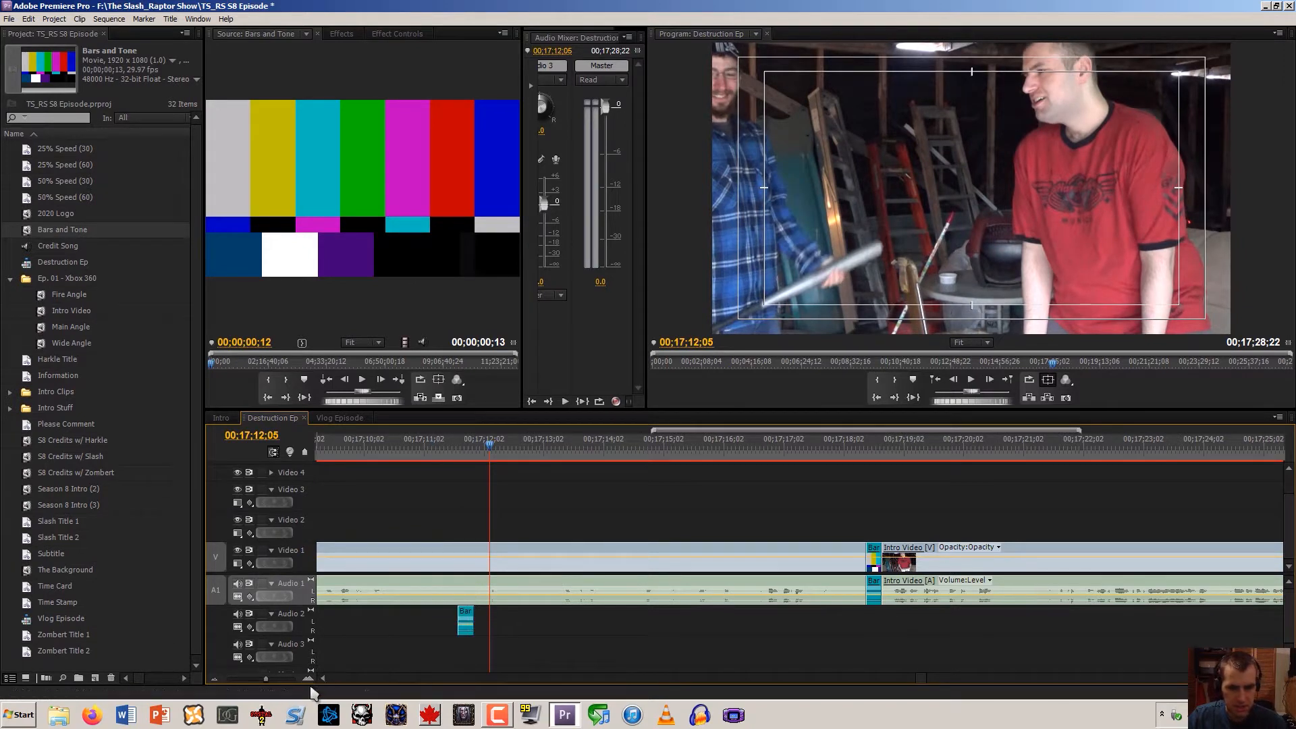
{"action": "left_click", "coordinate": [310, 679]}
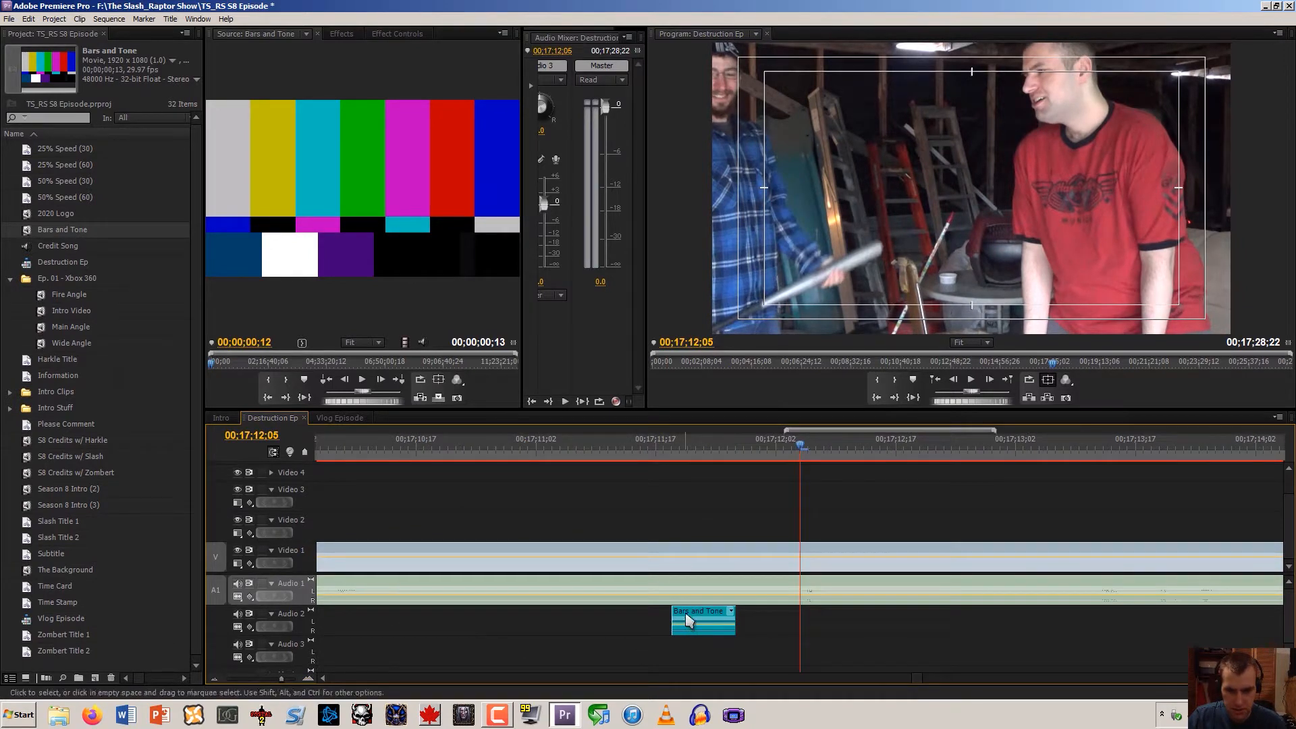
{"action": "left_click_drag", "start_coordinate": [689, 619], "coordinate": [752, 592]}
{"action": "left_click", "coordinate": [663, 449]}
{"action": "key", "text": "space"}
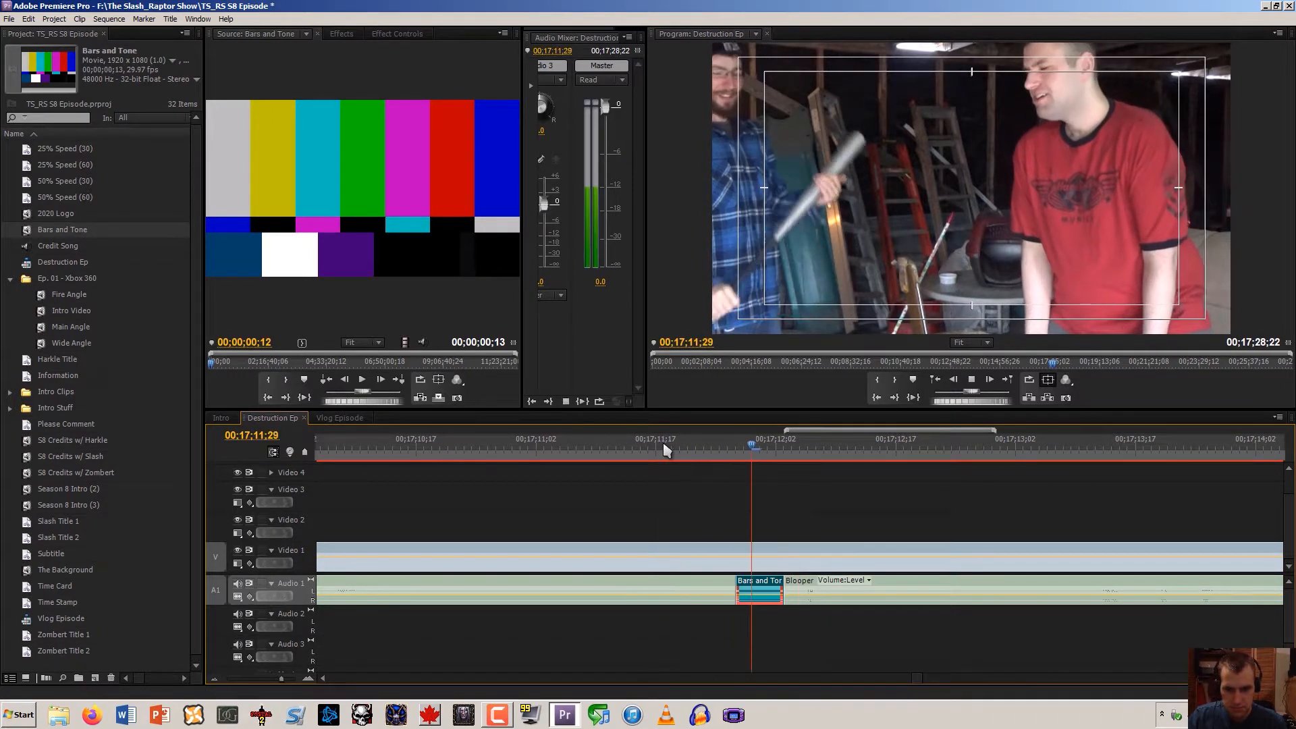
Find the second spot to censor in Blooper and place the Bars and Tone audio on Audio 2 at 00;17;15;17
{"action": "left_click", "coordinate": [212, 680]}
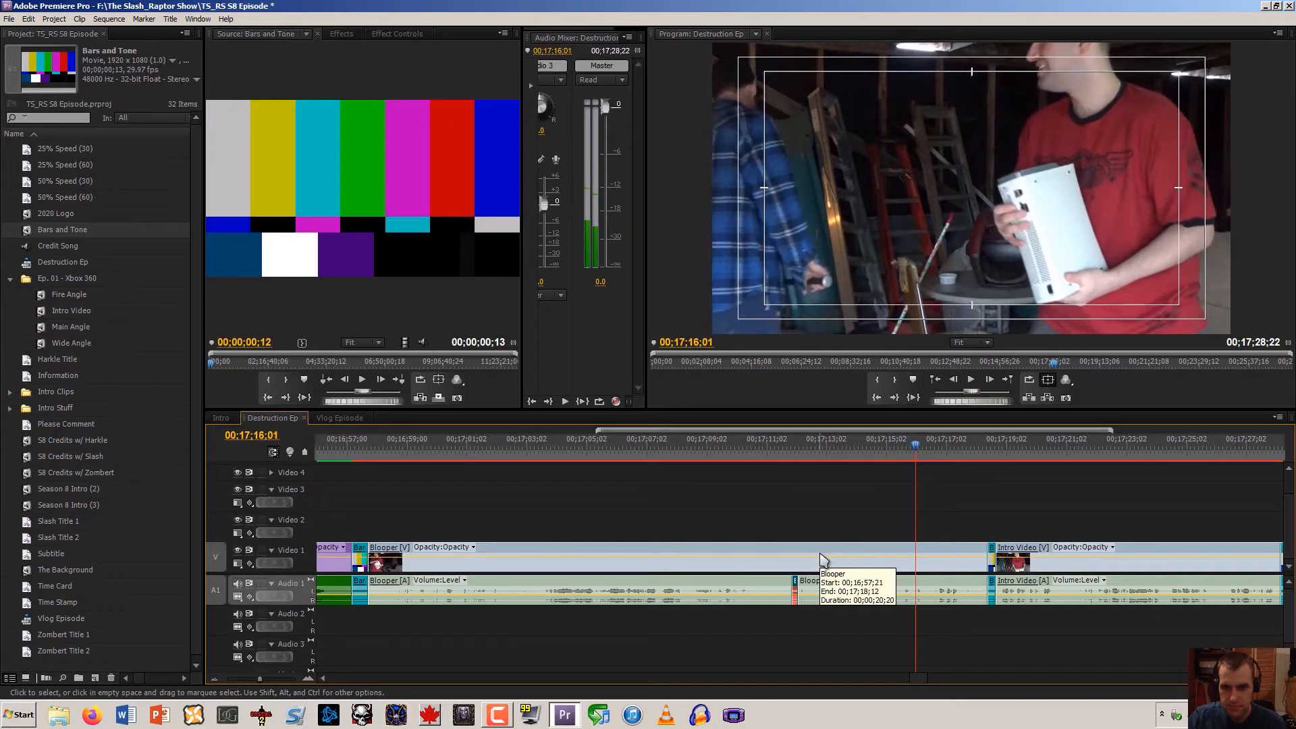
{"action": "key", "text": "Left"}
{"action": "key", "text": "Left"}
{"action": "key", "text": "Left"}
{"action": "key", "text": "Left"}
{"action": "key", "text": "Left"}
{"action": "key", "text": "Left"}
{"action": "key", "text": "Left"}
{"action": "key", "text": "Left"}
{"action": "key", "text": "Left"}
{"action": "key", "text": "Left"}
{"action": "key", "text": "Left"}
{"action": "key", "text": "Left"}
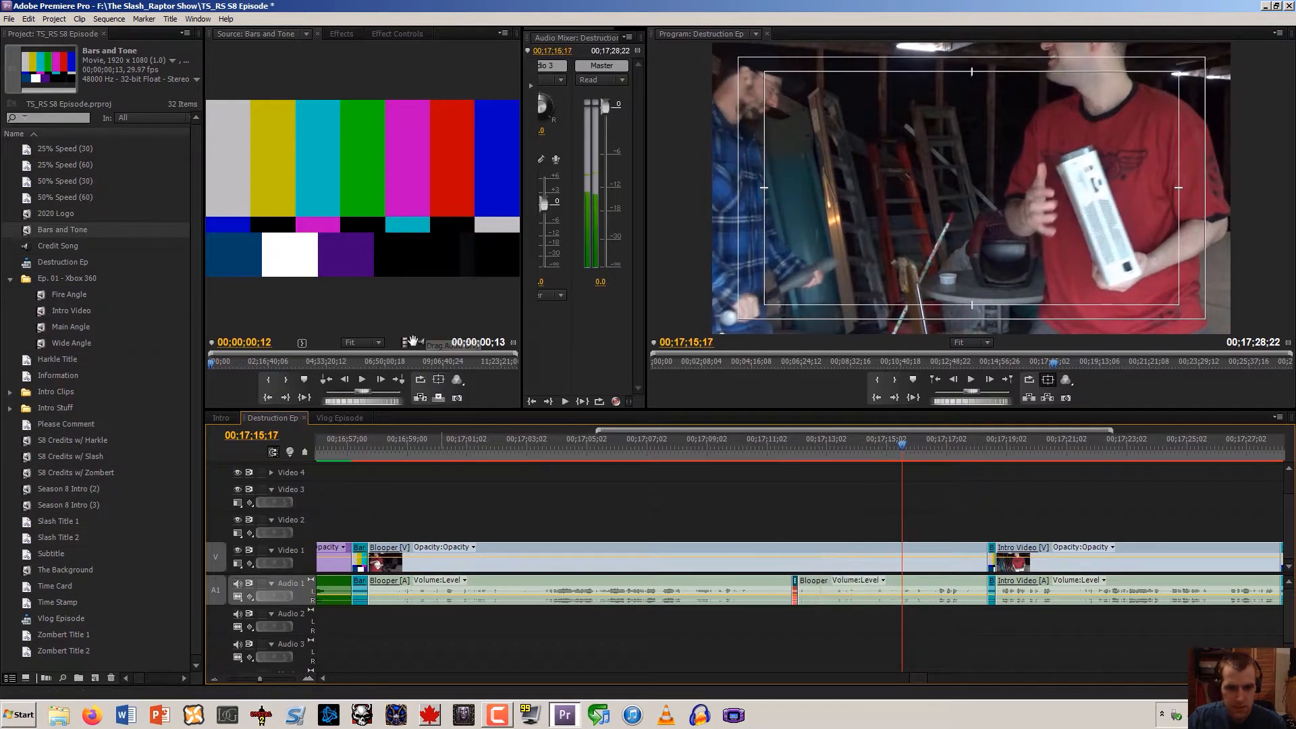
{"action": "left_click_drag", "start_coordinate": [426, 343], "coordinate": [908, 621]}
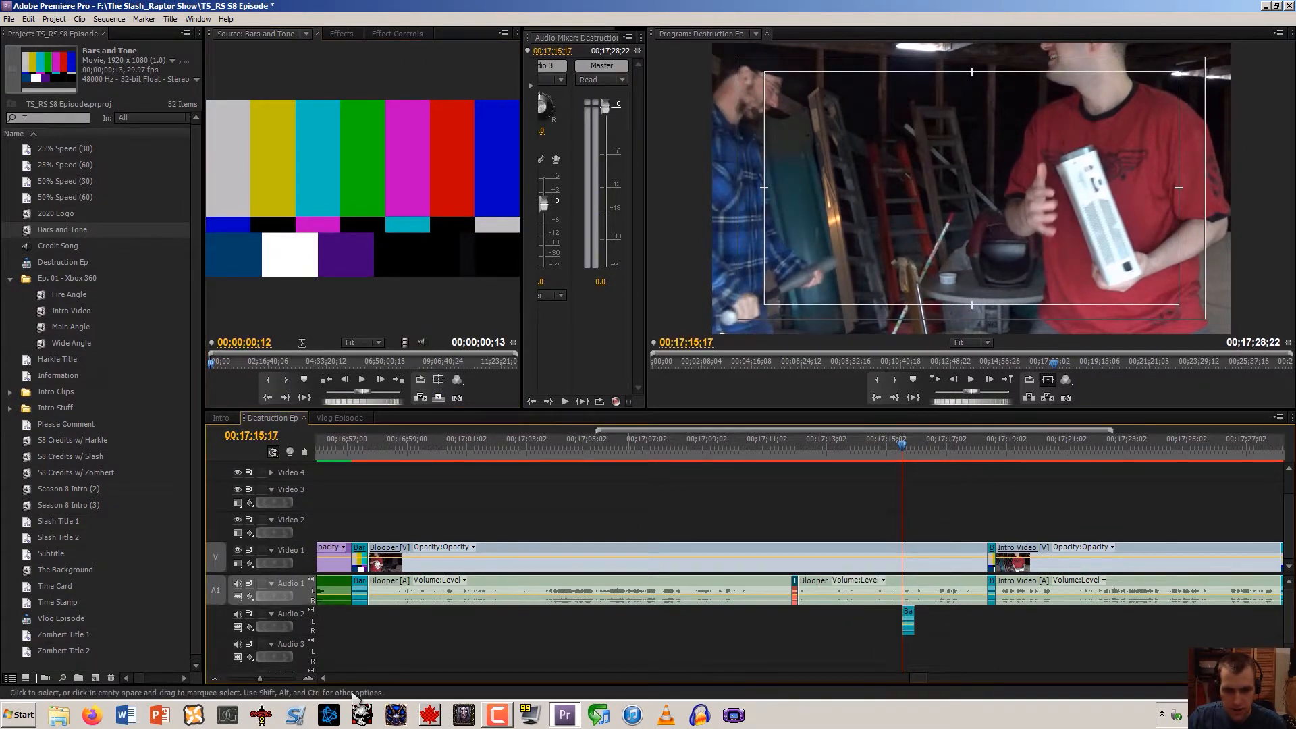
Trim the second tone clip to about six frames and overlay it on Blooper's audio on Audio 1, ending at 00;17;15;24
{"action": "left_click", "coordinate": [308, 680]}
{"action": "left_click", "coordinate": [309, 681]}
{"action": "left_click", "coordinate": [308, 680]}
{"action": "left_click", "coordinate": [308, 680]}
{"action": "key", "text": "Right"}
{"action": "key", "text": "Right"}
{"action": "key", "text": "Right"}
{"action": "key", "text": "Right"}
{"action": "key", "text": "Right"}
{"action": "key", "text": "Right"}
{"action": "key", "text": "Right"}
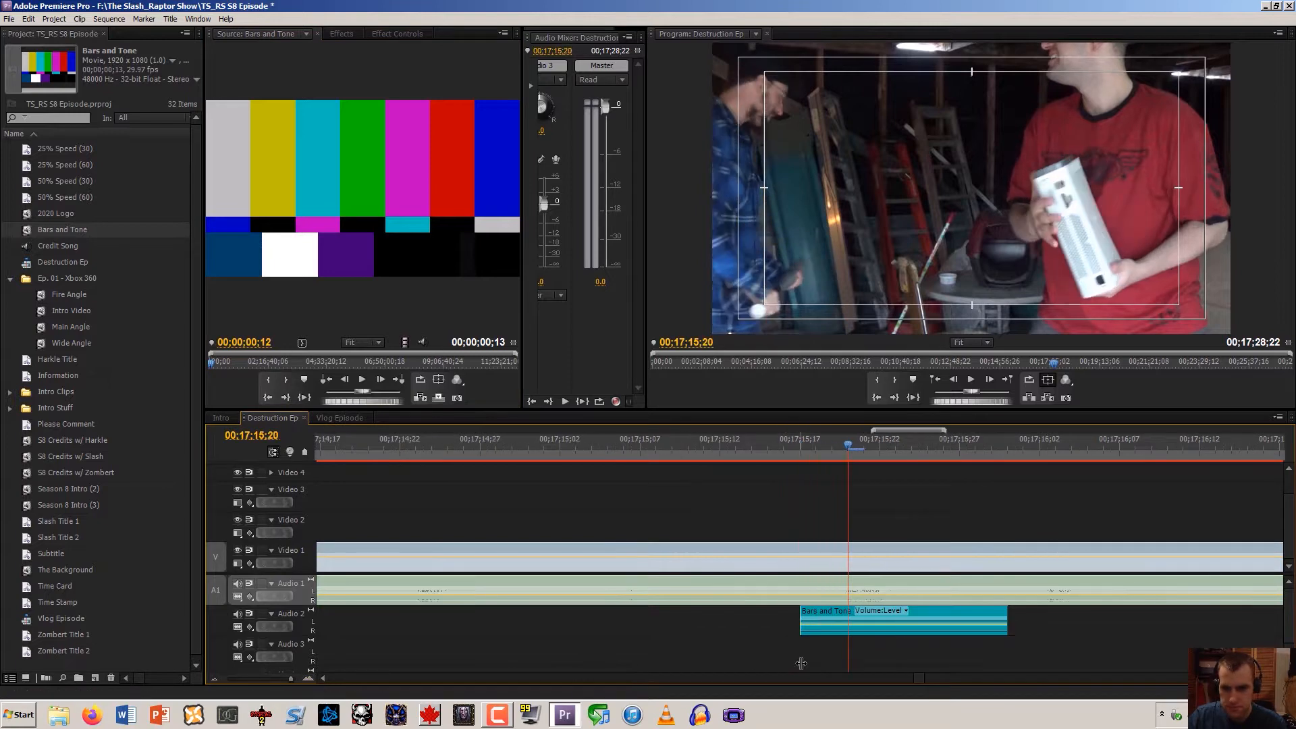
{"action": "left_click_drag", "start_coordinate": [1011, 619], "coordinate": [911, 619]}
{"action": "left_click_drag", "start_coordinate": [802, 614], "coordinate": [860, 594]}
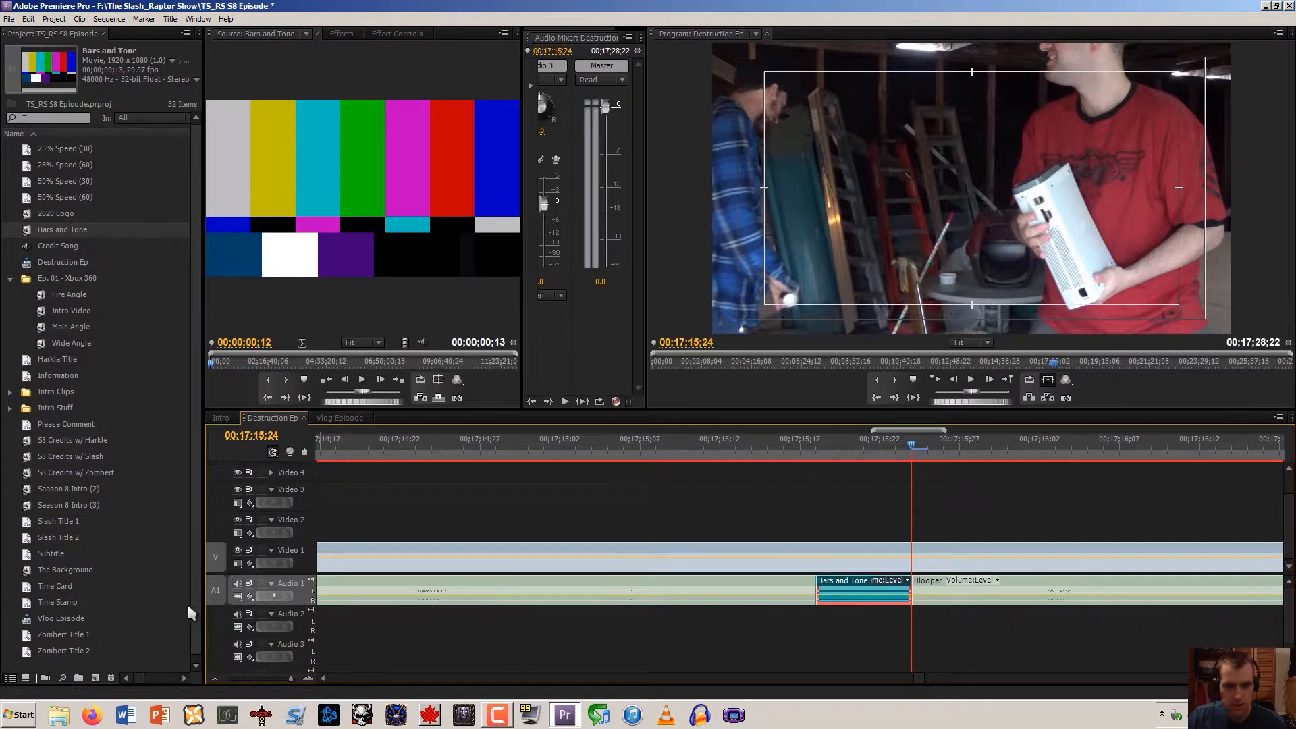
Play Blooper from its start through both tone beeps to its end
{"action": "left_click", "coordinate": [215, 679]}
{"action": "left_click", "coordinate": [215, 679]}
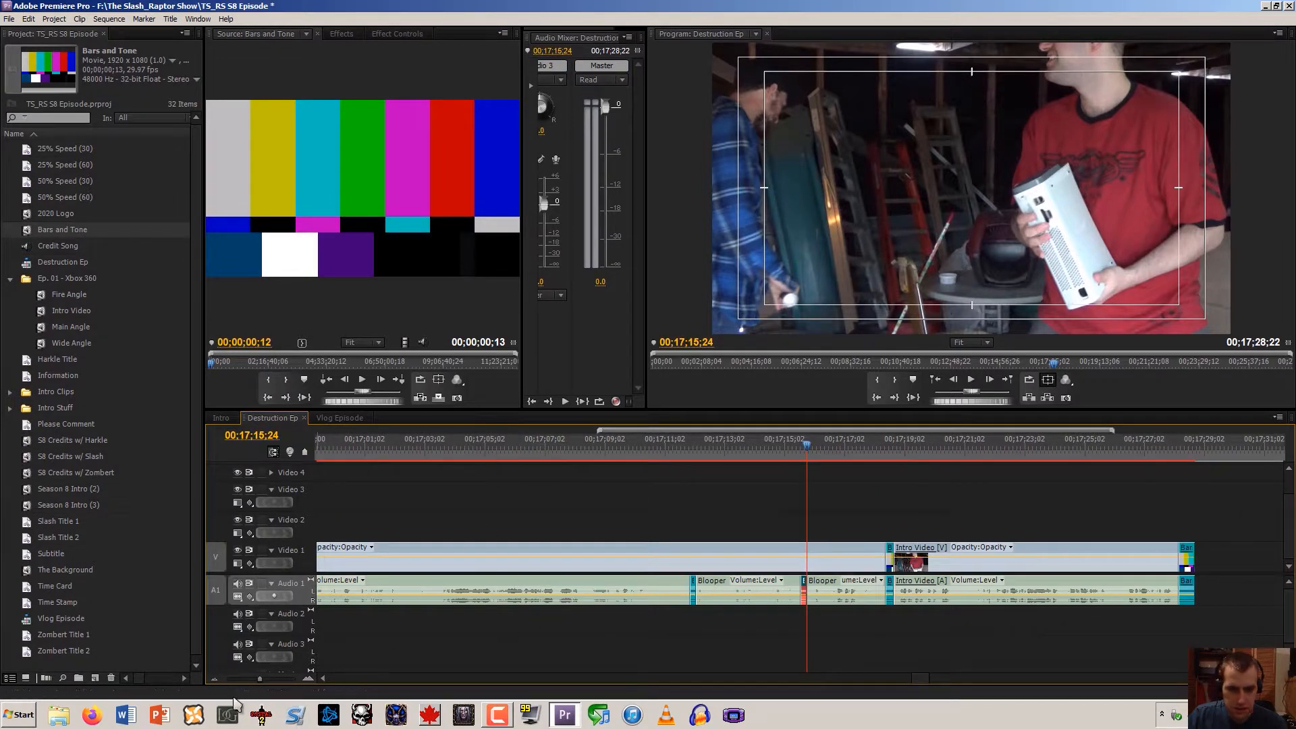
{"action": "left_click", "coordinate": [214, 680]}
{"action": "left_click_drag", "start_coordinate": [570, 446], "coordinate": [525, 465]}
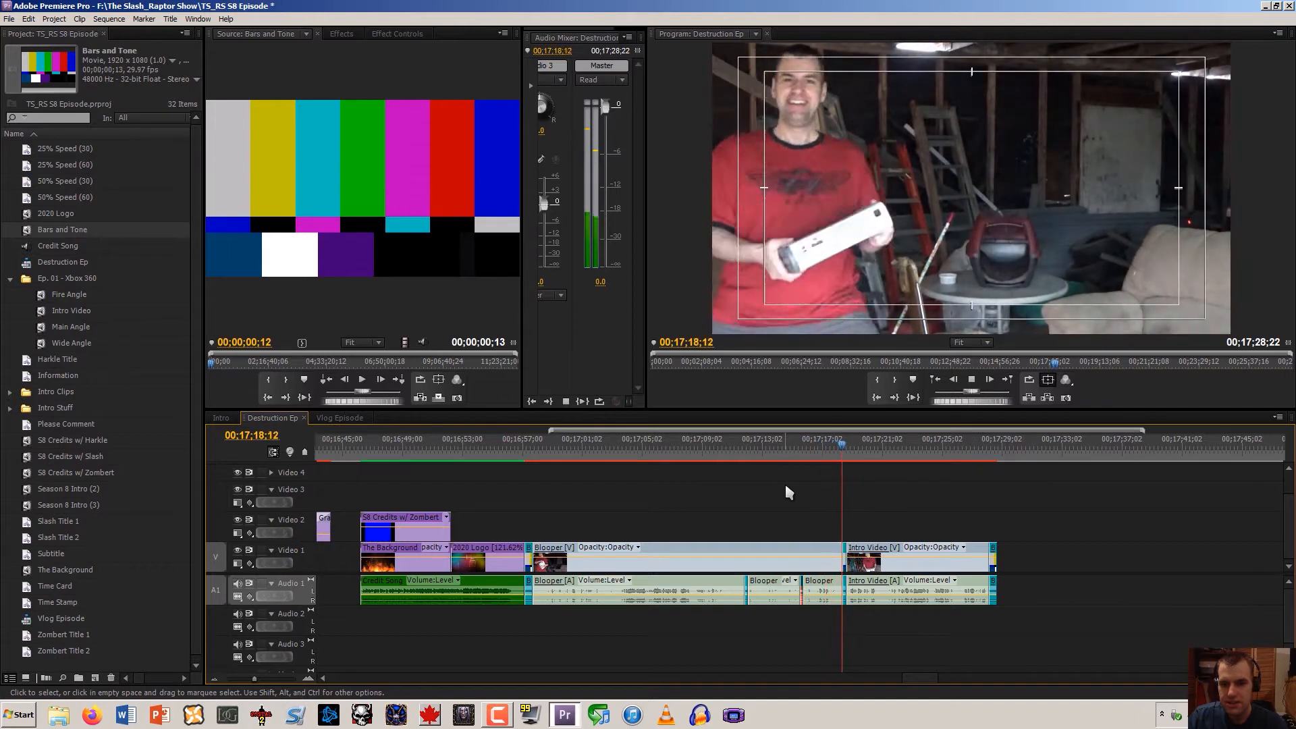
Cut Blooper's video and audio at 00;17;16;06 and delete the remaining part up to the second Bars and Tone clip
{"action": "left_click_drag", "start_coordinate": [835, 457], "coordinate": [717, 461]}
{"action": "left_click", "coordinate": [308, 679]}
{"action": "left_click", "coordinate": [308, 679]}
{"action": "left_click", "coordinate": [308, 679]}
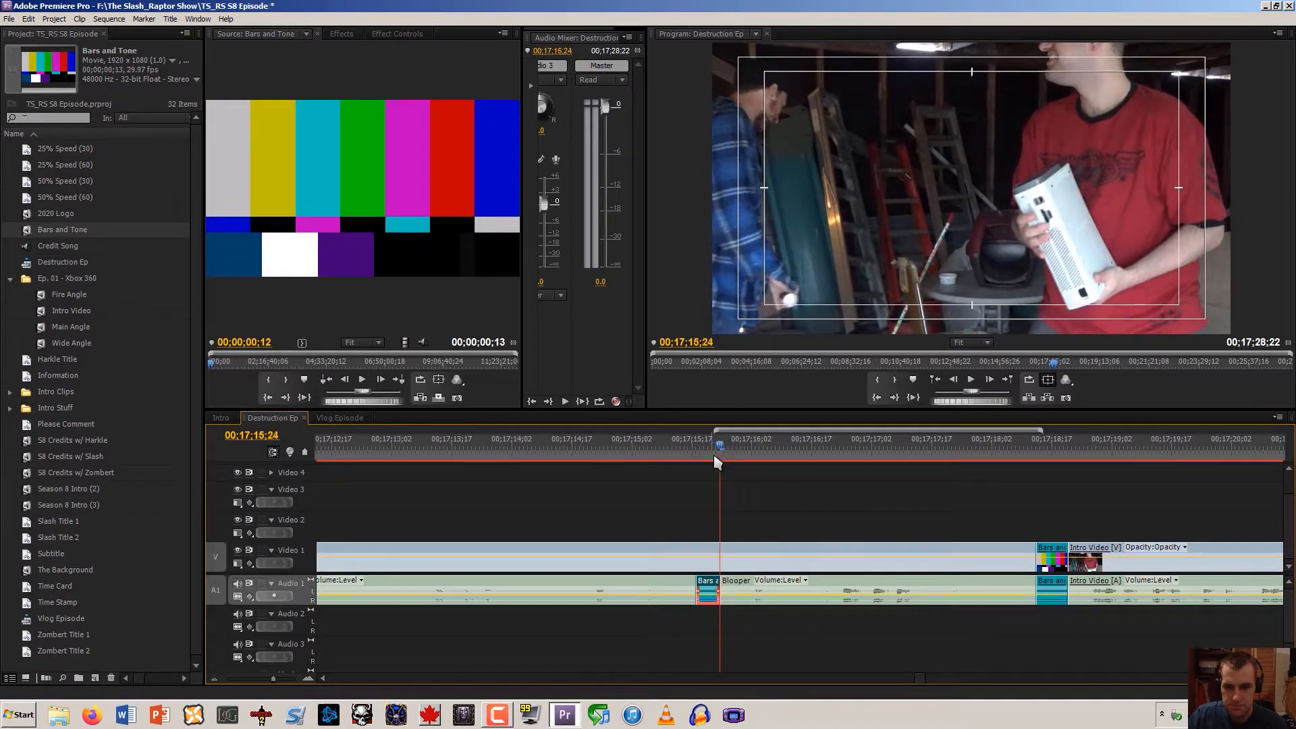
{"action": "key", "text": "space"}
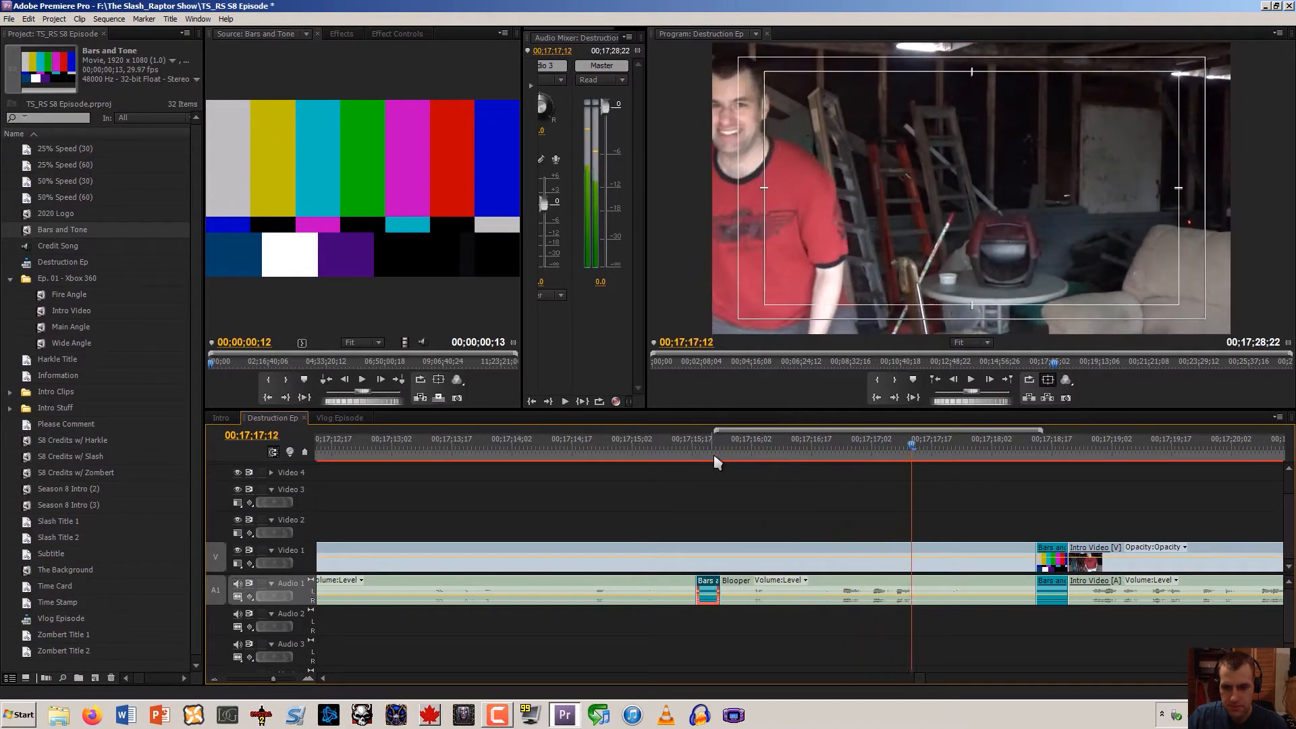
{"action": "key", "text": "Left"}
{"action": "key", "text": "Left"}
{"action": "key", "text": "Left"}
{"action": "key", "text": "Left"}
{"action": "key", "text": "Left"}
{"action": "key", "text": "Left"}
{"action": "key", "text": "Left"}
{"action": "key", "text": "Left"}
{"action": "key", "text": "Left"}
{"action": "key", "text": "Left"}
{"action": "key", "text": "Left"}
{"action": "key", "text": "Left"}
{"action": "key", "text": "Left"}
{"action": "key", "text": "Left"}
{"action": "key", "text": "Left"}
{"action": "key", "text": "Left"}
{"action": "key", "text": "Left"}
{"action": "key", "text": "Left"}
{"action": "key", "text": "Left"}
{"action": "key", "text": "Left"}
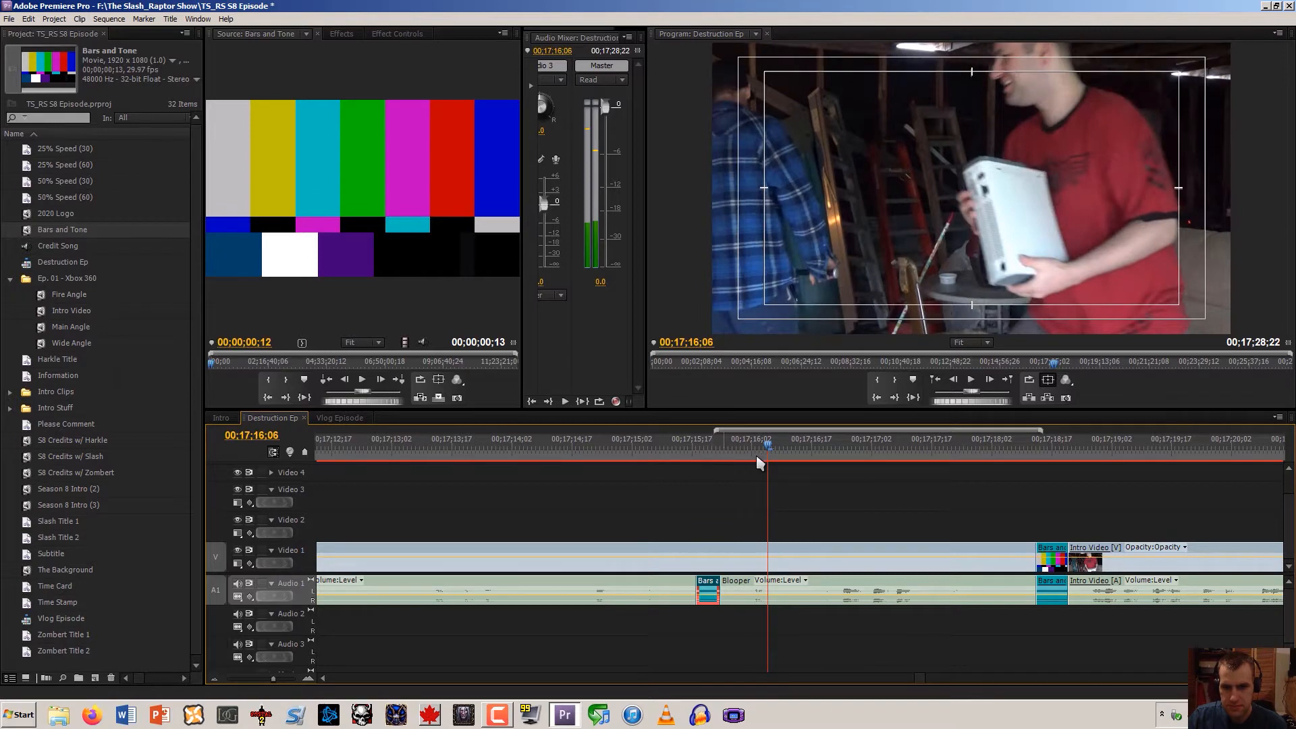
{"action": "key", "text": "ctrl+k"}
{"action": "left_click", "coordinate": [935, 554]}
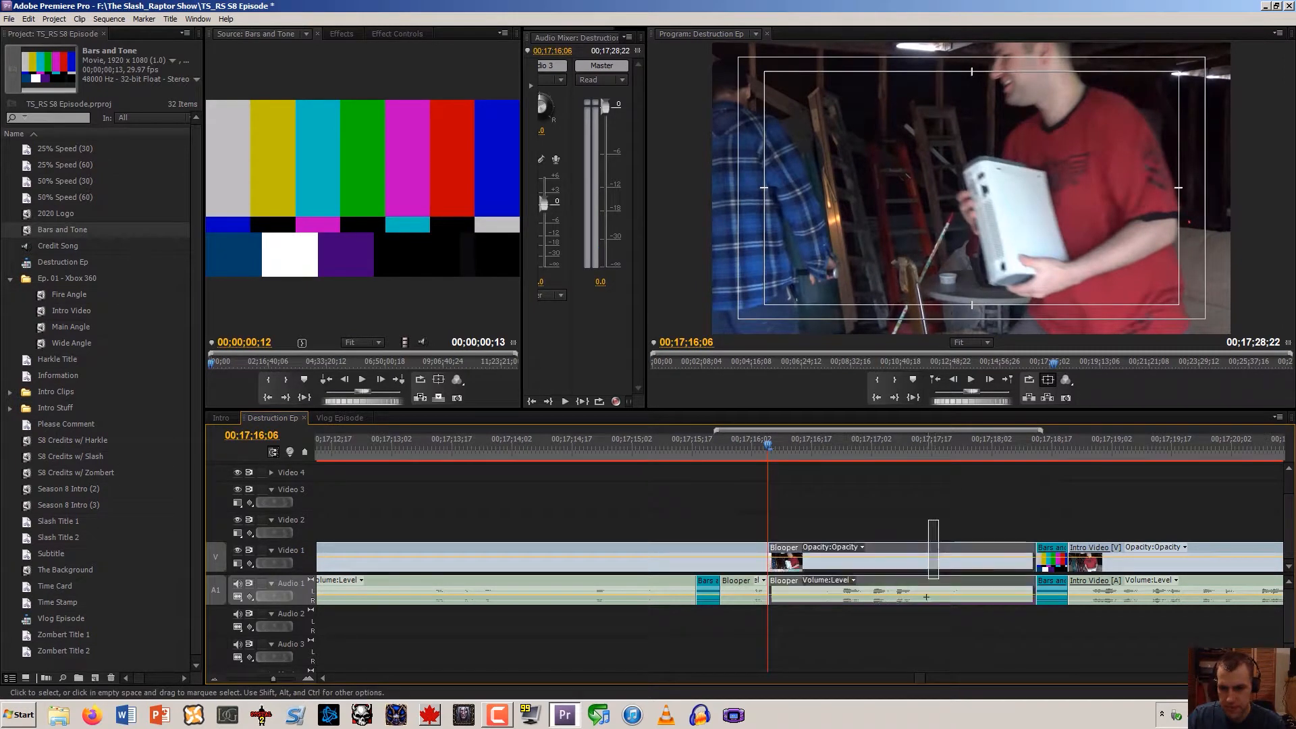
{"action": "key", "text": "Delete"}
Move the second Bars and Tone clip and Intro Video back to 00;17;16;06, and the last Bars and Tone clip against Intro Video's end
{"action": "left_click_drag", "start_coordinate": [1014, 518], "coordinate": [1148, 633]}
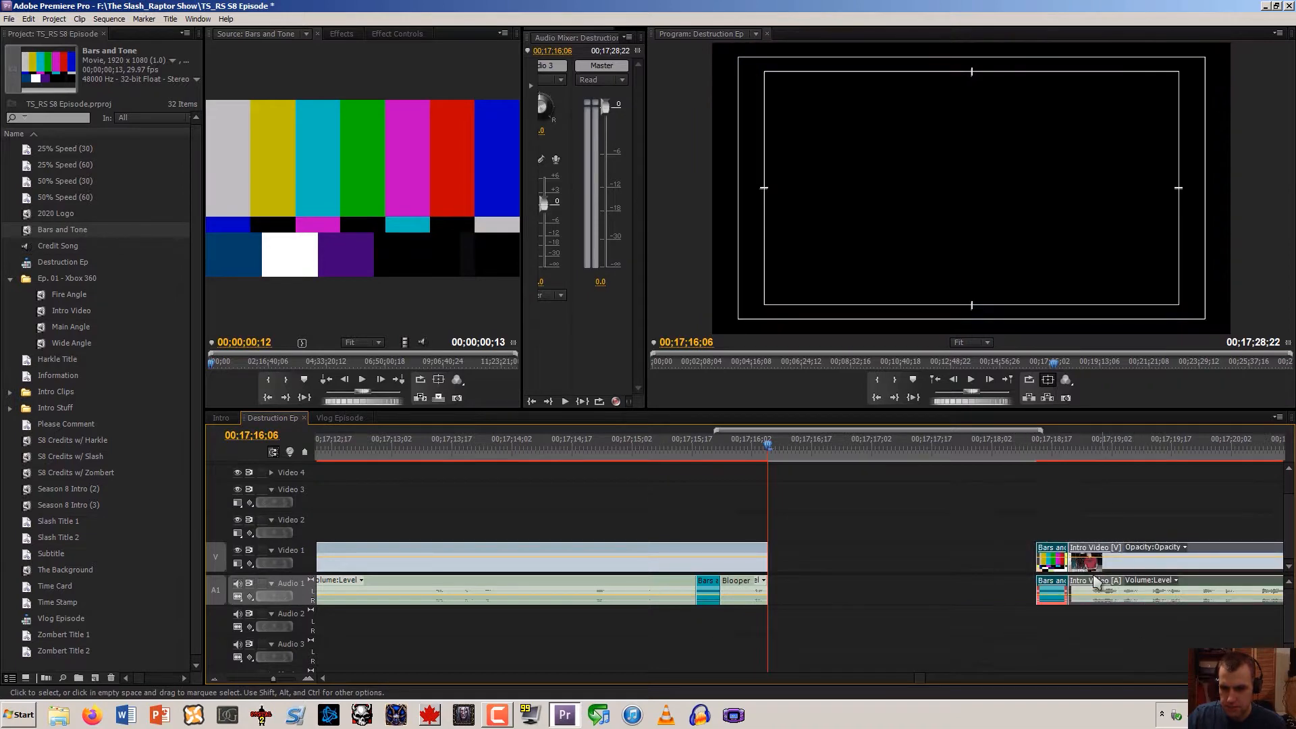
{"action": "left_click_drag", "start_coordinate": [1052, 579], "coordinate": [785, 581]}
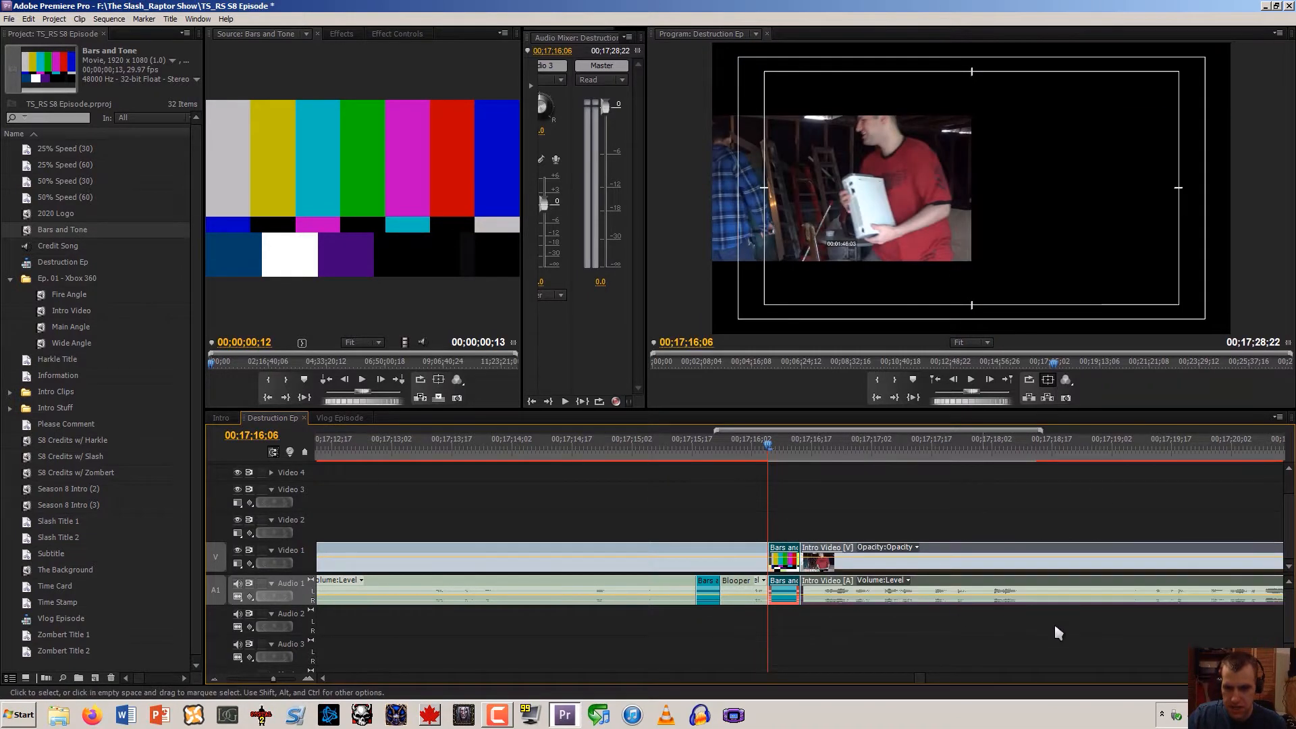
{"action": "scroll", "coordinate": [784, 581], "scroll_direction": "down", "scroll_amount": 1}
{"action": "left_click_drag", "start_coordinate": [399, 563], "coordinate": [870, 579]}
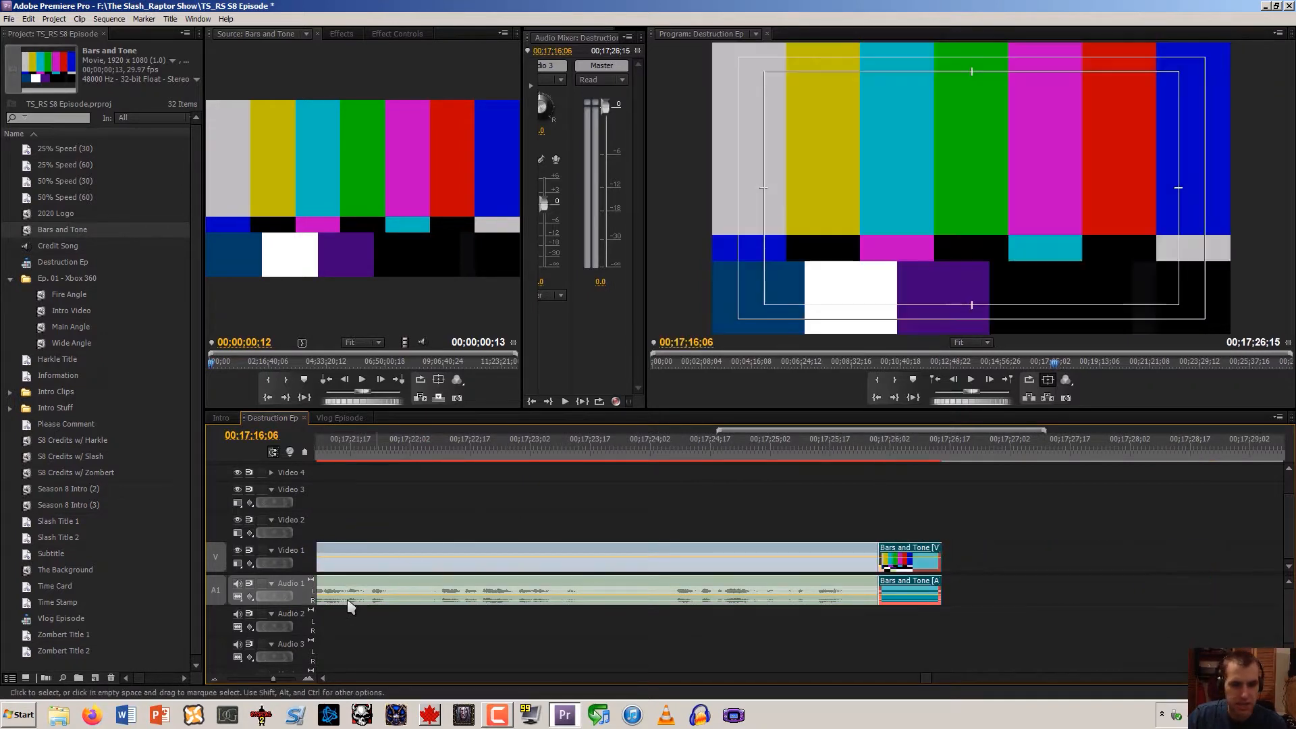
Play the sequence from about 00;17;14 across Blooper's new ending and into Intro Video
{"action": "left_click", "coordinate": [215, 678]}
{"action": "left_click", "coordinate": [216, 678]}
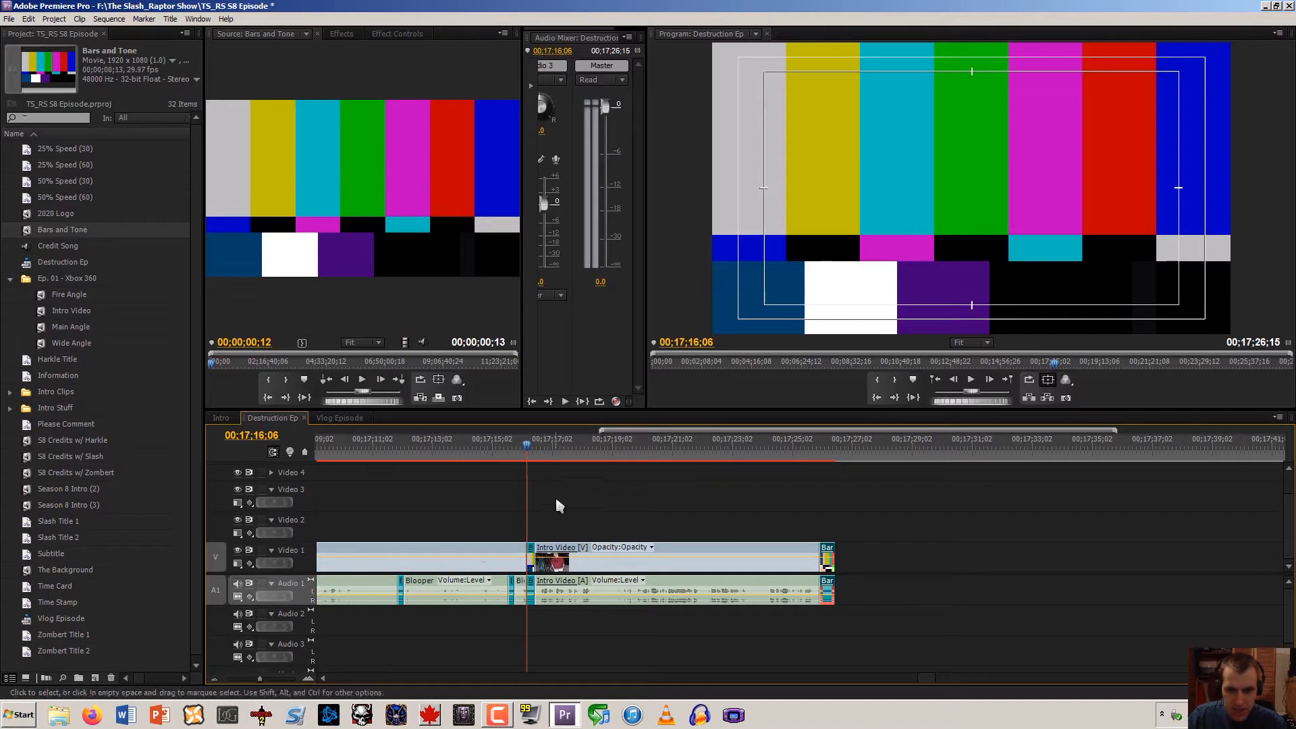
{"action": "left_click", "coordinate": [309, 680]}
{"action": "left_click", "coordinate": [684, 447]}
{"action": "key", "text": "space"}
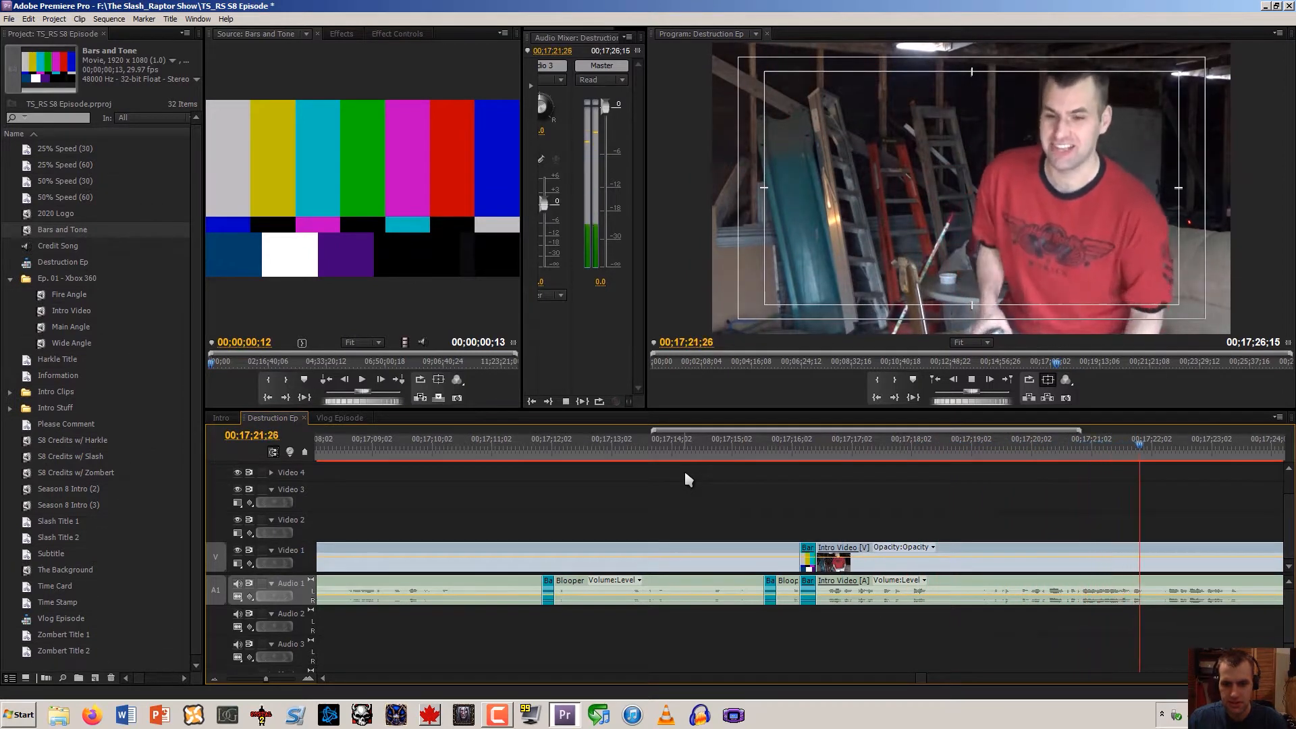
{"action": "key", "text": "space"}
Move Blooper with its tone beeps past Intro Video and place the last Bars and Tone clip at Blooper's end
{"action": "left_click", "coordinate": [214, 679]}
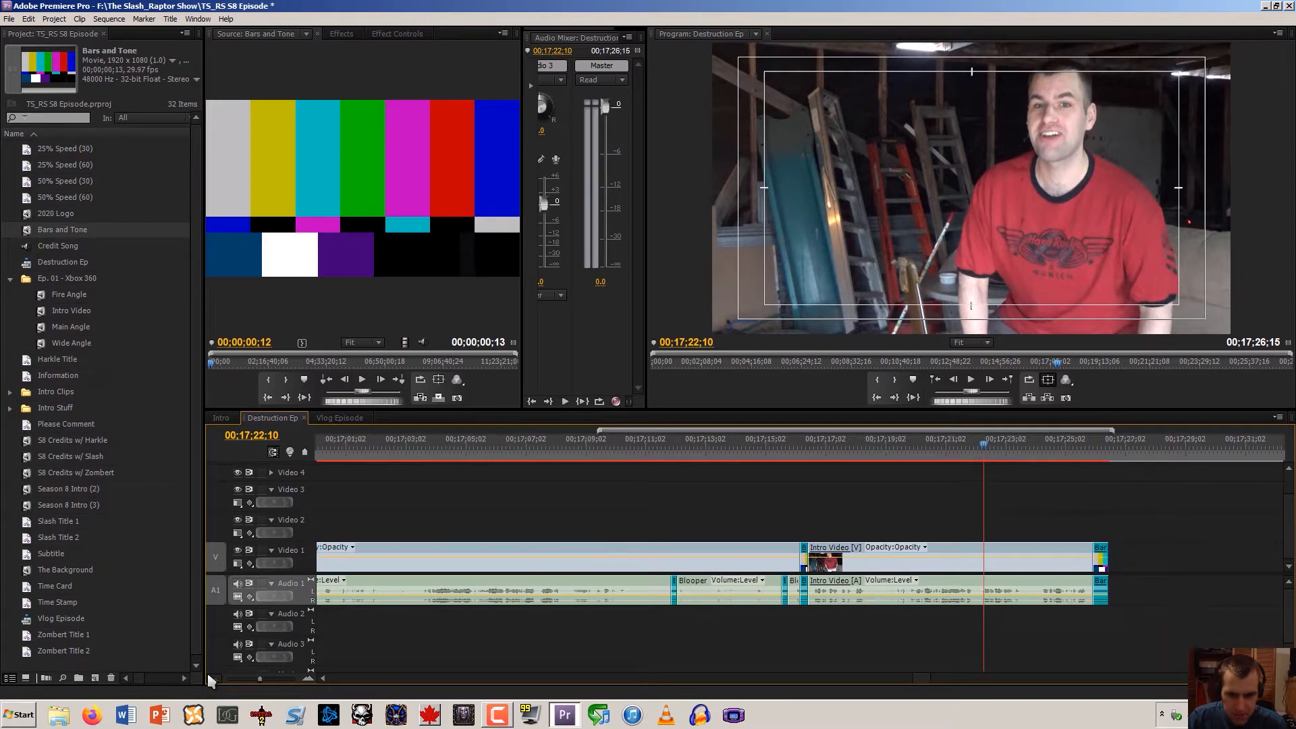
{"action": "left_click", "coordinate": [214, 679]}
{"action": "left_click_drag", "start_coordinate": [547, 532], "coordinate": [793, 599]}
{"action": "left_click_drag", "start_coordinate": [718, 571], "coordinate": [1161, 571]}
{"action": "left_click_drag", "start_coordinate": [956, 570], "coordinate": [1253, 570]}
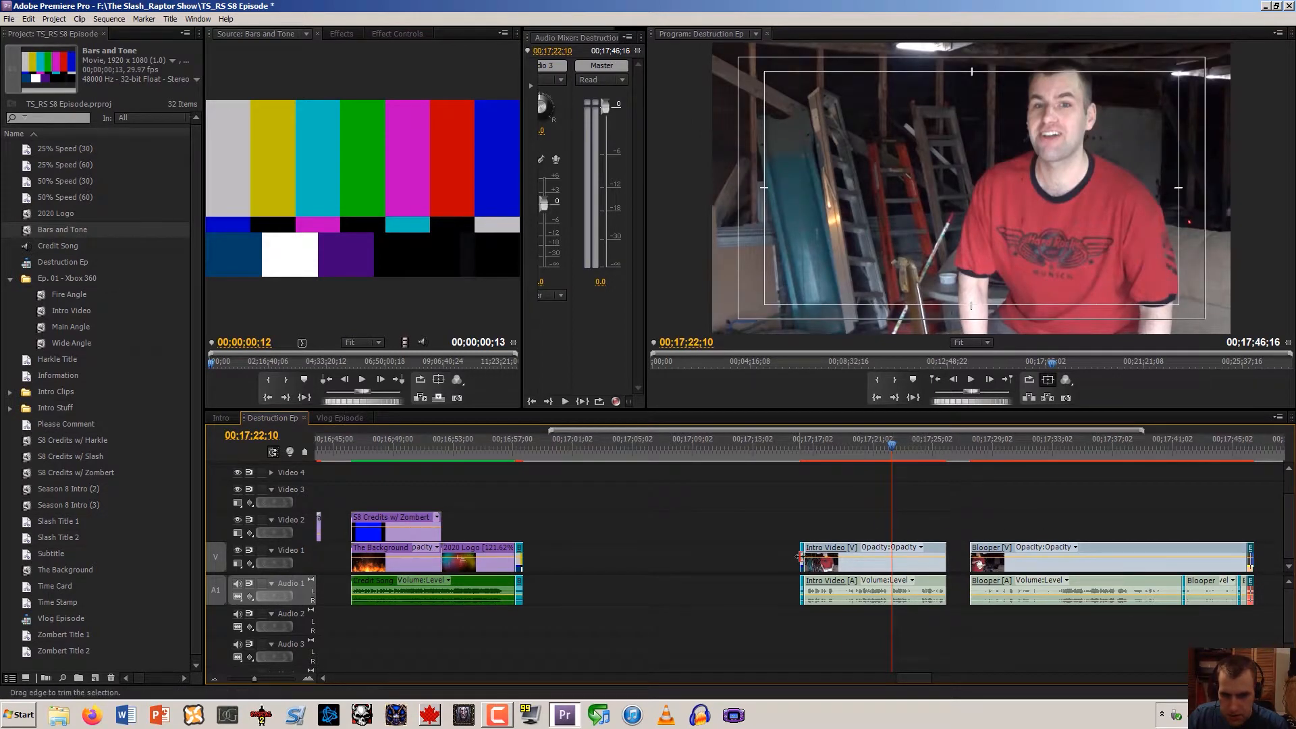
Place the other Bars and Tone clip between Intro Video and Blooper, and close the gaps back to the first Bars and Tone clip
{"action": "left_click_drag", "start_coordinate": [803, 561], "coordinate": [1266, 625]}
{"action": "left_click_drag", "start_coordinate": [1044, 569], "coordinate": [1024, 571]}
{"action": "left_click_drag", "start_coordinate": [762, 496], "coordinate": [1246, 635]}
{"action": "left_click_drag", "start_coordinate": [837, 569], "coordinate": [556, 582]}
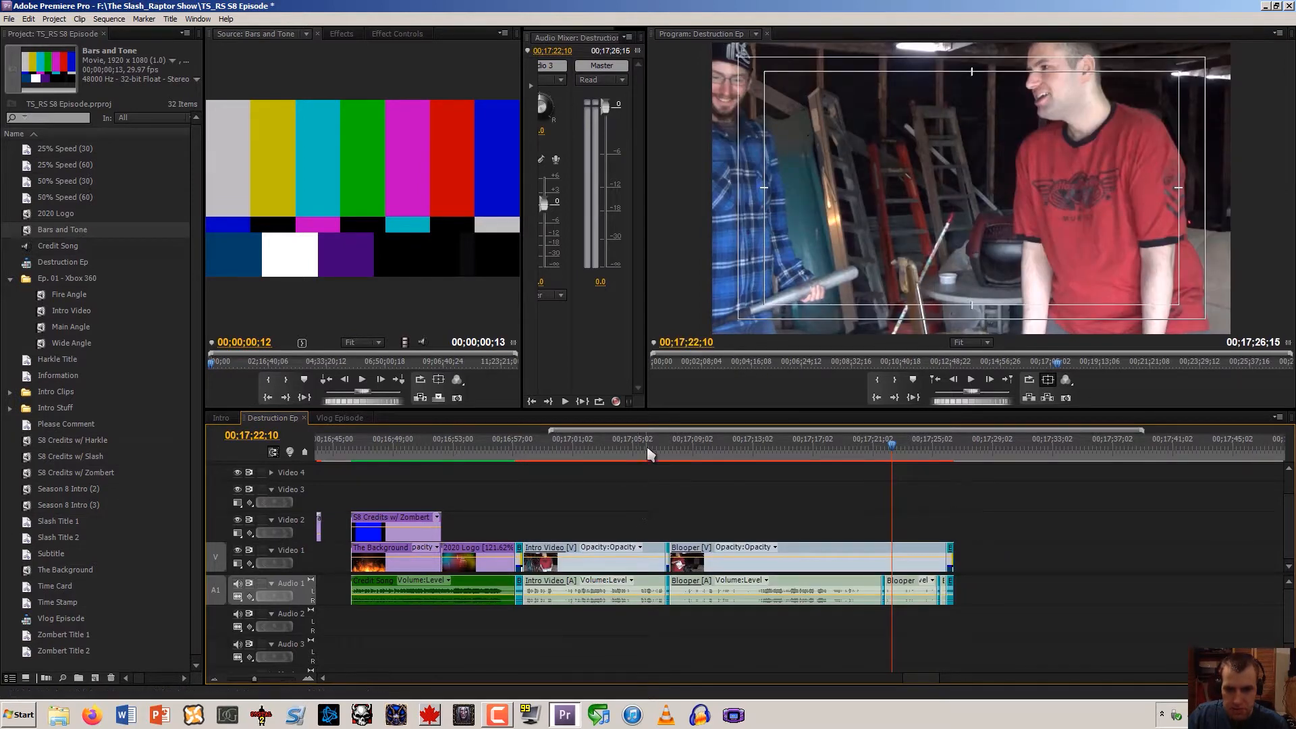
Play the reordered outtakes from about 00;17;05 to the end of the sequence and save the project
{"action": "left_click", "coordinate": [628, 453]}
{"action": "key", "text": "space"}
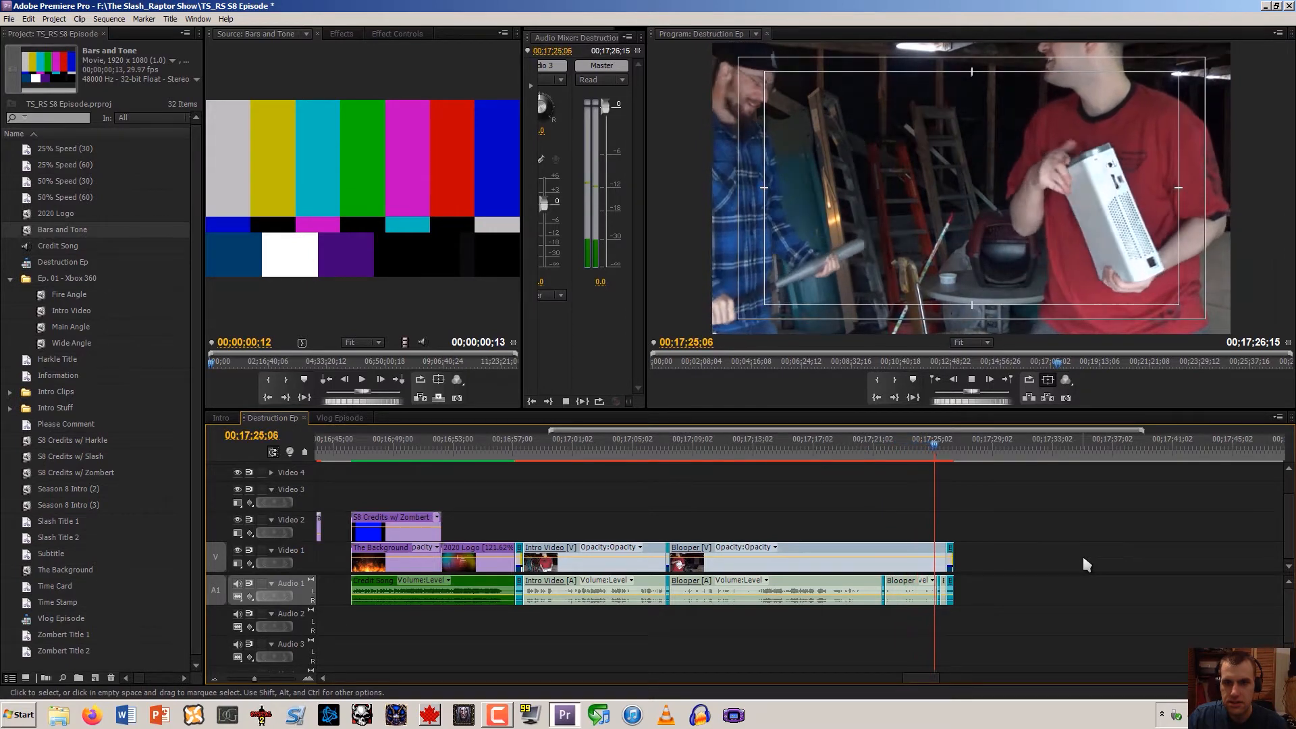
{"action": "key", "text": "ctrl+s"}
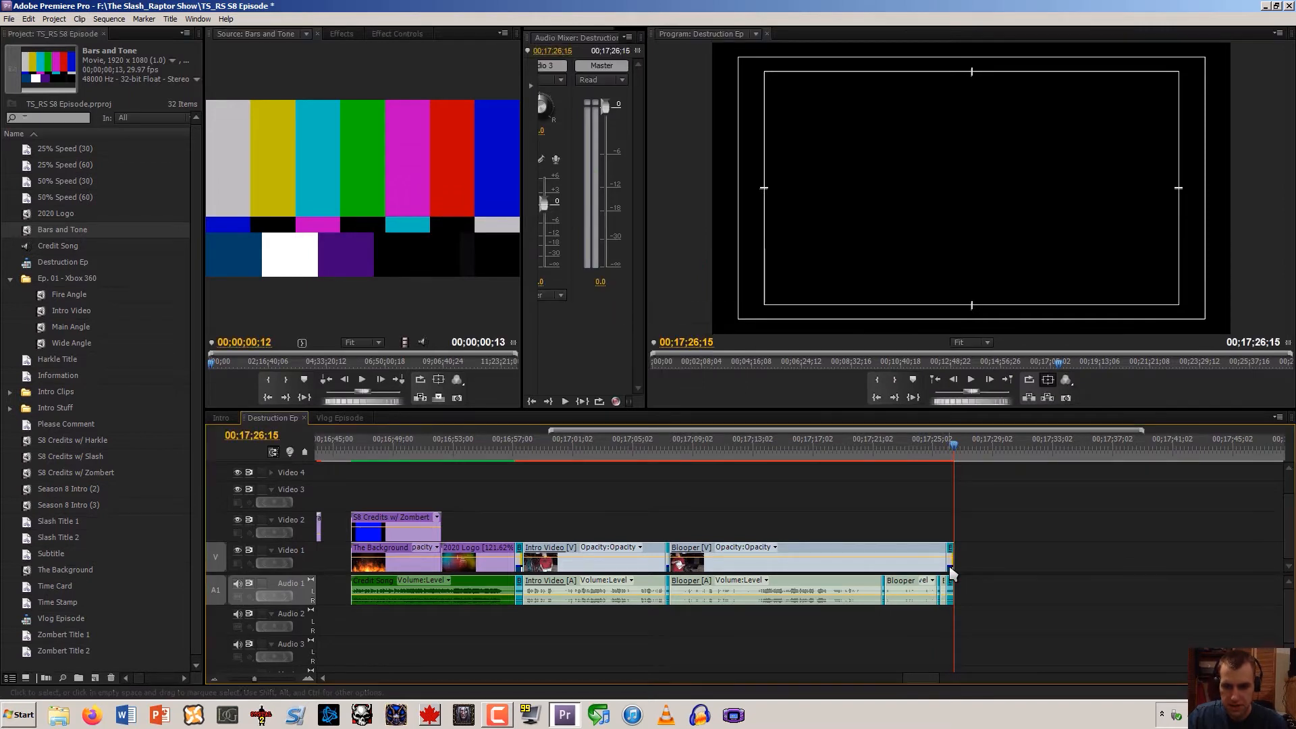
Remove the last Bars and Tone clip and apply a Dip to Black transition to the end of Blooper
{"action": "left_click", "coordinate": [341, 34]}
{"action": "left_click", "coordinate": [220, 229]}
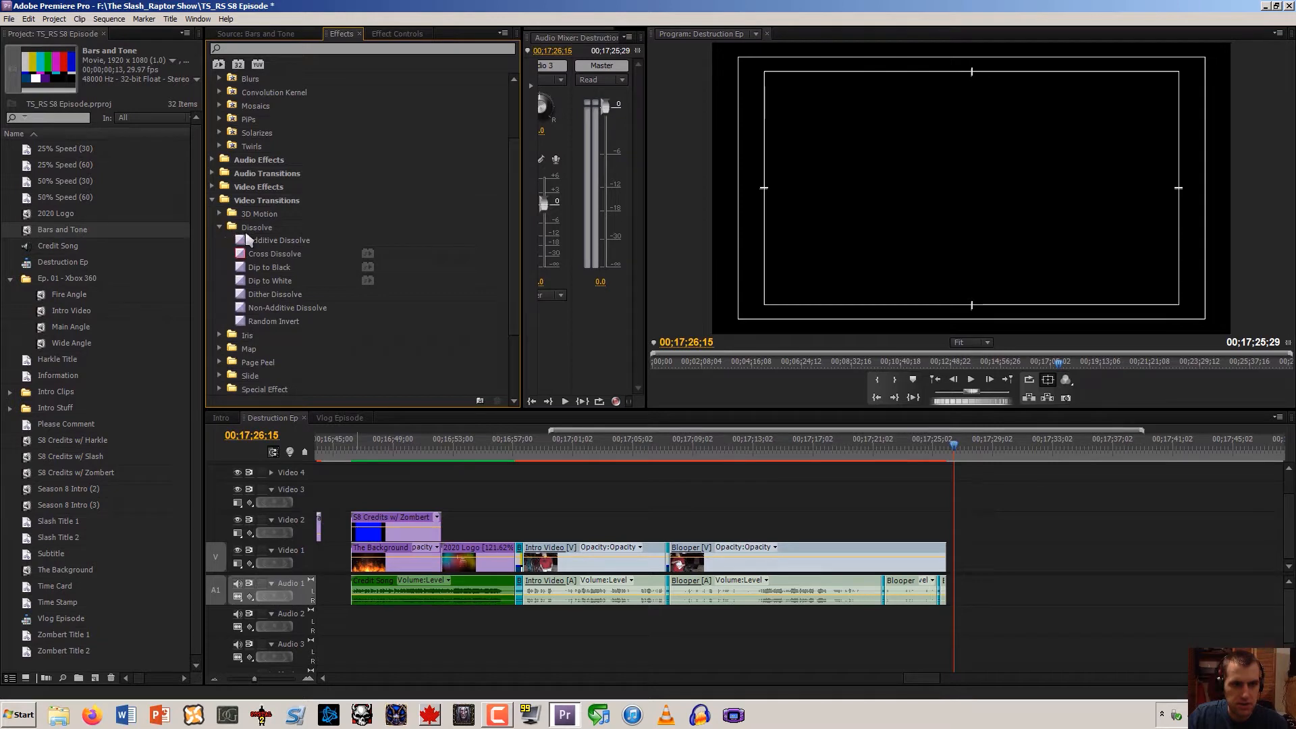
{"action": "left_click", "coordinate": [243, 270]}
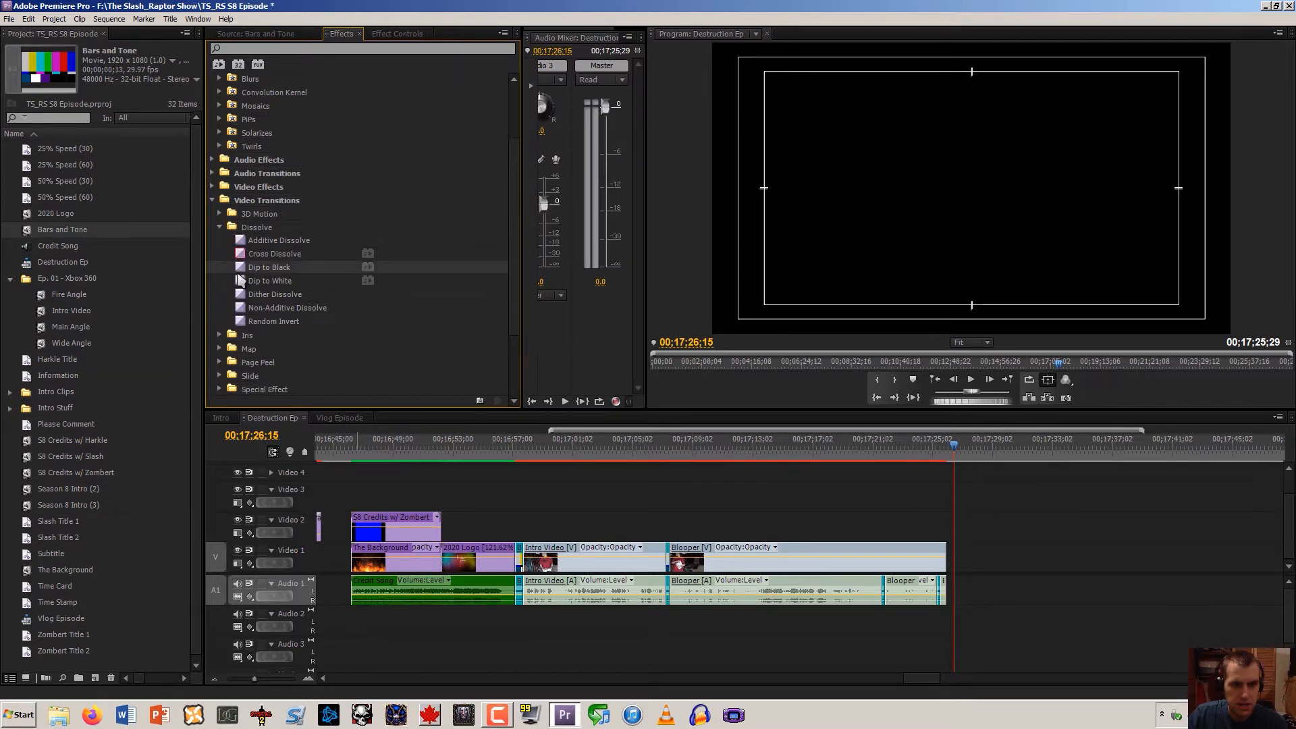
{"action": "left_click_drag", "start_coordinate": [241, 277], "coordinate": [940, 547]}
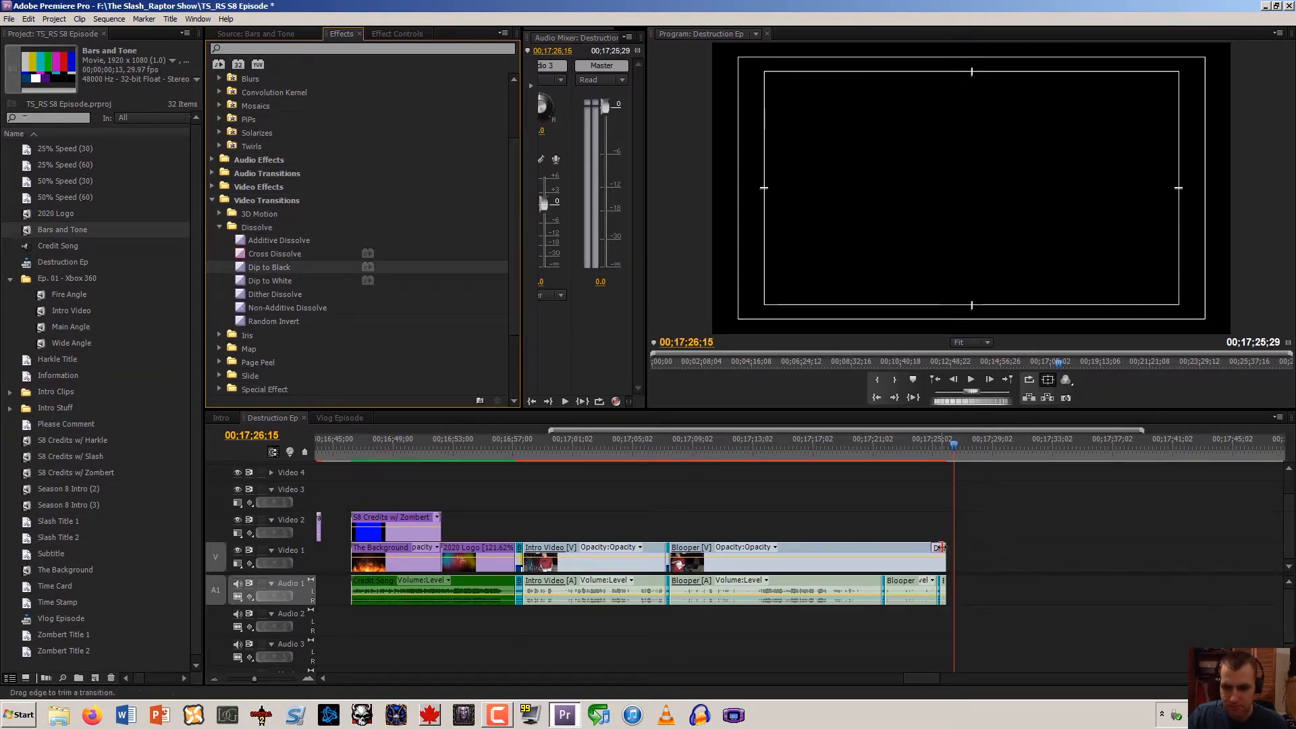
Play the end of Blooper from 00;17;24;08 to check the Dip to Black transition
{"action": "left_click", "coordinate": [939, 461]}
{"action": "left_click", "coordinate": [922, 456]}
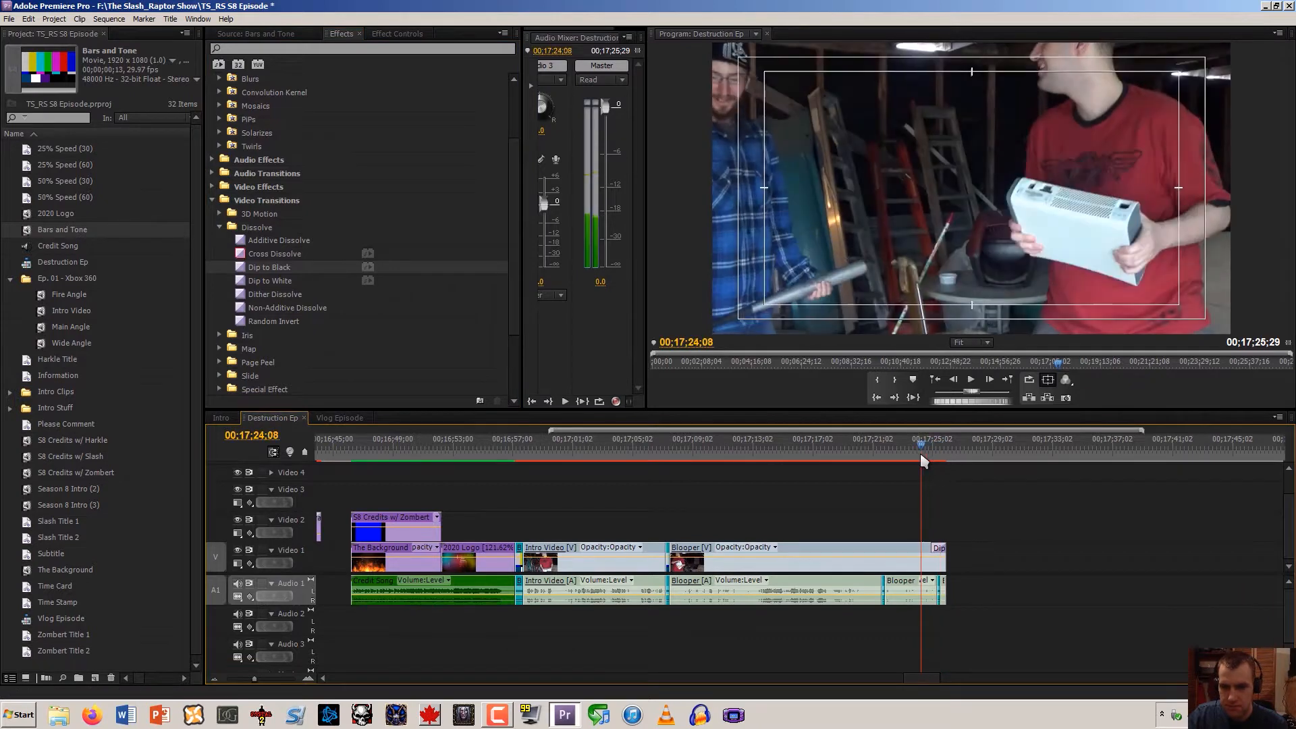
{"action": "key", "text": "space"}
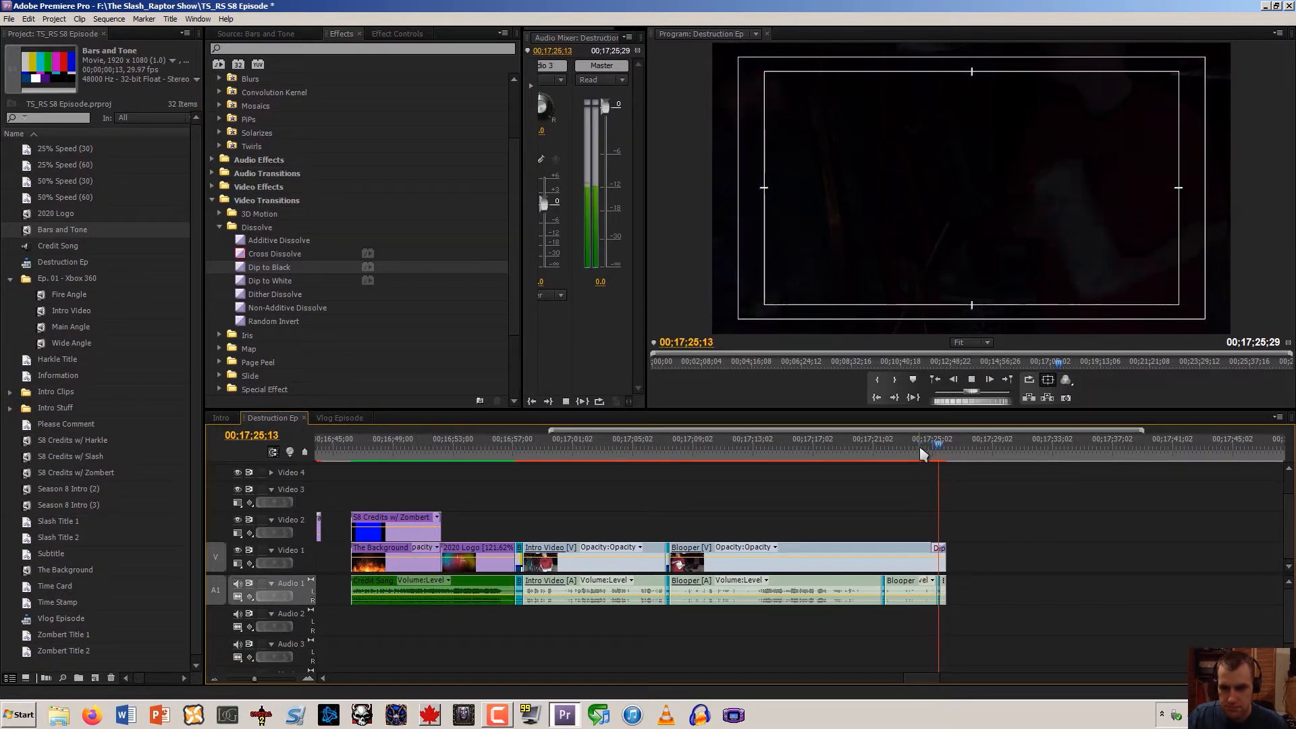
Shorten the Dip to Black transition at the end of Blooper and play the ending from 00;17;24;27
{"action": "left_click", "coordinate": [308, 679]}
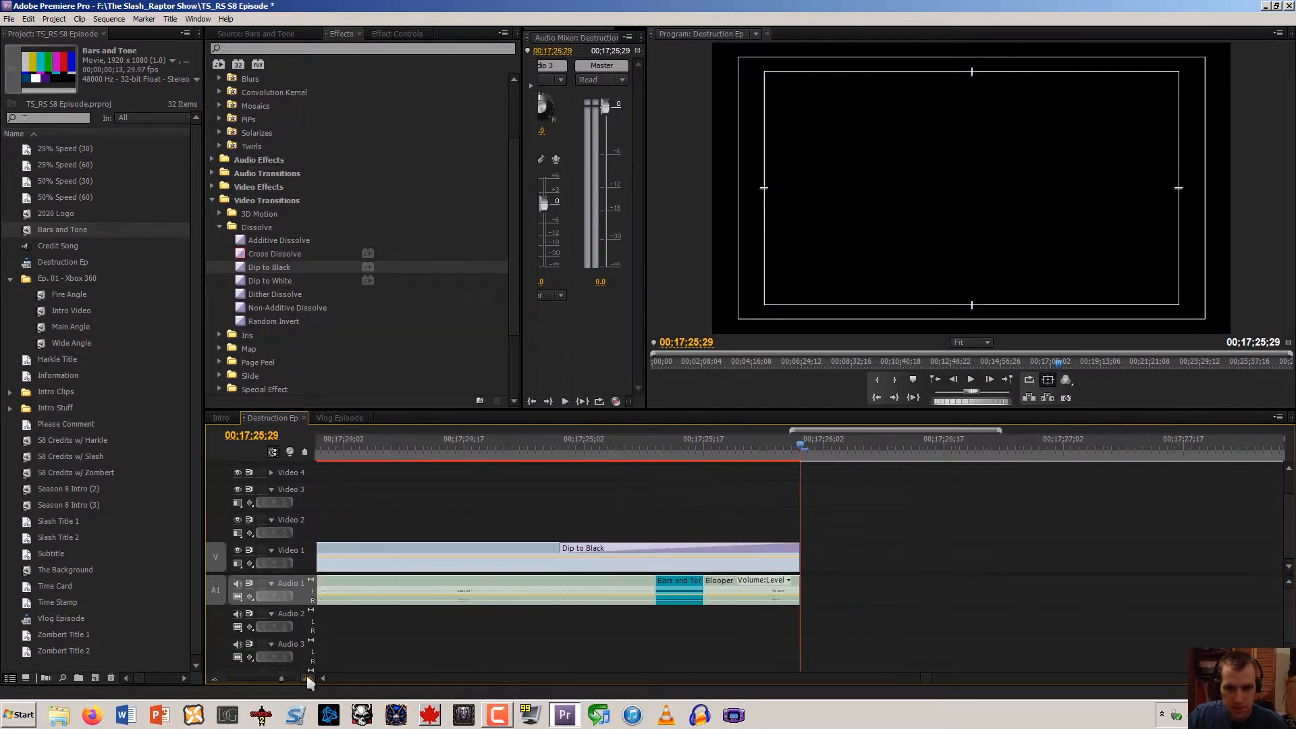
{"action": "left_click_drag", "start_coordinate": [619, 532], "coordinate": [545, 454]}
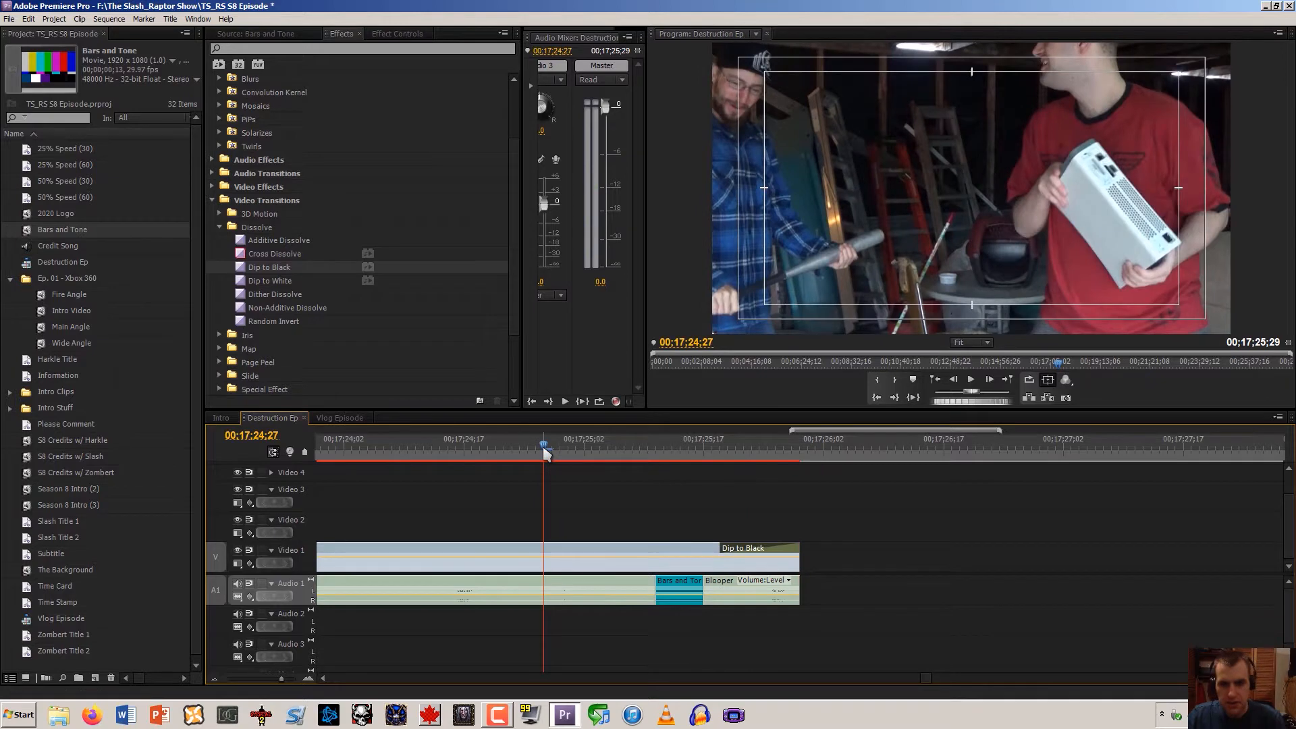
{"action": "key", "text": "space"}
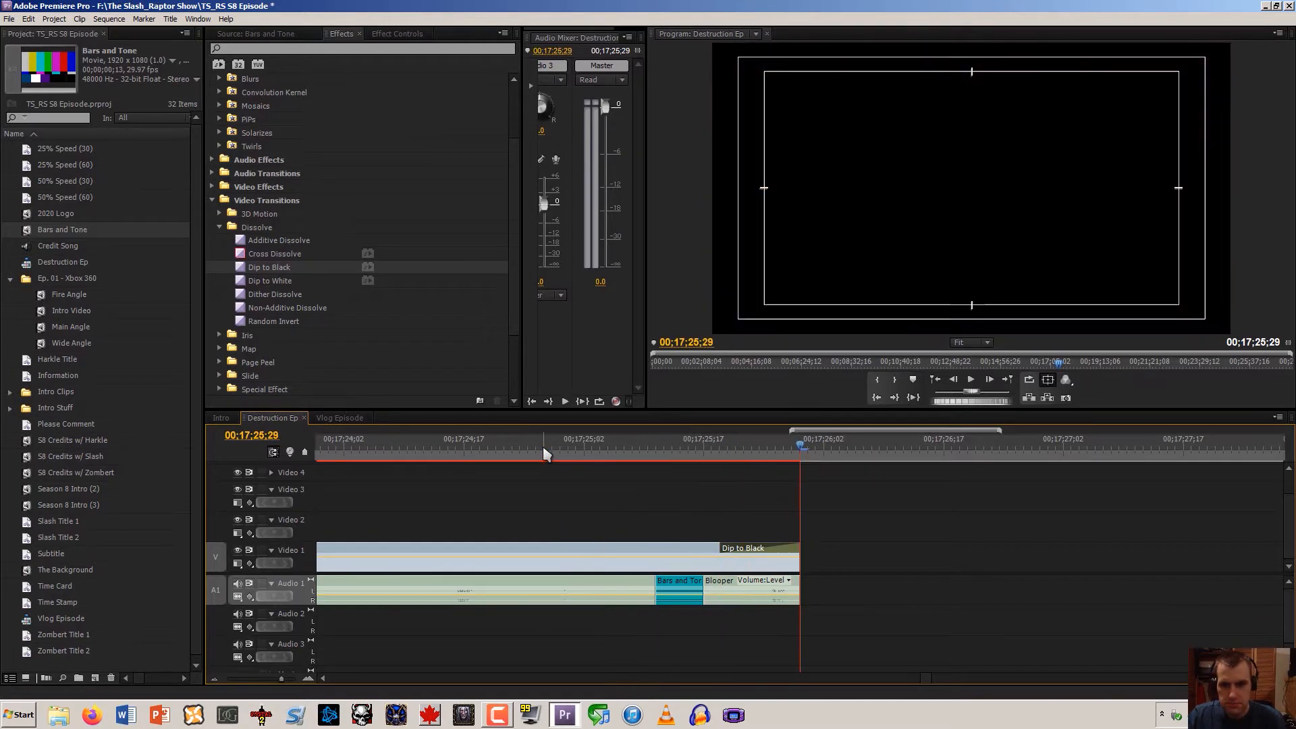
Remove the Dip to Black transition from the end of Blooper and return the timeline view to the sequence's start
{"action": "key", "text": "Delete"}
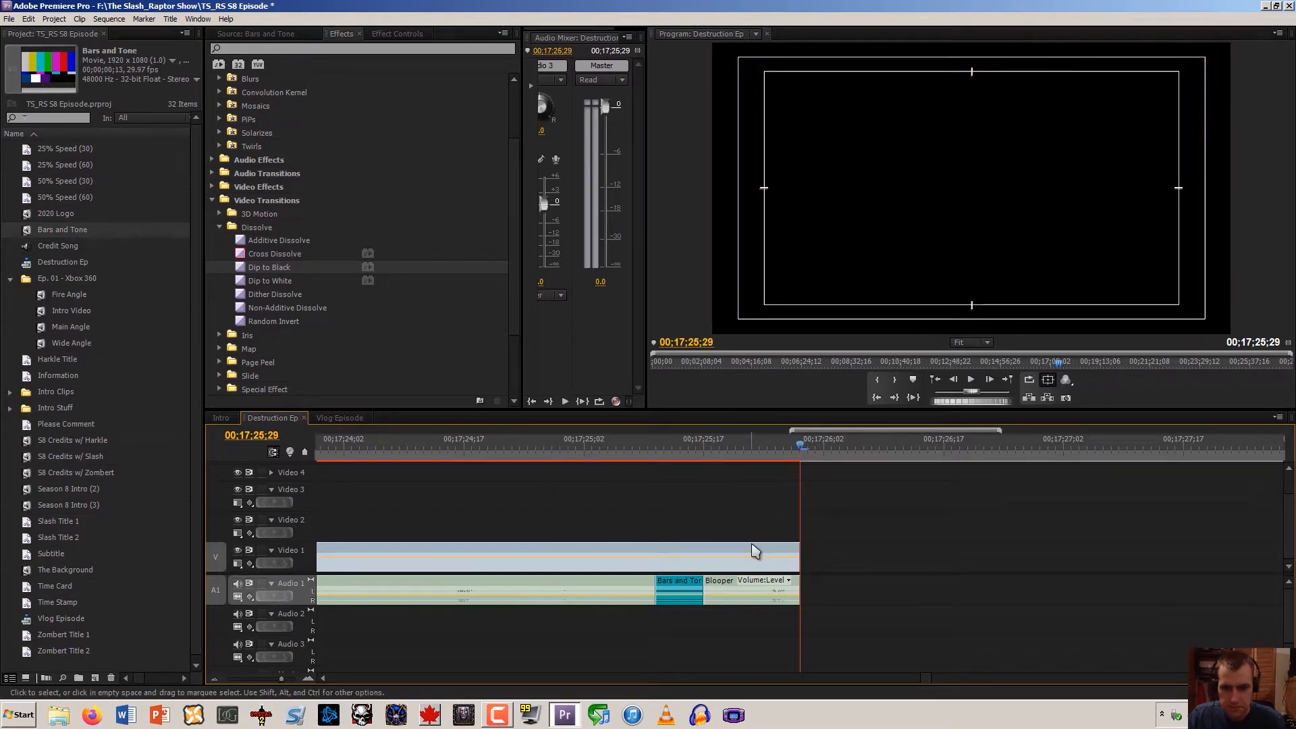
{"action": "left_click", "coordinate": [214, 679]}
{"action": "left_click", "coordinate": [214, 679]}
{"action": "left_click", "coordinate": [214, 679]}
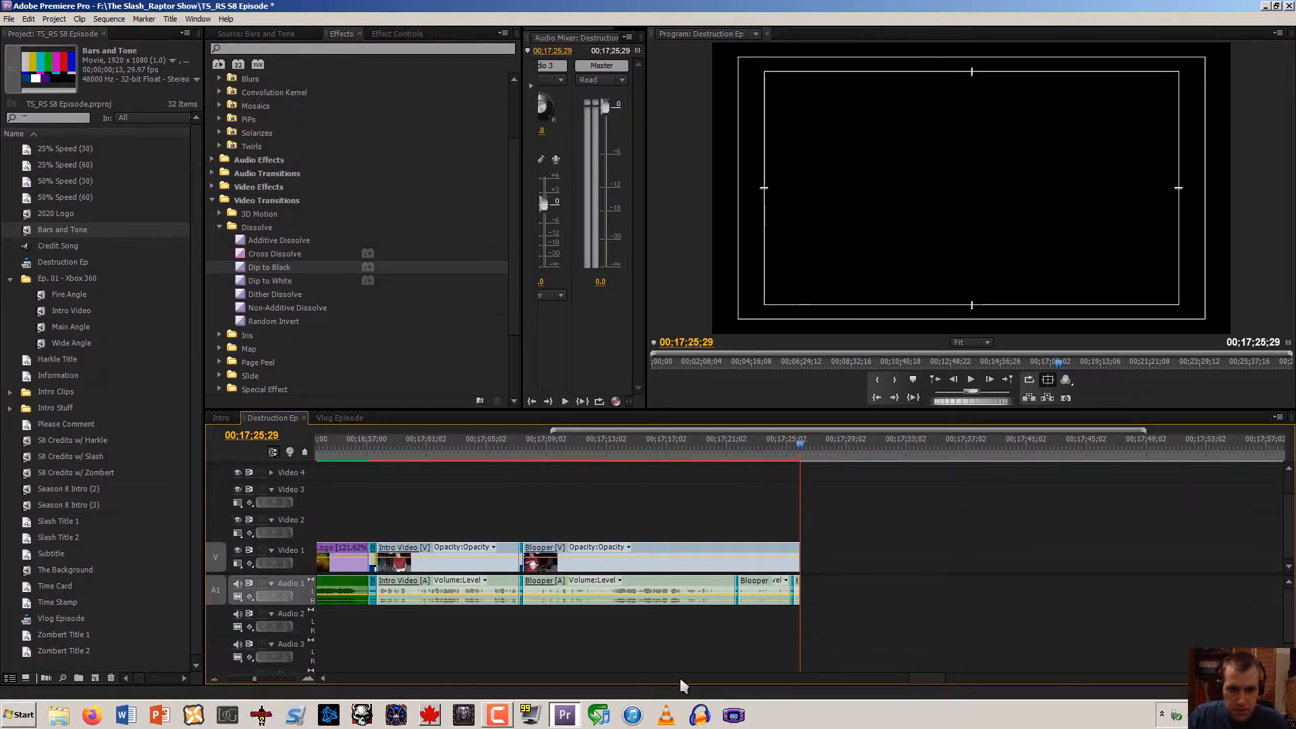
{"action": "left_click", "coordinate": [214, 678]}
{"action": "left_click", "coordinate": [214, 678]}
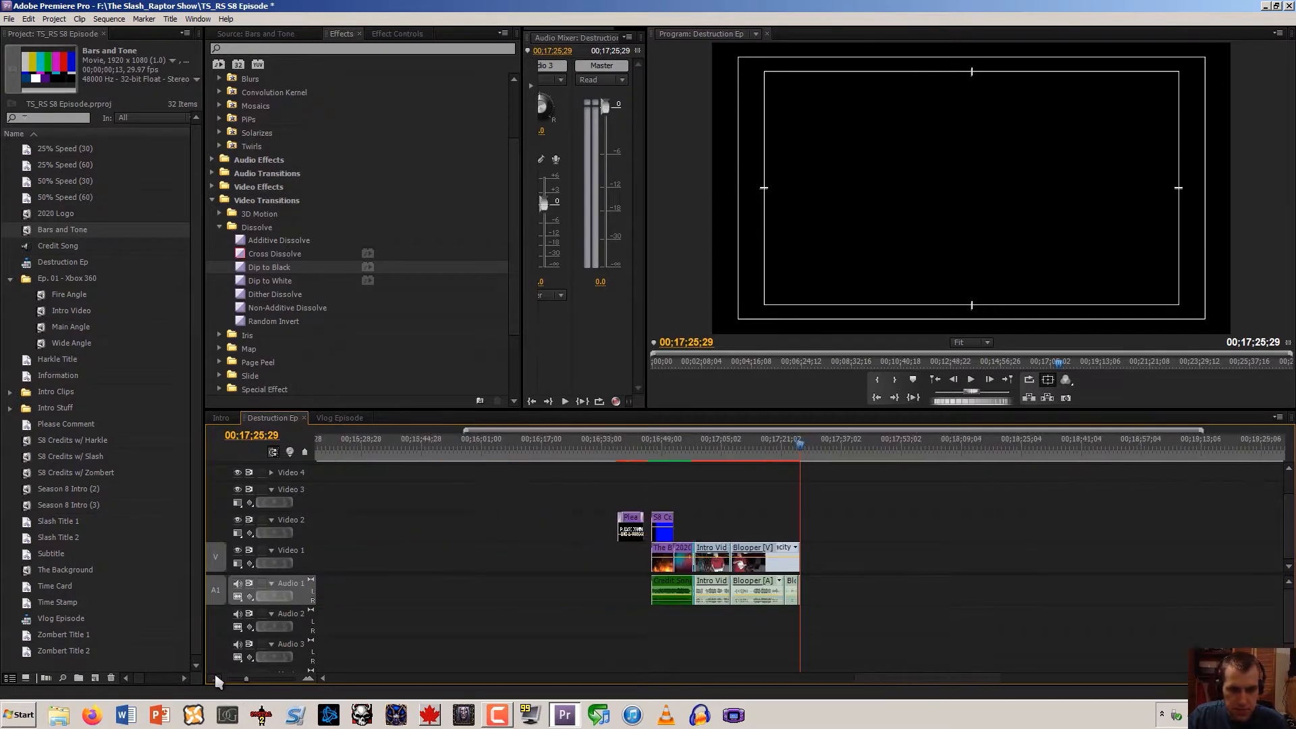
{"action": "left_click", "coordinate": [214, 678]}
{"action": "left_click_drag", "start_coordinate": [935, 678], "coordinate": [478, 678]}
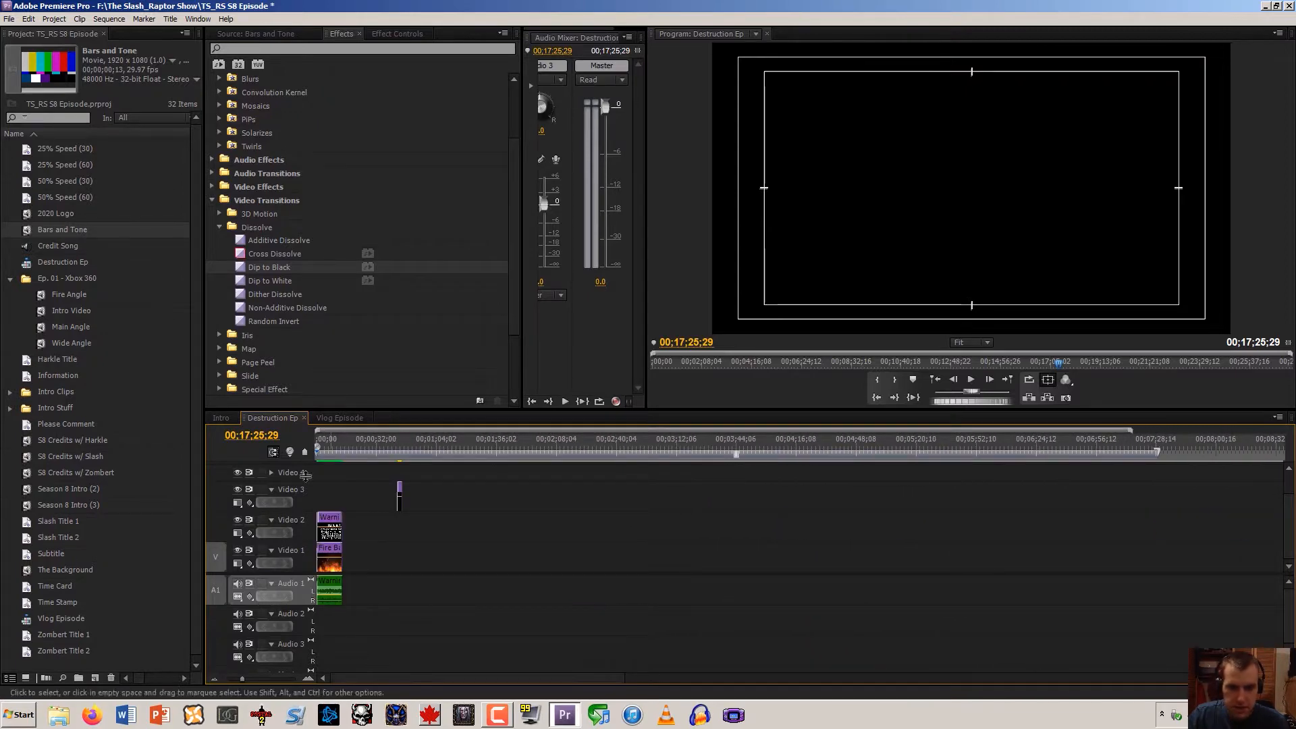
Load Intro Video in the Source monitor and start a new selection at its old Out point, 00:01:59:17
{"action": "left_click", "coordinate": [251, 35]}
{"action": "left_click", "coordinate": [306, 34]}
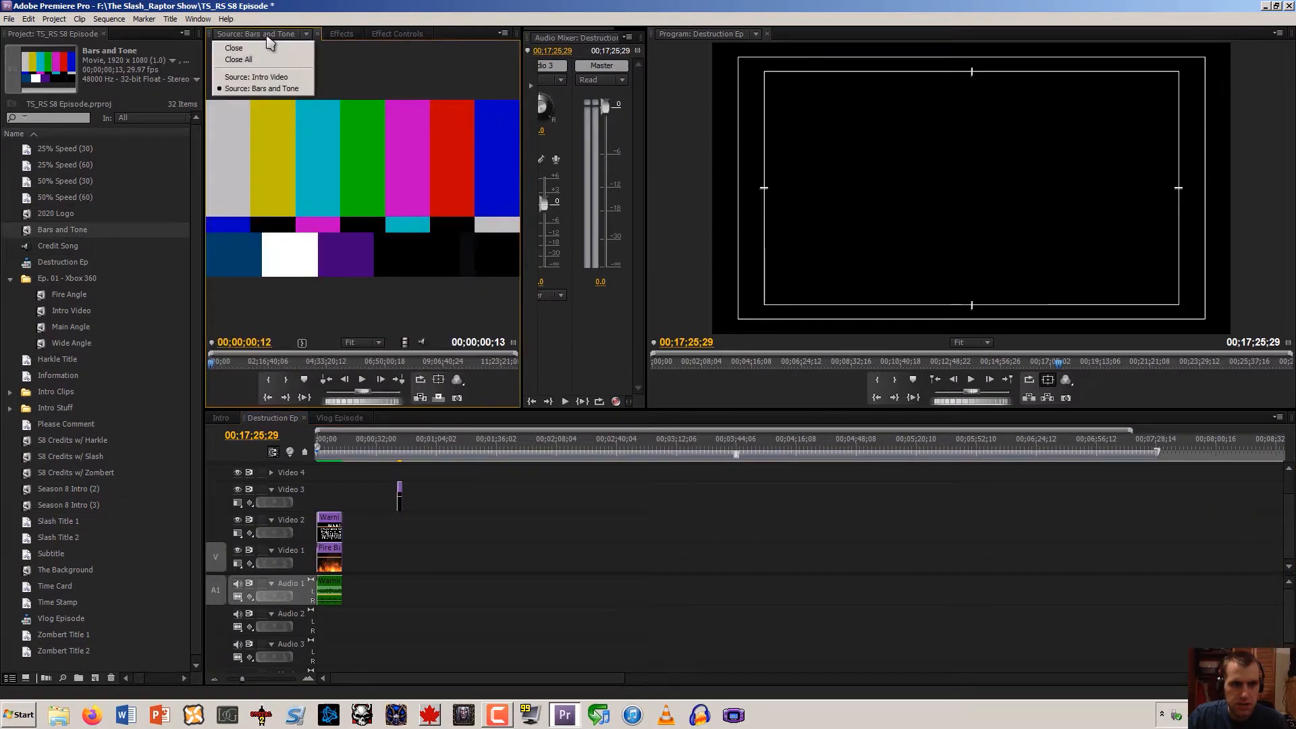
{"action": "left_click", "coordinate": [257, 69]}
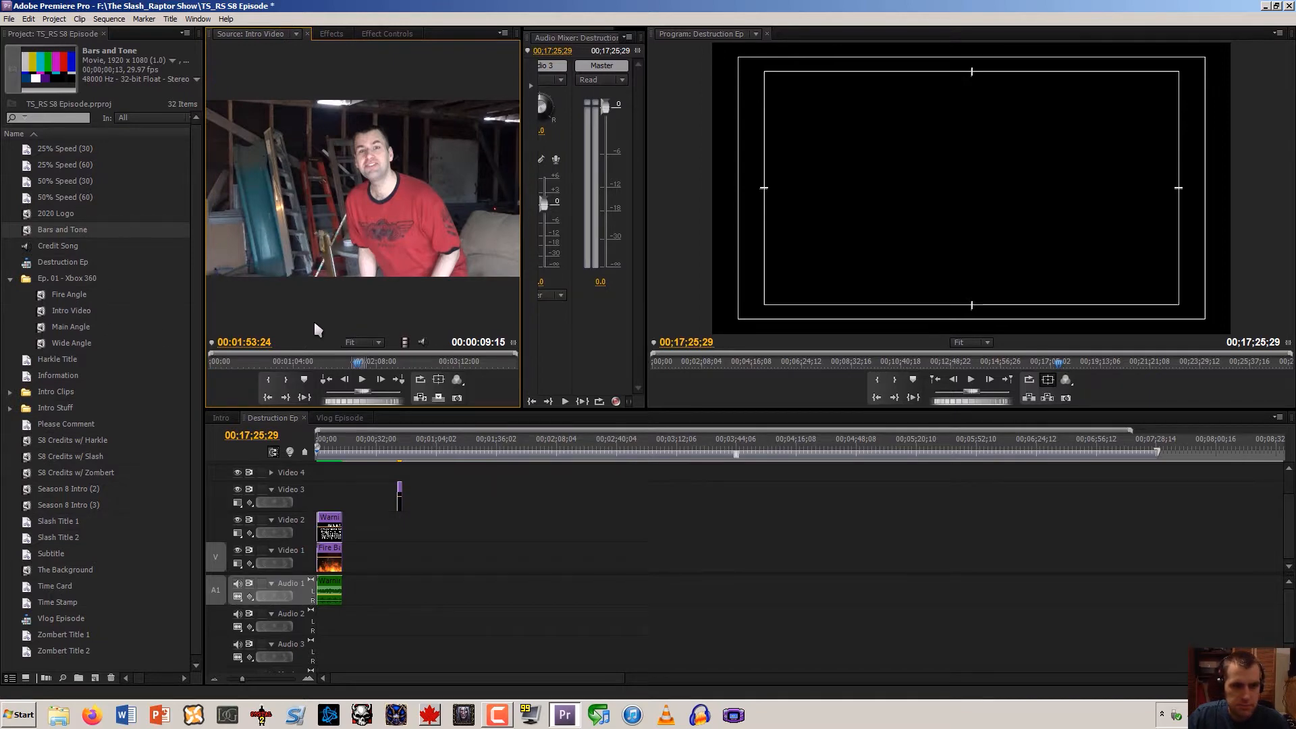
{"action": "left_click", "coordinate": [294, 399]}
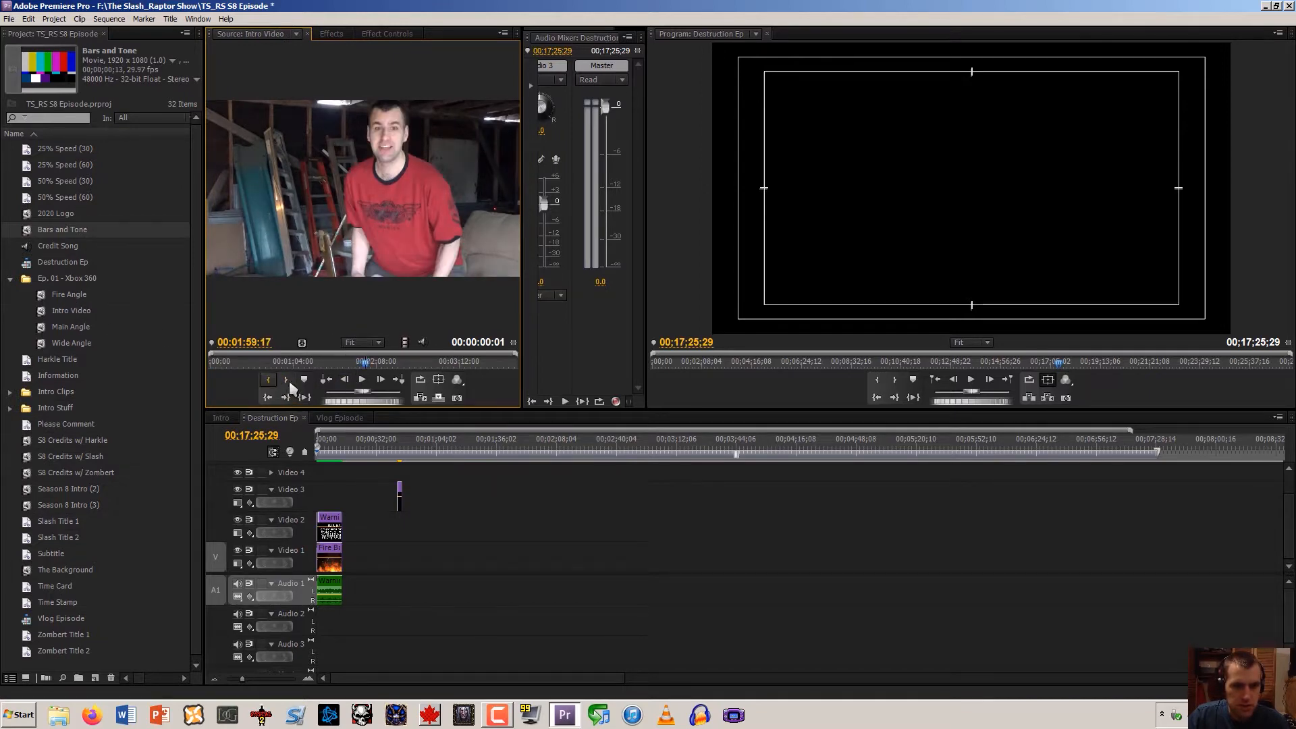
Play on through Intro Video and mark a new section from 00:03:03:13 to 00:03:48:21
{"action": "left_click", "coordinate": [363, 383]}
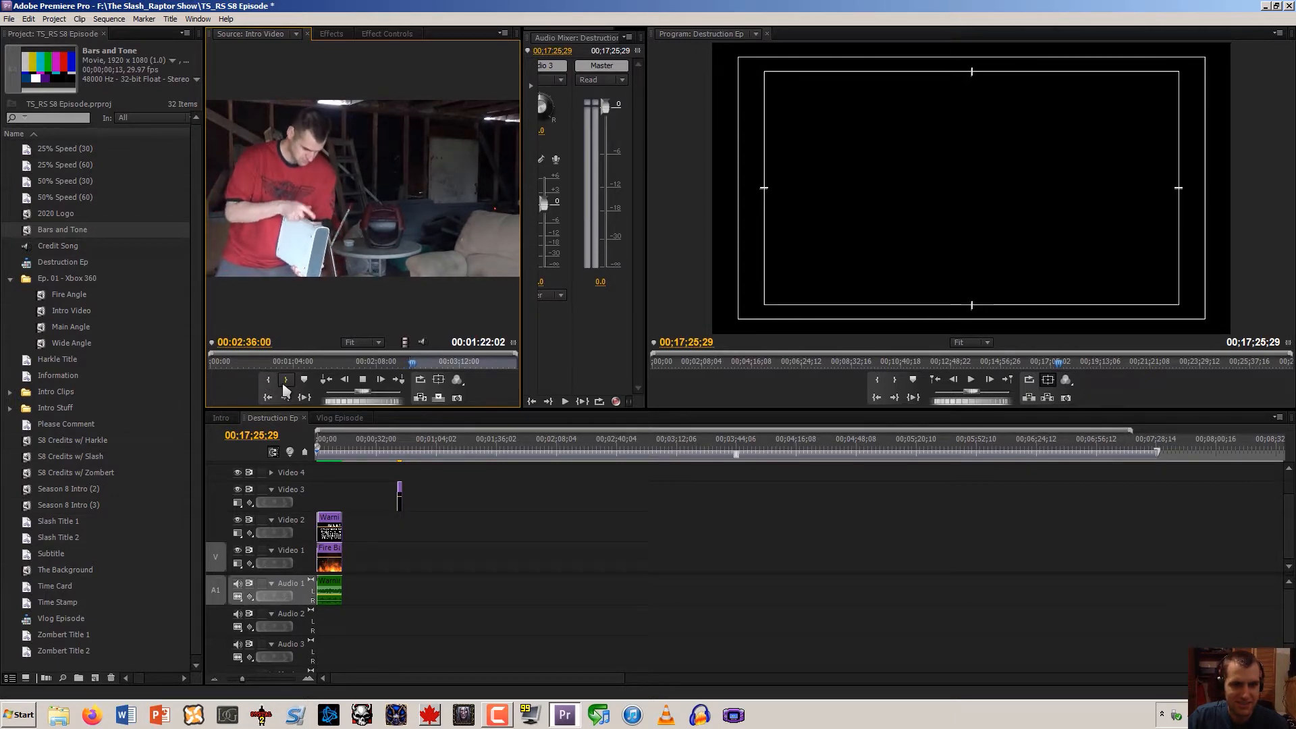
{"action": "left_click", "coordinate": [268, 380]}
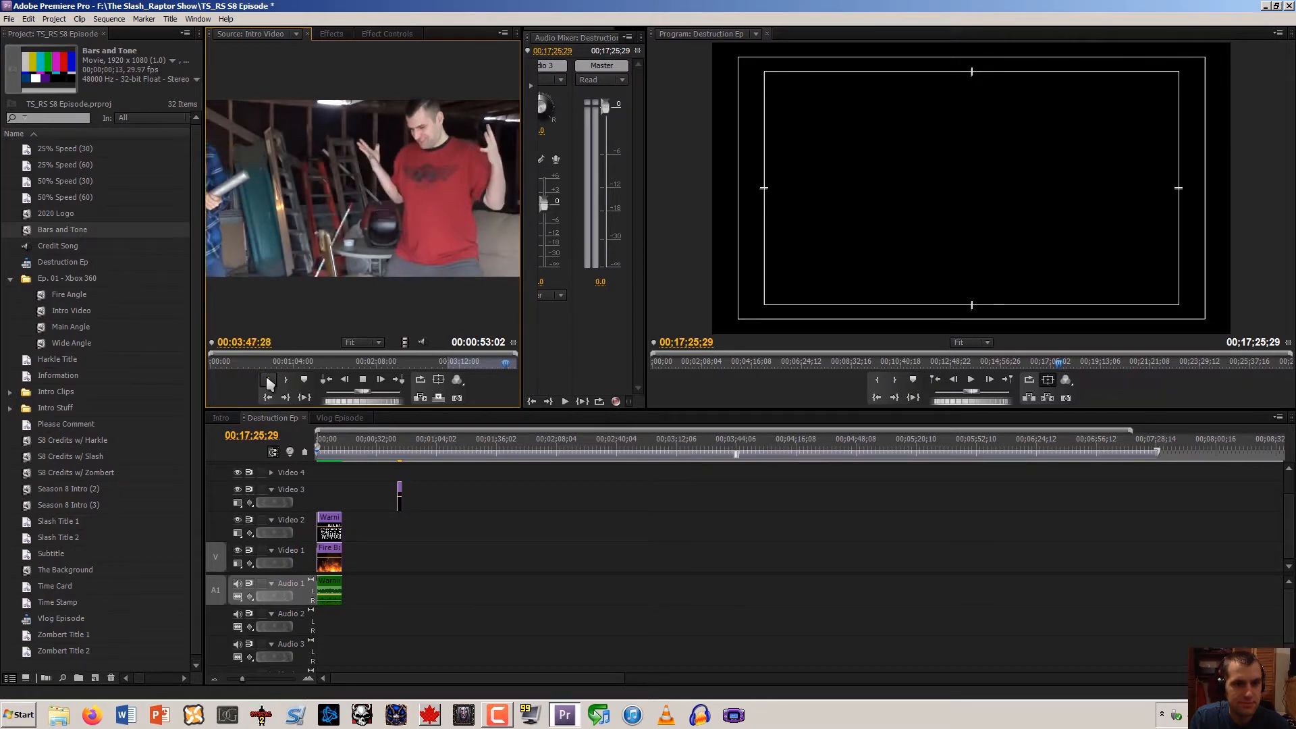
{"action": "key", "text": "space"}
{"action": "left_click", "coordinate": [268, 380]}
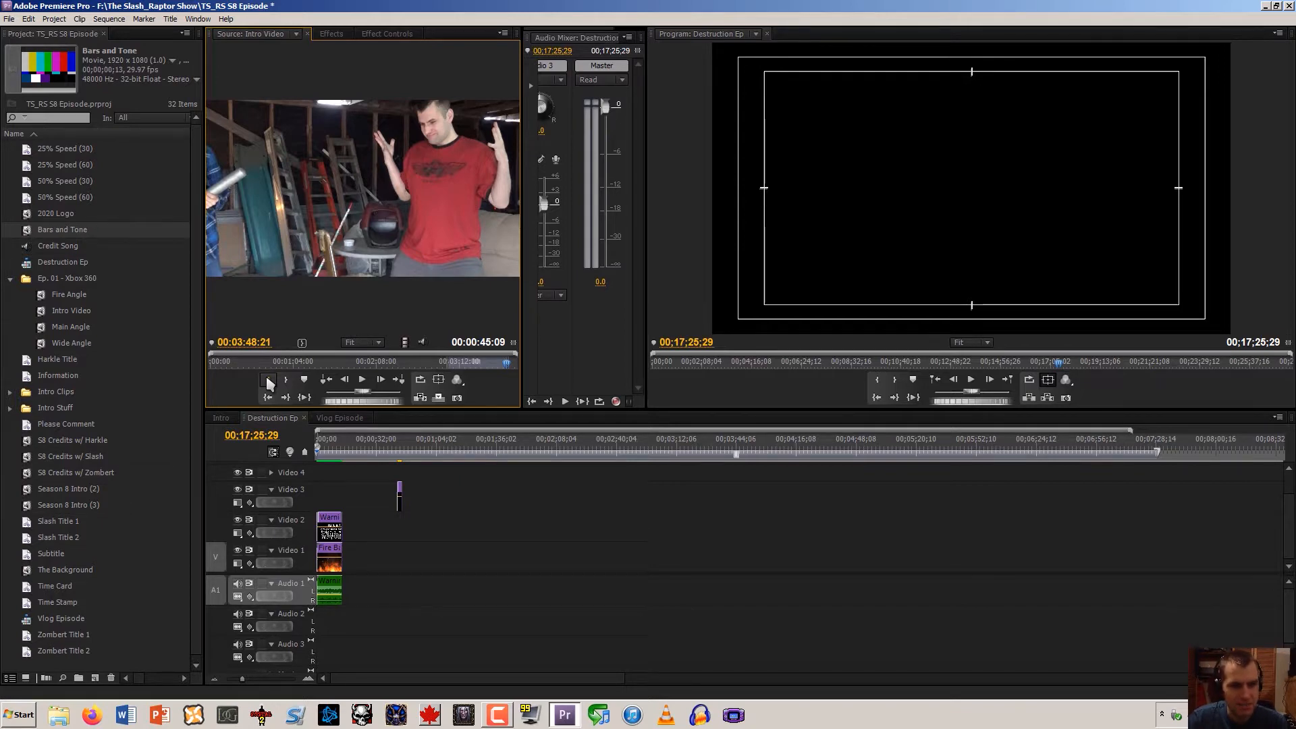
Return to the marked In point of Intro Video and advance frame by frame to 00:03:05:04 to find a tighter start
{"action": "left_click", "coordinate": [270, 398]}
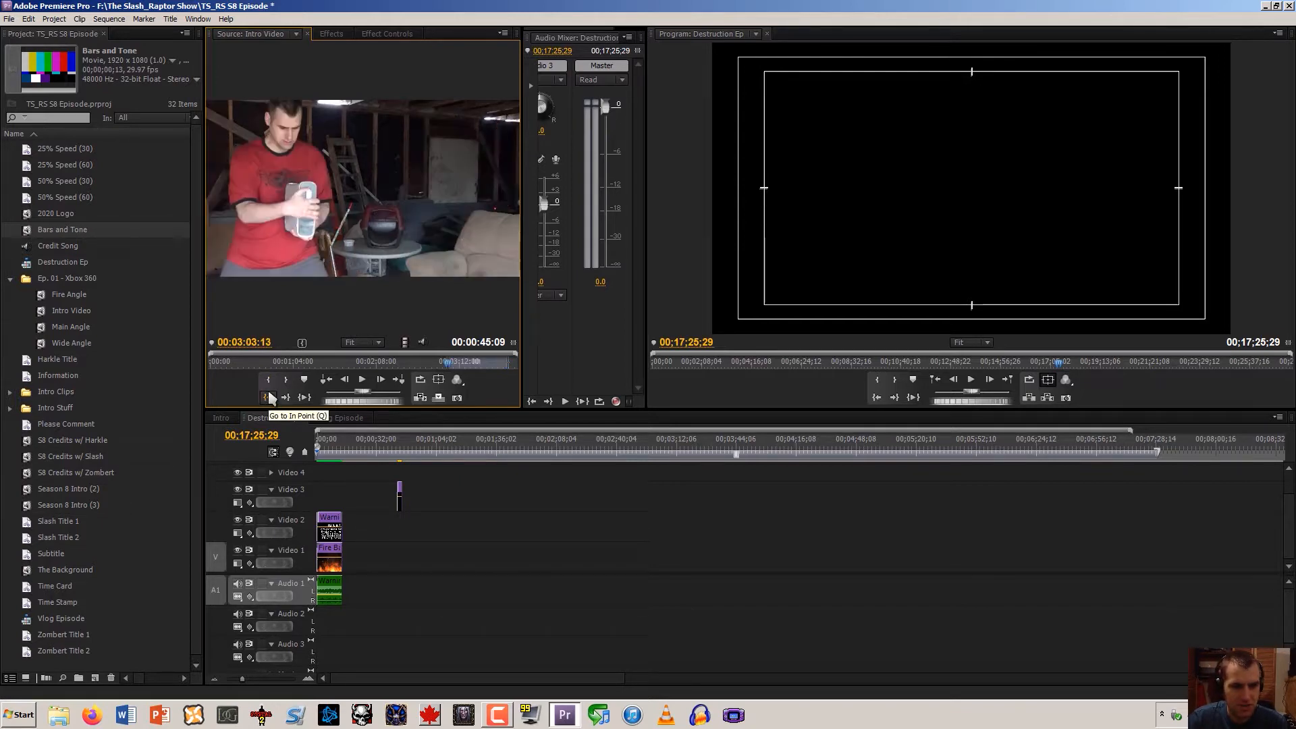
{"action": "key", "text": "Right"}
{"action": "key", "text": "Right"}
{"action": "key", "text": "Right"}
{"action": "key", "text": "Right"}
{"action": "key", "text": "Right"}
{"action": "key", "text": "Right"}
{"action": "key", "text": "Right"}
{"action": "key", "text": "Right"}
{"action": "key", "text": "Right"}
{"action": "key", "text": "Right"}
{"action": "key", "text": "Right"}
{"action": "key", "text": "Right"}
{"action": "key", "text": "Right"}
{"action": "key", "text": "Right"}
{"action": "key", "text": "Right"}
{"action": "key", "text": "Right"}
{"action": "key", "text": "Right"}
{"action": "key", "text": "Right"}
{"action": "key", "text": "Right"}
{"action": "key", "text": "Right"}
{"action": "key", "text": "Right"}
{"action": "key", "text": "Right"}
{"action": "key", "text": "Right"}
{"action": "key", "text": "Right"}
{"action": "key", "text": "Right"}
{"action": "key", "text": "Right"}
{"action": "key", "text": "Right"}
{"action": "key", "text": "Right"}
{"action": "key", "text": "Right"}
{"action": "key", "text": "Right"}
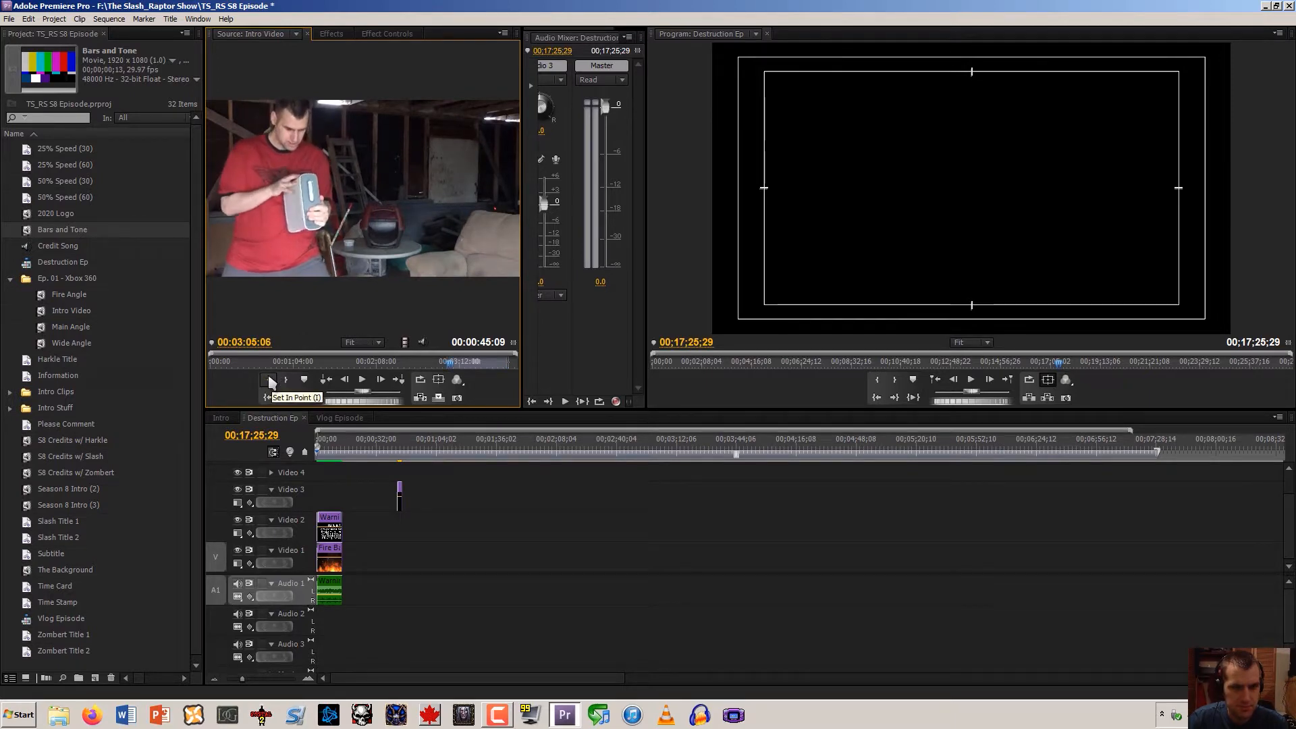
{"action": "key", "text": "Left"}
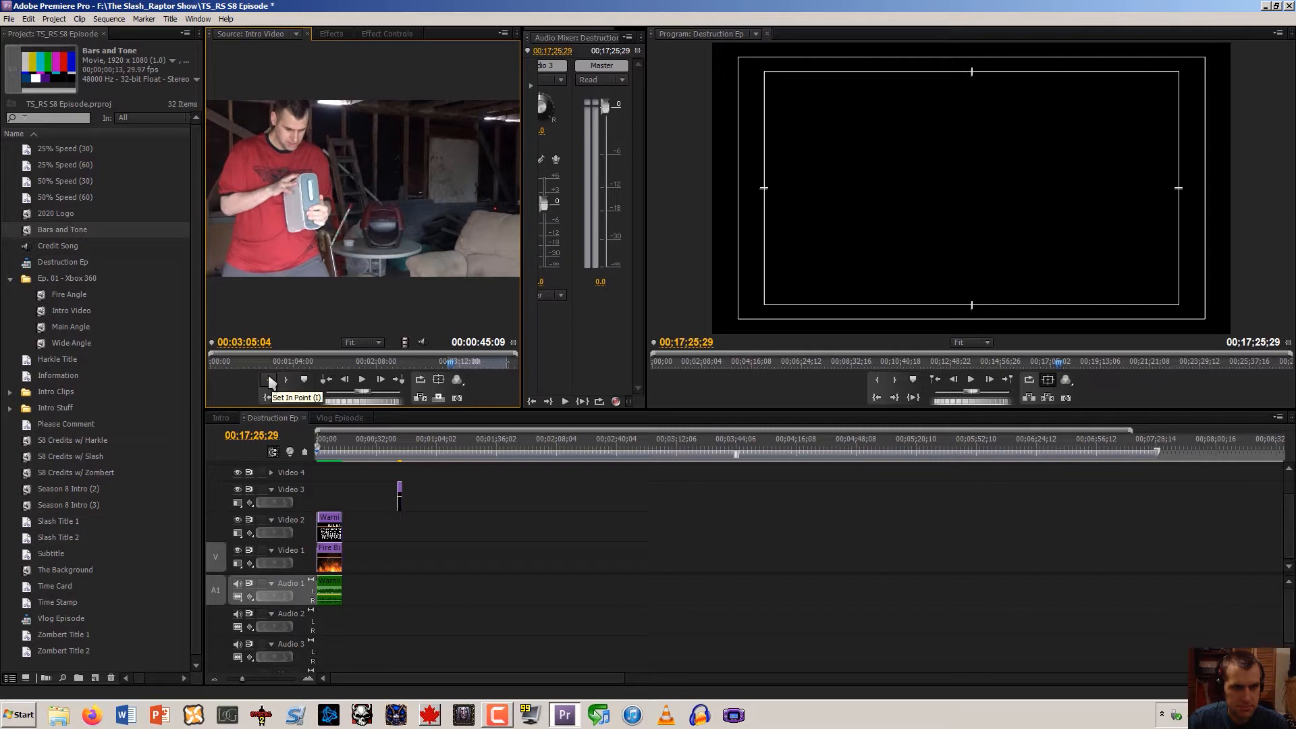
Move Intro Video's In point later frame by frame, shortening the marked section to 00:00:38:07, and go to its Out point
{"action": "left_click", "coordinate": [270, 382]}
{"action": "key", "text": "Right"}
{"action": "key", "text": "Right"}
{"action": "key", "text": "Right"}
{"action": "key", "text": "Right"}
{"action": "key", "text": "Right"}
{"action": "key", "text": "Right"}
{"action": "key", "text": "Right"}
{"action": "key", "text": "Right"}
{"action": "key", "text": "Right"}
{"action": "key", "text": "Right"}
{"action": "key", "text": "Right"}
{"action": "key", "text": "Right"}
{"action": "key", "text": "Right"}
{"action": "key", "text": "Right"}
{"action": "key", "text": "Right"}
{"action": "key", "text": "Right"}
{"action": "key", "text": "Right"}
{"action": "key", "text": "Right"}
{"action": "key", "text": "Right"}
{"action": "key", "text": "Right"}
{"action": "key", "text": "Right"}
{"action": "key", "text": "Right"}
{"action": "key", "text": "Right"}
{"action": "key", "text": "Right"}
{"action": "key", "text": "Right"}
{"action": "key", "text": "Right"}
{"action": "key", "text": "Right"}
{"action": "key", "text": "Right"}
{"action": "key", "text": "Right"}
{"action": "key", "text": "Right"}
{"action": "key", "text": "Right"}
{"action": "key", "text": "Right"}
{"action": "key", "text": "Right"}
{"action": "key", "text": "Right"}
{"action": "key", "text": "Right"}
{"action": "key", "text": "Right"}
{"action": "key", "text": "Right"}
{"action": "key", "text": "Right"}
{"action": "key", "text": "Right"}
{"action": "key", "text": "Right"}
{"action": "left_click", "coordinate": [270, 382]}
{"action": "key", "text": "Right"}
{"action": "key", "text": "Right"}
{"action": "key", "text": "Right"}
{"action": "key", "text": "Right"}
{"action": "key", "text": "Right"}
{"action": "key", "text": "Right"}
{"action": "key", "text": "Right"}
{"action": "key", "text": "Right"}
{"action": "key", "text": "Right"}
{"action": "key", "text": "Right"}
{"action": "key", "text": "Right"}
{"action": "key", "text": "Right"}
{"action": "key", "text": "Right"}
{"action": "key", "text": "Right"}
{"action": "key", "text": "Right"}
{"action": "key", "text": "Right"}
{"action": "key", "text": "Right"}
{"action": "key", "text": "Right"}
{"action": "key", "text": "Right"}
{"action": "key", "text": "Right"}
{"action": "key", "text": "Right"}
{"action": "key", "text": "Right"}
{"action": "key", "text": "Right"}
{"action": "key", "text": "Right"}
{"action": "key", "text": "Right"}
{"action": "key", "text": "Right"}
{"action": "key", "text": "Right"}
{"action": "key", "text": "Right"}
{"action": "key", "text": "Right"}
{"action": "key", "text": "Right"}
{"action": "key", "text": "Right"}
{"action": "key", "text": "Right"}
{"action": "key", "text": "Right"}
{"action": "key", "text": "Right"}
{"action": "key", "text": "Right"}
{"action": "key", "text": "Right"}
{"action": "key", "text": "Right"}
{"action": "key", "text": "Right"}
{"action": "left_click", "coordinate": [271, 382]}
{"action": "key", "text": "Right"}
{"action": "key", "text": "Right"}
{"action": "key", "text": "Right"}
{"action": "key", "text": "Right"}
{"action": "key", "text": "Right"}
{"action": "key", "text": "Right"}
{"action": "key", "text": "Right"}
{"action": "key", "text": "Right"}
{"action": "key", "text": "Right"}
{"action": "key", "text": "Right"}
{"action": "key", "text": "Right"}
{"action": "key", "text": "Right"}
{"action": "key", "text": "Right"}
{"action": "key", "text": "Right"}
{"action": "key", "text": "Right"}
{"action": "key", "text": "Right"}
{"action": "key", "text": "Right"}
{"action": "key", "text": "Right"}
{"action": "key", "text": "Right"}
{"action": "key", "text": "Right"}
{"action": "key", "text": "Right"}
{"action": "key", "text": "Right"}
{"action": "key", "text": "Right"}
{"action": "key", "text": "Right"}
{"action": "key", "text": "Right"}
{"action": "key", "text": "Right"}
{"action": "key", "text": "Right"}
{"action": "key", "text": "Right"}
{"action": "key", "text": "Right"}
{"action": "key", "text": "Right"}
{"action": "key", "text": "Right"}
{"action": "key", "text": "Right"}
{"action": "key", "text": "Right"}
{"action": "key", "text": "Right"}
{"action": "key", "text": "Right"}
{"action": "key", "text": "Right"}
{"action": "key", "text": "Right"}
{"action": "key", "text": "Right"}
{"action": "key", "text": "Right"}
{"action": "key", "text": "Right"}
{"action": "left_click", "coordinate": [270, 382]}
{"action": "key", "text": "Right"}
{"action": "key", "text": "Right"}
{"action": "key", "text": "Right"}
{"action": "key", "text": "Right"}
{"action": "key", "text": "Right"}
{"action": "key", "text": "Right"}
{"action": "key", "text": "Right"}
{"action": "key", "text": "Right"}
{"action": "key", "text": "Right"}
{"action": "key", "text": "Right"}
{"action": "key", "text": "Right"}
{"action": "key", "text": "Right"}
{"action": "key", "text": "Right"}
{"action": "key", "text": "Right"}
{"action": "key", "text": "Right"}
{"action": "key", "text": "Right"}
{"action": "key", "text": "Right"}
{"action": "key", "text": "Right"}
{"action": "key", "text": "Right"}
{"action": "key", "text": "Right"}
{"action": "key", "text": "Right"}
{"action": "key", "text": "Right"}
{"action": "key", "text": "Right"}
{"action": "key", "text": "Right"}
{"action": "key", "text": "Right"}
{"action": "key", "text": "Right"}
{"action": "key", "text": "Right"}
{"action": "key", "text": "Right"}
{"action": "key", "text": "Right"}
{"action": "key", "text": "Right"}
{"action": "key", "text": "Right"}
{"action": "key", "text": "Right"}
{"action": "key", "text": "Right"}
{"action": "key", "text": "Right"}
{"action": "key", "text": "Right"}
{"action": "left_click", "coordinate": [285, 397]}
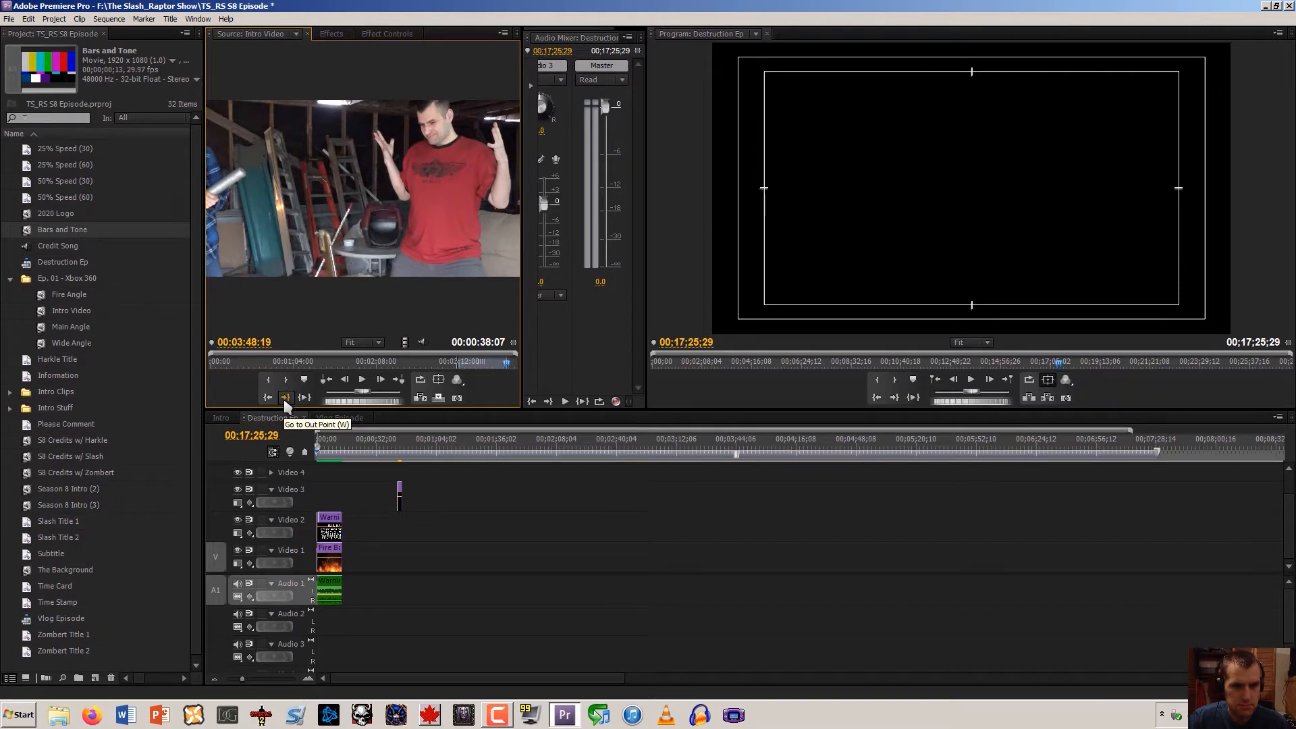
Step the Out point of Intro Video back five frames to 00:03:48:14, making the marked section 00:00:38:00 long
{"action": "key", "text": "Left"}
{"action": "key", "text": "Left"}
{"action": "key", "text": "Left"}
{"action": "key", "text": "Left"}
{"action": "key", "text": "Left"}
{"action": "left_click", "coordinate": [289, 382]}
Place the marked Intro Video section on Video 1 and Audio 1 of Destruction Ep, directly after the Fire Background and Warning clips
{"action": "left_click_drag", "start_coordinate": [382, 222], "coordinate": [356, 584]}
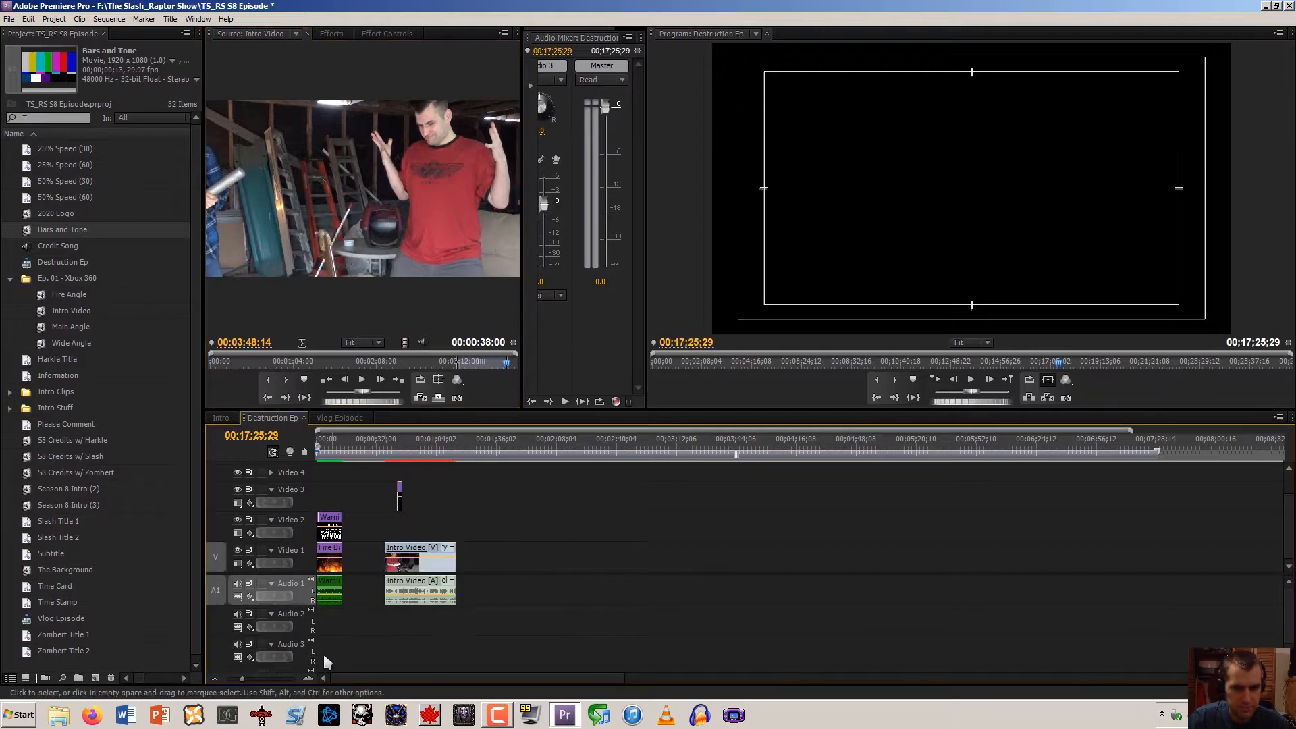
{"action": "left_click", "coordinate": [310, 678]}
{"action": "left_click", "coordinate": [310, 679]}
{"action": "left_click_drag", "start_coordinate": [444, 679], "coordinate": [306, 680]}
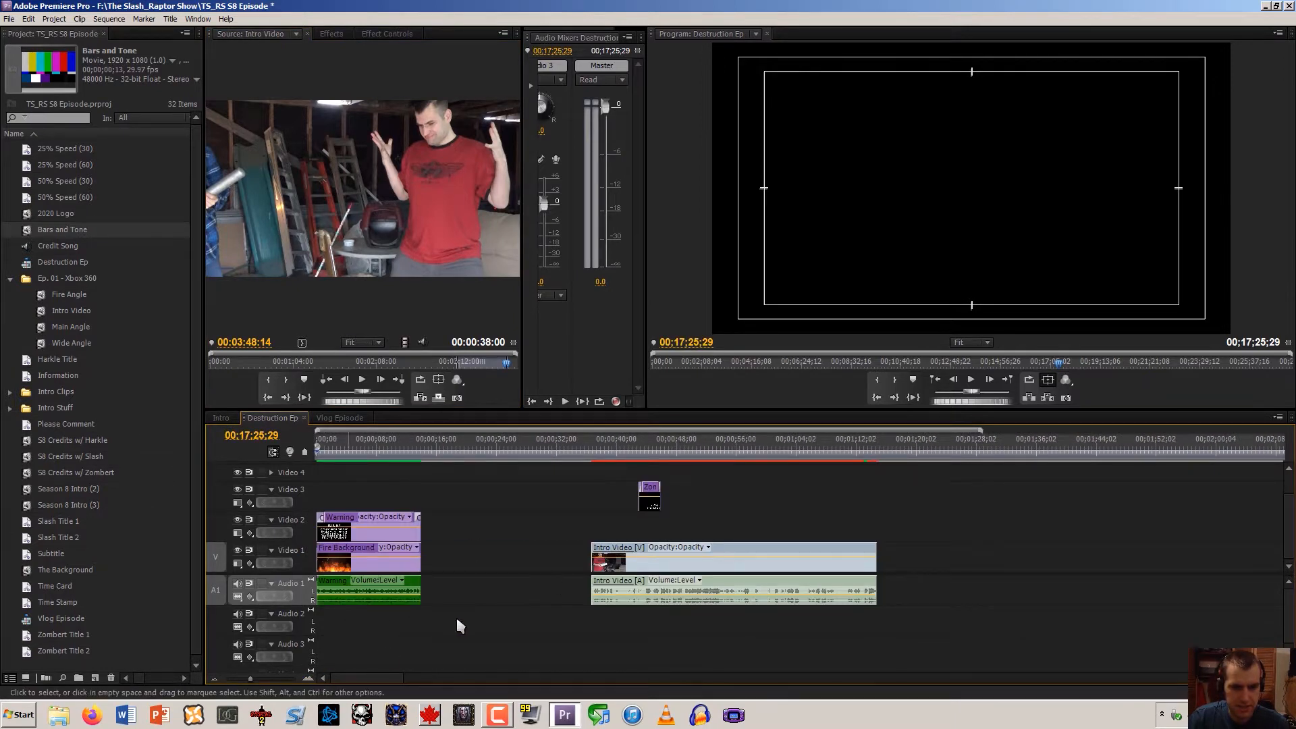
{"action": "left_click_drag", "start_coordinate": [745, 598], "coordinate": [575, 611]}
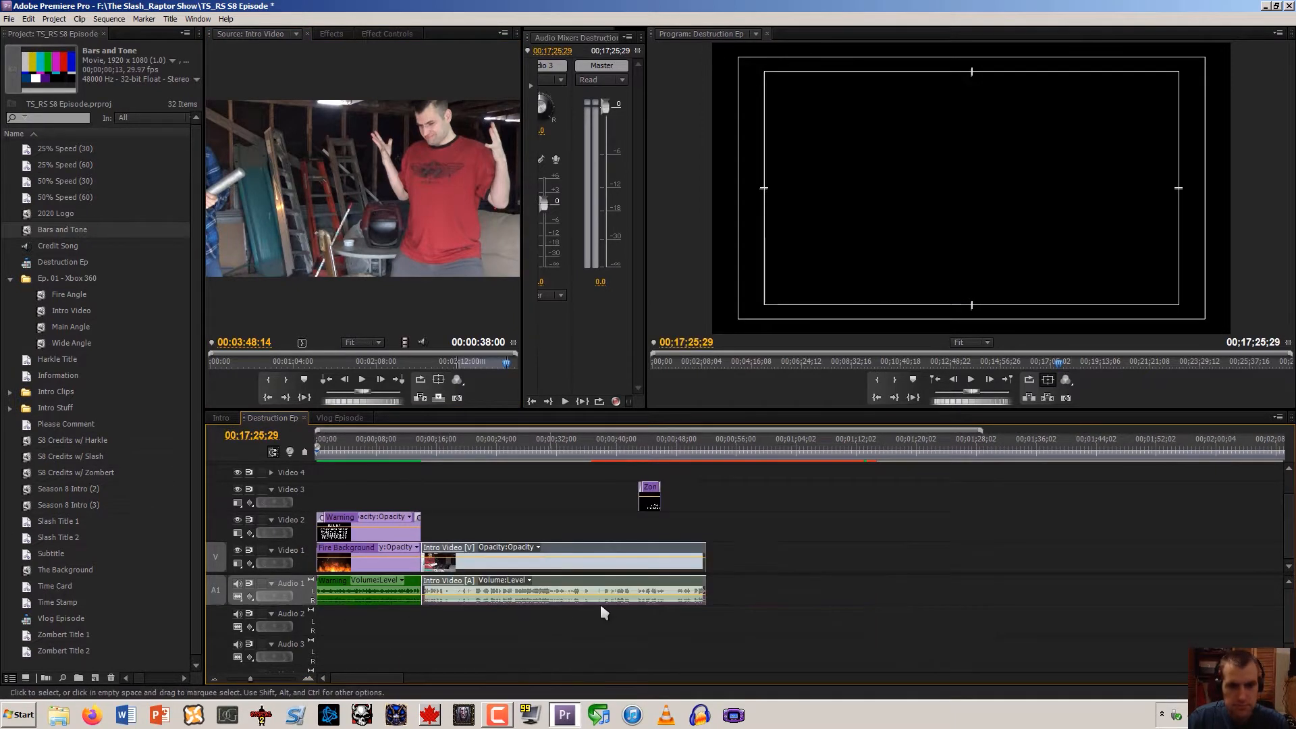
{"action": "left_click", "coordinate": [740, 538]}
{"action": "left_click", "coordinate": [740, 538]}
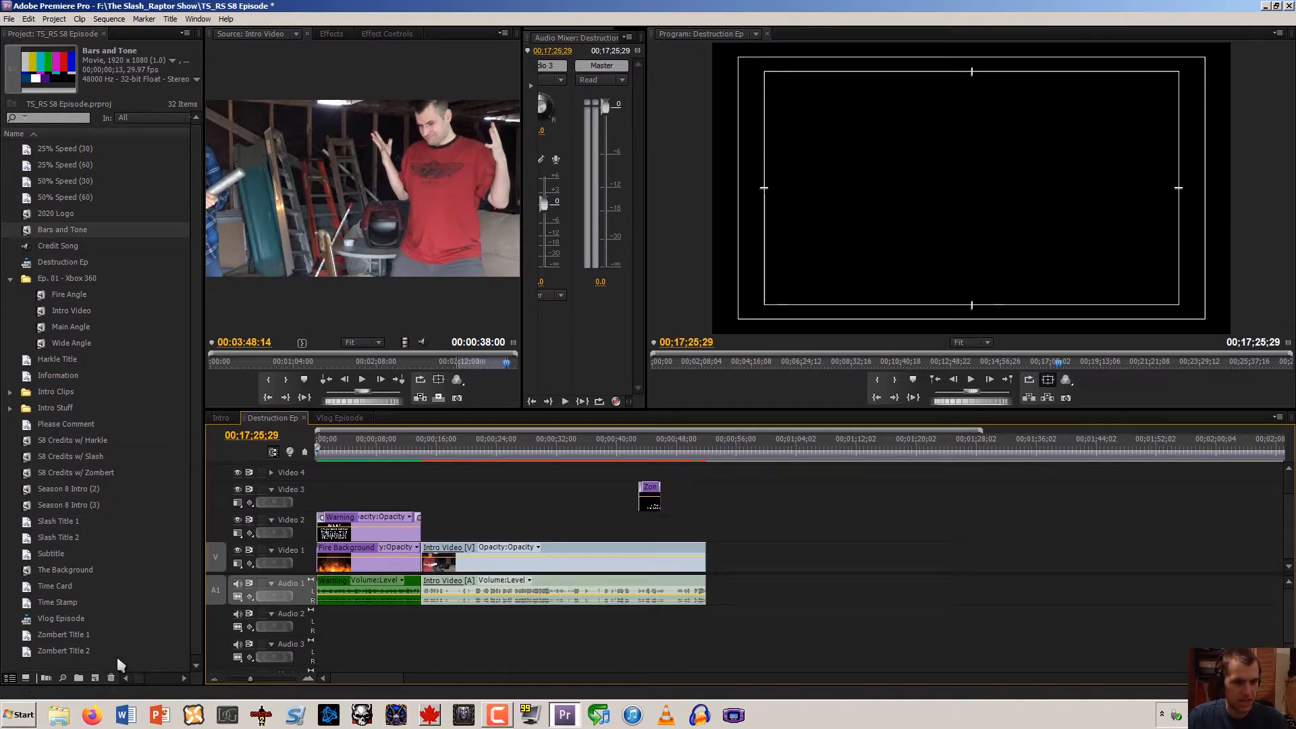
{"action": "left_click", "coordinate": [84, 665]}
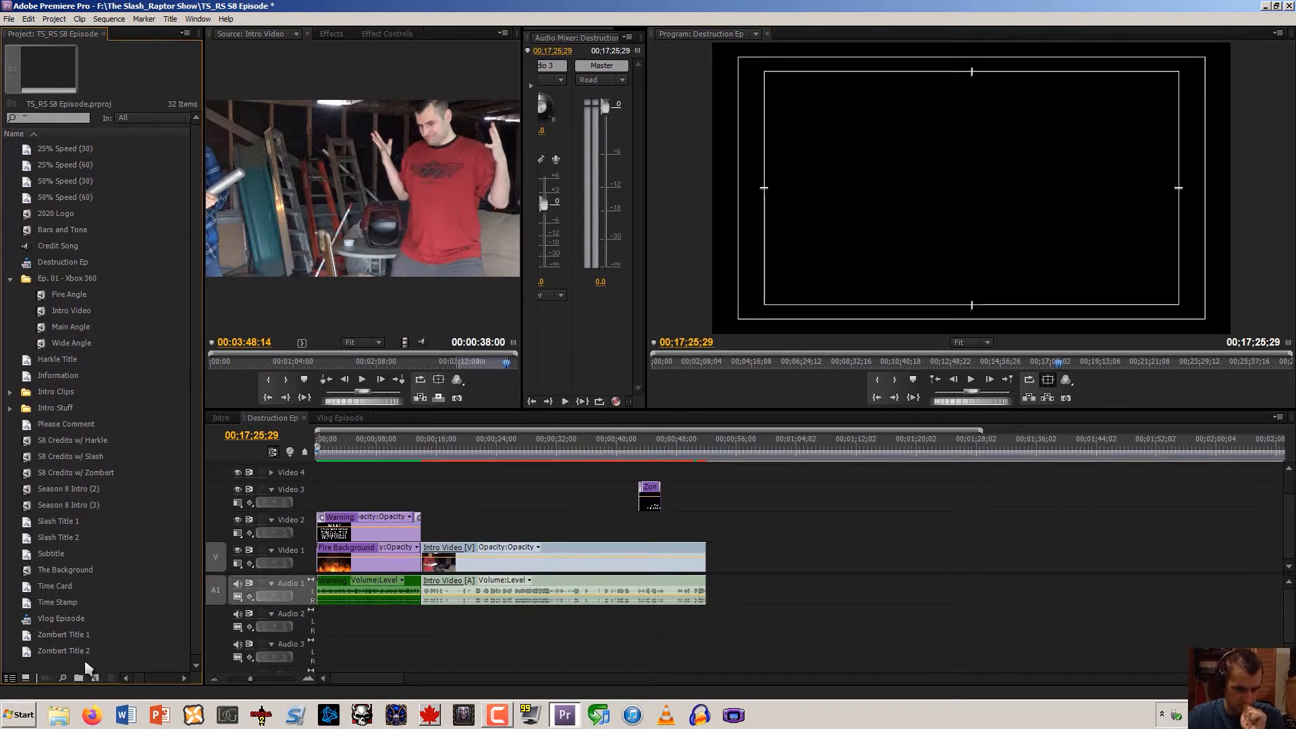
{"action": "double_click", "coordinate": [83, 658]}
{"action": "left_click", "coordinate": [591, 345]}
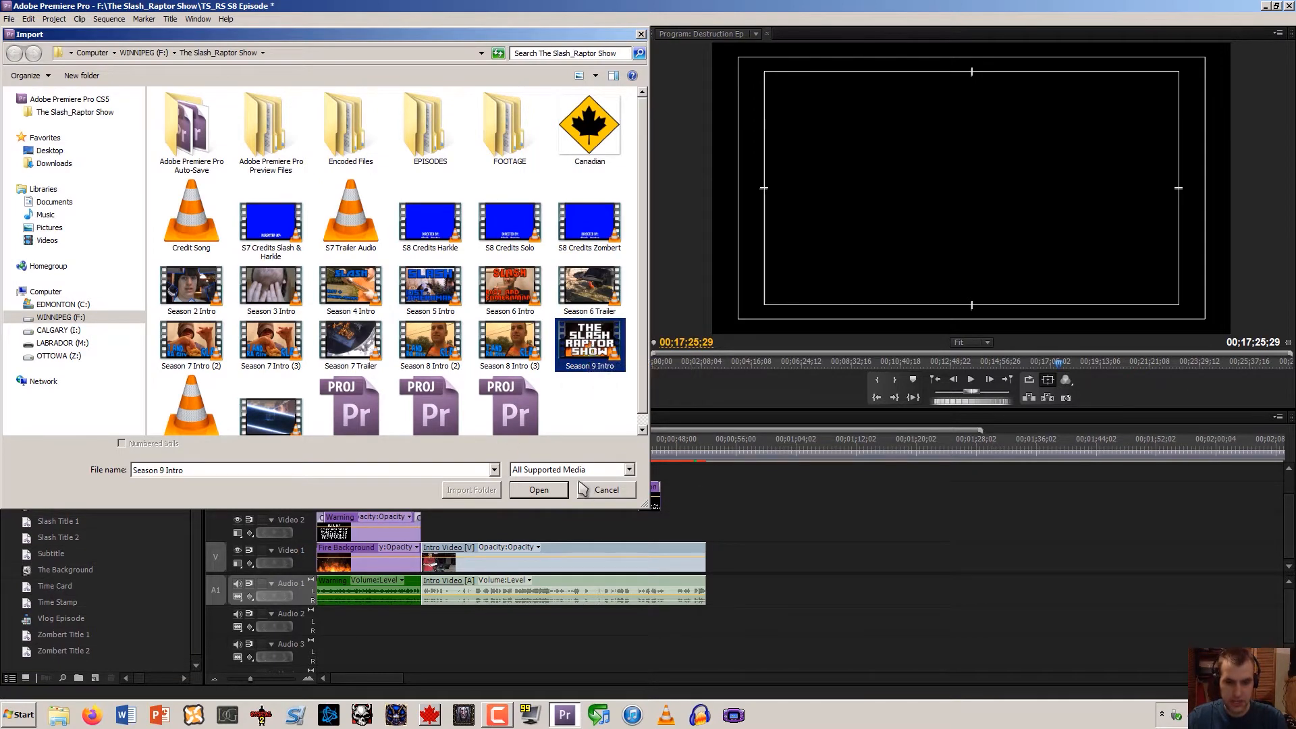
{"action": "left_click", "coordinate": [513, 355]}
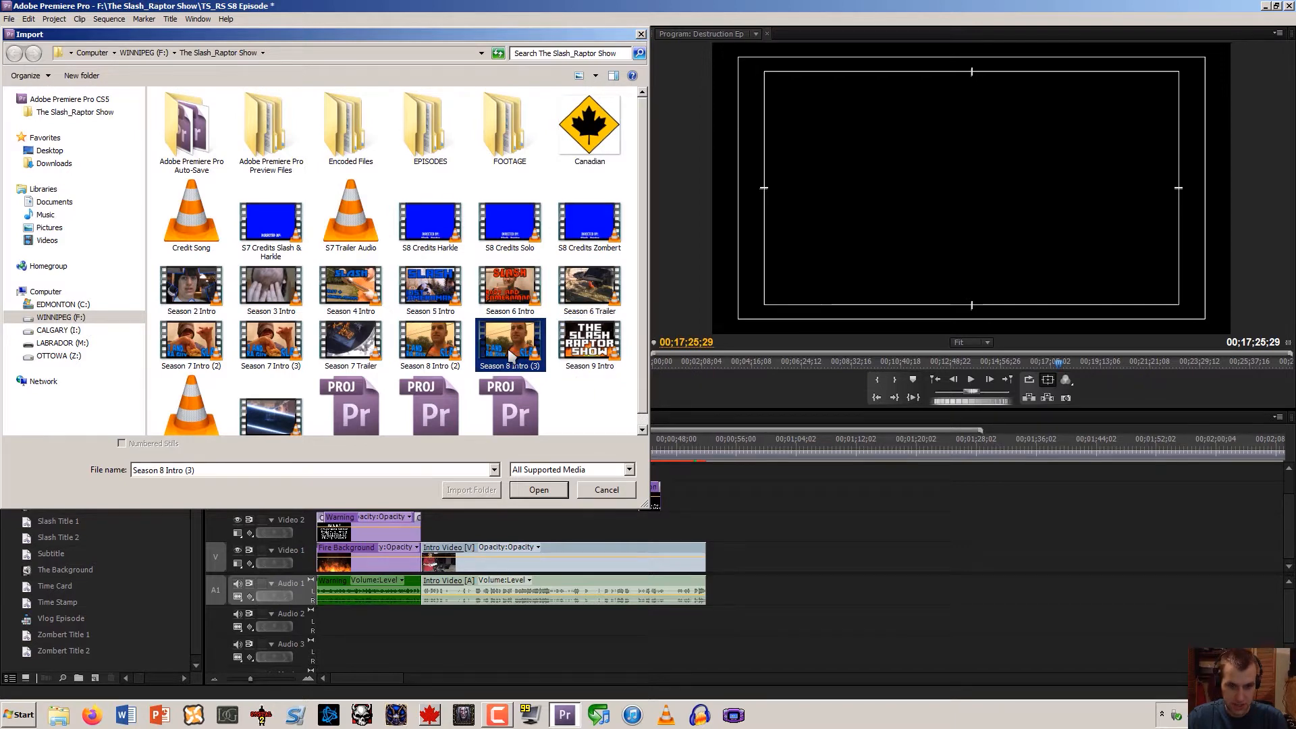
{"action": "left_click", "coordinate": [599, 491]}
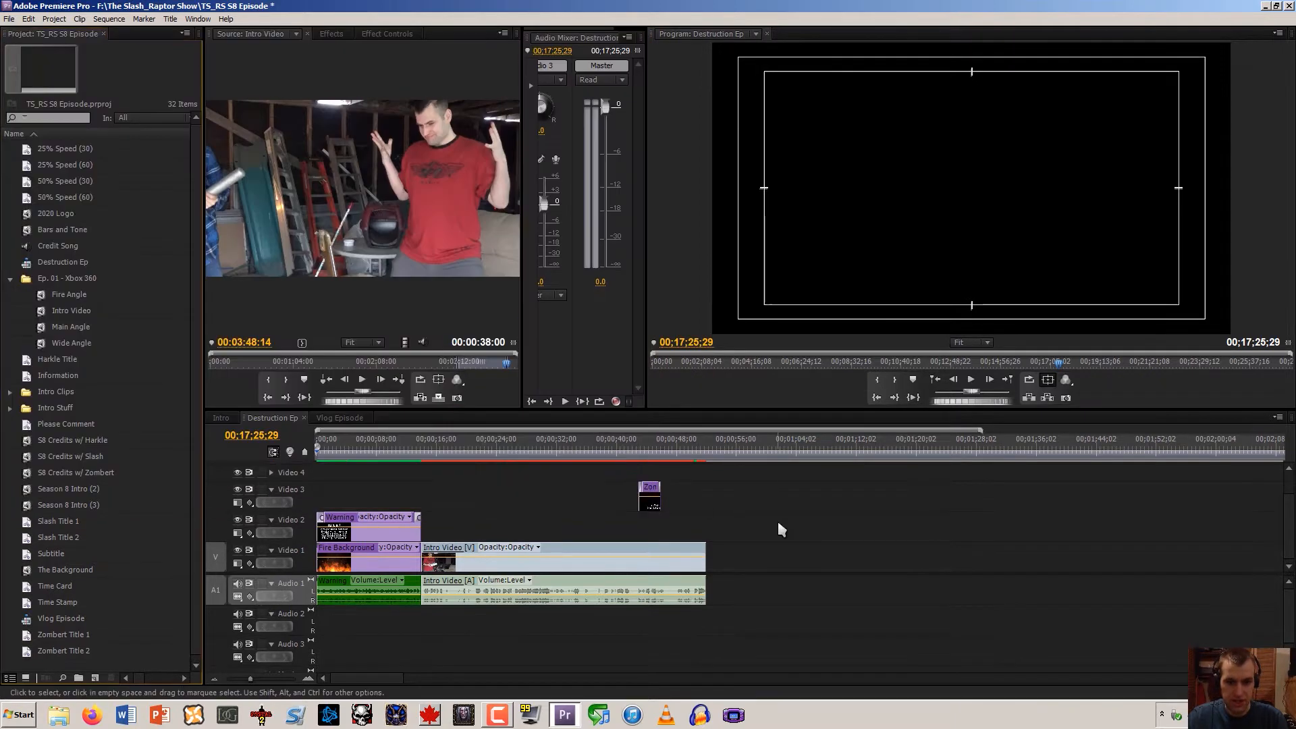
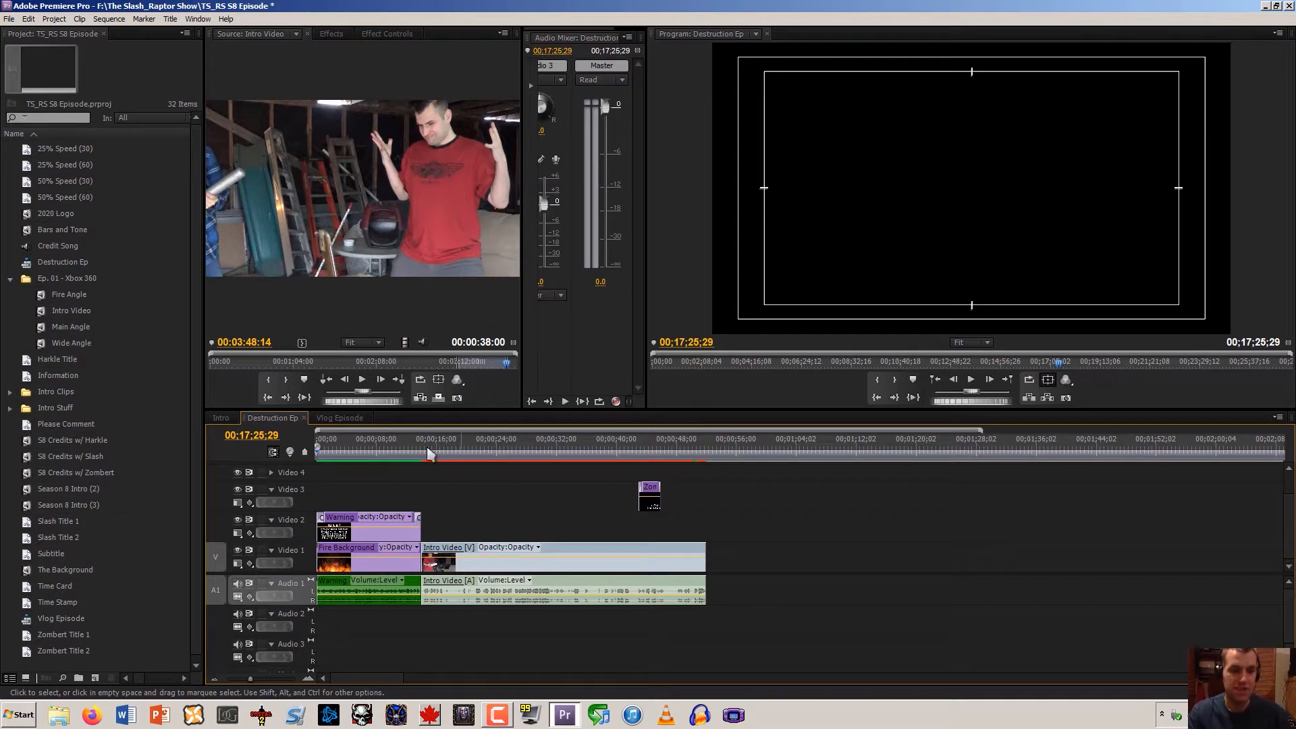
Review the Intro sequence from the Canadian sign transition at 00;00;14;13 through to the end of the main title
{"action": "left_click", "coordinate": [228, 420]}
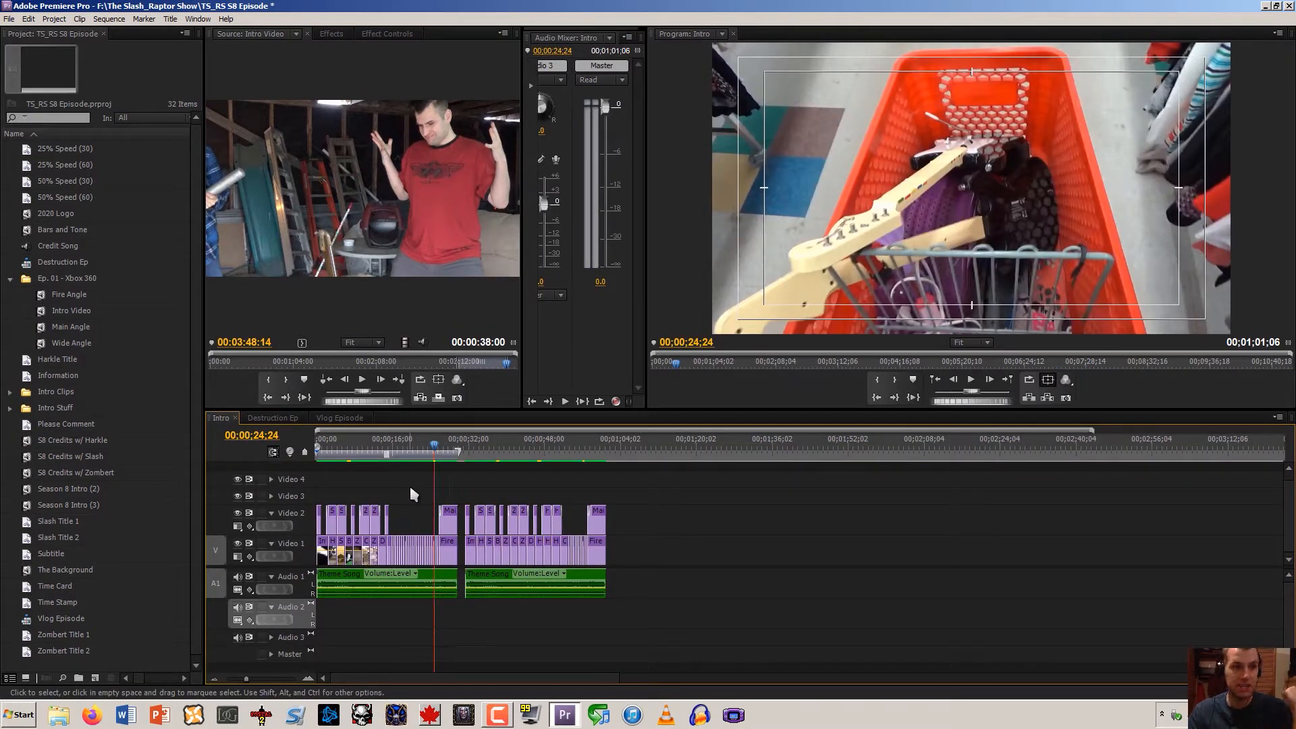
{"action": "left_click", "coordinate": [308, 679]}
{"action": "left_click", "coordinate": [308, 680]}
{"action": "left_click", "coordinate": [307, 679]}
{"action": "left_click_drag", "start_coordinate": [449, 461], "coordinate": [420, 462]}
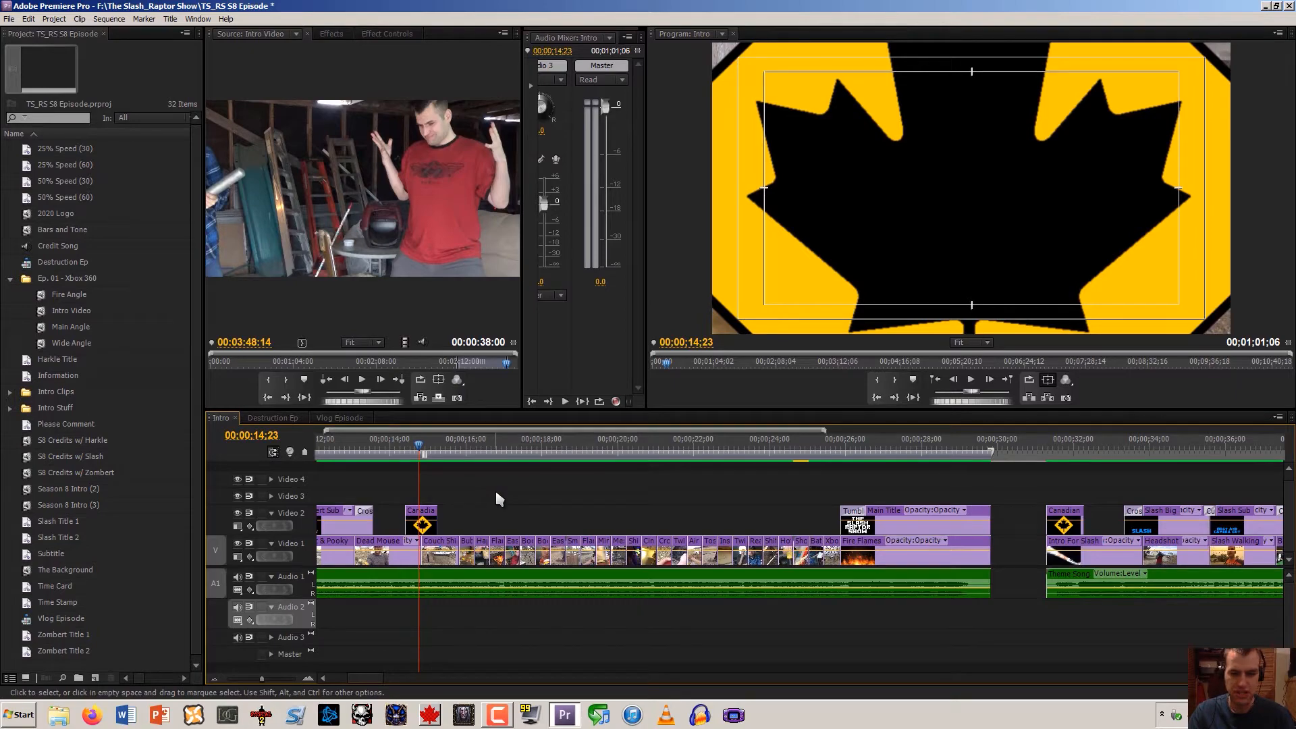
{"action": "mouse_move", "coordinate": [419, 452]}
{"action": "left_mouse_down"}
{"action": "mouse_move", "coordinate": [397, 452]}
{"action": "mouse_move", "coordinate": [469, 452]}
{"action": "mouse_move", "coordinate": [406, 459]}
{"action": "left_mouse_up"}
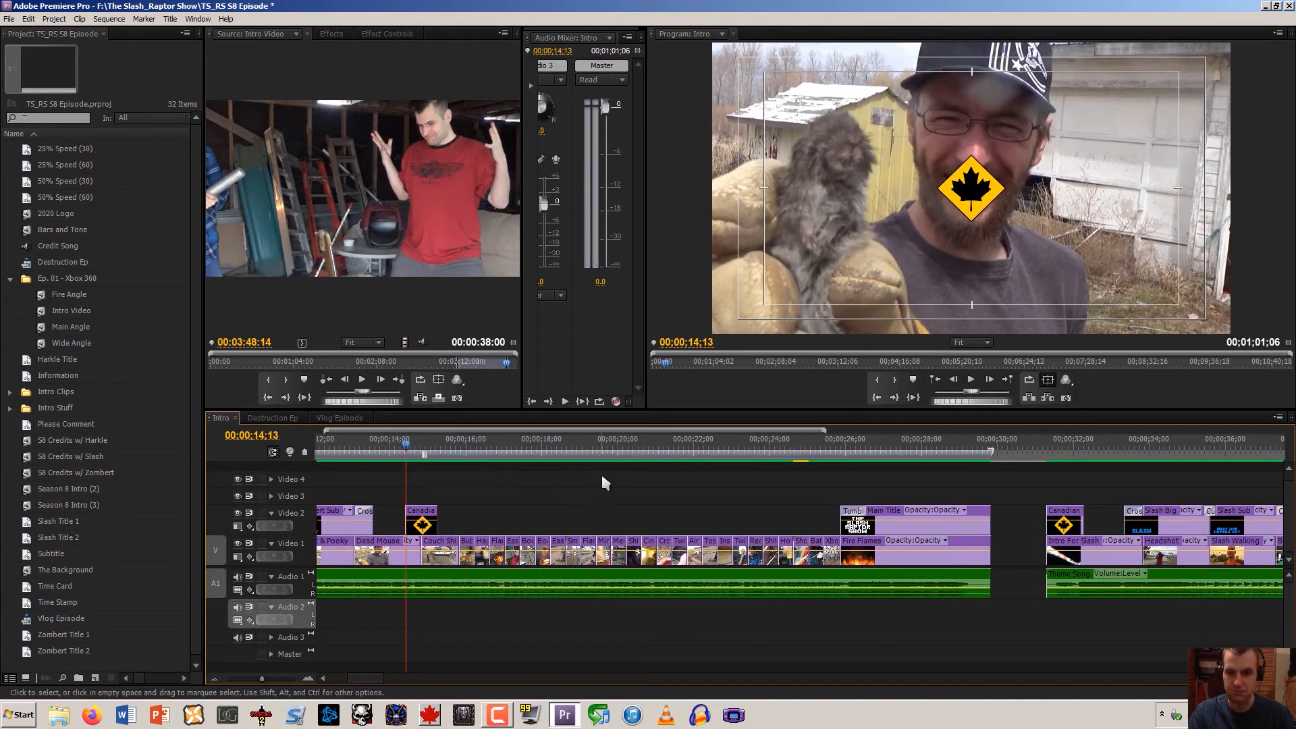
{"action": "key", "text": "ctrl+s"}
{"action": "key", "text": "space"}
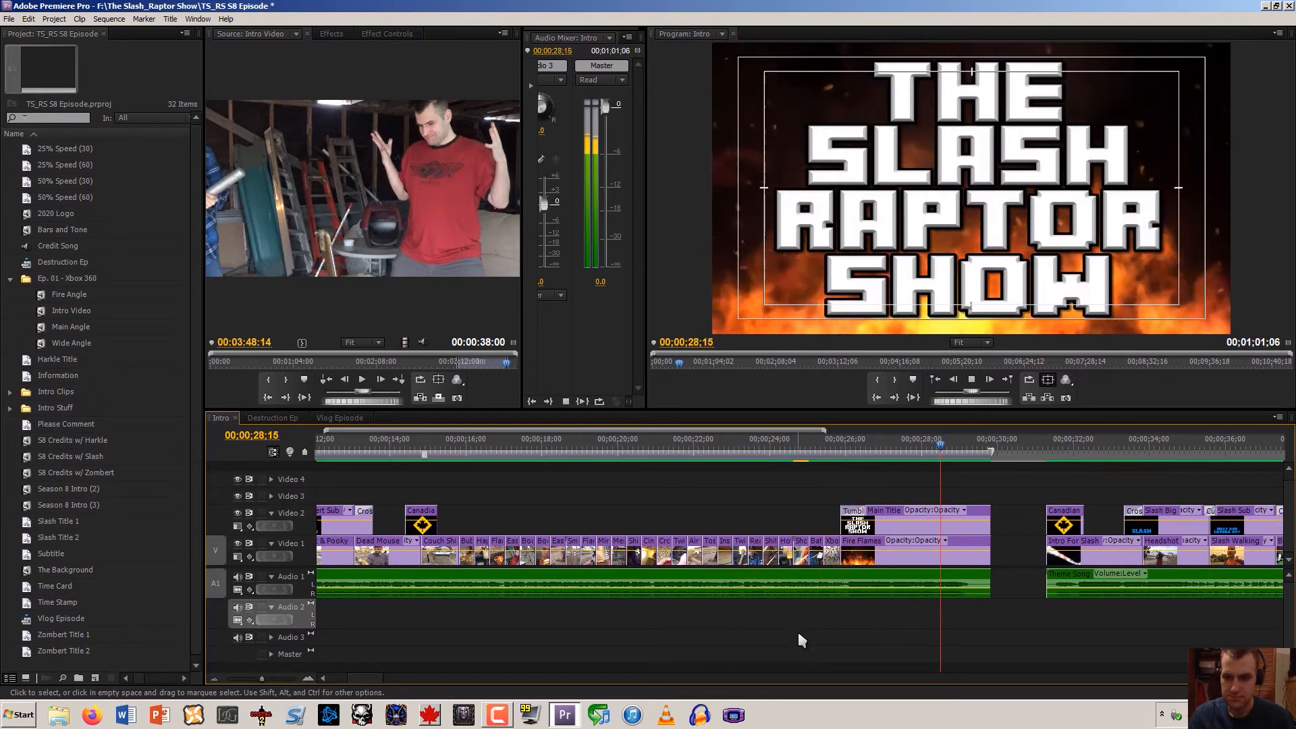
{"action": "key", "text": "space"}
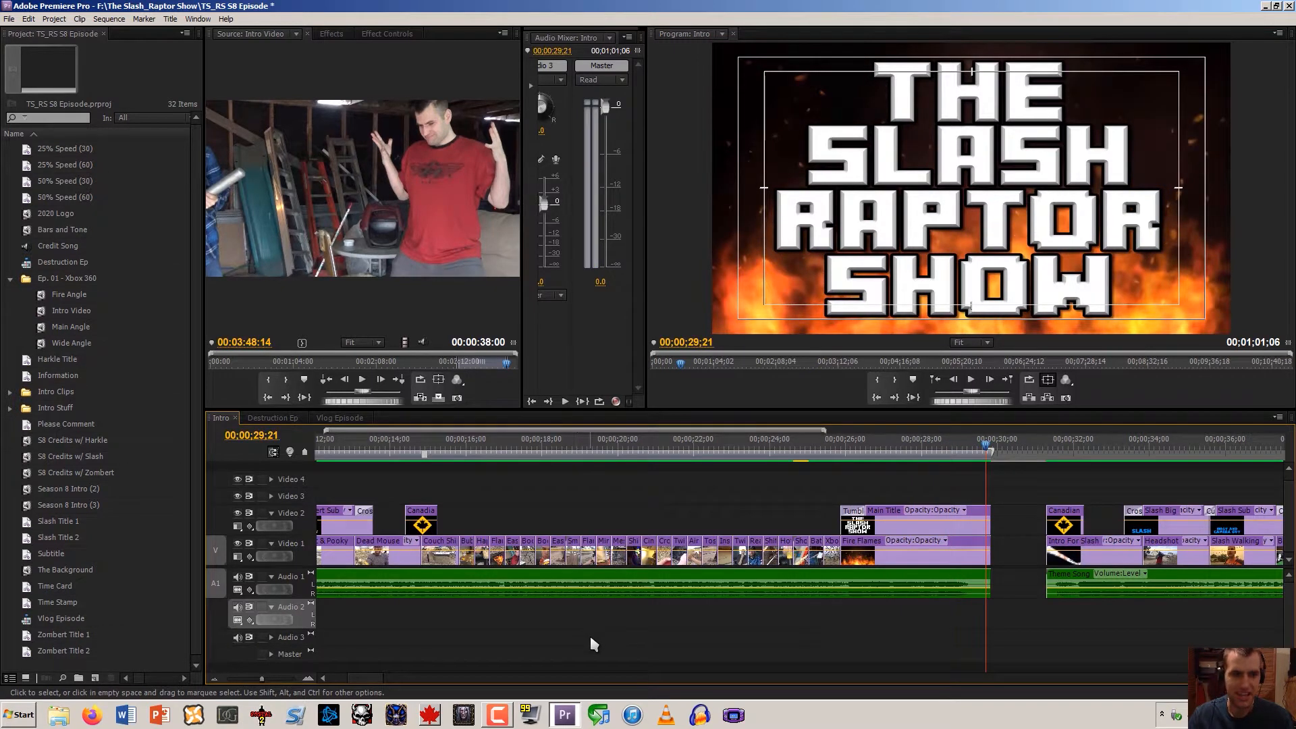
Add Season 8 Intro (2) directly after Intro Video in Destruction Ep and play it through to its end
{"action": "left_click", "coordinate": [281, 418]}
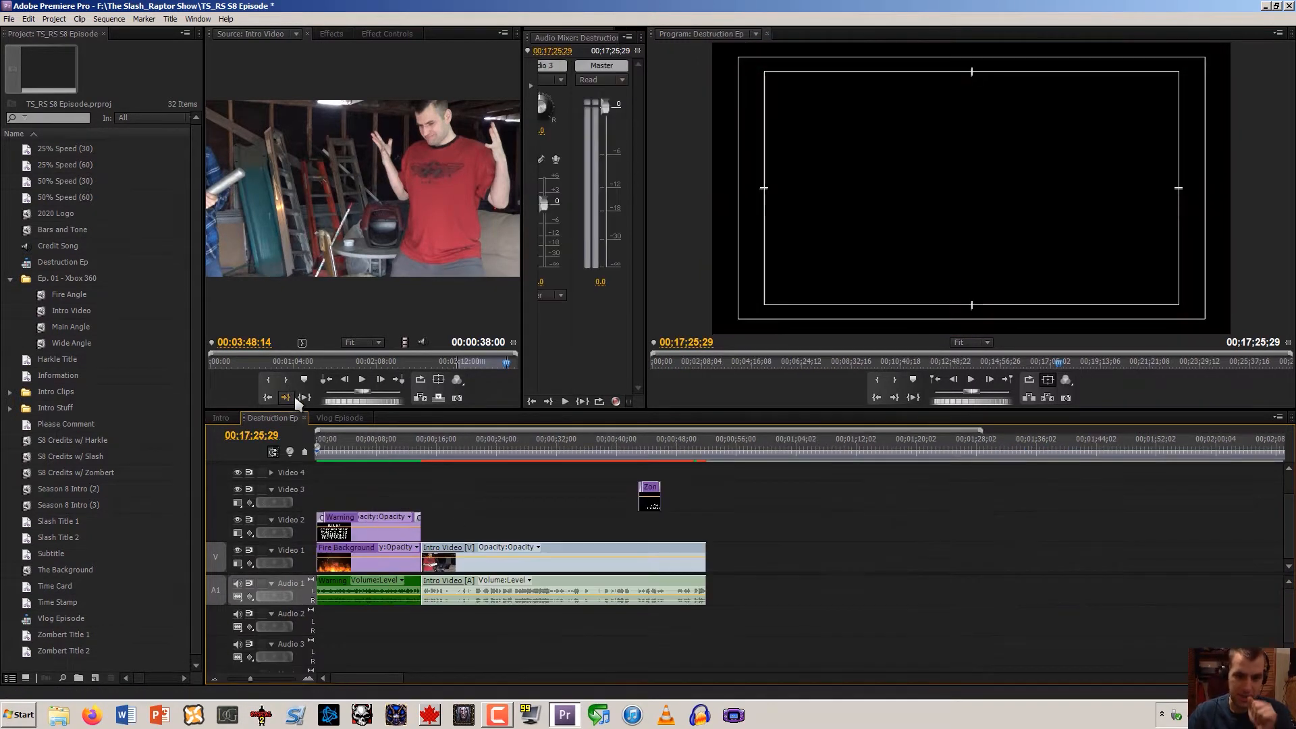
{"action": "left_click_drag", "start_coordinate": [42, 488], "coordinate": [709, 595]}
{"action": "left_click_drag", "start_coordinate": [768, 445], "coordinate": [692, 466]}
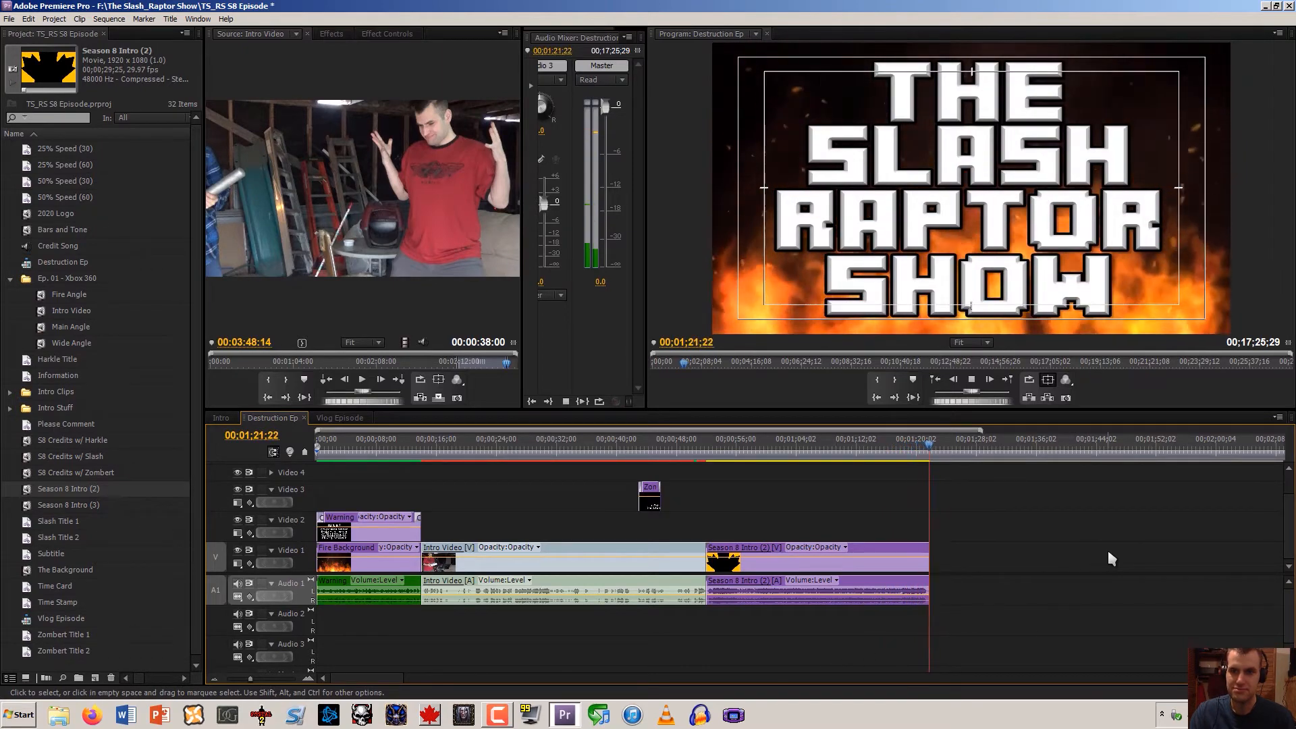
{"action": "key", "text": "space"}
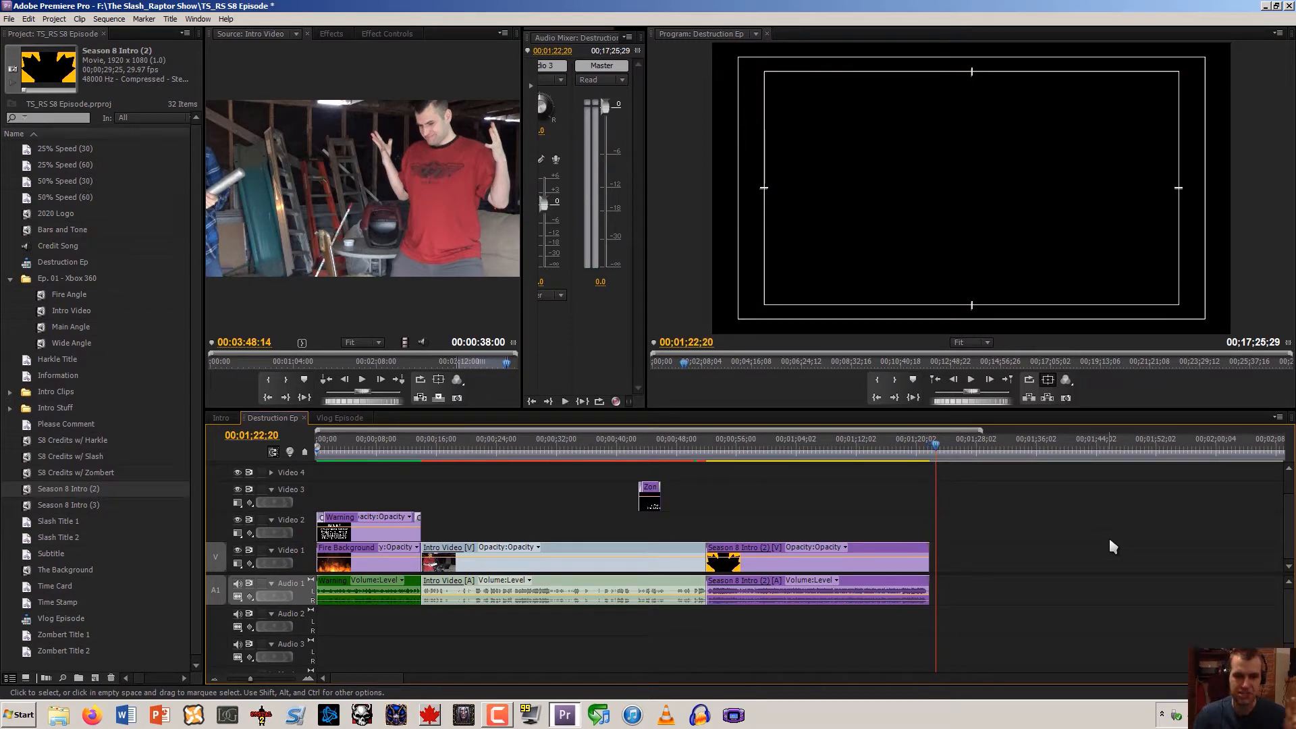
Examine the Harkle clips in the second version of the Intro sequence, from the Canadian sign transition at 00;00;46;04 onward
{"action": "left_click", "coordinate": [221, 418]}
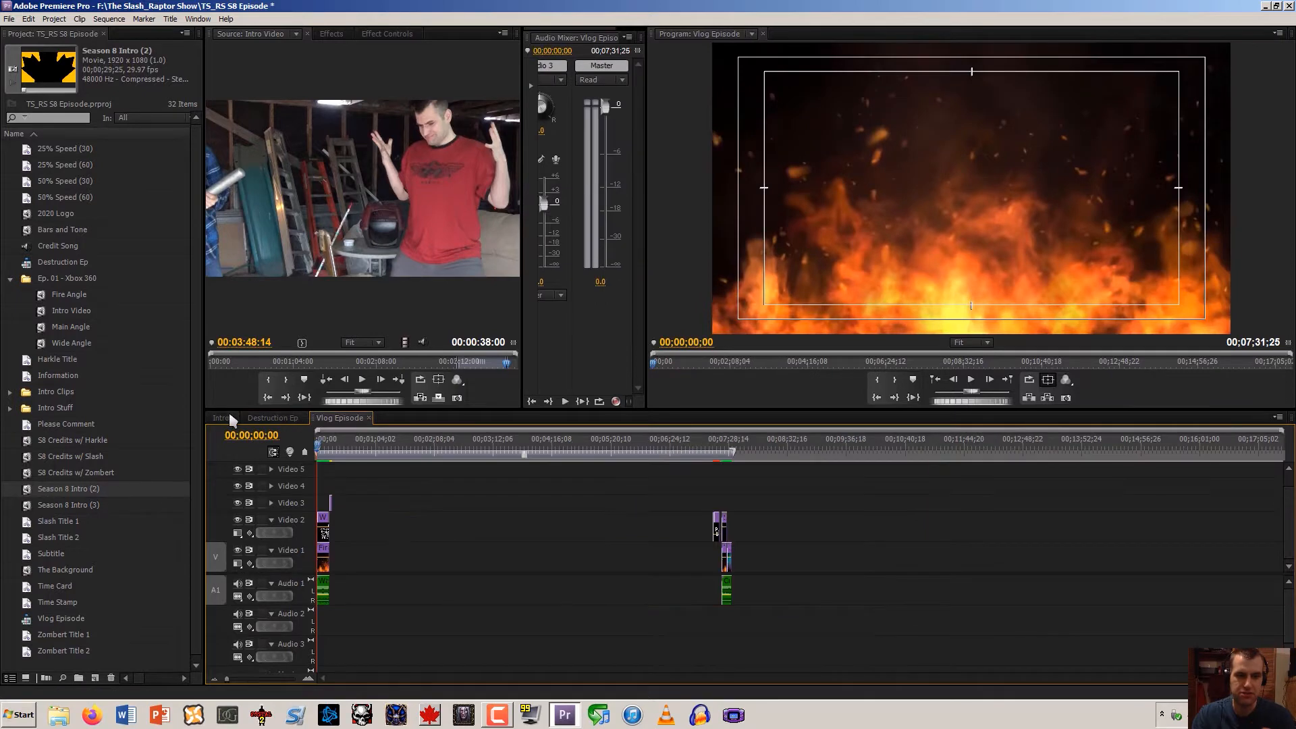
{"action": "left_click_drag", "start_coordinate": [352, 679], "coordinate": [397, 679]}
{"action": "left_click_drag", "start_coordinate": [659, 518], "coordinate": [796, 536]}
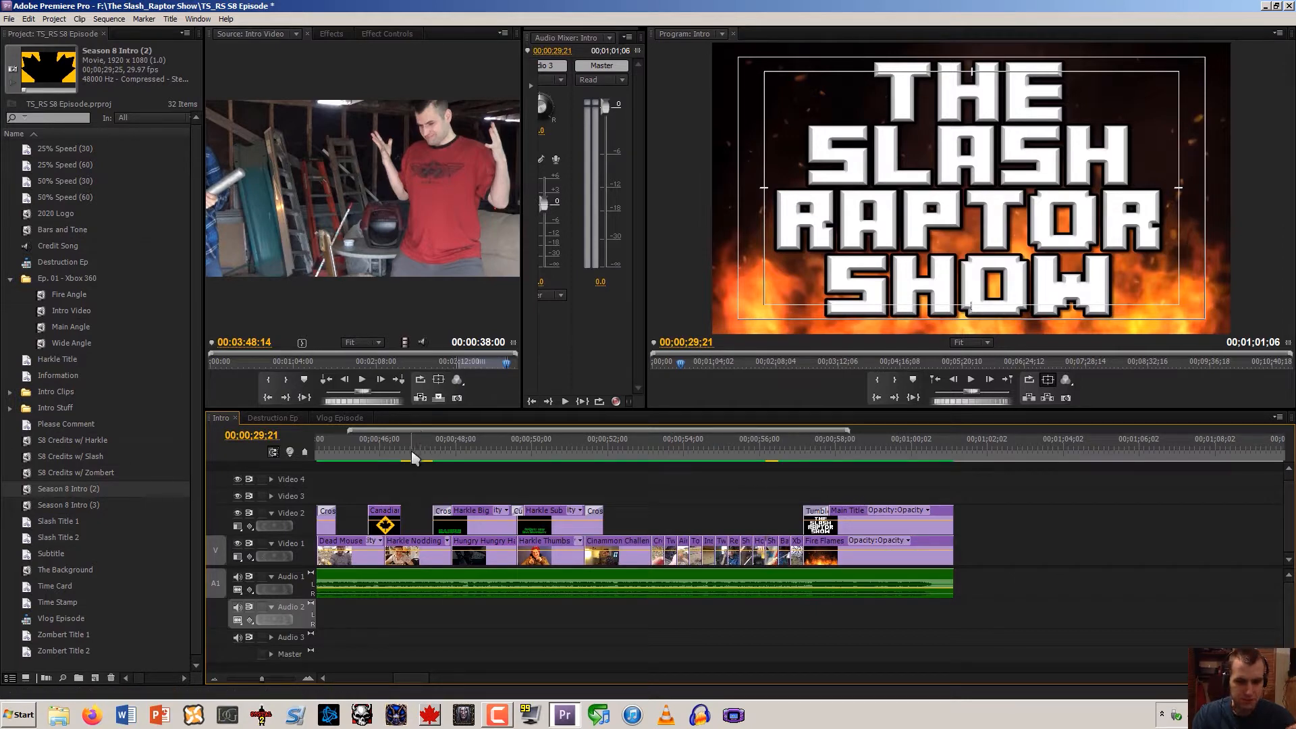
{"action": "left_click", "coordinate": [407, 541]}
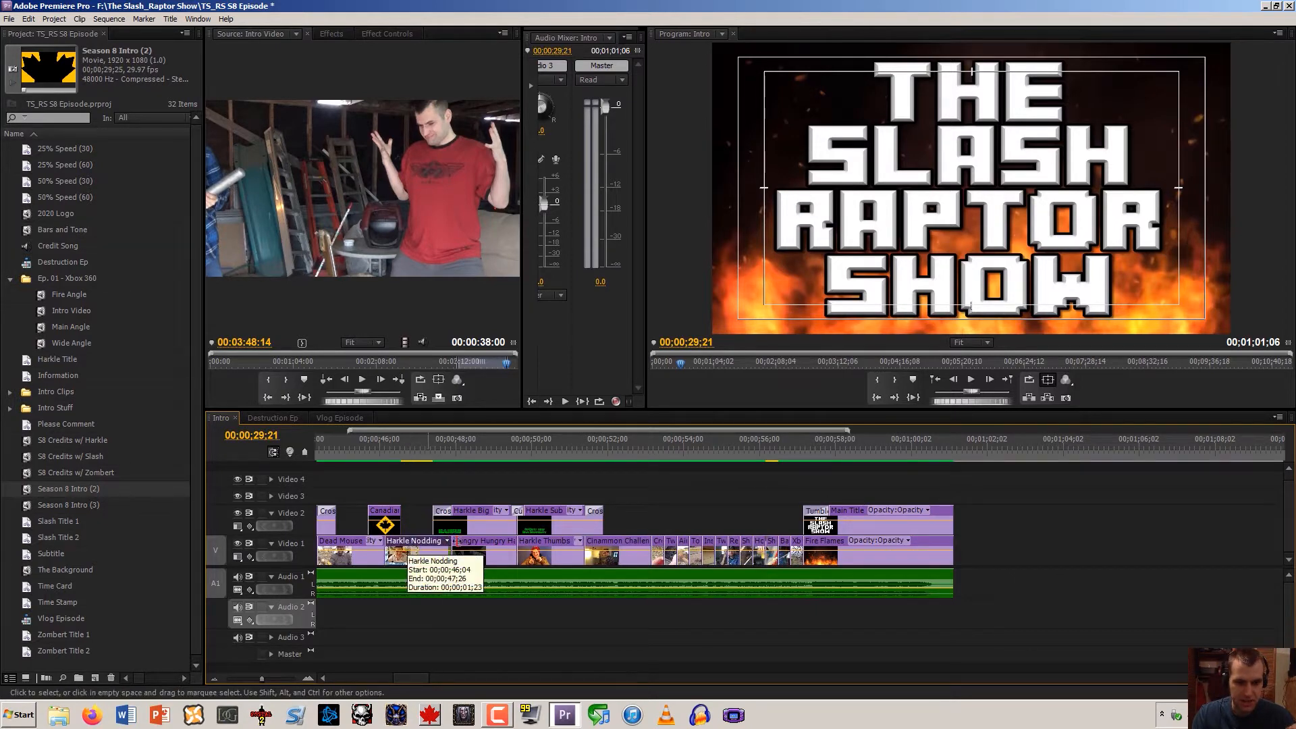
{"action": "left_click", "coordinate": [557, 550]}
{"action": "left_click", "coordinate": [599, 548]}
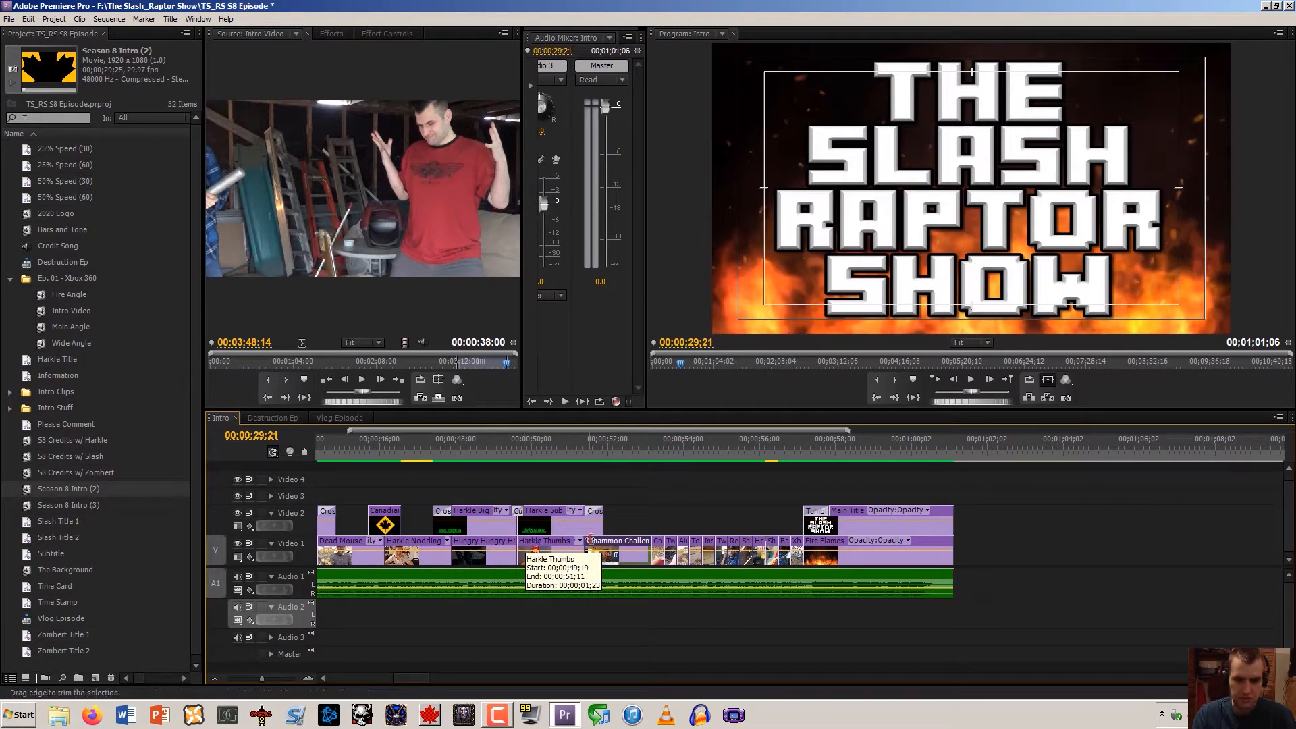
{"action": "left_click", "coordinate": [643, 514]}
{"action": "left_click", "coordinate": [641, 508]}
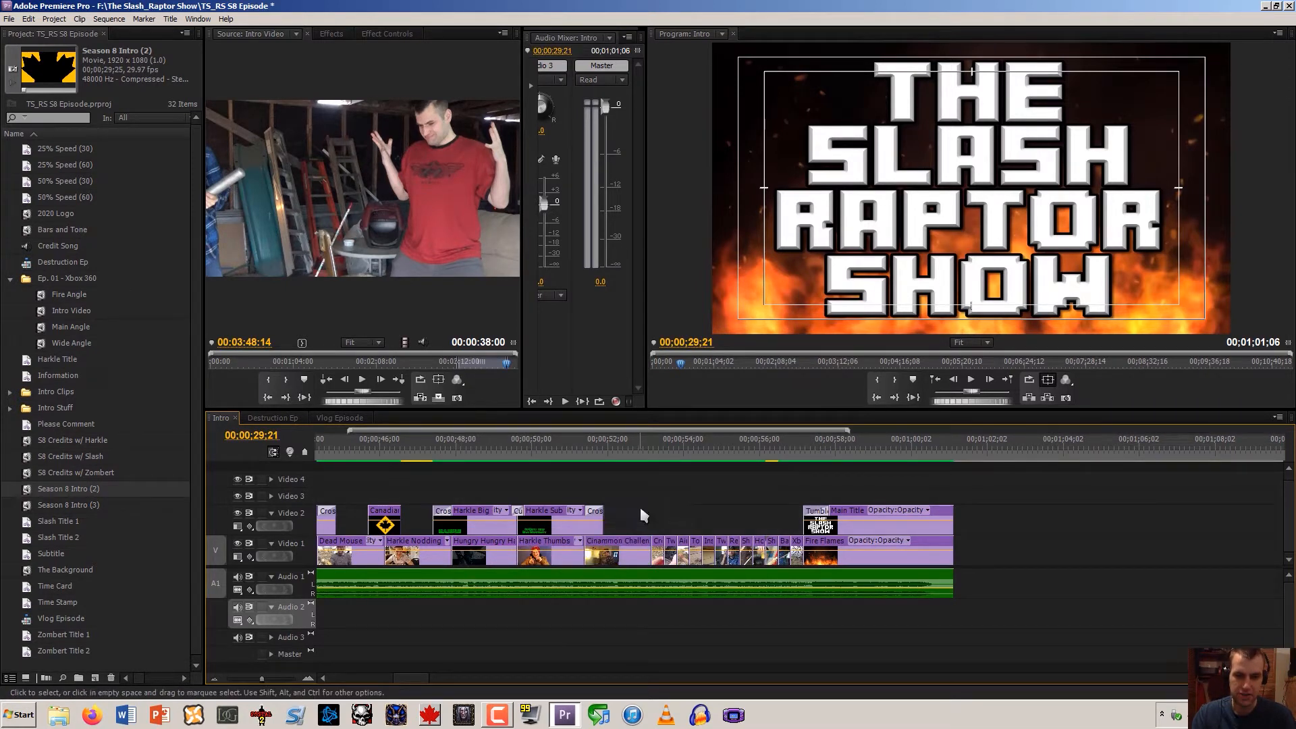
{"action": "mouse_move", "coordinate": [411, 445]}
{"action": "left_mouse_down"}
{"action": "mouse_move", "coordinate": [385, 448]}
{"action": "mouse_move", "coordinate": [653, 439]}
{"action": "mouse_move", "coordinate": [388, 447]}
{"action": "left_mouse_up"}
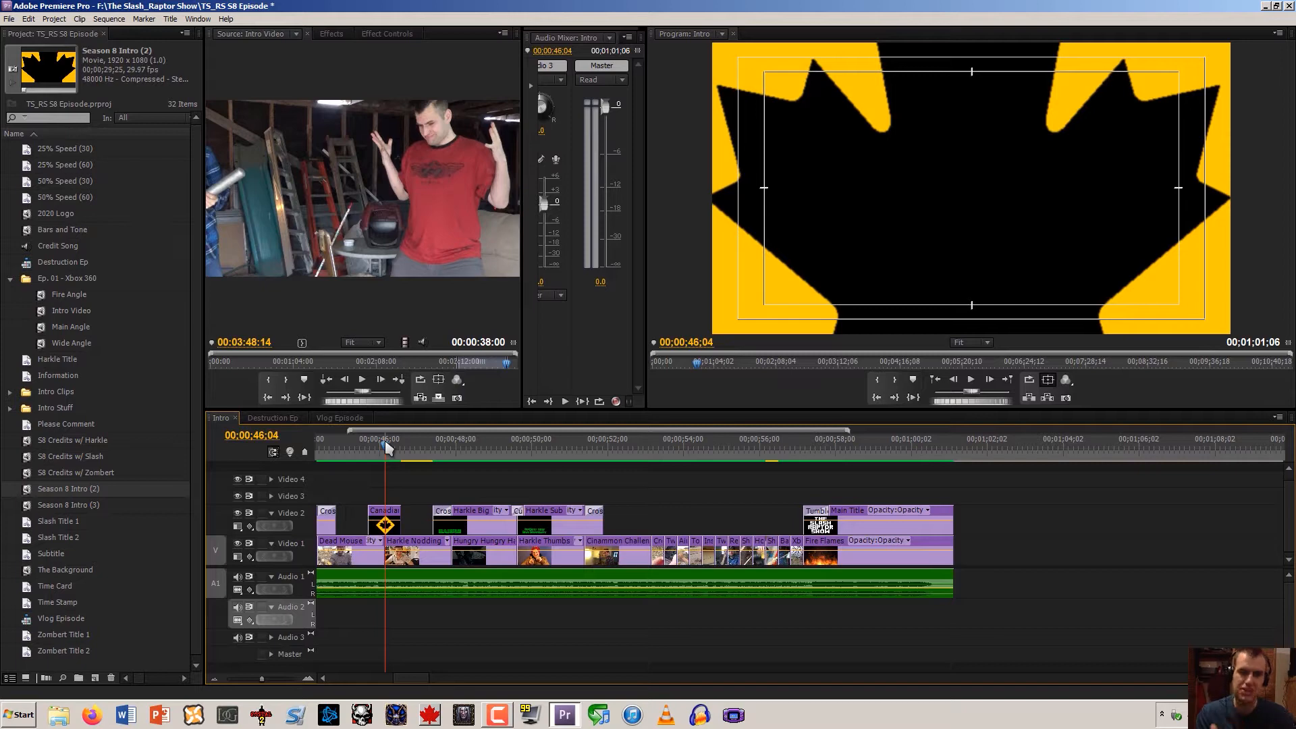
Return to Destruction Ep and move the playhead to the start of Season 8 Intro (2) at 00;00;52;01
{"action": "left_click", "coordinate": [272, 418]}
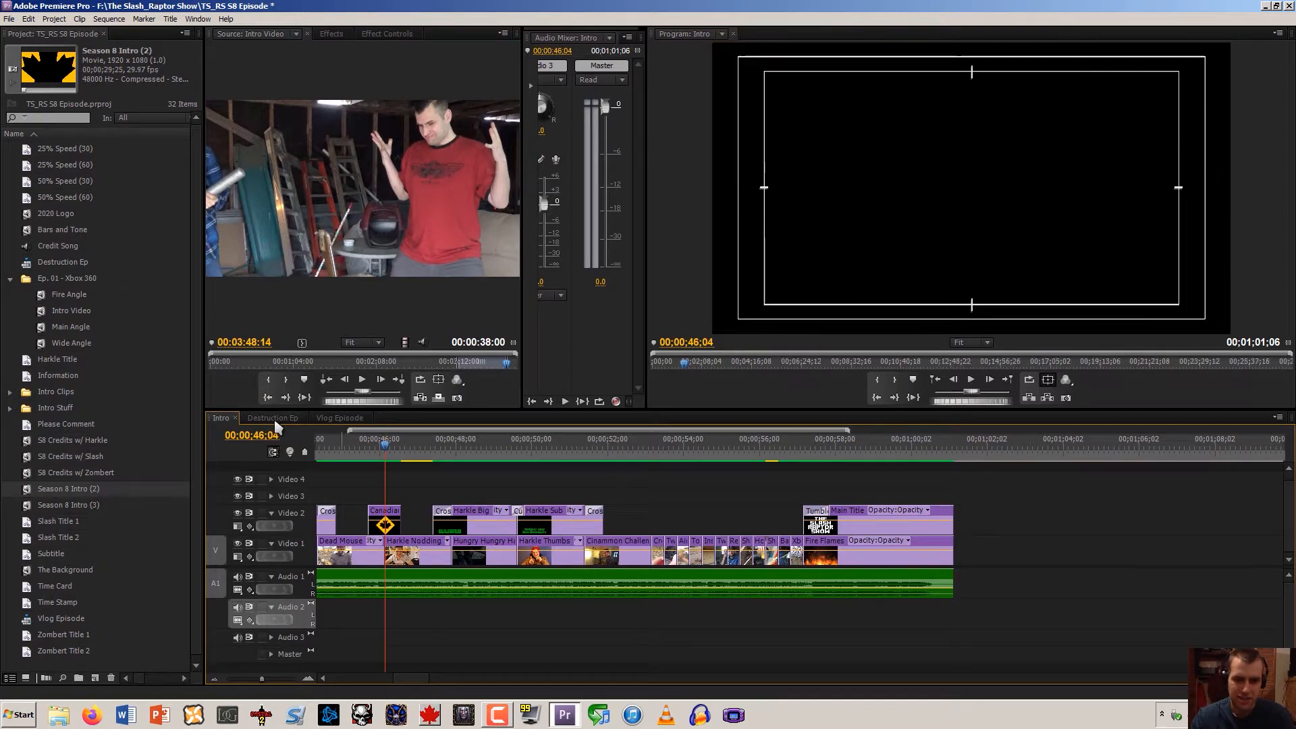
{"action": "left_click_drag", "start_coordinate": [721, 462], "coordinate": [710, 432]}
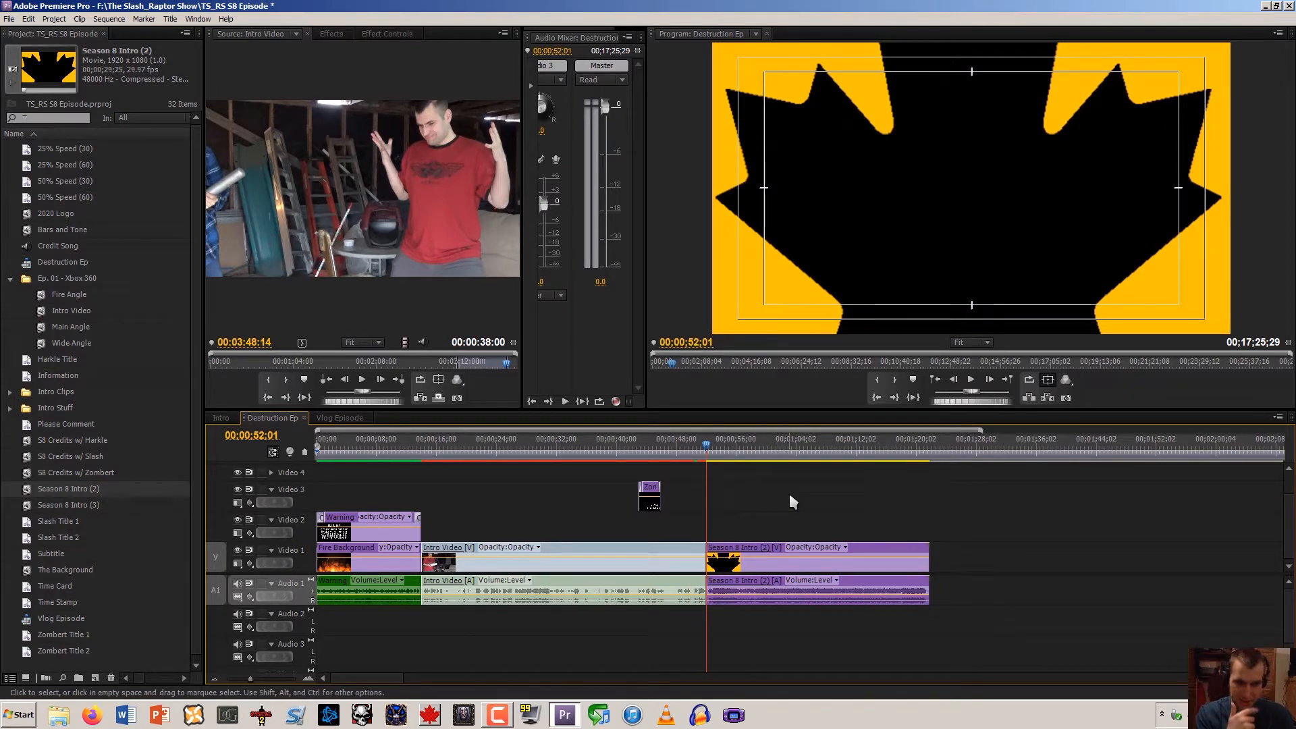
{"action": "left_click_drag", "start_coordinate": [371, 679], "coordinate": [412, 678]}
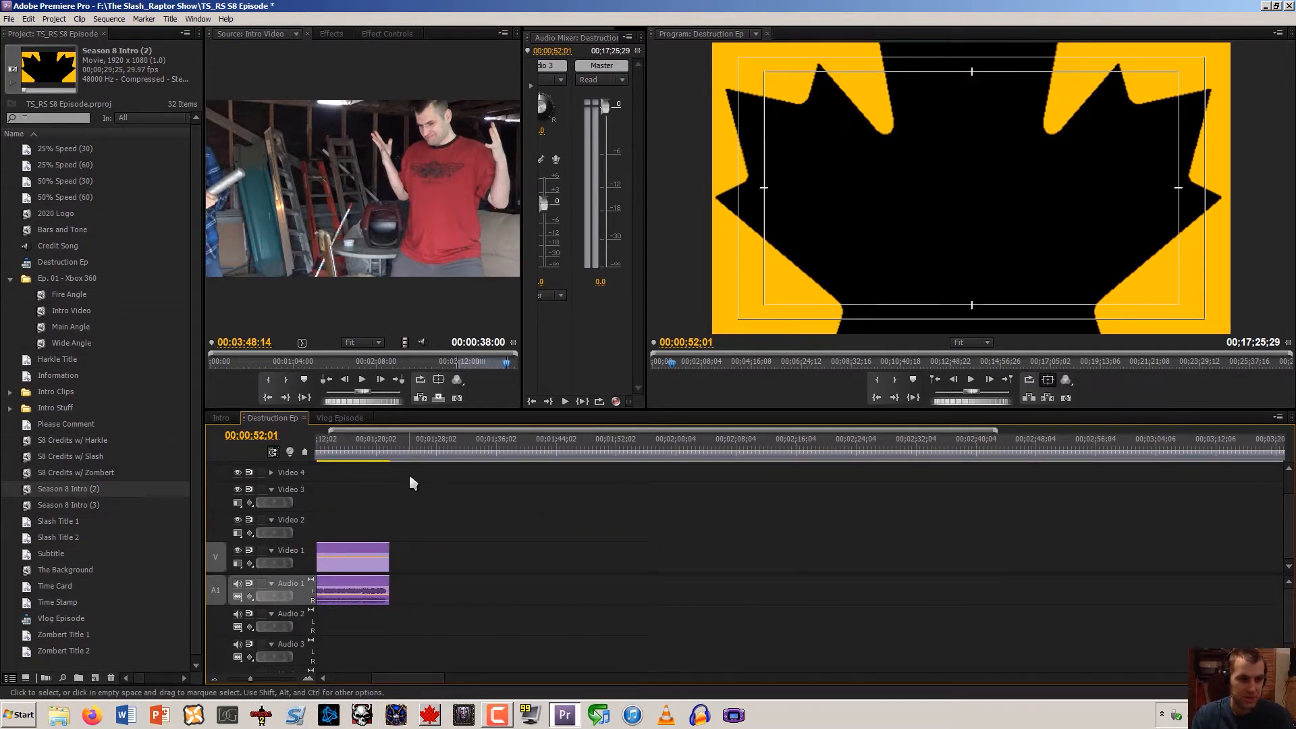
Load Wide Angle in the Source monitor, play its opening seconds and skim ahead to 00:01:58:09
{"action": "left_click", "coordinate": [44, 344]}
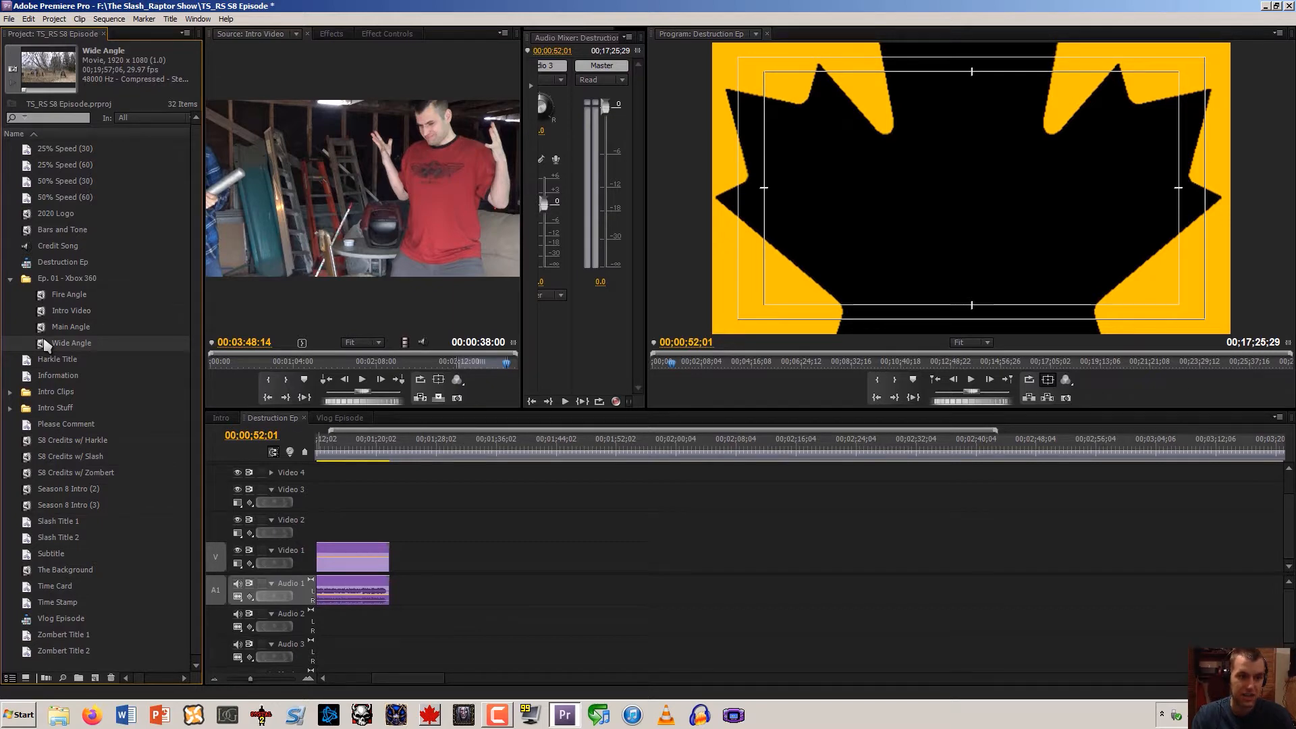
{"action": "double_click", "coordinate": [44, 344]}
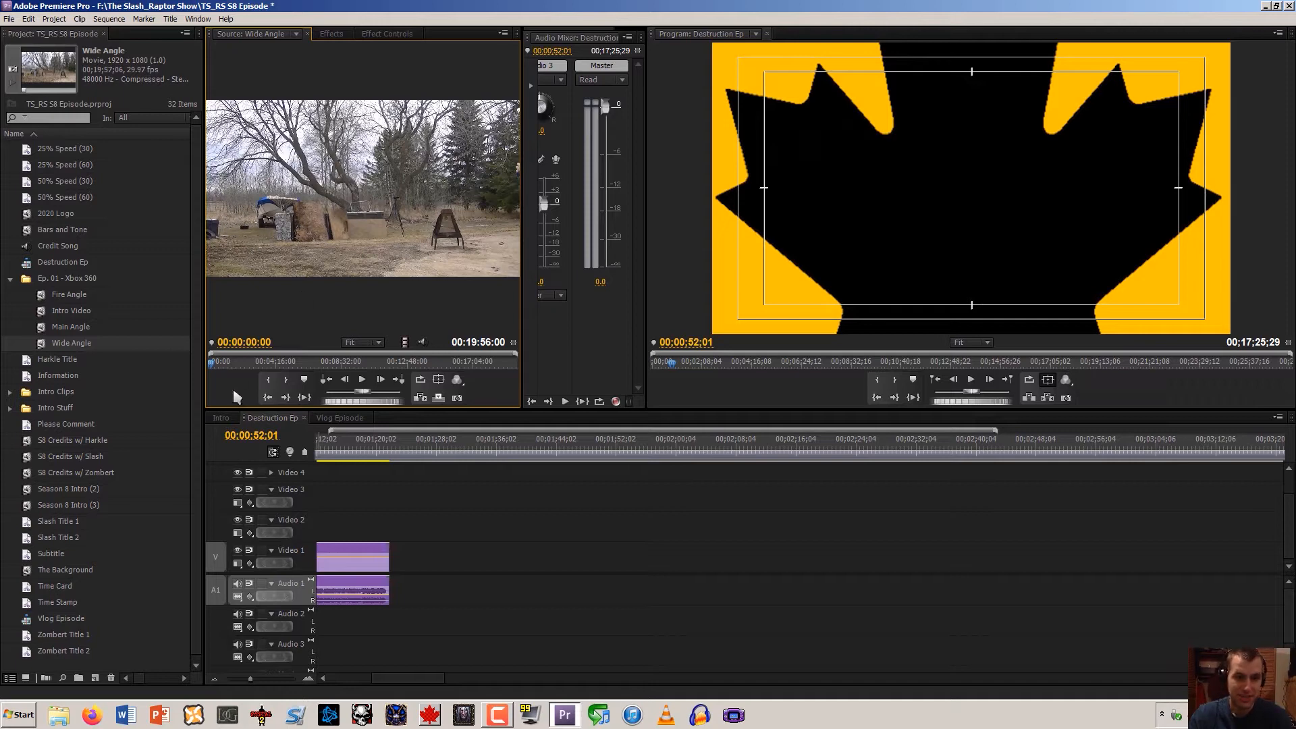
{"action": "left_click", "coordinate": [362, 379]}
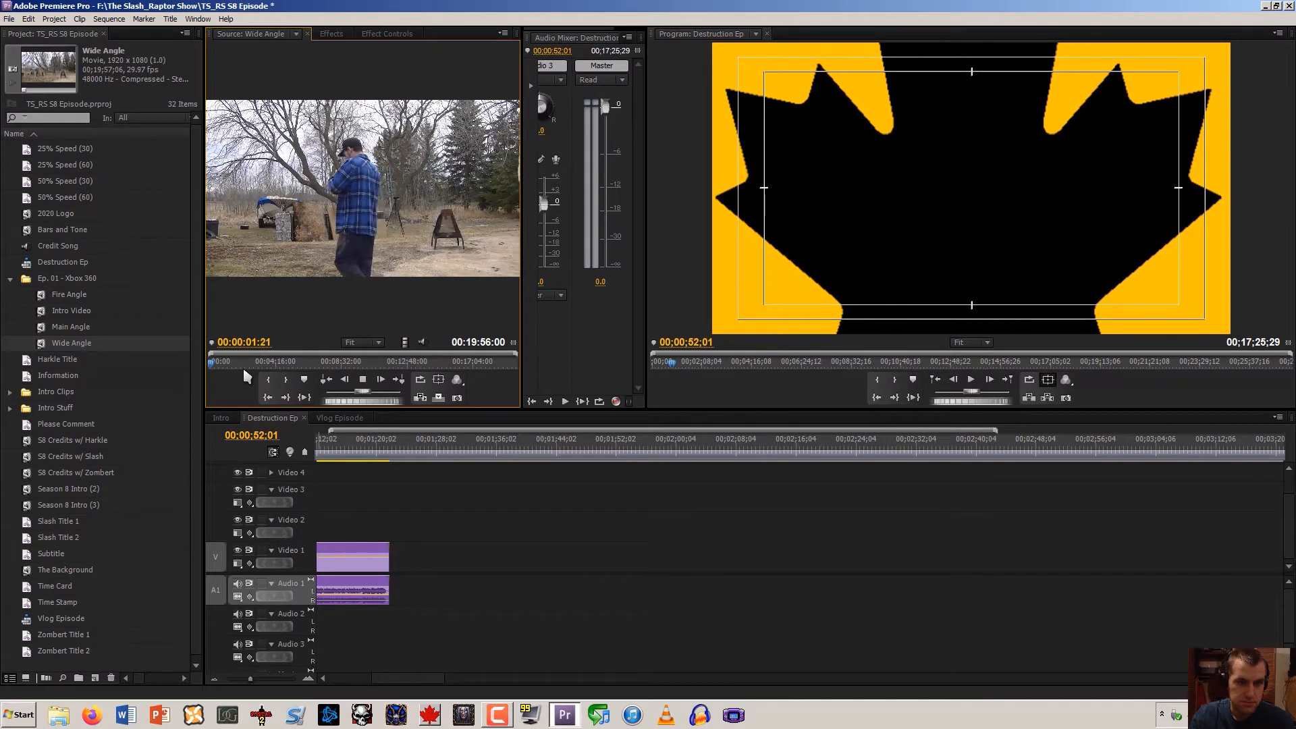
{"action": "left_click", "coordinate": [360, 380]}
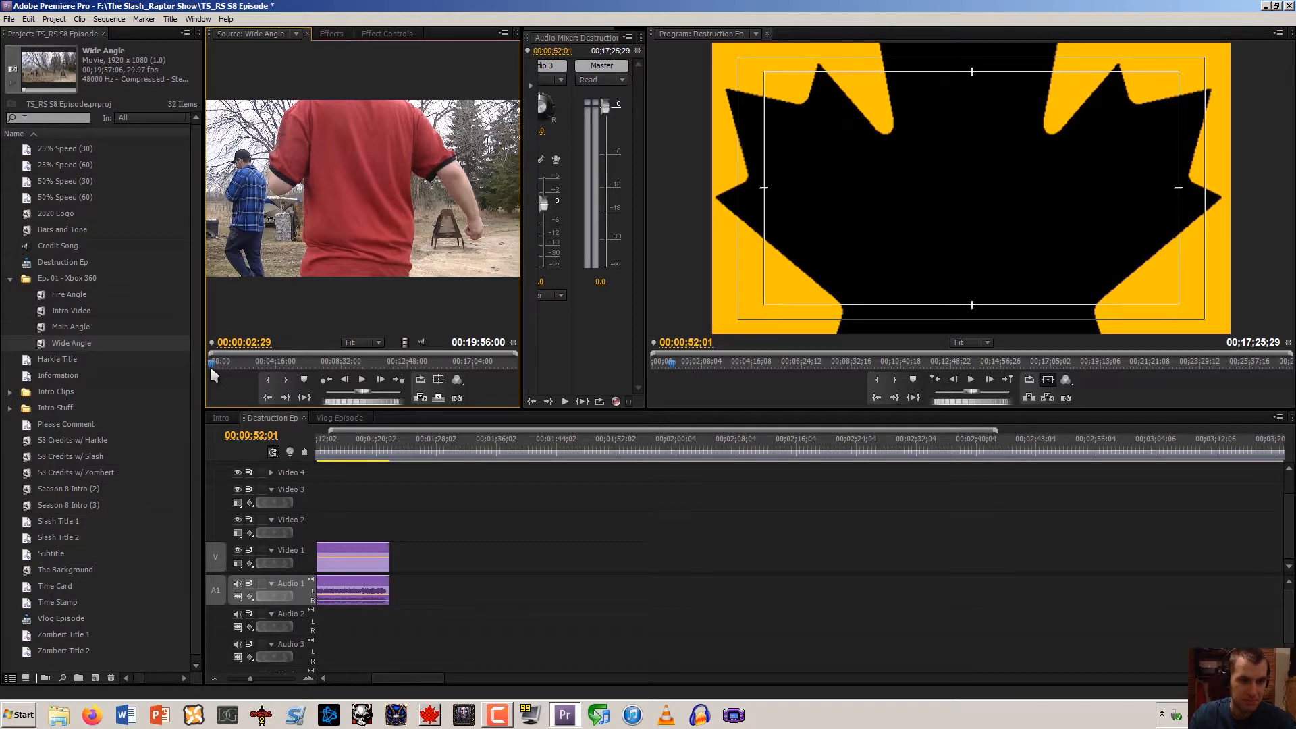
{"action": "left_click_drag", "start_coordinate": [212, 365], "coordinate": [249, 366]}
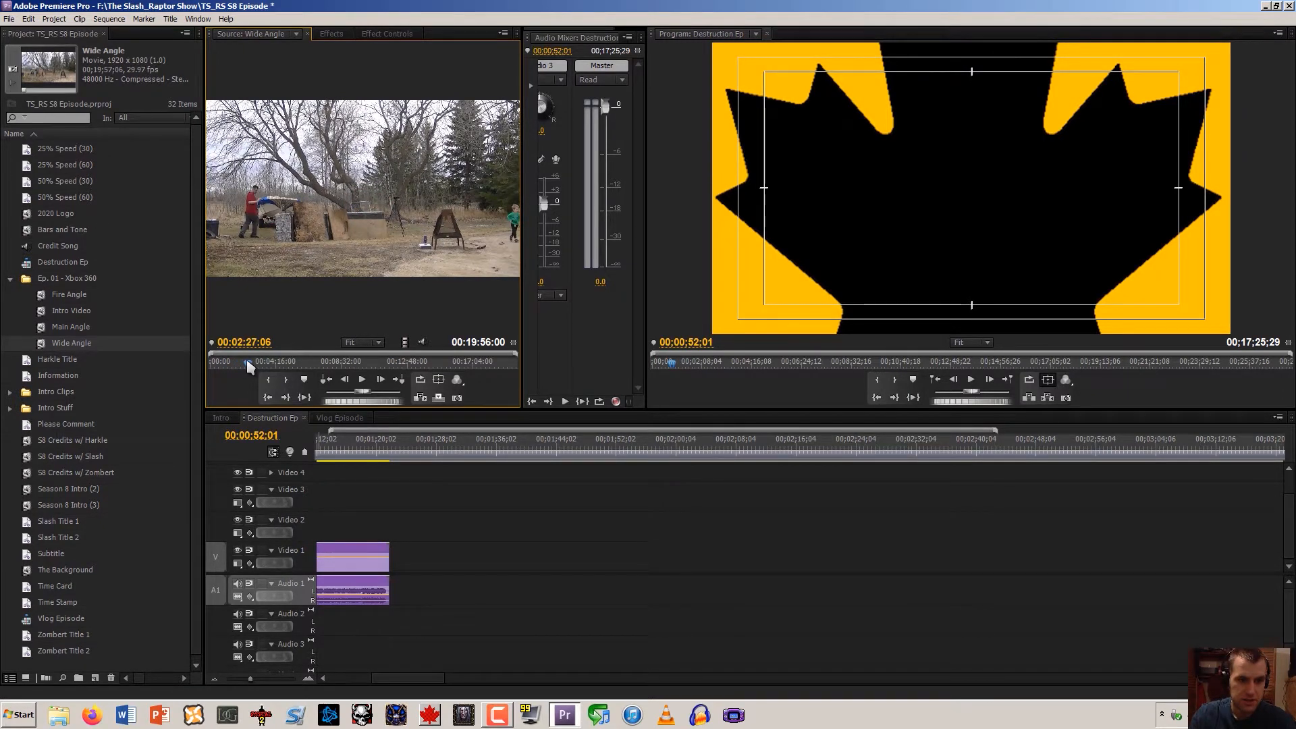
{"action": "left_click_drag", "start_coordinate": [246, 365], "coordinate": [240, 366]}
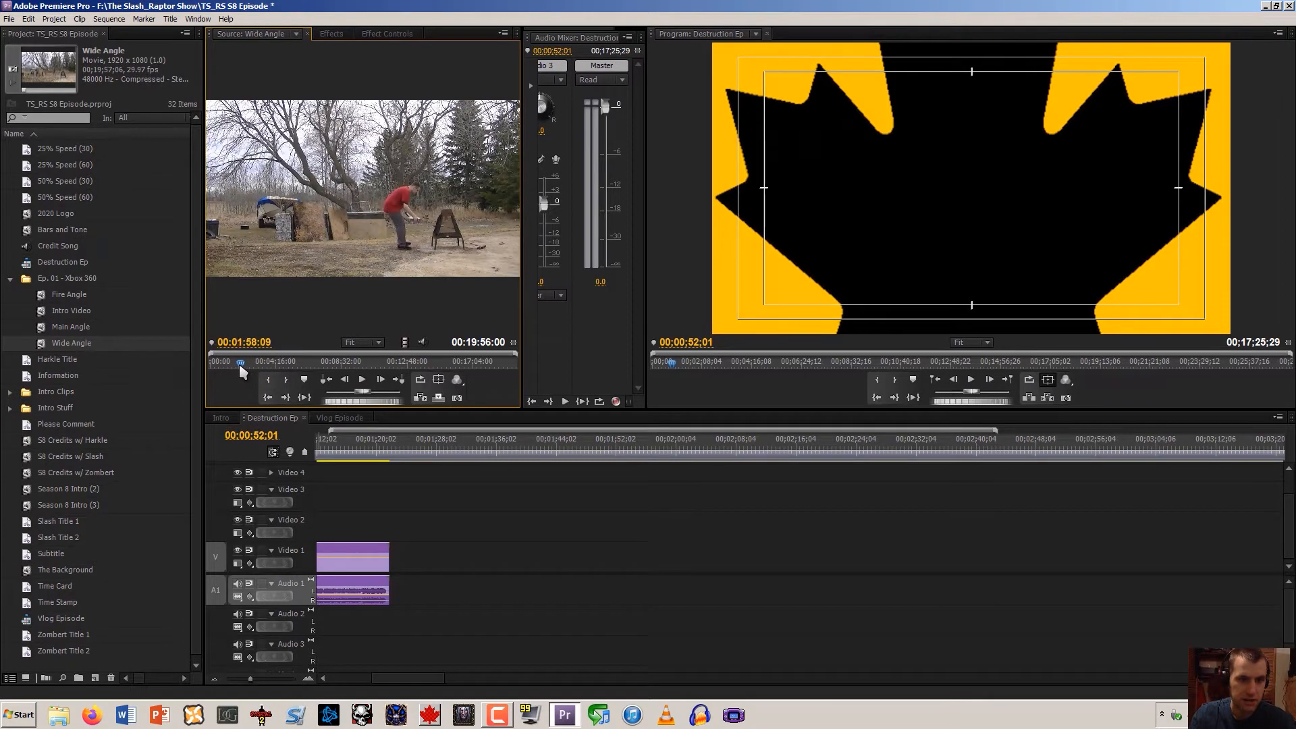
Place Main Angle on Video 1 and Audio 1 of Destruction Ep, directly after Season 8 Intro (2)
{"action": "left_click", "coordinate": [44, 330]}
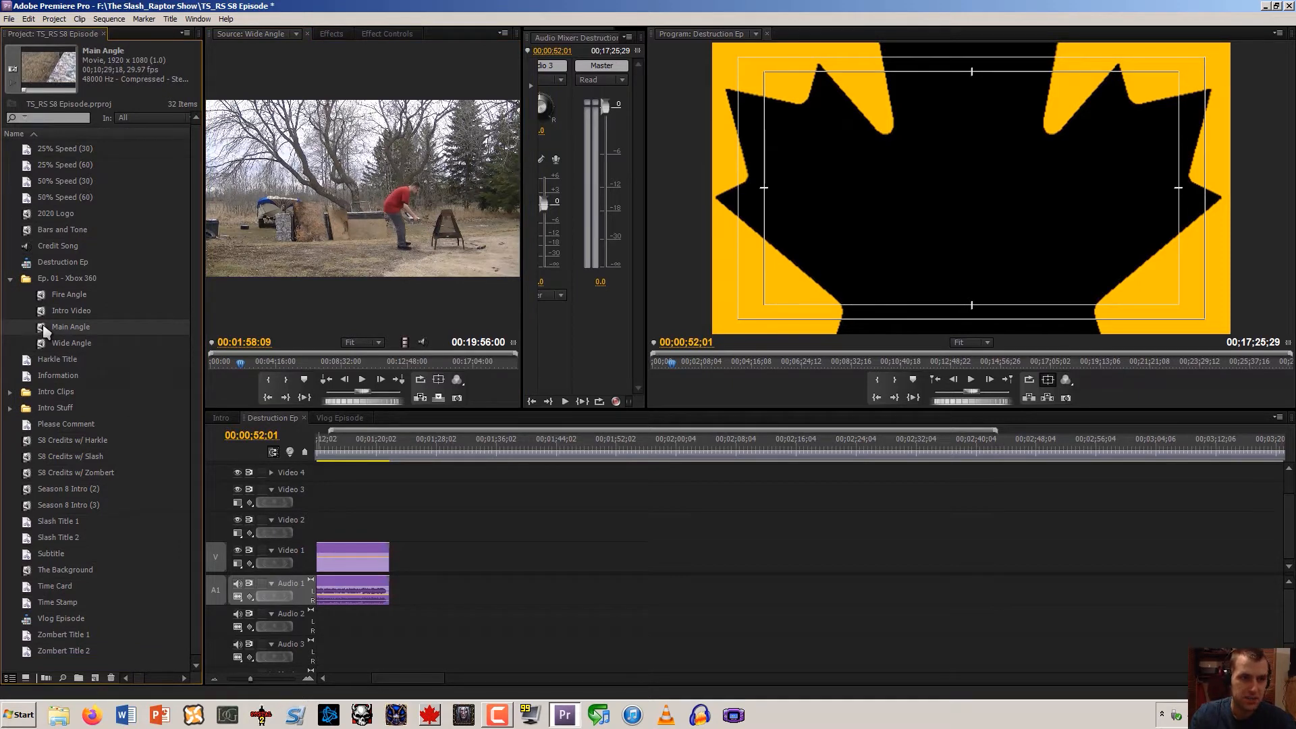
{"action": "left_click", "coordinate": [214, 679]}
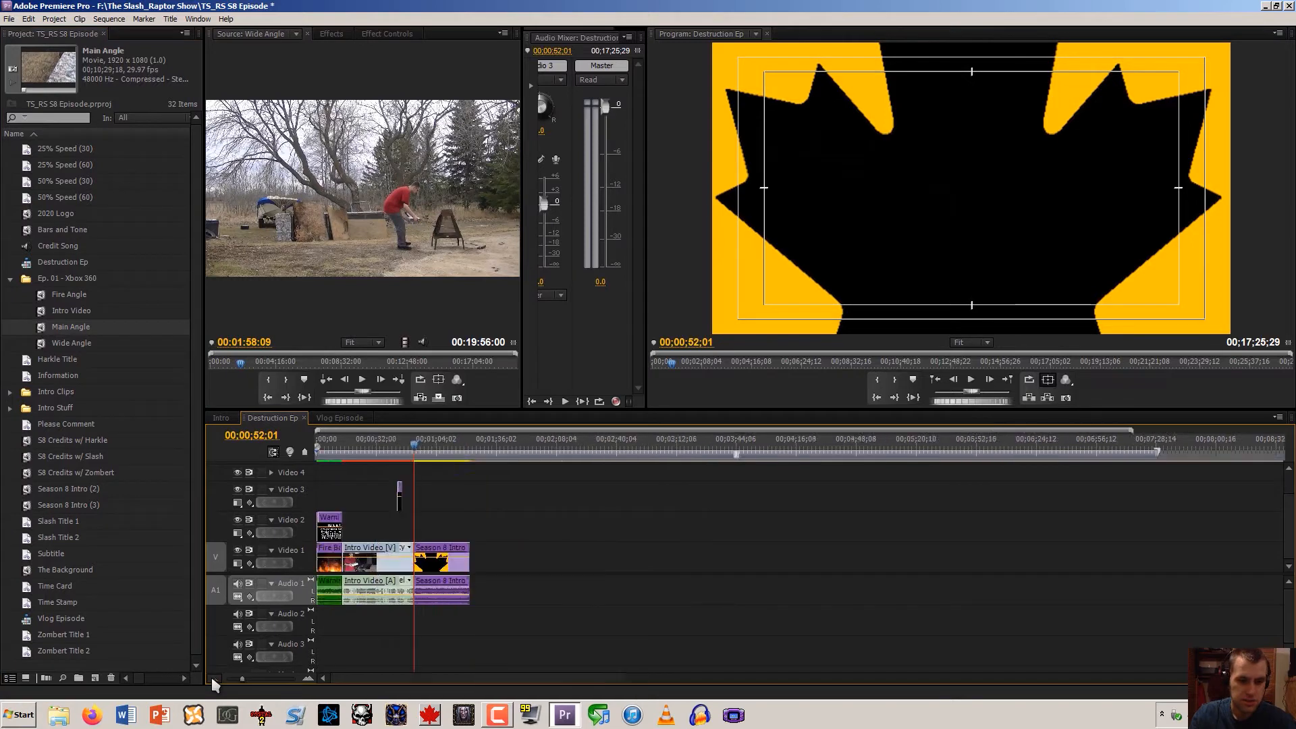
{"action": "left_click", "coordinate": [214, 679]}
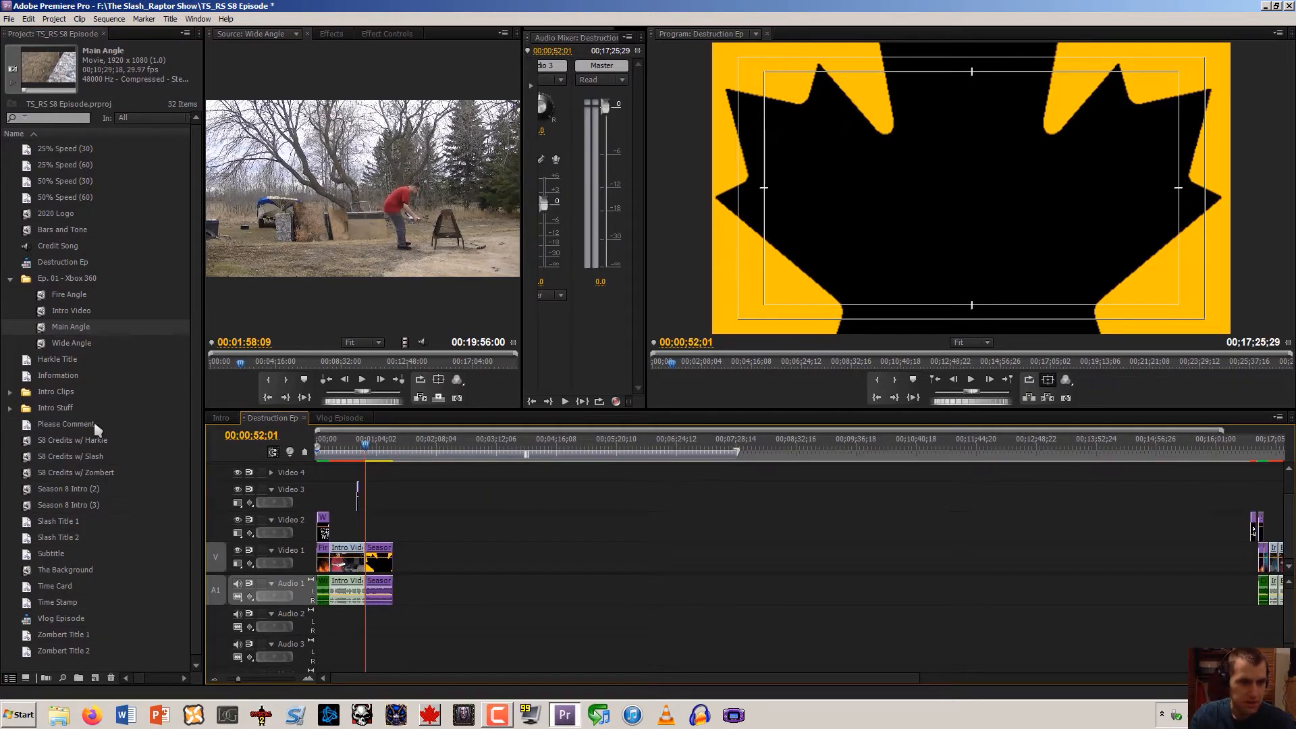
{"action": "left_click_drag", "start_coordinate": [61, 327], "coordinate": [395, 554]}
{"action": "left_click", "coordinate": [214, 680]}
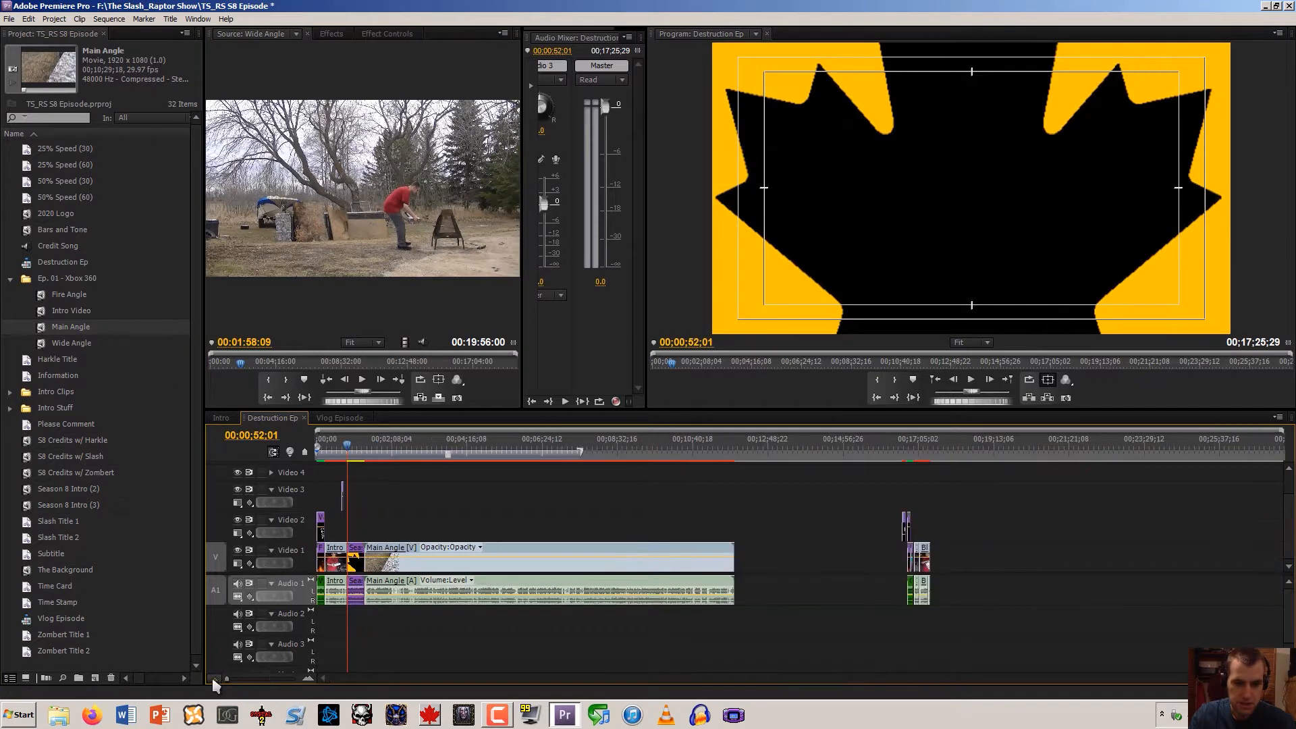
Move the group of closing clips later in Destruction Ep so the sequence ends at 00;26;19;09
{"action": "left_click_drag", "start_coordinate": [987, 630], "coordinate": [1066, 661]}
{"action": "left_click_drag", "start_coordinate": [921, 559], "coordinate": [1234, 558]}
{"action": "left_click", "coordinate": [369, 629]}
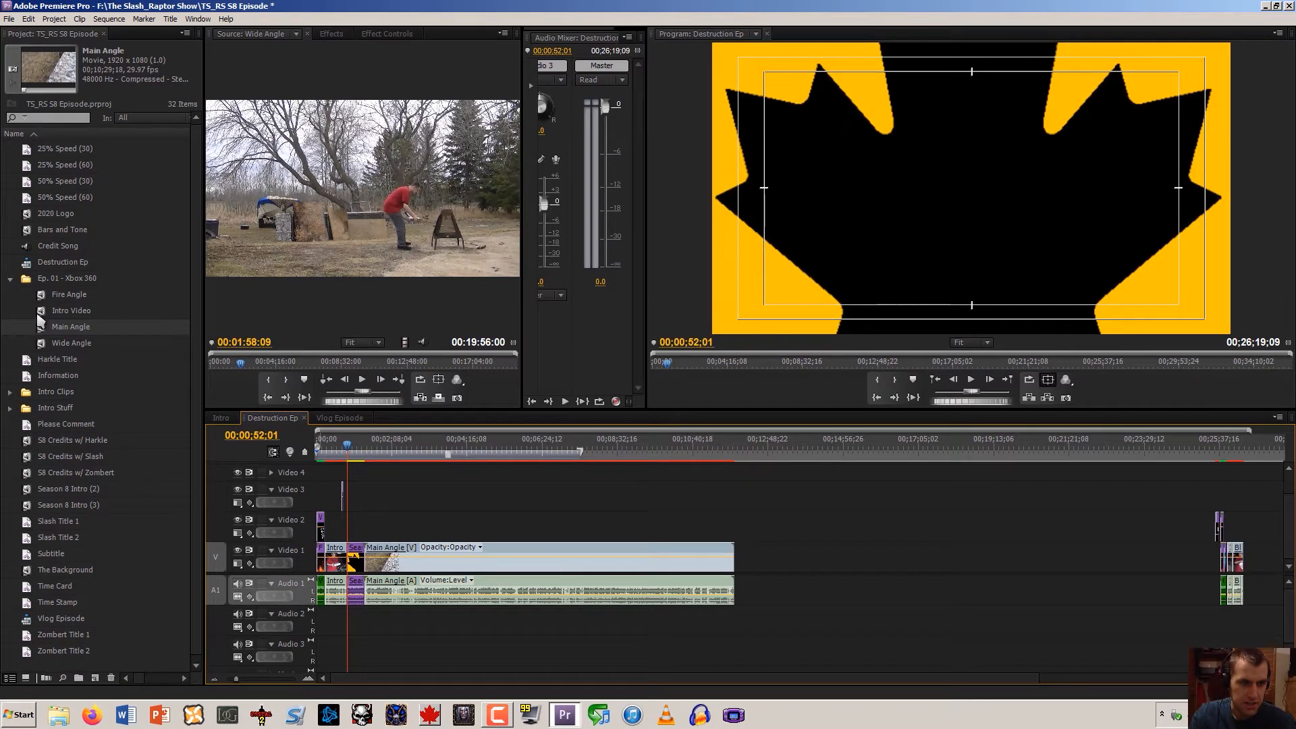
Place Wide Angle on Video 2 and Audio 2, starting where Main Angle starts right after the season intro
{"action": "left_click_drag", "start_coordinate": [55, 343], "coordinate": [376, 540]}
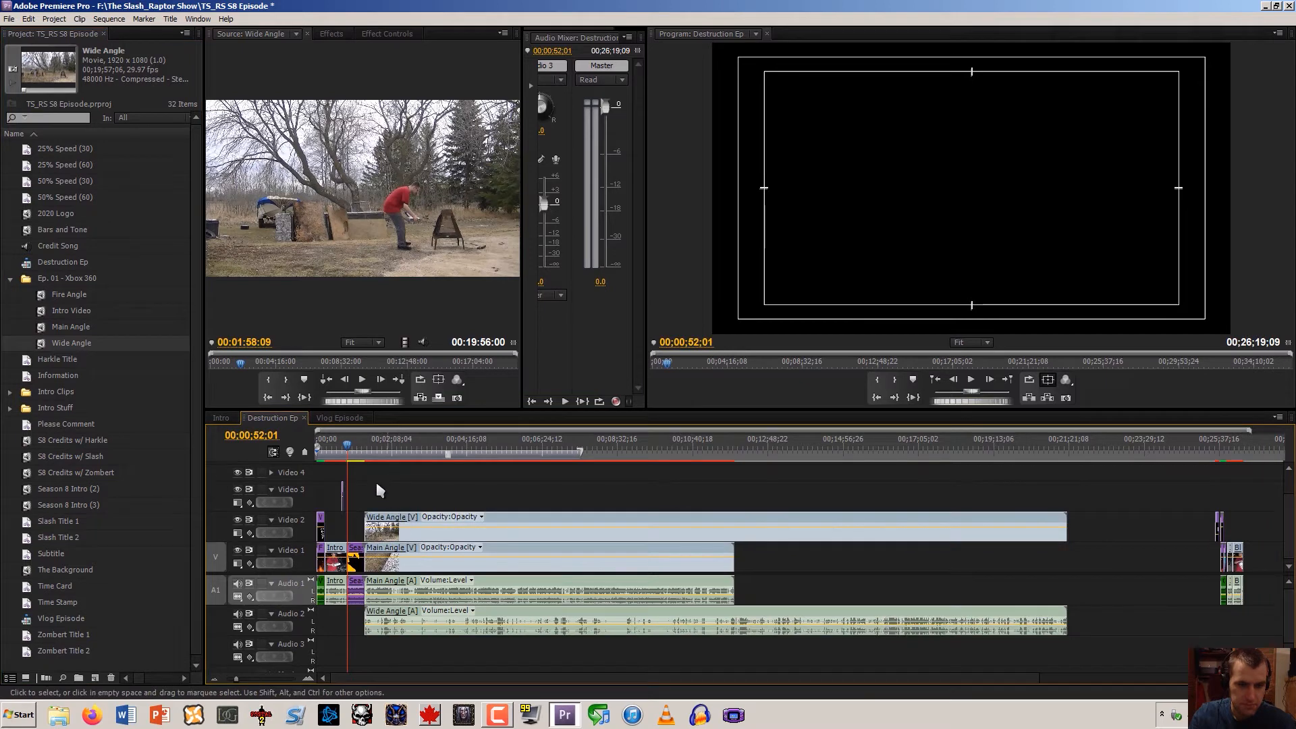
{"action": "key", "text": "Down"}
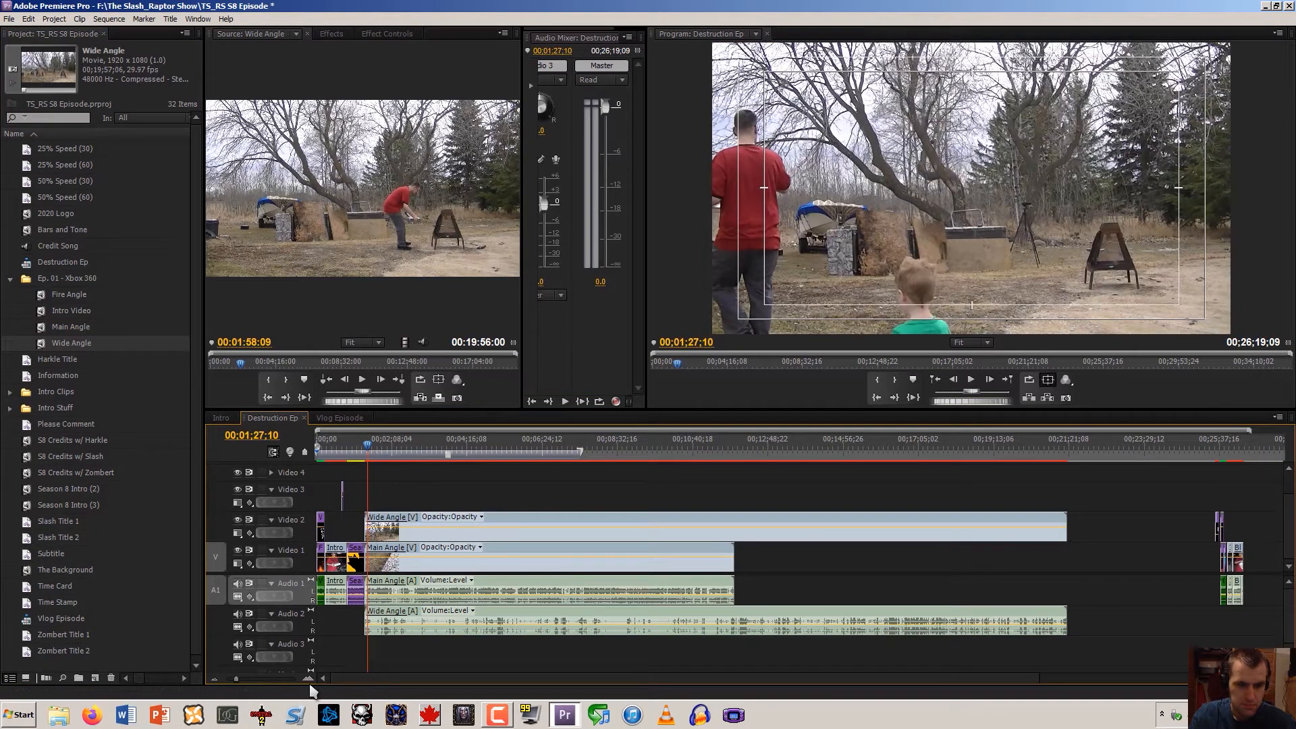
{"action": "left_click", "coordinate": [308, 679]}
{"action": "left_click", "coordinate": [308, 679]}
{"action": "left_click", "coordinate": [309, 679]}
{"action": "left_click", "coordinate": [309, 679]}
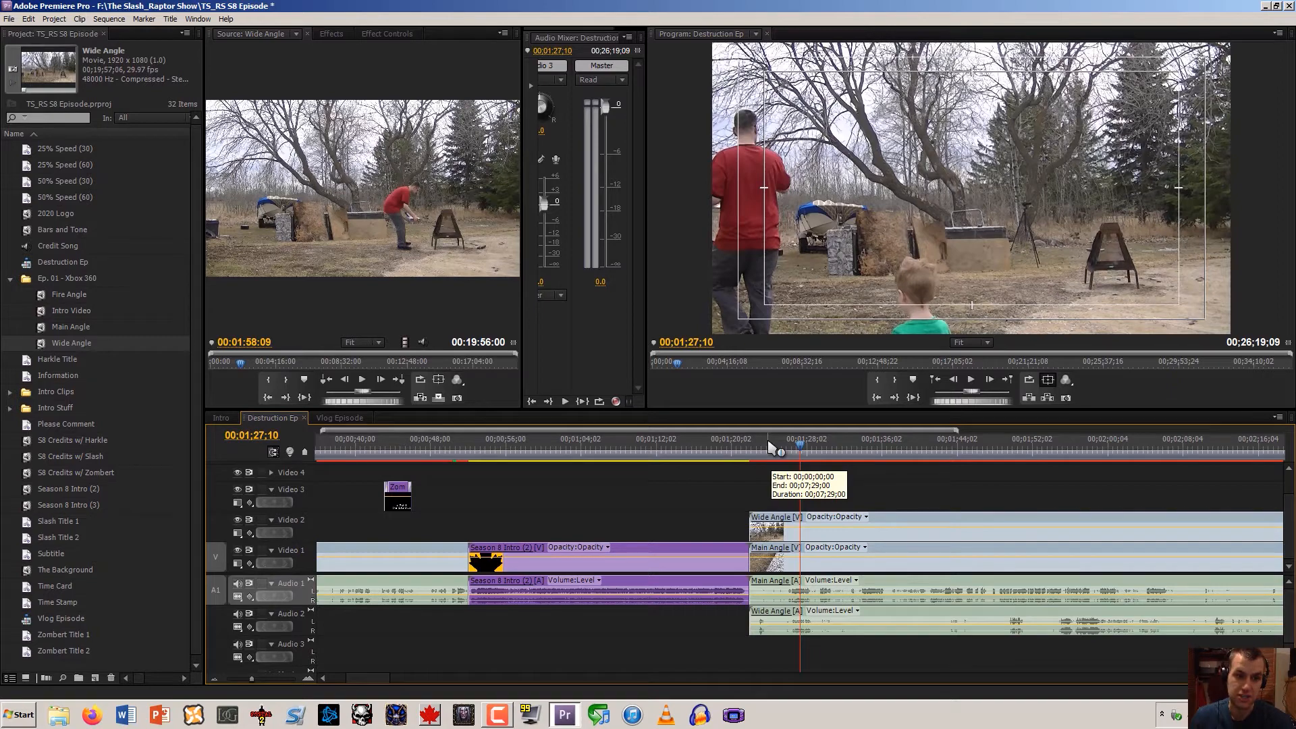
Mute Audio 1, then play and skim Wide Angle from 00;01;55;01 up to 00;05;37;08
{"action": "left_click_drag", "start_coordinate": [772, 448], "coordinate": [819, 440]}
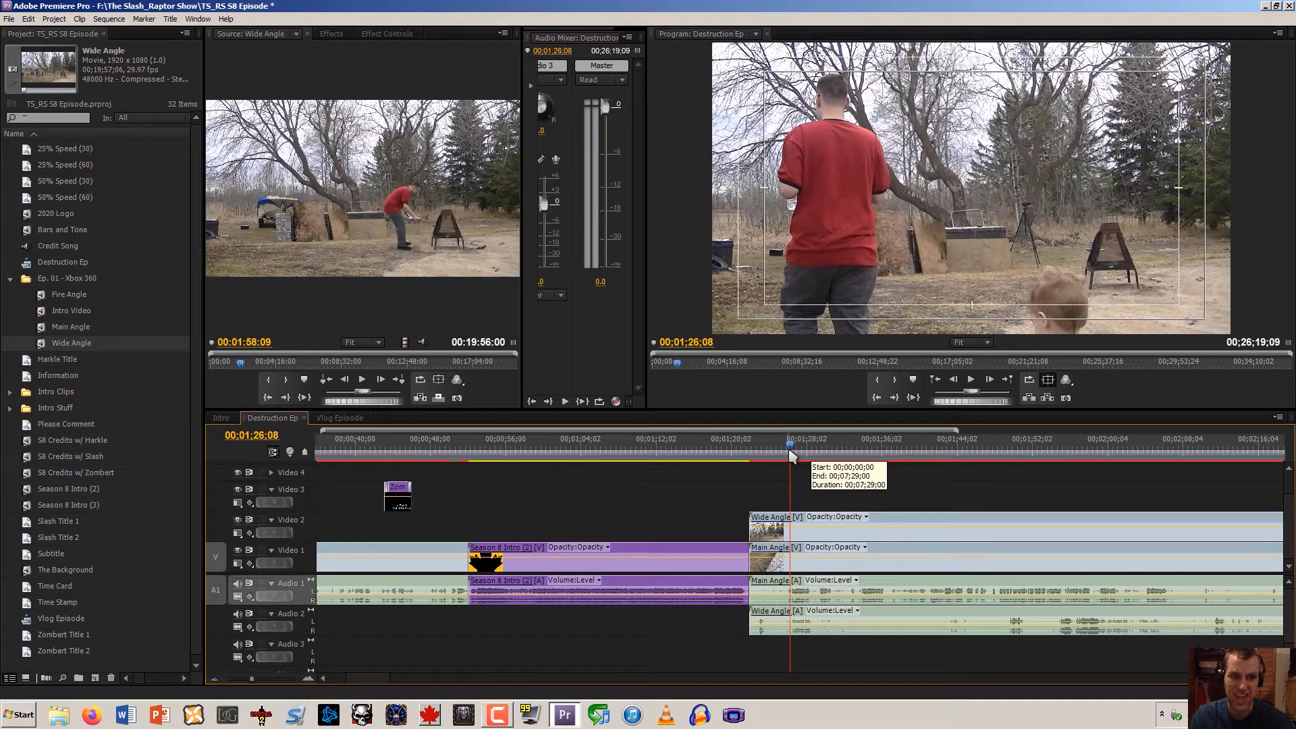
{"action": "left_click_drag", "start_coordinate": [790, 451], "coordinate": [1062, 434]}
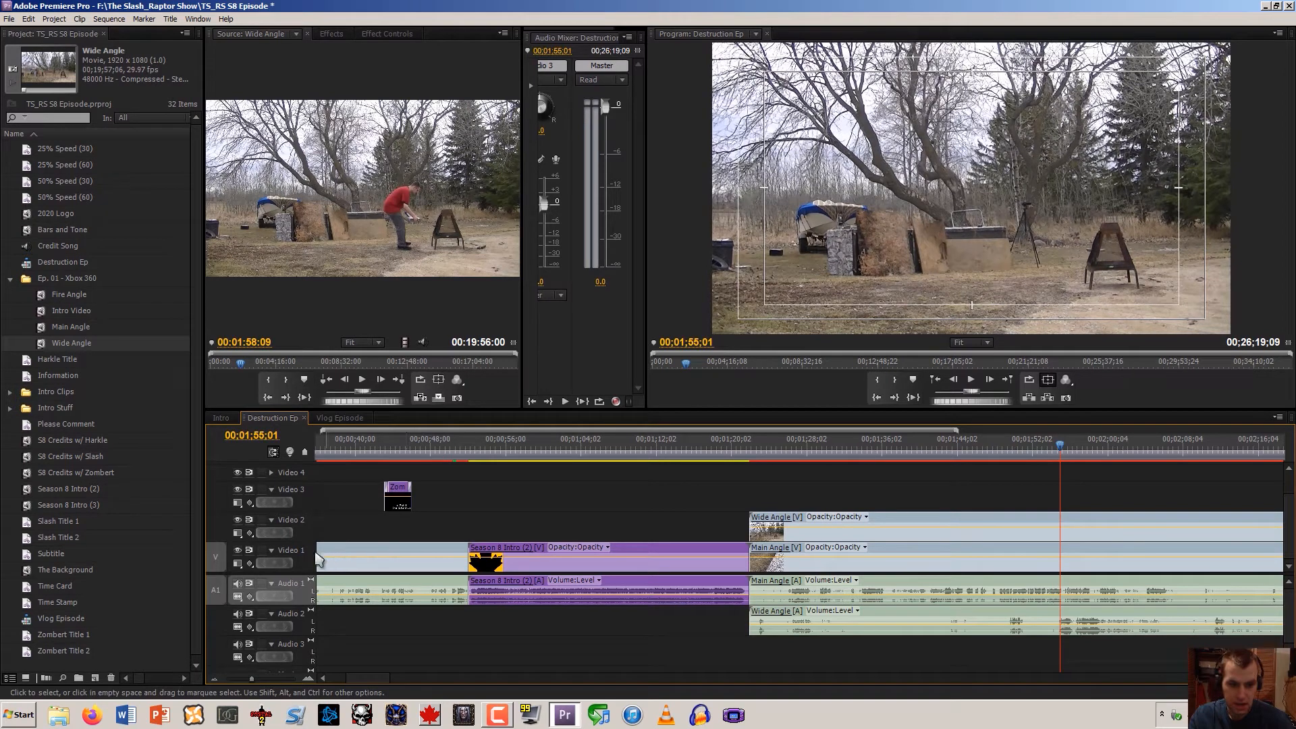
{"action": "left_click", "coordinate": [237, 583]}
{"action": "key", "text": "space"}
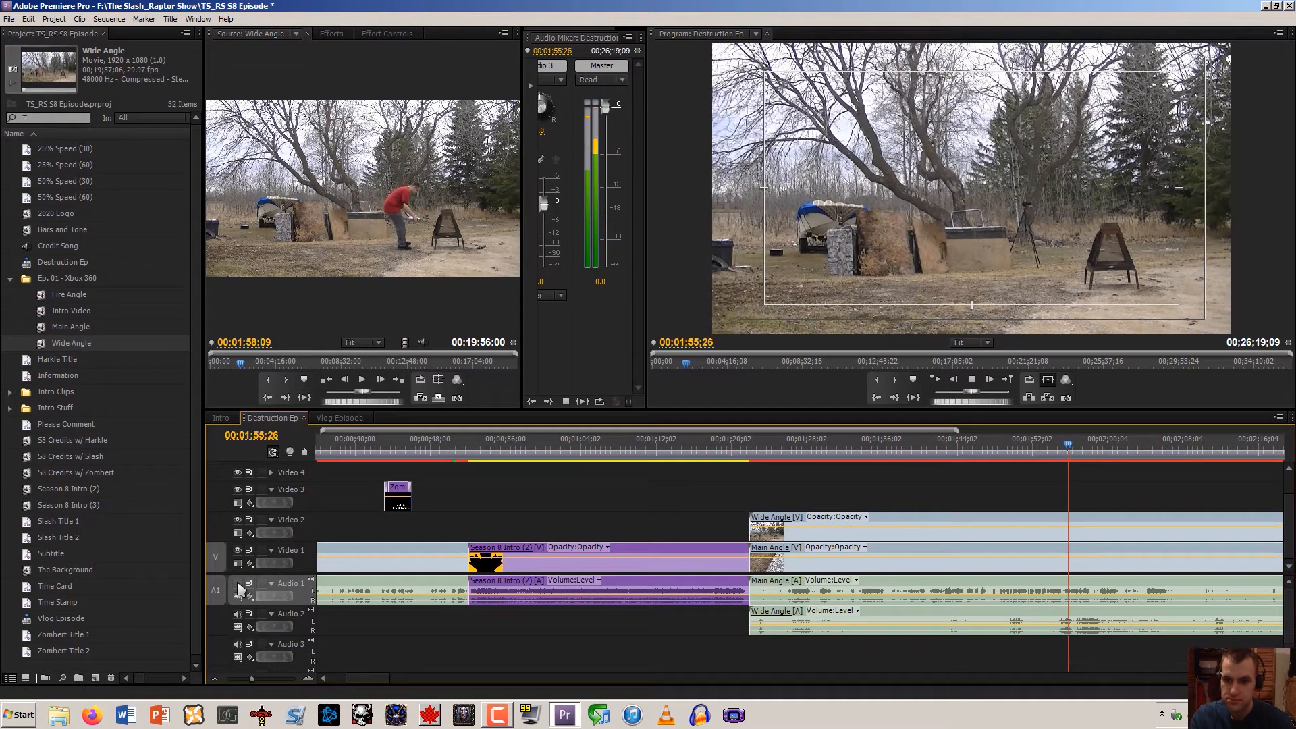
{"action": "left_click", "coordinate": [214, 675]}
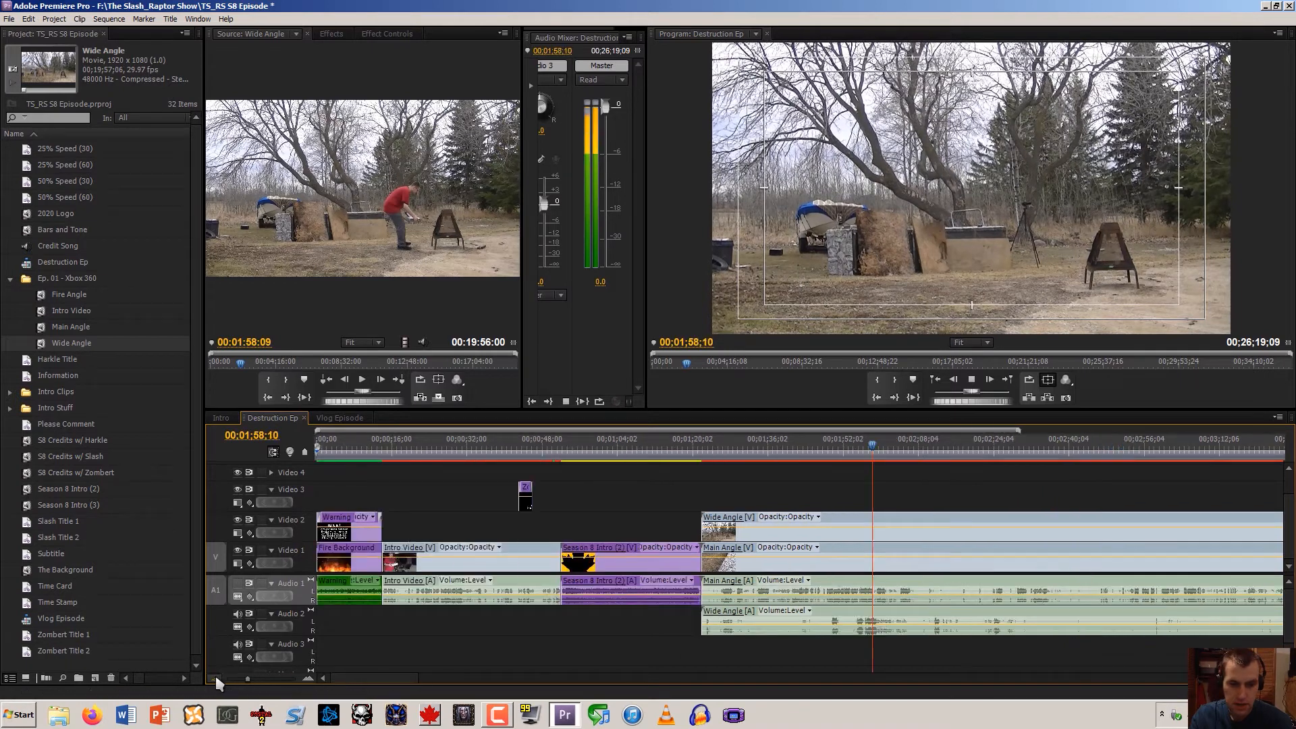
{"action": "left_click", "coordinate": [992, 448]}
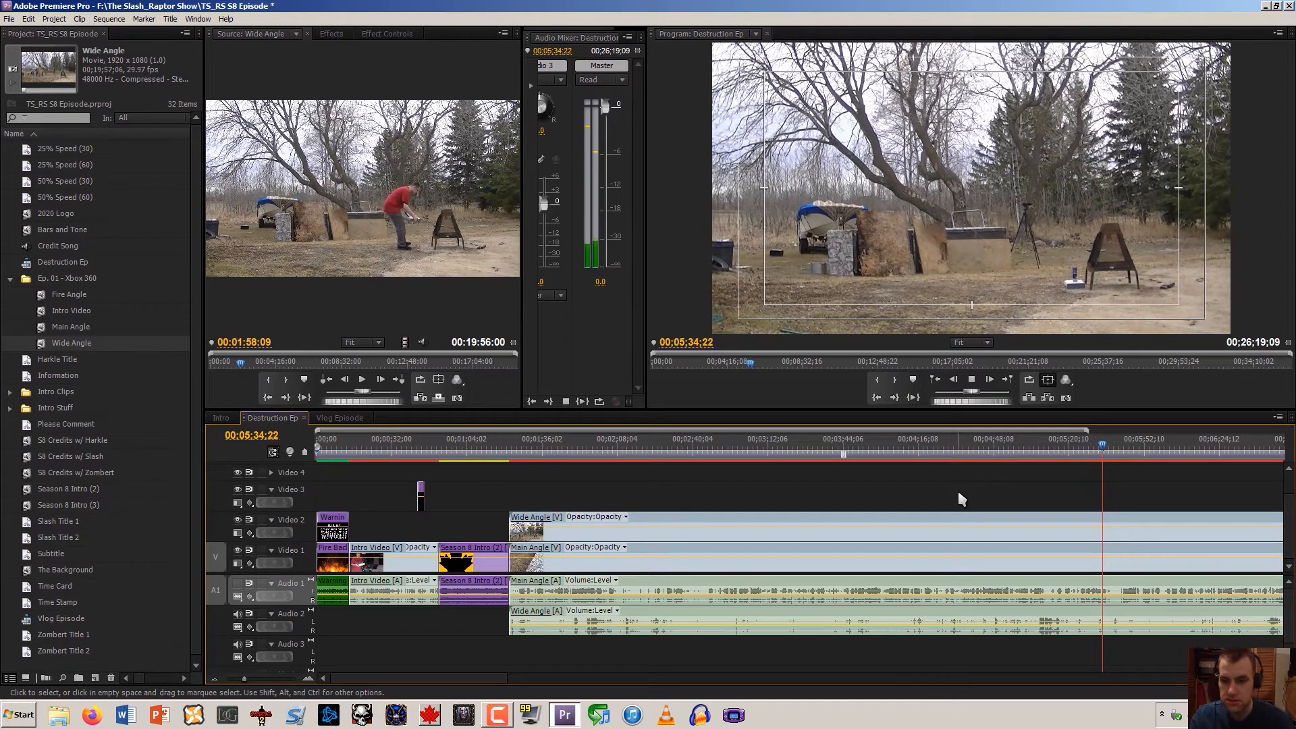
{"action": "key", "text": "space"}
Trim the start of Wide Angle to about 00;03;48 and skim through the footage from there to 00;07;11;07
{"action": "left_click_drag", "start_coordinate": [508, 517], "coordinate": [852, 484]}
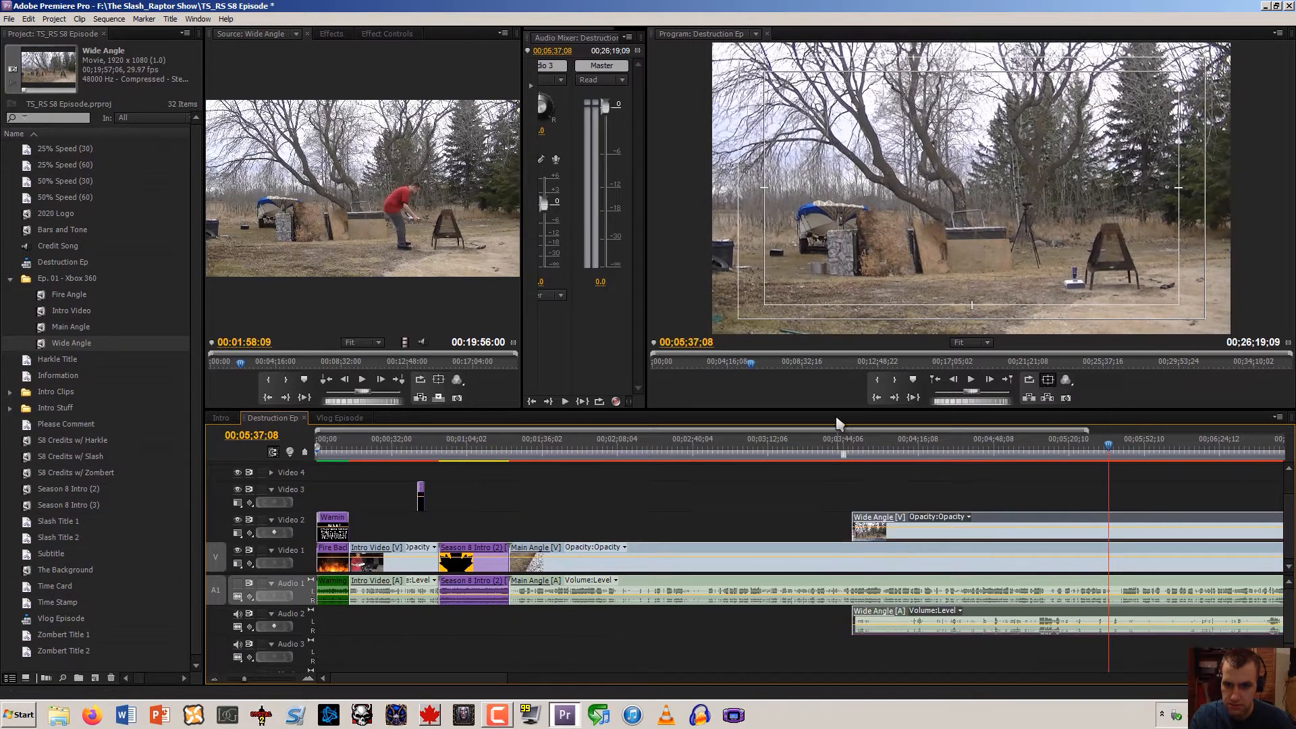
{"action": "left_click", "coordinate": [852, 447]}
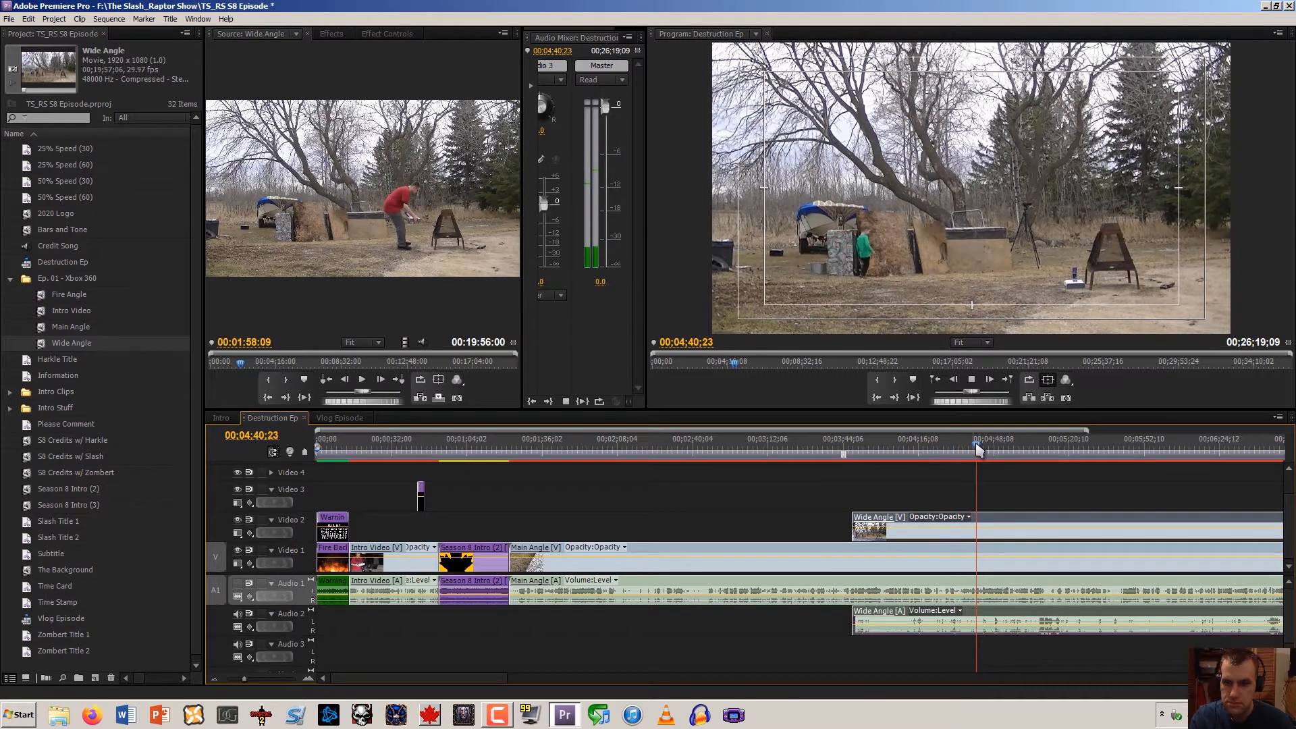
{"action": "key", "text": "space"}
{"action": "left_click_drag", "start_coordinate": [983, 448], "coordinate": [1142, 424]}
{"action": "key", "text": "space"}
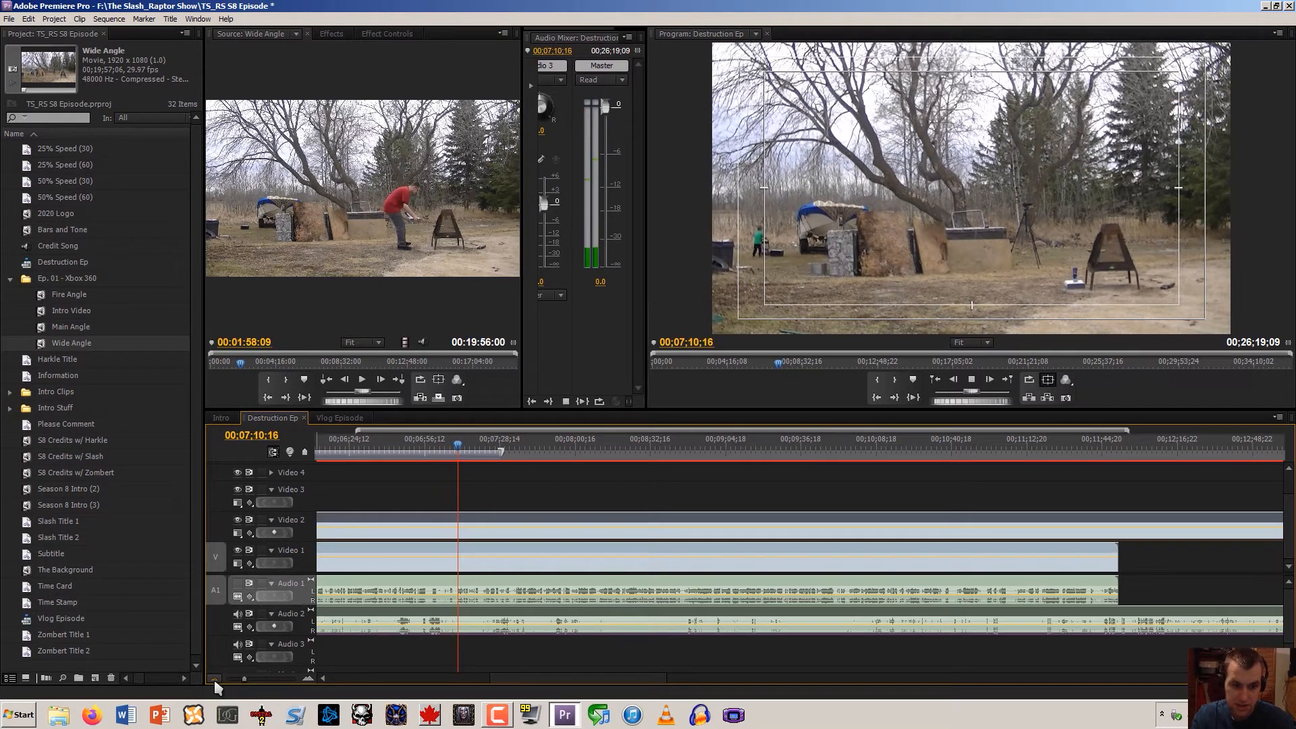
{"action": "key", "text": "space"}
Move the trimmed Wide Angle clip back on Video 2 so it starts directly after Season 8 Intro (2)
{"action": "left_click", "coordinate": [214, 679]}
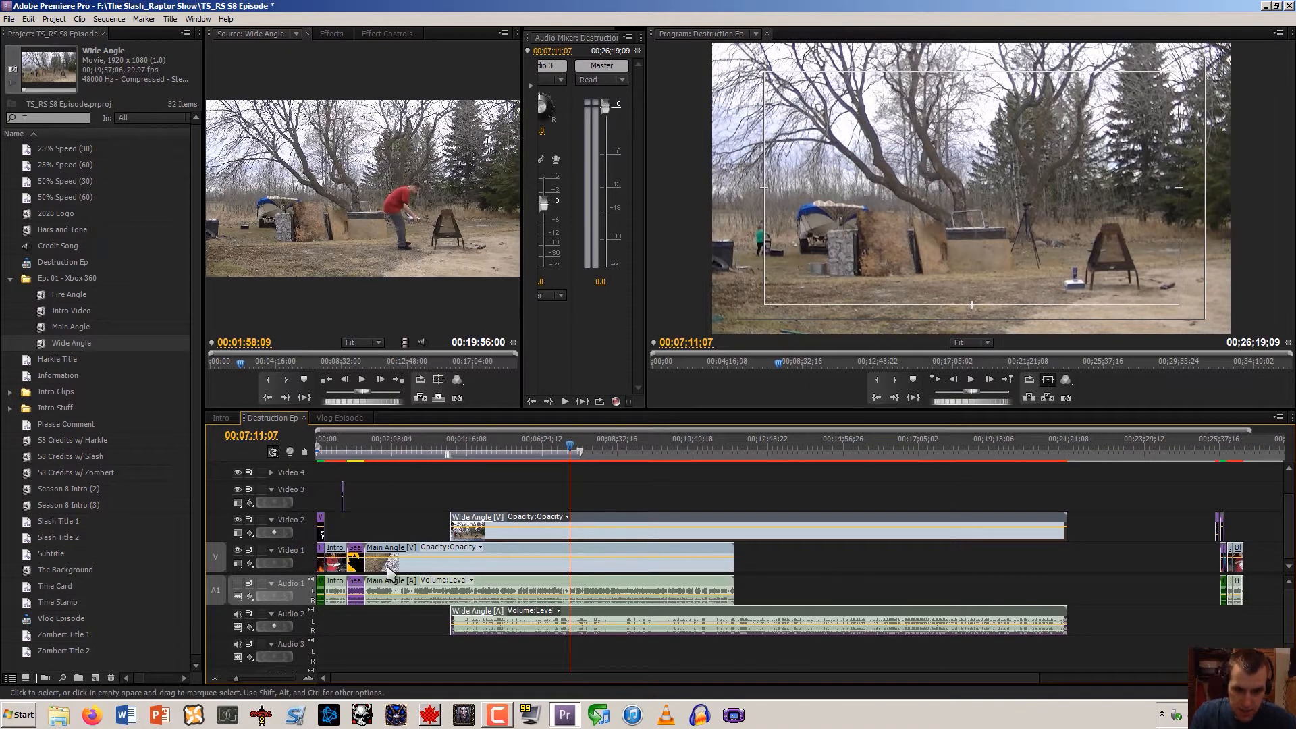
{"action": "left_click_drag", "start_coordinate": [498, 527], "coordinate": [378, 544]}
Examine Wide Angle between 00;05;38 and 00;07;16 for the moment the man in red enters to set up the target
{"action": "left_click_drag", "start_coordinate": [721, 443], "coordinate": [575, 422]}
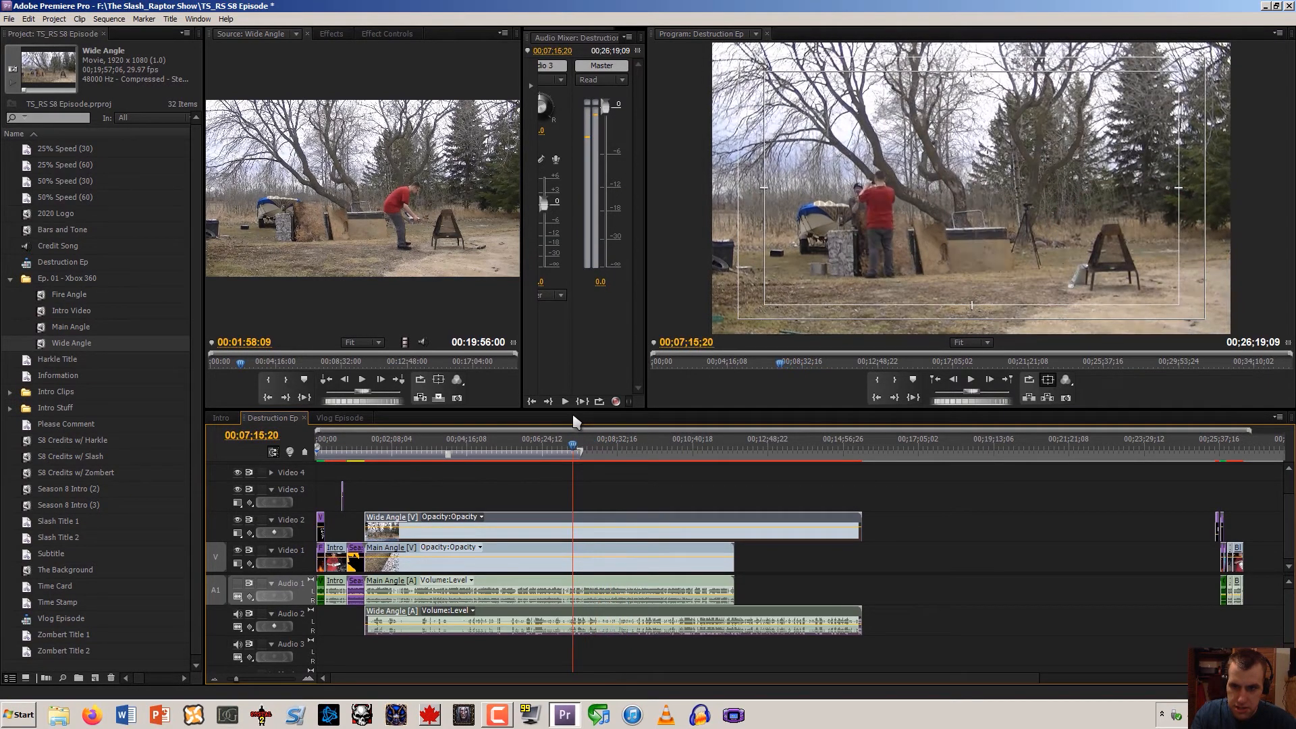
{"action": "key", "text": "space"}
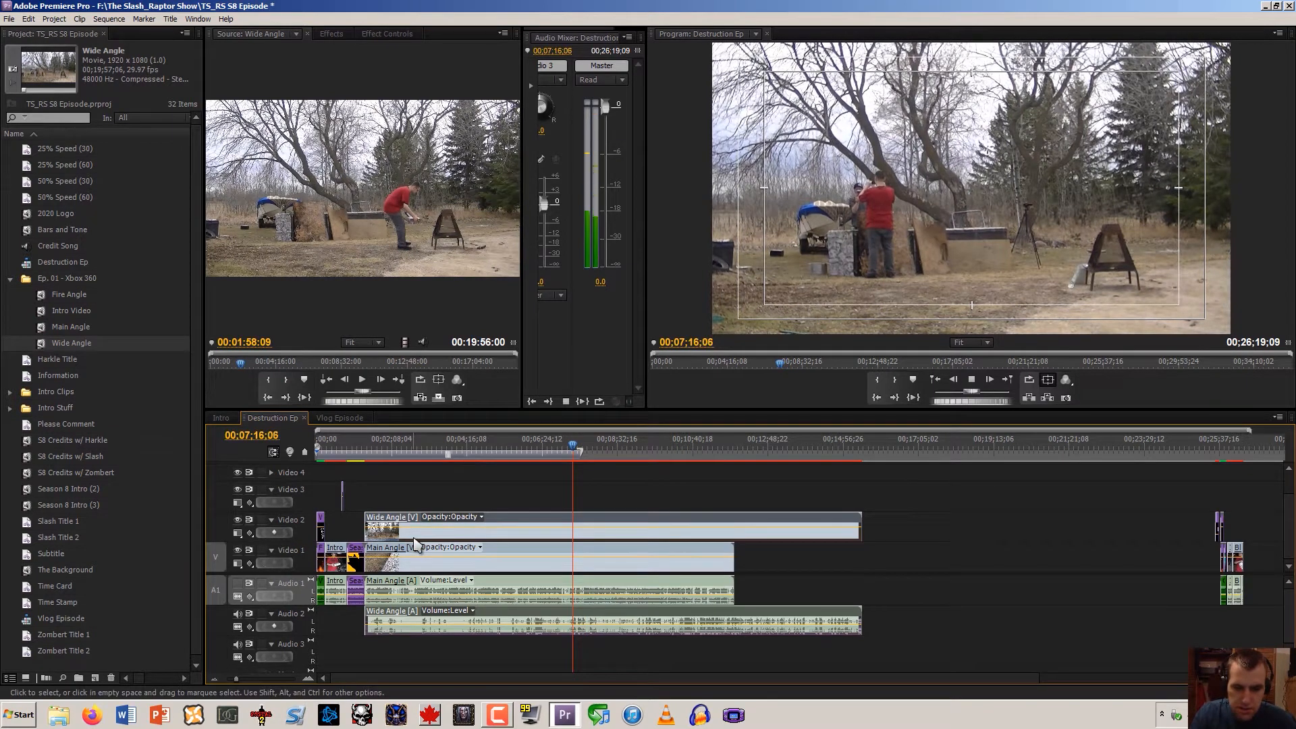
{"action": "left_click", "coordinate": [573, 452]}
{"action": "left_click", "coordinate": [554, 452]}
{"action": "key", "text": "space"}
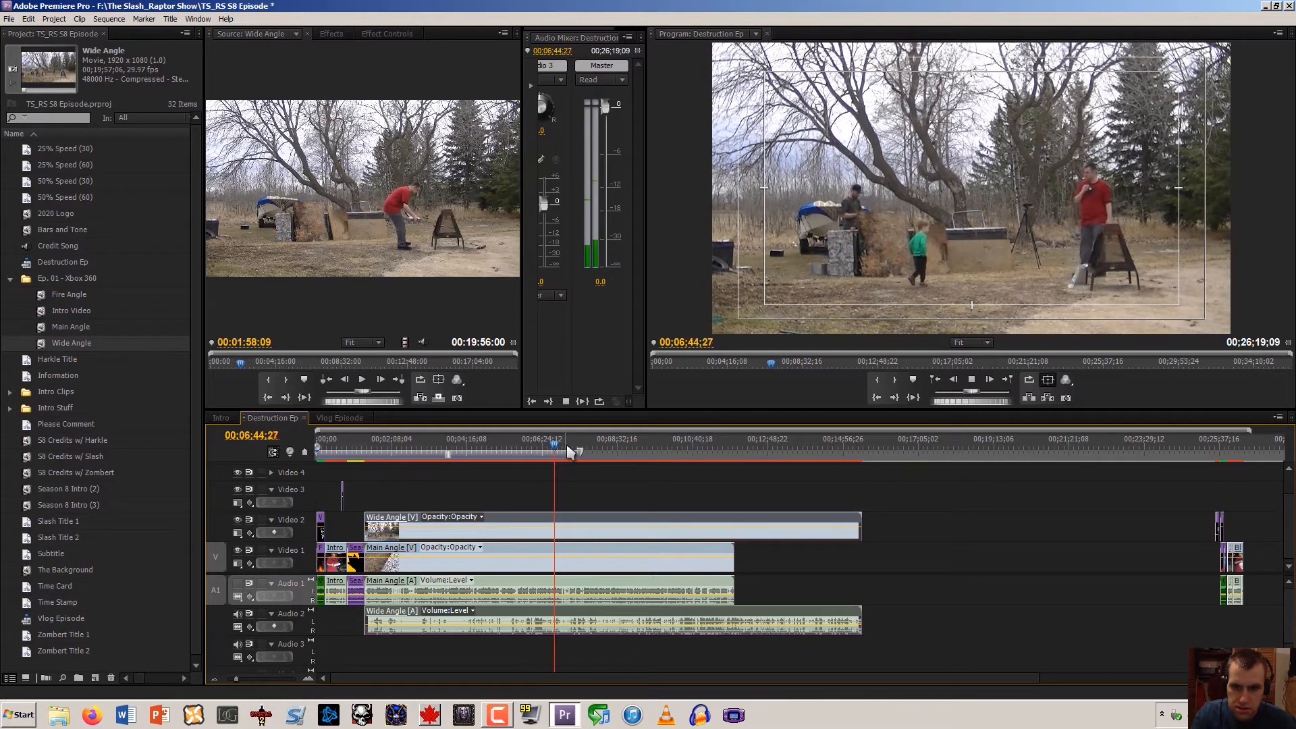
{"action": "left_click", "coordinate": [534, 453]}
{"action": "left_click", "coordinate": [519, 452]}
{"action": "key", "text": "space"}
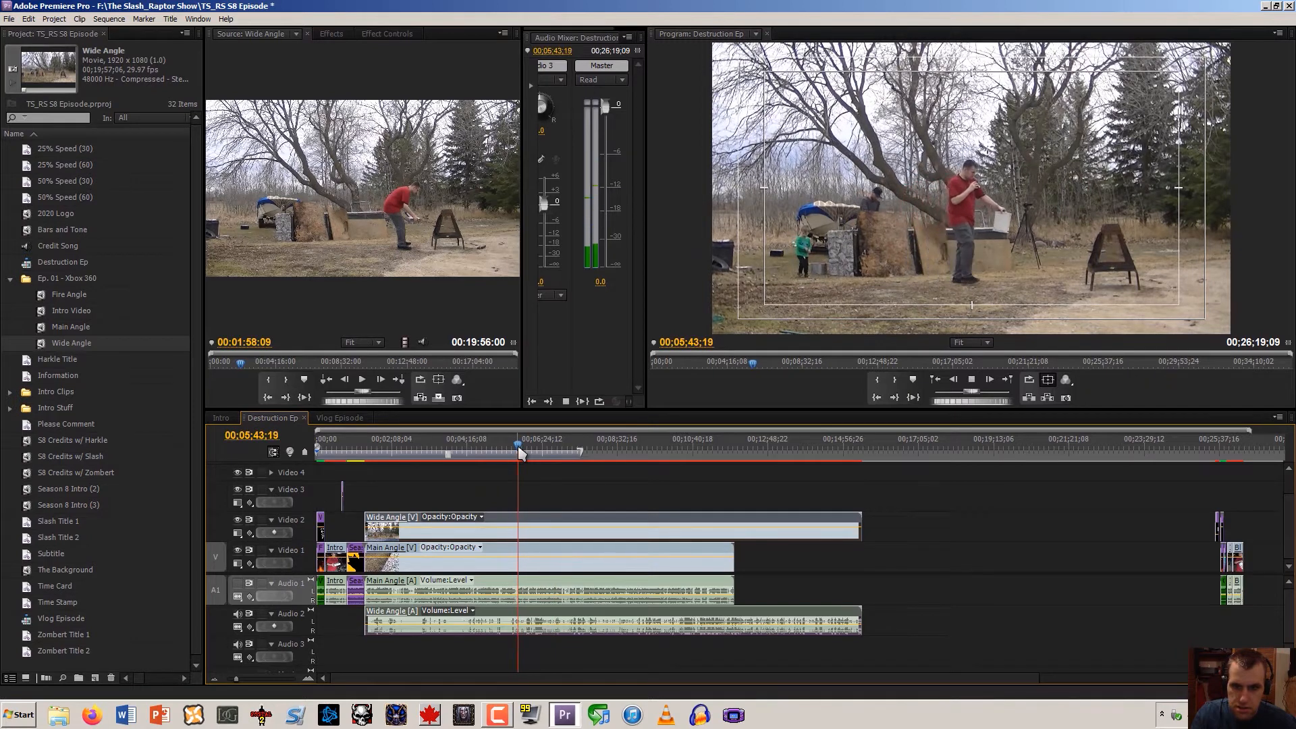
{"action": "left_click", "coordinate": [511, 453]}
{"action": "key", "text": "space"}
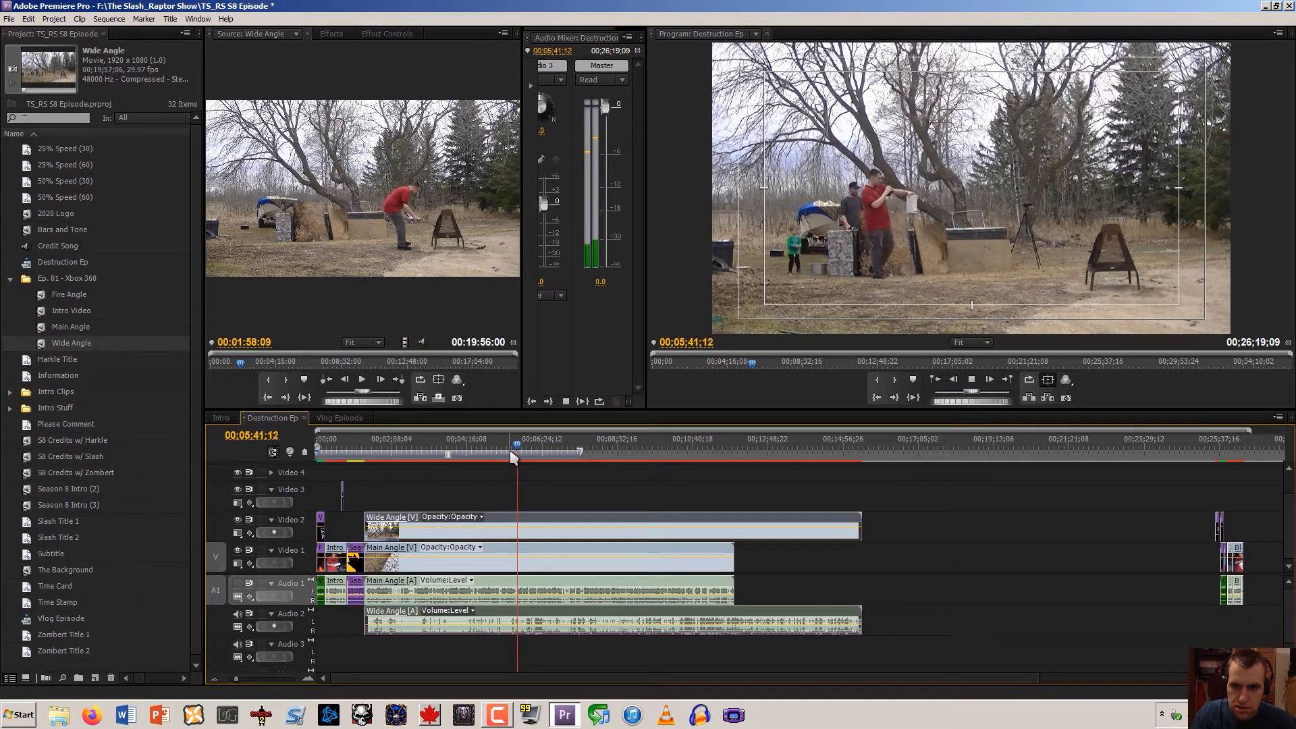
{"action": "key", "text": "space"}
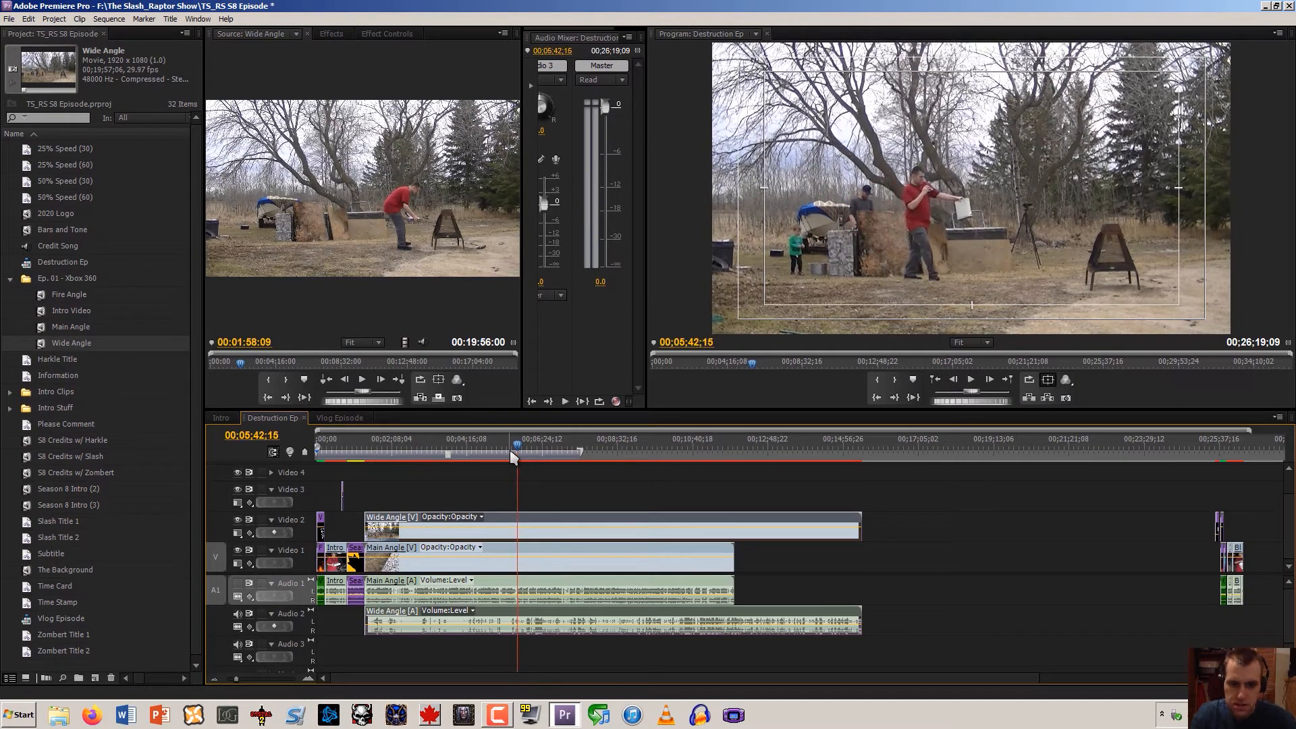
Step back frame by frame to 00;05;38;13 and trim the start of Wide Angle to that point
{"action": "key", "text": "Left"}
{"action": "key", "text": "Left"}
{"action": "key", "text": "Left"}
{"action": "key", "text": "Left"}
{"action": "key", "text": "Left"}
{"action": "key", "text": "Left"}
{"action": "key", "text": "Left"}
{"action": "key", "text": "Left"}
{"action": "key", "text": "Left"}
{"action": "key", "text": "Left"}
{"action": "key", "text": "Left"}
{"action": "key", "text": "Left"}
{"action": "key", "text": "Left"}
{"action": "key", "text": "Left"}
{"action": "key", "text": "Left"}
{"action": "key", "text": "Left"}
{"action": "key", "text": "Left"}
{"action": "key", "text": "Left"}
{"action": "key", "text": "Left"}
{"action": "key", "text": "Left"}
{"action": "key", "text": "Left"}
{"action": "key", "text": "Left"}
{"action": "key", "text": "Left"}
{"action": "key", "text": "Left"}
{"action": "key", "text": "Left"}
{"action": "key", "text": "Left"}
{"action": "key", "text": "Left"}
{"action": "key", "text": "Left"}
{"action": "key", "text": "Left"}
{"action": "key", "text": "Left"}
{"action": "key", "text": "Left"}
{"action": "key", "text": "Left"}
{"action": "key", "text": "Left"}
{"action": "key", "text": "Left"}
{"action": "key", "text": "Left"}
{"action": "key", "text": "Left"}
{"action": "key", "text": "Left"}
{"action": "key", "text": "Left"}
{"action": "key", "text": "Left"}
{"action": "key", "text": "Left"}
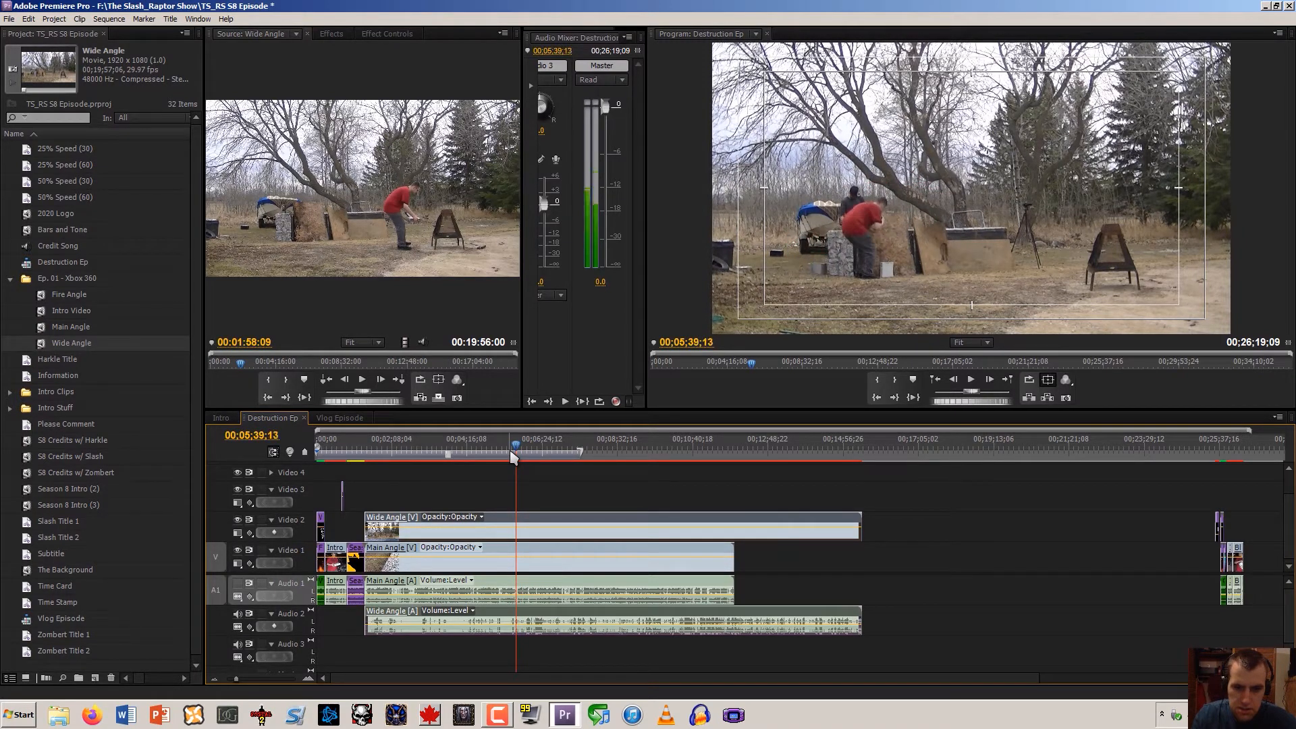
{"action": "key", "text": "Left"}
{"action": "key", "text": "Left"}
{"action": "key", "text": "Left"}
{"action": "key", "text": "Left"}
{"action": "key", "text": "Left"}
{"action": "key", "text": "Left"}
{"action": "key", "text": "Left"}
{"action": "key", "text": "Left"}
{"action": "key", "text": "Left"}
{"action": "key", "text": "Left"}
{"action": "key", "text": "Left"}
{"action": "key", "text": "Left"}
{"action": "key", "text": "Left"}
{"action": "key", "text": "Left"}
{"action": "key", "text": "Left"}
{"action": "key", "text": "Left"}
{"action": "key", "text": "Left"}
{"action": "key", "text": "Left"}
{"action": "key", "text": "Left"}
{"action": "key", "text": "Left"}
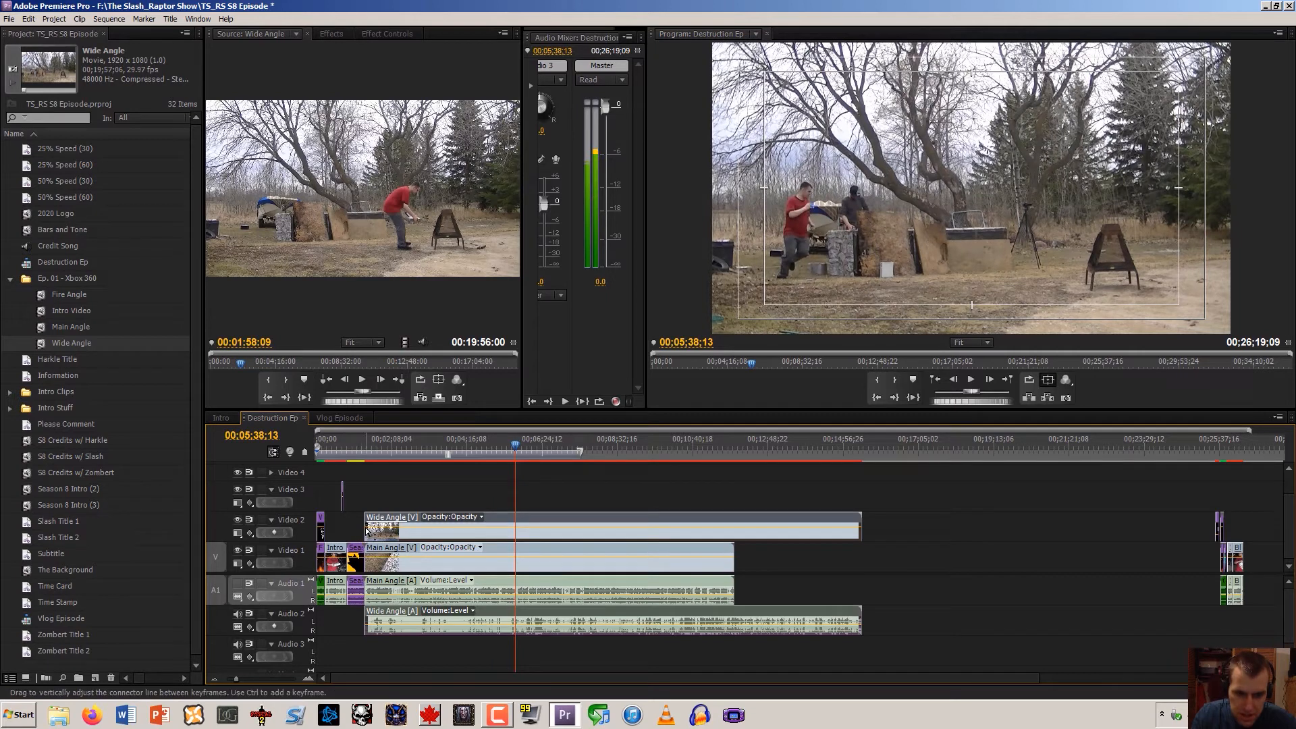
{"action": "left_click_drag", "start_coordinate": [366, 530], "coordinate": [771, 554]}
Put Wide Angle on Video 1 and Audio 1 directly after the season intro, with Main Angle behind it at 00;11;45;21
{"action": "left_click_drag", "start_coordinate": [595, 537], "coordinate": [589, 574]}
{"action": "left_click_drag", "start_coordinate": [389, 613], "coordinate": [387, 591]}
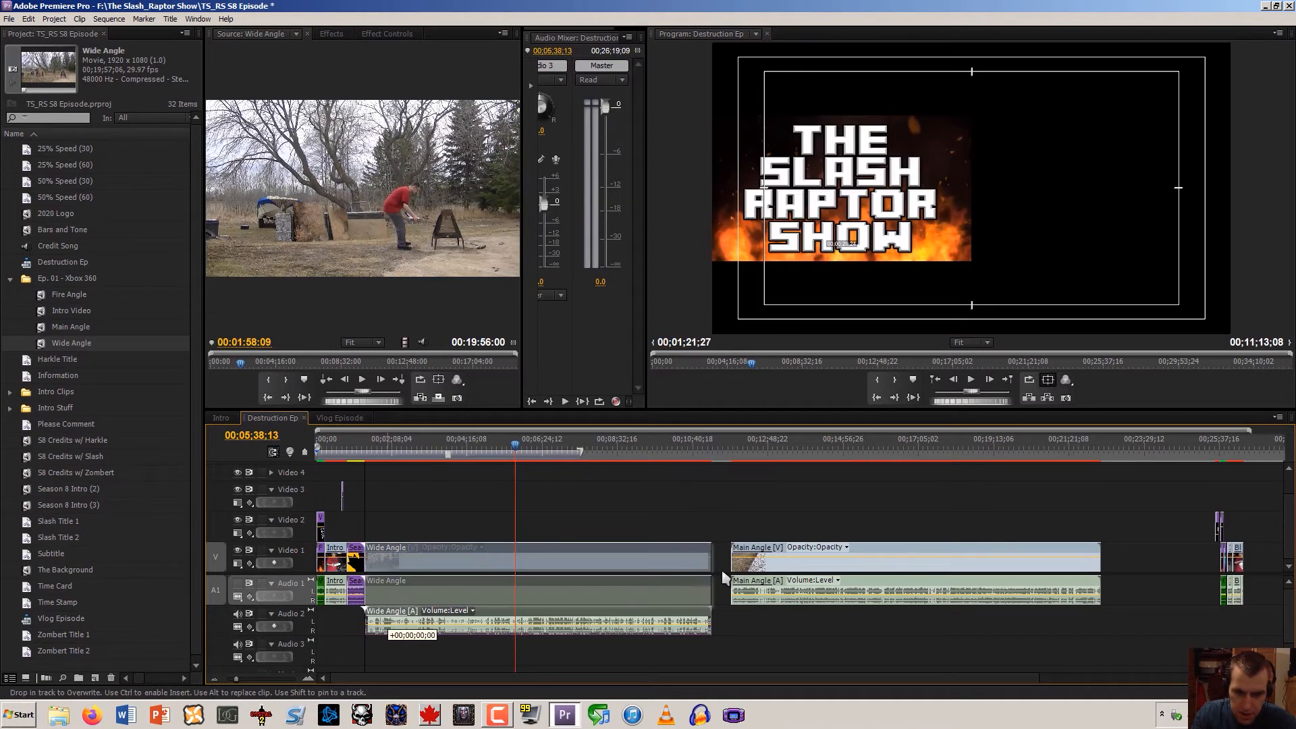
{"action": "left_click_drag", "start_coordinate": [723, 577], "coordinate": [723, 577]}
Turn Audio 1 back on and play the opening of Main Angle from 00;11;45;21
{"action": "left_click", "coordinate": [733, 457]}
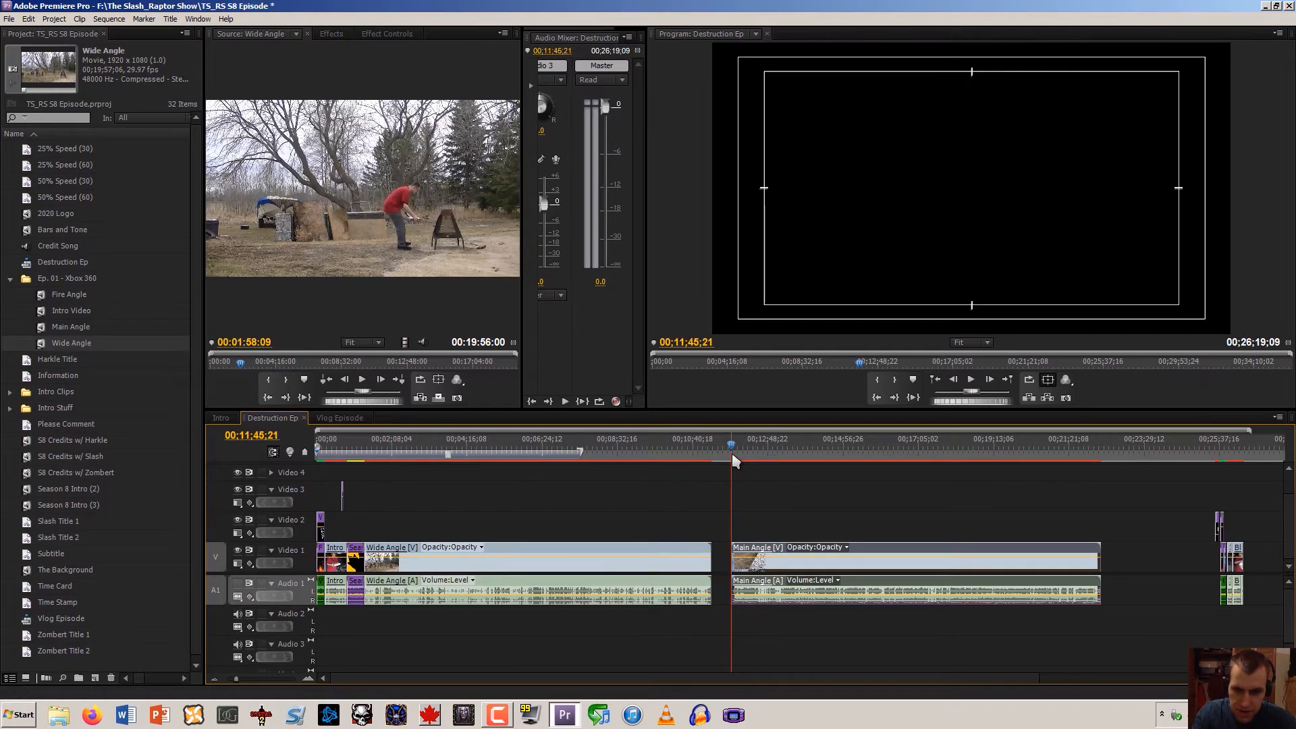
{"action": "key", "text": "space"}
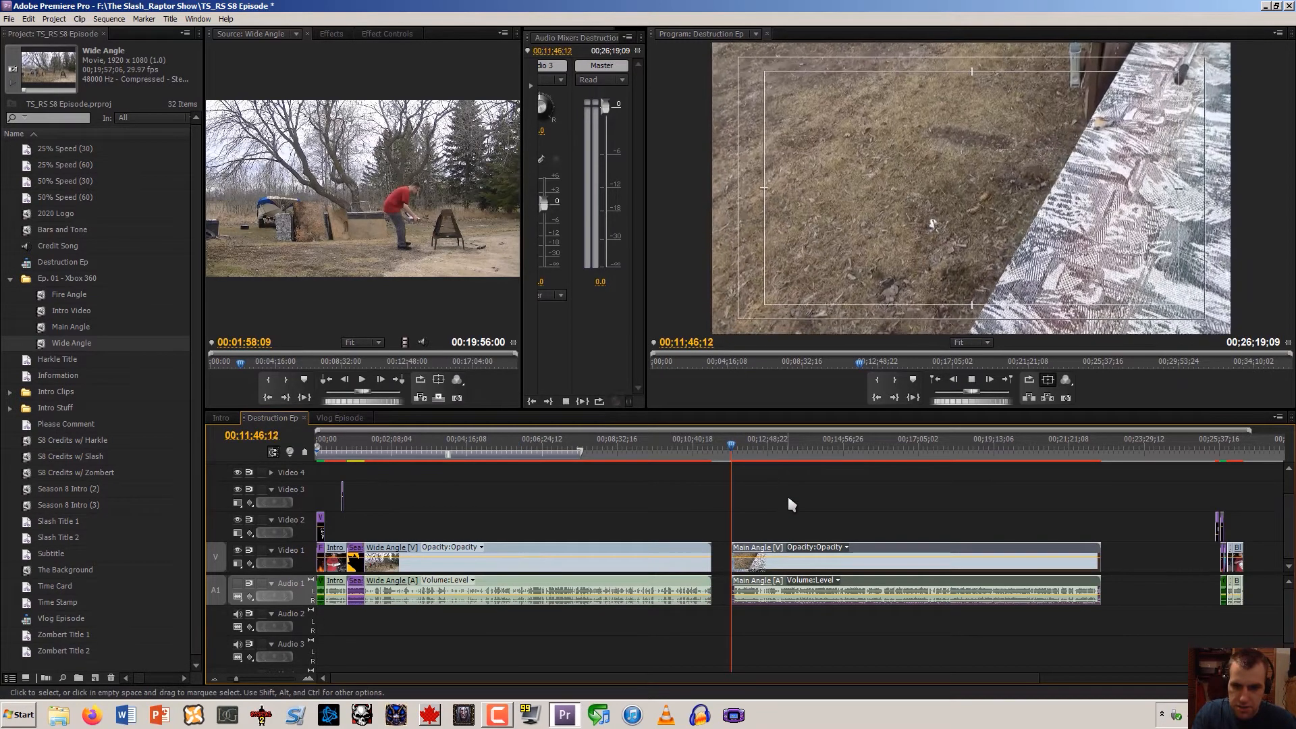
{"action": "key", "text": "space"}
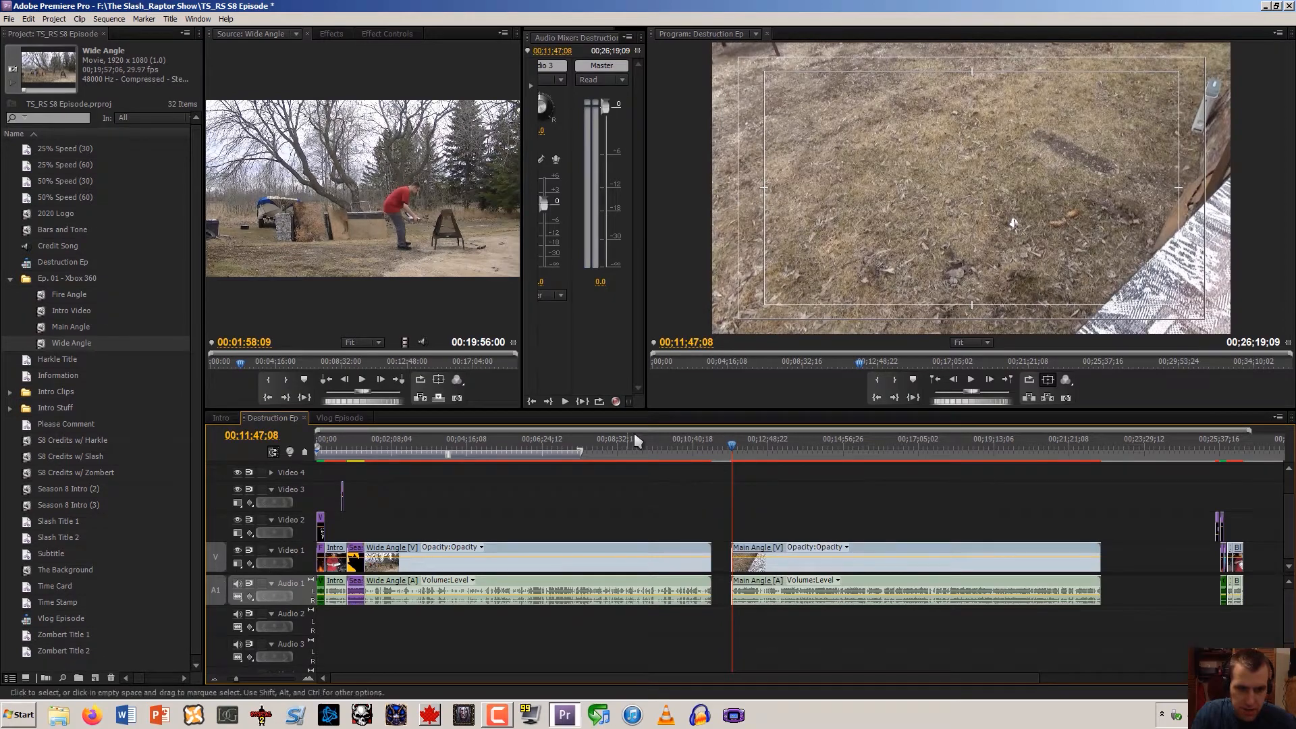
{"action": "key", "text": "space"}
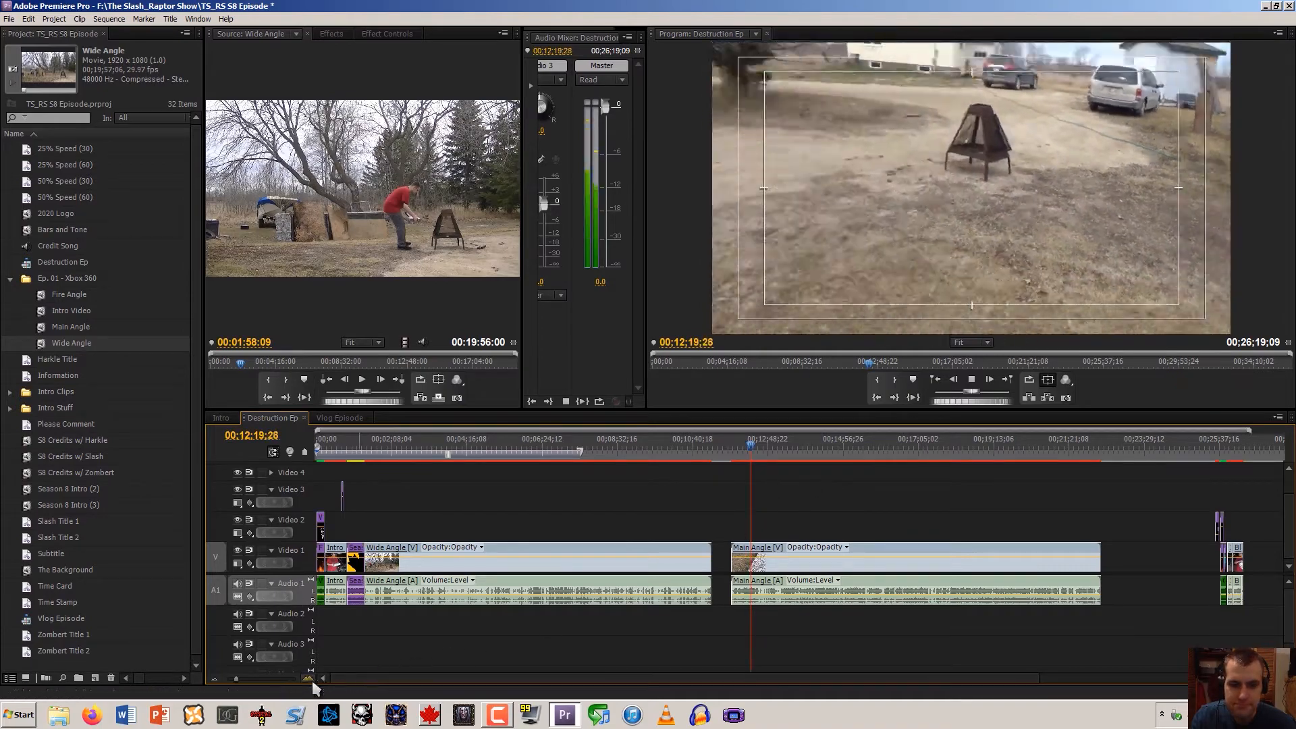
{"action": "left_click", "coordinate": [310, 680]}
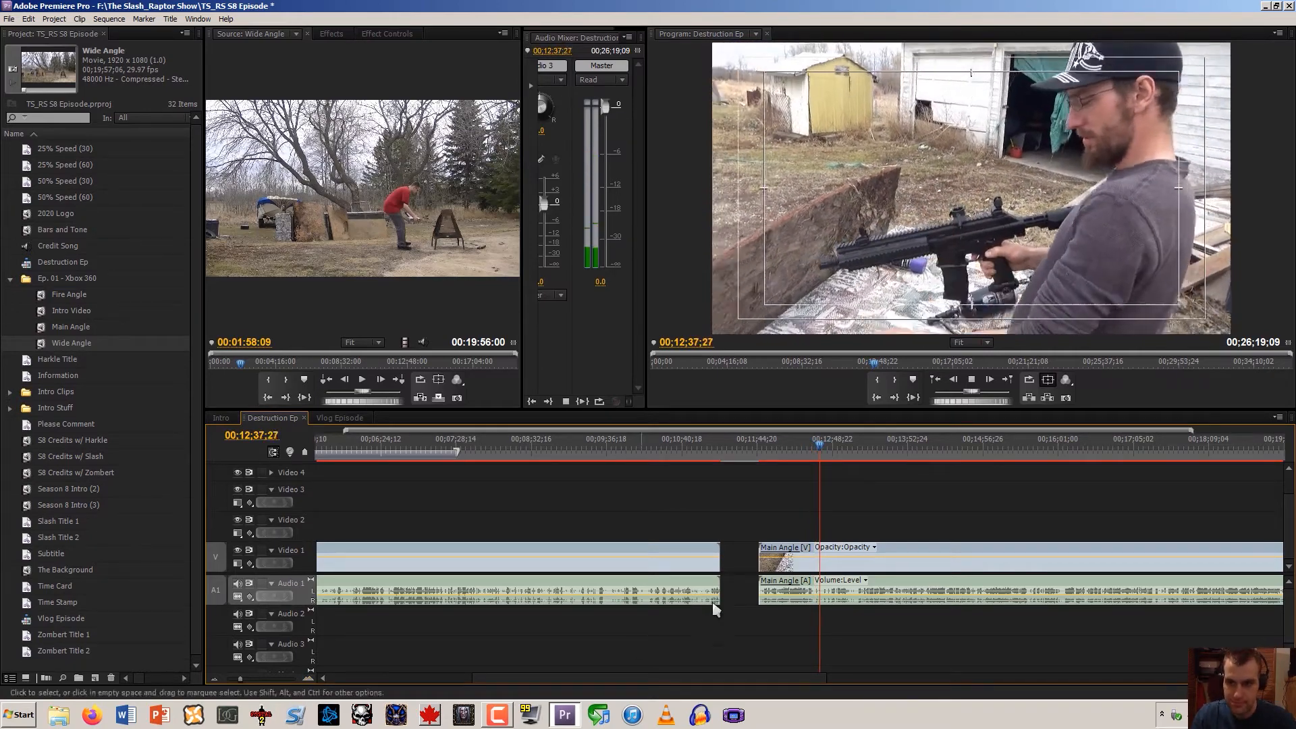
Play Main Angle from about 00;12;20 and split it at 00;12;31;00, before the man in the cap continues
{"action": "left_click", "coordinate": [805, 450]}
{"action": "left_click", "coordinate": [801, 450]}
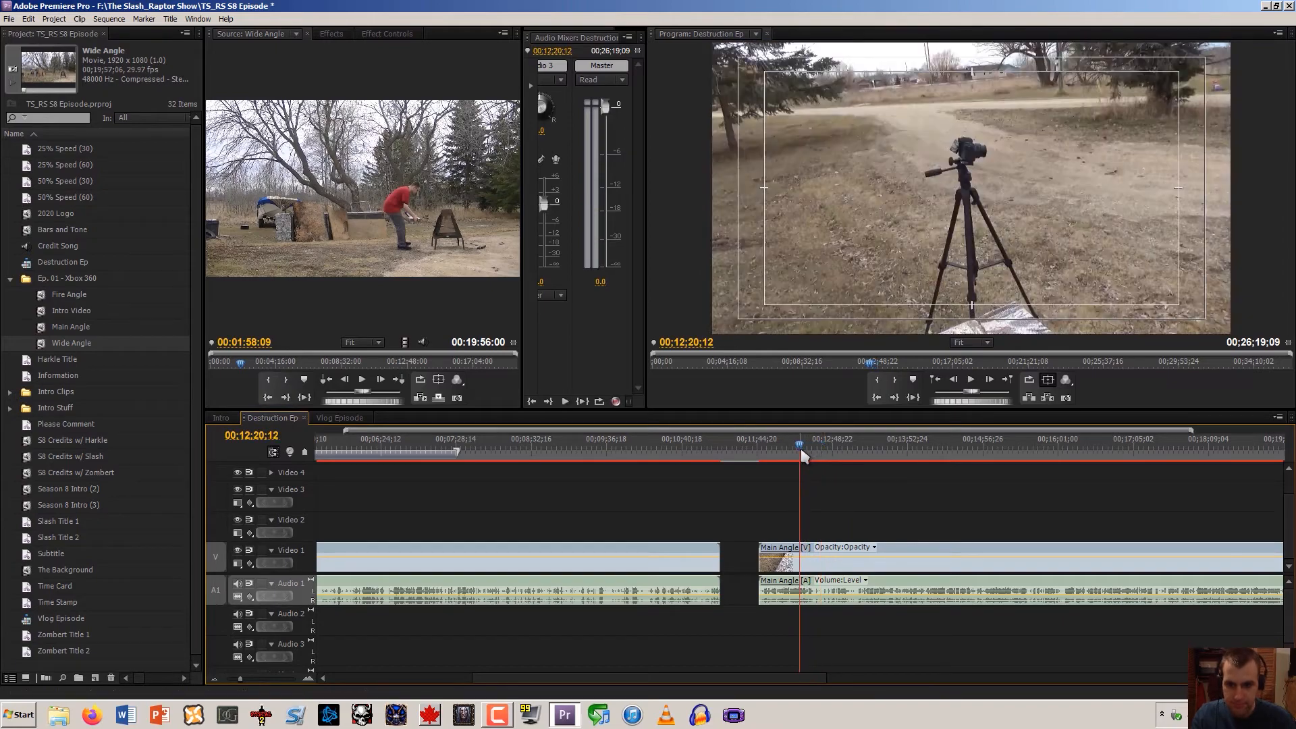
{"action": "key", "text": "space"}
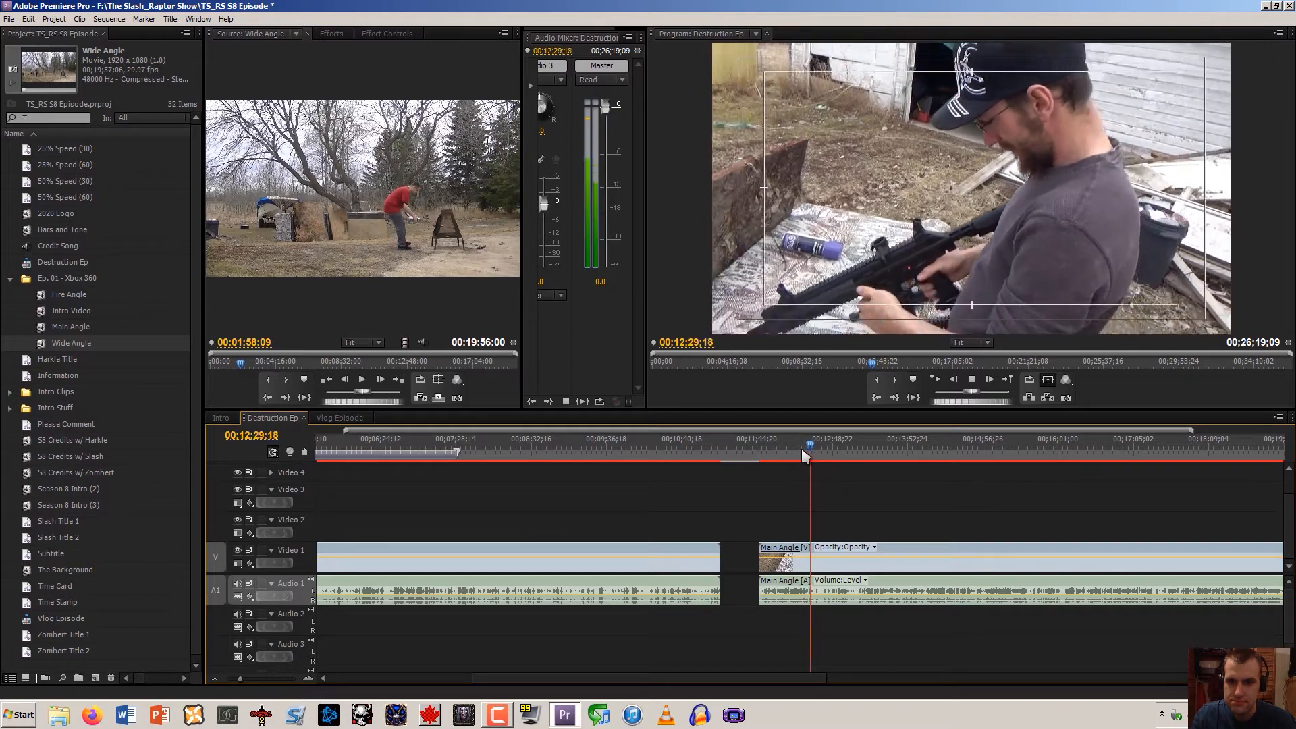
{"action": "key", "text": "space"}
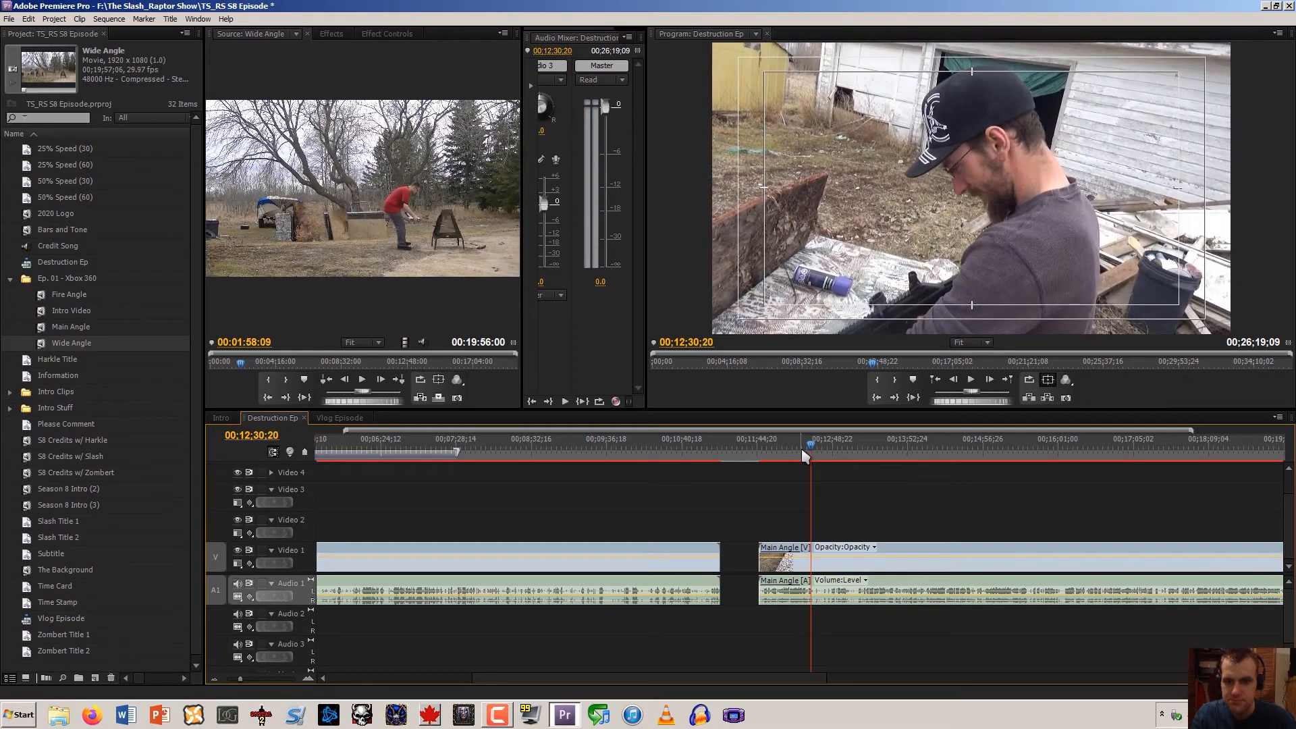
{"action": "key", "text": "space"}
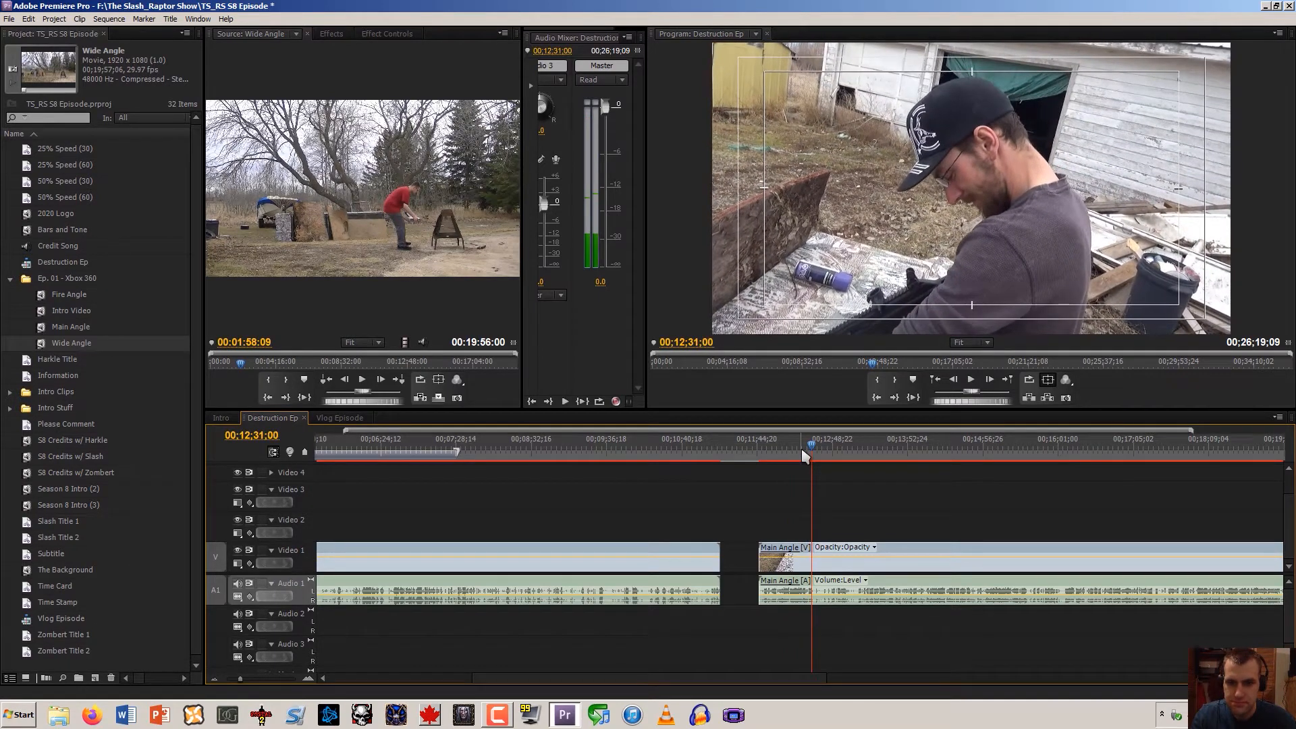
{"action": "key", "text": "ctrl+k"}
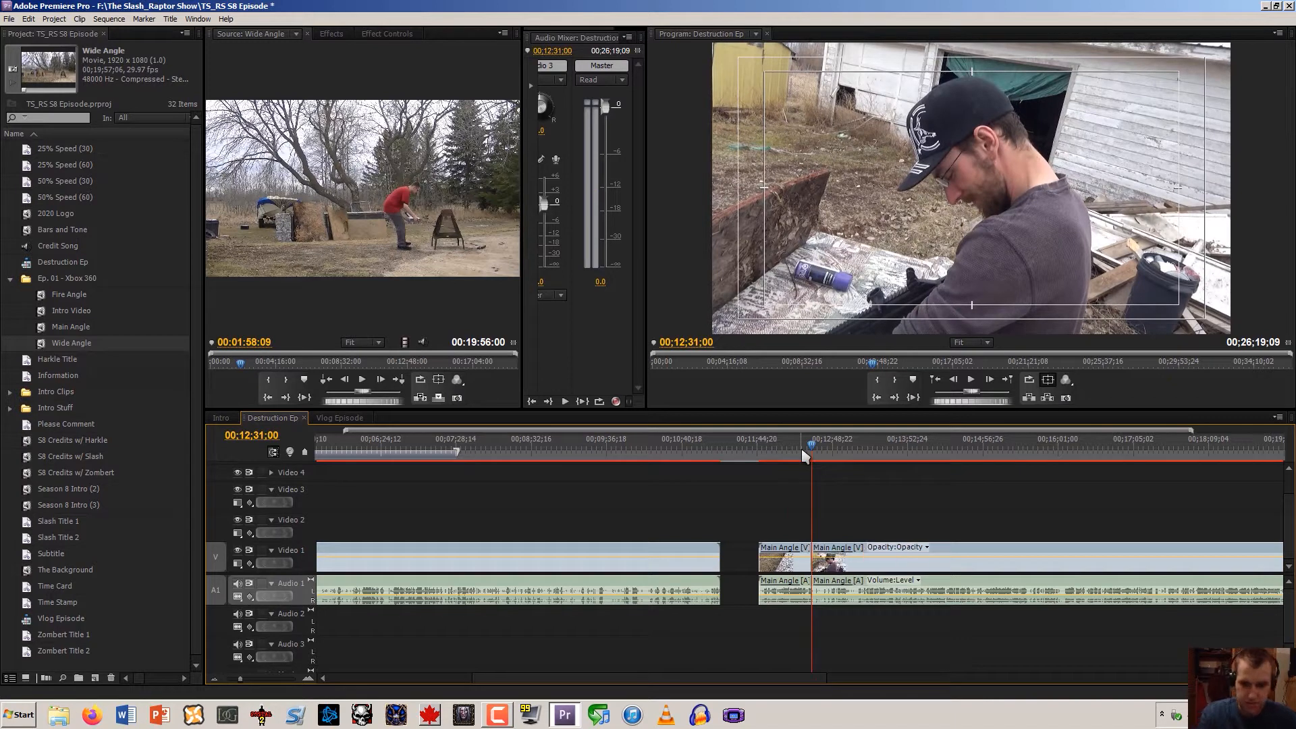
Move Wide Angle to Video 2 and Audio 2 above Main Angle, and place the first Main Angle piece directly after the season intro
{"action": "left_click", "coordinate": [215, 680]}
{"action": "left_click", "coordinate": [574, 551]}
{"action": "left_click_drag", "start_coordinate": [575, 551], "coordinate": [773, 611]}
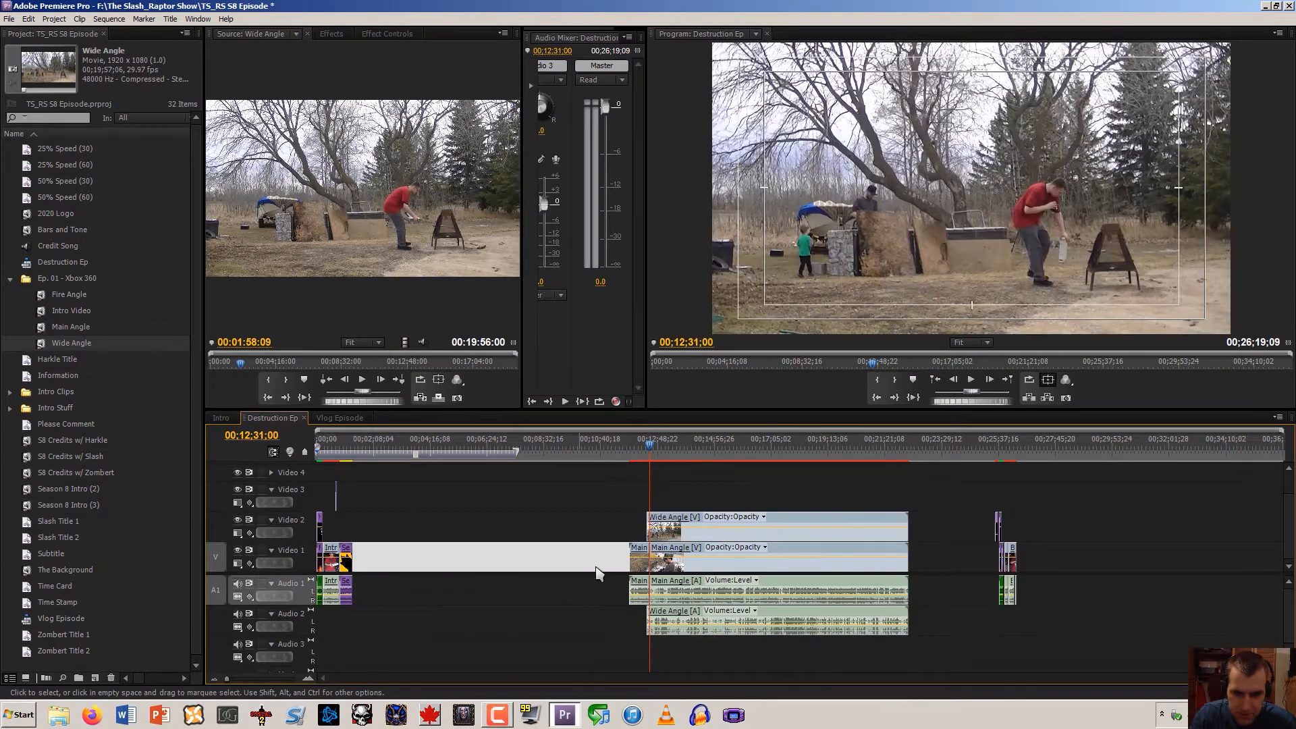
{"action": "left_click_drag", "start_coordinate": [640, 569], "coordinate": [365, 581]}
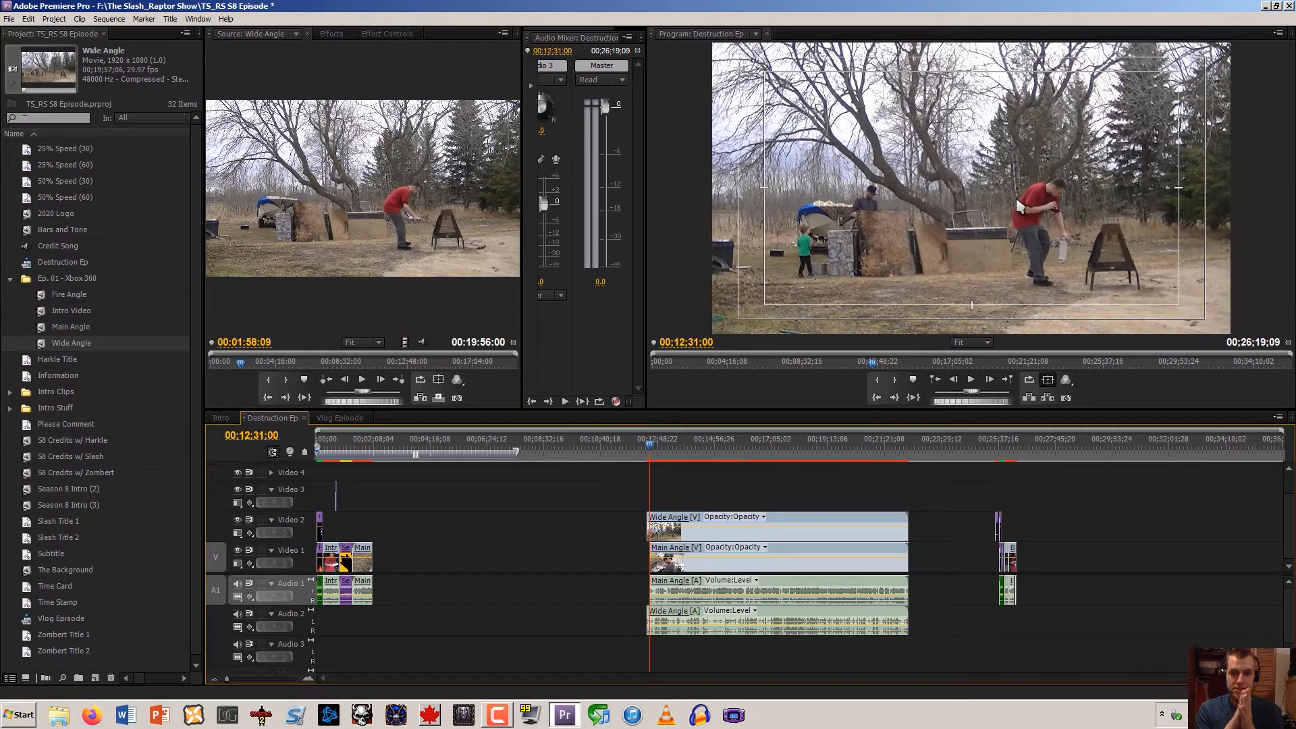
Move the remaining Main Angle clip earlier to about 00;09;56, ahead of Wide Angle, leaving Audio 1 on
{"action": "left_click", "coordinate": [308, 677]}
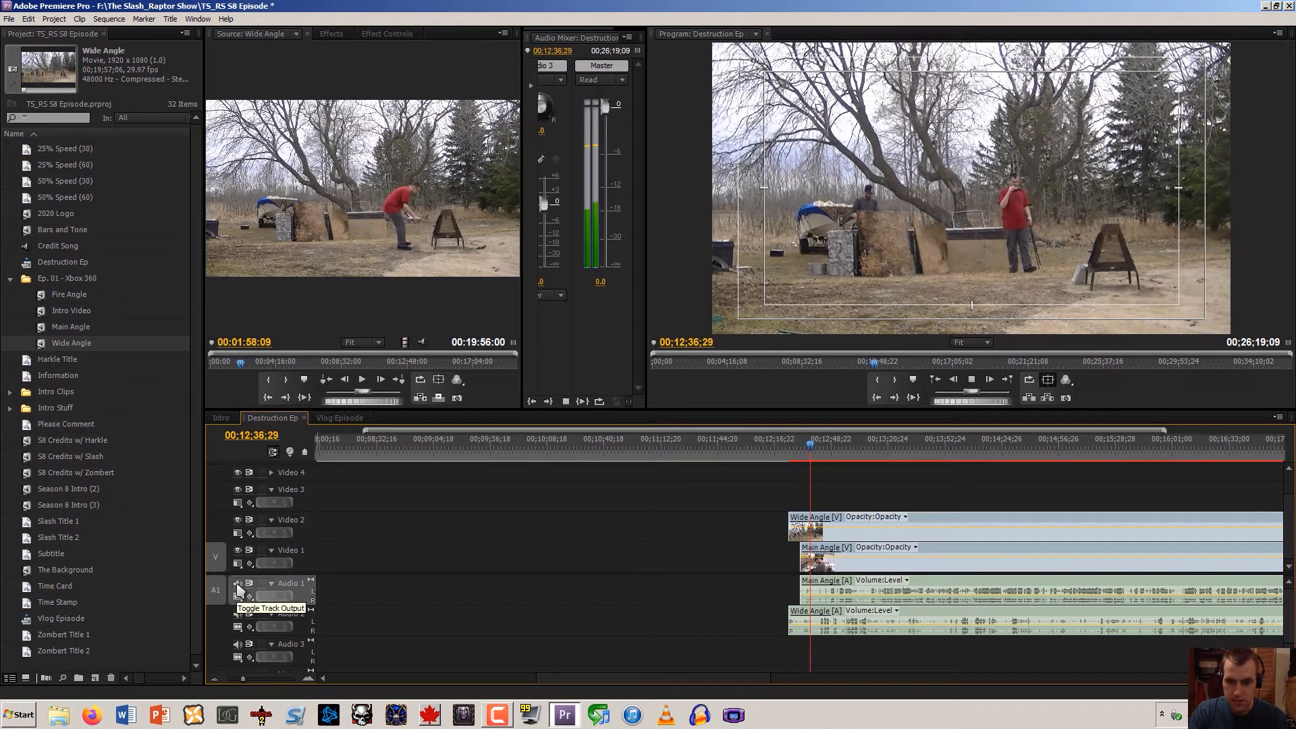
{"action": "left_click", "coordinate": [237, 585]}
{"action": "left_click_drag", "start_coordinate": [836, 567], "coordinate": [560, 571]}
{"action": "left_click", "coordinate": [518, 443]}
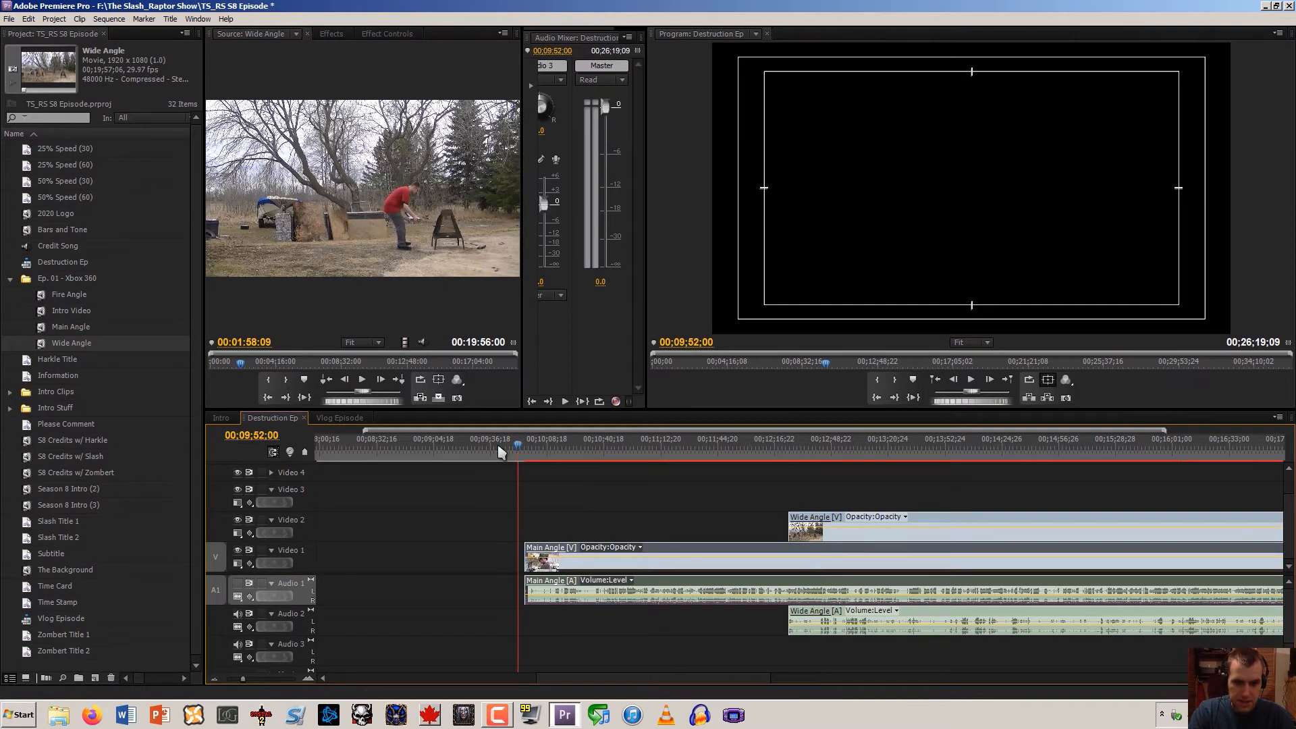
{"action": "left_click", "coordinate": [237, 584]}
Trim the start of Main Angle to 00;10;42;10, where the Xbox stands beside the board, and move Wide Angle to start there
{"action": "key", "text": "space"}
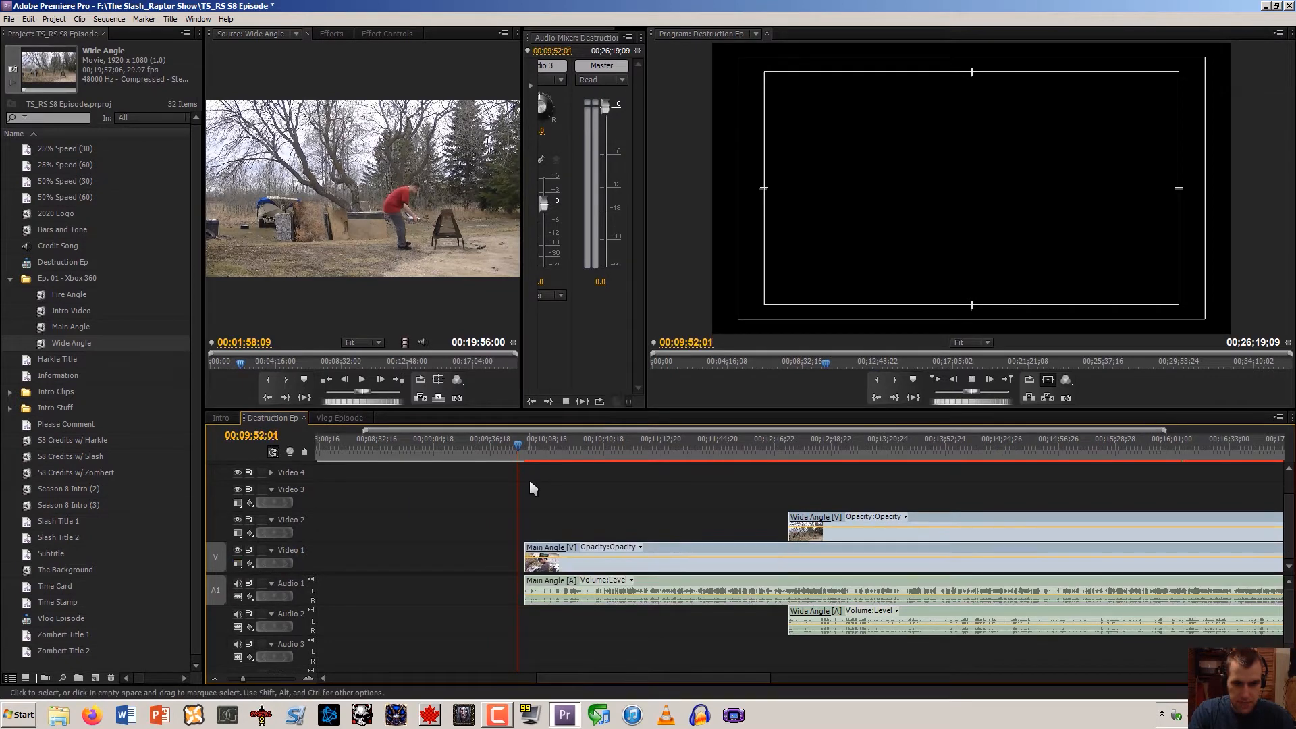
{"action": "left_click", "coordinate": [544, 446]}
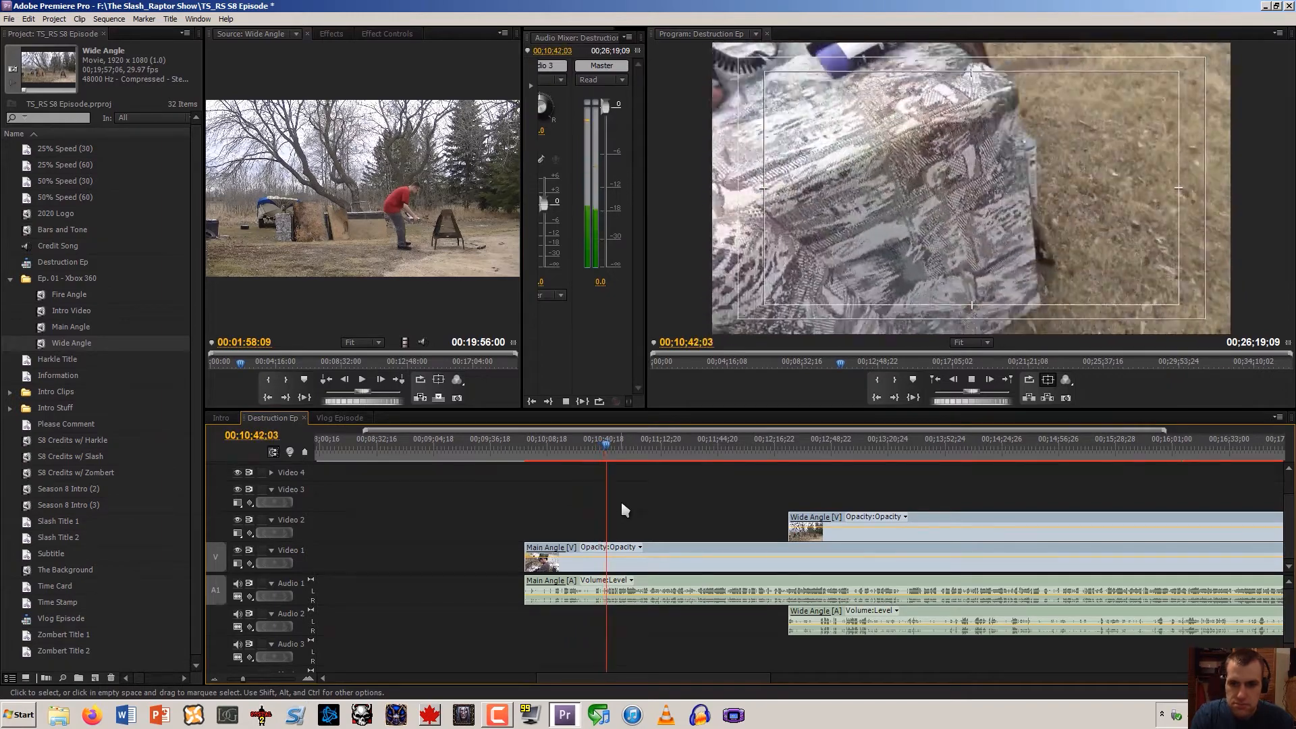
{"action": "key", "text": "space"}
{"action": "key", "text": "Left"}
{"action": "key", "text": "Left"}
{"action": "key", "text": "Left"}
{"action": "key", "text": "Left"}
{"action": "key", "text": "Left"}
{"action": "key", "text": "Left"}
{"action": "key", "text": "Left"}
{"action": "key", "text": "Left"}
{"action": "key", "text": "Left"}
{"action": "key", "text": "Left"}
{"action": "key", "text": "Left"}
{"action": "key", "text": "Left"}
{"action": "key", "text": "Left"}
{"action": "key", "text": "Left"}
{"action": "key", "text": "Left"}
{"action": "key", "text": "Left"}
{"action": "key", "text": "Left"}
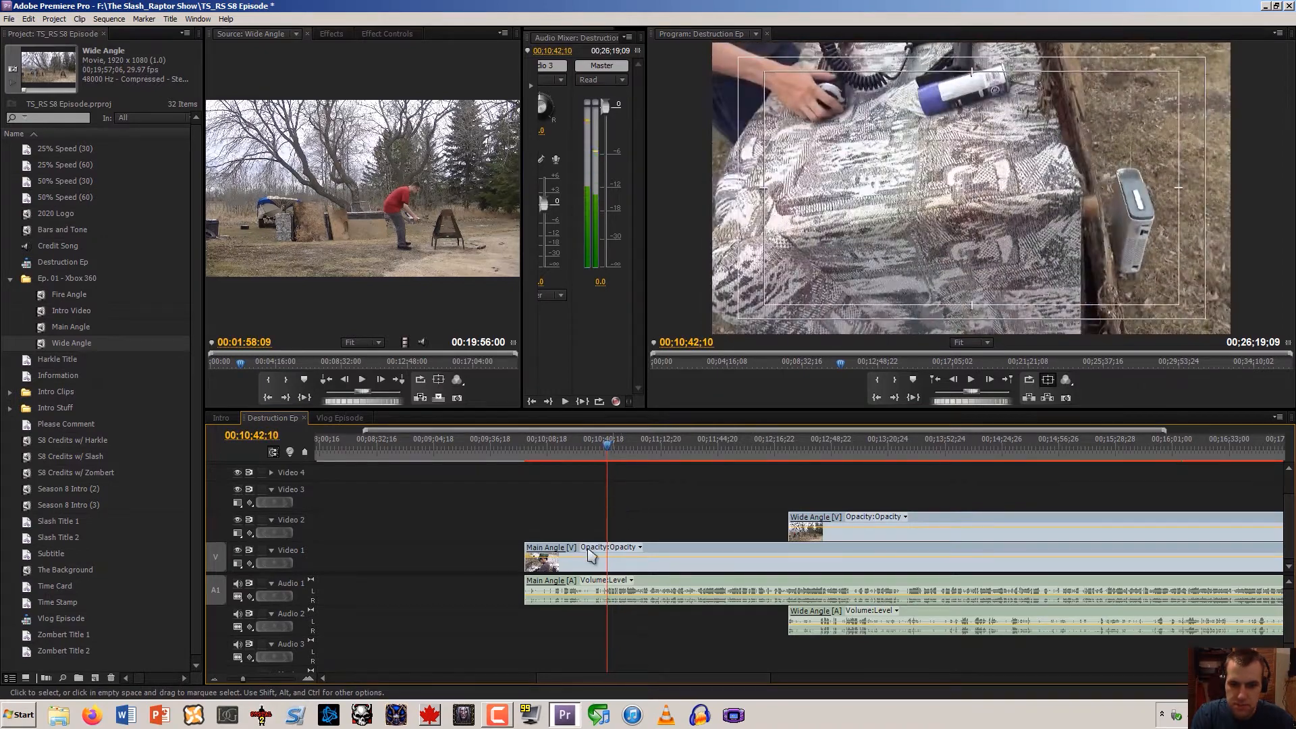
{"action": "left_click_drag", "start_coordinate": [527, 571], "coordinate": [607, 569]}
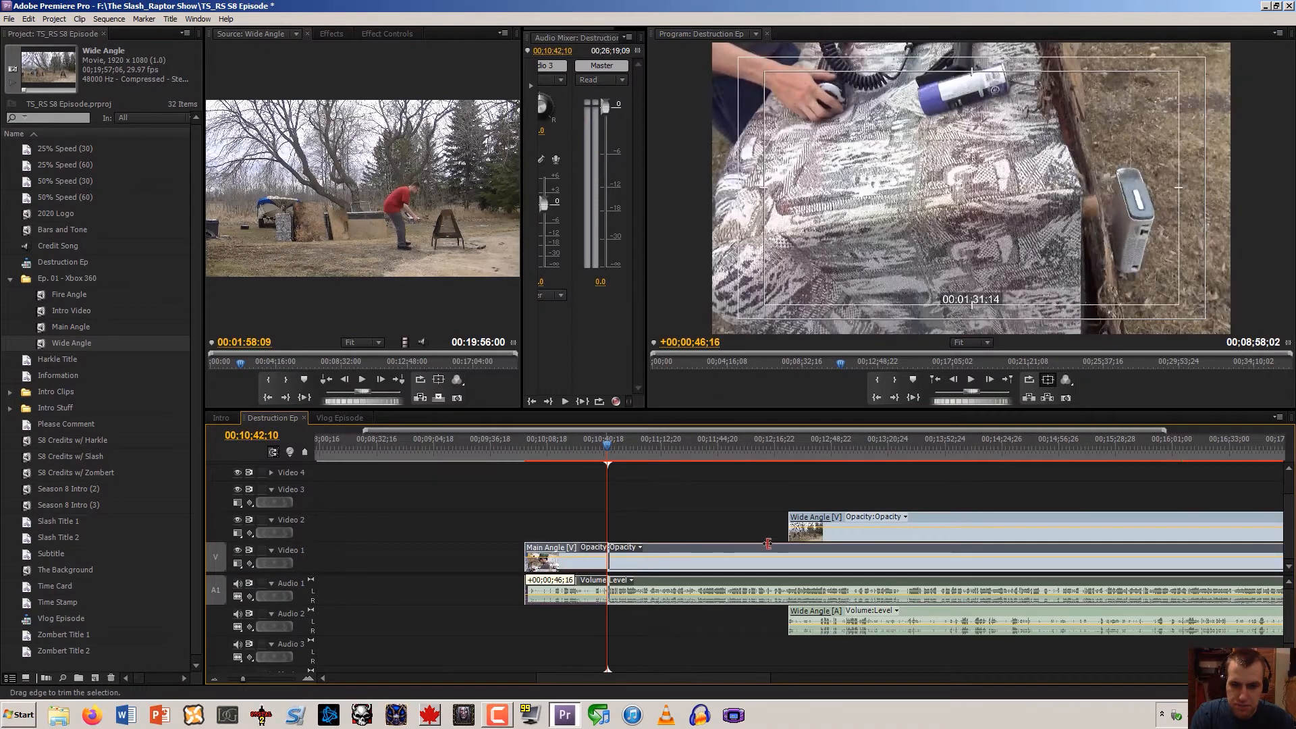
{"action": "left_click_drag", "start_coordinate": [802, 530], "coordinate": [618, 532]}
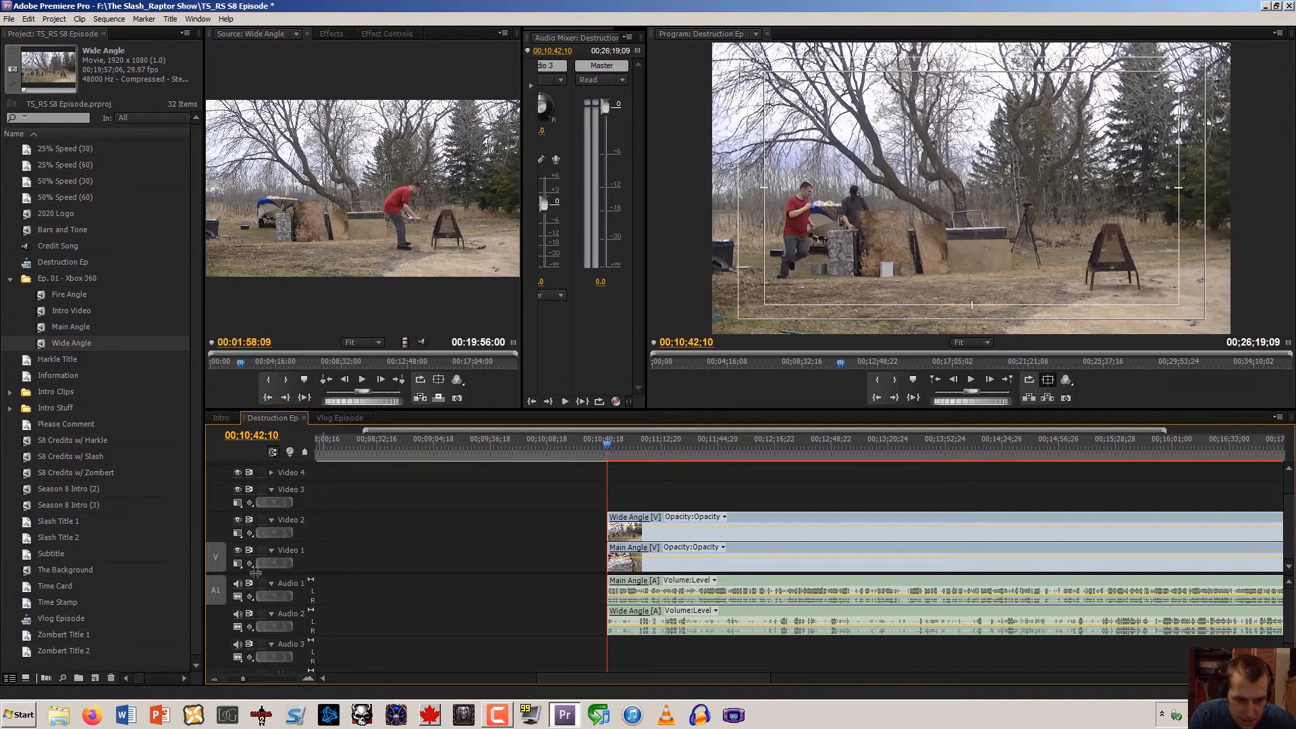
Play the stacked clips up to 00;10;45;02, then examine them frame by frame back to 00;10;42;14 for a shared sync point
{"action": "key", "text": "space"}
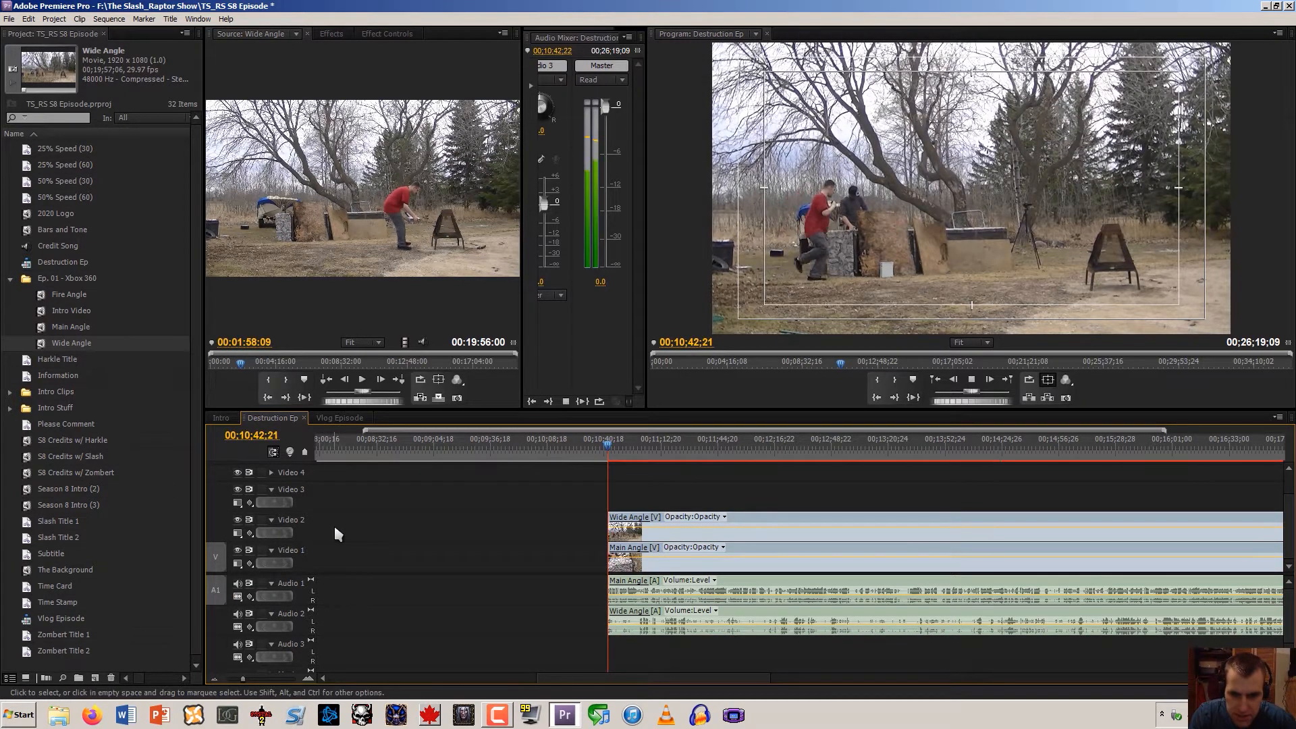
{"action": "left_click", "coordinate": [310, 678]}
{"action": "left_click", "coordinate": [311, 678]}
{"action": "left_click", "coordinate": [310, 678]}
{"action": "left_click", "coordinate": [311, 678]}
{"action": "key", "text": "space"}
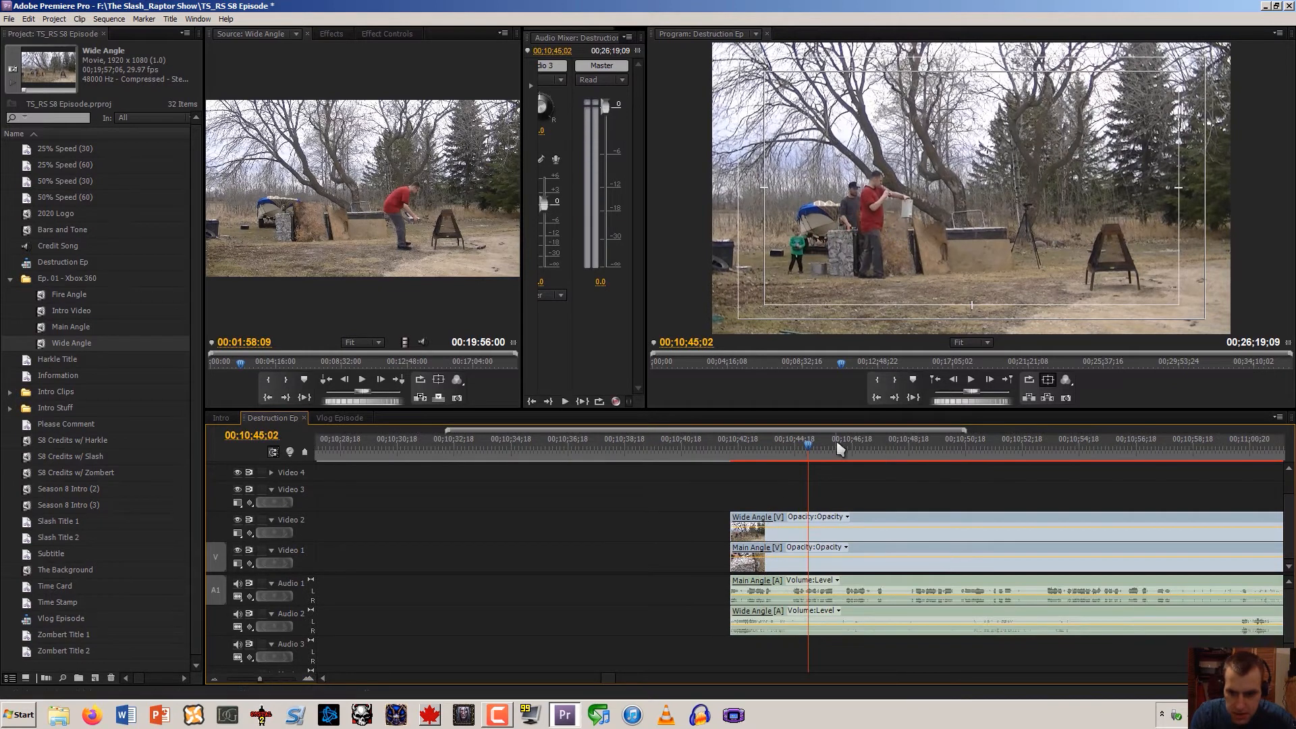
{"action": "key", "text": "Left"}
{"action": "key", "text": "Left"}
{"action": "key", "text": "Left"}
{"action": "key", "text": "Left"}
{"action": "key", "text": "Left"}
{"action": "key", "text": "Left"}
{"action": "key", "text": "Left"}
{"action": "key", "text": "Left"}
{"action": "key", "text": "Left"}
{"action": "key", "text": "Left"}
{"action": "key", "text": "Left"}
{"action": "key", "text": "Left"}
{"action": "key", "text": "Left"}
{"action": "key", "text": "Left"}
{"action": "key", "text": "Left"}
{"action": "key", "text": "Left"}
{"action": "key", "text": "Left"}
{"action": "key", "text": "Left"}
{"action": "key", "text": "Left"}
{"action": "key", "text": "Left"}
{"action": "key", "text": "Left"}
{"action": "key", "text": "Left"}
{"action": "key", "text": "Left"}
{"action": "key", "text": "Left"}
{"action": "key", "text": "Left"}
{"action": "key", "text": "Left"}
{"action": "key", "text": "Left"}
{"action": "key", "text": "Left"}
{"action": "key", "text": "Left"}
{"action": "key", "text": "Left"}
{"action": "key", "text": "Left"}
{"action": "key", "text": "Left"}
{"action": "key", "text": "Left"}
{"action": "key", "text": "Left"}
{"action": "key", "text": "Left"}
{"action": "key", "text": "Left"}
{"action": "key", "text": "Left"}
{"action": "key", "text": "Left"}
{"action": "key", "text": "Left"}
{"action": "key", "text": "Left"}
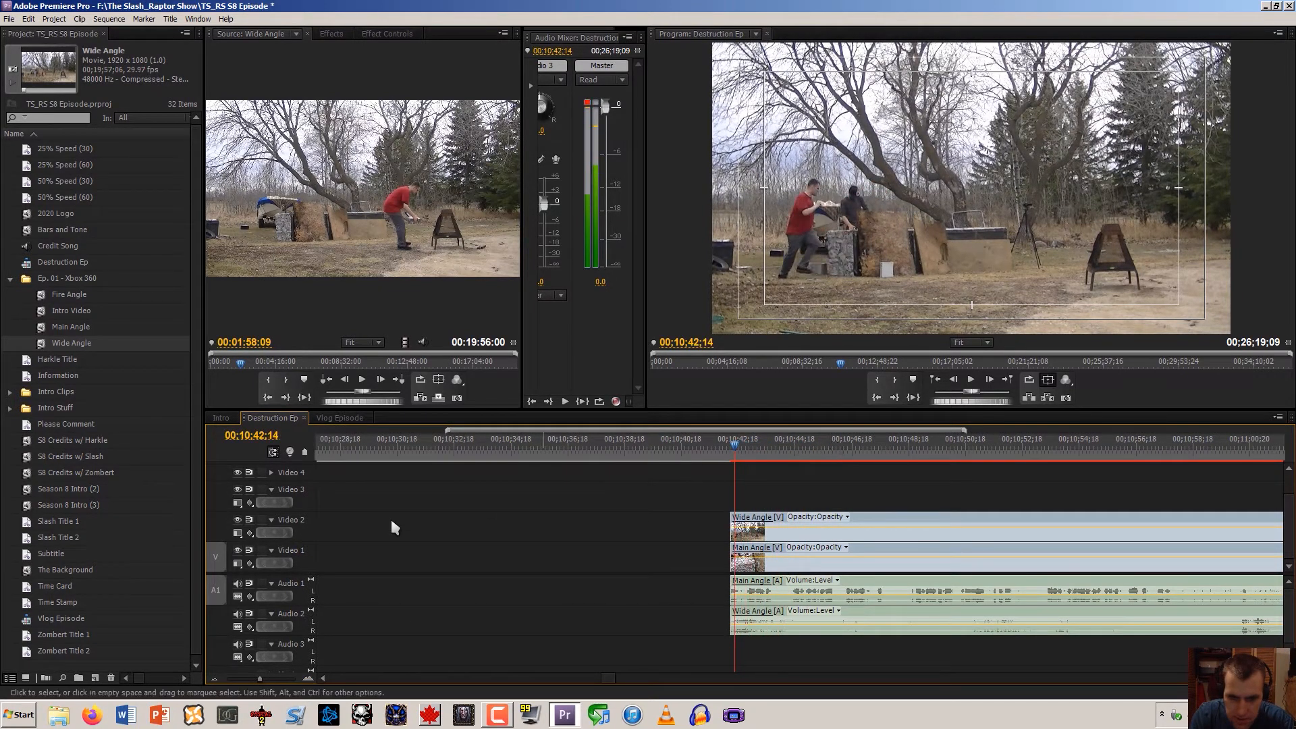
Turn off Audio 1 and raise the audio gain of the Wide Angle clip
{"action": "left_click", "coordinate": [237, 584]}
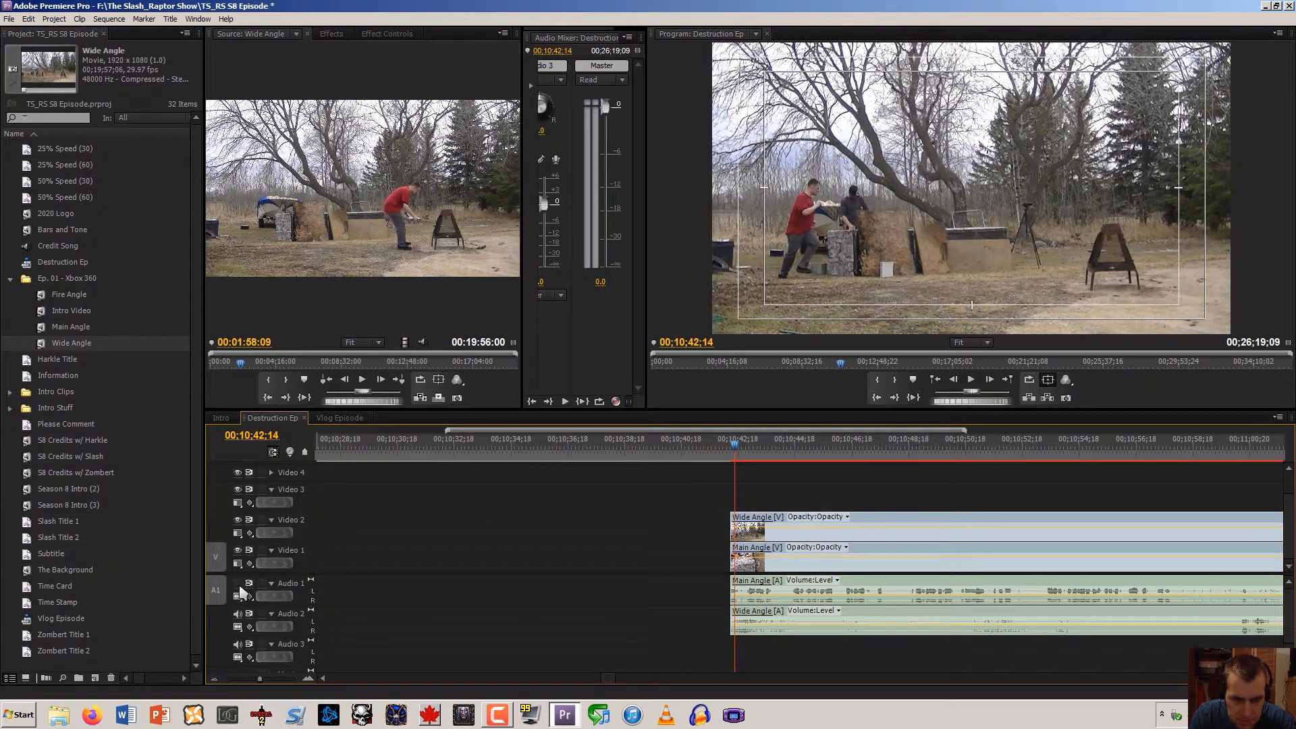
{"action": "right_click", "coordinate": [787, 628]}
{"action": "left_click", "coordinate": [817, 501]}
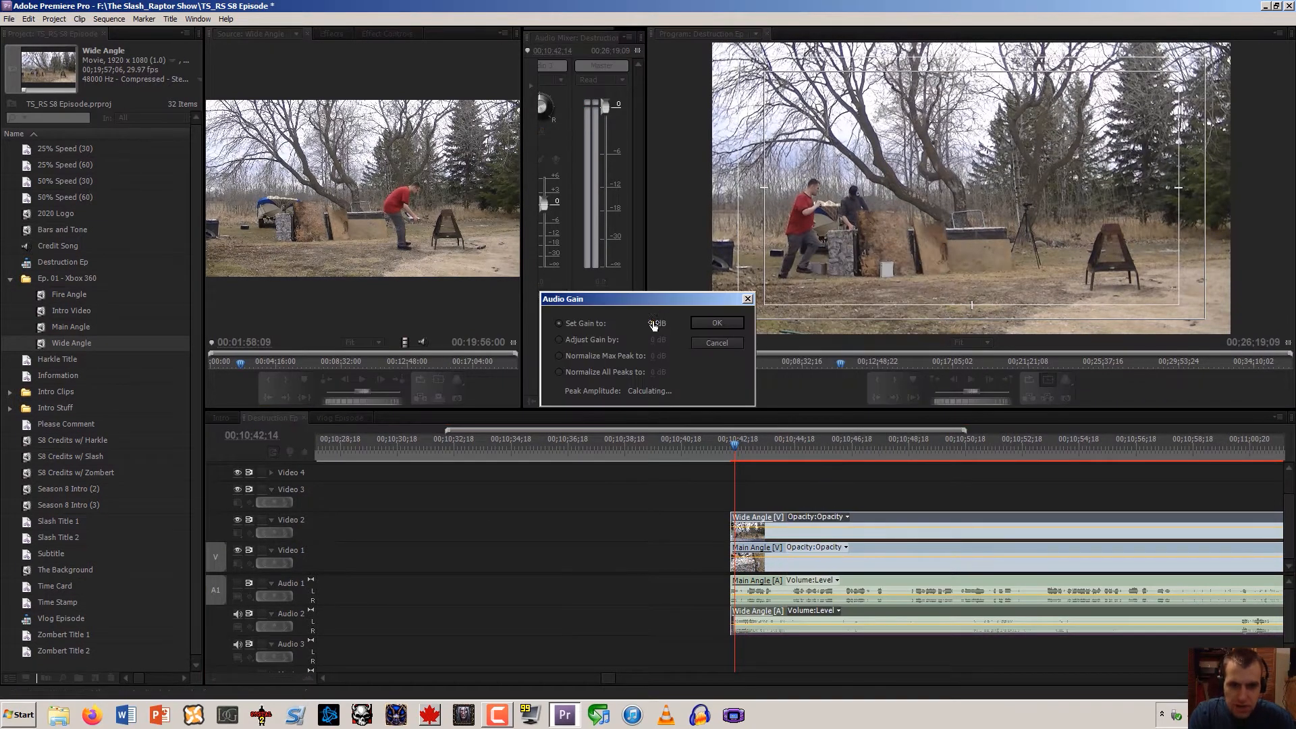
{"action": "type", "text": "2"}
{"action": "left_click", "coordinate": [737, 322]}
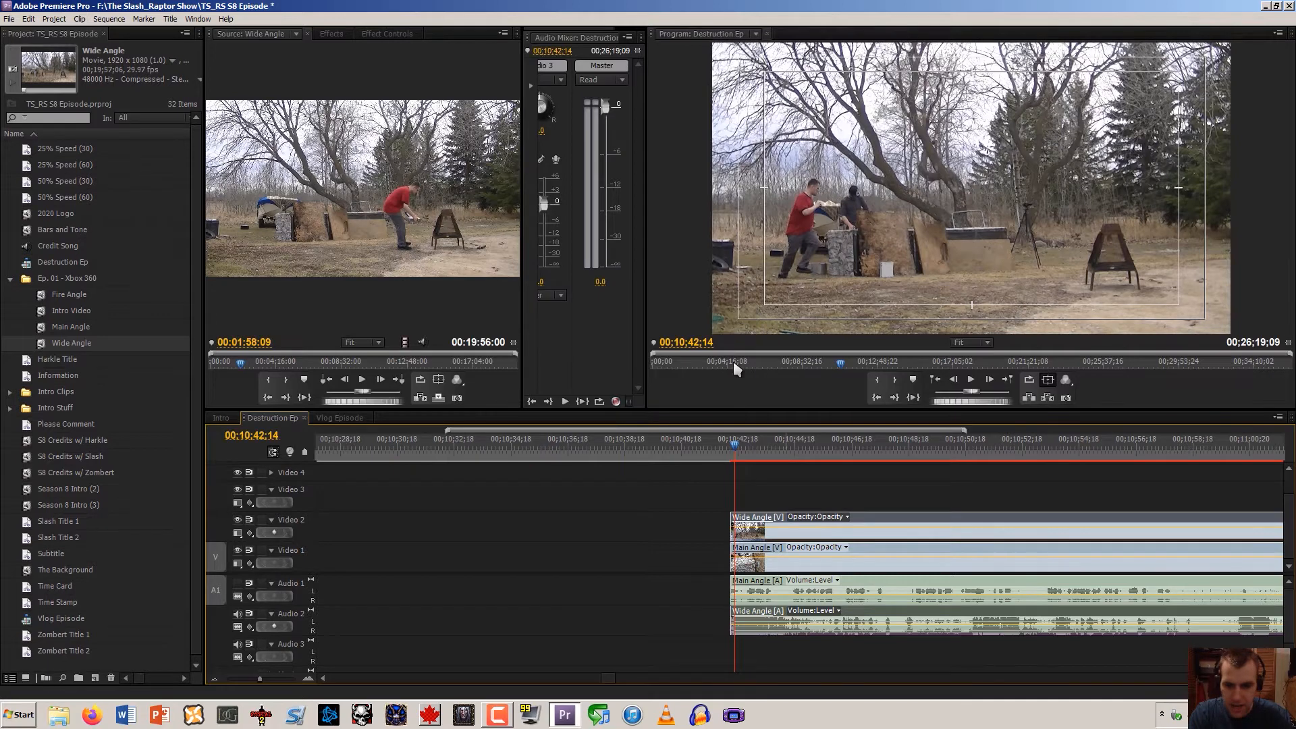
Play the opening of Wide Angle and trim its start to 00;10;43;20, as the man in red bends over the Xbox
{"action": "key", "text": "space"}
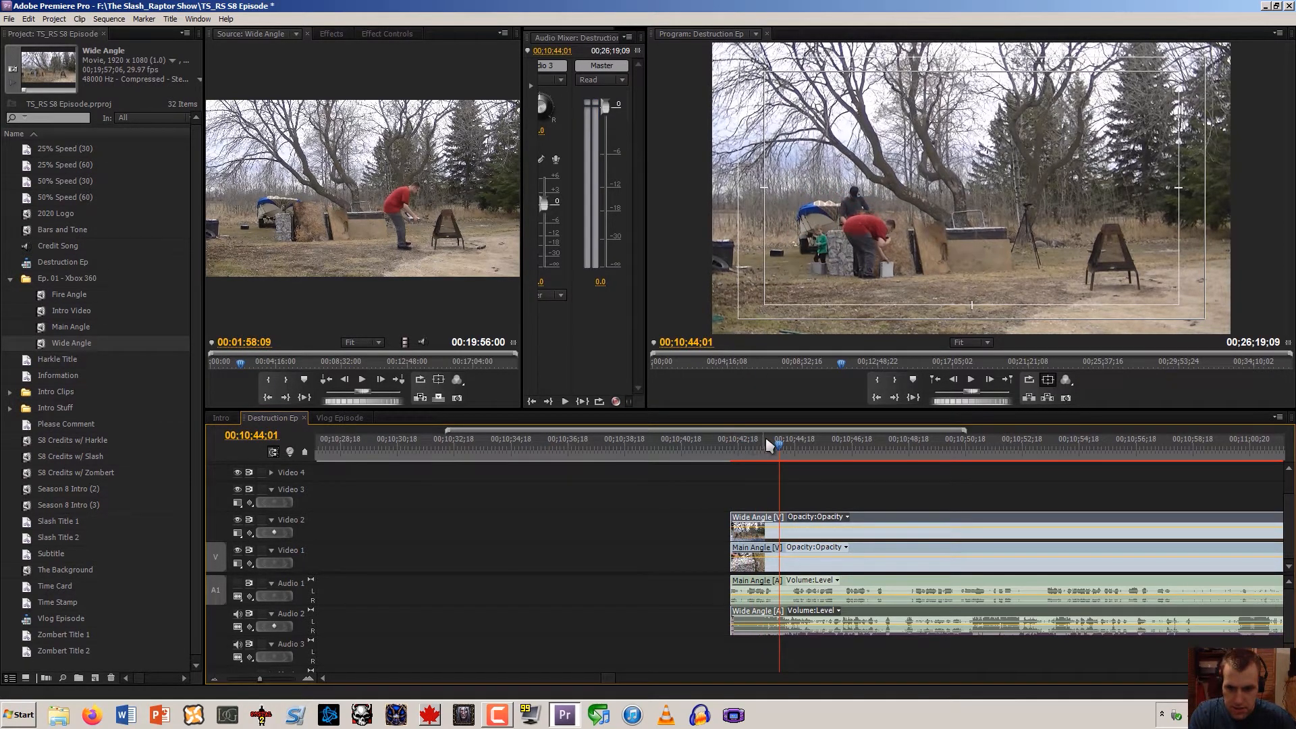
{"action": "left_click_drag", "start_coordinate": [760, 447], "coordinate": [768, 451]}
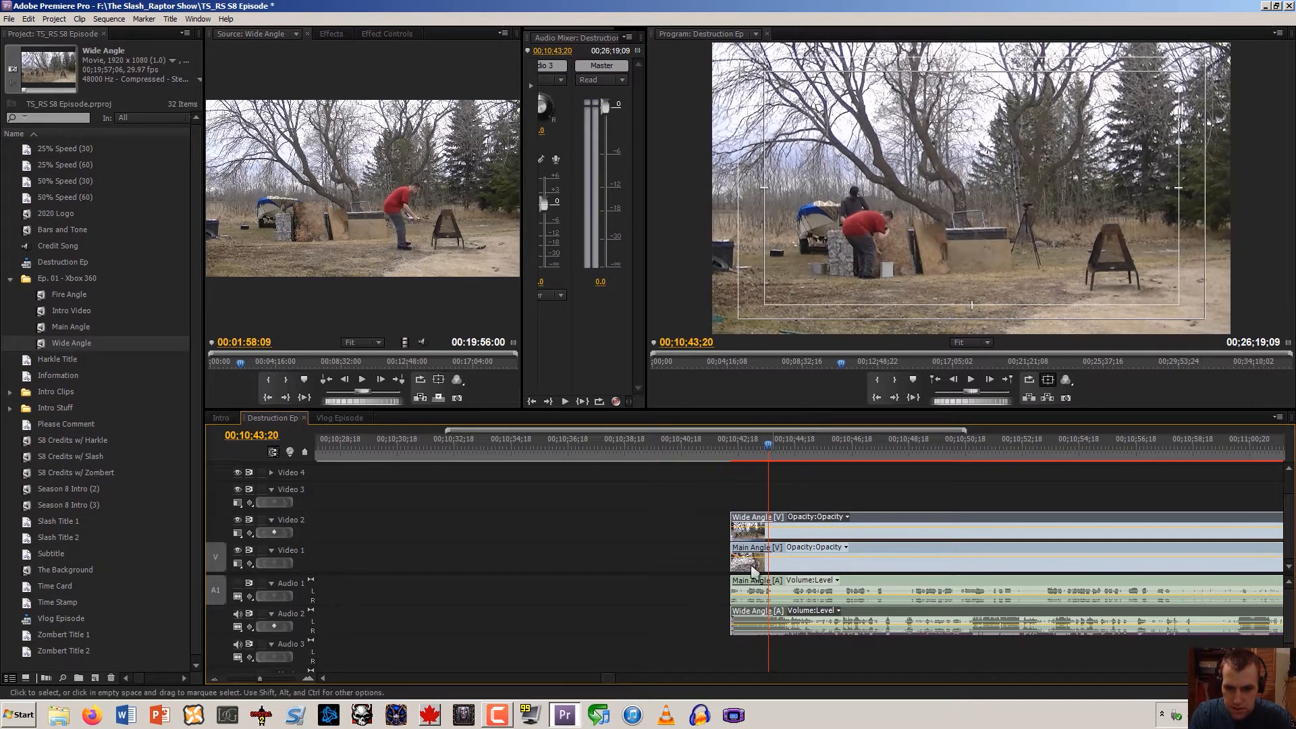
{"action": "left_click_drag", "start_coordinate": [736, 618], "coordinate": [769, 615]}
Play the opening of Main Angle and trim its start to 00;10;43;20, flush with the start of Wide Angle
{"action": "left_click_drag", "start_coordinate": [762, 461], "coordinate": [735, 462]}
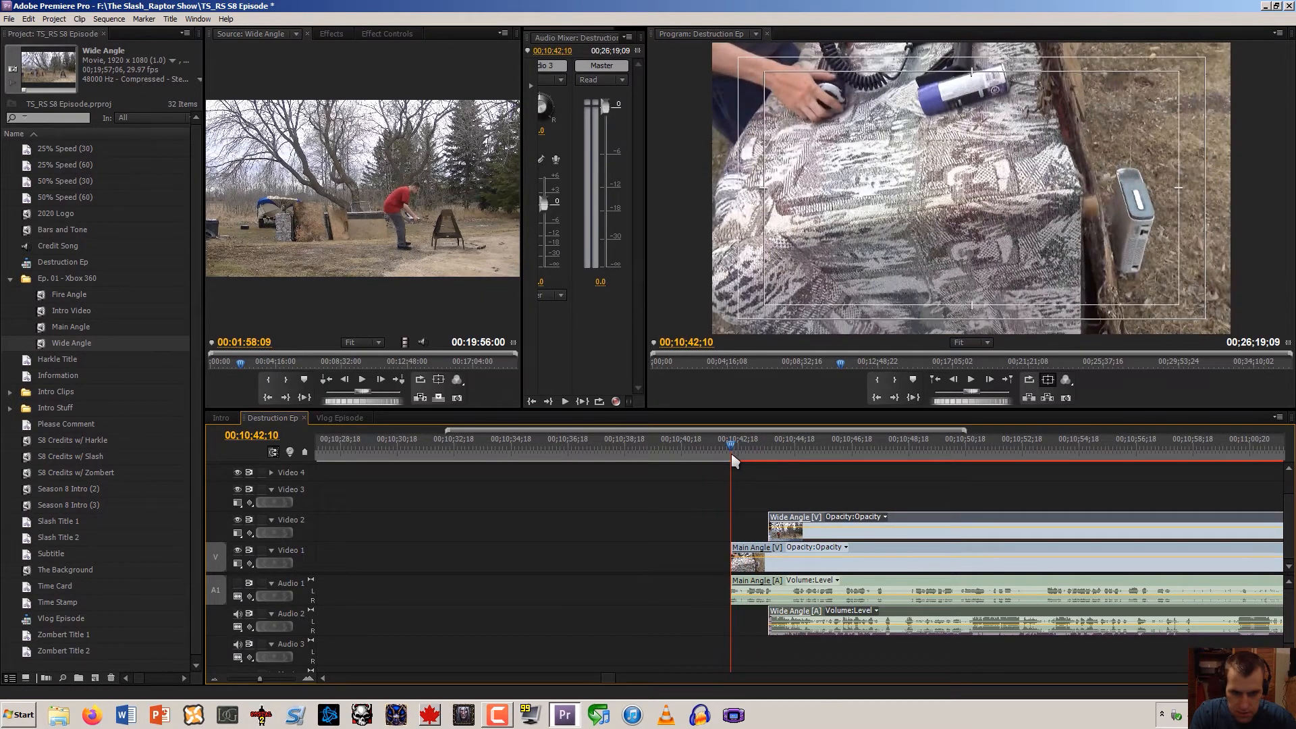
{"action": "key", "text": "space"}
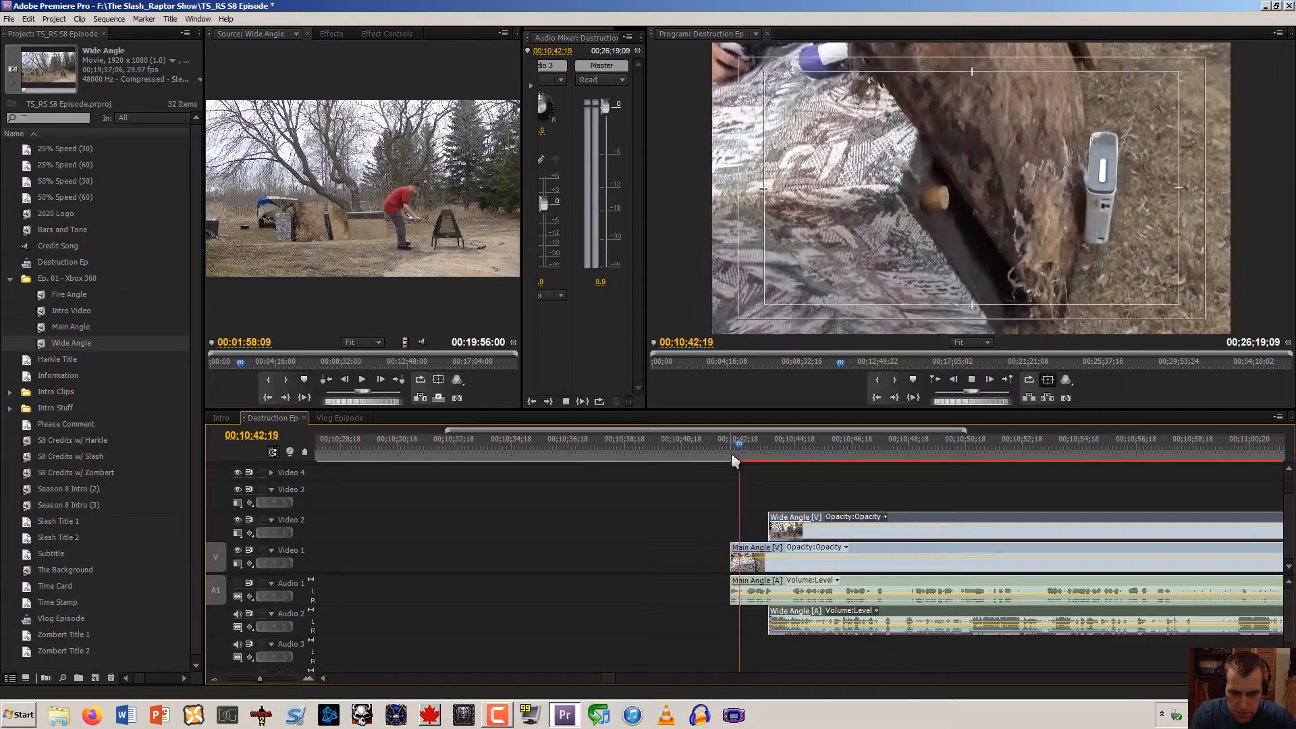
{"action": "left_click_drag", "start_coordinate": [748, 448], "coordinate": [732, 457]}
{"action": "key", "text": "space"}
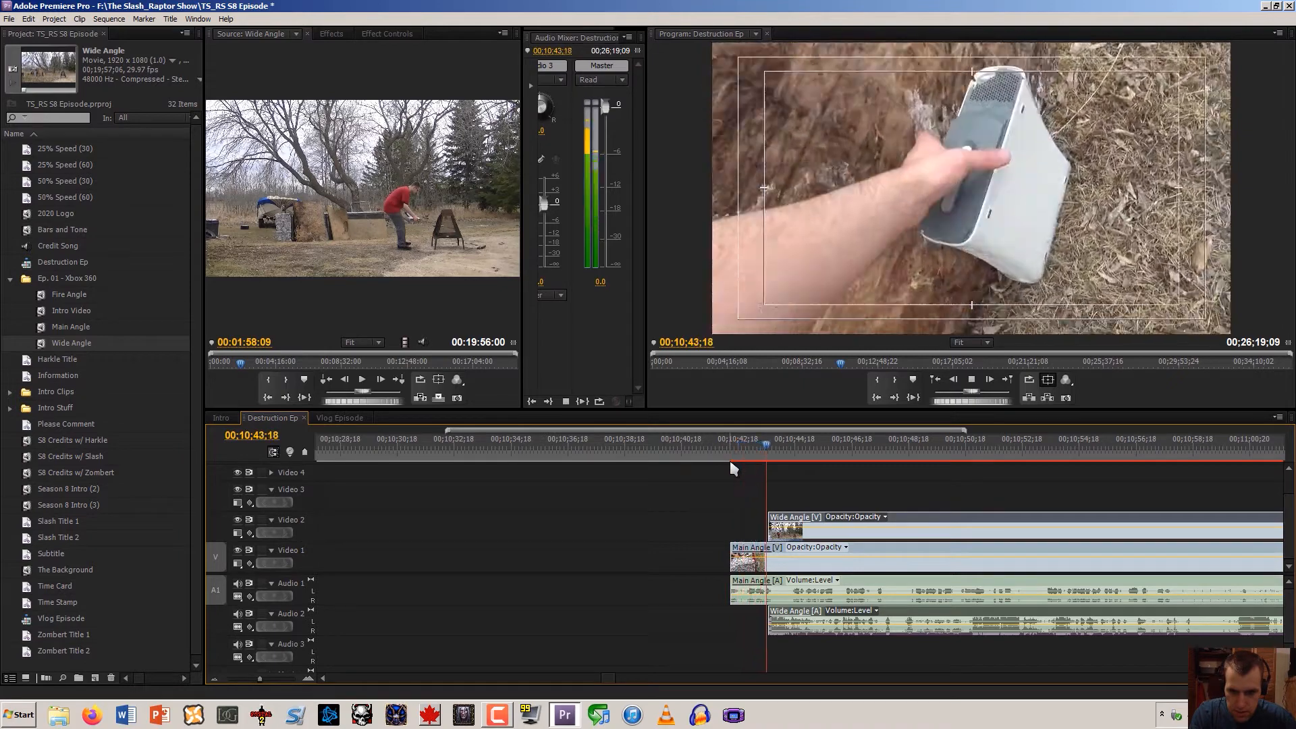
{"action": "key", "text": "space"}
{"action": "key", "text": "j"}
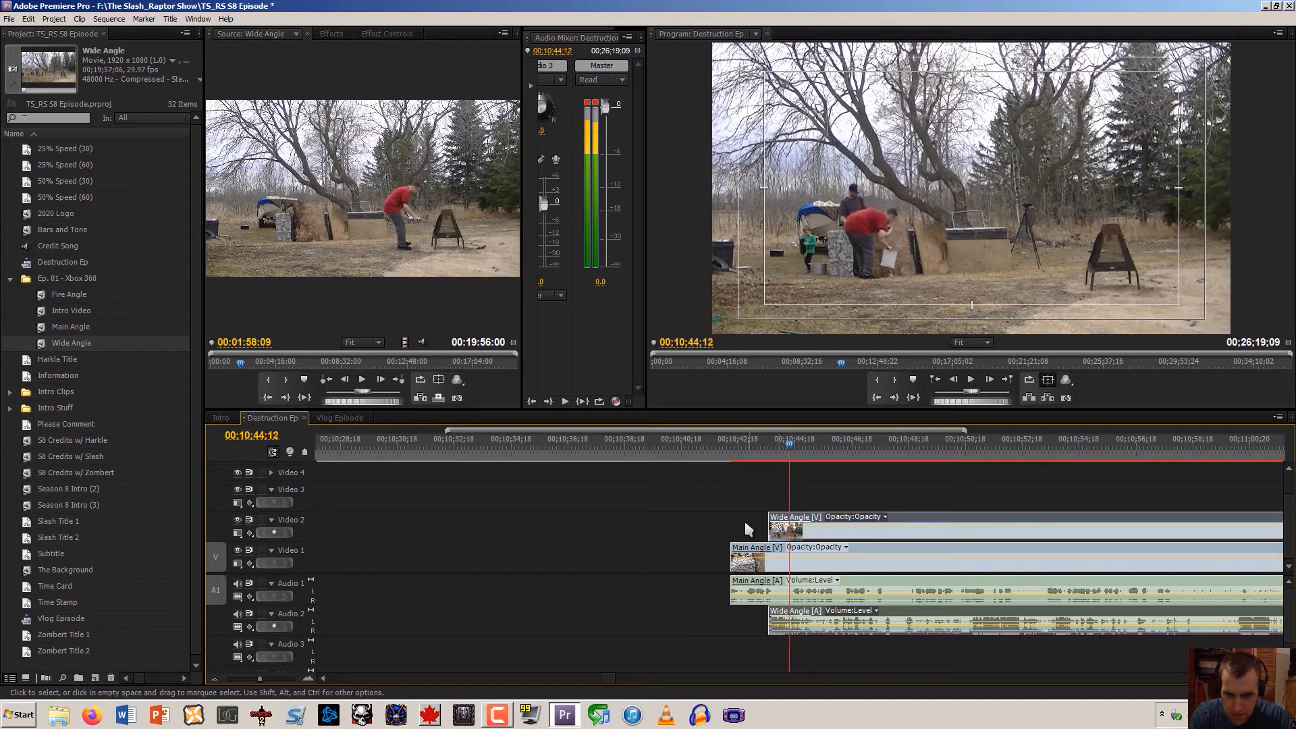
{"action": "left_click_drag", "start_coordinate": [733, 562], "coordinate": [784, 571]}
{"action": "left_click_drag", "start_coordinate": [785, 455], "coordinate": [759, 463]}
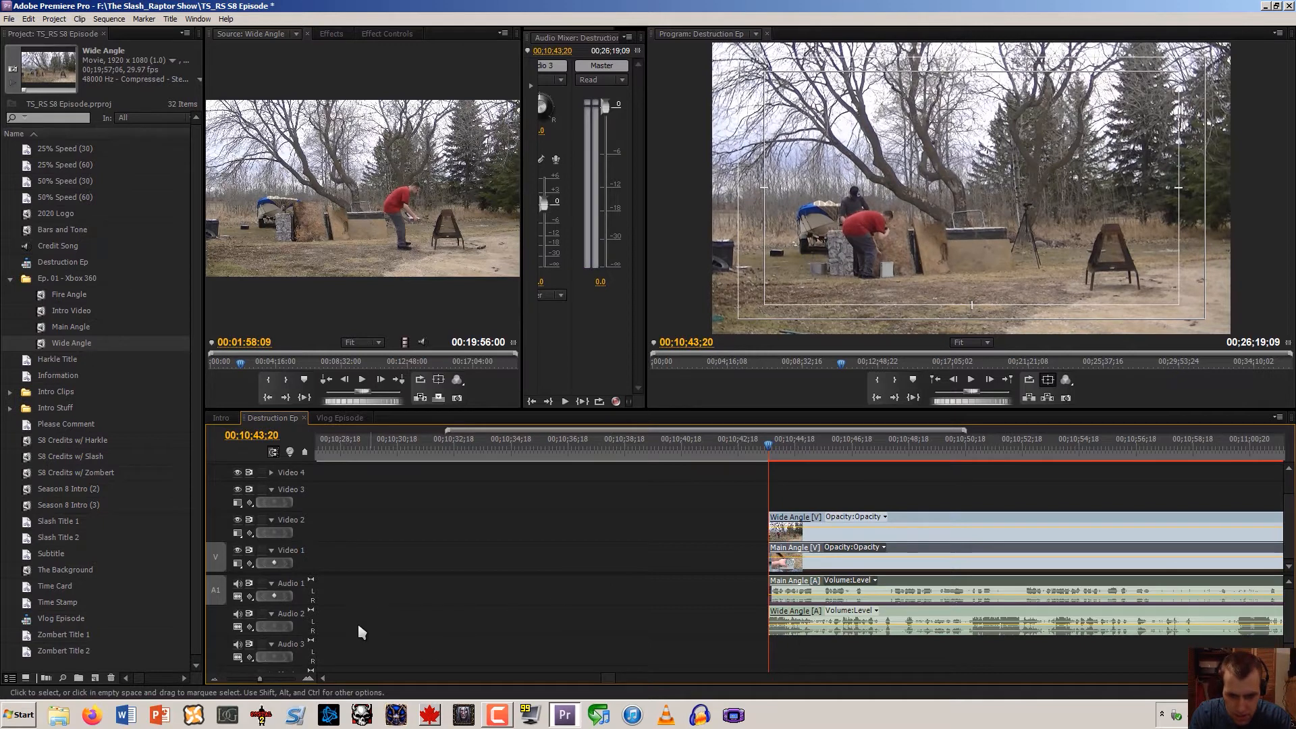
Turn off Audio 1 and play the opening of Wide Angle from 00;10;43;20
{"action": "left_click", "coordinate": [238, 584]}
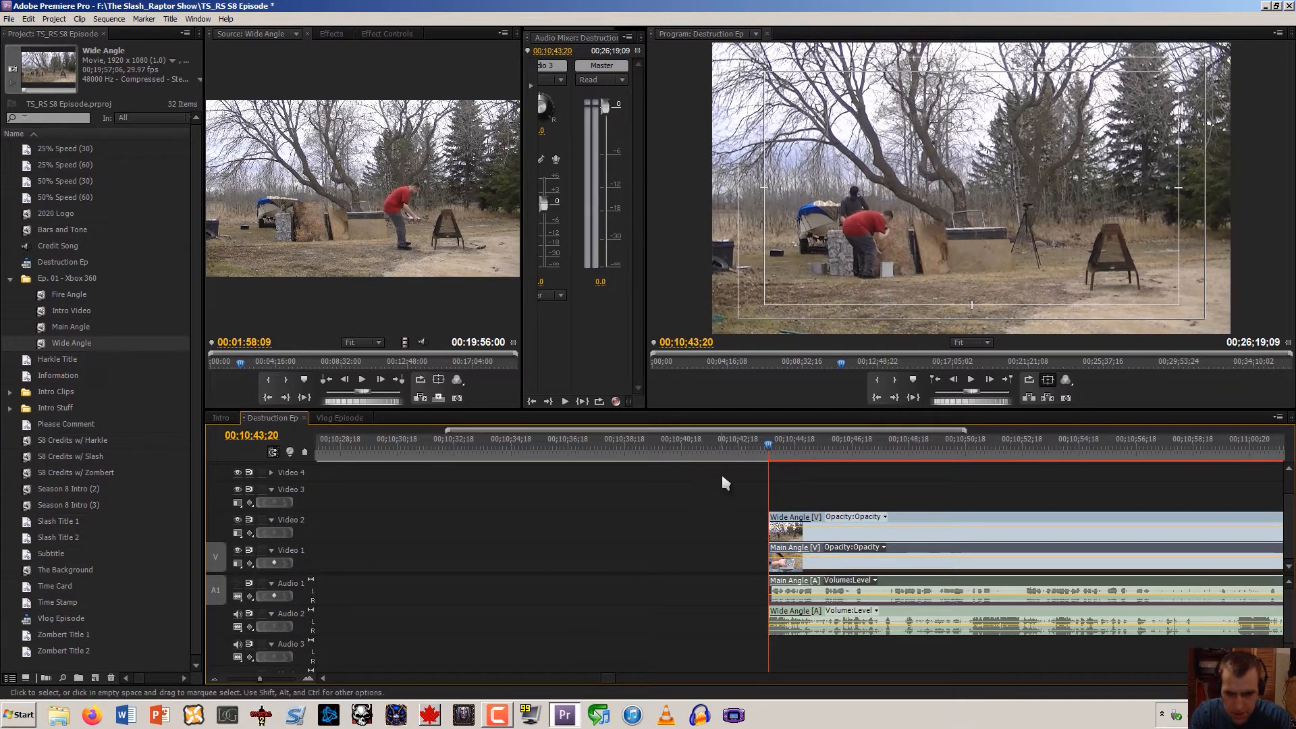
{"action": "key", "text": "space"}
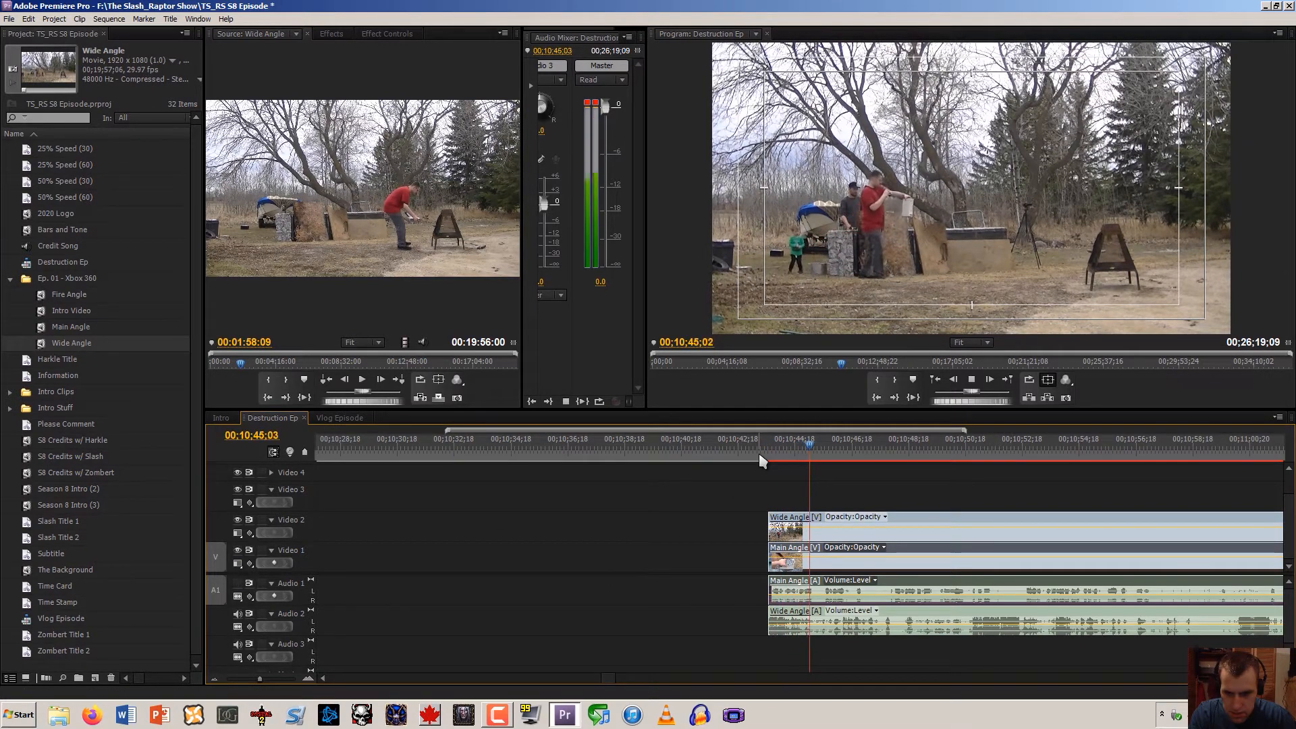
{"action": "key", "text": "space"}
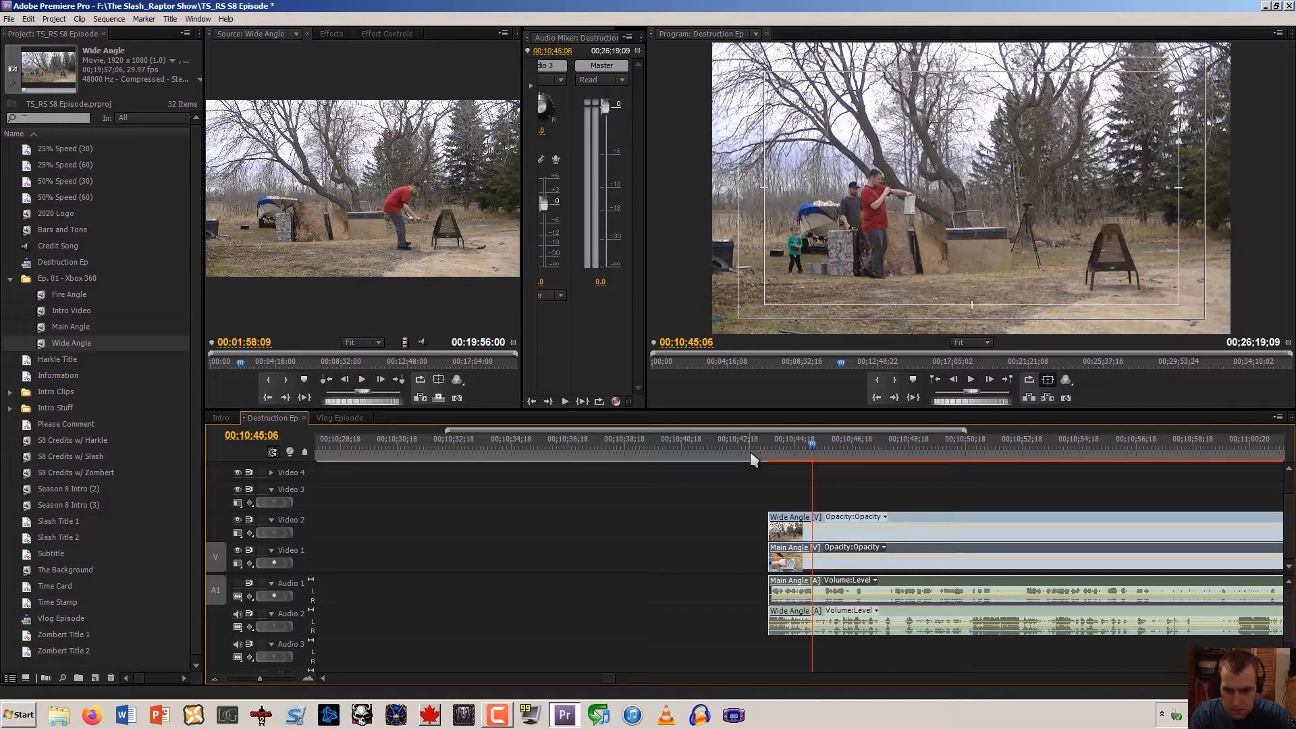
Scrub frame by frame between about 00;10;44;14 and 00;10;45;06 to compare Wide Angle's sound and picture with Main Angle
{"action": "left_click", "coordinate": [802, 481]}
{"action": "key", "text": "Left"}
{"action": "key", "text": "Left"}
{"action": "key", "text": "Left"}
{"action": "key", "text": "Left"}
{"action": "key", "text": "Left"}
{"action": "key", "text": "Left"}
{"action": "key", "text": "Left"}
{"action": "key", "text": "Left"}
{"action": "key", "text": "Left"}
{"action": "key", "text": "Left"}
{"action": "key", "text": "Left"}
{"action": "key", "text": "Left"}
{"action": "key", "text": "Left"}
{"action": "key", "text": "Left"}
{"action": "key", "text": "Left"}
{"action": "key", "text": "Left"}
{"action": "key", "text": "Left"}
{"action": "key", "text": "Left"}
{"action": "key", "text": "Left"}
{"action": "key", "text": "Left"}
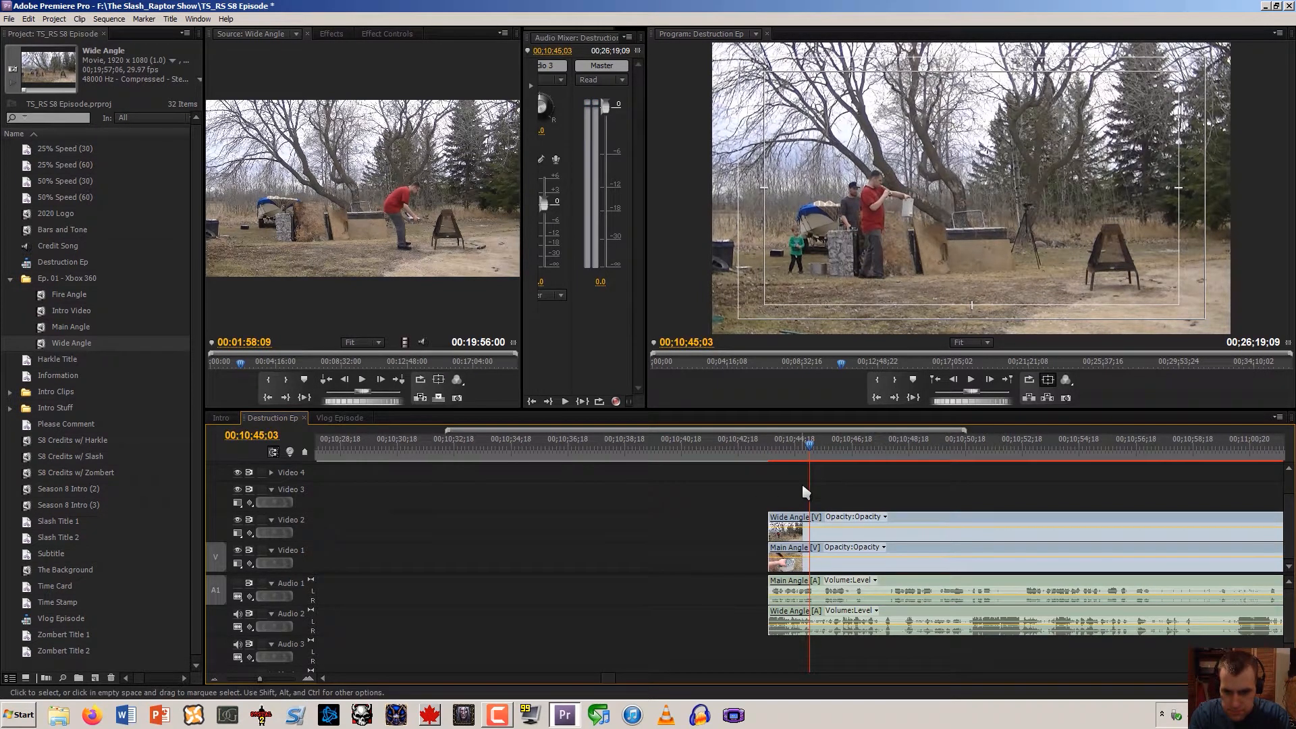
{"action": "key", "text": "Right"}
{"action": "key", "text": "Right"}
{"action": "key", "text": "Right"}
{"action": "key", "text": "Right"}
{"action": "key", "text": "Right"}
{"action": "key", "text": "Right"}
{"action": "key", "text": "Right"}
{"action": "key", "text": "Right"}
{"action": "key", "text": "Right"}
{"action": "key", "text": "Right"}
{"action": "key", "text": "Right"}
{"action": "key", "text": "Right"}
{"action": "key", "text": "Right"}
{"action": "key", "text": "Right"}
{"action": "key", "text": "Right"}
{"action": "key", "text": "Right"}
{"action": "key", "text": "Right"}
{"action": "key", "text": "Right"}
{"action": "key", "text": "Right"}
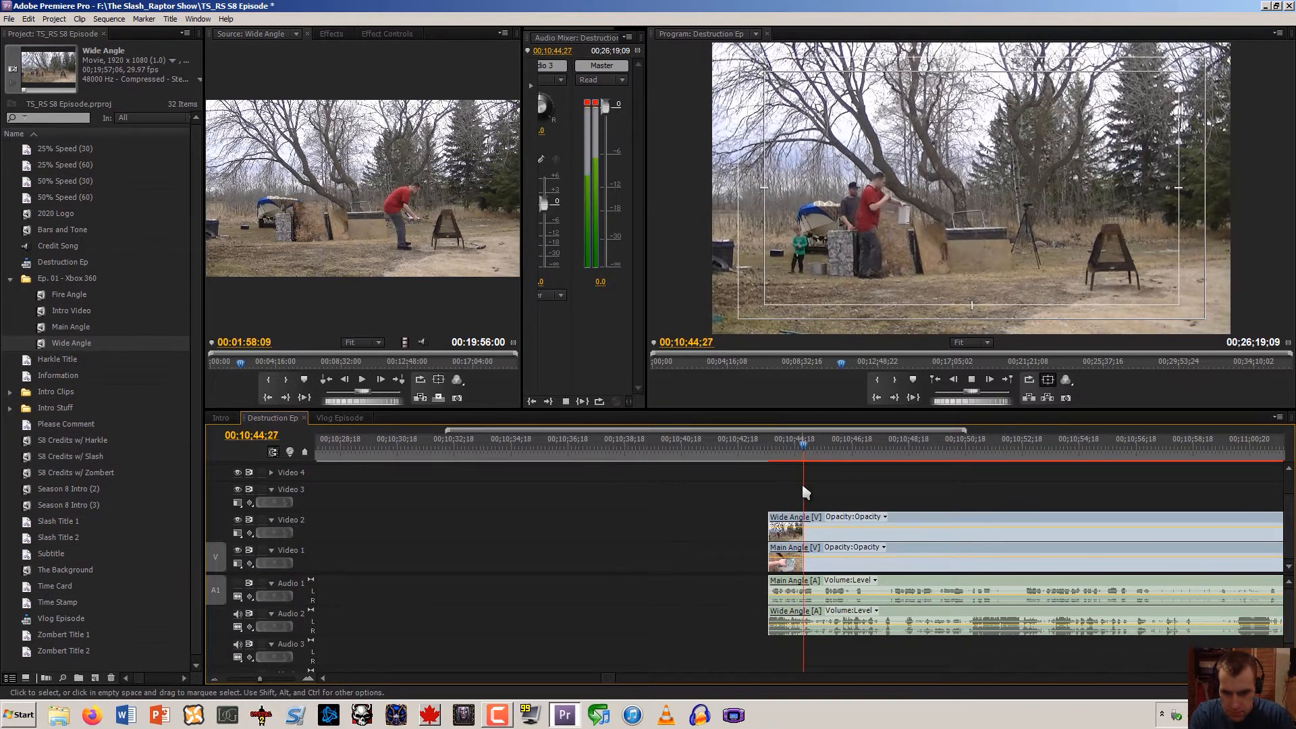
{"action": "key", "text": "Left"}
{"action": "key", "text": "Left"}
{"action": "key", "text": "Left"}
{"action": "key", "text": "Left"}
{"action": "key", "text": "Left"}
{"action": "key", "text": "Left"}
{"action": "key", "text": "Left"}
{"action": "key", "text": "Left"}
{"action": "key", "text": "Left"}
{"action": "key", "text": "Left"}
{"action": "key", "text": "Left"}
{"action": "key", "text": "Left"}
{"action": "key", "text": "Left"}
{"action": "key", "text": "Left"}
{"action": "key", "text": "Left"}
{"action": "key", "text": "Left"}
{"action": "key", "text": "Left"}
{"action": "key", "text": "Left"}
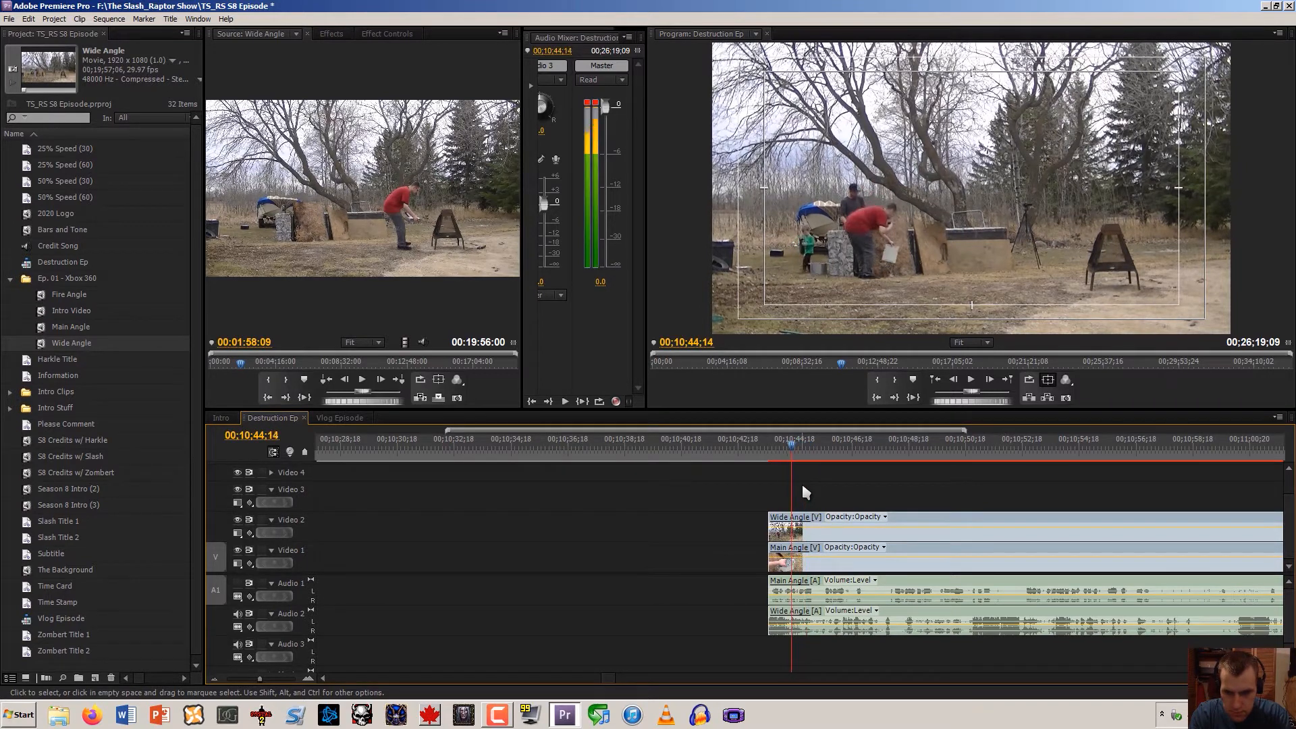
{"action": "key", "text": "Right"}
{"action": "key", "text": "Right"}
{"action": "key", "text": "Right"}
{"action": "key", "text": "Right"}
{"action": "key", "text": "Right"}
{"action": "key", "text": "Right"}
{"action": "key", "text": "Right"}
{"action": "key", "text": "Right"}
{"action": "key", "text": "Right"}
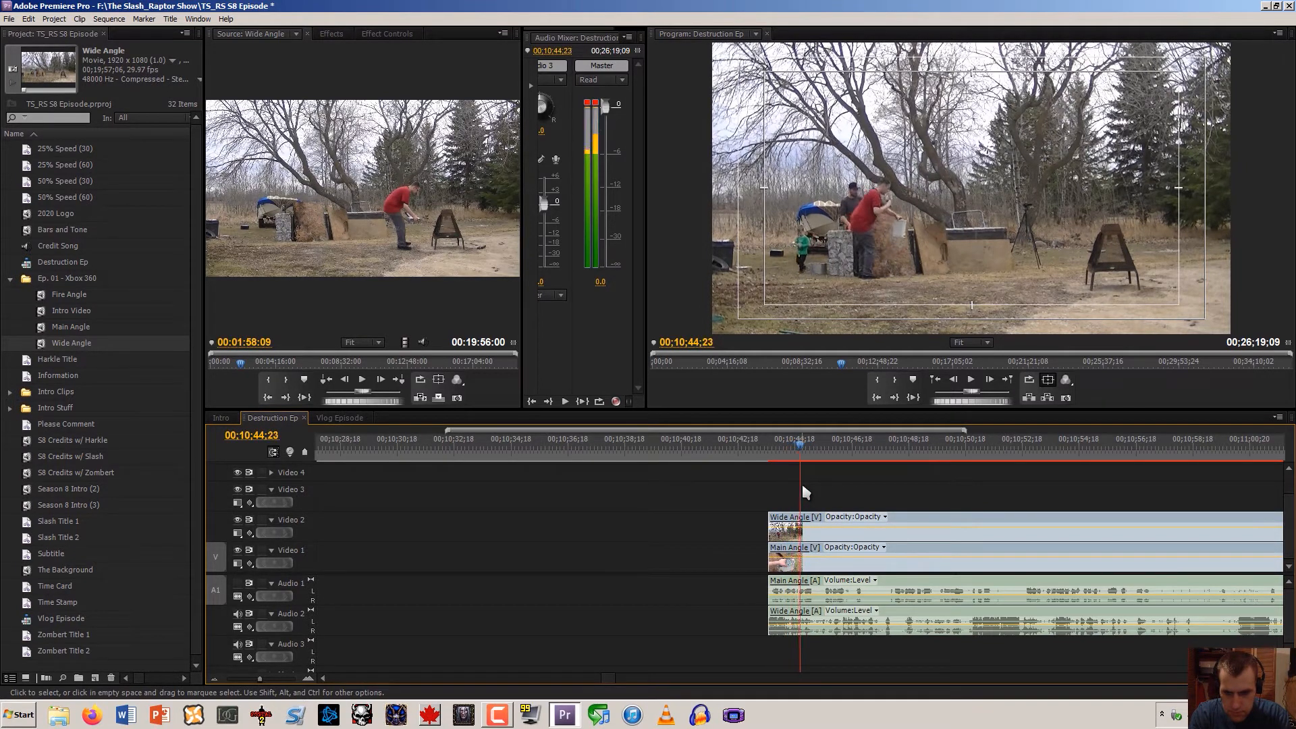
Trim the start of Wide Angle slightly and move it back flush with the start of Main Angle
{"action": "mouse_move", "coordinate": [772, 617]}
{"action": "left_mouse_down"}
{"action": "mouse_move", "coordinate": [816, 610]}
{"action": "mouse_move", "coordinate": [786, 615]}
{"action": "left_mouse_up"}
{"action": "left_click", "coordinate": [709, 588]}
{"action": "left_click", "coordinate": [707, 543]}
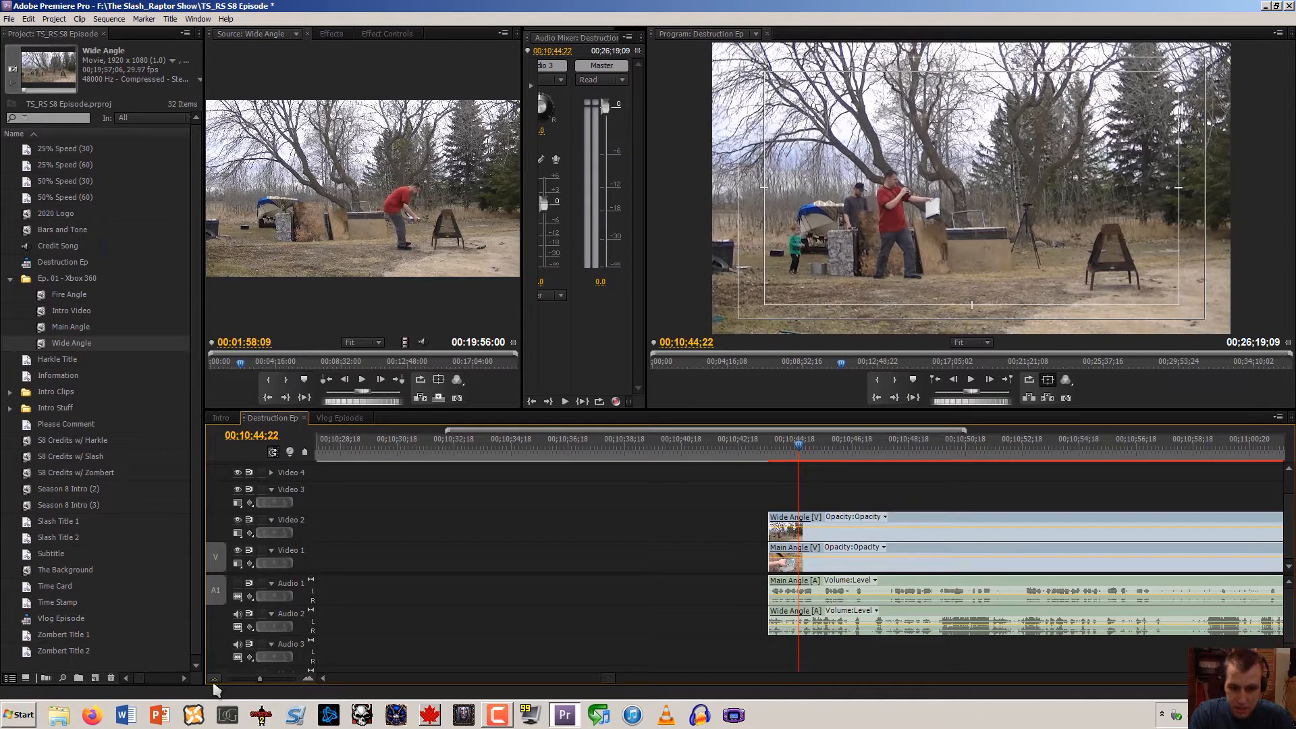
Trim the end of Wide Angle flush with the end of the Main Angle clip below it
{"action": "left_click", "coordinate": [214, 679]}
{"action": "left_click", "coordinate": [214, 679]}
{"action": "left_click", "coordinate": [214, 679]}
{"action": "left_click_drag", "start_coordinate": [863, 534], "coordinate": [839, 534]}
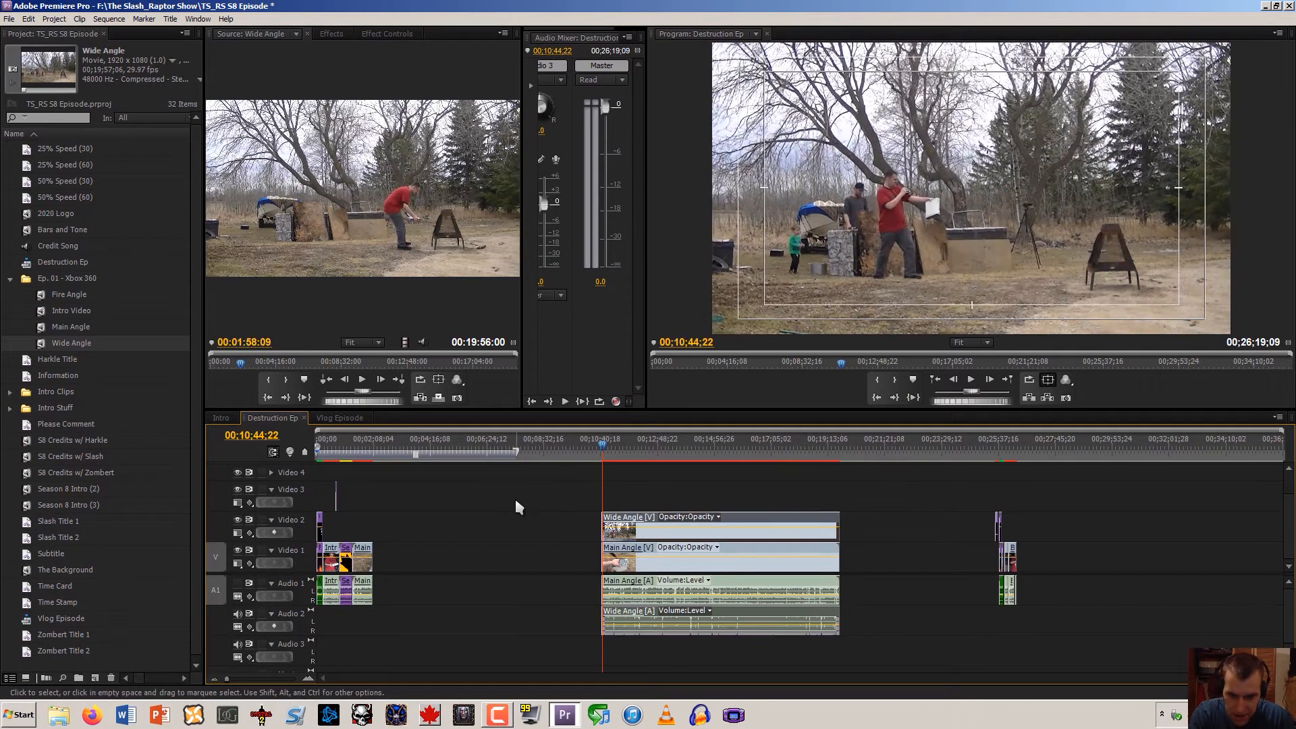
{"action": "left_click", "coordinate": [515, 498]}
Move the long Main Angle clip further along and place Wide Angle on Video 1 and Audio 1 right after the short Main Angle clip
{"action": "left_click_drag", "start_coordinate": [626, 538], "coordinate": [397, 538]}
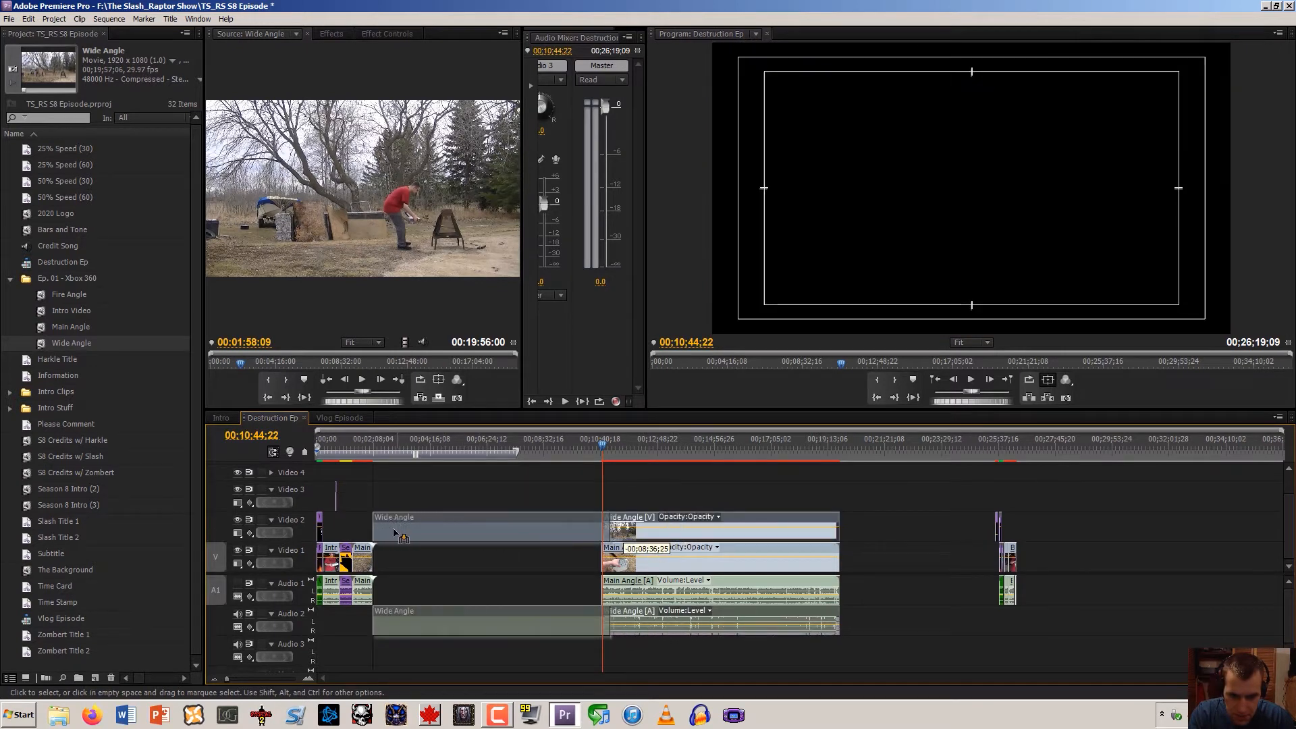
{"action": "left_click_drag", "start_coordinate": [621, 556], "coordinate": [625, 569]}
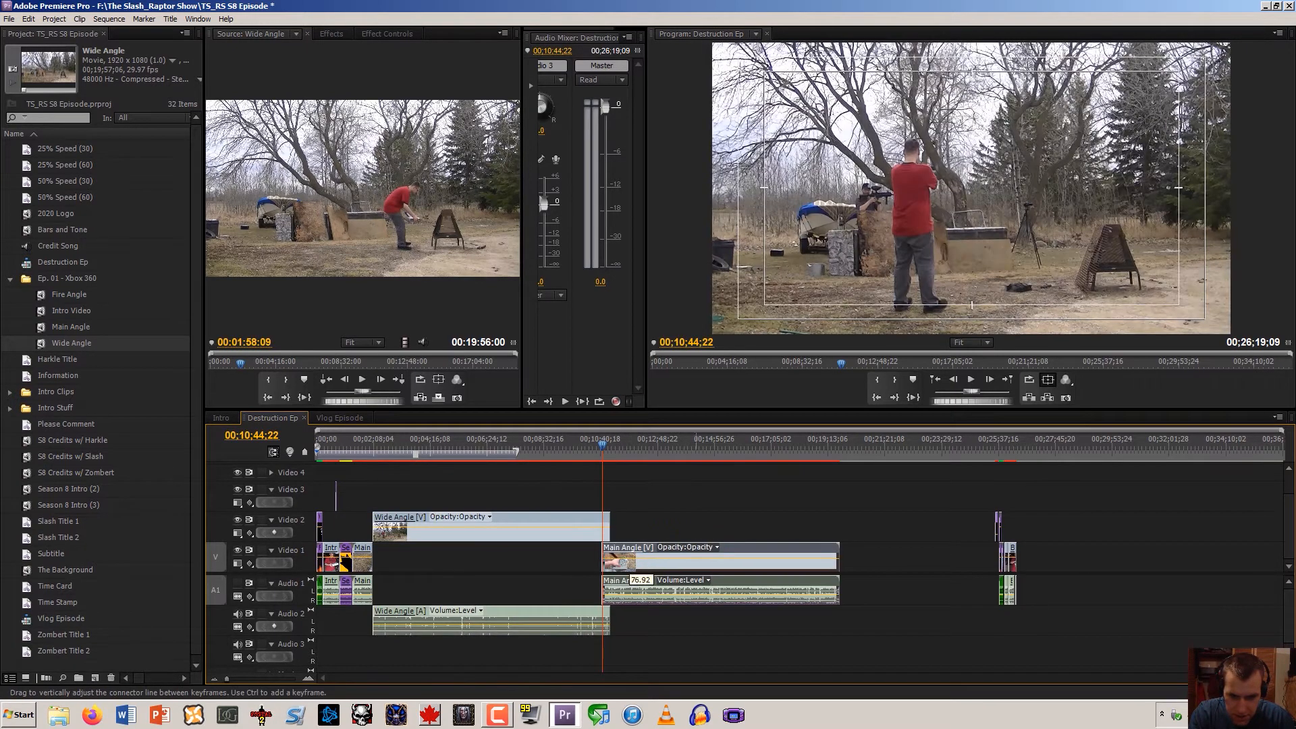
{"action": "left_click", "coordinate": [675, 516]}
{"action": "left_click_drag", "start_coordinate": [646, 569], "coordinate": [727, 569]}
{"action": "left_click_drag", "start_coordinate": [444, 538], "coordinate": [447, 573]}
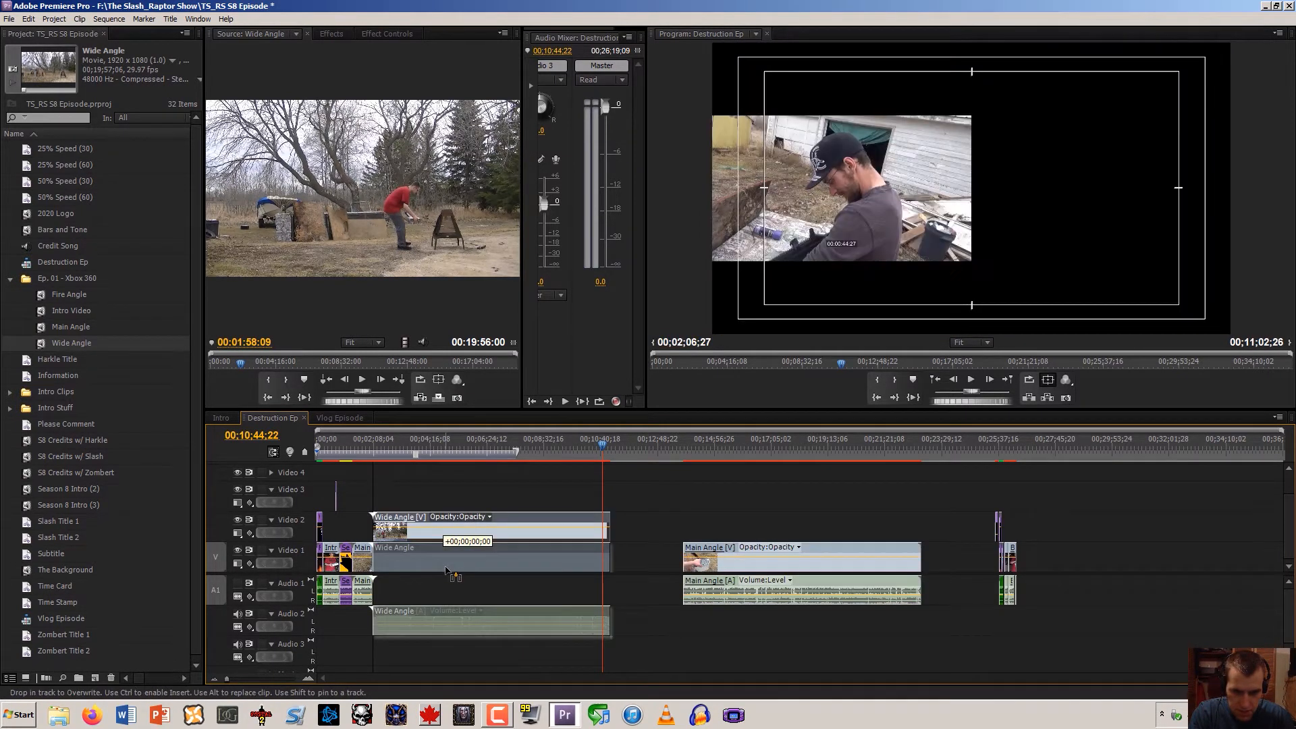
{"action": "left_click_drag", "start_coordinate": [402, 610], "coordinate": [402, 596]}
Raise the audio gain of Wide Angle and stack the long Main Angle clip above it on Video 2 and Audio 2, flush with its start
{"action": "left_click", "coordinate": [401, 443]}
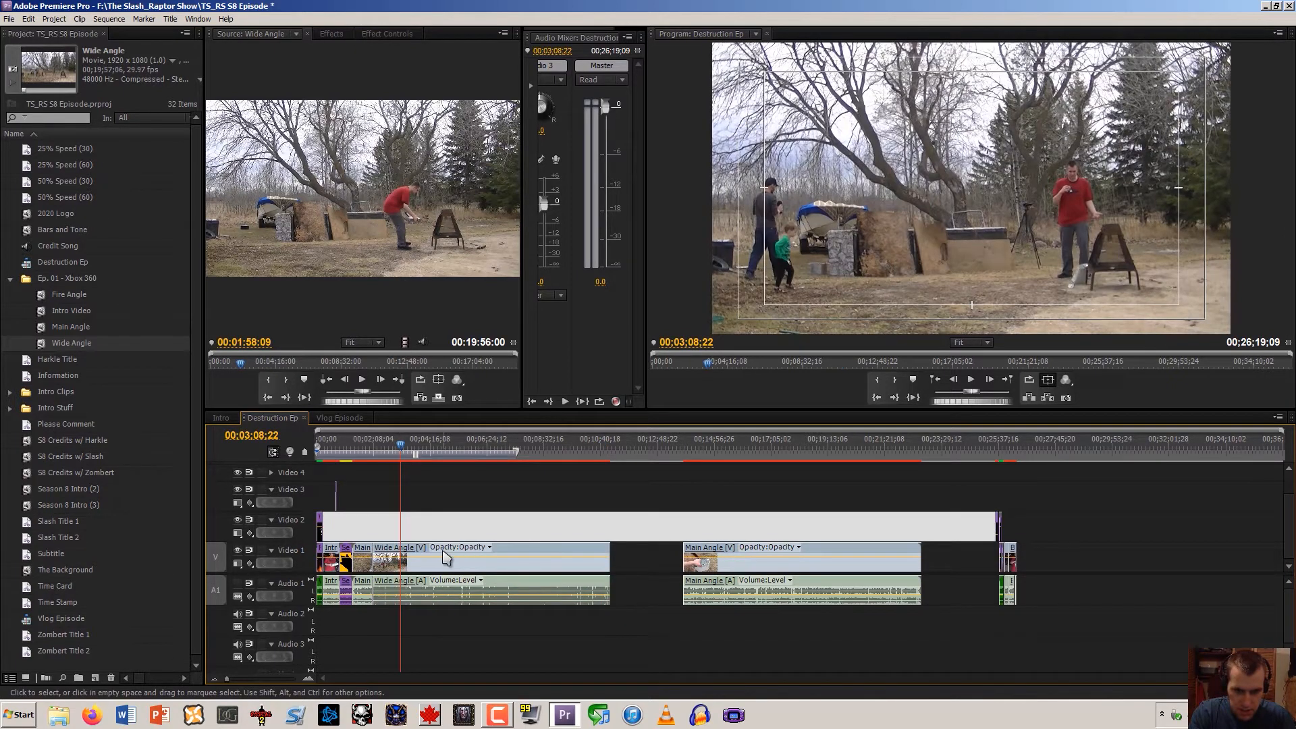
{"action": "right_click", "coordinate": [409, 553]}
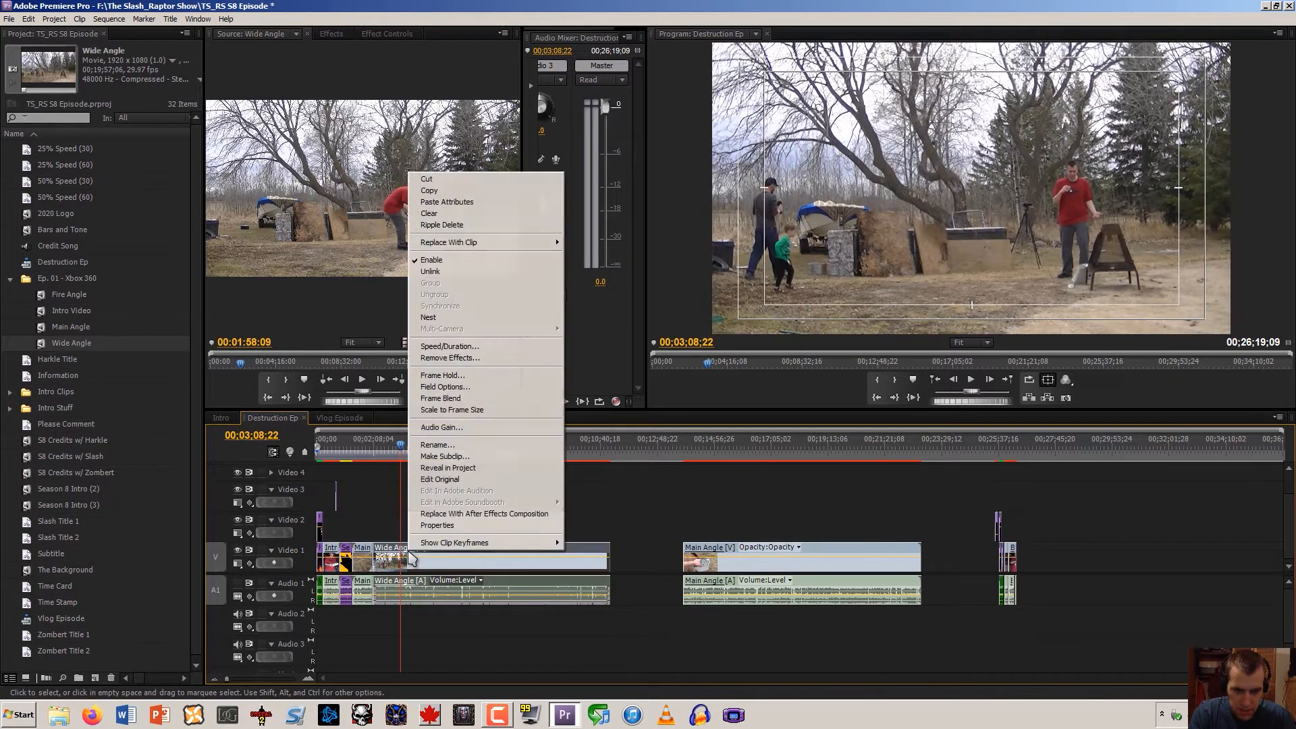
{"action": "left_click", "coordinate": [441, 427]}
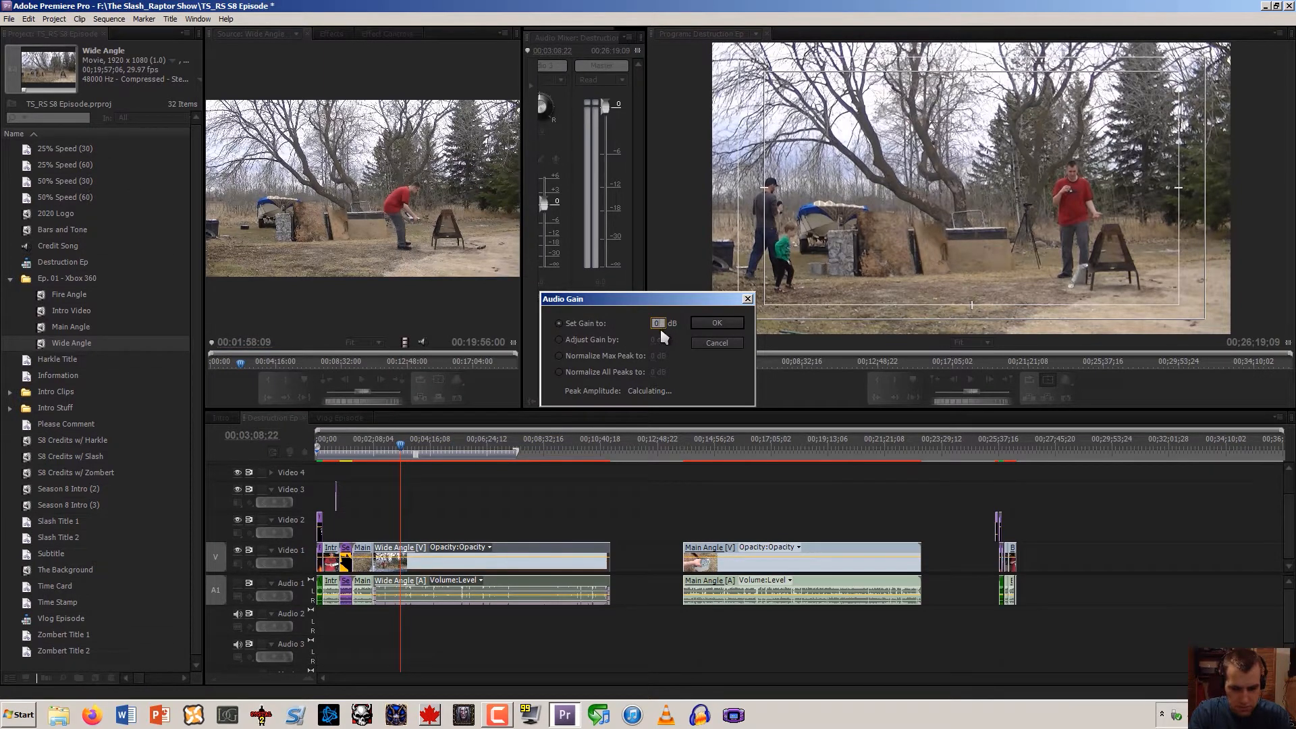
{"action": "key", "text": "Return"}
{"action": "left_click_drag", "start_coordinate": [690, 575], "coordinate": [384, 527]}
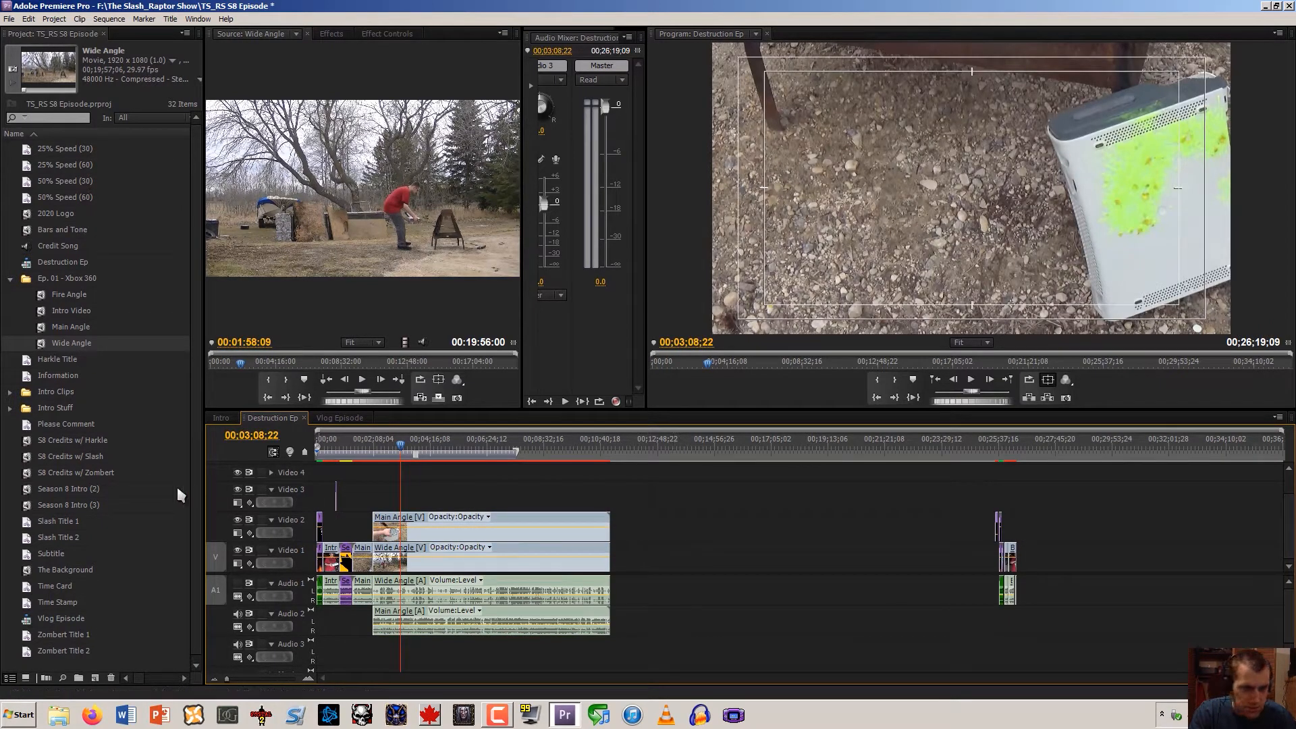
Place Fire Angle on Video 3 and Audio 3 flush with the start of Main Angle and scale it to the frame size
{"action": "left_click", "coordinate": [41, 297]}
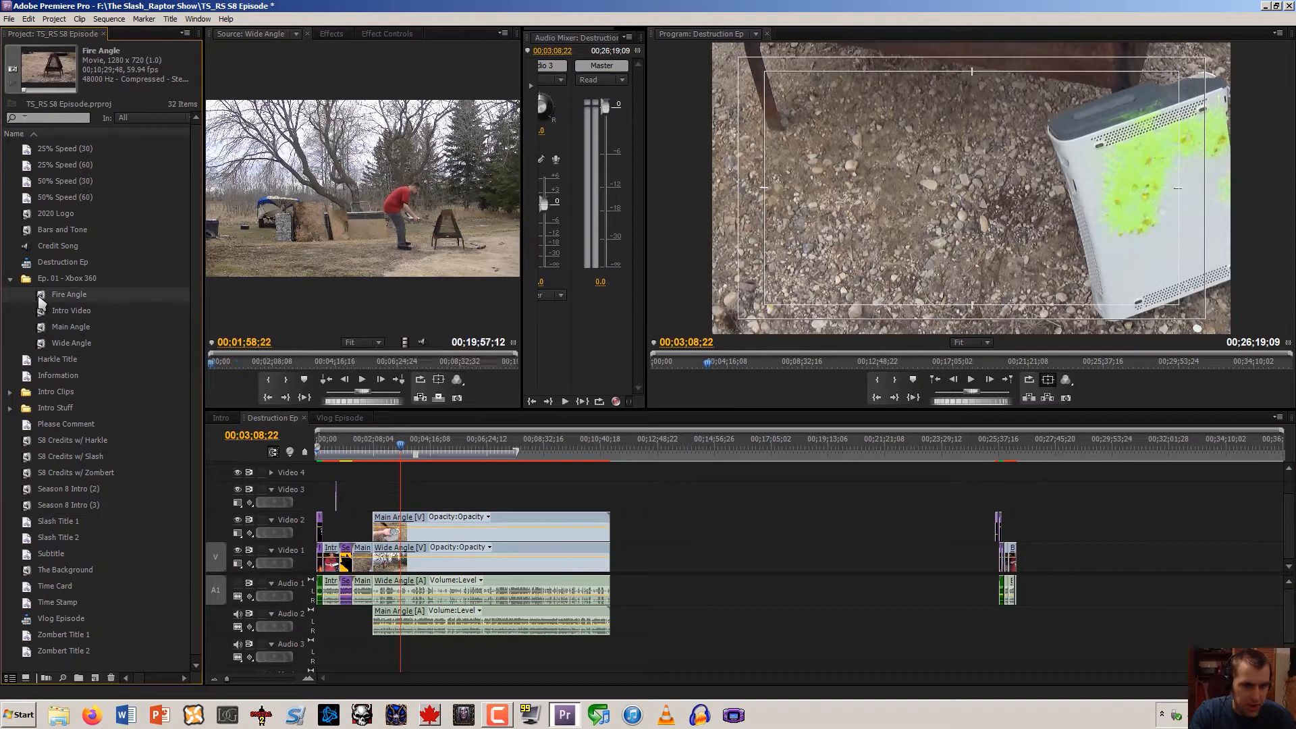
{"action": "left_click_drag", "start_coordinate": [41, 300], "coordinate": [458, 240]}
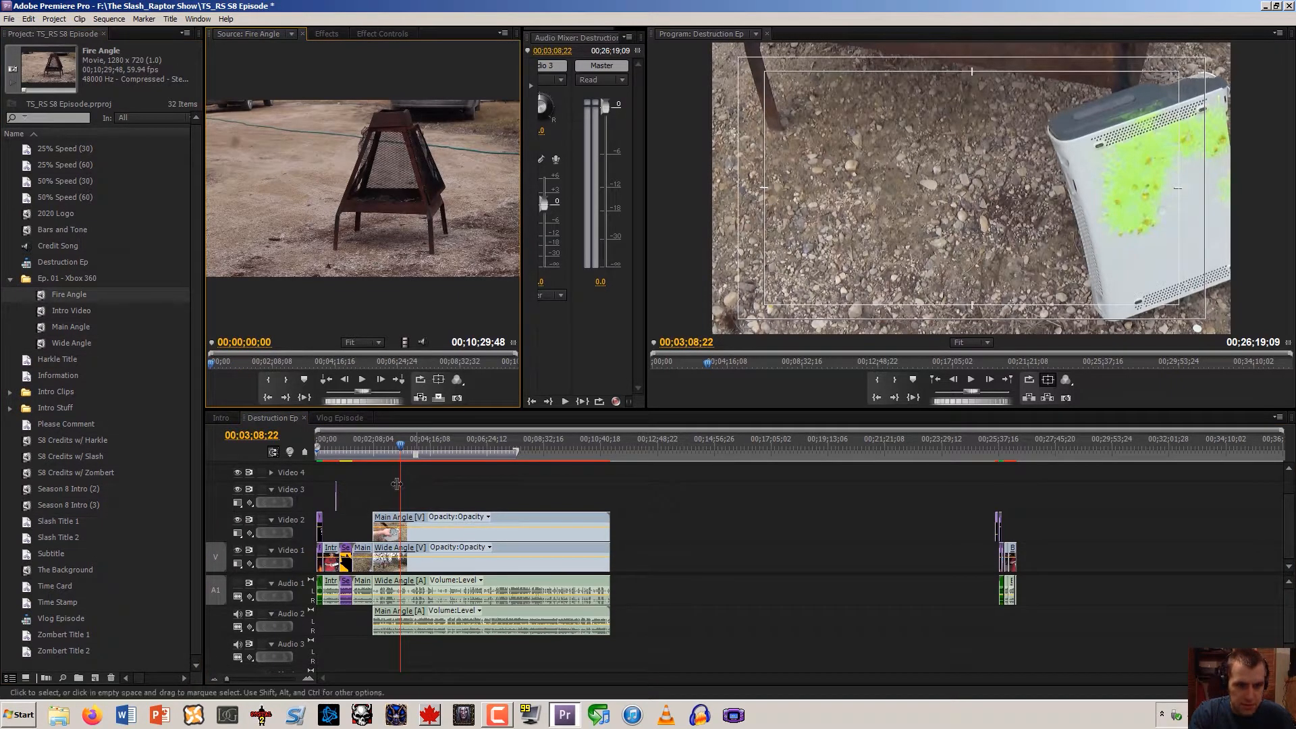
{"action": "left_click_drag", "start_coordinate": [41, 297], "coordinate": [378, 502]}
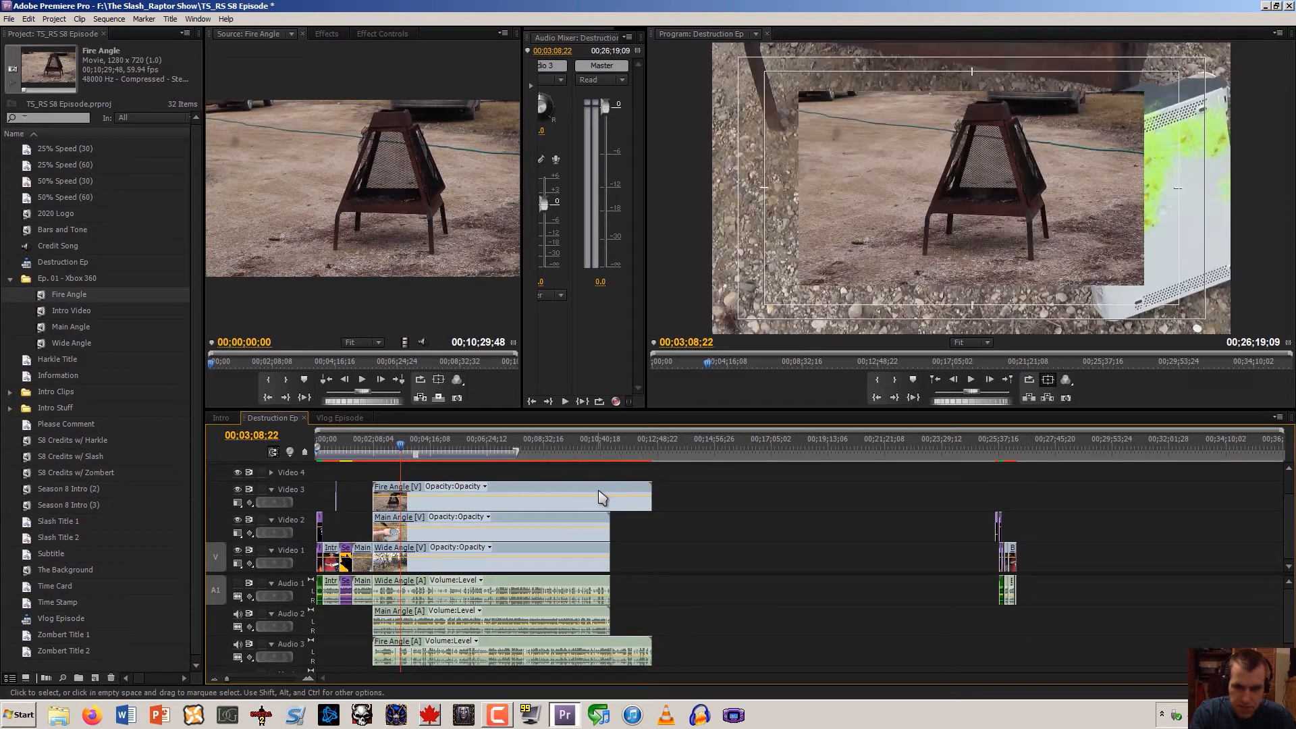
{"action": "right_click", "coordinate": [603, 498]}
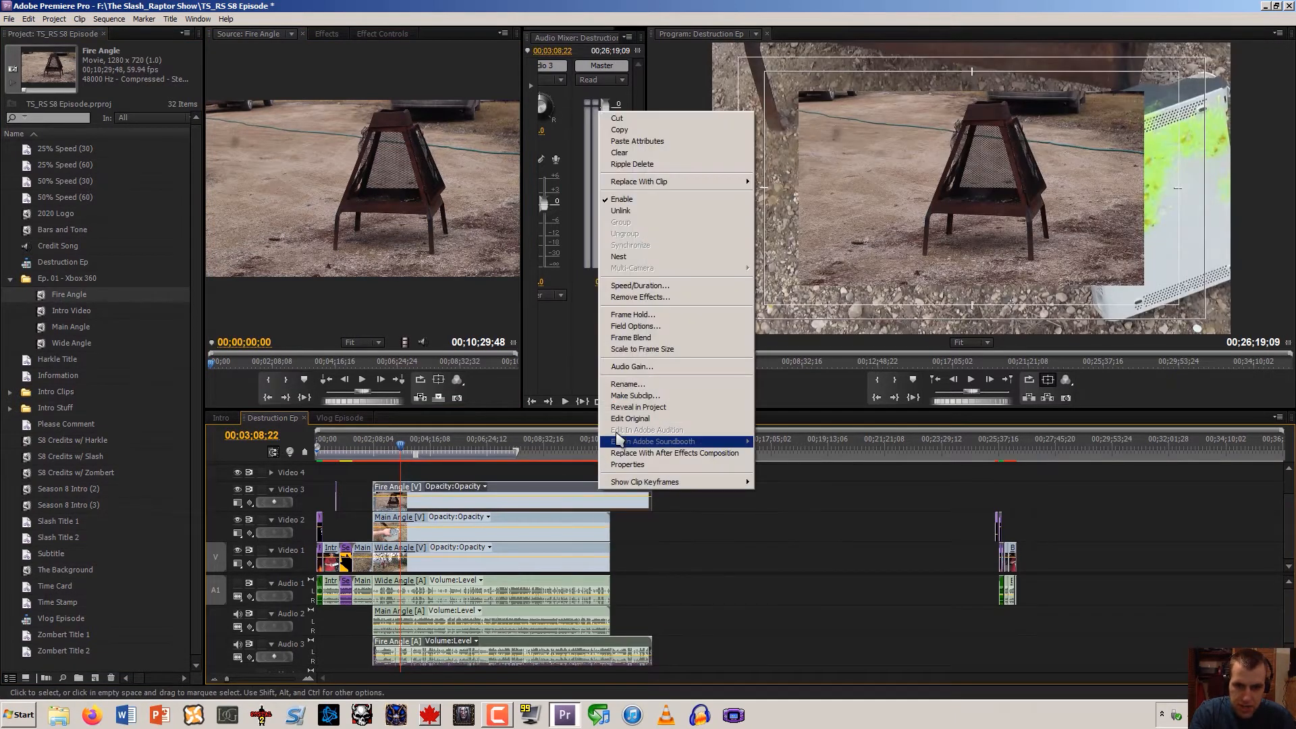
{"action": "left_click", "coordinate": [664, 351]}
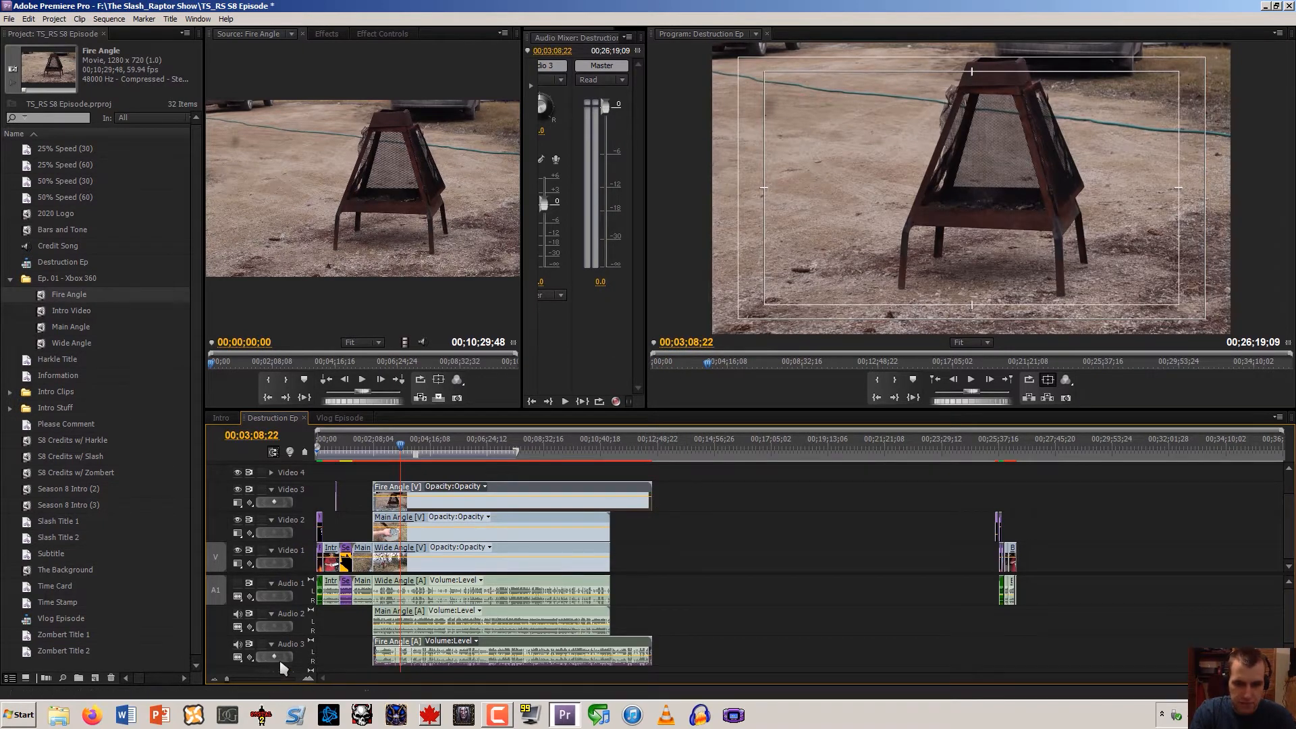
Play the opening of the three stacked angles from the start of Fire Angle to about 00;02;13;14
{"action": "key", "text": "="}
{"action": "key", "text": "="}
{"action": "key", "text": "="}
{"action": "left_click", "coordinate": [611, 453]}
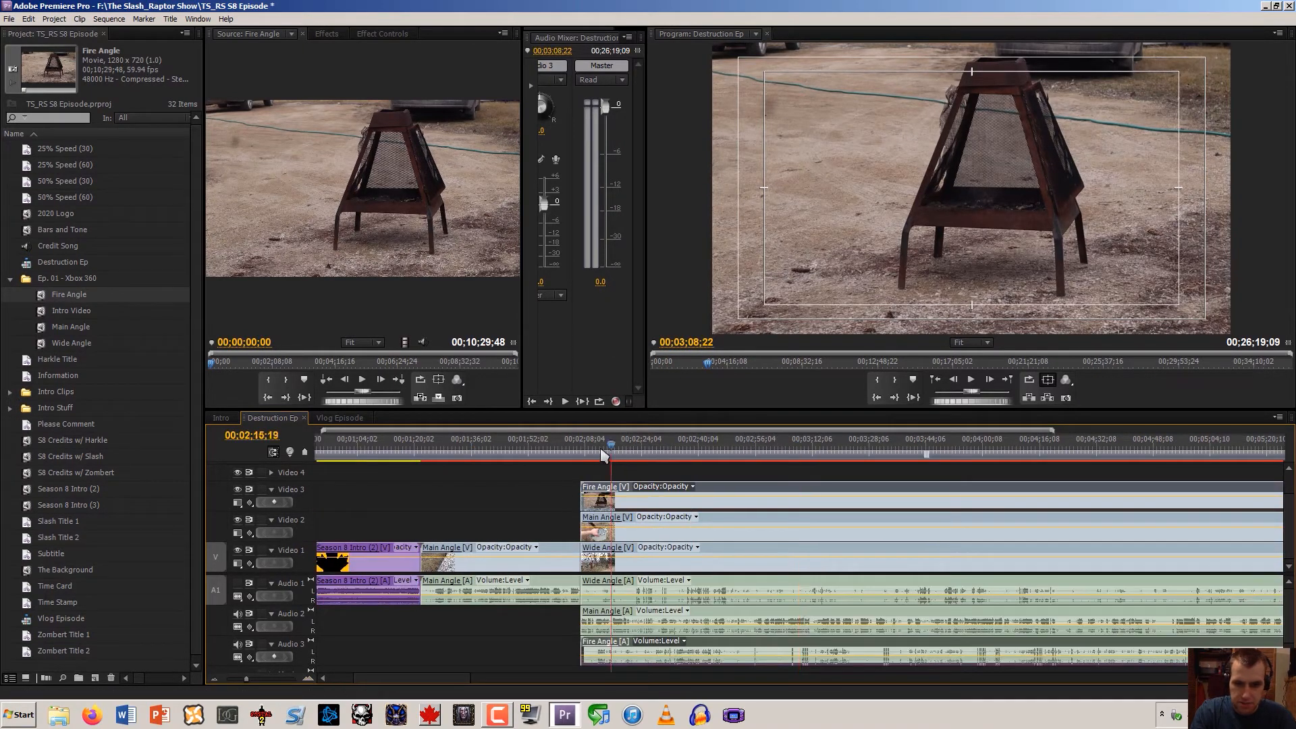
{"action": "left_click", "coordinate": [580, 452]}
{"action": "key", "text": "space"}
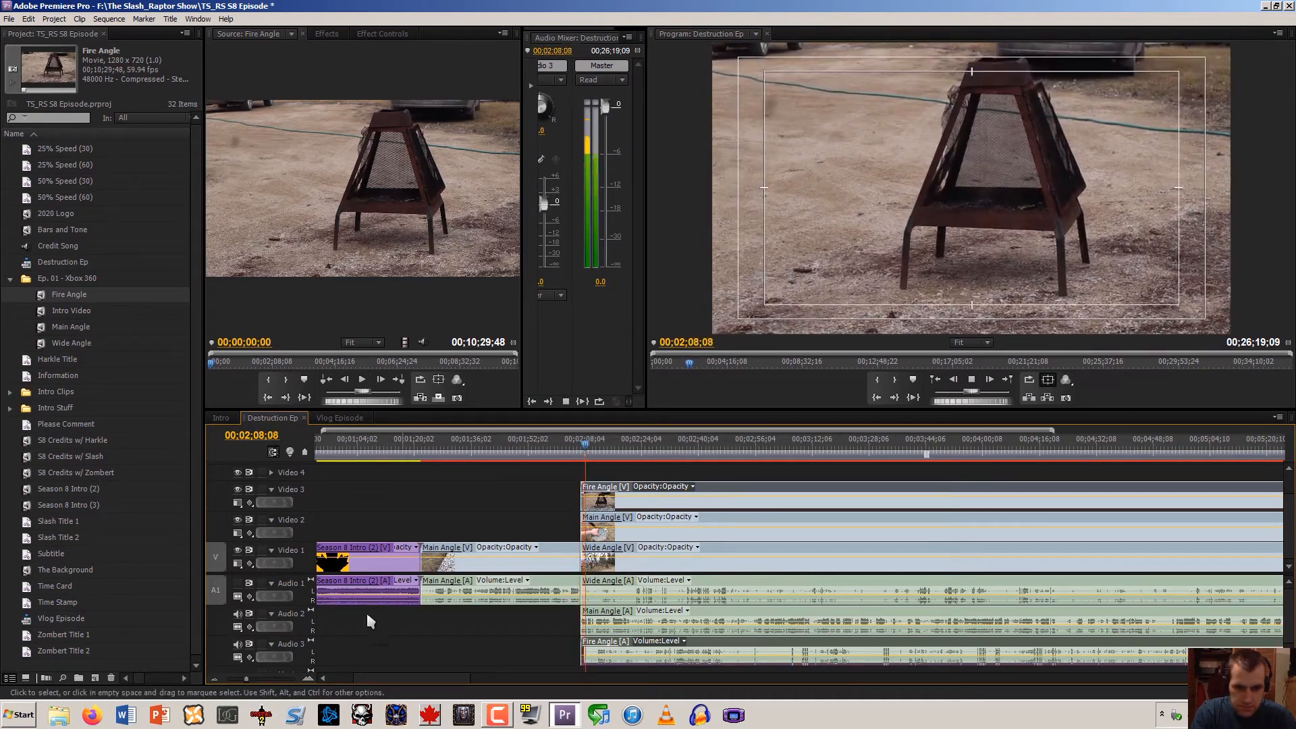
{"action": "left_click", "coordinate": [306, 680]}
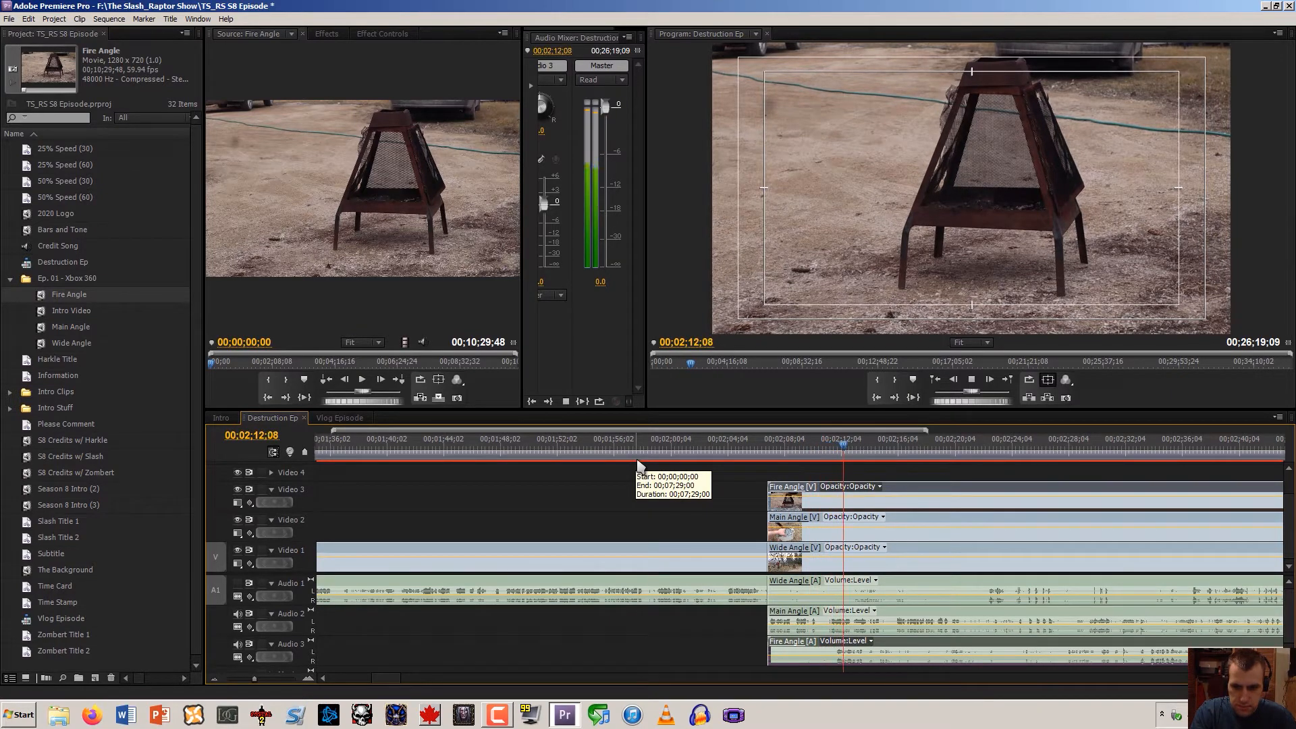
{"action": "key", "text": "space"}
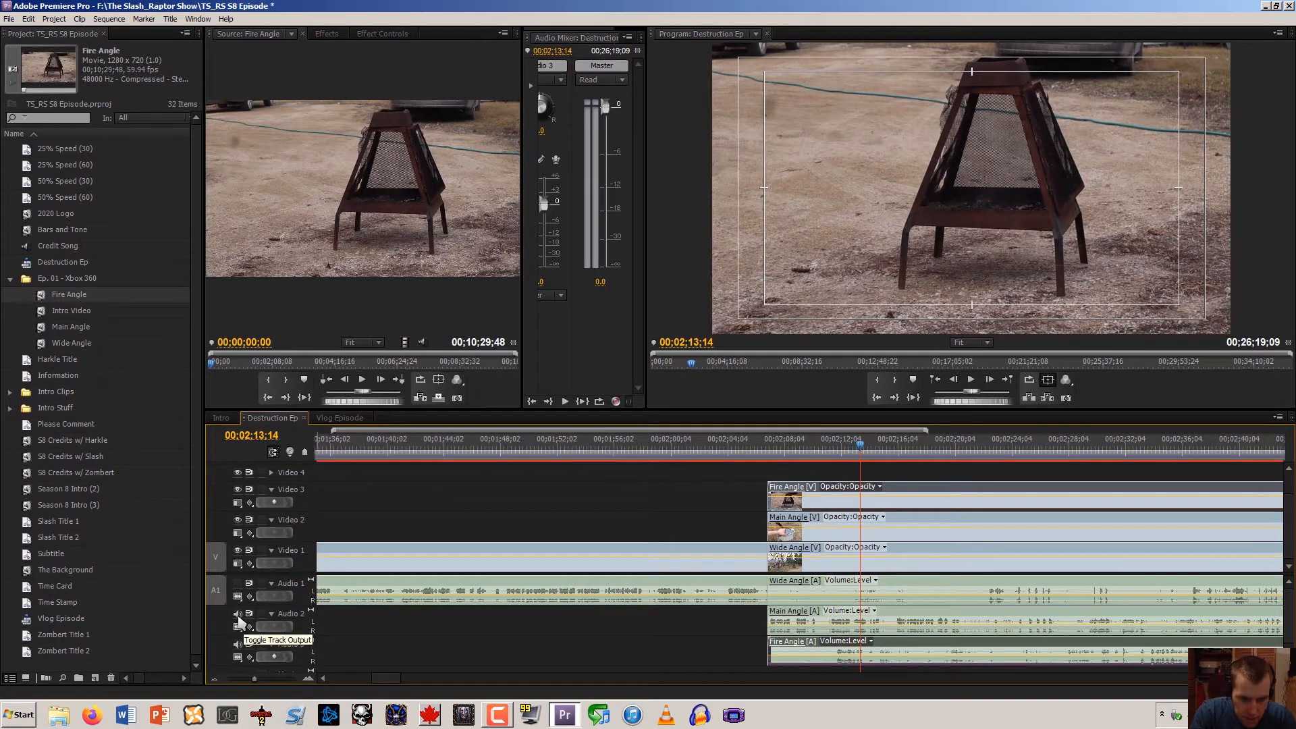
Turn off Audio 2, play through sections of Fire Angle and set the playhead to 00;03;40;22
{"action": "left_click", "coordinate": [214, 679]}
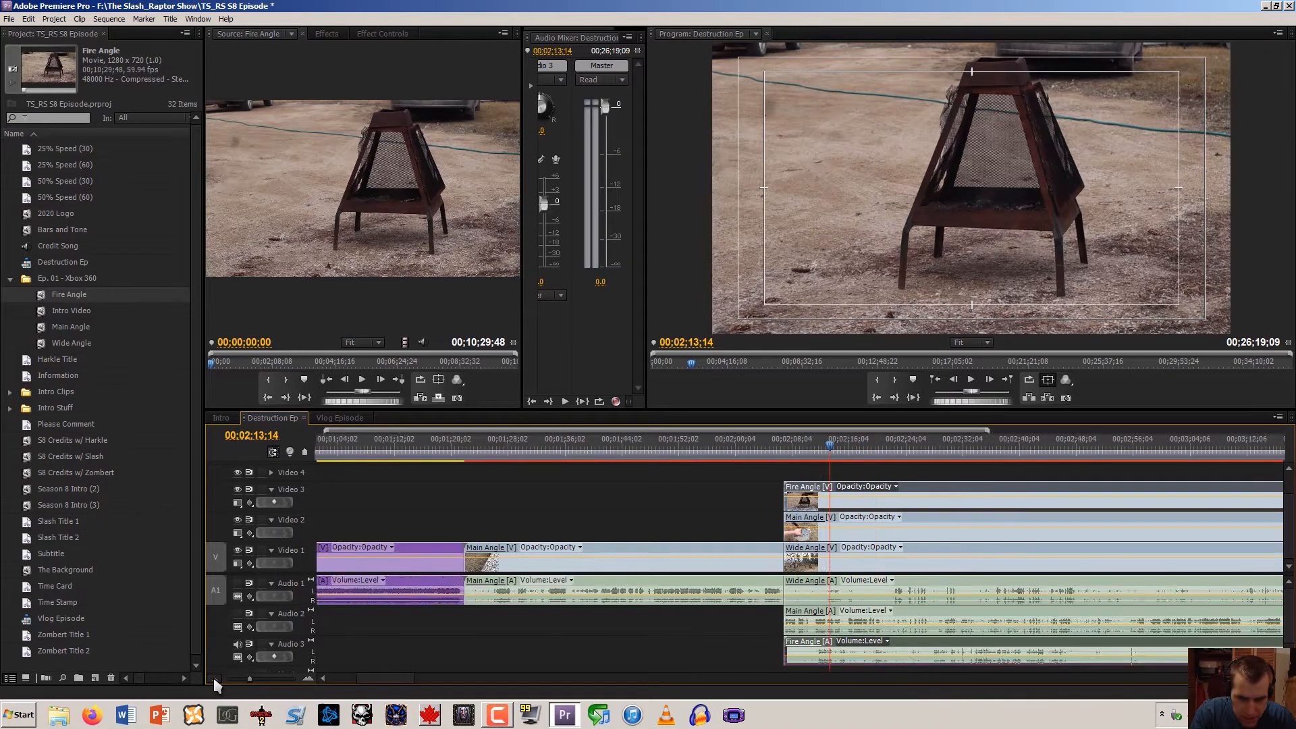
{"action": "left_click", "coordinate": [214, 679]}
{"action": "left_click", "coordinate": [214, 679]}
{"action": "left_click", "coordinate": [465, 450]}
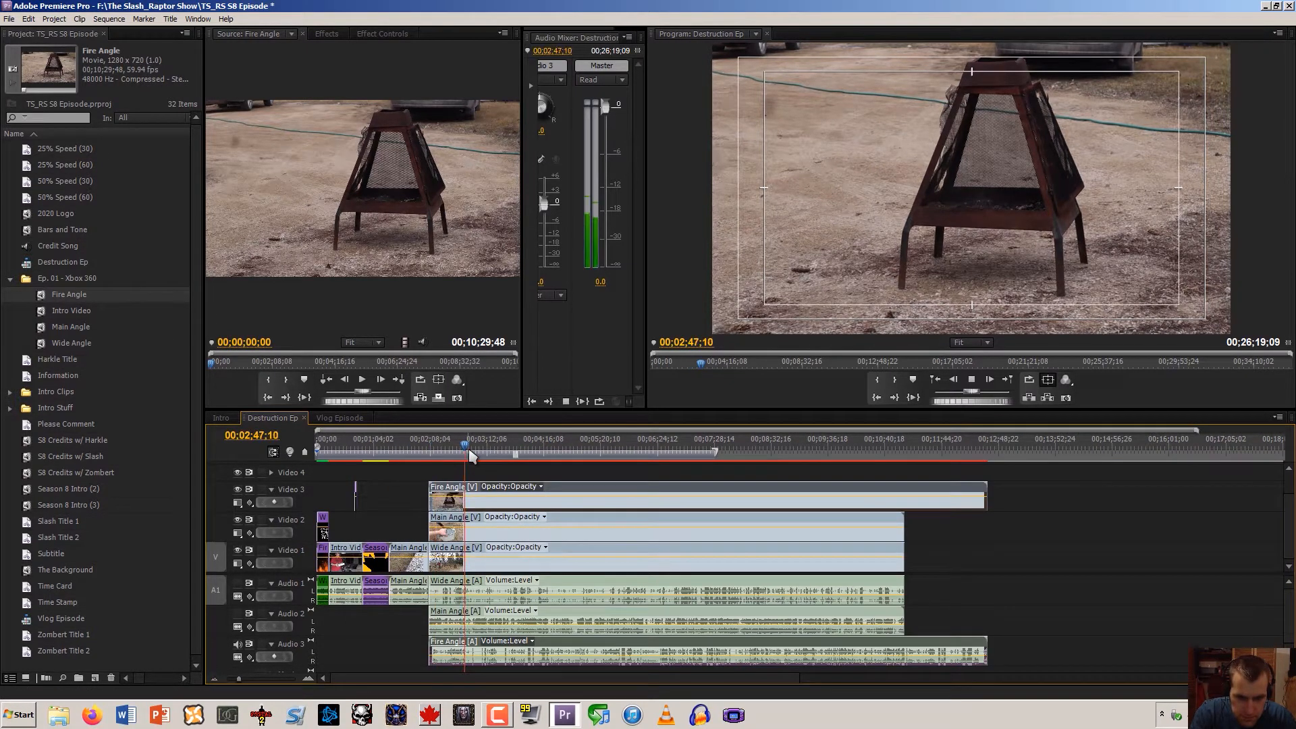
{"action": "left_click", "coordinate": [308, 678]}
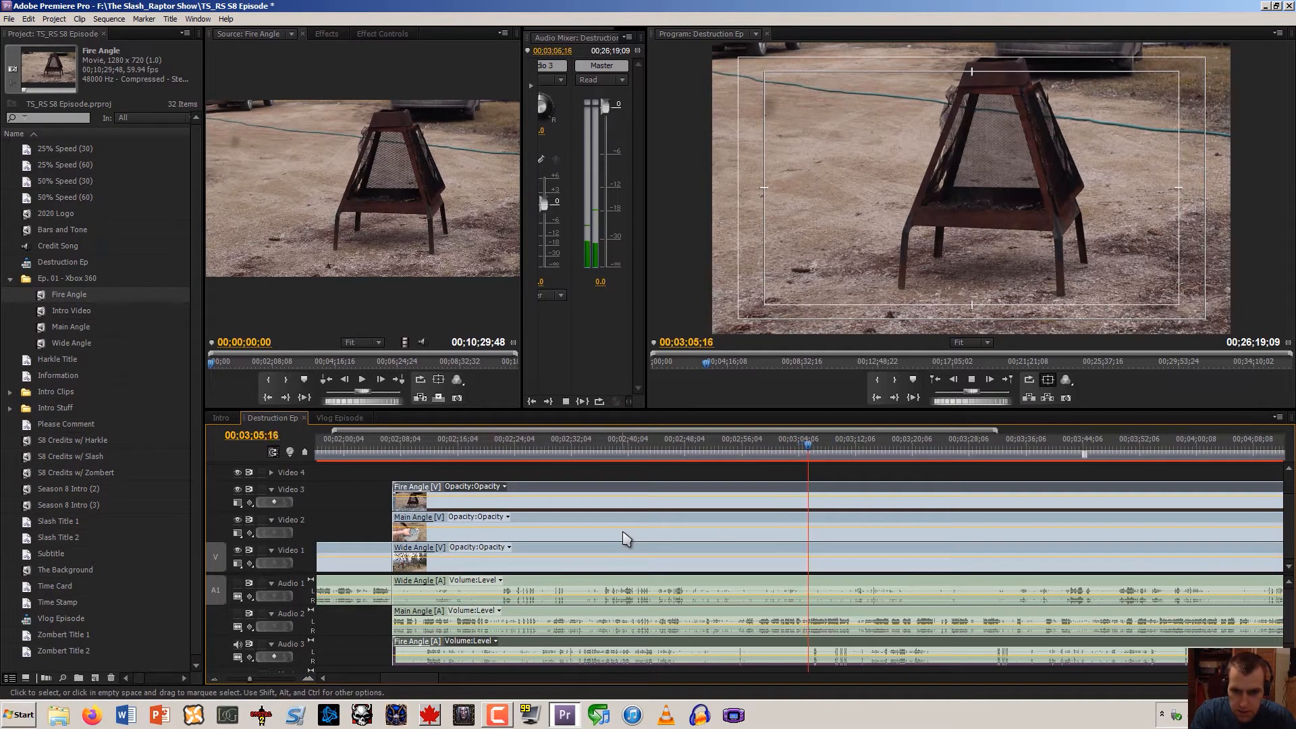
{"action": "left_click", "coordinate": [878, 449]}
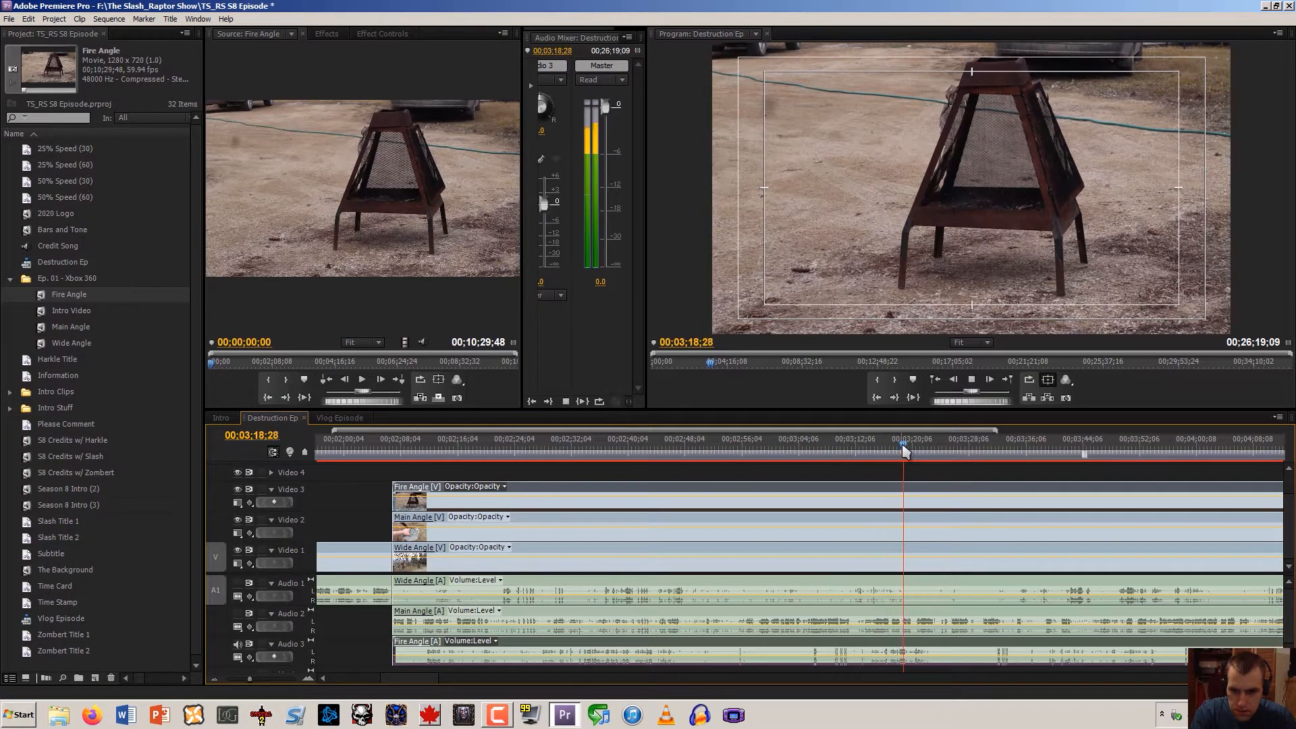
{"action": "scroll", "coordinate": [960, 569], "scroll_direction": "down", "scroll_amount": 2}
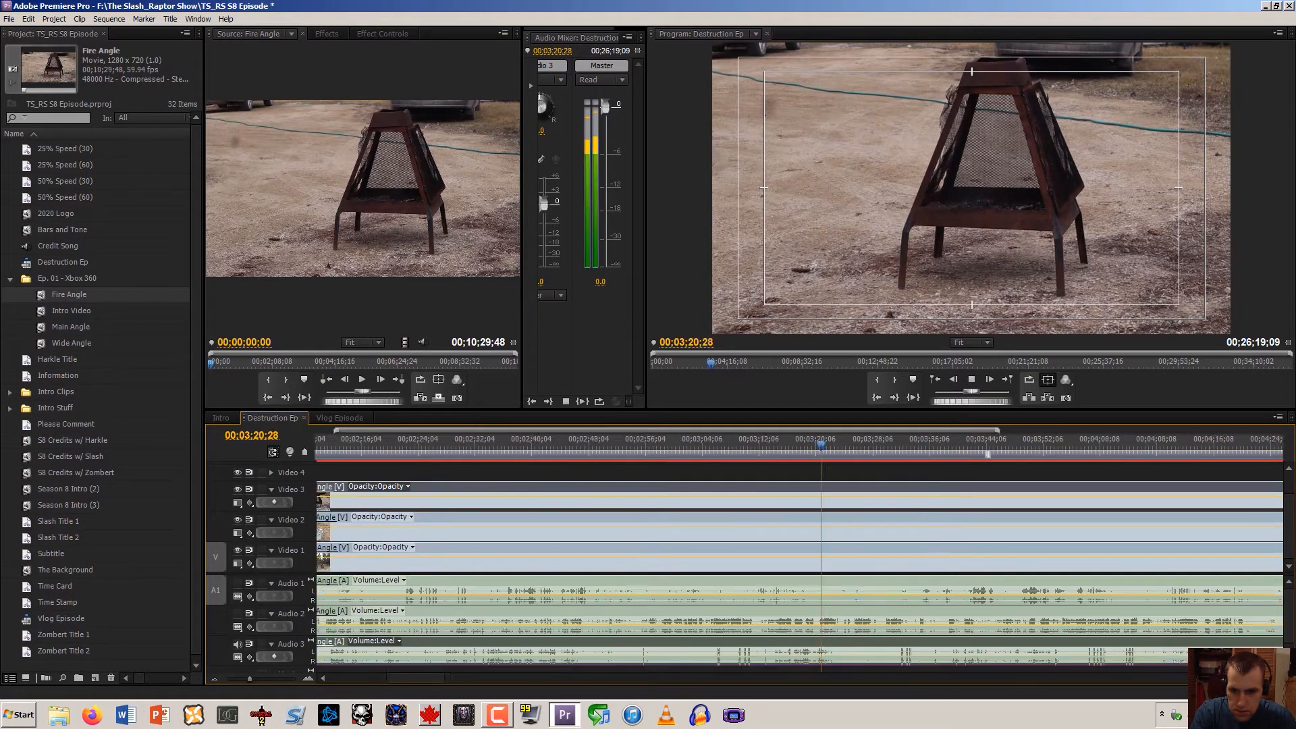
{"action": "left_click", "coordinate": [865, 448]}
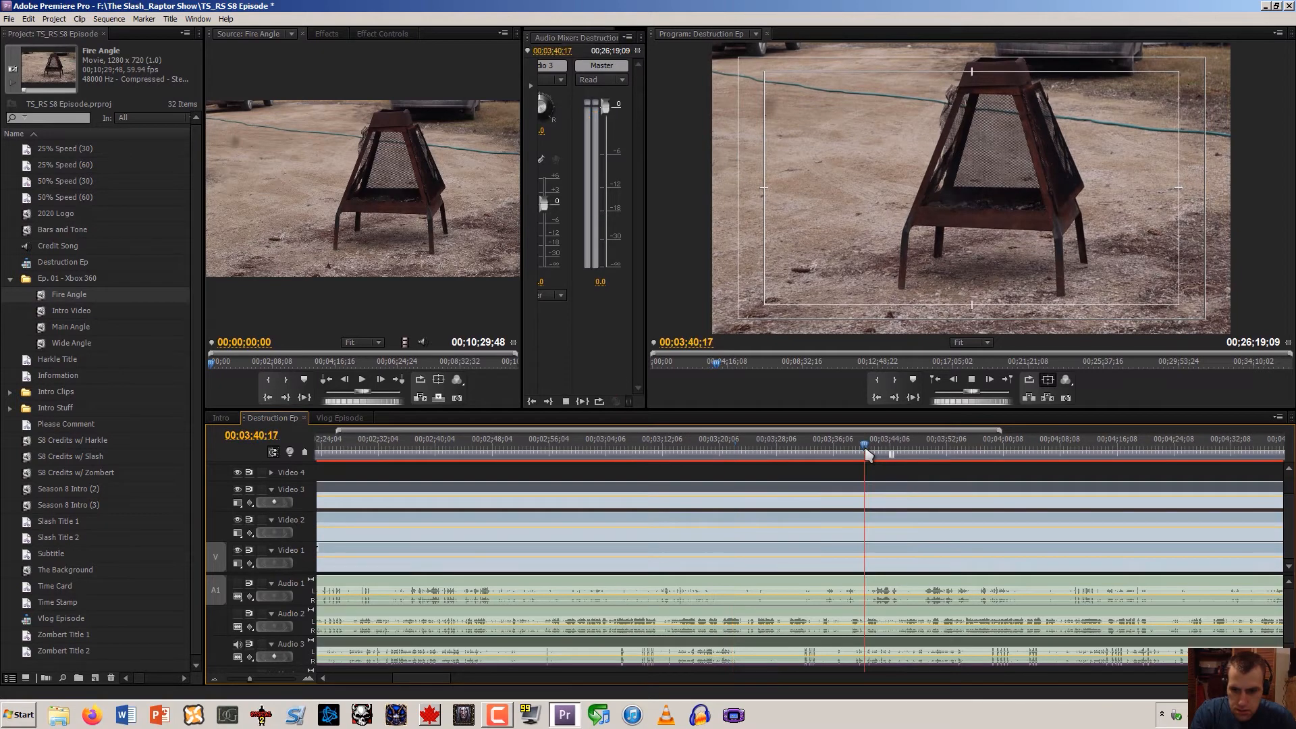
{"action": "key", "text": "space"}
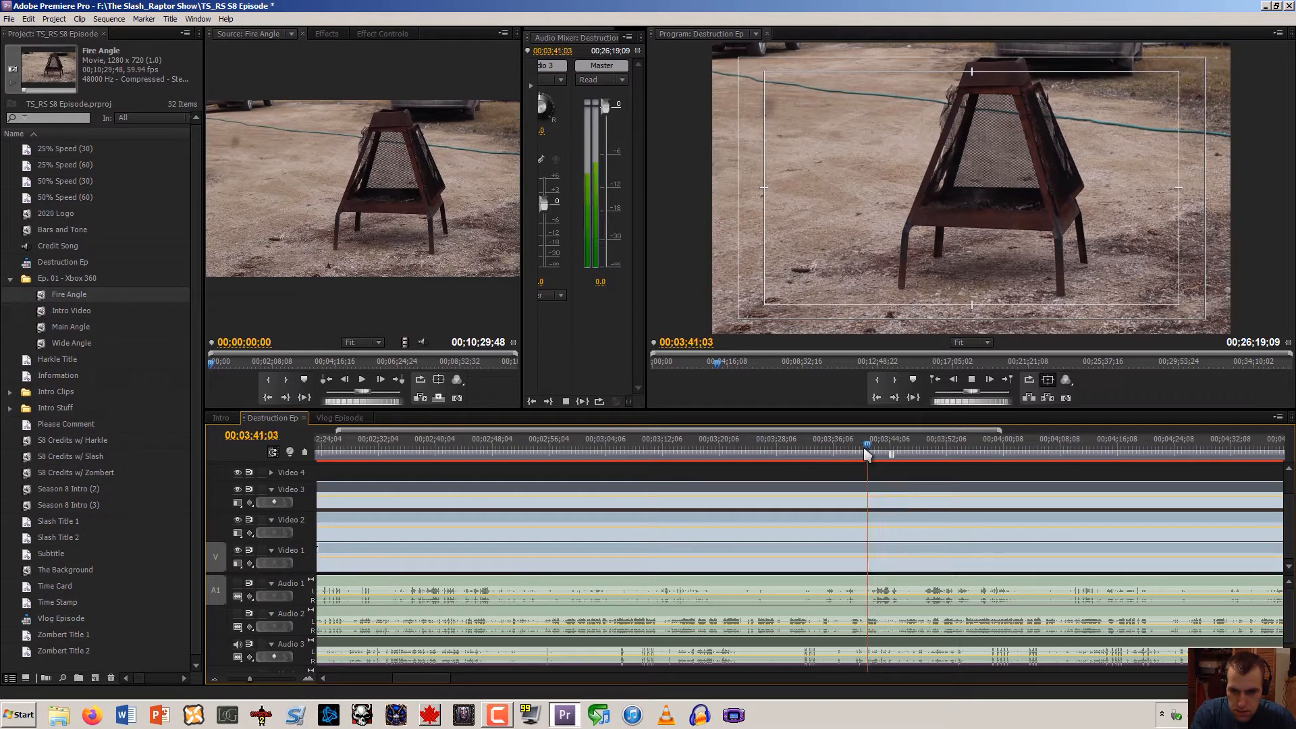
{"action": "left_click", "coordinate": [865, 452]}
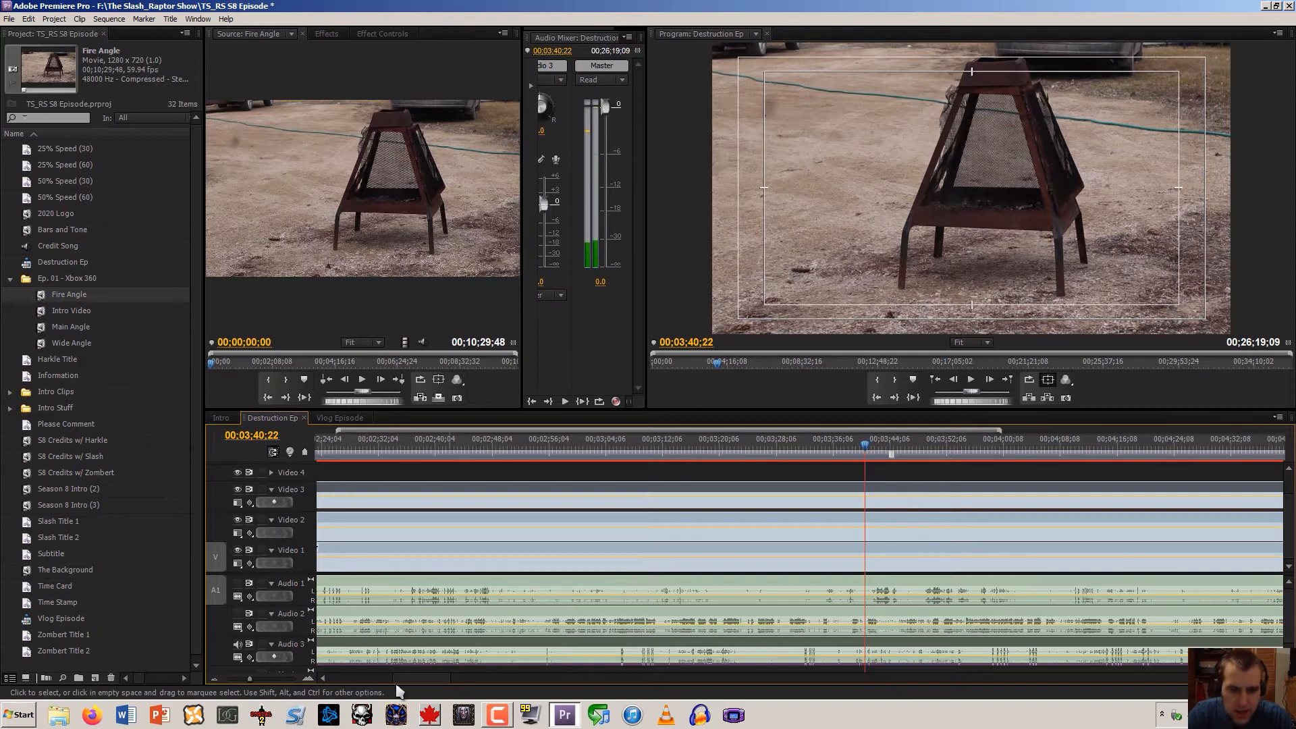
Shift the Fire Angle footage earlier so the Xbox stands beside the fire pit at 00;03;40;22, with both ends flush with Main Angle
{"action": "left_click", "coordinate": [214, 680]}
{"action": "left_click", "coordinate": [214, 681]}
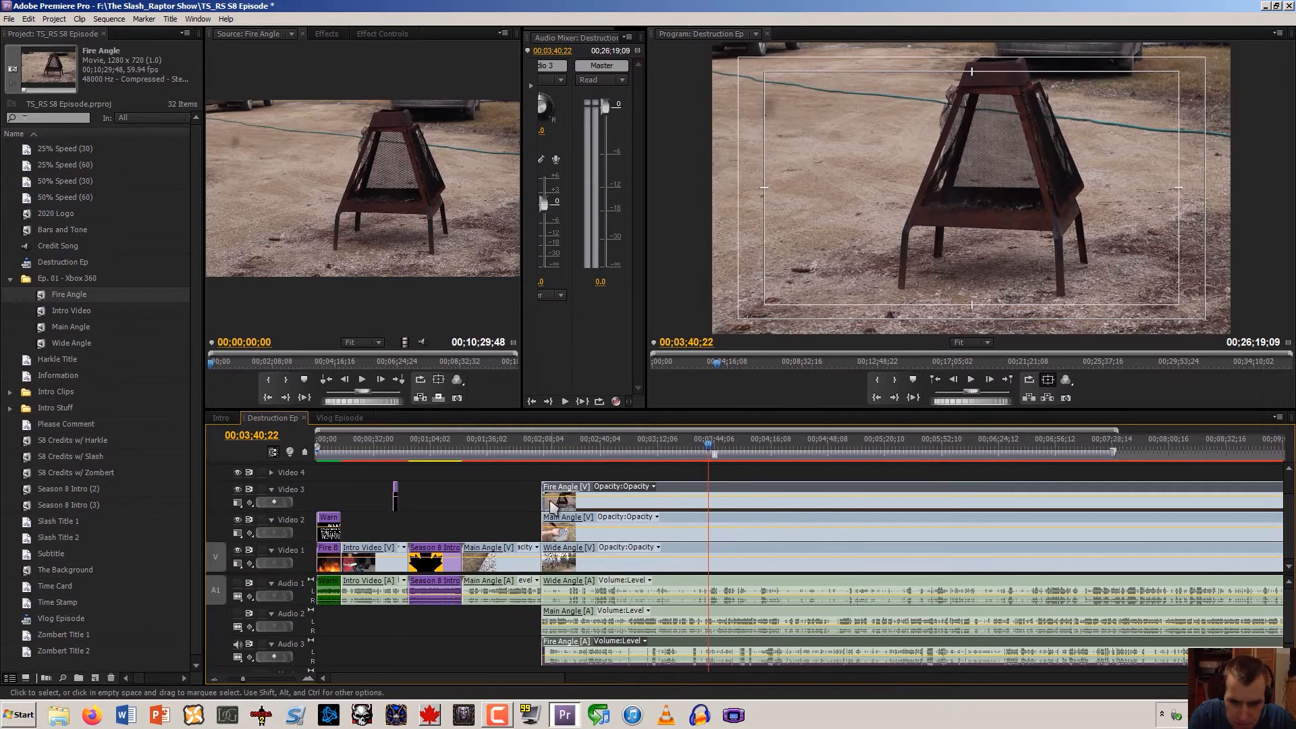
{"action": "left_click_drag", "start_coordinate": [545, 503], "coordinate": [505, 493]}
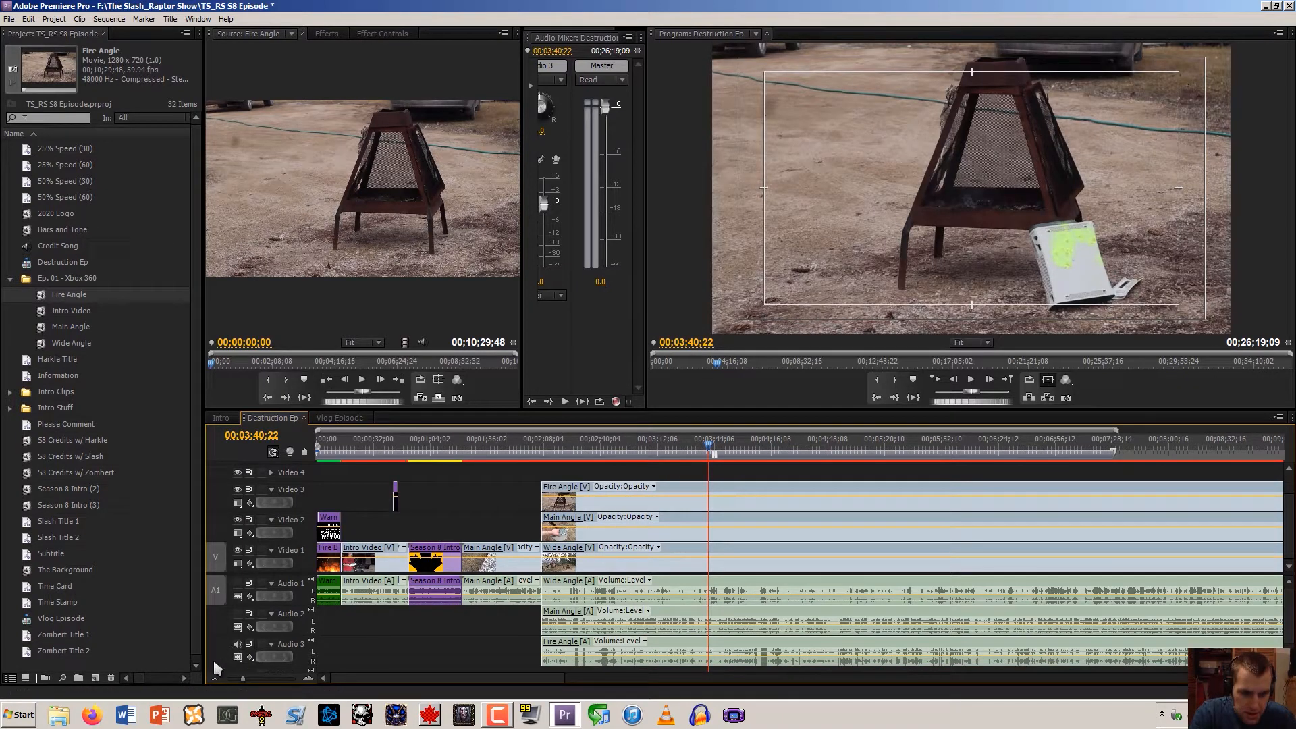
{"action": "left_click", "coordinate": [214, 682]}
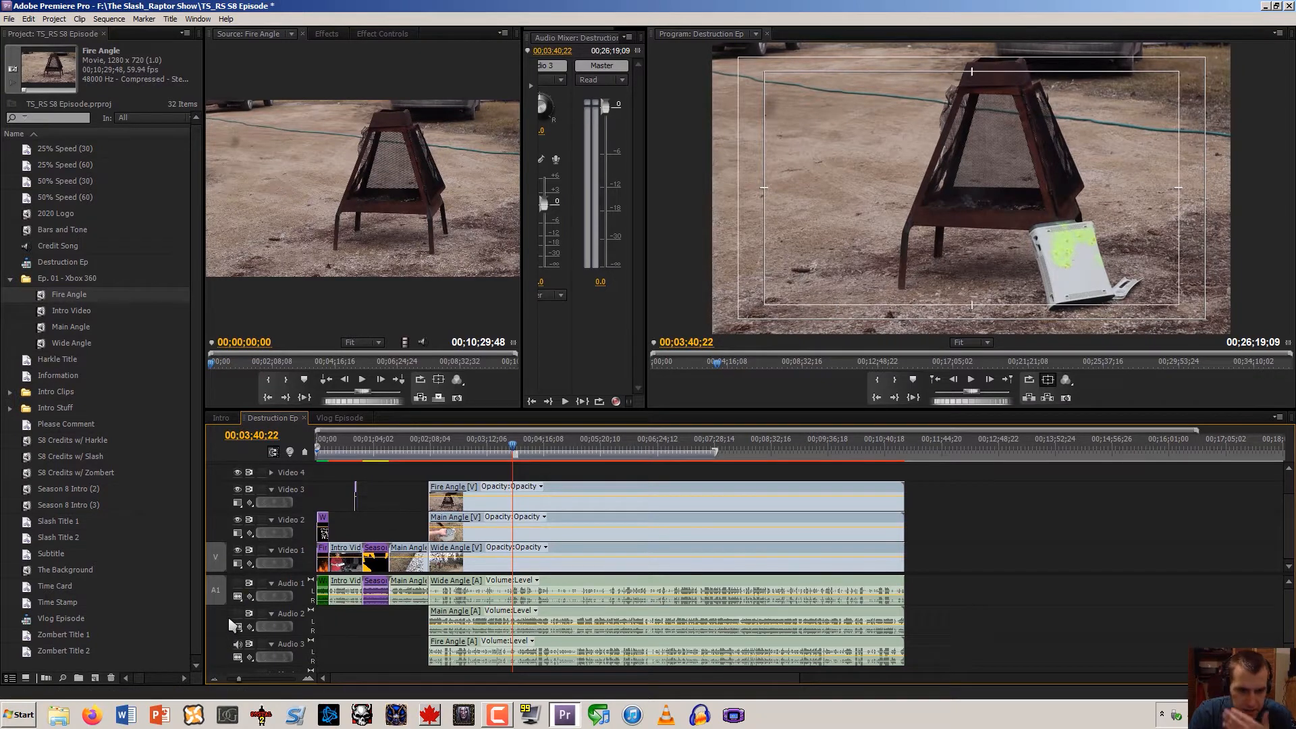
Unlink the long Wide Angle clip's video from its audio and delete its sound from Audio 1
{"action": "left_click", "coordinate": [380, 631]}
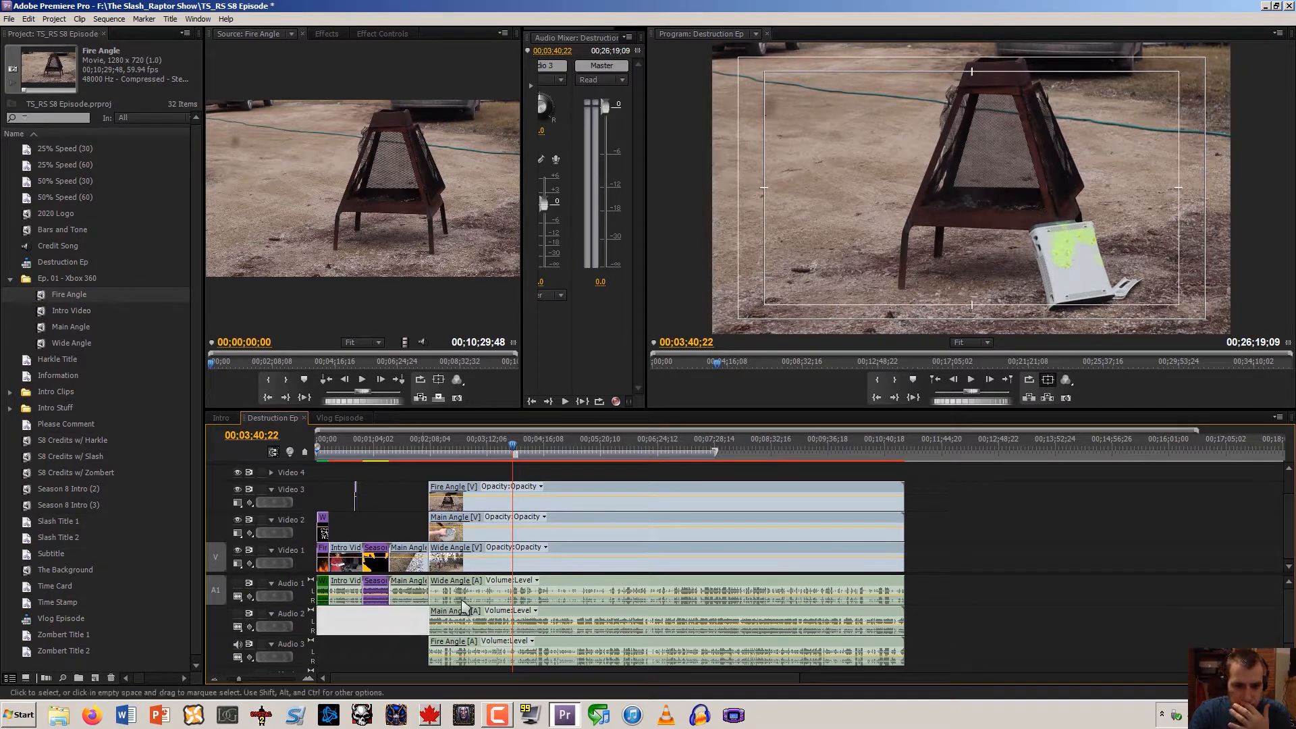
{"action": "left_click", "coordinate": [482, 585]}
{"action": "right_click", "coordinate": [482, 585]}
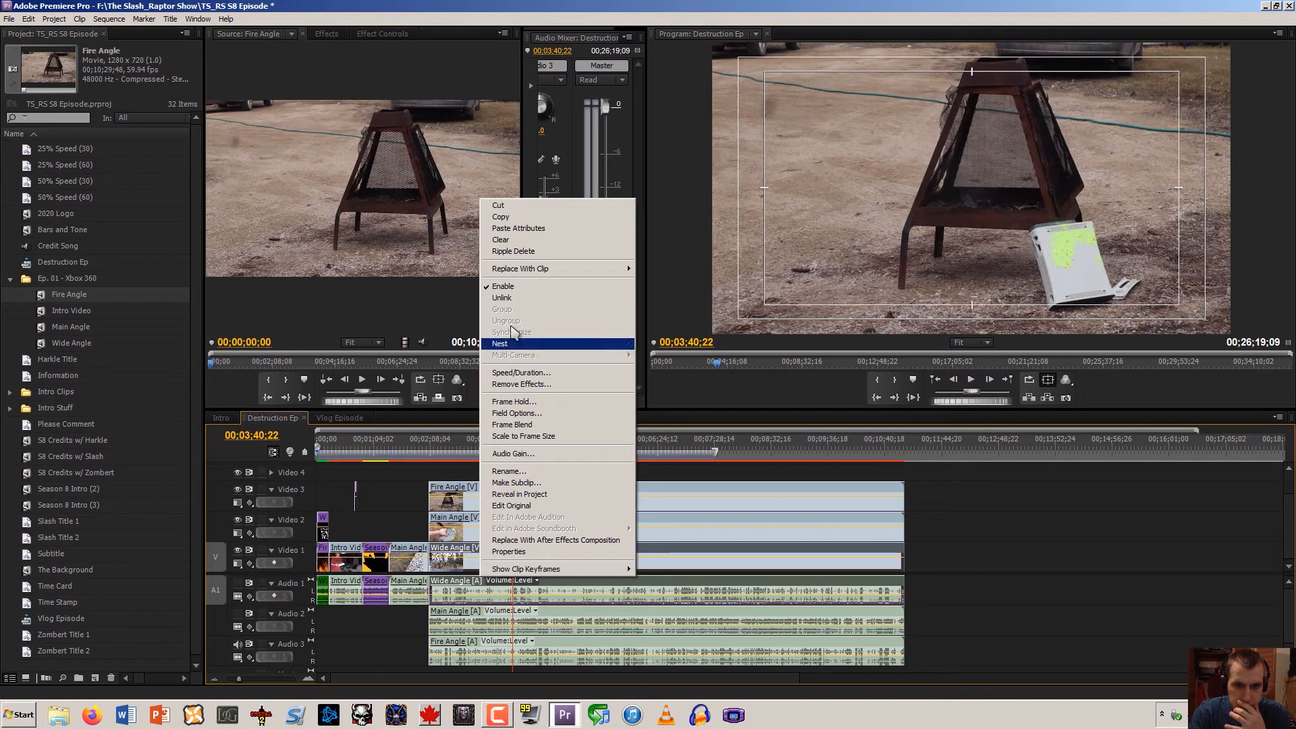
{"action": "left_click", "coordinate": [506, 298]}
{"action": "left_click", "coordinate": [1111, 518]}
{"action": "left_click", "coordinate": [469, 587]}
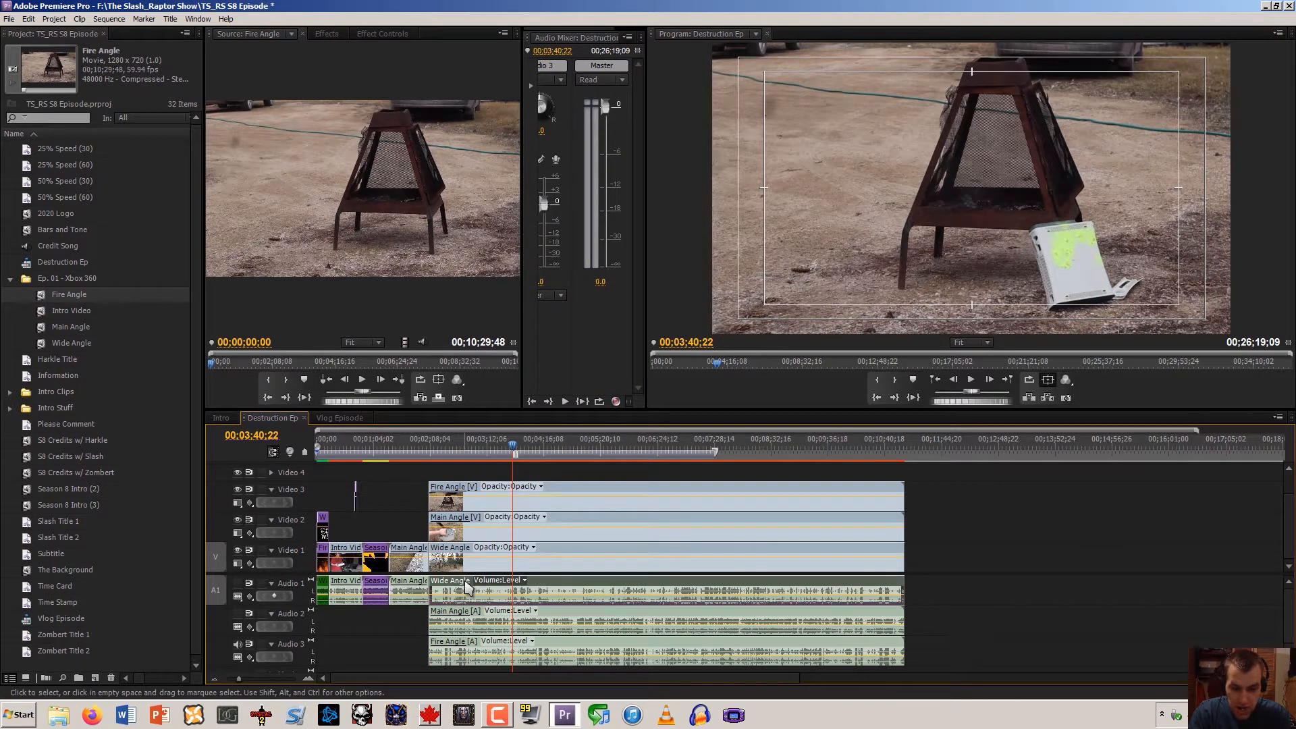
{"action": "key", "text": "Delete"}
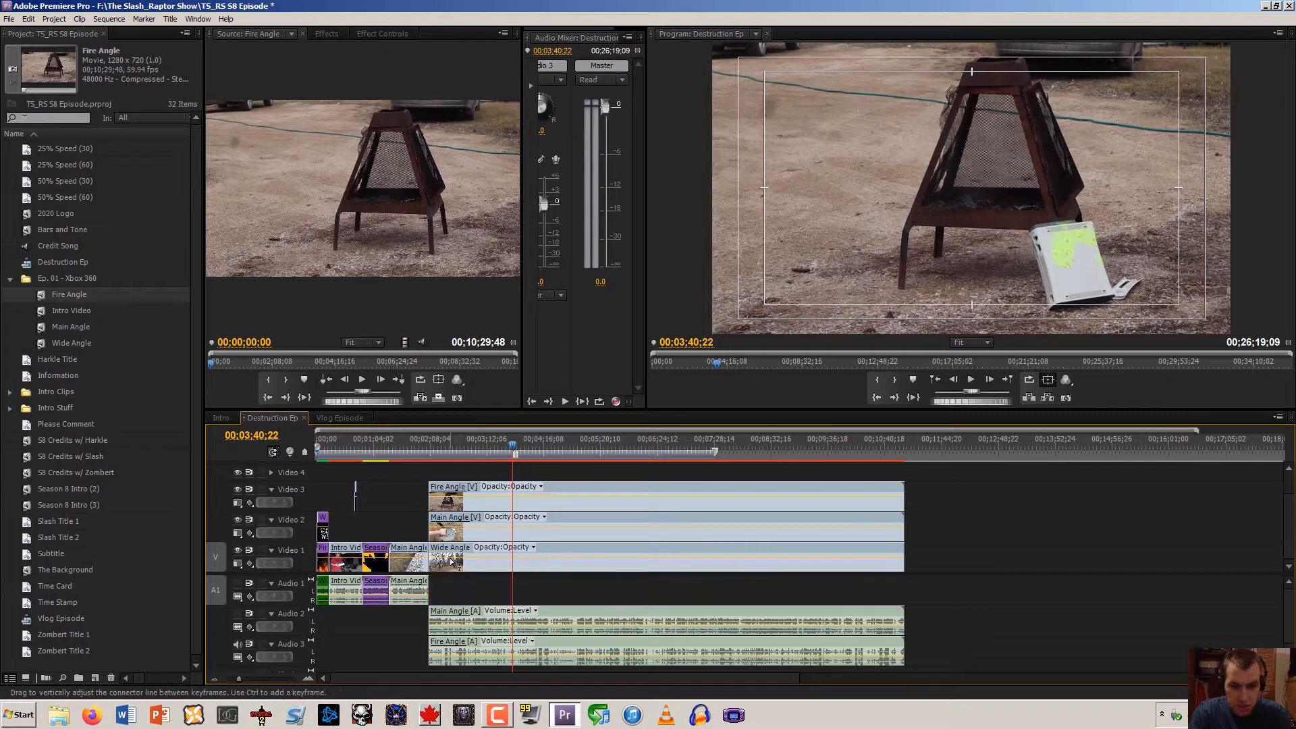
Restack the three angles with Wide Angle on Video 3, Main Angle on Video 2 and Audio 2, and Fire Angle on Video 1 and Audio 1
{"action": "left_click_drag", "start_coordinate": [469, 564], "coordinate": [562, 472]}
{"action": "left_click_drag", "start_coordinate": [459, 530], "coordinate": [458, 585]}
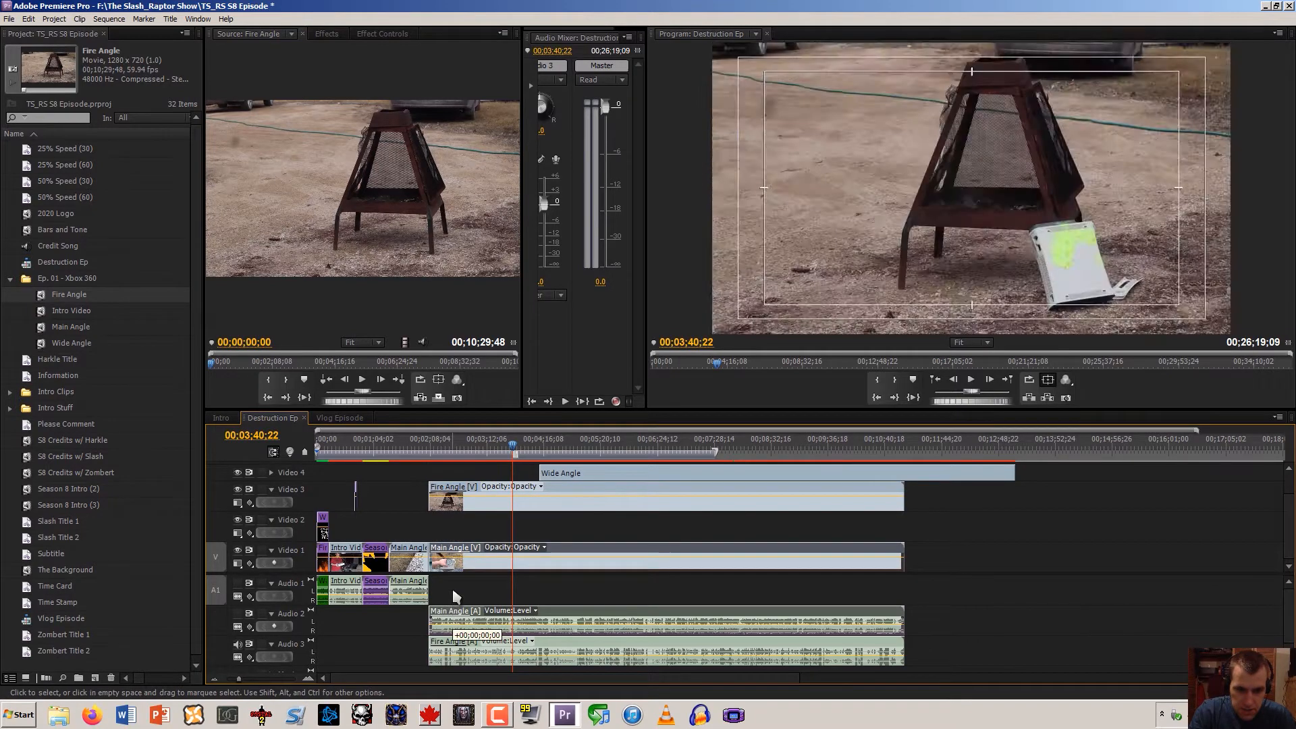
{"action": "left_click_drag", "start_coordinate": [450, 650], "coordinate": [452, 530]}
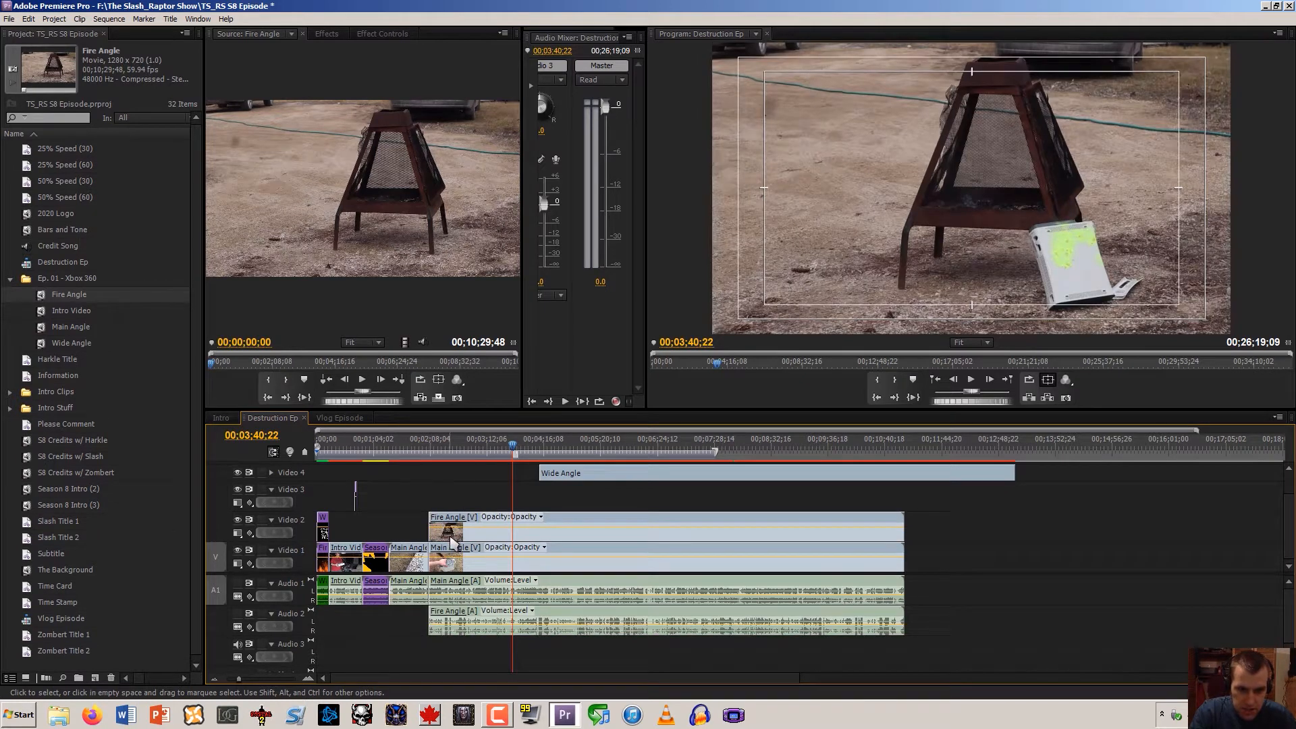
{"action": "mouse_move", "coordinate": [447, 554]}
{"action": "left_mouse_down"}
{"action": "mouse_move", "coordinate": [459, 535]}
{"action": "mouse_move", "coordinate": [454, 553]}
{"action": "left_mouse_up"}
{"action": "left_click_drag", "start_coordinate": [451, 501], "coordinate": [450, 530]}
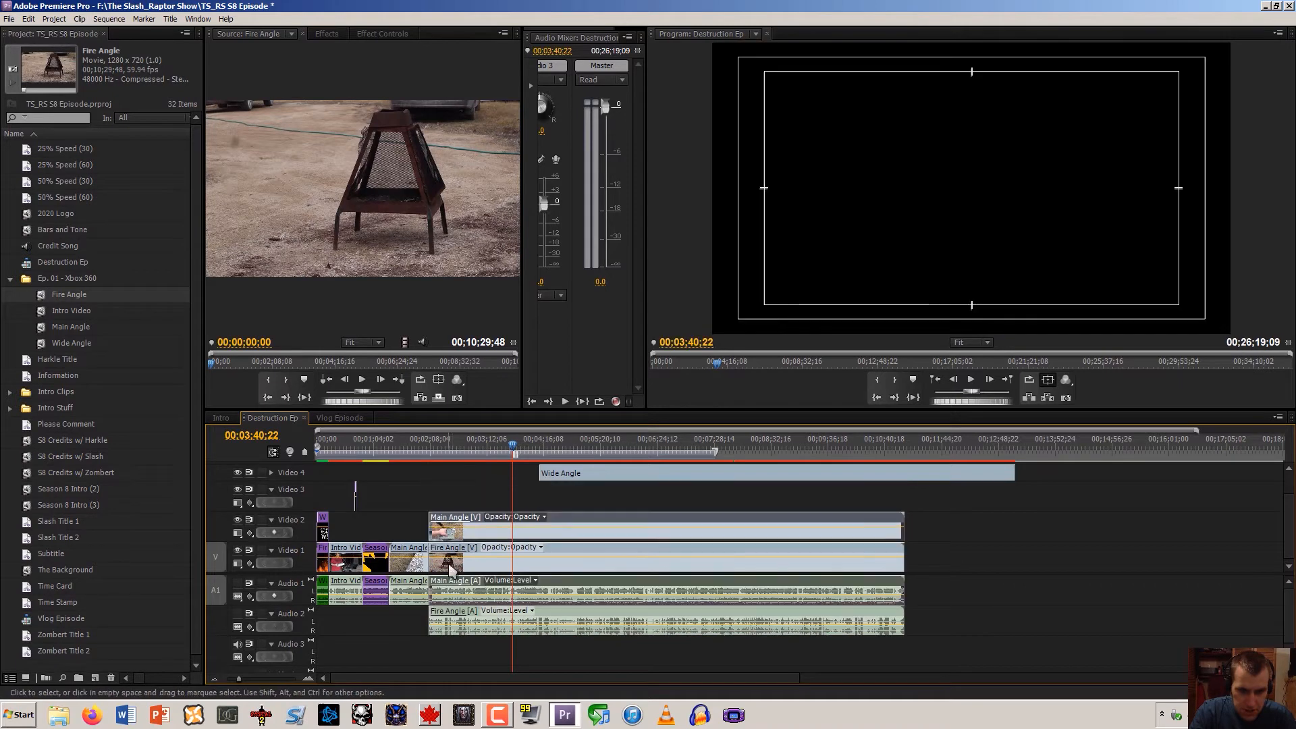
{"action": "left_click_drag", "start_coordinate": [451, 620], "coordinate": [447, 591]}
{"action": "left_click_drag", "start_coordinate": [593, 474], "coordinate": [410, 499]}
{"action": "left_click", "coordinate": [411, 498]}
Play the beginning of the Main Angle clip after the season intro and set the playhead to 00;01;25;19
{"action": "left_click_drag", "start_coordinate": [513, 447], "coordinate": [422, 466]}
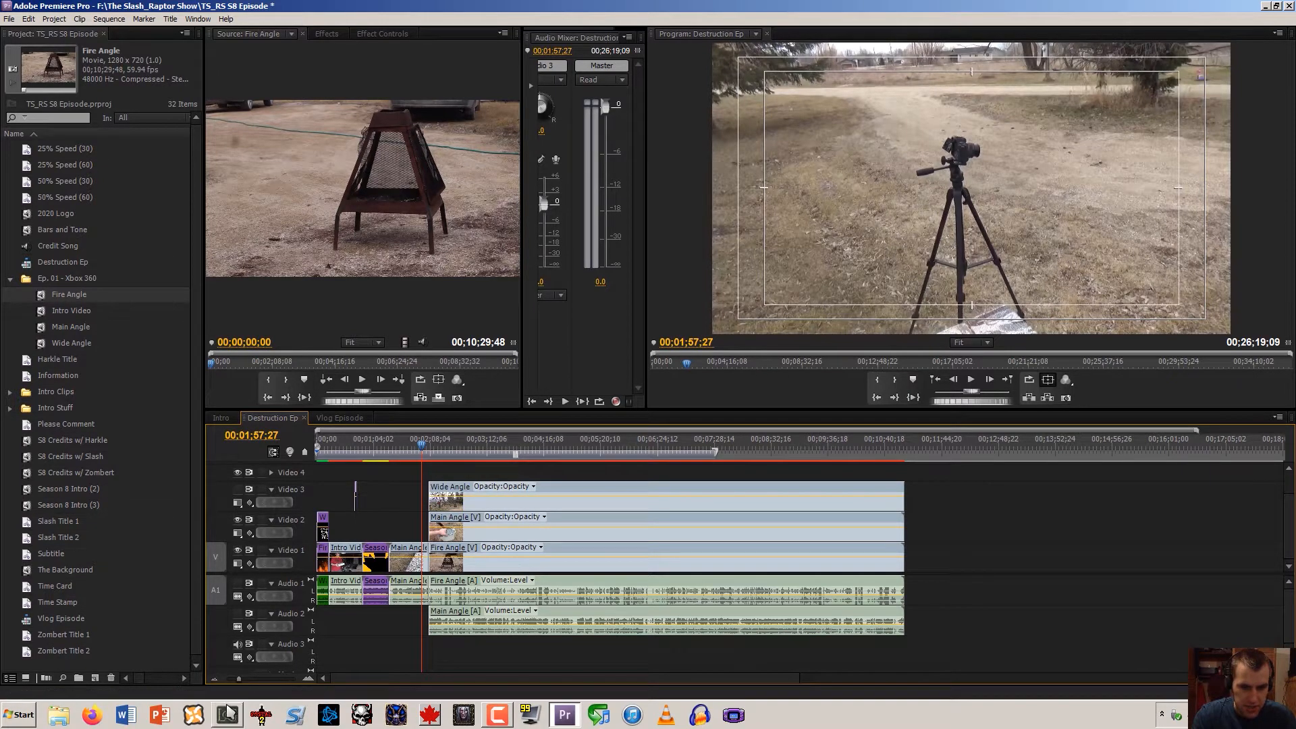
{"action": "left_click", "coordinate": [308, 679]}
{"action": "left_click_drag", "start_coordinate": [652, 455], "coordinate": [550, 462]}
{"action": "key", "text": "space"}
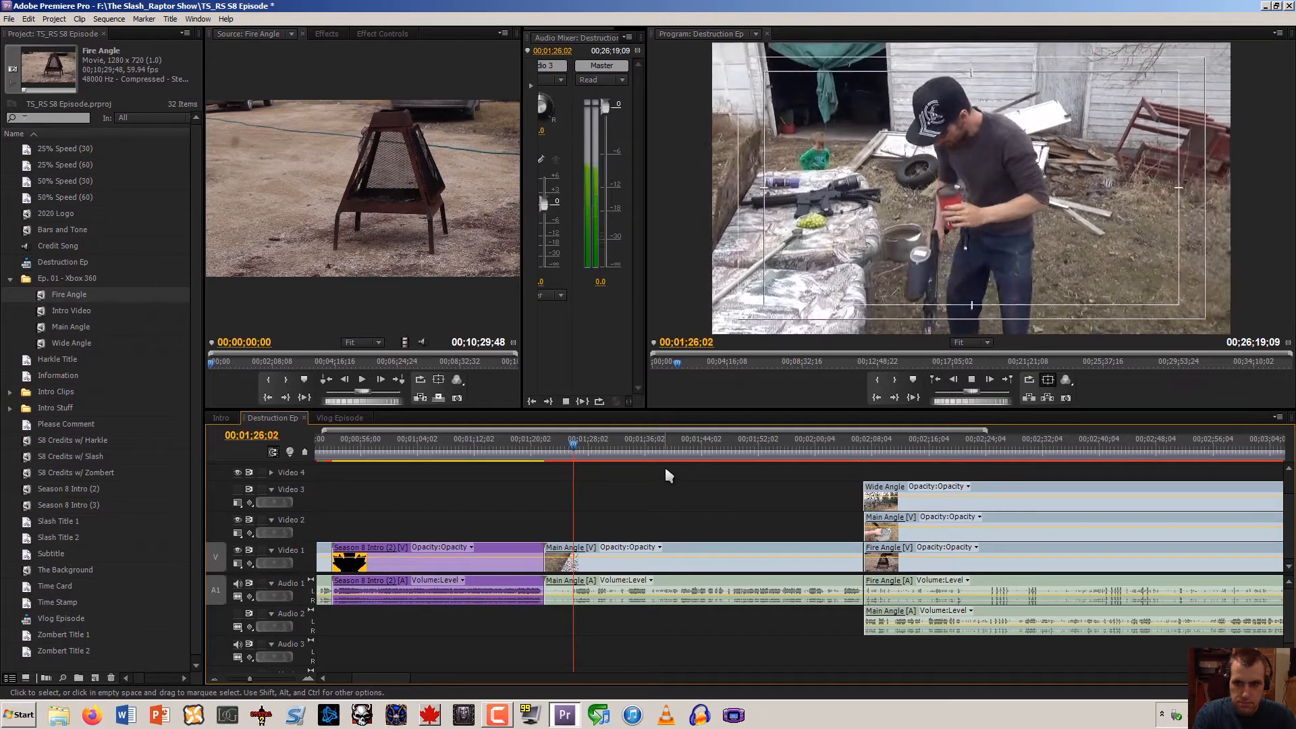
{"action": "key", "text": "space"}
{"action": "key", "text": "Left"}
{"action": "key", "text": "Left"}
{"action": "key", "text": "Left"}
{"action": "key", "text": "Left"}
{"action": "key", "text": "Left"}
{"action": "key", "text": "Left"}
{"action": "key", "text": "Left"}
{"action": "key", "text": "Left"}
{"action": "key", "text": "Left"}
{"action": "key", "text": "Left"}
{"action": "key", "text": "Left"}
{"action": "key", "text": "Left"}
{"action": "key", "text": "Left"}
{"action": "key", "text": "Left"}
{"action": "key", "text": "Left"}
{"action": "key", "text": "Left"}
{"action": "key", "text": "Left"}
{"action": "key", "text": "Left"}
{"action": "key", "text": "Left"}
{"action": "key", "text": "Left"}
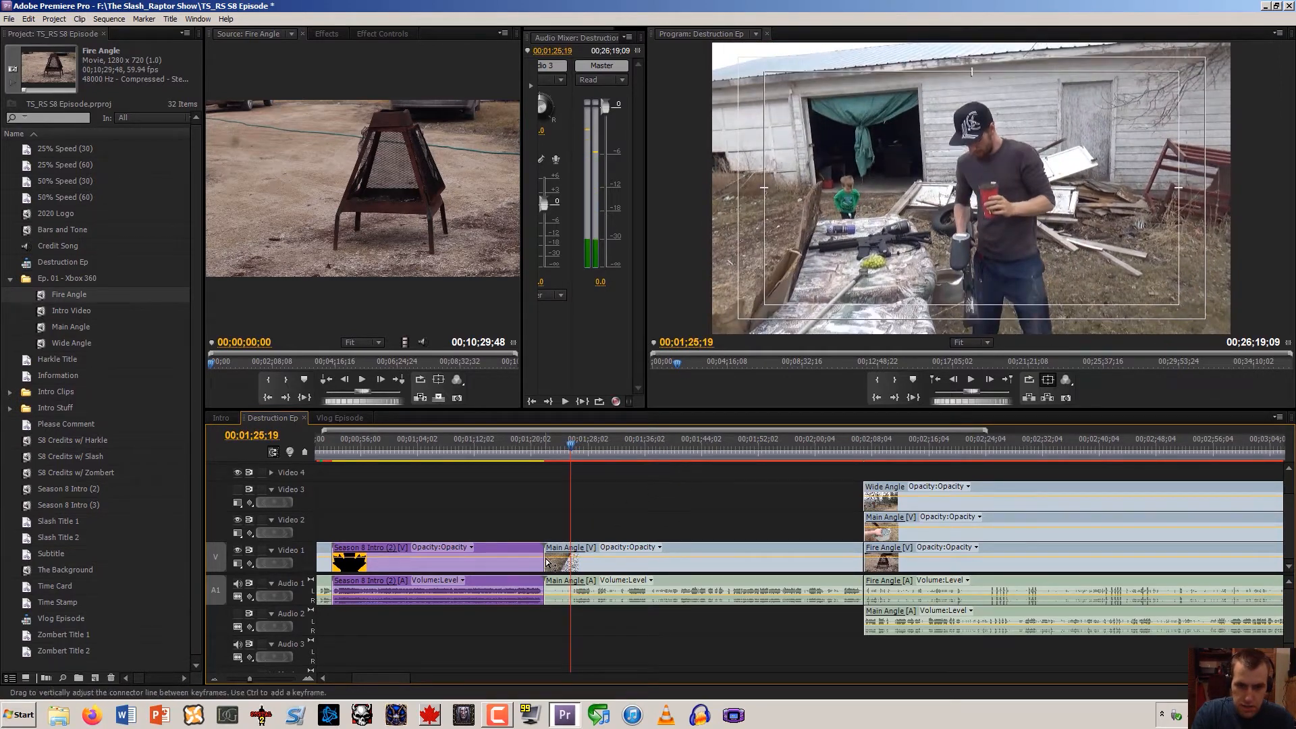
Trim the start of the Main Angle clip to 00;01;25;19, move all following footage up against the season intro, and play the new opening
{"action": "left_click_drag", "start_coordinate": [547, 560], "coordinate": [972, 617]}
{"action": "left_click_drag", "start_coordinate": [630, 564], "coordinate": [606, 569]}
{"action": "left_click_drag", "start_coordinate": [623, 512], "coordinate": [623, 511]}
{"action": "left_click", "coordinate": [522, 448]}
{"action": "key", "text": "space"}
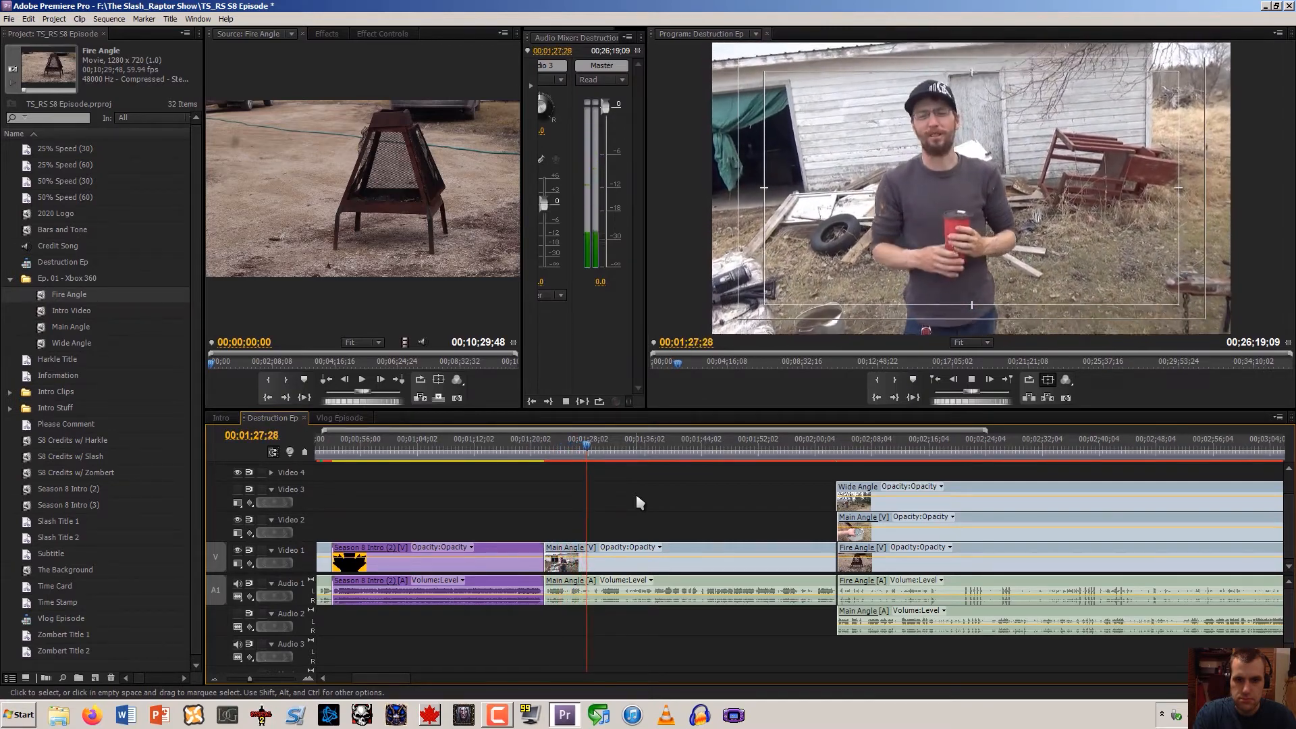
{"action": "key", "text": "space"}
Shift the stacked Main Angle and Fire Angle clips slightly earlier so they start flush with Wide Angle and the end of the preceding clip
{"action": "left_click", "coordinate": [215, 677]}
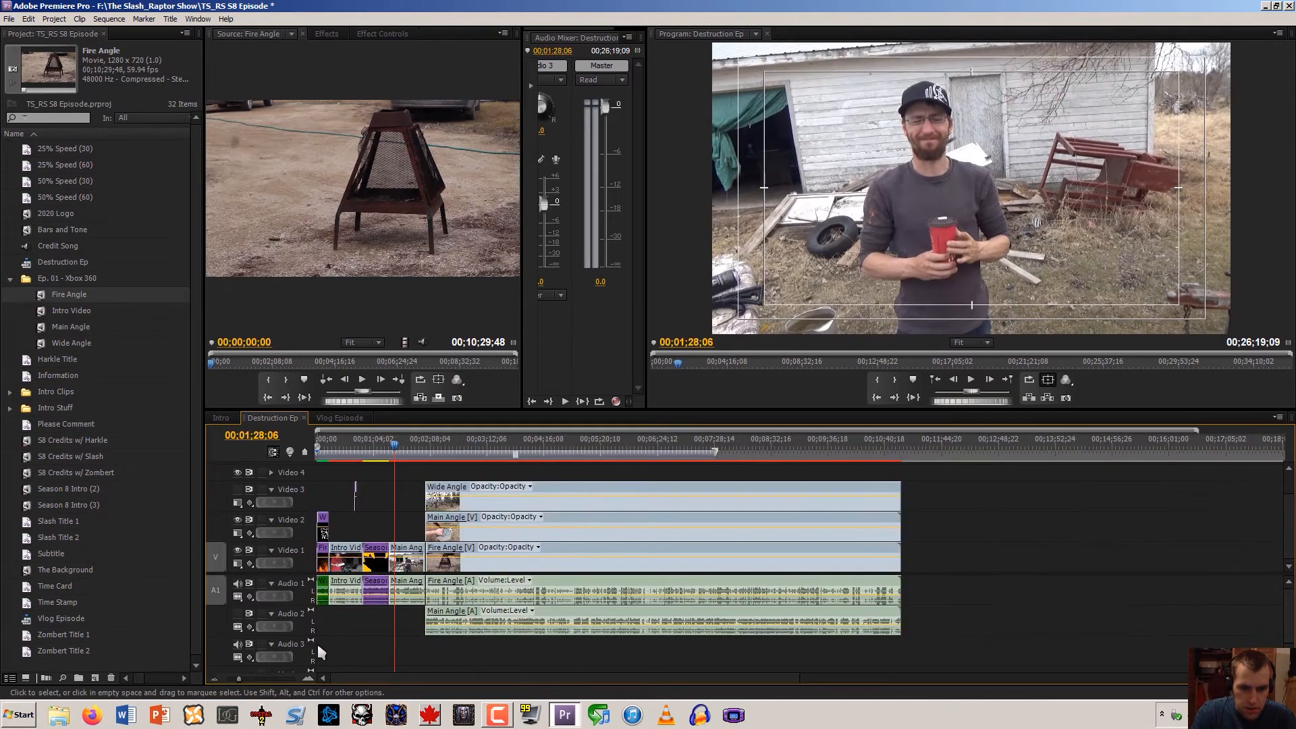
{"action": "left_click", "coordinate": [308, 677]}
{"action": "left_click", "coordinate": [308, 678]}
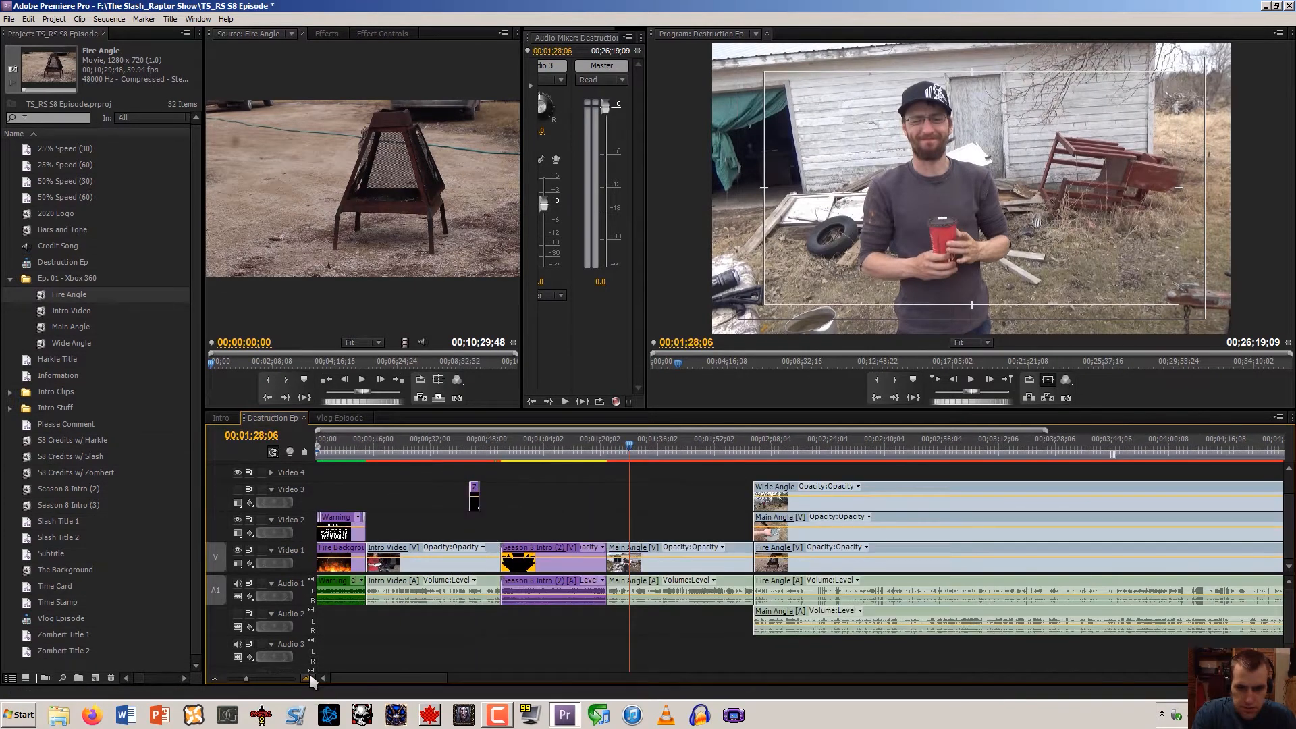
{"action": "left_click", "coordinate": [308, 677]}
{"action": "left_click", "coordinate": [1043, 454]}
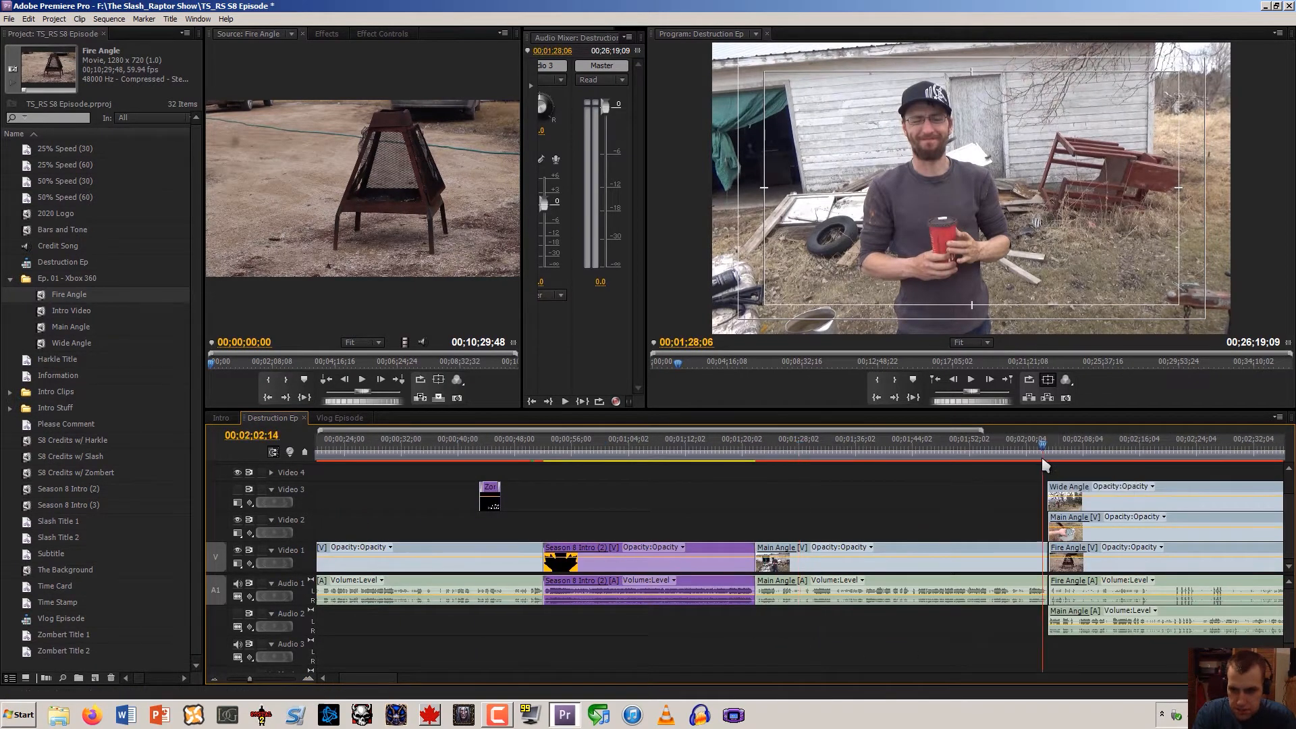
{"action": "left_click", "coordinate": [308, 677]}
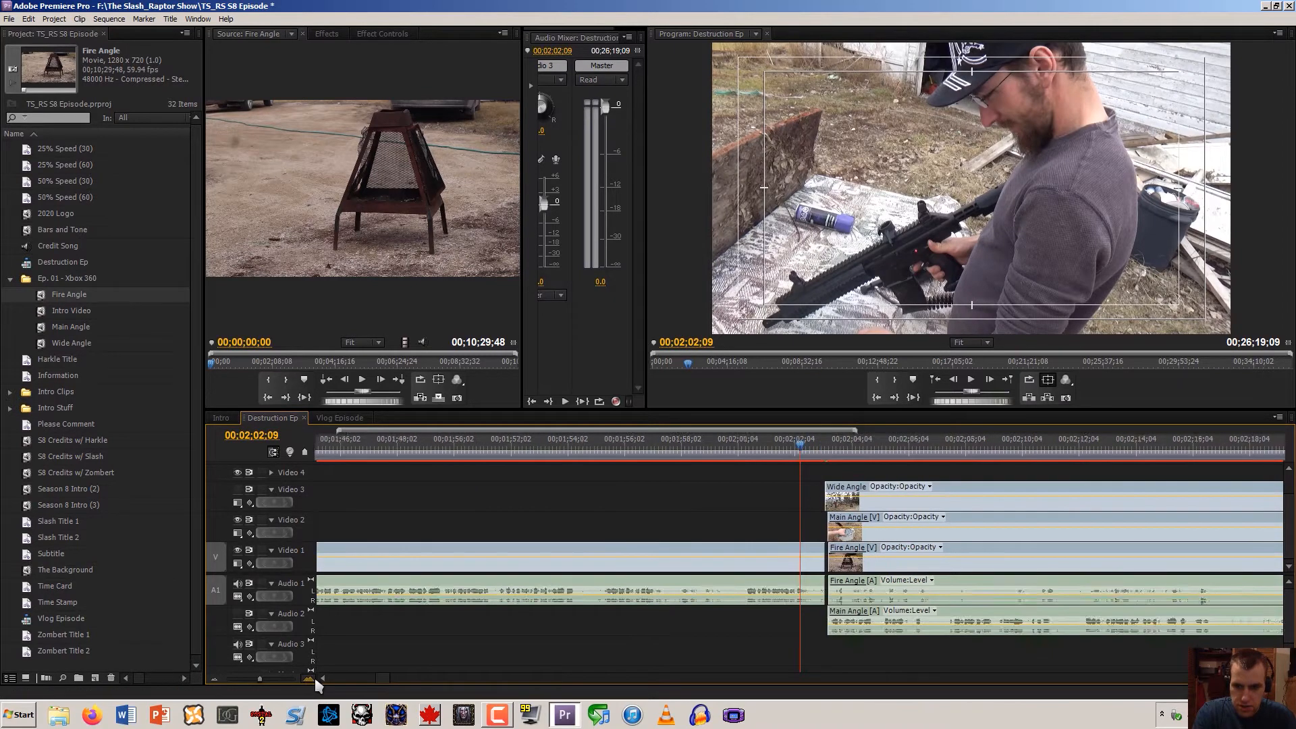
{"action": "left_click_drag", "start_coordinate": [856, 520], "coordinate": [824, 521]}
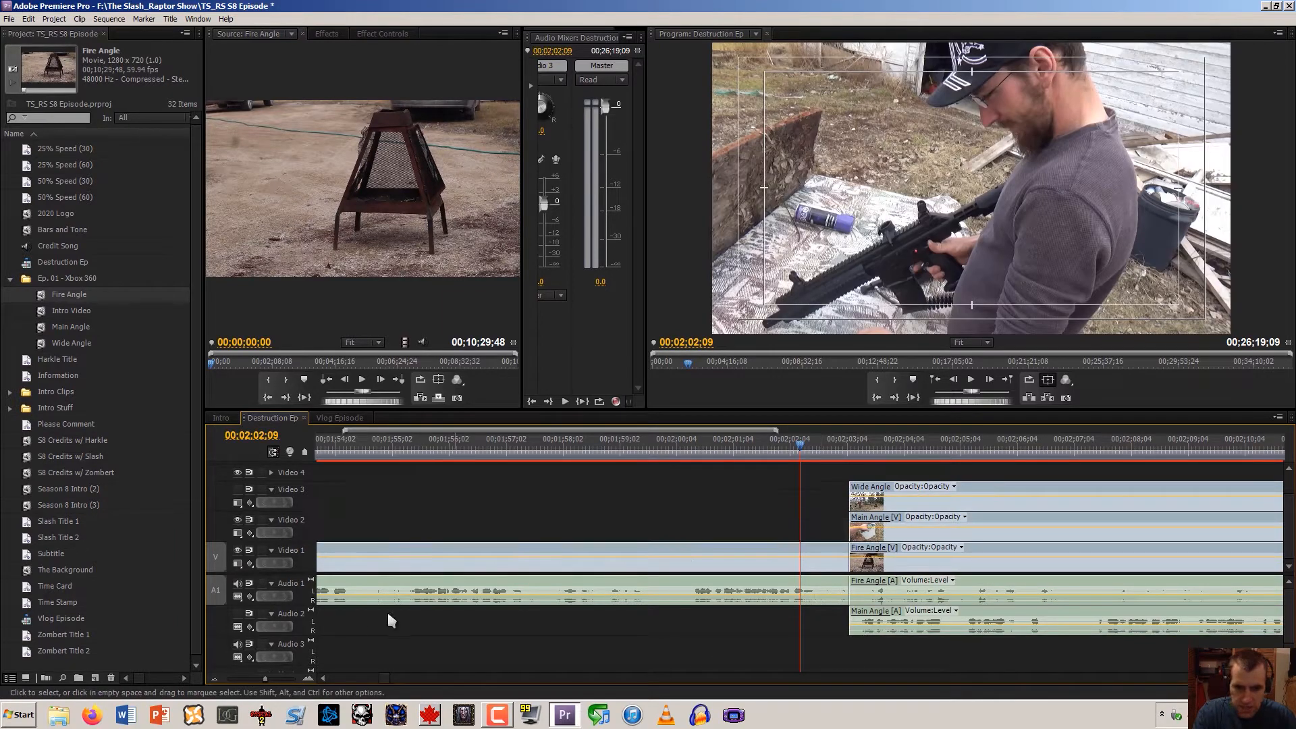
Move the Zombert Title from above Intro Video to 00;01;22;18 on Video 3, over the first Main Angle clip
{"action": "left_click", "coordinate": [212, 682]}
{"action": "mouse_move", "coordinate": [370, 682]}
{"action": "left_mouse_down"}
{"action": "mouse_move", "coordinate": [385, 683]}
{"action": "mouse_move", "coordinate": [292, 677]}
{"action": "mouse_move", "coordinate": [378, 664]}
{"action": "mouse_move", "coordinate": [358, 663]}
{"action": "left_mouse_up"}
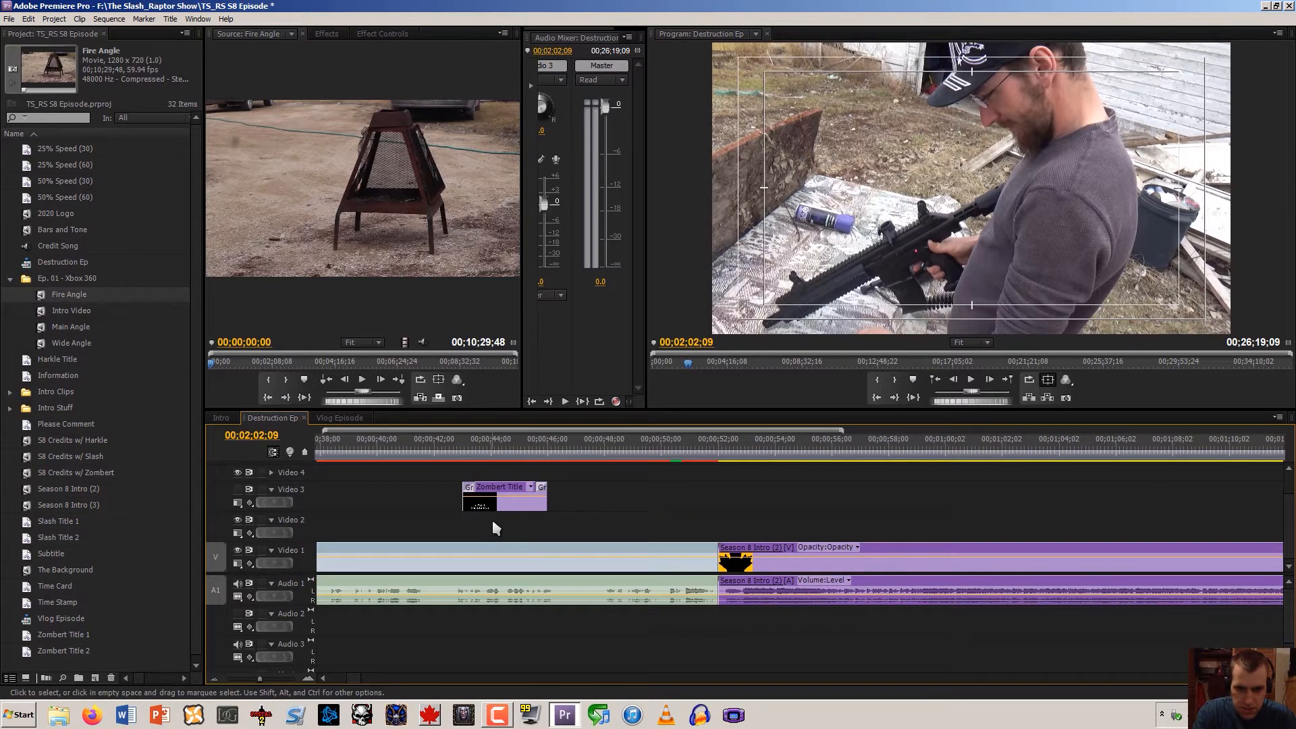
{"action": "left_click", "coordinate": [493, 508]}
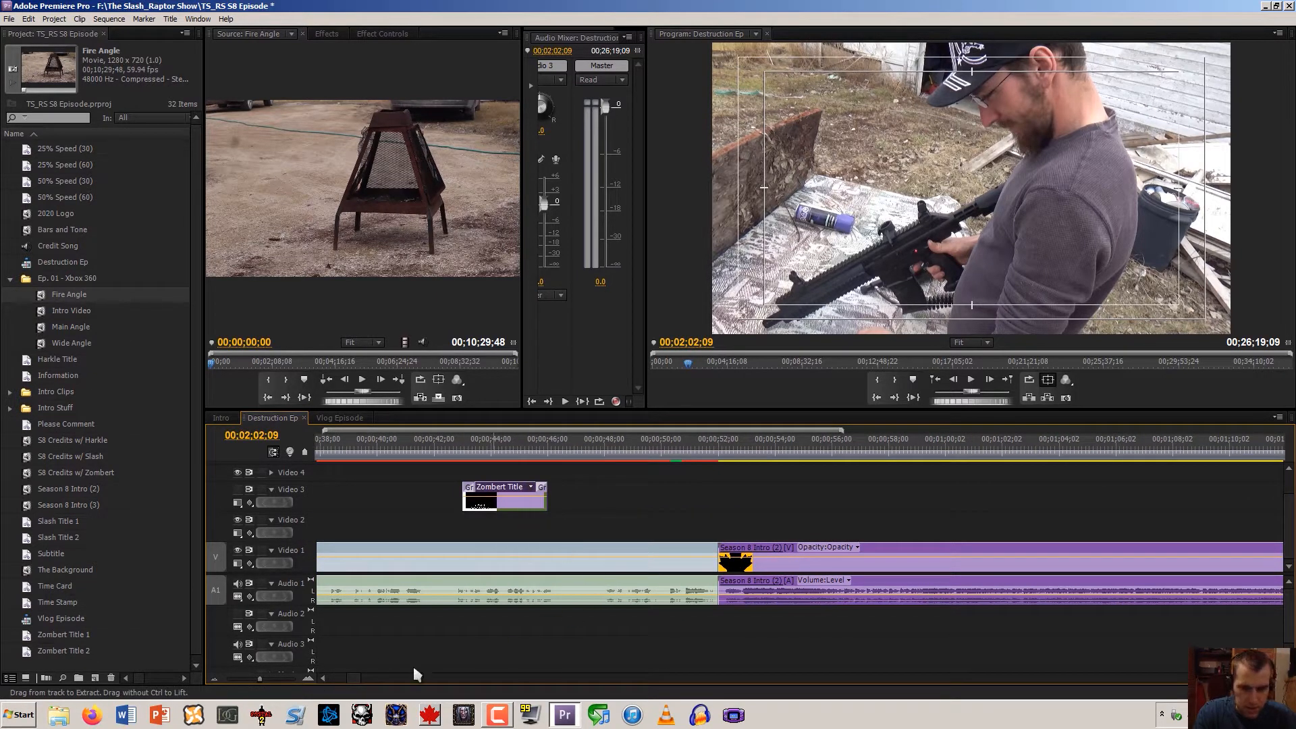
{"action": "key", "text": "Delete"}
{"action": "left_click_drag", "start_coordinate": [361, 684], "coordinate": [382, 686]}
{"action": "left_click", "coordinate": [565, 451]}
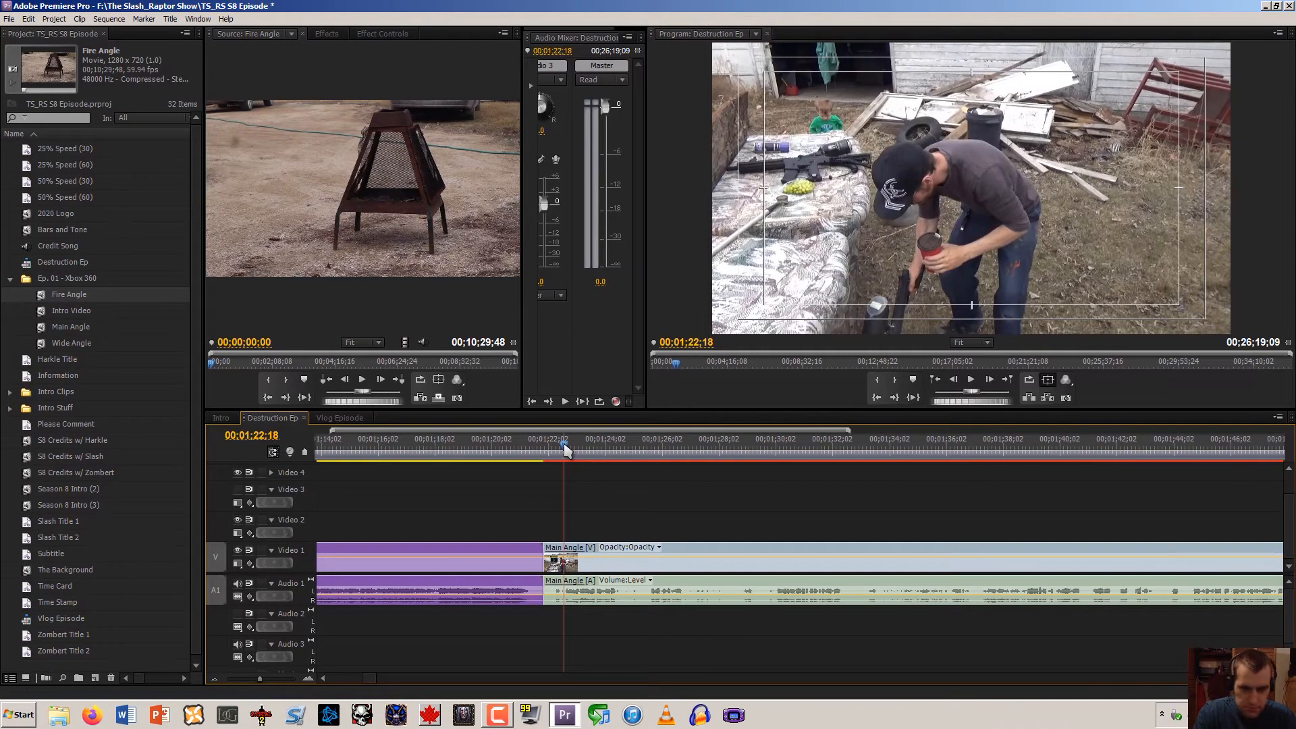
{"action": "key", "text": "ctrl+z"}
Turn on Video 3's output while playing the Main Angle opening, and move the Zombert Title to Video 2, starting at 00;01;24;00
{"action": "mouse_move", "coordinate": [565, 451]}
{"action": "left_mouse_down"}
{"action": "mouse_move", "coordinate": [594, 451]}
{"action": "mouse_move", "coordinate": [548, 465]}
{"action": "left_mouse_up"}
{"action": "key", "text": "space"}
{"action": "left_click", "coordinate": [237, 489]}
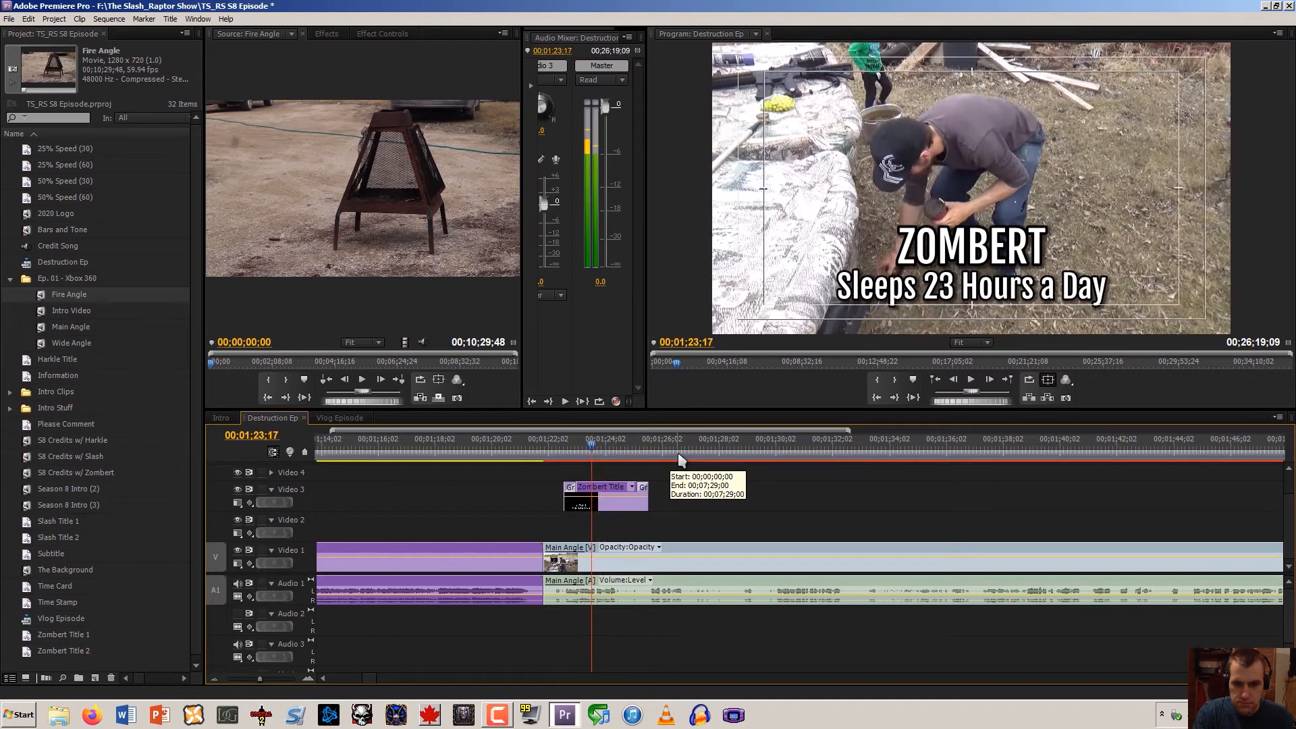
{"action": "left_click_drag", "start_coordinate": [623, 514], "coordinate": [647, 528]}
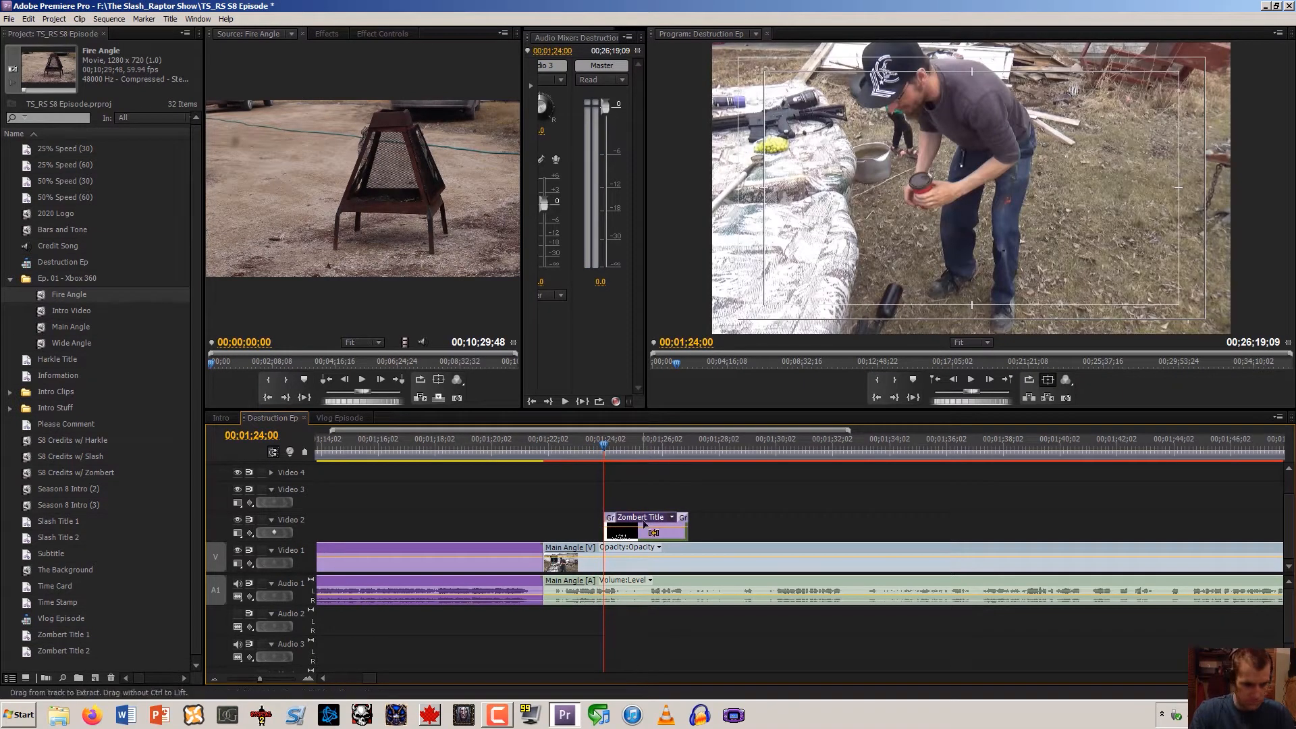
Place a copy of the Zombert Title on Video 2 over Intro Video, ending at 00;00;20;10, and replace it with Slash Title 1
{"action": "left_click", "coordinate": [213, 679]}
{"action": "left_click_drag", "start_coordinate": [239, 505], "coordinate": [456, 463]}
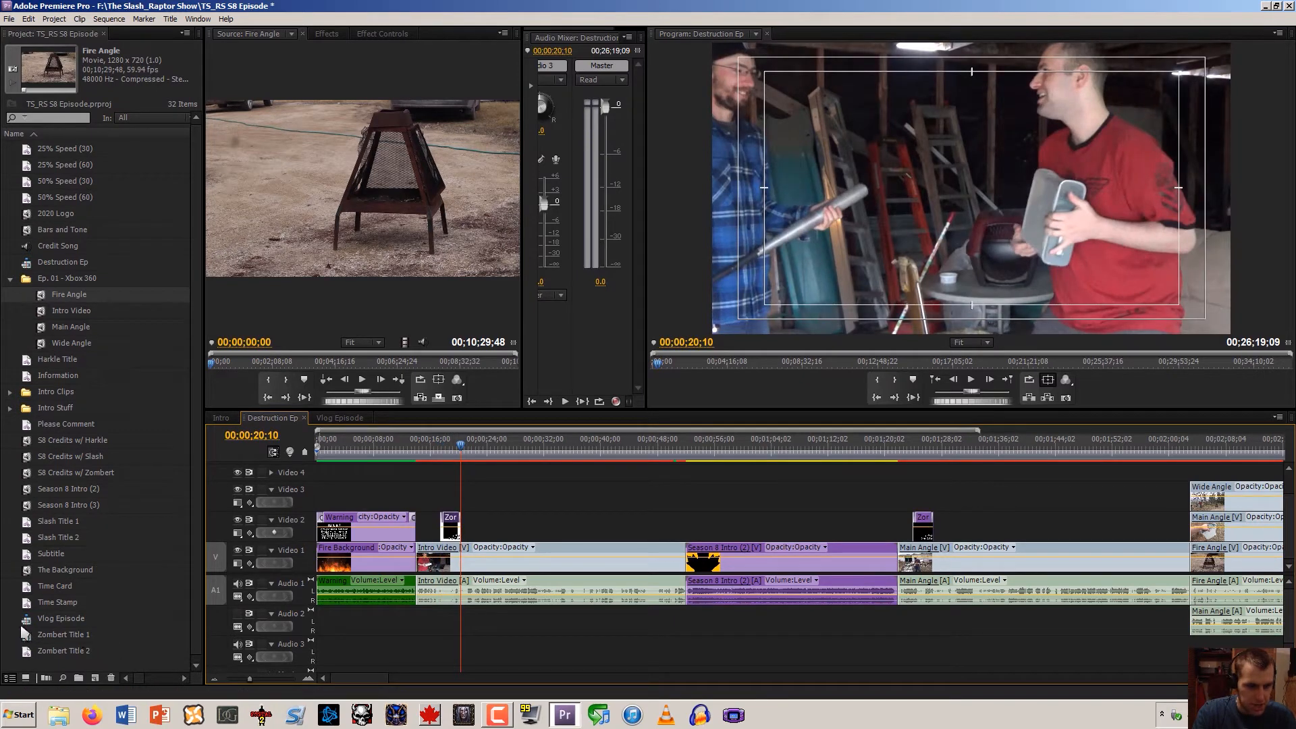
{"action": "left_click", "coordinate": [30, 524]}
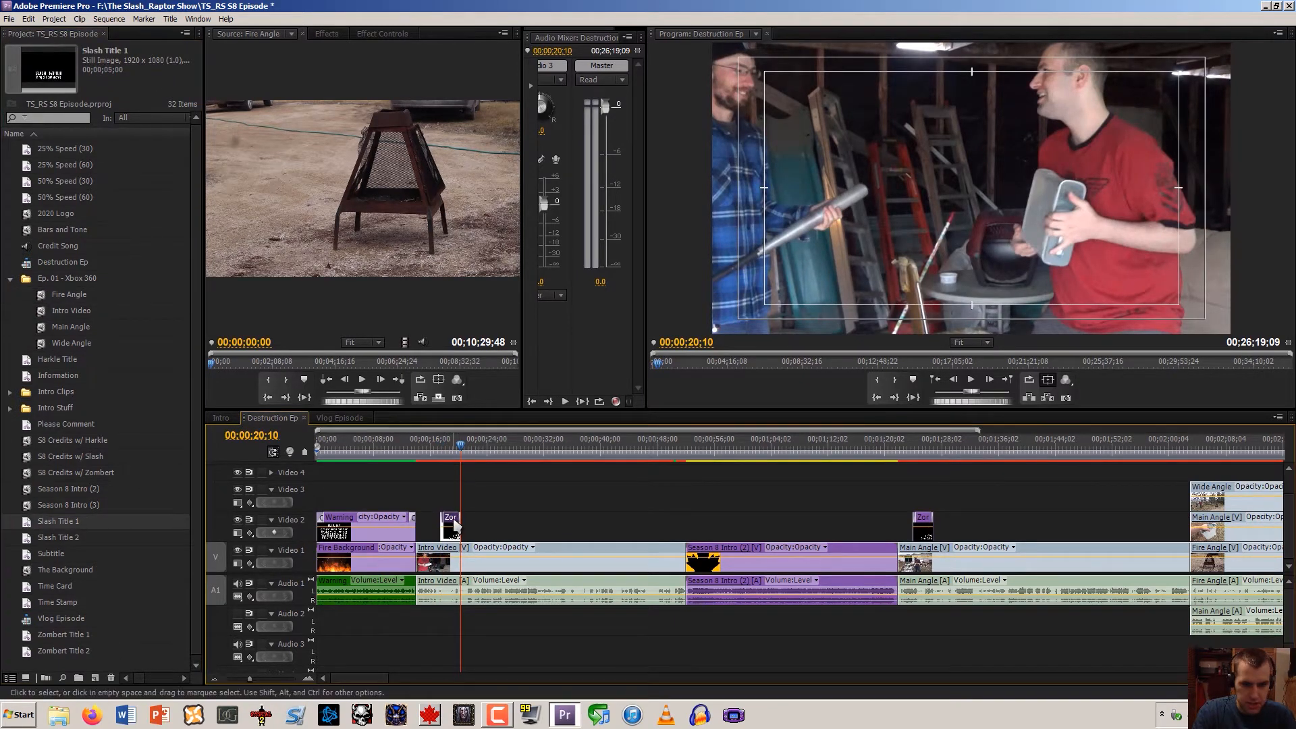
{"action": "key", "text": "ctrl+shift+r"}
Play the start of Intro Video and move Slash Title 1 earlier on Video 2 so it begins at 00;00;16;09
{"action": "left_click", "coordinate": [308, 678]}
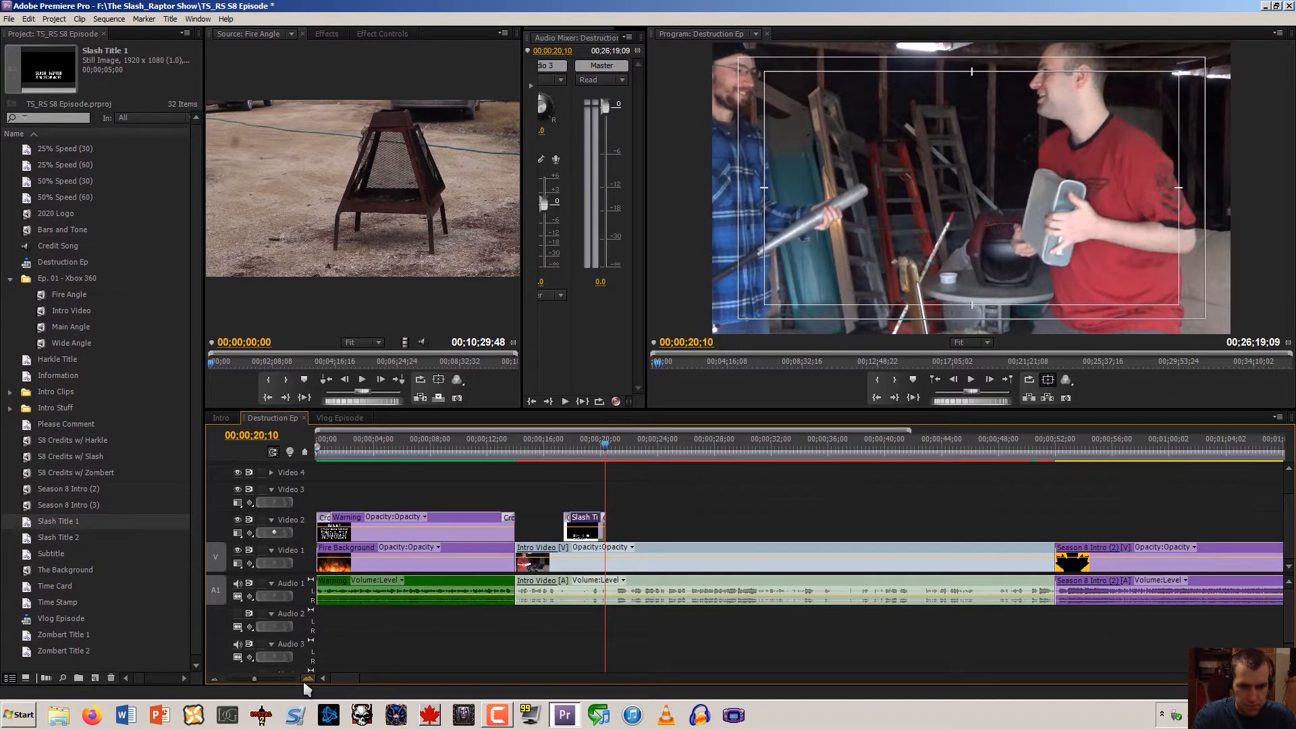
{"action": "left_click", "coordinate": [309, 678]}
{"action": "left_click_drag", "start_coordinate": [660, 451], "coordinate": [621, 463]}
{"action": "key", "text": "space"}
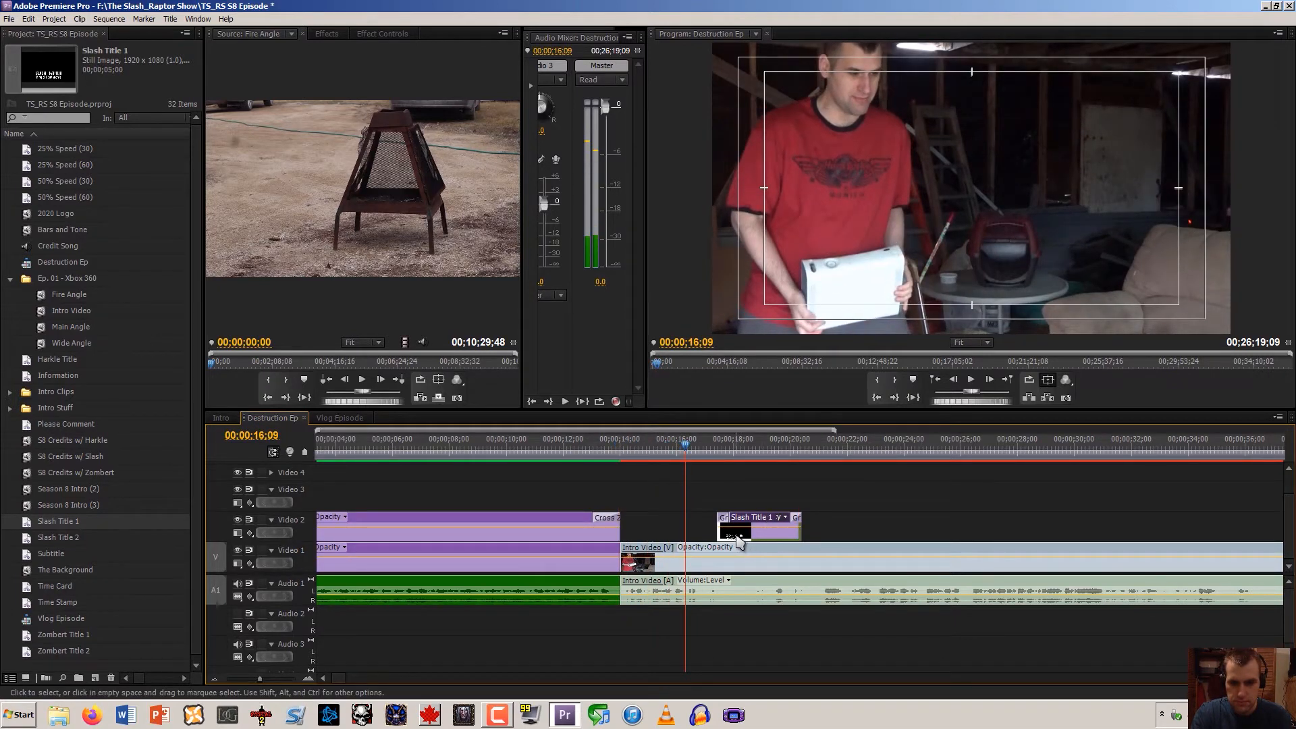
{"action": "left_click_drag", "start_coordinate": [741, 542], "coordinate": [710, 542]}
{"action": "key", "text": "space"}
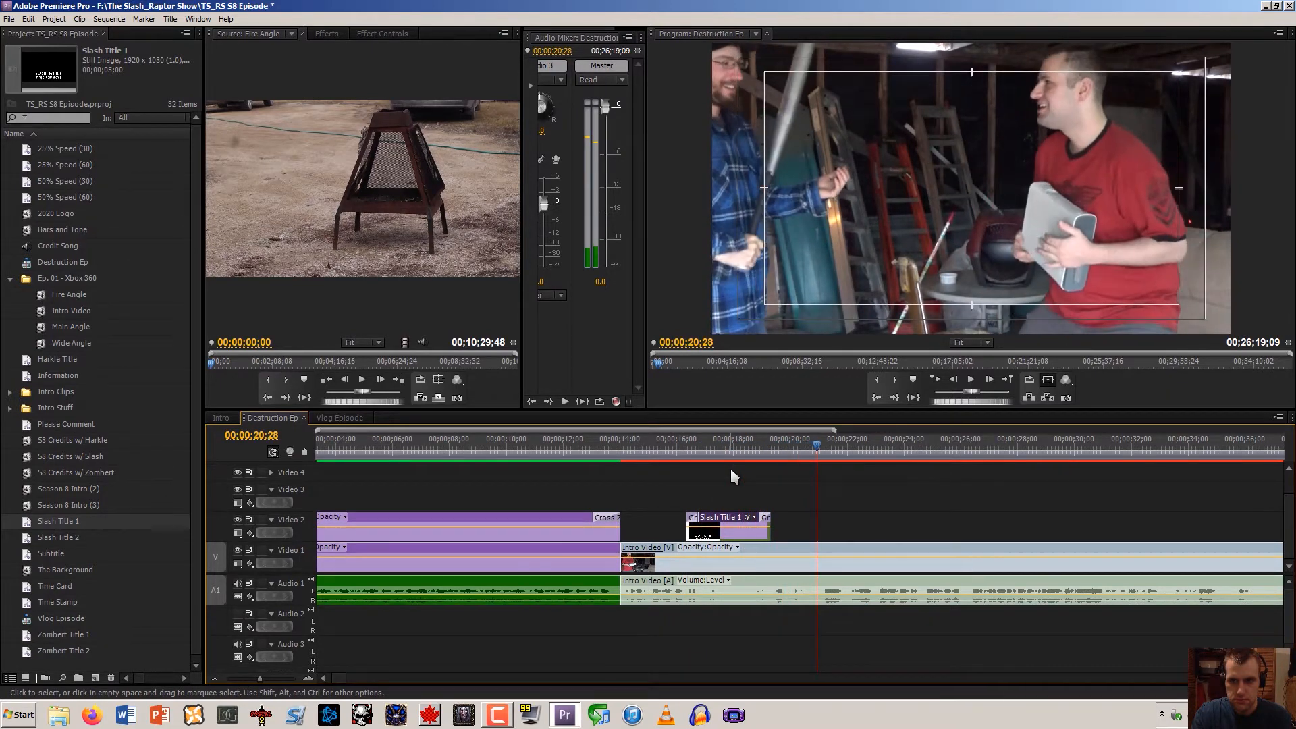
Open Slash Title 1 for editing and replace its second line with "Still Hates Xbox"
{"action": "key", "text": "ctrl+t"}
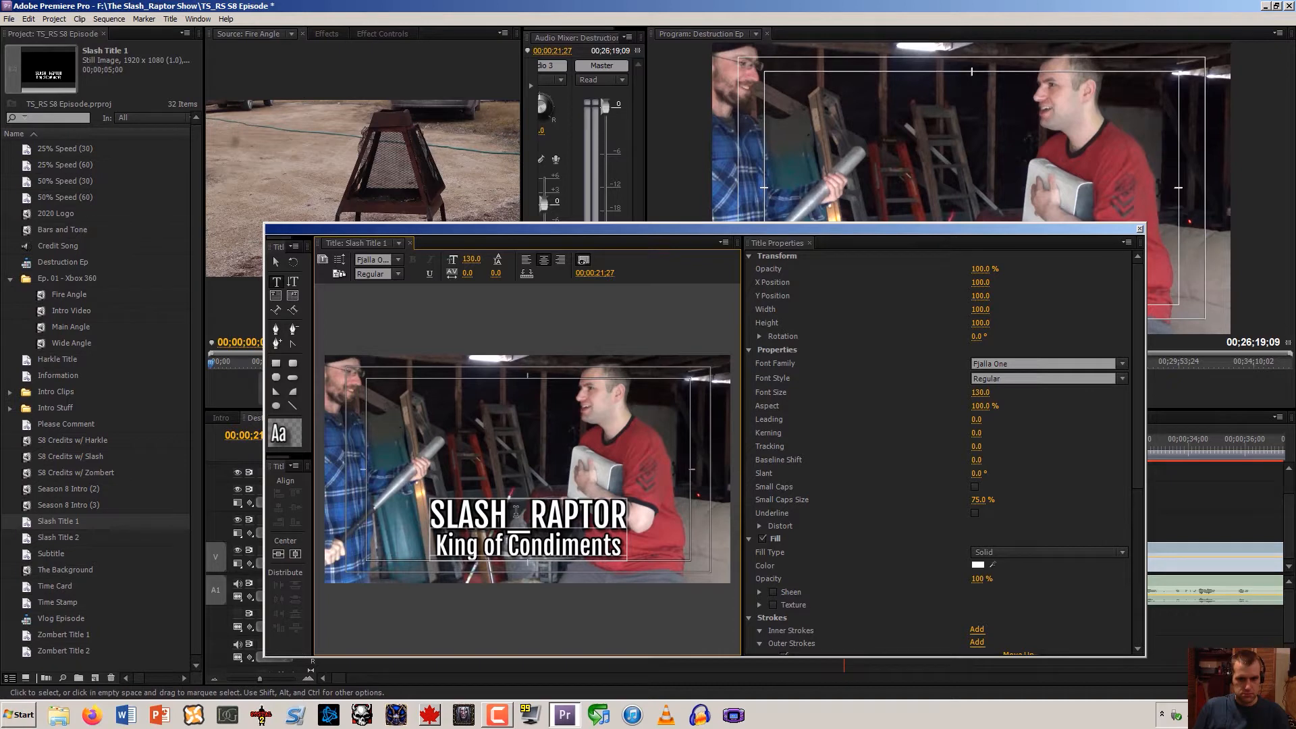
{"action": "type", "text": "Still"}
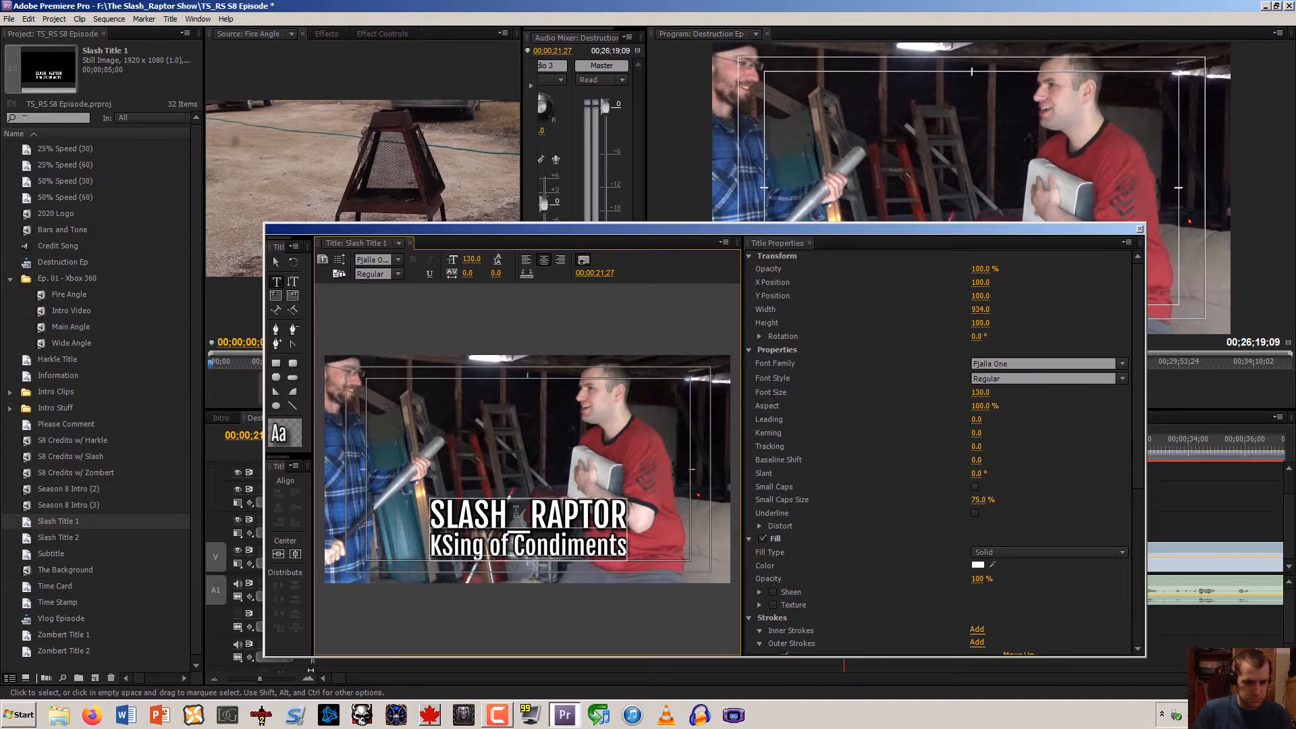
{"action": "type", "text": " Hates"}
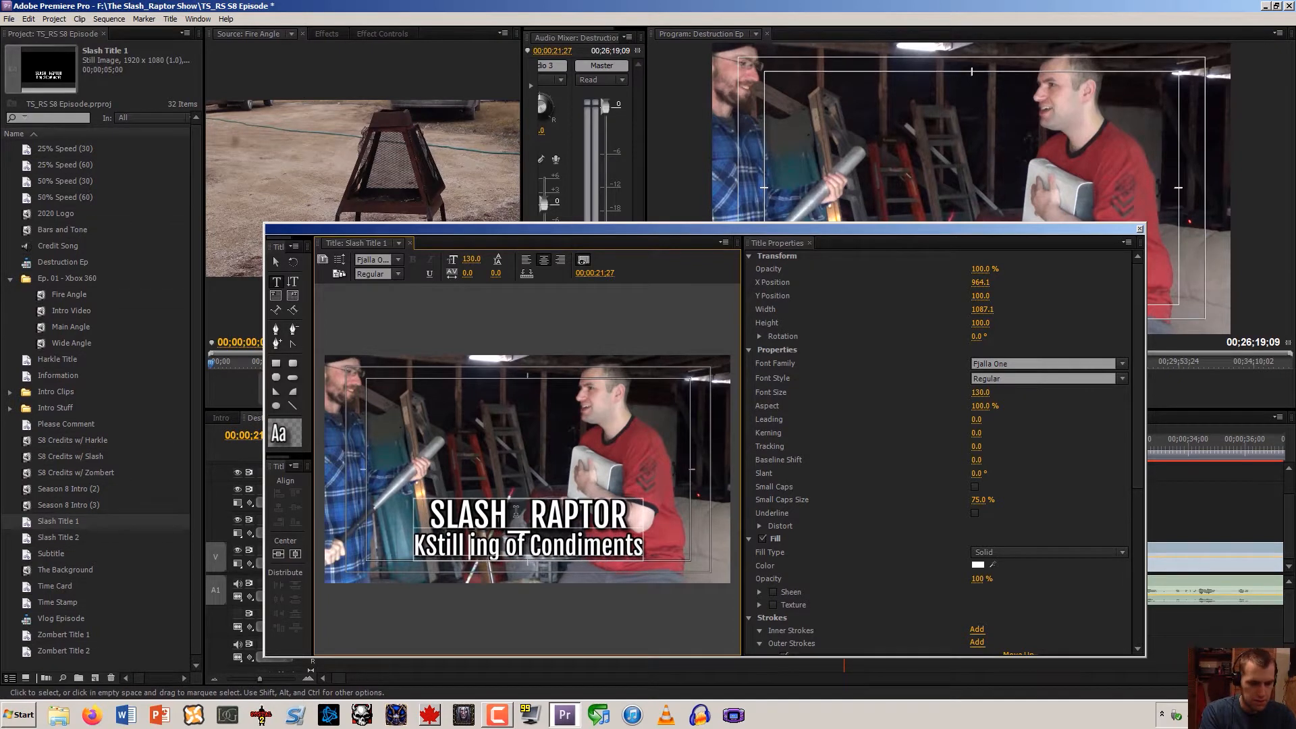
{"action": "type", "text": " Xbox"}
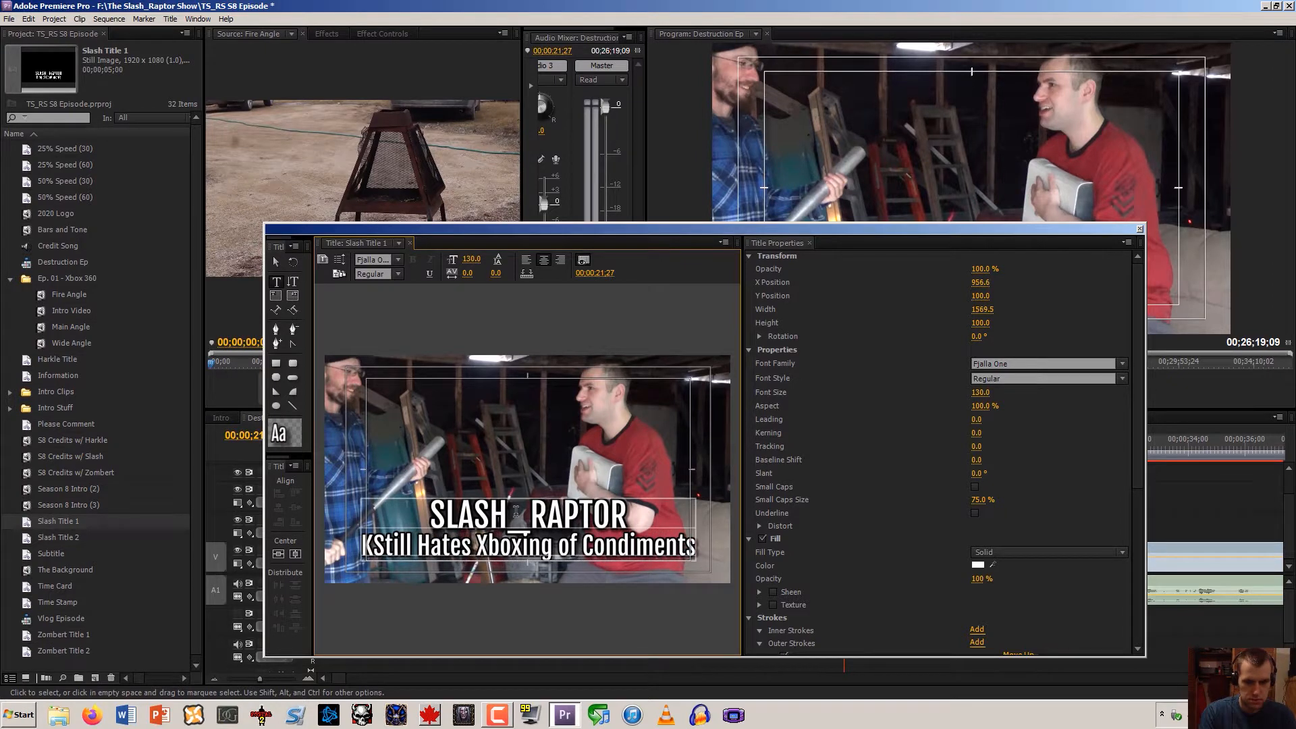
{"action": "key", "text": "Delete"}
{"action": "key", "text": "Delete"}
{"action": "key", "text": "Delete"}
{"action": "key", "text": "Delete"}
{"action": "key", "text": "Delete"}
{"action": "key", "text": "Delete"}
{"action": "key", "text": "Delete"}
{"action": "key", "text": "Delete"}
{"action": "key", "text": "Delete"}
{"action": "key", "text": "Delete"}
{"action": "key", "text": "Delete"}
{"action": "key", "text": "Delete"}
{"action": "key", "text": "Delete"}
{"action": "key", "text": "Delete"}
{"action": "key", "text": "Delete"}
{"action": "key", "text": "Delete"}
{"action": "key", "text": "Delete"}
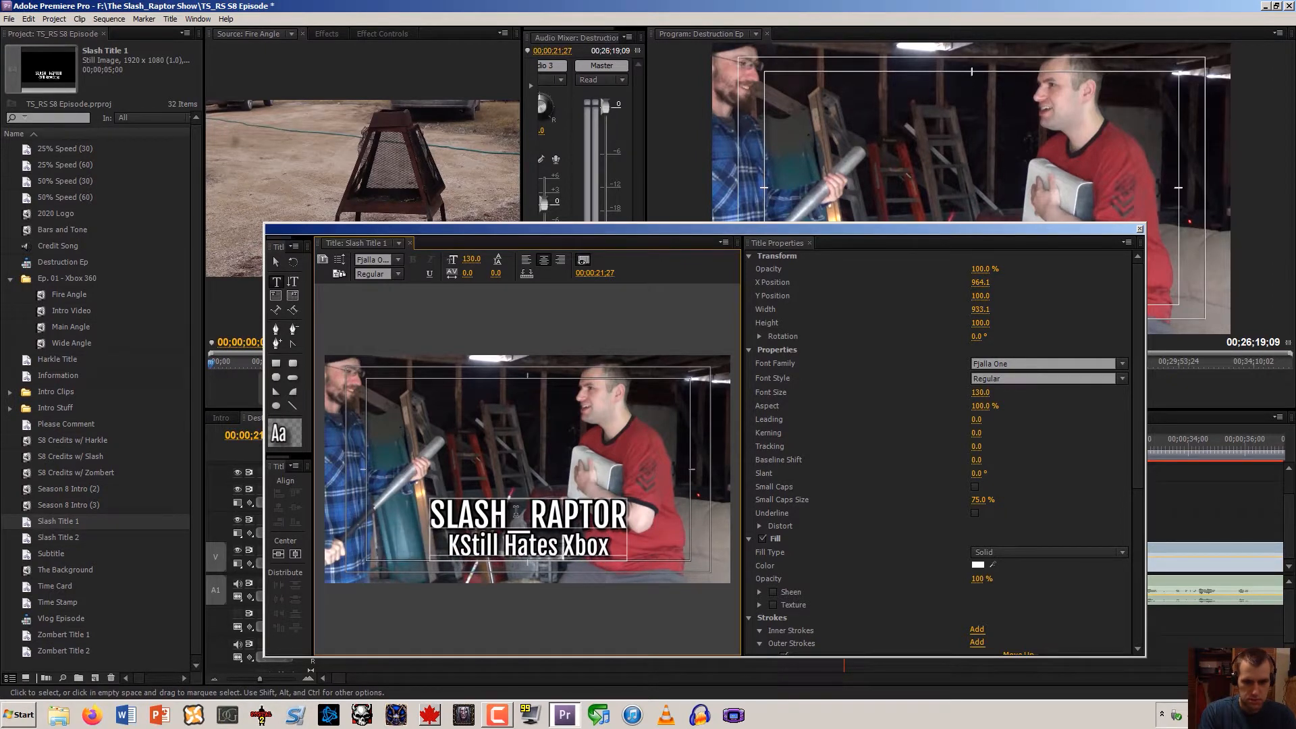
{"action": "key", "text": "Home"}
{"action": "key", "text": "Delete"}
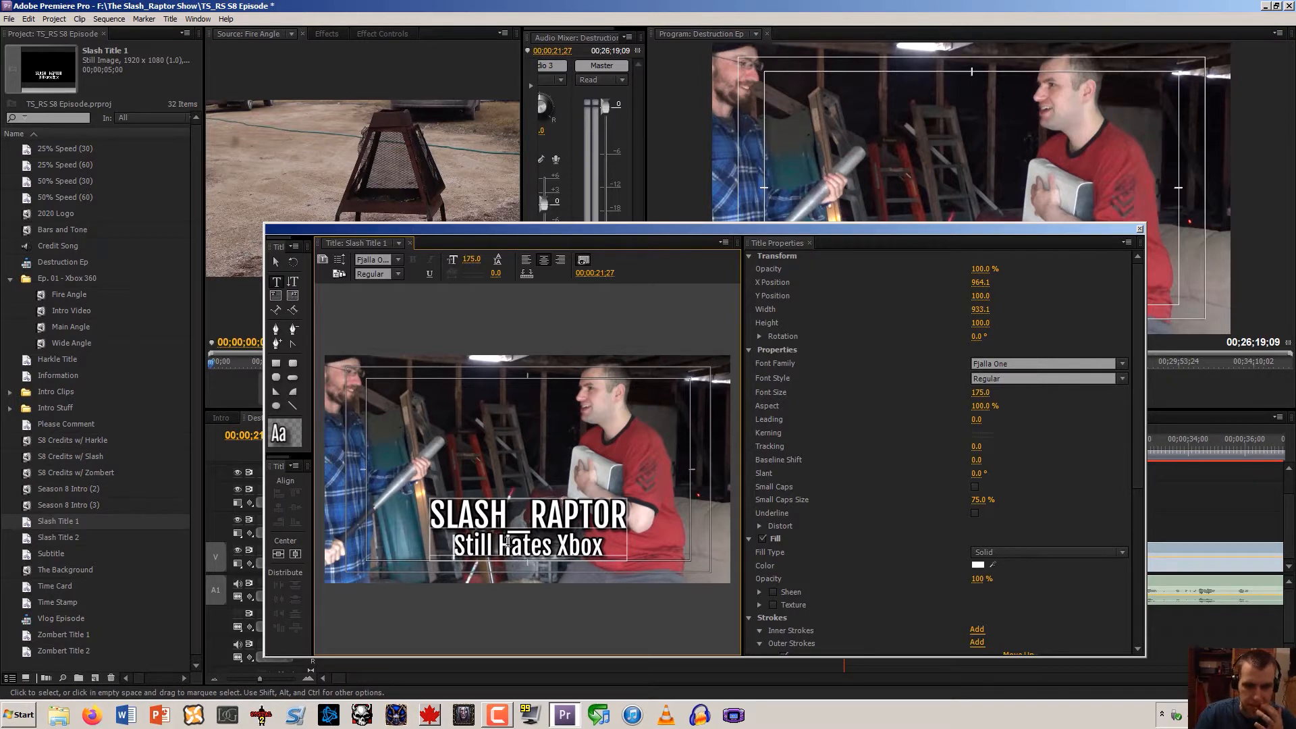
Set the leading of both Slash Title 1 text lines to 20 and return to the Selection tool
{"action": "left_click_drag", "start_coordinate": [433, 518], "coordinate": [594, 562]}
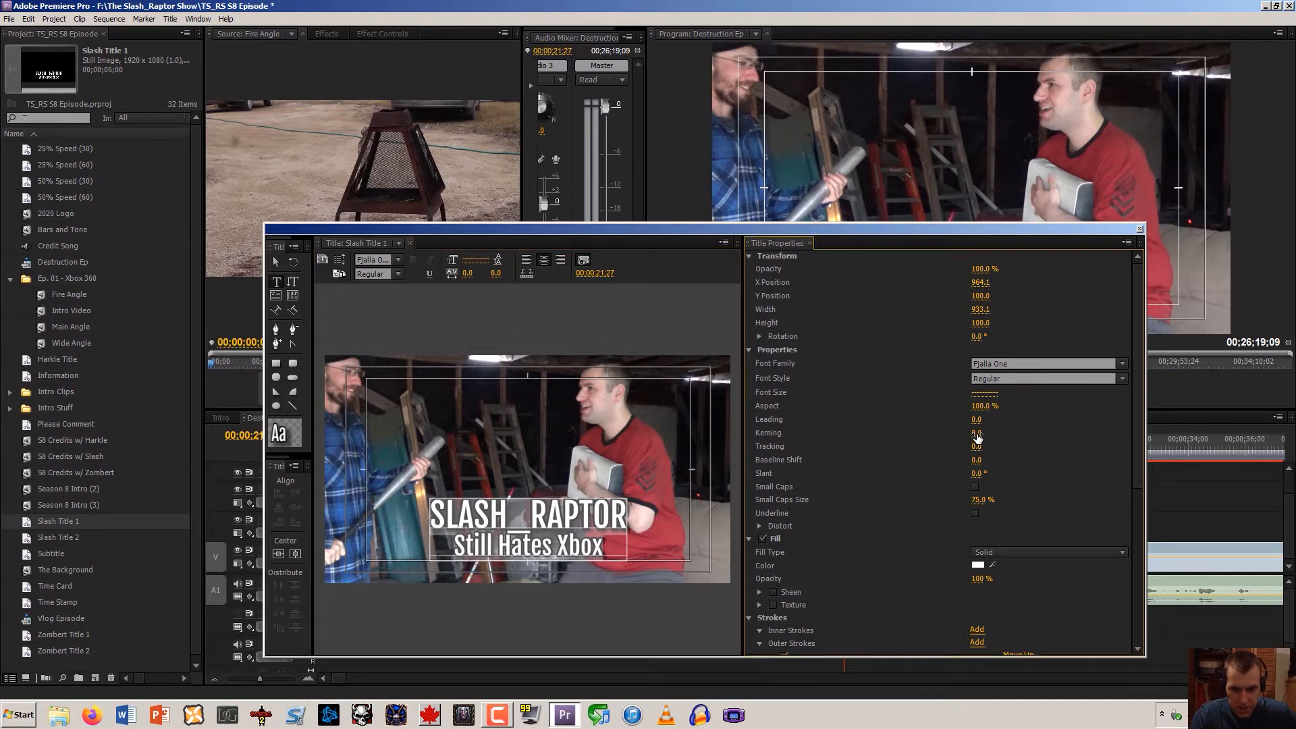
{"action": "left_click_drag", "start_coordinate": [976, 433], "coordinate": [978, 431]}
{"action": "left_click_drag", "start_coordinate": [976, 420], "coordinate": [989, 419]}
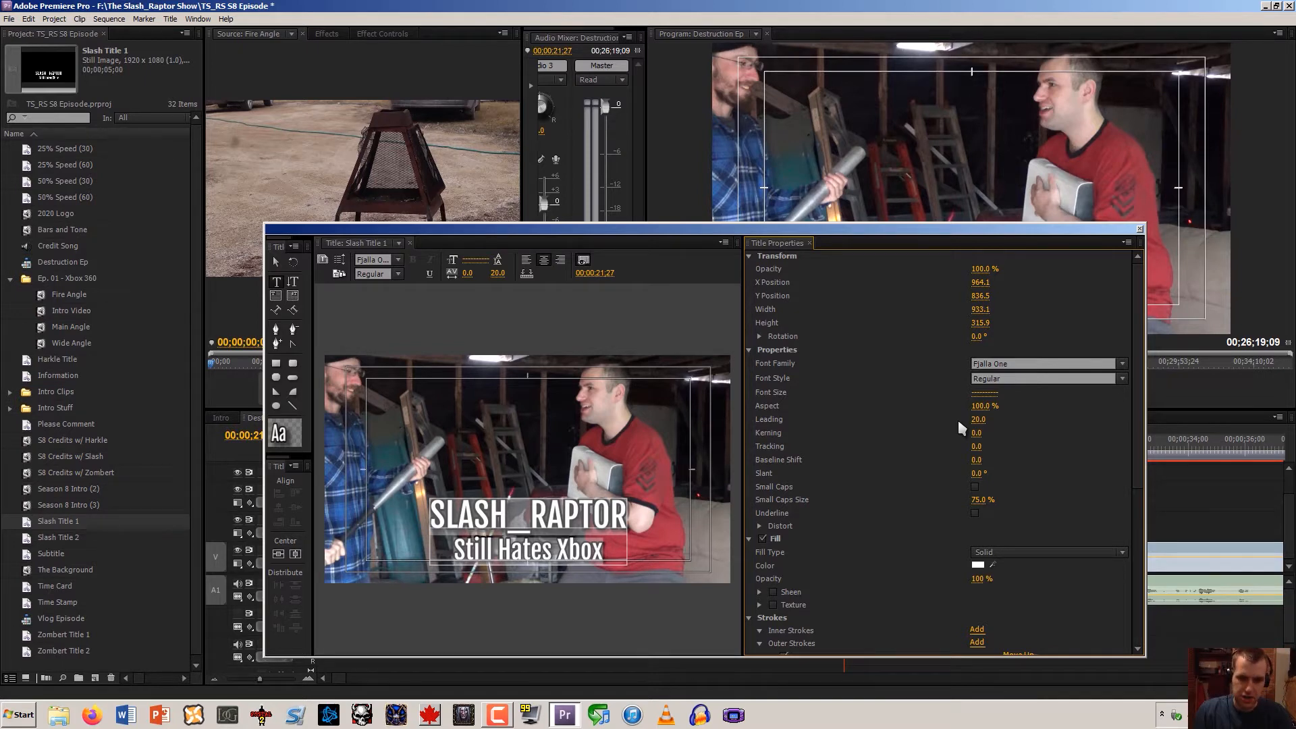
{"action": "left_click", "coordinate": [275, 263]}
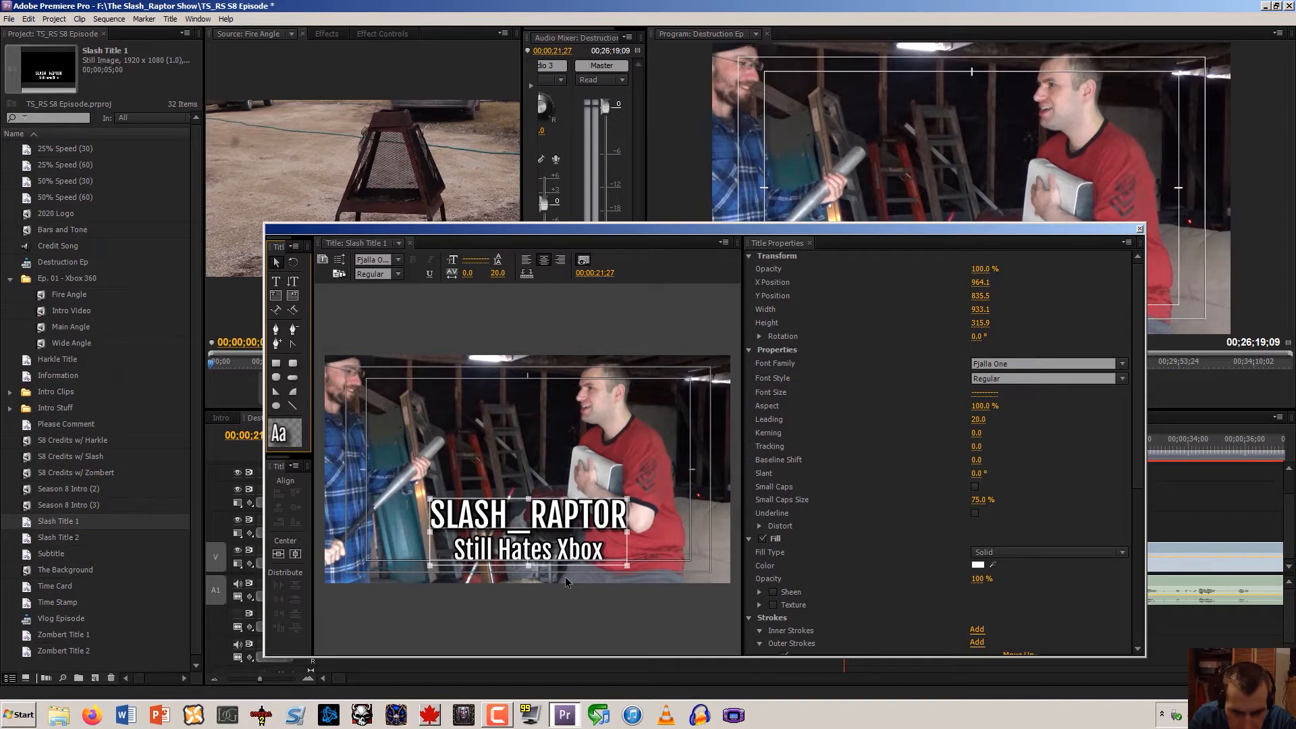
Nudge both Slash Title 1 text lines up together to a Y position of 817.5
{"action": "key", "text": "Up"}
{"action": "key", "text": "Up"}
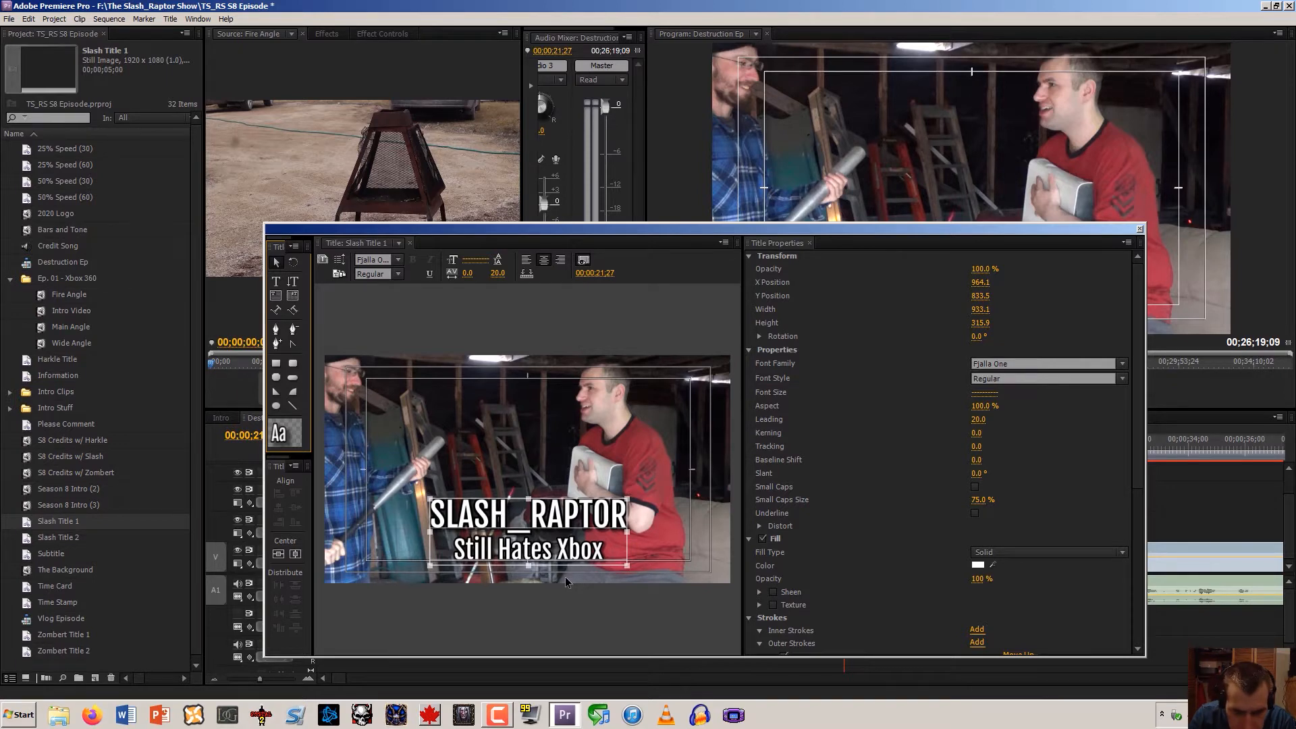
{"action": "key", "text": "Up"}
{"action": "key", "text": "Up"}
{"action": "key", "text": "Up"}
{"action": "key", "text": "Up"}
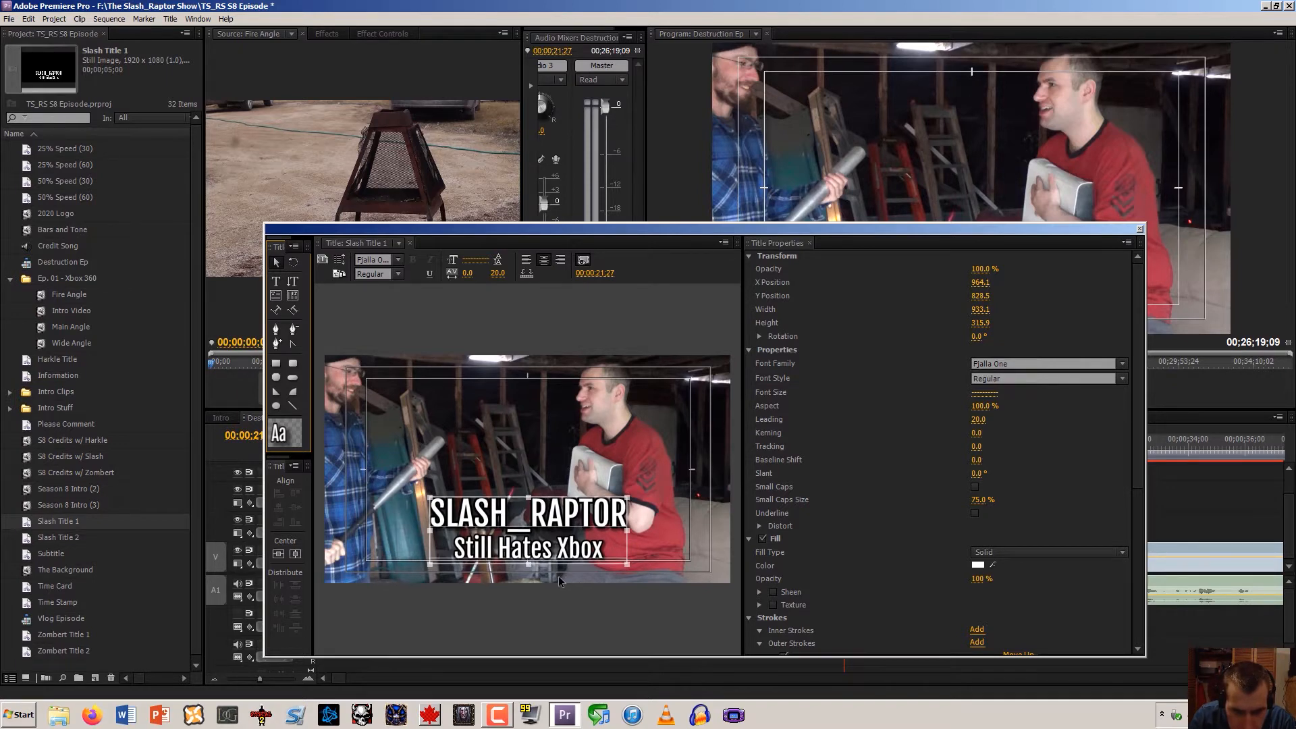
{"action": "key", "text": "Up"}
{"action": "key", "text": "Up"}
{"action": "key", "text": "Up"}
{"action": "key", "text": "Up"}
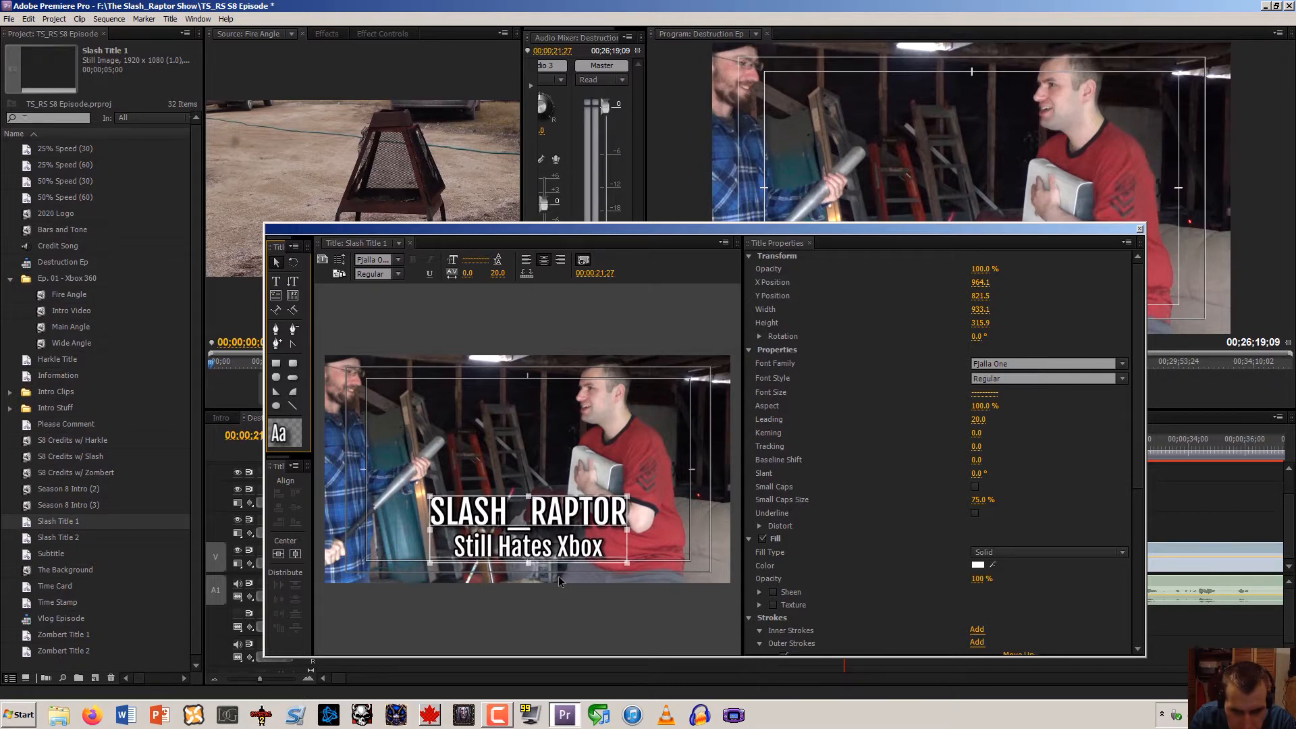
Change the second line of Slash Title 1 to "Still Hates Xboxes" and close the title editor
{"action": "left_click", "coordinate": [557, 576]}
{"action": "left_click", "coordinate": [551, 545]}
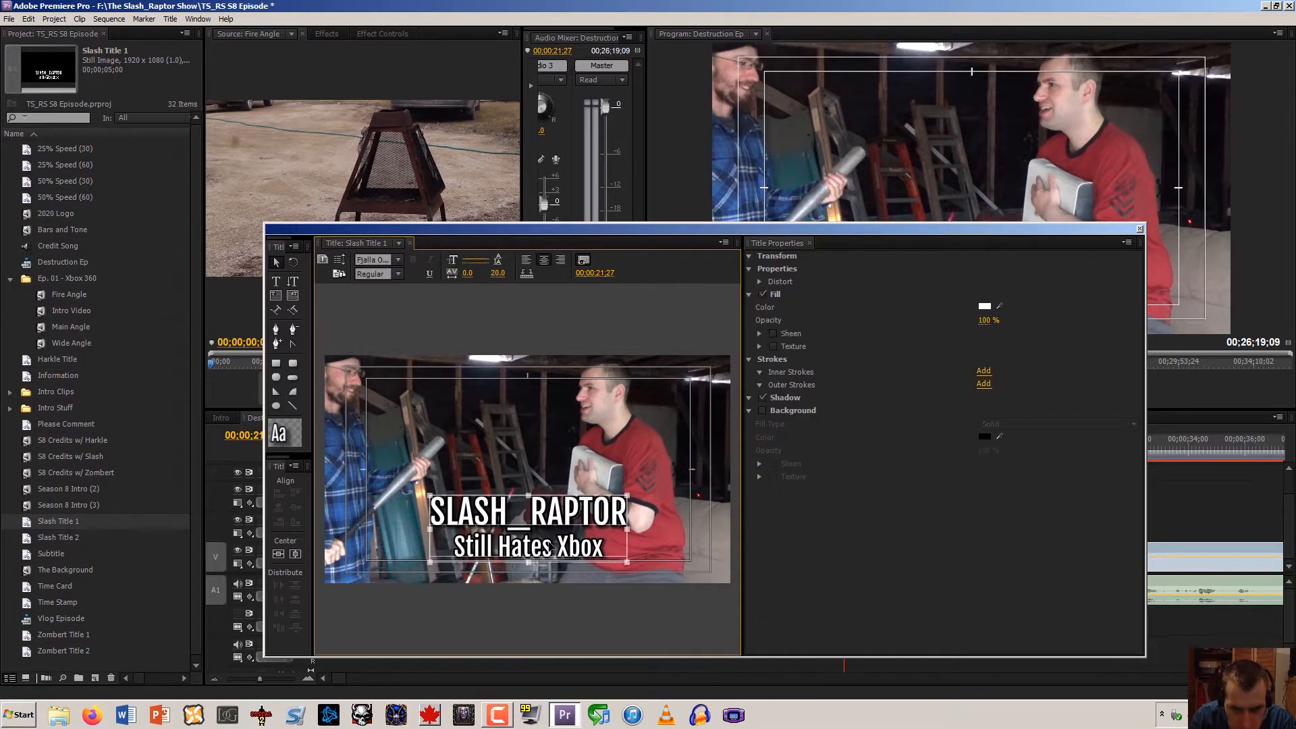
{"action": "double_click", "coordinate": [551, 546]}
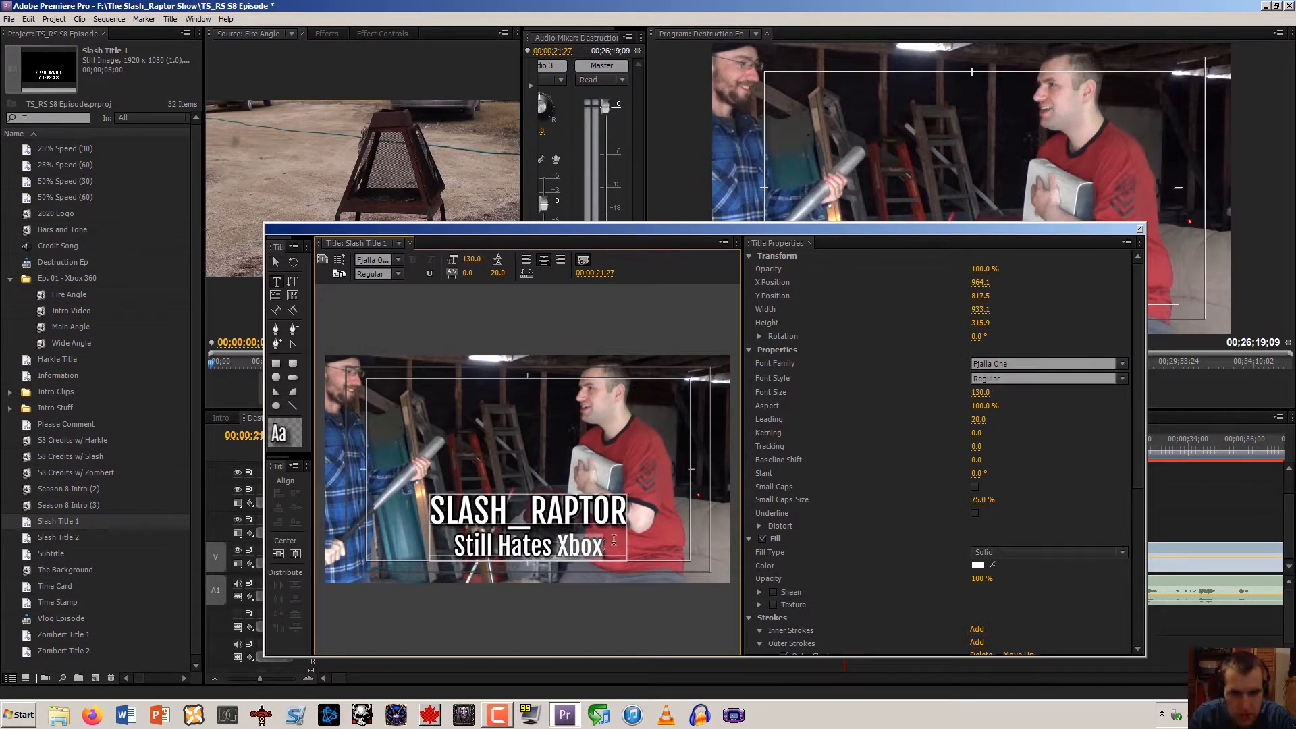
{"action": "left_click", "coordinate": [614, 540]}
{"action": "type", "text": "es"}
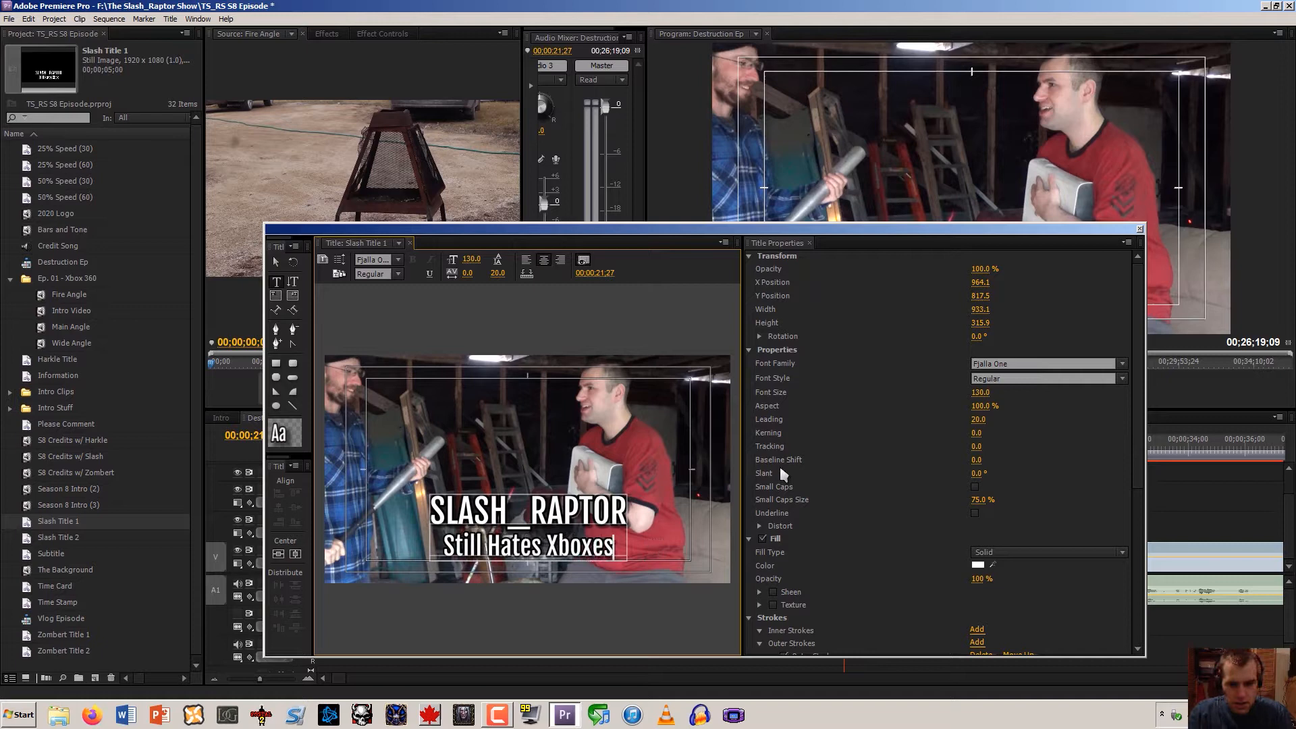
{"action": "left_click", "coordinate": [1140, 229]}
Move the playhead to 00;01;25;20 over the Zombert title on Video 2 and open Zombert Title 1 for editing
{"action": "left_click", "coordinate": [733, 452]}
{"action": "left_click_drag", "start_coordinate": [731, 468], "coordinate": [595, 511]}
{"action": "left_click", "coordinate": [215, 678]}
{"action": "left_click", "coordinate": [215, 679]}
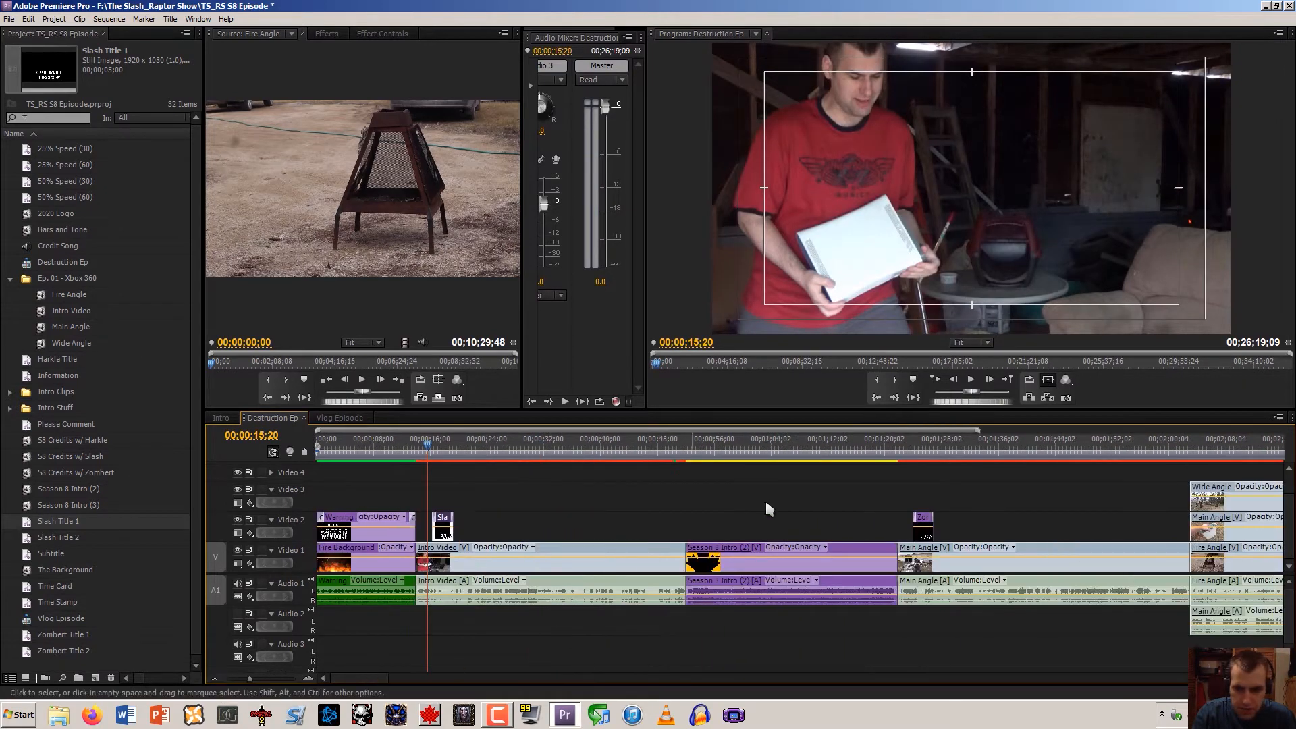
{"action": "left_click", "coordinate": [924, 453]}
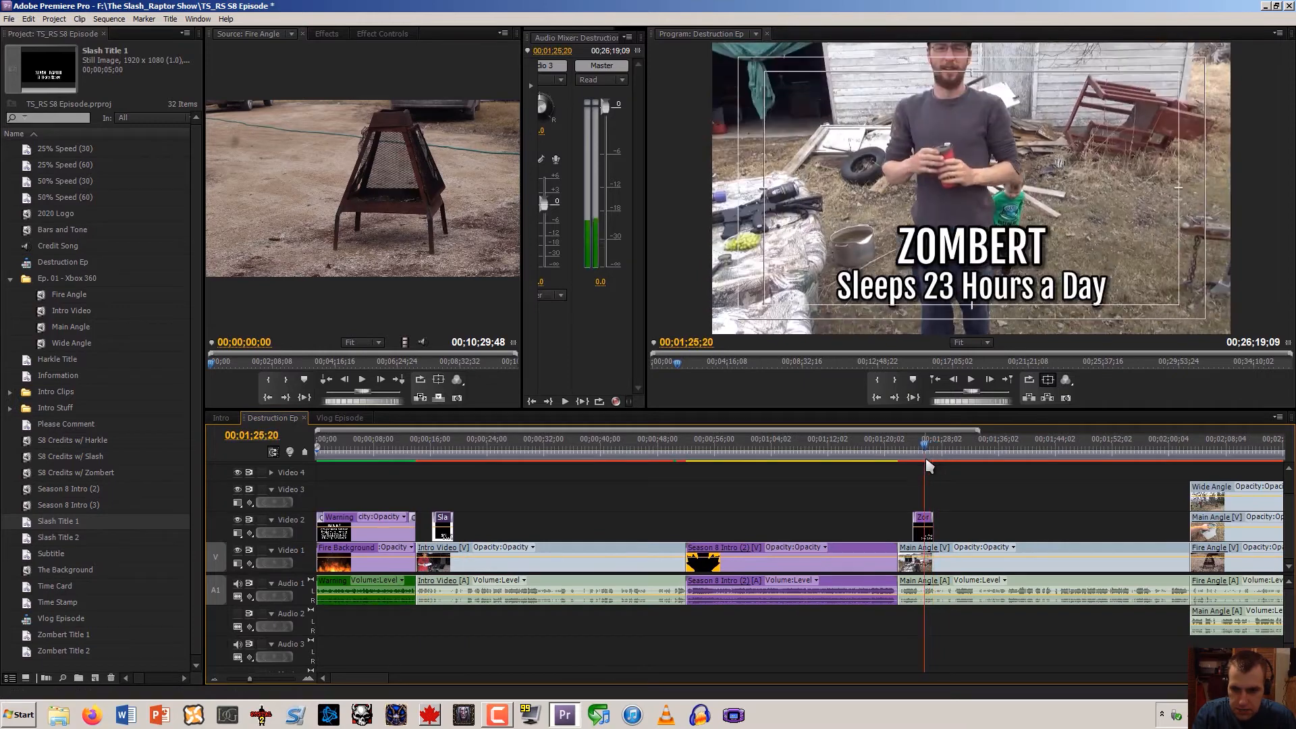
{"action": "double_click", "coordinate": [922, 521]}
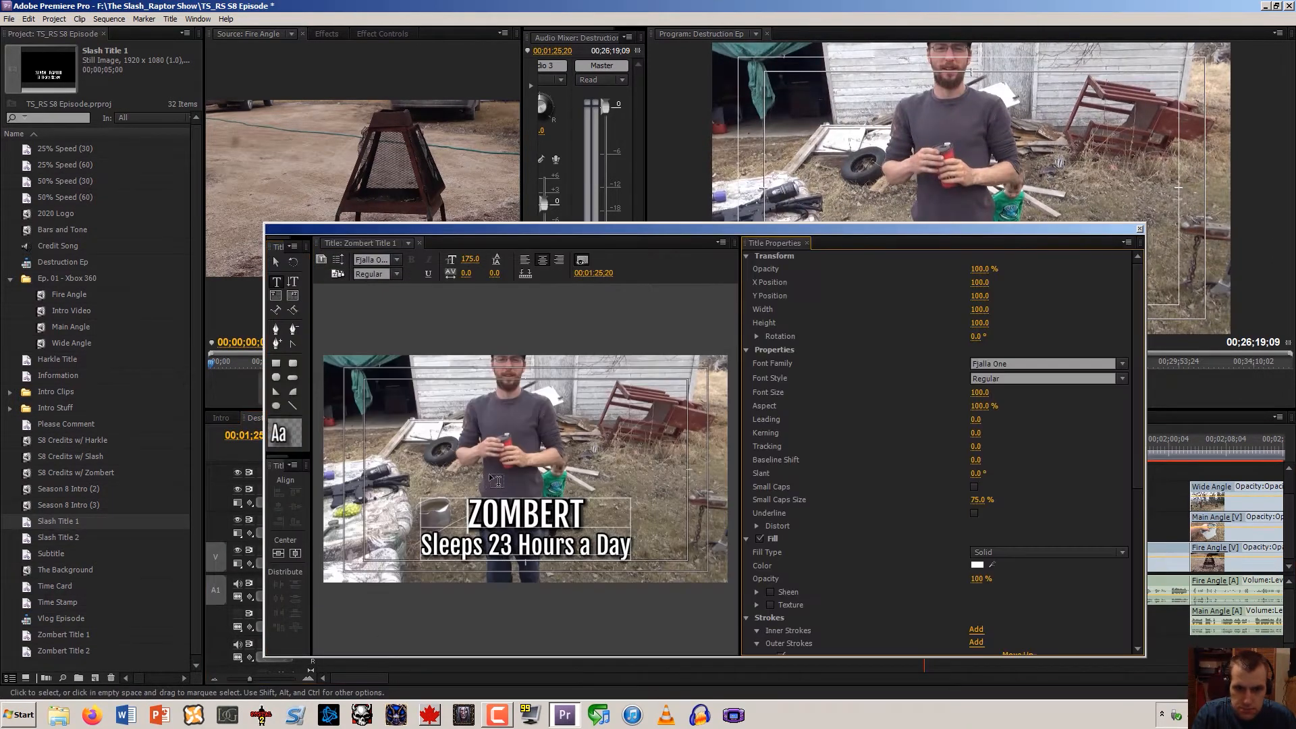
Replace the second line of Zombert Title 1 with "Uncle of the Year?" and close the title editor
{"action": "left_click", "coordinate": [430, 544]}
{"action": "type", "text": "Nep"}
{"action": "key", "text": "BackSpace"}
{"action": "key", "text": "BackSpace"}
{"action": "key", "text": "BackSpace"}
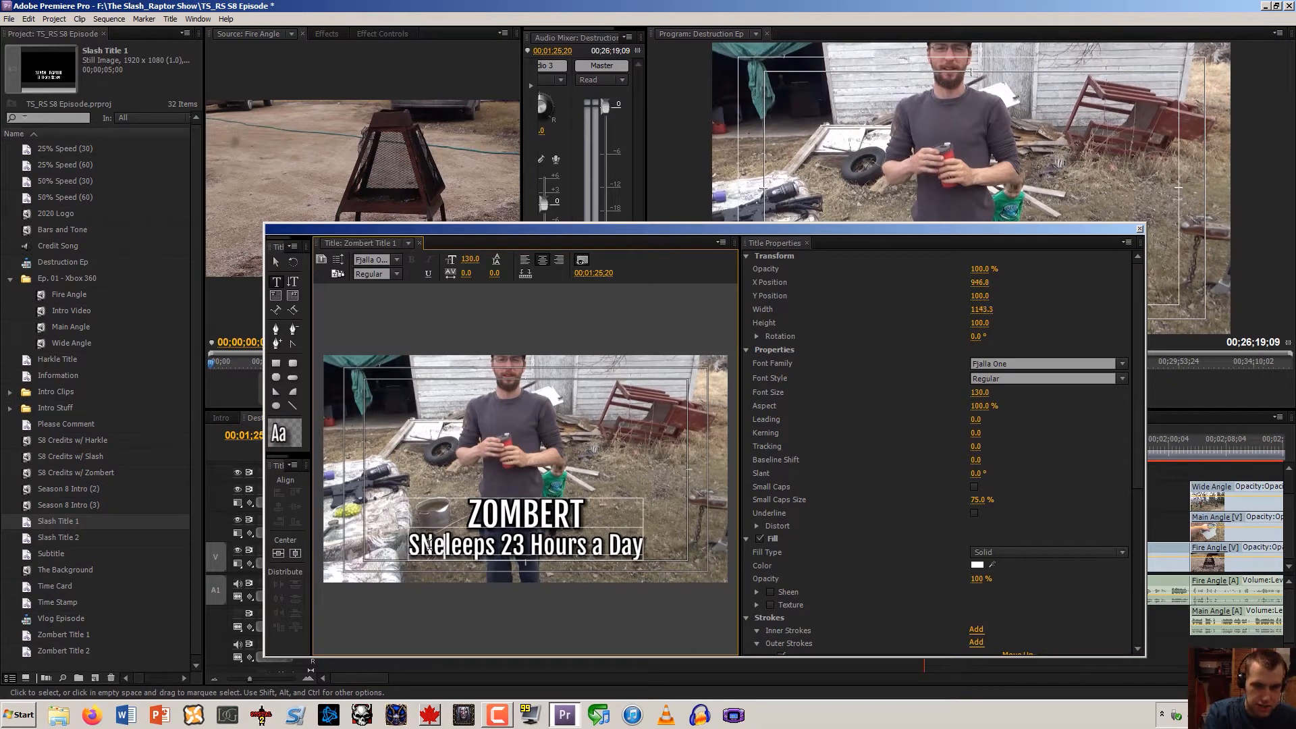
{"action": "type", "text": "Uncle of the Y"}
{"action": "type", "text": "ear?"}
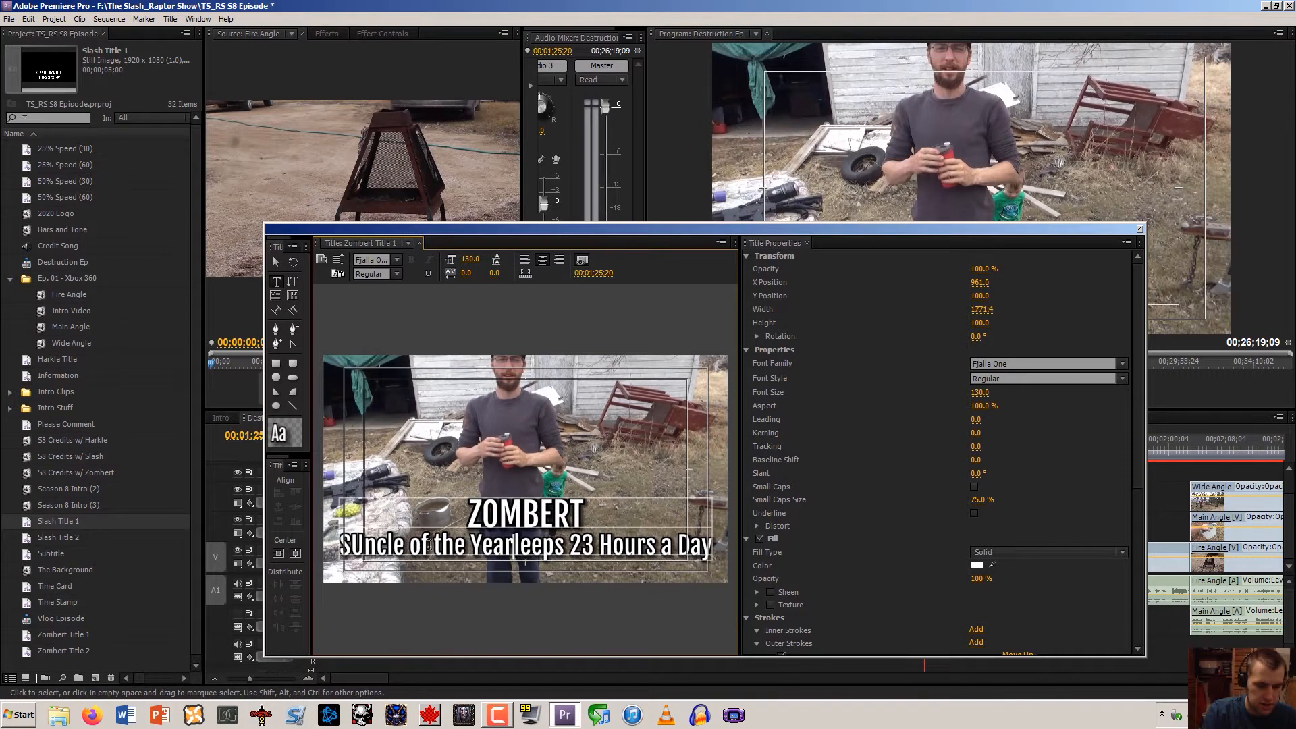
{"action": "key", "text": "Delete"}
{"action": "key", "text": "Delete"}
{"action": "key", "text": "Delete"}
{"action": "key", "text": "Delete"}
{"action": "key", "text": "Delete"}
{"action": "key", "text": "Delete"}
{"action": "key", "text": "Delete"}
{"action": "key", "text": "Delete"}
{"action": "key", "text": "Delete"}
{"action": "key", "text": "Delete"}
{"action": "key", "text": "Delete"}
{"action": "key", "text": "Delete"}
{"action": "key", "text": "Delete"}
{"action": "key", "text": "Delete"}
{"action": "key", "text": "Delete"}
{"action": "key", "text": "Delete"}
{"action": "key", "text": "Delete"}
{"action": "key", "text": "Delete"}
{"action": "key", "text": "Delete"}
{"action": "key", "text": "Delete"}
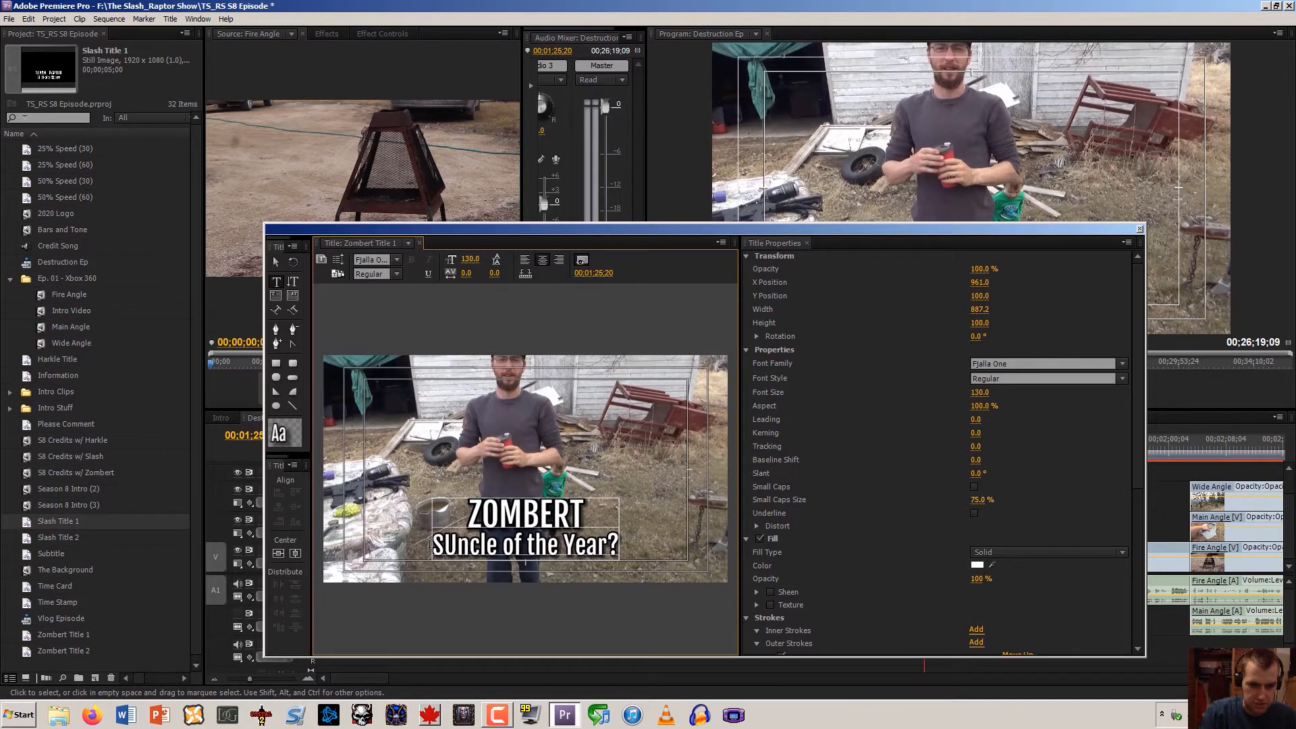
{"action": "left_click", "coordinate": [430, 544]}
{"action": "key", "text": "Delete"}
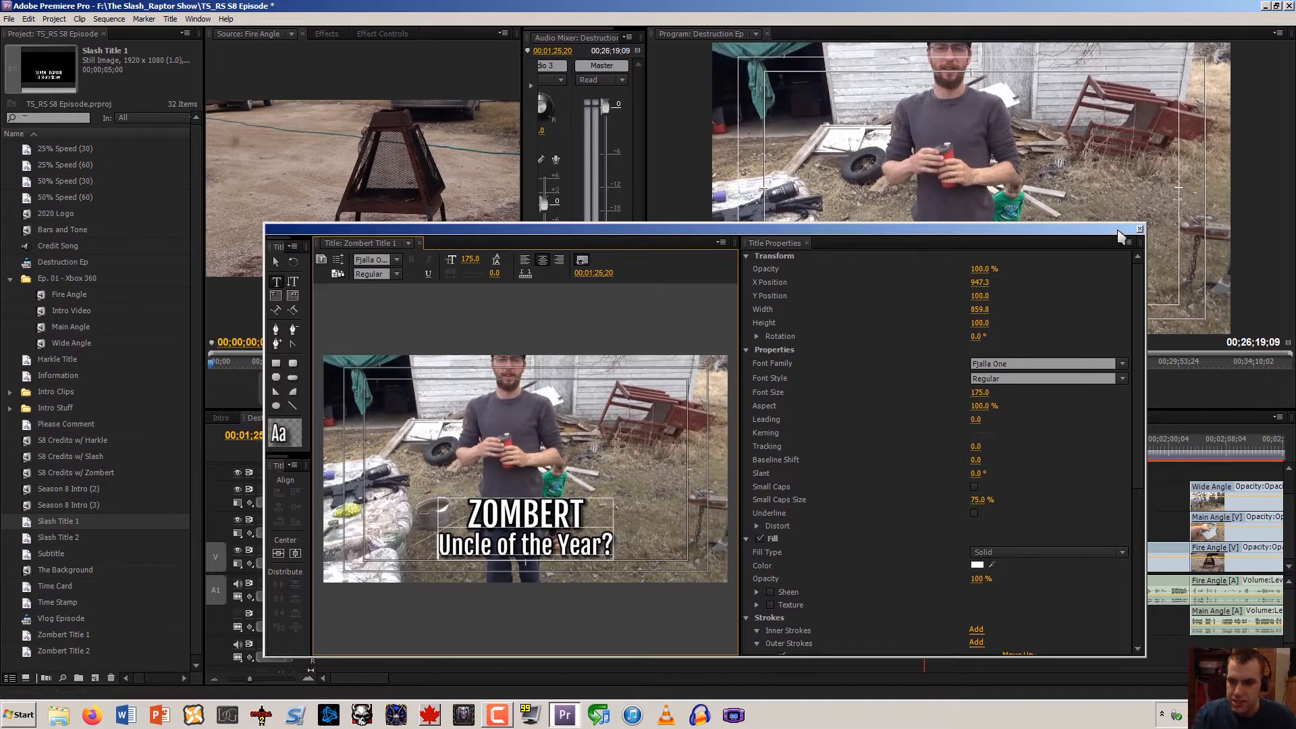
{"action": "left_click", "coordinate": [1140, 229]}
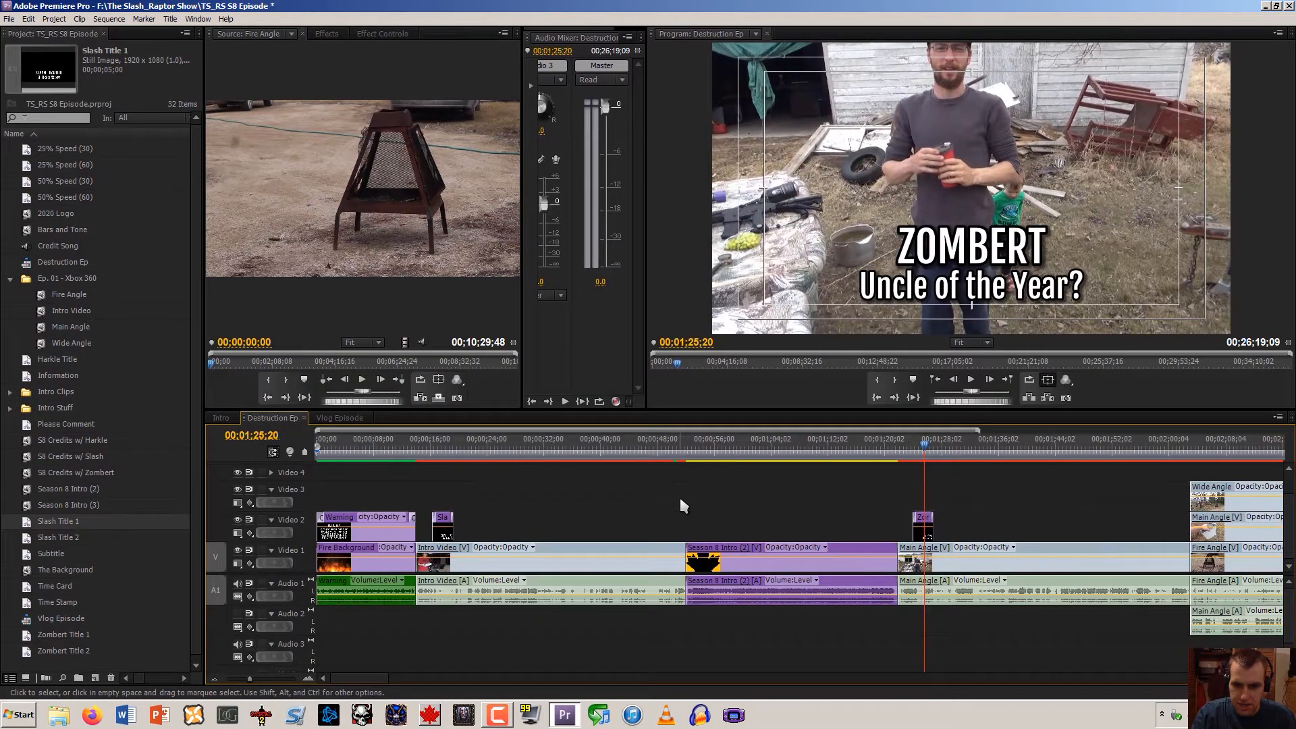
Save the project and play the sequence from the opening warning, continuing through Intro Video to its end
{"action": "left_click", "coordinate": [215, 678]}
{"action": "left_click", "coordinate": [216, 678]}
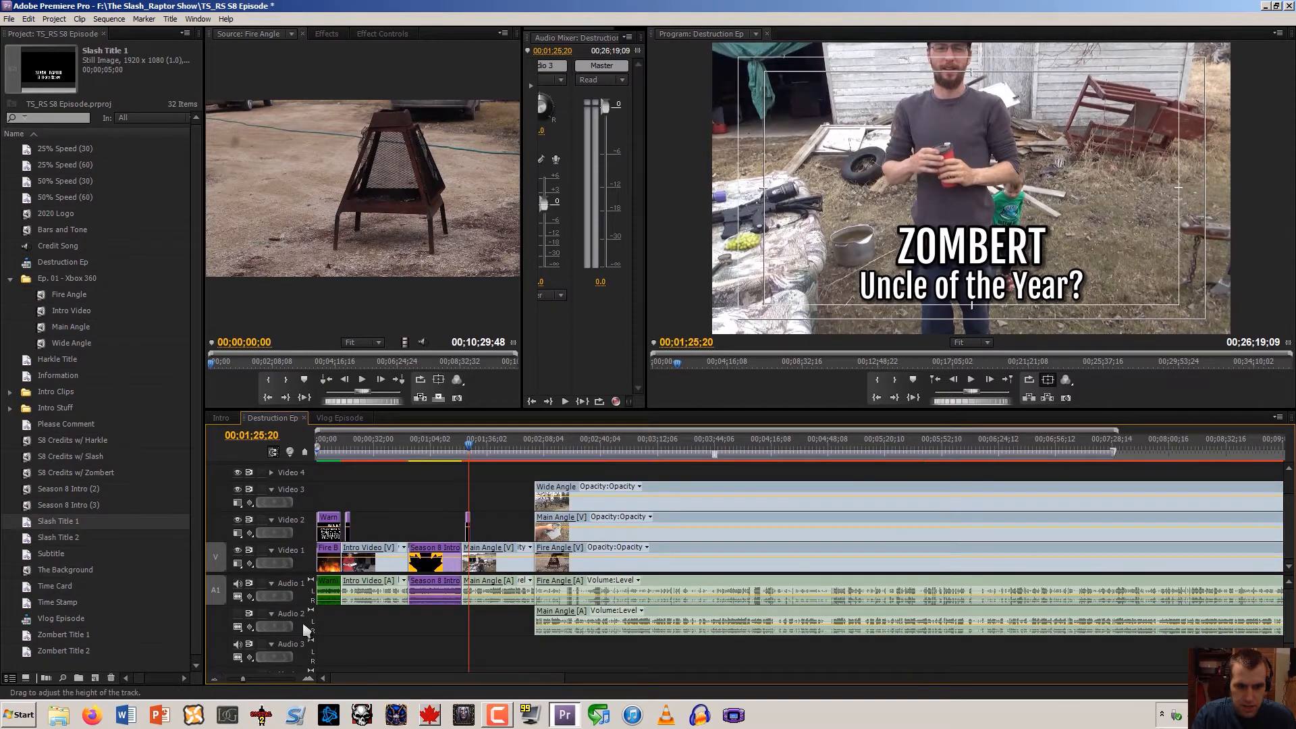
{"action": "left_click", "coordinate": [433, 450]}
{"action": "left_click_drag", "start_coordinate": [433, 444], "coordinate": [297, 477]}
{"action": "key", "text": "space"}
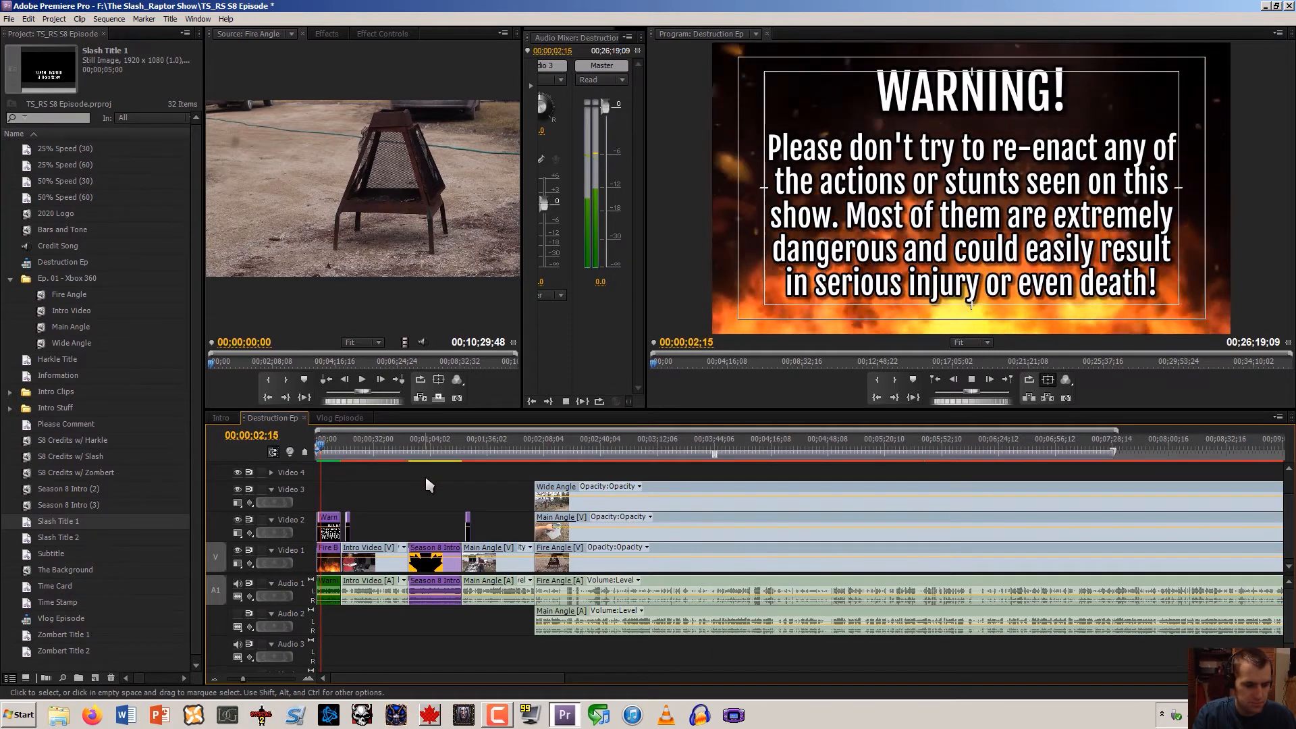
{"action": "key", "text": "ctrl+s"}
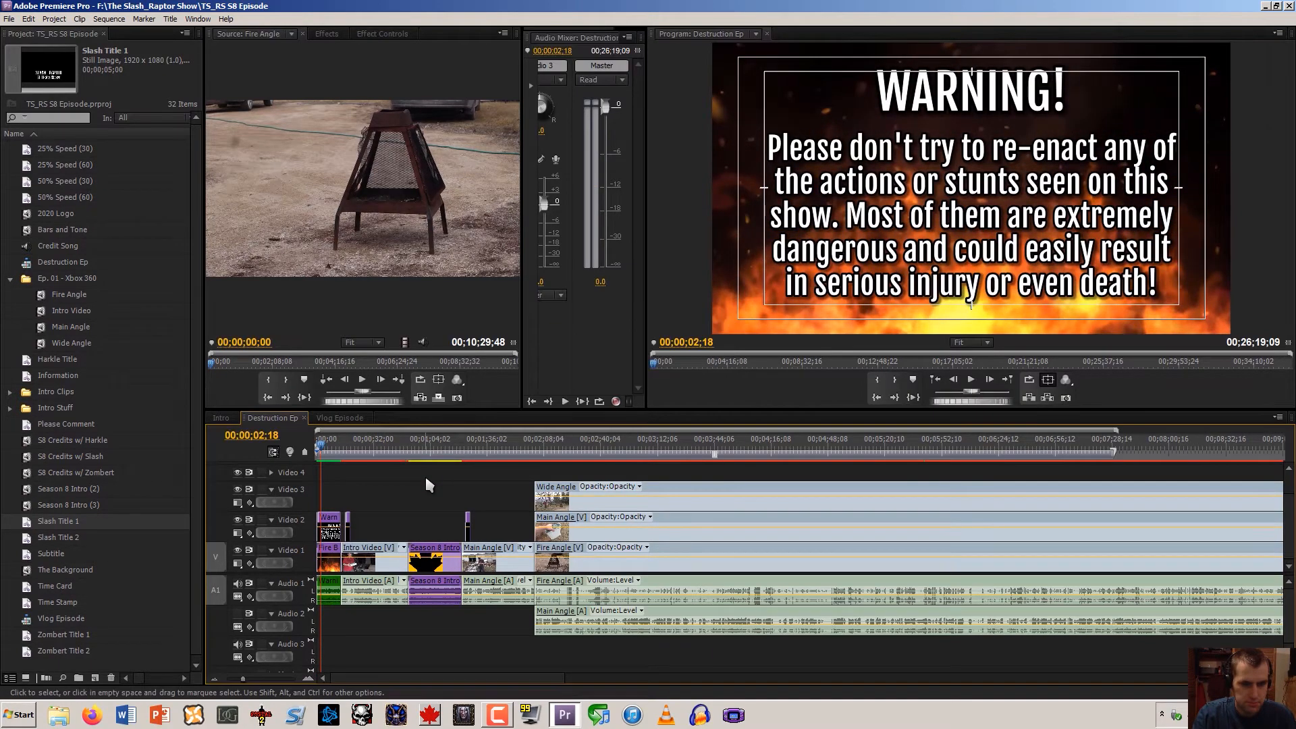
{"action": "left_click", "coordinate": [344, 452]}
{"action": "key", "text": "space"}
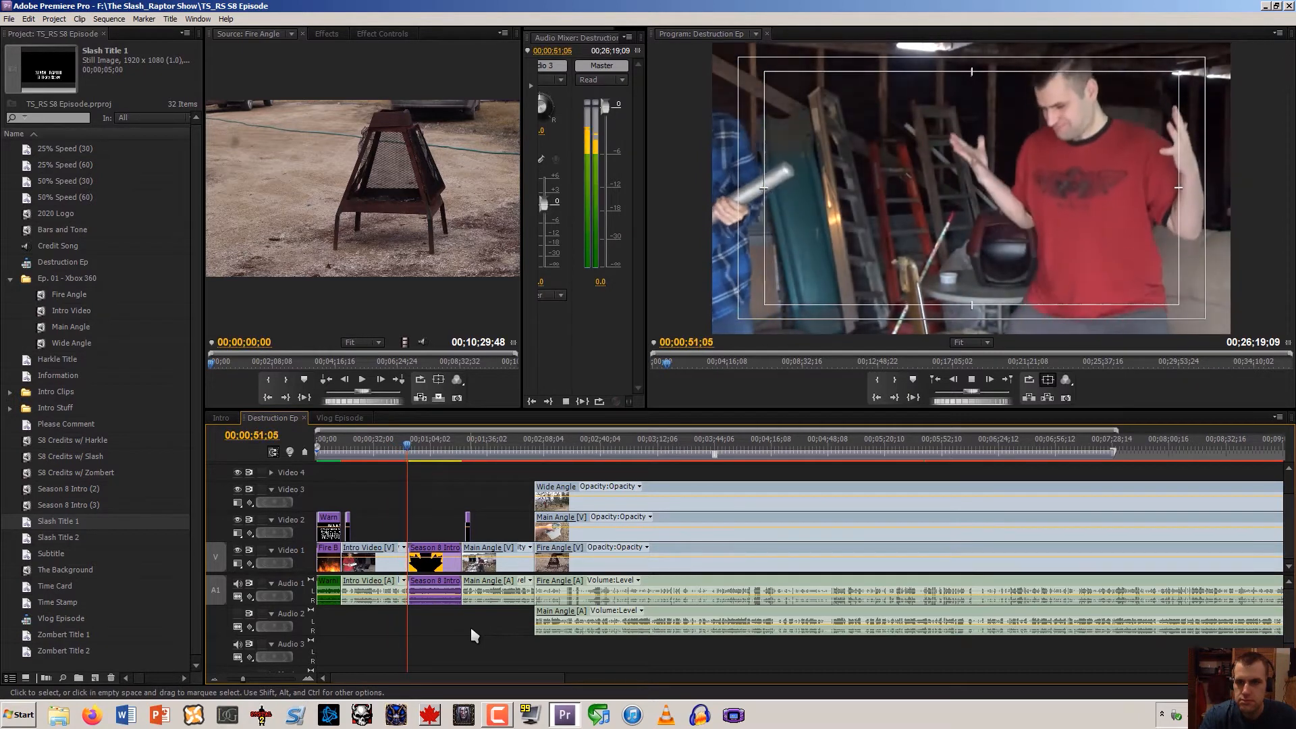
{"action": "key", "text": "space"}
Trim the end of Intro Video back to 00;00;51;18, just before Season 8 Intro (2)
{"action": "left_click", "coordinate": [309, 680]}
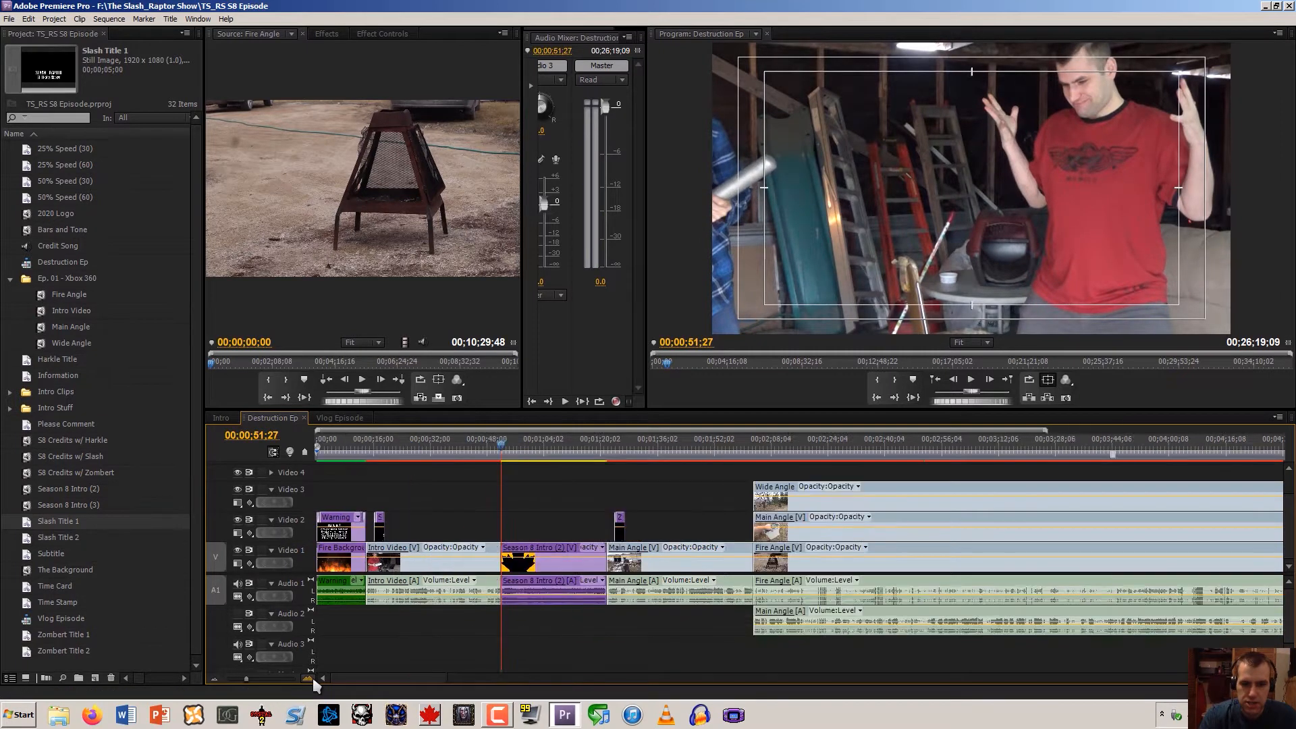
{"action": "left_click", "coordinate": [309, 679]}
{"action": "left_click", "coordinate": [309, 680]}
{"action": "left_click", "coordinate": [309, 679]}
{"action": "left_click", "coordinate": [309, 679]}
{"action": "left_click", "coordinate": [309, 679]}
{"action": "left_click", "coordinate": [309, 680]}
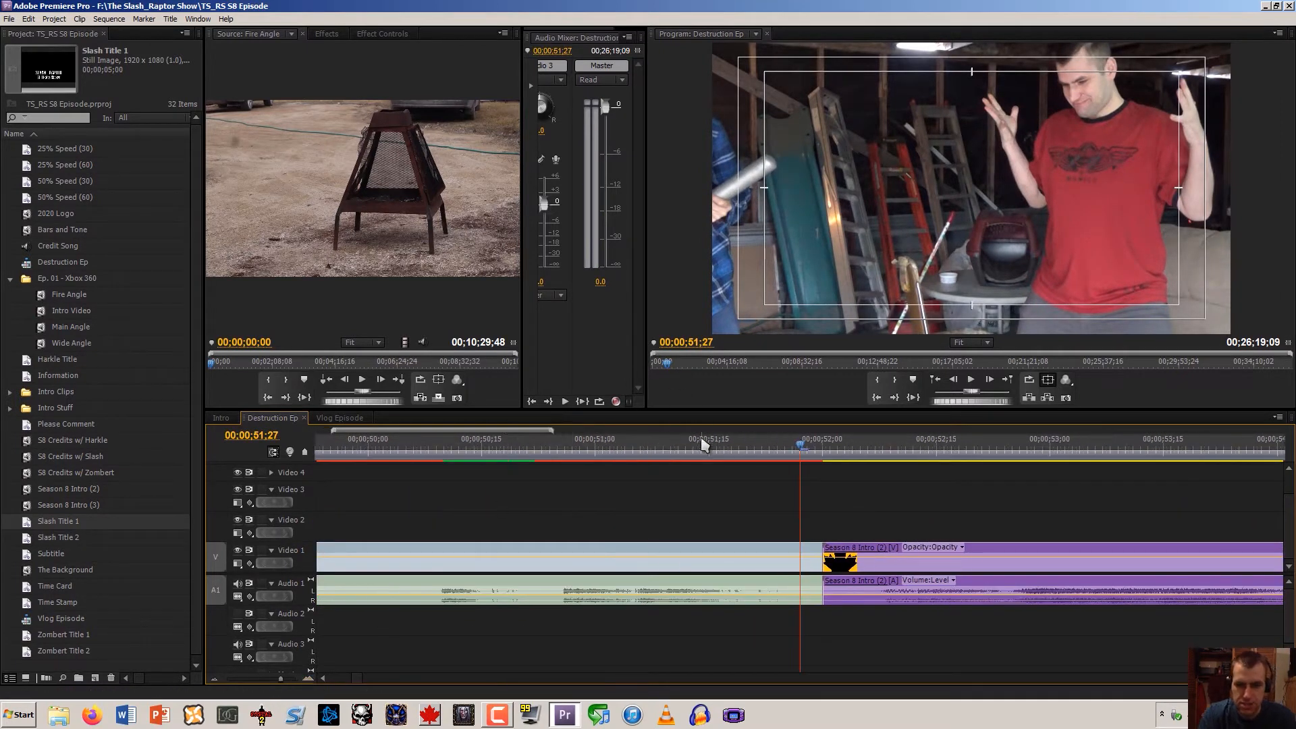
{"action": "key", "text": "Left"}
{"action": "key", "text": "Left"}
{"action": "key", "text": "Left"}
{"action": "key", "text": "Left"}
{"action": "key", "text": "Left"}
{"action": "key", "text": "Left"}
{"action": "key", "text": "Left"}
{"action": "key", "text": "Left"}
{"action": "key", "text": "Left"}
{"action": "key", "text": "Left"}
{"action": "key", "text": "Left"}
{"action": "key", "text": "Left"}
{"action": "key", "text": "Left"}
{"action": "key", "text": "Left"}
{"action": "key", "text": "Left"}
{"action": "key", "text": "Left"}
{"action": "key", "text": "Left"}
{"action": "key", "text": "Left"}
{"action": "key", "text": "Left"}
{"action": "key", "text": "Left"}
{"action": "key", "text": "Left"}
{"action": "key", "text": "Left"}
{"action": "key", "text": "space"}
{"action": "key", "text": "space"}
{"action": "left_click_drag", "start_coordinate": [823, 565], "coordinate": [733, 575]}
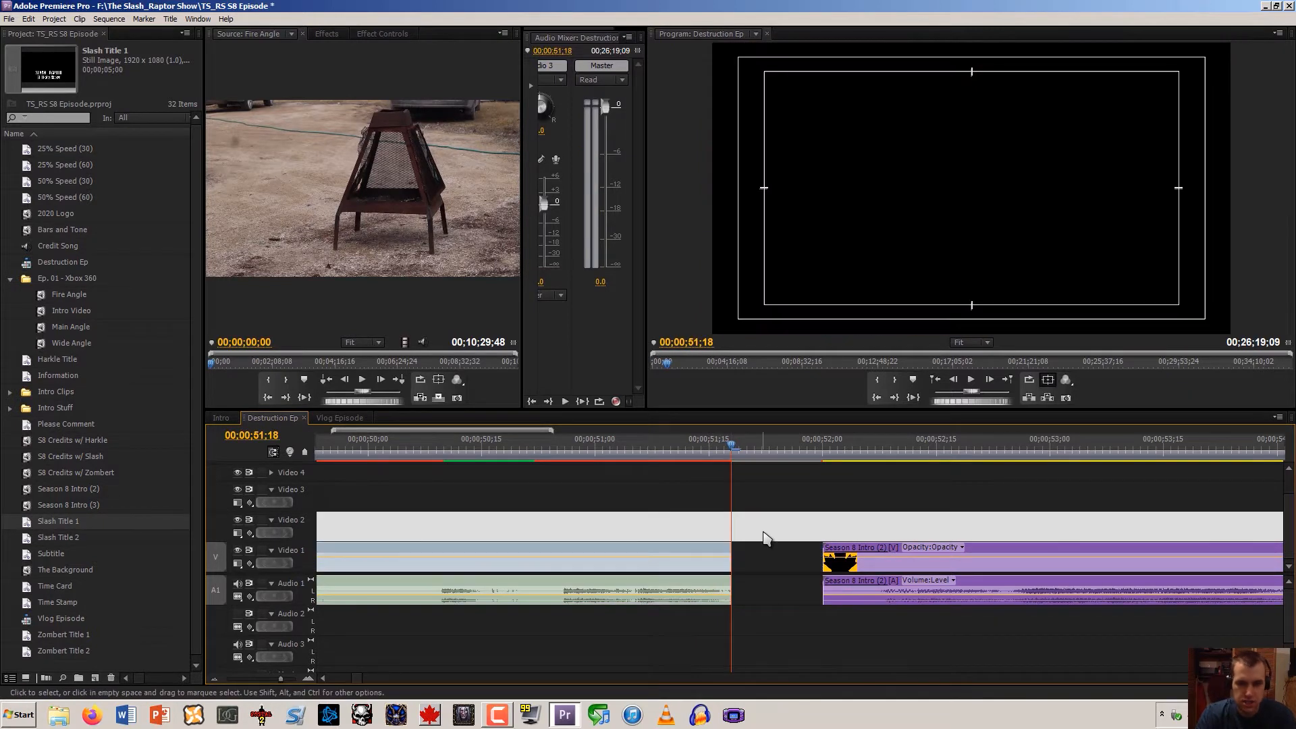
Select all clips after the gap and shift them earlier so Season 8 Intro (2) starts at 00;00;51;18
{"action": "left_click", "coordinate": [763, 533]}
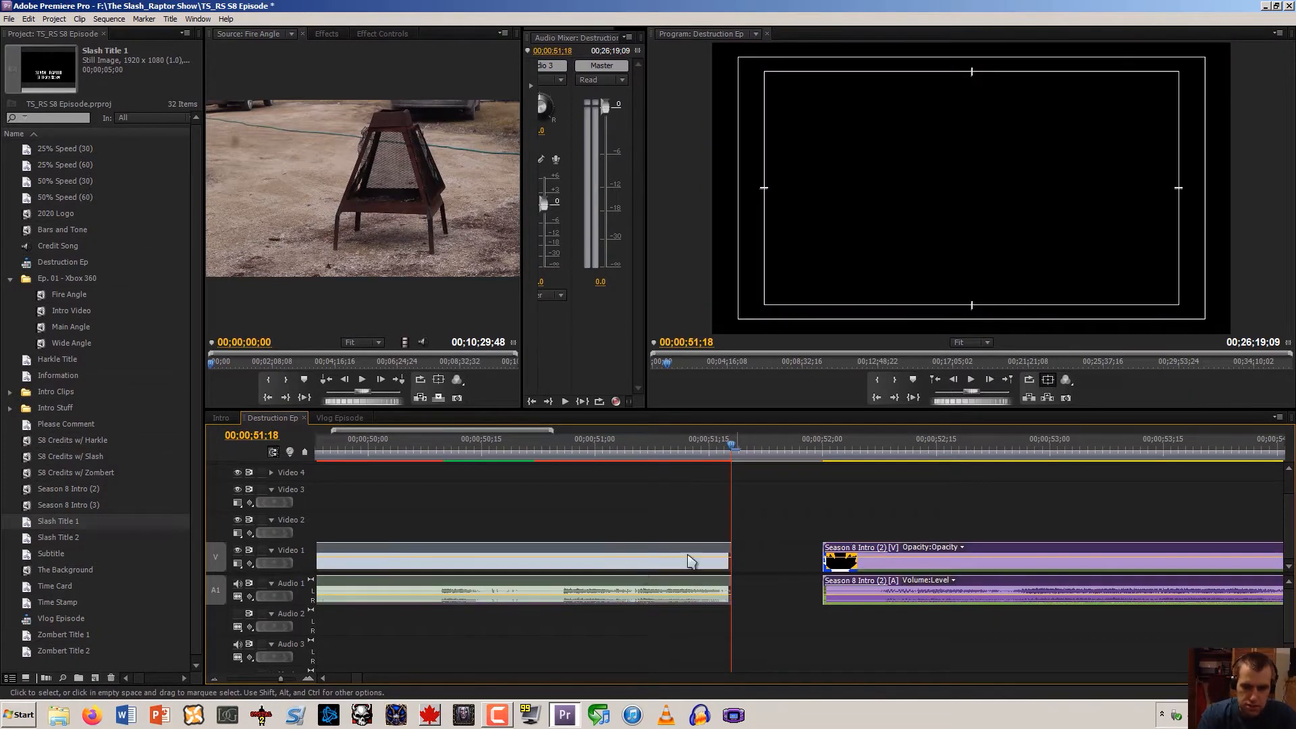
{"action": "left_click", "coordinate": [216, 679]}
{"action": "left_click", "coordinate": [215, 679]}
{"action": "left_click", "coordinate": [215, 679]}
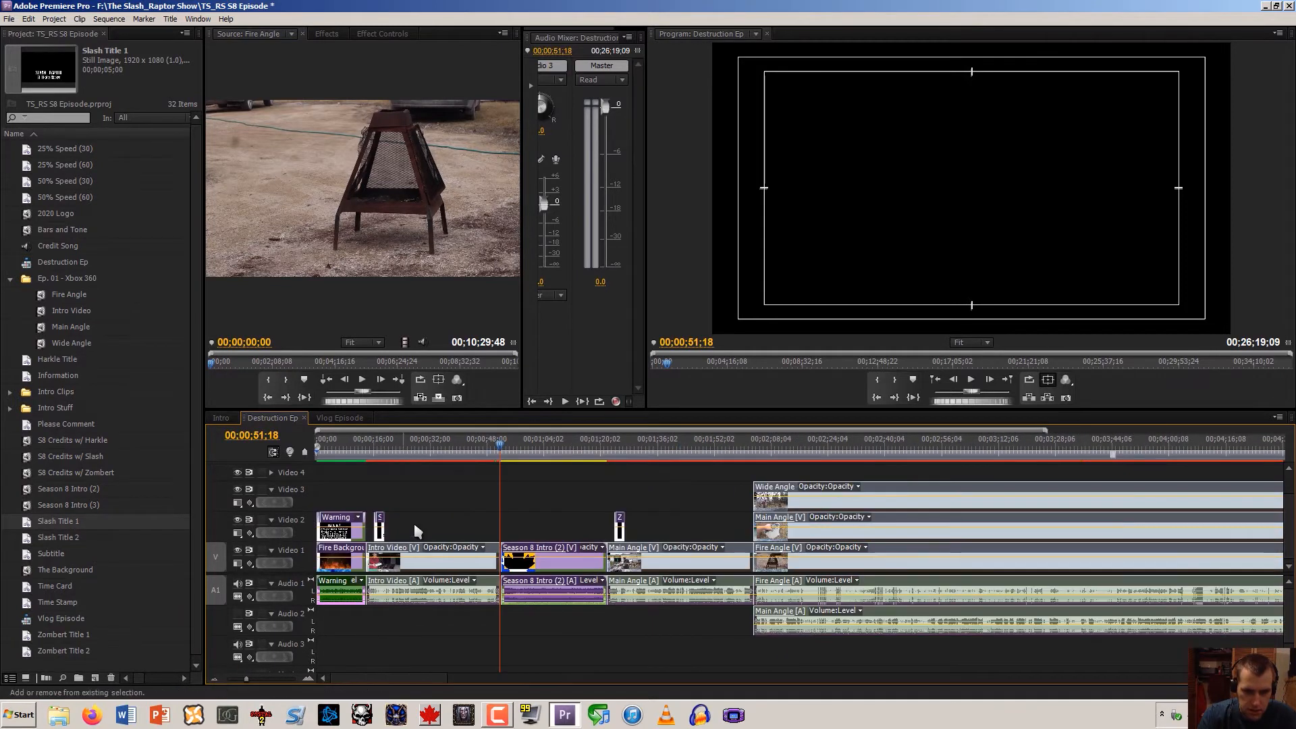
{"action": "left_click", "coordinate": [403, 566], "text": "shift"}
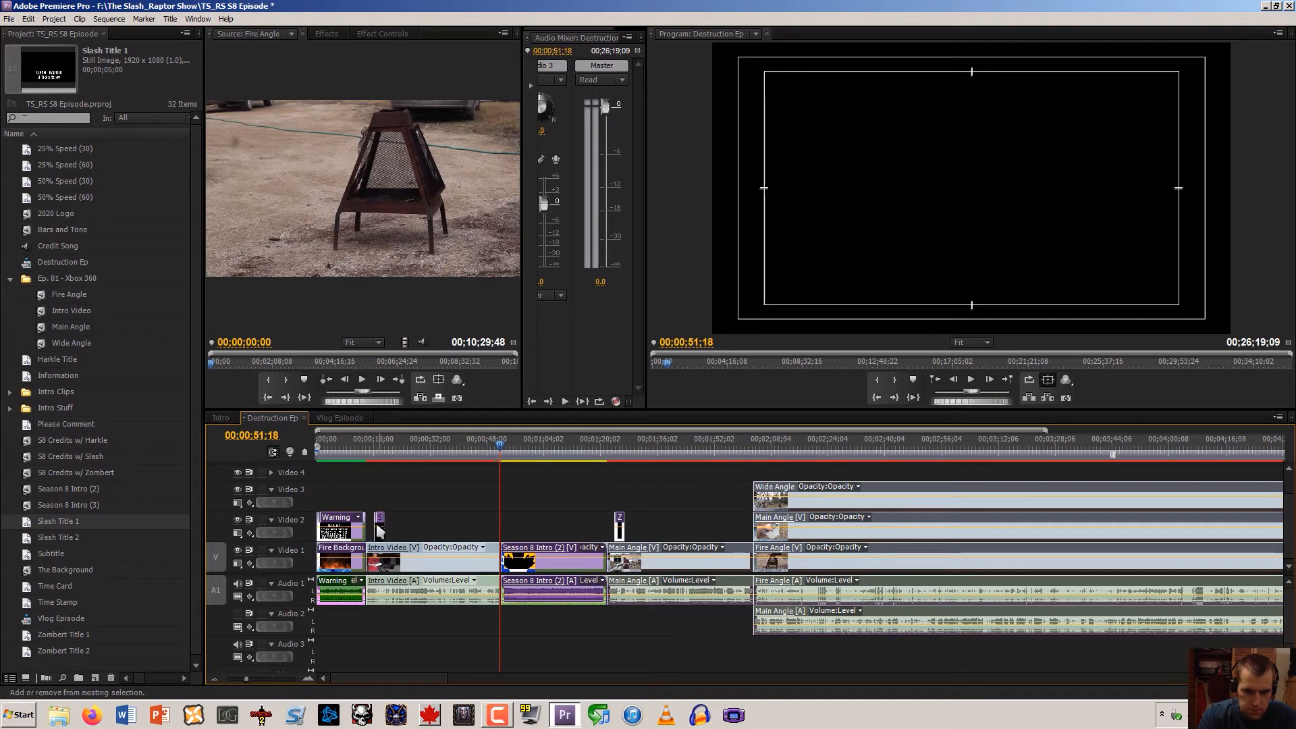
{"action": "left_click", "coordinate": [347, 529]}
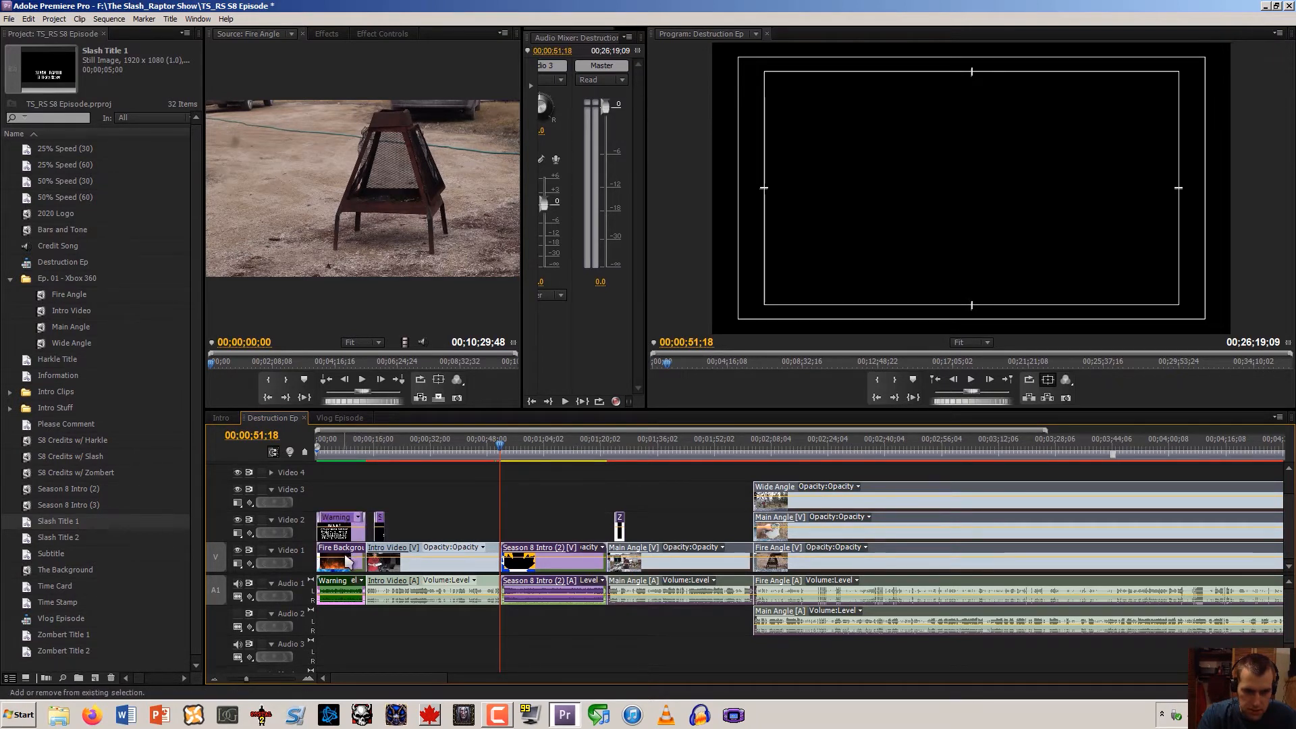
{"action": "left_click", "coordinate": [308, 679]}
{"action": "left_click", "coordinate": [308, 678]}
{"action": "left_click_drag", "start_coordinate": [870, 567], "coordinate": [821, 574]}
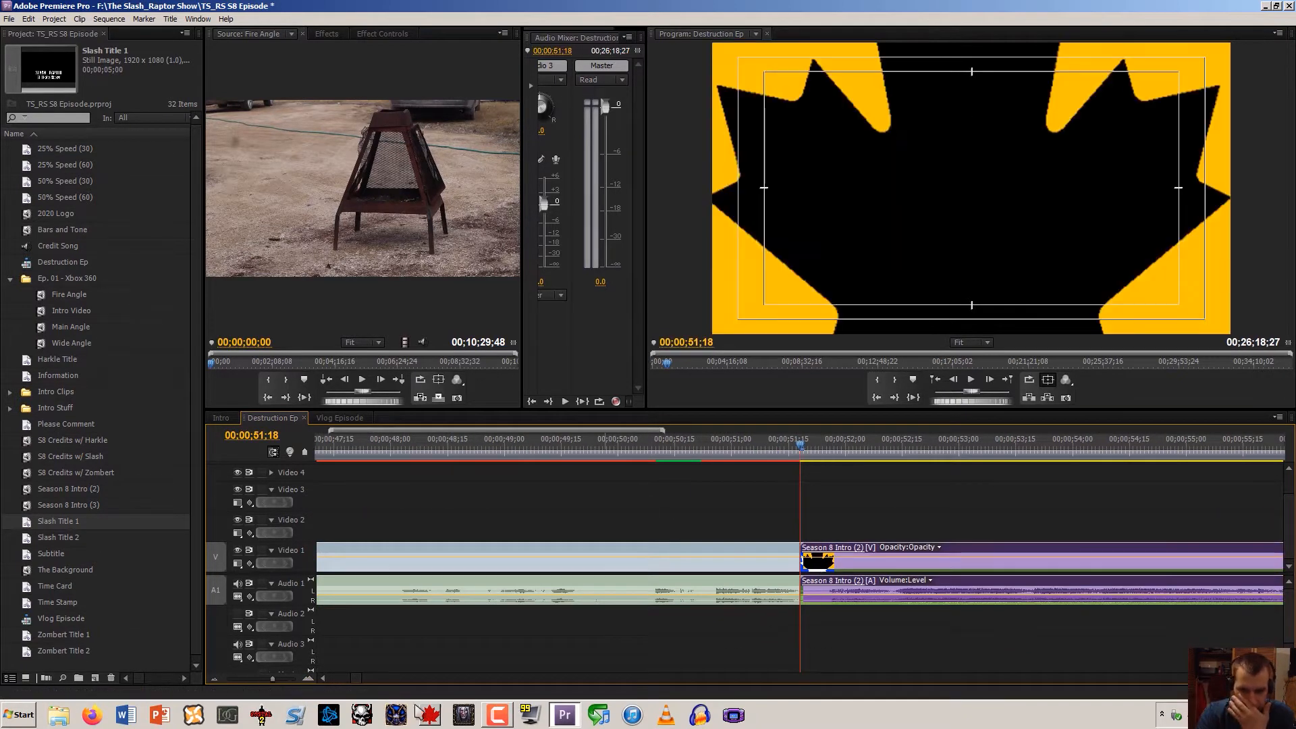
{"action": "left_click", "coordinate": [214, 678]}
{"action": "key", "text": "minus"}
{"action": "key", "text": "minus"}
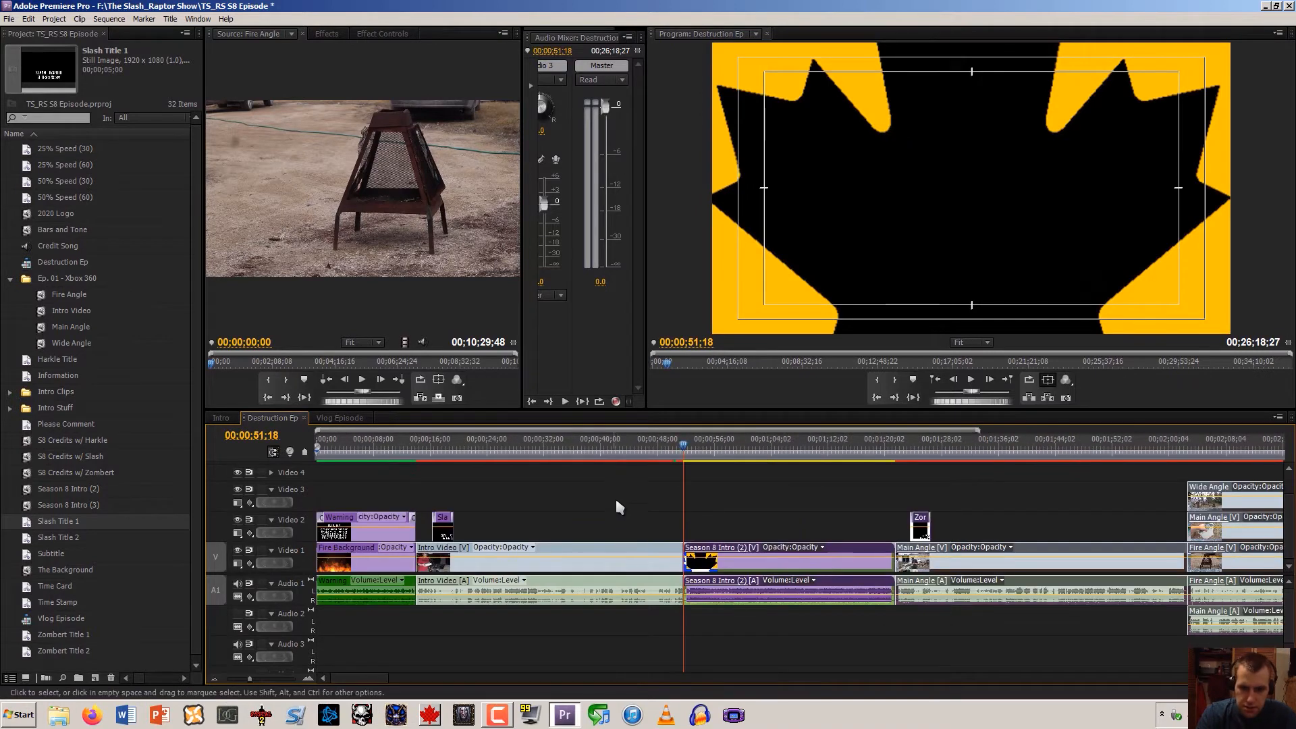
Play the join between Intro Video and Season 8 Intro (2), and review the intro and the Main Angle footage following it
{"action": "left_click", "coordinate": [631, 451]}
{"action": "key", "text": "space"}
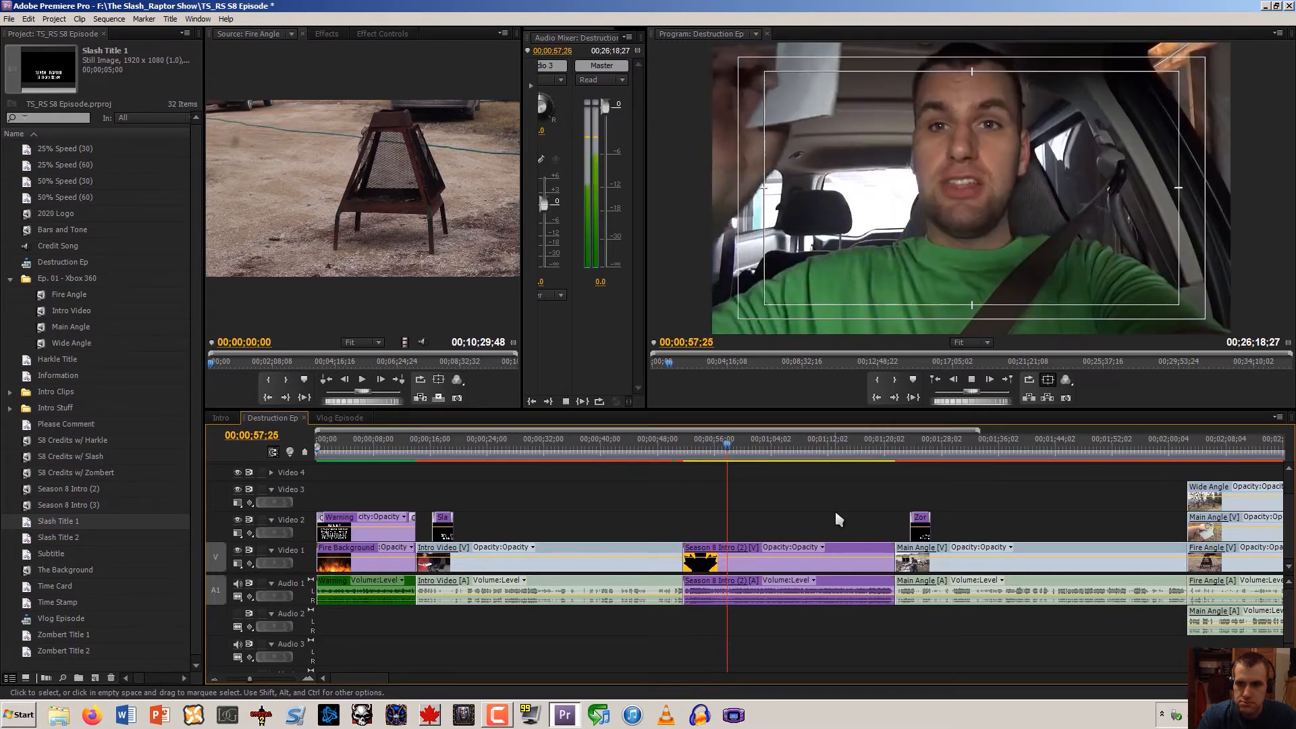
{"action": "left_click", "coordinate": [728, 447]}
{"action": "left_click", "coordinate": [721, 448]}
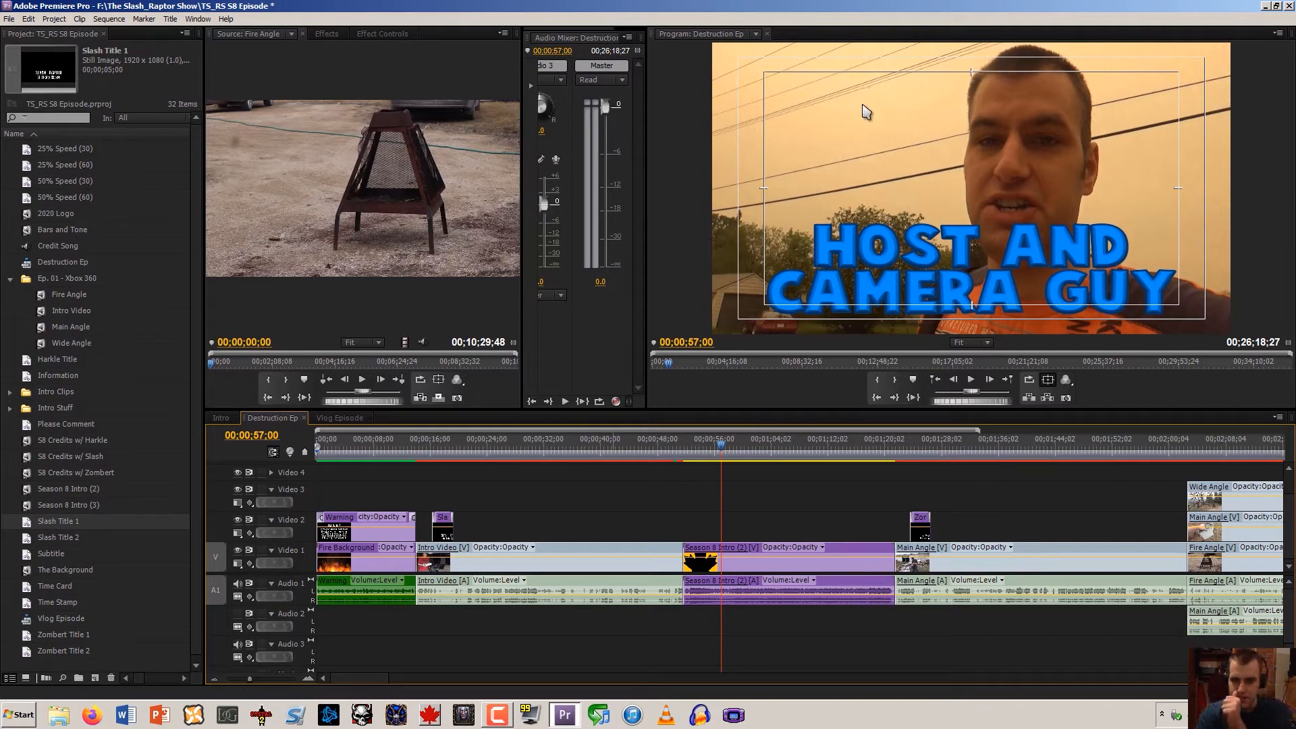
{"action": "left_click_drag", "start_coordinate": [721, 453], "coordinate": [774, 423]}
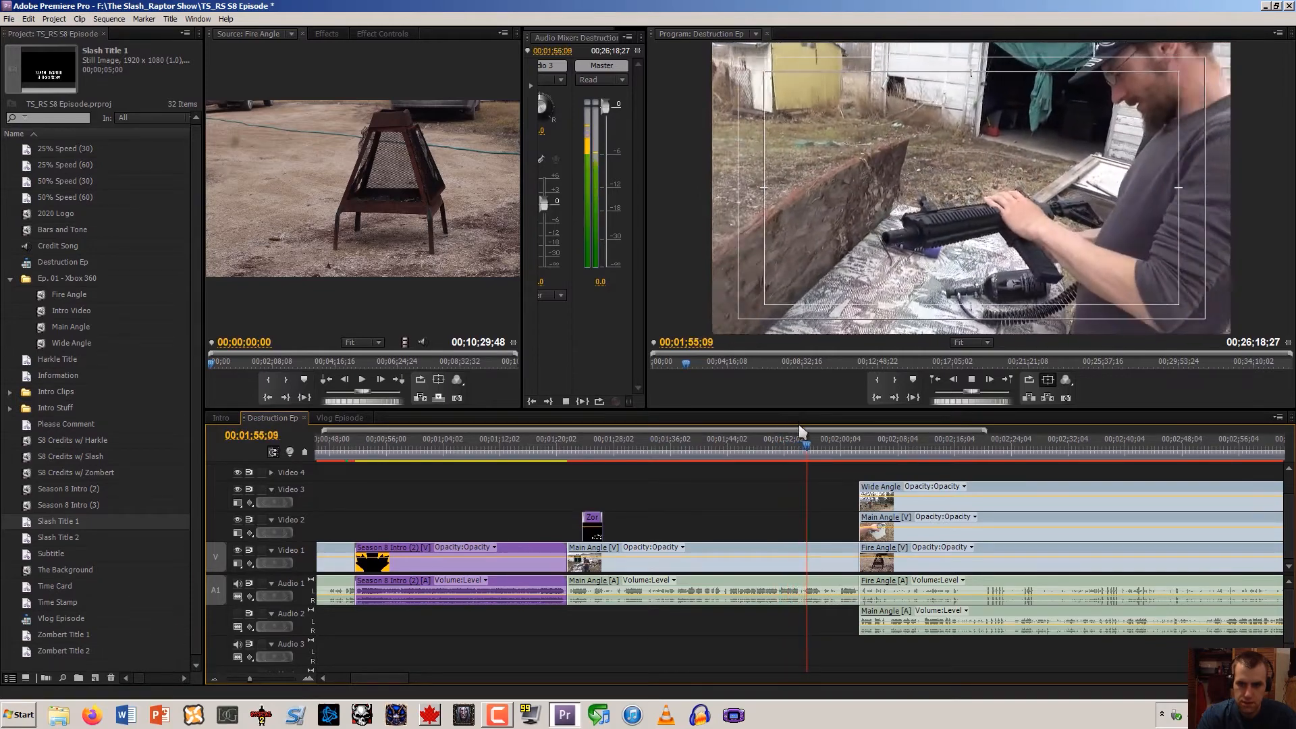
Set the playhead to 00;01;49;19 and extend the start of Wide Angle on Video 3 earlier by 00;01;05;27
{"action": "left_click_drag", "start_coordinate": [814, 447], "coordinate": [767, 459]}
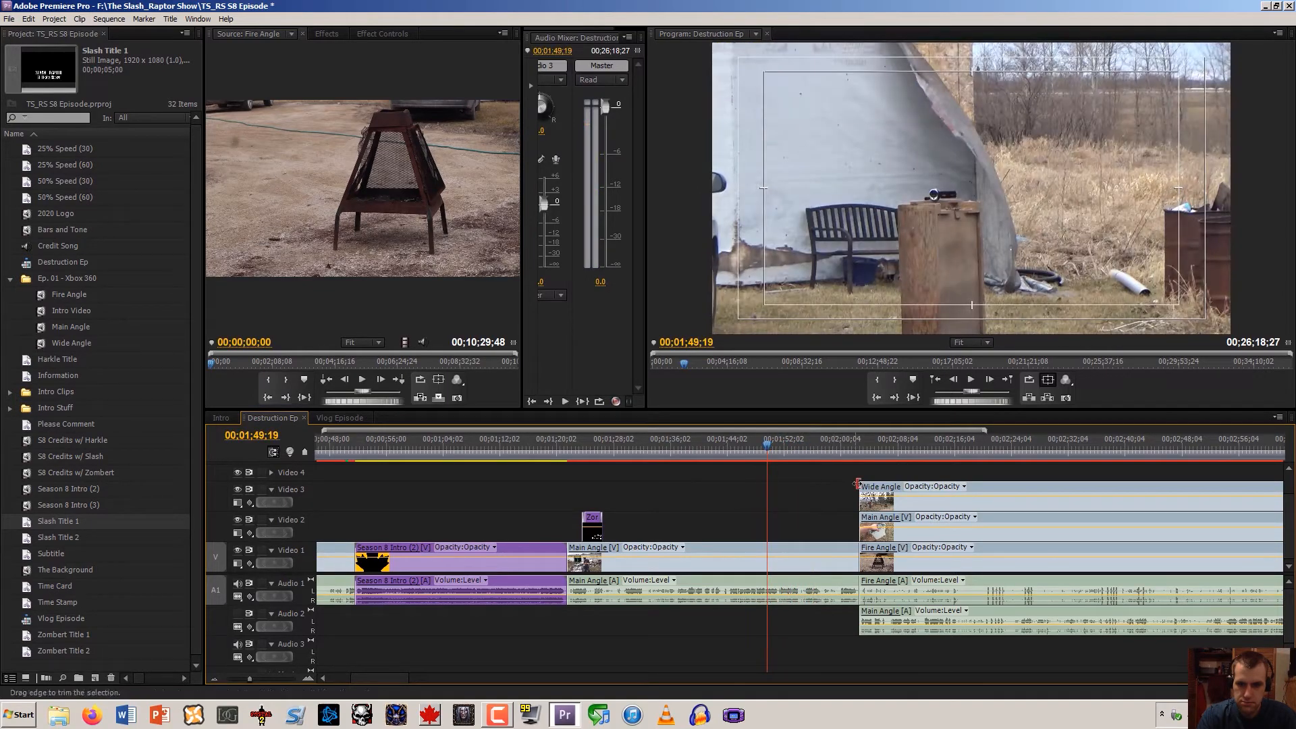
{"action": "left_click_drag", "start_coordinate": [845, 483], "coordinate": [749, 483]}
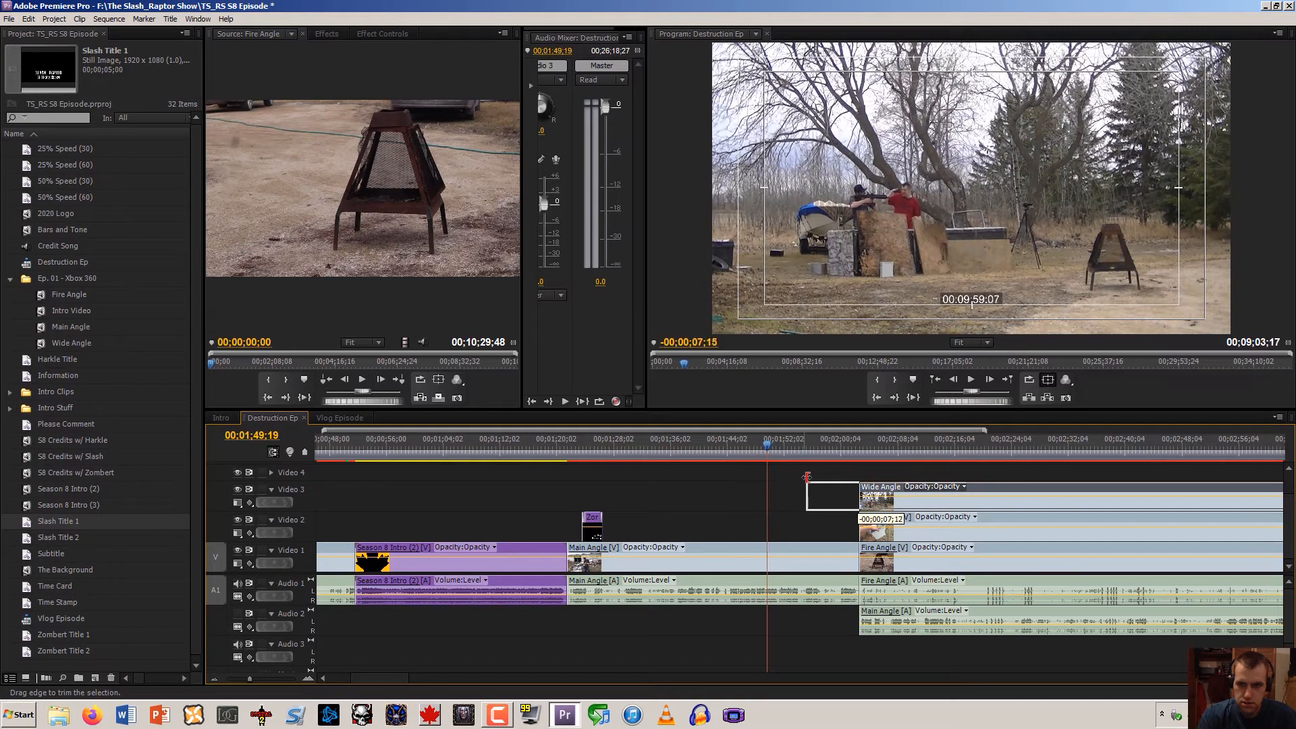
{"action": "left_click_drag", "start_coordinate": [838, 465], "coordinate": [764, 463]}
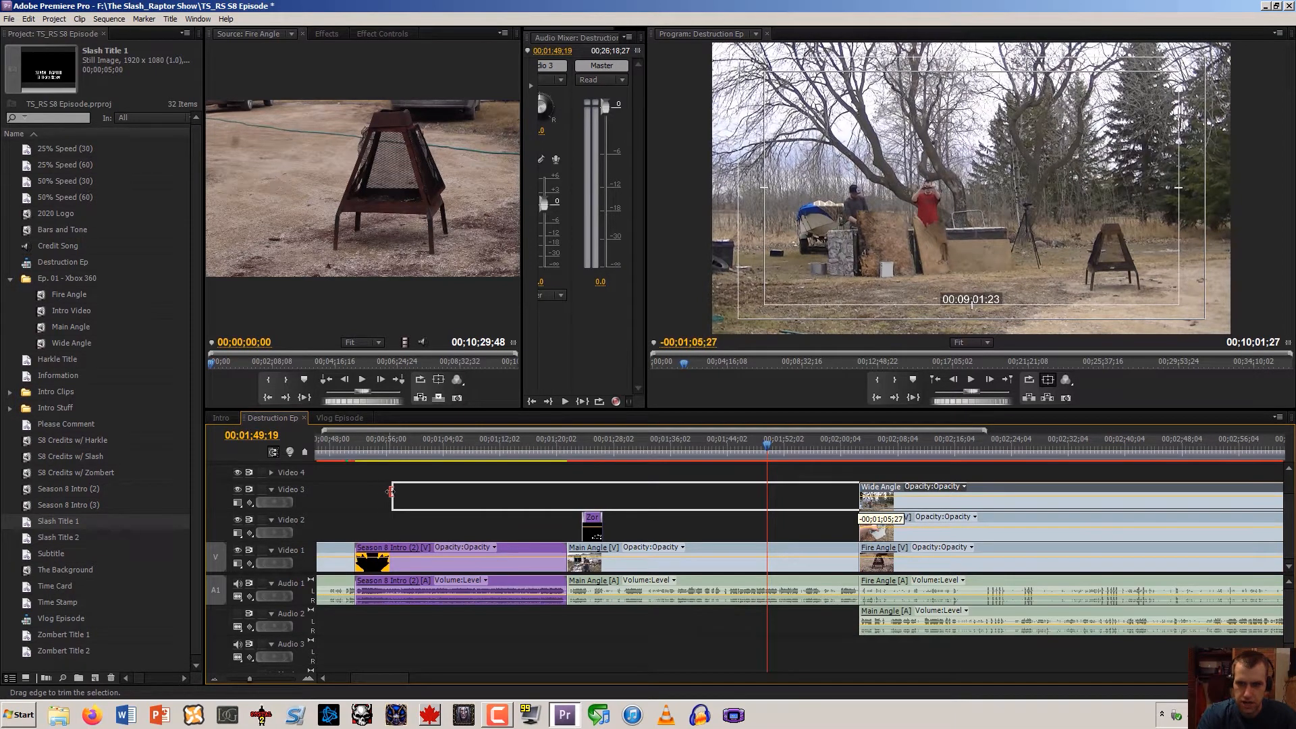
{"action": "left_click_drag", "start_coordinate": [391, 492], "coordinate": [391, 491]}
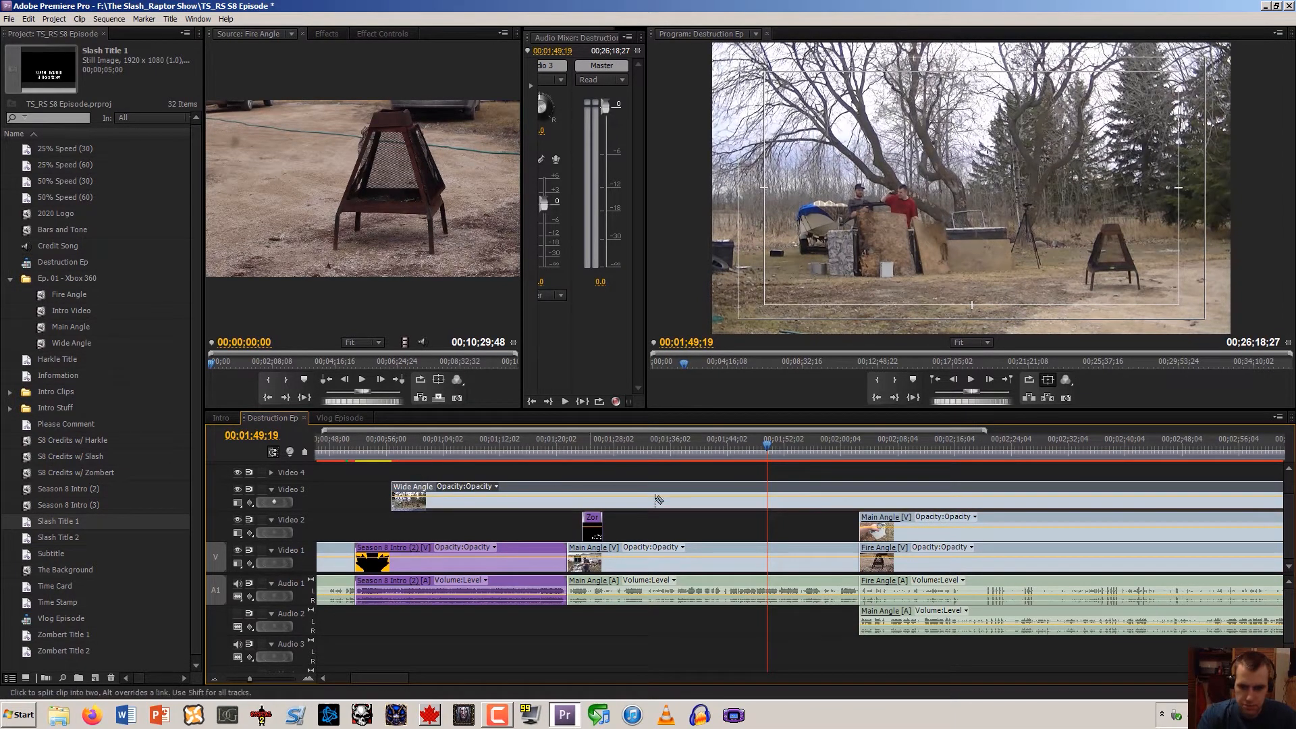
Split Wide Angle at 00;01;49;19 and trim the second piece's start back to align with Main Angle on Video 2
{"action": "key", "text": "ctrl+k"}
{"action": "left_click_drag", "start_coordinate": [771, 501], "coordinate": [860, 501]}
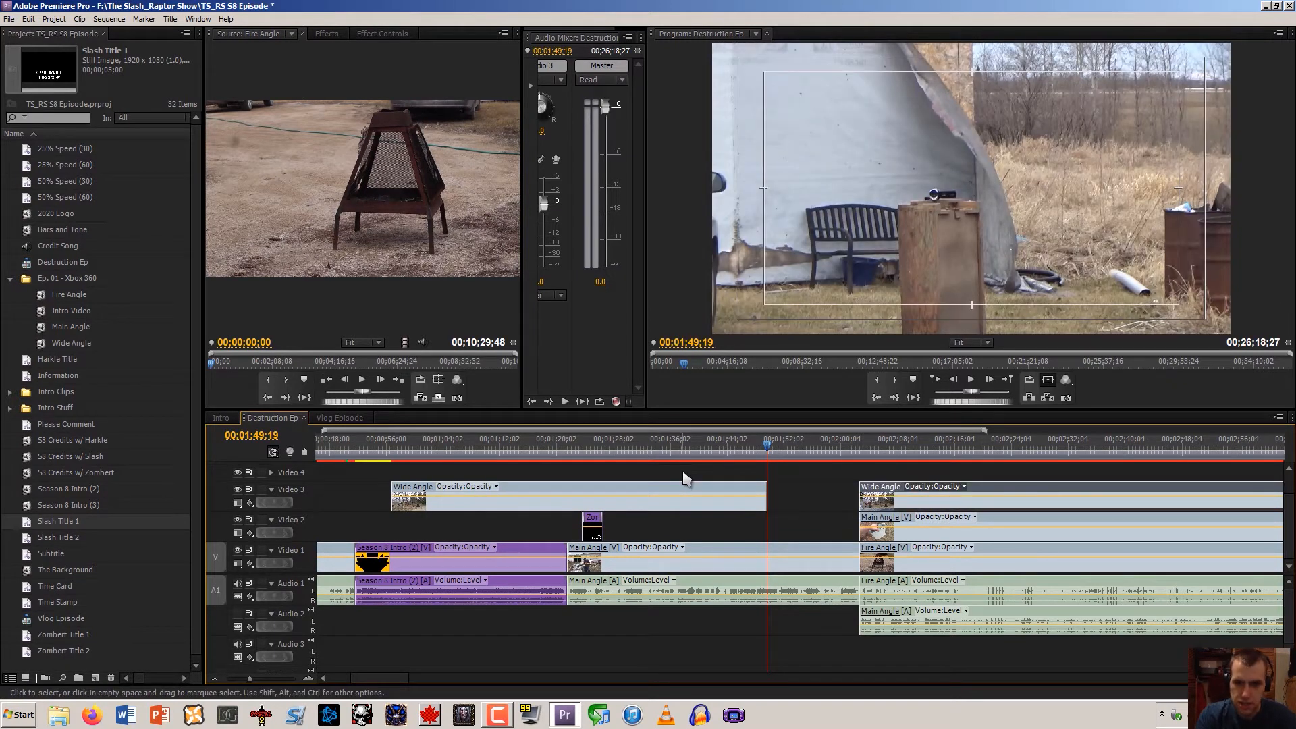
Cut Wide Angle on Video 3 down to 00;00;56;19 through 00;00;58;29 and move the short clip to about 00;01;50
{"action": "left_click", "coordinate": [392, 453]}
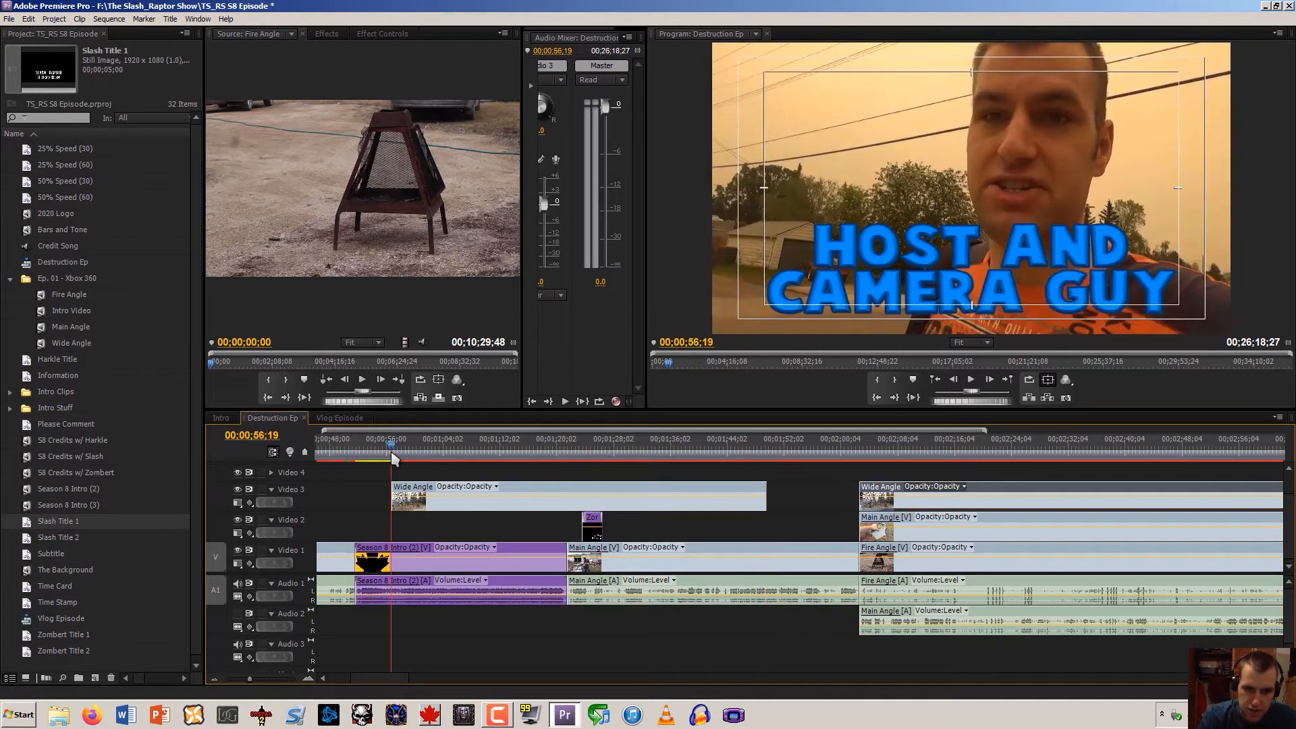
{"action": "key", "text": "Right"}
{"action": "key", "text": "Right"}
{"action": "key", "text": "Right"}
{"action": "key", "text": "Right"}
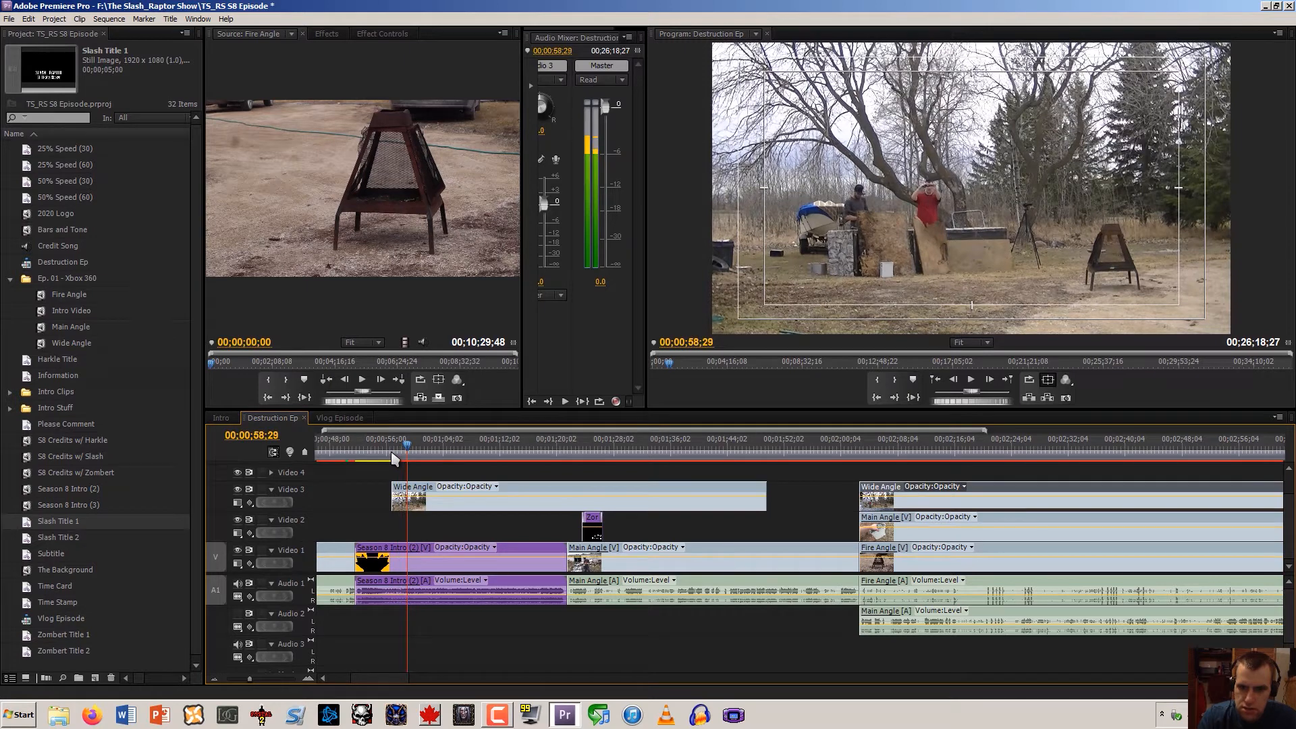
{"action": "mouse_move", "coordinate": [766, 499]}
{"action": "left_mouse_down"}
{"action": "mouse_move", "coordinate": [401, 491]}
{"action": "mouse_move", "coordinate": [785, 495]}
{"action": "left_mouse_up"}
{"action": "left_click", "coordinate": [653, 454]}
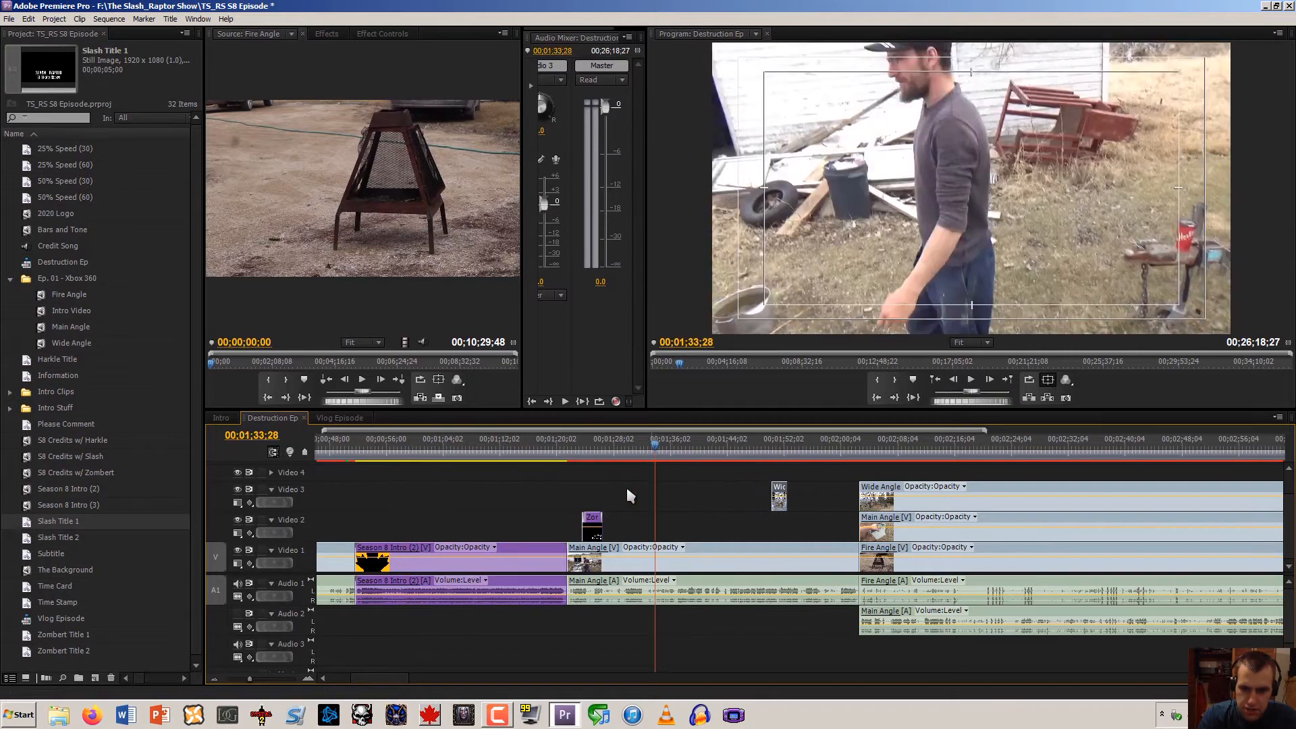
Move the short Wide Angle clip onto Video 2 starting at 00;01;47;08 and play it against Main Angle
{"action": "left_click", "coordinate": [308, 675]}
{"action": "left_click_drag", "start_coordinate": [627, 453], "coordinate": [1105, 311]}
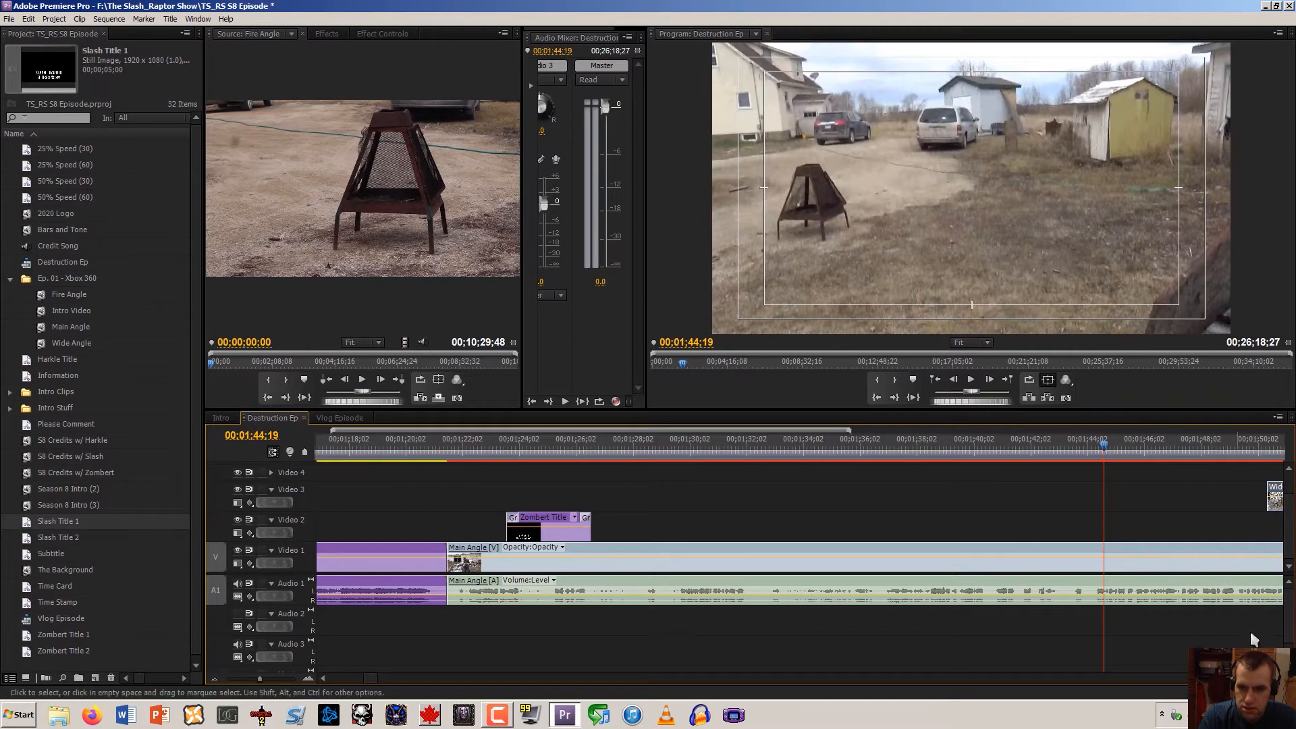
{"action": "scroll", "coordinate": [797, 540], "scroll_direction": "down", "scroll_amount": 5}
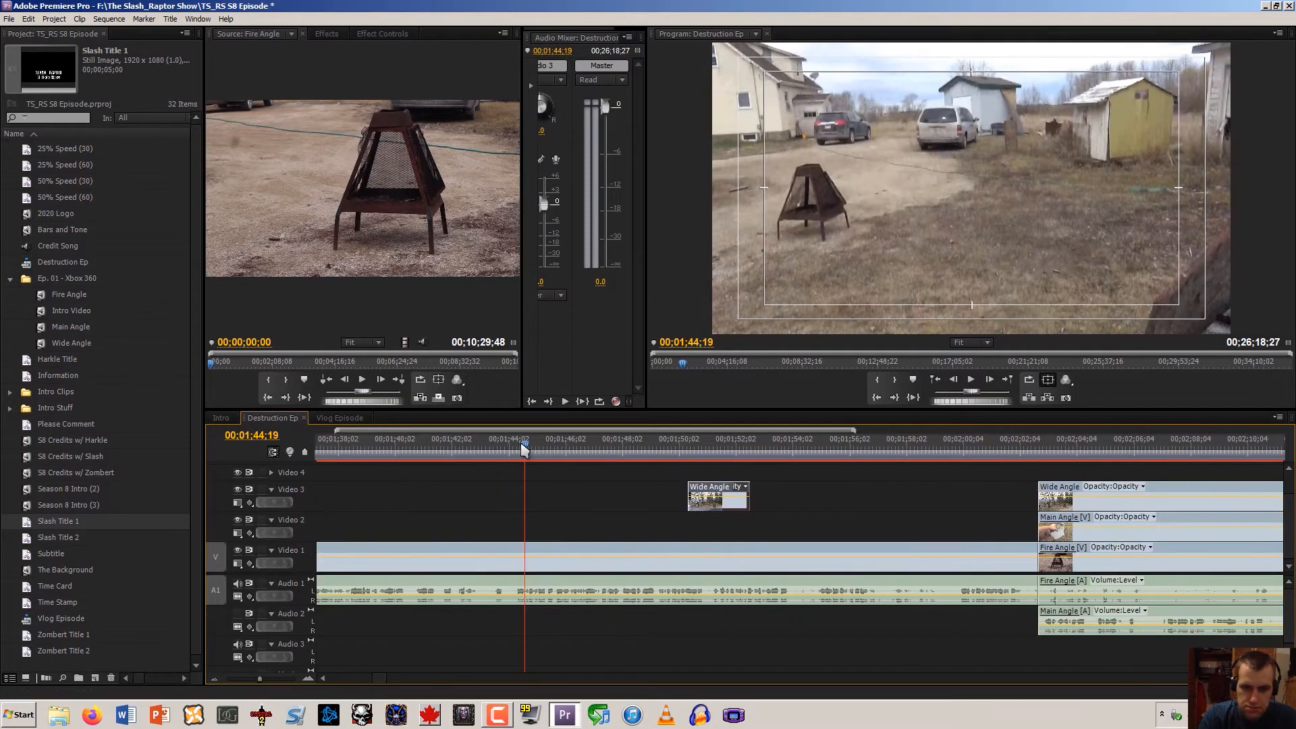
{"action": "key", "text": "space"}
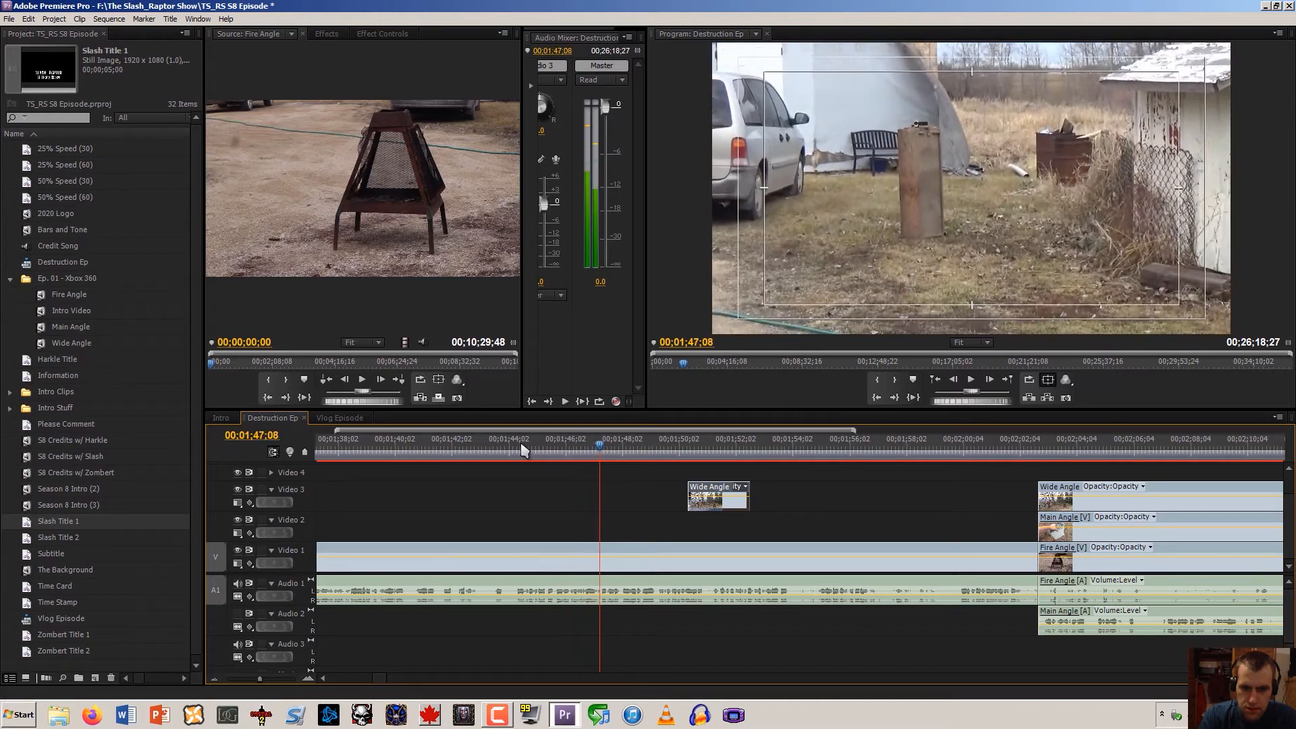
{"action": "left_click_drag", "start_coordinate": [729, 503], "coordinate": [641, 533]}
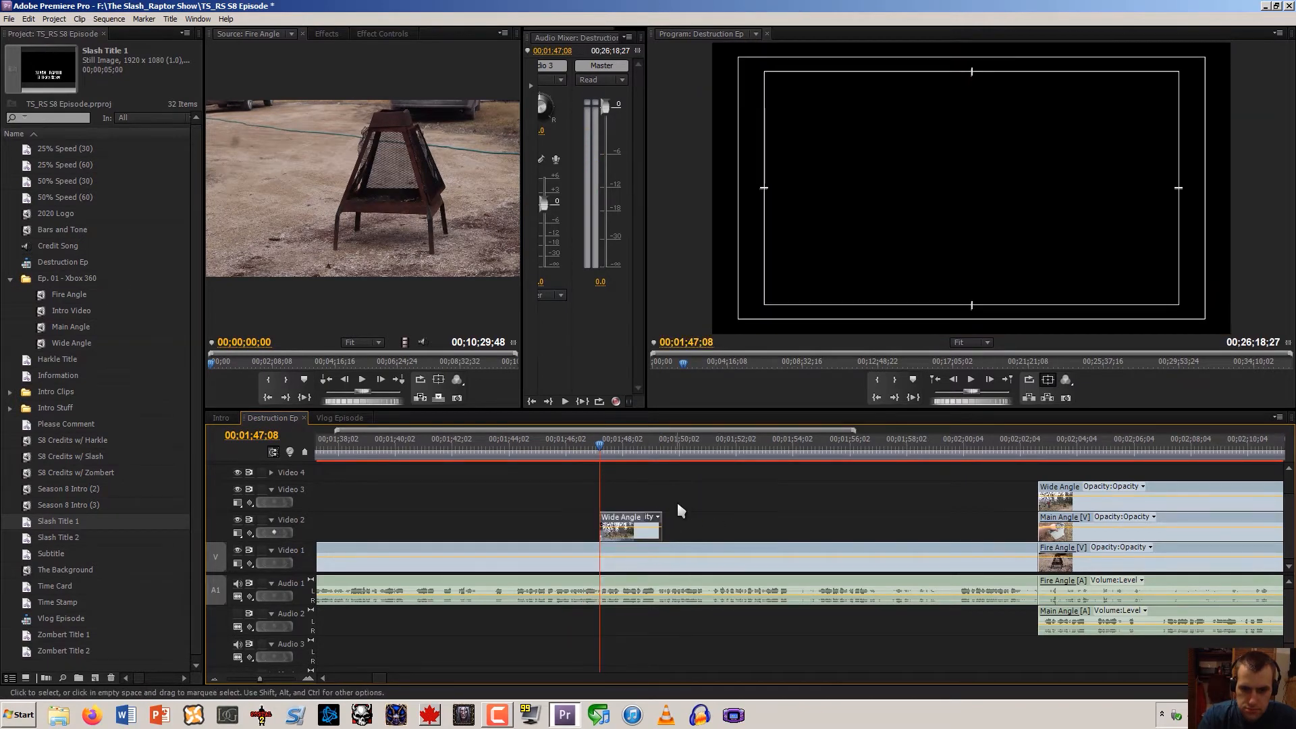
{"action": "key", "text": "space"}
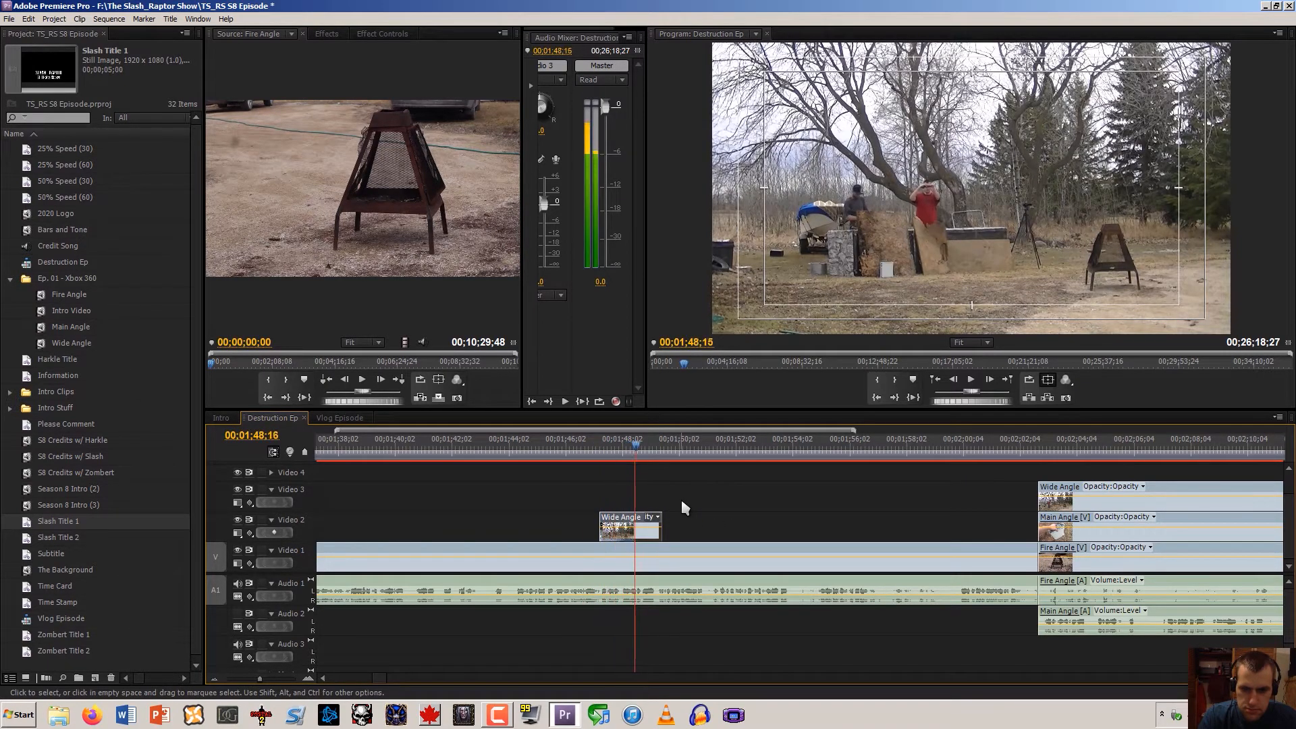
Shorten the end of Wide Angle, try placing it over Main Angle on Video 1, and undo that placement
{"action": "left_click_drag", "start_coordinate": [662, 536], "coordinate": [641, 556]}
{"action": "left_click", "coordinate": [679, 501]}
{"action": "left_click_drag", "start_coordinate": [657, 446], "coordinate": [598, 466]}
{"action": "key", "text": "space"}
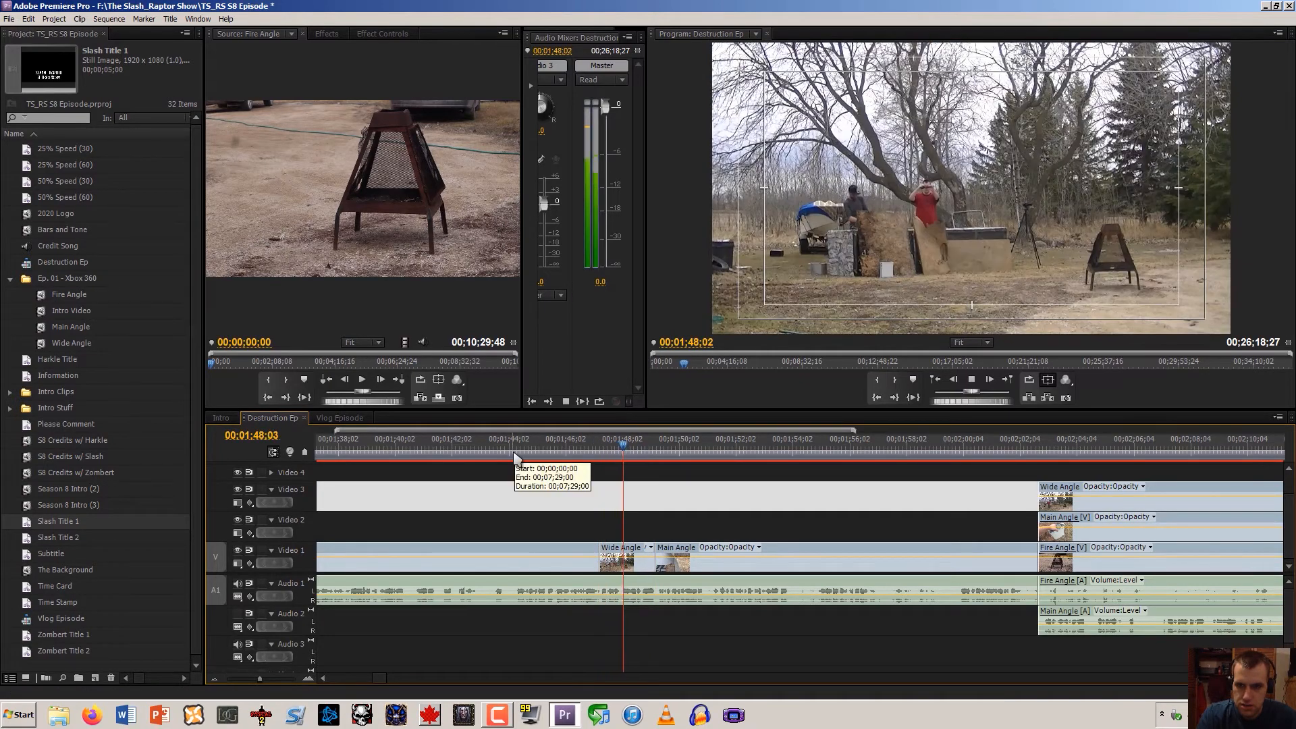
{"action": "key", "text": "space"}
{"action": "key", "text": "ctrl+z"}
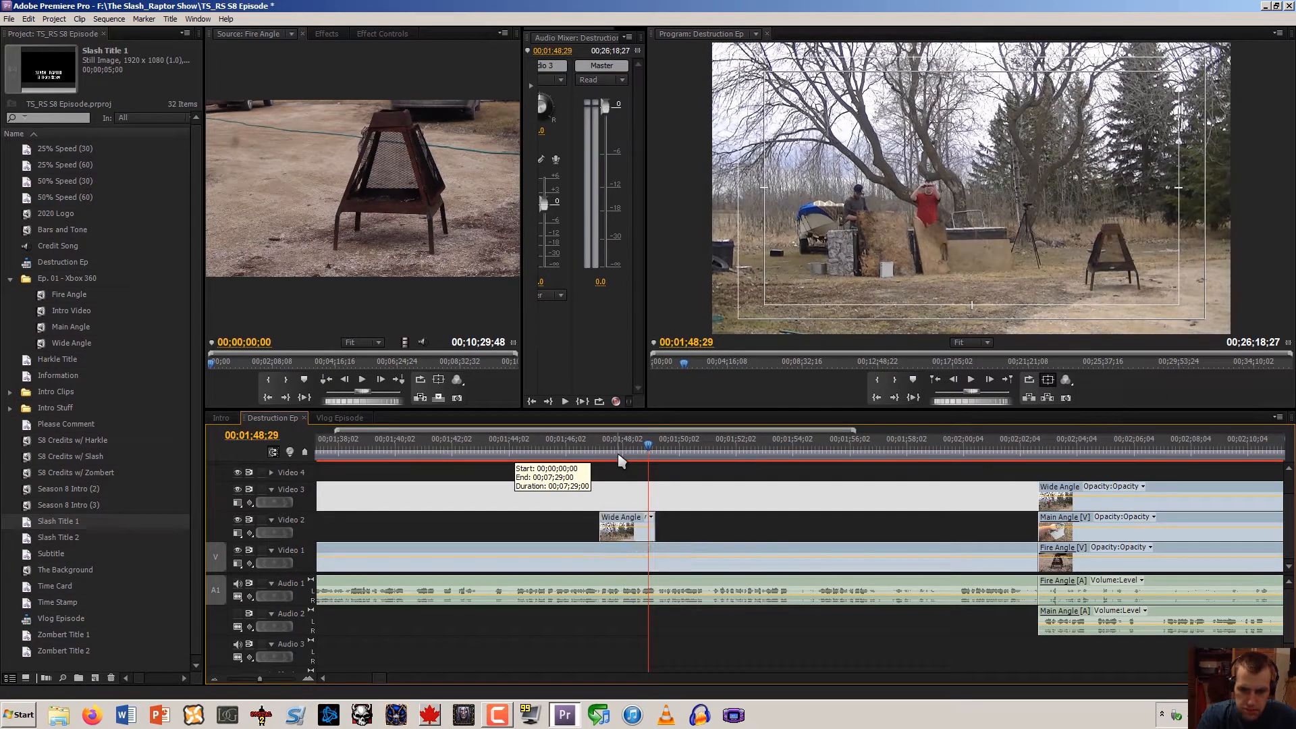
Hide Video 2, locate the cut point at 00;01;48;02 in Main Angle, and move the short Wide Angle clip to start there
{"action": "left_click", "coordinate": [599, 453]}
{"action": "left_click", "coordinate": [606, 454]}
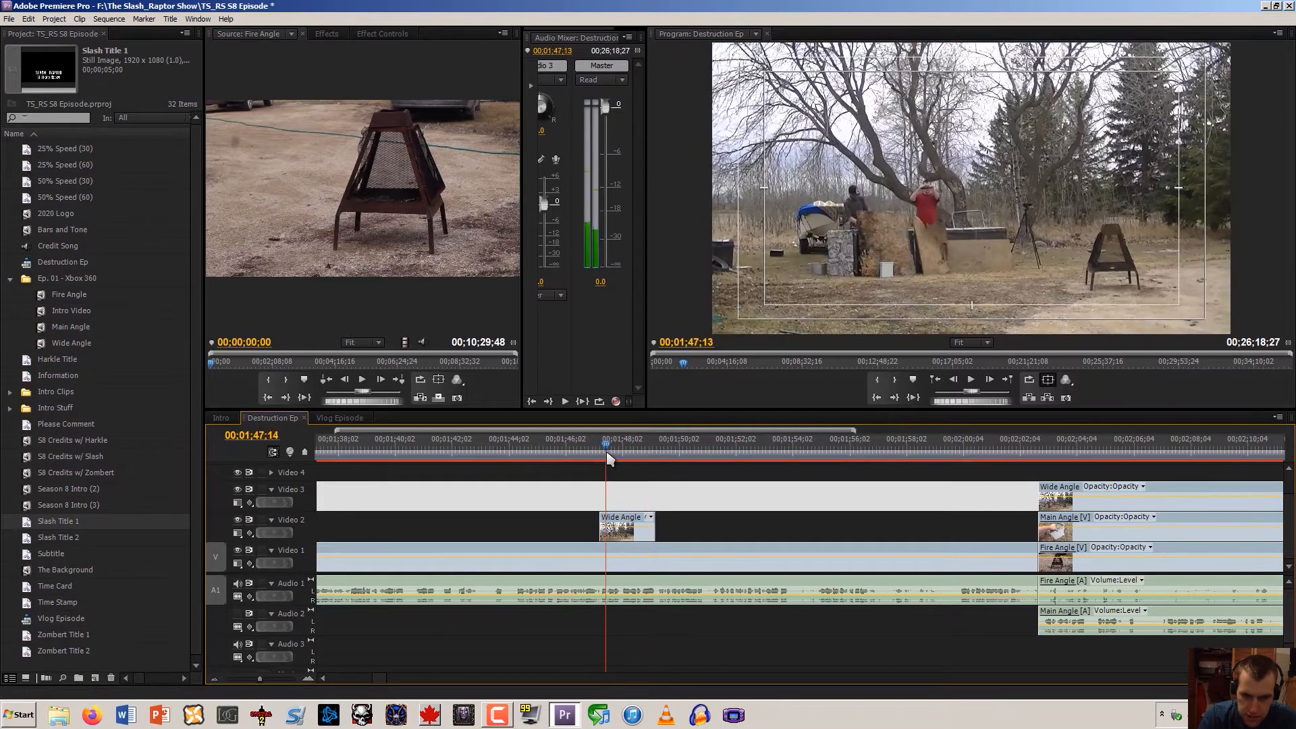
{"action": "left_click", "coordinate": [238, 520]}
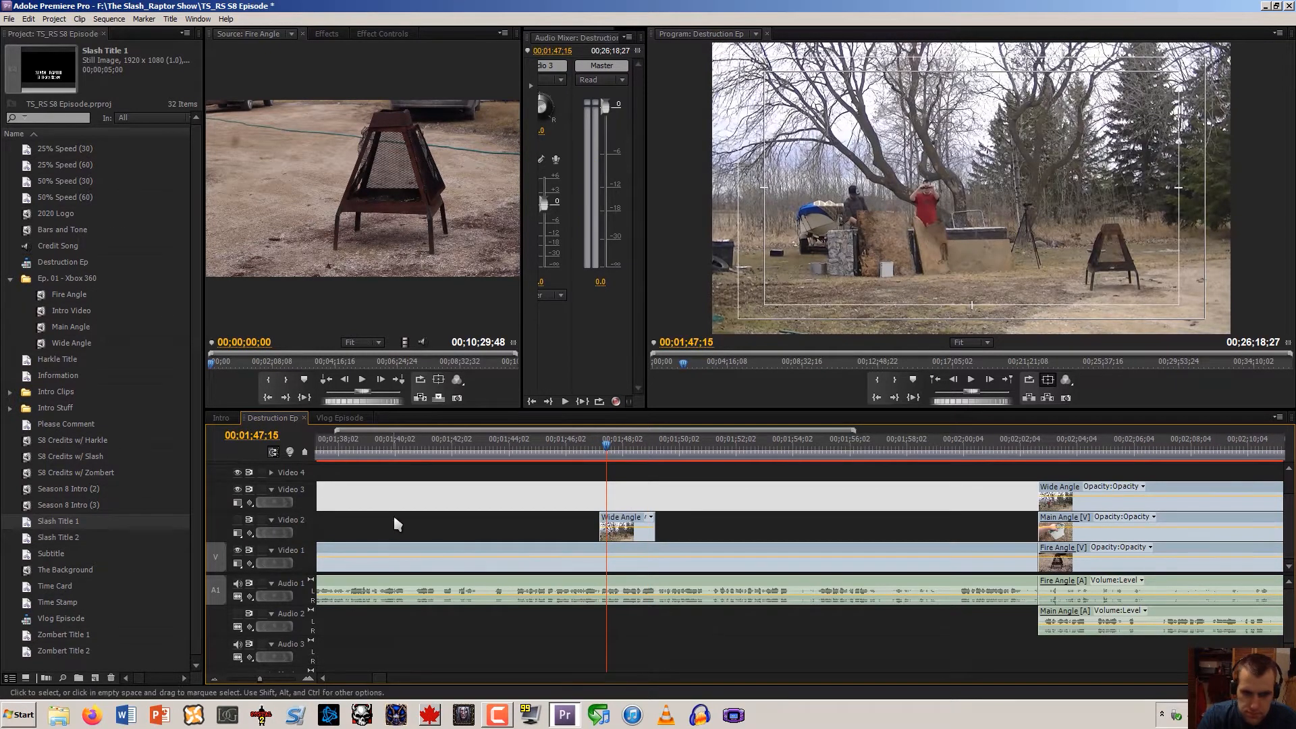
{"action": "key", "text": "space"}
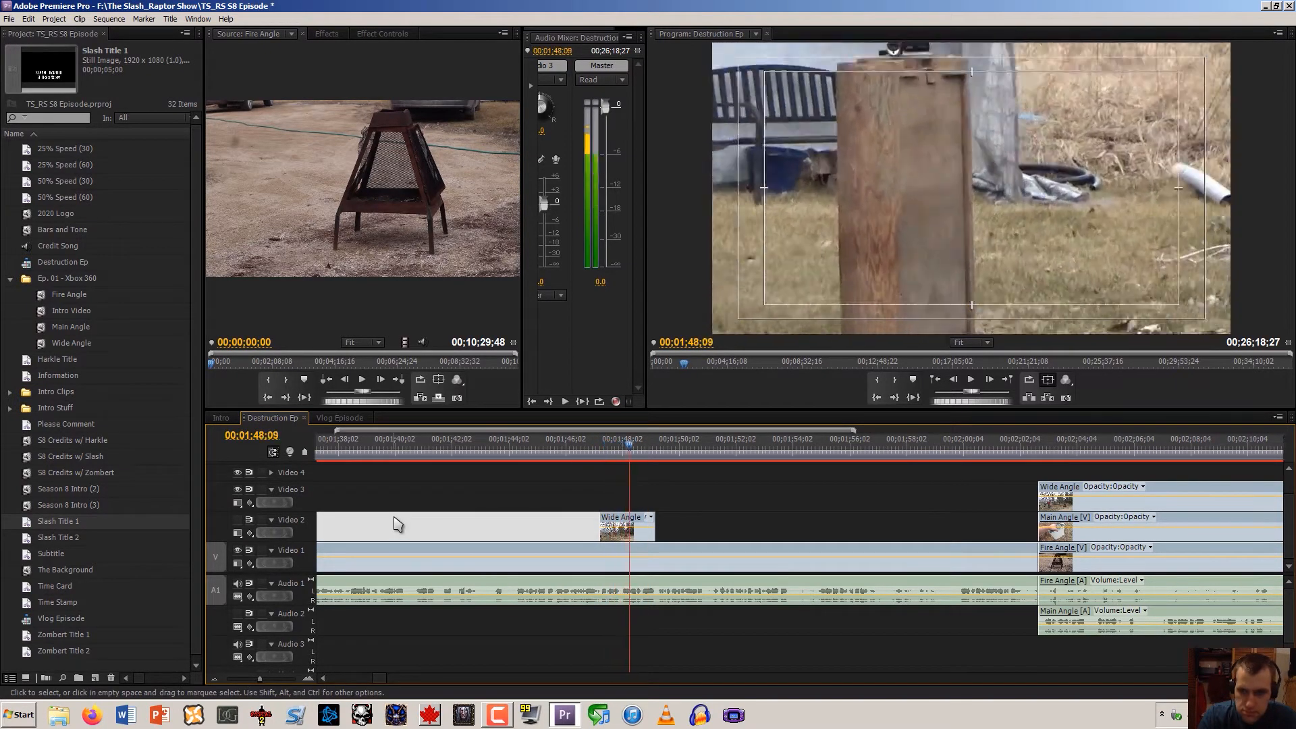
{"action": "key", "text": "Left"}
{"action": "key", "text": "Left"}
{"action": "key", "text": "Left"}
{"action": "key", "text": "Left"}
{"action": "key", "text": "Left"}
{"action": "key", "text": "Left"}
{"action": "key", "text": "Left"}
{"action": "key", "text": "Left"}
{"action": "key", "text": "Left"}
{"action": "key", "text": "Left"}
{"action": "key", "text": "Left"}
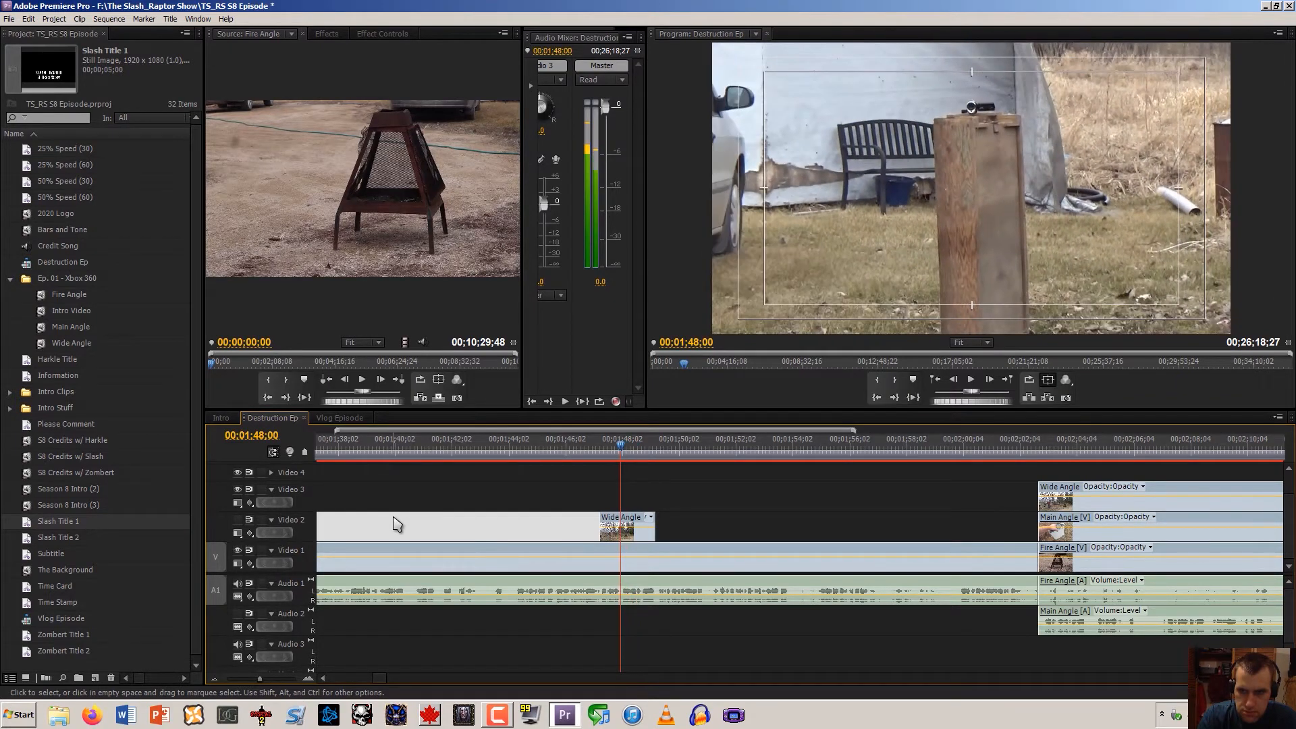
{"action": "key", "text": "Right"}
{"action": "key", "text": "Right"}
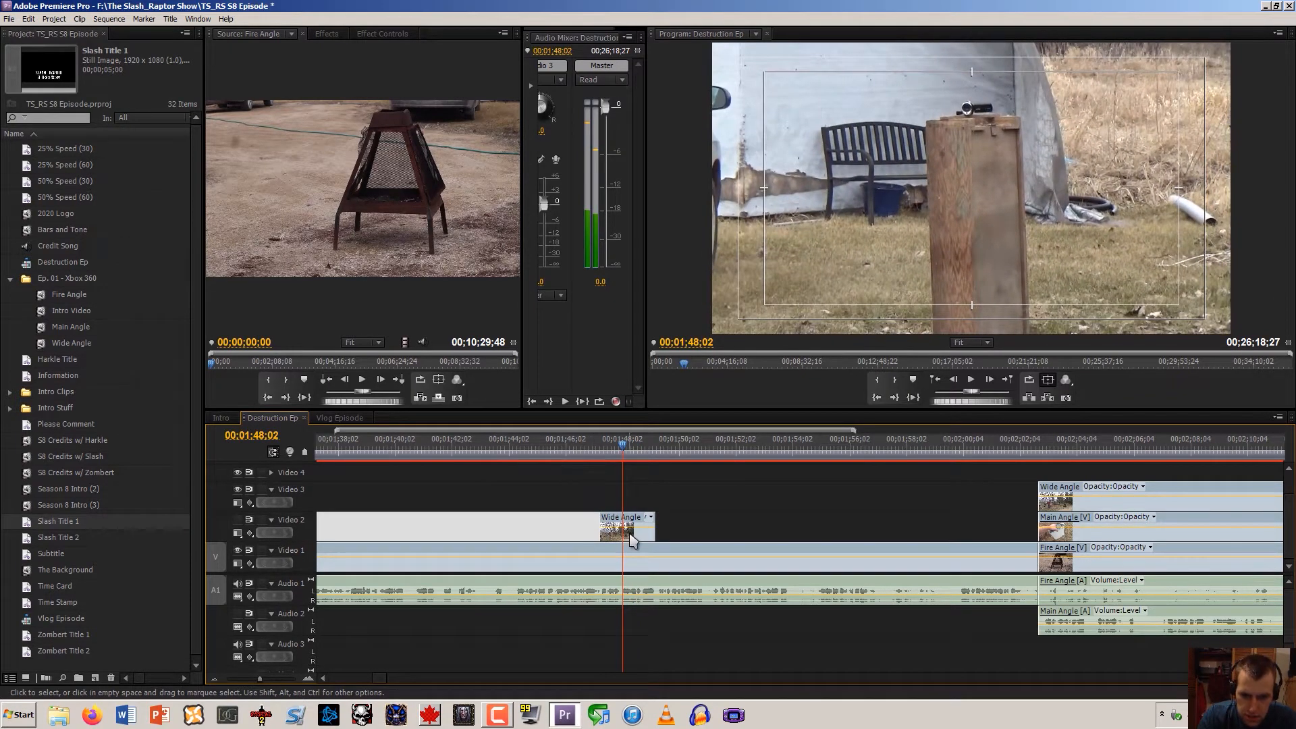
{"action": "left_click_drag", "start_coordinate": [611, 526], "coordinate": [634, 526]}
Trim the end of the short Wide Angle clip to 00;01;49;07, place it over Main Angle on Video 1, and play the section
{"action": "key", "text": "space"}
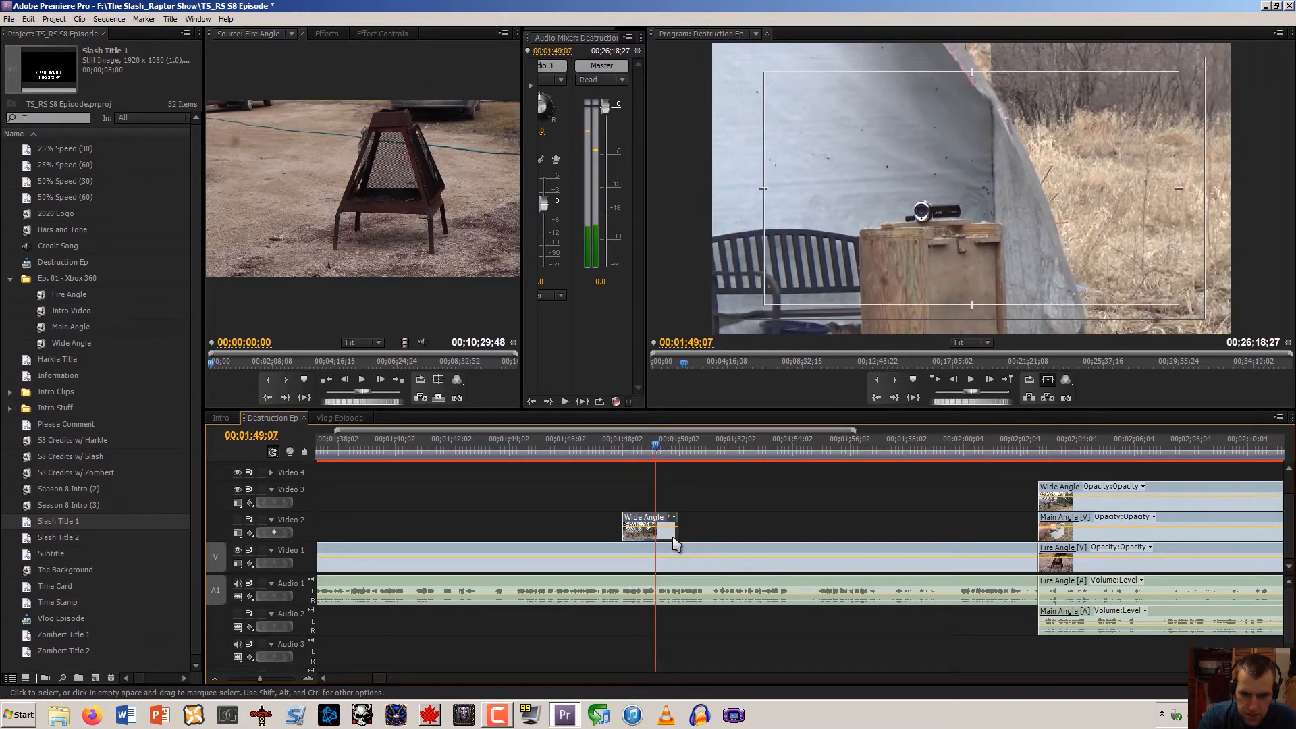
{"action": "left_click_drag", "start_coordinate": [677, 531], "coordinate": [619, 524]}
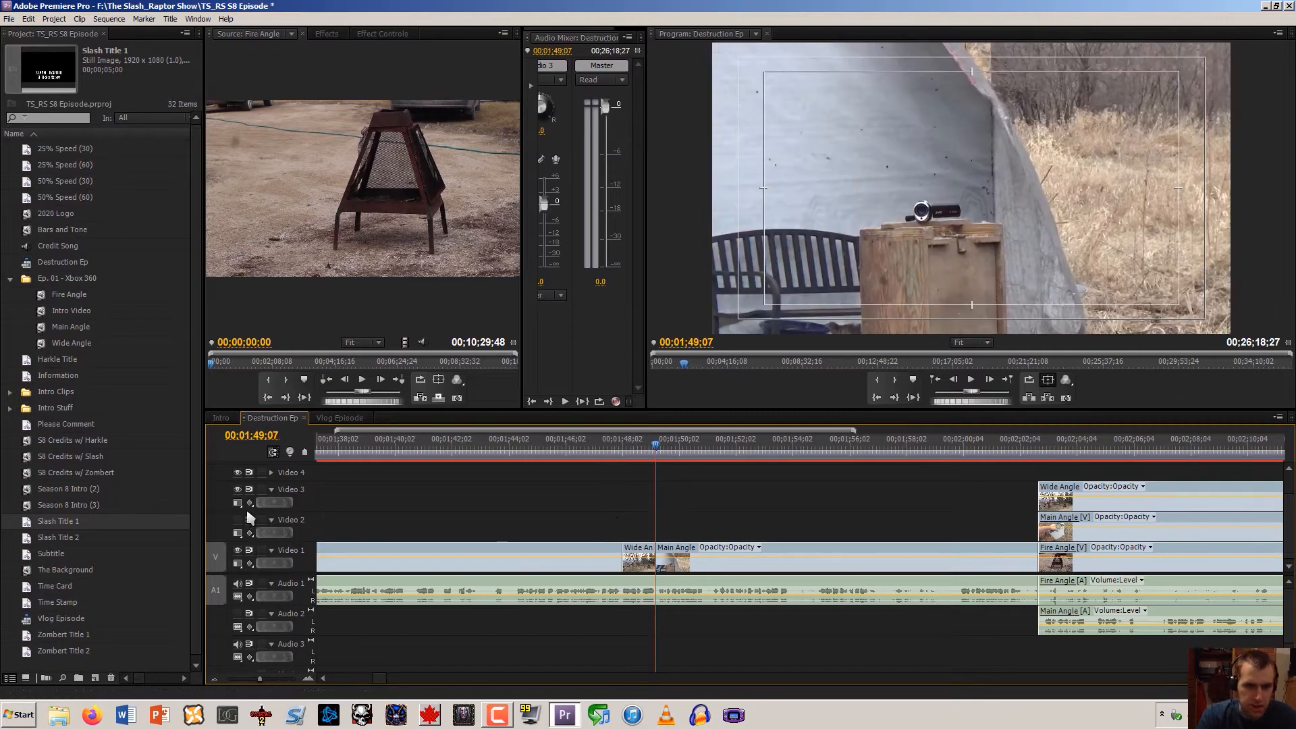
{"action": "left_click", "coordinate": [414, 448]}
{"action": "key", "text": "space"}
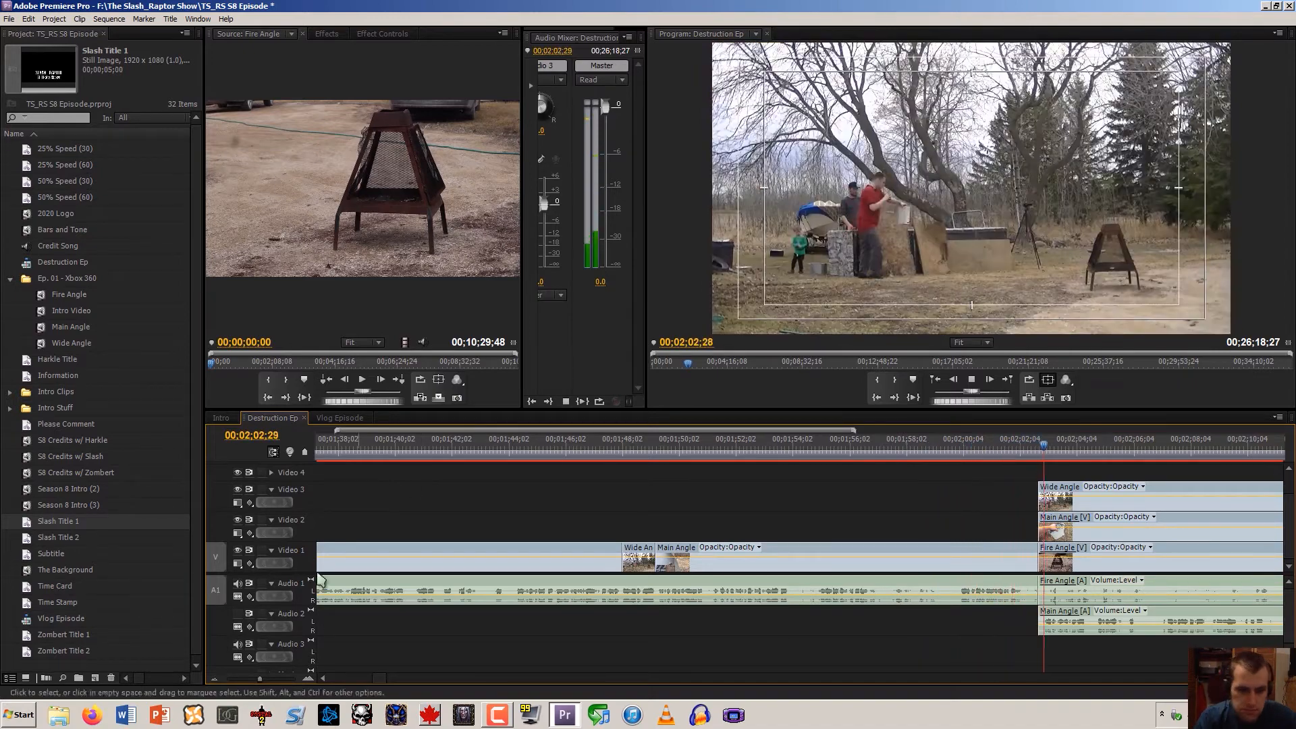
Review Main Angle with Video 3 hidden, then trim the start of Wide Angle on Video 3 to 00;04;53;18
{"action": "left_click", "coordinate": [214, 679]}
{"action": "left_click", "coordinate": [214, 679]}
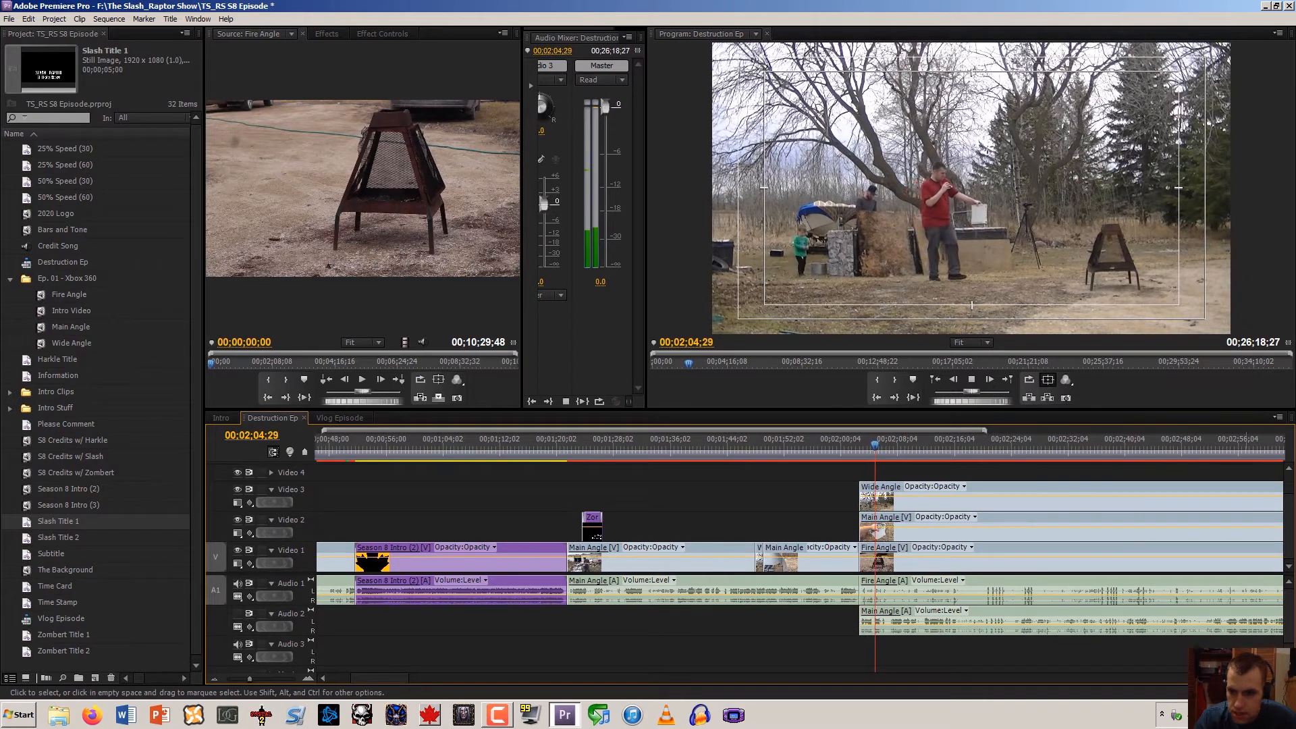
{"action": "scroll", "coordinate": [714, 594], "scroll_direction": "down", "scroll_amount": 5}
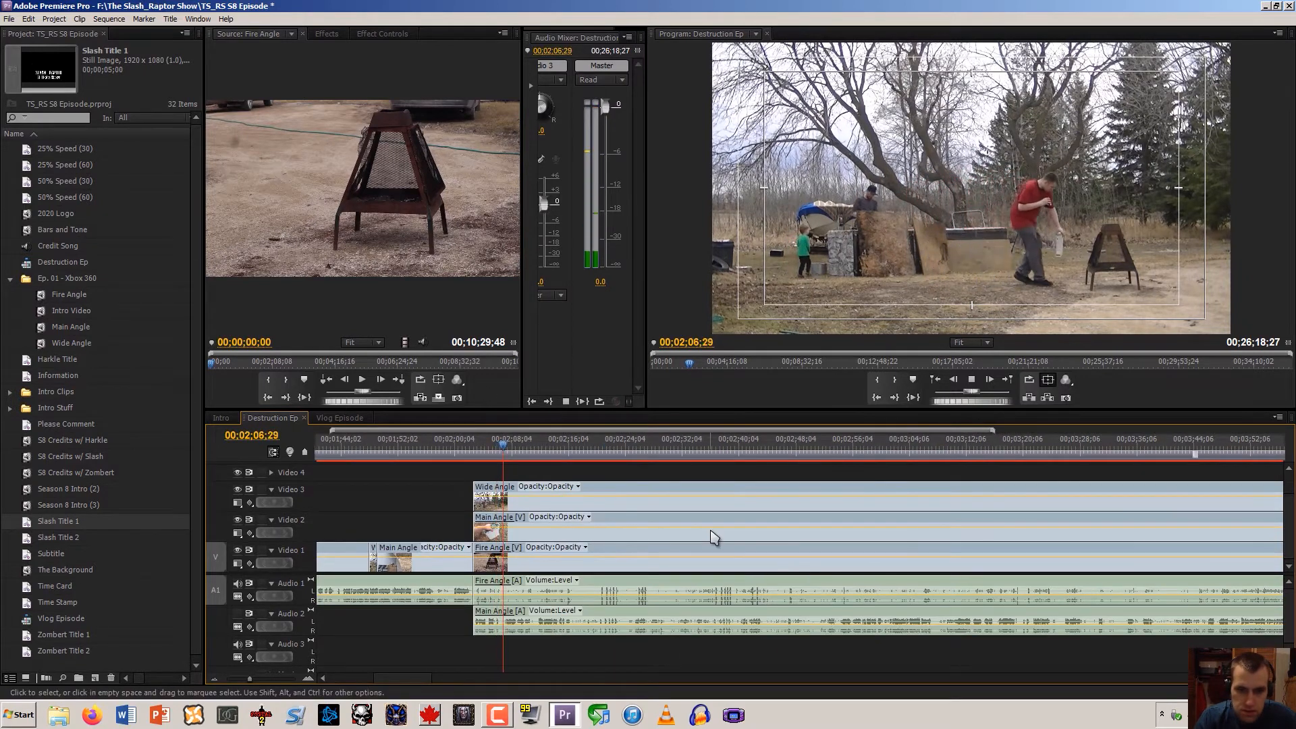
{"action": "left_click", "coordinate": [235, 499]}
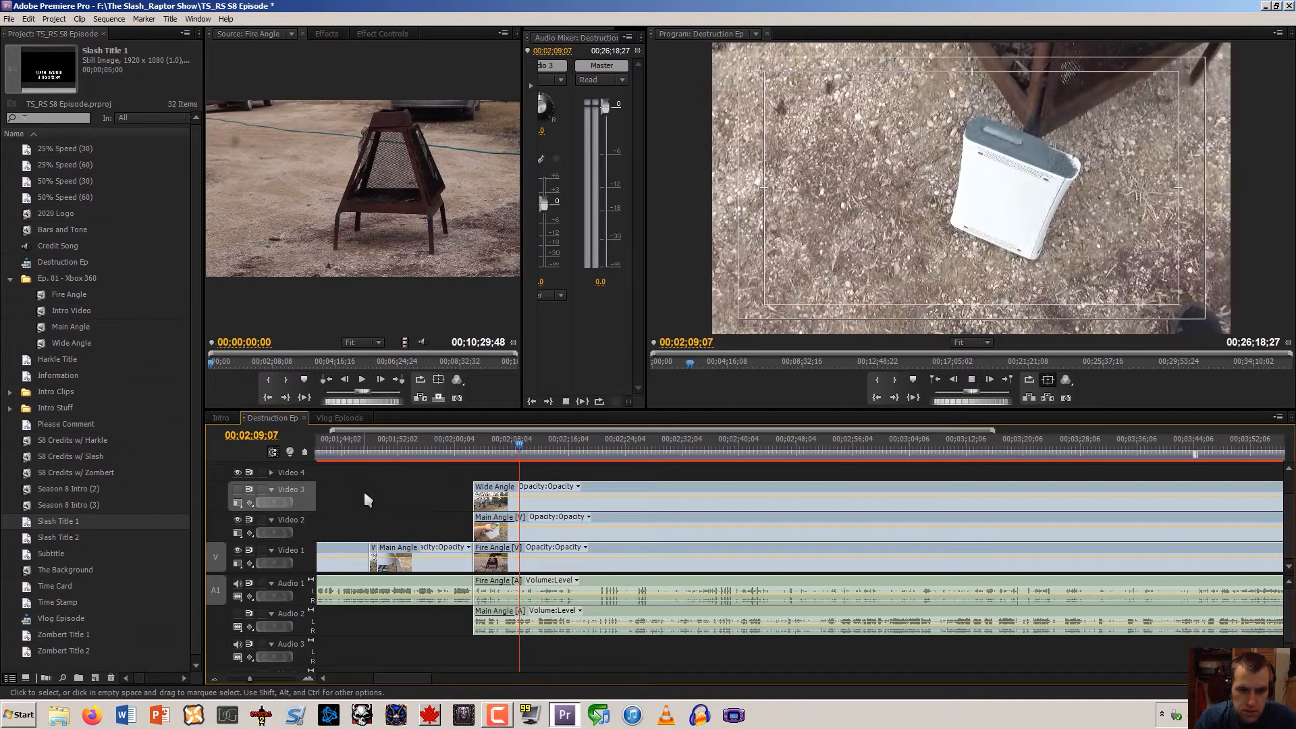
{"action": "key", "text": "space"}
{"action": "key", "text": "space"}
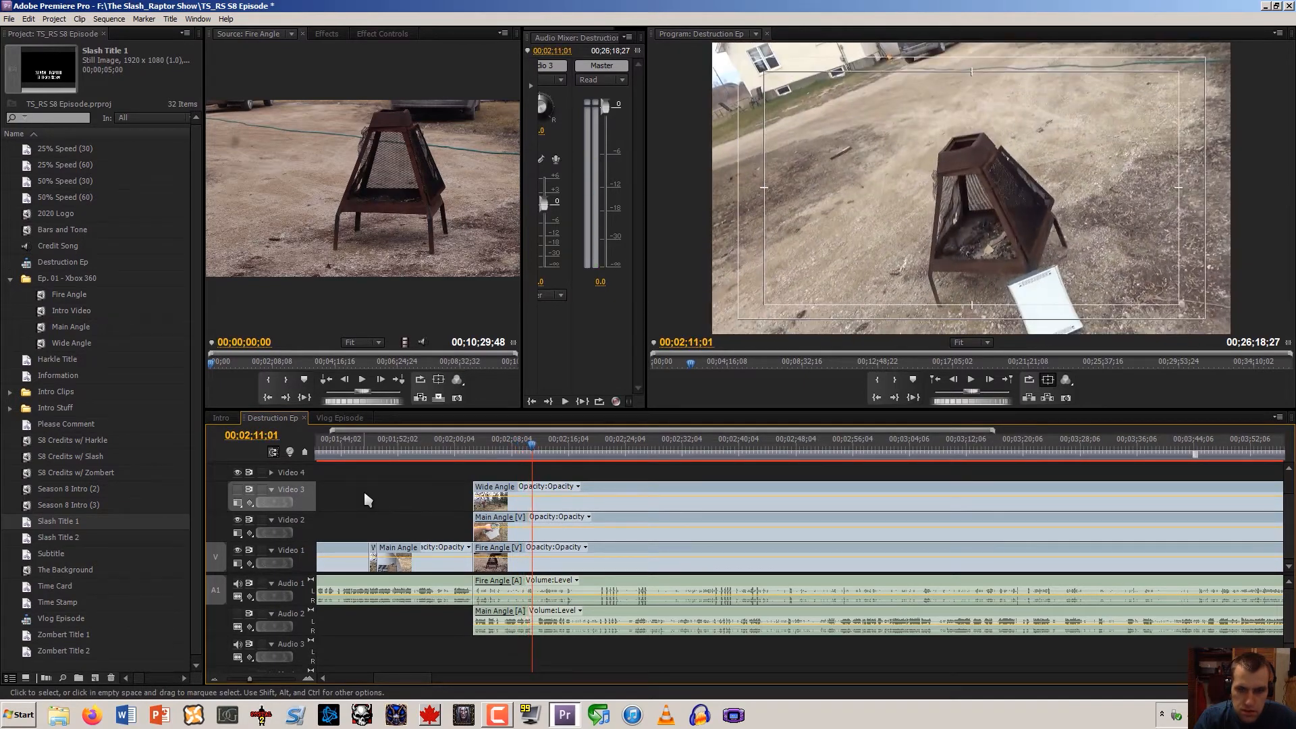
{"action": "left_click_drag", "start_coordinate": [535, 451], "coordinate": [1276, 353]}
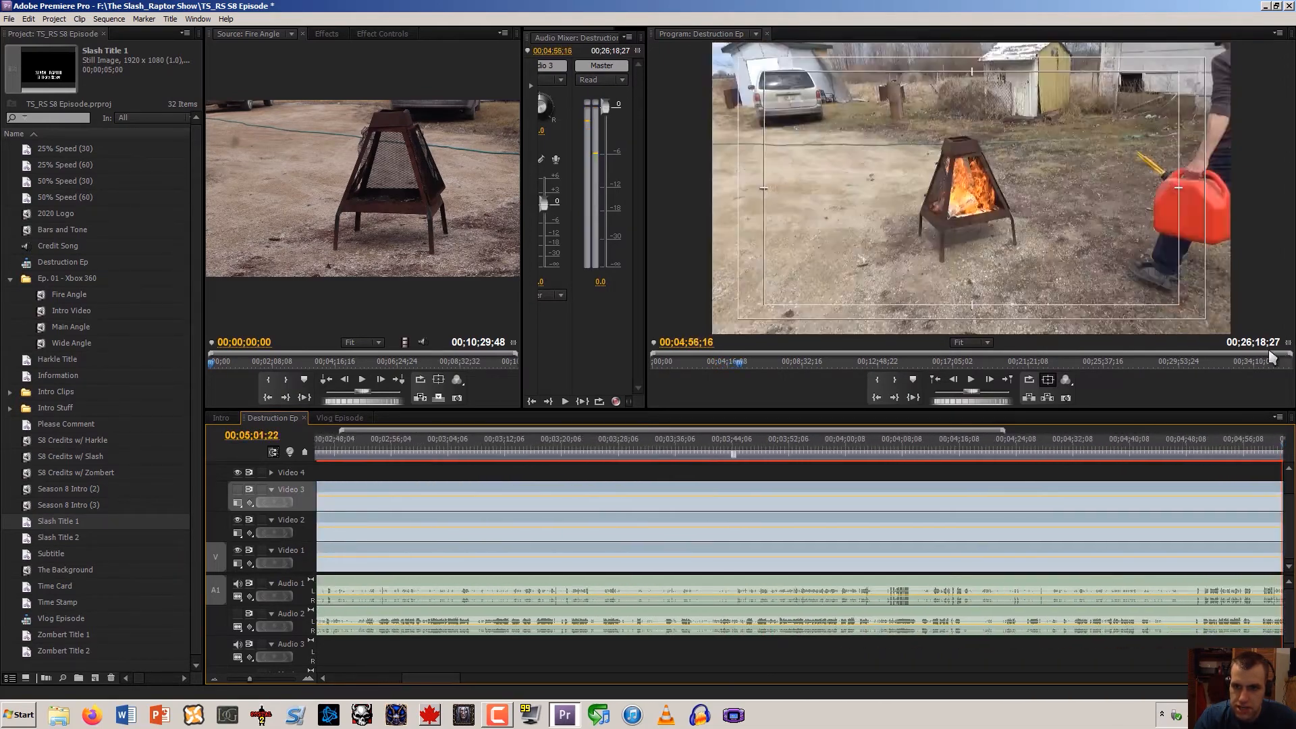
{"action": "left_click_drag", "start_coordinate": [1200, 371], "coordinate": [1224, 387]}
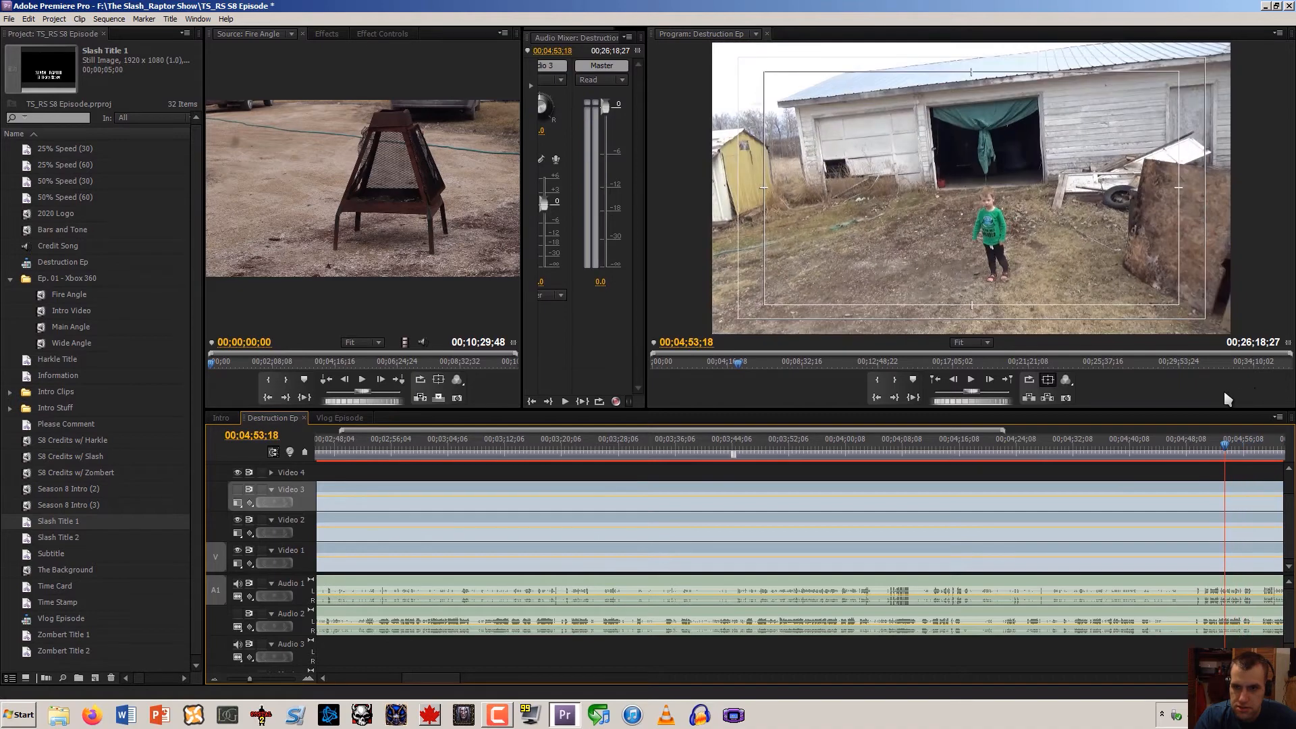
{"action": "left_click", "coordinate": [215, 673]}
{"action": "left_click", "coordinate": [215, 673]}
{"action": "left_click_drag", "start_coordinate": [426, 496], "coordinate": [515, 484]}
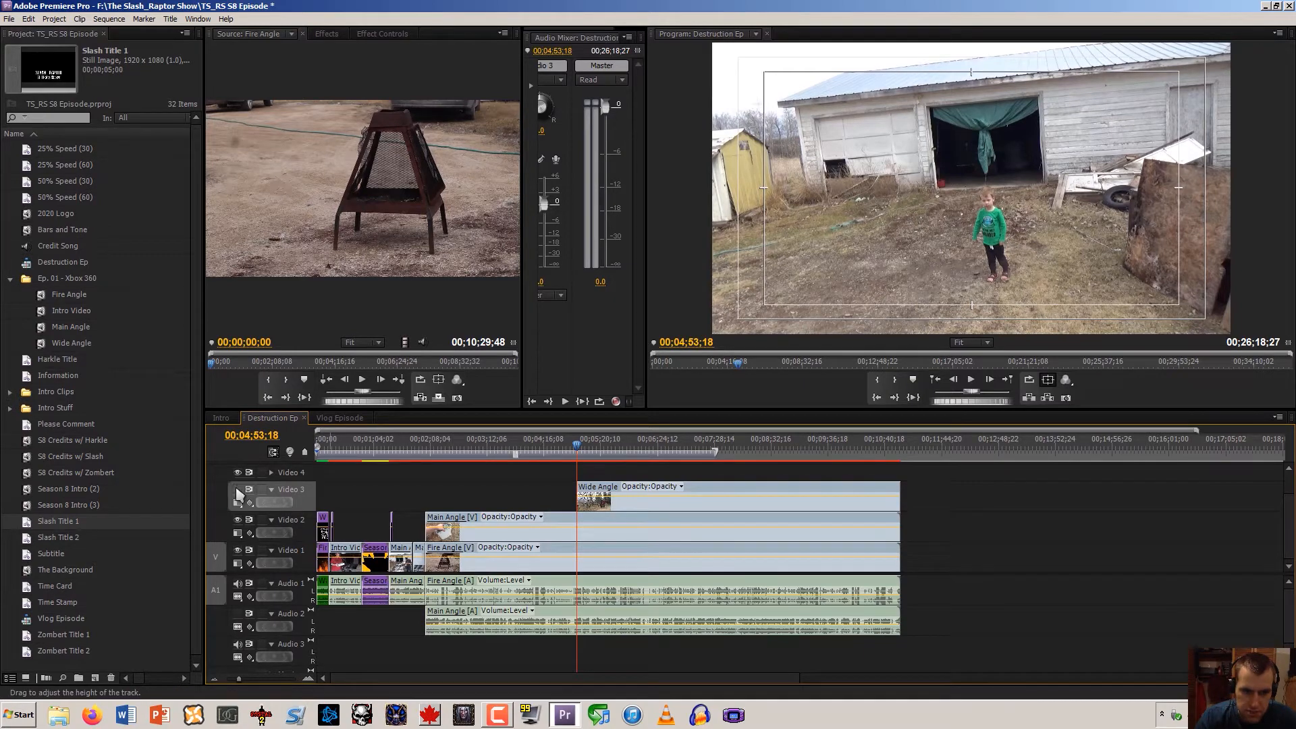
Play Main Angle from its start on Video 2, split at 00;02;24;00, and move the first Main Angle piece onto Video 1 and Audio 1
{"action": "left_click", "coordinate": [214, 679]}
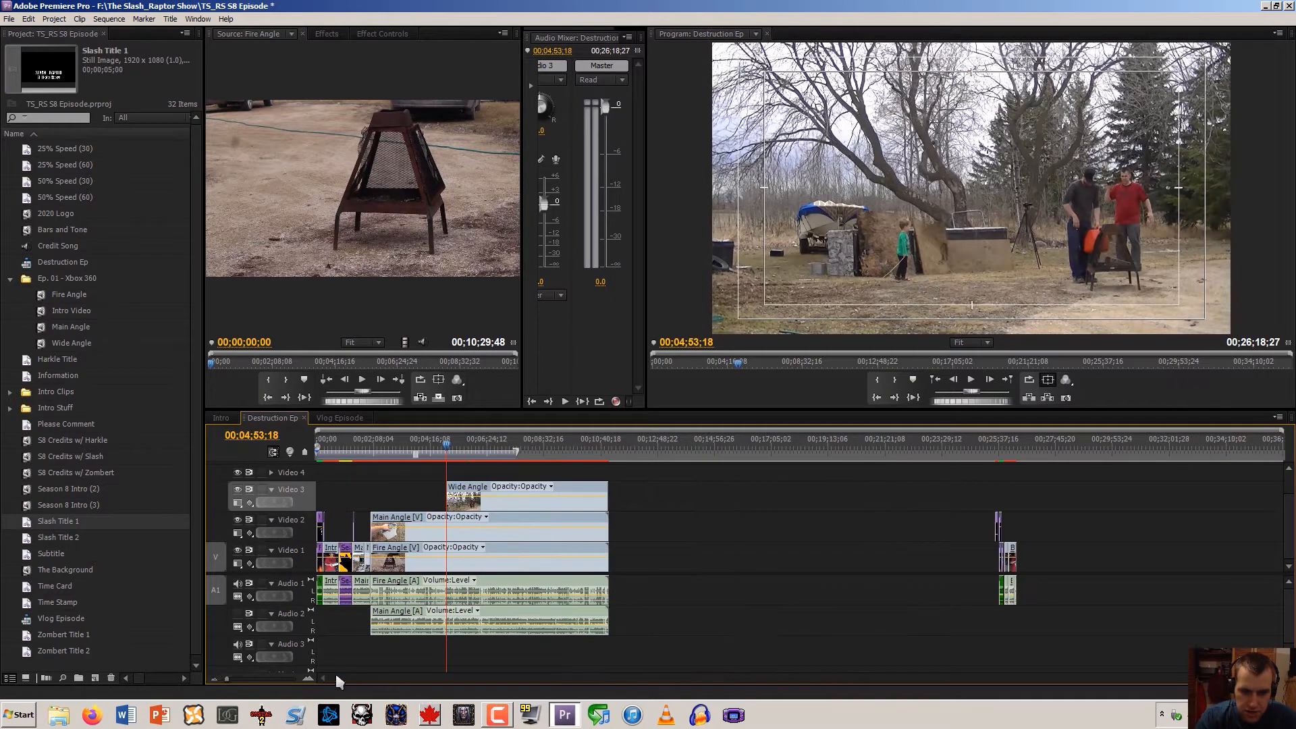
{"action": "left_click", "coordinate": [310, 678]}
{"action": "left_click_drag", "start_coordinate": [448, 679], "coordinate": [408, 679]}
{"action": "left_click_drag", "start_coordinate": [534, 457], "coordinate": [508, 460]}
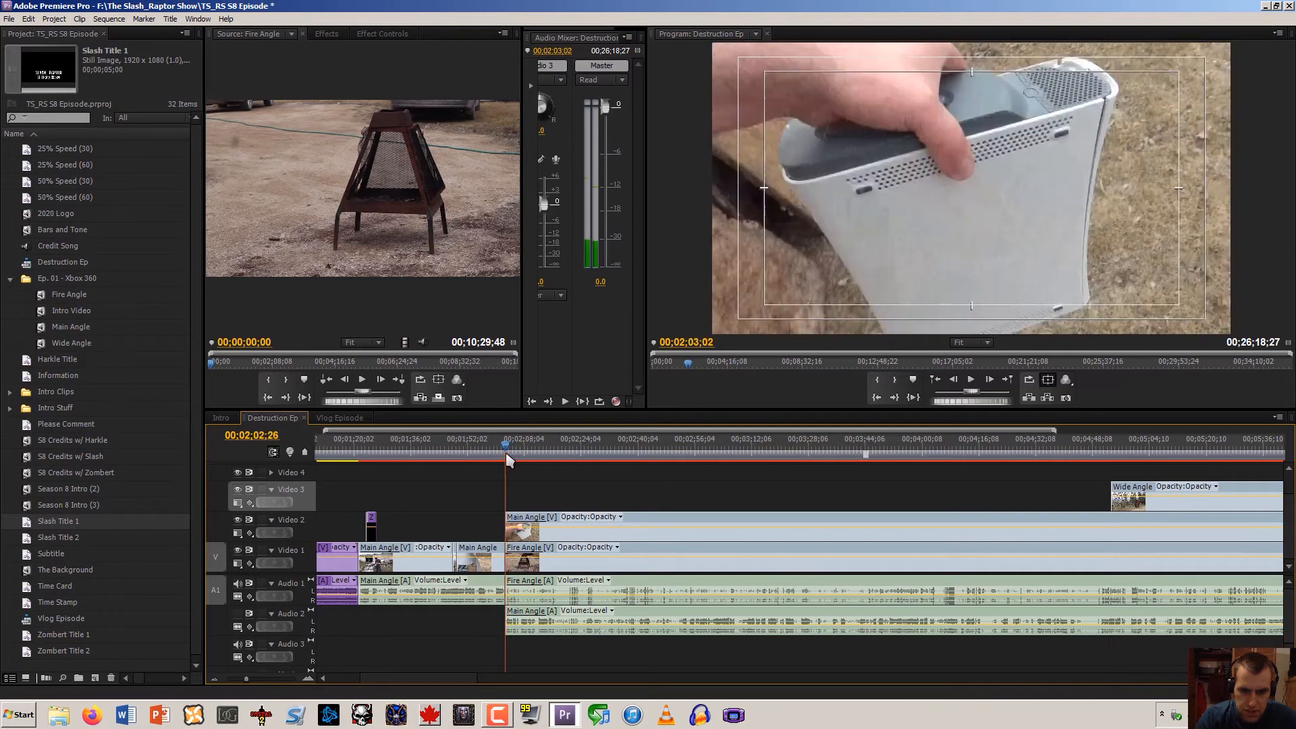
{"action": "key", "text": "space"}
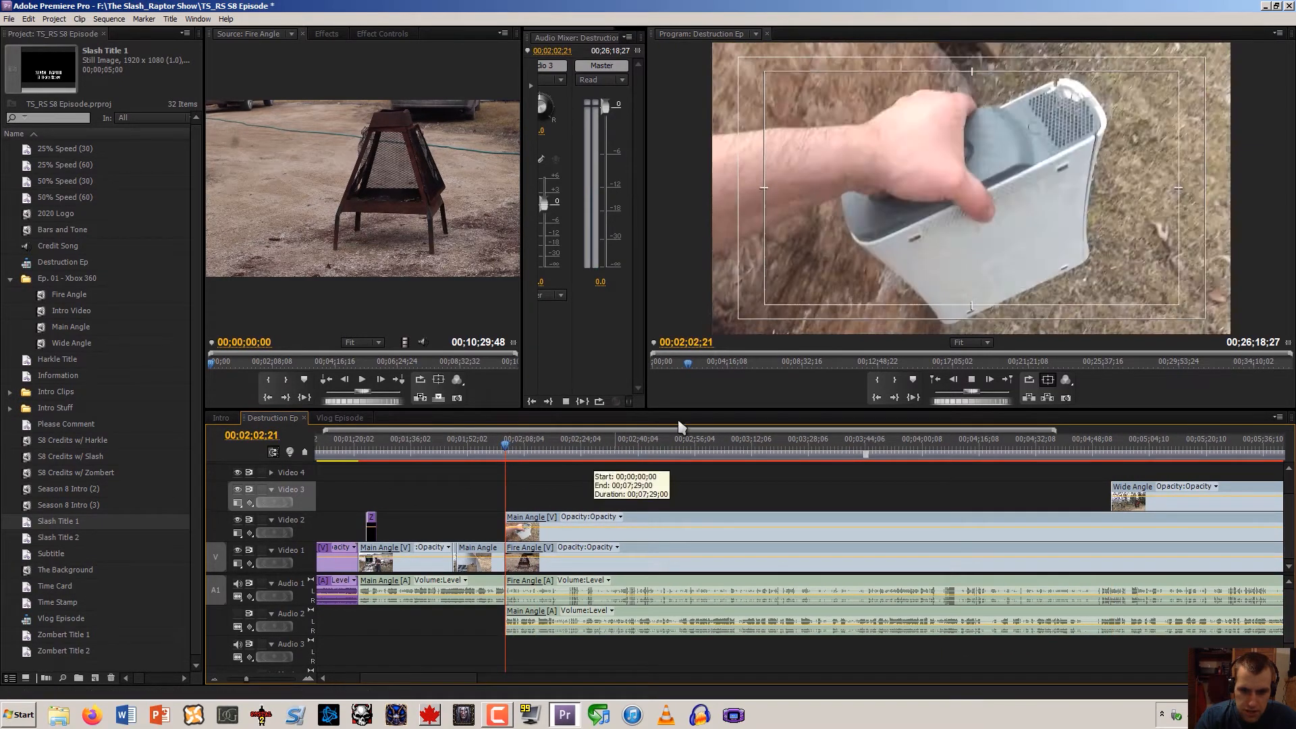
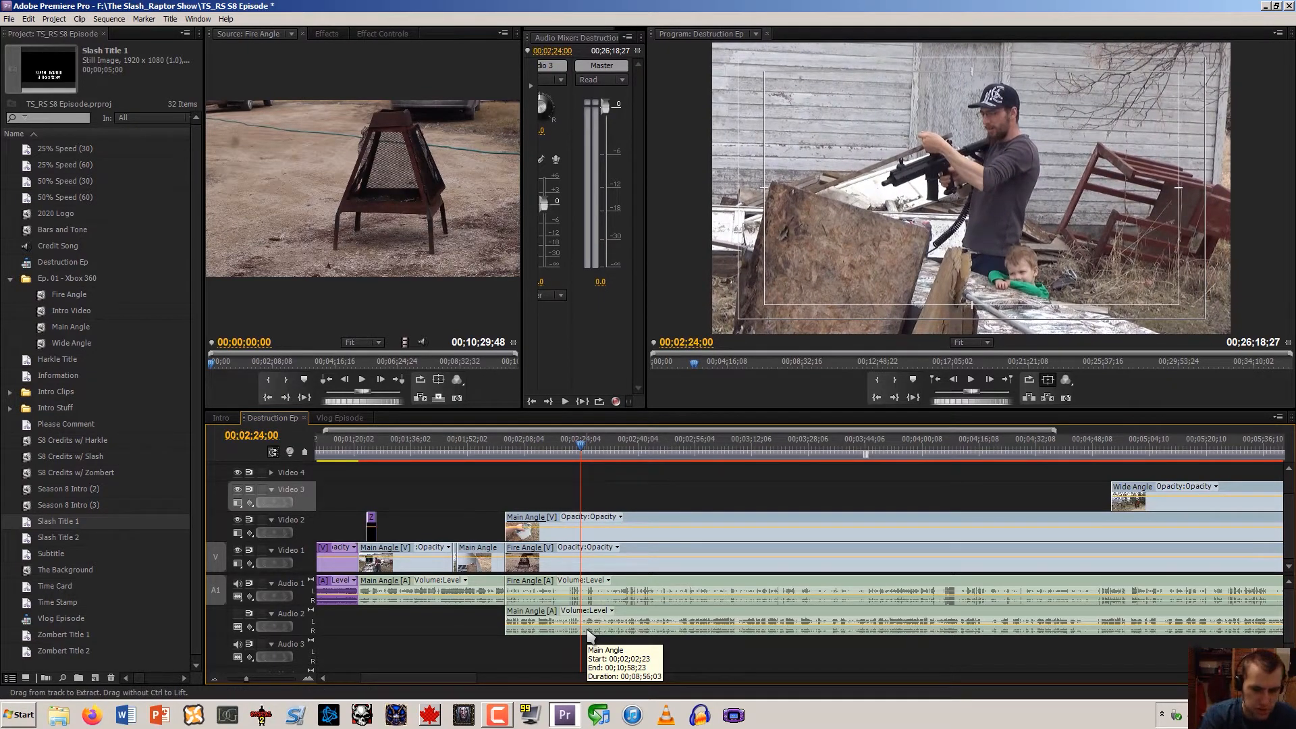
{"action": "key", "text": "ctrl+k"}
{"action": "left_click_drag", "start_coordinate": [541, 527], "coordinate": [528, 604]}
Review Fire Angle past the 00;02;24;00 cut with Video 2 hidden, and undo the split and the Main Angle move
{"action": "left_click", "coordinate": [238, 520]}
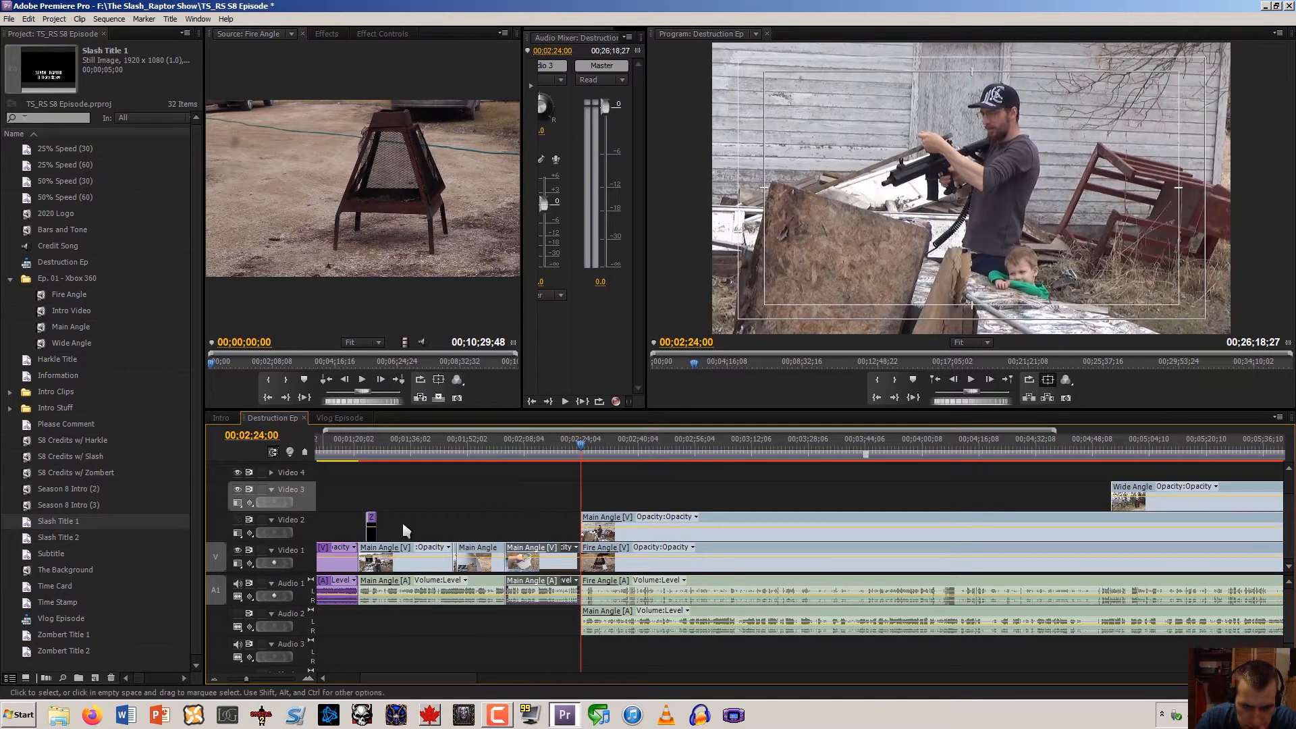
{"action": "left_click_drag", "start_coordinate": [585, 458], "coordinate": [649, 432]}
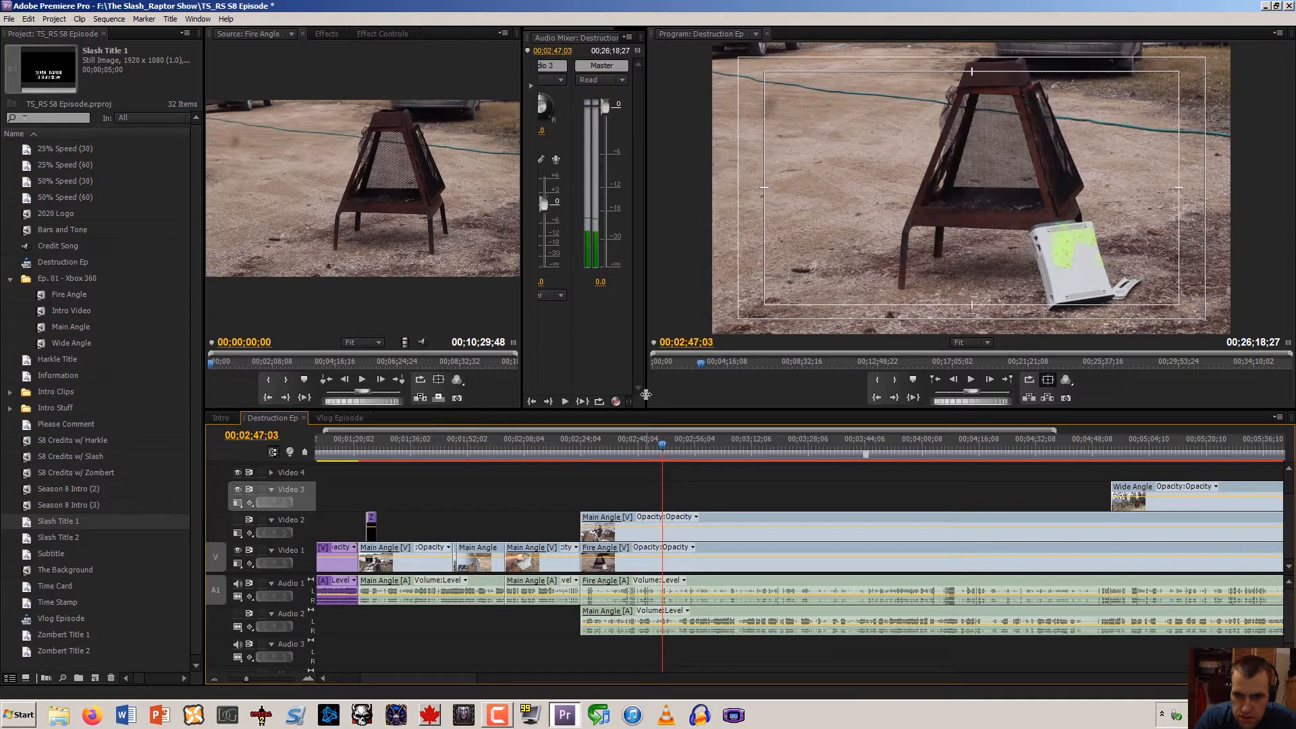
{"action": "left_click_drag", "start_coordinate": [648, 447], "coordinate": [578, 473]}
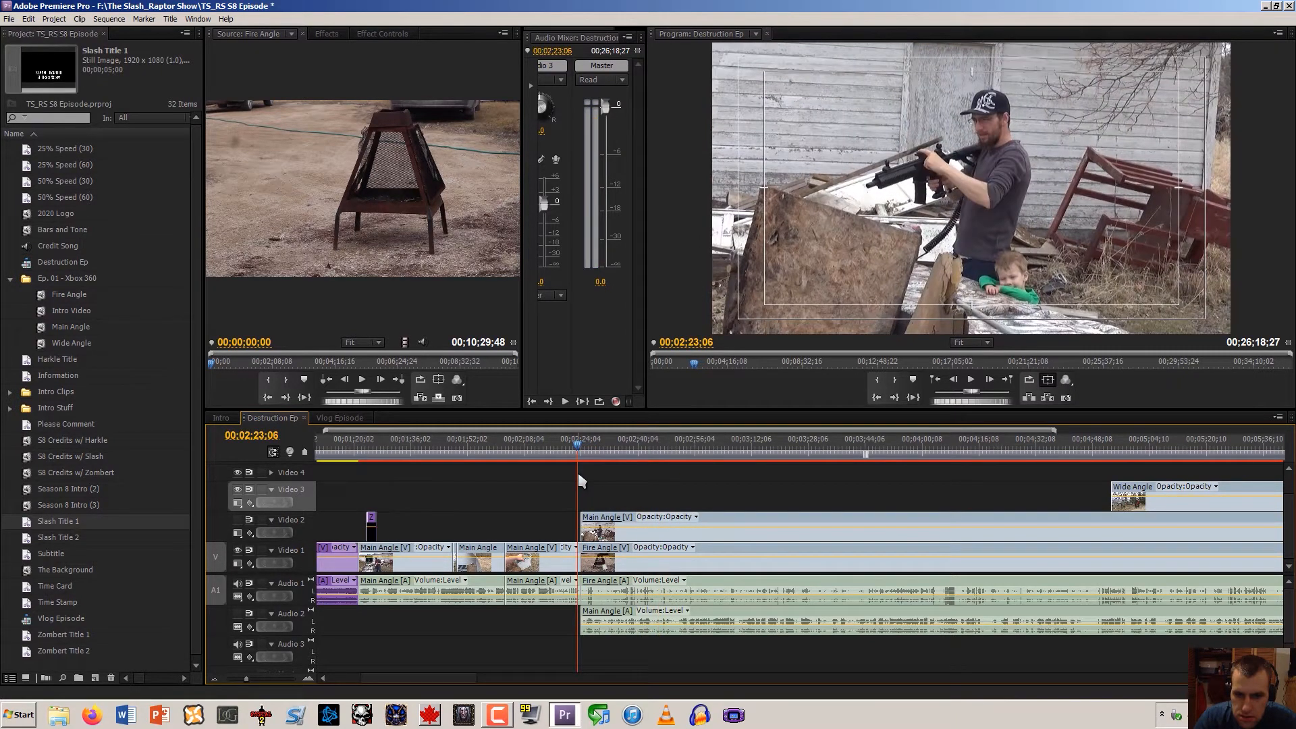
{"action": "key", "text": "space"}
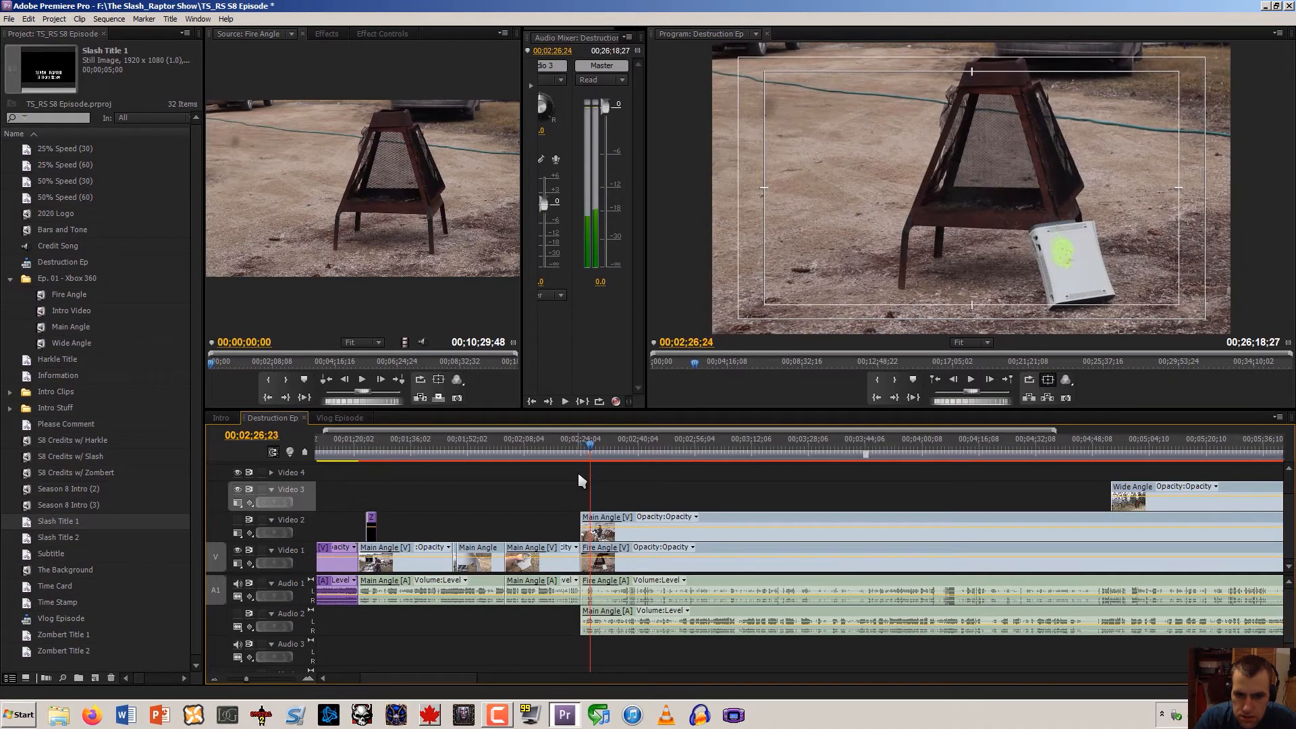
{"action": "key", "text": "space"}
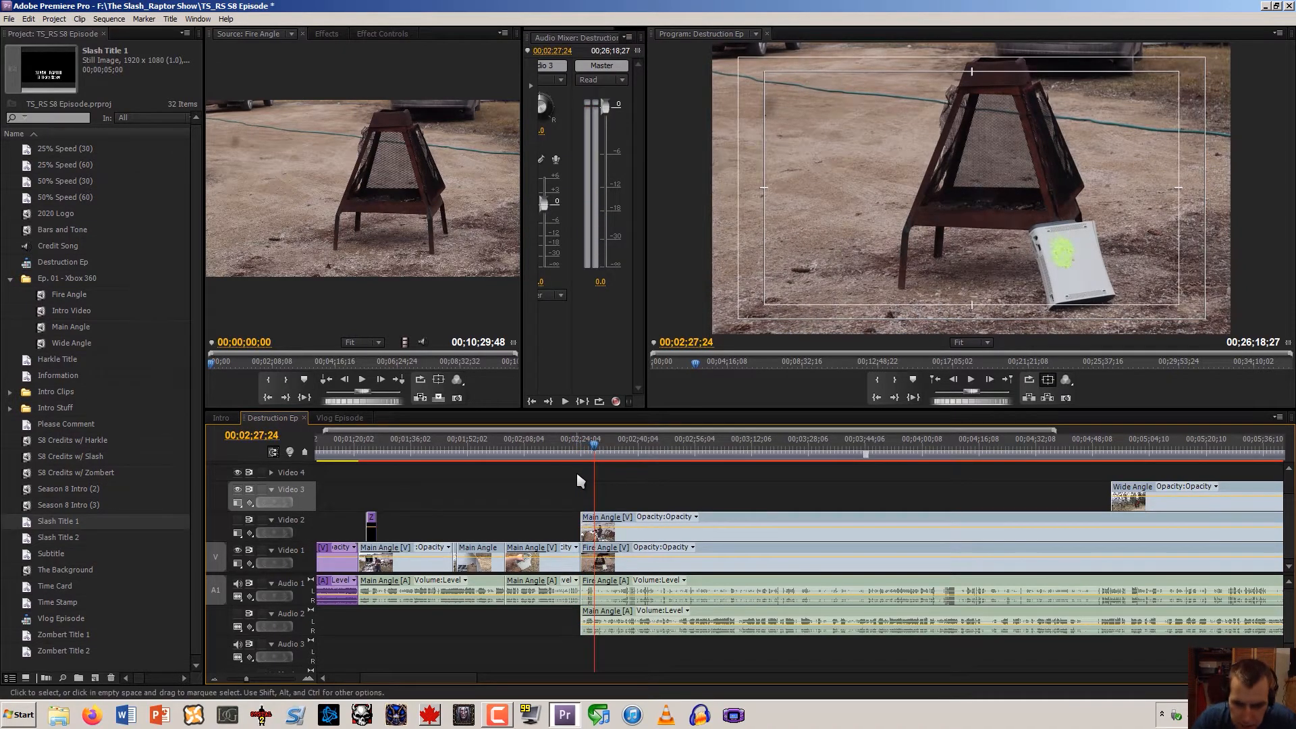
{"action": "key", "text": "ctrl+z"}
{"action": "key", "text": "ctrl+z"}
{"action": "key", "text": "ctrl+z"}
{"action": "key", "text": "ctrl+z"}
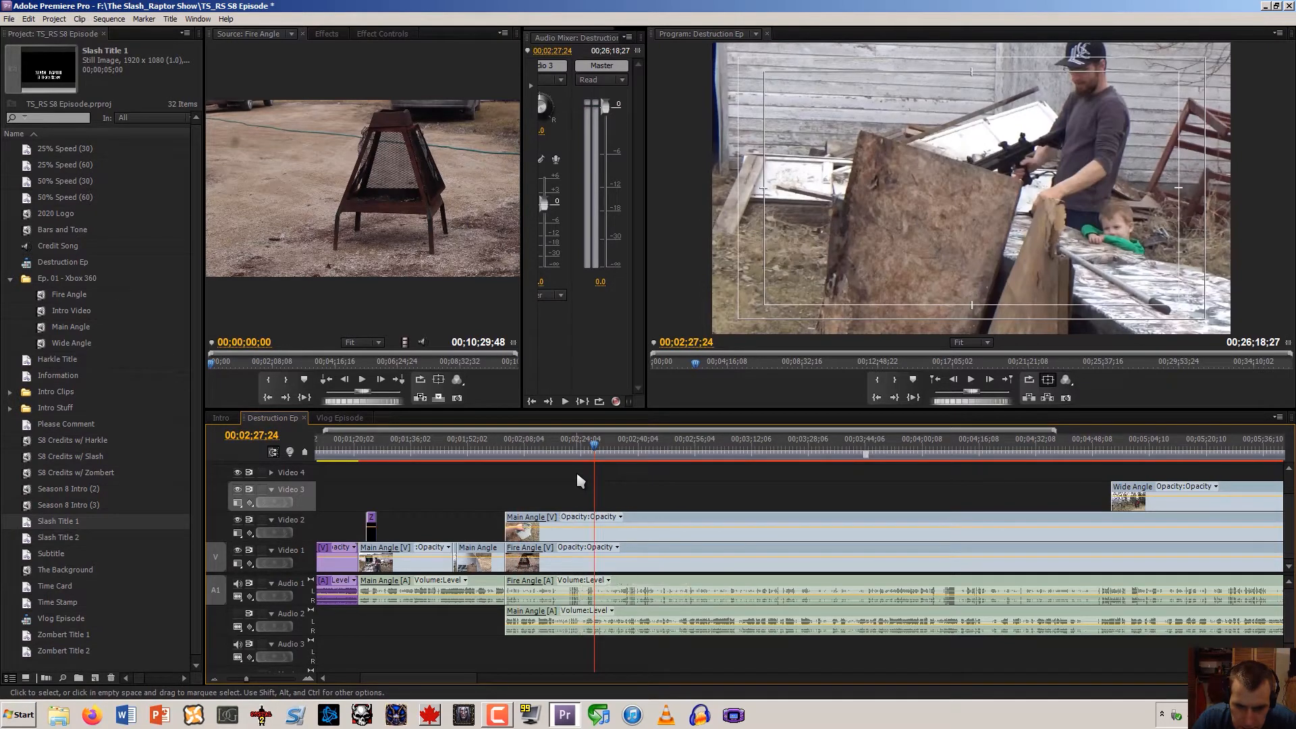
Play Main Angle from about 00;02;22;20 and split the clips on all tracks at 00;02;26;00
{"action": "left_click", "coordinate": [576, 454]}
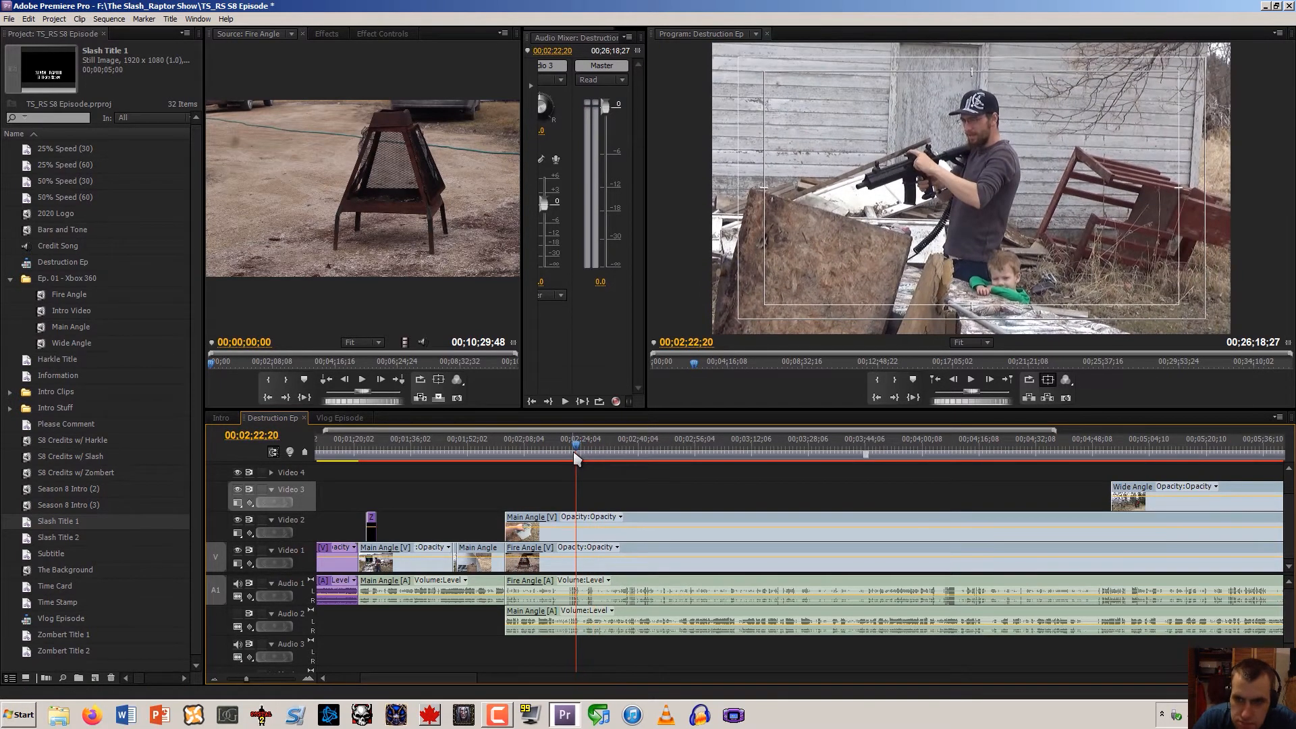
{"action": "key", "text": "space"}
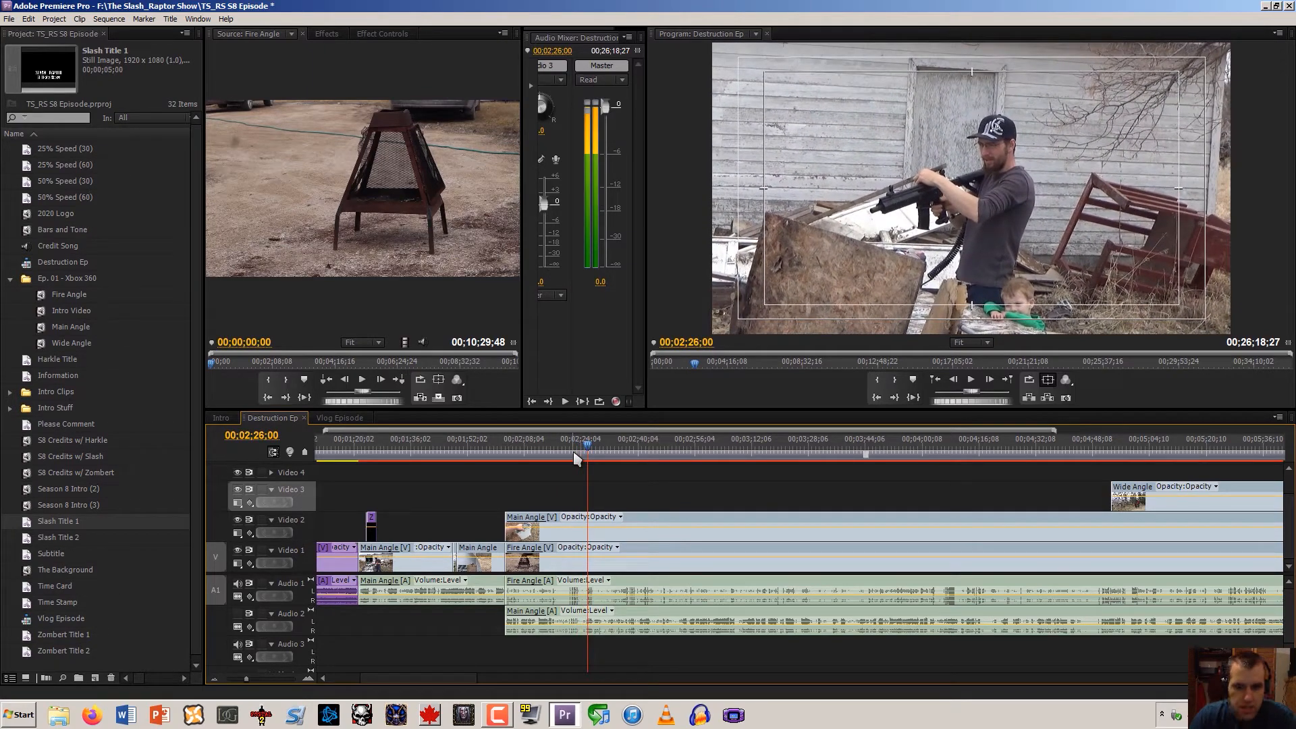
{"action": "key", "text": "ctrl+shift+k"}
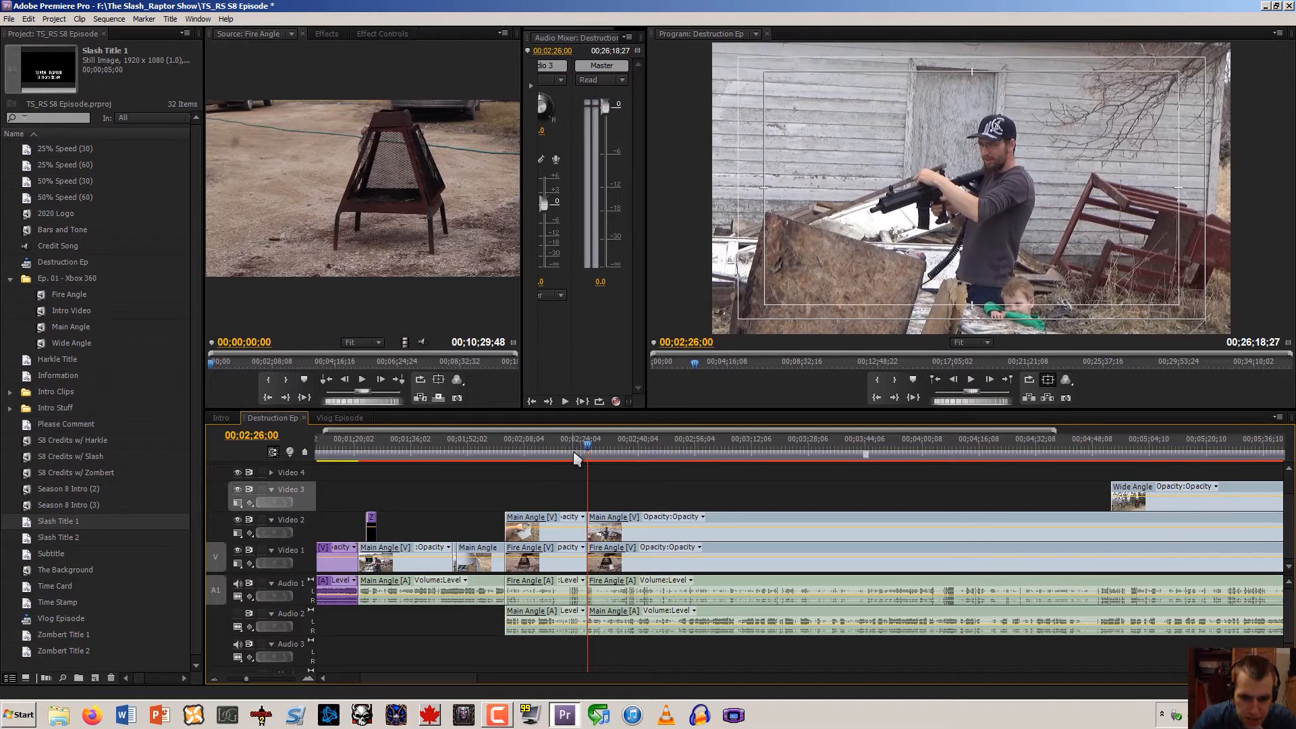
Move the Main Angle piece before the 00;02;26;00 cut onto Video 1 and Audio 1, replacing the Fire Angle piece there
{"action": "left_click_drag", "start_coordinate": [526, 555], "coordinate": [515, 586]}
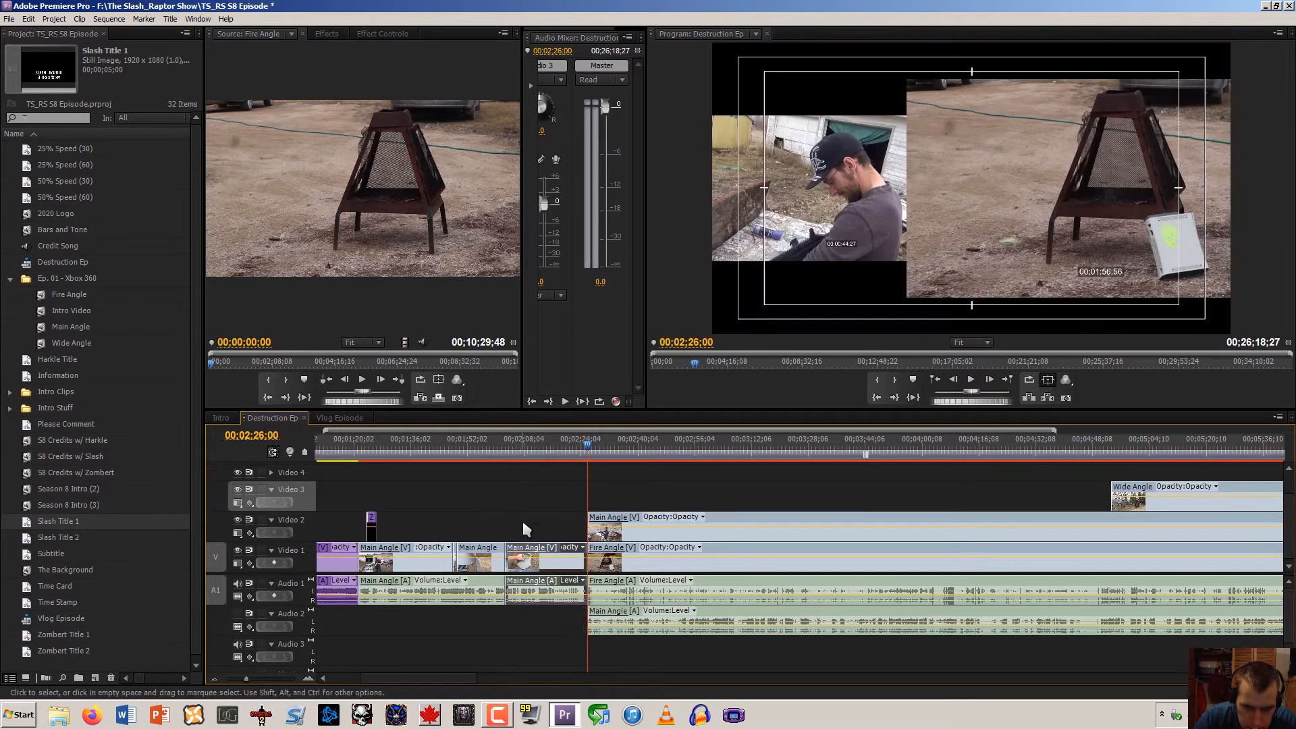
{"action": "left_click", "coordinate": [523, 522]}
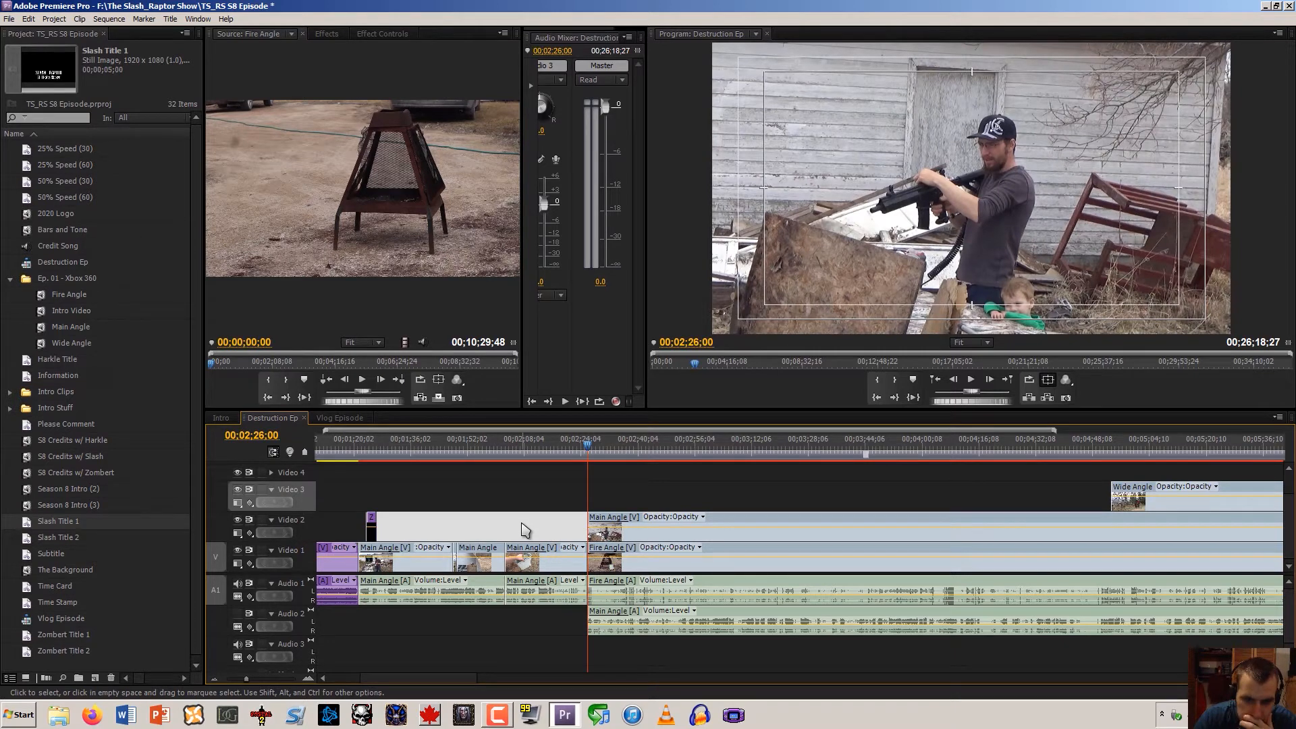
{"action": "left_click", "coordinate": [522, 524]}
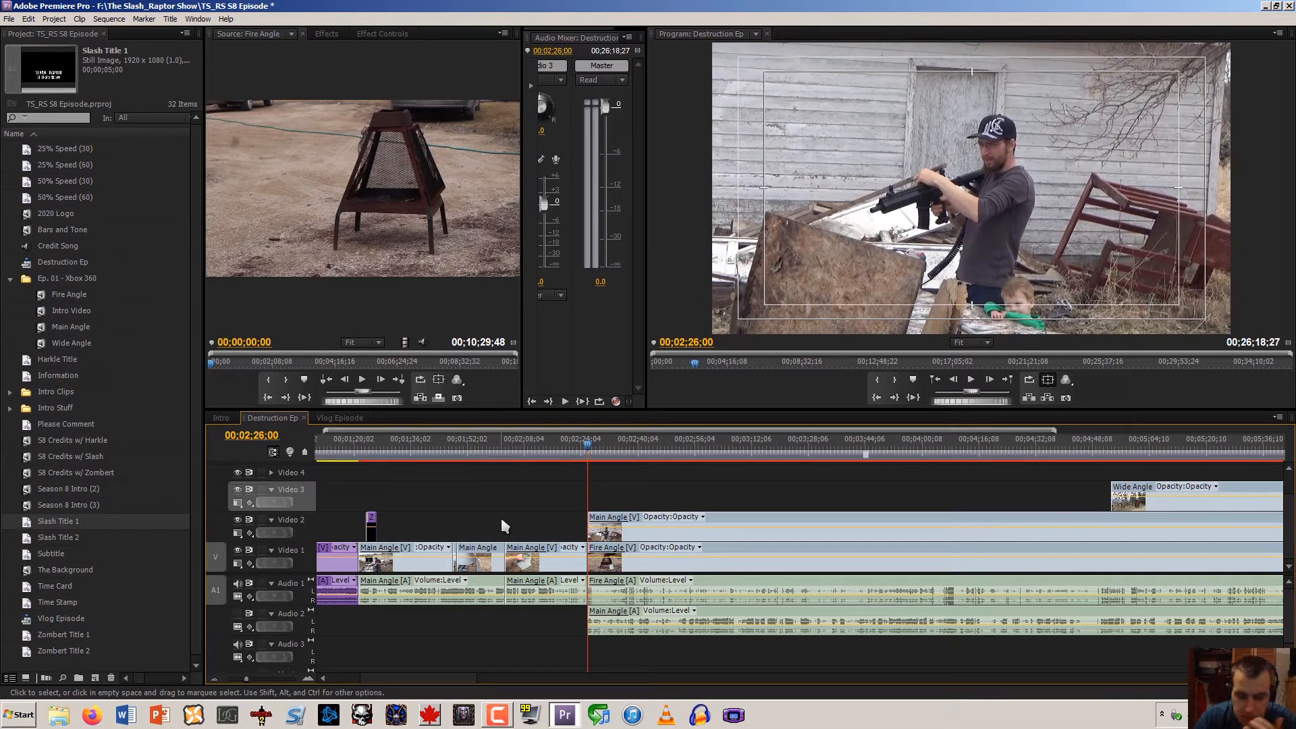
{"action": "left_click", "coordinate": [502, 521]}
{"action": "left_click", "coordinate": [502, 520]}
Play briefly past the 00;02;26;00 cut and step back frame by frame to 00;02;26;03 to examine Main Angle
{"action": "scroll", "coordinate": [473, 683], "scroll_direction": "down", "scroll_amount": 3}
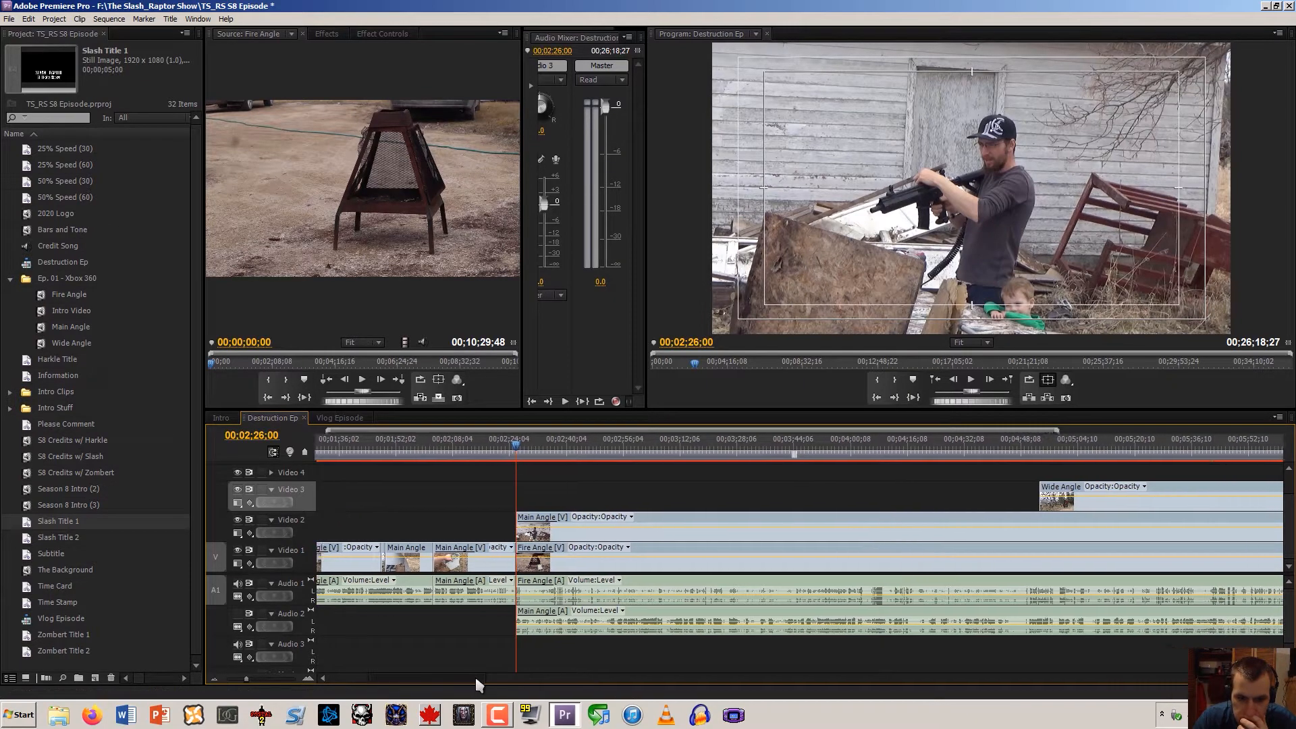
{"action": "key", "text": "space"}
{"action": "key", "text": "space"}
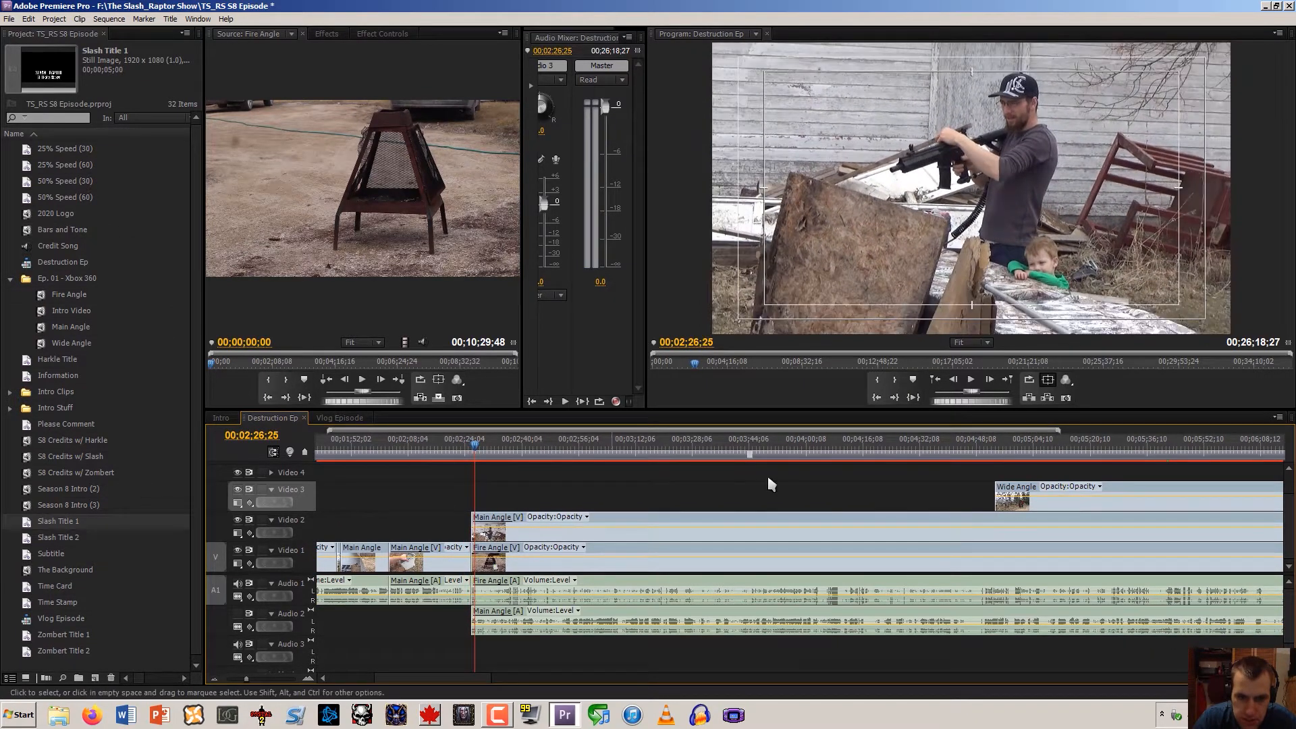
{"action": "key", "text": "Left"}
{"action": "key", "text": "Left"}
{"action": "key", "text": "Left"}
{"action": "key", "text": "Left"}
{"action": "key", "text": "Left"}
{"action": "key", "text": "Left"}
{"action": "key", "text": "Left"}
{"action": "key", "text": "Left"}
{"action": "key", "text": "Left"}
{"action": "key", "text": "Left"}
{"action": "key", "text": "Left"}
{"action": "key", "text": "Left"}
{"action": "key", "text": "Left"}
{"action": "key", "text": "Left"}
{"action": "key", "text": "Left"}
{"action": "key", "text": "Left"}
{"action": "key", "text": "Left"}
{"action": "key", "text": "Left"}
{"action": "key", "text": "Left"}
{"action": "key", "text": "Left"}
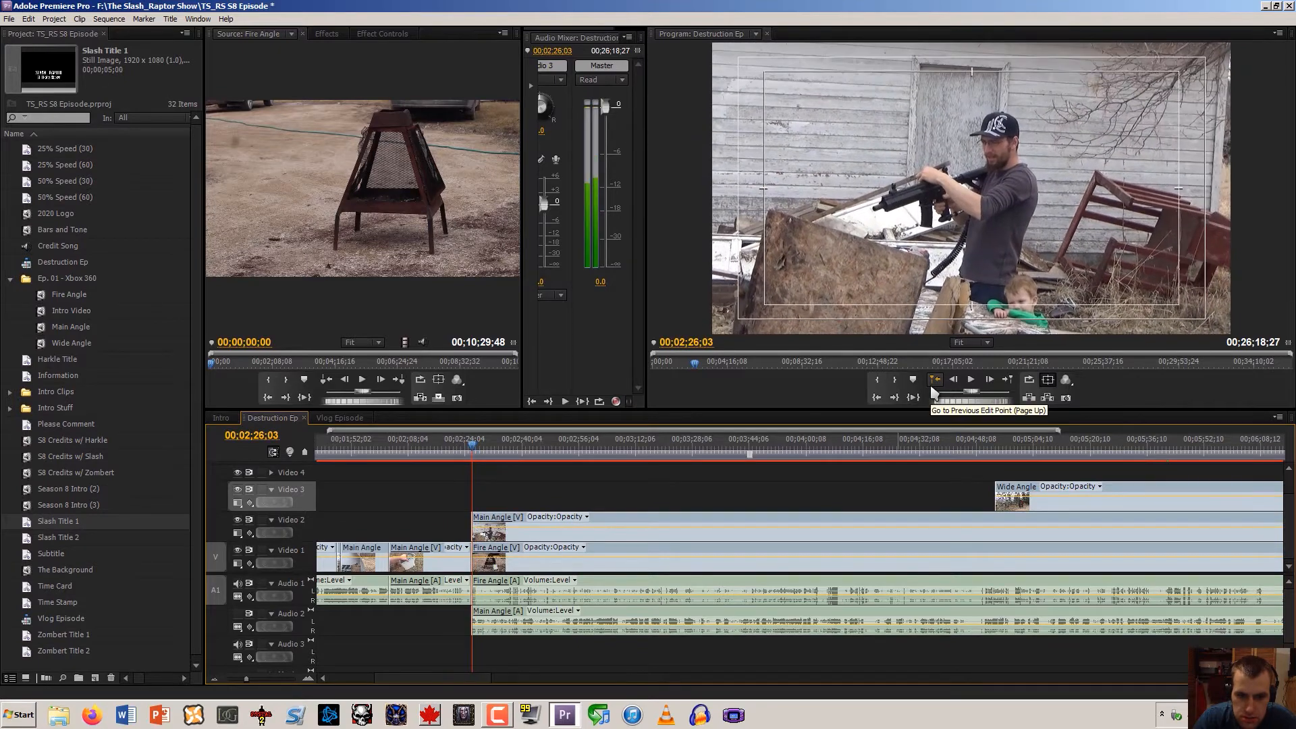
Hide the Video 2 track's output so the Fire Angle footage beneath the Main Angle clip shows
{"action": "key", "text": "space"}
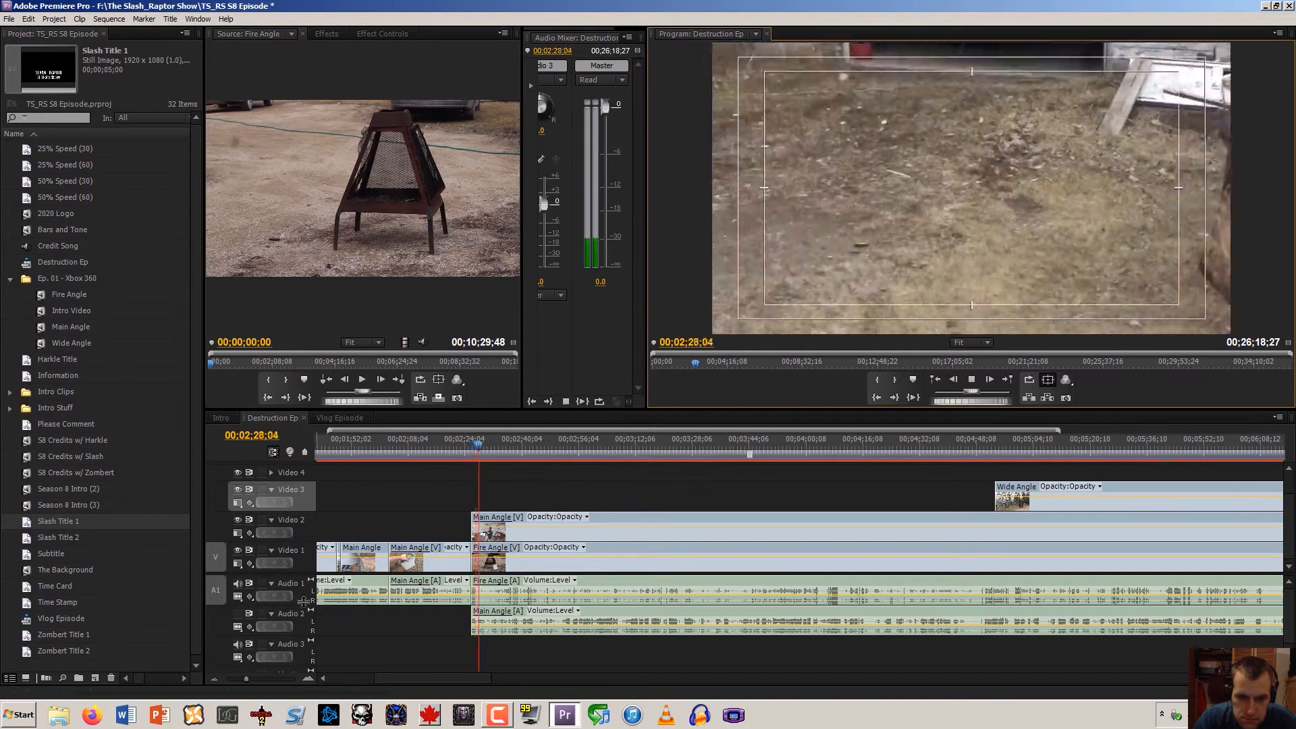
{"action": "left_click", "coordinate": [237, 520]}
{"action": "key", "text": "space"}
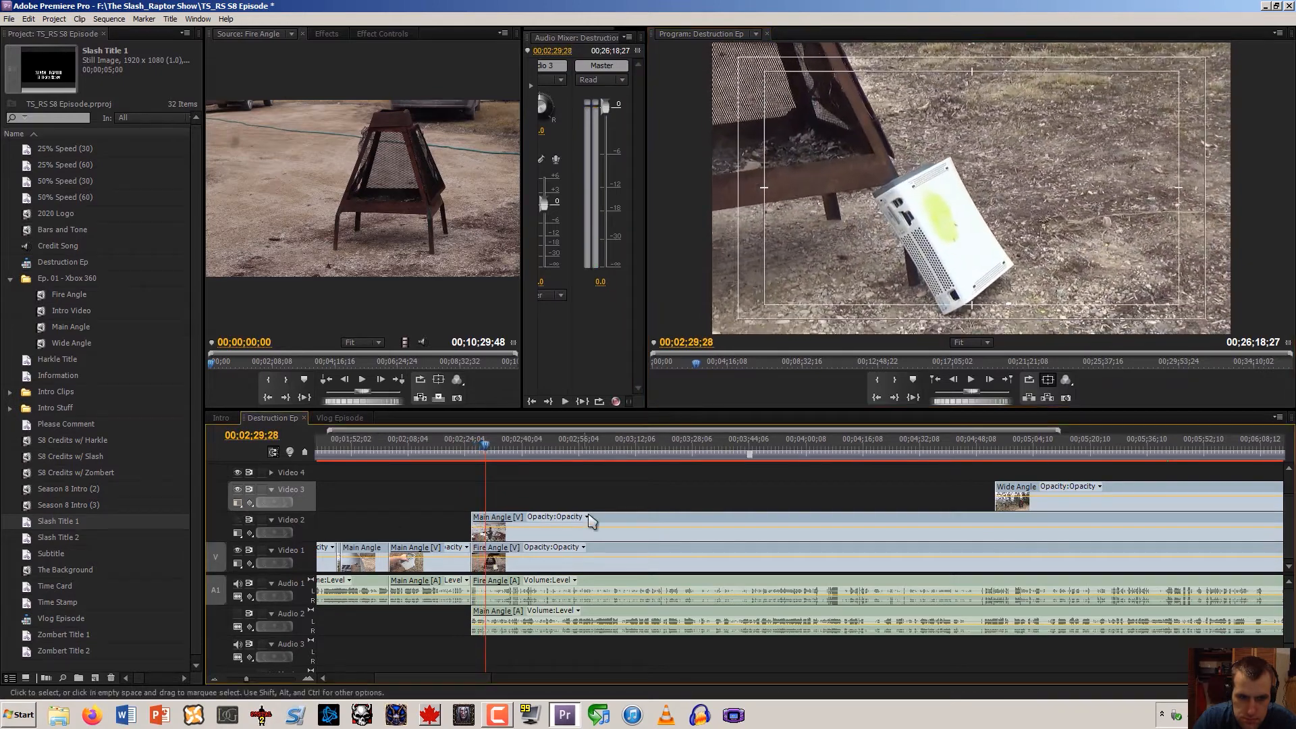
Review the transition into the Fire Angle footage and split the clips on all tracks at 00;02;29;00
{"action": "left_click", "coordinate": [469, 451]}
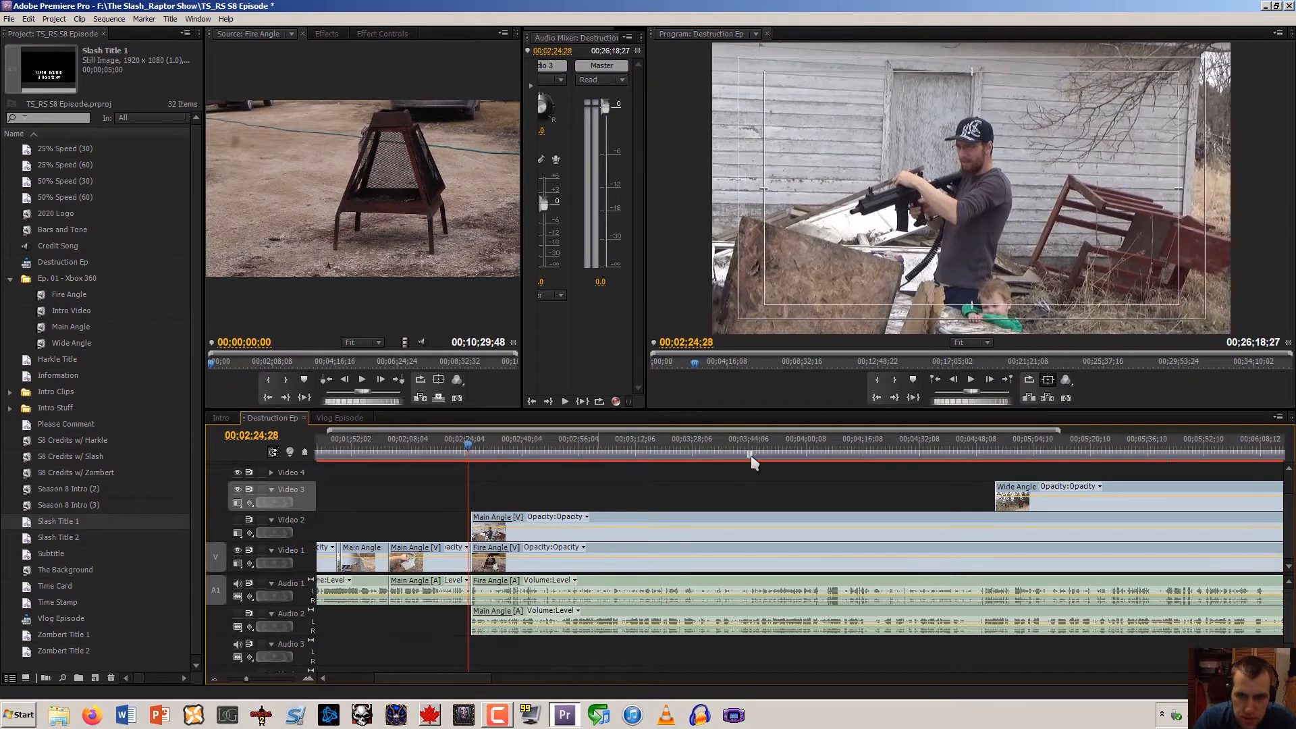
{"action": "left_click", "coordinate": [971, 380]}
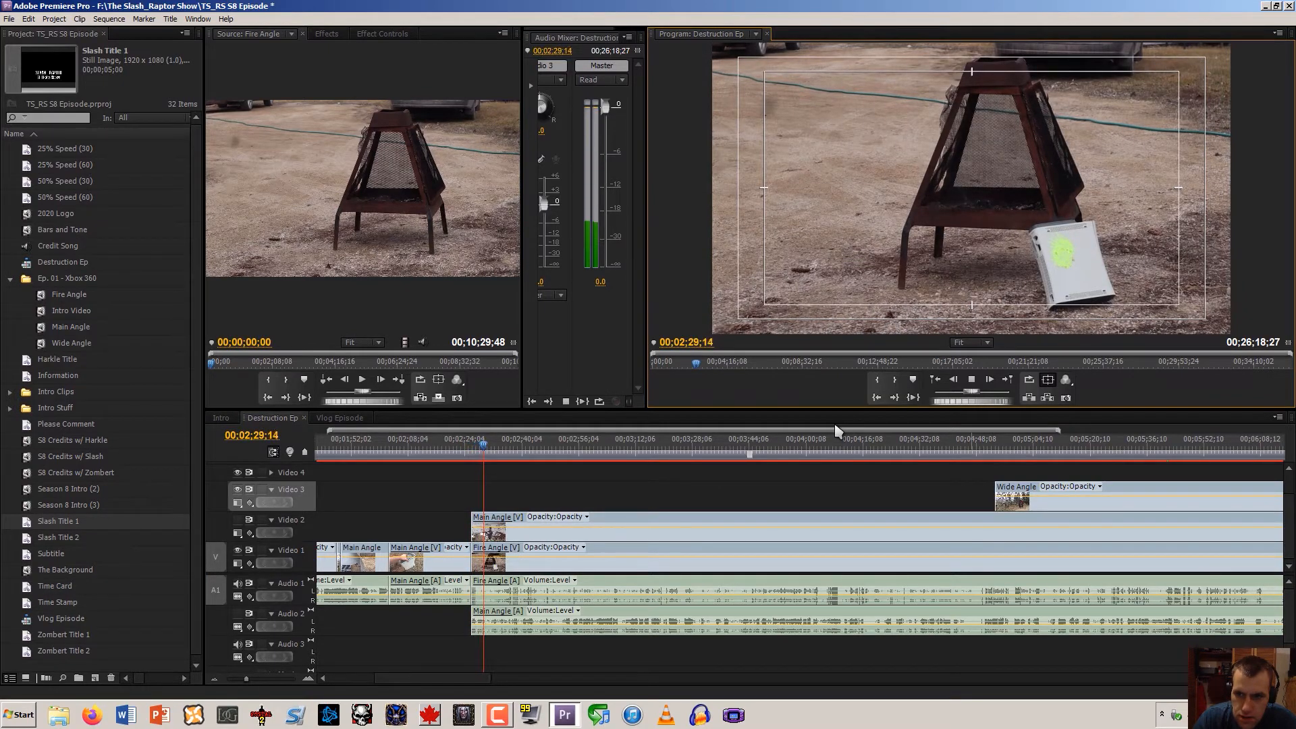
{"action": "key", "text": "space"}
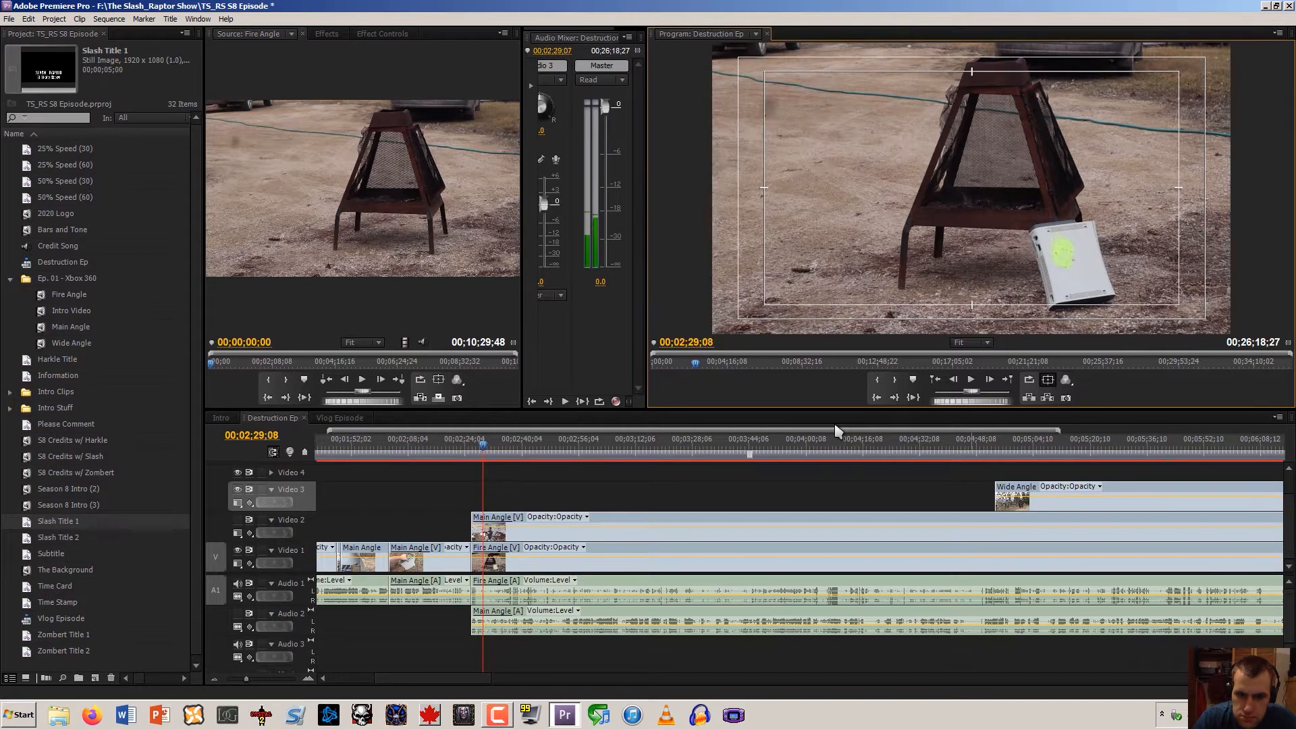
{"action": "key", "text": "j"}
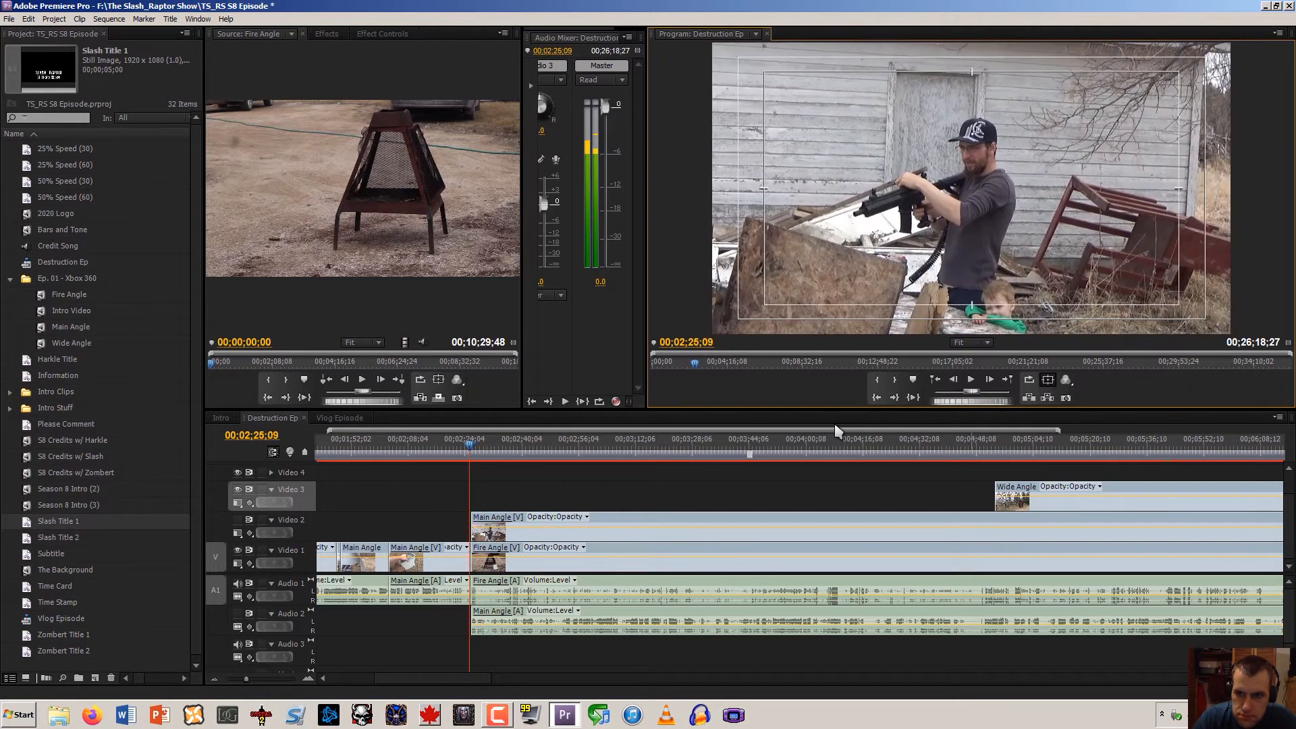
{"action": "key", "text": "Left"}
{"action": "key", "text": "Left"}
{"action": "key", "text": "Left"}
{"action": "key", "text": "Left"}
{"action": "key", "text": "Left"}
{"action": "key", "text": "Left"}
{"action": "key", "text": "Left"}
{"action": "key", "text": "Left"}
{"action": "key", "text": "Left"}
{"action": "key", "text": "Left"}
{"action": "key", "text": "Left"}
{"action": "key", "text": "Left"}
{"action": "key", "text": "Left"}
{"action": "key", "text": "Left"}
{"action": "key", "text": "Right"}
{"action": "key", "text": "Right"}
{"action": "key", "text": "Right"}
{"action": "key", "text": "Right"}
{"action": "key", "text": "Right"}
{"action": "key", "text": "Right"}
{"action": "key", "text": "Right"}
{"action": "key", "text": "Right"}
{"action": "key", "text": "Right"}
{"action": "key", "text": "Right"}
{"action": "key", "text": "Right"}
{"action": "key", "text": "Right"}
{"action": "key", "text": "Right"}
{"action": "key", "text": "Right"}
{"action": "key", "text": "Right"}
{"action": "key", "text": "Right"}
{"action": "key", "text": "Right"}
{"action": "key", "text": "Right"}
{"action": "key", "text": "Right"}
{"action": "key", "text": "Right"}
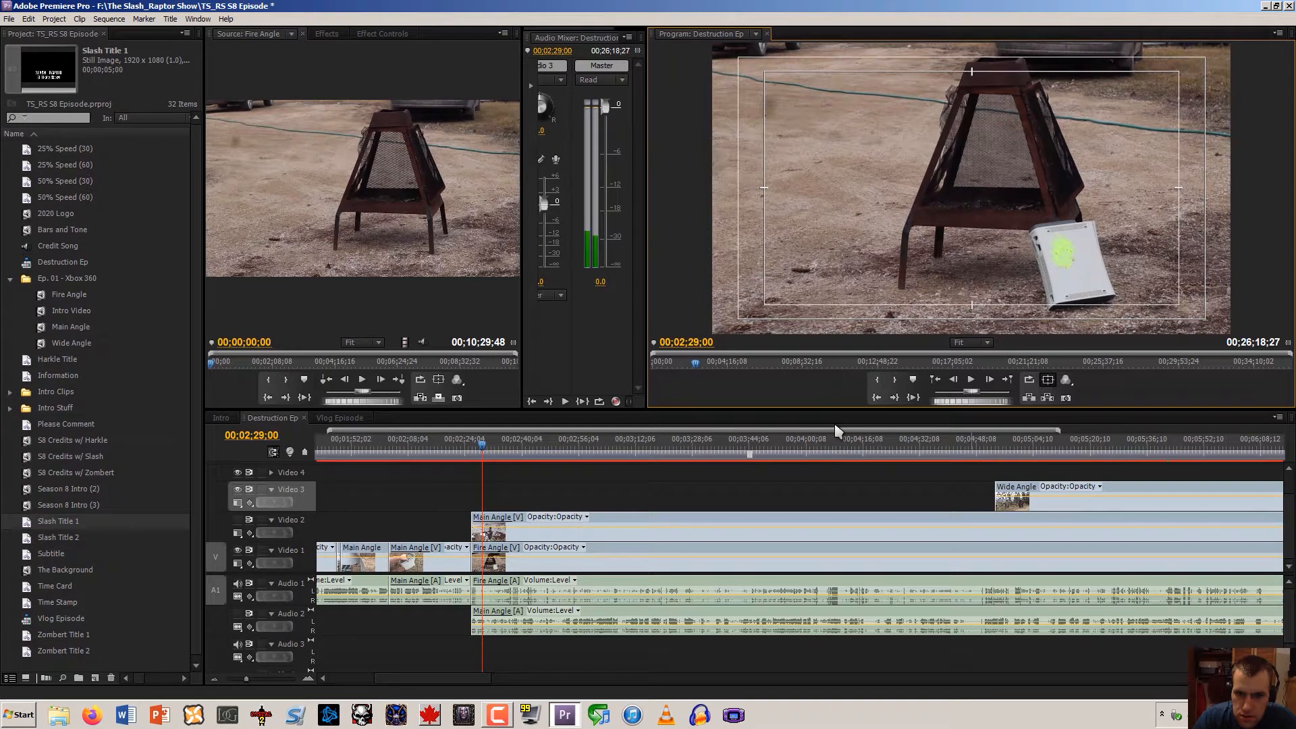
{"action": "left_click", "coordinate": [309, 680]}
{"action": "left_click", "coordinate": [309, 679]}
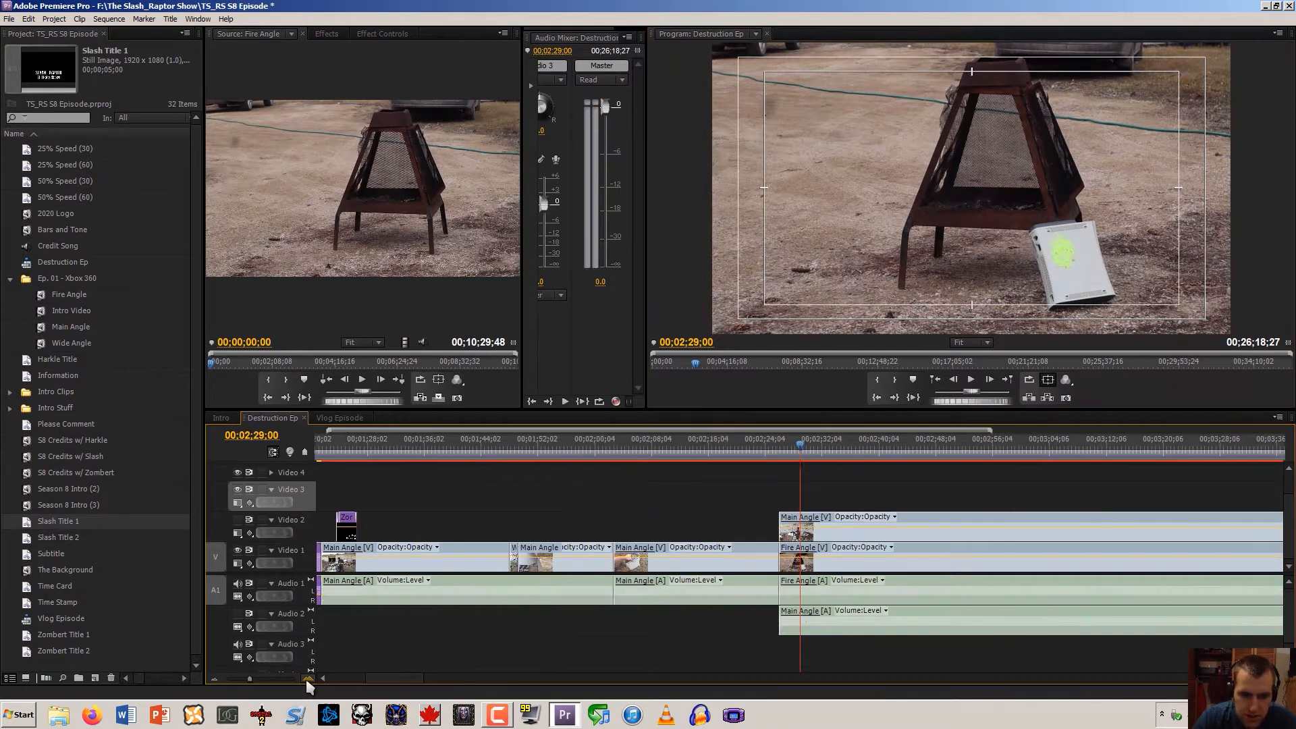
{"action": "left_click", "coordinate": [309, 680]}
{"action": "left_click", "coordinate": [309, 679]}
{"action": "left_click", "coordinate": [309, 679]}
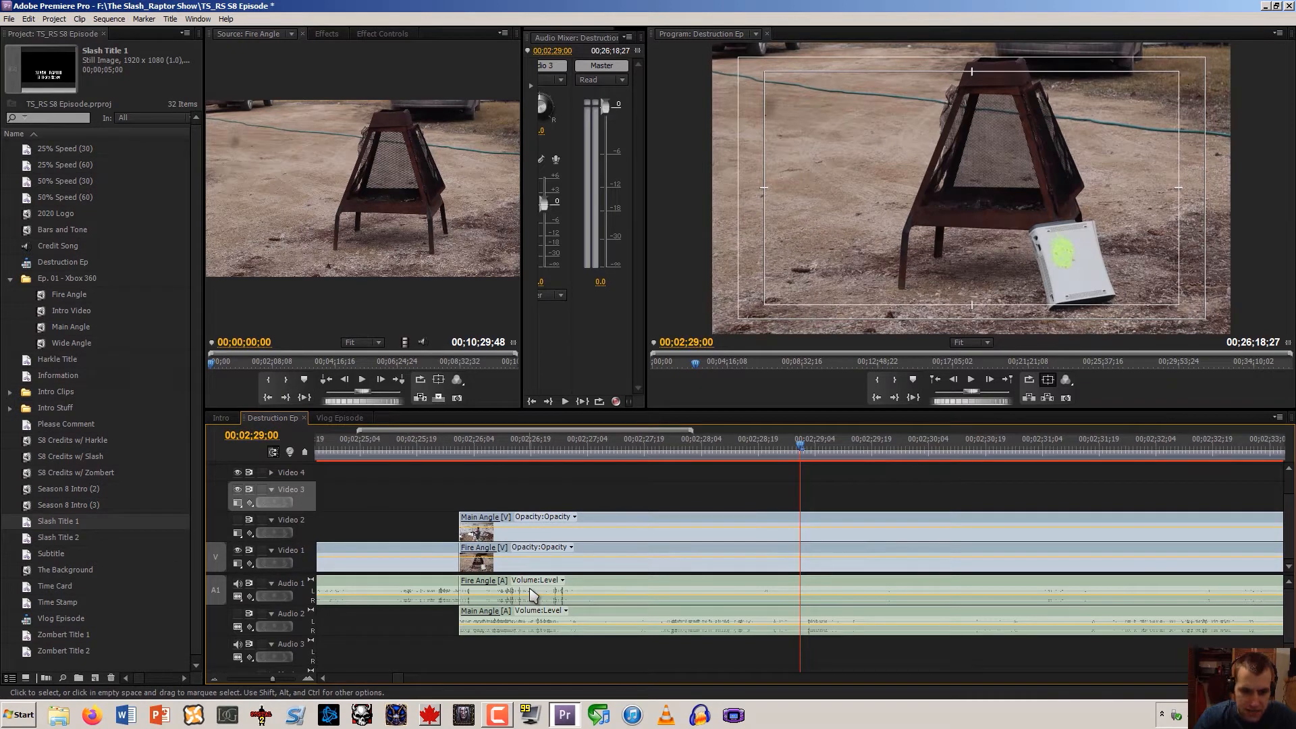
{"action": "key", "text": "ctrl+shift+k"}
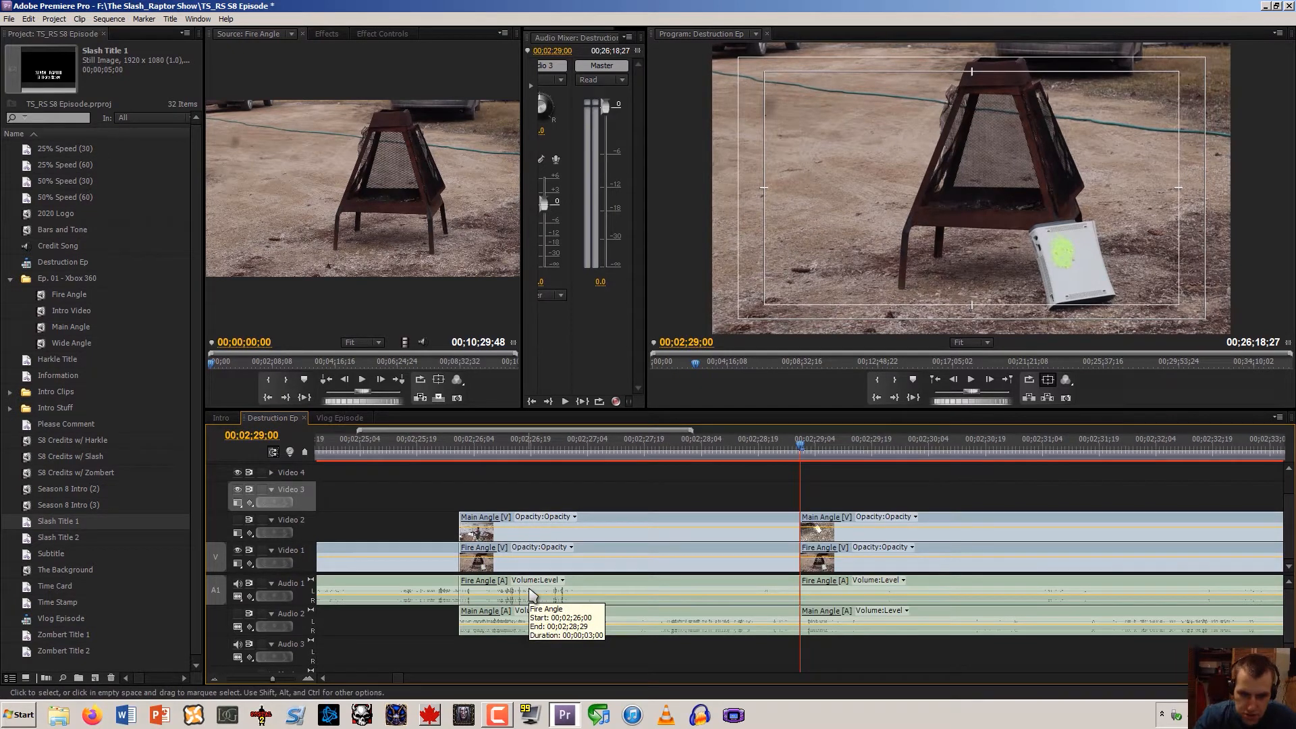
Remove the Main Angle video between 00;02;26;00 and 00;02;29;00, replace the Fire Angle audio with Main Angle audio, and link it to the Fire Angle video
{"action": "left_click_drag", "start_coordinate": [514, 614], "coordinate": [492, 591]}
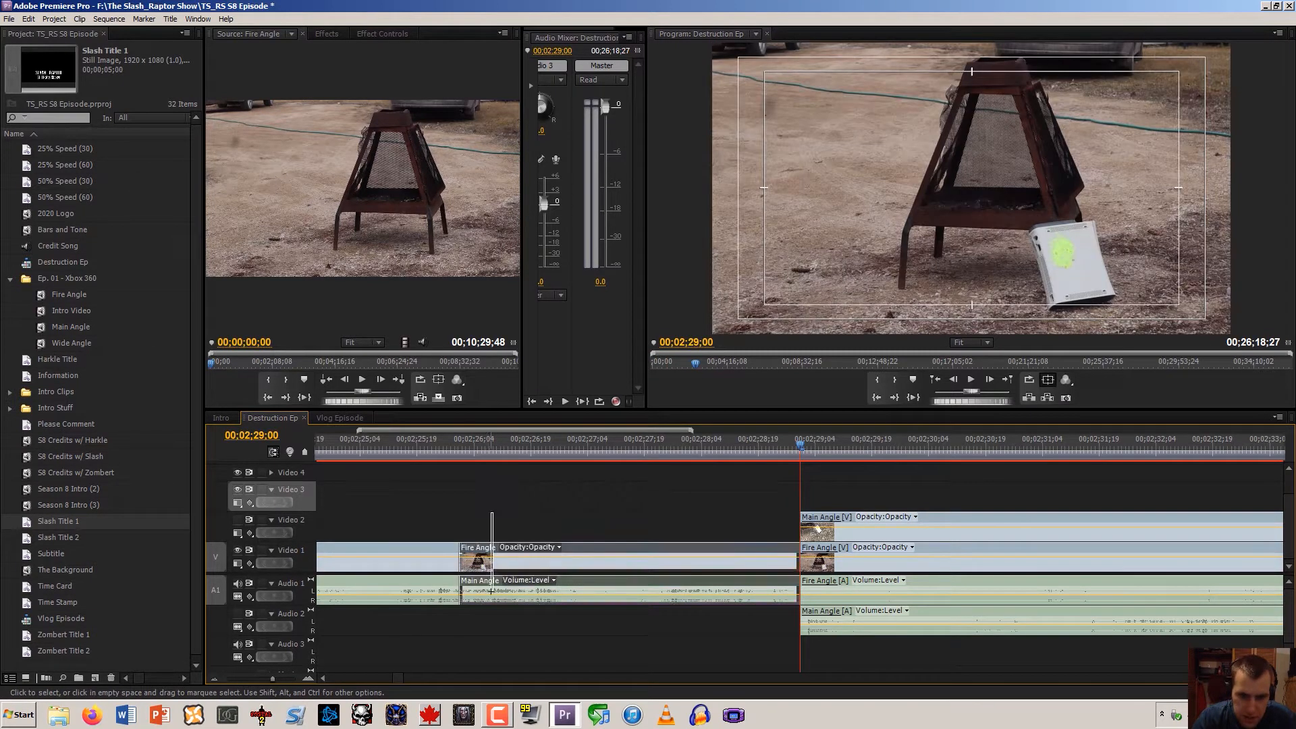
{"action": "right_click", "coordinate": [497, 573]}
{"action": "left_click", "coordinate": [528, 299]}
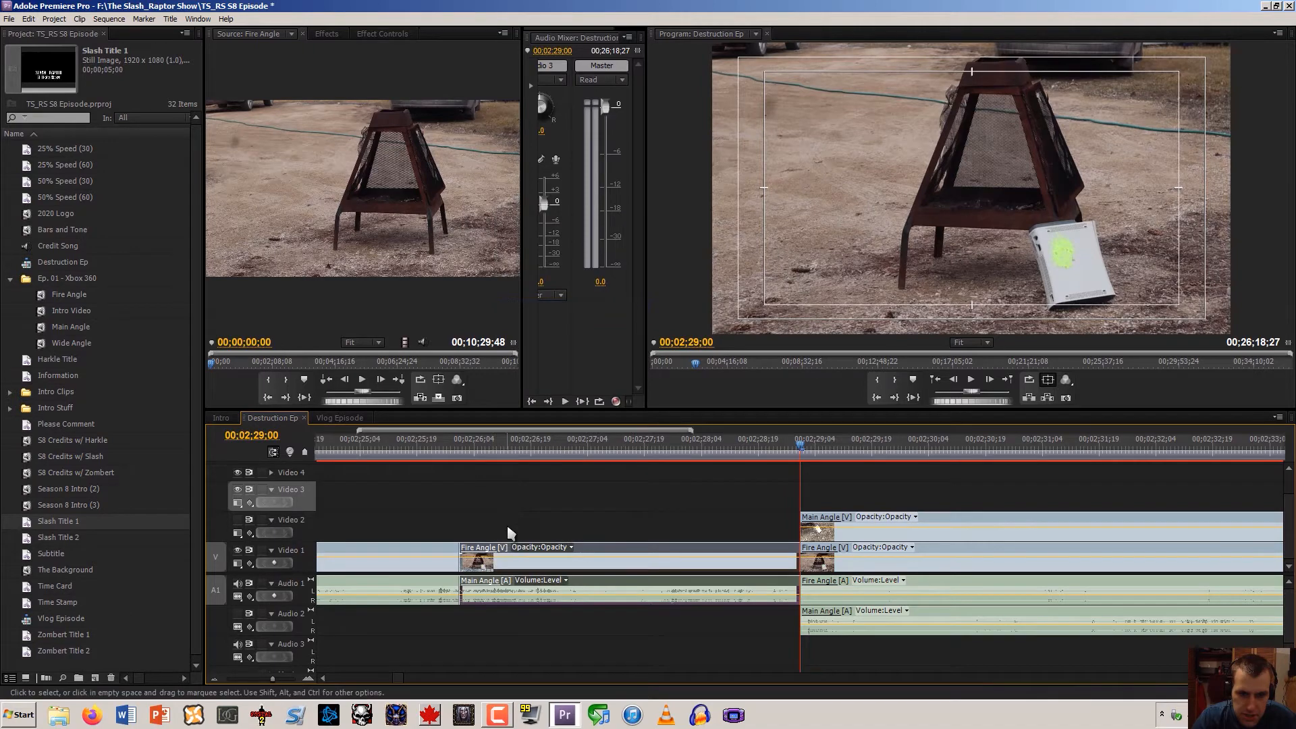
Play back the sequence from 00;02;26;00 to check the Fire Angle section with Main Angle audio and the footage that follows
{"action": "left_click", "coordinate": [468, 453]}
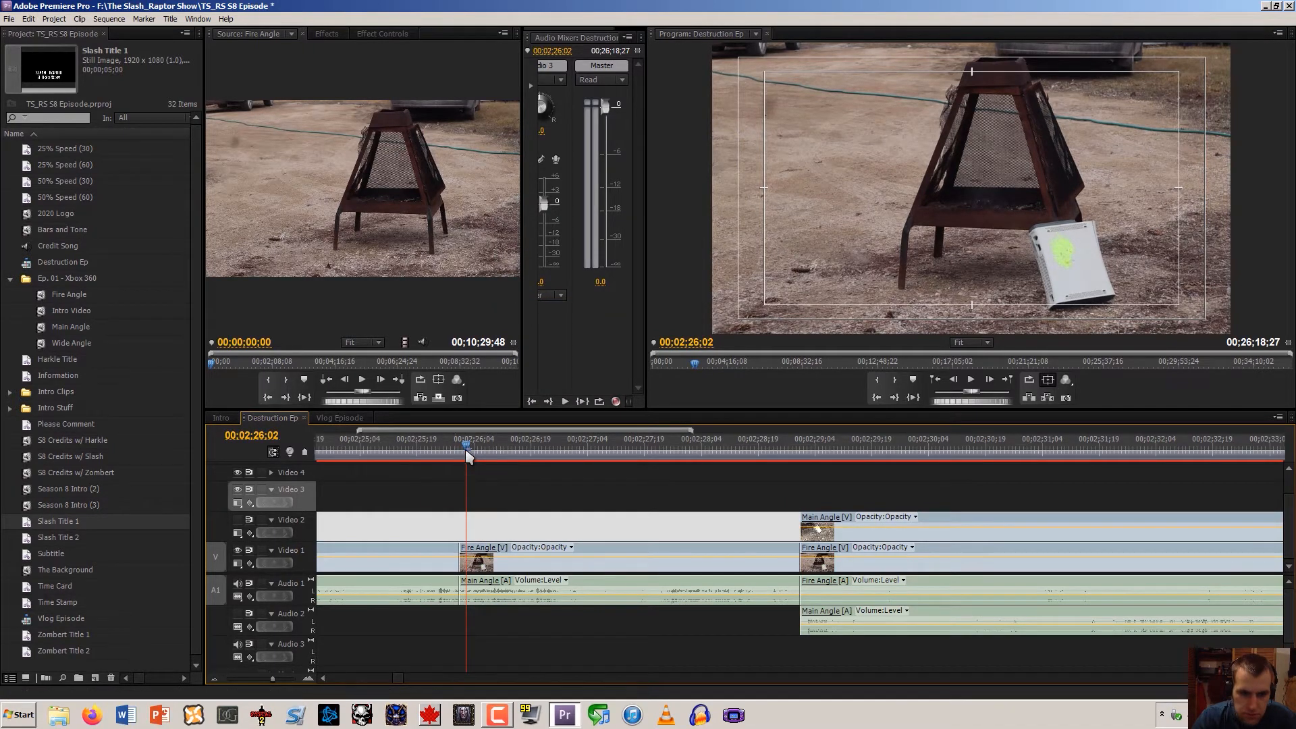
{"action": "key", "text": "space"}
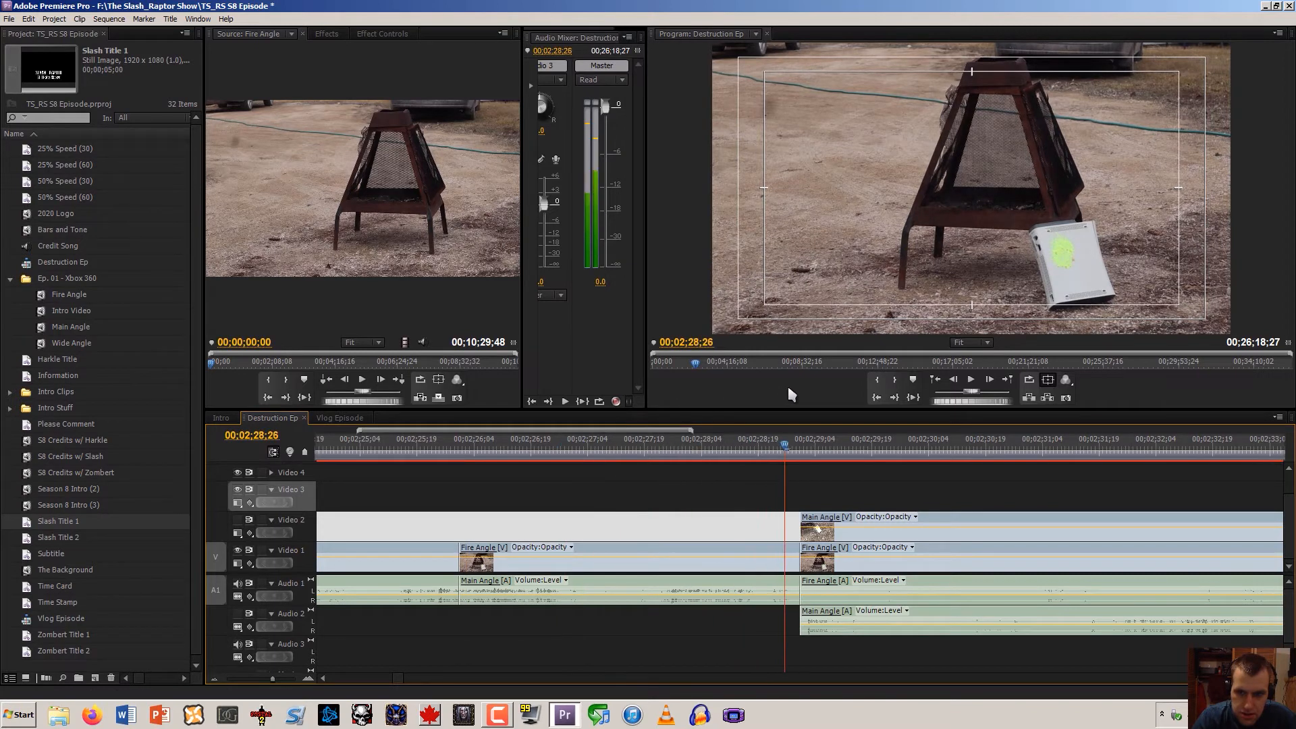
{"action": "left_click_drag", "start_coordinate": [796, 448], "coordinate": [462, 457]}
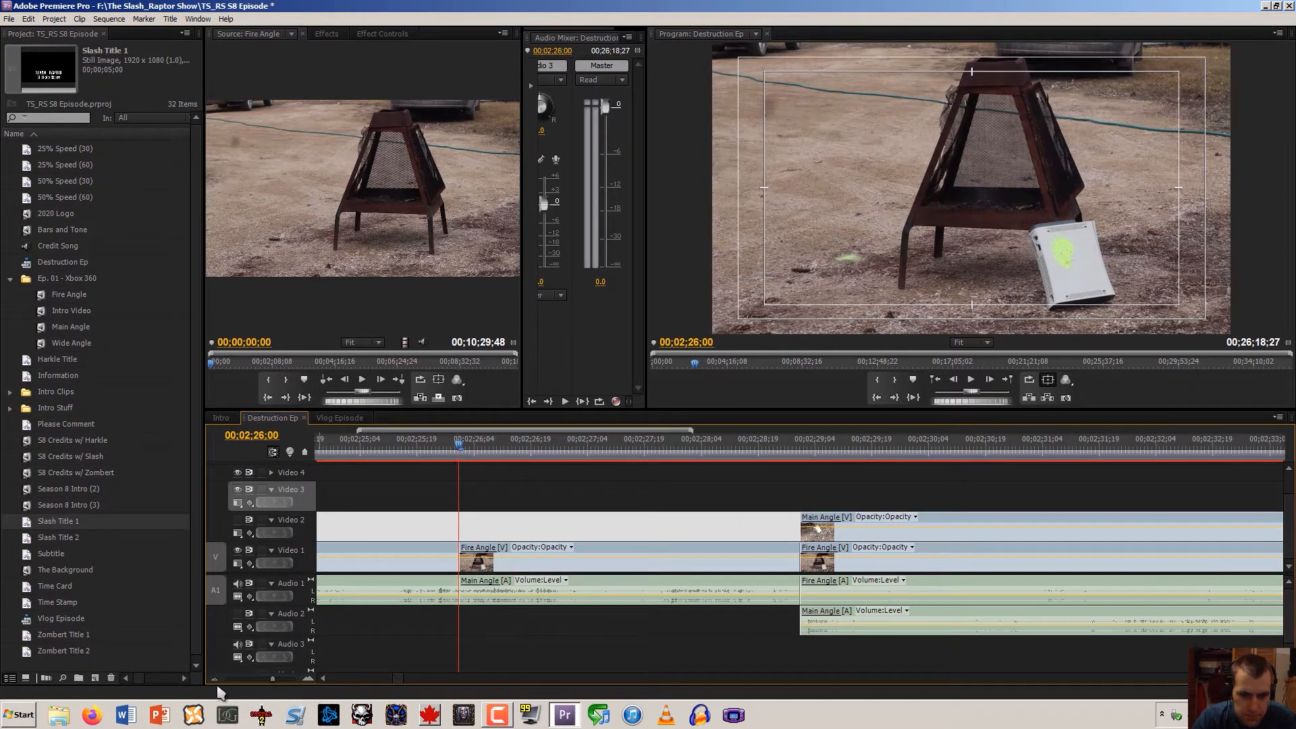
{"action": "left_click", "coordinate": [214, 681]}
{"action": "left_click", "coordinate": [214, 680]}
{"action": "left_click", "coordinate": [214, 680]}
{"action": "left_click", "coordinate": [214, 681]}
{"action": "left_click", "coordinate": [214, 680]}
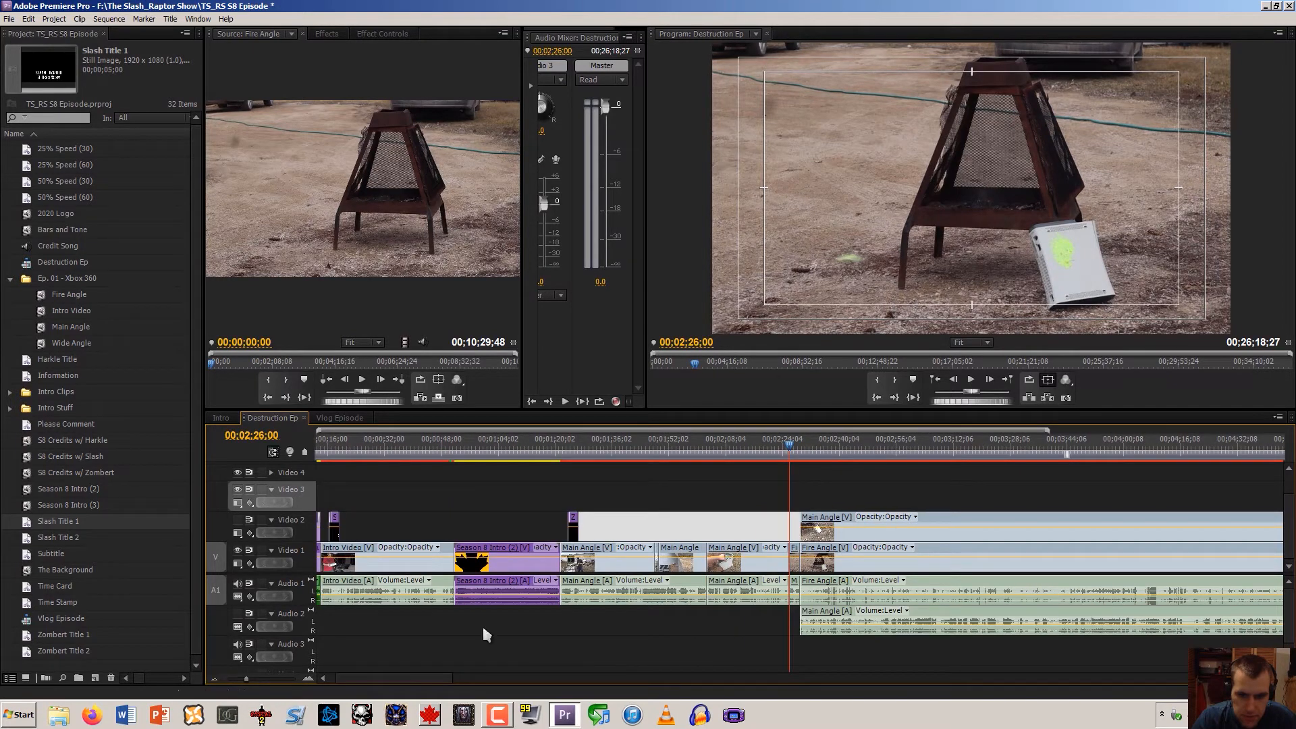
{"action": "key", "text": "space"}
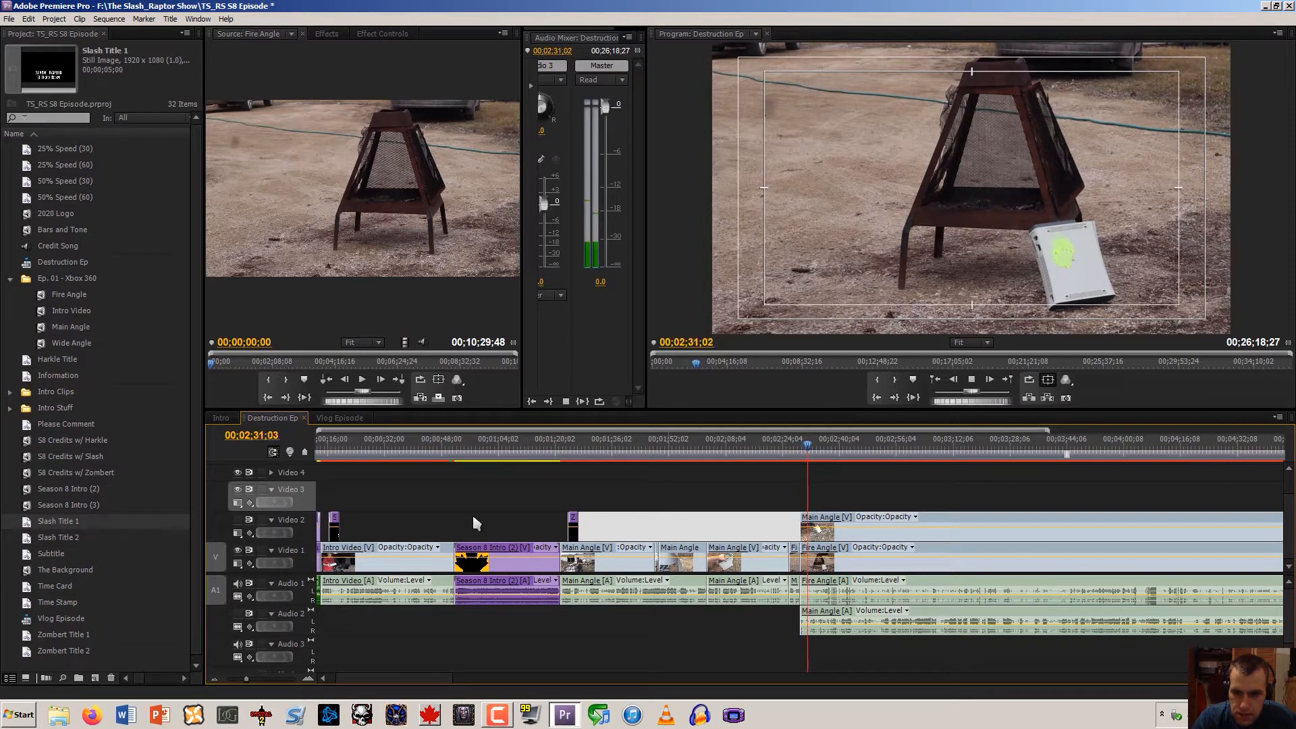
{"action": "left_click", "coordinate": [309, 678]}
{"action": "left_click", "coordinate": [309, 678]}
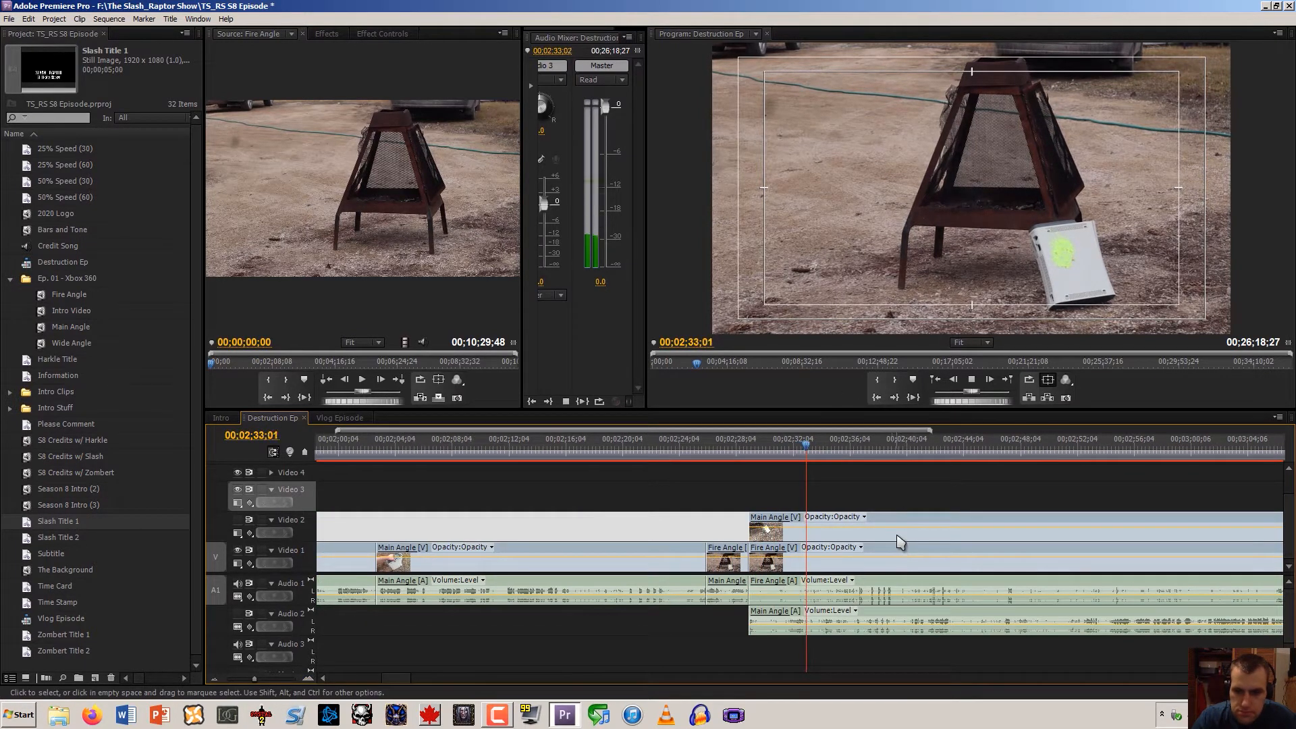
Delete the short Fire Angle section with its audio and trim the start of the following Main Angle and Fire Angle clips to 00;02;36;18
{"action": "left_click", "coordinate": [876, 452]}
{"action": "left_click_drag", "start_coordinate": [864, 466], "coordinate": [843, 467]}
{"action": "key", "text": "space"}
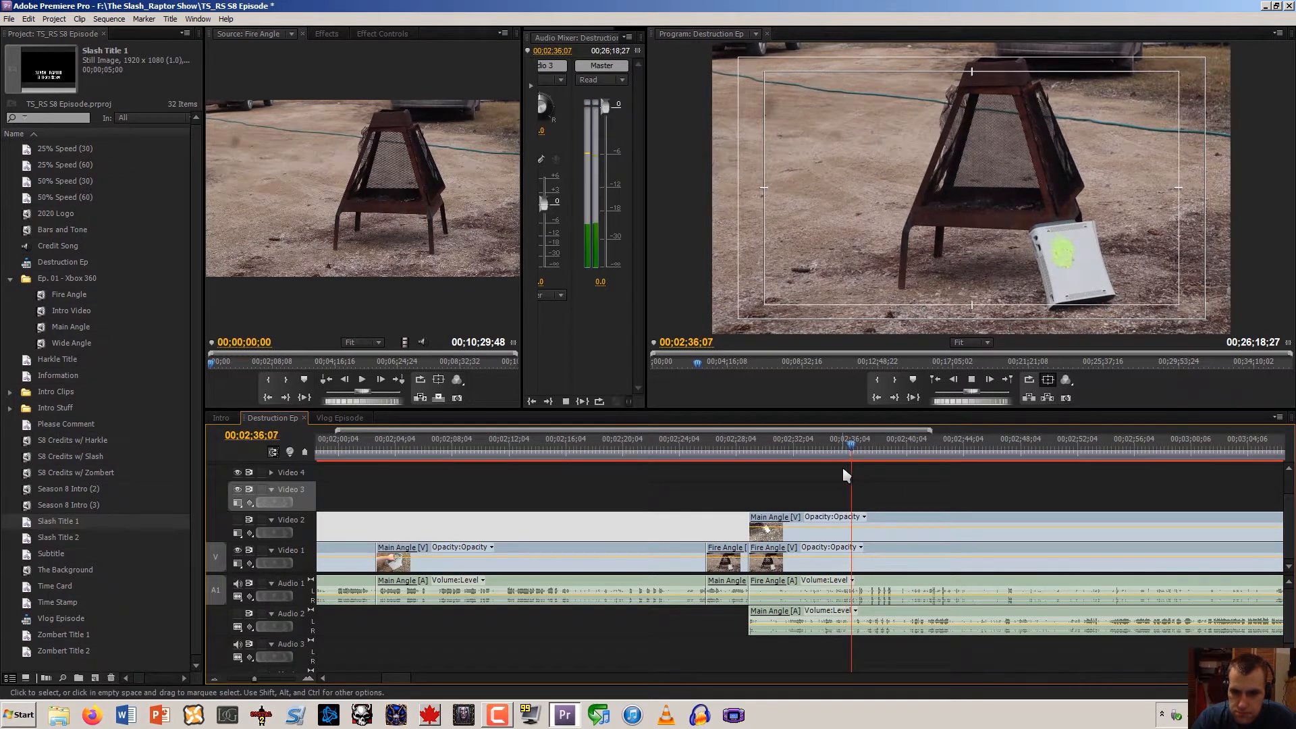
{"action": "key", "text": "space"}
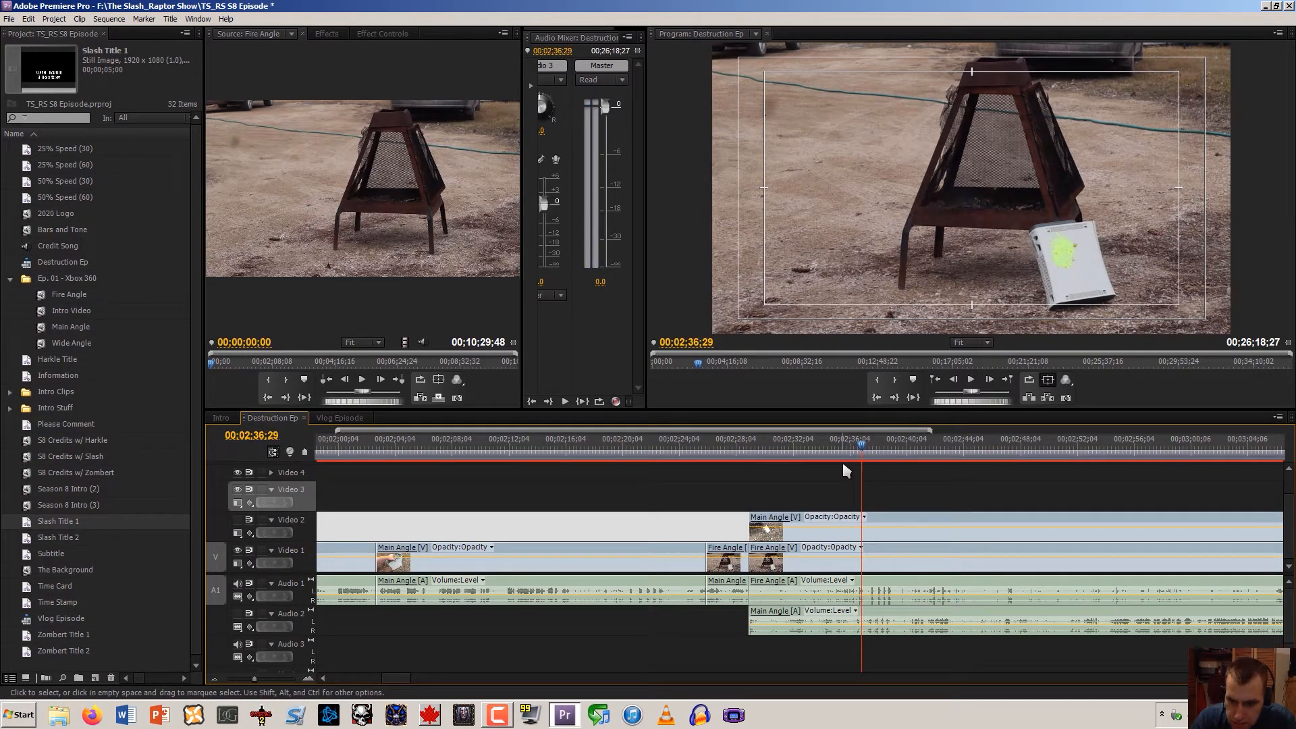
{"action": "left_click", "coordinate": [734, 565]}
{"action": "key", "text": "Delete"}
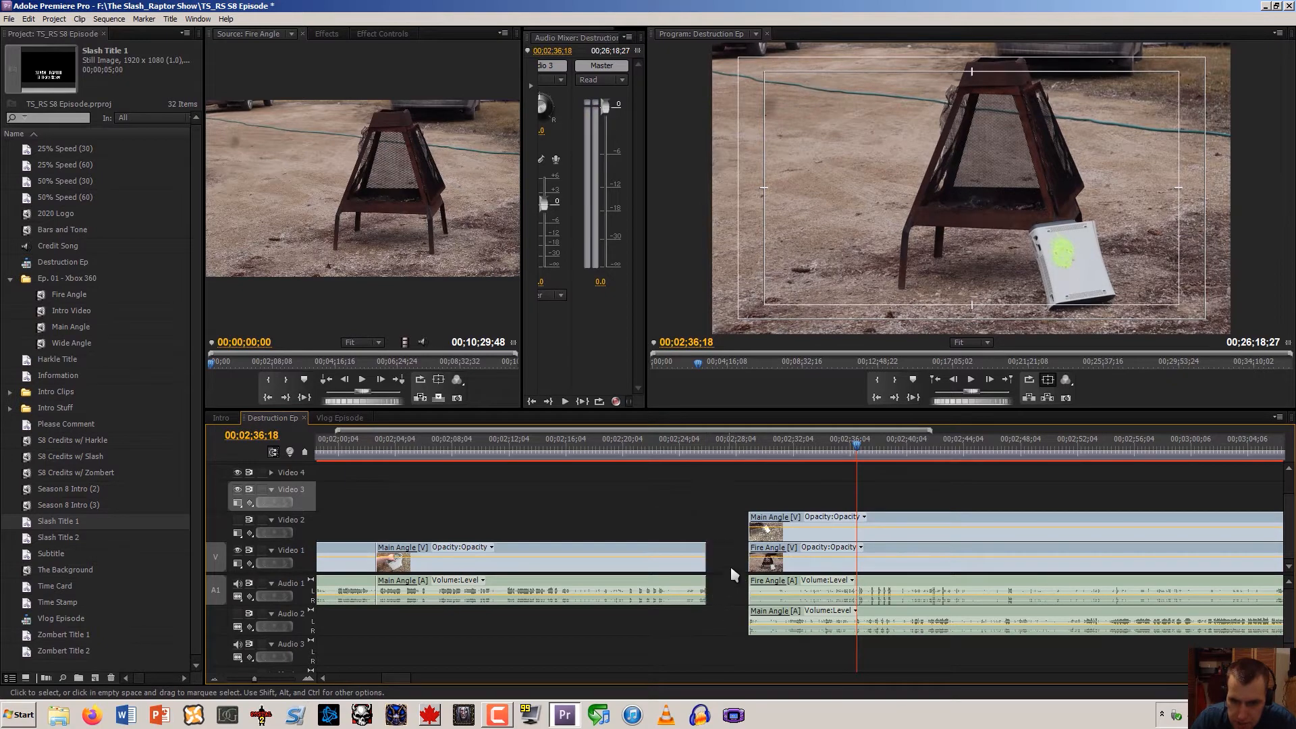
{"action": "left_click_drag", "start_coordinate": [745, 538], "coordinate": [858, 505]}
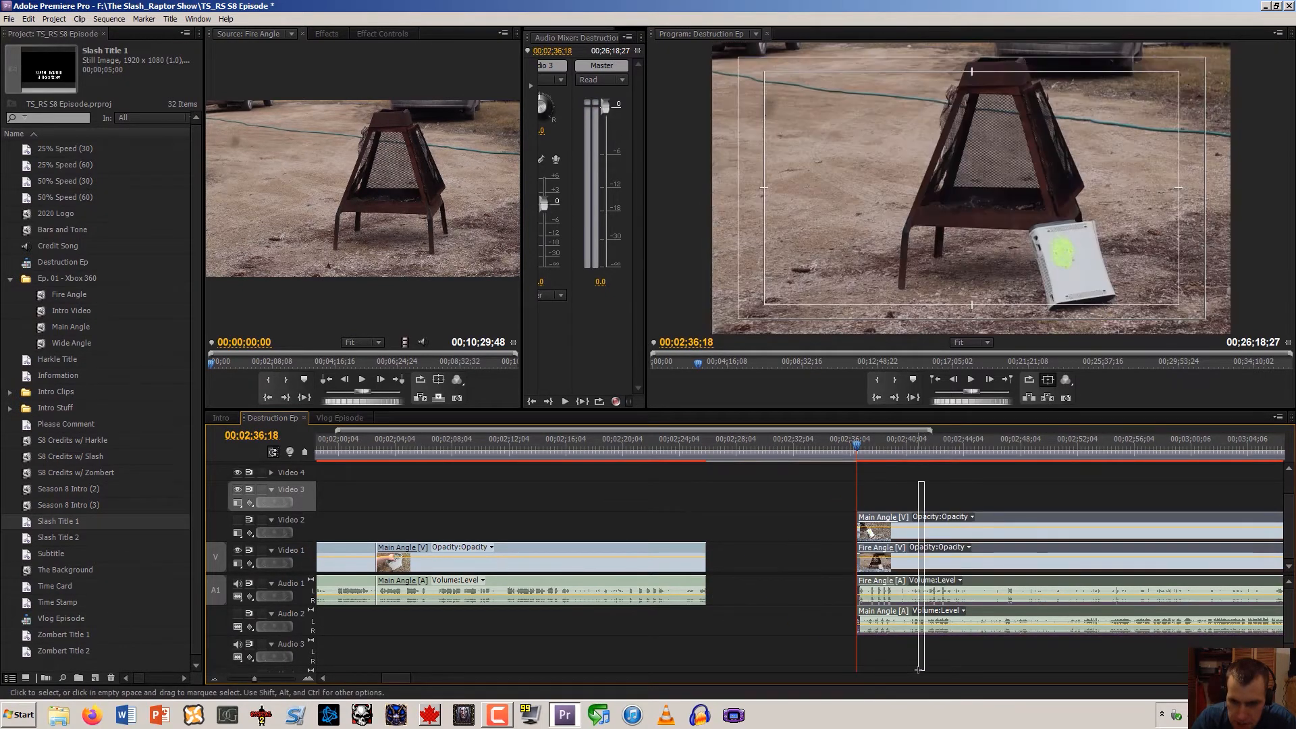
Move the trimmed Main Angle and Fire Angle clips together with the Wide Angle clip earlier, to a little over one second after the preceding clip
{"action": "left_click", "coordinate": [216, 682]}
{"action": "left_click", "coordinate": [215, 682]}
{"action": "left_click", "coordinate": [215, 681]}
{"action": "left_click", "coordinate": [215, 681]}
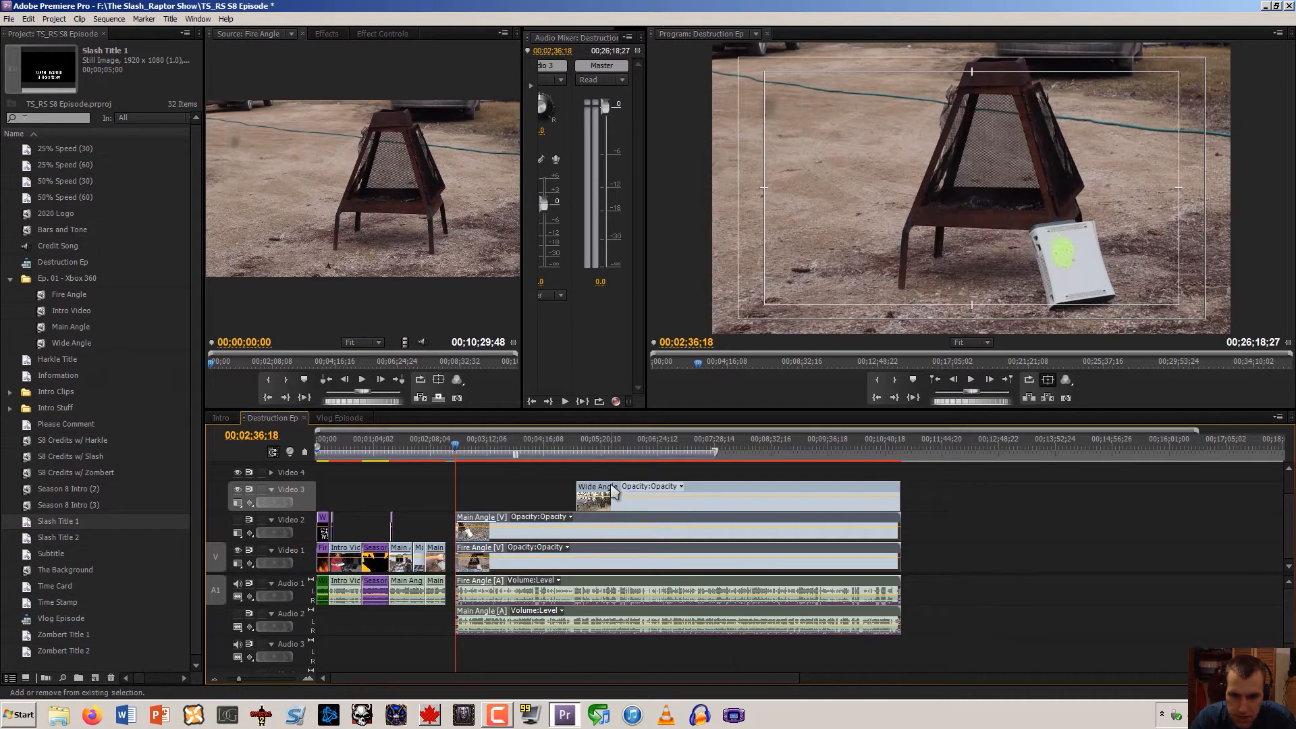
{"action": "left_click", "coordinate": [309, 678]}
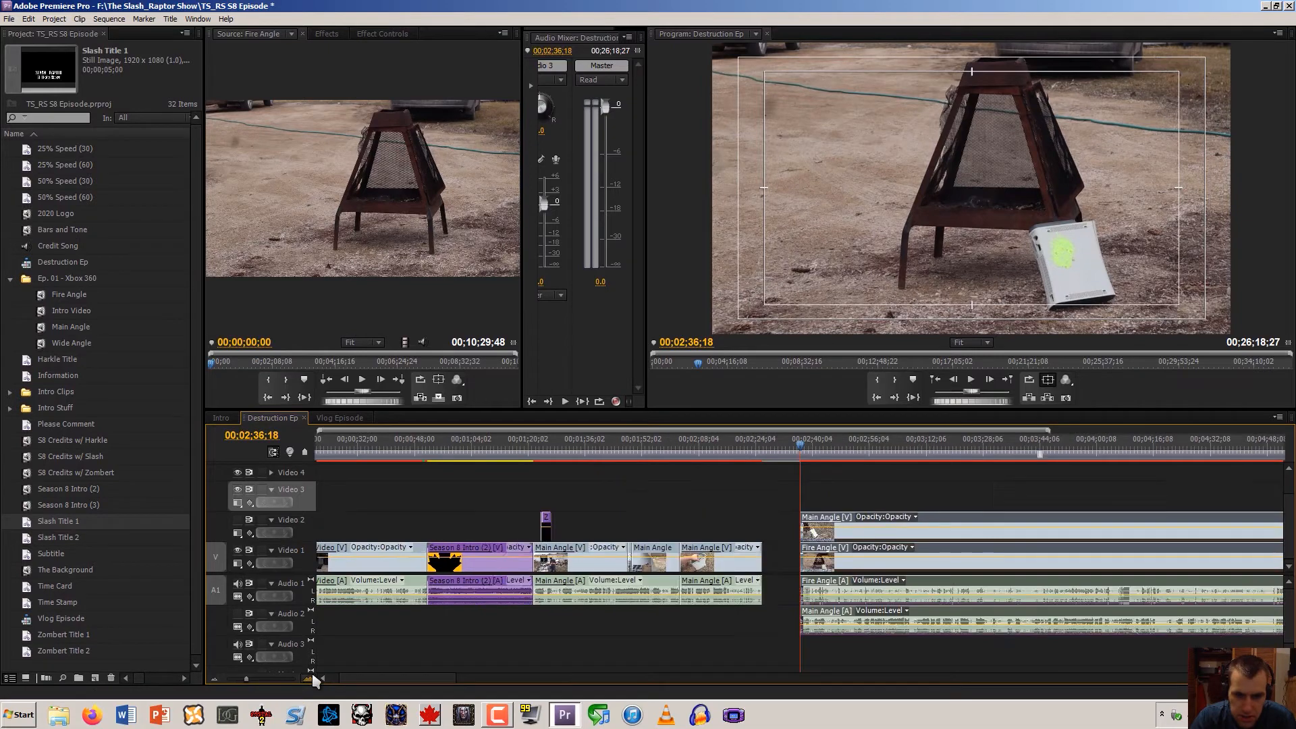
{"action": "left_click", "coordinate": [308, 678]}
{"action": "left_click_drag", "start_coordinate": [829, 573], "coordinate": [701, 586]}
Step through the Fire Angle footage between 00;02;41;23 and 00;02;33;22 and split the Main Angle and Fire Angle clips at 00;02;37;00
{"action": "left_click_drag", "start_coordinate": [682, 458], "coordinate": [668, 456]}
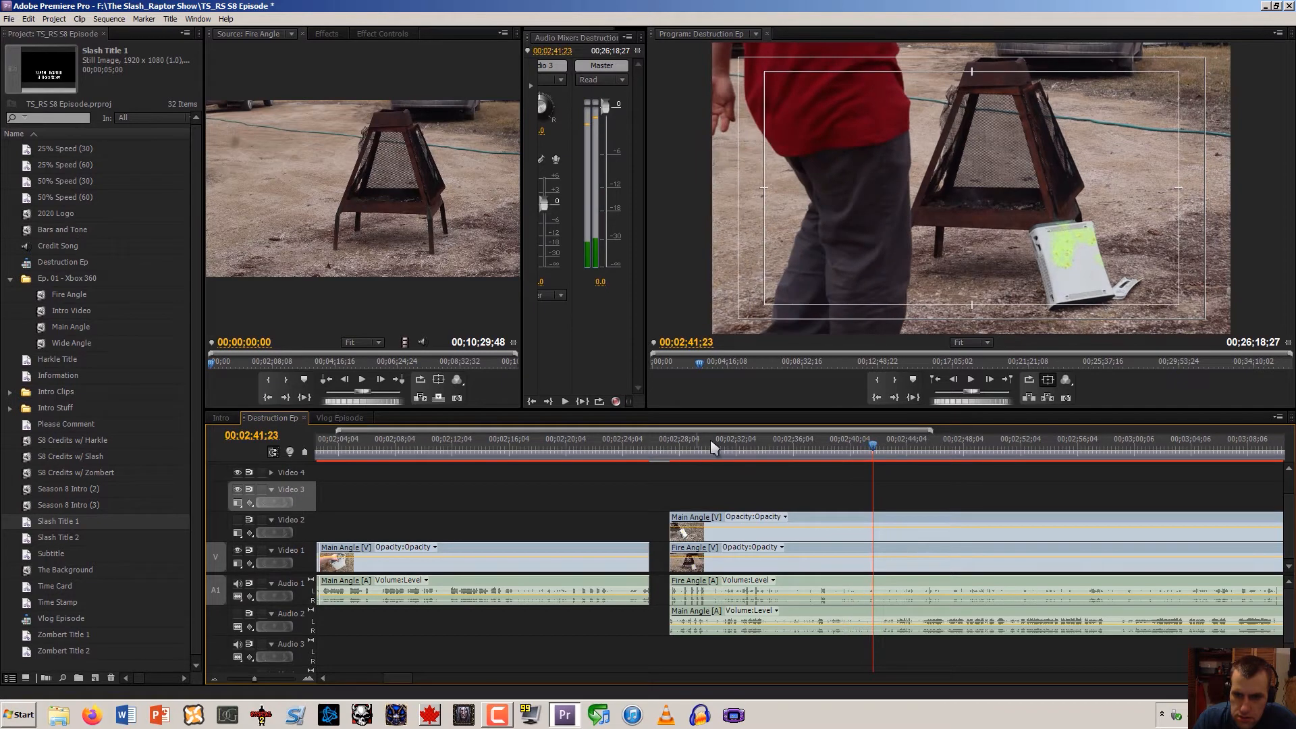
{"action": "key", "text": "Left"}
{"action": "key", "text": "Left"}
{"action": "key", "text": "Left"}
{"action": "key", "text": "Left"}
{"action": "key", "text": "Left"}
{"action": "key", "text": "Left"}
{"action": "key", "text": "Left"}
{"action": "key", "text": "Left"}
{"action": "key", "text": "Left"}
{"action": "key", "text": "Left"}
{"action": "key", "text": "Left"}
{"action": "key", "text": "Left"}
{"action": "key", "text": "Left"}
{"action": "key", "text": "Left"}
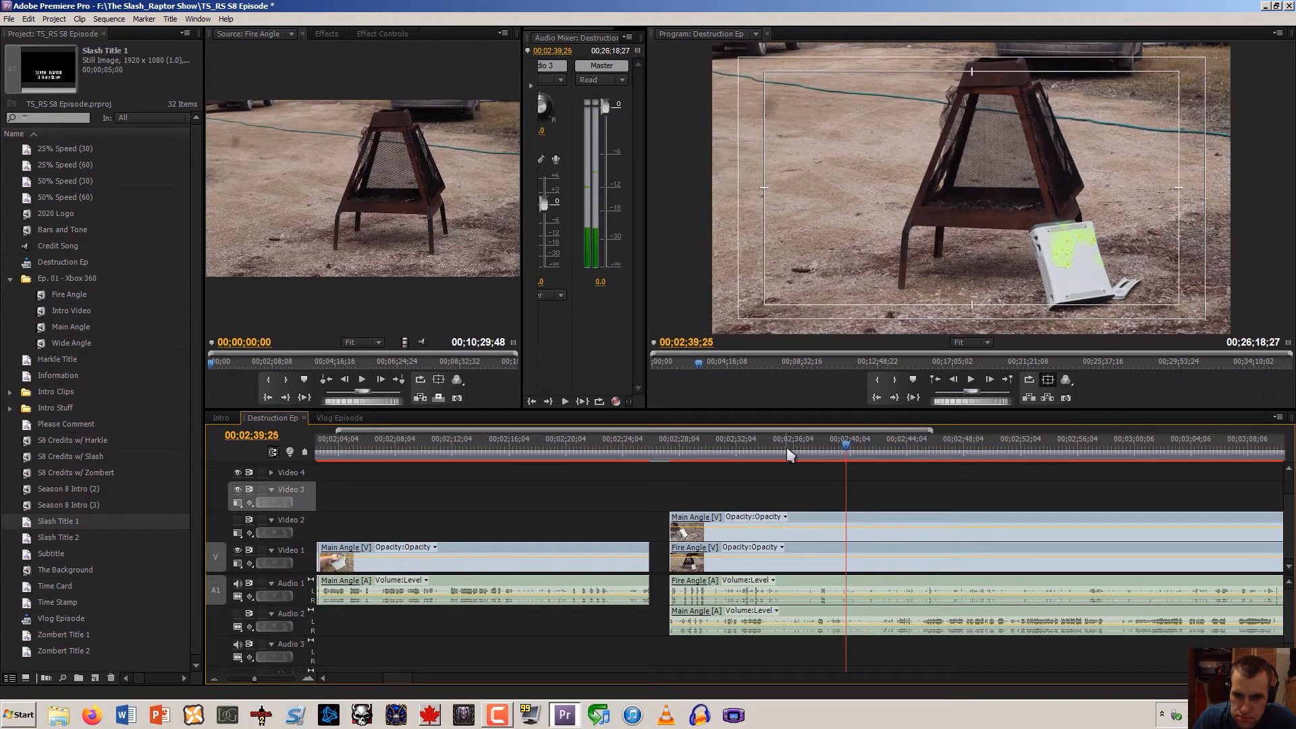
{"action": "key", "text": "Left"}
{"action": "key", "text": "Left"}
{"action": "key", "text": "Left"}
{"action": "key", "text": "Left"}
{"action": "key", "text": "Left"}
{"action": "key", "text": "Left"}
{"action": "key", "text": "Left"}
{"action": "key", "text": "Left"}
{"action": "key", "text": "Left"}
{"action": "key", "text": "Left"}
{"action": "key", "text": "Left"}
{"action": "key", "text": "Left"}
{"action": "key", "text": "Left"}
{"action": "key", "text": "Left"}
{"action": "key", "text": "Left"}
{"action": "key", "text": "Left"}
{"action": "key", "text": "Left"}
{"action": "key", "text": "Left"}
{"action": "key", "text": "Left"}
{"action": "key", "text": "Left"}
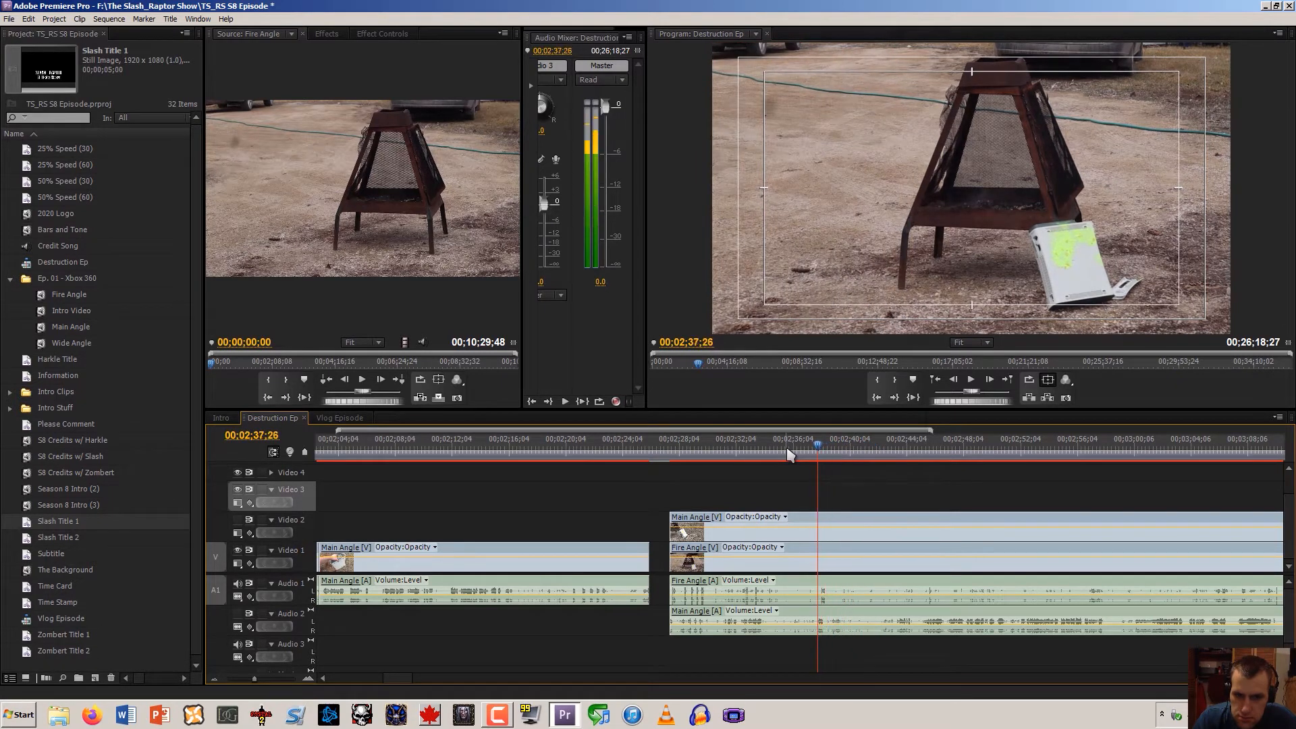
{"action": "key", "text": "Left"}
{"action": "key", "text": "Left"}
{"action": "key", "text": "Left"}
{"action": "key", "text": "Left"}
{"action": "key", "text": "Left"}
{"action": "key", "text": "Left"}
{"action": "key", "text": "Left"}
{"action": "key", "text": "Left"}
{"action": "key", "text": "Left"}
{"action": "key", "text": "Left"}
{"action": "key", "text": "Left"}
{"action": "key", "text": "Left"}
{"action": "key", "text": "Left"}
{"action": "key", "text": "Left"}
{"action": "key", "text": "Left"}
{"action": "key", "text": "Left"}
{"action": "key", "text": "Left"}
{"action": "key", "text": "Left"}
{"action": "key", "text": "Left"}
{"action": "key", "text": "Left"}
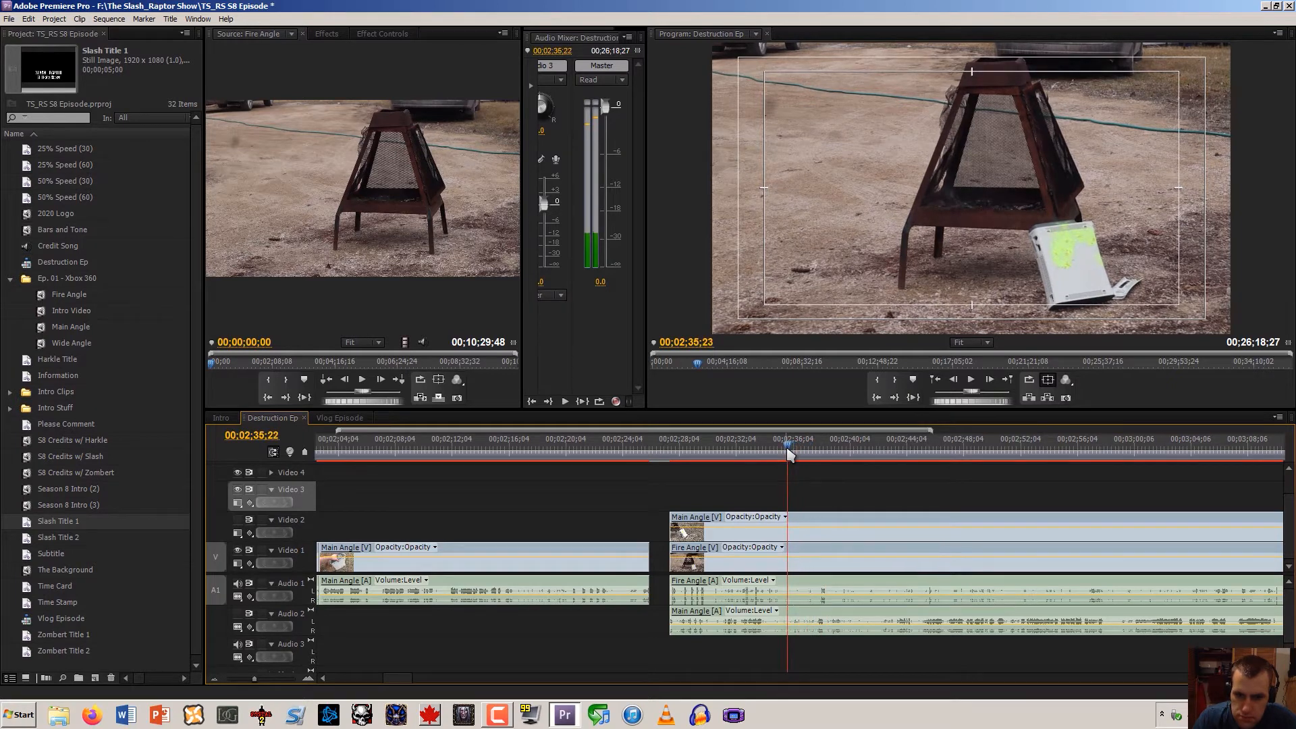
{"action": "key", "text": "Left"}
{"action": "key", "text": "Left"}
{"action": "key", "text": "Left"}
{"action": "key", "text": "Left"}
{"action": "key", "text": "Left"}
{"action": "key", "text": "Left"}
{"action": "key", "text": "Left"}
{"action": "key", "text": "Left"}
{"action": "key", "text": "Left"}
{"action": "key", "text": "Left"}
{"action": "key", "text": "Left"}
{"action": "key", "text": "Left"}
{"action": "key", "text": "Left"}
{"action": "key", "text": "Left"}
{"action": "key", "text": "Left"}
{"action": "key", "text": "Left"}
{"action": "key", "text": "Left"}
{"action": "key", "text": "Left"}
{"action": "key", "text": "Left"}
{"action": "key", "text": "Left"}
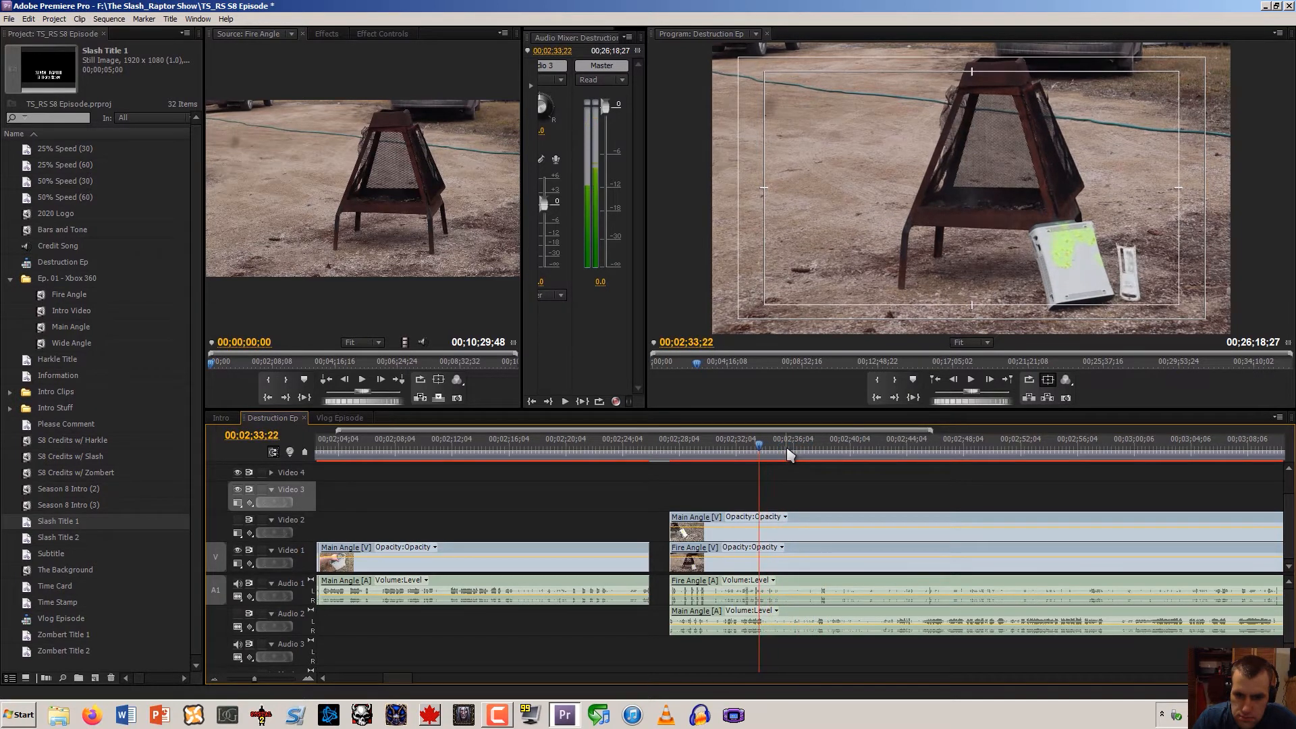
{"action": "key", "text": "Right"}
{"action": "key", "text": "Right"}
{"action": "key", "text": "Right"}
{"action": "key", "text": "Right"}
{"action": "key", "text": "Right"}
{"action": "key", "text": "Right"}
{"action": "key", "text": "Right"}
{"action": "key", "text": "Right"}
{"action": "key", "text": "Right"}
{"action": "key", "text": "Right"}
{"action": "key", "text": "Right"}
{"action": "key", "text": "Right"}
{"action": "key", "text": "Right"}
{"action": "key", "text": "Right"}
{"action": "key", "text": "Right"}
{"action": "key", "text": "Right"}
{"action": "key", "text": "Right"}
{"action": "key", "text": "Right"}
{"action": "key", "text": "Right"}
{"action": "key", "text": "Right"}
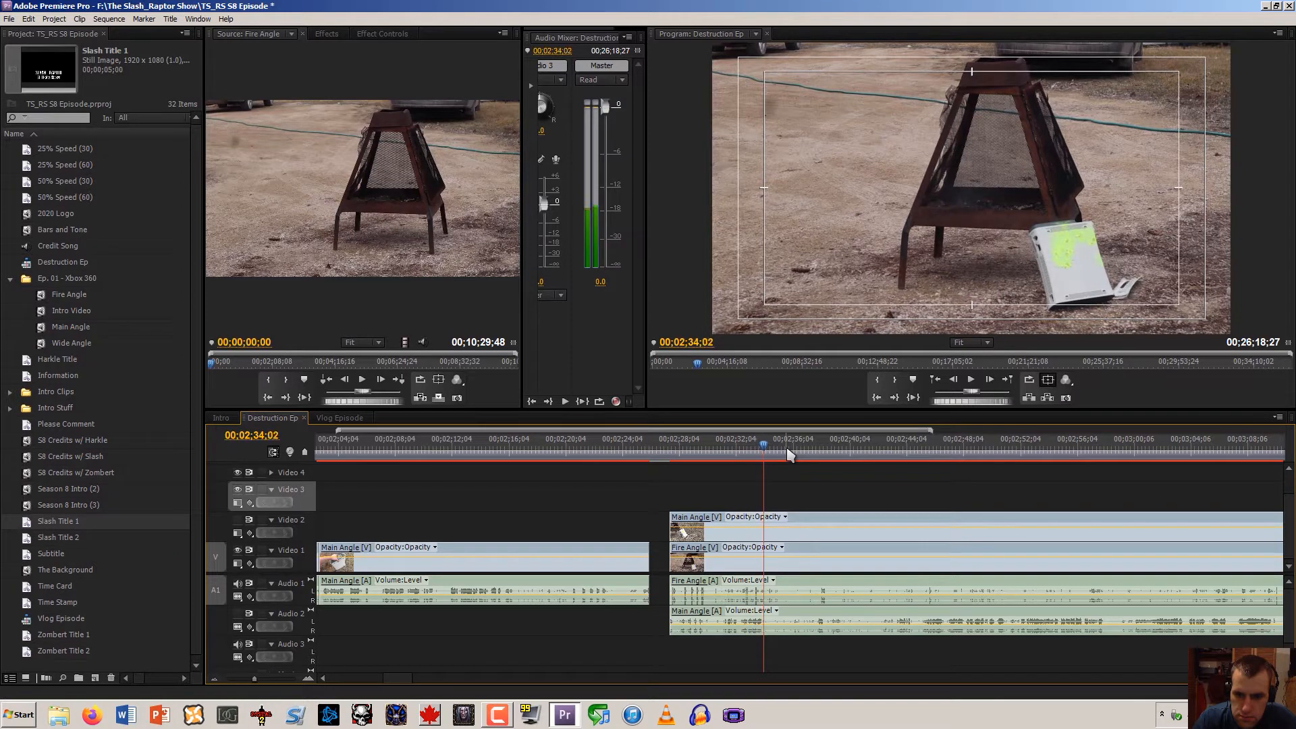
{"action": "key", "text": "Right"}
{"action": "key", "text": "Right"}
{"action": "key", "text": "Right"}
{"action": "key", "text": "Right"}
{"action": "key", "text": "Right"}
{"action": "key", "text": "Right"}
{"action": "key", "text": "Right"}
{"action": "key", "text": "Right"}
{"action": "key", "text": "Right"}
{"action": "key", "text": "Right"}
{"action": "key", "text": "Right"}
{"action": "key", "text": "Right"}
{"action": "key", "text": "Right"}
{"action": "key", "text": "Right"}
{"action": "key", "text": "Right"}
{"action": "key", "text": "Right"}
{"action": "key", "text": "Right"}
{"action": "key", "text": "Right"}
{"action": "key", "text": "Right"}
{"action": "key", "text": "Right"}
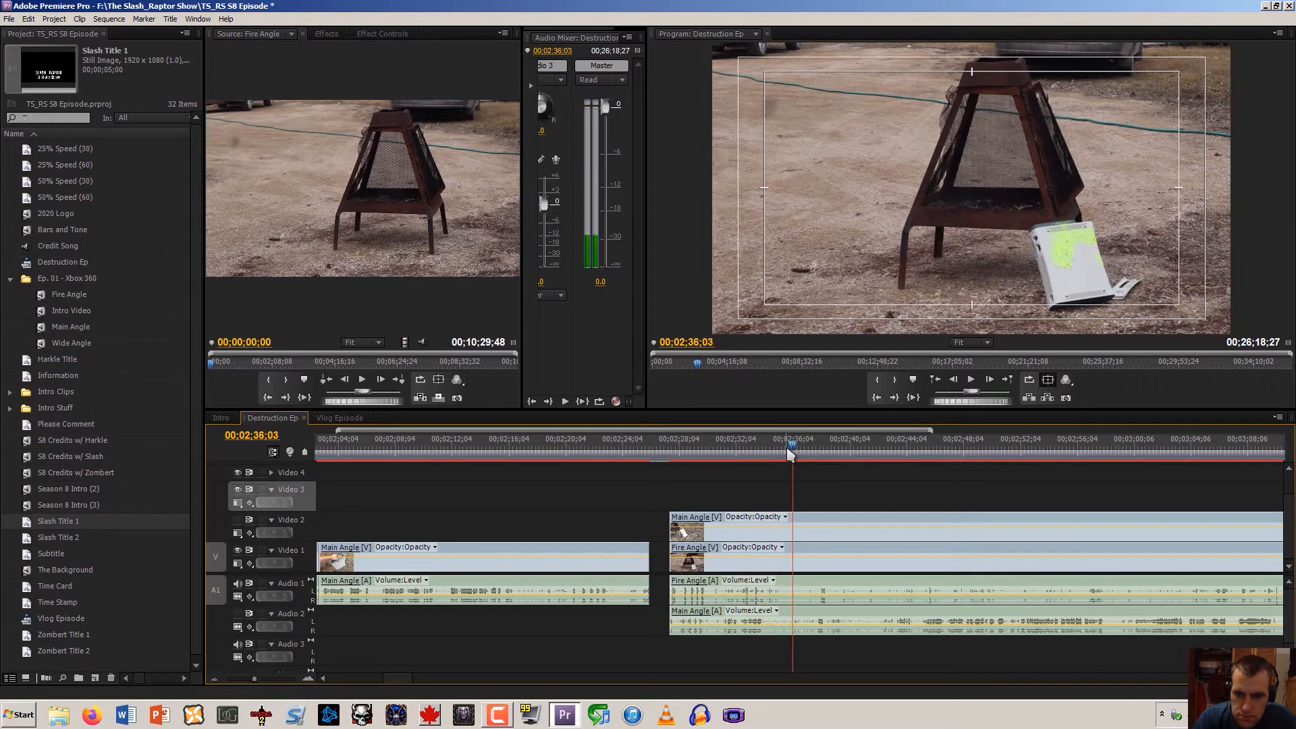
{"action": "key", "text": "Left"}
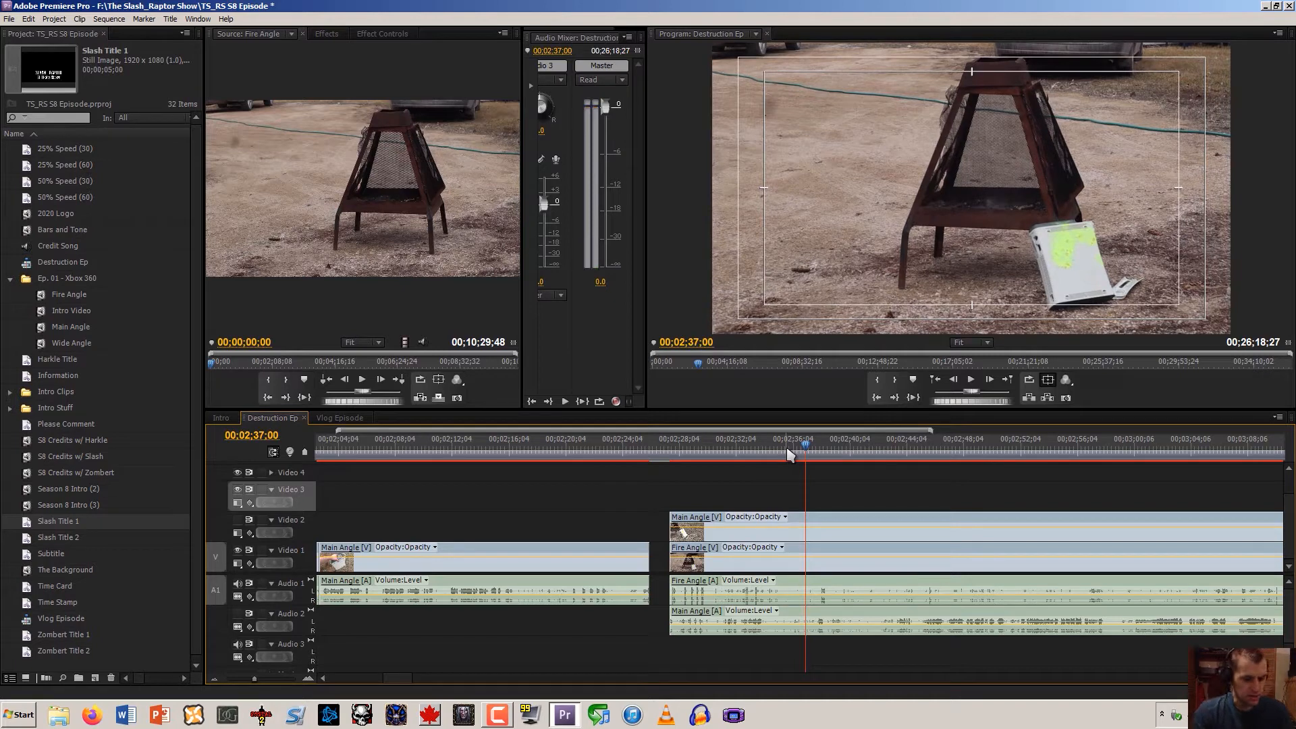
{"action": "key", "text": "ctrl+k"}
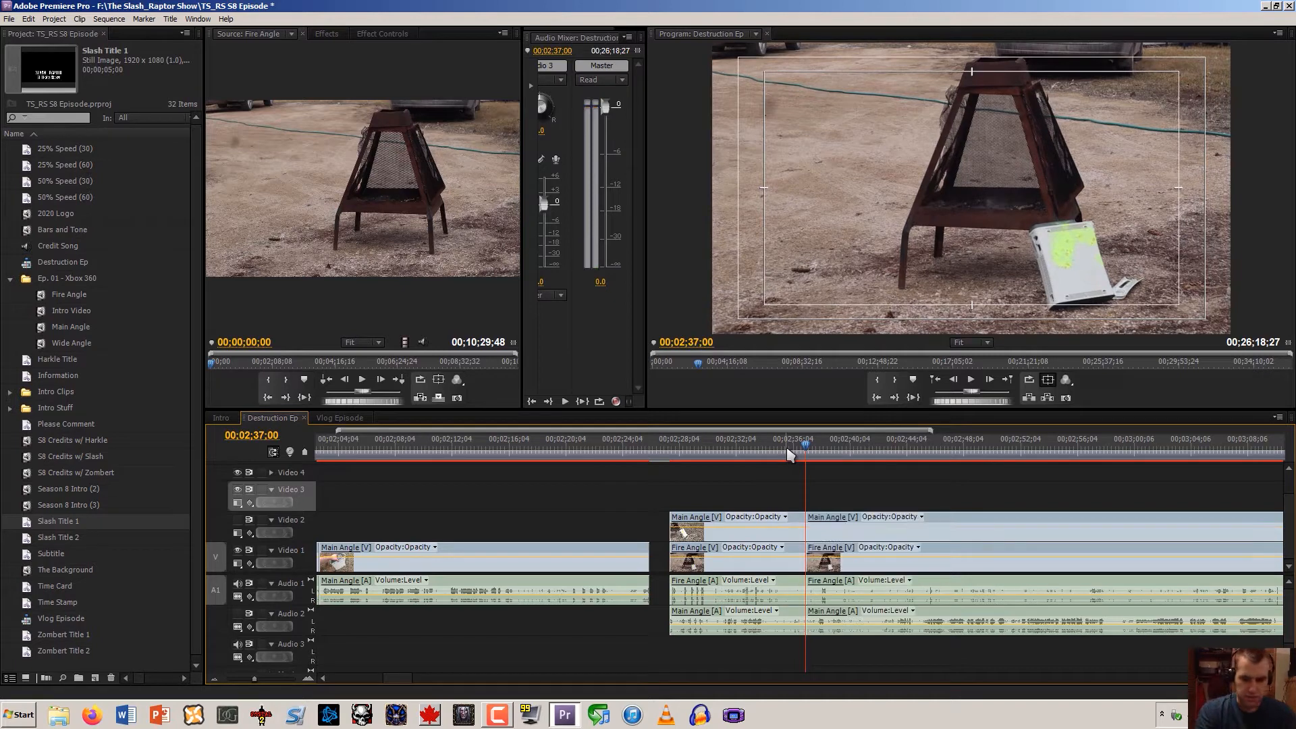
Replace the Fire Angle audio before 00;02;37;00 with the unlinked Main Angle audio and delete the Main Angle video above it
{"action": "right_click", "coordinate": [698, 539]}
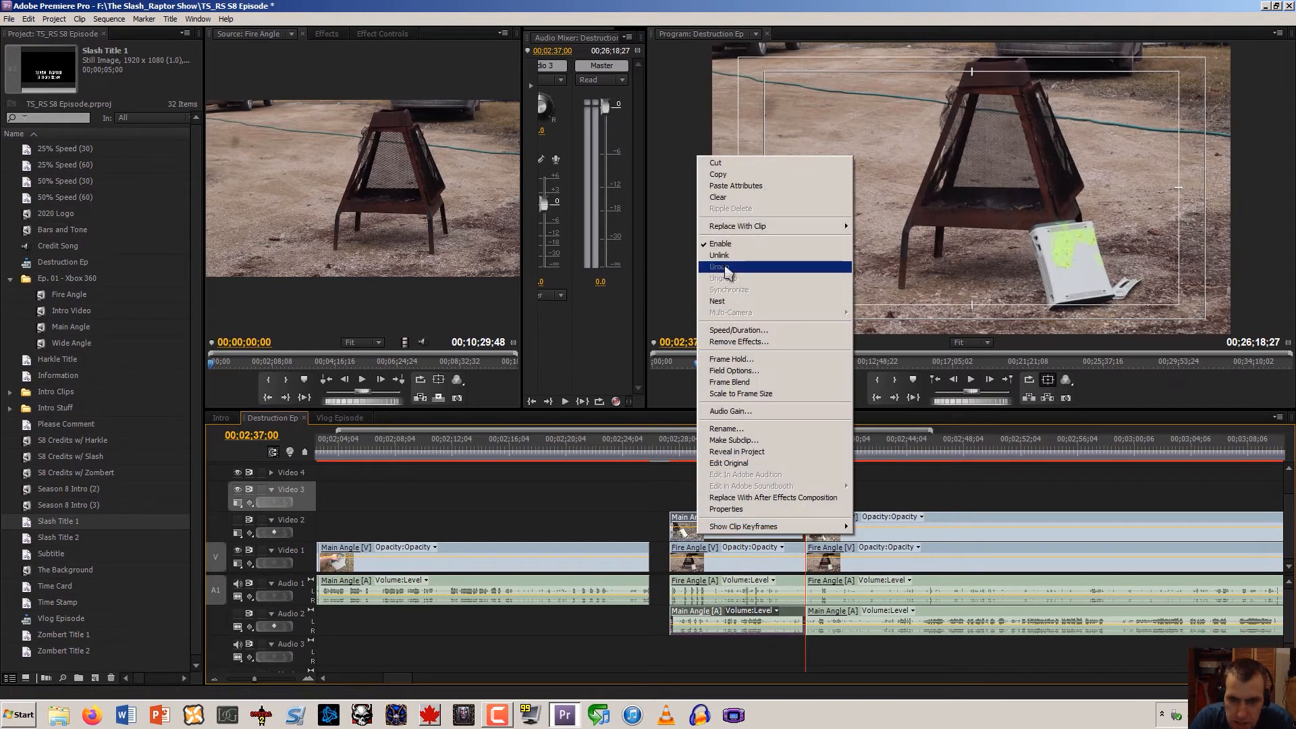
{"action": "left_click", "coordinate": [719, 255]}
{"action": "left_click", "coordinate": [679, 501]}
{"action": "left_click_drag", "start_coordinate": [687, 618], "coordinate": [689, 587]}
{"action": "left_click", "coordinate": [700, 538]}
{"action": "key", "text": "Delete"}
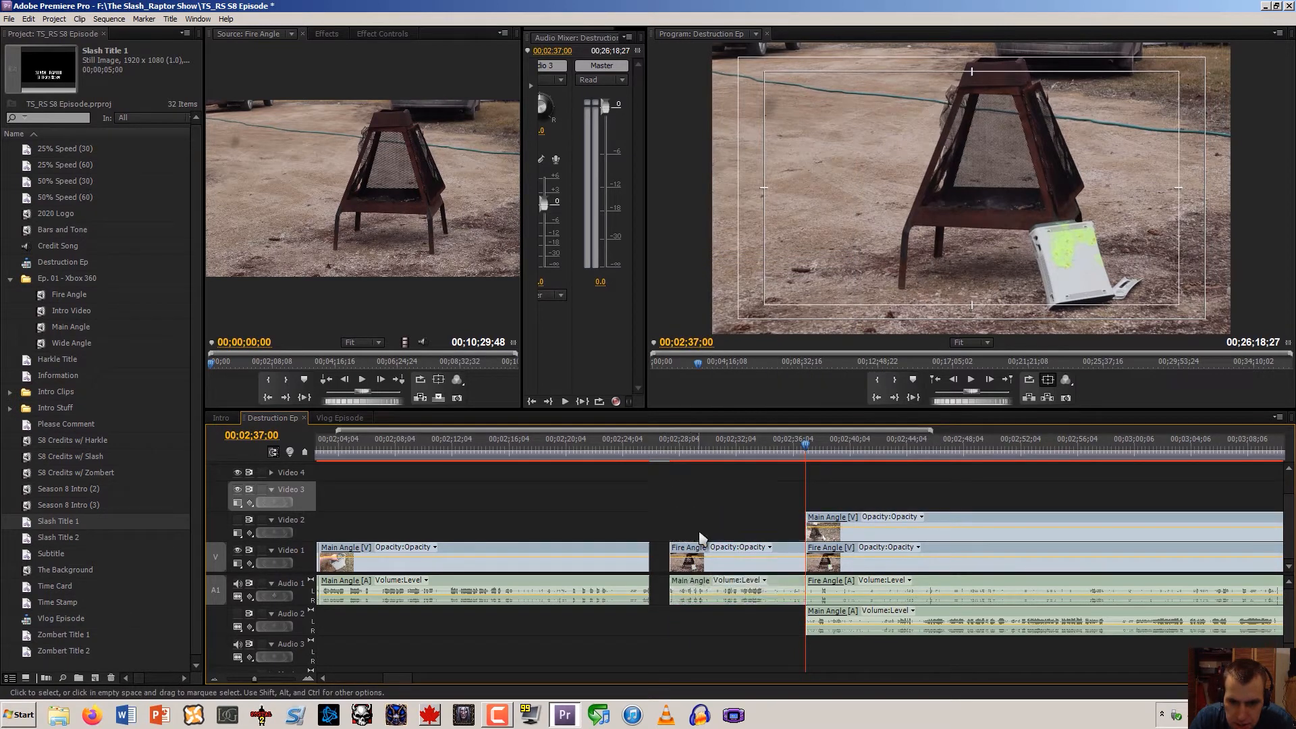
Link the short Fire Angle video with the Main Angle audio beneath it and move the pair earlier against the preceding Main Angle clip
{"action": "left_click_drag", "start_coordinate": [691, 505], "coordinate": [695, 587]}
{"action": "right_click", "coordinate": [691, 583]}
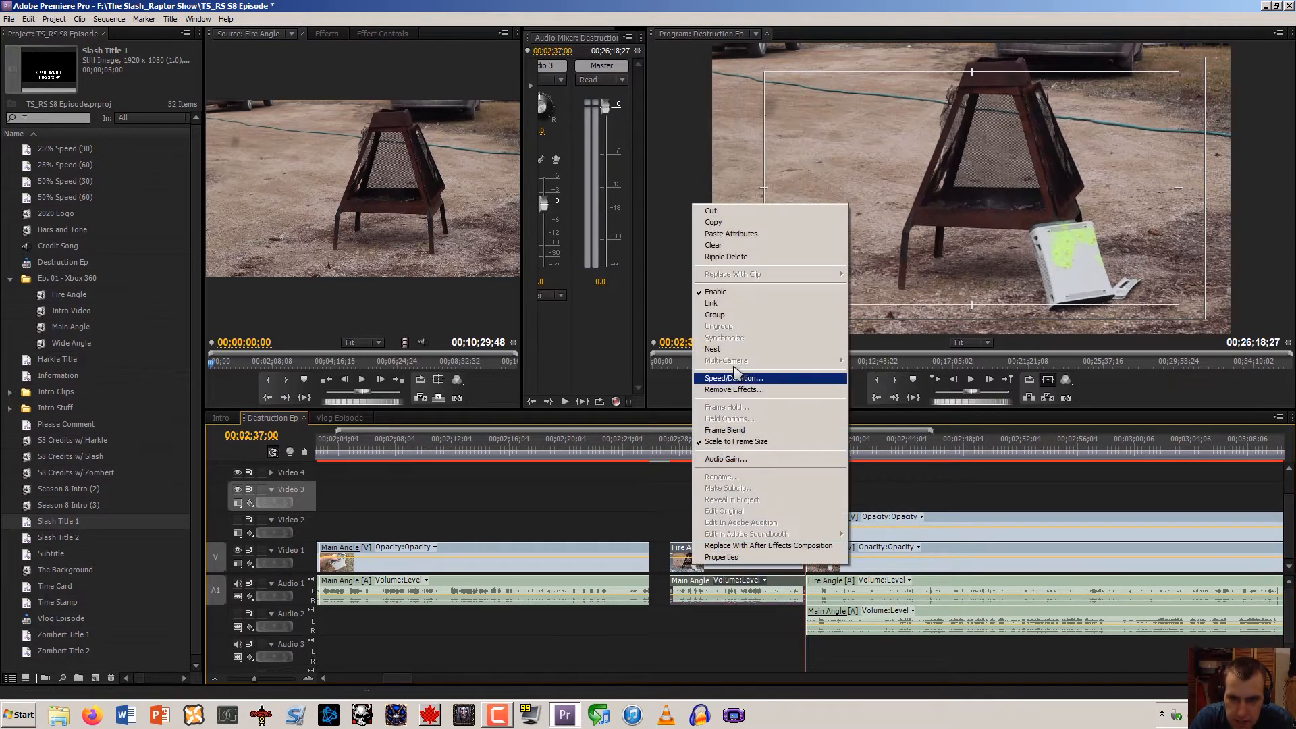
{"action": "left_click", "coordinate": [743, 301]}
{"action": "left_click_drag", "start_coordinate": [690, 573], "coordinate": [670, 572]}
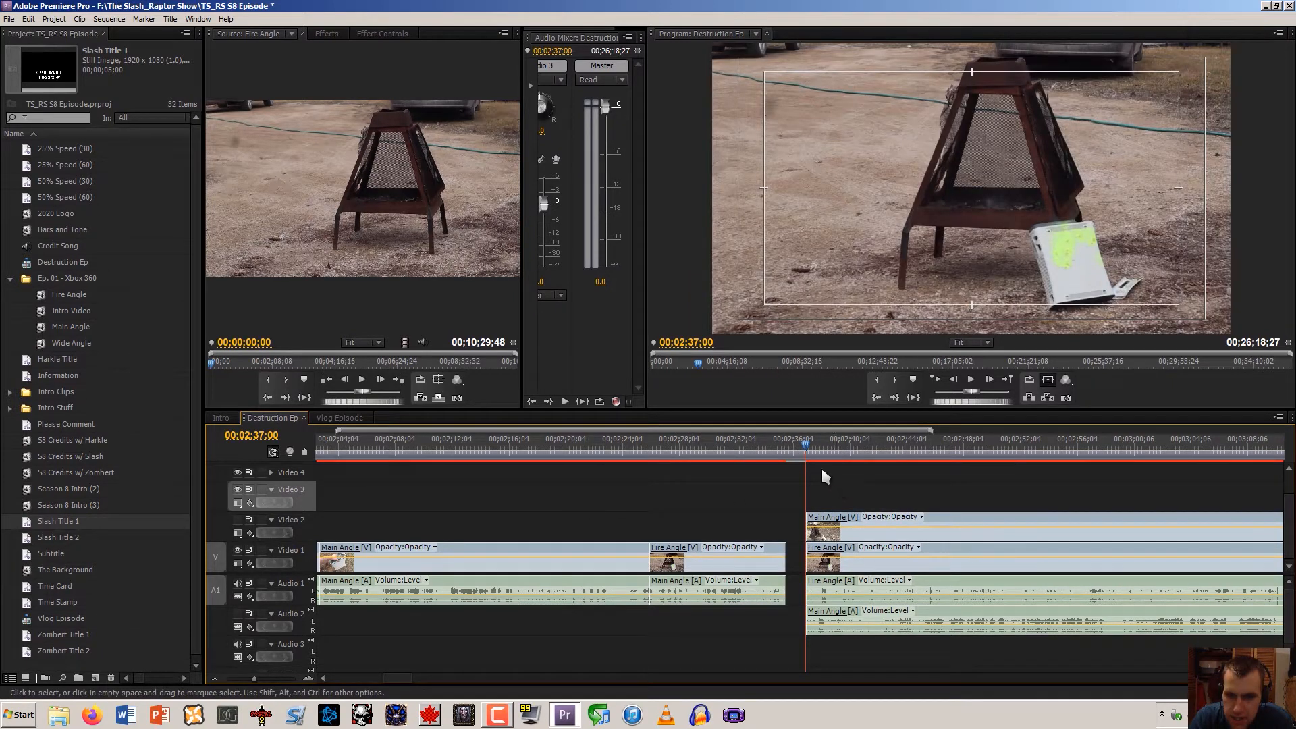
Play the footage after 00;02;37;00 and shift the remaining Main Angle clip about two frames later to sync it with the Fire Angle audio
{"action": "key", "text": "space"}
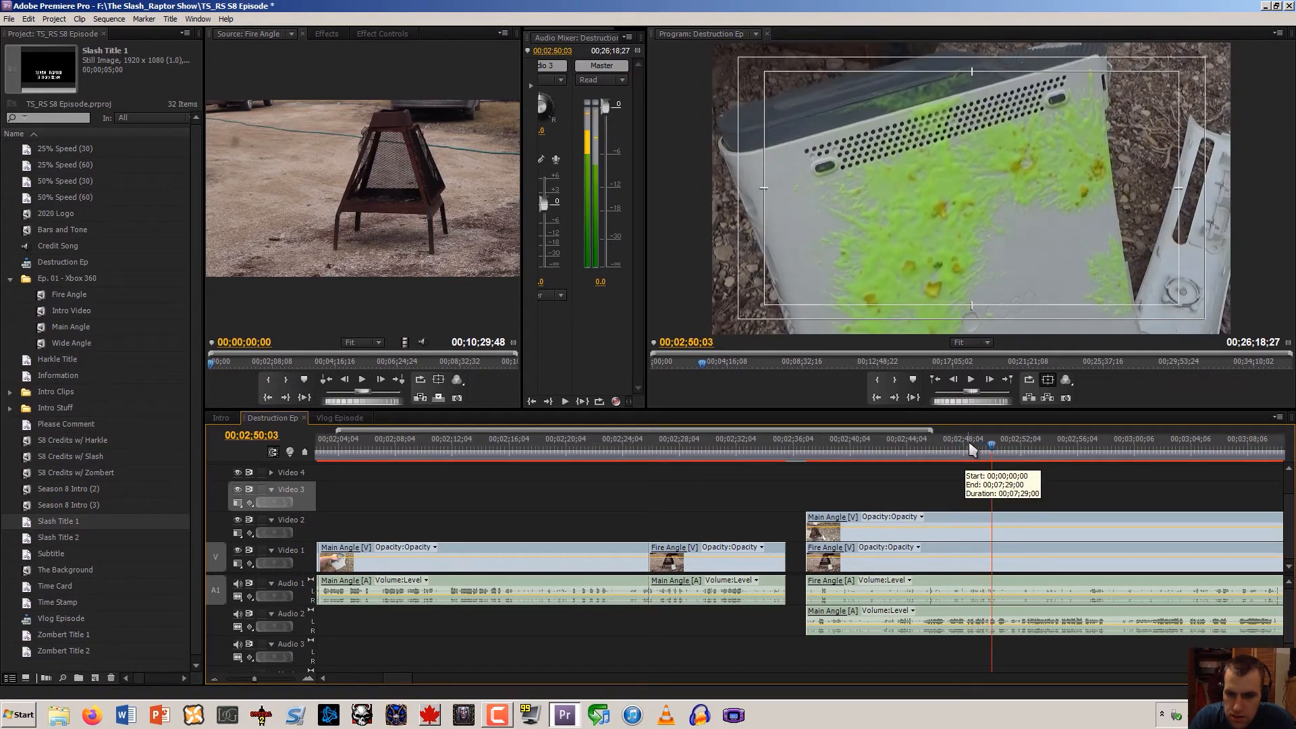
{"action": "left_click", "coordinate": [309, 678]}
{"action": "left_click", "coordinate": [309, 678]}
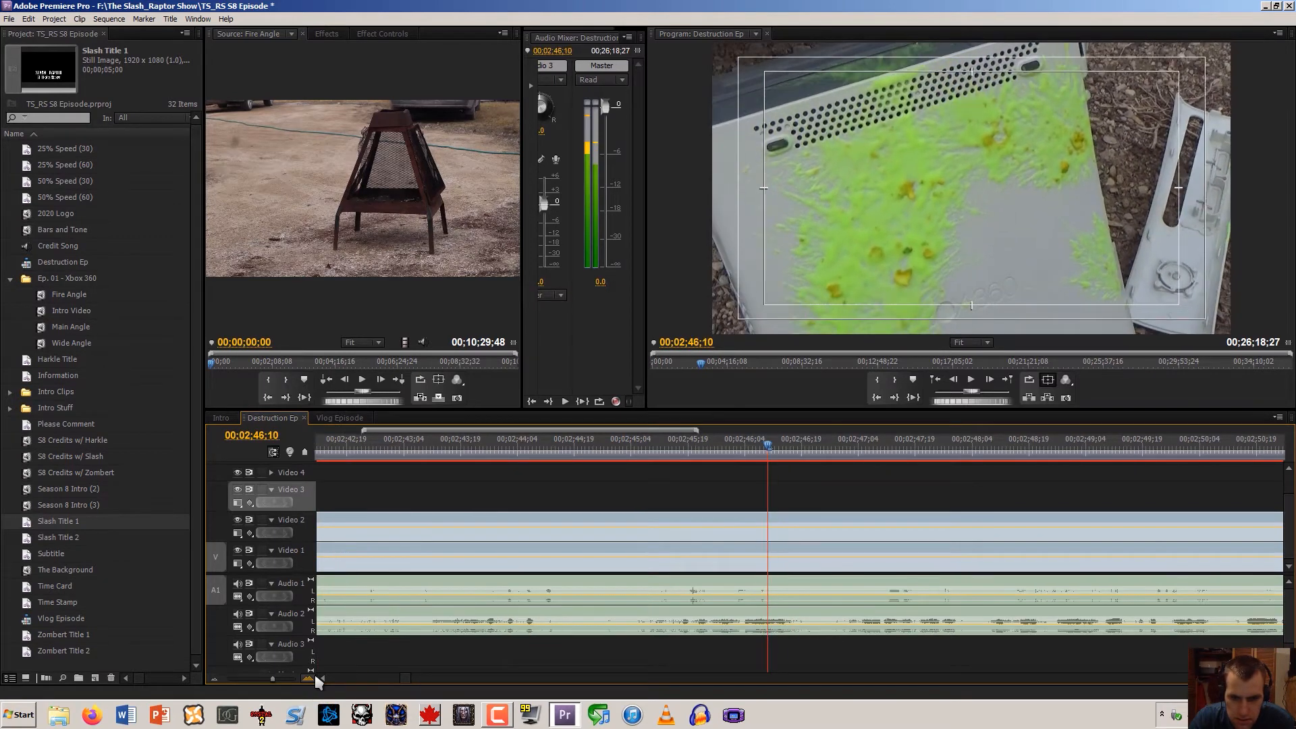
{"action": "key", "text": "j"}
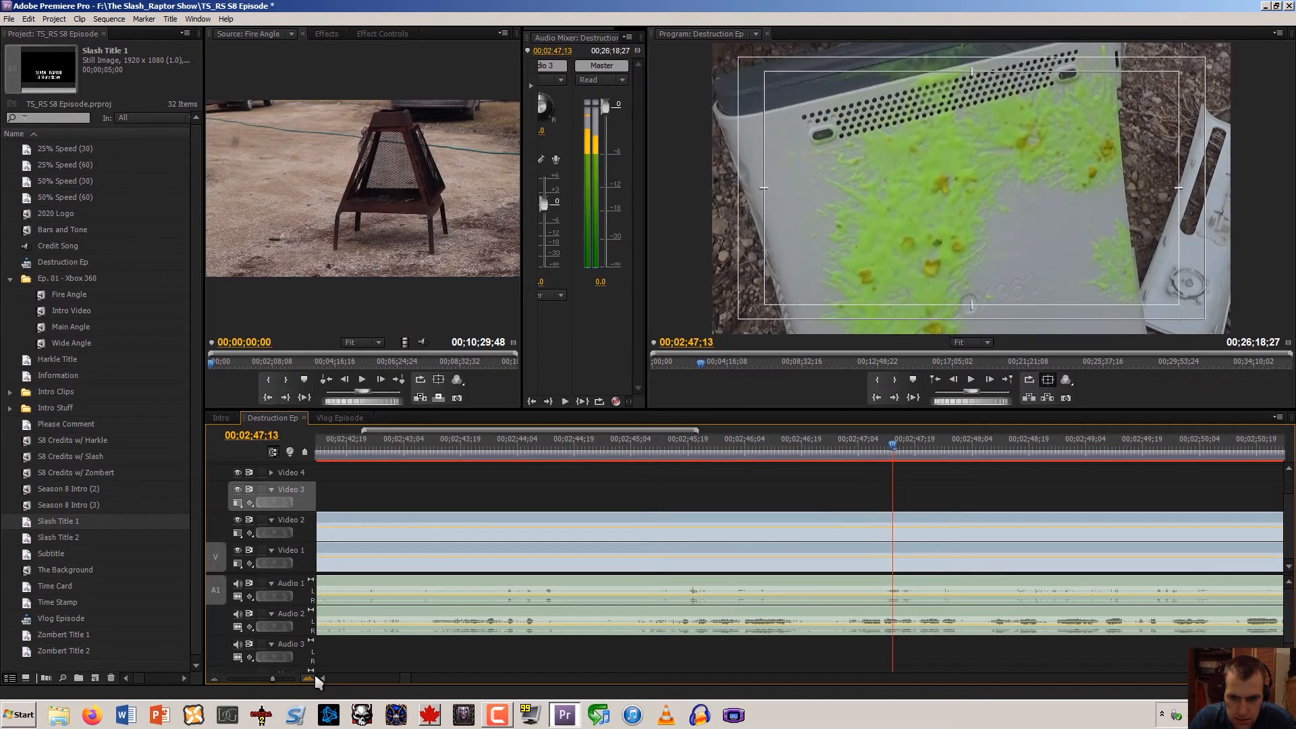
{"action": "left_click", "coordinate": [390, 620]}
{"action": "left_click_drag", "start_coordinate": [391, 620], "coordinate": [398, 621]}
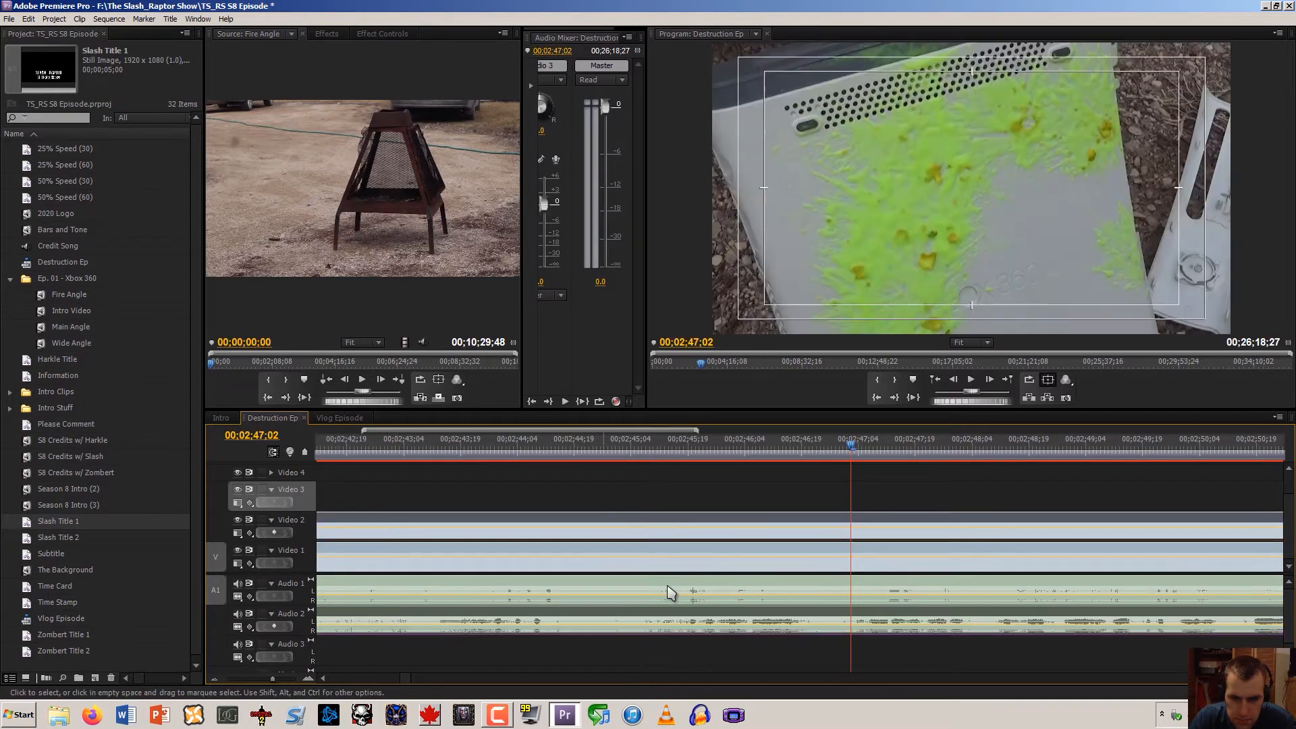
Play back the section to check the sync and shift the Main Angle clip about two more frames later
{"action": "left_click", "coordinate": [584, 457]}
{"action": "key", "text": "space"}
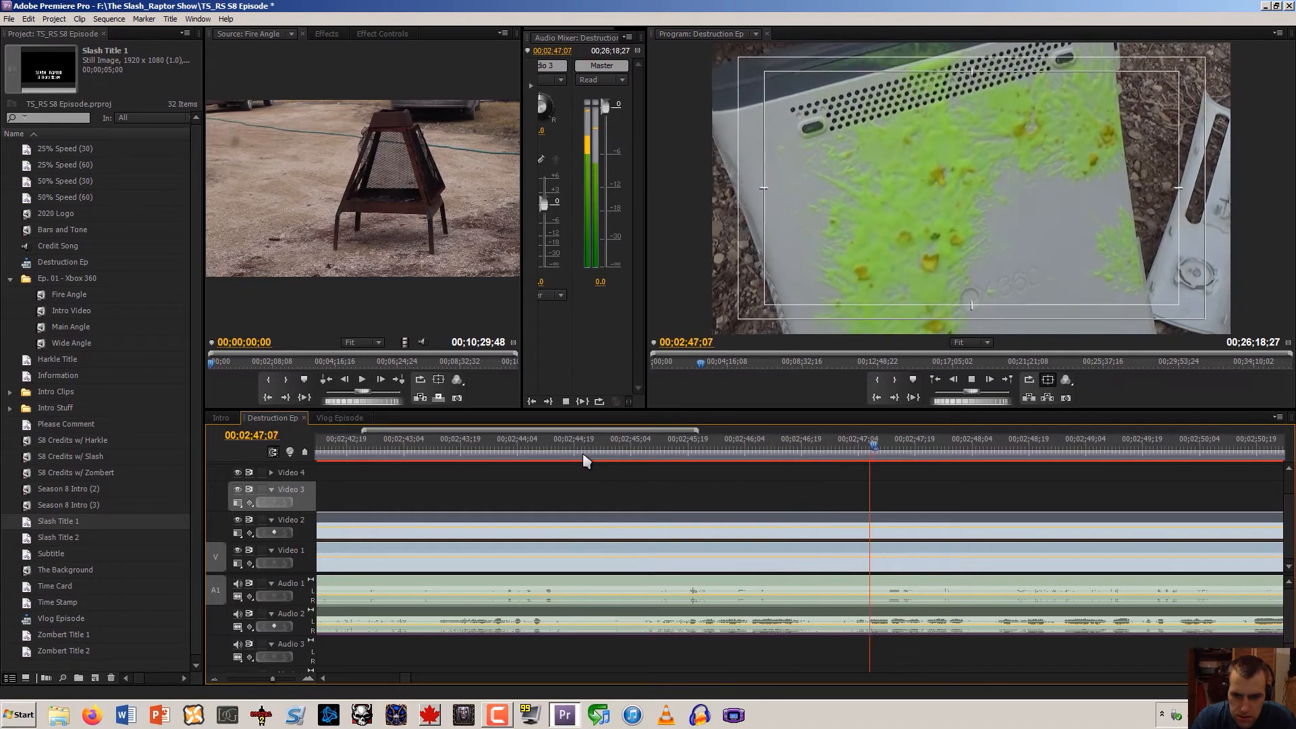
{"action": "key", "text": "space"}
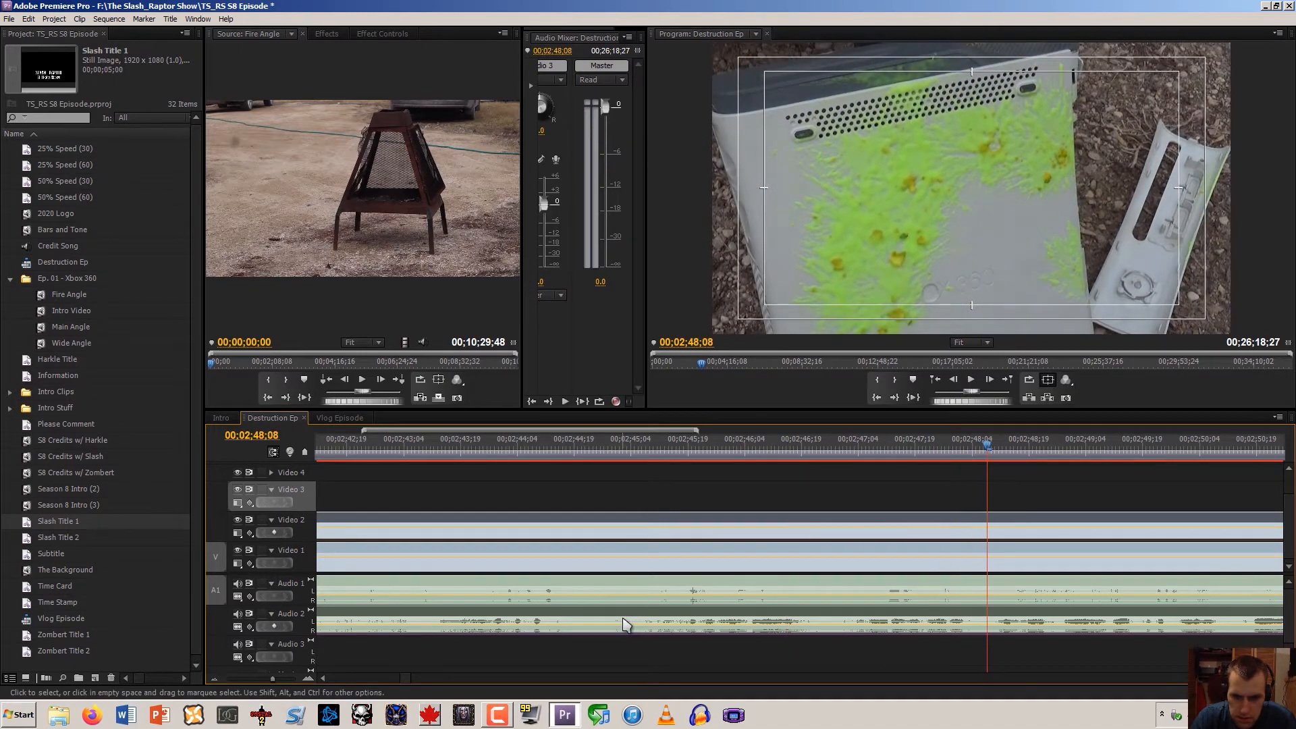
{"action": "left_click", "coordinate": [625, 624]}
{"action": "left_click", "coordinate": [567, 454]}
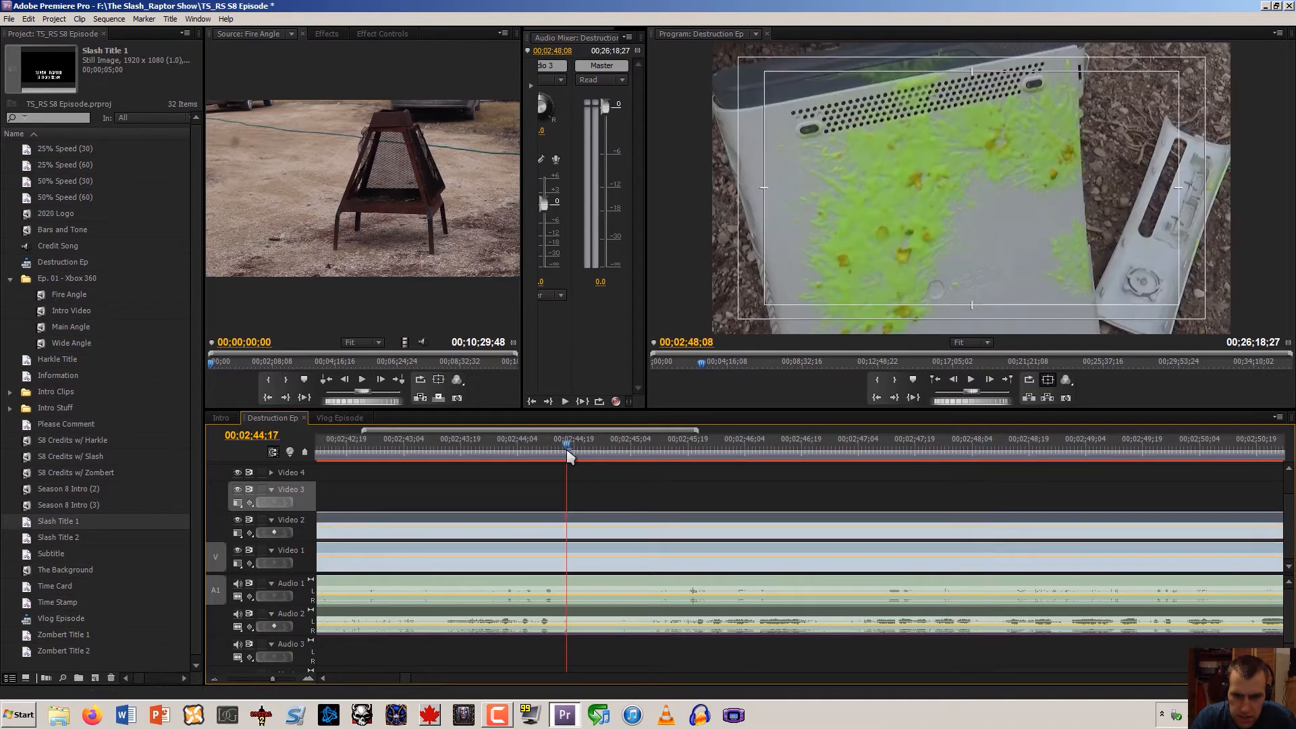
{"action": "key", "text": "space"}
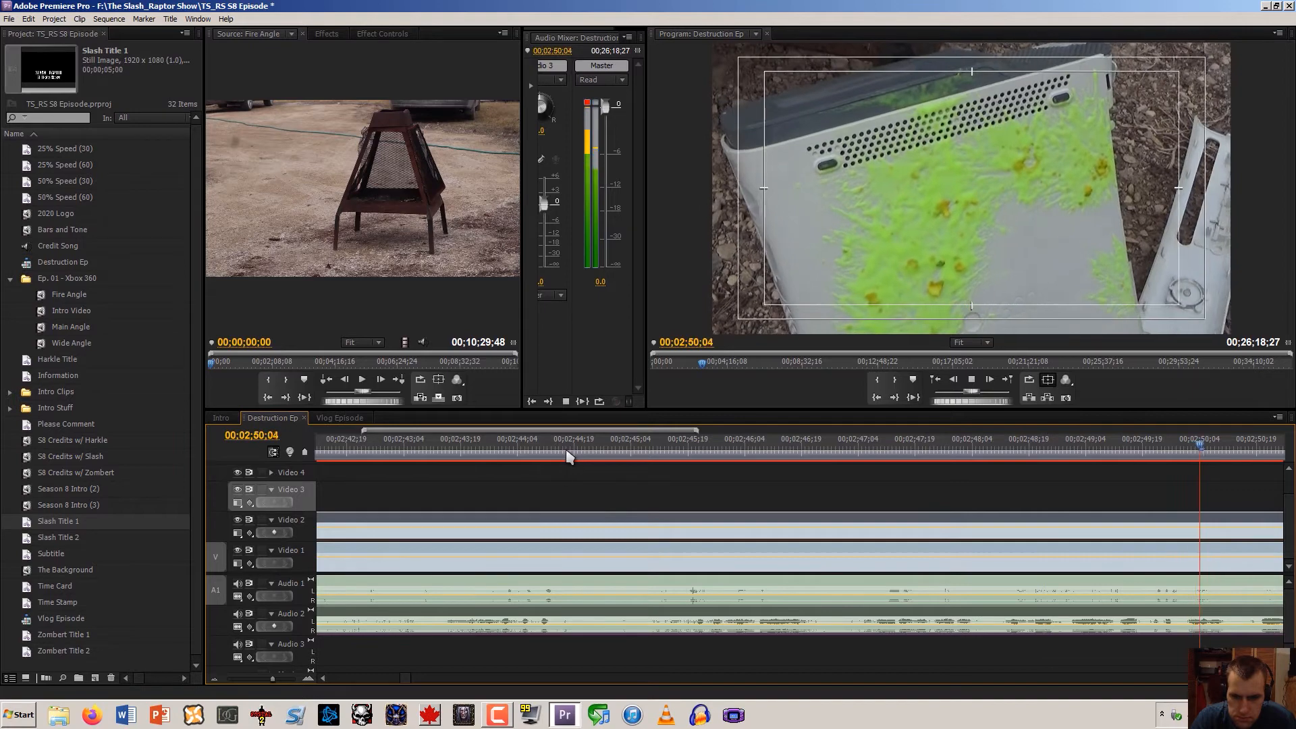
{"action": "key", "text": "space"}
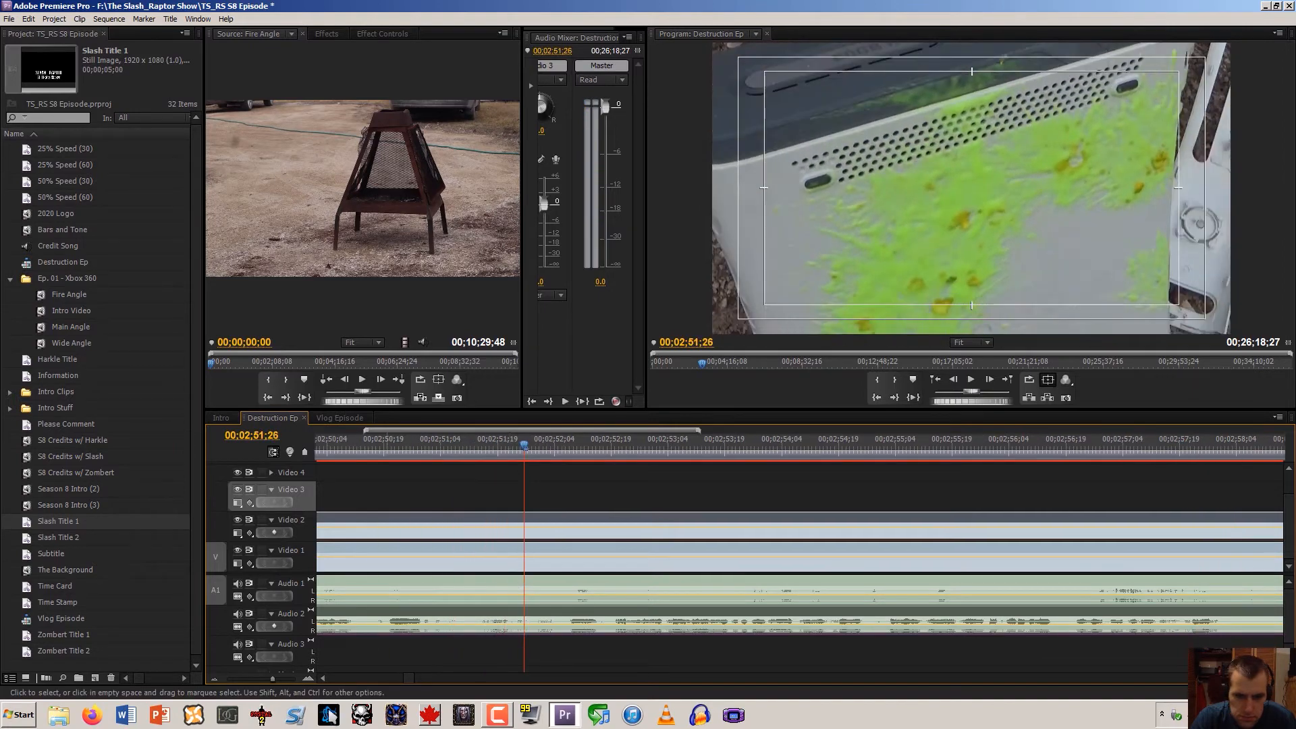
Trim four frames off the start of the remaining Fire Angle clip so it lines up with the start of the Main Angle clip
{"action": "left_click", "coordinate": [214, 680]}
{"action": "left_click", "coordinate": [214, 679]}
{"action": "left_click", "coordinate": [214, 679]}
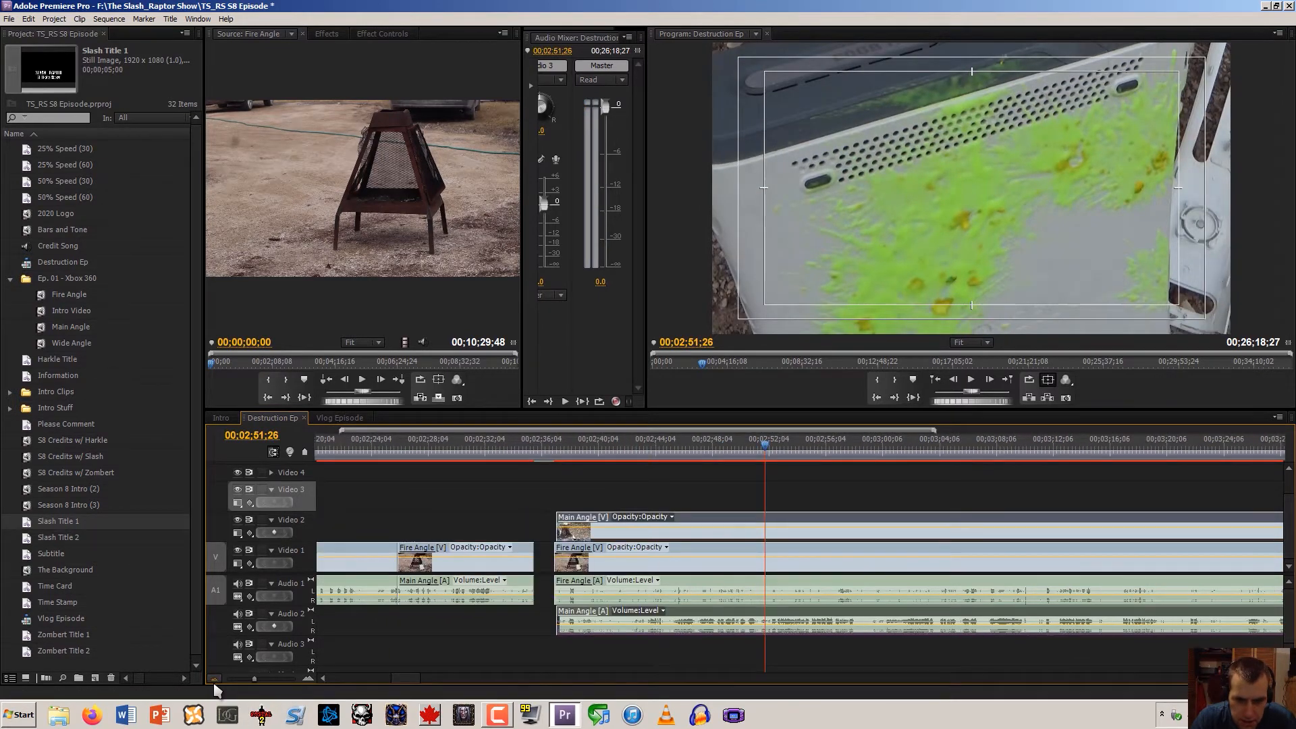
{"action": "left_click_drag", "start_coordinate": [581, 453], "coordinate": [552, 478]}
{"action": "left_click", "coordinate": [309, 678]}
{"action": "left_click", "coordinate": [309, 678]}
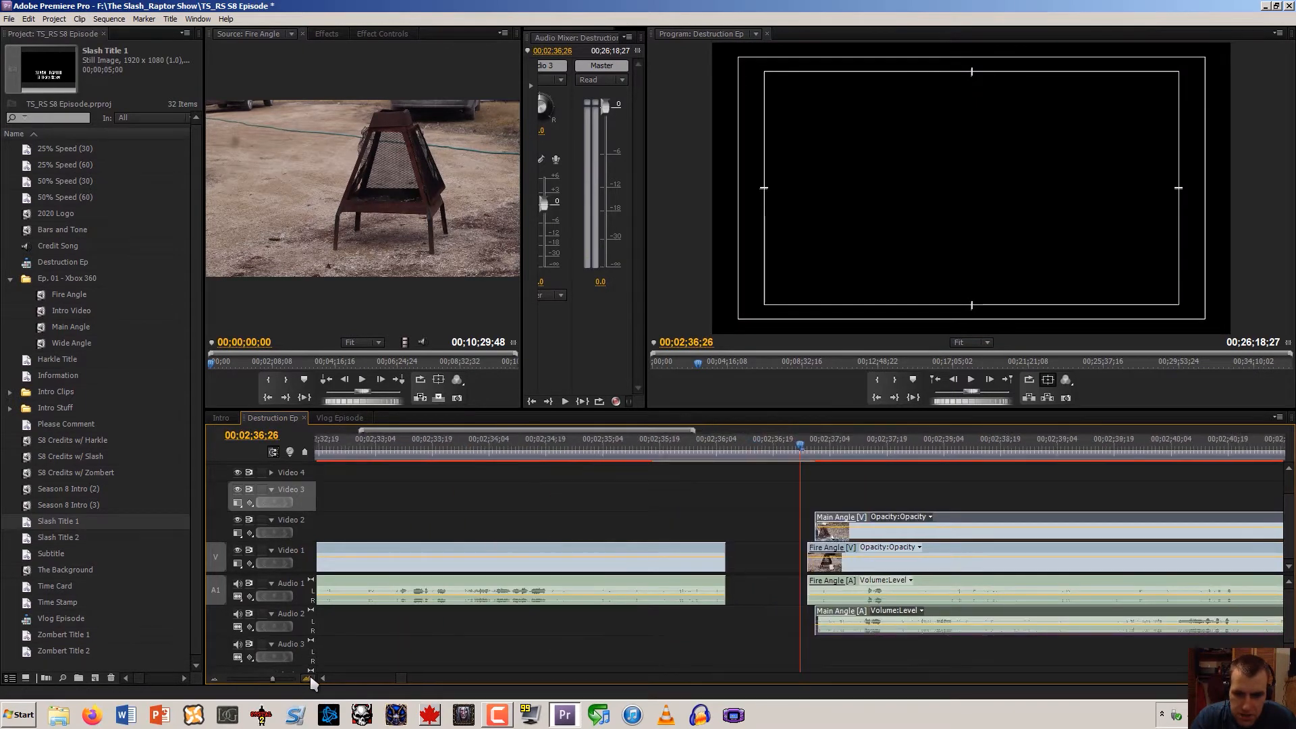
{"action": "left_click", "coordinate": [309, 678]}
{"action": "left_click_drag", "start_coordinate": [835, 550], "coordinate": [862, 548]}
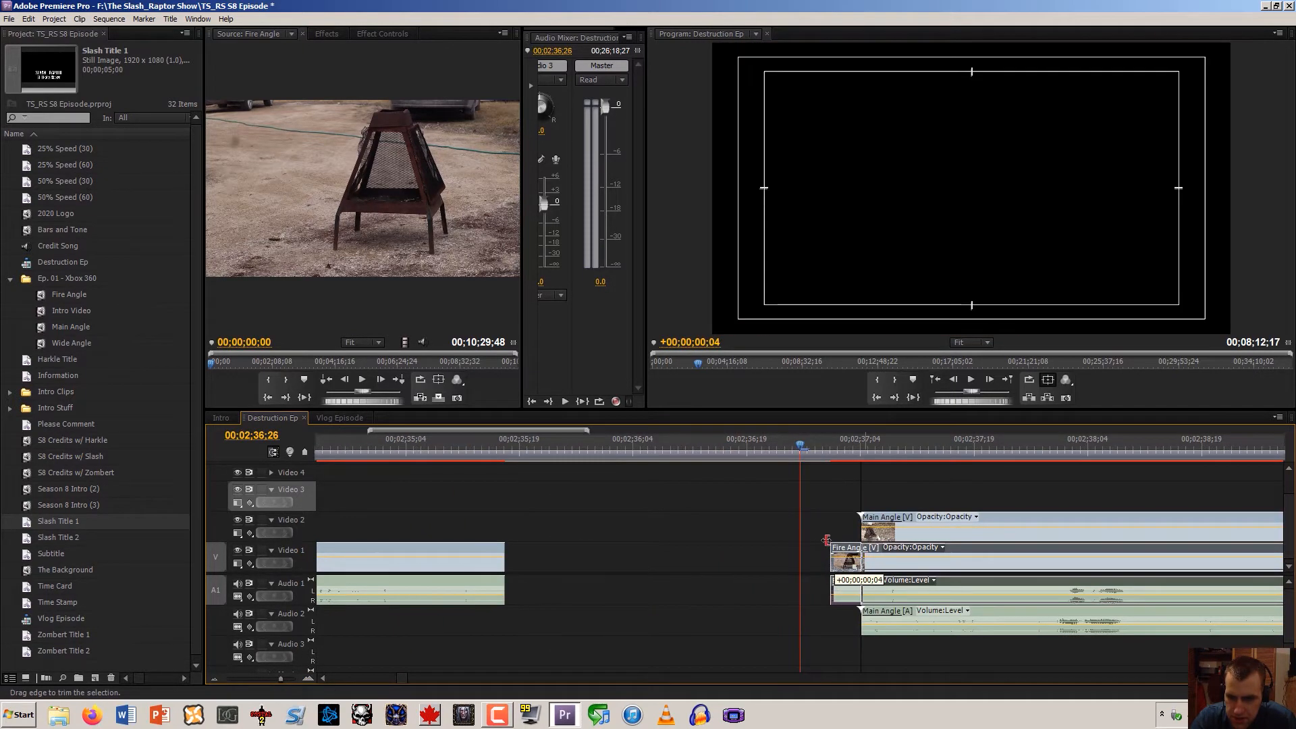
Trim the ends of the Main Angle and Fire Angle clips near 00;10;49 to match the end of the Wide Angle clip
{"action": "left_click", "coordinate": [213, 679]}
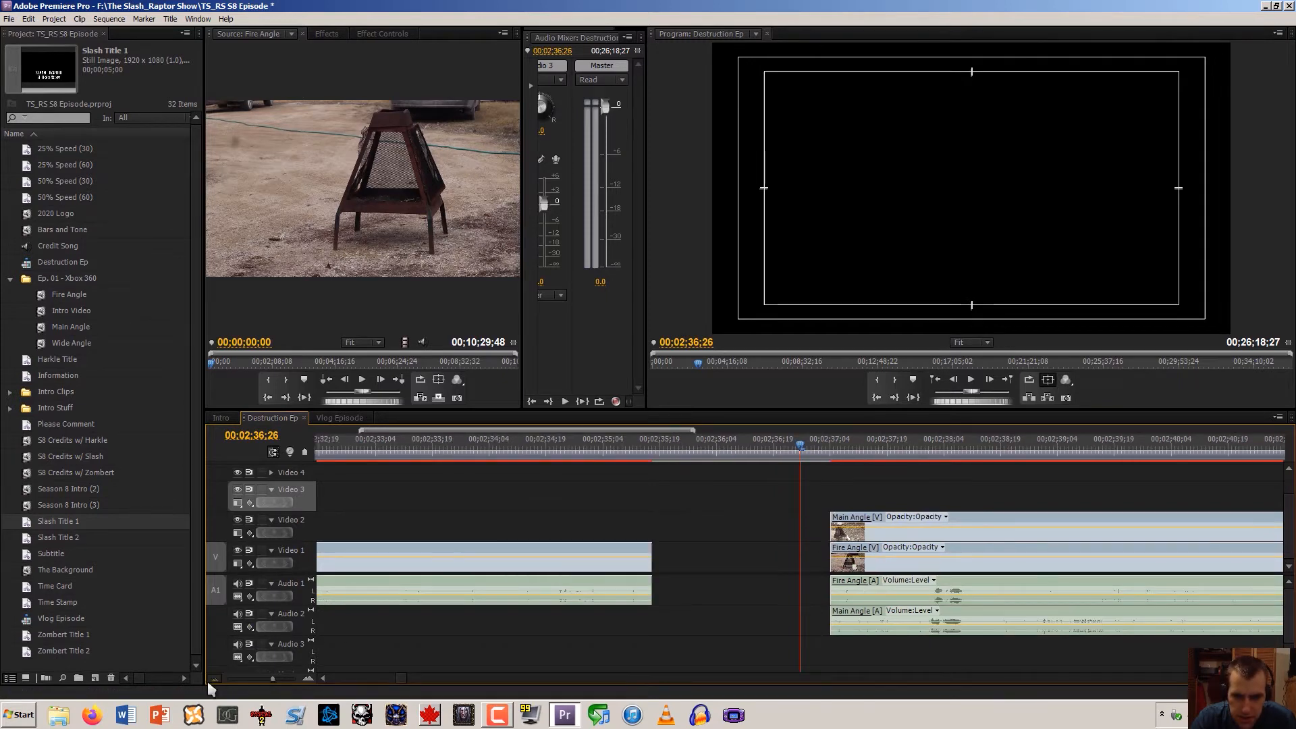
{"action": "left_click", "coordinate": [213, 678]}
{"action": "left_click", "coordinate": [213, 679]}
{"action": "left_click", "coordinate": [213, 679]}
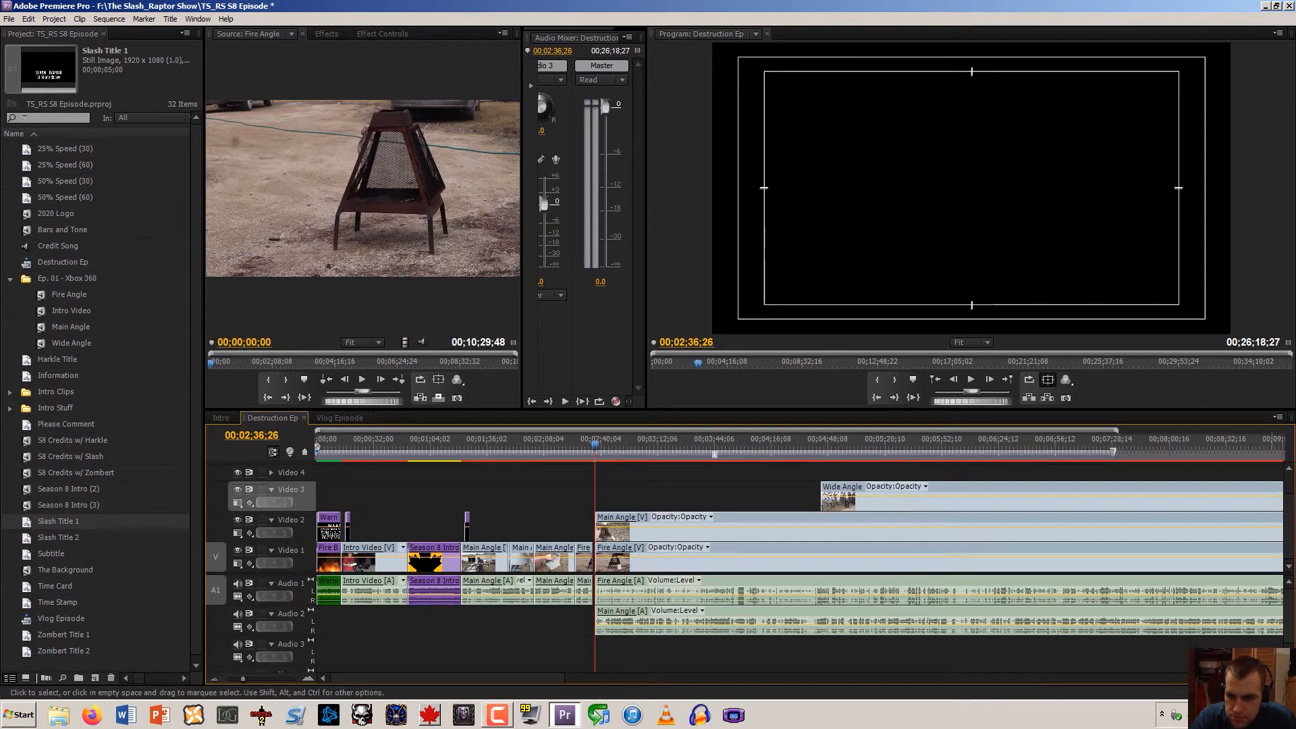
{"action": "scroll", "coordinate": [816, 597], "scroll_direction": "down", "scroll_amount": 5}
{"action": "left_click", "coordinate": [794, 457]}
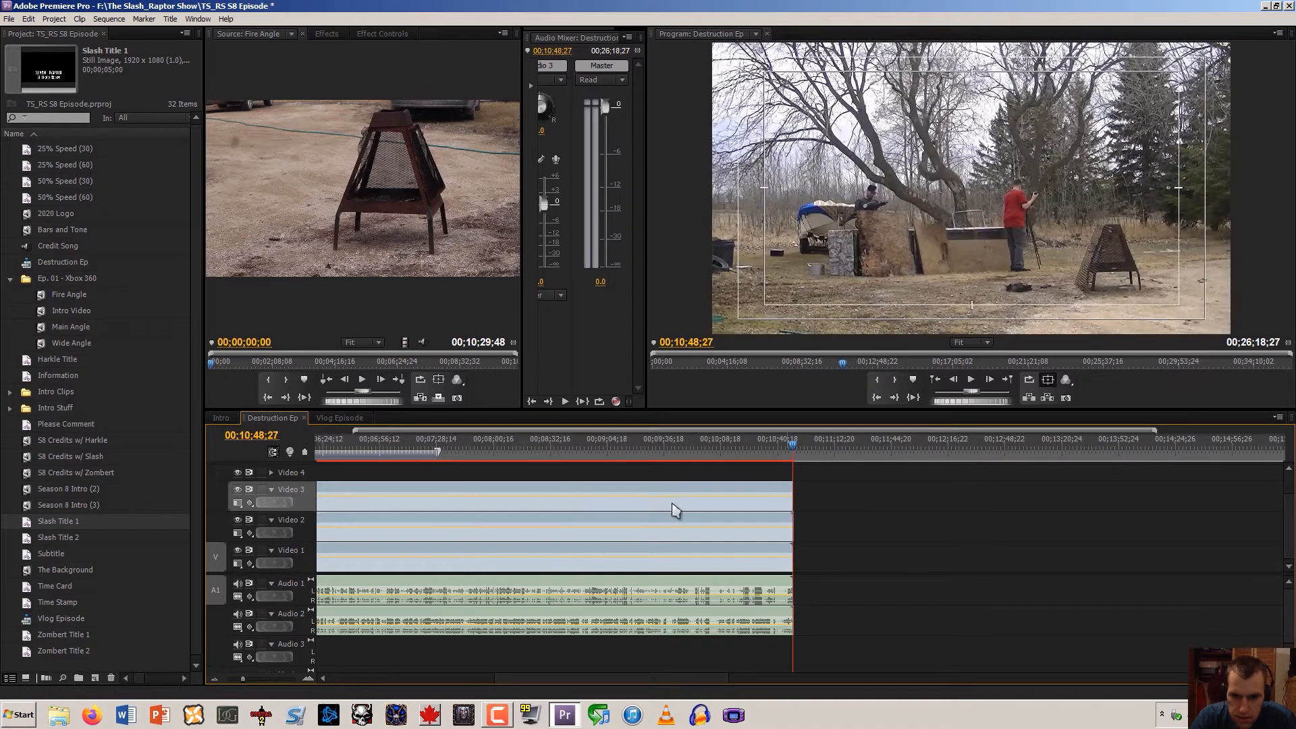
{"action": "left_click", "coordinate": [310, 679]}
{"action": "left_click", "coordinate": [310, 679]}
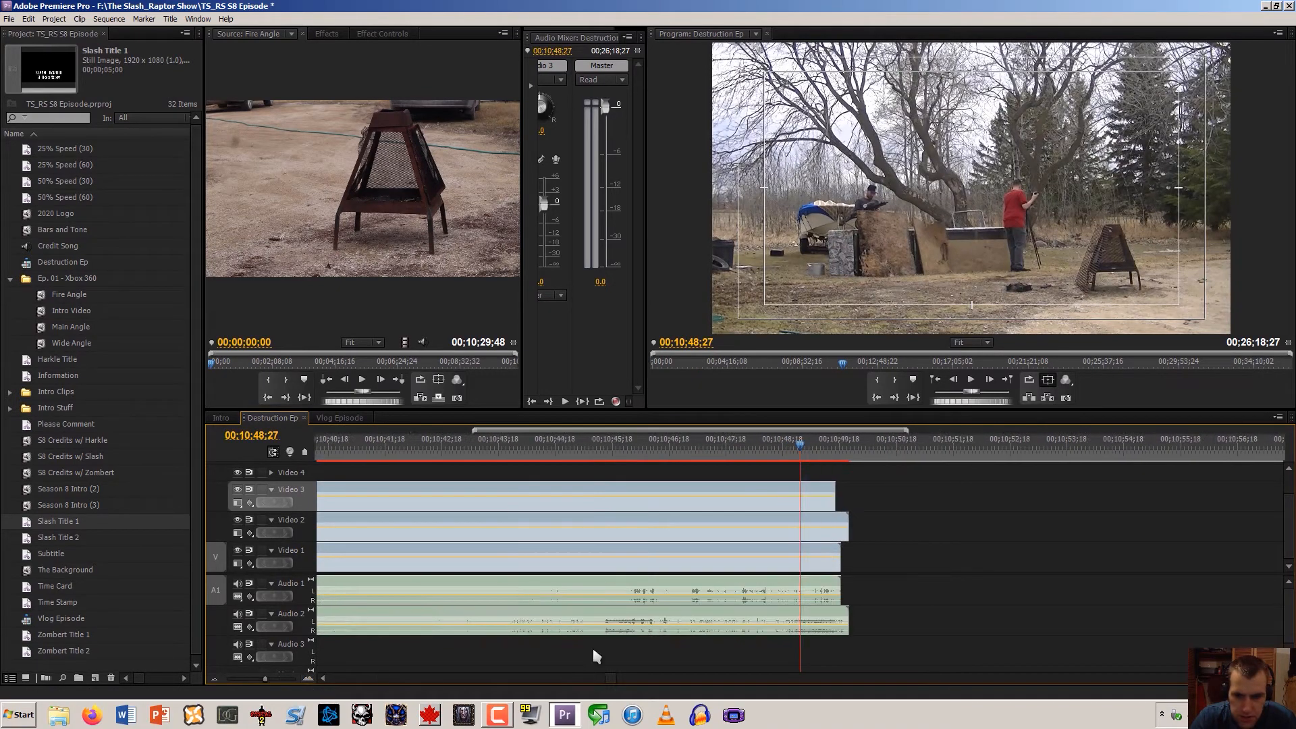
{"action": "left_click_drag", "start_coordinate": [849, 524], "coordinate": [836, 550]}
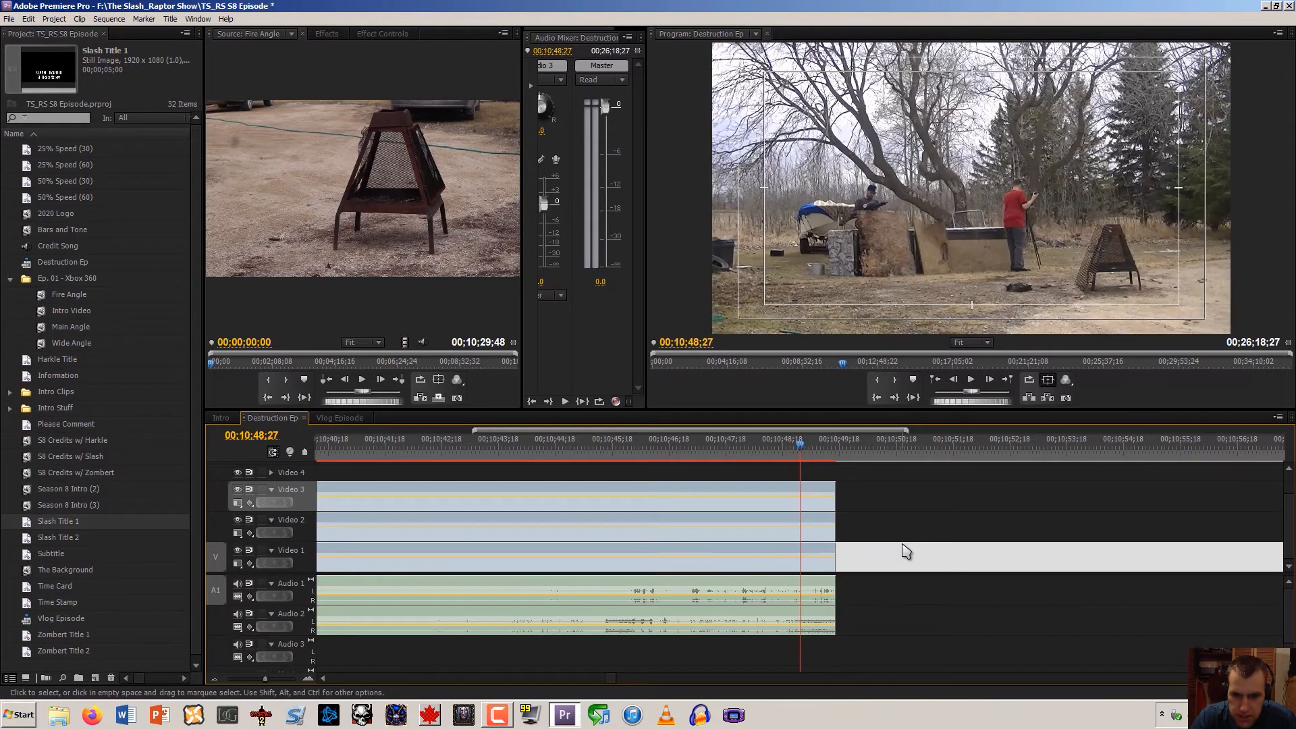
{"action": "left_click", "coordinate": [214, 679]}
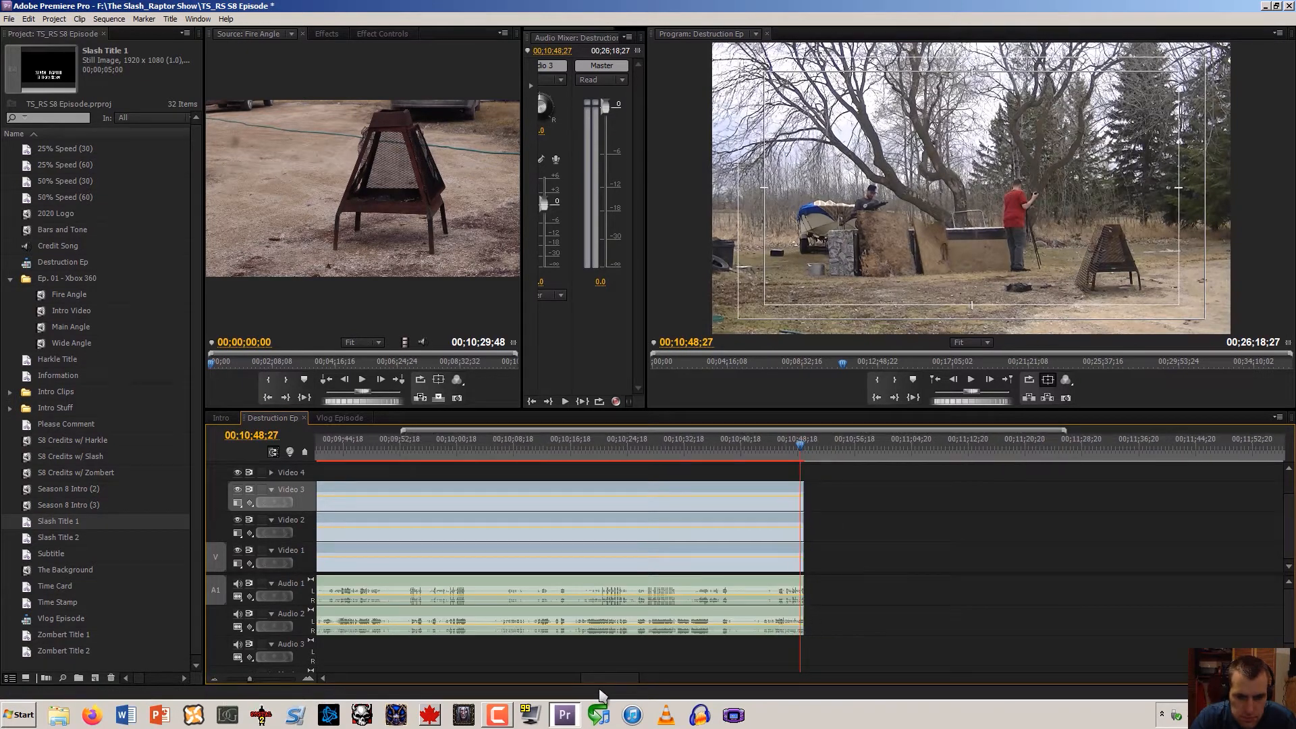
Play the remaining Main Angle and Fire Angle clips from their start, split them at 00;02;43;11, and delete the part before the cut
{"action": "left_click_drag", "start_coordinate": [604, 687], "coordinate": [406, 703]}
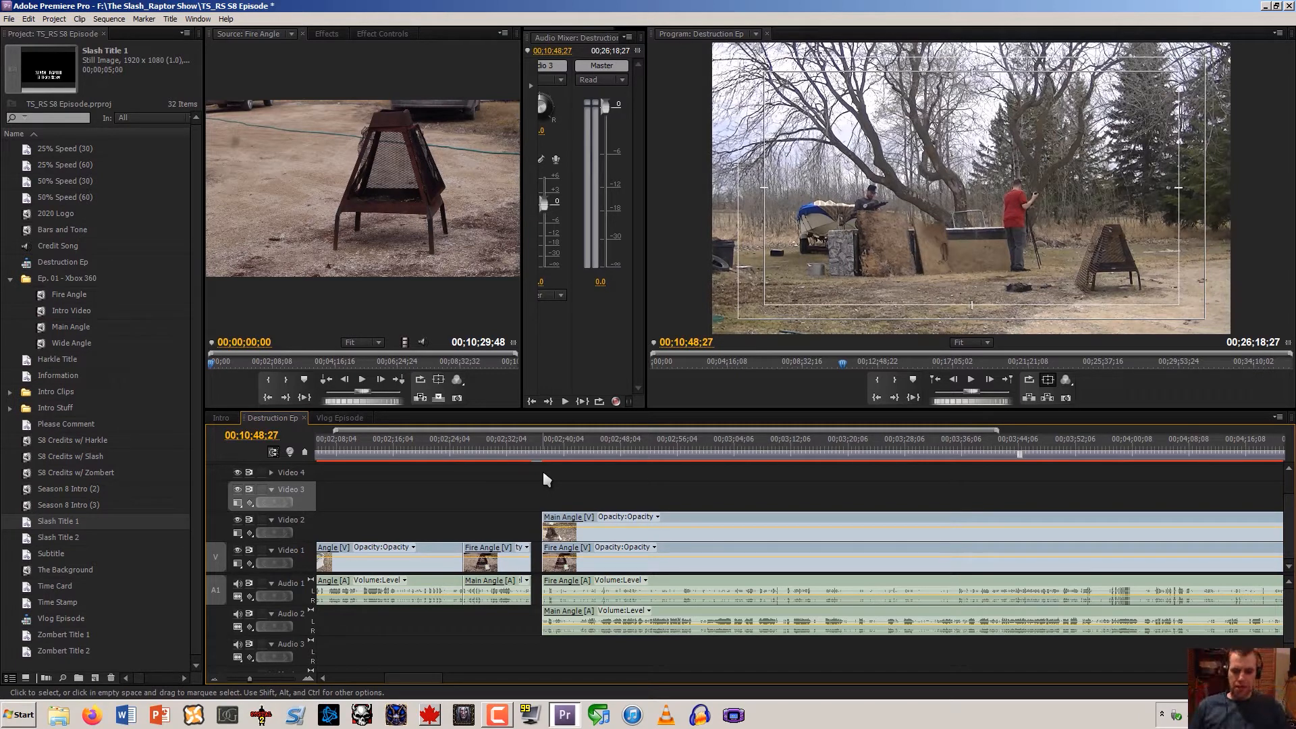
{"action": "left_click_drag", "start_coordinate": [551, 449], "coordinate": [540, 449]}
{"action": "key", "text": "space"}
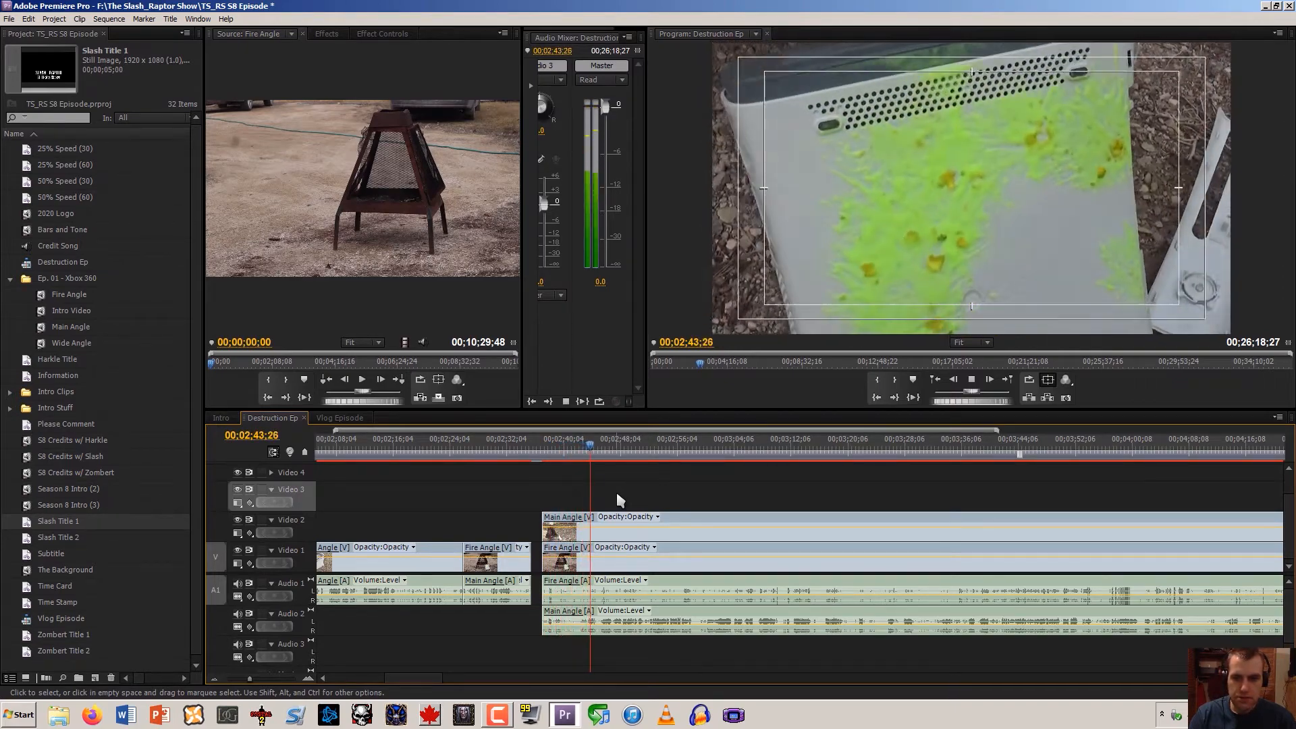
{"action": "left_click", "coordinate": [308, 678]}
{"action": "left_click", "coordinate": [309, 679]}
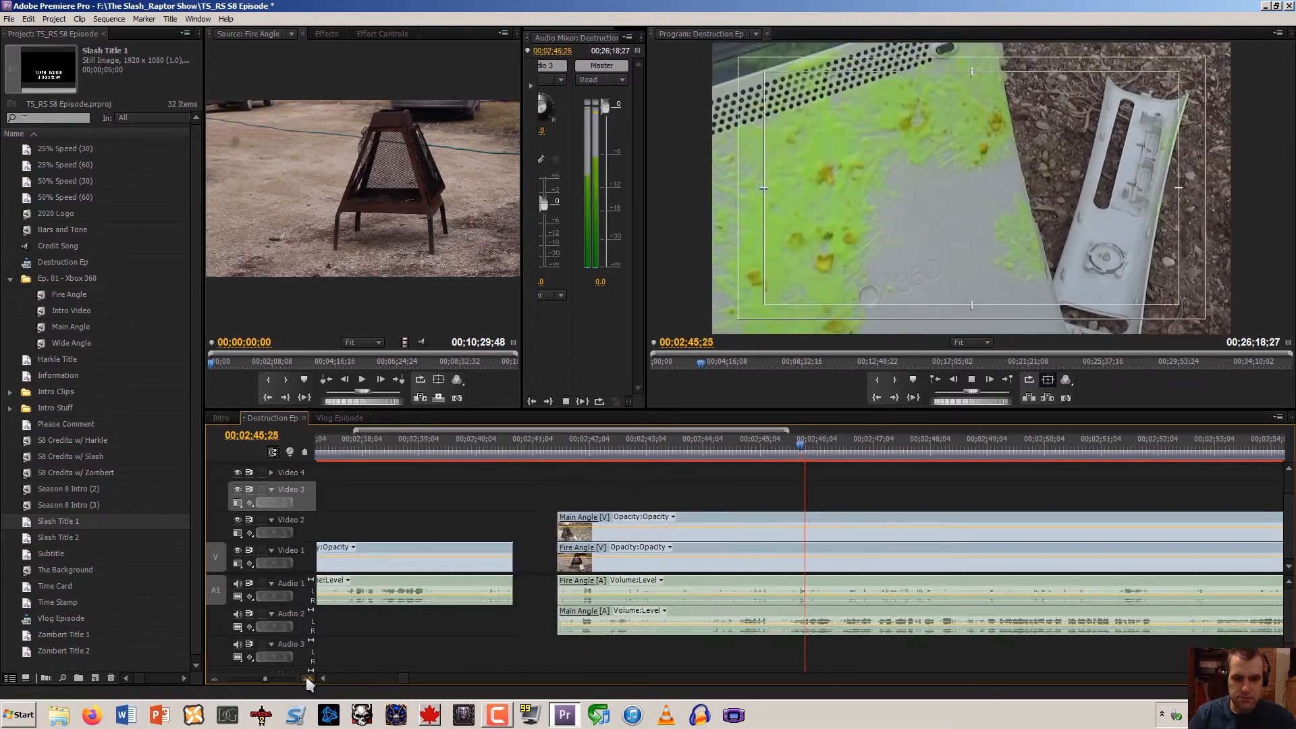
{"action": "left_click", "coordinate": [308, 679]}
{"action": "left_click_drag", "start_coordinate": [749, 447], "coordinate": [585, 467]}
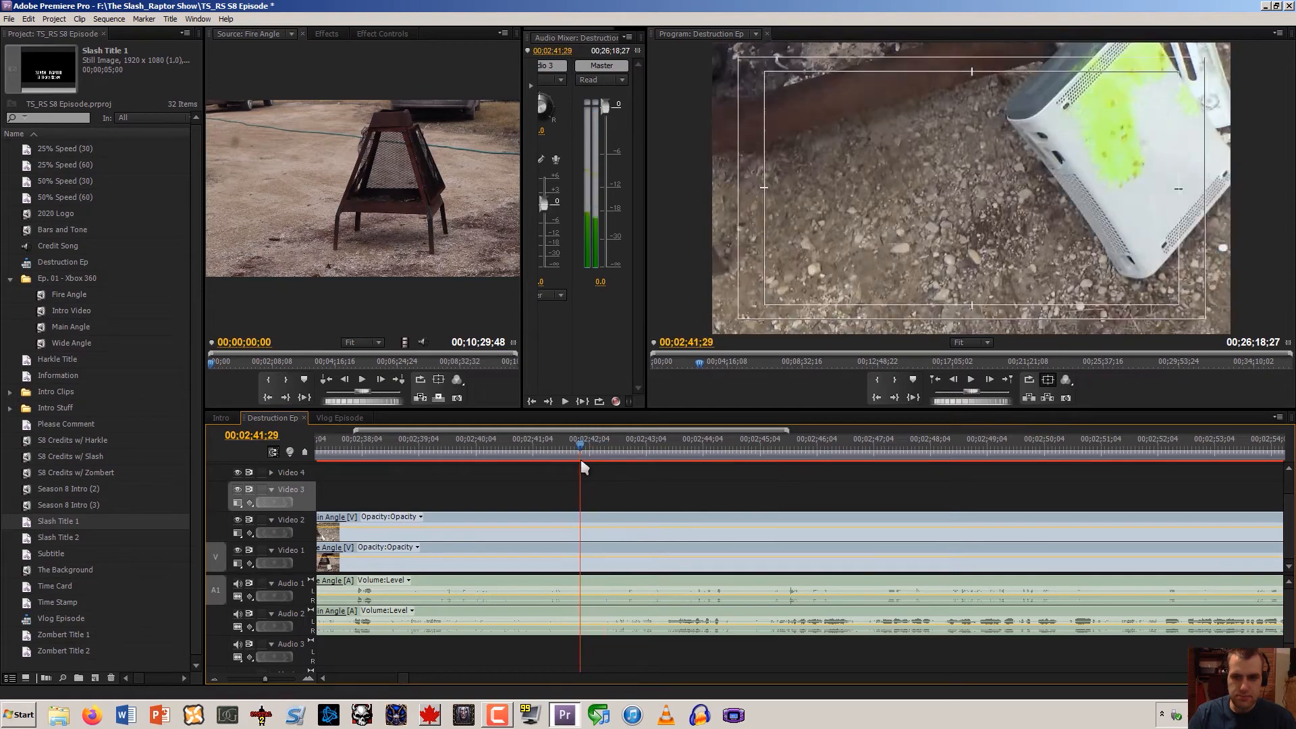
{"action": "key", "text": "space"}
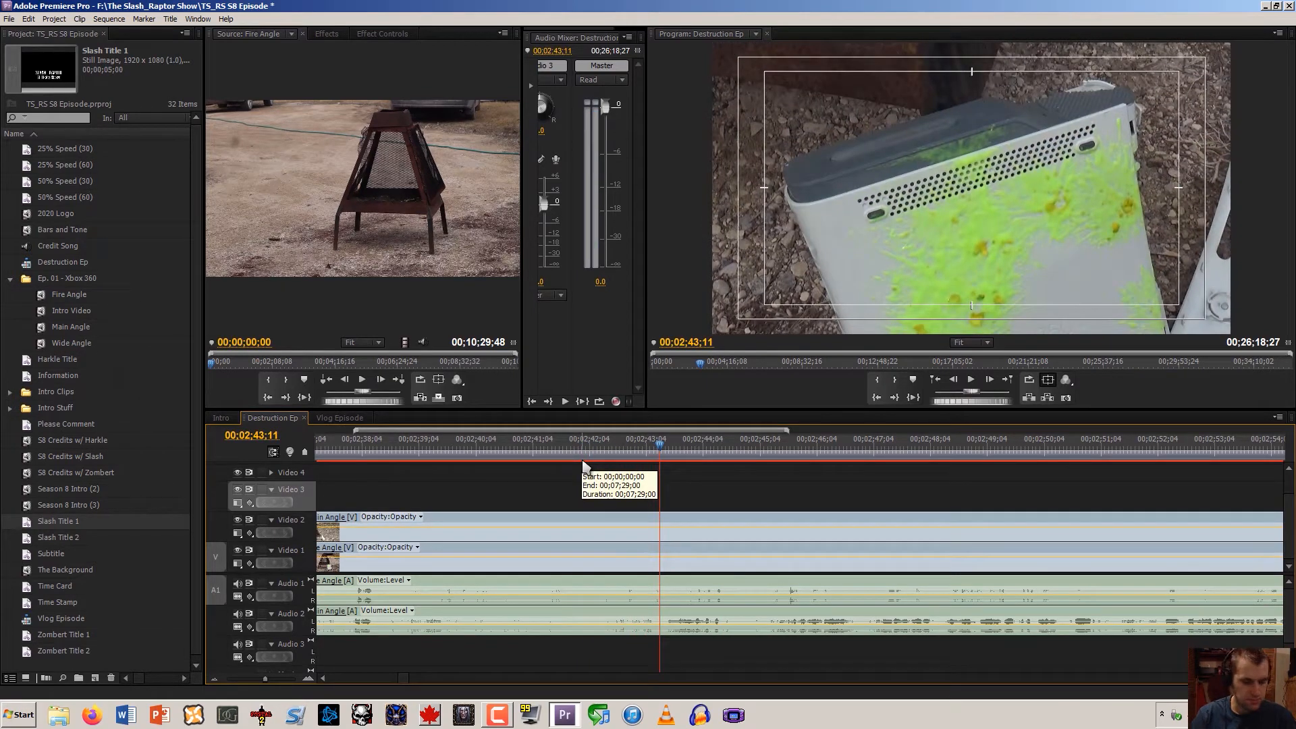
{"action": "key", "text": "ctrl+k"}
{"action": "left_click_drag", "start_coordinate": [566, 498], "coordinate": [526, 625]}
{"action": "key", "text": "Delete"}
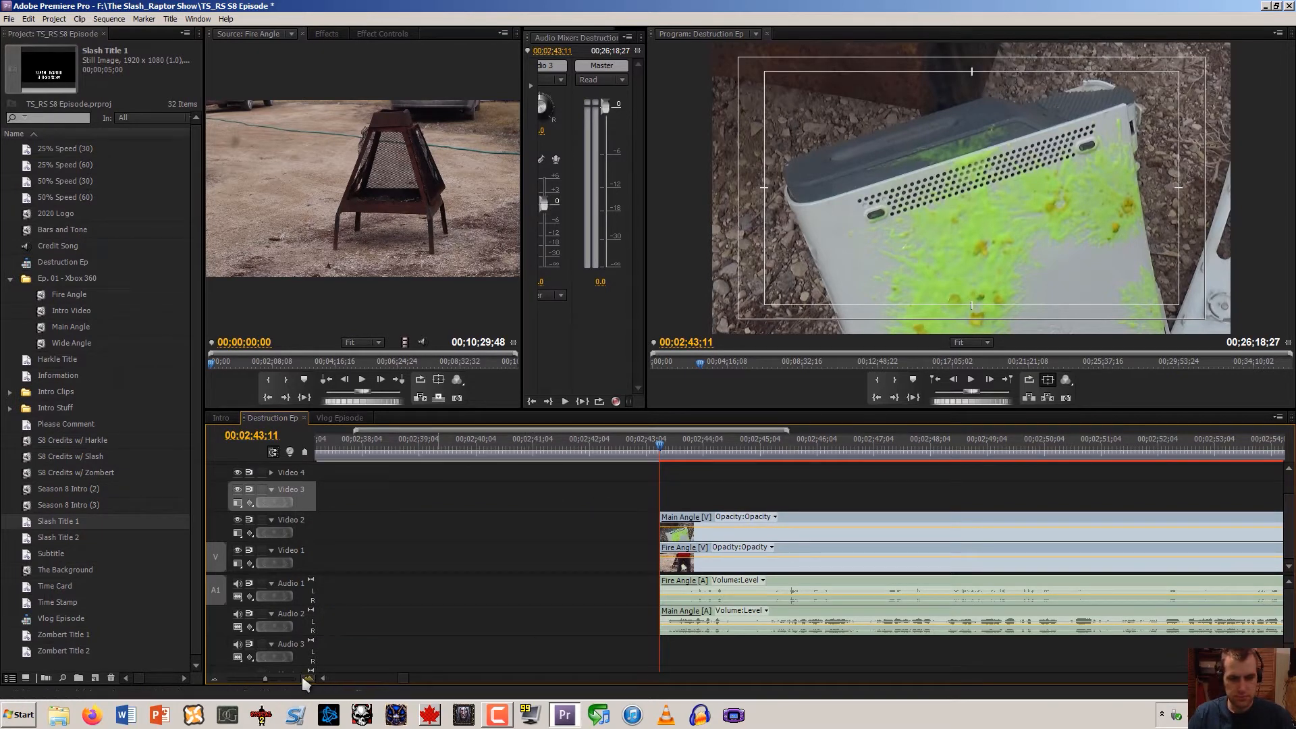
Play the footage after the cut and split the Main Angle and Fire Angle clips at 00;02;58;15
{"action": "left_click", "coordinate": [214, 681]}
{"action": "left_click", "coordinate": [214, 681]}
{"action": "left_click", "coordinate": [214, 680]}
{"action": "key", "text": "space"}
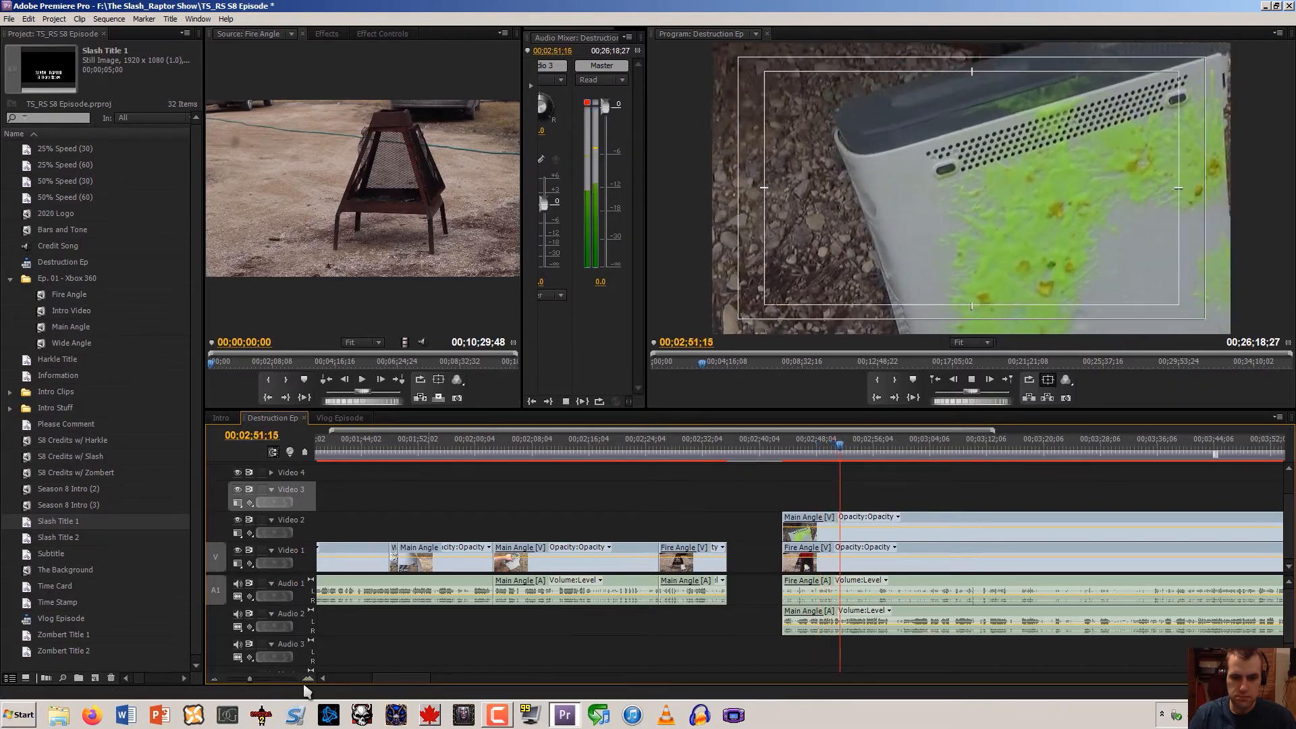
{"action": "left_click", "coordinate": [309, 679]}
{"action": "left_click", "coordinate": [309, 679]}
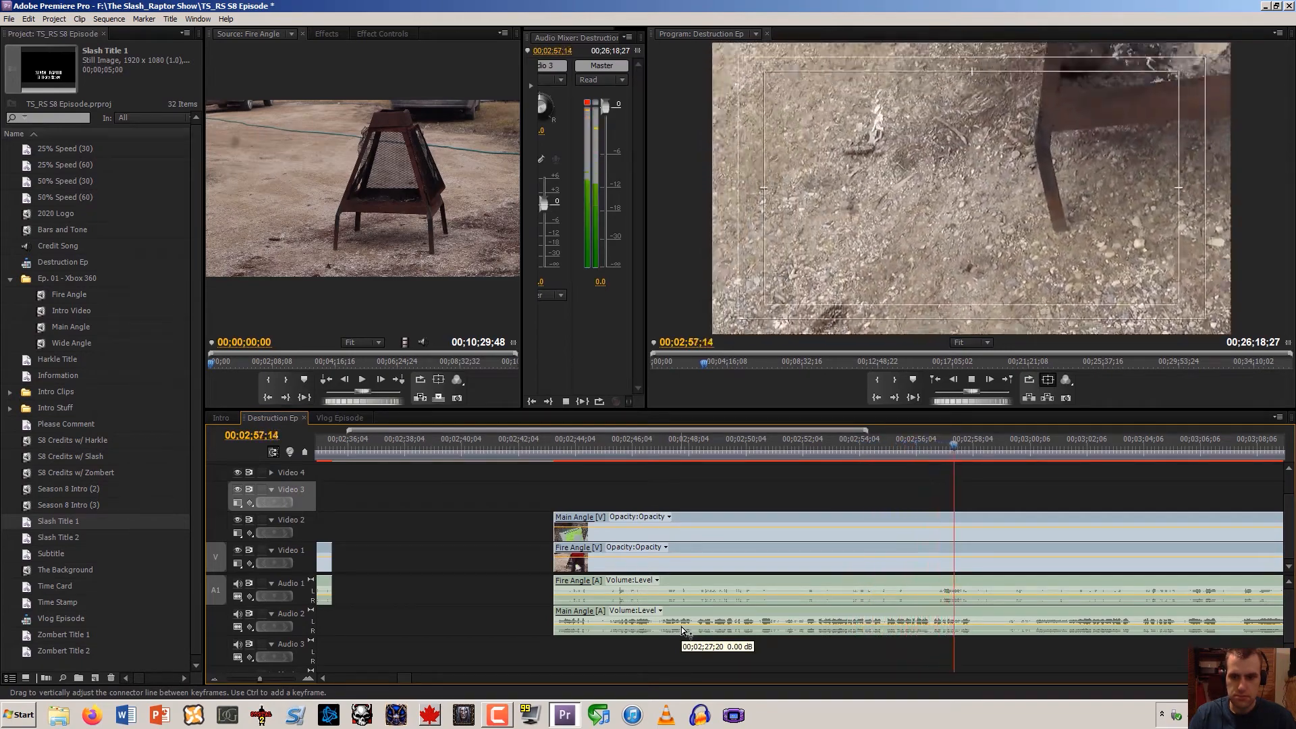
{"action": "key", "text": "space"}
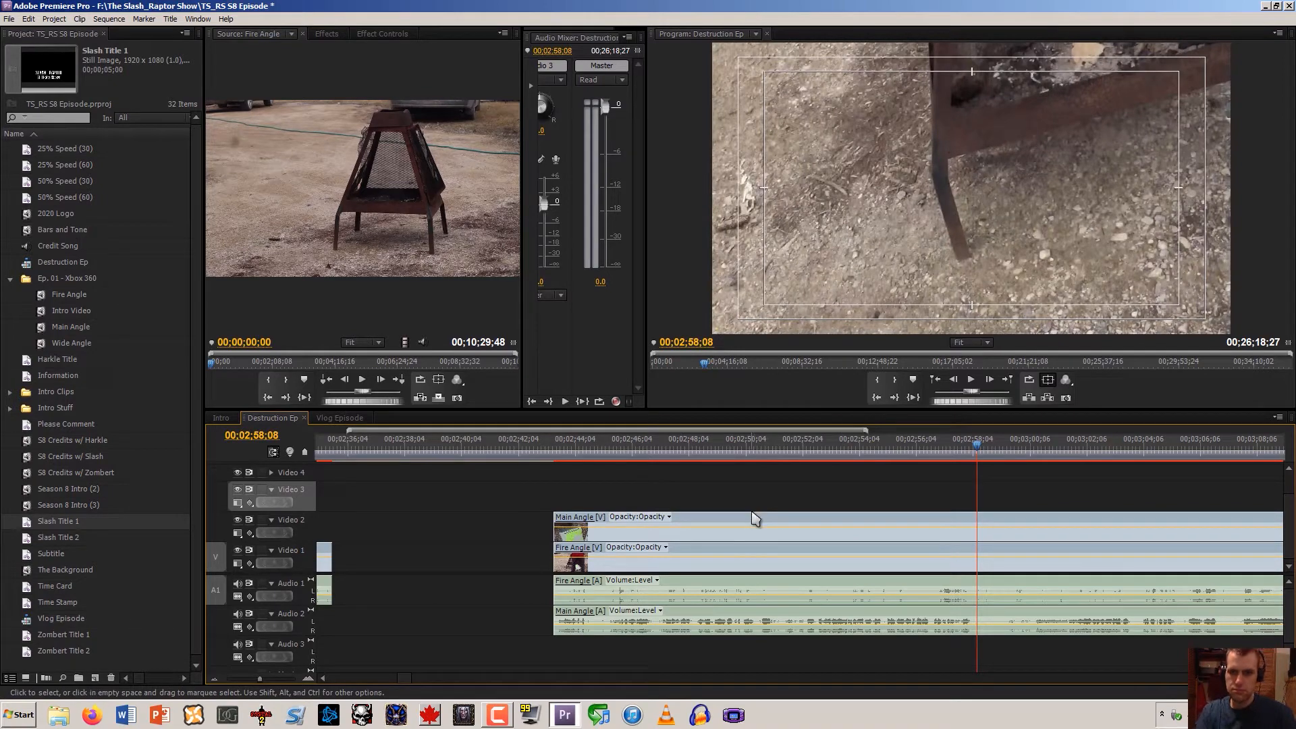
{"action": "key", "text": "Left"}
{"action": "key", "text": "Left"}
{"action": "key", "text": "Left"}
{"action": "key", "text": "Left"}
{"action": "key", "text": "Left"}
{"action": "key", "text": "Left"}
{"action": "key", "text": "Left"}
{"action": "key", "text": "Left"}
{"action": "key", "text": "Right"}
{"action": "key", "text": "Right"}
{"action": "key", "text": "Right"}
{"action": "key", "text": "Right"}
{"action": "key", "text": "Right"}
{"action": "key", "text": "Right"}
{"action": "key", "text": "Right"}
{"action": "key", "text": "Right"}
{"action": "key", "text": "Right"}
{"action": "key", "text": "Right"}
{"action": "key", "text": "Right"}
{"action": "key", "text": "Right"}
{"action": "key", "text": "Right"}
{"action": "key", "text": "Right"}
{"action": "key", "text": "Right"}
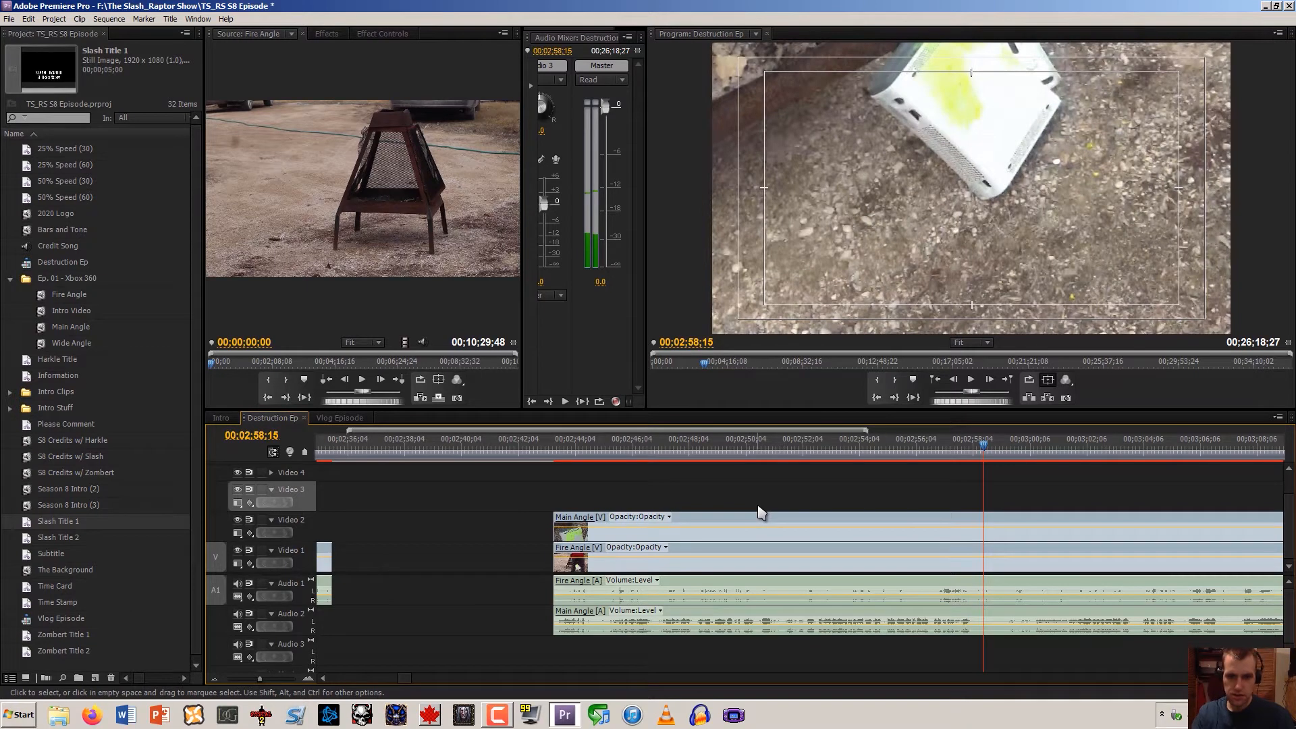
{"action": "key", "text": "ctrl+k"}
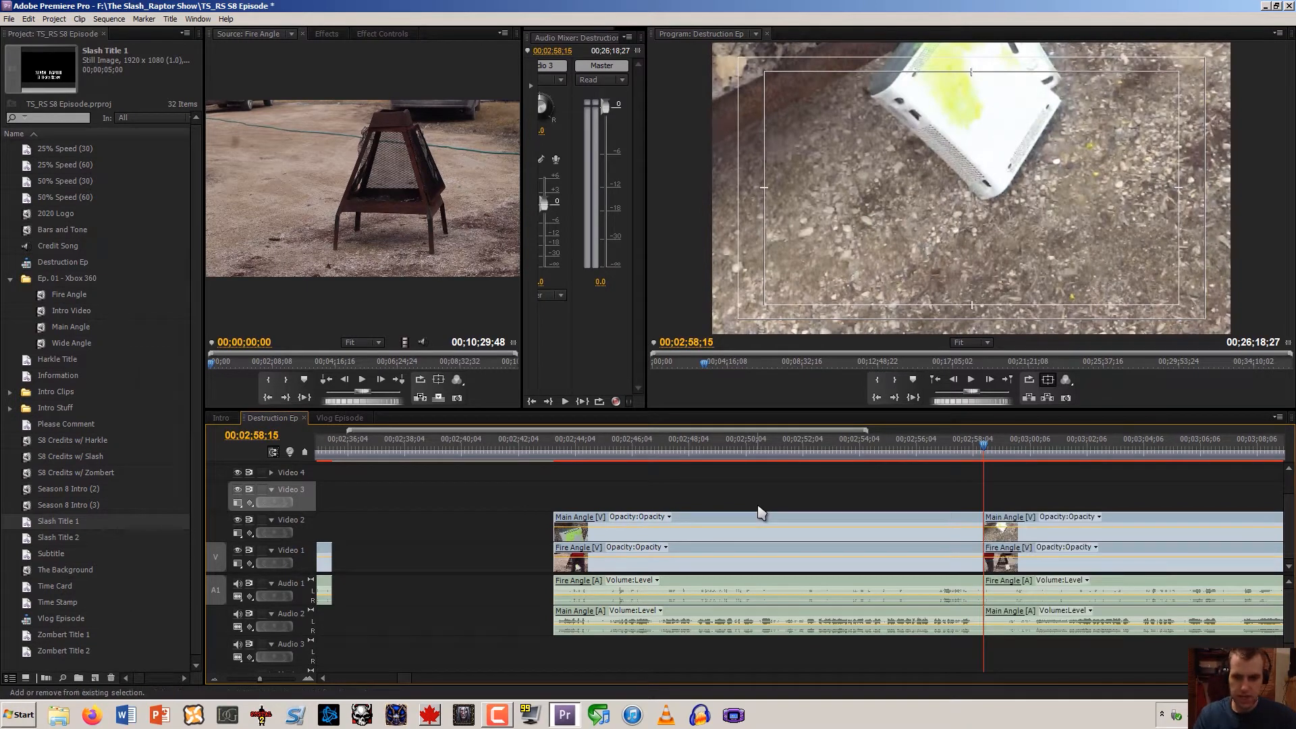
Delete the Fire Angle segment before 00;02;58;15 and move the Main Angle segment to Video 1 and Audio 1, against the previous clip
{"action": "left_click", "coordinate": [597, 573]}
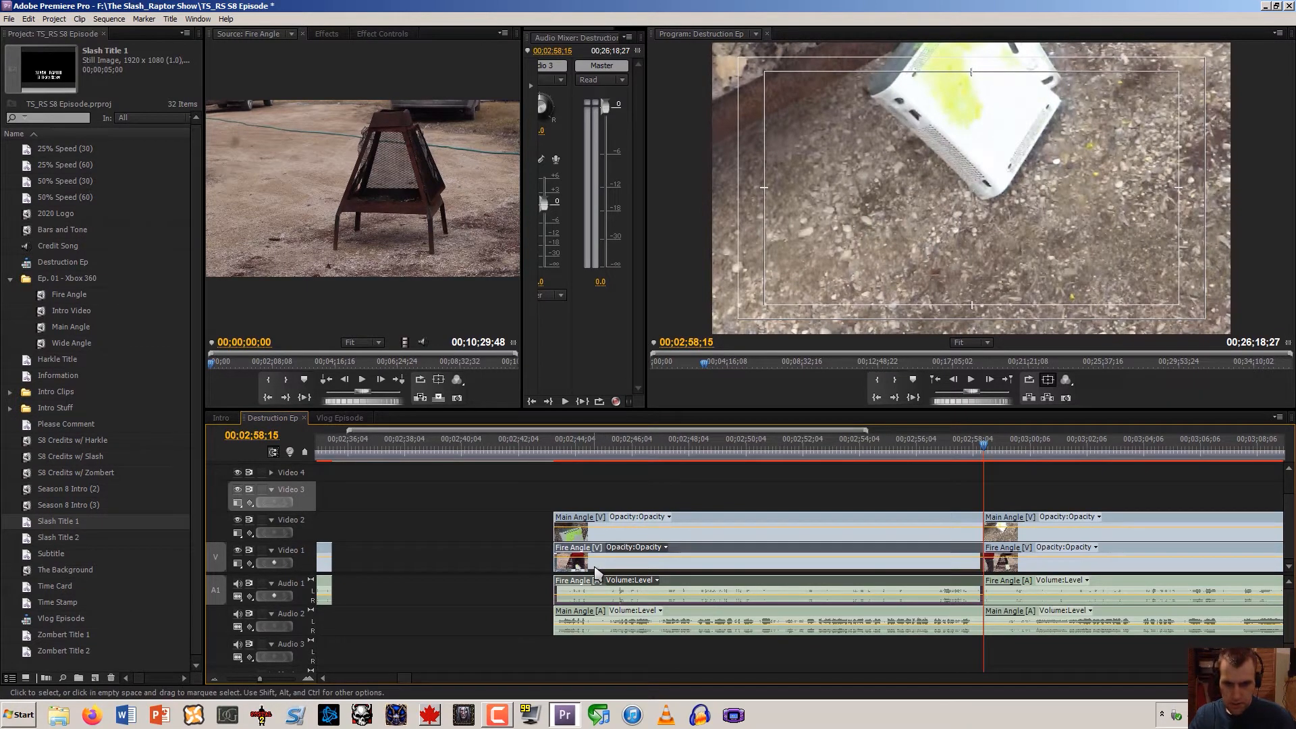
{"action": "key", "text": "Delete"}
{"action": "left_click_drag", "start_coordinate": [566, 622], "coordinate": [350, 568]}
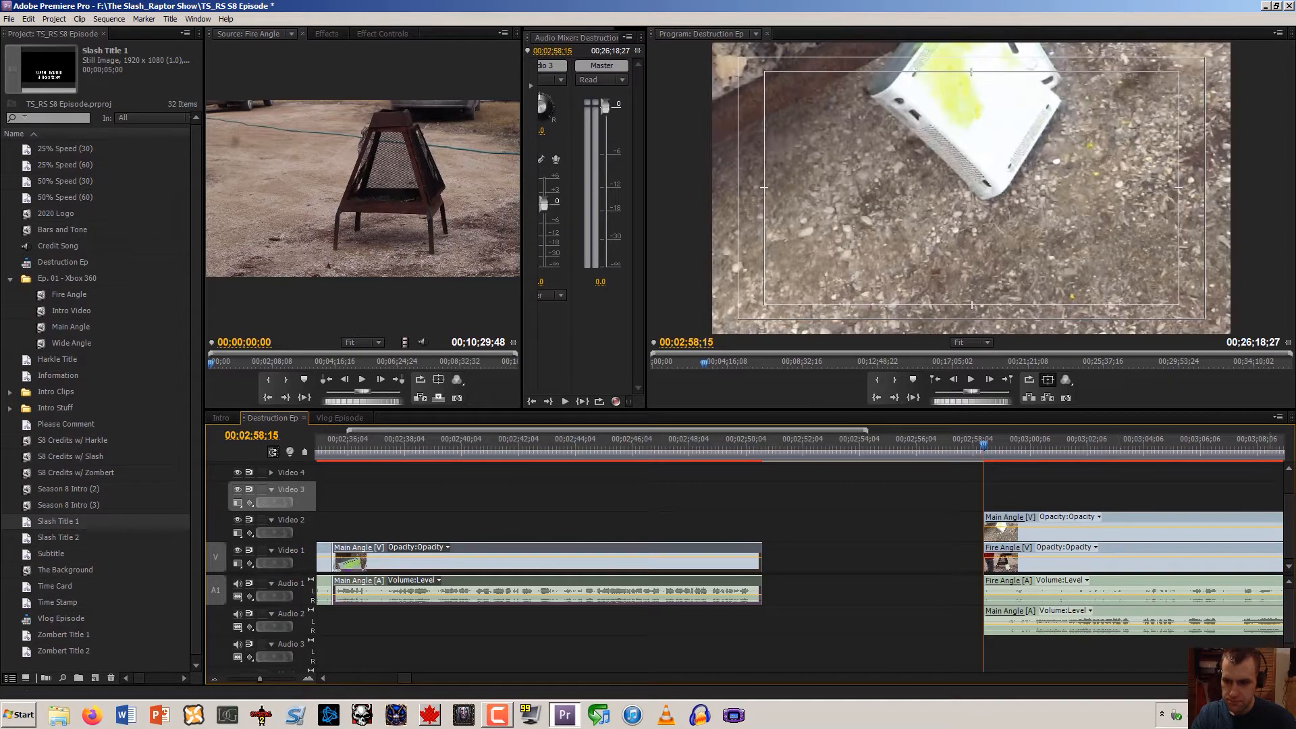
Play on from 00;02;58;15 and trim the starts of the remaining Main Angle and Fire Angle clips to 00;03;21;13
{"action": "scroll", "coordinate": [807, 599], "scroll_direction": "down", "scroll_amount": 5}
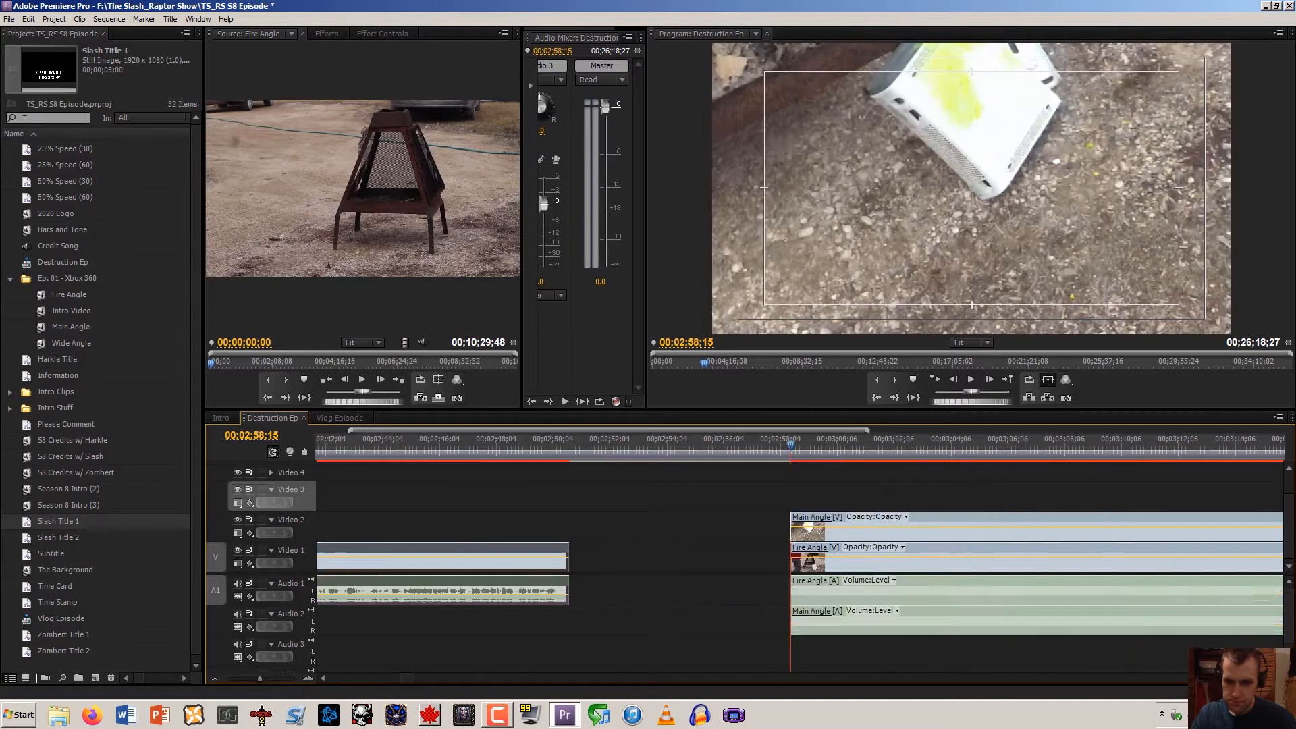
{"action": "left_click", "coordinate": [358, 508]}
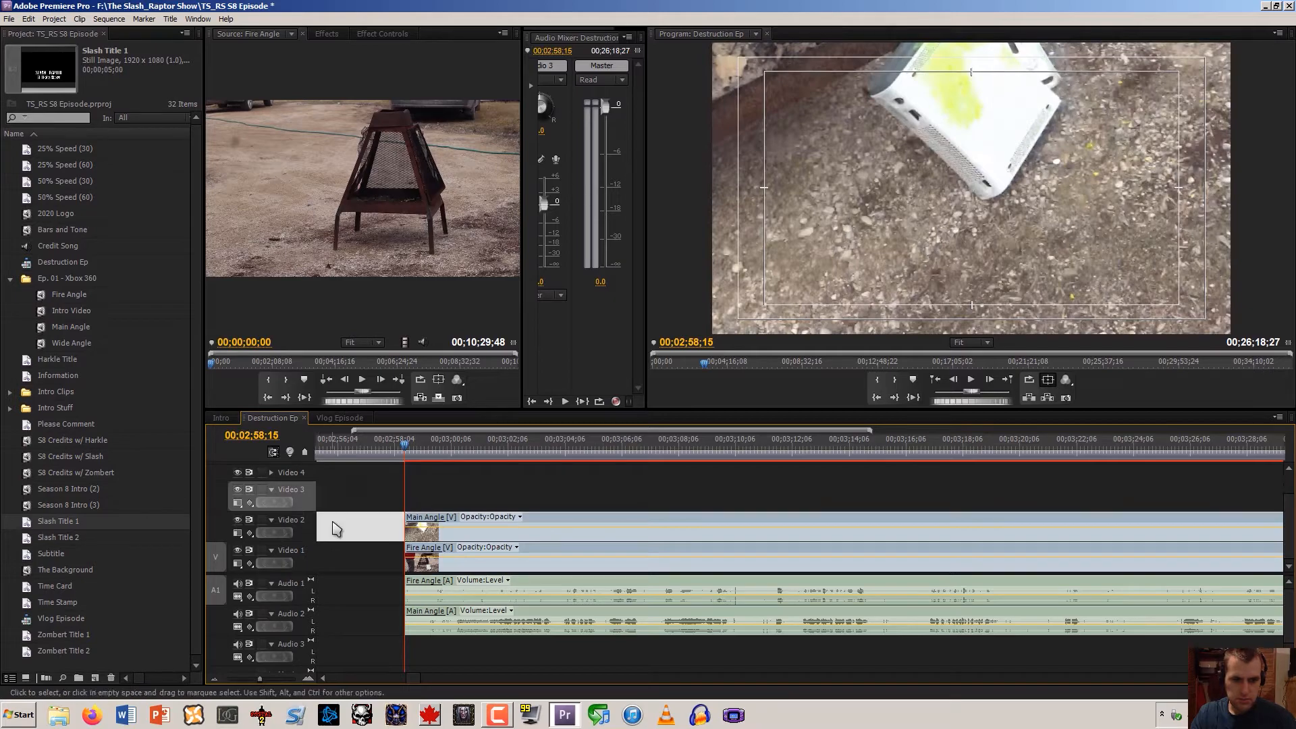
{"action": "key", "text": "space"}
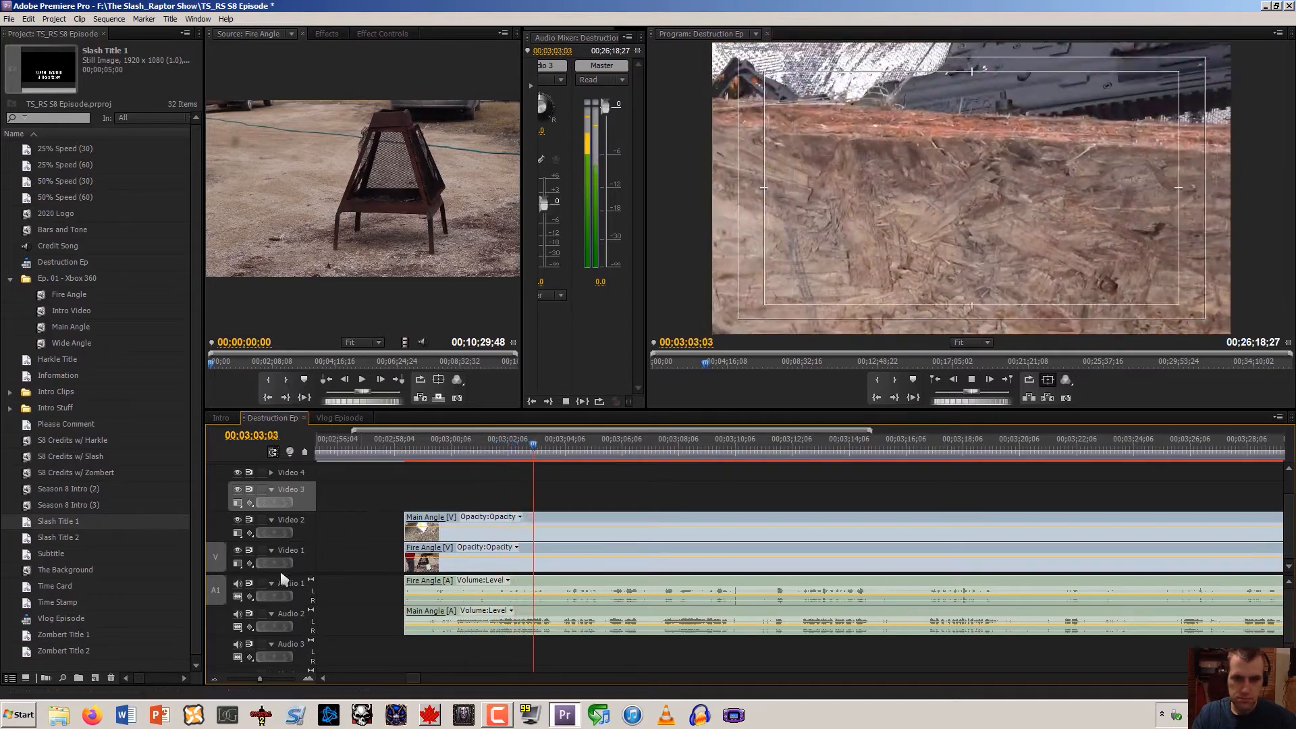
{"action": "left_click", "coordinate": [215, 679]}
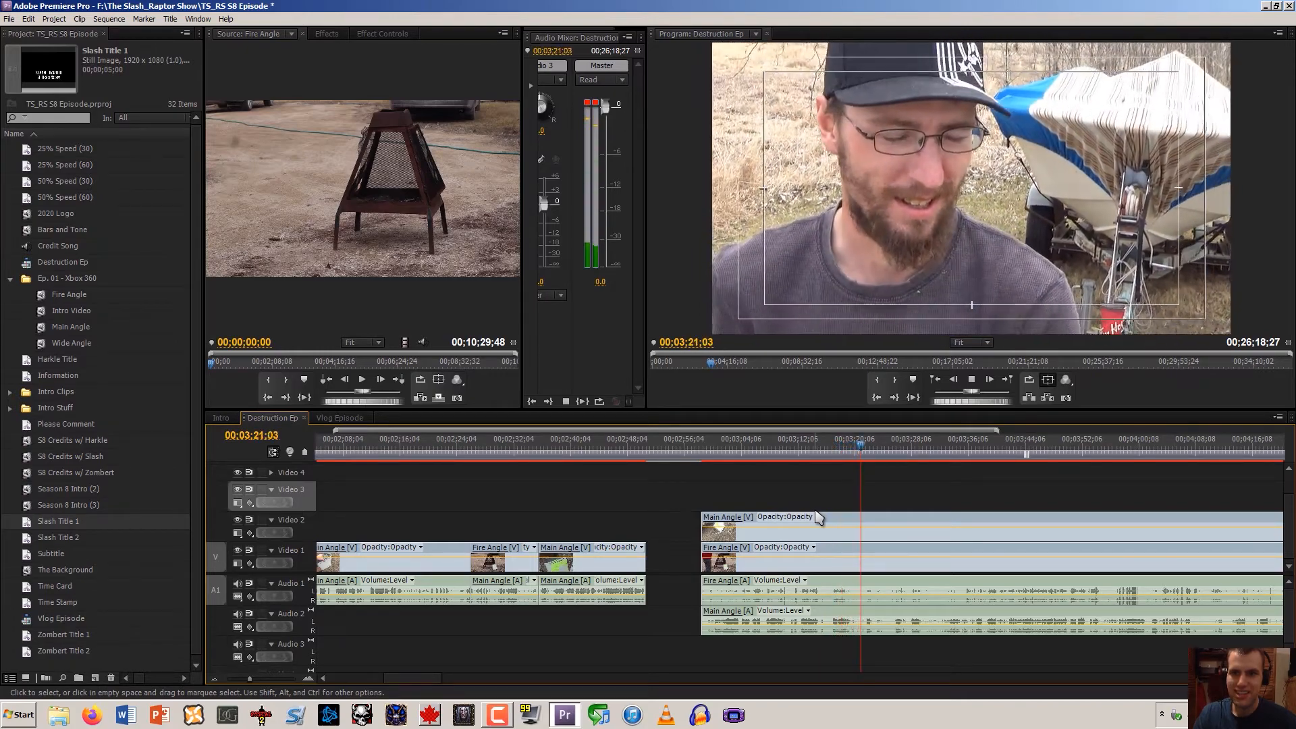
{"action": "key", "text": "j"}
{"action": "key", "text": "l"}
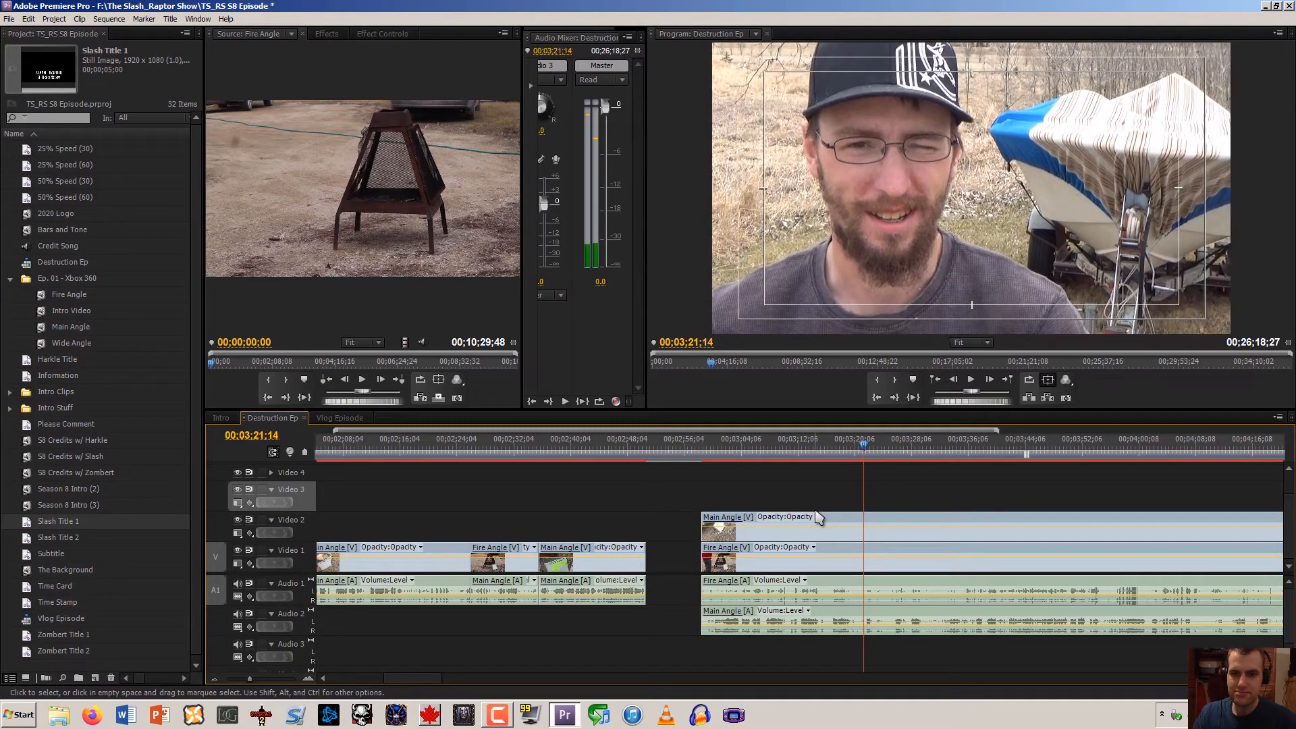
{"action": "left_click_drag", "start_coordinate": [674, 498], "coordinate": [744, 624]}
{"action": "left_click_drag", "start_coordinate": [704, 540], "coordinate": [864, 533]}
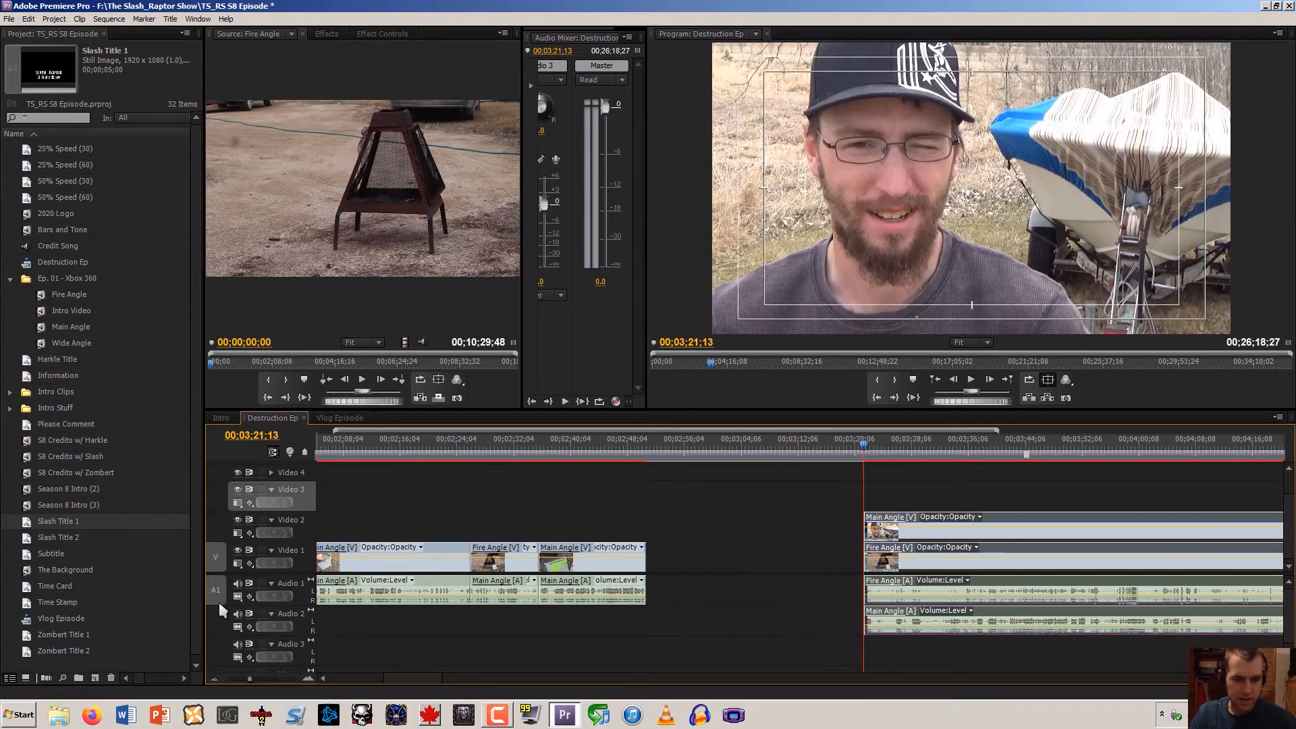
Select all remaining Main, Fire and Wide Angle clips and move them earlier to close the gap after the last Main Angle segment
{"action": "left_click", "coordinate": [214, 679]}
{"action": "left_click", "coordinate": [214, 679]}
{"action": "left_click", "coordinate": [214, 678]}
{"action": "left_click_drag", "start_coordinate": [533, 482], "coordinate": [653, 616]}
{"action": "left_click", "coordinate": [308, 679]}
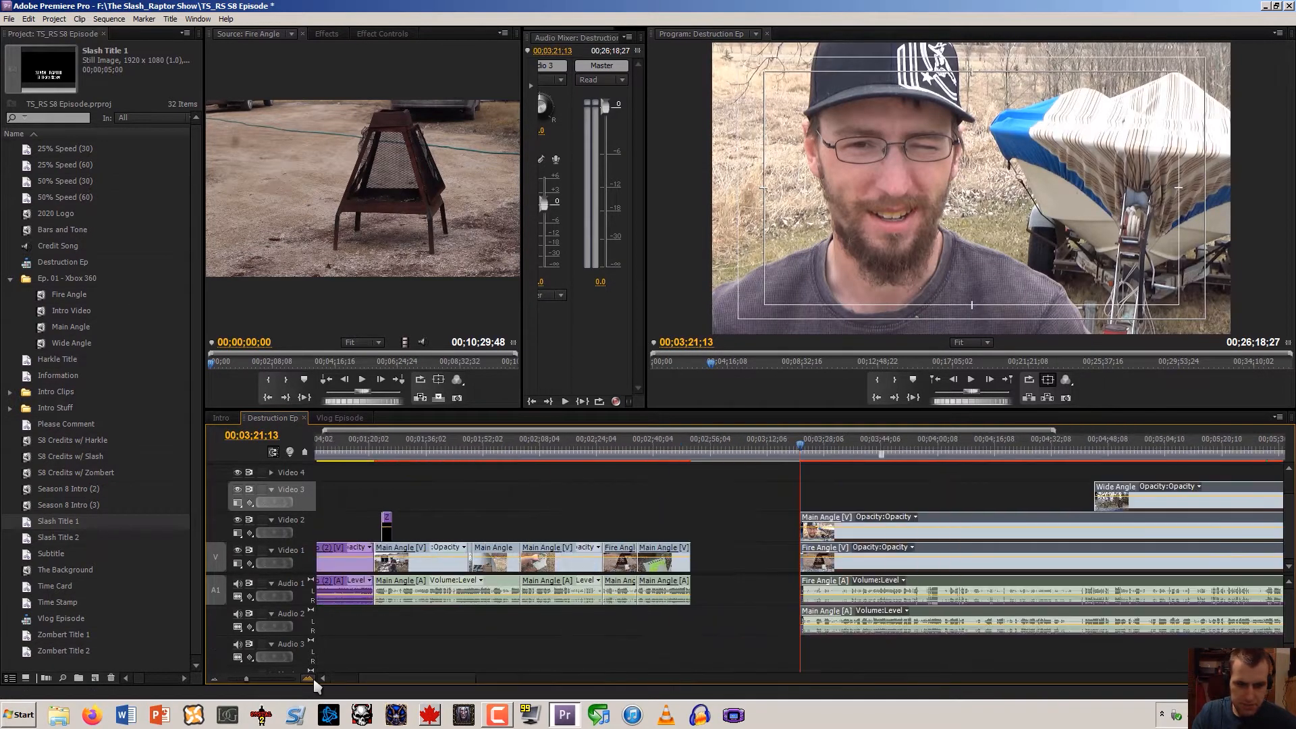
{"action": "left_click", "coordinate": [308, 679]}
{"action": "left_click", "coordinate": [308, 679]}
{"action": "left_click_drag", "start_coordinate": [813, 593], "coordinate": [592, 592]}
Play the footage after the last cut and split the Main Angle and Fire Angle clips at 00;03;20;24
{"action": "left_click", "coordinate": [580, 451]}
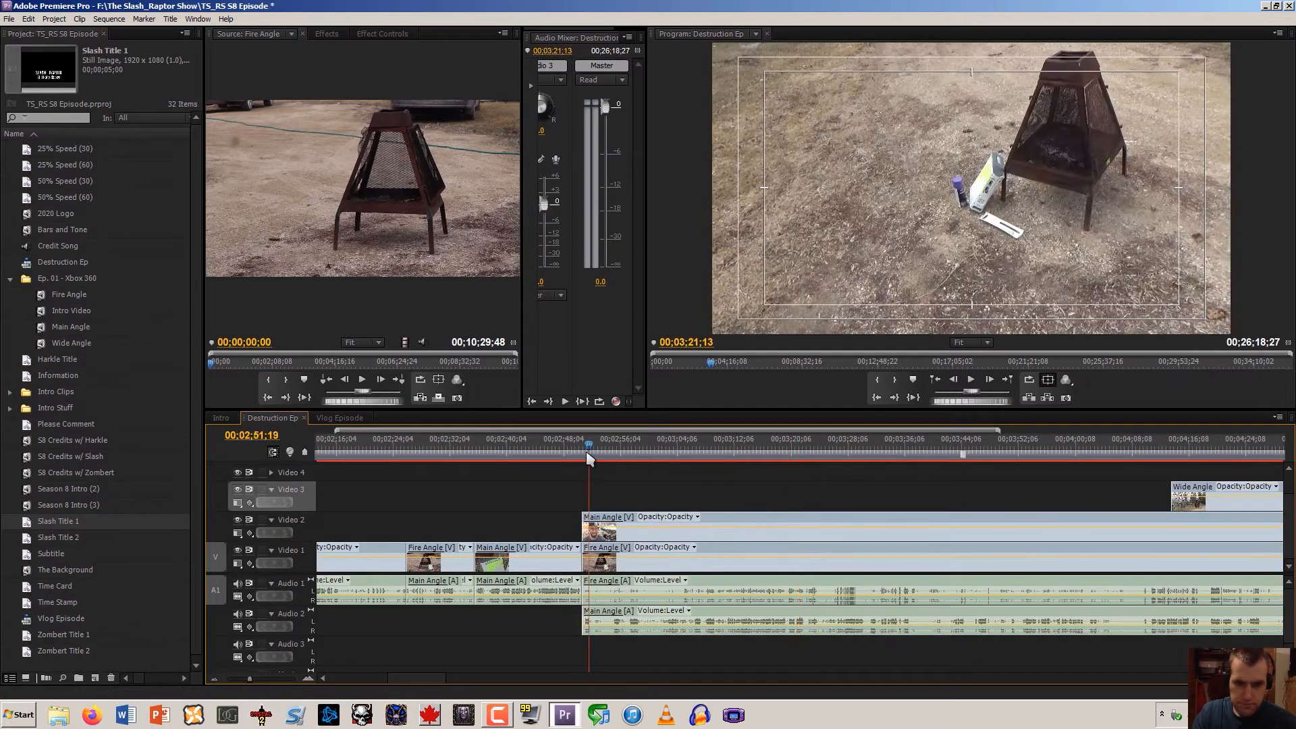
{"action": "key", "text": "space"}
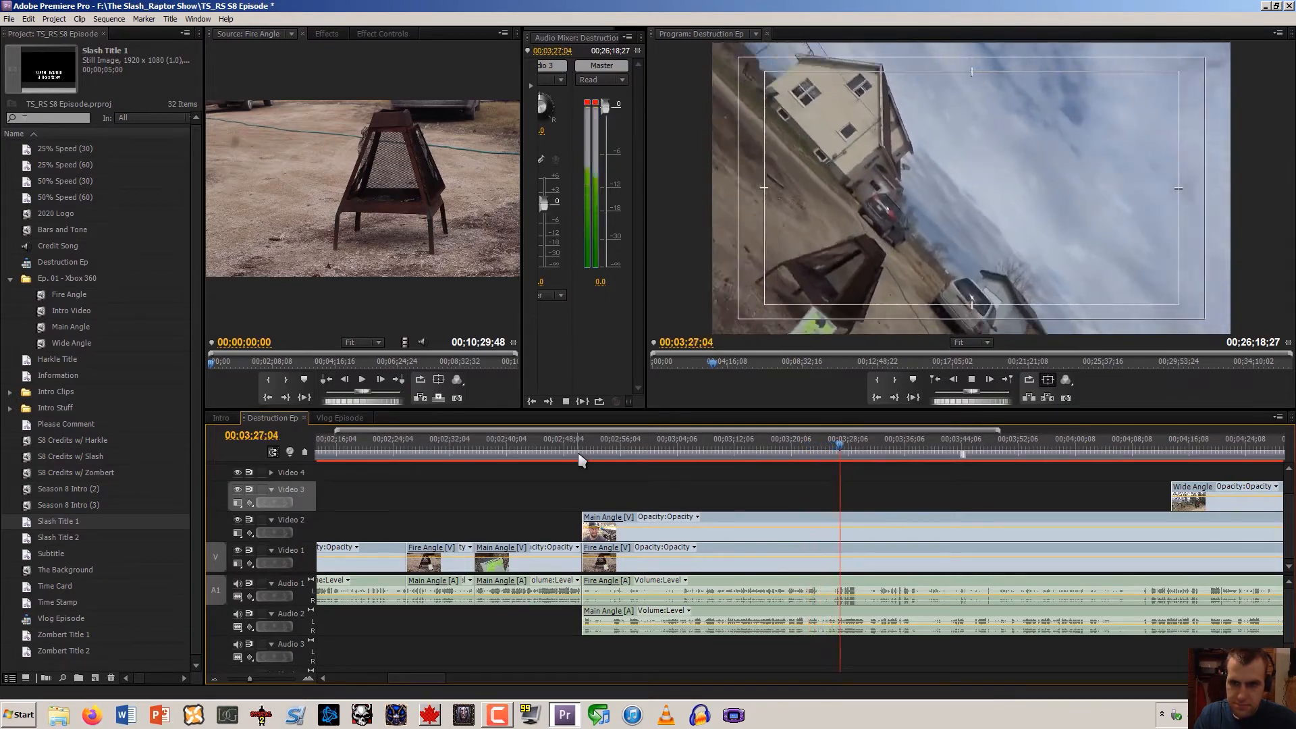
{"action": "key", "text": "space"}
{"action": "key", "text": "Left"}
{"action": "key", "text": "Left"}
{"action": "key", "text": "Left"}
{"action": "key", "text": "Left"}
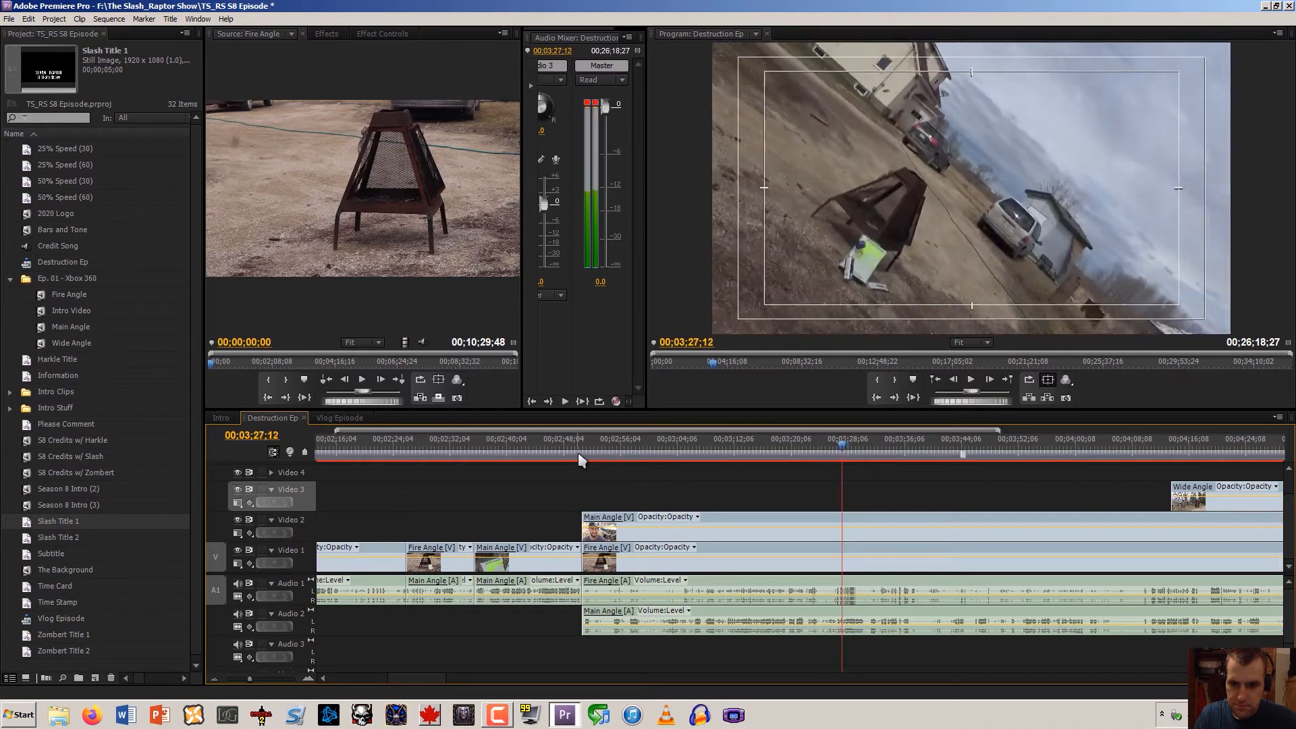
{"action": "key", "text": "Left"}
{"action": "key", "text": "Left"}
{"action": "key", "text": "Left"}
{"action": "key", "text": "Left"}
{"action": "key", "text": "Left"}
{"action": "key", "text": "Left"}
{"action": "key", "text": "Left"}
{"action": "key", "text": "Left"}
{"action": "key", "text": "Left"}
{"action": "key", "text": "Left"}
{"action": "key", "text": "Left"}
{"action": "key", "text": "Left"}
{"action": "key", "text": "Left"}
{"action": "key", "text": "Left"}
{"action": "key", "text": "Left"}
{"action": "key", "text": "Left"}
{"action": "key", "text": "Left"}
{"action": "key", "text": "Left"}
{"action": "key", "text": "Left"}
{"action": "key", "text": "Left"}
{"action": "key", "text": "Left"}
{"action": "key", "text": "Left"}
{"action": "key", "text": "Left"}
{"action": "key", "text": "Left"}
{"action": "key", "text": "Left"}
{"action": "key", "text": "Left"}
{"action": "key", "text": "Left"}
{"action": "key", "text": "Left"}
{"action": "key", "text": "Left"}
{"action": "key", "text": "Left"}
{"action": "key", "text": "Left"}
{"action": "key", "text": "Left"}
{"action": "key", "text": "Left"}
{"action": "key", "text": "Left"}
{"action": "key", "text": "Left"}
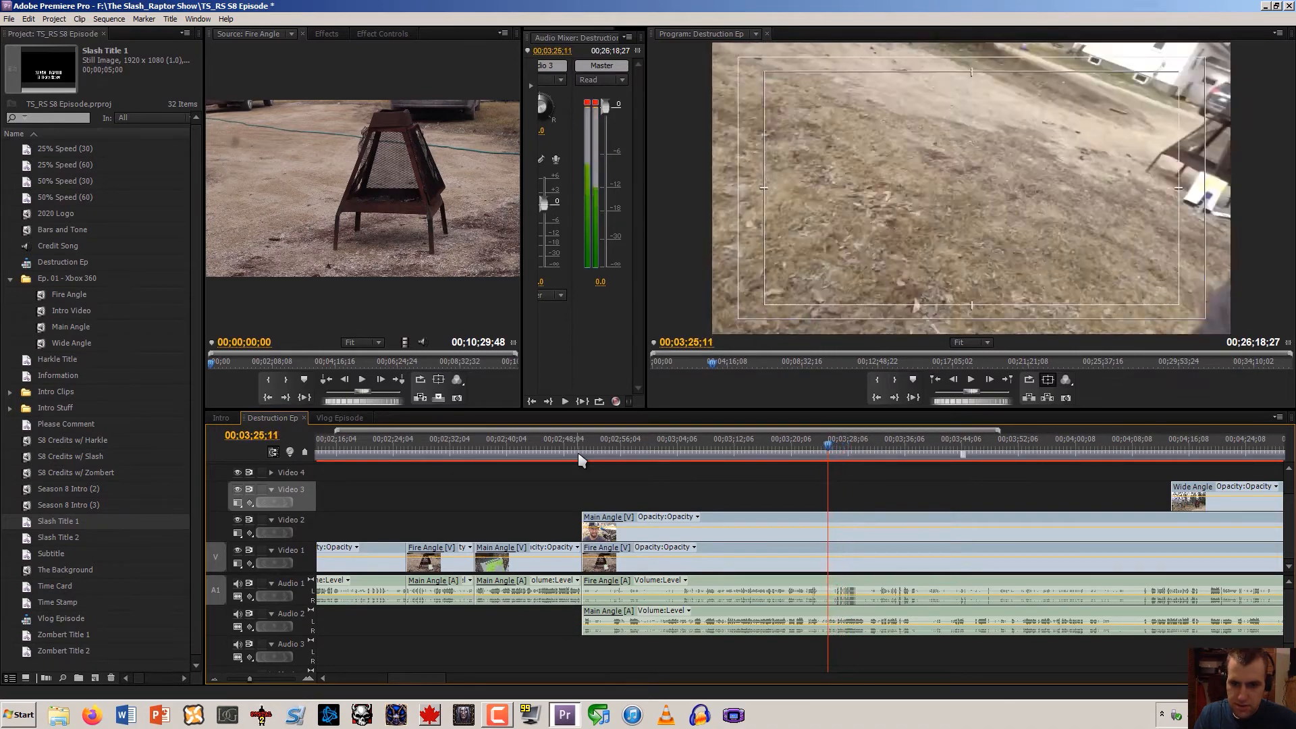
{"action": "key", "text": "Left"}
{"action": "key", "text": "Left"}
{"action": "key", "text": "Left"}
{"action": "key", "text": "Left"}
{"action": "key", "text": "Left"}
{"action": "key", "text": "Left"}
{"action": "key", "text": "Left"}
{"action": "key", "text": "Left"}
{"action": "key", "text": "Left"}
{"action": "key", "text": "Left"}
{"action": "key", "text": "Left"}
{"action": "key", "text": "Left"}
{"action": "key", "text": "Left"}
{"action": "key", "text": "Left"}
{"action": "key", "text": "Left"}
{"action": "key", "text": "Left"}
{"action": "key", "text": "Left"}
{"action": "key", "text": "Left"}
{"action": "key", "text": "Left"}
{"action": "key", "text": "Left"}
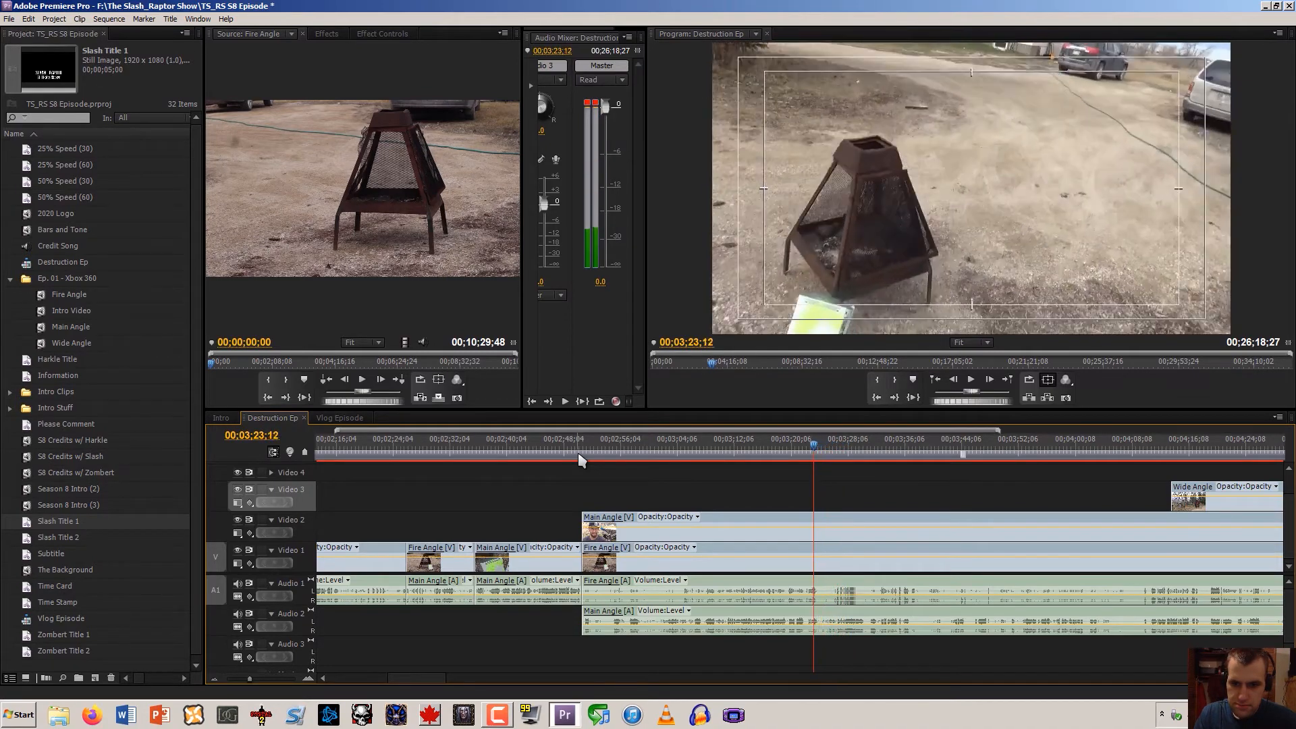
{"action": "key", "text": "Left"}
{"action": "key", "text": "Left"}
{"action": "key", "text": "Left"}
{"action": "key", "text": "Left"}
{"action": "key", "text": "Left"}
{"action": "key", "text": "Left"}
{"action": "key", "text": "Left"}
{"action": "key", "text": "Left"}
{"action": "key", "text": "Left"}
{"action": "key", "text": "Left"}
{"action": "key", "text": "Left"}
{"action": "key", "text": "Left"}
{"action": "key", "text": "Left"}
{"action": "key", "text": "Left"}
{"action": "key", "text": "Left"}
{"action": "key", "text": "Left"}
{"action": "key", "text": "Left"}
{"action": "key", "text": "Left"}
{"action": "key", "text": "Left"}
{"action": "key", "text": "Left"}
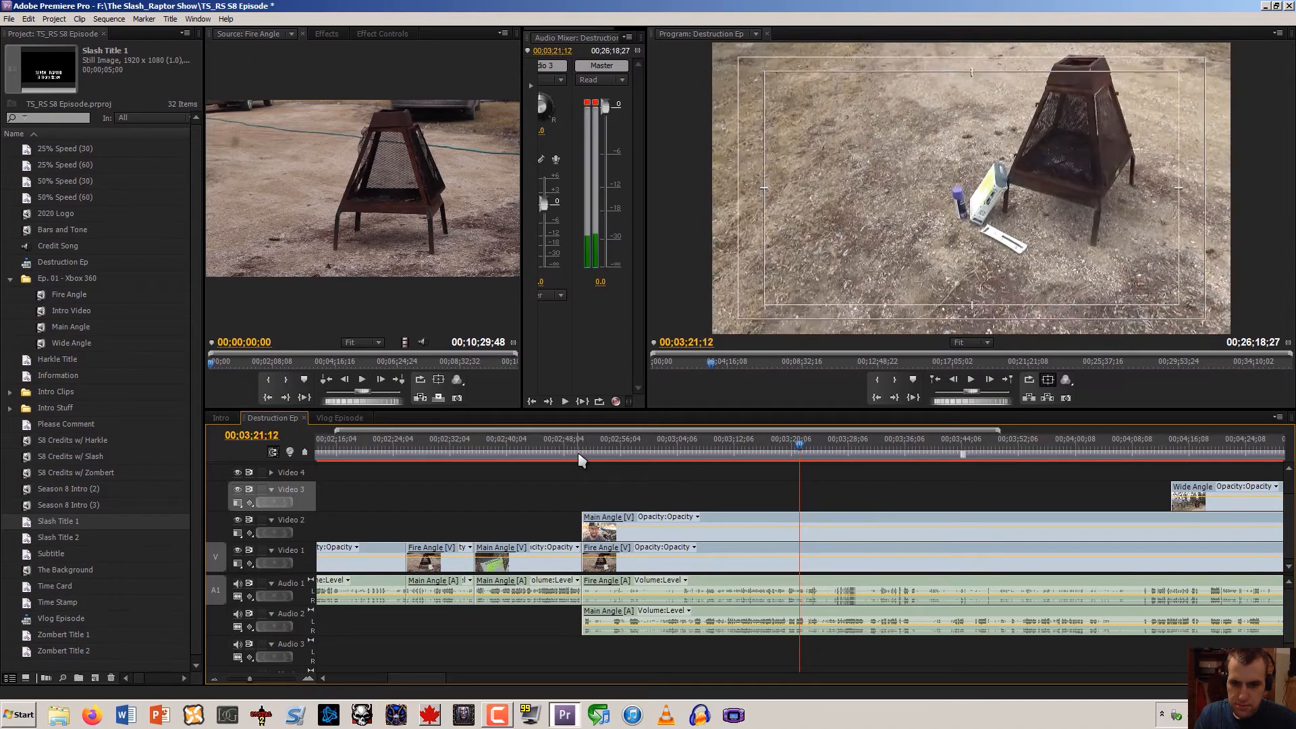
{"action": "key", "text": "Left"}
{"action": "key", "text": "Left"}
{"action": "key", "text": "Left"}
{"action": "key", "text": "Left"}
{"action": "key", "text": "Left"}
{"action": "key", "text": "Left"}
{"action": "key", "text": "Left"}
{"action": "key", "text": "Left"}
{"action": "key", "text": "Left"}
{"action": "key", "text": "Left"}
{"action": "key", "text": "Left"}
{"action": "key", "text": "Left"}
{"action": "key", "text": "Left"}
{"action": "key", "text": "Left"}
{"action": "key", "text": "Left"}
{"action": "key", "text": "Left"}
{"action": "key", "text": "Left"}
{"action": "key", "text": "Left"}
{"action": "key", "text": "Left"}
{"action": "key", "text": "Left"}
{"action": "key", "text": "space"}
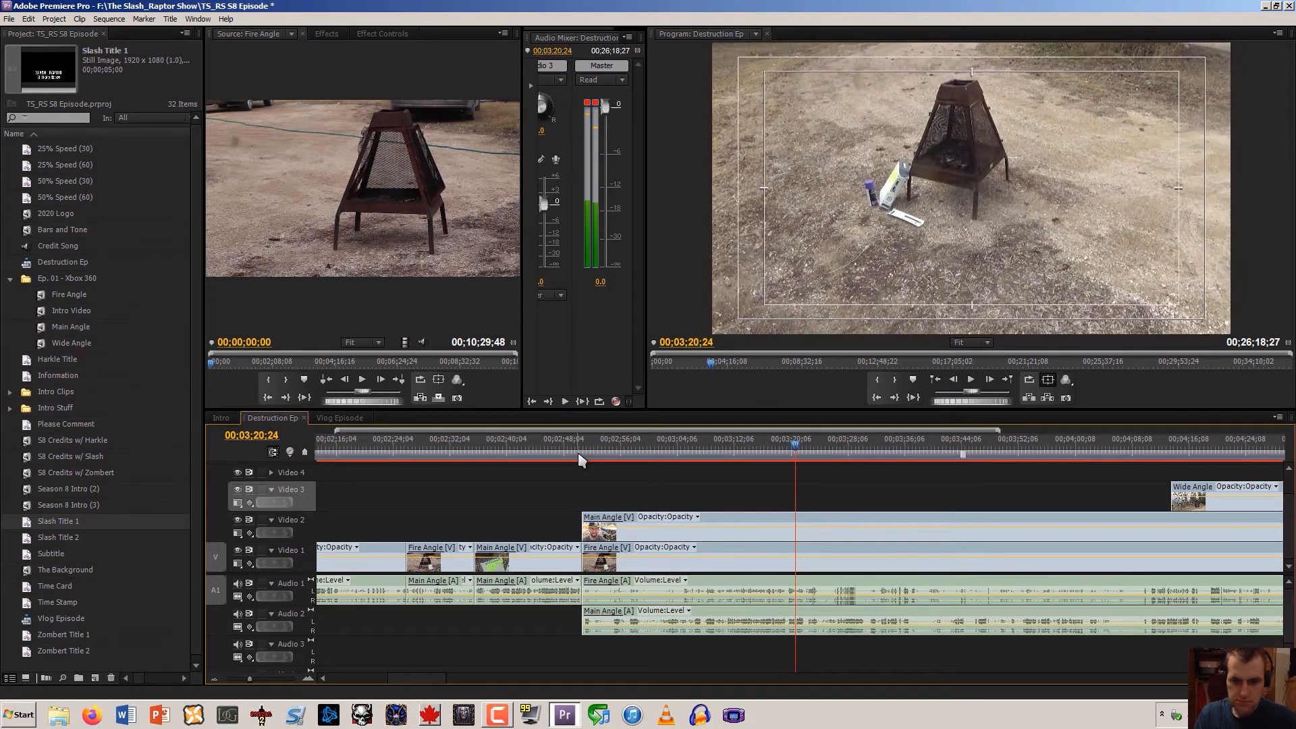
{"action": "key", "text": "ctrl+shift+k"}
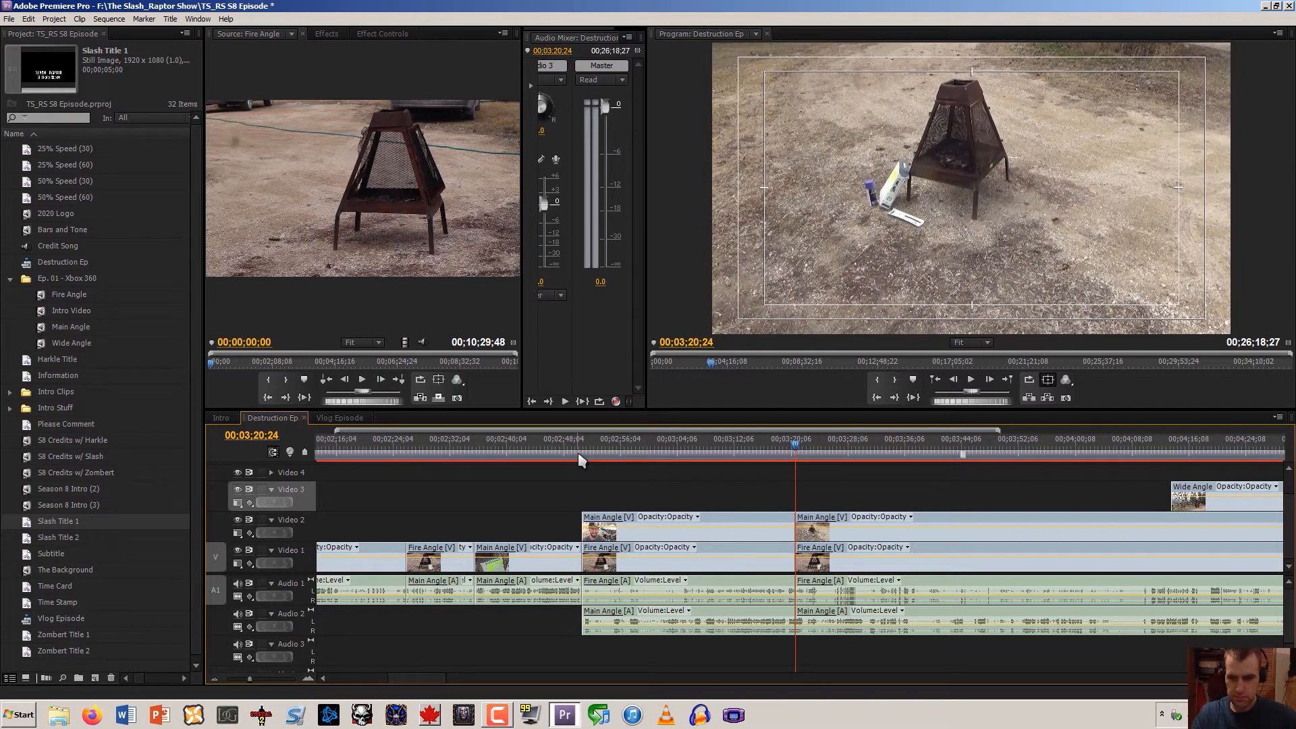
Move the Main Angle segment before 00;03;20;24 onto Video 1 and Audio 1, replacing the Fire Angle segment, and play it
{"action": "left_click_drag", "start_coordinate": [648, 534], "coordinate": [619, 582]}
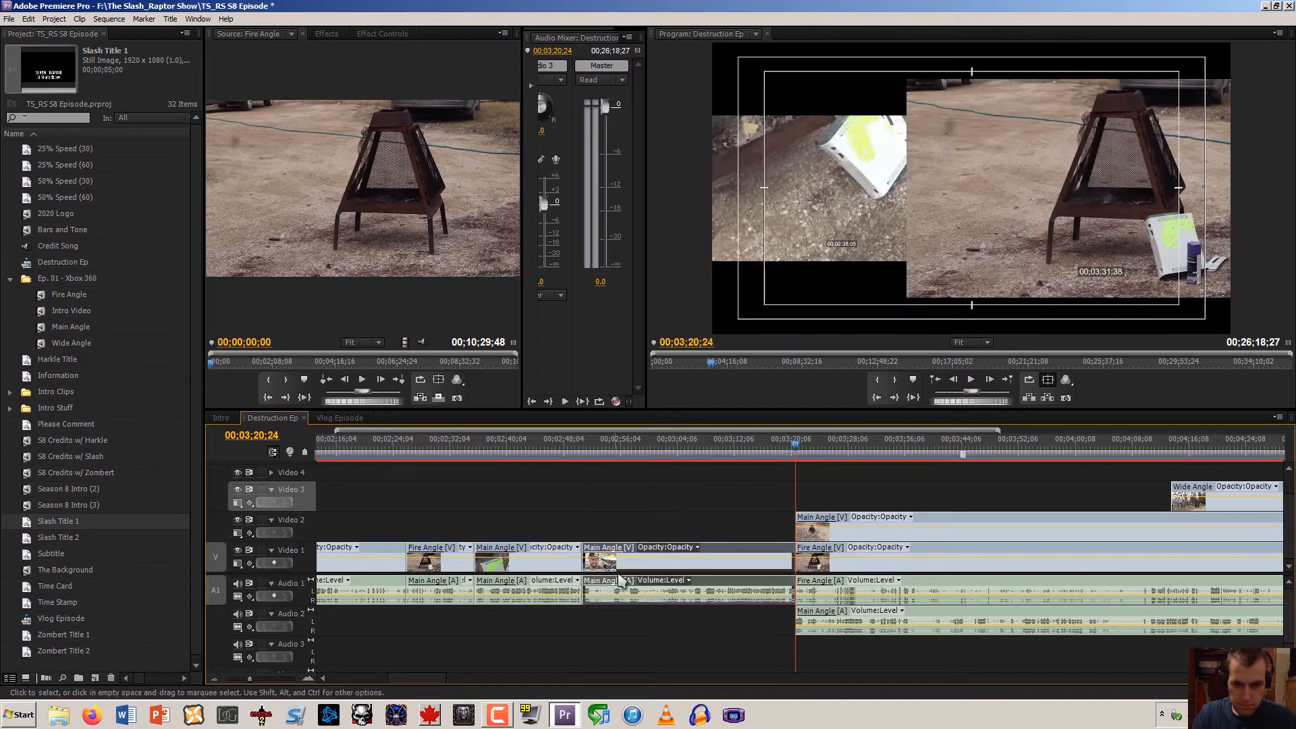
{"action": "left_click", "coordinate": [631, 503]}
{"action": "left_click", "coordinate": [703, 445]}
{"action": "key", "text": "space"}
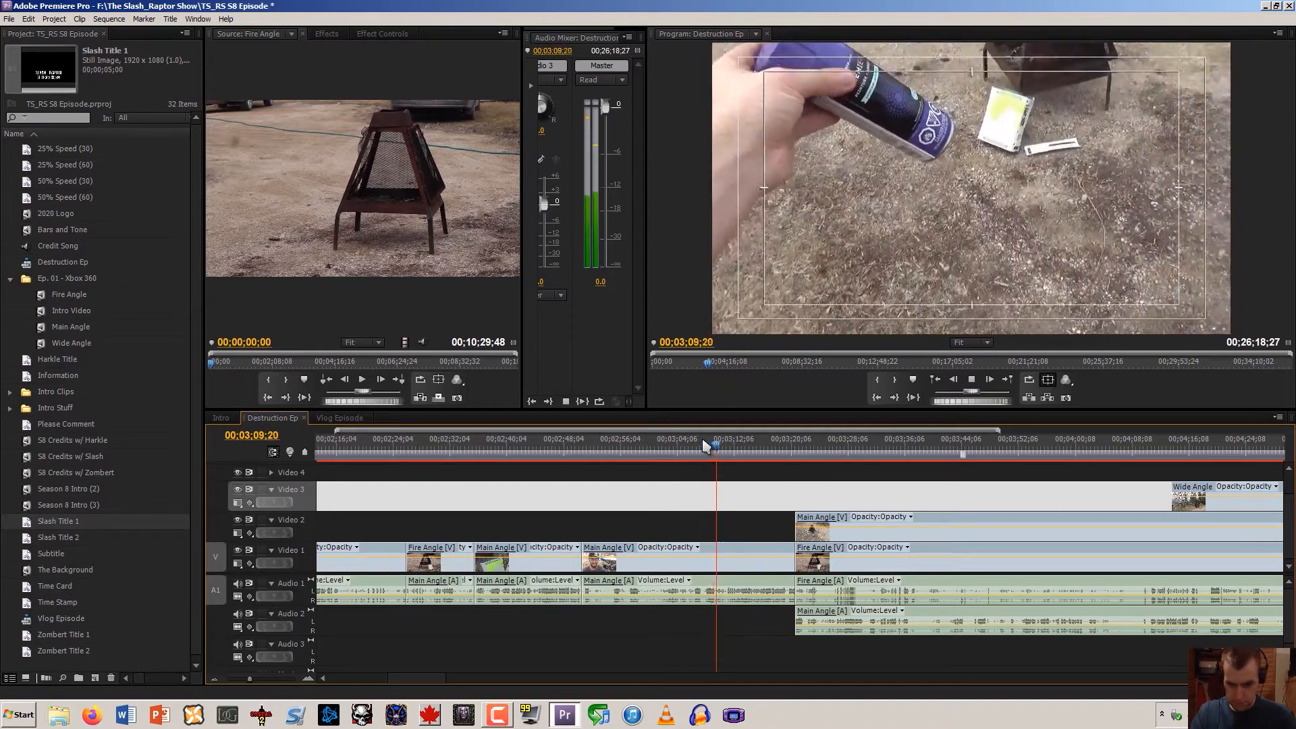
{"action": "left_click", "coordinate": [678, 506]}
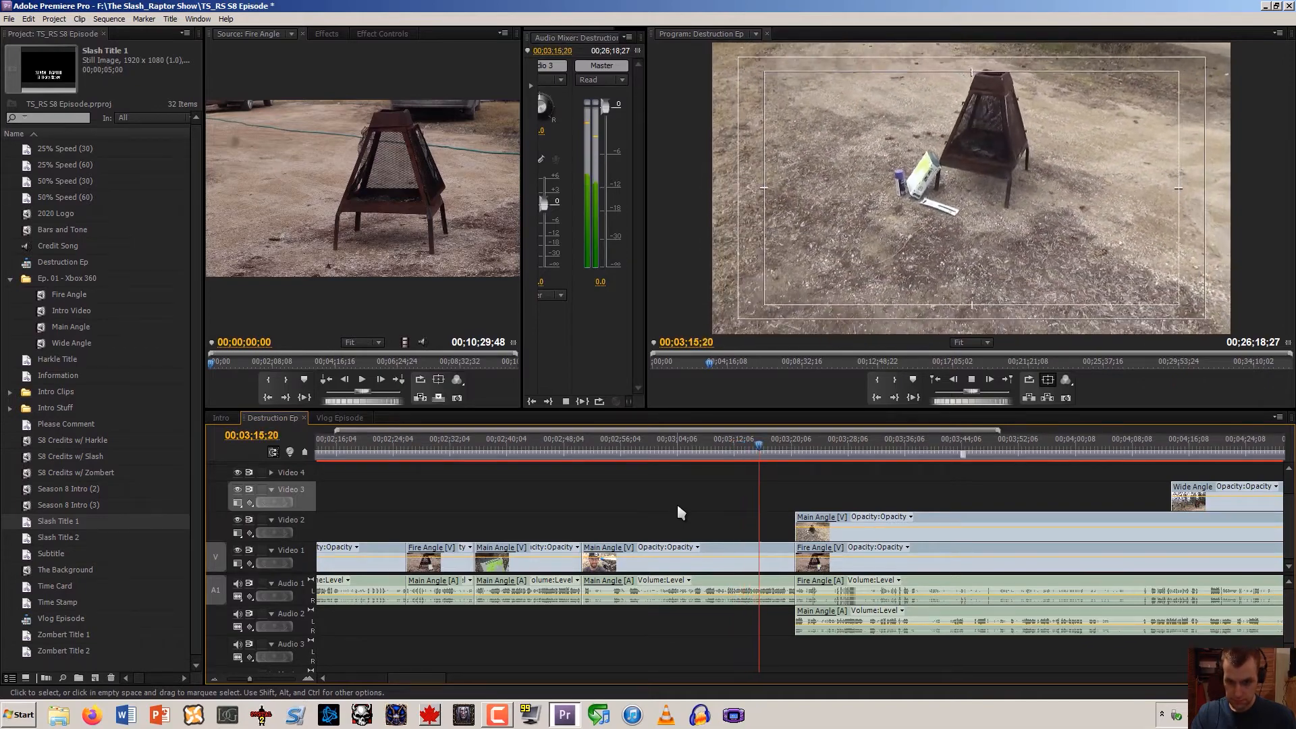
Move the remaining Main Angle clip one frame later to line up its audio waveform with the Fire Angle audio
{"action": "scroll", "coordinate": [451, 676], "scroll_direction": "down", "scroll_amount": 3}
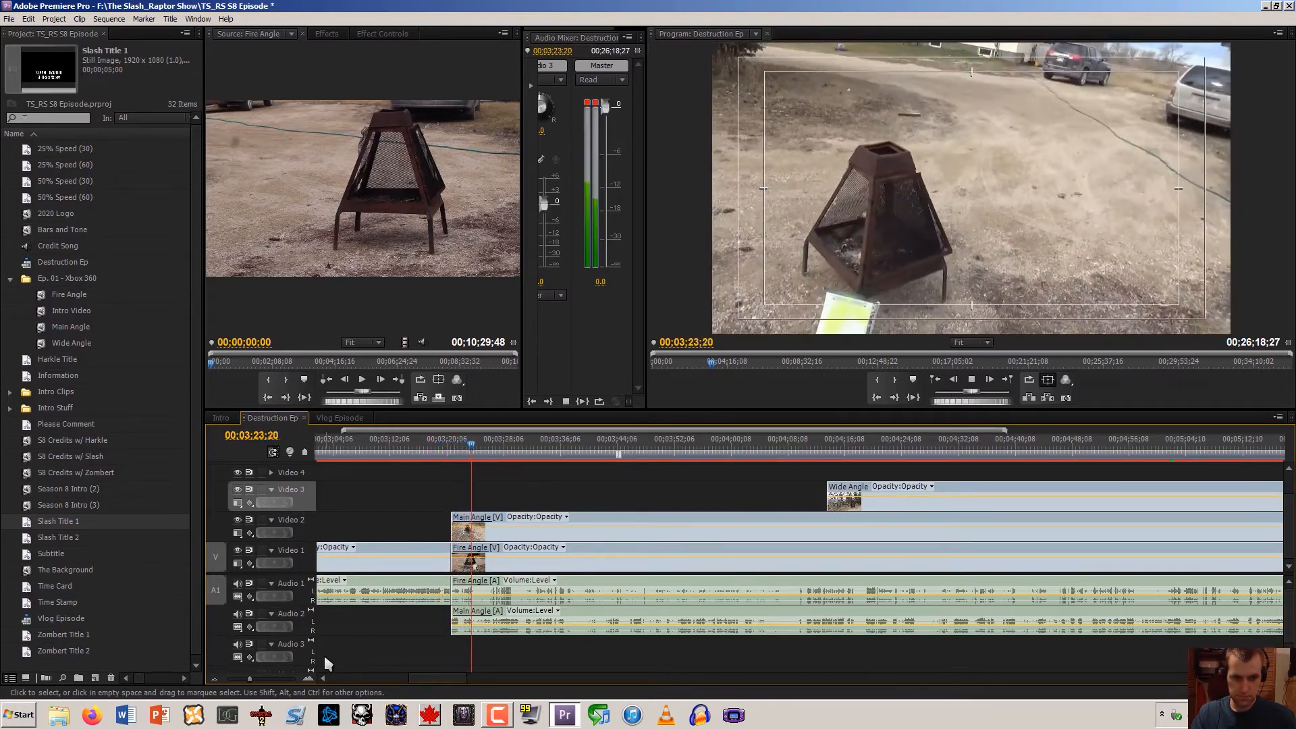
{"action": "left_click", "coordinate": [312, 679]}
{"action": "left_click", "coordinate": [311, 678]}
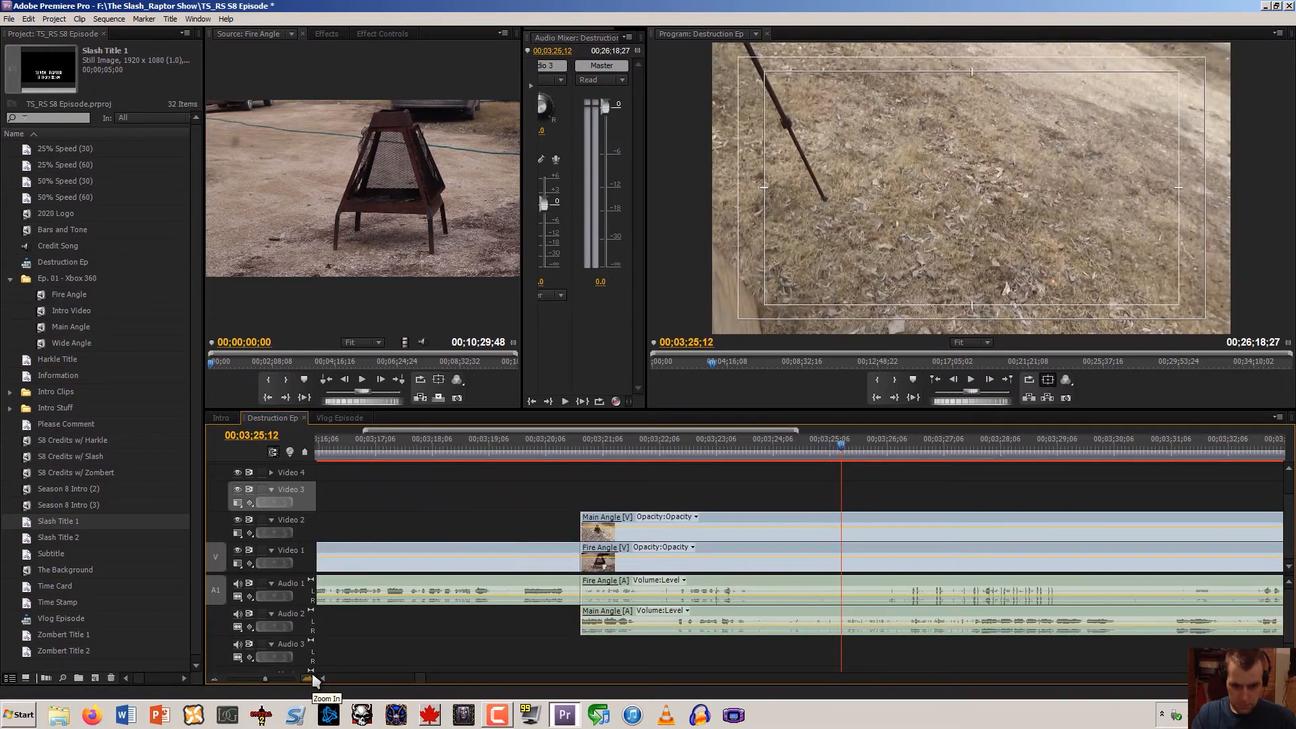
{"action": "left_click", "coordinate": [713, 449]}
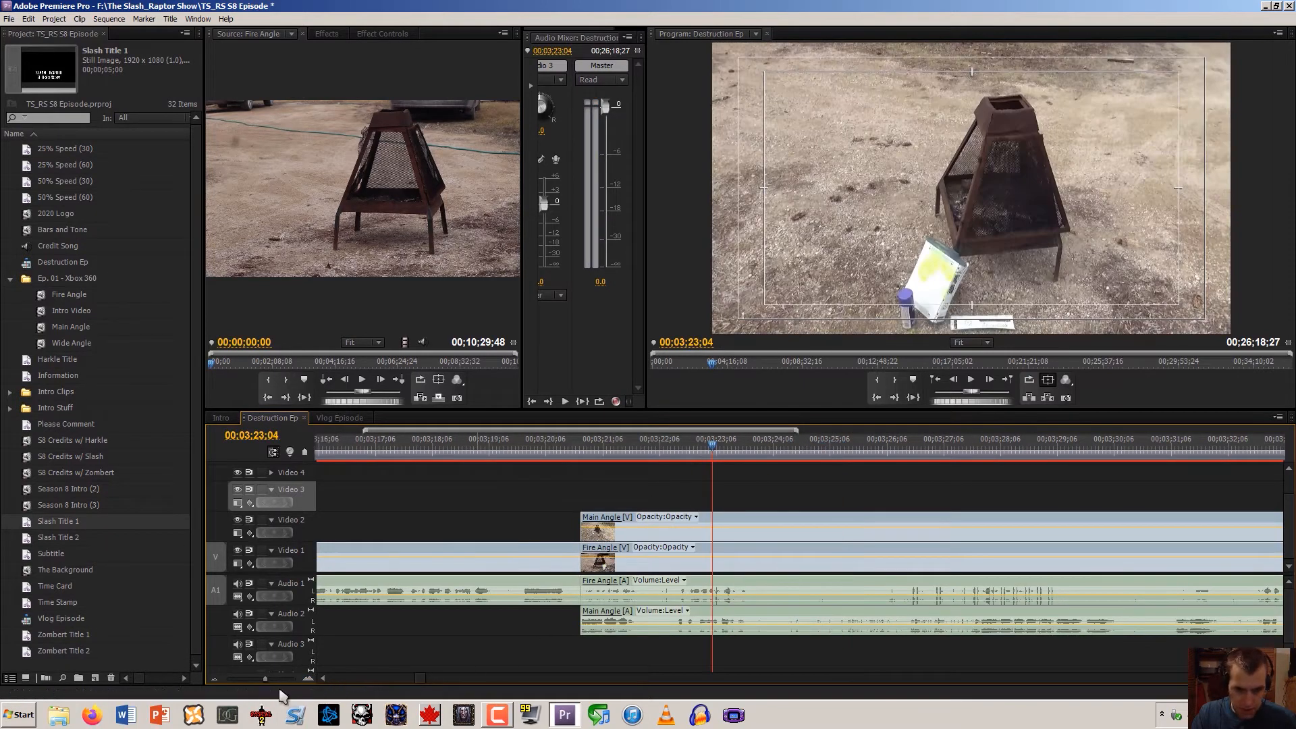
{"action": "left_click", "coordinate": [309, 678]}
{"action": "left_click", "coordinate": [309, 677]}
{"action": "left_click", "coordinate": [309, 678]}
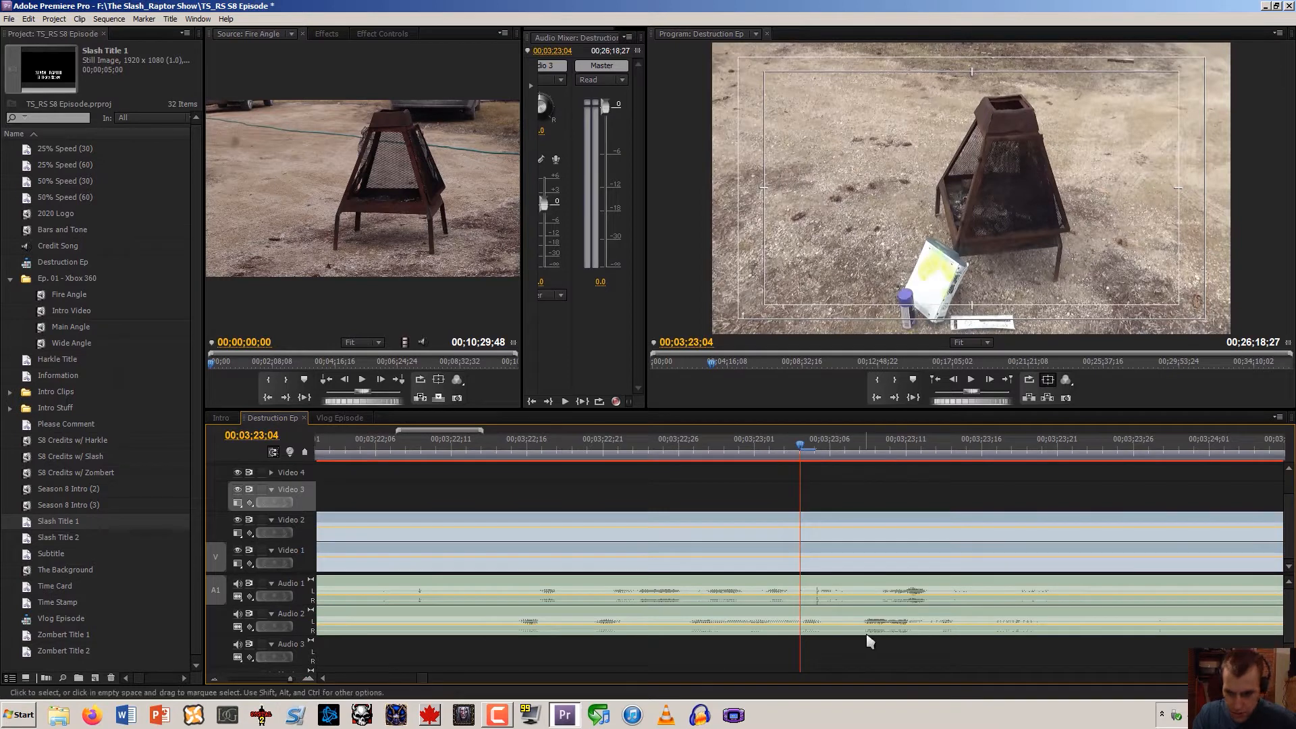
{"action": "left_click", "coordinate": [513, 618]}
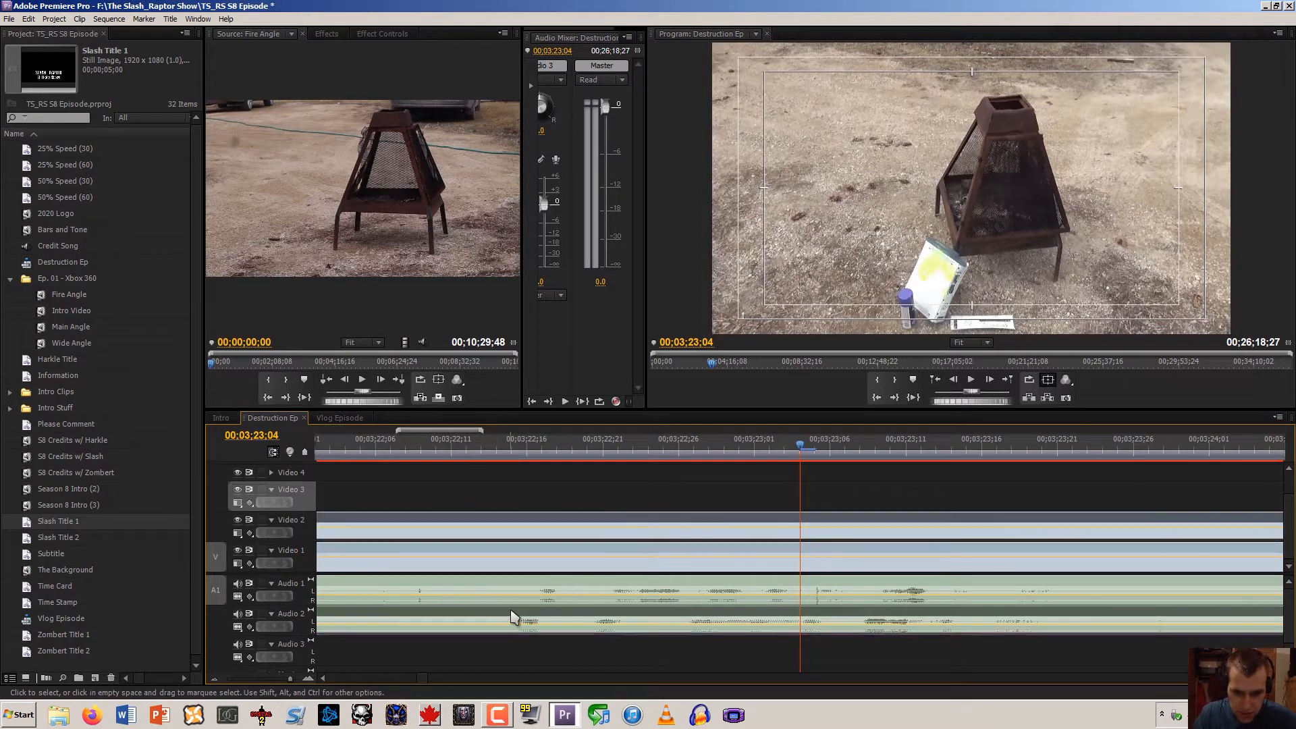
{"action": "left_click_drag", "start_coordinate": [513, 617], "coordinate": [483, 608]}
Play from 00;03;22;13 to check the sync between the Main Angle and Fire Angle audio
{"action": "left_click", "coordinate": [484, 457]}
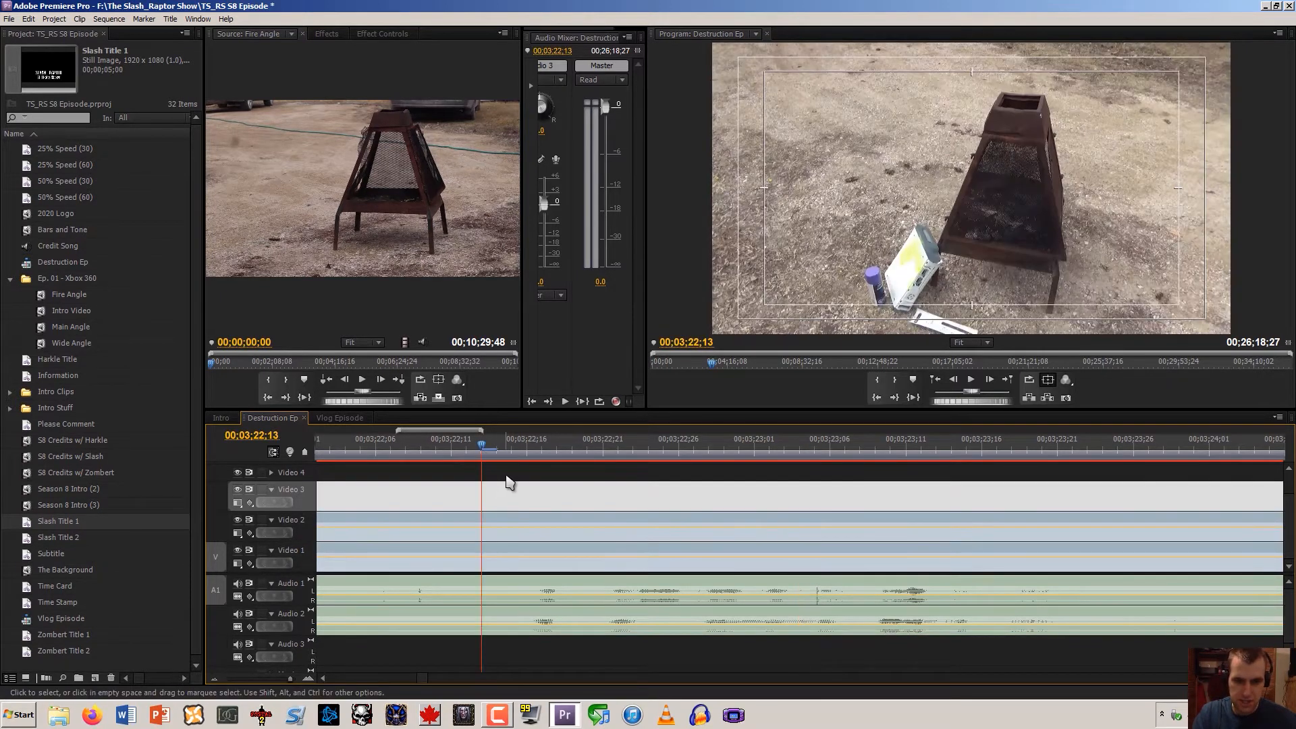
{"action": "key", "text": "space"}
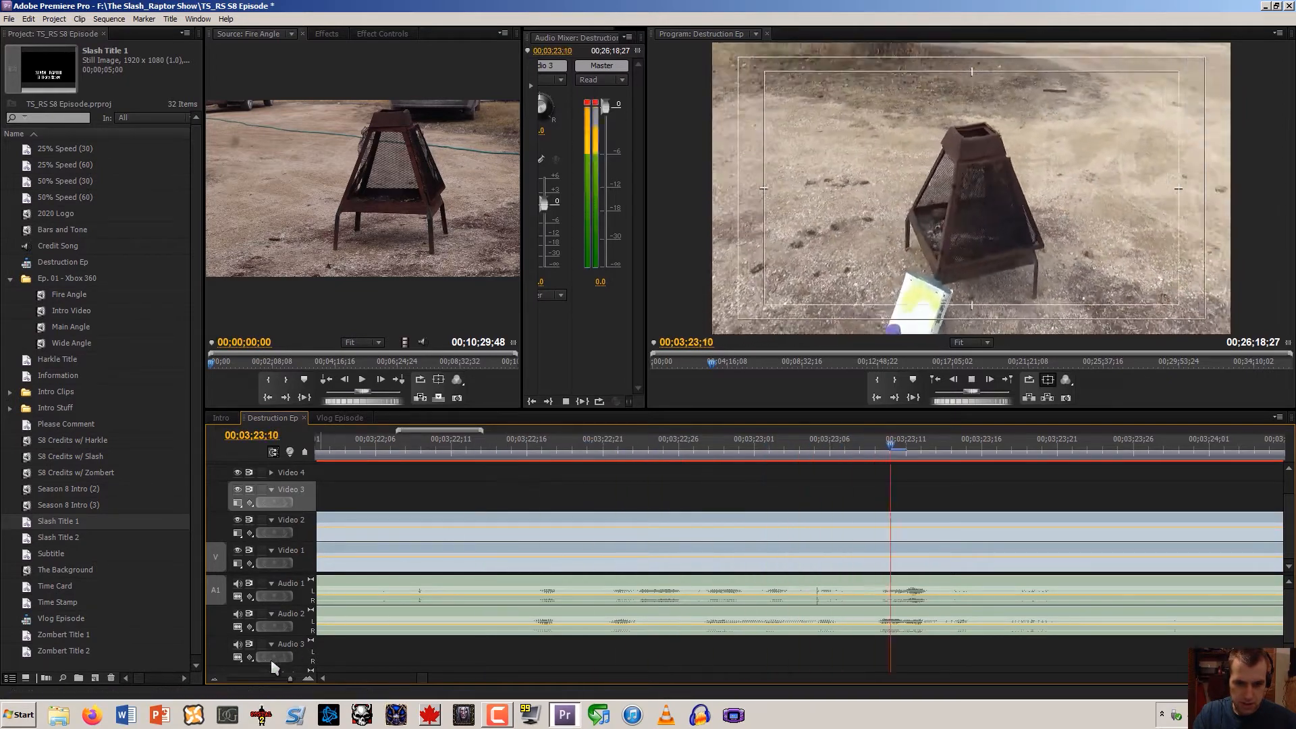
{"action": "left_click", "coordinate": [216, 679]}
{"action": "left_click", "coordinate": [216, 680]}
{"action": "left_click", "coordinate": [215, 680]}
{"action": "left_click", "coordinate": [215, 680]}
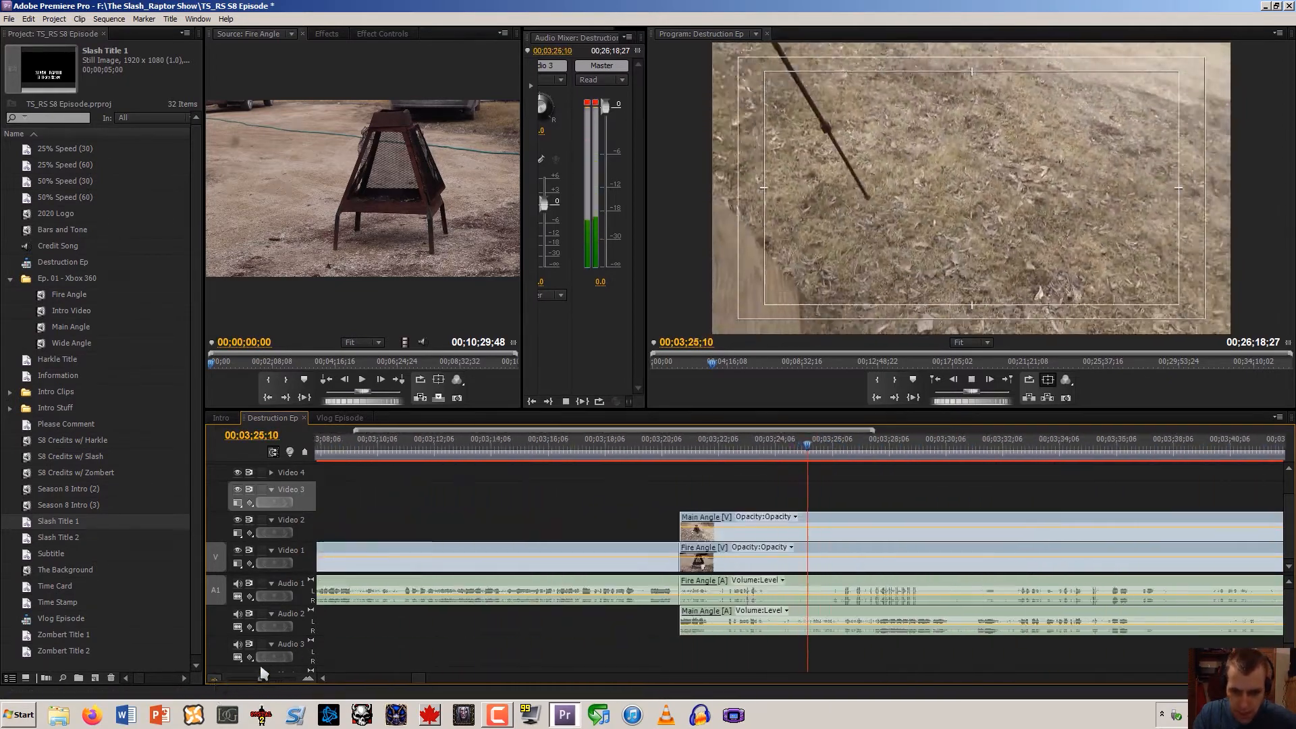
{"action": "key", "text": "space"}
Trim the start of the remaining Fire Angle clip to the Main Angle clip's start at 00;03;20;25 and save the project
{"action": "left_click_drag", "start_coordinate": [702, 455], "coordinate": [679, 457]}
{"action": "left_click", "coordinate": [308, 678]}
{"action": "left_click", "coordinate": [307, 678]}
{"action": "left_click", "coordinate": [307, 678]}
{"action": "left_click", "coordinate": [307, 679]}
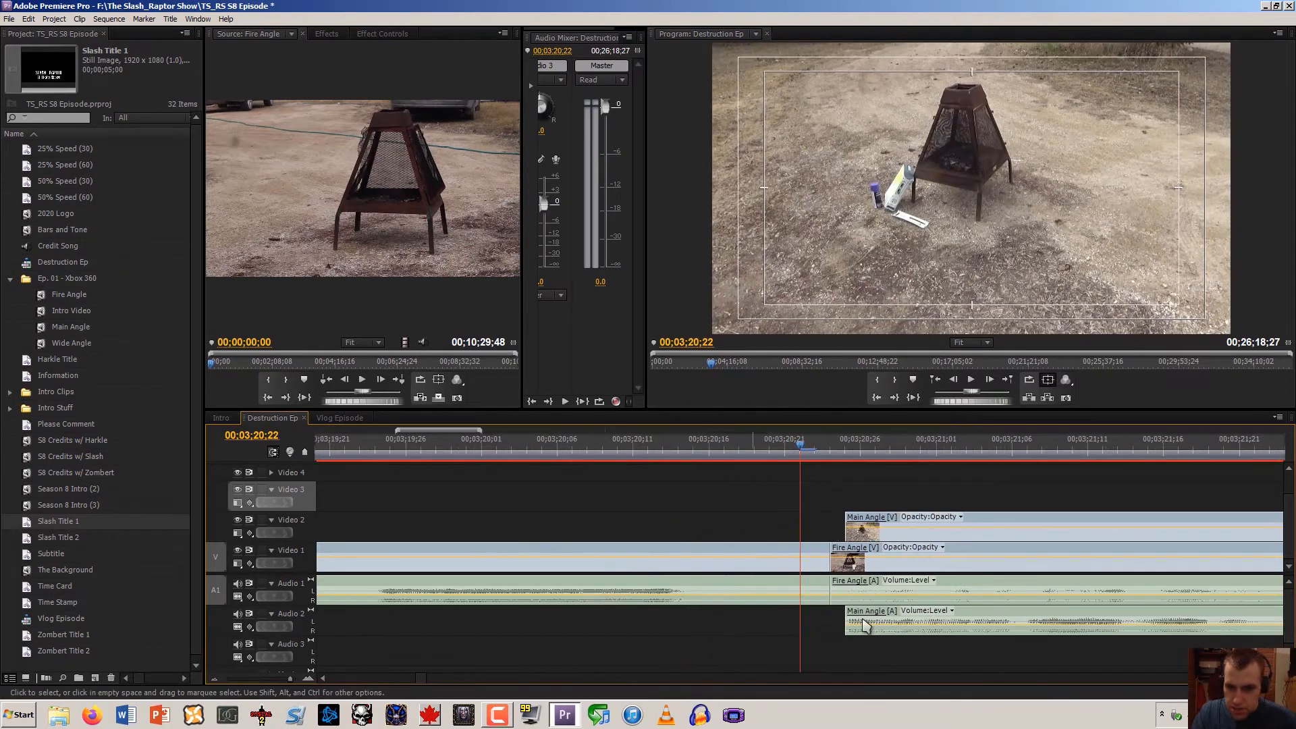
{"action": "left_click_drag", "start_coordinate": [834, 553], "coordinate": [849, 553]}
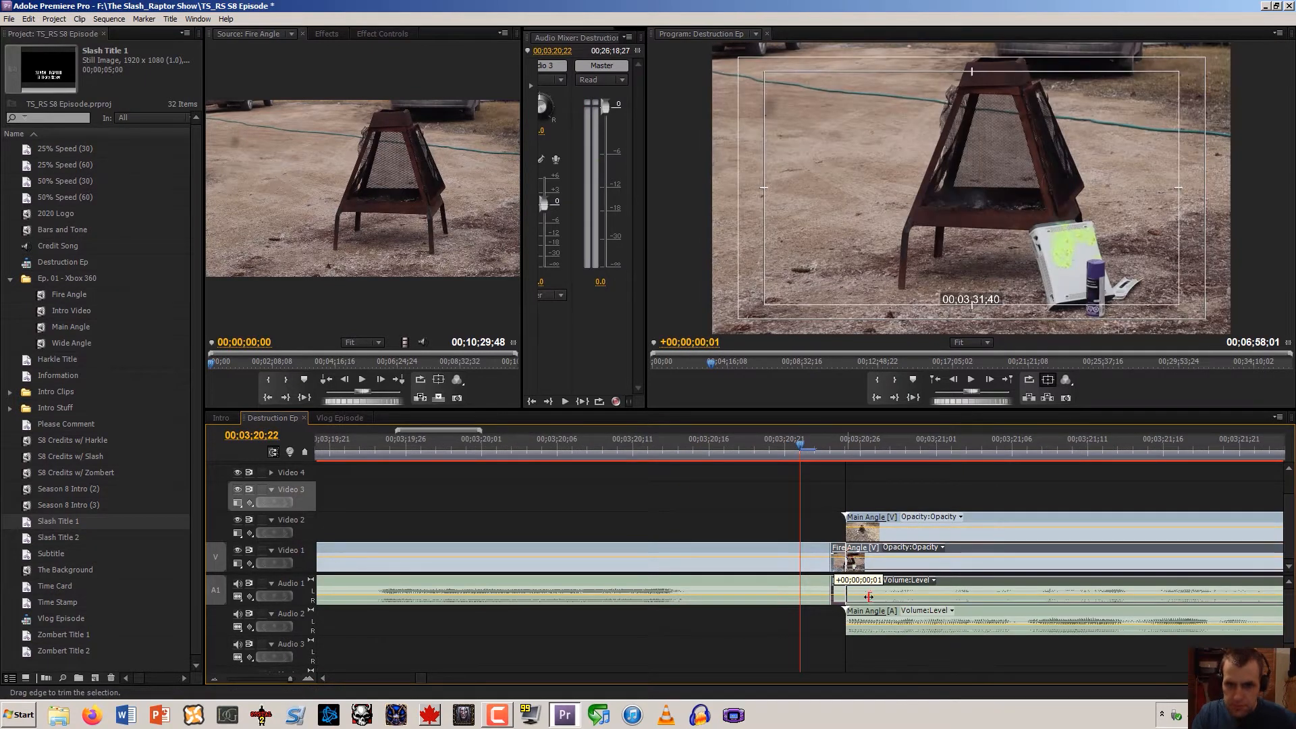
{"action": "left_click_drag", "start_coordinate": [869, 596], "coordinate": [871, 598]}
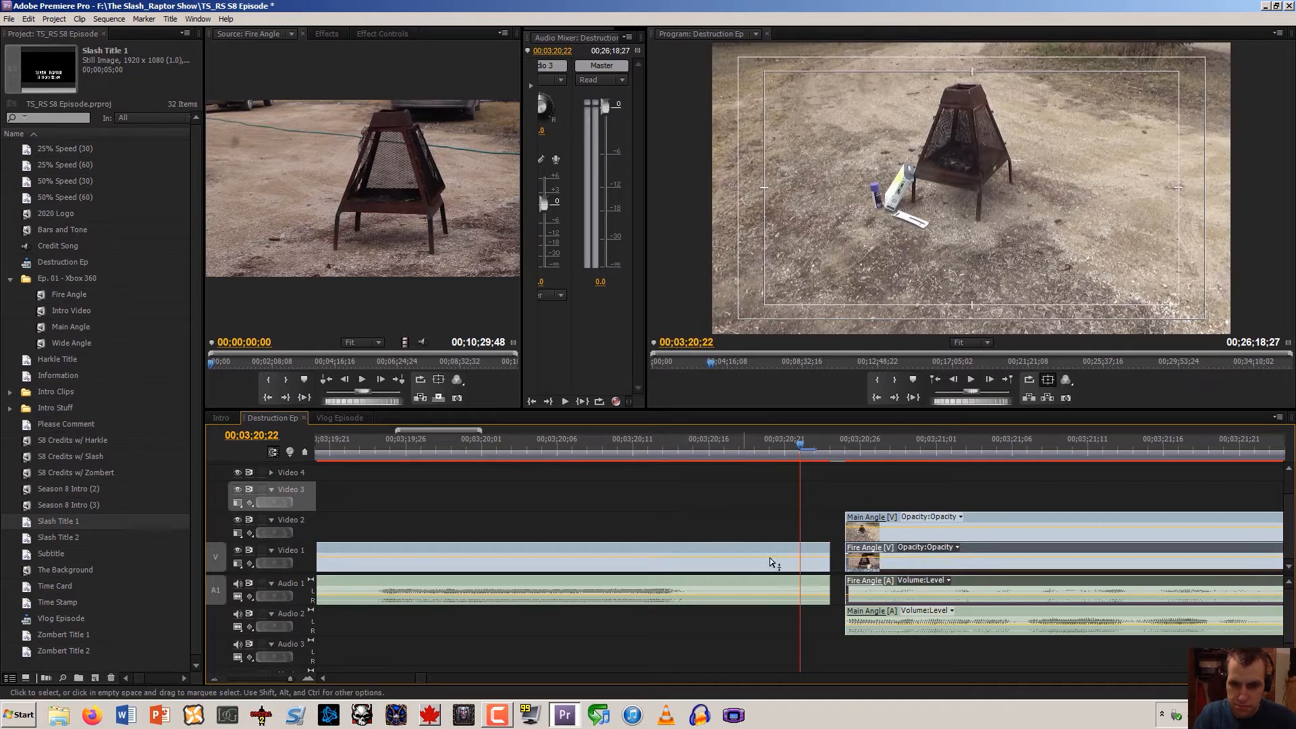
{"action": "key", "text": "Down"}
{"action": "key", "text": "ctrl+s"}
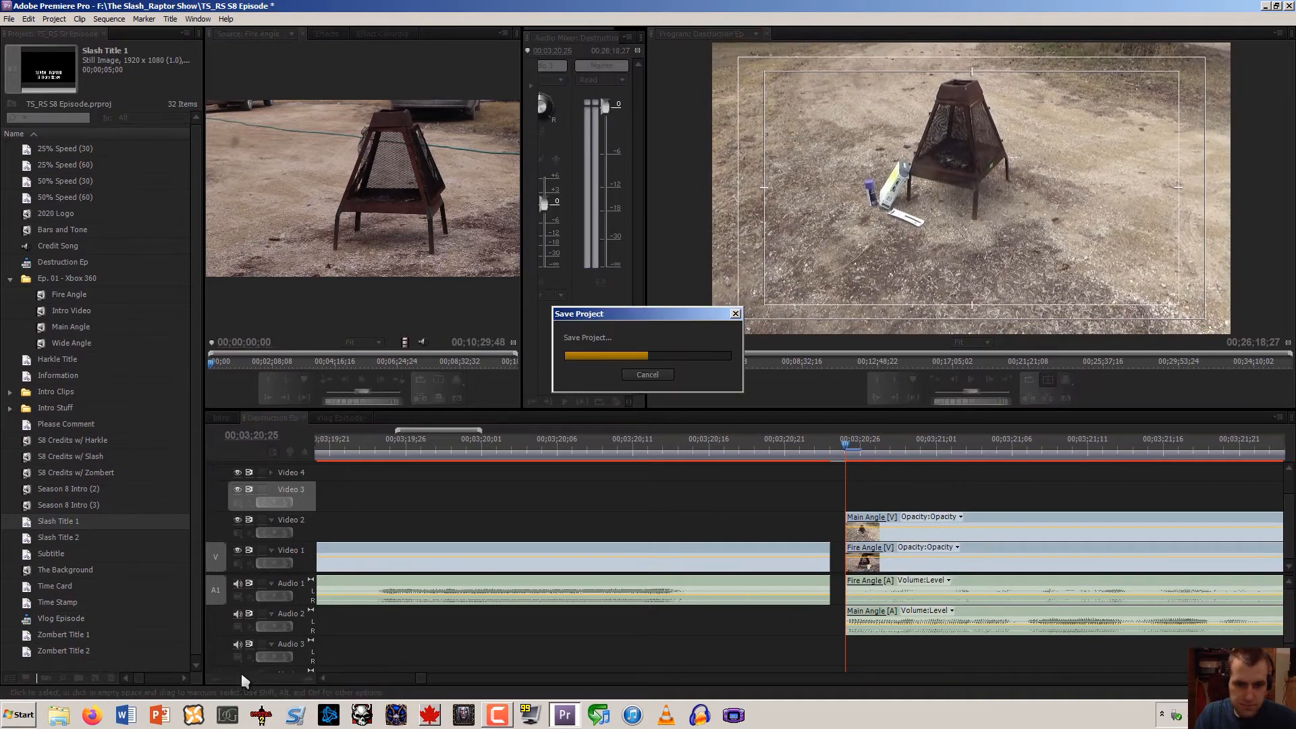
{"action": "left_click", "coordinate": [215, 680]}
{"action": "left_click", "coordinate": [215, 680]}
{"action": "left_click", "coordinate": [215, 680]}
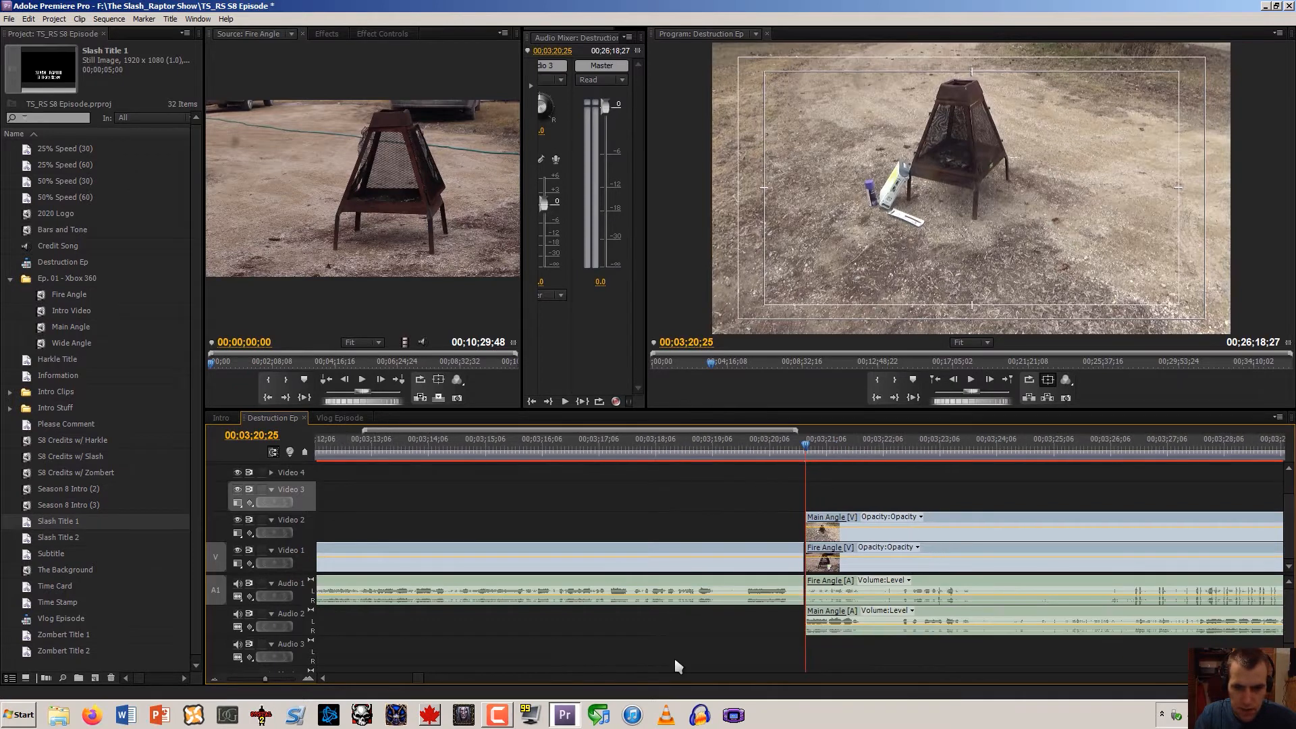
Check the Fire Angle source's properties and inspect the starts of the Main and Fire Angle clips at 00;03;20;25
{"action": "left_click", "coordinate": [820, 533]}
{"action": "left_click", "coordinate": [851, 565]}
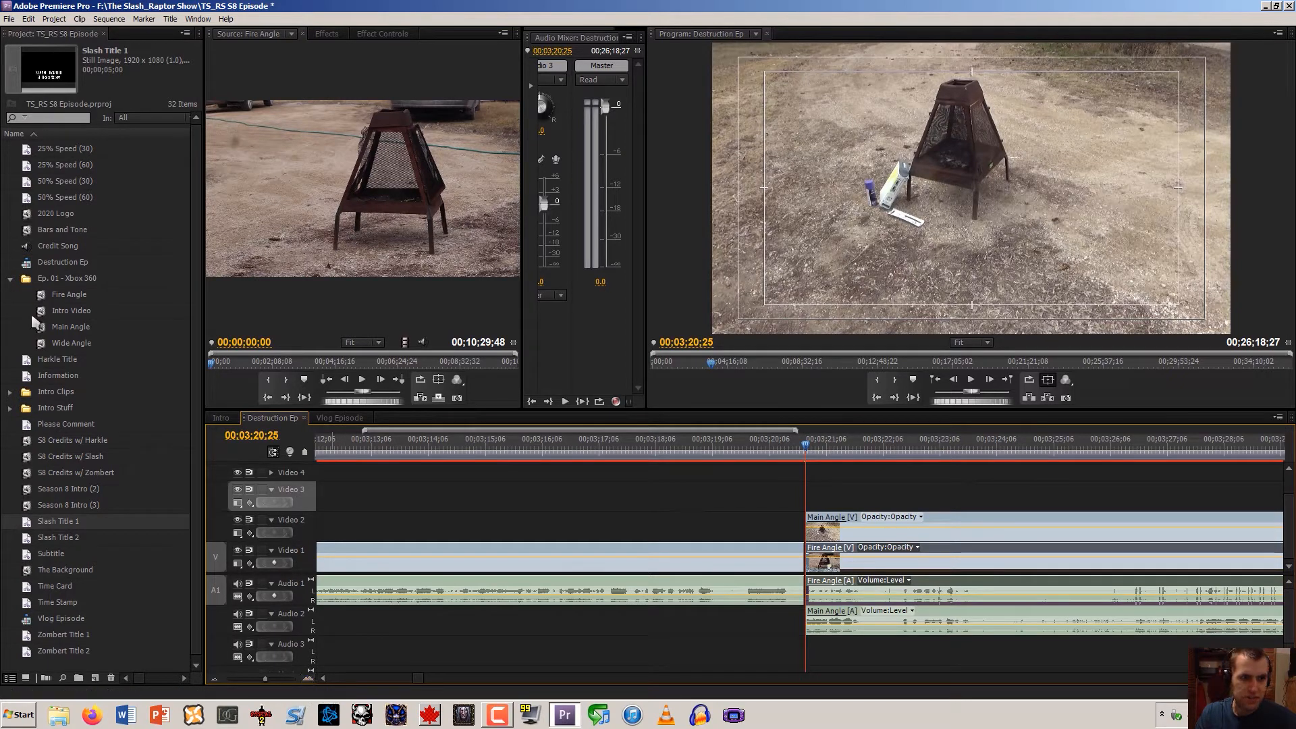
{"action": "left_click", "coordinate": [44, 299]}
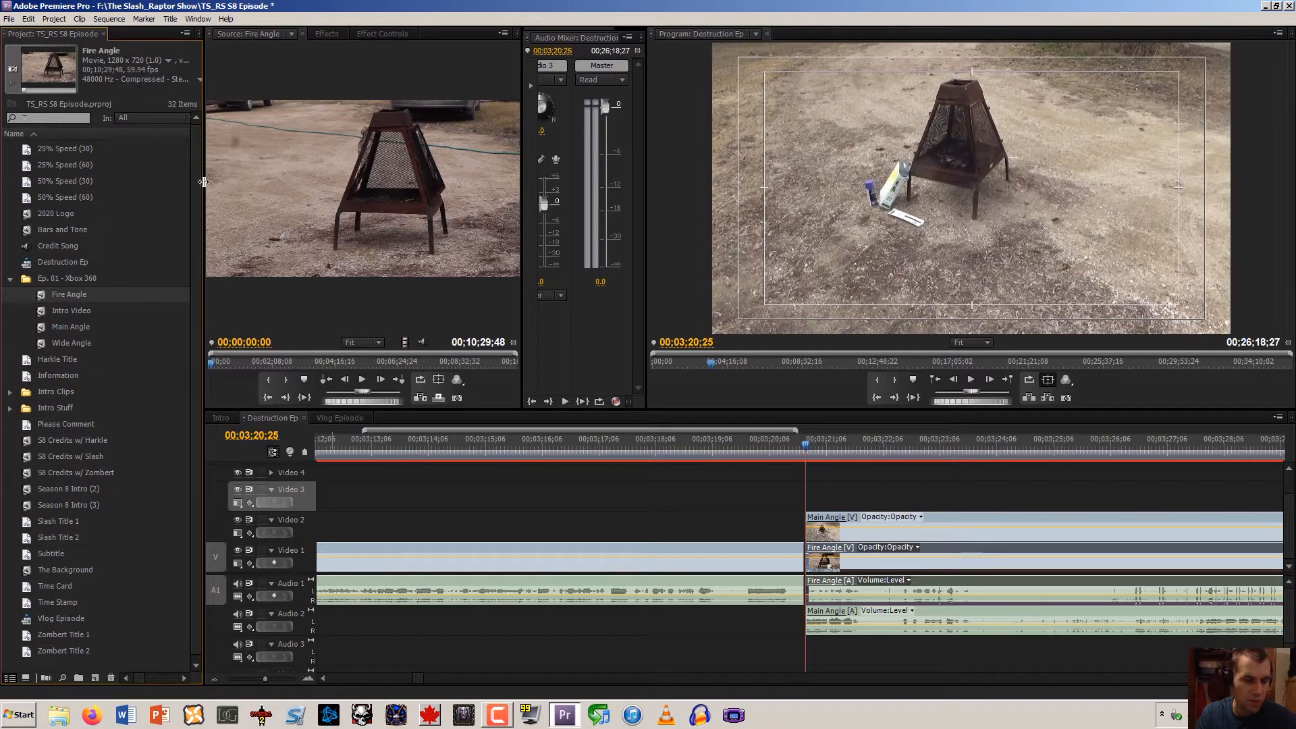
{"action": "left_click", "coordinate": [840, 458]}
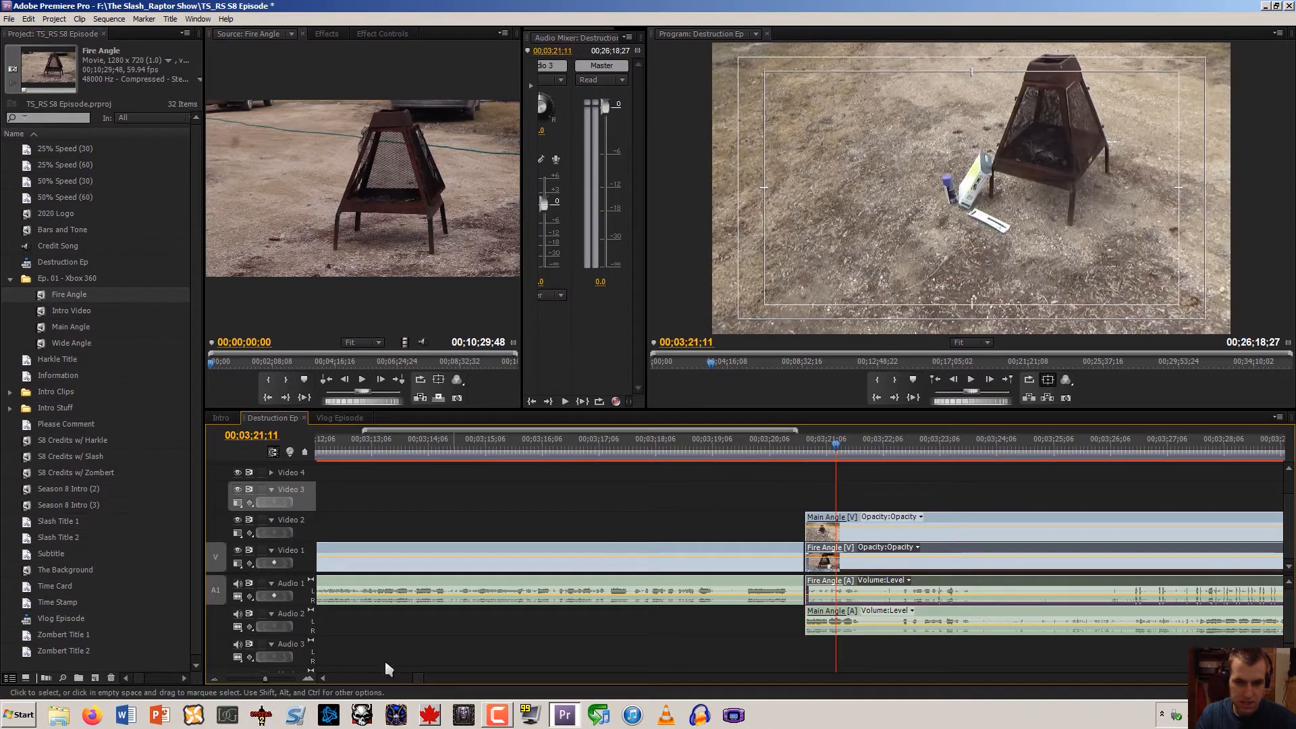
{"action": "left_click", "coordinate": [310, 678]}
{"action": "left_click", "coordinate": [312, 677]}
{"action": "left_click", "coordinate": [312, 676]}
{"action": "left_click_drag", "start_coordinate": [591, 451], "coordinate": [558, 432]}
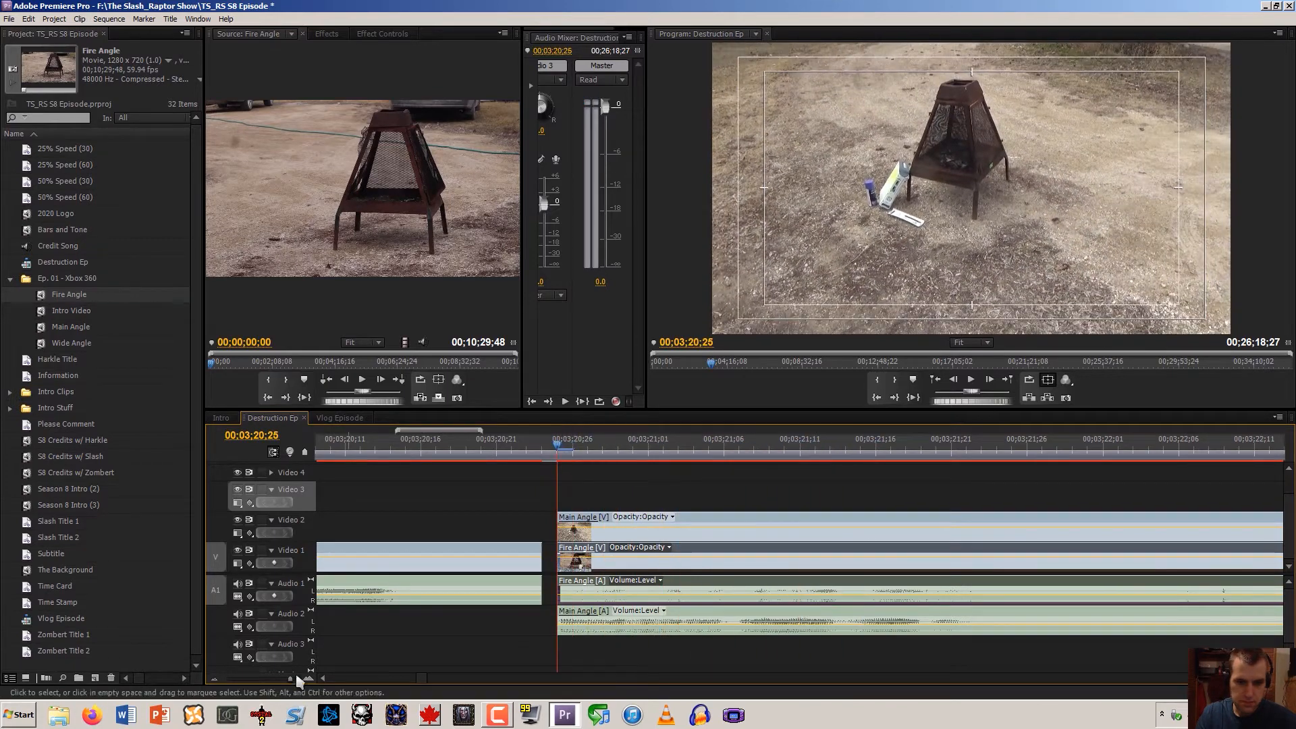
Go to the end of the remaining clips at 00;10;18;26 and adjust the end of the Main Angle clip on Video 2
{"action": "left_click", "coordinate": [214, 678]}
{"action": "left_click", "coordinate": [261, 678]}
{"action": "left_click_drag", "start_coordinate": [421, 676], "coordinate": [609, 658]}
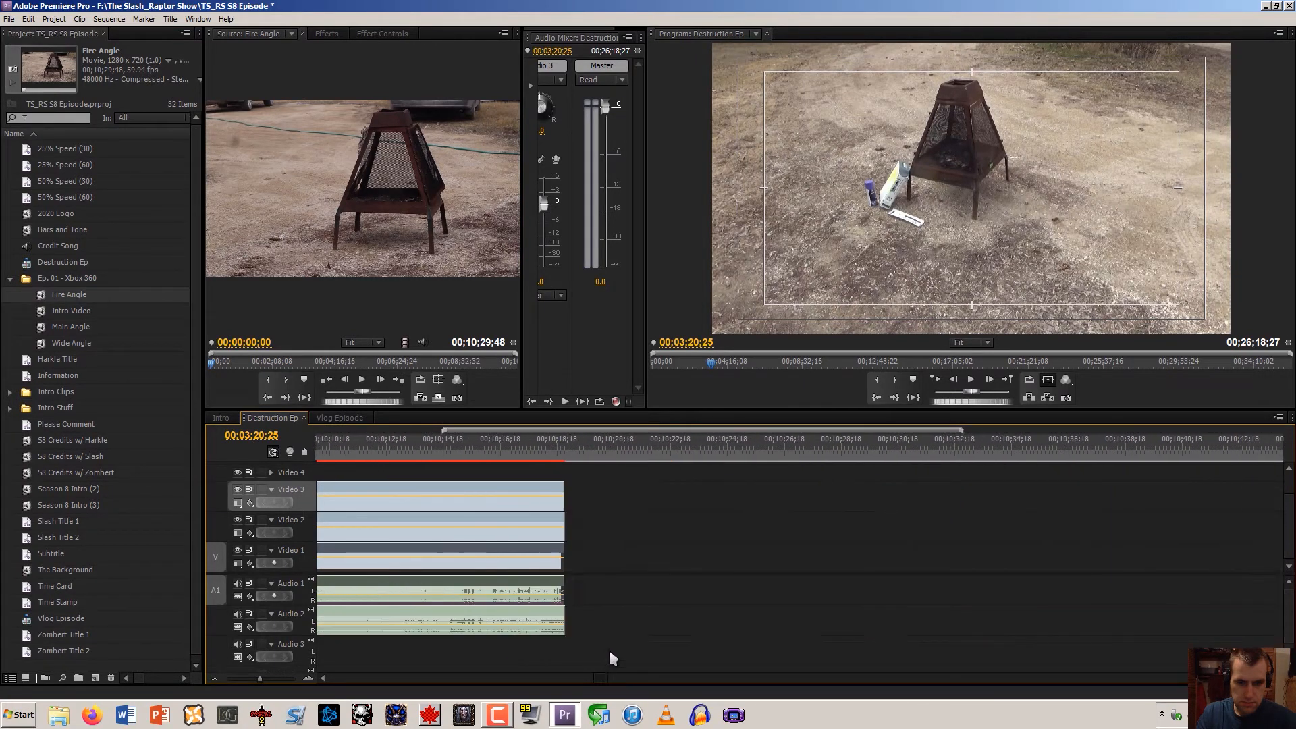
{"action": "left_click", "coordinate": [602, 463]}
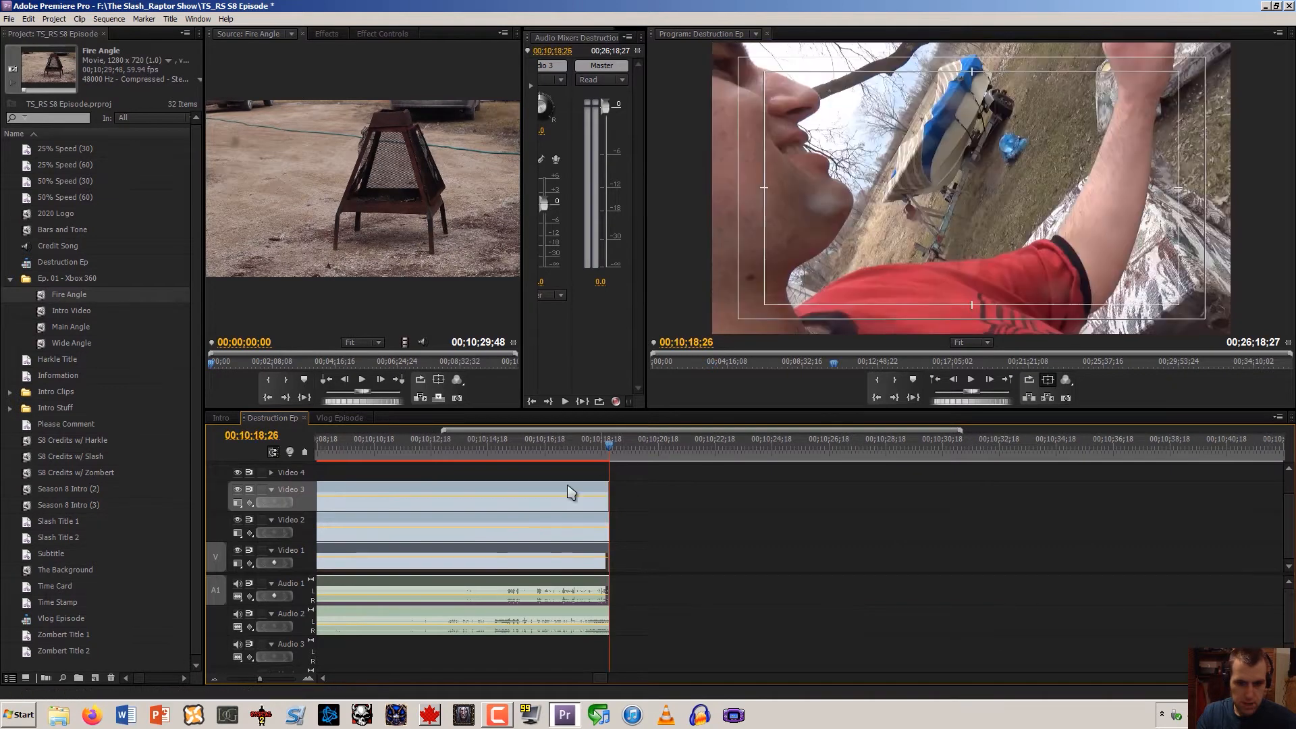
{"action": "left_click", "coordinate": [302, 678]}
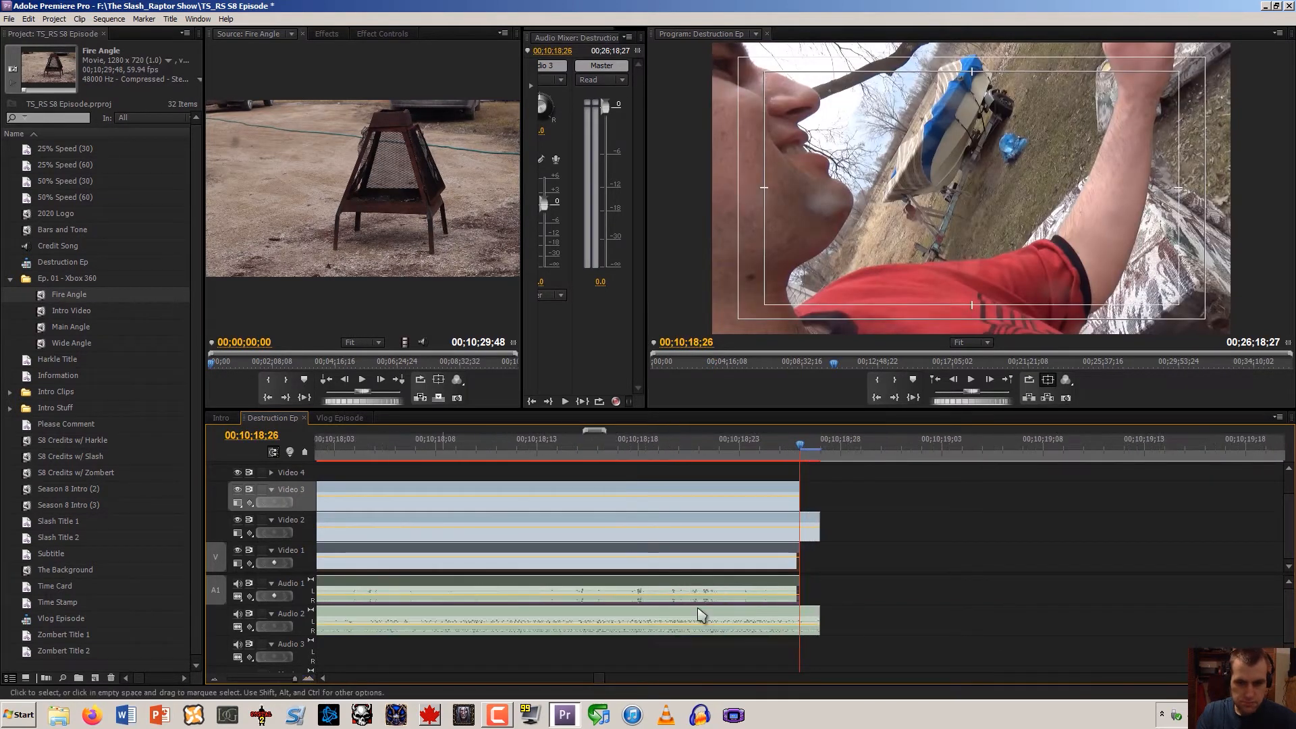
{"action": "left_click_drag", "start_coordinate": [818, 525], "coordinate": [856, 525]}
Return to the cut at 00;03;20;24 and play the synced Main Angle footage from there
{"action": "left_click", "coordinate": [213, 679]}
{"action": "left_click", "coordinate": [213, 679]}
{"action": "left_click", "coordinate": [214, 678]}
{"action": "left_click_drag", "start_coordinate": [577, 676], "coordinate": [421, 675]}
{"action": "left_click", "coordinate": [499, 445]}
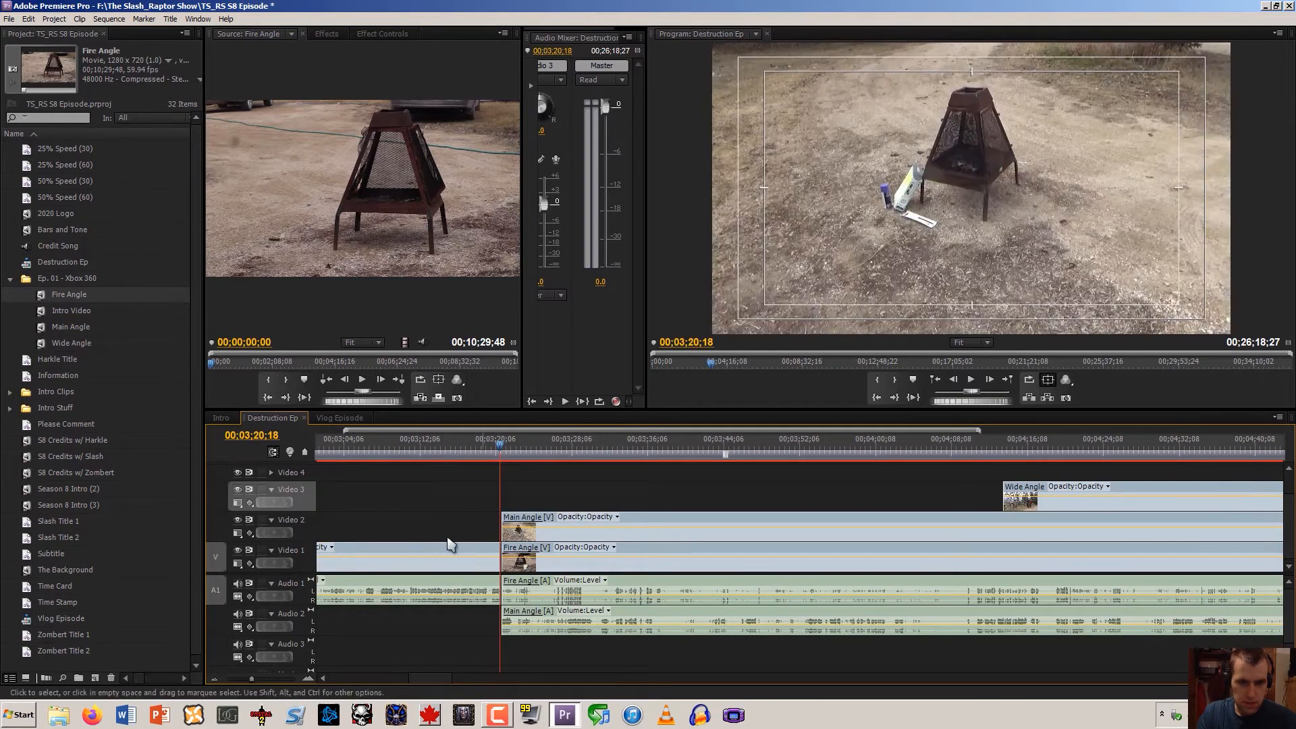
{"action": "left_click", "coordinate": [309, 679]}
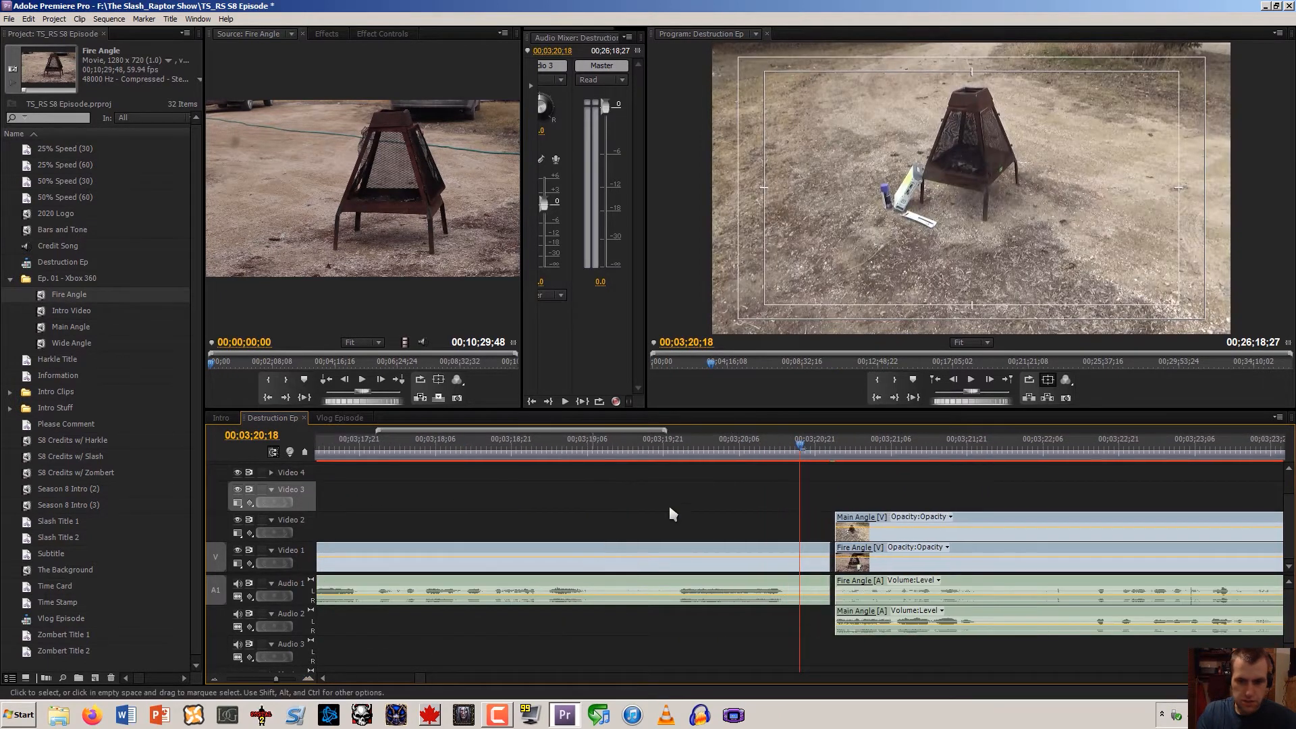
{"action": "left_click", "coordinate": [833, 451]}
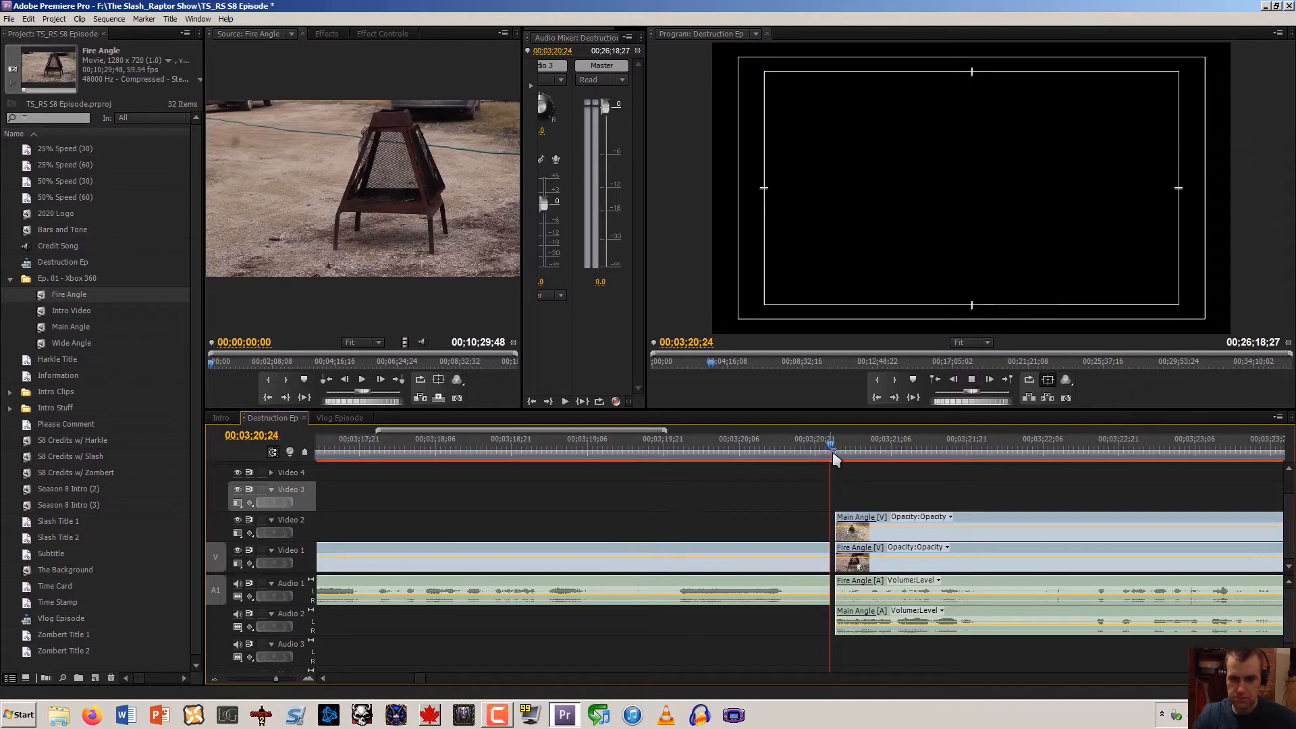
{"action": "key", "text": "space"}
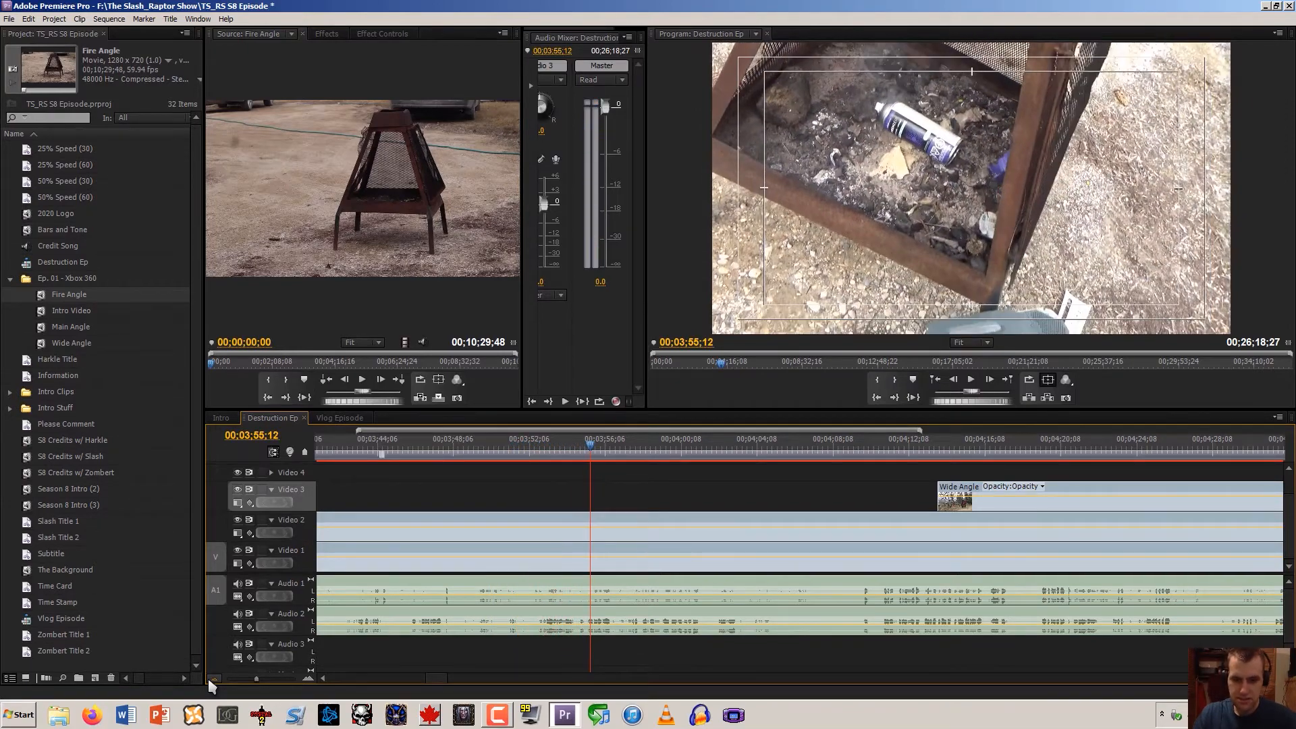
Trim the Main and Fire Angle starts and extend the Wide Angle start so all three clips begin at 00;03;52;05
{"action": "key", "text": "Left"}
{"action": "key", "text": "Left"}
{"action": "key", "text": "Left"}
{"action": "key", "text": "Left"}
{"action": "key", "text": "Left"}
{"action": "key", "text": "Left"}
{"action": "key", "text": "Left"}
{"action": "key", "text": "Left"}
{"action": "key", "text": "Left"}
{"action": "key", "text": "Left"}
{"action": "key", "text": "Left"}
{"action": "key", "text": "Left"}
{"action": "key", "text": "Left"}
{"action": "key", "text": "Left"}
{"action": "key", "text": "Left"}
{"action": "key", "text": "Left"}
{"action": "key", "text": "Left"}
{"action": "key", "text": "Left"}
{"action": "key", "text": "Left"}
{"action": "key", "text": "Left"}
{"action": "key", "text": "Left"}
{"action": "key", "text": "Left"}
{"action": "key", "text": "Left"}
{"action": "key", "text": "Left"}
{"action": "key", "text": "Left"}
{"action": "key", "text": "Left"}
{"action": "key", "text": "Left"}
{"action": "key", "text": "Left"}
{"action": "key", "text": "Left"}
{"action": "key", "text": "Left"}
{"action": "key", "text": "Left"}
{"action": "key", "text": "Left"}
{"action": "key", "text": "Left"}
{"action": "key", "text": "Left"}
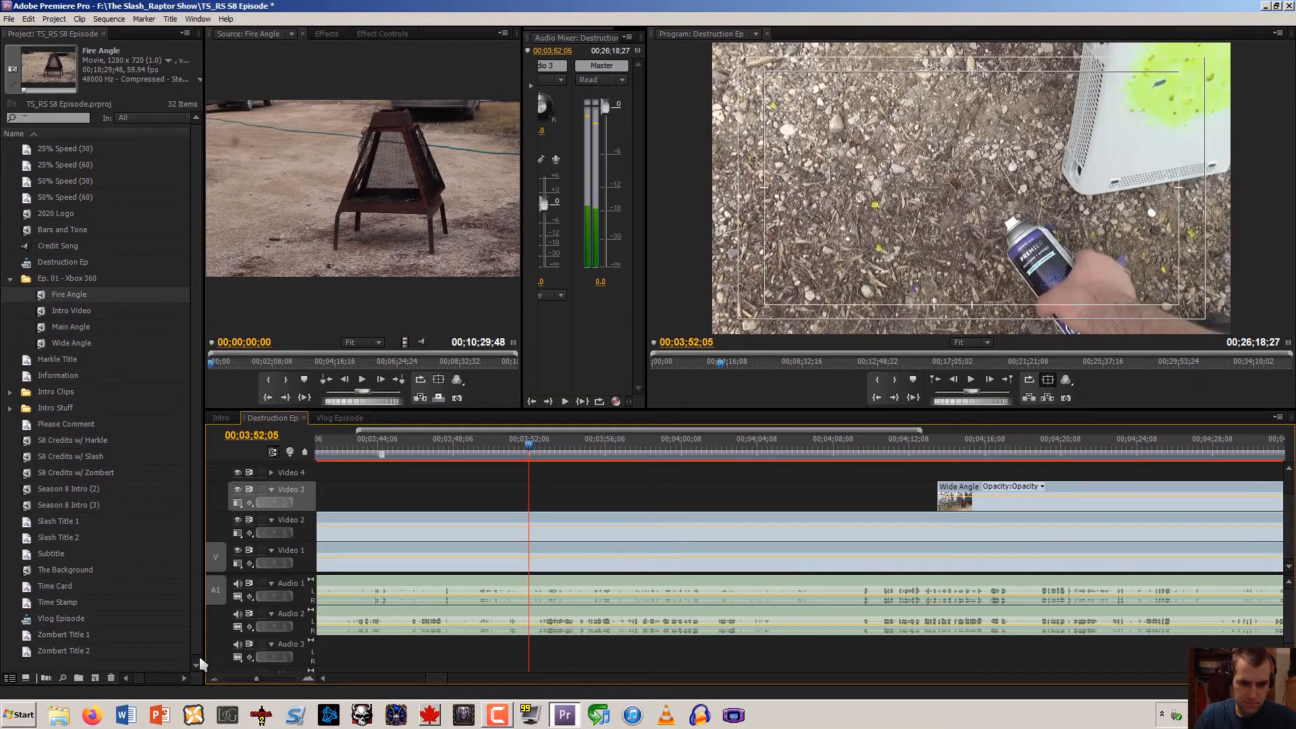
{"action": "left_click", "coordinate": [216, 680]}
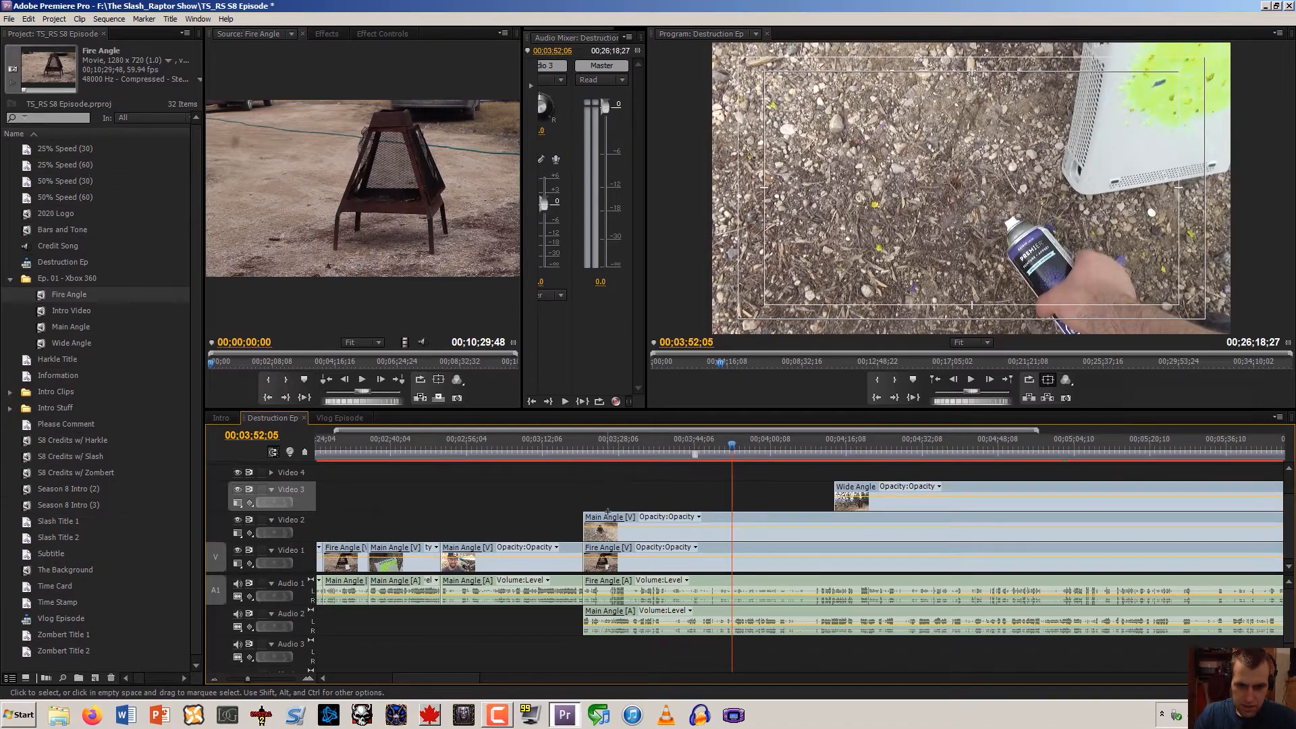
{"action": "left_click_drag", "start_coordinate": [608, 512], "coordinate": [598, 630]}
{"action": "left_click_drag", "start_coordinate": [594, 537], "coordinate": [732, 534]}
{"action": "left_click_drag", "start_coordinate": [835, 487], "coordinate": [736, 487]}
{"action": "left_click_drag", "start_coordinate": [646, 504], "coordinate": [635, 508]}
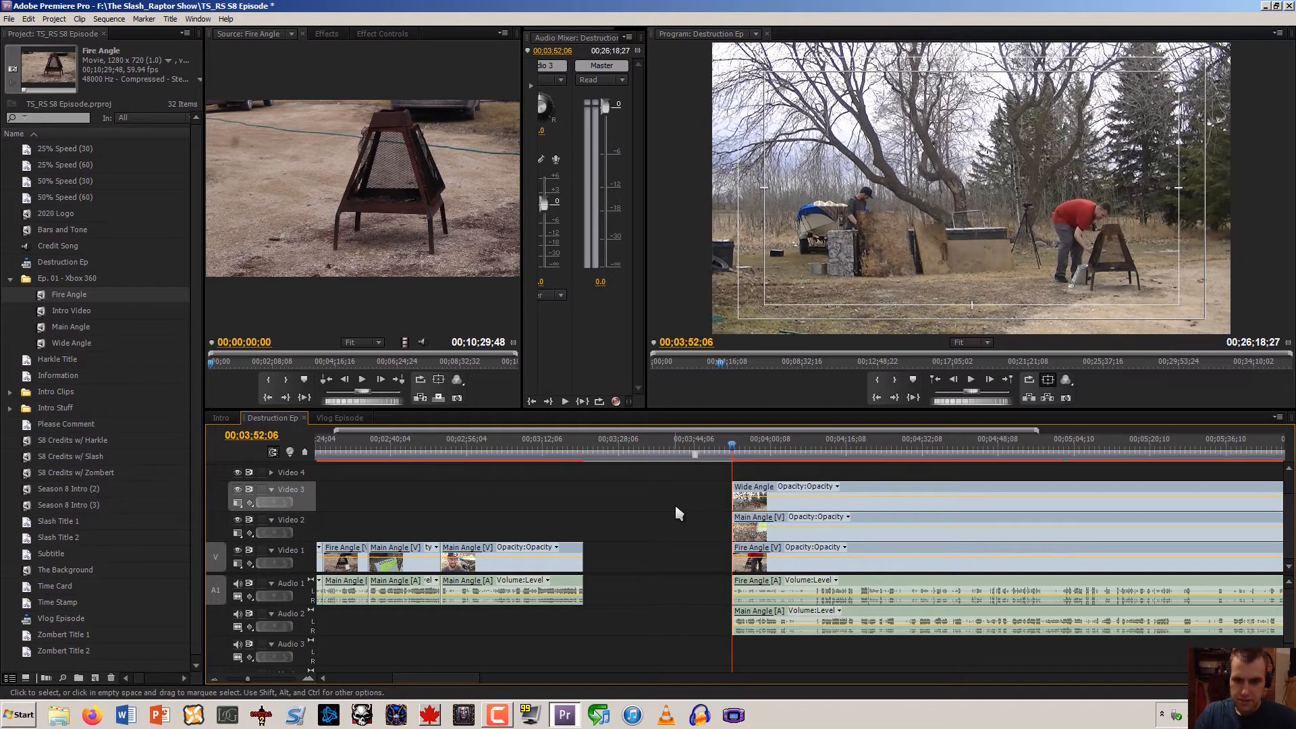
Play the start of the stacked clips and trim the starts of all three angles to 00;03;53;04
{"action": "key", "text": "space"}
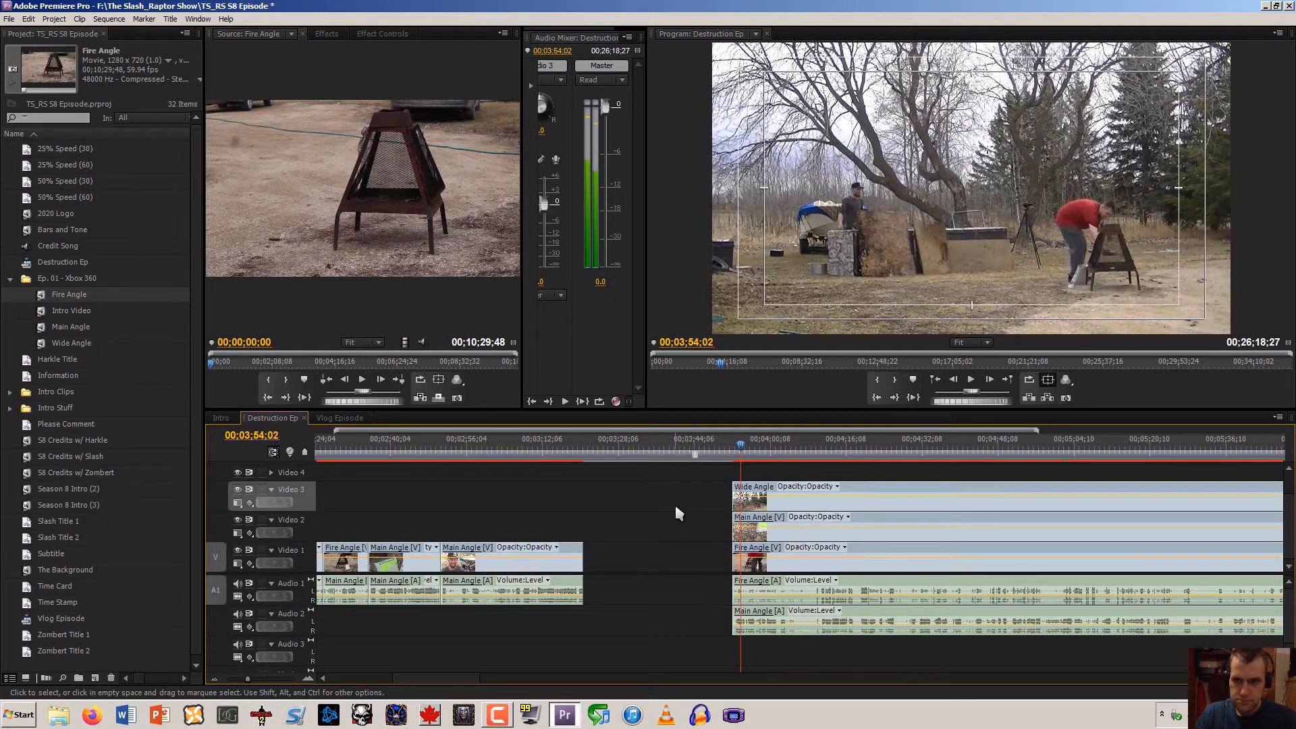
{"action": "left_click", "coordinate": [308, 678]}
{"action": "left_click", "coordinate": [310, 680]}
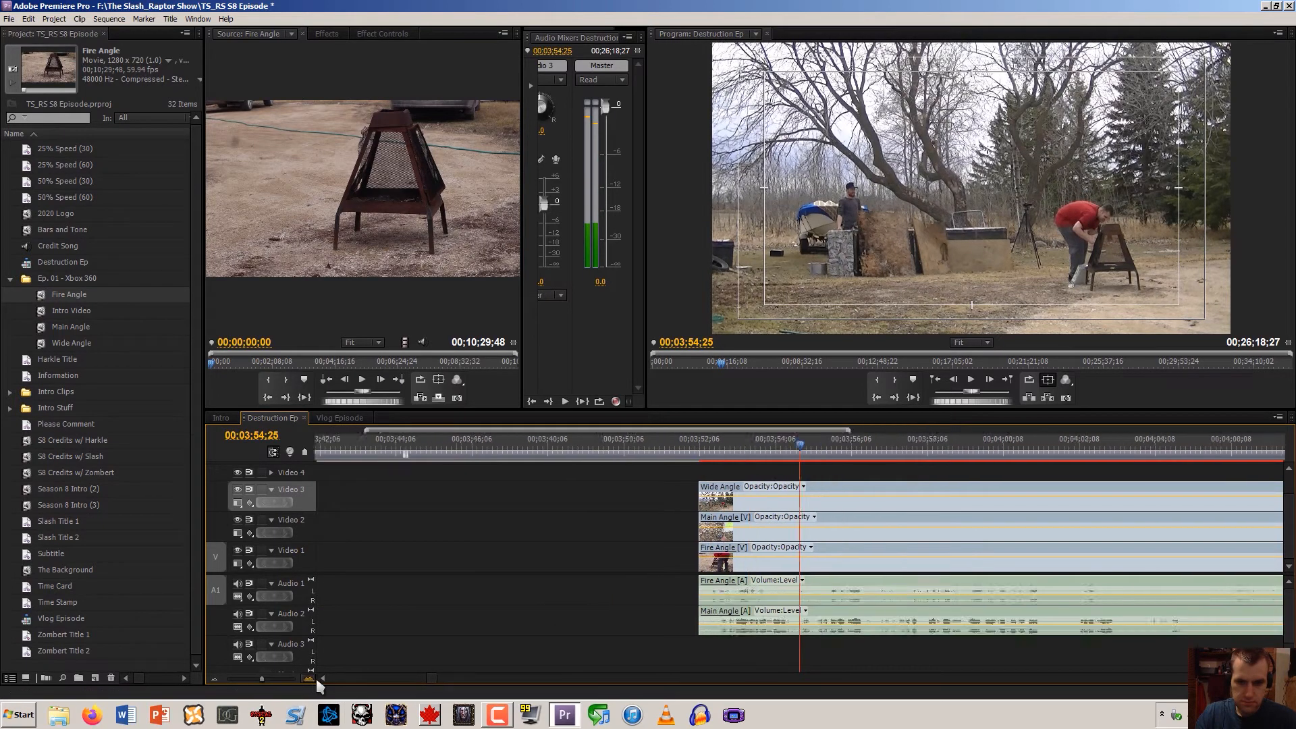
{"action": "left_click", "coordinate": [310, 680]}
{"action": "left_click", "coordinate": [607, 452]}
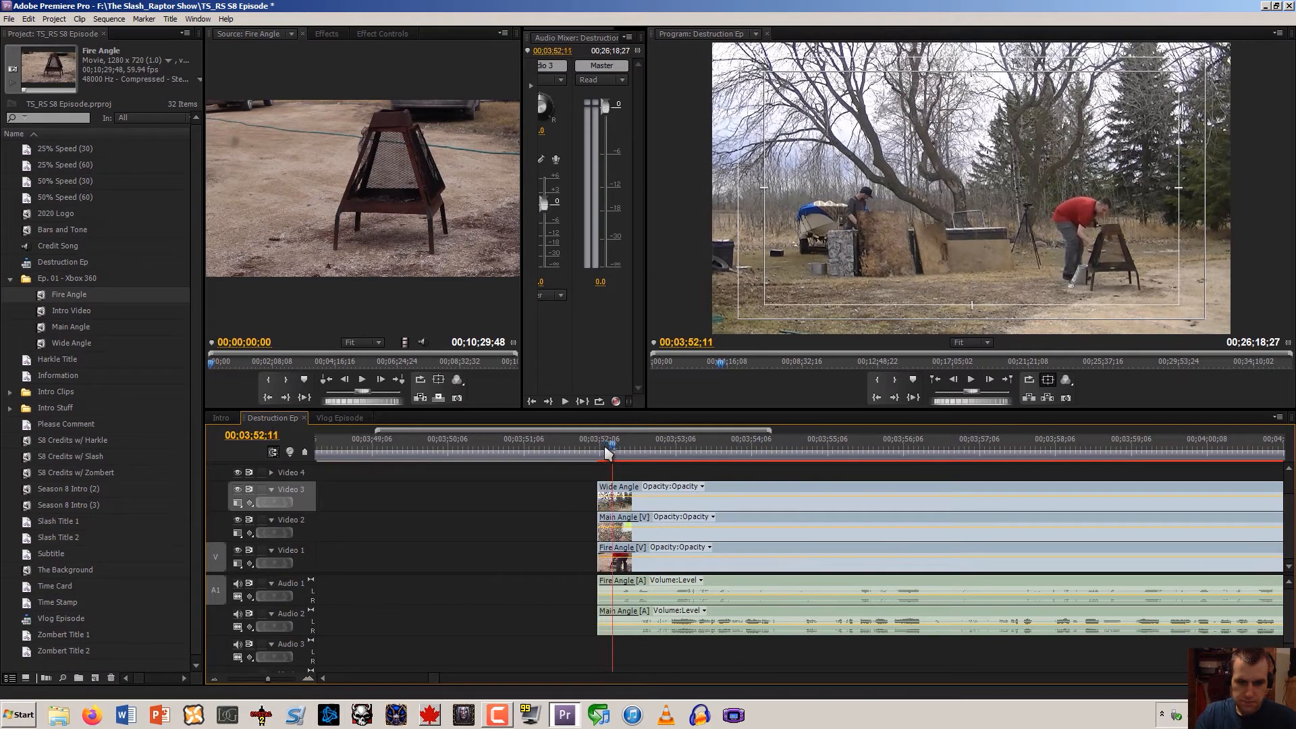
{"action": "key", "text": "space"}
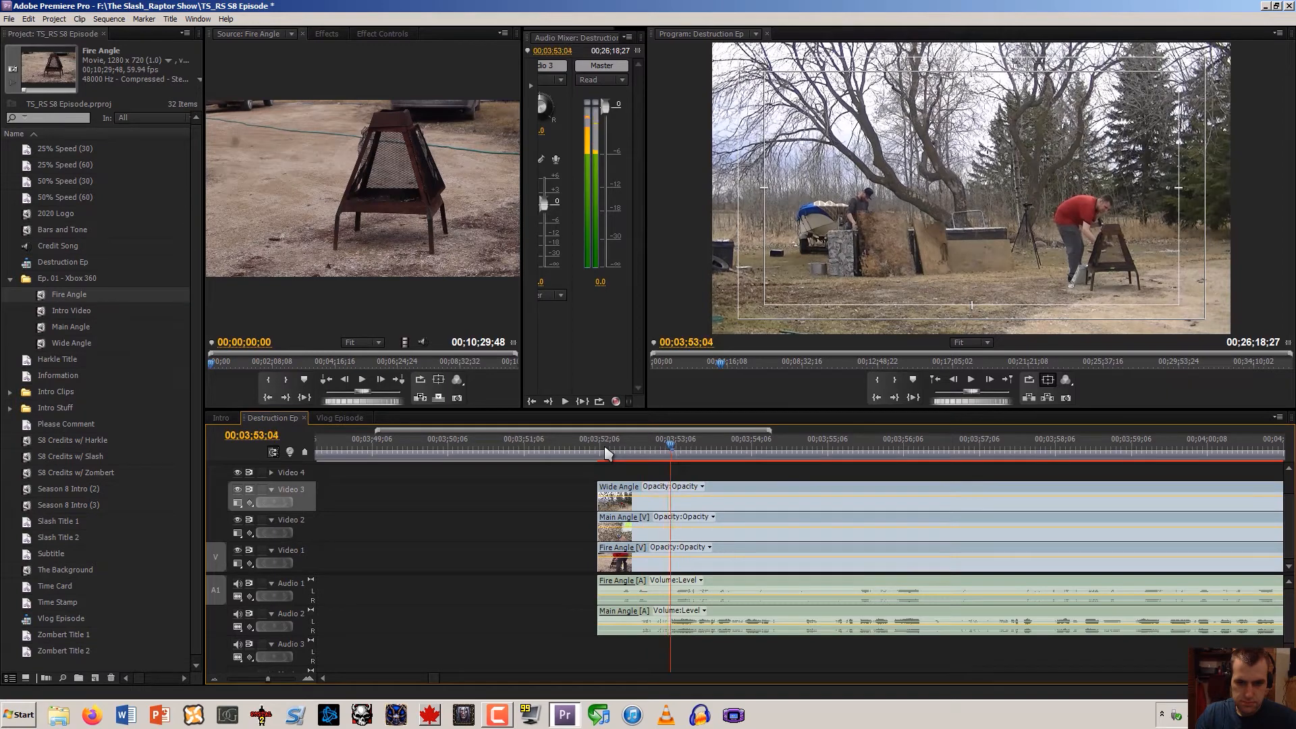
{"action": "left_click_drag", "start_coordinate": [601, 475], "coordinate": [617, 617]}
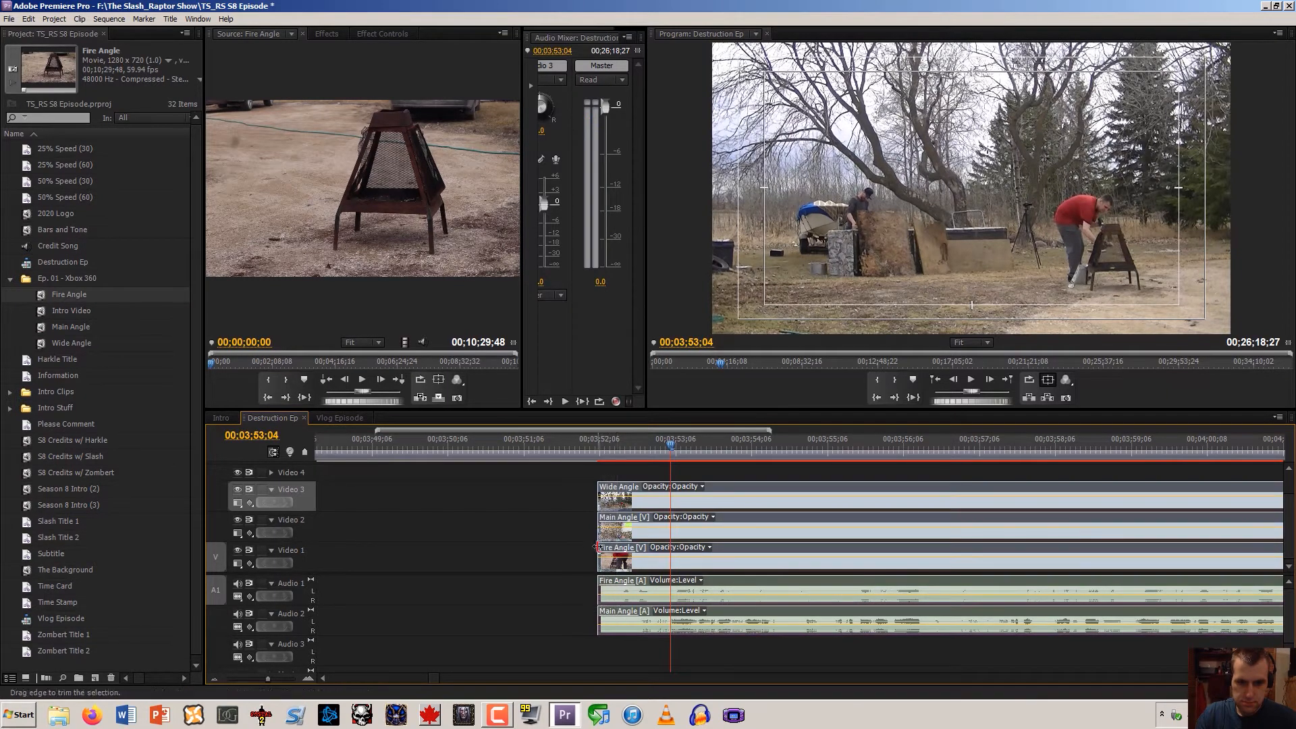
{"action": "left_click_drag", "start_coordinate": [597, 535], "coordinate": [672, 535]}
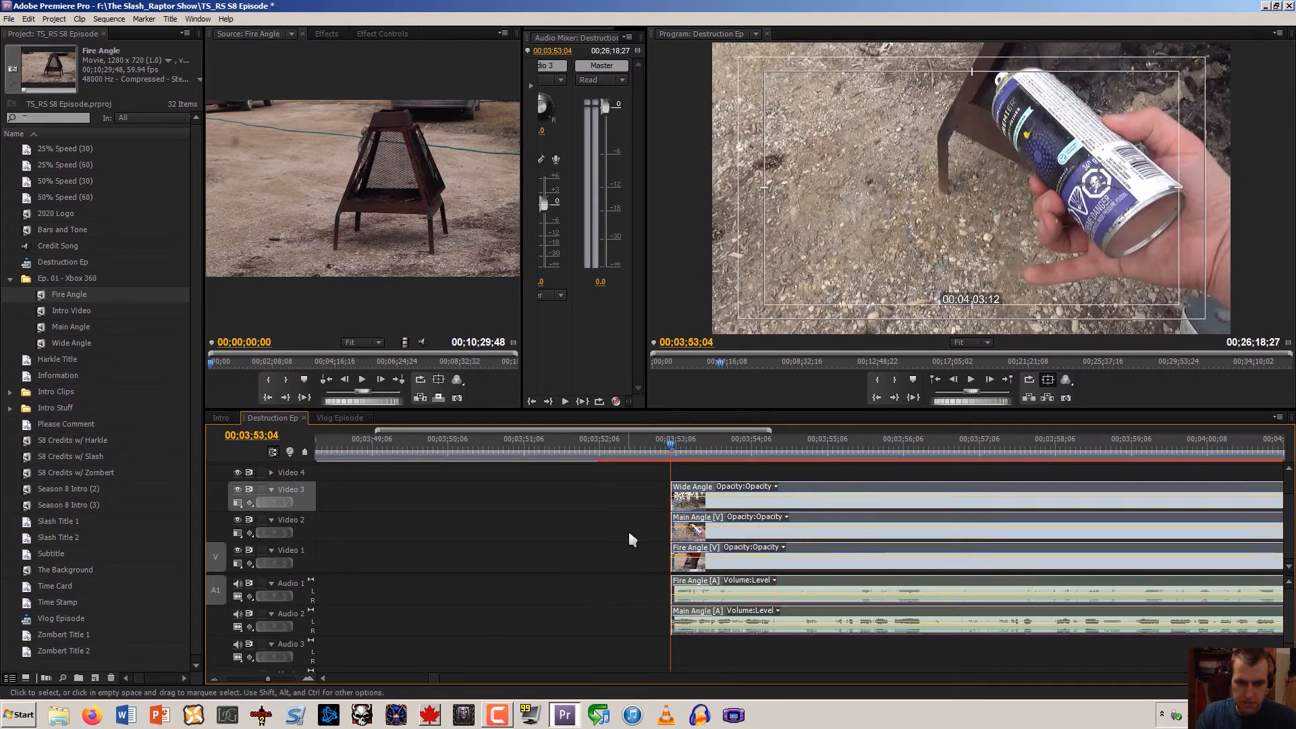
Play from the new start and split the Wide, Main and Fire Angle clips at 00;03;54;21
{"action": "key", "text": "space"}
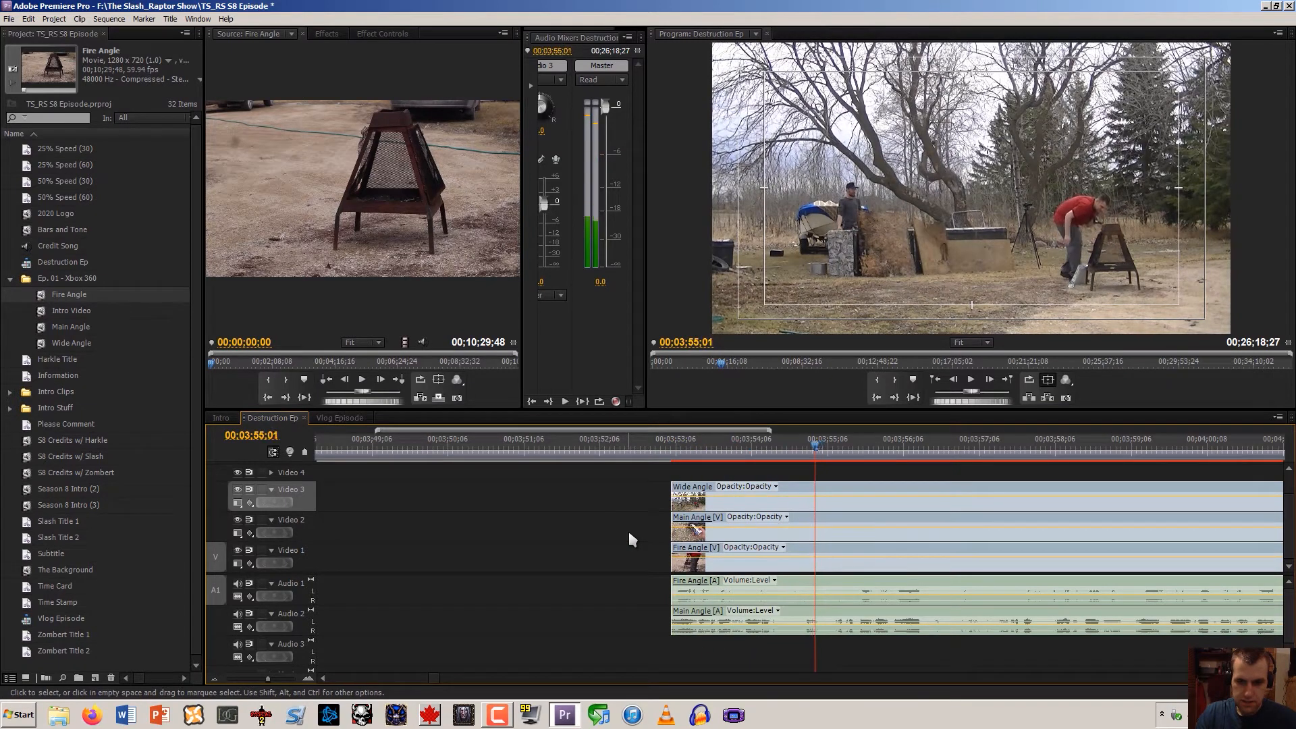
{"action": "key", "text": "Left"}
{"action": "key", "text": "Left"}
{"action": "key", "text": "Left"}
{"action": "key", "text": "Left"}
{"action": "key", "text": "Left"}
{"action": "key", "text": "Left"}
{"action": "key", "text": "Left"}
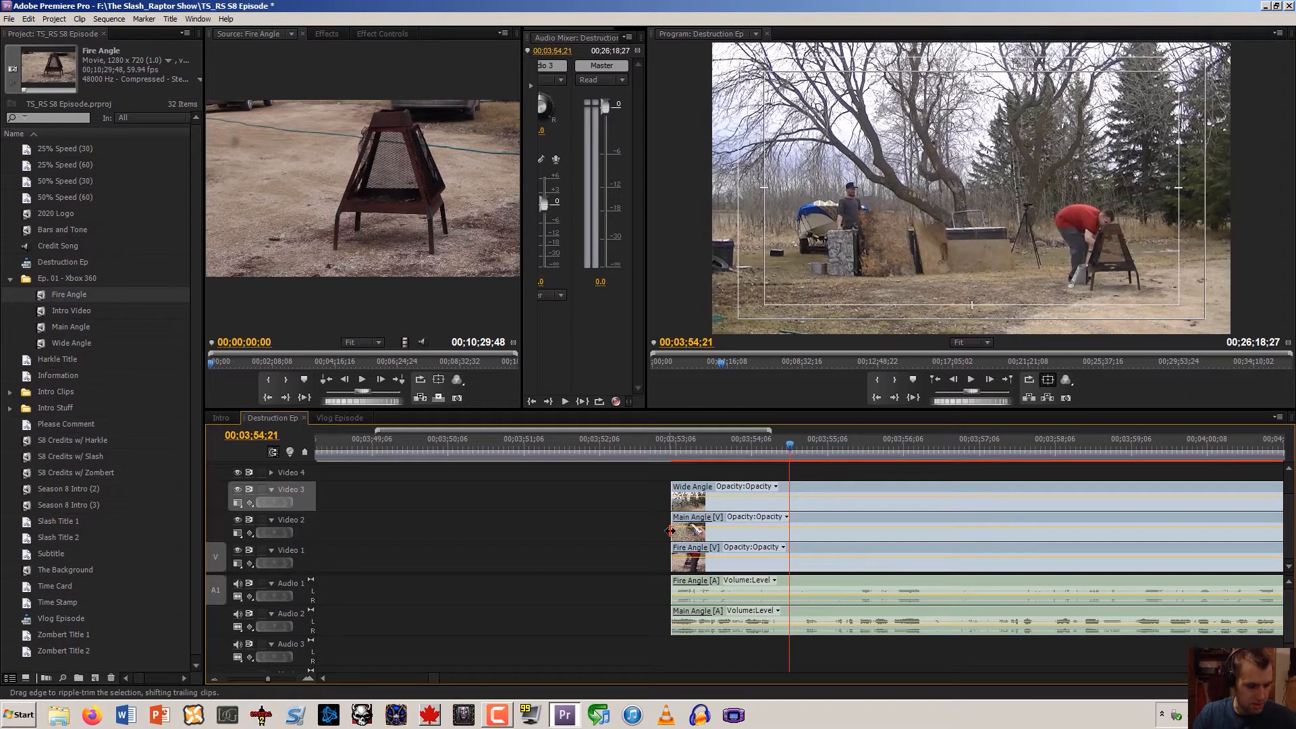
{"action": "key", "text": "ctrl+k"}
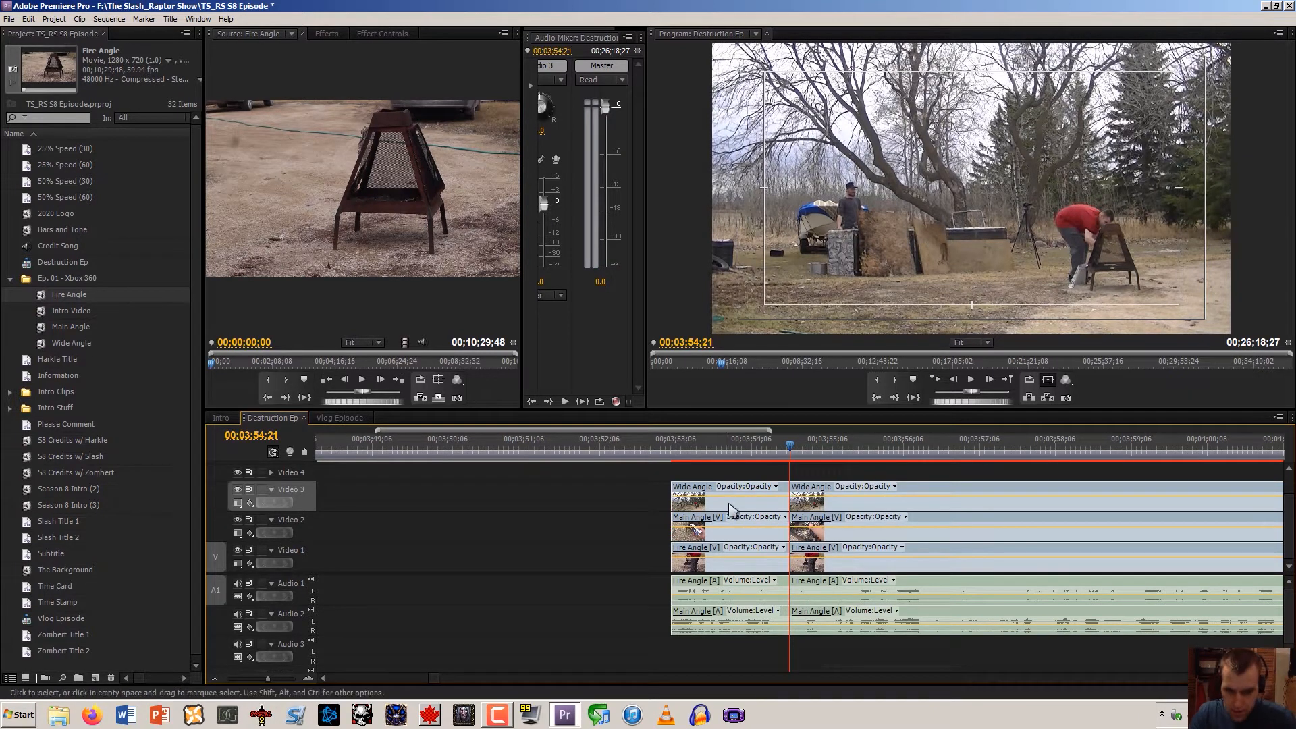
Unlink the short Main Angle segment before the split and delete the video and audio not needed beneath the Wide Angle shot
{"action": "left_click", "coordinate": [689, 538]}
{"action": "right_click", "coordinate": [689, 538]}
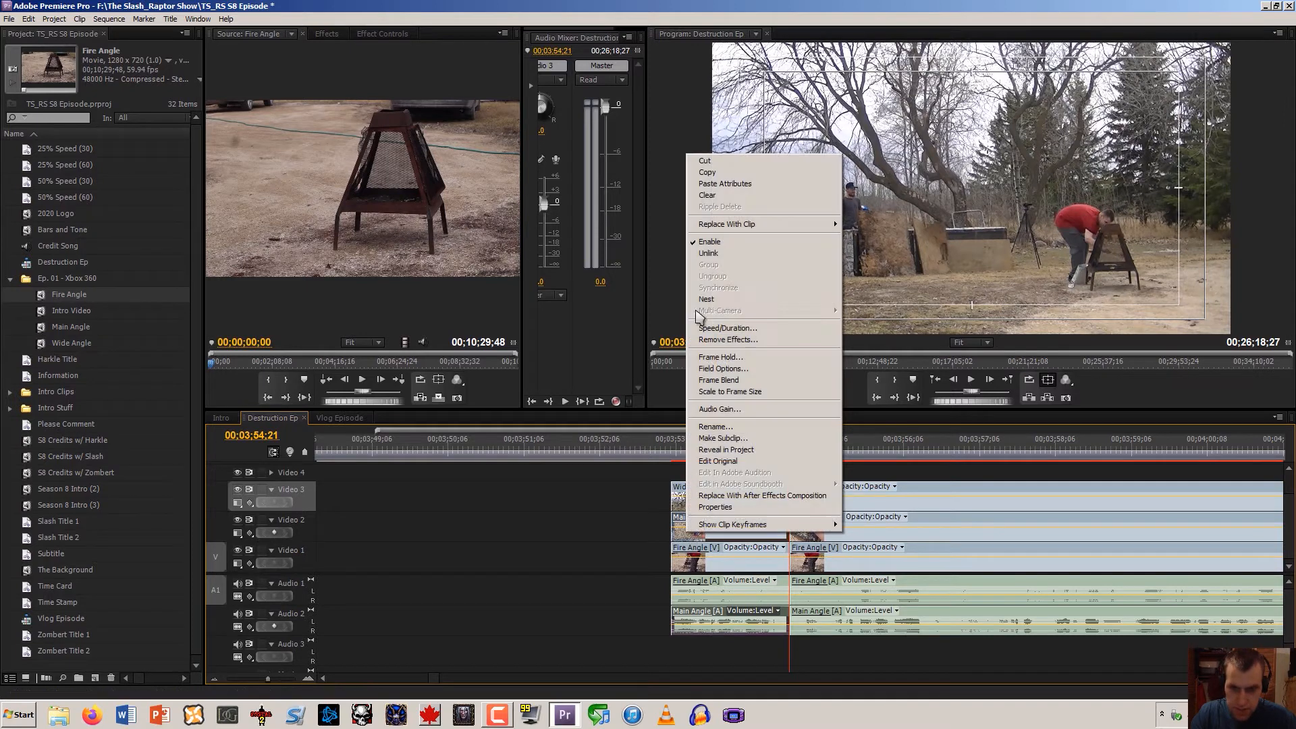
{"action": "left_click", "coordinate": [715, 252]}
{"action": "left_click_drag", "start_coordinate": [597, 551], "coordinate": [696, 561]}
{"action": "key", "text": "Delete"}
Move the short Main Angle audio to Audio 1 and the Wide Angle segment to Video 1, and link them
{"action": "left_click_drag", "start_coordinate": [696, 622], "coordinate": [696, 591]}
{"action": "left_click_drag", "start_coordinate": [696, 522], "coordinate": [690, 608]}
{"action": "right_click", "coordinate": [690, 586]}
{"action": "left_click", "coordinate": [699, 306]}
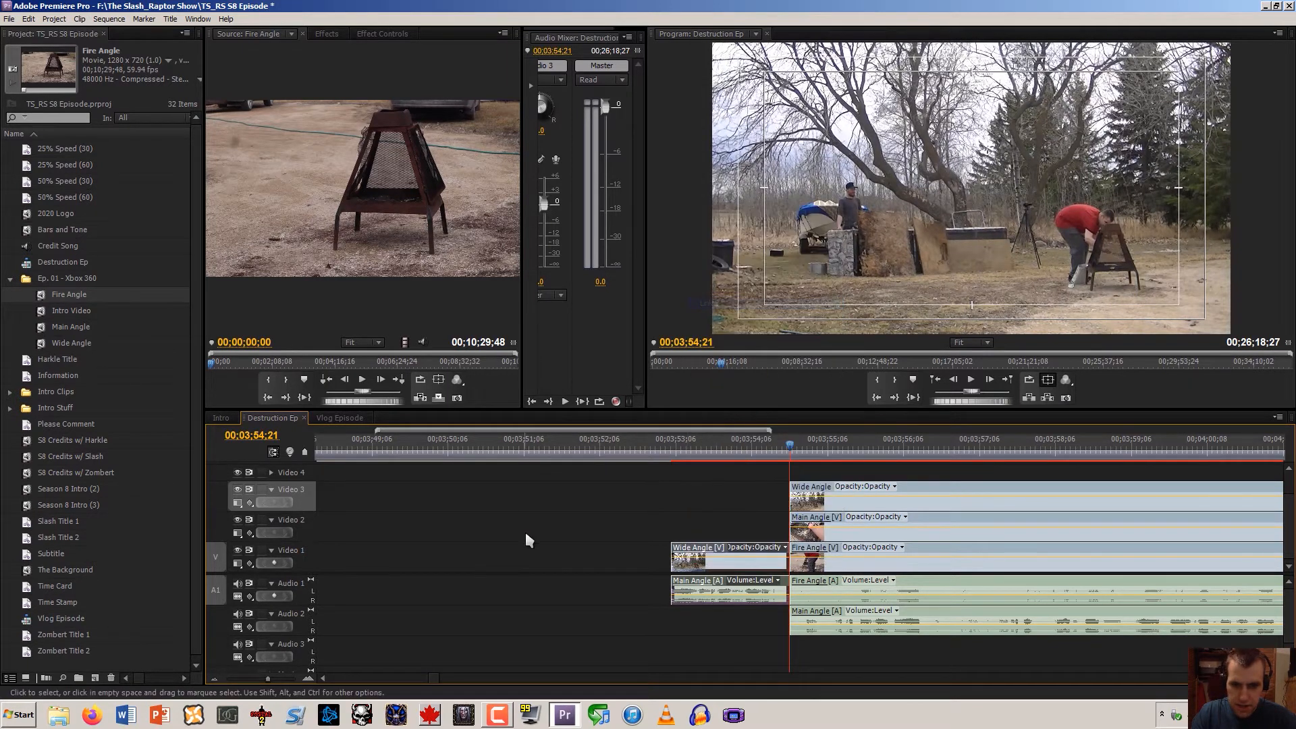
Move the linked Wide Angle segment back to the end of the preceding clip on Video 1
{"action": "left_click", "coordinate": [214, 679]}
{"action": "left_click_drag", "start_coordinate": [426, 676], "coordinate": [420, 677]}
{"action": "left_click_drag", "start_coordinate": [1015, 575], "coordinate": [404, 574]}
Hide the Video 3 track and play the Main Angle footage from the start of the remaining clips
{"action": "mouse_move", "coordinate": [428, 679]}
{"action": "left_mouse_down"}
{"action": "mouse_move", "coordinate": [415, 679]}
{"action": "mouse_move", "coordinate": [440, 681]}
{"action": "left_mouse_up"}
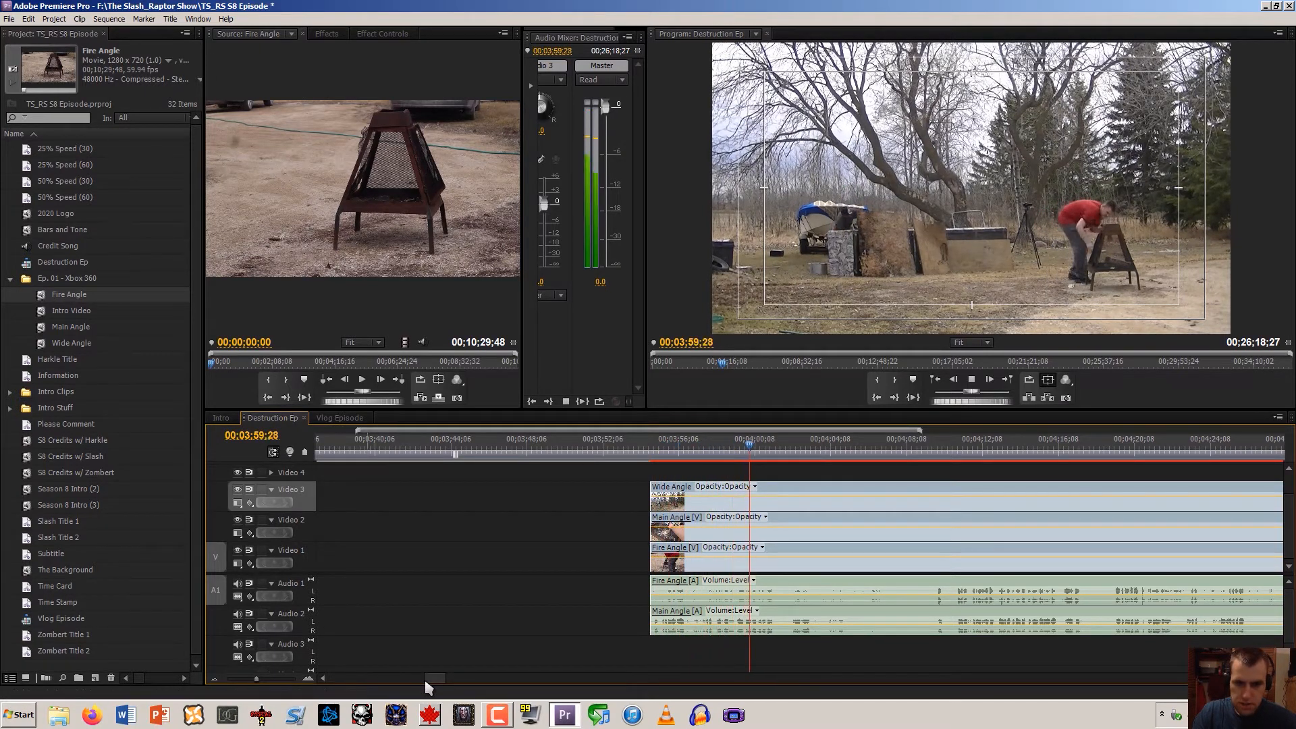
{"action": "key", "text": "space"}
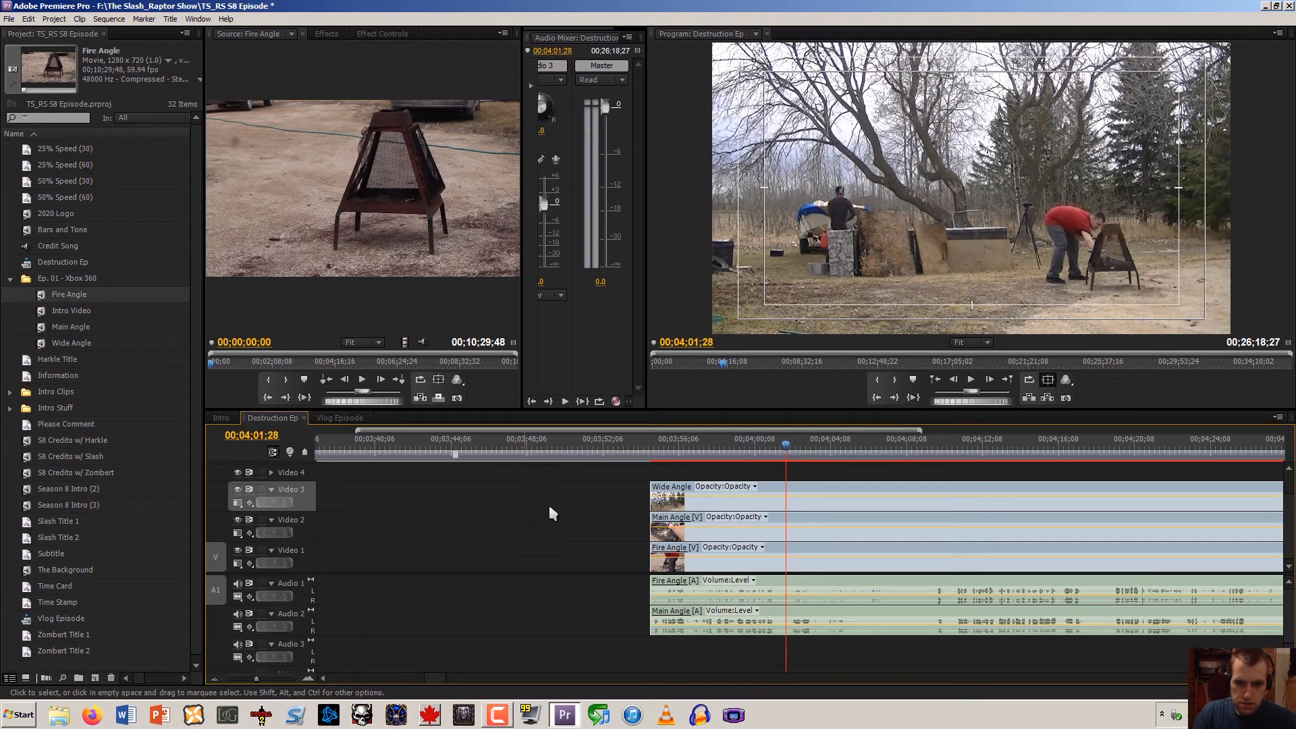
{"action": "left_click", "coordinate": [237, 489]}
{"action": "left_click_drag", "start_coordinate": [638, 452], "coordinate": [660, 465]}
{"action": "key", "text": "space"}
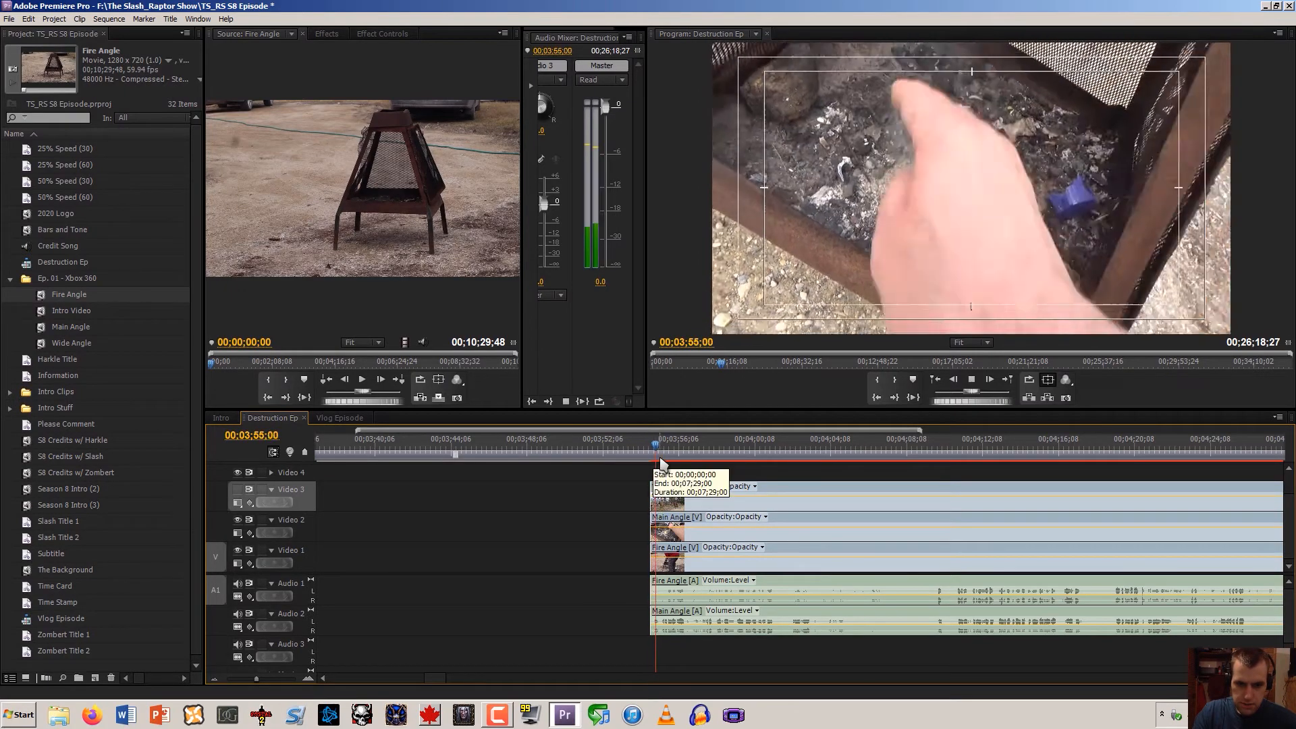
Replay the opening seconds of the remaining clips to examine the Main Angle picture and audio after 00;03;54;21
{"action": "left_click", "coordinate": [309, 679]}
{"action": "left_click", "coordinate": [308, 678]}
{"action": "left_click", "coordinate": [309, 679]}
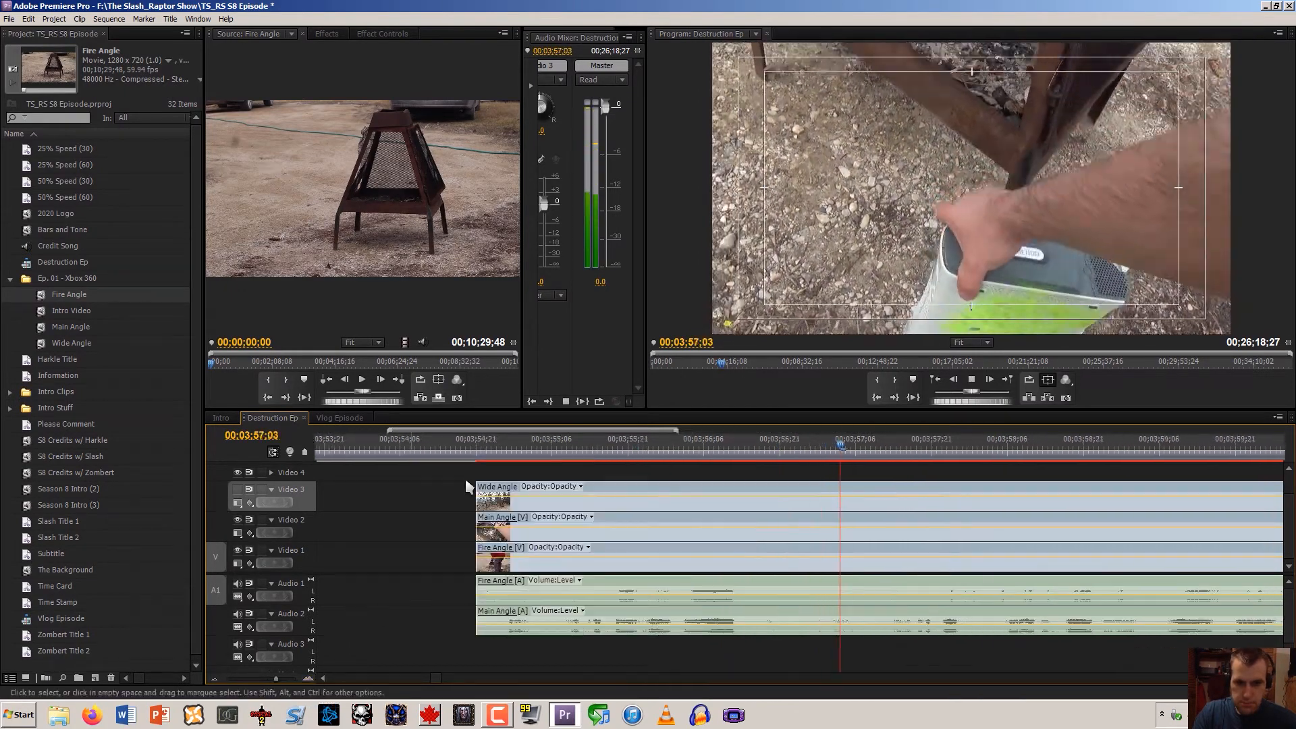
{"action": "key", "text": "space"}
{"action": "scroll", "coordinate": [528, 456], "scroll_direction": "up", "scroll_amount": 7}
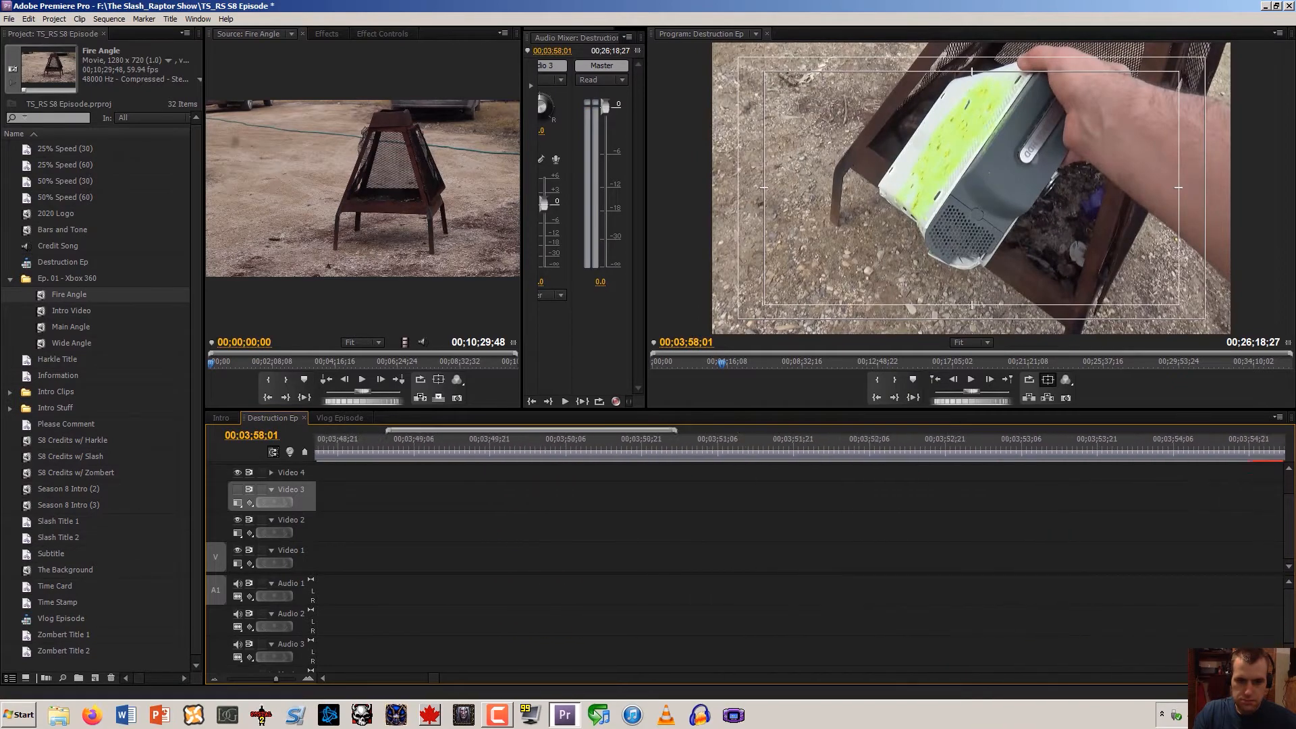
{"action": "scroll", "coordinate": [526, 438], "scroll_direction": "down", "scroll_amount": 6}
{"action": "left_click_drag", "start_coordinate": [588, 442], "coordinate": [577, 446]}
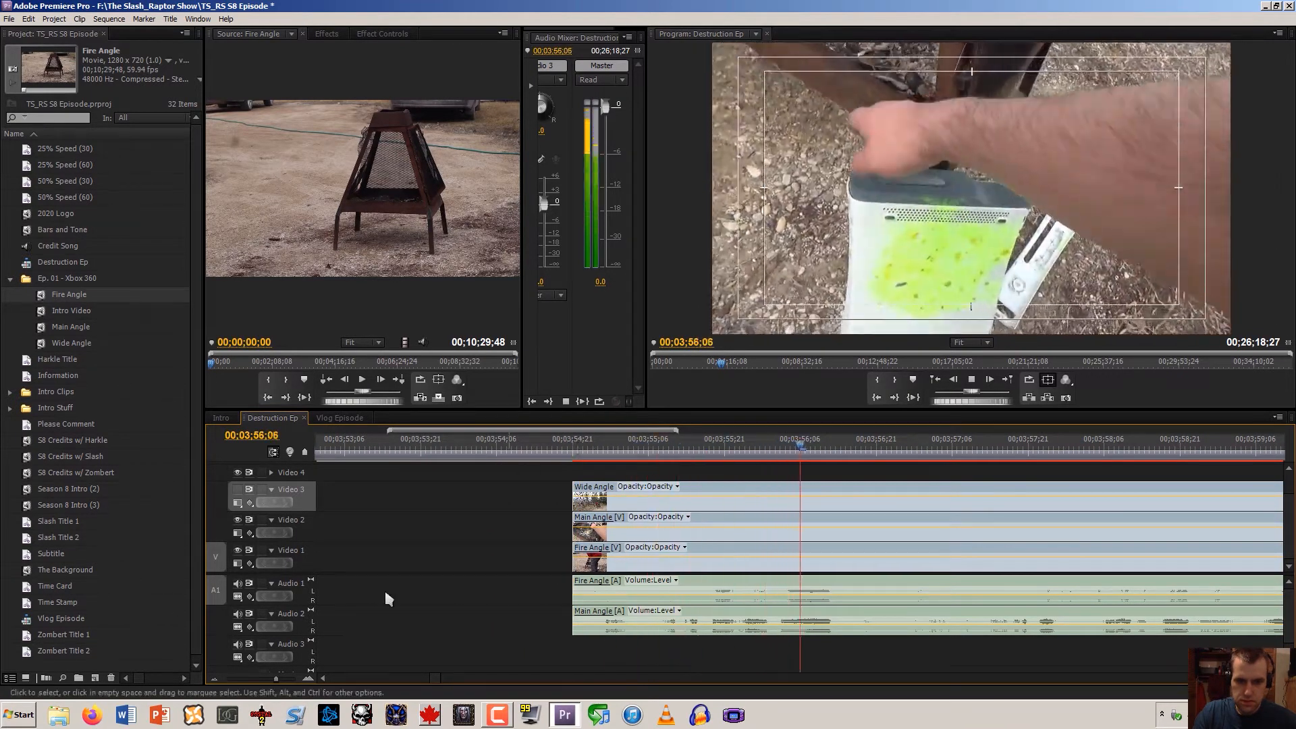
{"action": "key", "text": "space"}
Extend the end of the linked Wide Angle segment by 00;00;01;11, play it, and lengthen it slightly more
{"action": "left_click_drag", "start_coordinate": [432, 678], "coordinate": [422, 678]}
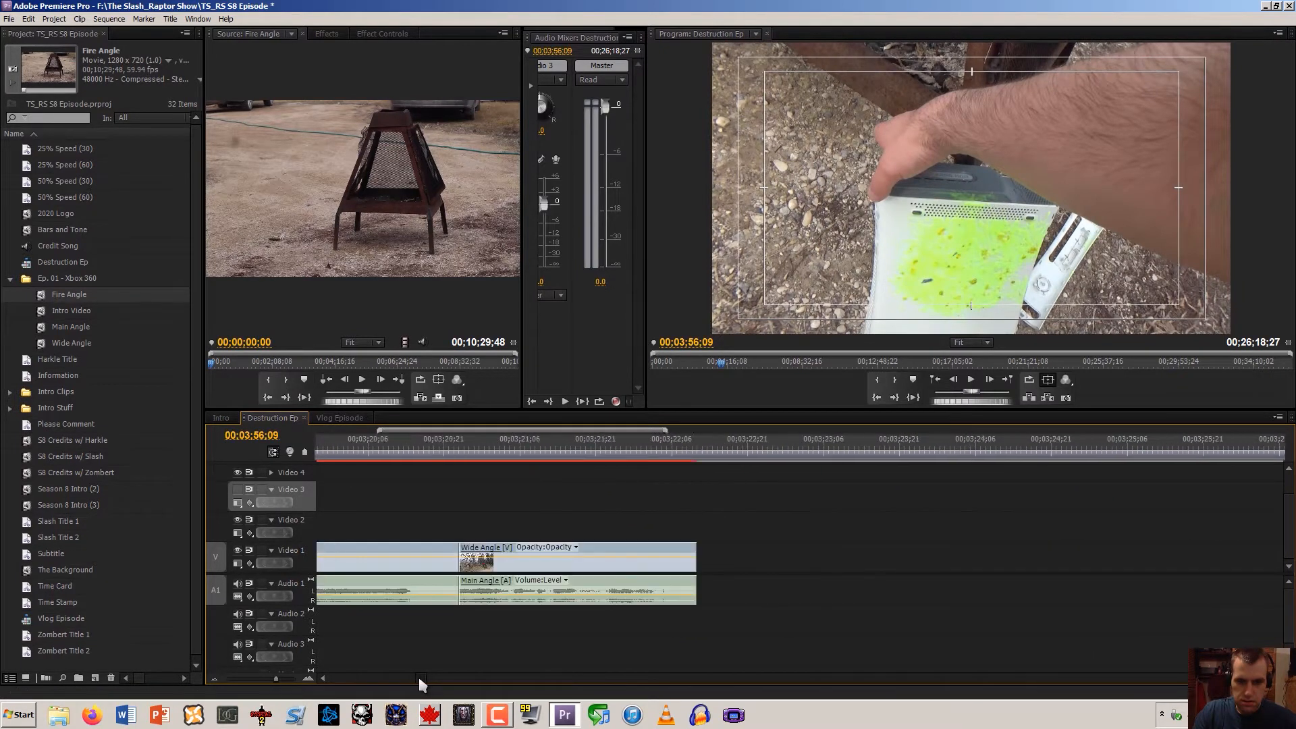
{"action": "left_click_drag", "start_coordinate": [695, 573], "coordinate": [904, 563]}
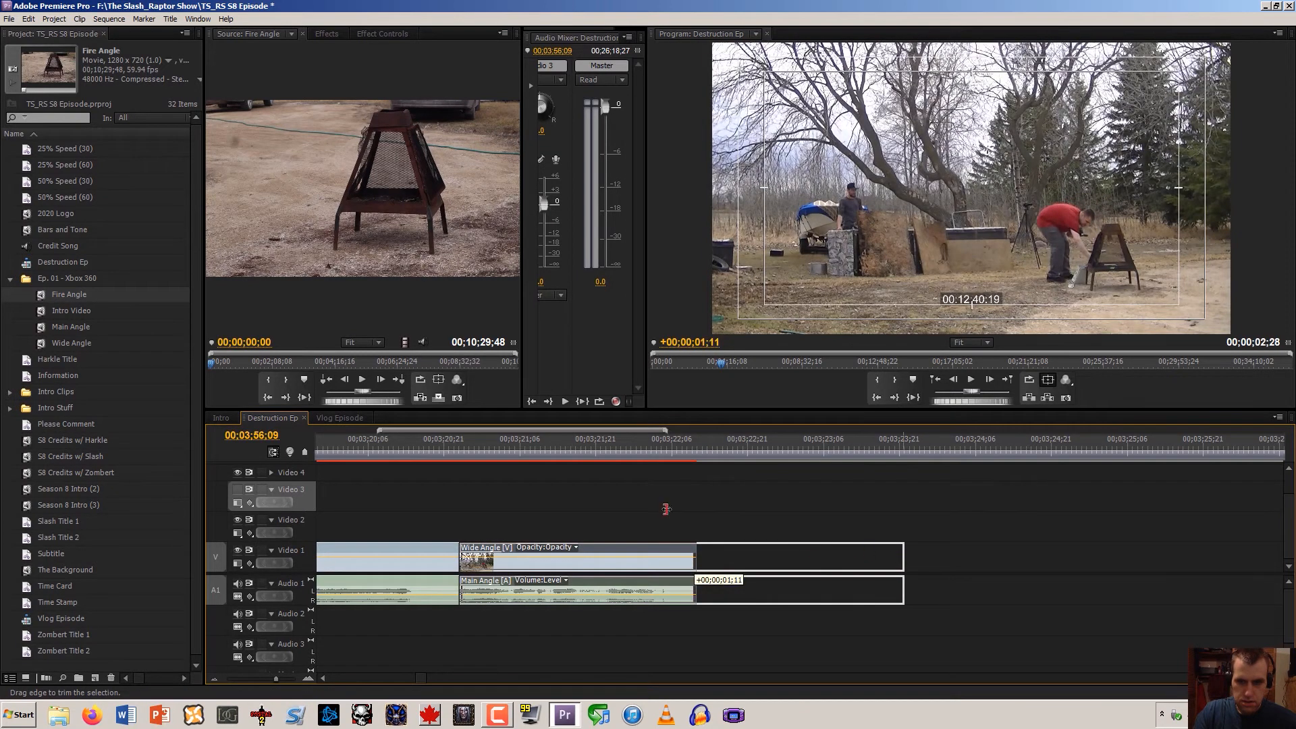
{"action": "left_click", "coordinate": [597, 451]}
{"action": "key", "text": "space"}
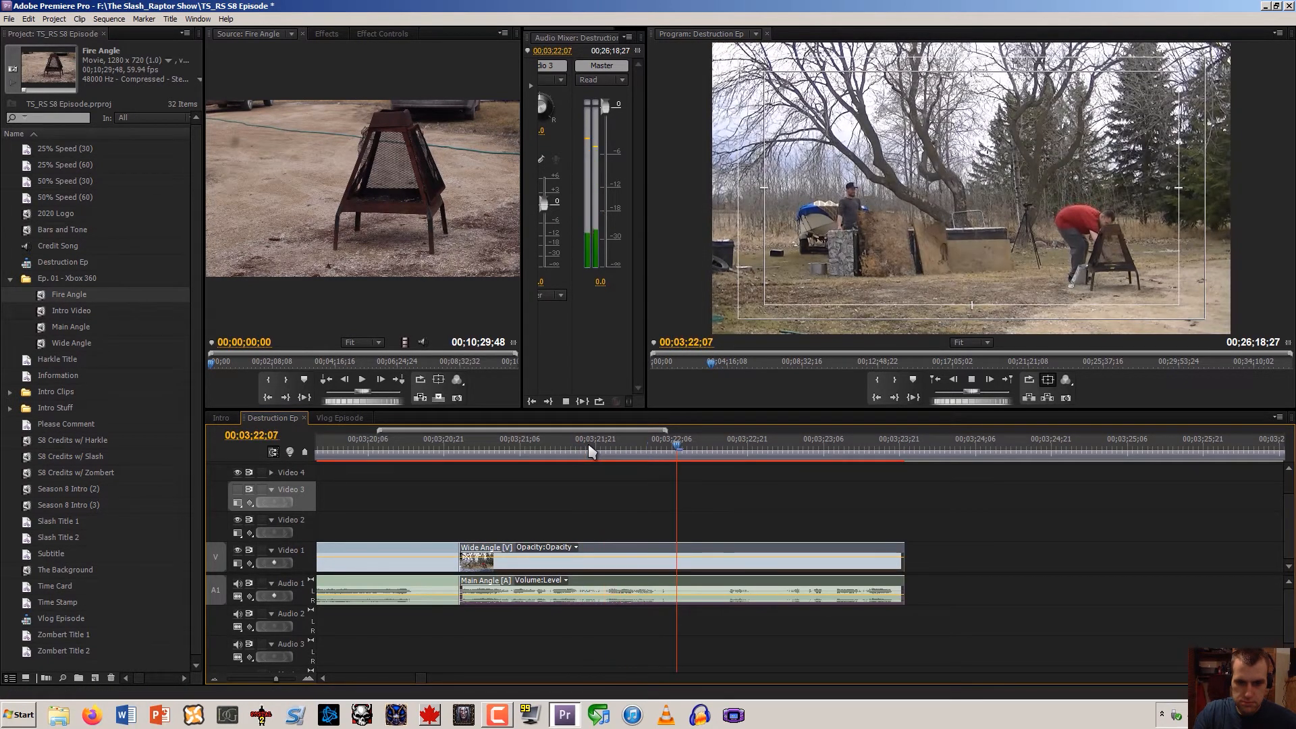
{"action": "key", "text": "space"}
{"action": "left_click_drag", "start_coordinate": [905, 566], "coordinate": [909, 566]}
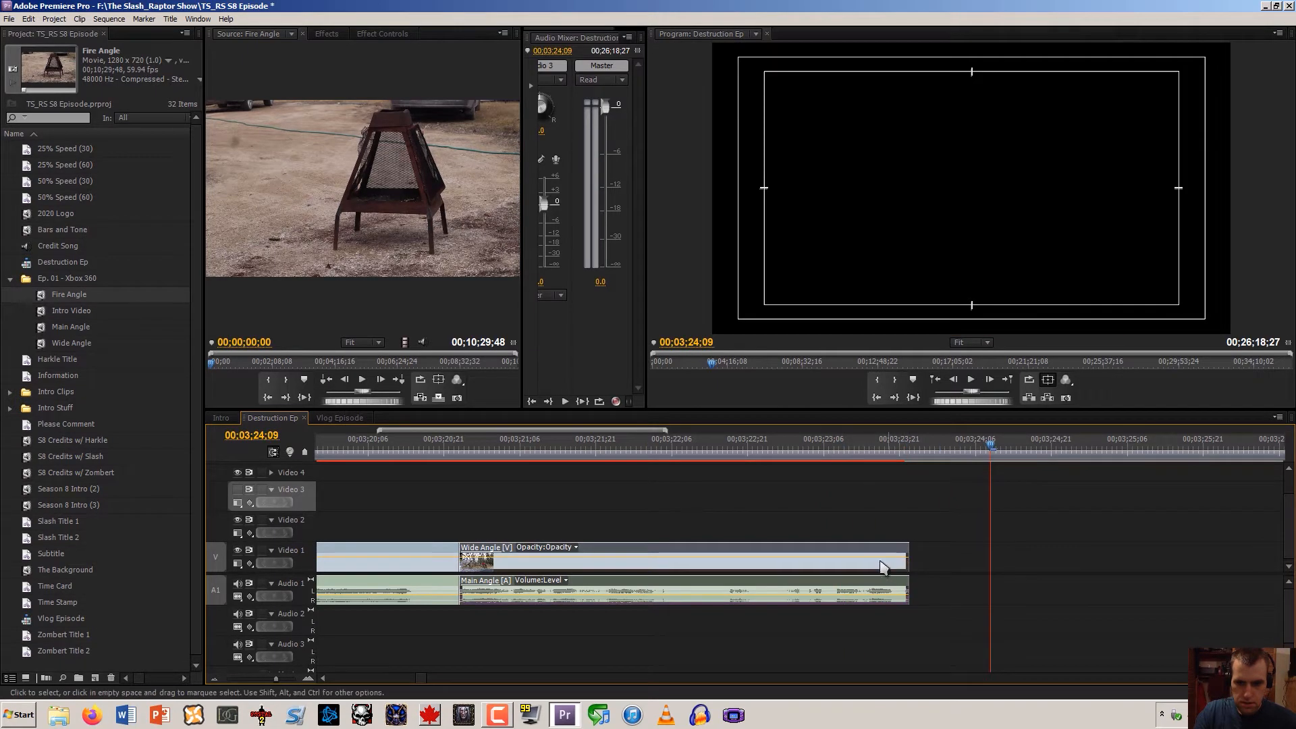
Replay the end of the linked Wide Angle segment, extend it further, and trim its end to 00;03;24;15
{"action": "left_click_drag", "start_coordinate": [870, 446], "coordinate": [774, 471]}
{"action": "key", "text": "space"}
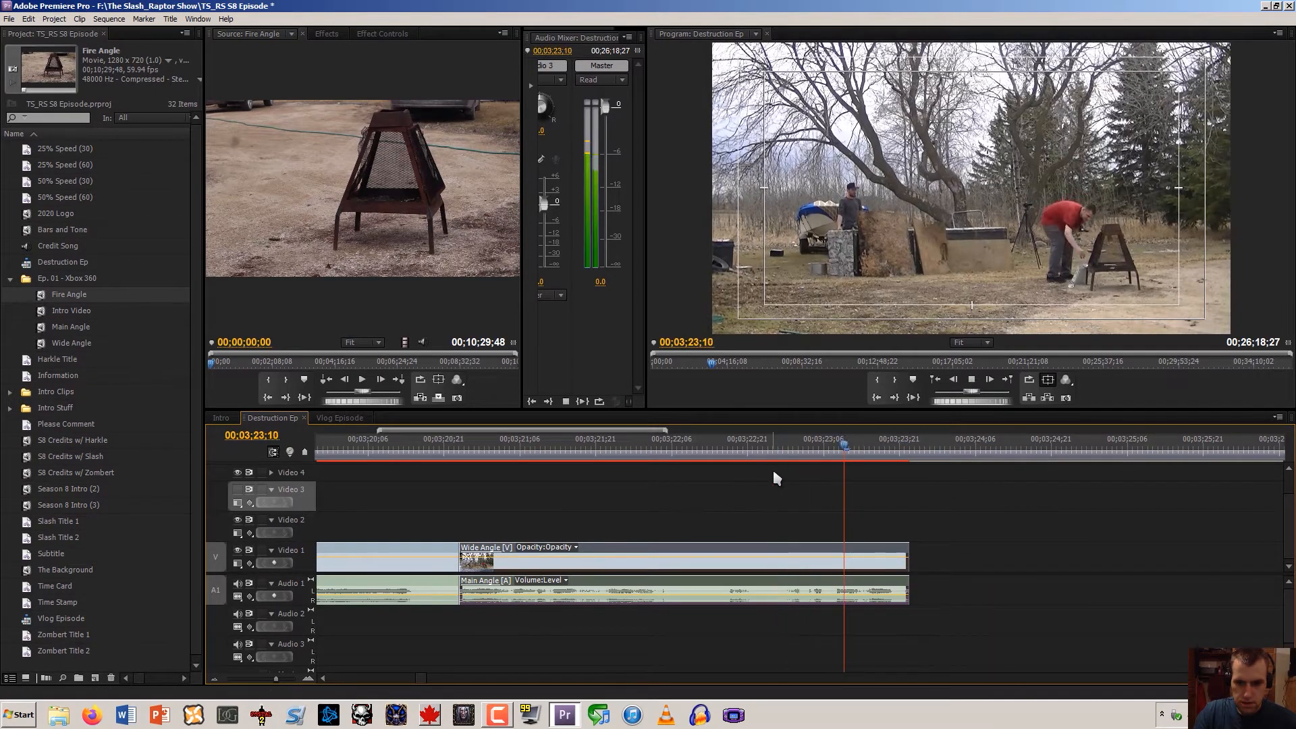
{"action": "key", "text": "space"}
{"action": "left_click_drag", "start_coordinate": [938, 568], "coordinate": [1072, 568]}
{"action": "left_click_drag", "start_coordinate": [881, 451], "coordinate": [861, 461]}
{"action": "key", "text": "space"}
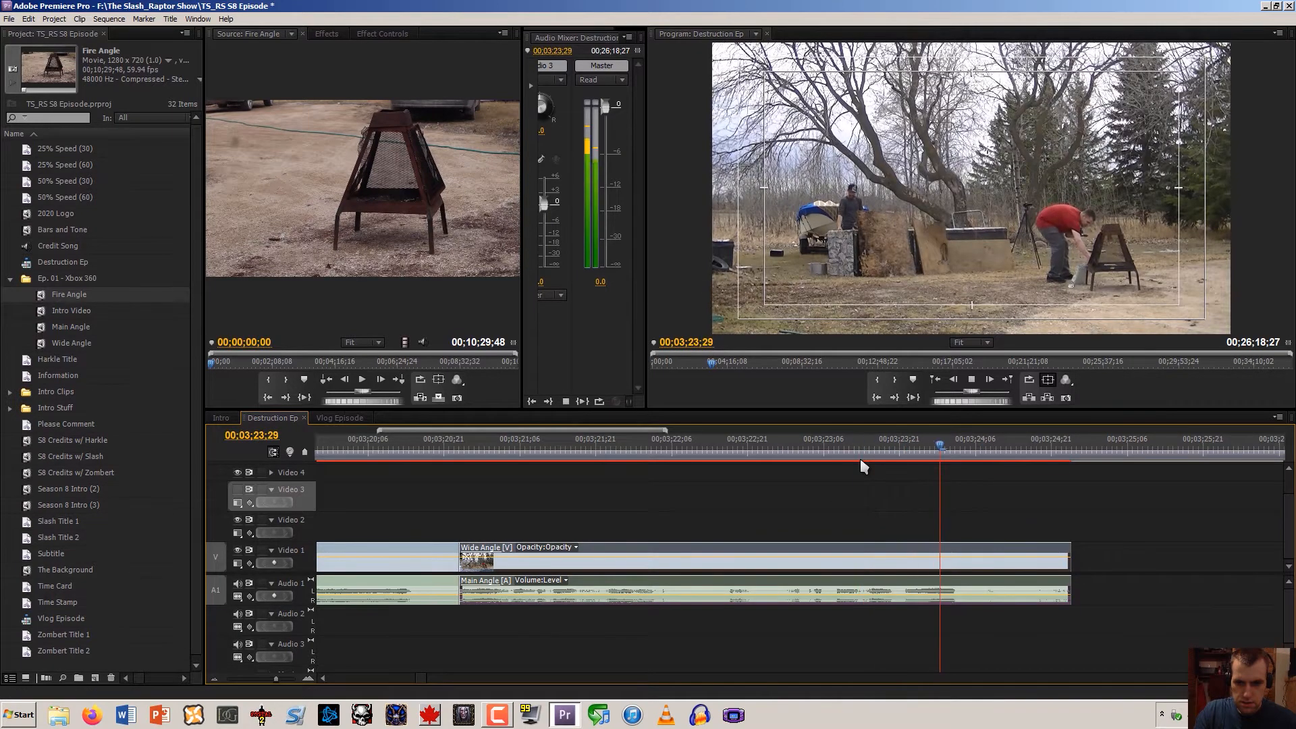
{"action": "key", "text": "space"}
{"action": "key", "text": "Left"}
{"action": "key", "text": "Left"}
{"action": "key", "text": "Left"}
{"action": "key", "text": "Left"}
{"action": "key", "text": "Left"}
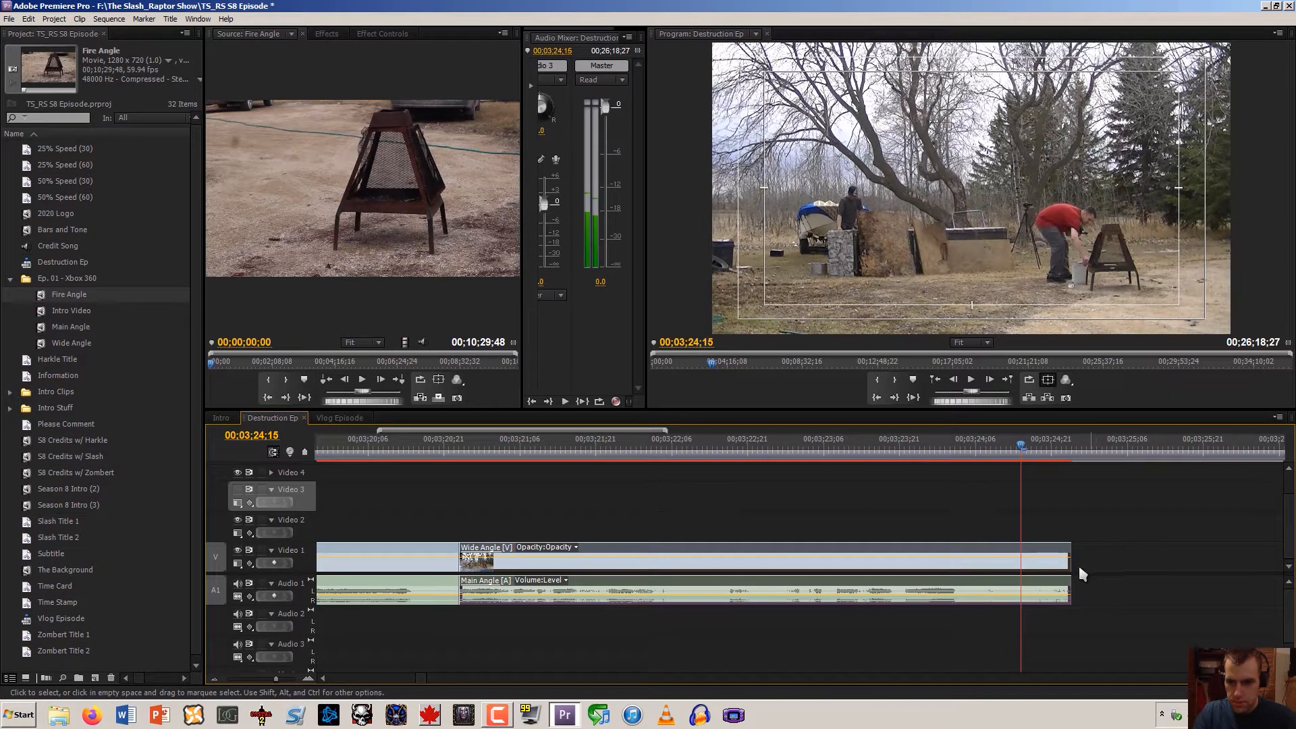
{"action": "left_click_drag", "start_coordinate": [1072, 573], "coordinate": [1021, 574]}
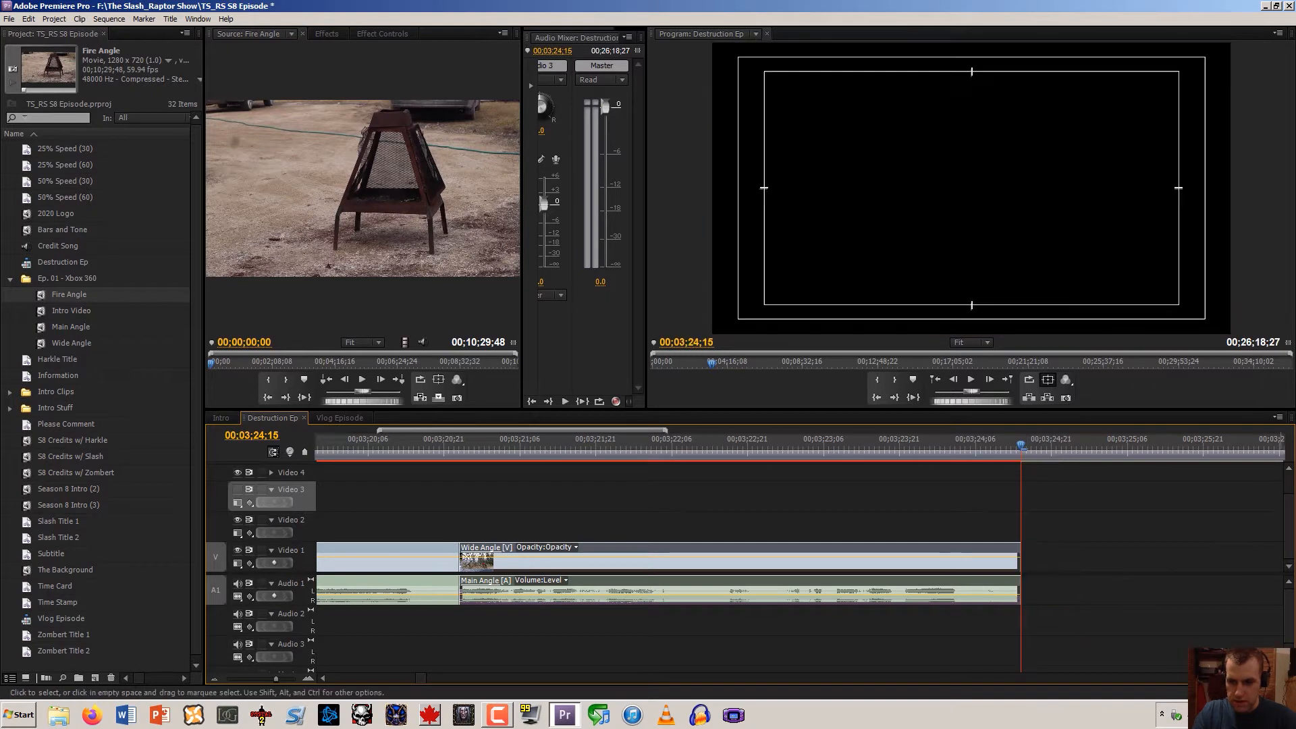
Play the remaining clips from their start, cut all tracks at 00;03;57;00, and delete the segment before the cut
{"action": "scroll", "coordinate": [800, 554], "scroll_direction": "down", "scroll_amount": 10}
{"action": "scroll", "coordinate": [801, 554], "scroll_direction": "down", "scroll_amount": 15}
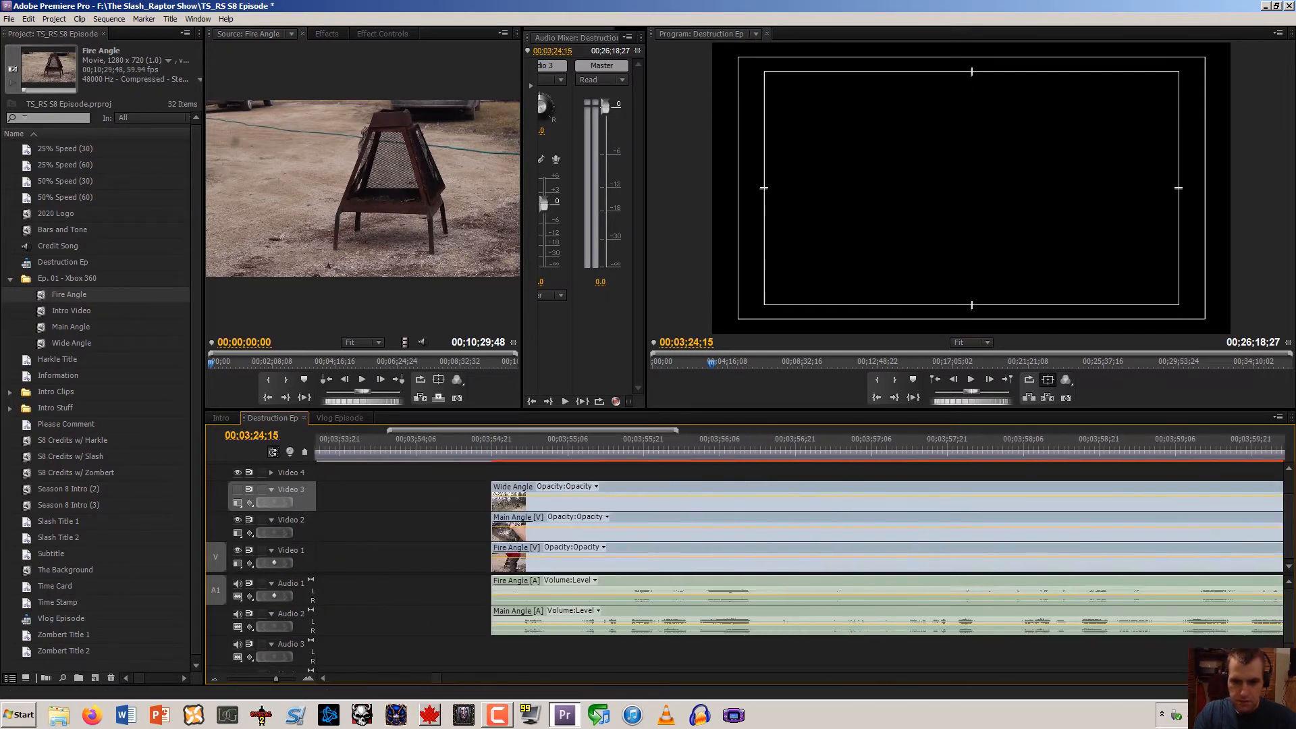
{"action": "left_click", "coordinate": [489, 448]}
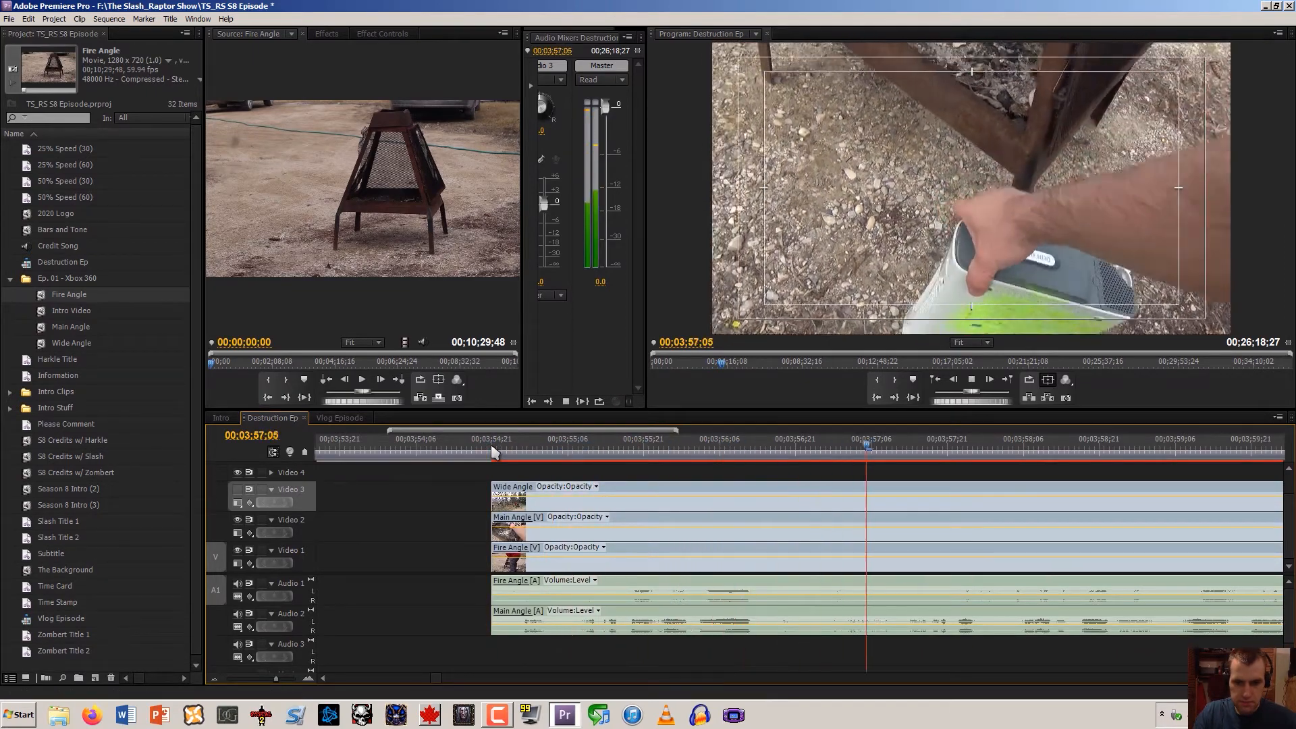
{"action": "key", "text": "j"}
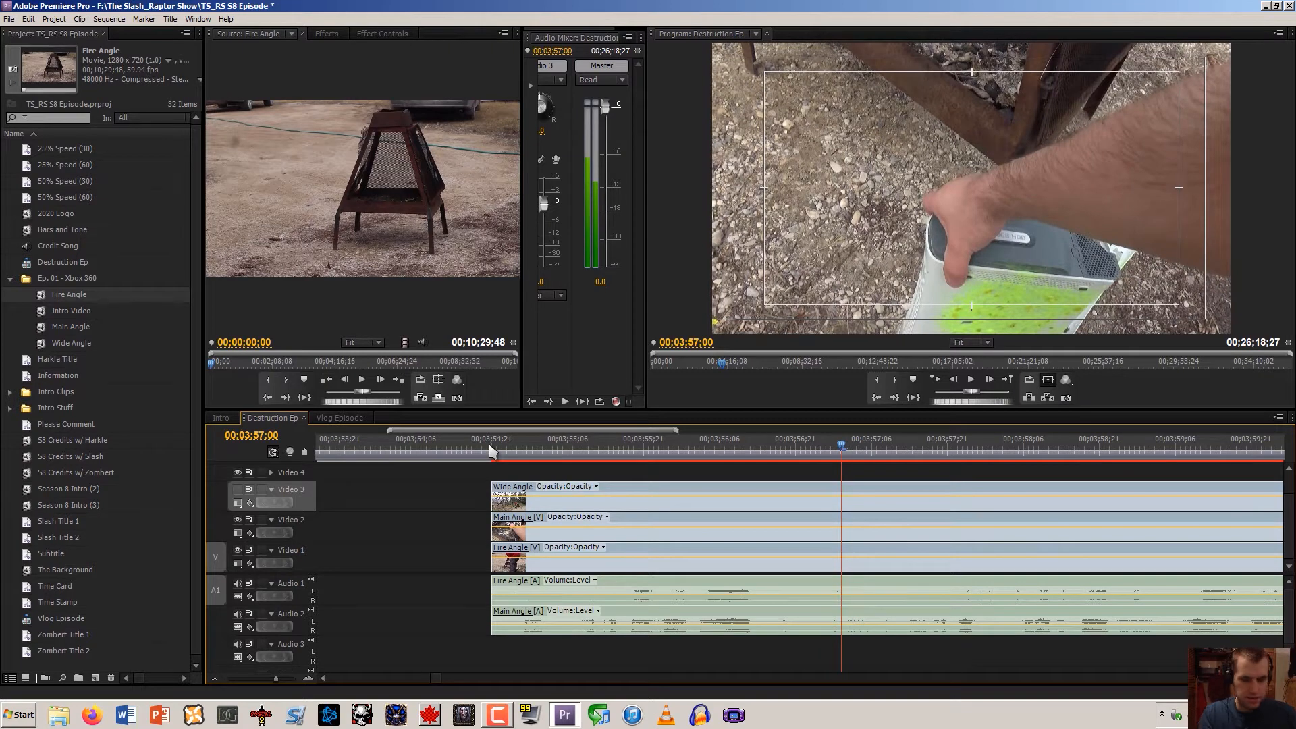
{"action": "key", "text": "ctrl+shift+k"}
{"action": "left_click_drag", "start_coordinate": [457, 484], "coordinate": [651, 610]}
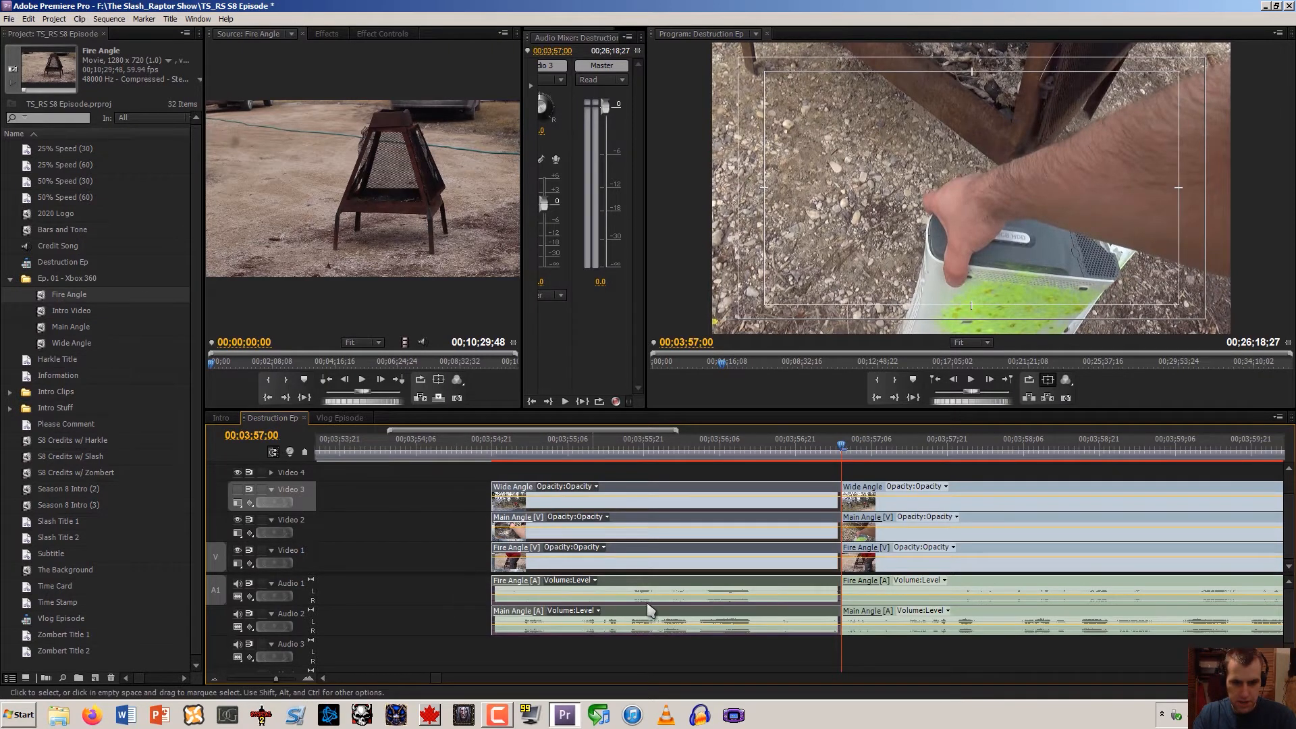
{"action": "key", "text": "Delete"}
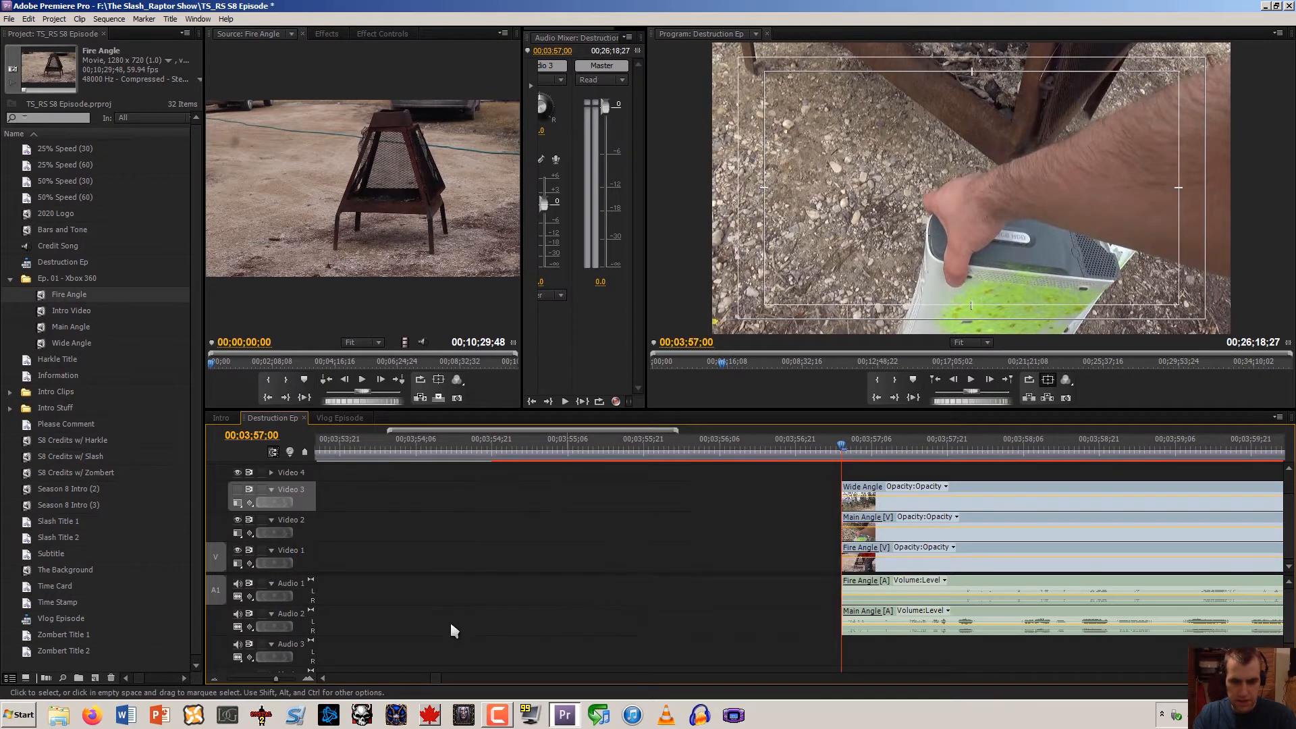
Move all the remaining Wide, Main and Fire Angle clips earlier together, starting at about 00;03;31;08
{"action": "left_click", "coordinate": [216, 681]}
{"action": "left_click", "coordinate": [216, 681]}
{"action": "left_click", "coordinate": [216, 681]}
{"action": "left_click", "coordinate": [216, 681]}
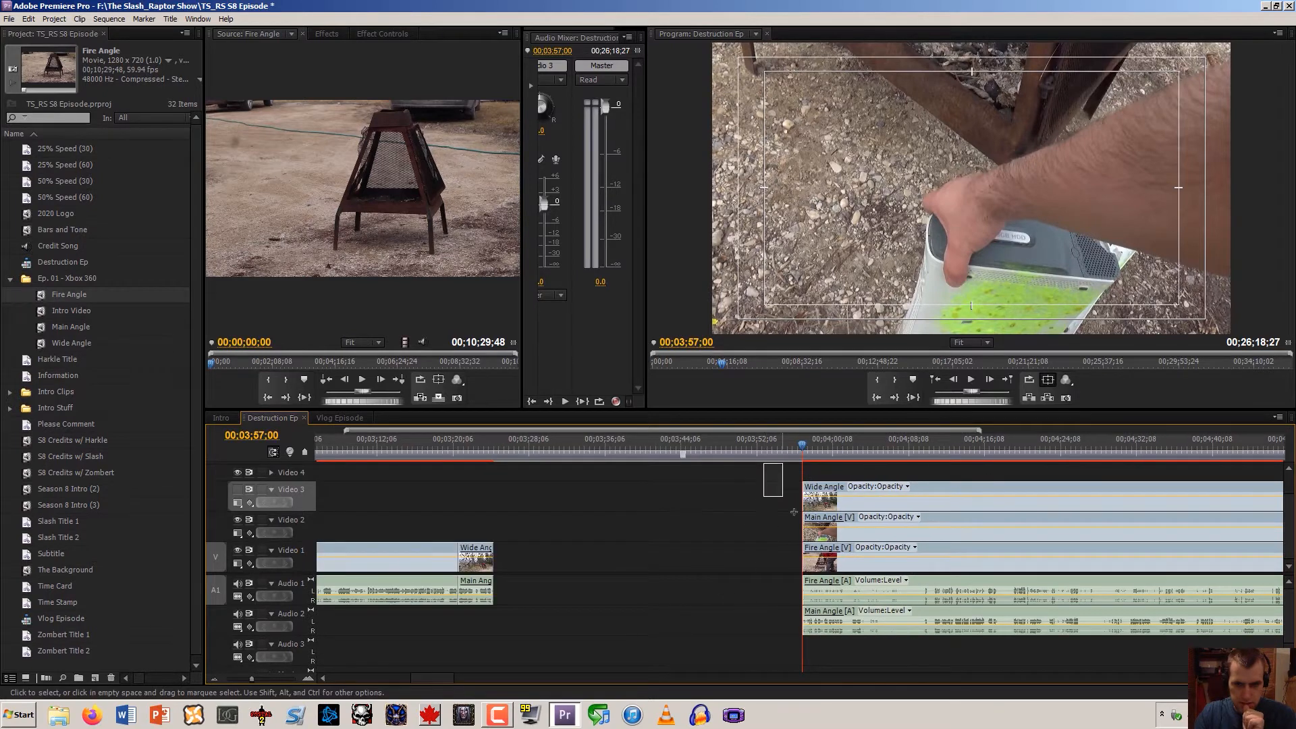
{"action": "left_click_drag", "start_coordinate": [794, 512], "coordinate": [881, 612]}
{"action": "left_click_drag", "start_coordinate": [829, 549], "coordinate": [582, 567]}
{"action": "left_click", "coordinate": [551, 464]}
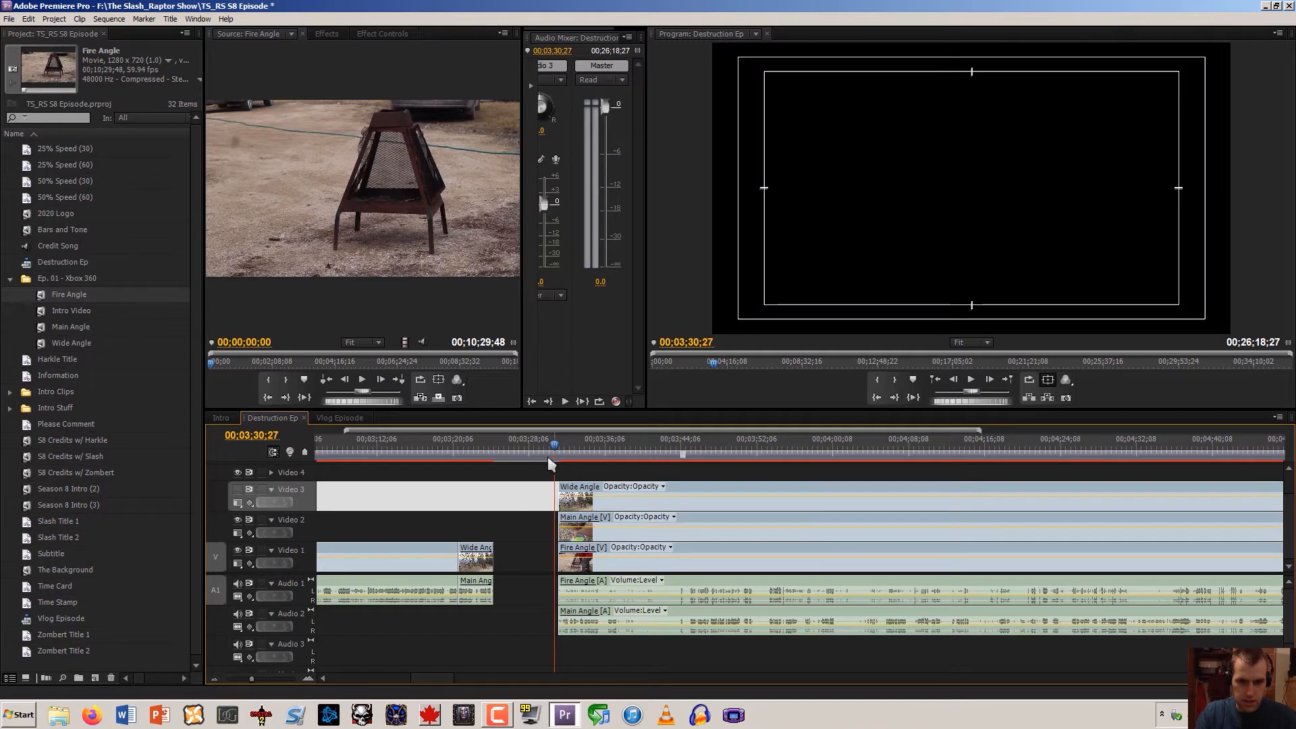
{"action": "left_click", "coordinate": [310, 676]}
{"action": "left_click", "coordinate": [309, 677]}
{"action": "left_click", "coordinate": [309, 676]}
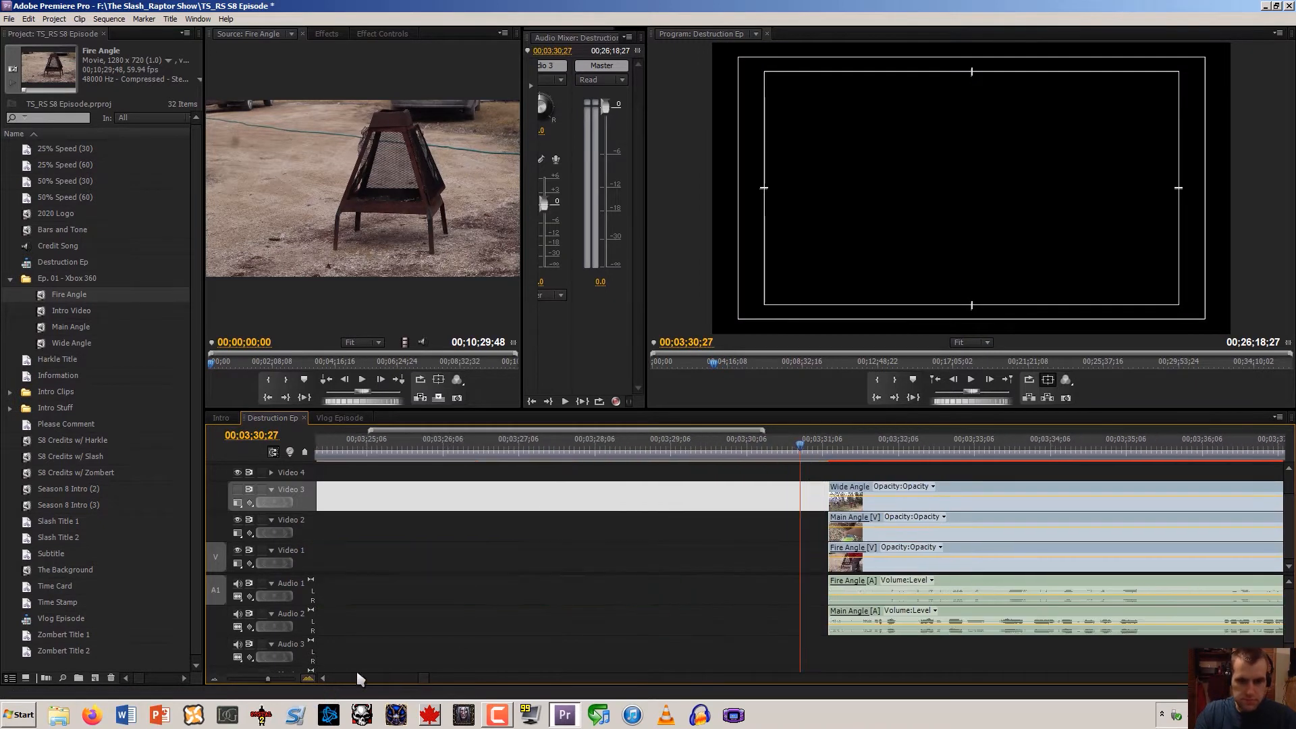
Open the Main Angle clip as a source, then close the Main Angle, Intro Video, Wide Angle and Fire Angle sources, keeping Bars and Tone
{"action": "double_click", "coordinate": [840, 529]}
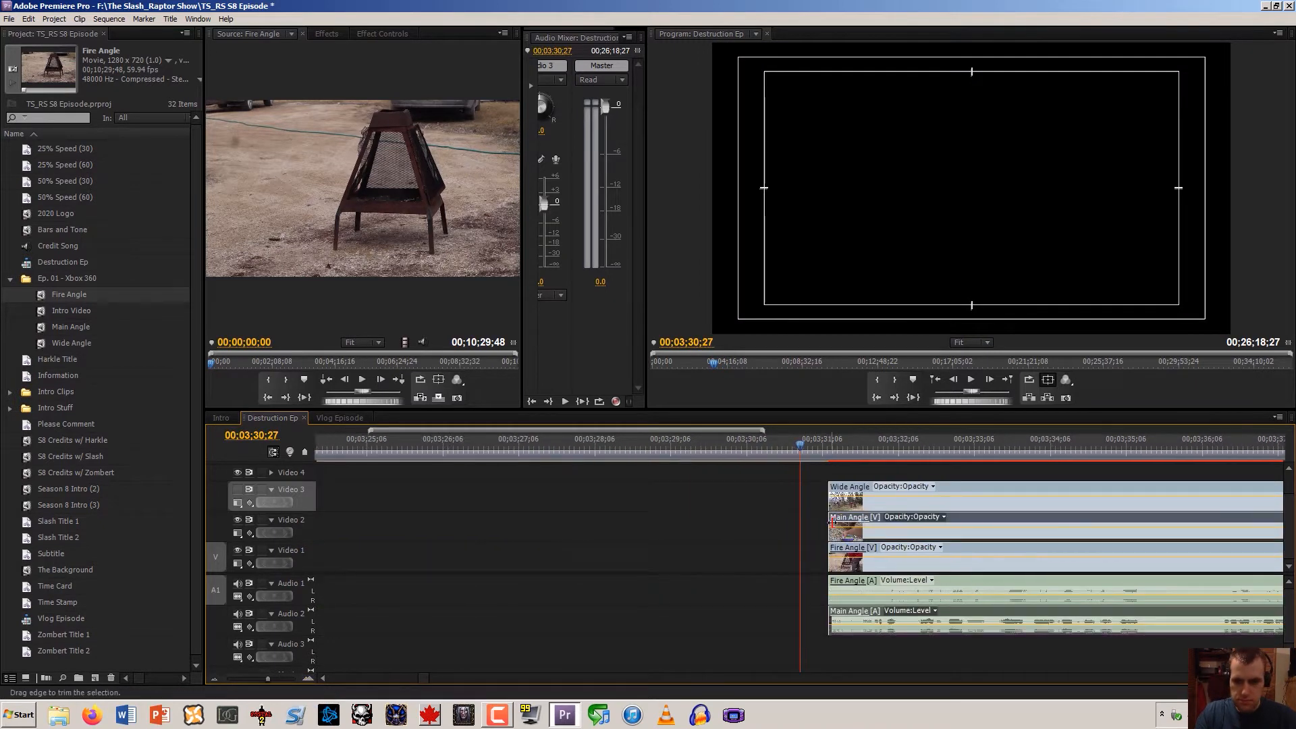
{"action": "left_click", "coordinate": [801, 497]}
{"action": "left_click", "coordinate": [395, 38]}
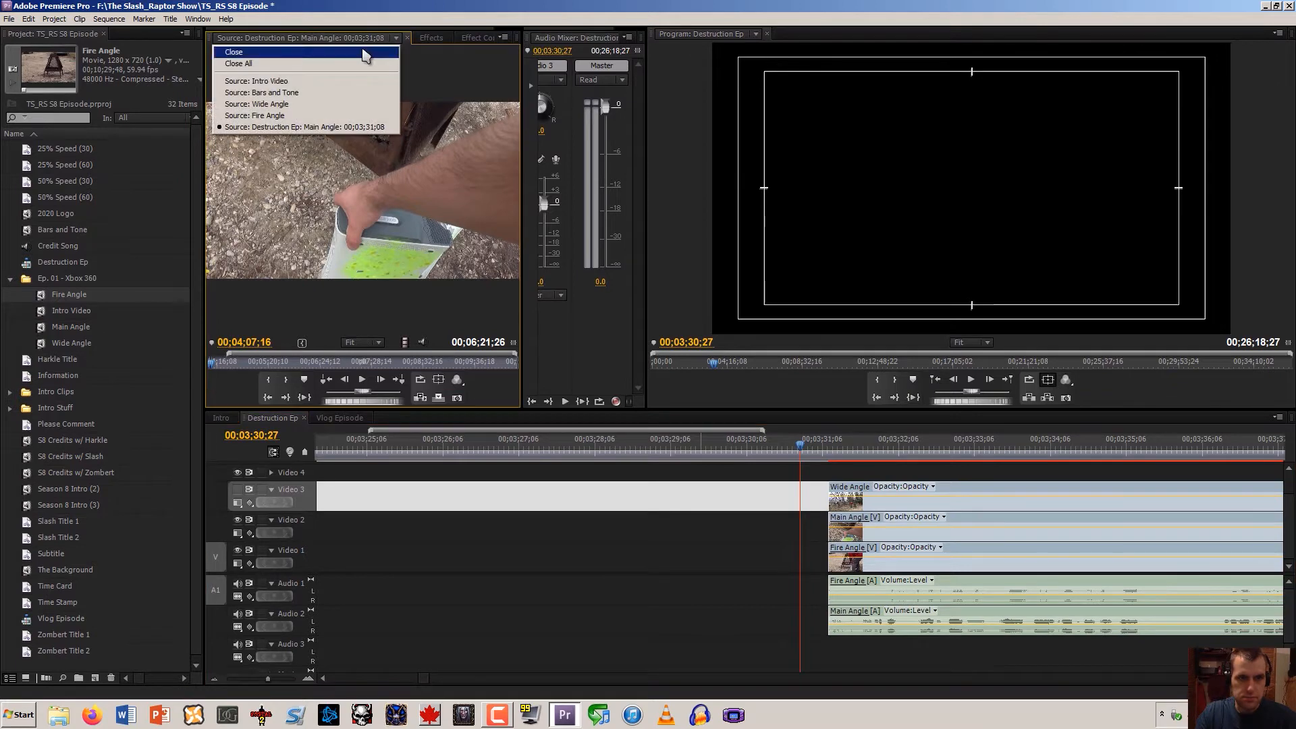
{"action": "left_click", "coordinate": [366, 52]}
{"action": "left_click", "coordinate": [297, 33]}
{"action": "left_click", "coordinate": [282, 50]}
{"action": "left_click", "coordinate": [307, 35]}
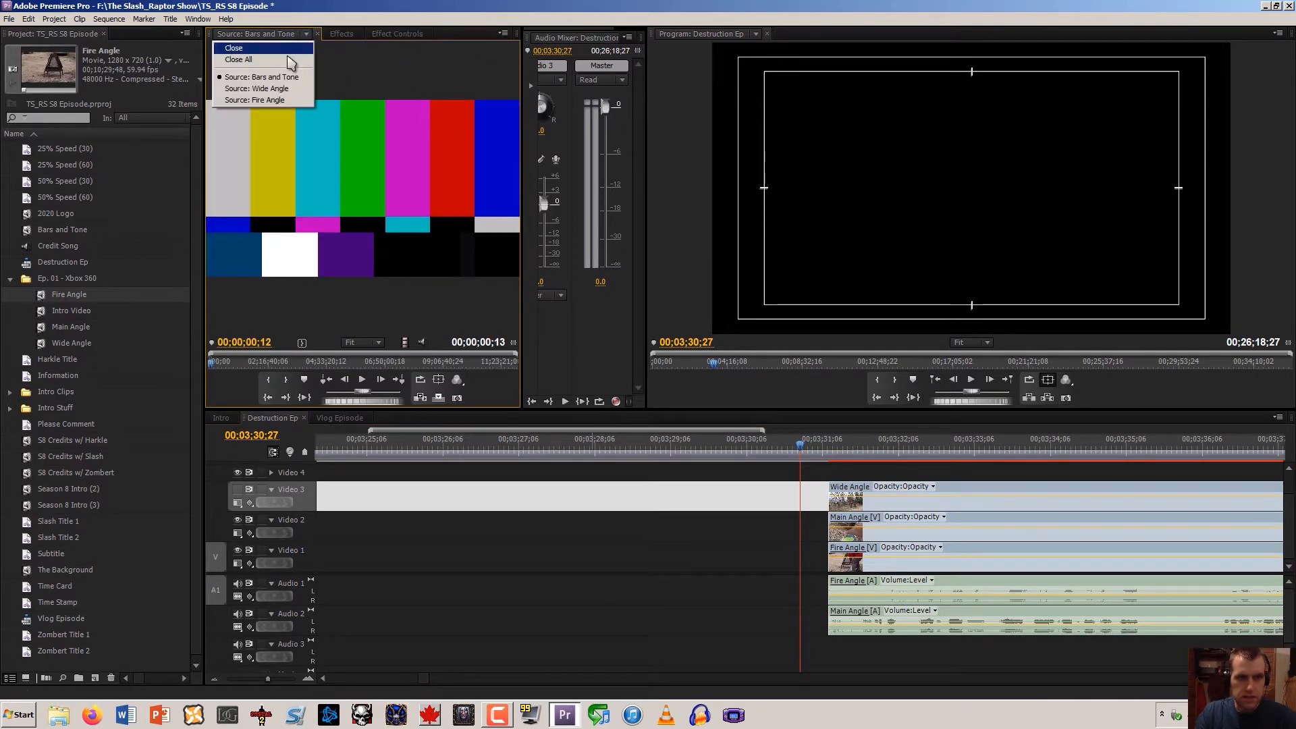
{"action": "left_click", "coordinate": [270, 88]}
{"action": "left_click", "coordinate": [296, 34]}
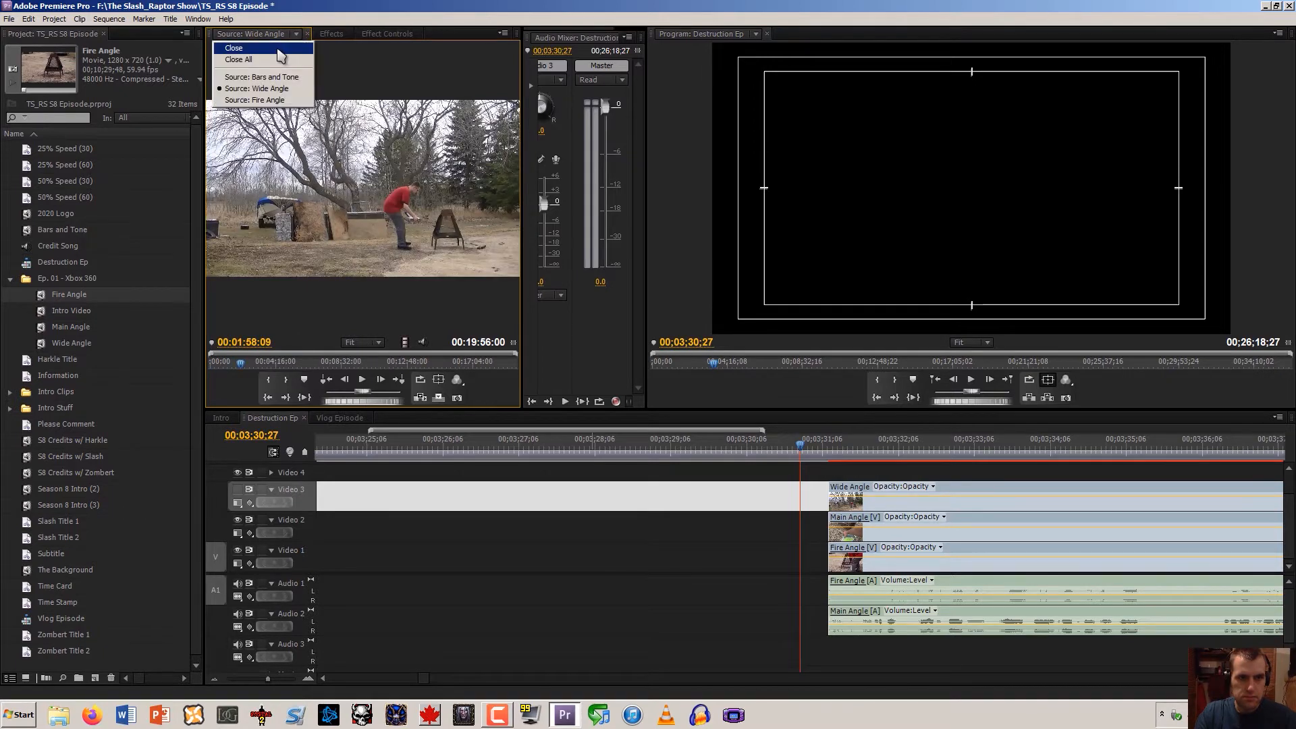
{"action": "left_click", "coordinate": [287, 50]}
{"action": "left_click", "coordinate": [290, 35]}
{"action": "left_click", "coordinate": [284, 49]}
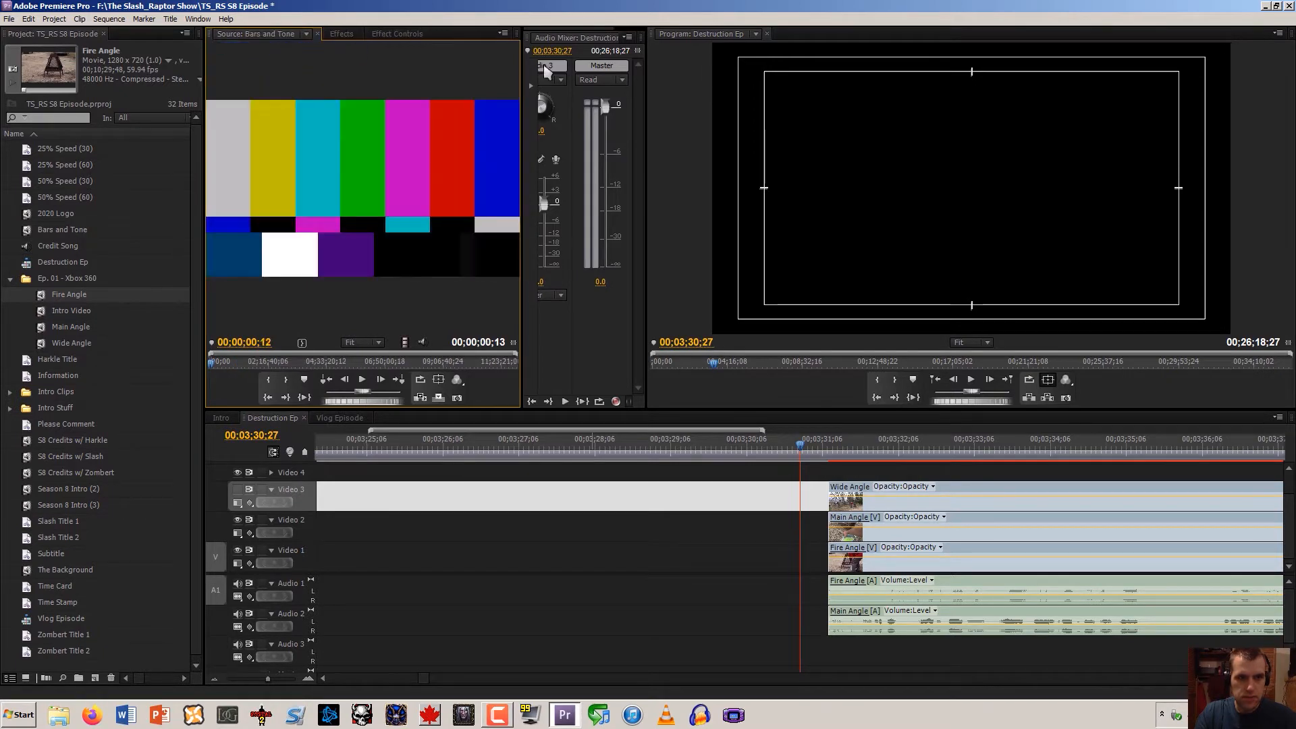
{"action": "left_click", "coordinate": [719, 579]}
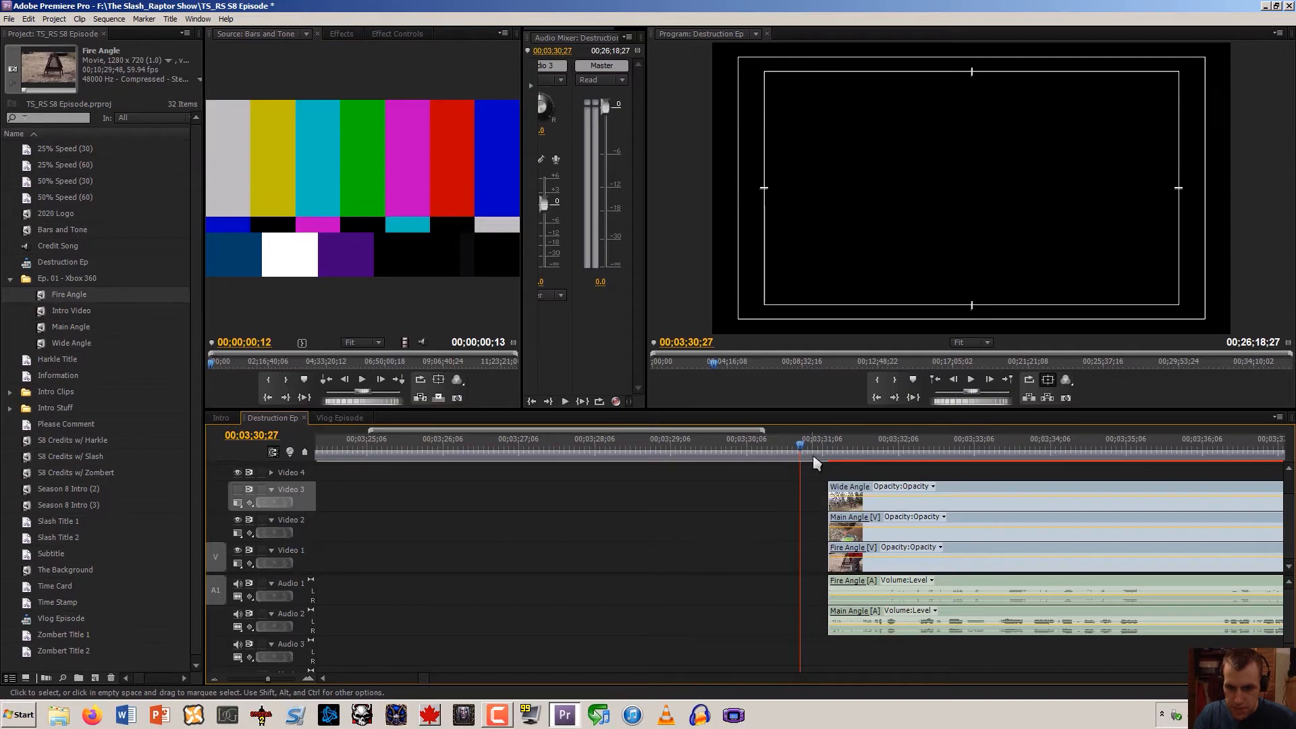
Play the moved clips from their start and cut all tracks at 00;04;11;19
{"action": "left_click", "coordinate": [830, 452]}
{"action": "key", "text": "space"}
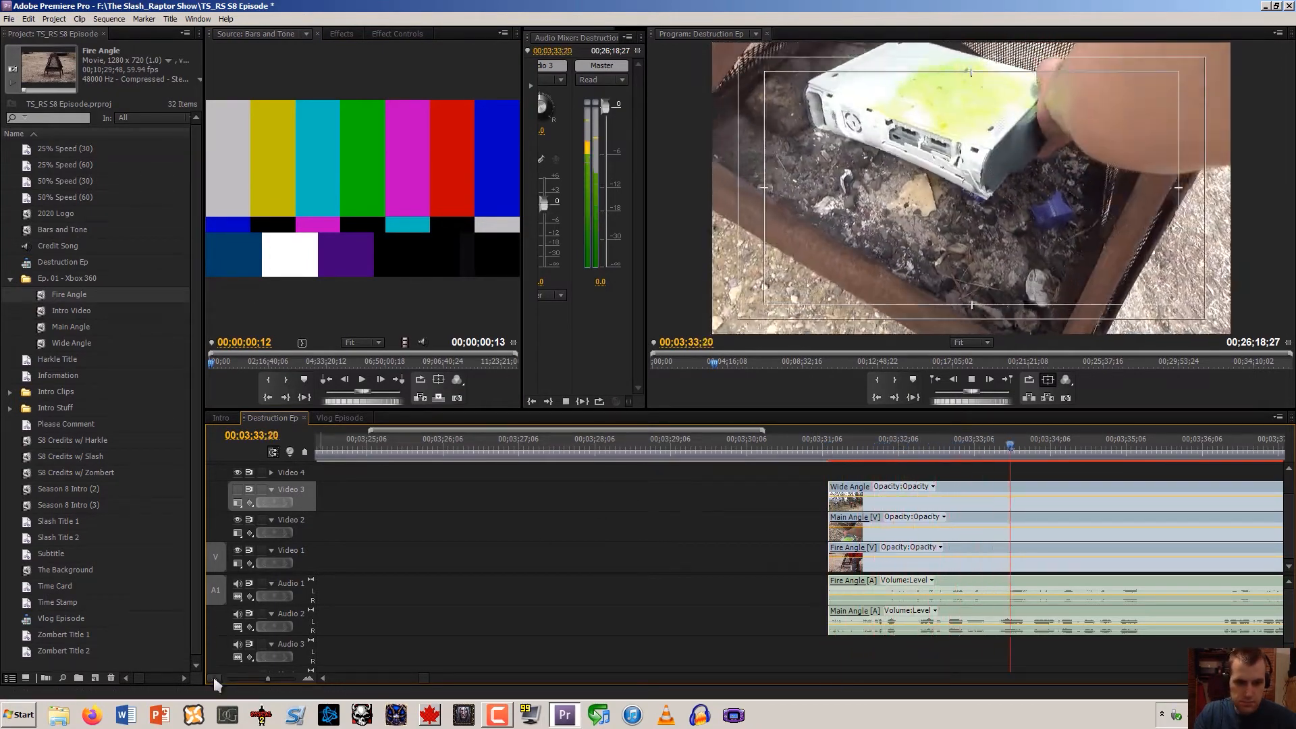
{"action": "left_click", "coordinate": [214, 679]}
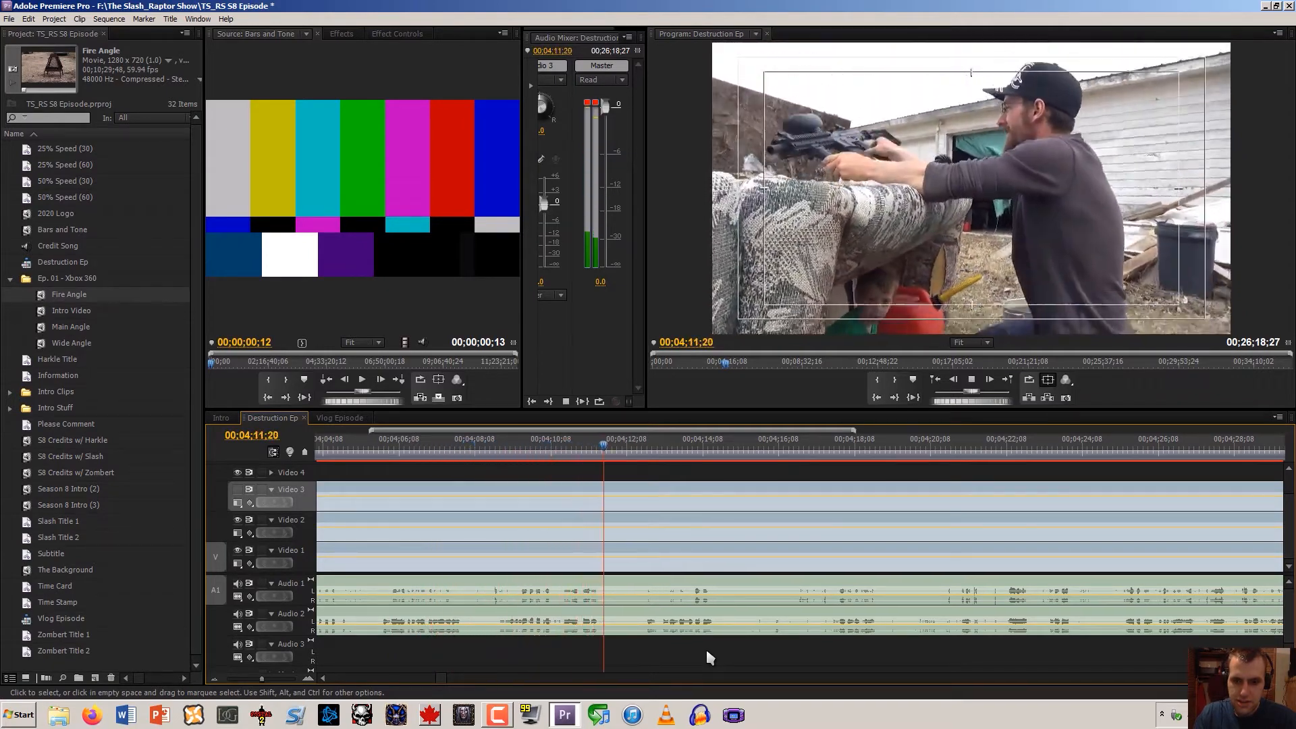
{"action": "key", "text": "space"}
{"action": "key", "text": "Left"}
{"action": "key", "text": "Left"}
{"action": "key", "text": "Left"}
{"action": "key", "text": "Left"}
{"action": "key", "text": "Left"}
{"action": "key", "text": "Left"}
{"action": "key", "text": "Left"}
{"action": "key", "text": "Left"}
{"action": "key", "text": "Left"}
{"action": "key", "text": "Left"}
{"action": "key", "text": "Left"}
{"action": "key", "text": "Left"}
{"action": "key", "text": "Right"}
{"action": "key", "text": "Right"}
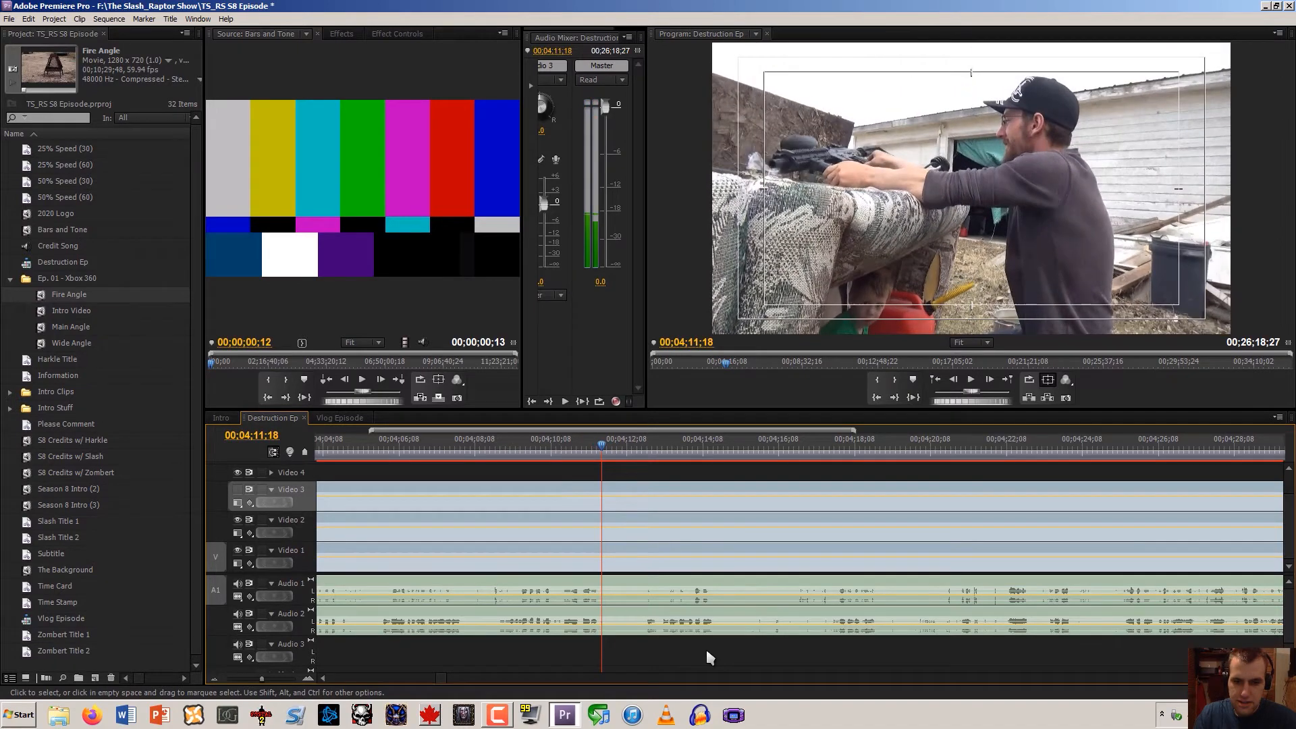
{"action": "key", "text": "Right"}
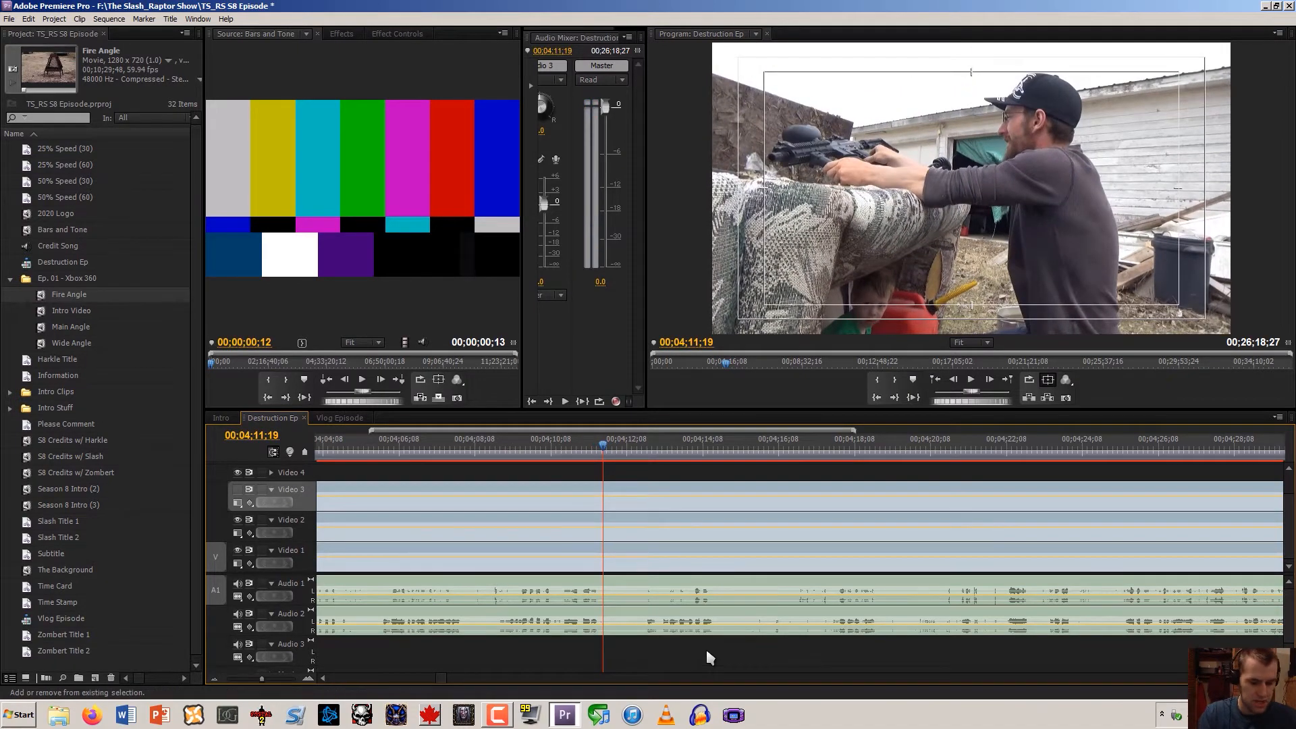
{"action": "key", "text": "ctrl+shift+k"}
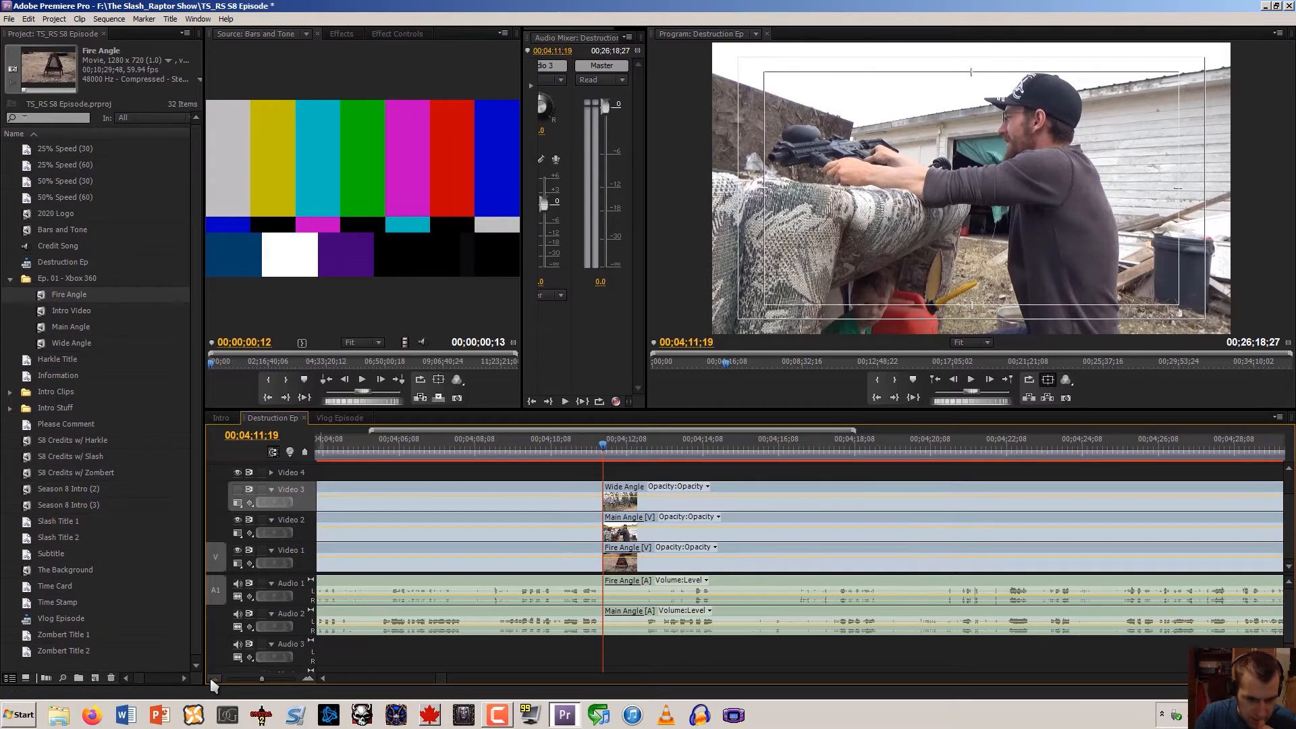
Shift the segment before the 00;04;11;19 cut slightly earlier and delete its Wide Angle clip from Video 3
{"action": "left_click", "coordinate": [213, 680]}
{"action": "left_click", "coordinate": [213, 680]}
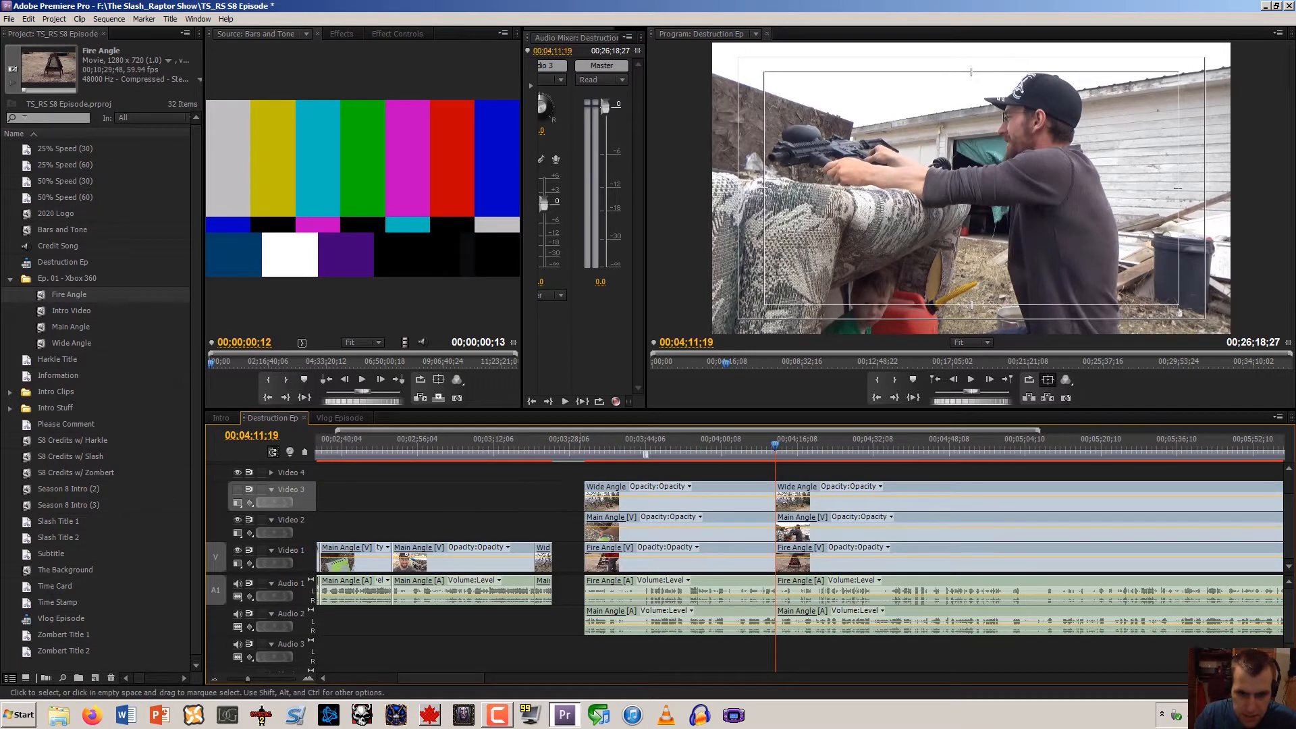
{"action": "left_click_drag", "start_coordinate": [574, 476], "coordinate": [642, 625]}
{"action": "left_click_drag", "start_coordinate": [608, 535], "coordinate": [596, 534]}
{"action": "left_click", "coordinate": [602, 472]}
{"action": "left_click", "coordinate": [606, 505]}
{"action": "key", "text": "Delete"}
Play the shifted segment to examine the Main Angle footage, replaying it from 00;03;54;18
{"action": "left_click", "coordinate": [599, 459]}
{"action": "key", "text": "space"}
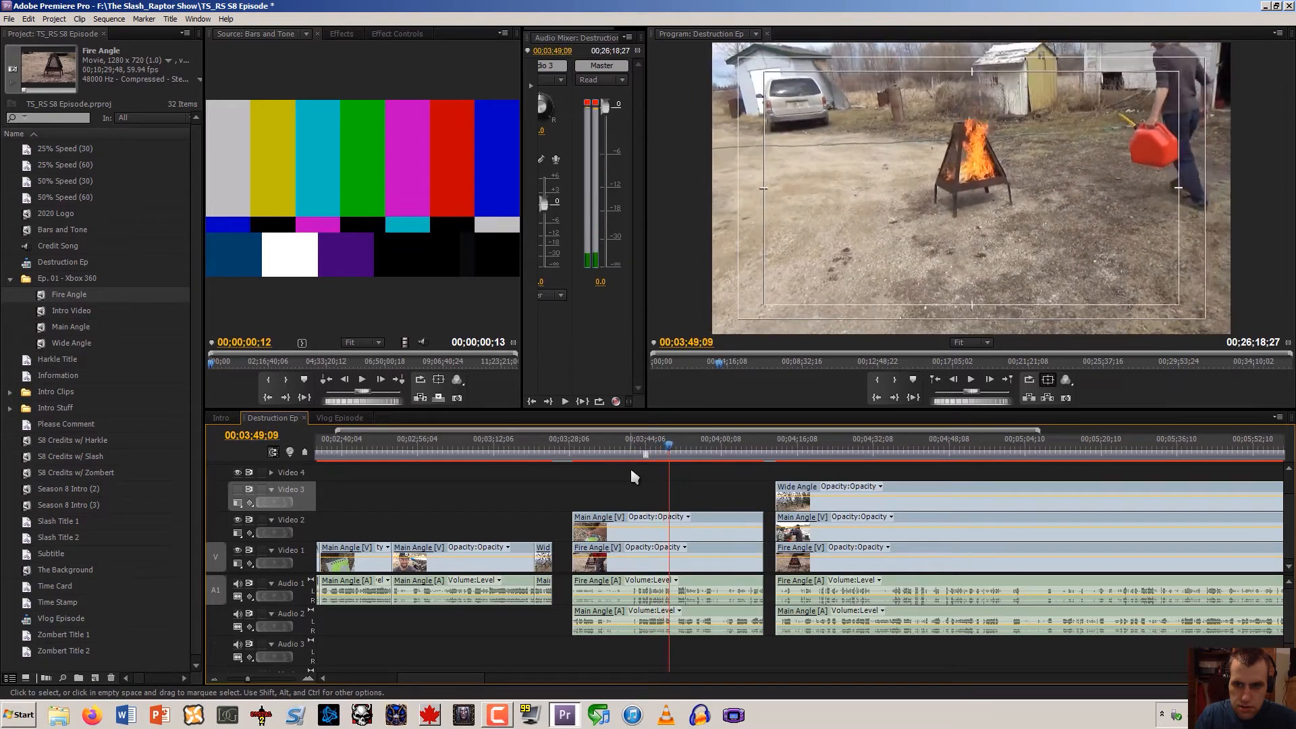
{"action": "key", "text": "space"}
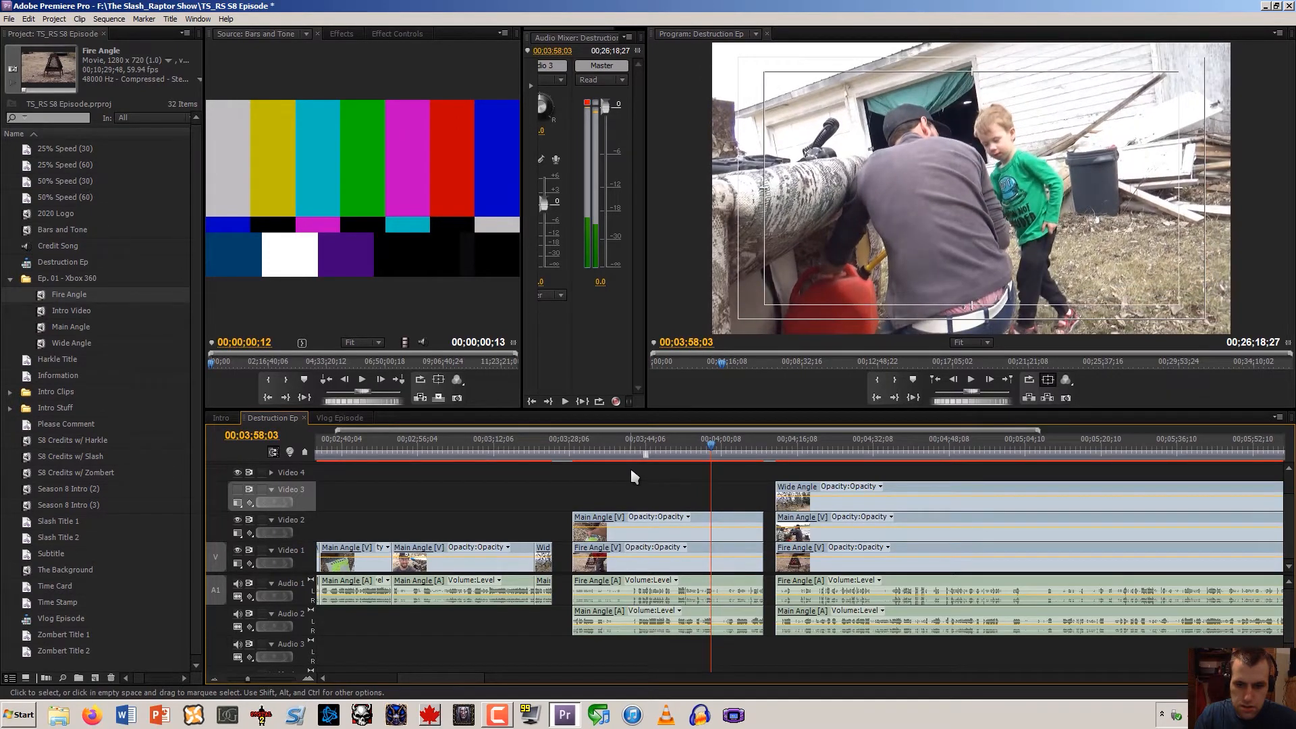
{"action": "left_click", "coordinate": [308, 679]}
{"action": "left_click", "coordinate": [308, 679]}
{"action": "left_click", "coordinate": [308, 679]}
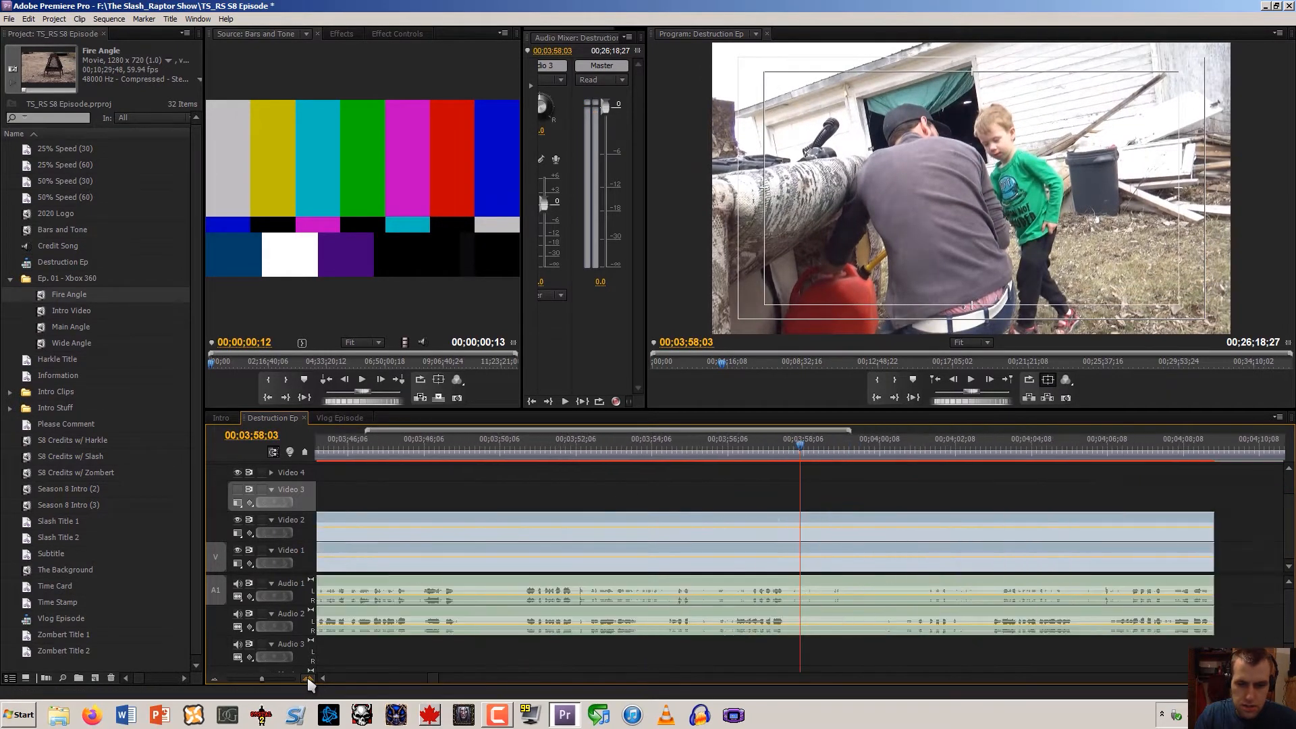
{"action": "left_click_drag", "start_coordinate": [616, 457], "coordinate": [667, 453]}
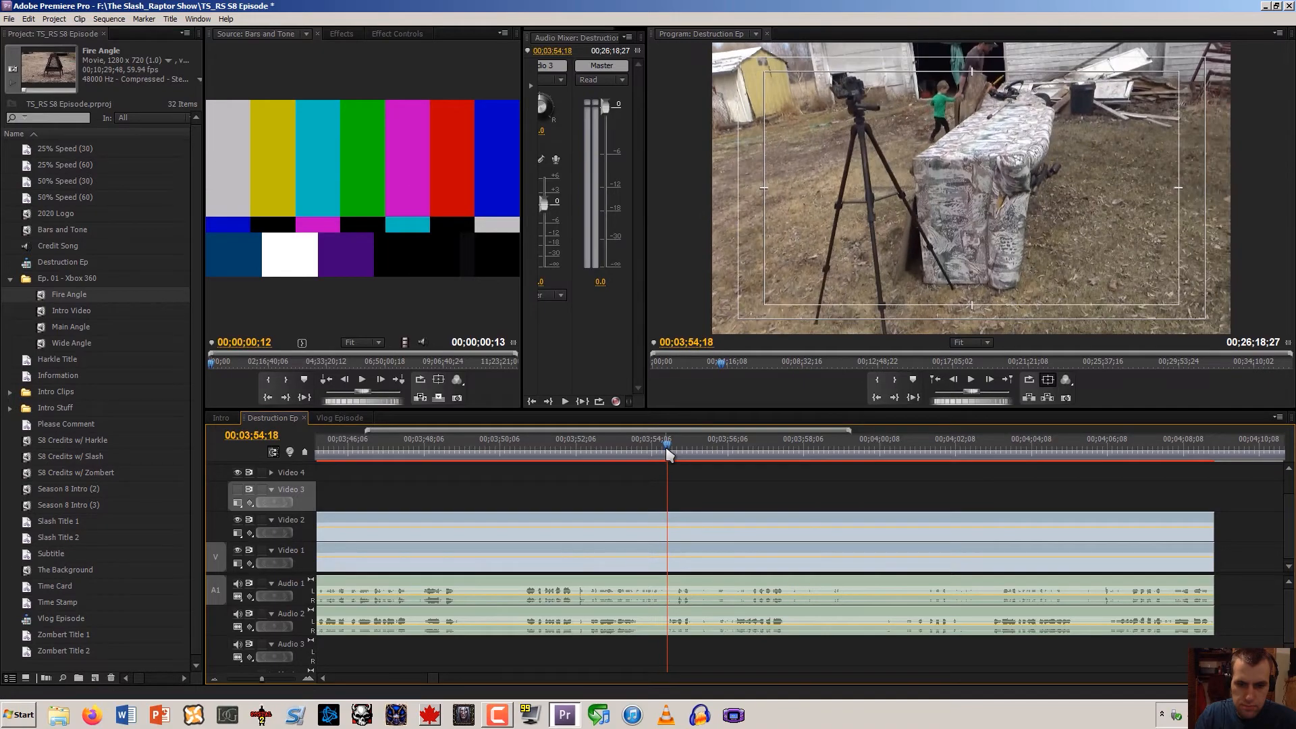
{"action": "key", "text": "space"}
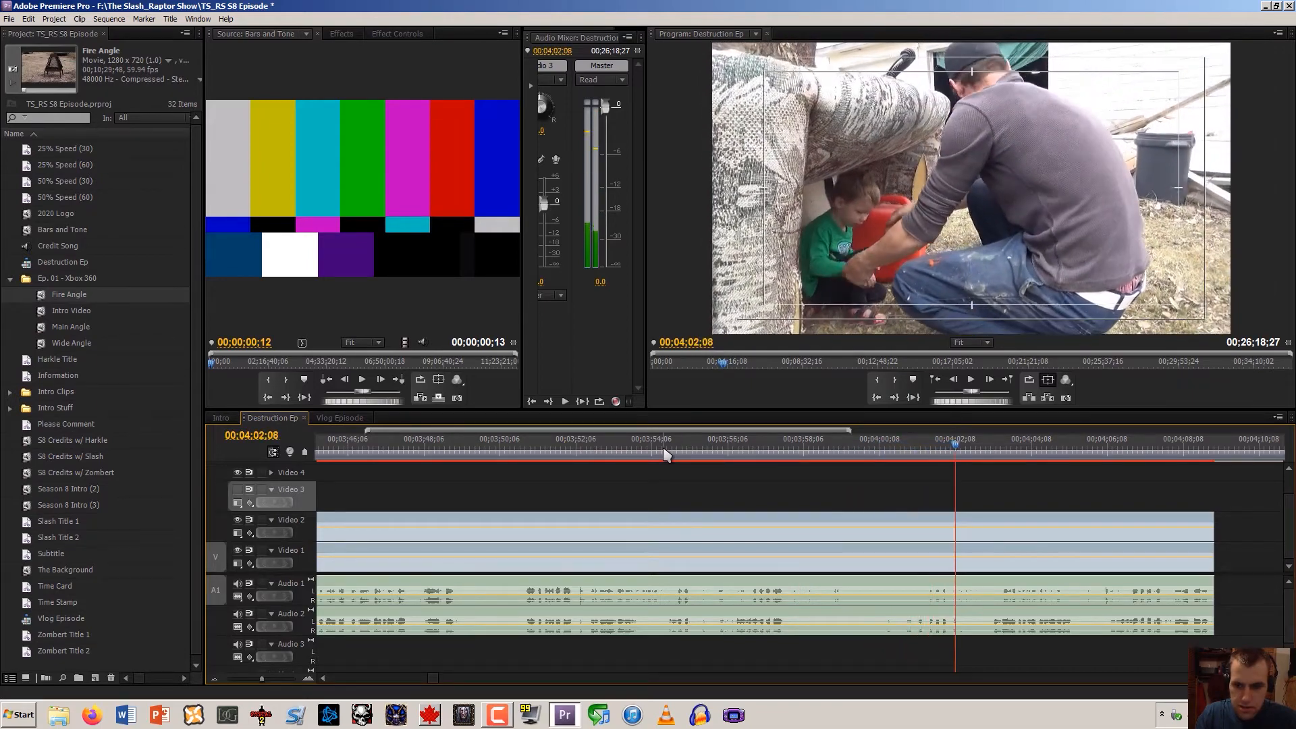
Step to 00;04;02;16 and cut the Main Angle and Fire Angle clips there
{"action": "key", "text": "Left"}
{"action": "key", "text": "Left"}
{"action": "key", "text": "Left"}
{"action": "key", "text": "Left"}
{"action": "key", "text": "Left"}
{"action": "key", "text": "Left"}
{"action": "key", "text": "Left"}
{"action": "key", "text": "Left"}
{"action": "key", "text": "Left"}
{"action": "key", "text": "Left"}
{"action": "key", "text": "Left"}
{"action": "key", "text": "Left"}
{"action": "key", "text": "Left"}
{"action": "key", "text": "Left"}
{"action": "key", "text": "Left"}
{"action": "key", "text": "Left"}
{"action": "key", "text": "Left"}
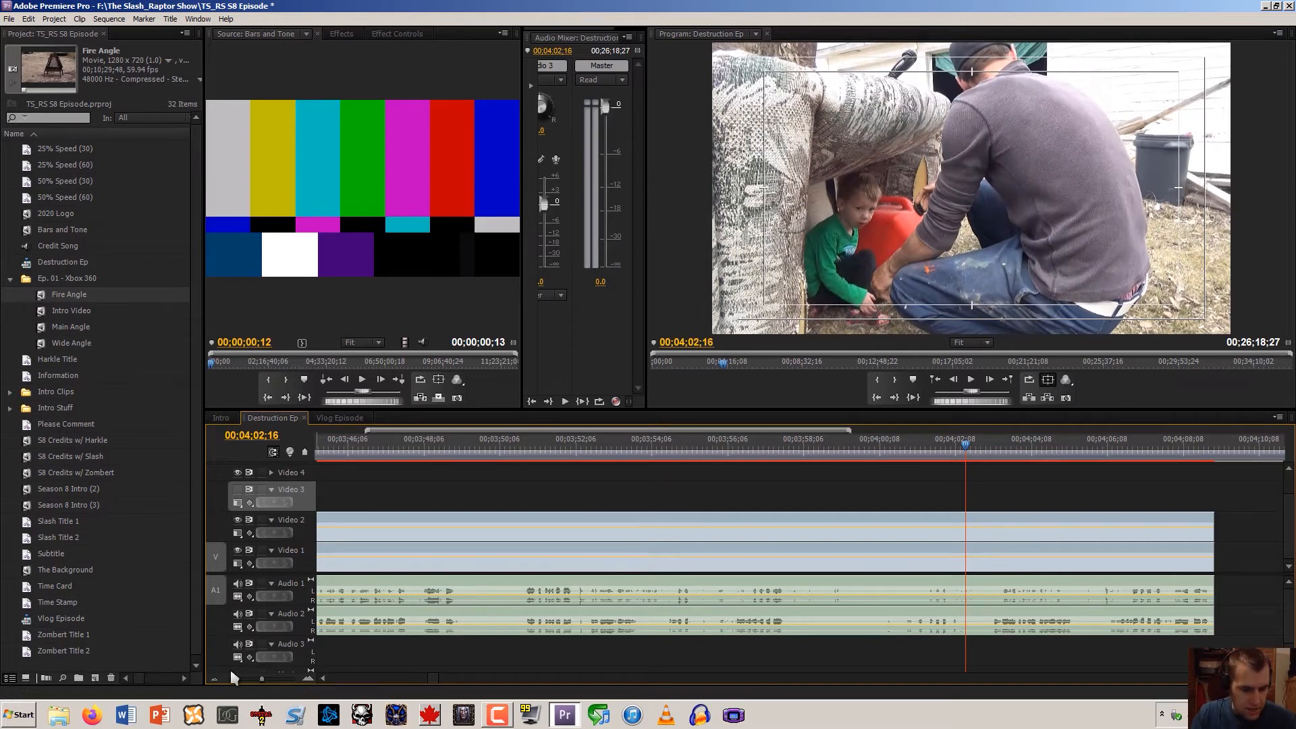
{"action": "key", "text": "ctrl+shift+k"}
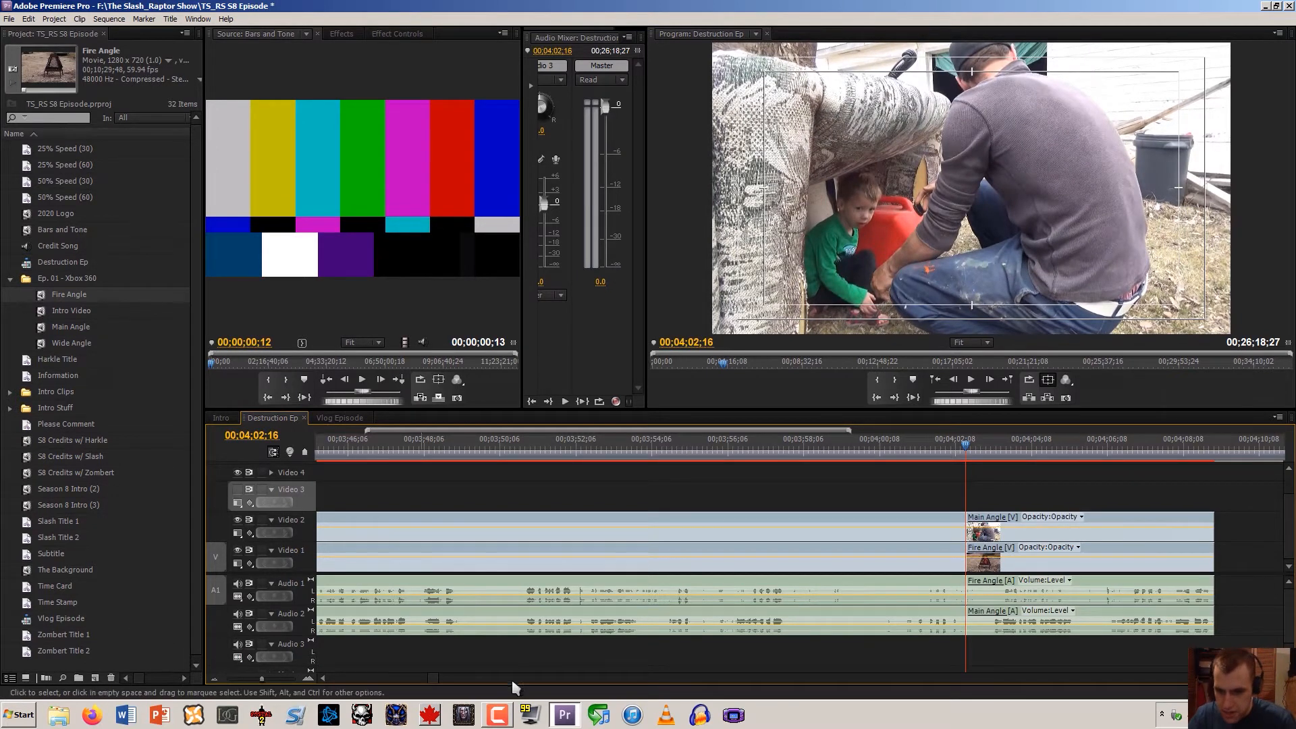
Unlink the short Main Angle clip after the 00;04;02;16 cut and delete its video
{"action": "right_click", "coordinate": [983, 537]}
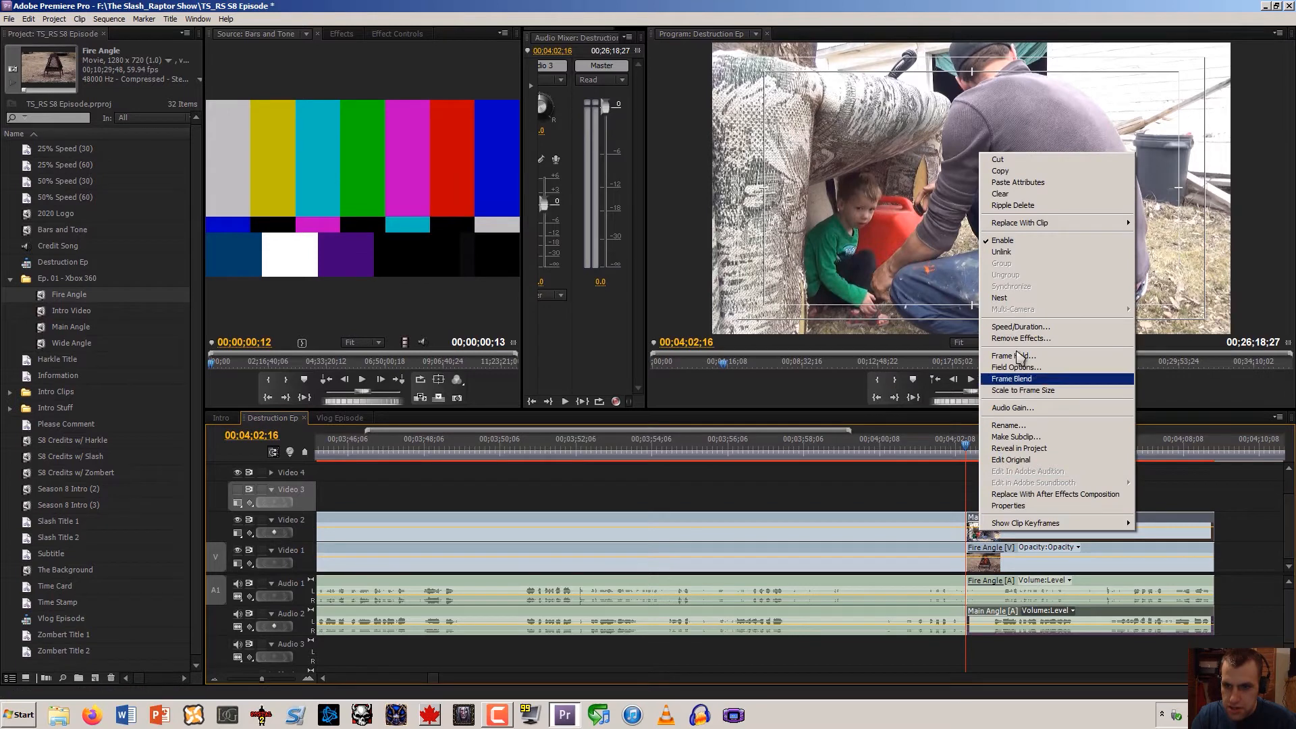
{"action": "left_click", "coordinate": [1008, 256]}
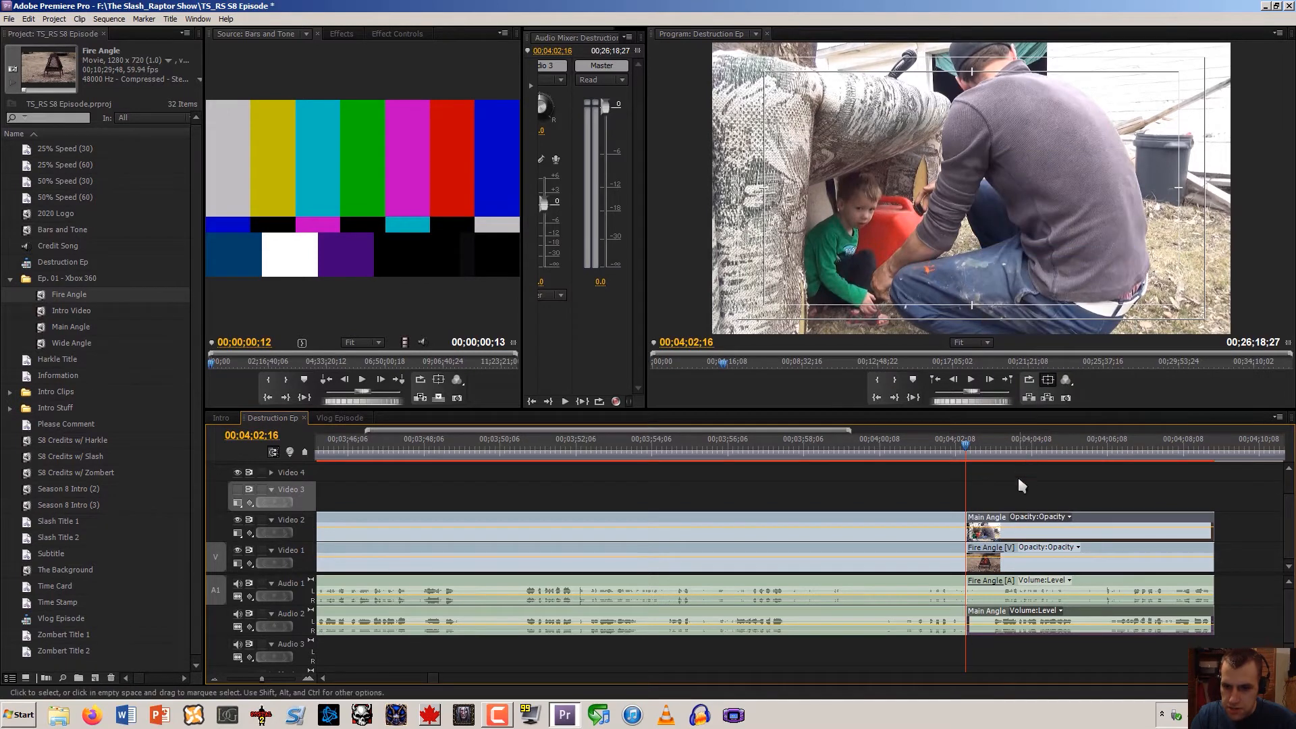
{"action": "left_click", "coordinate": [1011, 537]}
{"action": "key", "text": "Delete"}
Move the short Main Angle audio to Audio 1, replacing the Fire Angle audio, and link it with the Fire Angle video
{"action": "left_click_drag", "start_coordinate": [998, 621], "coordinate": [995, 595]}
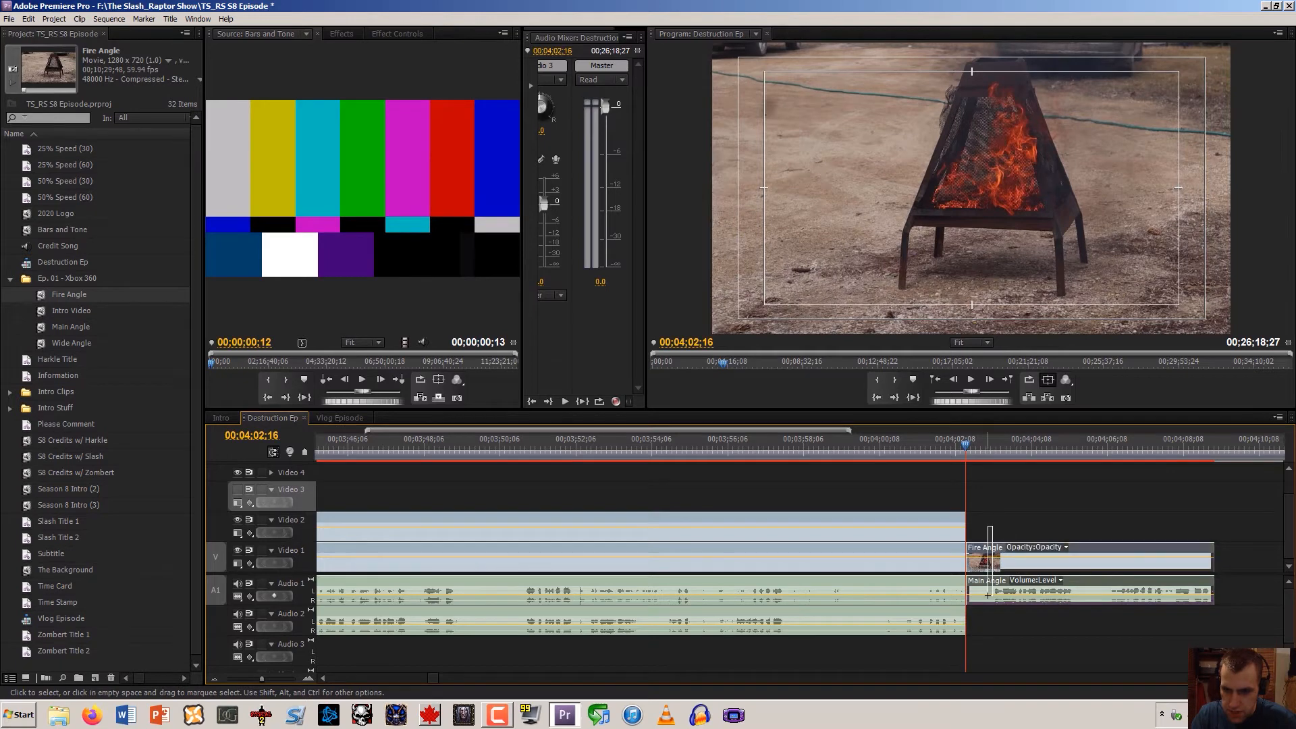
{"action": "right_click", "coordinate": [989, 595]}
{"action": "left_click", "coordinate": [1007, 333]}
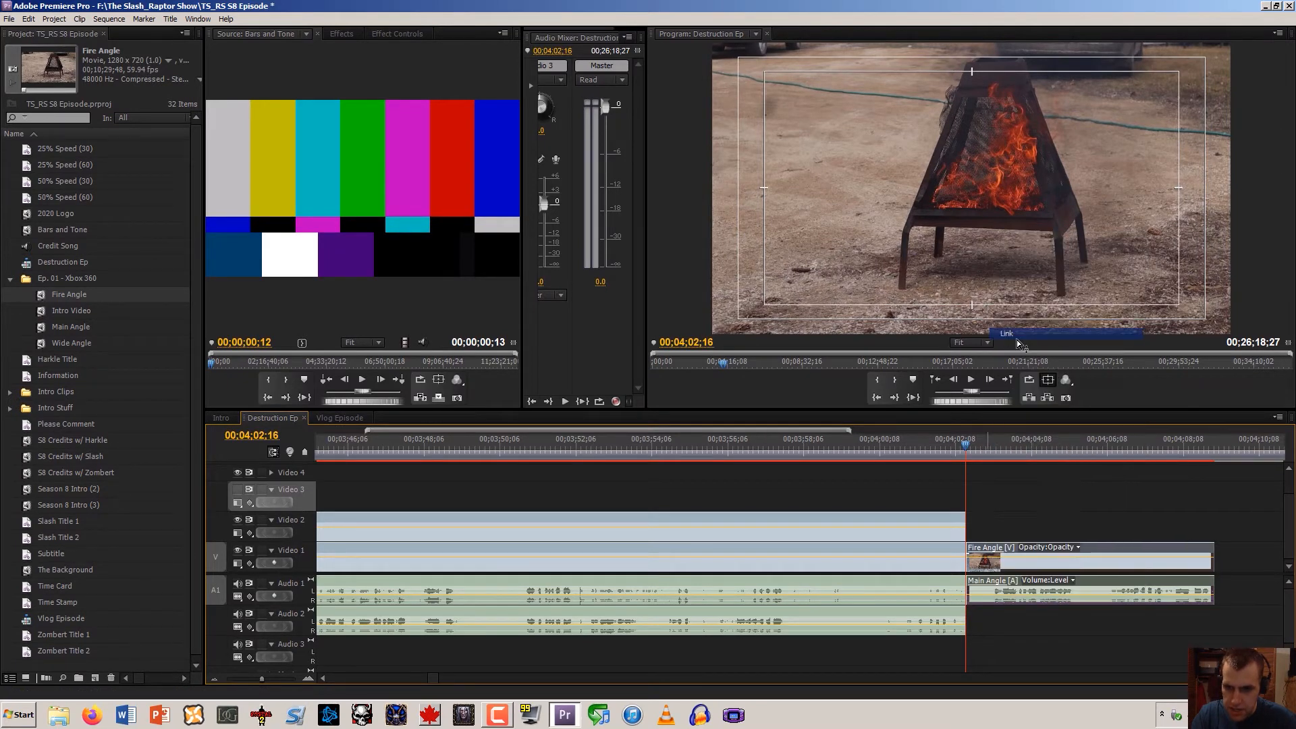
Delete the Fire Angle clip before the cut and move the Main Angle clip to Video 1 and Audio 1, closing the gap before it
{"action": "left_click", "coordinate": [214, 680]}
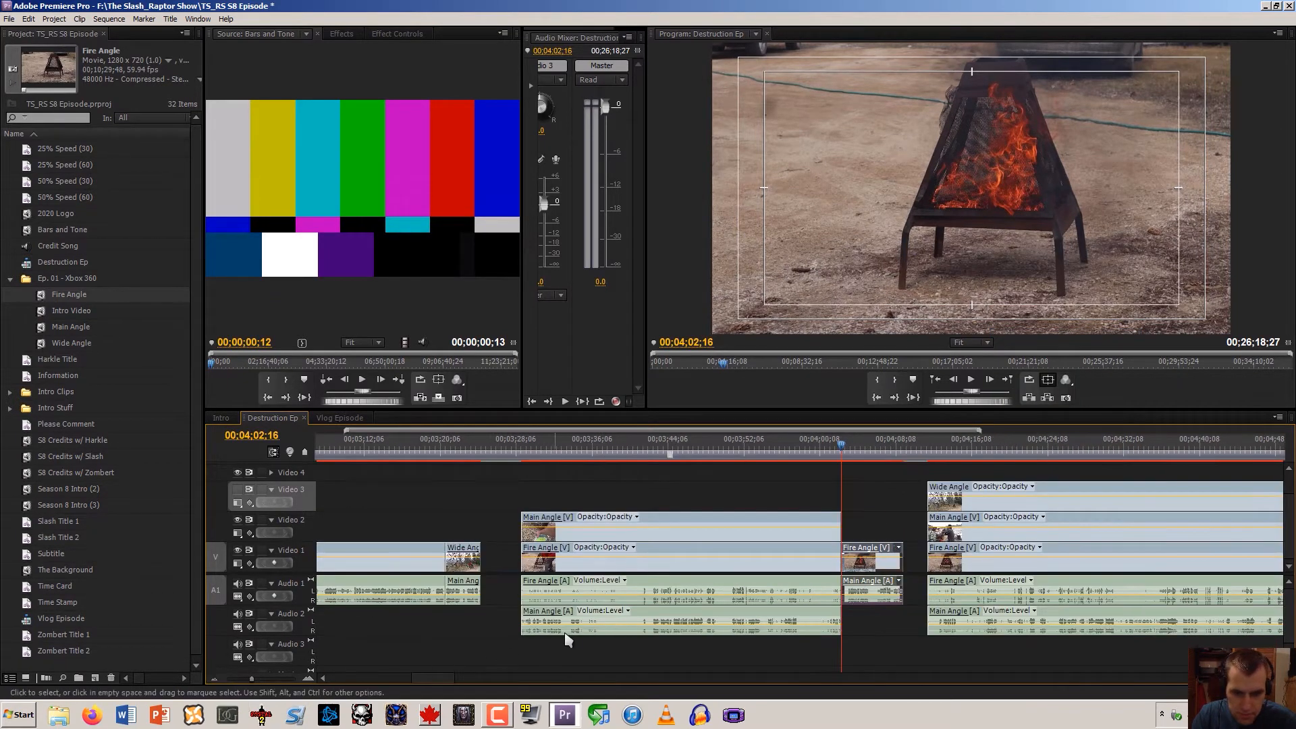
{"action": "left_click", "coordinate": [559, 568]}
{"action": "key", "text": "Delete"}
{"action": "left_click_drag", "start_coordinate": [554, 536], "coordinate": [535, 587]}
{"action": "left_click_drag", "start_coordinate": [679, 522], "coordinate": [809, 573]}
{"action": "left_click", "coordinate": [719, 503]}
{"action": "left_click", "coordinate": [720, 503]}
Review the footage from 00;04;11;17 and cut the Wide, Main and Fire Angle clips at 00;04;19;11
{"action": "left_click_drag", "start_coordinate": [420, 663], "coordinate": [448, 671]}
{"action": "left_click", "coordinate": [472, 458]}
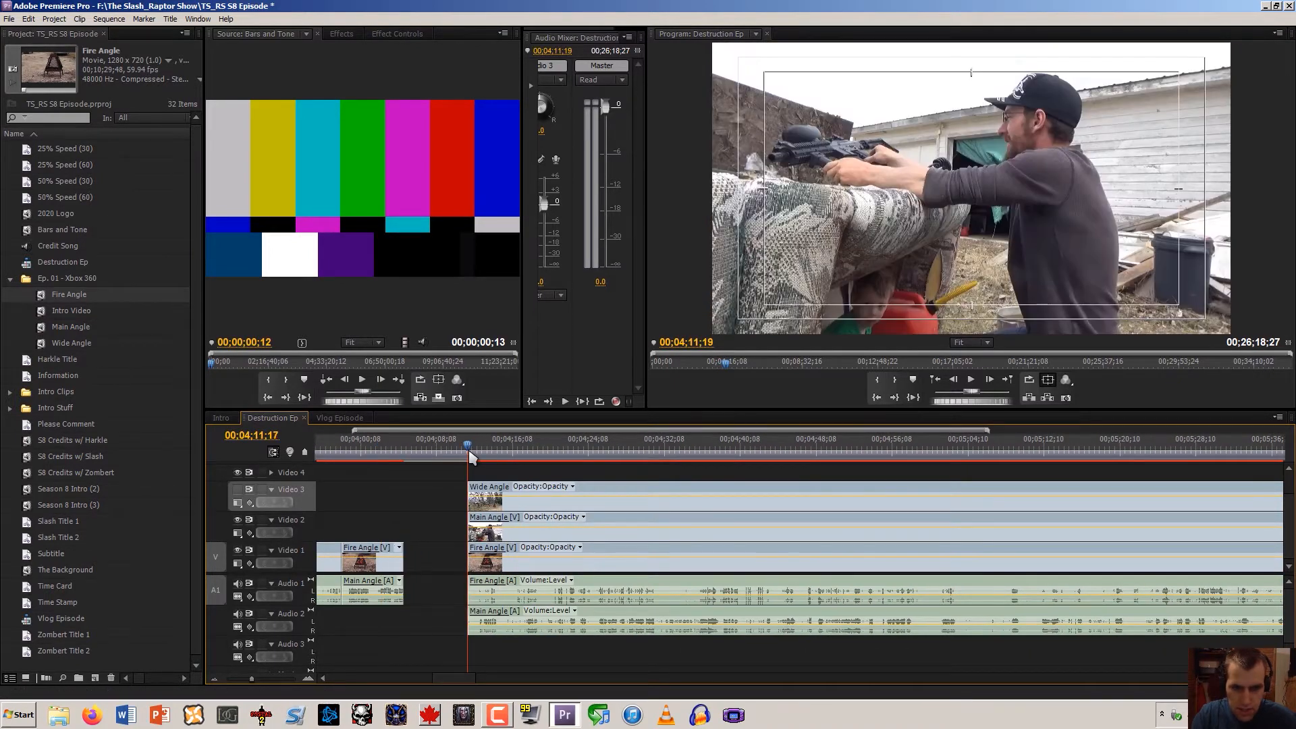
{"action": "key", "text": "space"}
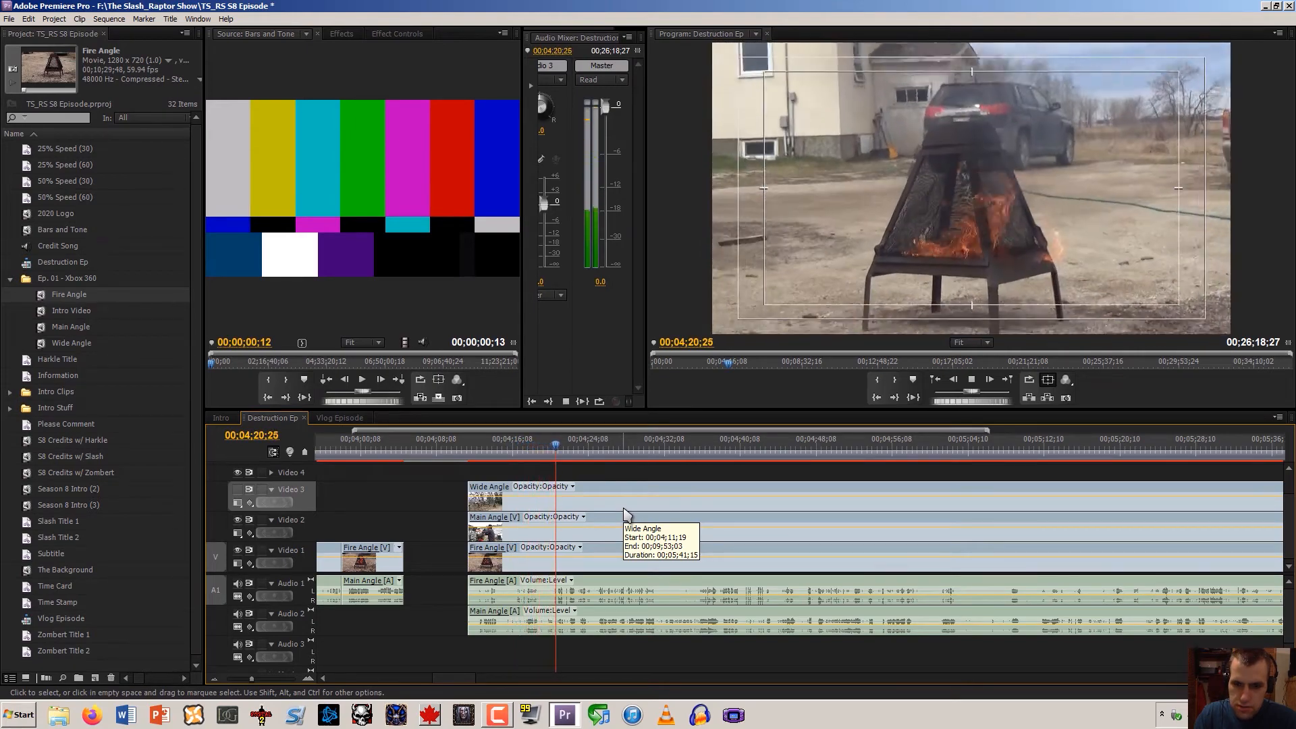
{"action": "key", "text": "space"}
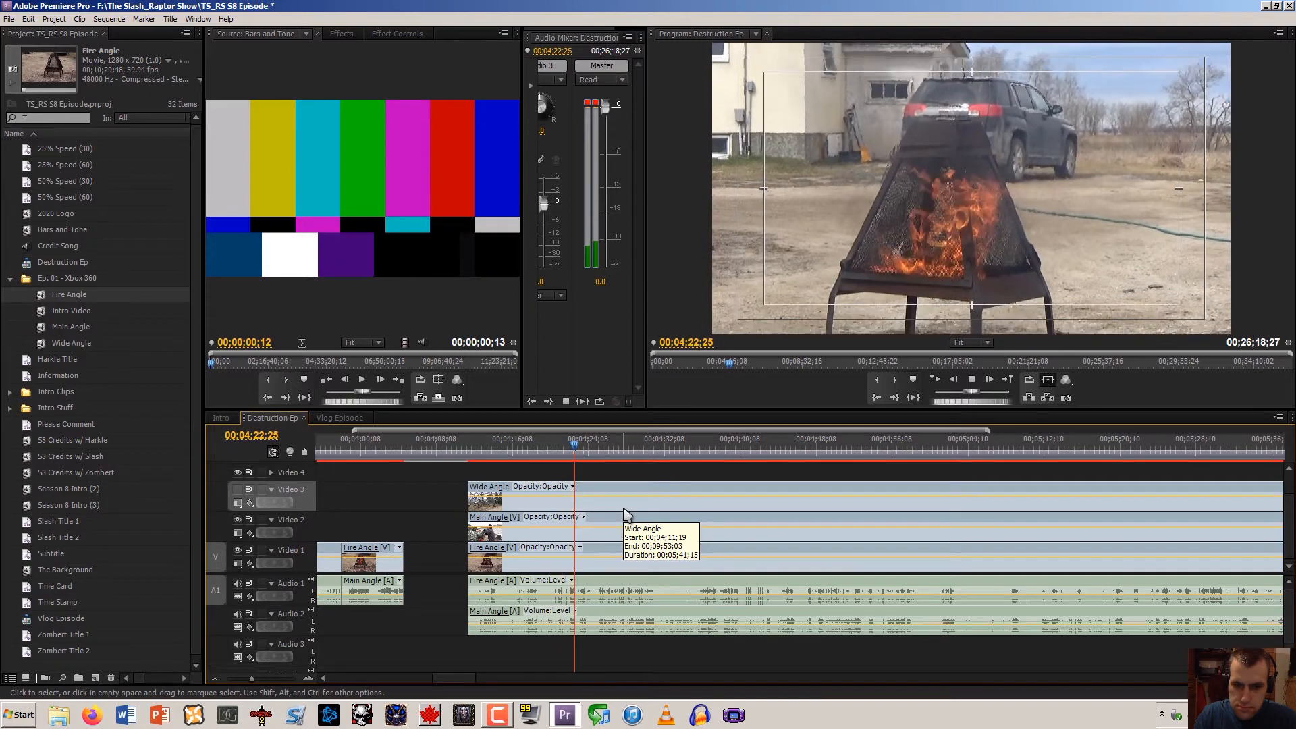
{"action": "key", "text": "j"}
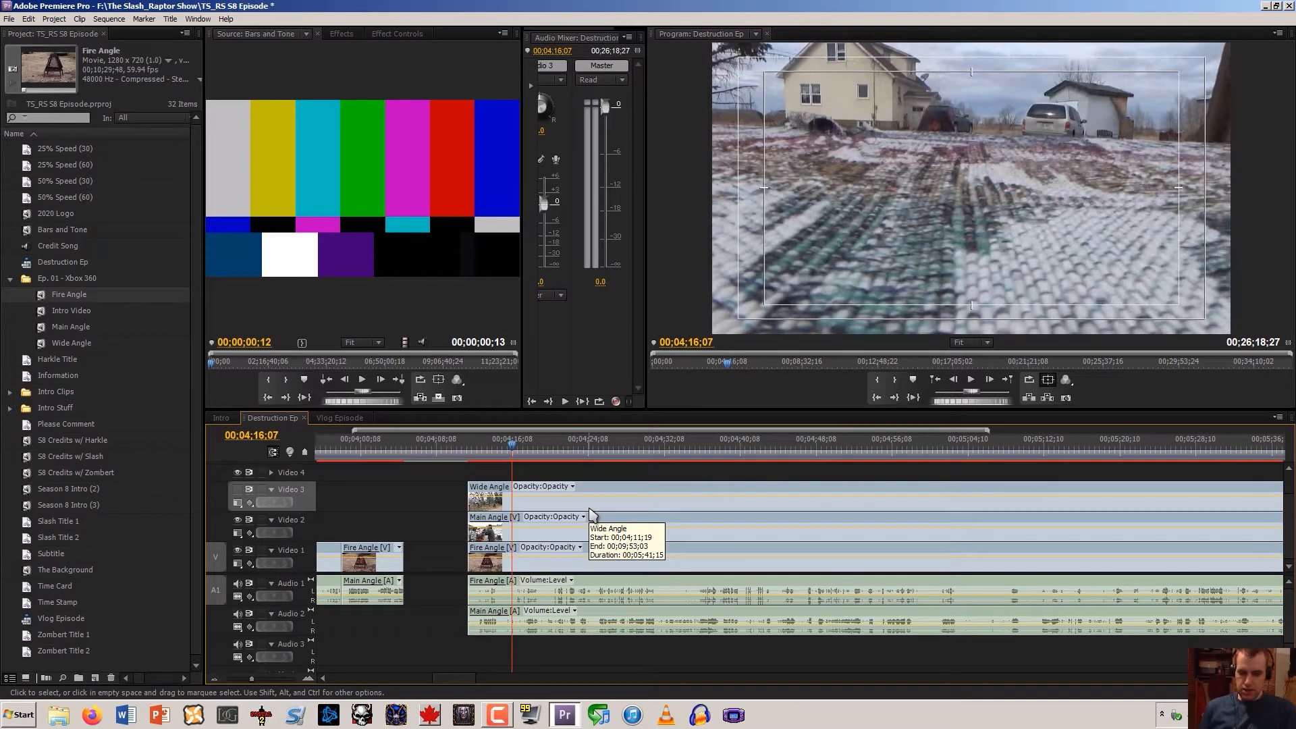
{"action": "left_click_drag", "start_coordinate": [512, 458], "coordinate": [470, 465]}
{"action": "key", "text": "space"}
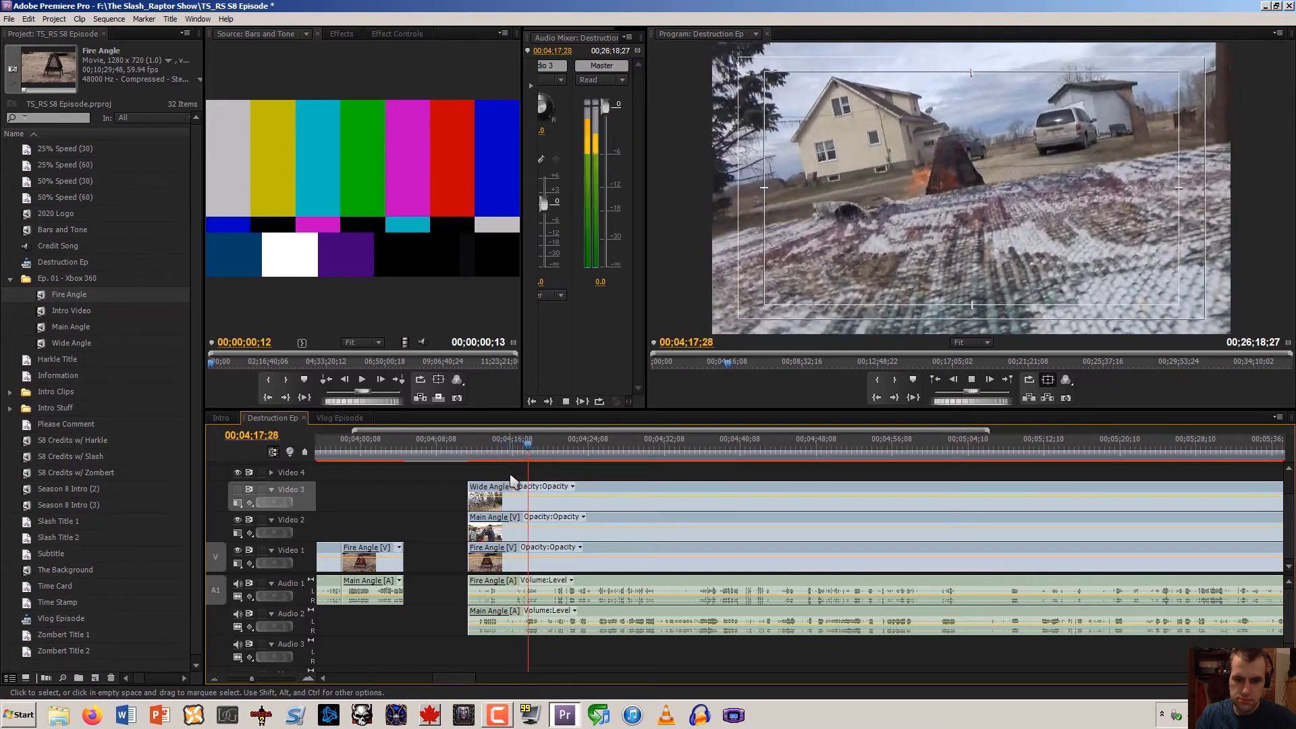
{"action": "key", "text": "space"}
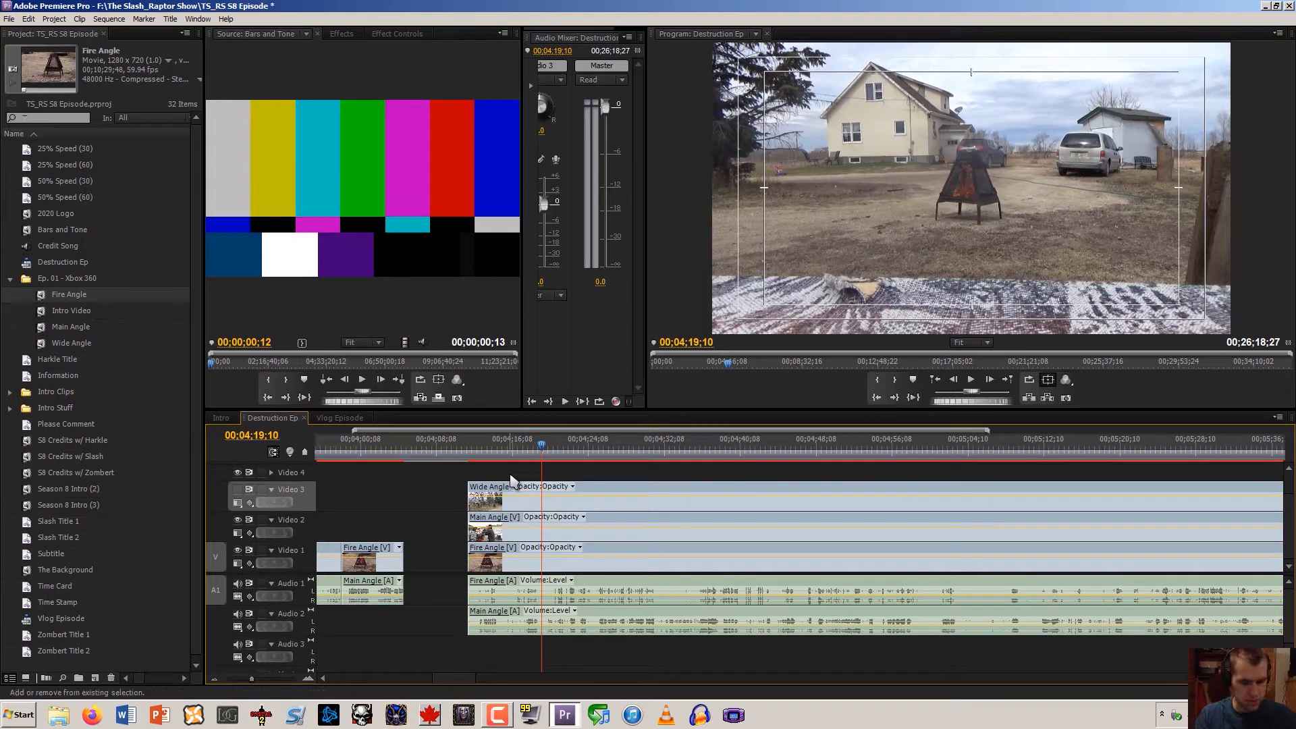
{"action": "key", "text": "ctrl+shift+k"}
Delete the Fire Angle and Wide Angle pieces before the cut and move the Main Angle piece to Video 1 and Audio 1, against the preceding clip
{"action": "left_click", "coordinate": [478, 561]}
{"action": "key", "text": "Delete"}
{"action": "left_click_drag", "start_coordinate": [476, 536], "coordinate": [437, 578]}
{"action": "left_click", "coordinate": [483, 508]}
{"action": "key", "text": "Delete"}
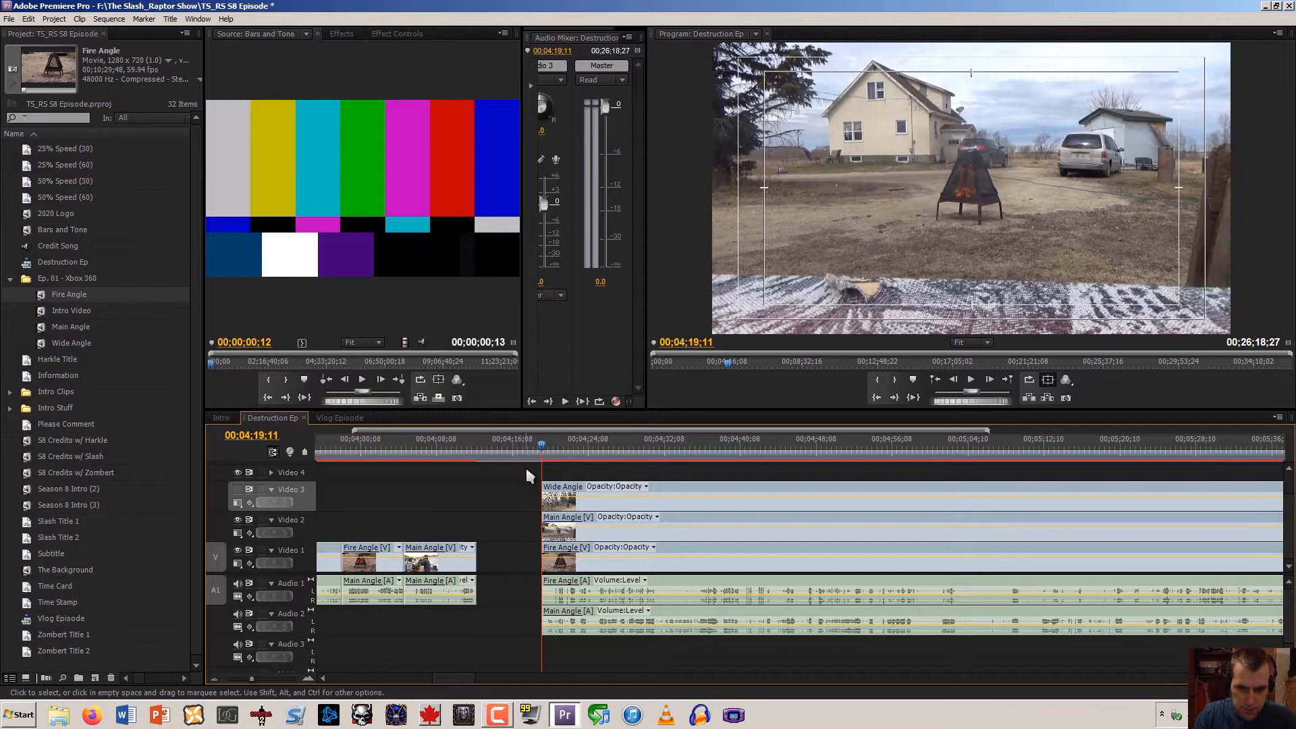
Play on from the cut, make Video 3 visible and replay the explosion in the Wide Angle footage up to 00;04;37;15
{"action": "key", "text": "space"}
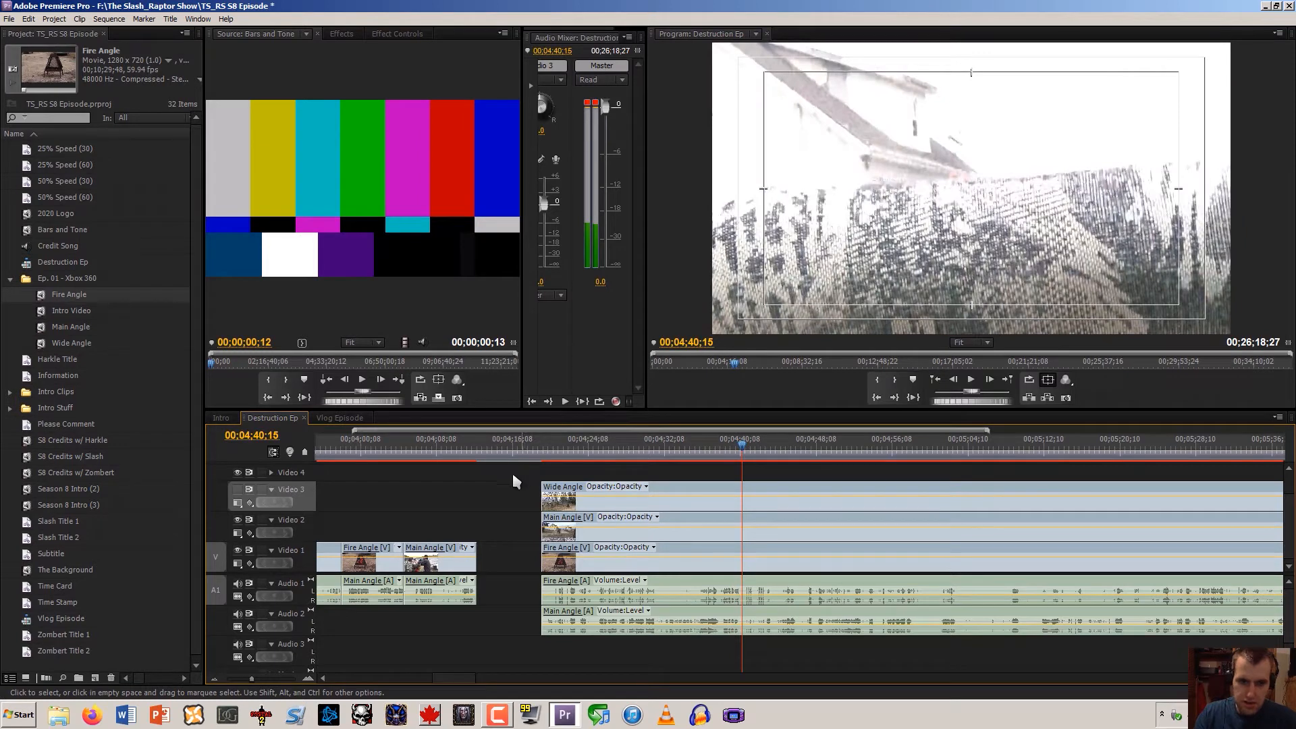
{"action": "left_click_drag", "start_coordinate": [702, 454], "coordinate": [669, 460]}
{"action": "key", "text": "space"}
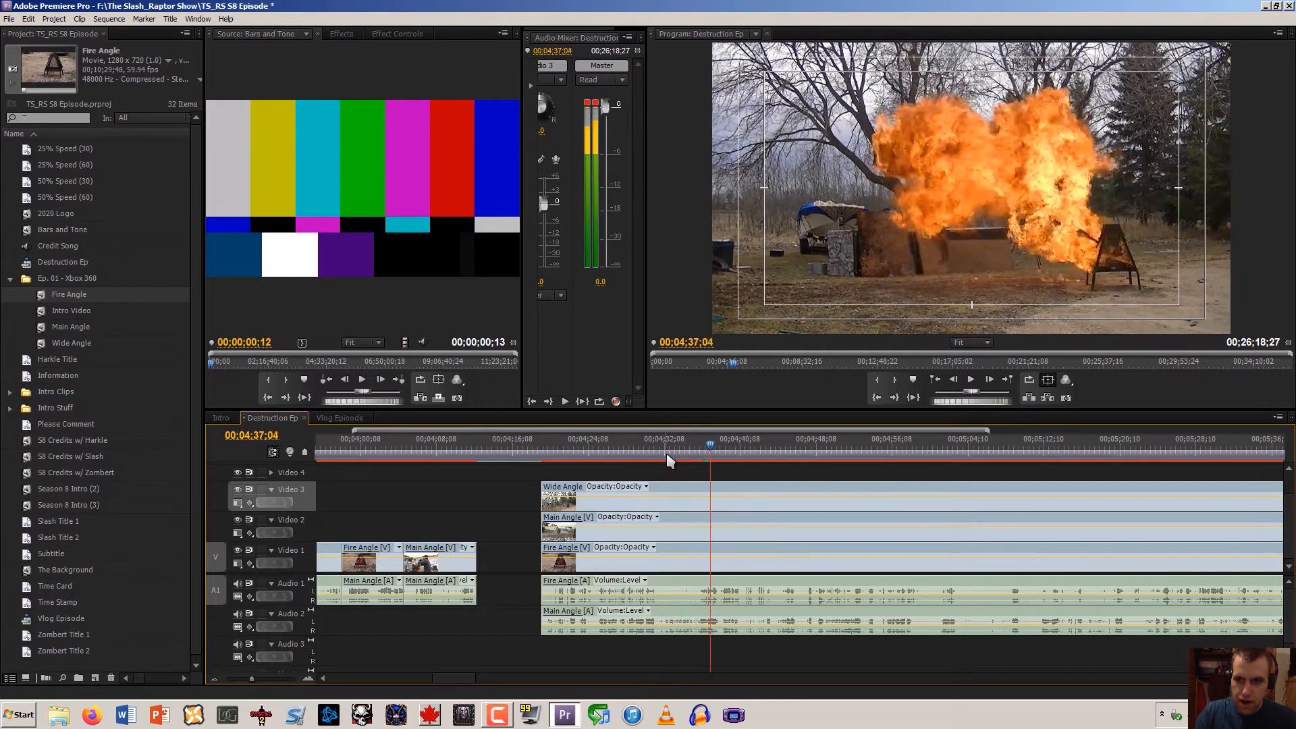
{"action": "key", "text": "space"}
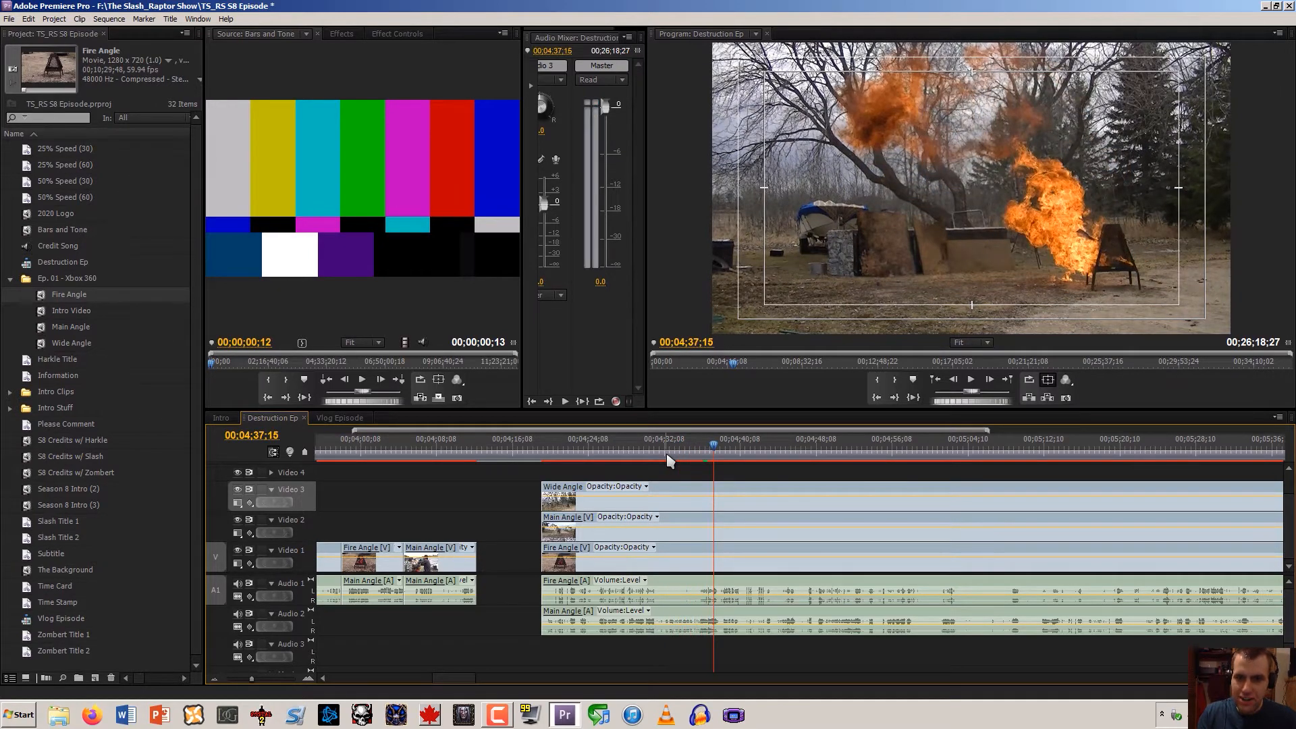
Examine the Wide Angle explosion frame by frame, back and forth between about 00;04;36;10 and 00;04;37;02
{"action": "key", "text": "j"}
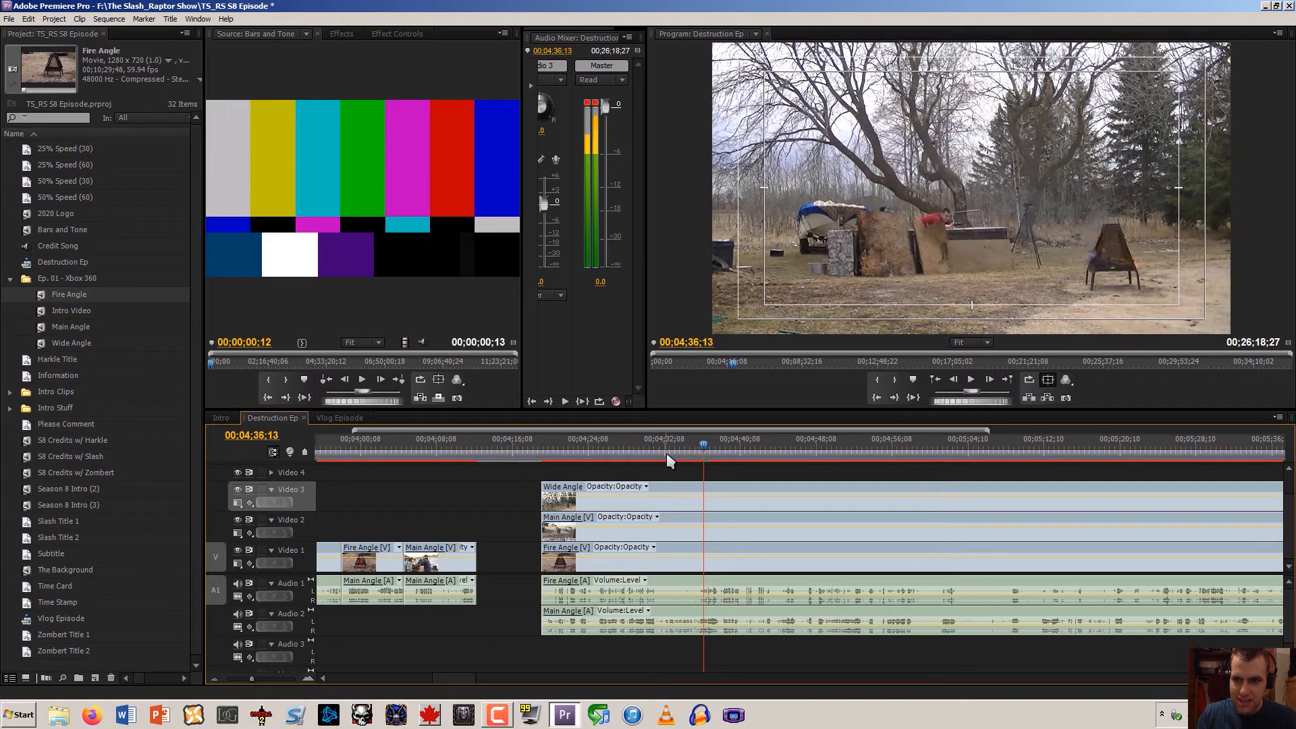
{"action": "key", "text": "Right"}
{"action": "key", "text": "Right"}
{"action": "key", "text": "Right"}
{"action": "key", "text": "Right"}
{"action": "key", "text": "Right"}
{"action": "key", "text": "Right"}
{"action": "key", "text": "Right"}
{"action": "key", "text": "Right"}
{"action": "key", "text": "Right"}
{"action": "key", "text": "Right"}
{"action": "key", "text": "Right"}
{"action": "key", "text": "Left"}
{"action": "key", "text": "Left"}
{"action": "key", "text": "Left"}
{"action": "key", "text": "Left"}
{"action": "key", "text": "Left"}
{"action": "key", "text": "Left"}
{"action": "key", "text": "Left"}
{"action": "key", "text": "Left"}
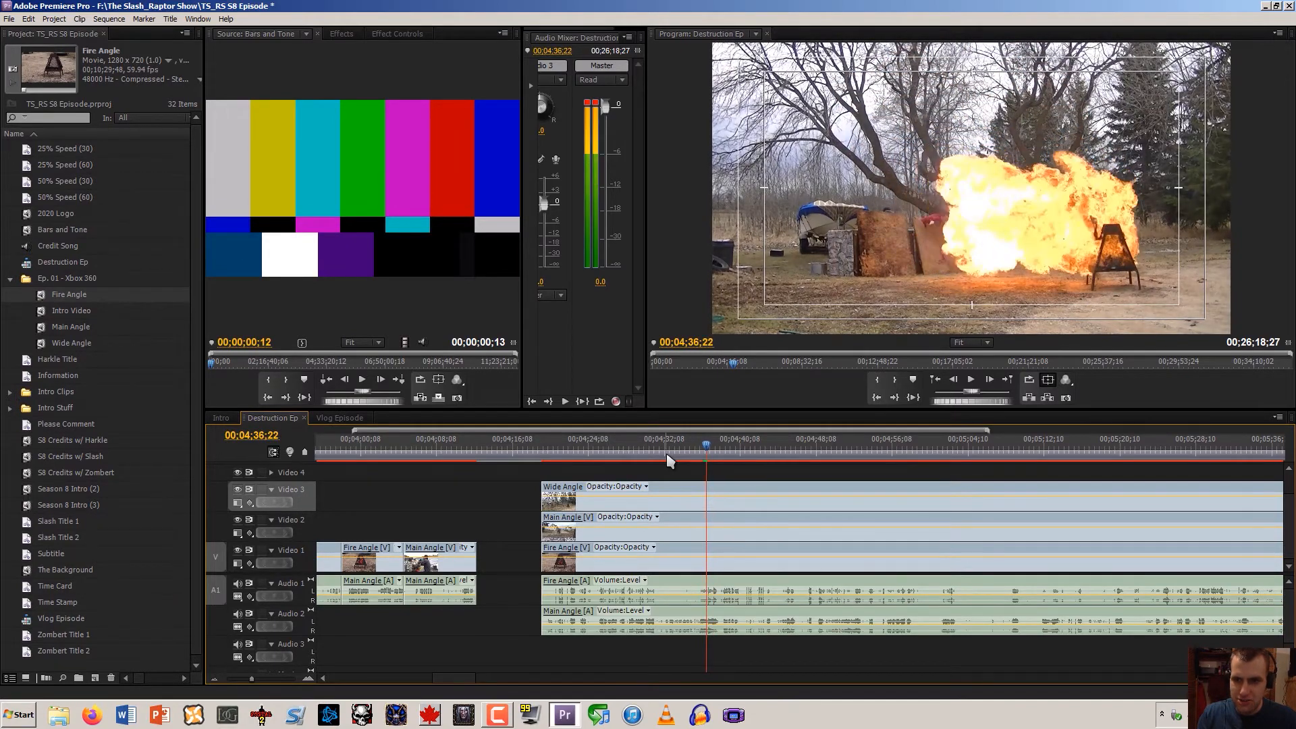
{"action": "key", "text": "Left"}
{"action": "key", "text": "Left"}
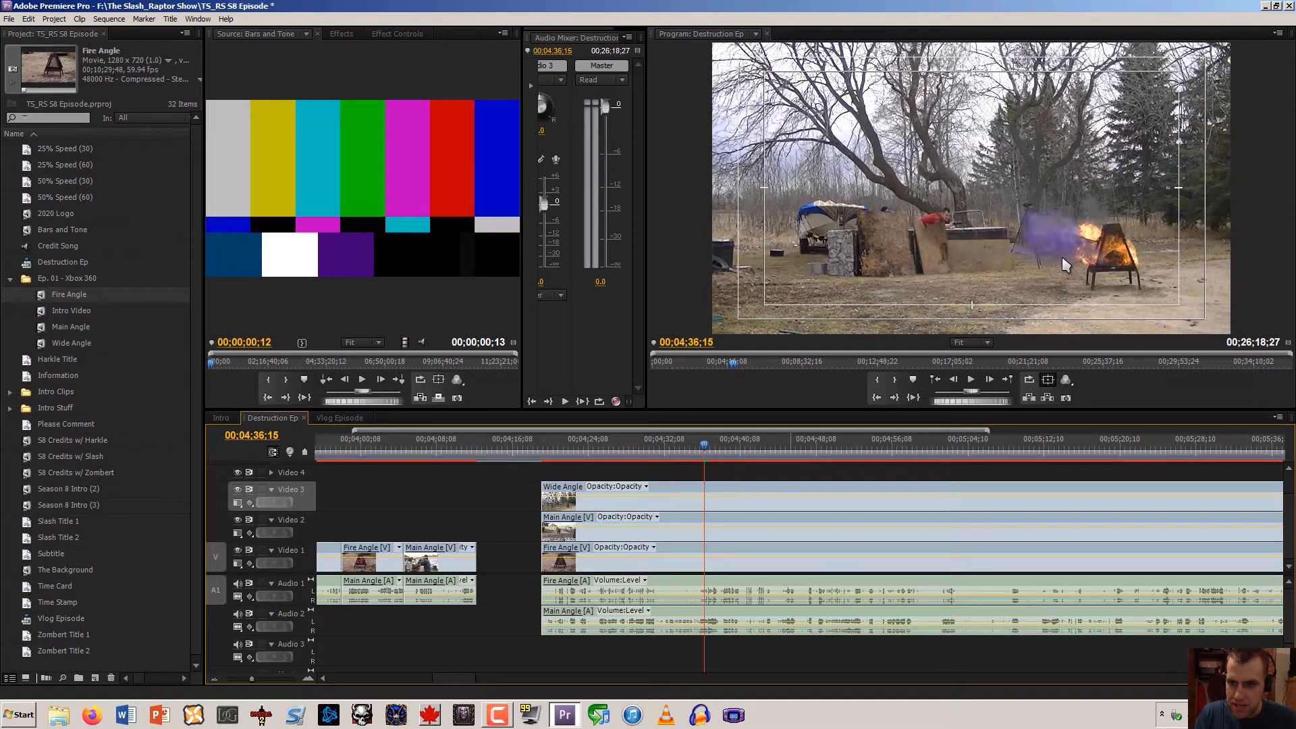
{"action": "key", "text": "Left"}
{"action": "key", "text": "Left"}
{"action": "key", "text": "Left"}
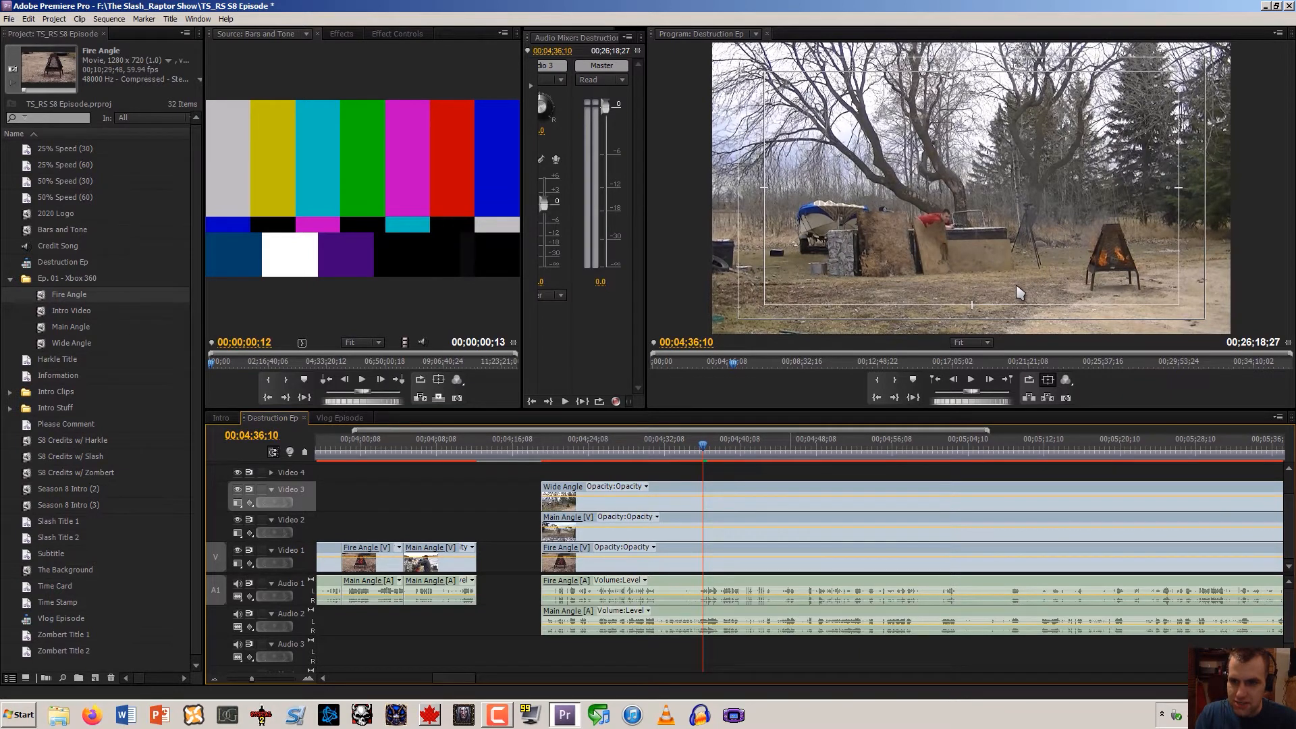
{"action": "key", "text": "Left"}
{"action": "key", "text": "Right"}
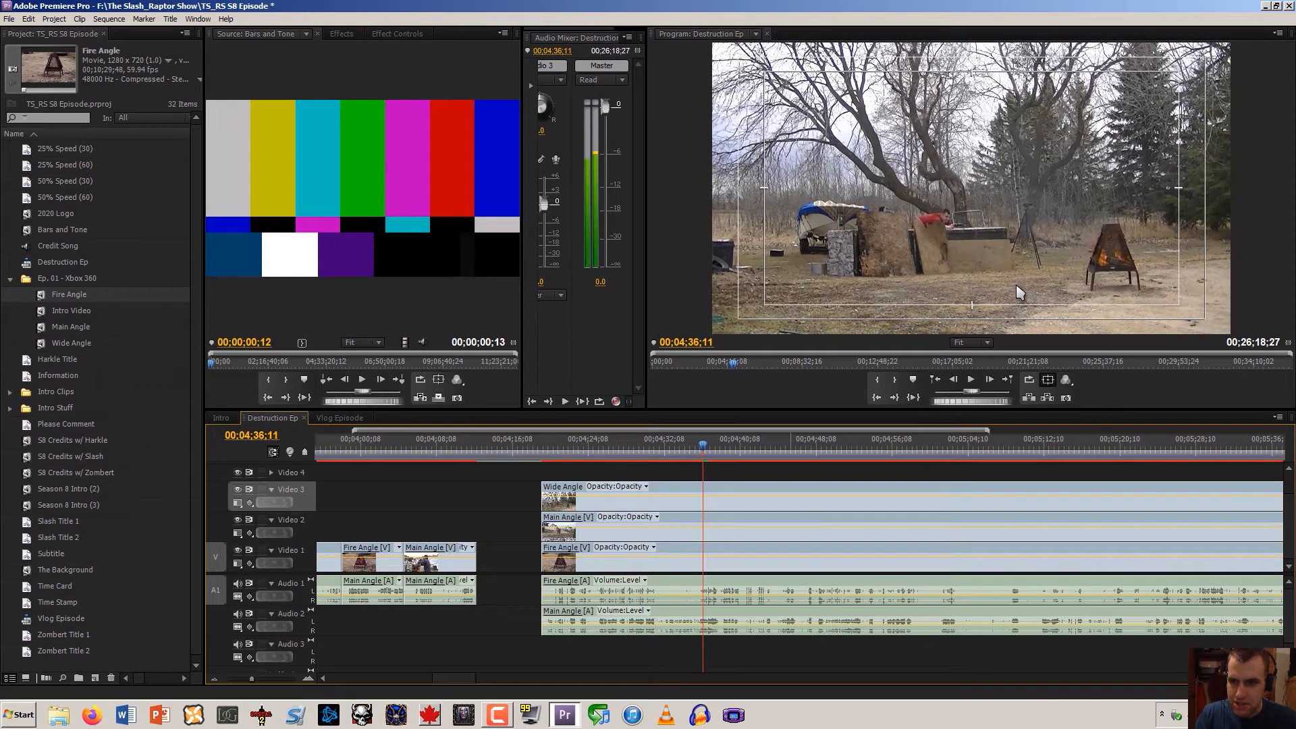
{"action": "key", "text": "Right"}
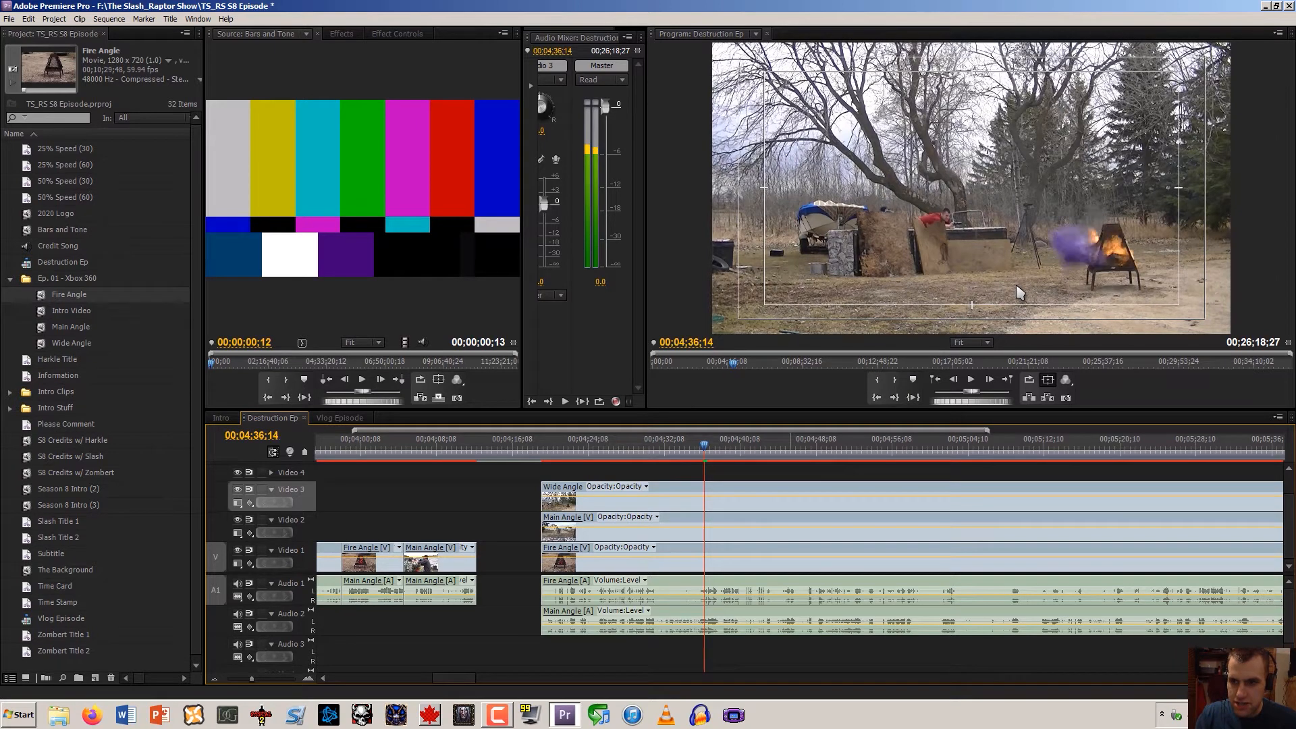
{"action": "key", "text": "Right"}
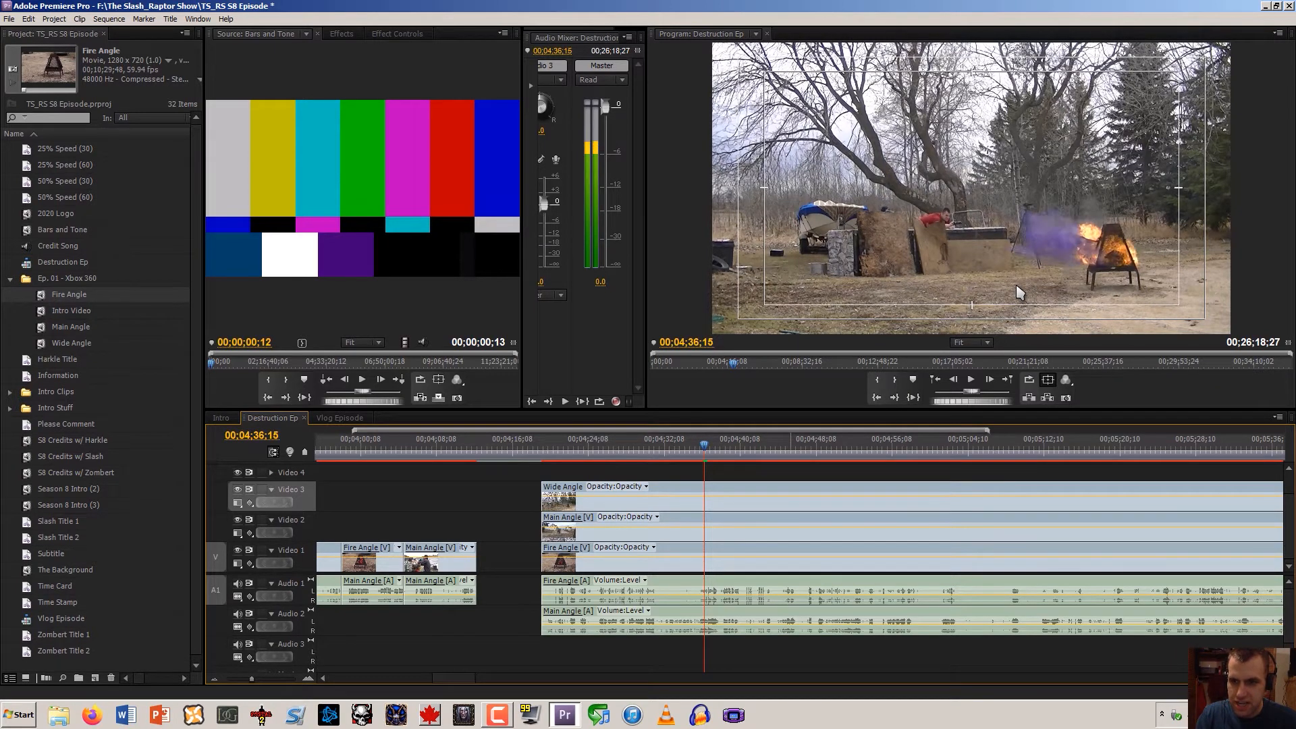
{"action": "key", "text": "Right"}
{"action": "key", "text": "Right"}
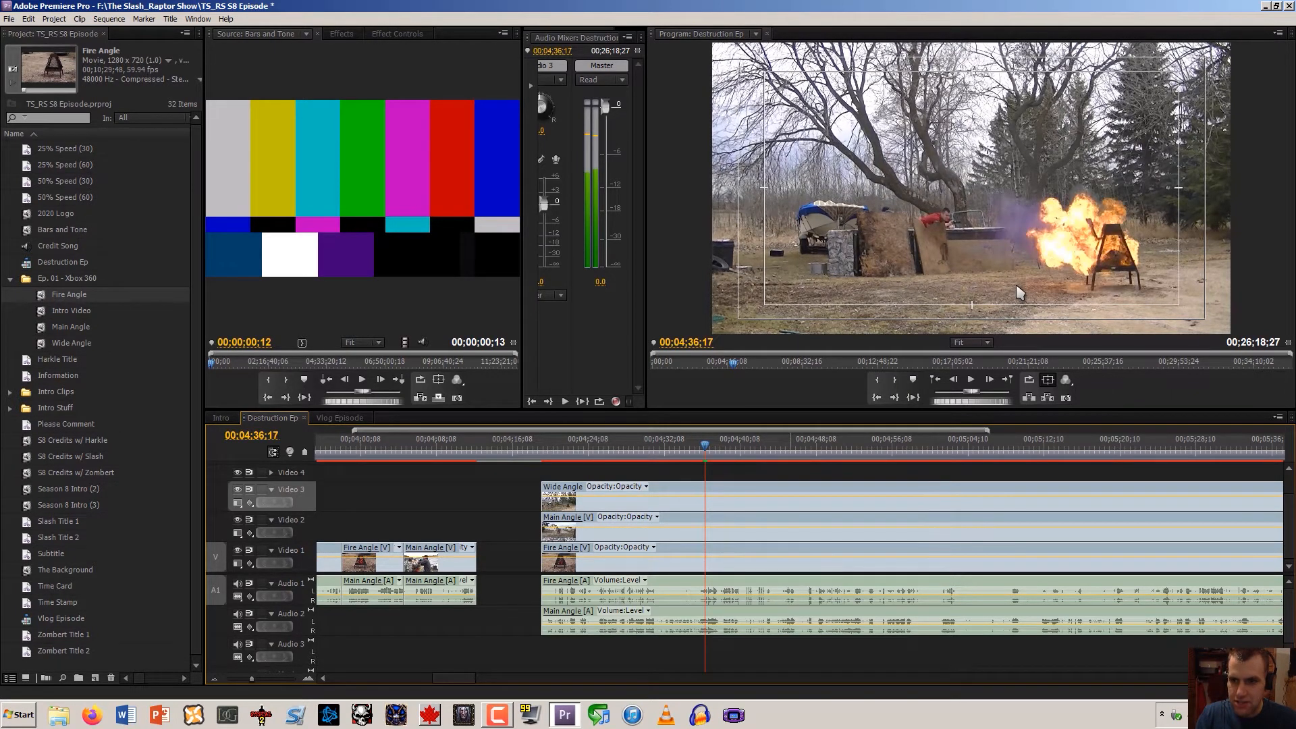
{"action": "key", "text": "Right"}
{"action": "key", "text": "Right"}
{"action": "key", "text": "Right"}
{"action": "key", "text": "Right"}
{"action": "key", "text": "Right"}
{"action": "key", "text": "Right"}
{"action": "key", "text": "Right"}
{"action": "key", "text": "Right"}
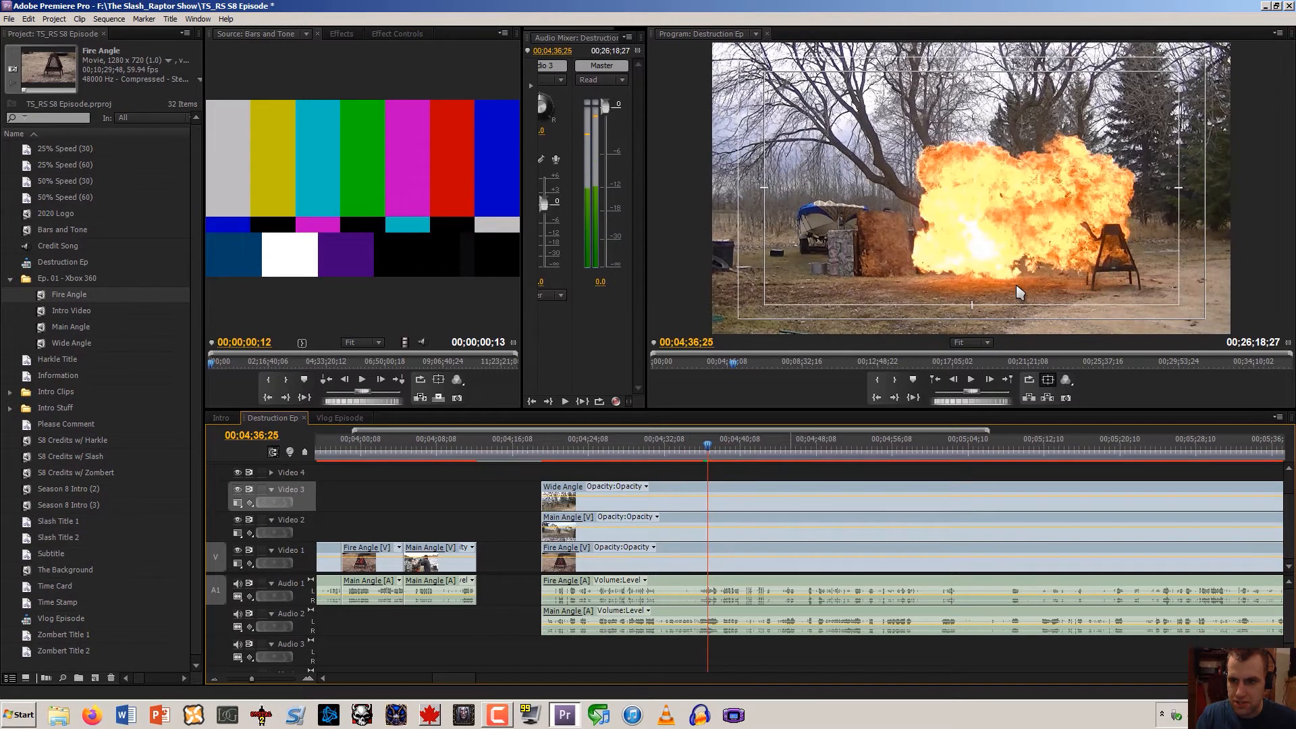
{"action": "key", "text": "Right"}
{"action": "key", "text": "Right"}
{"action": "key", "text": "Right"}
{"action": "key", "text": "Right"}
{"action": "key", "text": "Right"}
{"action": "key", "text": "Right"}
{"action": "key", "text": "Right"}
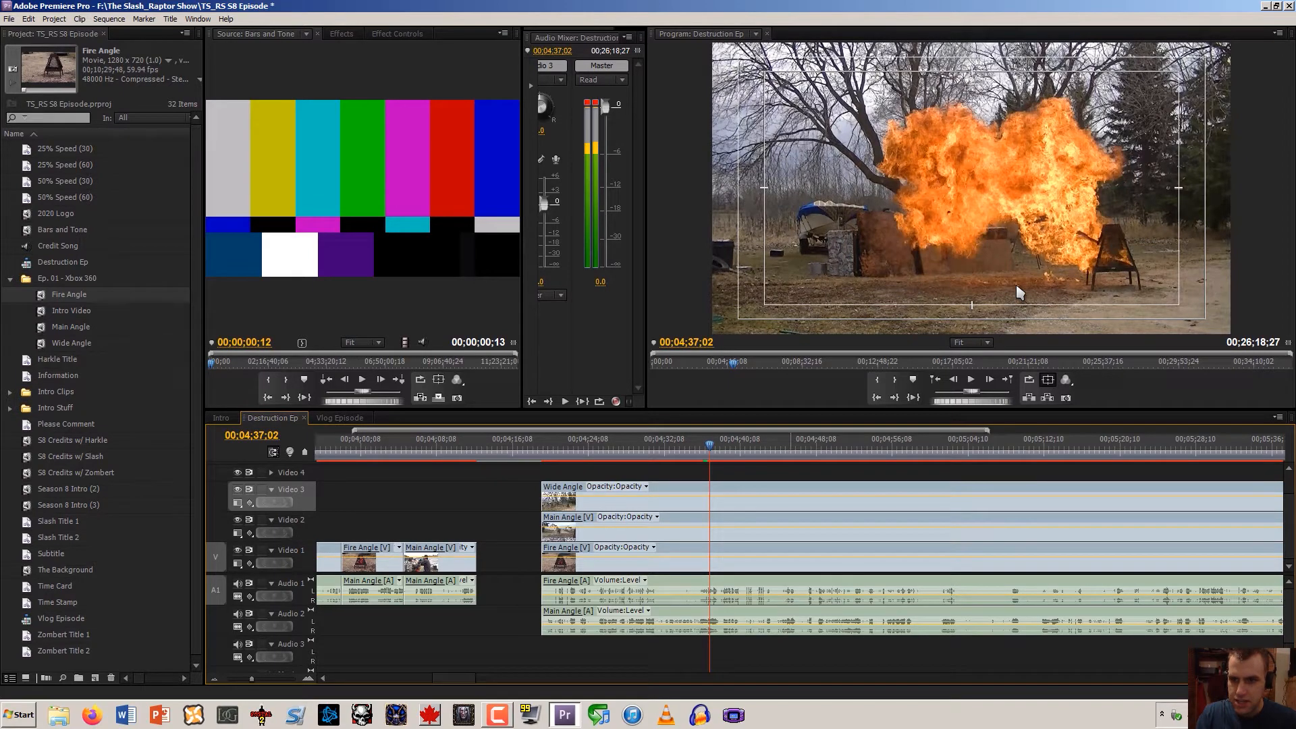
{"action": "key", "text": "Left"}
{"action": "key", "text": "Left"}
{"action": "key", "text": "Left"}
{"action": "key", "text": "Left"}
{"action": "key", "text": "Left"}
{"action": "key", "text": "Left"}
{"action": "key", "text": "Left"}
{"action": "key", "text": "Left"}
{"action": "key", "text": "Left"}
{"action": "key", "text": "Left"}
{"action": "key", "text": "Left"}
{"action": "key", "text": "Left"}
{"action": "key", "text": "Left"}
{"action": "key", "text": "Left"}
{"action": "key", "text": "Left"}
{"action": "key", "text": "Left"}
{"action": "key", "text": "Left"}
{"action": "key", "text": "Left"}
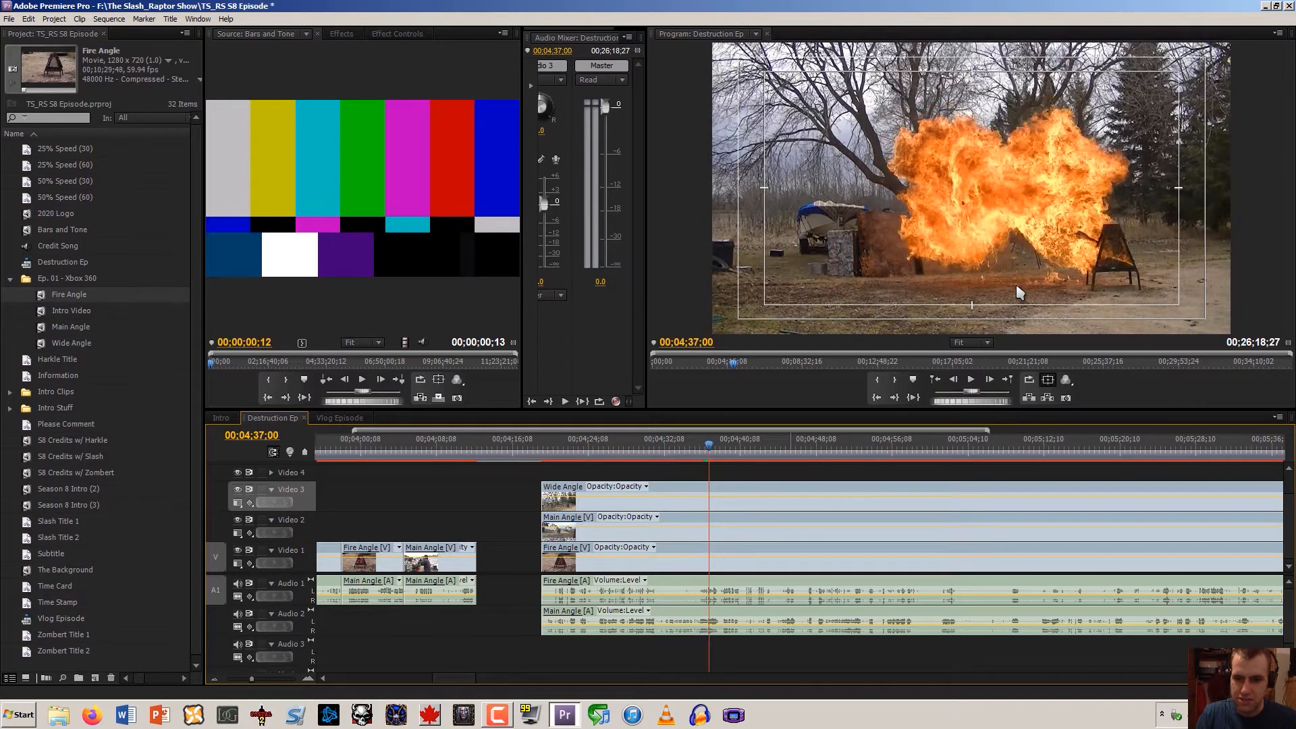
{"action": "key", "text": "Right"}
{"action": "key", "text": "Right"}
{"action": "key", "text": "Right"}
{"action": "key", "text": "Right"}
{"action": "key", "text": "Right"}
{"action": "key", "text": "Right"}
{"action": "key", "text": "Right"}
{"action": "key", "text": "Right"}
{"action": "key", "text": "Left"}
{"action": "key", "text": "Left"}
{"action": "key", "text": "Left"}
{"action": "key", "text": "Left"}
{"action": "key", "text": "Left"}
{"action": "key", "text": "Left"}
{"action": "key", "text": "Left"}
{"action": "key", "text": "Left"}
{"action": "key", "text": "Right"}
{"action": "key", "text": "Right"}
{"action": "key", "text": "Right"}
{"action": "key", "text": "Right"}
{"action": "key", "text": "Right"}
{"action": "key", "text": "Right"}
{"action": "key", "text": "Right"}
{"action": "key", "text": "Right"}
{"action": "key", "text": "Right"}
{"action": "key", "text": "Right"}
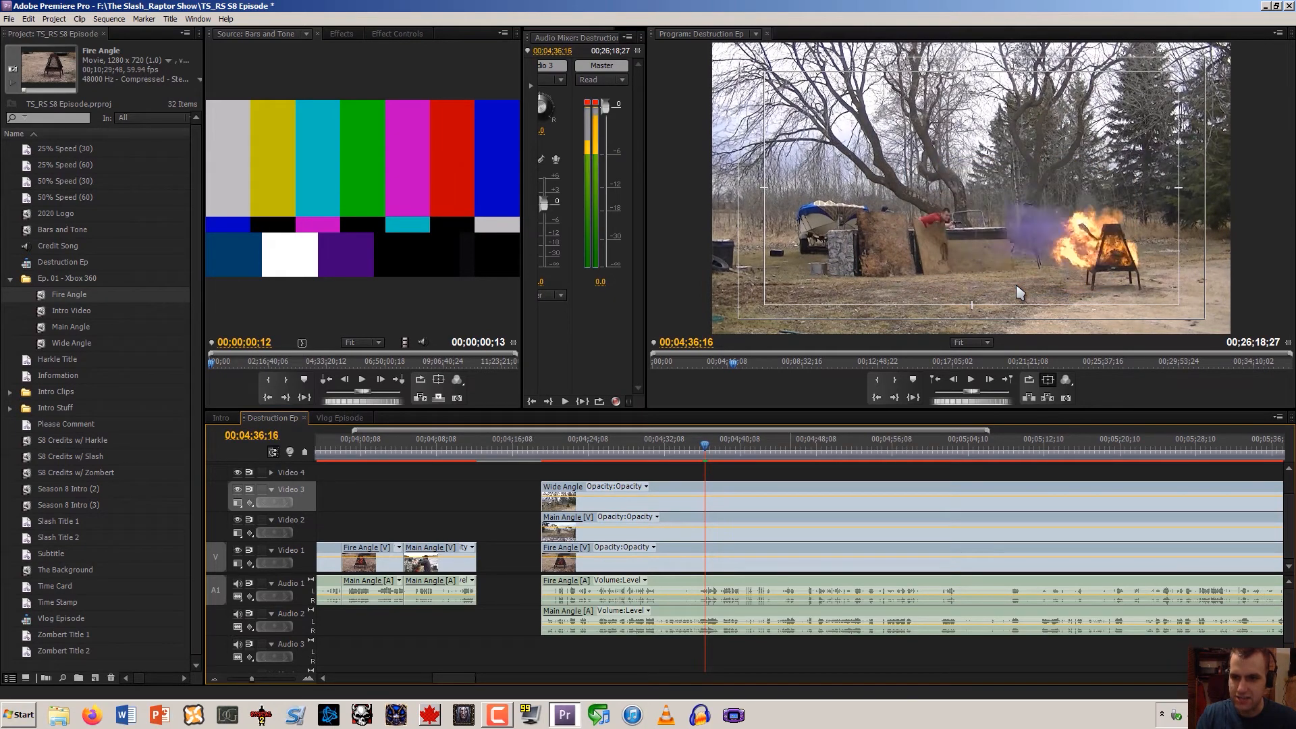
{"action": "key", "text": "Left"}
{"action": "key", "text": "Left"}
{"action": "key", "text": "Left"}
{"action": "key", "text": "Left"}
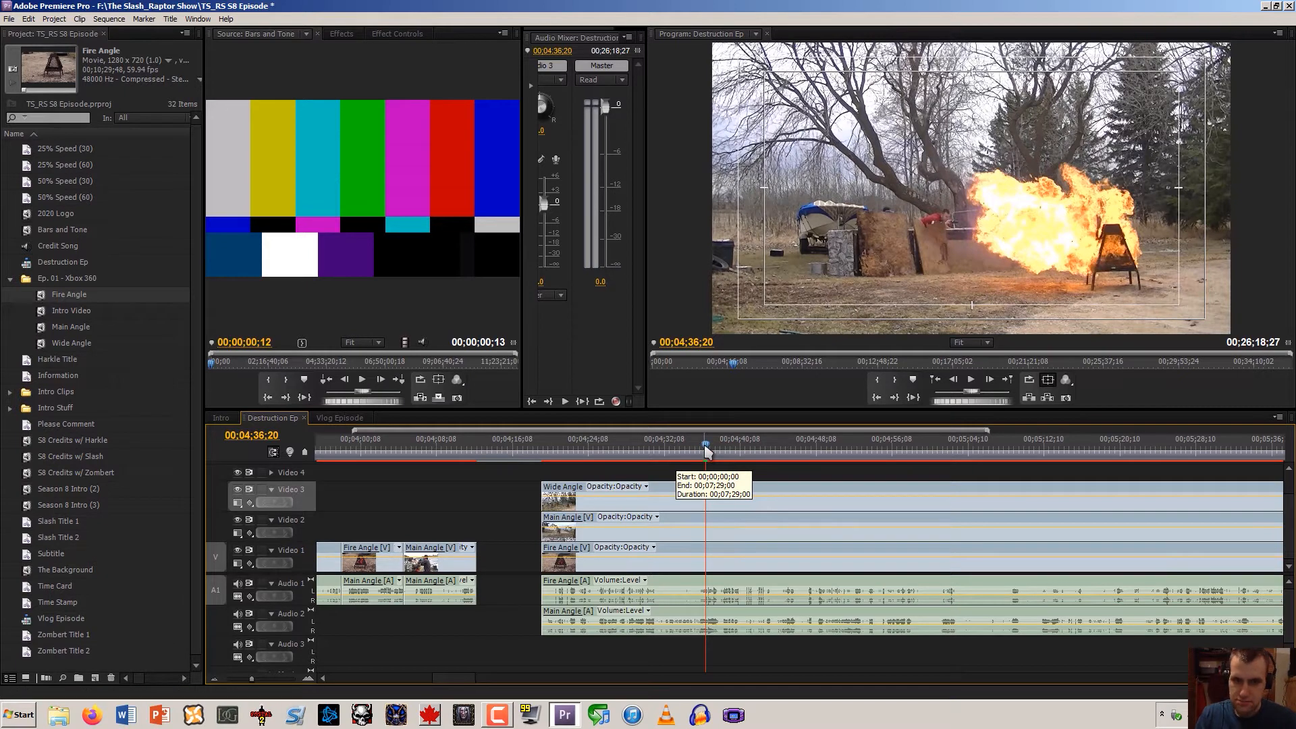
Play the Wide Angle footage from the last cut to just before the explosion, then step back to 00;04;35;24 and replay the blast
{"action": "left_click_drag", "start_coordinate": [705, 451], "coordinate": [540, 458]}
{"action": "key", "text": "space"}
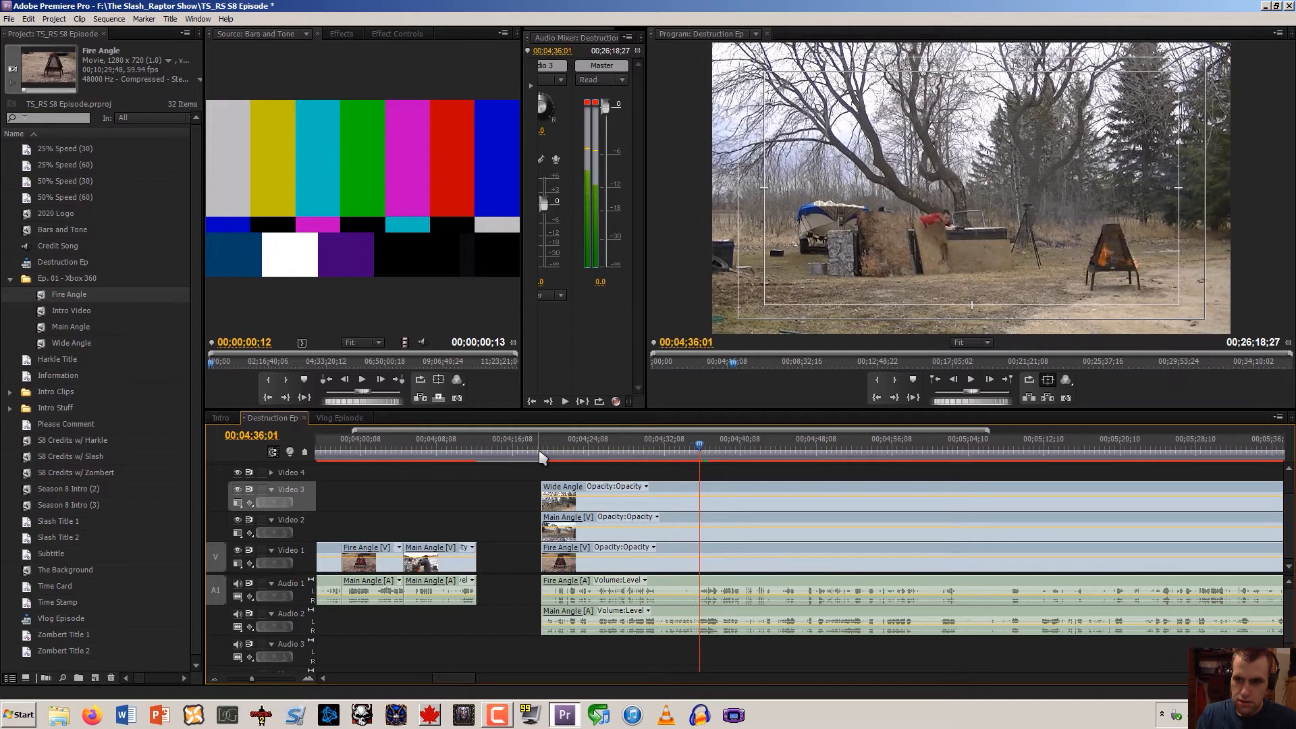
{"action": "key", "text": "Left"}
{"action": "key", "text": "Left"}
{"action": "key", "text": "Left"}
{"action": "key", "text": "Left"}
{"action": "key", "text": "Left"}
{"action": "key", "text": "Left"}
{"action": "key", "text": "Left"}
{"action": "key", "text": "Left"}
{"action": "key", "text": "Left"}
{"action": "key", "text": "Left"}
{"action": "key", "text": "Left"}
{"action": "key", "text": "Left"}
{"action": "key", "text": "Left"}
{"action": "key", "text": "Left"}
{"action": "key", "text": "Left"}
{"action": "key", "text": "Left"}
{"action": "key", "text": "Left"}
{"action": "key", "text": "Left"}
{"action": "key", "text": "Left"}
{"action": "key", "text": "Left"}
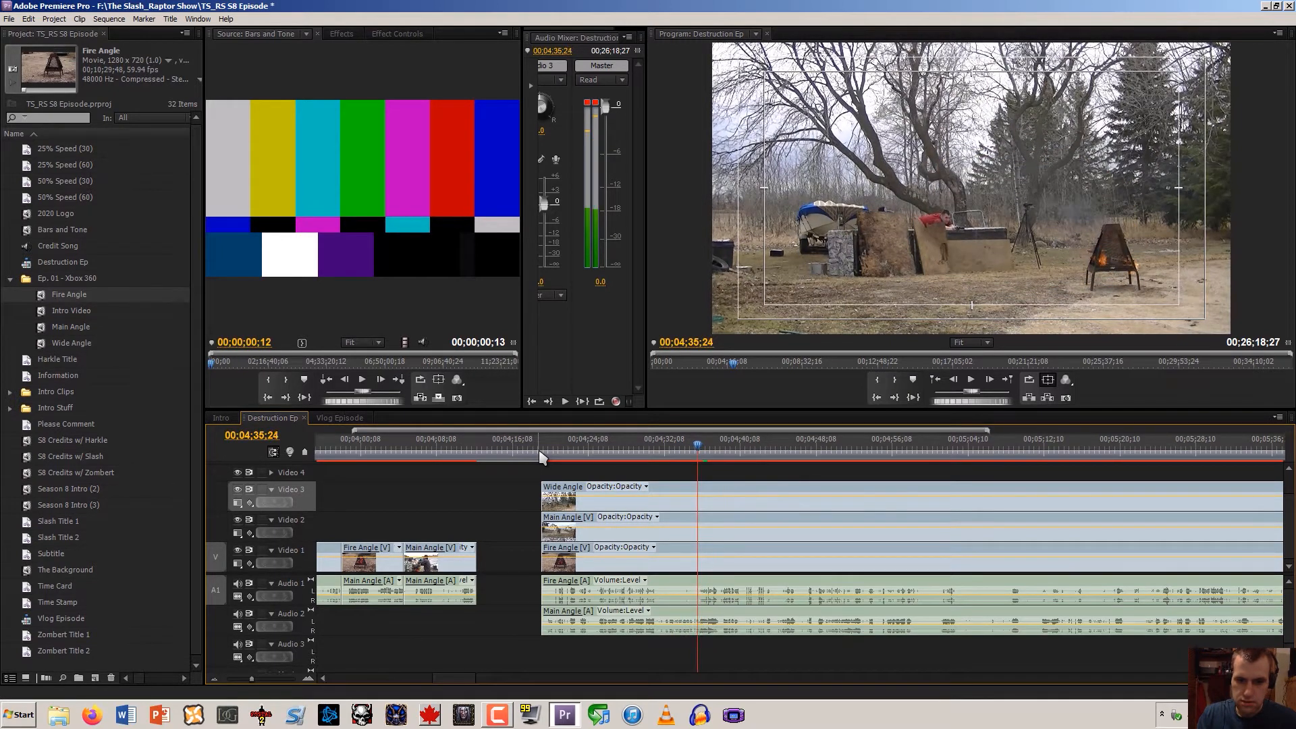
{"action": "key", "text": "space"}
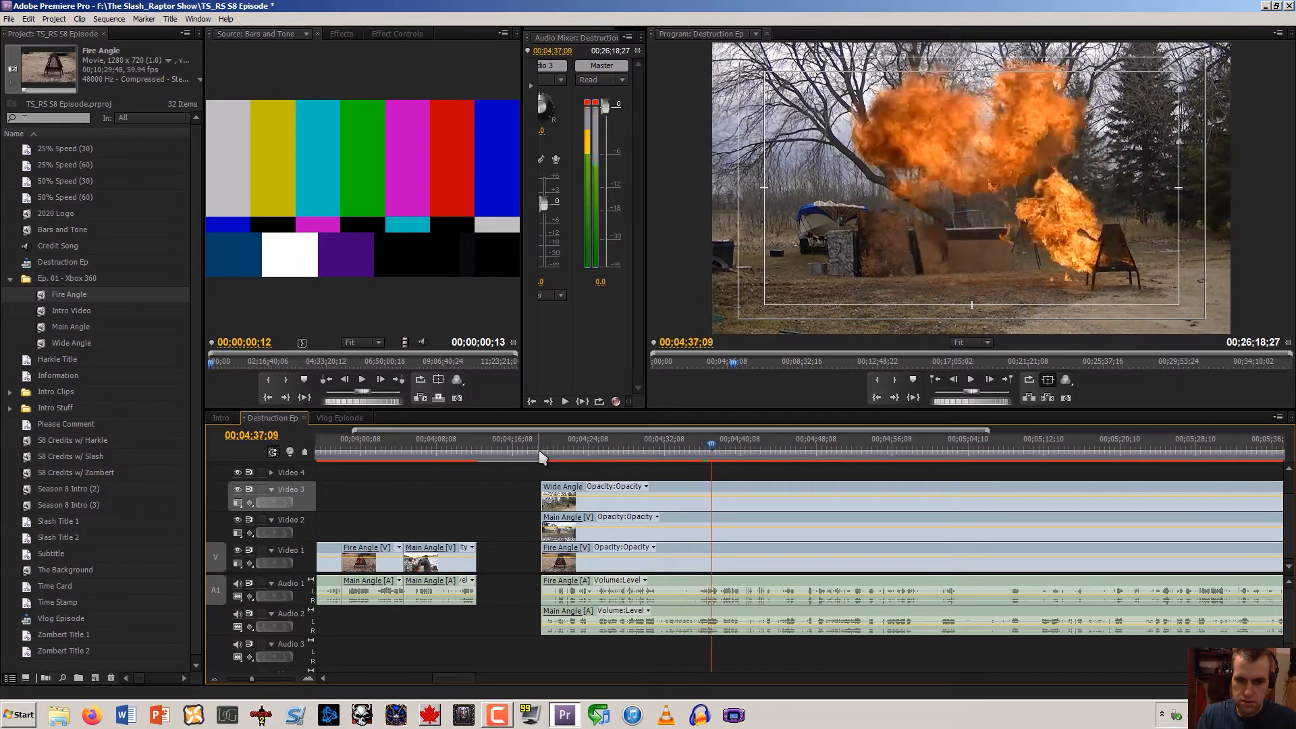
Step back frame by frame through the Wide Angle explosion to 00;04;36;13, replay the blast and step back through its first frames again
{"action": "key", "text": "Left"}
{"action": "key", "text": "Left"}
{"action": "key", "text": "Left"}
{"action": "key", "text": "Left"}
{"action": "key", "text": "Left"}
{"action": "key", "text": "Left"}
{"action": "key", "text": "Left"}
{"action": "key", "text": "Left"}
{"action": "key", "text": "Left"}
{"action": "key", "text": "Left"}
{"action": "key", "text": "Left"}
{"action": "key", "text": "Left"}
{"action": "key", "text": "Left"}
{"action": "key", "text": "Left"}
{"action": "key", "text": "Left"}
{"action": "key", "text": "Left"}
{"action": "key", "text": "Left"}
{"action": "key", "text": "Left"}
{"action": "key", "text": "Left"}
{"action": "key", "text": "Left"}
{"action": "key", "text": "Left"}
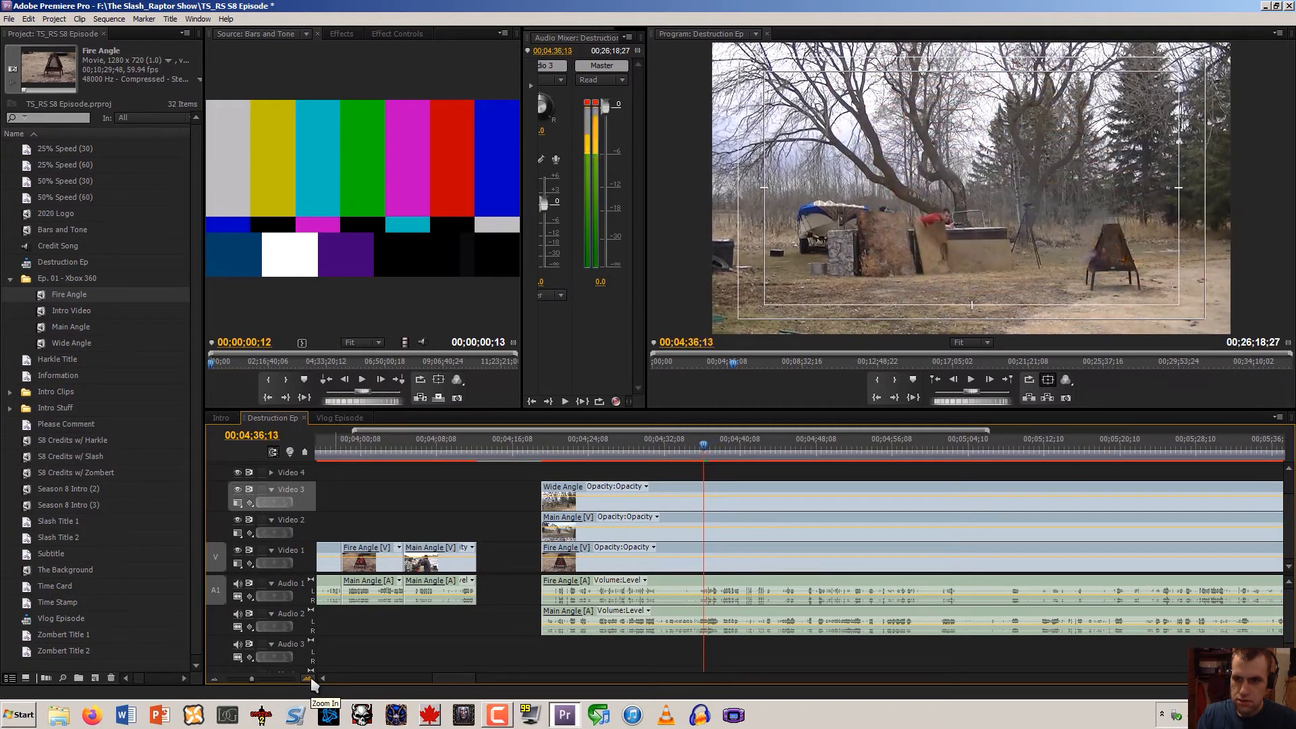
{"action": "key", "text": "space"}
{"action": "key", "text": "space"}
{"action": "key", "text": "Left"}
{"action": "key", "text": "Left"}
{"action": "key", "text": "Left"}
{"action": "key", "text": "Left"}
{"action": "key", "text": "Left"}
{"action": "key", "text": "Left"}
{"action": "key", "text": "Left"}
{"action": "key", "text": "Left"}
{"action": "key", "text": "Left"}
{"action": "key", "text": "Left"}
{"action": "key", "text": "Left"}
{"action": "key", "text": "Left"}
{"action": "key", "text": "Left"}
{"action": "key", "text": "Left"}
{"action": "key", "text": "Left"}
{"action": "key", "text": "Left"}
{"action": "key", "text": "Left"}
{"action": "key", "text": "Left"}
{"action": "key", "text": "Left"}
{"action": "key", "text": "Left"}
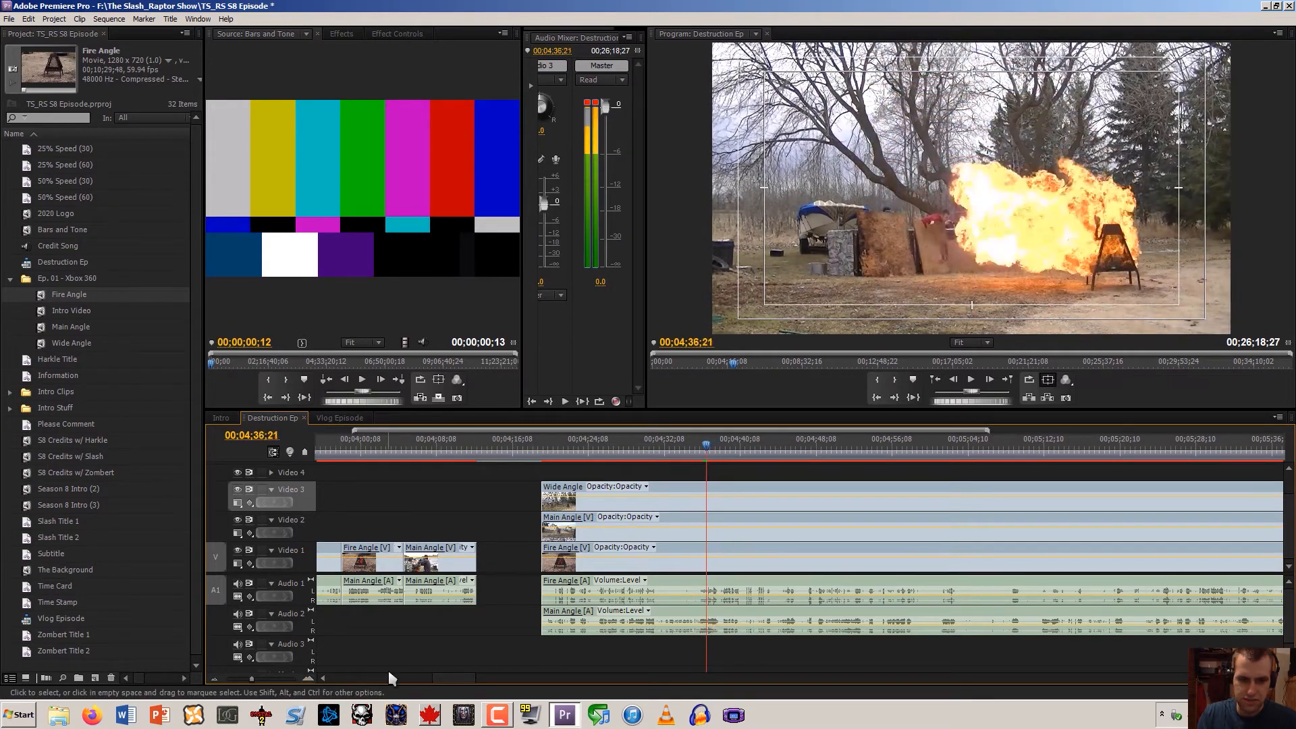
Compare the explosion's sound against the picture by replaying it with Audio 2 muted, with Audio 1 muted, and with both tracks restored
{"action": "left_click", "coordinate": [302, 677]}
{"action": "left_click", "coordinate": [301, 677]}
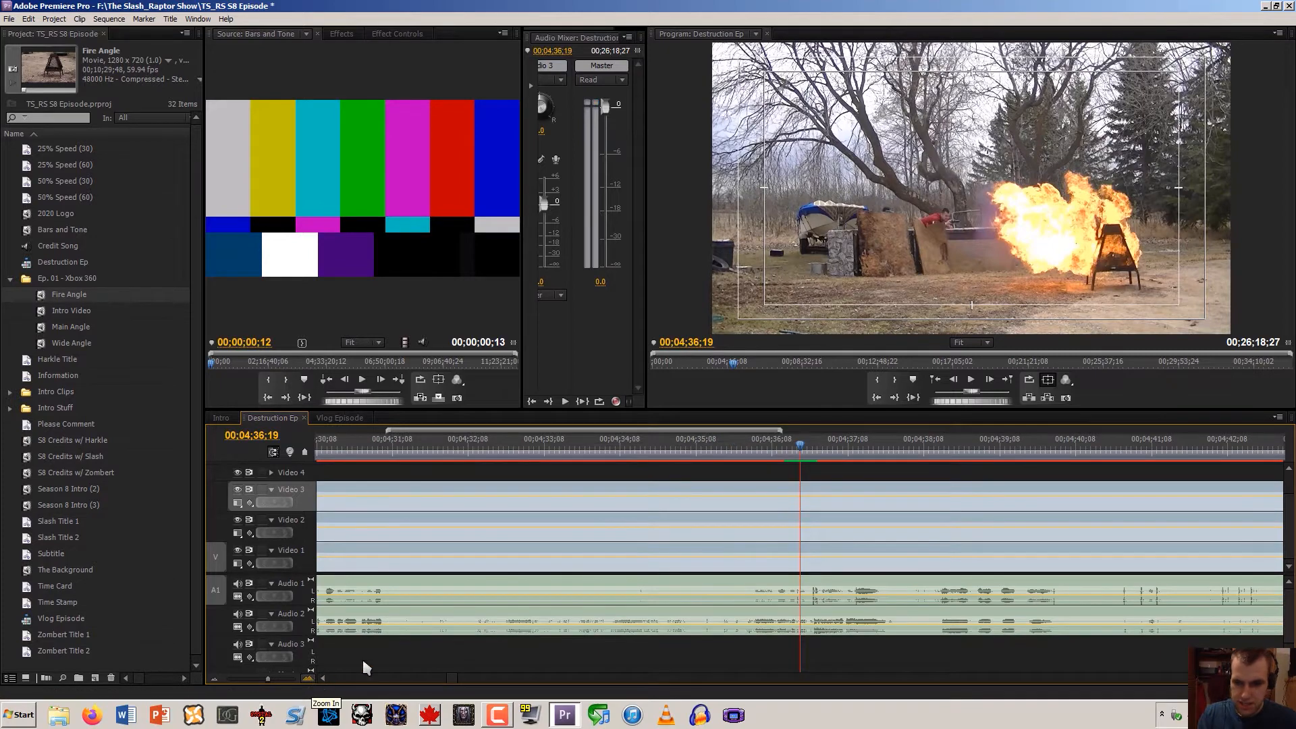
{"action": "left_click", "coordinate": [238, 615]}
{"action": "key", "text": "space"}
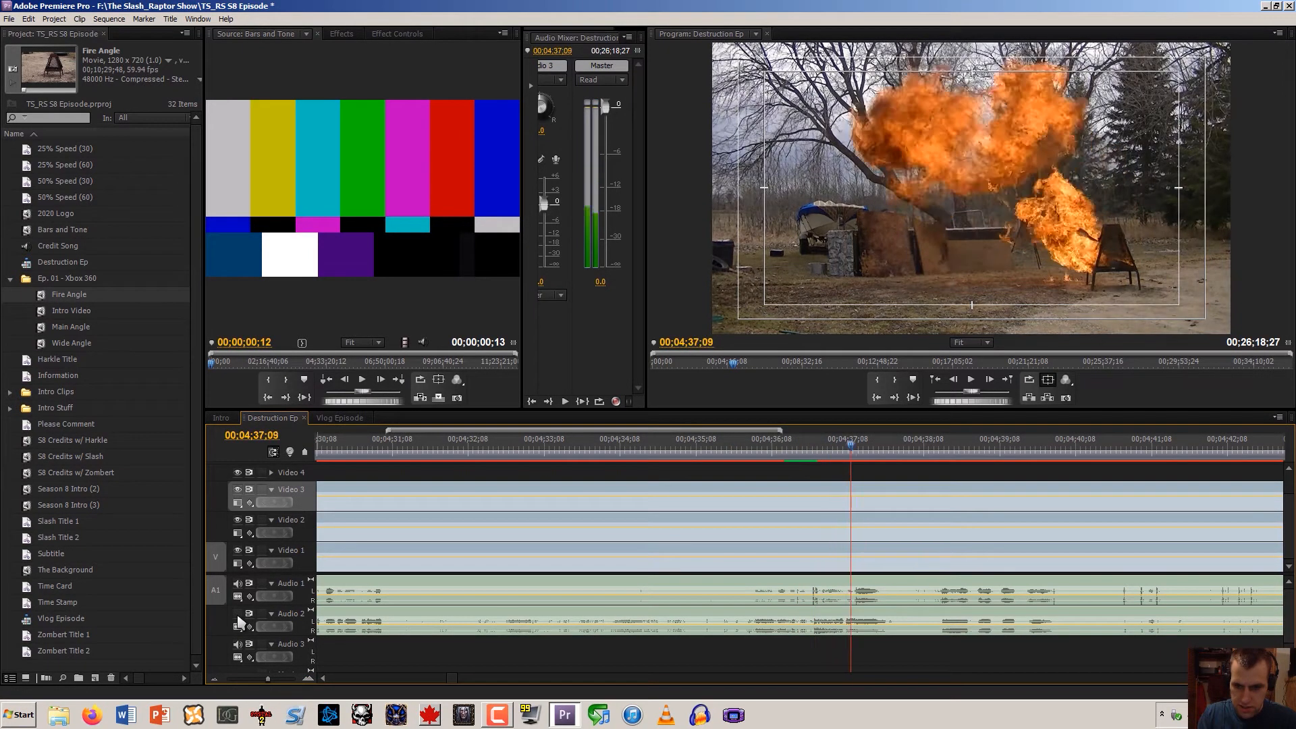
{"action": "key", "text": "j"}
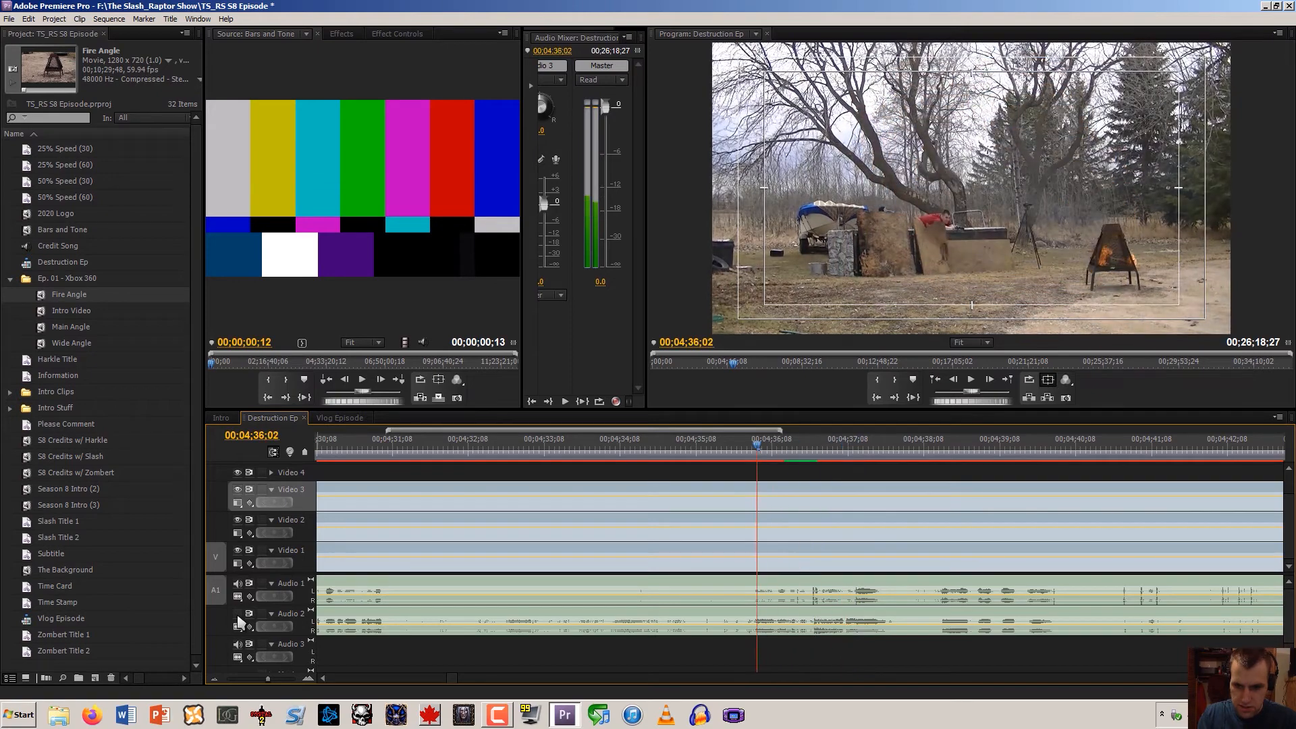
{"action": "key", "text": "l"}
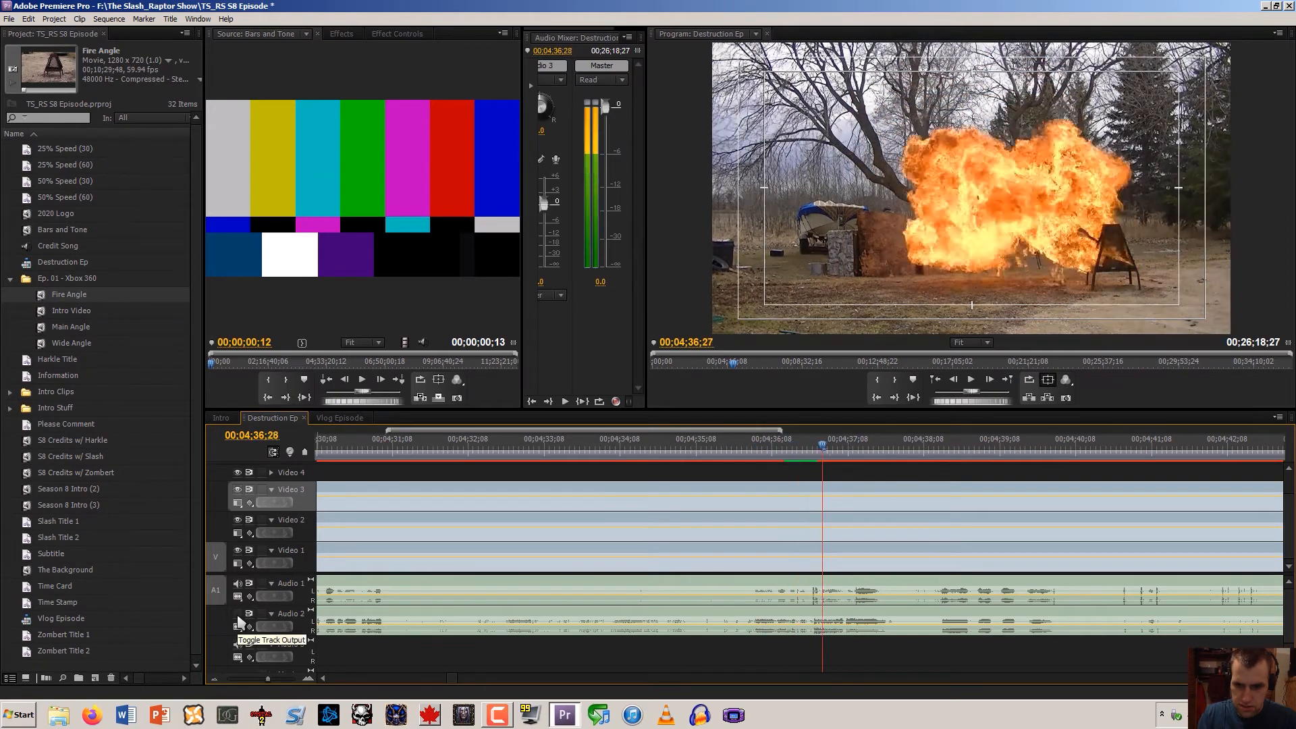
{"action": "key", "text": "j"}
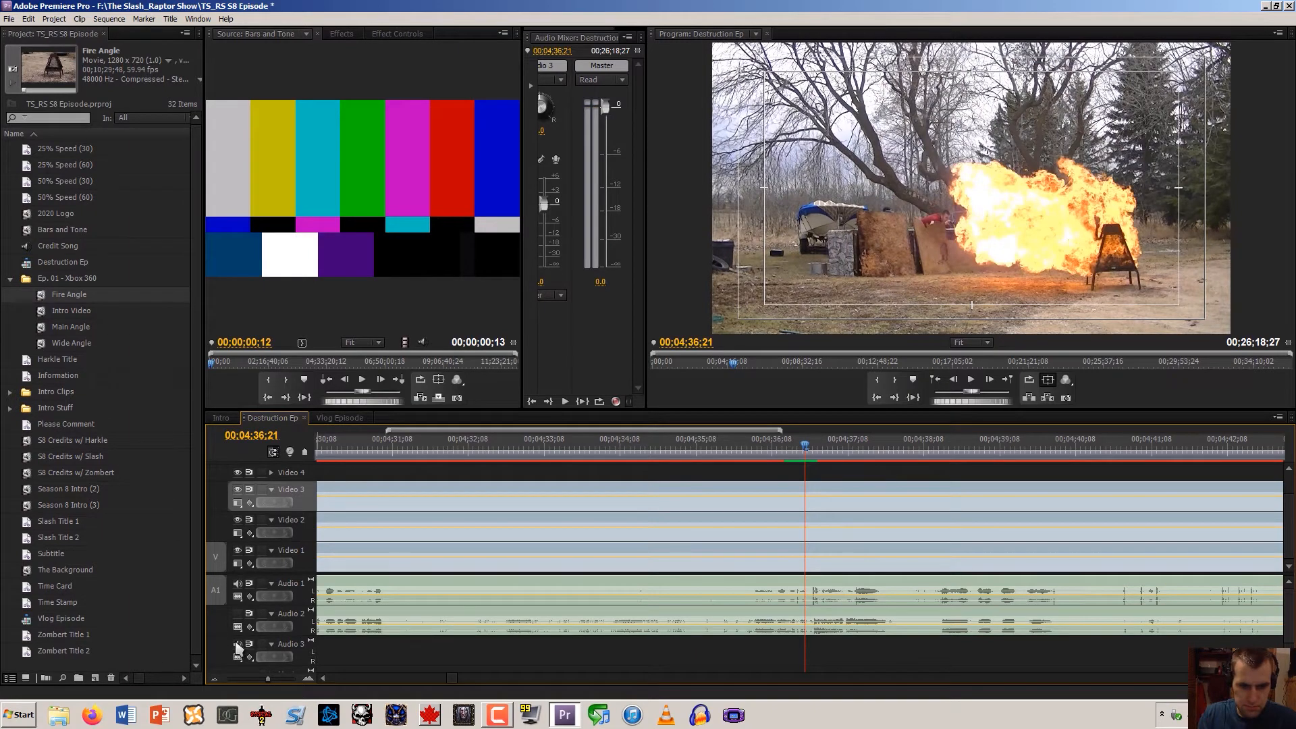
{"action": "key", "text": "l"}
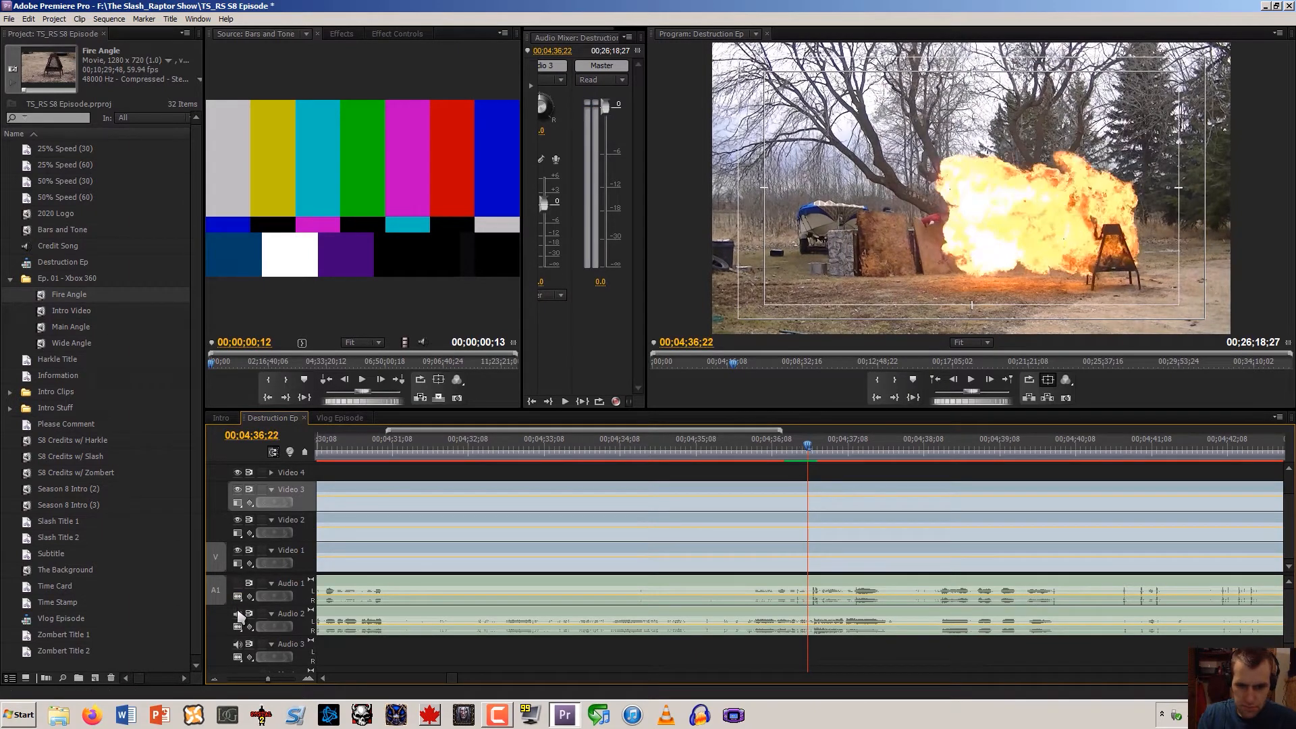
{"action": "key", "text": "j"}
{"action": "key", "text": "k"}
{"action": "key", "text": "l"}
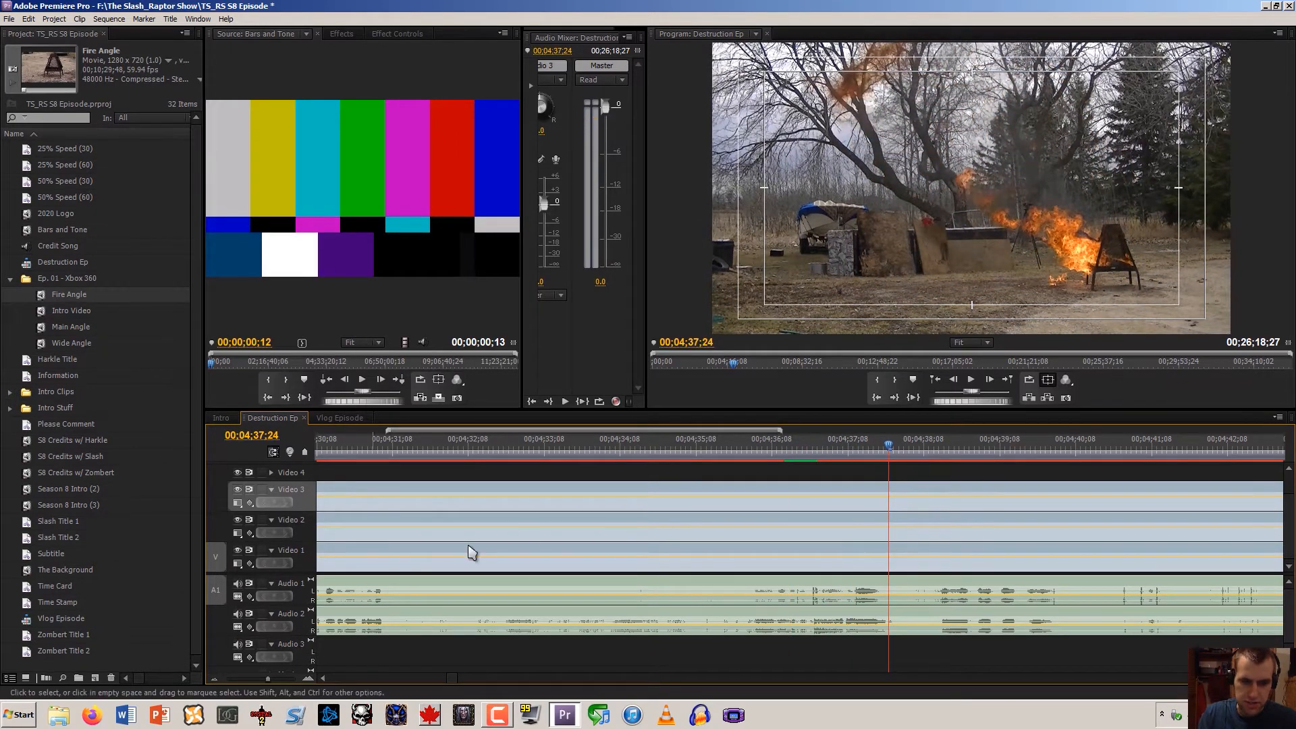
Cut all tracks at 00;04;35;00, just before the explosion
{"action": "mouse_move", "coordinate": [784, 451]}
{"action": "left_mouse_down"}
{"action": "mouse_move", "coordinate": [844, 445]}
{"action": "mouse_move", "coordinate": [769, 445]}
{"action": "mouse_move", "coordinate": [864, 440]}
{"action": "mouse_move", "coordinate": [771, 445]}
{"action": "left_mouse_up"}
{"action": "left_click", "coordinate": [213, 680]}
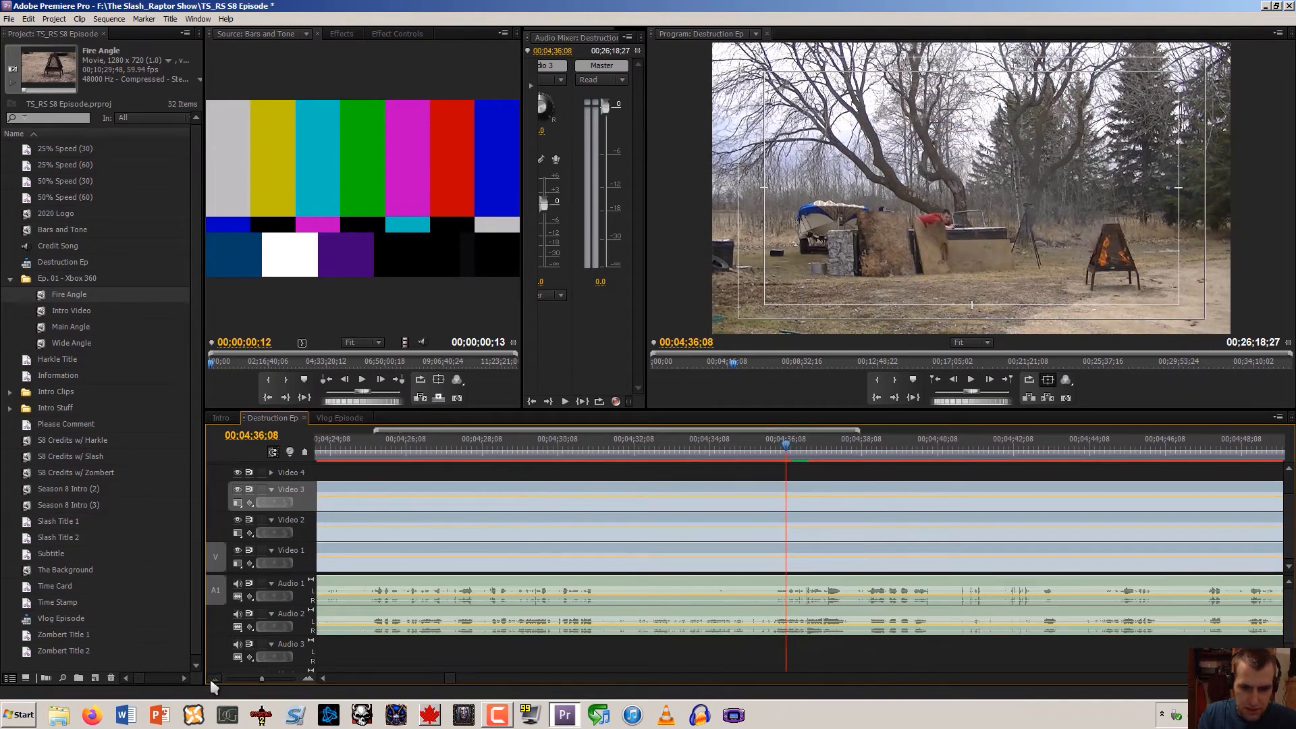
{"action": "left_click", "coordinate": [213, 680]}
{"action": "key", "text": "j"}
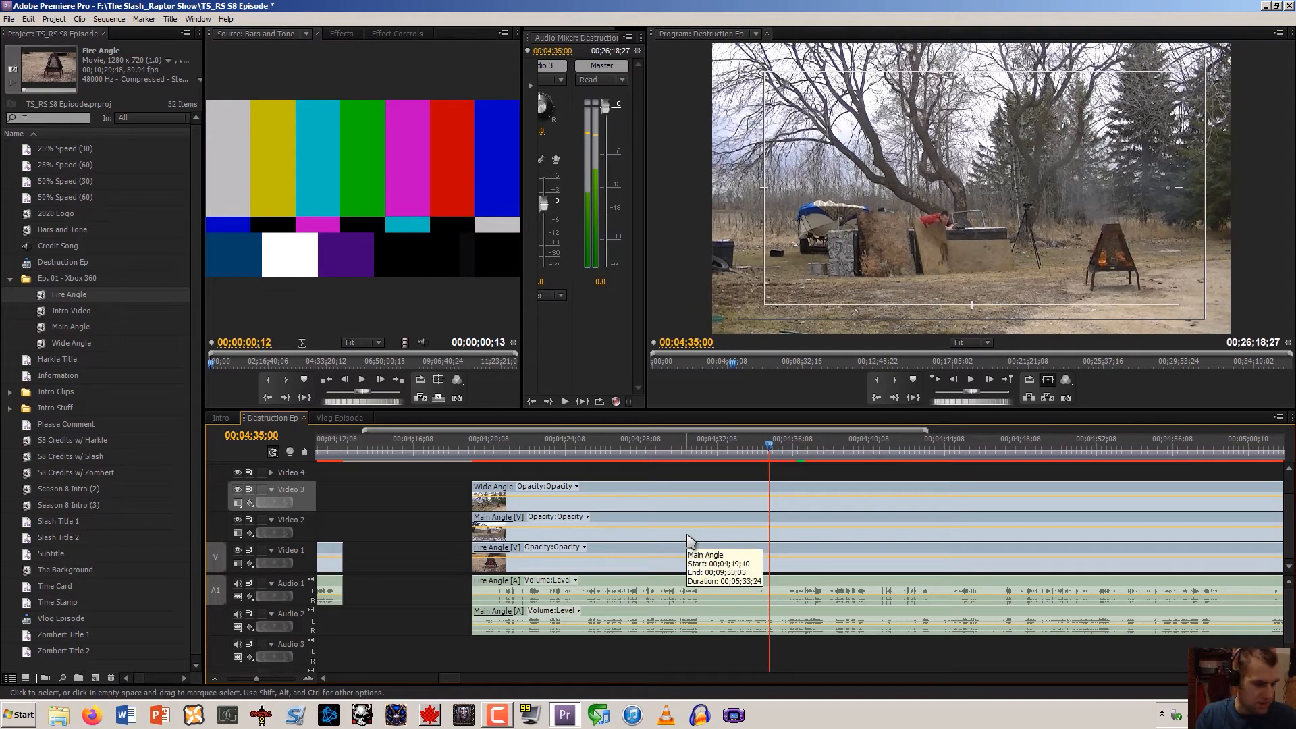
{"action": "key", "text": "ctrl+shift+k"}
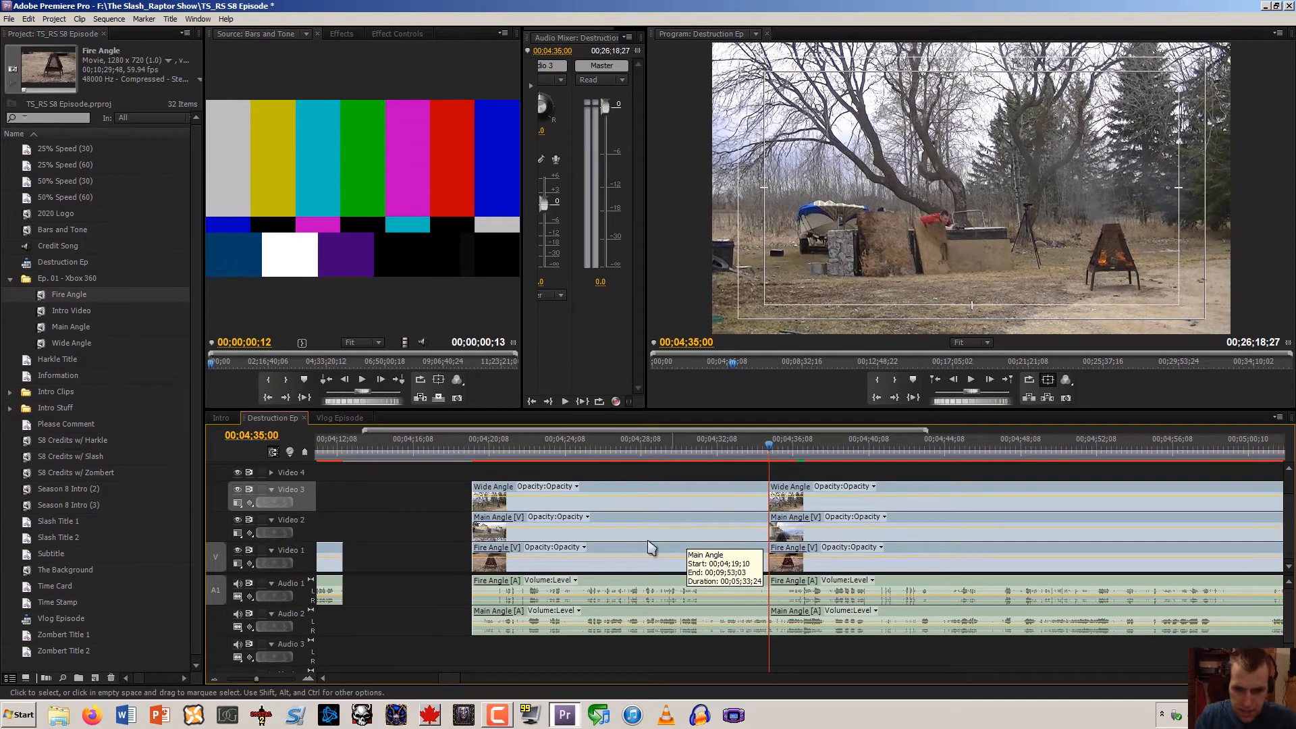
Play the footage after the gap from its start, hide Video 3 and cut all tracks at 00;04;23;03
{"action": "scroll", "coordinate": [453, 672], "scroll_direction": "up", "scroll_amount": 4}
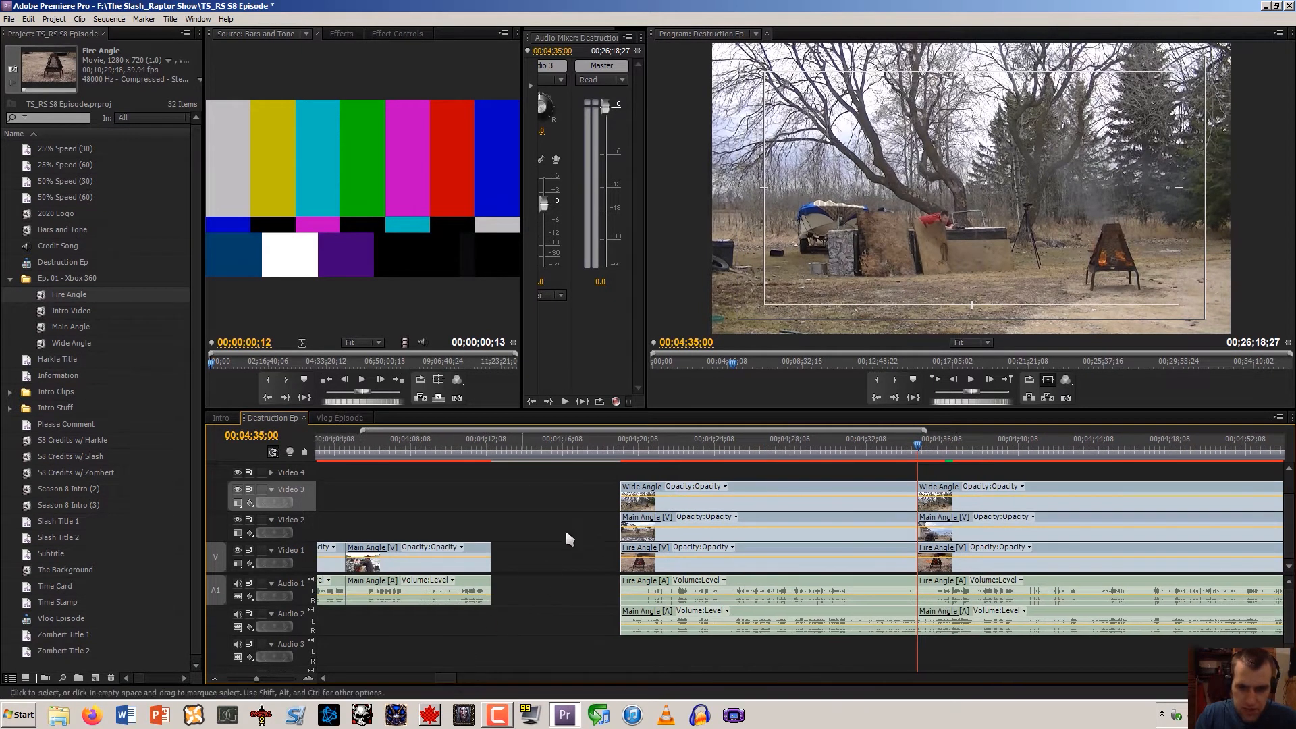
{"action": "left_click", "coordinate": [622, 443]}
{"action": "key", "text": "space"}
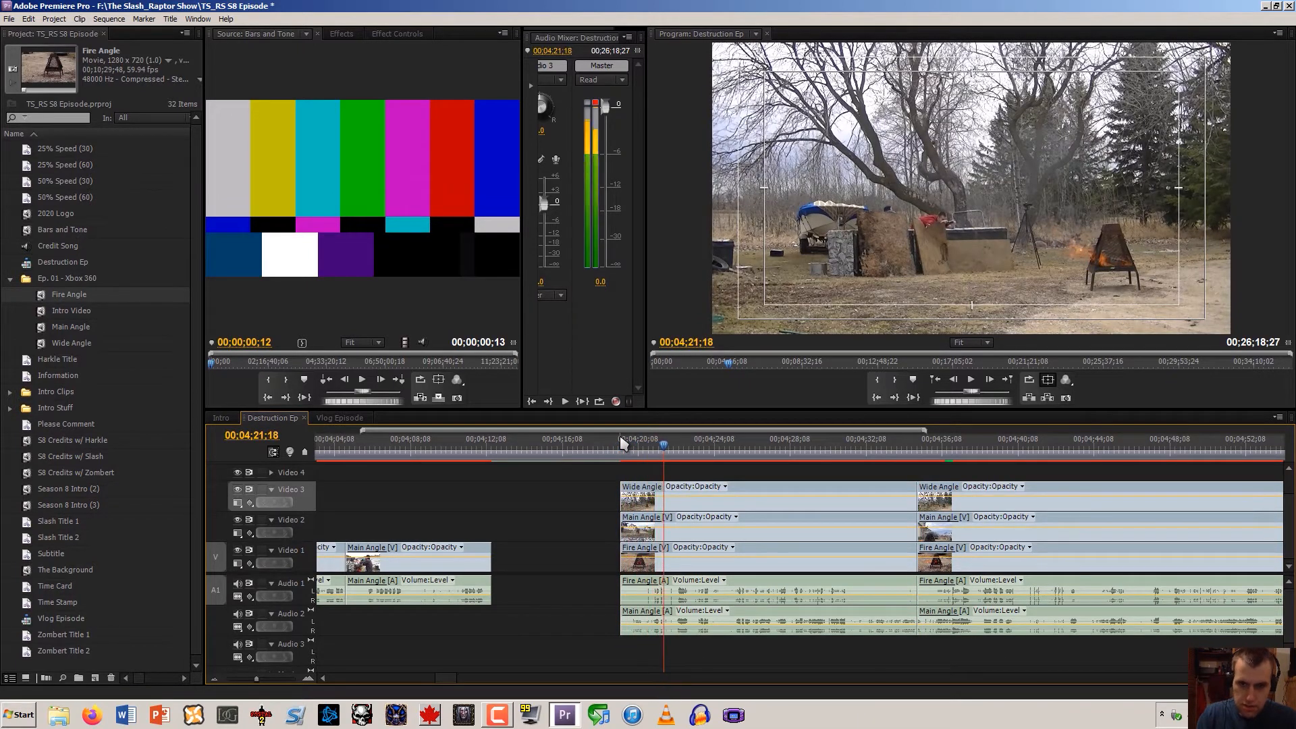
{"action": "left_click", "coordinate": [622, 448]}
{"action": "left_click", "coordinate": [237, 488]}
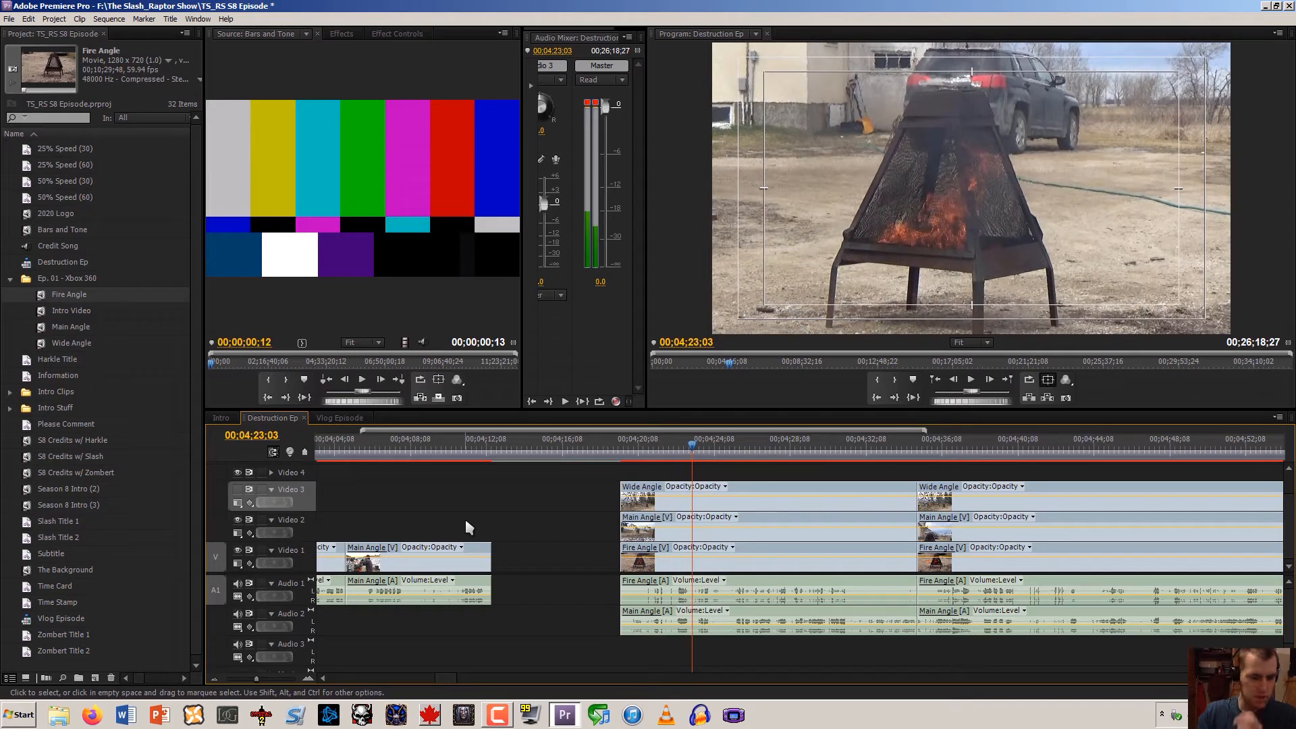
{"action": "key", "text": "ctrl+shift+k"}
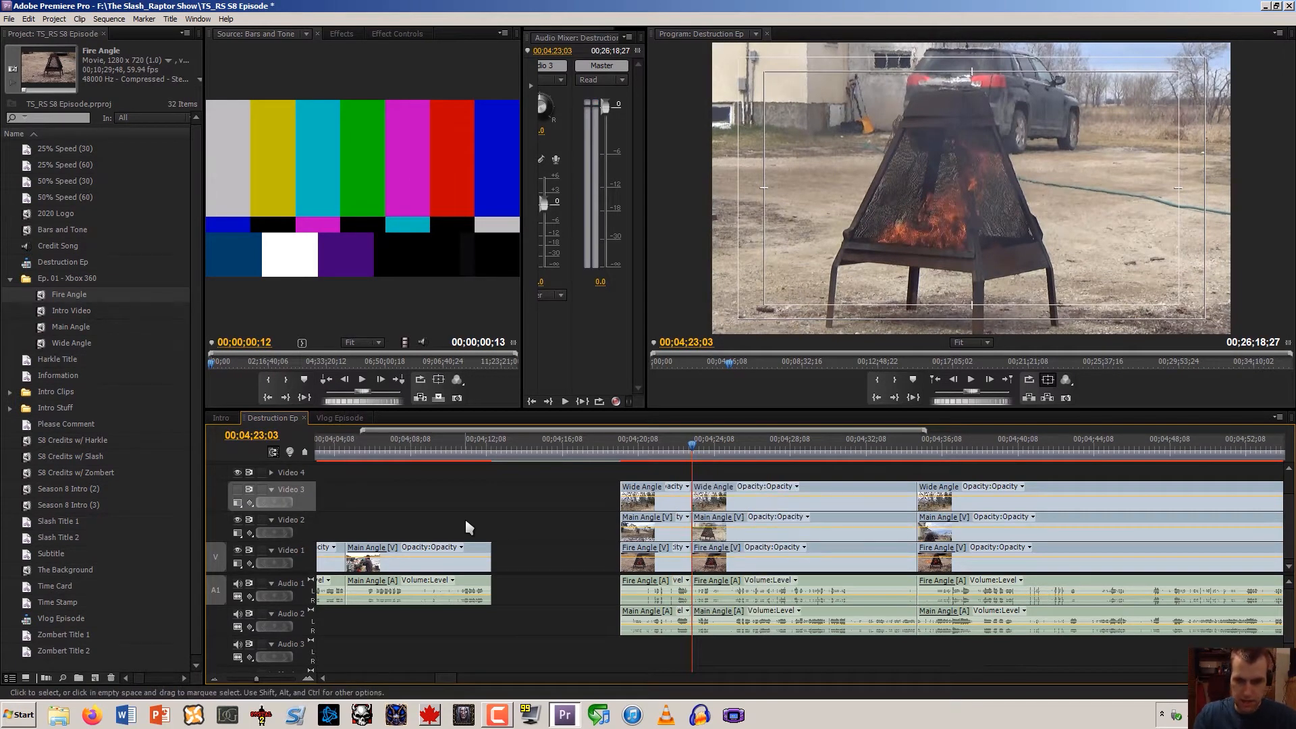
Replace the Fire Angle piece before the cut with the Main Angle piece, delete the Wide Angle piece and close the gap to the preceding clip
{"action": "left_click_drag", "start_coordinate": [638, 530], "coordinate": [633, 560]}
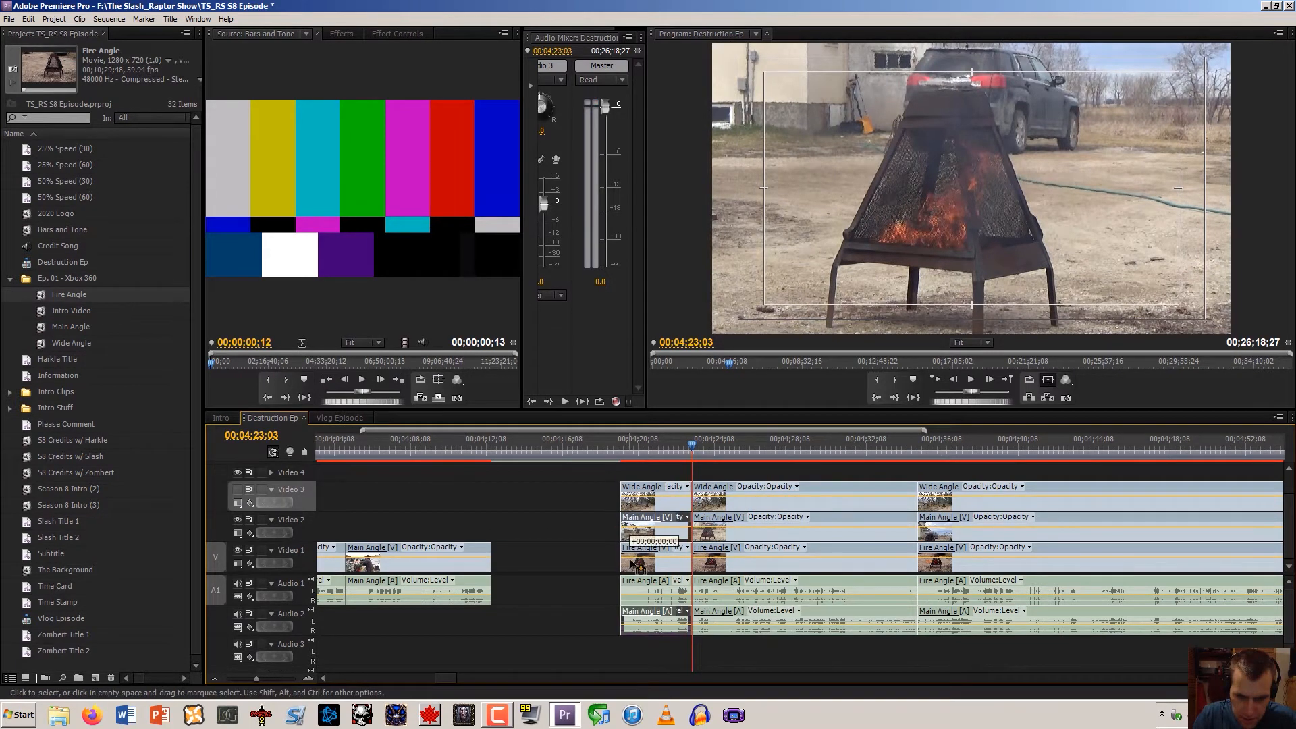
{"action": "left_click_drag", "start_coordinate": [628, 621], "coordinate": [628, 591]}
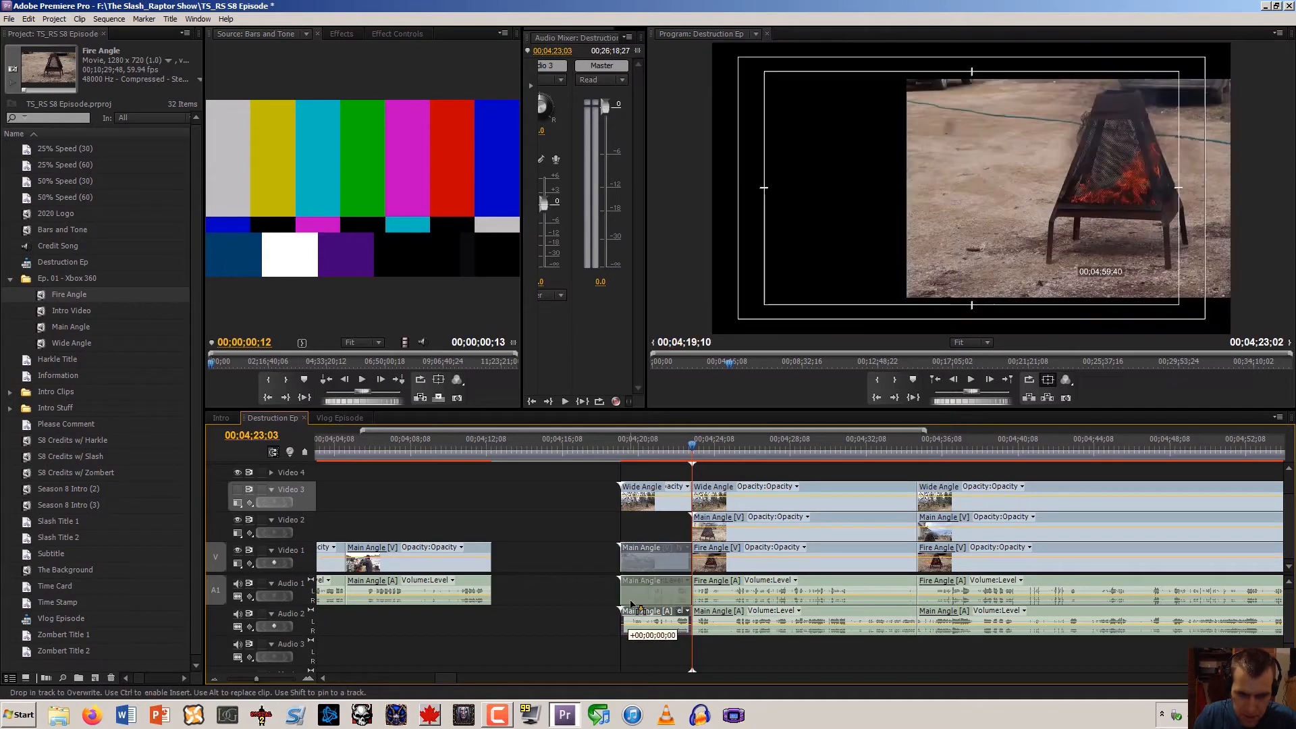
{"action": "left_click", "coordinate": [632, 513]}
{"action": "key", "text": "Delete"}
{"action": "left_click_drag", "start_coordinate": [635, 573], "coordinate": [506, 573]}
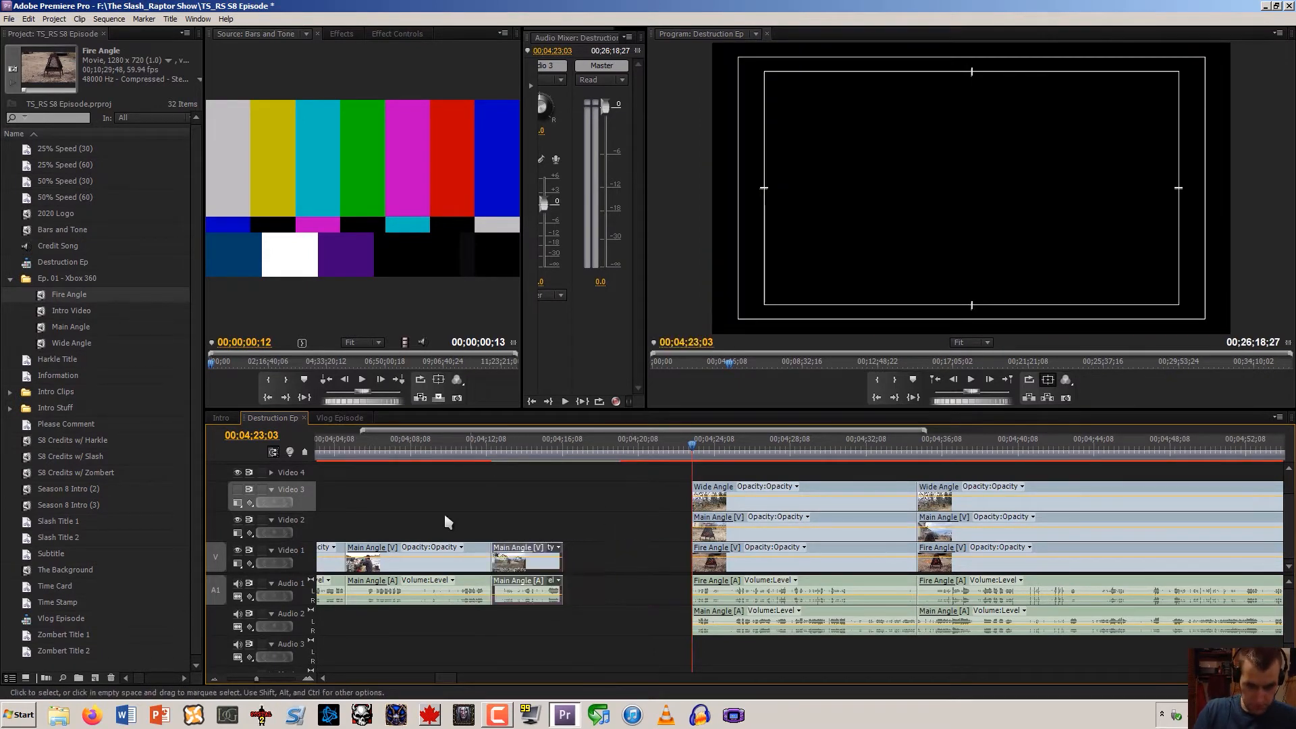
Replay the join, then delete the short Main Angle piece and extend the preceding Main Angle clip's end by 00;00;02;25 in its place
{"action": "left_click", "coordinate": [458, 447]}
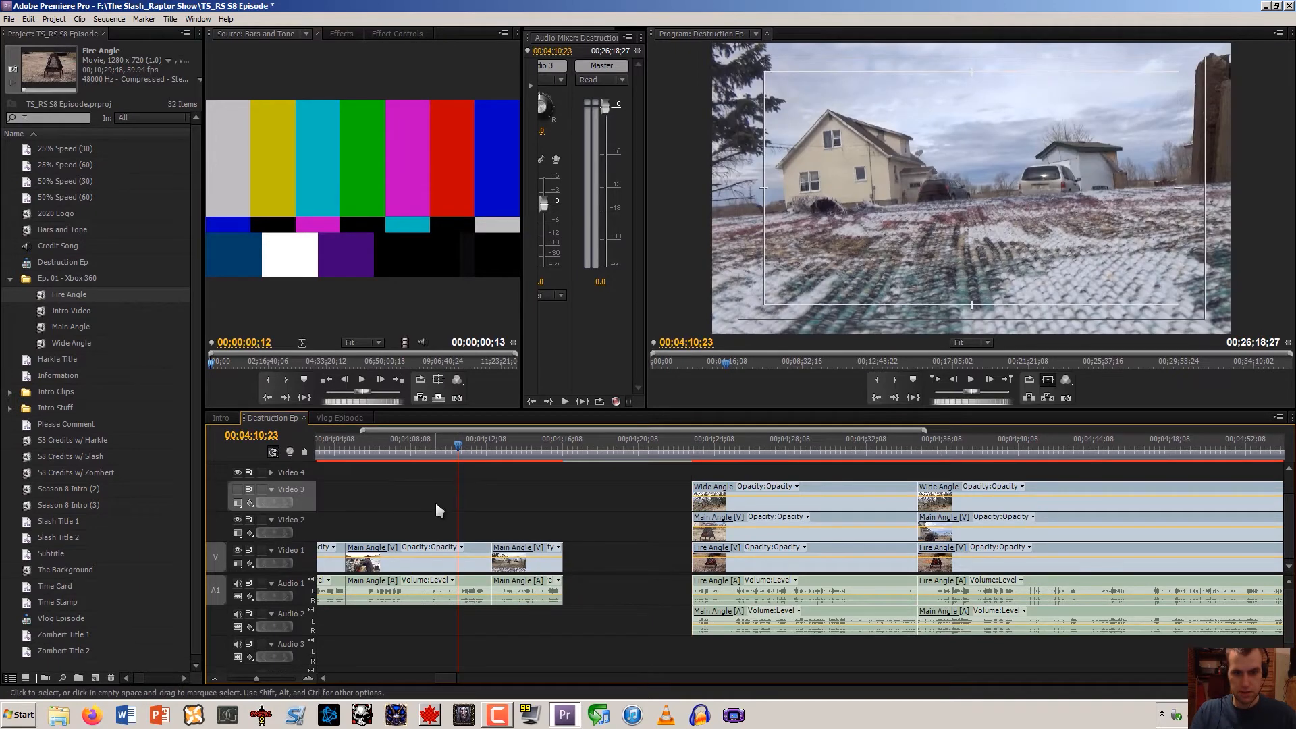
{"action": "key", "text": "space"}
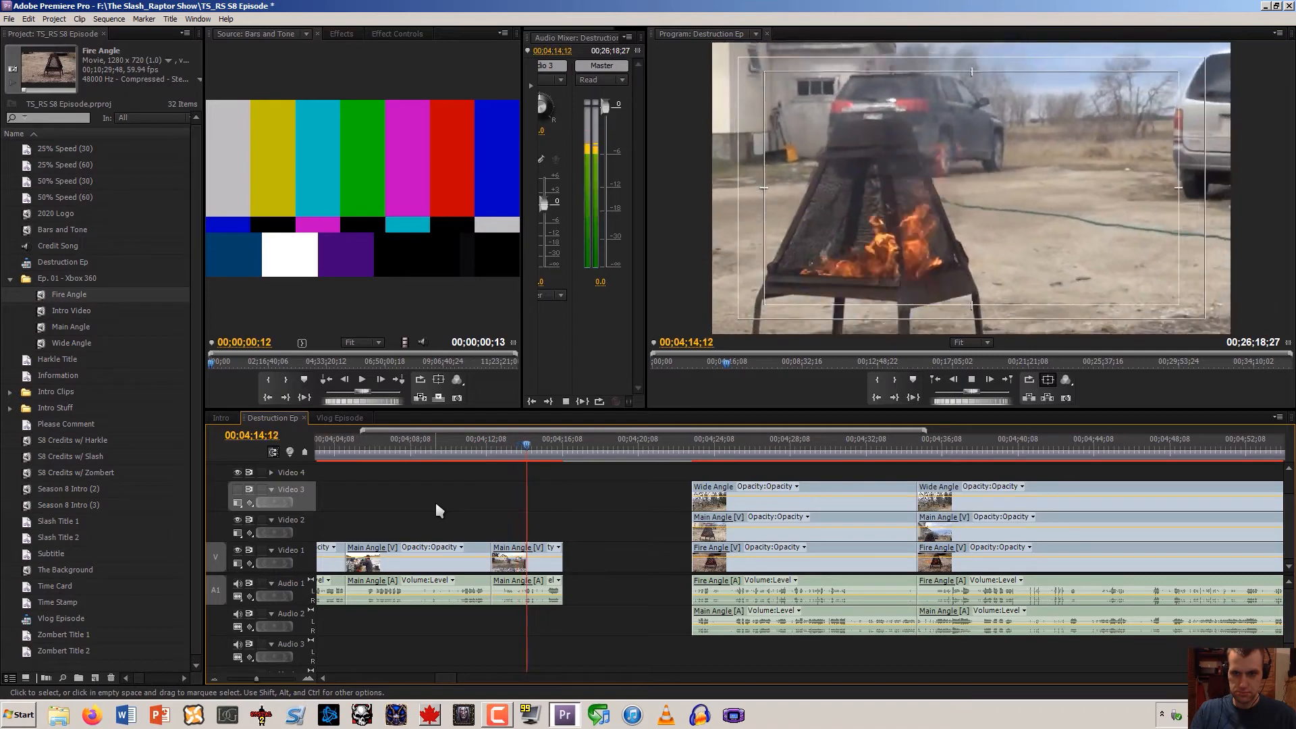
{"action": "key", "text": "space"}
{"action": "left_click", "coordinate": [512, 570]}
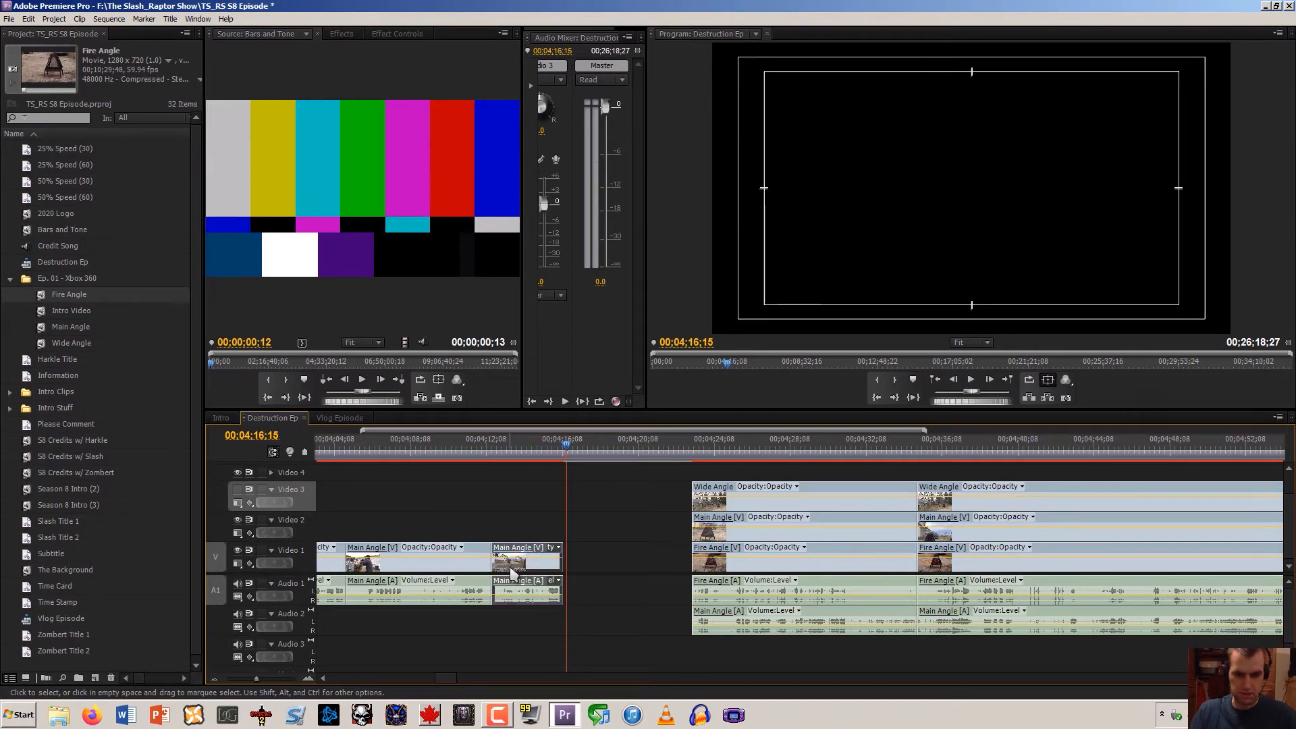
{"action": "key", "text": "Delete"}
{"action": "left_click_drag", "start_coordinate": [491, 566], "coordinate": [546, 563]}
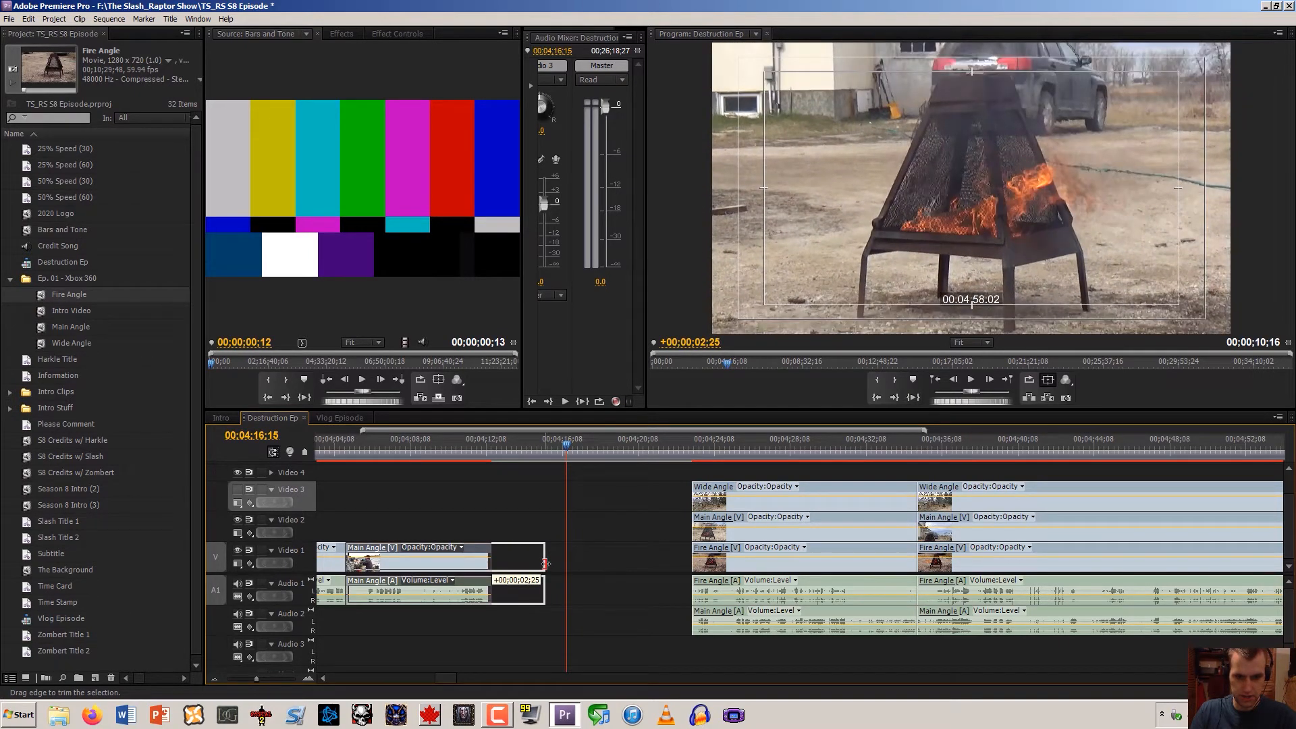
Play the end of the extended Main Angle clip and trim a few frames off it
{"action": "left_click_drag", "start_coordinate": [569, 468], "coordinate": [568, 470]}
{"action": "key", "text": "Up"}
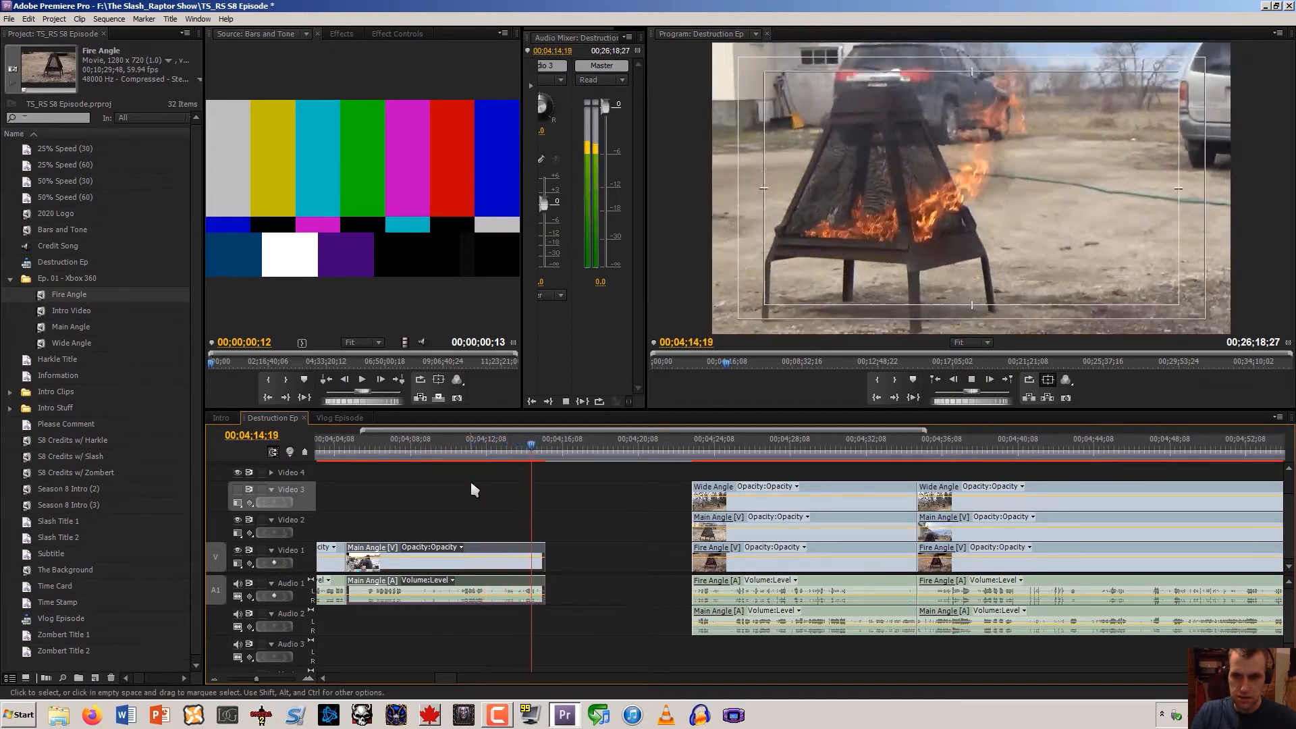
{"action": "key", "text": "space"}
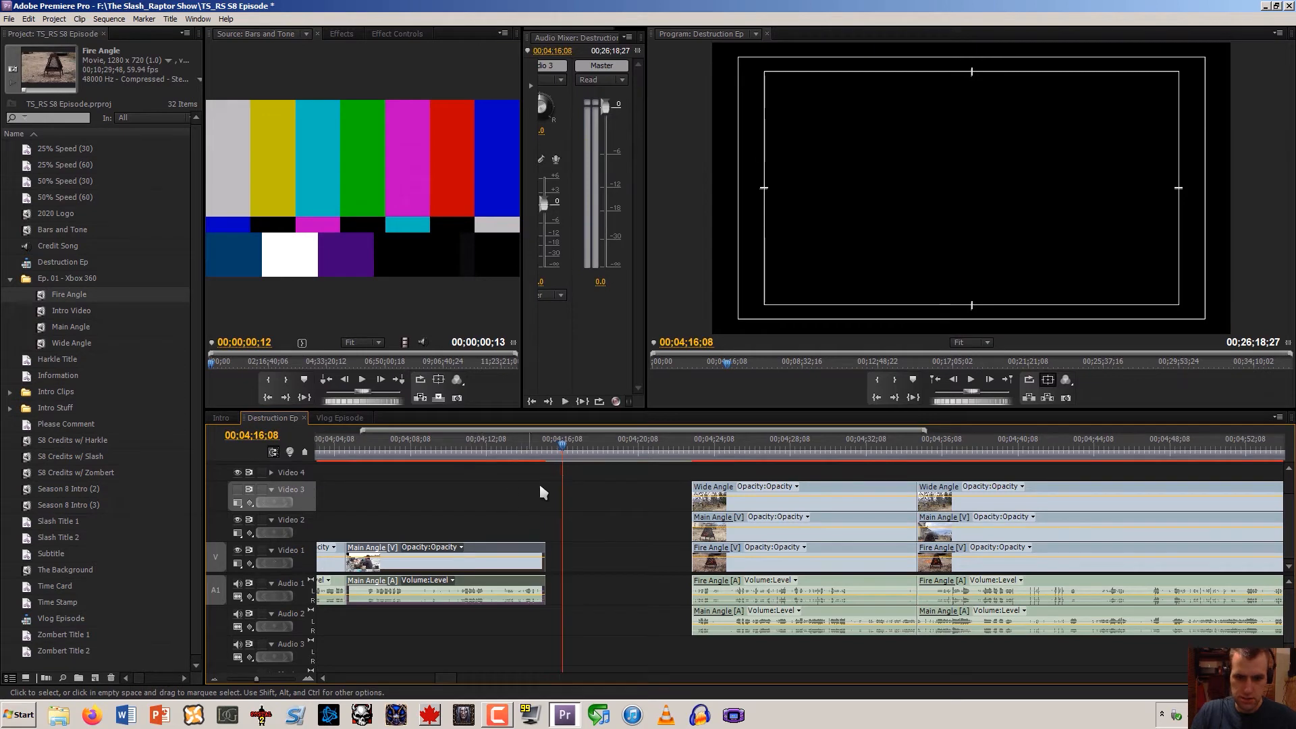
{"action": "left_click_drag", "start_coordinate": [541, 551], "coordinate": [539, 549]}
{"action": "left_click", "coordinate": [555, 519]}
Cut all tracks at 00;04;31;15, then unlink the Fire Angle piece before the cut and delete its audio
{"action": "left_click", "coordinate": [685, 454]}
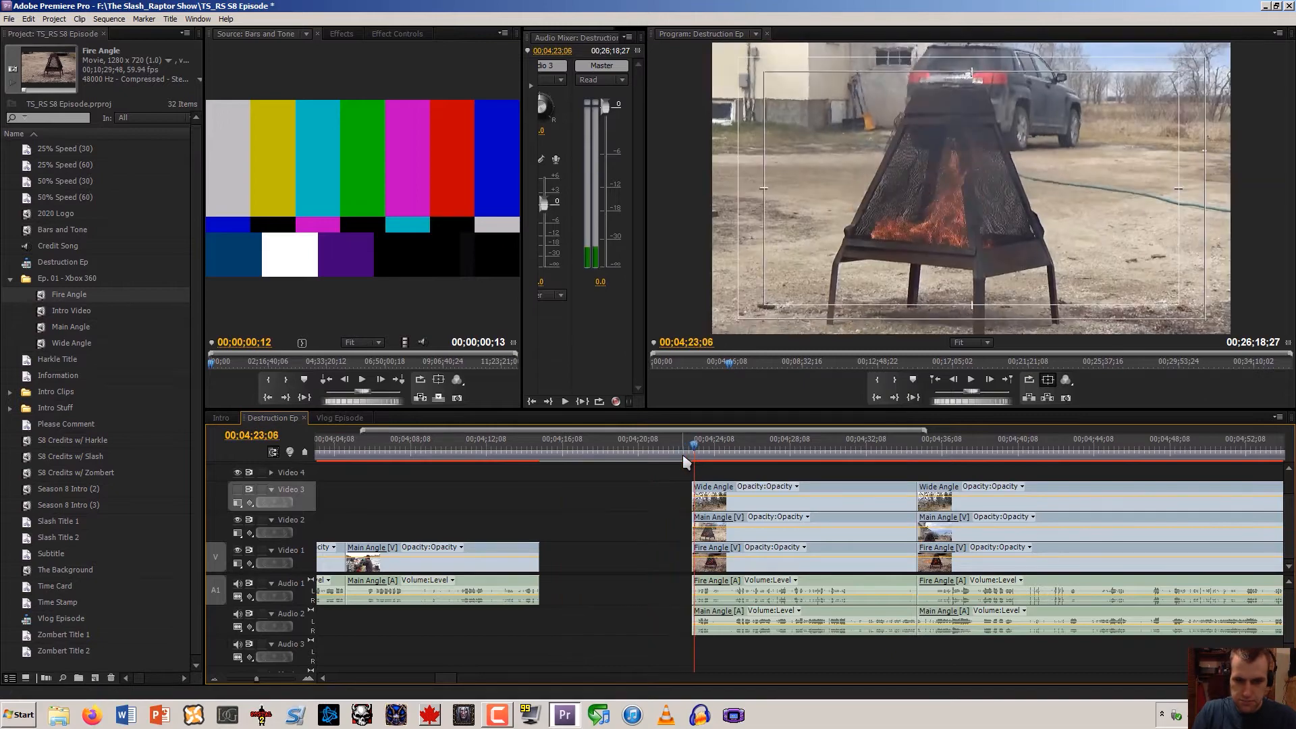
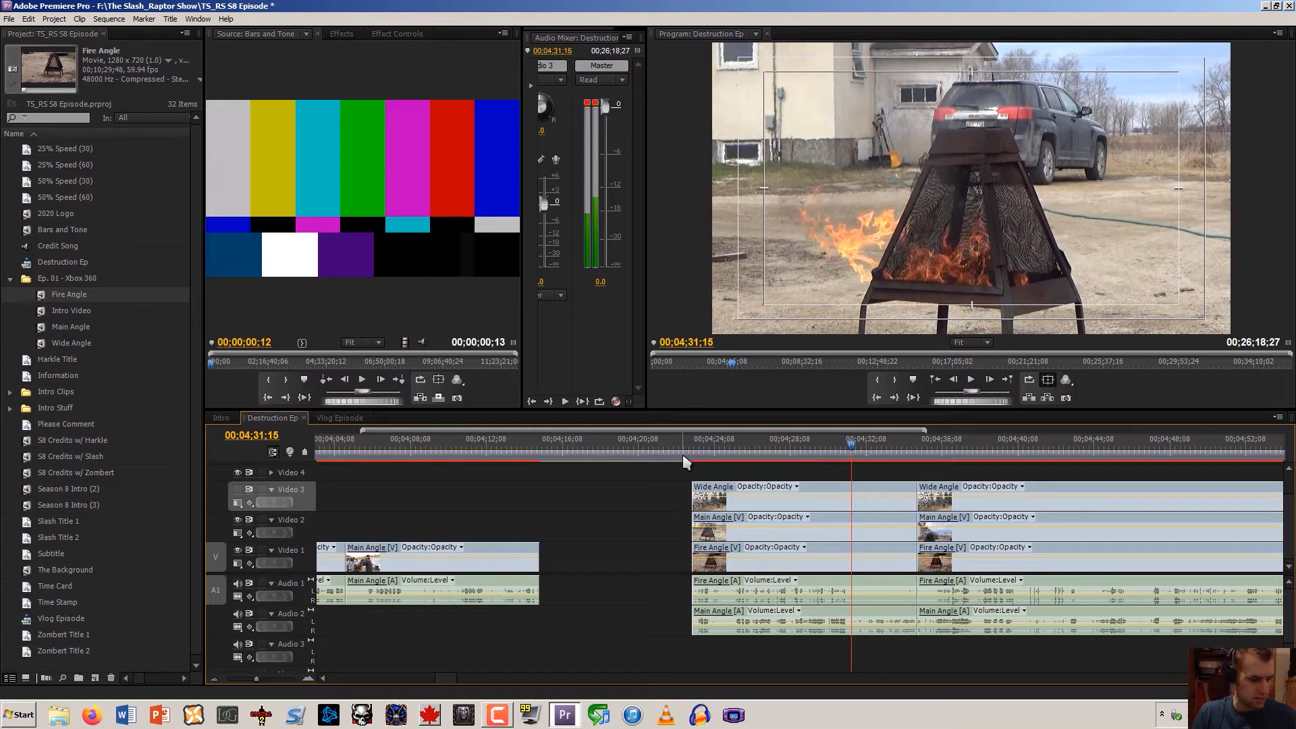
{"action": "key", "text": "ctrl+k"}
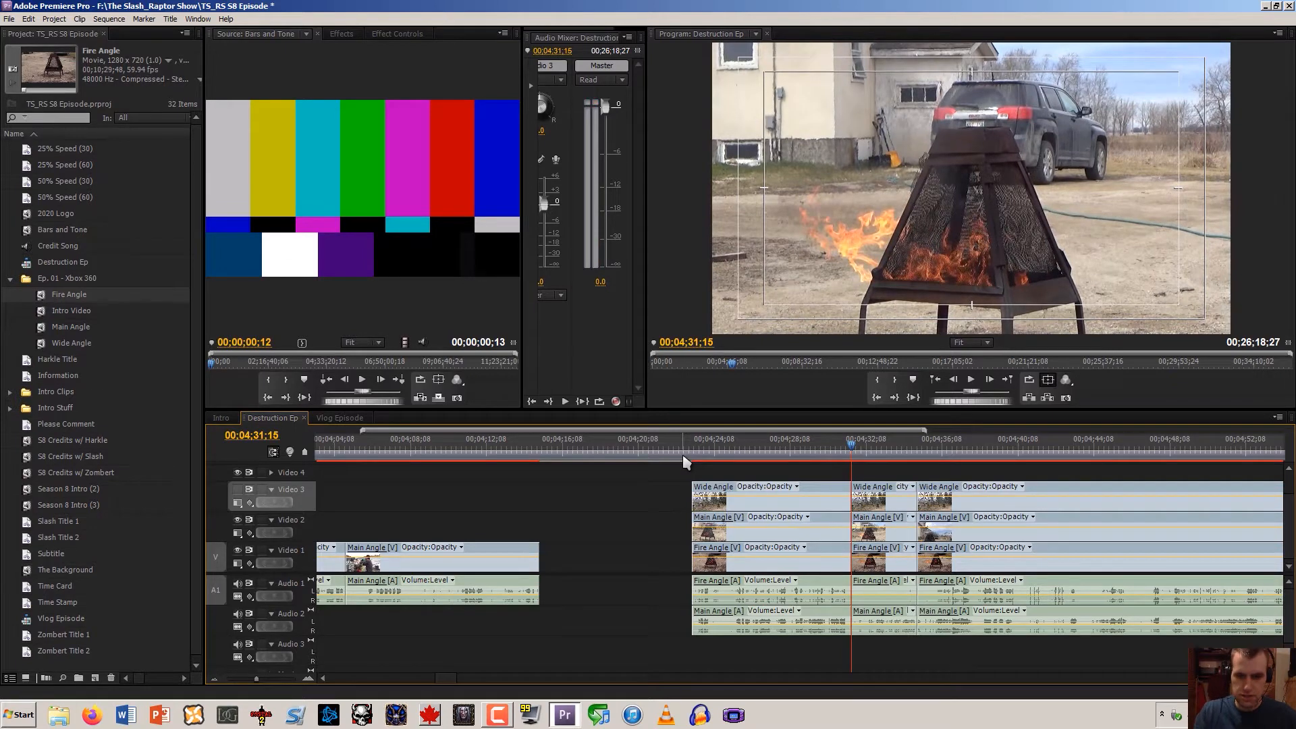
{"action": "left_click", "coordinate": [708, 597]}
{"action": "right_click", "coordinate": [708, 596]}
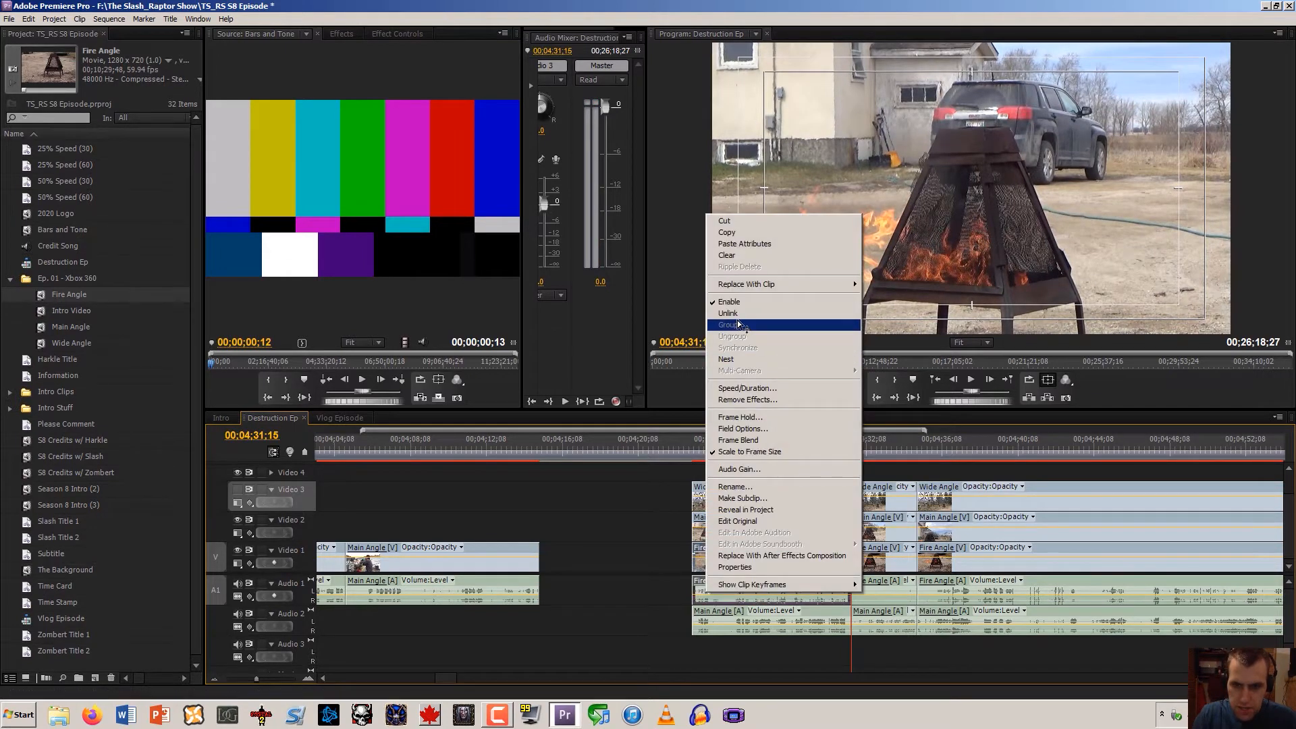
{"action": "left_click", "coordinate": [728, 313]}
{"action": "left_click", "coordinate": [585, 524]}
{"action": "left_click", "coordinate": [703, 591]}
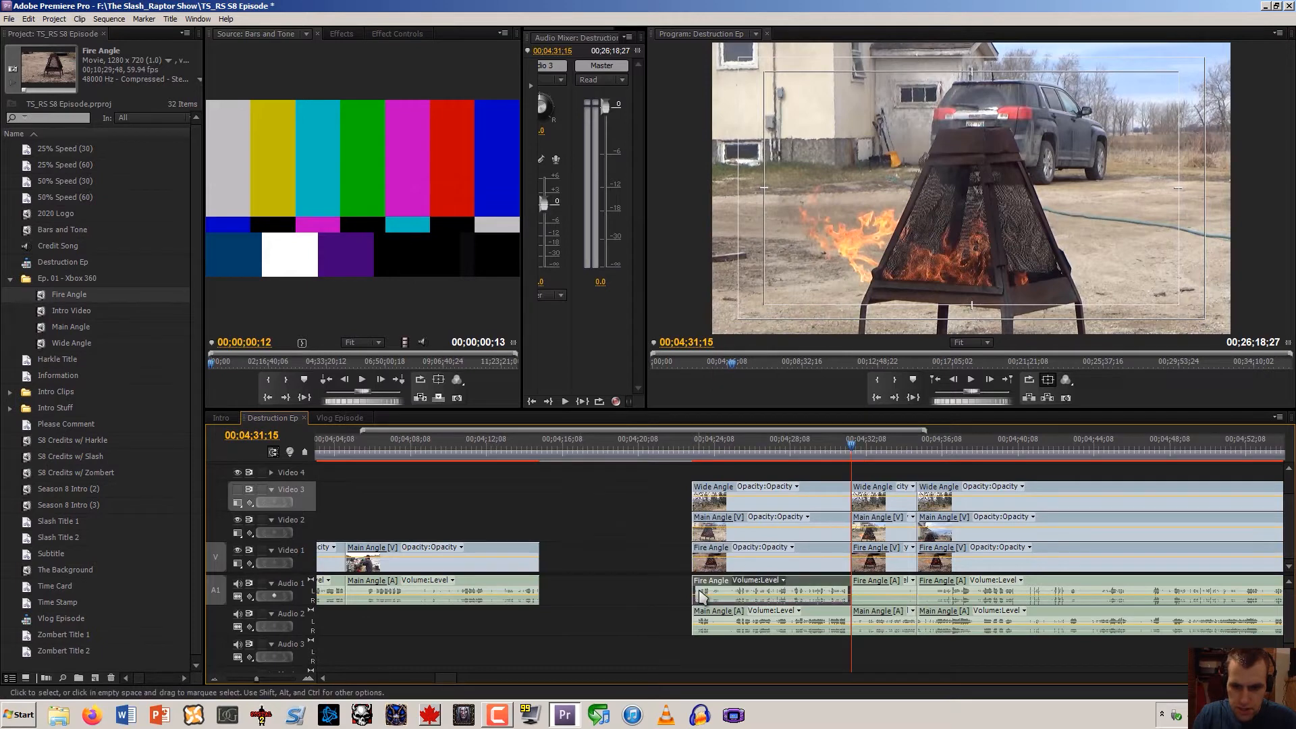
{"action": "key", "text": "Delete"}
Move the Main Angle audio before the cut to Audio 1, unlink it, and delete the Main Angle and Wide Angle video pieces above
{"action": "left_click_drag", "start_coordinate": [704, 617], "coordinate": [710, 592]}
{"action": "right_click", "coordinate": [707, 532]}
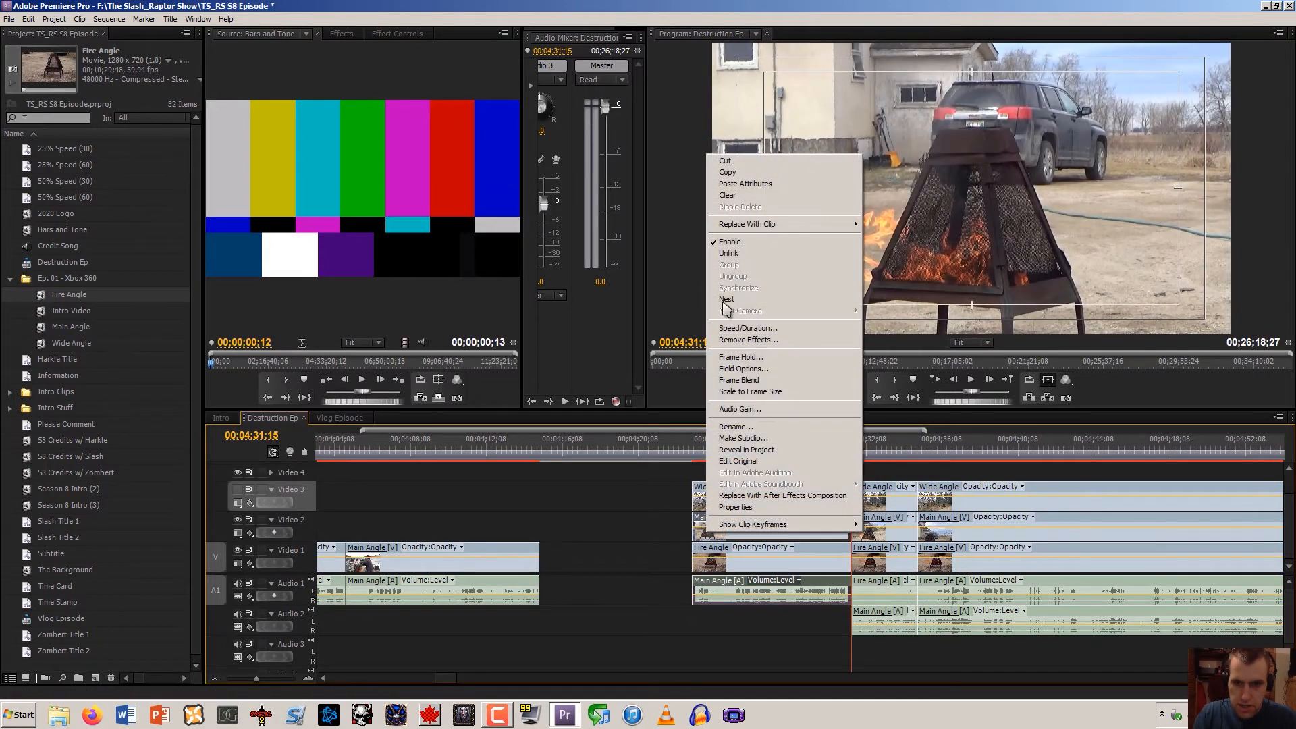
{"action": "left_click", "coordinate": [729, 253]}
{"action": "left_click", "coordinate": [717, 532]}
{"action": "key", "text": "Delete"}
{"action": "left_click", "coordinate": [721, 511]}
{"action": "key", "text": "Delete"}
Link the Fire Angle video with the Main Angle audio and move the pair against the end of the preceding Main Angle clip
{"action": "right_click", "coordinate": [709, 560]}
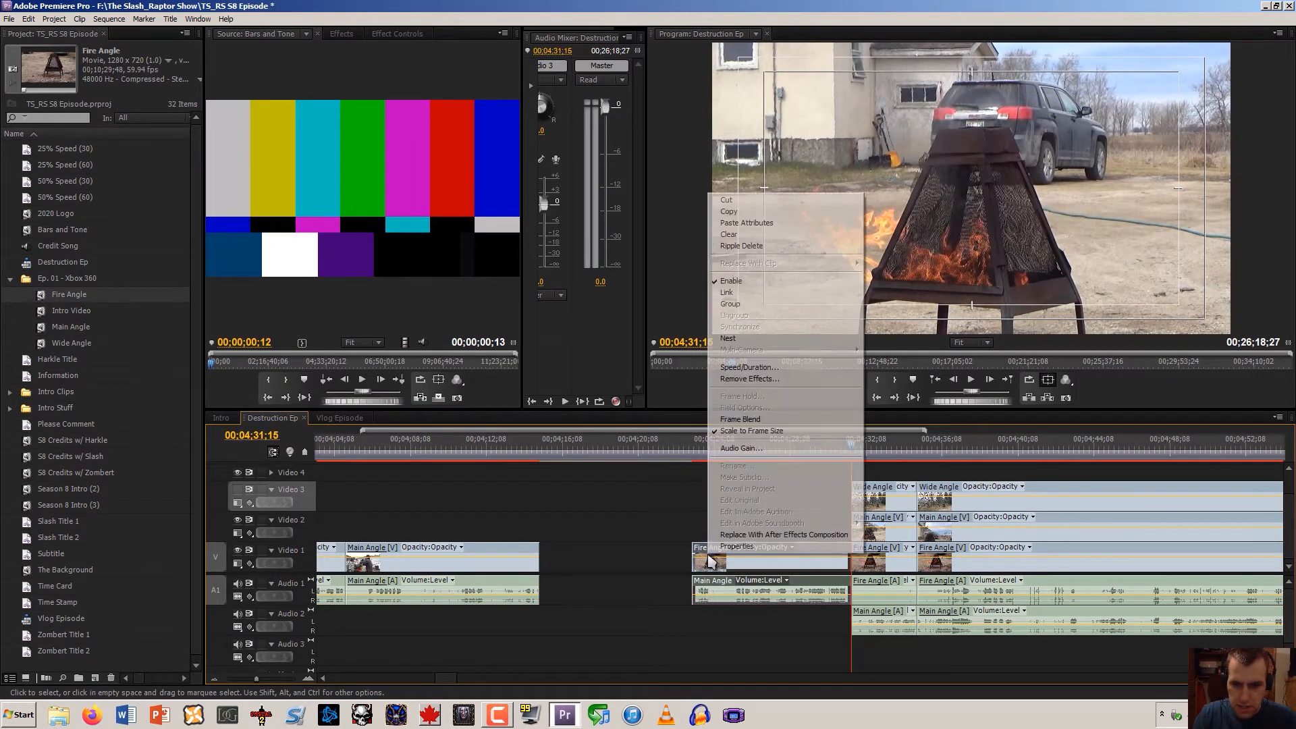
{"action": "left_click", "coordinate": [732, 292]}
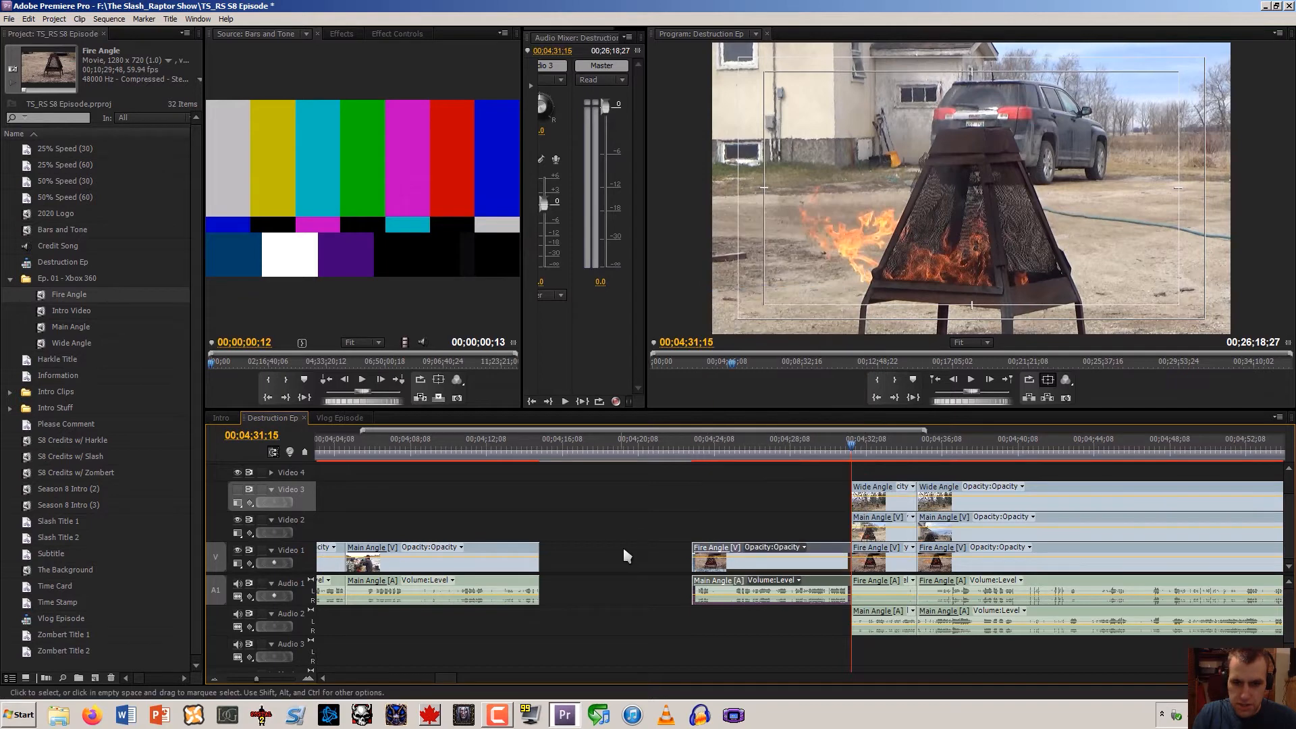
{"action": "left_click_drag", "start_coordinate": [717, 564], "coordinate": [563, 564]}
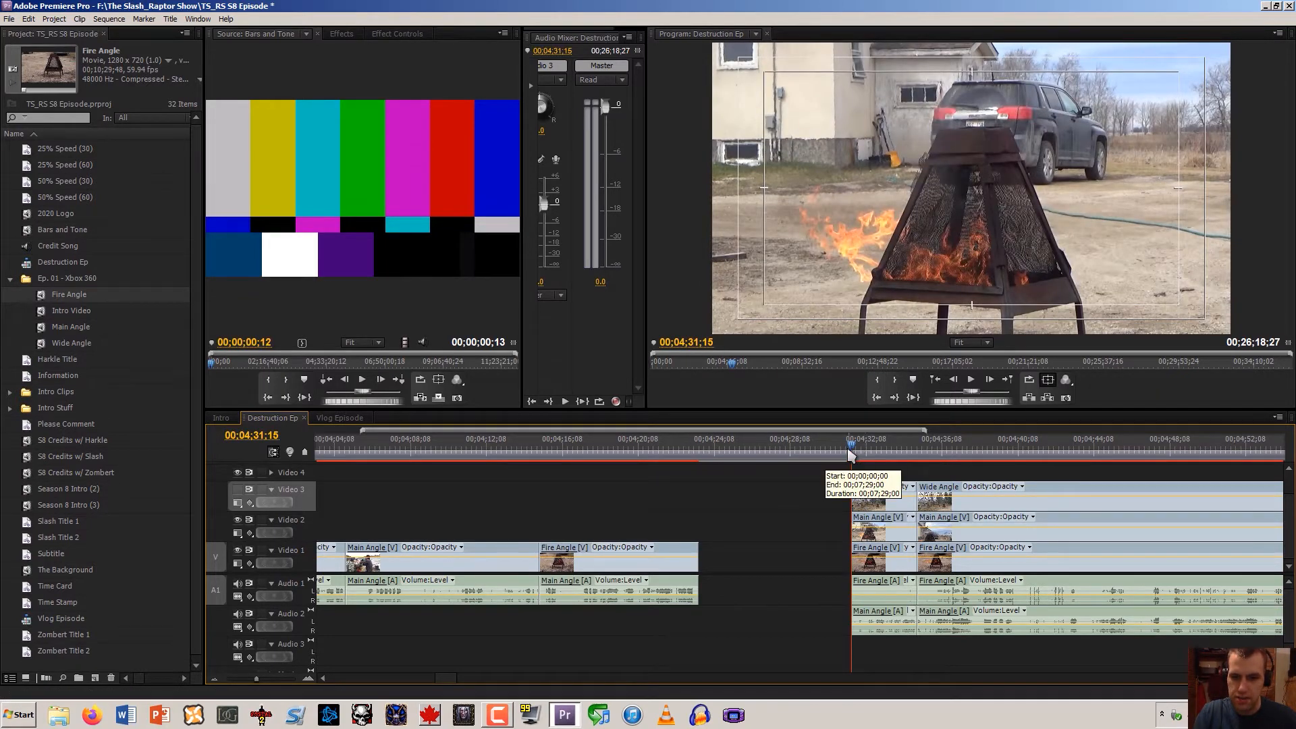
Delete the short stacked pieces starting at 00;04;31;15 and move the remaining angle clips against the end of the preceding Fire Angle clip
{"action": "left_click_drag", "start_coordinate": [851, 451], "coordinate": [847, 451]}
{"action": "key", "text": "space"}
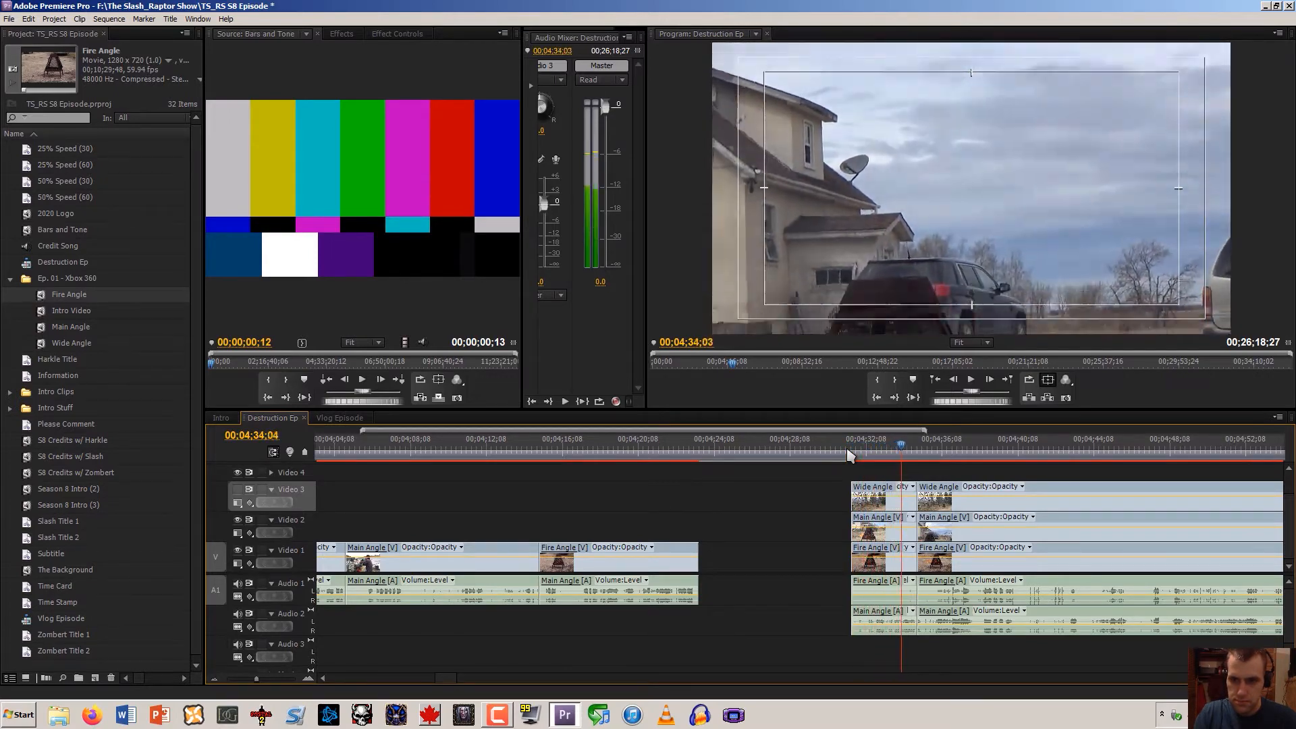
{"action": "left_click", "coordinate": [849, 455]}
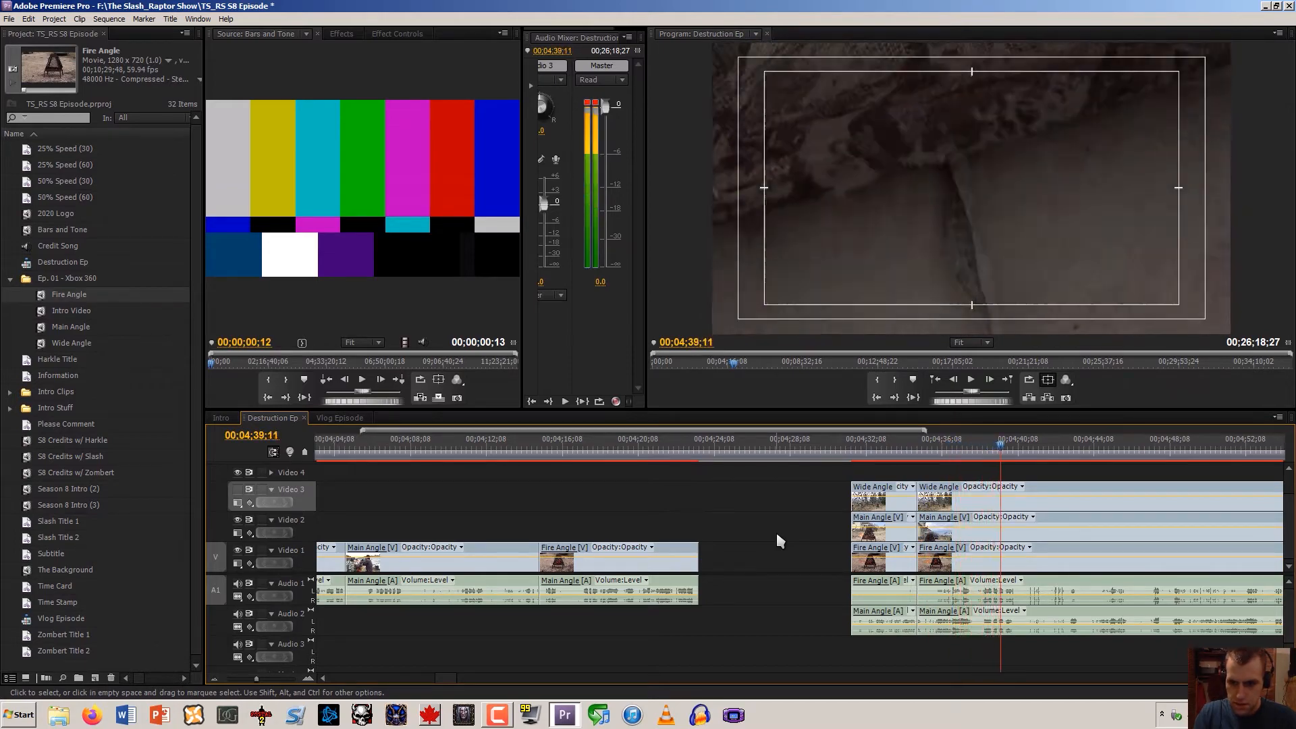
{"action": "key", "text": "space"}
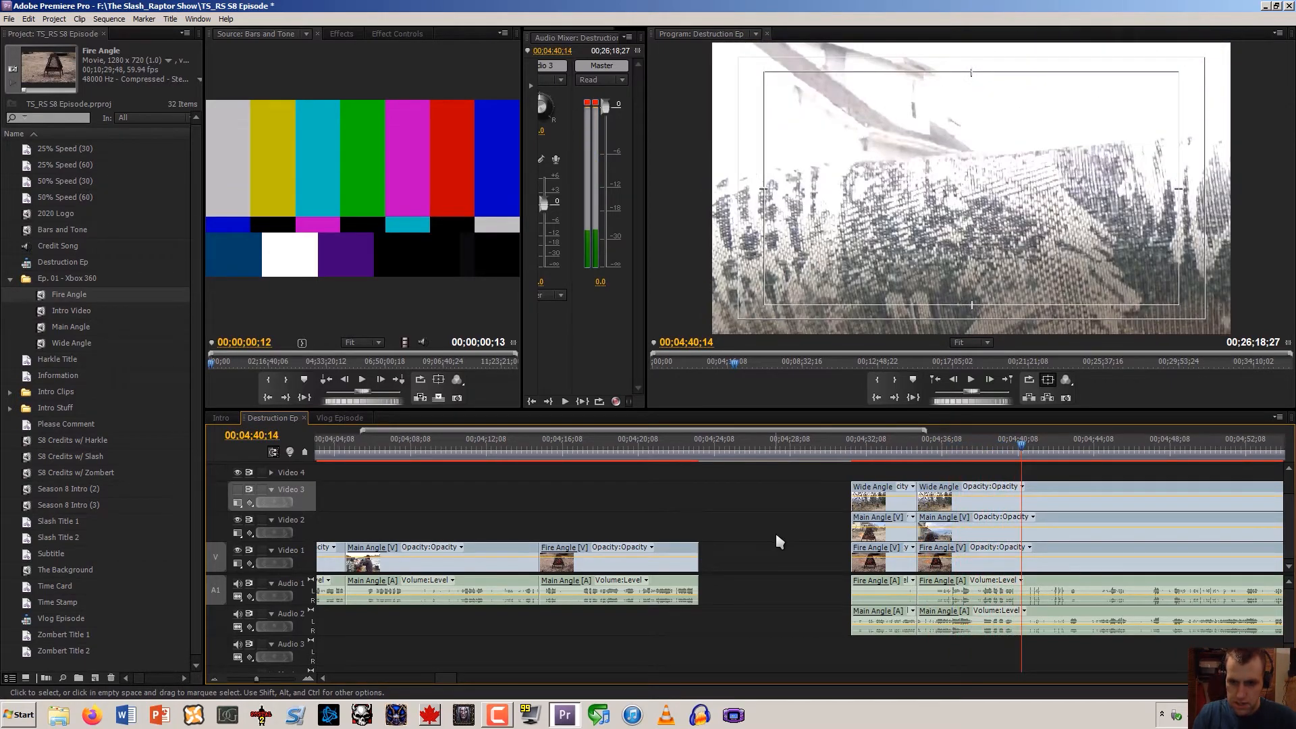
{"action": "left_click_drag", "start_coordinate": [864, 475], "coordinate": [844, 560]}
{"action": "key", "text": "Delete"}
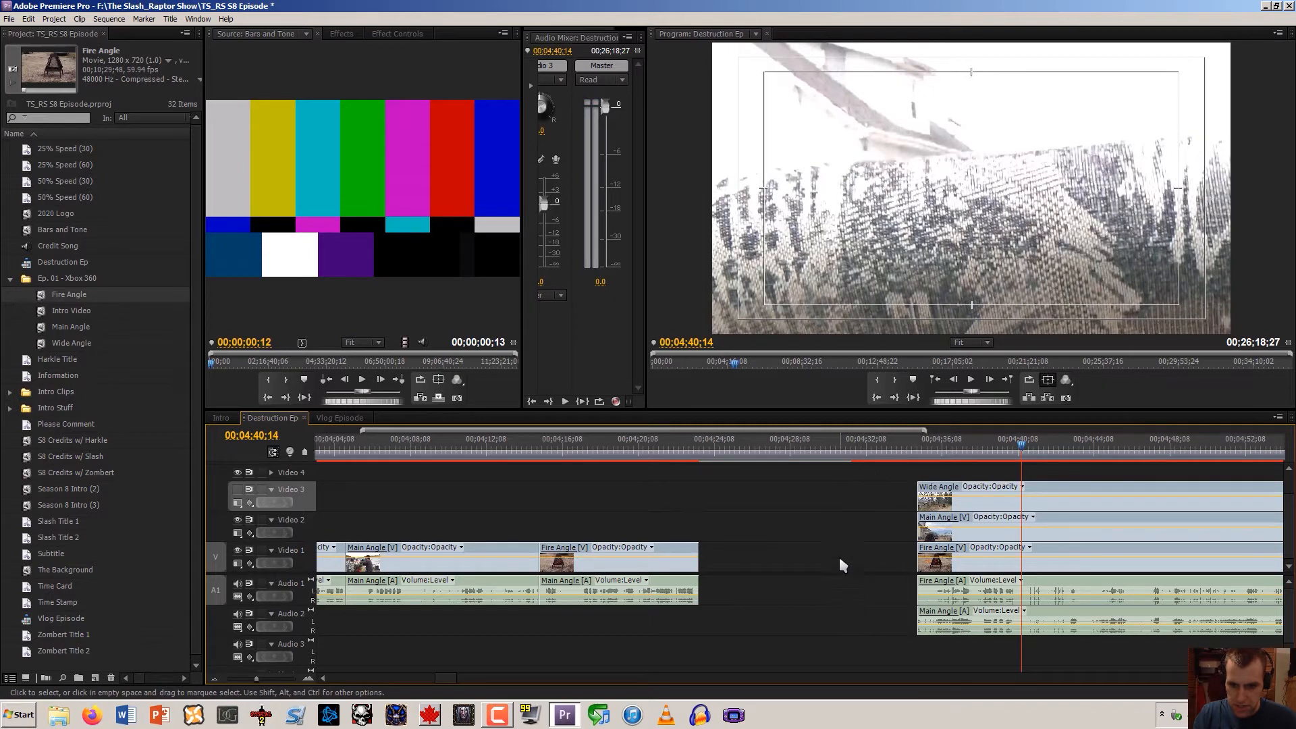
{"action": "left_click_drag", "start_coordinate": [885, 480], "coordinate": [956, 624]}
{"action": "left_click_drag", "start_coordinate": [930, 567], "coordinate": [711, 571]}
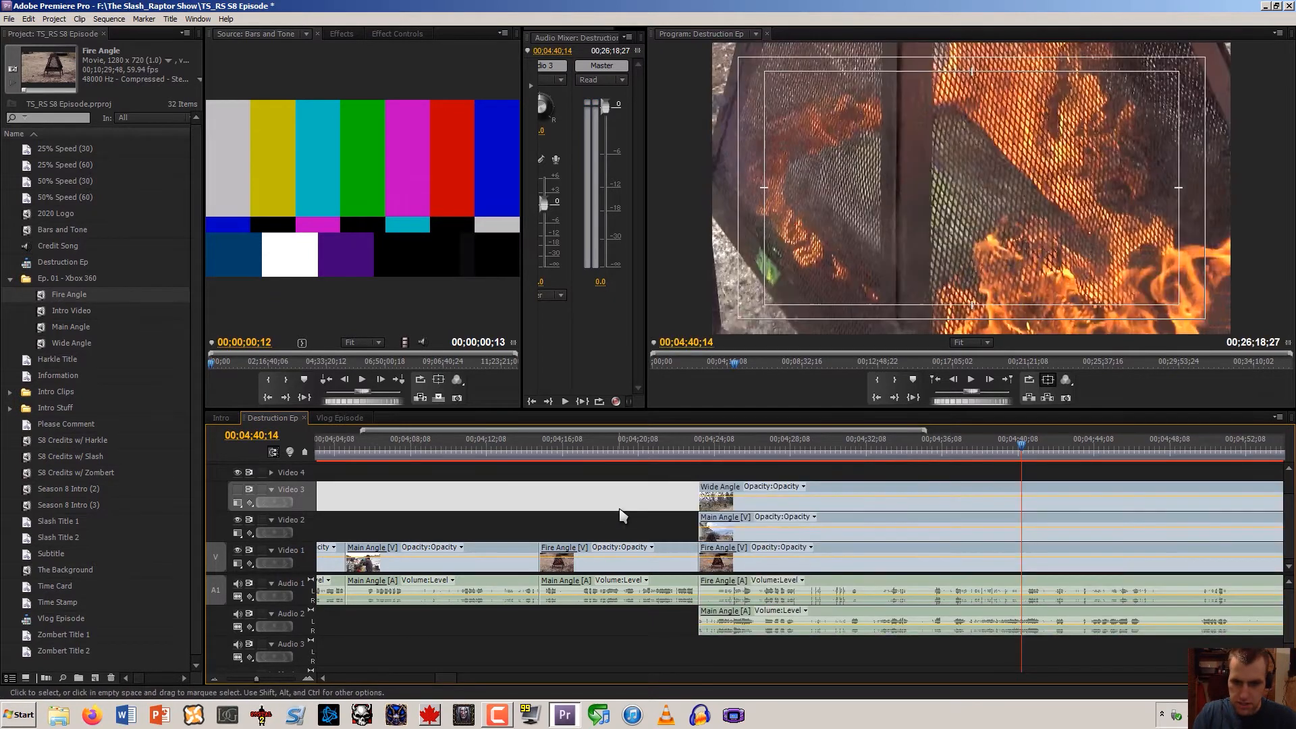
Turn on Video 3's track output and play across the join into the Wide Angle clip
{"action": "left_click", "coordinate": [694, 451]}
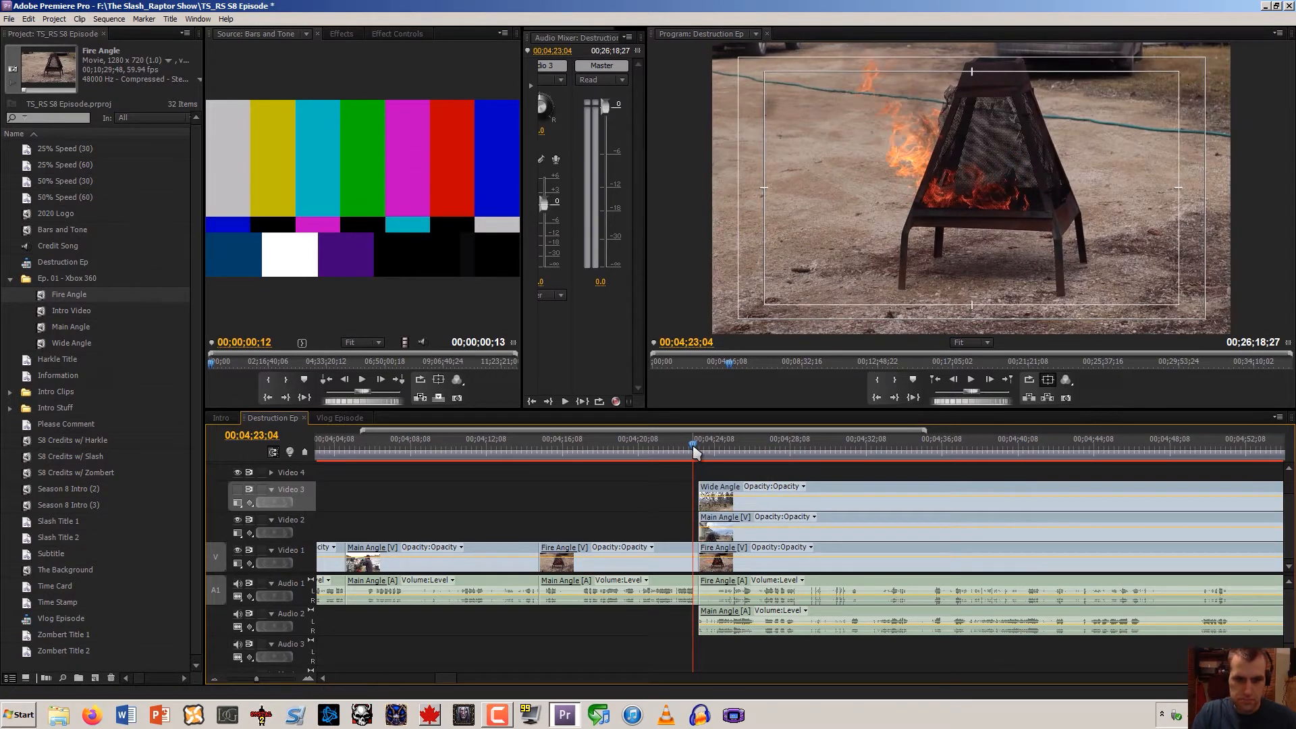
{"action": "left_click_drag", "start_coordinate": [236, 484], "coordinate": [236, 482]}
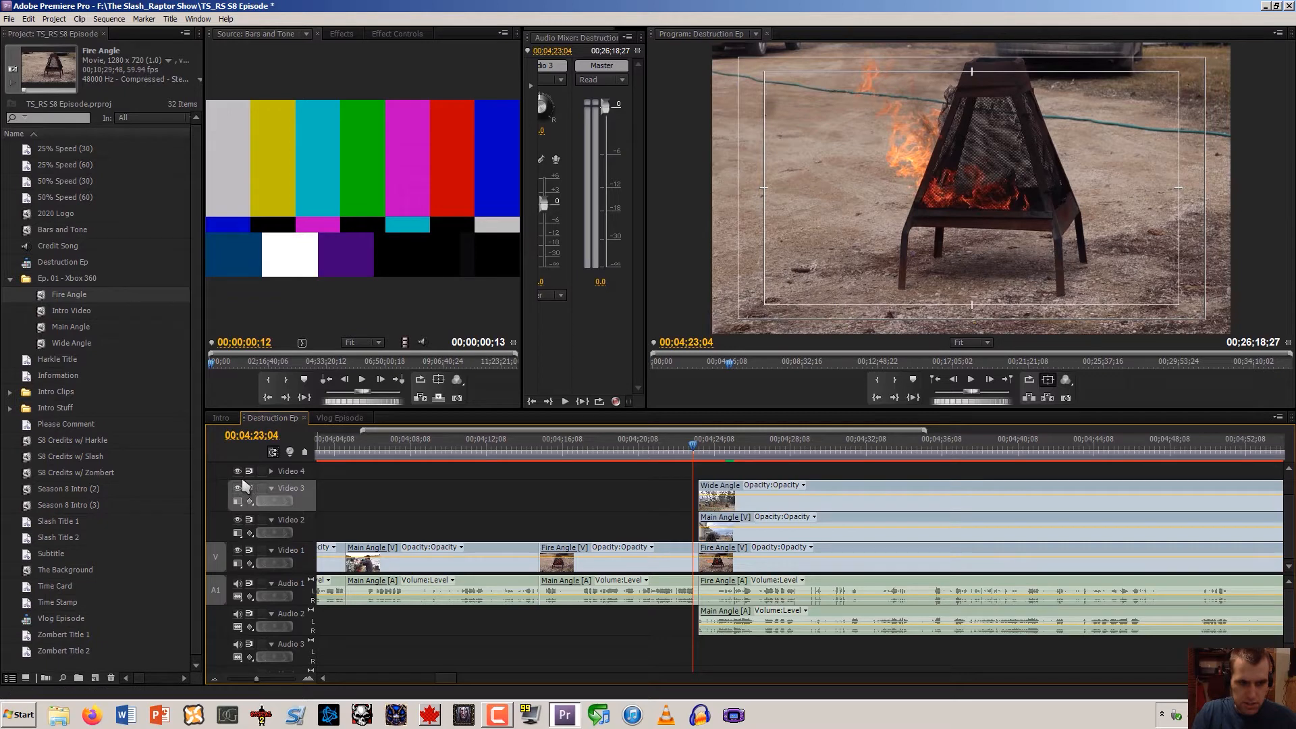
{"action": "left_click_drag", "start_coordinate": [237, 481], "coordinate": [242, 483]}
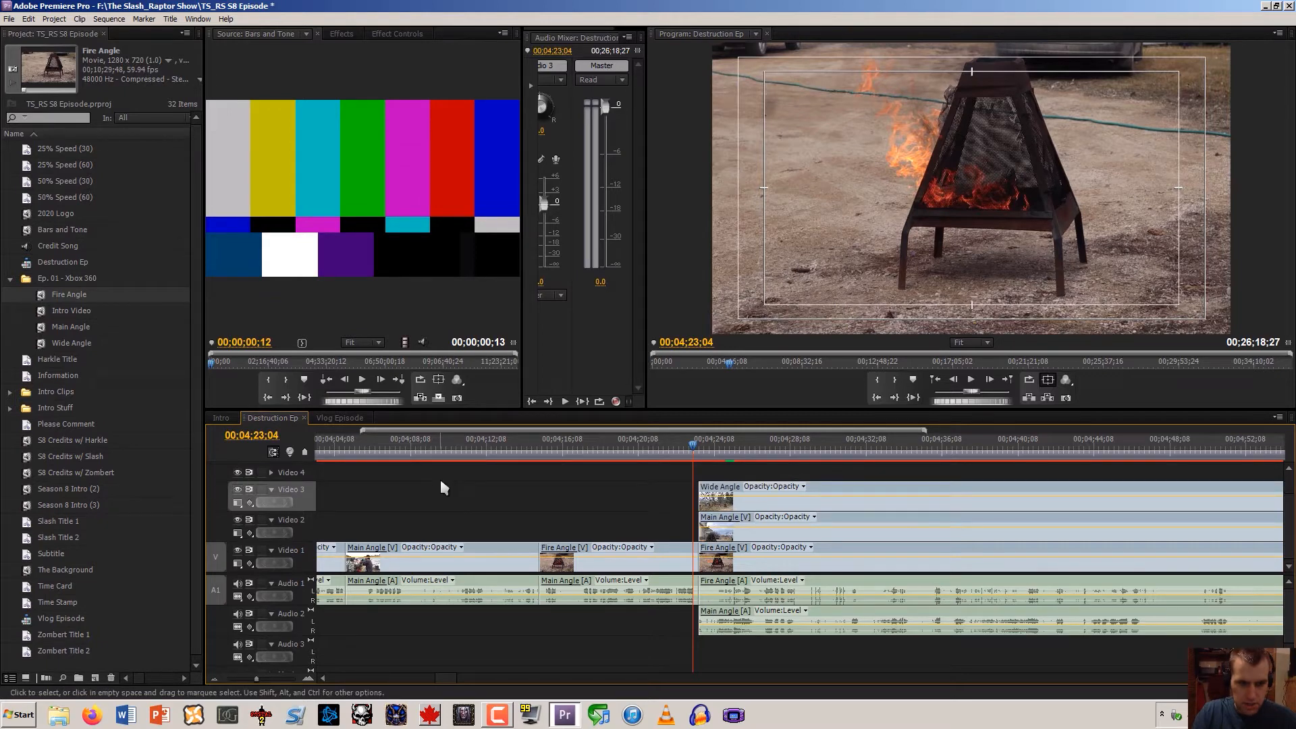
{"action": "key", "text": "space"}
{"action": "key", "text": "space"}
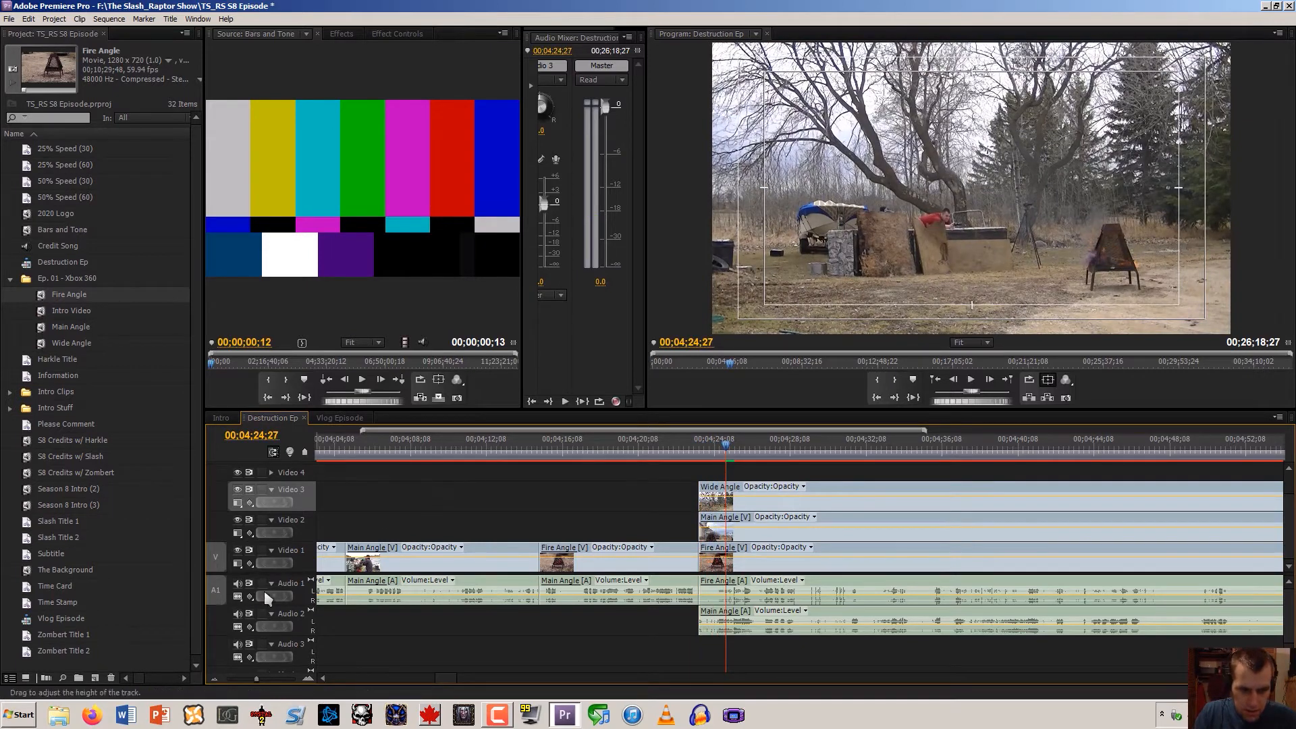
Play the Wide Angle explosion shot and cut all tracks at 00;04;29;00
{"action": "left_click", "coordinate": [668, 452]}
{"action": "key", "text": "space"}
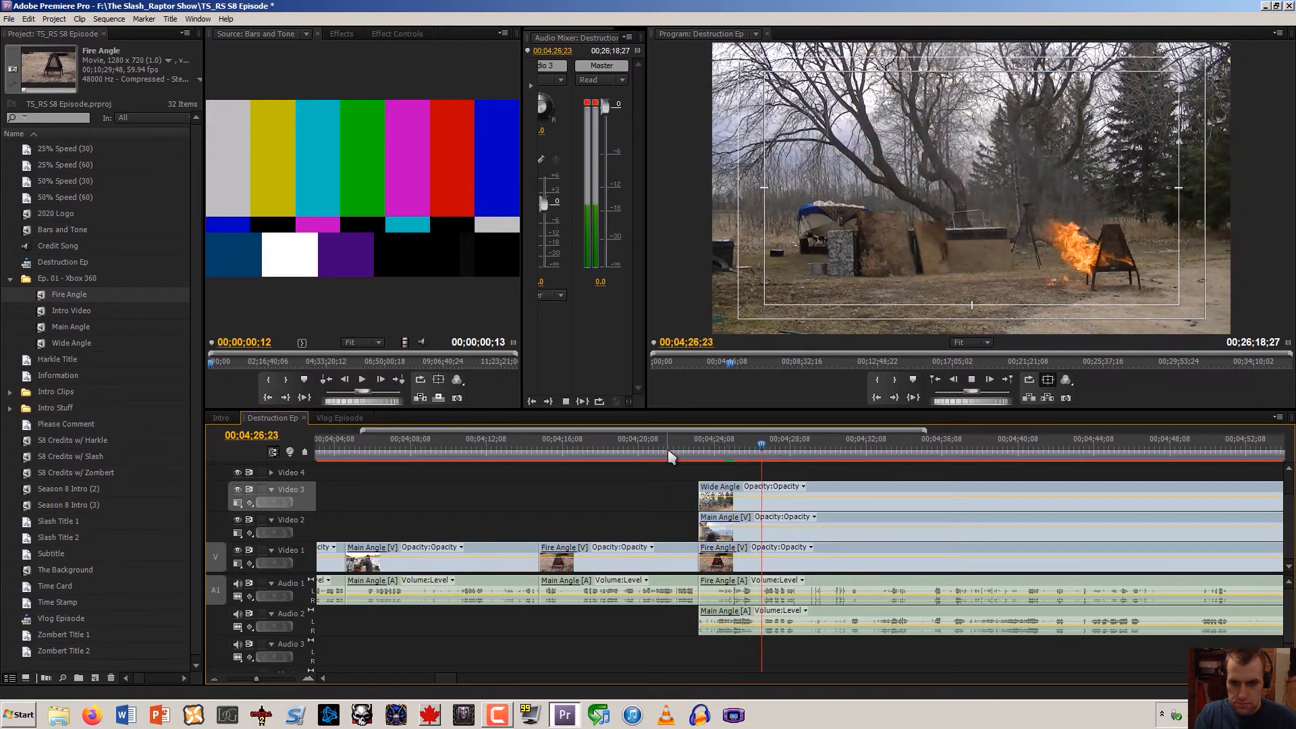
{"action": "key", "text": "space"}
{"action": "key", "text": "Right"}
{"action": "key", "text": "Right"}
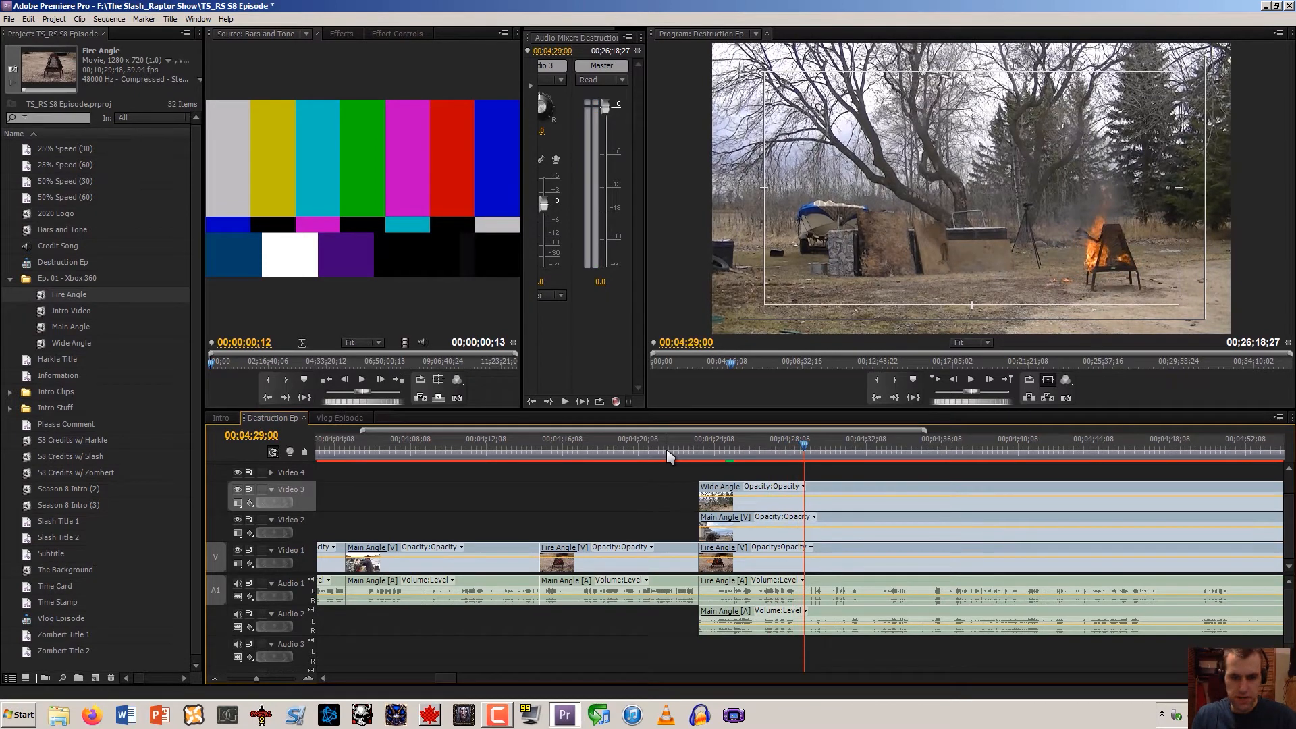
{"action": "key", "text": "ctrl+k"}
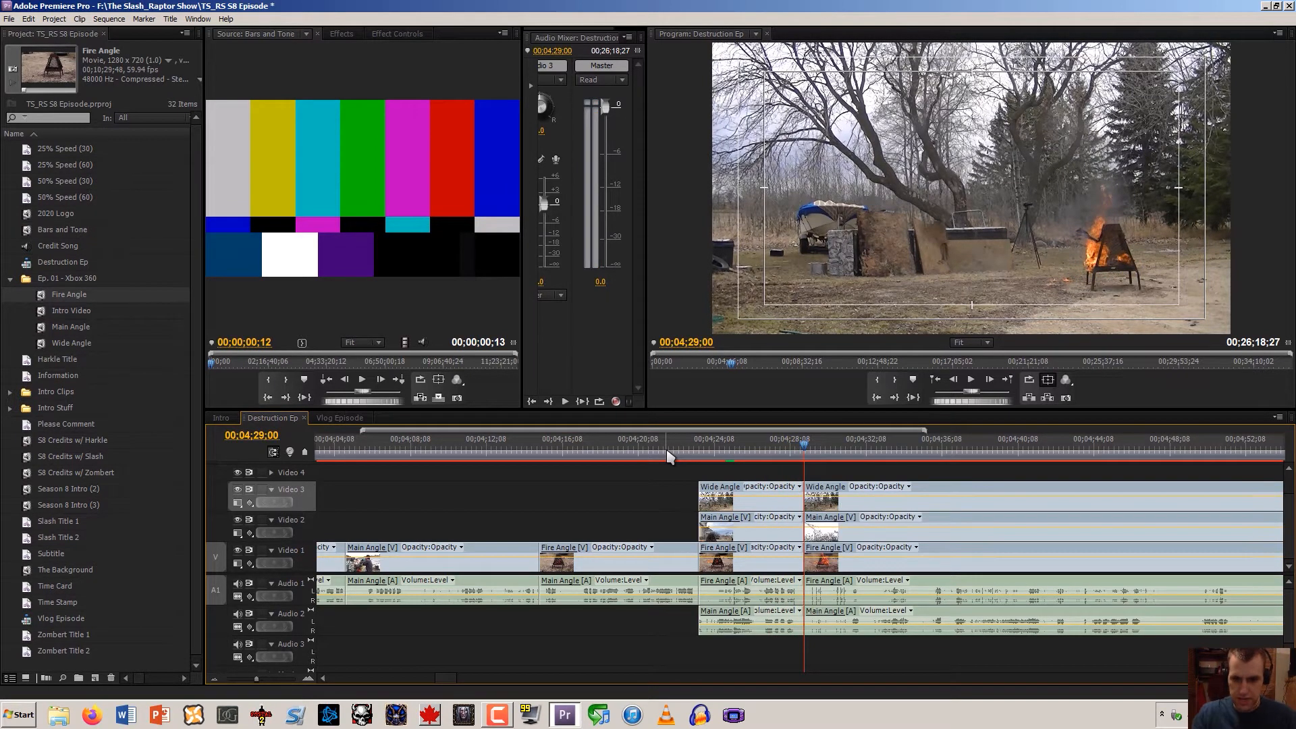
Move all the angle clips after the cut further along the timeline to leave working space behind the short pieces
{"action": "left_click", "coordinate": [215, 679]}
{"action": "left_click", "coordinate": [214, 679]}
{"action": "left_click", "coordinate": [214, 679]}
{"action": "left_click_drag", "start_coordinate": [528, 472], "coordinate": [518, 628]}
{"action": "left_click_drag", "start_coordinate": [517, 538], "coordinate": [611, 538]}
{"action": "left_click_drag", "start_coordinate": [391, 676], "coordinate": [347, 677]}
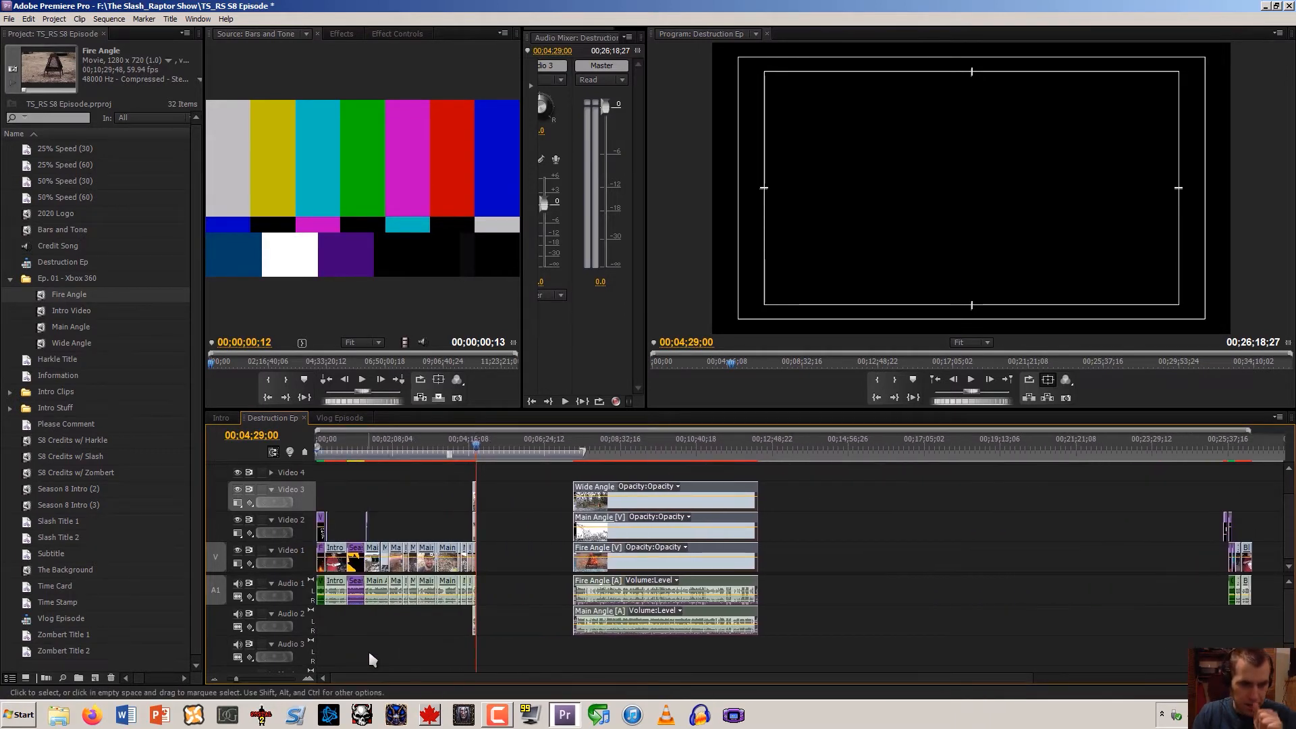
{"action": "left_click", "coordinate": [384, 642]}
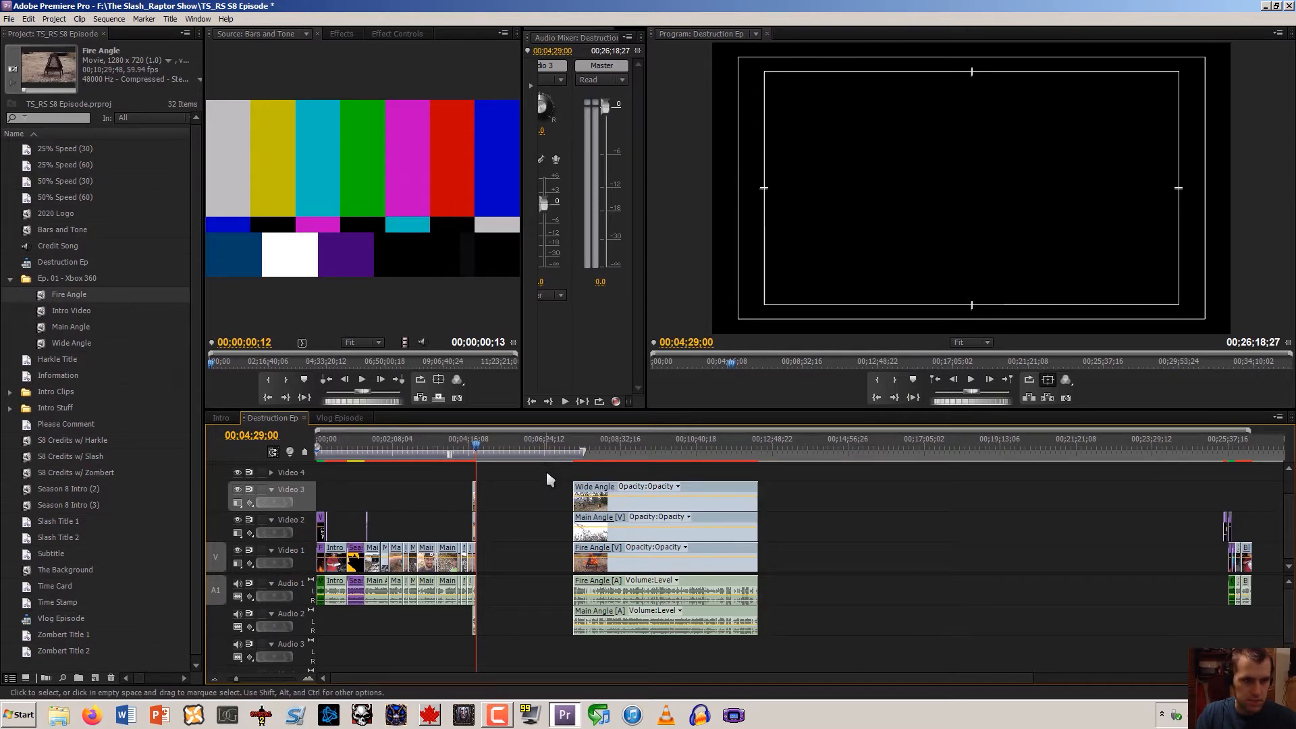
Move the Canadian image out of the Intro Stuff bin to the project's top level and collapse the bin
{"action": "left_click", "coordinate": [10, 408]}
{"action": "left_click", "coordinate": [42, 426]}
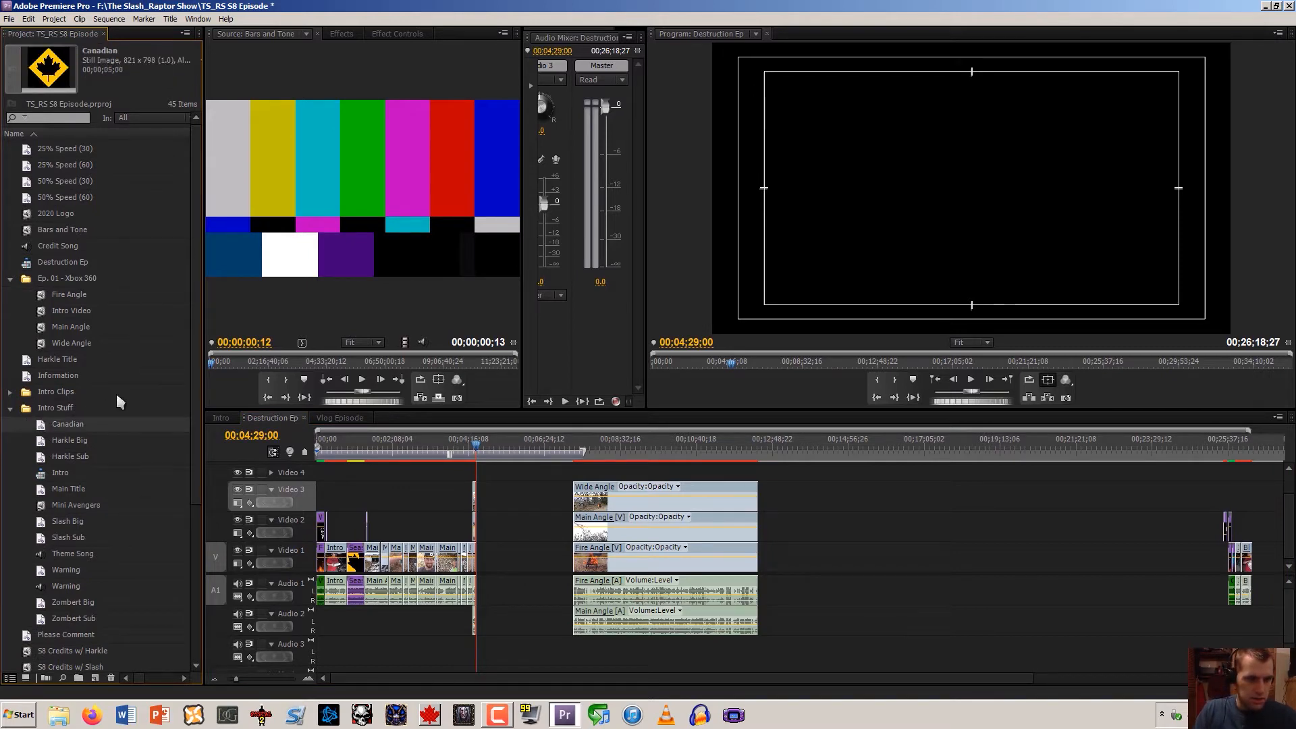
{"action": "left_click_drag", "start_coordinate": [113, 395], "coordinate": [68, 418]}
{"action": "scroll", "coordinate": [18, 318], "scroll_direction": "up", "scroll_amount": 3}
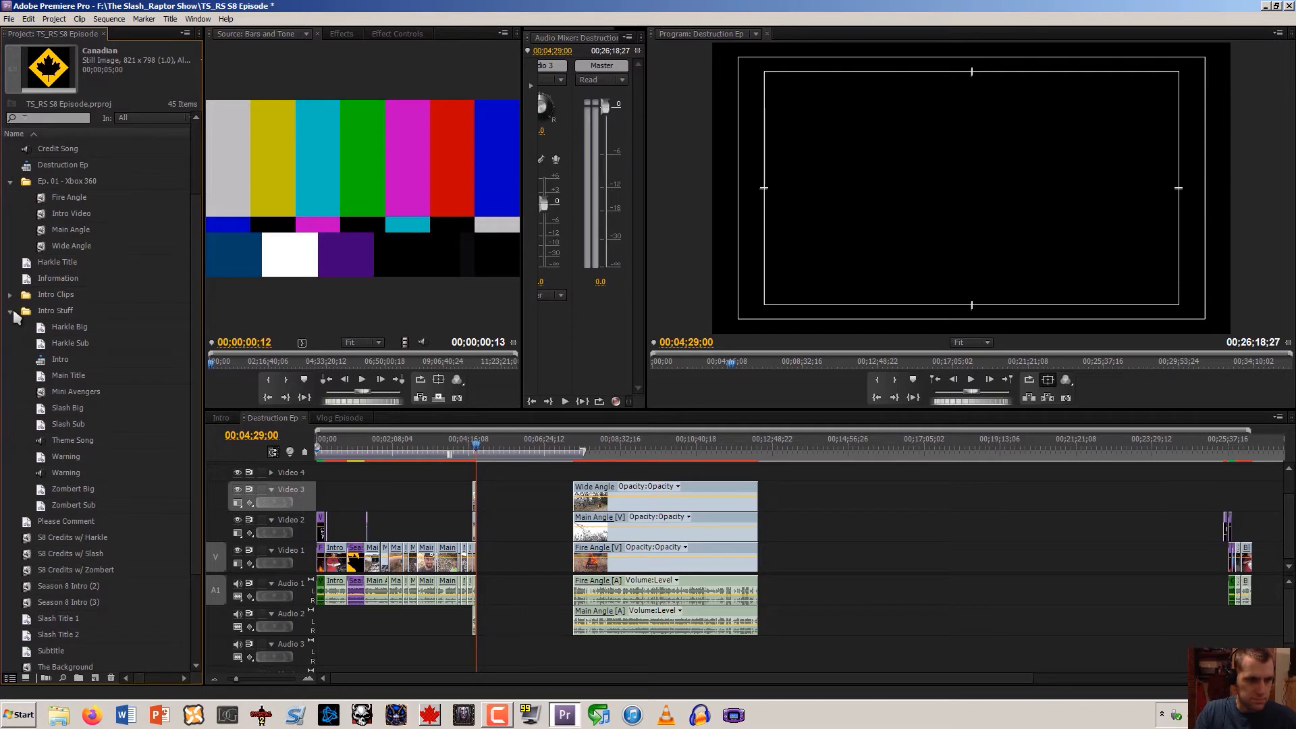
{"action": "left_click", "coordinate": [11, 312]}
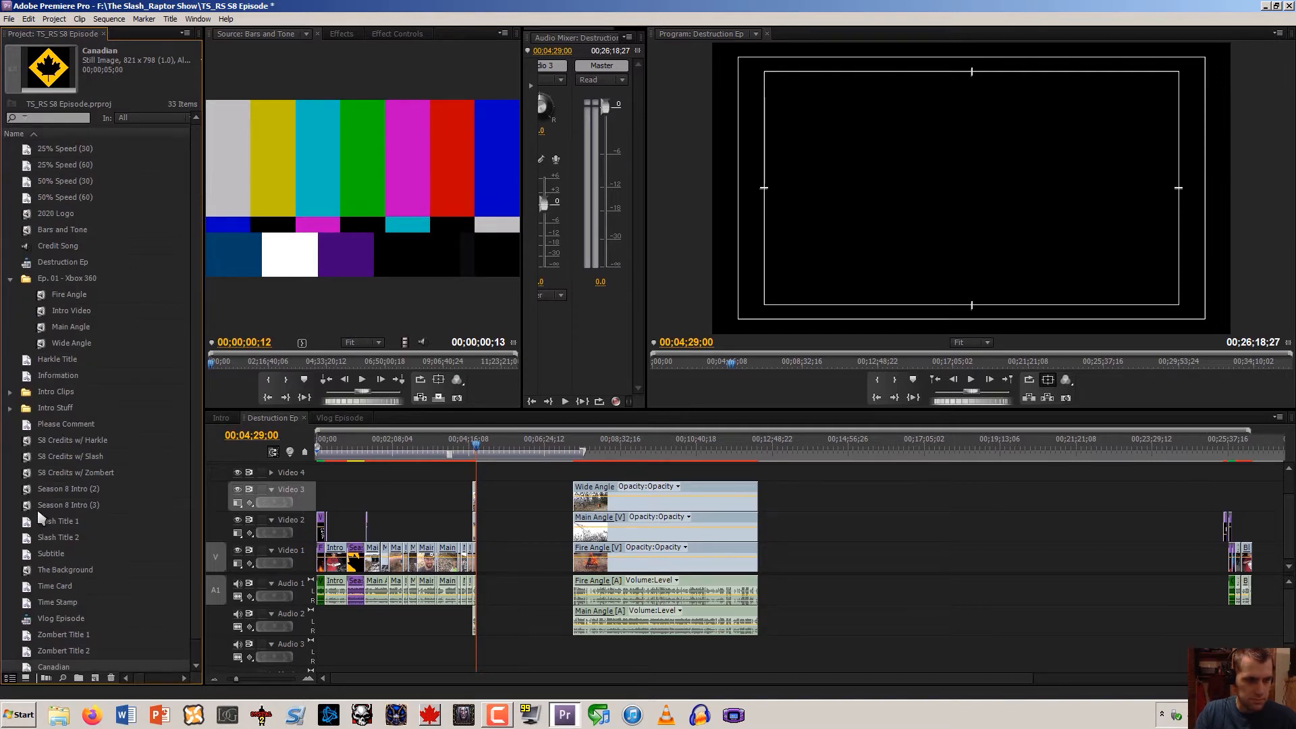
{"action": "left_click", "coordinate": [919, 517]}
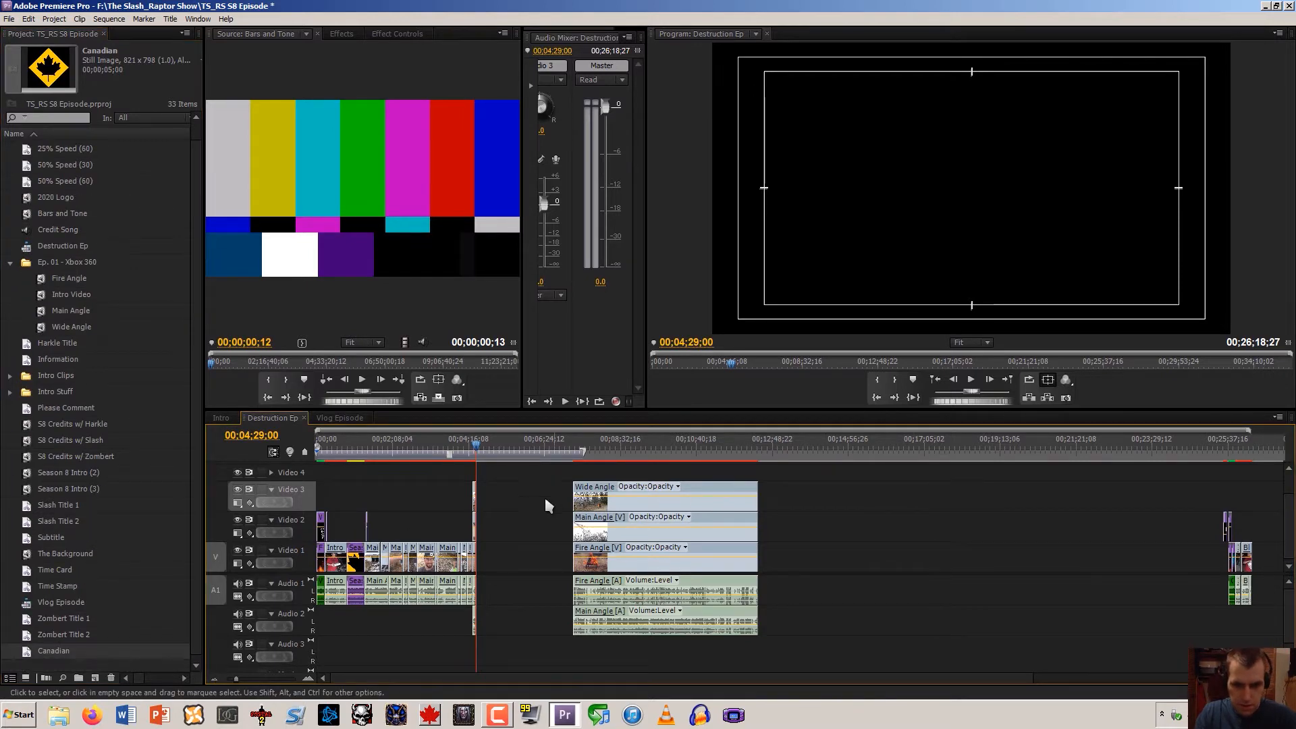
Unlink the Main Angle piece before 00;04;29;00, then delete its video and the Fire Angle piece with its audio
{"action": "left_click", "coordinate": [308, 682]}
{"action": "left_click", "coordinate": [308, 681]}
{"action": "left_click", "coordinate": [308, 682]}
{"action": "left_click", "coordinate": [308, 681]}
{"action": "left_click", "coordinate": [308, 682]}
{"action": "left_click", "coordinate": [307, 681]}
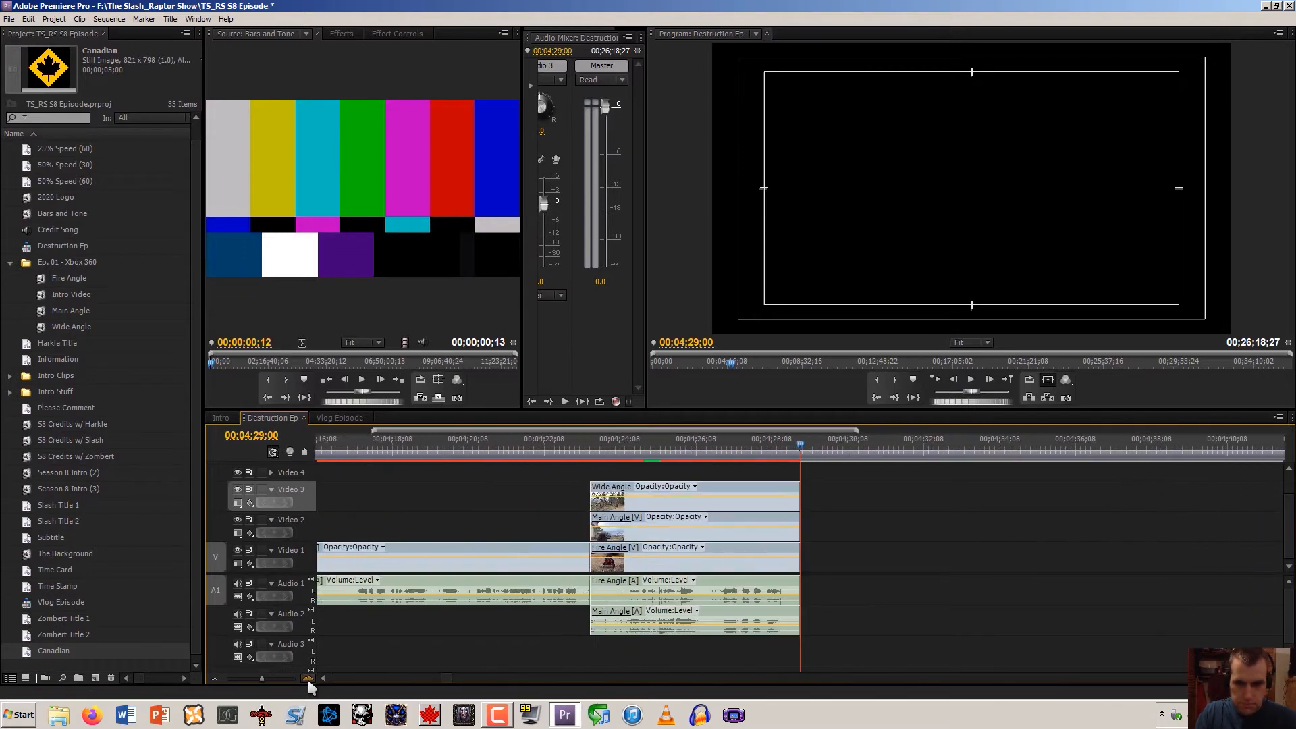
{"action": "left_click", "coordinate": [617, 537]}
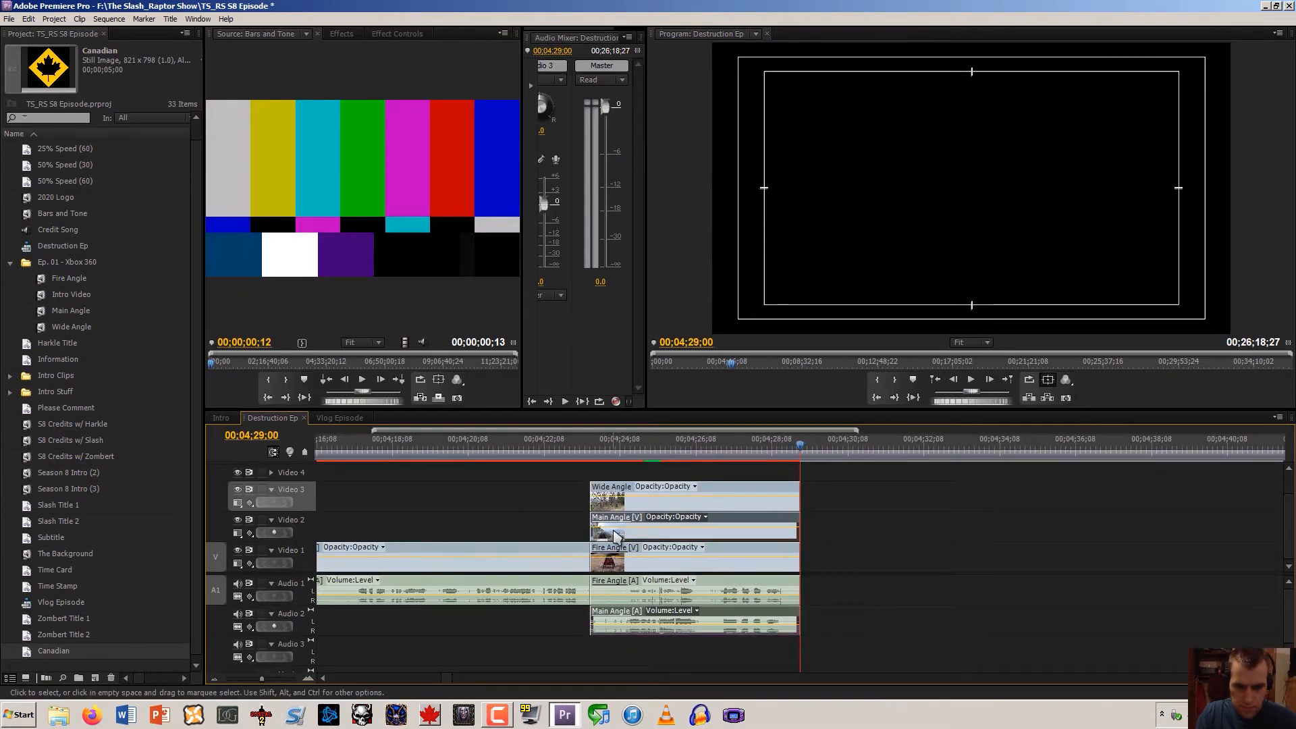
{"action": "right_click", "coordinate": [616, 536]}
{"action": "left_click", "coordinate": [635, 249]}
{"action": "left_click", "coordinate": [635, 570]}
{"action": "key", "text": "Delete"}
{"action": "left_click", "coordinate": [624, 538]}
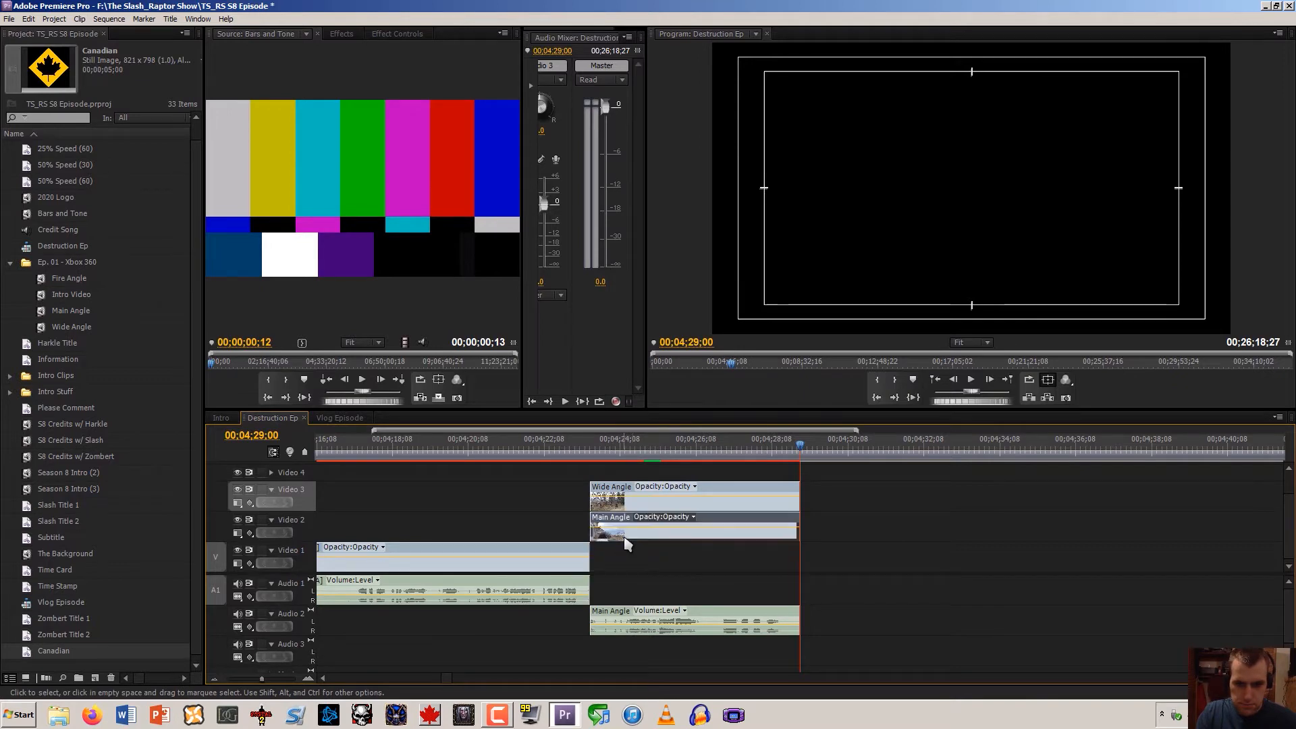
{"action": "key", "text": "Delete"}
Move the Main Angle audio to Audio 1 and the Wide Angle video to Video 1, and link the two
{"action": "left_click_drag", "start_coordinate": [613, 613], "coordinate": [613, 582]}
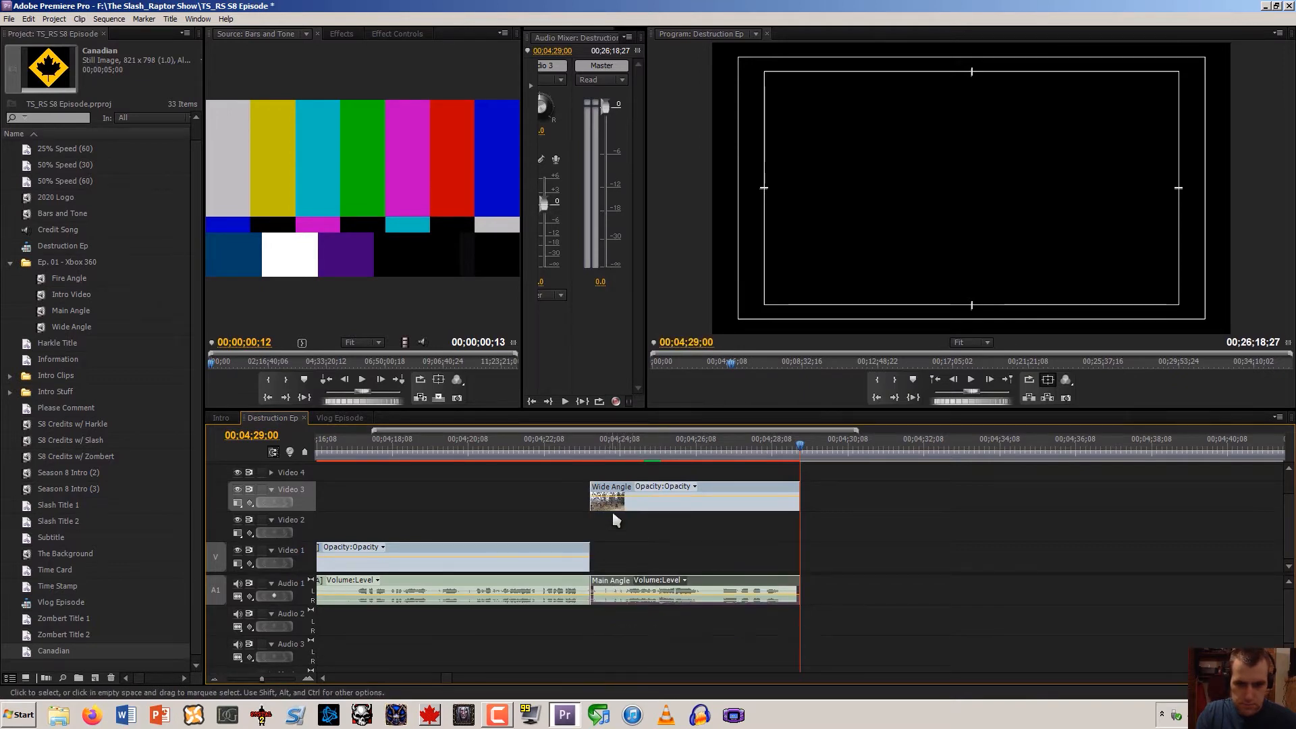
{"action": "left_click_drag", "start_coordinate": [615, 509], "coordinate": [617, 557]}
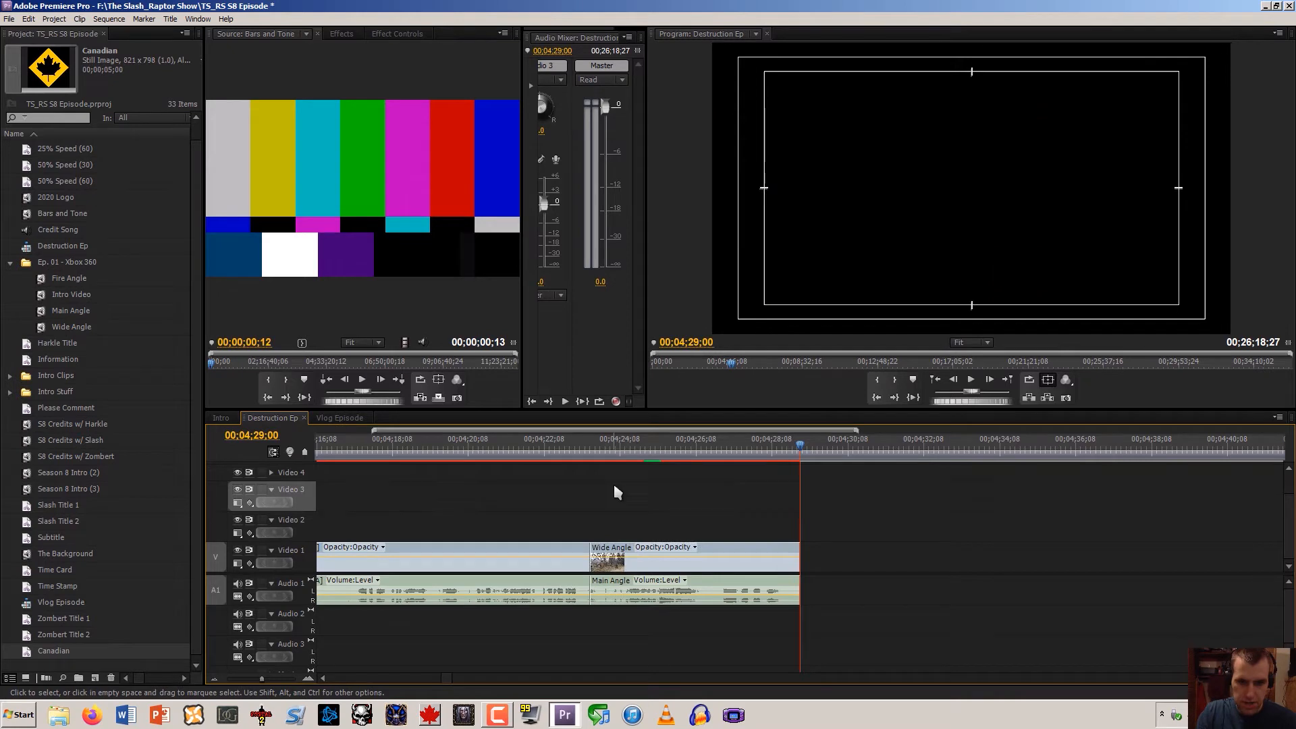
{"action": "left_click", "coordinate": [613, 481]}
{"action": "right_click", "coordinate": [620, 576]}
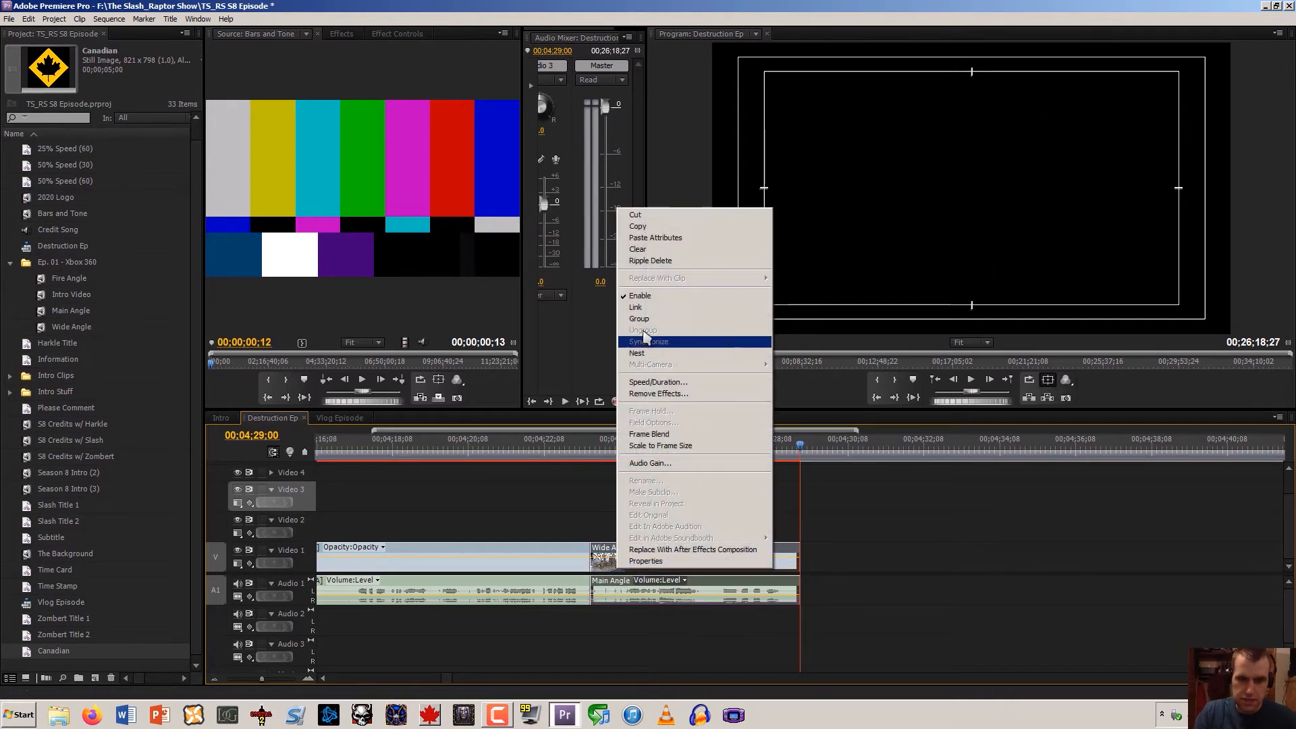
{"action": "left_click", "coordinate": [642, 305]}
Duplicate the linked Wide Angle clip and place the copy on Video 1 directly after the original
{"action": "left_click", "coordinate": [615, 555]}
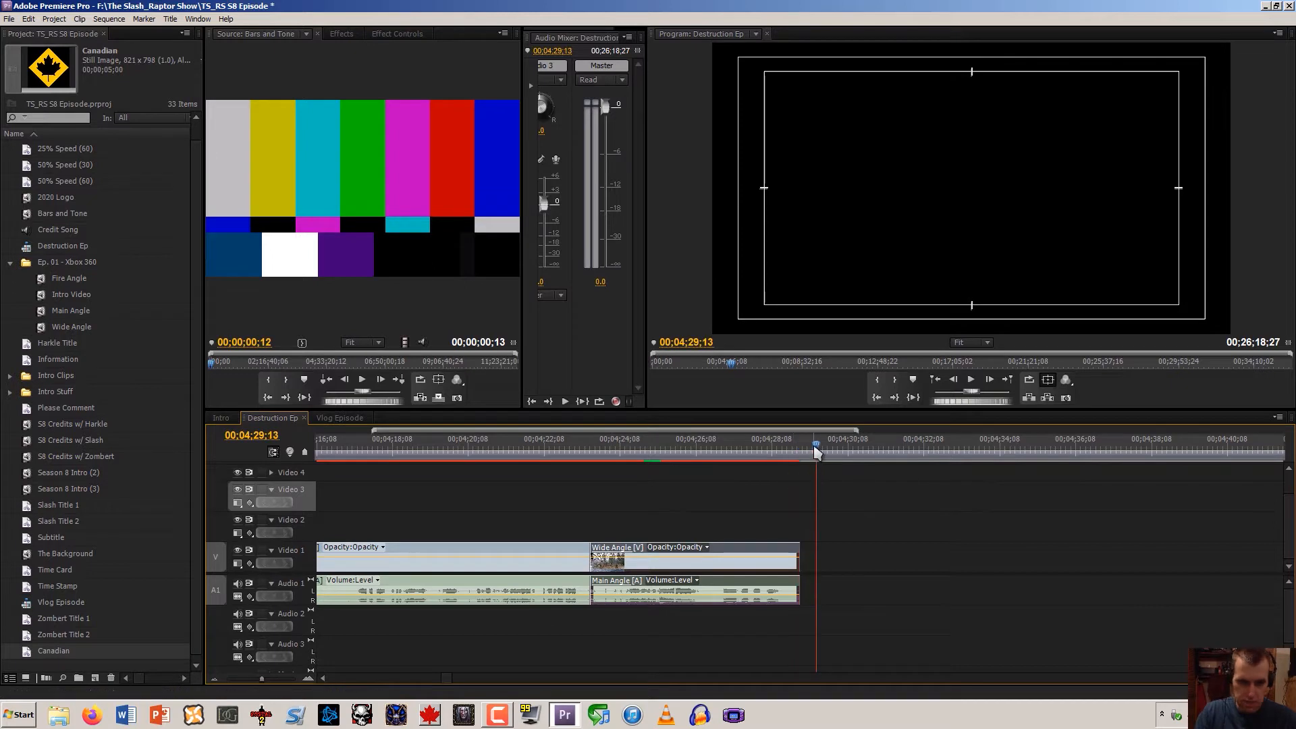
{"action": "key", "text": "ctrl+v"}
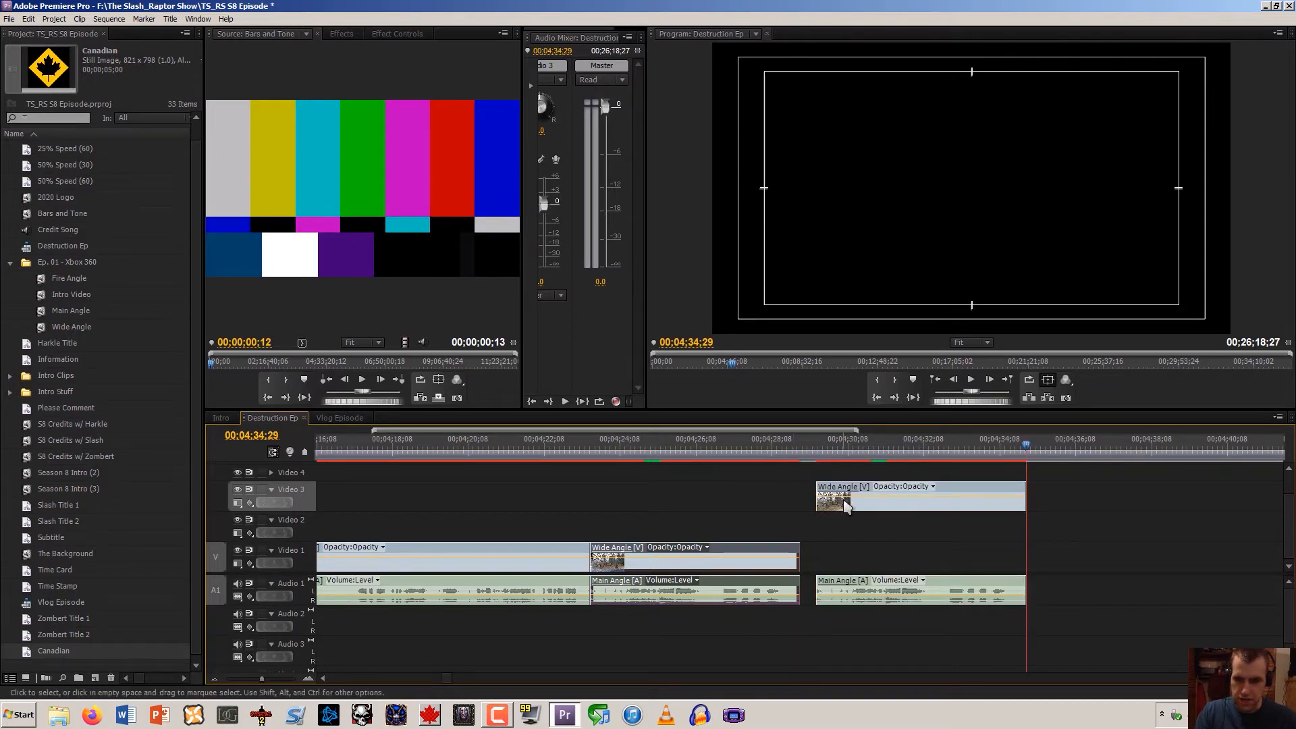
{"action": "left_click_drag", "start_coordinate": [846, 511], "coordinate": [813, 571]}
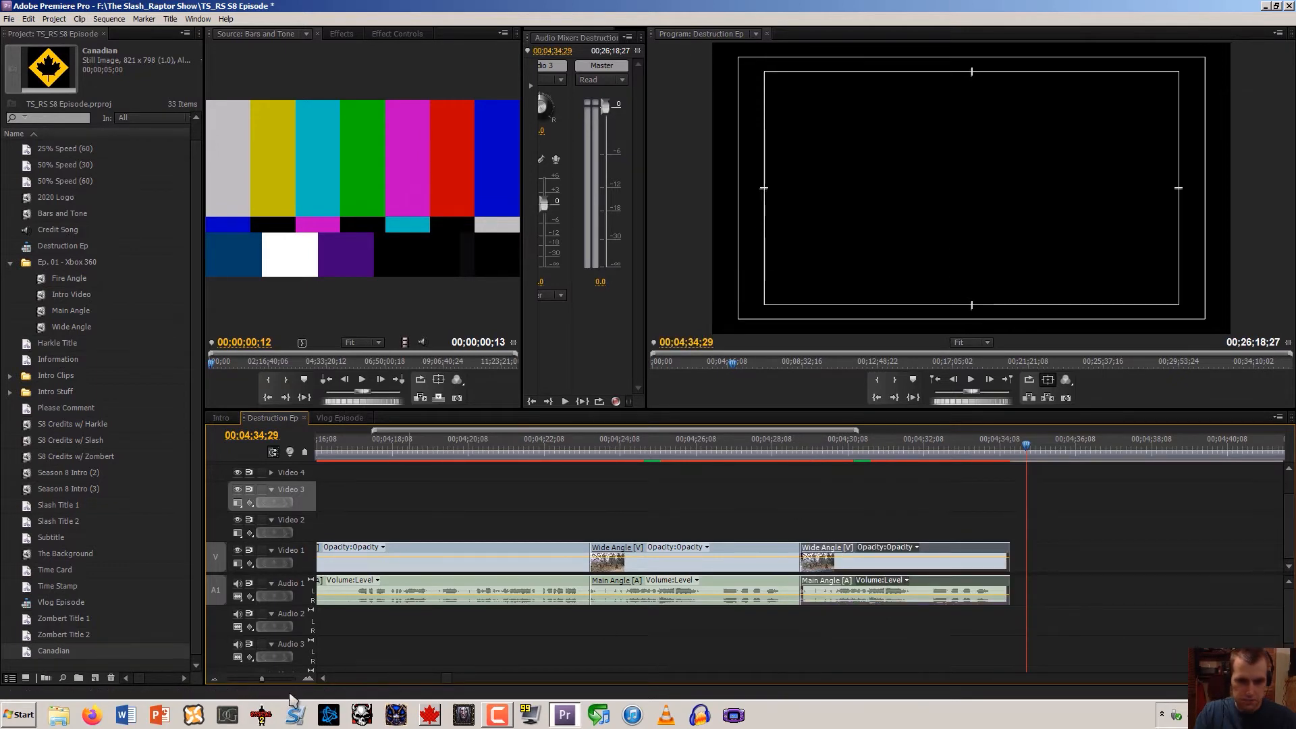
Set the speed of the duplicated Wide Angle clip to 25%
{"action": "left_click", "coordinate": [215, 679]}
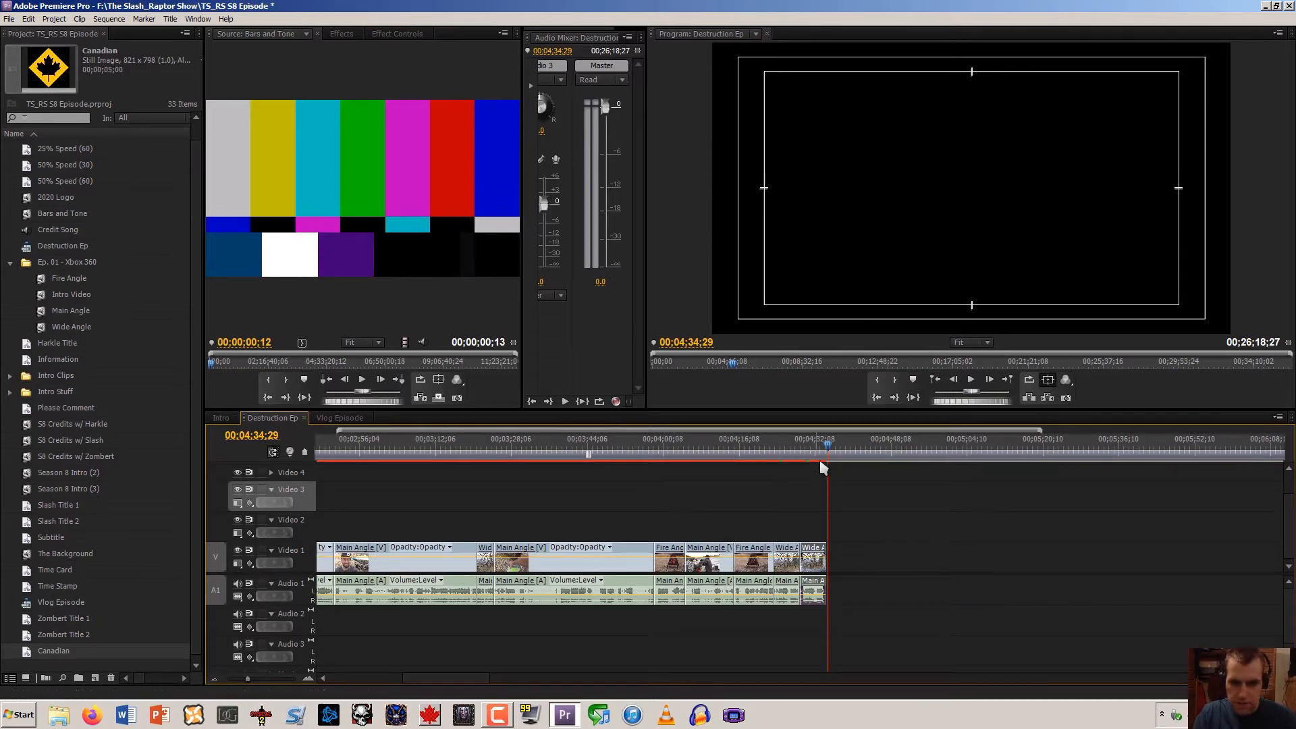
{"action": "right_click", "coordinate": [810, 548]}
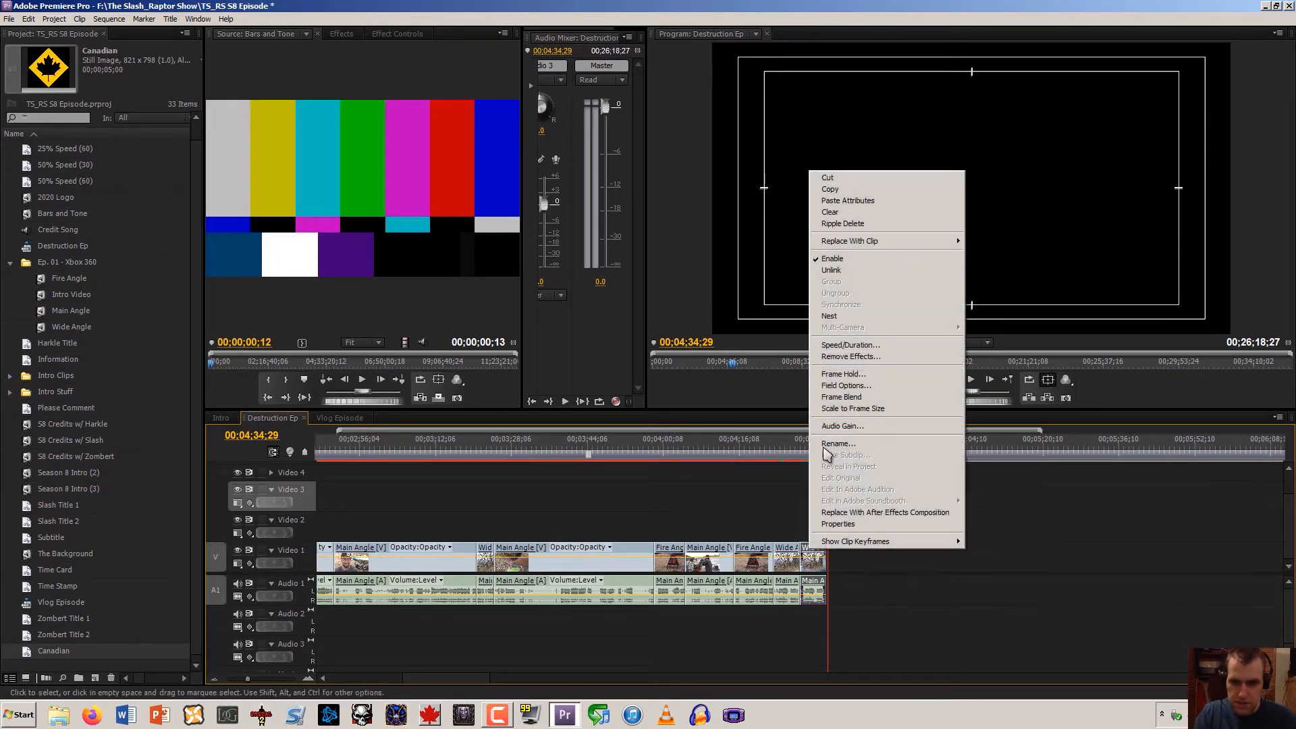
{"action": "left_click", "coordinate": [853, 345]}
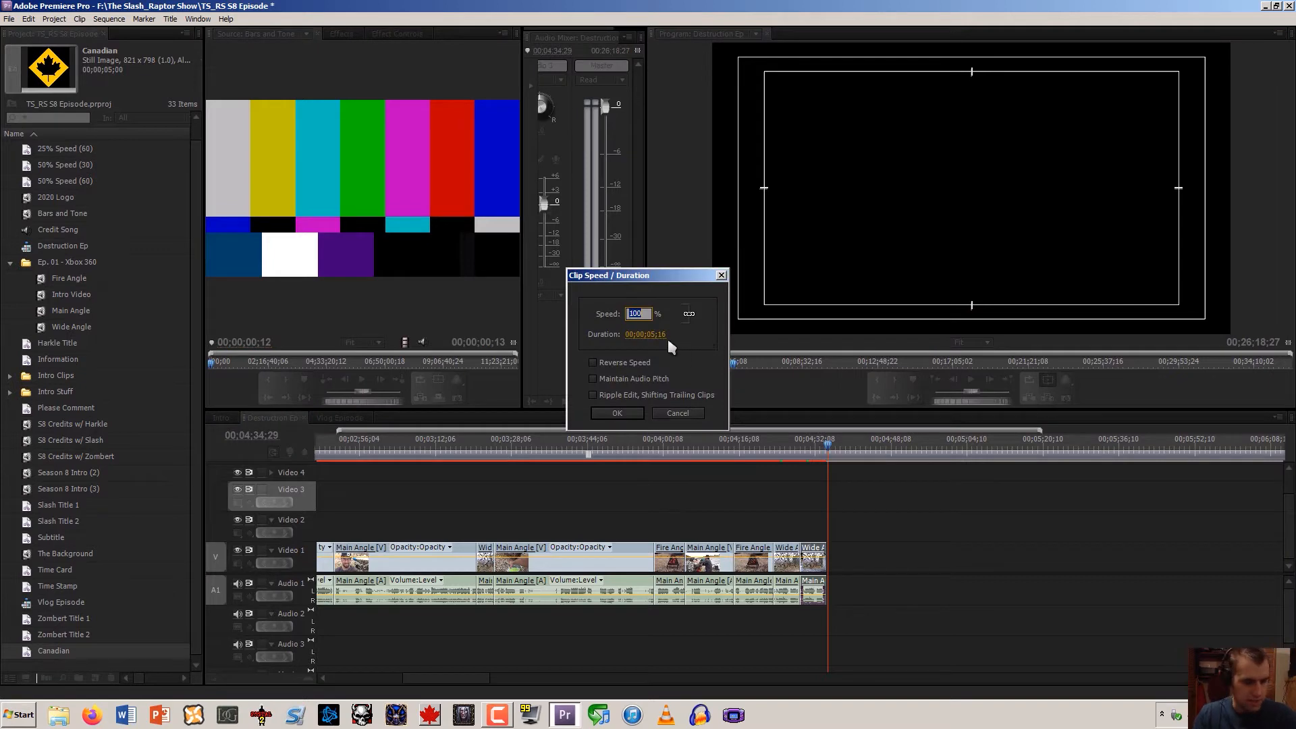
{"action": "type", "text": "25"}
{"action": "key", "text": "Return"}
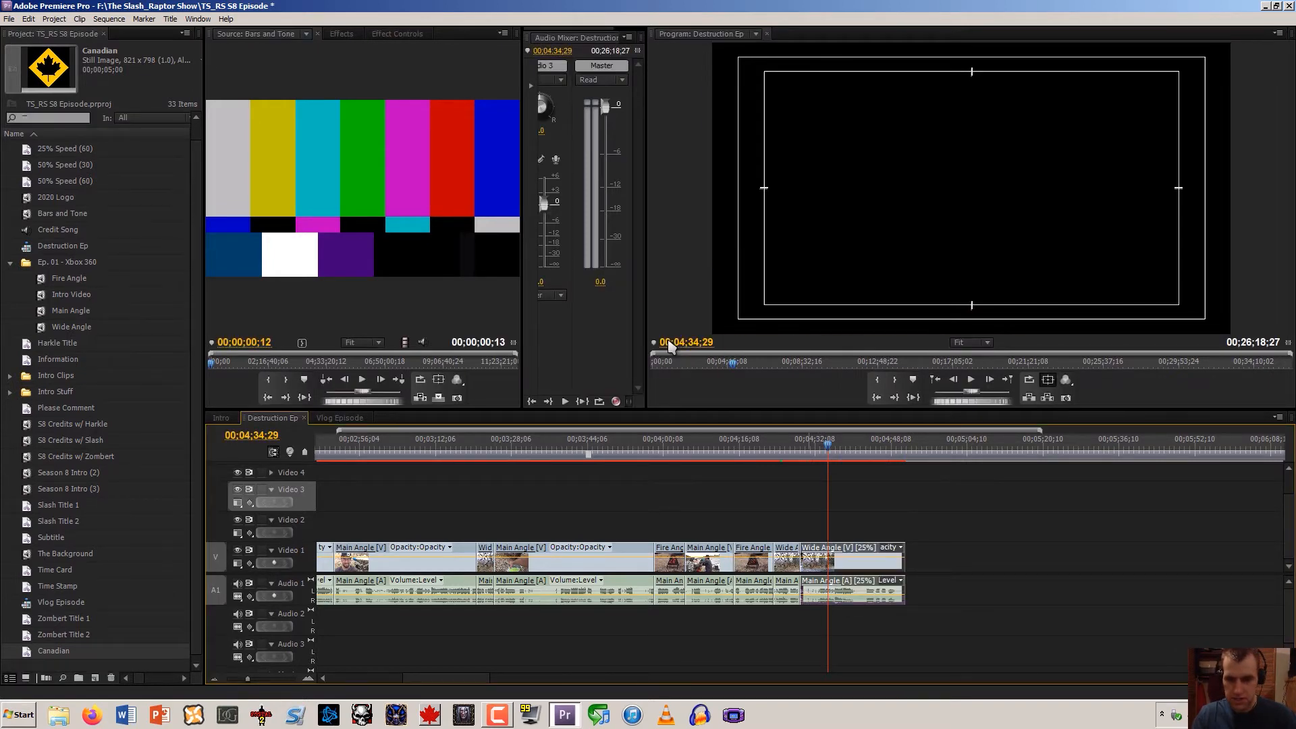
Play the slow-motion Wide Angle clip and trim it to start at 00;04;34;20 and end at 00;04;41;00
{"action": "left_click_drag", "start_coordinate": [830, 440], "coordinate": [801, 453]}
{"action": "key", "text": "space"}
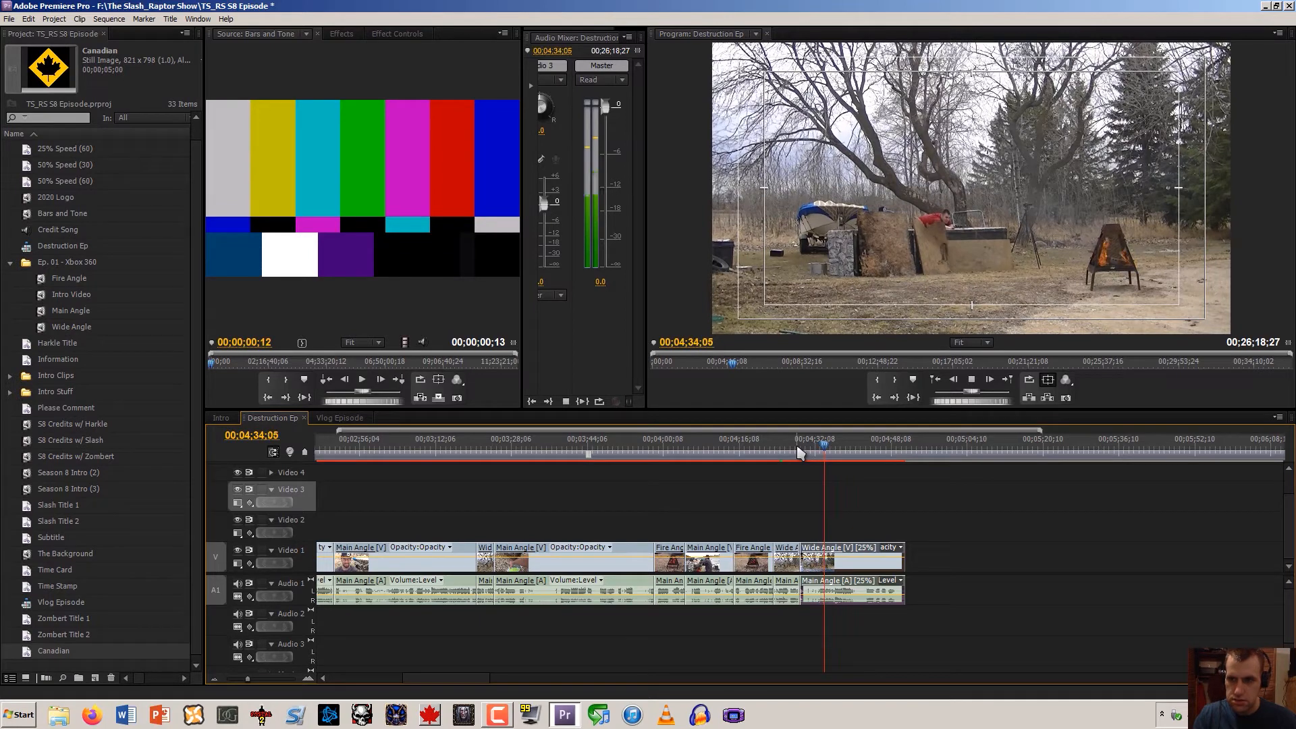
{"action": "key", "text": "space"}
{"action": "key", "text": "Left"}
{"action": "key", "text": "Left"}
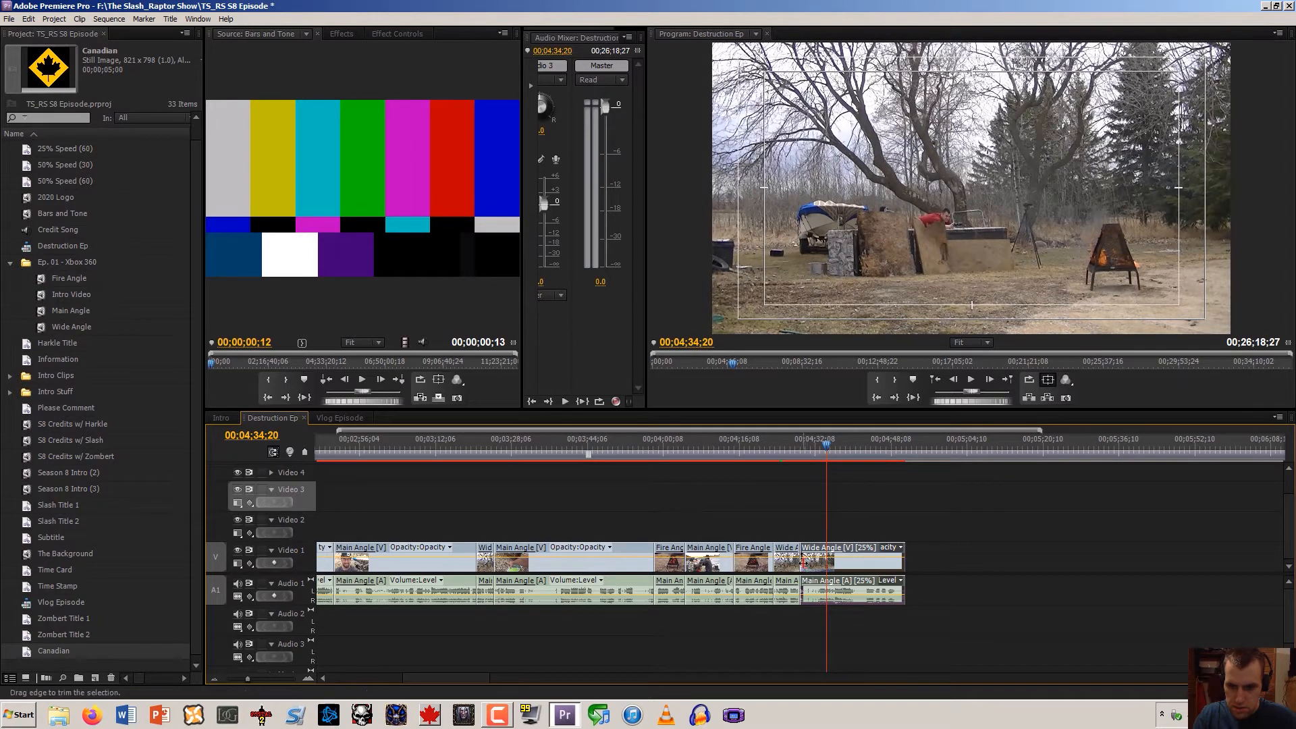
{"action": "left_click_drag", "start_coordinate": [805, 562], "coordinate": [829, 563]}
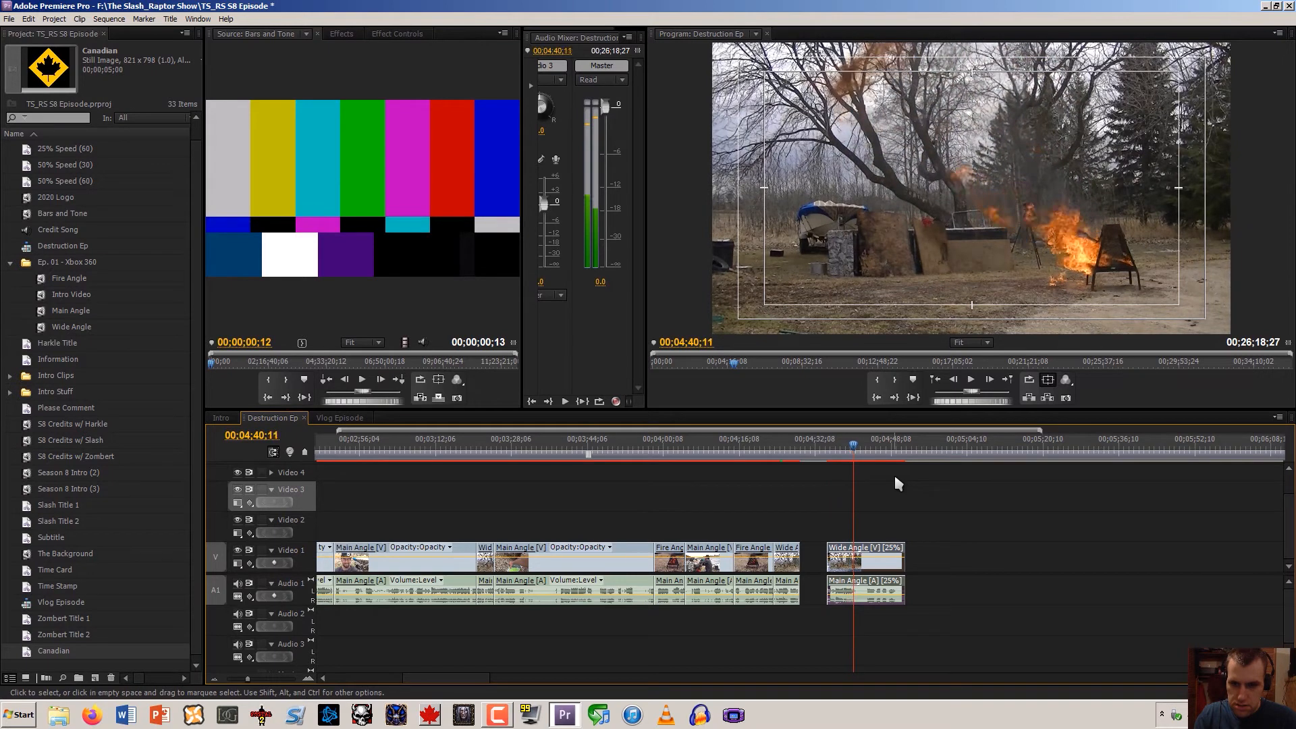
{"action": "key", "text": "space"}
{"action": "left_click_drag", "start_coordinate": [904, 572], "coordinate": [857, 573]}
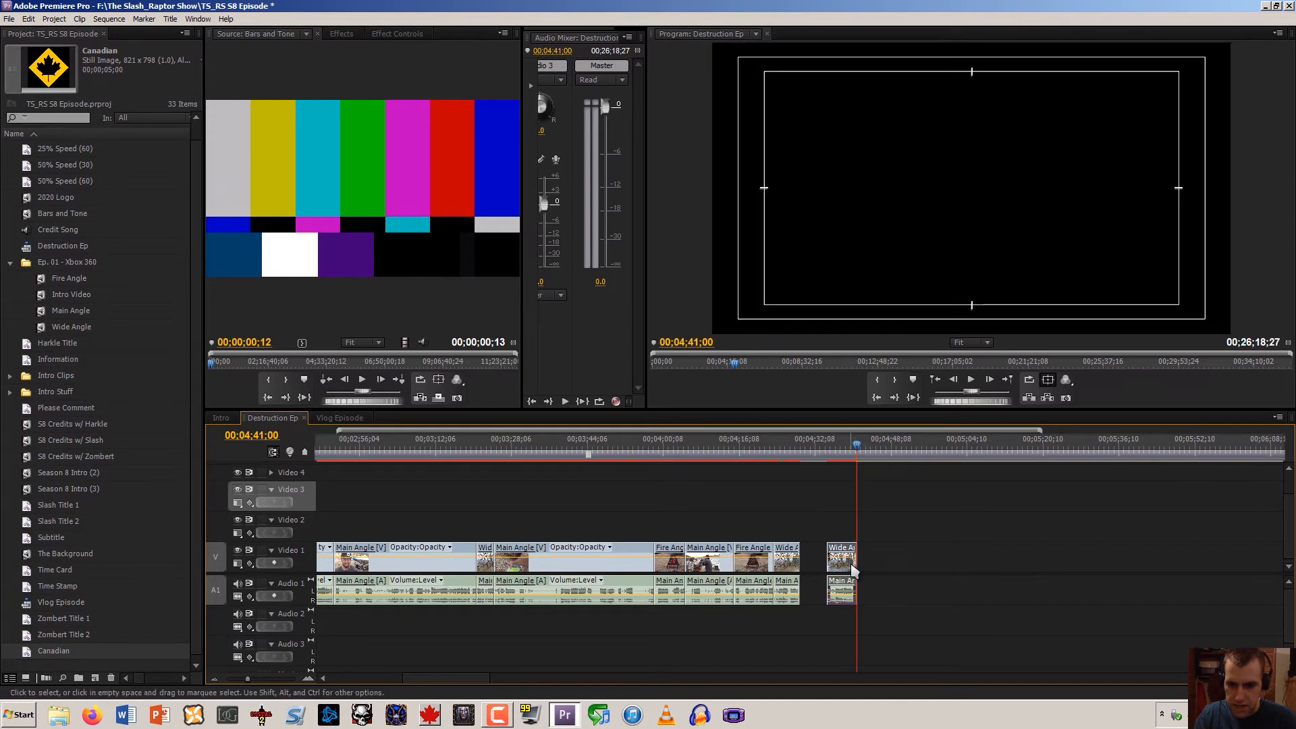
Close the gap by moving the 25% Wide Angle clip against the preceding clip so it starts at 00;04;29;00
{"action": "left_click_drag", "start_coordinate": [849, 569], "coordinate": [823, 570]}
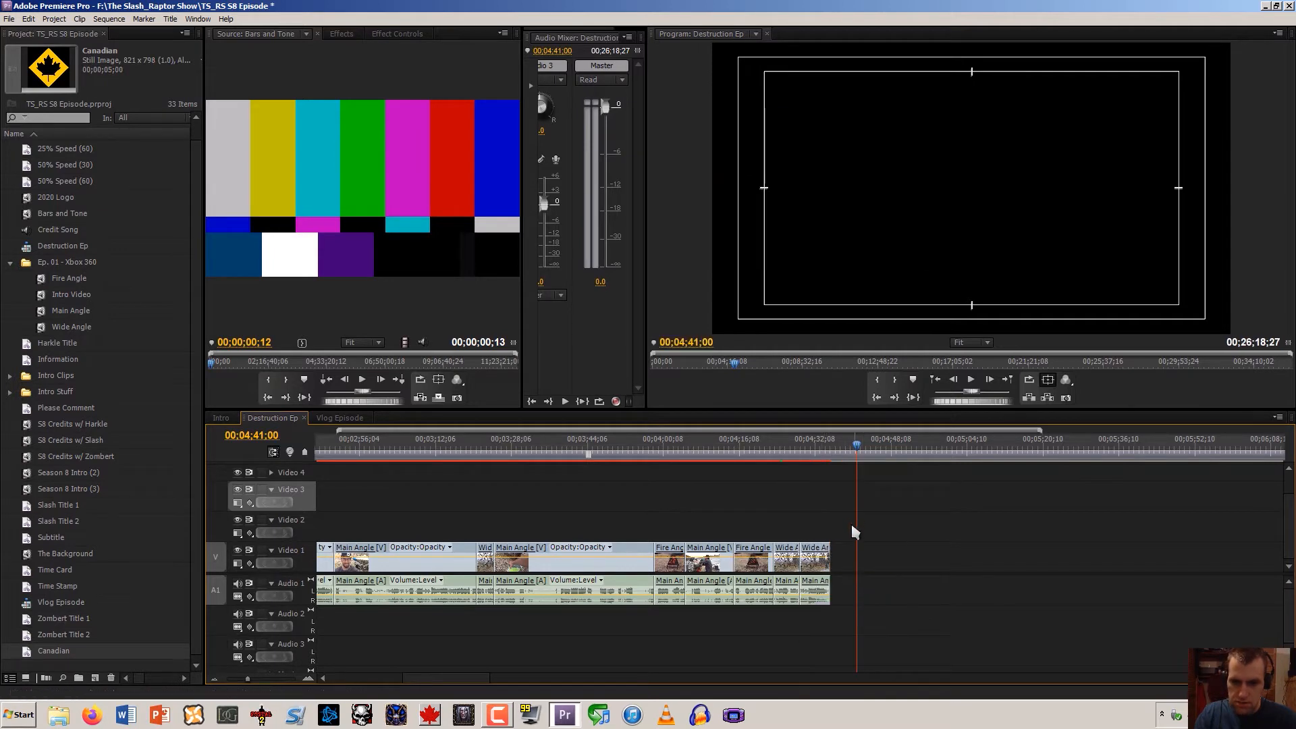
{"action": "left_click", "coordinate": [804, 459]}
{"action": "left_click", "coordinate": [308, 675]}
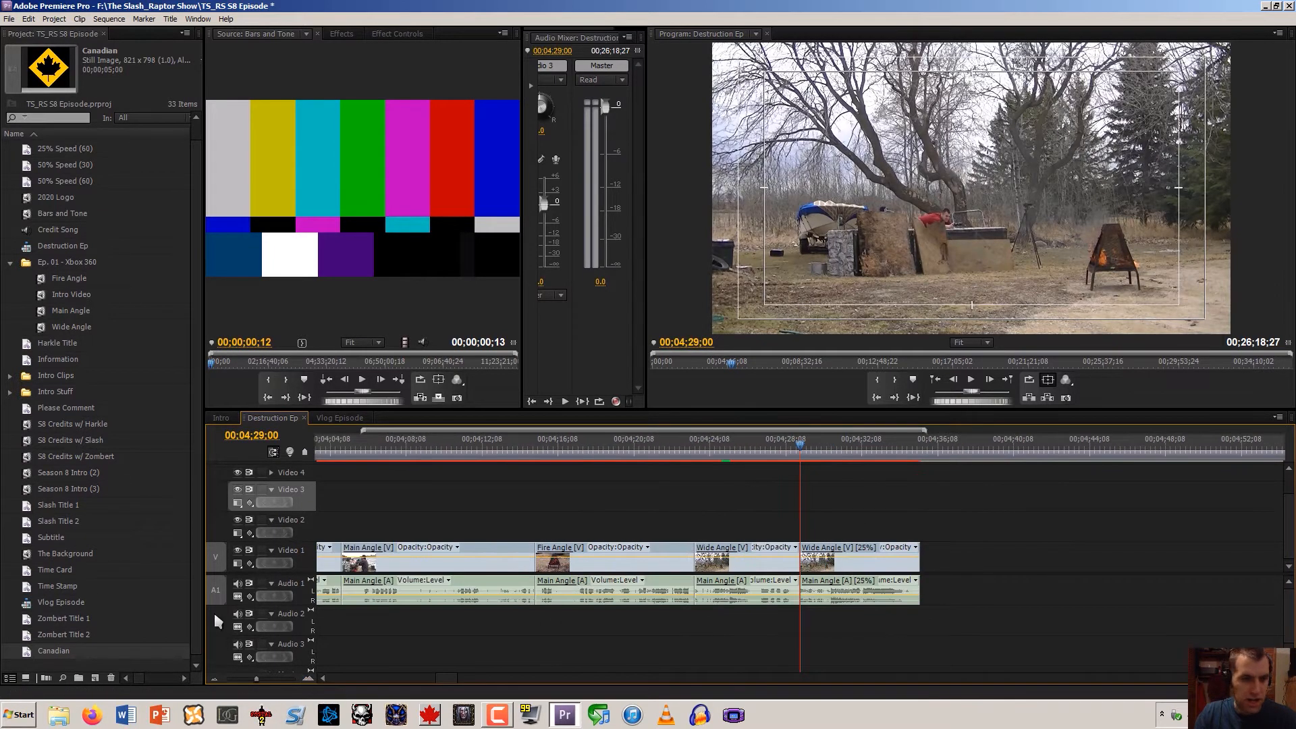
Place the 25% Speed (30) title on Video 2, aligned with the start of the slow-motion Wide Angle clip at 00;04;29;00
{"action": "left_click", "coordinate": [27, 155]}
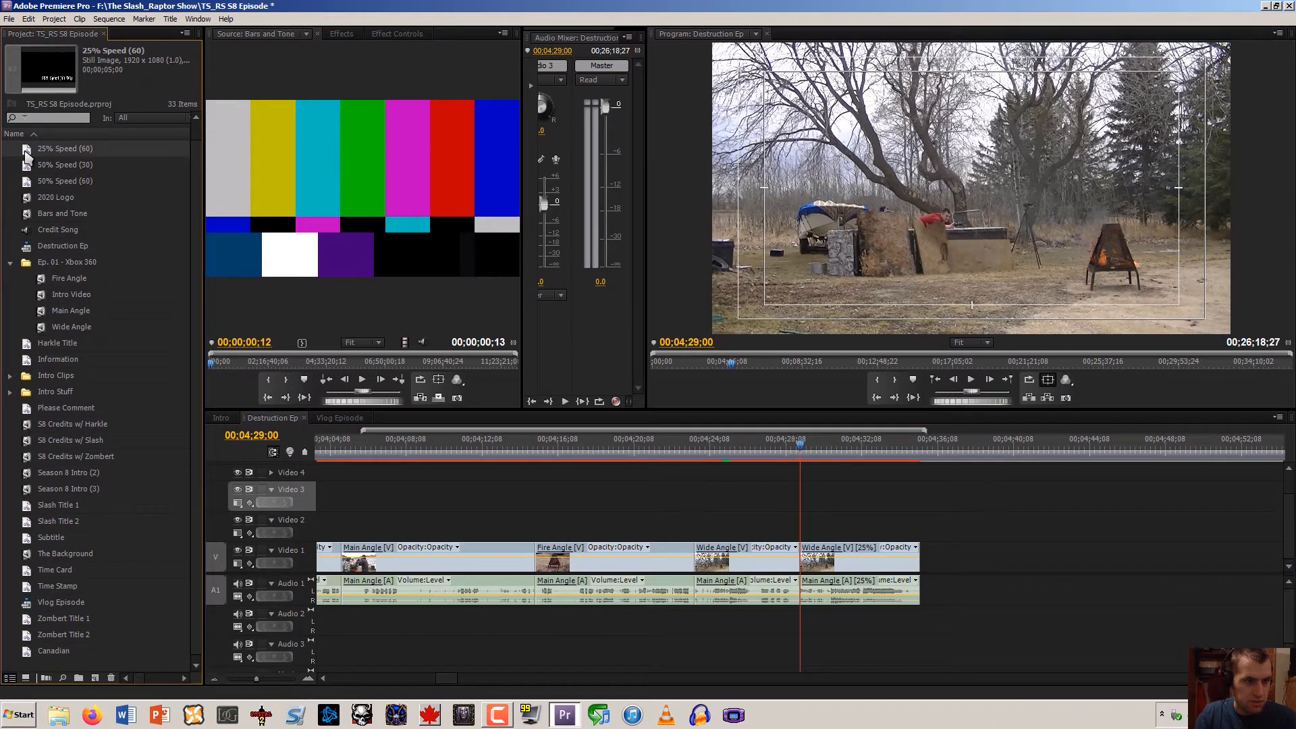
{"action": "scroll", "coordinate": [27, 183], "scroll_direction": "up", "scroll_amount": 1}
{"action": "left_click_drag", "start_coordinate": [29, 149], "coordinate": [831, 530]}
{"action": "left_click", "coordinate": [836, 458]}
{"action": "key", "text": "Left"}
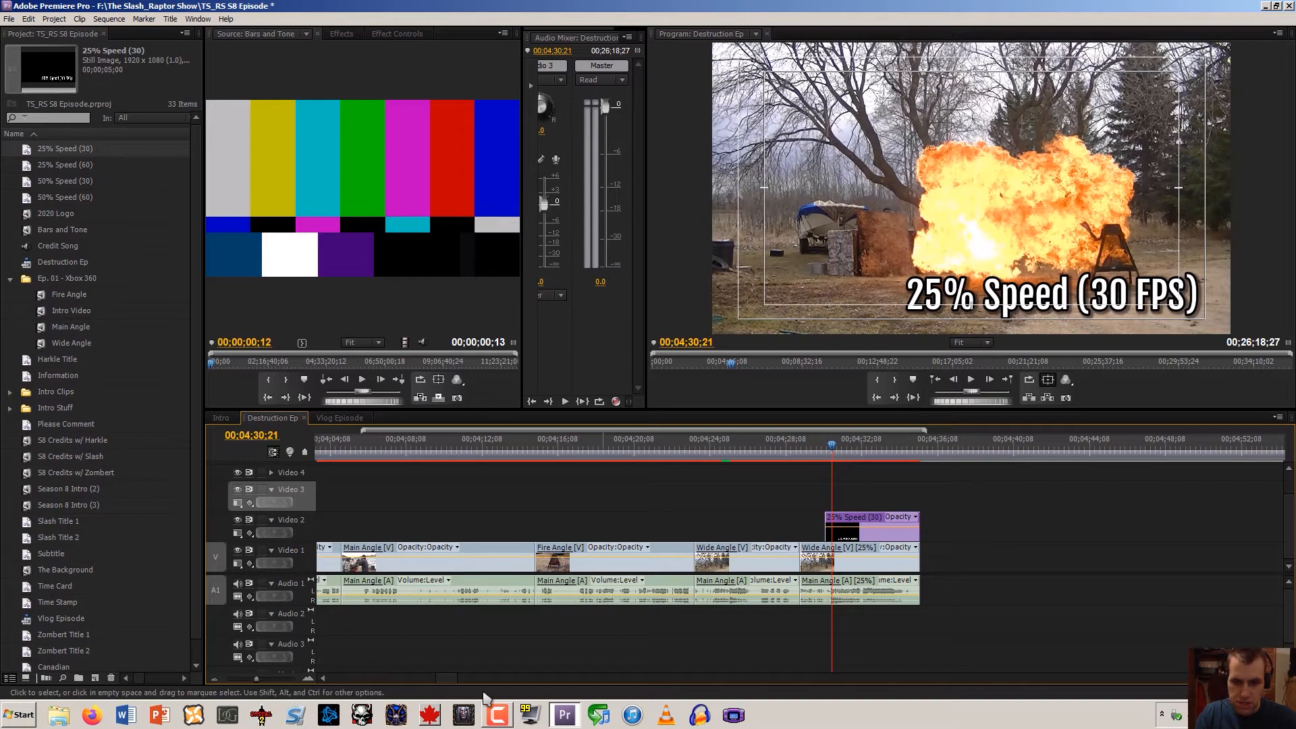
{"action": "left_click", "coordinate": [309, 678]}
{"action": "left_click", "coordinate": [309, 678]}
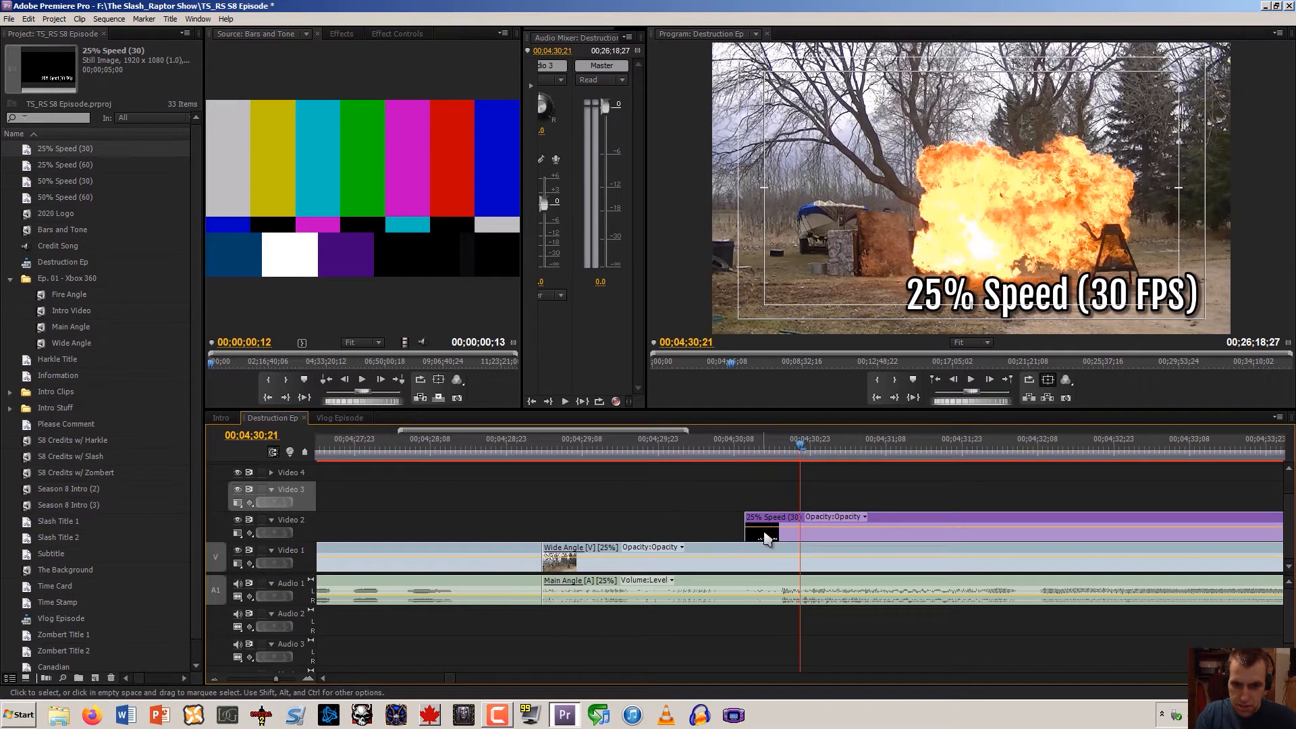
{"action": "left_click_drag", "start_coordinate": [767, 544], "coordinate": [558, 532]}
{"action": "left_click", "coordinate": [542, 446]}
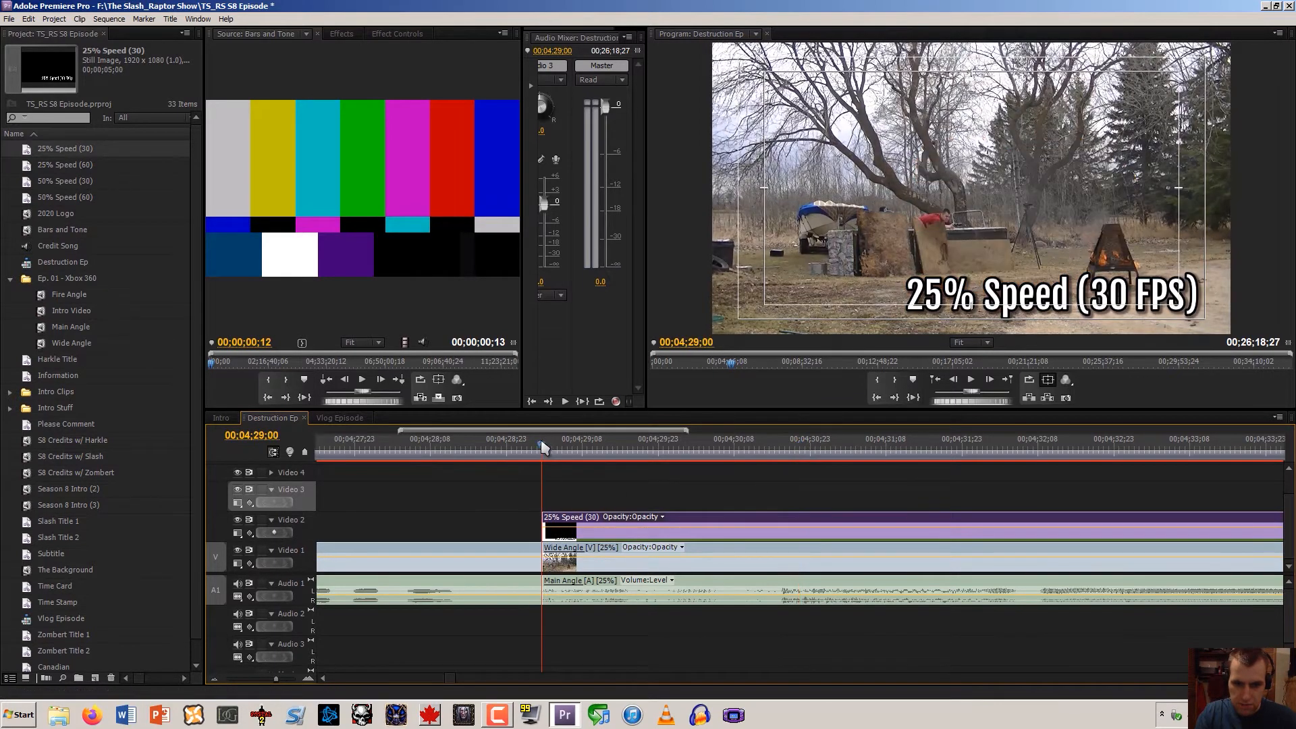
Cut the 25% Speed (30) title at 00;04;30;00 and delete the part after the cut
{"action": "key", "text": "space"}
{"action": "key", "text": "ctrl+s"}
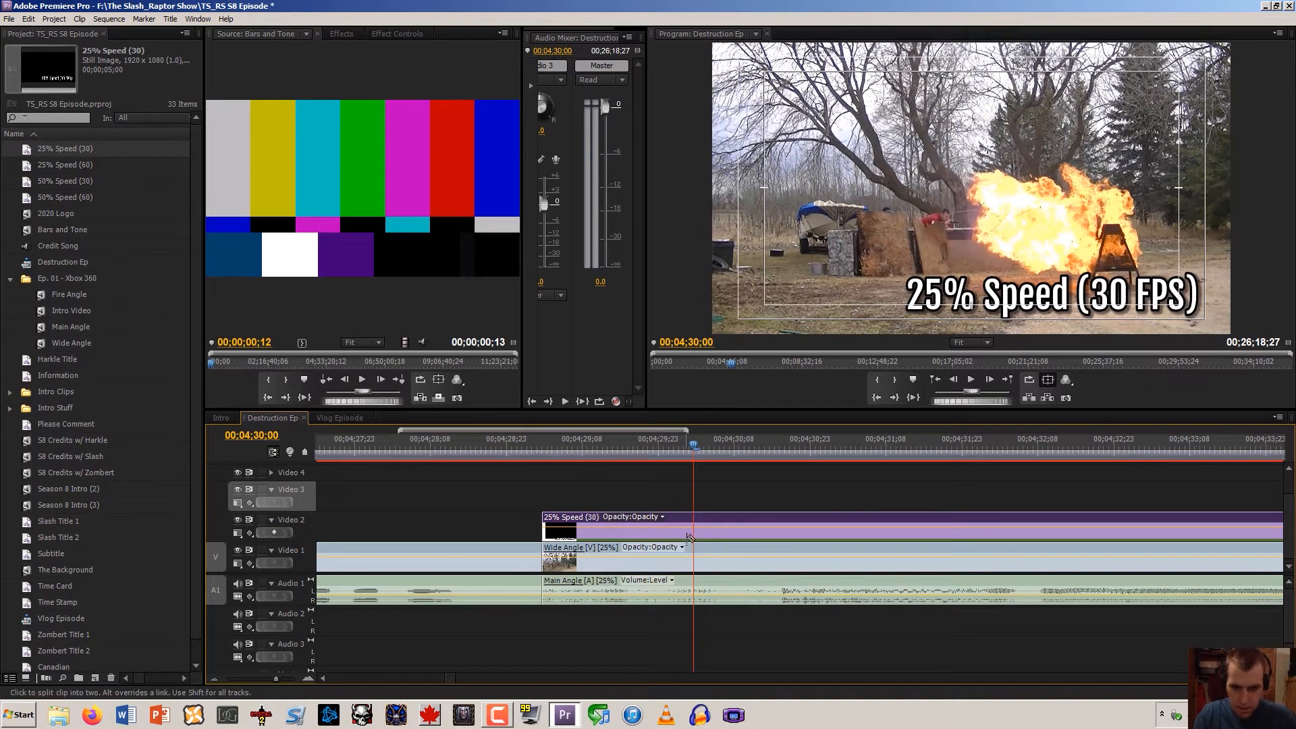
{"action": "left_click", "coordinate": [702, 526]}
{"action": "key", "text": "v"}
{"action": "left_click", "coordinate": [710, 520]}
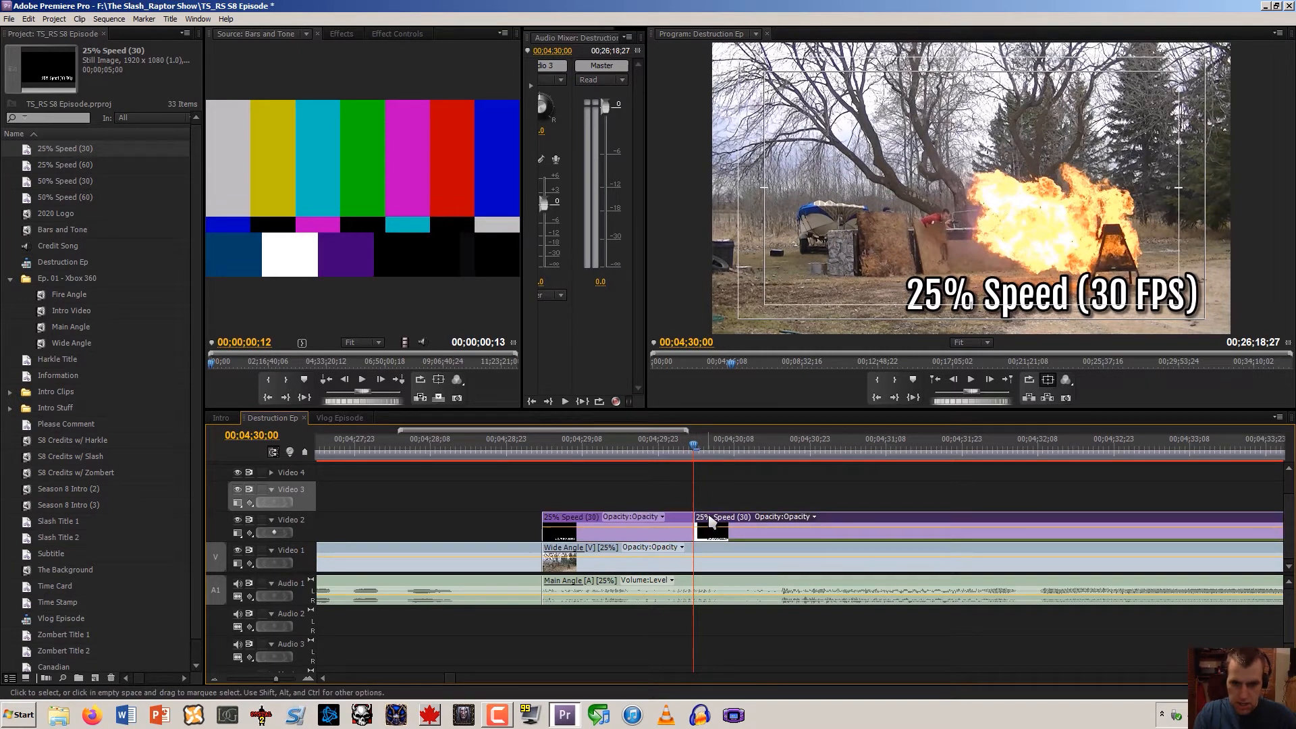
{"action": "key", "text": "Delete"}
{"action": "left_click", "coordinate": [608, 456]}
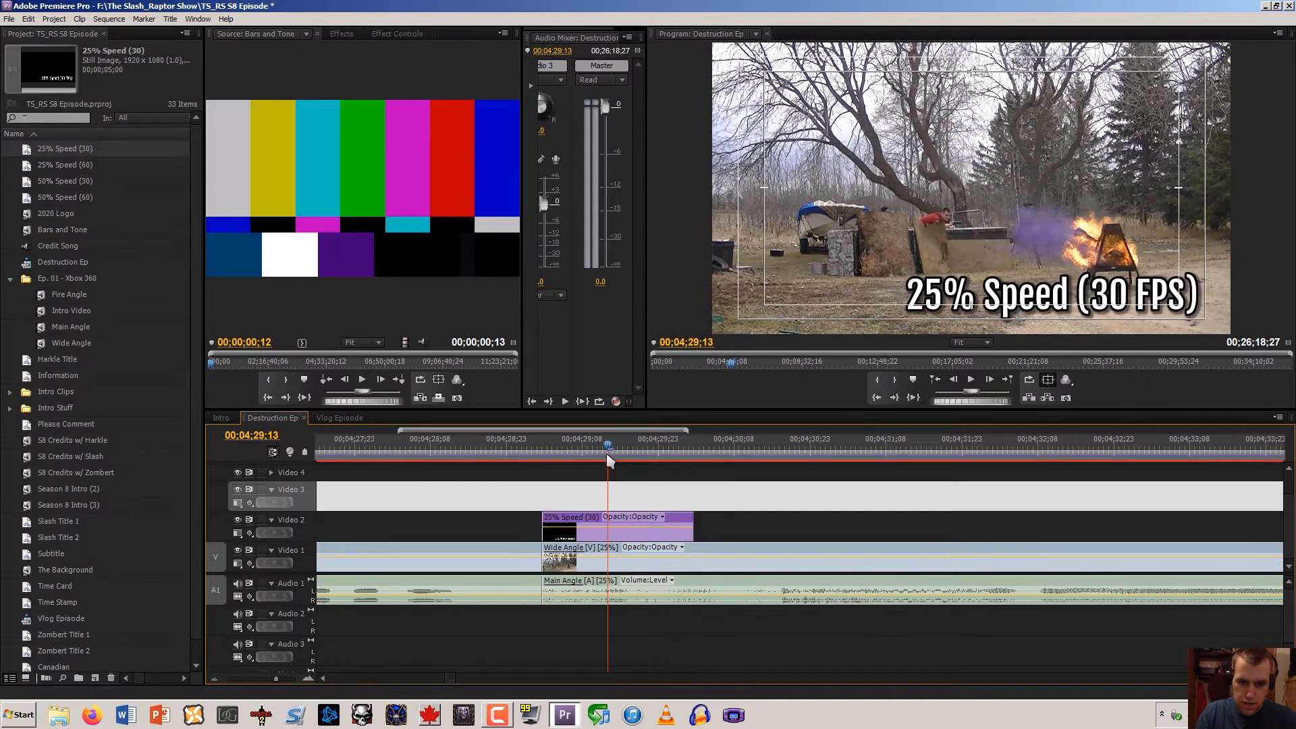
{"action": "left_click_drag", "start_coordinate": [605, 459], "coordinate": [548, 455]}
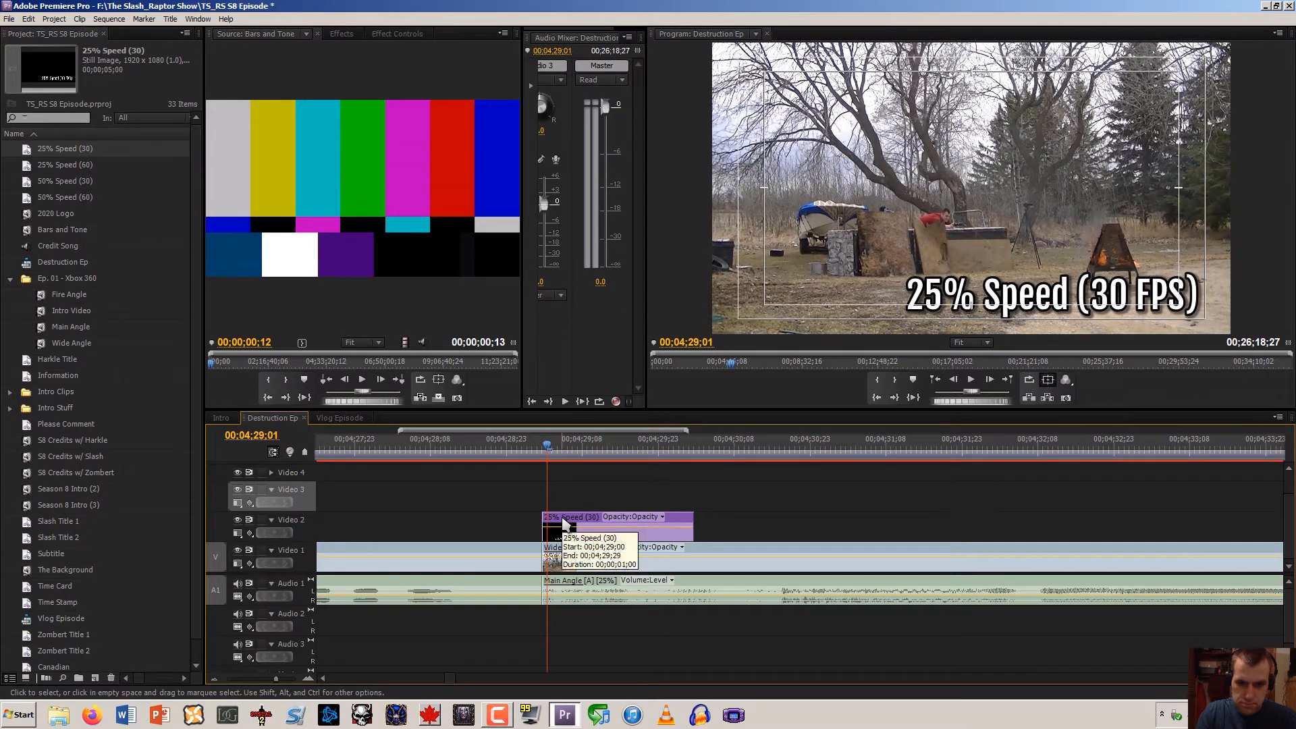
Move the text of the 25% Speed (30) title to the upper-left corner of the frame, inside the safe margins
{"action": "double_click", "coordinate": [565, 525]}
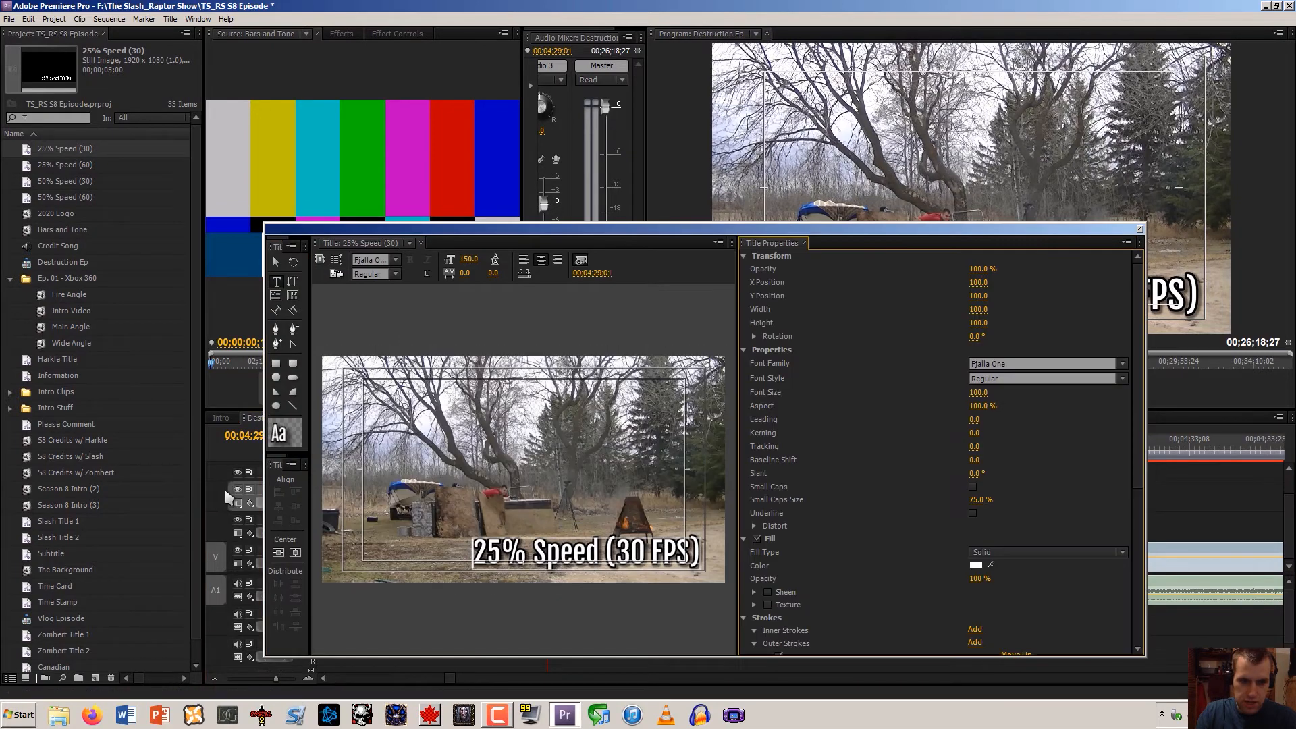
{"action": "left_click", "coordinate": [277, 263]}
{"action": "left_click_drag", "start_coordinate": [540, 560], "coordinate": [415, 397]}
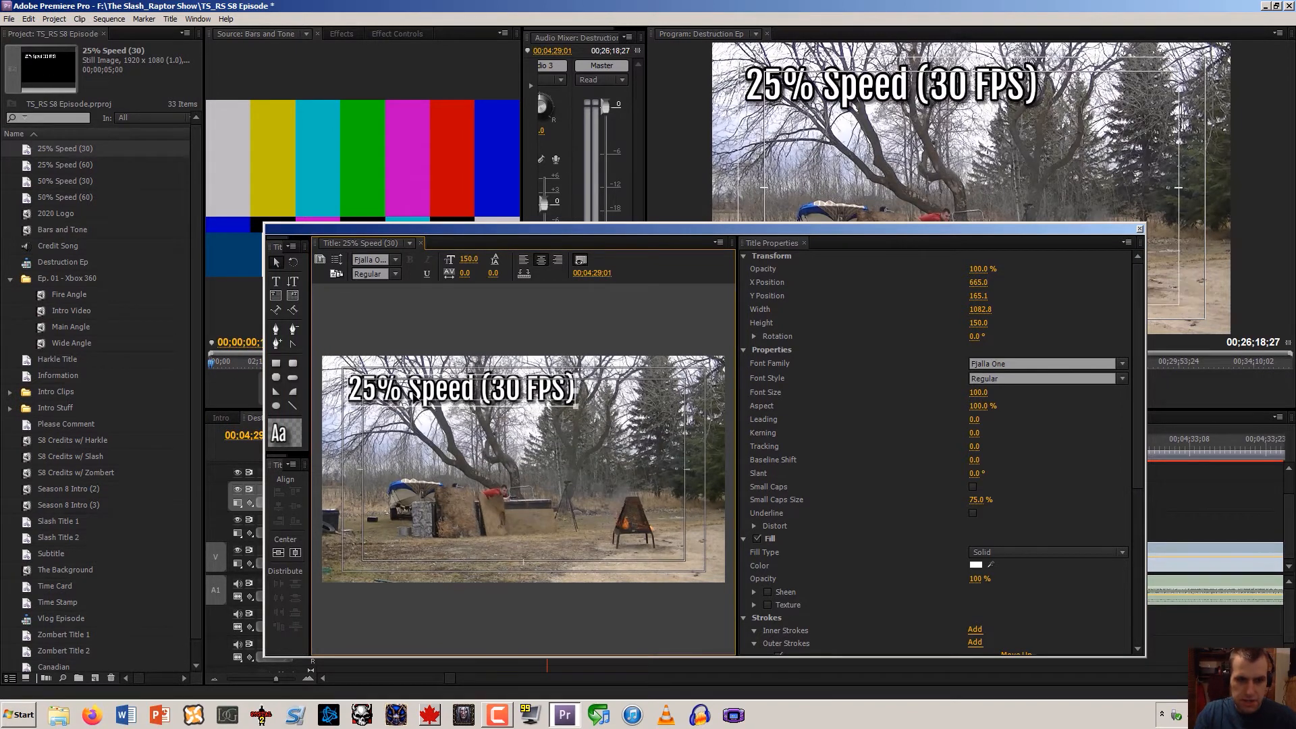
{"action": "left_click", "coordinate": [369, 321]}
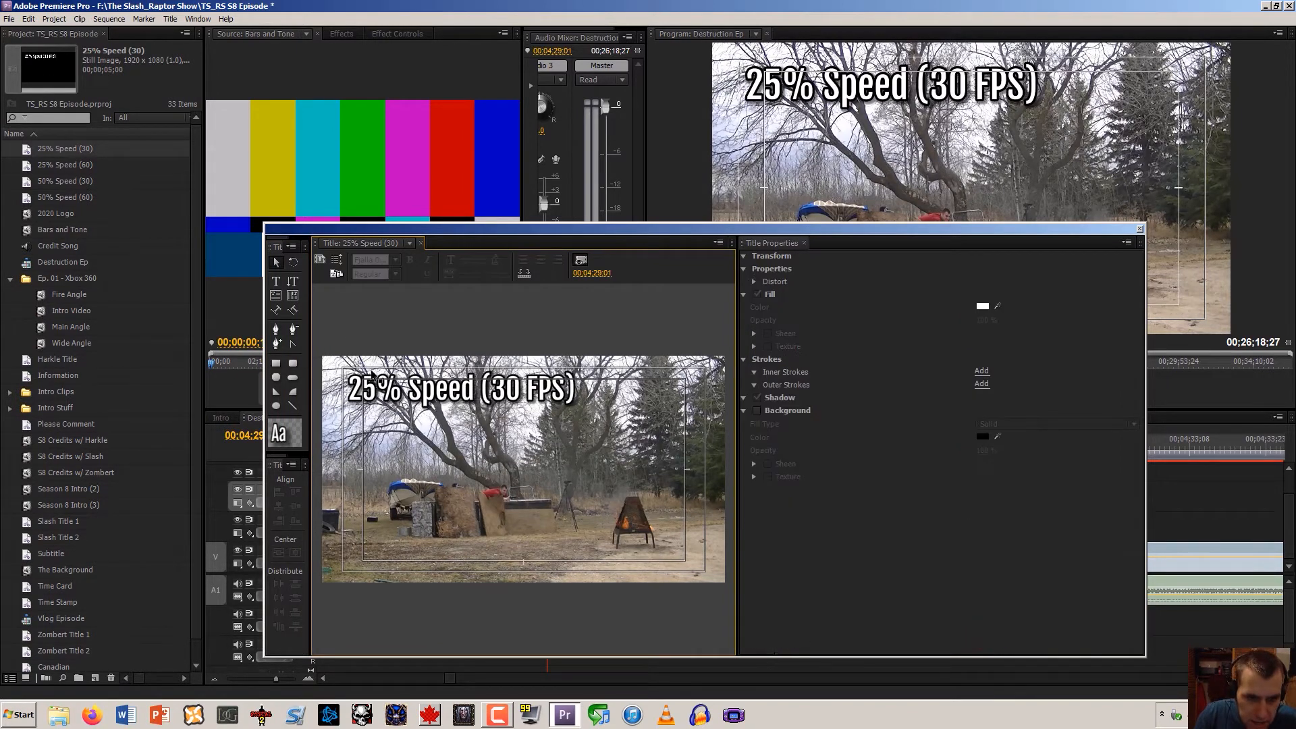
{"action": "left_click", "coordinate": [1140, 229]}
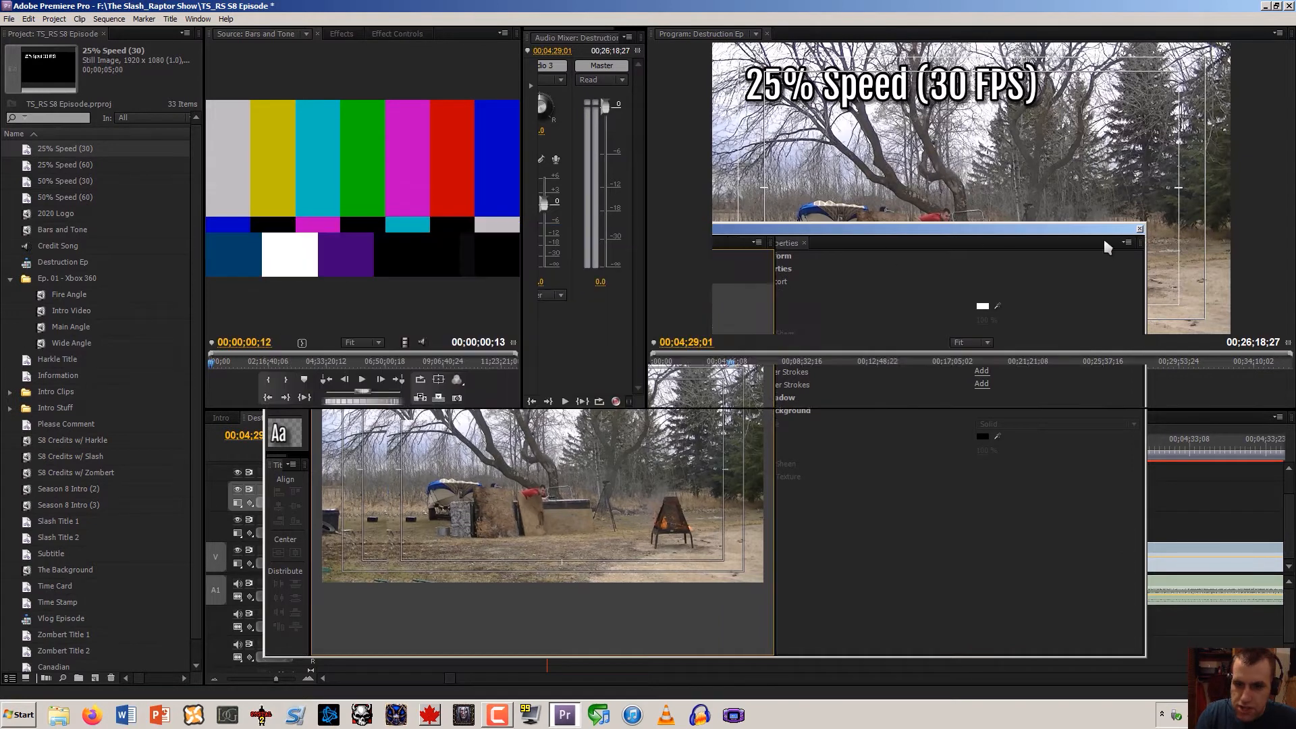
Shift the 25% Speed (30) title one second later to 00;04;30;00 and play the slow-motion replay
{"action": "left_click_drag", "start_coordinate": [591, 542], "coordinate": [743, 532]}
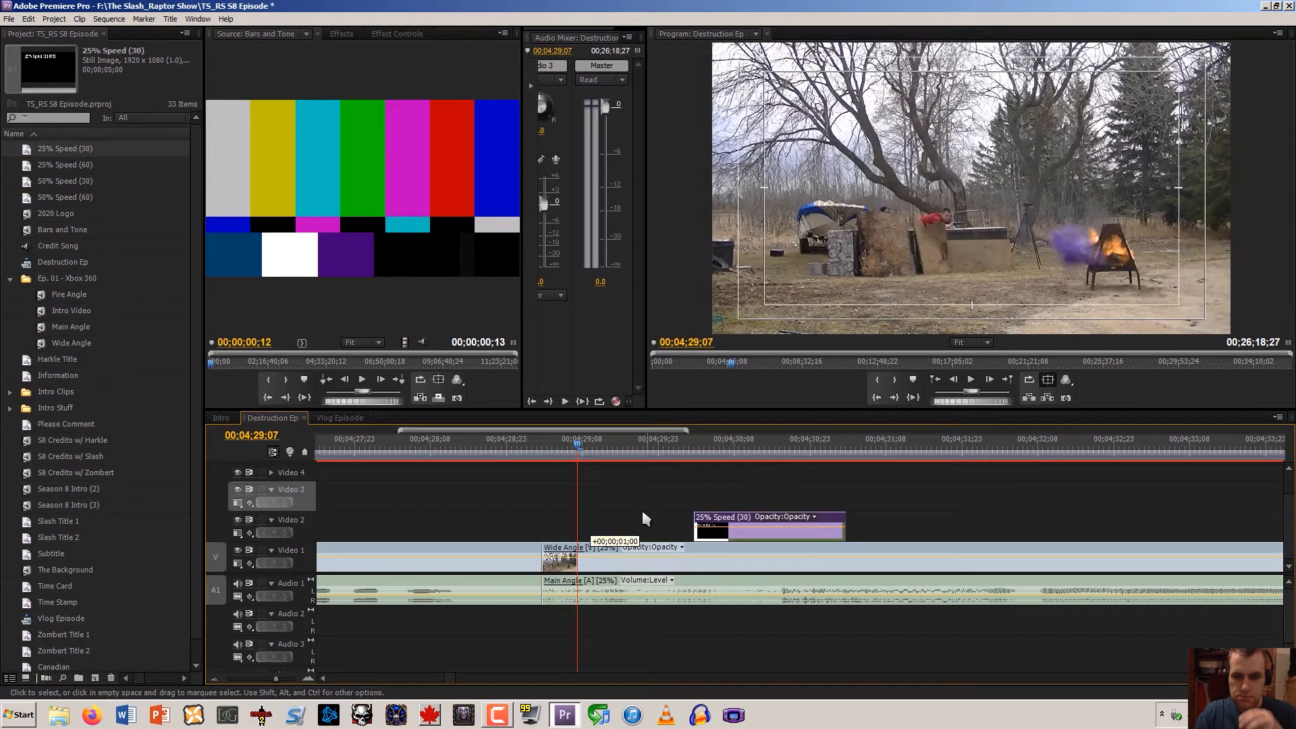
{"action": "left_click", "coordinate": [215, 680]}
{"action": "left_click", "coordinate": [758, 463]}
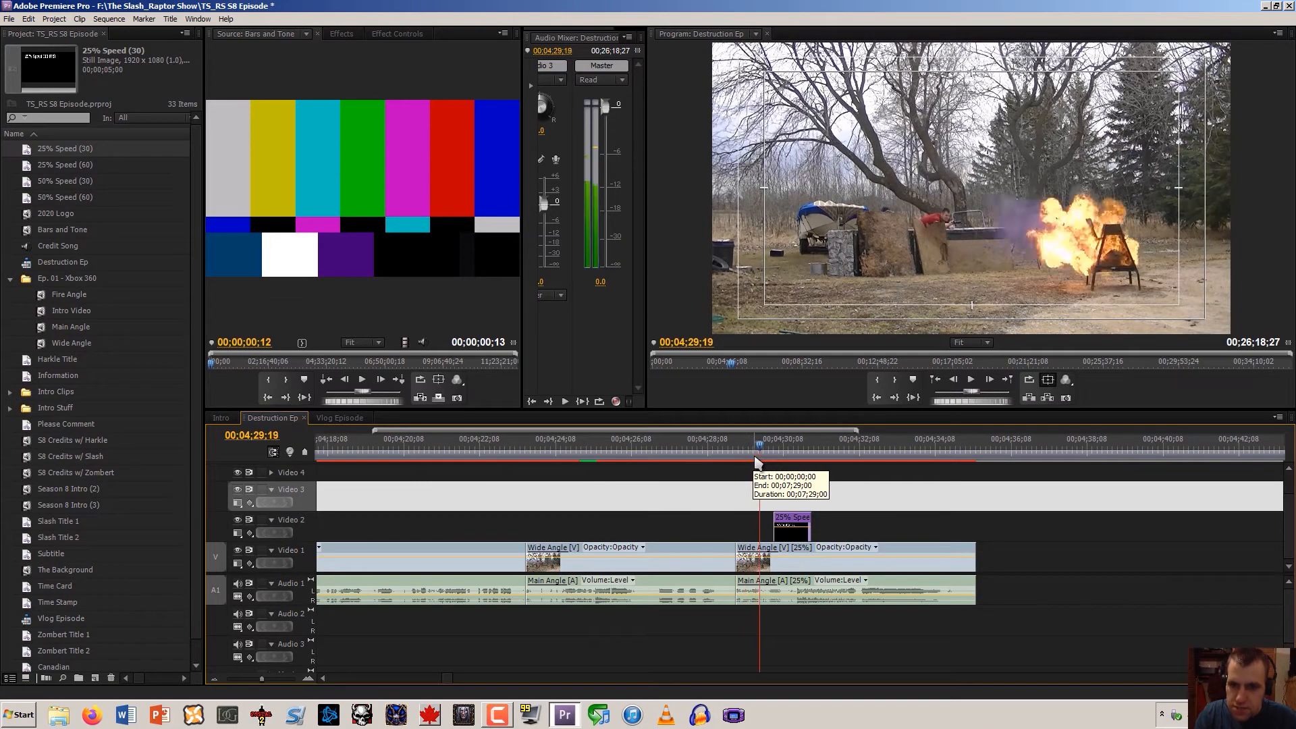
{"action": "key", "text": "space"}
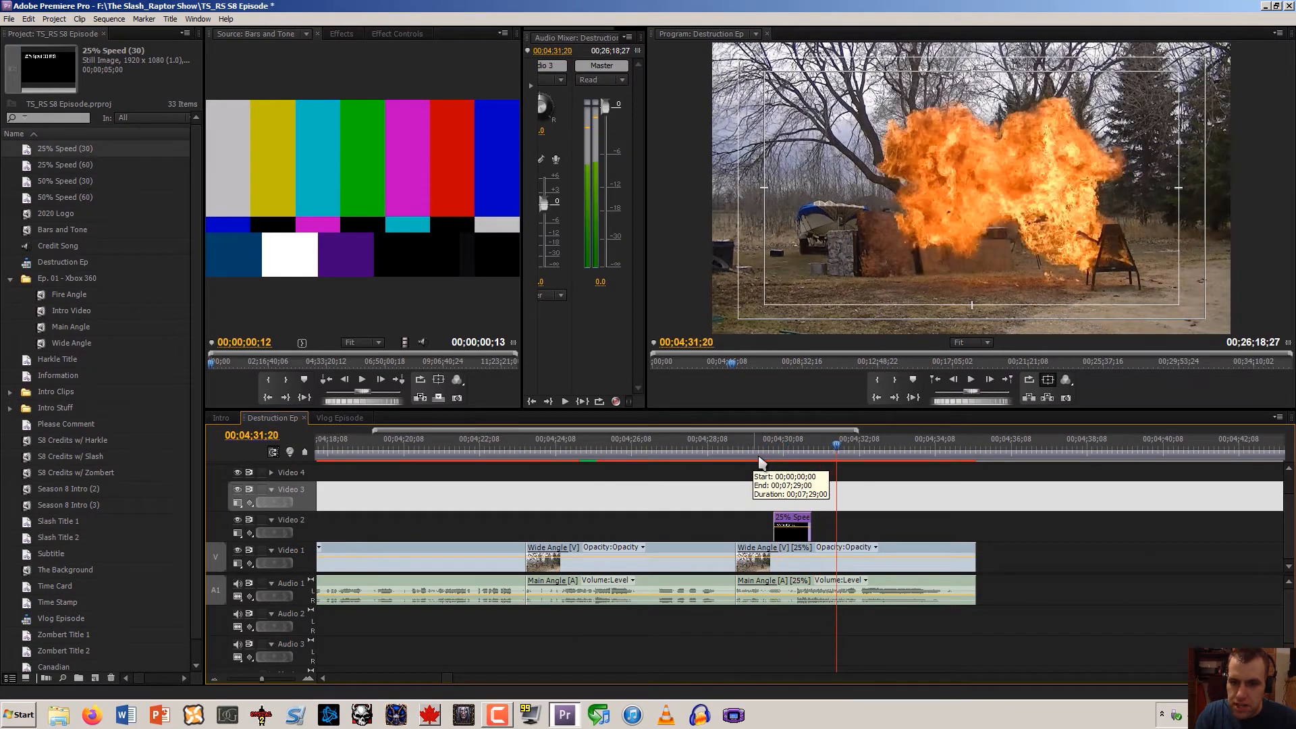
{"action": "key", "text": "space"}
{"action": "left_click", "coordinate": [763, 522]}
{"action": "left_click", "coordinate": [761, 483]}
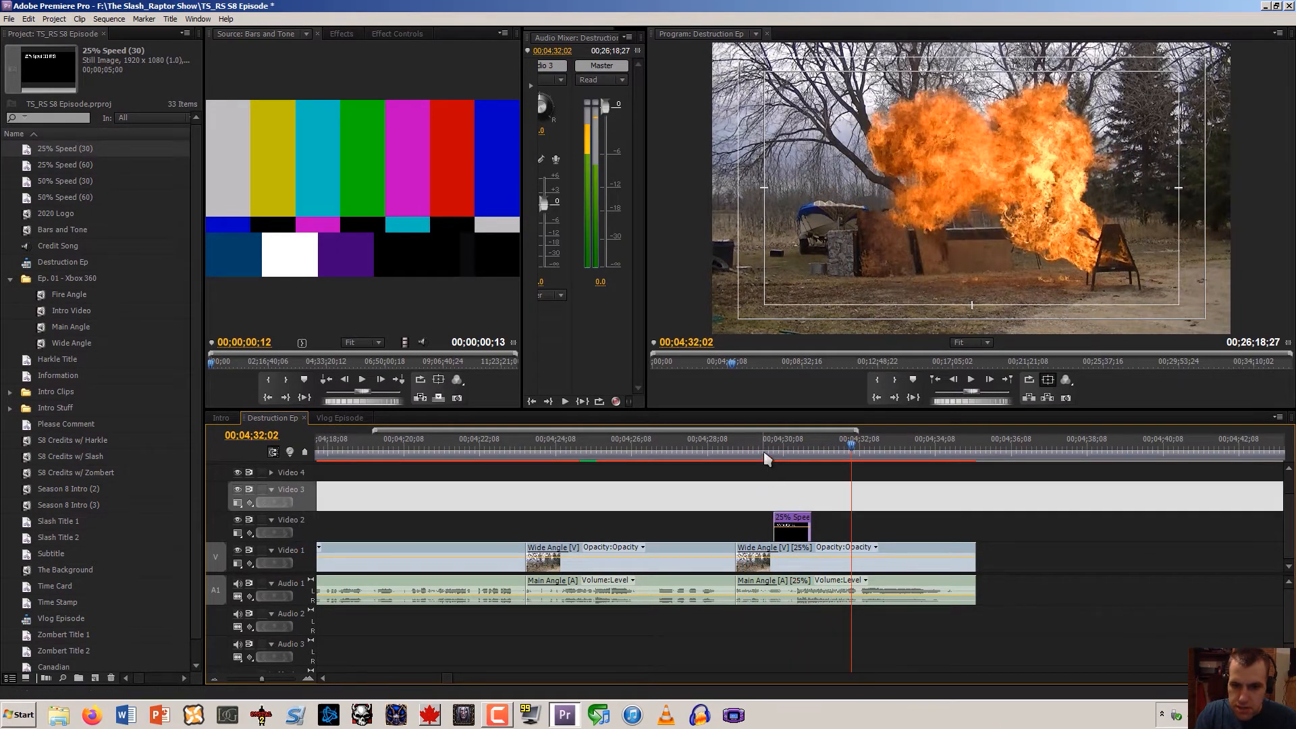
Lengthen the 25% Speed (30) title to 00;00;01;15, realign it with the slow-motion clip's start at 00;04;29;00, and play it
{"action": "left_click", "coordinate": [763, 454]}
{"action": "left_click", "coordinate": [309, 679]}
{"action": "left_click", "coordinate": [309, 679]}
{"action": "left_click", "coordinate": [309, 679]}
{"action": "left_click", "coordinate": [309, 679]}
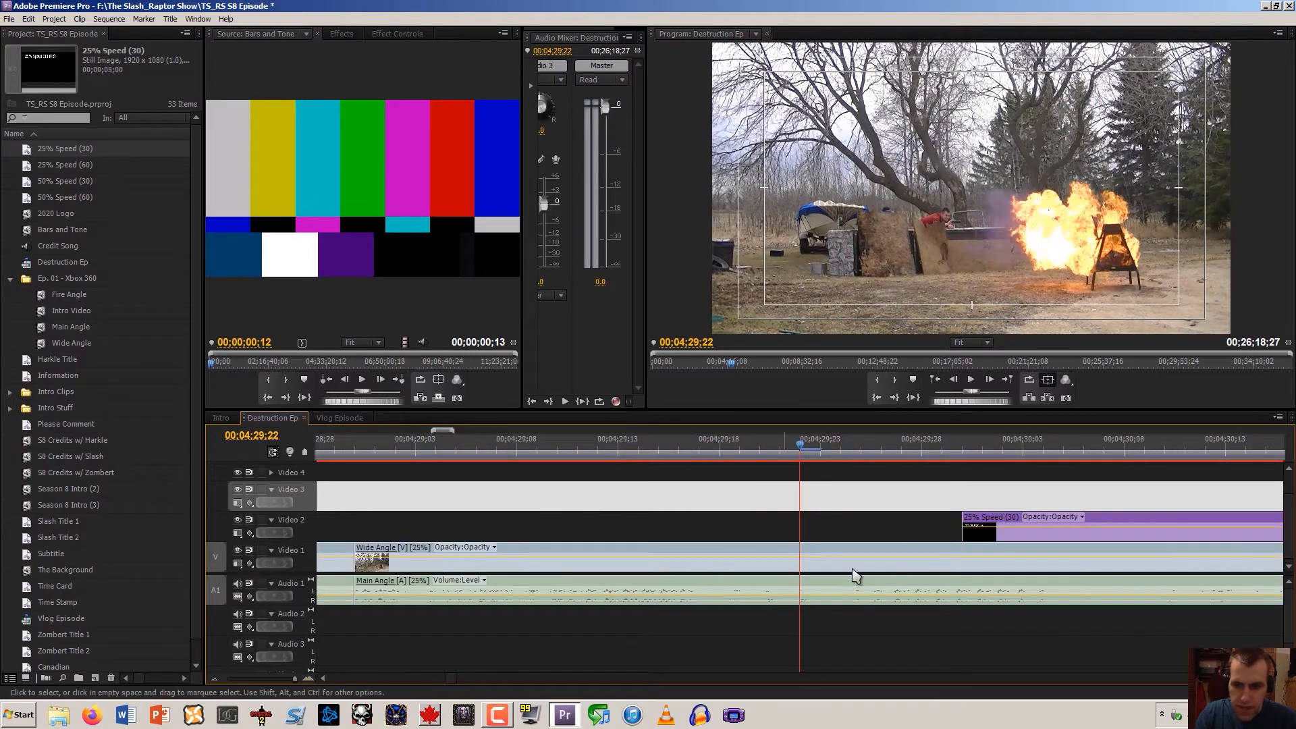
{"action": "left_click_drag", "start_coordinate": [950, 519], "coordinate": [669, 509]}
{"action": "left_click_drag", "start_coordinate": [330, 620], "coordinate": [308, 670]}
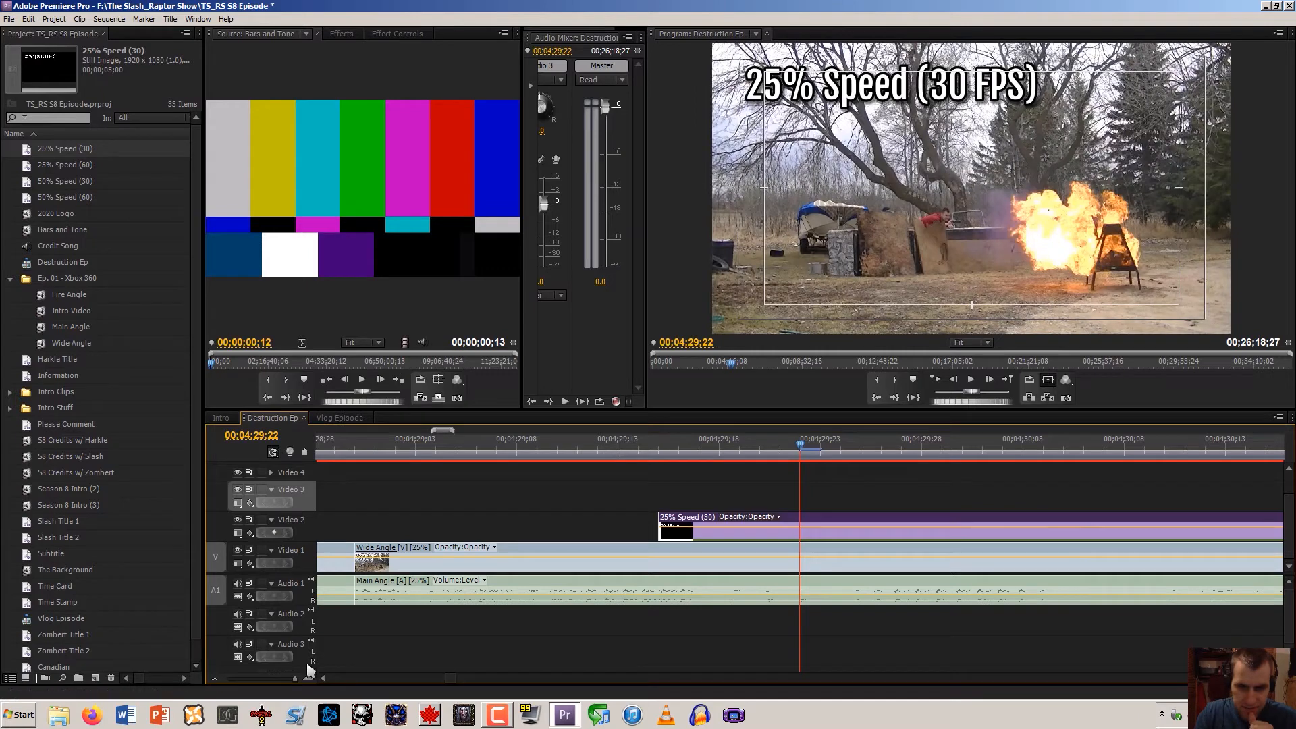
{"action": "left_click", "coordinate": [214, 679]}
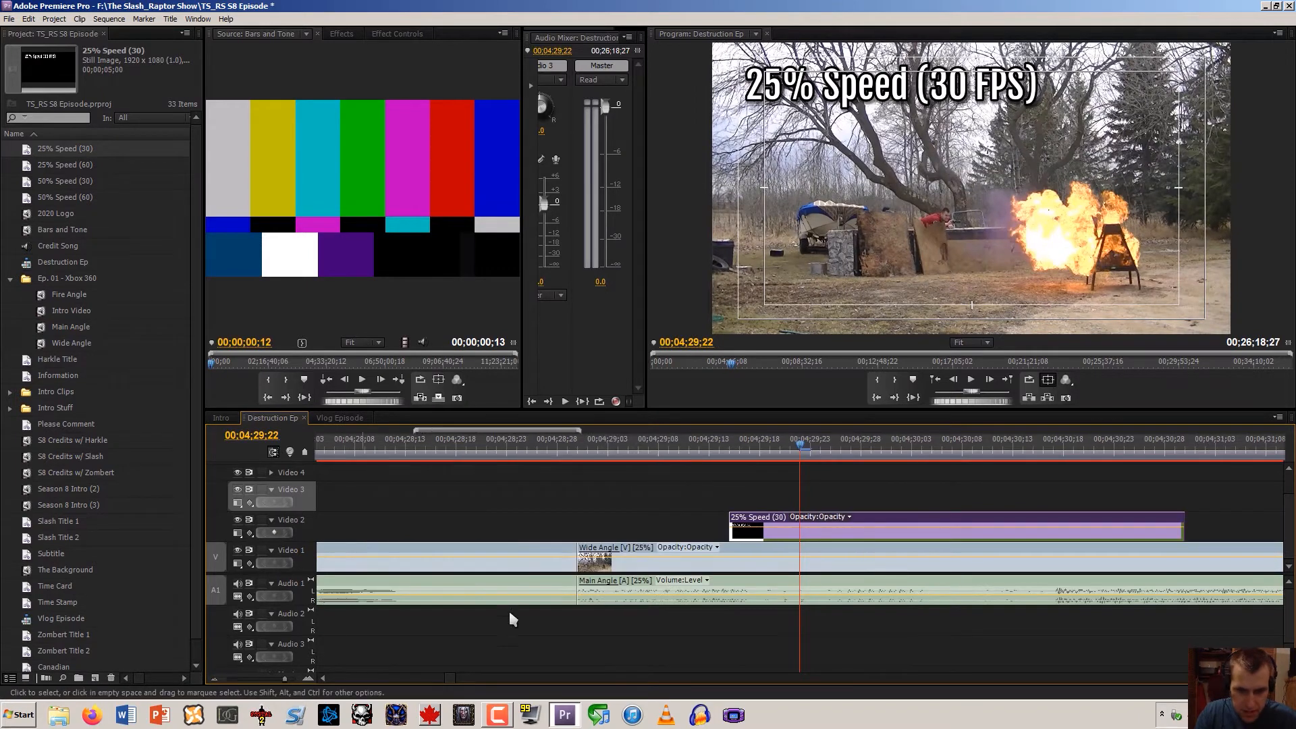
{"action": "left_click_drag", "start_coordinate": [740, 540], "coordinate": [594, 506]}
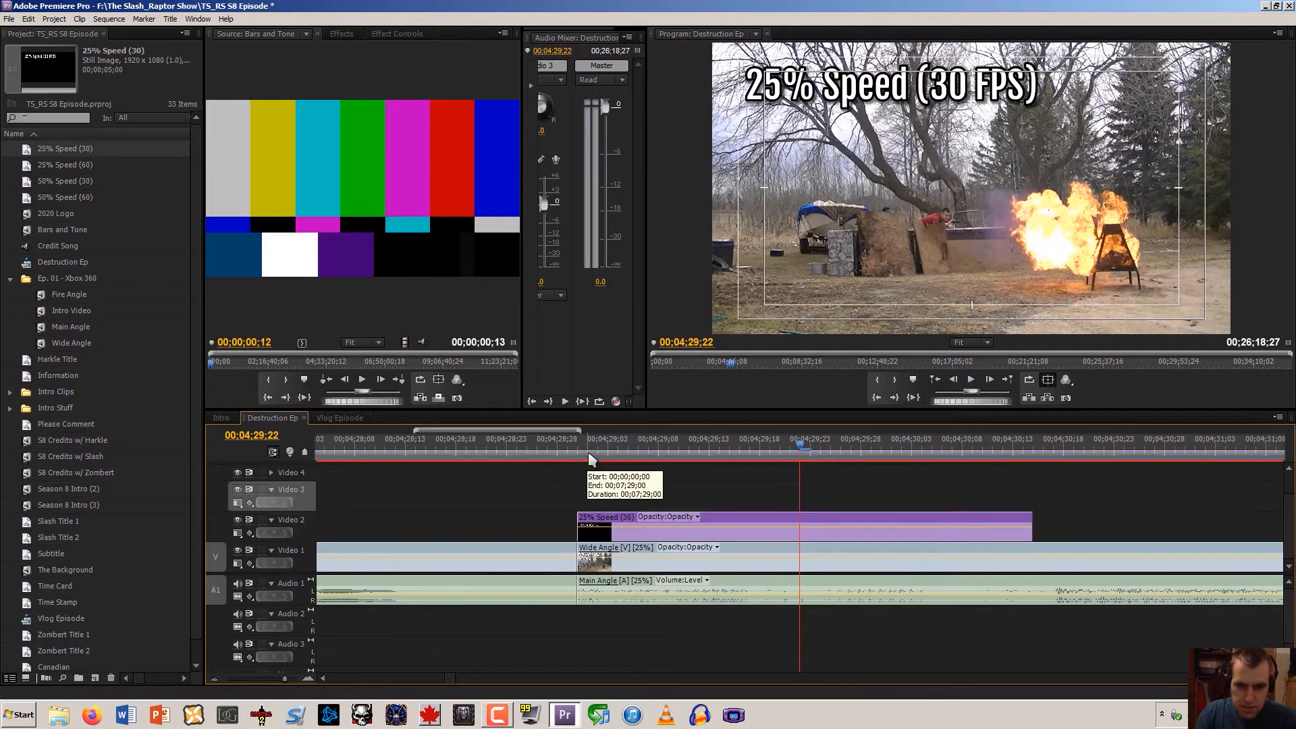
{"action": "left_click", "coordinate": [569, 456]}
{"action": "key", "text": "space"}
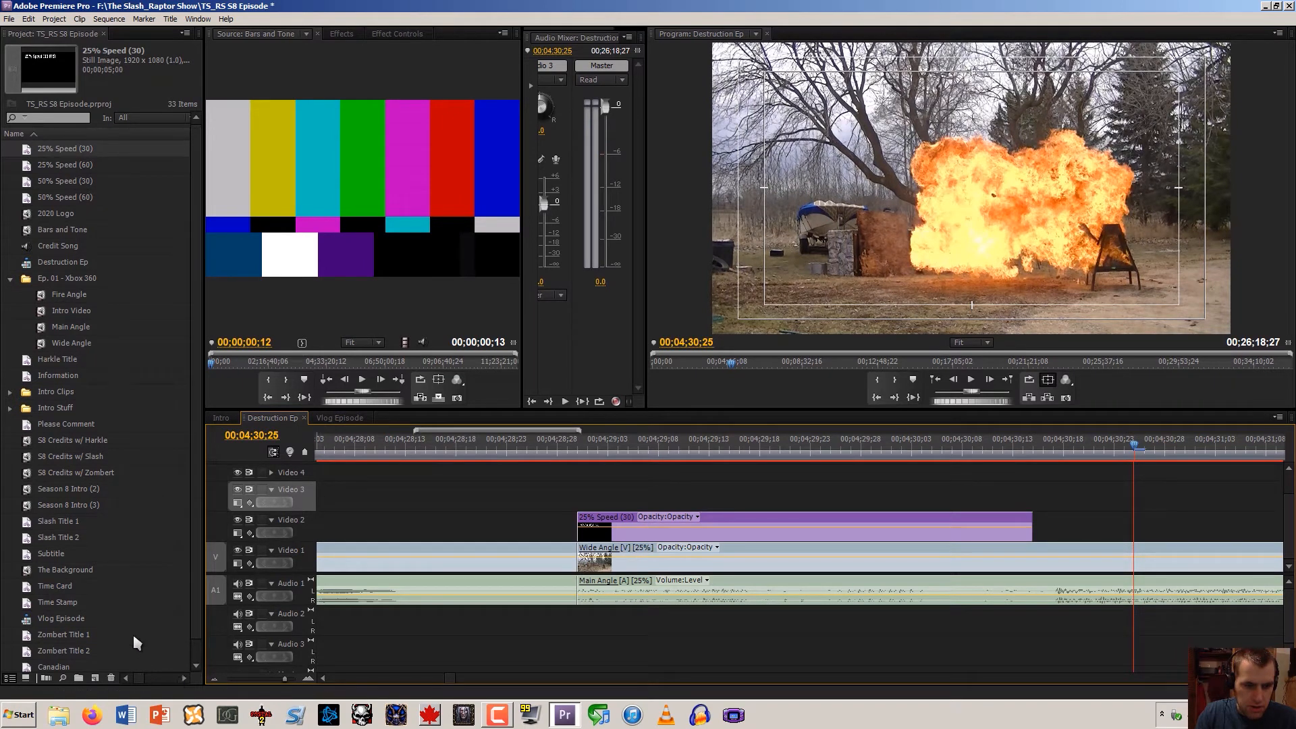
Examine the duration and settings of the opening Gradient Wipe on Slash Title 1 near the sequence start
{"action": "left_click", "coordinate": [214, 678]}
{"action": "left_click", "coordinate": [215, 677]}
{"action": "left_click", "coordinate": [214, 678]}
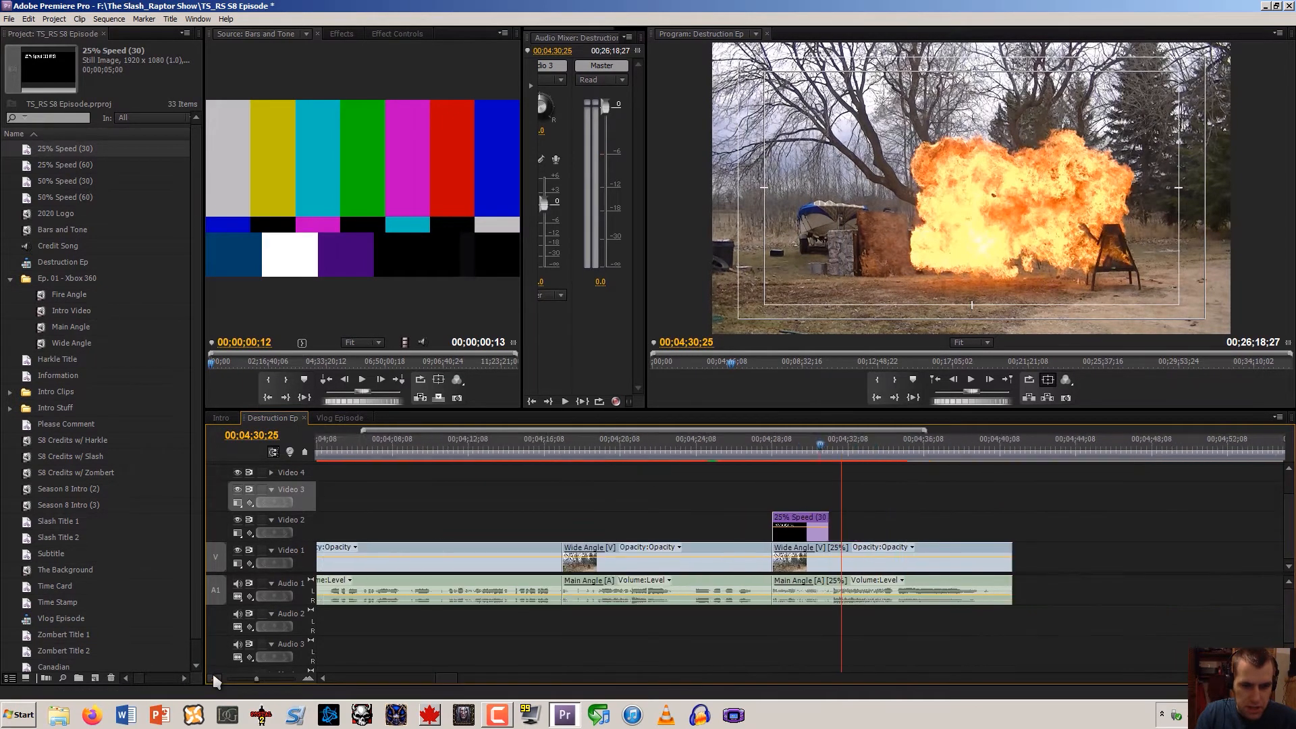
{"action": "left_click", "coordinate": [214, 678]}
{"action": "left_click", "coordinate": [214, 678]}
{"action": "left_click", "coordinate": [214, 678]}
{"action": "left_click_drag", "start_coordinate": [420, 678], "coordinate": [297, 679]}
{"action": "left_click", "coordinate": [399, 448]}
{"action": "left_click", "coordinate": [309, 678]}
{"action": "left_click", "coordinate": [306, 679]}
{"action": "left_click", "coordinate": [306, 678]}
{"action": "left_click", "coordinate": [307, 678]}
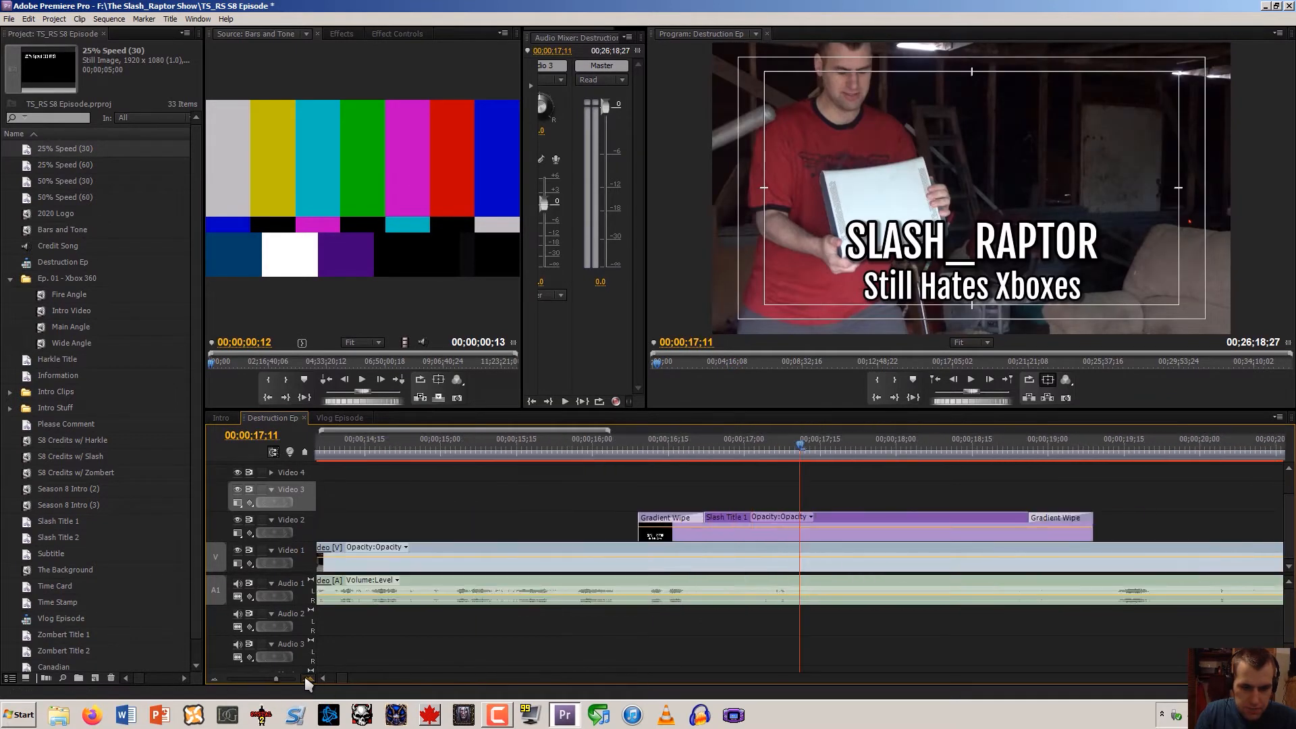
{"action": "left_click", "coordinate": [307, 679]}
{"action": "left_click", "coordinate": [501, 526]}
{"action": "left_click", "coordinate": [512, 516]}
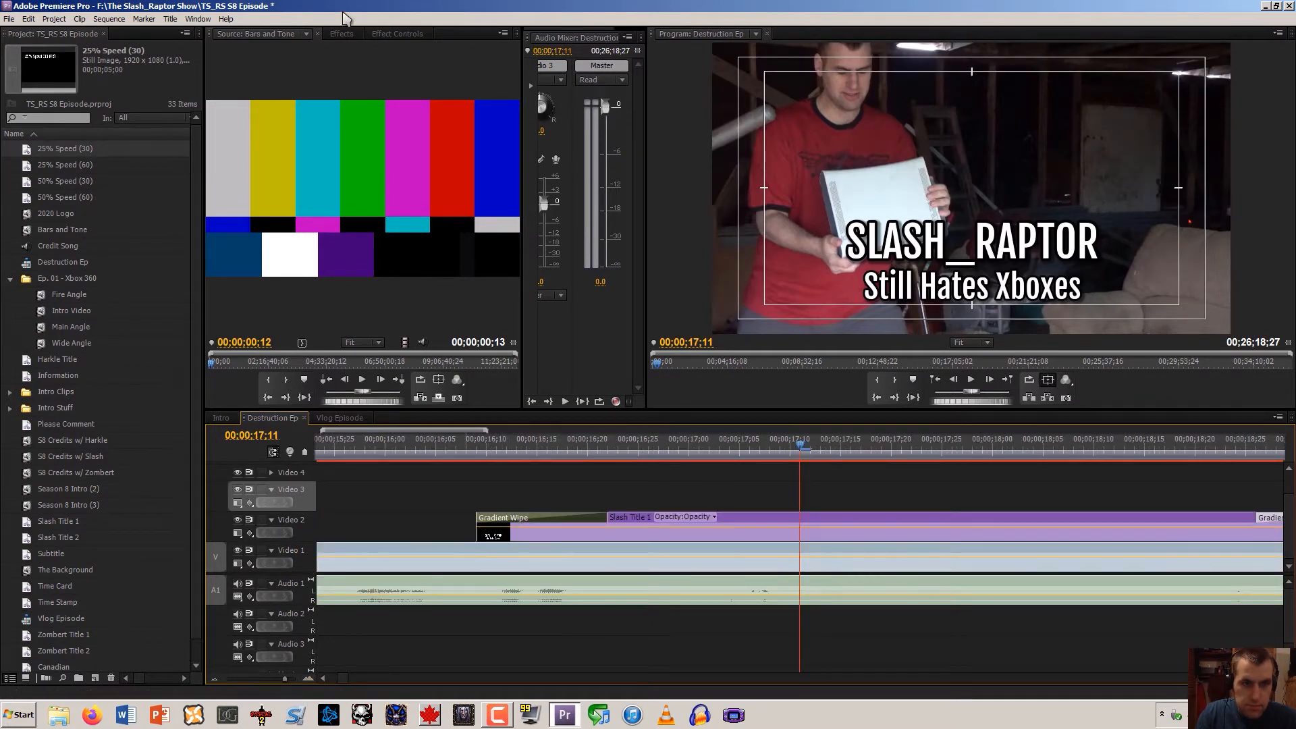
{"action": "left_click", "coordinate": [386, 32]}
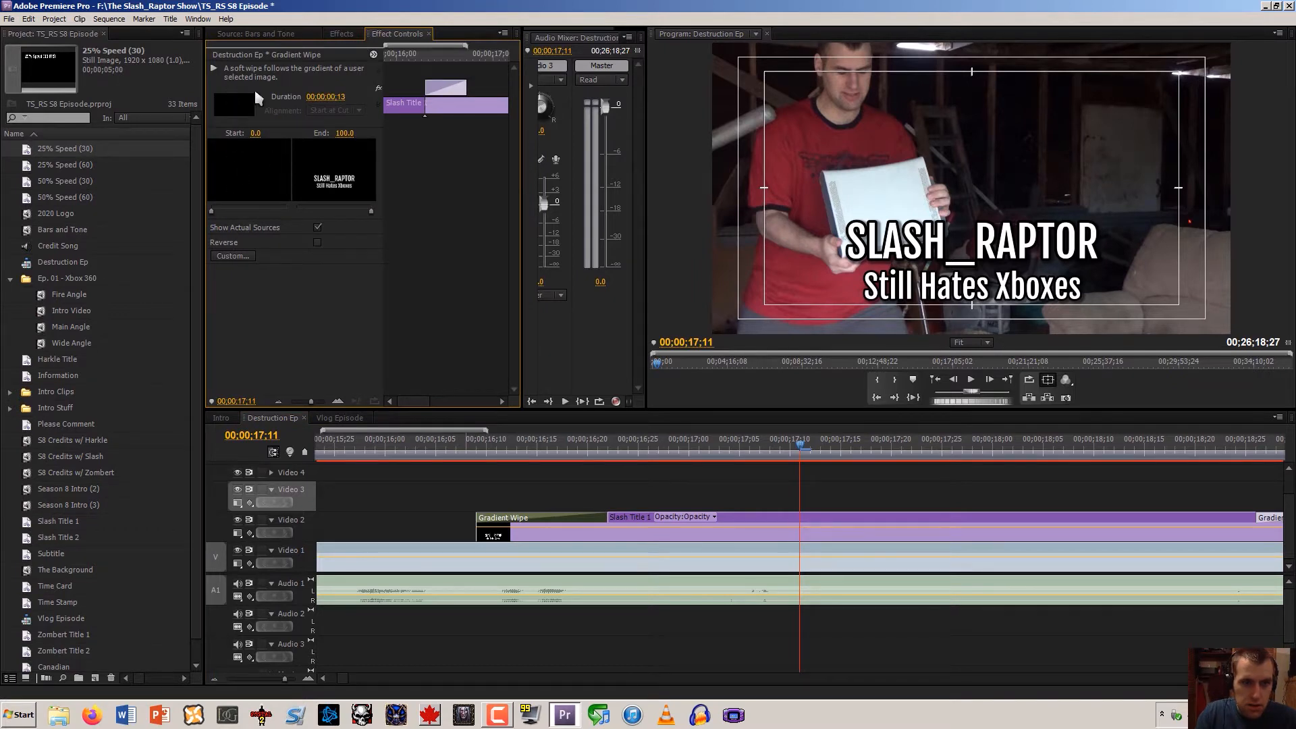
{"action": "left_click", "coordinate": [514, 522]}
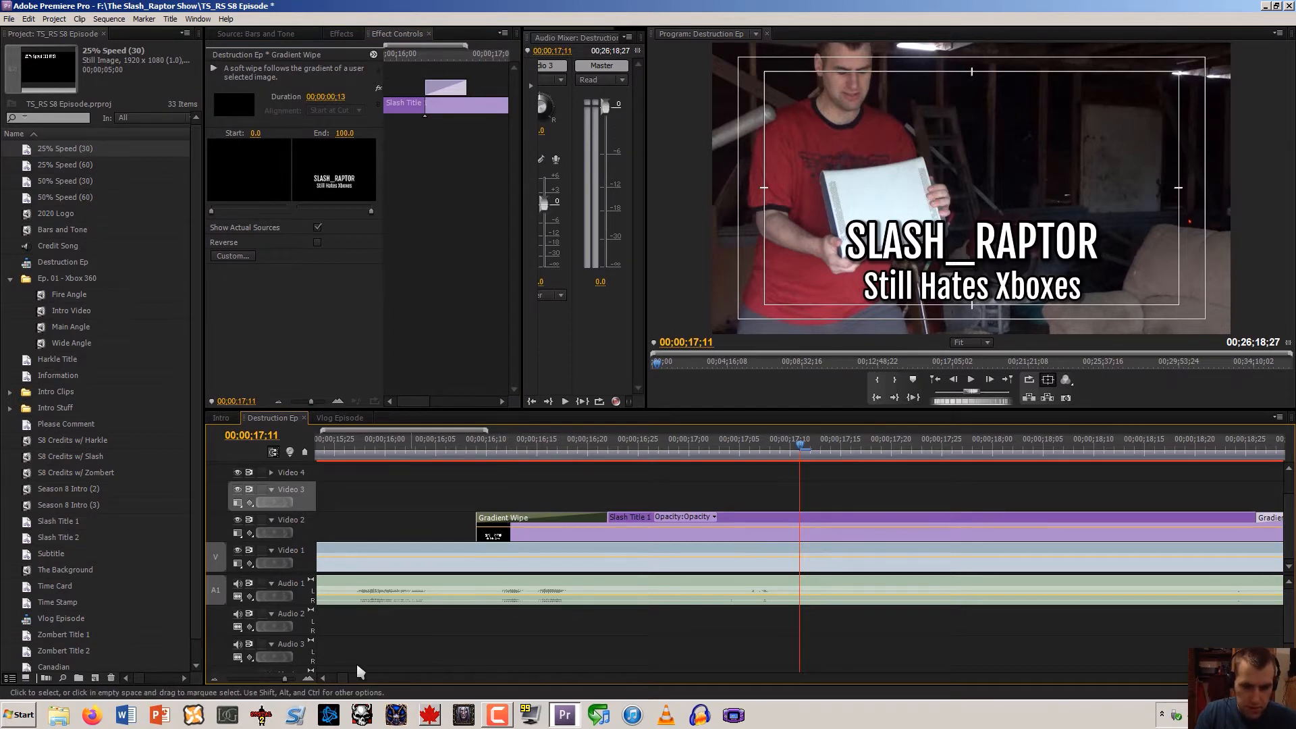
Return to the slow-motion Wide Angle replay and place the playhead at 00;04;29;00, where the 25% Speed (30) title starts
{"action": "left_click_drag", "start_coordinate": [339, 683], "coordinate": [385, 683]}
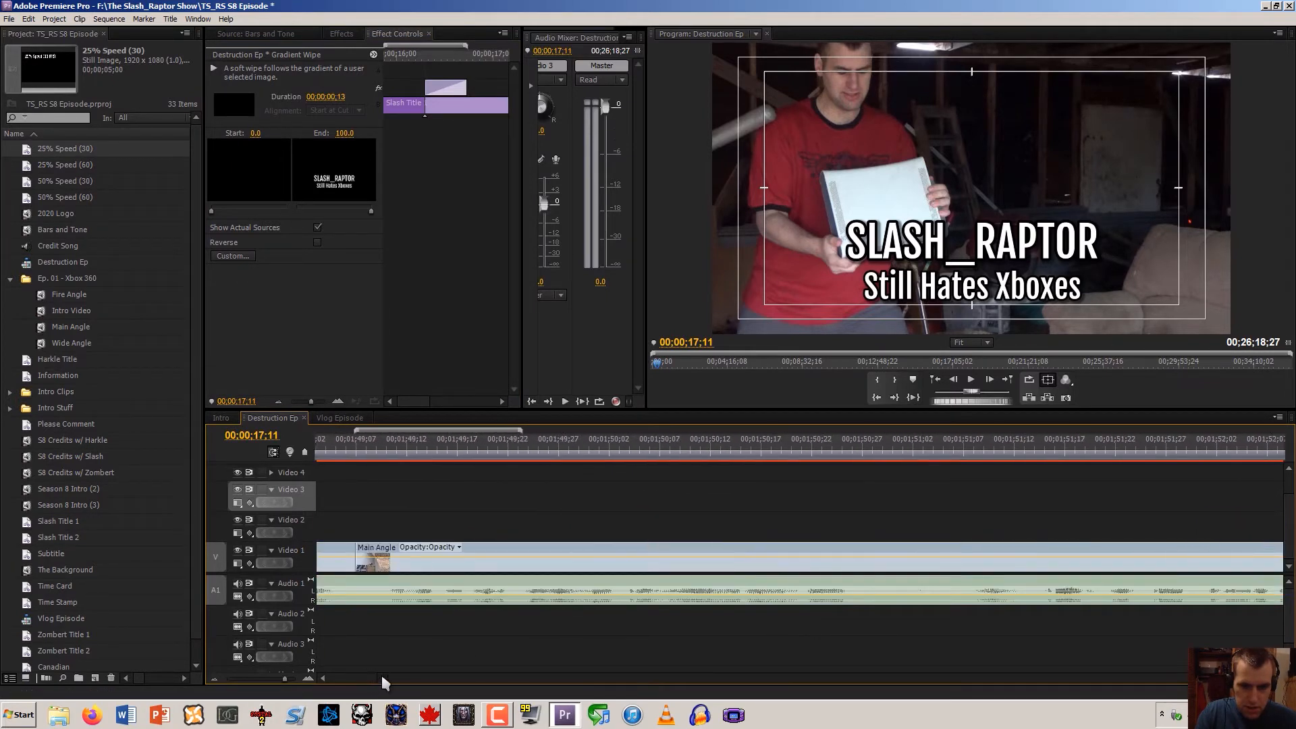
{"action": "left_click", "coordinate": [216, 680]}
{"action": "left_click", "coordinate": [216, 680]}
{"action": "left_click", "coordinate": [217, 680]}
{"action": "left_click_drag", "start_coordinate": [404, 682], "coordinate": [500, 671]}
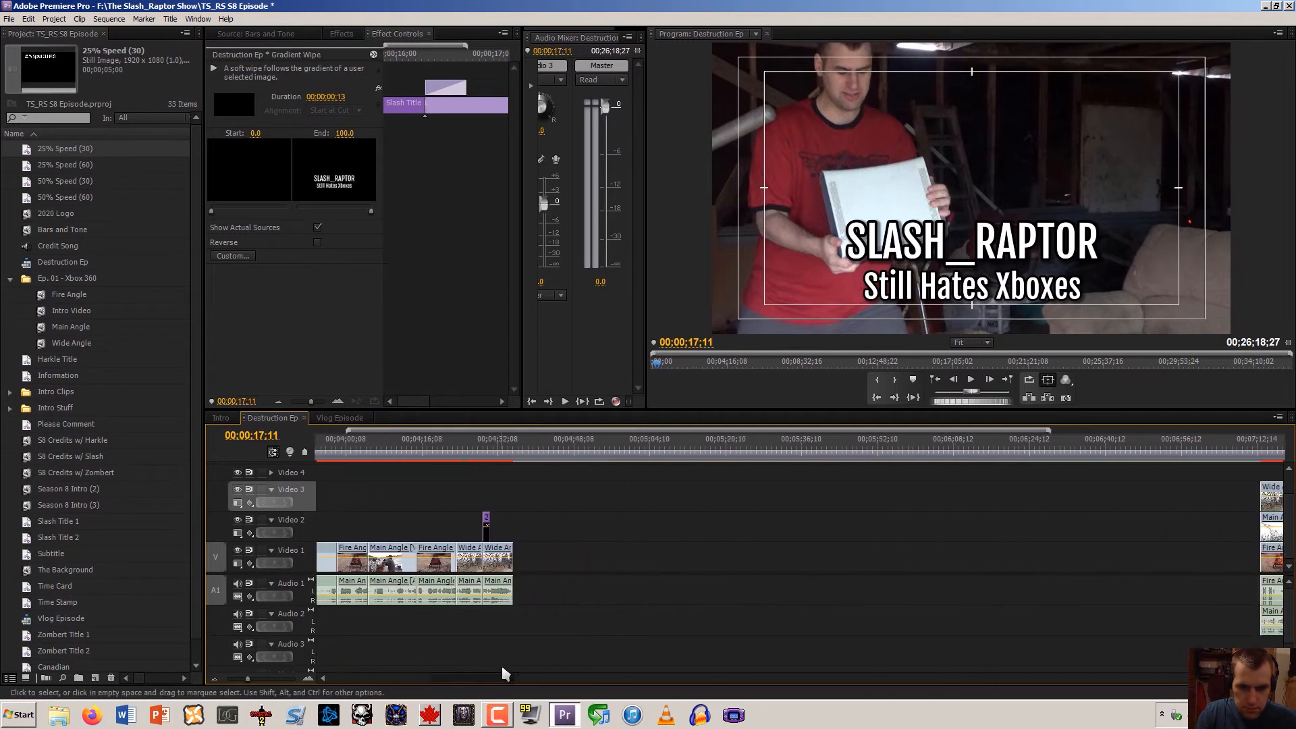
{"action": "left_click", "coordinate": [484, 446]}
{"action": "left_click", "coordinate": [310, 679]}
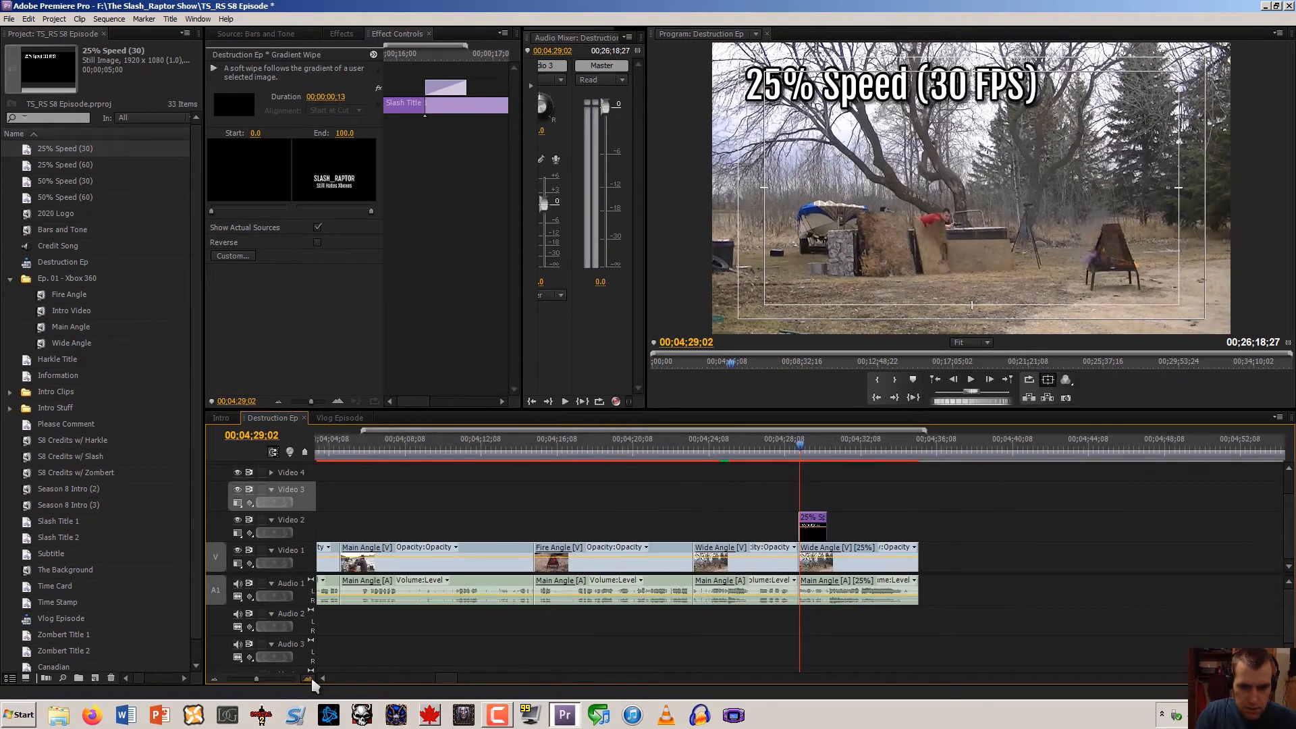
{"action": "left_click", "coordinate": [309, 680]}
{"action": "left_click", "coordinate": [309, 679]}
{"action": "left_click", "coordinate": [309, 679]}
{"action": "mouse_move", "coordinate": [770, 445]}
{"action": "left_mouse_down"}
{"action": "mouse_move", "coordinate": [738, 449]}
{"action": "mouse_move", "coordinate": [769, 451]}
{"action": "left_mouse_up"}
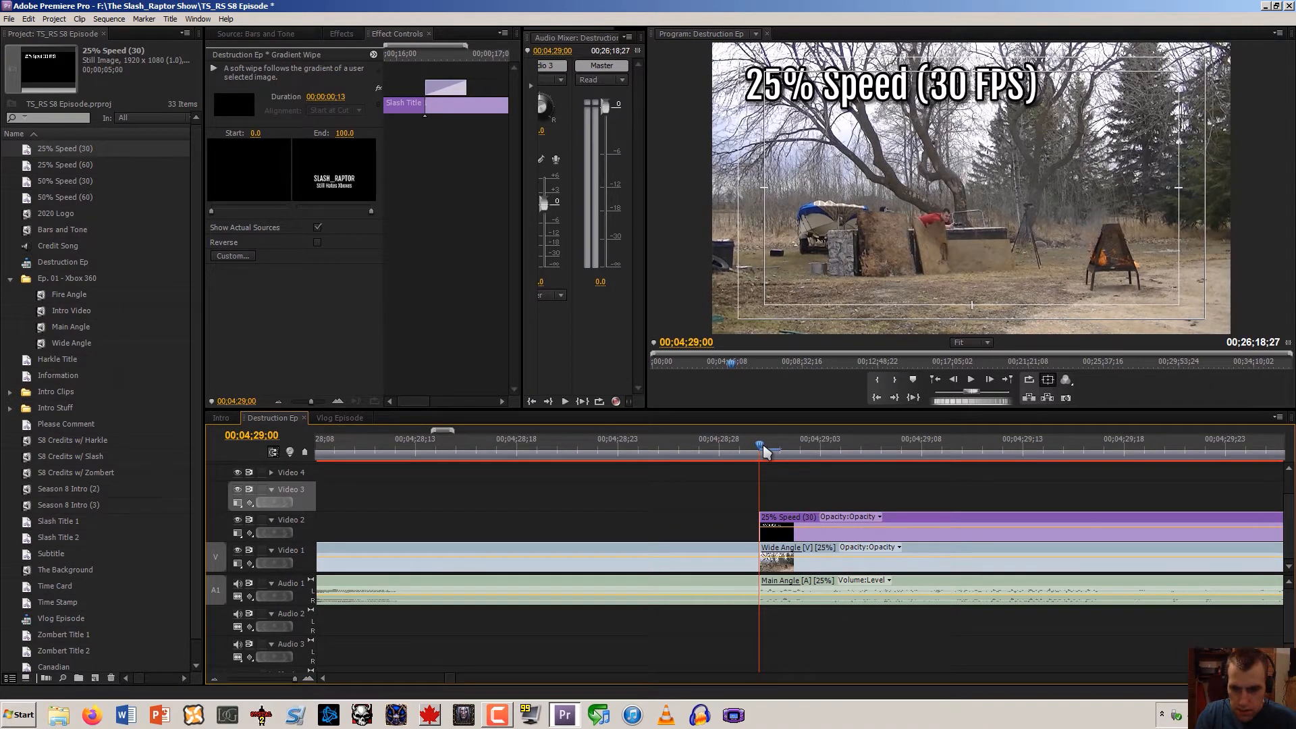
Play the 25% Speed (30) title over the slow-motion clip and return the playhead to 00;04;29;00
{"action": "left_click", "coordinate": [781, 525]}
{"action": "key", "text": "space"}
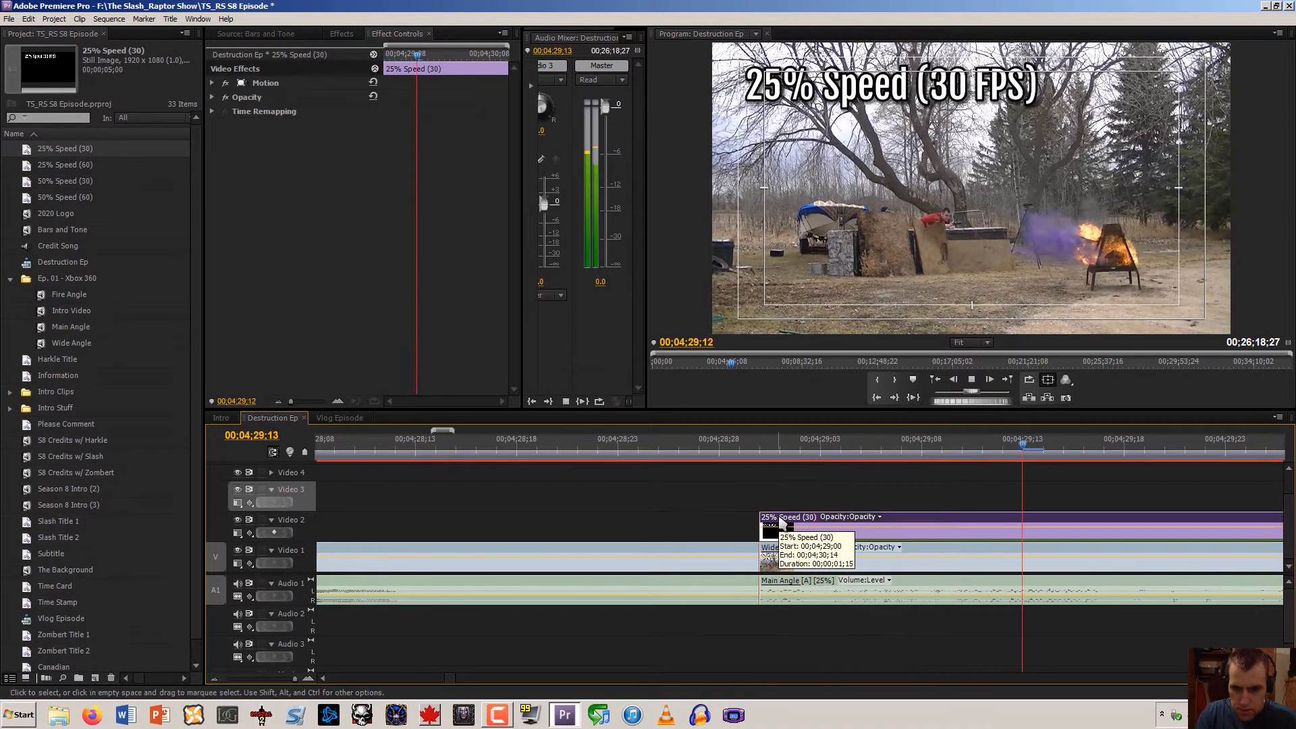
{"action": "left_click", "coordinate": [779, 499]}
{"action": "key", "text": "space"}
{"action": "left_click", "coordinate": [216, 680]}
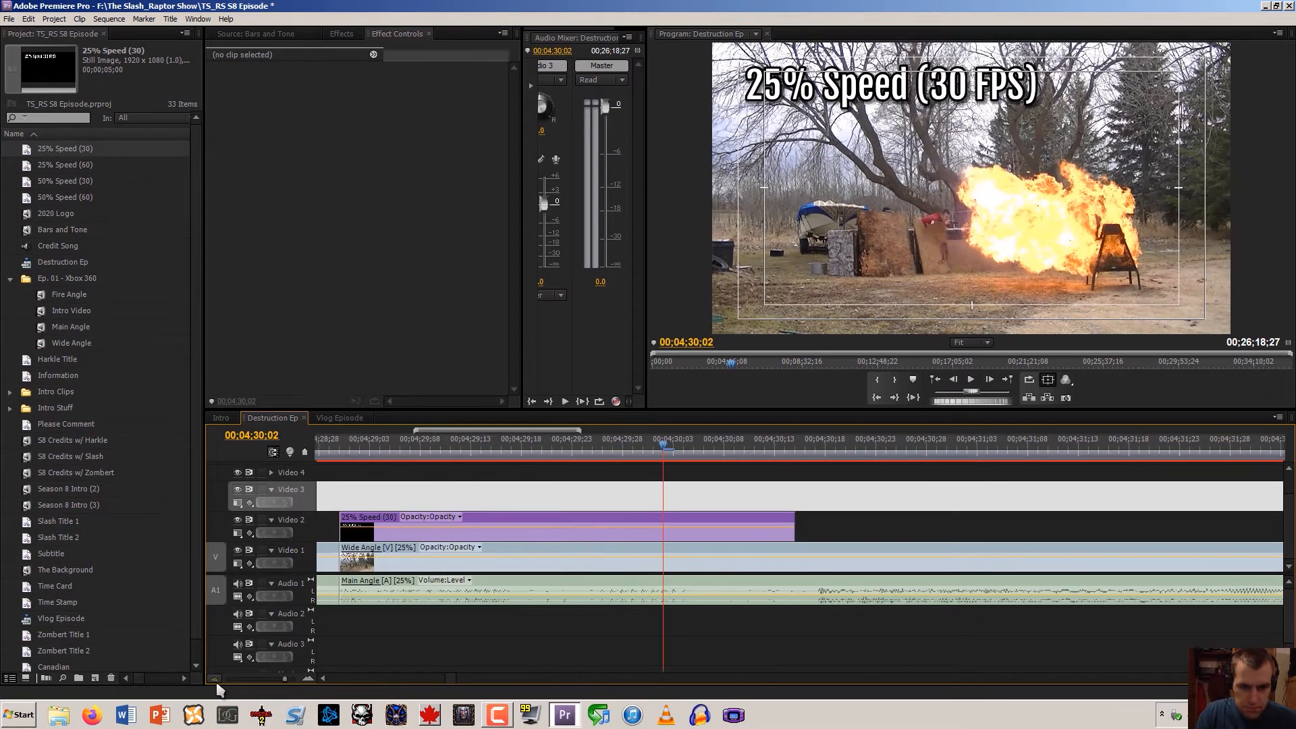
{"action": "left_click", "coordinate": [388, 506]}
{"action": "left_click_drag", "start_coordinate": [384, 452], "coordinate": [342, 466]}
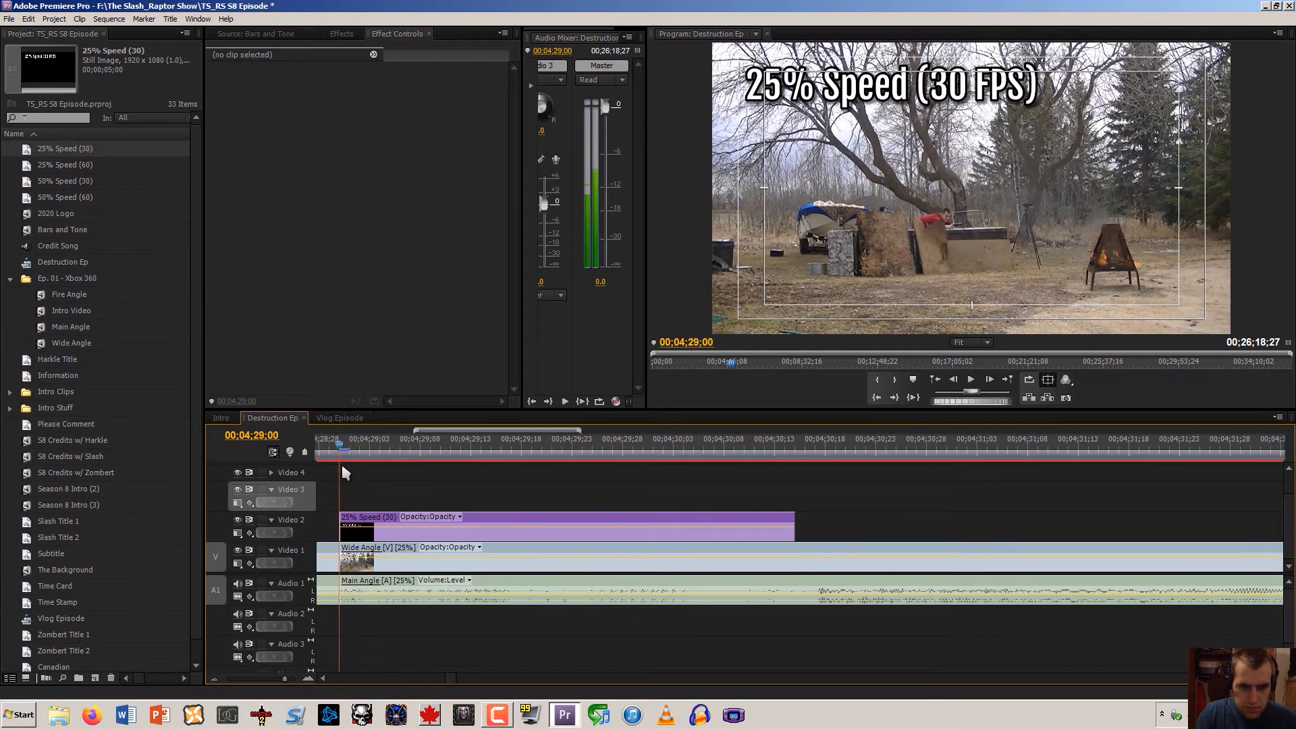
Apply a Gradient Wipe with softness 10 to the start of the 25% Speed (30) title on Video 2
{"action": "left_click", "coordinate": [338, 35]}
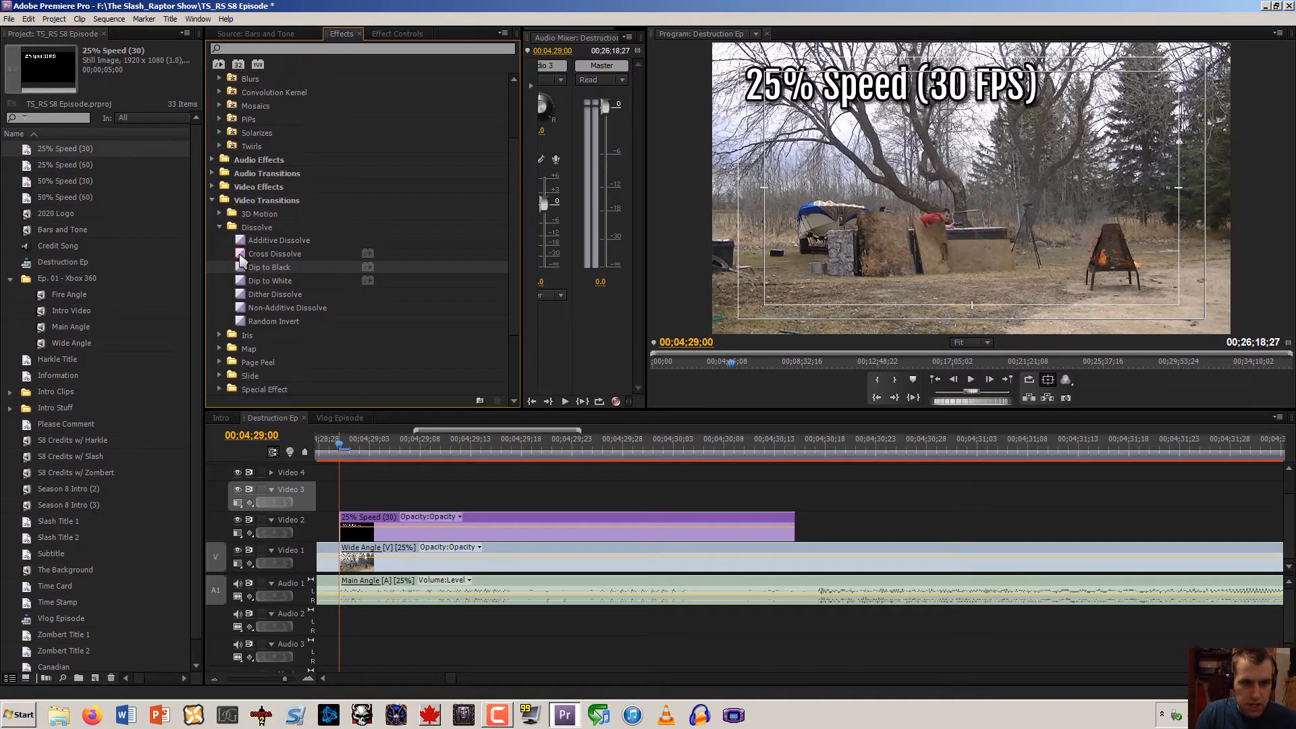
{"action": "left_click", "coordinate": [237, 296]}
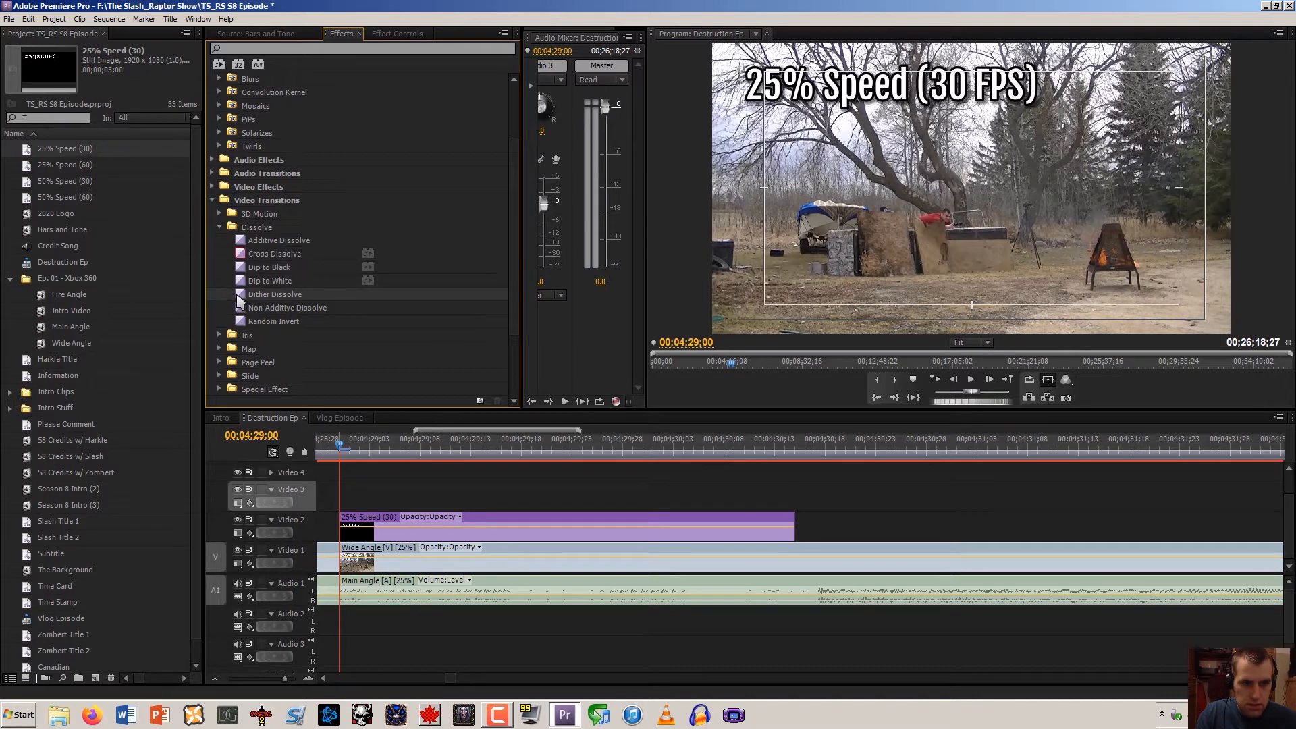
{"action": "scroll", "coordinate": [237, 299], "scroll_direction": "down", "scroll_amount": 1}
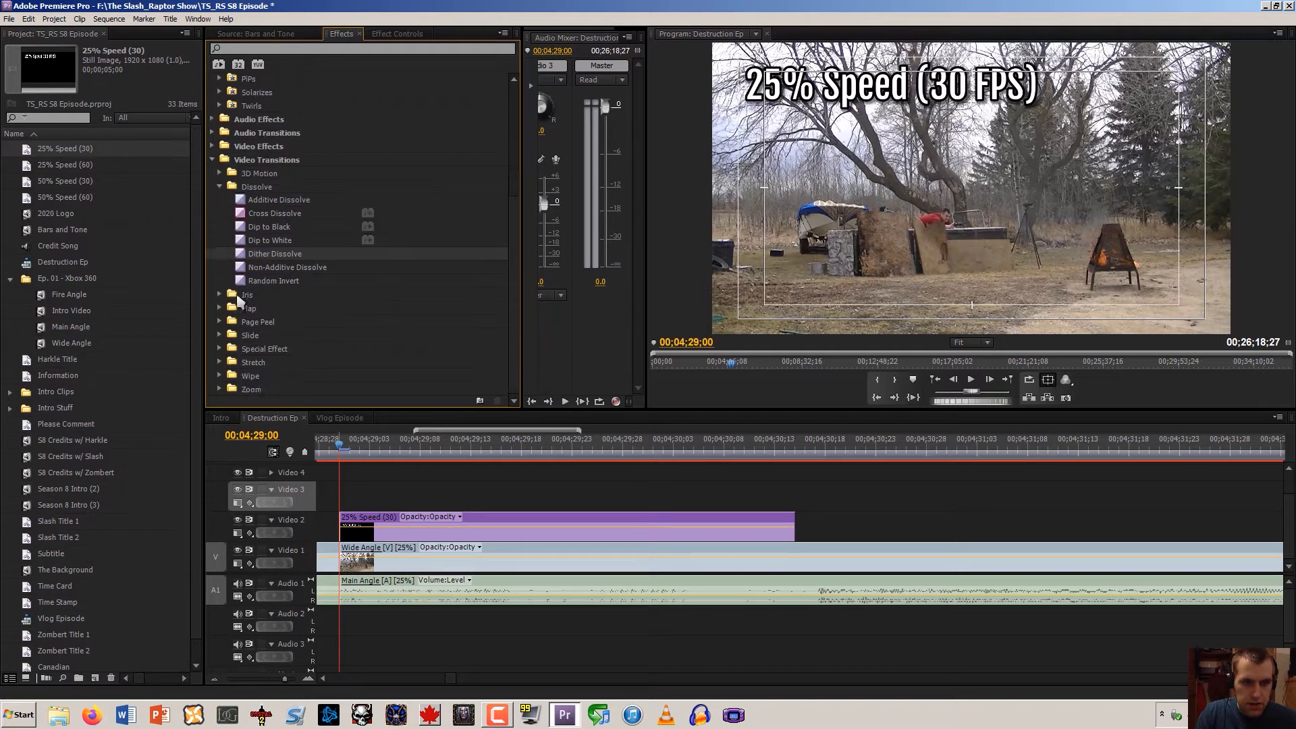
{"action": "left_click", "coordinate": [219, 376]}
{"action": "scroll", "coordinate": [240, 346], "scroll_direction": "down", "scroll_amount": 1}
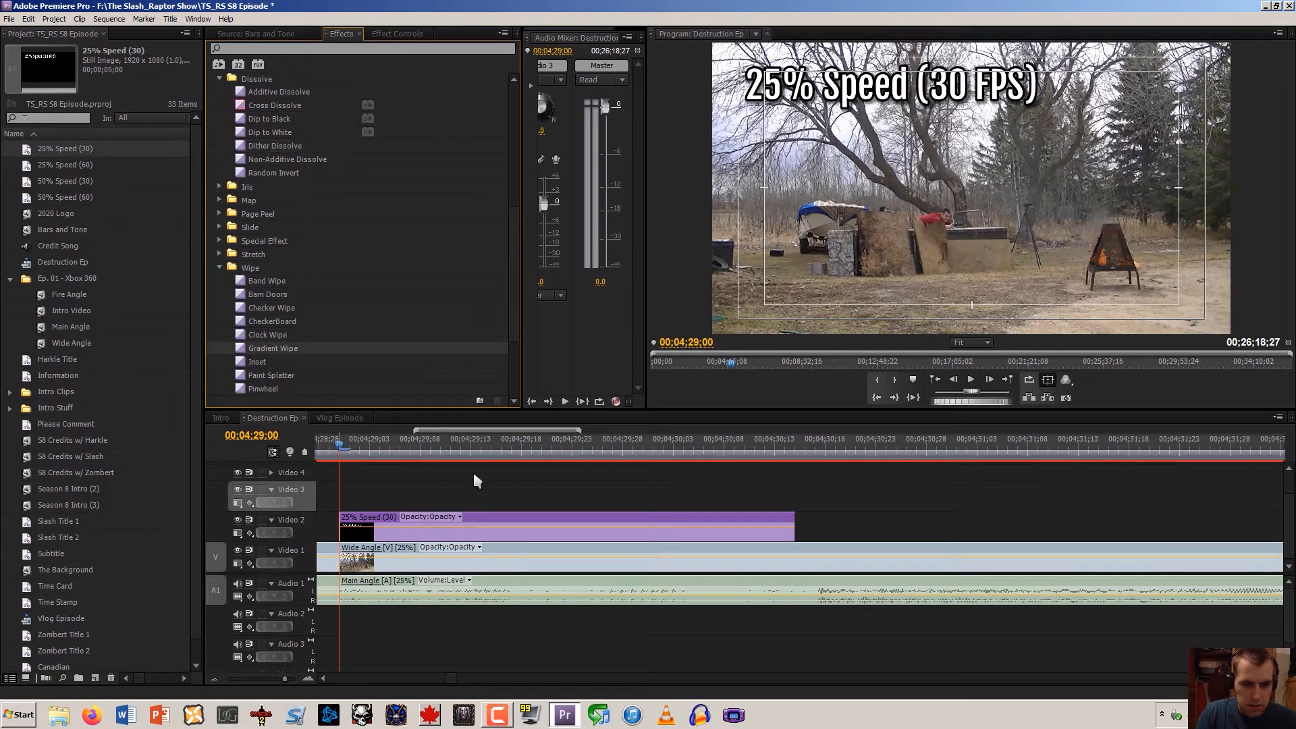
{"action": "left_click_drag", "start_coordinate": [476, 481], "coordinate": [352, 521]}
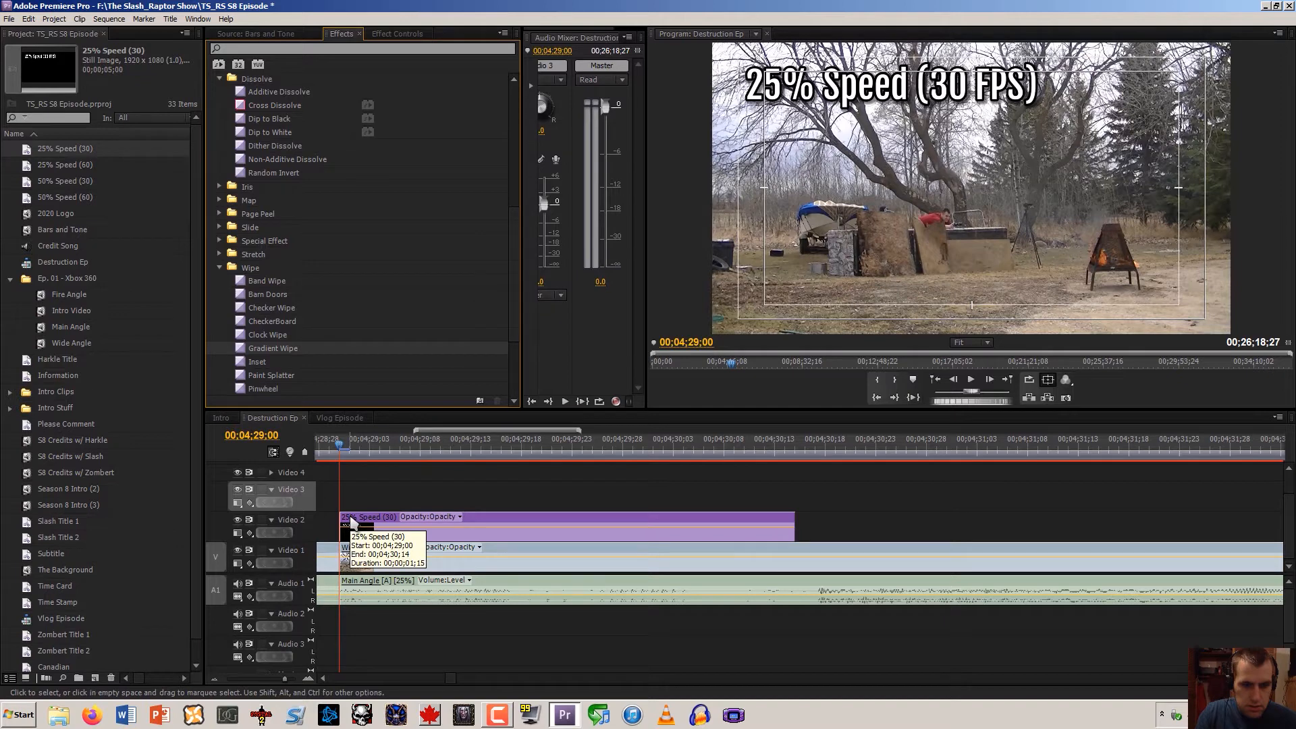
{"action": "left_click_drag", "start_coordinate": [407, 478], "coordinate": [356, 526]}
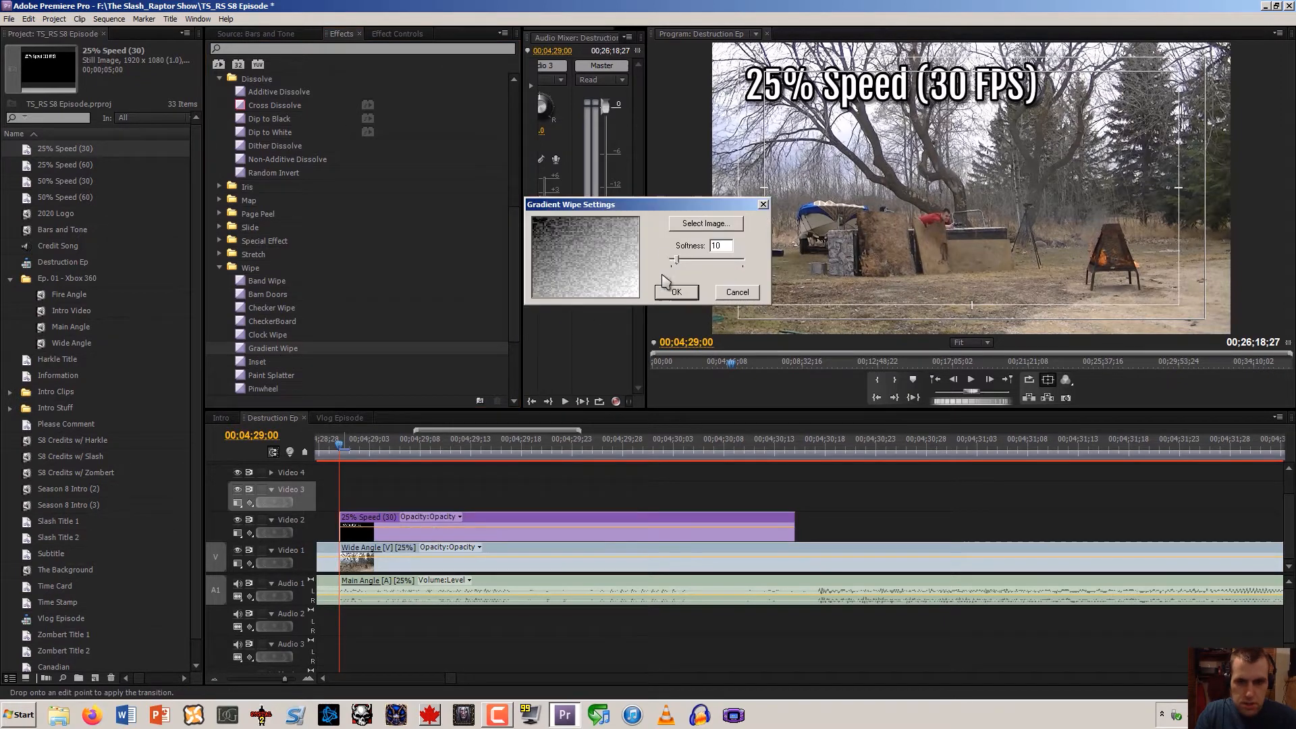
{"action": "left_click", "coordinate": [675, 292]}
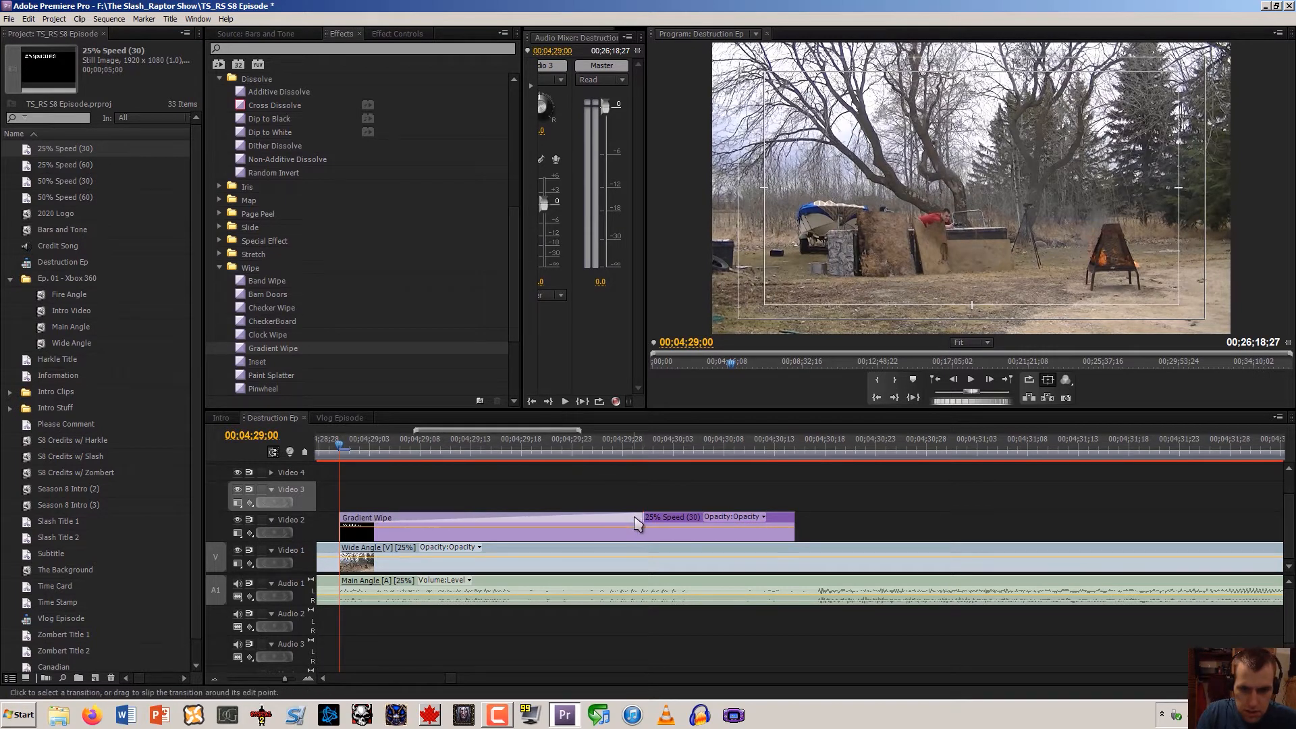
Shorten the title's opening Gradient Wipe to about 5 frames and play the title to check the transition
{"action": "left_click_drag", "start_coordinate": [636, 521], "coordinate": [430, 518]}
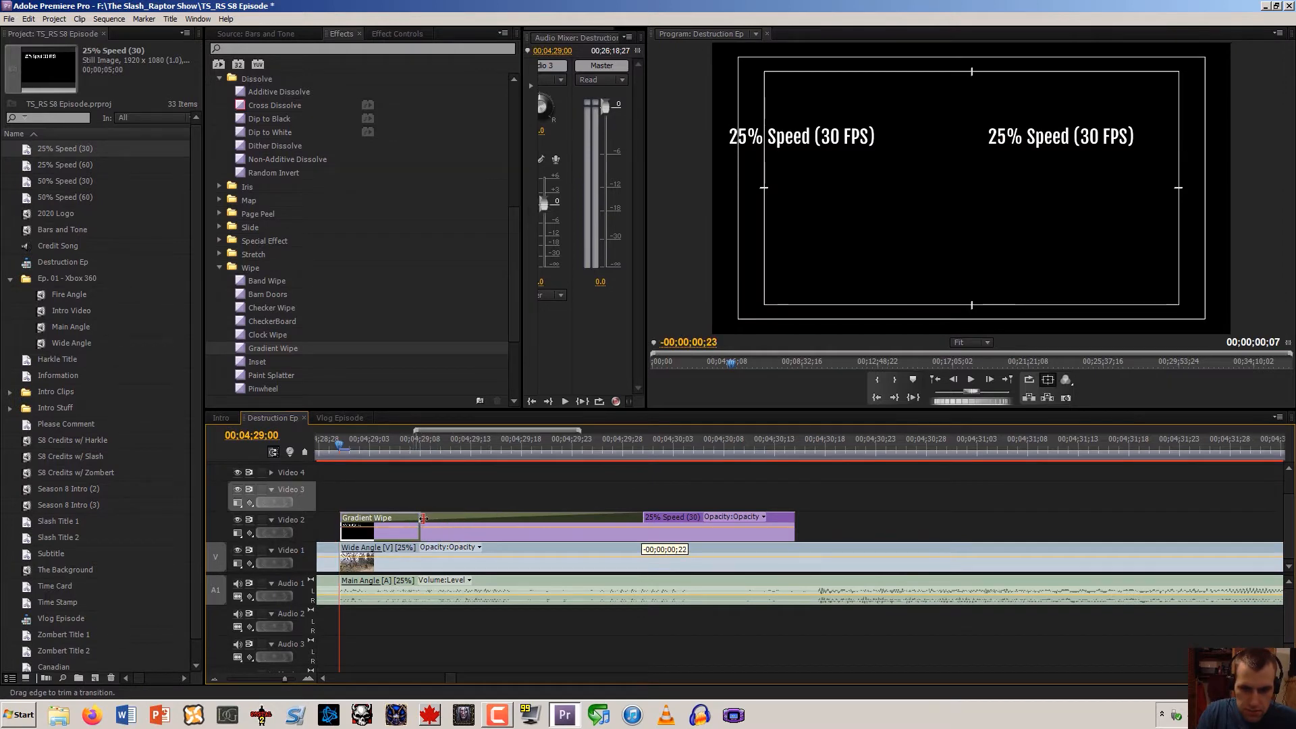
{"action": "left_click_drag", "start_coordinate": [434, 518], "coordinate": [440, 518]}
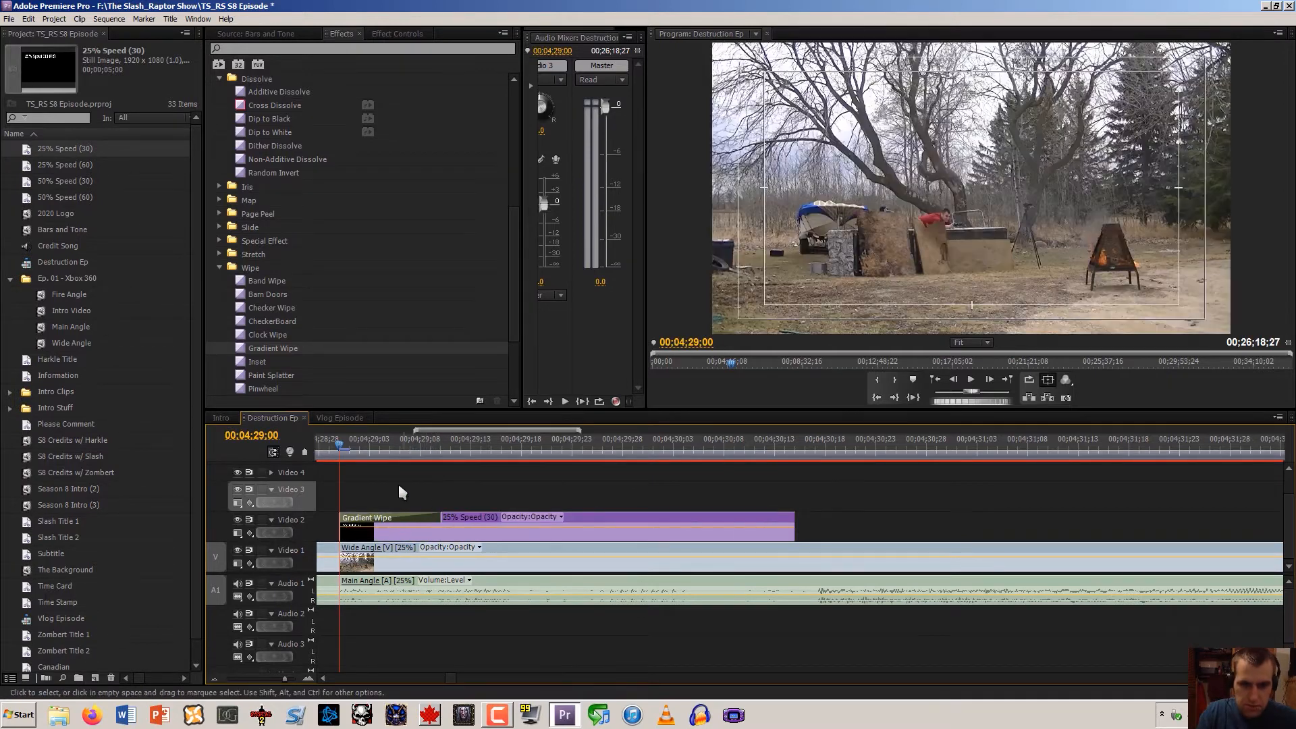
{"action": "key", "text": "space"}
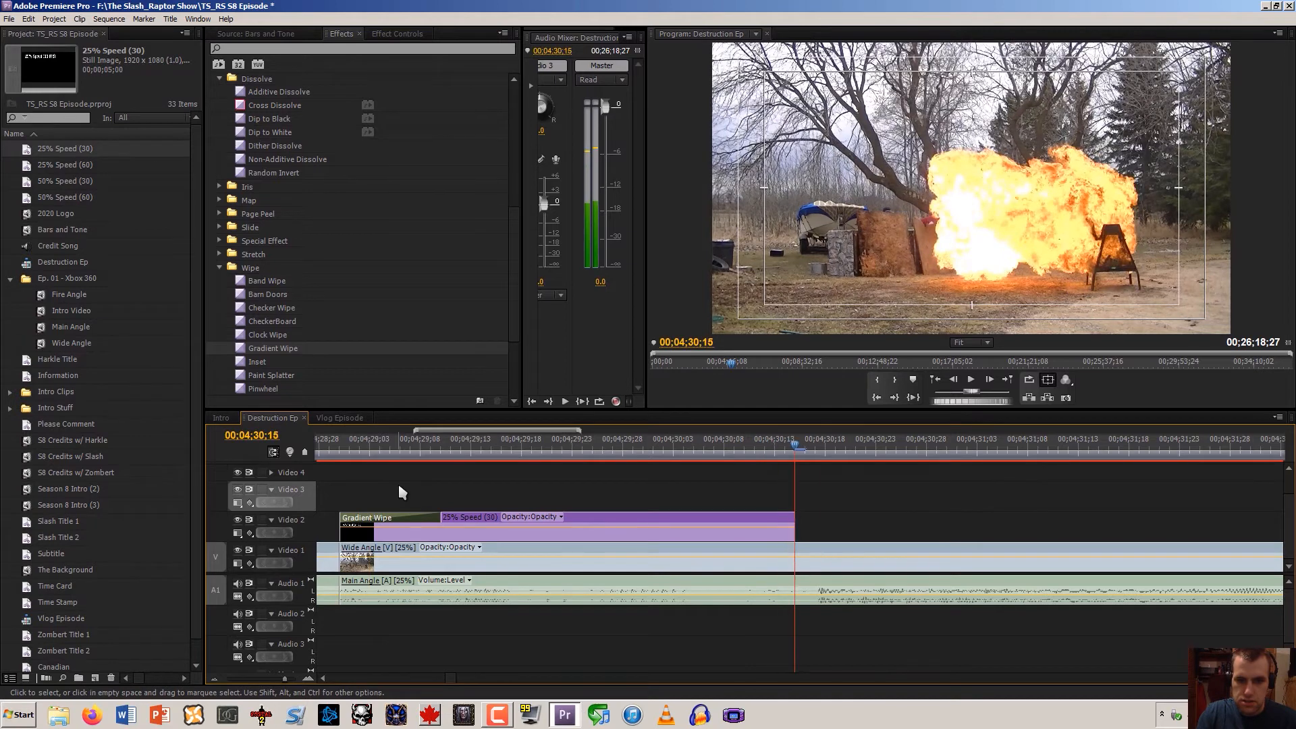
{"action": "left_click_drag", "start_coordinate": [438, 515], "coordinate": [389, 517]}
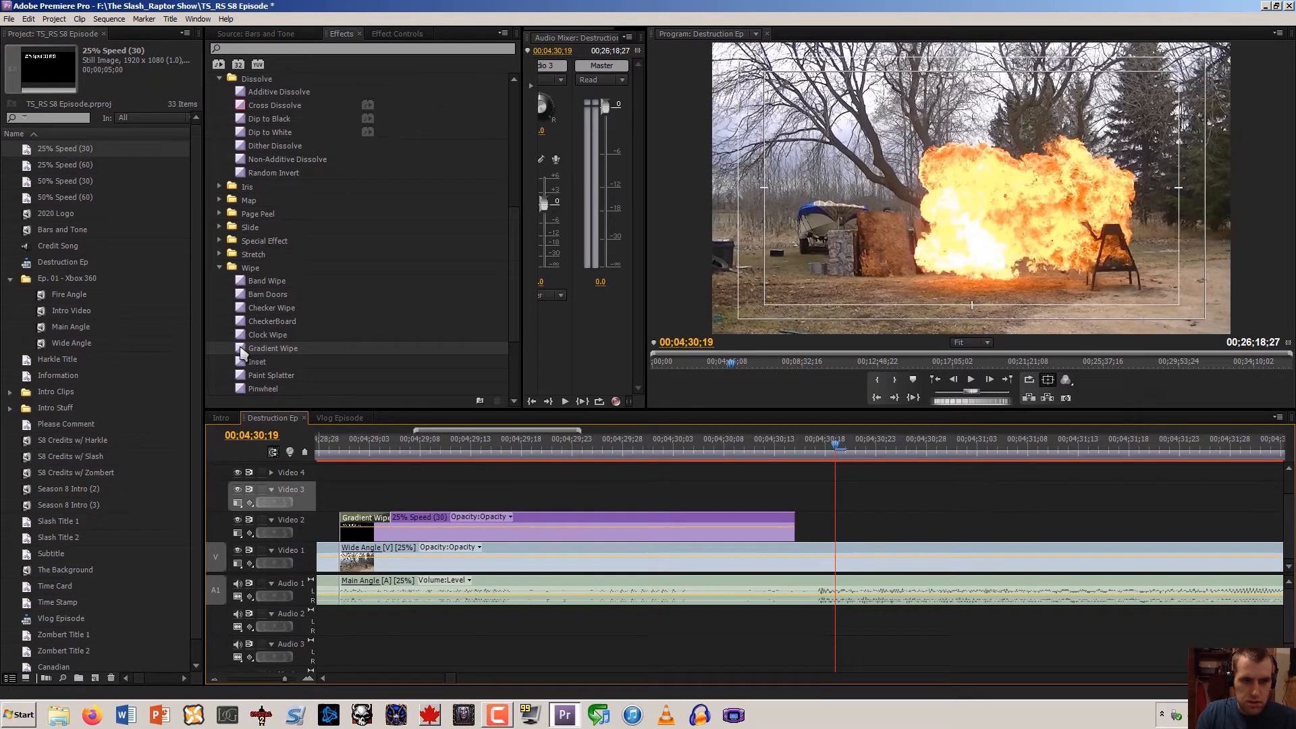
Add a Gradient Wipe of softness 10, about 5 frames long, to the title's end and shift the title about 5 frames later
{"action": "left_click_drag", "start_coordinate": [623, 439], "coordinate": [793, 522]}
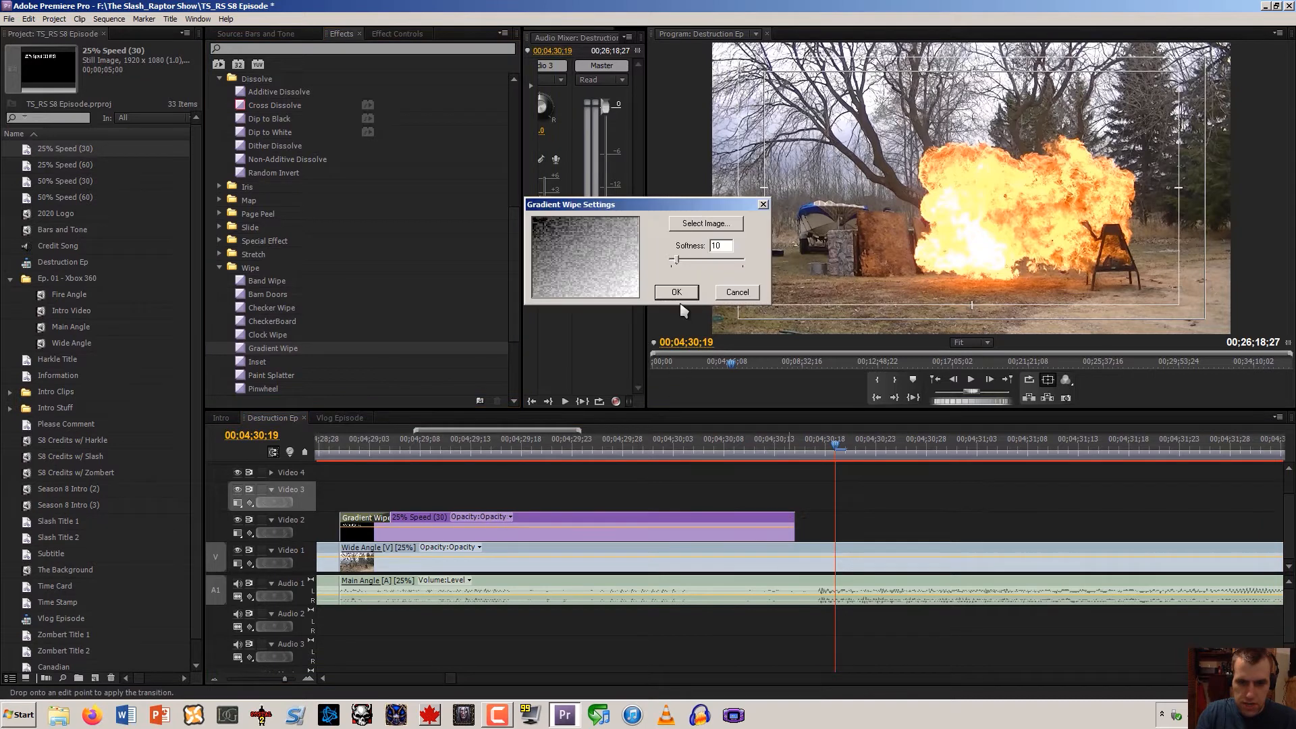
{"action": "key", "text": "Return"}
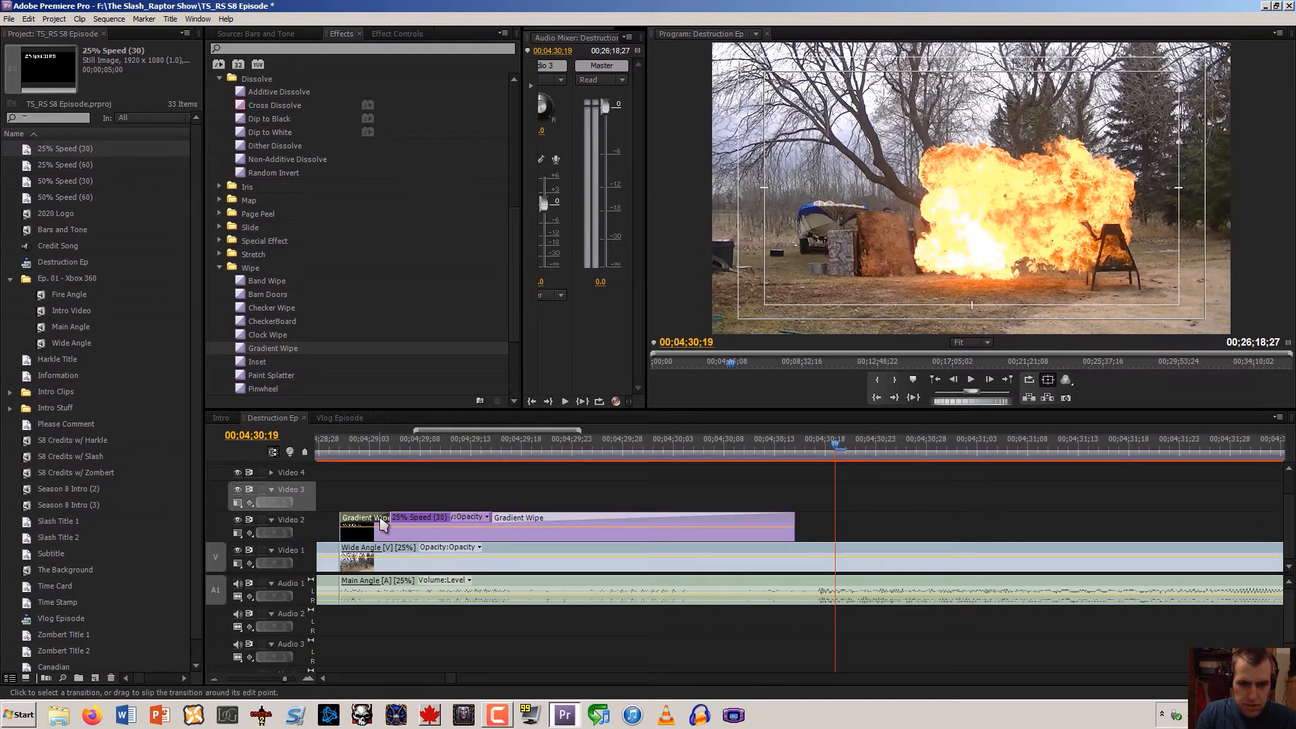
{"action": "left_click_drag", "start_coordinate": [492, 523], "coordinate": [266, 582]}
{"action": "left_click_drag", "start_coordinate": [376, 537], "coordinate": [414, 541]}
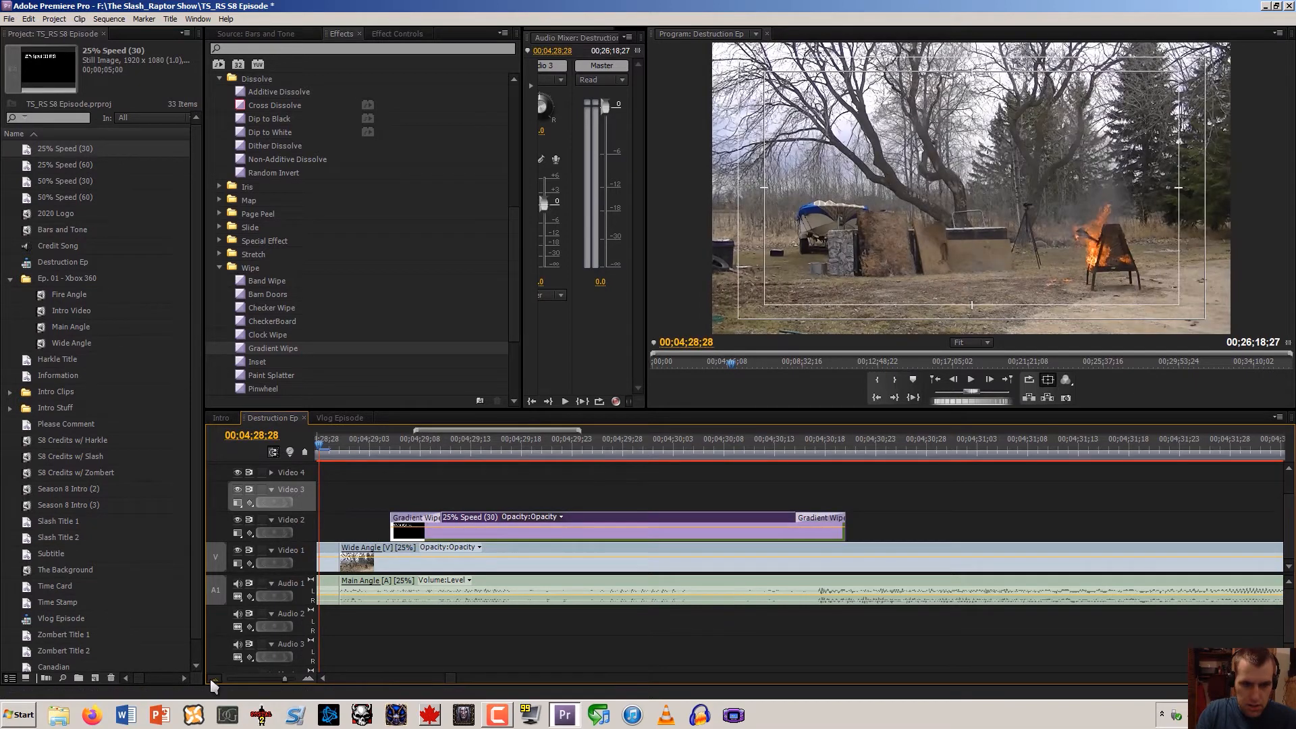
Place the Canadian still on Video 3 at the slow-motion clip's start and trim it to about 2 seconds
{"action": "left_click", "coordinate": [212, 681]}
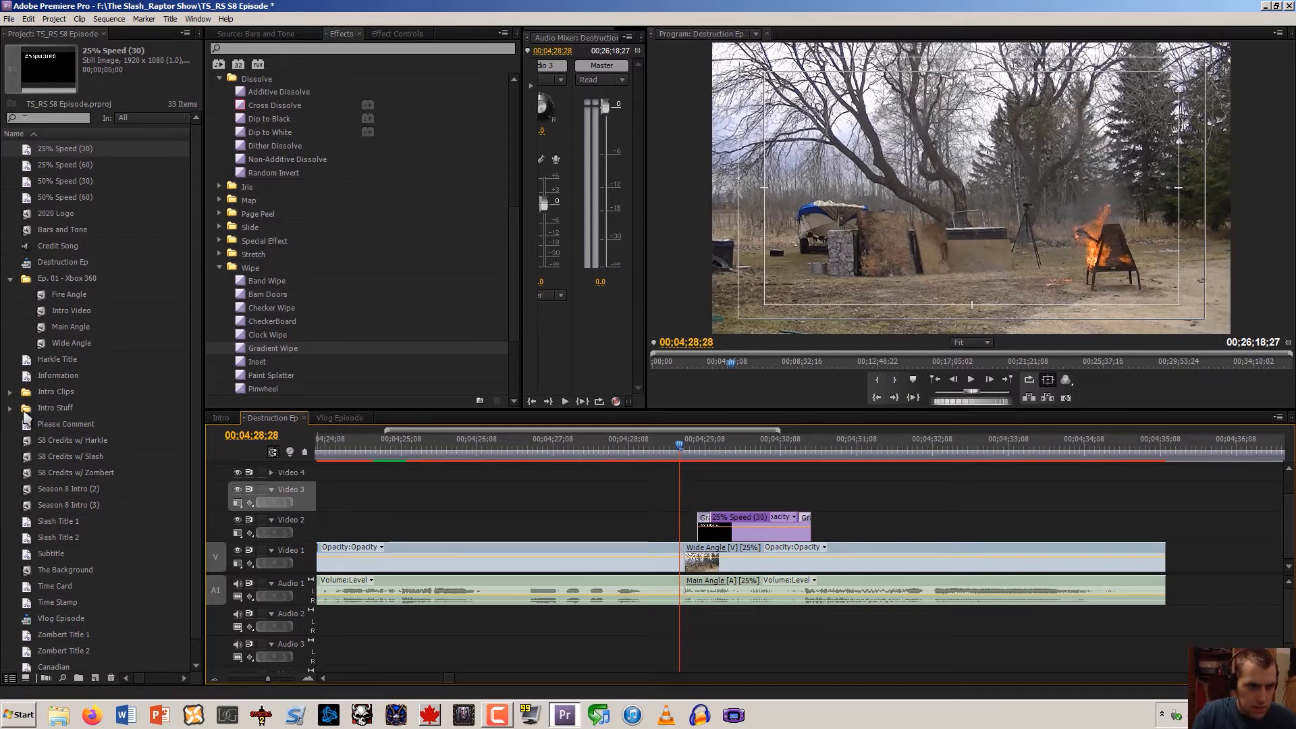
{"action": "left_click_drag", "start_coordinate": [33, 670], "coordinate": [687, 496]}
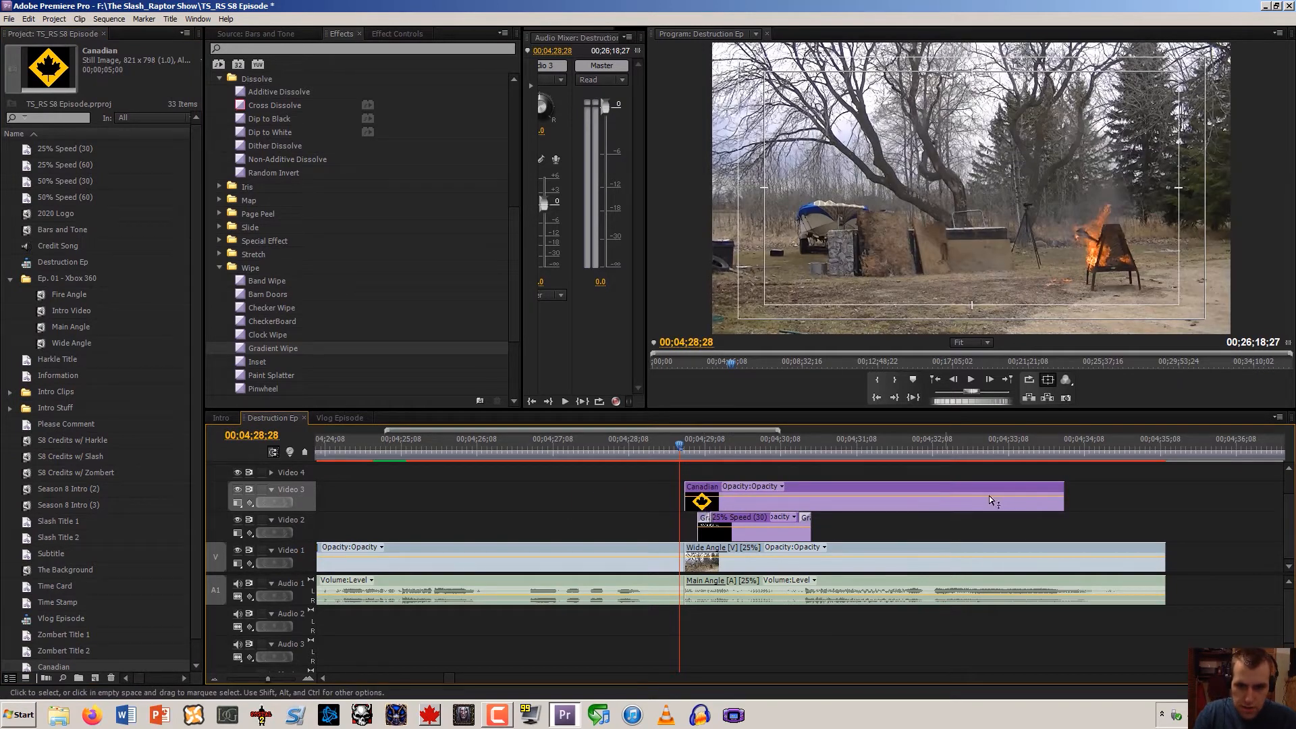
{"action": "left_click_drag", "start_coordinate": [1064, 487], "coordinate": [913, 490]}
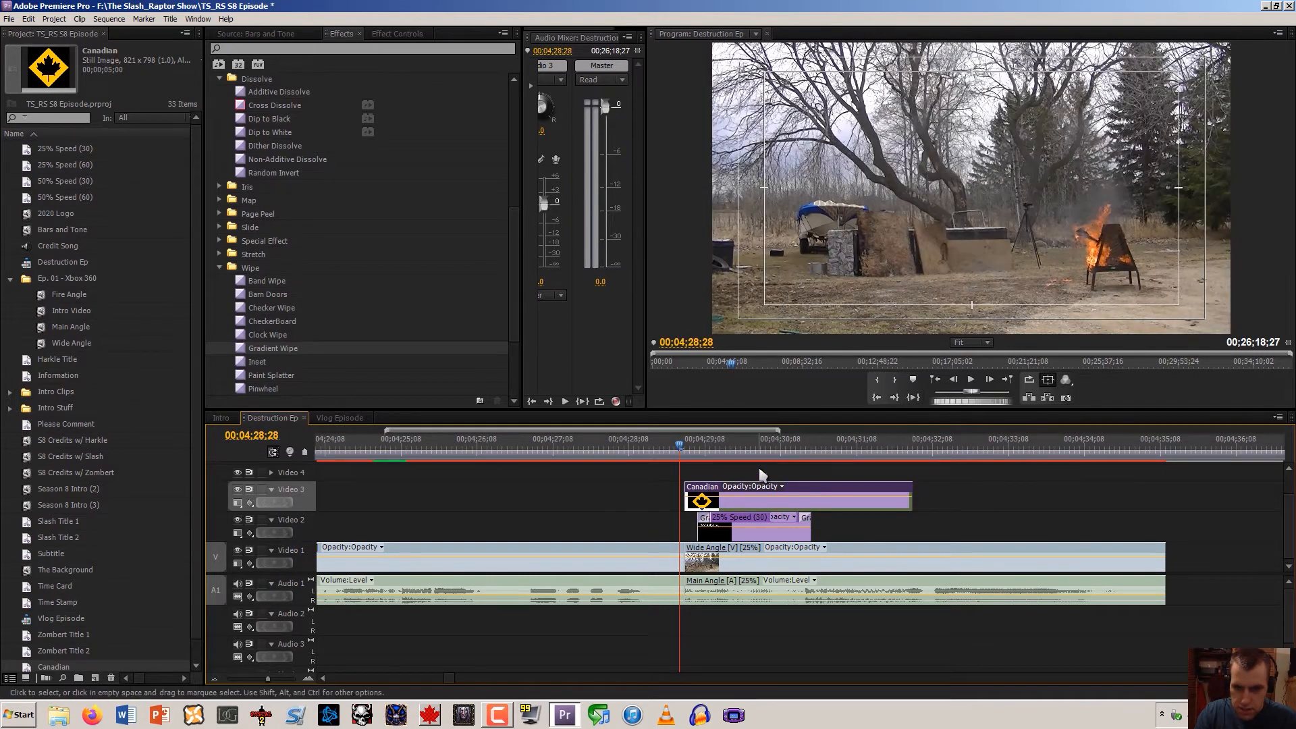
{"action": "left_click_drag", "start_coordinate": [913, 489], "coordinate": [835, 485]}
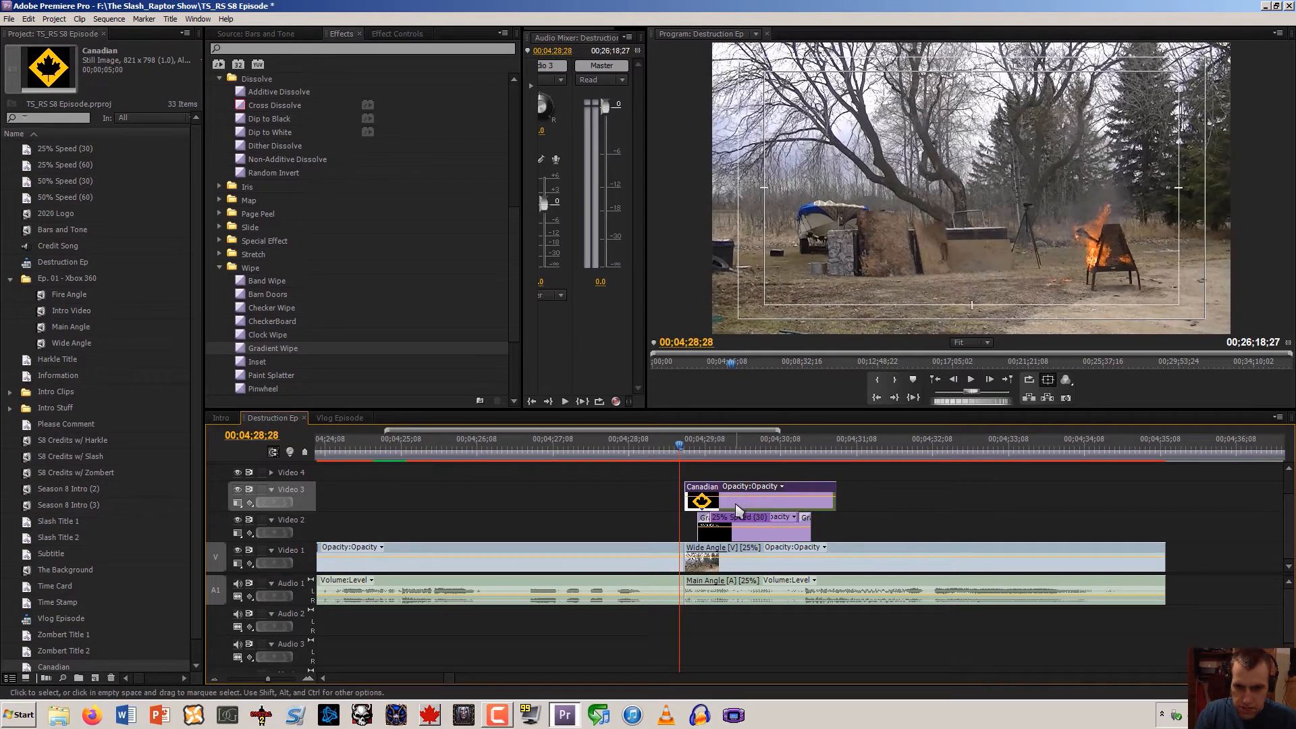
Move the Canadian still so it straddles the cut to the slow-motion clip, running from 00;04;28;00 to 00;04;30;00
{"action": "left_click_drag", "start_coordinate": [738, 511], "coordinate": [580, 505]}
{"action": "left_click_drag", "start_coordinate": [679, 448], "coordinate": [481, 461]}
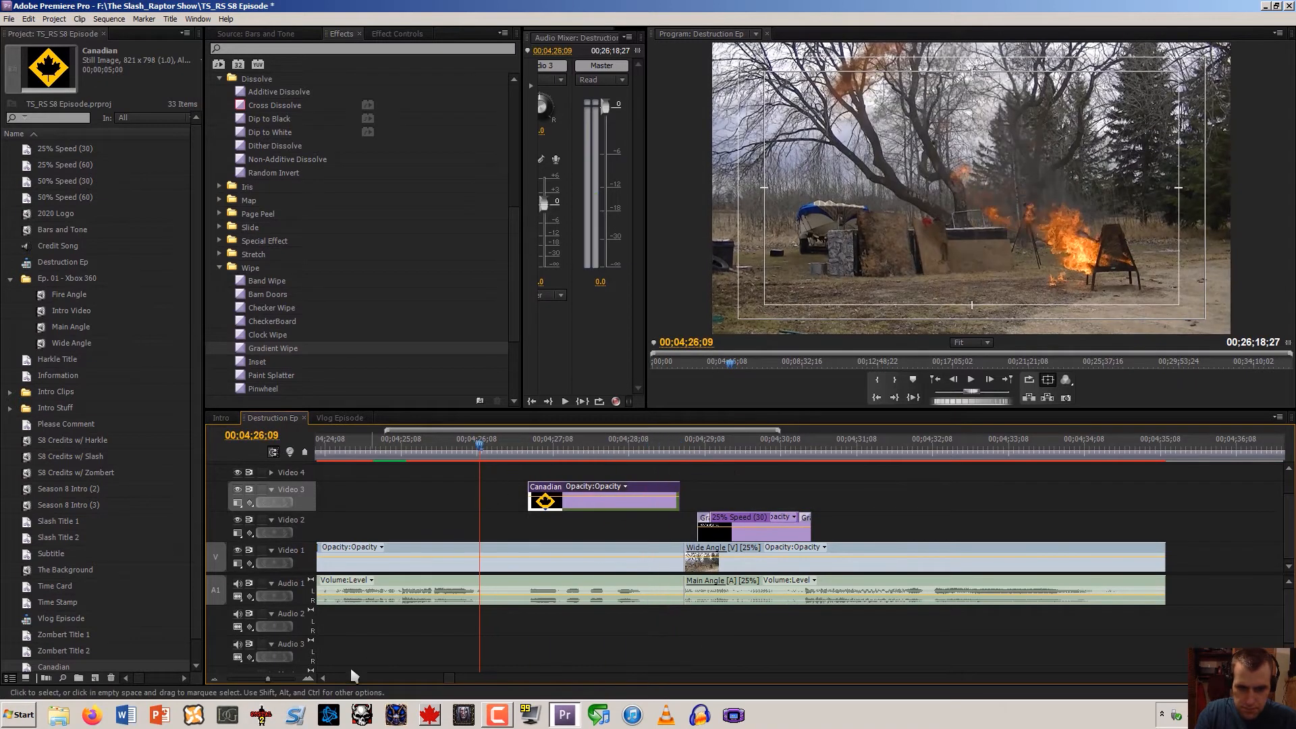
{"action": "left_click", "coordinate": [308, 680]}
{"action": "left_click", "coordinate": [308, 679]}
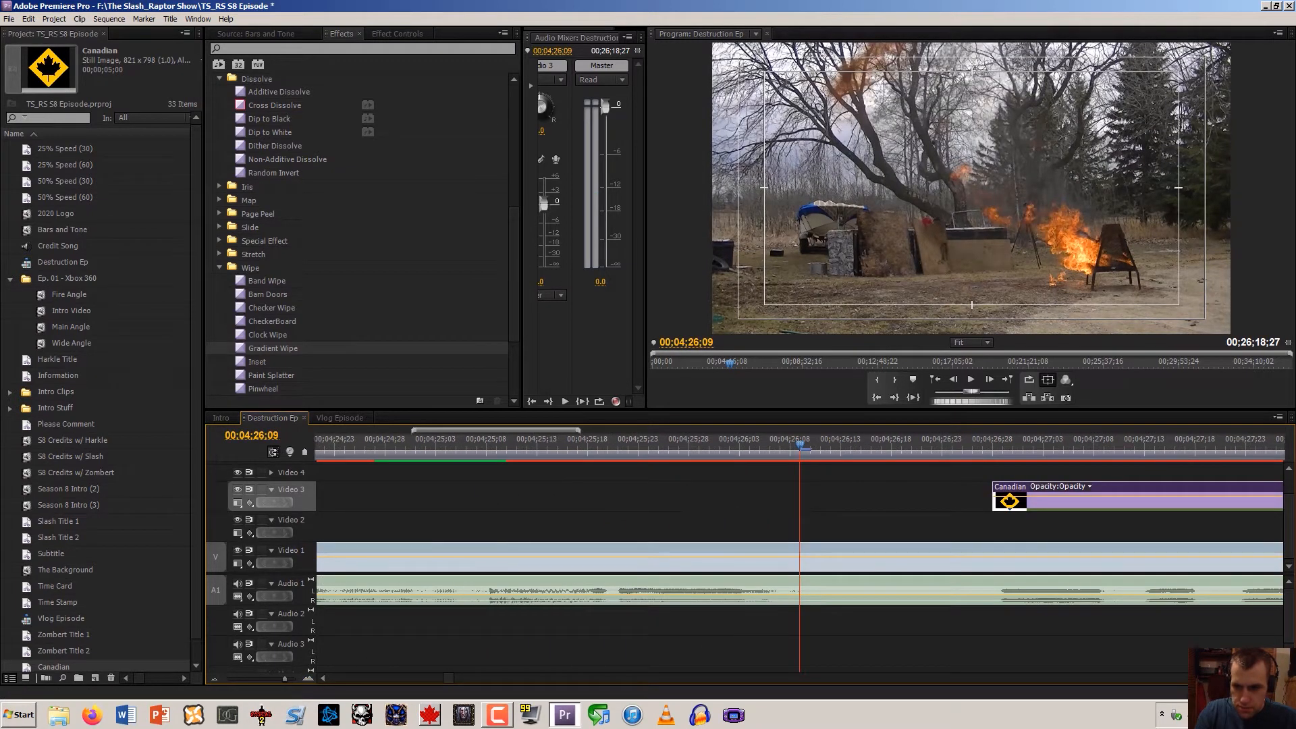
{"action": "scroll", "coordinate": [862, 550], "scroll_direction": "down", "scroll_amount": 10}
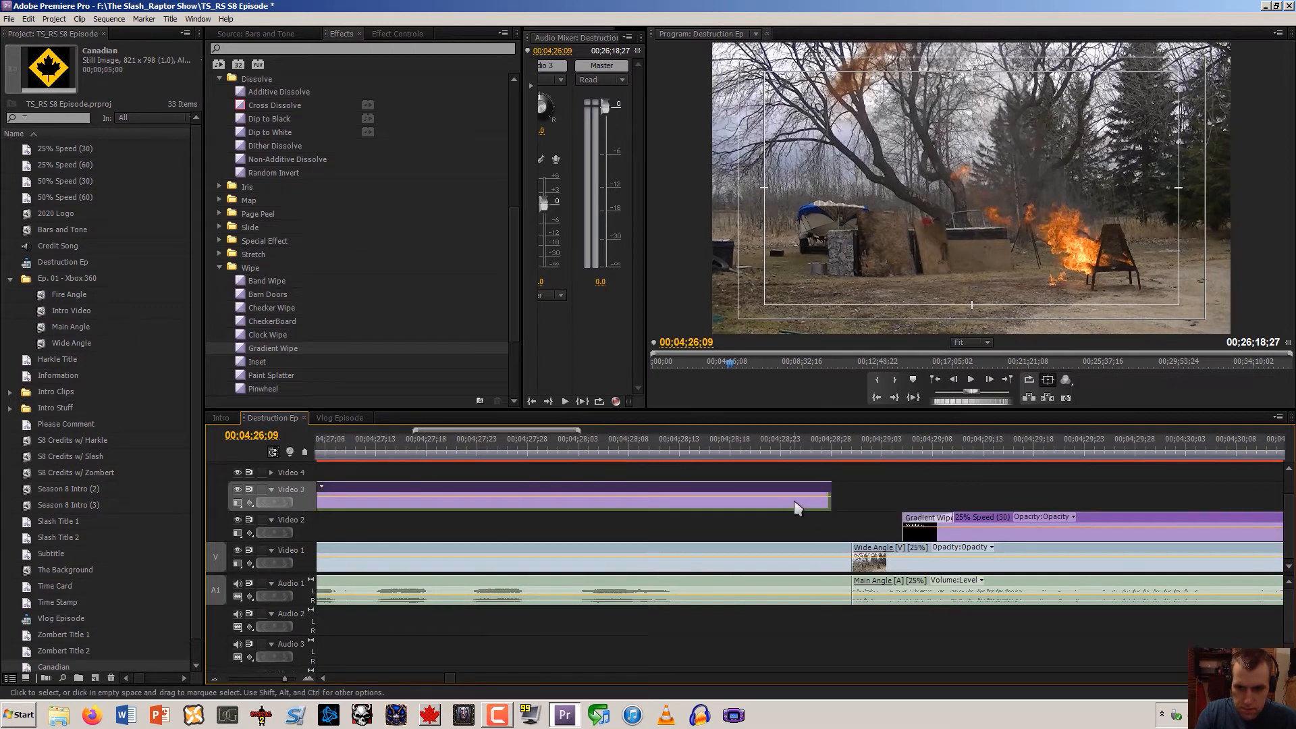
{"action": "left_click_drag", "start_coordinate": [830, 500], "coordinate": [1106, 492]}
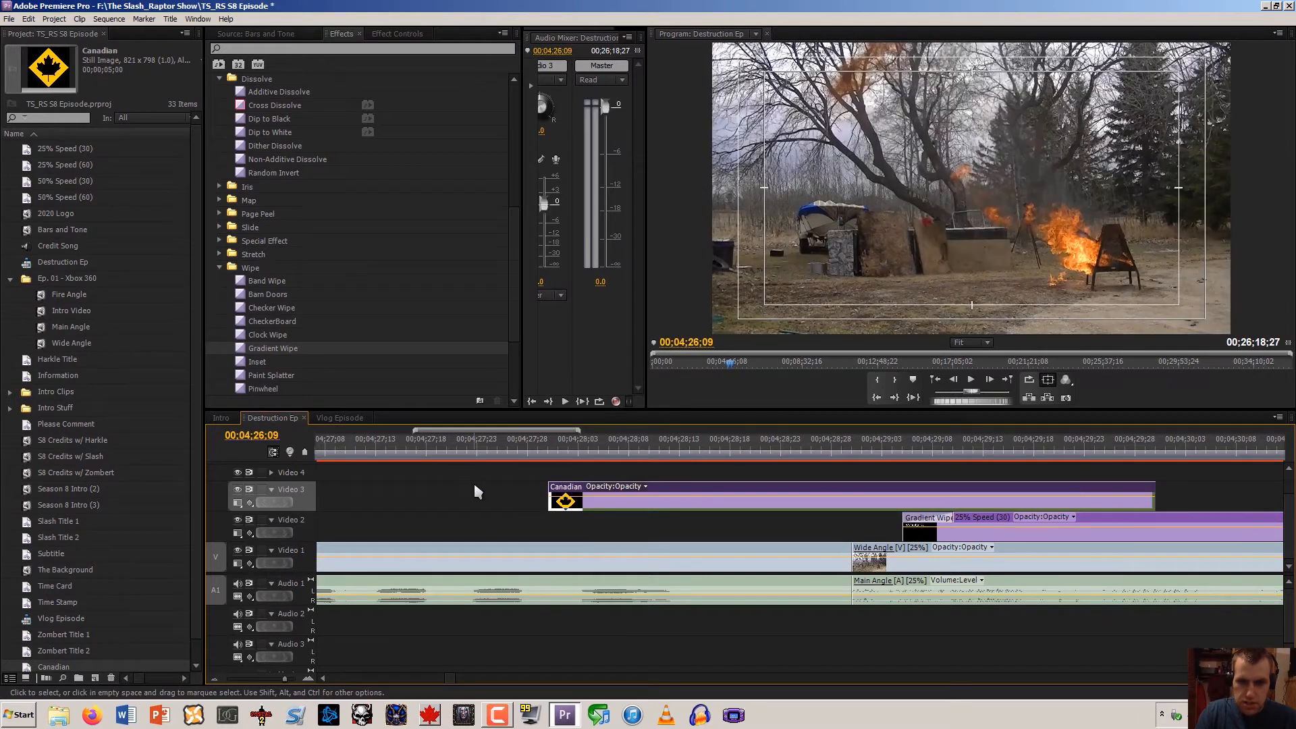
Turn on Scale keyframing for the Canadian still with a value of 100 at its first frame, 00;04;28;00
{"action": "left_click", "coordinate": [475, 487]}
{"action": "left_click", "coordinate": [582, 452]}
{"action": "left_click_drag", "start_coordinate": [585, 459], "coordinate": [518, 454]}
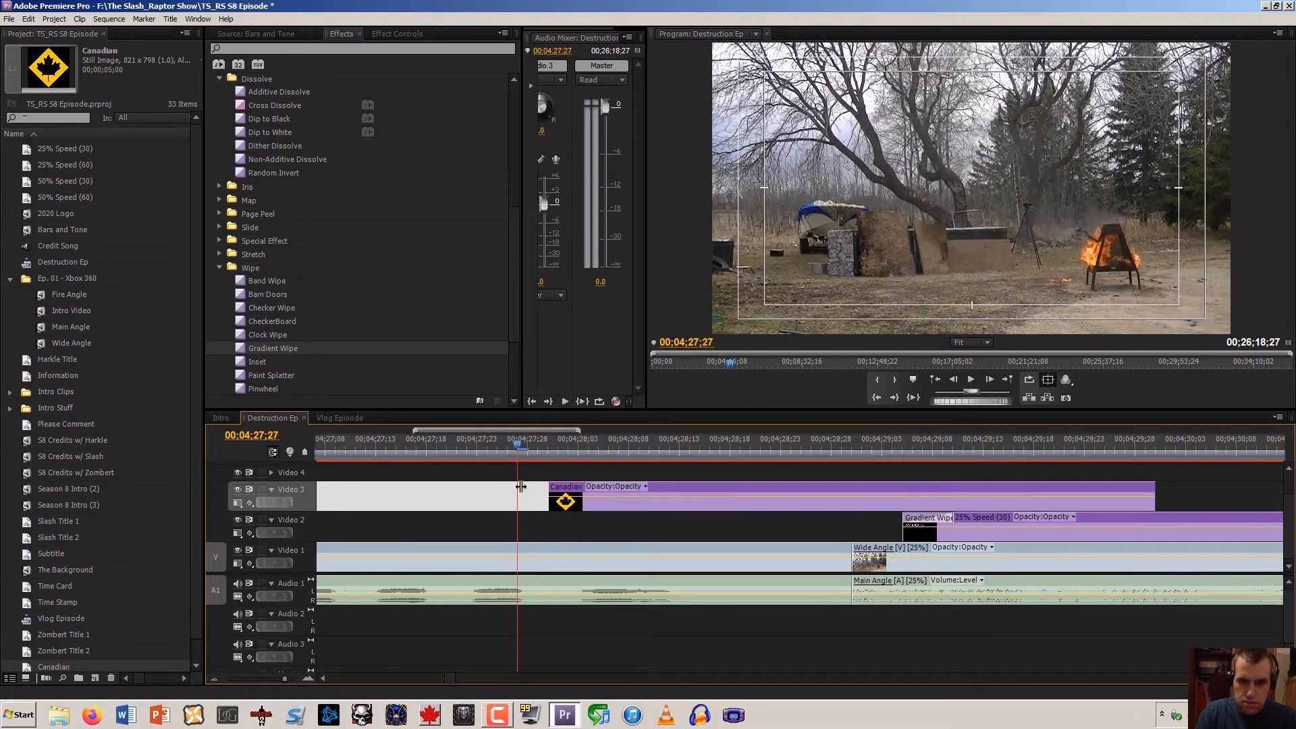
{"action": "left_click", "coordinate": [511, 531]}
{"action": "key", "text": "Right"}
{"action": "key", "text": "Right"}
{"action": "key", "text": "Right"}
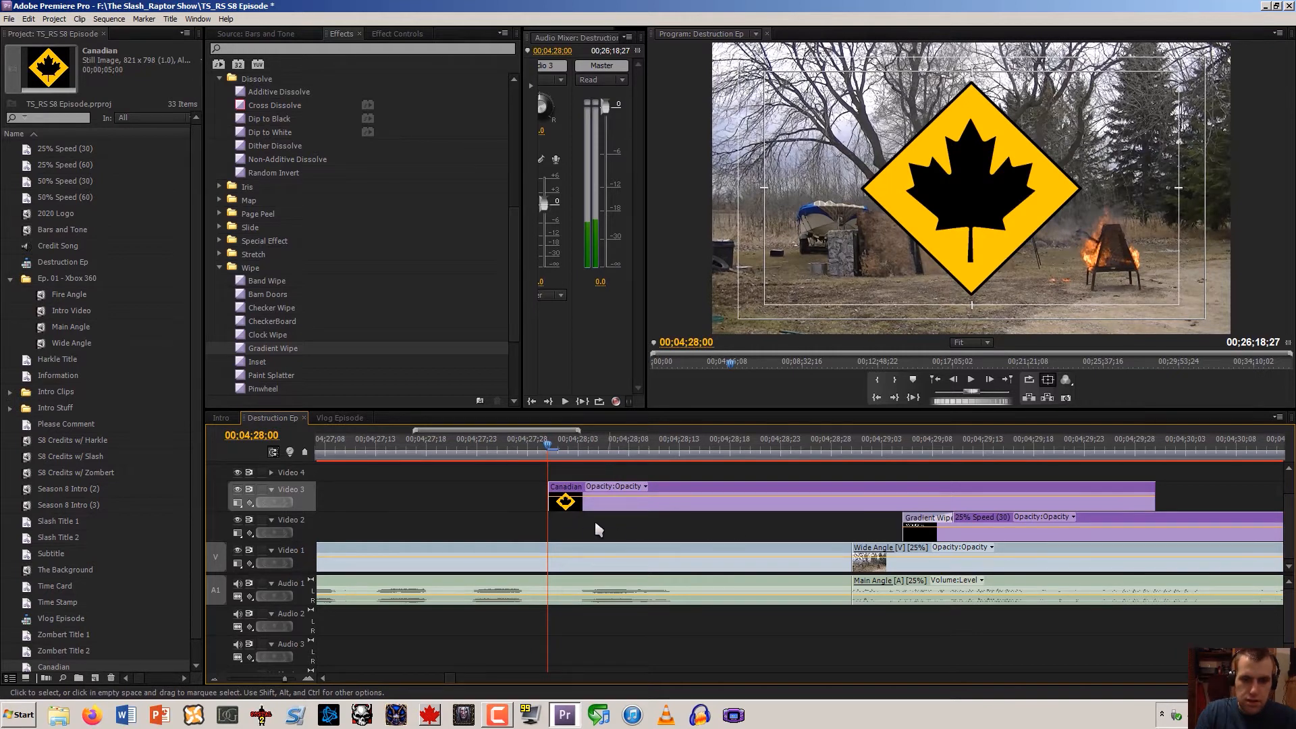
{"action": "left_click", "coordinate": [581, 496]}
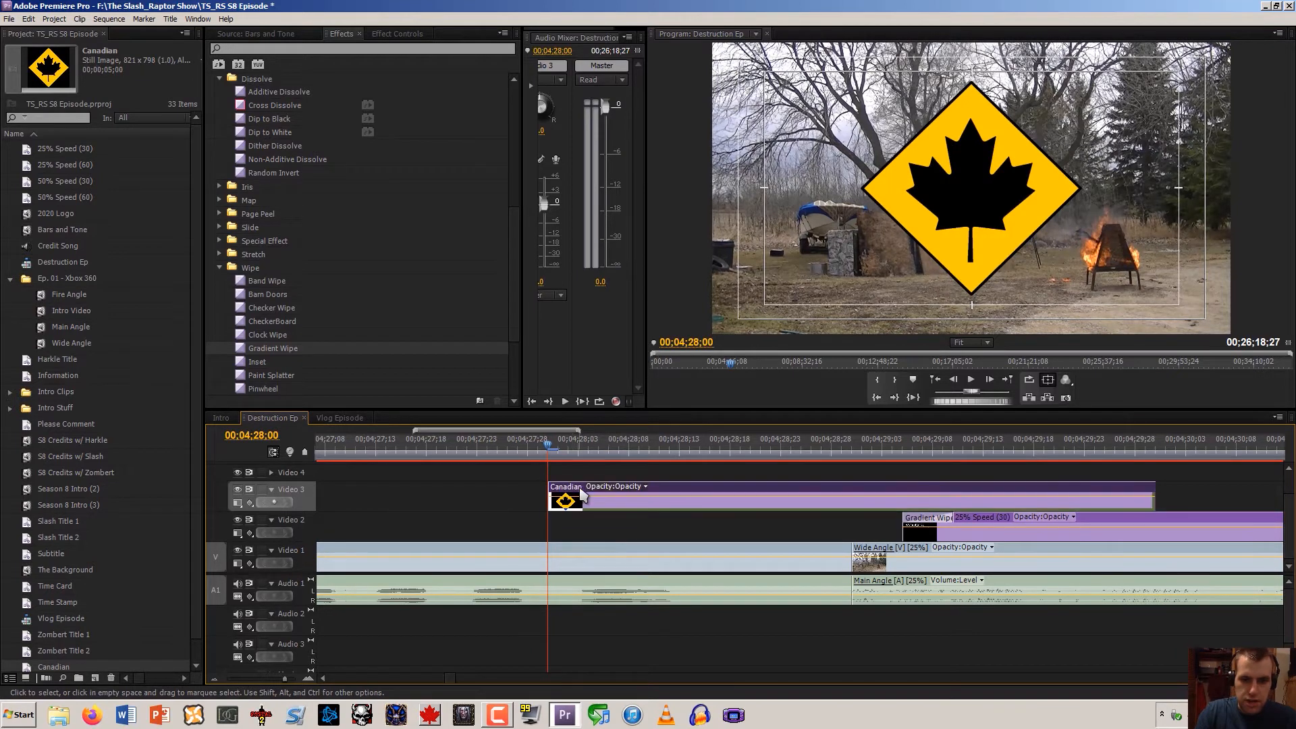
{"action": "left_click", "coordinate": [386, 35]}
{"action": "left_click", "coordinate": [212, 82]}
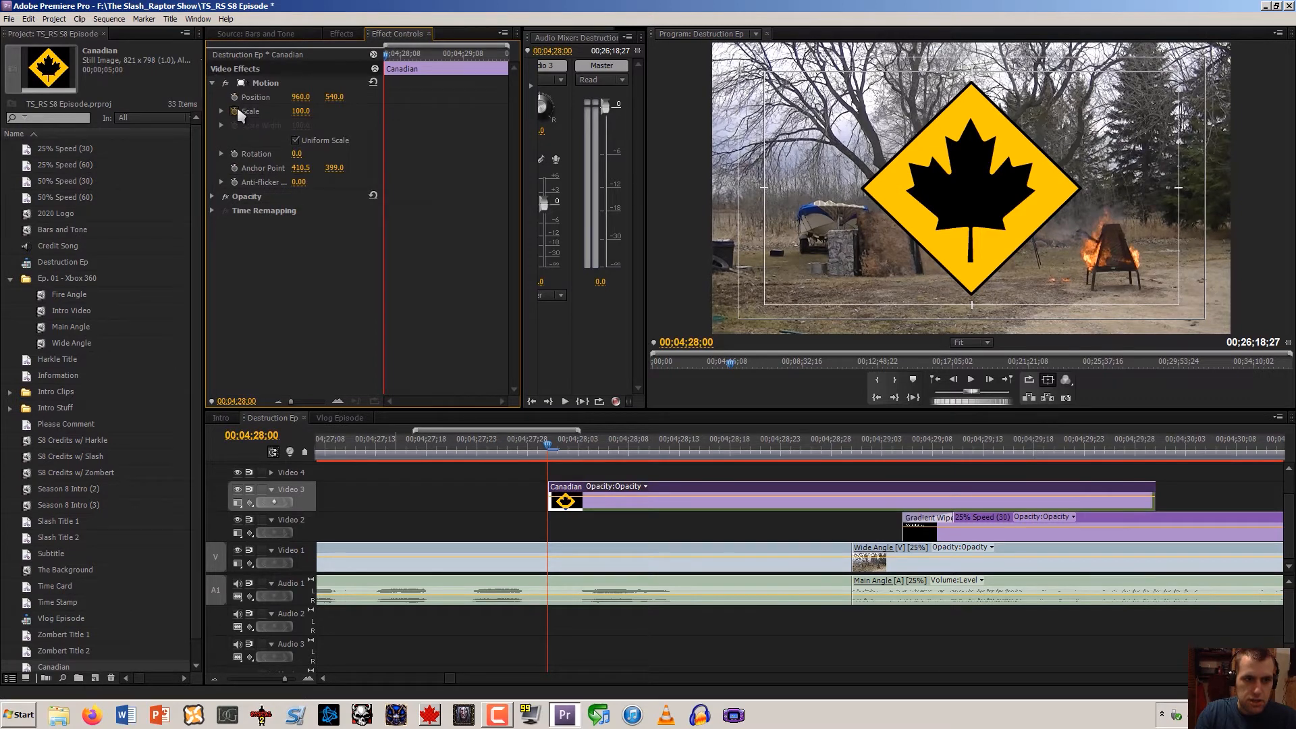
{"action": "left_click", "coordinate": [302, 113]}
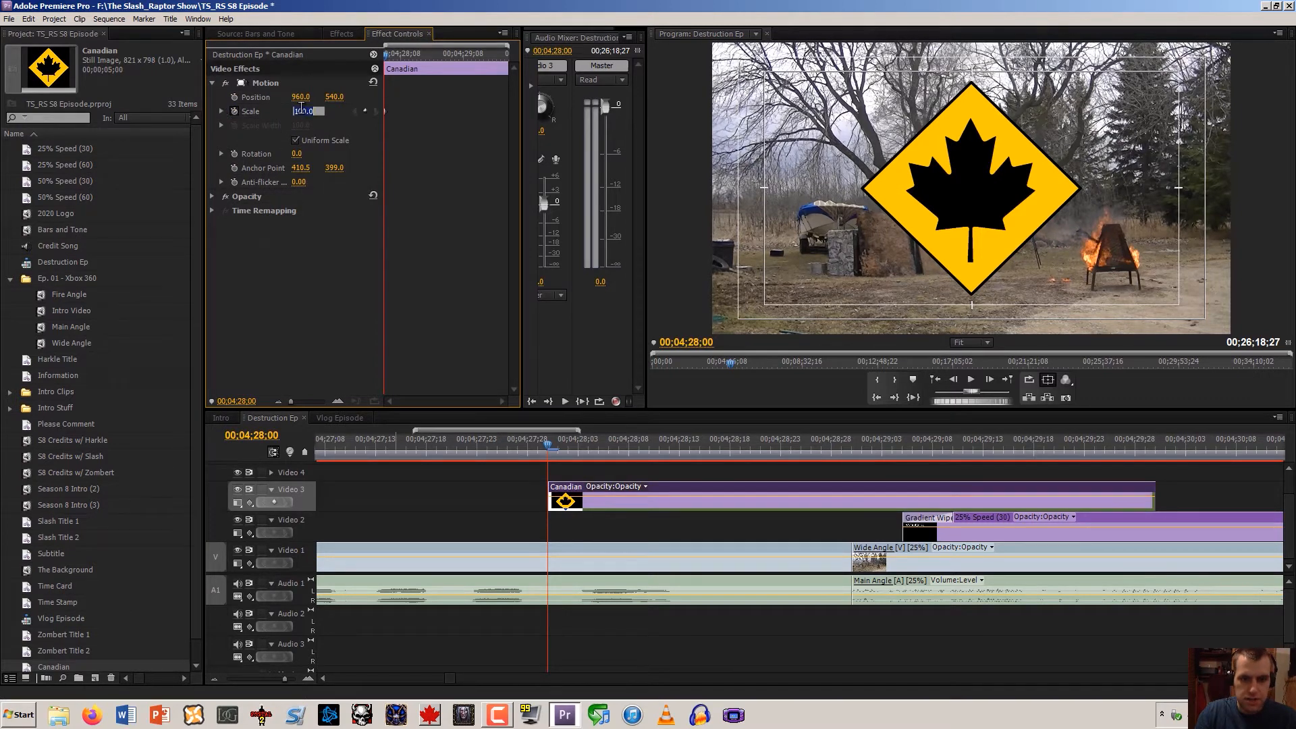
{"action": "left_click", "coordinate": [556, 518]}
Add a Scale keyframe of 0 on the Canadian still's last frame at 00;04;29;29
{"action": "left_click_drag", "start_coordinate": [605, 454], "coordinate": [1156, 455]}
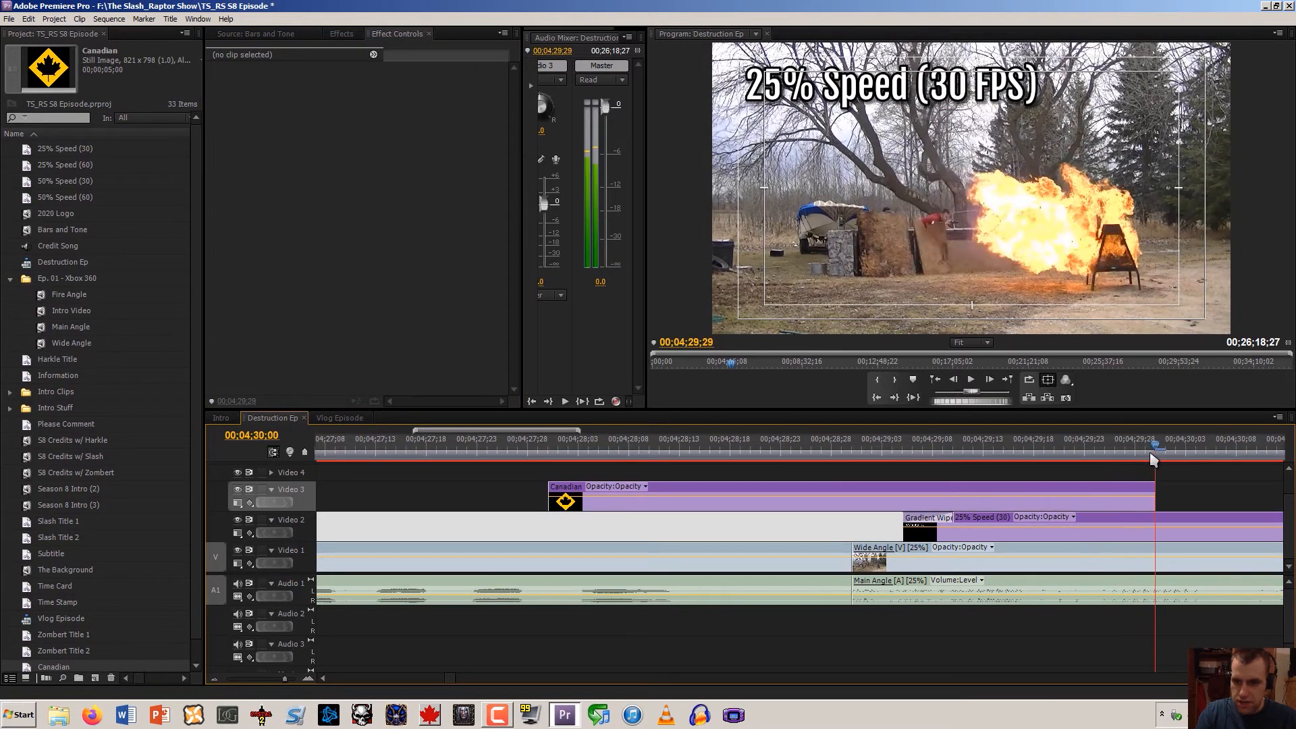
{"action": "left_click", "coordinate": [1113, 494]}
{"action": "key", "text": "Left"}
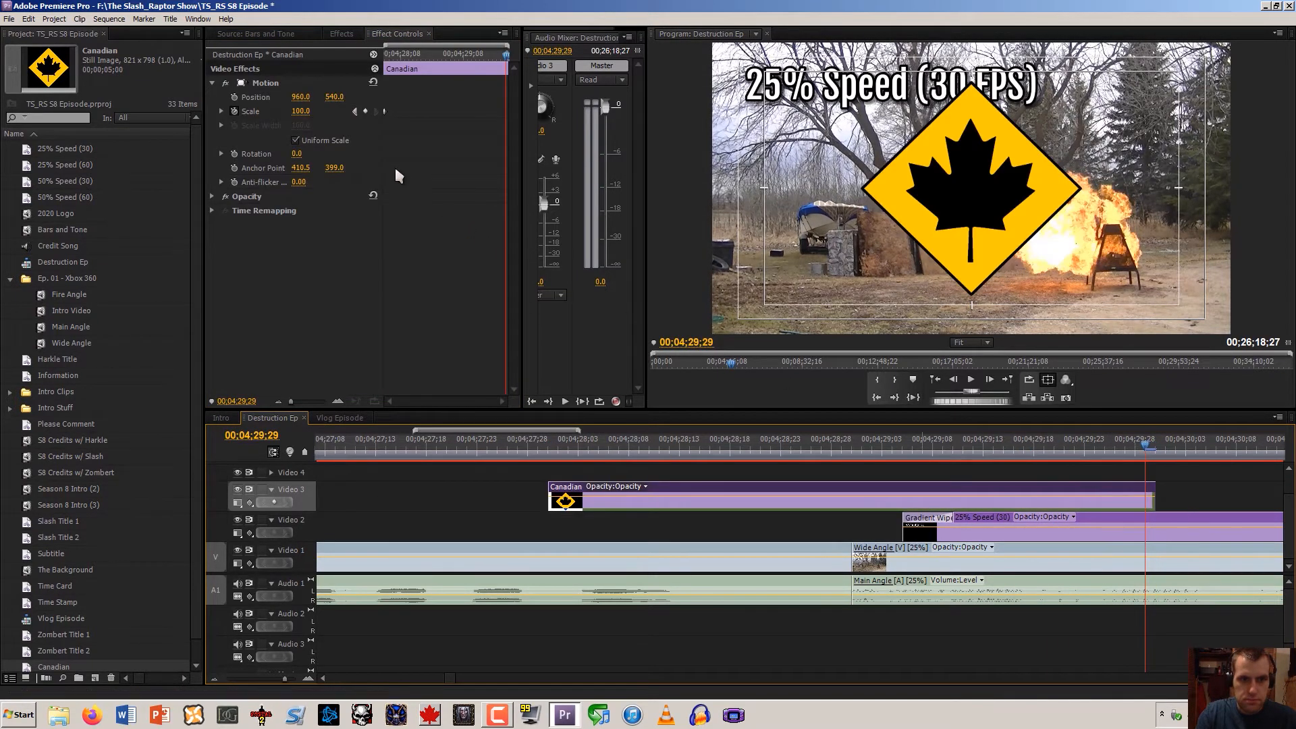
{"action": "left_click", "coordinate": [366, 111]}
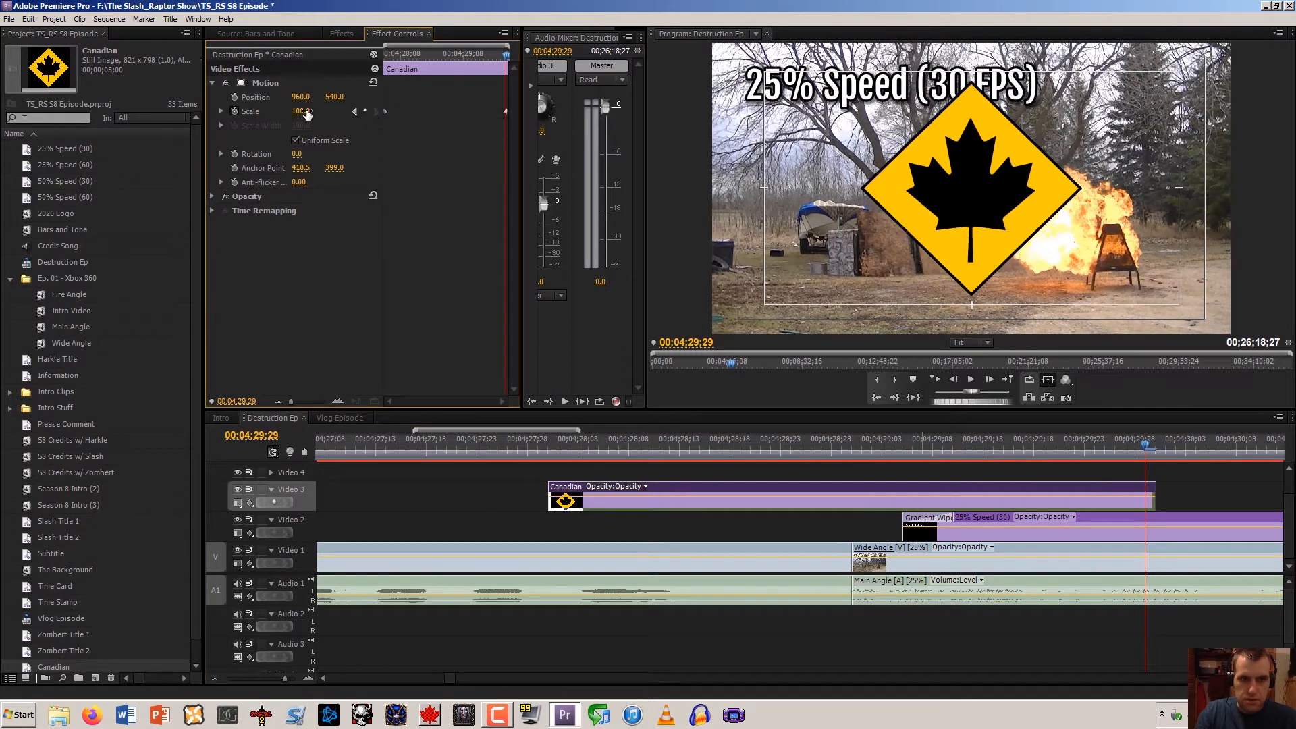
{"action": "left_click", "coordinate": [305, 112]}
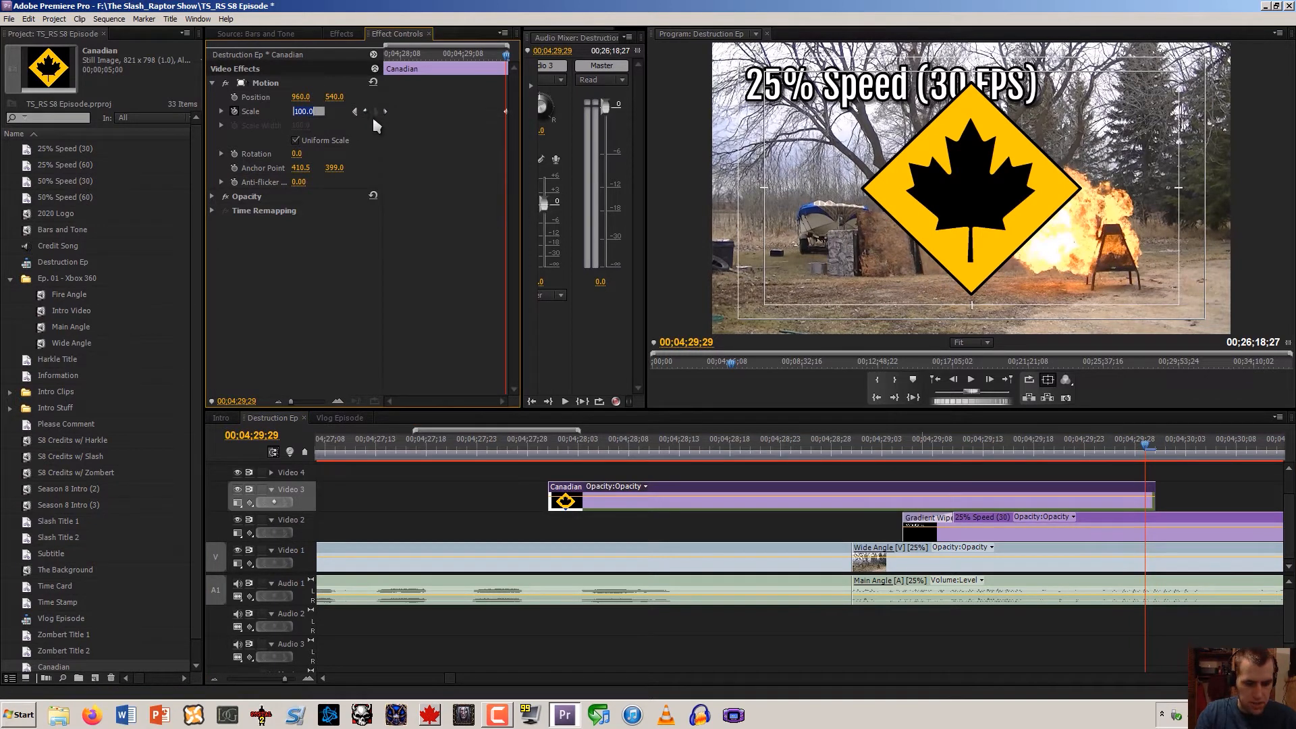
{"action": "type", "text": "0"}
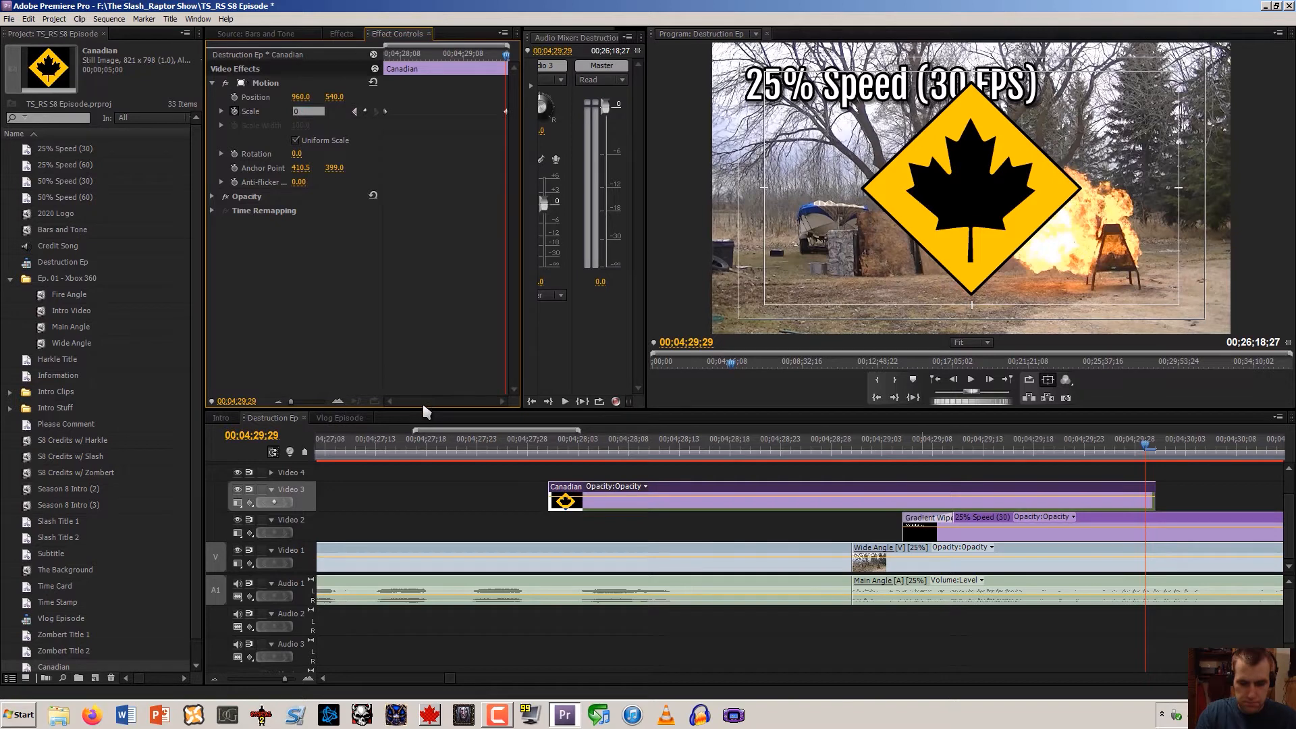
{"action": "key", "text": "Return"}
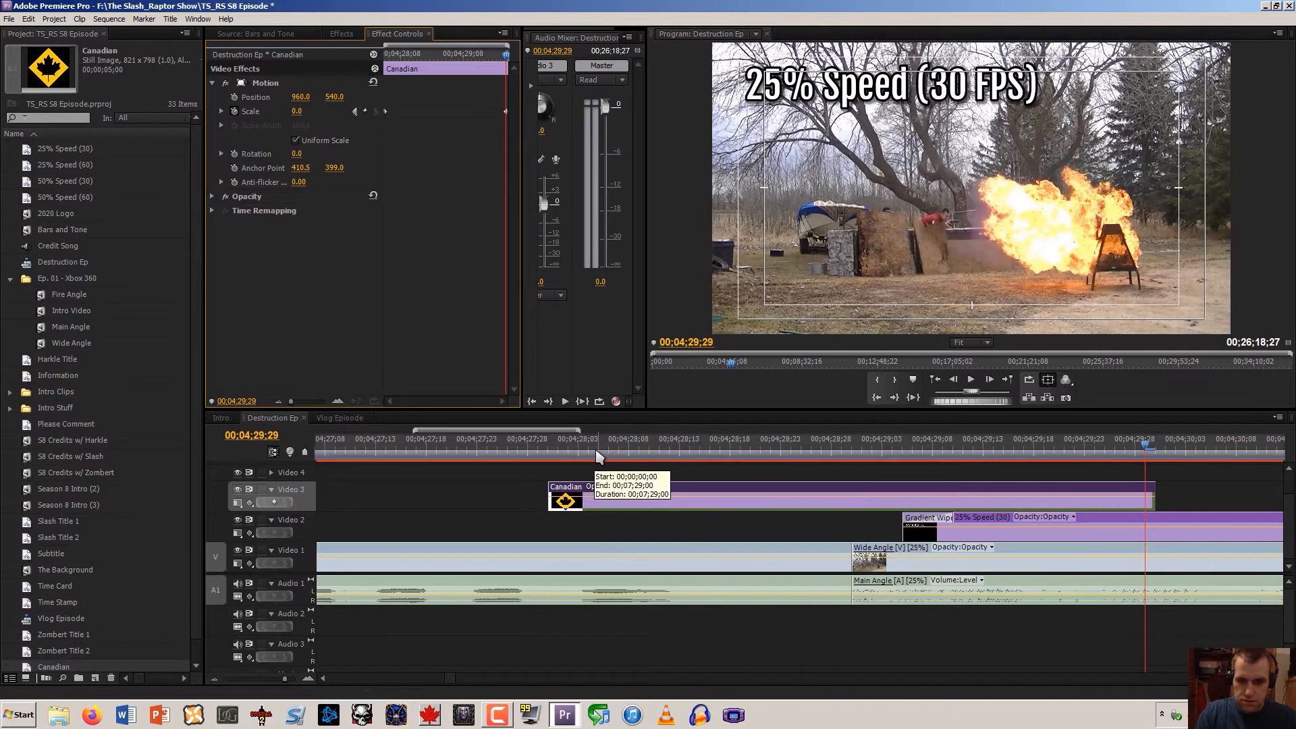
Add a Scale keyframe to the Canadian still at 00;04;29;00, trying 200 before settling on 500
{"action": "left_click", "coordinate": [853, 451]}
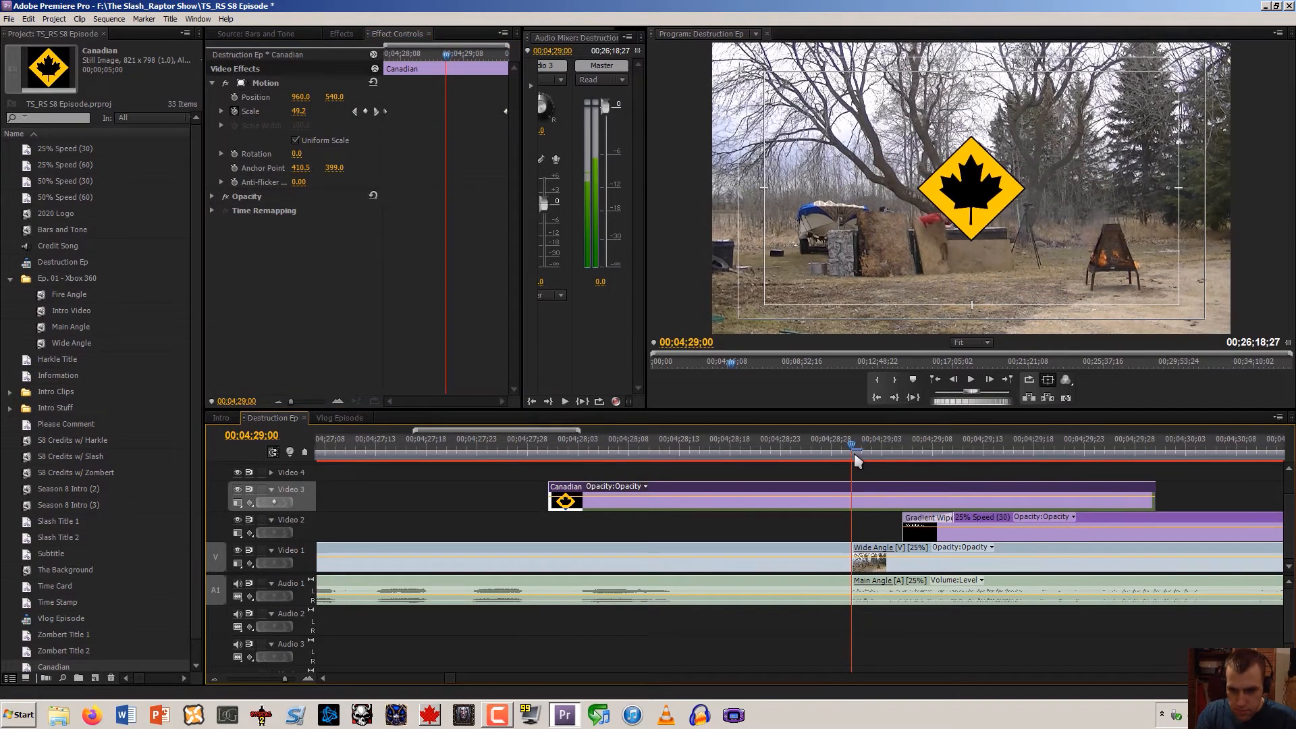
{"action": "left_click", "coordinate": [366, 112]}
{"action": "left_click", "coordinate": [302, 111]}
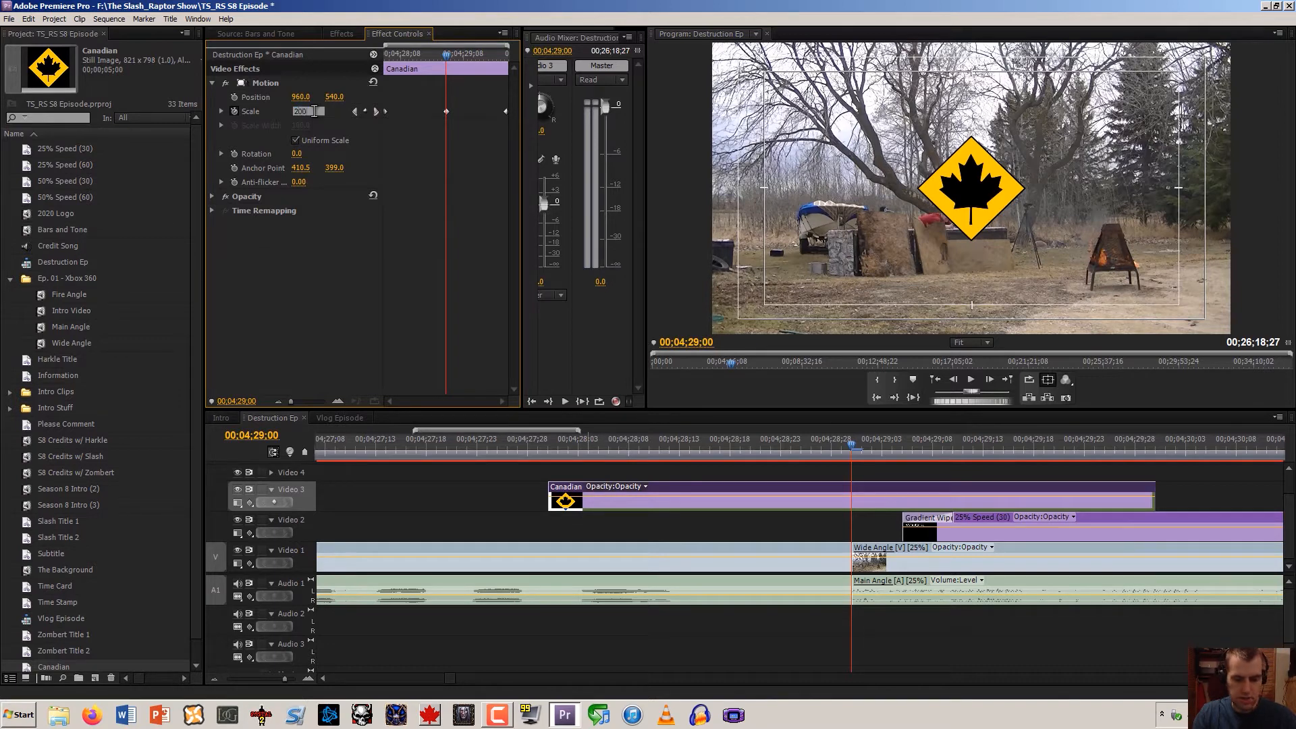
{"action": "key", "text": "Return"}
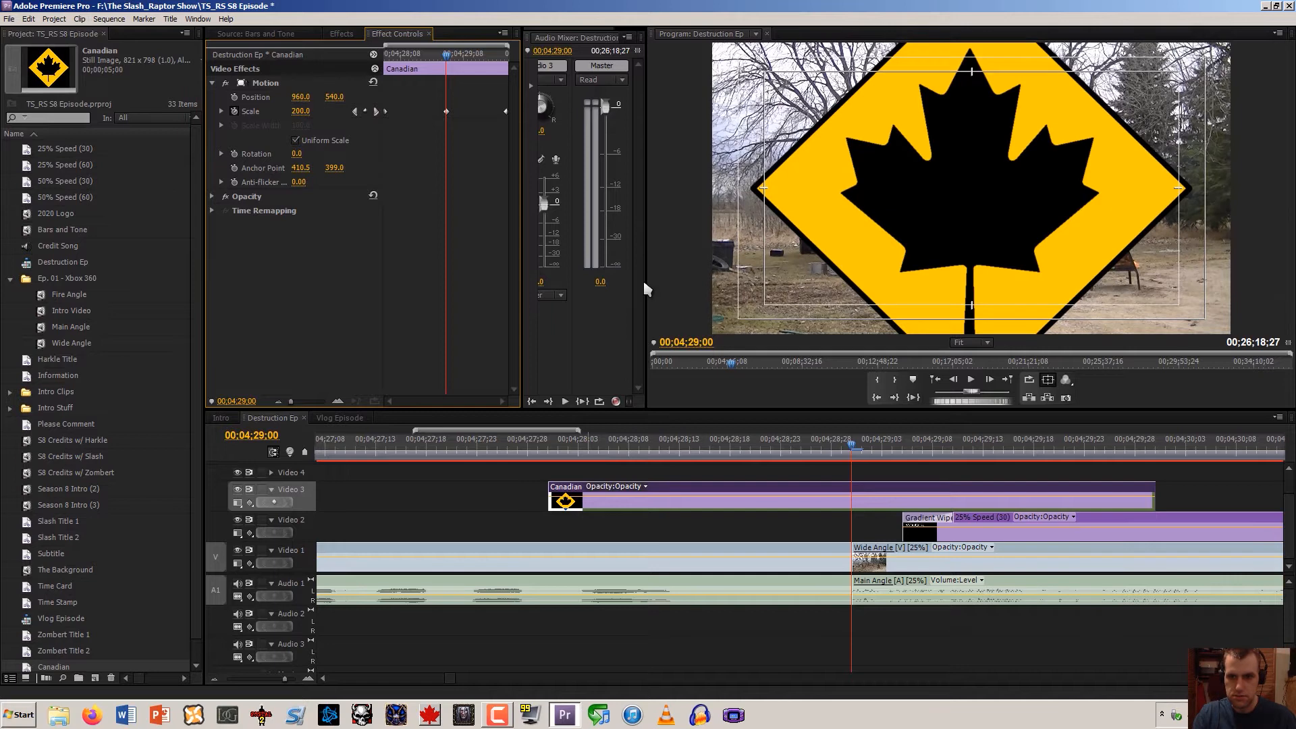
{"action": "left_click", "coordinate": [313, 111]}
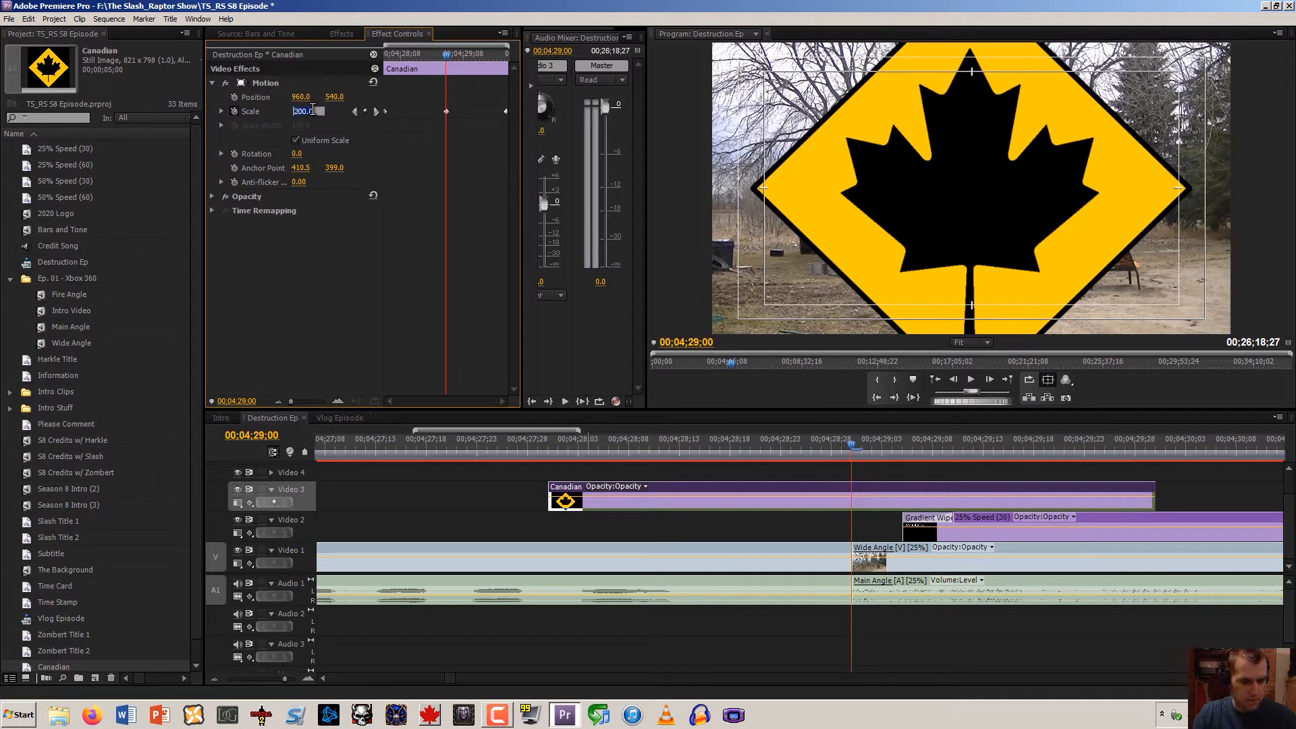
{"action": "key", "text": "Return"}
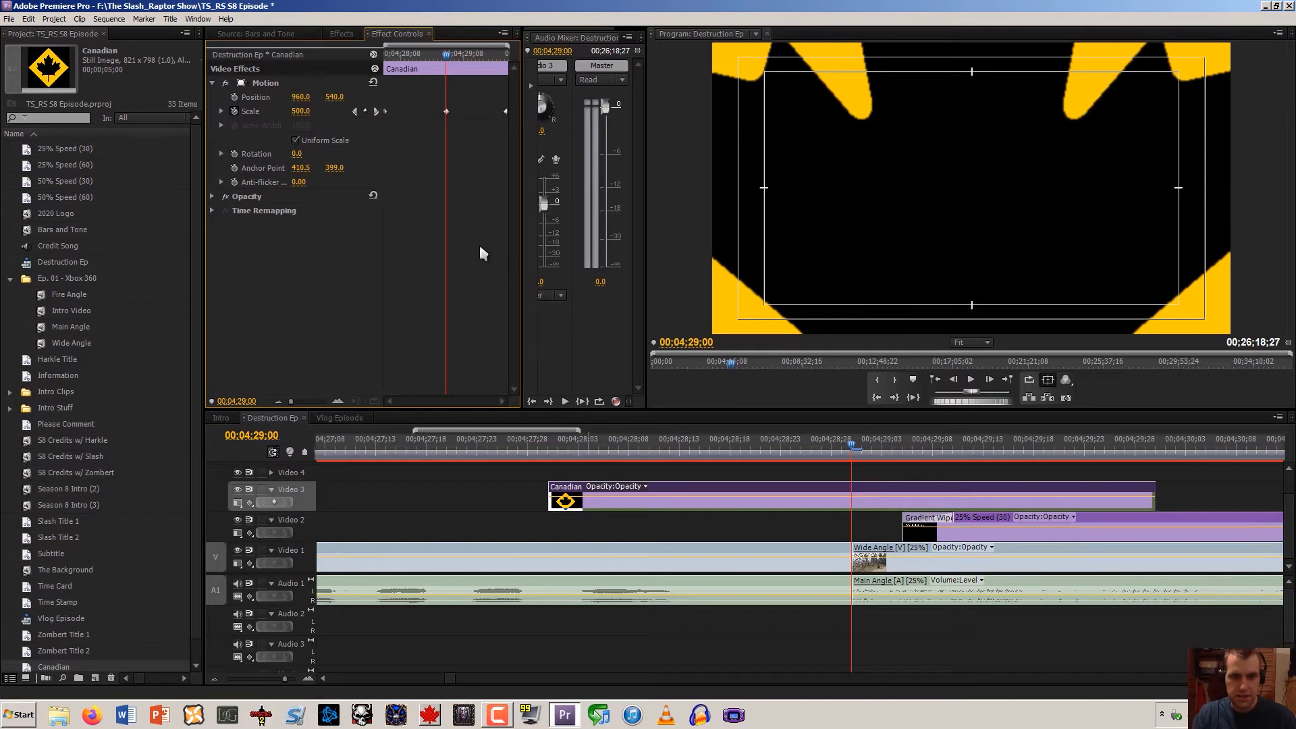
Set the Canadian still's first Scale keyframe at 00;04;28;00 to 0
{"action": "key", "text": "j"}
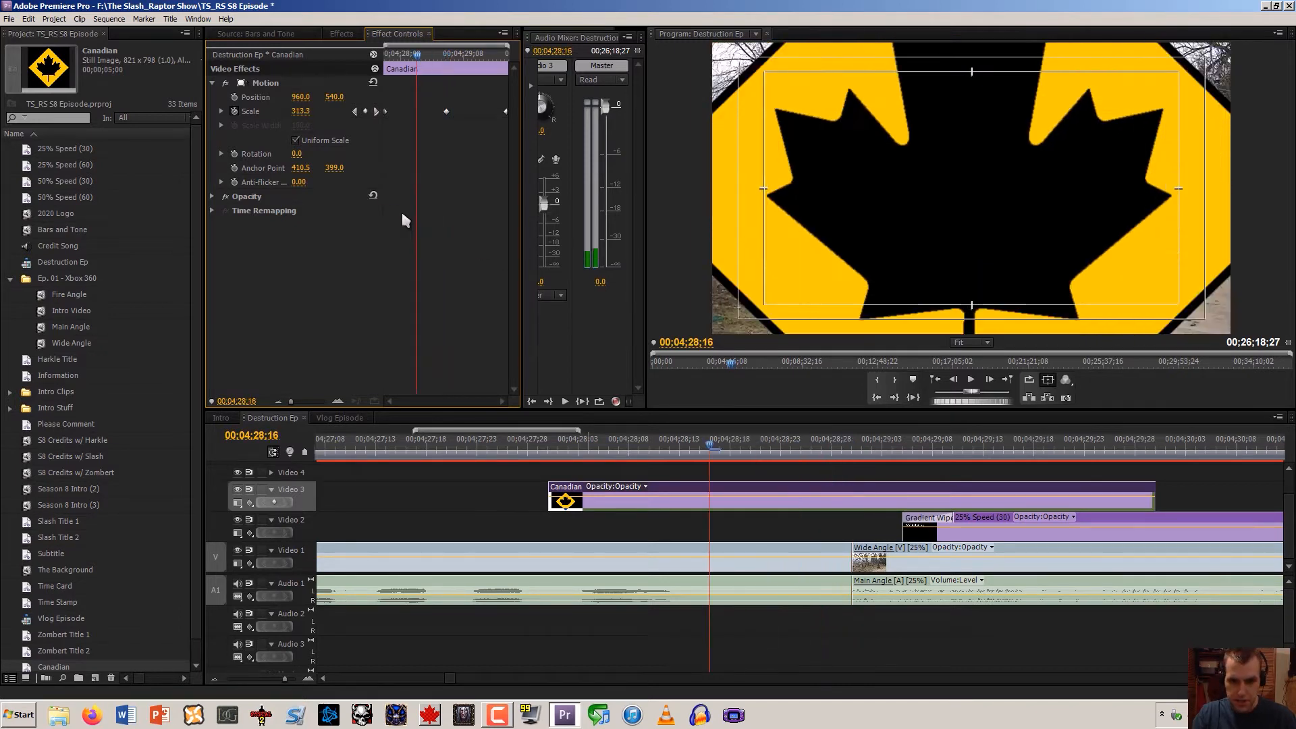
{"action": "key", "text": "Left"}
{"action": "key", "text": "Left"}
{"action": "key", "text": "Left"}
{"action": "key", "text": "Left"}
{"action": "key", "text": "Left"}
{"action": "key", "text": "Left"}
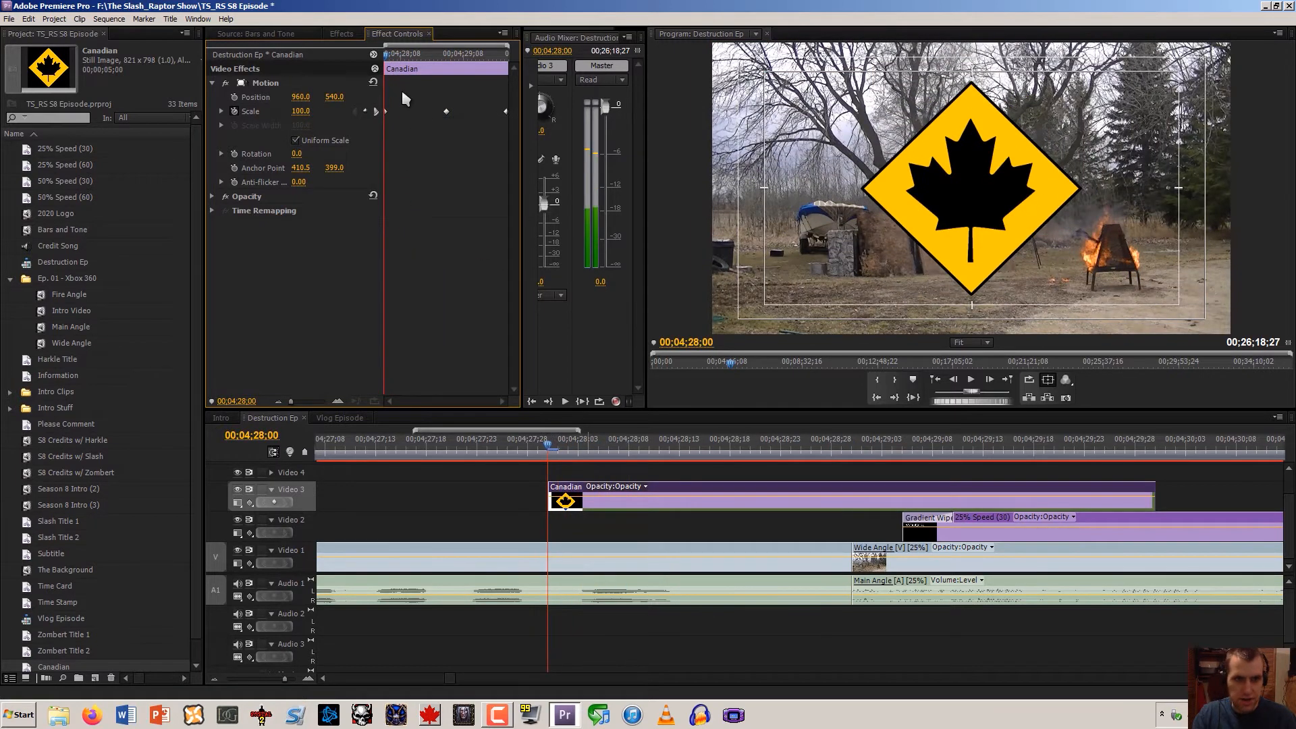
{"action": "left_click", "coordinate": [305, 114]}
{"action": "type", "text": "0"}
{"action": "key", "text": "Return"}
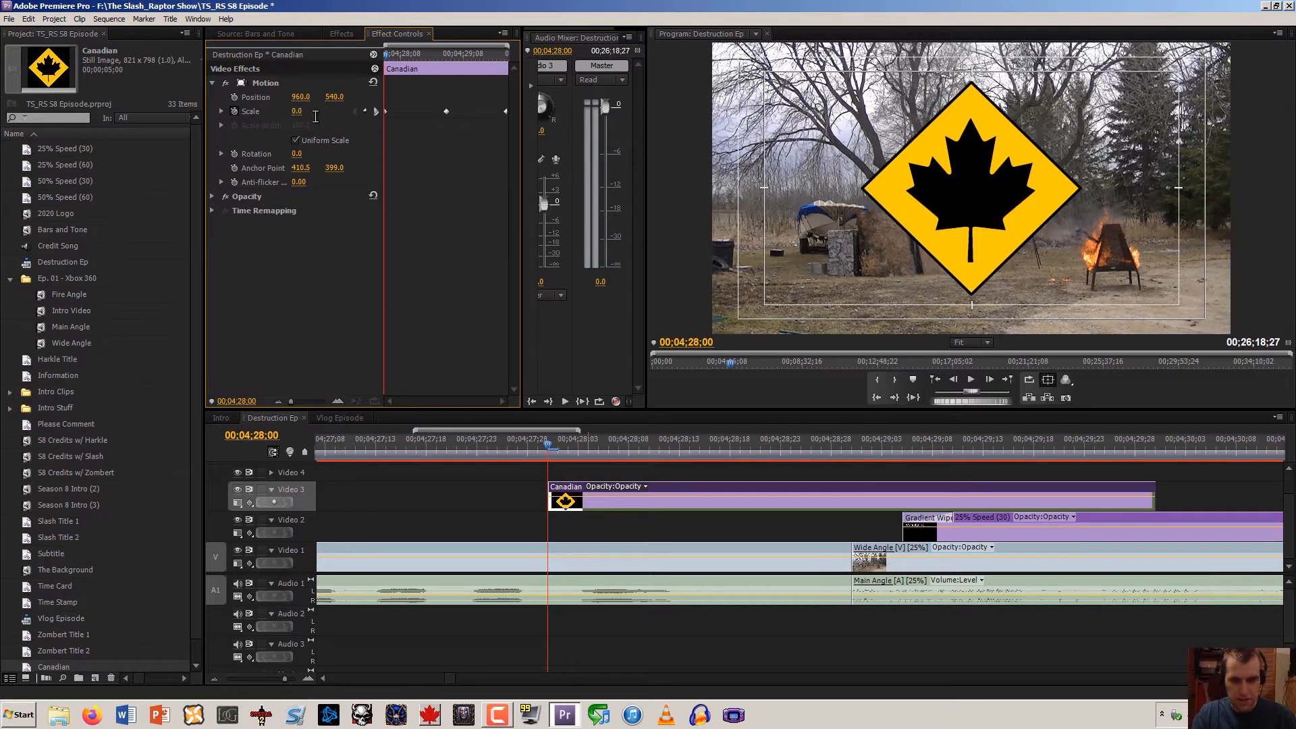
Play back the Canadian logo transition and the slow-motion replay, and trim the replay's end to 00;04;35;20
{"action": "left_click_drag", "start_coordinate": [559, 448], "coordinate": [1132, 385]}
{"action": "left_click", "coordinate": [213, 680]}
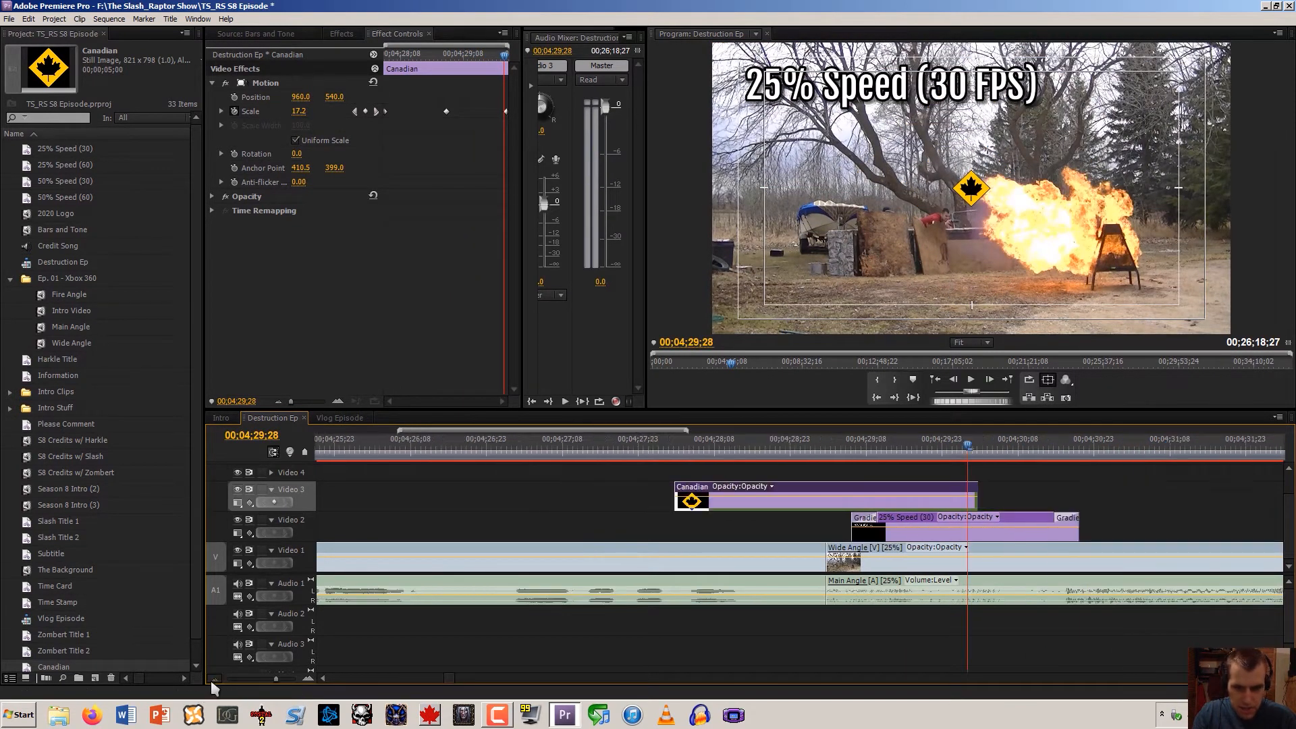
{"action": "left_click", "coordinate": [213, 680]}
{"action": "mouse_move", "coordinate": [841, 563]}
{"action": "left_mouse_down"}
{"action": "mouse_move", "coordinate": [878, 566]}
{"action": "mouse_move", "coordinate": [808, 565]}
{"action": "mouse_move", "coordinate": [829, 566]}
{"action": "left_mouse_up"}
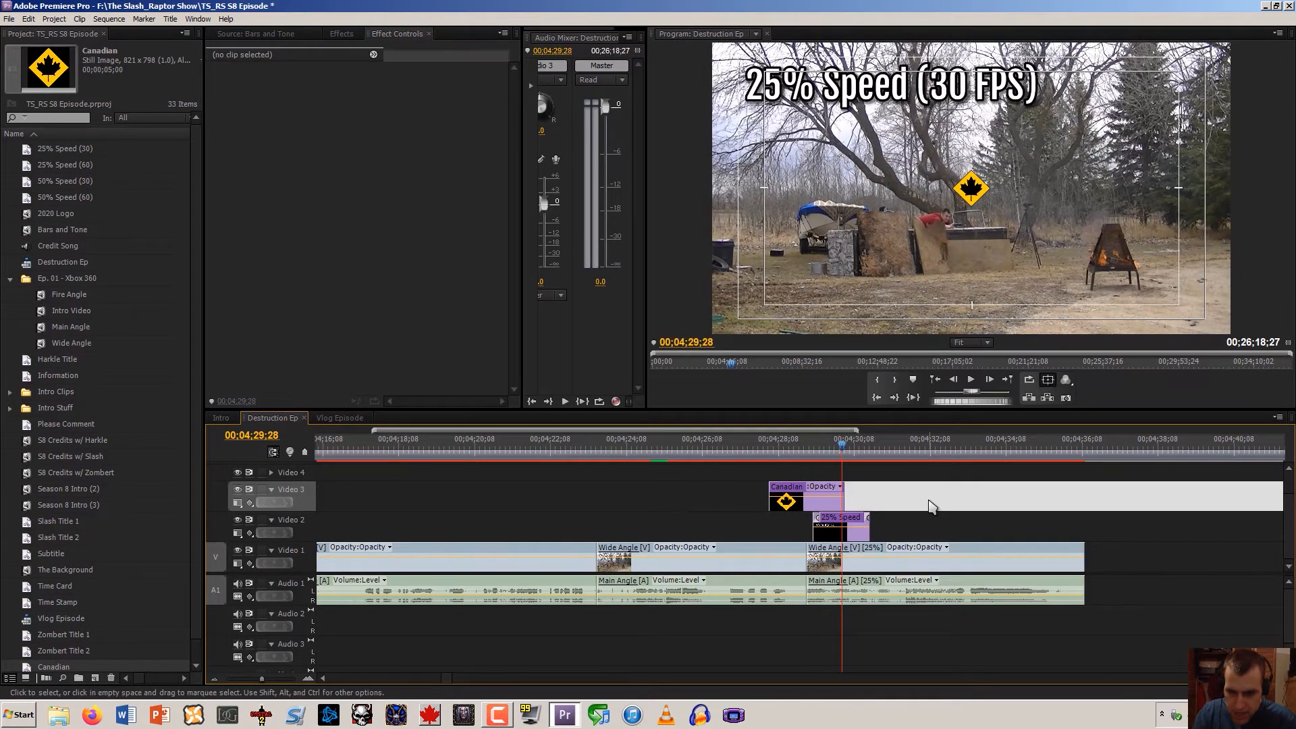
{"action": "left_click_drag", "start_coordinate": [837, 449], "coordinate": [743, 449]}
{"action": "key", "text": "space"}
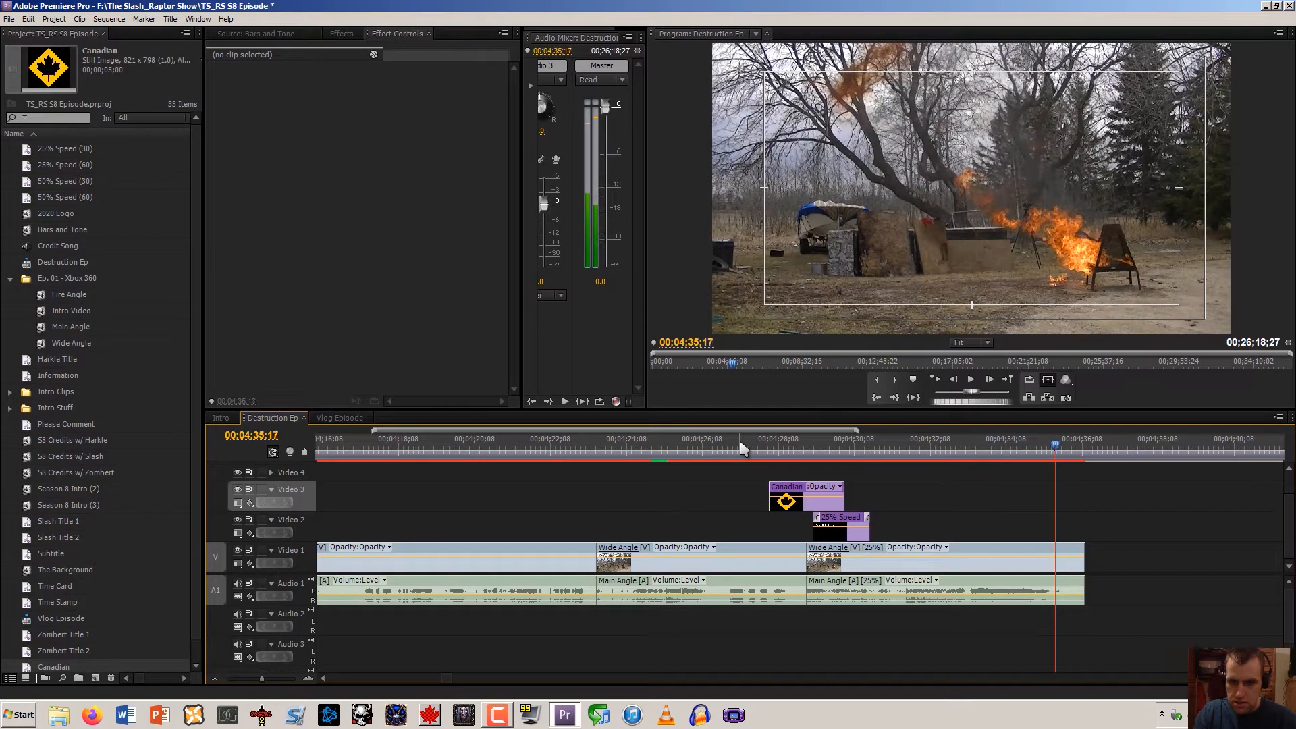
{"action": "key", "text": "space"}
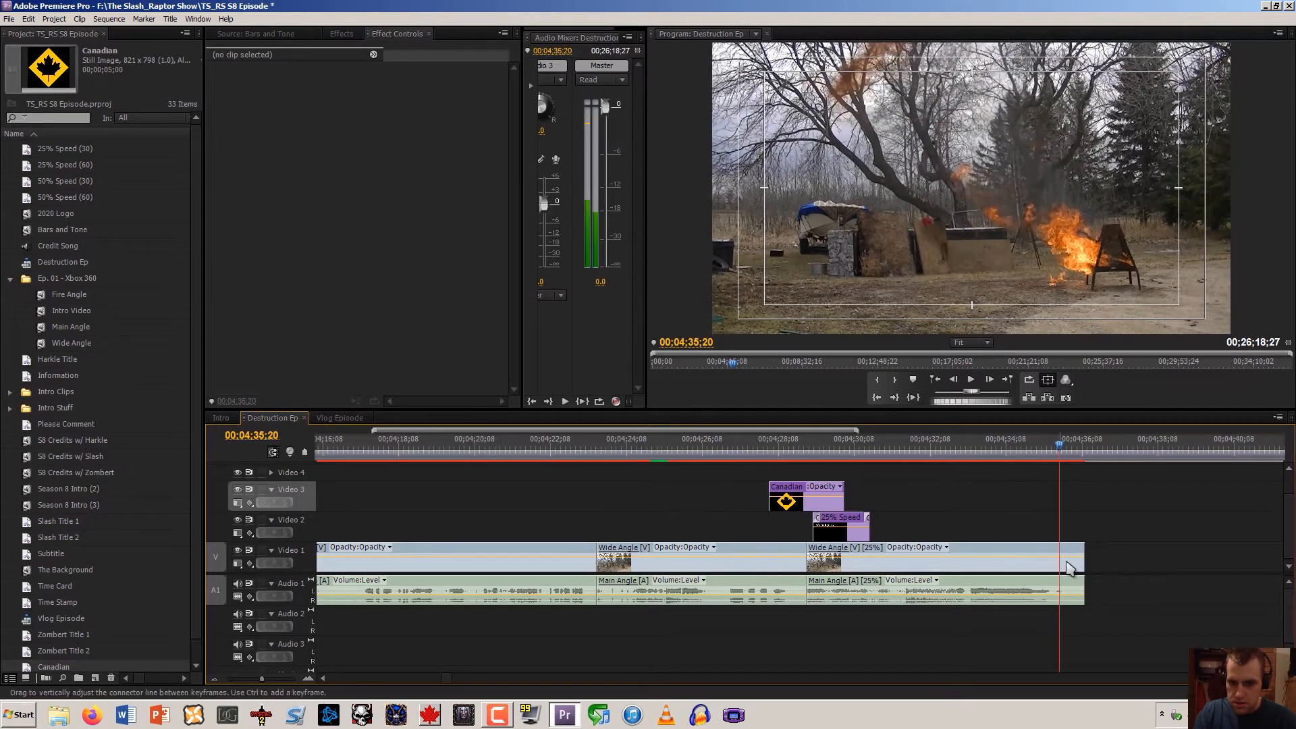
{"action": "left_click_drag", "start_coordinate": [1081, 572], "coordinate": [1058, 573]}
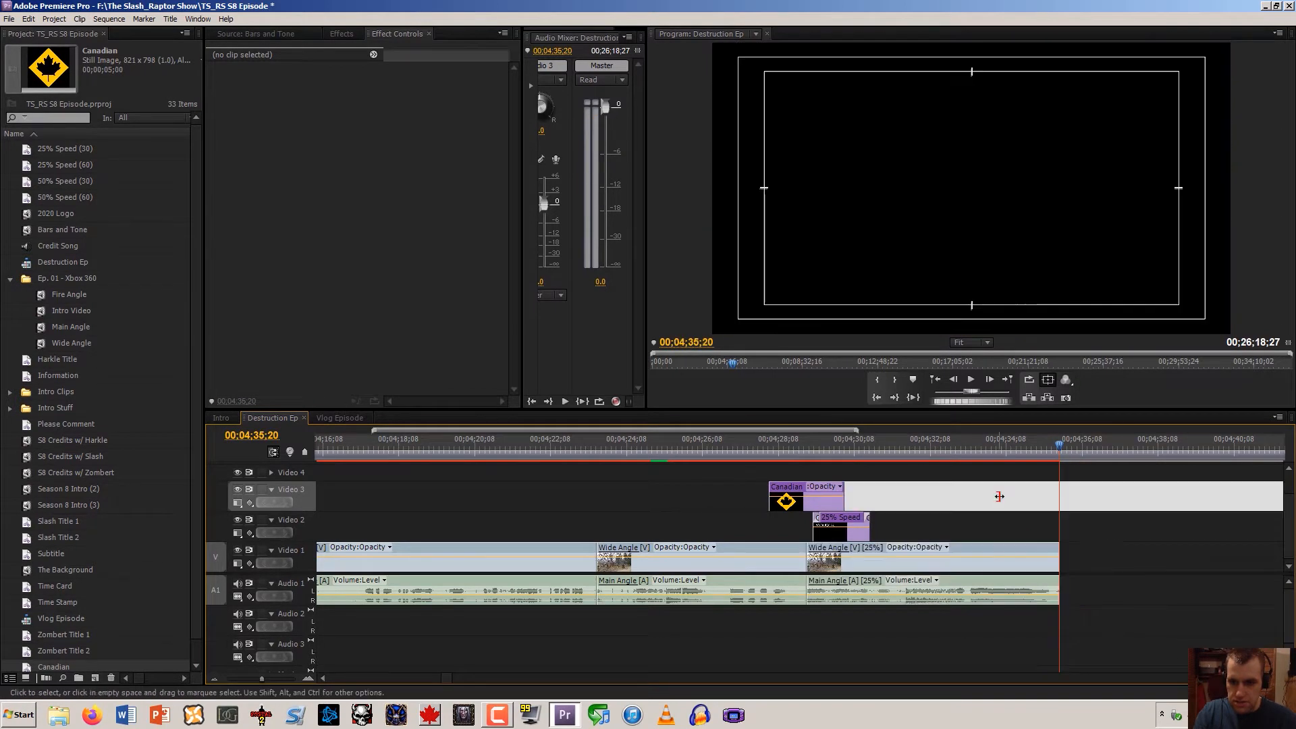
Open the 25% Speed (30) title for editing at 00;04;29;23 and set all its text to a black fill, 000000
{"action": "mouse_move", "coordinate": [825, 447]}
{"action": "left_mouse_down"}
{"action": "mouse_move", "coordinate": [864, 459]}
{"action": "mouse_move", "coordinate": [836, 451]}
{"action": "left_mouse_up"}
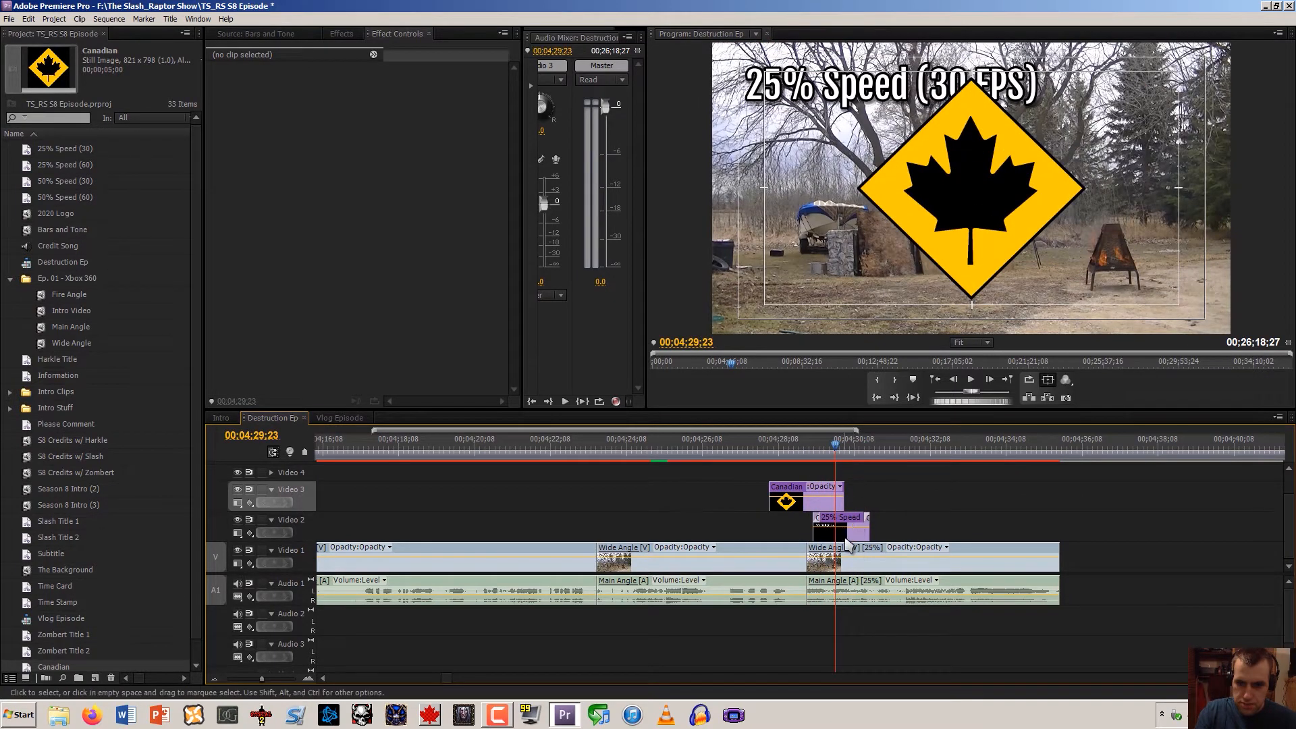
{"action": "left_click", "coordinate": [846, 538]}
{"action": "double_click", "coordinate": [845, 539]}
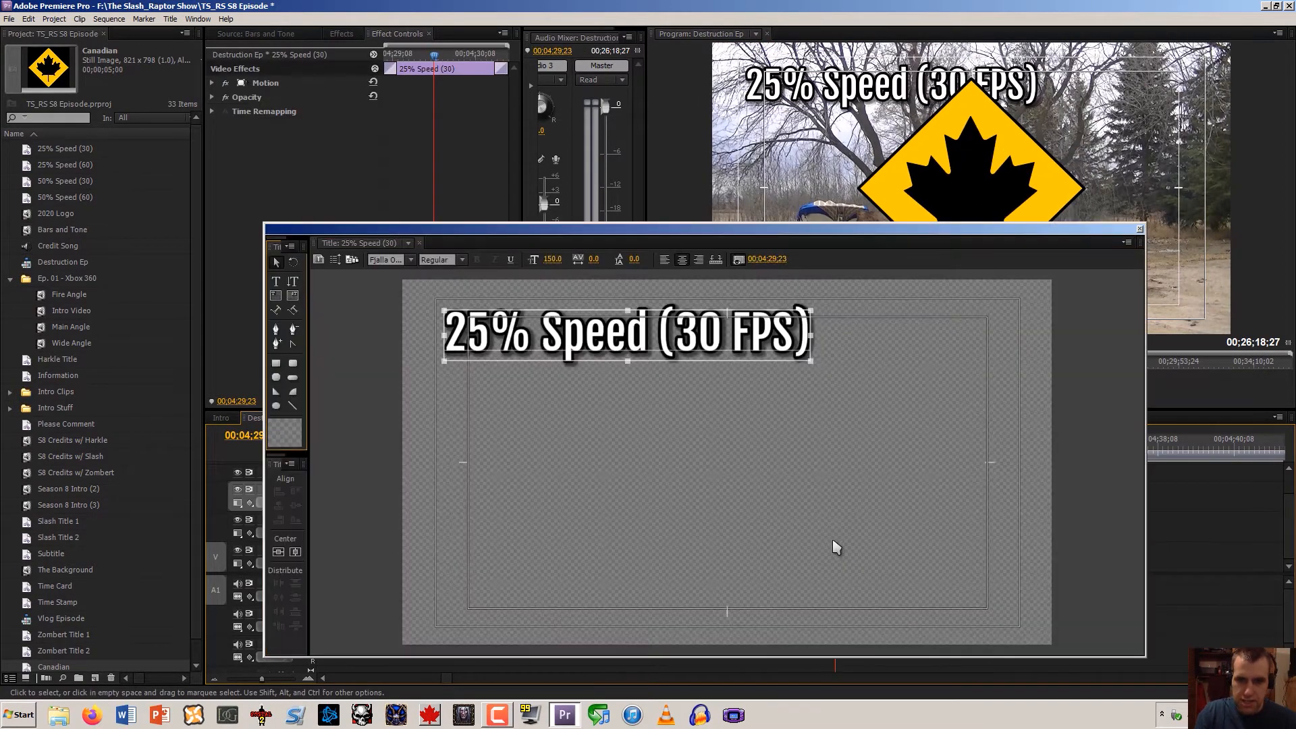
{"action": "double_click", "coordinate": [356, 386]}
{"action": "key", "text": "ctrl+a"}
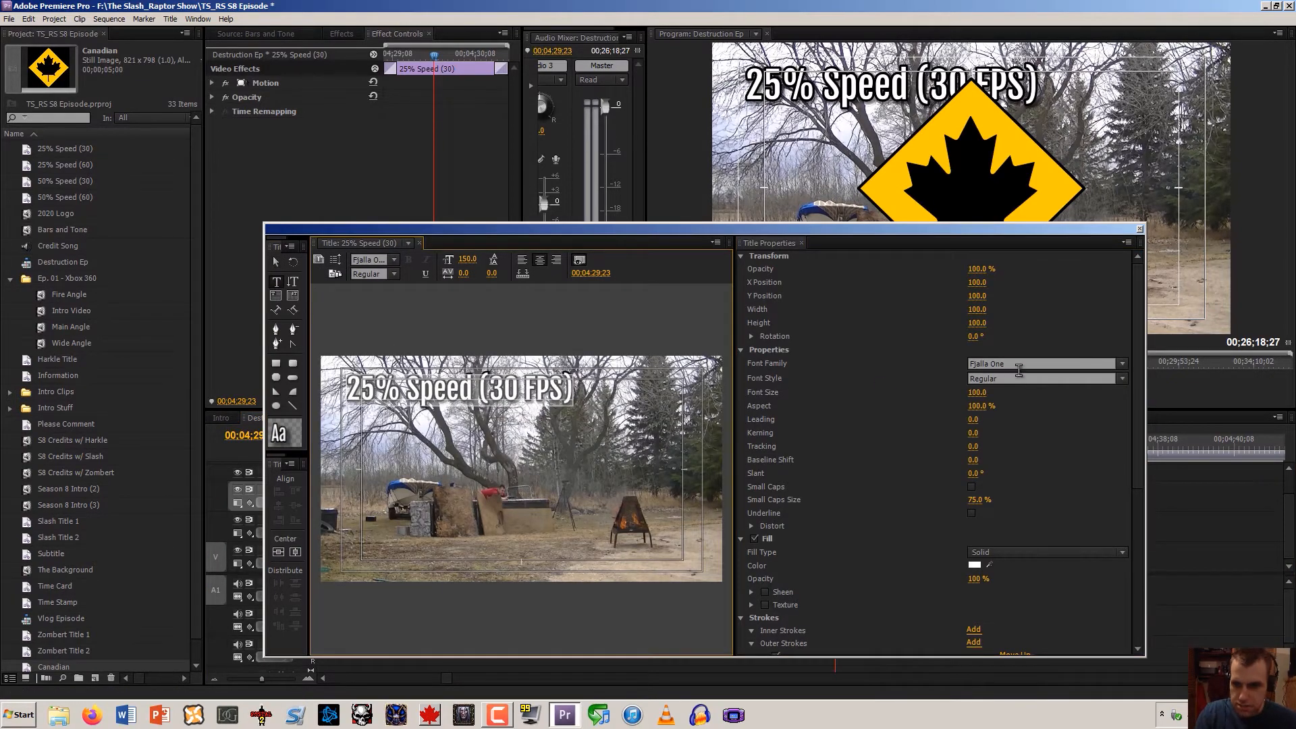
{"action": "scroll", "coordinate": [1128, 443], "scroll_direction": "down", "scroll_amount": 5}
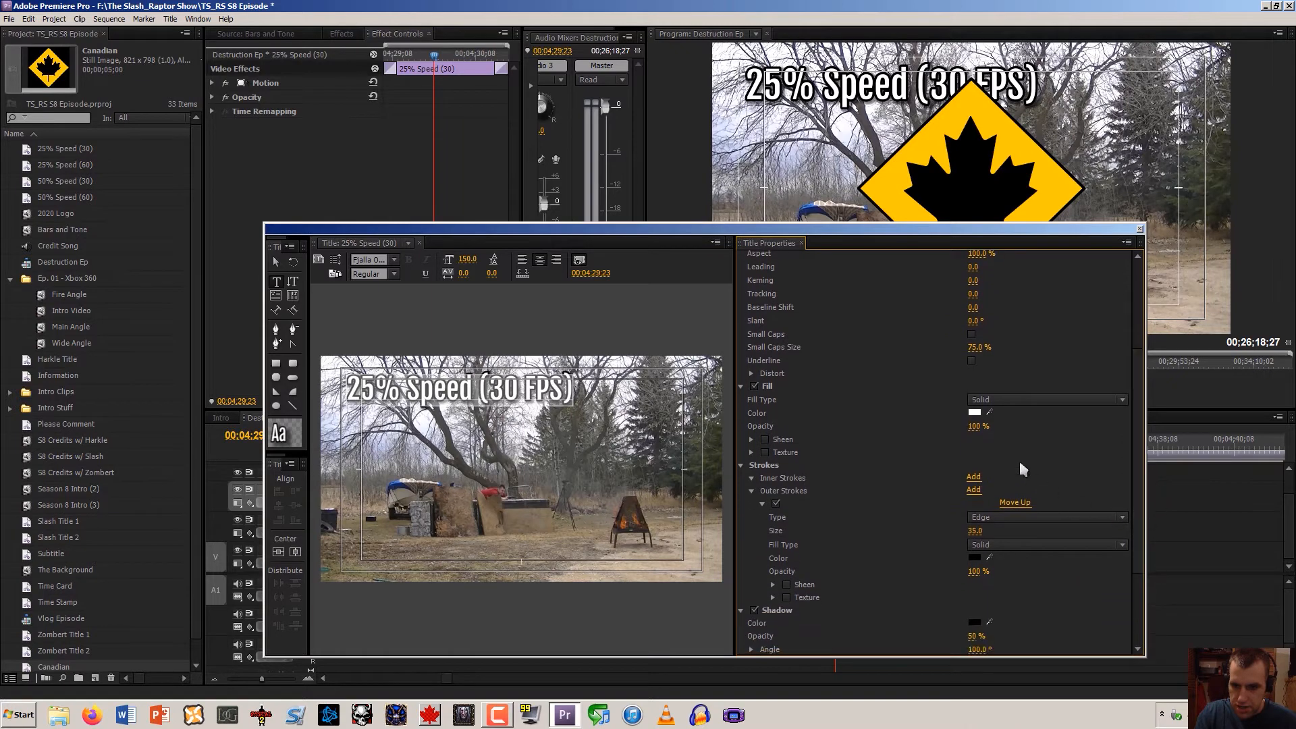
{"action": "left_click", "coordinate": [974, 412]}
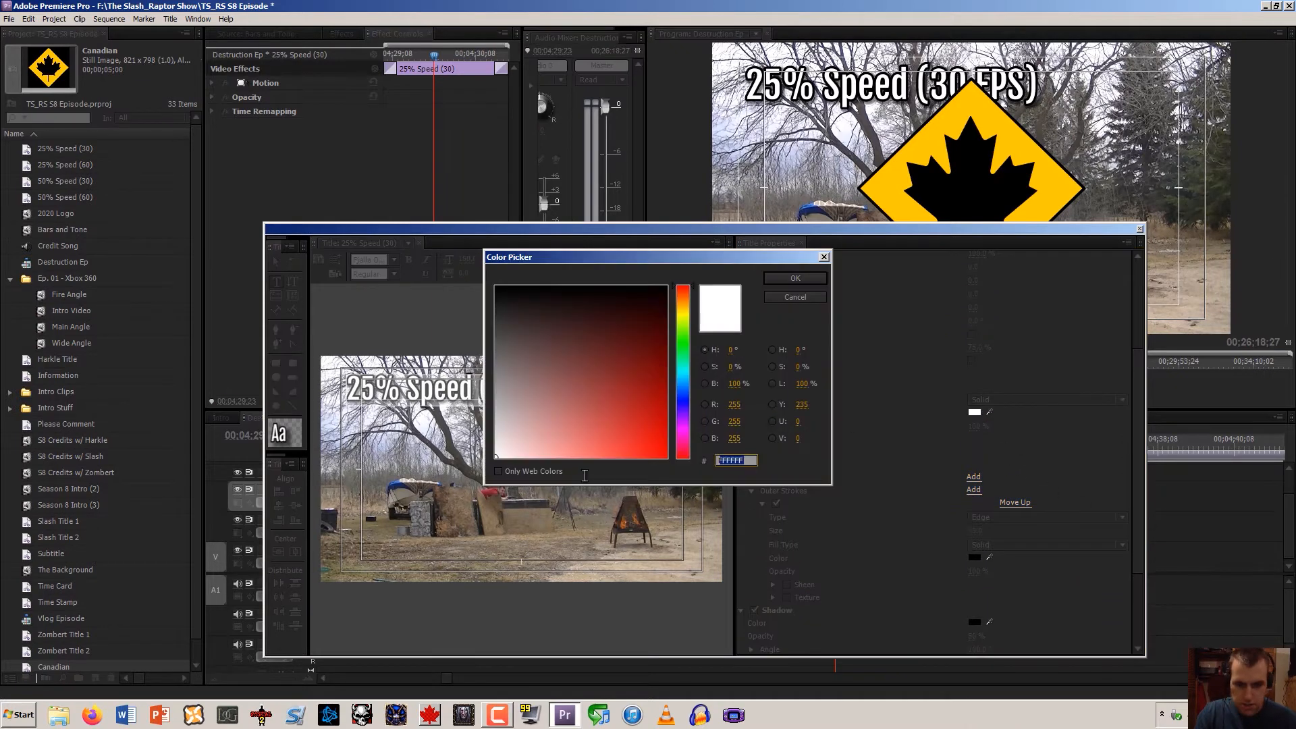
{"action": "type", "text": "000000"}
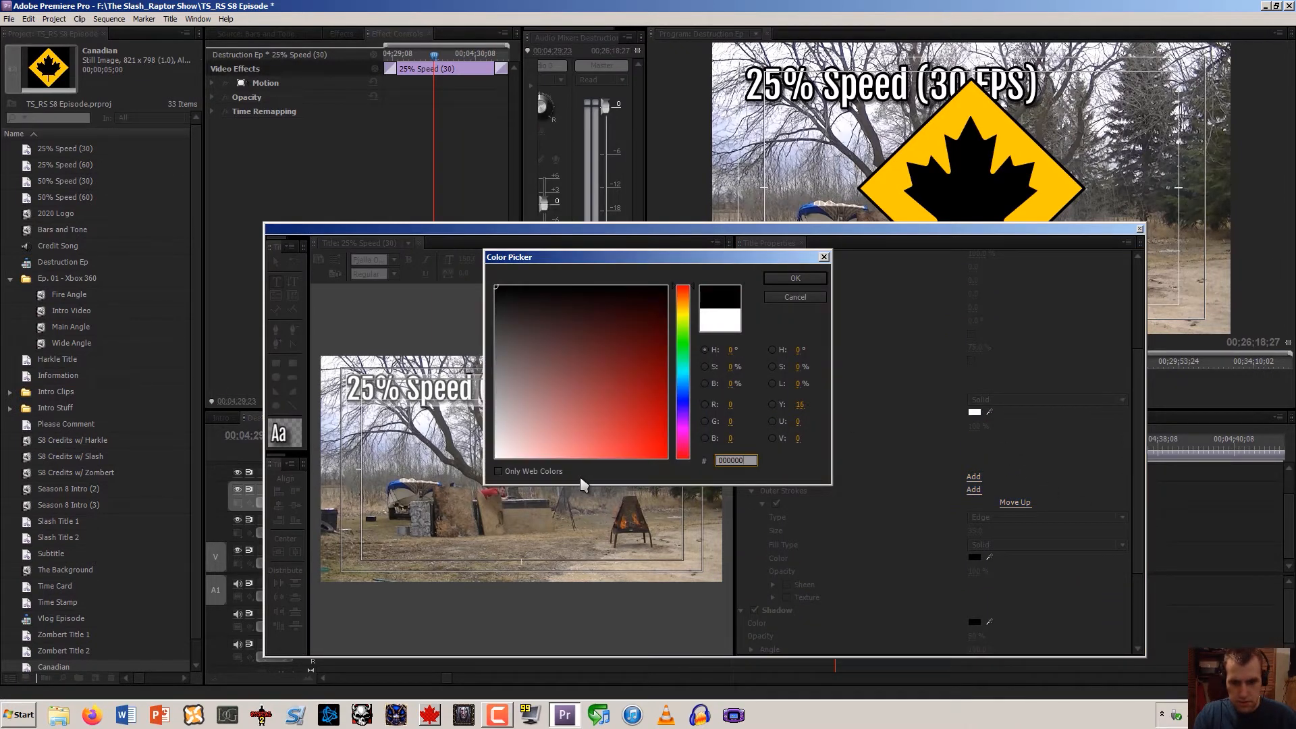
{"action": "key", "text": "Return"}
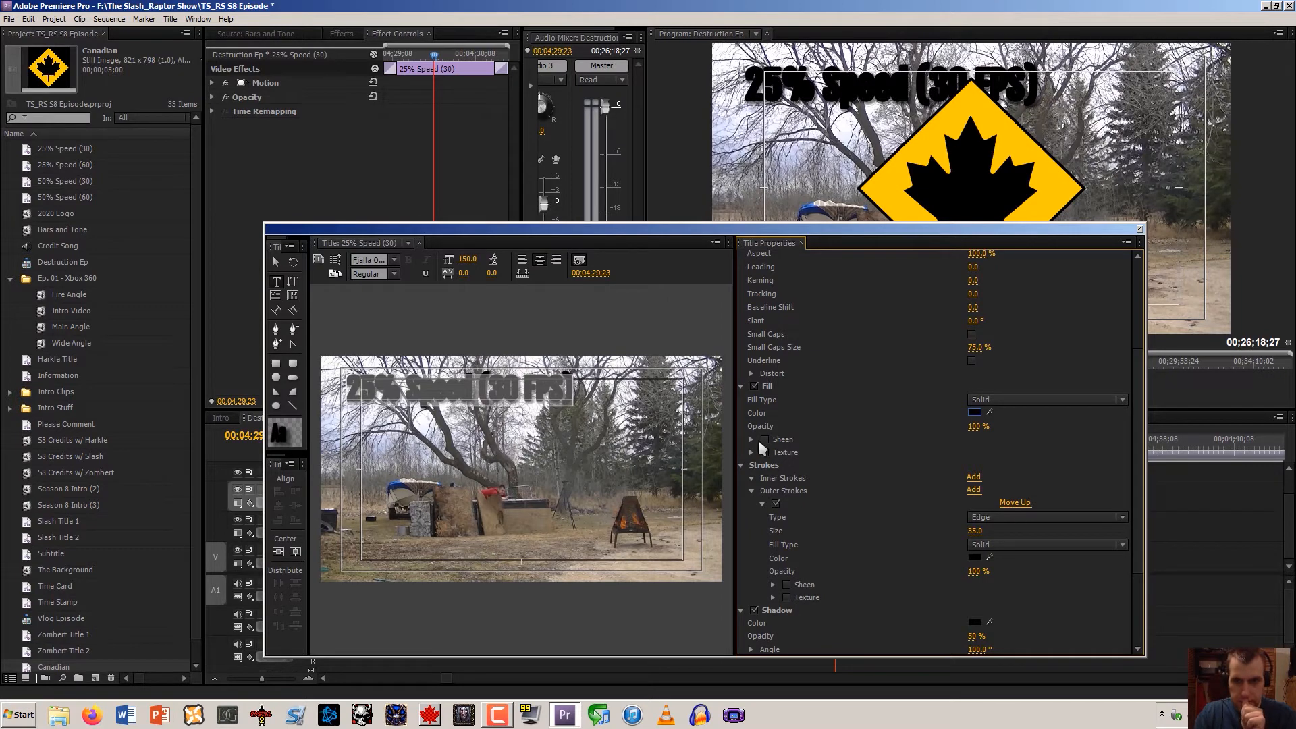
Set the title text's outer stroke color to white, ffffff
{"action": "scroll", "coordinate": [1121, 472], "scroll_direction": "down", "scroll_amount": 3}
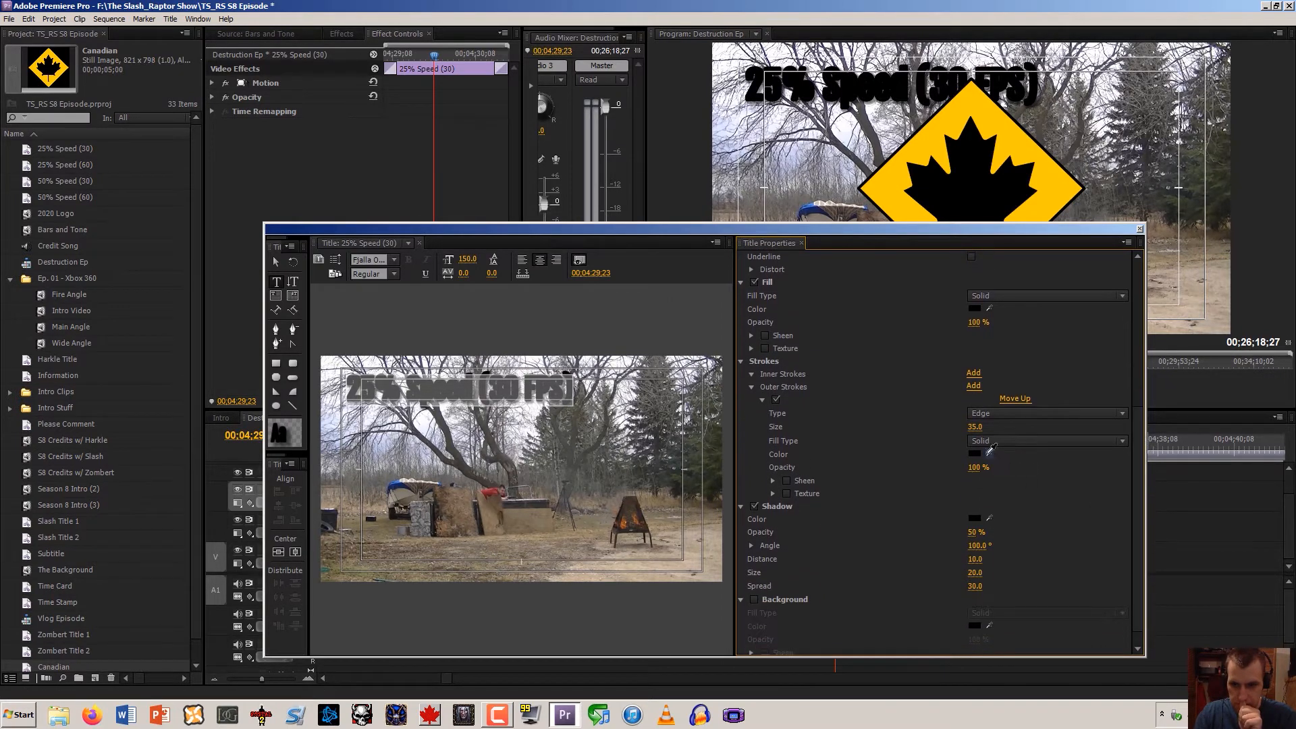
{"action": "left_click", "coordinate": [975, 453]}
{"action": "type", "text": "ffffff"}
{"action": "key", "text": "Return"}
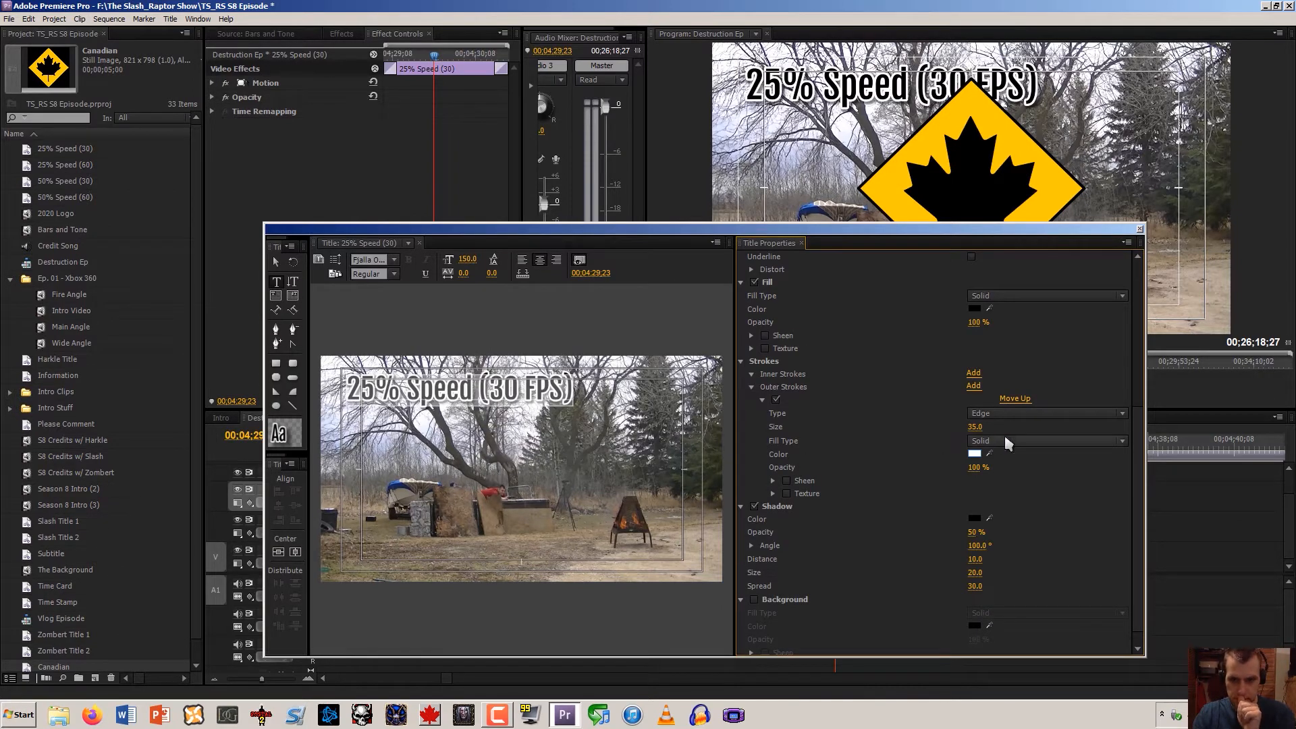
Change the title text's fill to a dark red, 800000
{"action": "left_click", "coordinate": [974, 309]}
{"action": "left_click", "coordinate": [666, 347]}
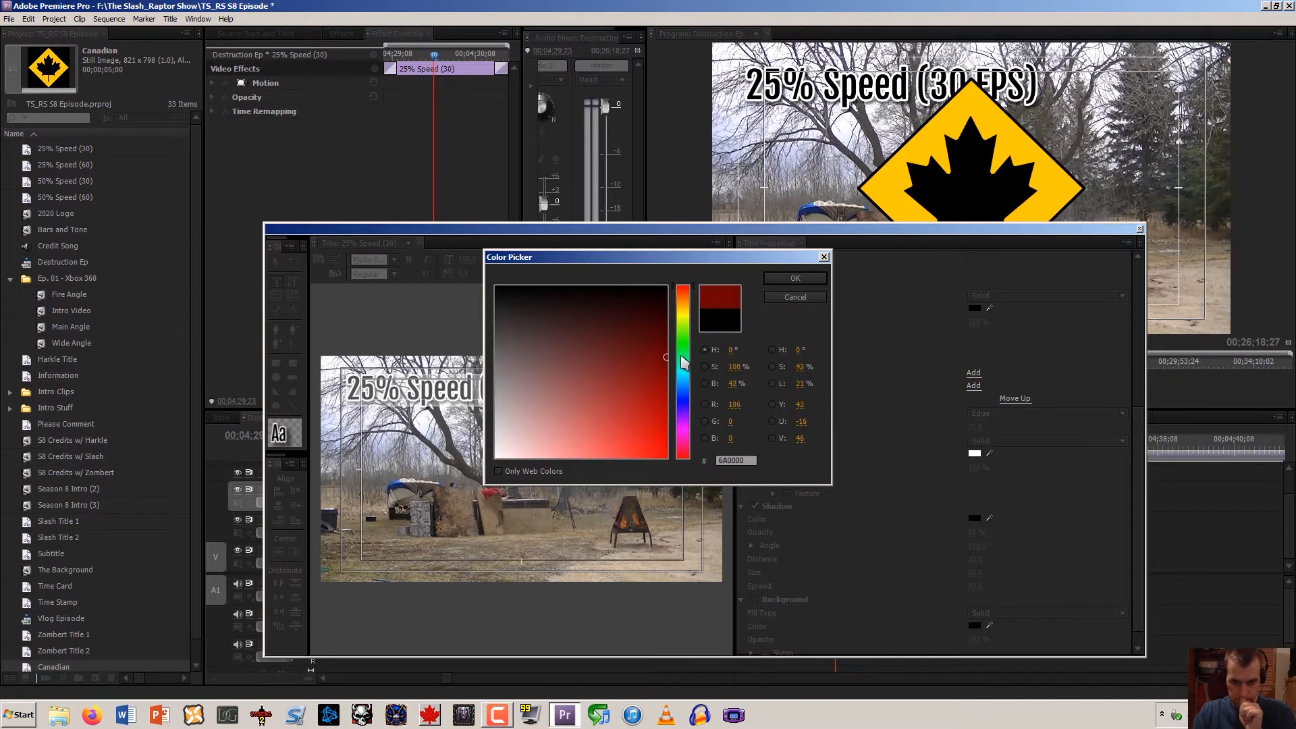
{"action": "left_click_drag", "start_coordinate": [715, 347], "coordinate": [732, 373]}
{"action": "left_click", "coordinate": [794, 283]}
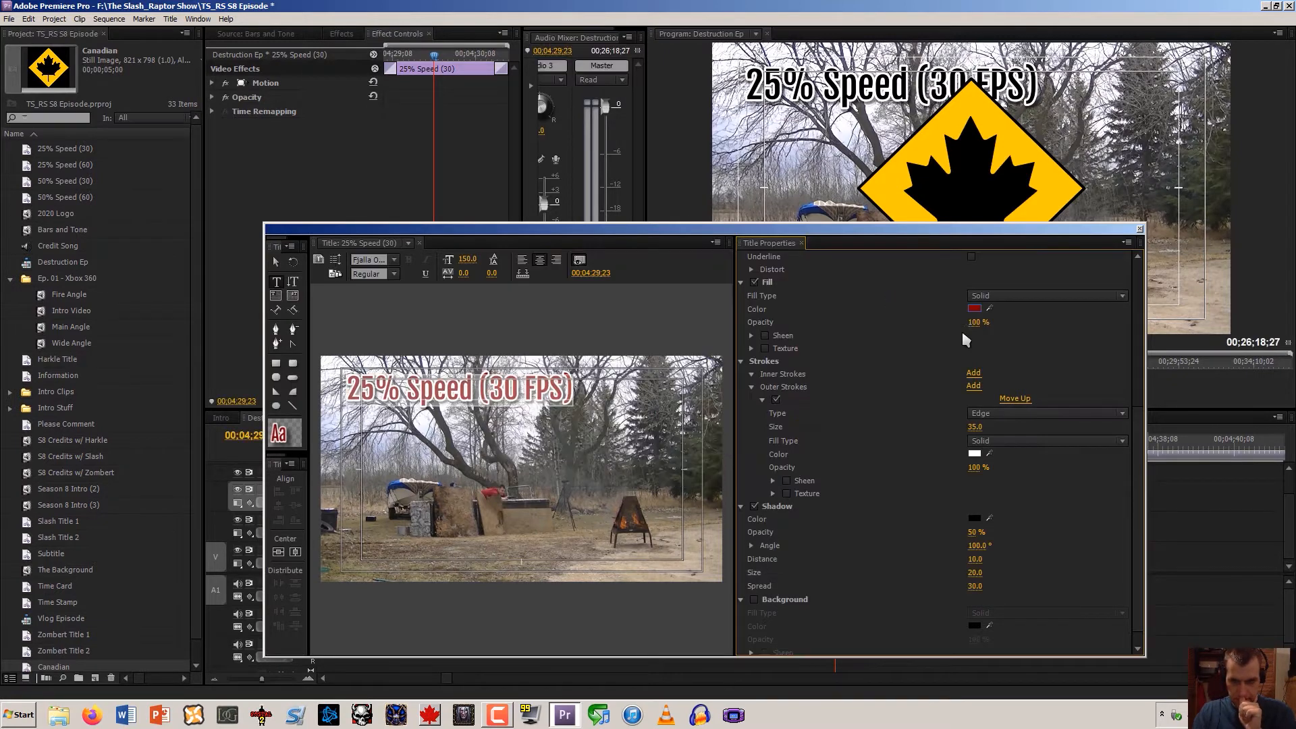
Set the title text's outer stroke color to black, 000000, and check the fill color without changing it
{"action": "left_click", "coordinate": [981, 455]}
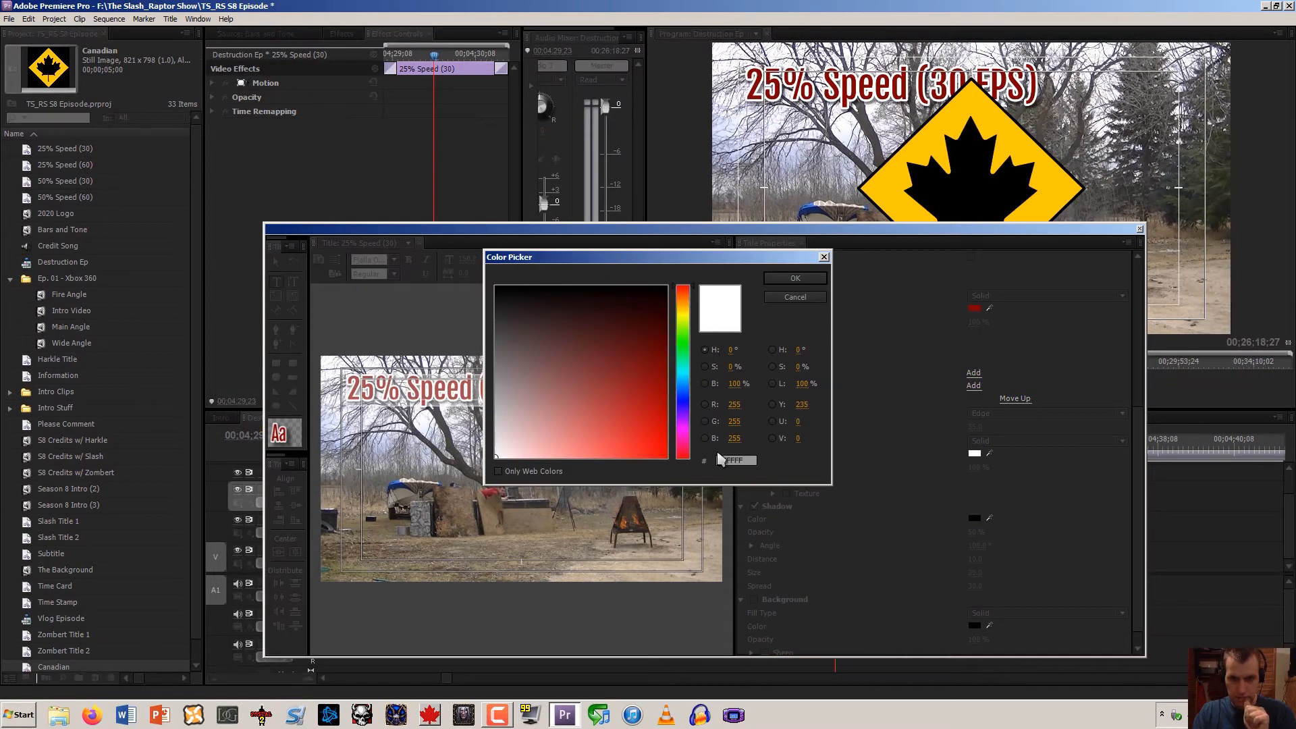
{"action": "left_click_drag", "start_coordinate": [746, 459], "coordinate": [699, 460]}
{"action": "type", "text": "000000"}
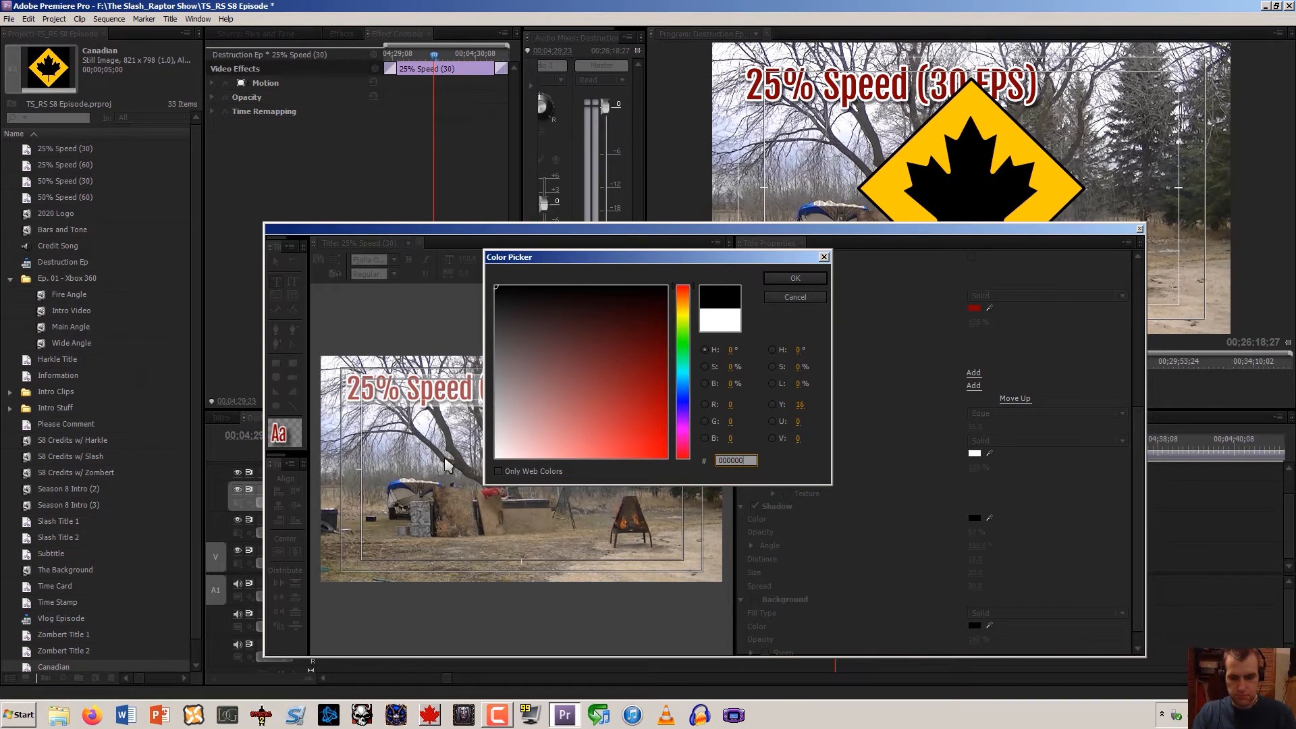
{"action": "key", "text": "Return"}
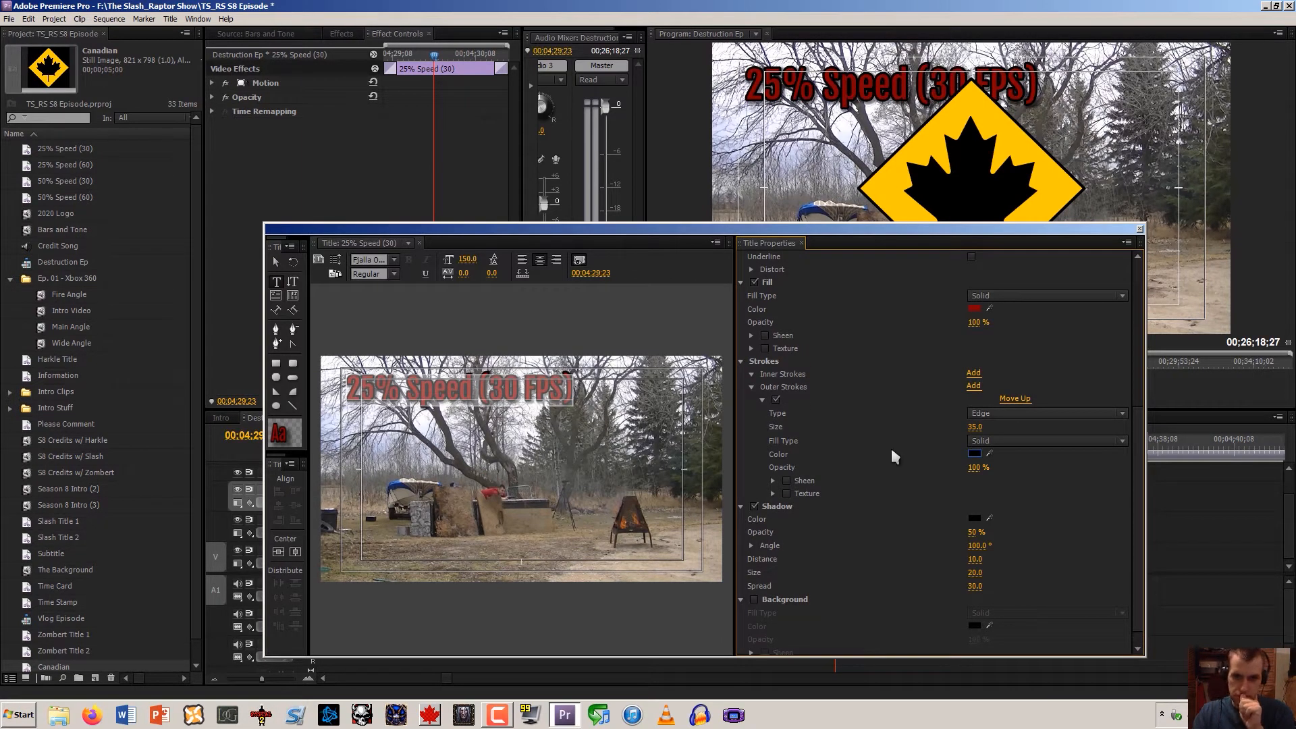
{"action": "left_click", "coordinate": [975, 309]}
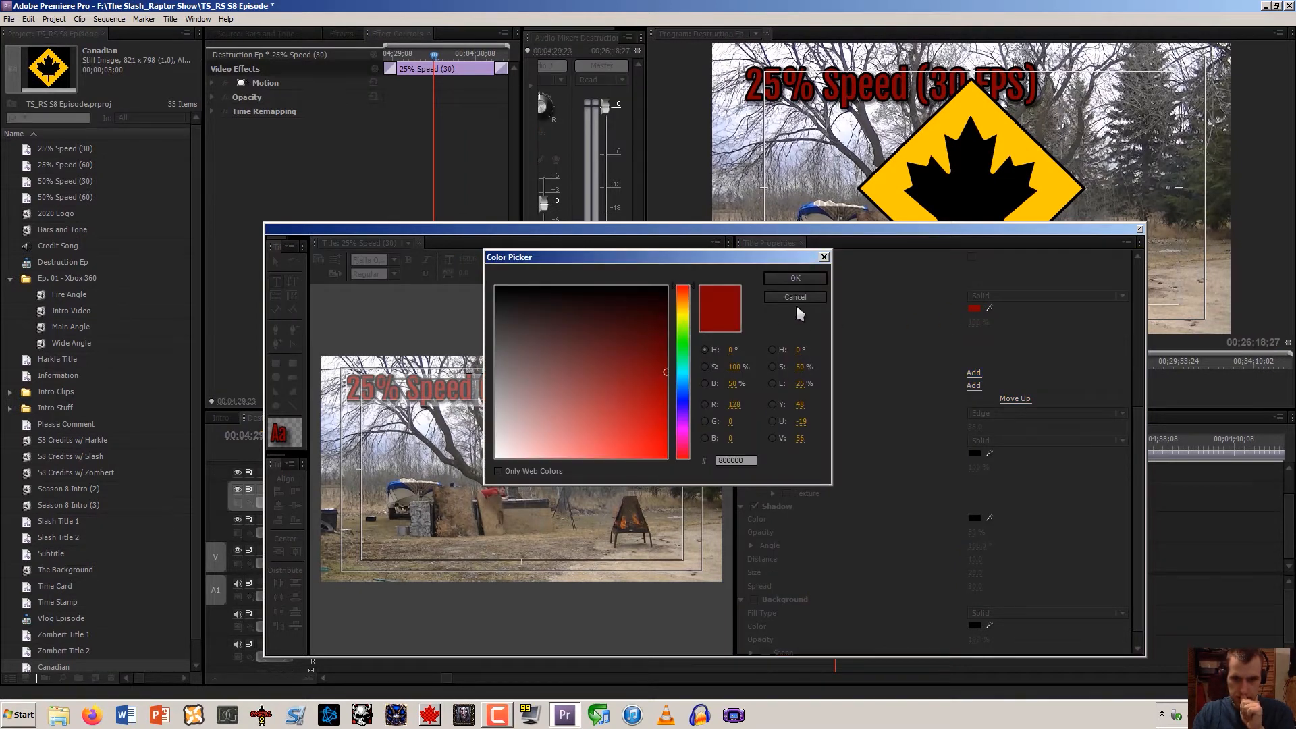
{"action": "left_click", "coordinate": [796, 299]}
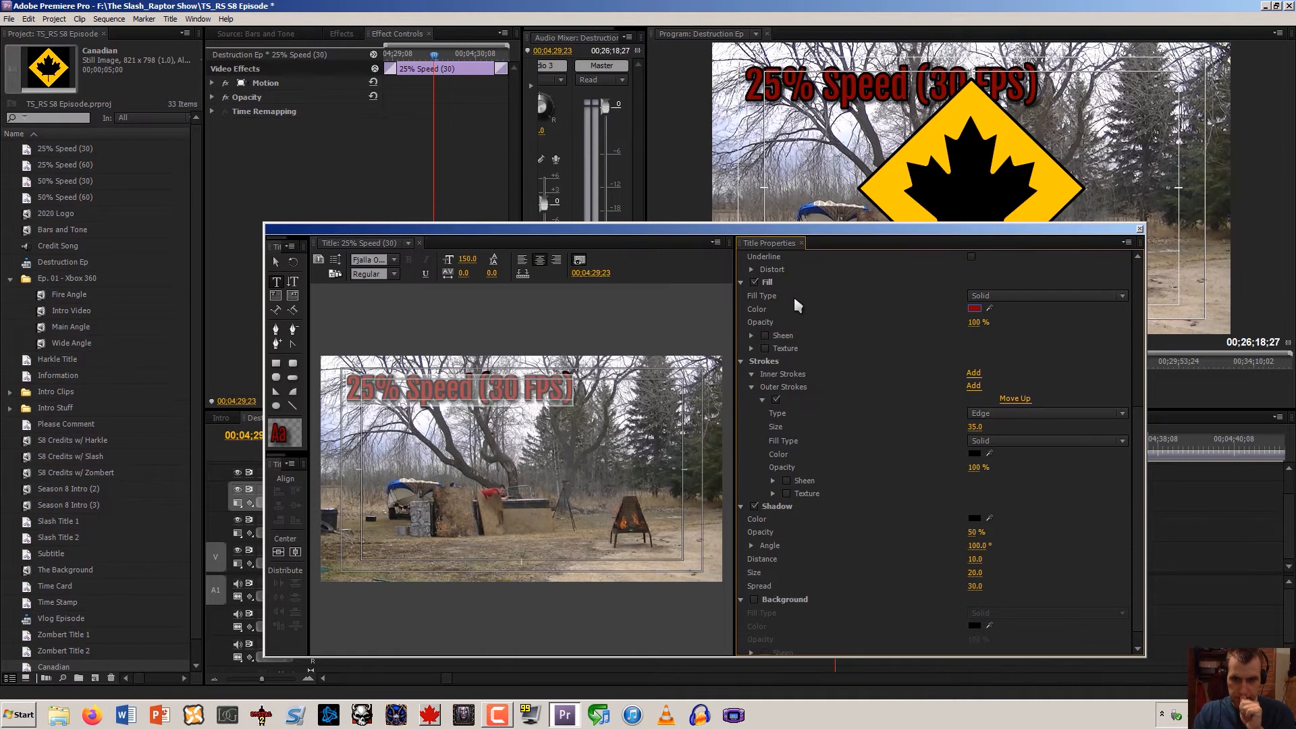
Sample fill colors for the title text with the eyedropper from the yellow Canadian sign, the title window's border, the footage and the clip bar
{"action": "left_click", "coordinate": [893, 196]}
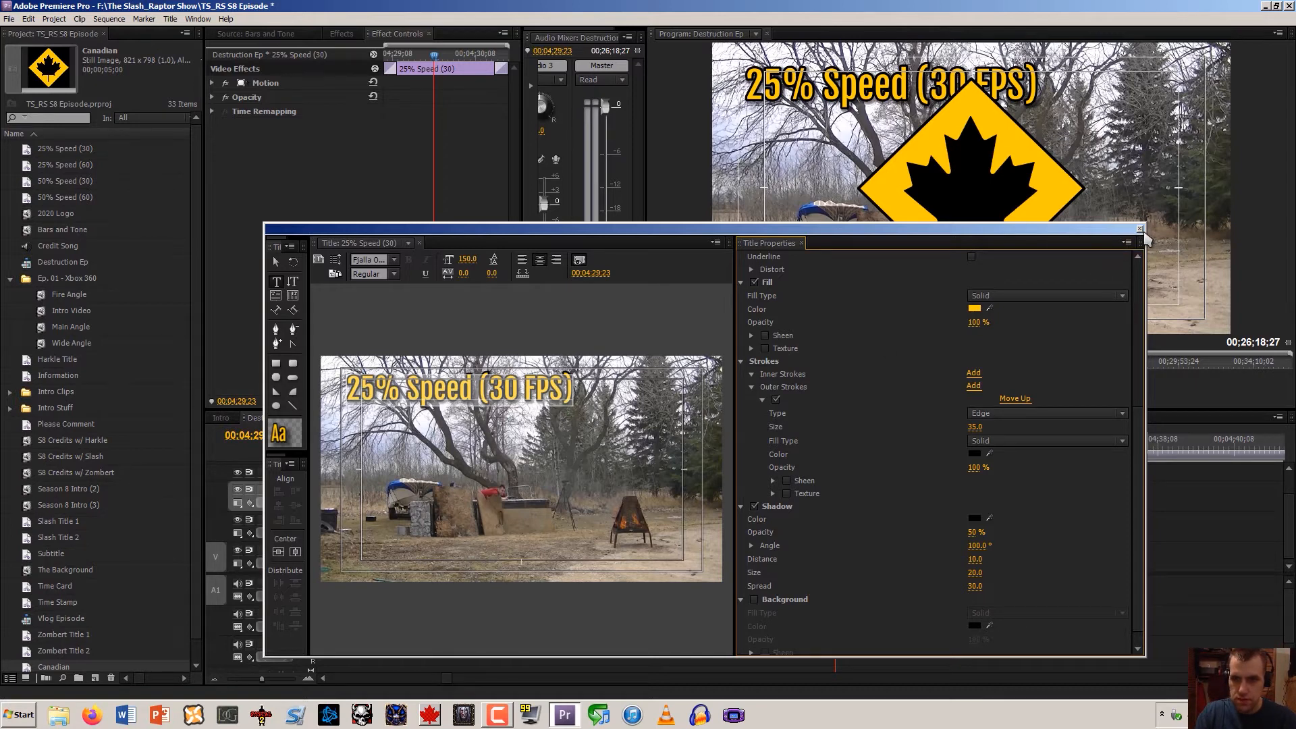
{"action": "left_click_drag", "start_coordinate": [991, 309], "coordinate": [294, 225]}
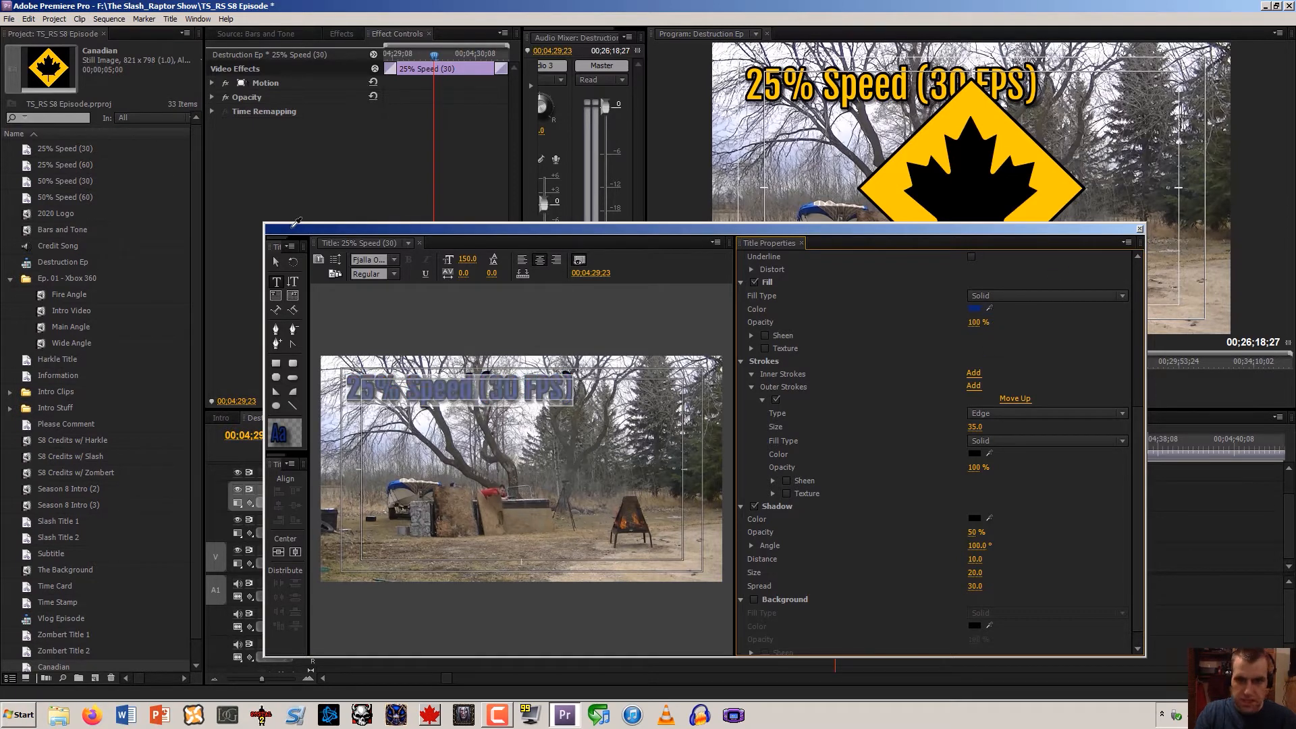
{"action": "left_click_drag", "start_coordinate": [993, 304], "coordinate": [453, 222]}
{"action": "left_click_drag", "start_coordinate": [546, 223], "coordinate": [434, 314]}
{"action": "left_click_drag", "start_coordinate": [524, 312], "coordinate": [501, 491]}
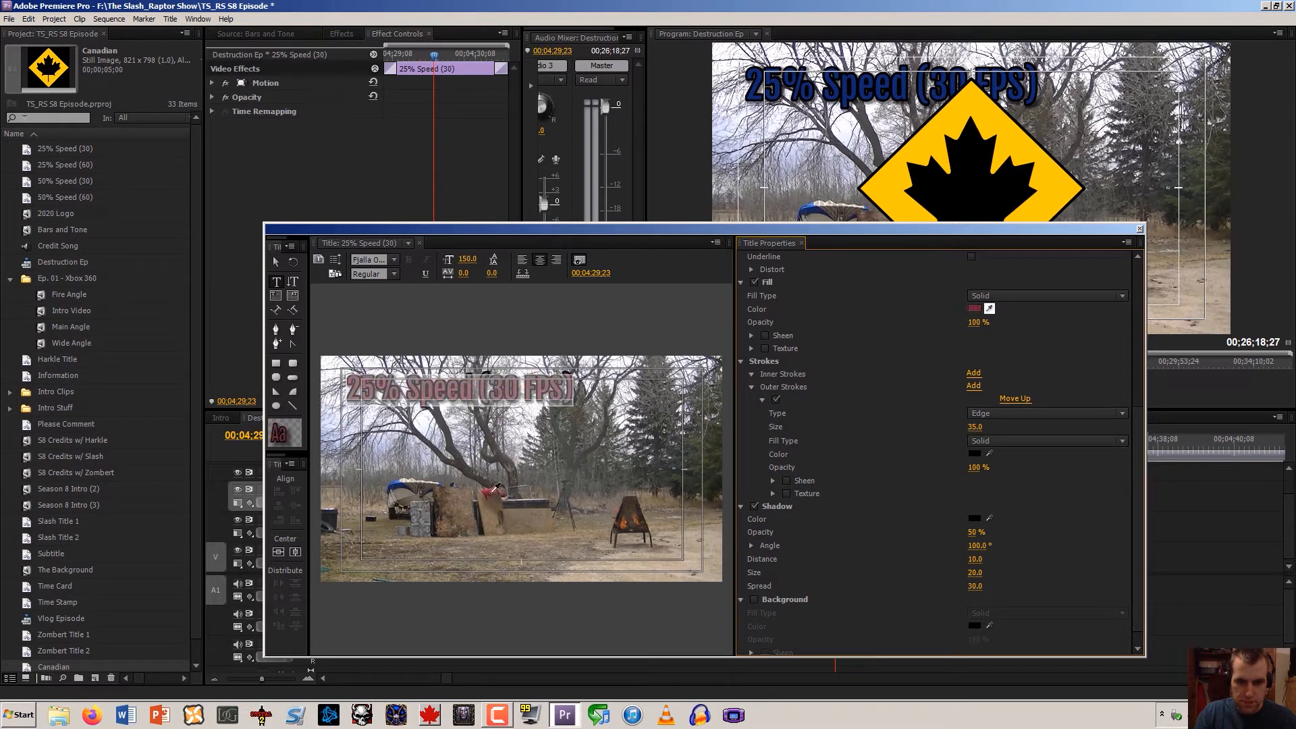
{"action": "left_click_drag", "start_coordinate": [498, 488], "coordinate": [483, 64]}
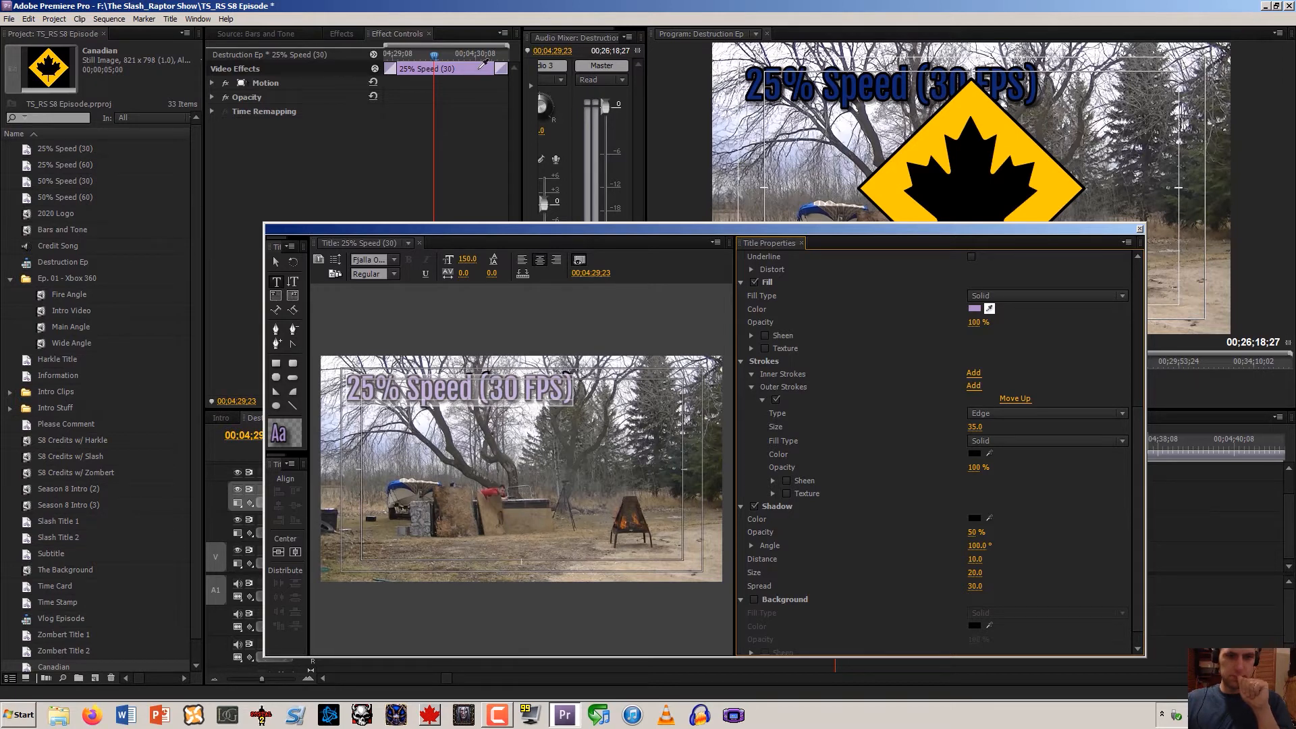
Set the 25% Speed (30 FPS) title text's font size to 100
{"action": "left_click", "coordinate": [471, 259]}
{"action": "type", "text": "1"}
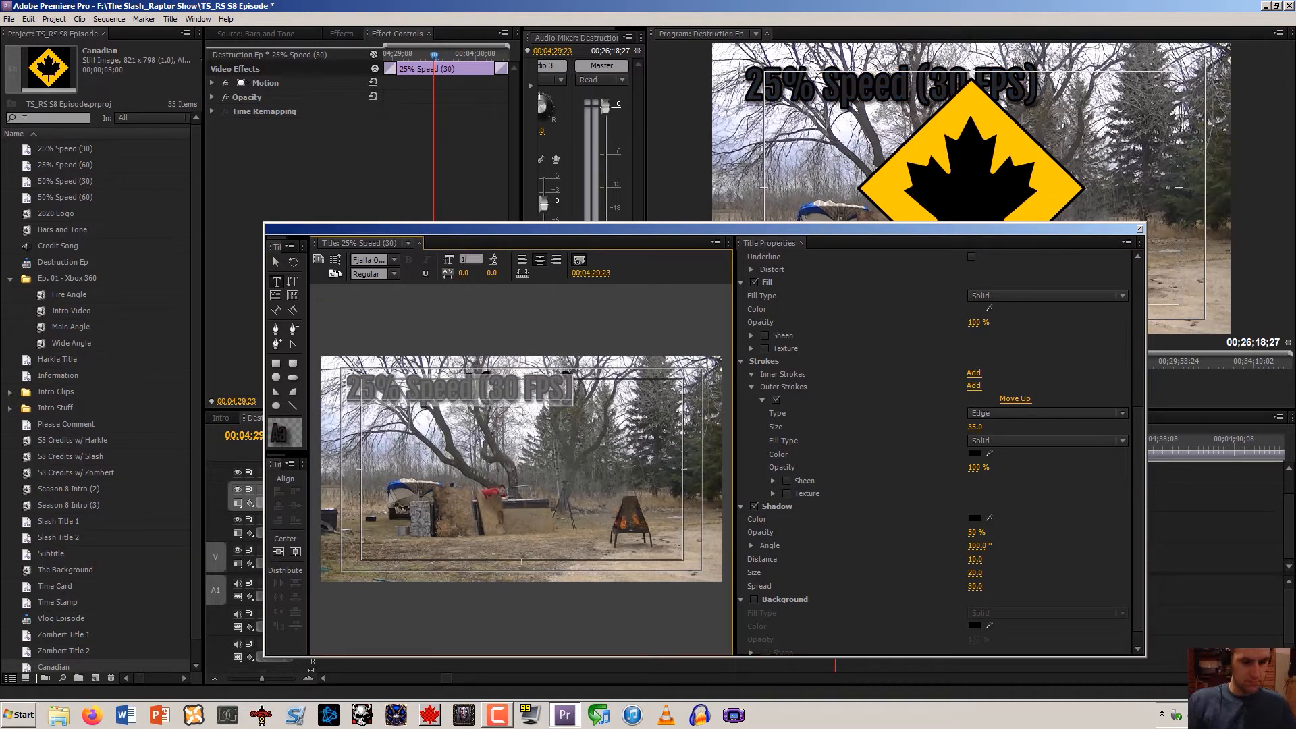
{"action": "type", "text": "00"}
{"action": "key", "text": "Return"}
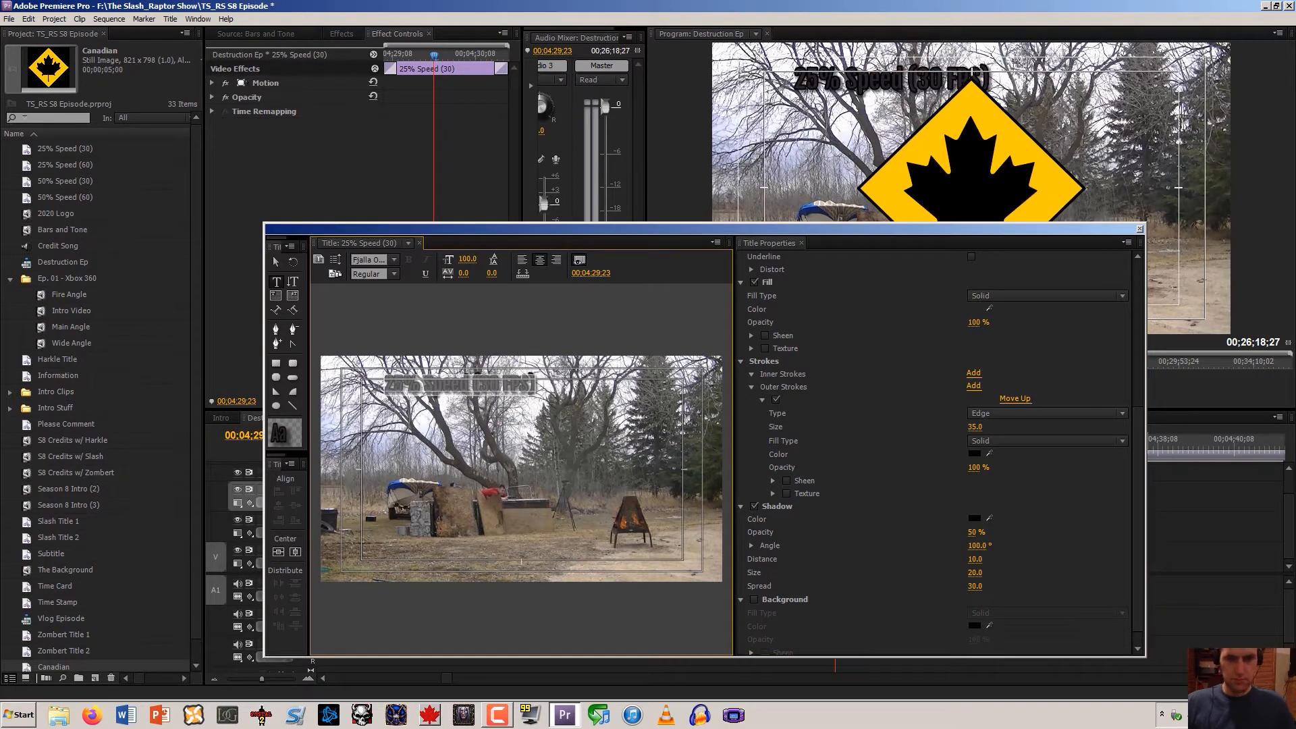
Undo the font size change and sample the title text's fill color from the yellow Canadian sign
{"action": "key", "text": "ctrl+z"}
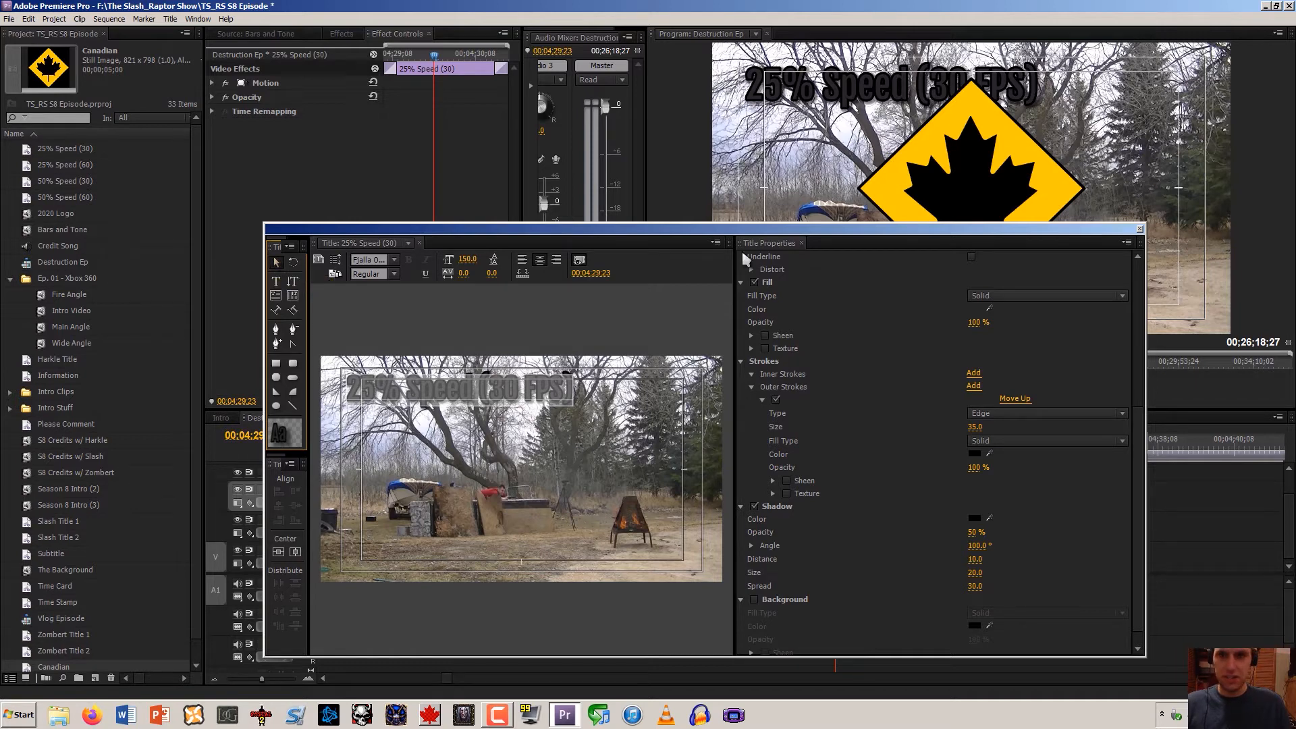
{"action": "left_click_drag", "start_coordinate": [993, 305], "coordinate": [888, 187]}
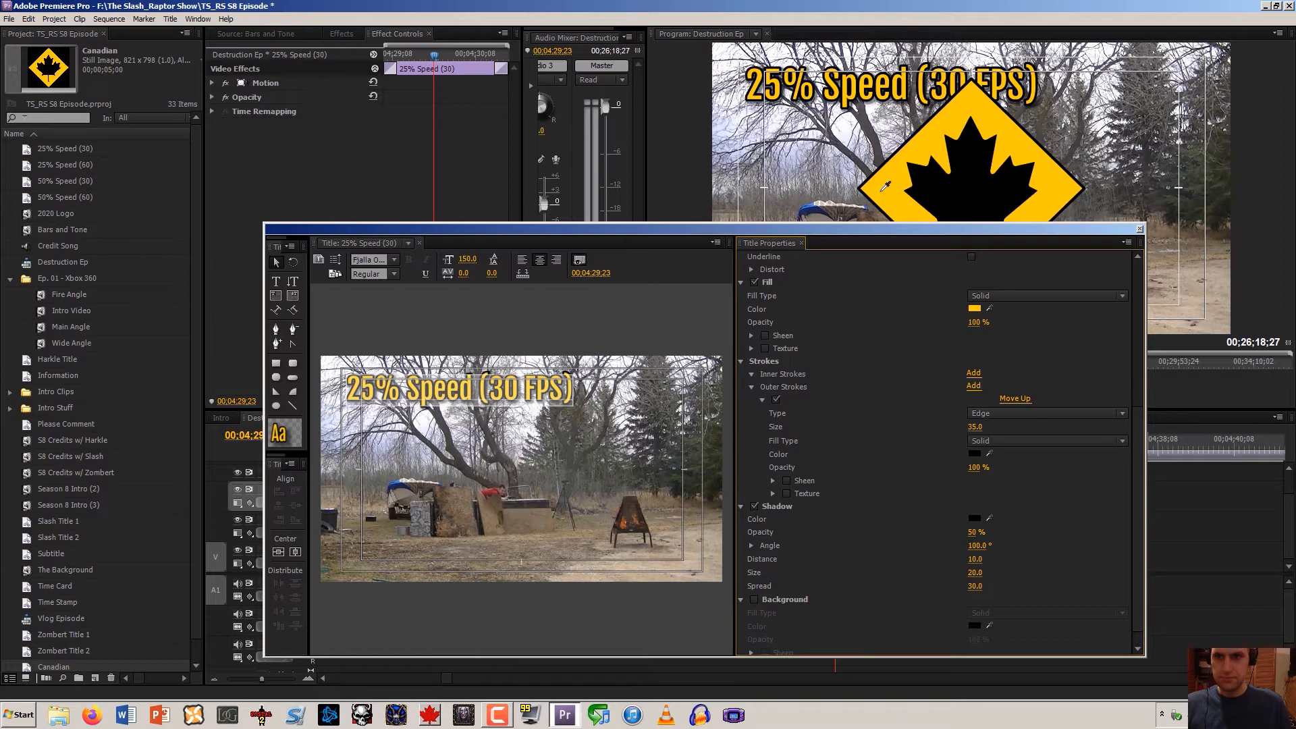
{"action": "left_click", "coordinate": [1140, 229]}
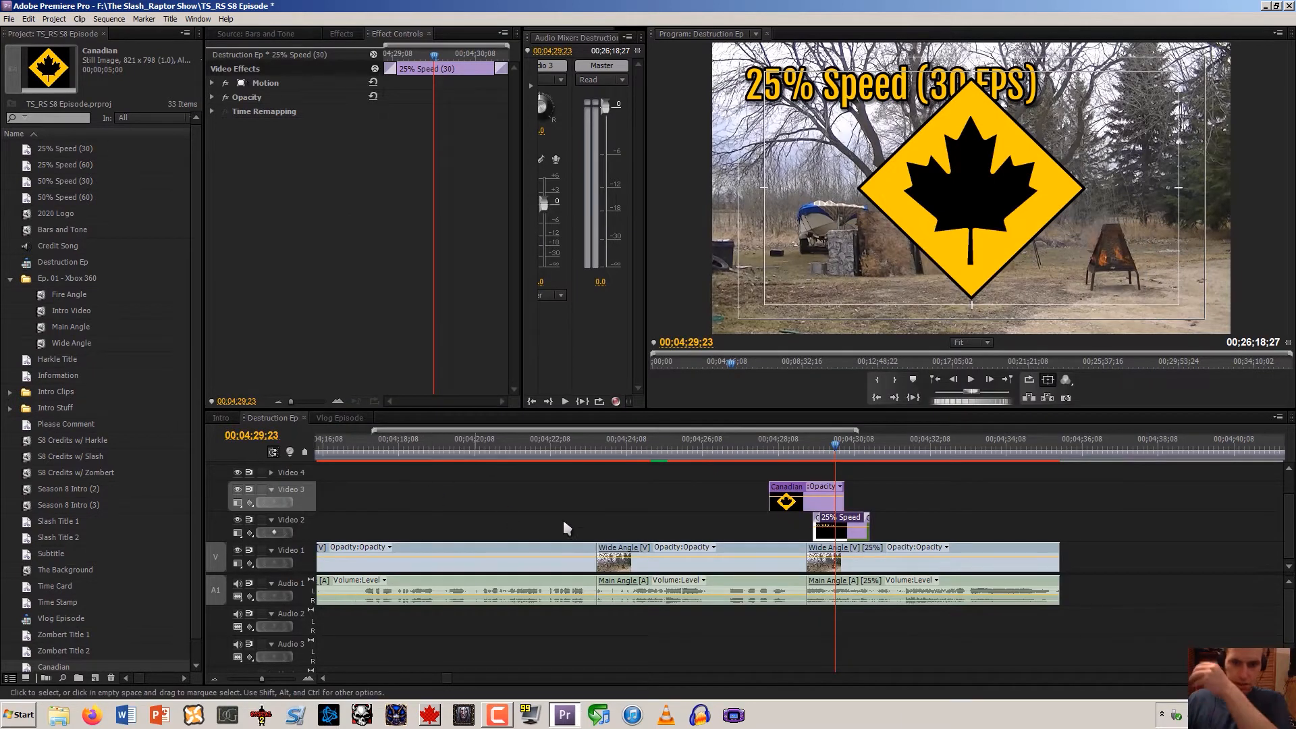
Reopen the 25% Speed (30) title and look up the hex code of its text fill color
{"action": "double_click", "coordinate": [835, 524]}
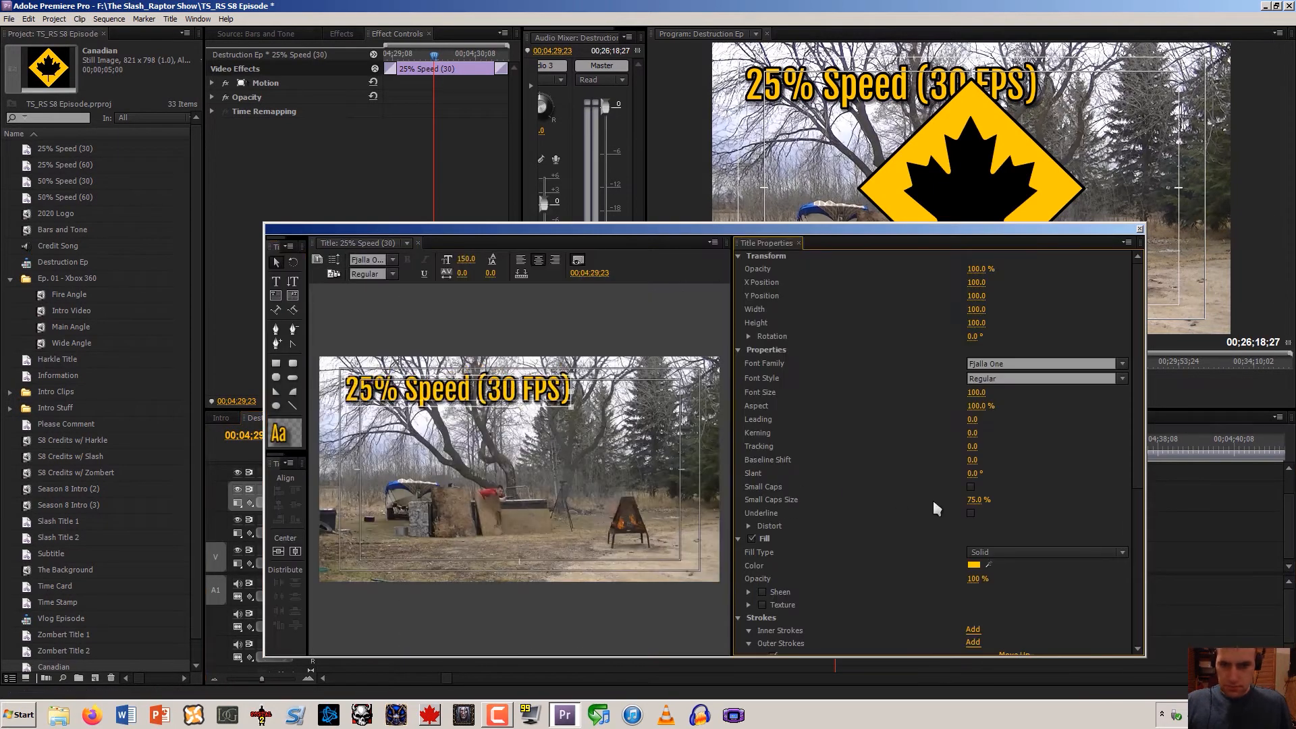
{"action": "left_click", "coordinate": [975, 565]}
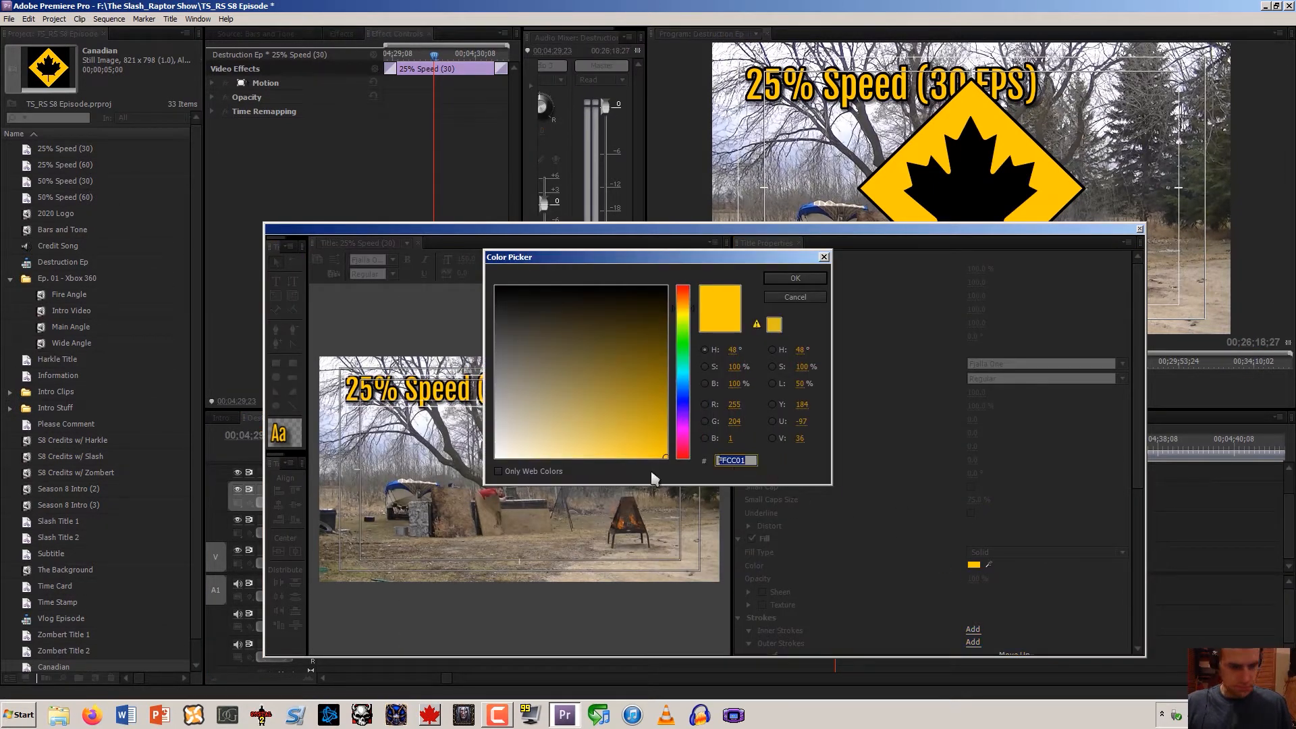
{"action": "left_click", "coordinate": [825, 258]}
{"action": "left_click", "coordinate": [1139, 229]}
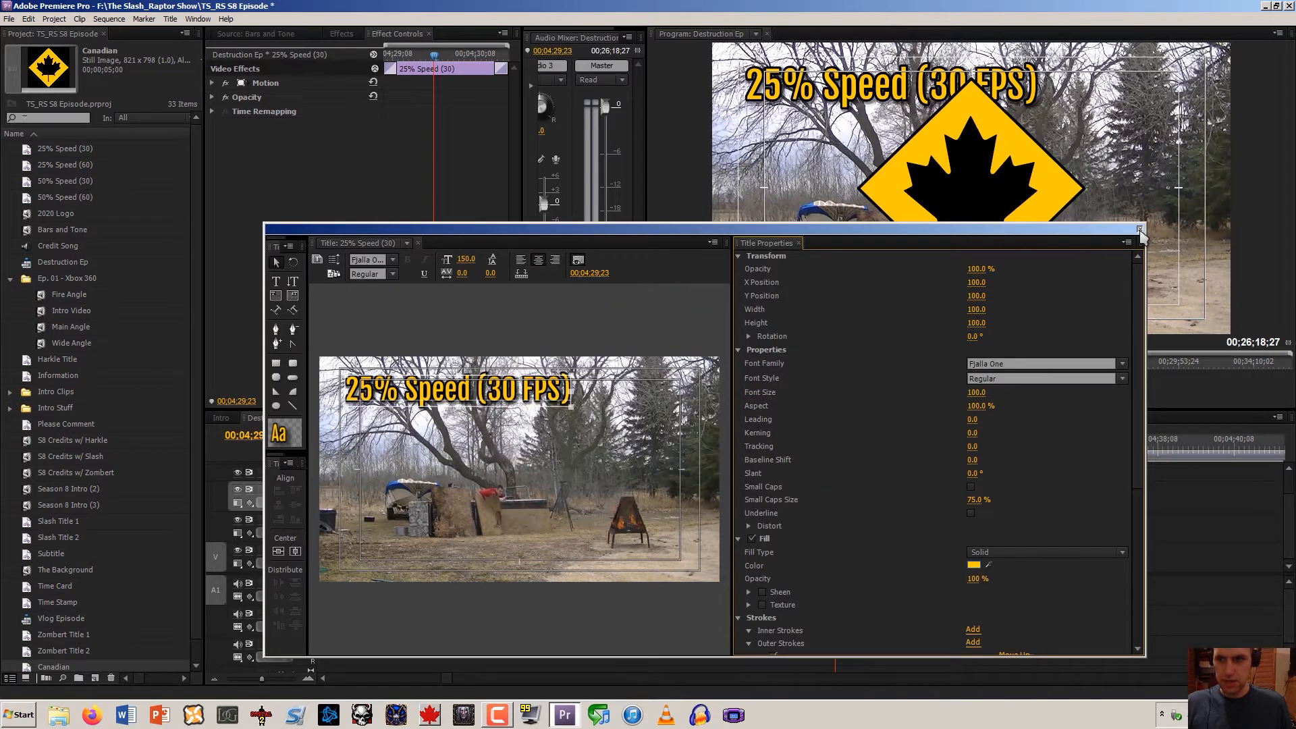
Set the text fill color of the 25% Speed (60) title to FFCC01
{"action": "left_click", "coordinate": [25, 149]}
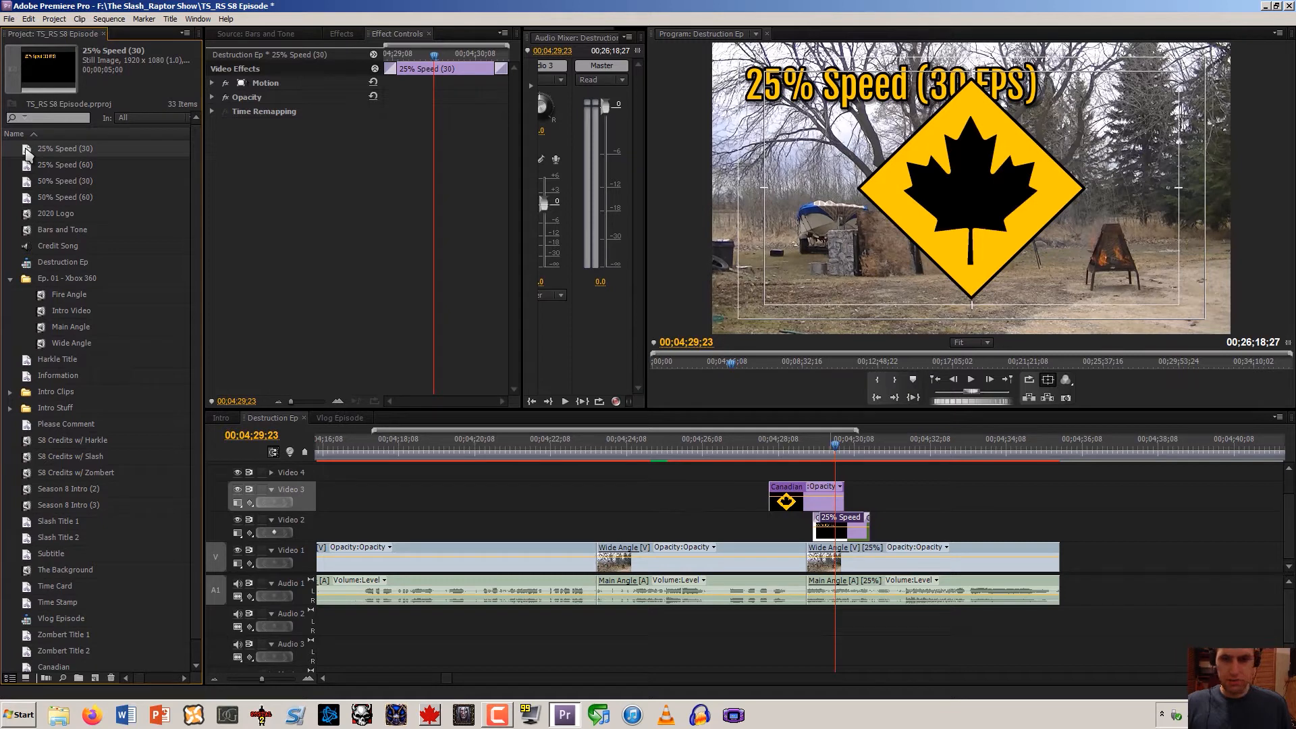
{"action": "double_click", "coordinate": [27, 164]}
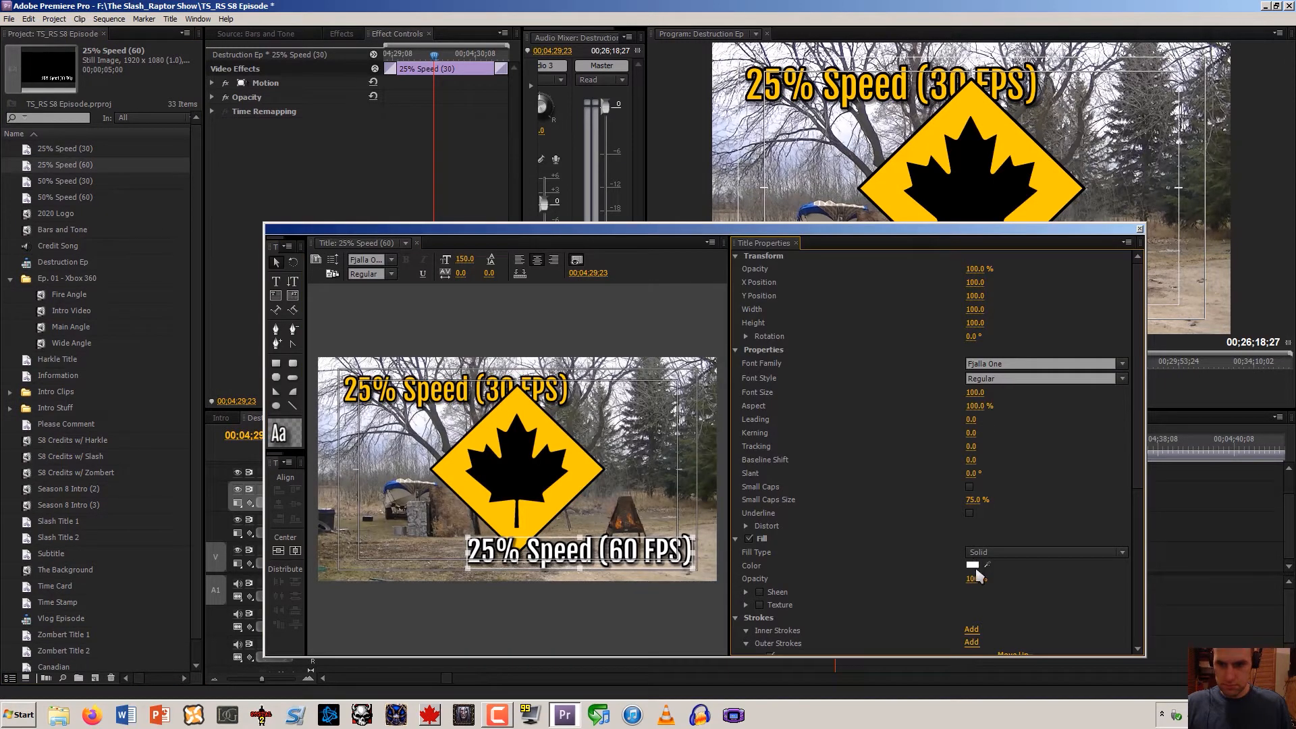
{"action": "left_click", "coordinate": [972, 564]}
{"action": "double_click", "coordinate": [740, 460]}
{"action": "type", "text": "FFCC01"}
{"action": "left_click", "coordinate": [791, 277]}
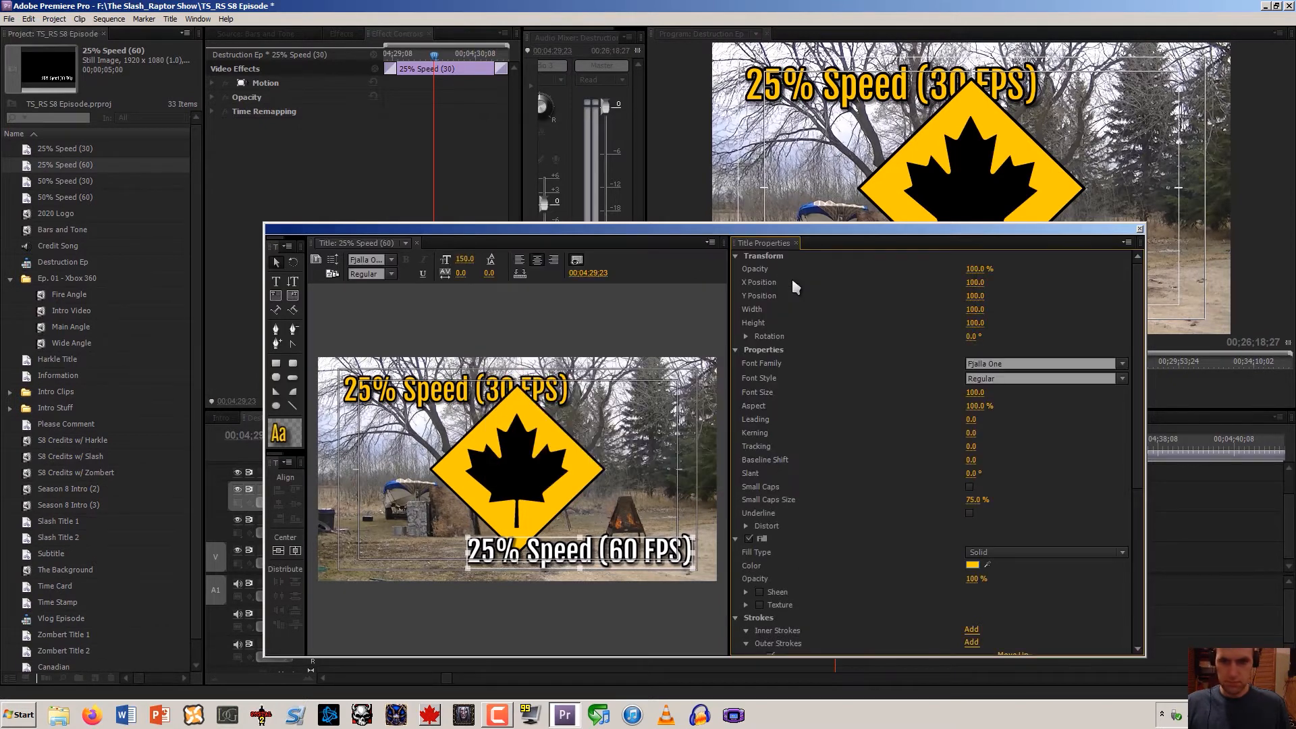
{"action": "left_click", "coordinate": [1140, 229]}
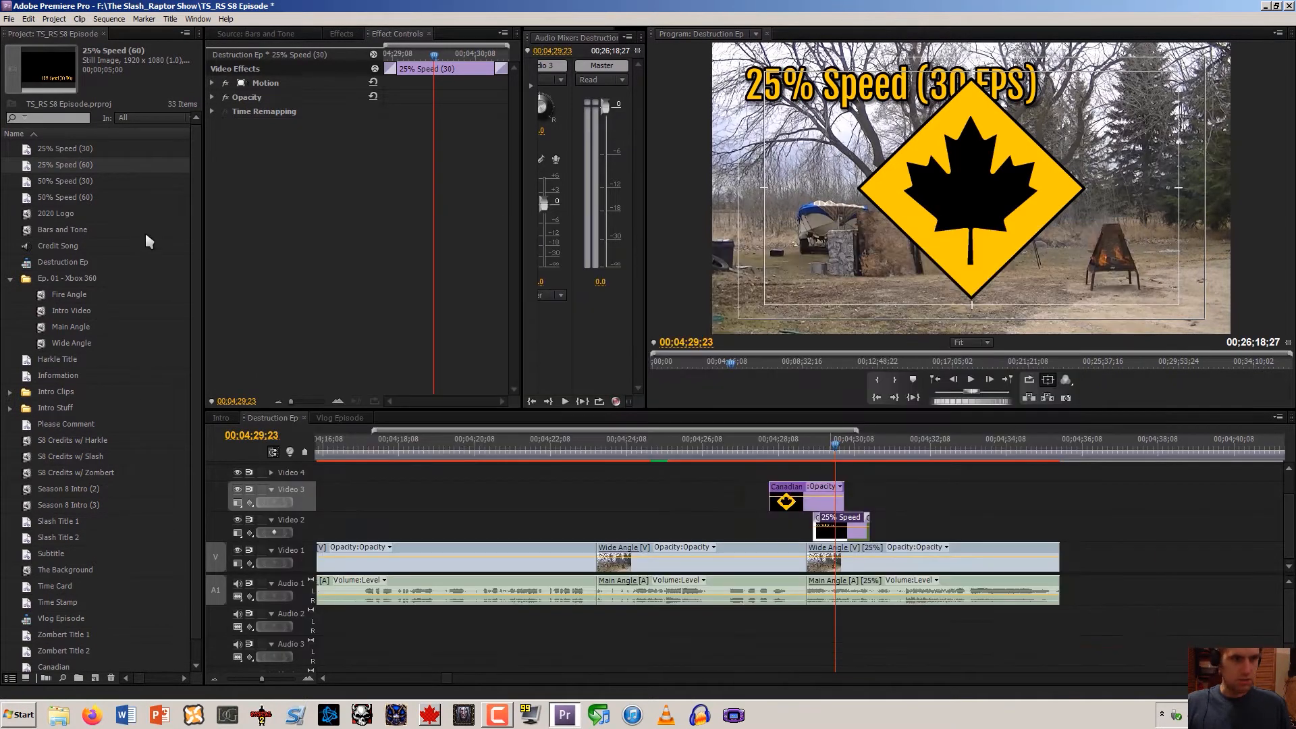
Set the text fill color of the 50% Speed (30) title to FFCC01
{"action": "double_click", "coordinate": [42, 181]}
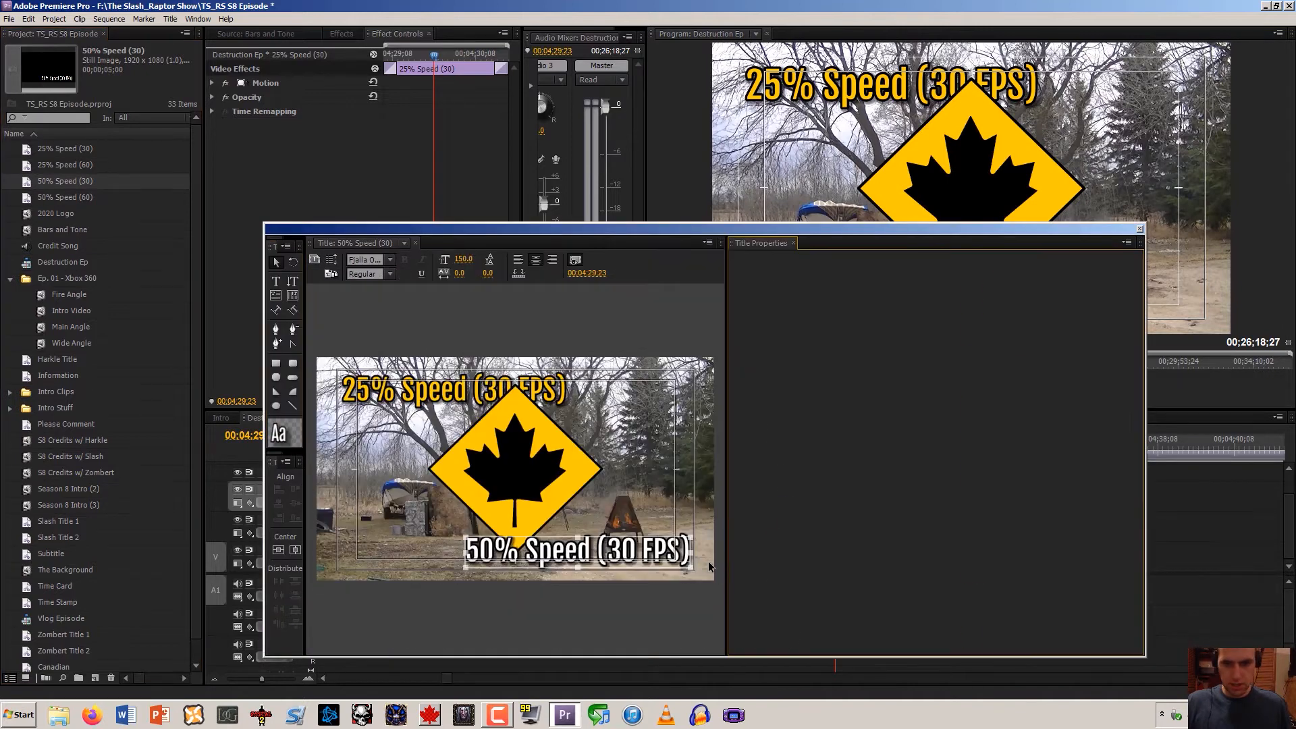
{"action": "double_click", "coordinate": [610, 553]}
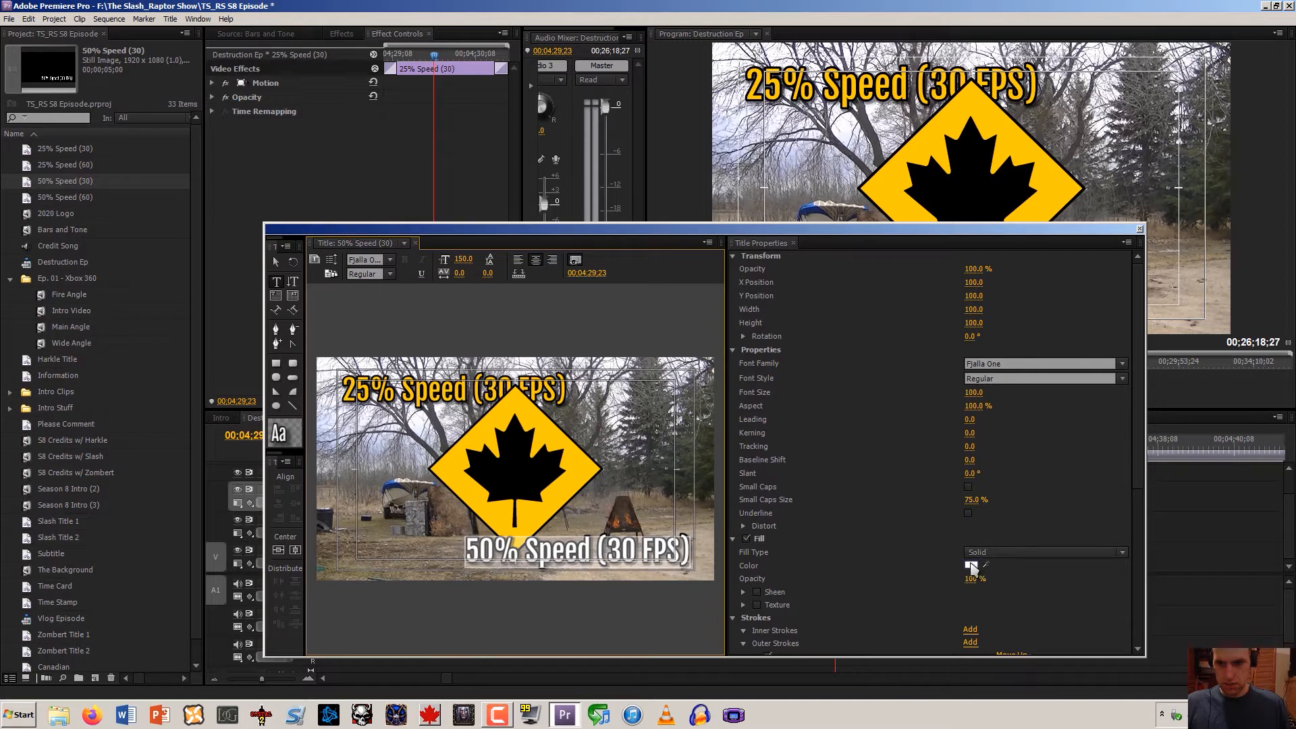
{"action": "key", "text": "ctrl+s"}
{"action": "left_click", "coordinate": [971, 566]}
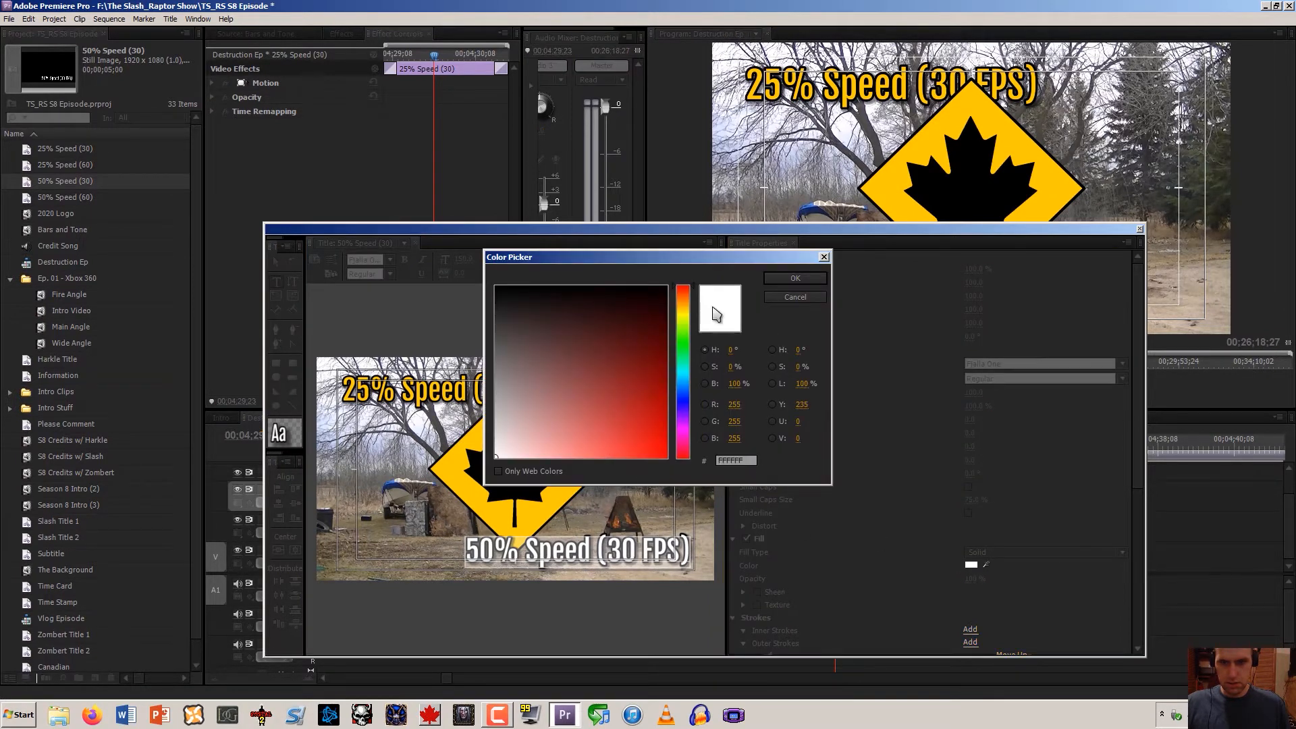
{"action": "left_click_drag", "start_coordinate": [747, 459], "coordinate": [621, 460]}
{"action": "type", "text": "FFCC01"}
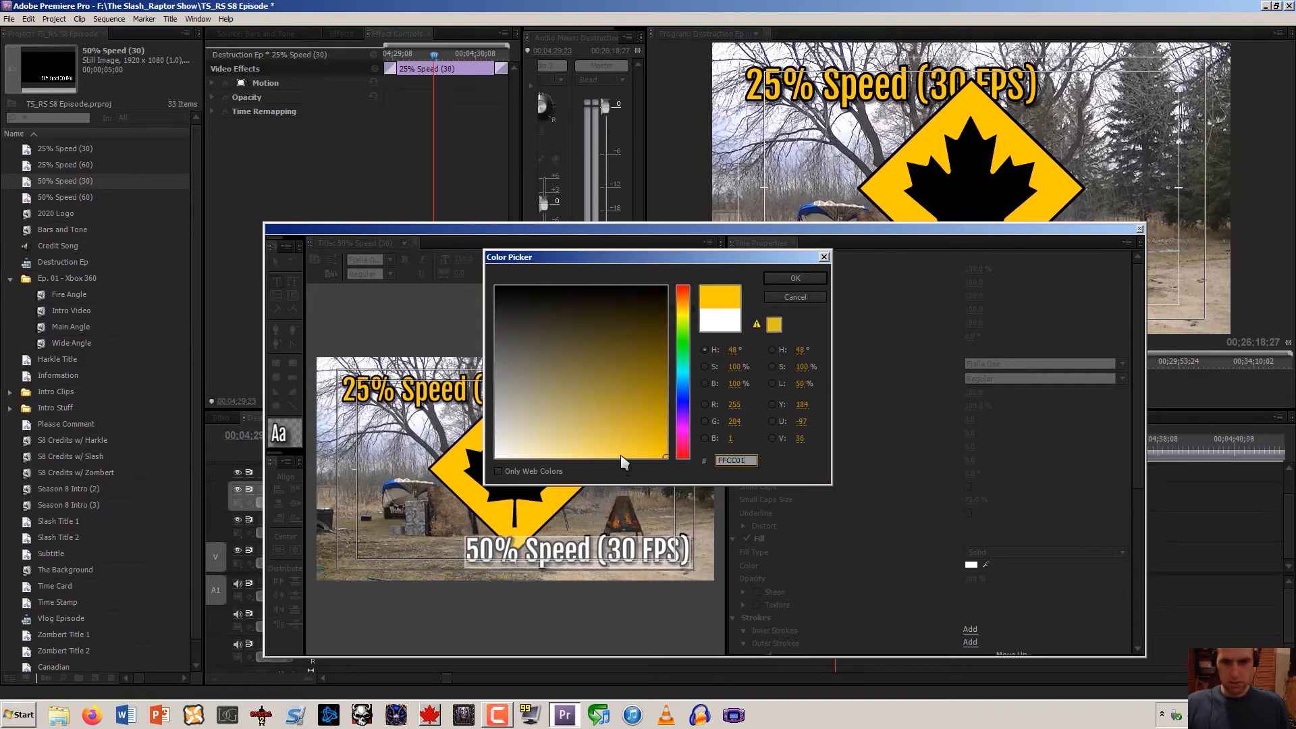
{"action": "left_click", "coordinate": [795, 278]}
Set the text fill color of the 50% Speed (60) title to FFCC01
{"action": "left_click", "coordinate": [27, 199]}
{"action": "double_click", "coordinate": [27, 199]}
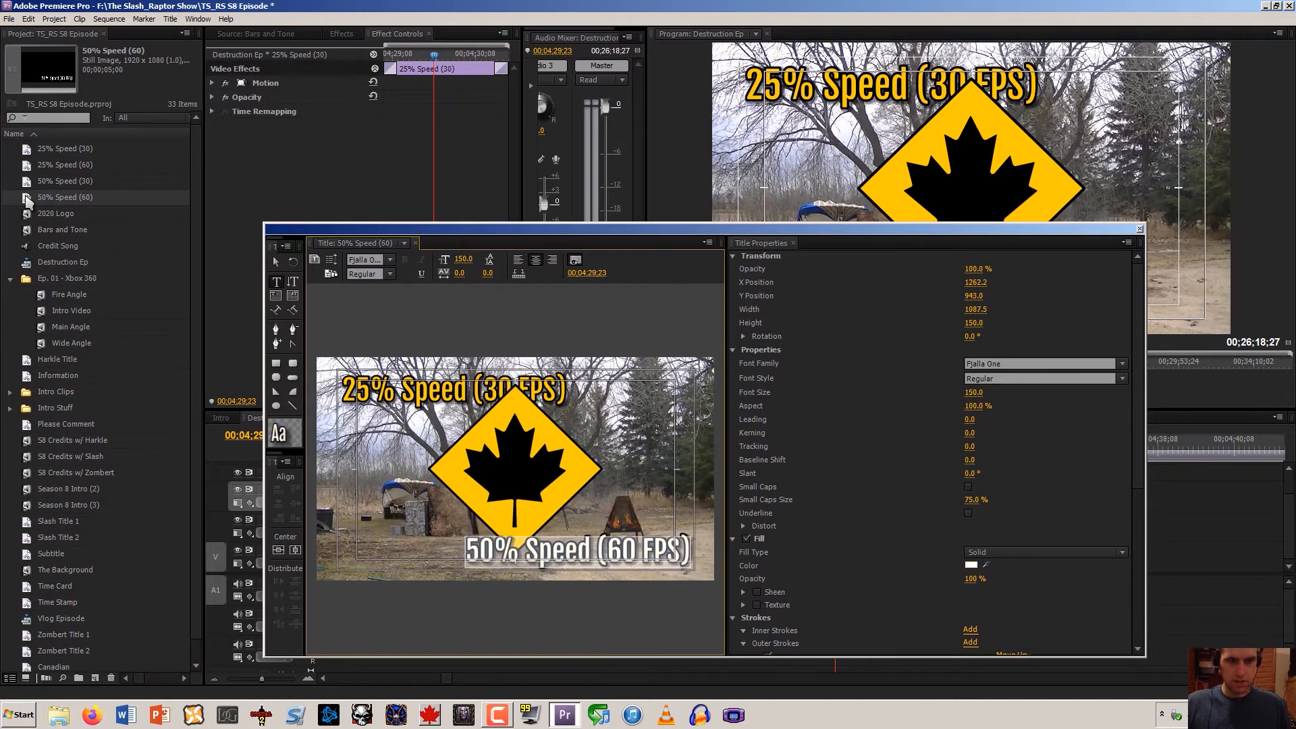
{"action": "left_click", "coordinate": [971, 565]}
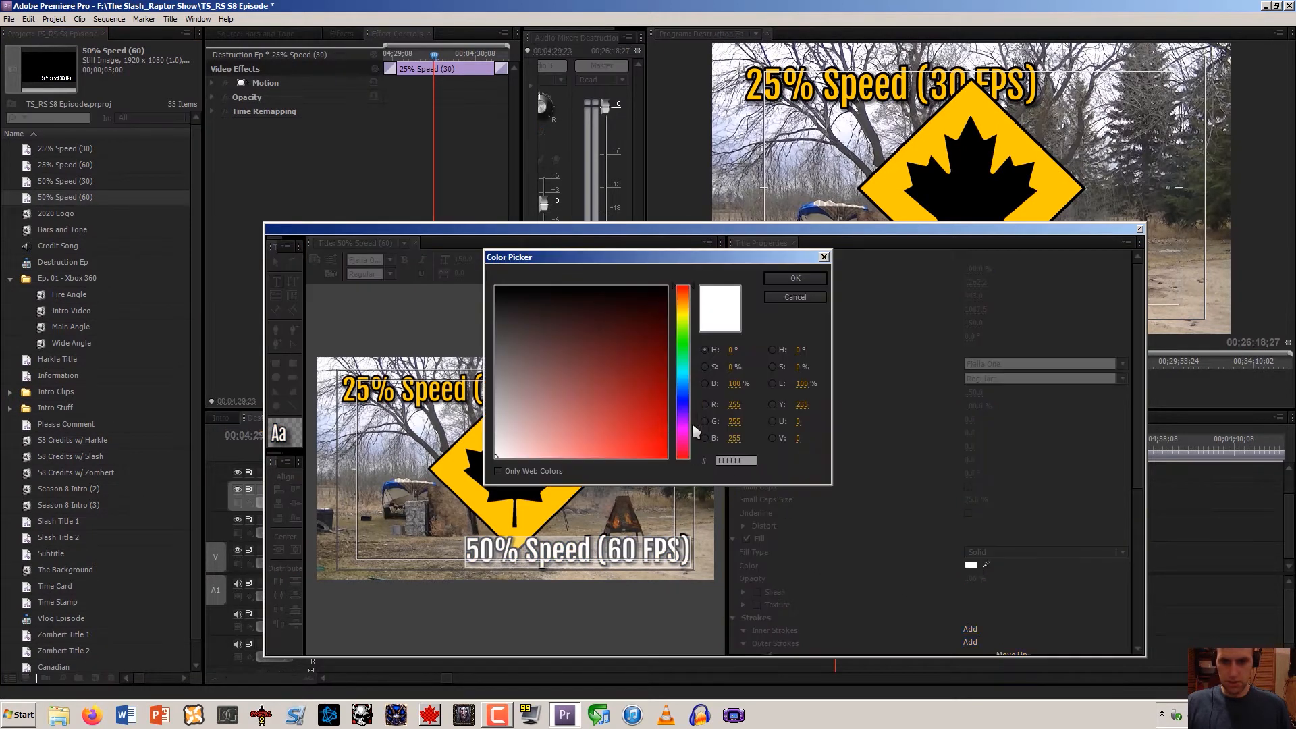
{"action": "left_click_drag", "start_coordinate": [753, 461], "coordinate": [657, 461]}
{"action": "type", "text": "FFCC01"}
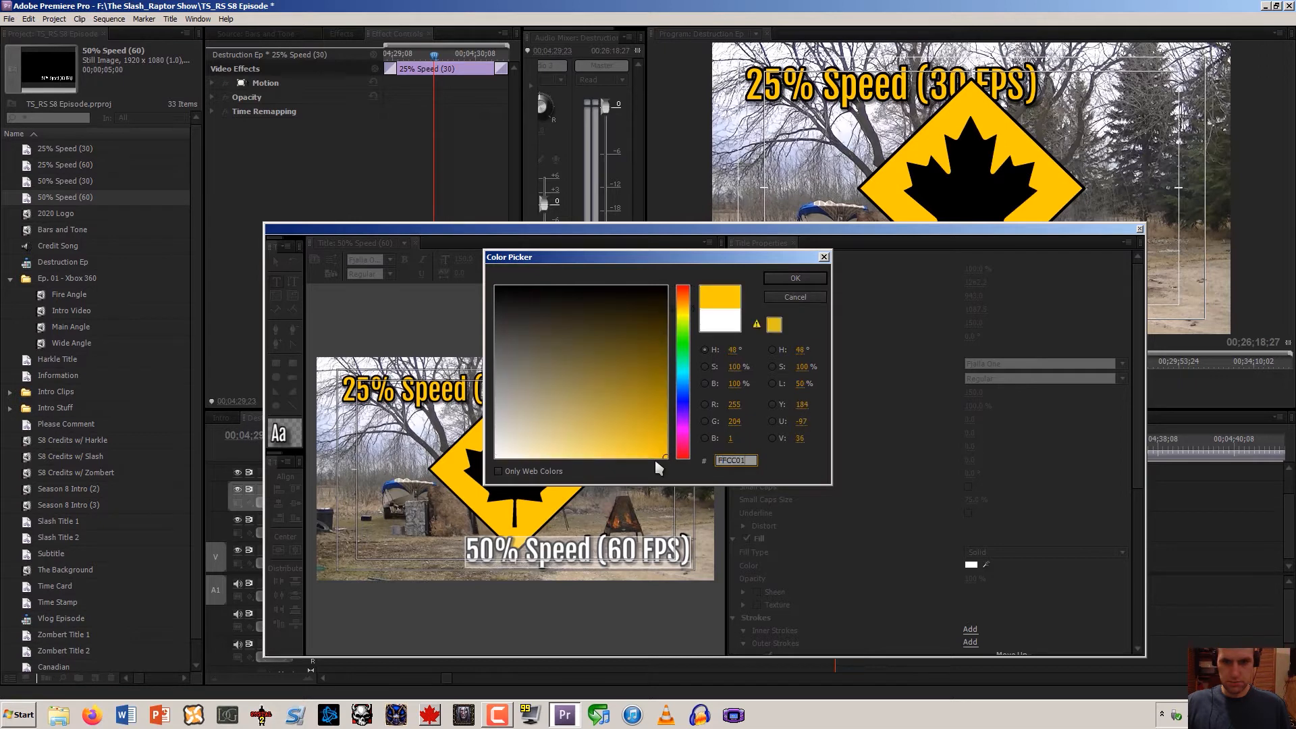
{"action": "left_click", "coordinate": [789, 276]}
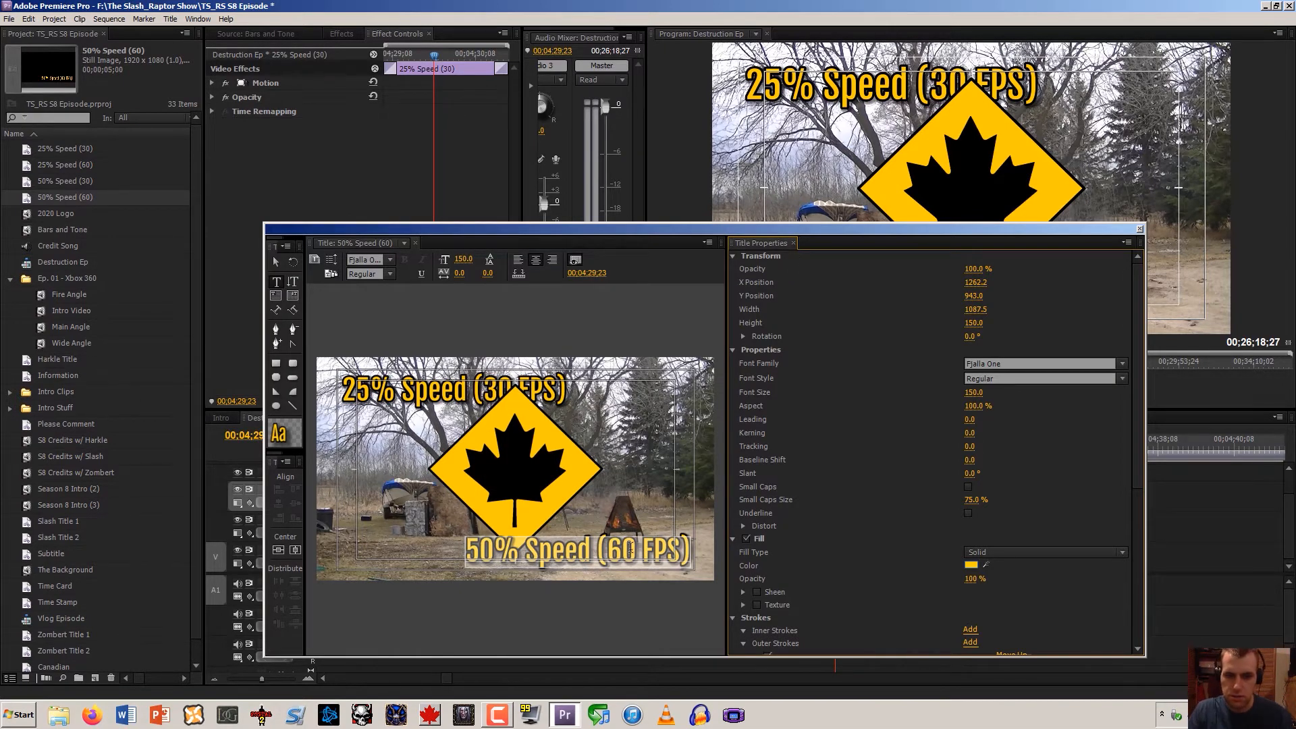
Set the Y position of the 25% Speed (30) title text to 165
{"action": "double_click", "coordinate": [32, 150]}
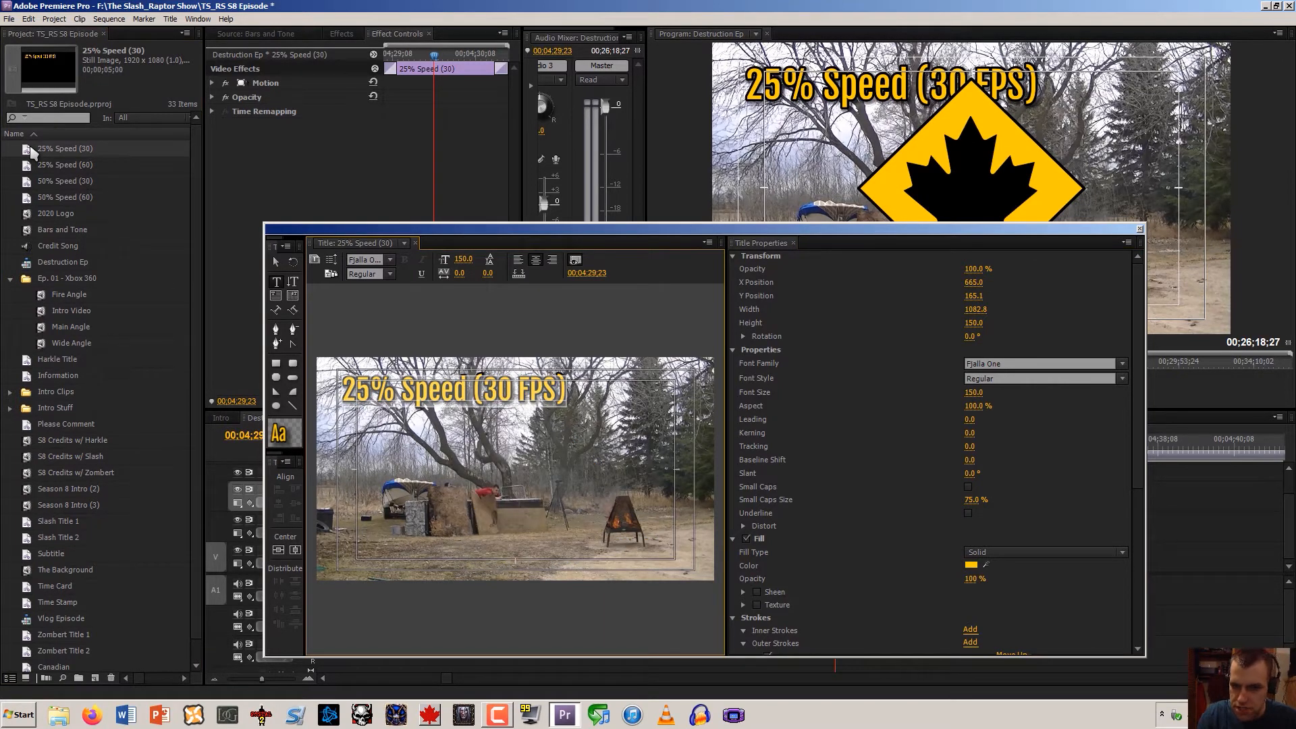
{"action": "left_click", "coordinate": [975, 297]}
{"action": "type", "text": "165"}
{"action": "key", "text": "Return"}
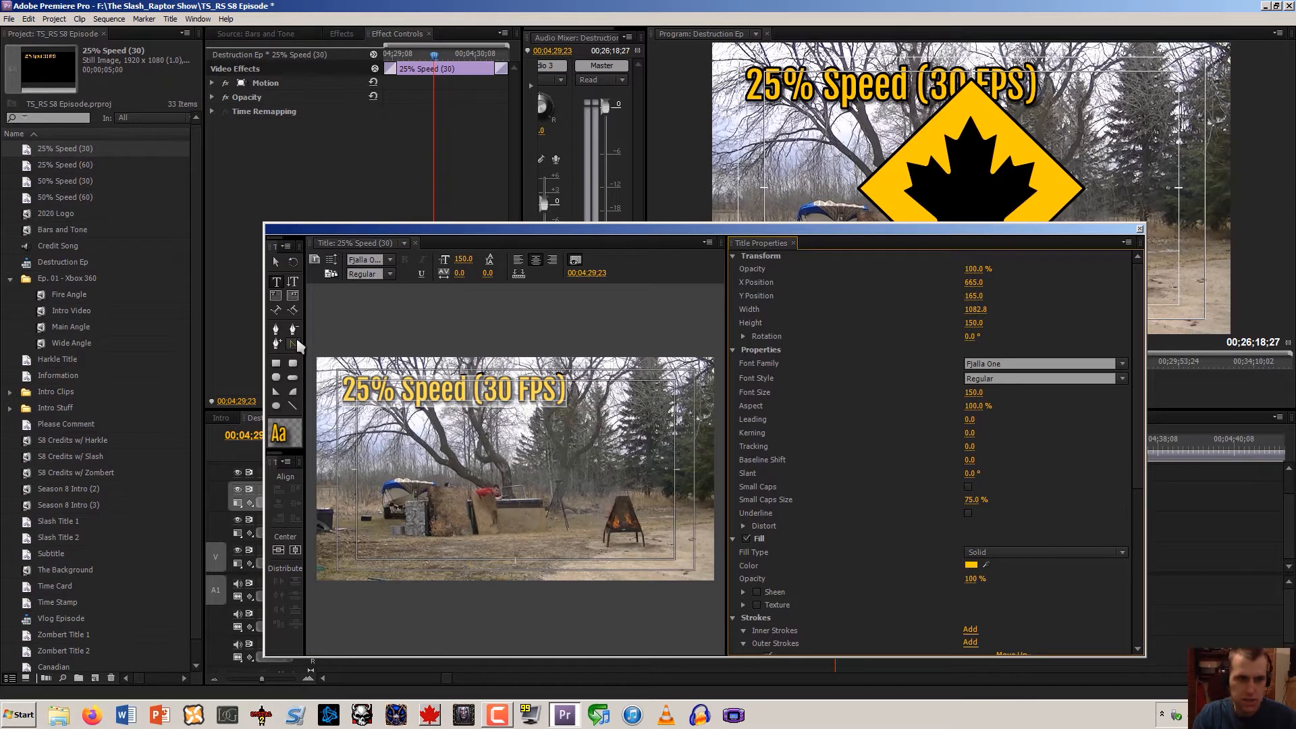
Move the 25% Speed (60) title text to X position 665 and Y position 165
{"action": "double_click", "coordinate": [27, 166]}
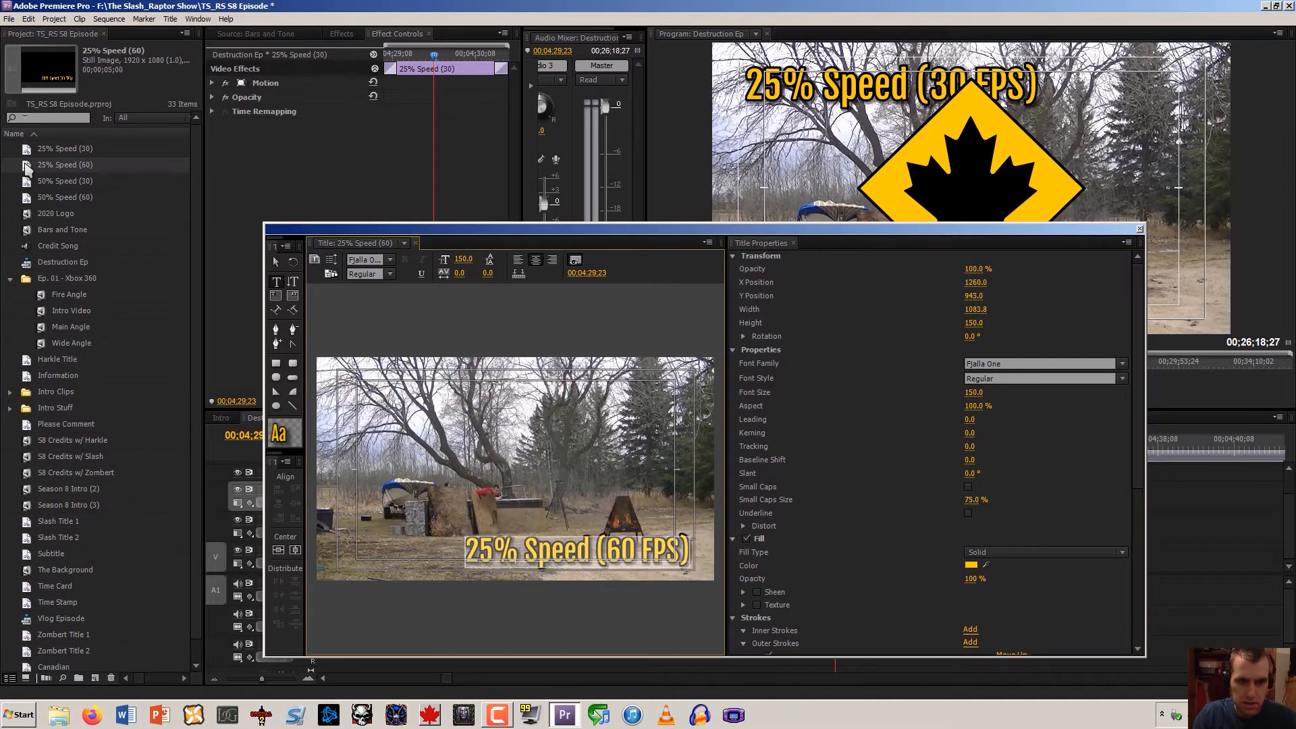
{"action": "left_click", "coordinate": [982, 296]}
{"action": "type", "text": "165"}
{"action": "key", "text": "shift+Tab"}
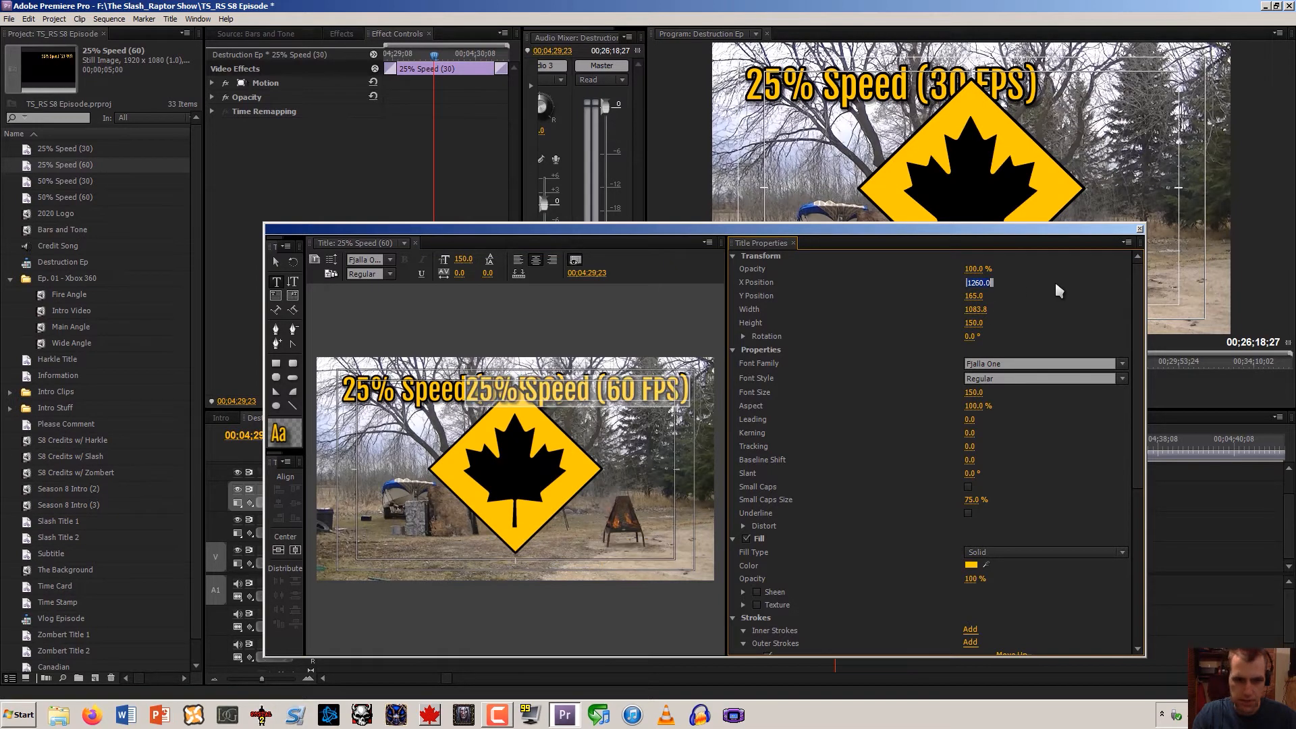
{"action": "type", "text": "665"}
{"action": "key", "text": "Return"}
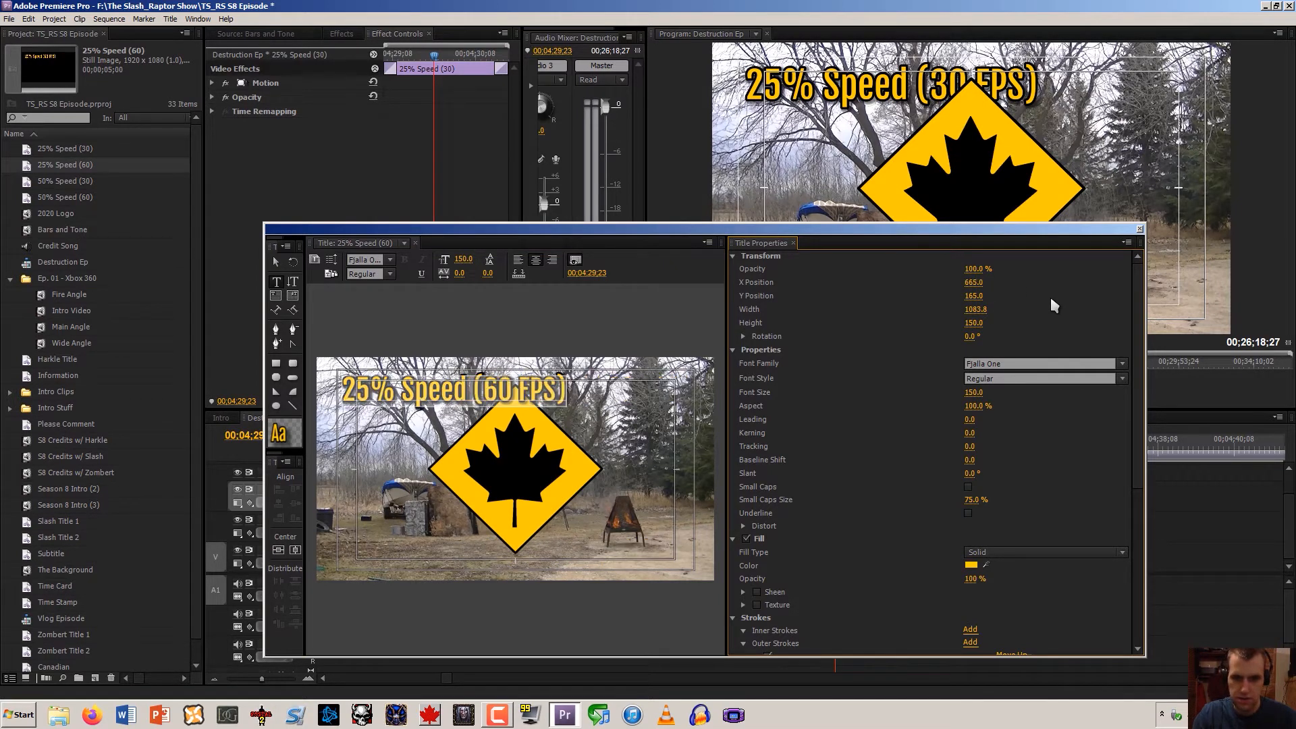
Open the 50% Speed (30) title's text Y position for editing
{"action": "double_click", "coordinate": [36, 182]}
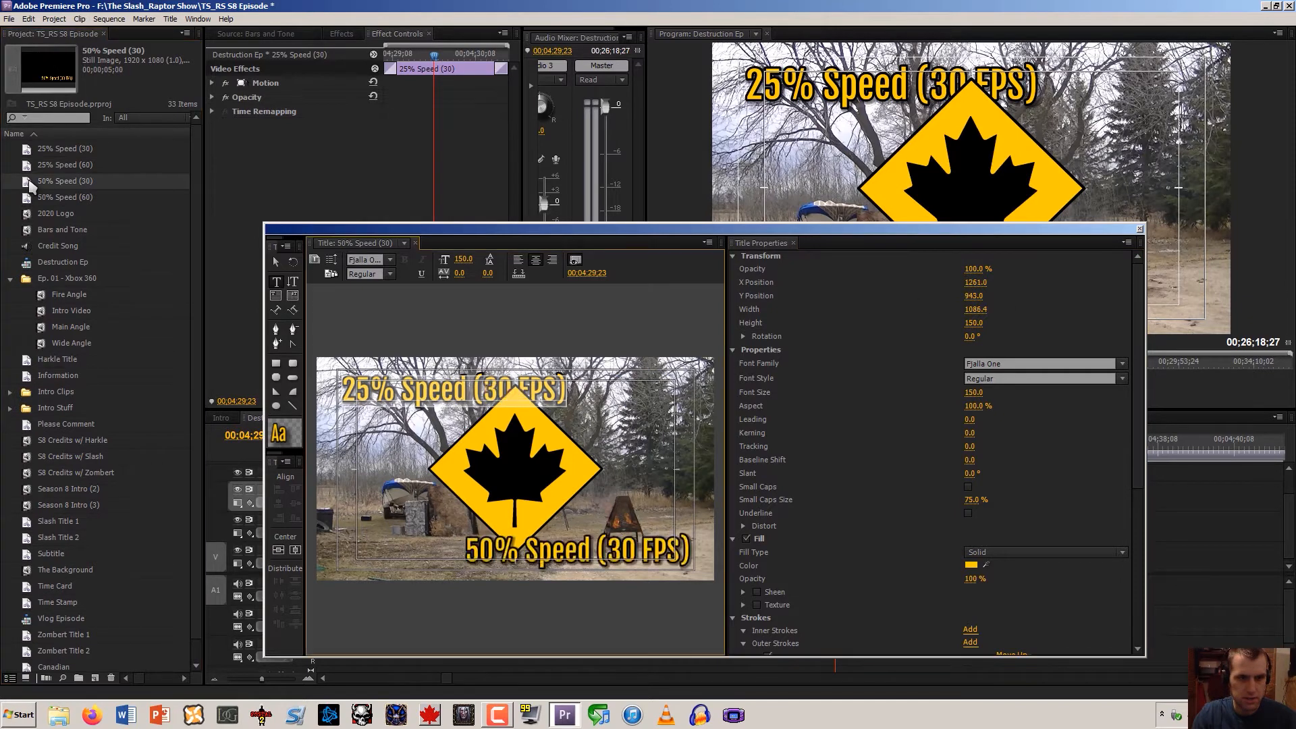
{"action": "left_click", "coordinate": [977, 296]}
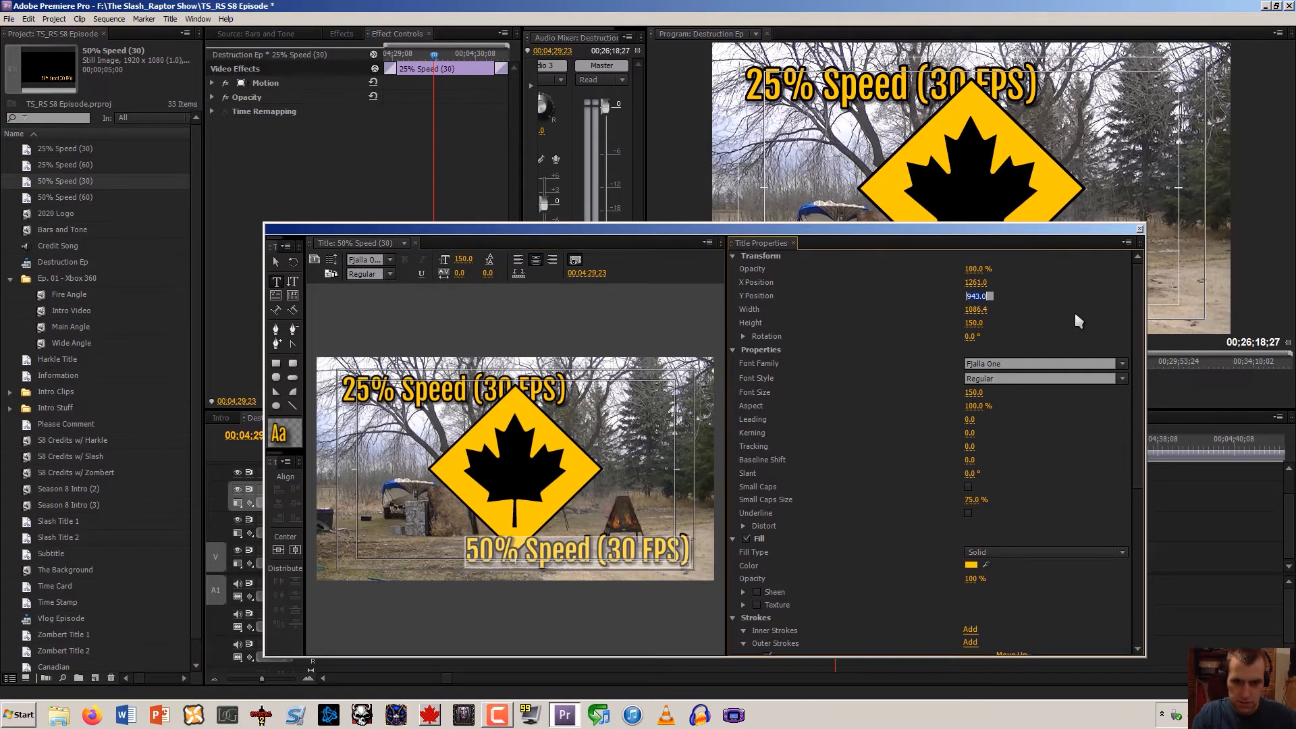
Set the 50% Speed (30) title text's Y Position to 165 and X Position to 665
{"action": "type", "text": "165"}
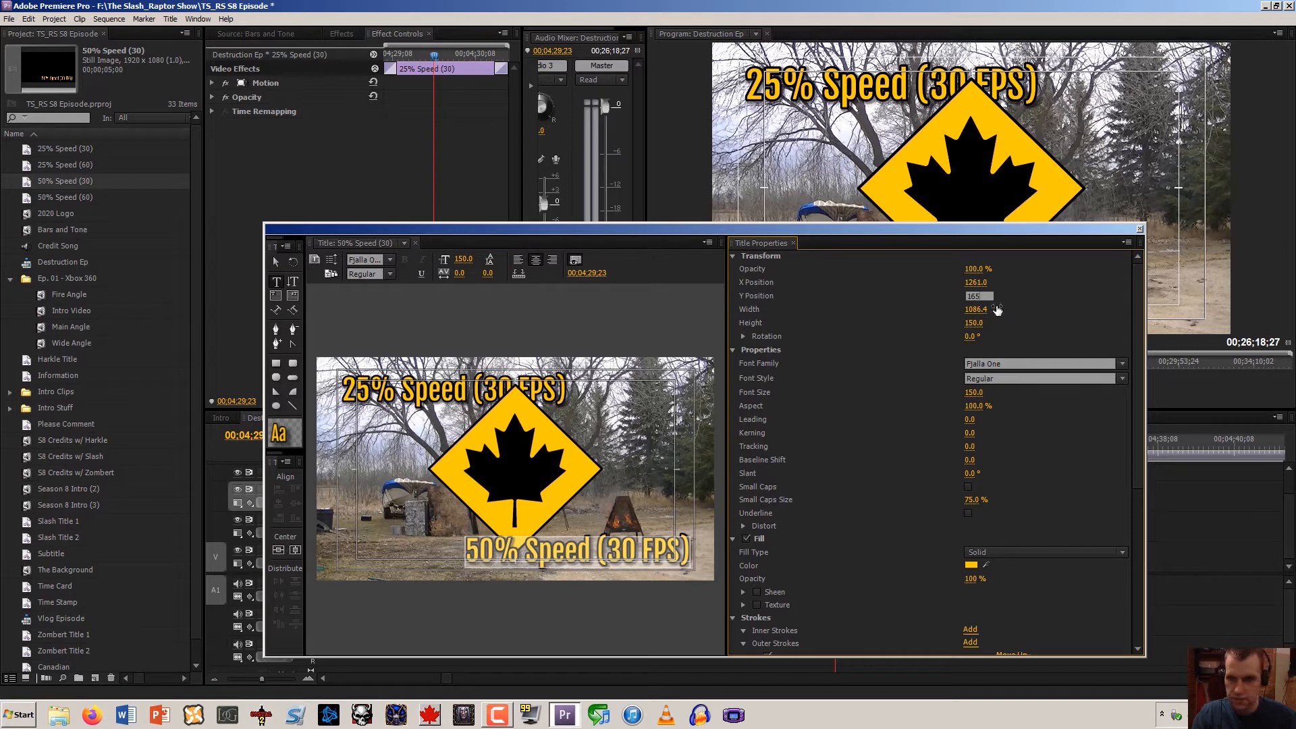
{"action": "left_click", "coordinate": [976, 282]}
{"action": "type", "text": "665"}
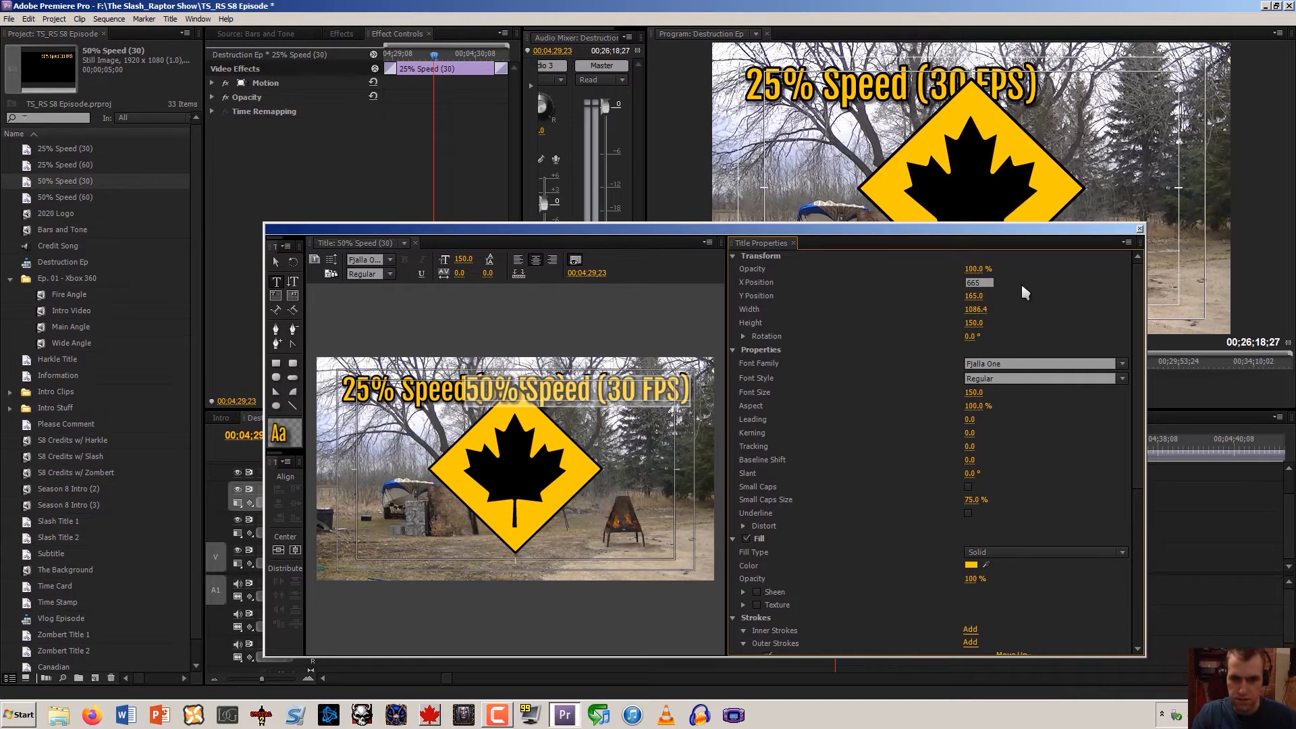
{"action": "key", "text": "Return"}
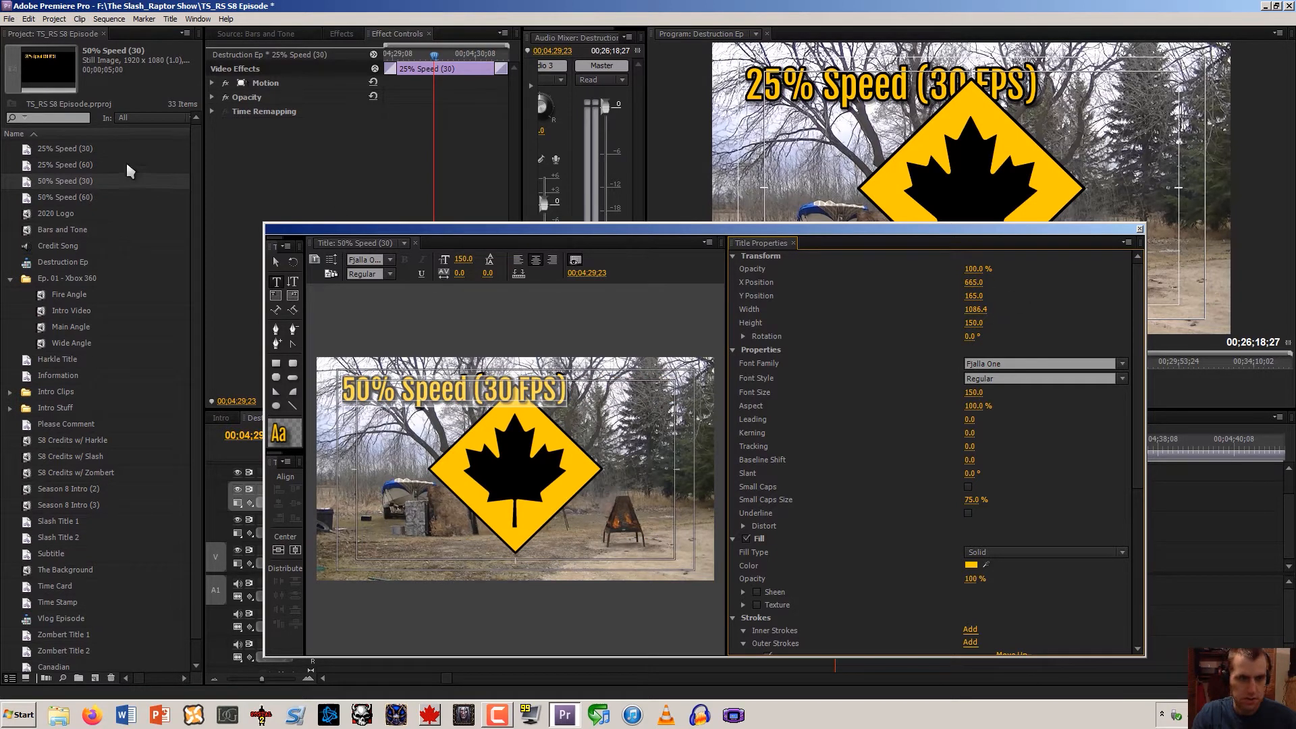
Open the 50% Speed (60) title, set its text to Y Position 165 and X Position 665, and close the title editor
{"action": "double_click", "coordinate": [61, 200]}
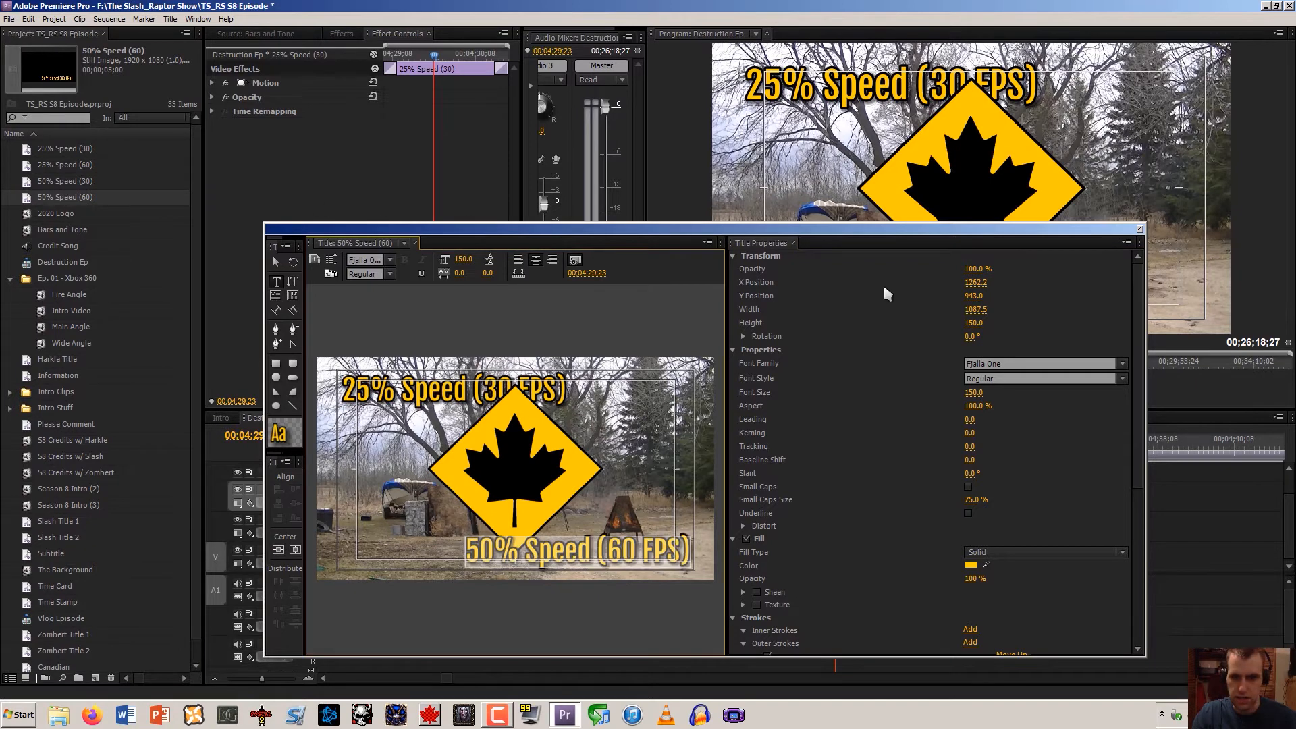
{"action": "left_click", "coordinate": [977, 296]}
{"action": "type", "text": "165"}
{"action": "key", "text": "Return"}
{"action": "key", "text": "shift+Tab"}
{"action": "type", "text": "665"}
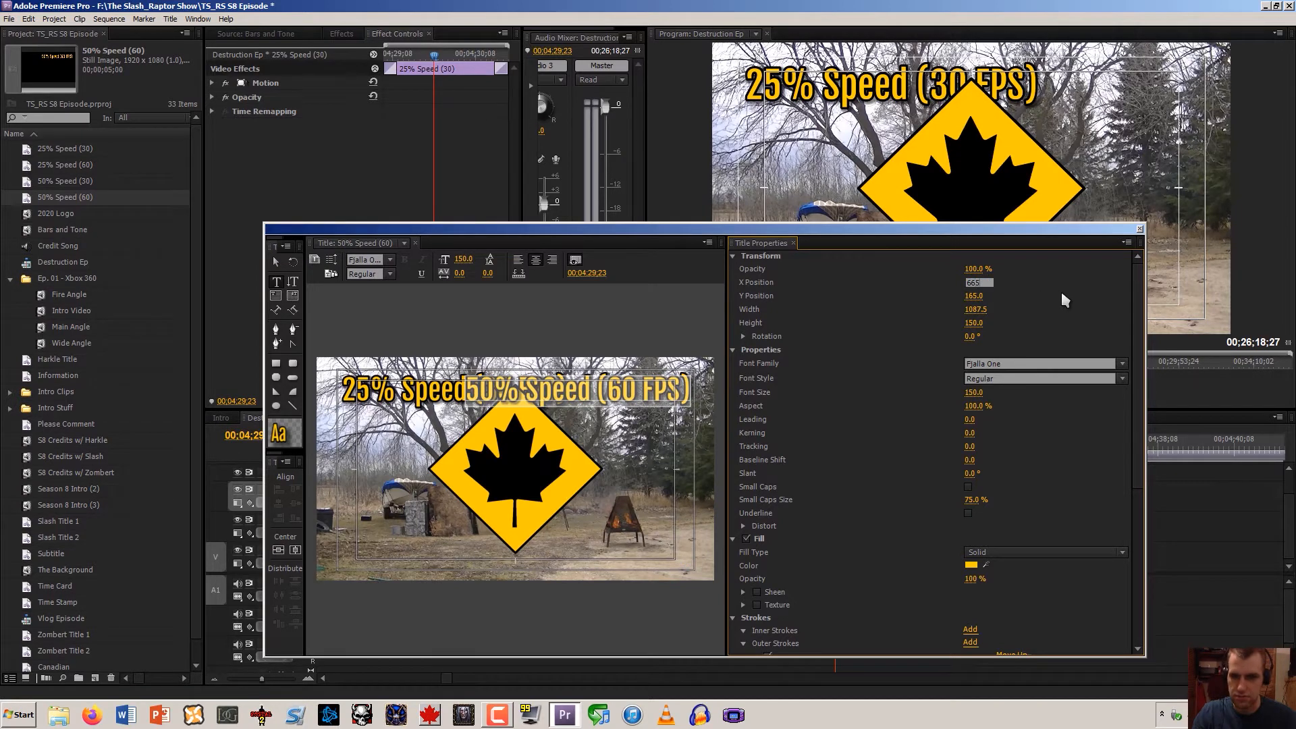
{"action": "key", "text": "Return"}
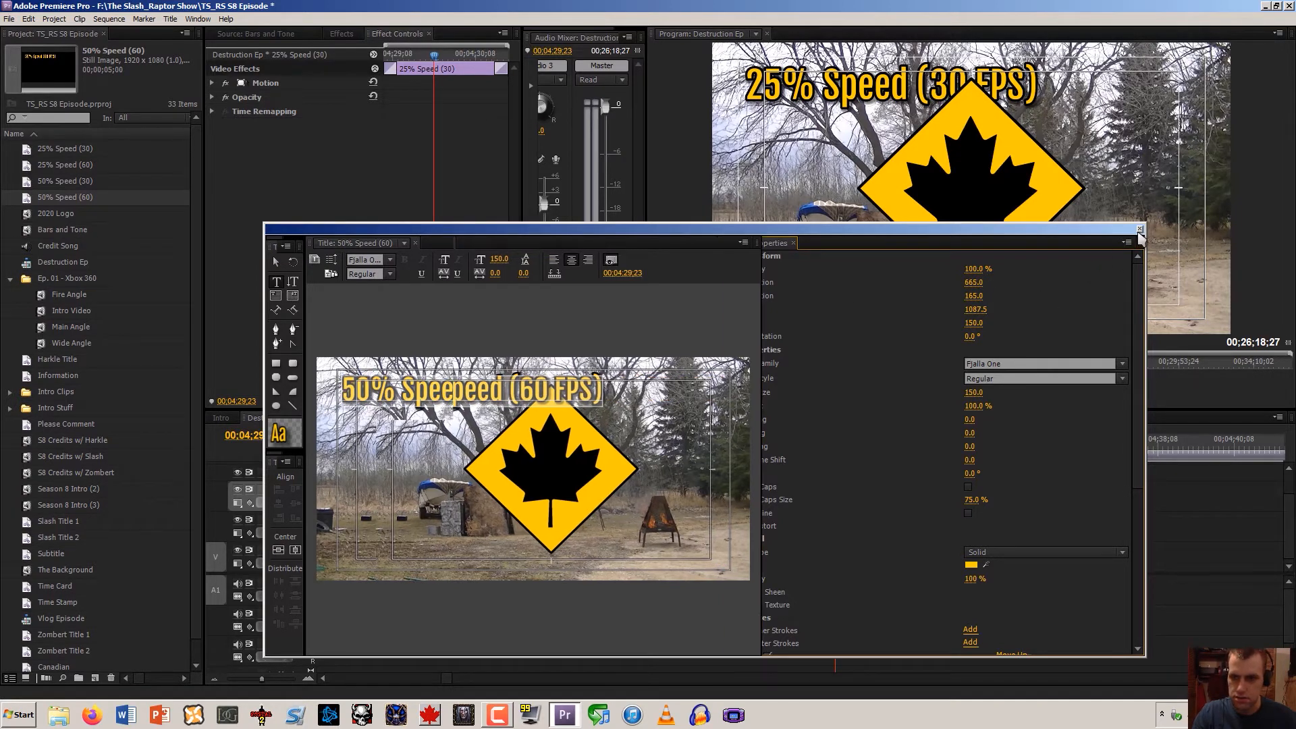
{"action": "left_click", "coordinate": [1140, 229]}
Trim the start of the 25% Speed (30) title on Video 2 to 00;04;29;21, while the Canadian sign covers the frame
{"action": "left_click", "coordinate": [740, 506]}
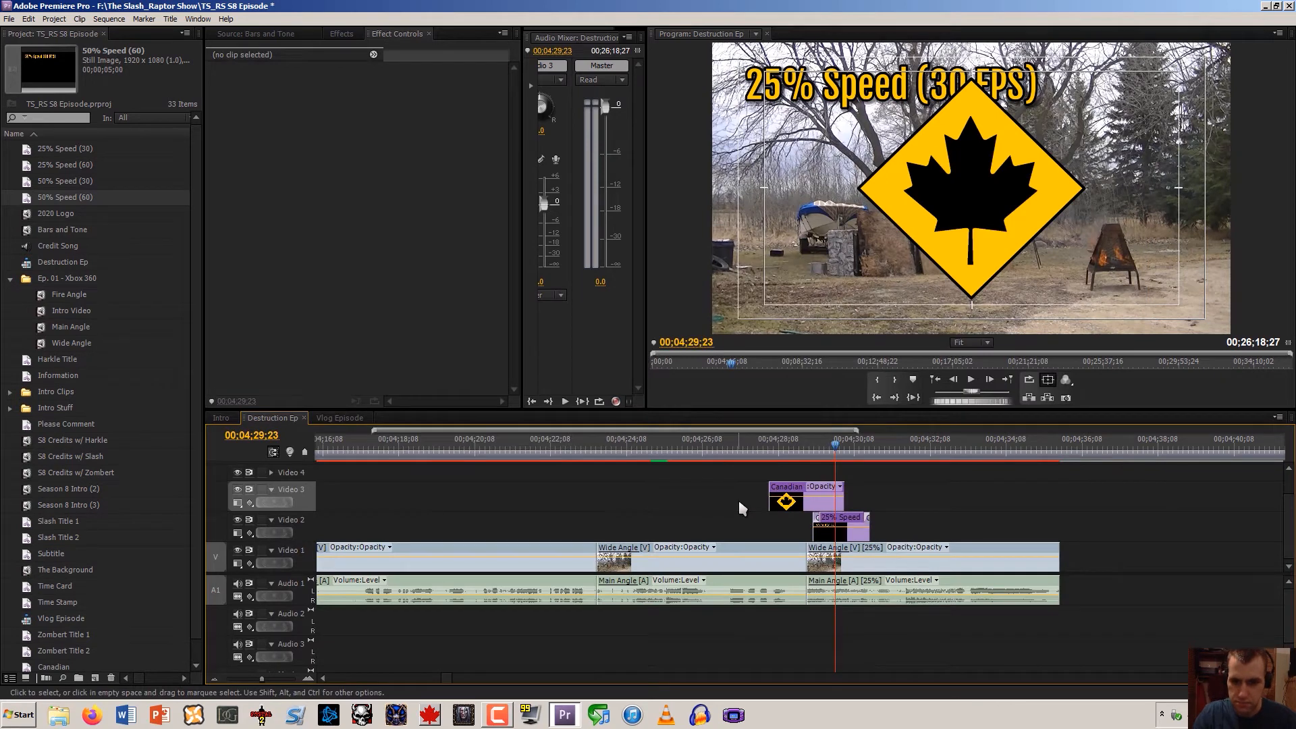
{"action": "left_click_drag", "start_coordinate": [837, 454], "coordinate": [825, 454]}
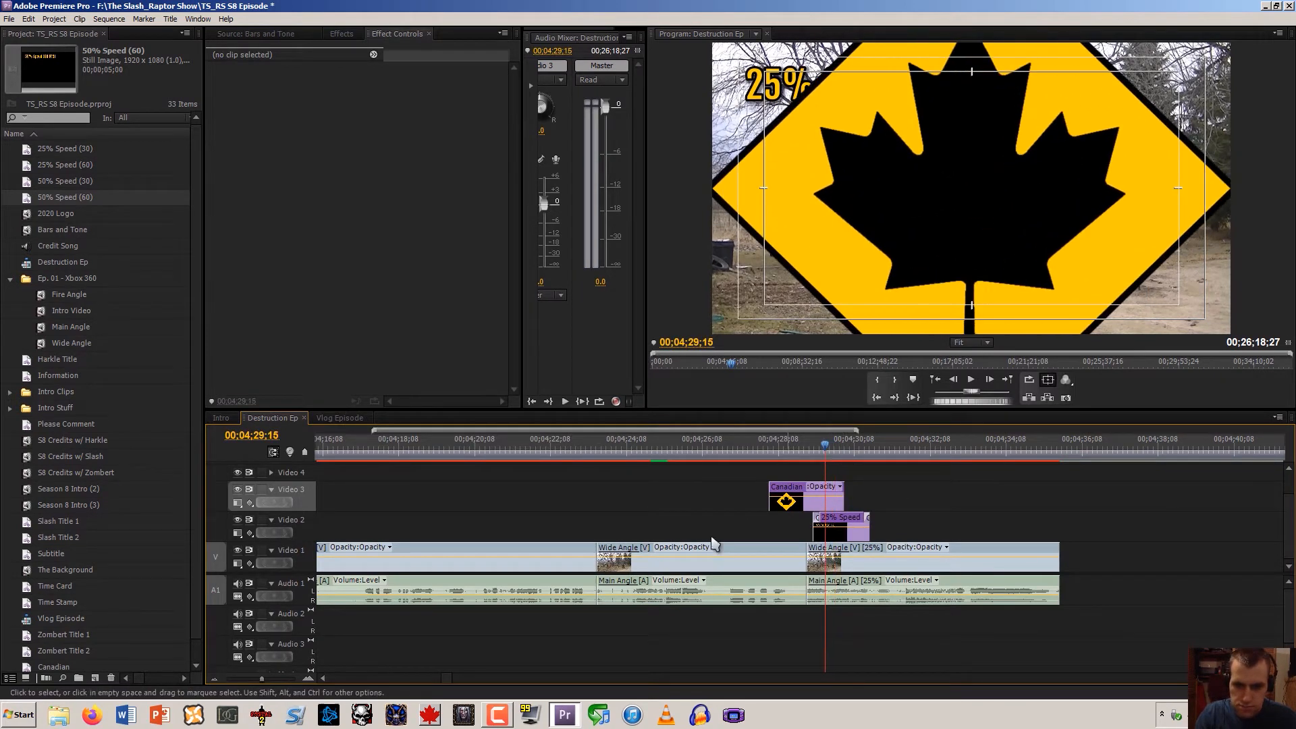
{"action": "left_click", "coordinate": [309, 678]}
{"action": "left_click", "coordinate": [309, 679]}
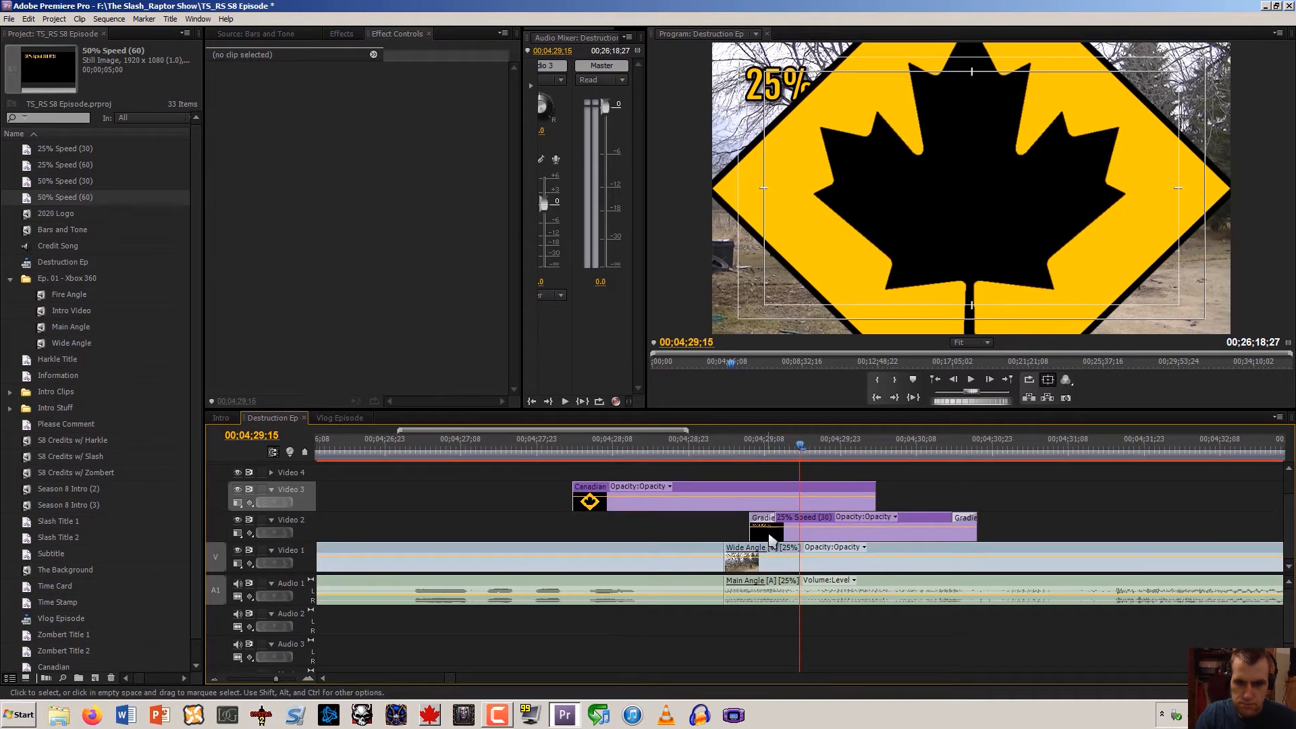
{"action": "left_click_drag", "start_coordinate": [792, 451], "coordinate": [824, 428]}
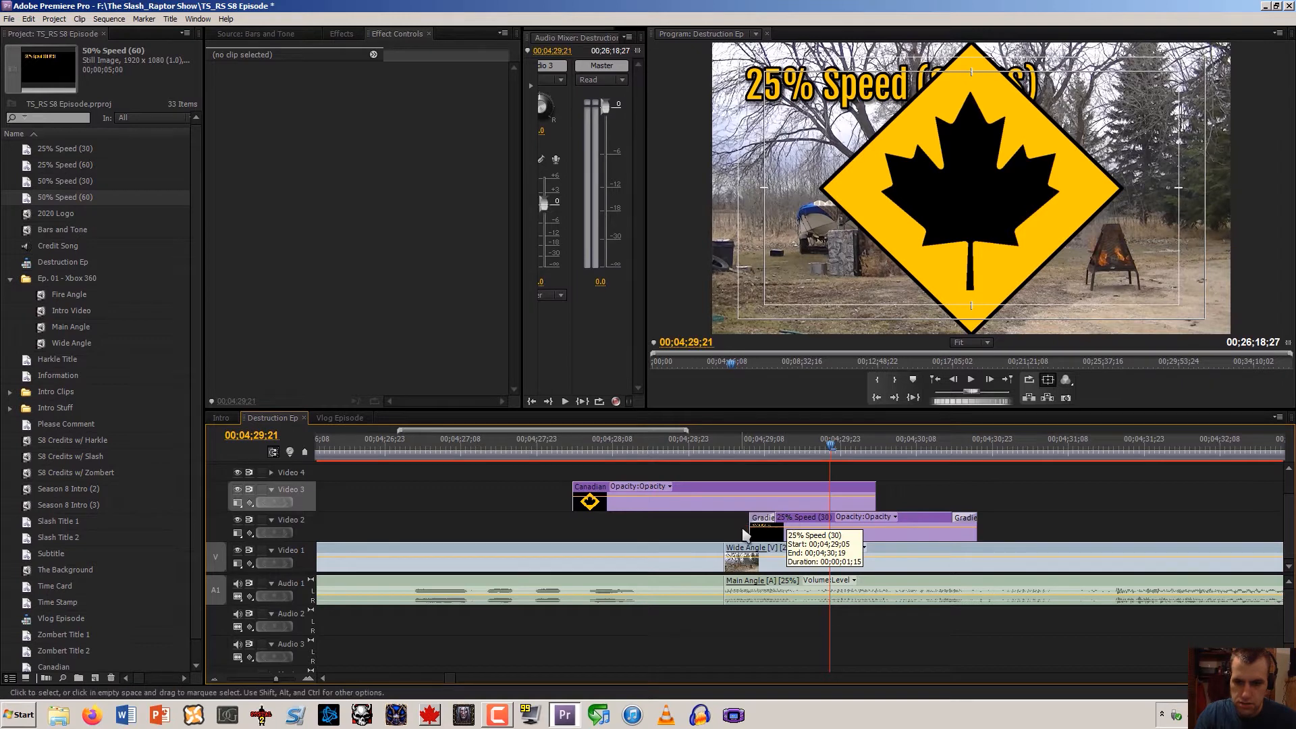
{"action": "left_click_drag", "start_coordinate": [761, 523], "coordinate": [830, 517]}
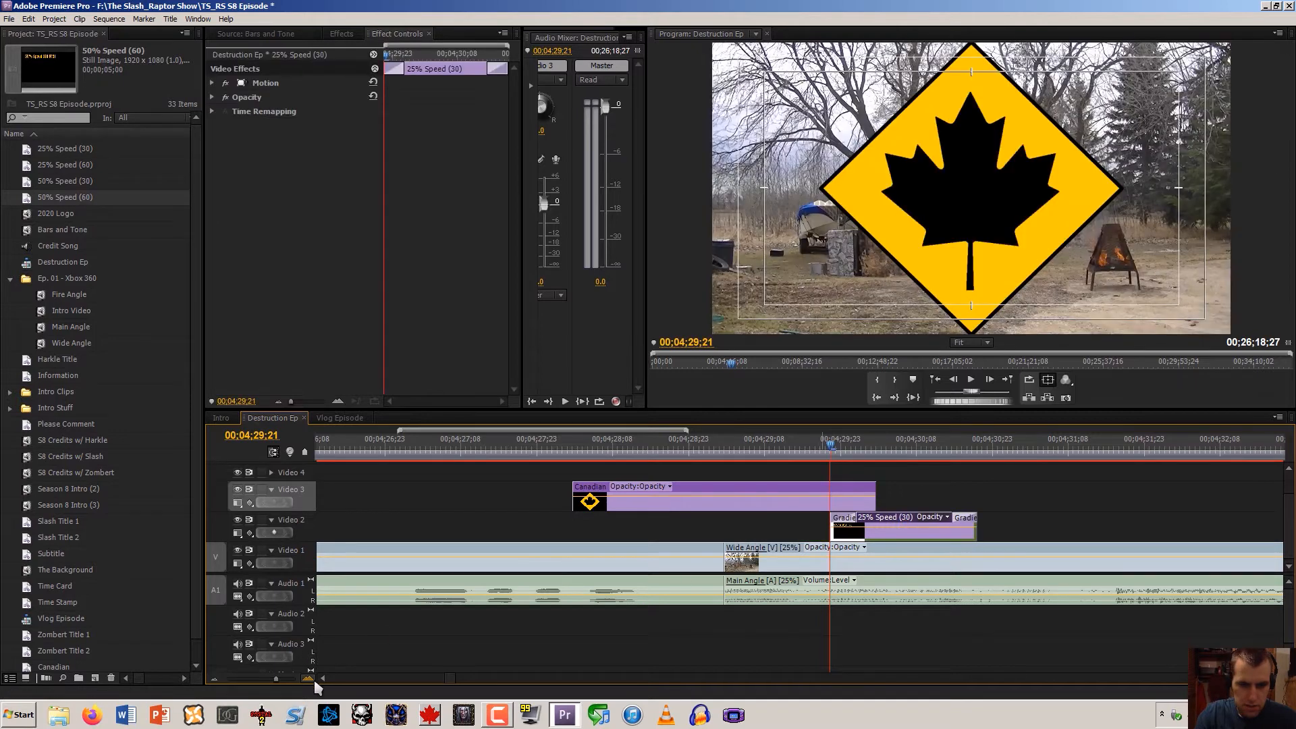
Move the 25% Speed (30) title so it starts where the Canadian clip ends, and play back the result
{"action": "double_click", "coordinate": [309, 679]}
{"action": "left_click_drag", "start_coordinate": [802, 537], "coordinate": [781, 537]}
{"action": "double_click", "coordinate": [213, 679]}
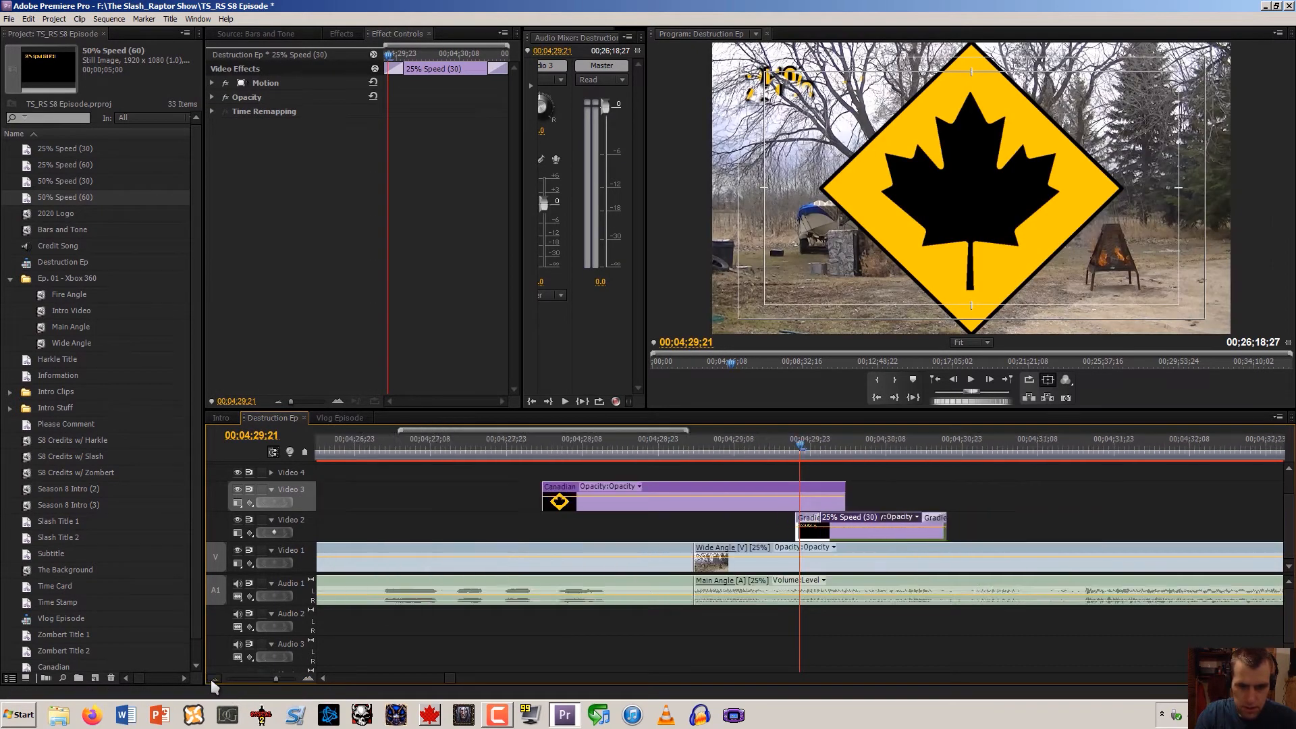
{"action": "left_click_drag", "start_coordinate": [822, 533], "coordinate": [846, 533]}
{"action": "left_click", "coordinate": [839, 490]}
{"action": "key", "text": "Delete"}
{"action": "key", "text": "space"}
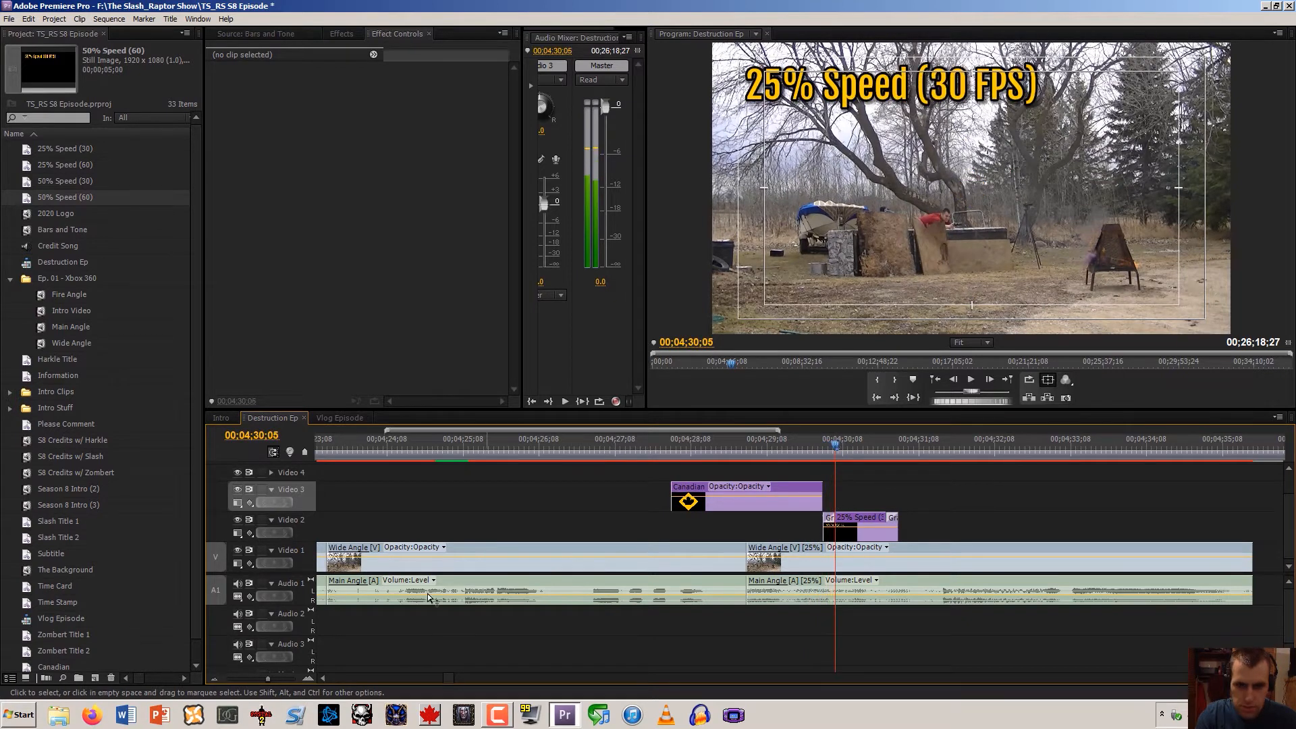
Lengthen the Gradient Wipe transitions at both ends of the 25% Speed (30) title to 7 frames
{"action": "left_click", "coordinate": [309, 679]}
{"action": "left_click", "coordinate": [309, 678]}
{"action": "left_click", "coordinate": [309, 678]}
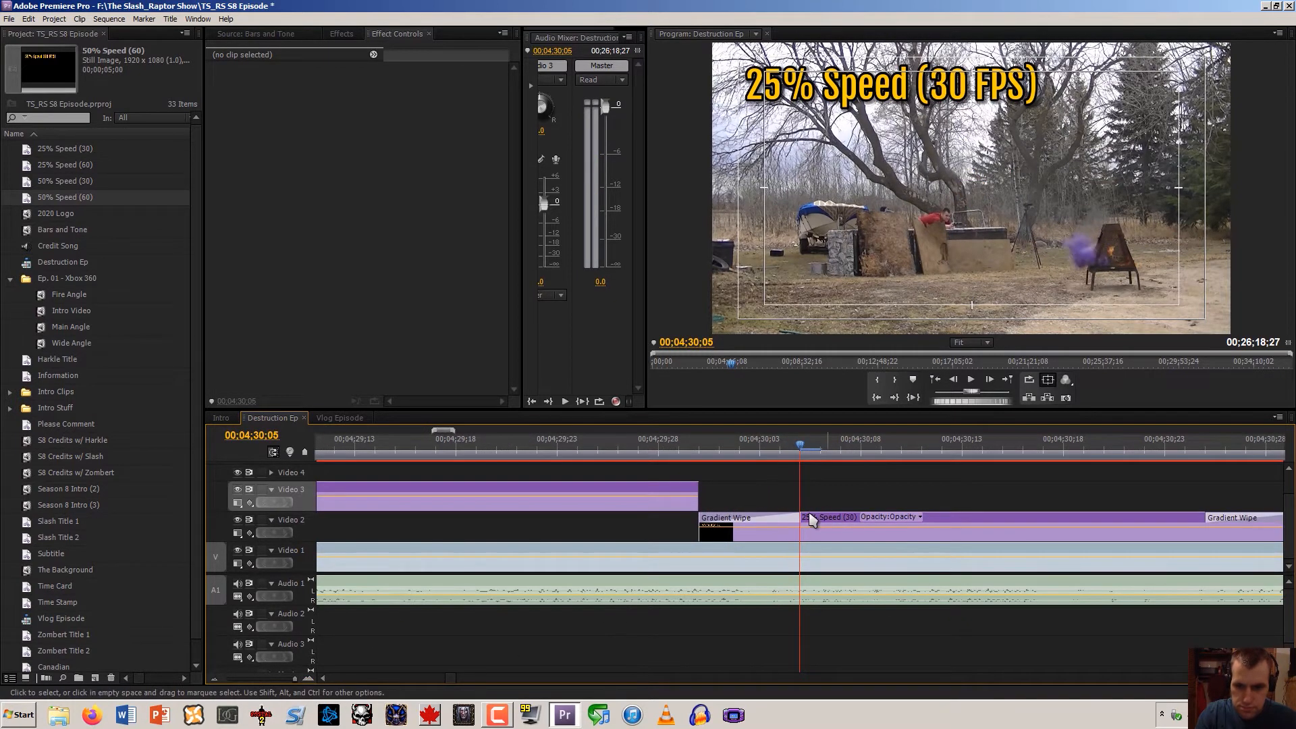
{"action": "left_click_drag", "start_coordinate": [802, 518], "coordinate": [819, 515]}
{"action": "left_click", "coordinate": [216, 679]}
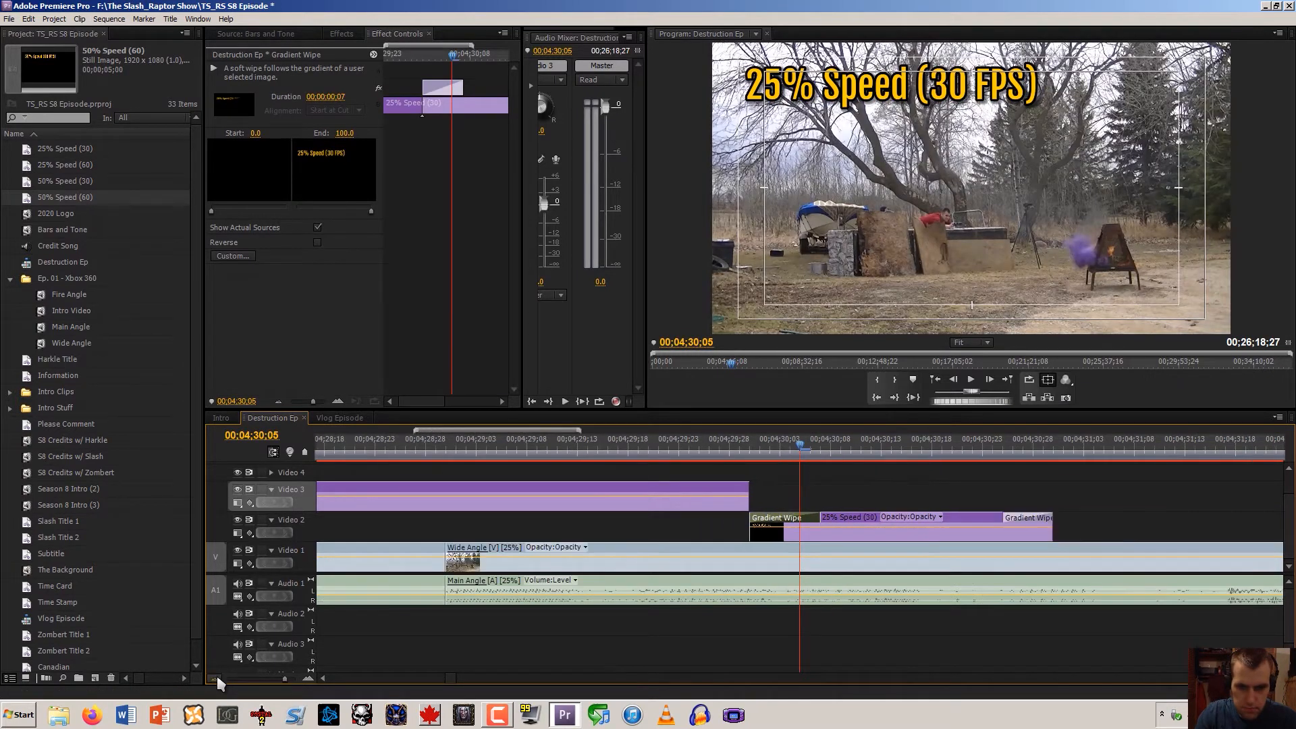
{"action": "left_click", "coordinate": [216, 679]}
{"action": "left_click_drag", "start_coordinate": [903, 518], "coordinate": [896, 518]}
{"action": "left_click", "coordinate": [876, 488]}
{"action": "left_click", "coordinate": [833, 494]}
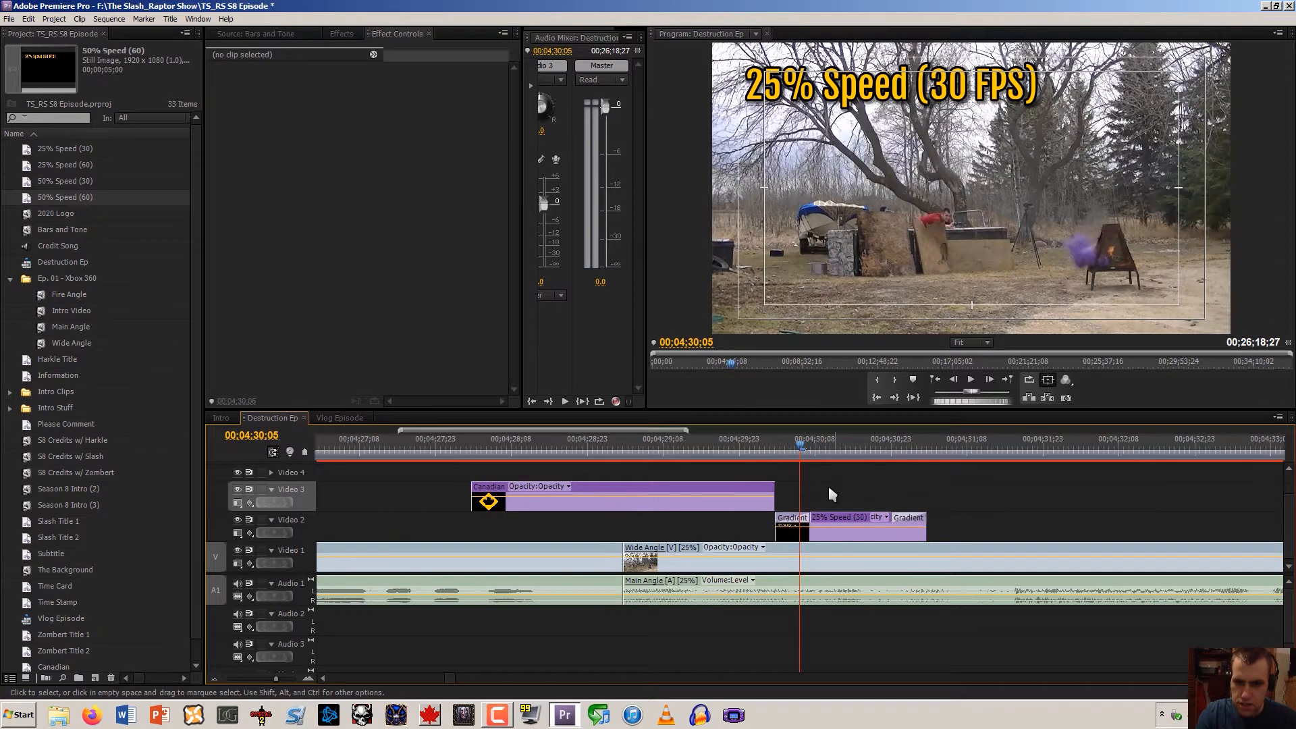
Preview the title, extend its end by about 5 frames, and extend its start back to 00;04;29;25
{"action": "left_click_drag", "start_coordinate": [804, 446], "coordinate": [750, 446]}
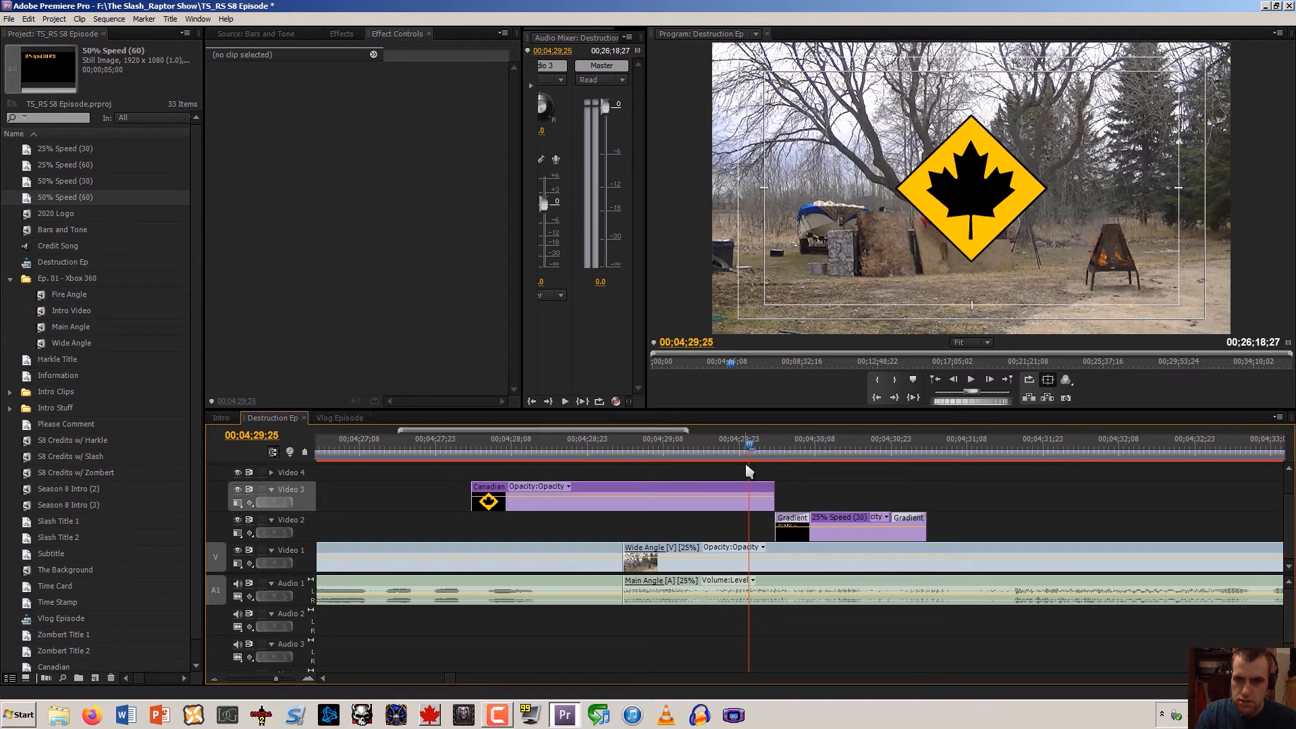
{"action": "key", "text": "space"}
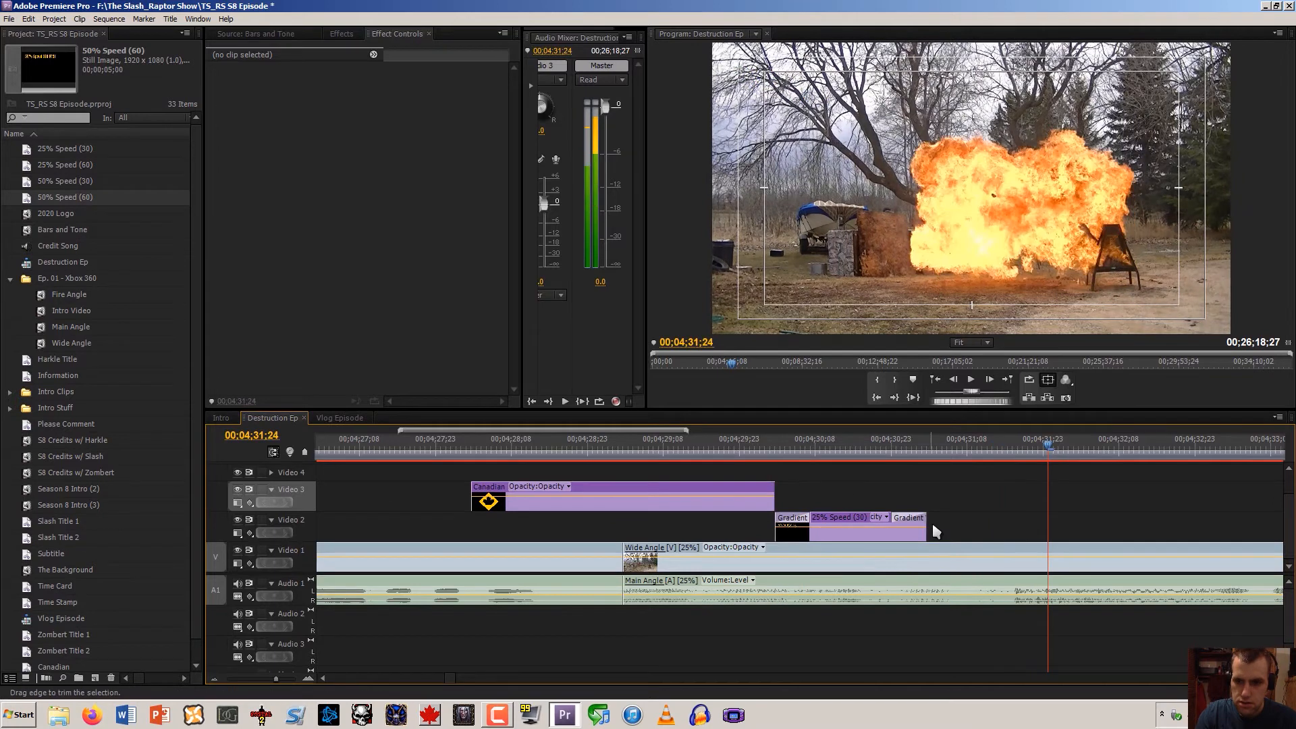
{"action": "left_click_drag", "start_coordinate": [927, 530], "coordinate": [951, 521]}
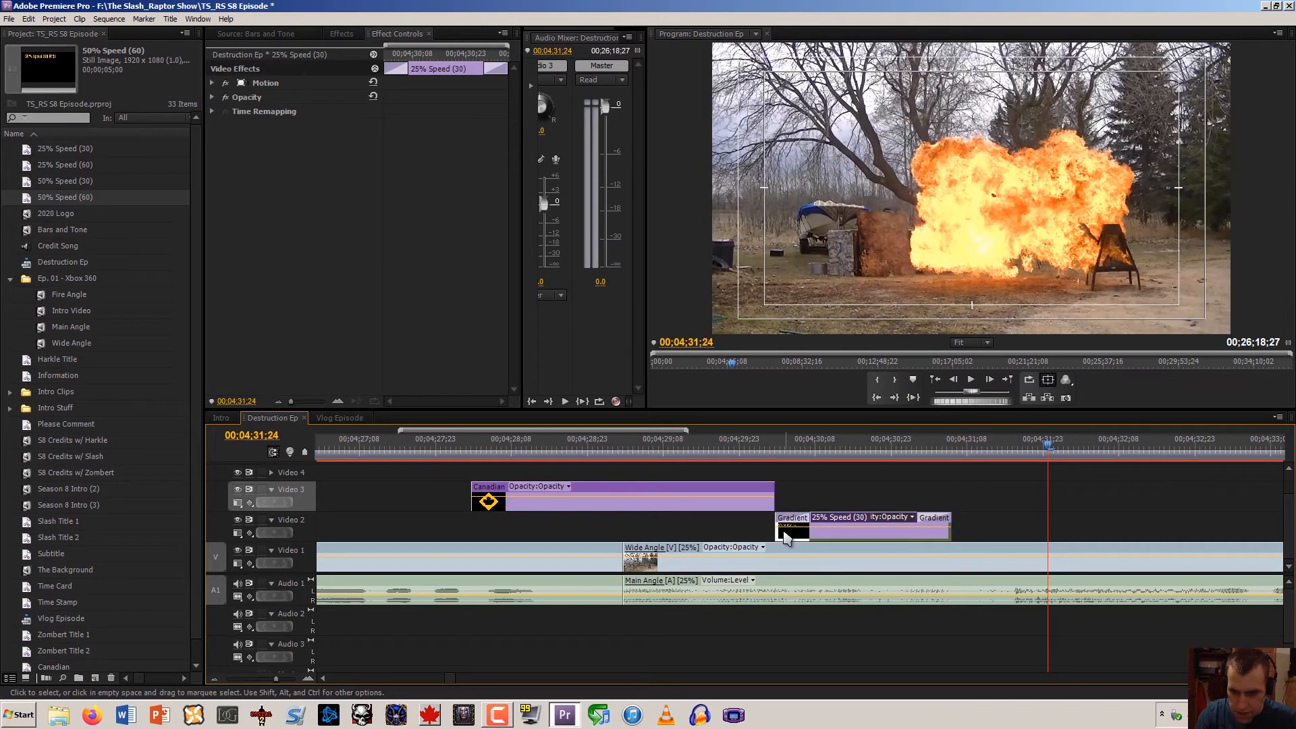
{"action": "left_click_drag", "start_coordinate": [776, 531], "coordinate": [751, 531]}
{"action": "left_click_drag", "start_coordinate": [719, 449], "coordinate": [962, 438]}
{"action": "left_click", "coordinate": [844, 476]}
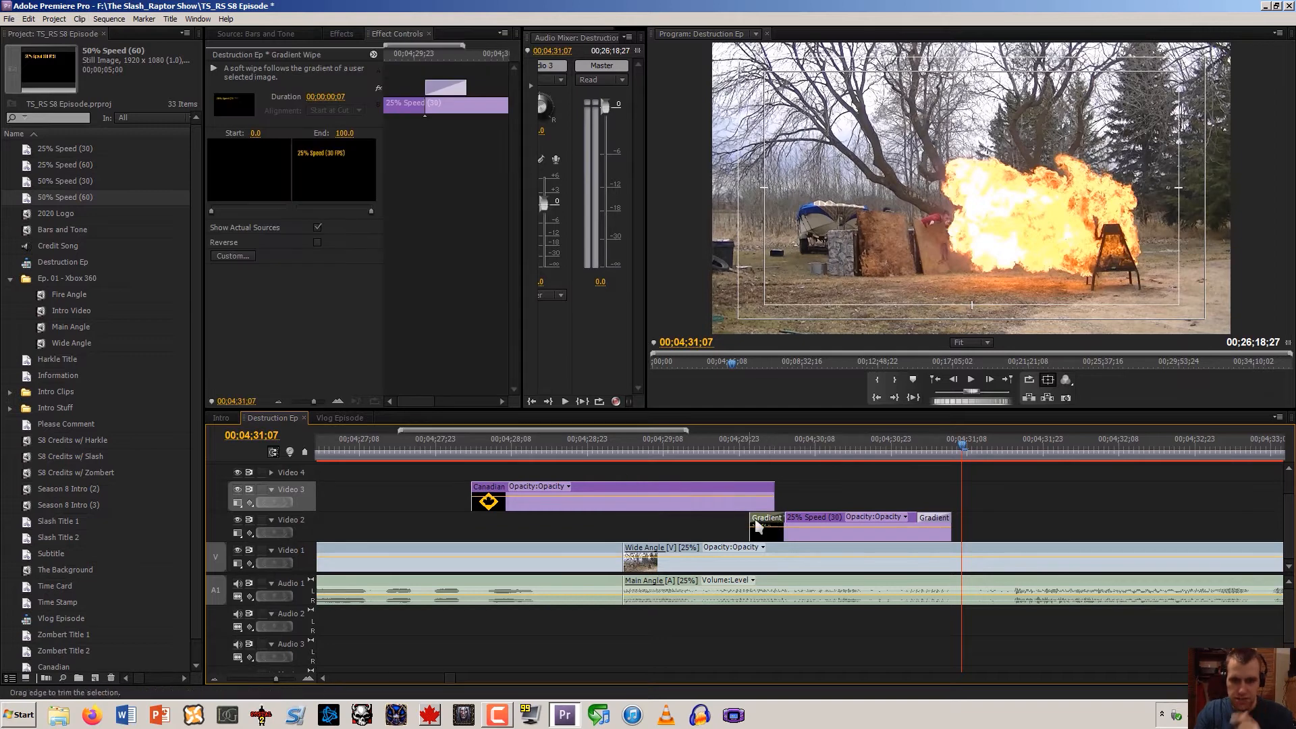
Delete the Gradient Wipe transitions from both ends of the 25% Speed (30) title
{"action": "key", "text": "Delete"}
{"action": "left_click", "coordinate": [930, 520]}
{"action": "key", "text": "Delete"}
Apply a Wipe transition to the start of the 25% Speed (30) title and shorten it to 10 frames
{"action": "left_click", "coordinate": [341, 34]}
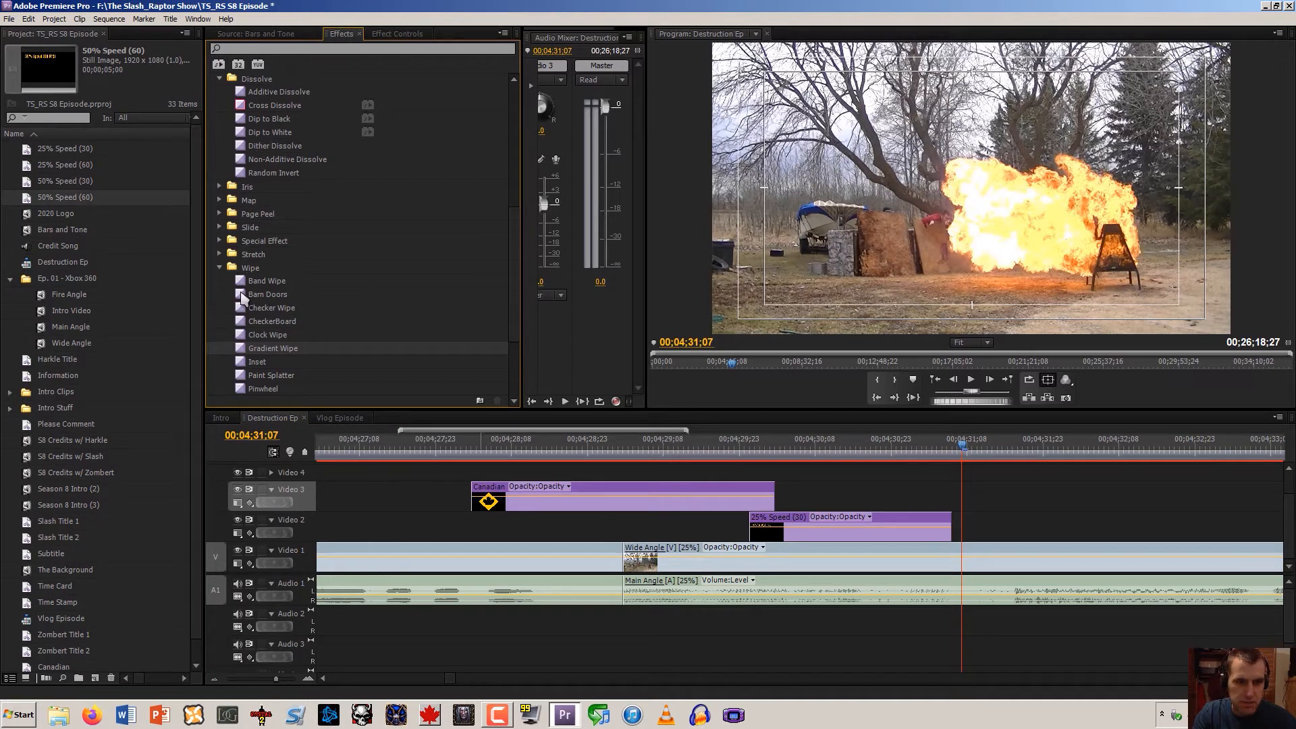
{"action": "scroll", "coordinate": [243, 297], "scroll_direction": "down", "scroll_amount": 3}
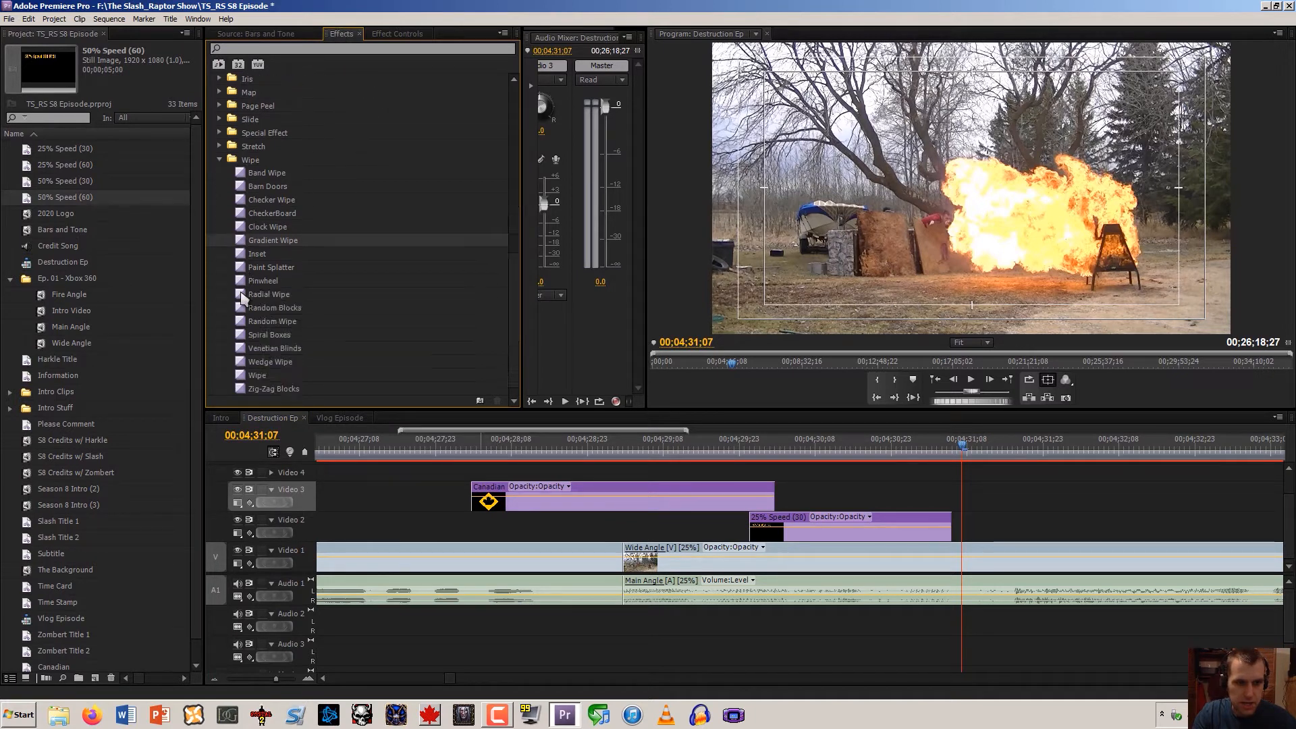
{"action": "scroll", "coordinate": [242, 297], "scroll_direction": "down", "scroll_amount": 1}
{"action": "left_click", "coordinate": [243, 362]}
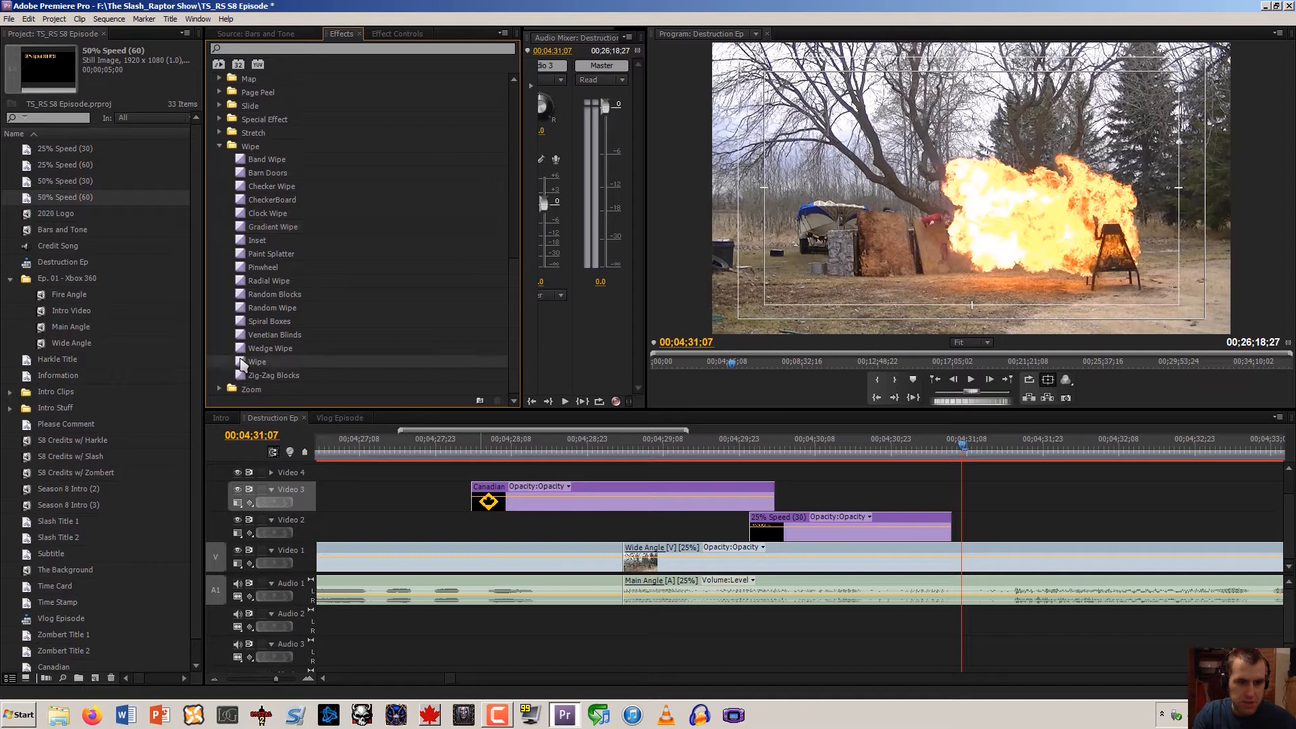
{"action": "left_click_drag", "start_coordinate": [773, 535], "coordinate": [763, 532]}
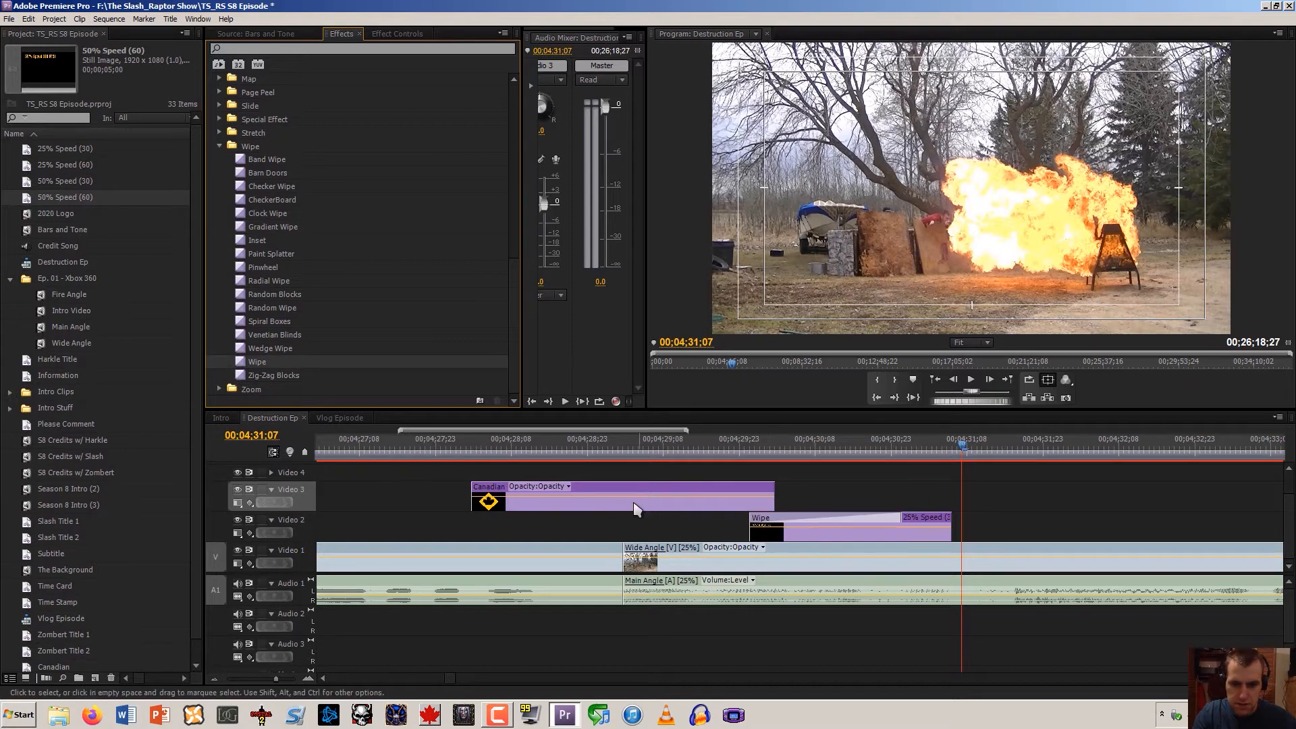
{"action": "left_click_drag", "start_coordinate": [900, 515], "coordinate": [799, 516]}
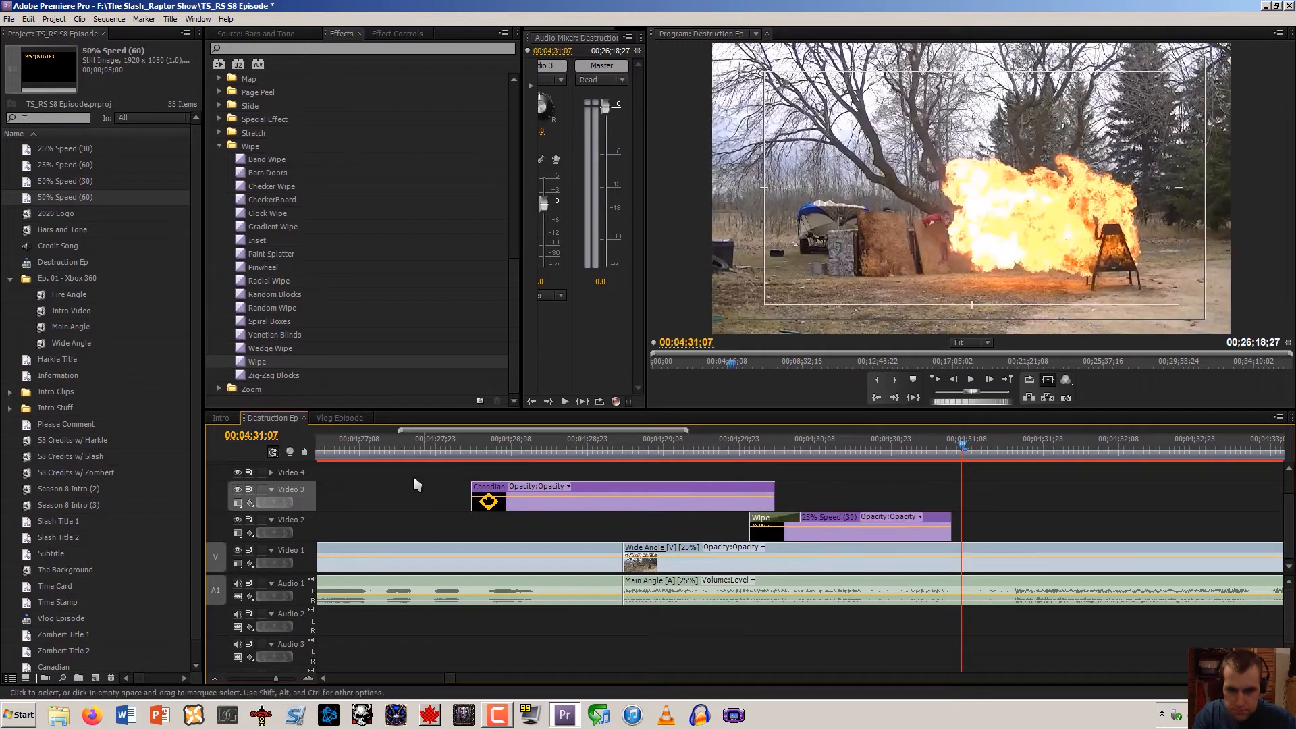
Apply a Wipe transition to the end of the 25% Speed (30) title and shorten it to 10 frames
{"action": "left_click_drag", "start_coordinate": [244, 365], "coordinate": [950, 526]}
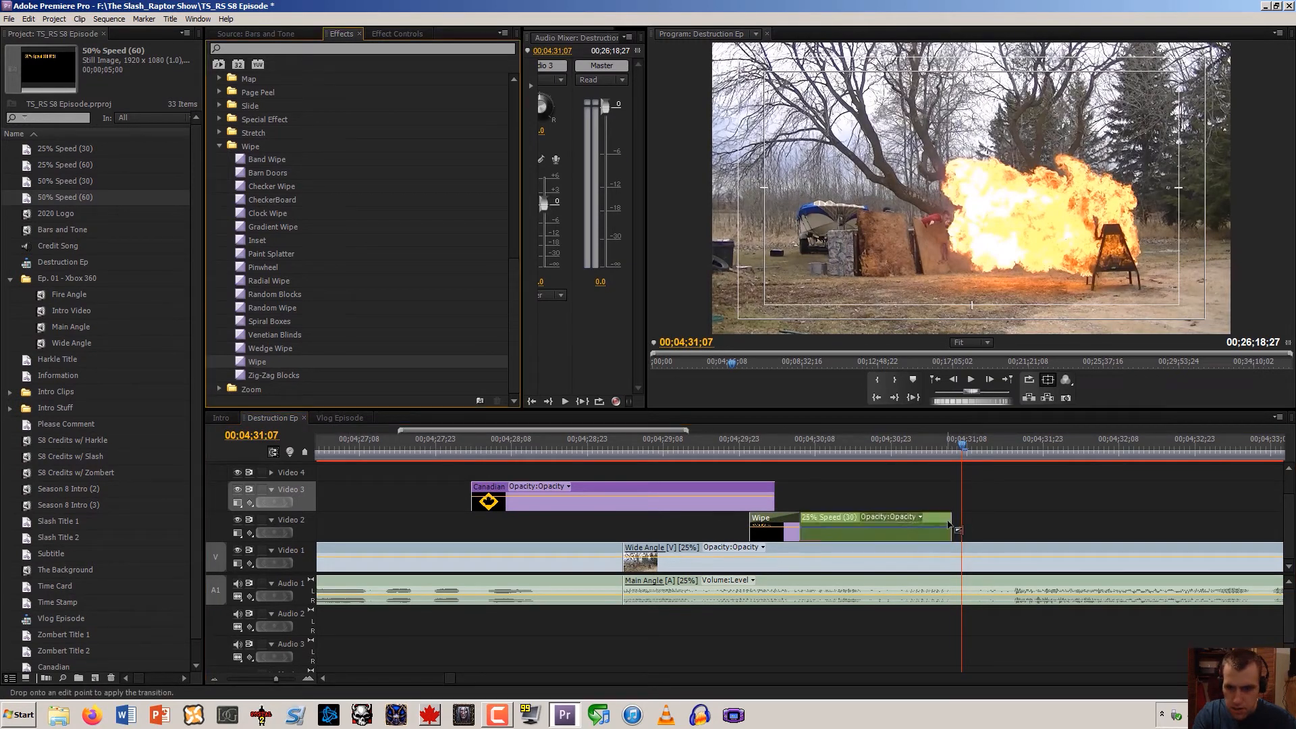
{"action": "left_click_drag", "start_coordinate": [830, 520], "coordinate": [813, 525]}
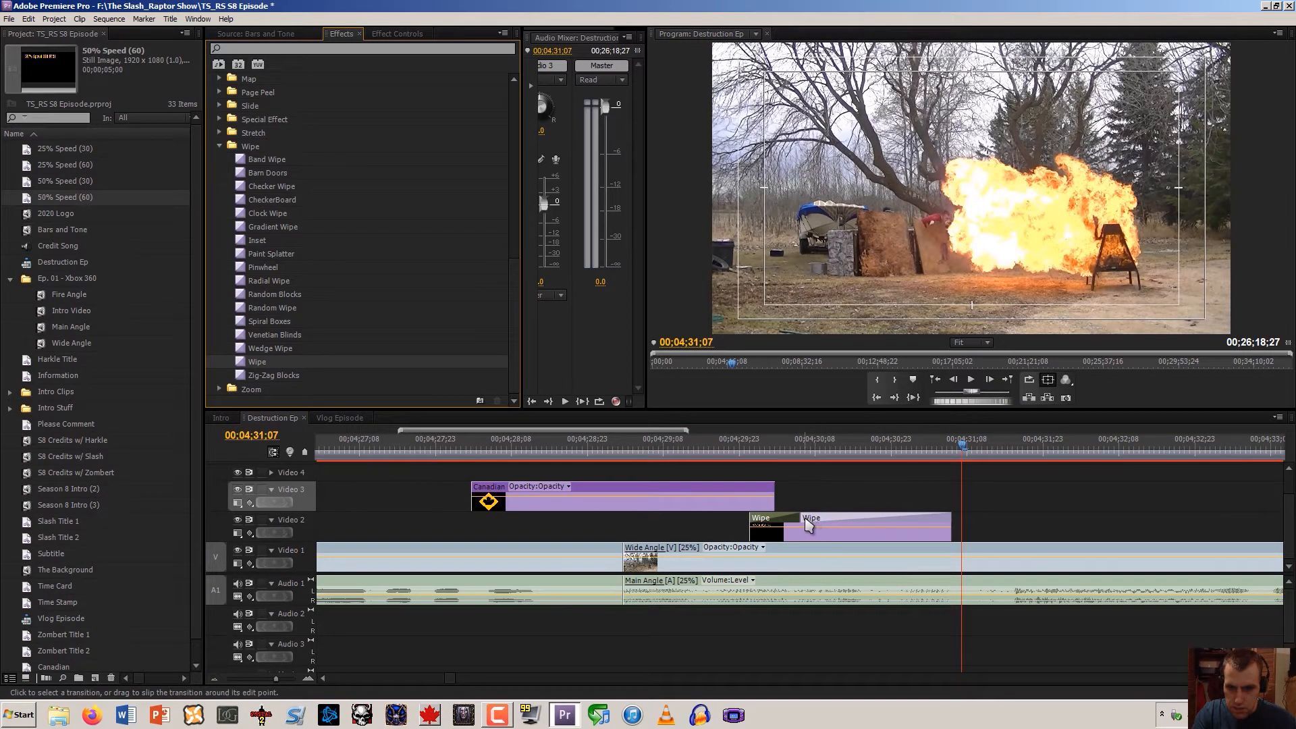
{"action": "left_click_drag", "start_coordinate": [803, 518], "coordinate": [906, 508]}
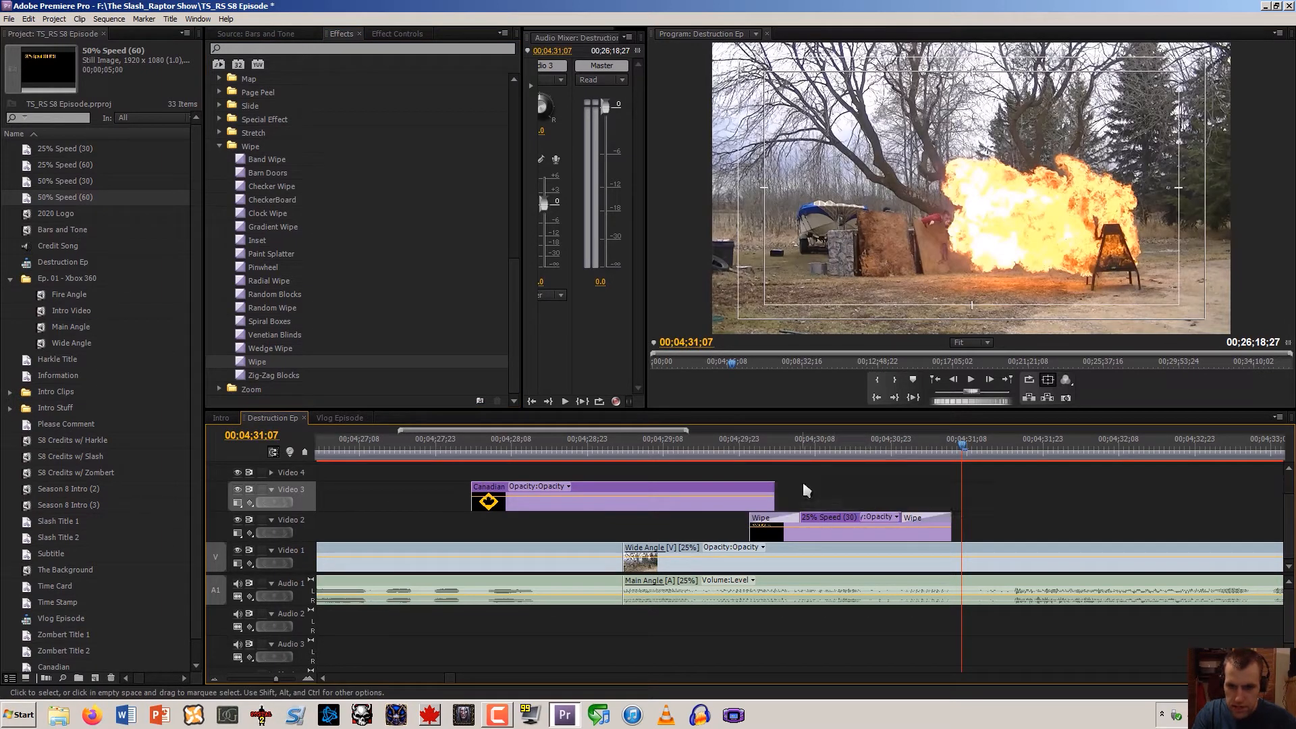
Preview the title's opening Wipe, enable Reverse for it, and set its direction to start from the east side
{"action": "left_click", "coordinate": [780, 450]}
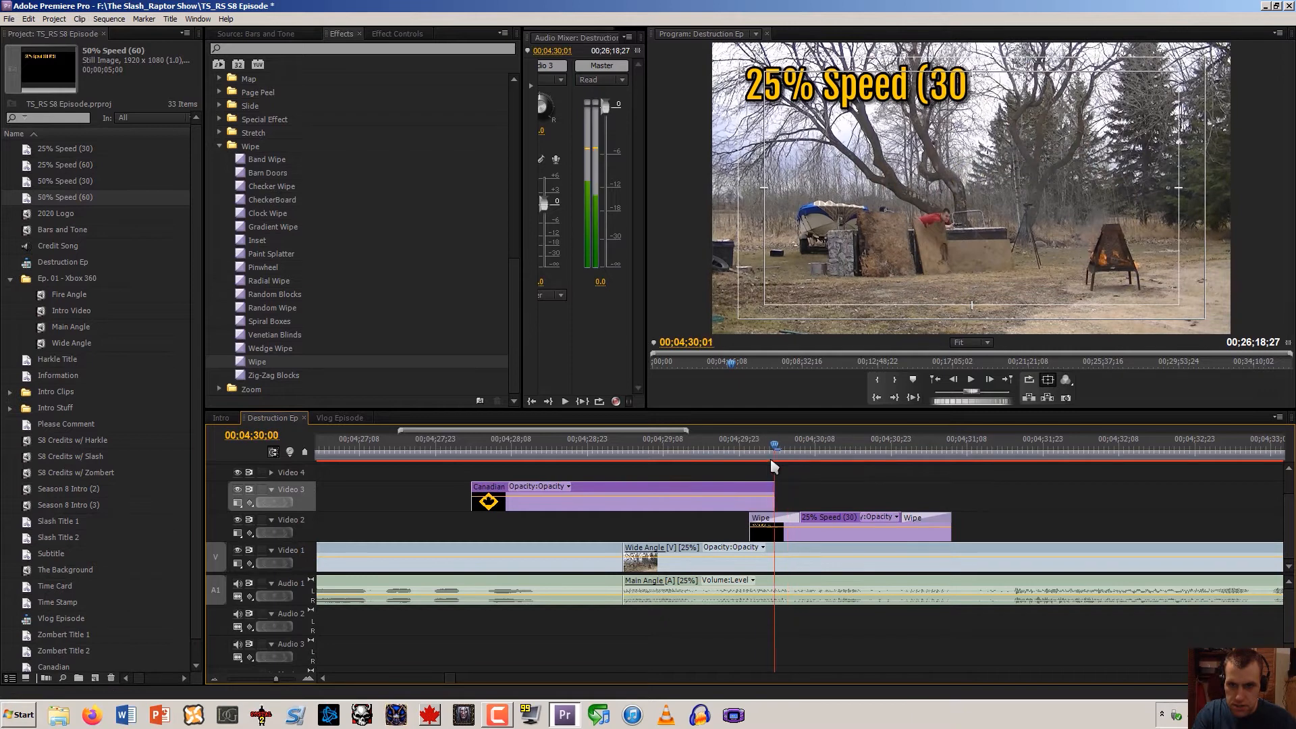
{"action": "left_click", "coordinate": [750, 454]}
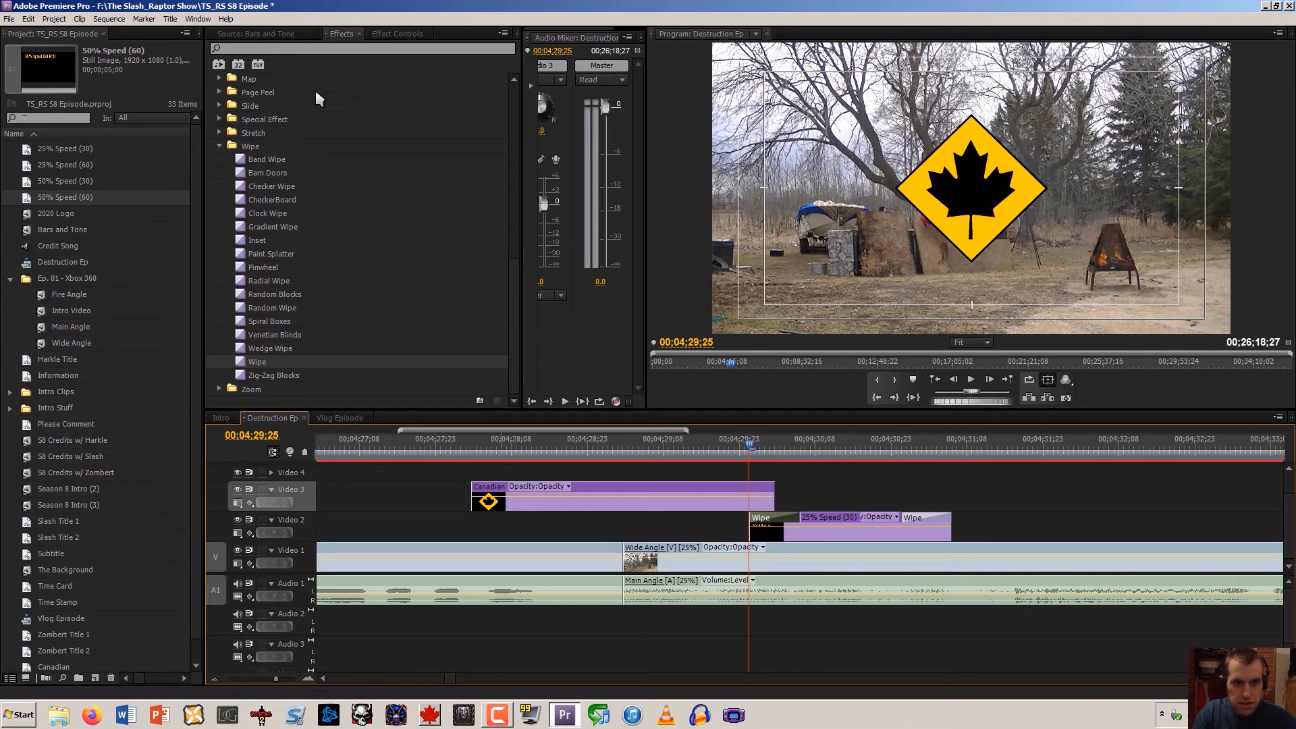
{"action": "left_click", "coordinate": [397, 33]}
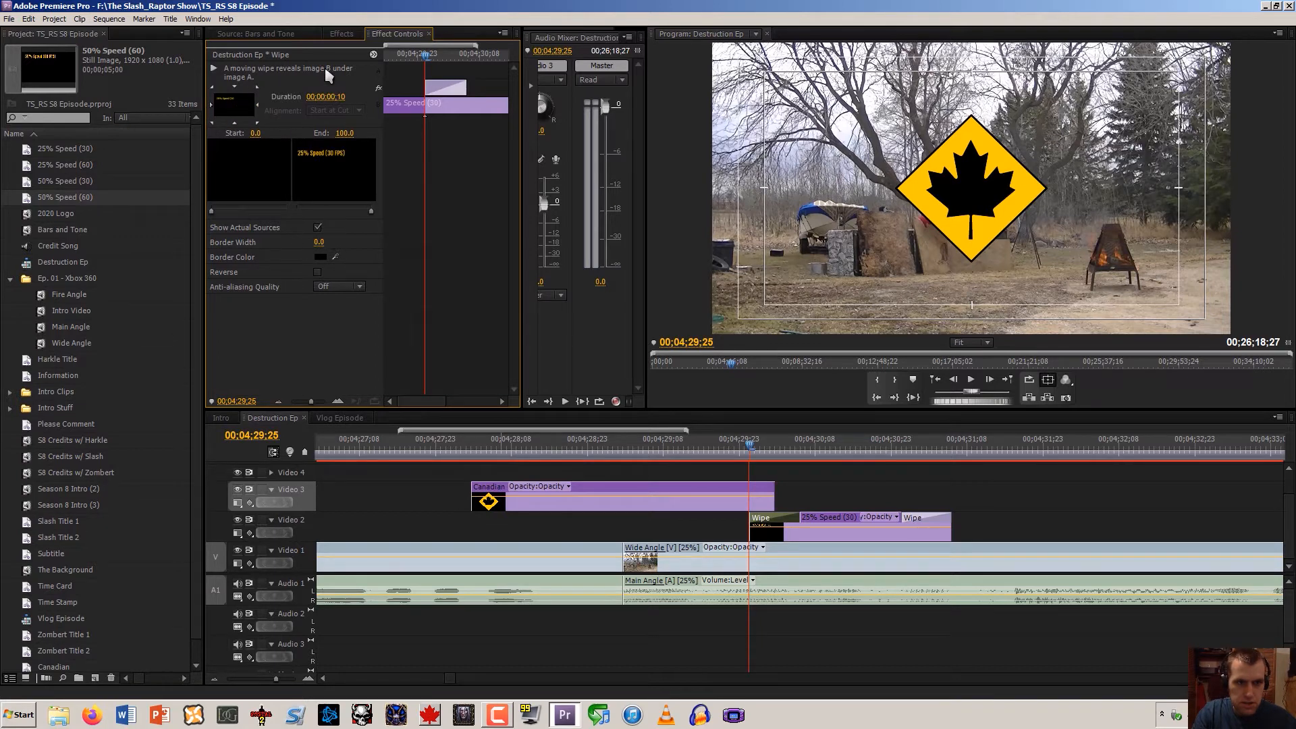
{"action": "mouse_move", "coordinate": [749, 447]}
{"action": "left_mouse_down"}
{"action": "mouse_move", "coordinate": [782, 449]}
{"action": "mouse_move", "coordinate": [725, 446]}
{"action": "mouse_move", "coordinate": [791, 447]}
{"action": "mouse_move", "coordinate": [750, 447]}
{"action": "left_mouse_up"}
{"action": "left_click", "coordinate": [320, 273]}
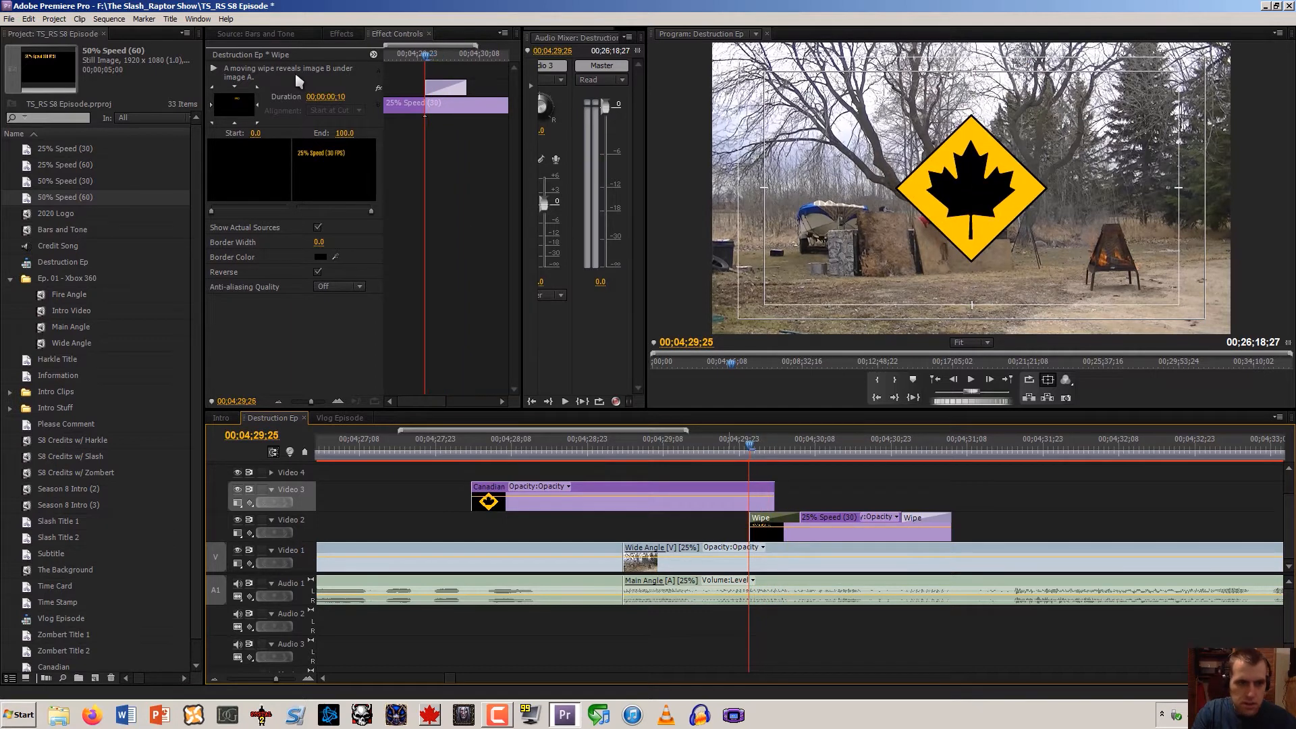
{"action": "left_click", "coordinate": [258, 101]}
Enable Reverse for the Wipe at the end of the 25% Speed (30) title and scrub through it to check
{"action": "left_click_drag", "start_coordinate": [745, 451], "coordinate": [912, 447]}
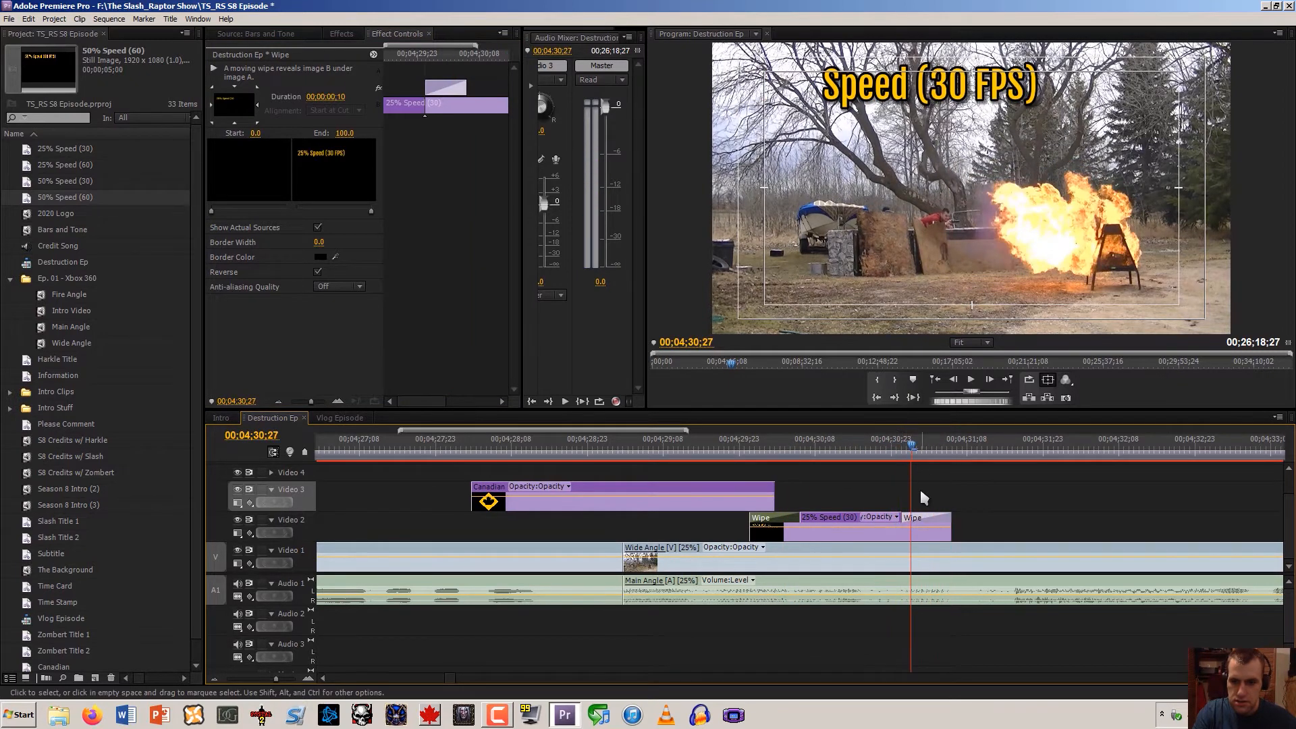
{"action": "left_click", "coordinate": [929, 521]}
{"action": "left_click", "coordinate": [317, 271]}
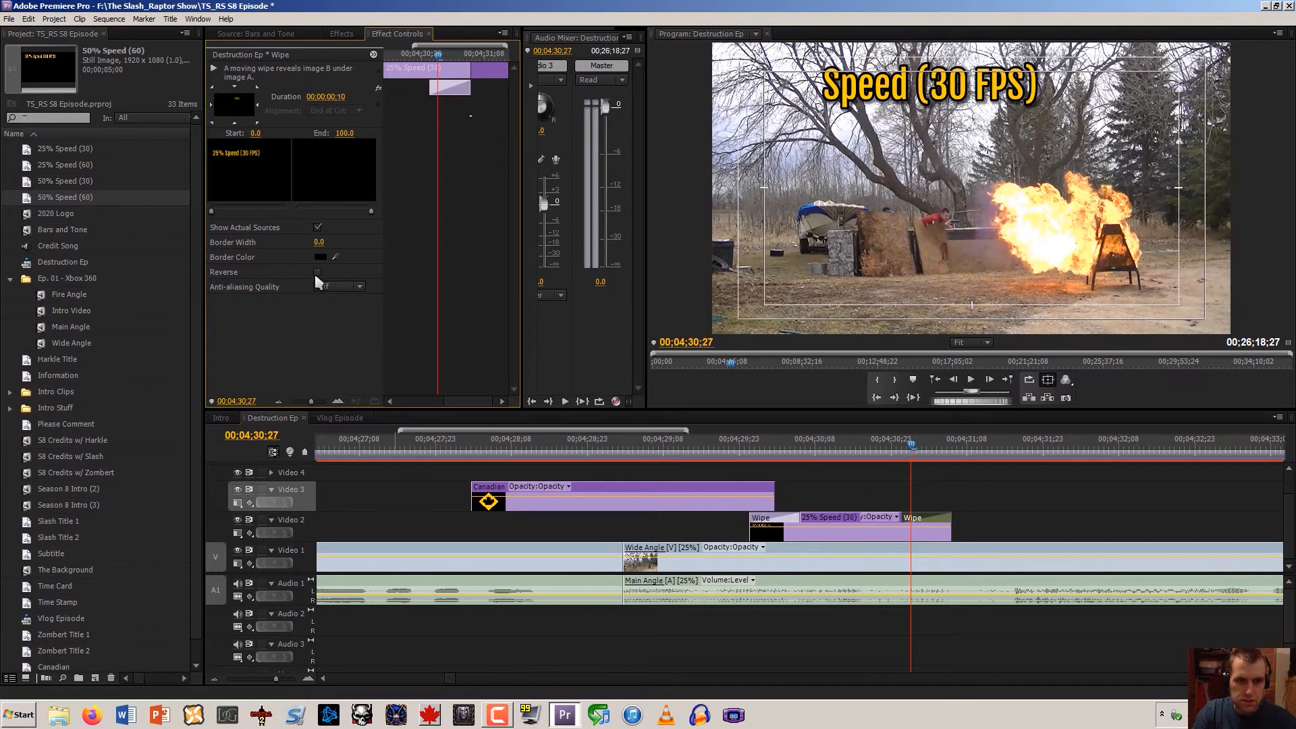
{"action": "left_click", "coordinate": [906, 451]}
{"action": "left_click_drag", "start_coordinate": [904, 444], "coordinate": [875, 434]}
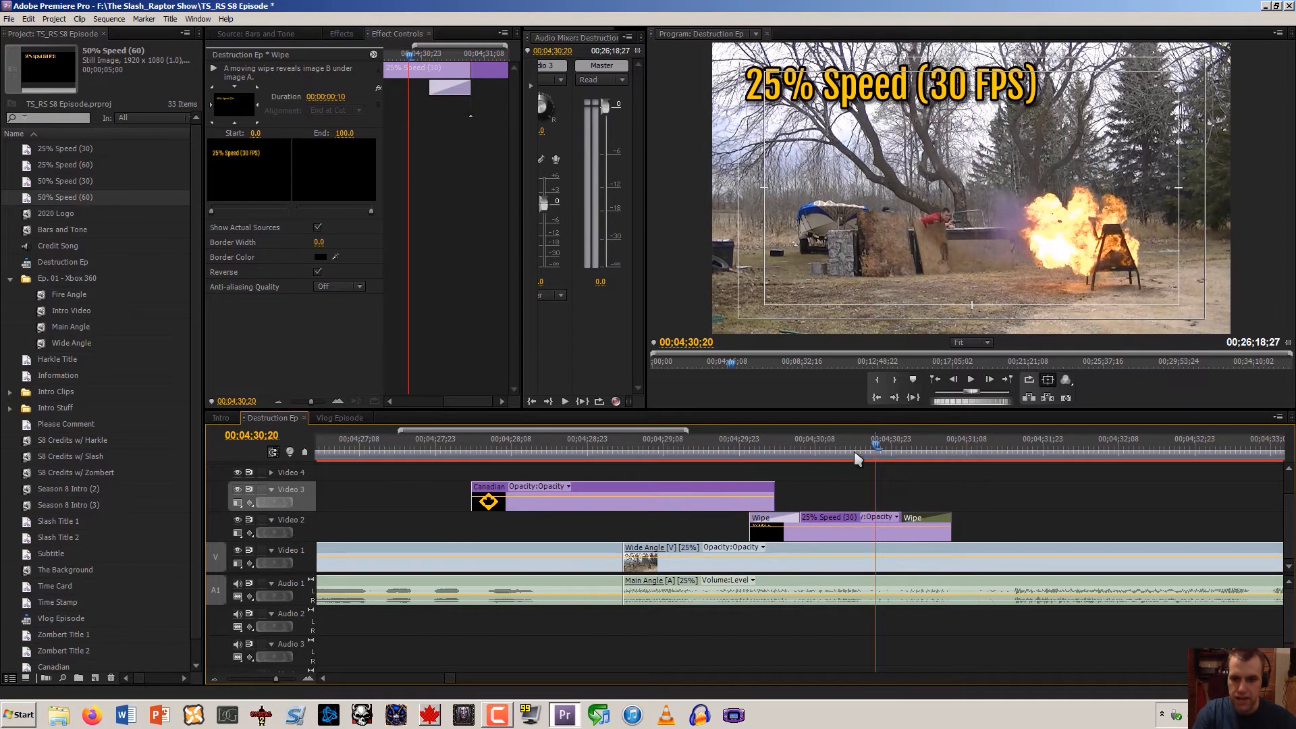
Examine the Canadian sign clip's Motion settings and its Scale keyframe graph
{"action": "left_click", "coordinate": [829, 465]}
{"action": "left_click", "coordinate": [815, 487]}
{"action": "left_click", "coordinate": [815, 486]}
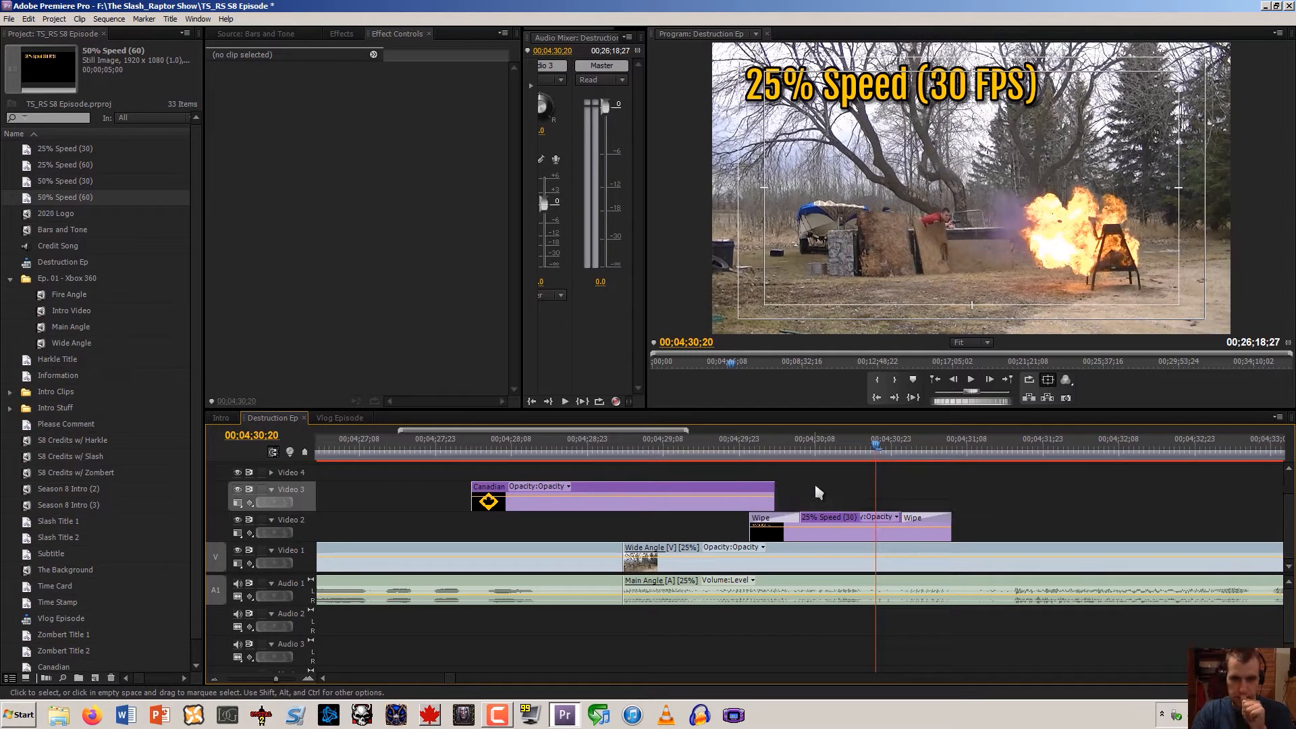
{"action": "left_click_drag", "start_coordinate": [276, 680], "coordinate": [259, 689]}
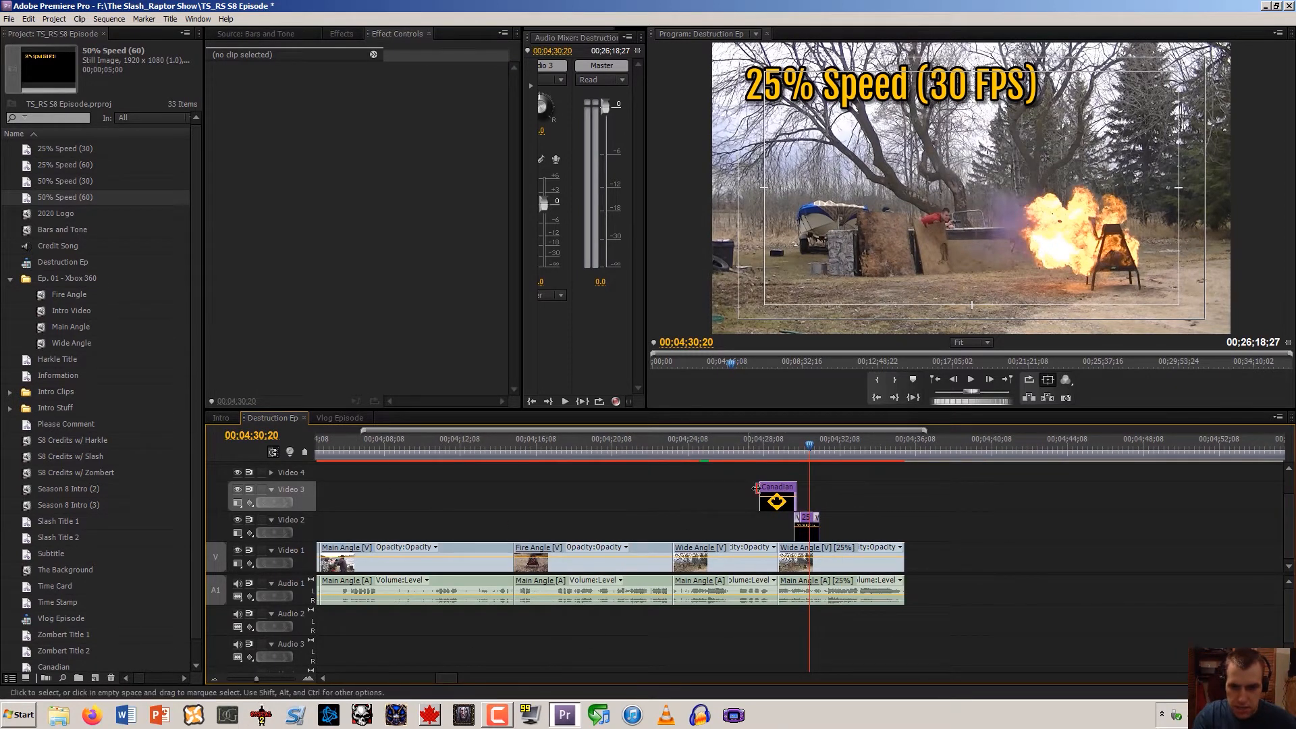
{"action": "left_click", "coordinate": [758, 488]}
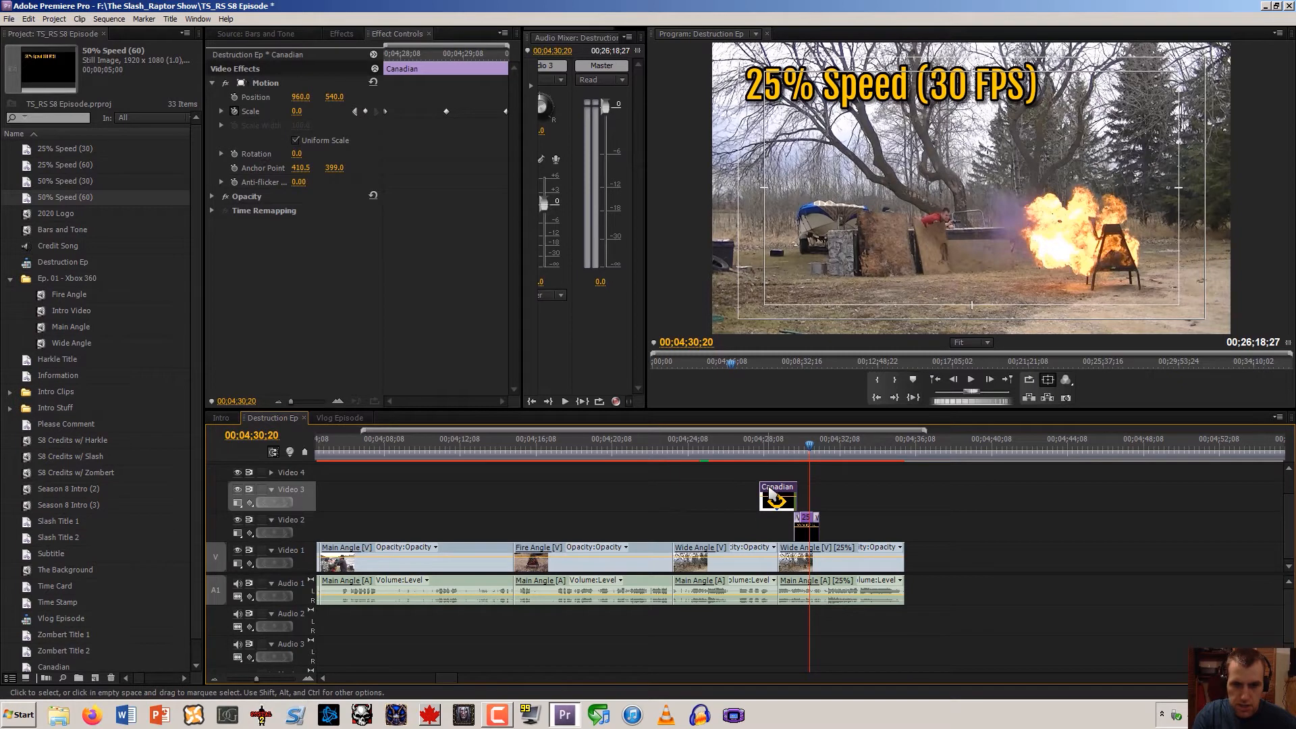
{"action": "right_click", "coordinate": [261, 113]}
{"action": "left_click", "coordinate": [224, 256]}
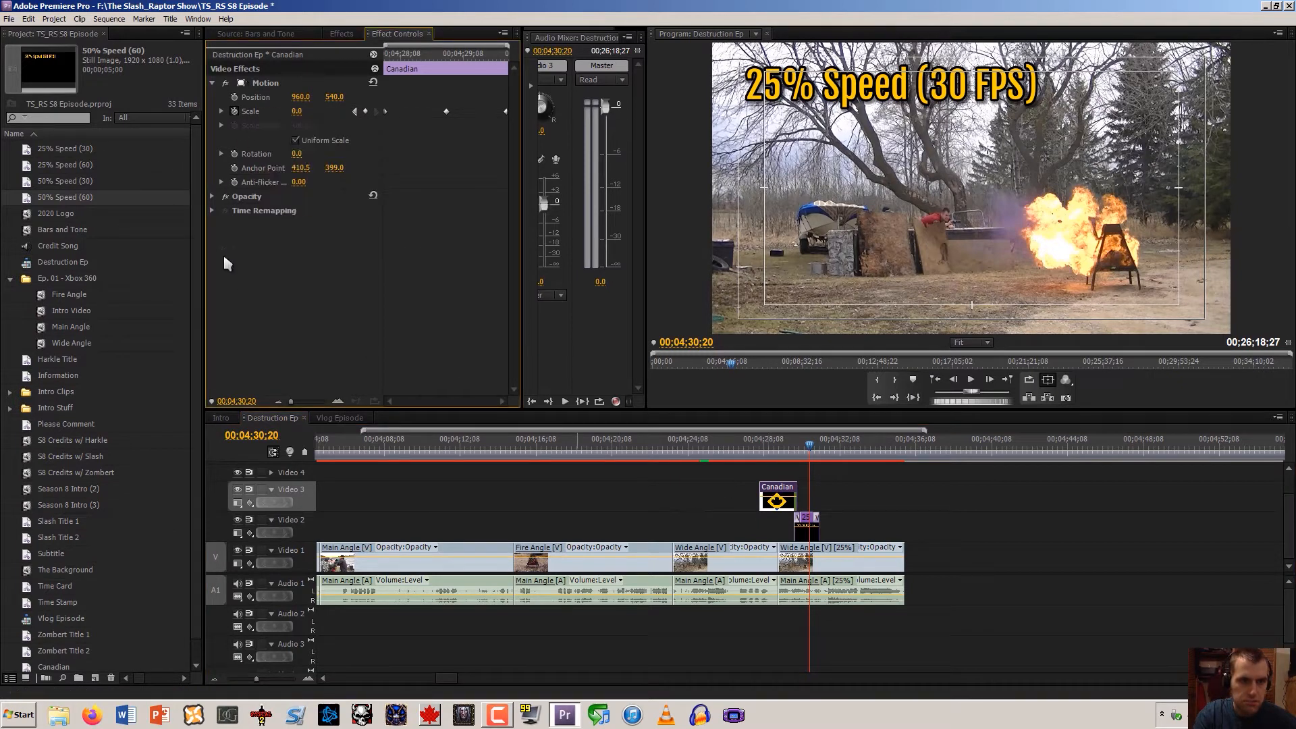
{"action": "right_click", "coordinate": [249, 112]}
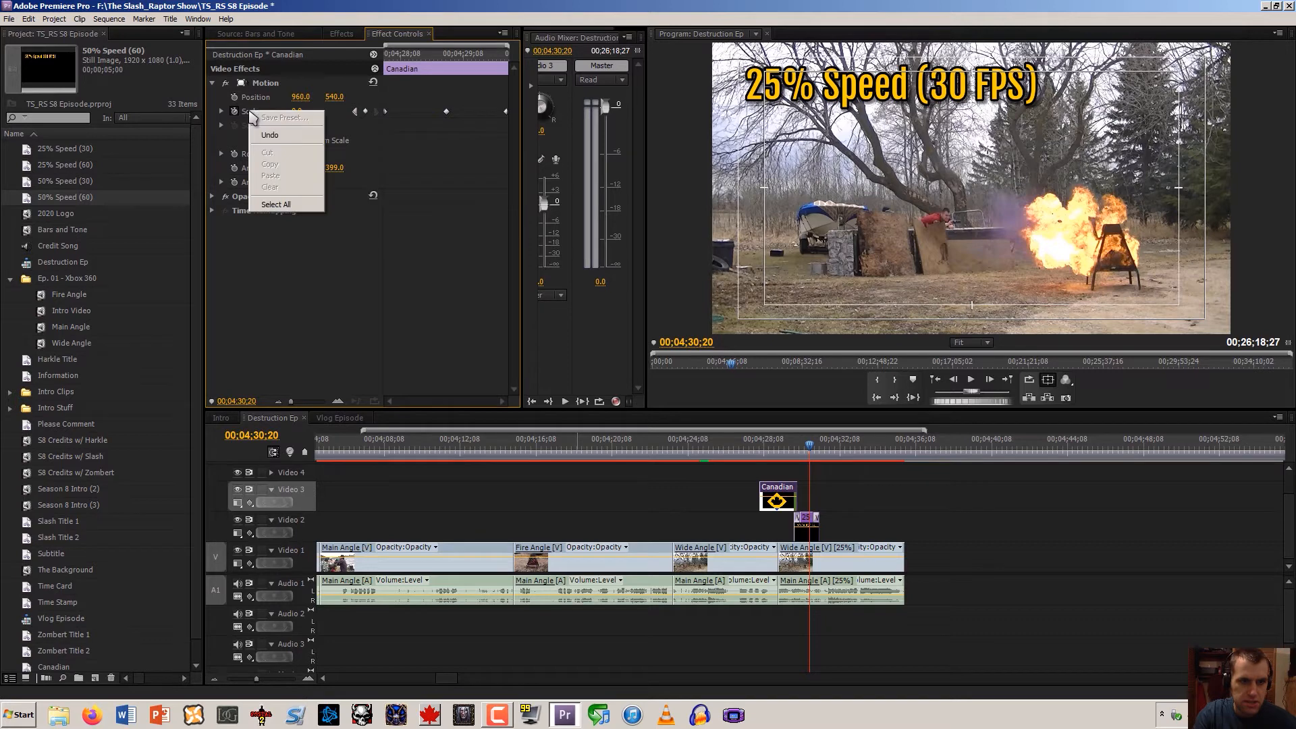
{"action": "left_click", "coordinate": [232, 253]}
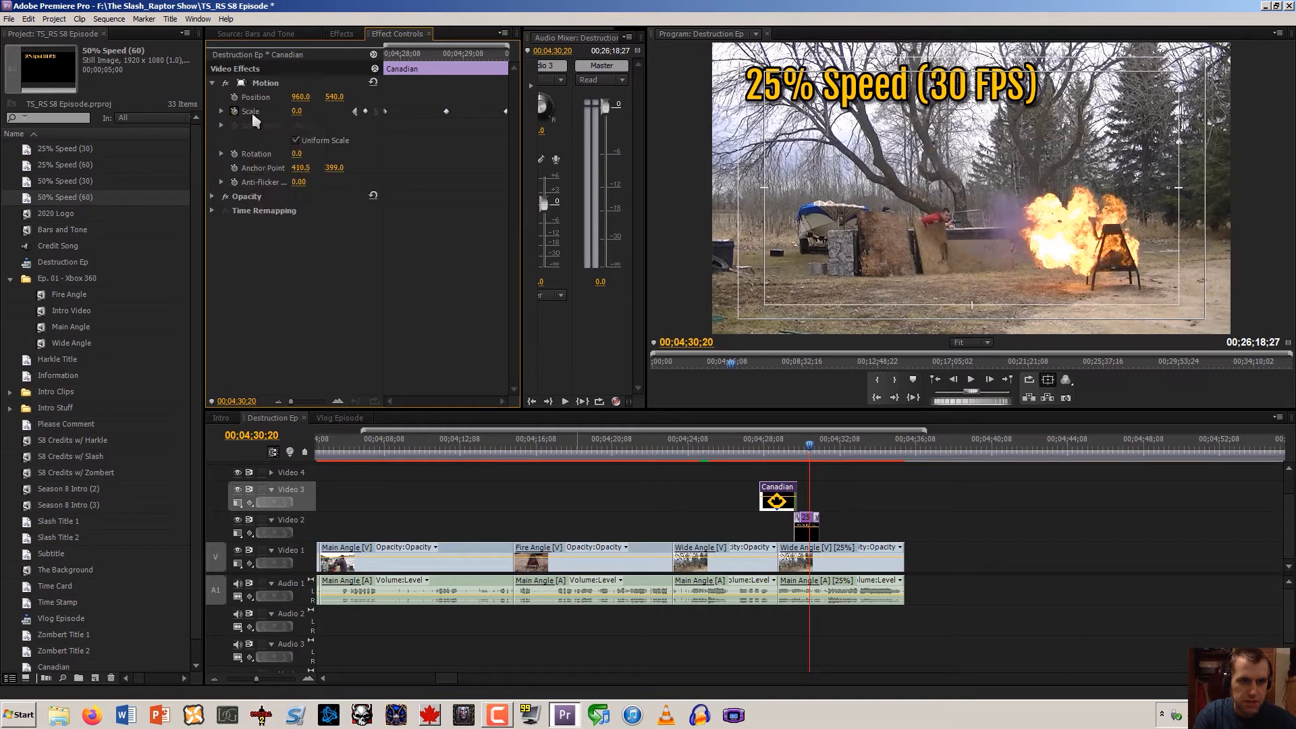
{"action": "left_click", "coordinate": [221, 112]}
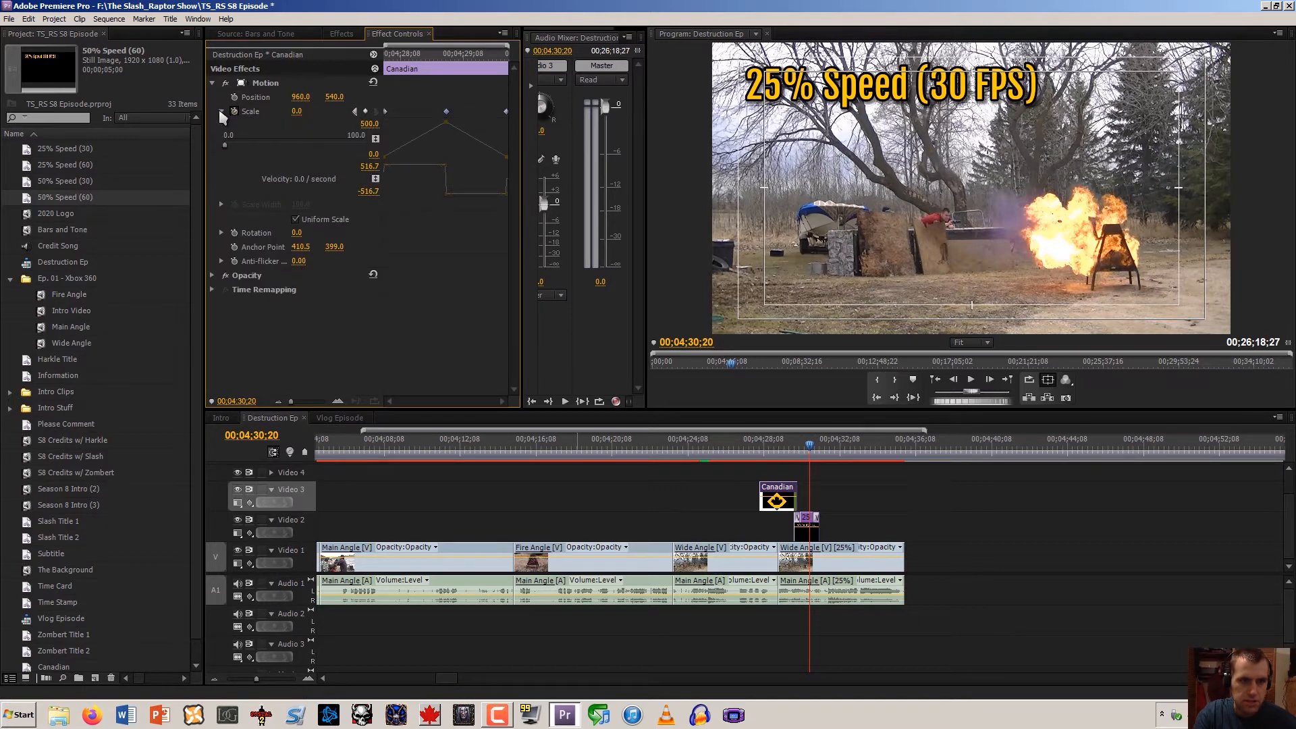
{"action": "right_click", "coordinate": [224, 177]}
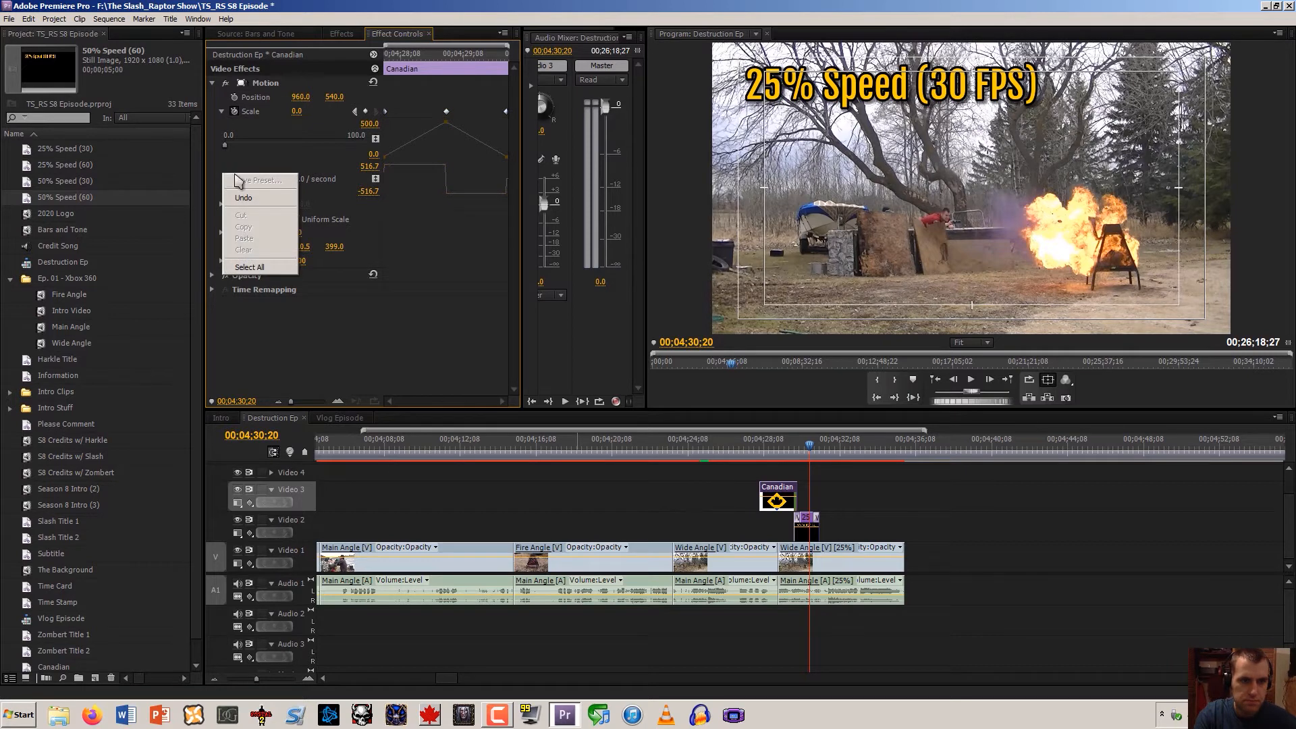
{"action": "left_click", "coordinate": [221, 112]}
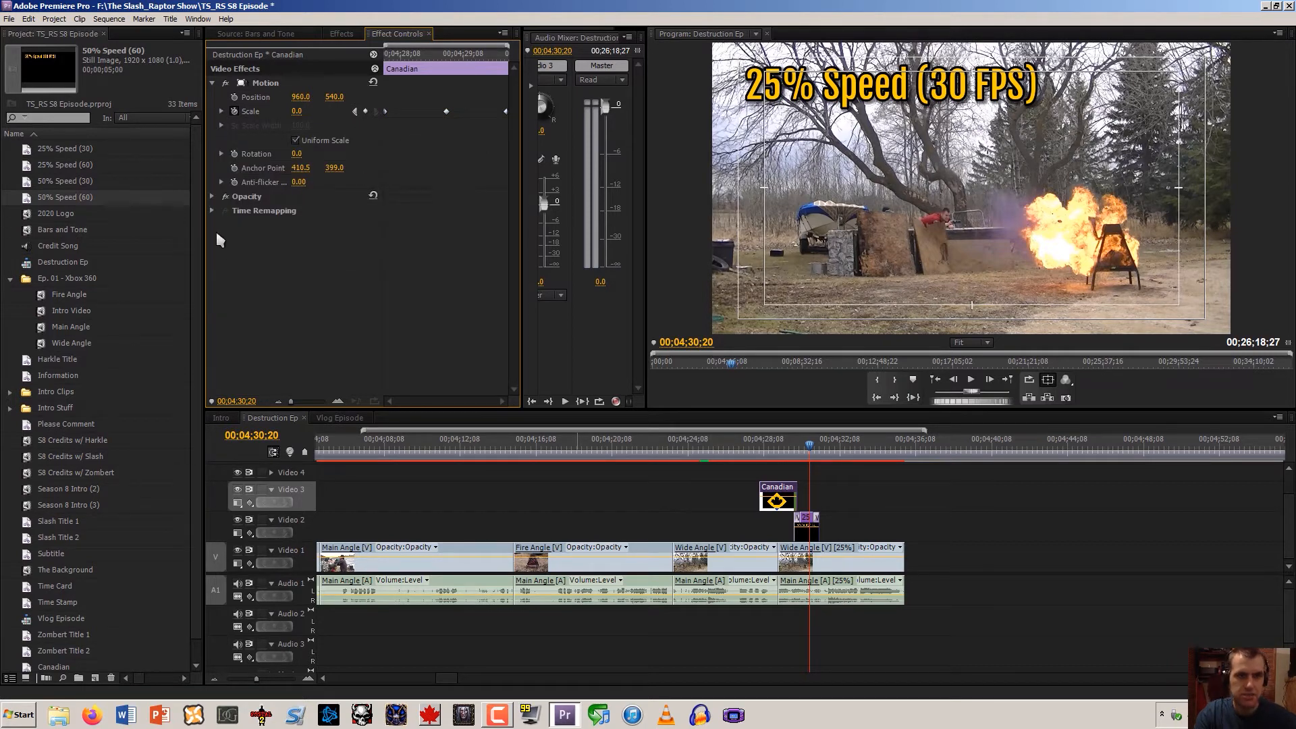
Delete the Wide Angle clip on Video 3 from the unedited footage around 00;07;14
{"action": "left_click", "coordinate": [831, 513]}
{"action": "left_click", "coordinate": [832, 447]}
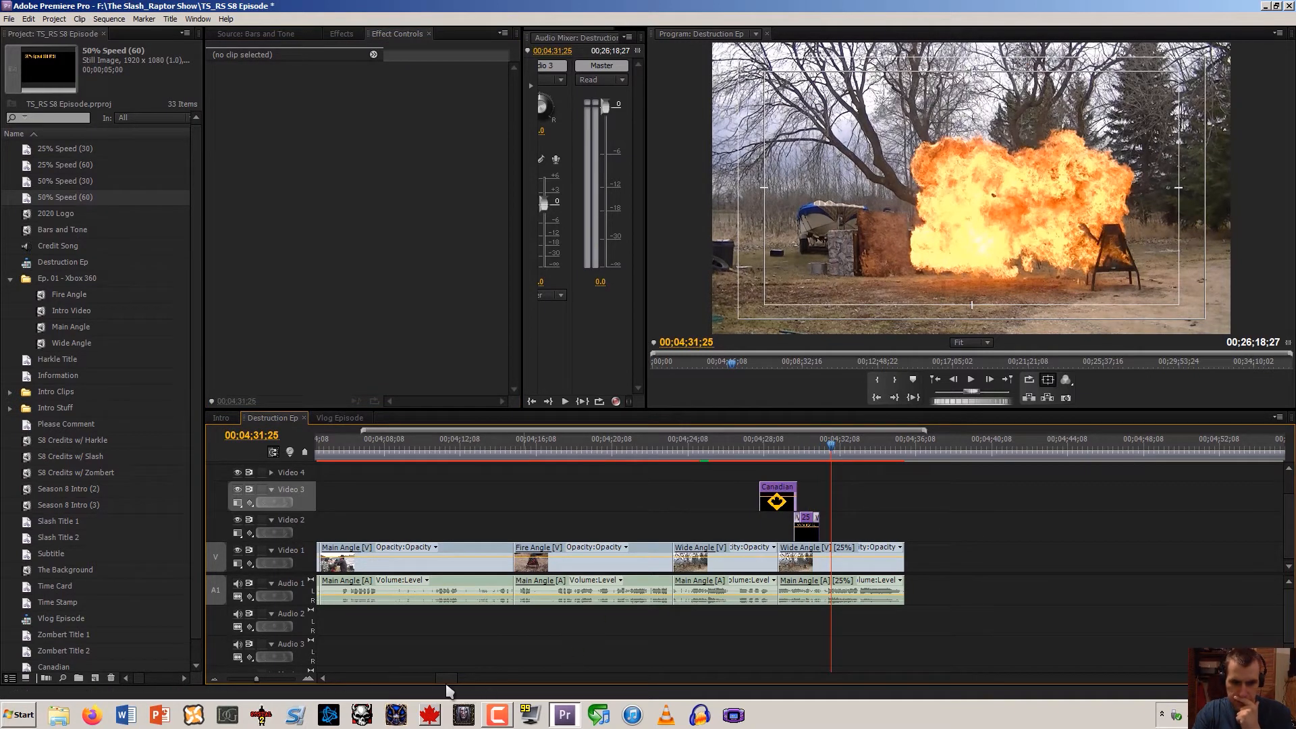
{"action": "left_click_drag", "start_coordinate": [445, 681], "coordinate": [518, 681]}
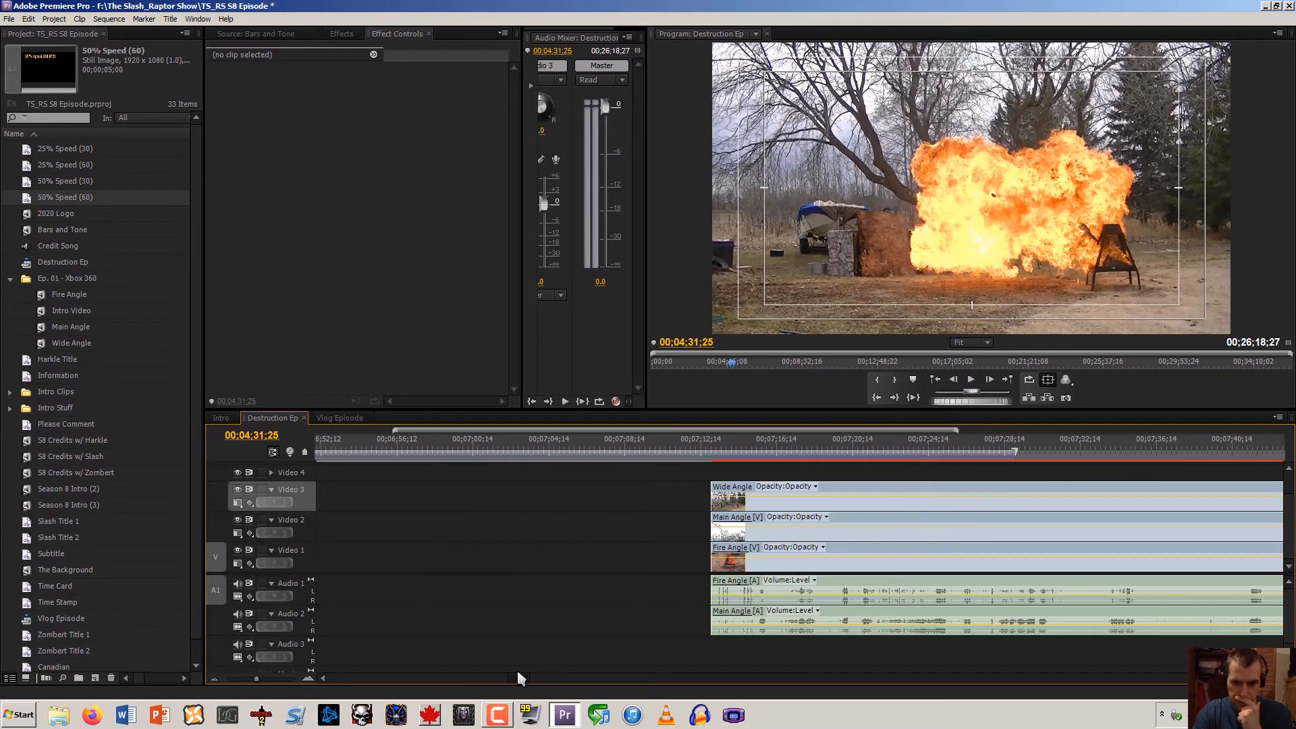
{"action": "left_click", "coordinate": [706, 455]}
{"action": "left_click_drag", "start_coordinate": [715, 457], "coordinate": [741, 457]}
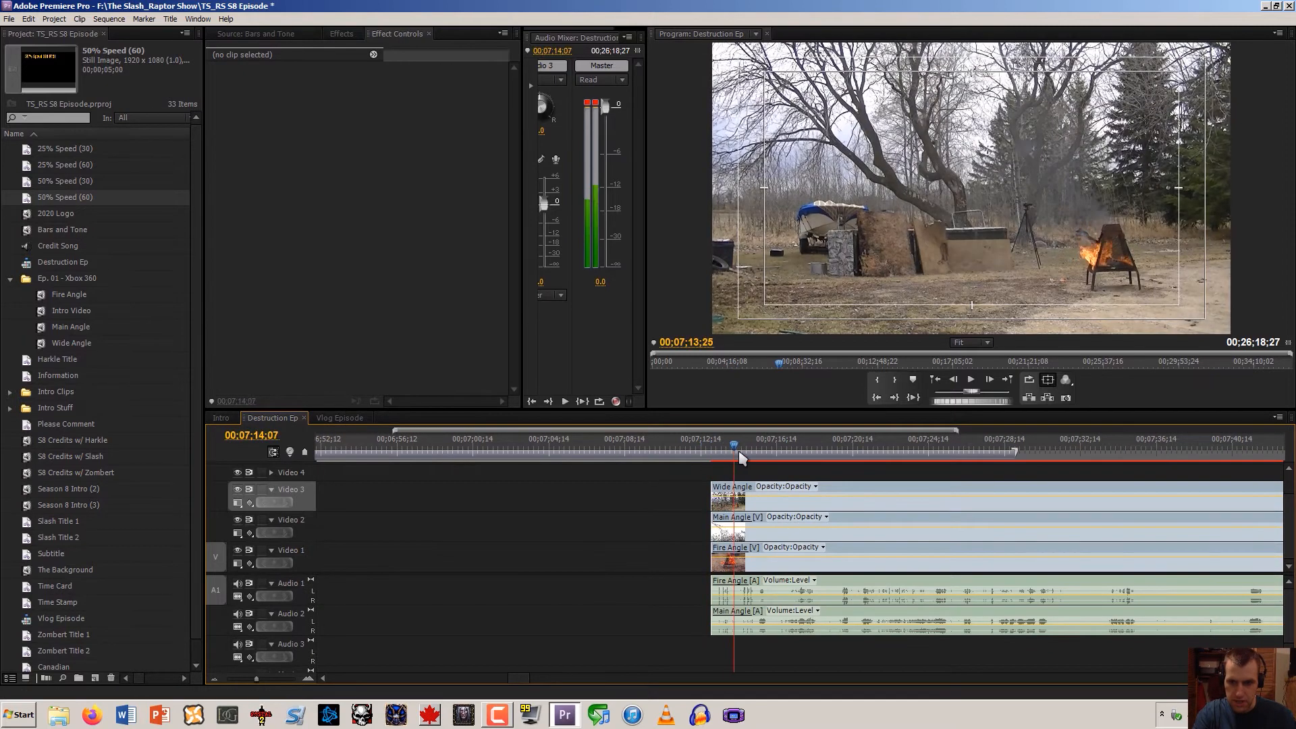
{"action": "left_click", "coordinate": [746, 499]}
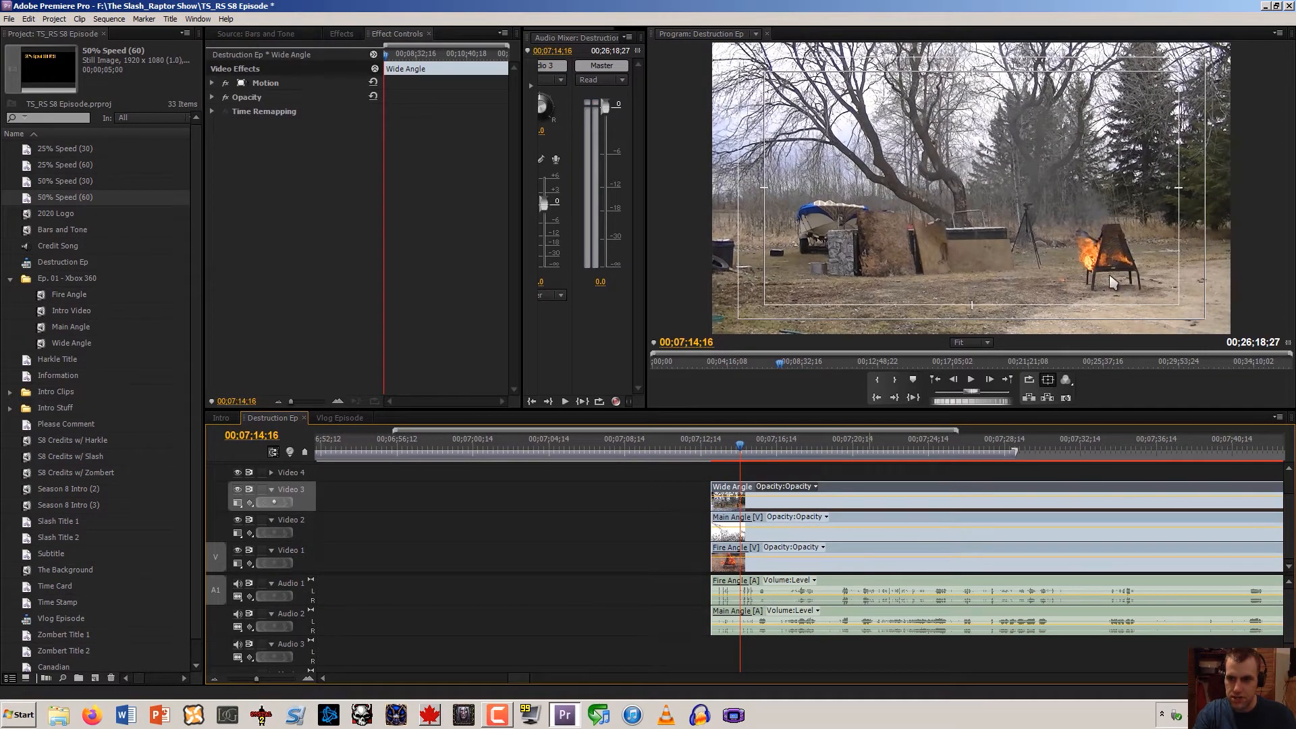
{"action": "key", "text": "Delete"}
Hide the Video 2 track and preview the Fire Angle footage from 00;07;12;23
{"action": "left_click_drag", "start_coordinate": [765, 452], "coordinate": [706, 454]}
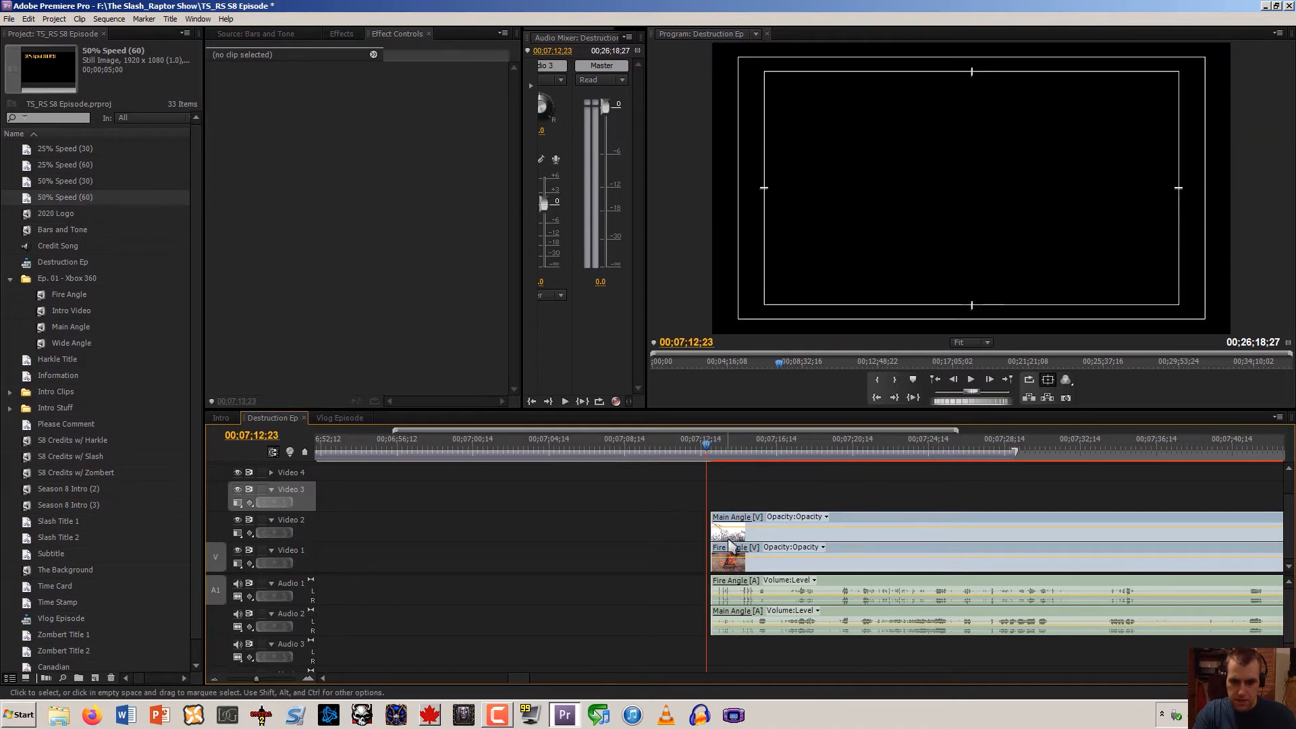
{"action": "left_click", "coordinate": [238, 519]}
{"action": "key", "text": "space"}
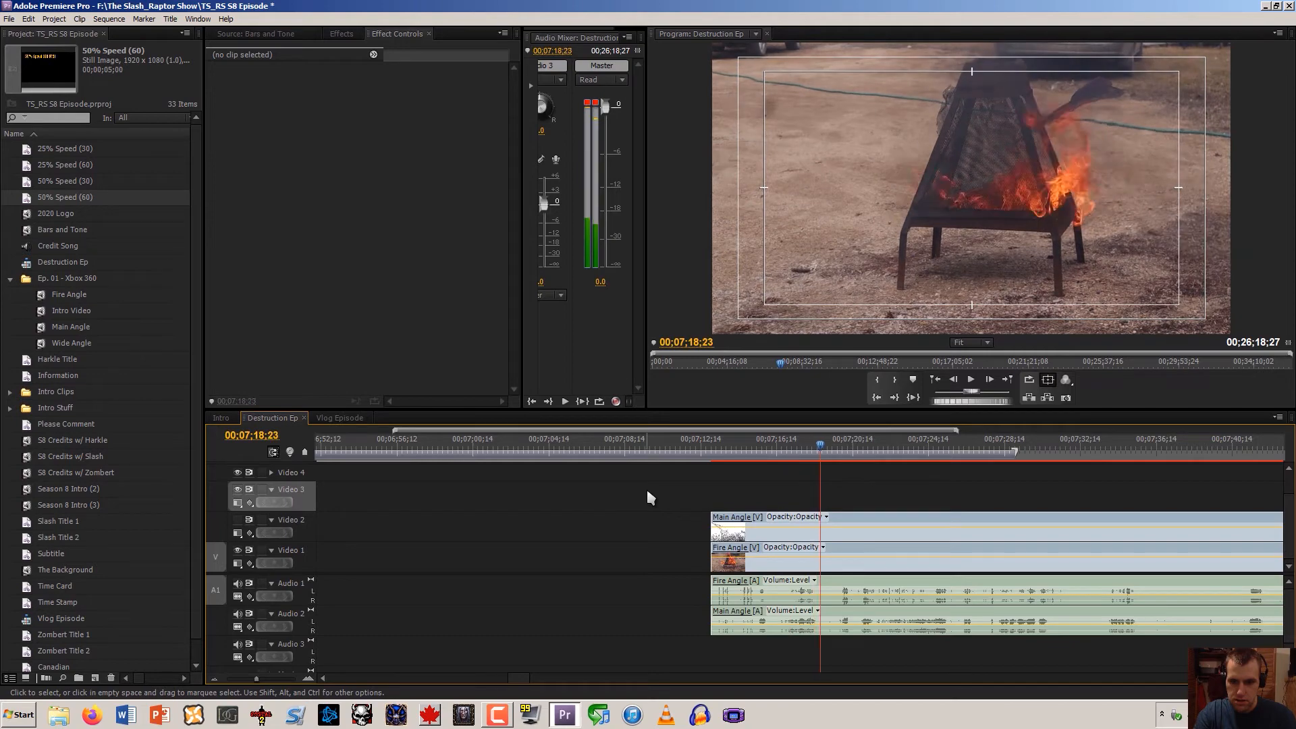
Extend the start of the Main Angle and Fire Angle clips, with their audio, back to about 00;07;09;05
{"action": "left_click_drag", "start_coordinate": [671, 490], "coordinate": [725, 632]}
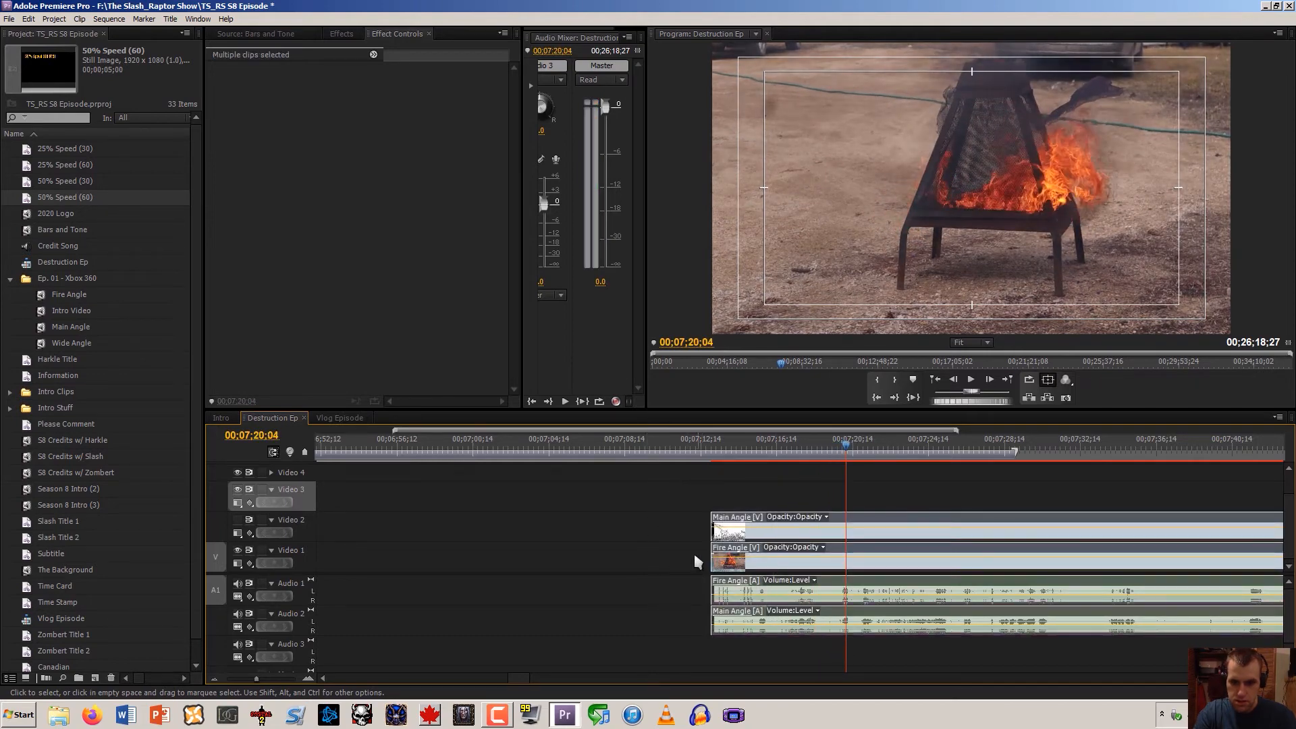
{"action": "left_click_drag", "start_coordinate": [699, 544], "coordinate": [636, 547]}
{"action": "left_click", "coordinate": [601, 557]}
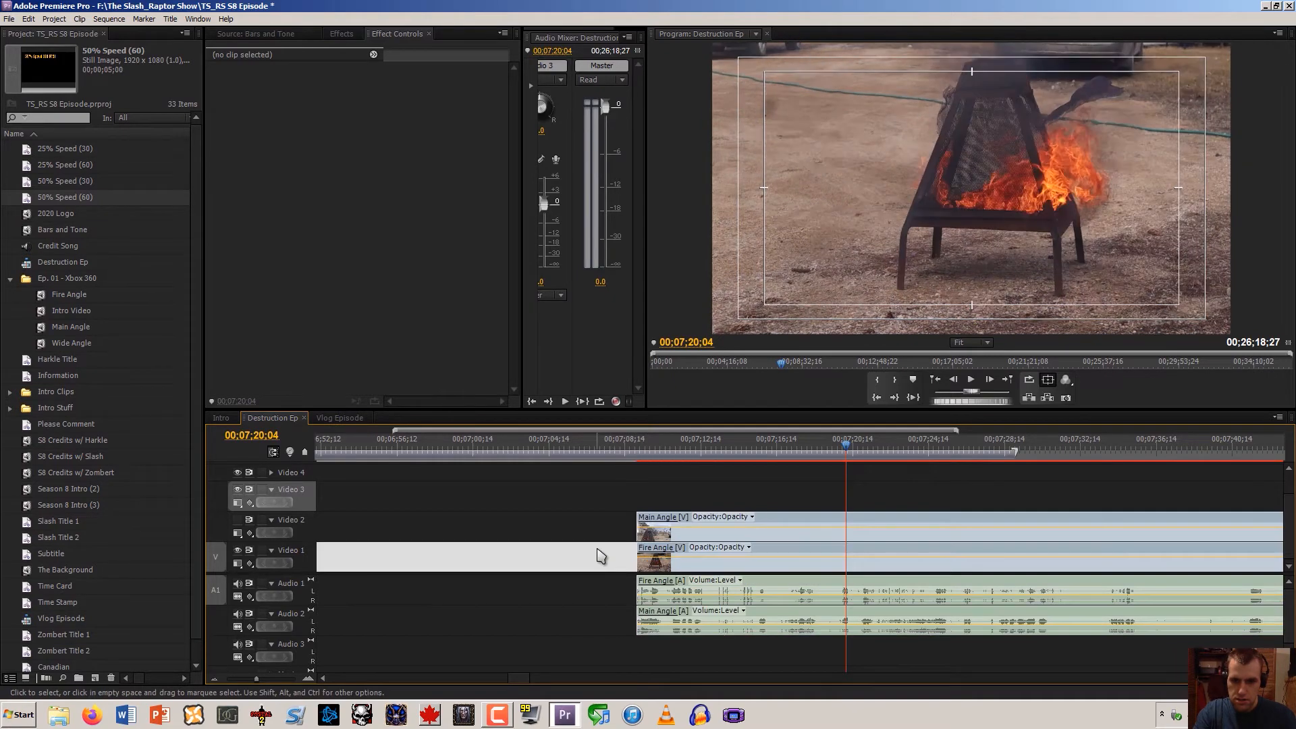
Step through the explosion frame by frame and split the Main Angle and Fire Angle clips at 00;07;10;25
{"action": "left_click", "coordinate": [639, 451]}
{"action": "left_click", "coordinate": [641, 453]}
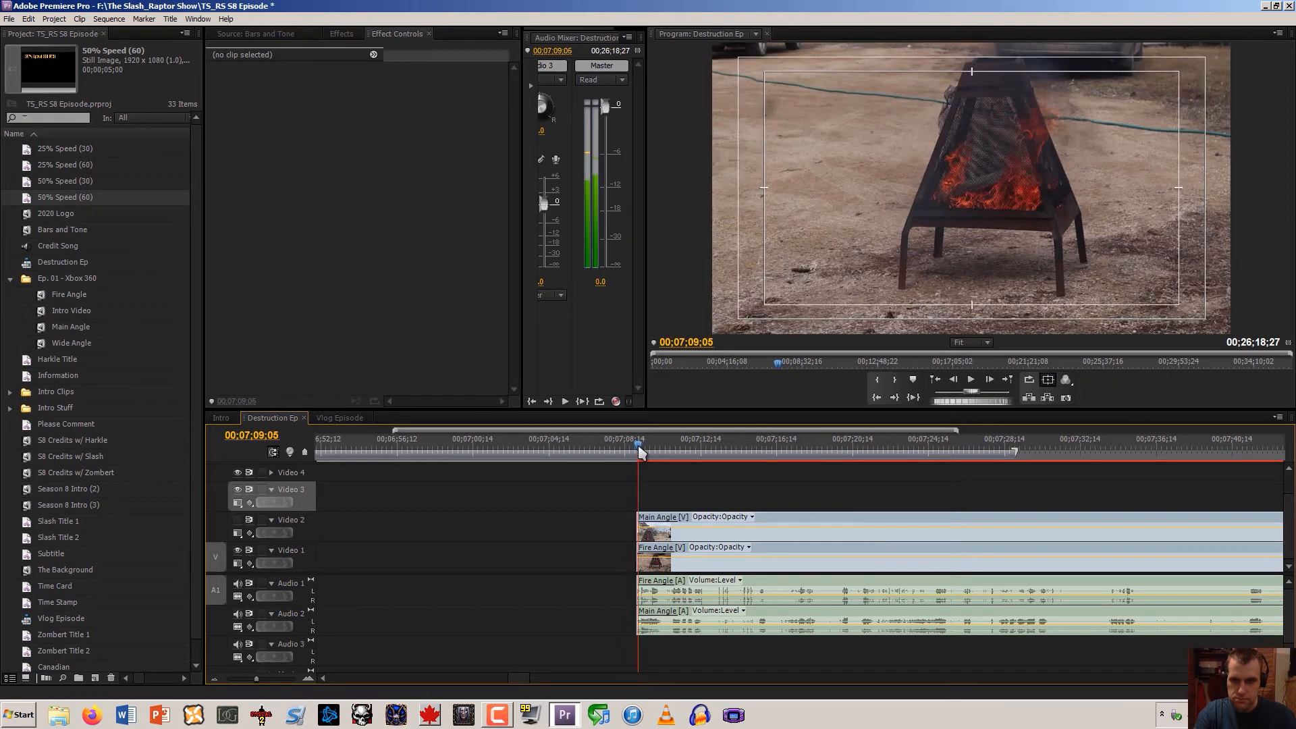
{"action": "key", "text": "Right"}
{"action": "key", "text": "Right"}
{"action": "key", "text": "Right"}
{"action": "key", "text": "Right"}
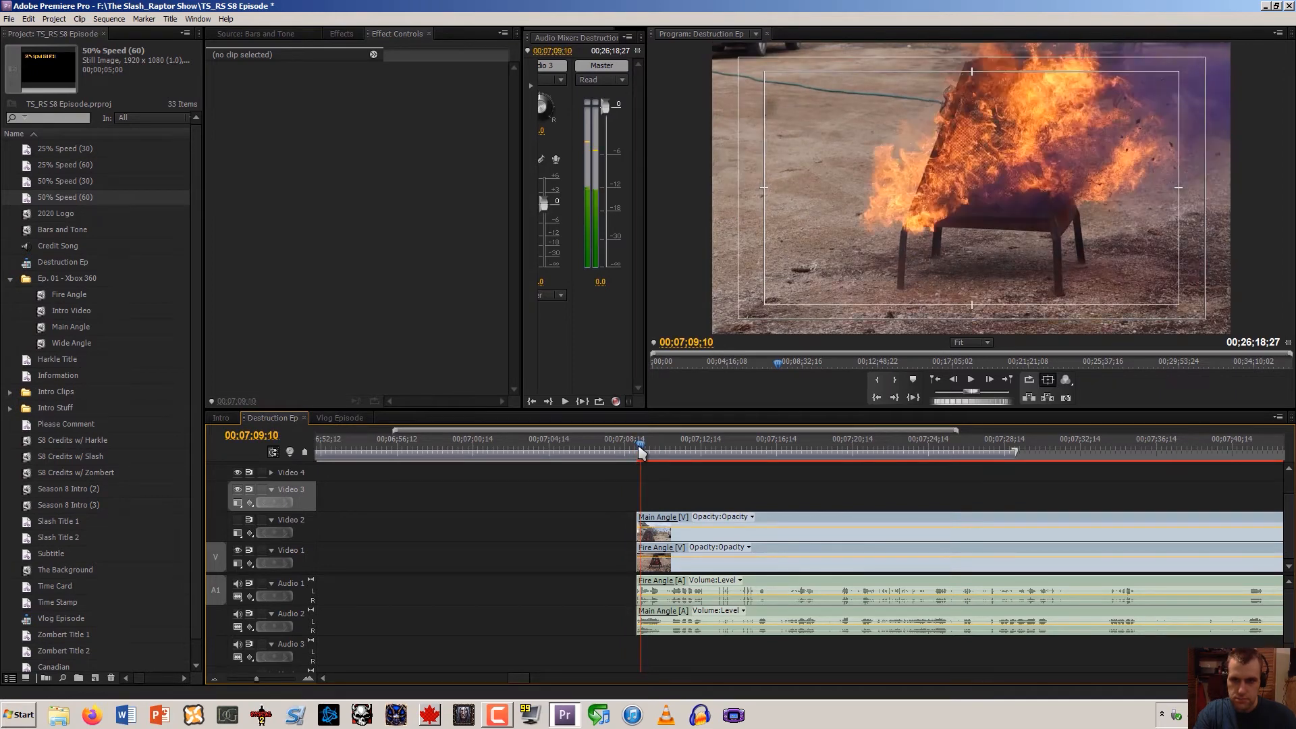
{"action": "key", "text": "Right"}
{"action": "key", "text": "Right"}
{"action": "key", "text": "Right"}
{"action": "key", "text": "Right"}
{"action": "key", "text": "Right"}
{"action": "key", "text": "Right"}
{"action": "key", "text": "Right"}
{"action": "key", "text": "Right"}
{"action": "key", "text": "Right"}
{"action": "key", "text": "Right"}
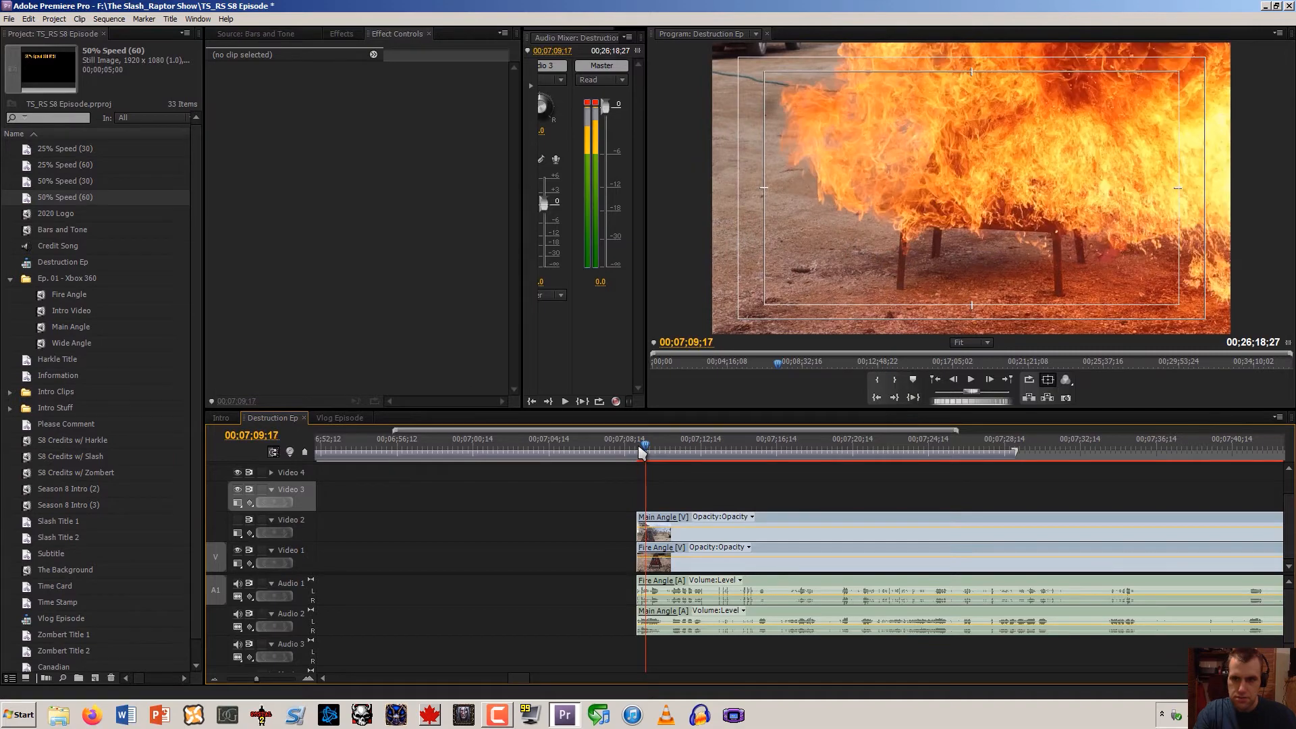
{"action": "key", "text": "space"}
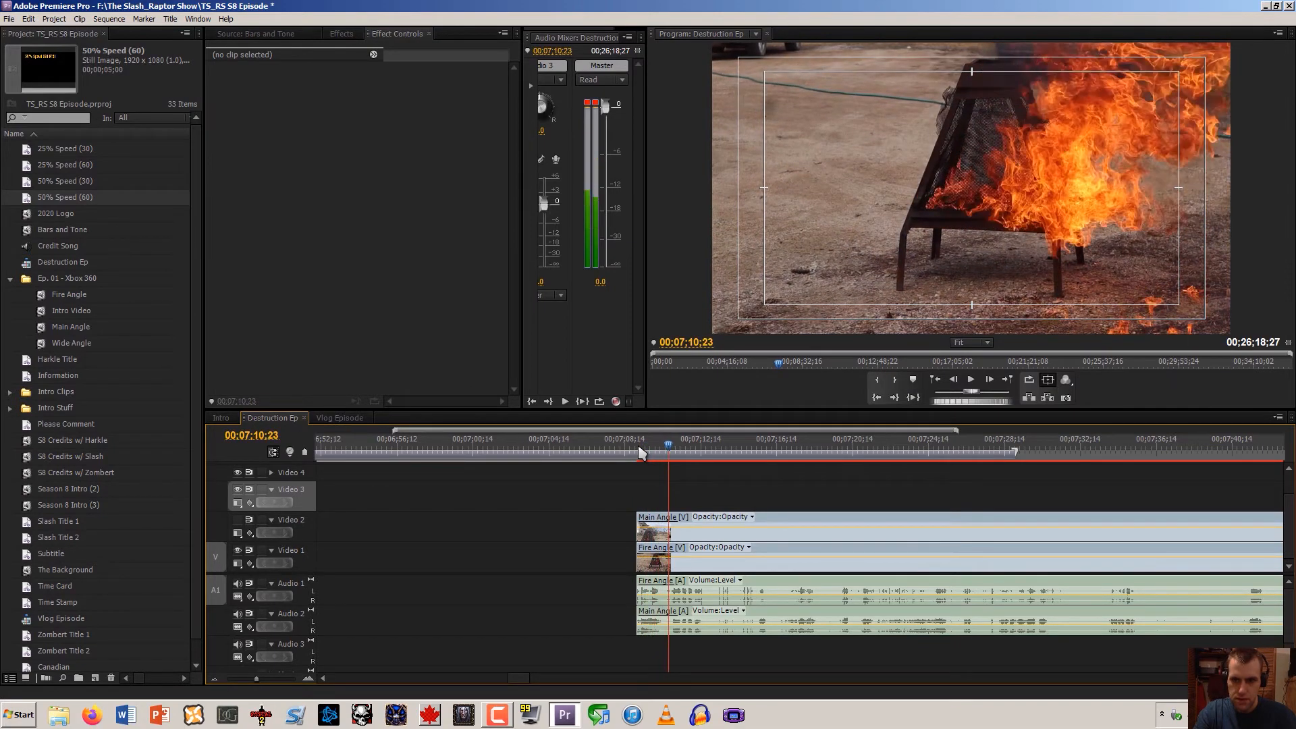
{"action": "key", "text": "Right"}
{"action": "key", "text": "Right"}
{"action": "key", "text": "Right"}
{"action": "key", "text": "Right"}
{"action": "key", "text": "Right"}
{"action": "key", "text": "Right"}
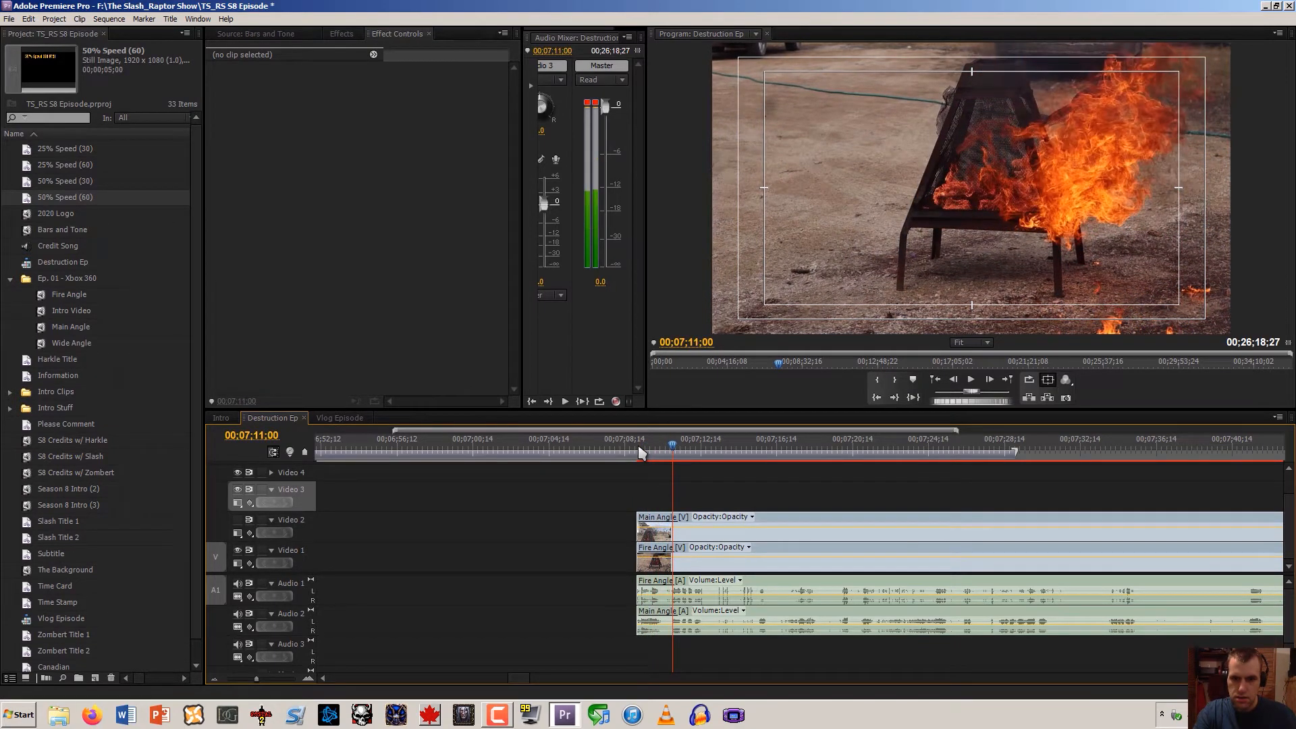
{"action": "key", "text": "Left"}
{"action": "key", "text": "Left"}
{"action": "key", "text": "Left"}
{"action": "key", "text": "Left"}
{"action": "key", "text": "Left"}
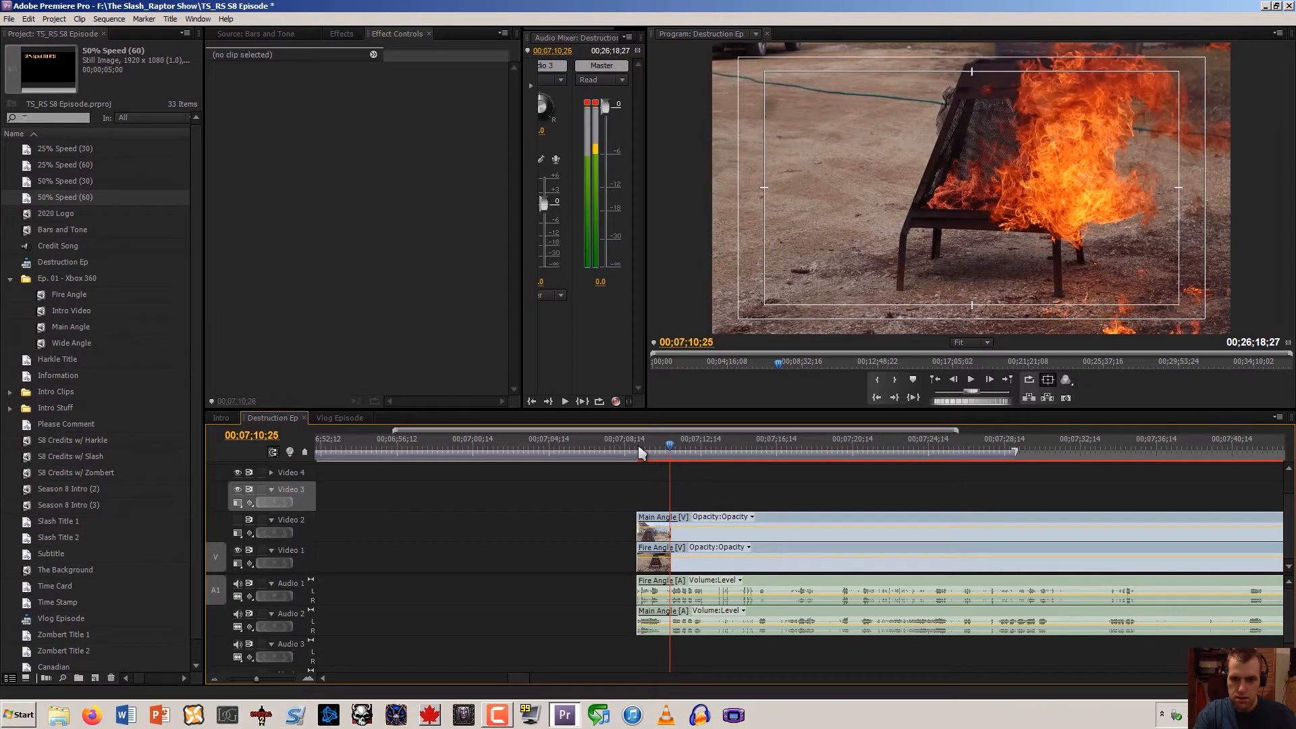
{"action": "key", "text": "ctrl+k"}
Copy the short explosion segment of both angles with audio to 00;06;55;20 and delete the original segment
{"action": "left_click_drag", "start_coordinate": [612, 488], "coordinate": [655, 618]}
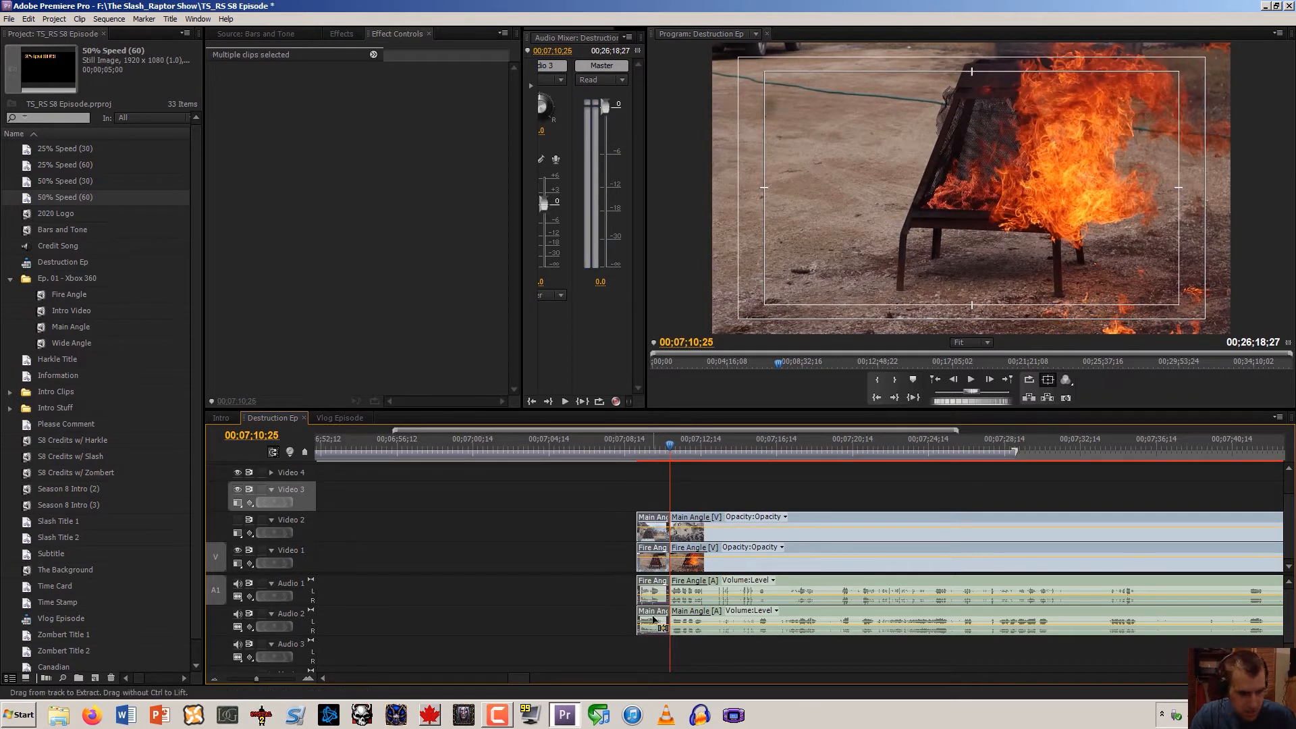
{"action": "left_click", "coordinate": [383, 449]}
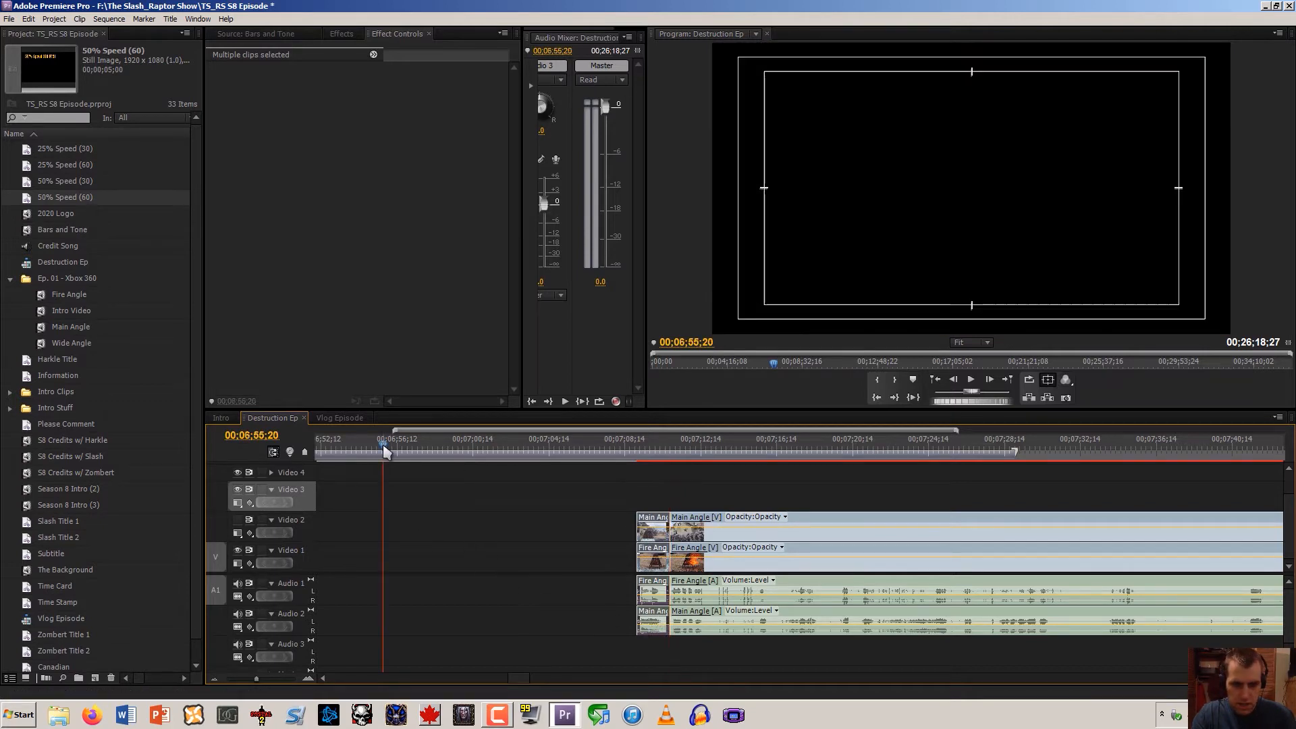
{"action": "key", "text": "ctrl+v"}
{"action": "mouse_move", "coordinate": [421, 525]}
{"action": "left_mouse_down"}
{"action": "mouse_move", "coordinate": [392, 474]}
{"action": "mouse_move", "coordinate": [399, 520]}
{"action": "left_mouse_up"}
{"action": "left_click", "coordinate": [488, 524]}
{"action": "left_click_drag", "start_coordinate": [589, 498], "coordinate": [654, 636]}
{"action": "key", "text": "Delete"}
Trim the start of the remaining Main Angle and Fire Angle clips, with their audio, to 00;07;16;21
{"action": "left_click_drag", "start_coordinate": [693, 446], "coordinate": [785, 415]}
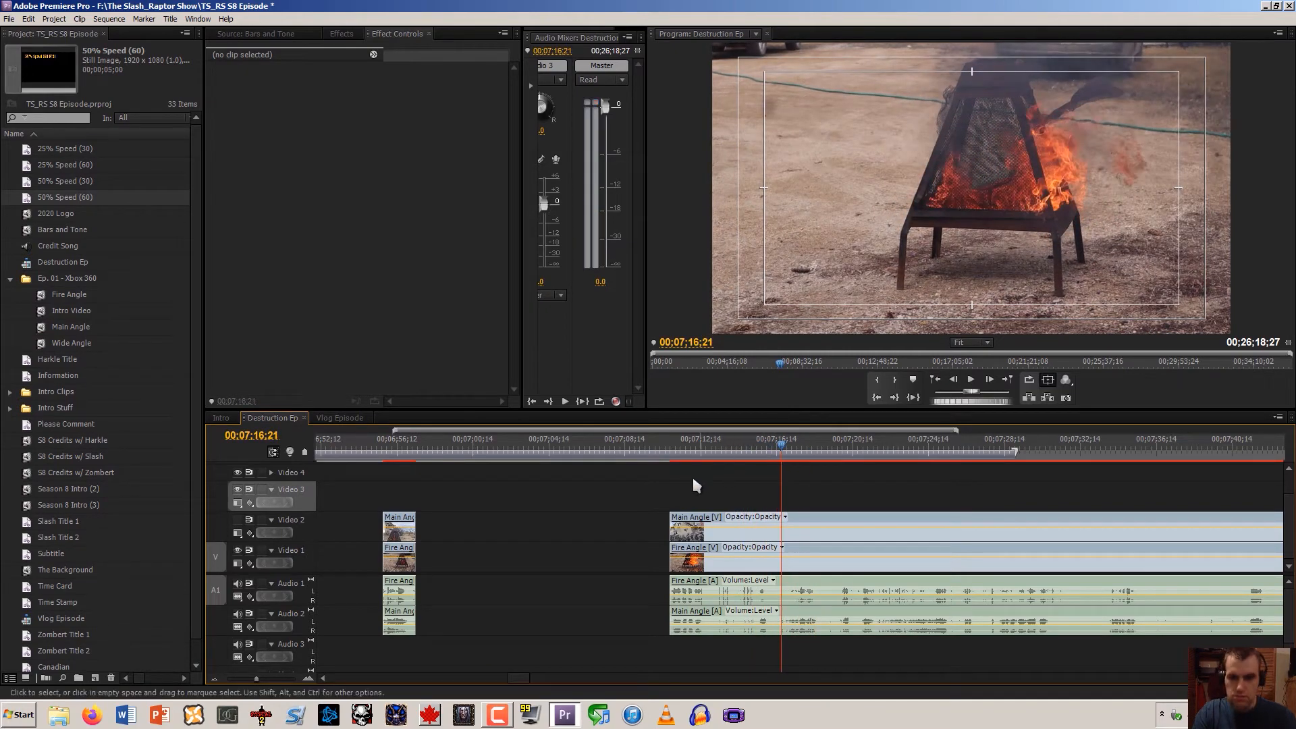
{"action": "left_click_drag", "start_coordinate": [698, 480], "coordinate": [693, 607]}
{"action": "left_click_drag", "start_coordinate": [682, 539], "coordinate": [794, 538]}
{"action": "left_click", "coordinate": [682, 538]}
{"action": "key", "text": "Delete"}
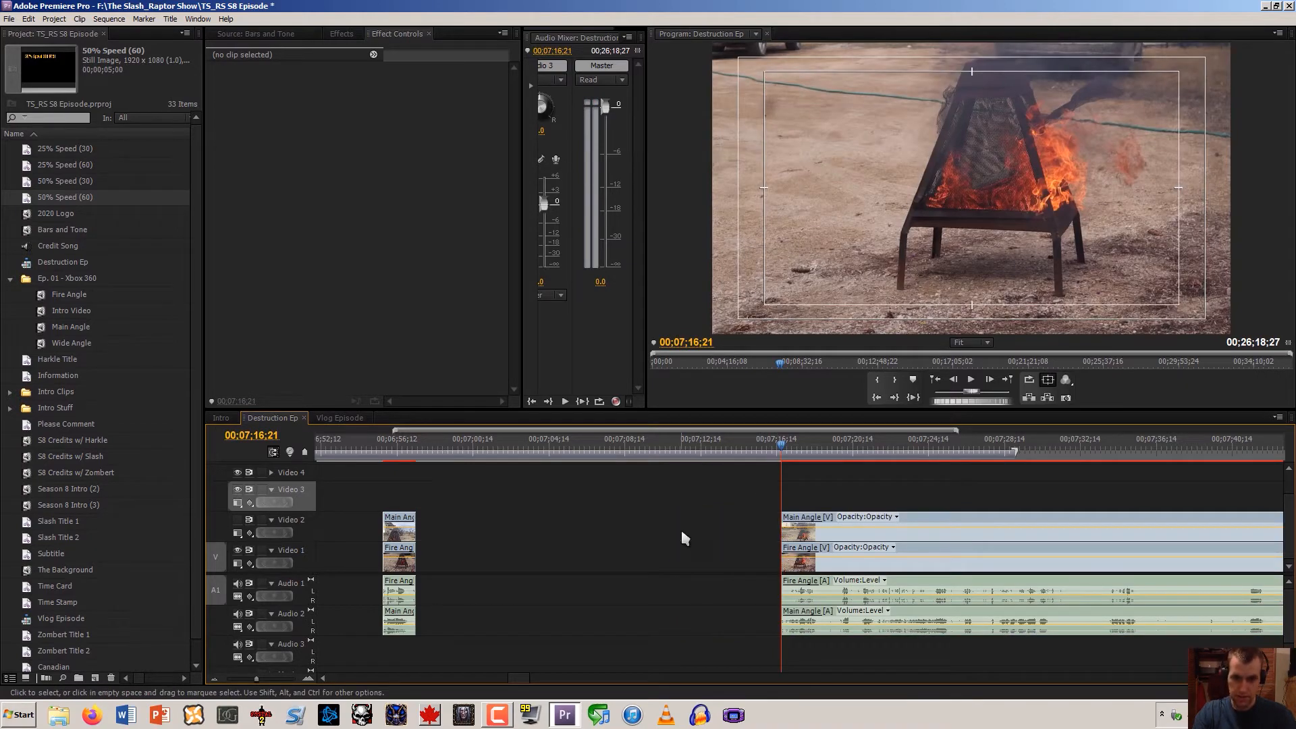
Move the short explosion segment, video and audio, to shortly after the 25% speed Wide Angle clip in the edited section
{"action": "scroll", "coordinate": [521, 671], "scroll_direction": "up", "scroll_amount": 3}
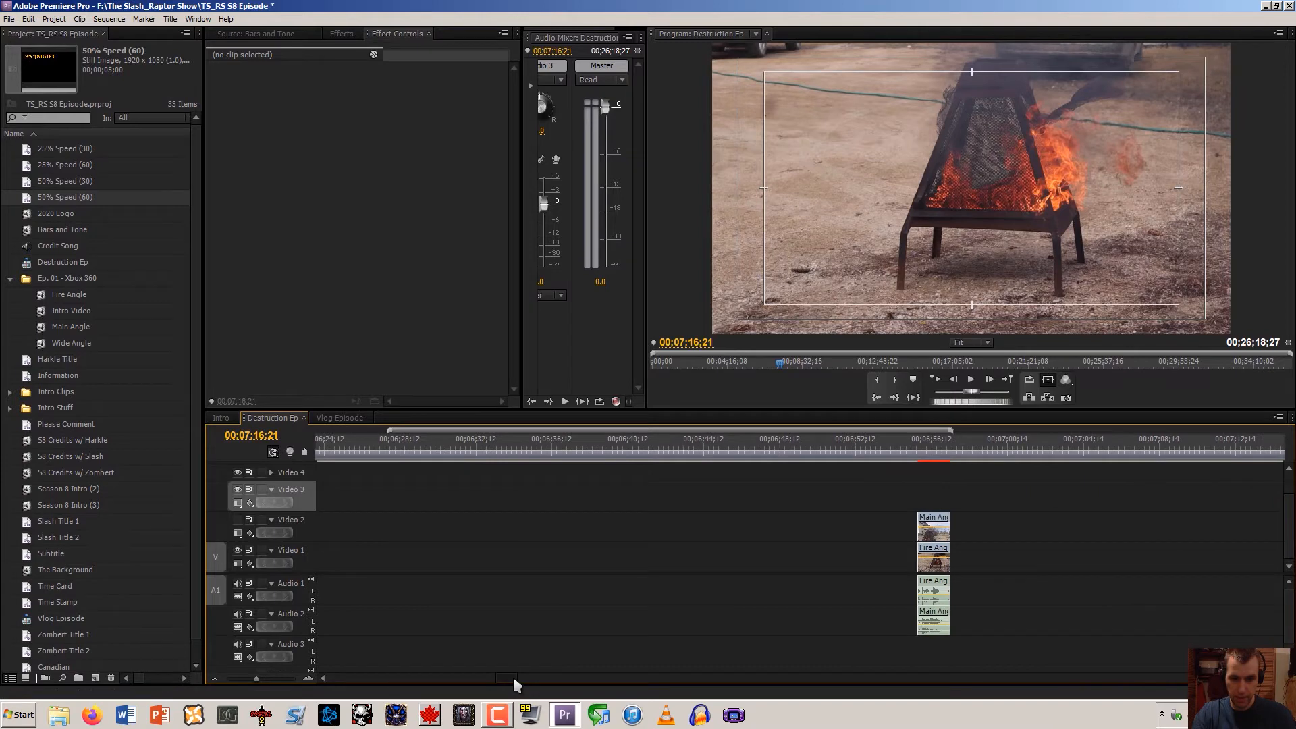
{"action": "left_click", "coordinate": [213, 679]}
{"action": "left_click", "coordinate": [213, 680]}
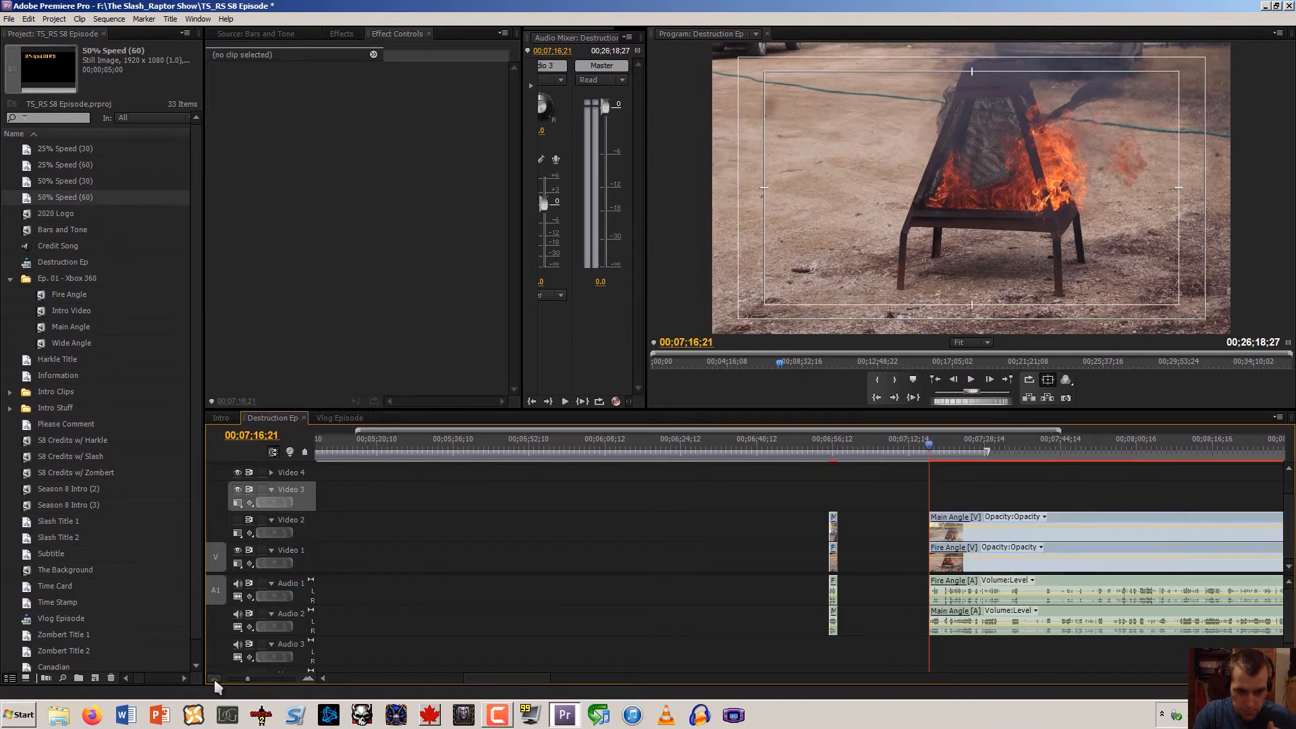
{"action": "left_click_drag", "start_coordinate": [752, 501], "coordinate": [864, 642]}
{"action": "left_click_drag", "start_coordinate": [801, 575], "coordinate": [435, 611]}
{"action": "scroll", "coordinate": [473, 684], "scroll_direction": "up", "scroll_amount": 5}
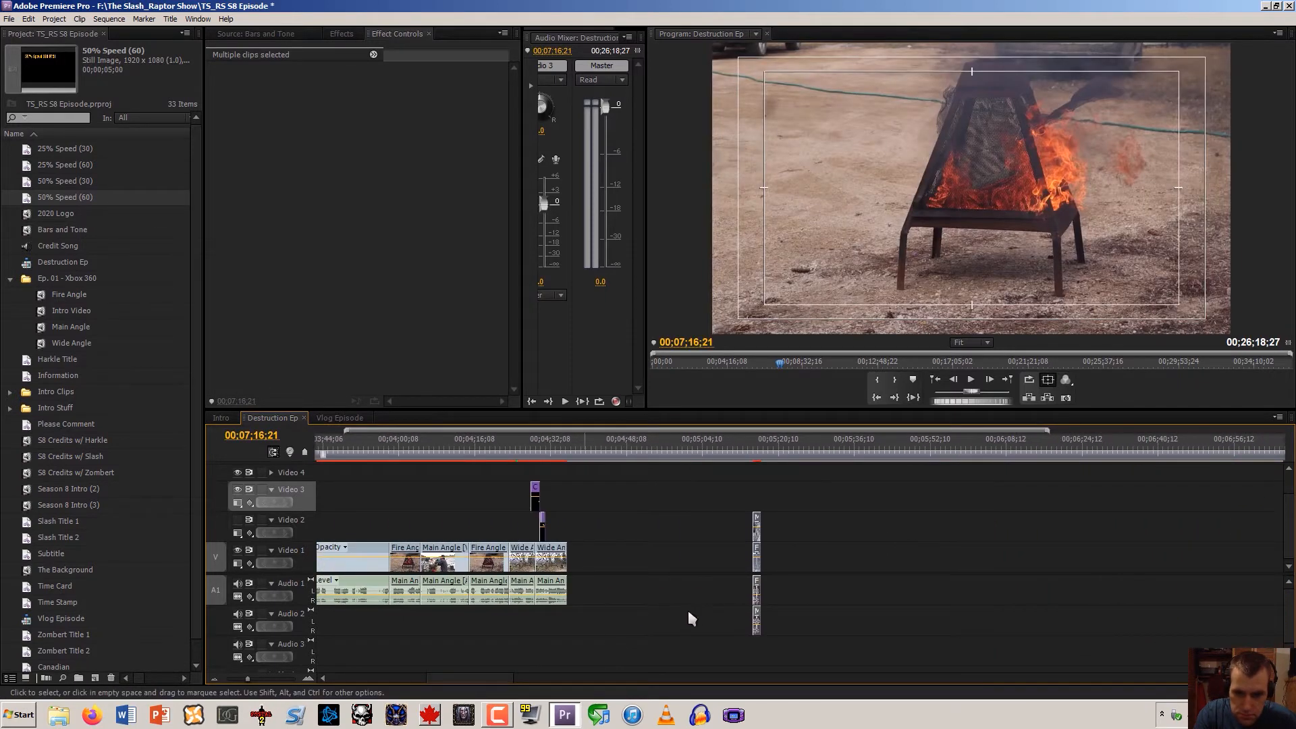
{"action": "left_click_drag", "start_coordinate": [757, 546], "coordinate": [581, 551]}
{"action": "left_click", "coordinate": [619, 547]}
{"action": "left_click", "coordinate": [585, 493]}
Unlink the video and audio of the Main Angle explosion segment that follows the 25% Wide Angle clip
{"action": "left_click", "coordinate": [579, 455]}
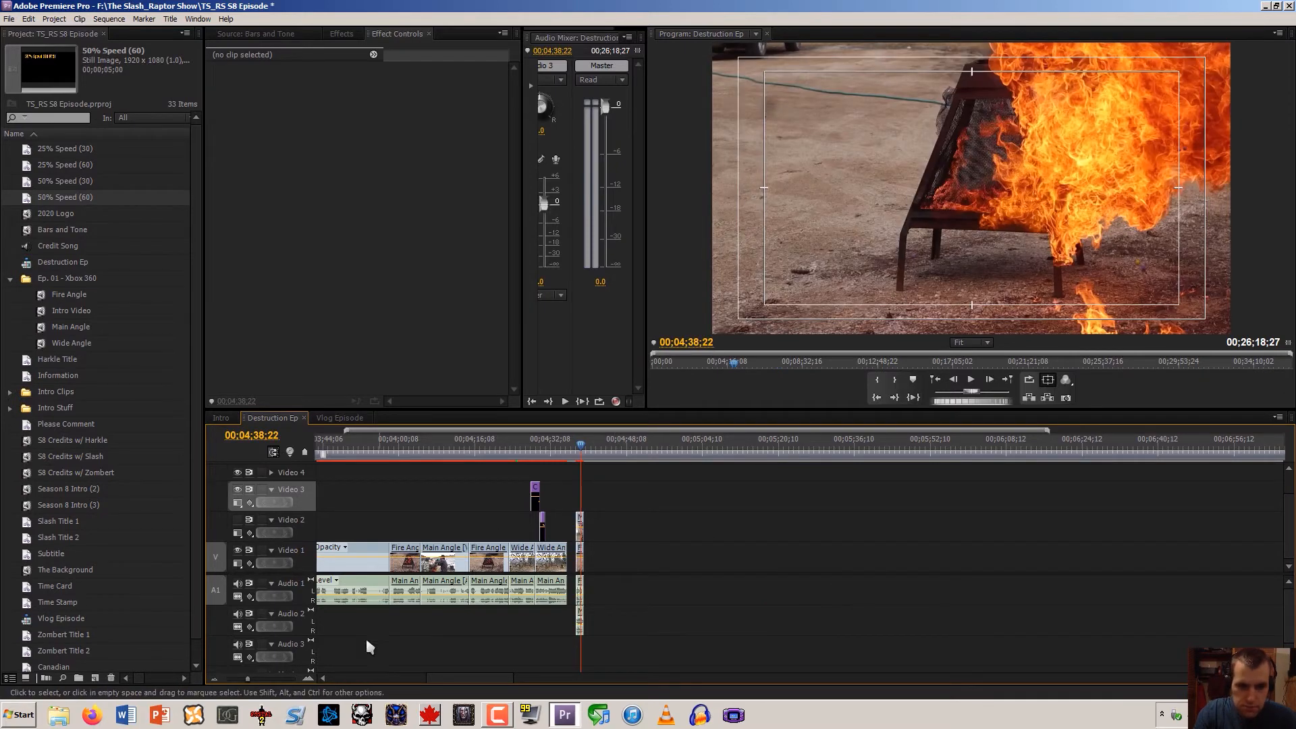
{"action": "left_click", "coordinate": [308, 679]}
{"action": "left_click", "coordinate": [308, 679]}
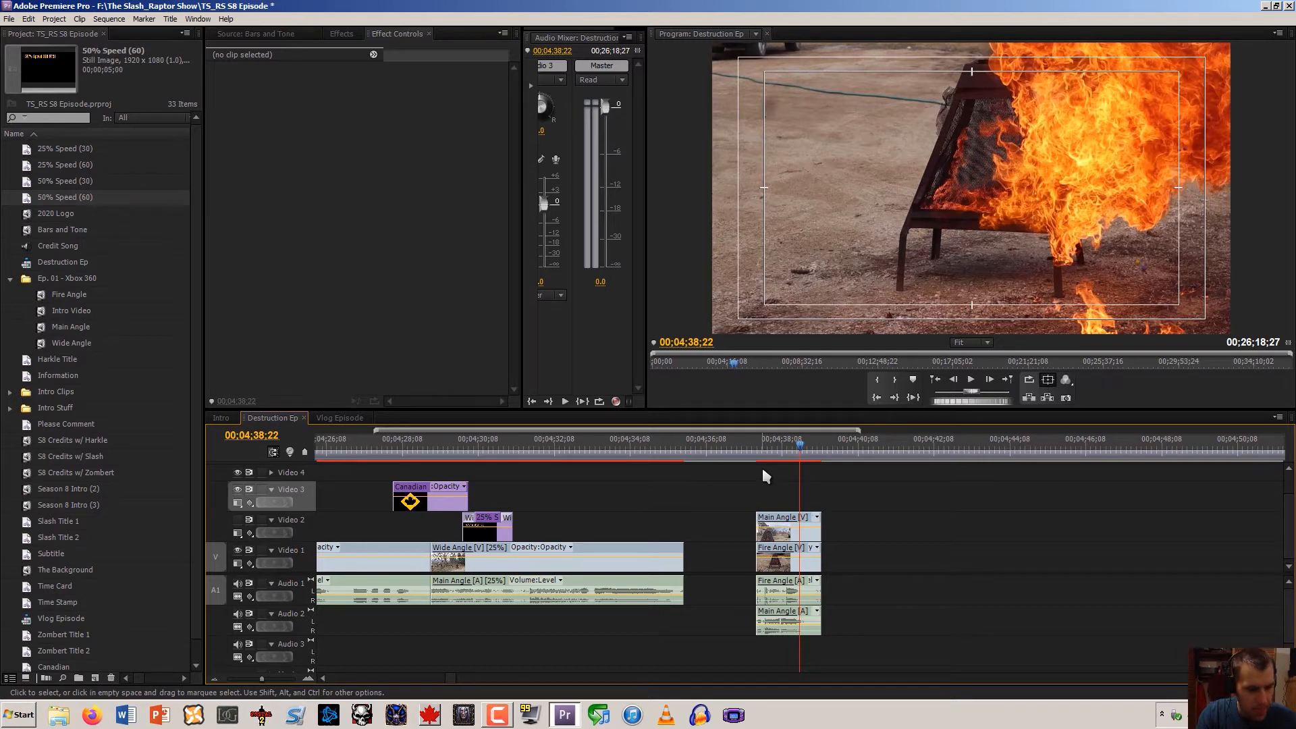
{"action": "left_click_drag", "start_coordinate": [793, 451], "coordinate": [768, 451]}
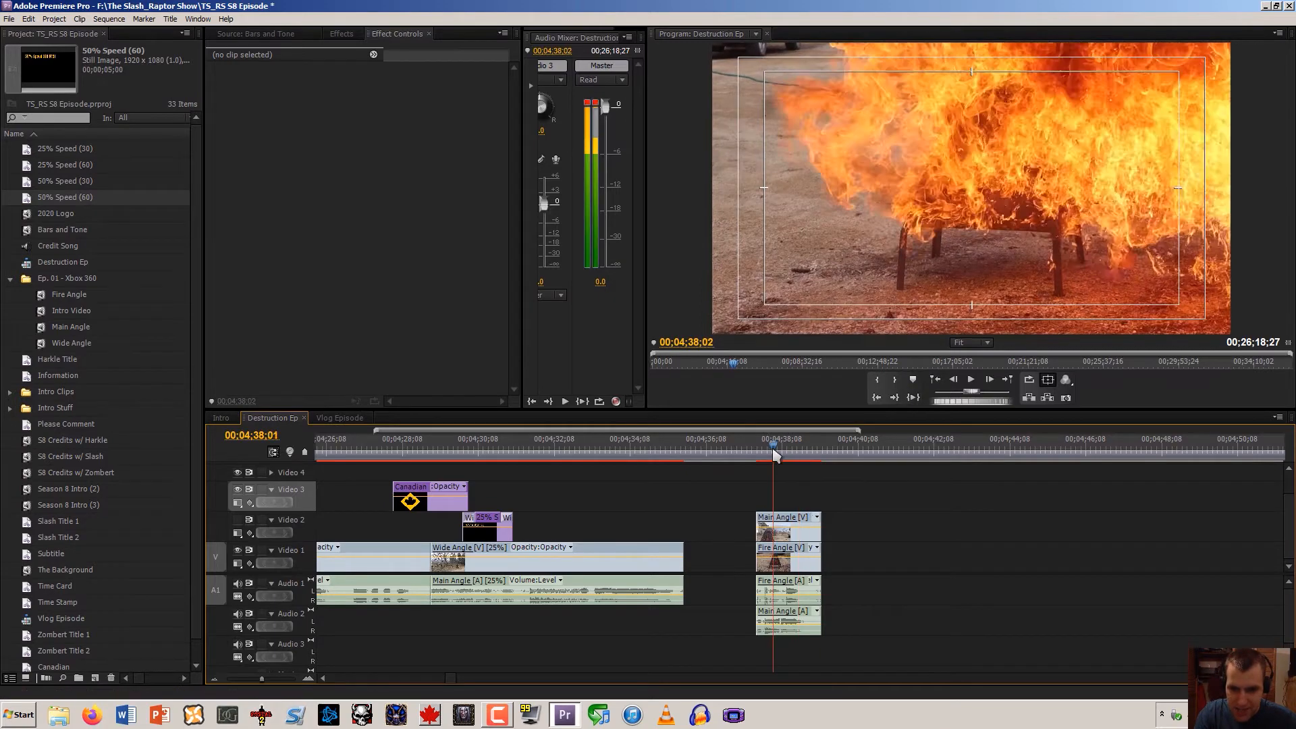
{"action": "right_click", "coordinate": [770, 520]}
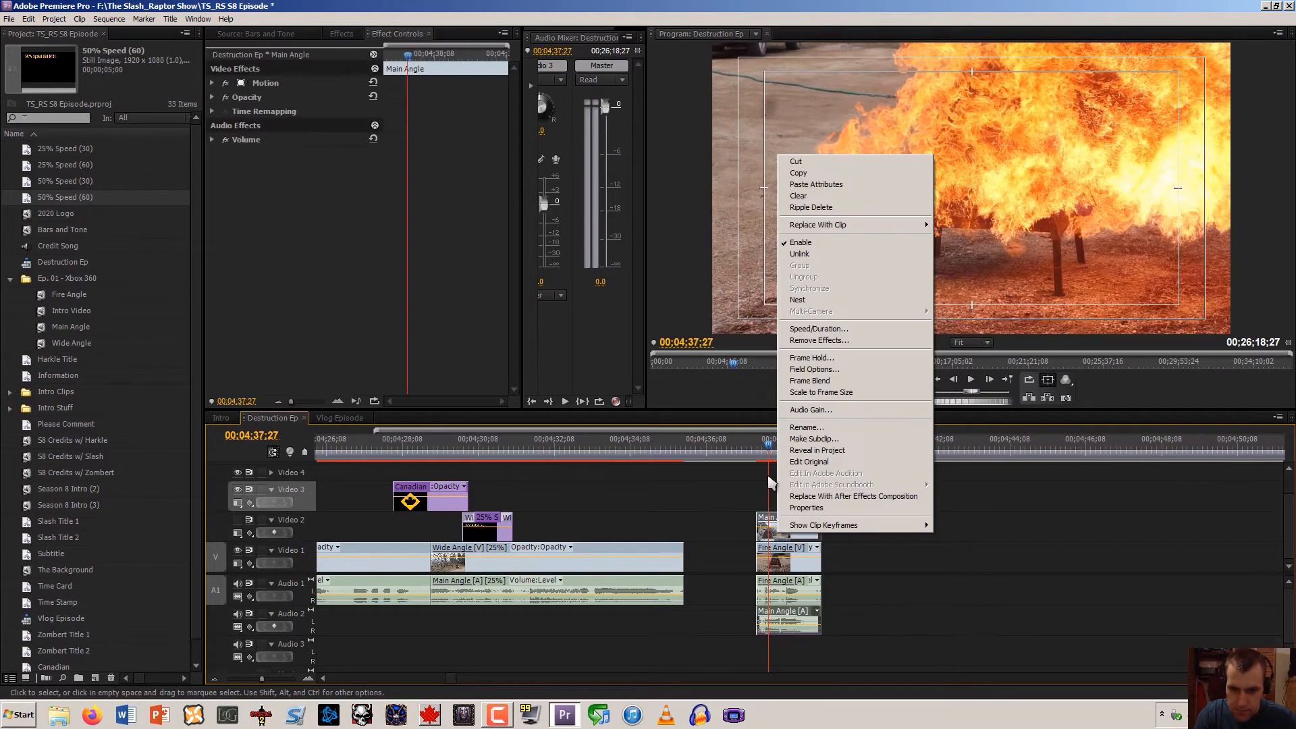
{"action": "left_click", "coordinate": [802, 243]}
{"action": "left_click", "coordinate": [800, 574]}
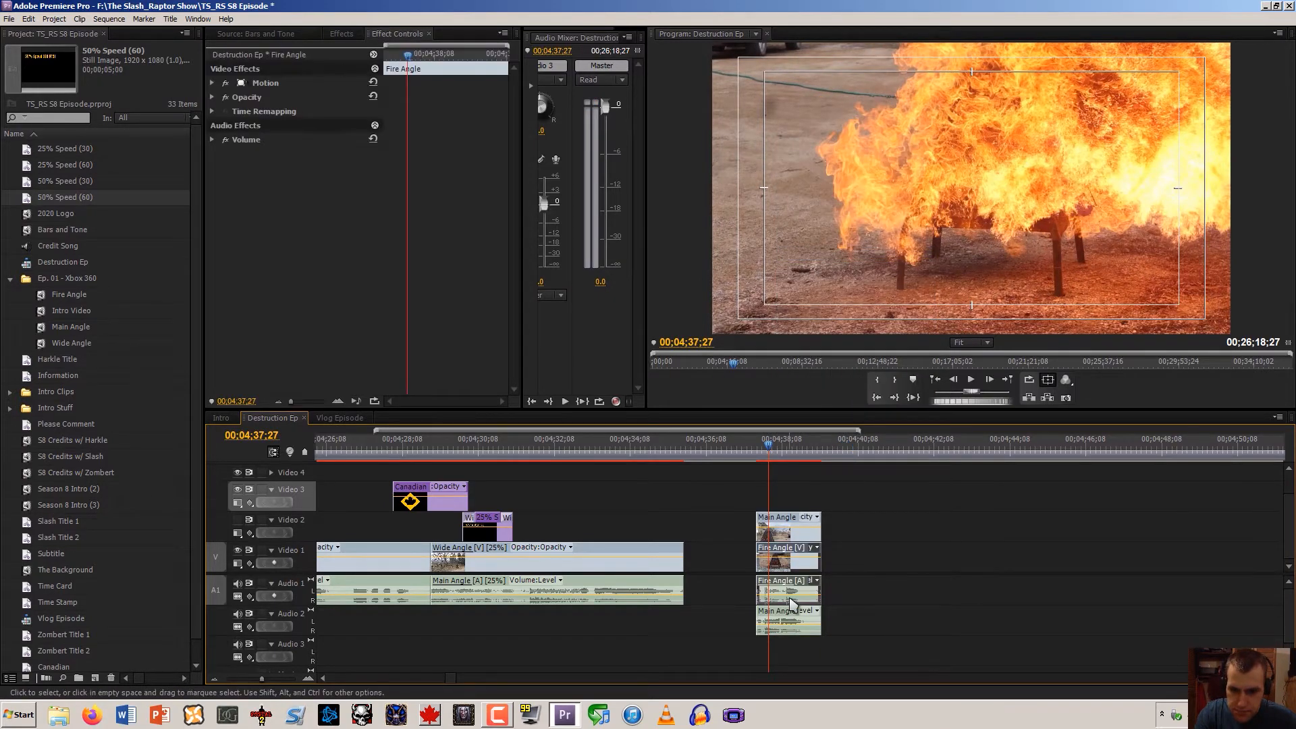
{"action": "key", "text": "Delete"}
{"action": "key", "text": "ctrl+z"}
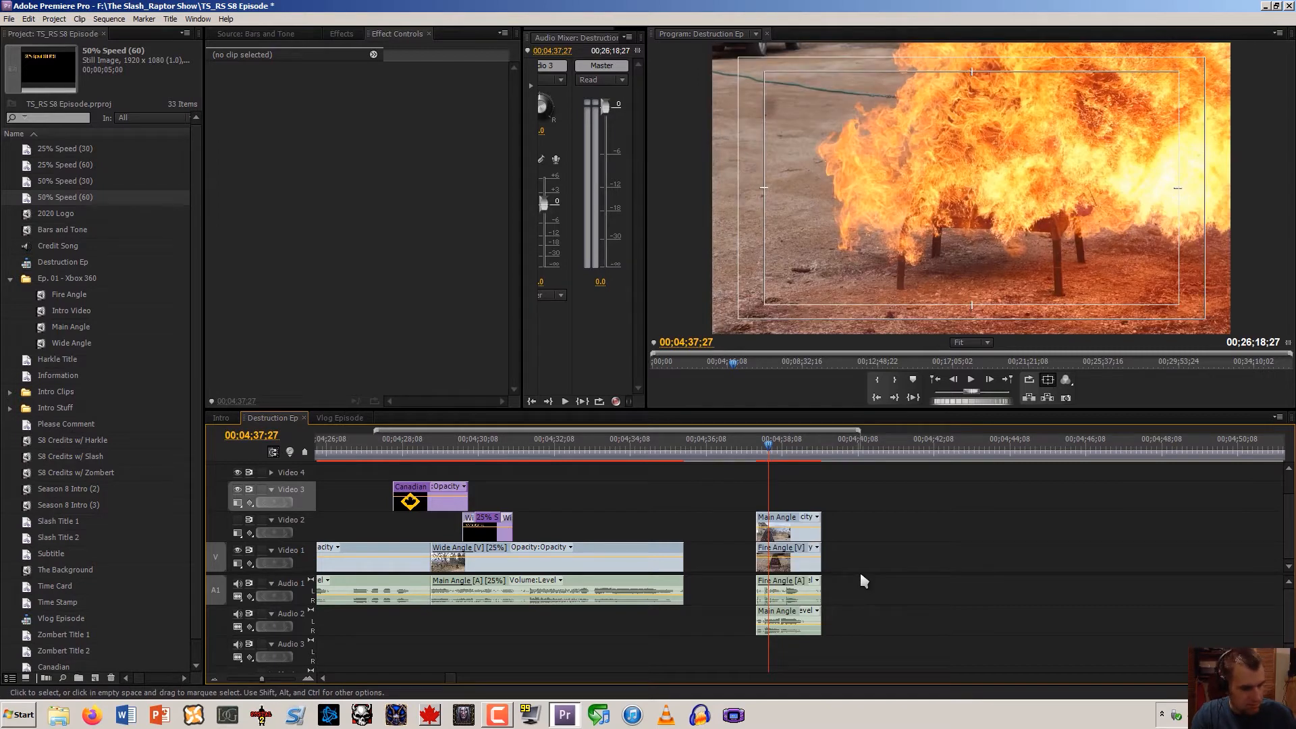
Unlink the Fire Angle explosion segment and delete its audio
{"action": "right_click", "coordinate": [808, 590]}
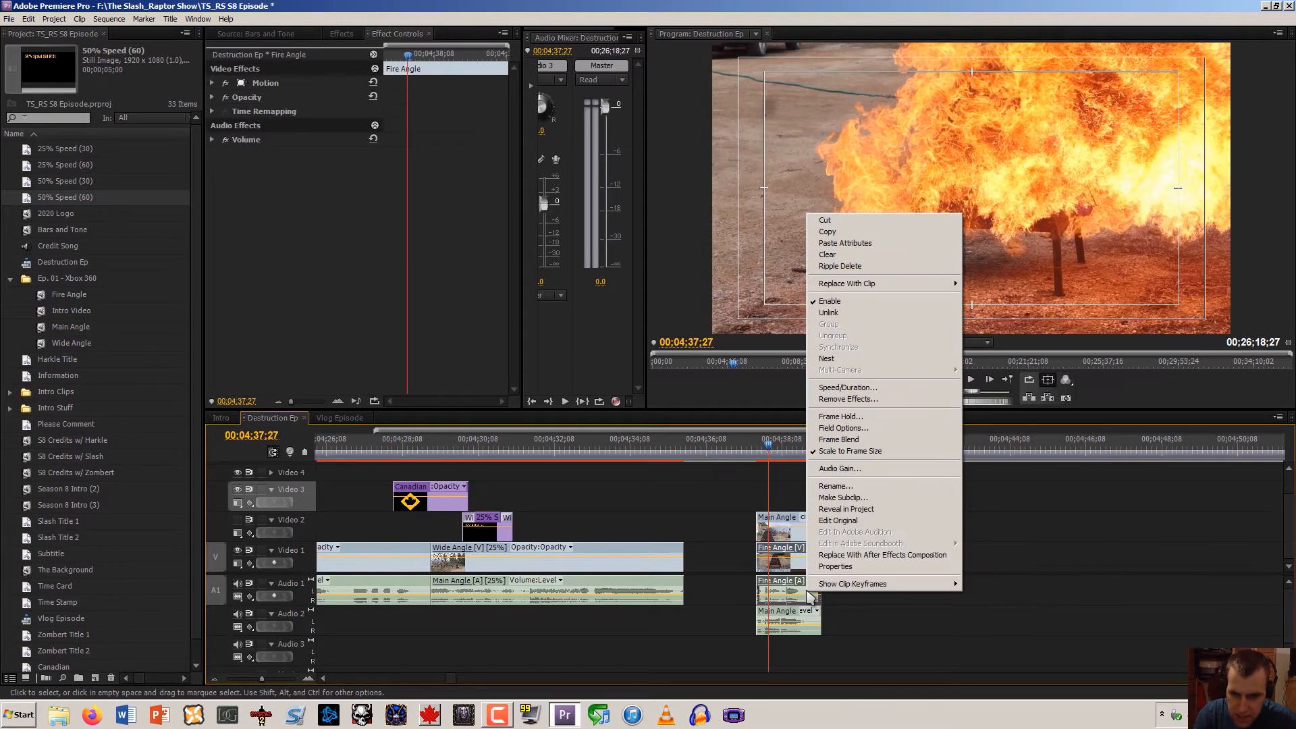
{"action": "left_click", "coordinate": [856, 313]}
{"action": "left_click", "coordinate": [805, 598]}
{"action": "key", "text": "Delete"}
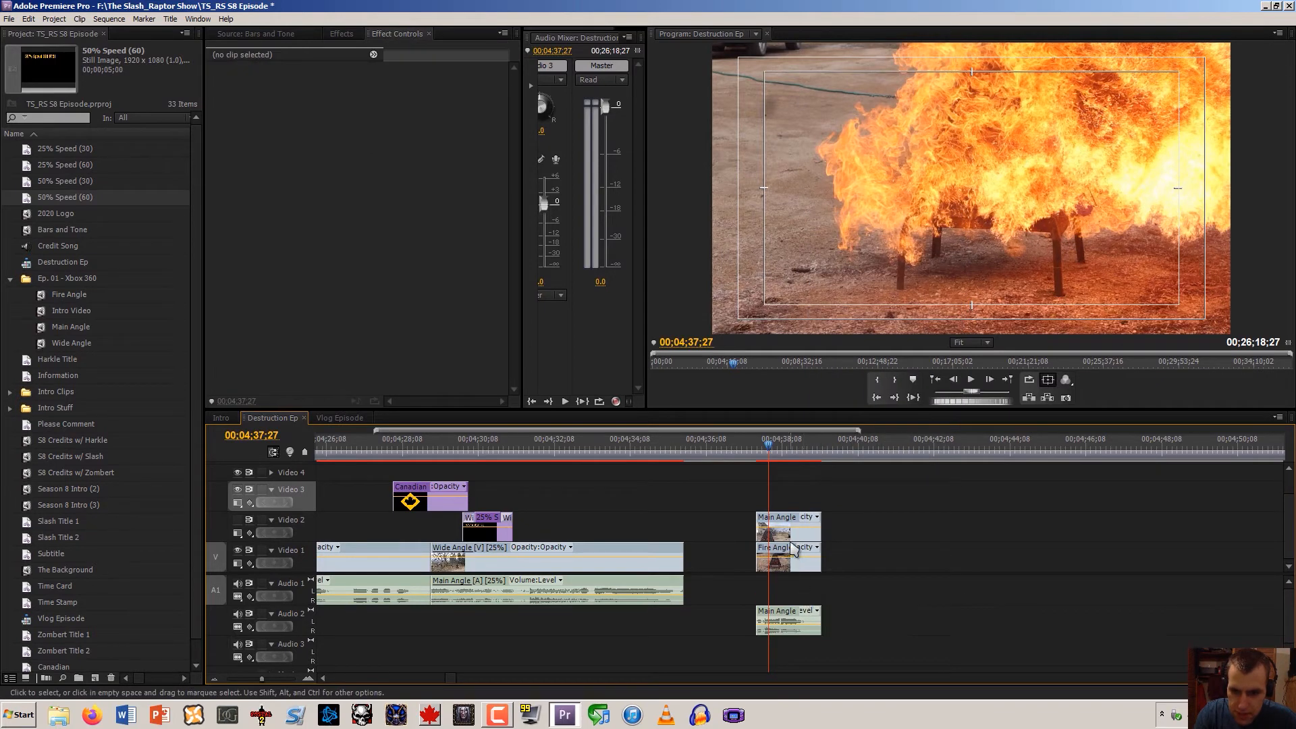
Delete the Main Angle explosion video and move its audio to Audio 1 beneath the Fire Angle video
{"action": "left_click", "coordinate": [791, 538]}
{"action": "key", "text": "Delete"}
{"action": "left_click_drag", "start_coordinate": [780, 613], "coordinate": [780, 582]}
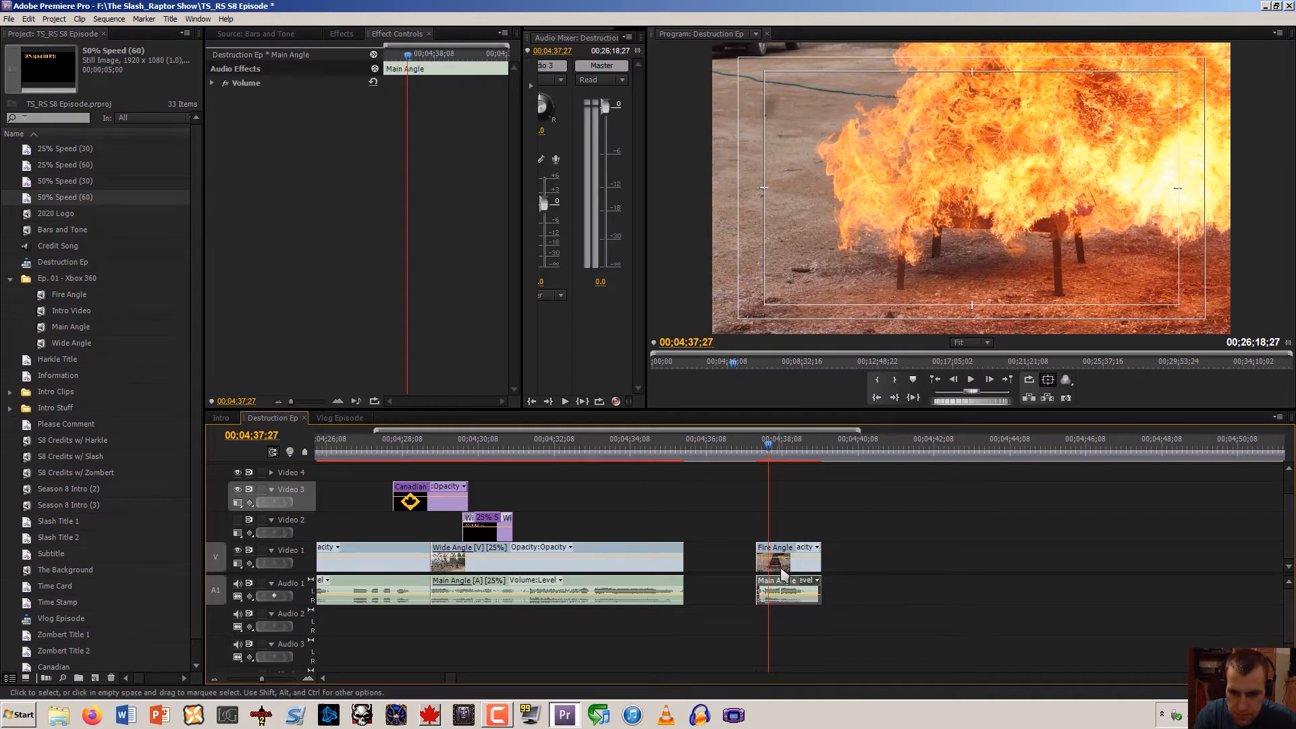
Link the Fire Angle explosion video with the Main Angle audio below it
{"action": "left_click_drag", "start_coordinate": [719, 506], "coordinate": [783, 601]}
{"action": "right_click", "coordinate": [783, 574]}
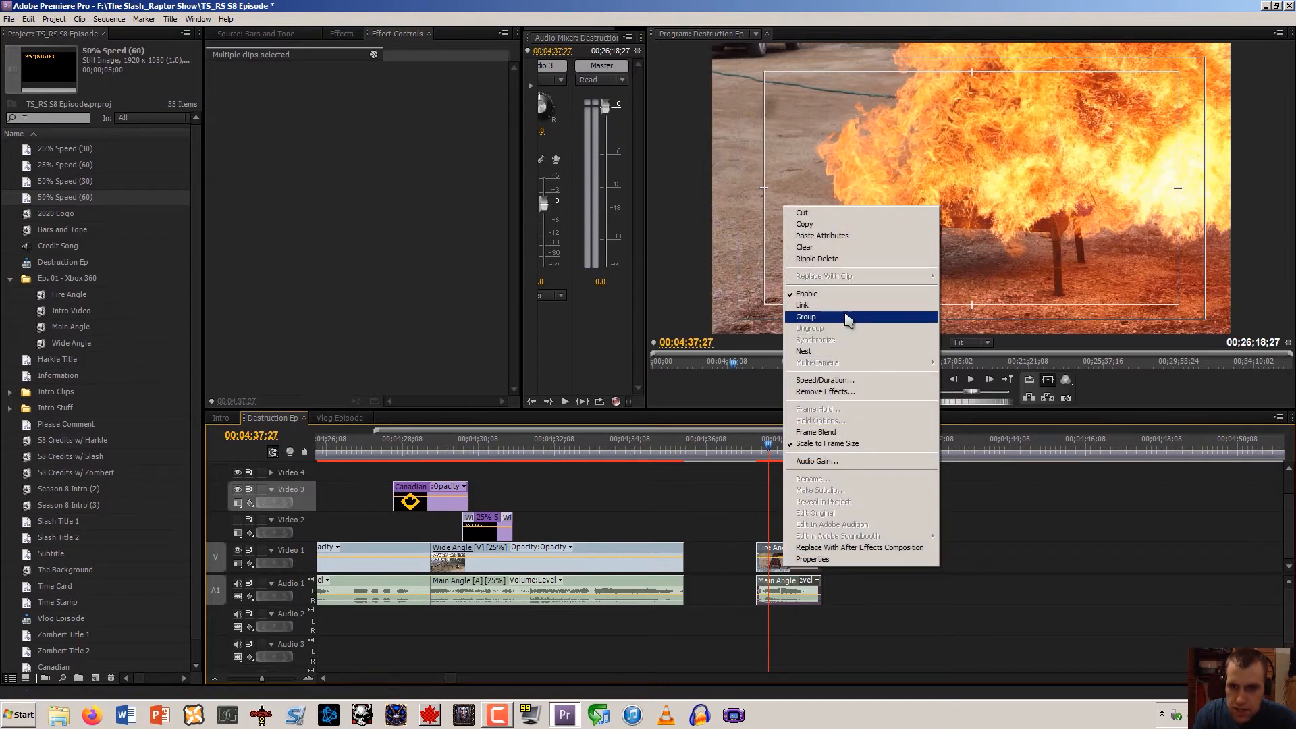
{"action": "left_click", "coordinate": [807, 316]}
{"action": "left_click", "coordinate": [748, 492]}
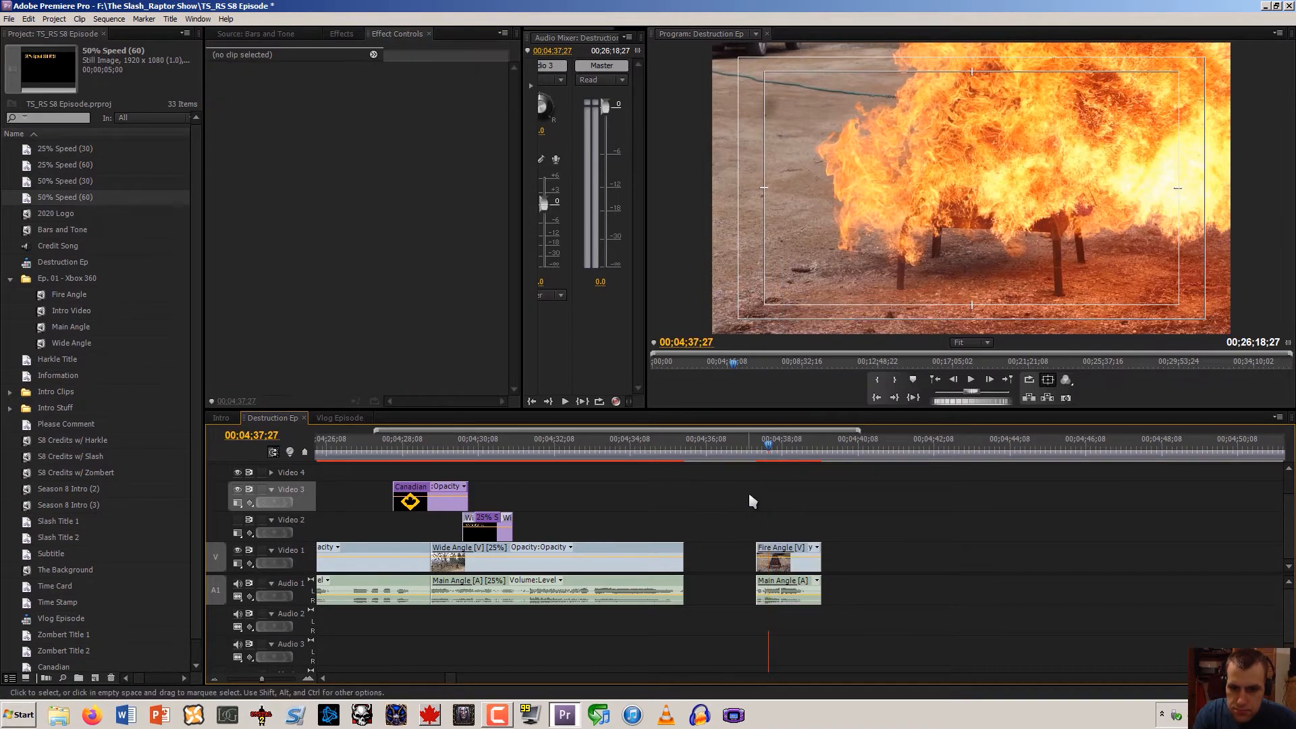
Set the Fire Angle explosion clip's speed to 50% and place it directly against the end of the 25% Wide Angle clip
{"action": "right_click", "coordinate": [784, 565]}
{"action": "mouse_move", "coordinate": [876, 262]}
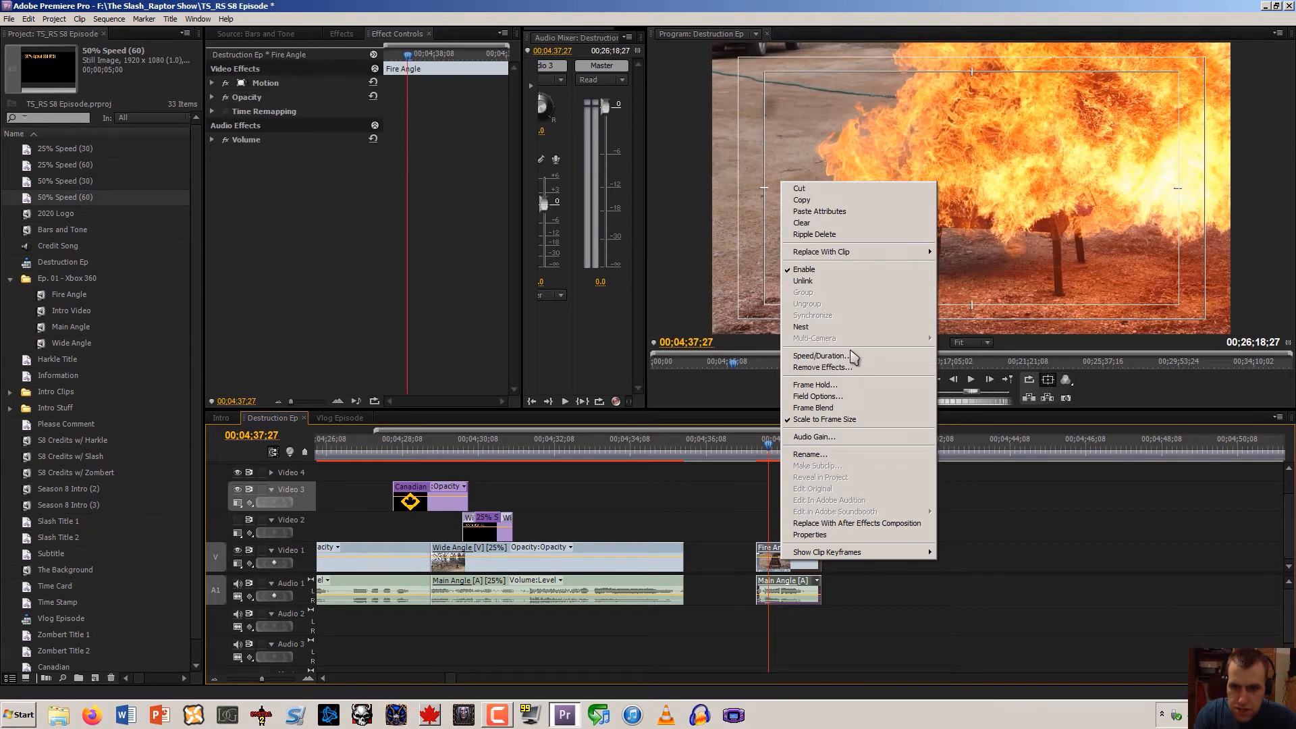
{"action": "left_click", "coordinate": [790, 357]}
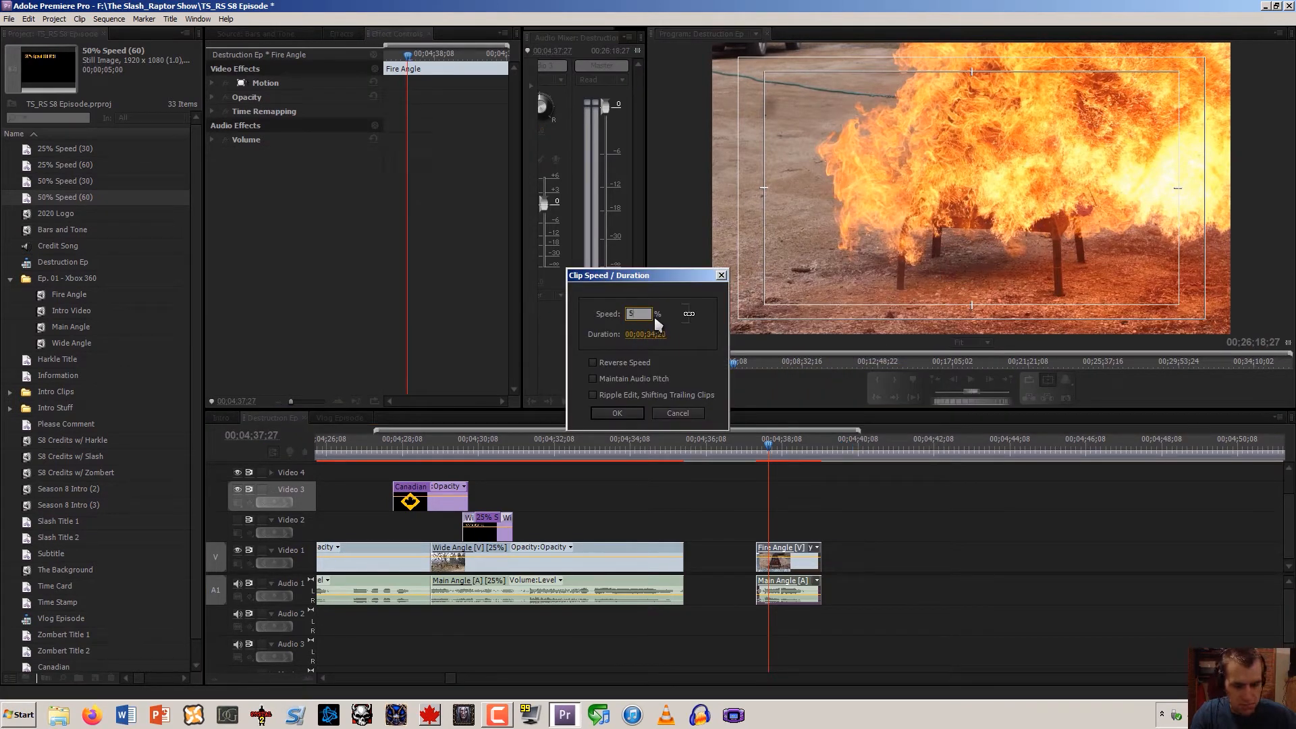
{"action": "key", "text": "Return"}
{"action": "left_click_drag", "start_coordinate": [772, 571], "coordinate": [702, 571]}
Play the join, extend the start of the 50% Fire Angle clip to include earlier footage, and keep it against the Wide Angle clip
{"action": "left_click_drag", "start_coordinate": [692, 448], "coordinate": [674, 449]}
{"action": "left_click", "coordinate": [715, 505]}
{"action": "key", "text": "space"}
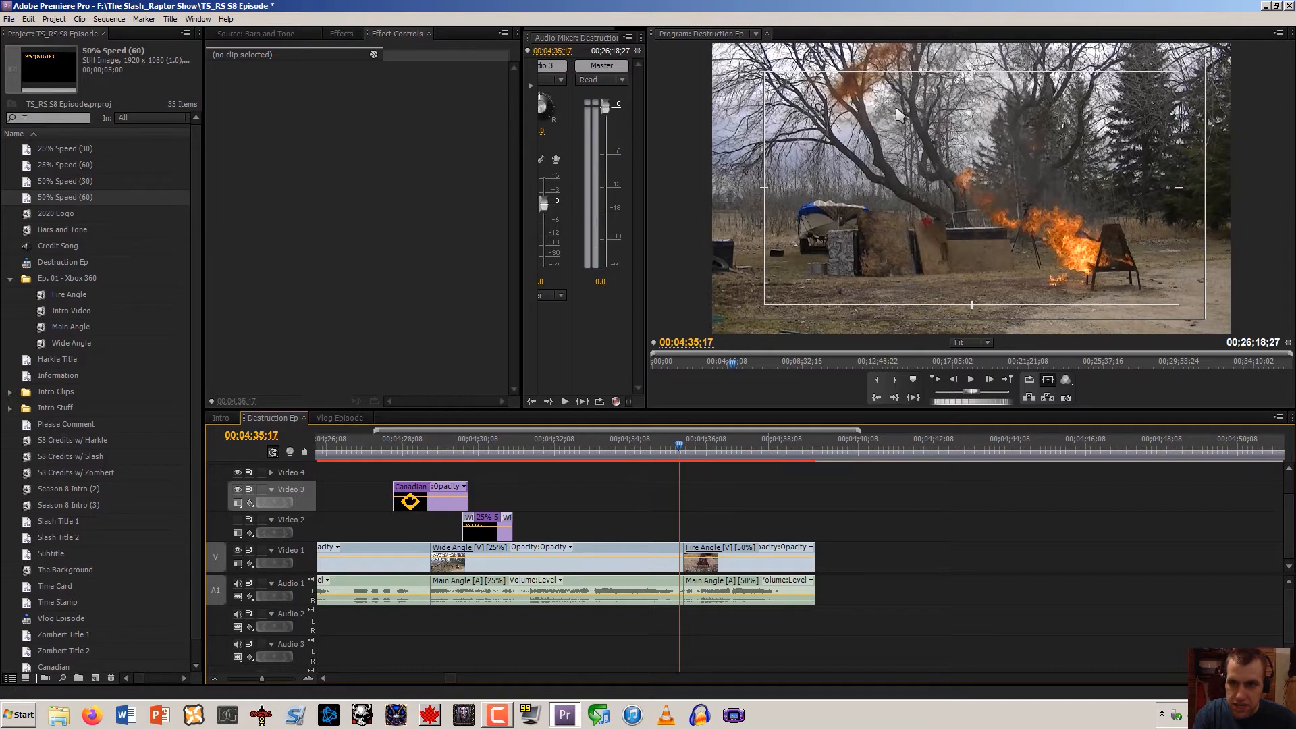
{"action": "key", "text": "space"}
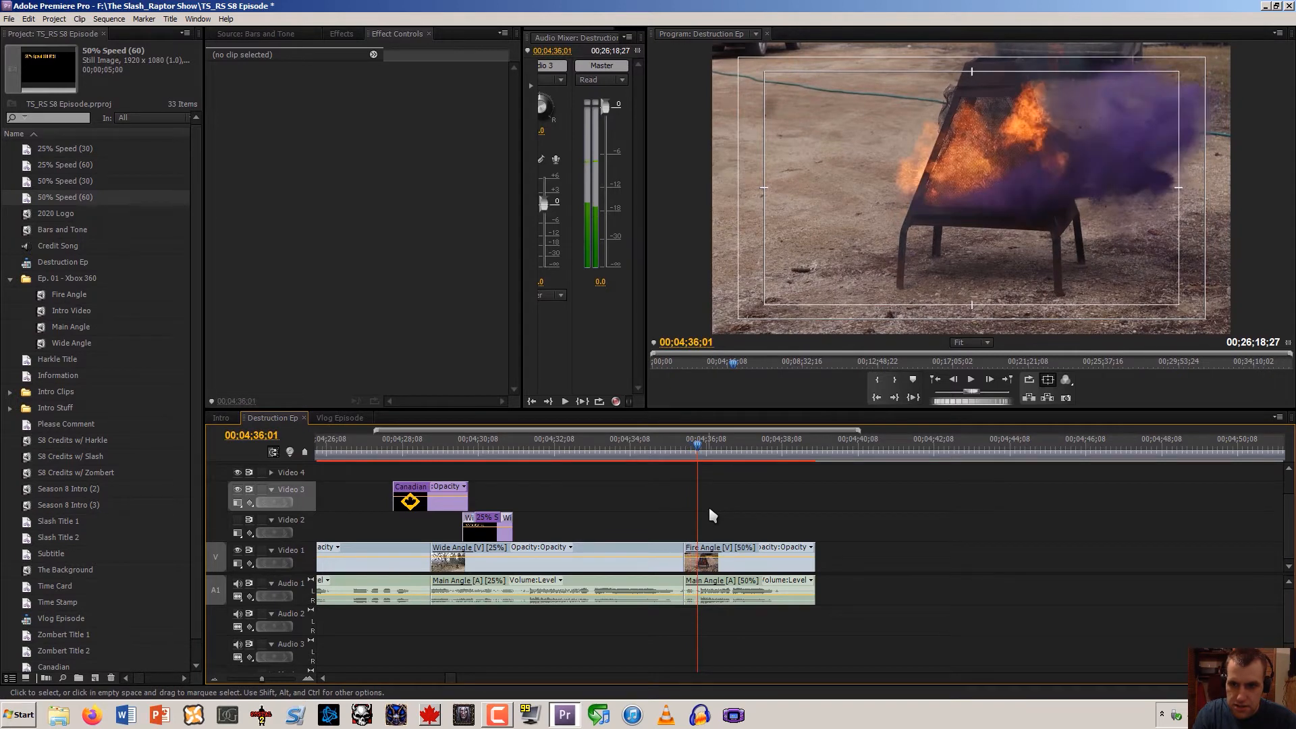
{"action": "left_click", "coordinate": [731, 567]}
{"action": "left_click_drag", "start_coordinate": [730, 571], "coordinate": [787, 571]}
{"action": "left_click_drag", "start_coordinate": [648, 530], "coordinate": [648, 530]}
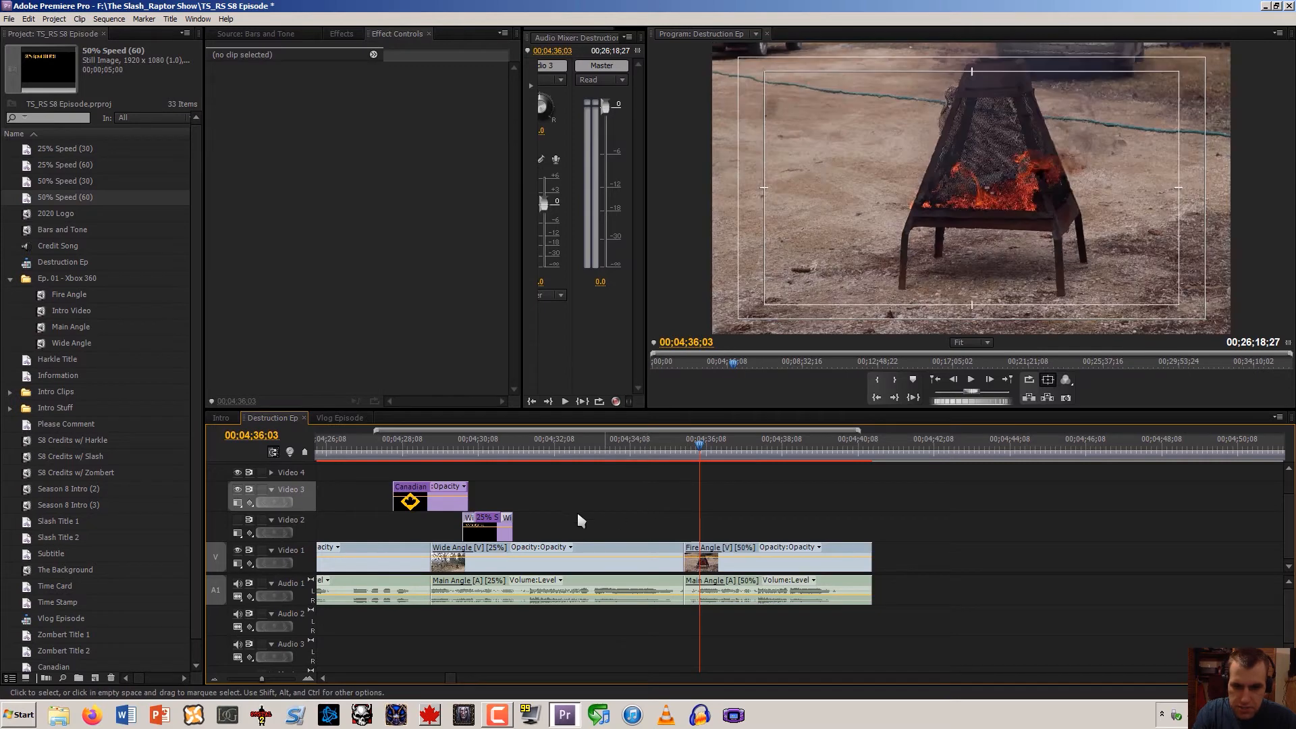
Copy the 25% Speed (30) title onto Video 2 at the start of the 50% Fire Angle clip
{"action": "left_click", "coordinate": [483, 538]}
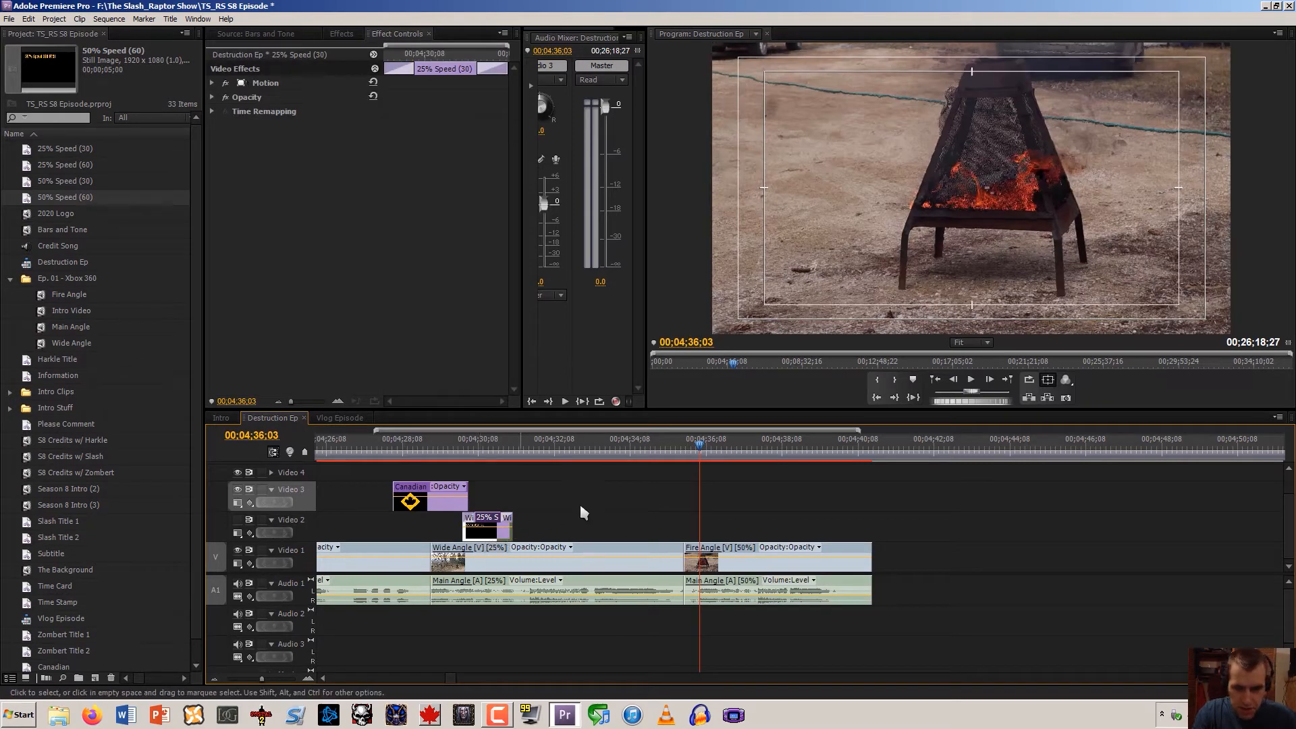
{"action": "left_click", "coordinate": [693, 450]}
{"action": "key", "text": "ctrl+v"}
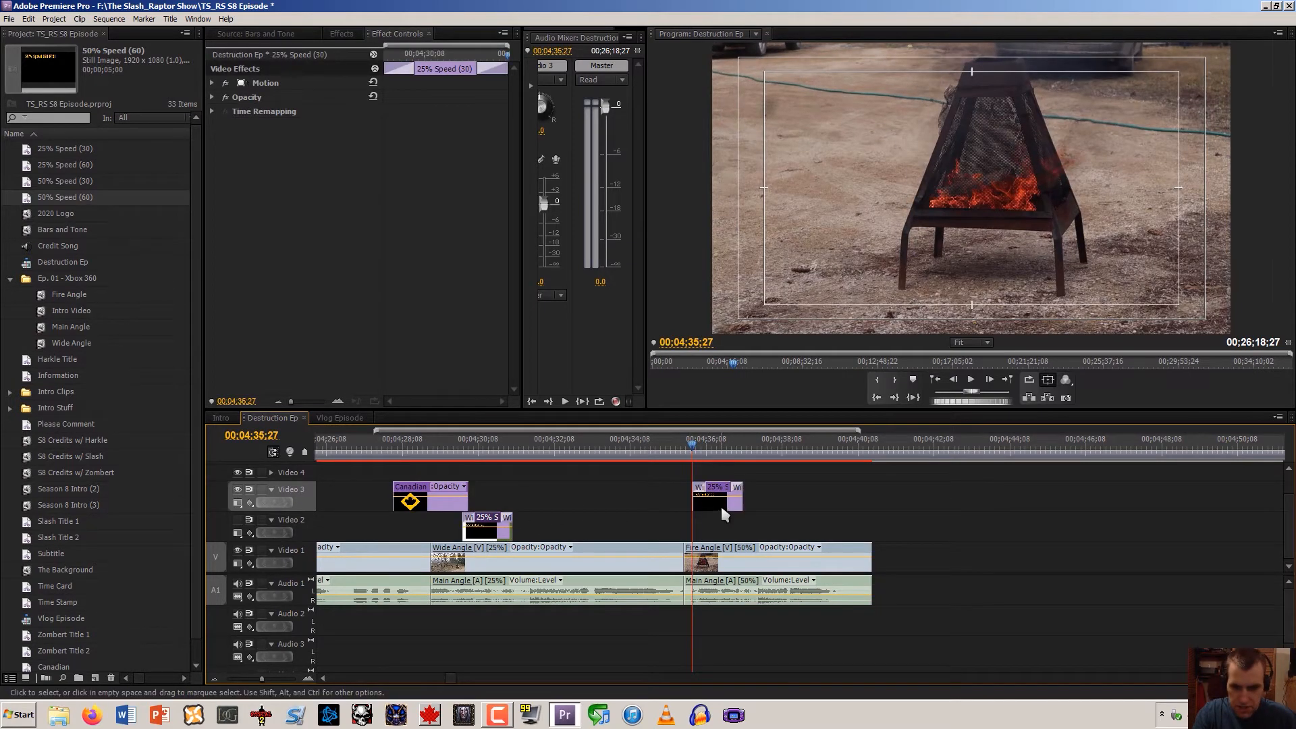
{"action": "left_click_drag", "start_coordinate": [719, 499], "coordinate": [703, 529]}
Play back the 50% Fire Angle clip and extend its start slightly further, keeping it joined to the Wide Angle clip
{"action": "mouse_move", "coordinate": [695, 450]}
{"action": "left_mouse_down"}
{"action": "mouse_move", "coordinate": [674, 451]}
{"action": "mouse_move", "coordinate": [686, 459]}
{"action": "left_mouse_up"}
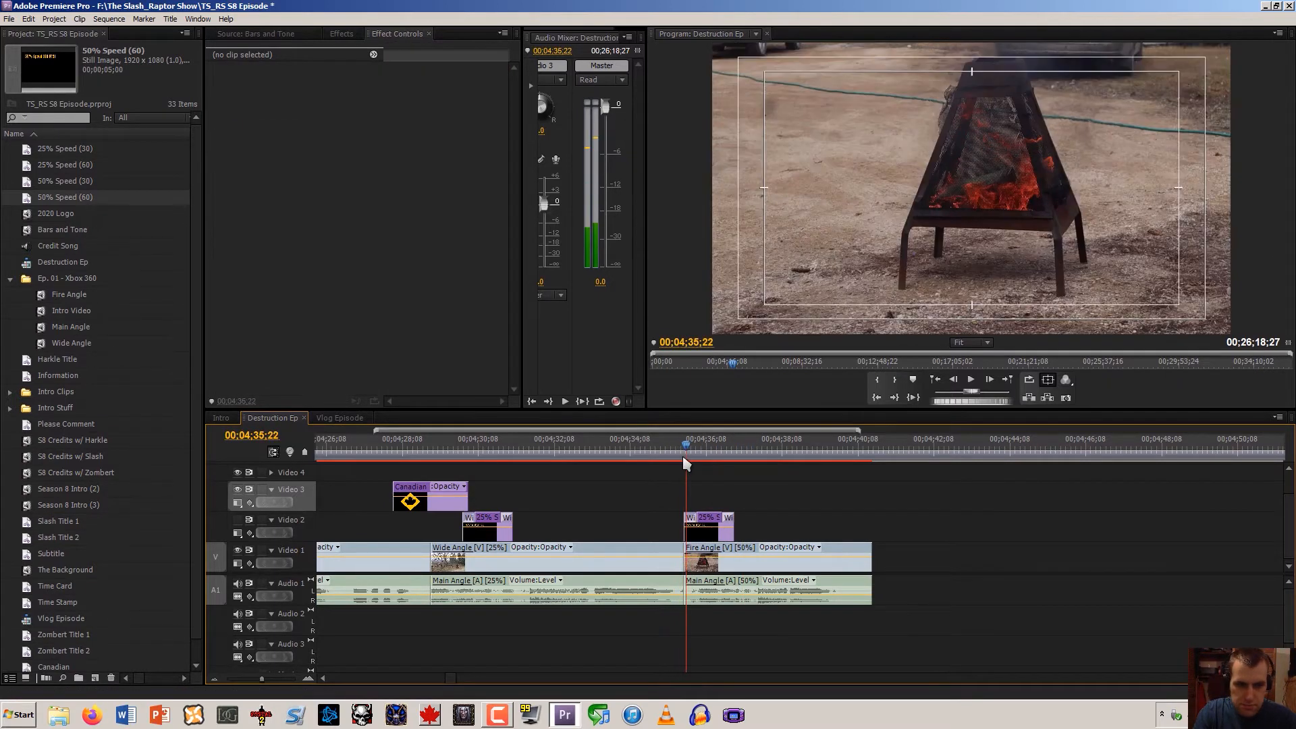
{"action": "key", "text": "space"}
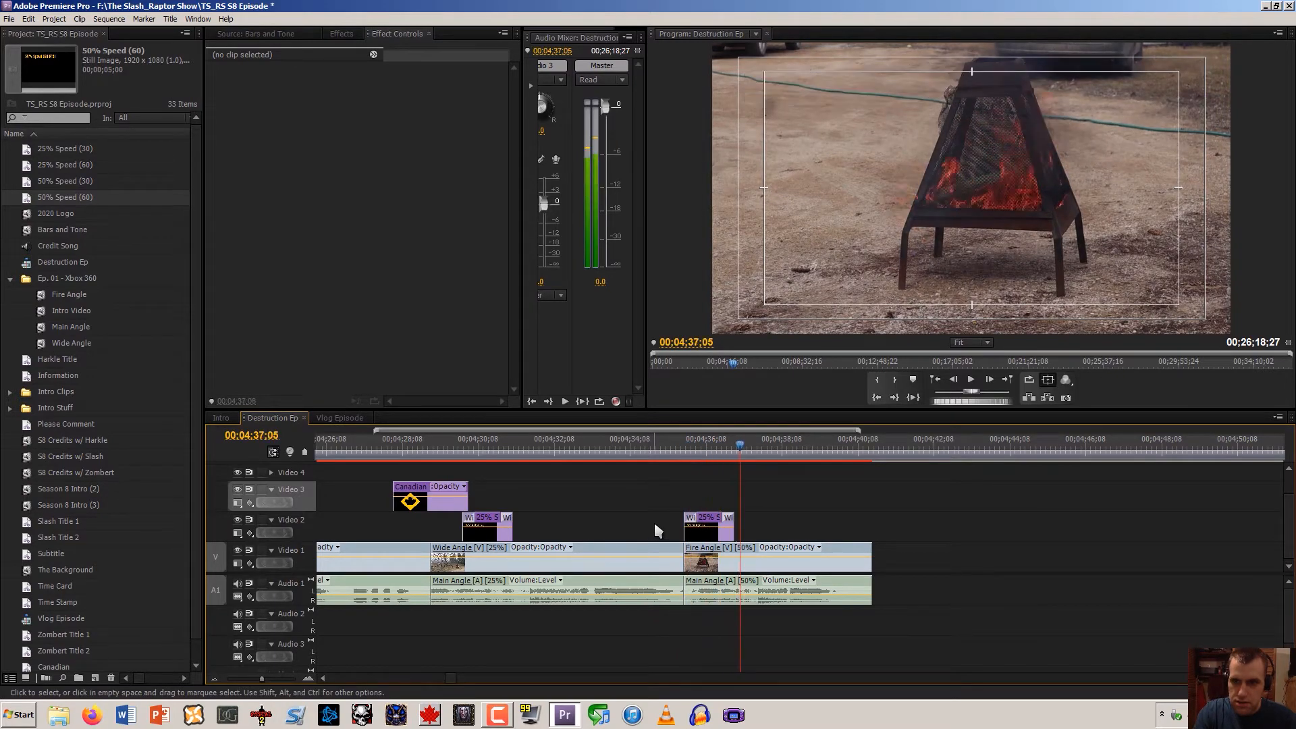
{"action": "key", "text": "space"}
{"action": "left_click_drag", "start_coordinate": [705, 558], "coordinate": [720, 569]}
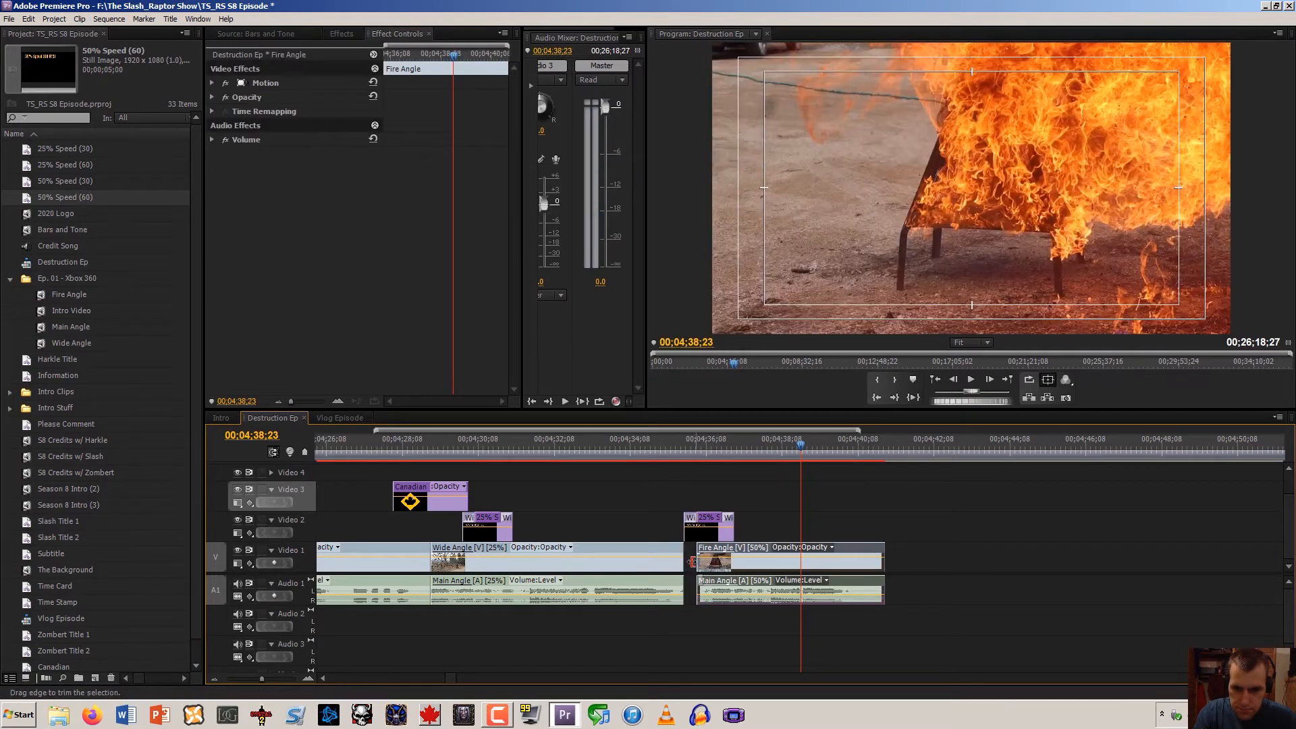
{"action": "left_click", "coordinate": [704, 485]}
Replace the copied title above the 50% Fire Angle clip with the 50% Speed (60) title
{"action": "key", "text": "Up"}
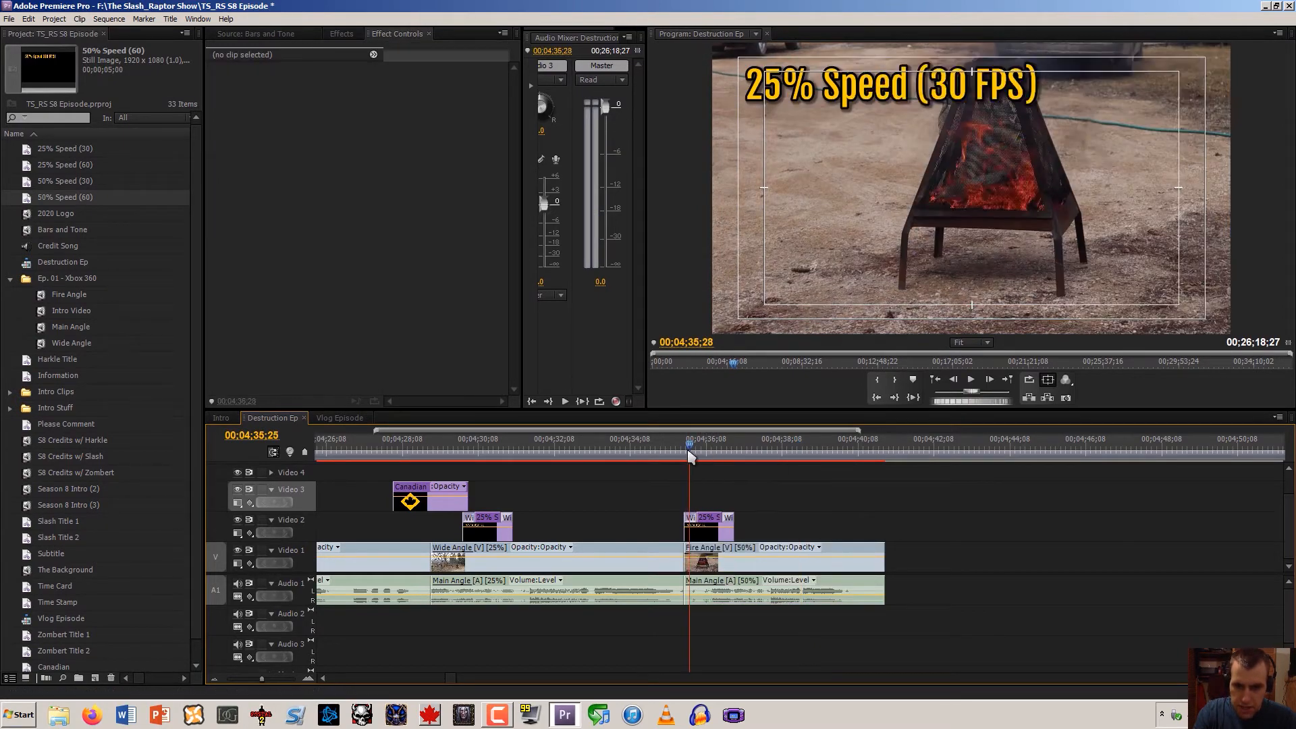
{"action": "left_click", "coordinate": [706, 524]}
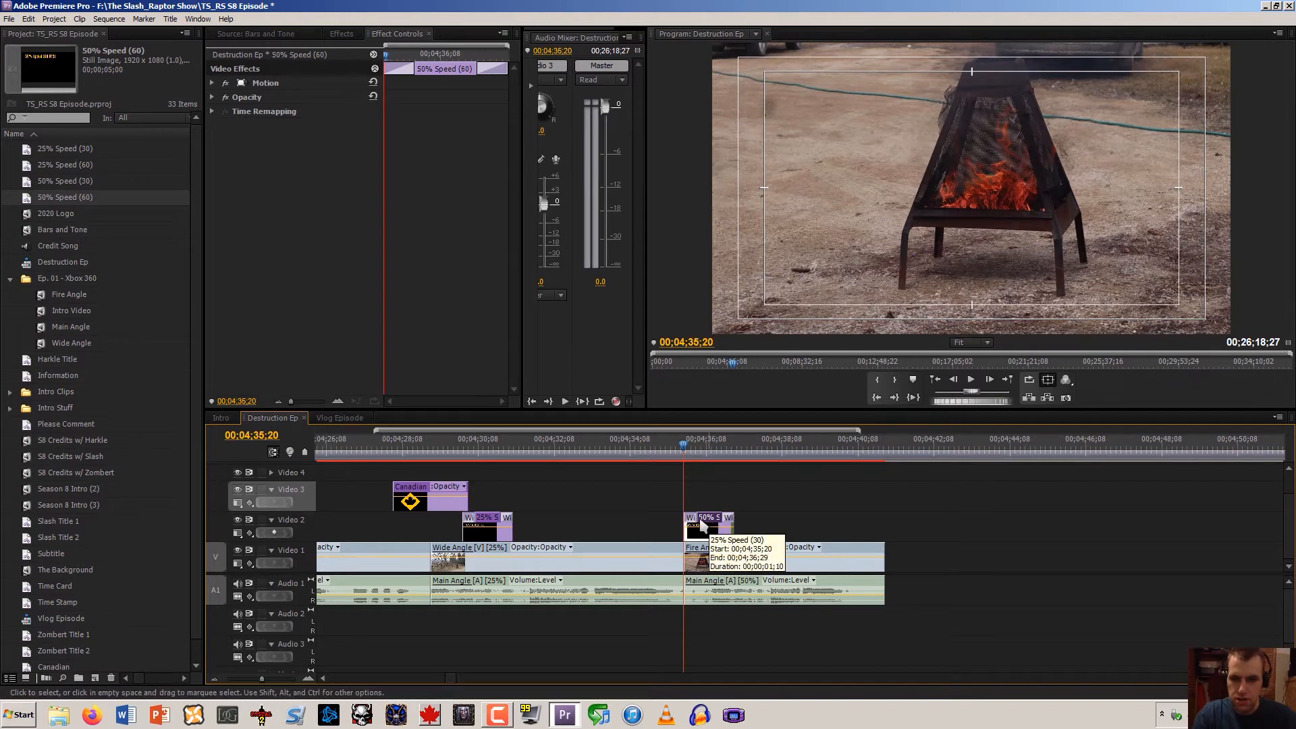
{"action": "left_click_drag", "start_coordinate": [716, 454], "coordinate": [684, 458]}
Copy the 50% Fire Angle clip with its audio to 00;04;41;14 on Video 1 and Audio 1
{"action": "left_click", "coordinate": [750, 570]}
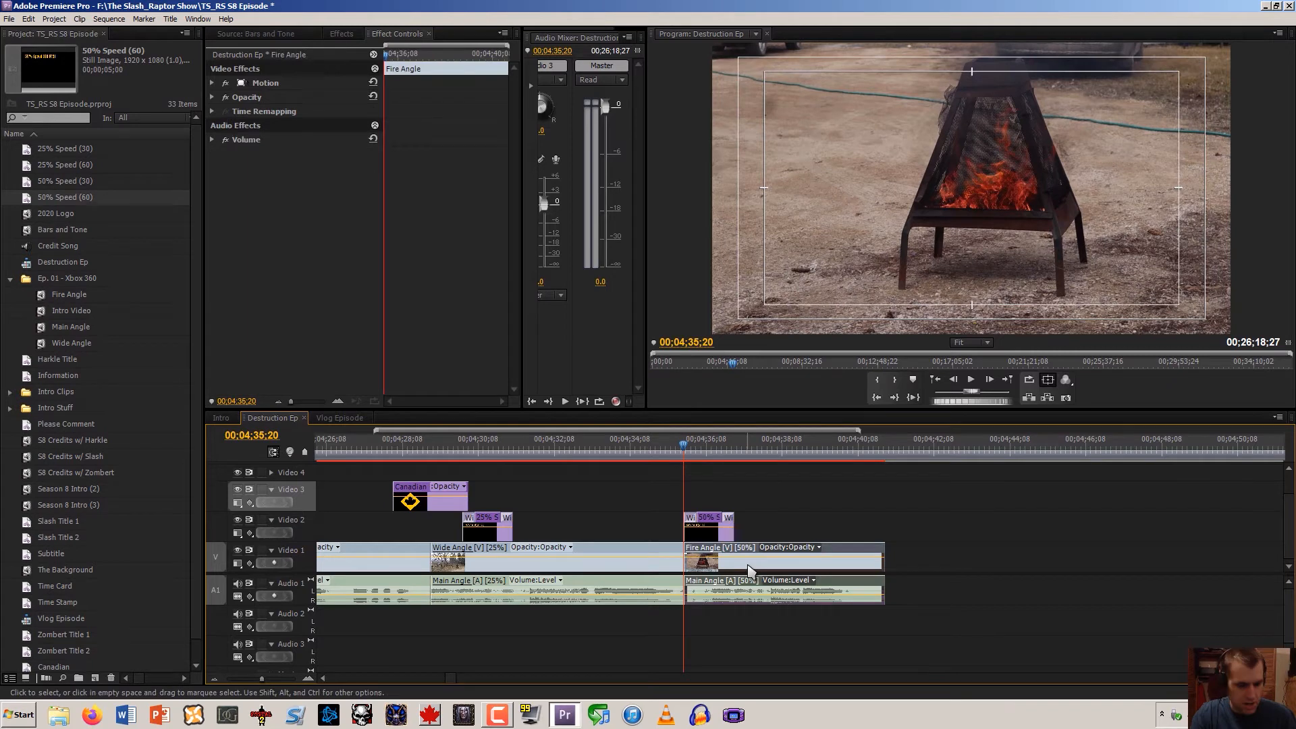
{"action": "left_click_drag", "start_coordinate": [899, 447], "coordinate": [906, 445]}
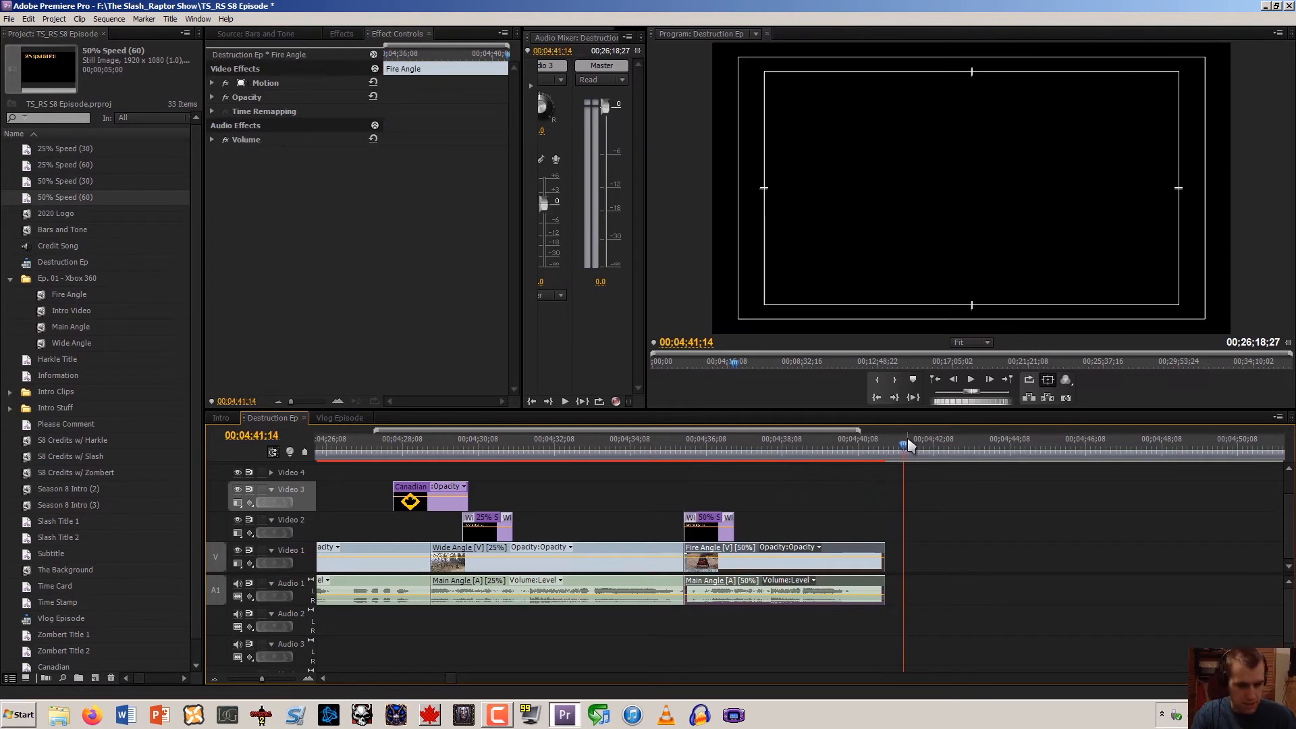
{"action": "key", "text": "ctrl+v"}
{"action": "left_click_drag", "start_coordinate": [937, 509], "coordinate": [939, 562]}
Set the copied Fire Angle clip's speed to 25% and place it directly after the 50% Fire Angle clip
{"action": "right_click", "coordinate": [933, 562]}
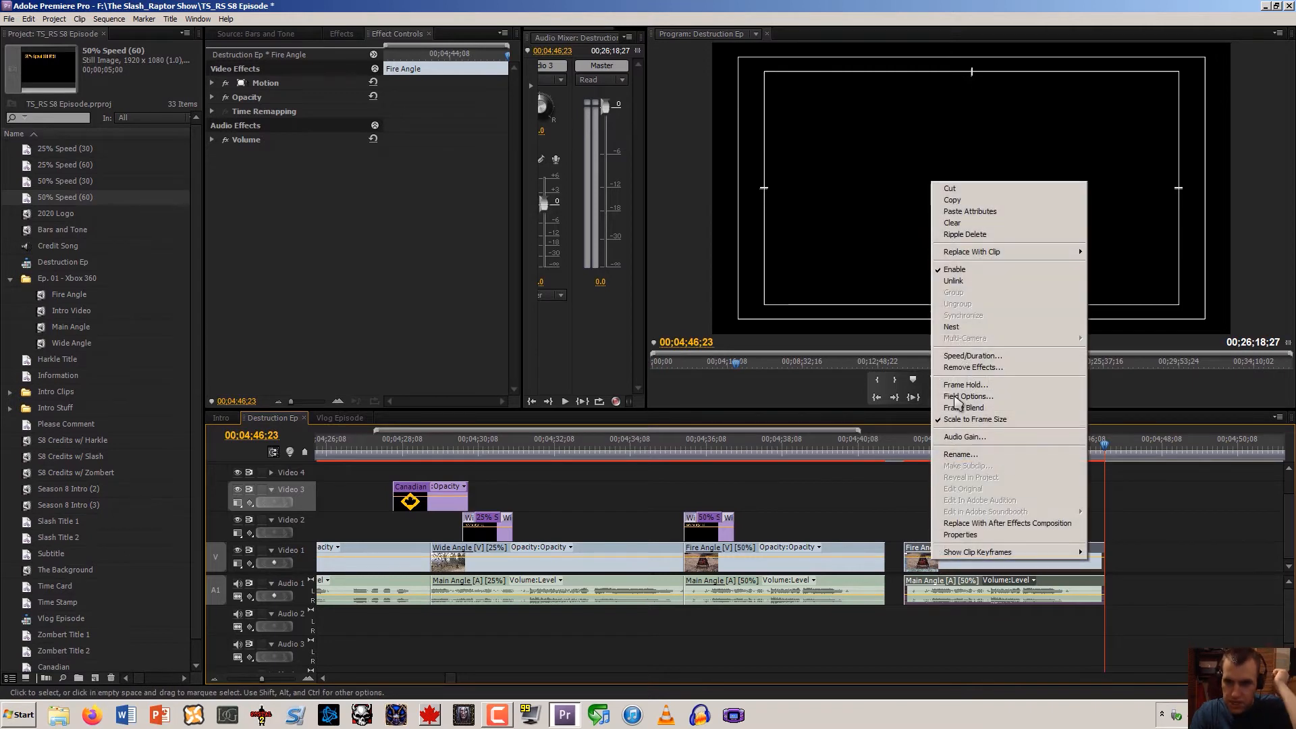
{"action": "left_click", "coordinate": [972, 357]}
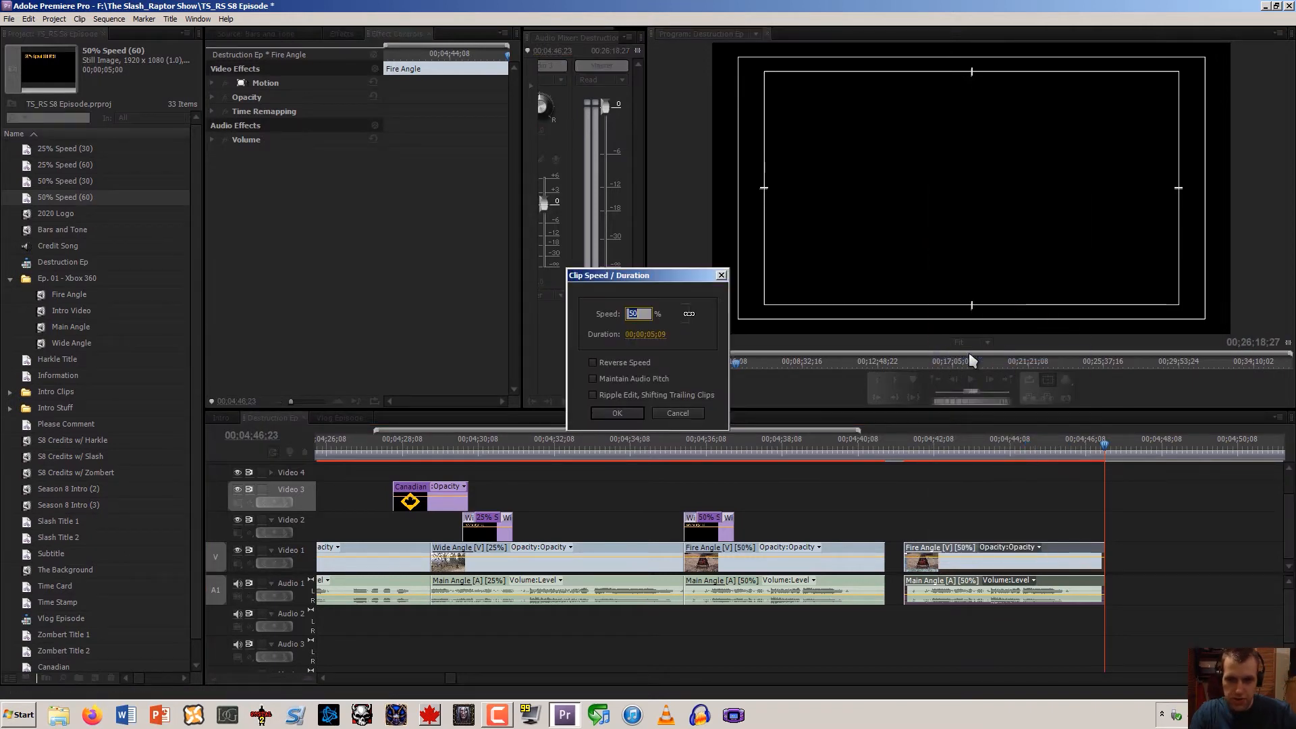
{"action": "type", "text": "25"}
{"action": "key", "text": "Return"}
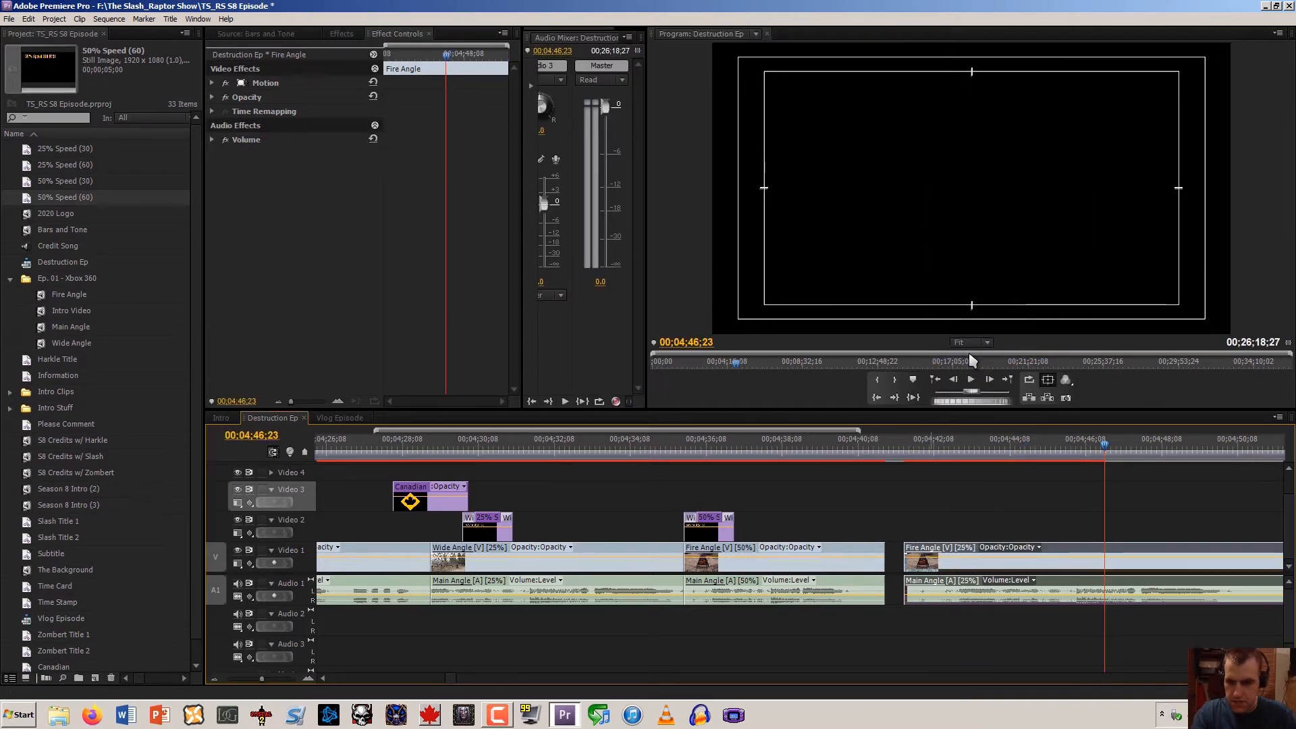
{"action": "left_click_drag", "start_coordinate": [924, 570], "coordinate": [904, 572]}
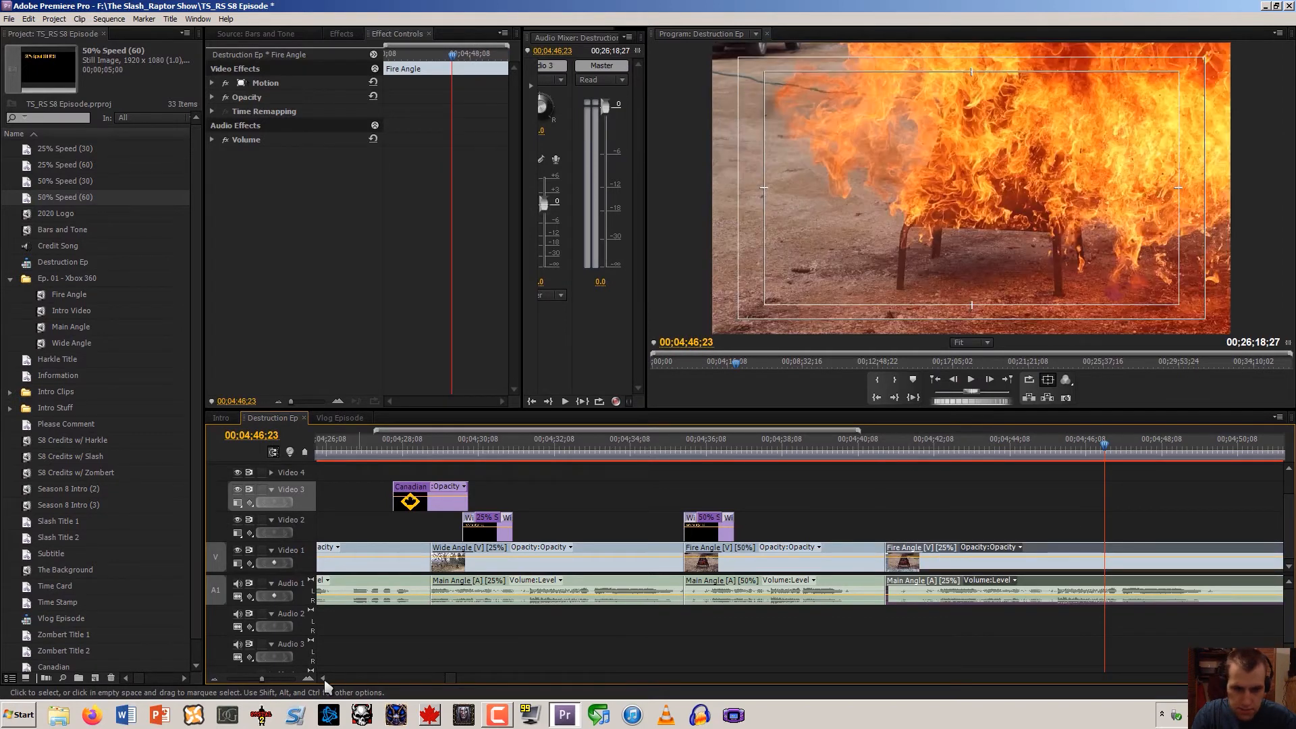
Copy the 50% Speed (60) title onto Video 2 at the start of the 25% Fire Angle clip
{"action": "left_click", "coordinate": [216, 678]}
{"action": "left_click", "coordinate": [216, 678]}
{"action": "left_click", "coordinate": [216, 679]}
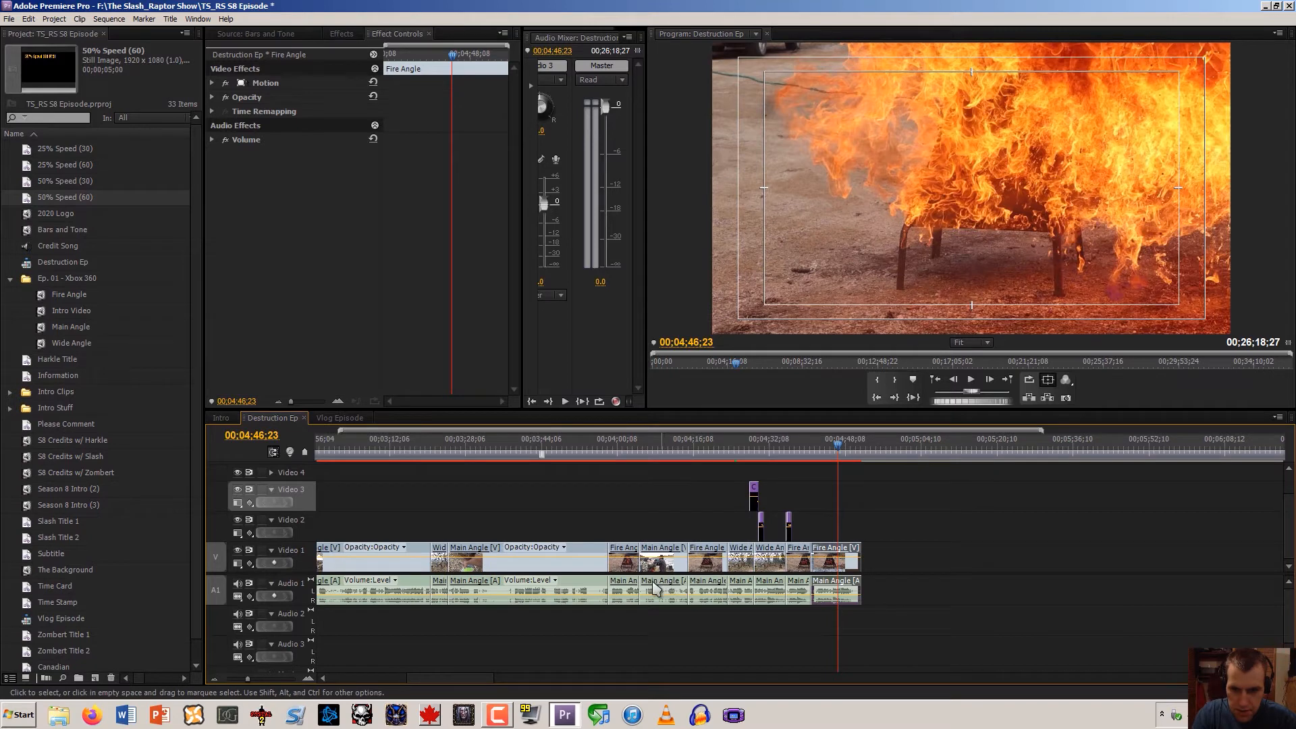
{"action": "left_click", "coordinate": [307, 678]}
{"action": "left_click", "coordinate": [308, 678]}
{"action": "left_click", "coordinate": [308, 678]}
{"action": "left_click", "coordinate": [307, 678]}
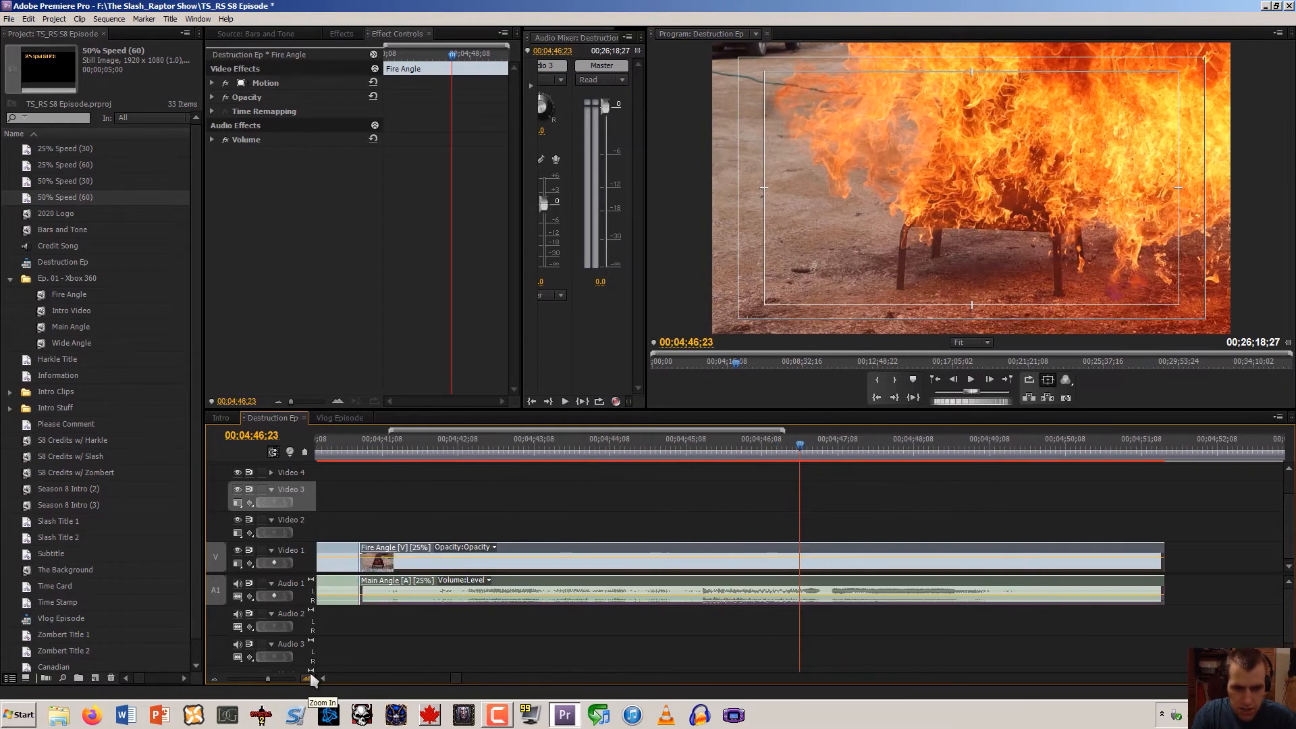
{"action": "left_click", "coordinate": [214, 678]}
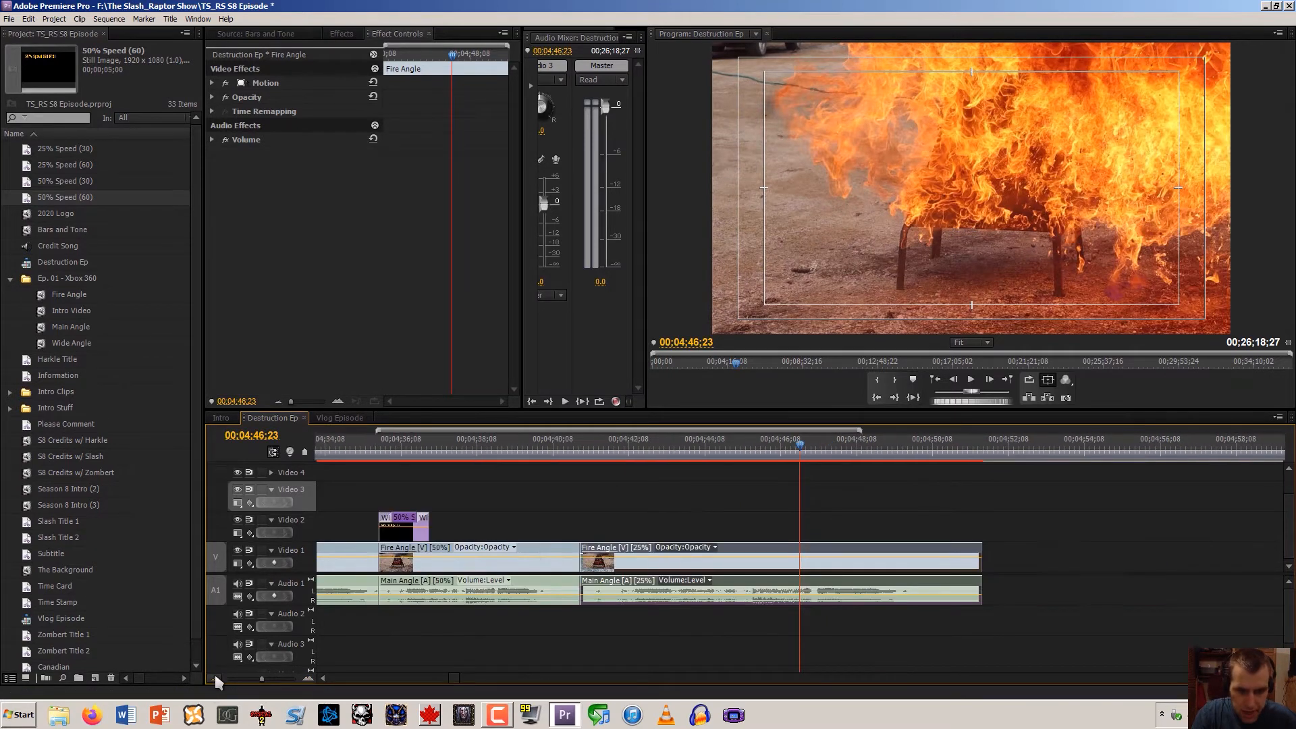
{"action": "left_click", "coordinate": [403, 530]}
{"action": "key", "text": "ctrl+c"}
{"action": "key", "text": "ctrl+v"}
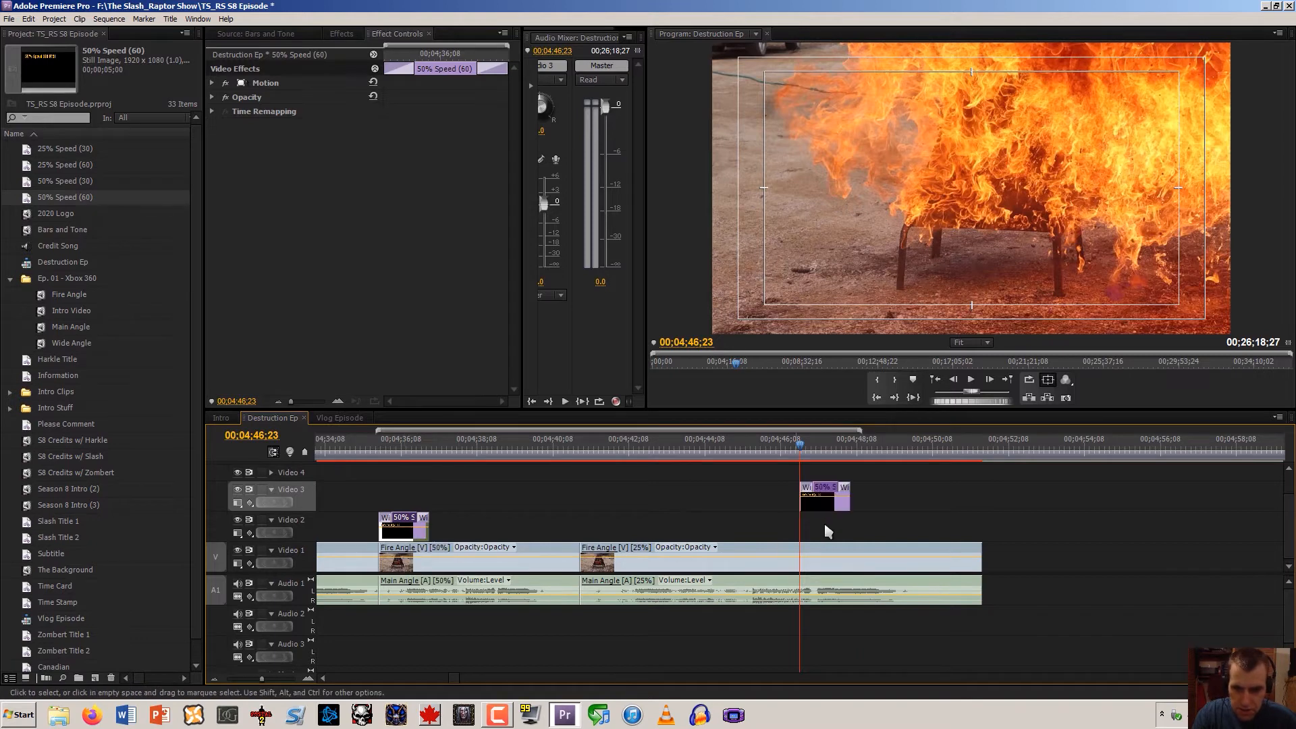
{"action": "left_click_drag", "start_coordinate": [821, 499], "coordinate": [601, 527]}
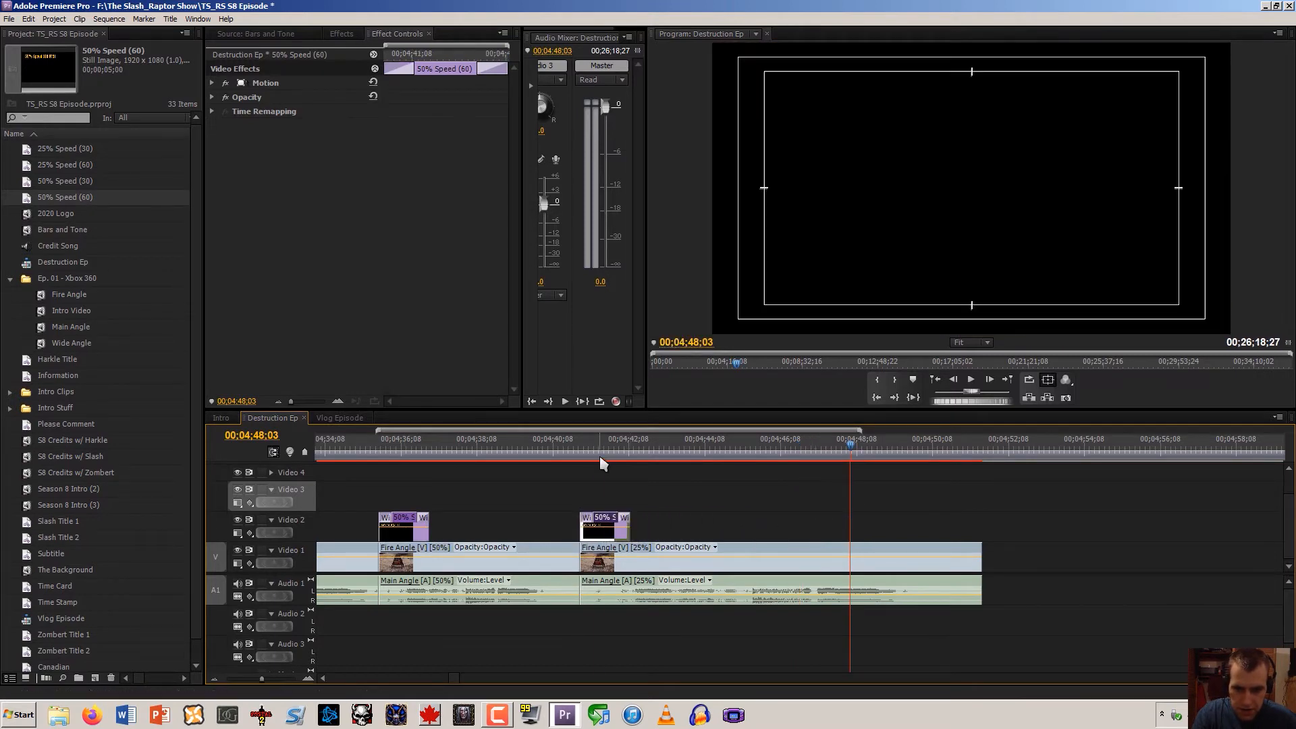
{"action": "left_click", "coordinate": [600, 457]}
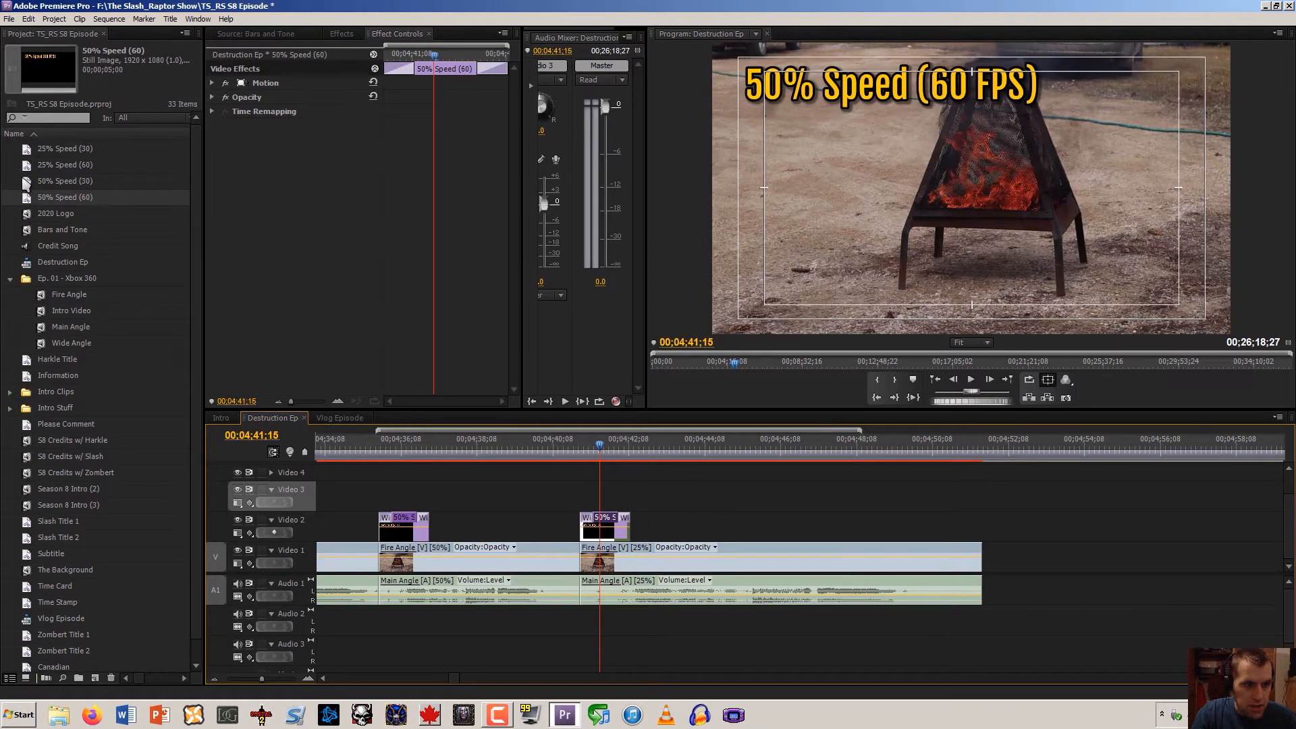
Replace the copied title above the 25% Fire Angle clip with the 25% Speed (60) title
{"action": "left_click", "coordinate": [28, 169]}
{"action": "left_click", "coordinate": [616, 527]}
{"action": "key", "text": "alt+r"}
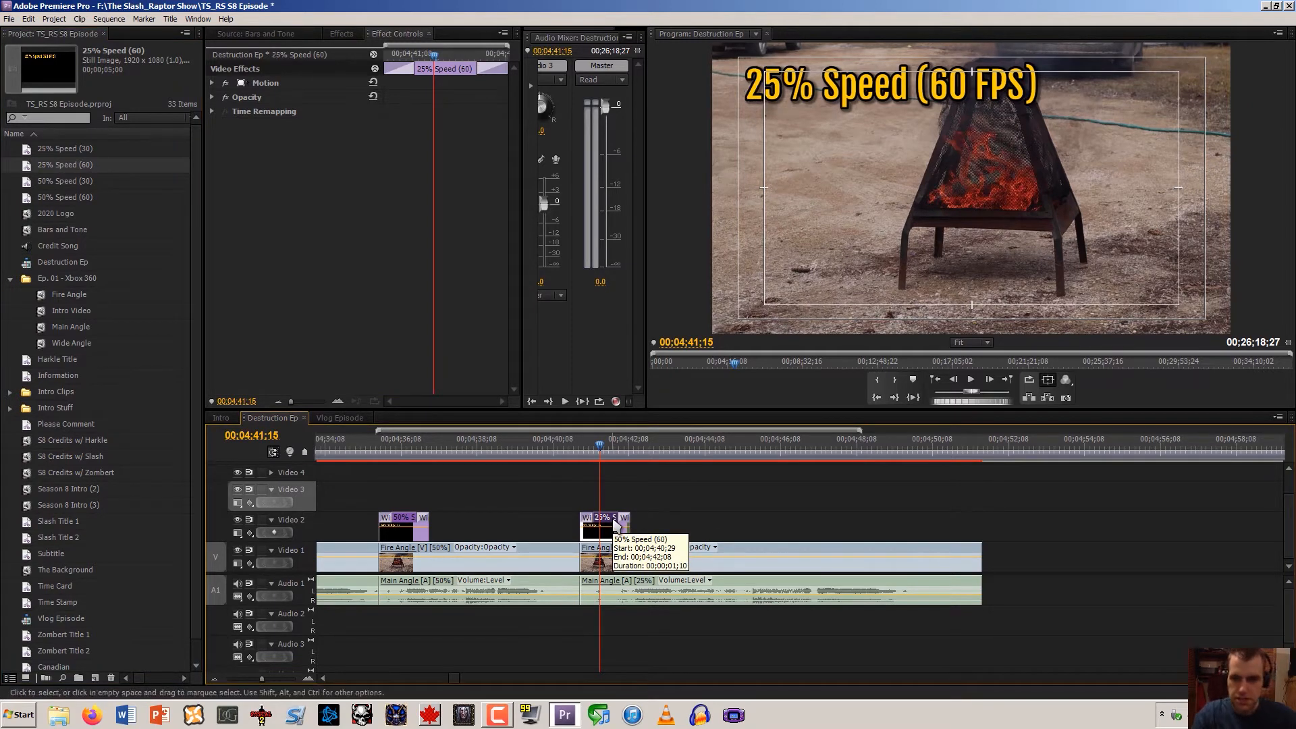
{"action": "left_click", "coordinate": [636, 474]}
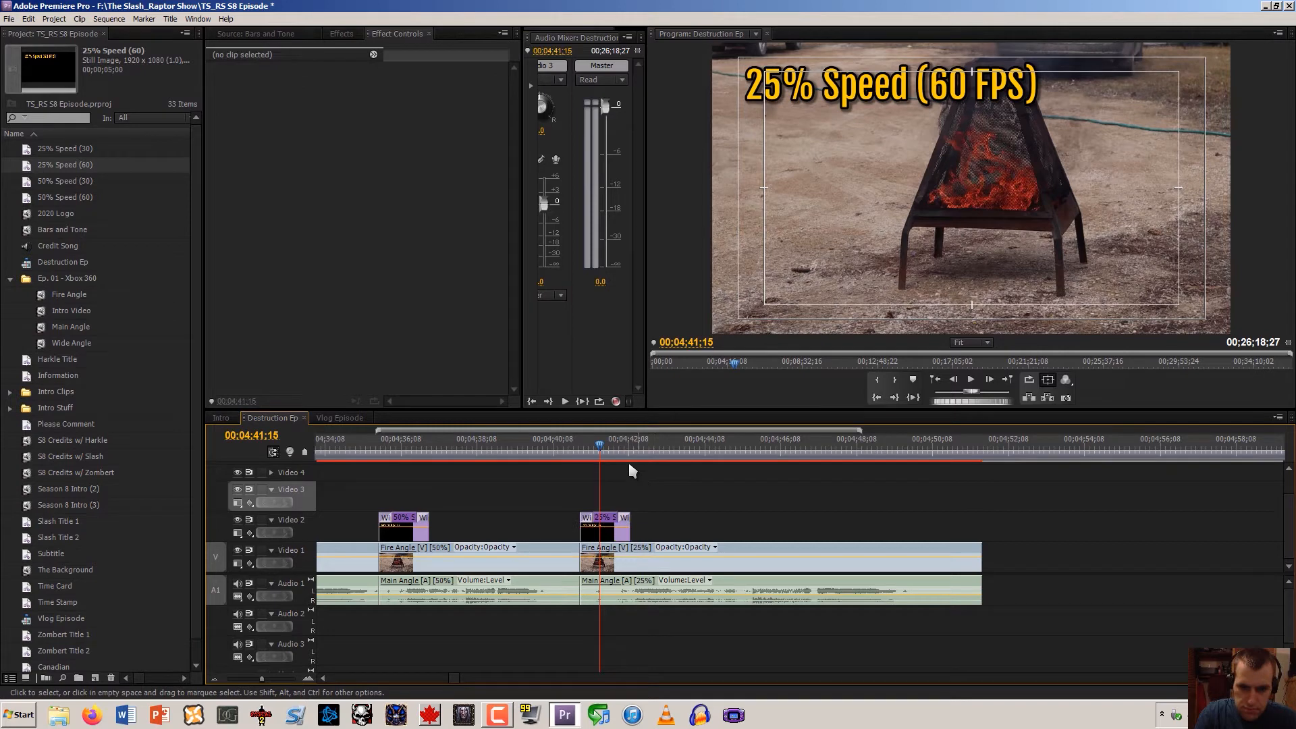
Play back the start of the 25% Fire Angle clip with its title and save the project
{"action": "left_click_drag", "start_coordinate": [596, 449], "coordinate": [584, 455]}
{"action": "key", "text": "space"}
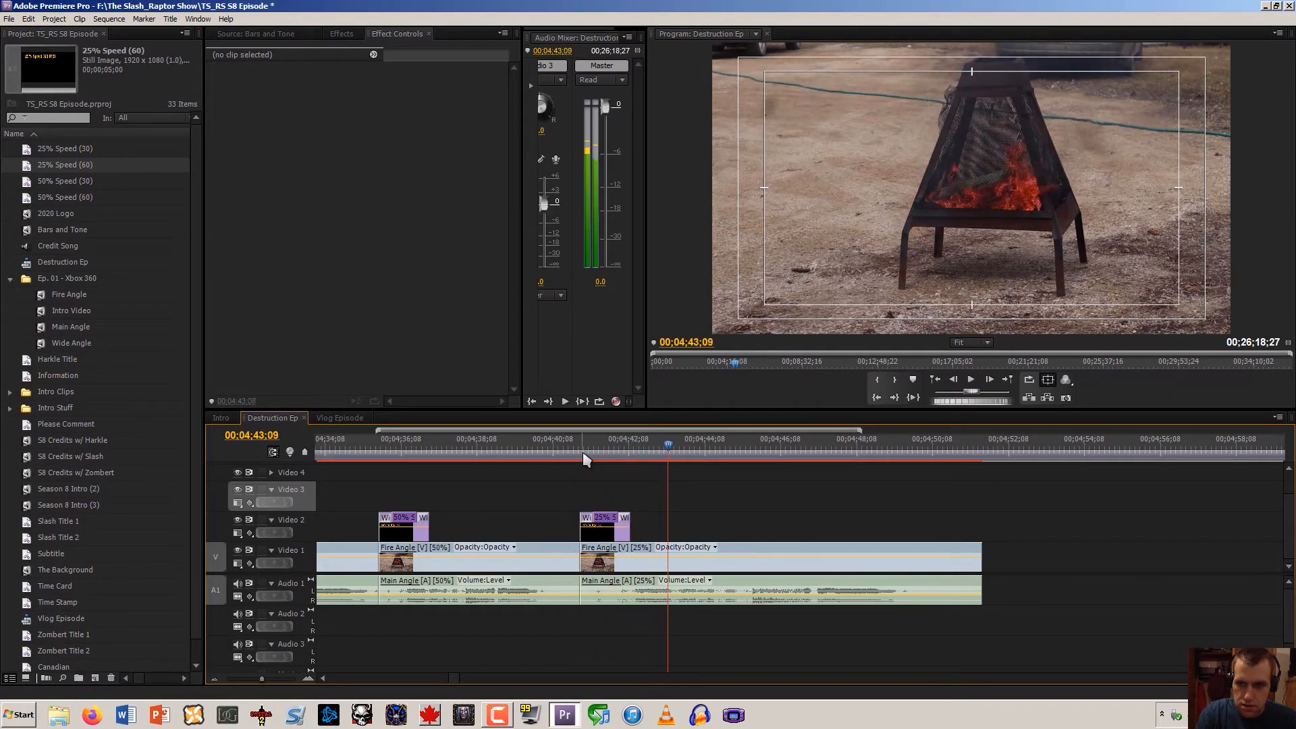
{"action": "key", "text": "ctrl+s"}
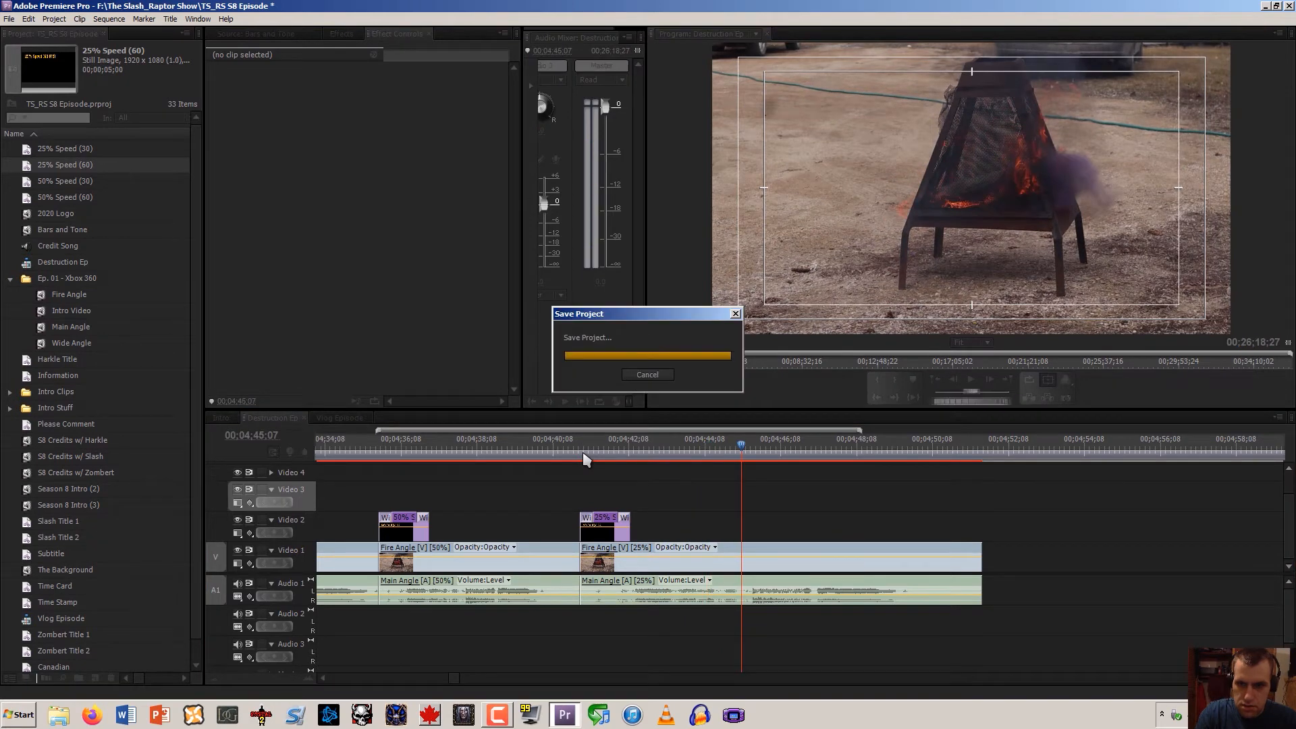
{"action": "key", "text": "space"}
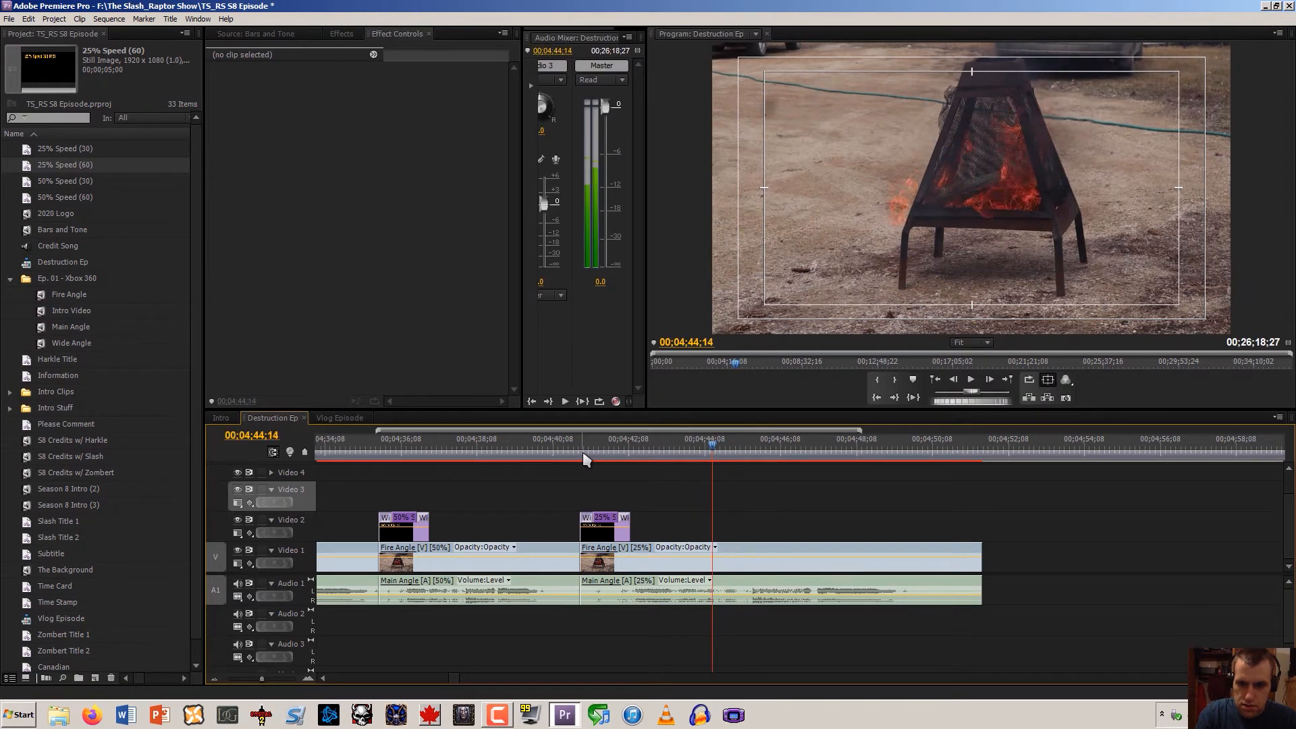
Trim about 2.5 seconds off the start of the 25% Fire Angle clip with its audio and close the gap after the 50% clip
{"action": "key", "text": "Left"}
{"action": "key", "text": "Left"}
{"action": "key", "text": "Left"}
{"action": "key", "text": "Left"}
{"action": "key", "text": "Left"}
{"action": "key", "text": "Left"}
{"action": "key", "text": "Left"}
{"action": "key", "text": "Left"}
{"action": "key", "text": "Left"}
{"action": "key", "text": "Left"}
{"action": "key", "text": "Left"}
{"action": "key", "text": "Left"}
{"action": "key", "text": "Left"}
{"action": "key", "text": "Left"}
{"action": "key", "text": "Left"}
{"action": "key", "text": "Left"}
{"action": "key", "text": "Left"}
{"action": "key", "text": "Left"}
{"action": "key", "text": "Left"}
{"action": "key", "text": "Left"}
{"action": "left_click_drag", "start_coordinate": [586, 564], "coordinate": [680, 562]}
{"action": "left_click_drag", "start_coordinate": [691, 567], "coordinate": [595, 570]}
{"action": "left_click_drag", "start_coordinate": [598, 456], "coordinate": [577, 459]}
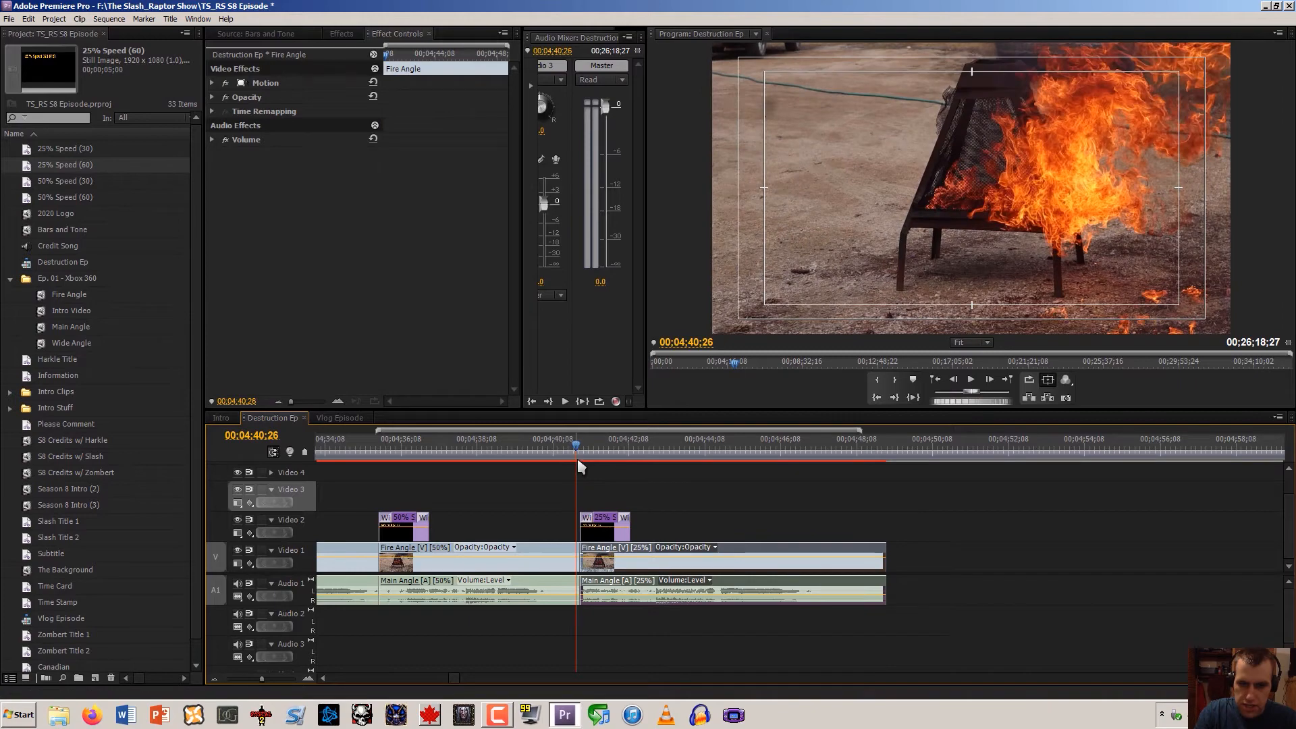
{"action": "key", "text": "space"}
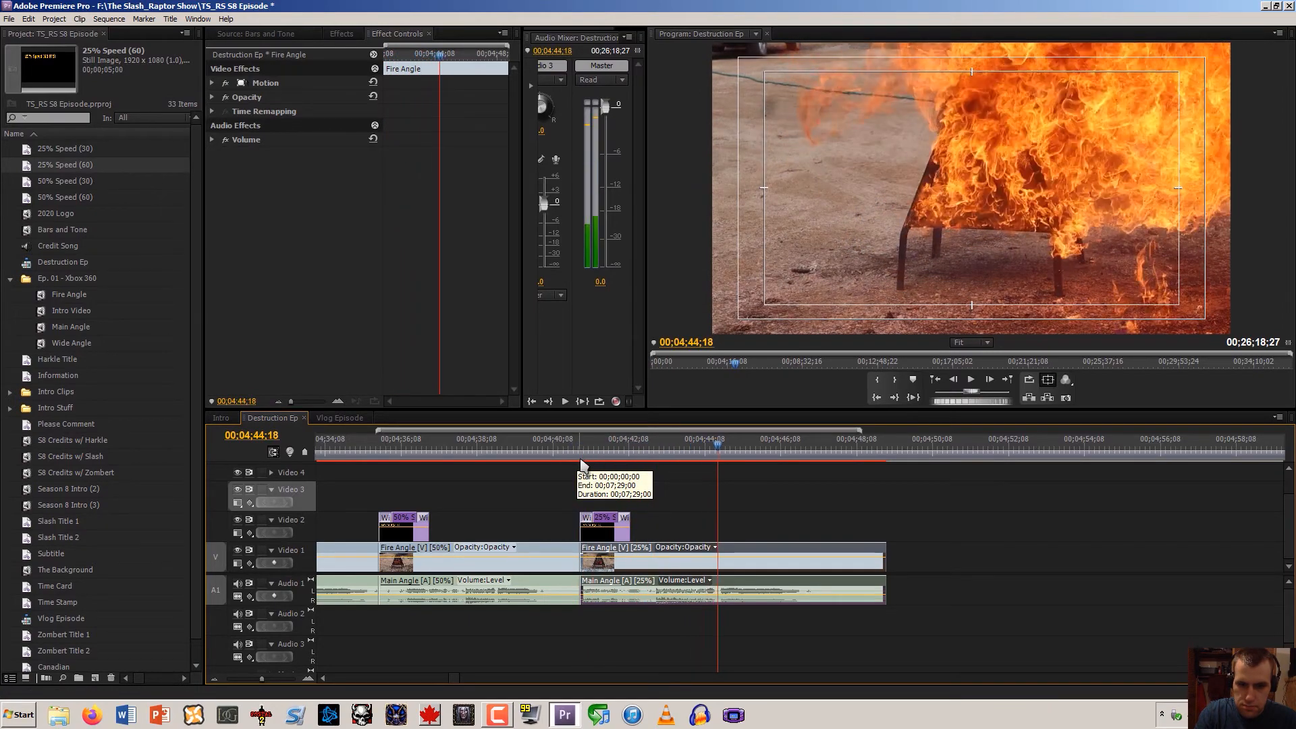
{"action": "left_click", "coordinate": [581, 461]}
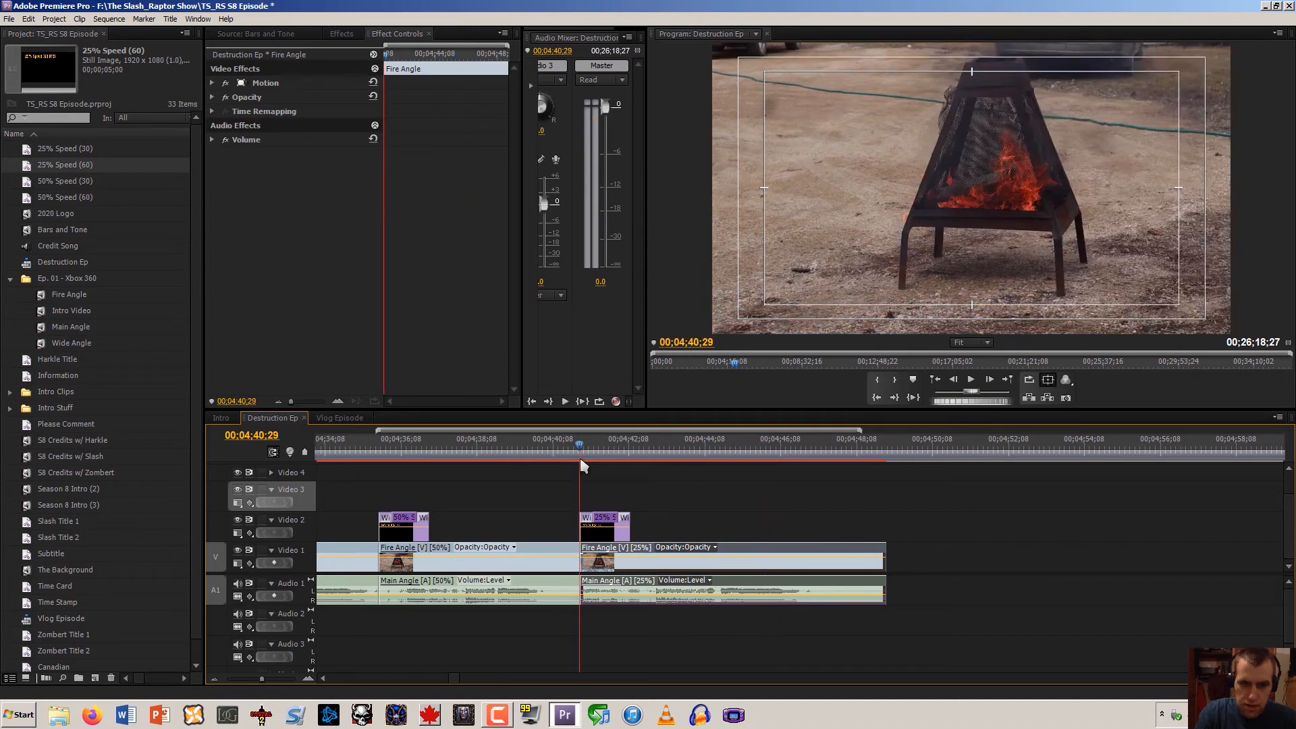
{"action": "left_click", "coordinate": [500, 483]}
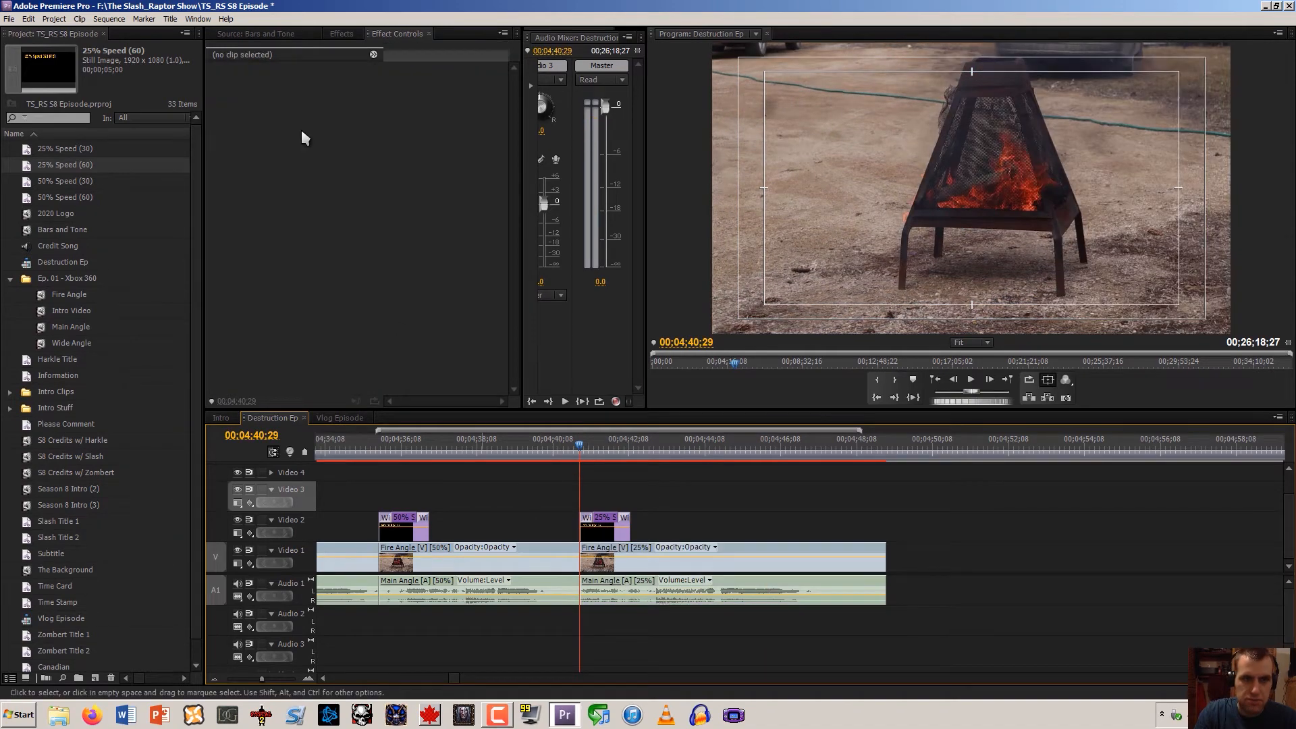
Try a Pinwheel transition at the cut between the 50% and 25% Fire Angle clips
{"action": "left_click", "coordinate": [332, 35]}
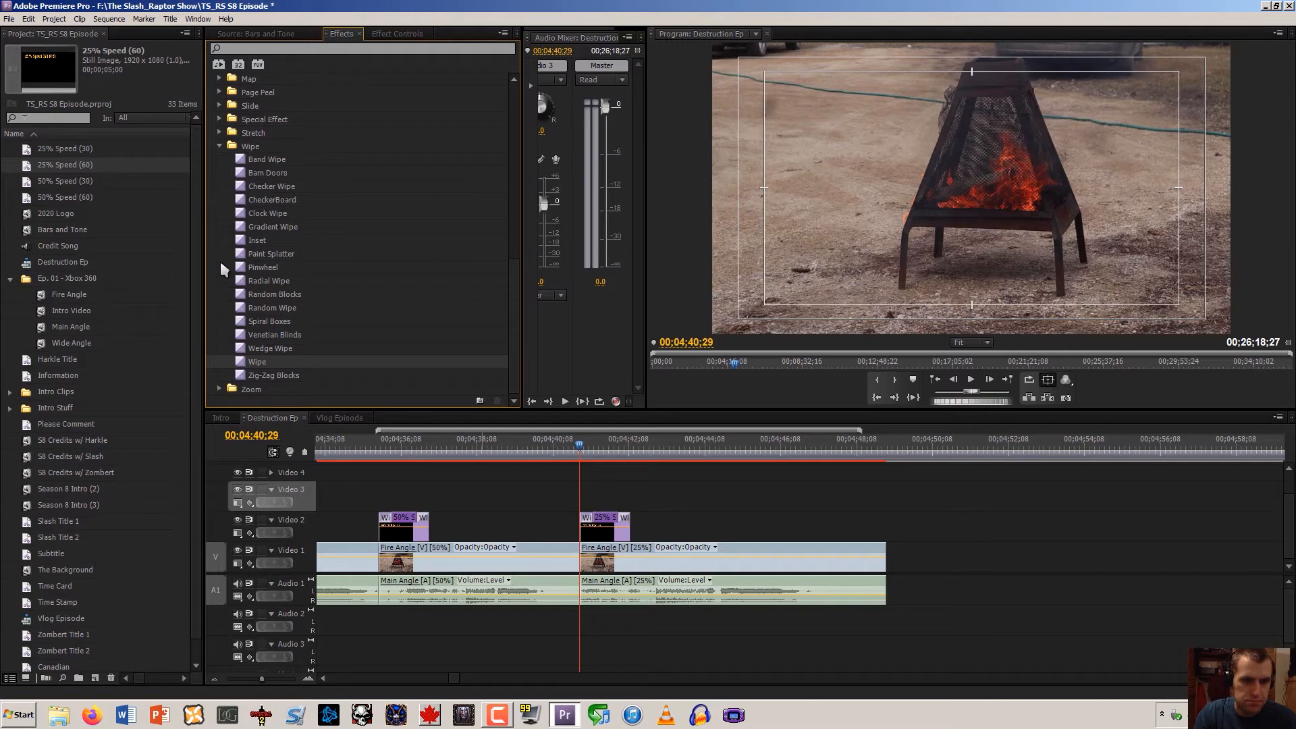
{"action": "left_click", "coordinate": [247, 228]}
{"action": "left_click_drag", "start_coordinate": [241, 231], "coordinate": [585, 179]}
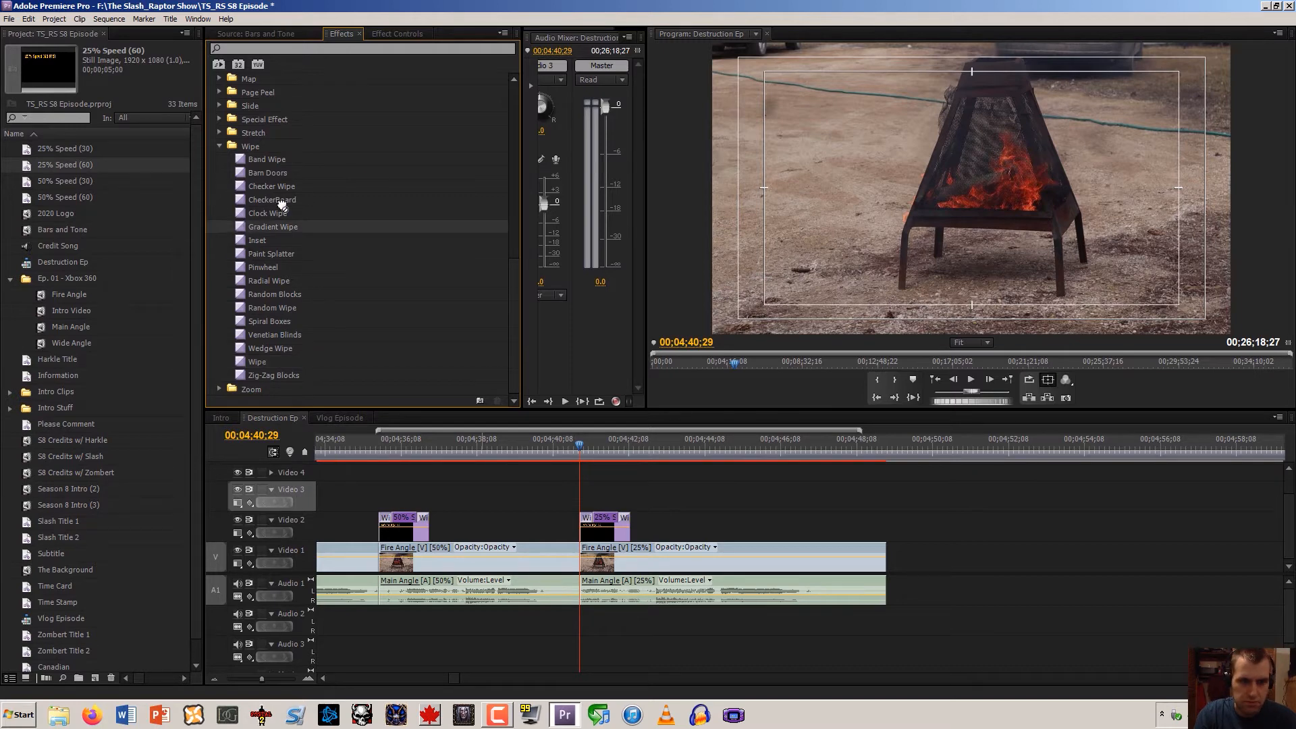
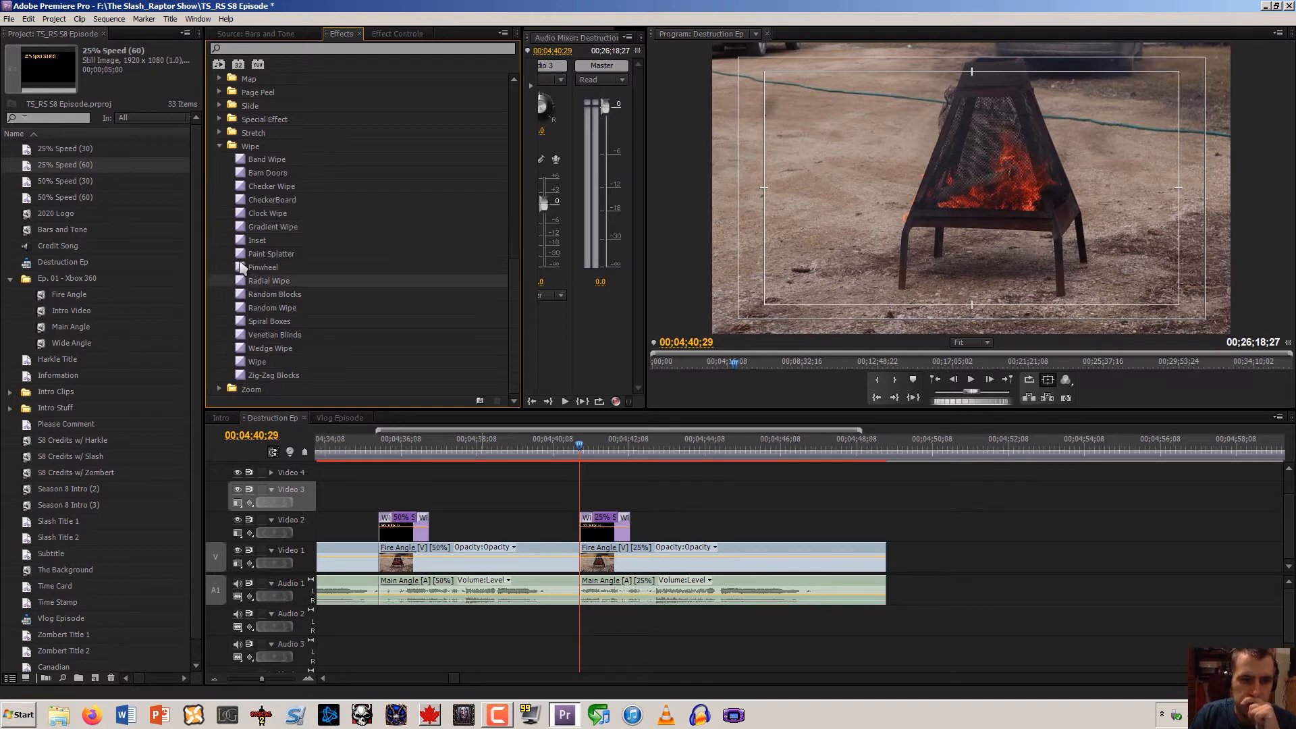
{"action": "left_click_drag", "start_coordinate": [241, 269], "coordinate": [584, 553]}
{"action": "left_click_drag", "start_coordinate": [581, 480], "coordinate": [580, 552]}
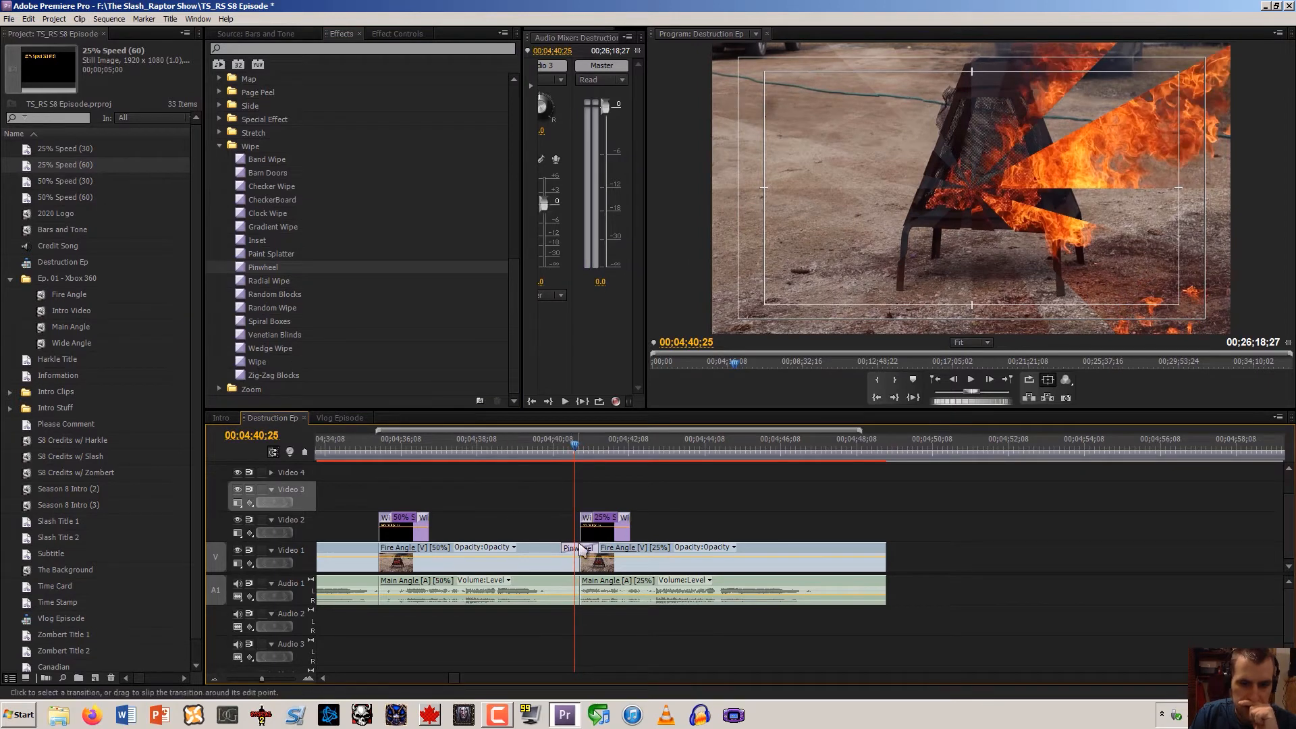
{"action": "key", "text": "ctrl+z"}
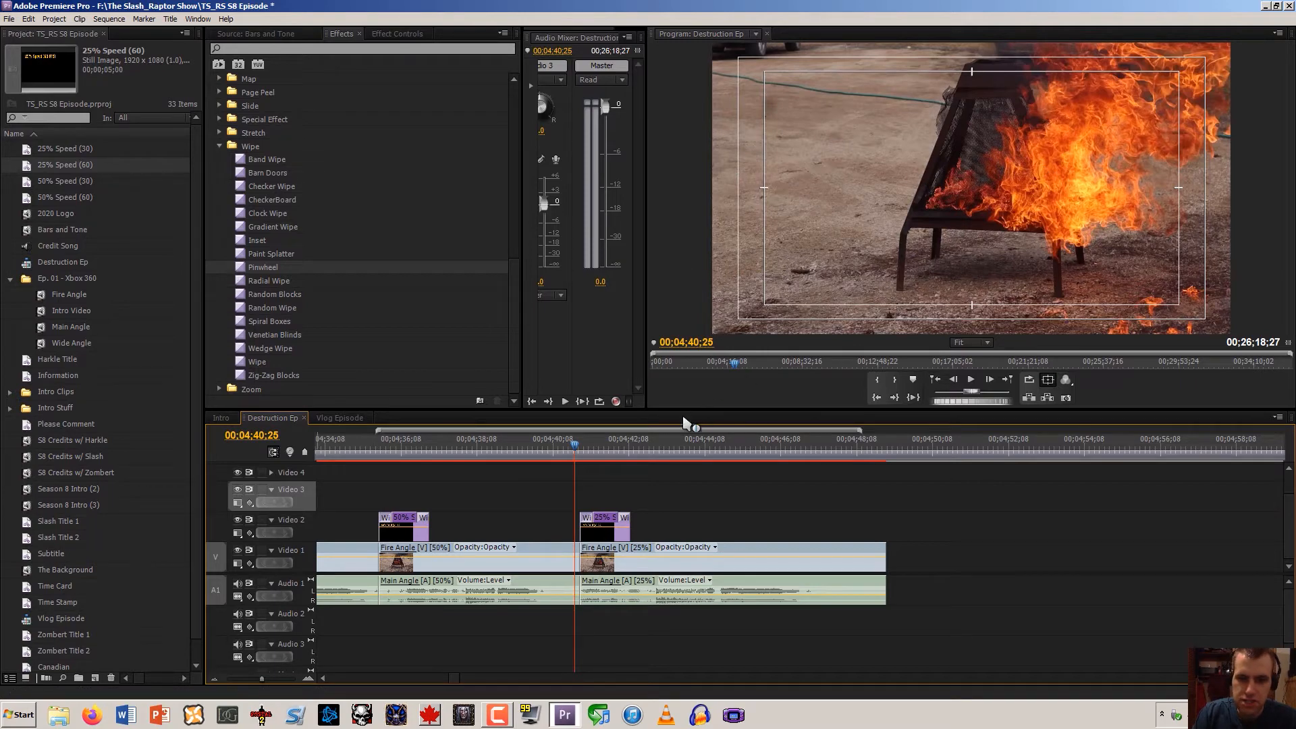
Apply a Wipe transition at the cut between the 50% and 25% Fire Angle clips
{"action": "mouse_move", "coordinate": [573, 459]}
{"action": "left_mouse_down"}
{"action": "mouse_move", "coordinate": [538, 459]}
{"action": "mouse_move", "coordinate": [589, 459]}
{"action": "mouse_move", "coordinate": [397, 457]}
{"action": "mouse_move", "coordinate": [576, 458]}
{"action": "left_mouse_up"}
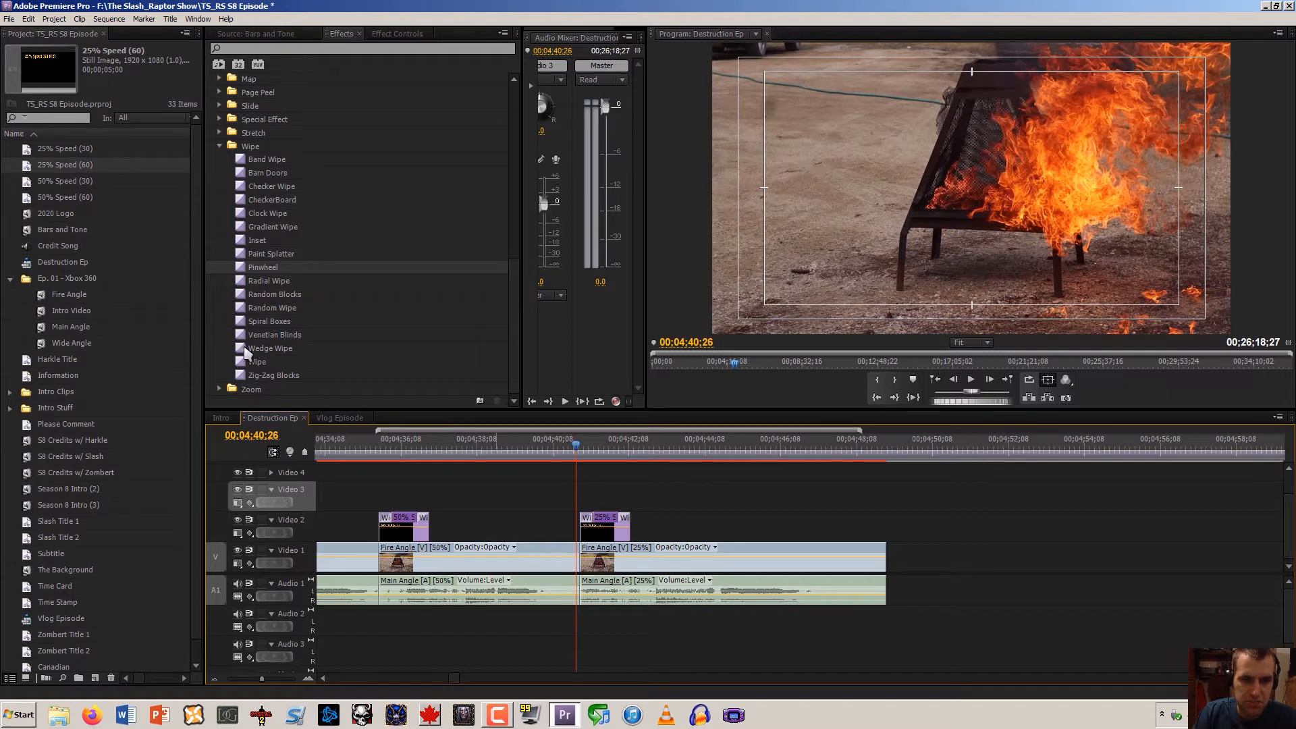
{"action": "left_click", "coordinate": [247, 363]}
{"action": "left_click_drag", "start_coordinate": [594, 478], "coordinate": [582, 562]}
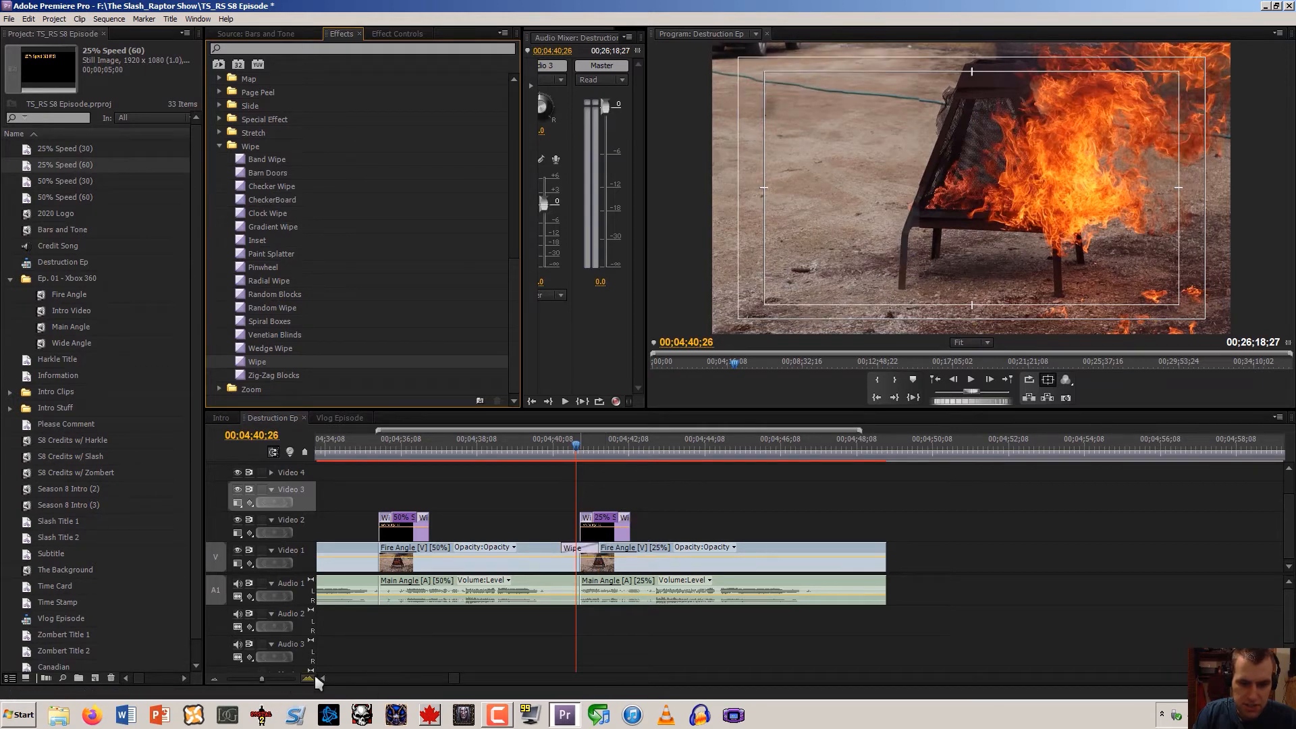
{"action": "left_click", "coordinate": [572, 549]}
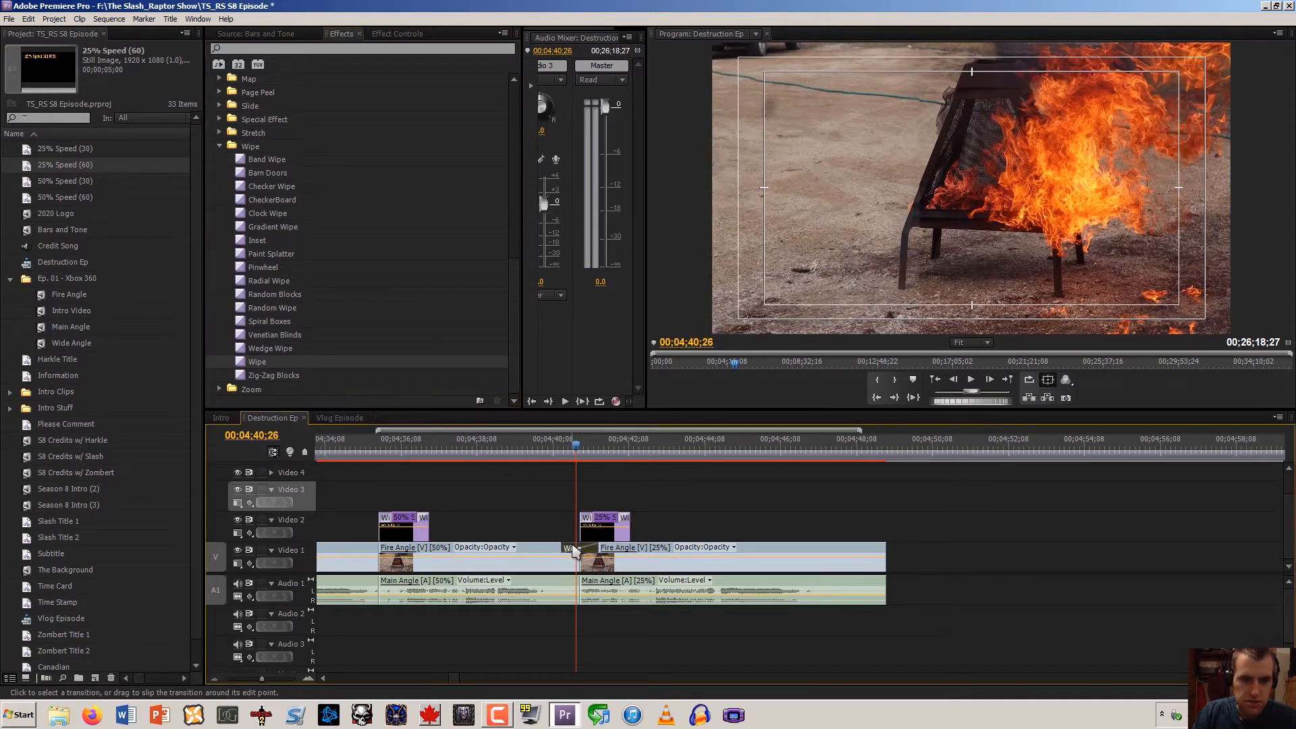
Set the Wipe transition's border width to 50
{"action": "left_click", "coordinate": [403, 34]}
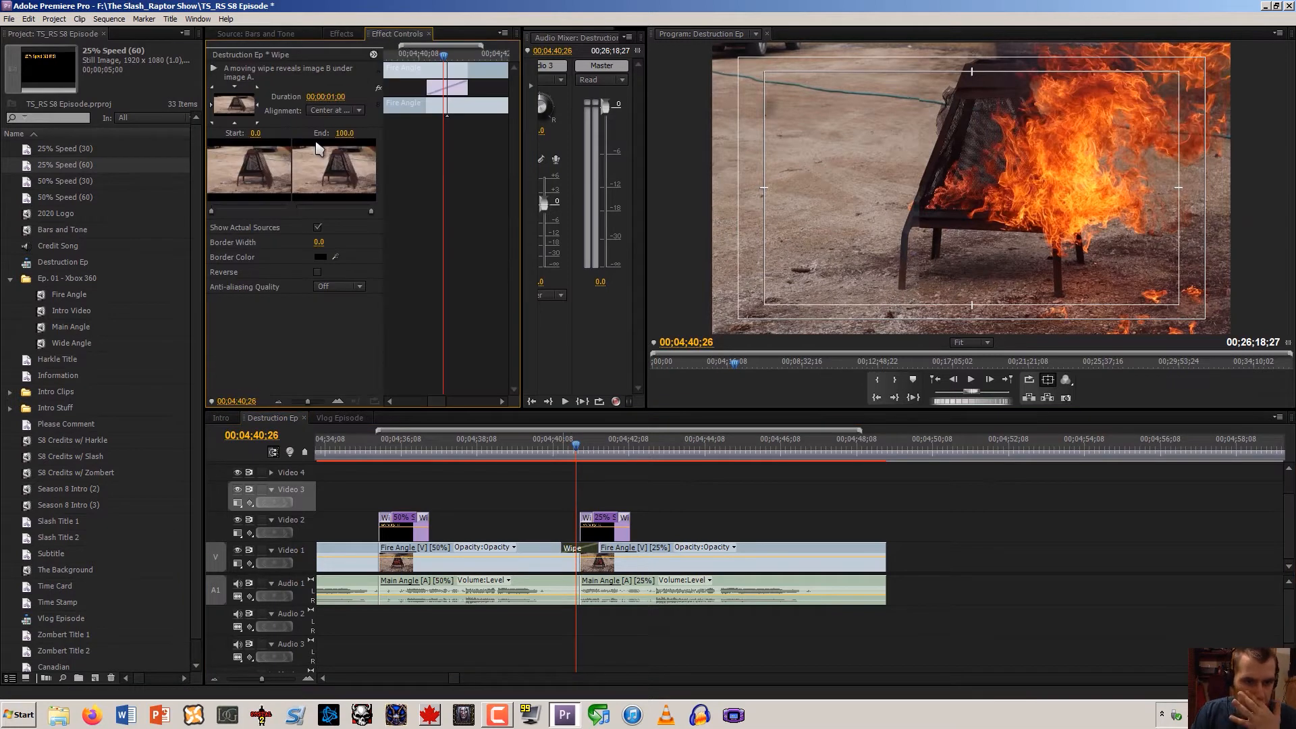
{"action": "left_click", "coordinate": [315, 243]}
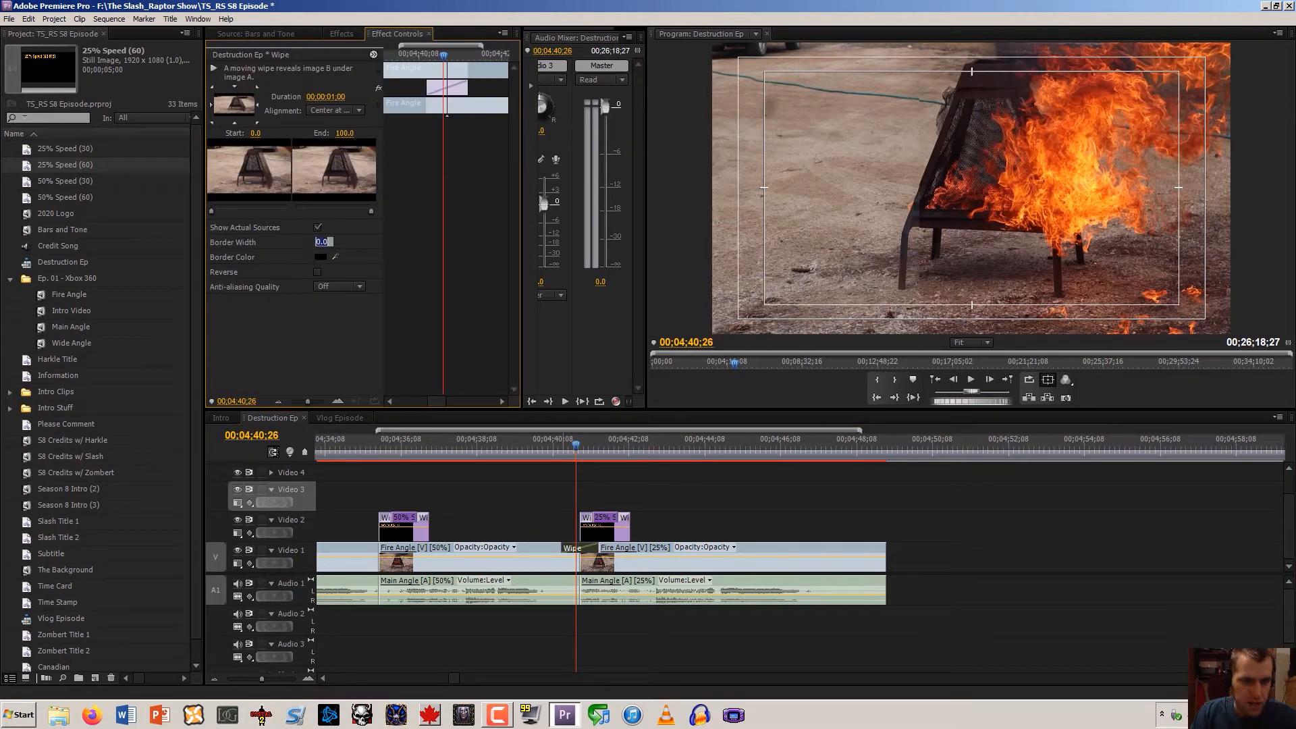
{"action": "type", "text": "50"}
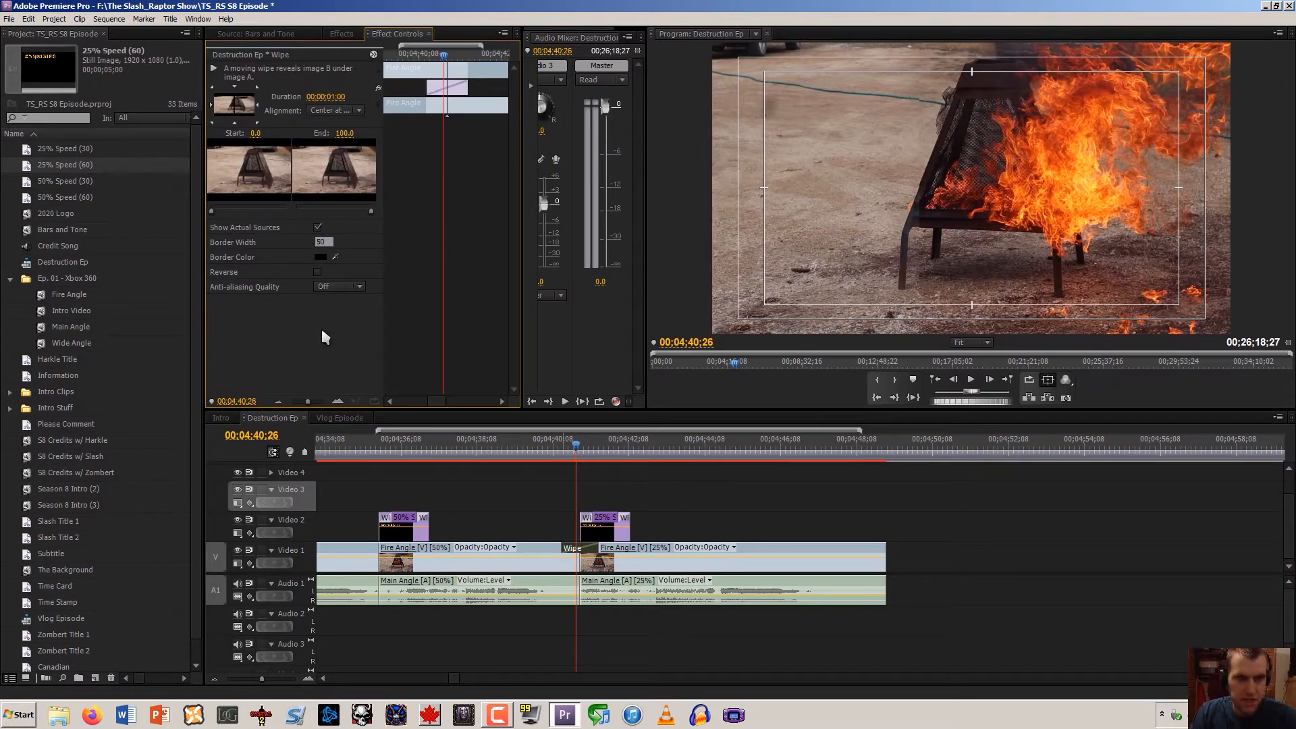
{"action": "mouse_move", "coordinate": [576, 448]}
{"action": "left_mouse_down"}
{"action": "mouse_move", "coordinate": [616, 458]}
{"action": "mouse_move", "coordinate": [578, 464]}
{"action": "left_mouse_up"}
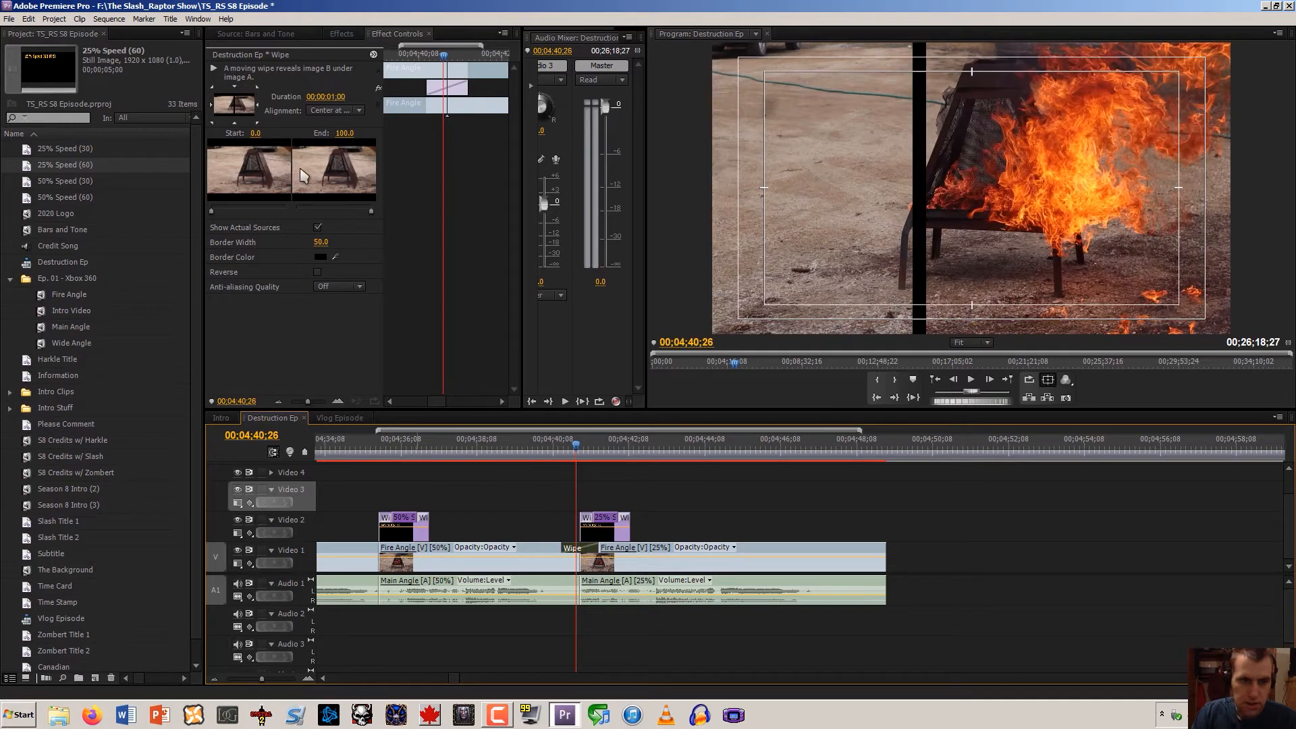
Make the Wipe transition run vertically from the top edge and enable its Reverse option
{"action": "left_click", "coordinate": [235, 86]}
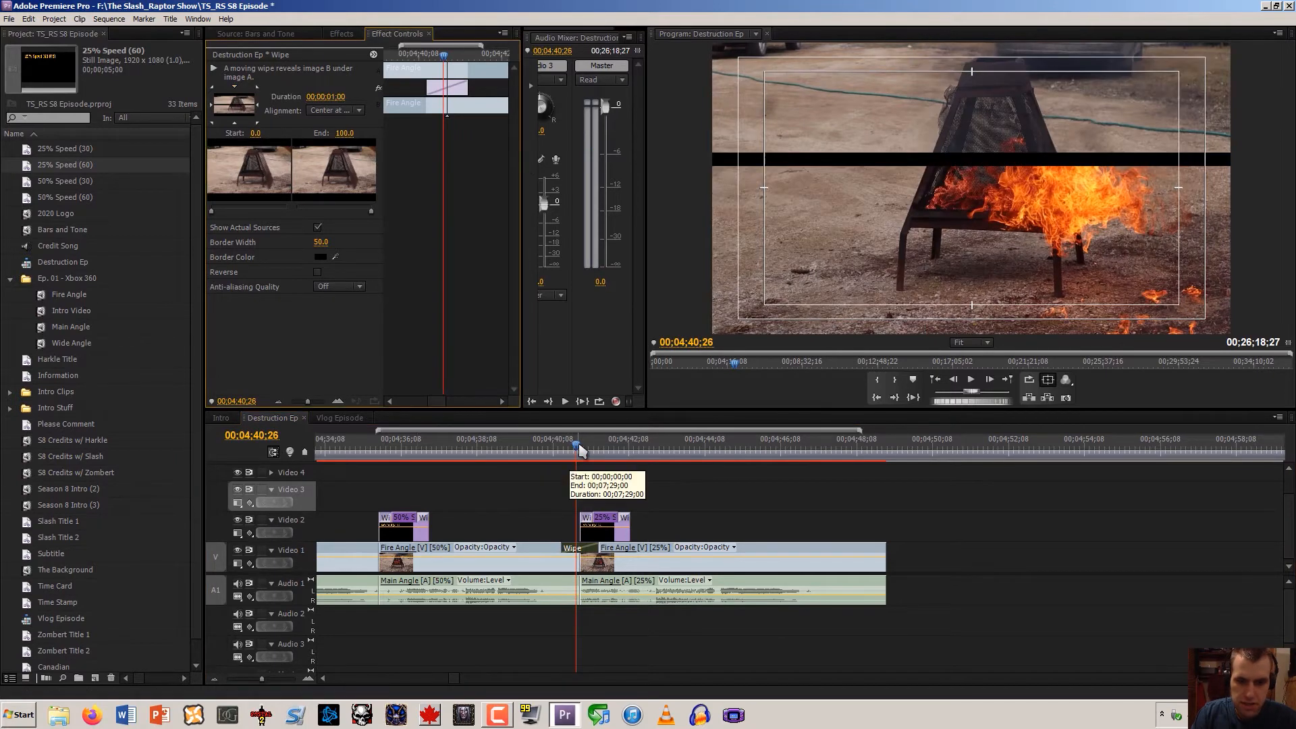
{"action": "left_click_drag", "start_coordinate": [579, 450], "coordinate": [557, 450]}
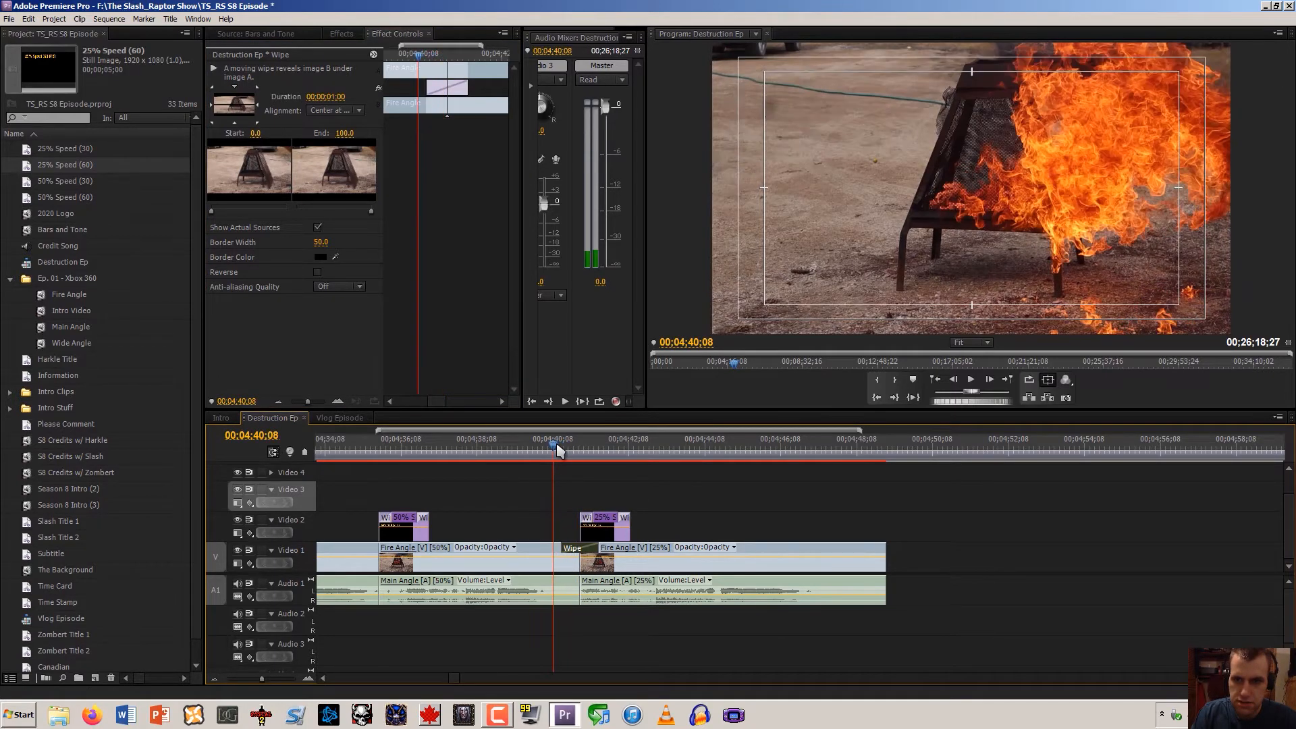
{"action": "left_click", "coordinate": [316, 273]}
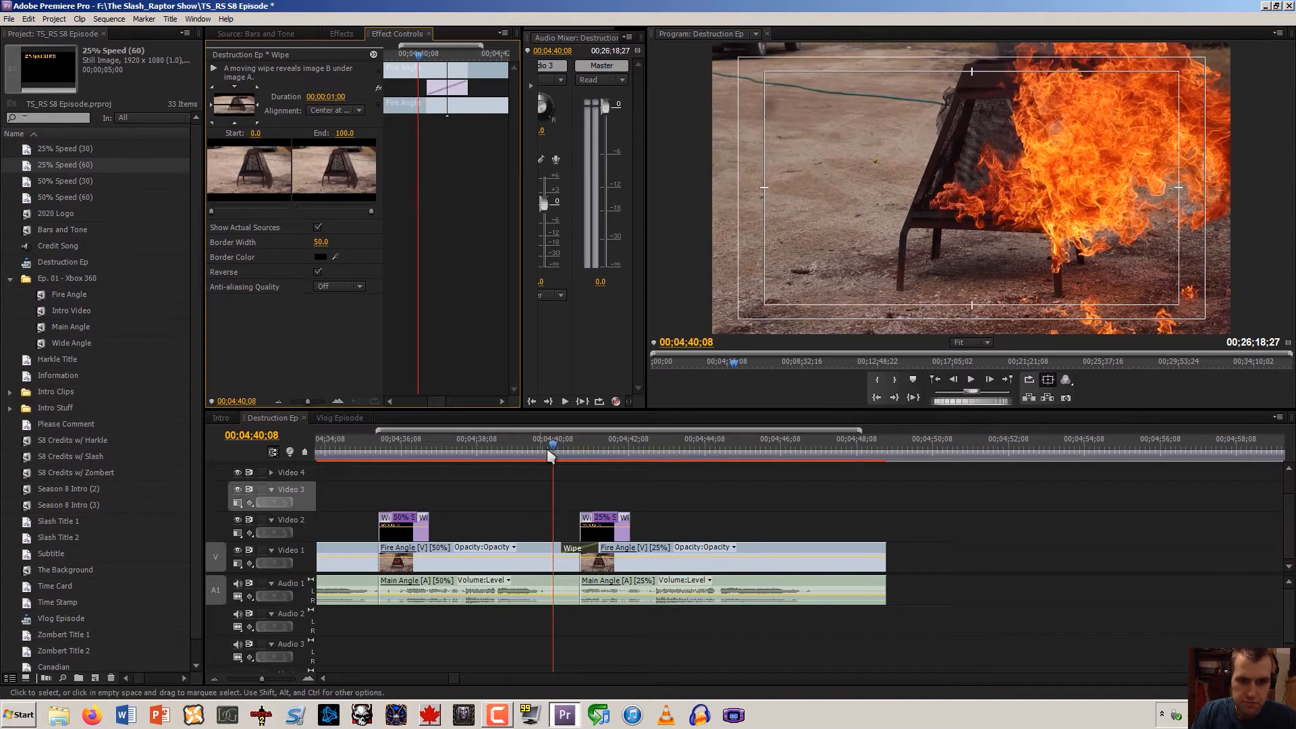
{"action": "scroll", "coordinate": [453, 672], "scroll_direction": "up", "scroll_amount": 3}
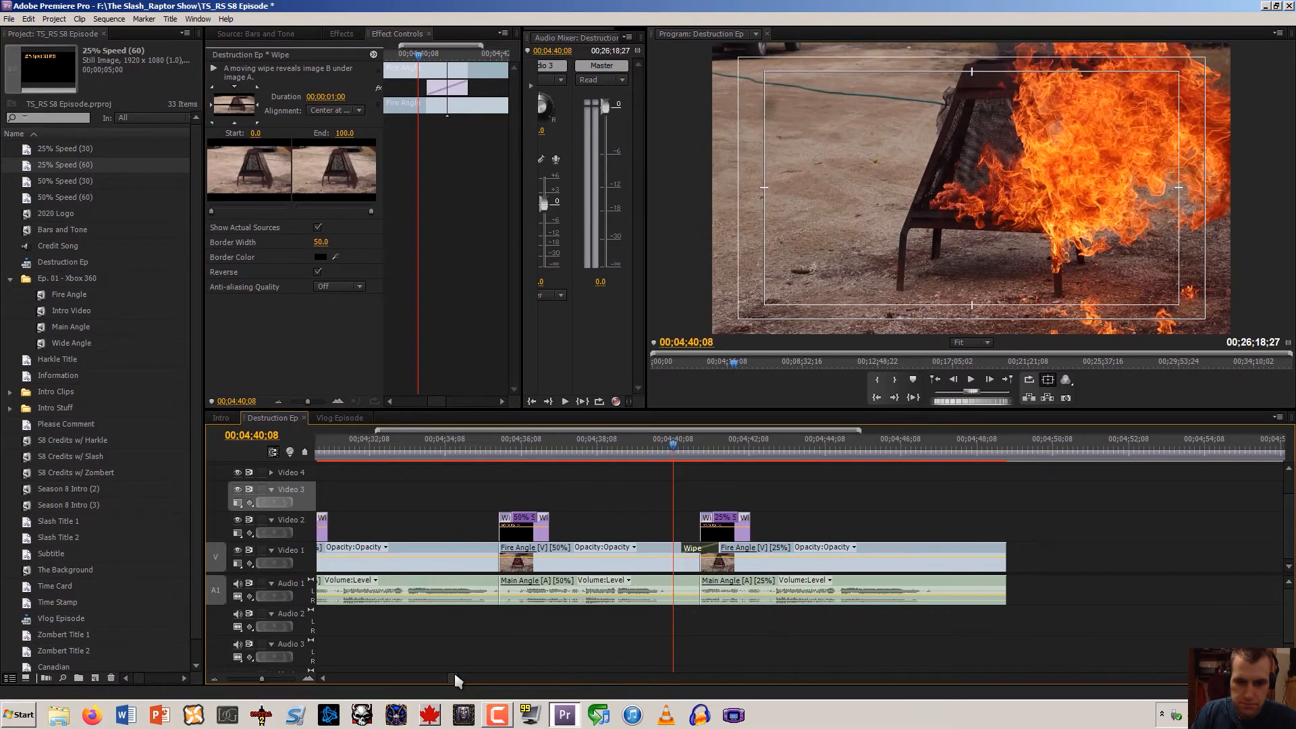
{"action": "left_click", "coordinate": [666, 449]}
{"action": "mouse_move", "coordinate": [667, 449]}
{"action": "left_mouse_down"}
{"action": "mouse_move", "coordinate": [733, 451]}
{"action": "mouse_move", "coordinate": [677, 451]}
{"action": "left_mouse_up"}
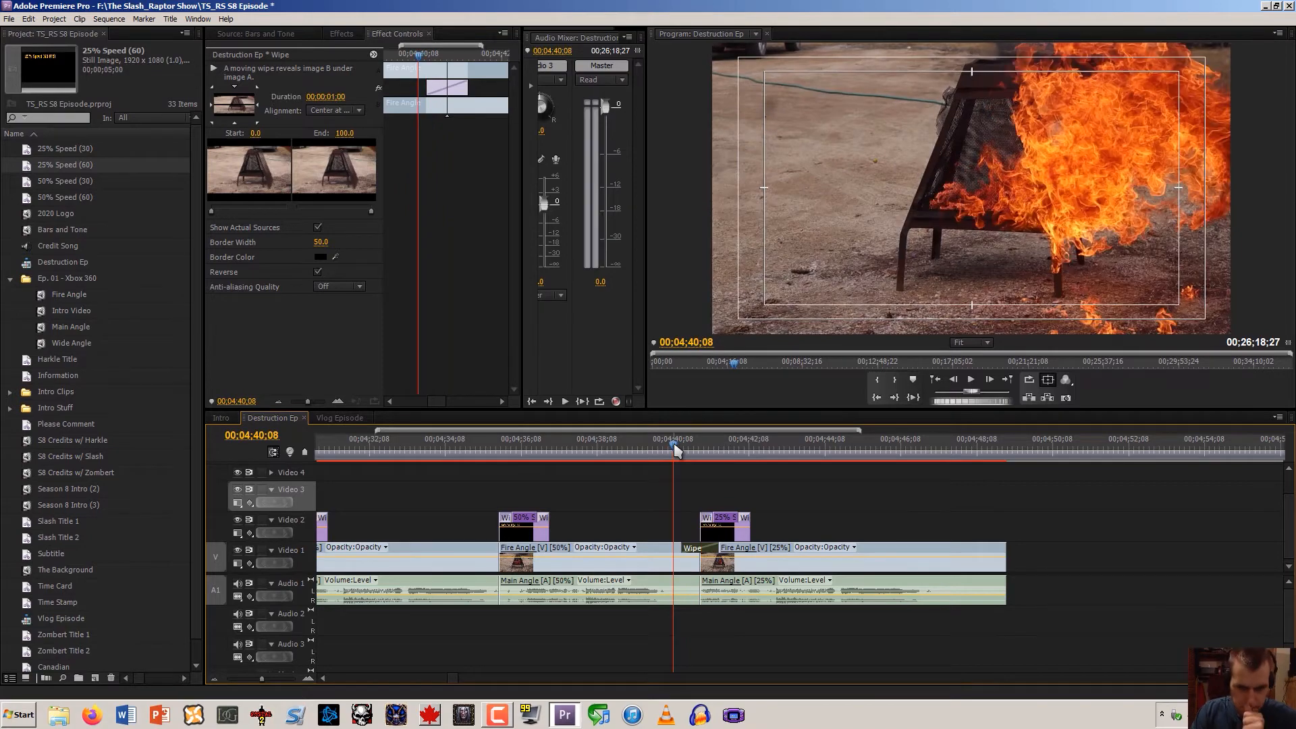
Review the replay sequence and delete the Wipe transition between the 50% and 25% Fire Angle clips
{"action": "left_click", "coordinate": [216, 676]}
{"action": "left_click_drag", "start_coordinate": [529, 463], "coordinate": [500, 471]}
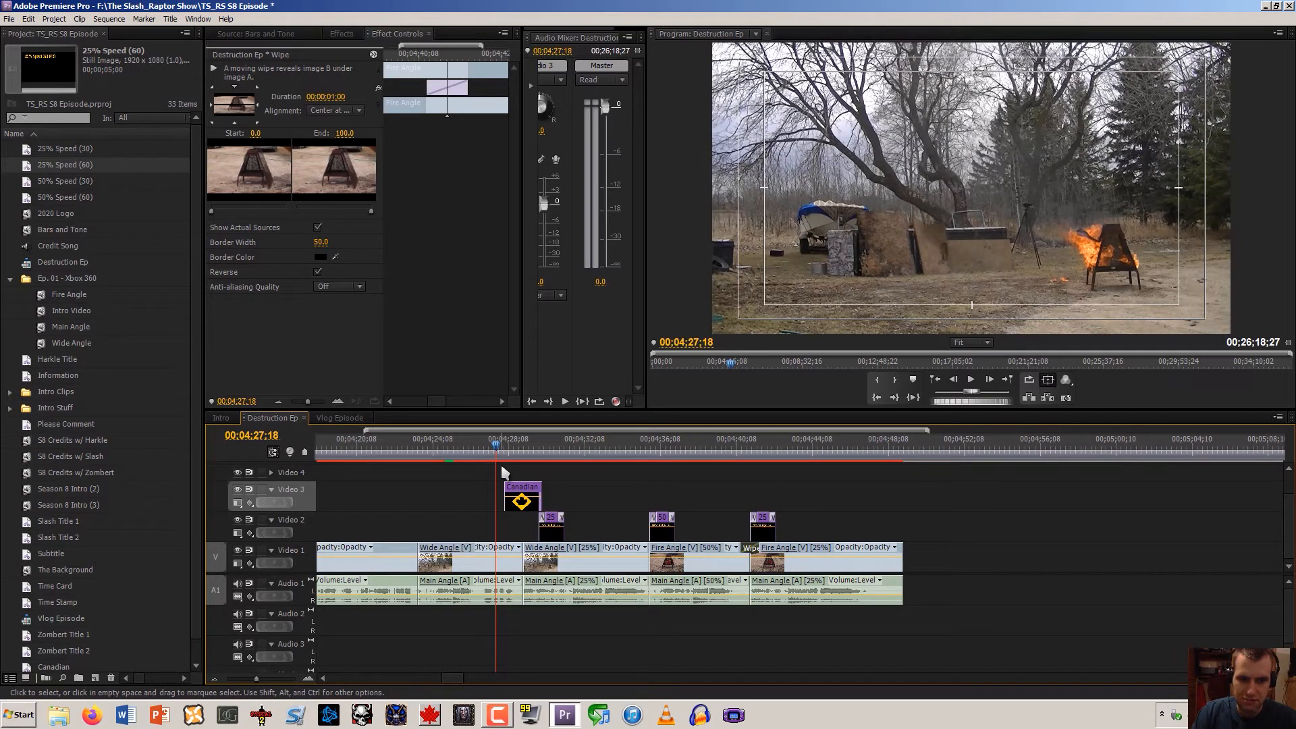
{"action": "left_click_drag", "start_coordinate": [504, 466], "coordinate": [759, 458]}
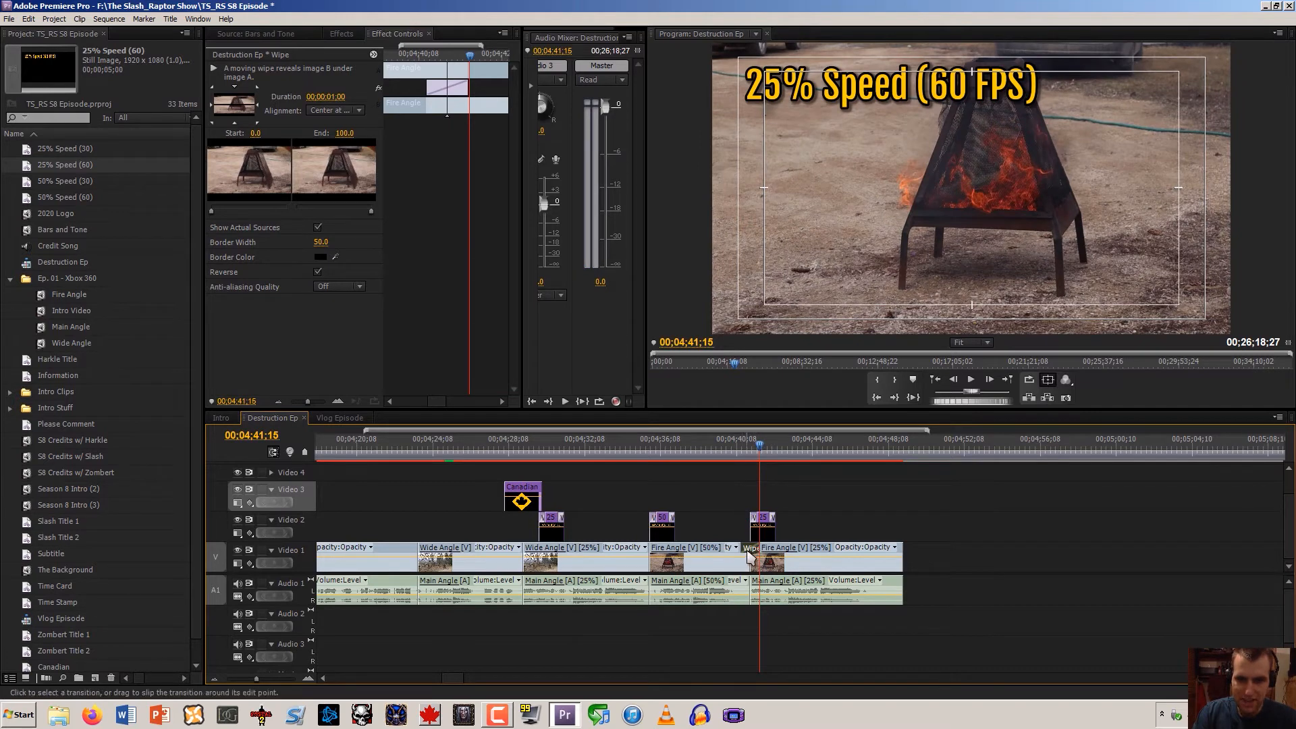
{"action": "key", "text": "Delete"}
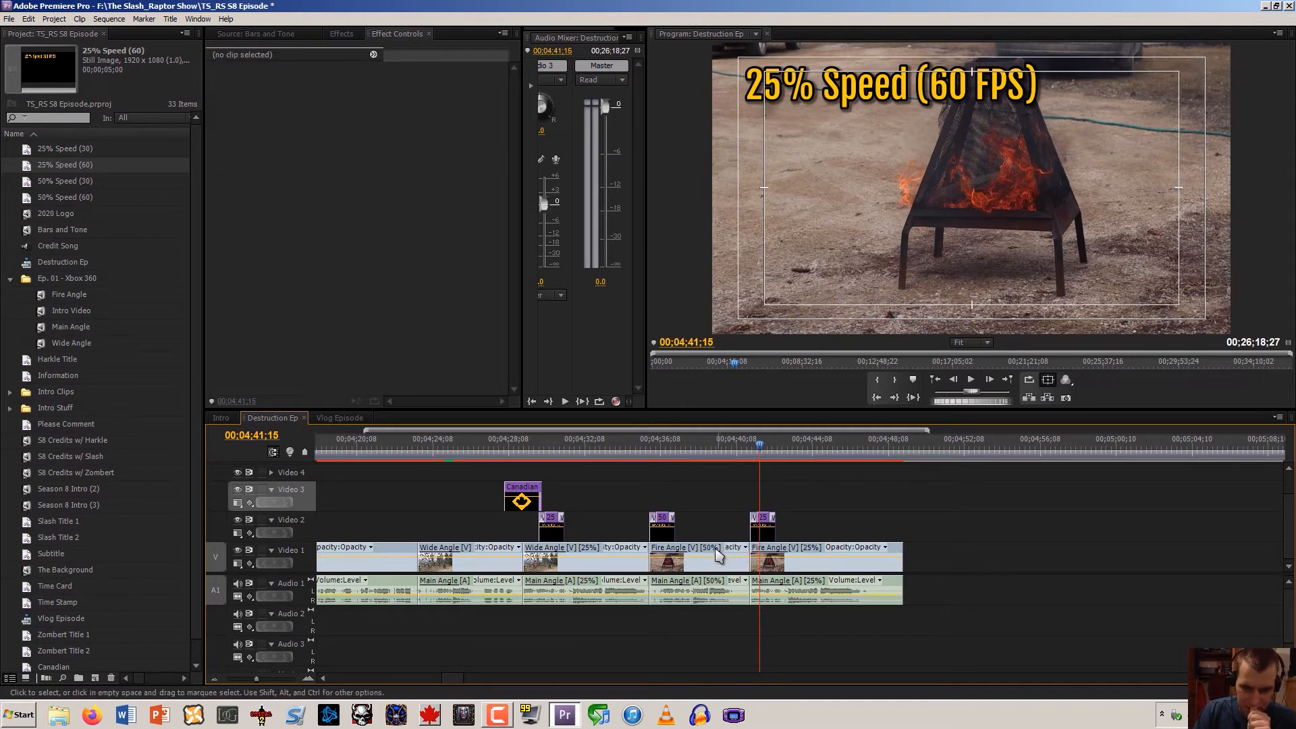
Copy the Canadian logo clip on Video 3 to the start of the 50% Fire Angle clip
{"action": "left_click", "coordinate": [520, 499]}
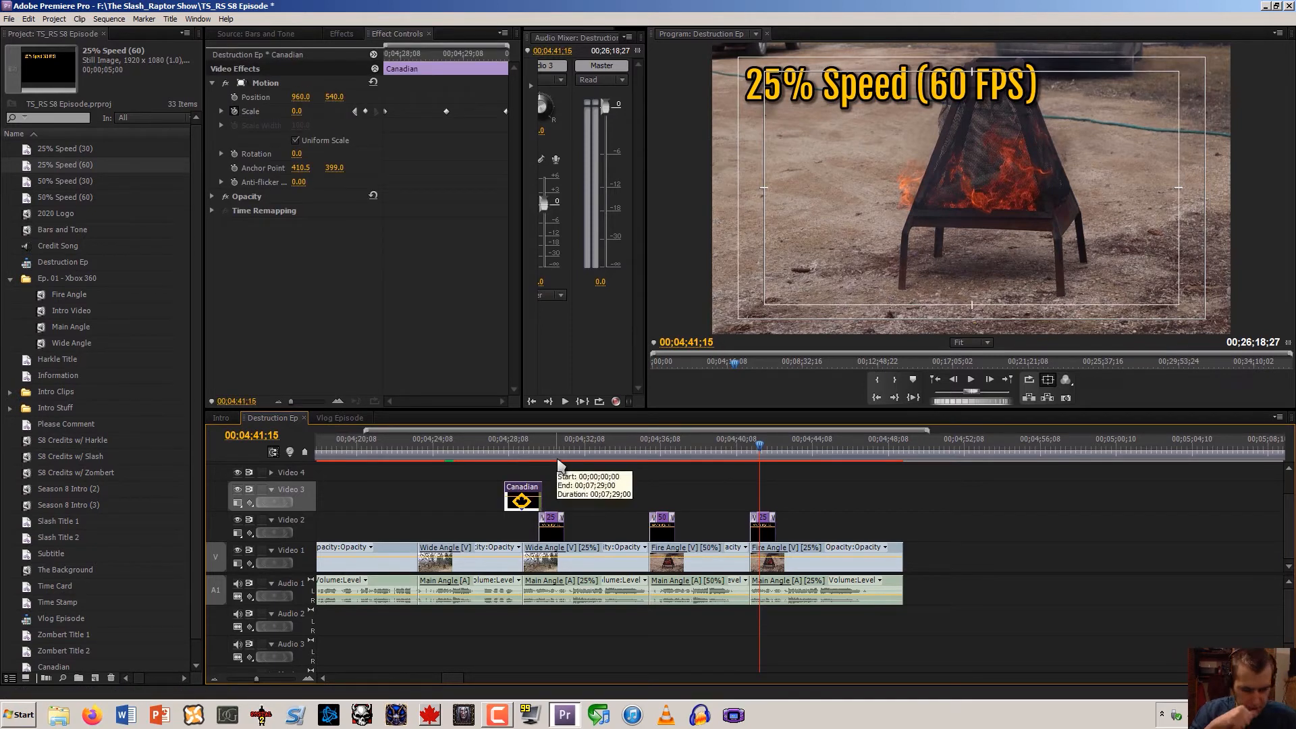
{"action": "left_click", "coordinate": [802, 459]}
{"action": "key", "text": "ctrl+v"}
{"action": "left_click_drag", "start_coordinate": [811, 501], "coordinate": [670, 487]}
{"action": "left_click", "coordinate": [659, 451]}
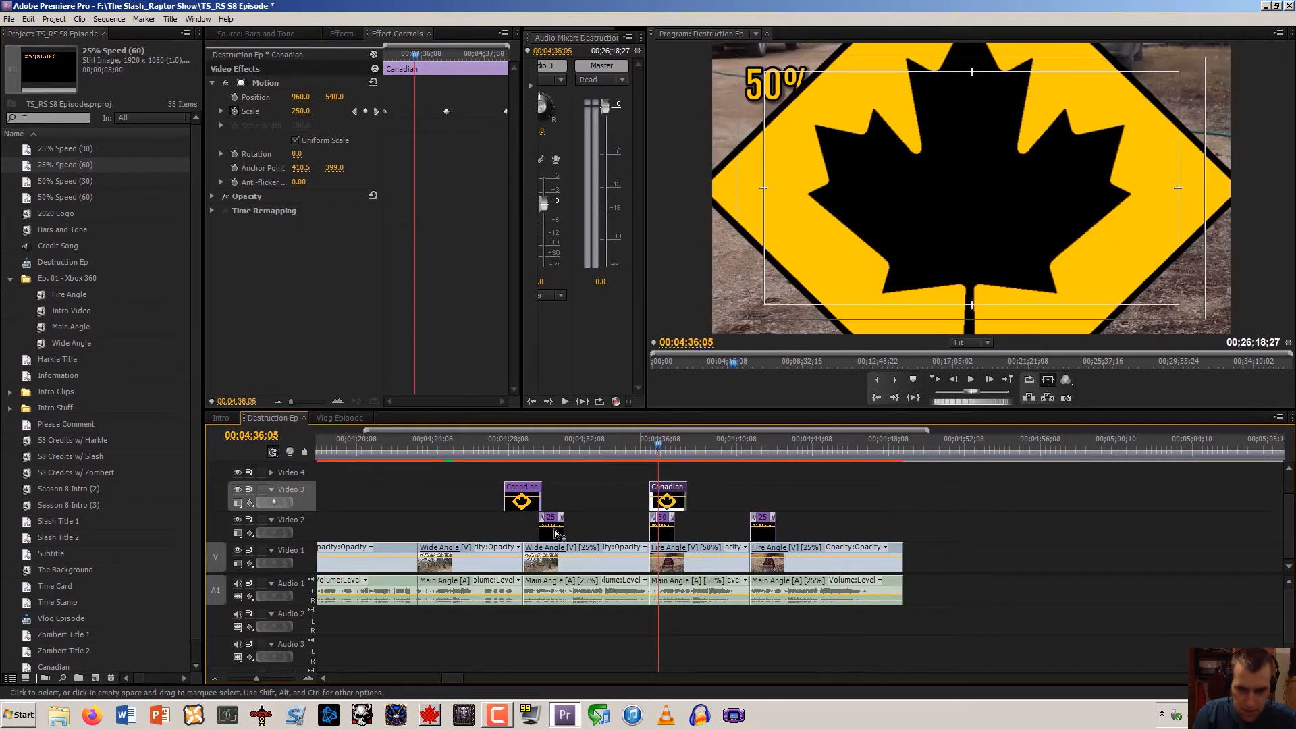
Move the copied Canadian clip about one second earlier, centring it over the cut into the 50% Fire Angle clip, and play it back
{"action": "left_click", "coordinate": [309, 680]}
{"action": "left_click", "coordinate": [310, 680]}
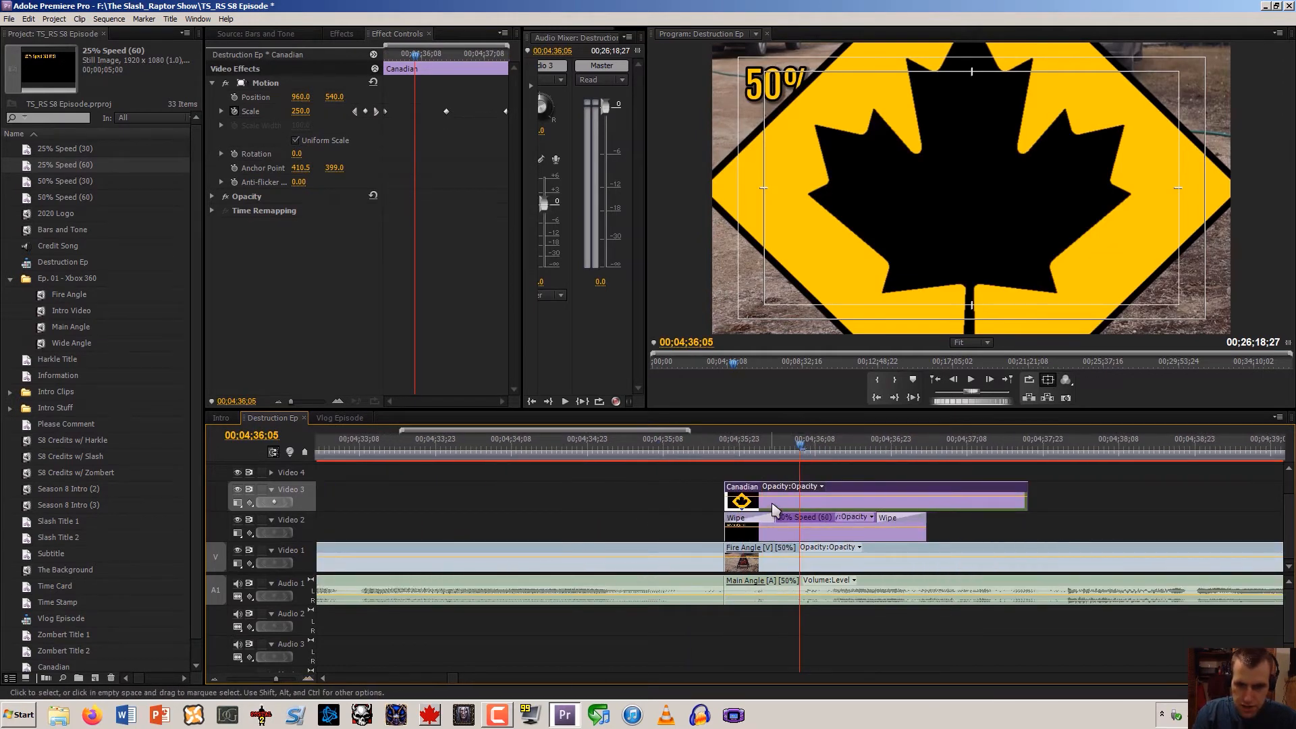
{"action": "left_click_drag", "start_coordinate": [773, 511], "coordinate": [619, 504]}
{"action": "left_click_drag", "start_coordinate": [530, 456], "coordinate": [627, 449]}
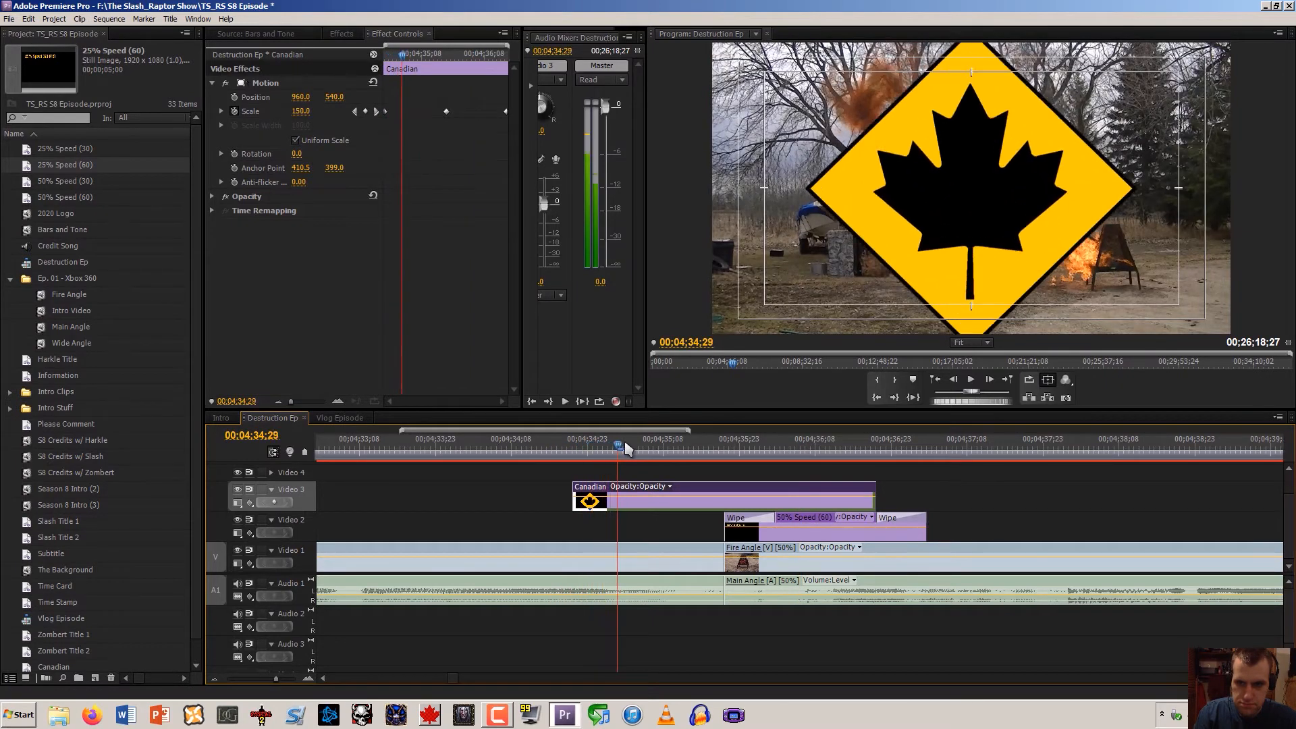
{"action": "key", "text": "space"}
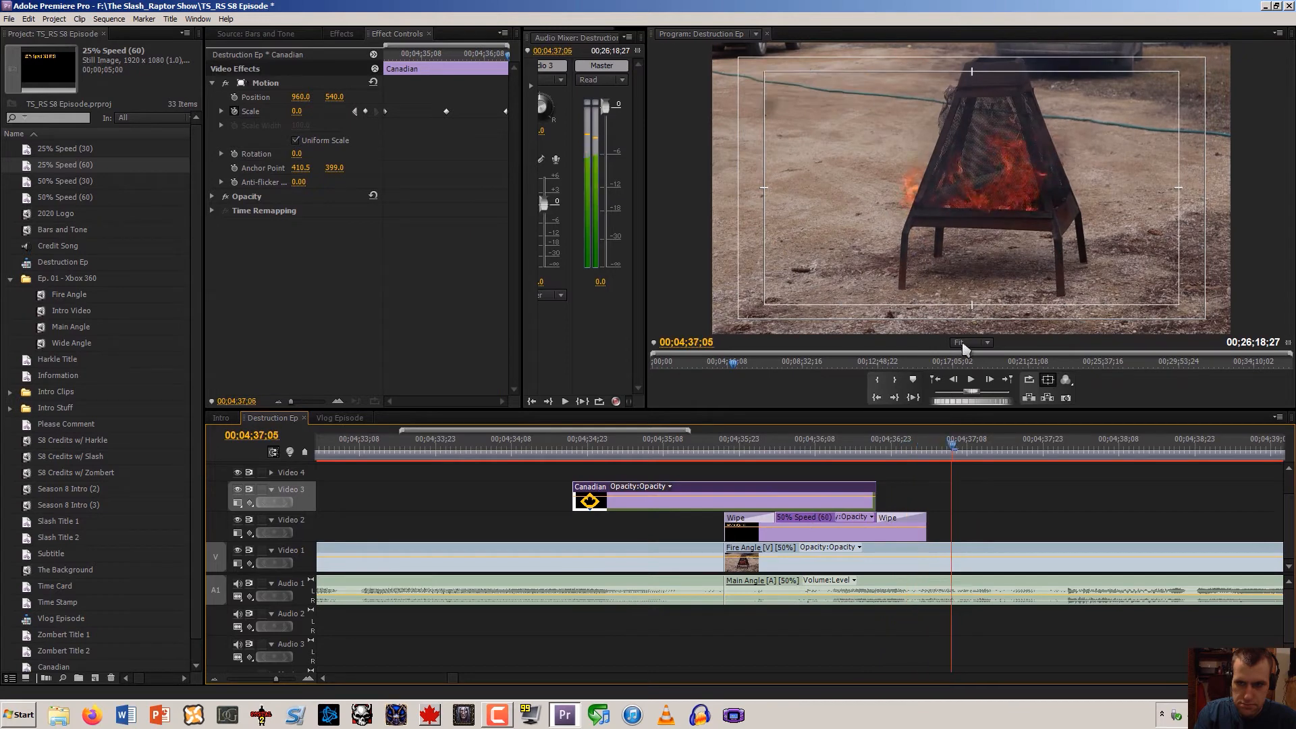
{"action": "key", "text": "space"}
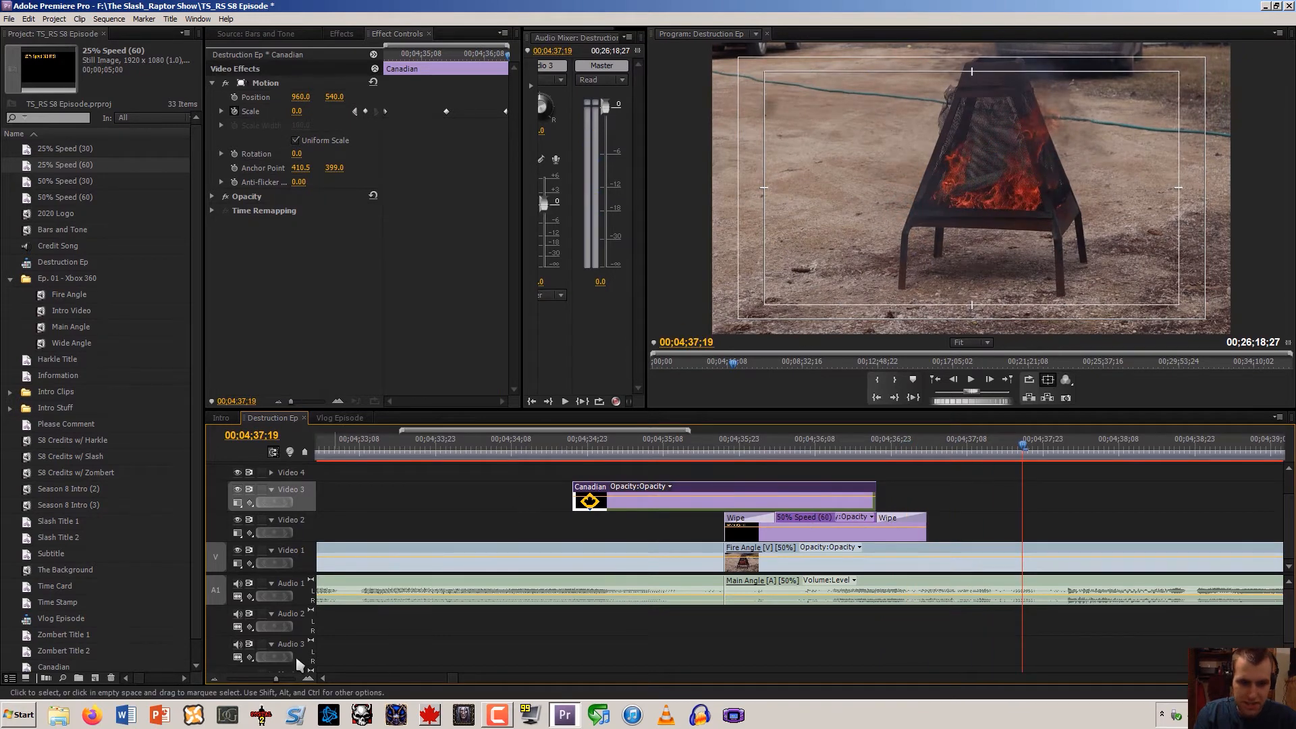
Shift the 50% Speed (60) title on Video 2 about 20 frames later than the cut into the 50% Fire Angle clip
{"action": "left_click", "coordinate": [216, 677]}
{"action": "left_click", "coordinate": [216, 677]}
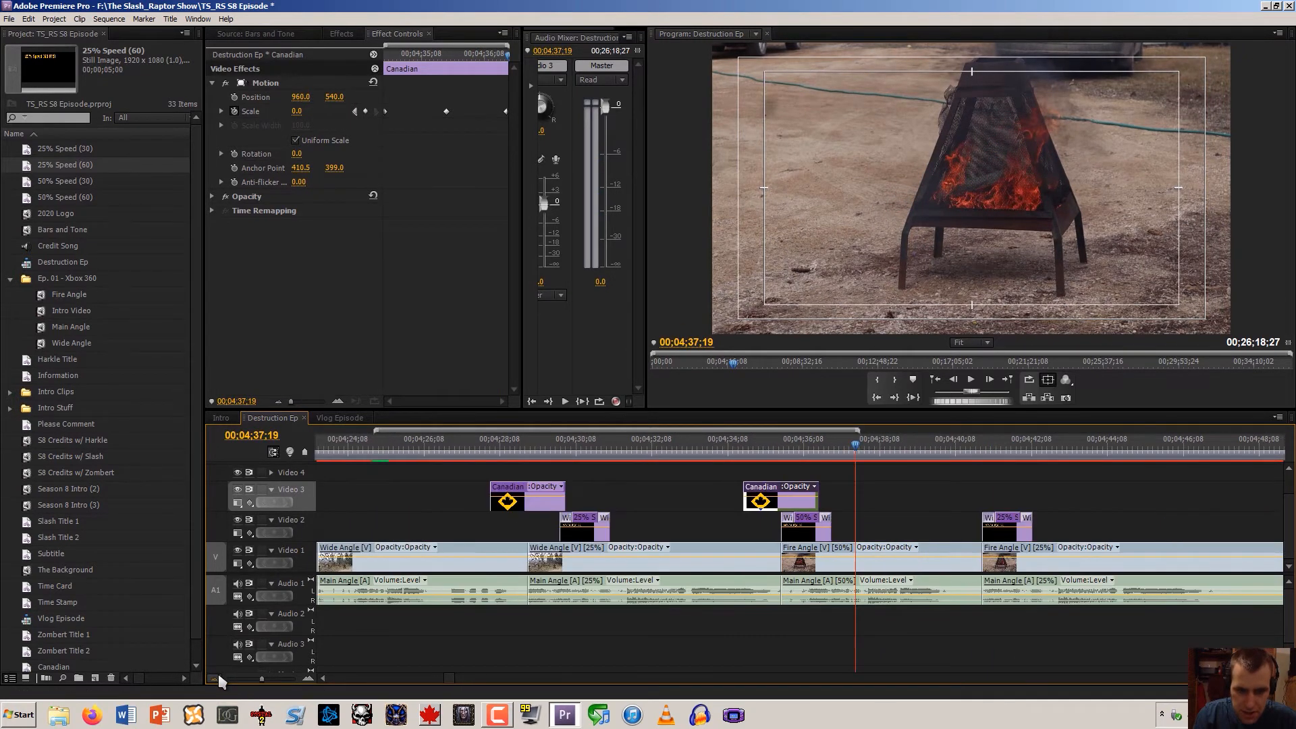
{"action": "left_click", "coordinate": [592, 450]}
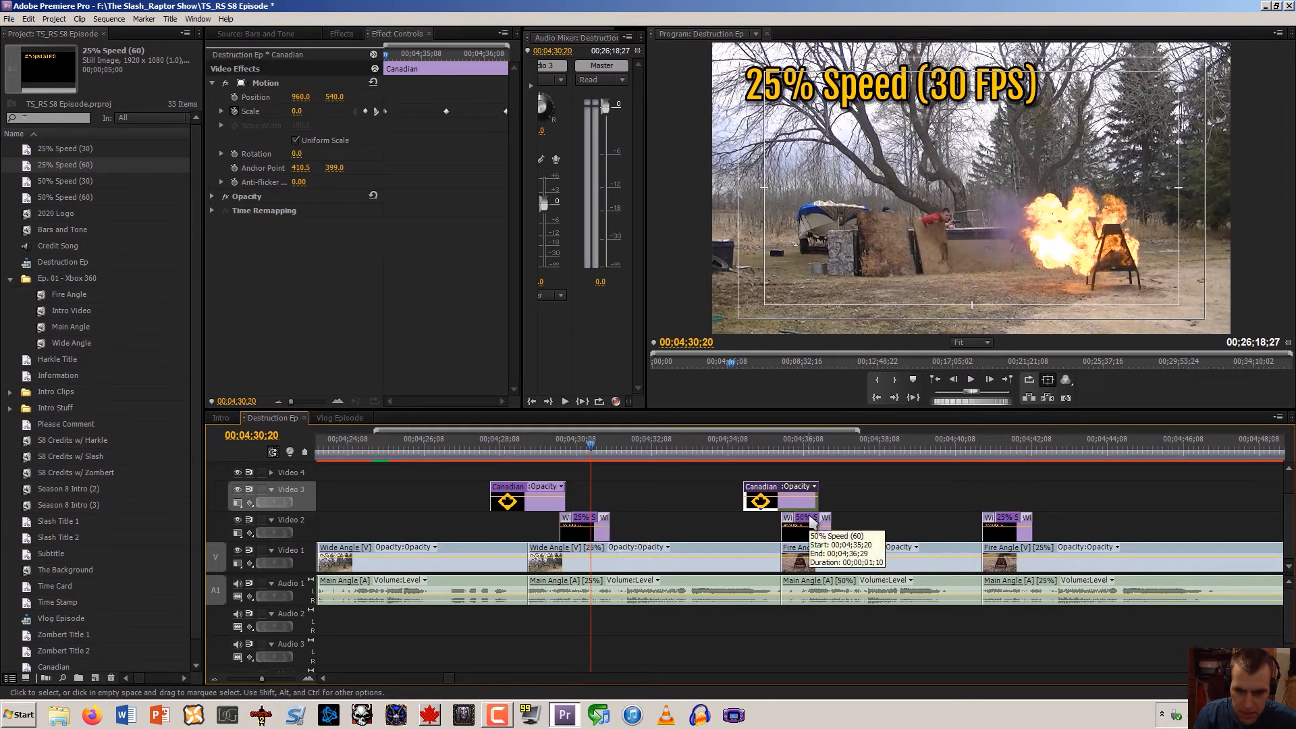
{"action": "left_click", "coordinate": [820, 465]}
{"action": "left_click", "coordinate": [835, 458]}
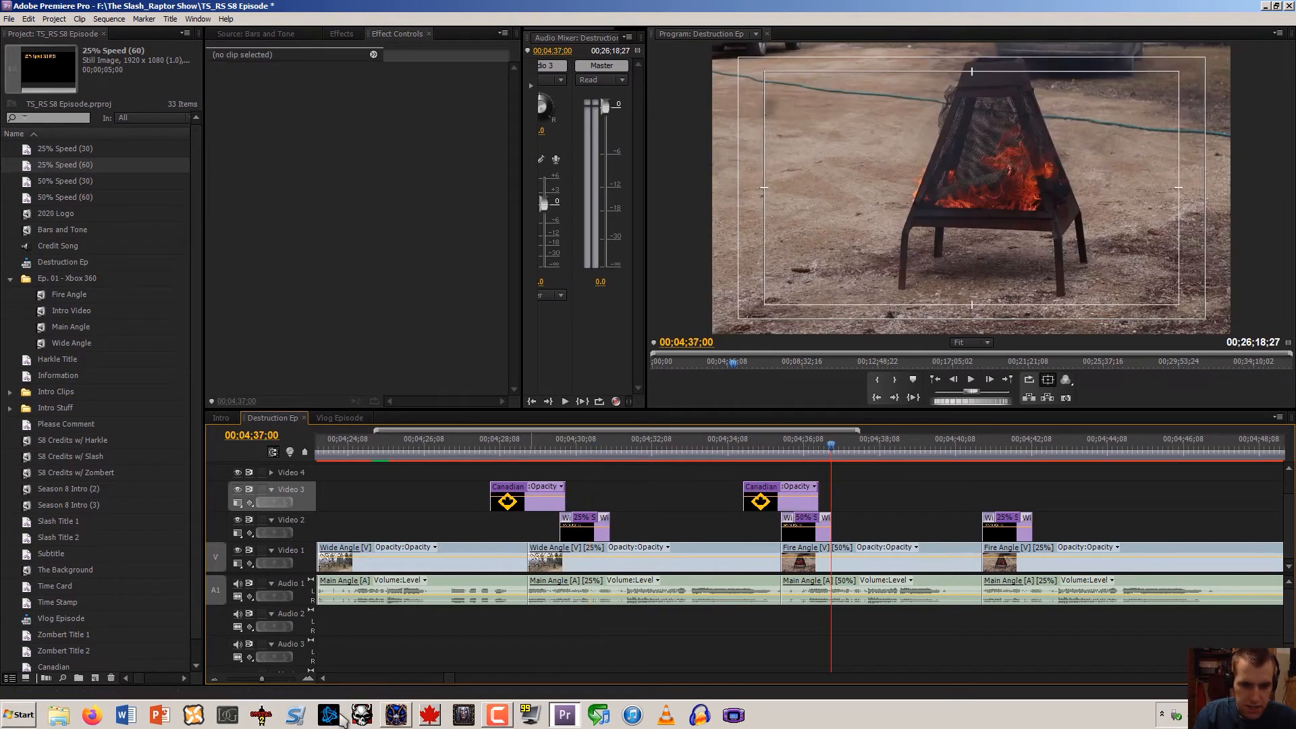
{"action": "left_click", "coordinate": [309, 677]}
{"action": "left_click_drag", "start_coordinate": [454, 530], "coordinate": [620, 538]}
{"action": "left_click", "coordinate": [492, 533]}
{"action": "left_click", "coordinate": [216, 681]}
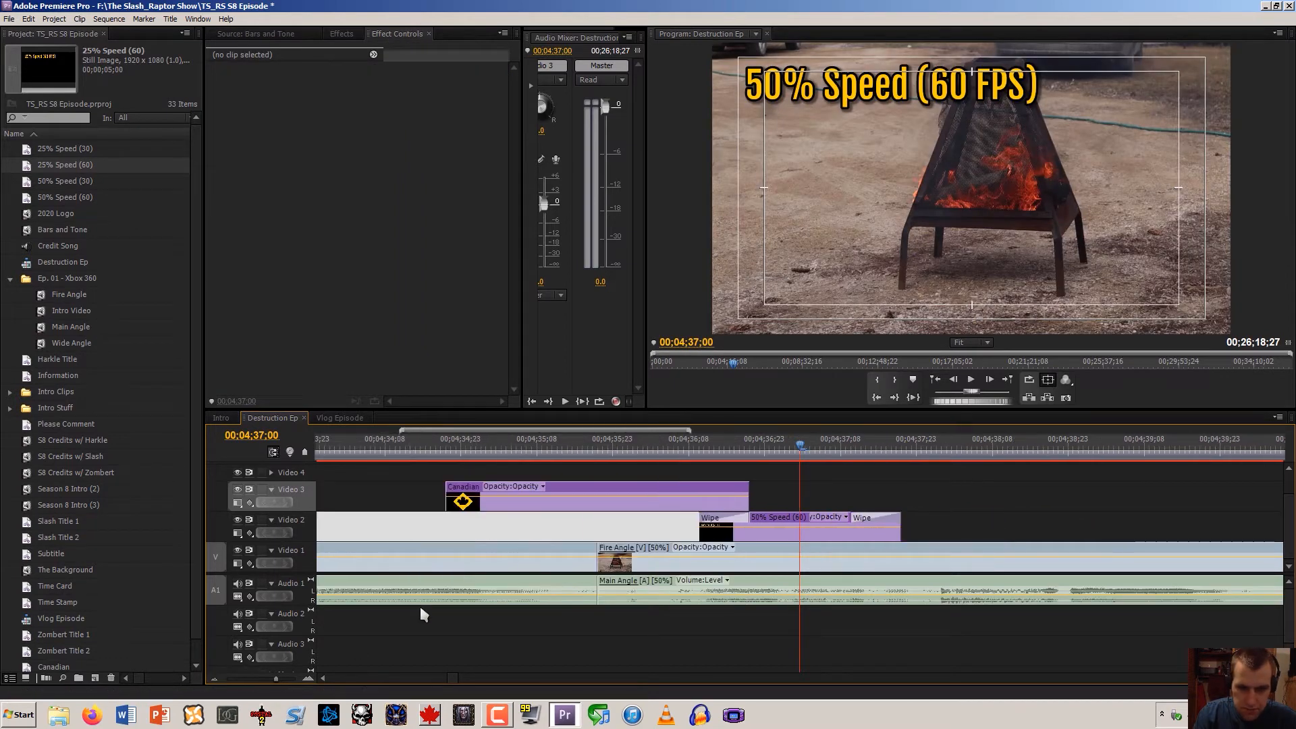
{"action": "left_click", "coordinate": [535, 528]}
{"action": "left_click_drag", "start_coordinate": [854, 457], "coordinate": [577, 409]}
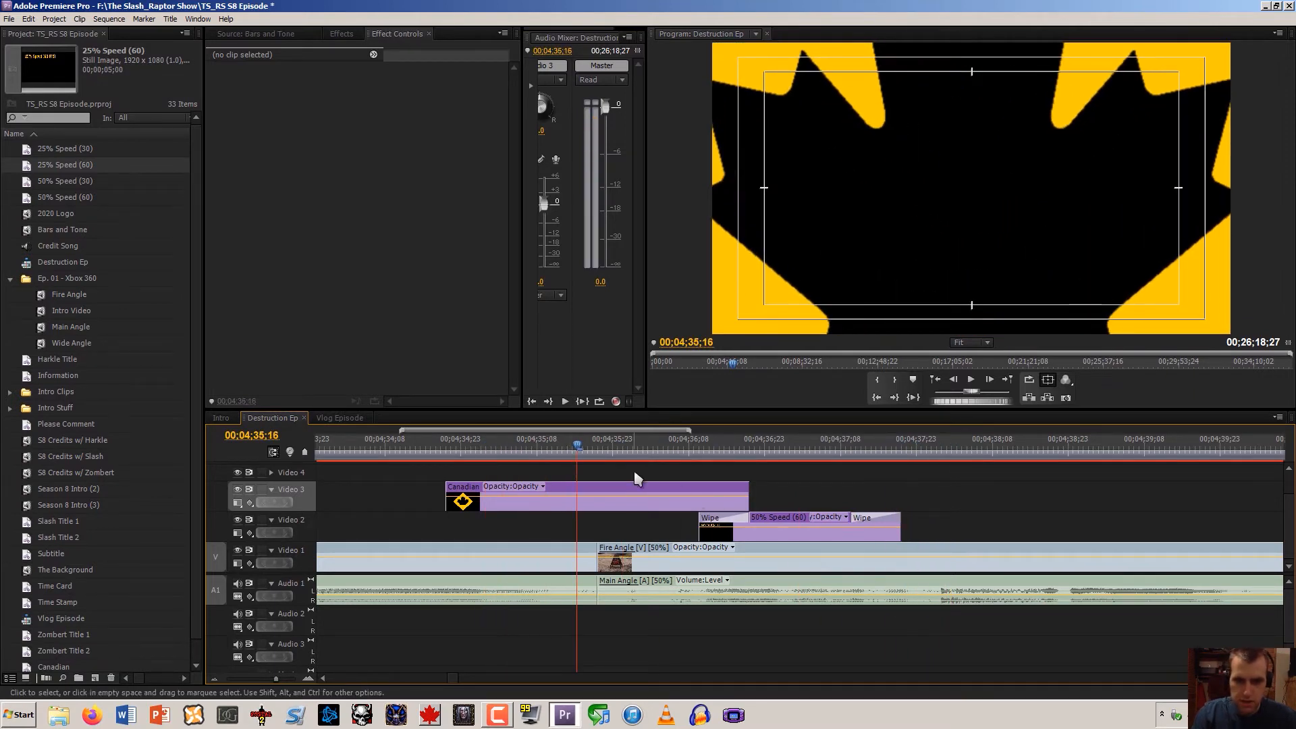
Centre a copy of the Canadian clip over the cut into the 25% Fire Angle clip and shift its 25% Speed (60) title about 20 frames later
{"action": "left_click", "coordinate": [628, 492]}
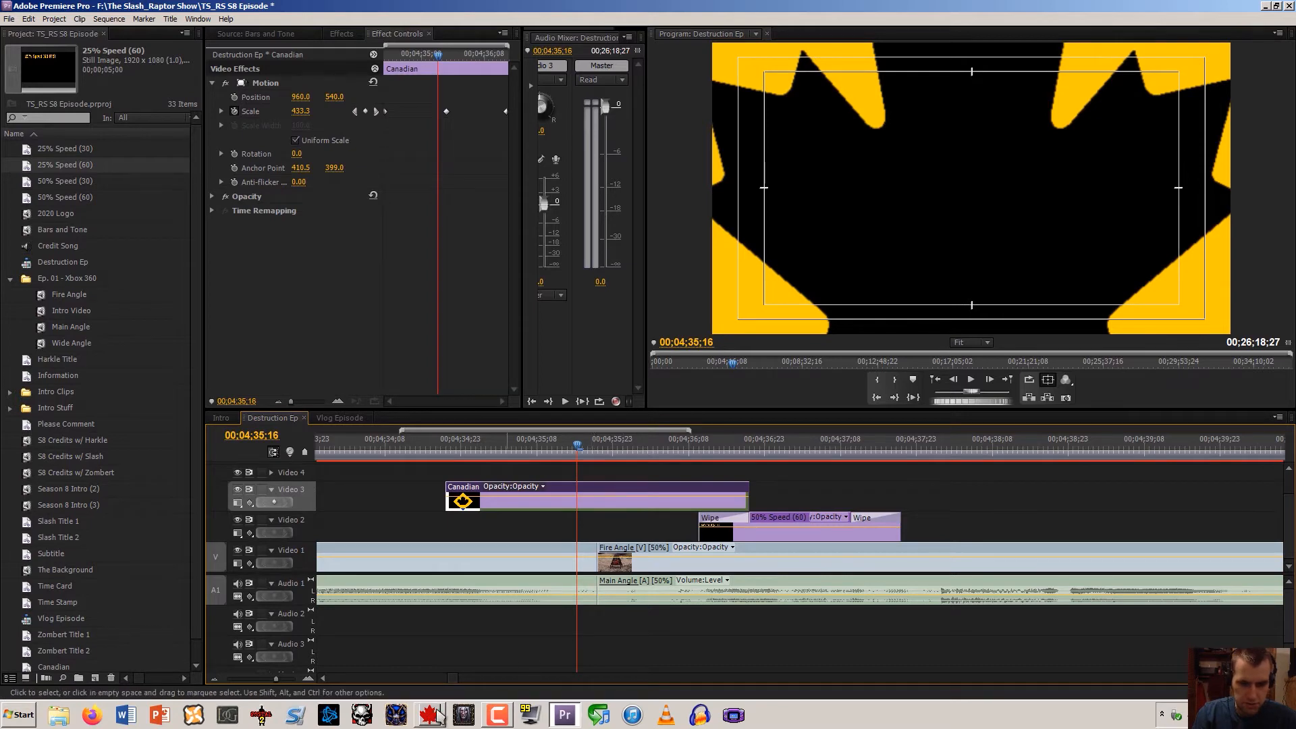
{"action": "scroll", "coordinate": [457, 670], "scroll_direction": "down", "scroll_amount": 5}
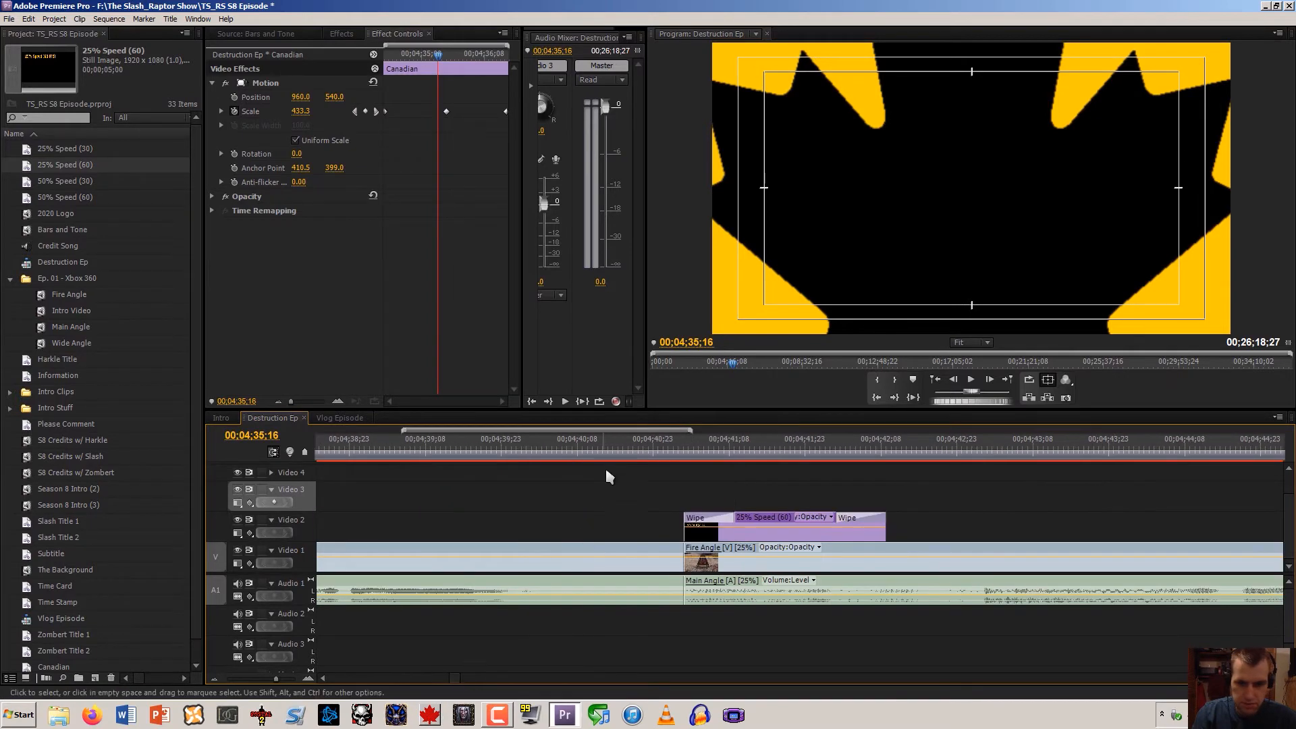
{"action": "left_click", "coordinate": [594, 452]}
{"action": "key", "text": "Down"}
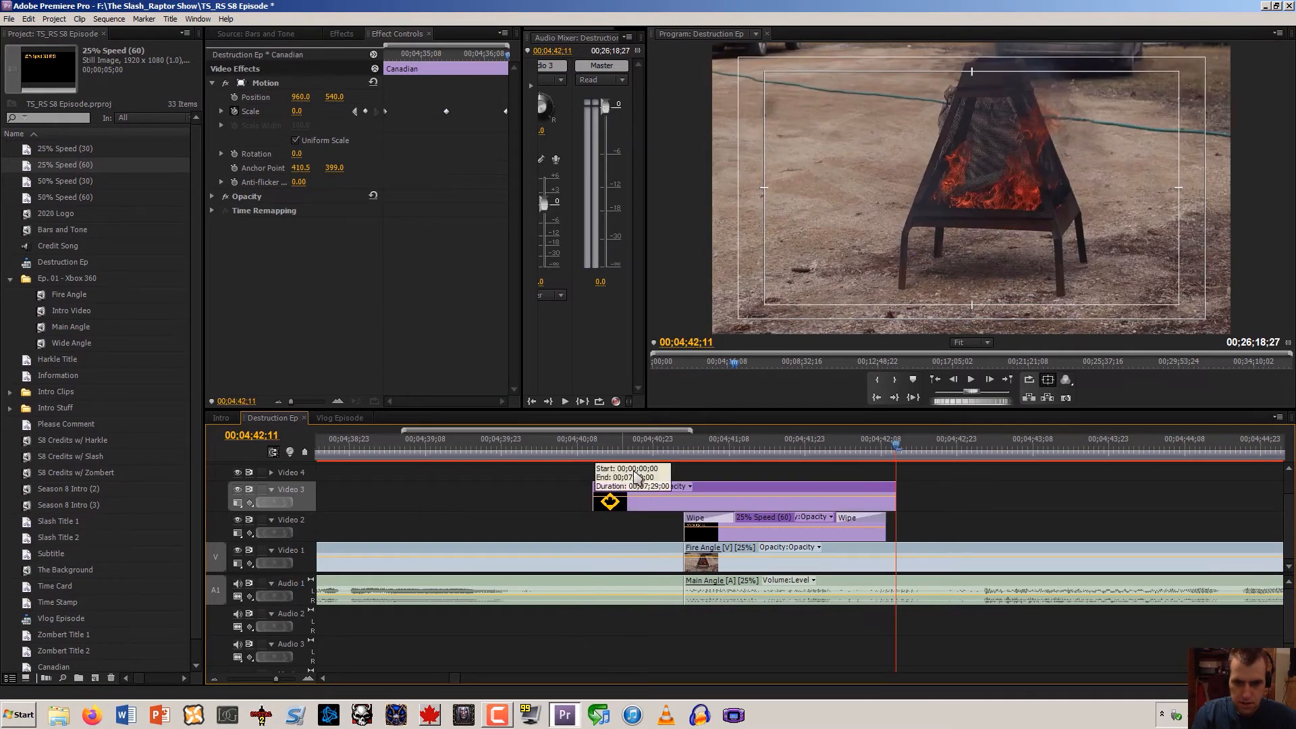
{"action": "left_click_drag", "start_coordinate": [674, 506], "coordinate": [608, 503]}
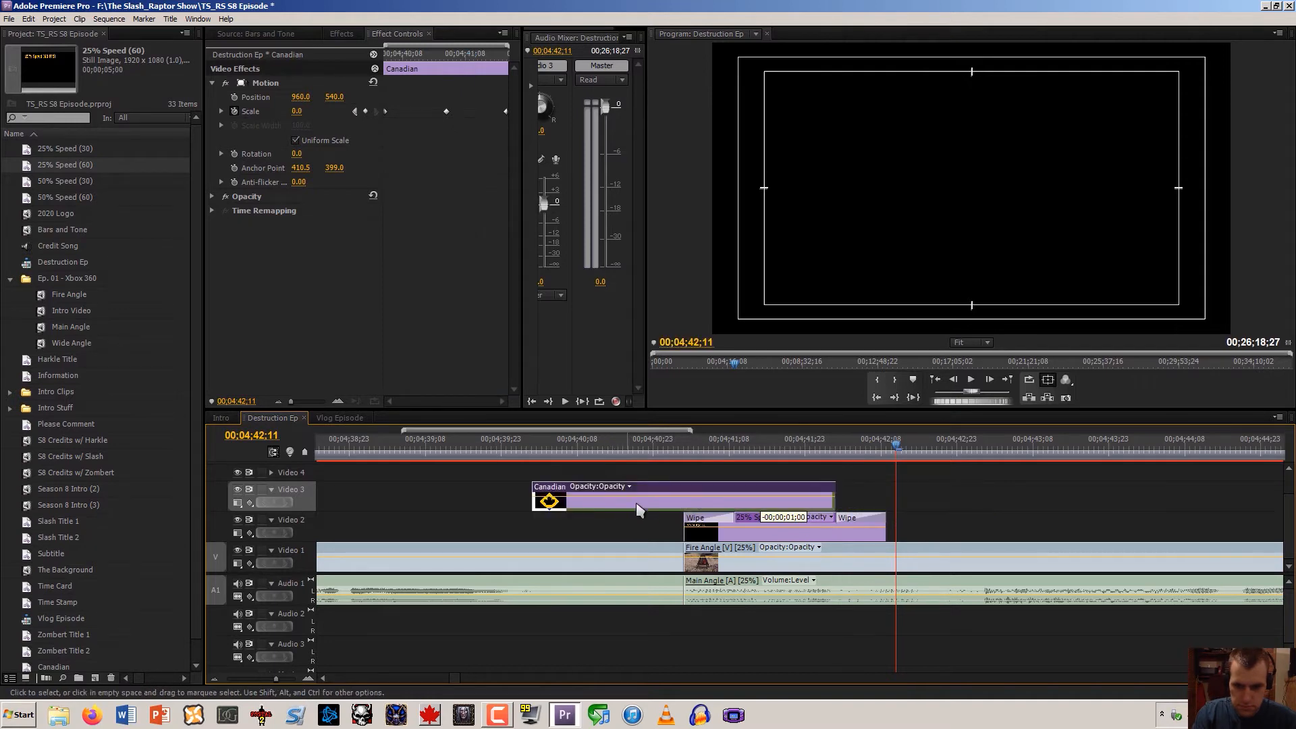
{"action": "left_click_drag", "start_coordinate": [701, 538], "coordinate": [797, 533]}
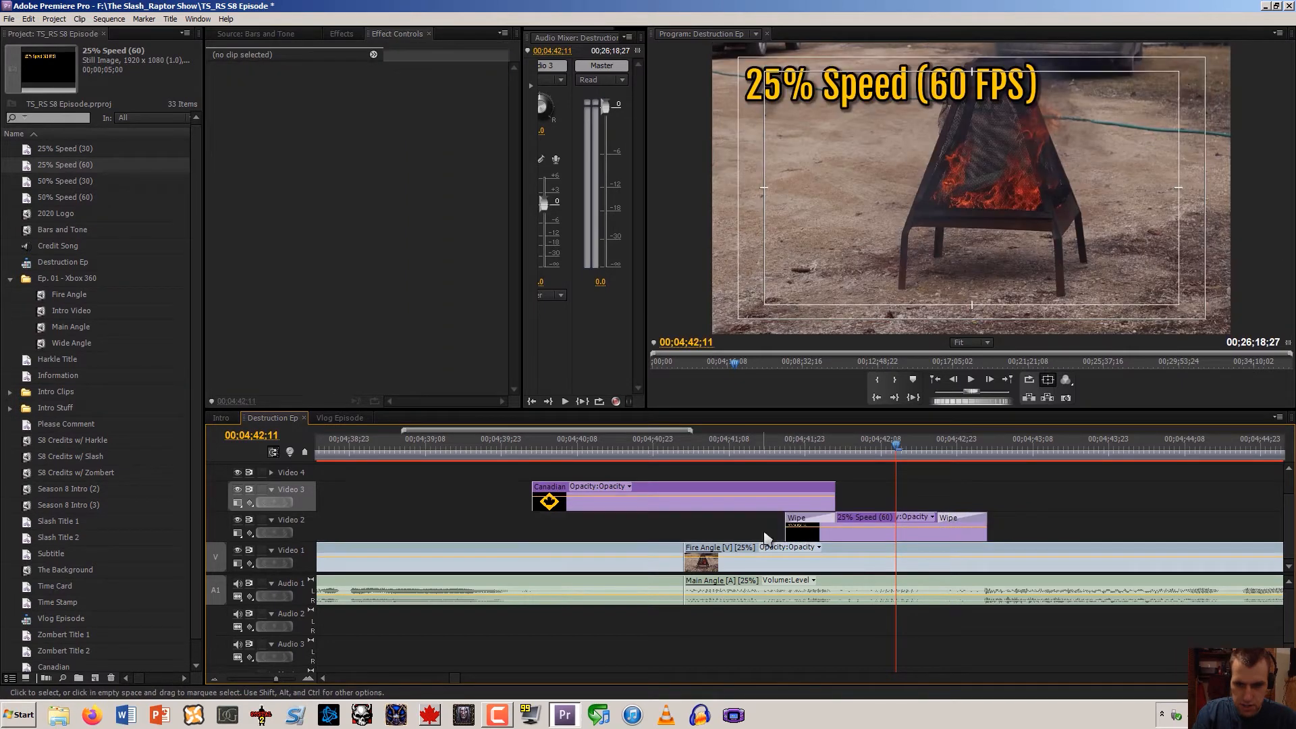
Copy the Canadian clip to the end of the 25% Fire Angle clip, placing it on Video 2 and centring it over the clip's end
{"action": "left_click", "coordinate": [214, 680]}
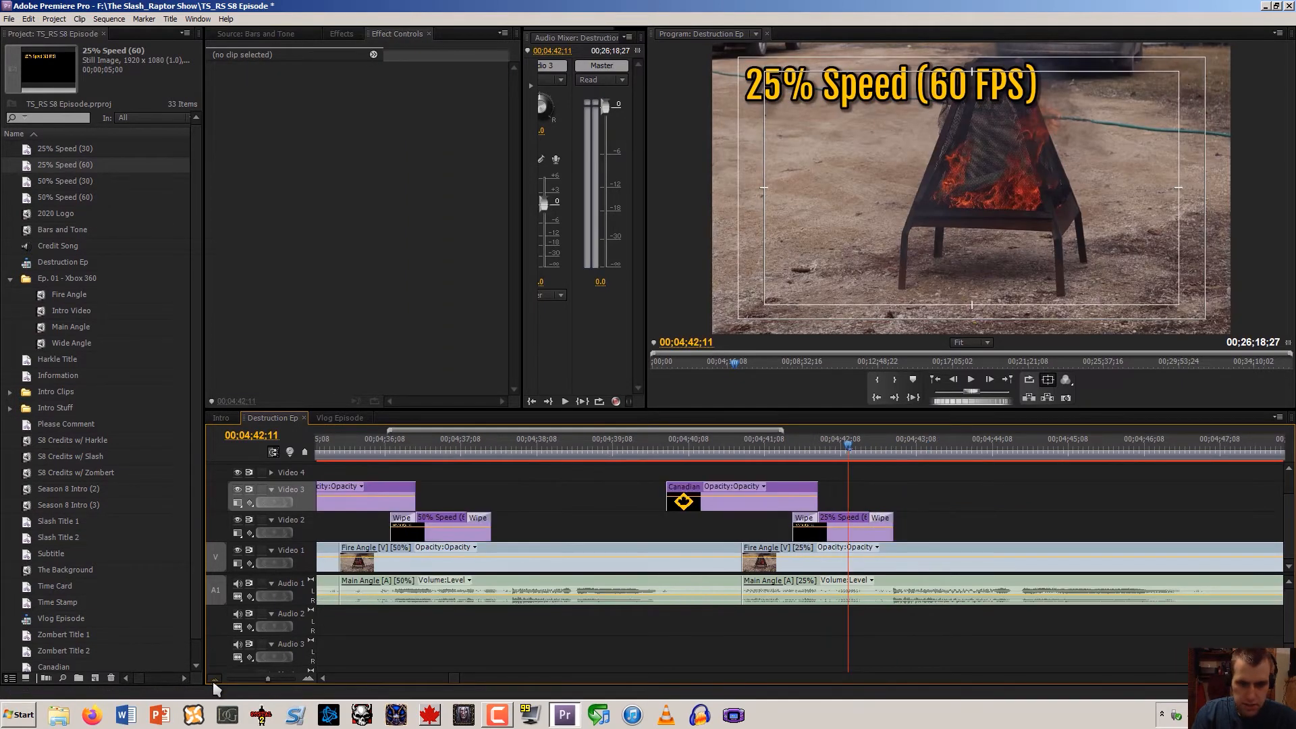
{"action": "left_click", "coordinate": [215, 680]}
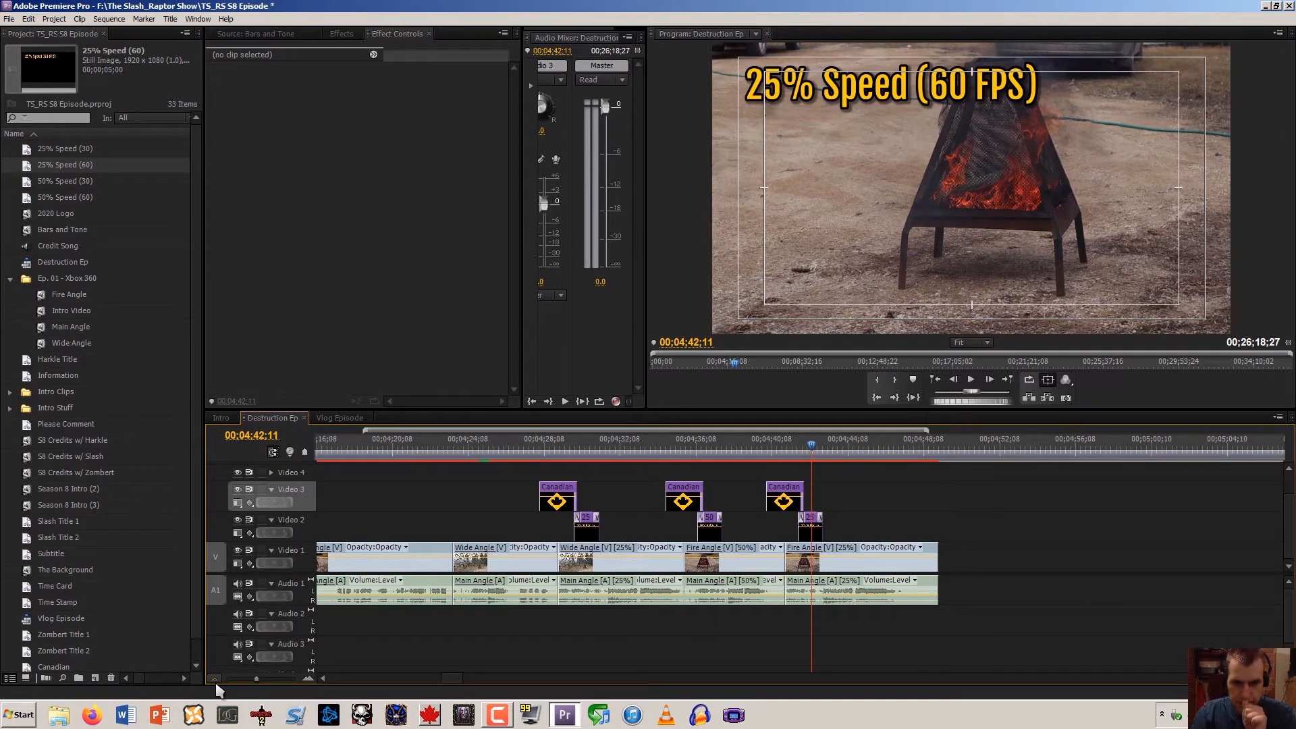
{"action": "left_click", "coordinate": [786, 495]}
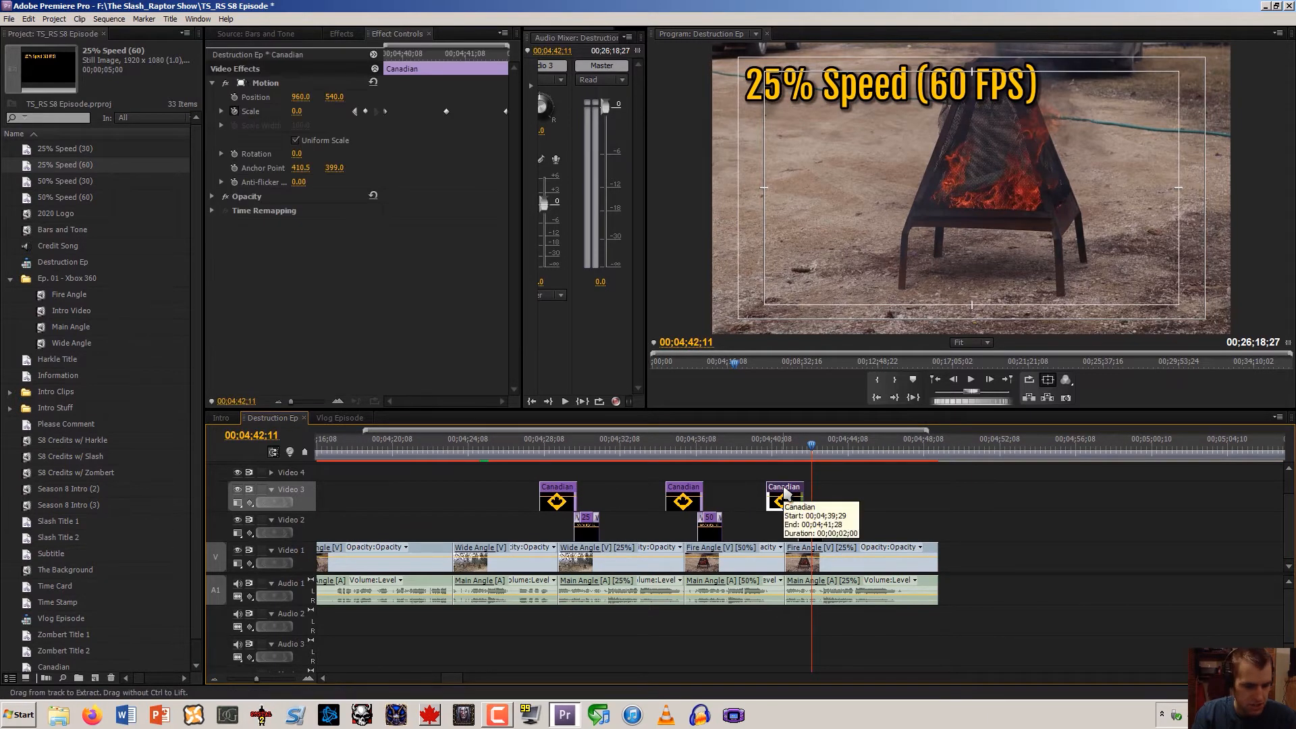
{"action": "left_click", "coordinate": [925, 456]}
{"action": "key", "text": "ctrl+v"}
{"action": "left_click_drag", "start_coordinate": [940, 507], "coordinate": [940, 536]}
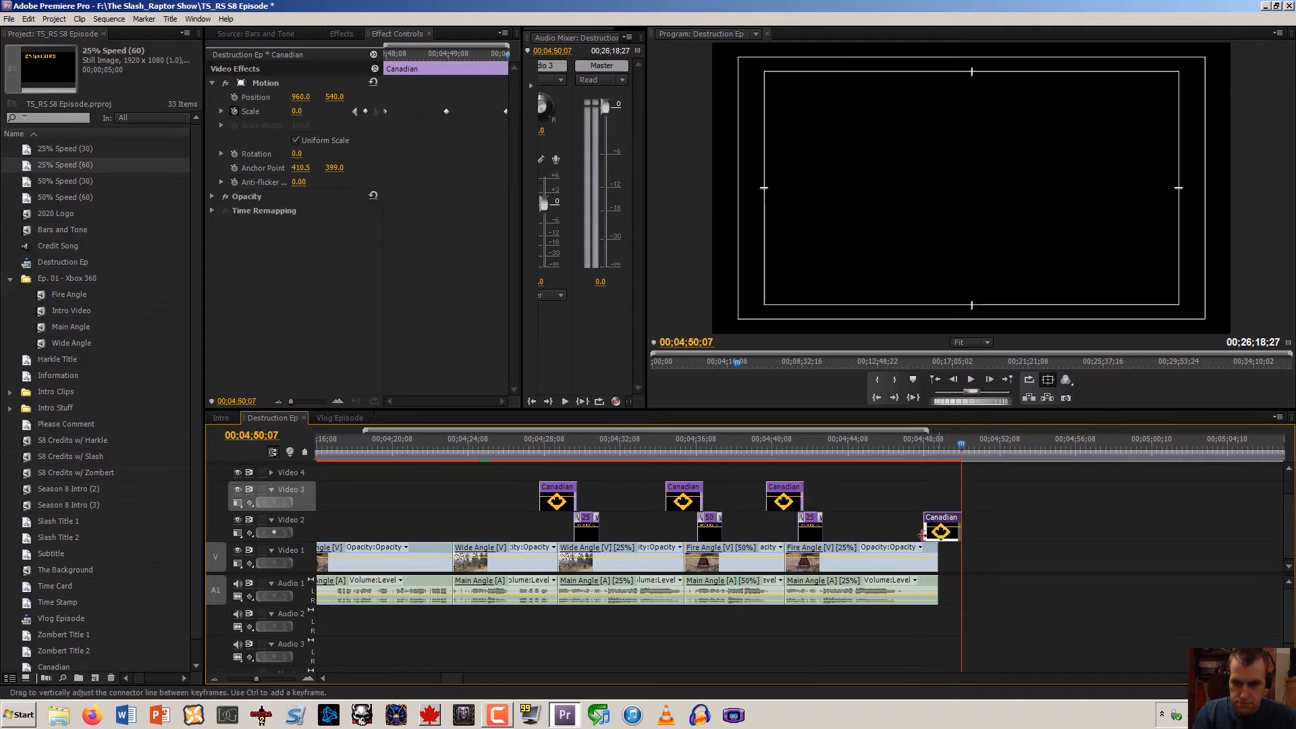
{"action": "left_click", "coordinate": [308, 678]}
{"action": "left_click", "coordinate": [308, 678]}
{"action": "left_click", "coordinate": [308, 678]}
{"action": "left_click_drag", "start_coordinate": [535, 543], "coordinate": [502, 533]}
{"action": "left_click", "coordinate": [650, 559]}
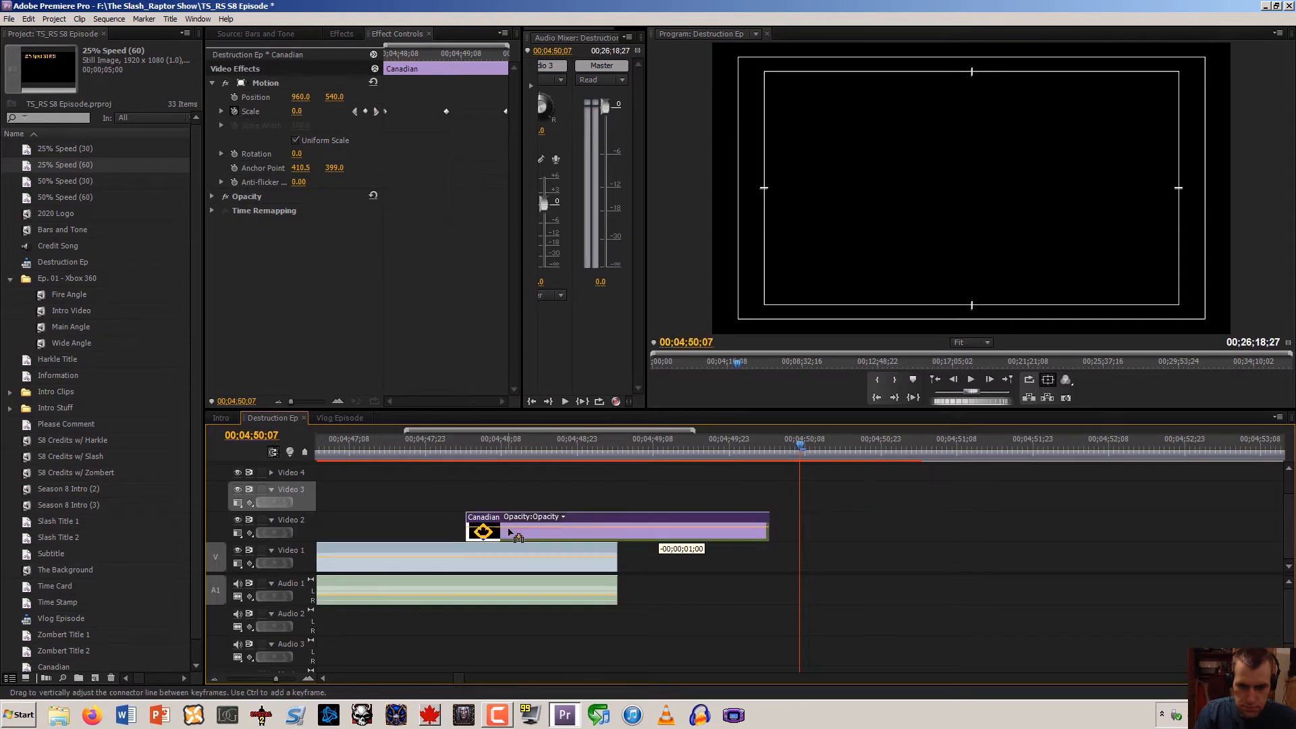
Delete the remaining Fire Angle clip and its audio from the unedited footage after the gap, leaving the Main Angle clip
{"action": "left_click", "coordinate": [214, 678]}
{"action": "left_click", "coordinate": [214, 678]}
{"action": "left_click", "coordinate": [214, 678]}
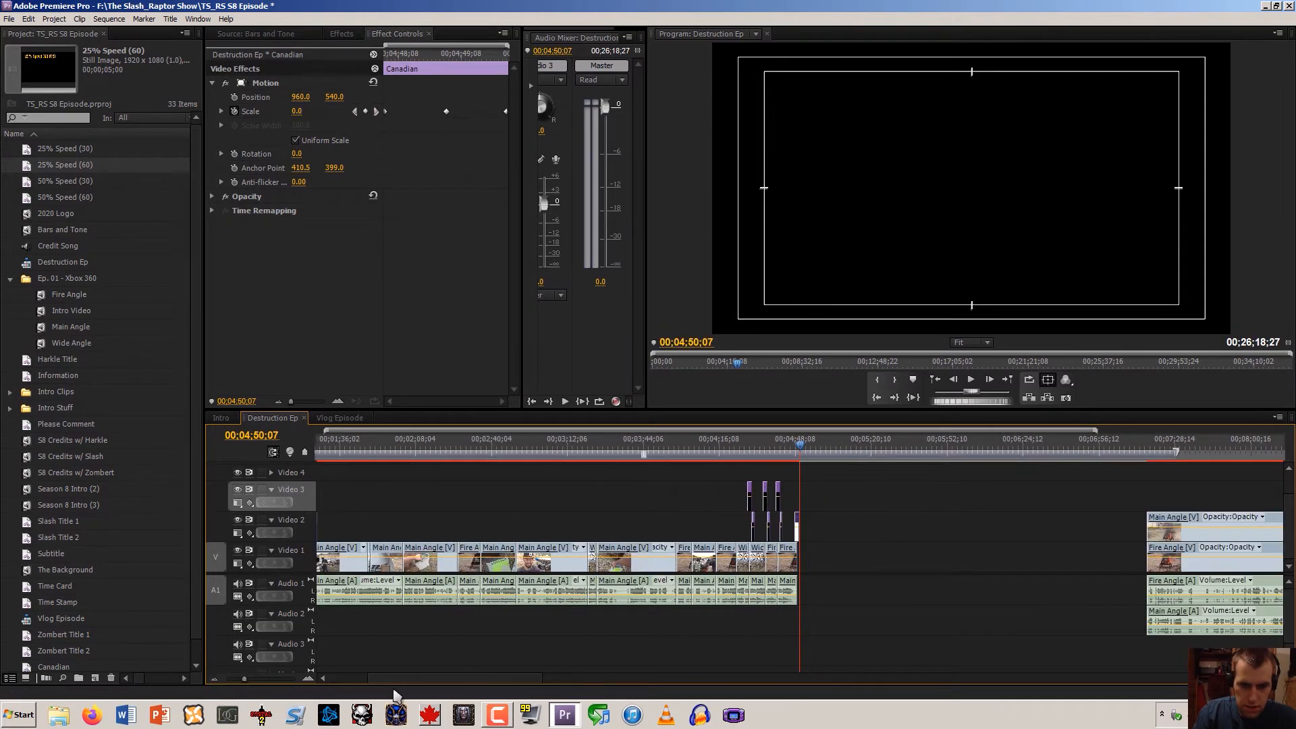
{"action": "left_click_drag", "start_coordinate": [395, 678], "coordinate": [471, 670]}
{"action": "left_click", "coordinate": [331, 494]}
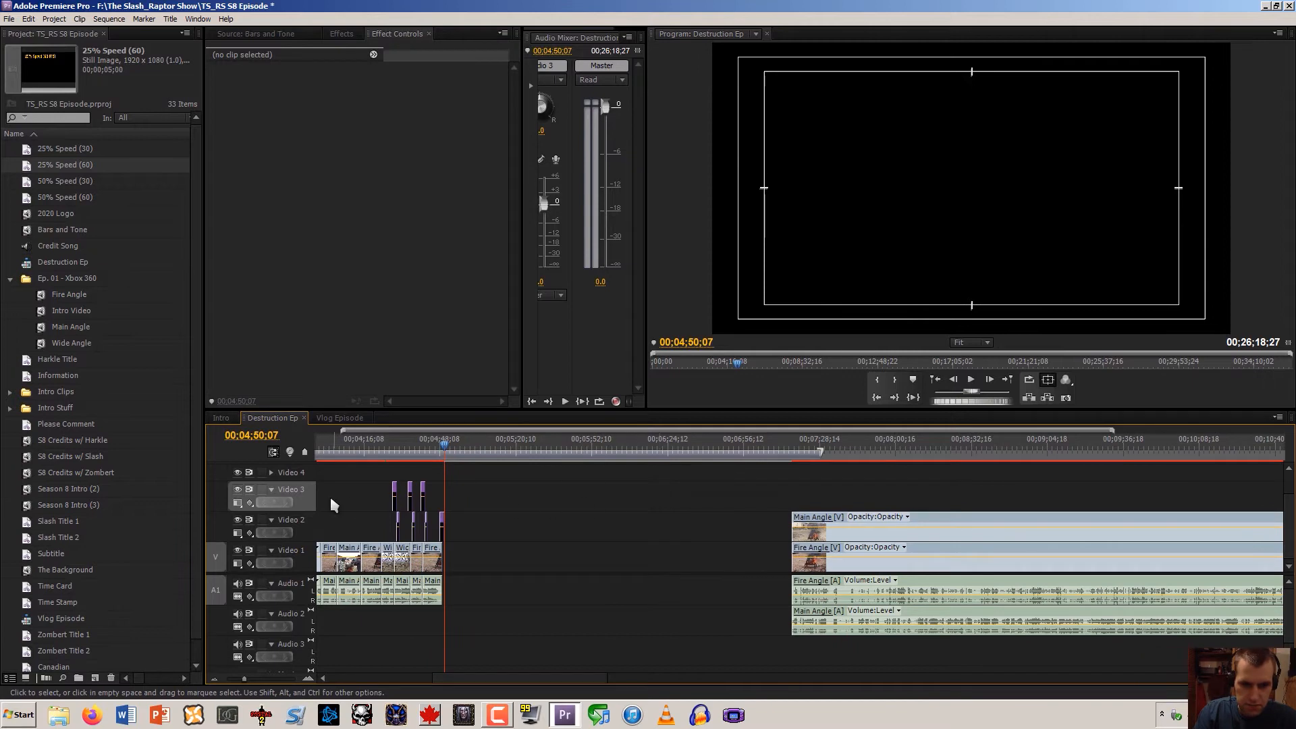
{"action": "left_click", "coordinate": [565, 528]}
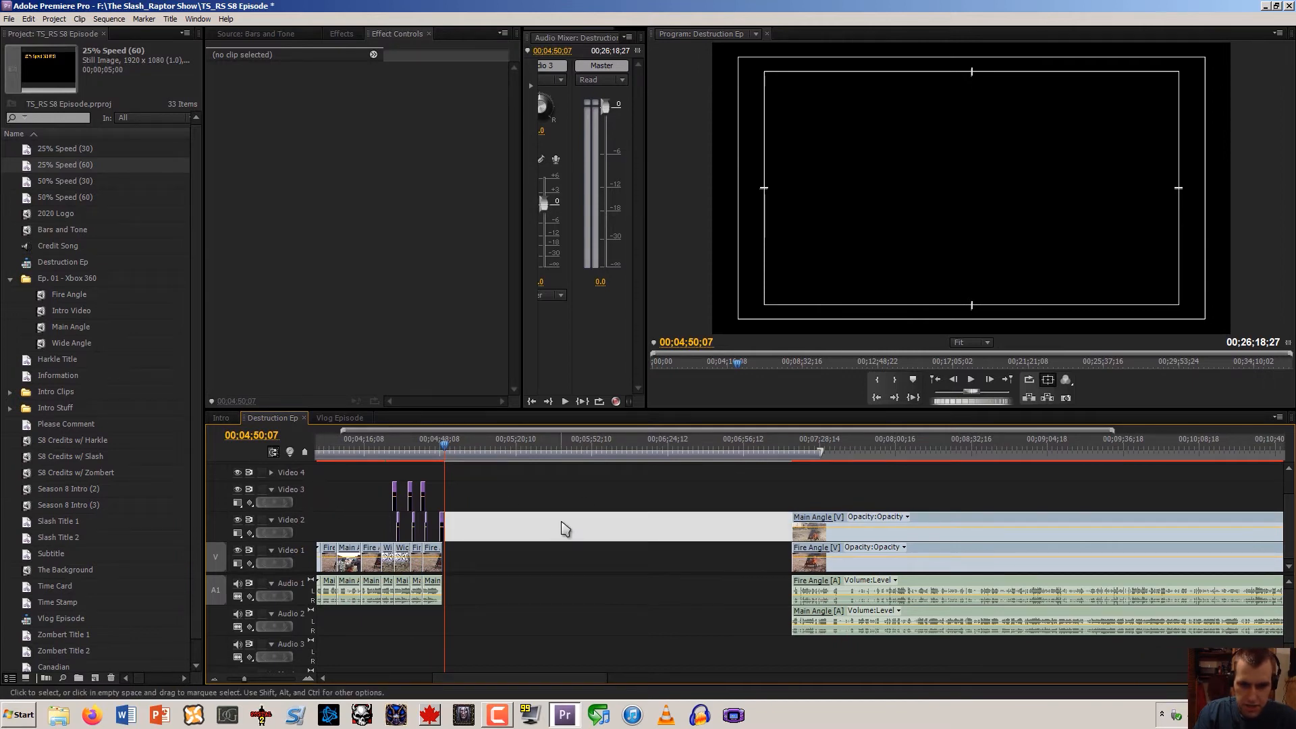
{"action": "key", "text": "Delete"}
{"action": "left_click", "coordinate": [805, 558]}
{"action": "key", "text": "Delete"}
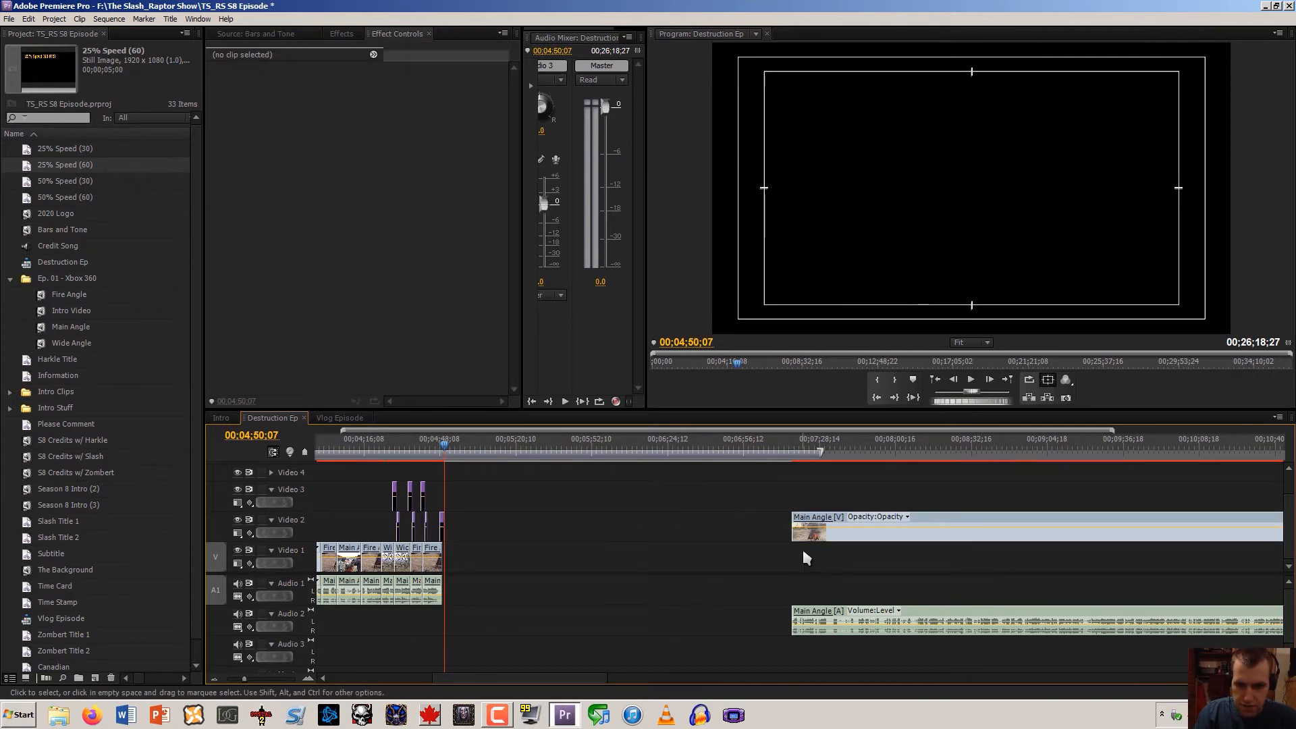
Move the remaining Main Angle clip to Video 1 and Audio 1 directly after the 25% Fire Angle clip and play back the join
{"action": "left_click_drag", "start_coordinate": [808, 542], "coordinate": [464, 570]}
{"action": "left_click", "coordinate": [310, 677]}
{"action": "left_click_drag", "start_coordinate": [813, 572], "coordinate": [766, 573]}
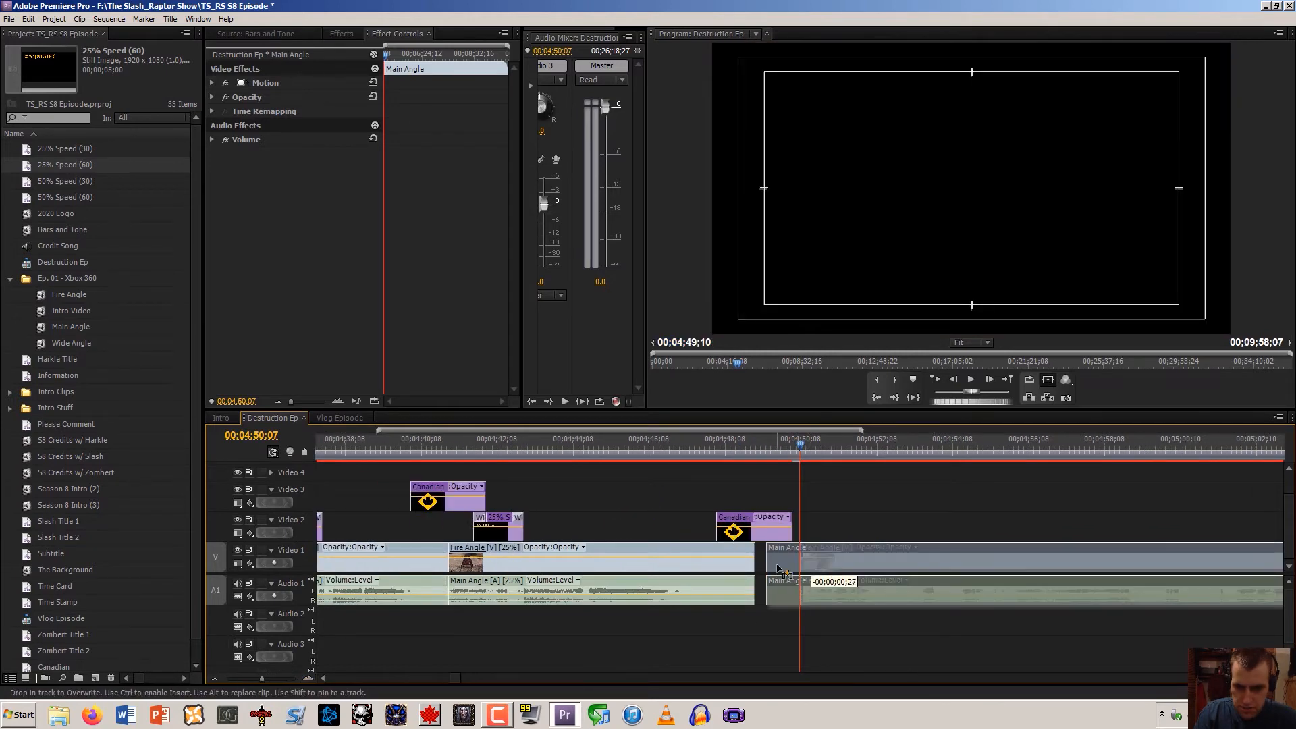
{"action": "left_click", "coordinate": [842, 521]}
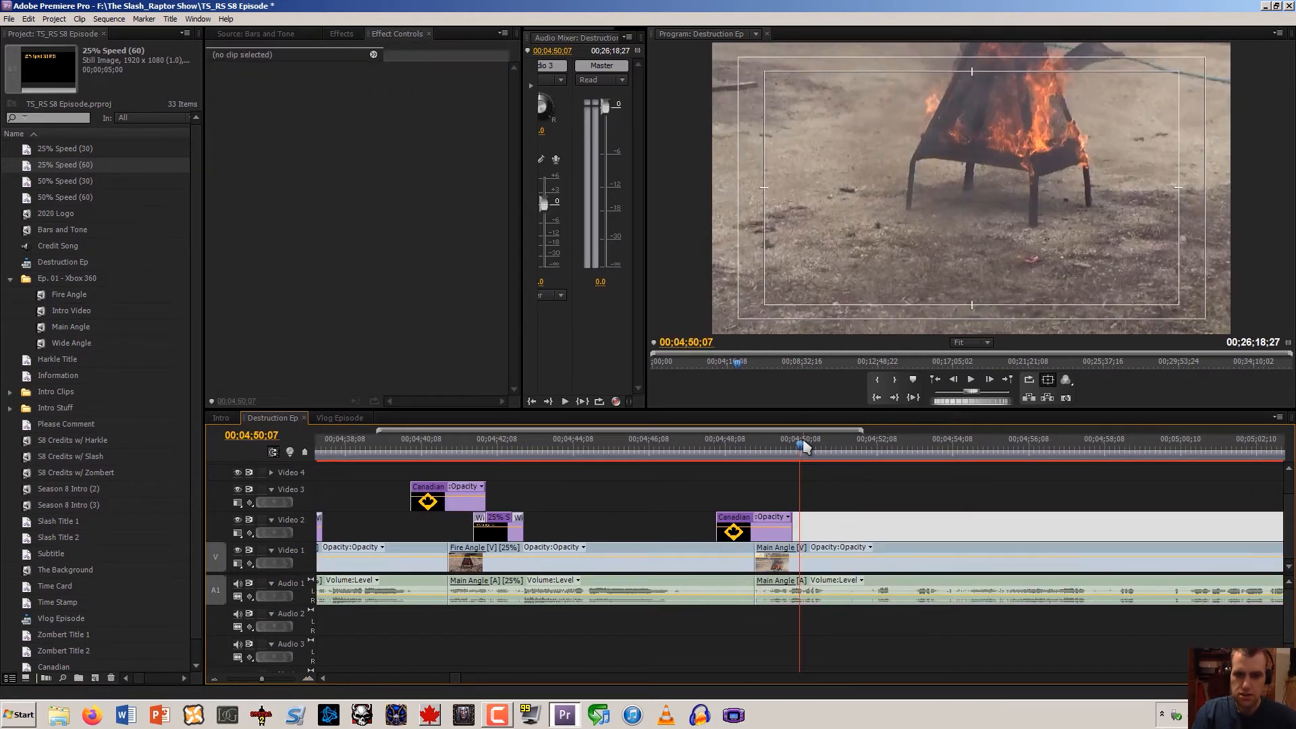
{"action": "left_click_drag", "start_coordinate": [801, 448], "coordinate": [753, 466]}
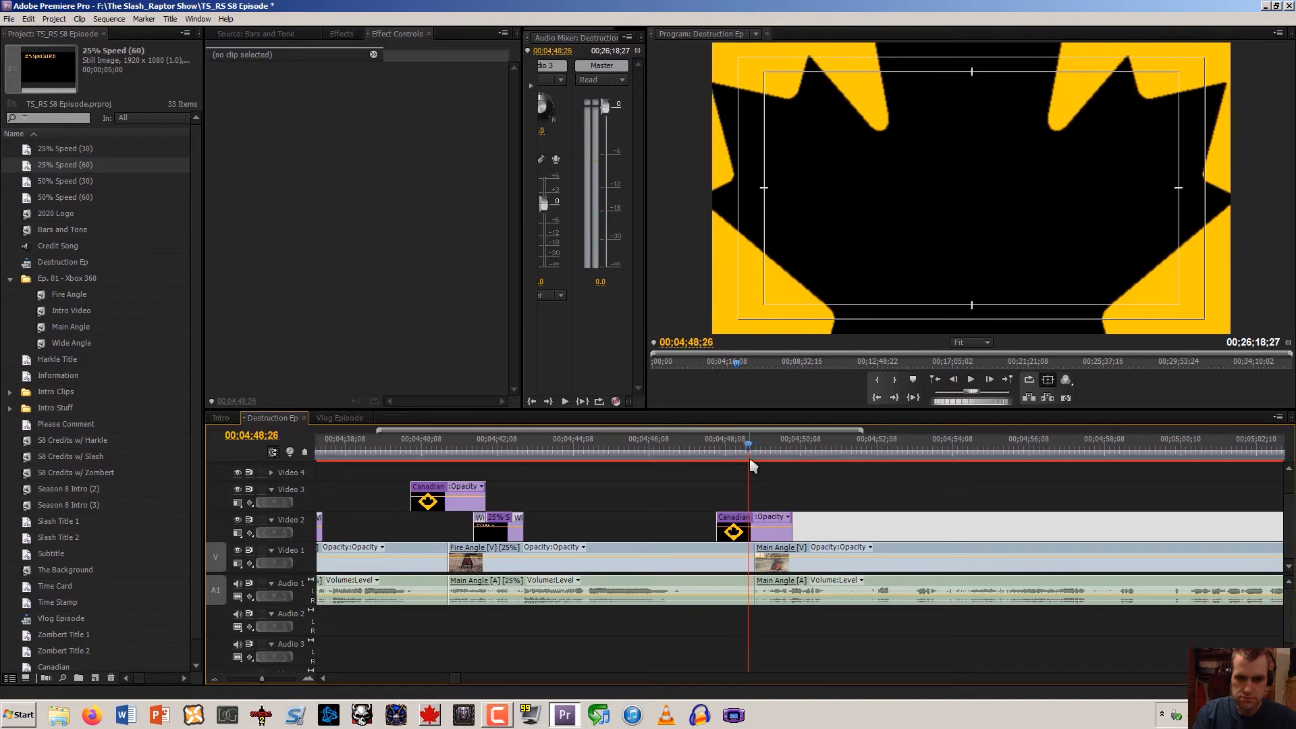
{"action": "key", "text": "space"}
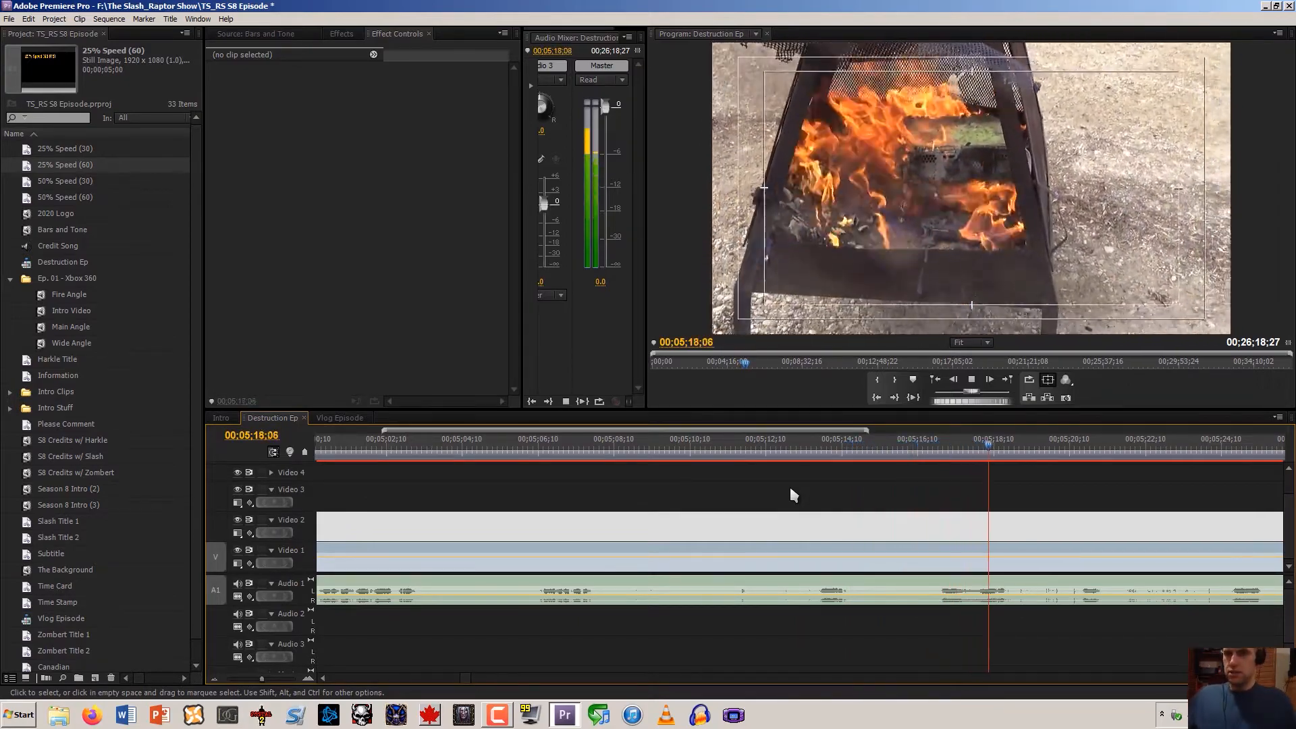
{"action": "key", "text": "space"}
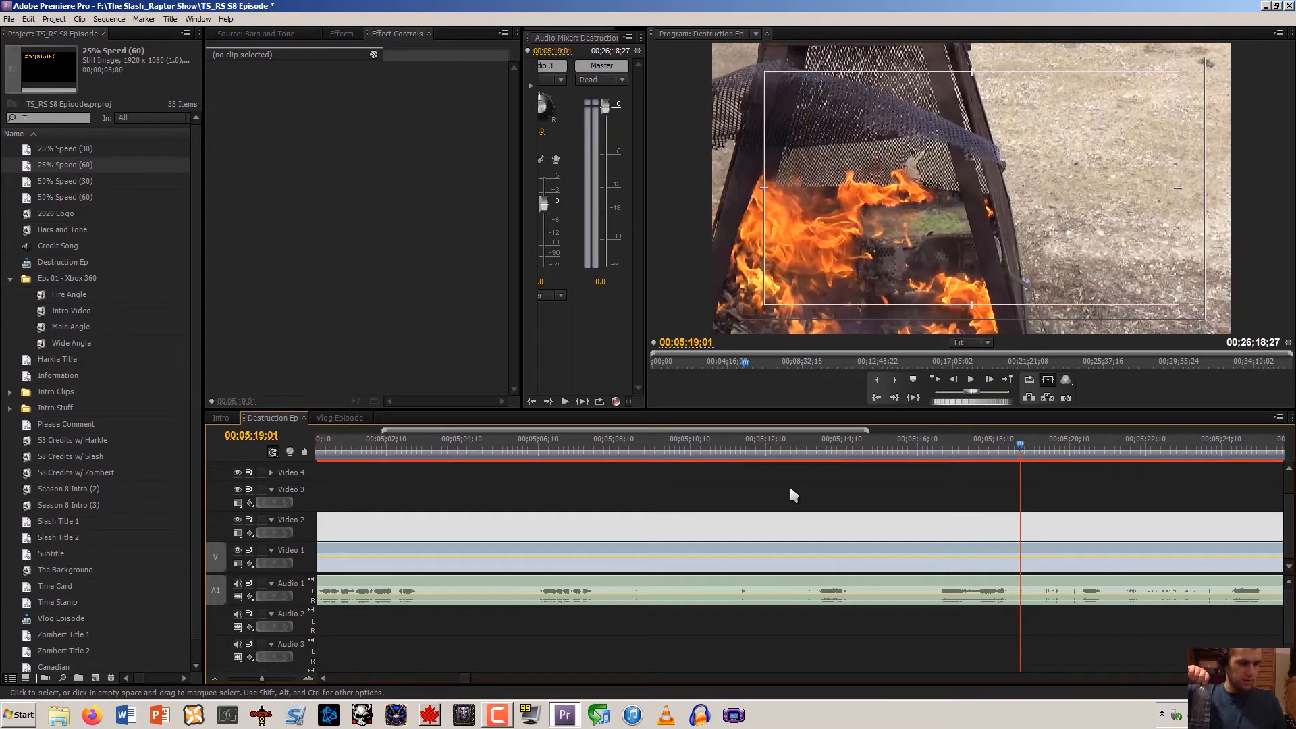
Save the project, render the previews of the work area, and save the project again
{"action": "key", "text": "ctrl+s"}
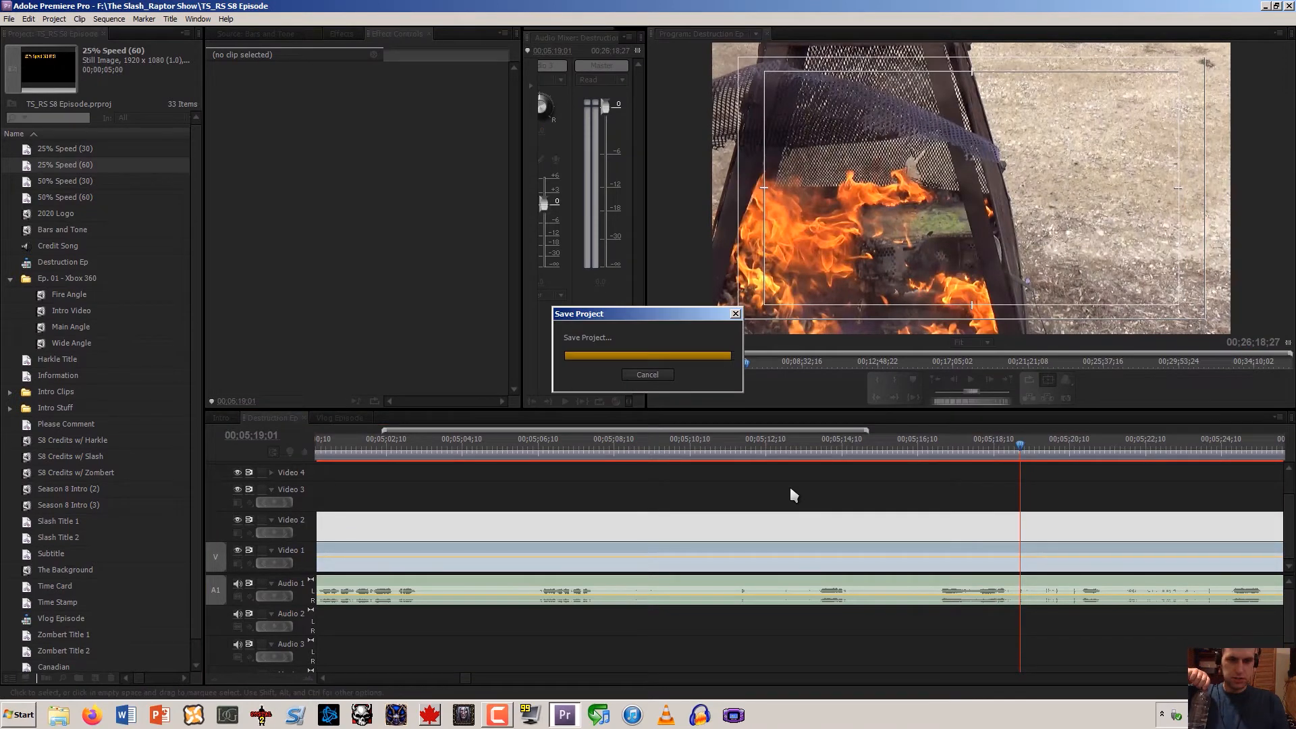
{"action": "key", "text": "Return"}
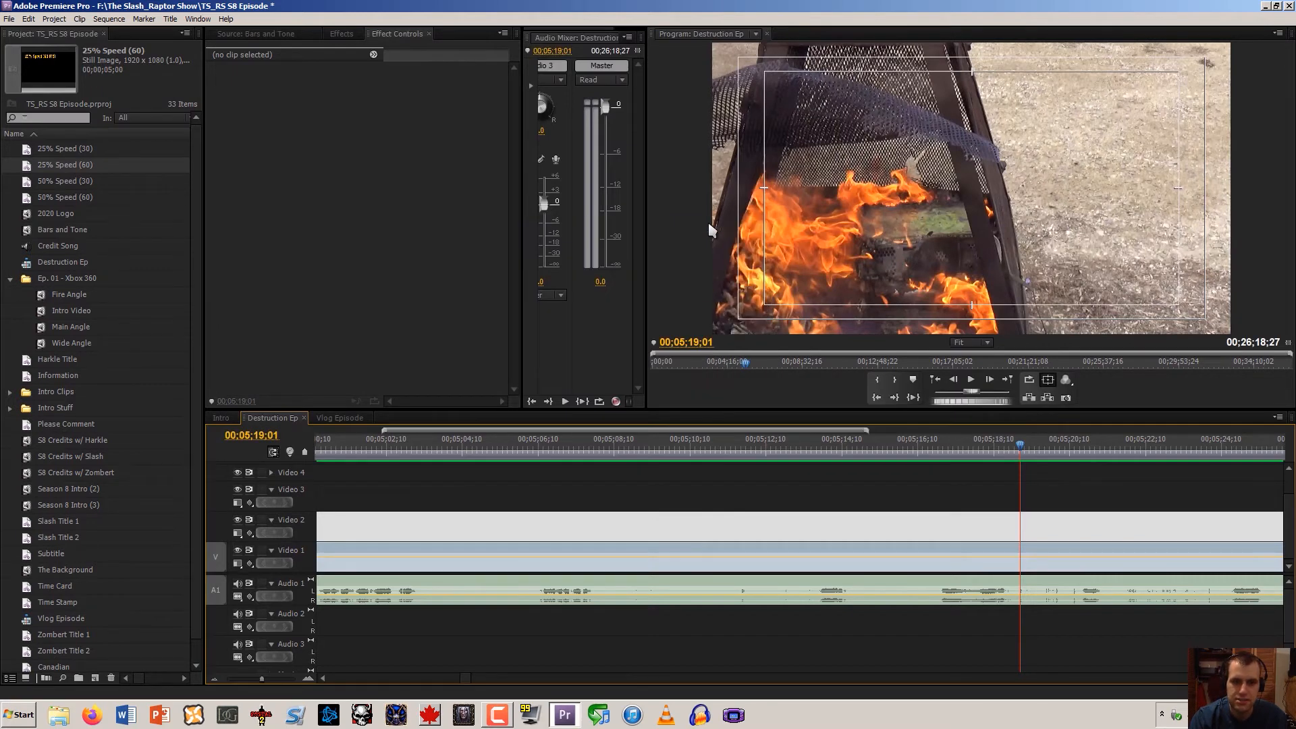
{"action": "key", "text": "ctrl+s"}
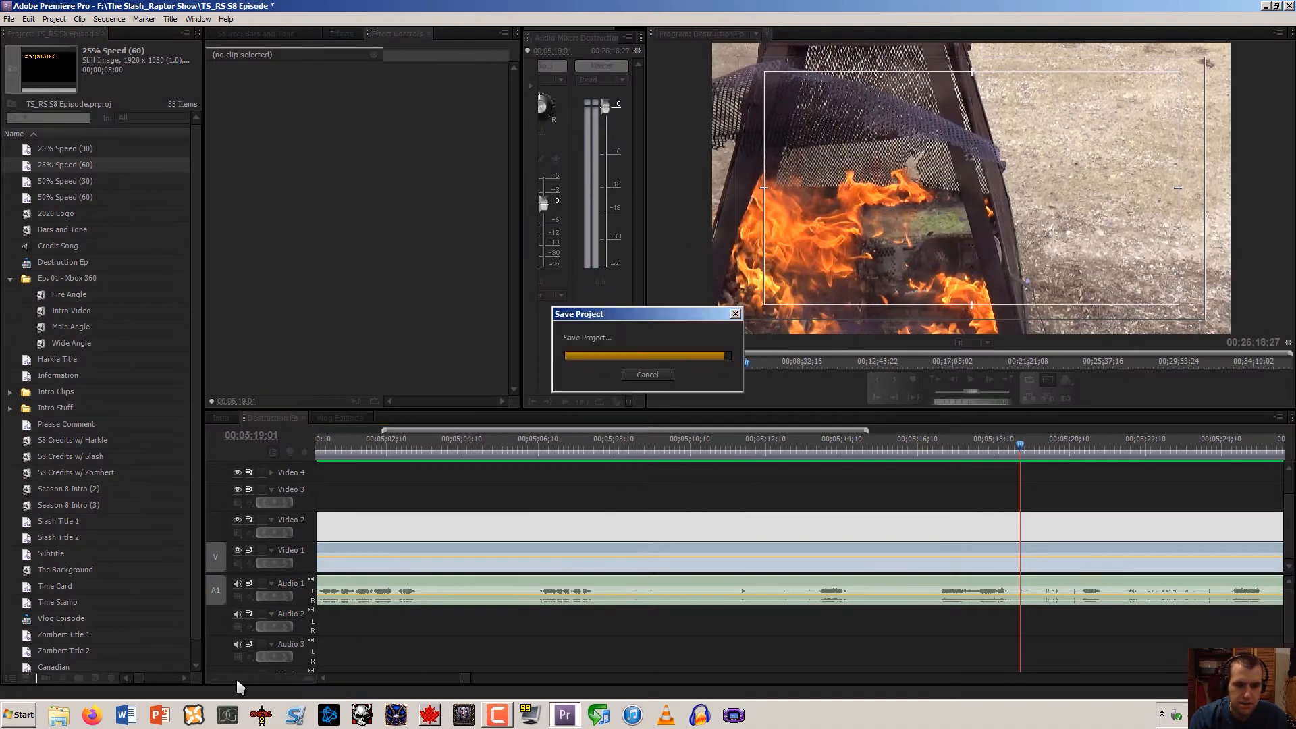
Play the sequence from about 00;03;55;17 through the slow-motion replays, and return the playhead to the first Canadian logo transition
{"action": "left_click", "coordinate": [215, 679]}
{"action": "left_click", "coordinate": [215, 679]}
{"action": "left_click", "coordinate": [215, 679]}
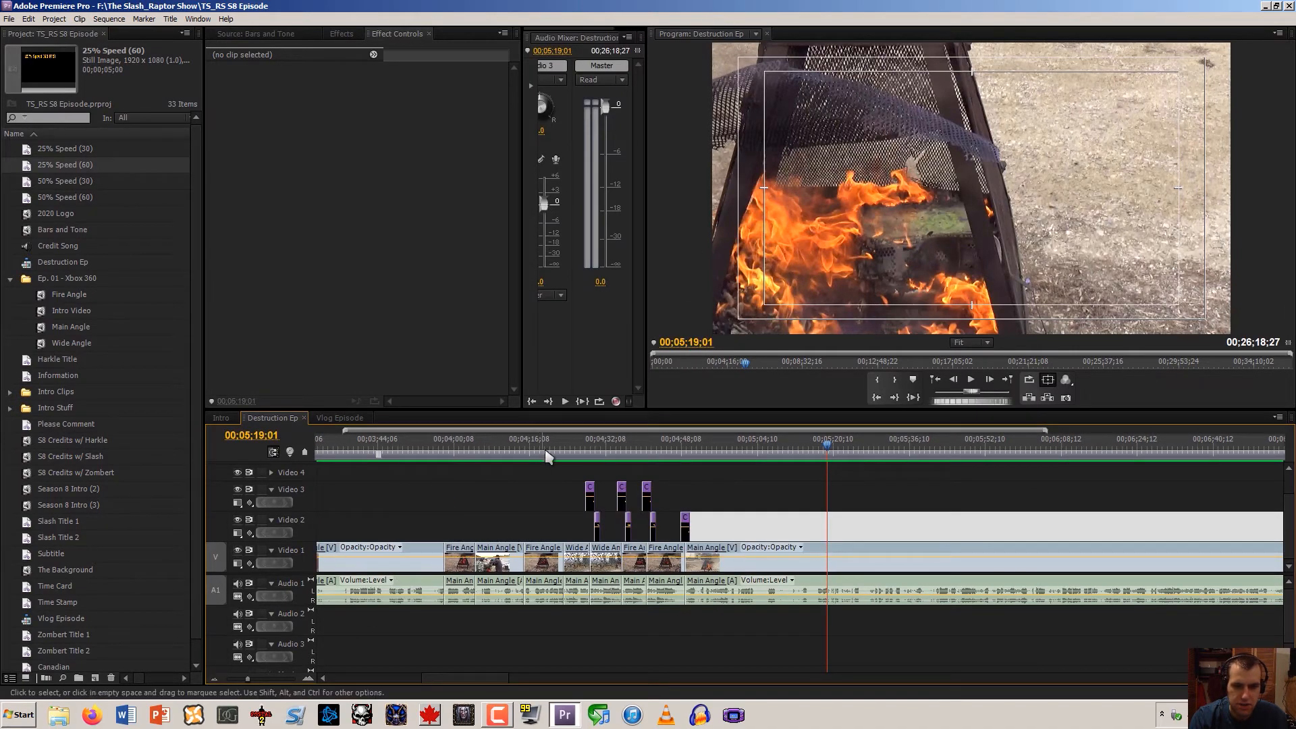
{"action": "left_click_drag", "start_coordinate": [466, 448], "coordinate": [426, 450]}
{"action": "key", "text": "space"}
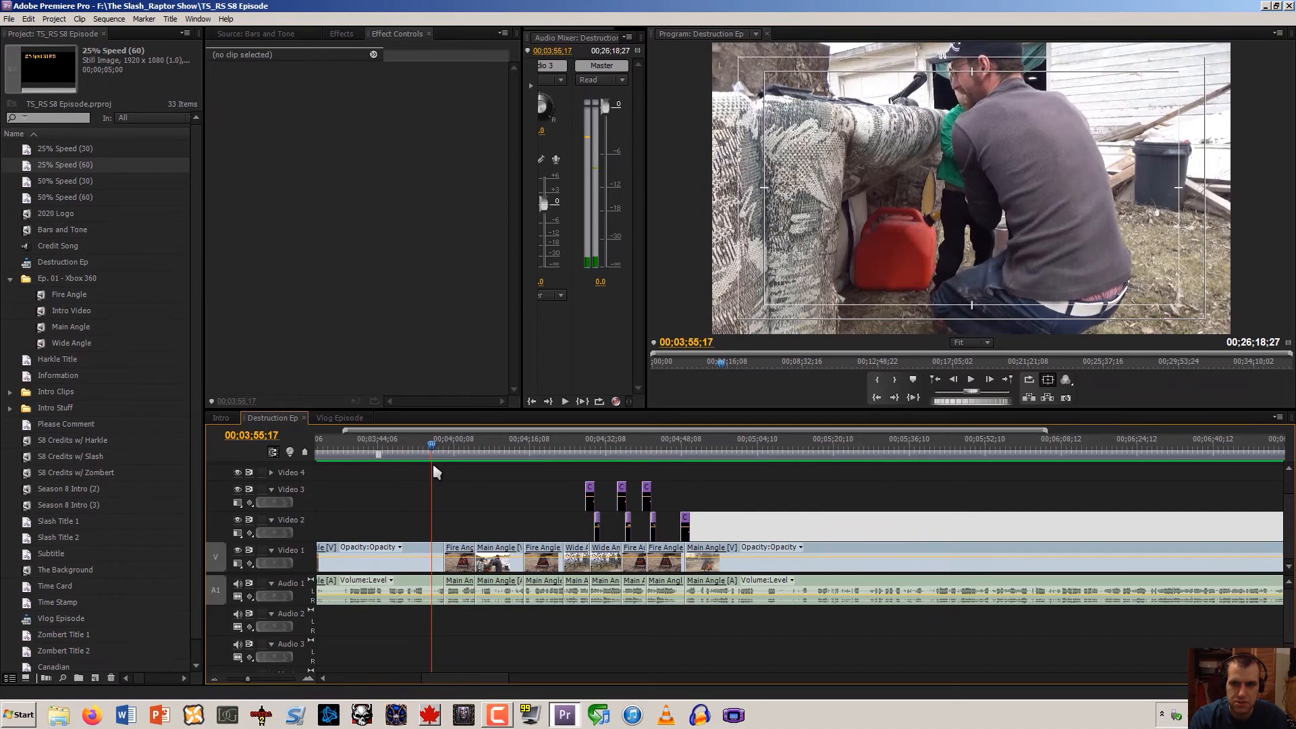
{"action": "key", "text": "space"}
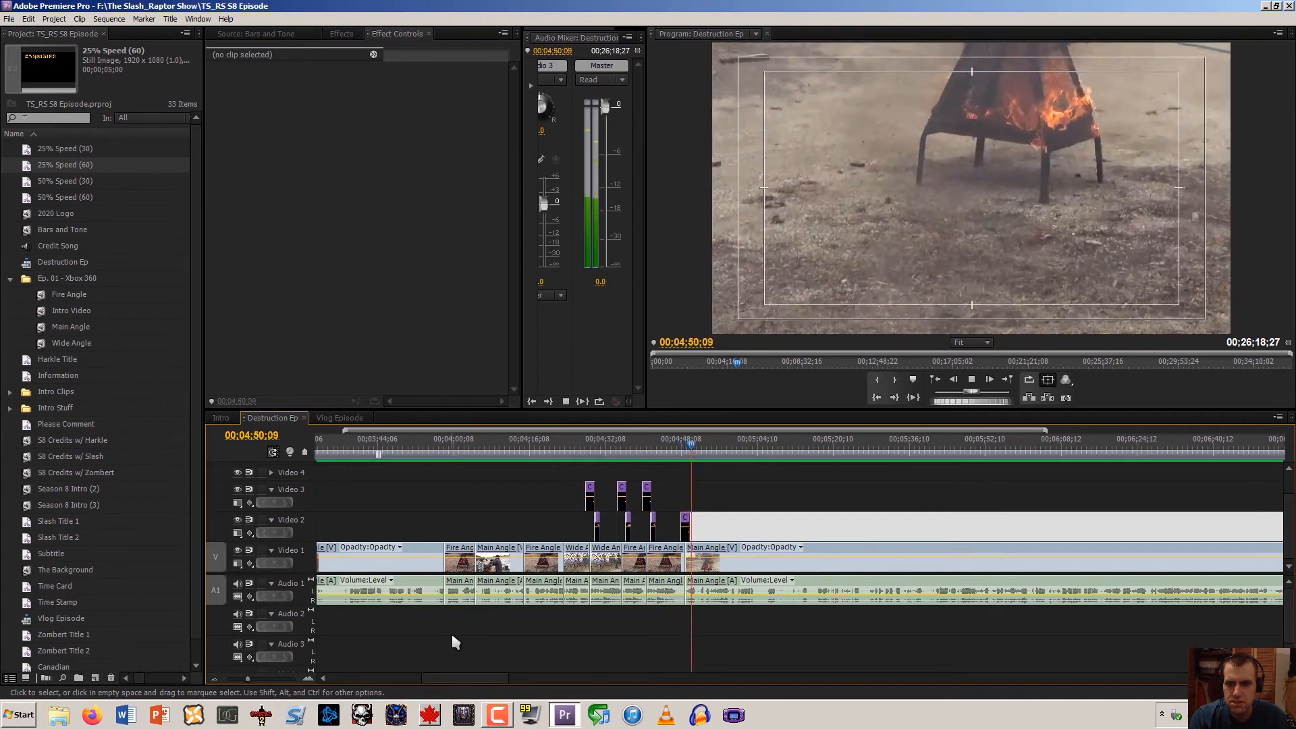
{"action": "key", "text": "space"}
{"action": "left_click_drag", "start_coordinate": [603, 461], "coordinate": [592, 463]}
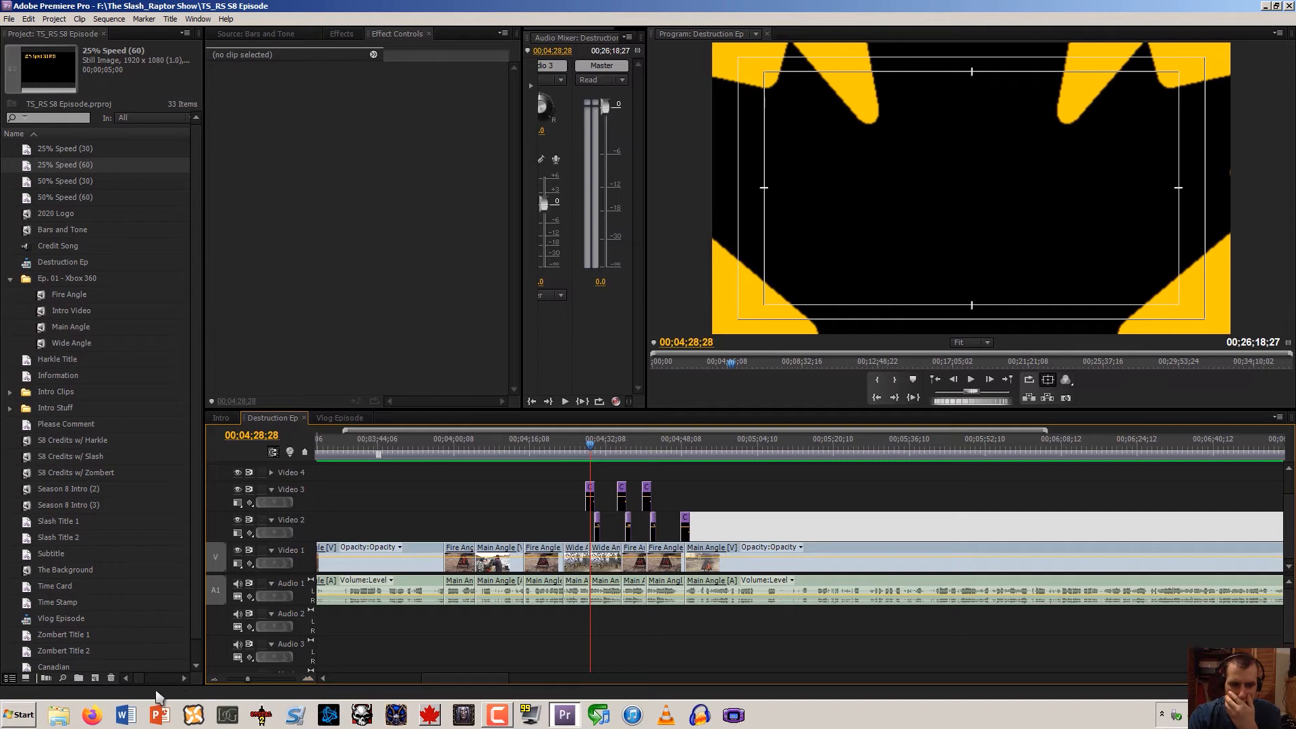
Import the "Back In Time Sound Effect -" file from the Music library's Sound Effects Library folder into the project
{"action": "scroll", "coordinate": [138, 617], "scroll_direction": "down", "scroll_amount": 1}
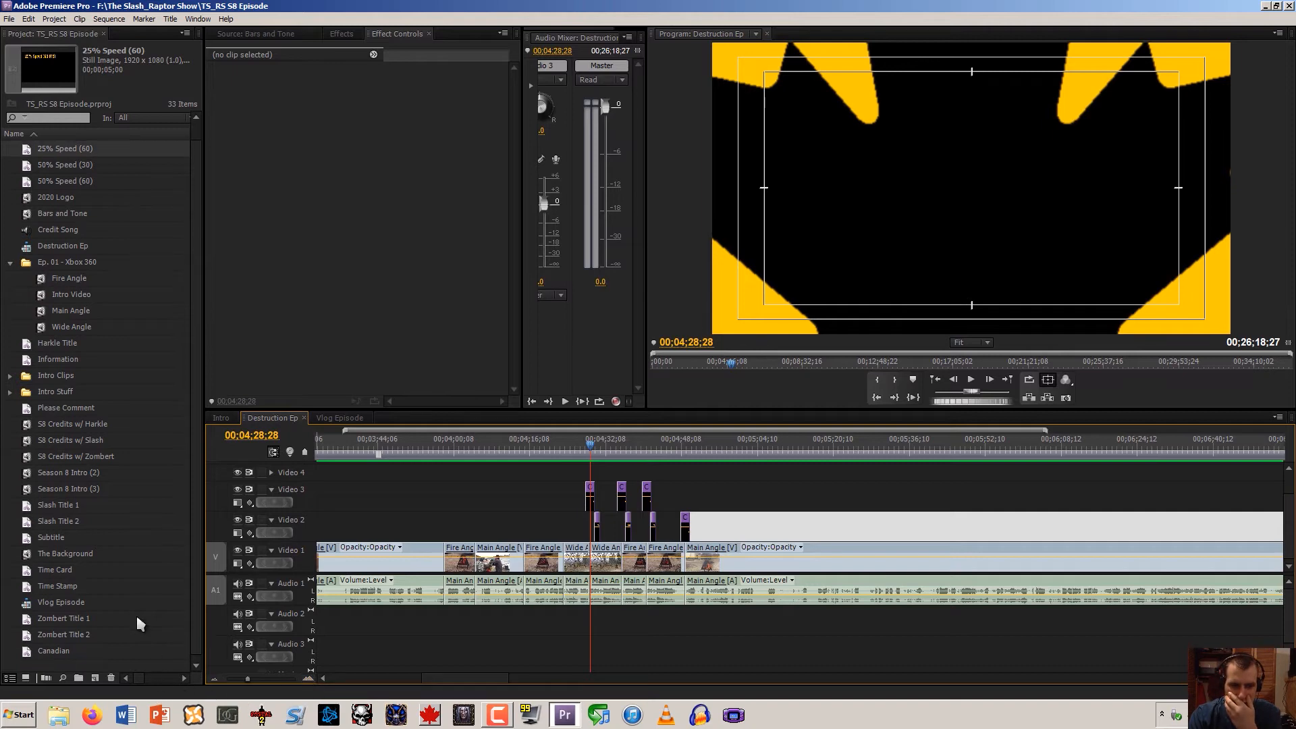
{"action": "double_click", "coordinate": [136, 659]}
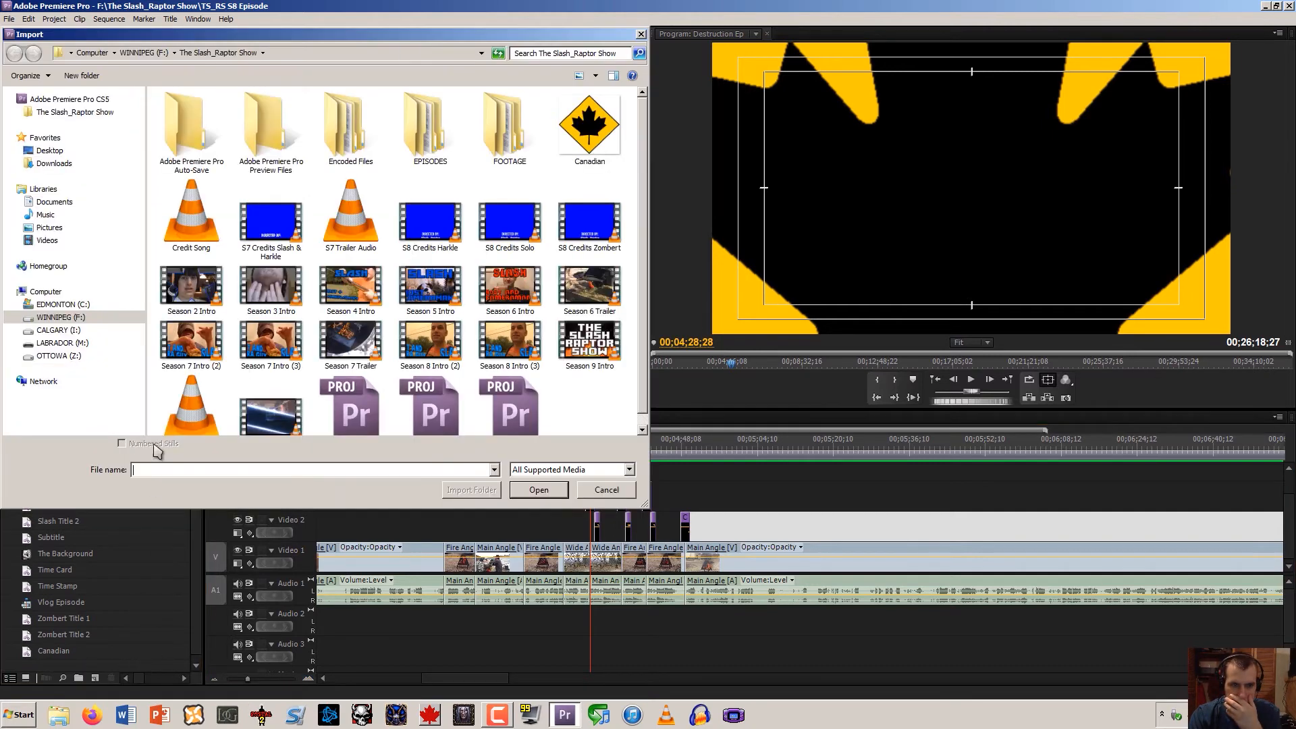
{"action": "left_click", "coordinate": [57, 218]}
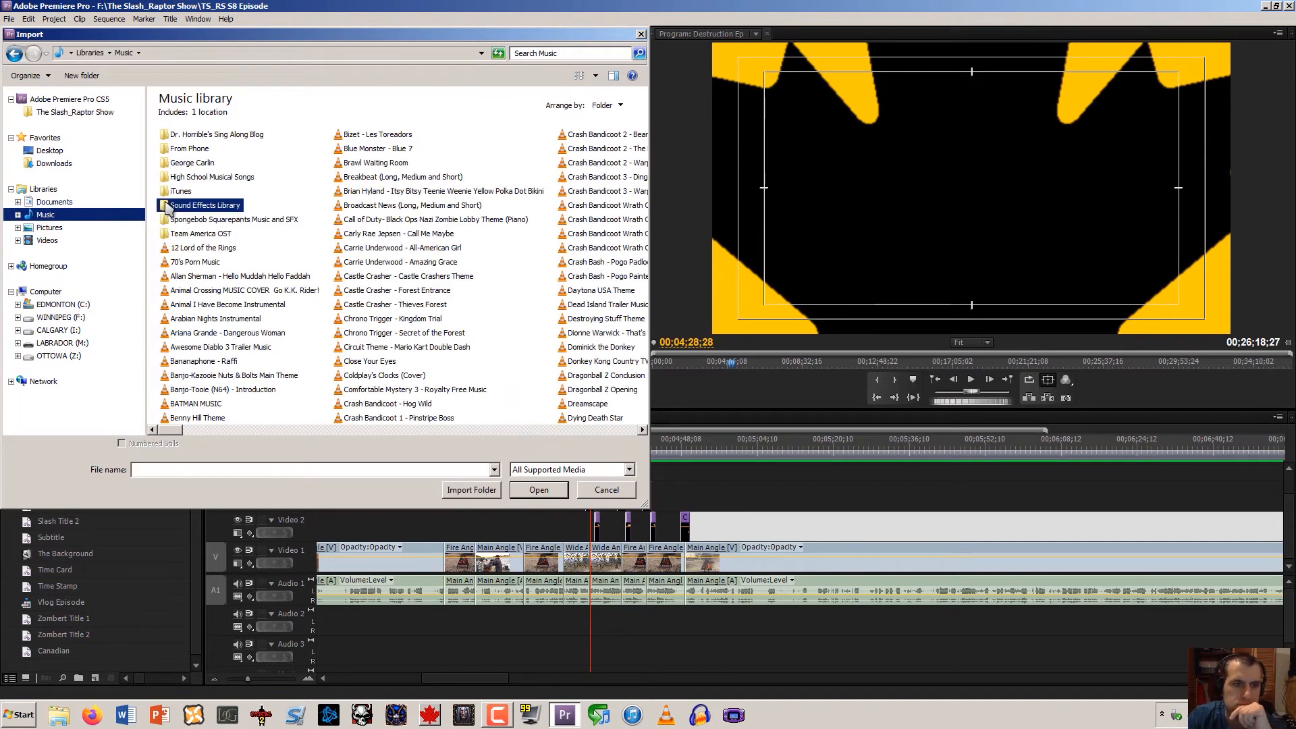
{"action": "double_click", "coordinate": [168, 207]}
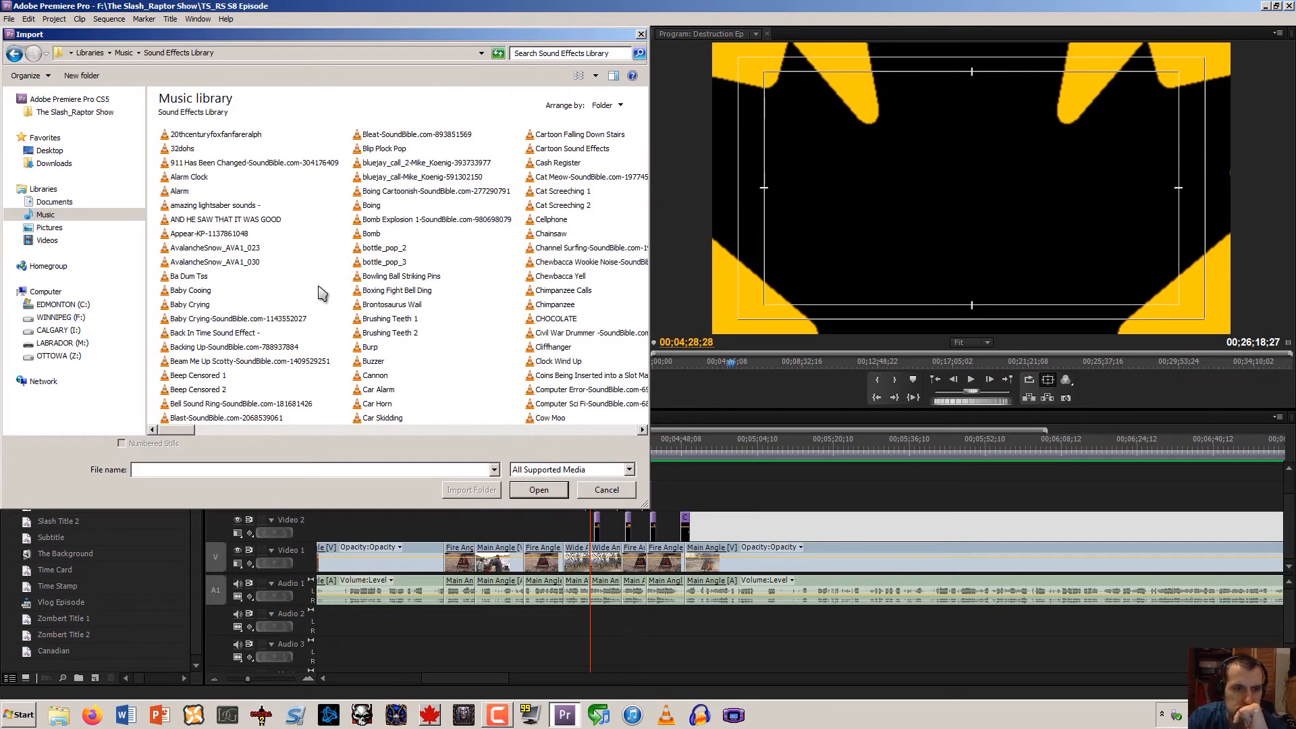
{"action": "left_click", "coordinate": [246, 321]}
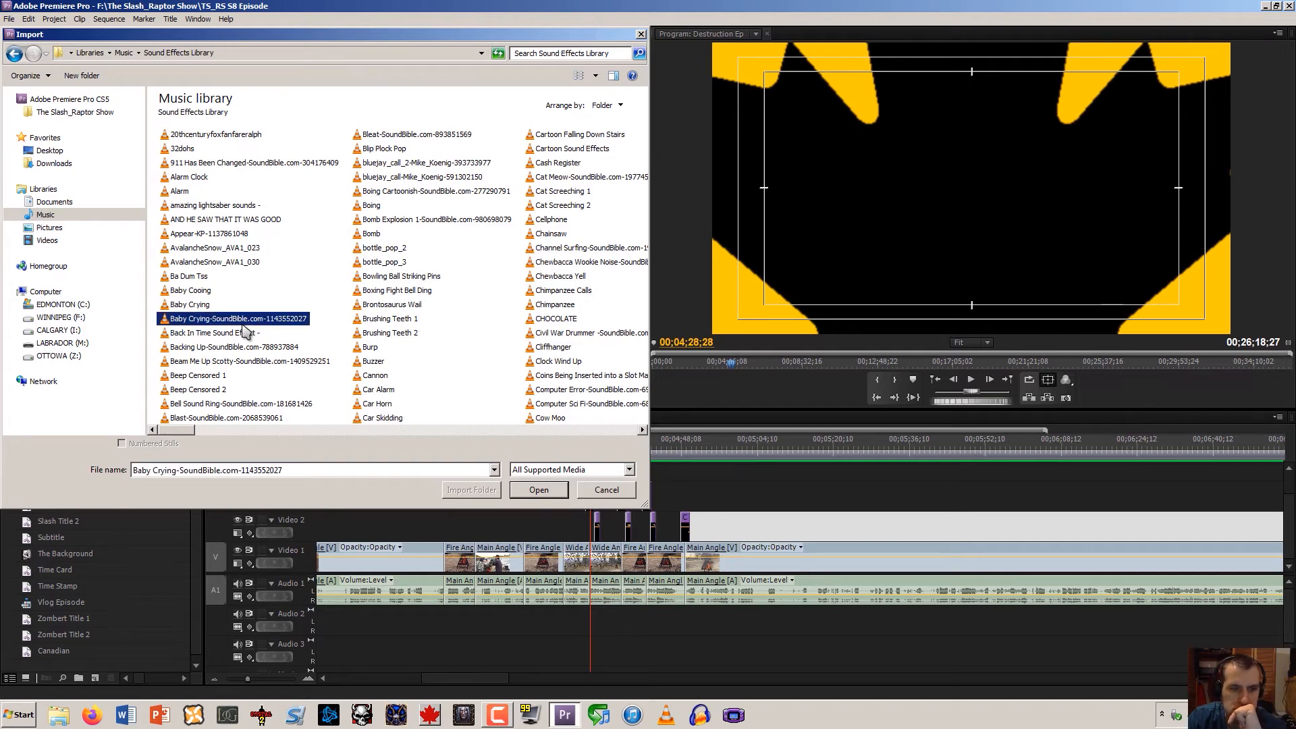
{"action": "left_click", "coordinate": [241, 334]}
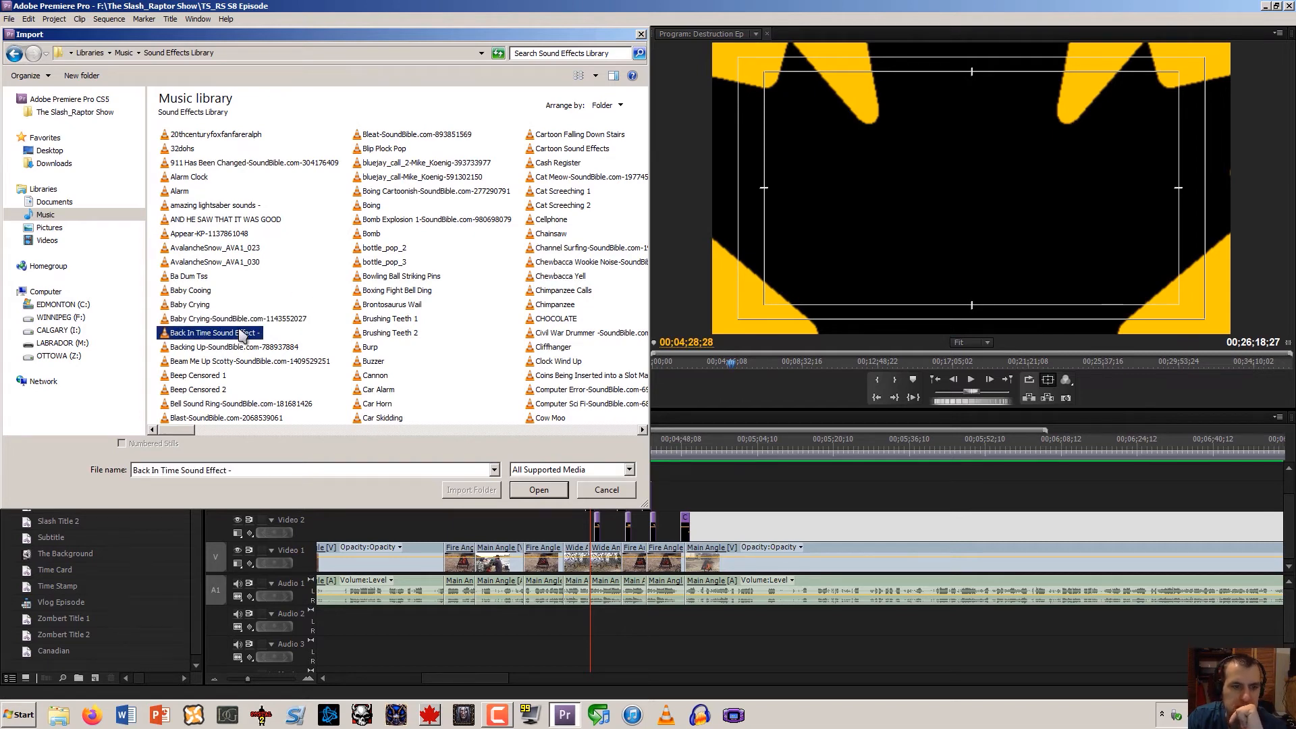
{"action": "left_click", "coordinate": [538, 488]}
Preview the Back In Time sound effect and set its in and out points, ending at 00;00;03;18 with a duration of 00;00;01;23
{"action": "left_click", "coordinate": [54, 651]}
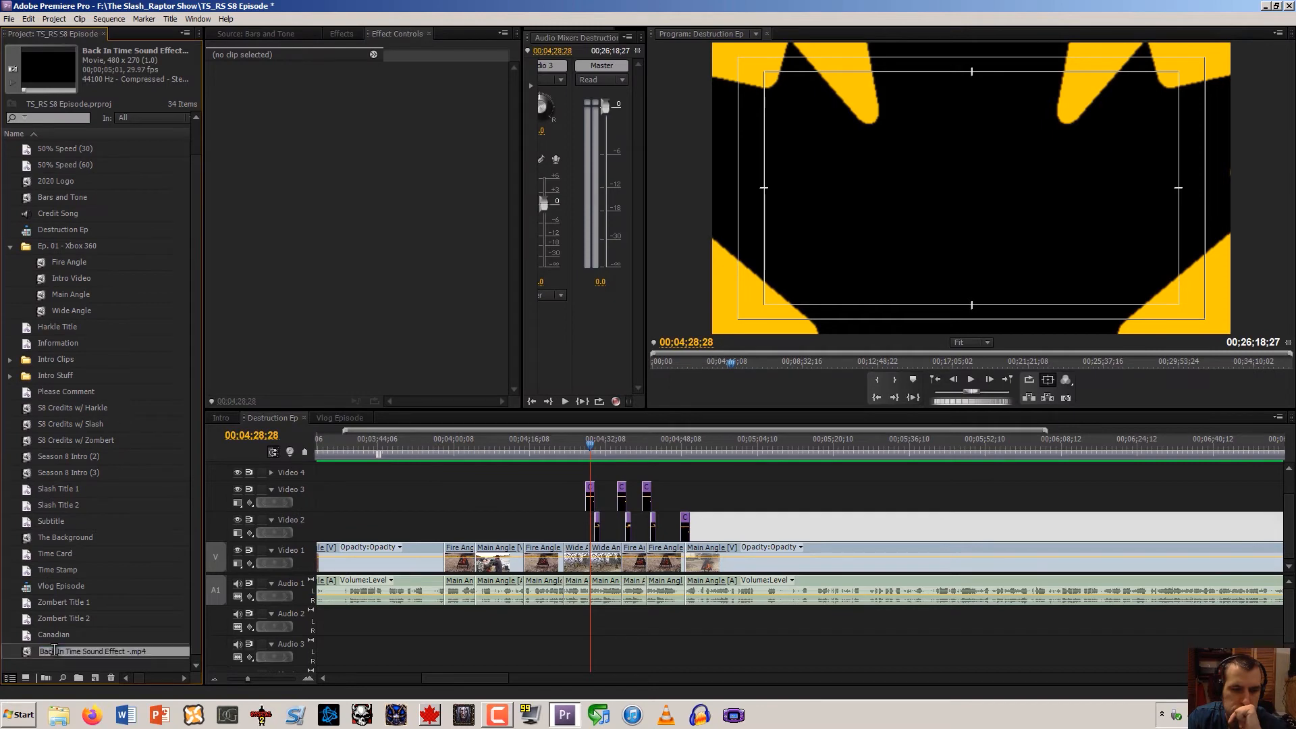
{"action": "double_click", "coordinate": [29, 652]}
{"action": "left_click", "coordinate": [362, 381]}
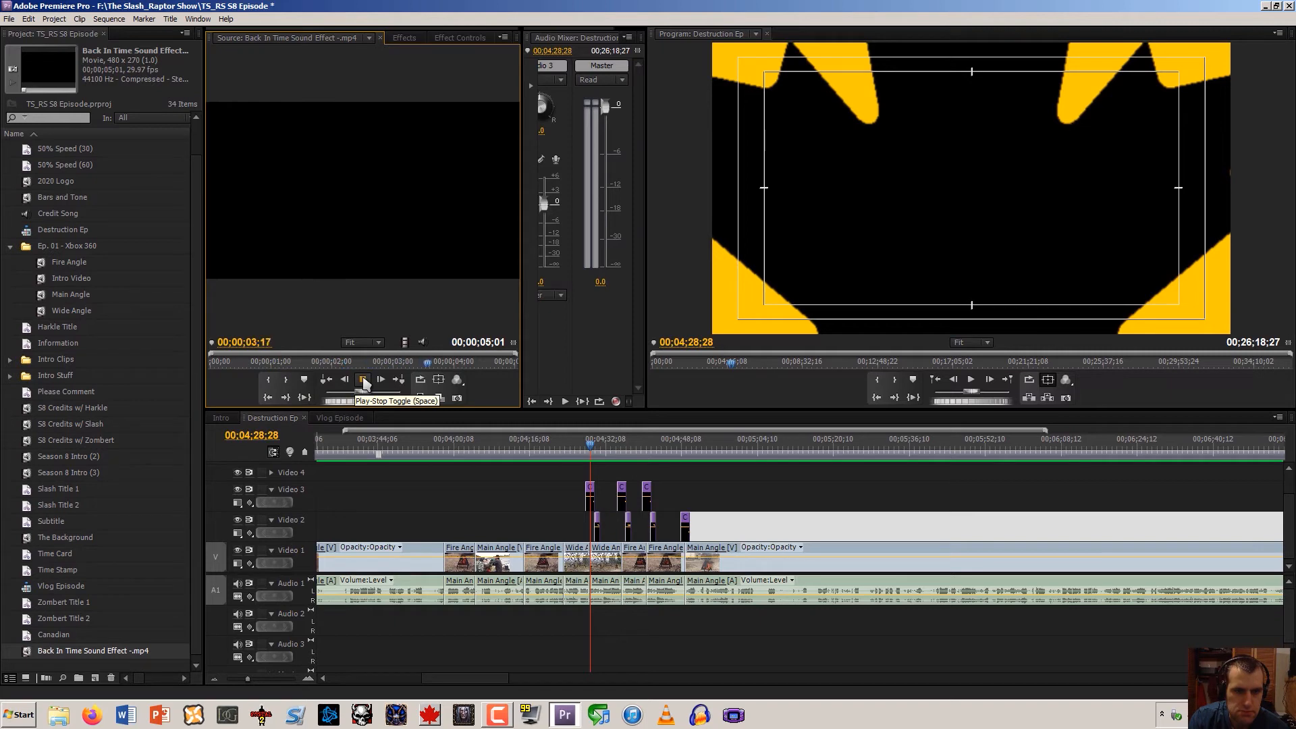
{"action": "left_click", "coordinate": [364, 381]}
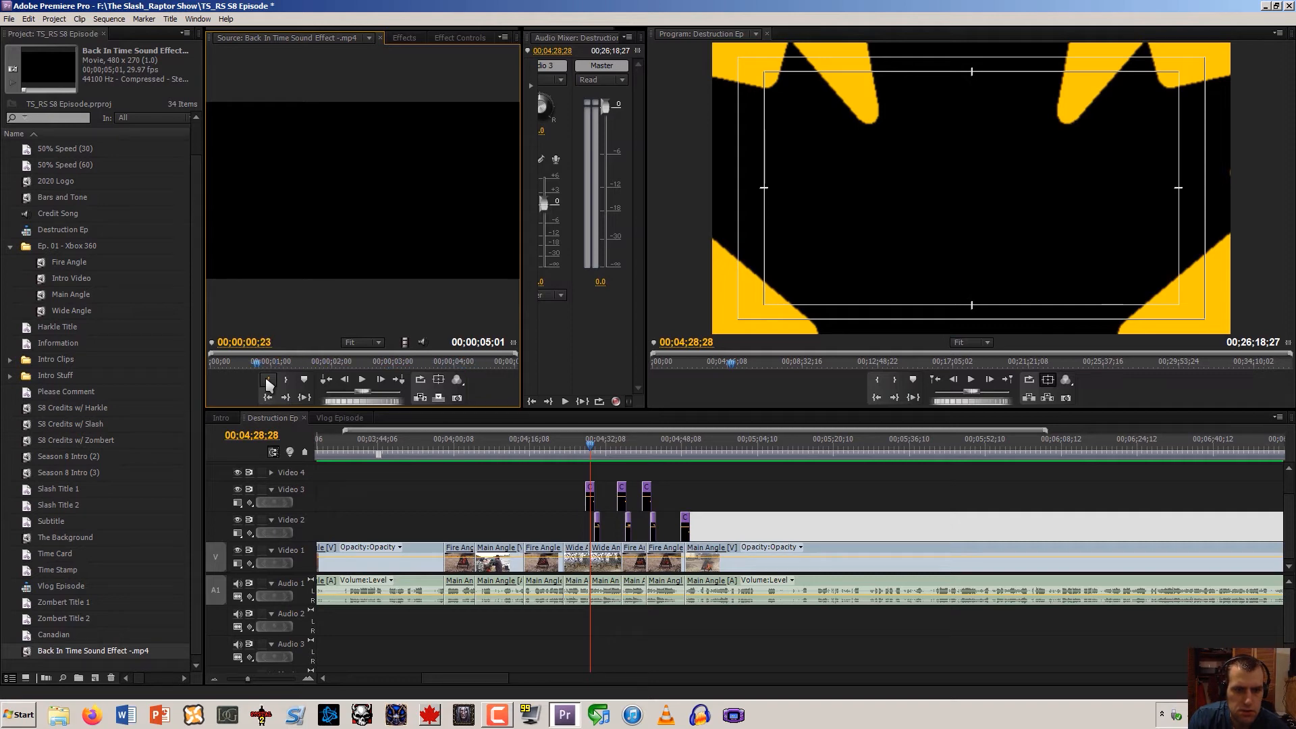
{"action": "left_click", "coordinate": [268, 381]}
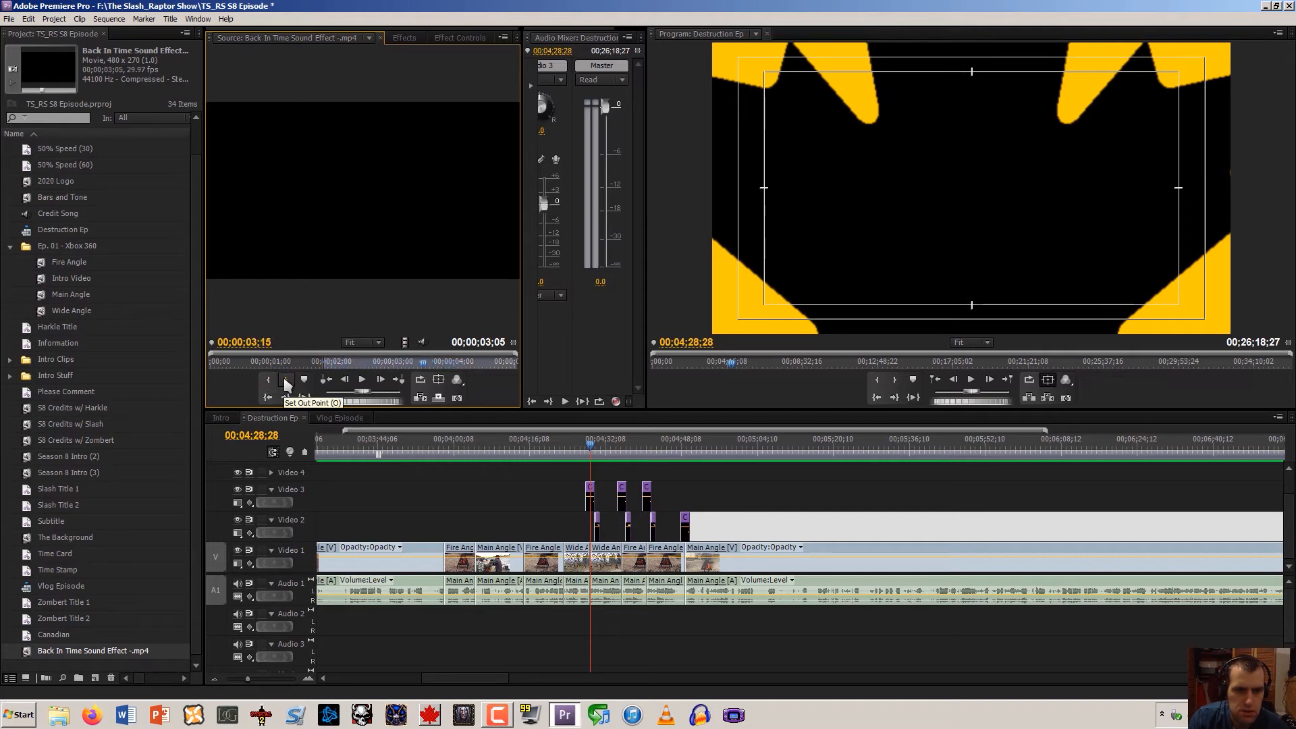
{"action": "left_click", "coordinate": [286, 381]}
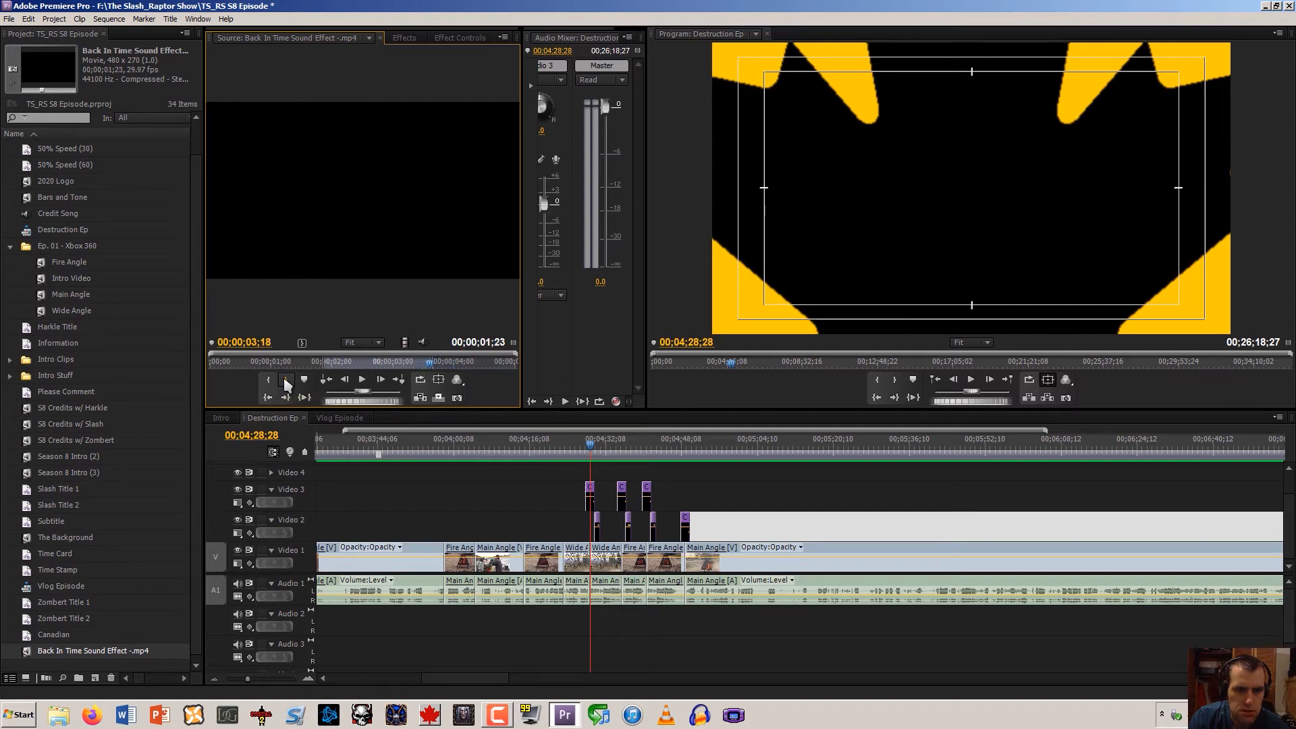
Place the trimmed sound effect on Audio 2, match its start and end to the first Canadian logo clip, and play back the transition
{"action": "left_click_drag", "start_coordinate": [421, 343], "coordinate": [587, 618]}
{"action": "left_click", "coordinate": [308, 678]}
{"action": "left_click", "coordinate": [309, 678]}
{"action": "left_click", "coordinate": [308, 679]}
{"action": "left_click", "coordinate": [309, 678]}
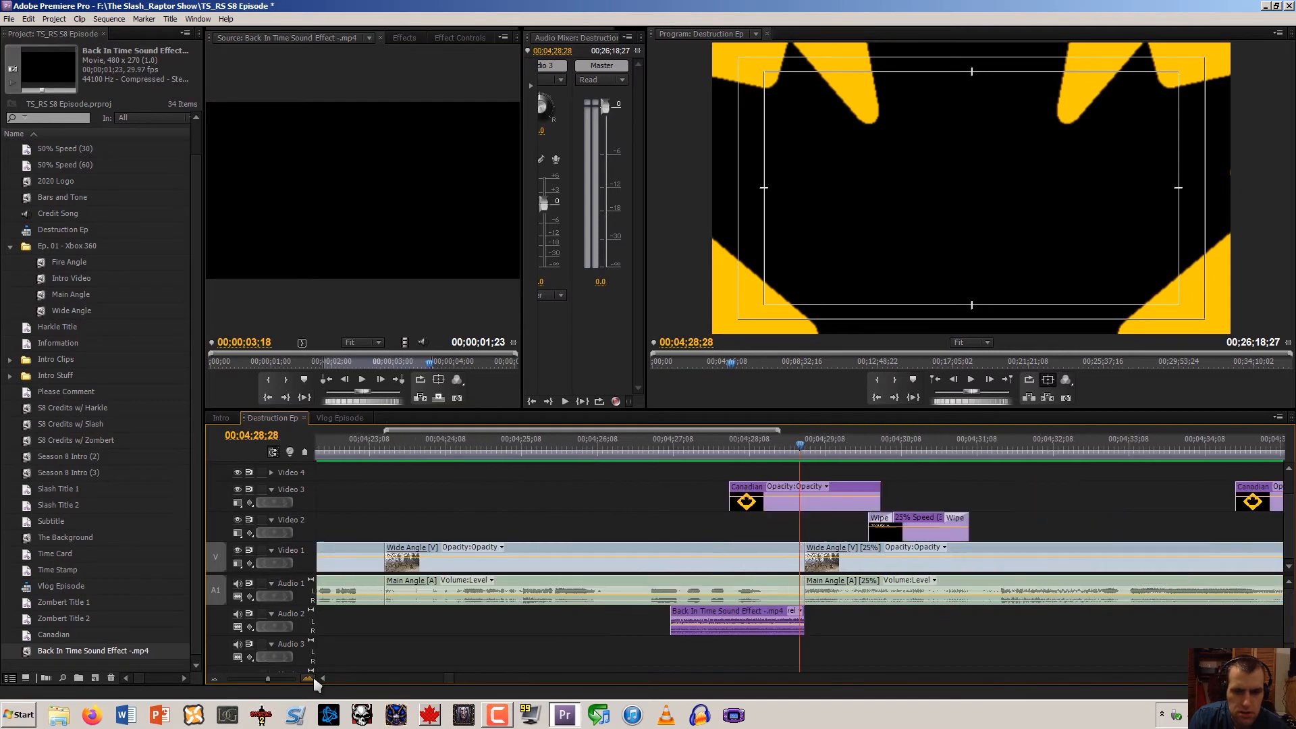
{"action": "left_click", "coordinate": [699, 613]}
{"action": "left_click_drag", "start_coordinate": [701, 618], "coordinate": [760, 618]}
{"action": "left_click_drag", "start_coordinate": [864, 611], "coordinate": [880, 615]}
{"action": "left_click", "coordinate": [709, 452]}
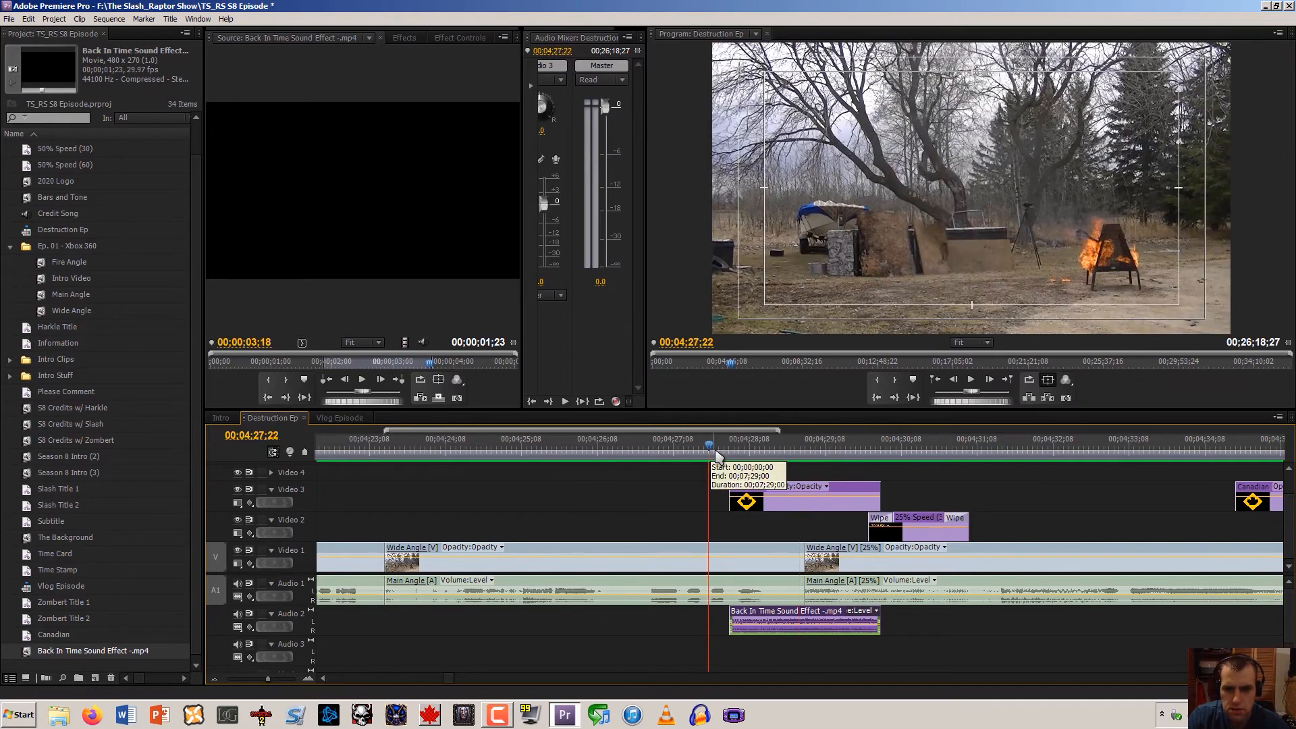
{"action": "key", "text": "space"}
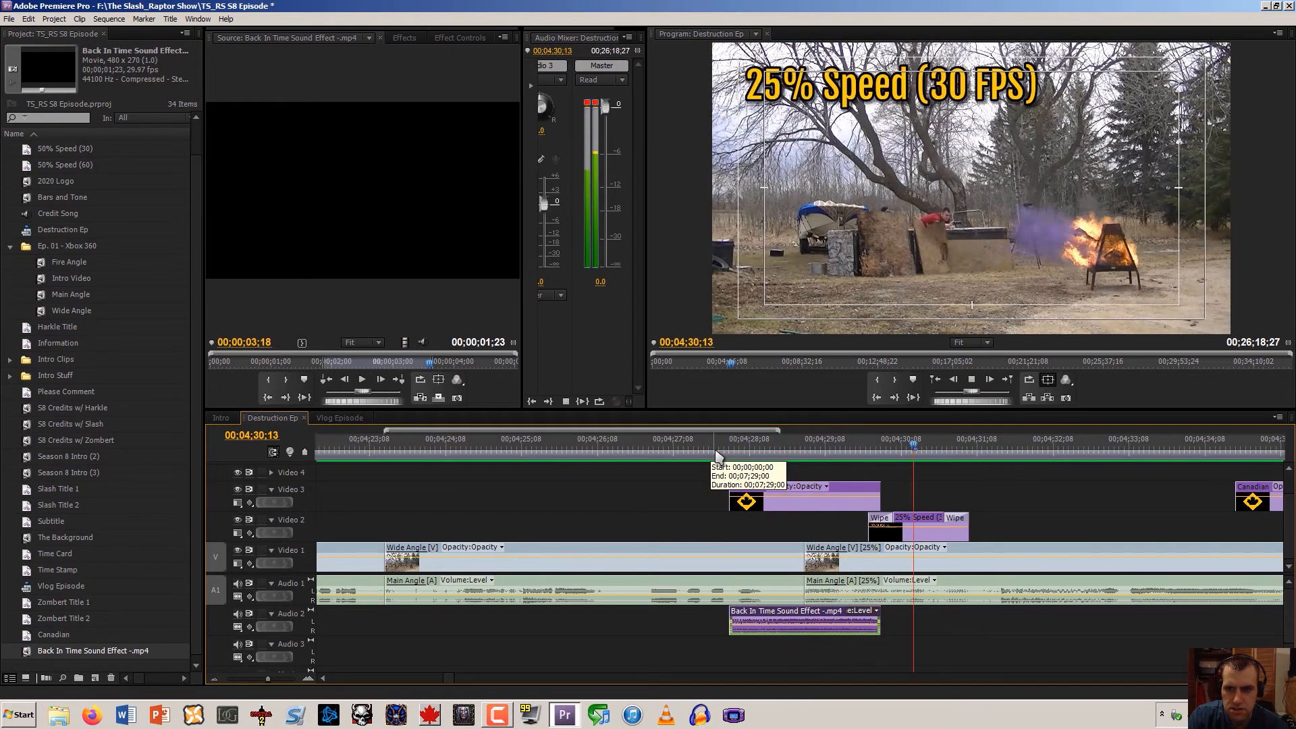
{"action": "key", "text": "space"}
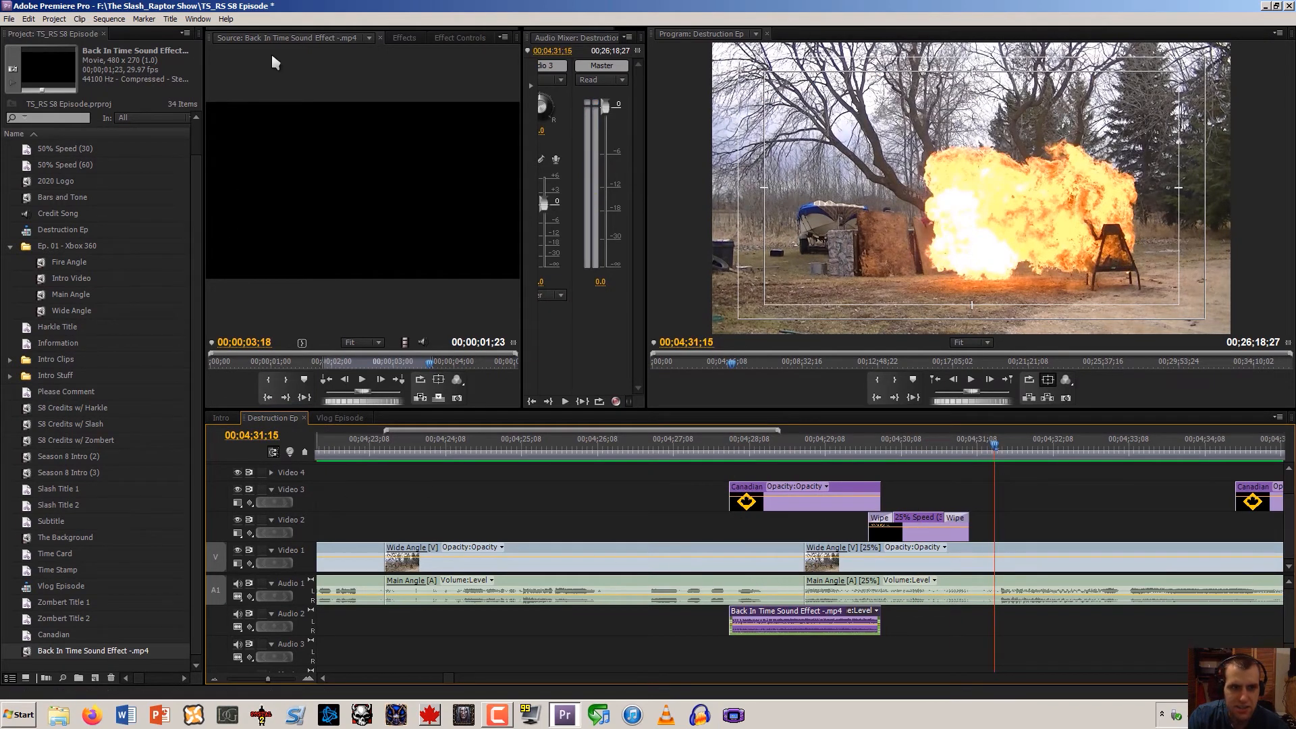
Link the first Canadian logo clip on Video 3 with the Back In Time sound effect on Audio 2
{"action": "left_click", "coordinate": [404, 37]}
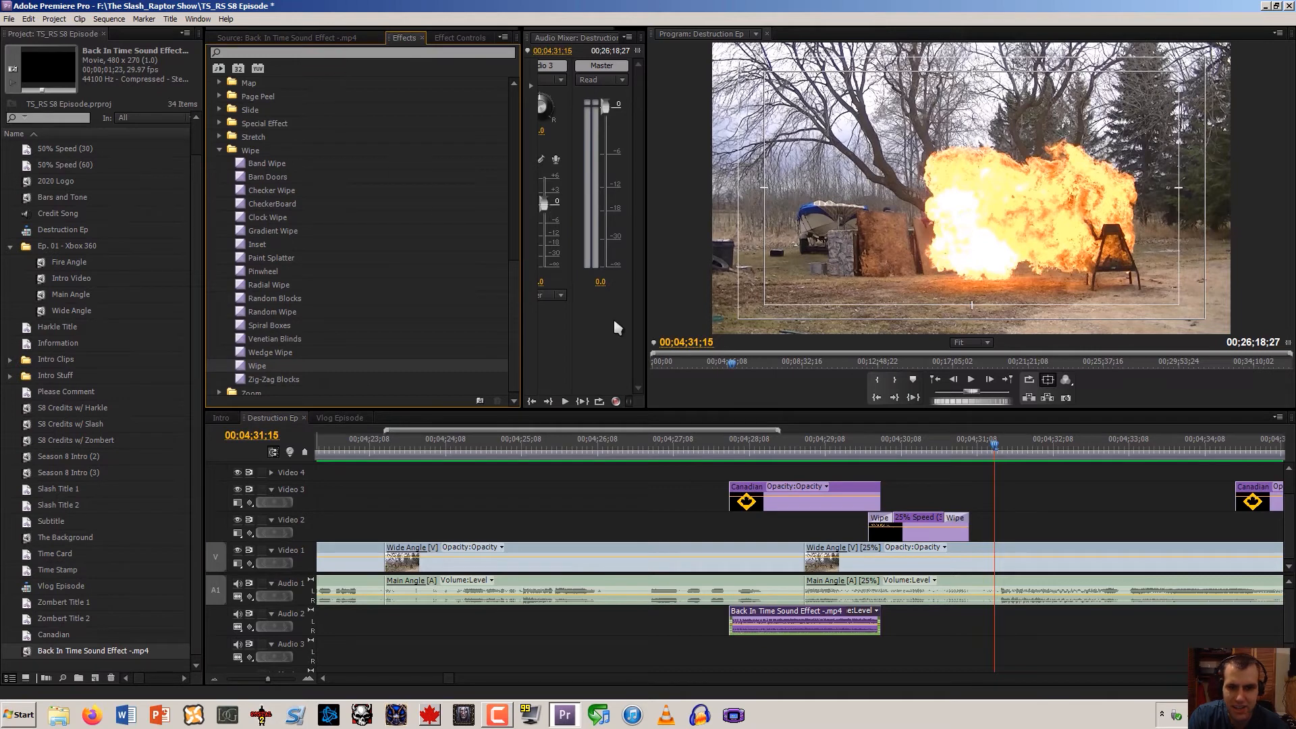
{"action": "right_click", "coordinate": [761, 507]}
{"action": "left_click", "coordinate": [783, 251]}
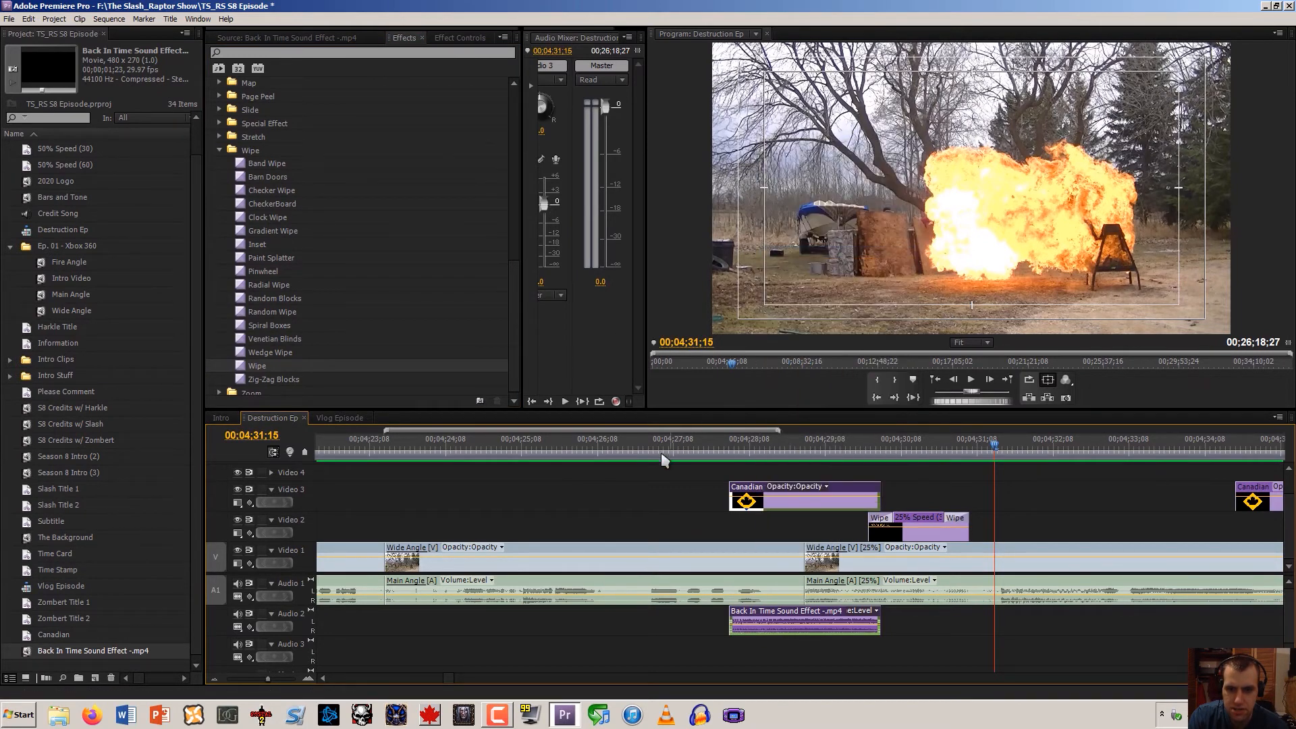
{"action": "right_click", "coordinate": [772, 515]}
{"action": "left_click", "coordinate": [800, 272]}
{"action": "left_click", "coordinate": [683, 498]}
{"action": "left_click", "coordinate": [755, 504]}
{"action": "left_click", "coordinate": [758, 612], "text": "shift"}
{"action": "right_click", "coordinate": [759, 615]}
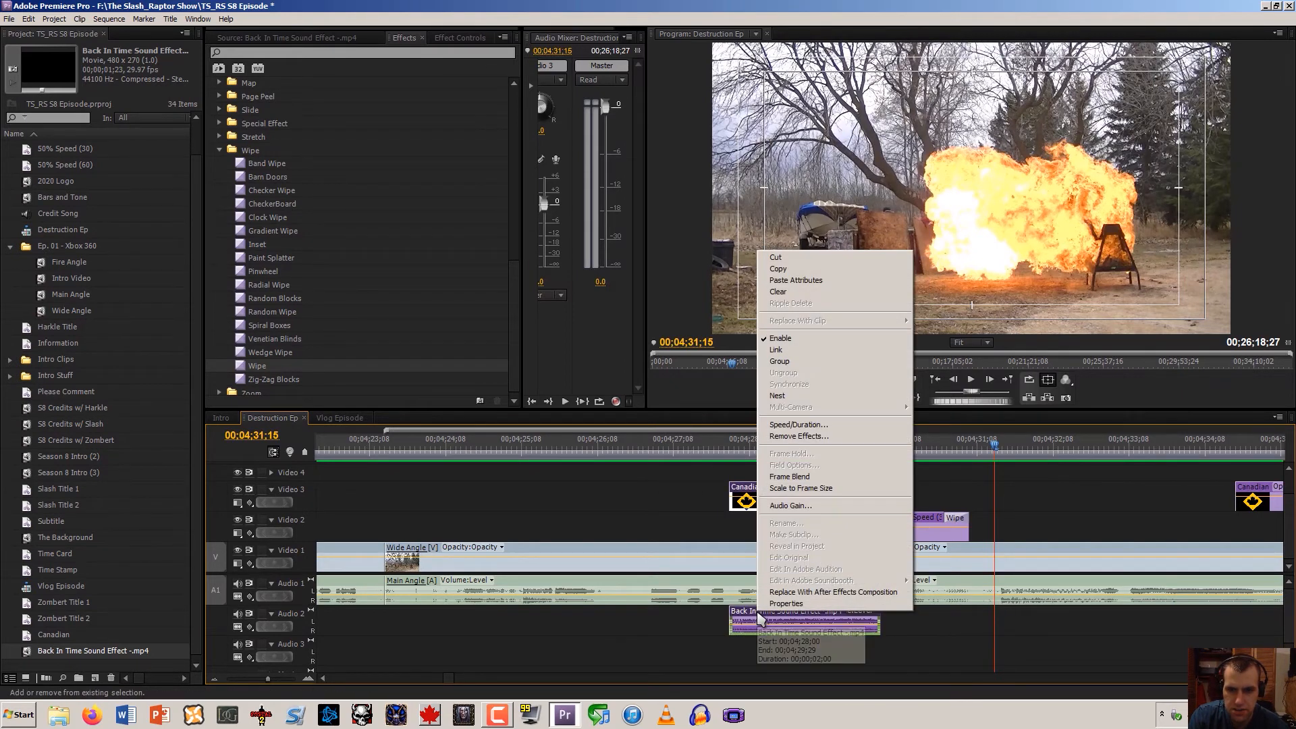
{"action": "left_click", "coordinate": [783, 350]}
{"action": "left_click", "coordinate": [671, 497]}
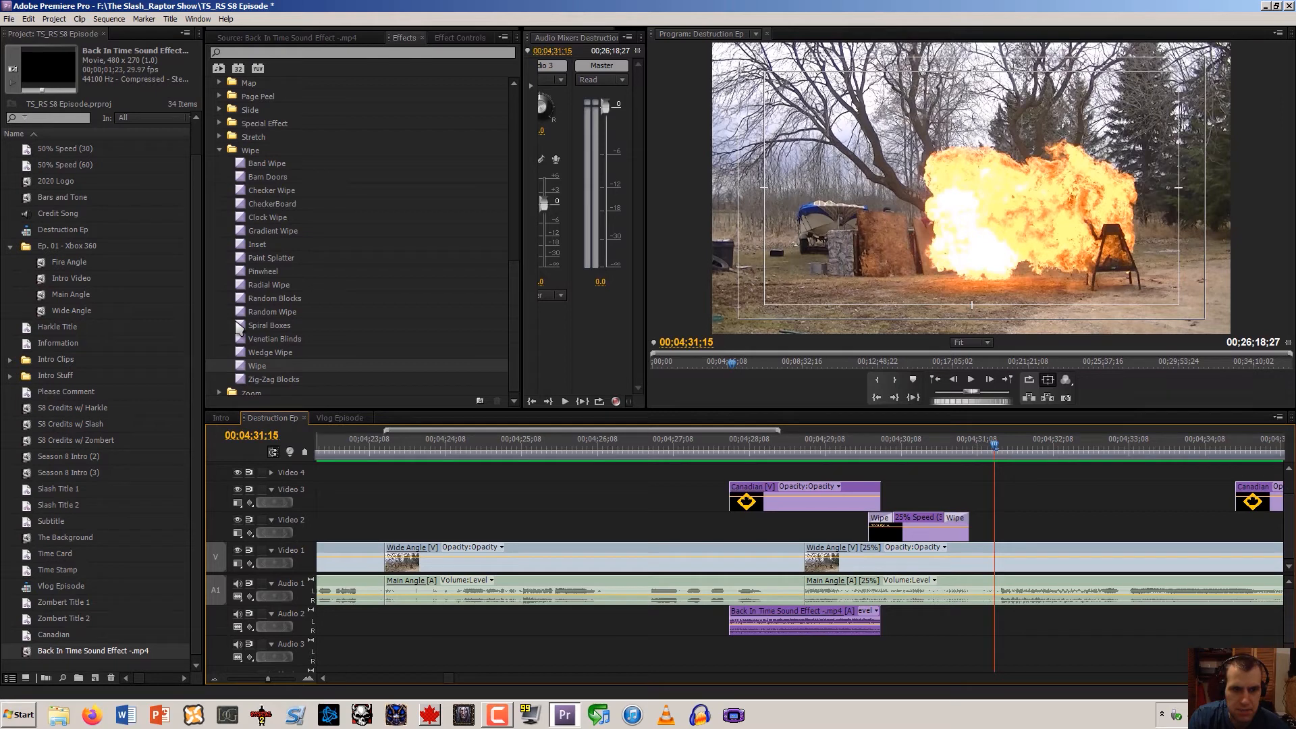
Add an Exponential Fade to the Main Angle audio on Audio 1, ending at the cut beneath the first Canadian logo
{"action": "scroll", "coordinate": [236, 203], "scroll_direction": "up", "scroll_amount": 3}
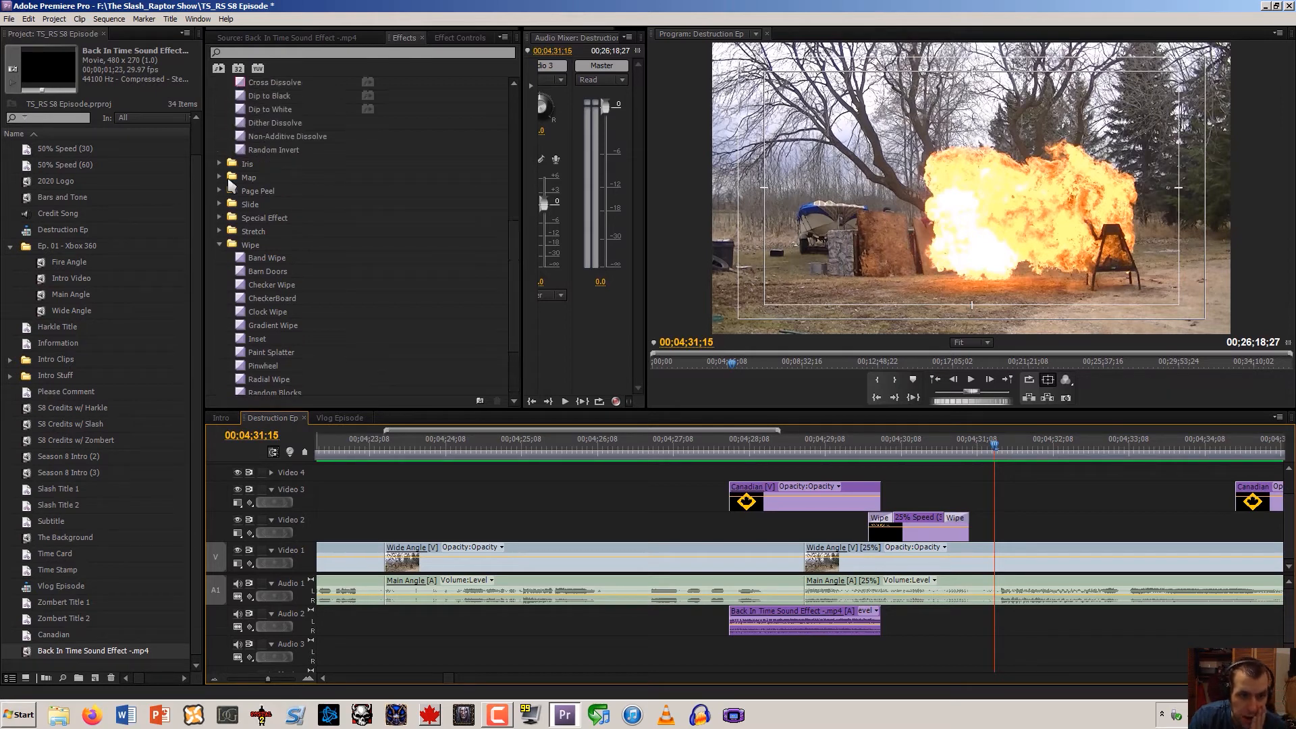
{"action": "scroll", "coordinate": [232, 183], "scroll_direction": "up", "scroll_amount": 3}
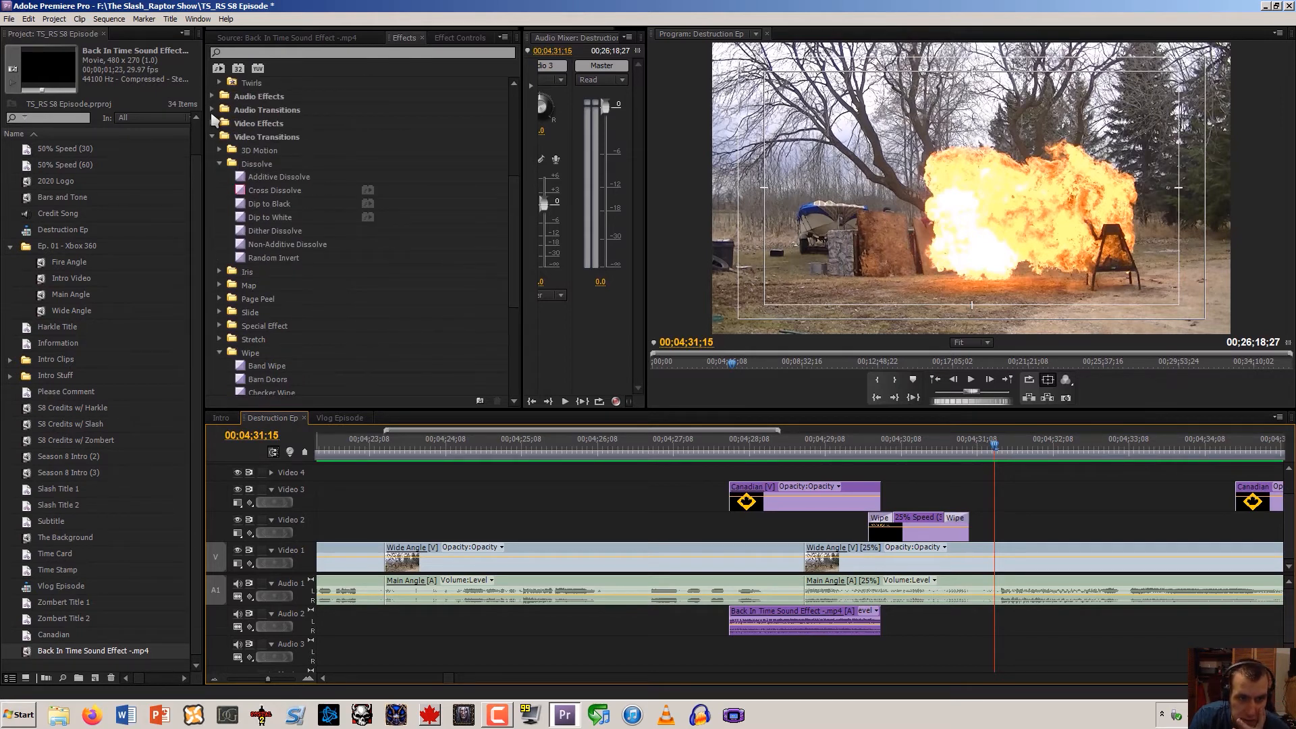
{"action": "left_click", "coordinate": [213, 112]}
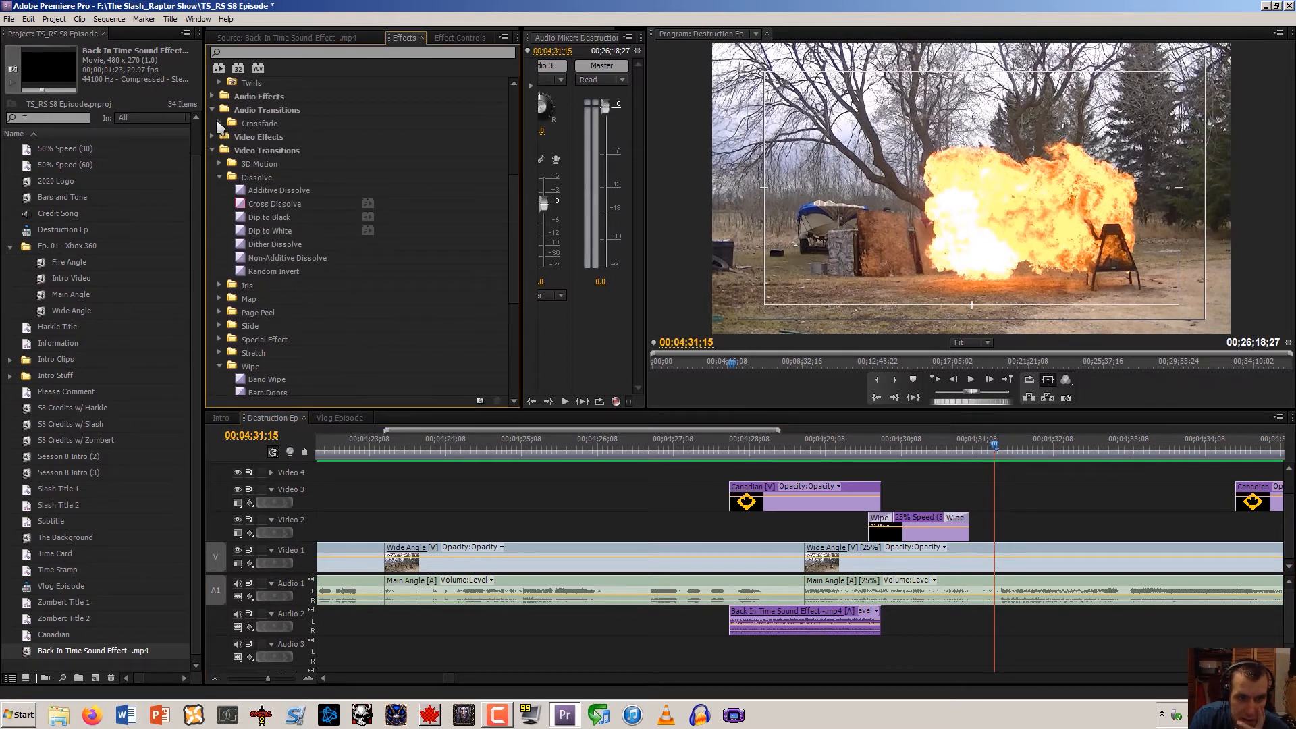
{"action": "left_click", "coordinate": [219, 123]}
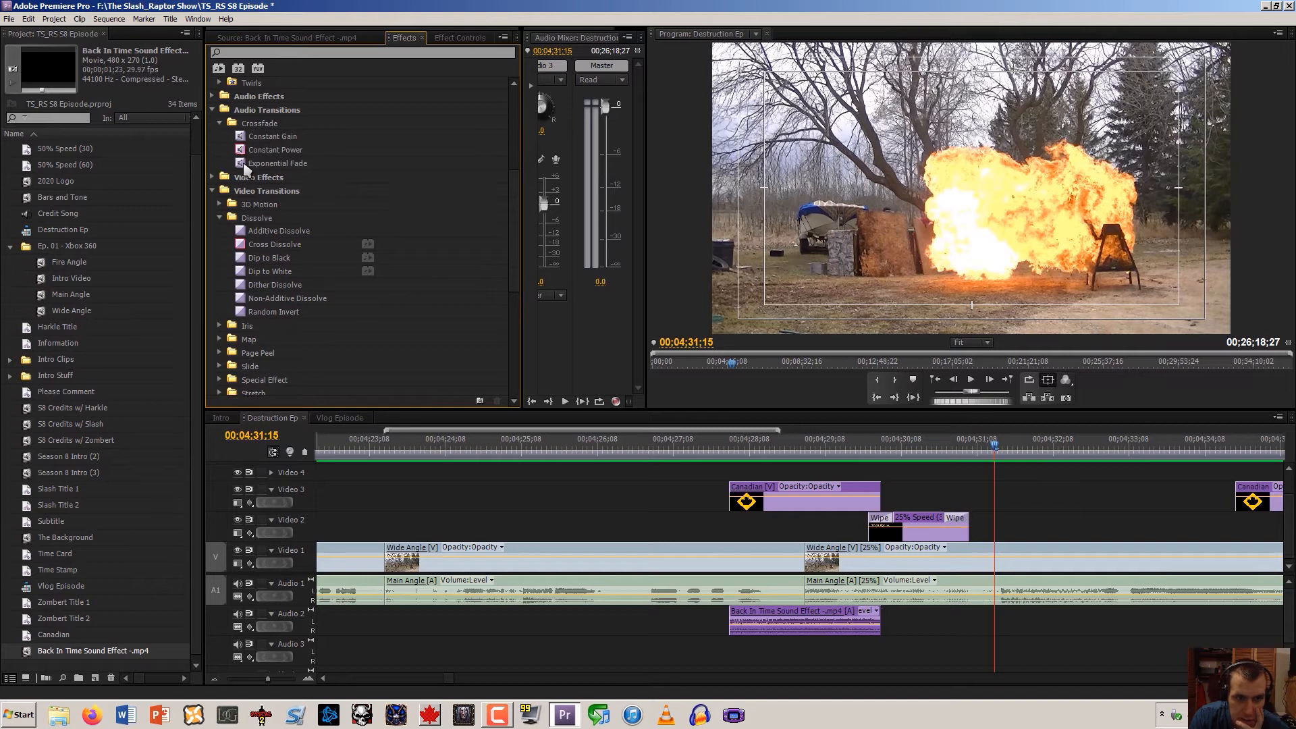
{"action": "left_click_drag", "start_coordinate": [245, 169], "coordinate": [769, 545]}
{"action": "left_click_drag", "start_coordinate": [791, 592], "coordinate": [794, 590]}
Play the sequence from just before the first Canadian logo, then replay it to check the audio fade
{"action": "left_click_drag", "start_coordinate": [770, 449], "coordinate": [717, 450]}
{"action": "key", "text": "space"}
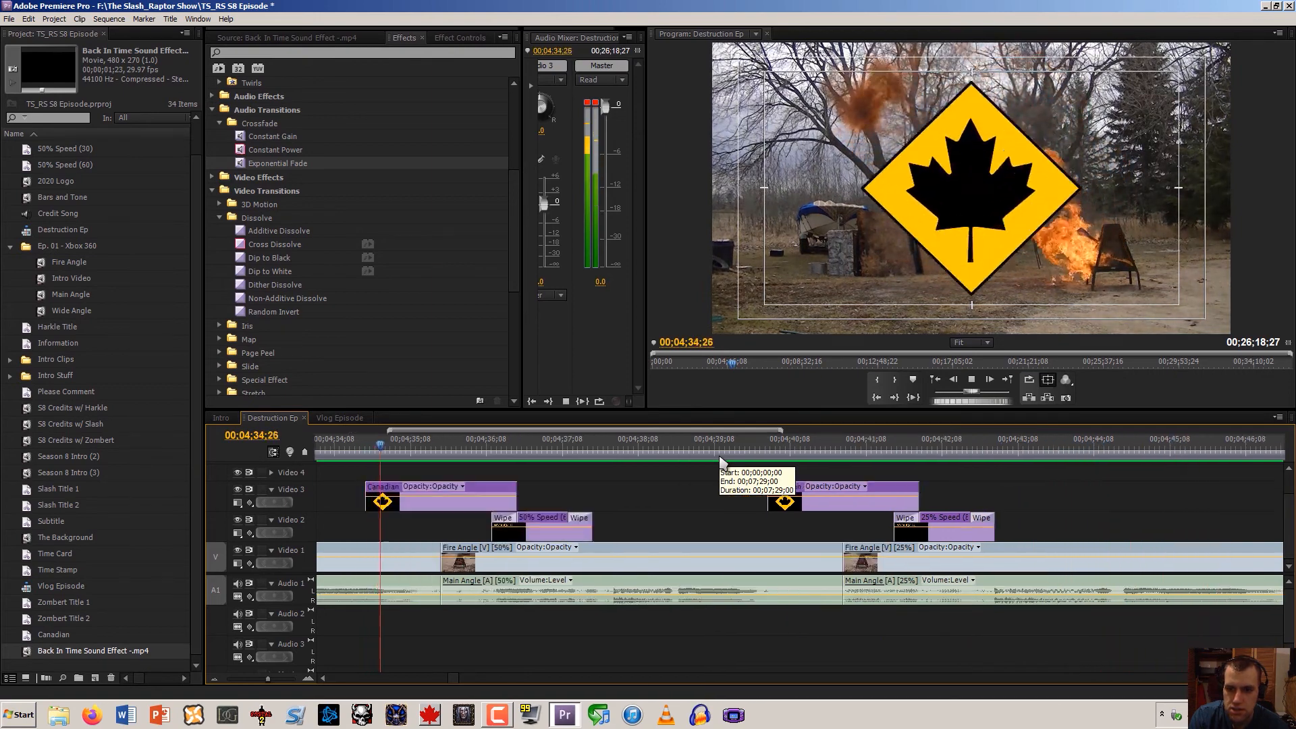
{"action": "key", "text": "space"}
{"action": "scroll", "coordinate": [452, 675], "scroll_direction": "up", "scroll_amount": 5}
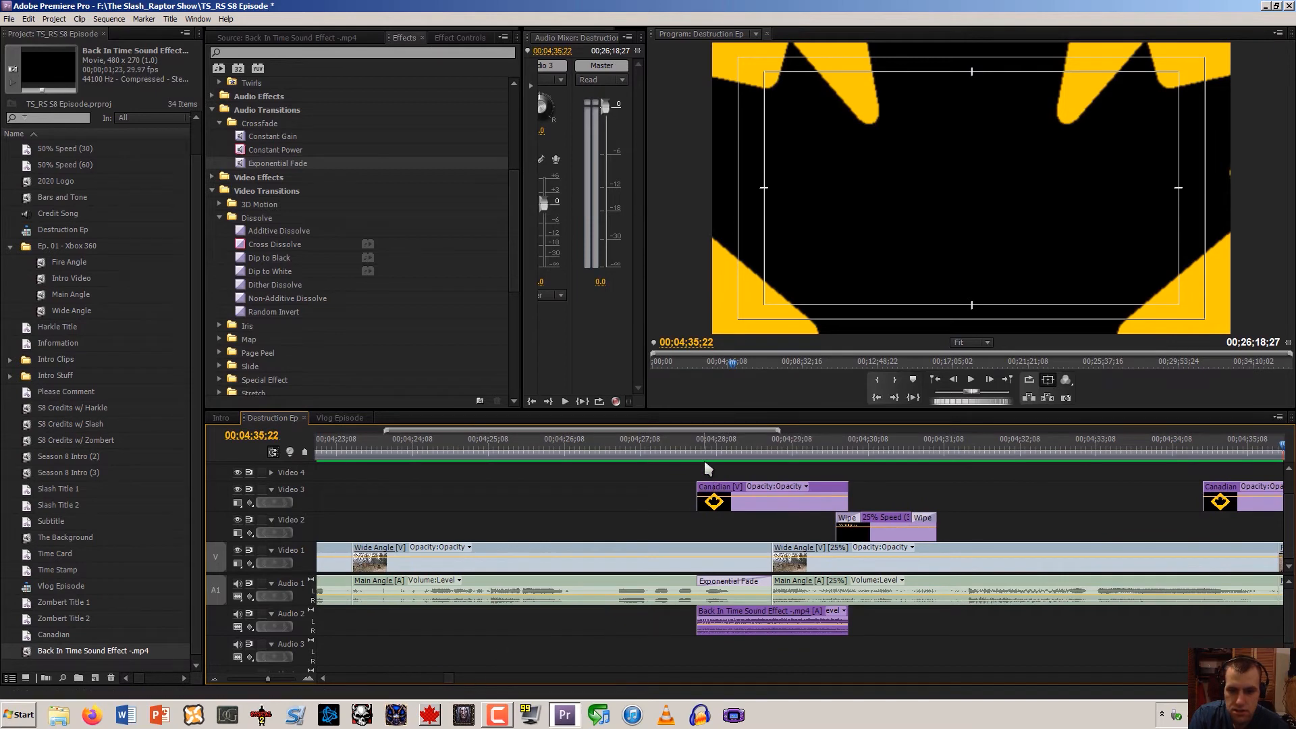
{"action": "left_click_drag", "start_coordinate": [698, 465], "coordinate": [649, 465]}
{"action": "key", "text": "space"}
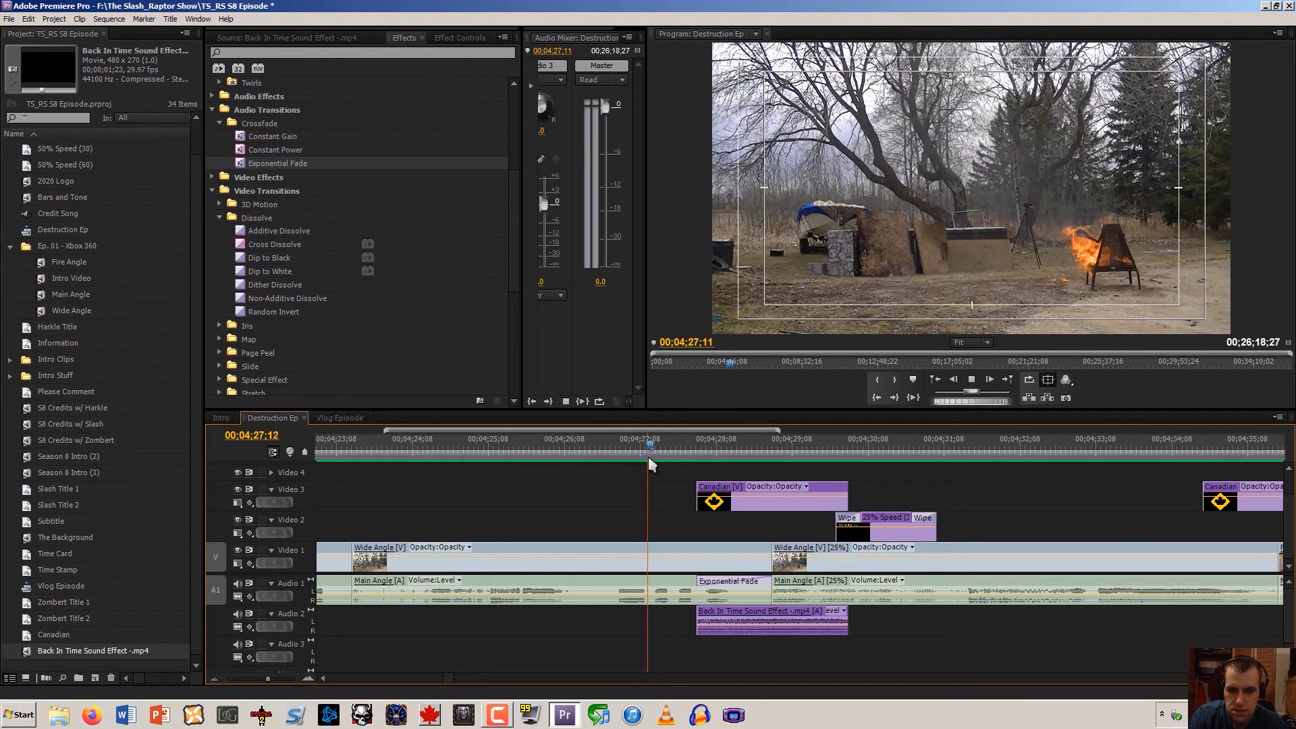
{"action": "key", "text": "space"}
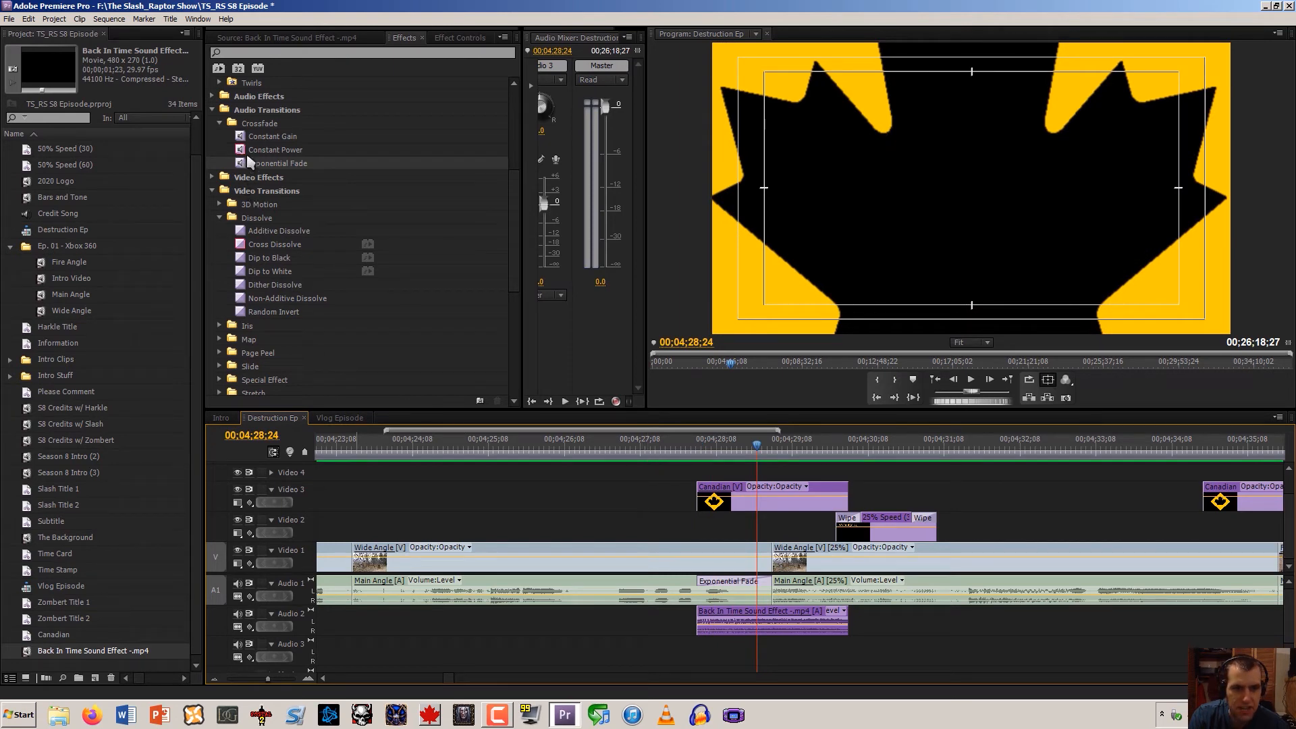
Add an Exponential Fade to the start of the Back In Time sound effect and play back the transition
{"action": "left_click_drag", "start_coordinate": [246, 166], "coordinate": [709, 632]}
{"action": "left_click", "coordinate": [658, 449]}
{"action": "key", "text": "space"}
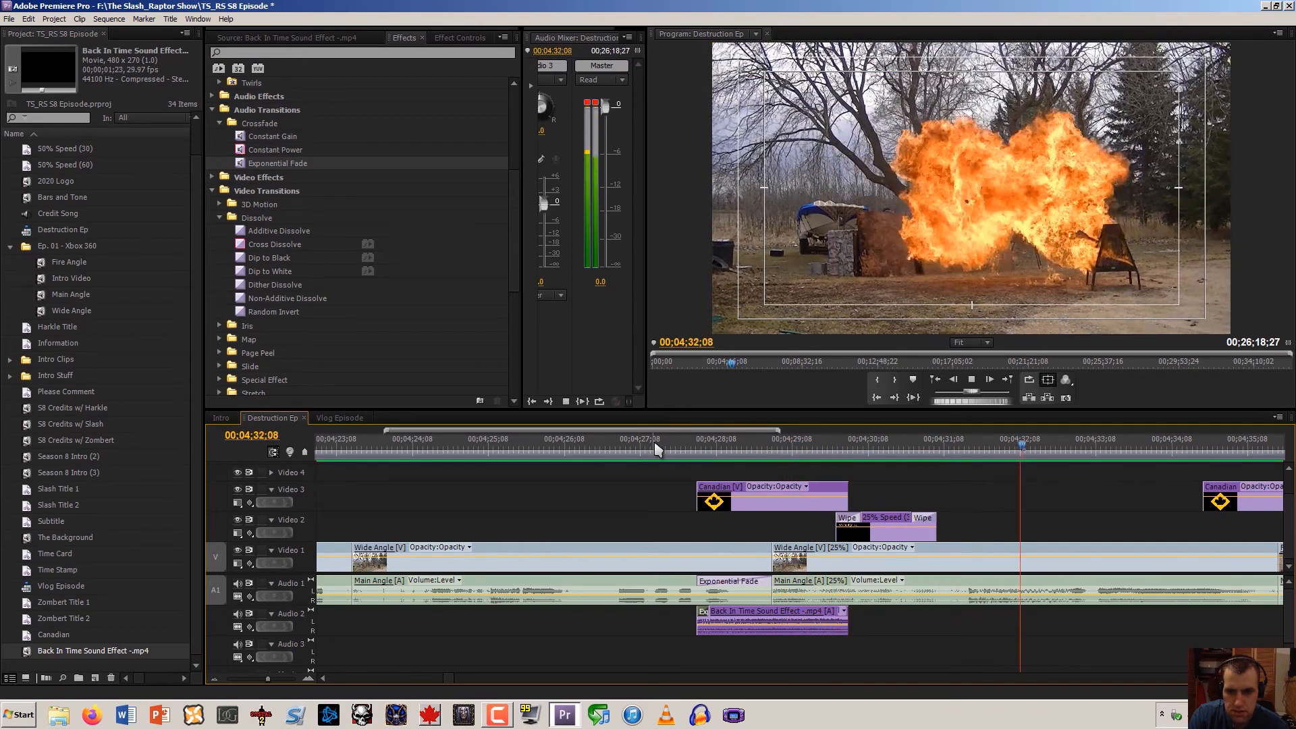
{"action": "key", "text": "space"}
Shift the Exponential Fade on Audio 1 so it is centred on the cut to the 25% Wide Angle clip, and play it back
{"action": "left_click_drag", "start_coordinate": [246, 166], "coordinate": [805, 592]}
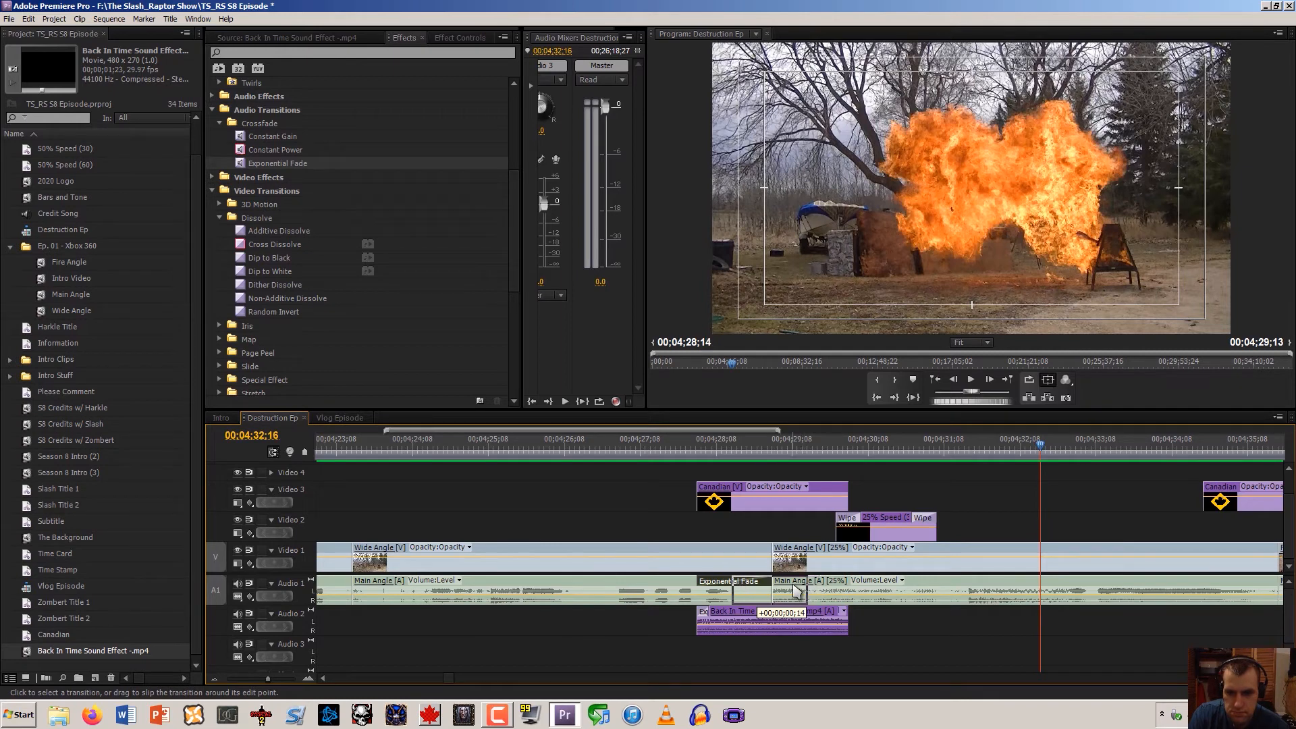
{"action": "left_click_drag", "start_coordinate": [797, 587], "coordinate": [811, 578]}
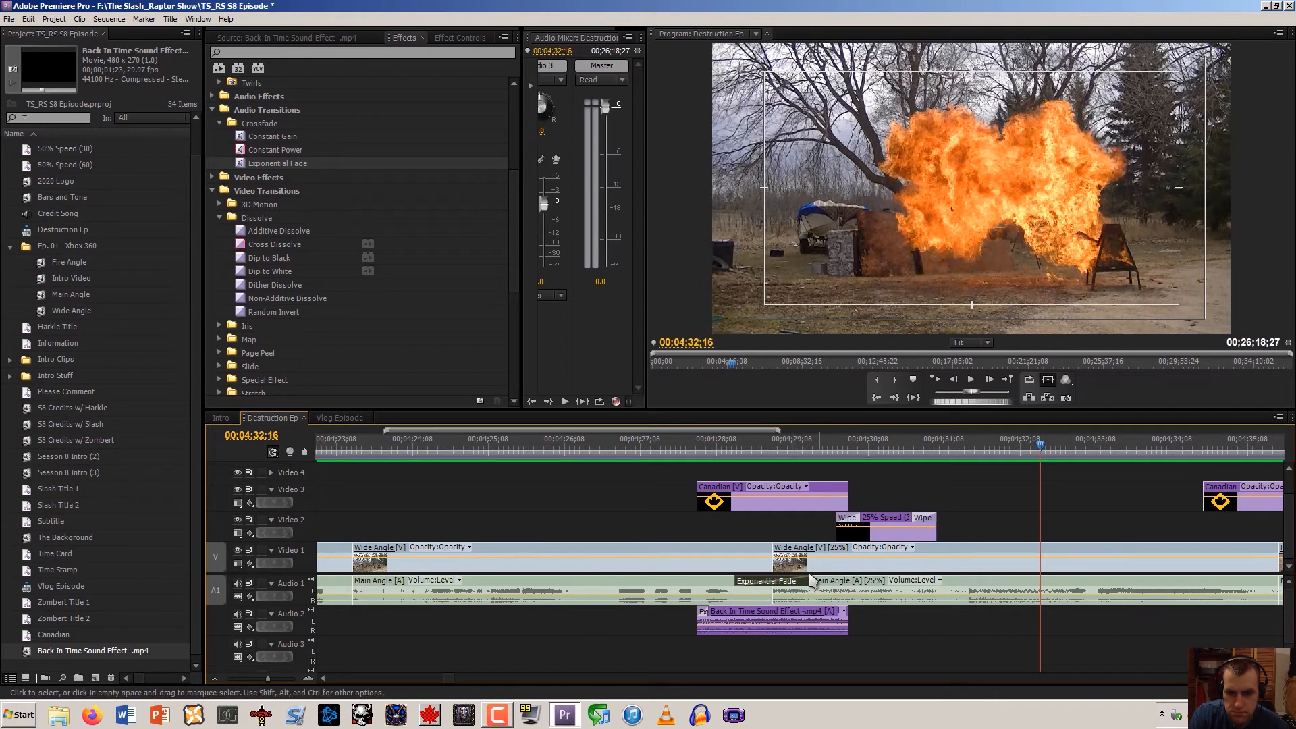
{"action": "left_click", "coordinate": [649, 459]}
{"action": "key", "text": "space"}
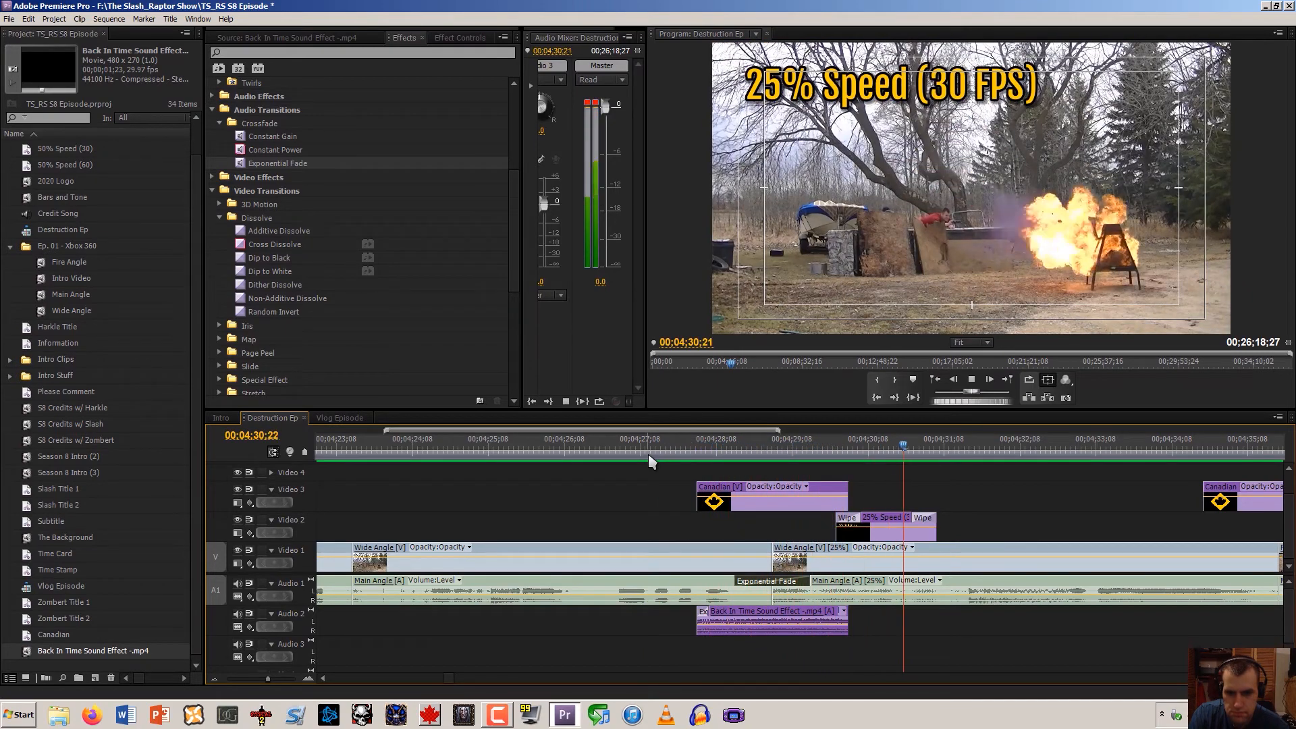
{"action": "key", "text": "space"}
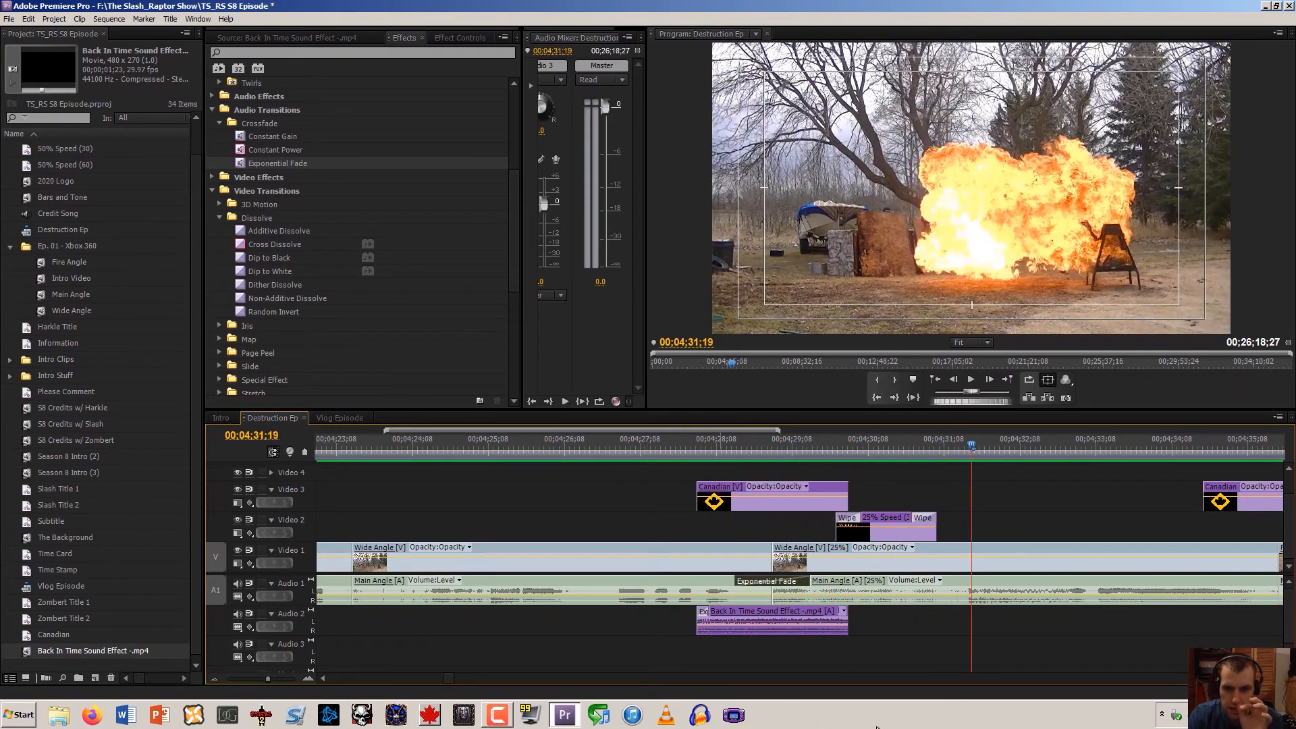
Unlink the Back In Time sound effect from the Canadian logo at the 25% Wide Angle cut, copy it, and relink both
{"action": "left_click", "coordinate": [746, 623]}
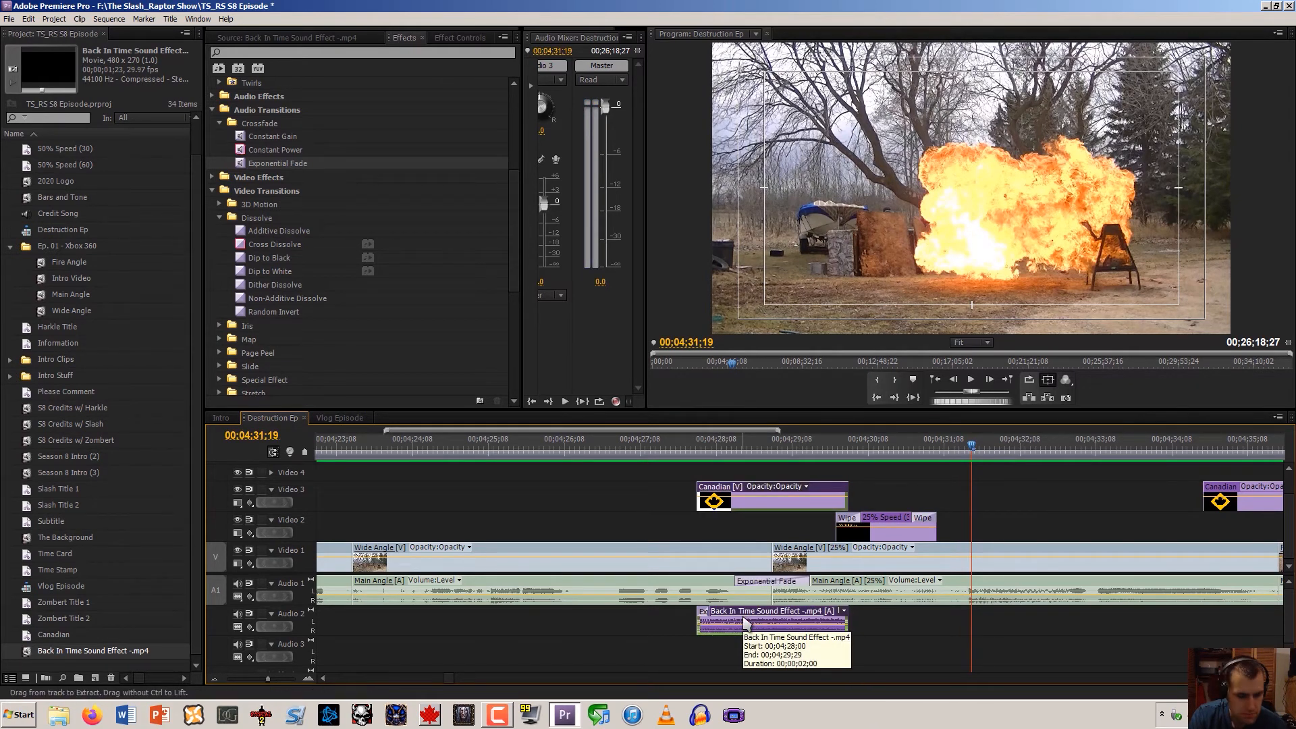
{"action": "left_click", "coordinate": [909, 619]}
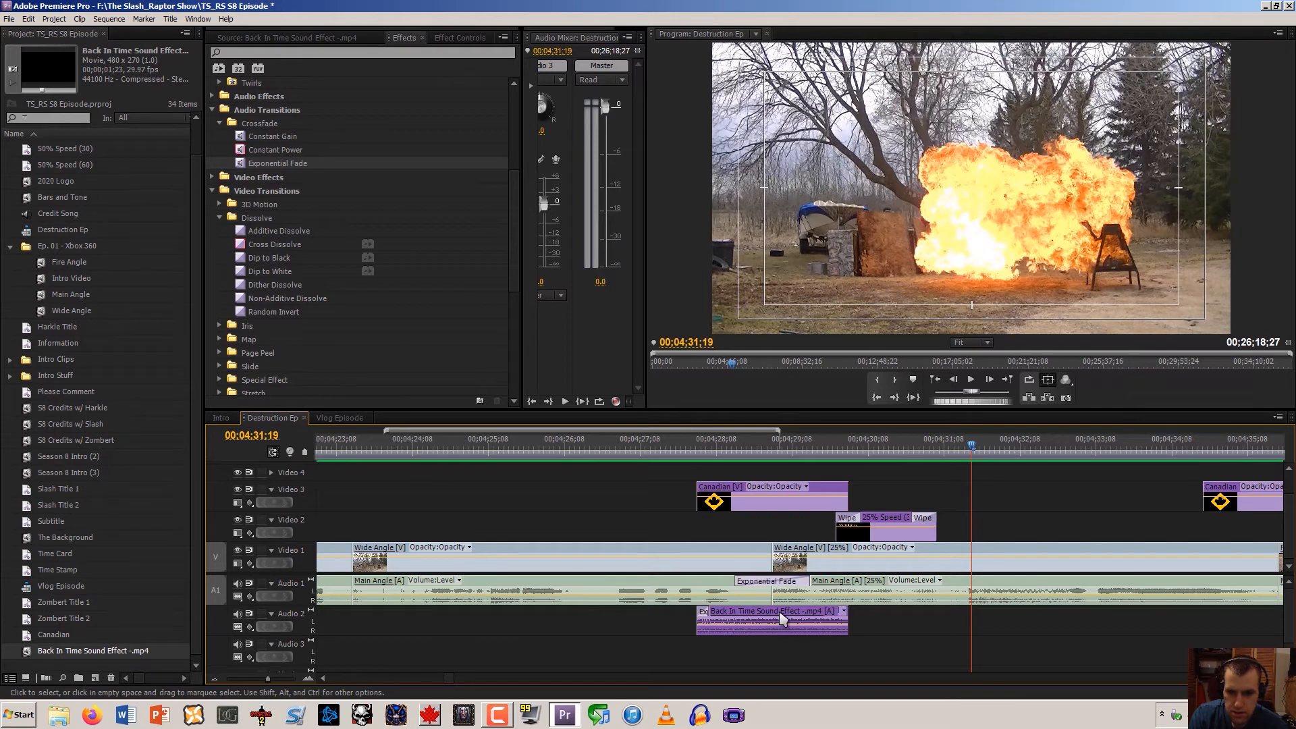
{"action": "right_click", "coordinate": [782, 620]}
{"action": "left_click", "coordinate": [814, 332]}
{"action": "right_click", "coordinate": [769, 507]}
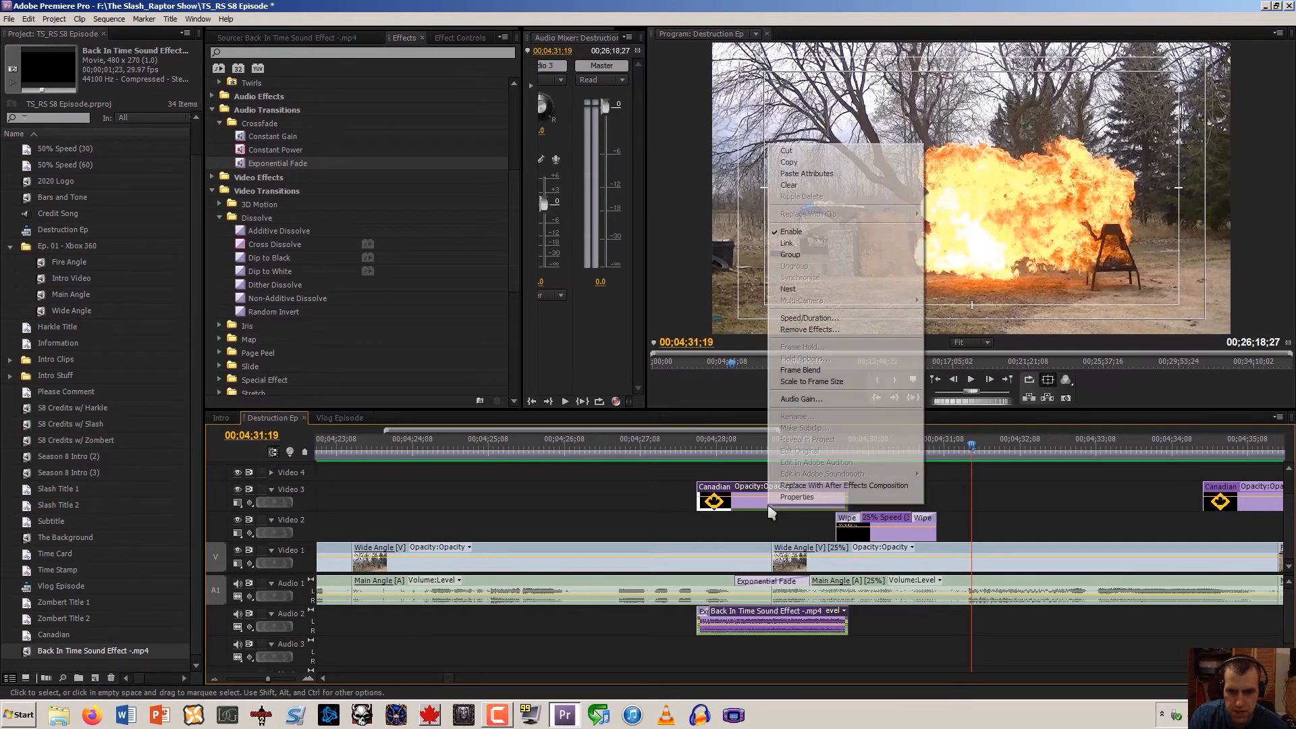
{"action": "left_click", "coordinate": [787, 243]}
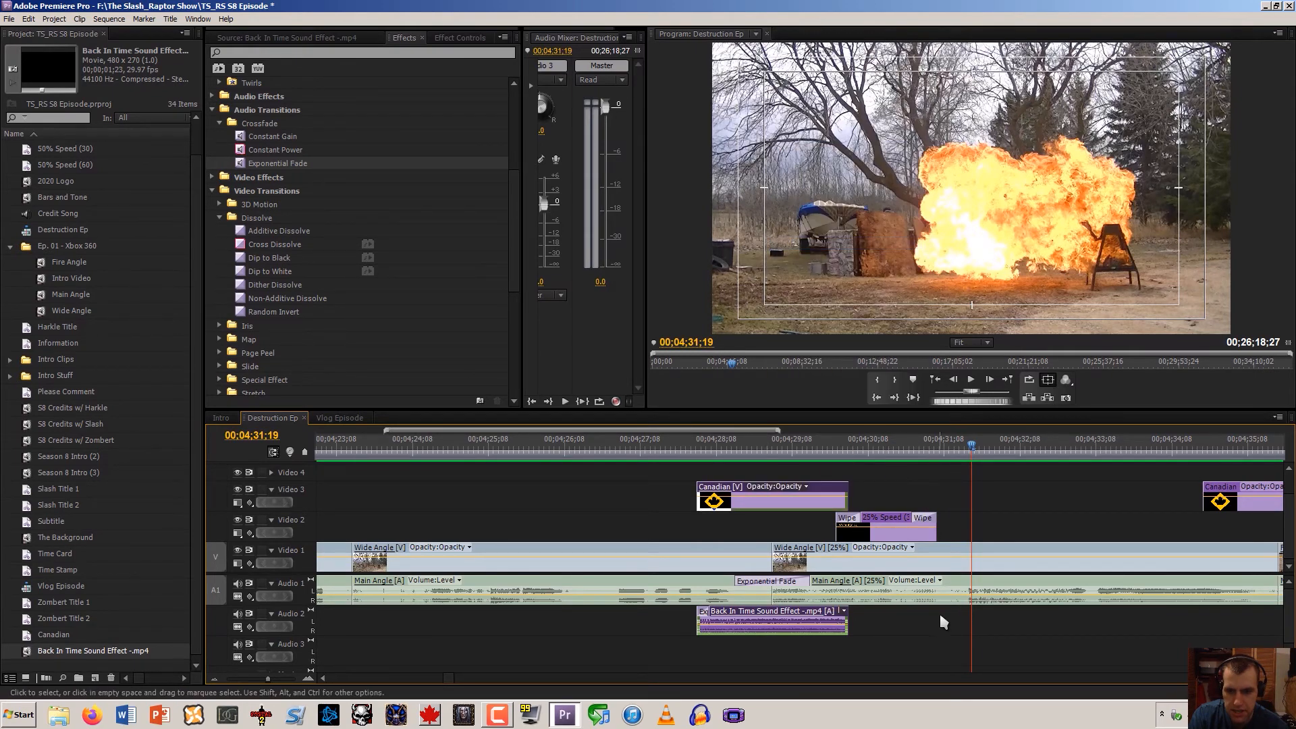
Add an Exponential Fade to Audio 1 centred on the cut to the 50% Fire Angle clip
{"action": "scroll", "coordinate": [931, 651], "scroll_direction": "down", "scroll_amount": 3}
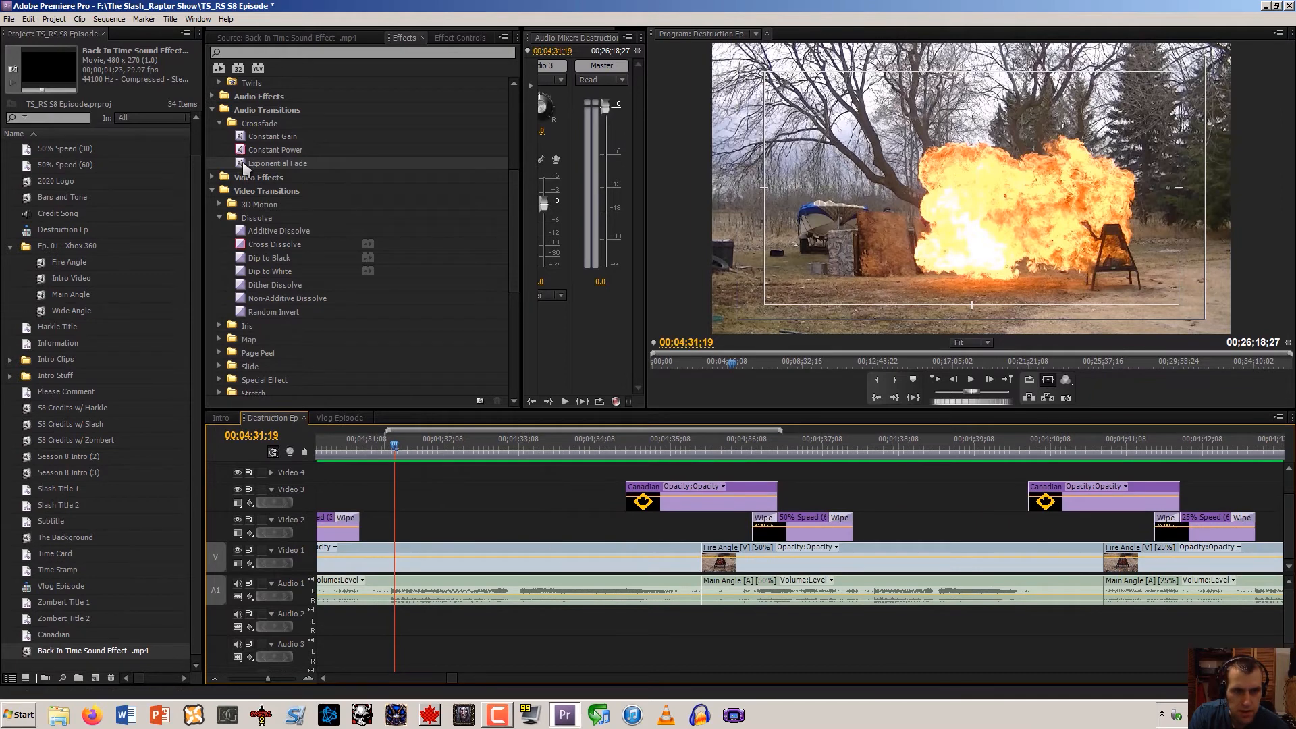
{"action": "left_click_drag", "start_coordinate": [245, 167], "coordinate": [442, 151]}
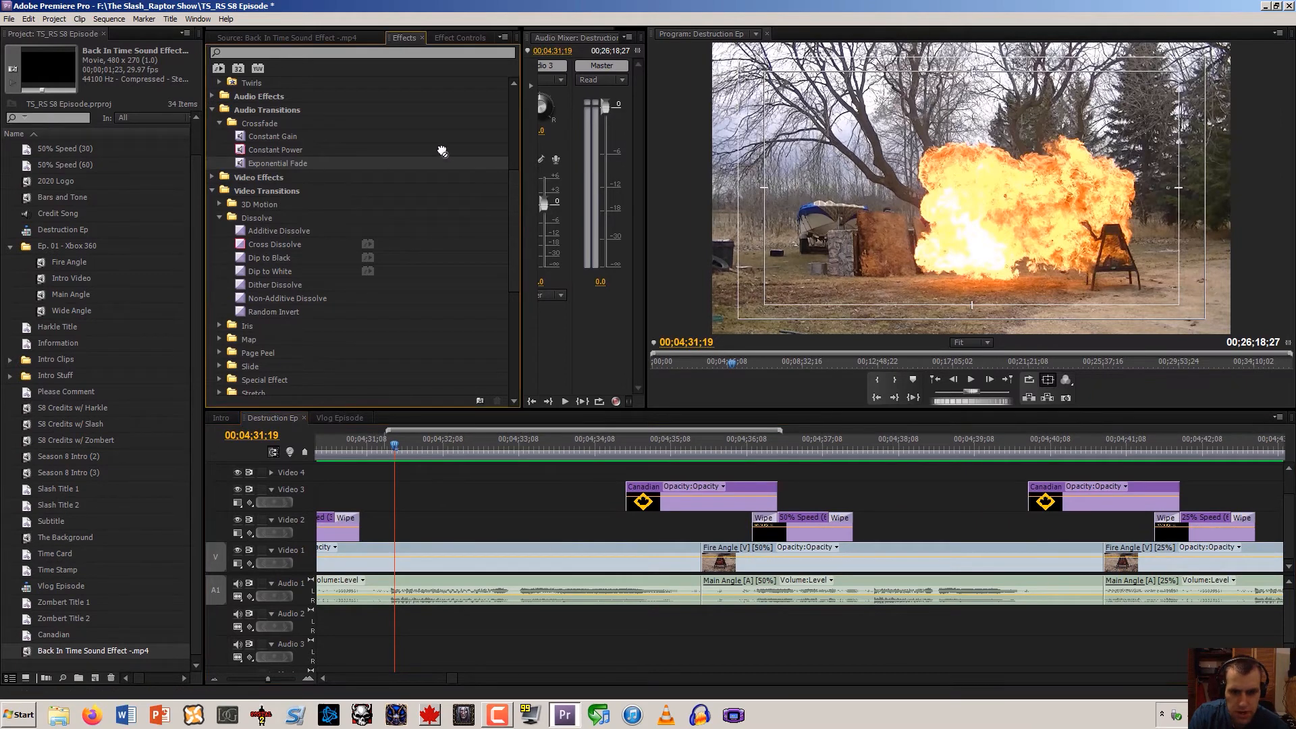
{"action": "left_click_drag", "start_coordinate": [698, 562], "coordinate": [711, 602]}
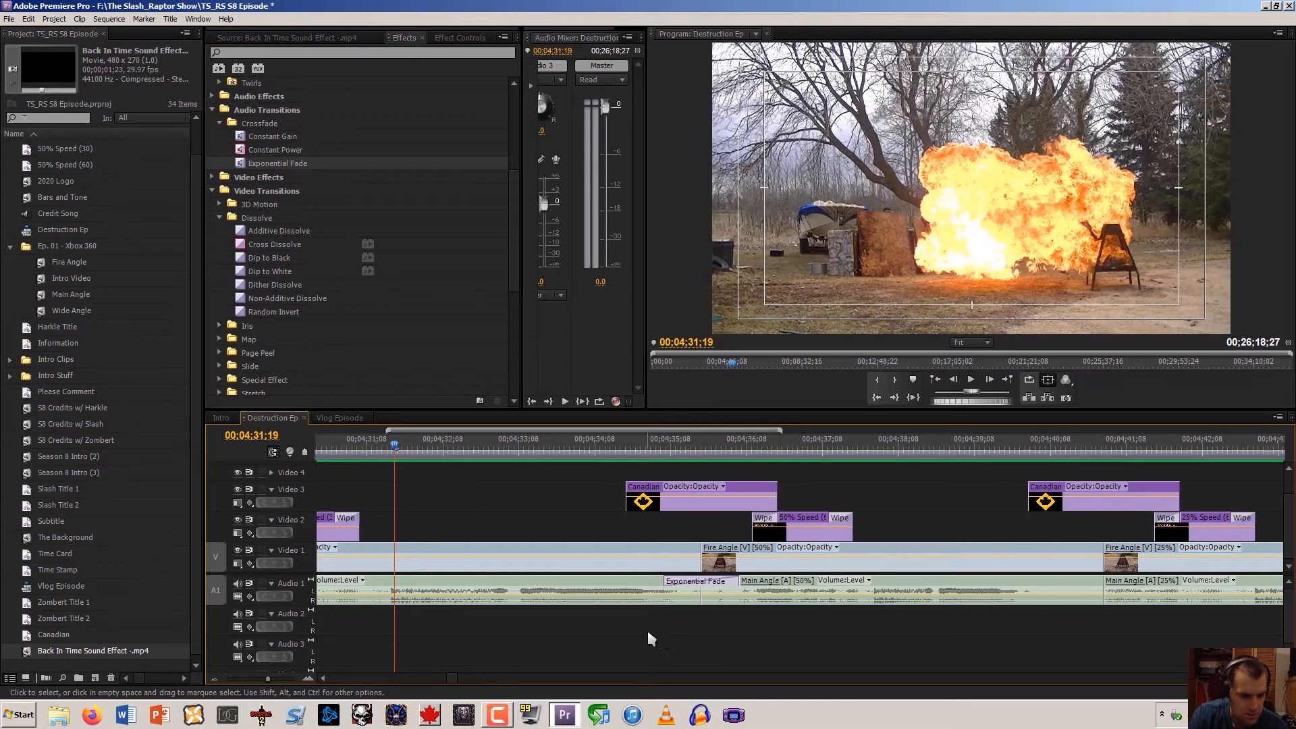
Paste the Back In Time sound effect on Audio 2 beneath the Canadian logo at the 50% Fire Angle cut and link it to the logo
{"action": "key", "text": "ctrl+v"}
{"action": "left_click_drag", "start_coordinate": [440, 617], "coordinate": [696, 621]}
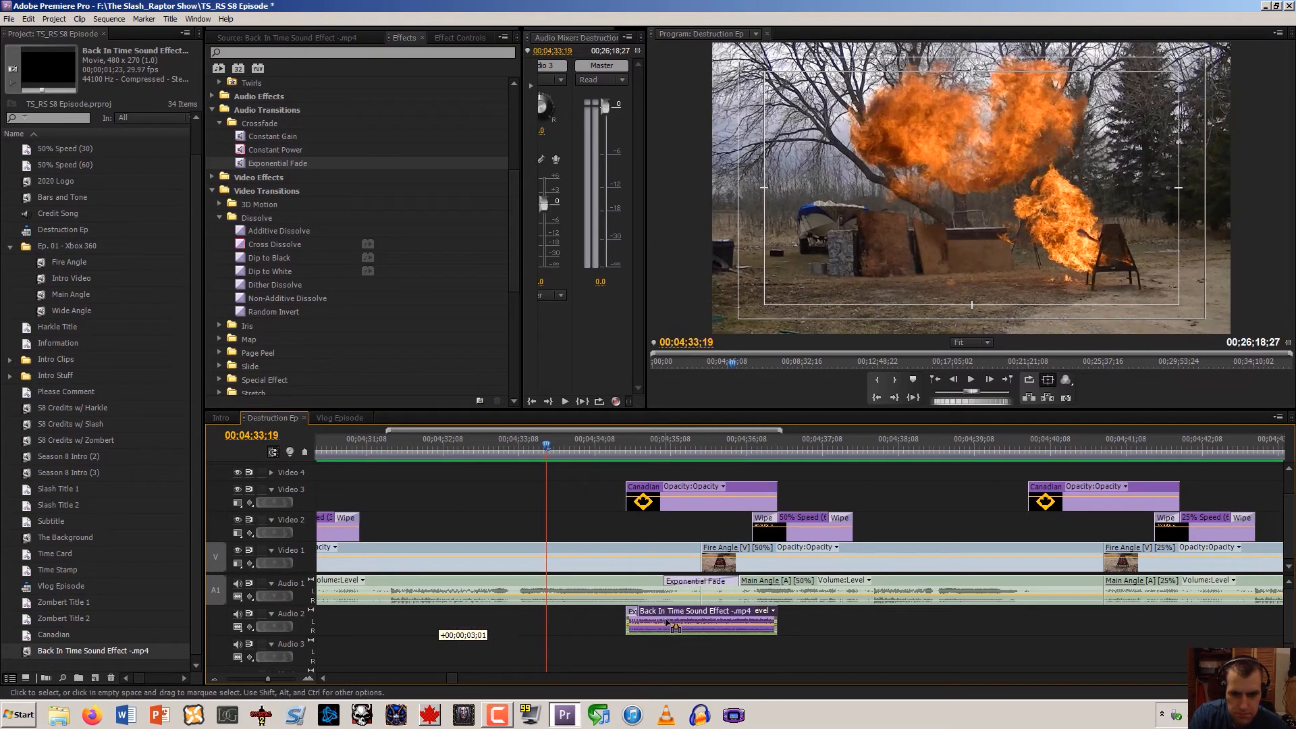
{"action": "left_click", "coordinate": [675, 505], "text": "shift"}
{"action": "right_click", "coordinate": [675, 507]}
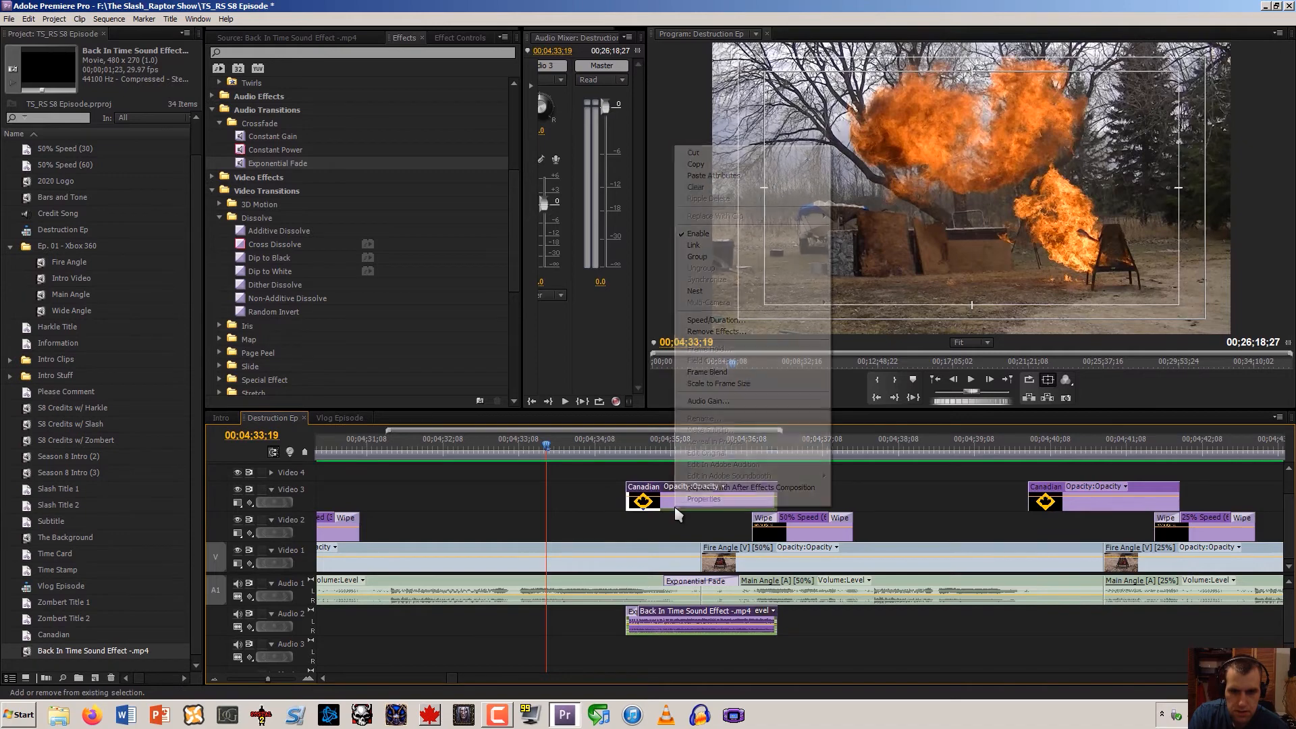
{"action": "left_click", "coordinate": [736, 250]}
{"action": "left_click", "coordinate": [582, 495]}
Paste another Back In Time sound effect on Audio 2, aligned beneath the Canadian logo at the 25% Fire Angle cut
{"action": "left_click_drag", "start_coordinate": [565, 449], "coordinate": [1046, 448]}
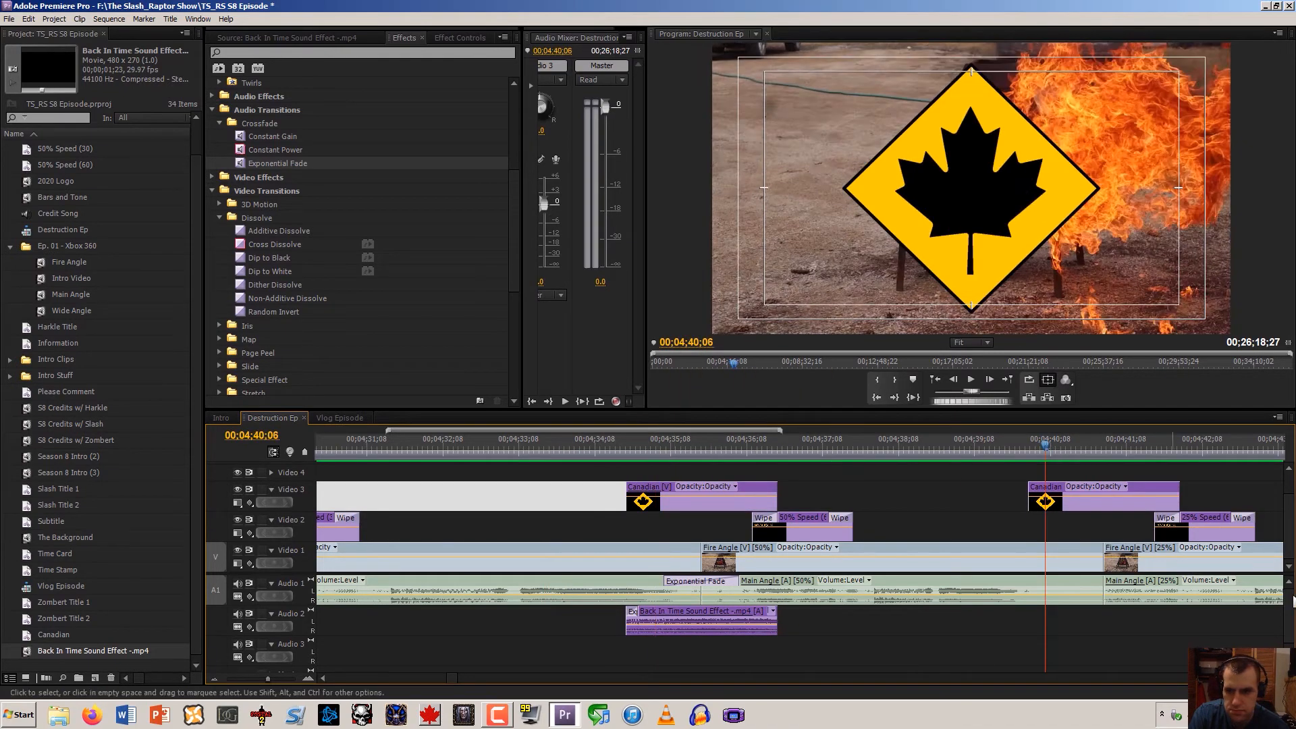
{"action": "scroll", "coordinate": [895, 667], "scroll_direction": "down", "scroll_amount": 3}
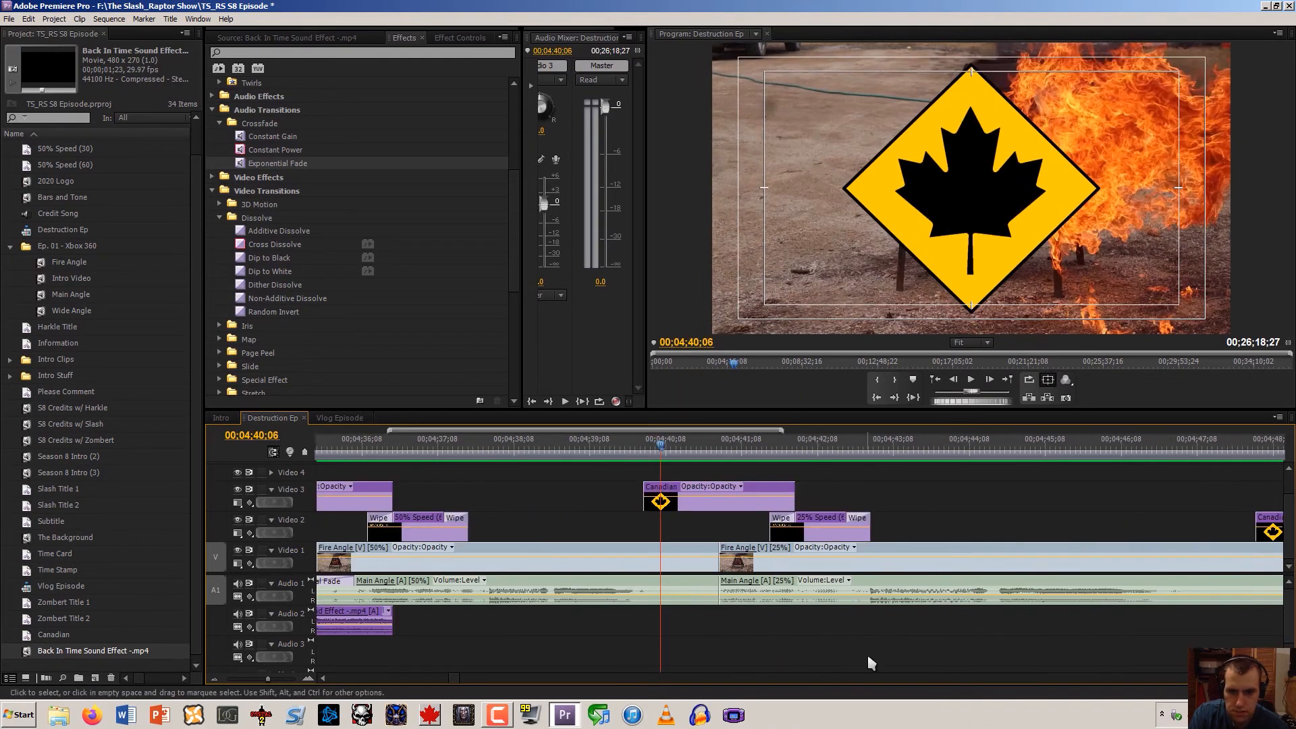
{"action": "key", "text": "ctrl+v"}
{"action": "left_click_drag", "start_coordinate": [680, 615], "coordinate": [652, 614]}
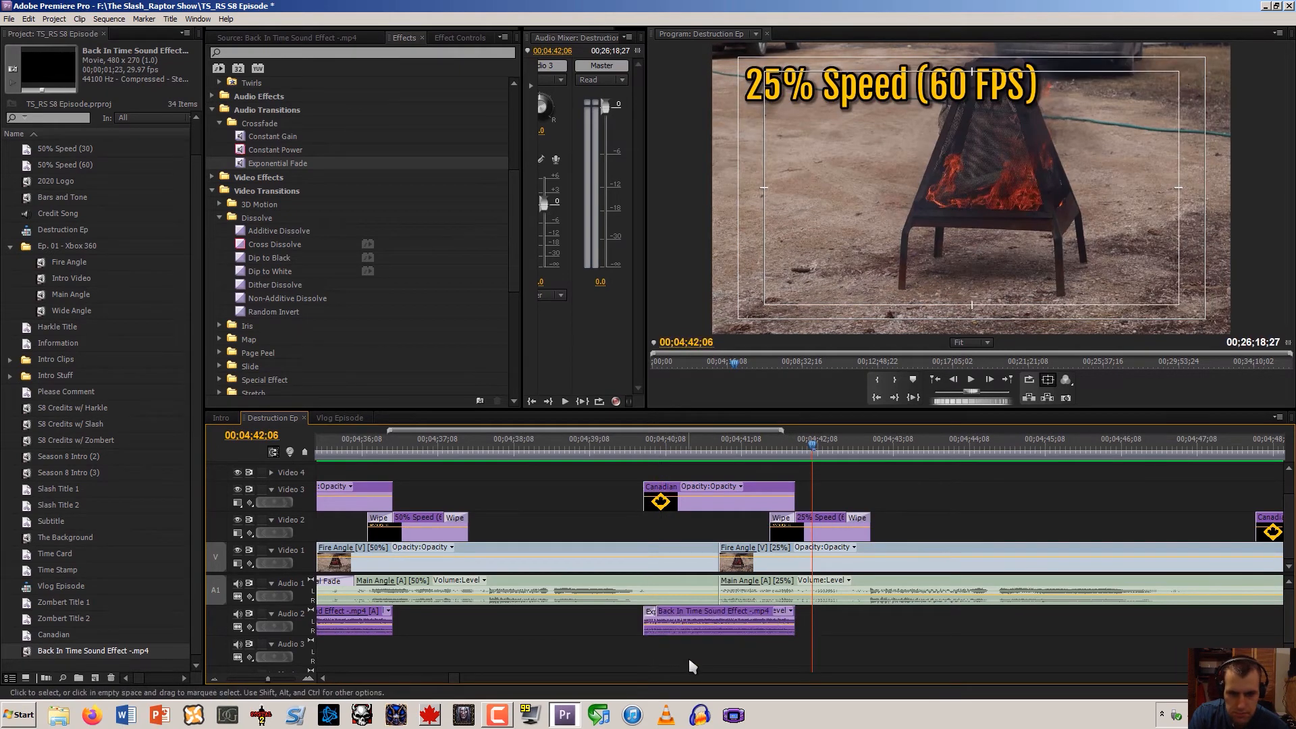
Add an Exponential Fade to Audio 1 at the 25% Fire Angle cut, and link the Canadian logo there with its sound effect
{"action": "left_click", "coordinate": [241, 164]}
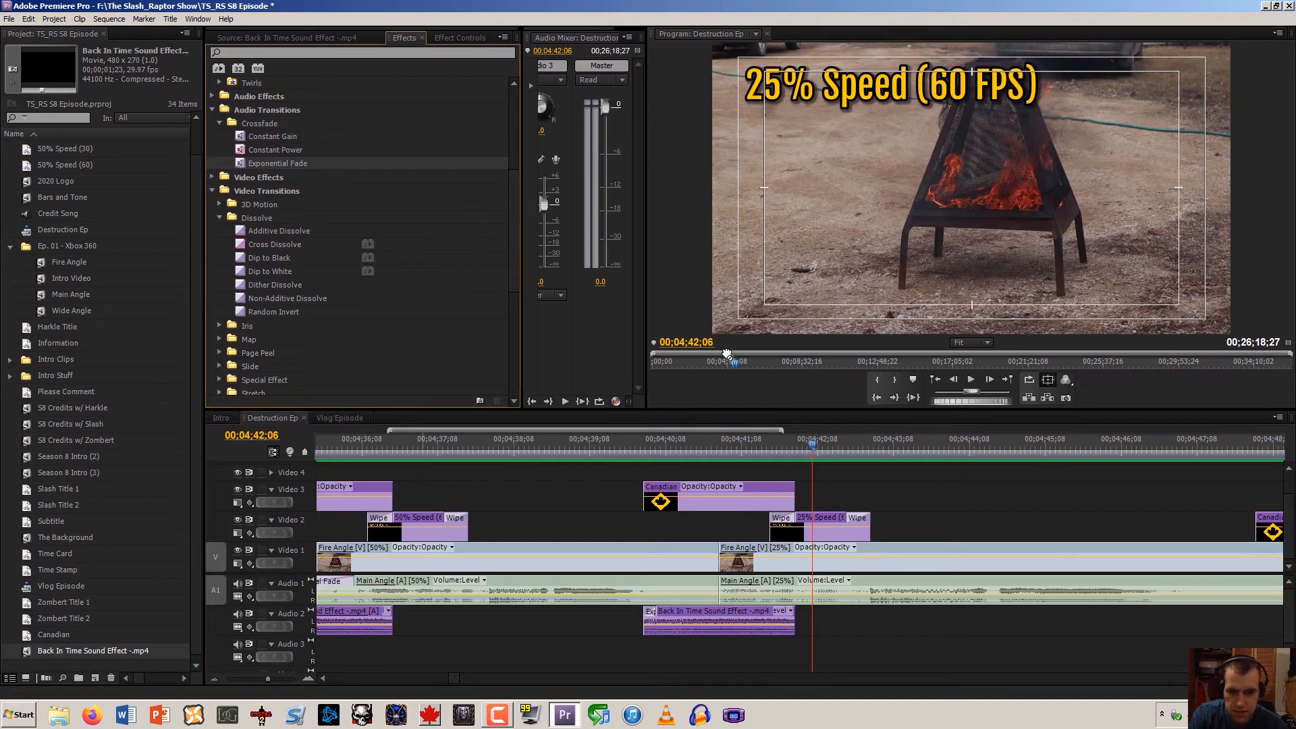
{"action": "left_click_drag", "start_coordinate": [719, 565], "coordinate": [718, 587]}
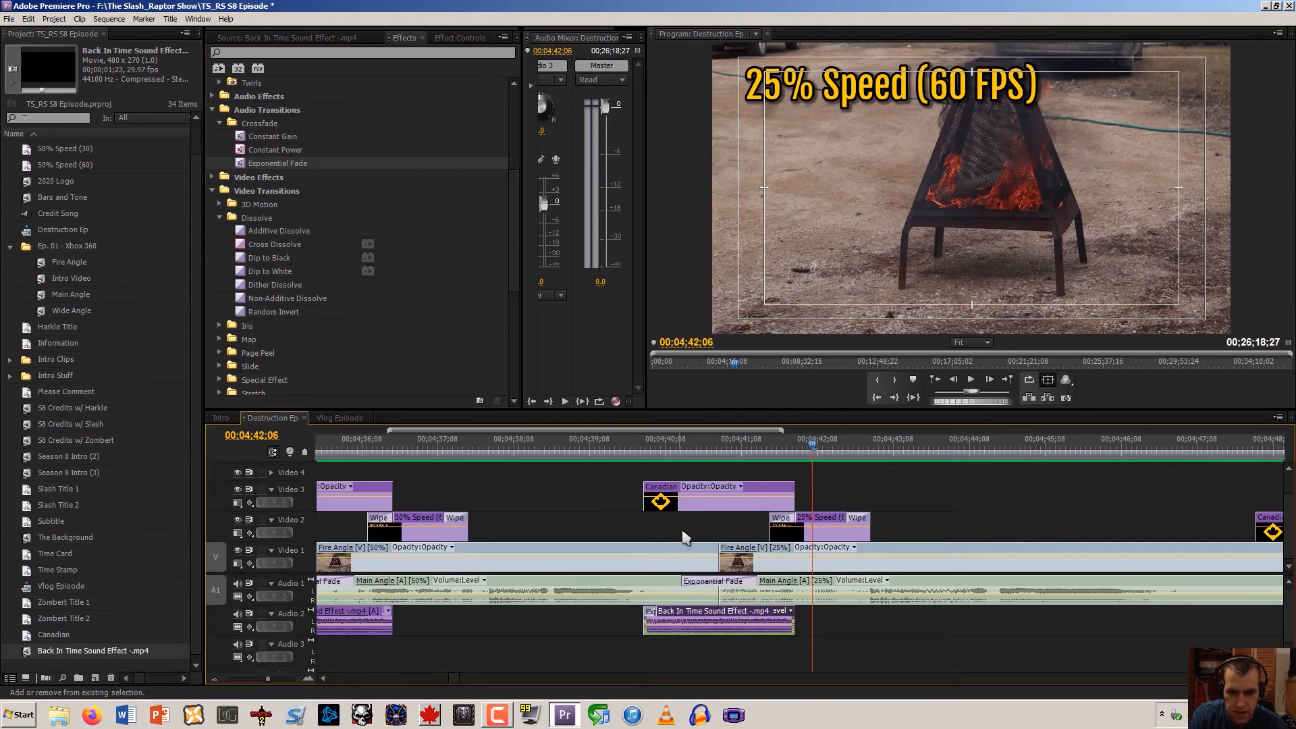
{"action": "left_click", "coordinate": [697, 506], "text": "shift"}
{"action": "right_click", "coordinate": [697, 509]}
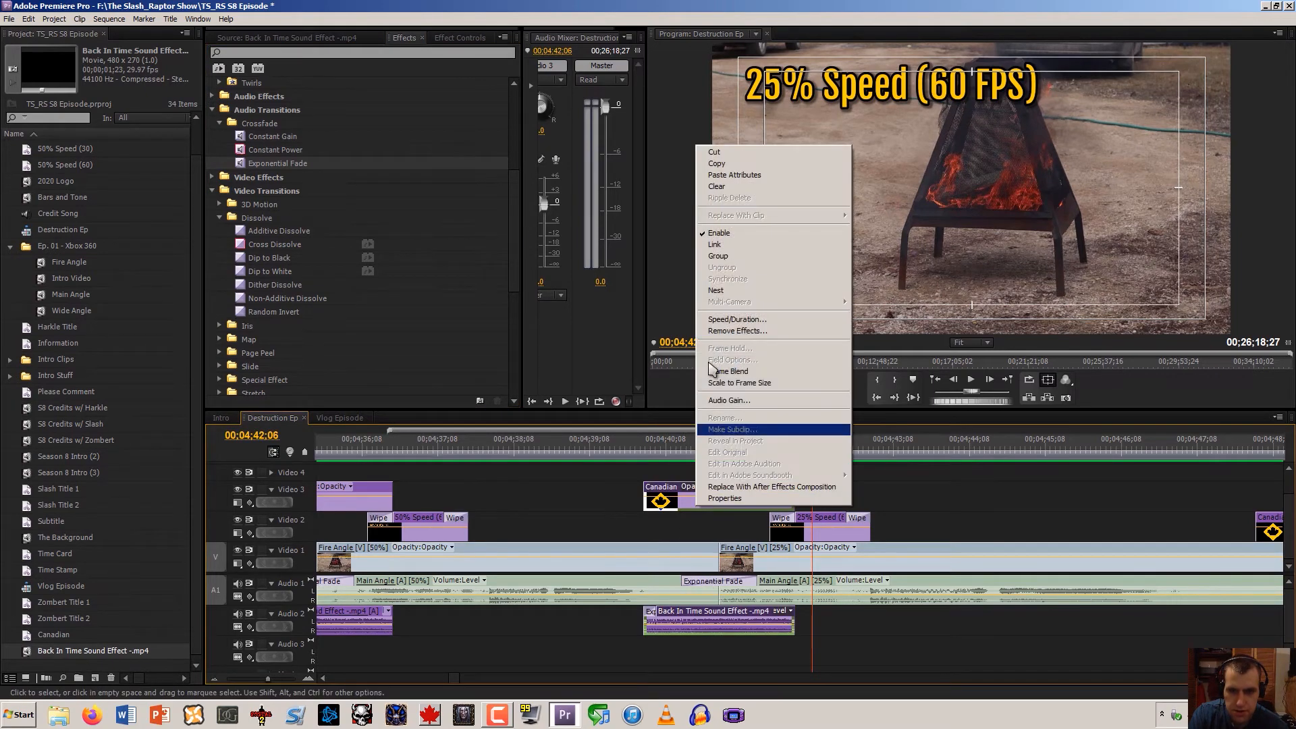
{"action": "left_click", "coordinate": [755, 256]}
Paste the sound effect beneath the Canadian logo at the Main Angle cut and add an Exponential Fade to the Audio 1 cut
{"action": "scroll", "coordinate": [800, 540], "scroll_direction": "down", "scroll_amount": 8}
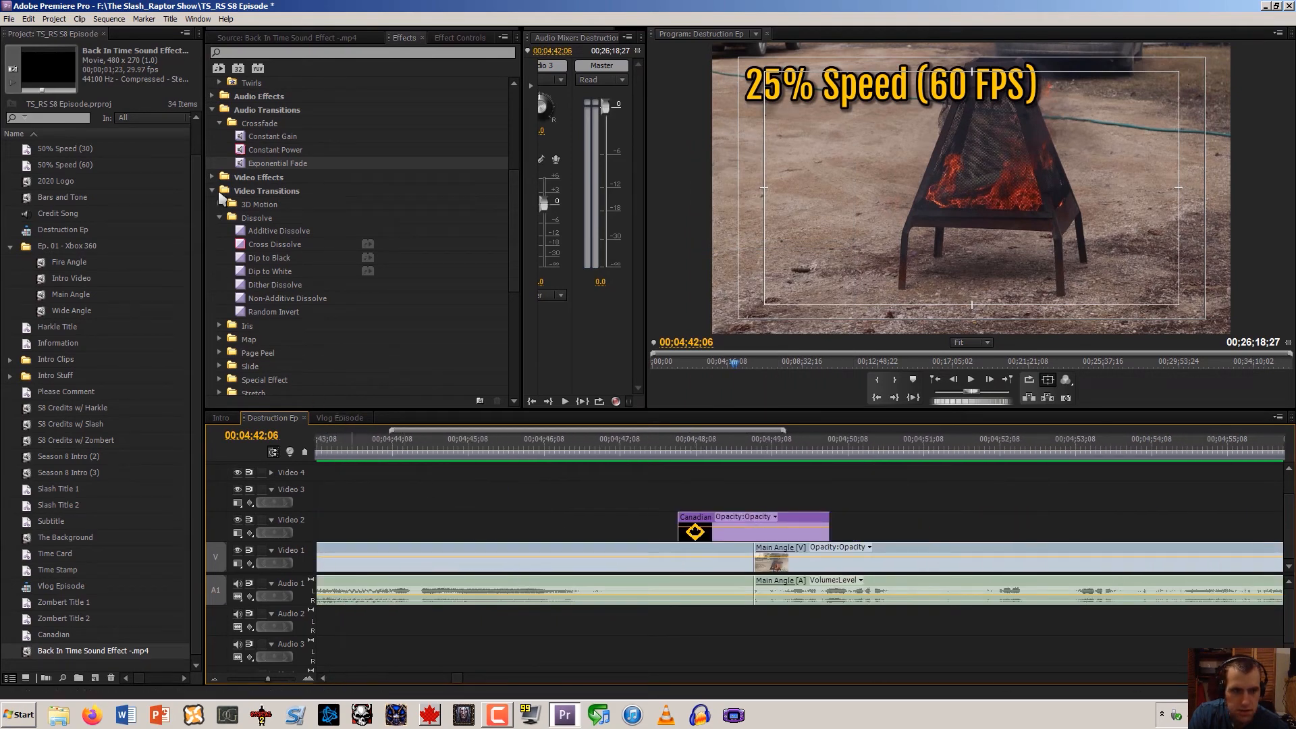
{"action": "key", "text": "ctrl+v"}
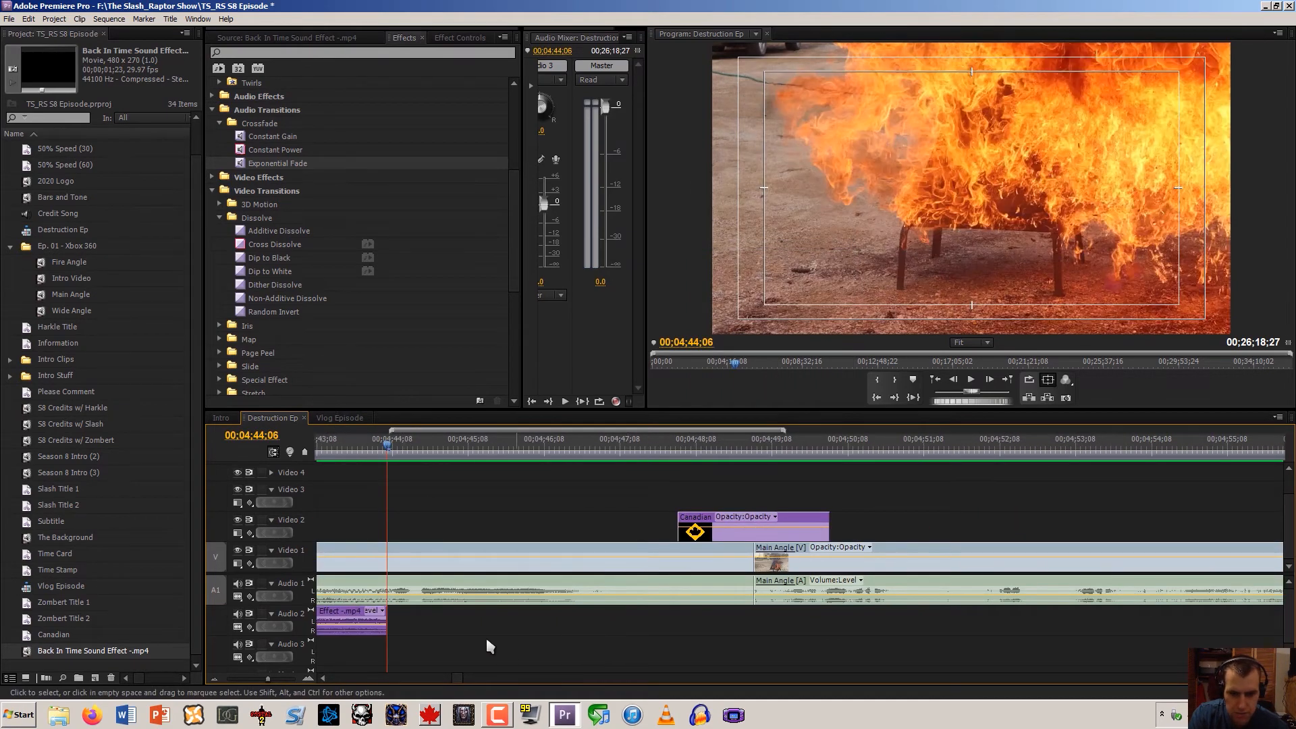
{"action": "left_click_drag", "start_coordinate": [351, 618], "coordinate": [789, 621]}
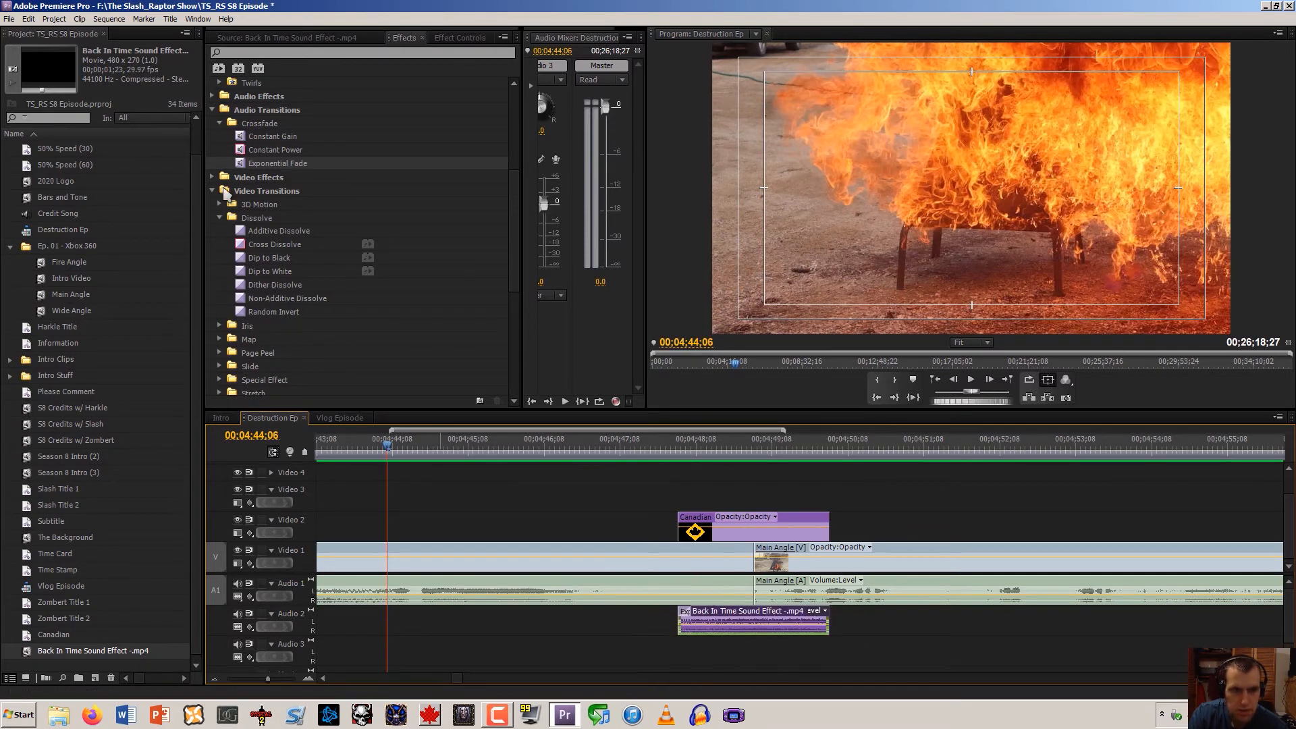
{"action": "left_click_drag", "start_coordinate": [246, 165], "coordinate": [881, 379]}
{"action": "left_click_drag", "start_coordinate": [771, 574], "coordinate": [766, 581]}
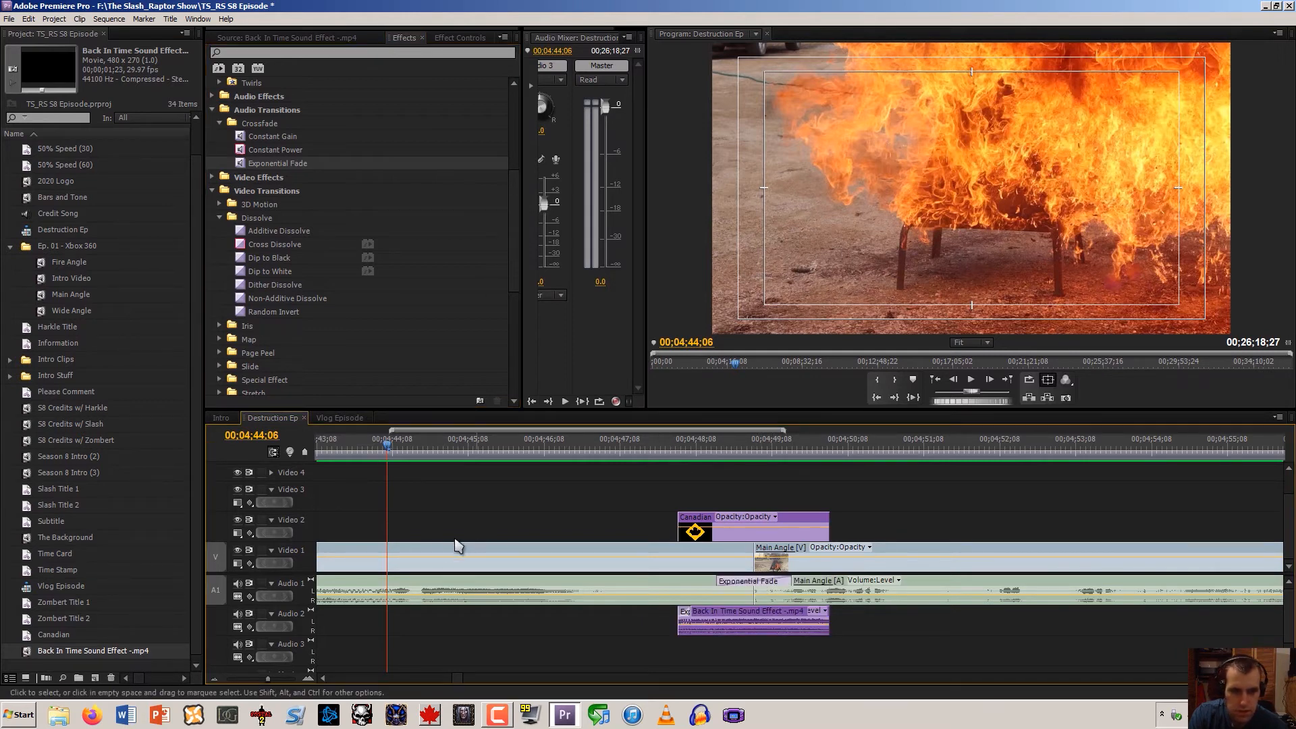
Rename the Back In Time project item and its sequence clip at the Main Angle cut as "Replay Transition"
{"action": "left_click", "coordinate": [65, 652]}
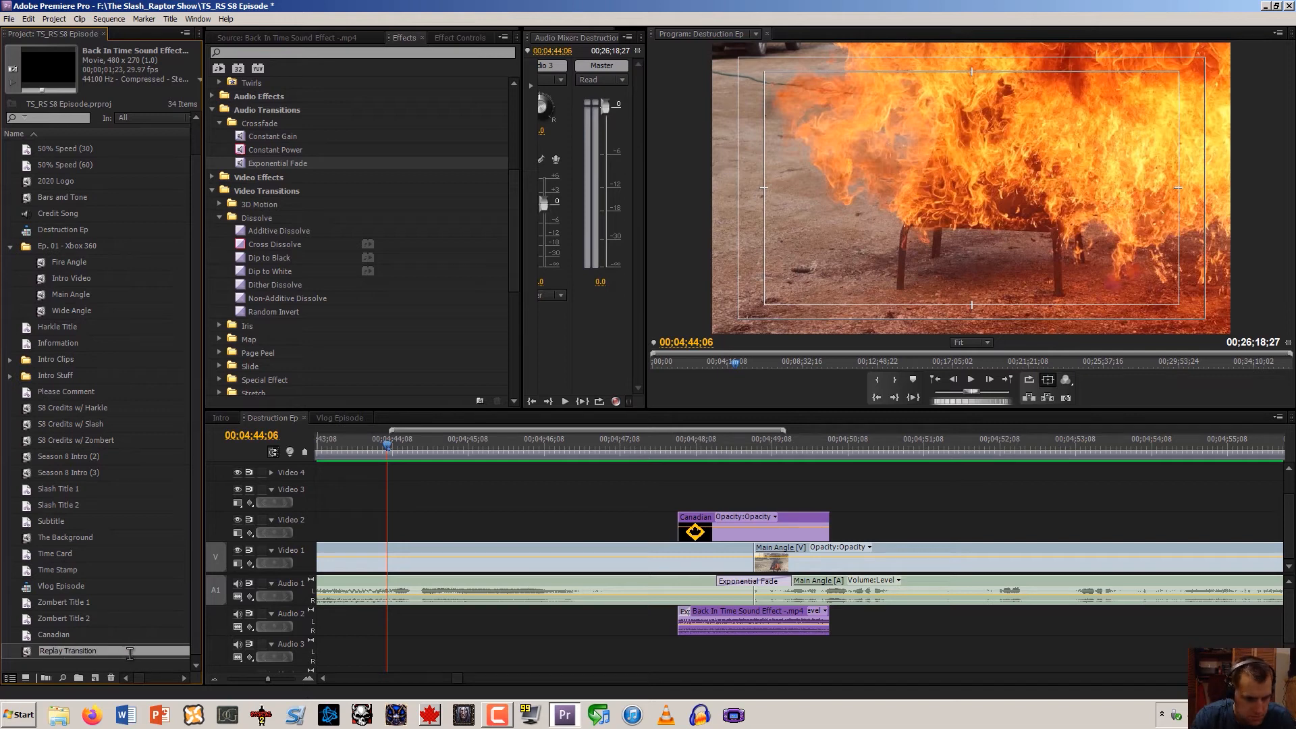
{"action": "key", "text": "Return"}
{"action": "left_click", "coordinate": [717, 620]}
{"action": "right_click", "coordinate": [717, 618]}
{"action": "left_click", "coordinate": [754, 516]}
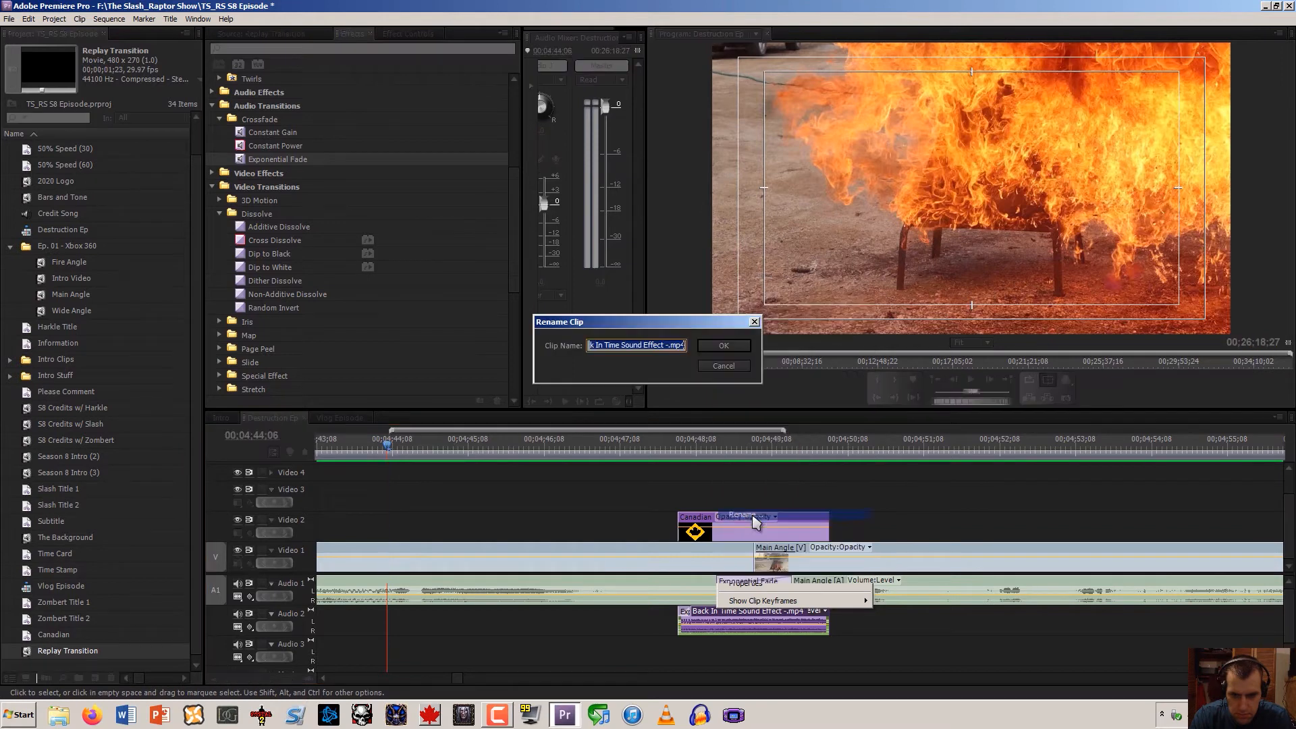
{"action": "left_click", "coordinate": [715, 351]}
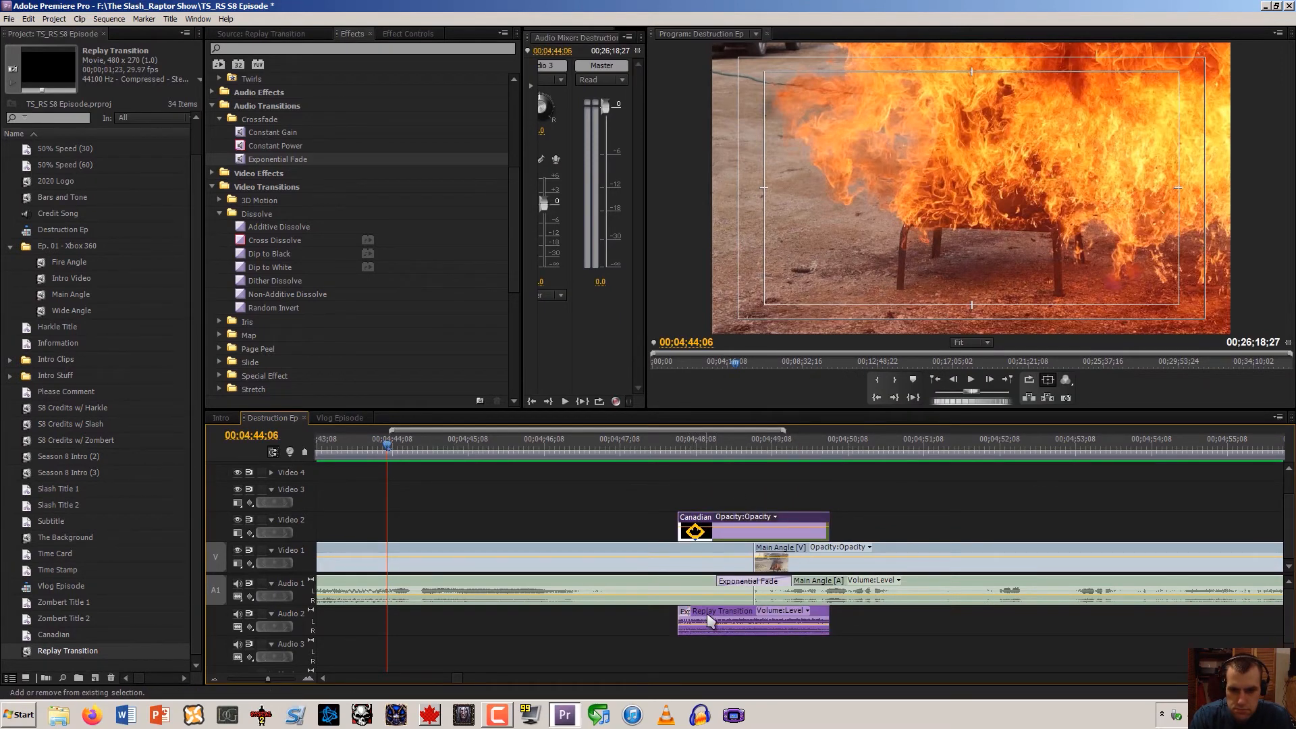
Link the Replay Transition sound with the Canadian logo above it at the Main Angle cut
{"action": "right_click", "coordinate": [709, 619]}
{"action": "left_click", "coordinate": [736, 352]}
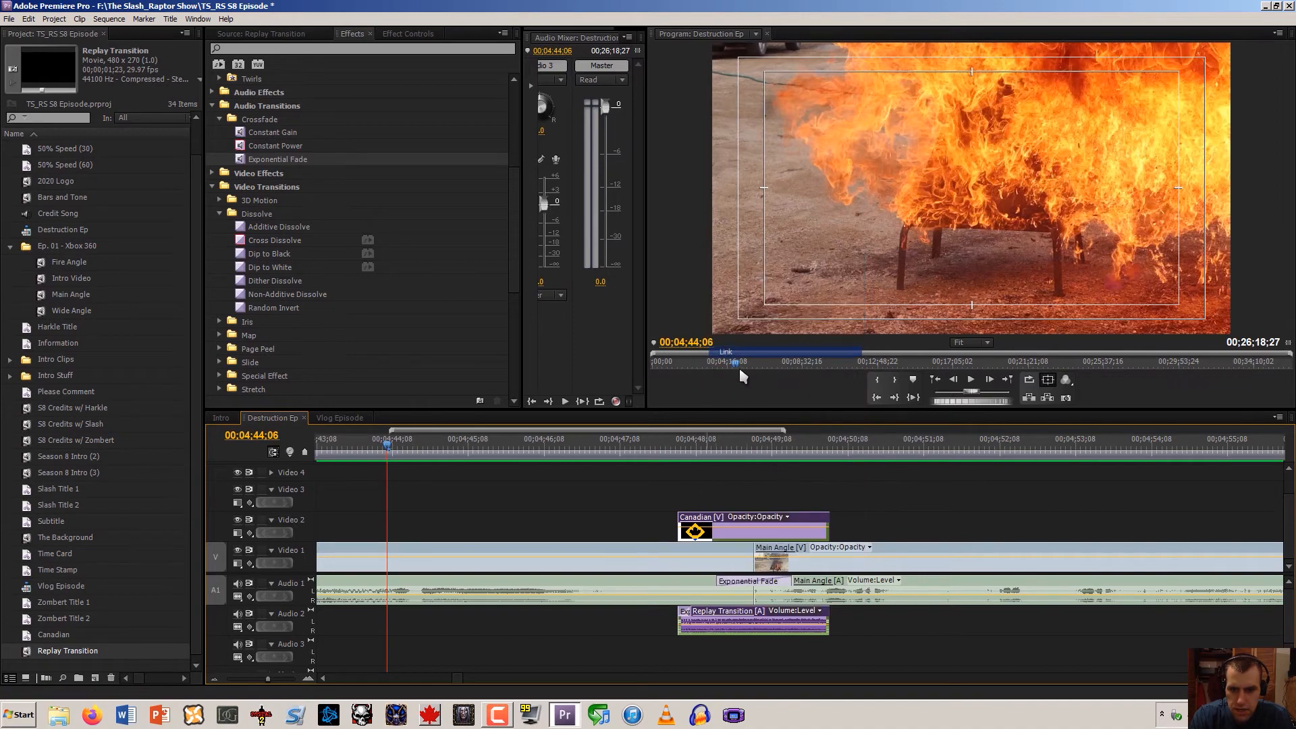
{"action": "left_click", "coordinate": [590, 636]}
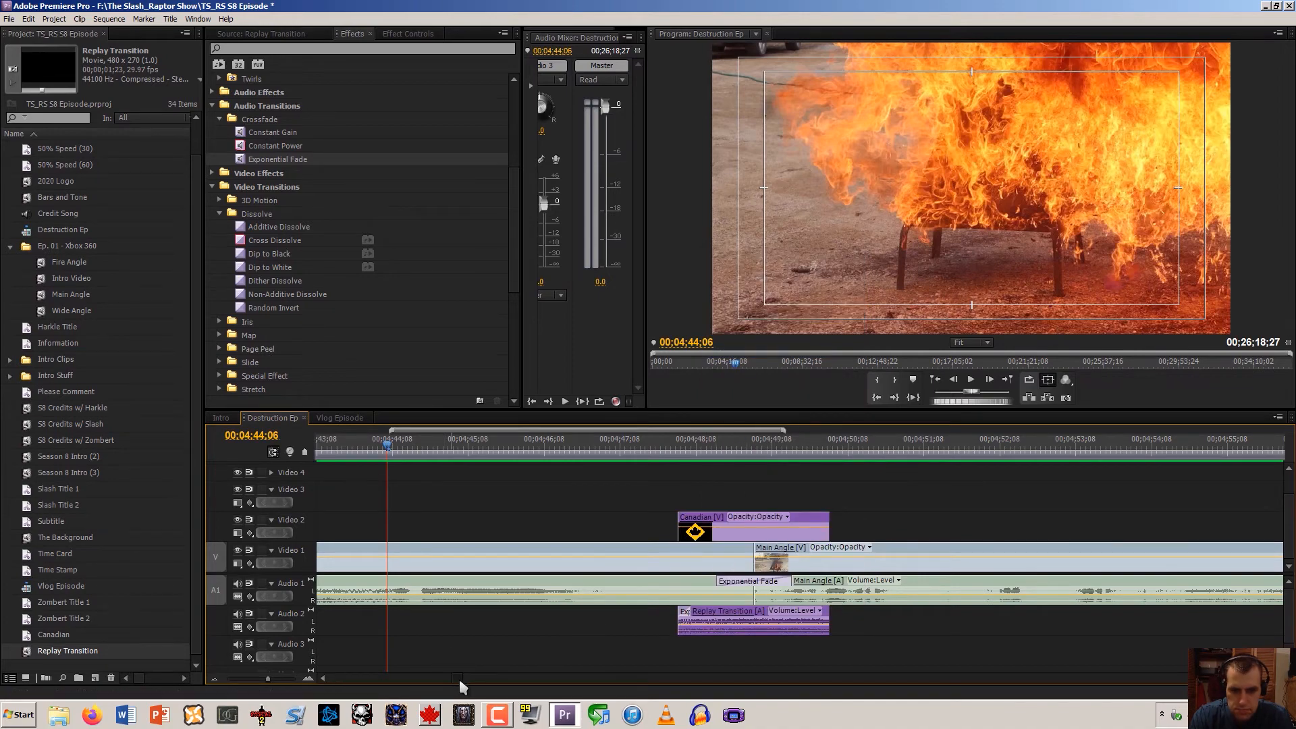
Try to rename the linked sound effect at the 25% Fire Angle cut as "Replay Transition" without unlinking it from the logo first
{"action": "scroll", "coordinate": [459, 686], "scroll_direction": "up", "scroll_amount": 5}
{"action": "left_click", "coordinate": [570, 625]}
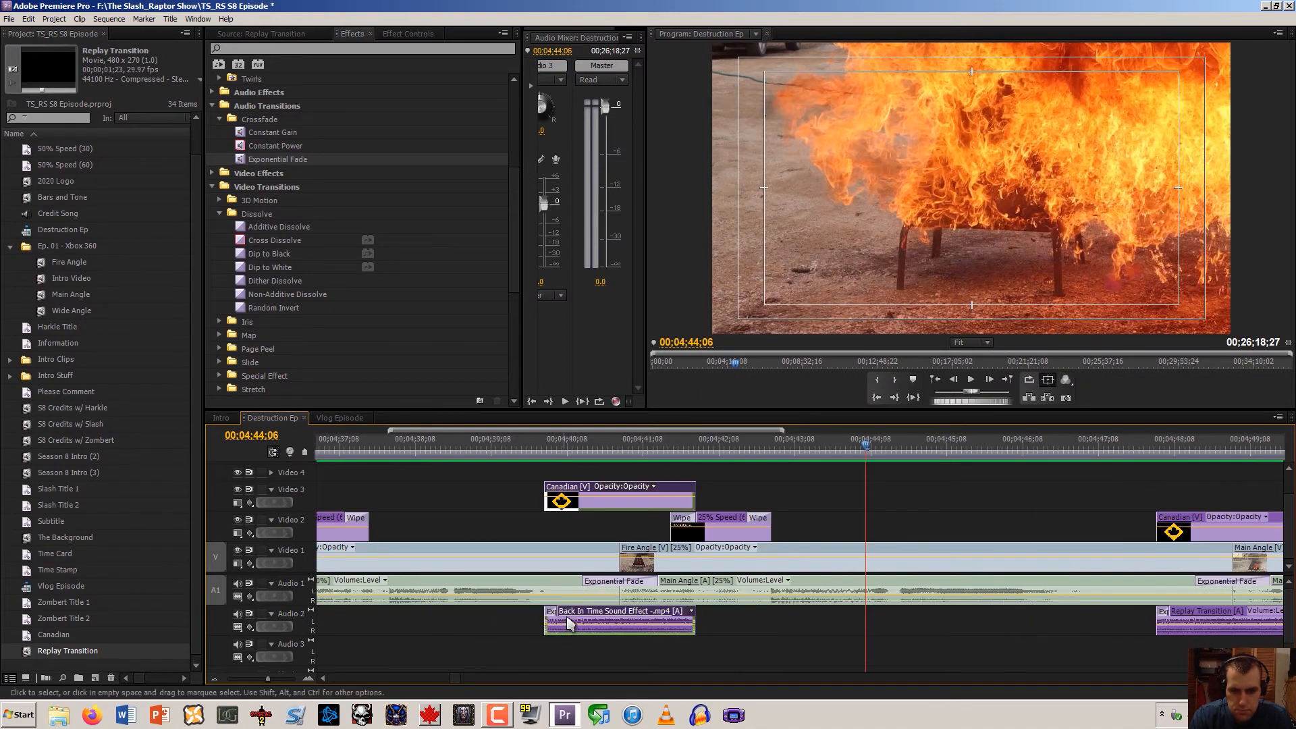
{"action": "right_click", "coordinate": [570, 624]}
{"action": "left_click", "coordinate": [608, 515]}
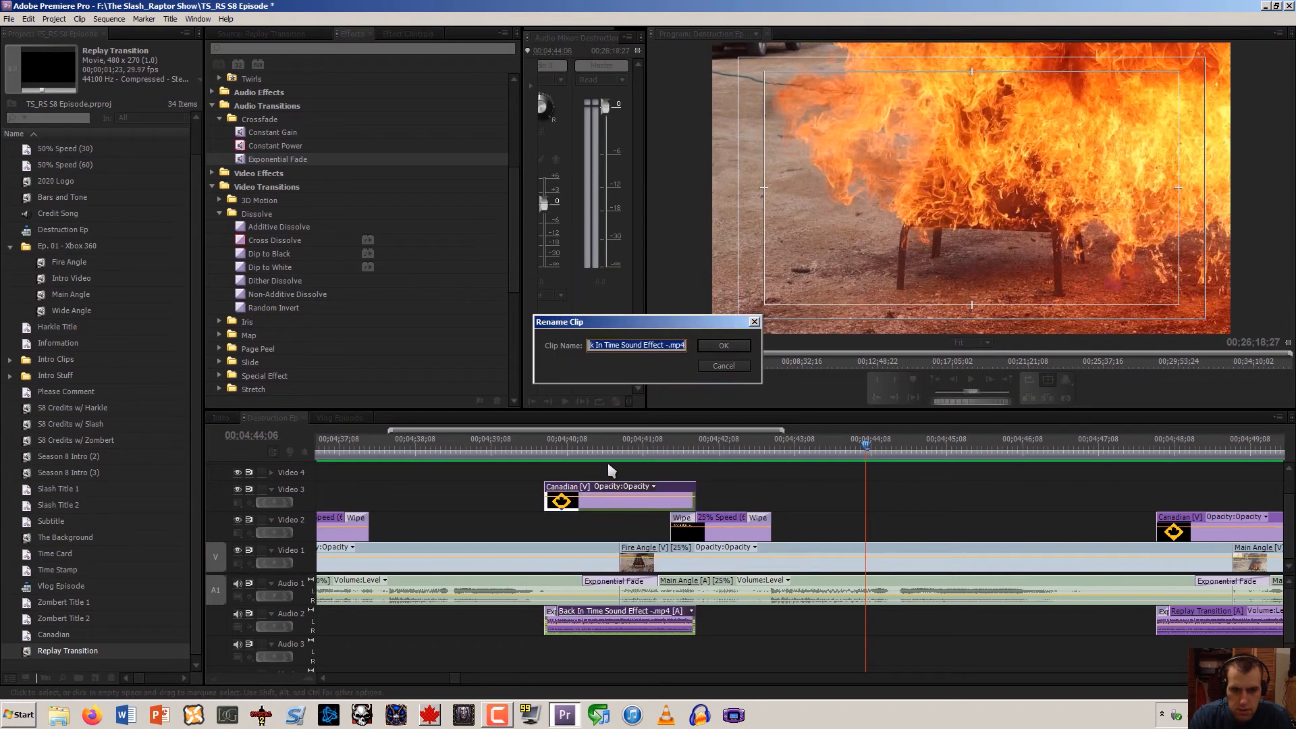
{"action": "left_click", "coordinate": [723, 343]}
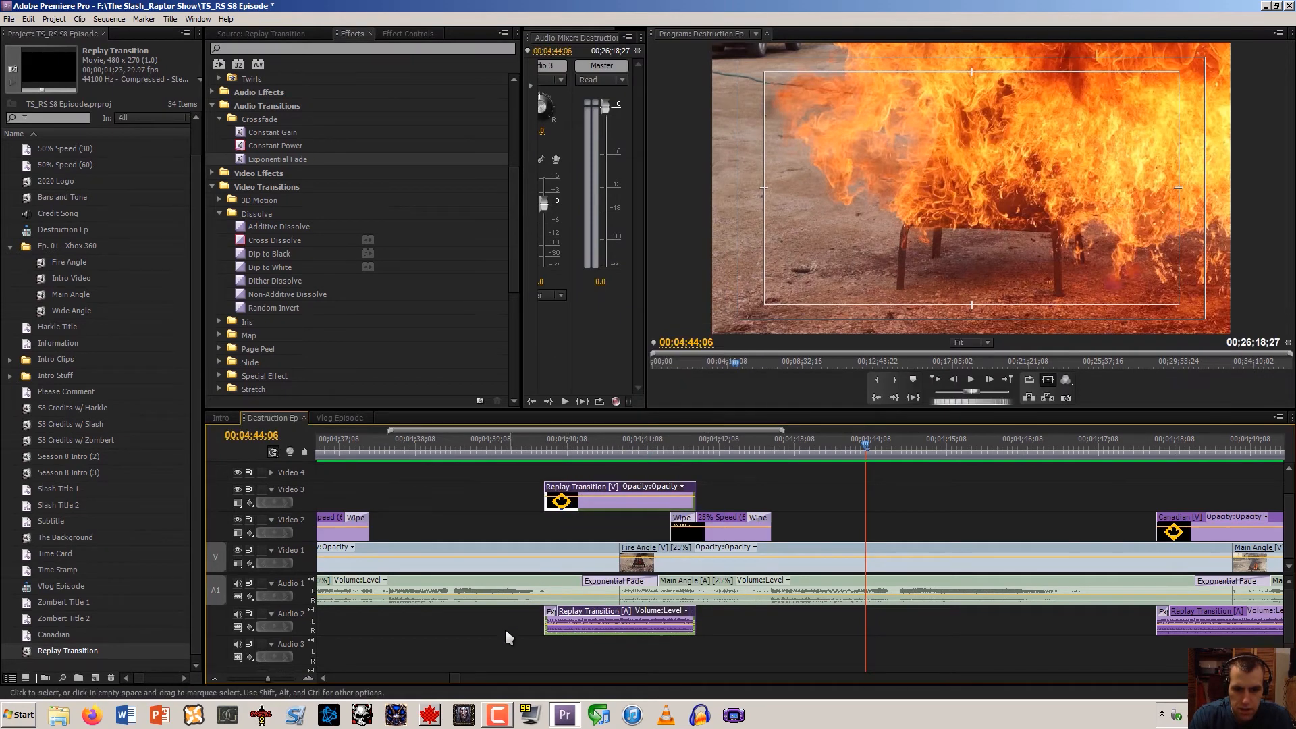
{"action": "right_click", "coordinate": [583, 618]}
{"action": "left_click", "coordinate": [604, 332]}
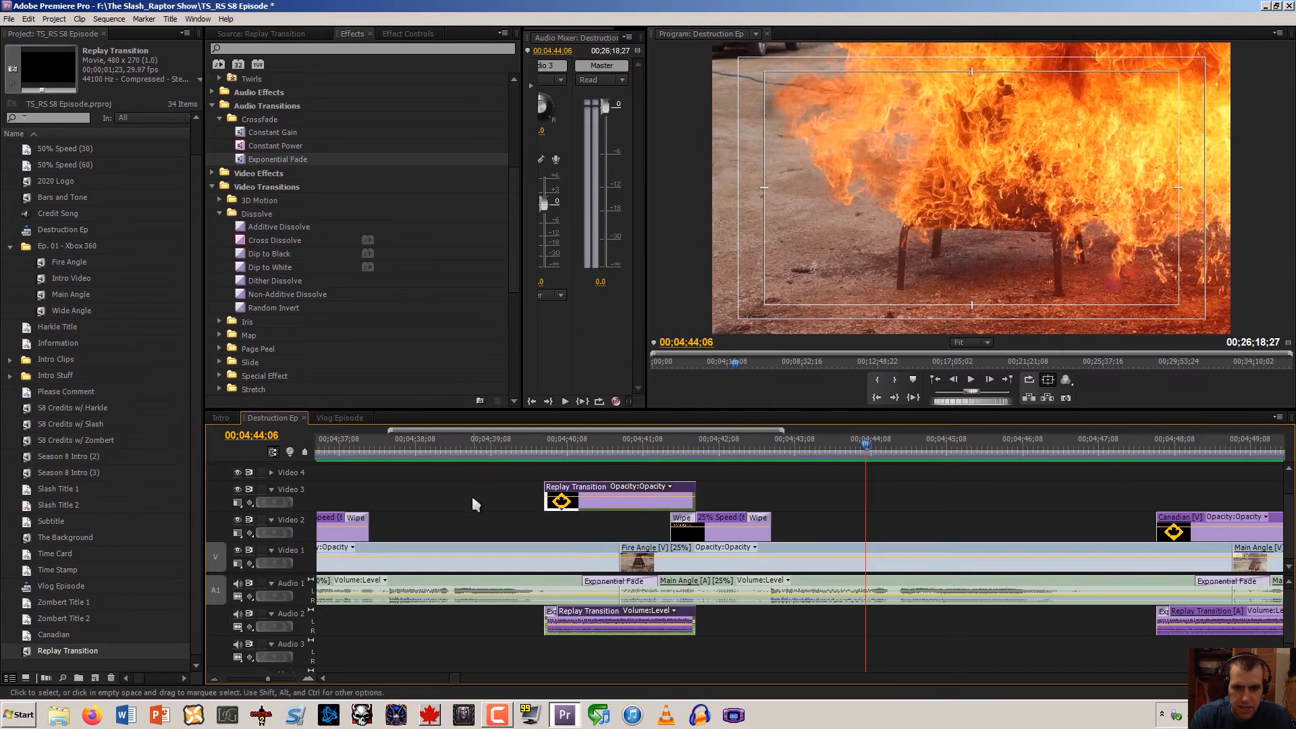
{"action": "left_click", "coordinate": [457, 508]}
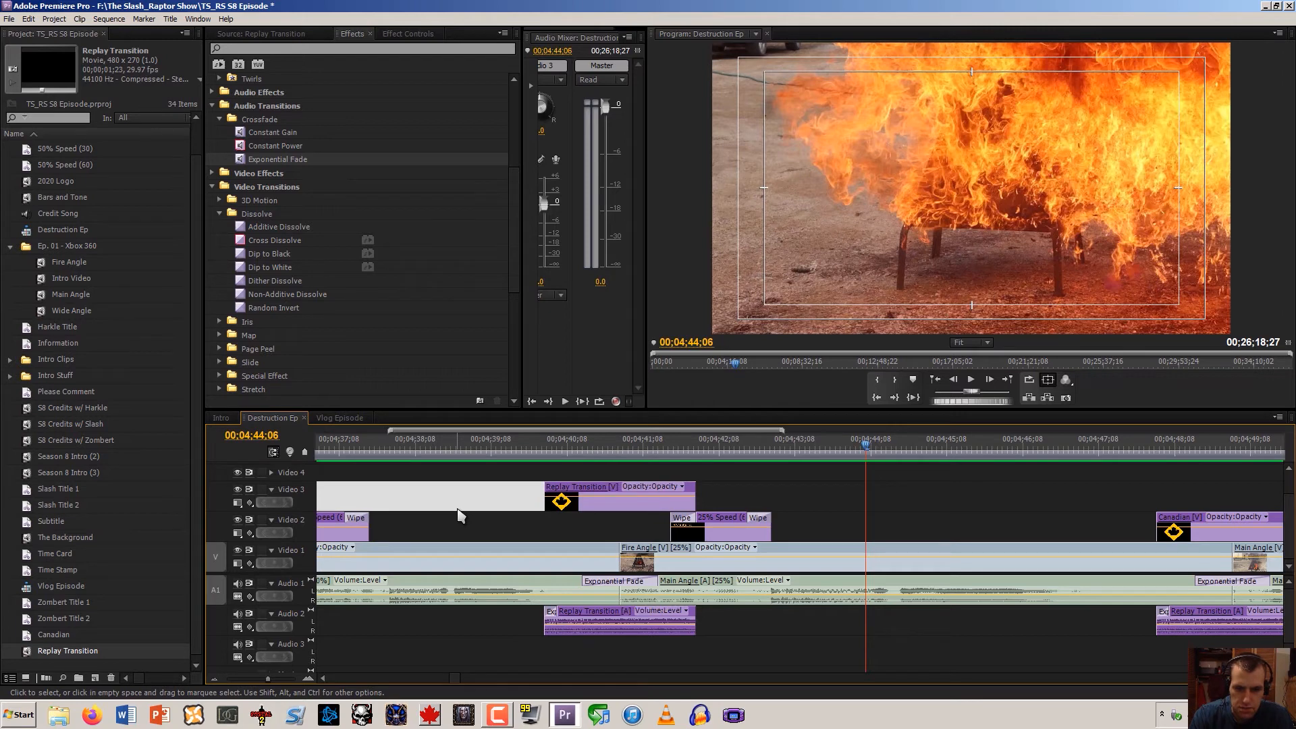
{"action": "left_click", "coordinate": [482, 517]}
Unlink the Canadian logo and sound effect at the 25% Fire Angle cut, and rename only the sound effect as "Replay Transition"
{"action": "right_click", "coordinate": [587, 515]}
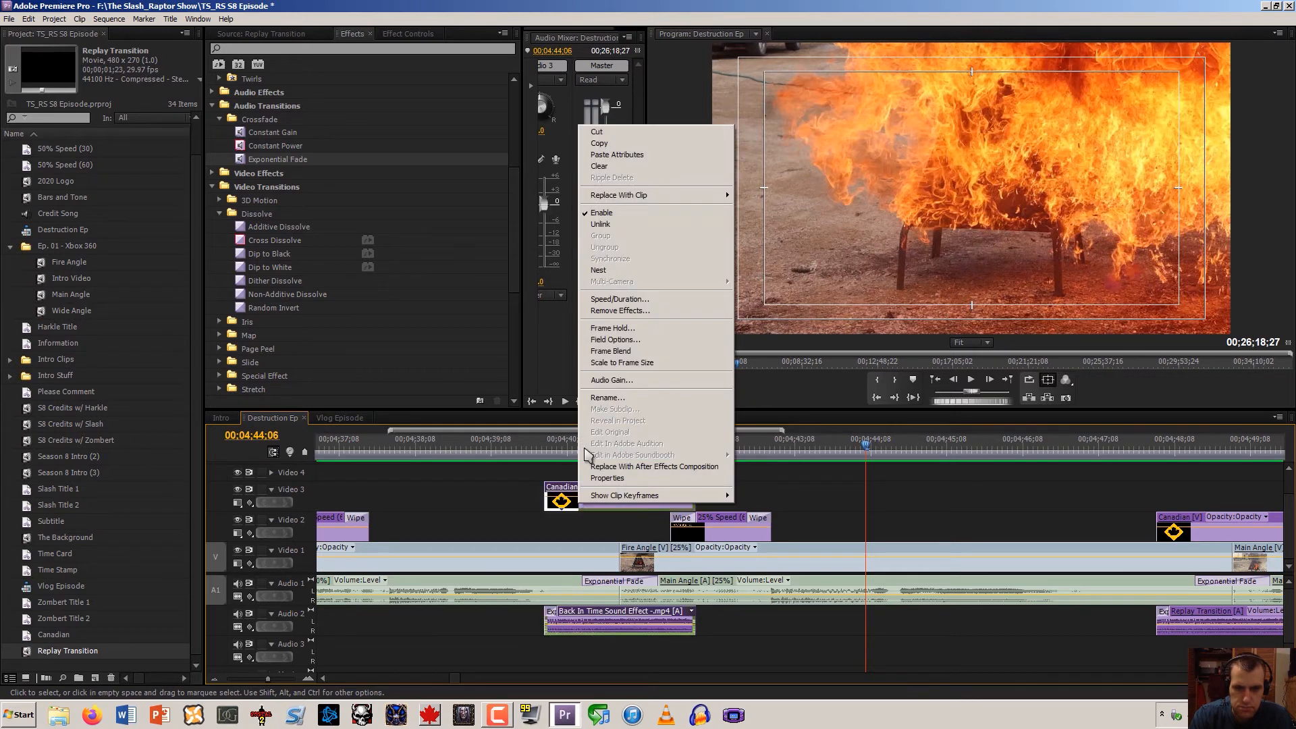
{"action": "left_click", "coordinate": [635, 226]}
{"action": "left_click", "coordinate": [520, 507]}
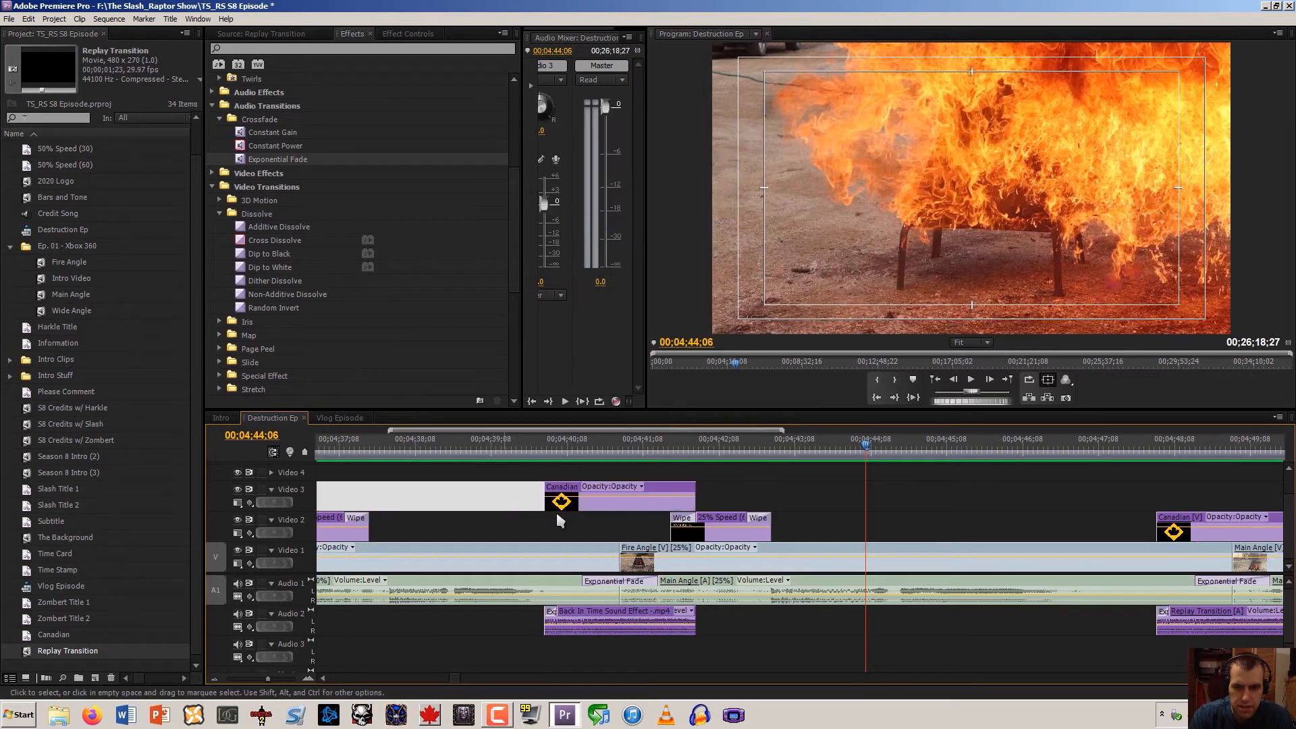
{"action": "right_click", "coordinate": [565, 615]}
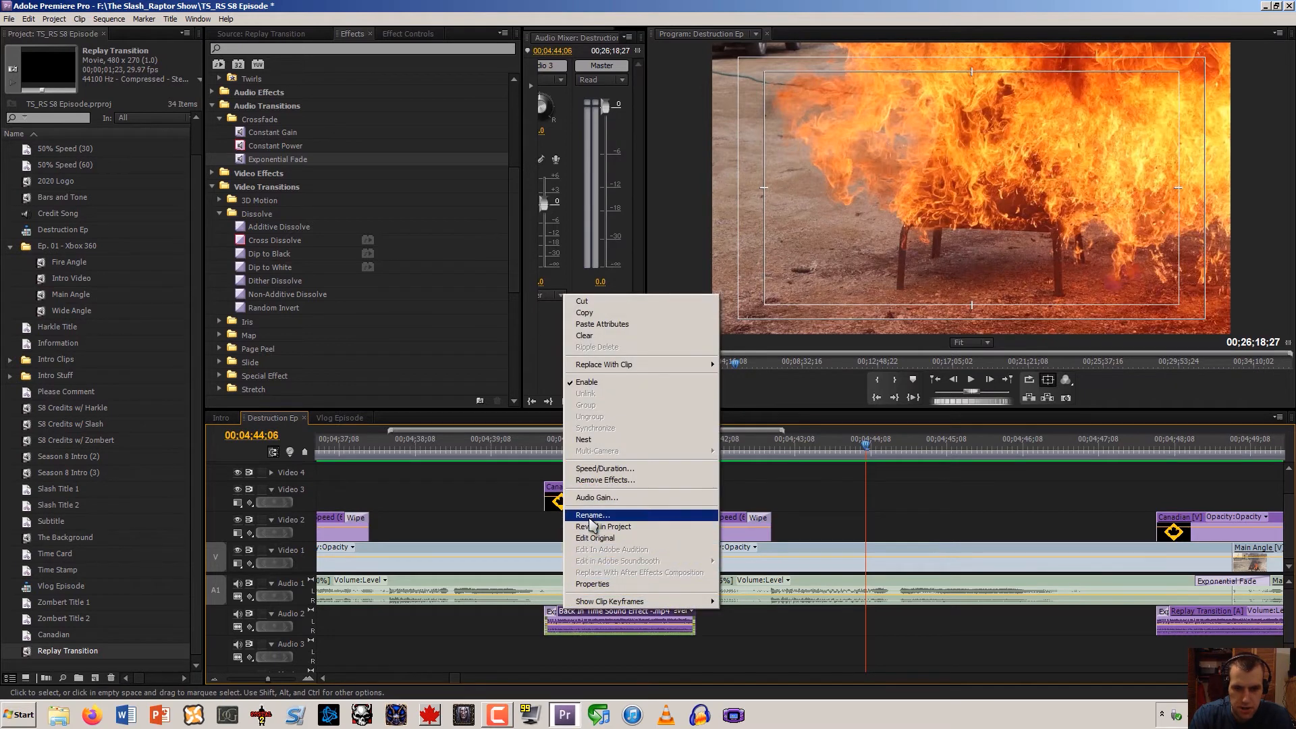
{"action": "left_click", "coordinate": [589, 514]}
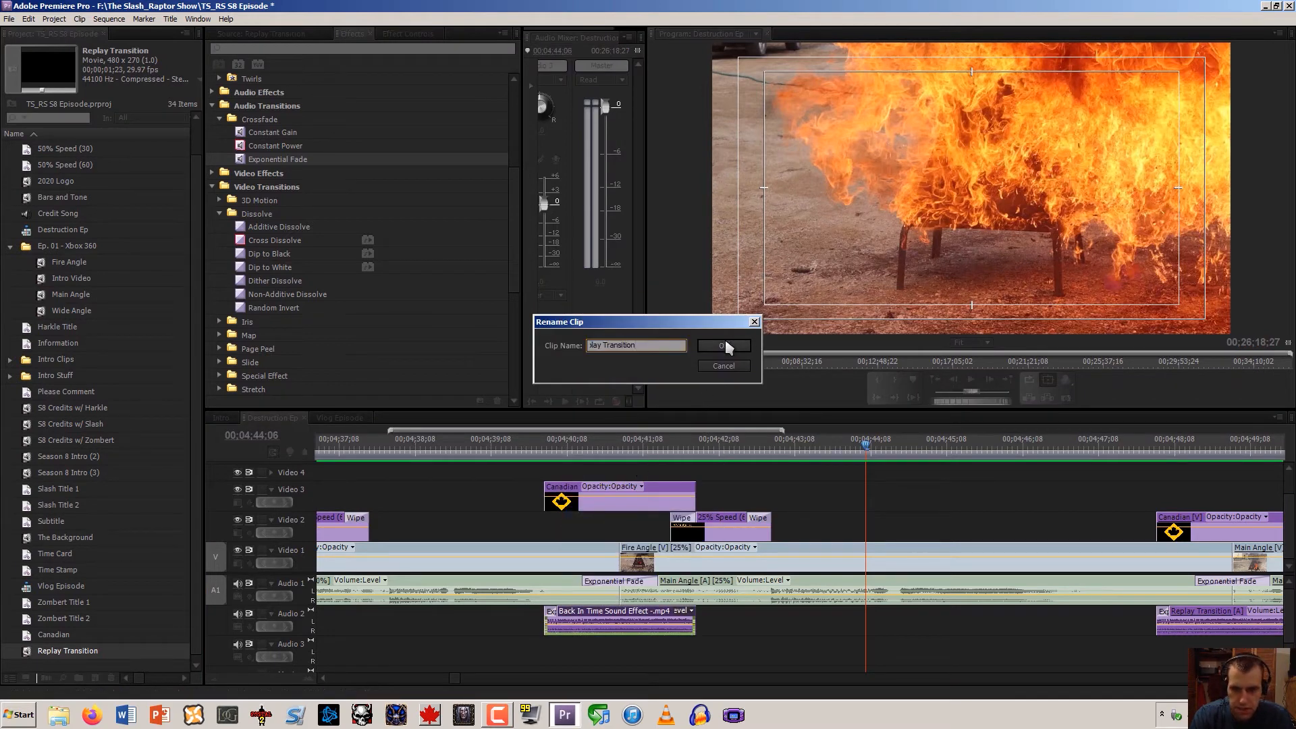
{"action": "type", "text": "Replay Transition"}
{"action": "left_click", "coordinate": [723, 346]}
Relink the Canadian logo with the Replay Transition sound at the 25% Fire Angle cut
{"action": "right_click", "coordinate": [561, 507]}
{"action": "left_click", "coordinate": [594, 243]}
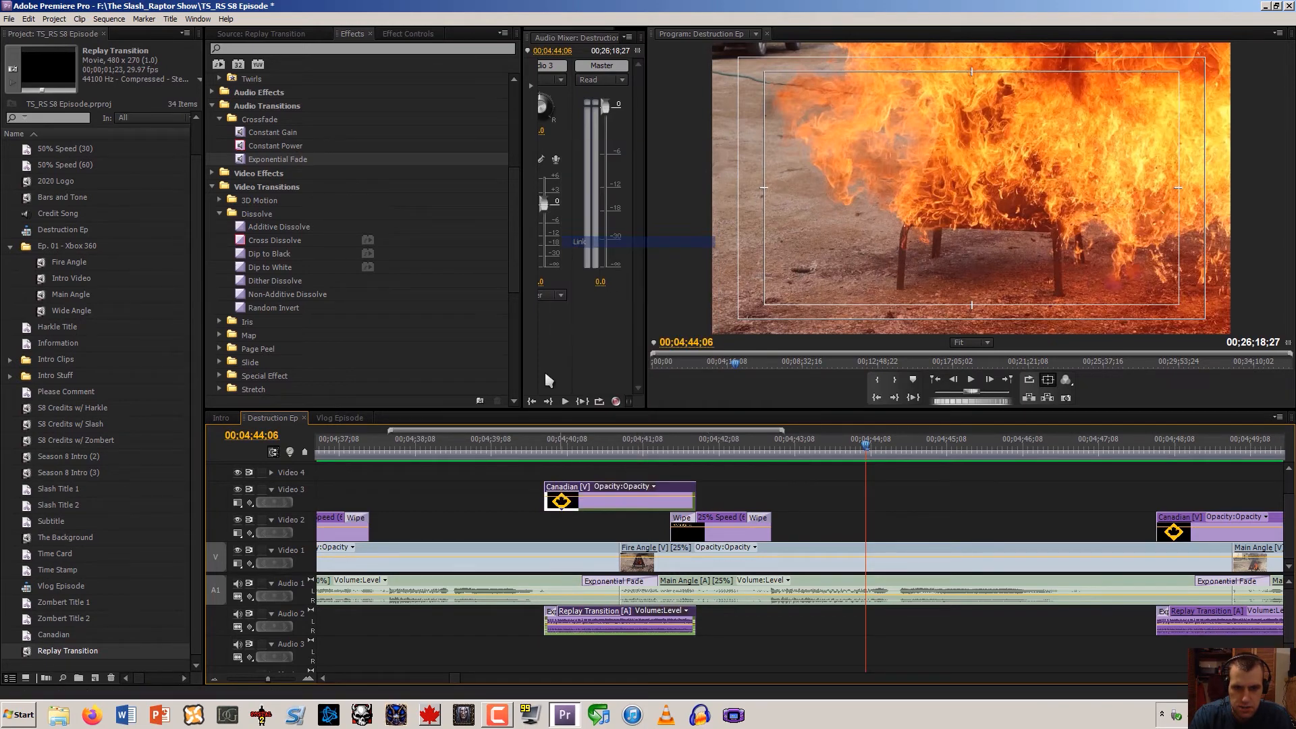
{"action": "left_click", "coordinate": [495, 508]}
{"action": "scroll", "coordinate": [346, 671], "scroll_direction": "up", "scroll_amount": 5}
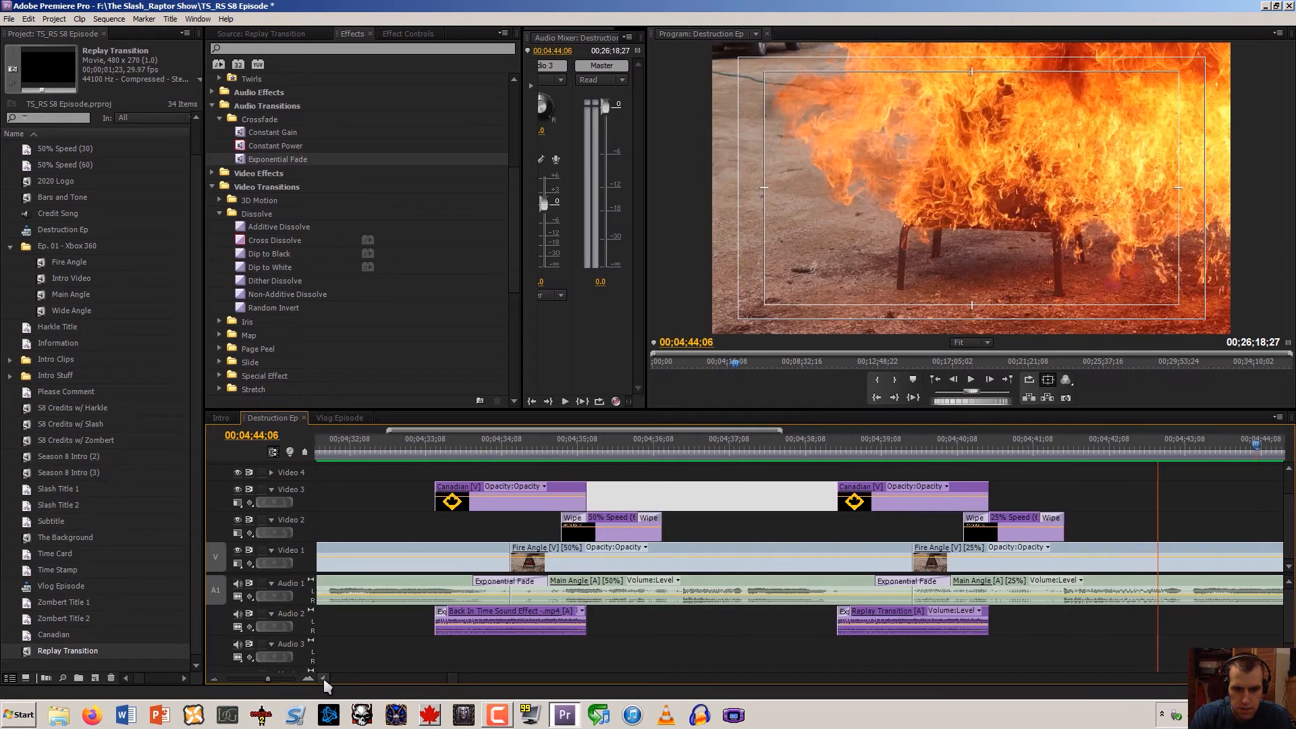
Unlink and rename the sound effect at the 50% Fire Angle cut as "Replay Transition", and relink it with the Canadian logo
{"action": "right_click", "coordinate": [594, 506]}
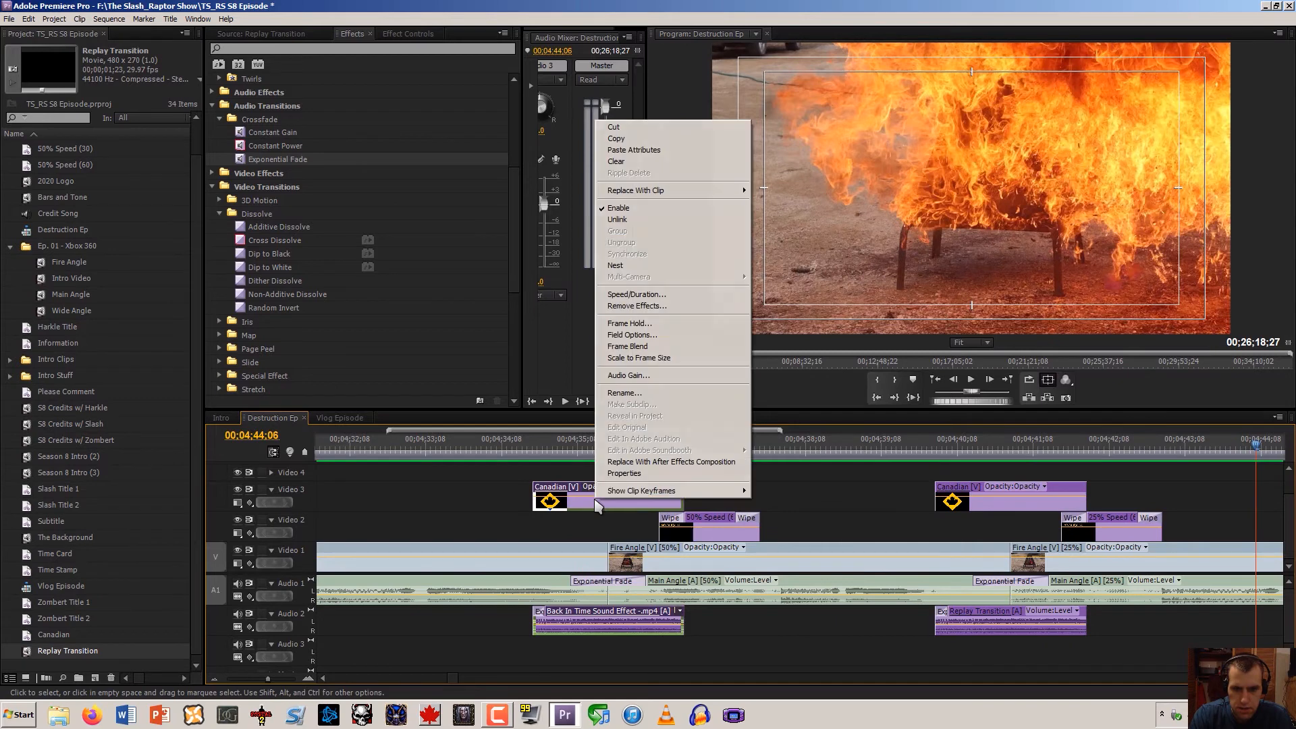
{"action": "left_click", "coordinate": [618, 219]}
{"action": "right_click", "coordinate": [569, 617]}
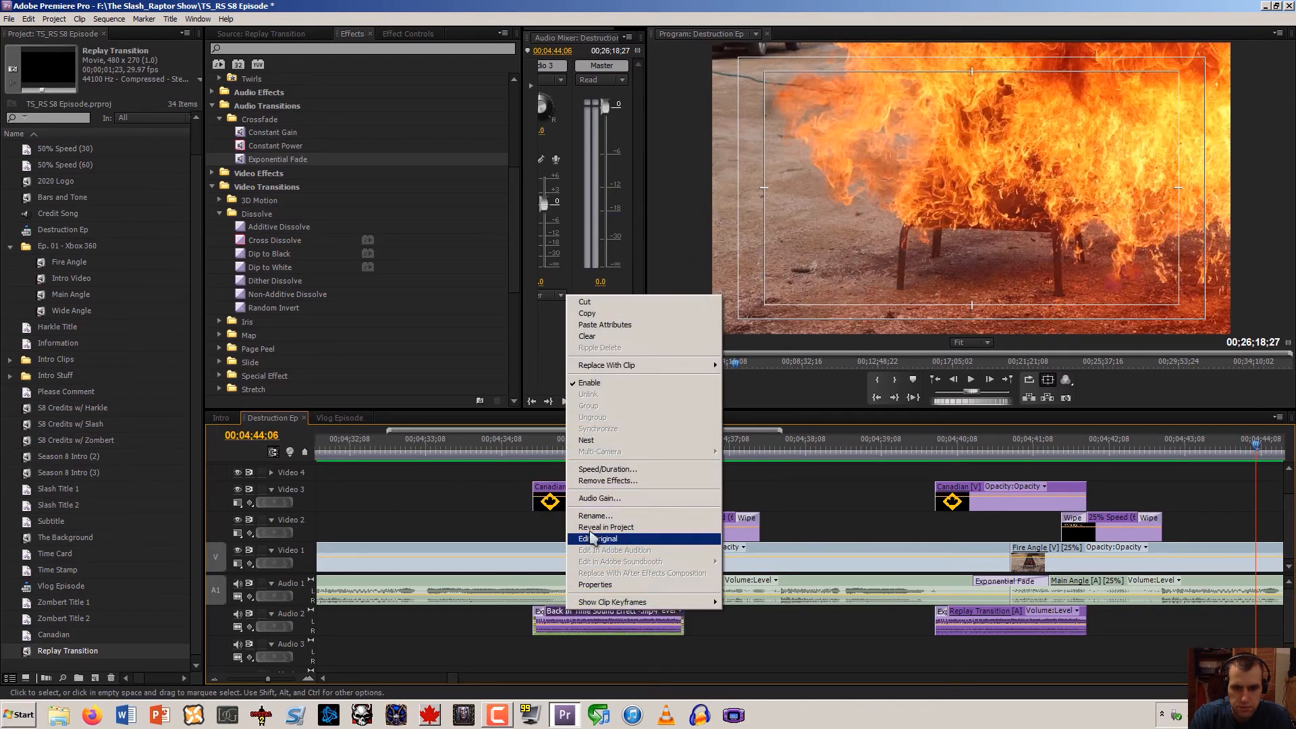
{"action": "left_click", "coordinate": [607, 516]}
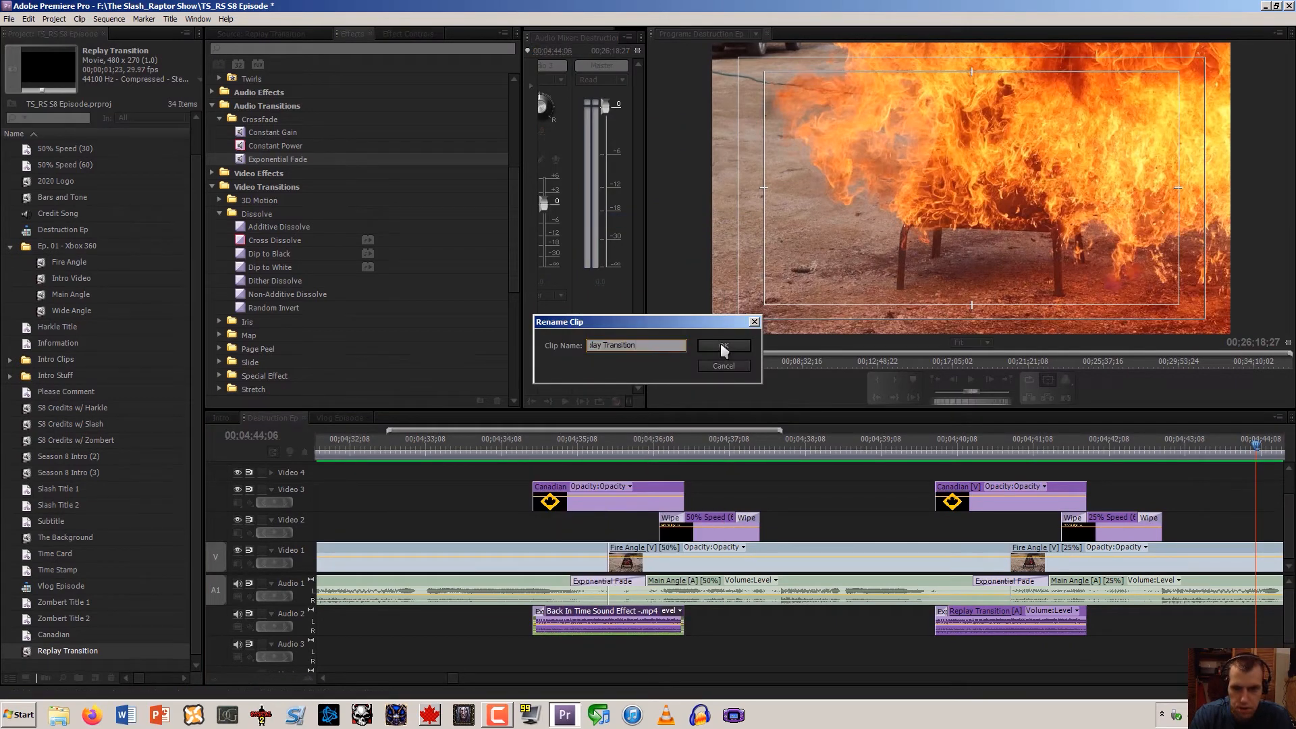
{"action": "left_click", "coordinate": [724, 345]}
{"action": "right_click", "coordinate": [586, 500]}
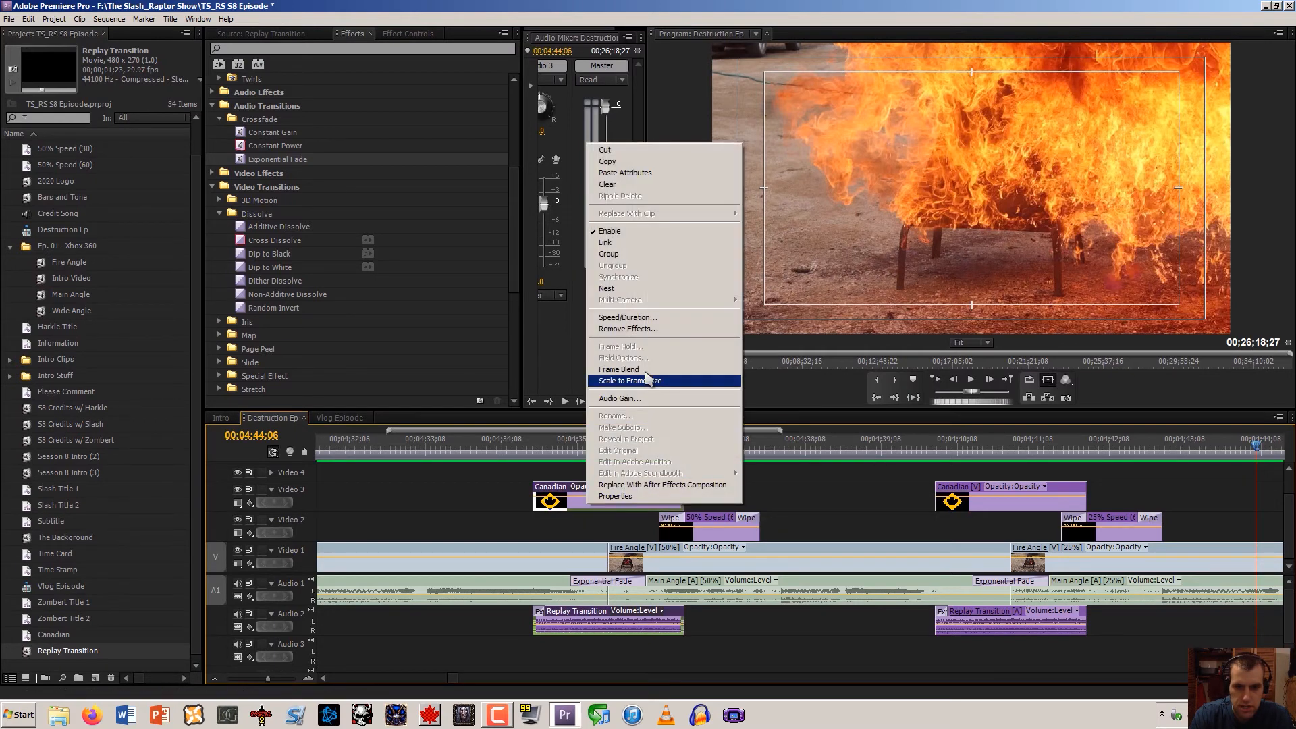
{"action": "left_click", "coordinate": [658, 243]}
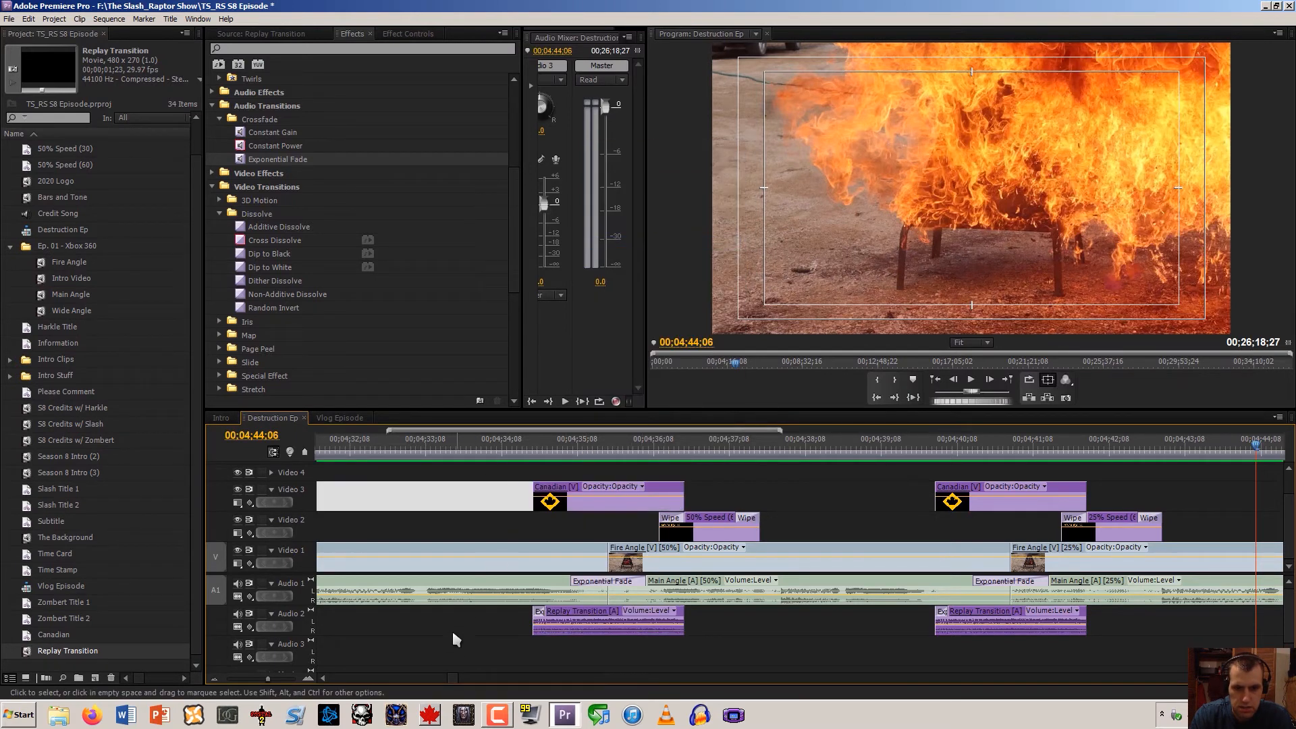
Unlink and rename the sound effect at the 25% Wide Angle cut as "Replay Transition", and relink it with the Canadian logo
{"action": "left_click_drag", "start_coordinate": [453, 673], "coordinate": [449, 673]}
{"action": "right_click", "coordinate": [555, 506]}
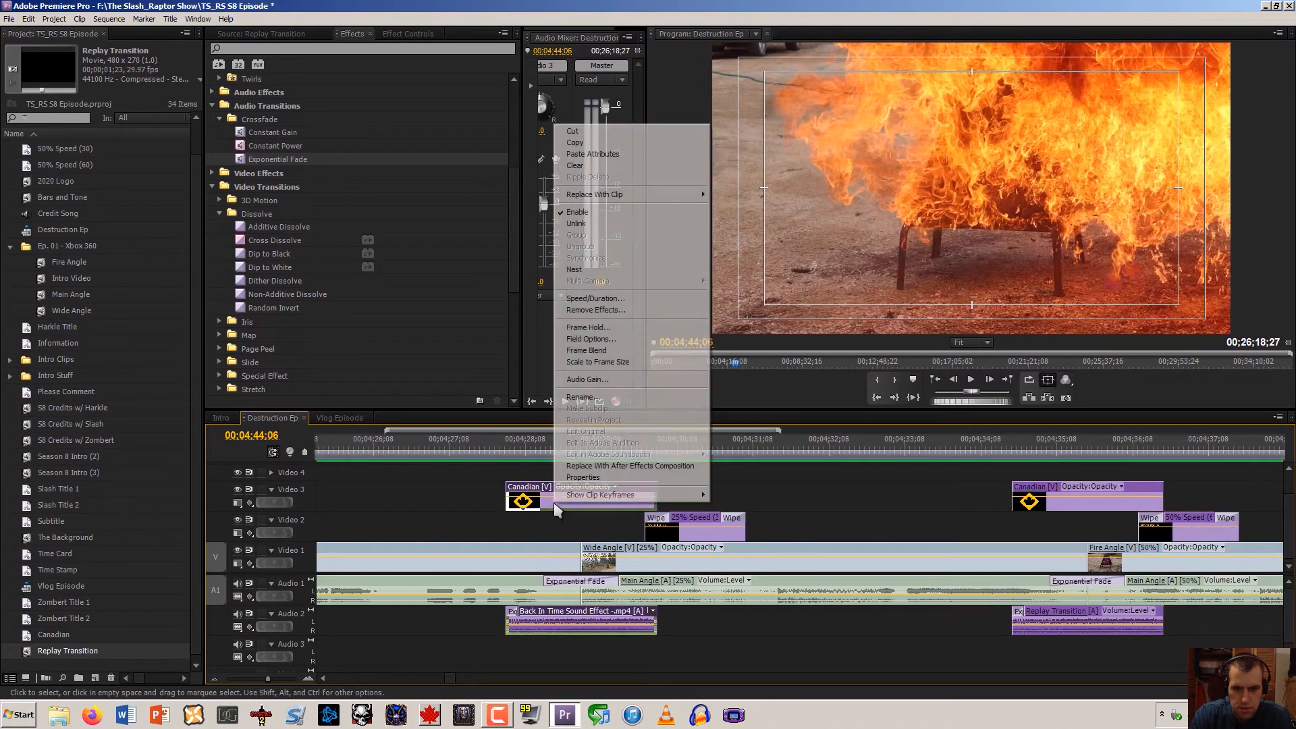
{"action": "left_click", "coordinate": [577, 223]}
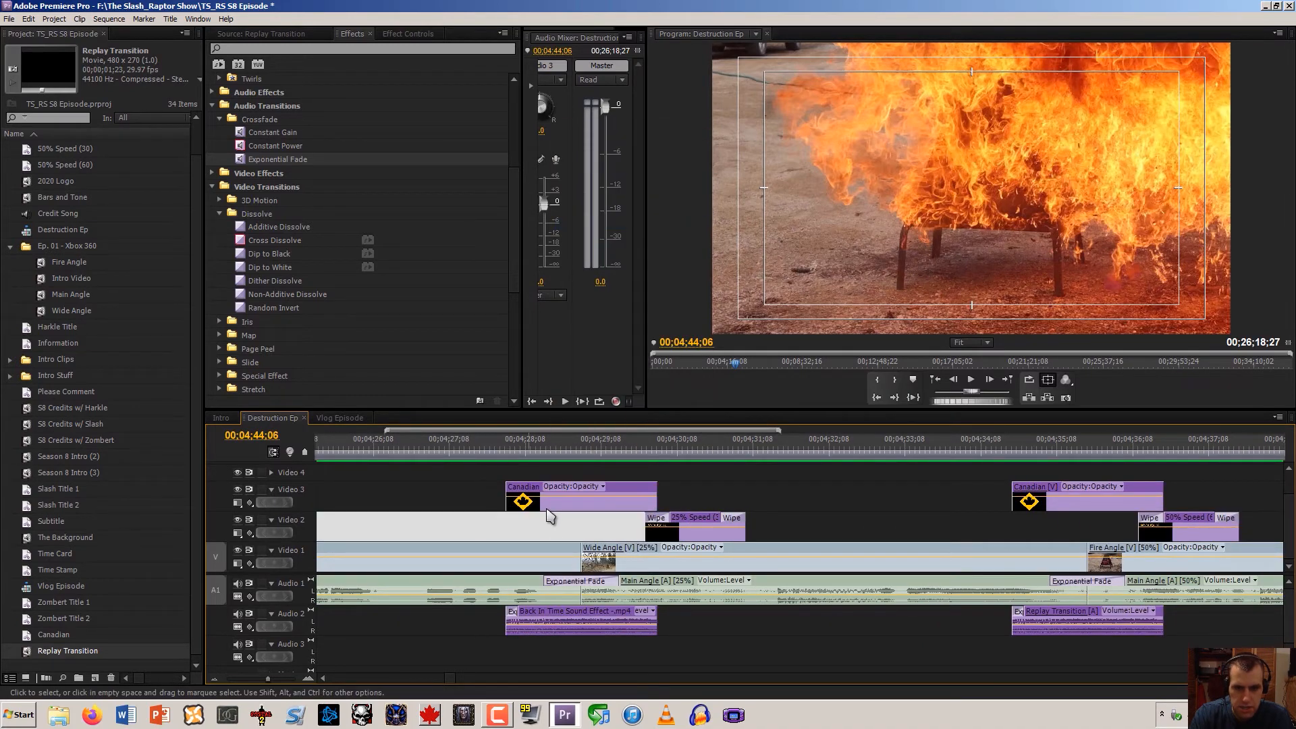
{"action": "right_click", "coordinate": [535, 615]}
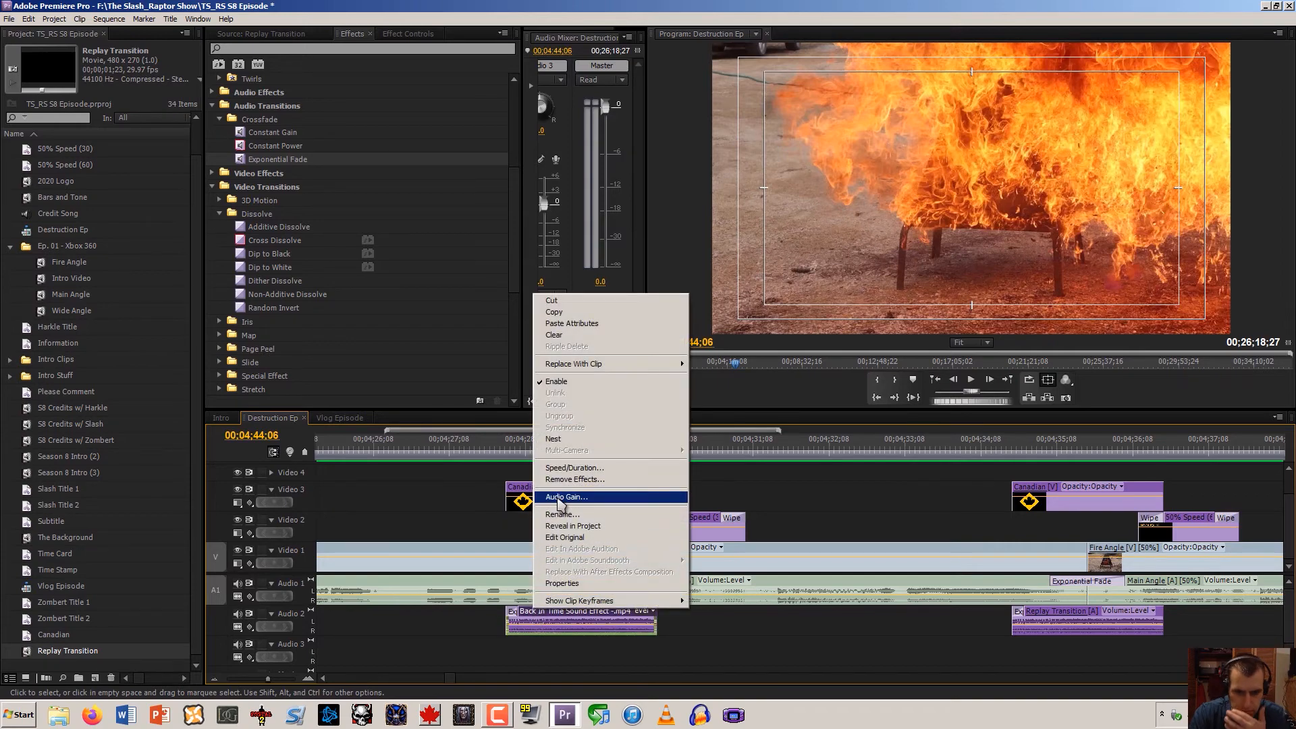
{"action": "left_click", "coordinate": [560, 515]}
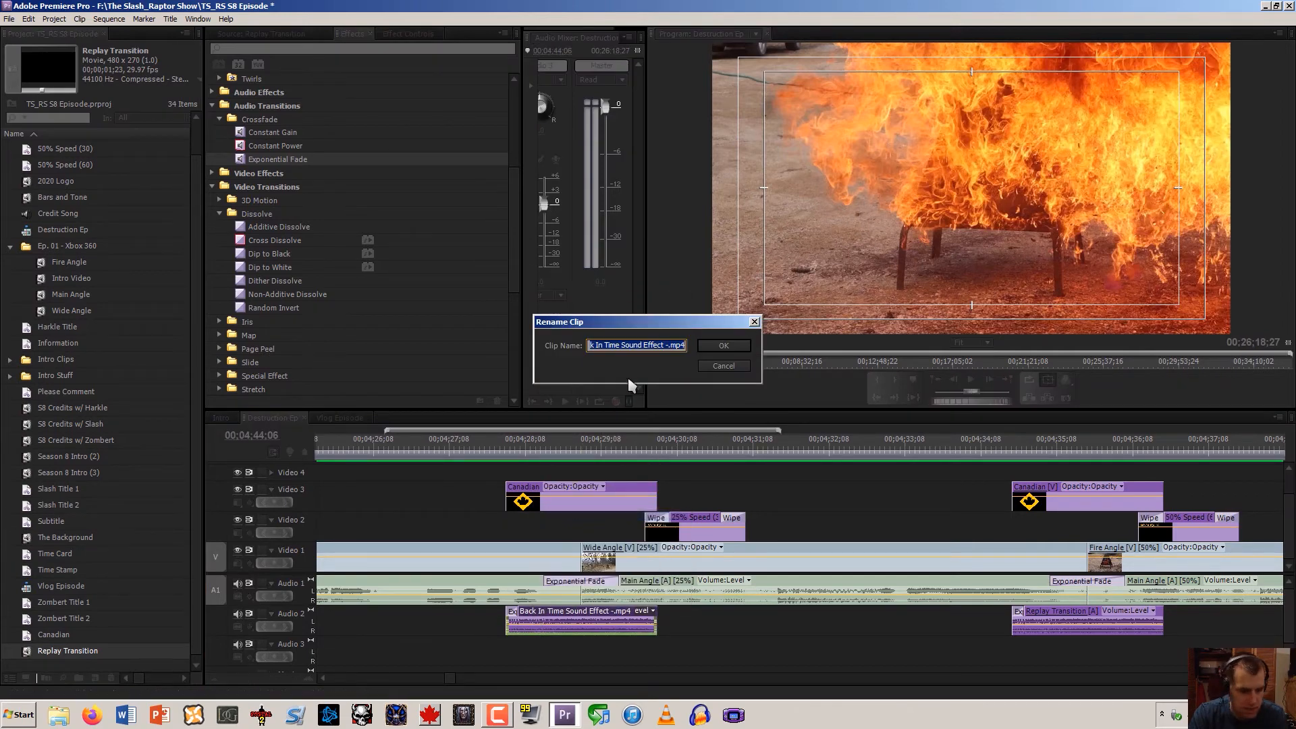
{"action": "type", "text": "Replay Transition"}
{"action": "left_click", "coordinate": [709, 344]}
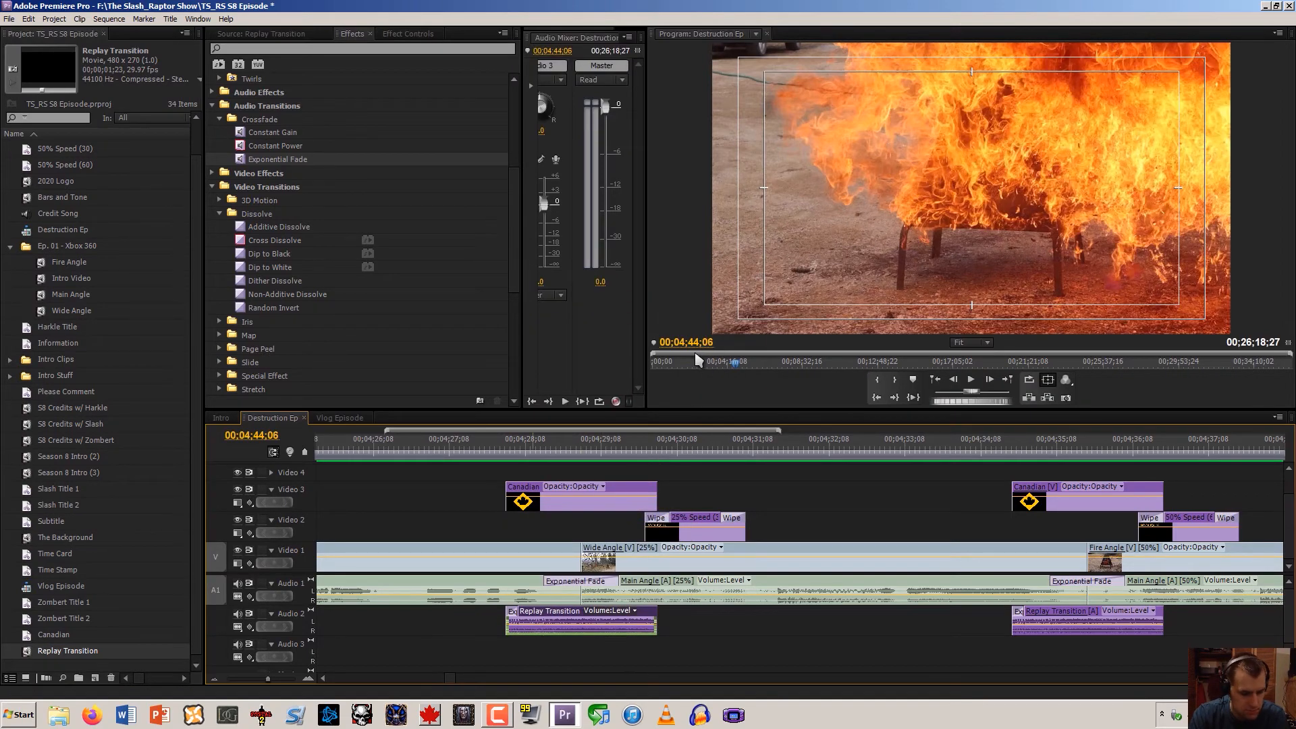
{"action": "right_click", "coordinate": [571, 505]}
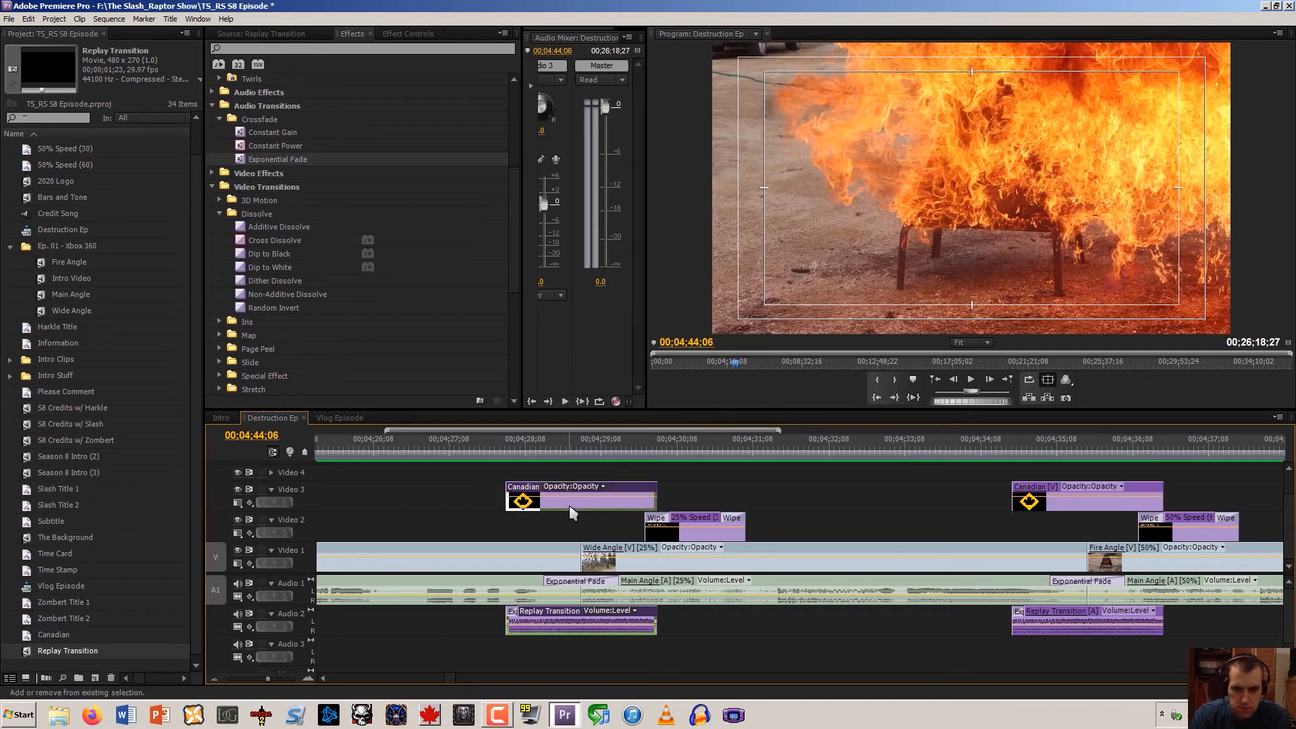
{"action": "left_click", "coordinate": [589, 243]}
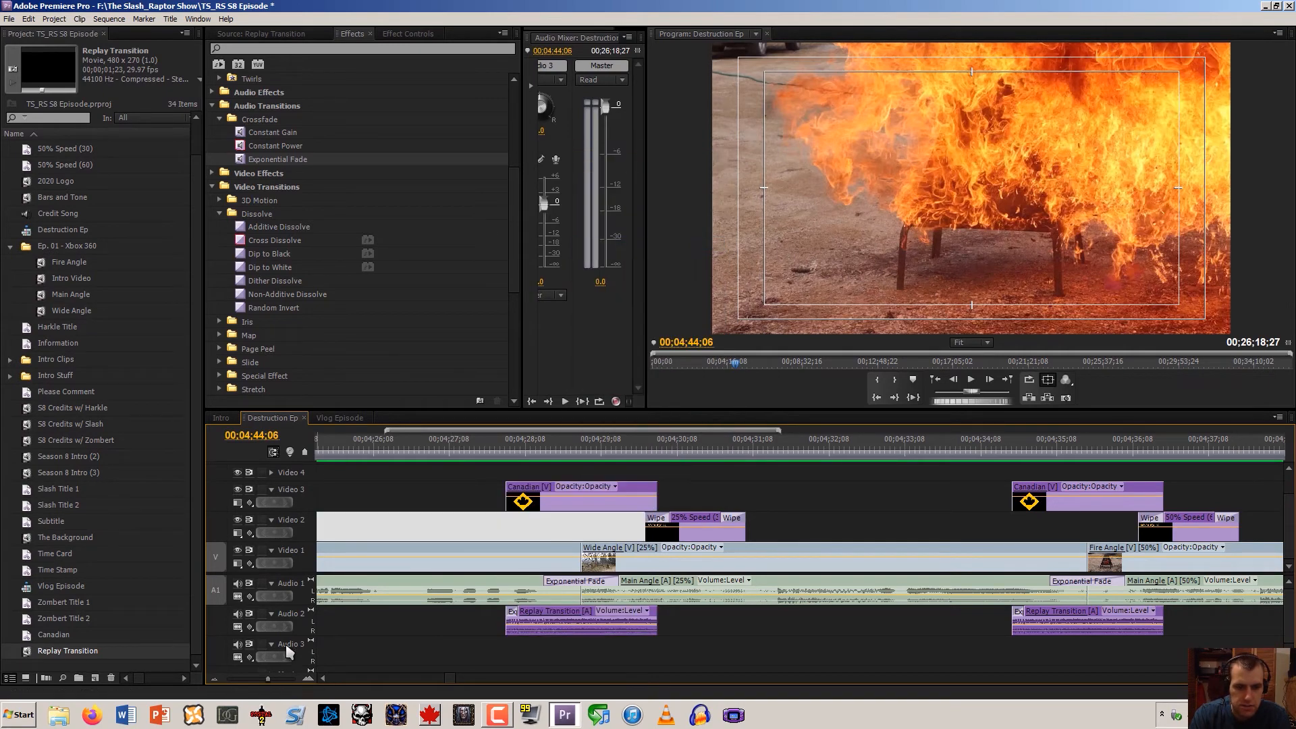
Play the sequence from about 00;04;25;17 through the 25% Wide Angle transition to check the replay sound's level
{"action": "left_click", "coordinate": [216, 680]}
{"action": "left_click", "coordinate": [216, 679]}
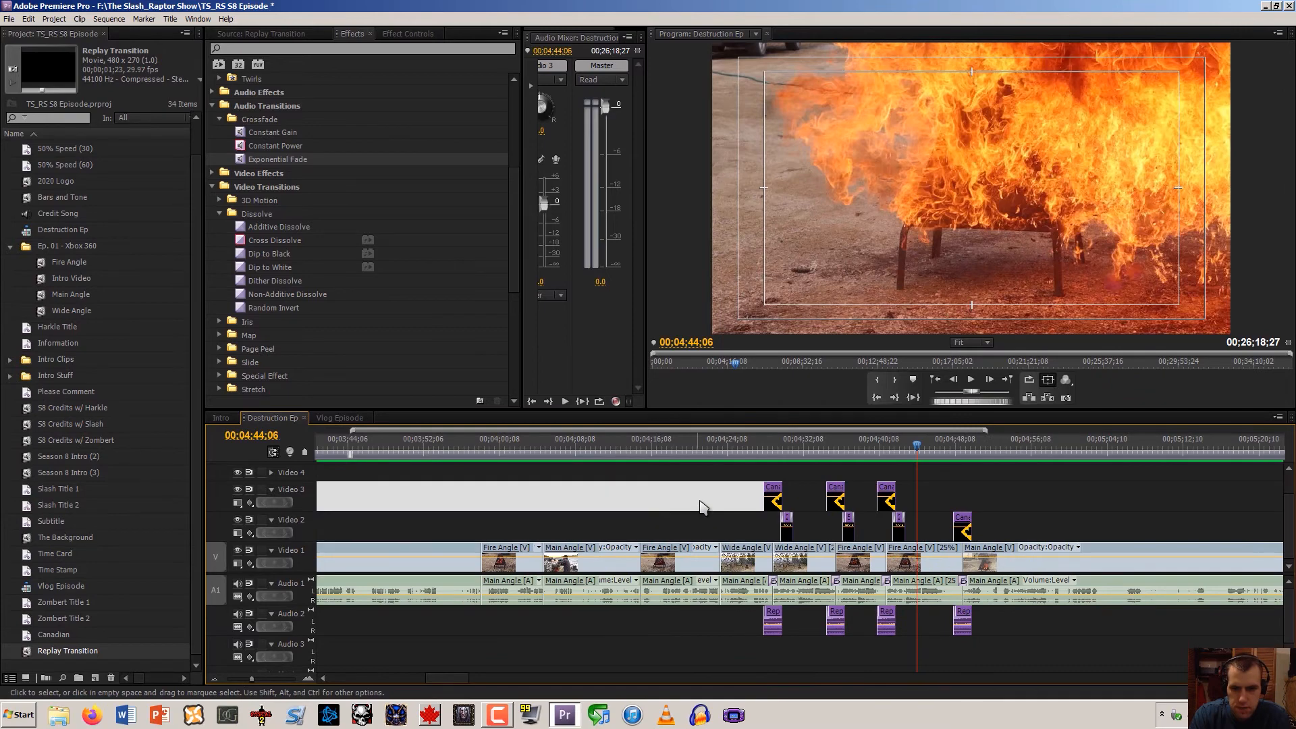
{"action": "left_click", "coordinate": [742, 442]}
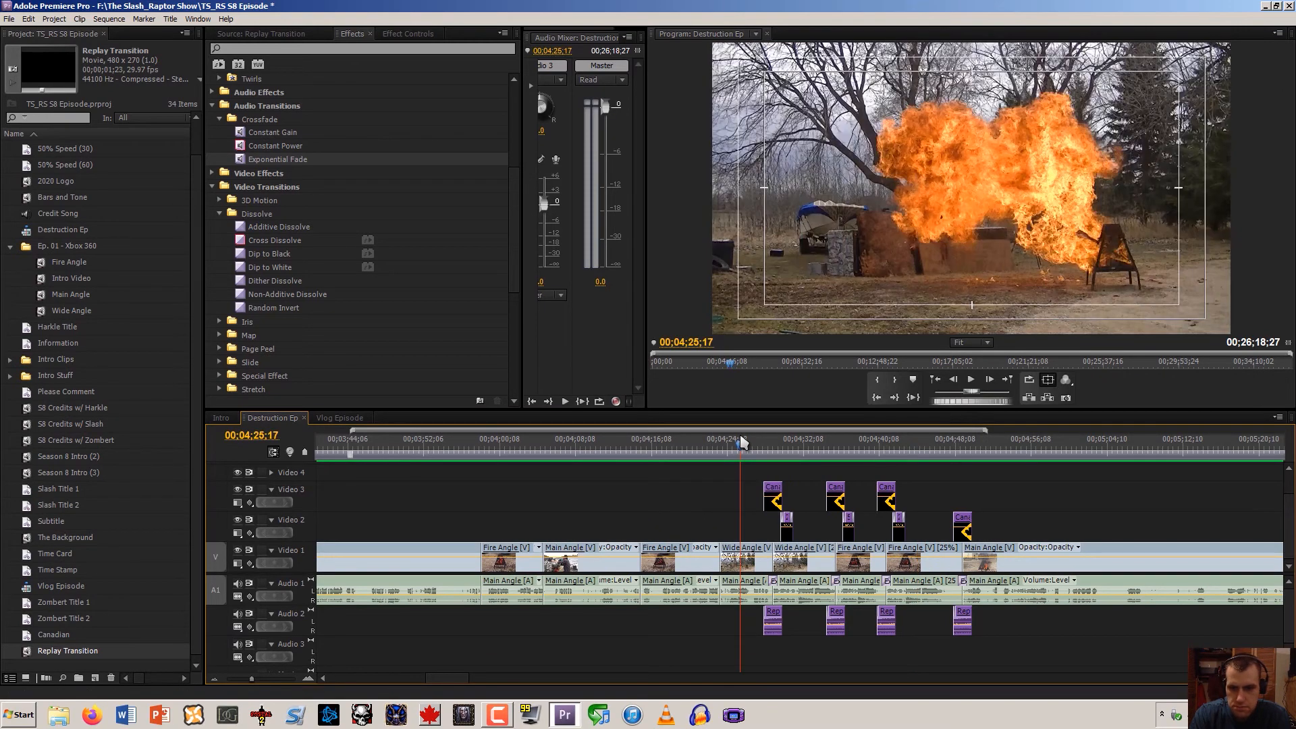
{"action": "key", "text": "space"}
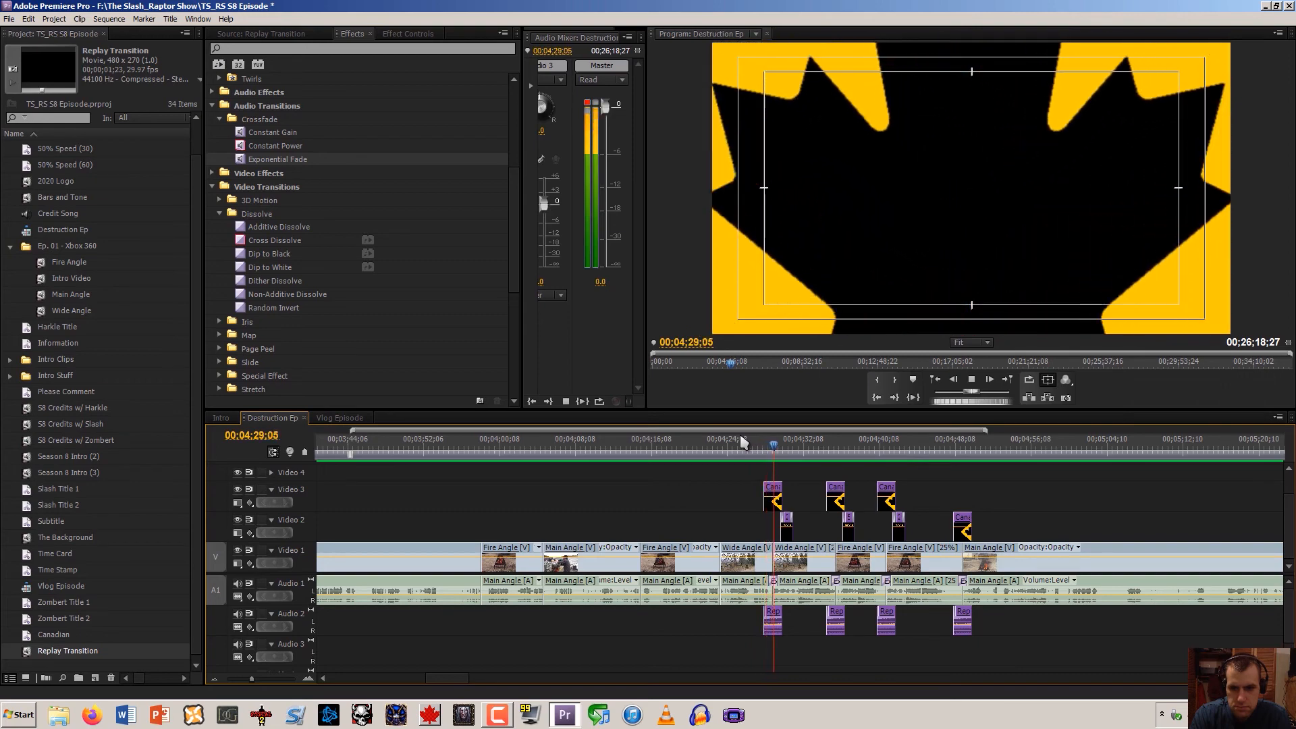
Set the audio gain of the Replay Transition sounds at the 25% Wide Angle and 50% Fire Angle cuts to -3 dB
{"action": "right_click", "coordinate": [775, 625]}
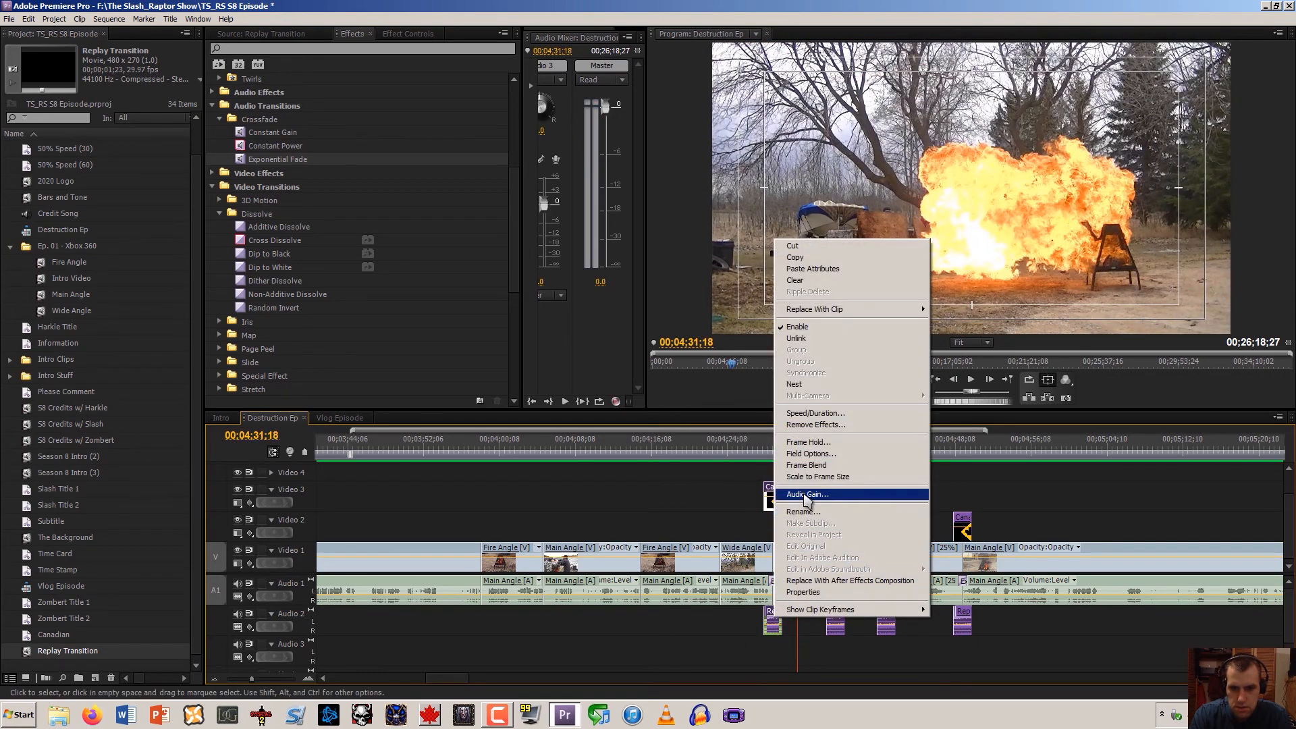
{"action": "left_click", "coordinate": [807, 495]}
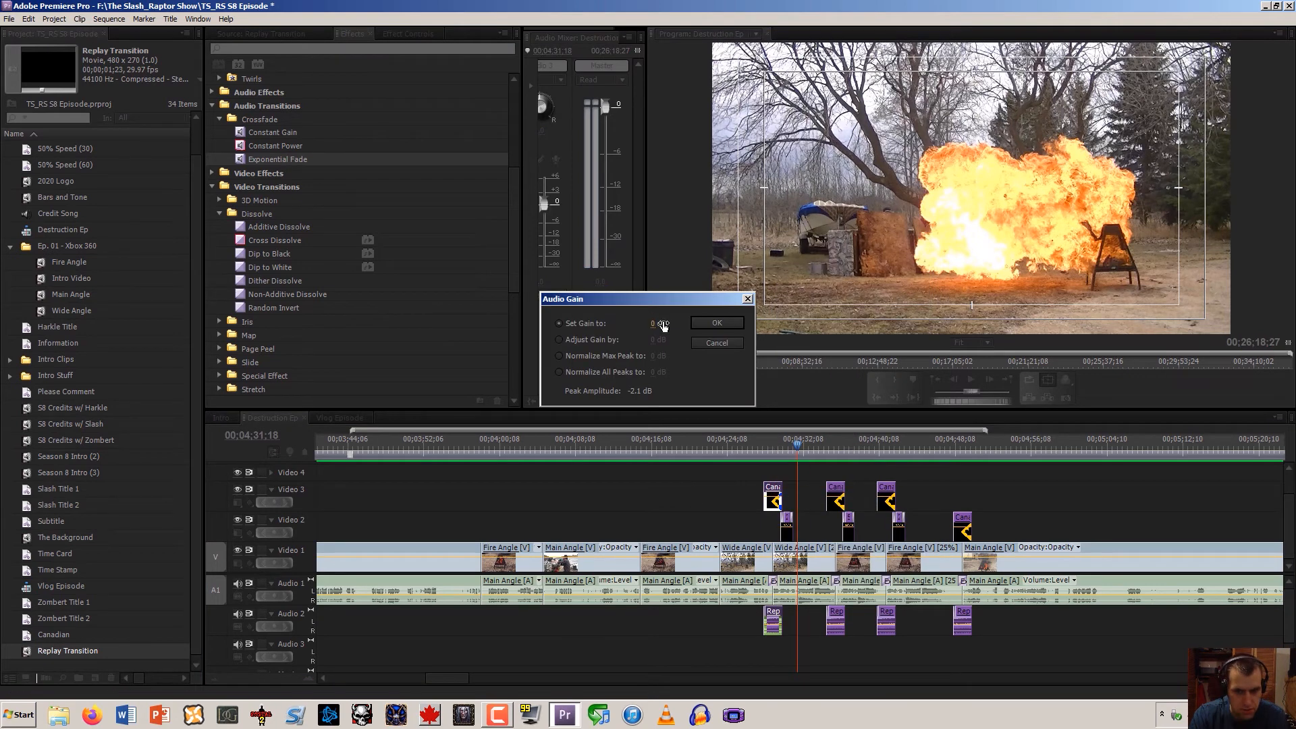
{"action": "type", "text": "-3"}
{"action": "left_click", "coordinate": [715, 326]}
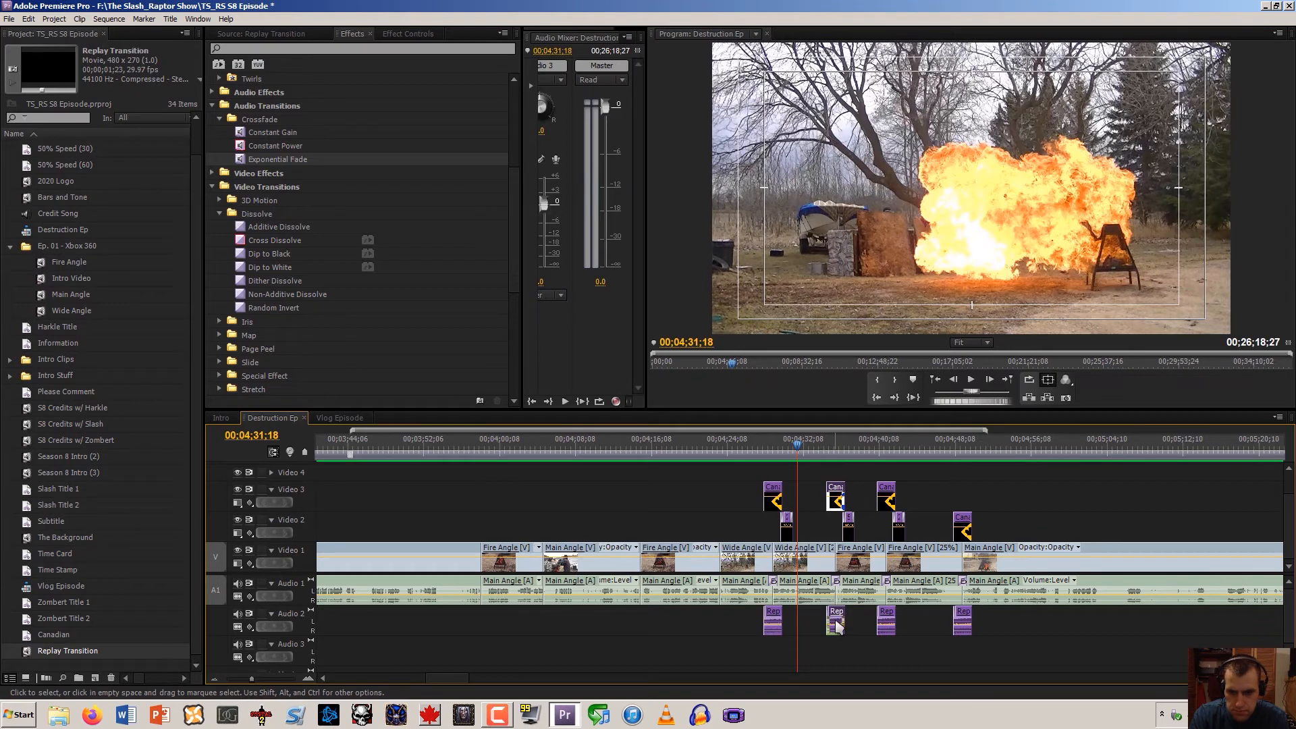
{"action": "right_click", "coordinate": [837, 626]}
{"action": "left_click", "coordinate": [877, 491]}
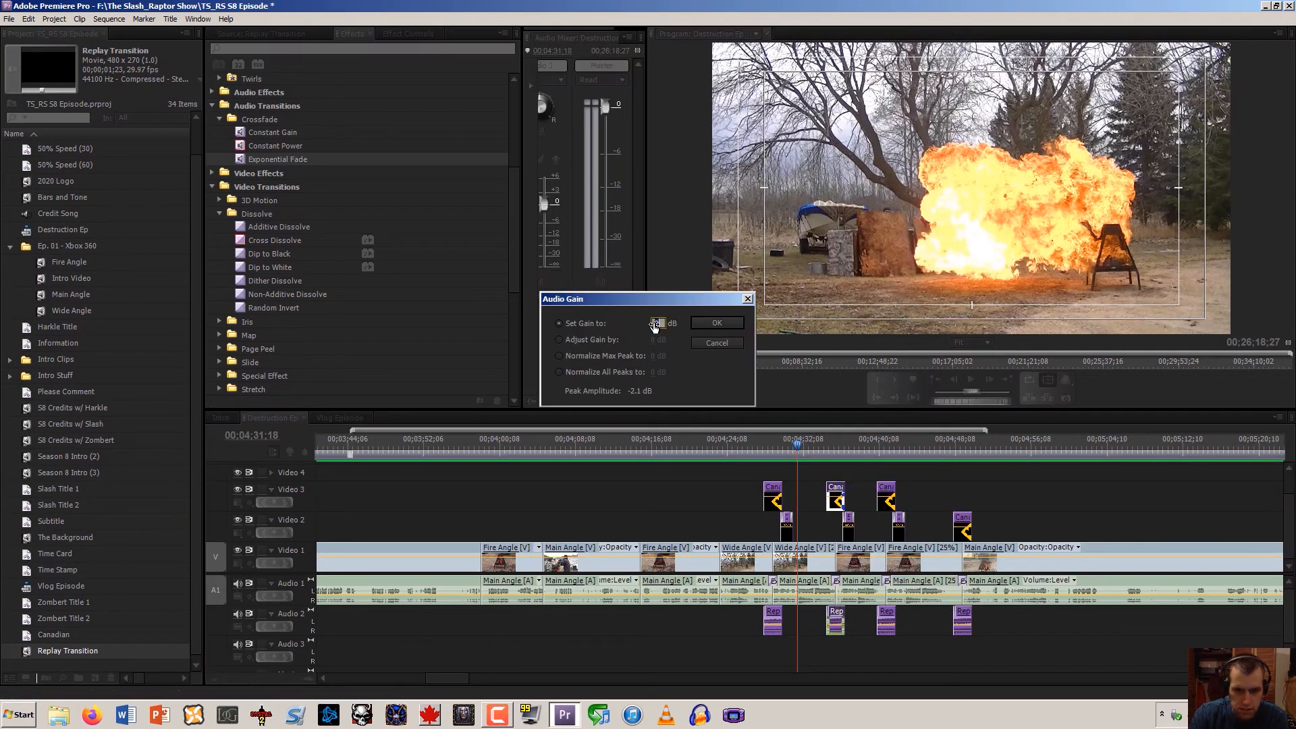
{"action": "key", "text": "Return"}
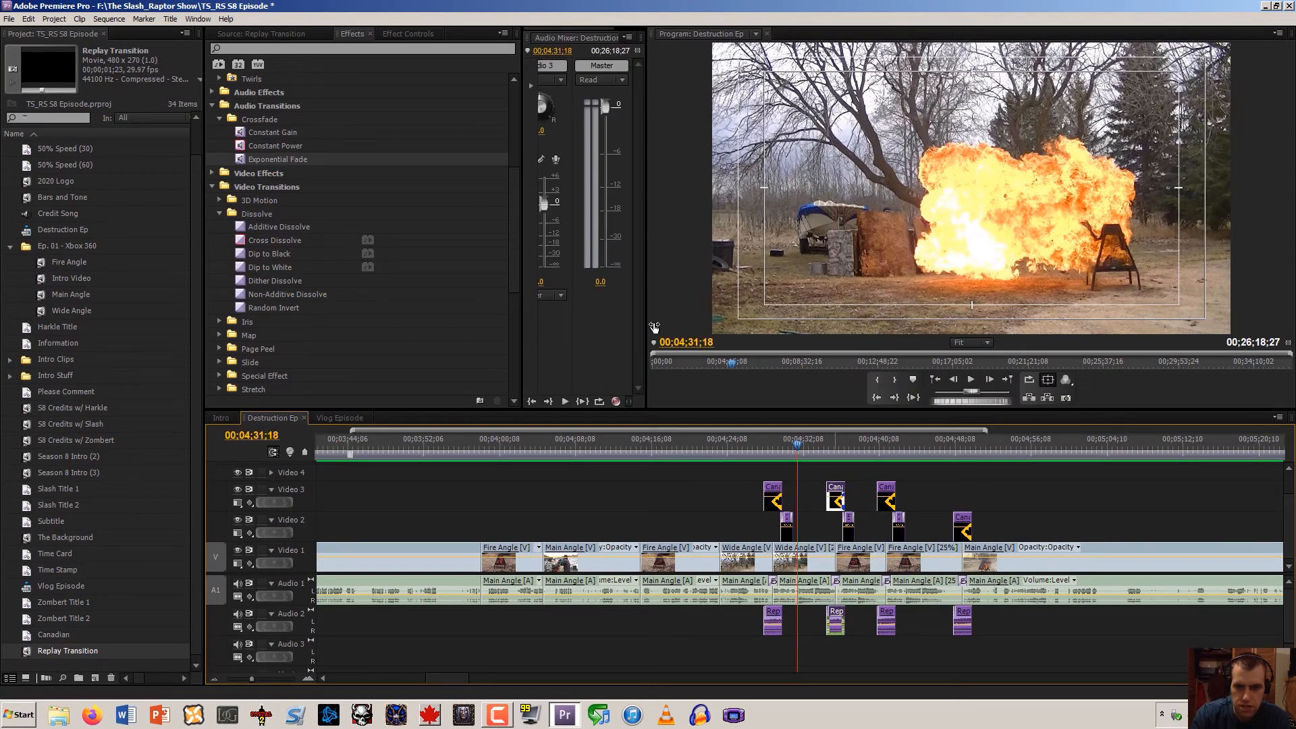
Set the audio gain of the Replay Transition sounds at the 25% Fire Angle and Main Angle cuts to -3 dB
{"action": "right_click", "coordinate": [889, 615]}
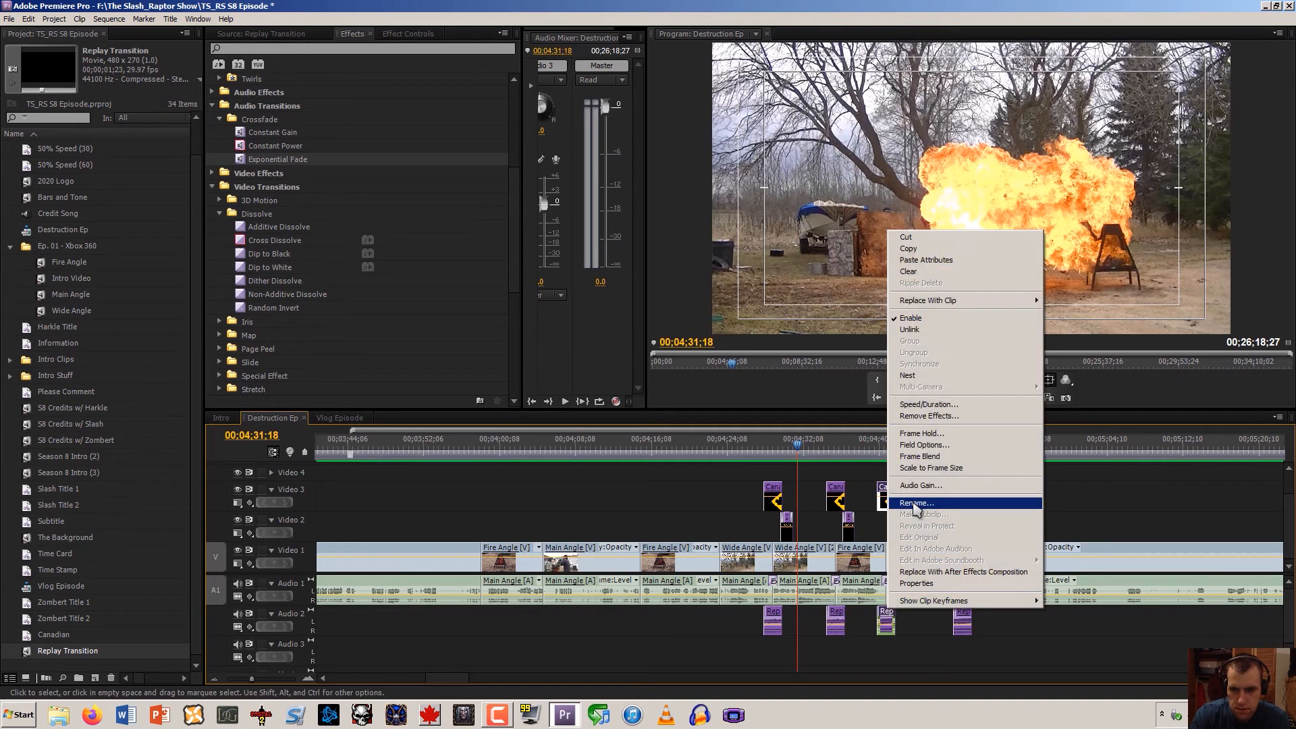
{"action": "left_click", "coordinate": [927, 493]}
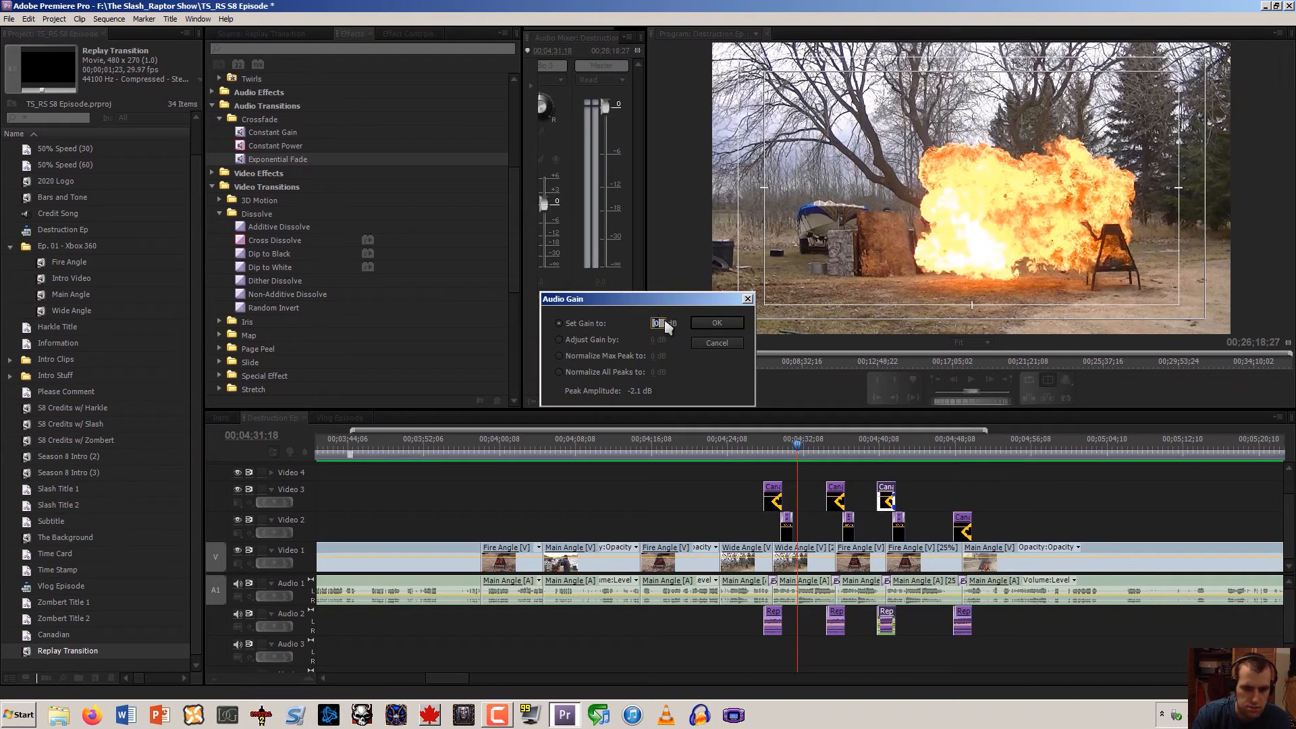
{"action": "key", "text": "Return"}
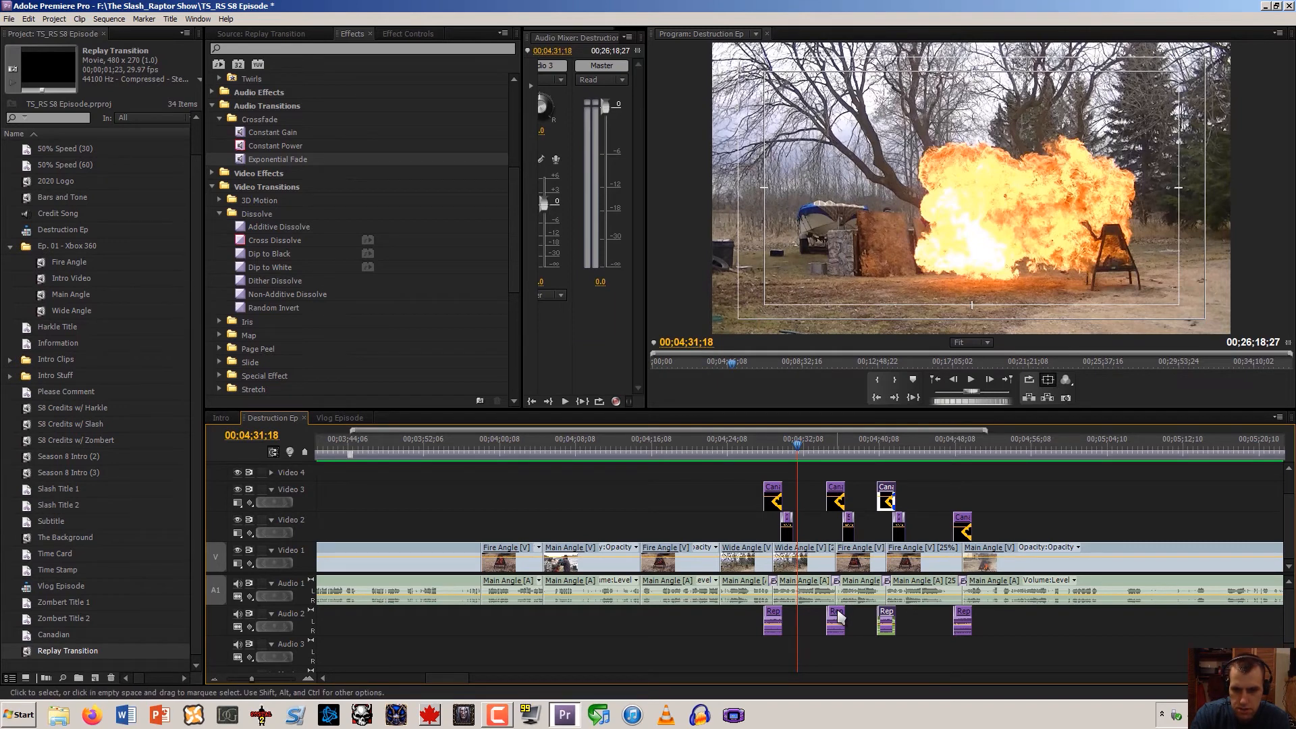
{"action": "right_click", "coordinate": [960, 622]}
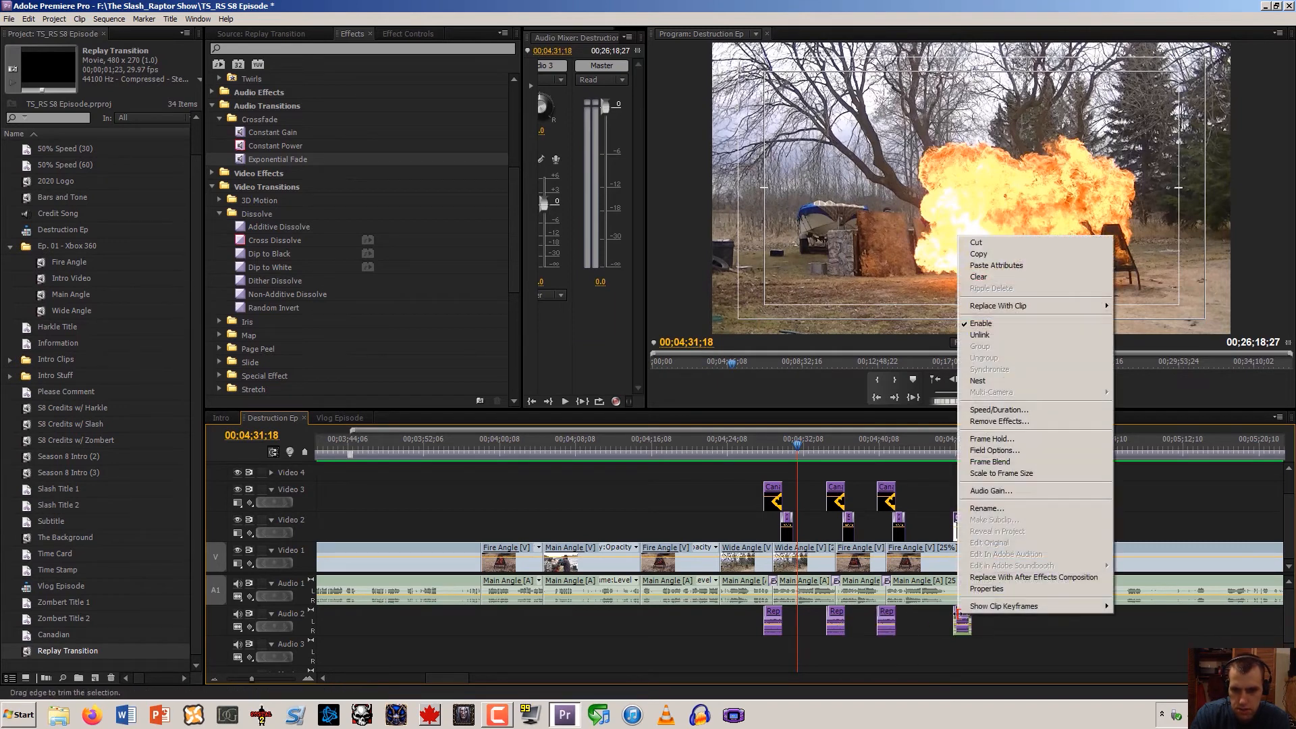
{"action": "left_click", "coordinate": [998, 491]}
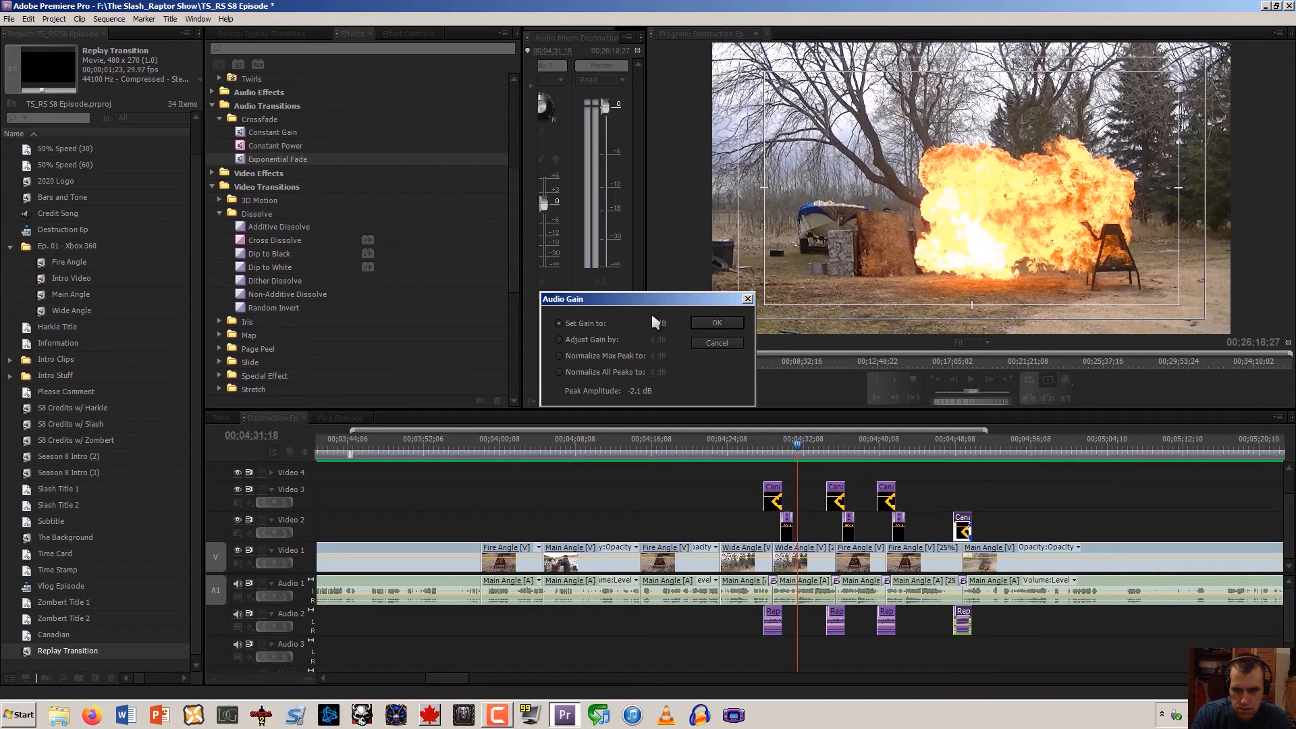
{"action": "left_click", "coordinate": [655, 323]}
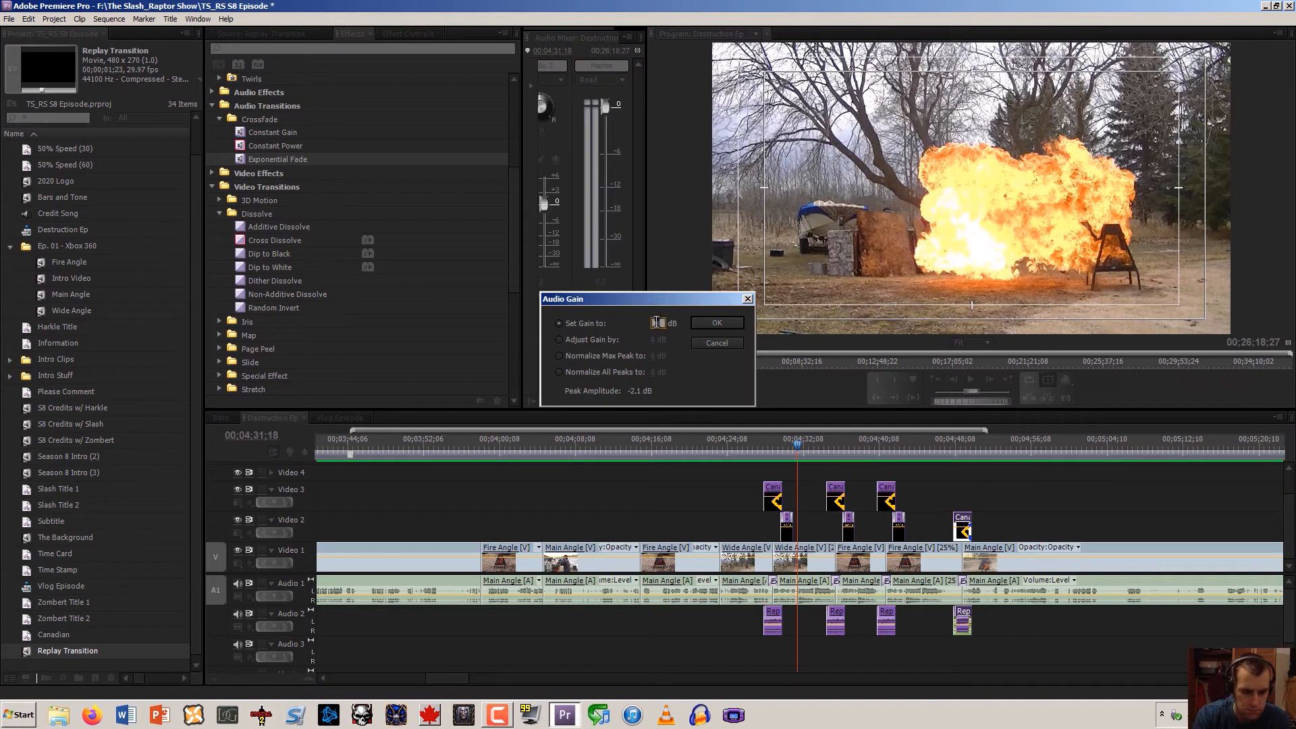
{"action": "key", "text": "Return"}
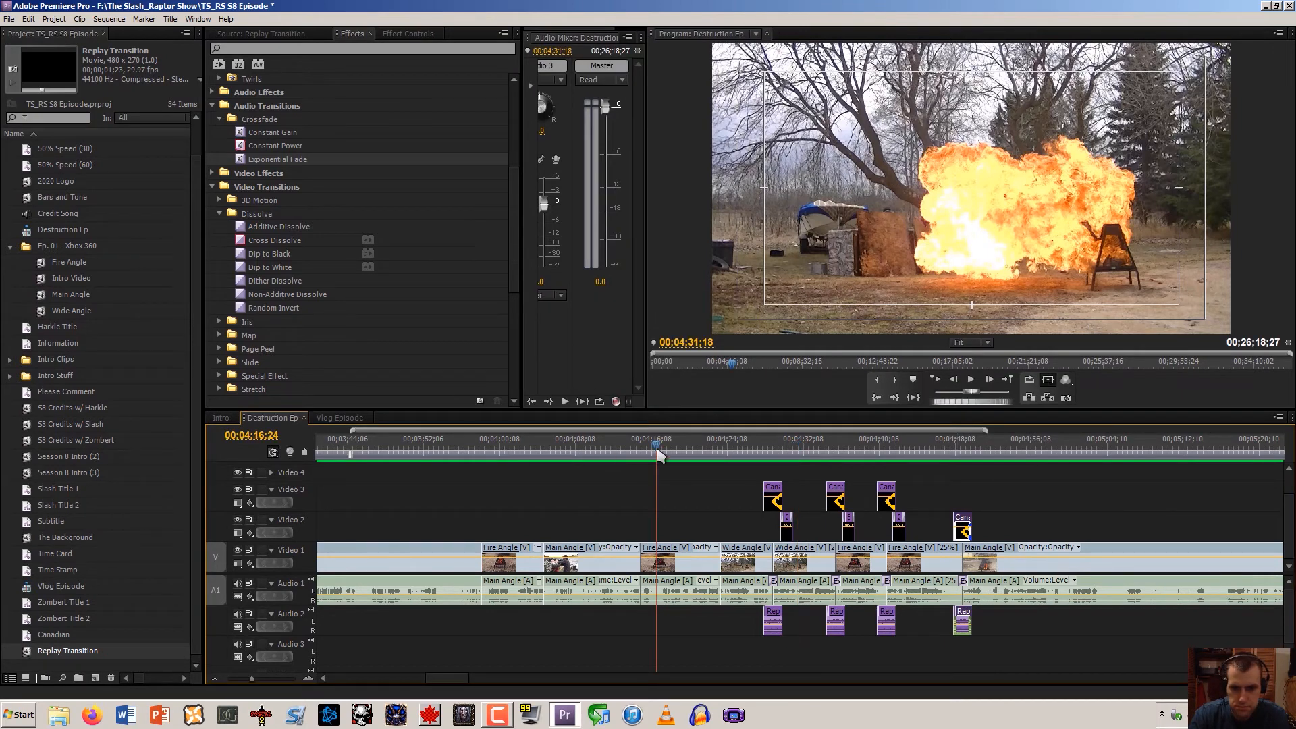
Preview the sequence from about 00;04;16;24 through the first replay transition, and adjust the audio gain of all four Replay Transition sounds together
{"action": "key", "text": "space"}
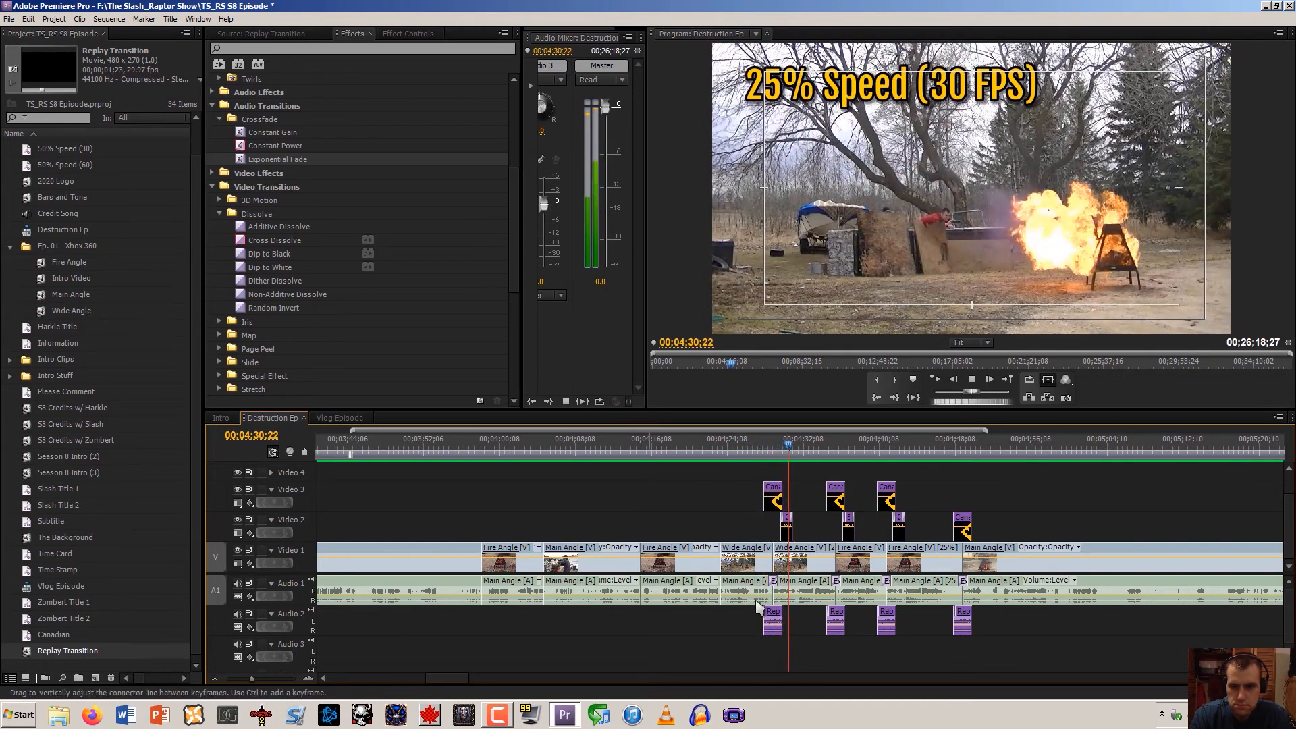
{"action": "key", "text": "space"}
{"action": "left_click_drag", "start_coordinate": [866, 626], "coordinate": [960, 620]}
{"action": "right_click", "coordinate": [966, 613]}
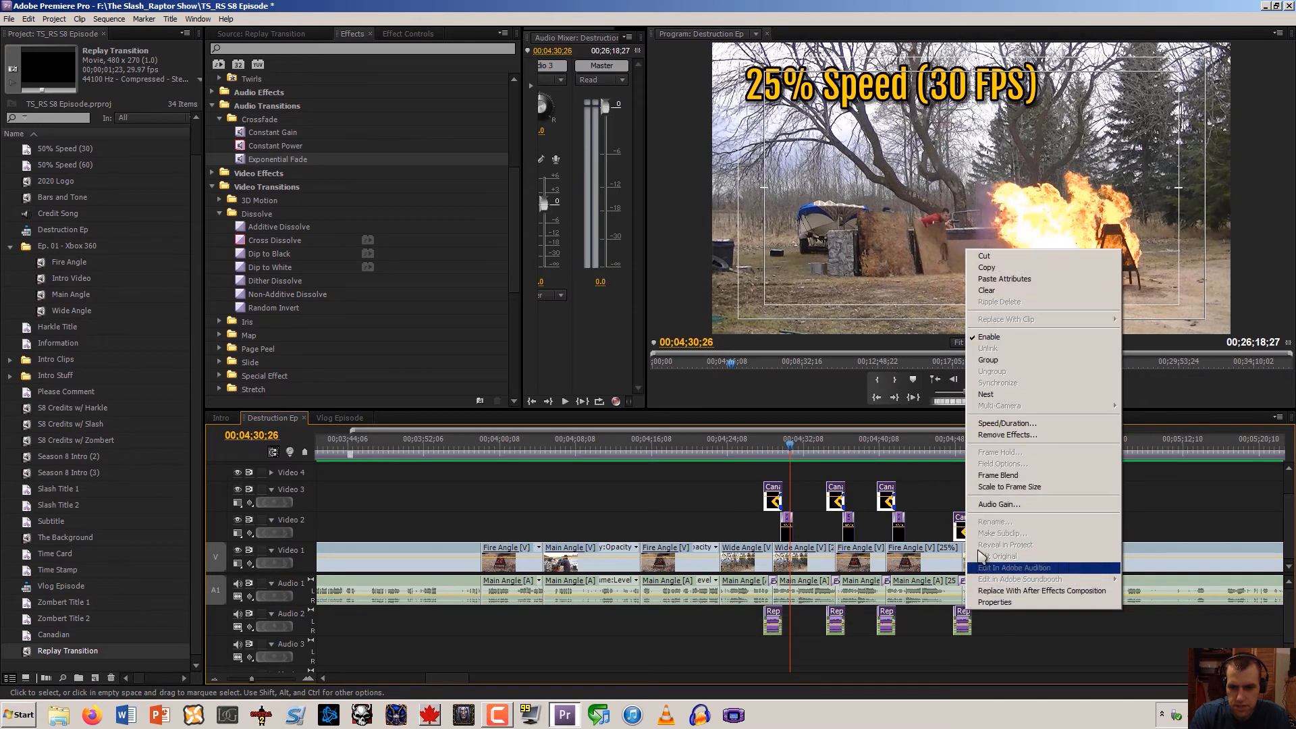
{"action": "left_click", "coordinate": [999, 504]}
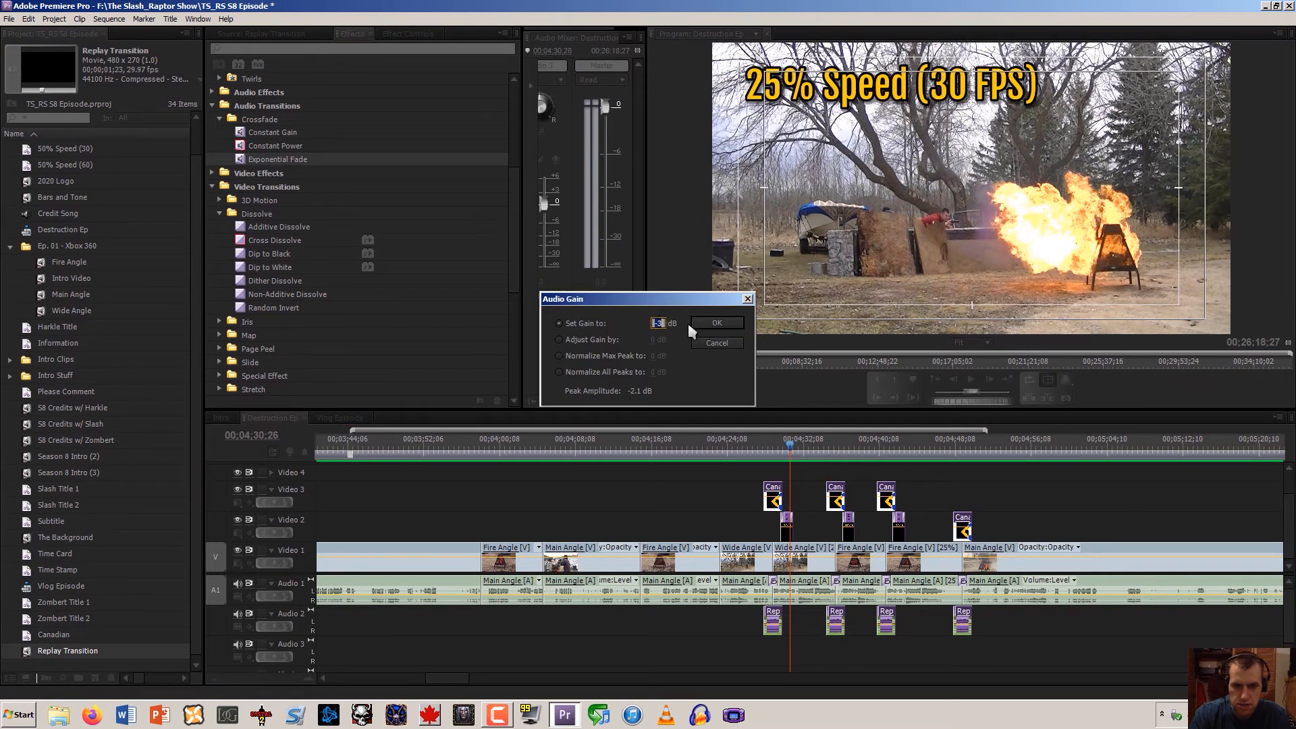
{"action": "key", "text": "Return"}
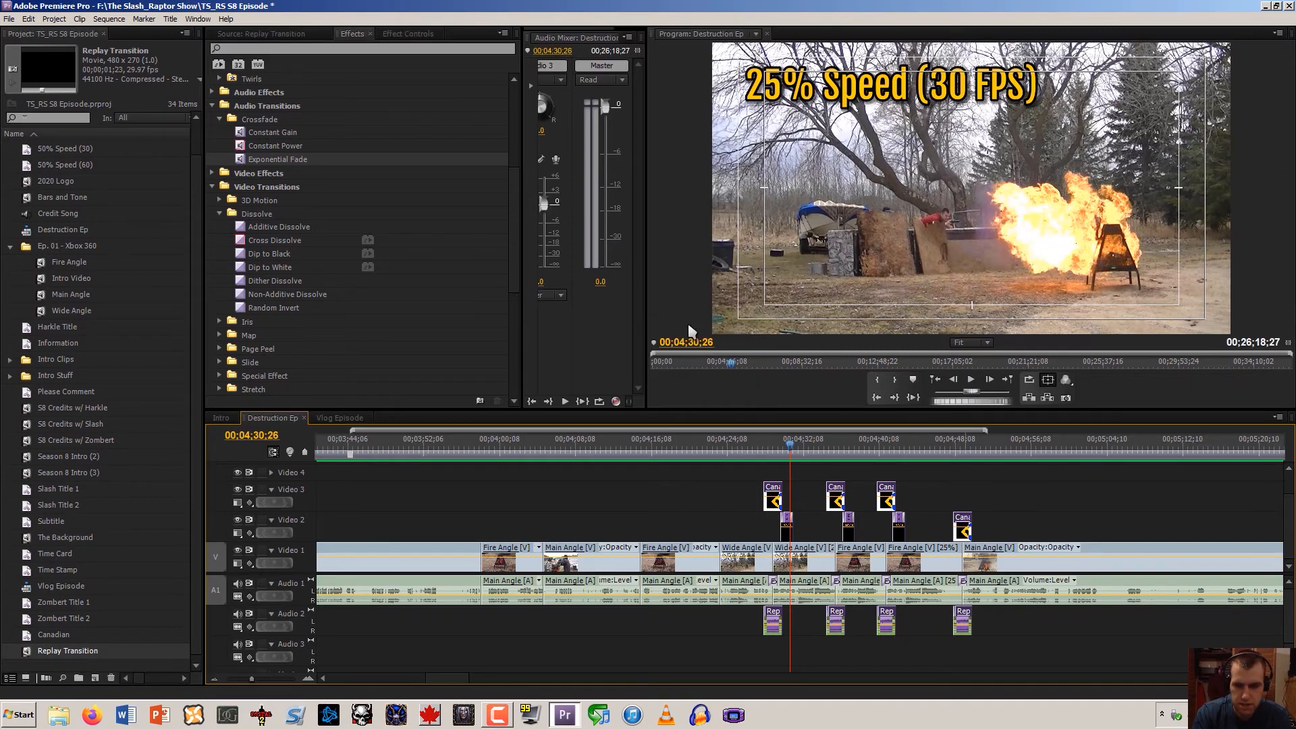
Play the replay section from about 00;04;24;19 into the Main Angle footage, and stop at about 00;05;08;08
{"action": "left_click", "coordinate": [733, 448]}
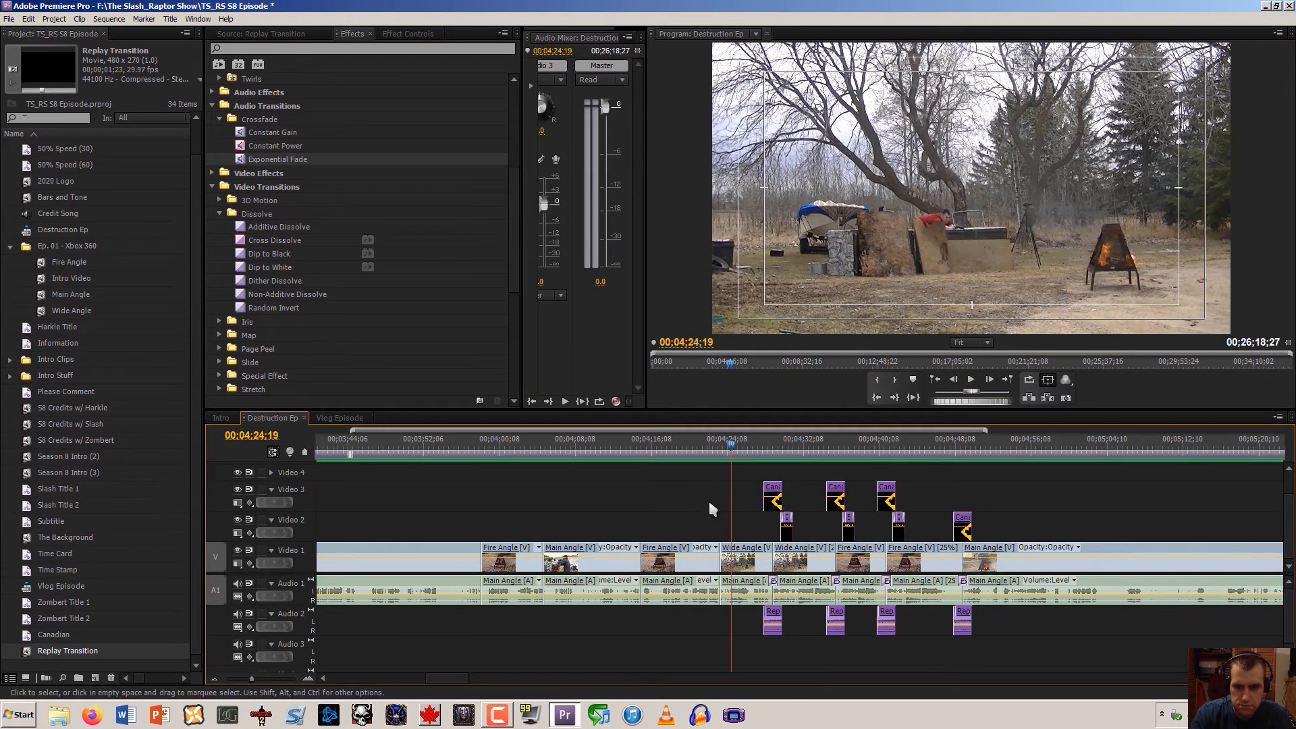
{"action": "key", "text": "space"}
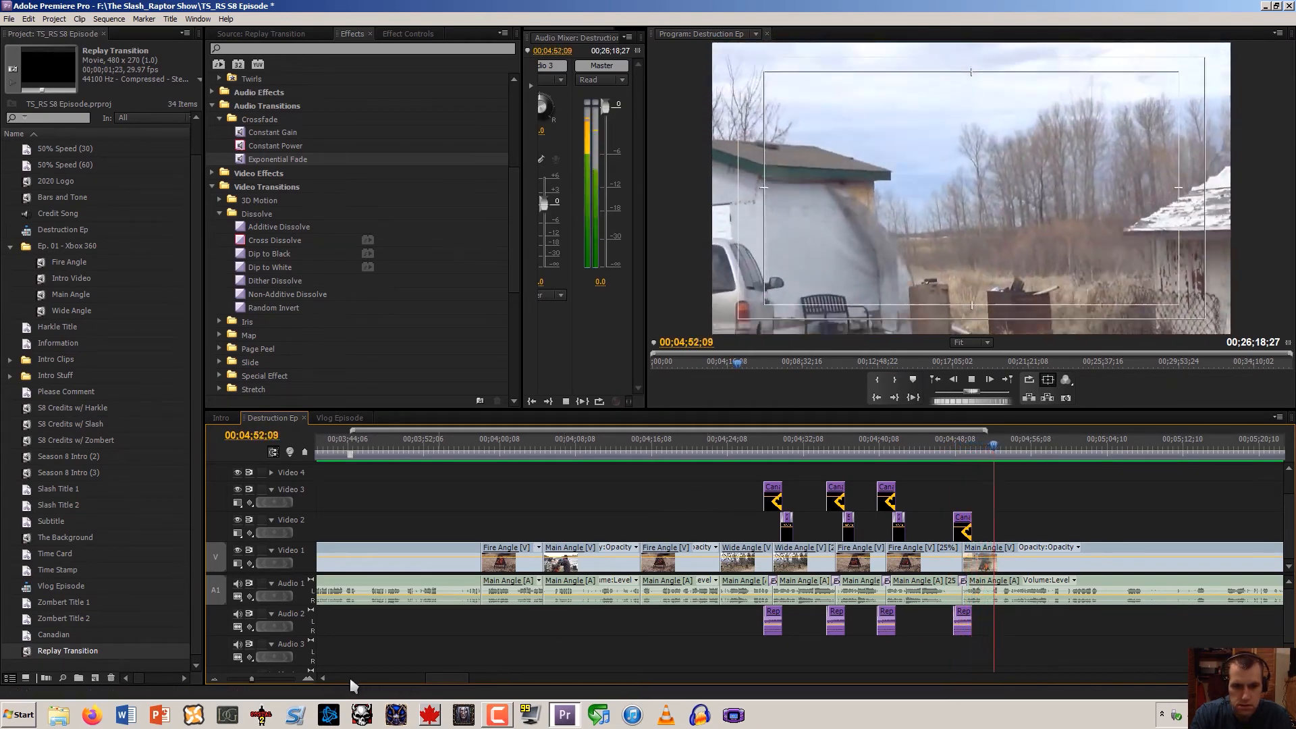
{"action": "left_click_drag", "start_coordinate": [430, 680], "coordinate": [442, 687]}
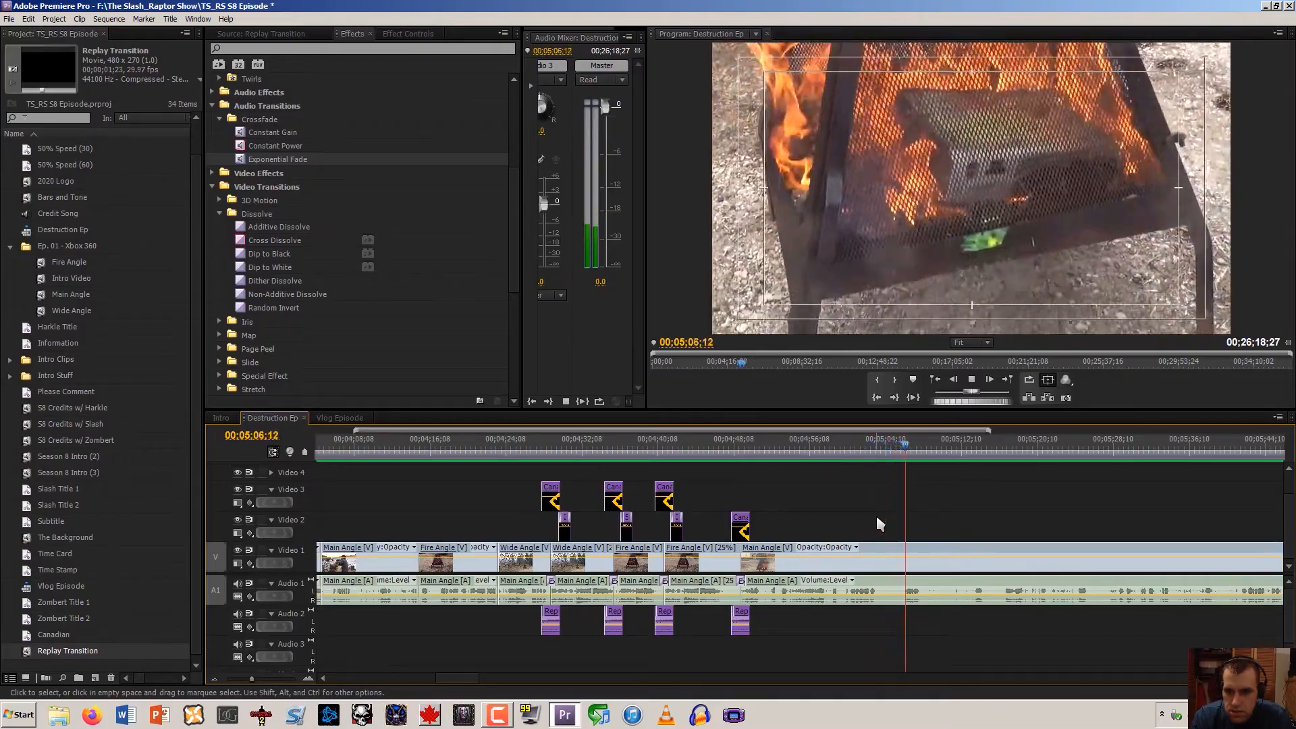
{"action": "key", "text": "space"}
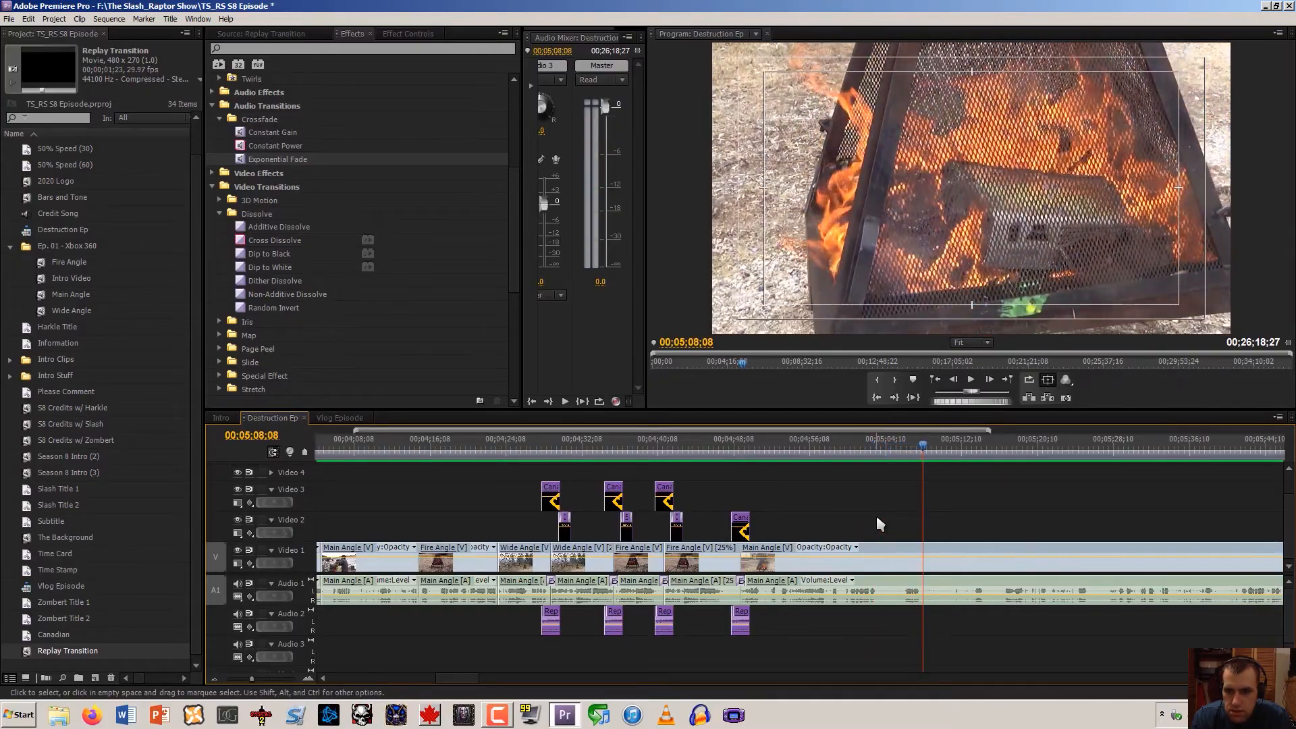
Advance a few frames to 00;05;08;15 and split the Main Angle clip there
{"action": "key", "text": "Right"}
{"action": "key", "text": "Right"}
{"action": "key", "text": "Right"}
{"action": "key", "text": "Right"}
{"action": "key", "text": "Right"}
{"action": "key", "text": "Right"}
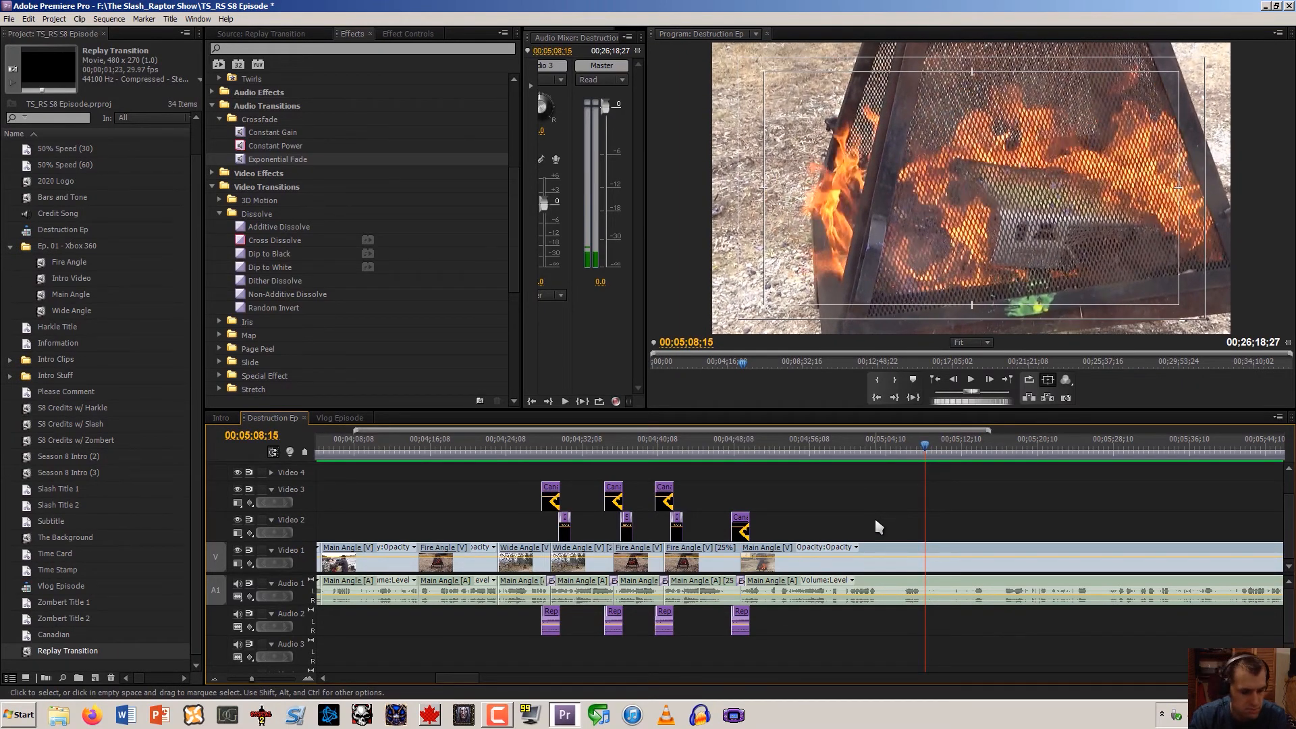
{"action": "key", "text": "ctrl+k"}
Split the Main Angle clip at 00;05;03;26 and delete the short segment between that point and the 00;05;08;15 cut
{"action": "key", "text": "space"}
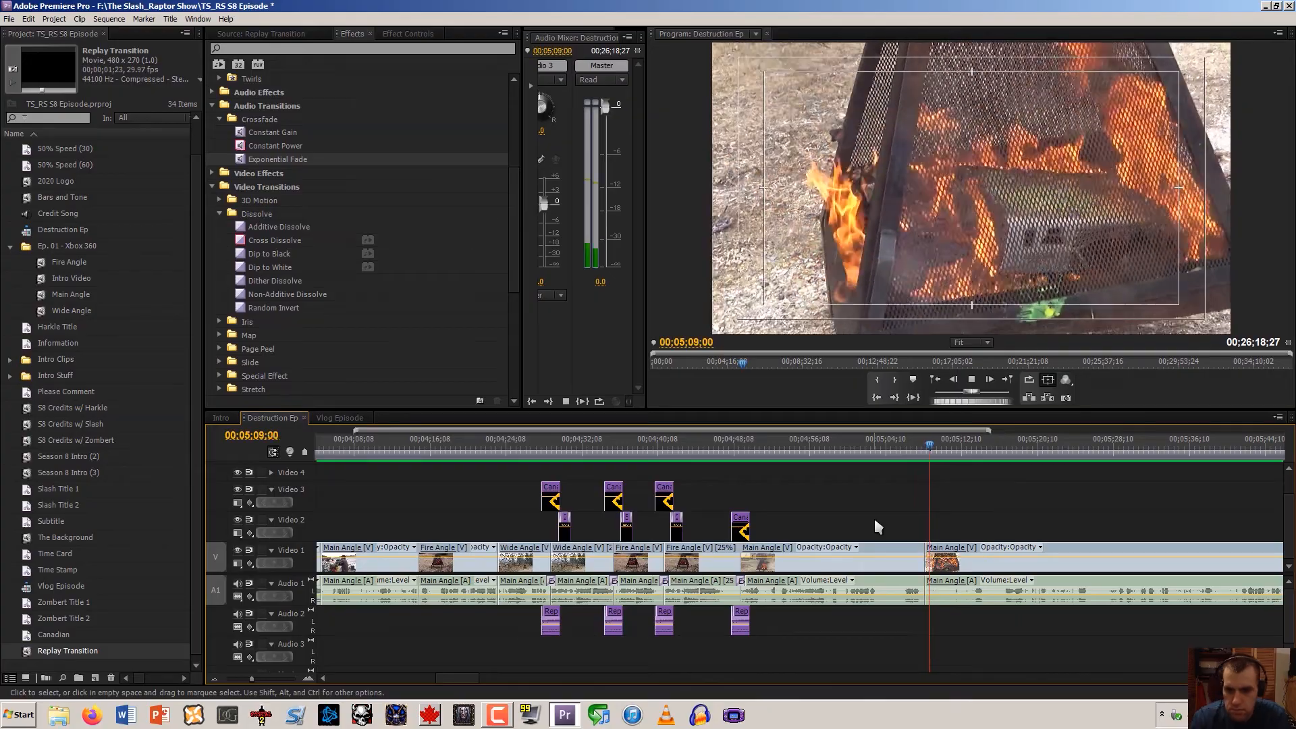
{"action": "left_click", "coordinate": [218, 678]}
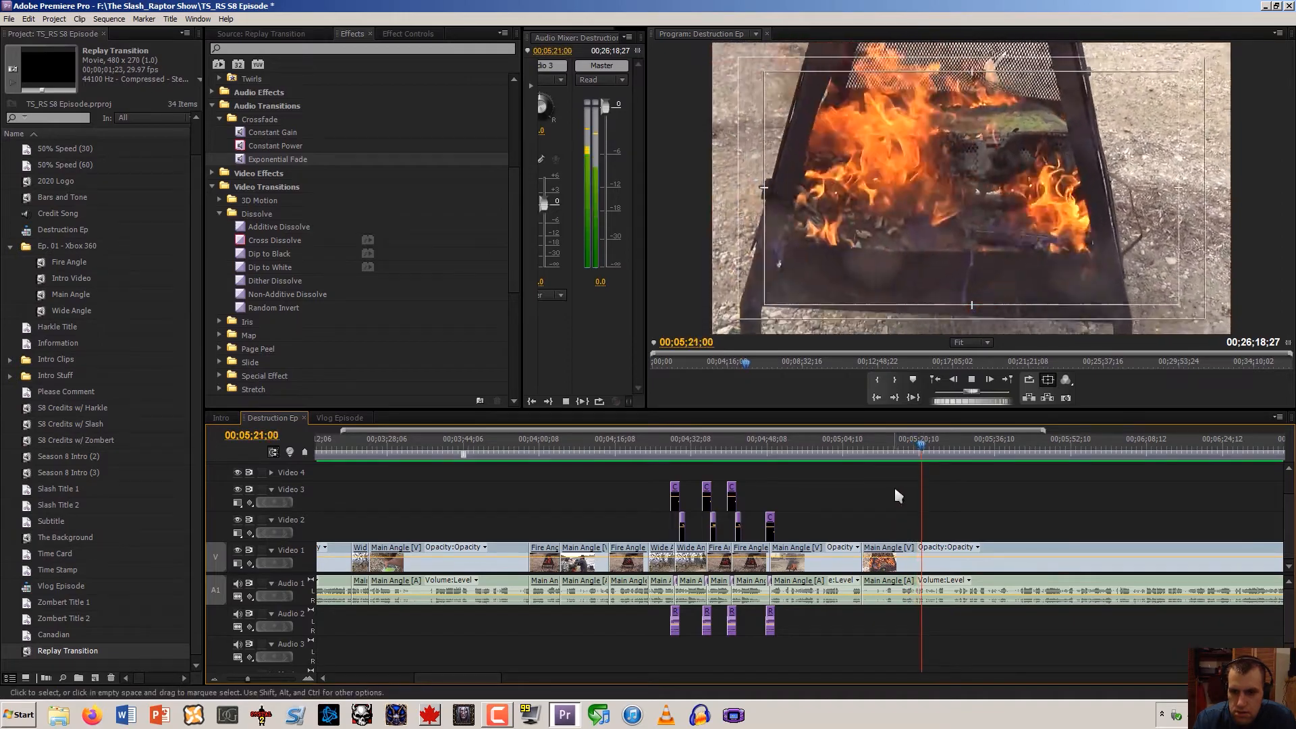
{"action": "left_click", "coordinate": [813, 451]}
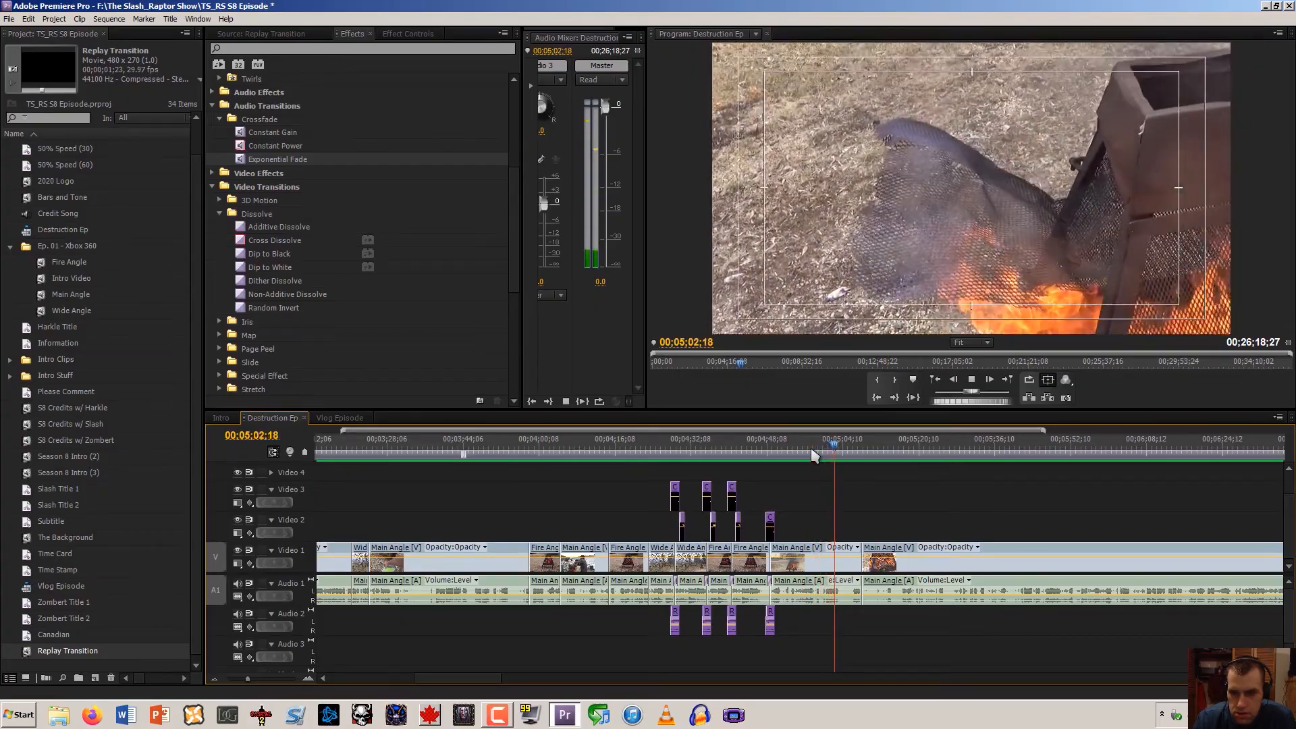
{"action": "key", "text": "space"}
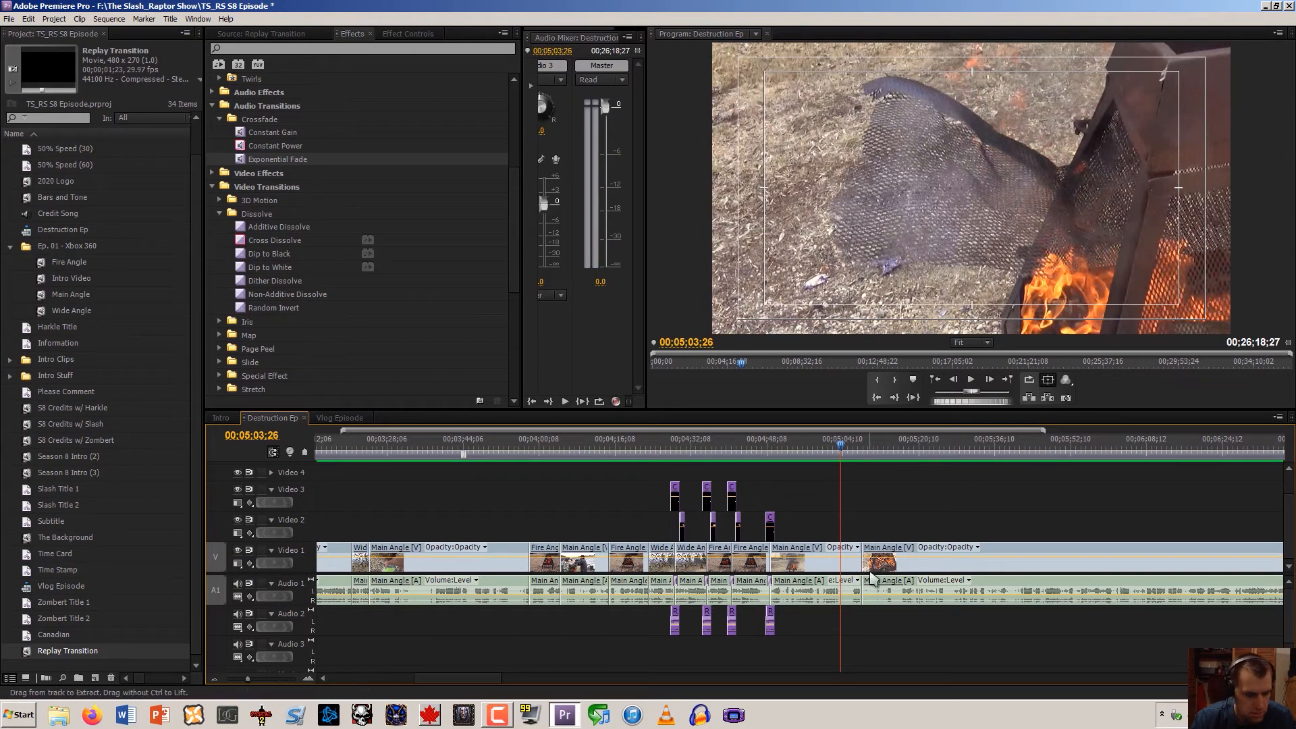
{"action": "key", "text": "ctrl+k"}
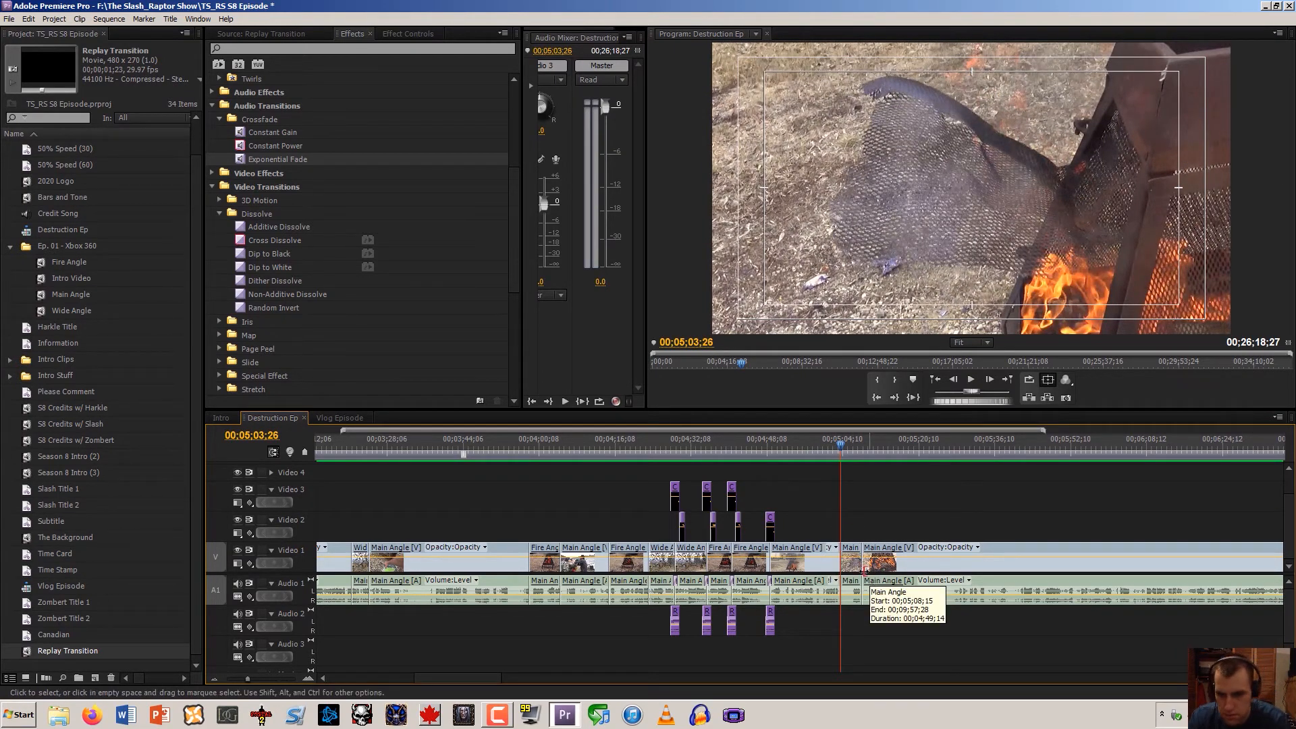
{"action": "left_click", "coordinate": [857, 563]}
{"action": "key", "text": "Delete"}
Close the gap by moving the following Main Angle clip to 00;05;03;26, and play across the cut
{"action": "left_click", "coordinate": [868, 444]}
{"action": "left_click_drag", "start_coordinate": [870, 444], "coordinate": [900, 457]}
{"action": "mouse_move", "coordinate": [866, 557]}
{"action": "left_mouse_down"}
{"action": "mouse_move", "coordinate": [915, 566]}
{"action": "mouse_move", "coordinate": [856, 569]}
{"action": "left_mouse_up"}
{"action": "left_click", "coordinate": [857, 519]}
{"action": "left_click_drag", "start_coordinate": [842, 452], "coordinate": [832, 456]}
{"action": "key", "text": "space"}
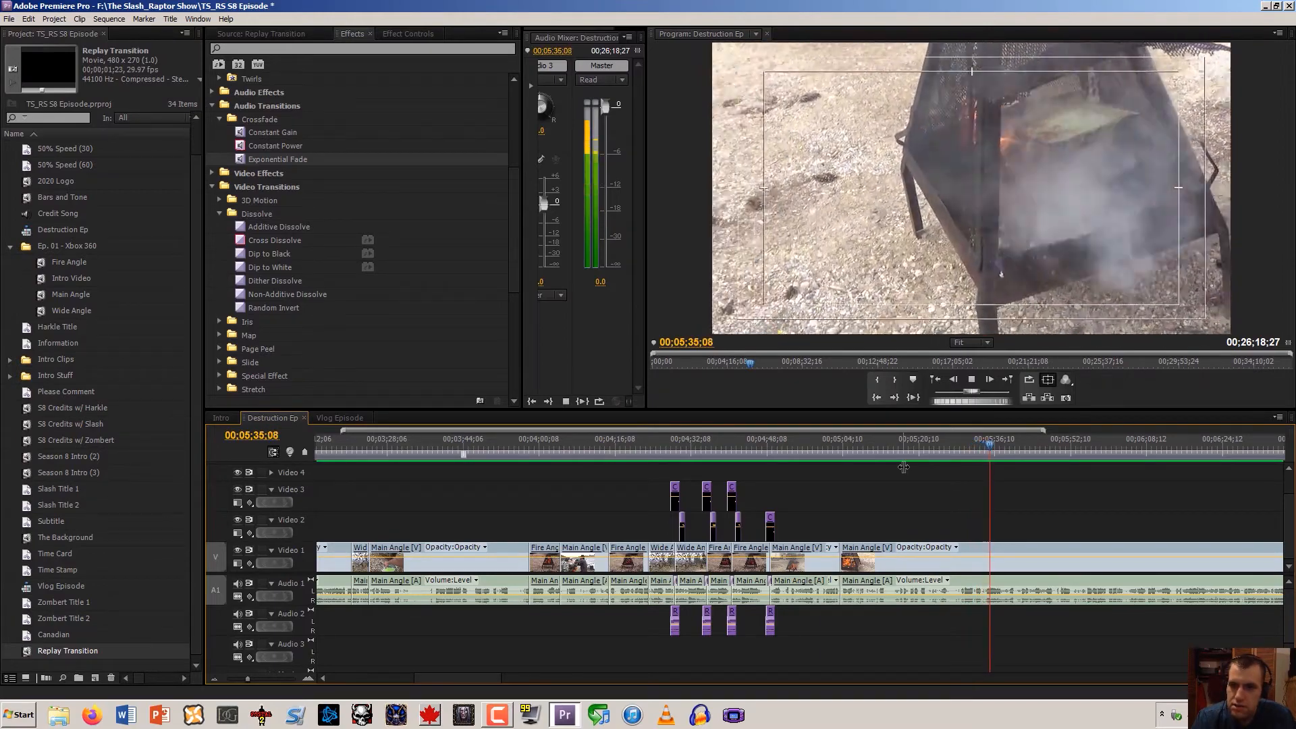
Replay the footage around 00;05;32 to locate the next cut, and split the Main Angle clip at 00;05;32;04
{"action": "left_click", "coordinate": [990, 457]}
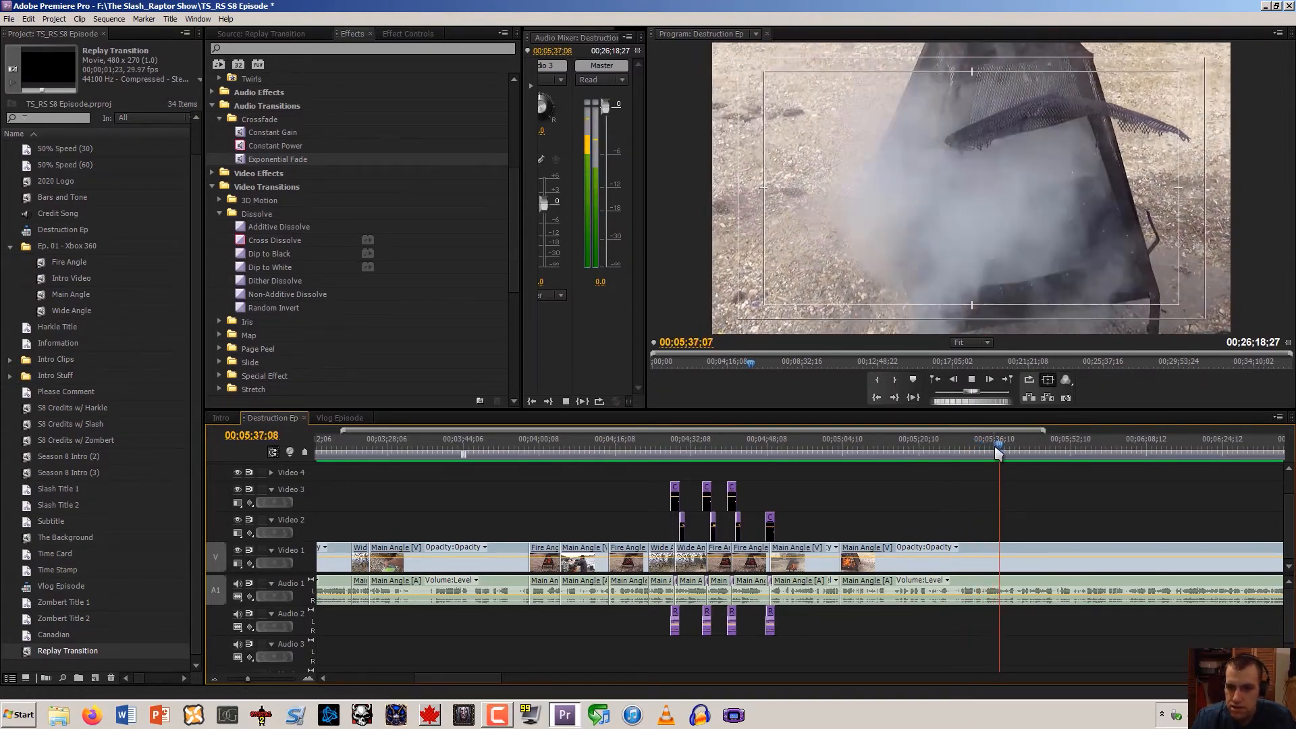
{"action": "left_click", "coordinate": [972, 458]}
{"action": "key", "text": "space"}
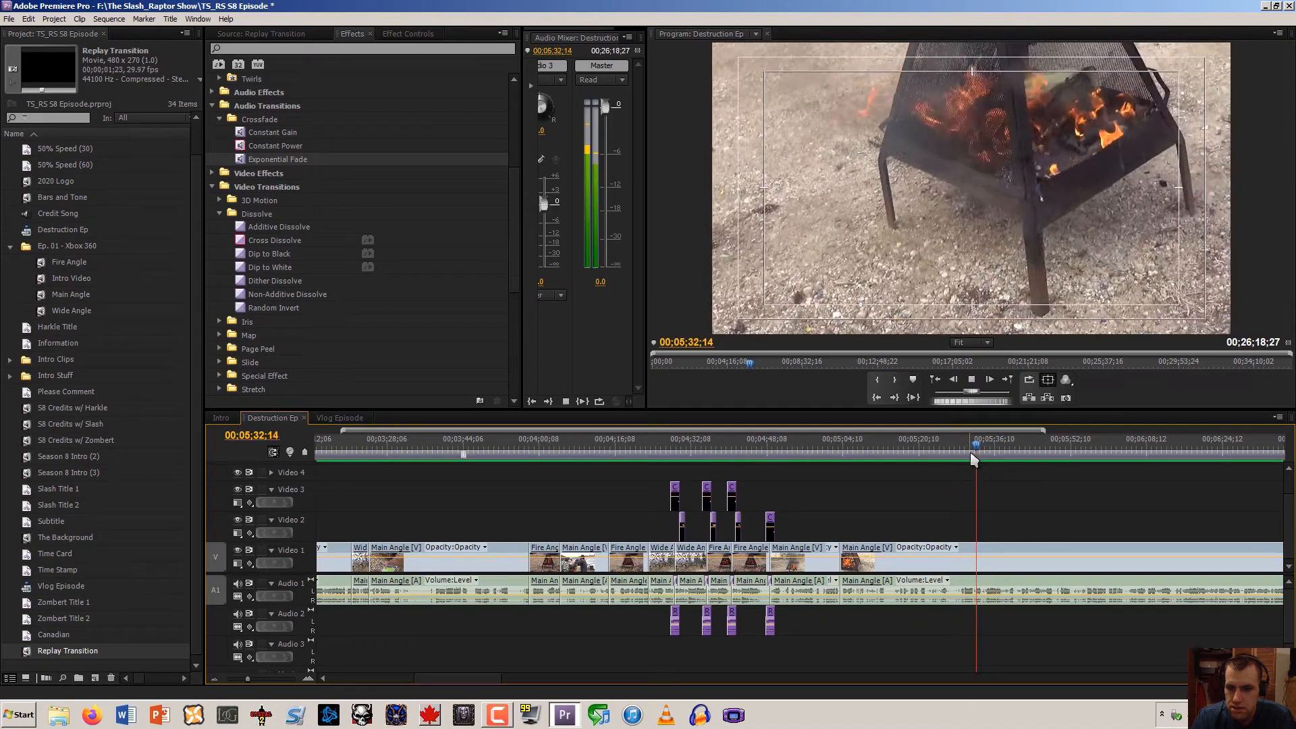
{"action": "left_click", "coordinate": [956, 458]}
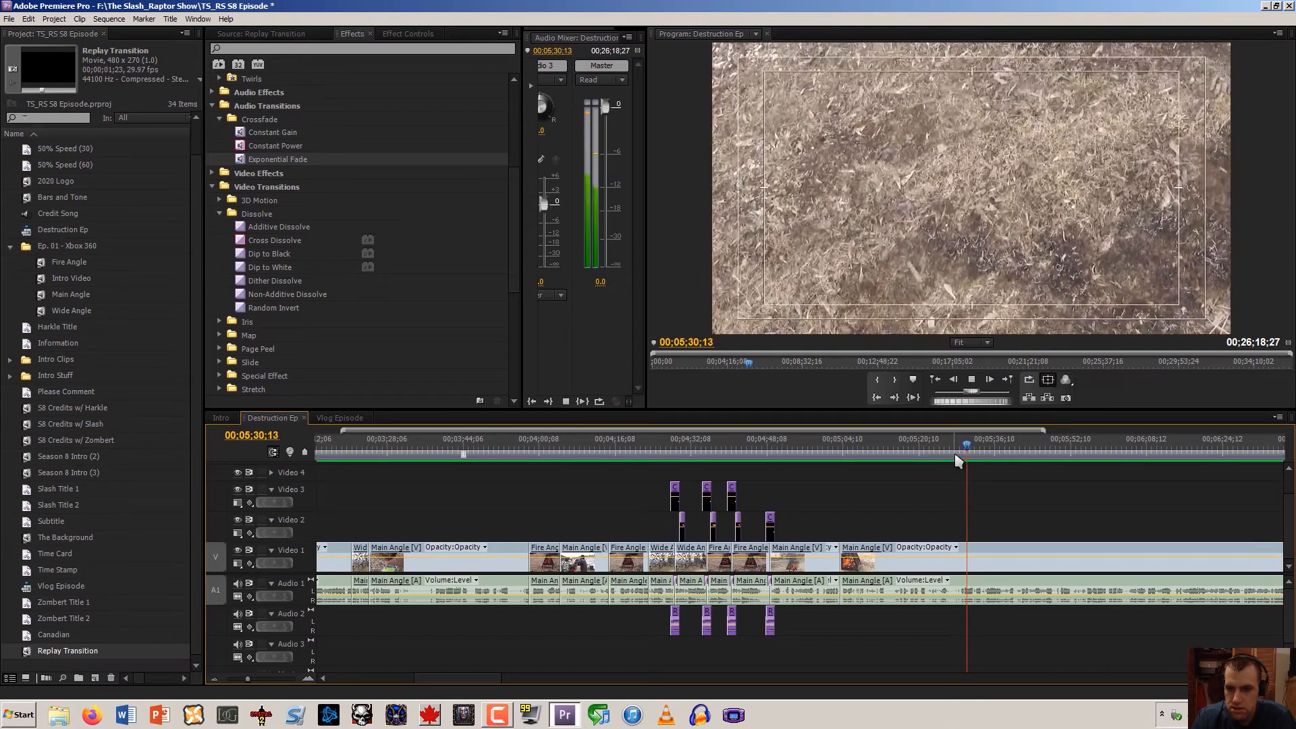
{"action": "key", "text": "space"}
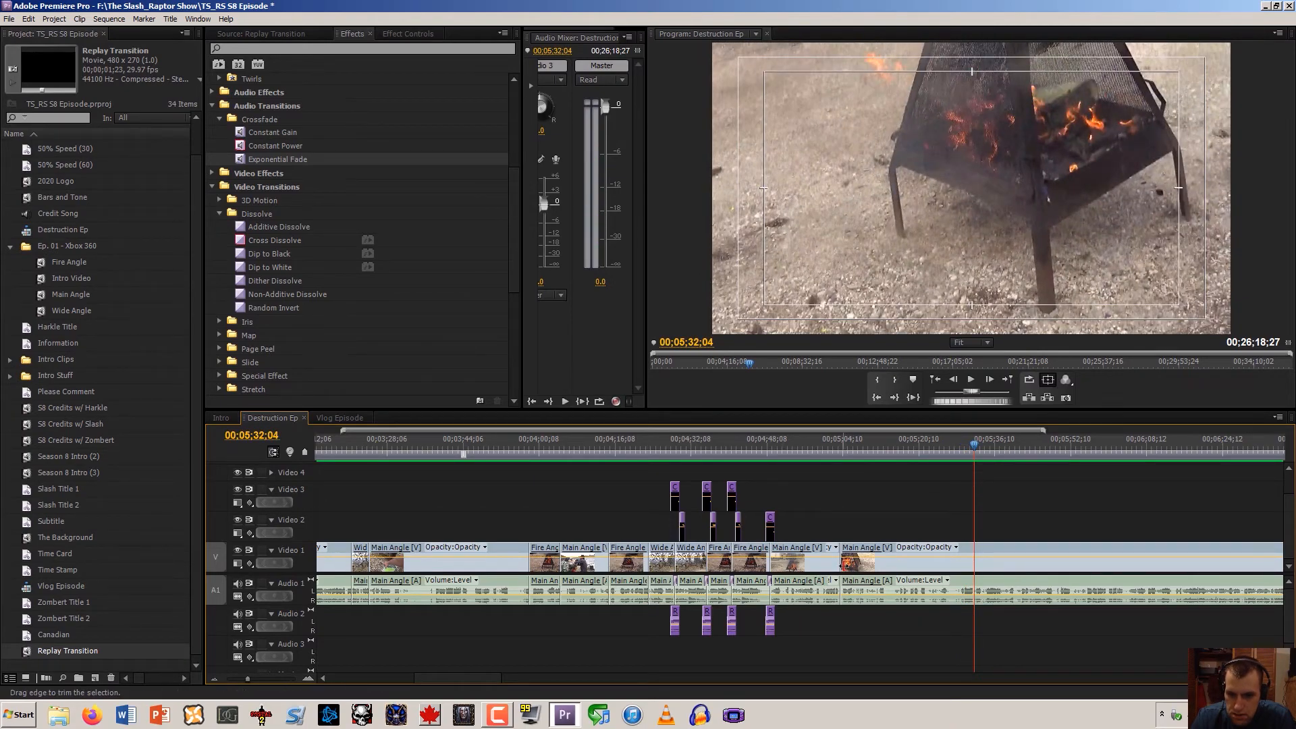
{"action": "key", "text": "c"}
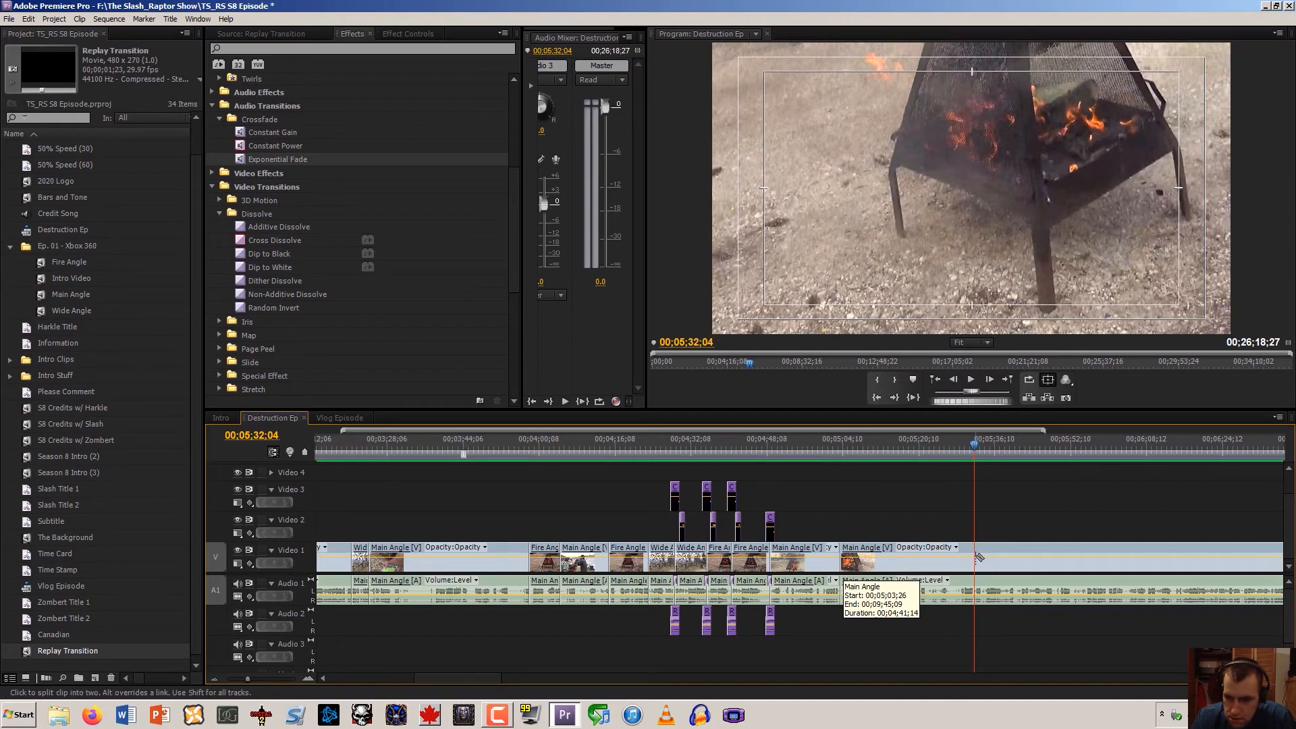
{"action": "left_click", "coordinate": [975, 557]}
Play from the 00;05;03;26 cut, then move the Main Angle clip after the 00;05;32;04 cut to 00;05;09;04, overwriting the footage between
{"action": "left_click", "coordinate": [839, 449]}
{"action": "key", "text": "space"}
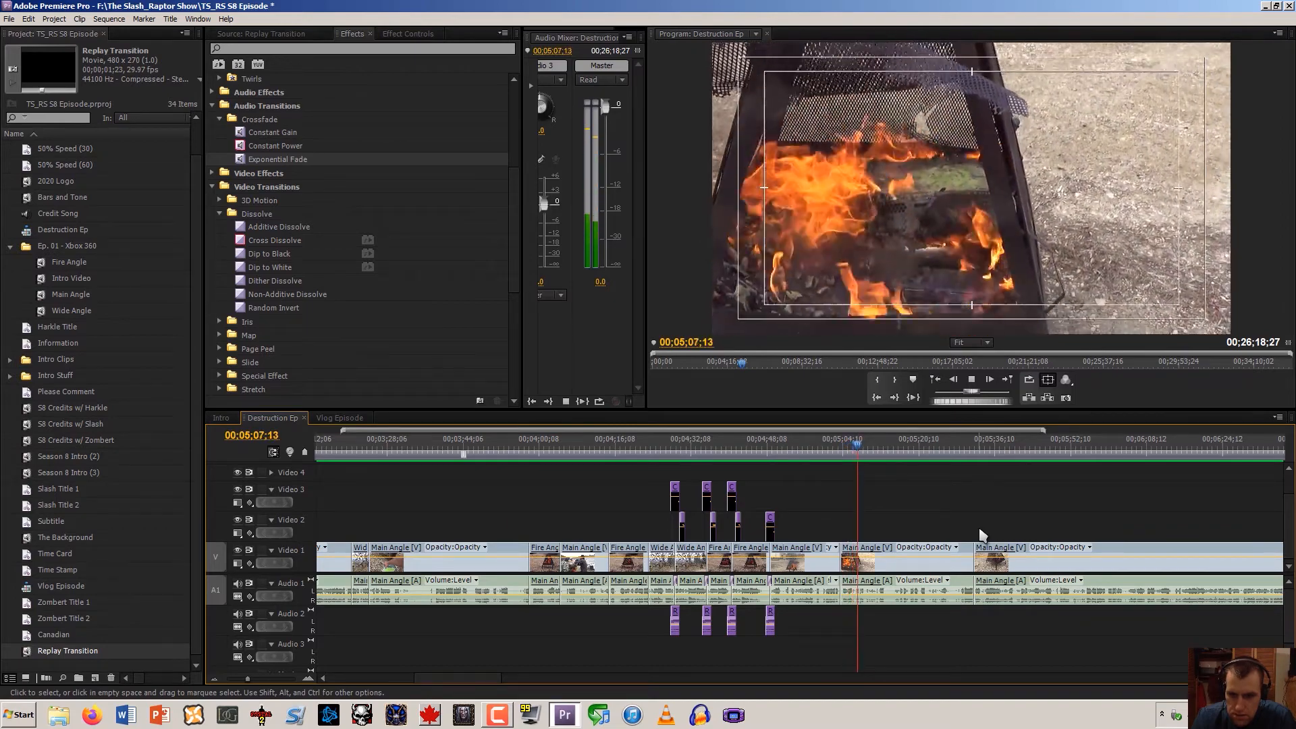
{"action": "key", "text": "space"}
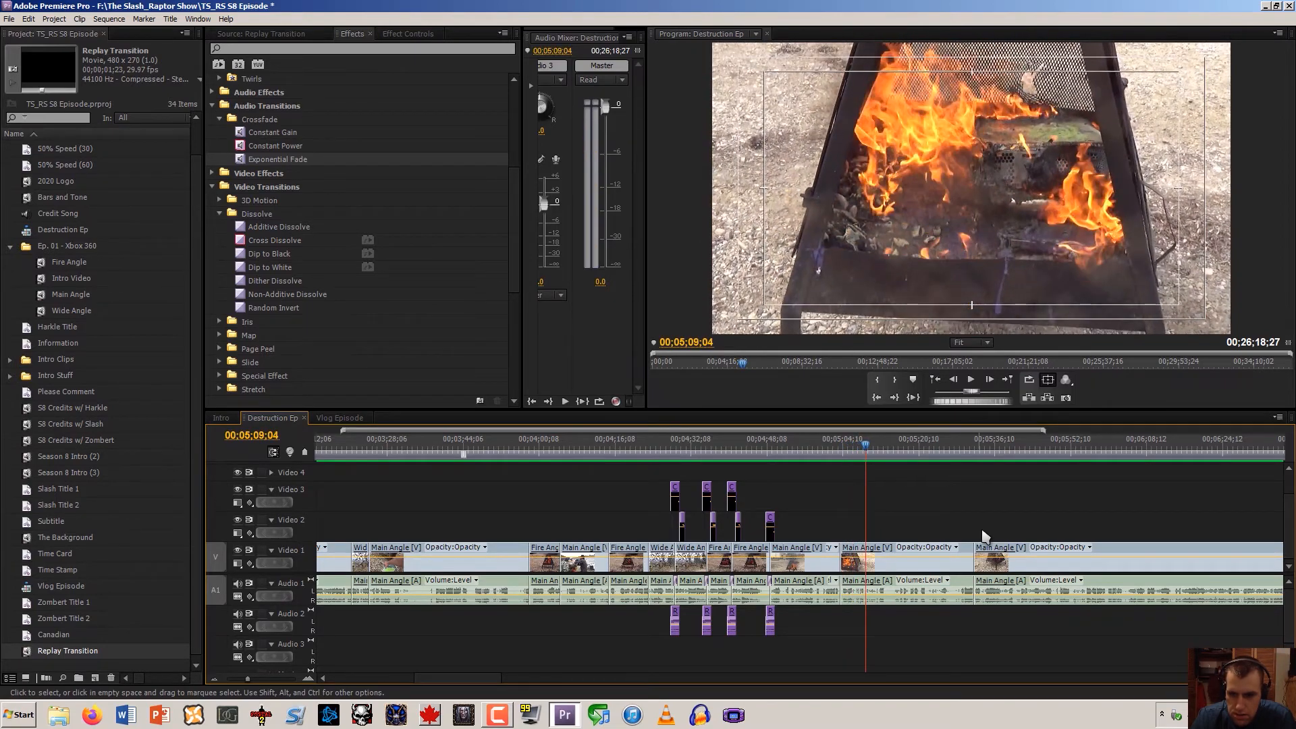
{"action": "left_click_drag", "start_coordinate": [1006, 569], "coordinate": [906, 536]}
{"action": "key", "text": "space"}
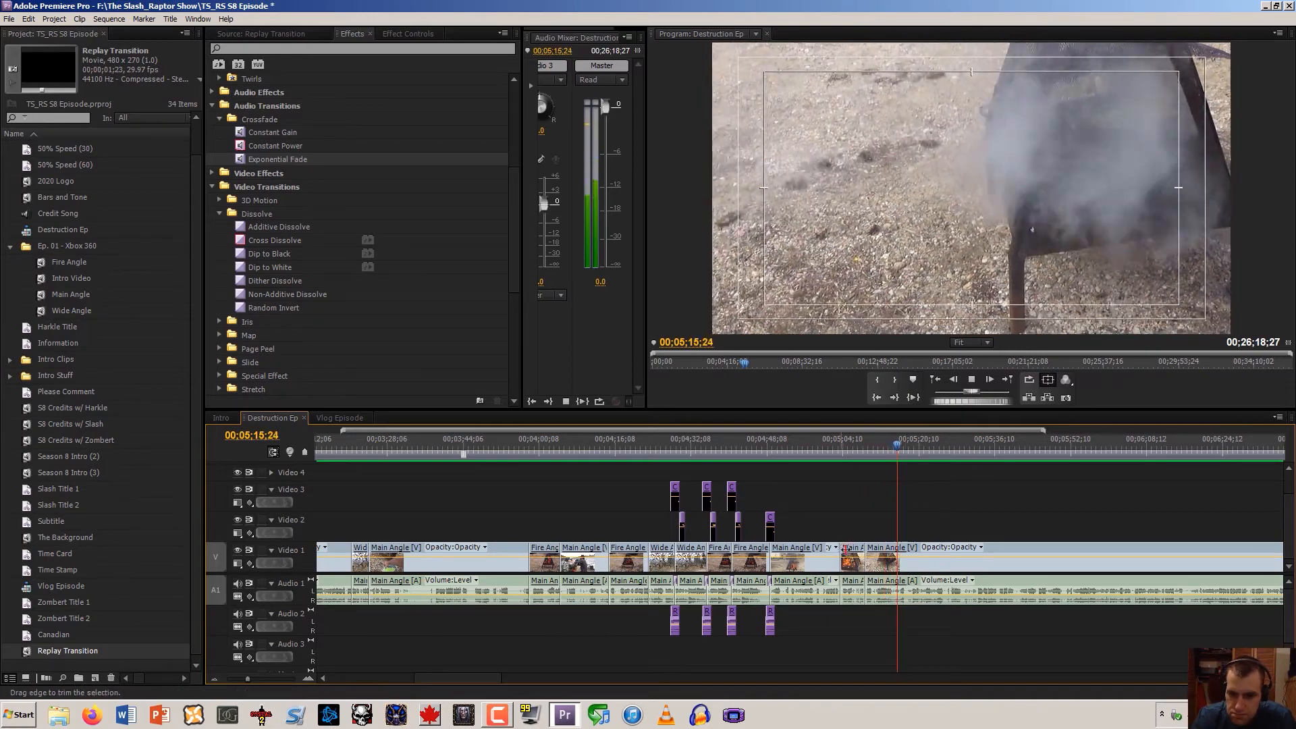
Move the Main Angle clip to 00;05;03;26 in place of the short fire segment, and review the footage up to 00;05;36;14
{"action": "left_click_drag", "start_coordinate": [865, 562], "coordinate": [868, 571]}
{"action": "key", "text": "space"}
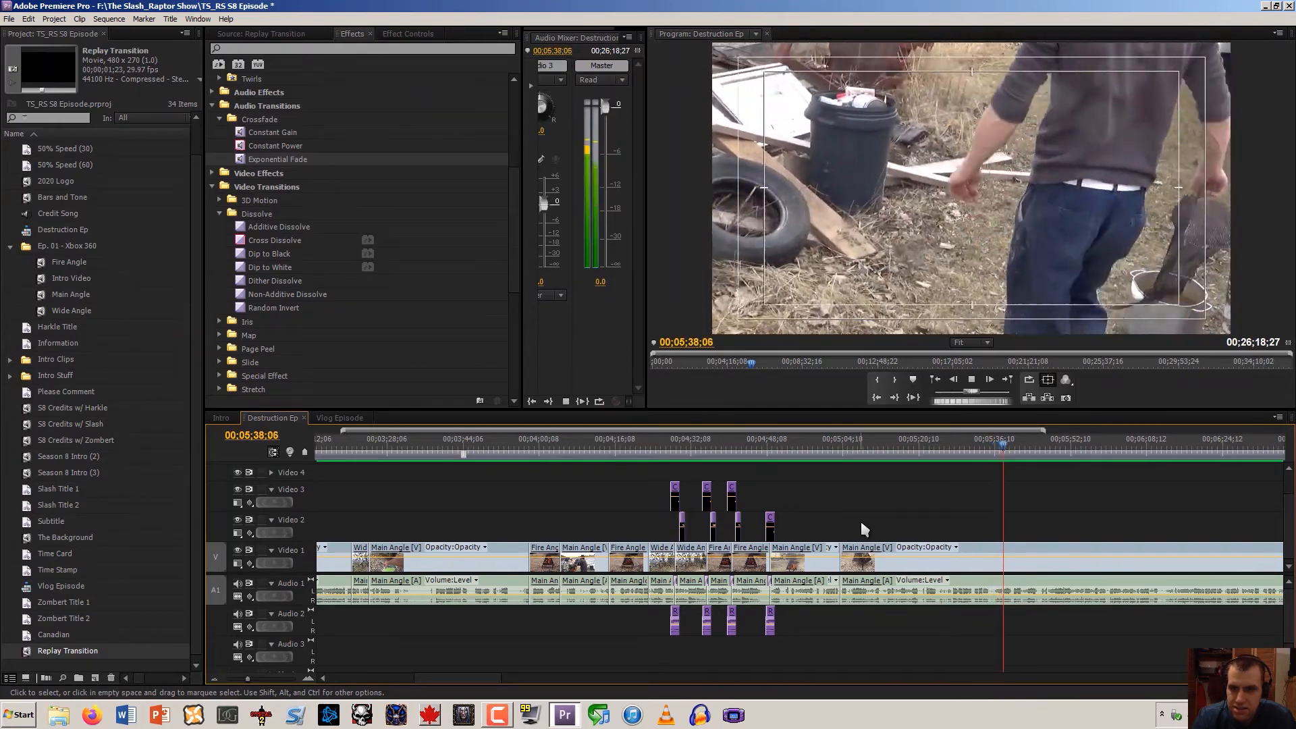
{"action": "key", "text": "space"}
{"action": "left_click_drag", "start_coordinate": [1008, 448], "coordinate": [972, 456]}
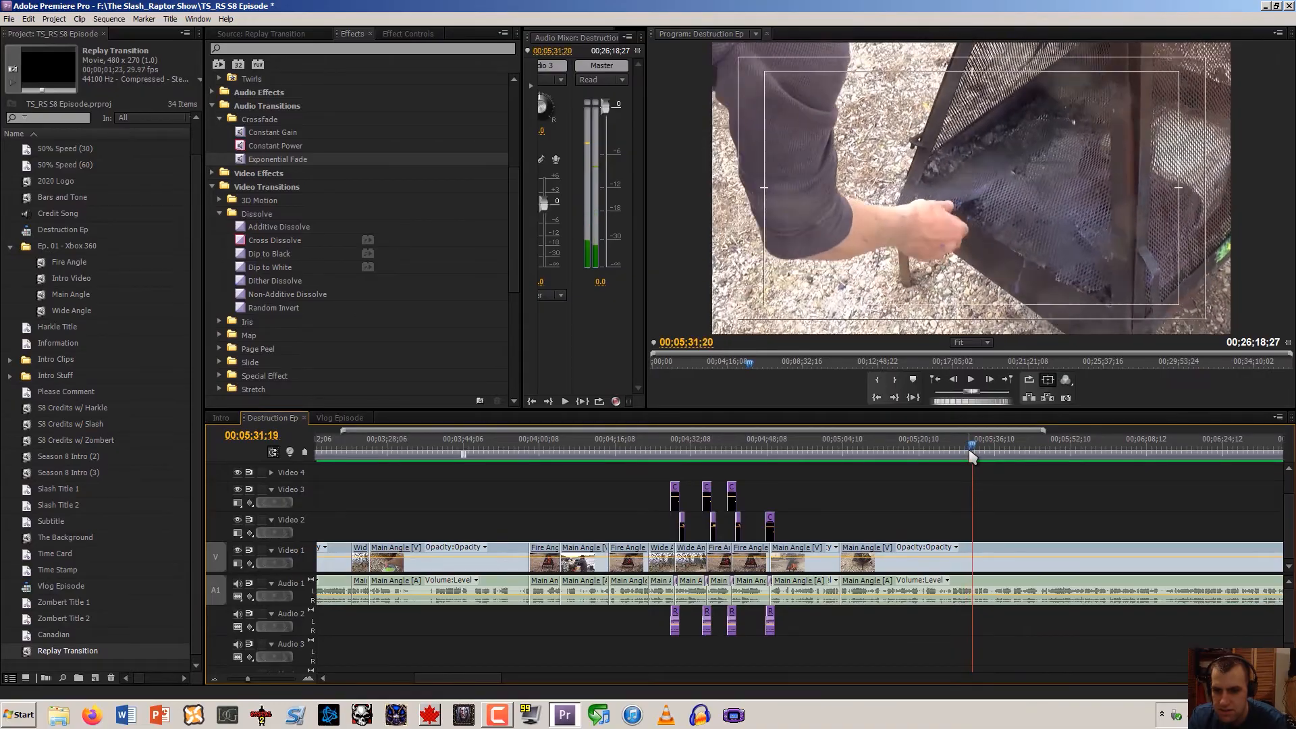
{"action": "key", "text": "space"}
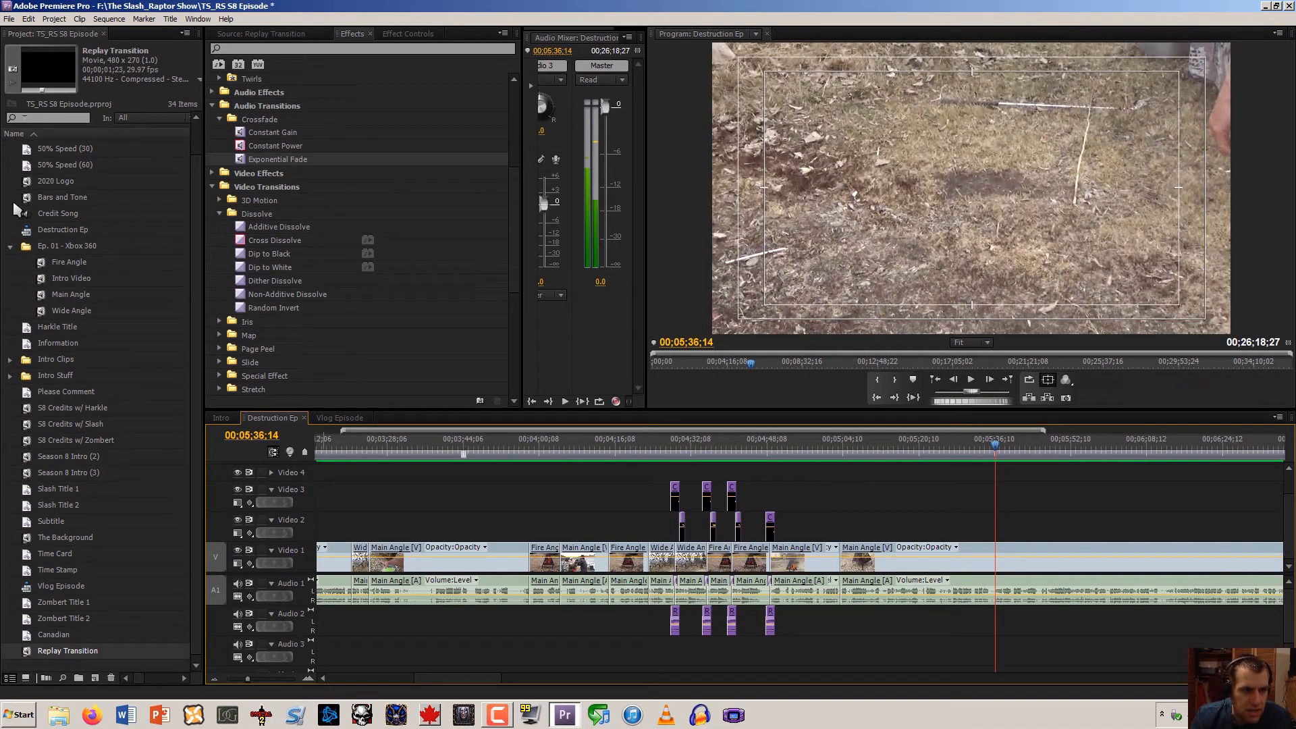
Rename the Subtitle title in the project as Subtitle A
{"action": "left_click", "coordinate": [29, 523]}
{"action": "left_click", "coordinate": [78, 521]}
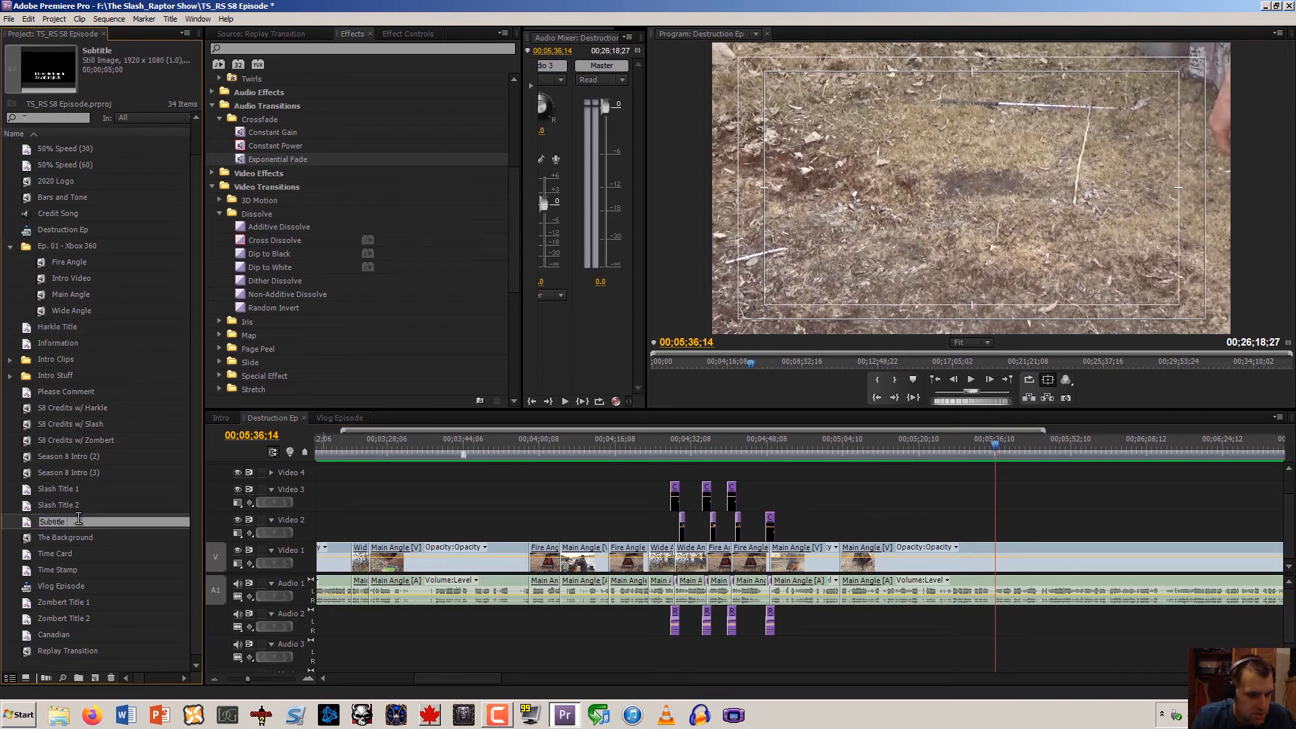
{"action": "key", "text": "Return"}
Duplicate the Subtitle A title and name the copy Subtitle B
{"action": "right_click", "coordinate": [31, 521]}
{"action": "left_click", "coordinate": [48, 464]}
{"action": "left_click", "coordinate": [71, 653]}
{"action": "type", "text": "B"}
{"action": "key", "text": "Return"}
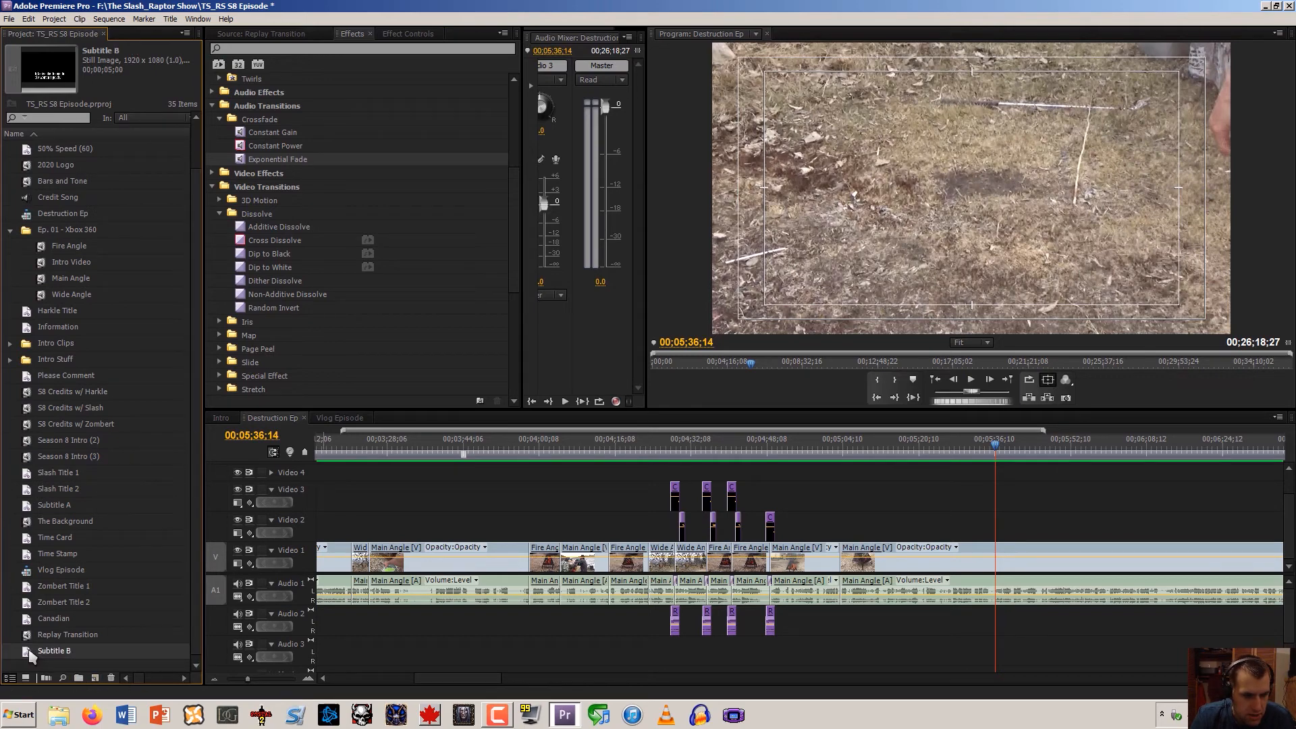
Open Subtitle B for editing and insert "I gotta find something to cover that with" after the opening quotation mark
{"action": "double_click", "coordinate": [27, 652]}
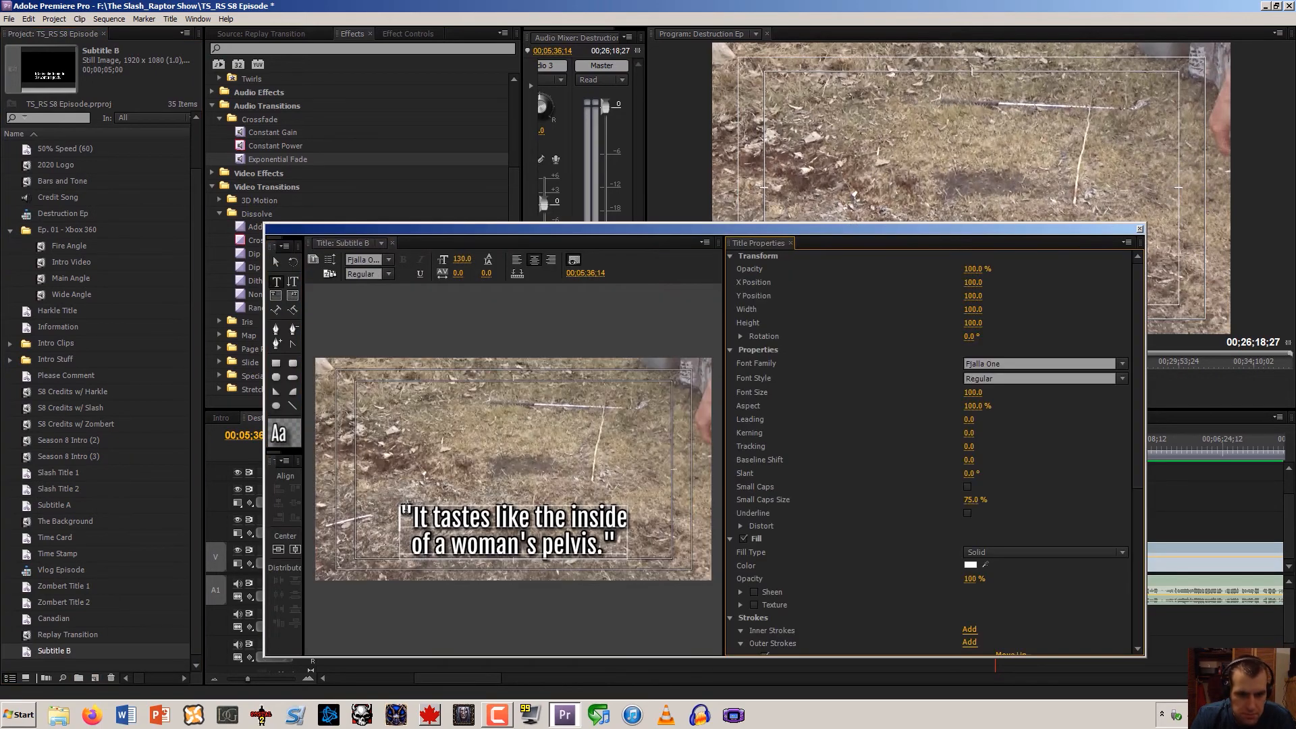
{"action": "left_click", "coordinate": [417, 519]}
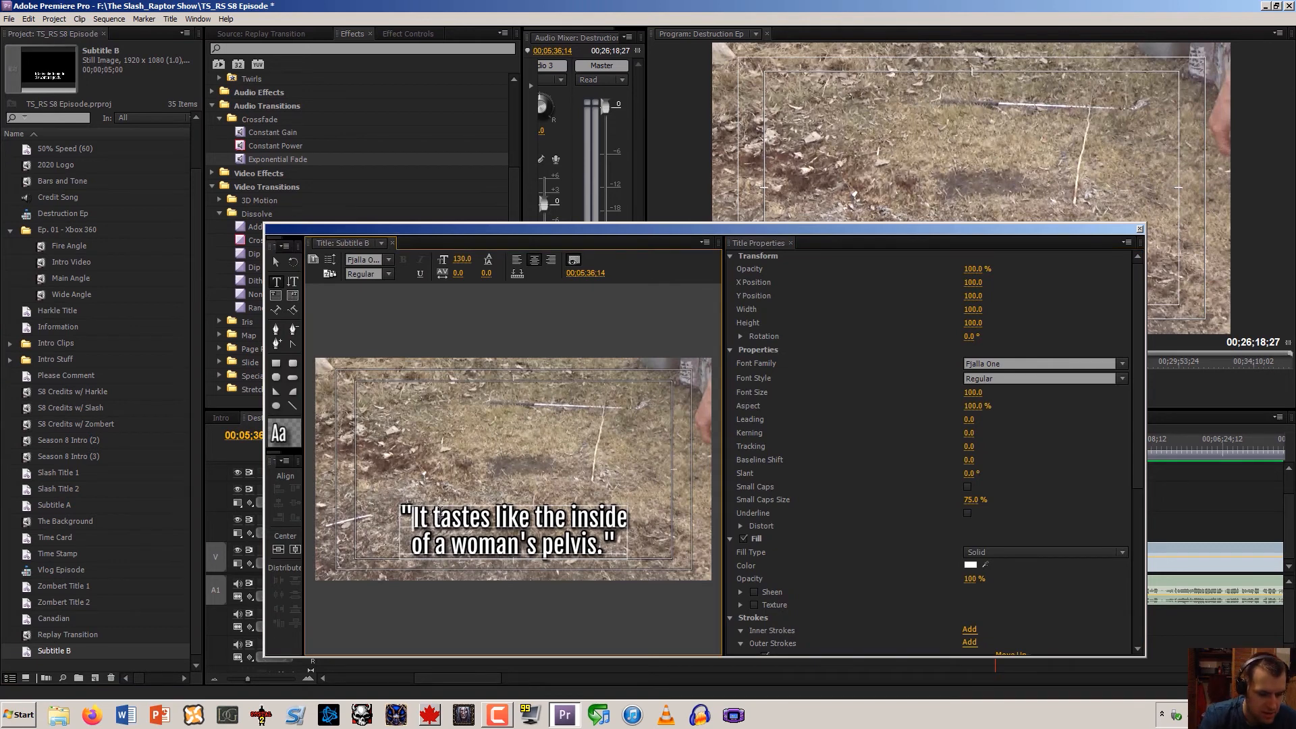
{"action": "type", "text": "I gott"}
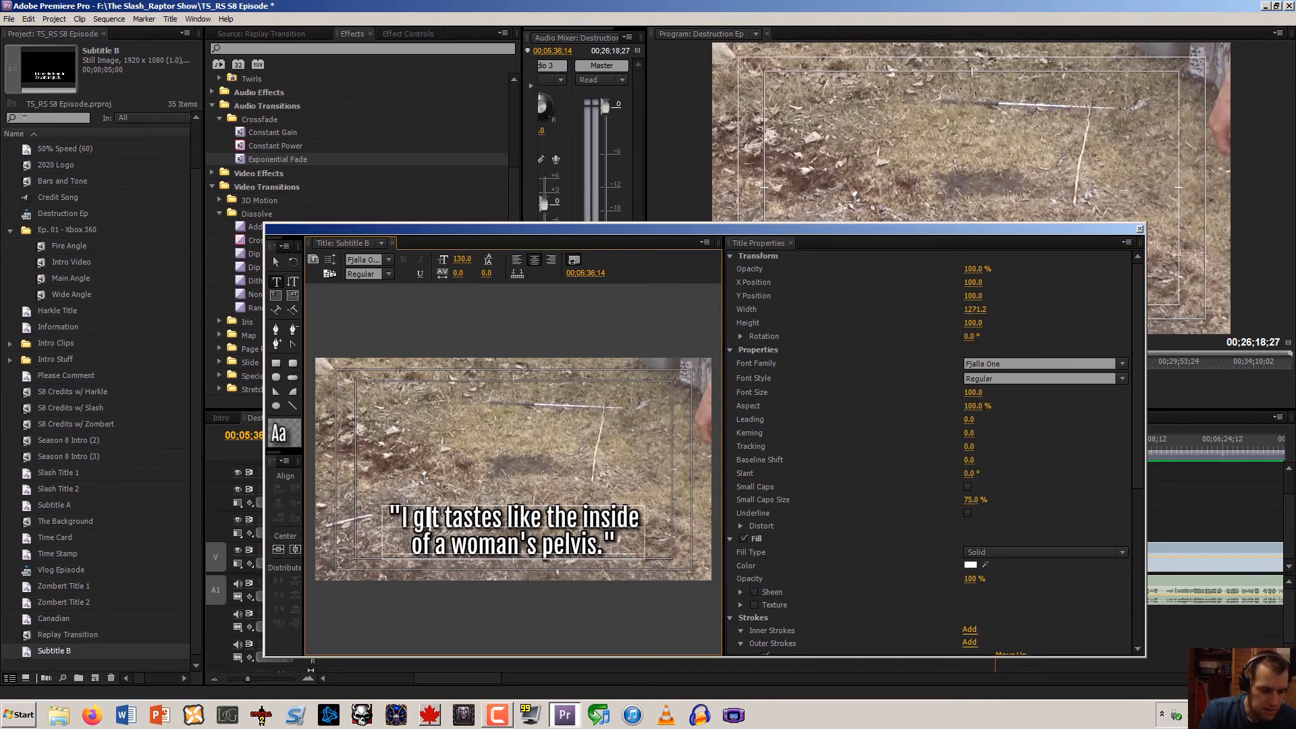
{"action": "type", "text": "a find some"}
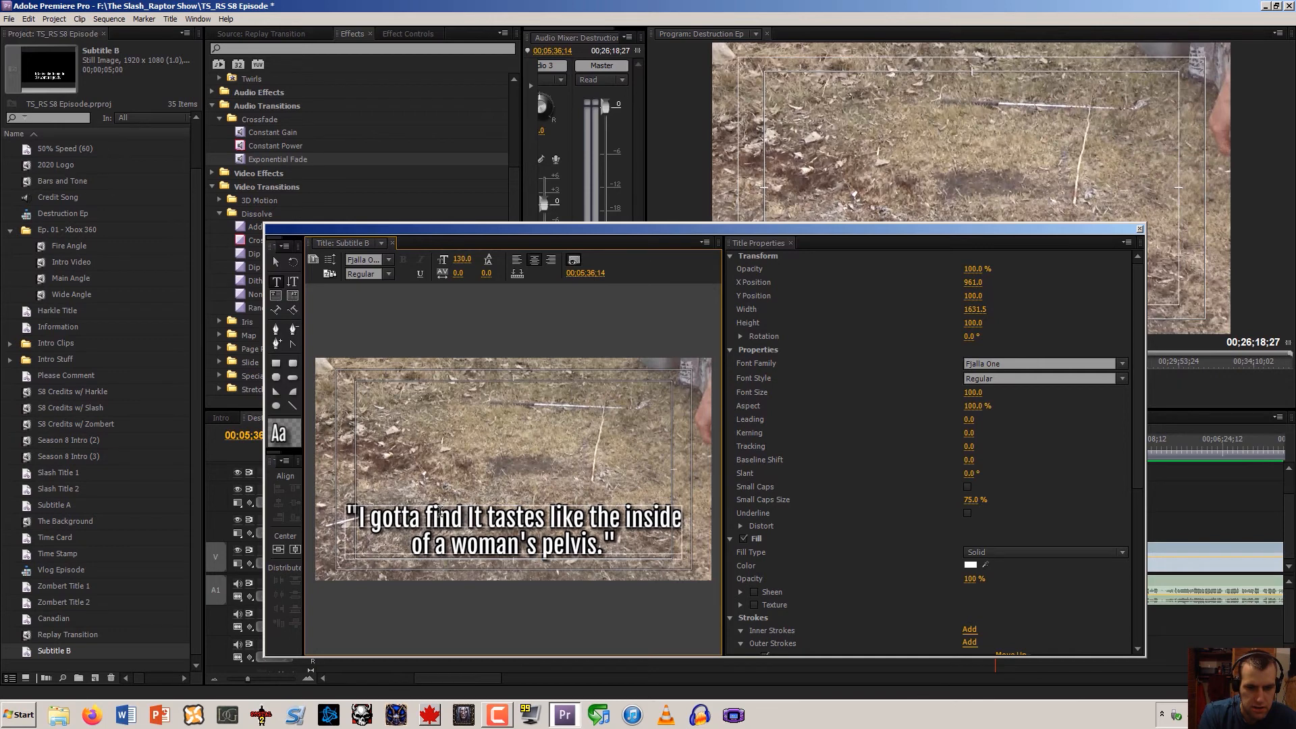
{"action": "type", "text": "thing "}
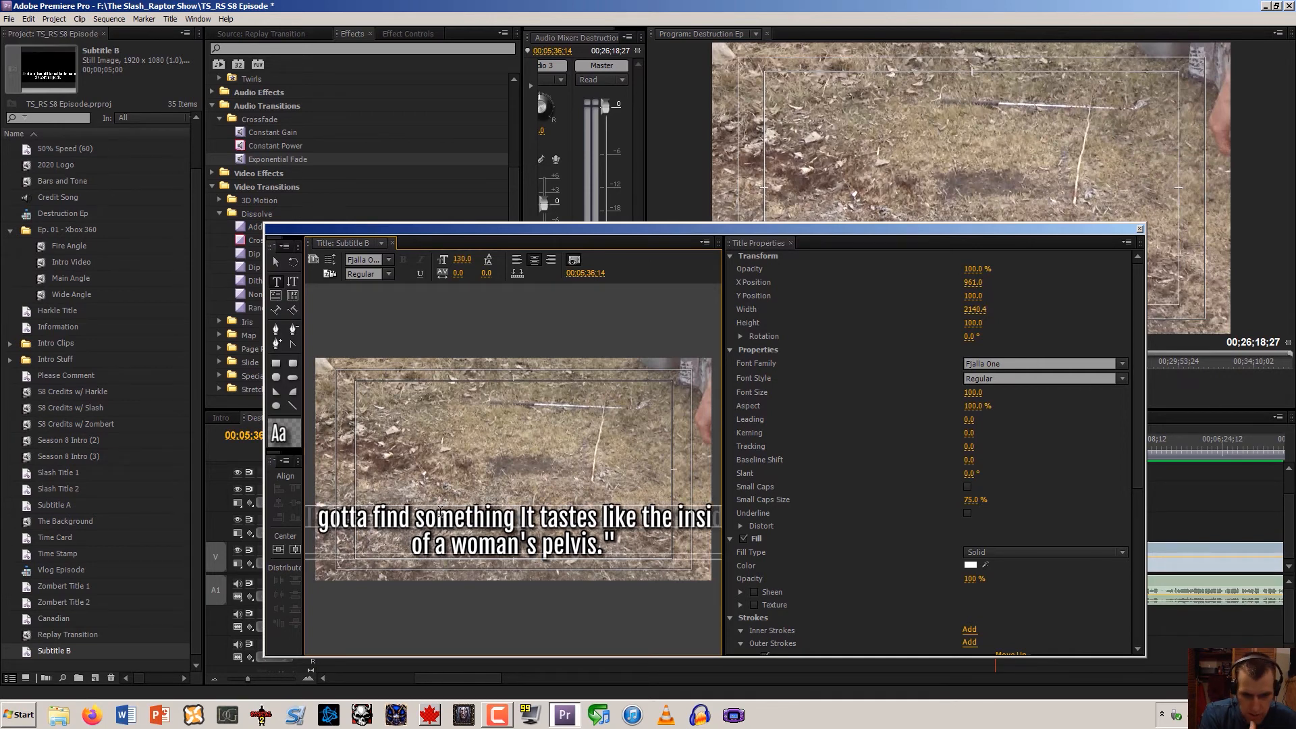
{"action": "type", "text": "to cover that wi"}
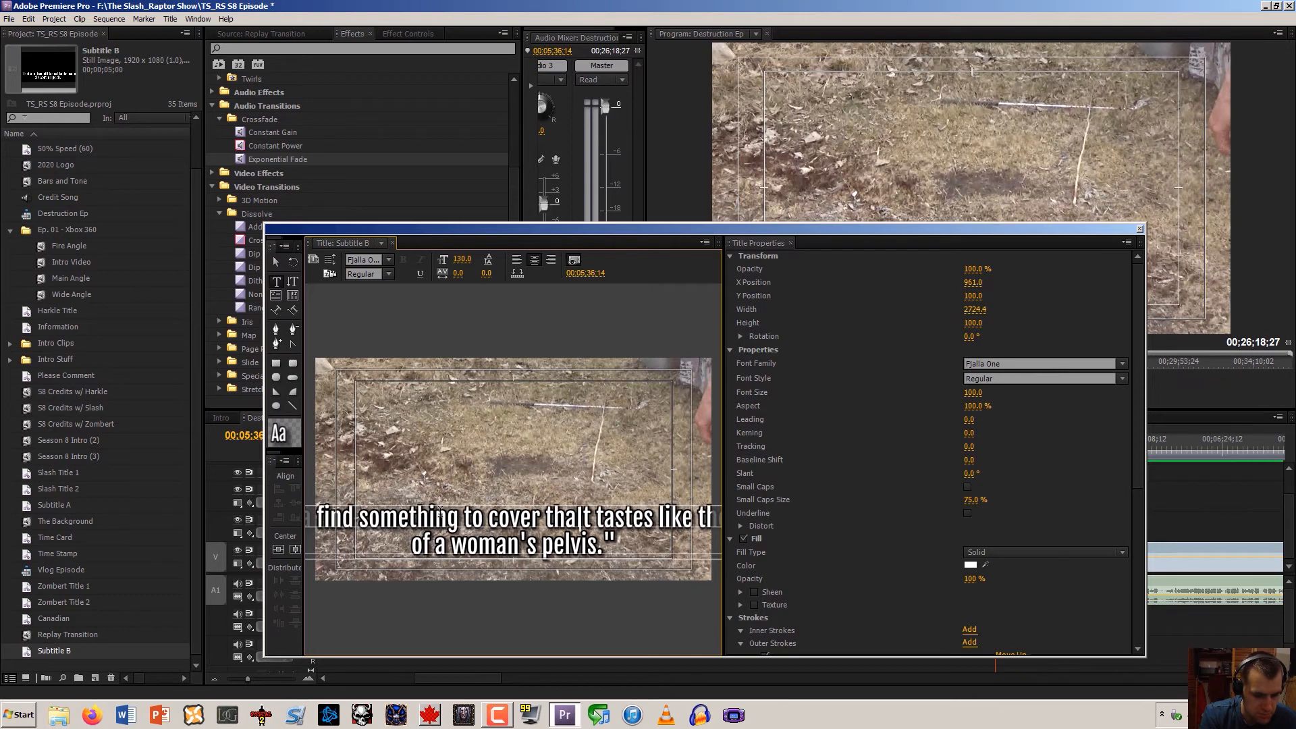
{"action": "type", "text": "th"}
Delete the old quote text remaining after "with" in Subtitle B, and close the title editor
{"action": "key", "text": "Delete"}
{"action": "key", "text": "Delete"}
{"action": "key", "text": "Delete"}
{"action": "key", "text": "Delete"}
{"action": "key", "text": "Delete"}
{"action": "key", "text": "Delete"}
{"action": "key", "text": "Delete"}
{"action": "key", "text": "Delete"}
{"action": "key", "text": "Delete"}
{"action": "key", "text": "Delete"}
{"action": "key", "text": "Delete"}
{"action": "key", "text": "Delete"}
{"action": "key", "text": "Delete"}
{"action": "key", "text": "Delete"}
{"action": "key", "text": "Delete"}
{"action": "key", "text": "Delete"}
{"action": "key", "text": "Delete"}
{"action": "key", "text": "Delete"}
{"action": "key", "text": "Delete"}
{"action": "key", "text": "Delete"}
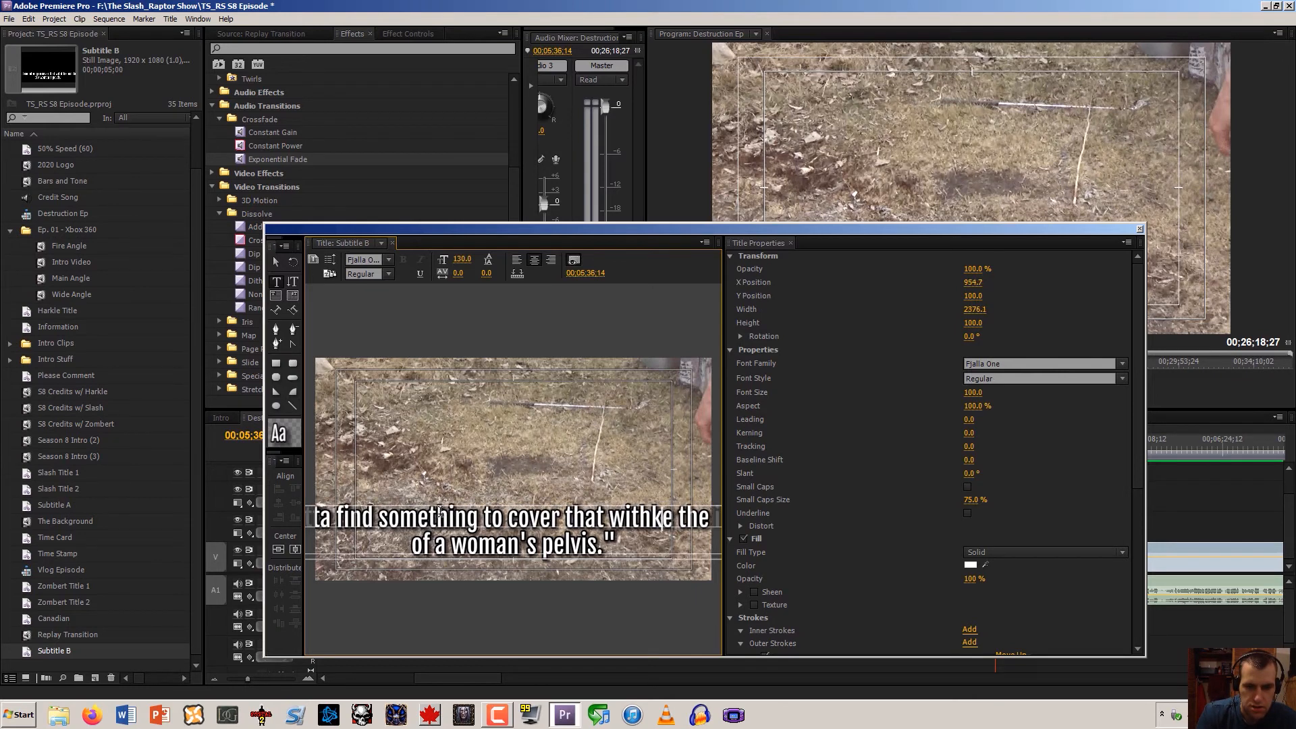
{"action": "key", "text": "Delete"}
{"action": "key", "text": "Delete"}
{"action": "key", "text": "Delete"}
{"action": "key", "text": "Delete"}
{"action": "key", "text": "Delete"}
{"action": "key", "text": "Delete"}
{"action": "key", "text": "Delete"}
{"action": "key", "text": "Delete"}
{"action": "key", "text": "Delete"}
{"action": "key", "text": "Delete"}
{"action": "key", "text": "Delete"}
{"action": "key", "text": "Delete"}
{"action": "key", "text": "Delete"}
{"action": "key", "text": "Delete"}
{"action": "key", "text": "Delete"}
{"action": "key", "text": "Delete"}
{"action": "key", "text": "Delete"}
{"action": "key", "text": "Delete"}
{"action": "key", "text": "Delete"}
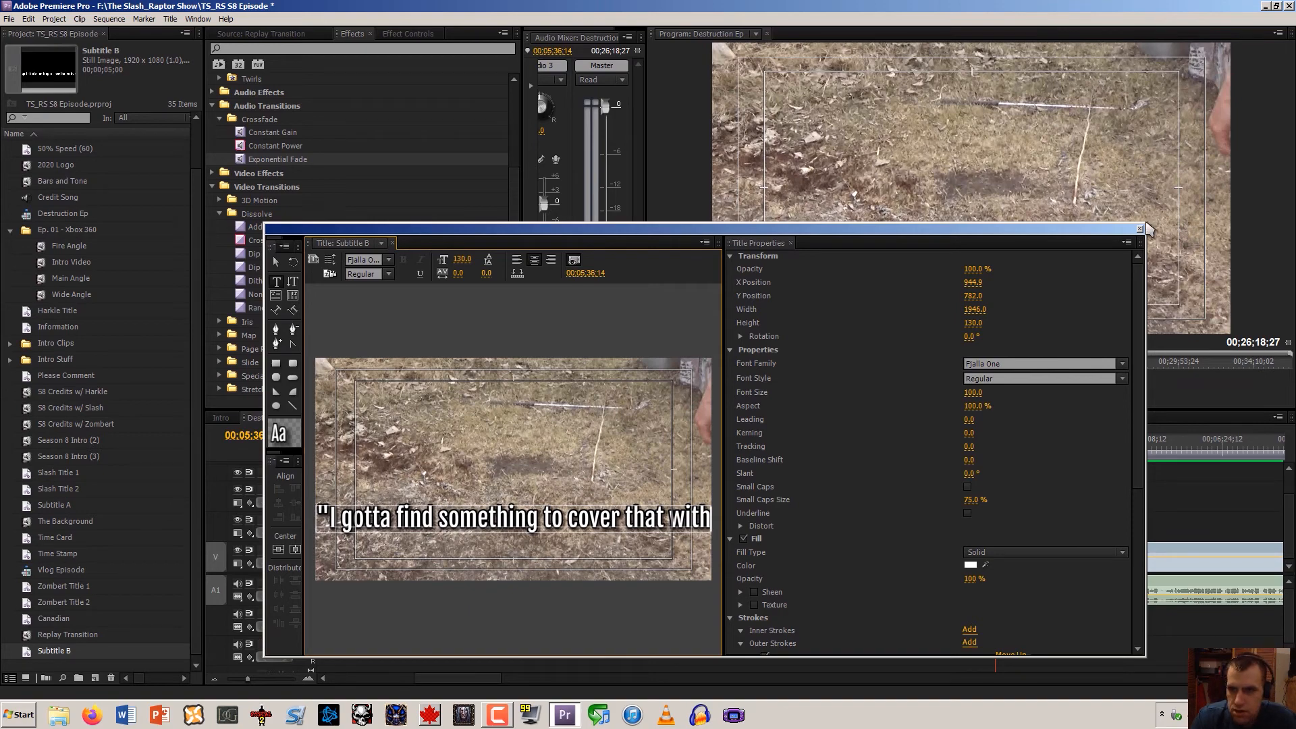
{"action": "left_click", "coordinate": [1141, 230]}
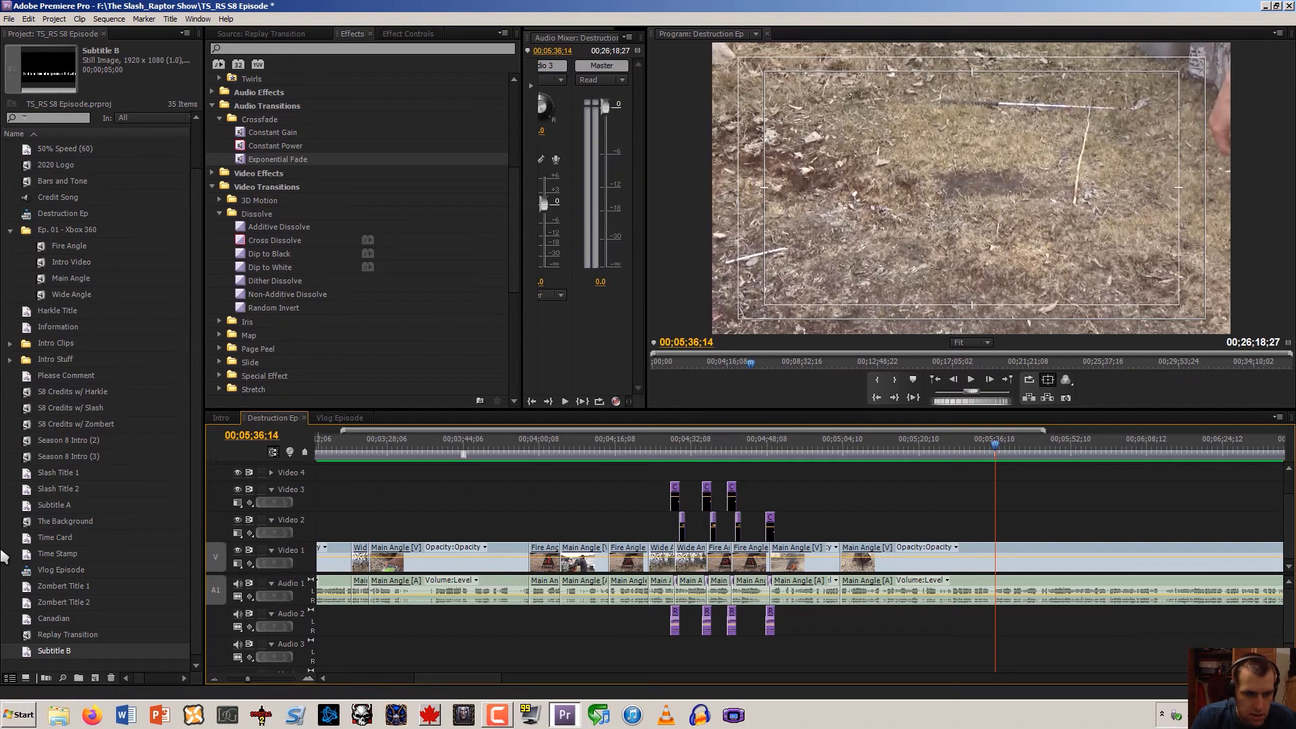
Place Subtitle B on Video 2 at 00;05;36;14 and play the footage to check it against the speech
{"action": "left_click", "coordinate": [27, 652]}
{"action": "left_click_drag", "start_coordinate": [28, 652], "coordinate": [997, 527]}
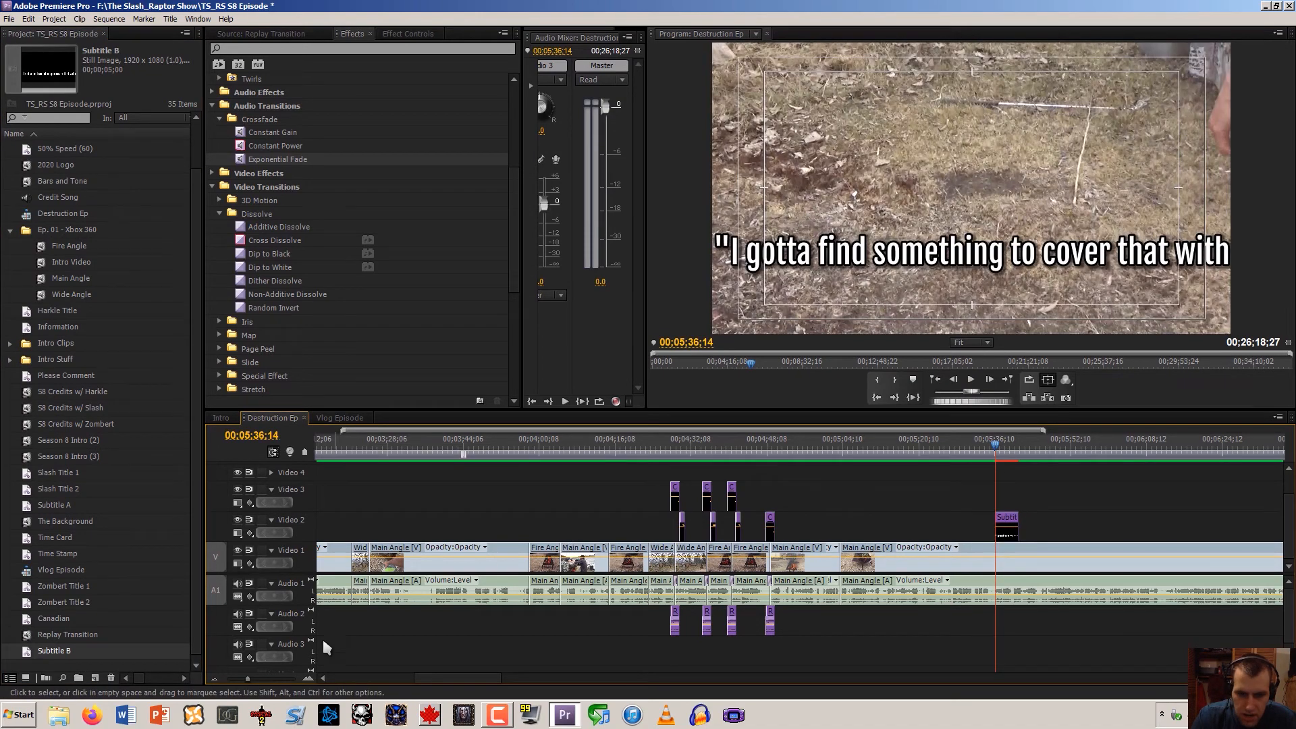
{"action": "left_click", "coordinate": [309, 679]}
{"action": "left_click", "coordinate": [308, 679]}
{"action": "left_click", "coordinate": [738, 459]}
{"action": "key", "text": "space"}
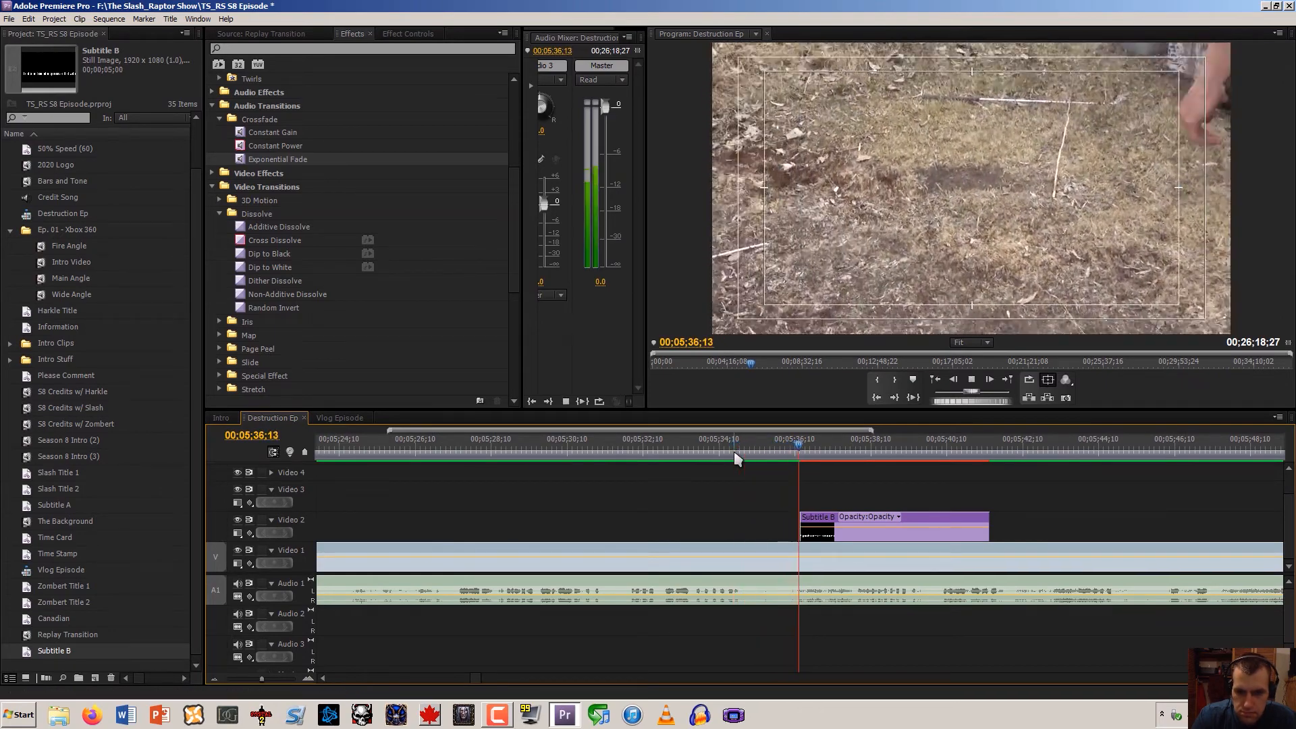
{"action": "key", "text": "space"}
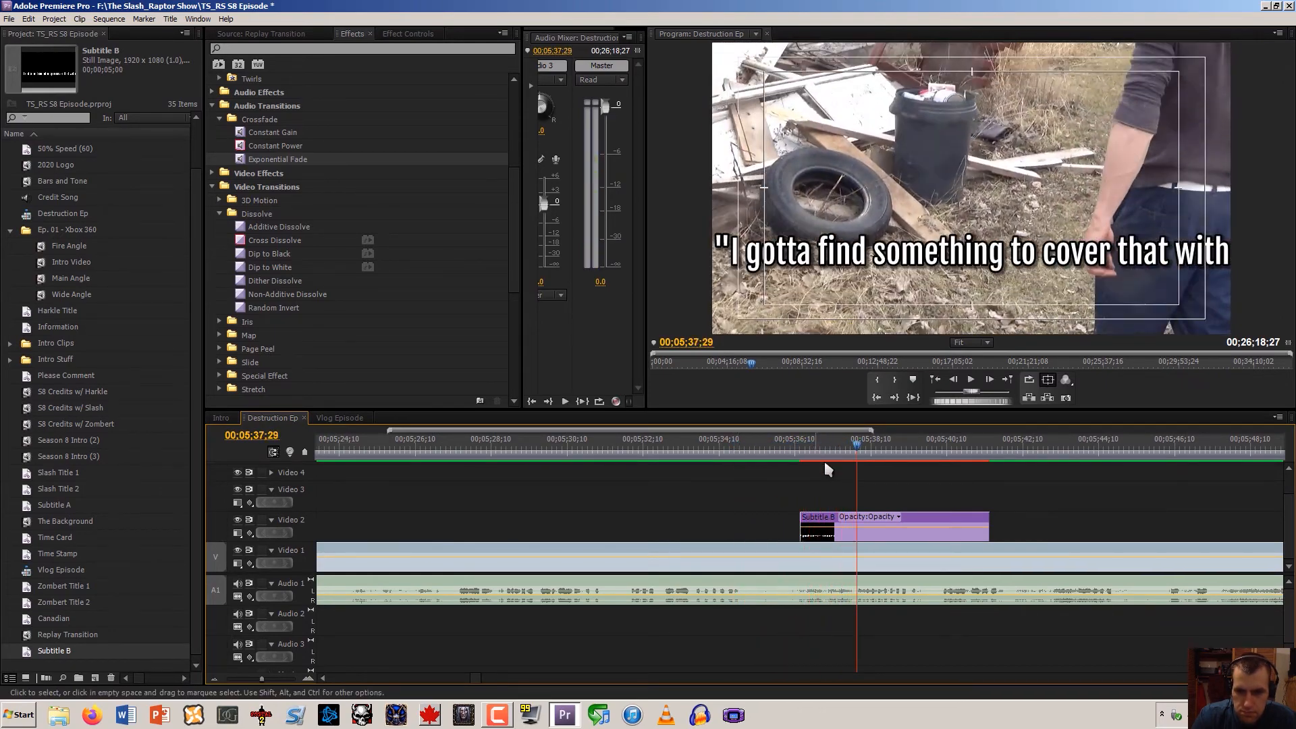
Reopen Subtitle B and change its text to "I gotta cover that with something else", including the closing quotation mark
{"action": "double_click", "coordinate": [835, 518]}
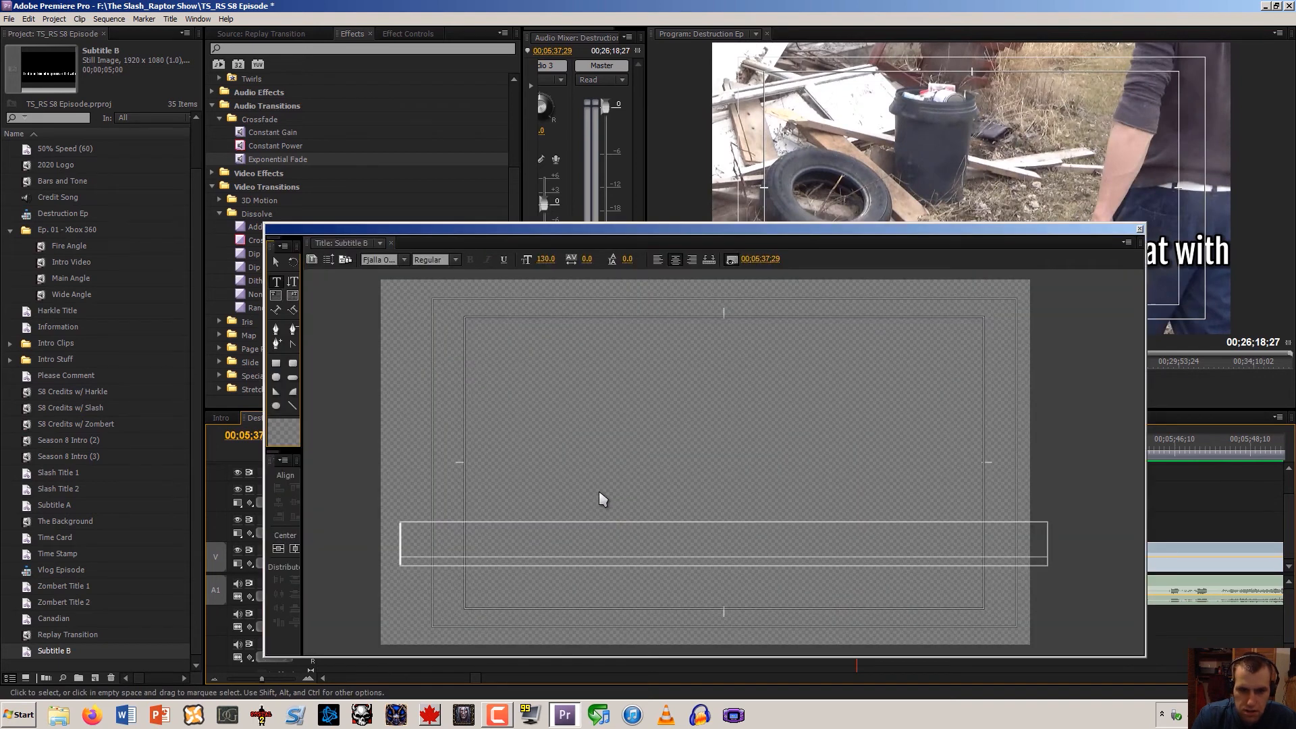
{"action": "left_click", "coordinate": [394, 511]}
{"action": "left_click_drag", "start_coordinate": [459, 505], "coordinate": [561, 511]}
{"action": "key", "text": "BackSpace"}
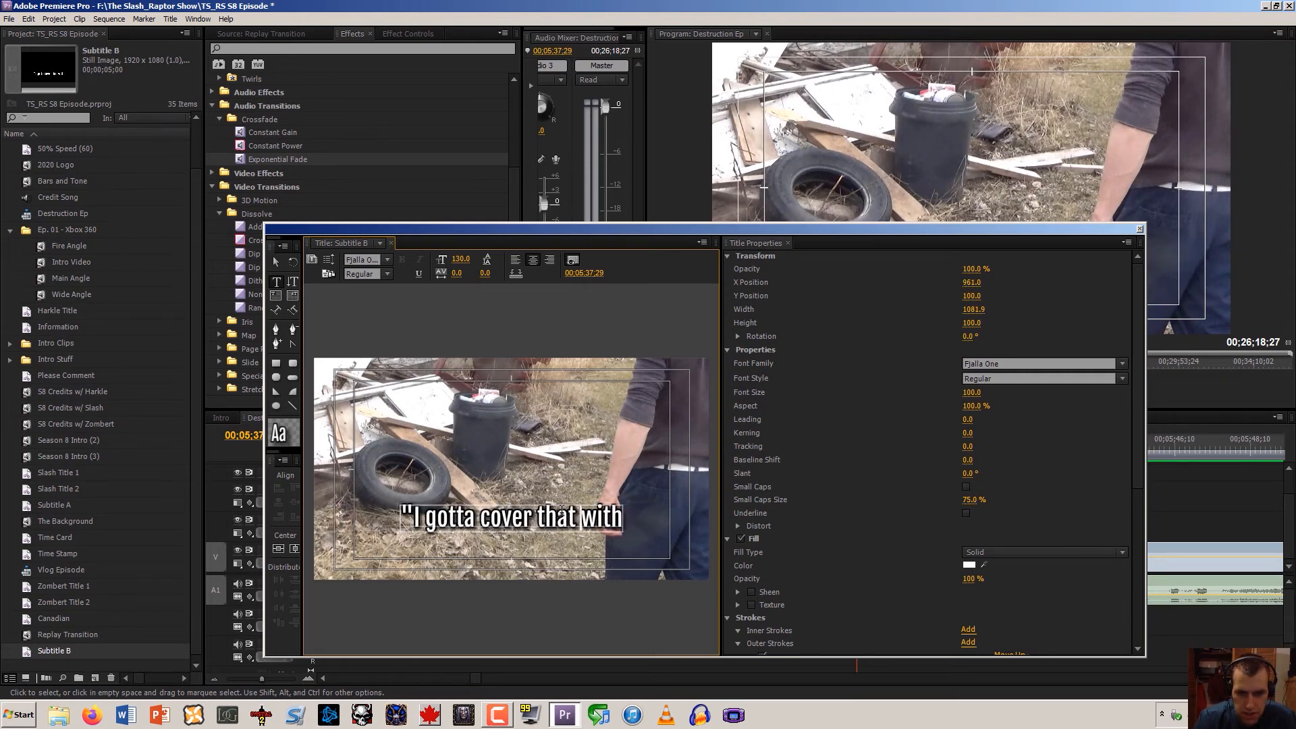
{"action": "type", "text": "s"}
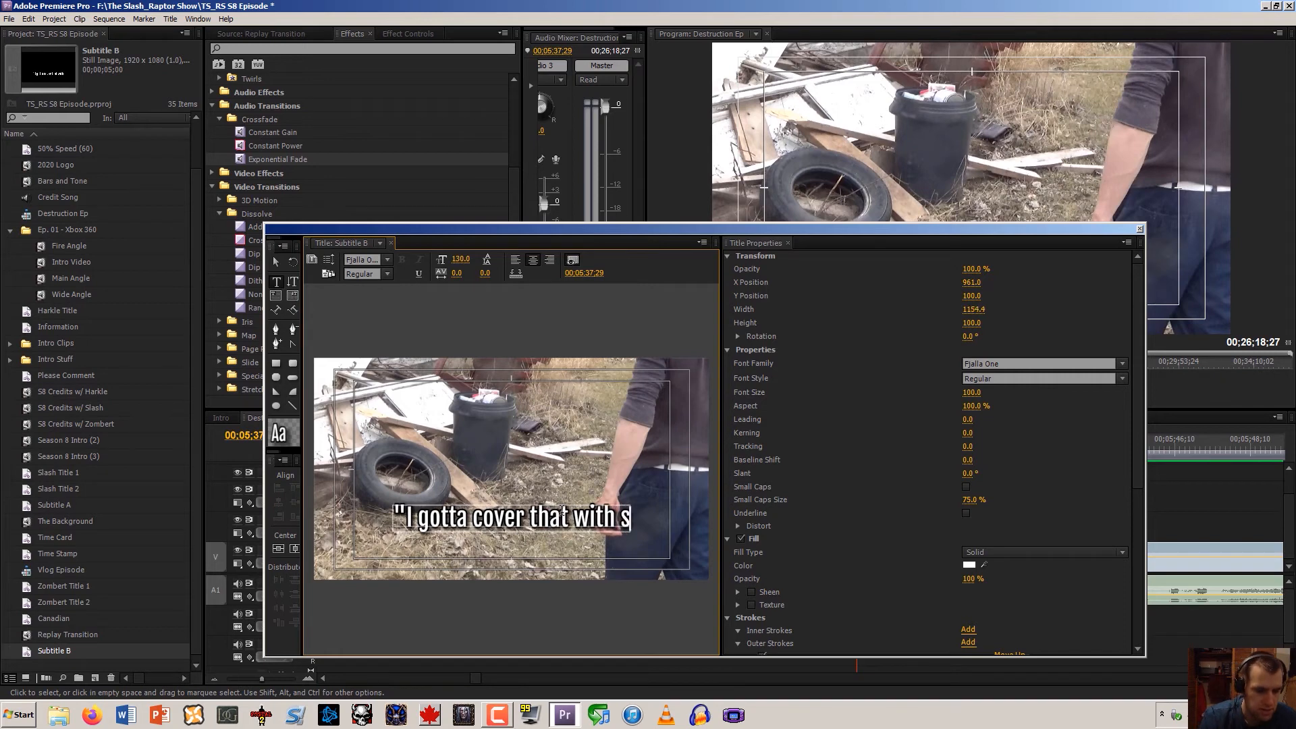
{"action": "type", "text": "omething"}
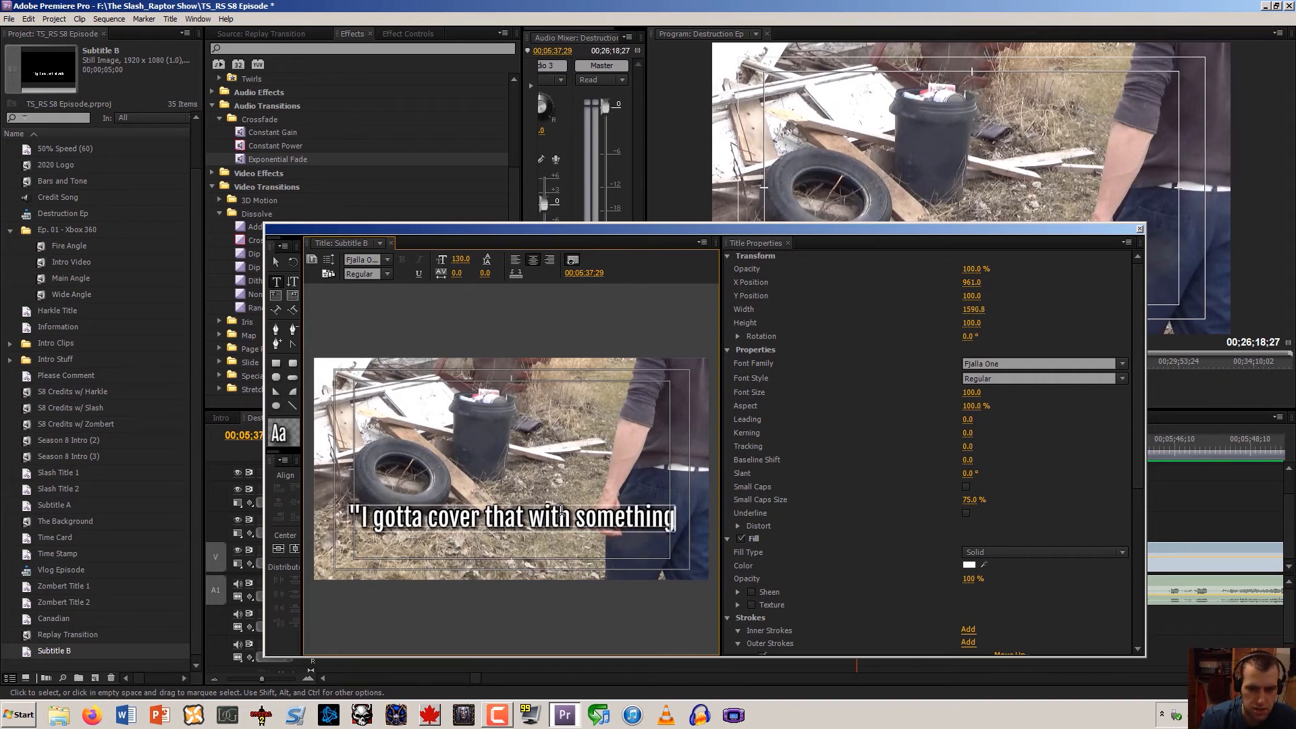
{"action": "type", "text": " else"}
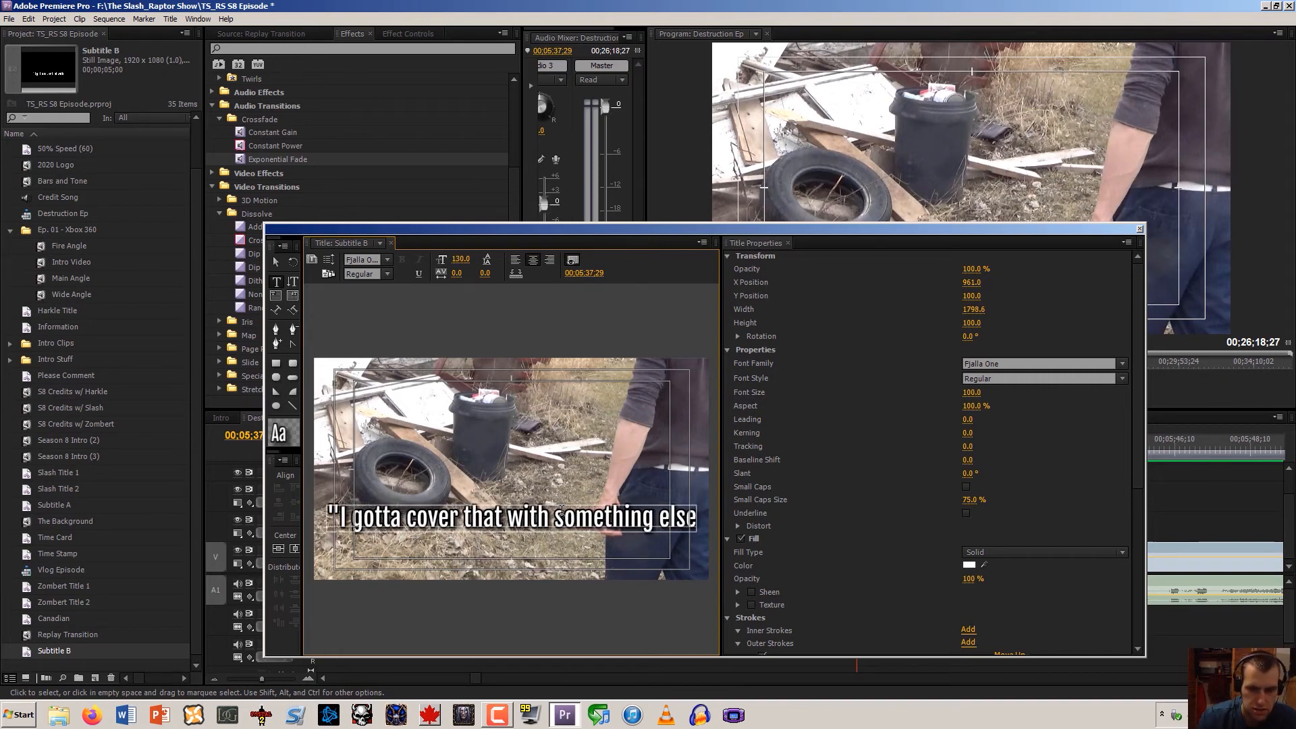
{"action": "type", "text": "\""}
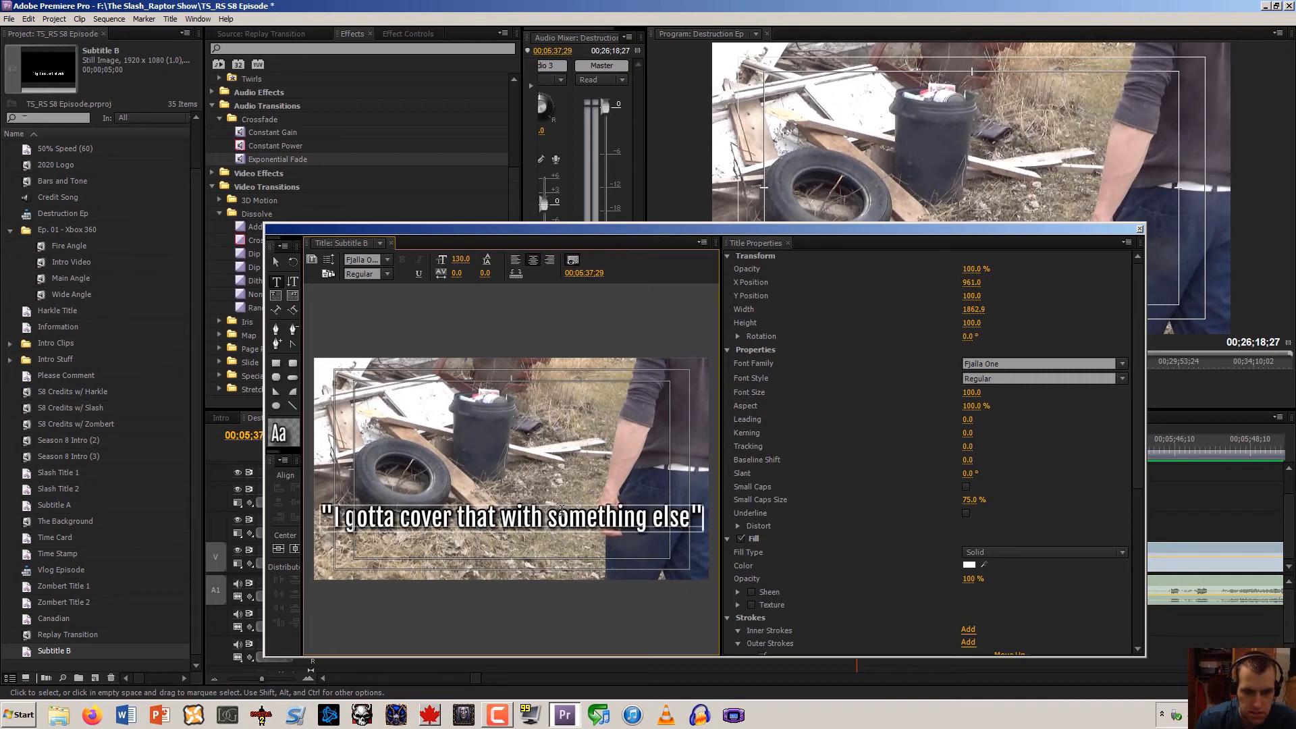
Break Subtitle B into two lines before "with", end it with a period and insert "Now" before "I gotta"
{"action": "left_click", "coordinate": [562, 511]}
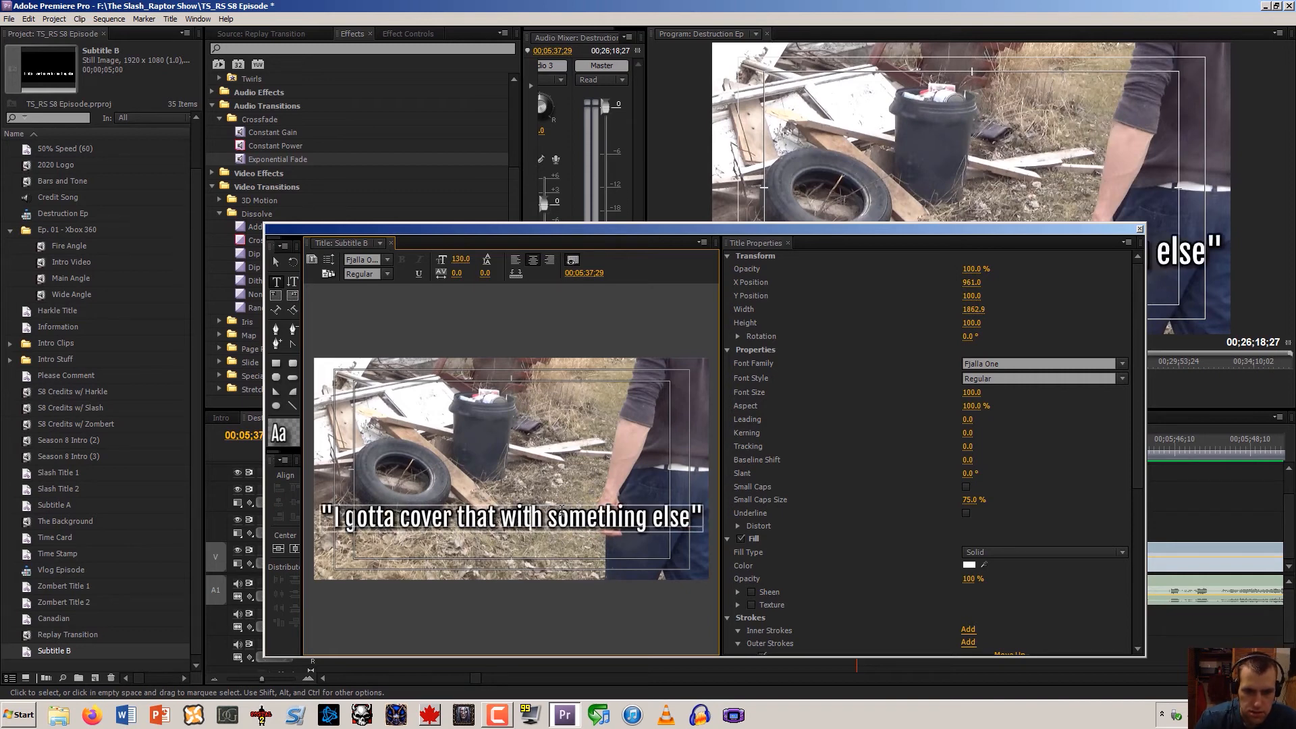
{"action": "key", "text": "Return"}
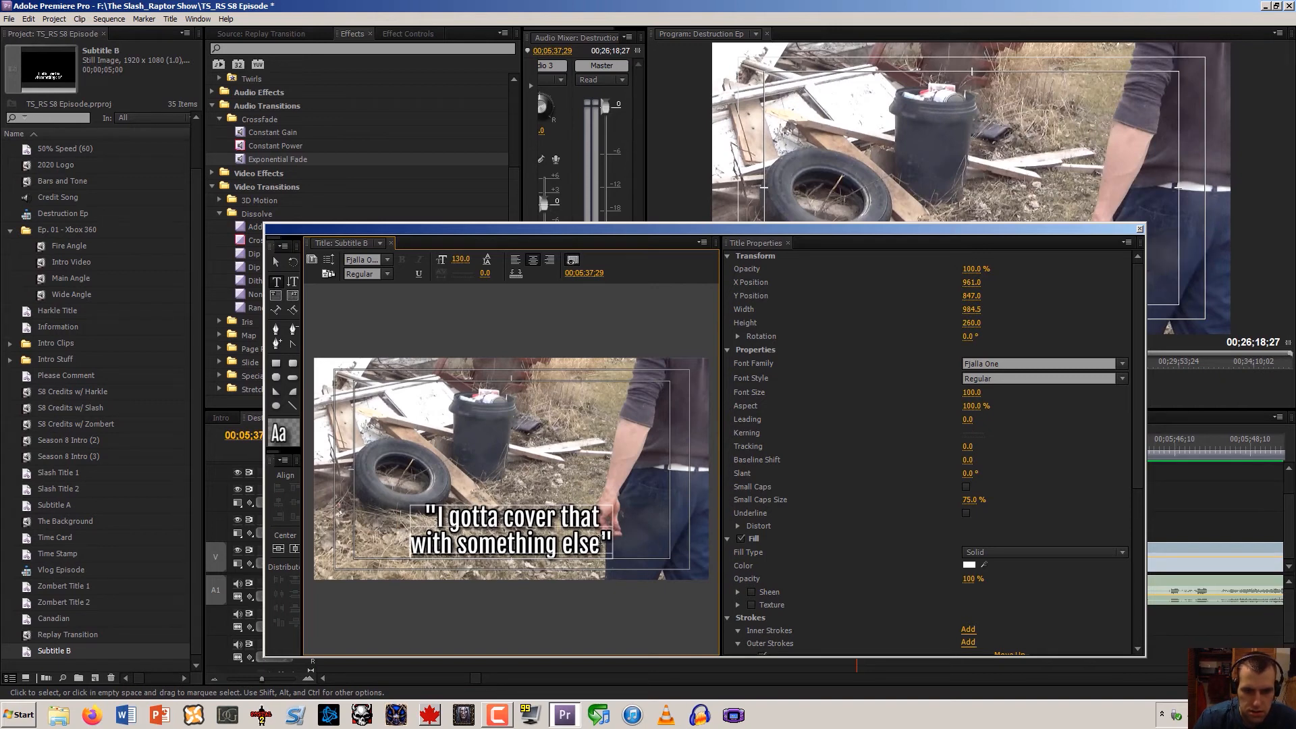
{"action": "type", "text": "."}
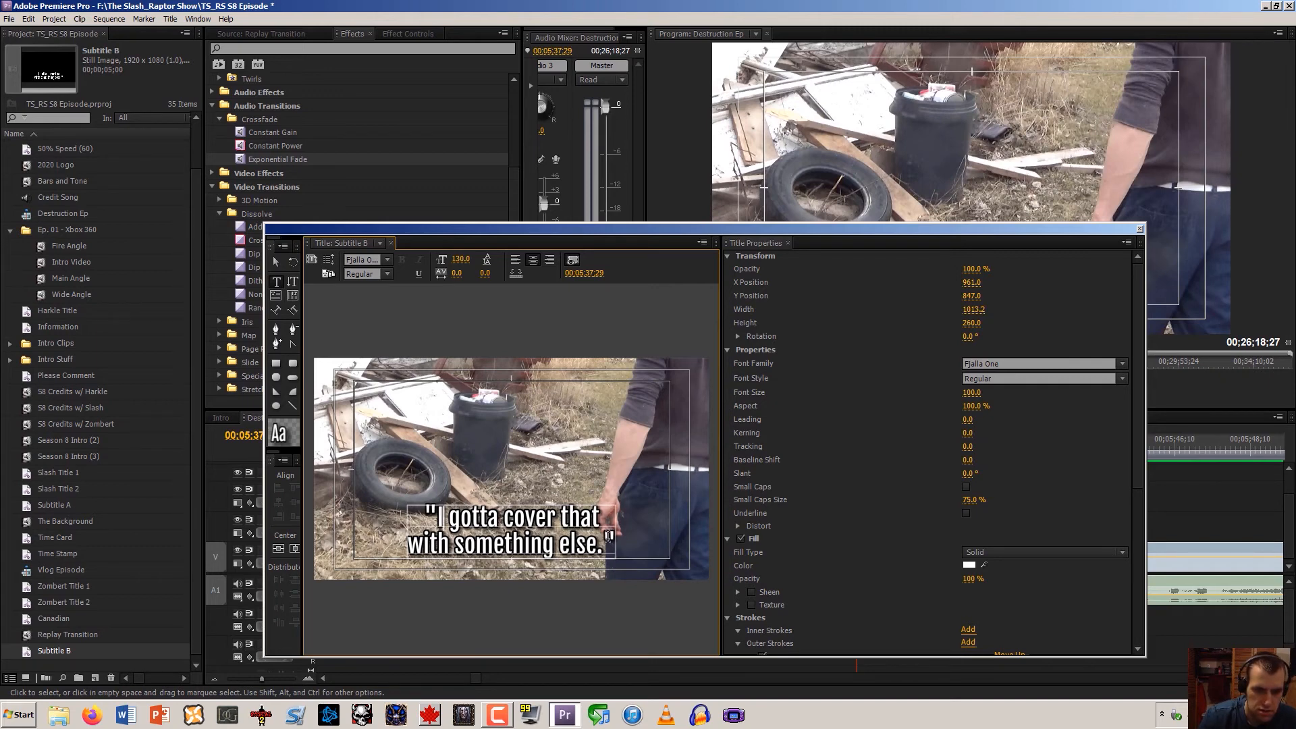
{"action": "type", "text": "Now"}
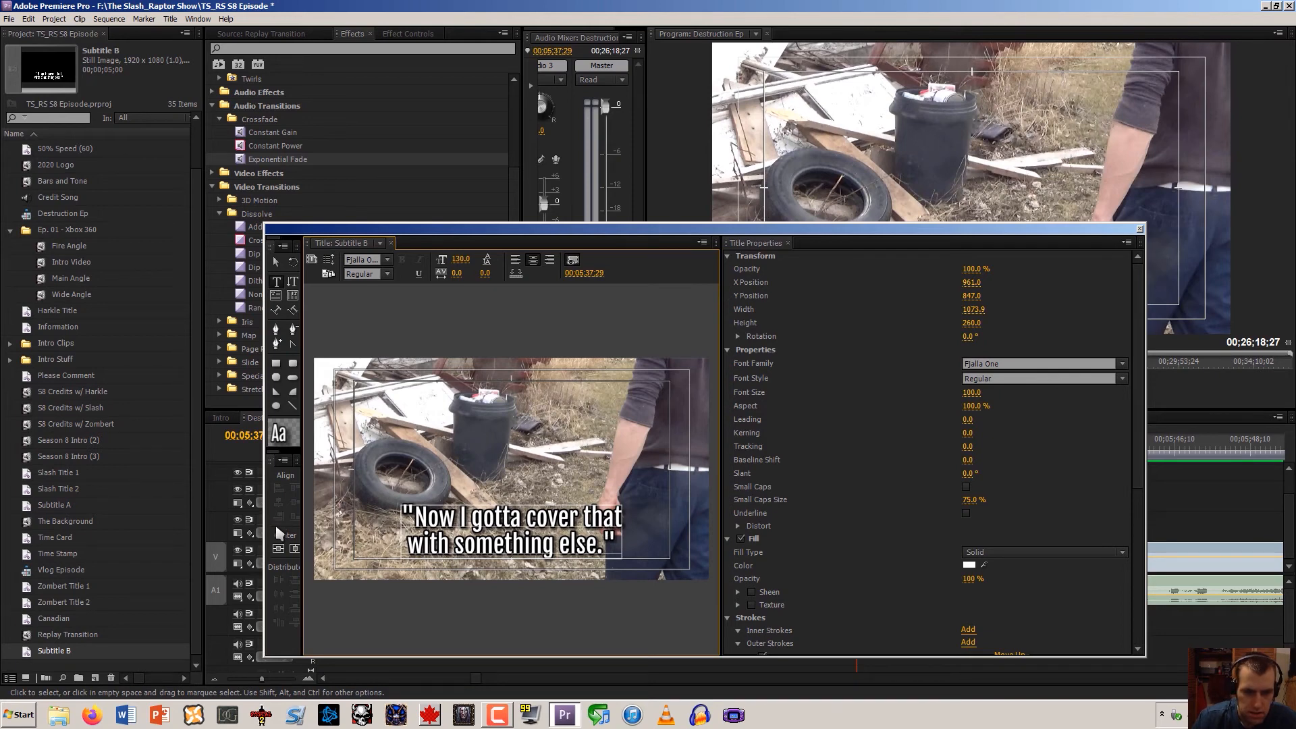
{"action": "left_click", "coordinate": [293, 550]}
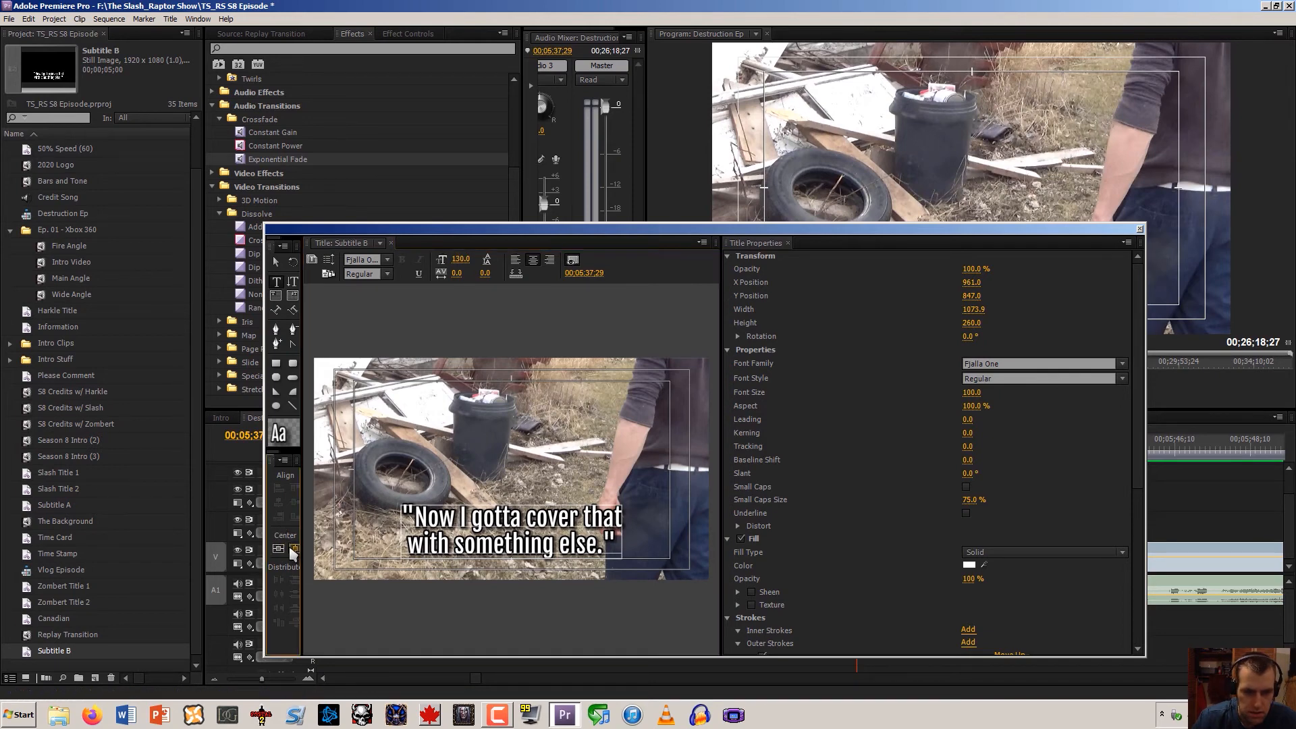
Replace the double quotation marks around the Subtitle B text with single ones
{"action": "left_click", "coordinate": [416, 515]}
{"action": "key", "text": "BackSpace"}
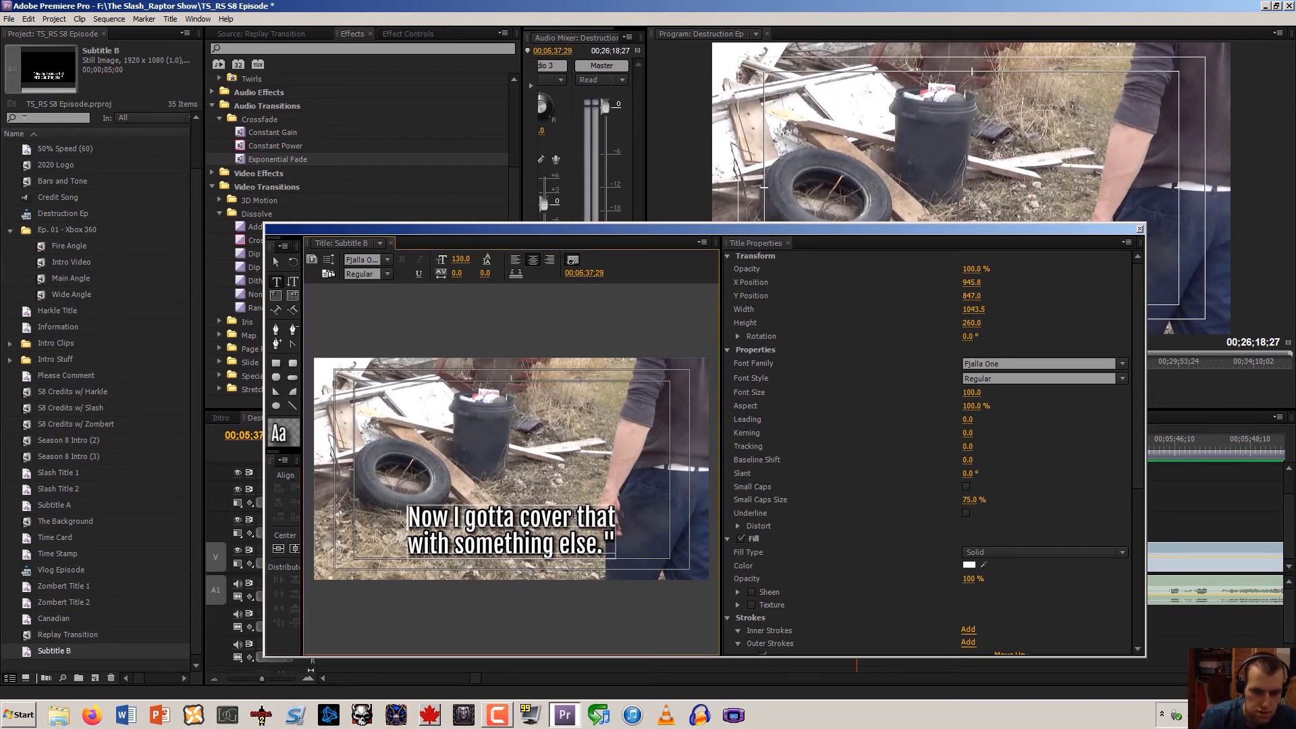
{"action": "type", "text": "'"}
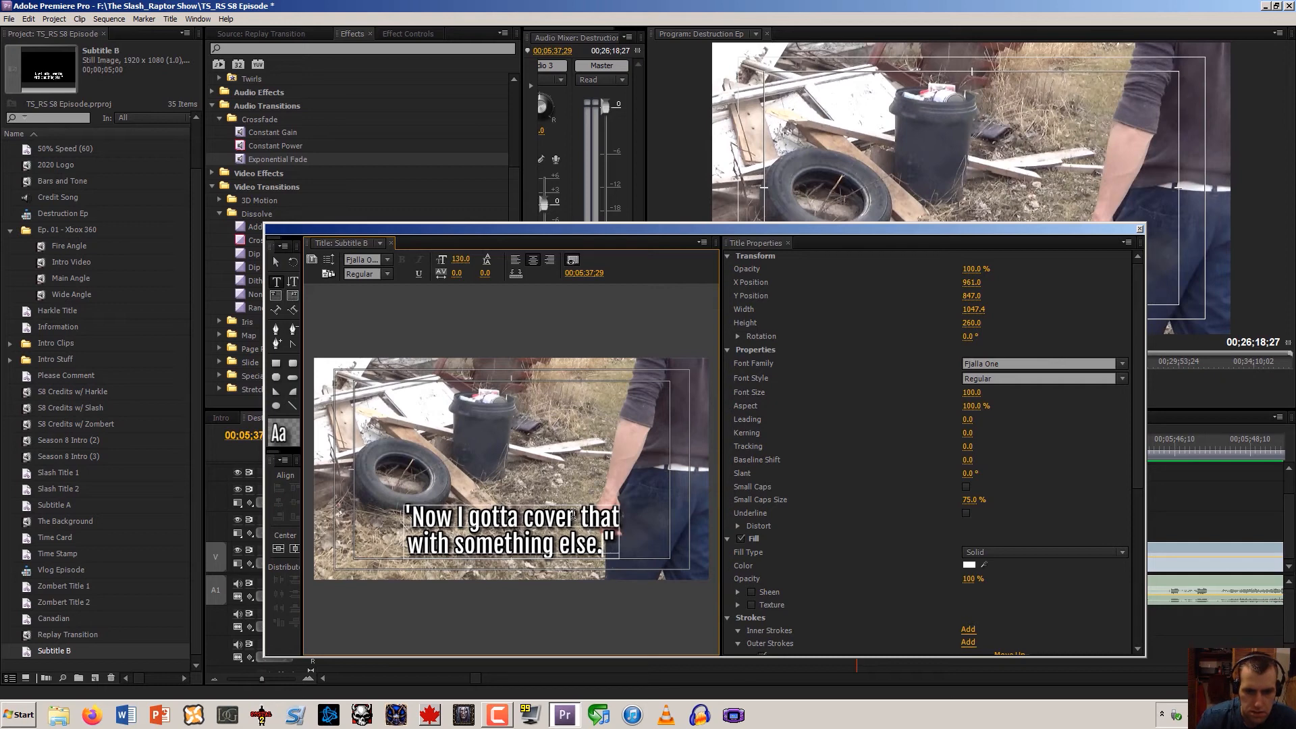
{"action": "key", "text": "BackSpace"}
{"action": "type", "text": "'"}
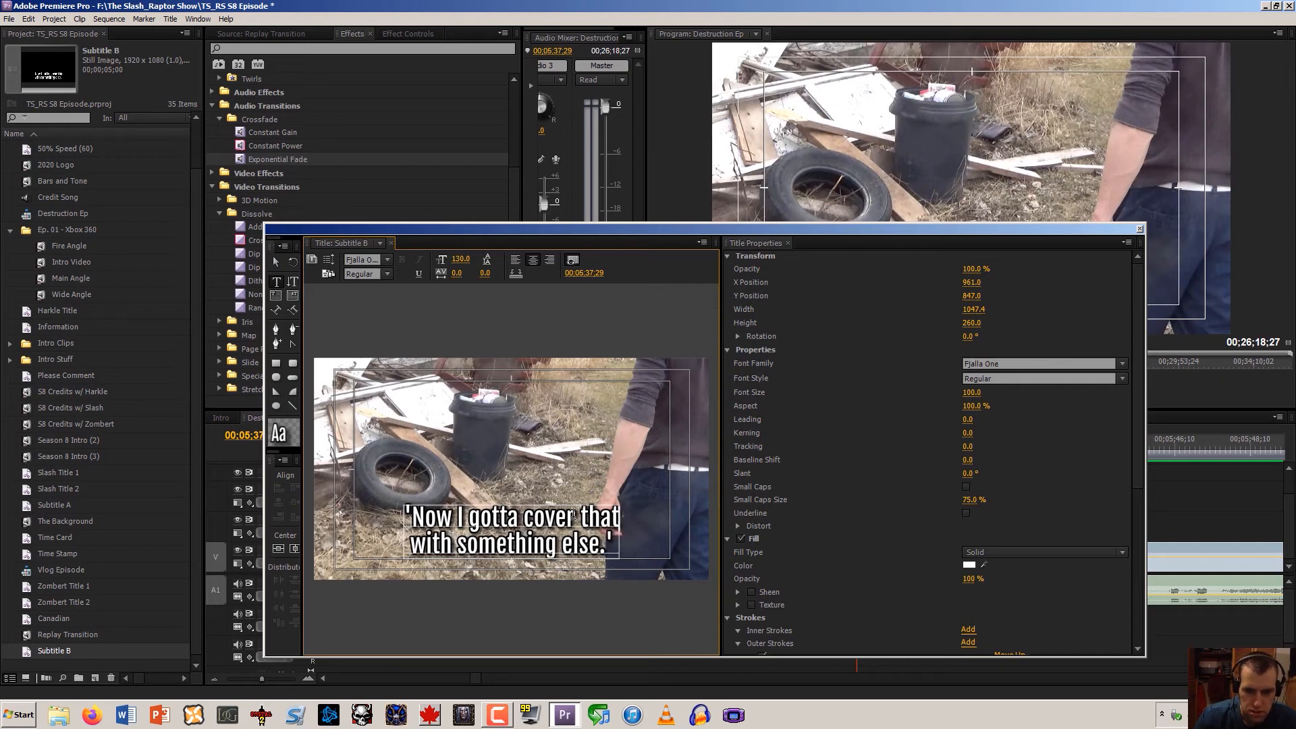
Try joining the Subtitle B text into a single line, and put the line break before "with" back
{"action": "key", "text": "Delete"}
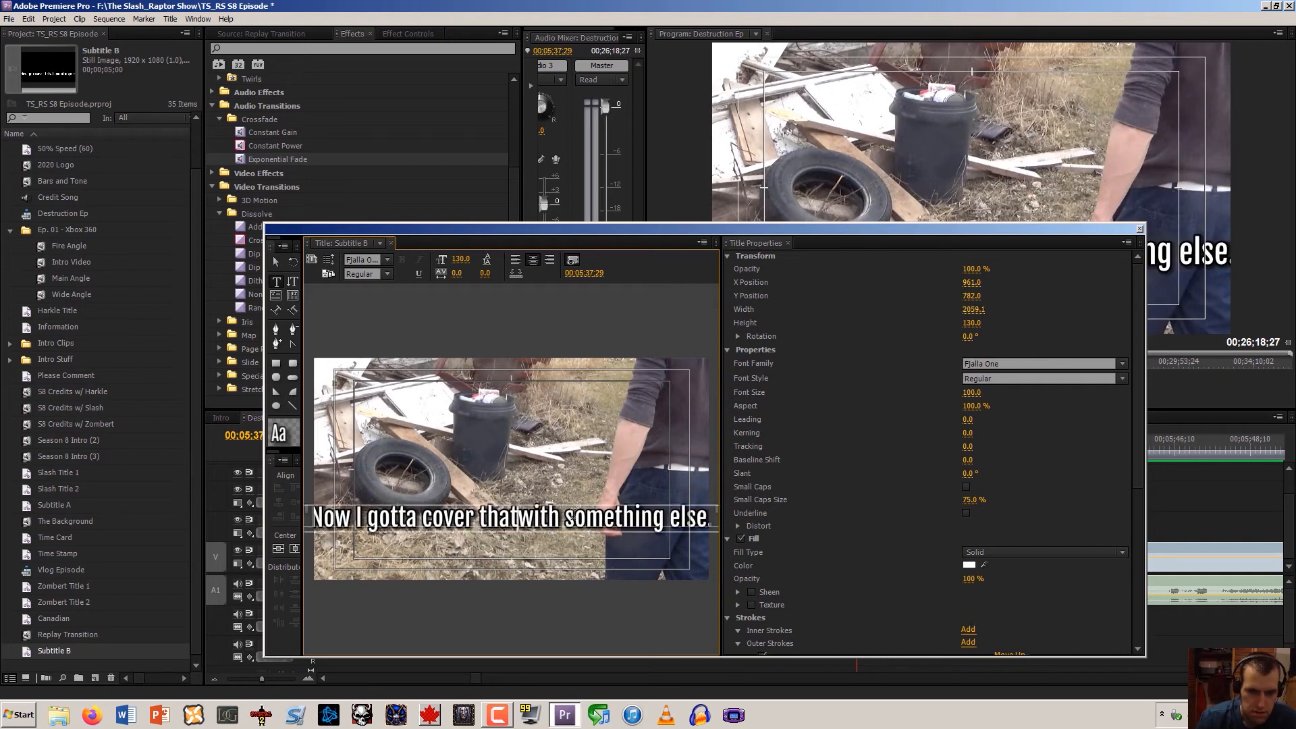
{"action": "left_click", "coordinate": [295, 549]}
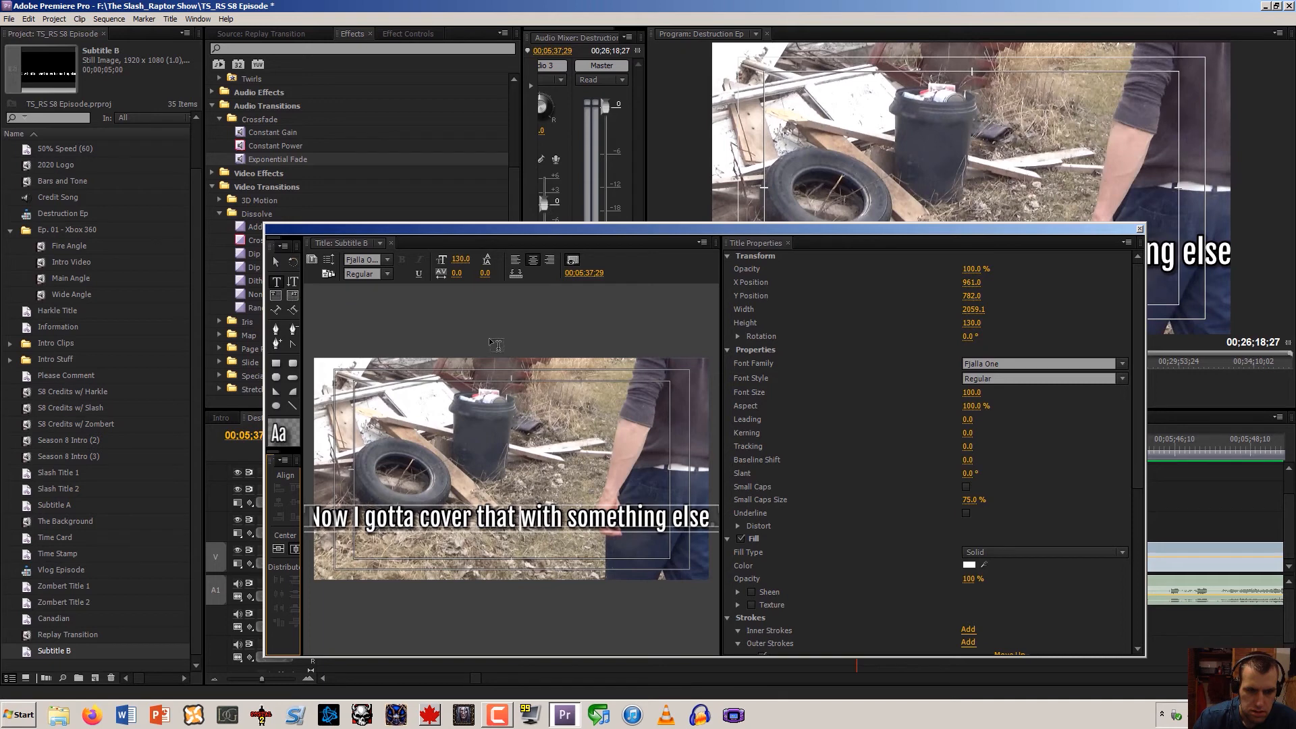
{"action": "key", "text": "Return"}
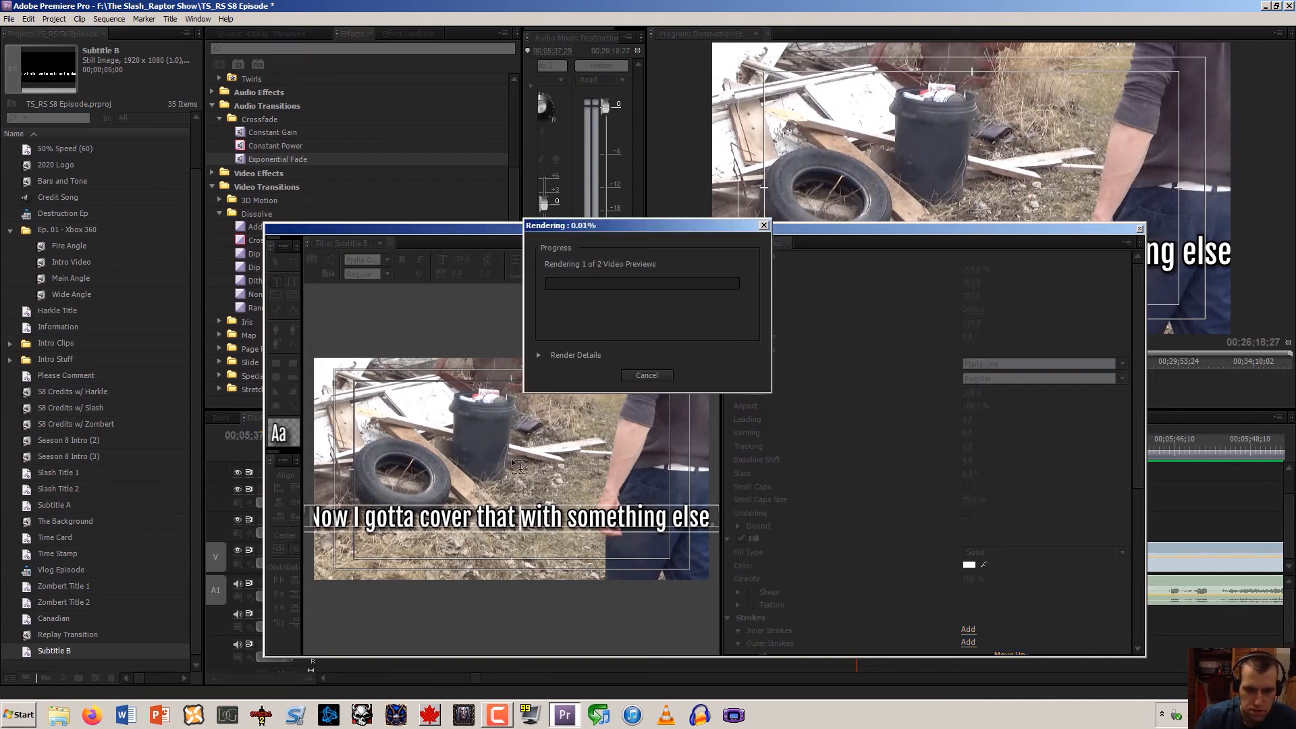
{"action": "left_click", "coordinate": [647, 376]}
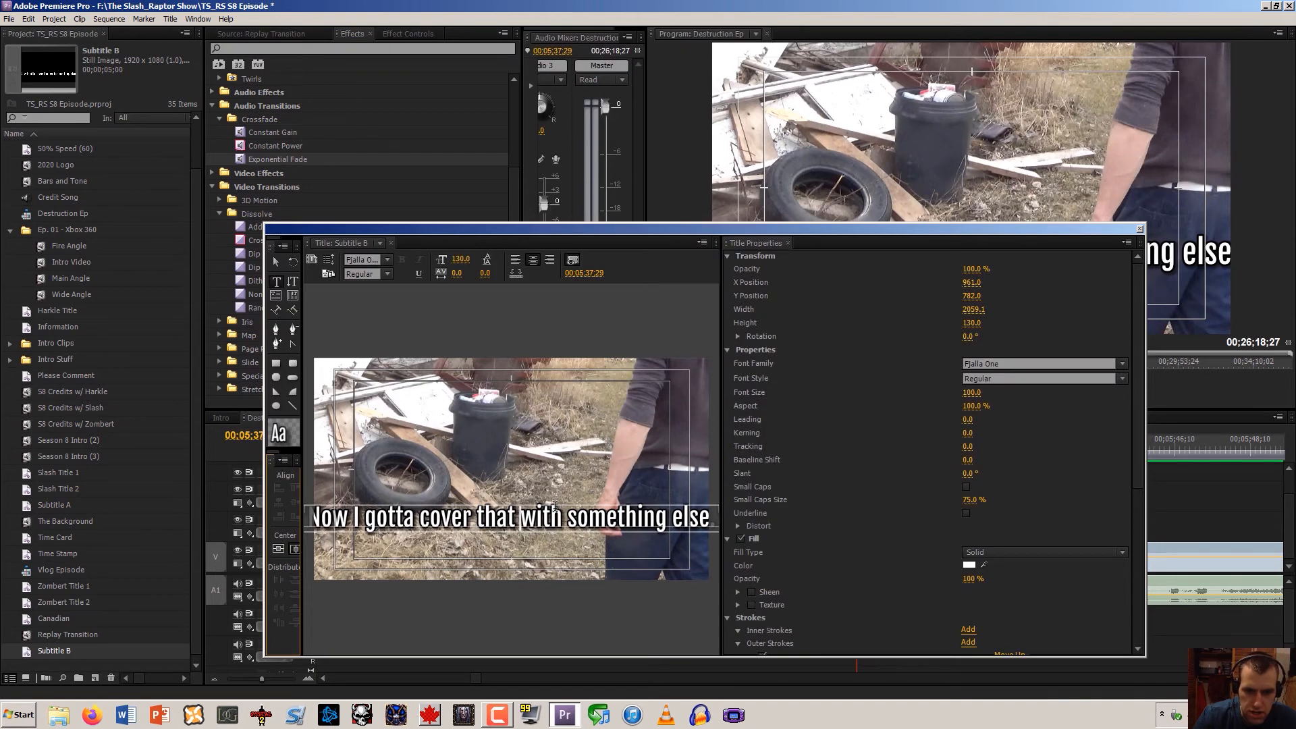
{"action": "key", "text": "BackSpace"}
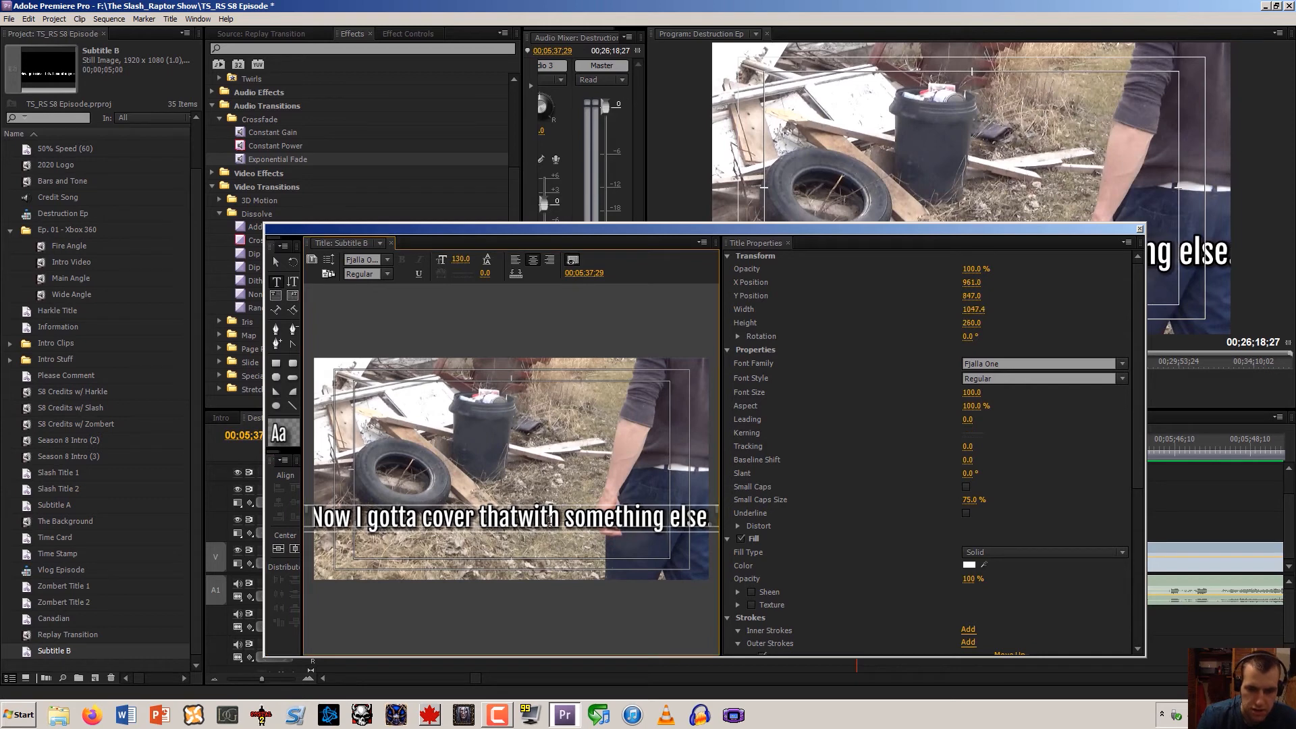
{"action": "key", "text": "Return"}
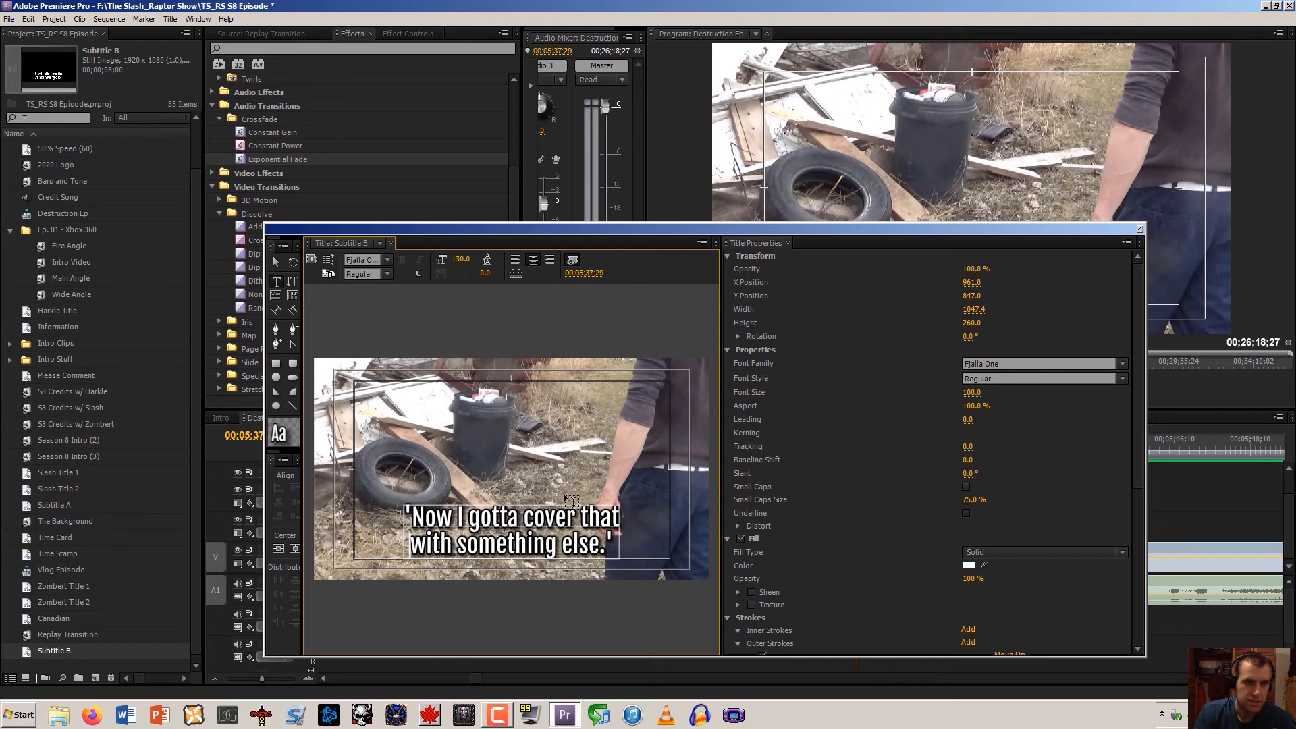
Close the title editor and play the footage from the start of Subtitle B to check the new text
{"action": "left_click", "coordinate": [1140, 229]}
{"action": "left_click_drag", "start_coordinate": [856, 451], "coordinate": [799, 464]}
{"action": "key", "text": "space"}
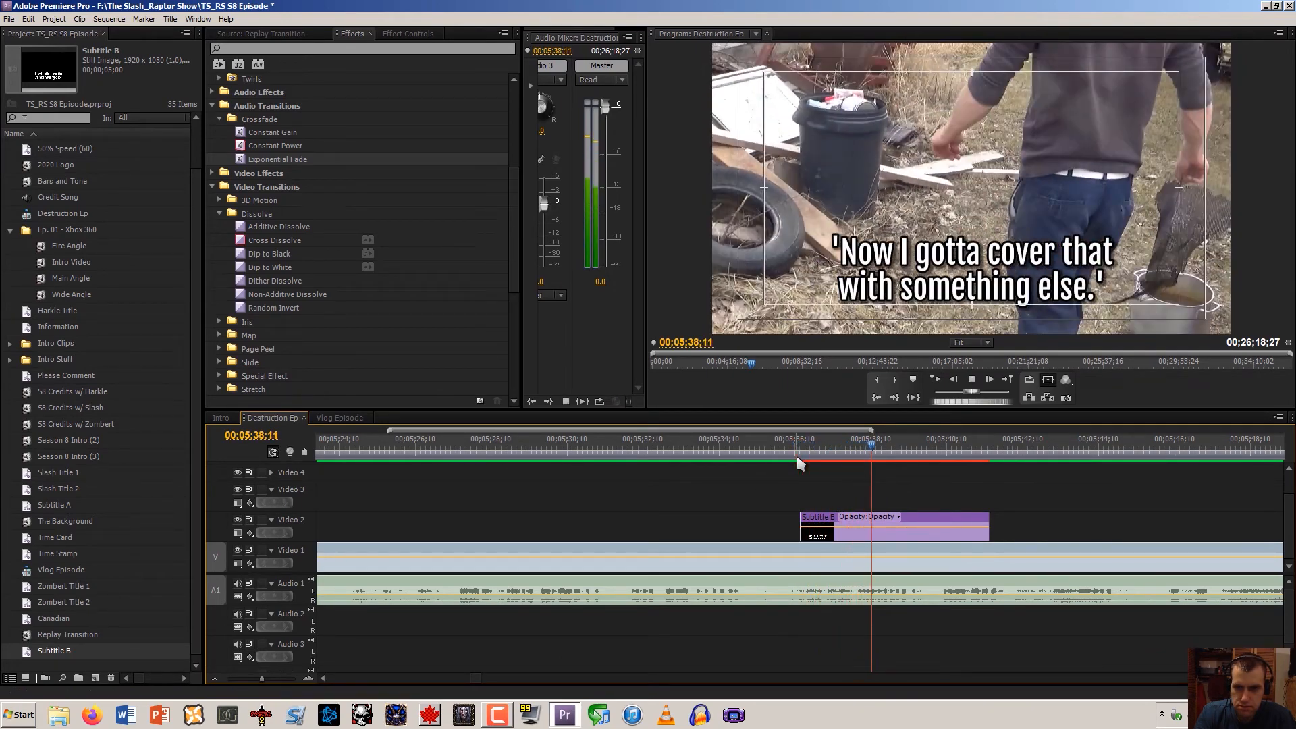
{"action": "key", "text": "space"}
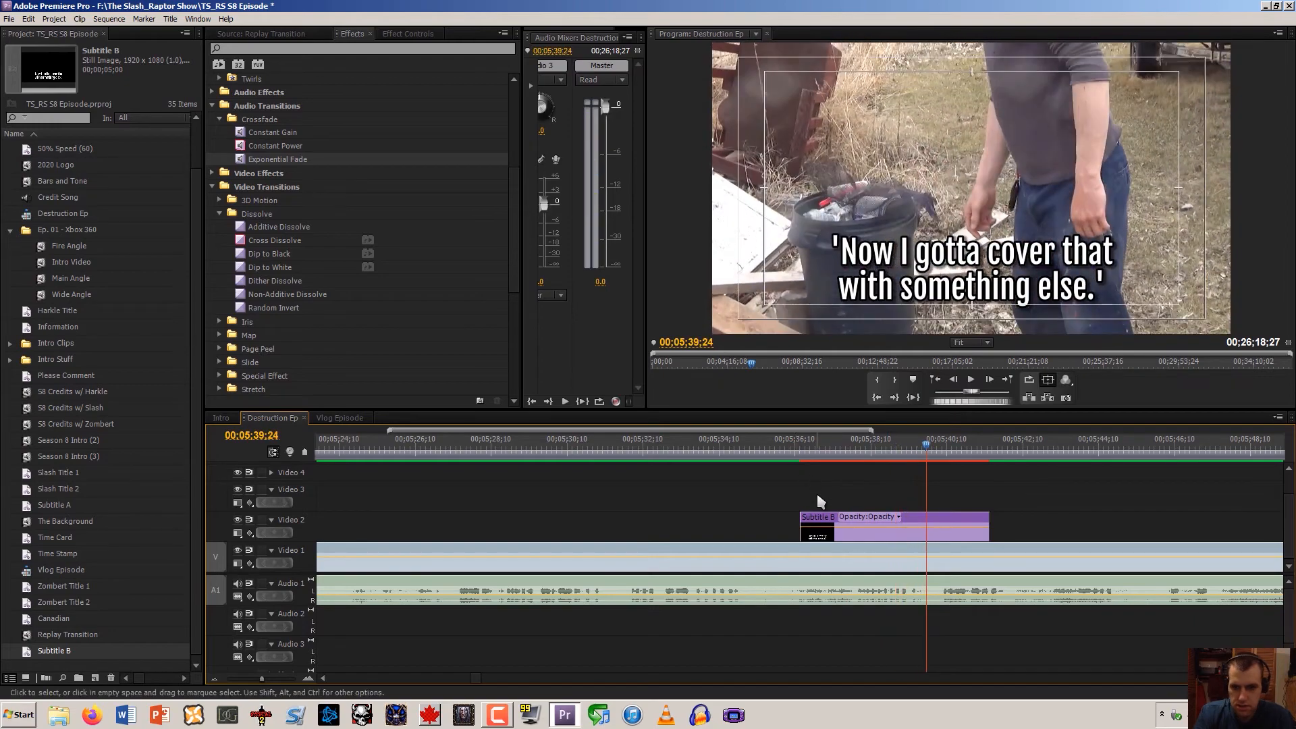
Replay the spoken line and trim the end of the Subtitle B clip to 00;05;37;28
{"action": "left_click", "coordinate": [799, 458]}
{"action": "key", "text": "space"}
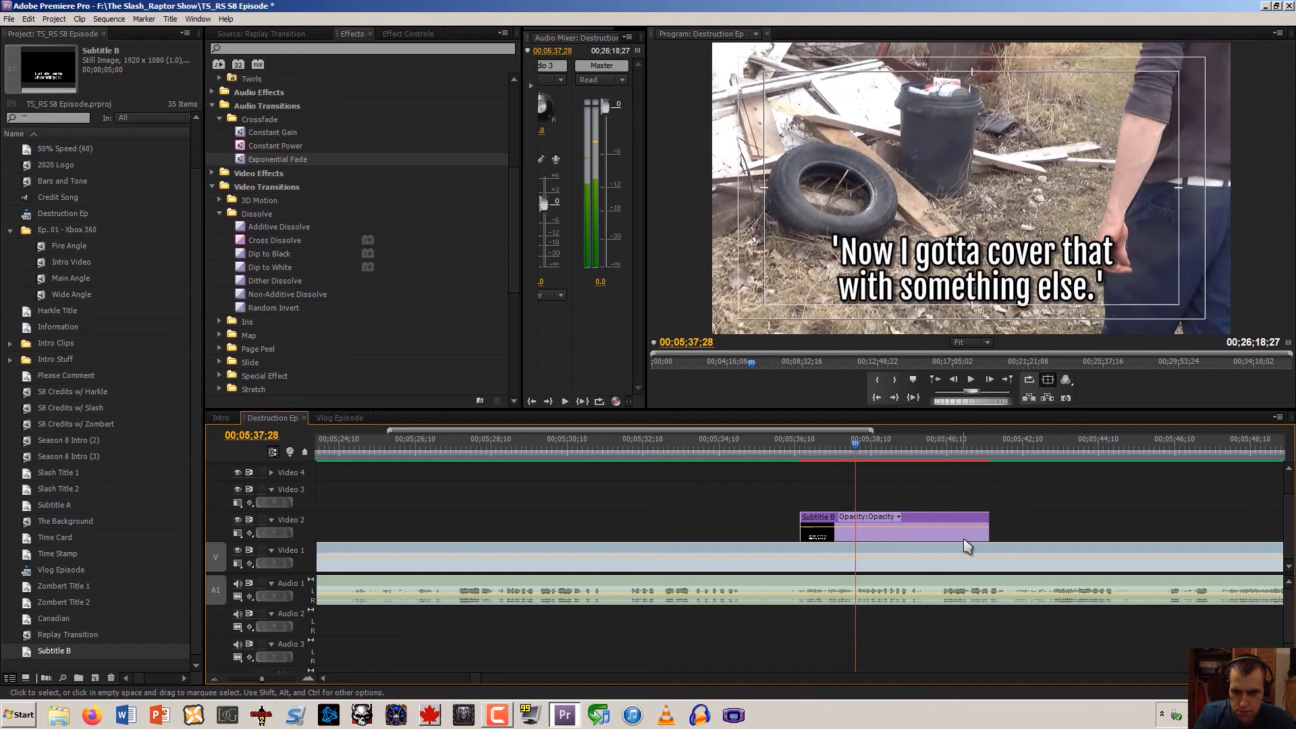
{"action": "left_click_drag", "start_coordinate": [987, 536], "coordinate": [856, 552]}
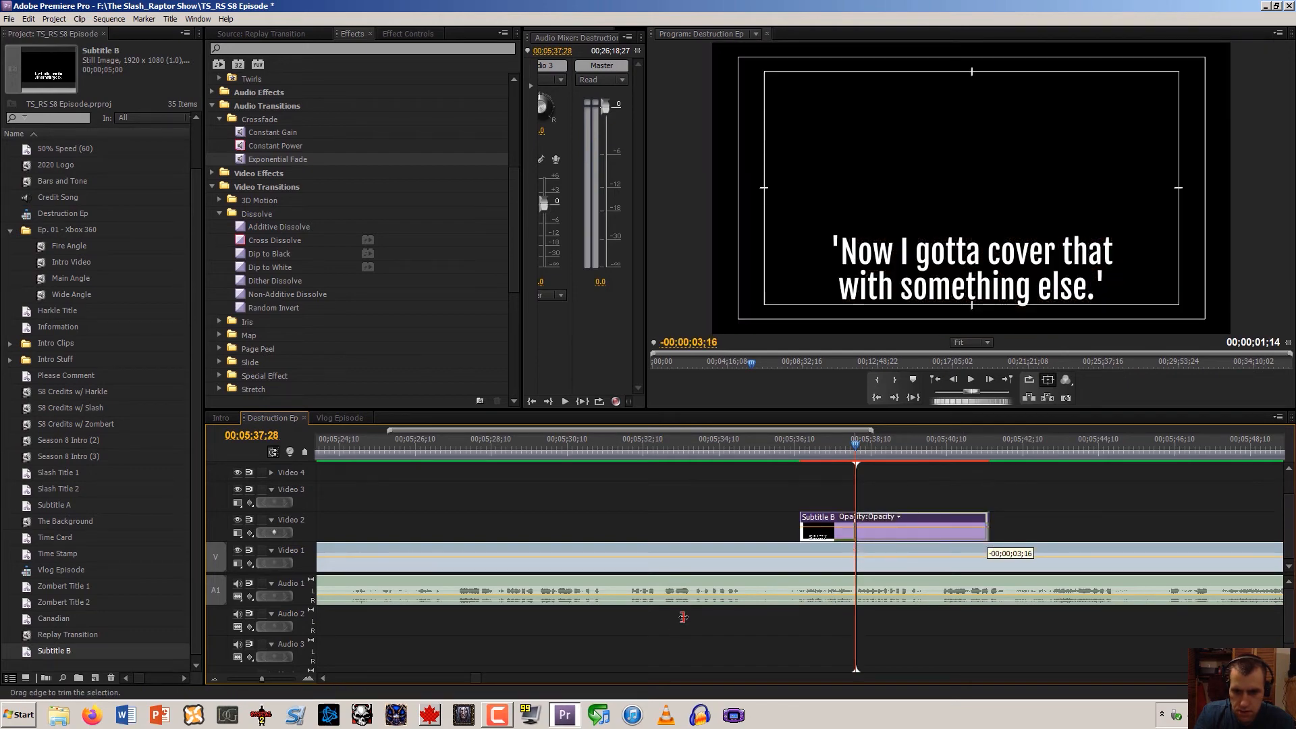
Play the earlier footage before the first Fire Angle clip and place Subtitle A on Video 2 at 00;02;20;06
{"action": "left_click_drag", "start_coordinate": [477, 680], "coordinate": [424, 683]}
{"action": "left_click_drag", "start_coordinate": [484, 453], "coordinate": [353, 451]}
{"action": "key", "text": "space"}
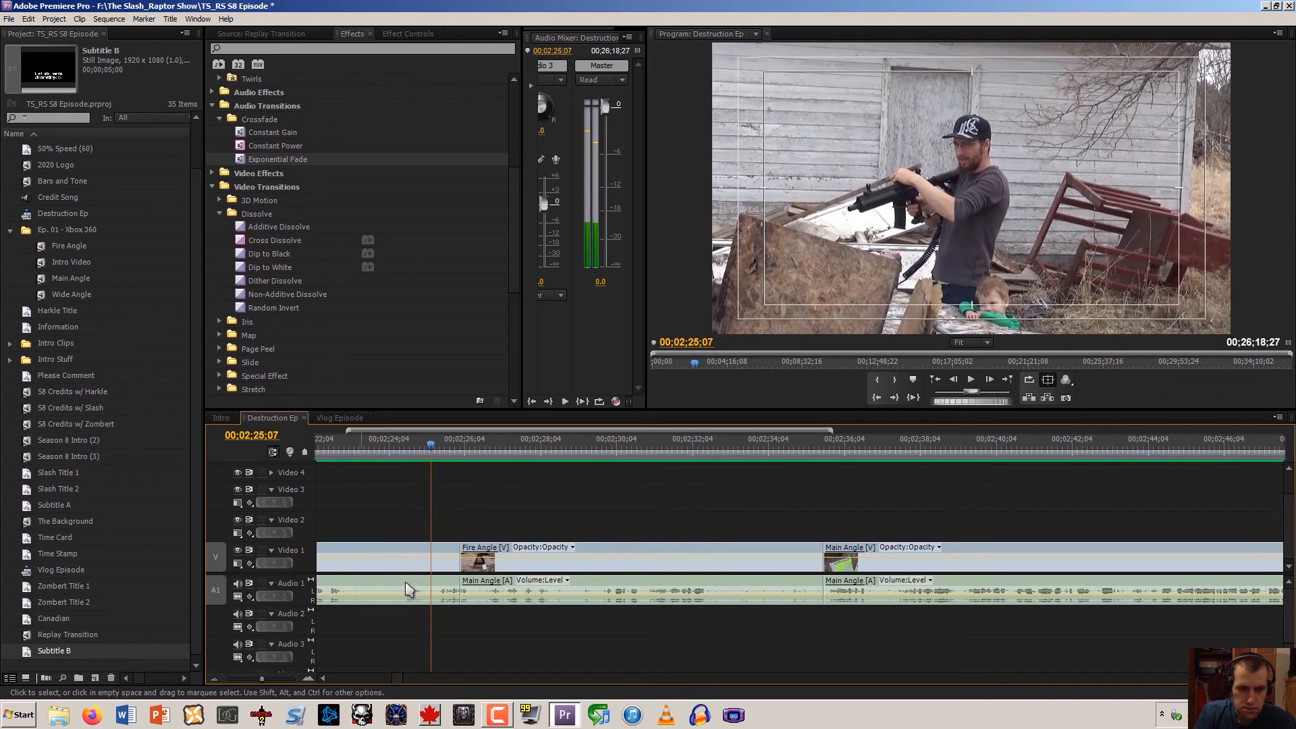
{"action": "key", "text": "space"}
{"action": "left_click_drag", "start_coordinate": [25, 506], "coordinate": [412, 518]}
Step through the footage under Subtitle A to find the spoken line and set the clip's start to 00;02;23;22
{"action": "key", "text": "Left"}
{"action": "key", "text": "Left"}
{"action": "key", "text": "Left"}
{"action": "key", "text": "Left"}
{"action": "key", "text": "Left"}
{"action": "key", "text": "Left"}
{"action": "key", "text": "Left"}
{"action": "key", "text": "Left"}
{"action": "key", "text": "Left"}
{"action": "key", "text": "Left"}
{"action": "key", "text": "Left"}
{"action": "key", "text": "Left"}
{"action": "key", "text": "Left"}
{"action": "key", "text": "Left"}
{"action": "key", "text": "Left"}
{"action": "key", "text": "Left"}
{"action": "key", "text": "Left"}
{"action": "key", "text": "Left"}
{"action": "key", "text": "Left"}
{"action": "key", "text": "Left"}
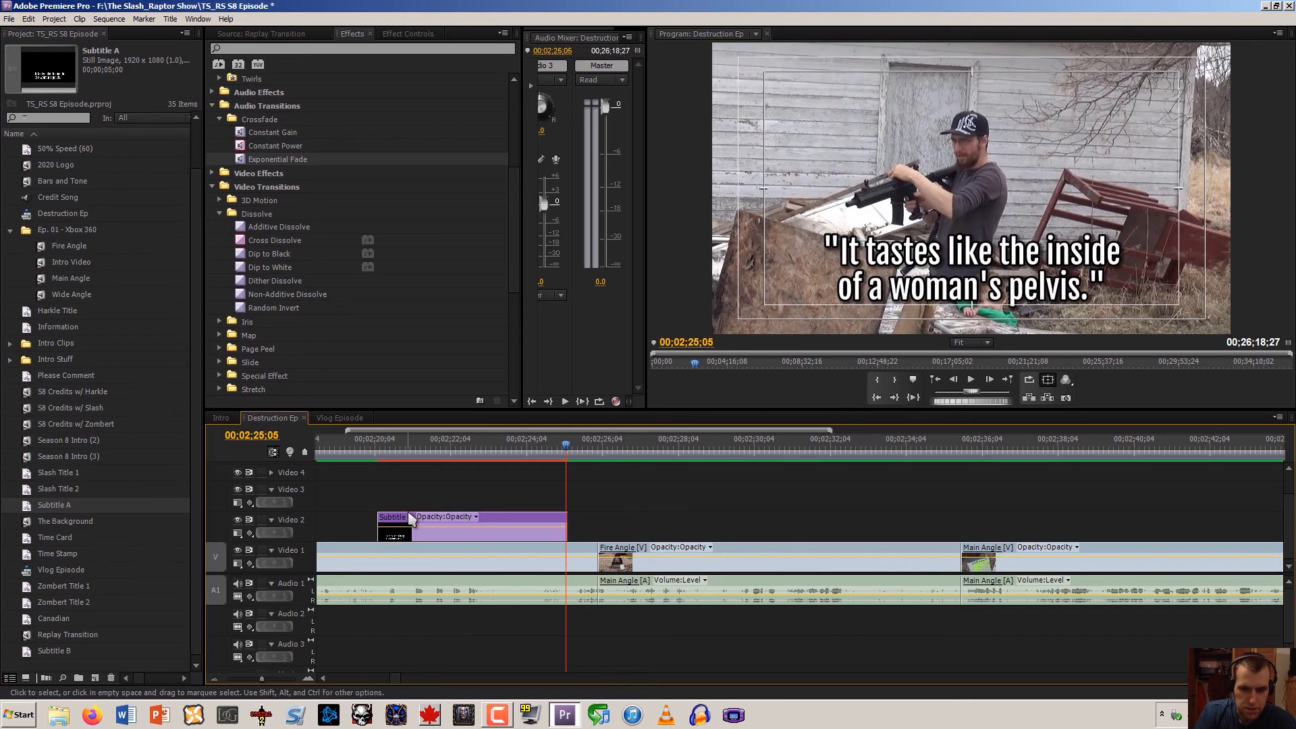
{"action": "key", "text": "Left"}
{"action": "key", "text": "Left"}
{"action": "key", "text": "Left"}
{"action": "key", "text": "Left"}
{"action": "key", "text": "Left"}
{"action": "key", "text": "Left"}
{"action": "key", "text": "Left"}
{"action": "key", "text": "Left"}
{"action": "key", "text": "Left"}
{"action": "key", "text": "Left"}
{"action": "key", "text": "Left"}
{"action": "key", "text": "Left"}
{"action": "key", "text": "Left"}
{"action": "key", "text": "Left"}
{"action": "key", "text": "Left"}
{"action": "key", "text": "Left"}
{"action": "key", "text": "Left"}
{"action": "key", "text": "Left"}
{"action": "key", "text": "Left"}
{"action": "key", "text": "Left"}
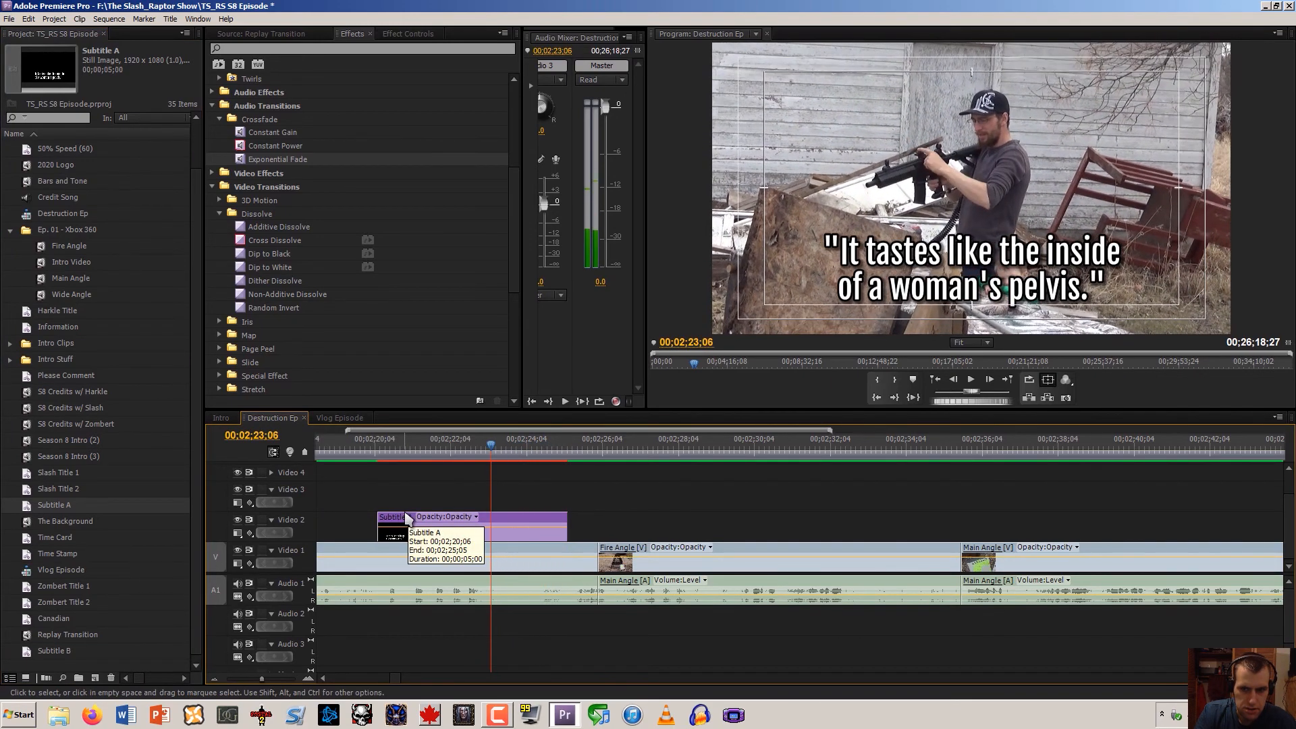
{"action": "key", "text": "Right"}
{"action": "key", "text": "Right"}
{"action": "key", "text": "Right"}
{"action": "key", "text": "Right"}
{"action": "key", "text": "Right"}
{"action": "key", "text": "Right"}
{"action": "key", "text": "Right"}
{"action": "key", "text": "Right"}
{"action": "key", "text": "Right"}
{"action": "key", "text": "Right"}
{"action": "key", "text": "Right"}
{"action": "key", "text": "Right"}
{"action": "key", "text": "Right"}
{"action": "key", "text": "Right"}
{"action": "key", "text": "Right"}
{"action": "key", "text": "Right"}
{"action": "key", "text": "Right"}
{"action": "key", "text": "Right"}
{"action": "key", "text": "Right"}
{"action": "key", "text": "Right"}
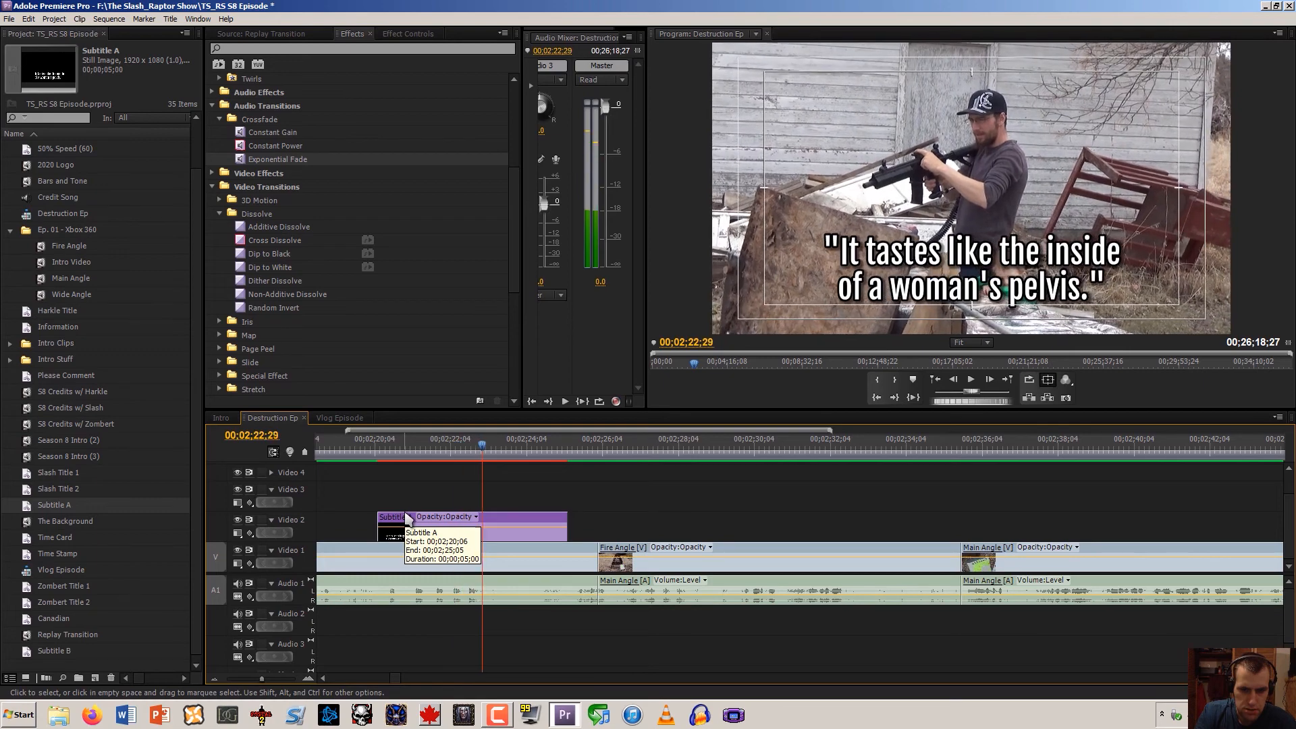
{"action": "key", "text": "Right"}
{"action": "key", "text": "Right"}
{"action": "key", "text": "Right"}
{"action": "key", "text": "Right"}
{"action": "key", "text": "Right"}
{"action": "key", "text": "Left"}
{"action": "key", "text": "Left"}
{"action": "key", "text": "Left"}
{"action": "key", "text": "Left"}
{"action": "key", "text": "Left"}
{"action": "key", "text": "Left"}
{"action": "left_click_drag", "start_coordinate": [380, 520], "coordinate": [512, 516]}
Open Subtitle A for editing and replace the opening "It" with "I think I cracked the"
{"action": "double_click", "coordinate": [525, 526]}
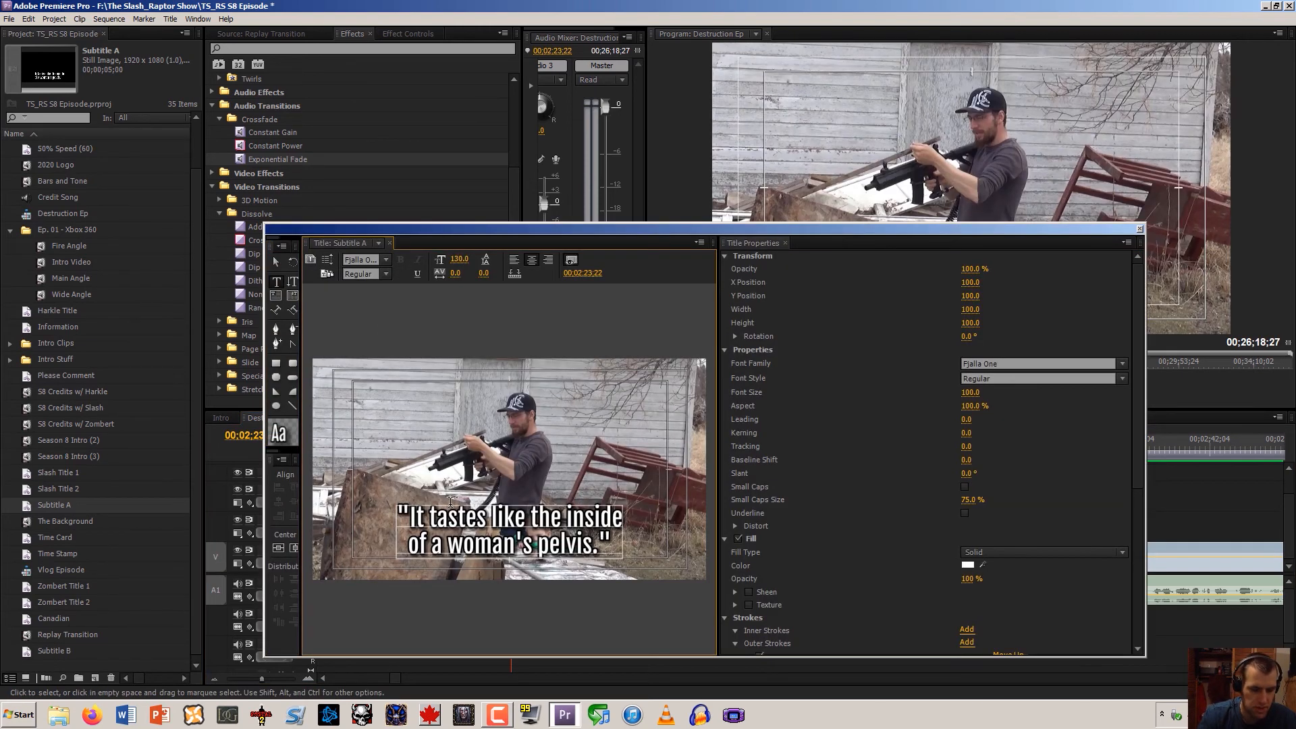
{"action": "type", "text": "t"}
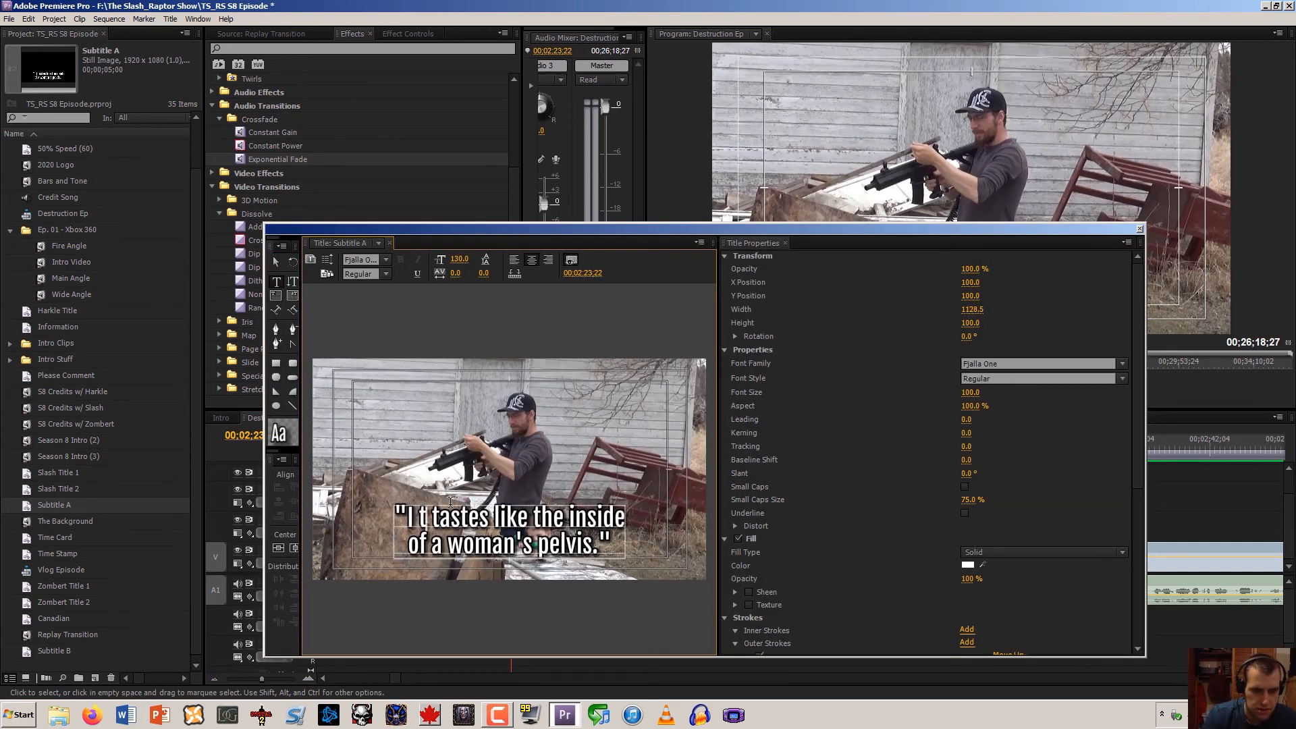
{"action": "type", "text": "hink I cracked"}
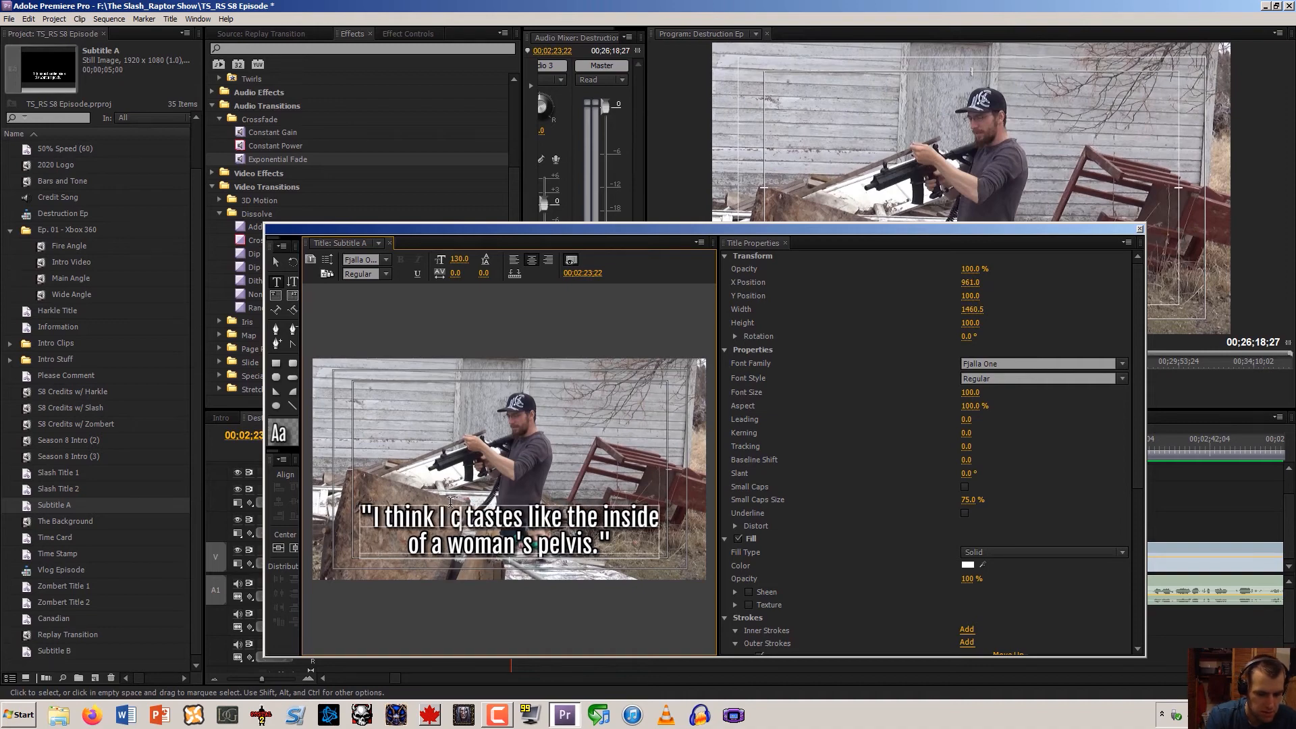
{"action": "type", "text": " the"}
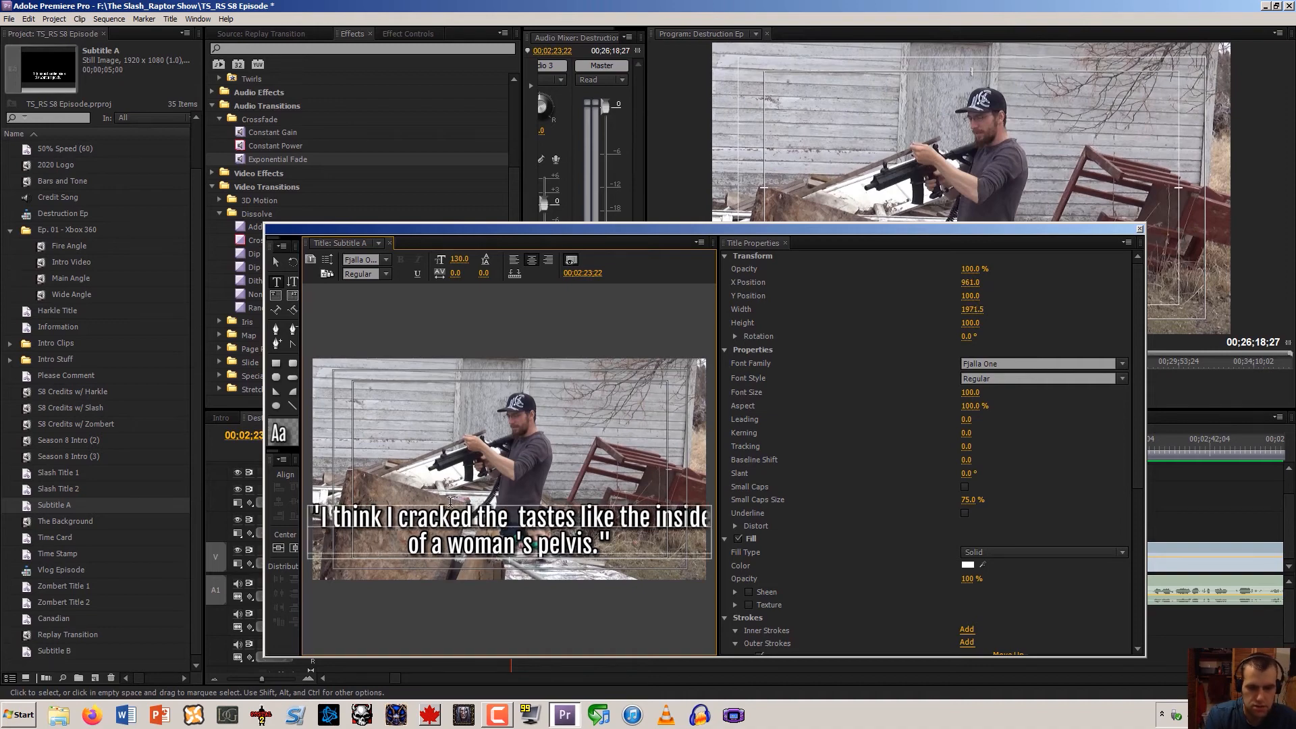
Replace the leftover text after "I think I cracked the" in Subtitle A with "case a little bit." plus a closing double quote, and close the title
{"action": "key", "text": "Delete"}
{"action": "key", "text": "Delete"}
{"action": "key", "text": "Delete"}
{"action": "key", "text": "Delete"}
{"action": "key", "text": "Delete"}
{"action": "key", "text": "Delete"}
{"action": "key", "text": "Delete"}
{"action": "key", "text": "Delete"}
{"action": "key", "text": "Delete"}
{"action": "key", "text": "Delete"}
{"action": "key", "text": "Delete"}
{"action": "key", "text": "Delete"}
{"action": "key", "text": "Delete"}
{"action": "key", "text": "Delete"}
{"action": "key", "text": "Delete"}
{"action": "key", "text": "Delete"}
{"action": "key", "text": "Delete"}
{"action": "key", "text": "Delete"}
{"action": "key", "text": "Delete"}
{"action": "key", "text": "Delete"}
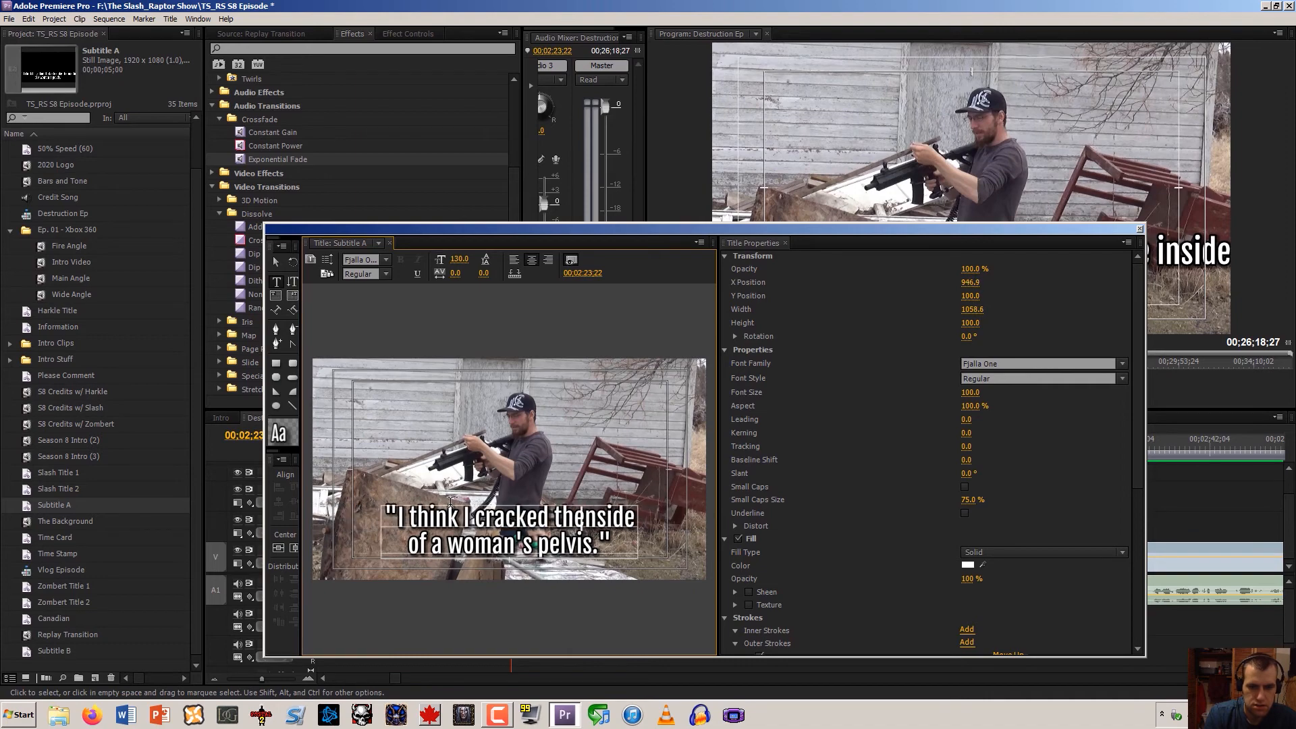
{"action": "key", "text": "Delete"}
{"action": "key", "text": "Delete"}
{"action": "key", "text": "Delete"}
{"action": "key", "text": "Delete"}
{"action": "key", "text": "Delete"}
{"action": "key", "text": "Delete"}
{"action": "key", "text": "Delete"}
{"action": "key", "text": "Delete"}
{"action": "key", "text": "Delete"}
{"action": "key", "text": "Delete"}
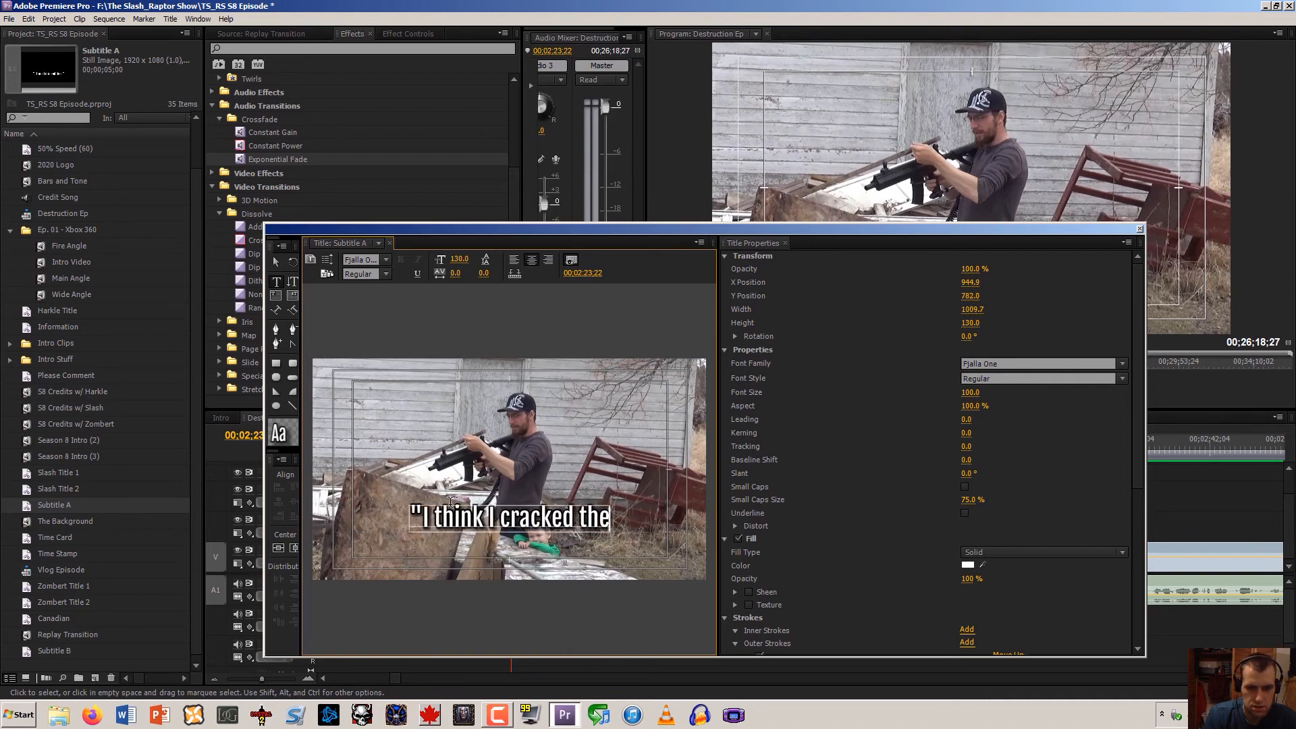
{"action": "type", "text": "case a"}
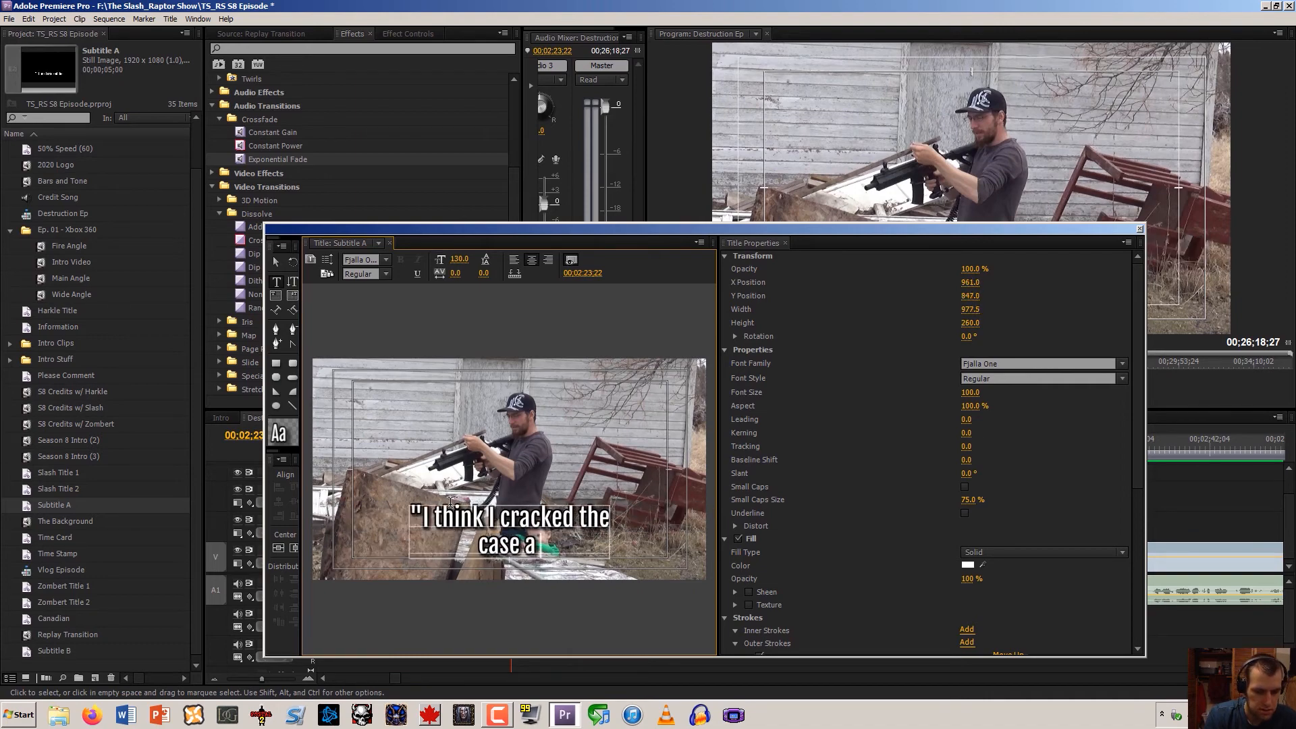
{"action": "type", "text": " little bit"}
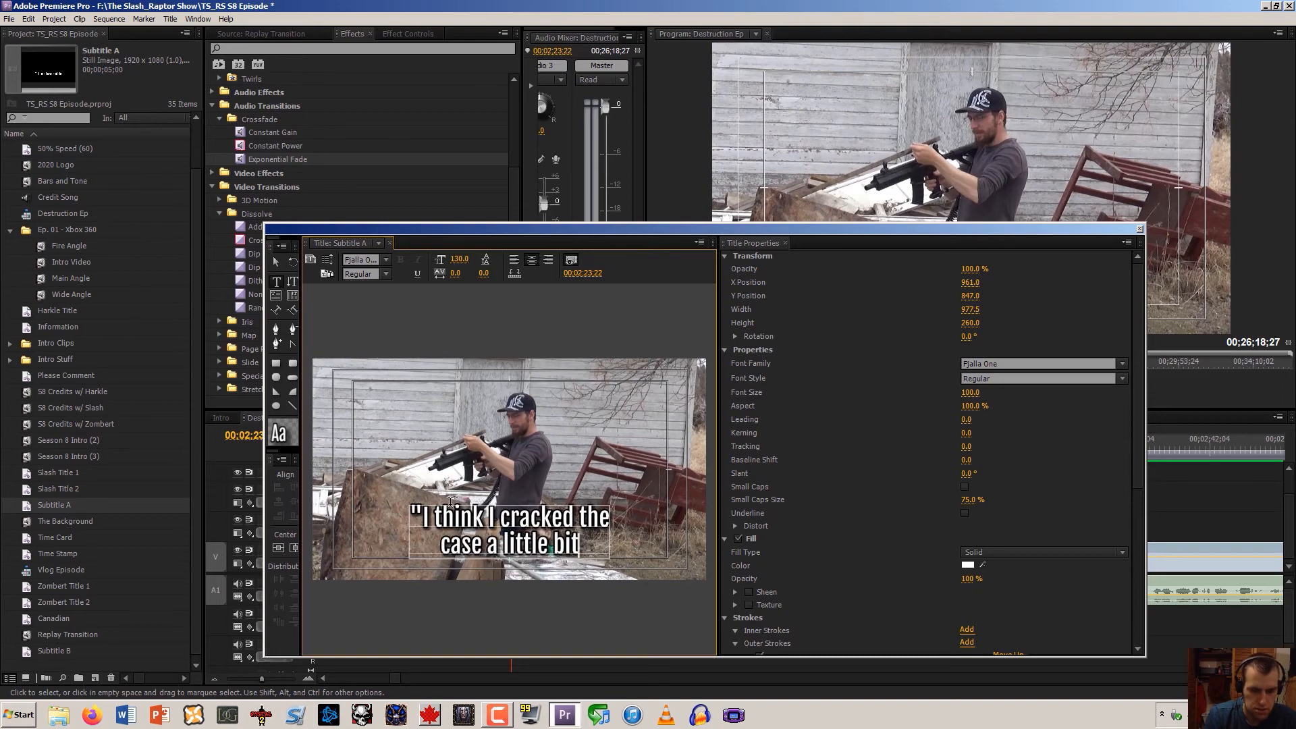
{"action": "type", "text": "."}
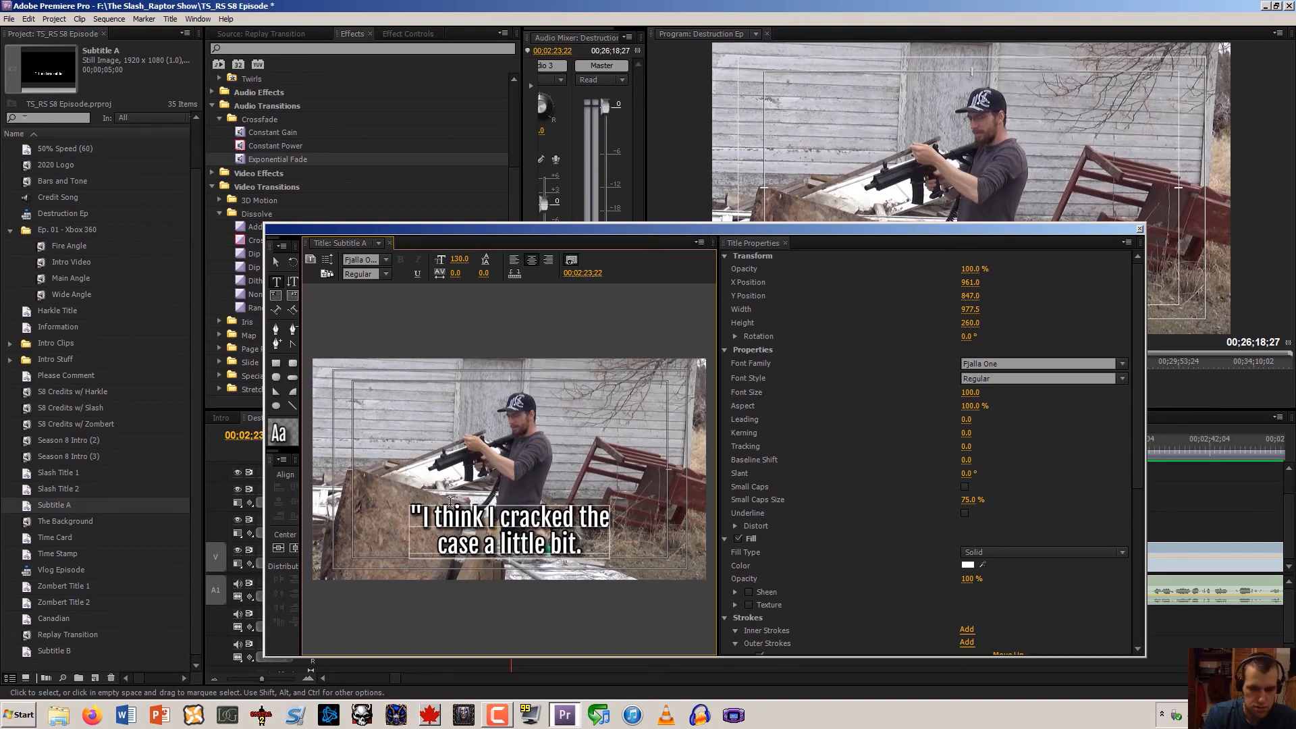
{"action": "type", "text": "\""}
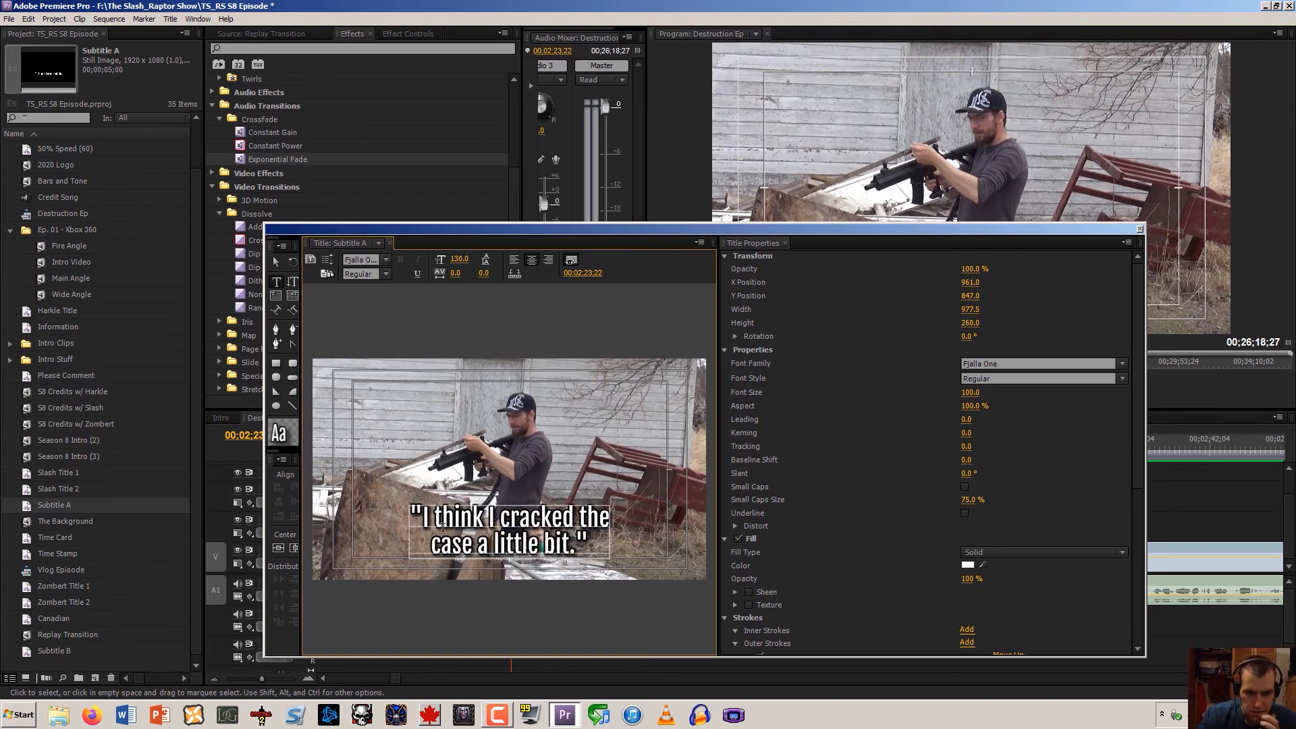
{"action": "left_click", "coordinate": [1140, 231]}
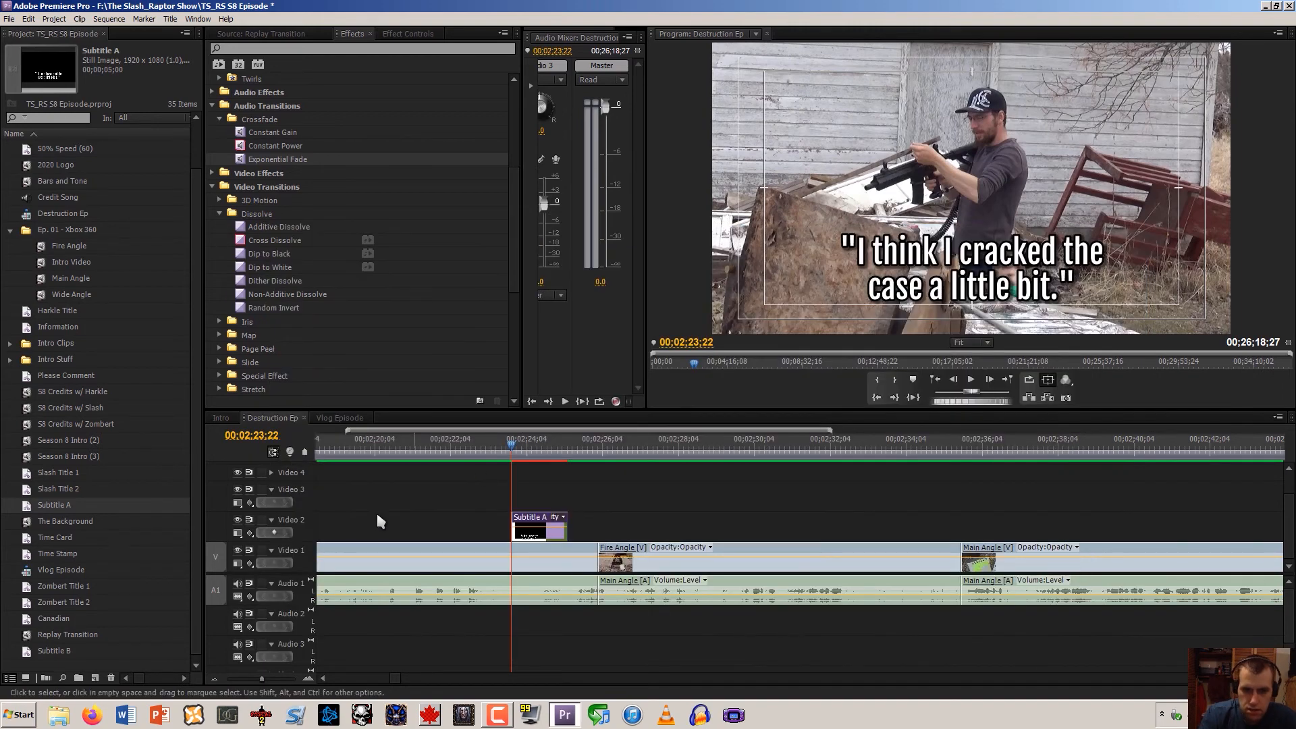
Open the Subtitle B clip near 00;05;37 and change the single quotes around its text to double quotes, closing the title when done
{"action": "left_click", "coordinate": [213, 674]}
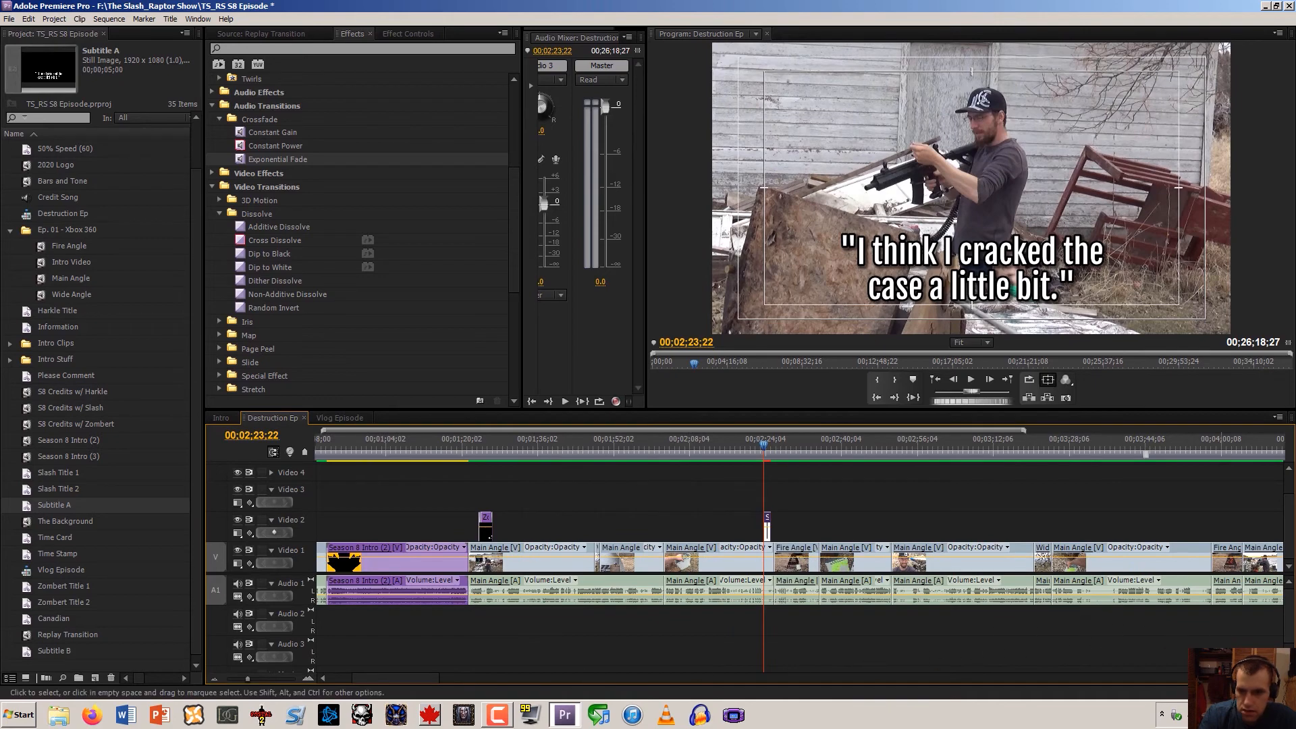
{"action": "scroll", "coordinate": [954, 463], "scroll_direction": "down", "scroll_amount": 10}
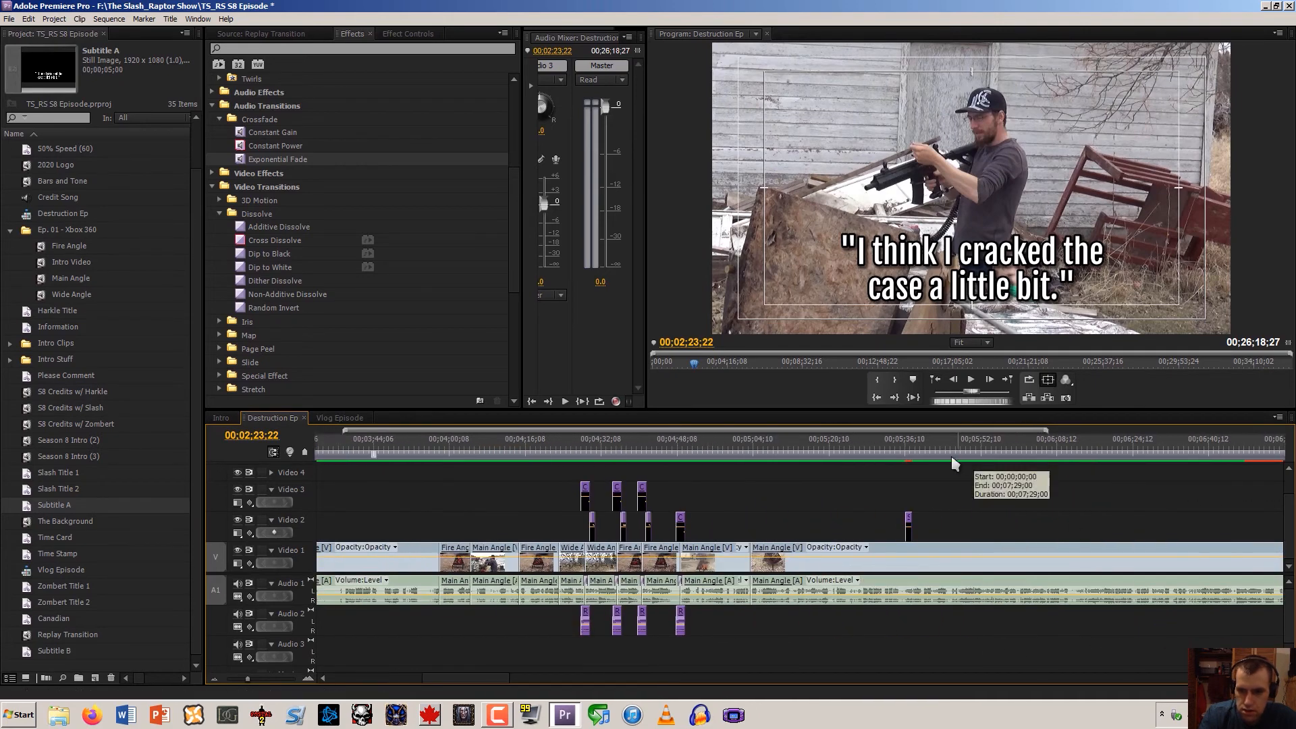
{"action": "left_click", "coordinate": [911, 462]}
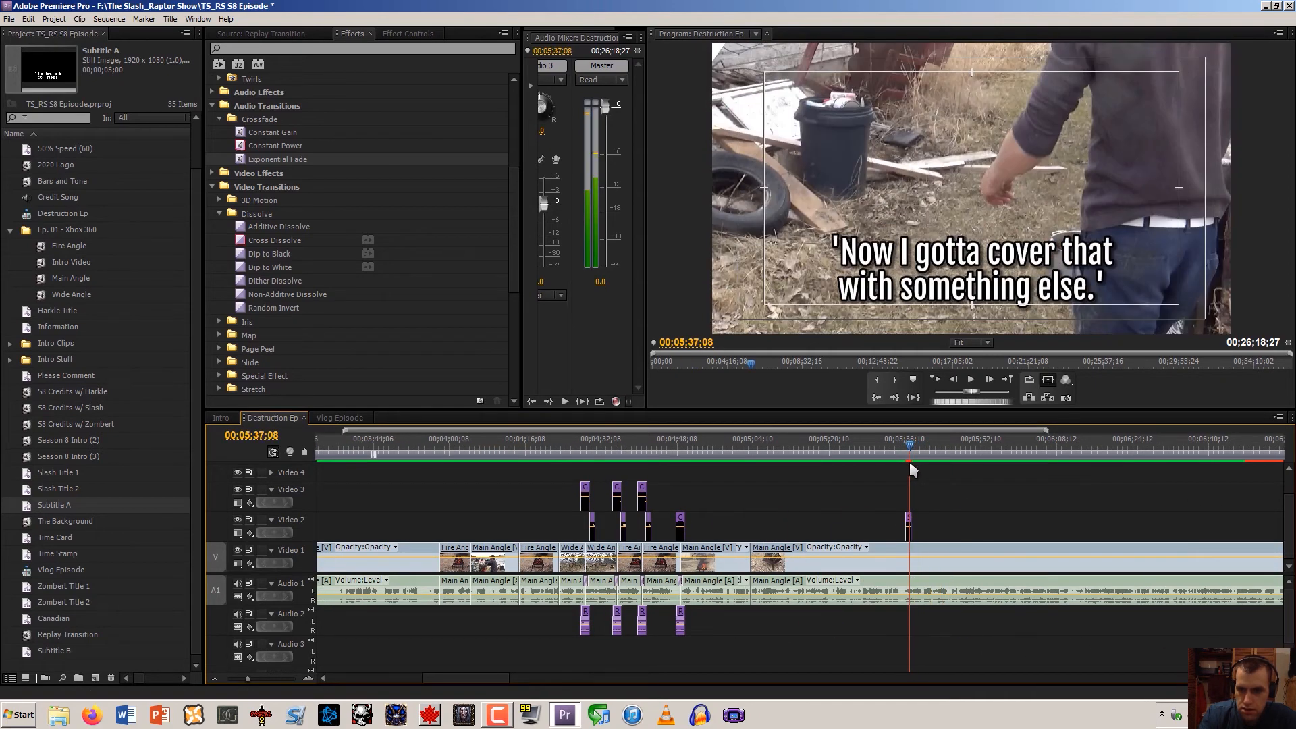
{"action": "double_click", "coordinate": [909, 520]}
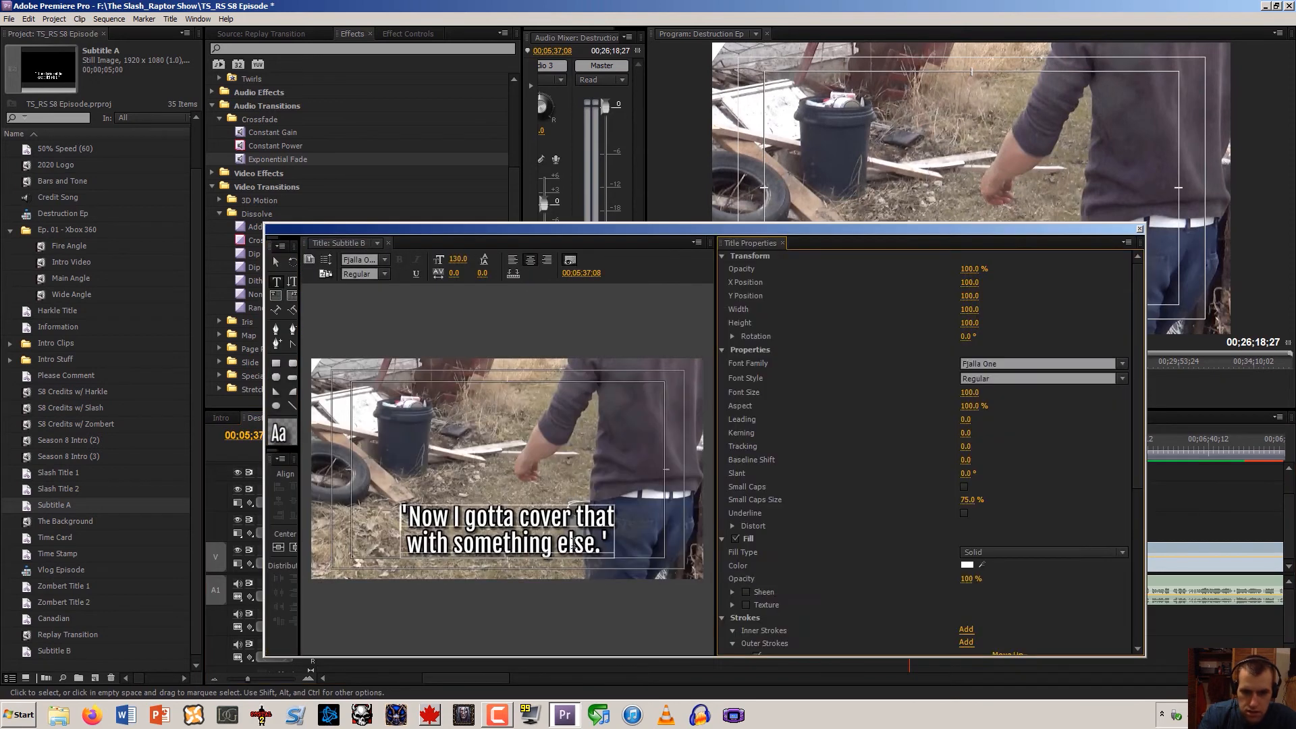
{"action": "type", "text": "'"}
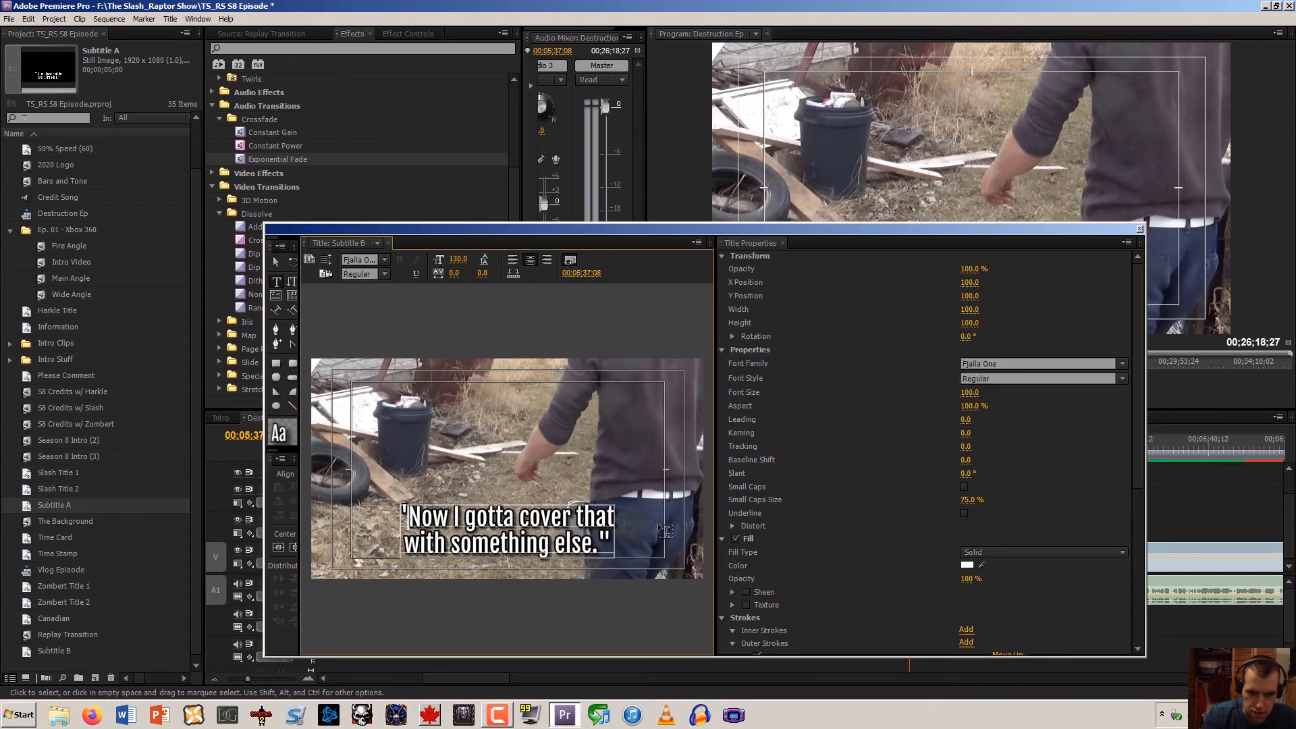
{"action": "key", "text": "Delete"}
{"action": "type", "text": "\""}
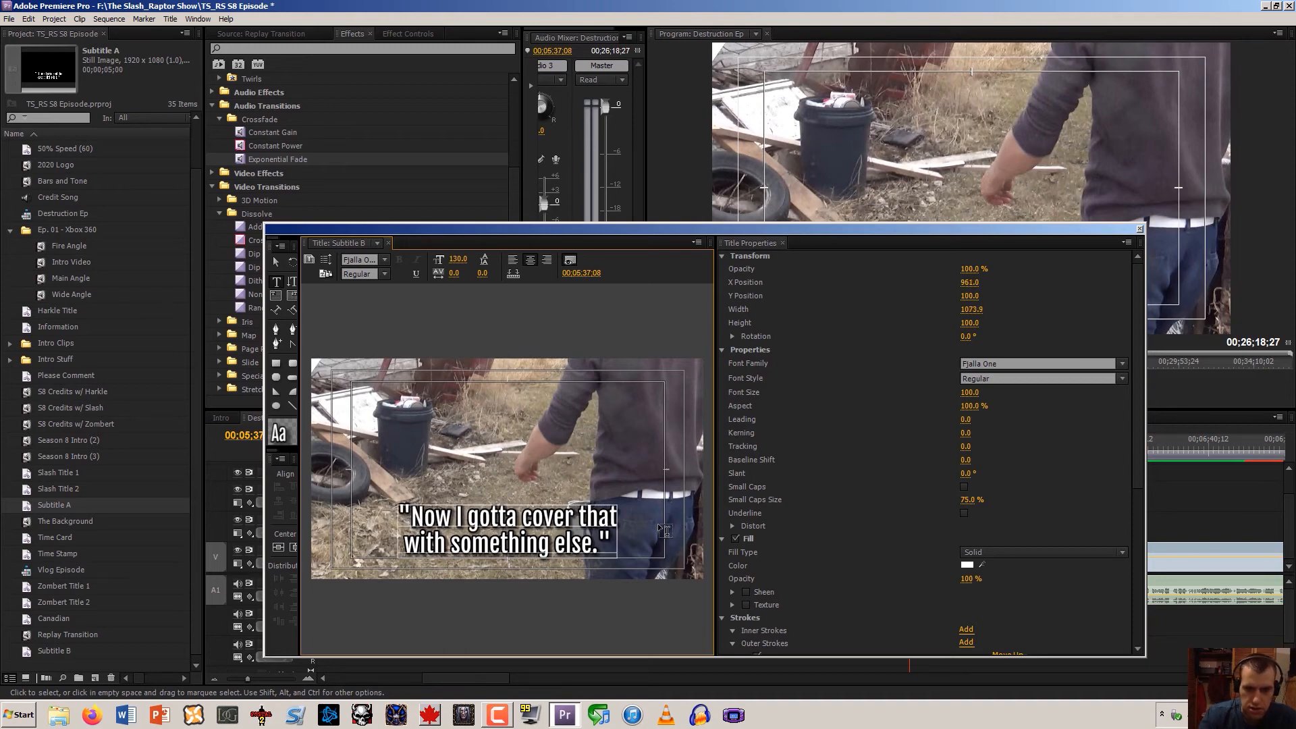
{"action": "left_click", "coordinate": [1141, 230]}
Play the footage under and after Subtitle B, and cut the Main Angle clip at 00;05;42;00
{"action": "left_click_drag", "start_coordinate": [854, 447], "coordinate": [891, 426]}
{"action": "key", "text": "space"}
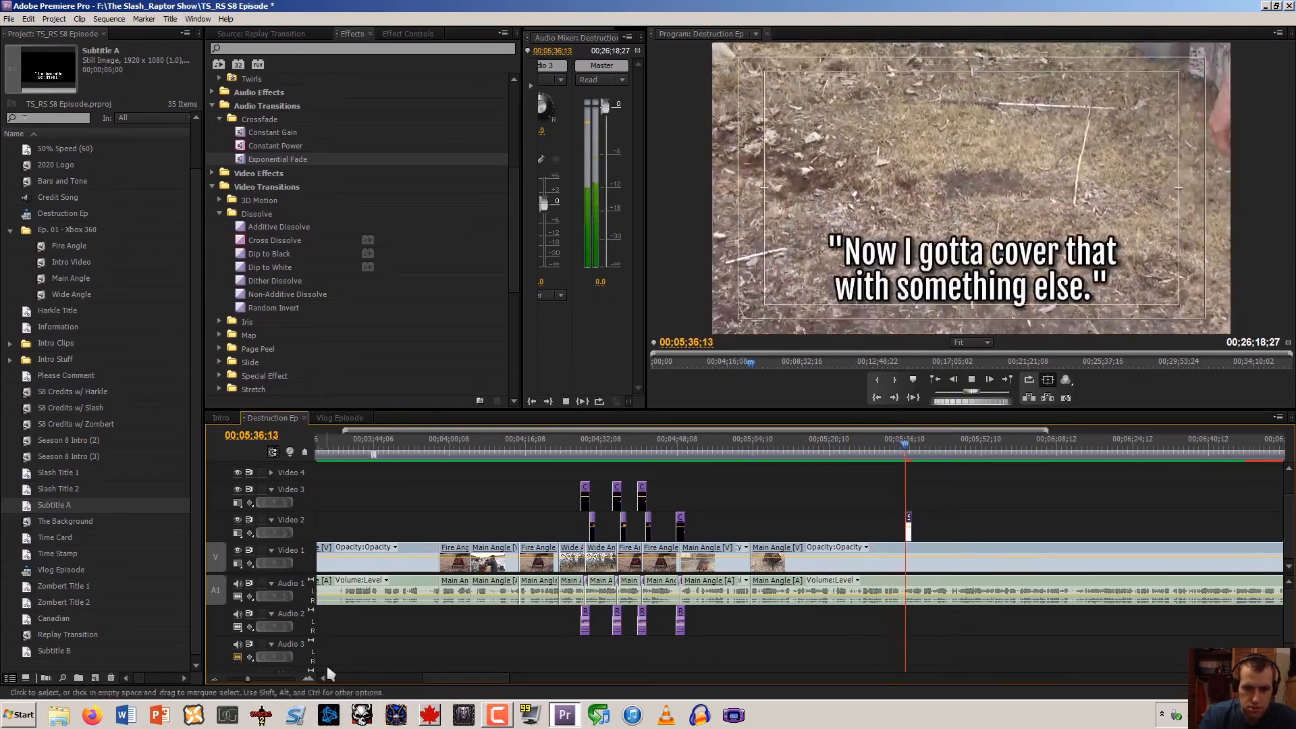
{"action": "double_click", "coordinate": [309, 679]}
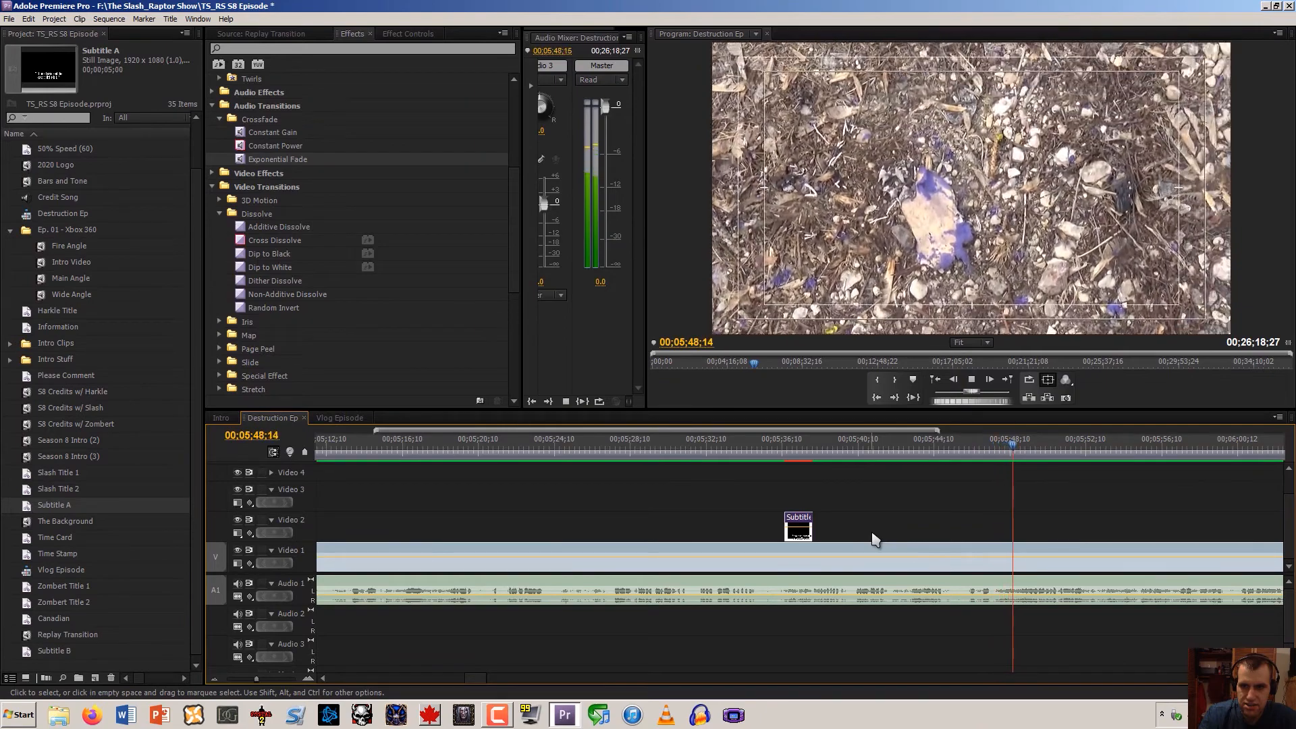
{"action": "left_click", "coordinate": [822, 447]}
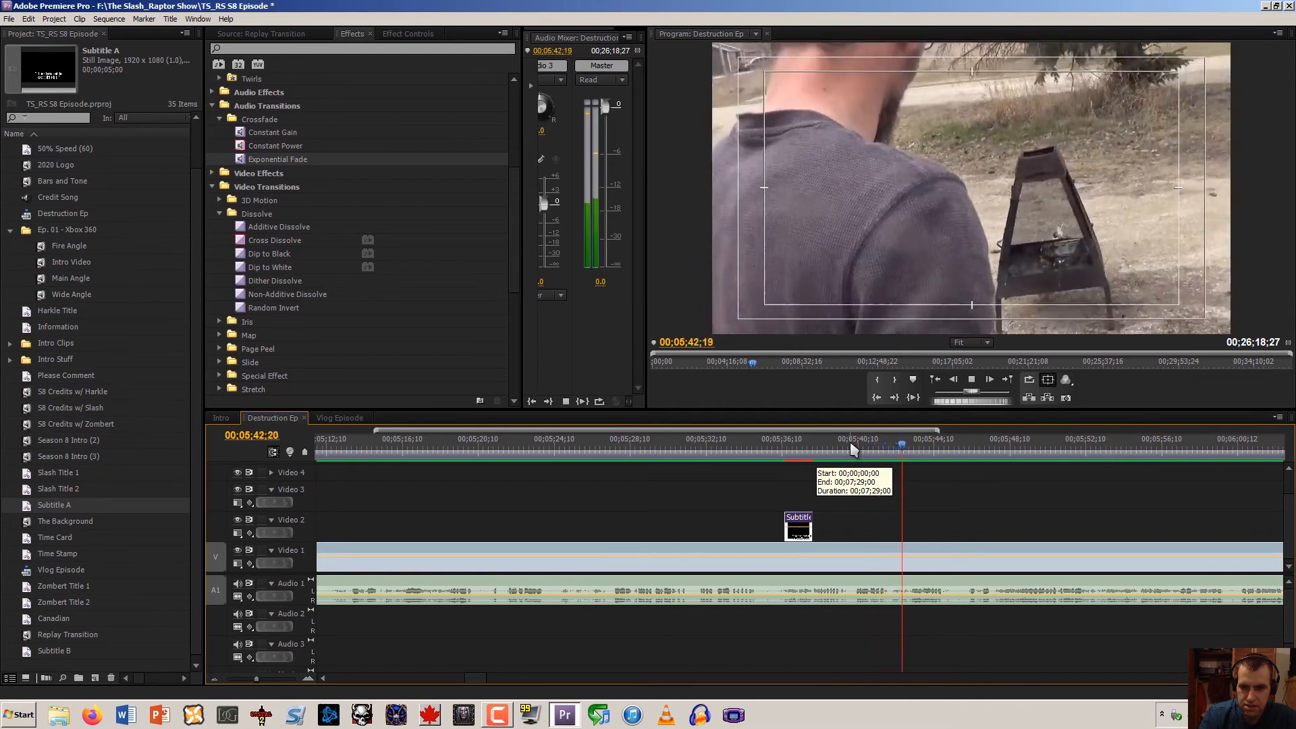
{"action": "left_click", "coordinate": [871, 449]}
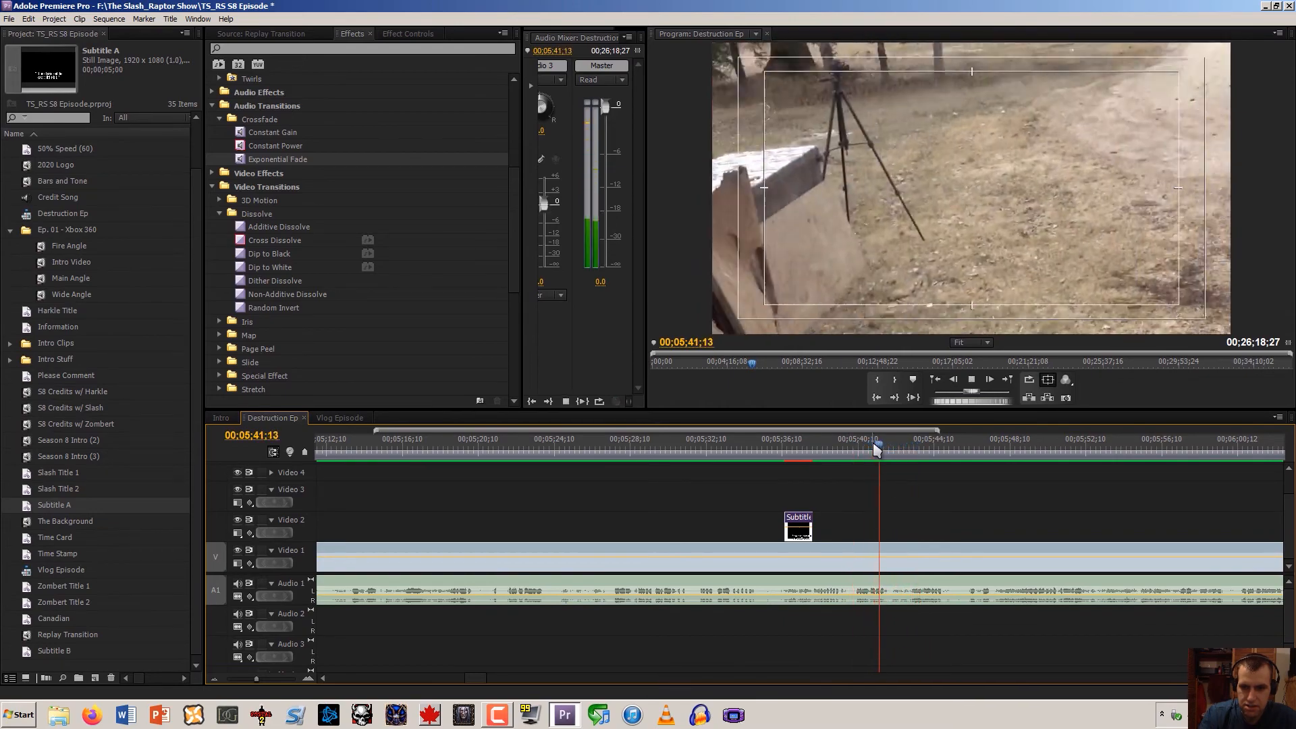
{"action": "key", "text": "space"}
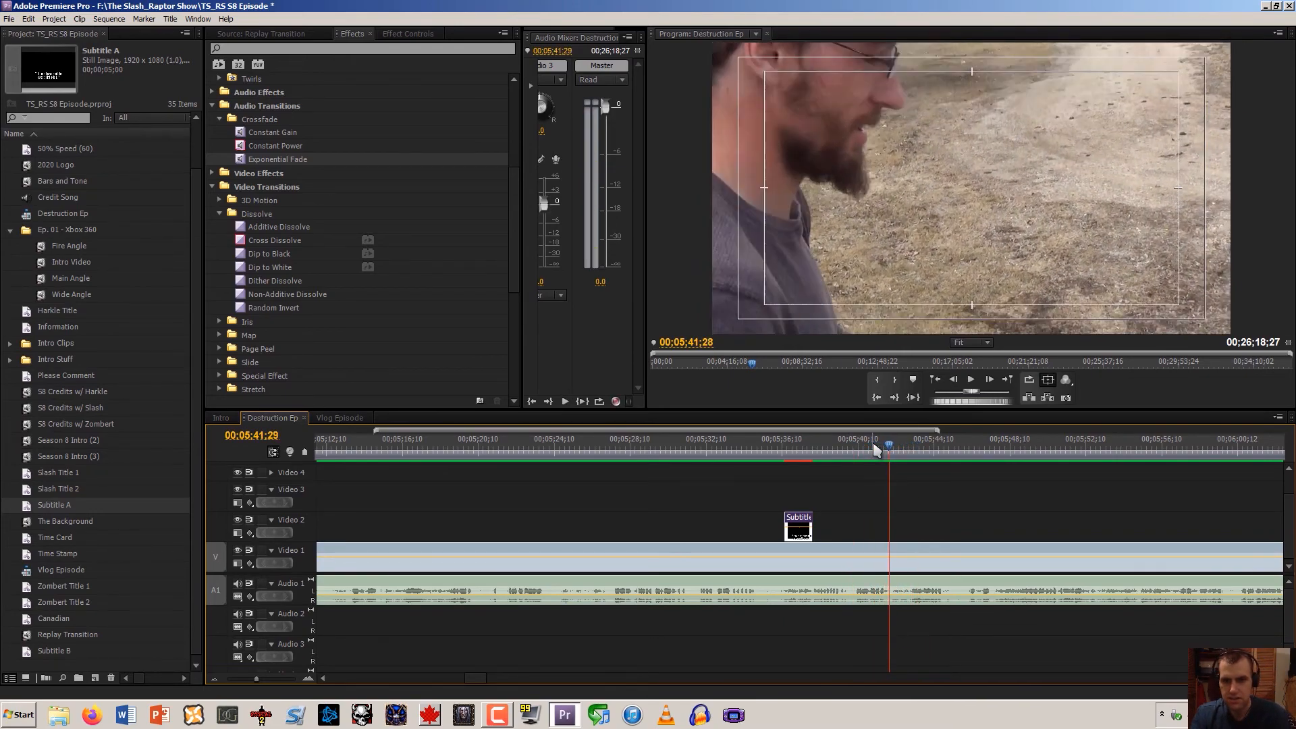
{"action": "key", "text": "Right"}
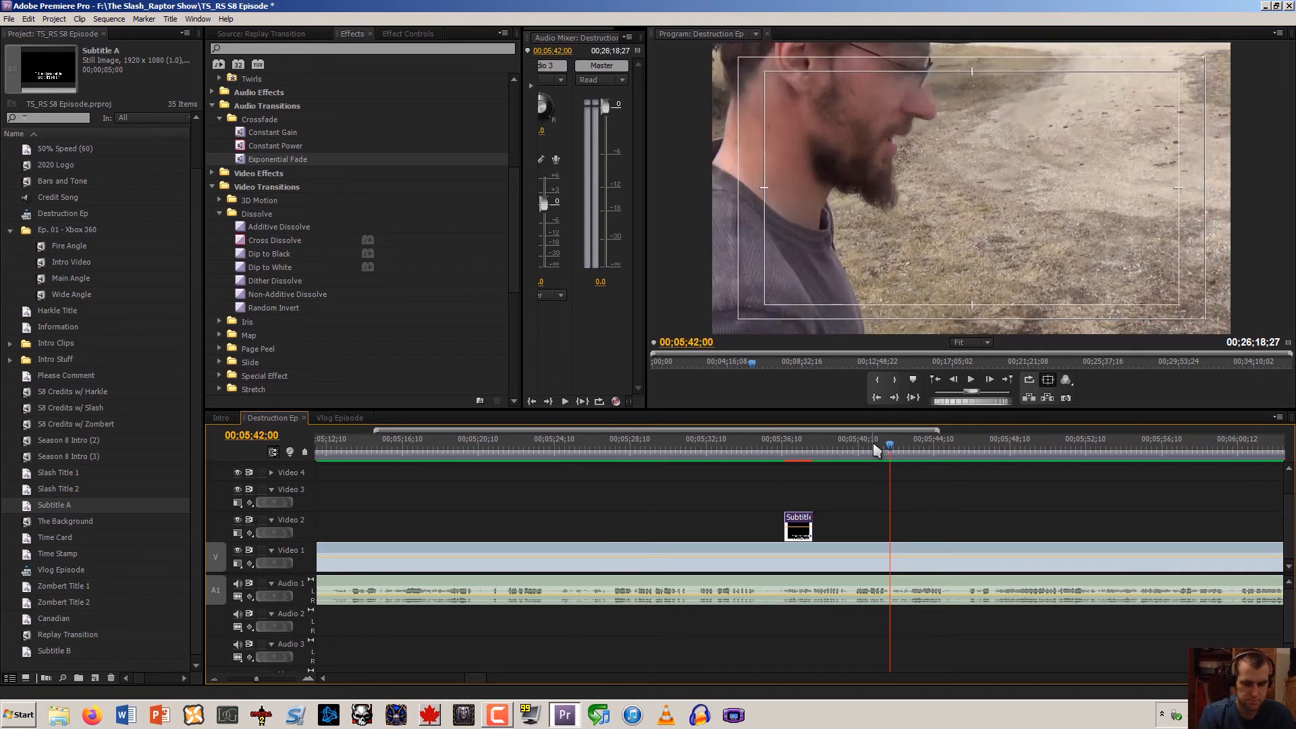
{"action": "key", "text": "ctrl+k"}
Review the footage after the cut and ripple-trim the start of the second Main Angle clip to the frame at 00;05;56;27
{"action": "key", "text": "space"}
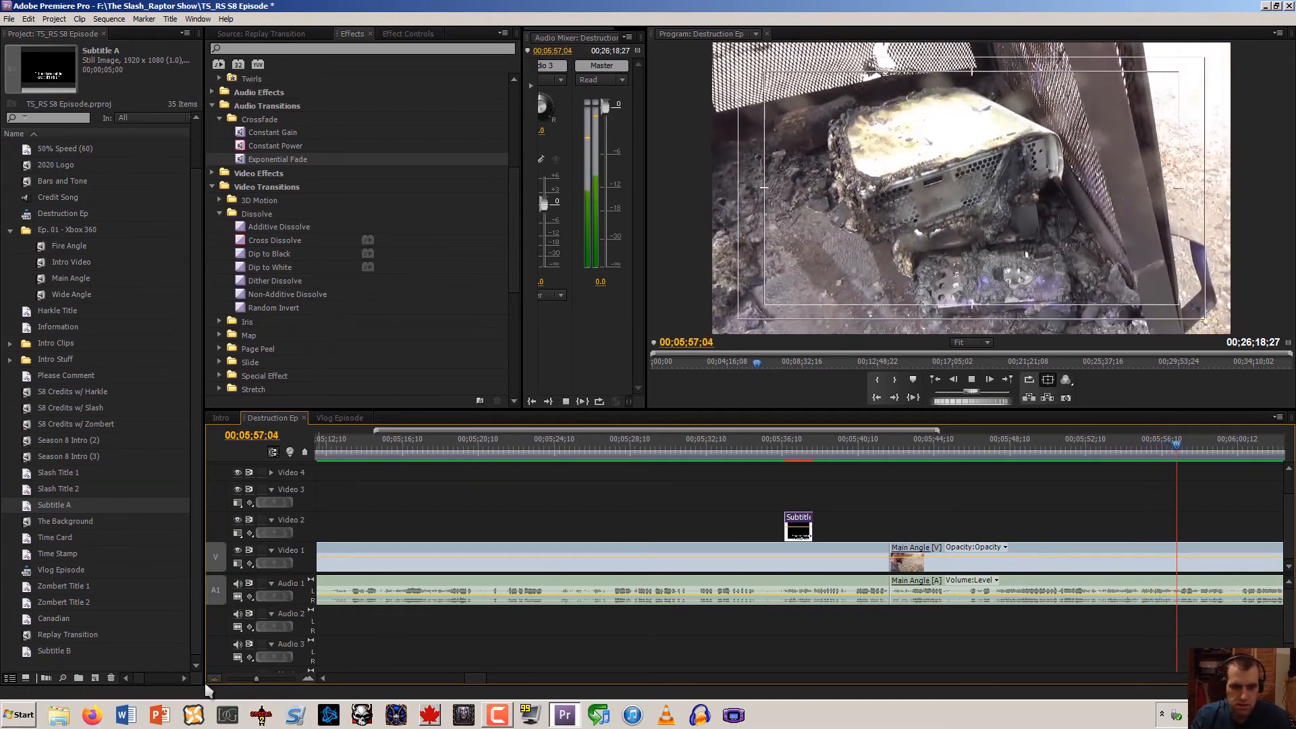
{"action": "left_click", "coordinate": [212, 680]}
{"action": "left_click", "coordinate": [212, 679]}
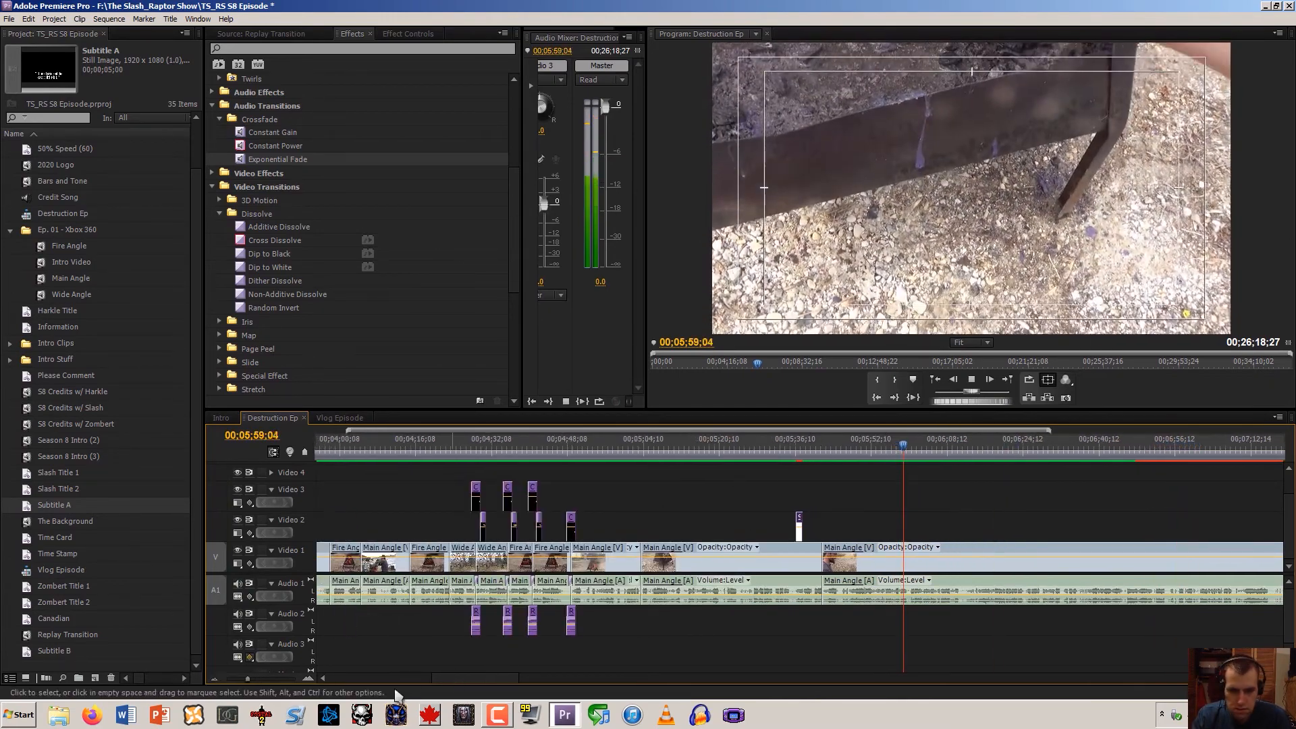
{"action": "left_click", "coordinate": [308, 679]}
{"action": "left_click", "coordinate": [309, 679]}
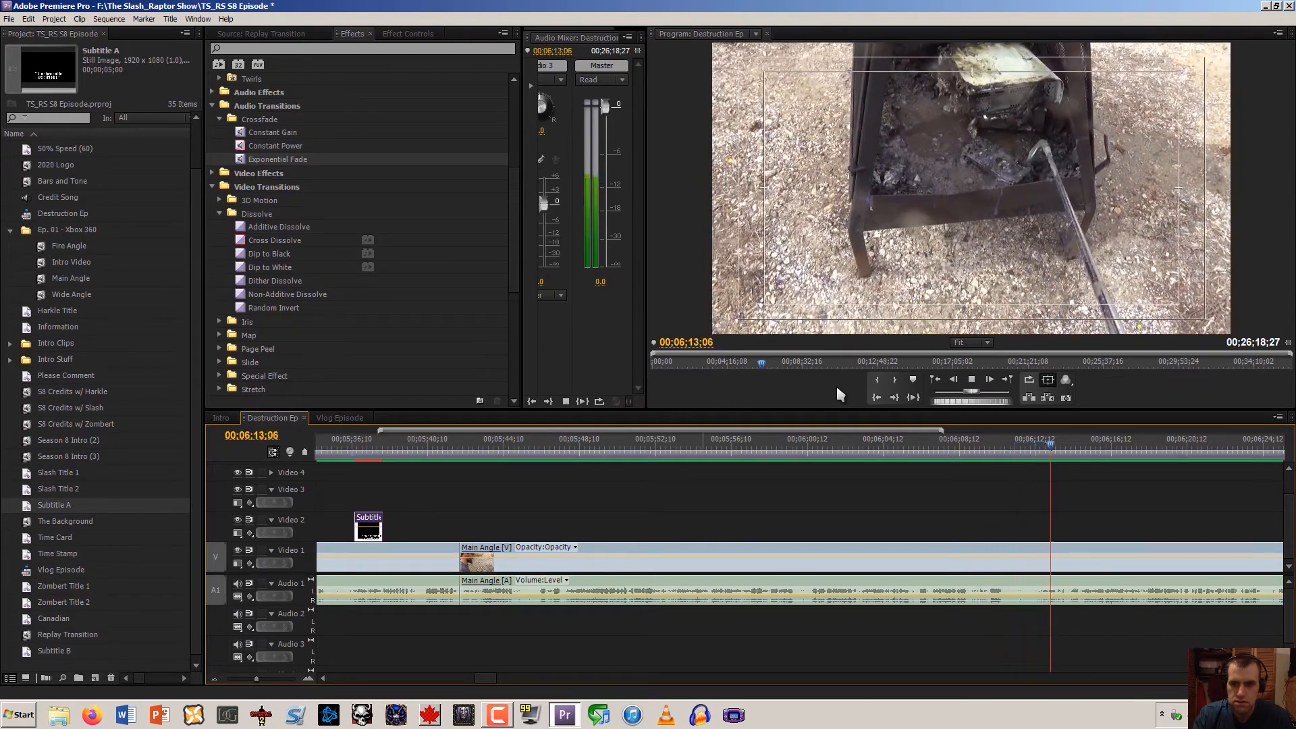
{"action": "left_click_drag", "start_coordinate": [530, 451], "coordinate": [560, 469]}
{"action": "key", "text": "space"}
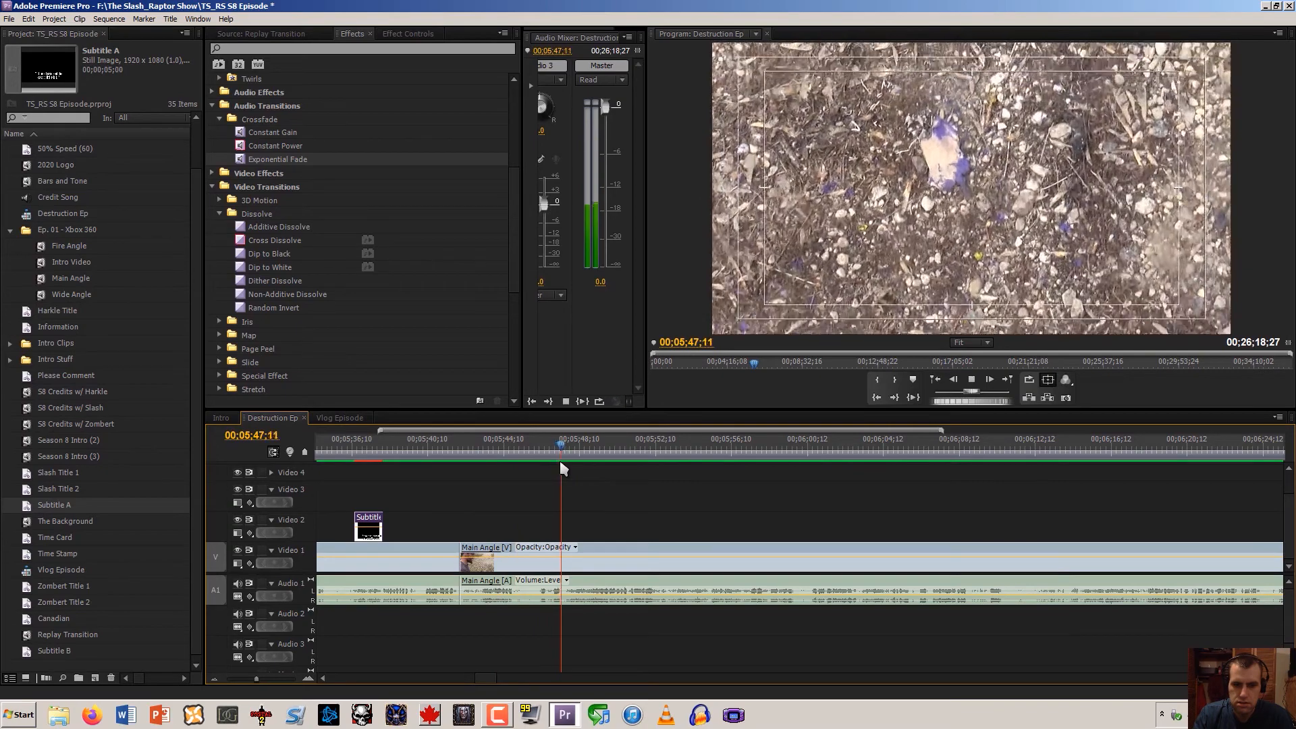
{"action": "left_click_drag", "start_coordinate": [492, 464], "coordinate": [552, 459]}
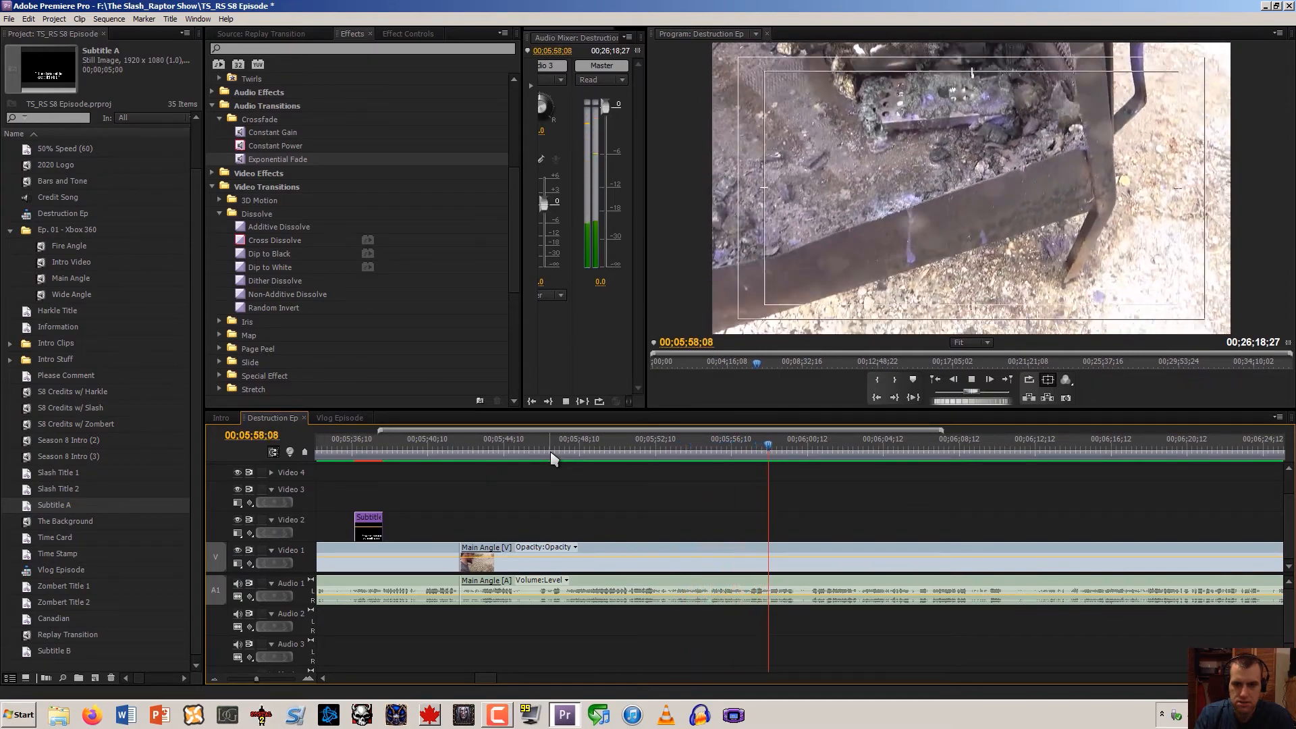
{"action": "left_click_drag", "start_coordinate": [777, 447], "coordinate": [742, 448]}
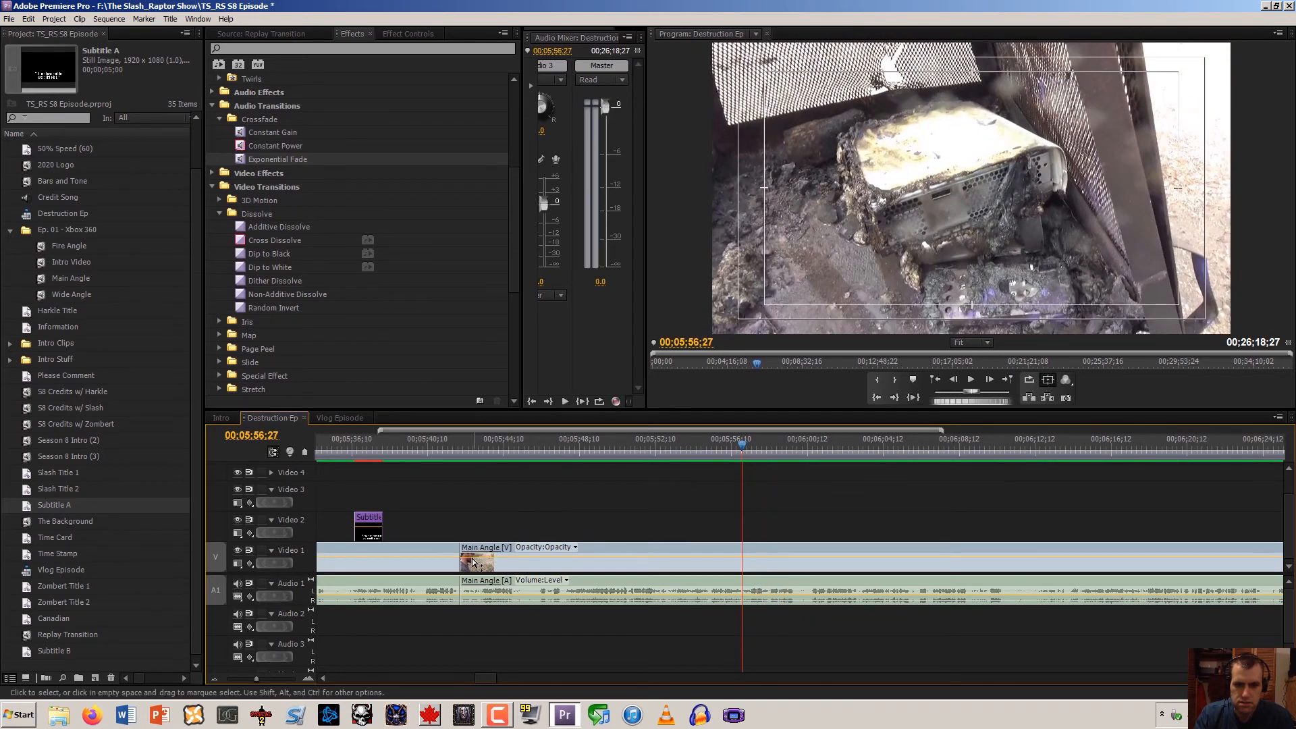
{"action": "left_click_drag", "start_coordinate": [464, 569], "coordinate": [501, 552]}
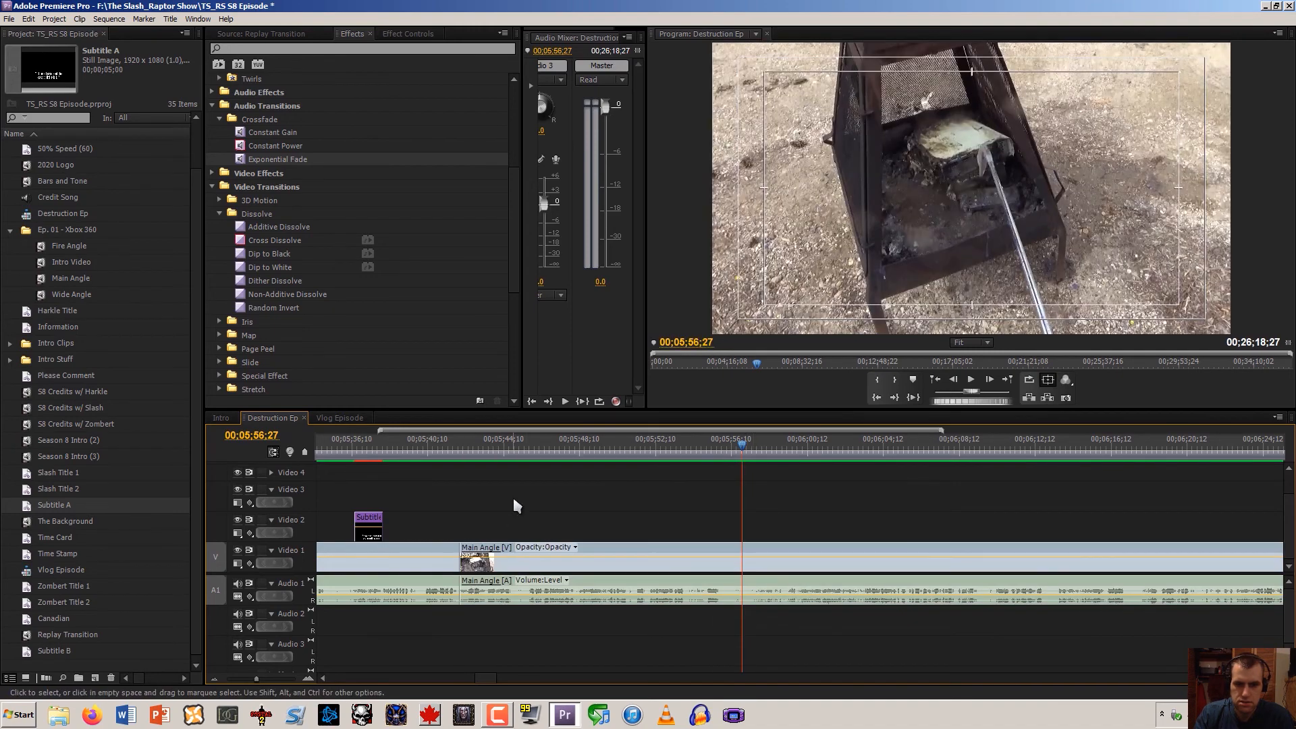
Play on from the trimmed join at 00;05;42;00 and cut the Main Angle clip at 00;07;01;00
{"action": "left_click", "coordinate": [447, 446]}
{"action": "key", "text": "space"}
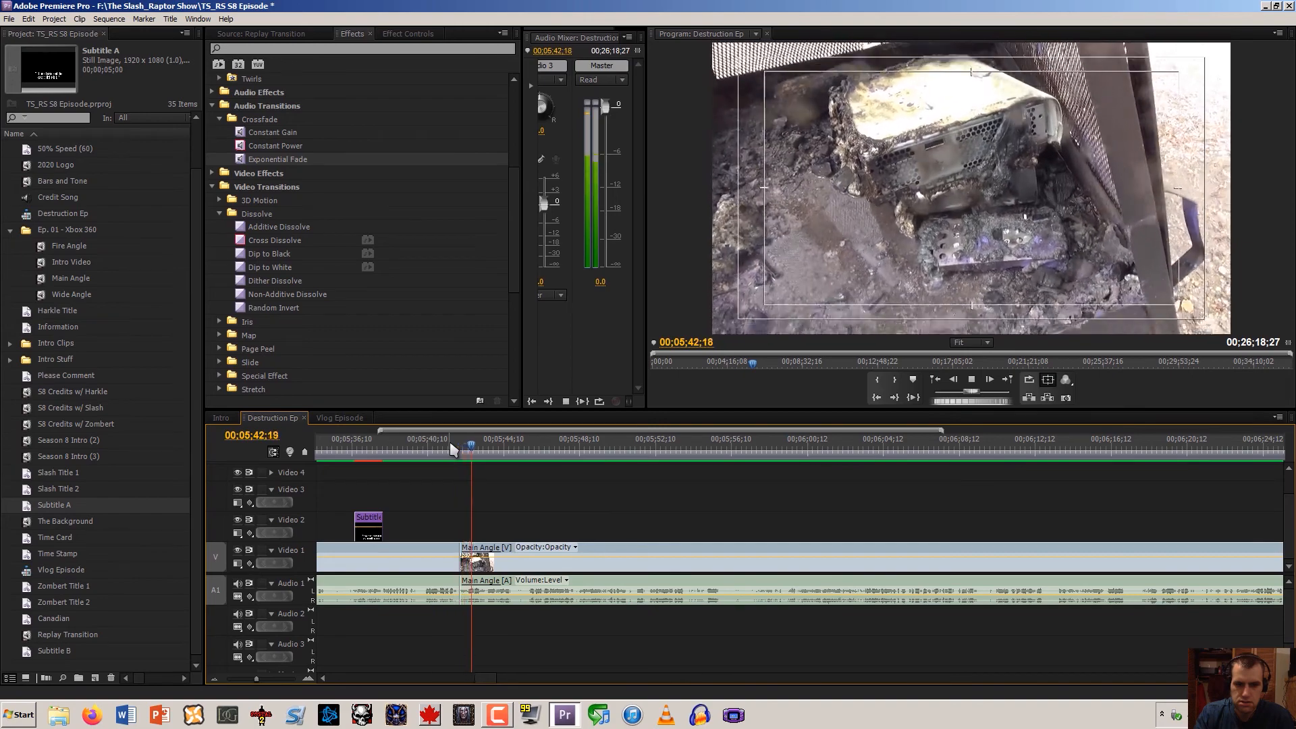
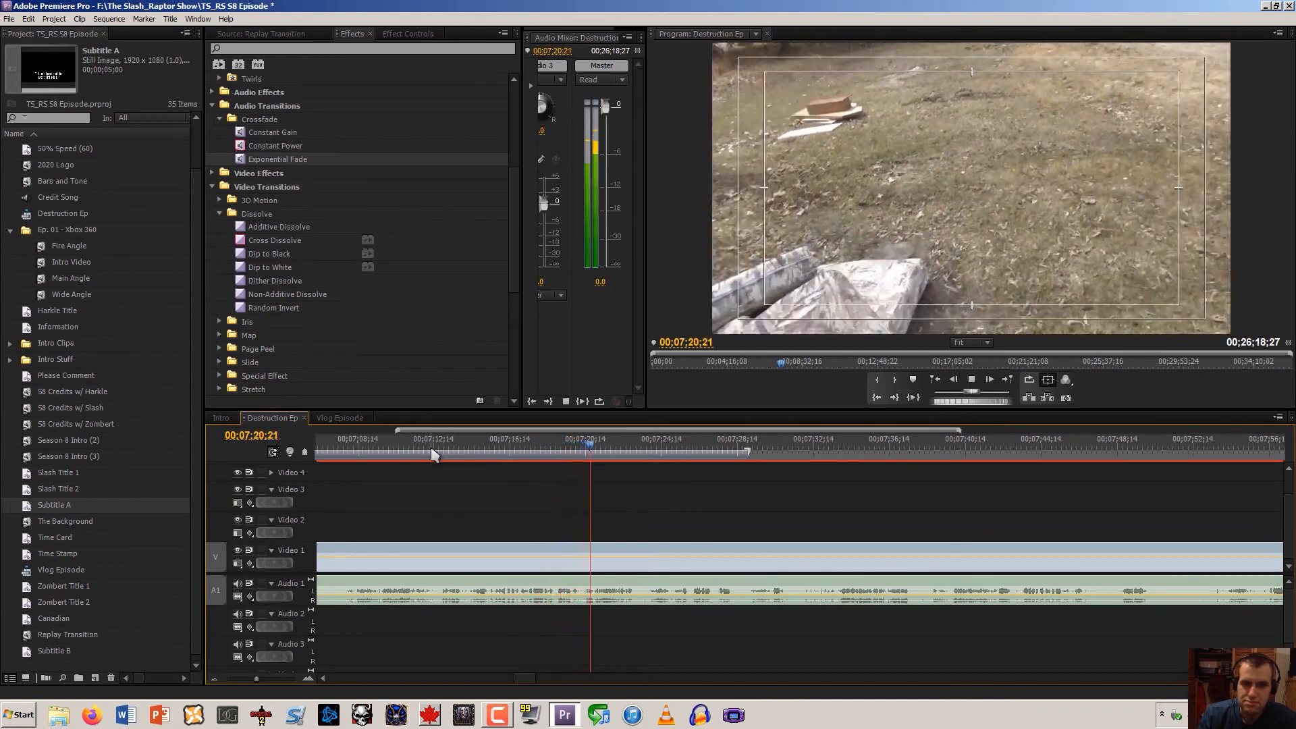
{"action": "left_click", "coordinate": [380, 456]}
{"action": "mouse_move", "coordinate": [344, 485]}
{"action": "left_mouse_down"}
{"action": "mouse_move", "coordinate": [284, 493]}
{"action": "mouse_move", "coordinate": [333, 495]}
{"action": "left_mouse_up"}
{"action": "key", "text": "space"}
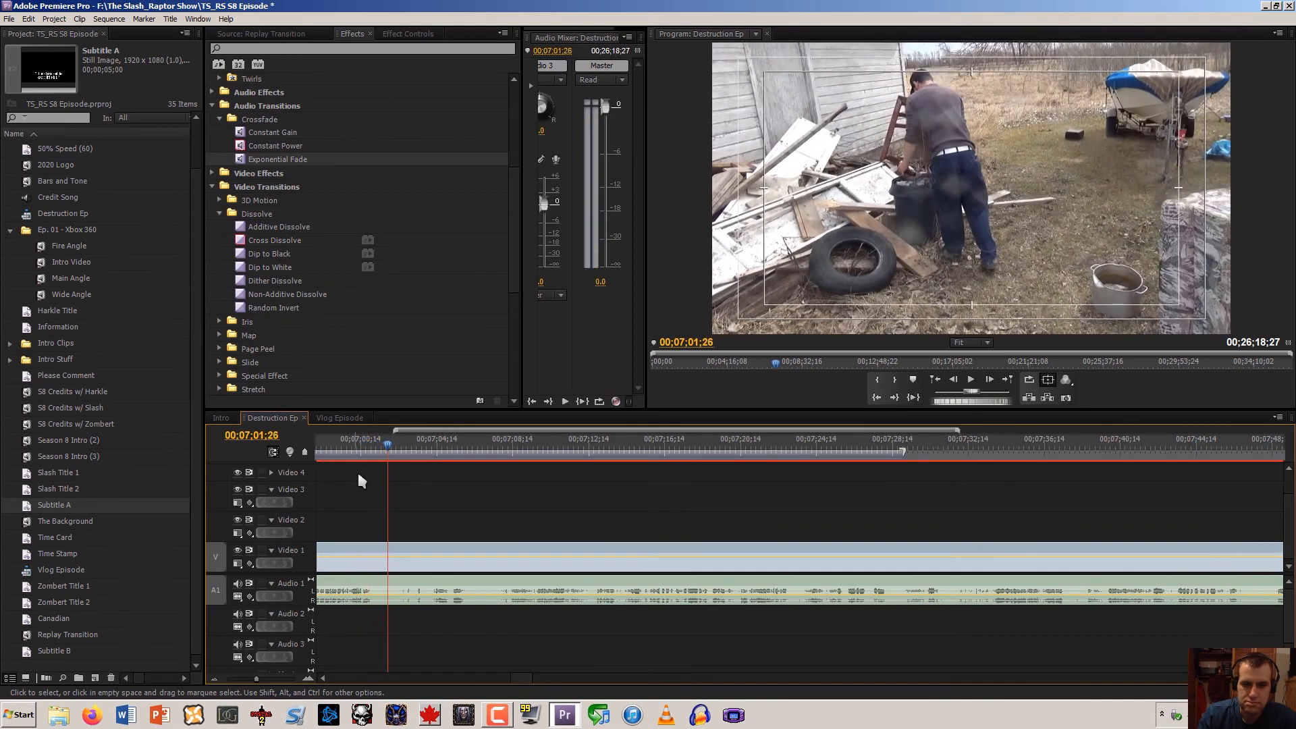
{"action": "left_click", "coordinate": [358, 456]}
{"action": "key", "text": "space"}
{"action": "key", "text": "space"}
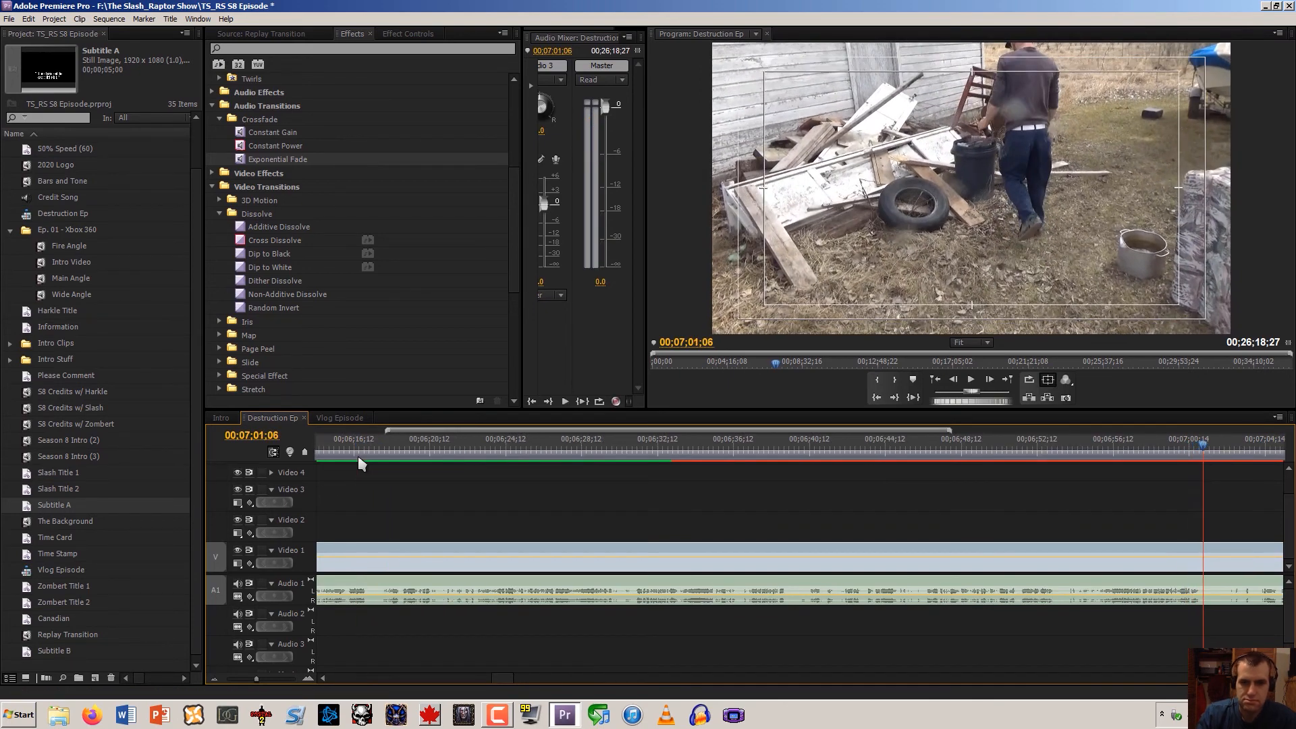
{"action": "key", "text": "Left"}
{"action": "key", "text": "Left"}
{"action": "key", "text": "Left"}
{"action": "key", "text": "Left"}
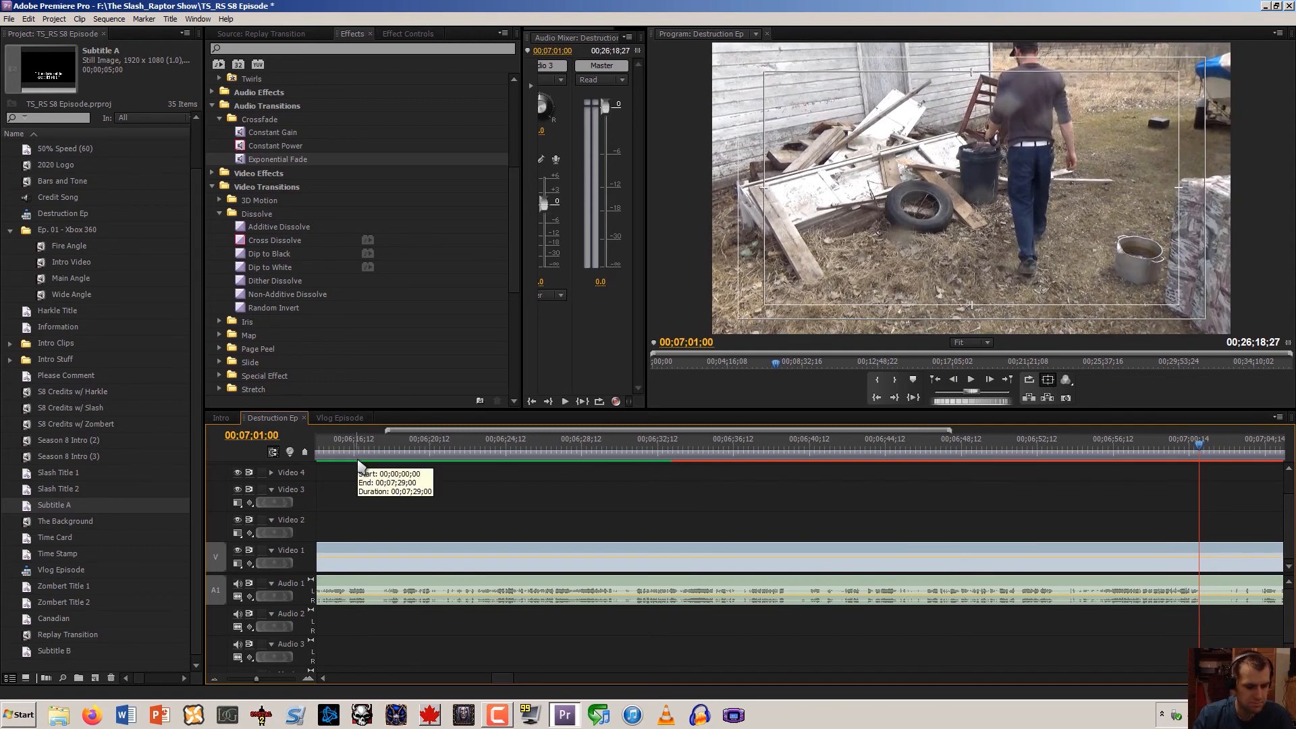
{"action": "key", "text": "ctrl+k"}
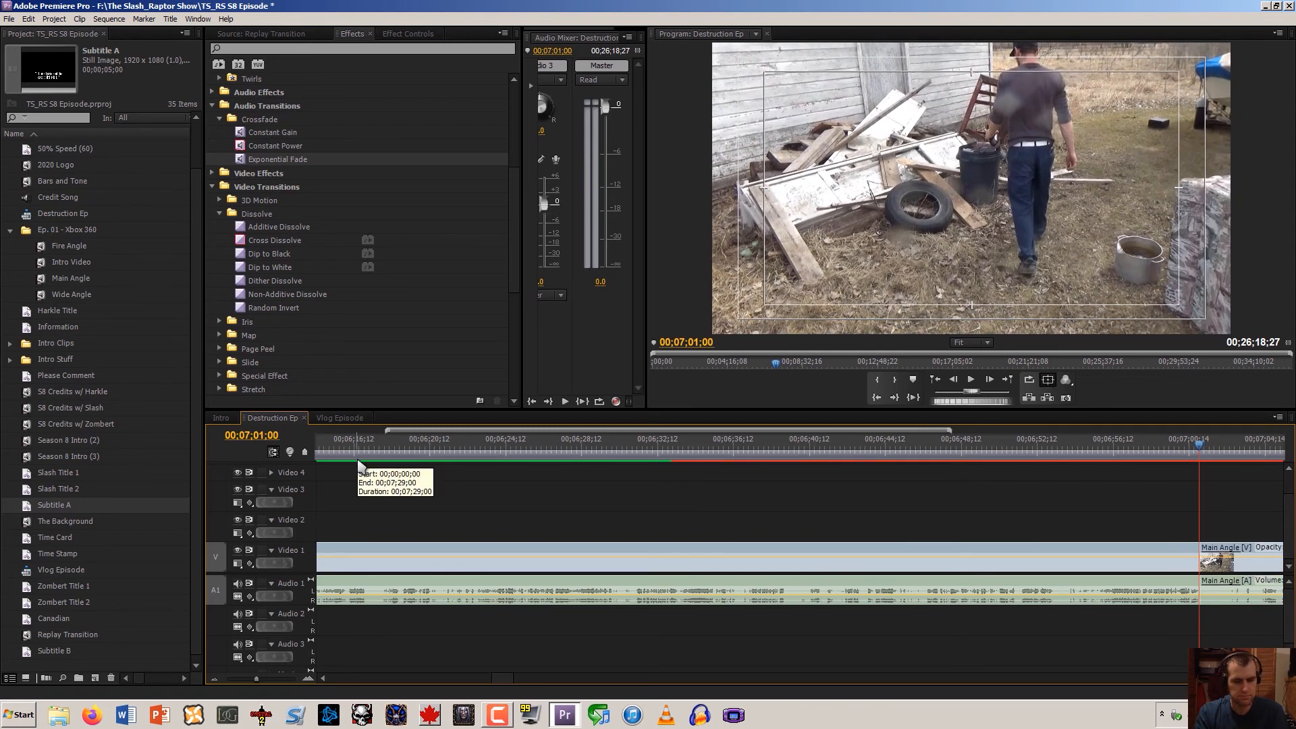
Play across the cut at 00;07;01;00 and review the Main Angle footage on both sides of it
{"action": "left_click", "coordinate": [215, 679]}
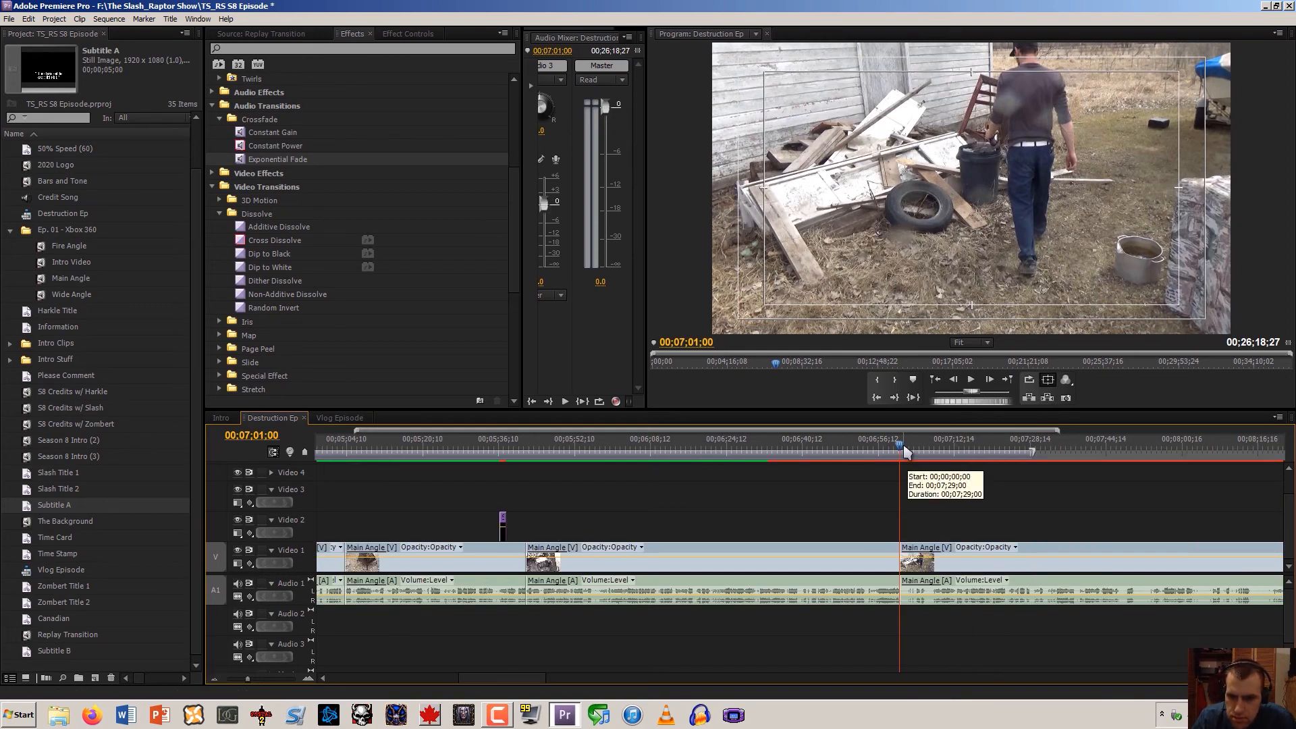
{"action": "key", "text": "space"}
{"action": "key", "text": "space"}
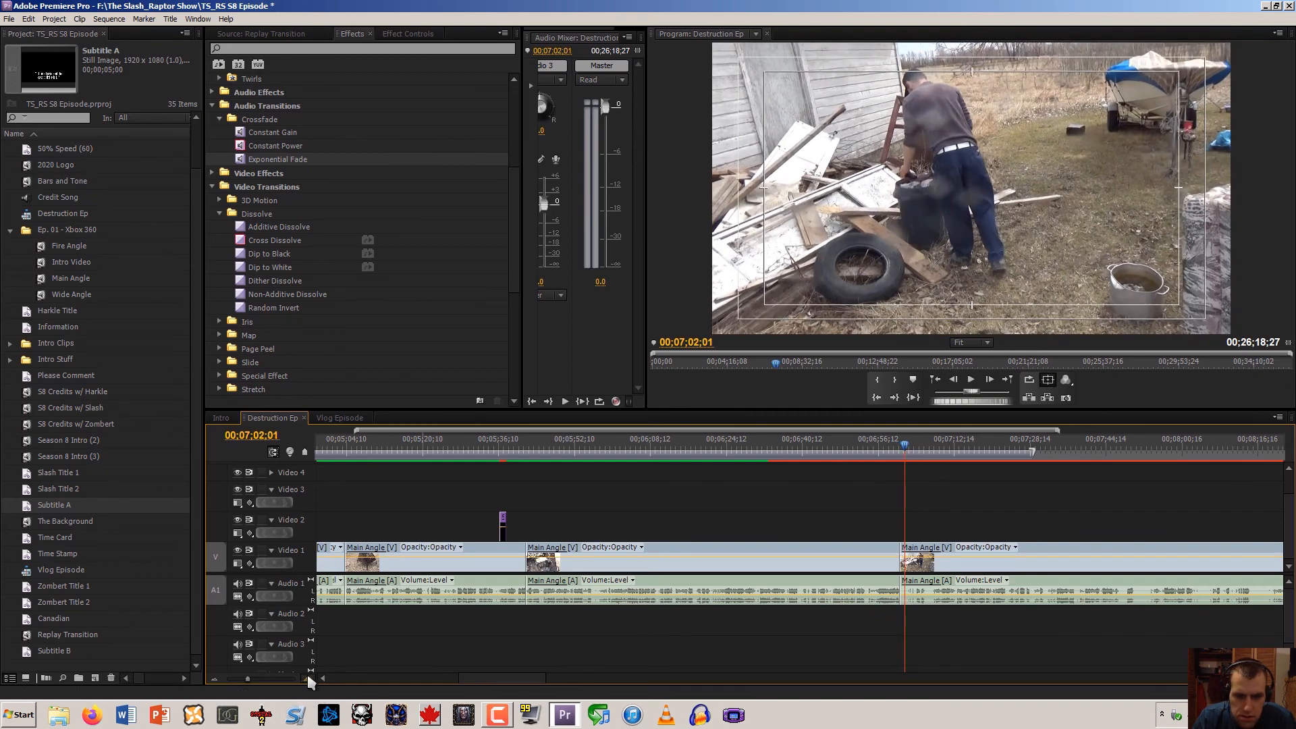
{"action": "left_click", "coordinate": [308, 680]}
{"action": "left_click", "coordinate": [308, 680]}
{"action": "left_click", "coordinate": [309, 680]}
{"action": "left_click", "coordinate": [308, 680]}
{"action": "left_click", "coordinate": [309, 680]}
{"action": "left_click_drag", "start_coordinate": [625, 445], "coordinate": [565, 463]}
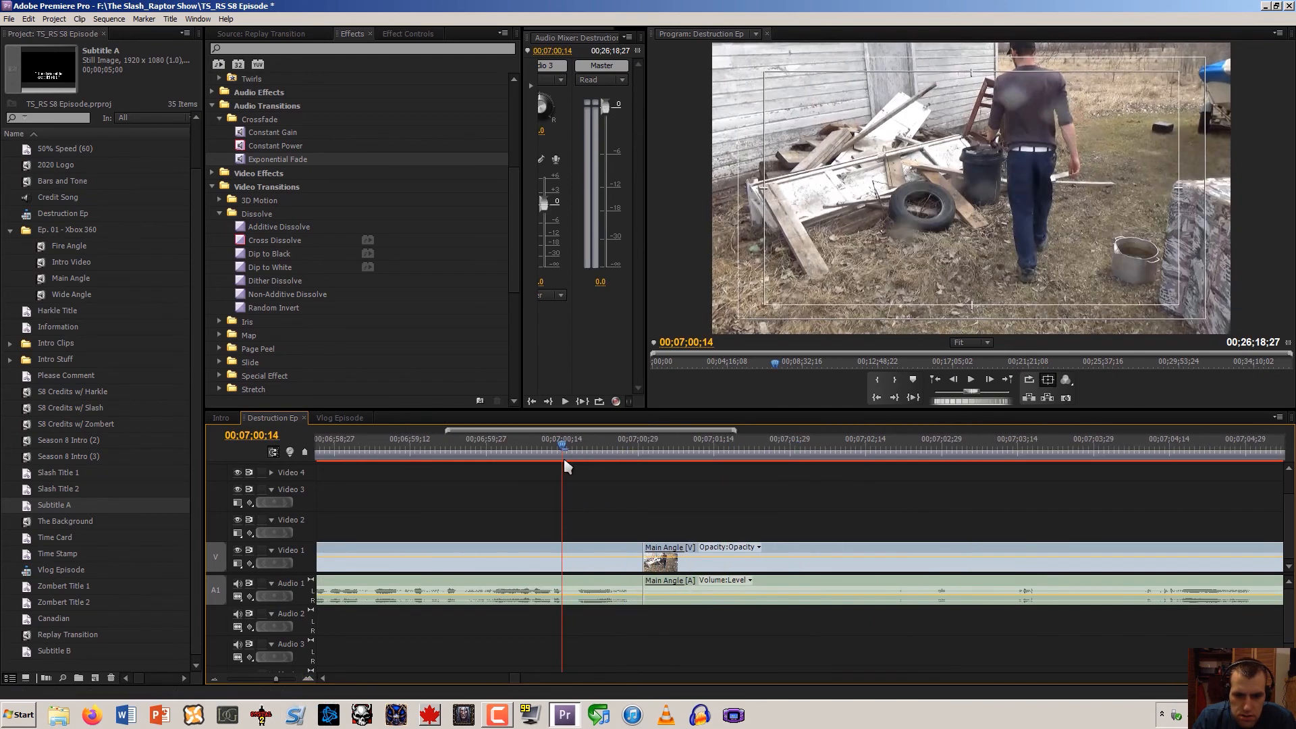
{"action": "key", "text": "space"}
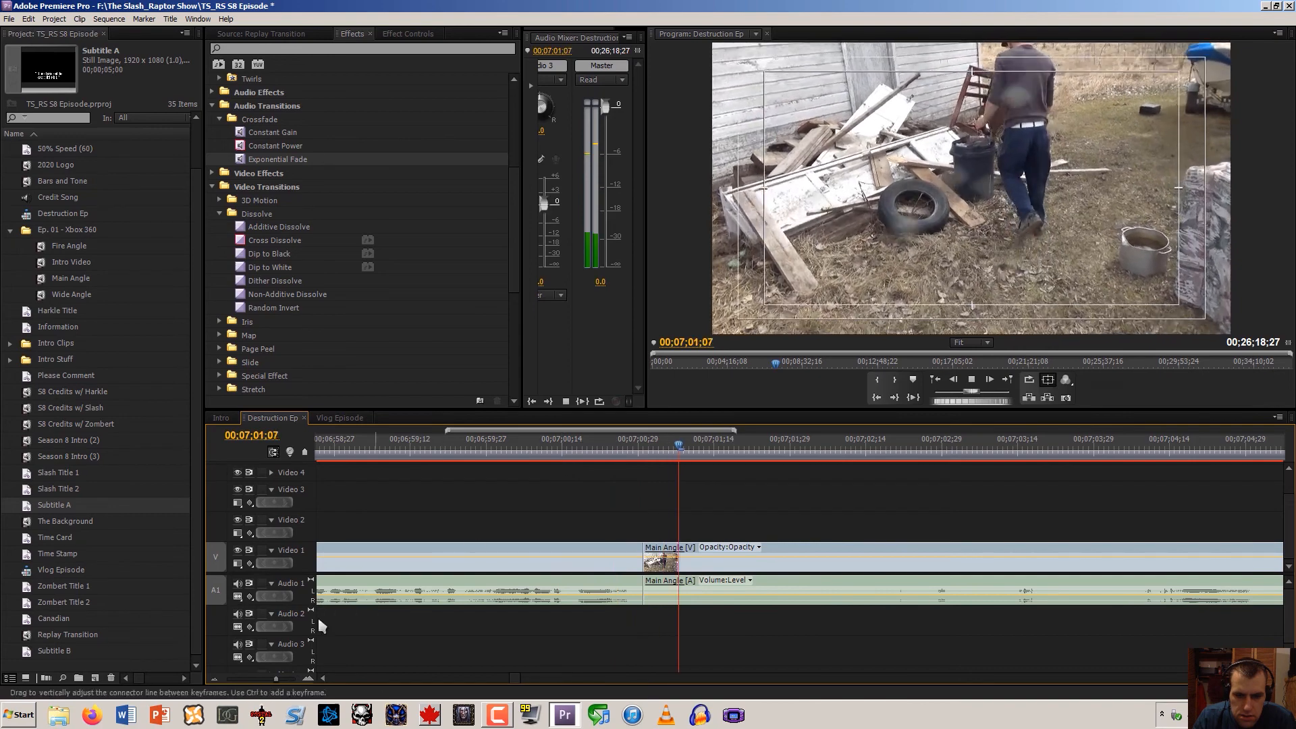
Move all the closing title, credits, intro and blooper clips earlier, leaving a small gap after the last Main Angle clip
{"action": "left_click", "coordinate": [216, 682]}
{"action": "left_click", "coordinate": [216, 681]}
{"action": "left_click", "coordinate": [216, 682]}
{"action": "left_click", "coordinate": [216, 682]}
{"action": "left_click", "coordinate": [215, 682]}
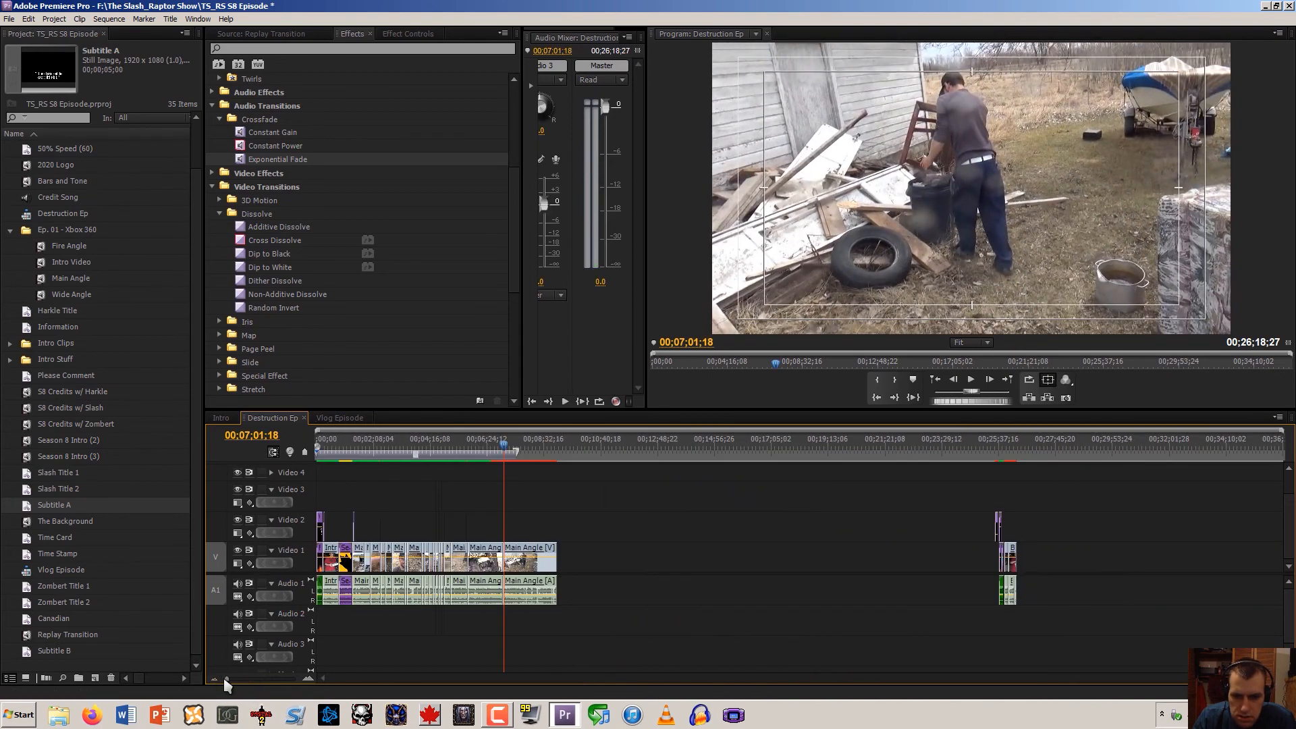
{"action": "left_click_drag", "start_coordinate": [922, 508], "coordinate": [1111, 632]}
{"action": "left_click_drag", "start_coordinate": [1013, 565], "coordinate": [594, 573]}
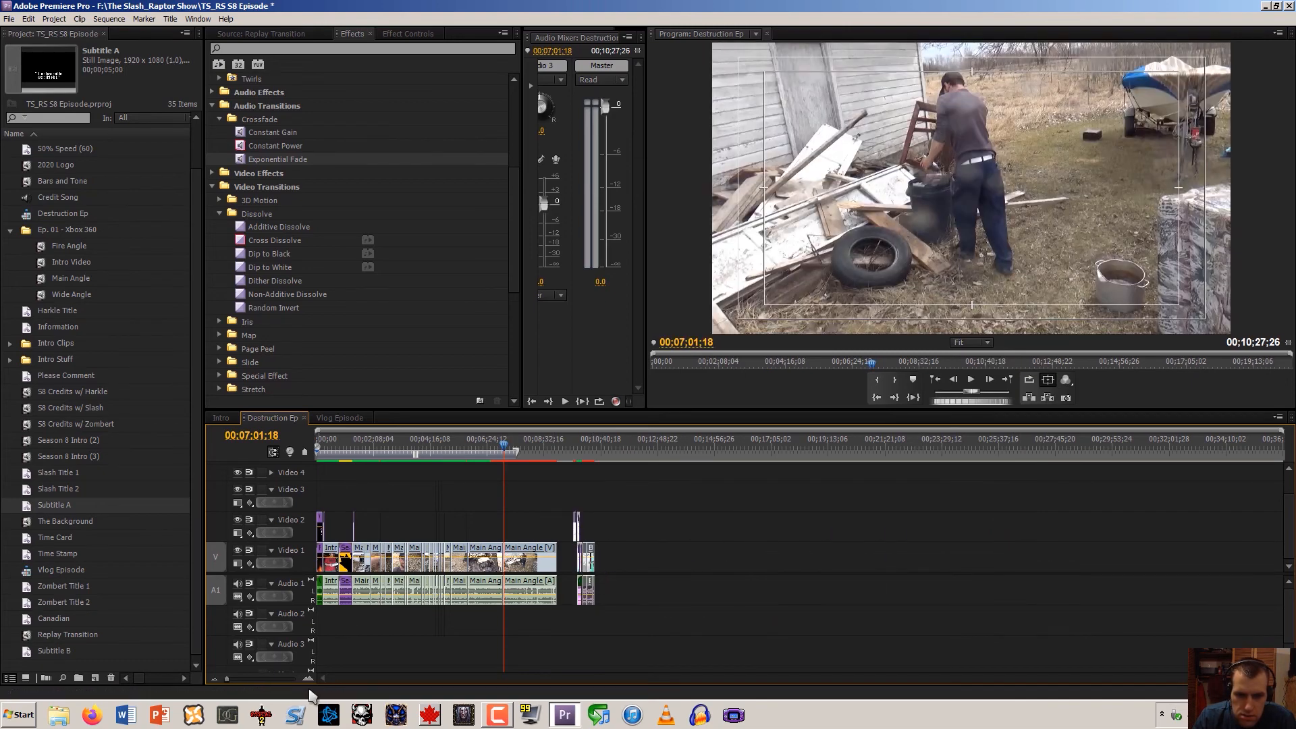
Review the footage after 00;07;01;00, then trim the last Main Angle clip's start to the frame at 00;07;33;20 and close the gap
{"action": "left_click", "coordinate": [309, 679]}
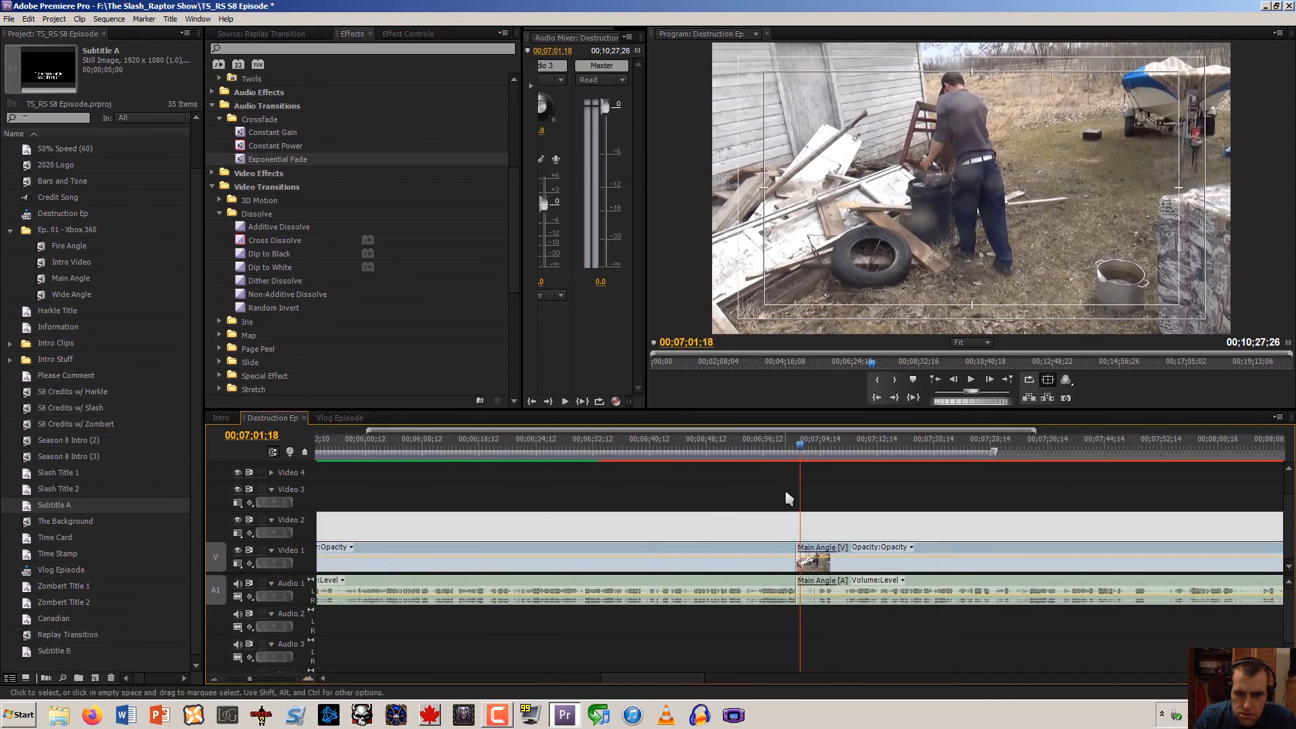
{"action": "left_click", "coordinate": [798, 459]}
{"action": "key", "text": "space"}
{"action": "left_click", "coordinate": [793, 458]}
{"action": "key", "text": "space"}
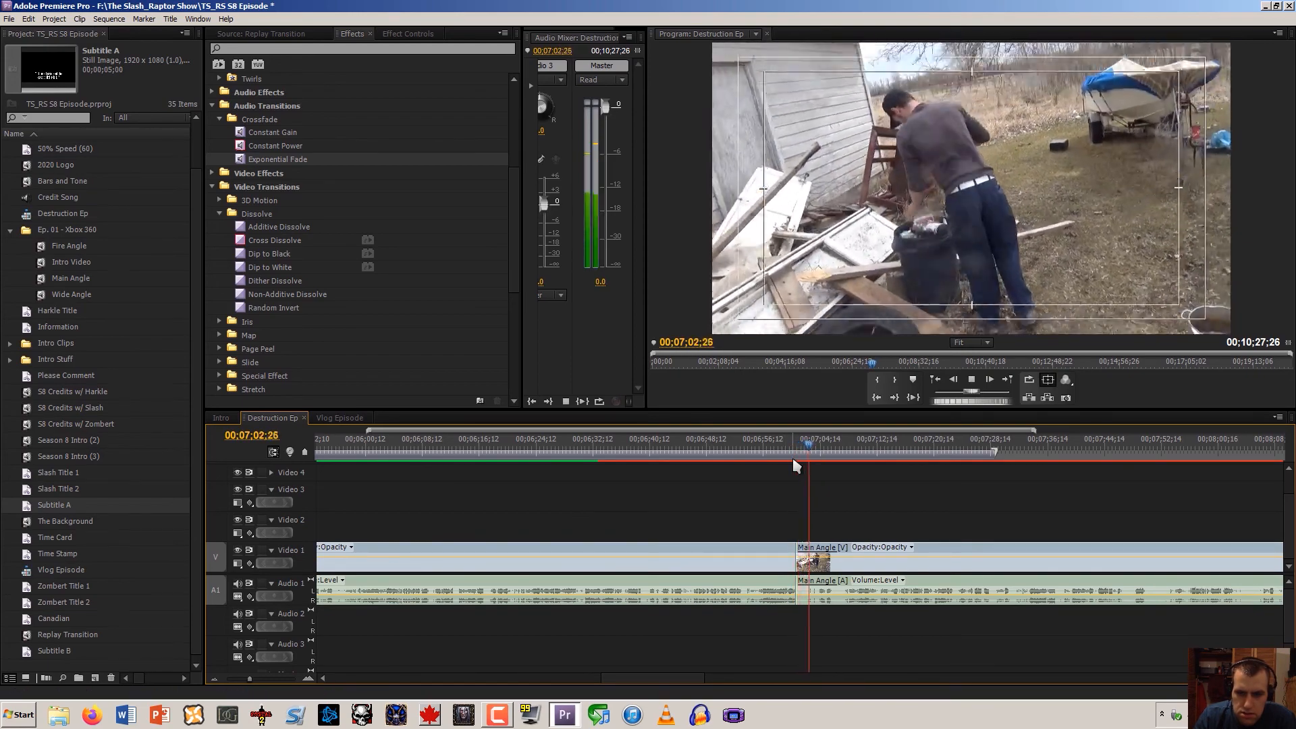
{"action": "left_click_drag", "start_coordinate": [972, 449], "coordinate": [991, 447]}
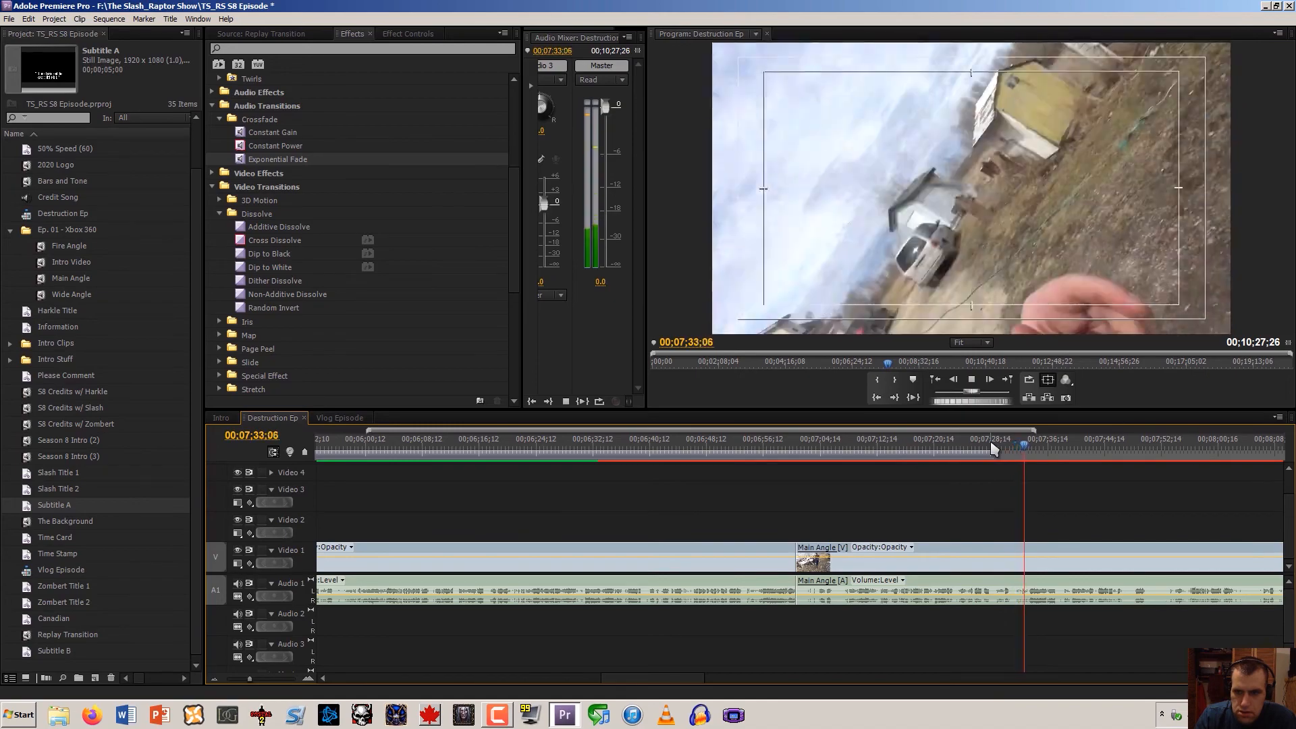
{"action": "key", "text": "space"}
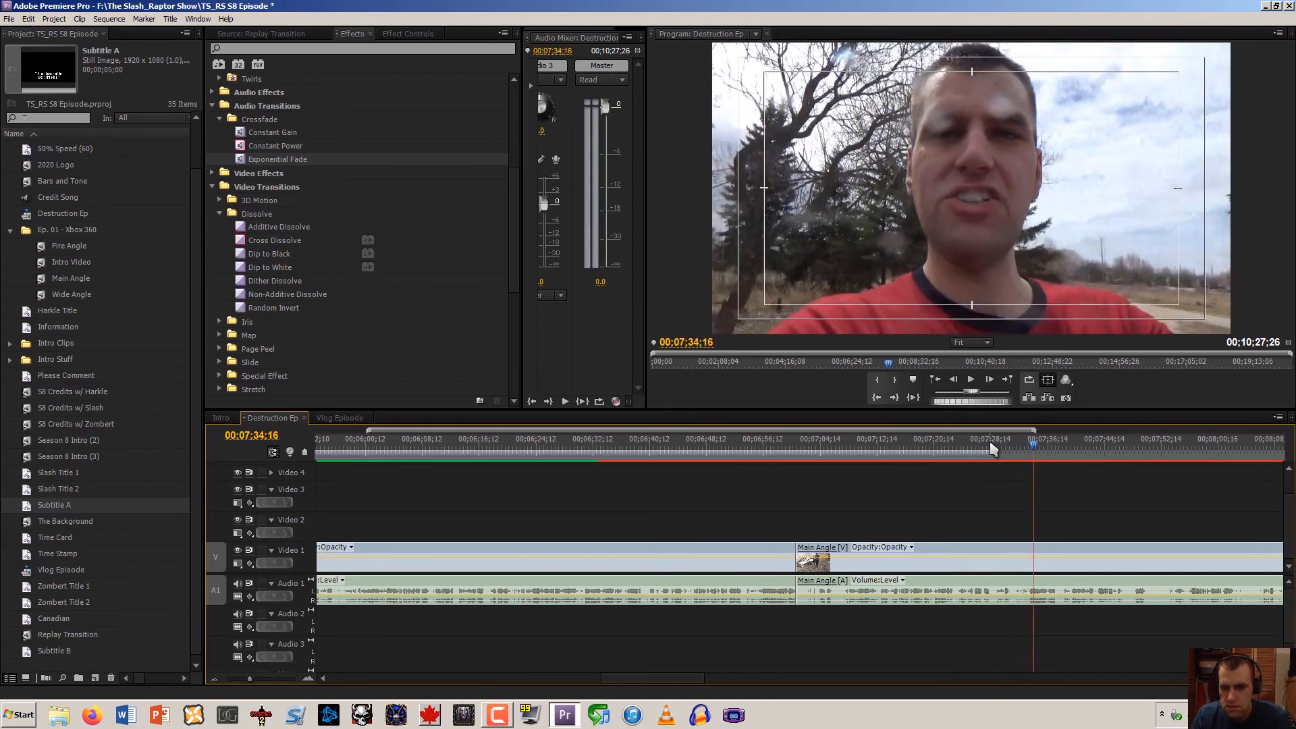
{"action": "key", "text": "j"}
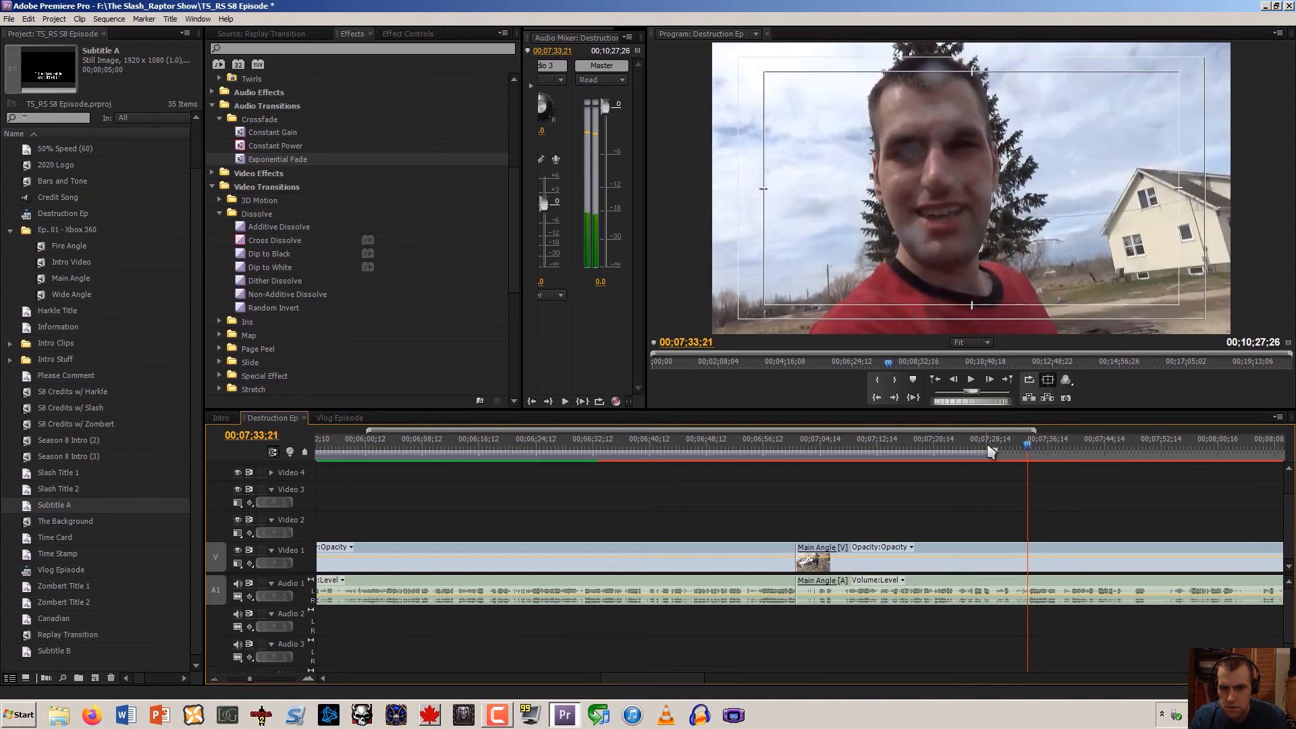
{"action": "mouse_move", "coordinate": [798, 569]}
{"action": "left_mouse_down"}
{"action": "mouse_move", "coordinate": [1029, 545]}
{"action": "mouse_move", "coordinate": [805, 559]}
{"action": "left_mouse_up"}
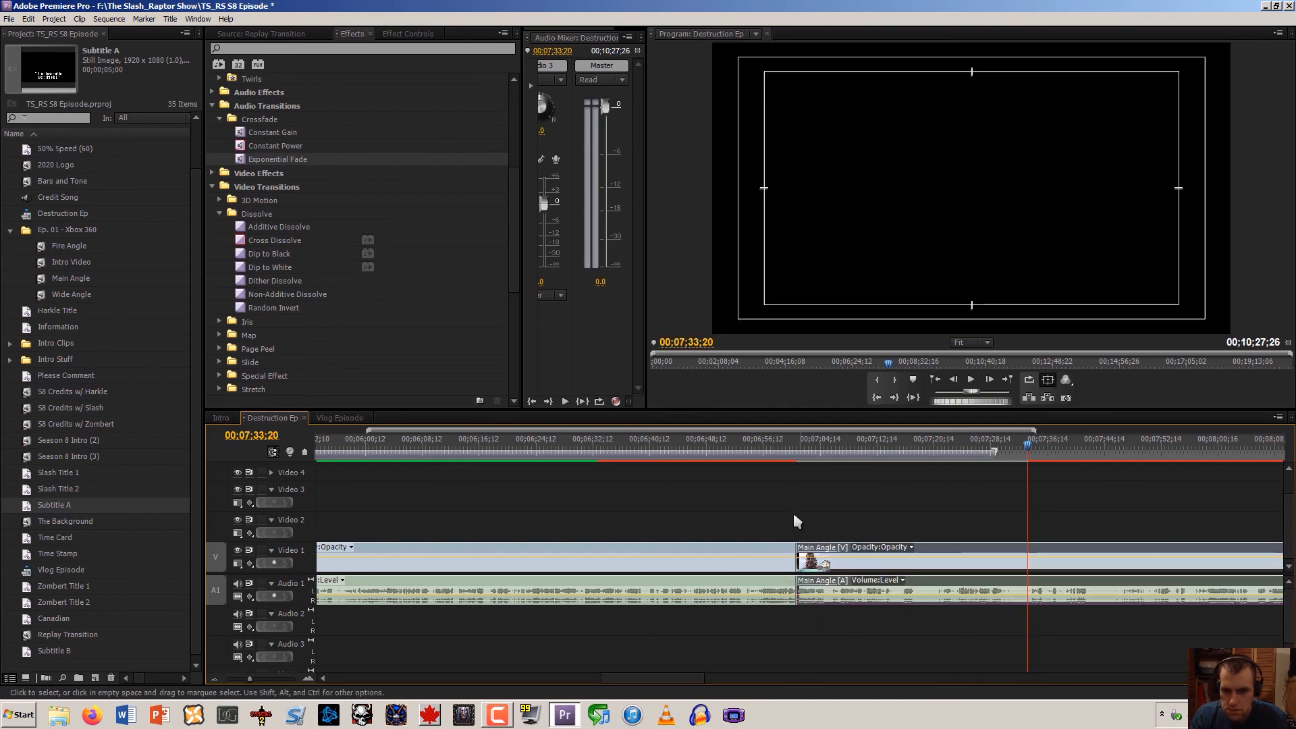
Play on from the trimmed join at 00;07;01;00 and examine the Main Angle footage up to about 00;07;59 for the next usable shot
{"action": "left_click", "coordinate": [788, 449]}
{"action": "key", "text": "space"}
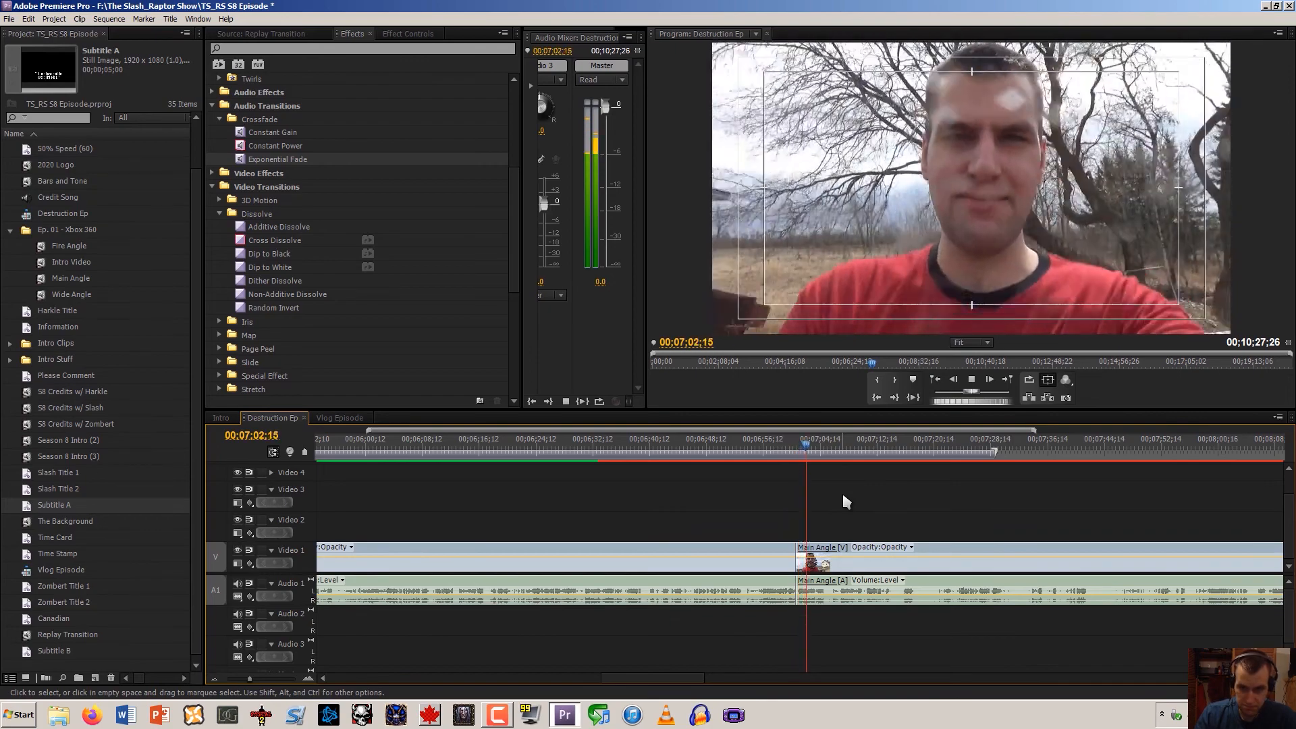
{"action": "left_click", "coordinate": [216, 680]}
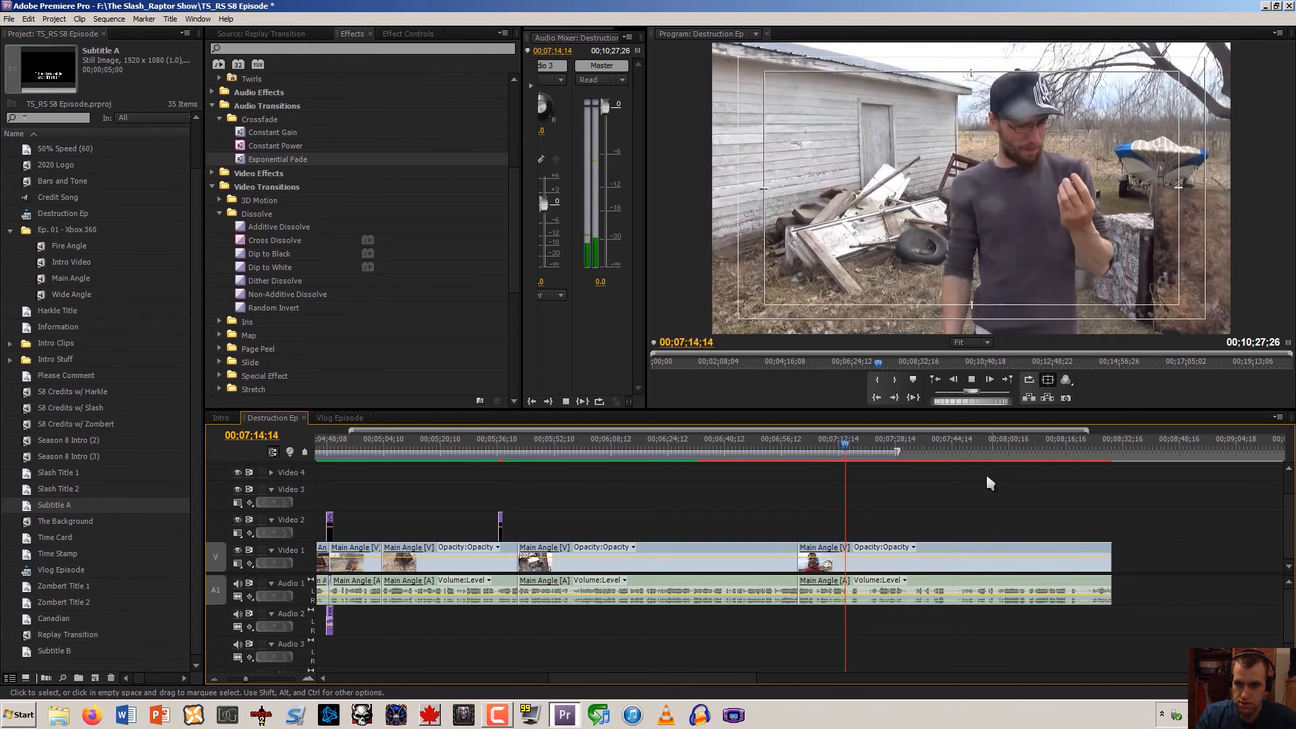
{"action": "left_click_drag", "start_coordinate": [925, 454], "coordinate": [981, 455]}
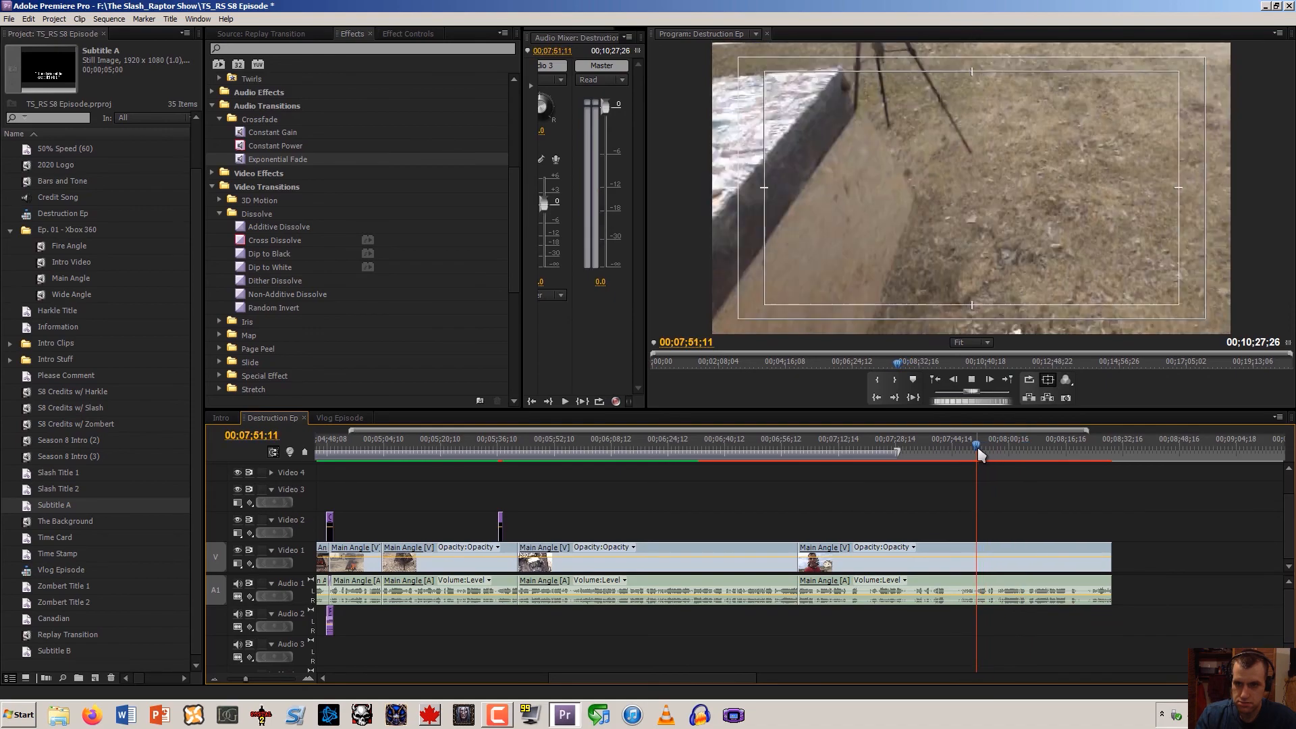
{"action": "key", "text": "space"}
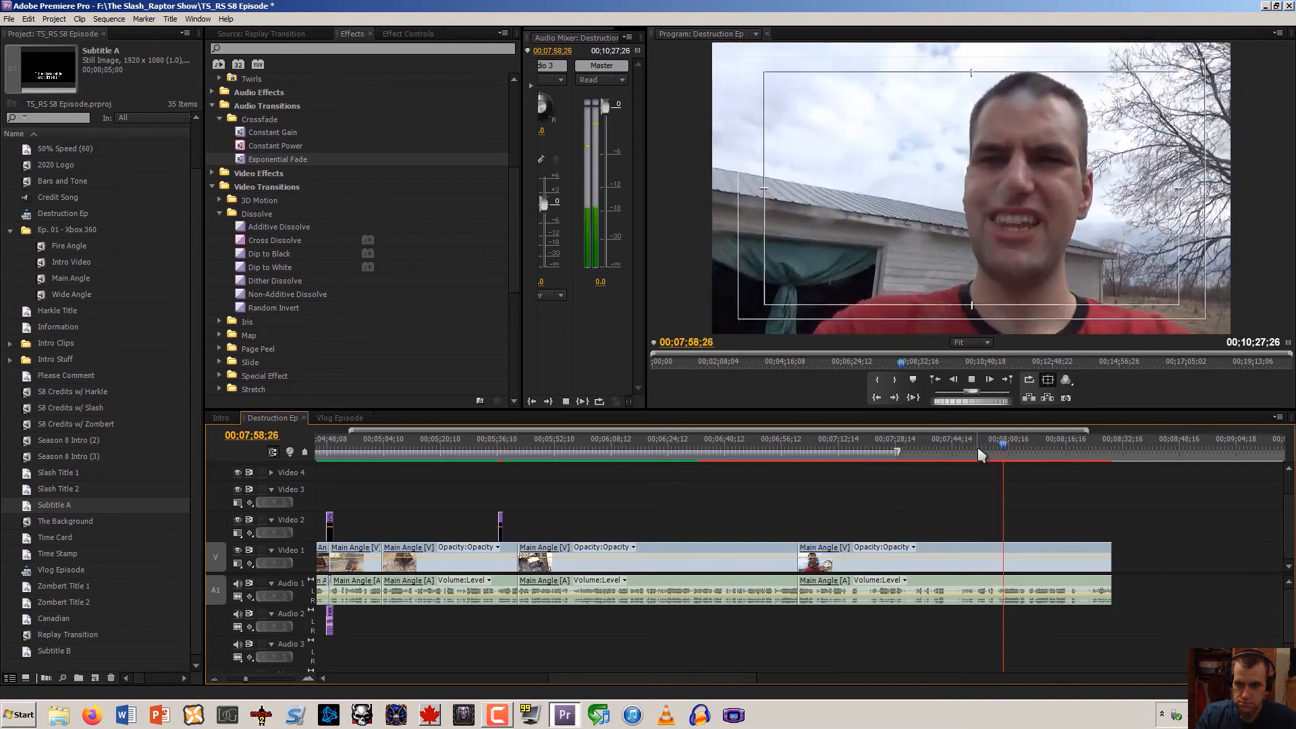
{"action": "key", "text": "space"}
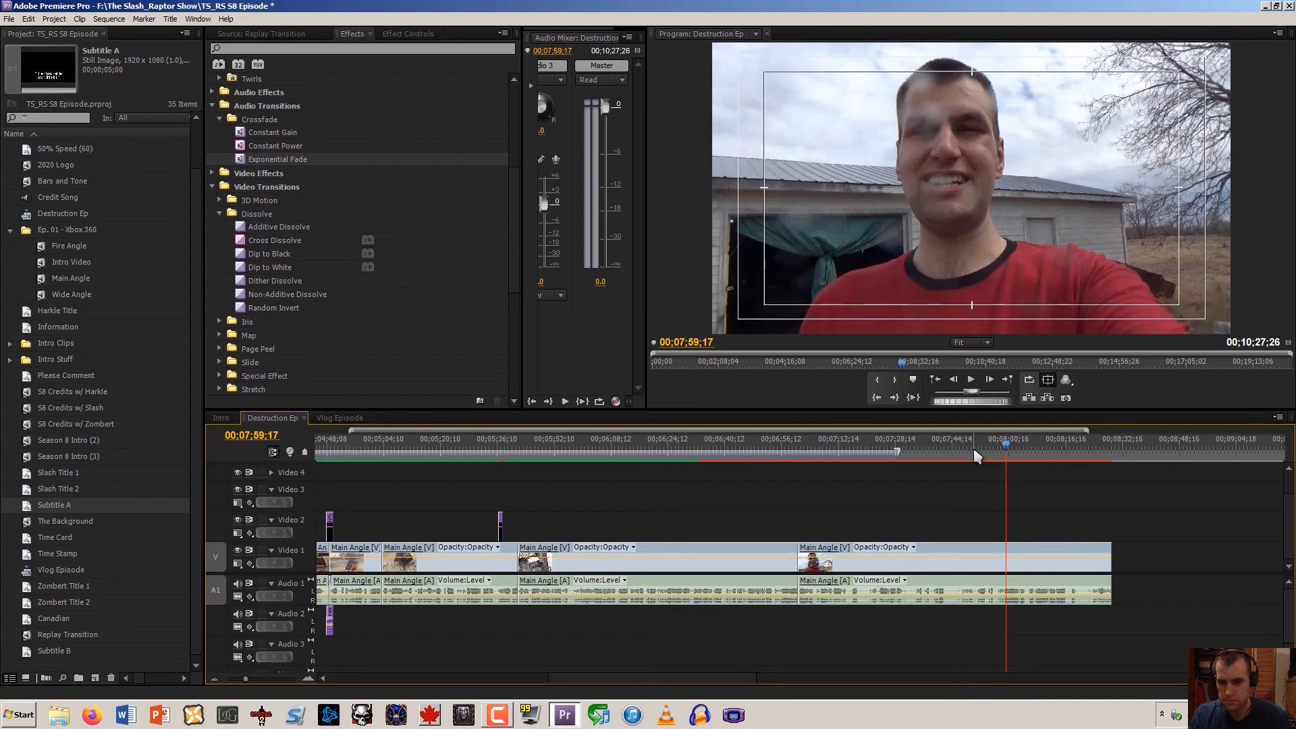
{"action": "key", "text": "j"}
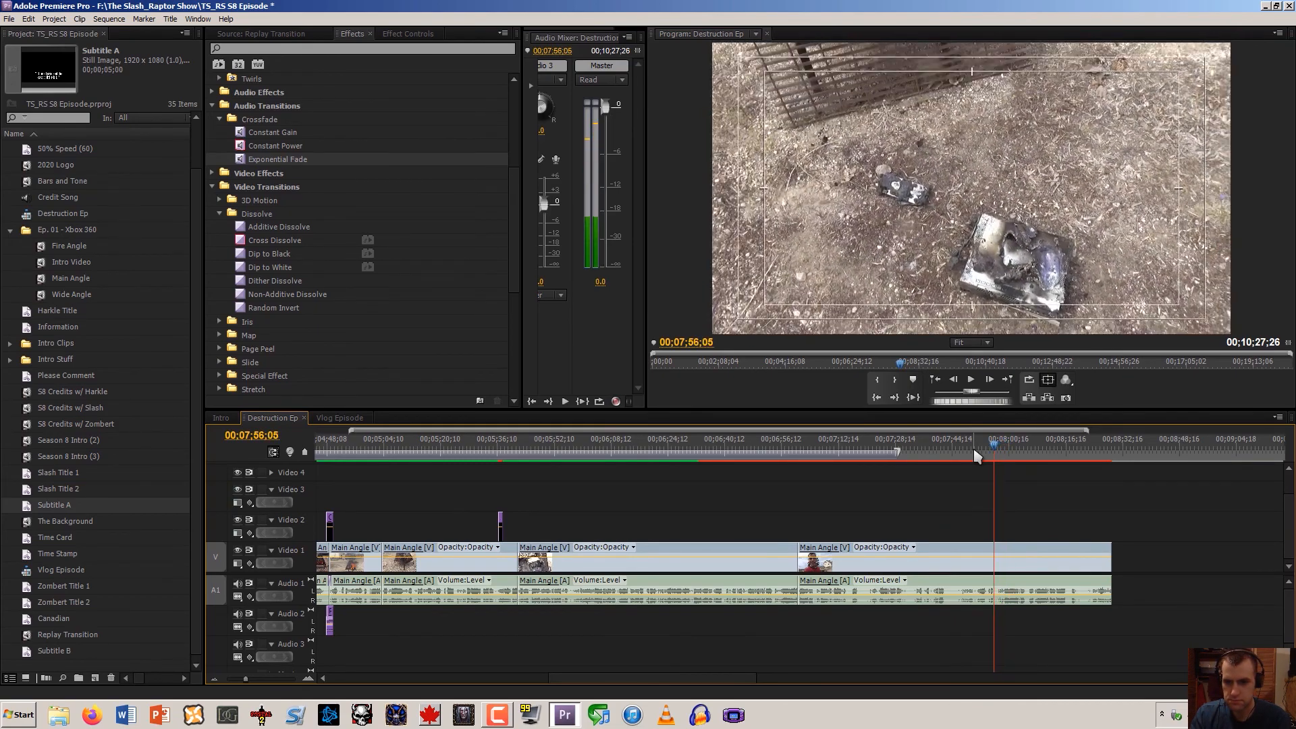
{"action": "left_click_drag", "start_coordinate": [977, 457], "coordinate": [954, 458]}
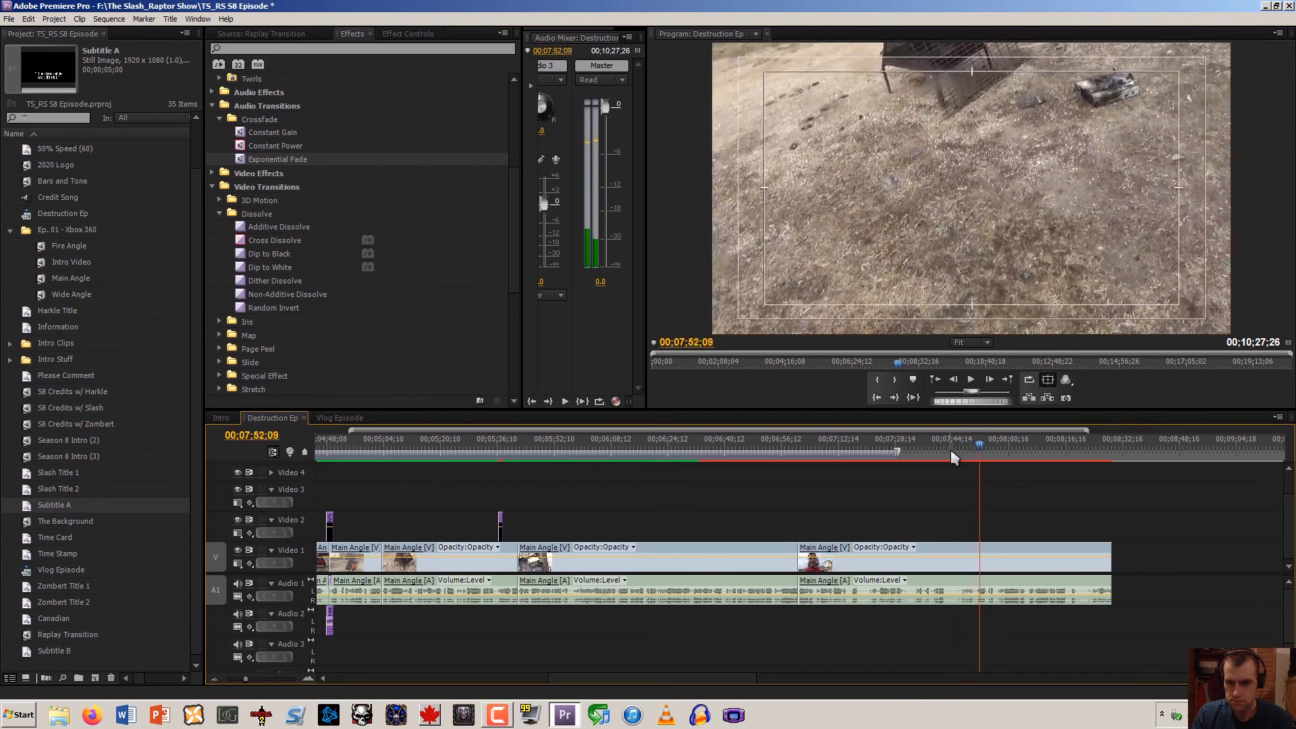
Find the frame at 00;07;54;10 and trim the last Main Angle clip's start to it, closing the gap at 00;07;01;00
{"action": "mouse_move", "coordinate": [999, 450]}
{"action": "left_mouse_down"}
{"action": "mouse_move", "coordinate": [975, 456]}
{"action": "mouse_move", "coordinate": [999, 464]}
{"action": "left_mouse_up"}
{"action": "key", "text": "space"}
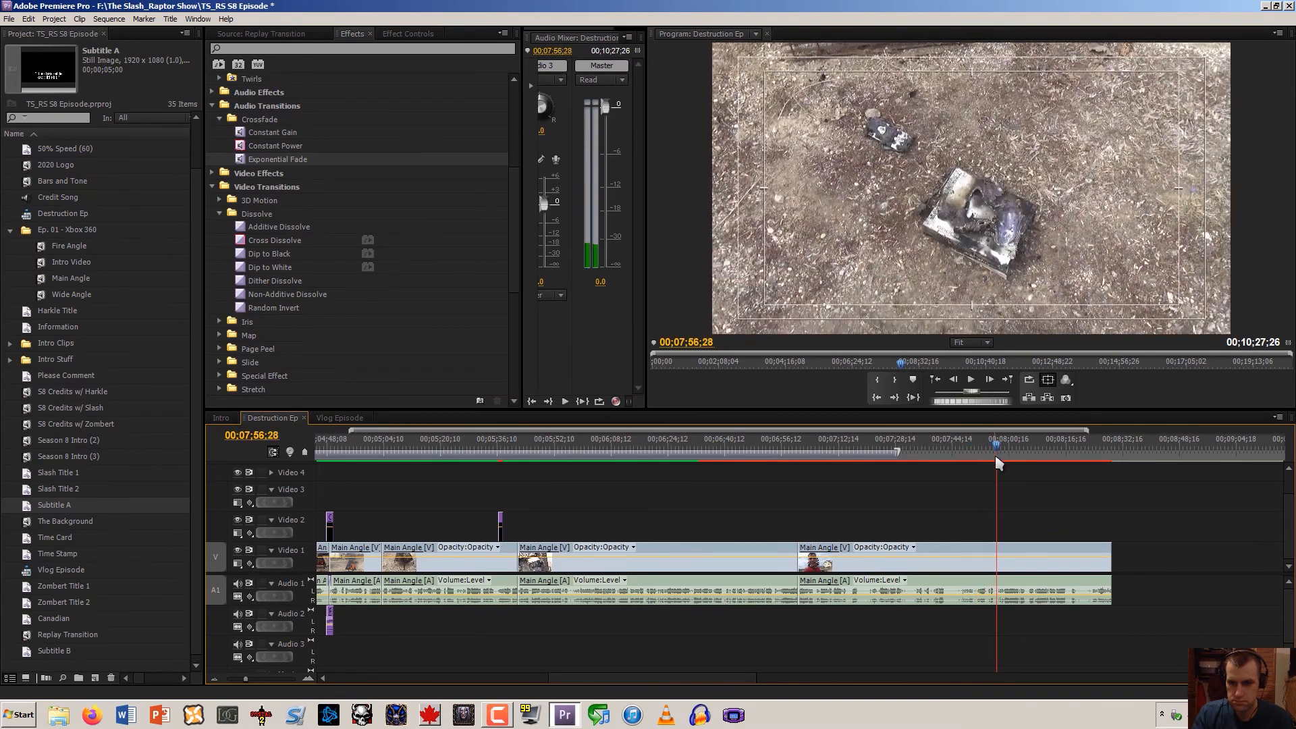
{"action": "left_click", "coordinate": [998, 463]}
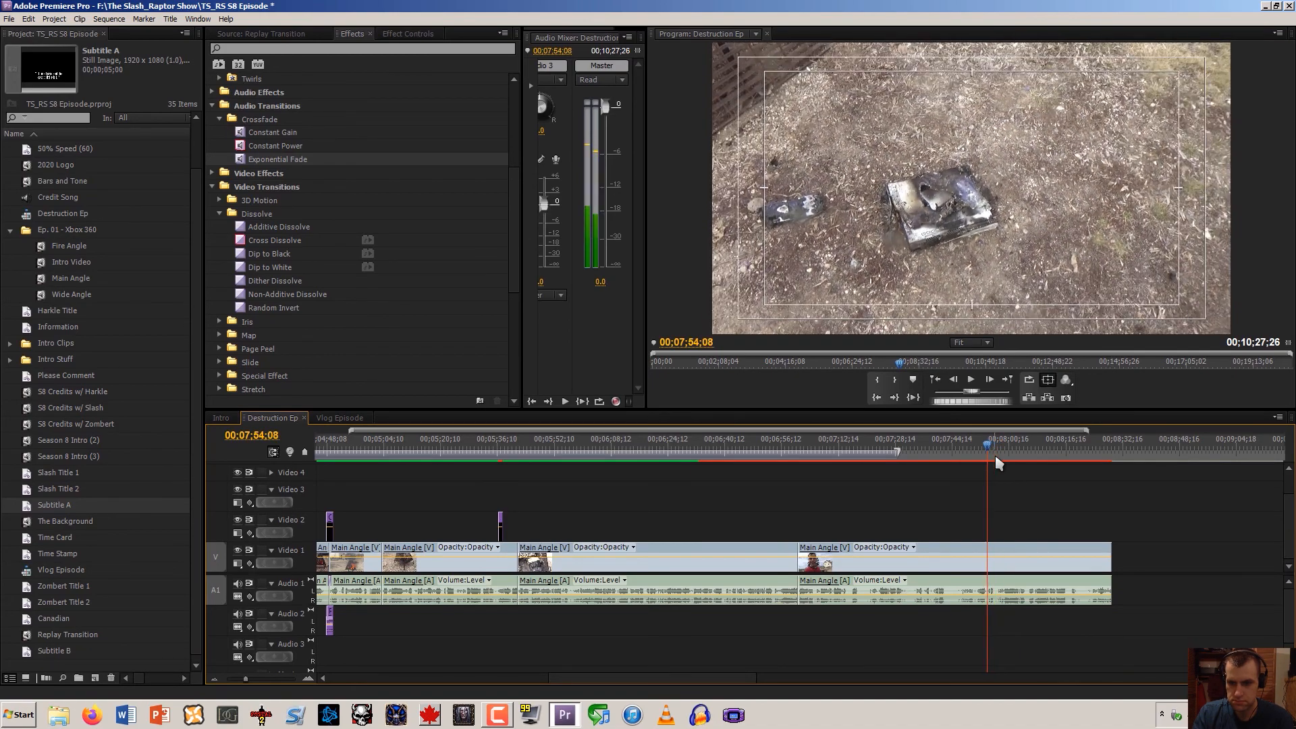
{"action": "key", "text": "l"}
{"action": "key", "text": "j"}
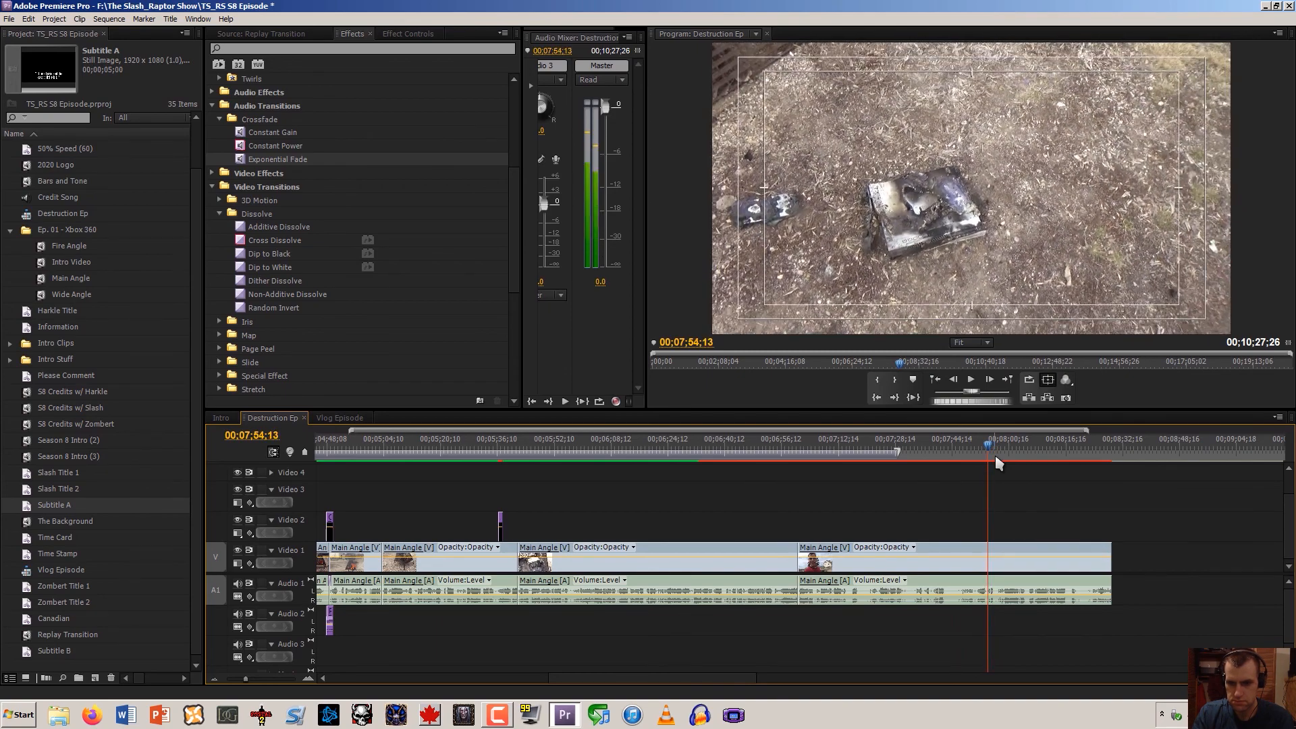
{"action": "key", "text": "Left"}
{"action": "key", "text": "Left"}
{"action": "key", "text": "Left"}
{"action": "left_click_drag", "start_coordinate": [801, 573], "coordinate": [770, 575]}
Move the closing clips earlier so The Background and Credit Song start directly at the end of the last Main Angle clip
{"action": "left_click", "coordinate": [214, 679]}
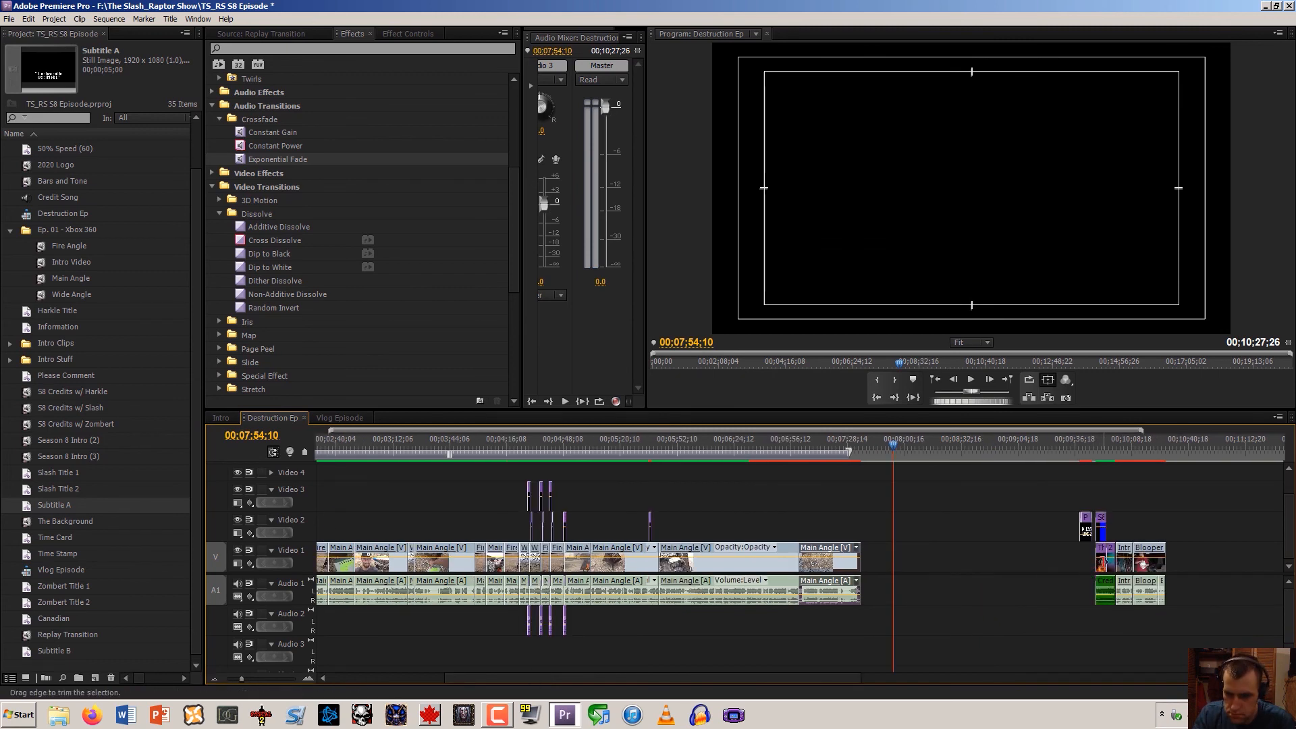
{"action": "left_click_drag", "start_coordinate": [1037, 493], "coordinate": [1244, 652]}
{"action": "left_click_drag", "start_coordinate": [1102, 571], "coordinate": [875, 572]}
{"action": "left_click", "coordinate": [308, 678]}
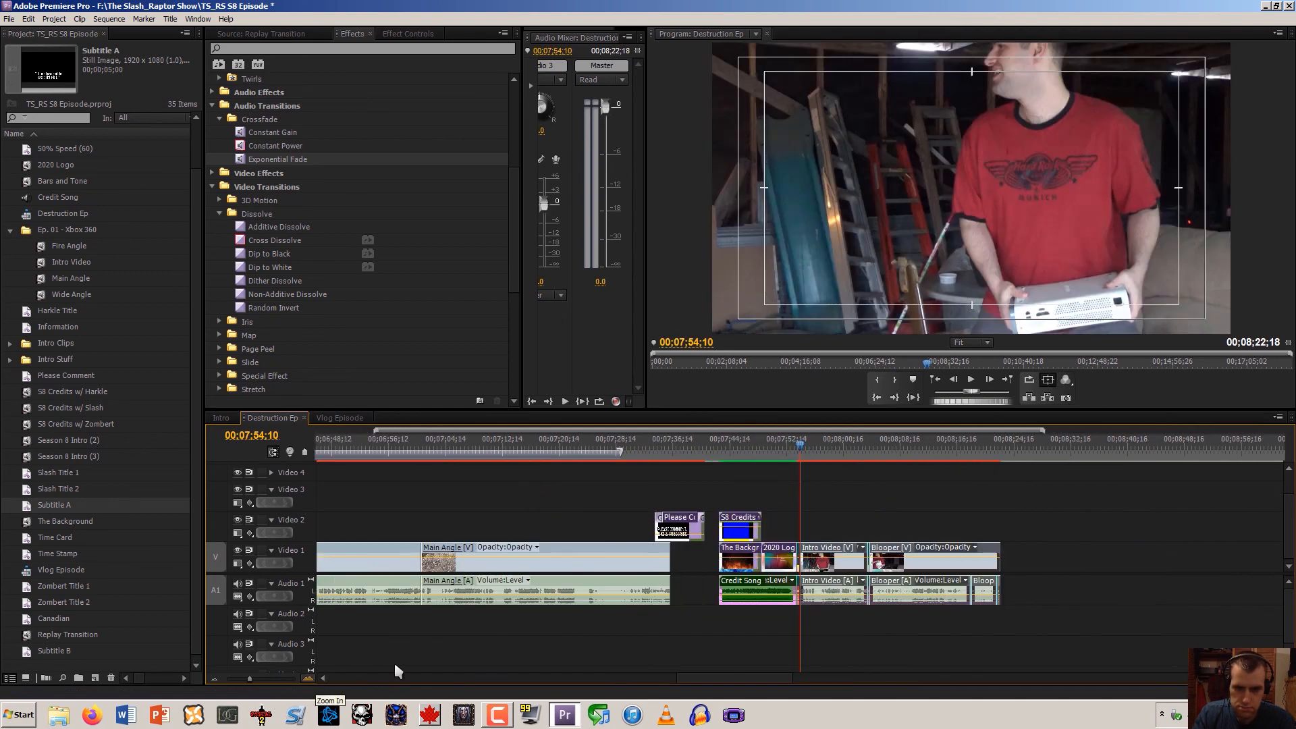
{"action": "left_click_drag", "start_coordinate": [738, 579], "coordinate": [689, 576]}
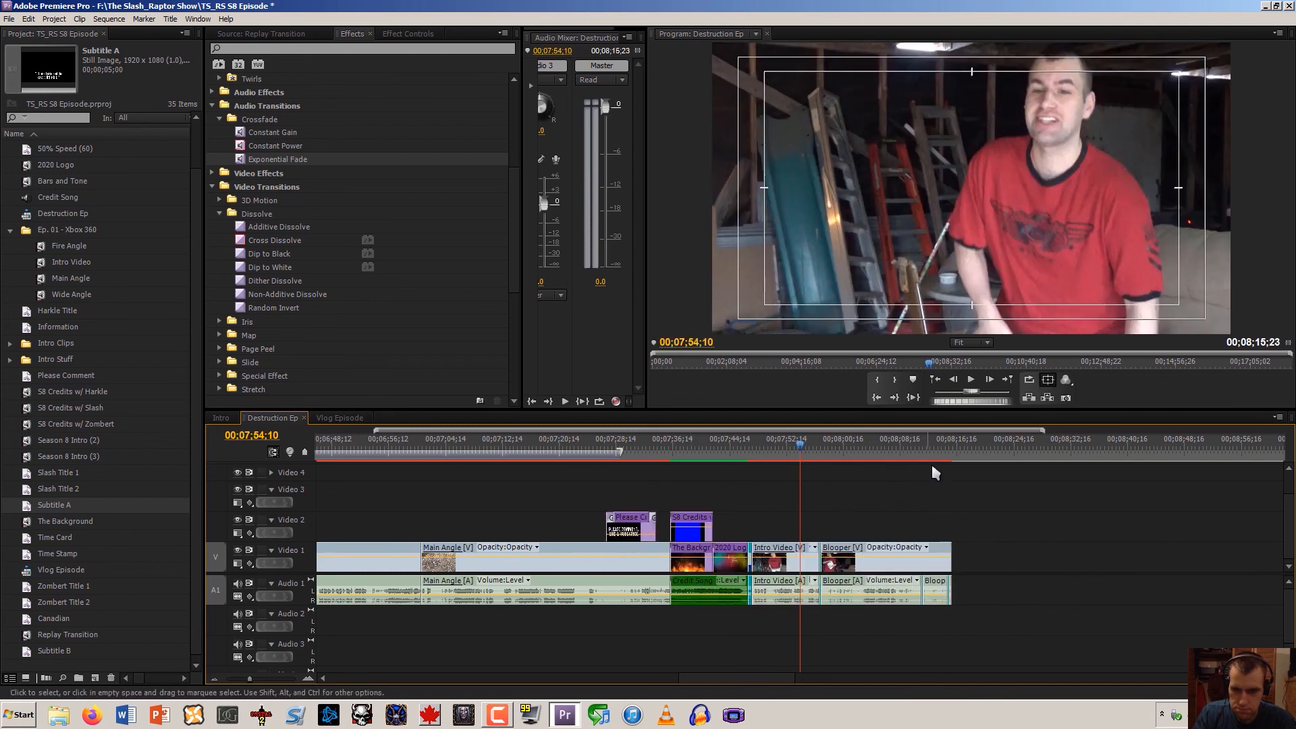
Set the end of the sequence's marked range to 00;08;17;00, just after the last Blooper clip
{"action": "left_click", "coordinate": [939, 459]}
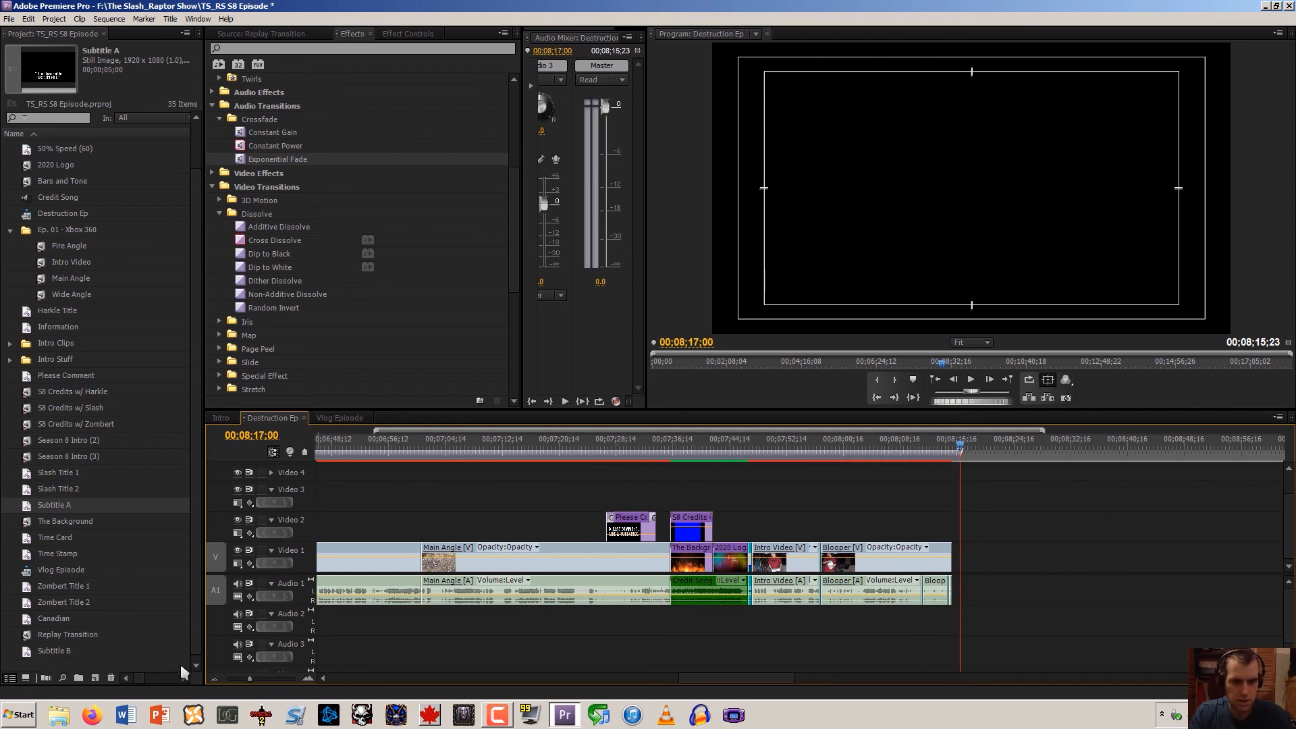
{"action": "left_click", "coordinate": [217, 682]}
{"action": "left_click", "coordinate": [216, 681]}
{"action": "left_click", "coordinate": [216, 681]}
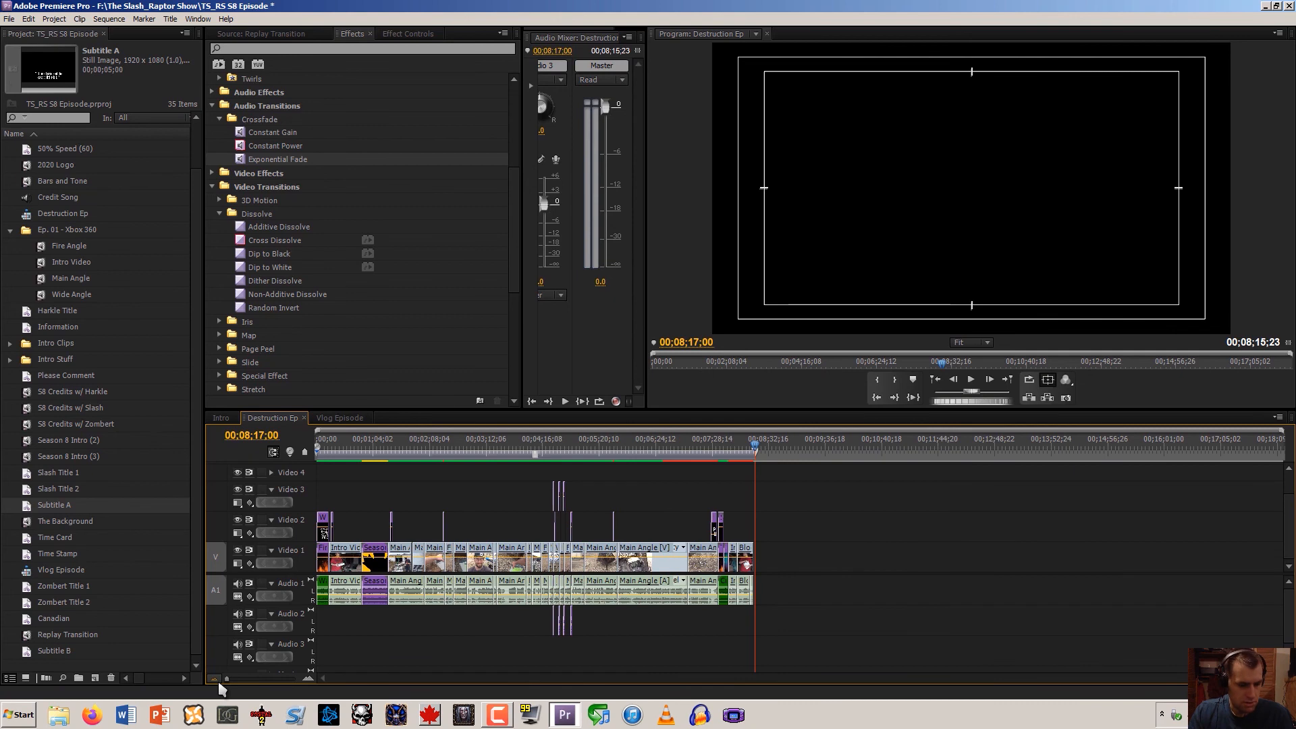
Save the project and start rendering the video previews of the Destruction Ep sequence
{"action": "key", "text": "ctrl+s"}
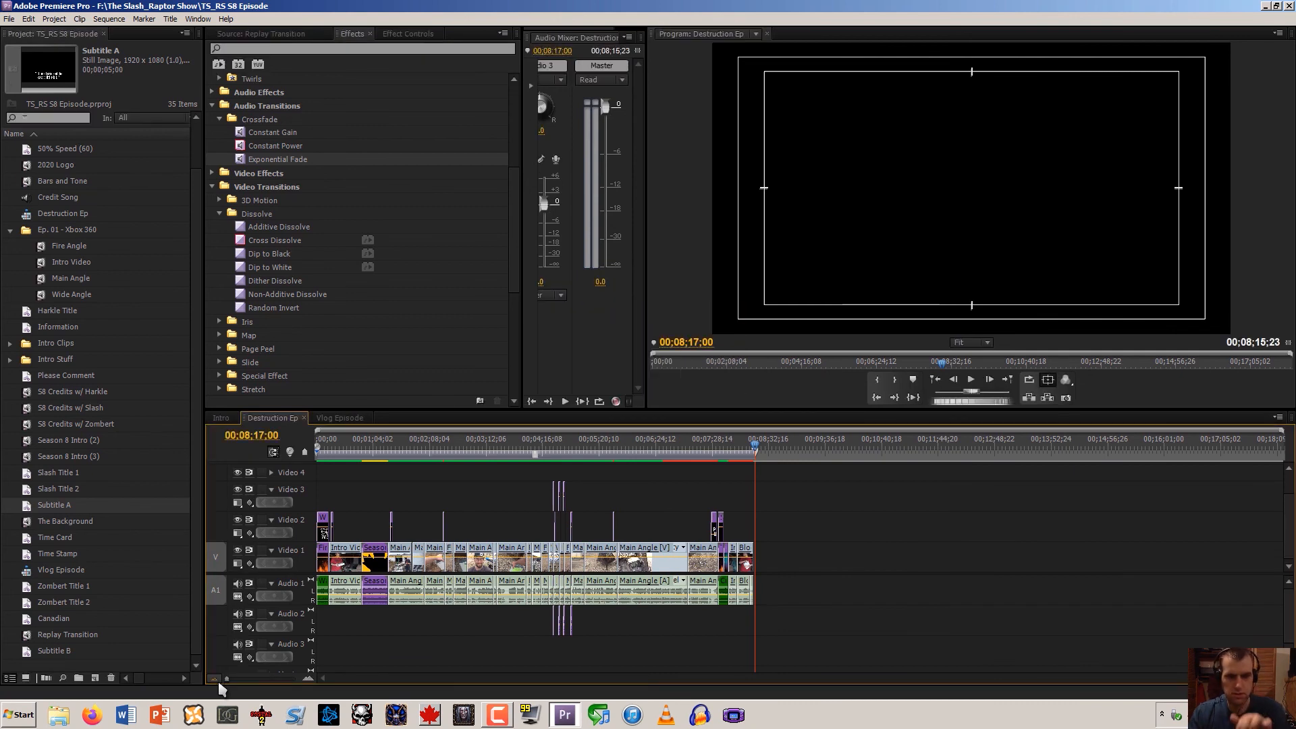
{"action": "key", "text": "Return"}
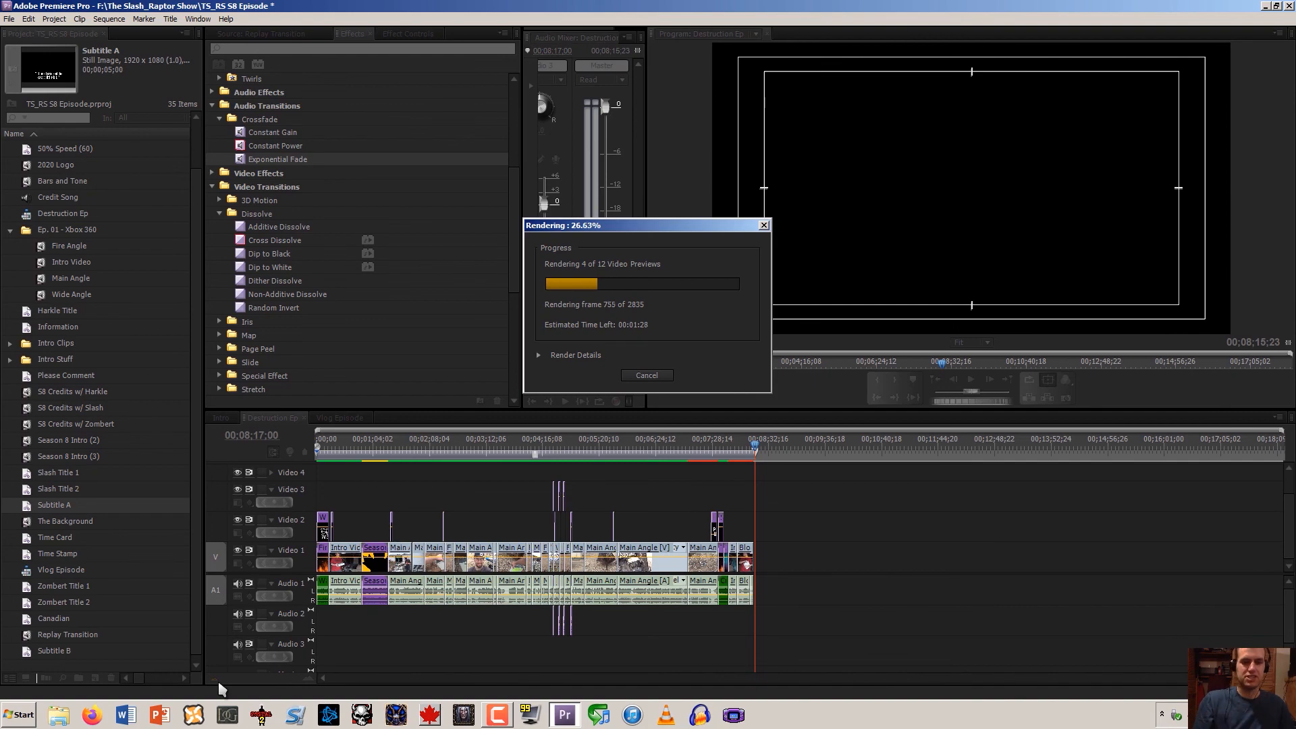
{"action": "left_click", "coordinate": [498, 716]}
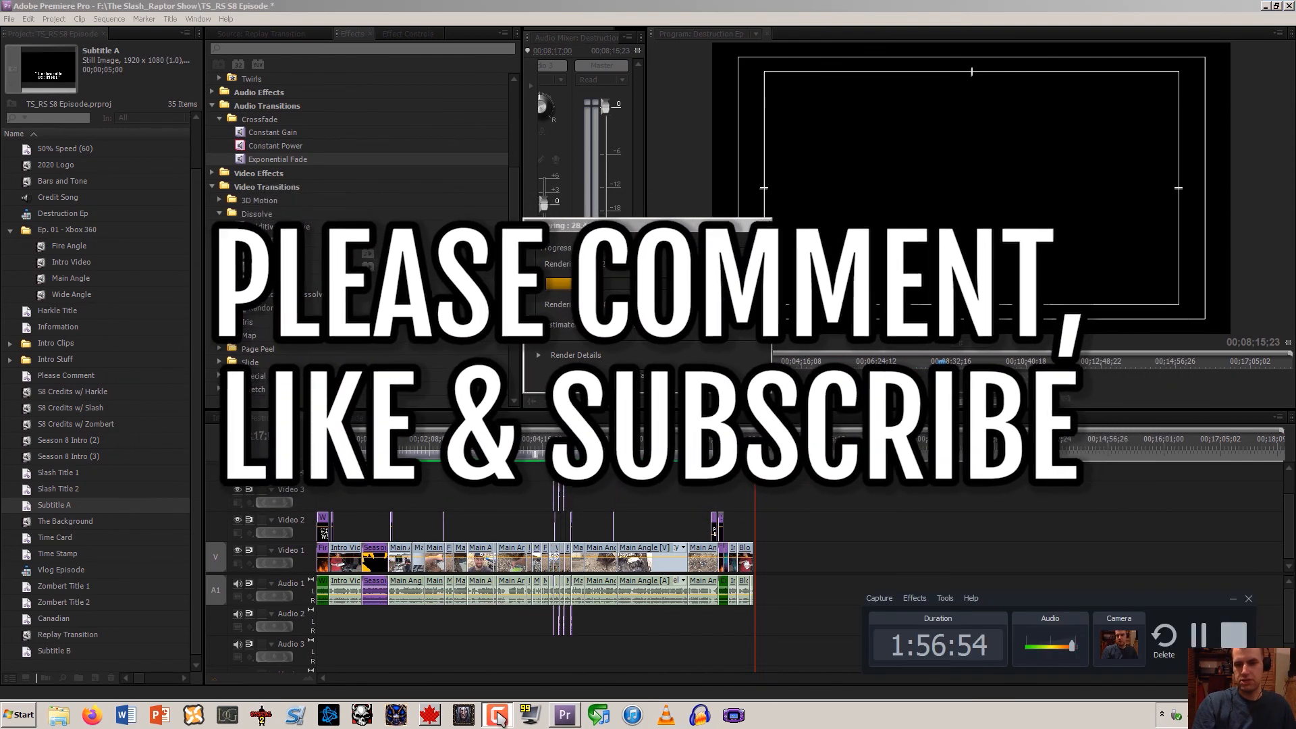